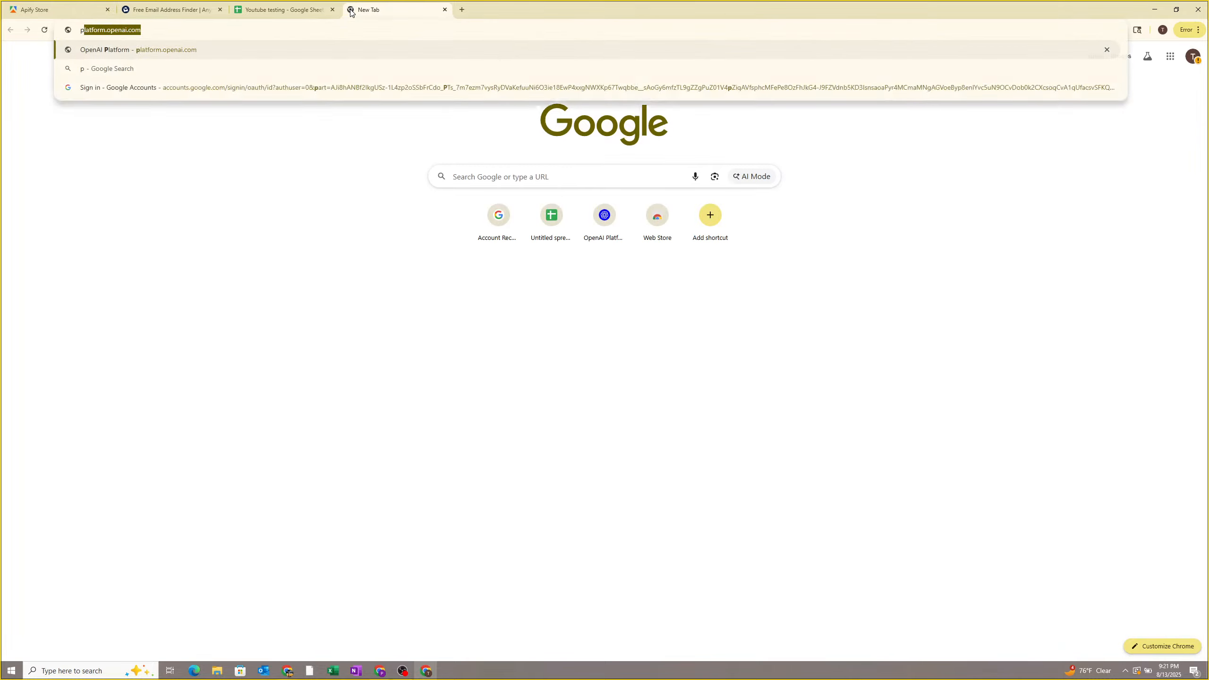
Open the OpenAI developer platform at platform.openai.com and enlarge the page view.
{"action": "type", "text": "ope"}
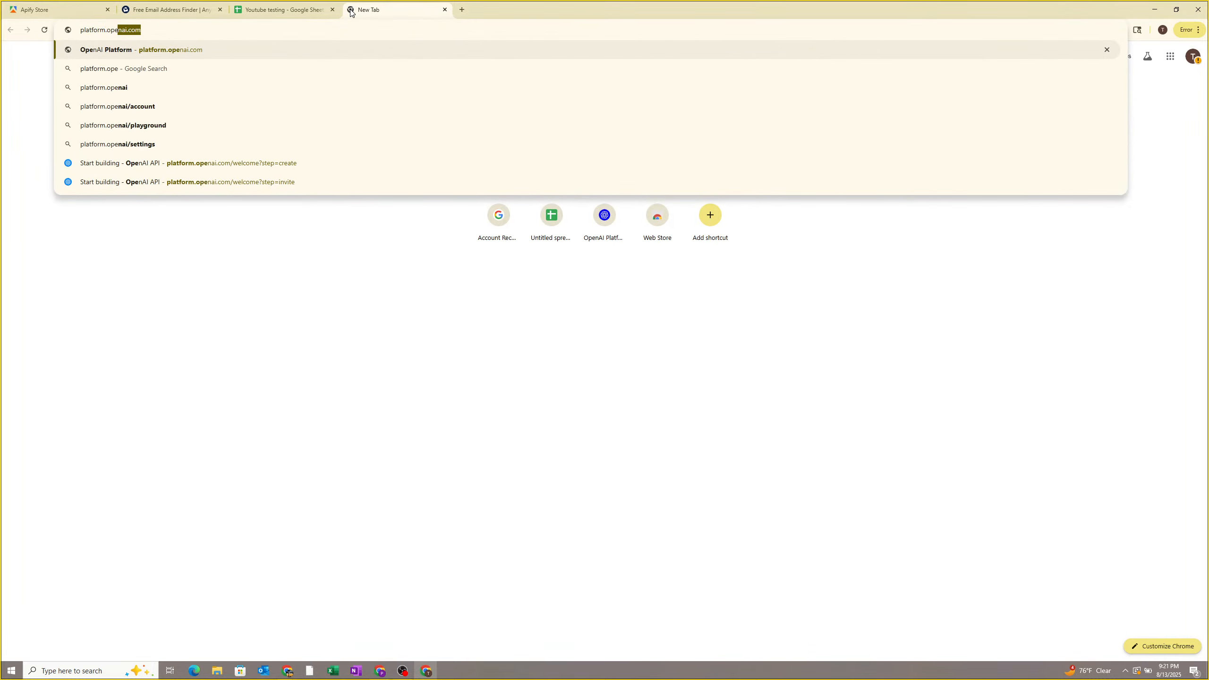
{"action": "key", "text": "Return"}
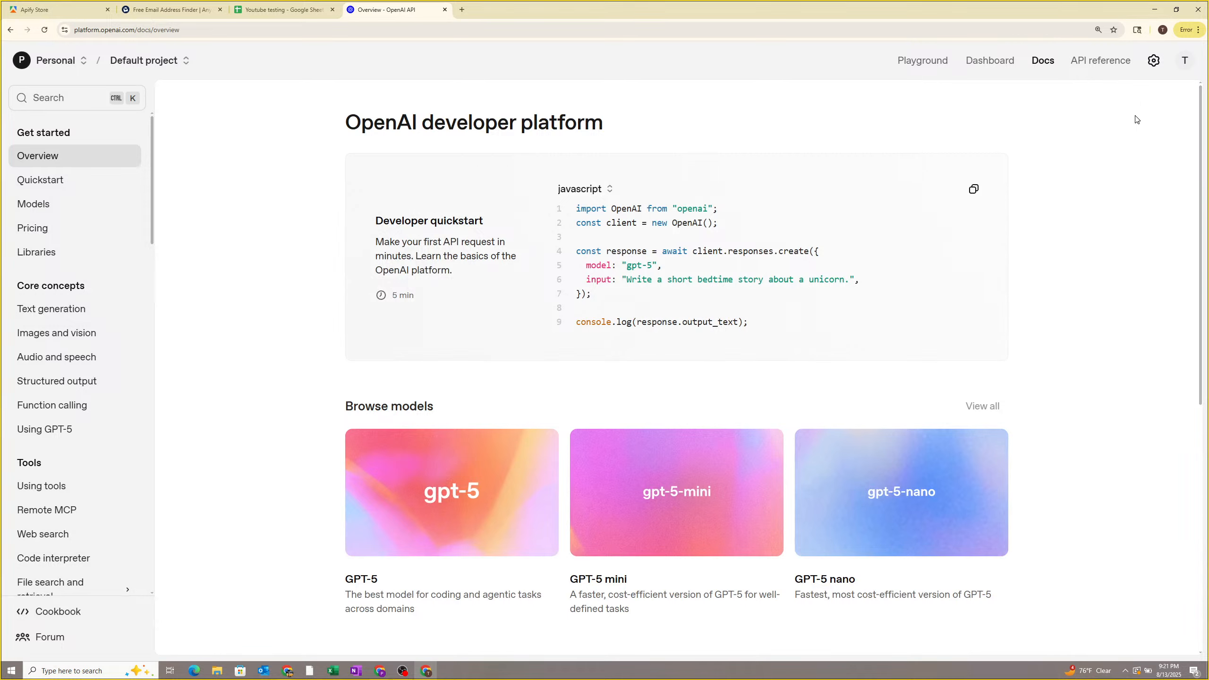
{"action": "left_click", "coordinate": [1182, 67]}
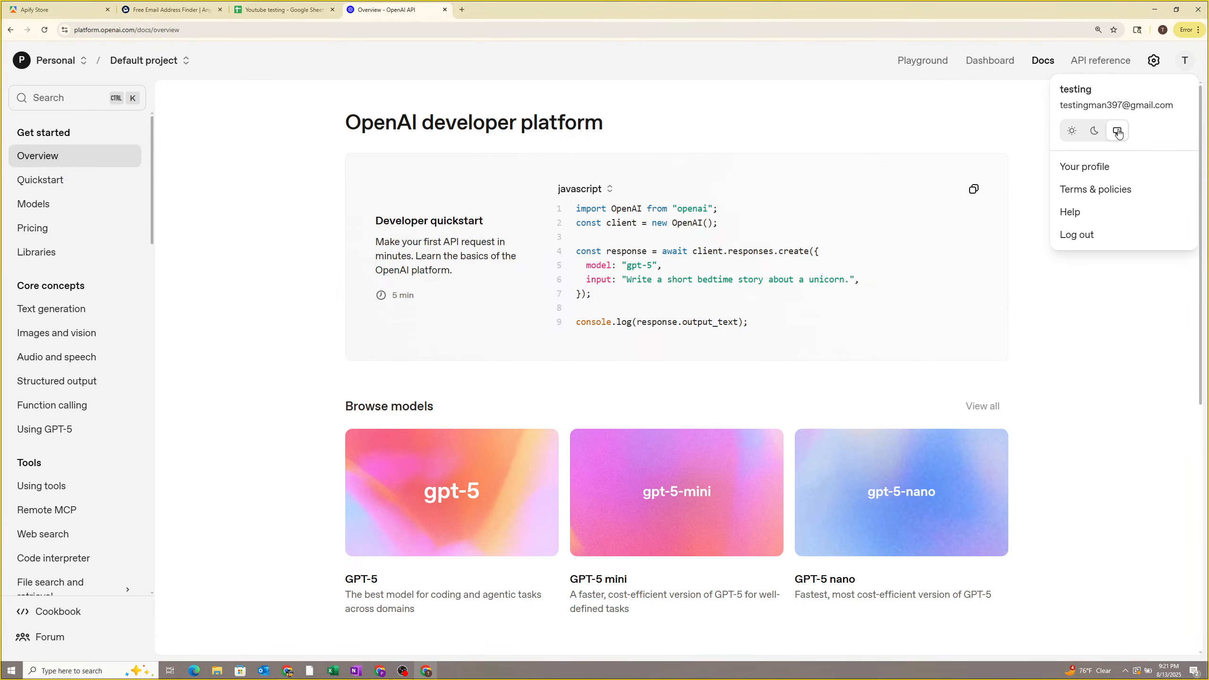
{"action": "left_click", "coordinate": [1067, 299]}
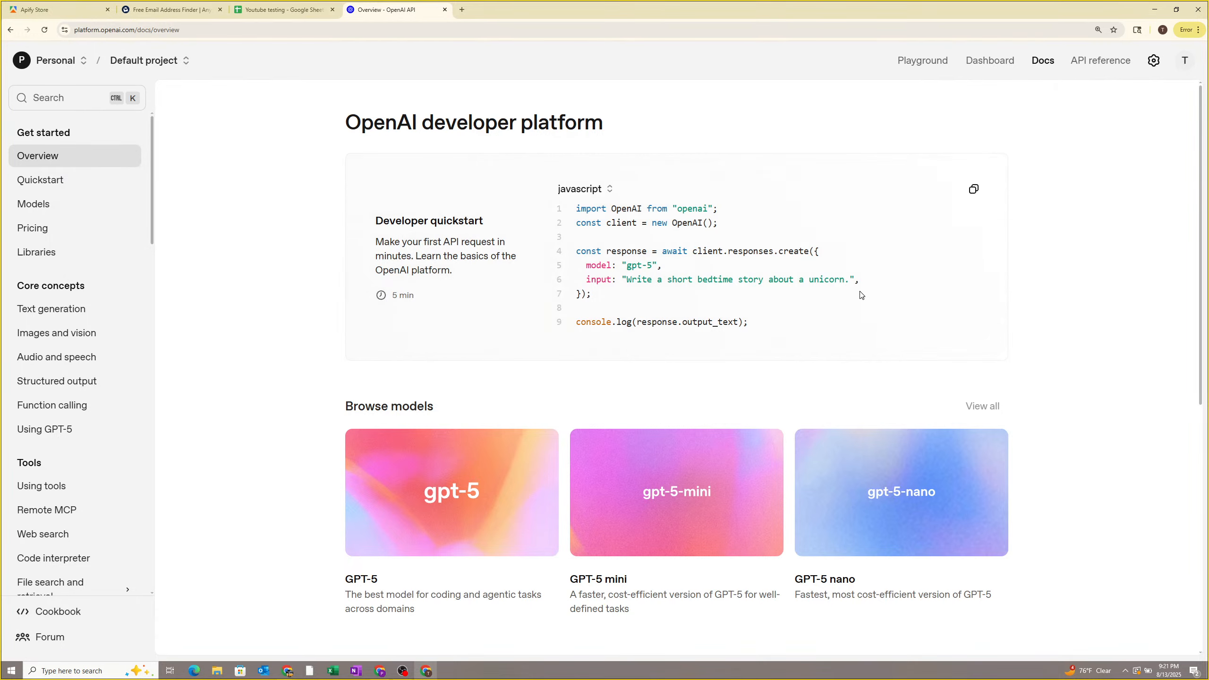
{"action": "key", "text": "ctrl+plus"}
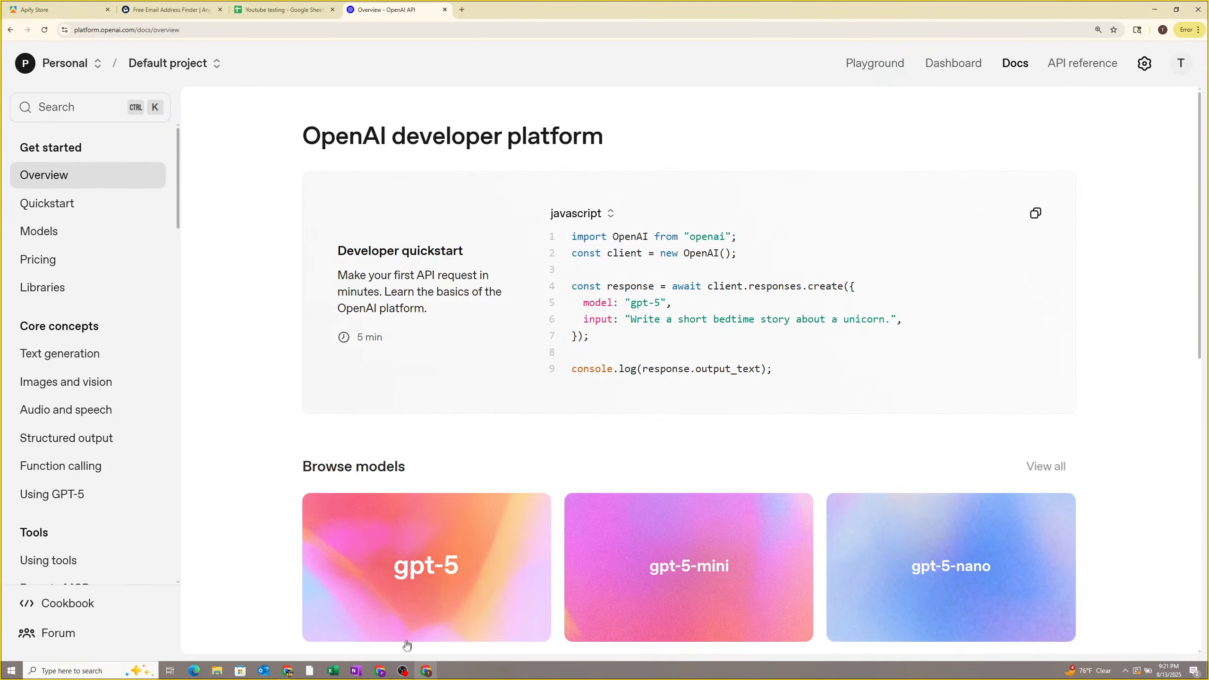
Switch to OBS and hide the Window Capture source in Vertical Scene 1.
{"action": "left_click", "coordinate": [403, 670]}
{"action": "left_click", "coordinate": [355, 590]}
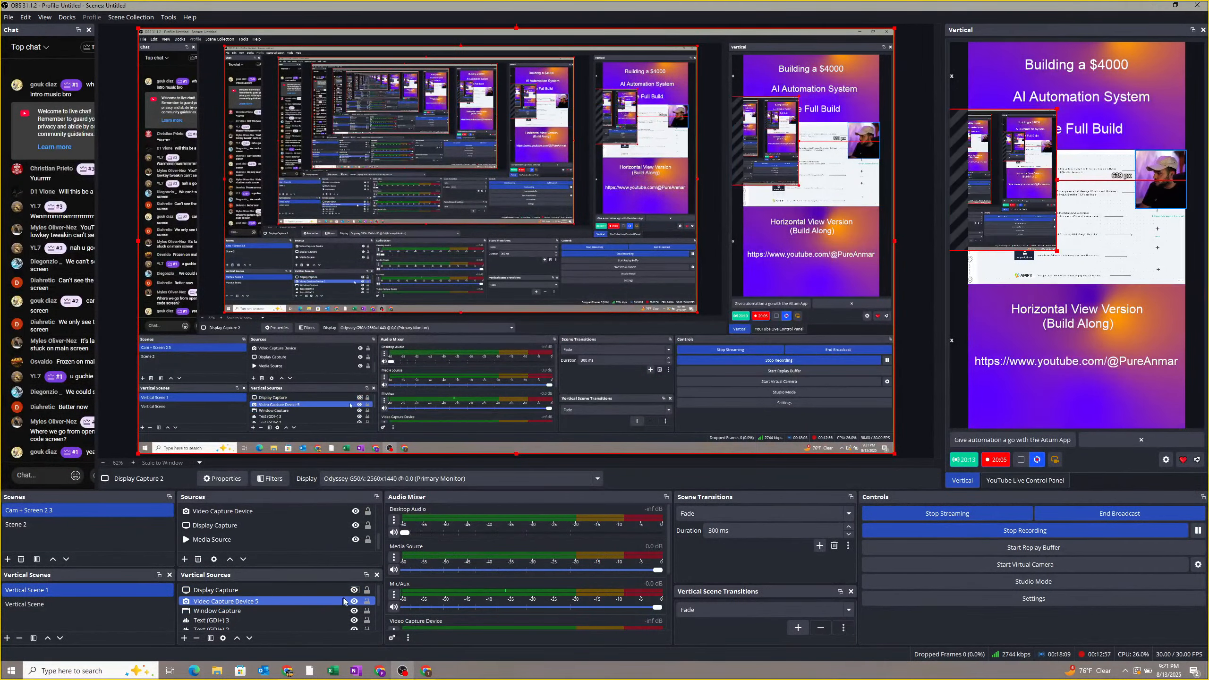
{"action": "left_click", "coordinate": [356, 602]}
{"action": "left_click", "coordinate": [354, 611]}
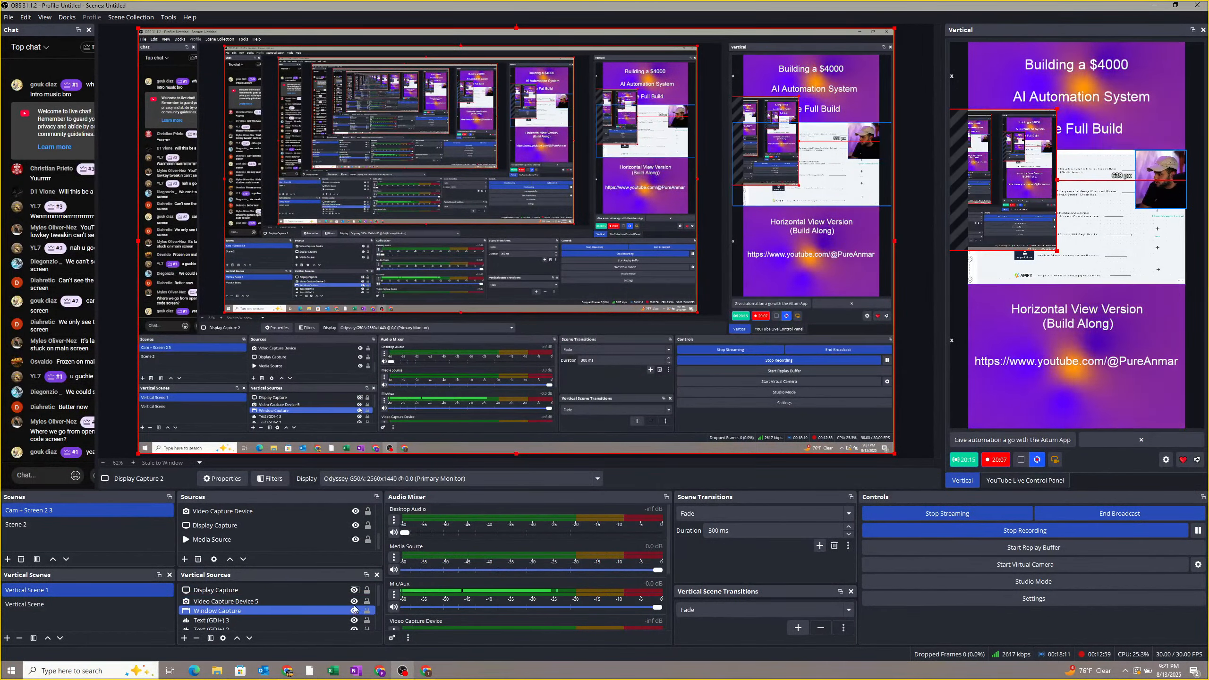
{"action": "left_click", "coordinate": [354, 602]}
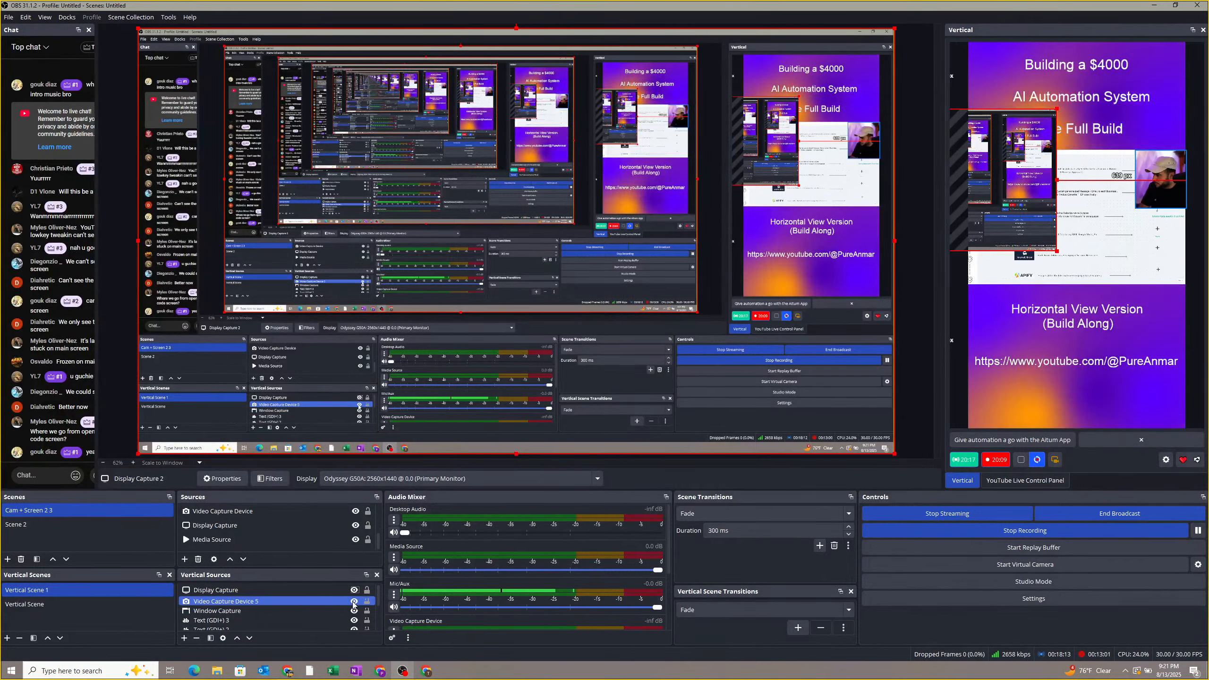
{"action": "left_click", "coordinate": [354, 611]}
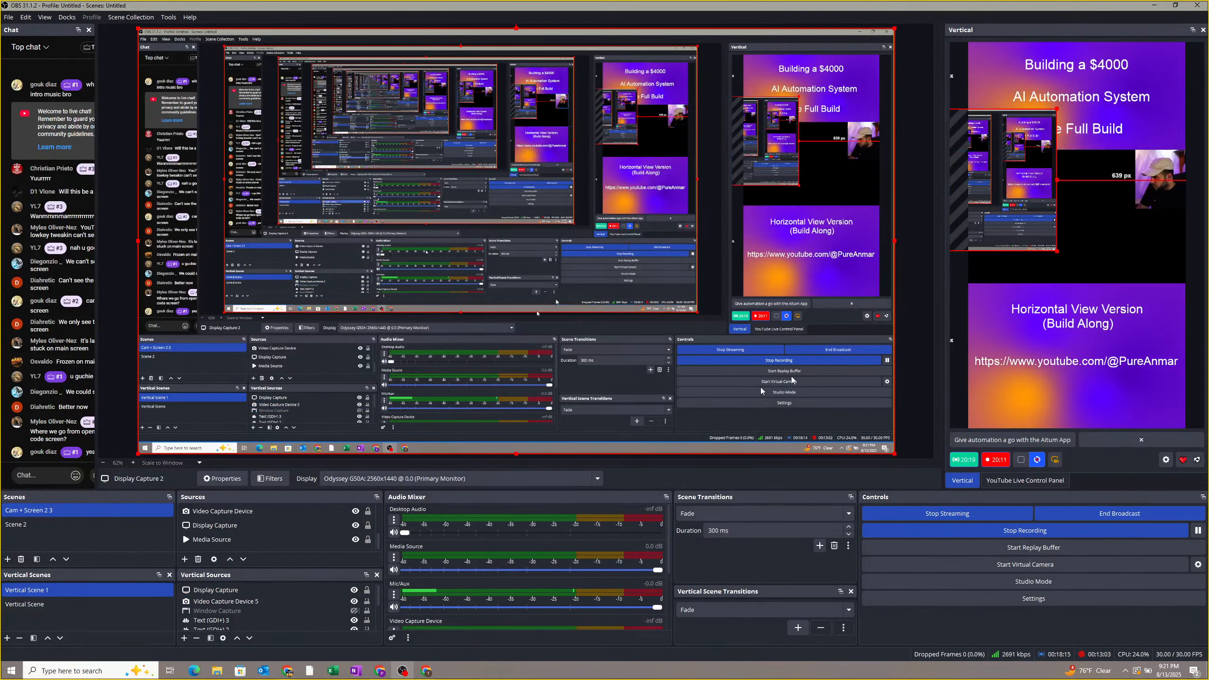
Enlarge the display capture to fill the vertical canvas's middle band and move Video Capture Device 5 above Display Capture in the source order.
{"action": "left_click", "coordinate": [1090, 236]}
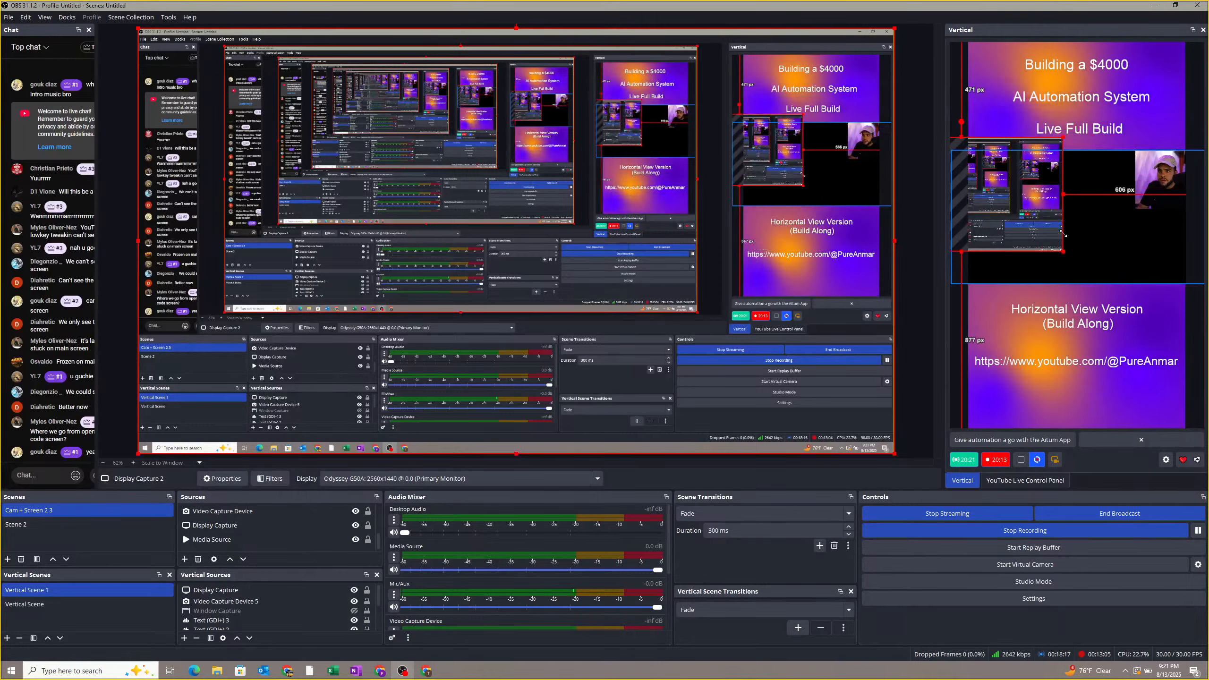
{"action": "left_click_drag", "start_coordinate": [1091, 235], "coordinate": [1194, 283]}
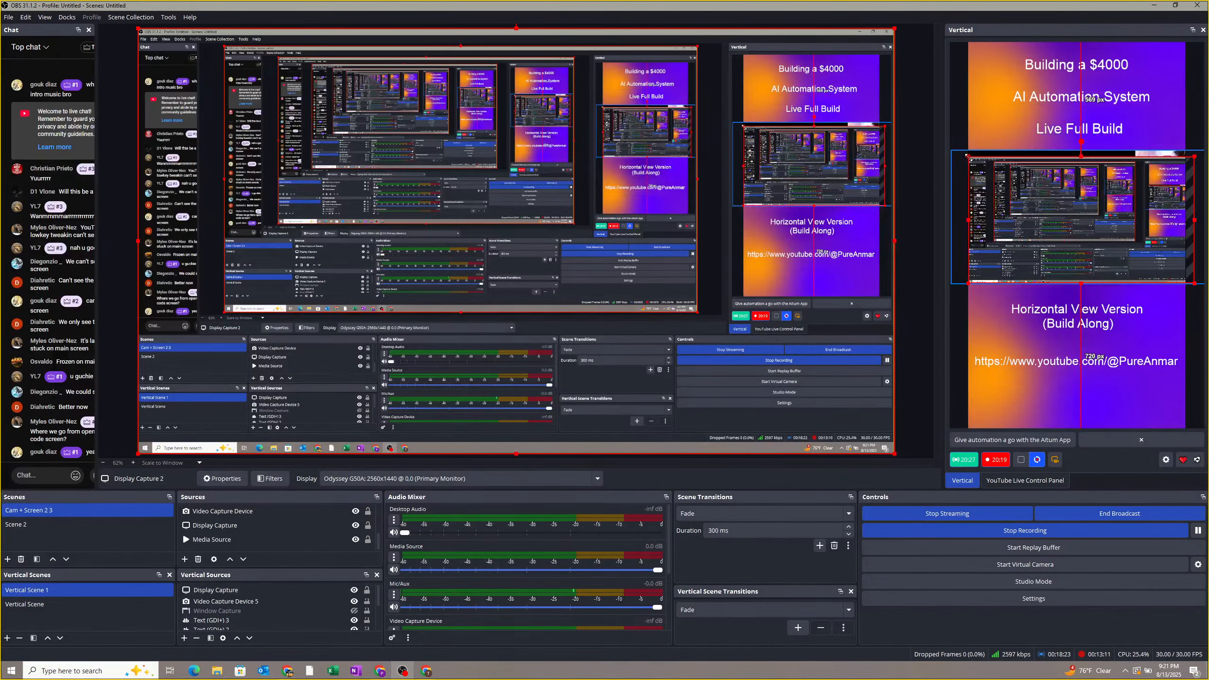
{"action": "left_click_drag", "start_coordinate": [968, 156], "coordinate": [956, 150]}
{"action": "left_click", "coordinate": [274, 602]}
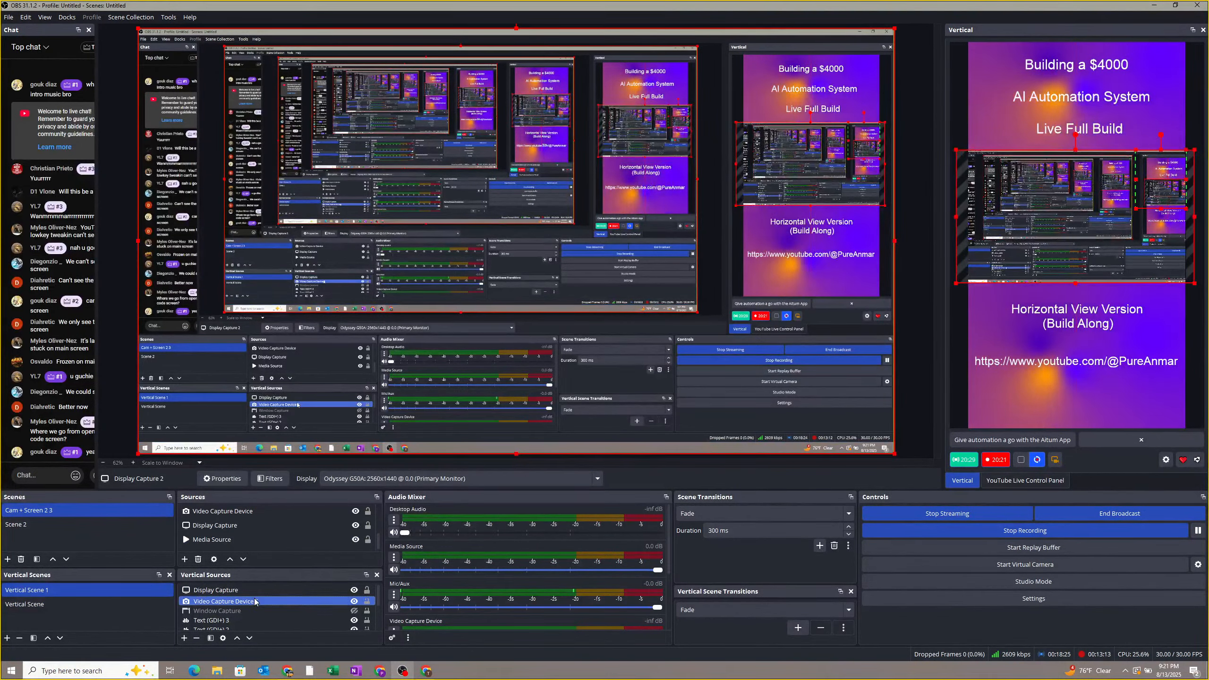
{"action": "left_click_drag", "start_coordinate": [257, 602], "coordinate": [260, 587]}
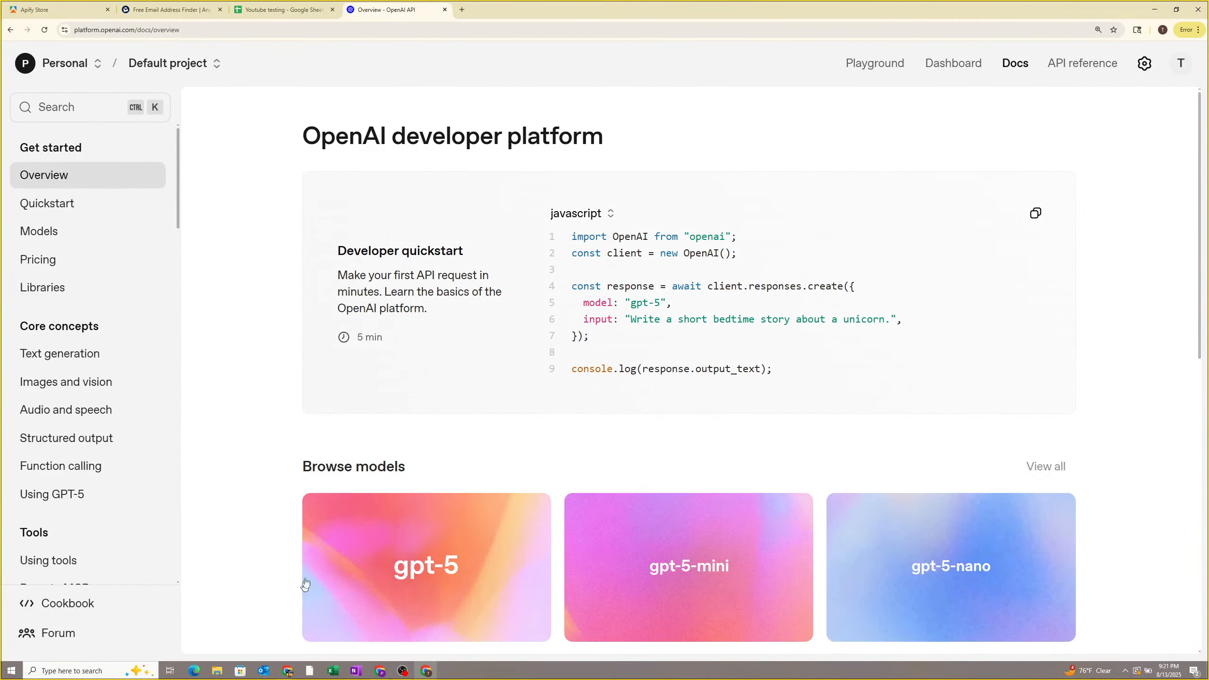
In Chrome, open the default project's API keys settings on the OpenAI platform and start creating a new secret key.
{"action": "scroll", "coordinate": [115, 419], "scroll_direction": "down", "scroll_amount": 20}
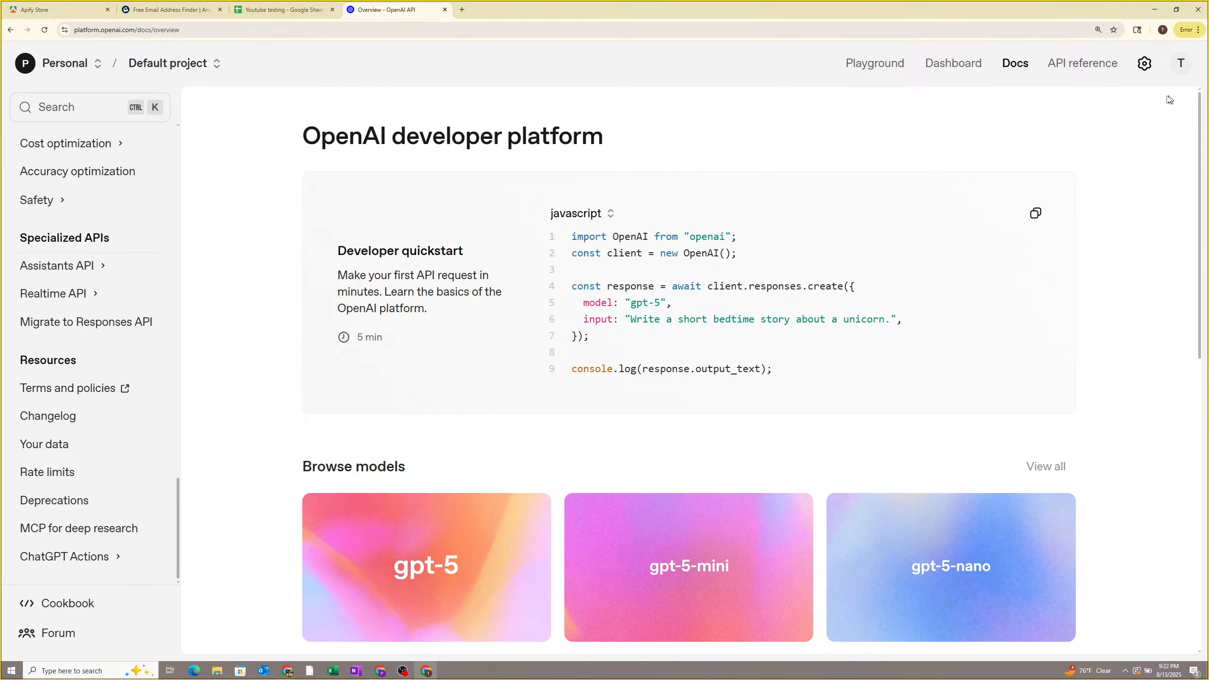
{"action": "left_click", "coordinate": [1143, 63]}
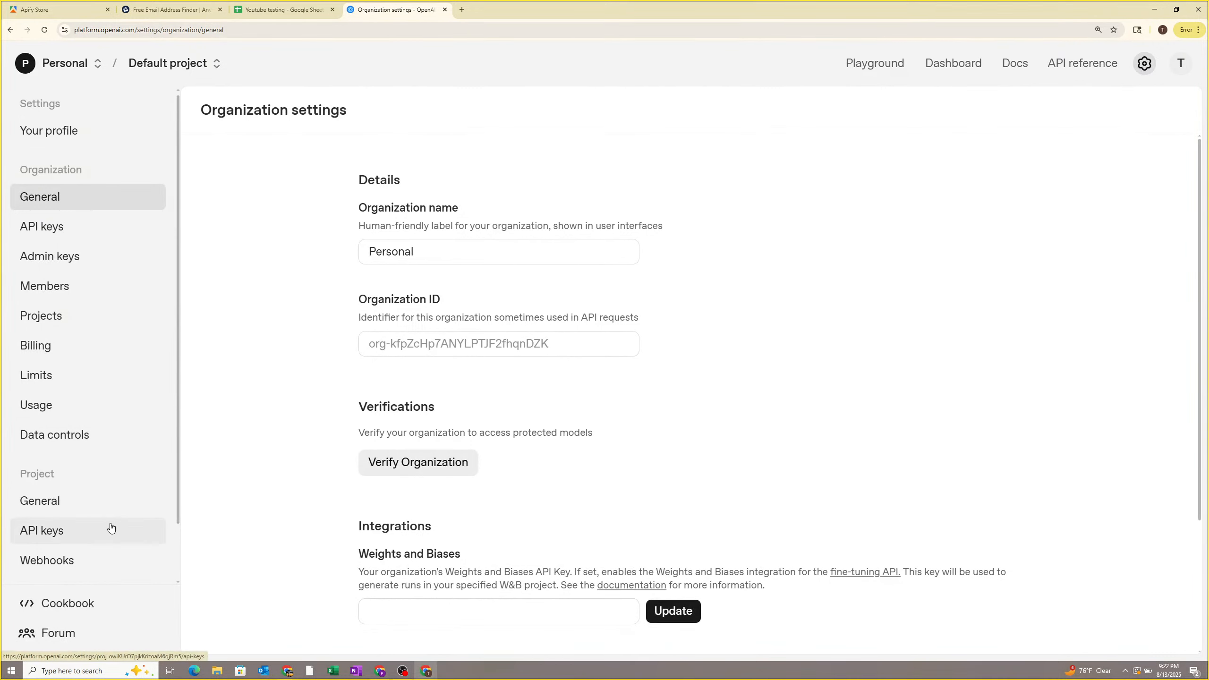
{"action": "scroll", "coordinate": [98, 524], "scroll_direction": "down", "scroll_amount": 1}
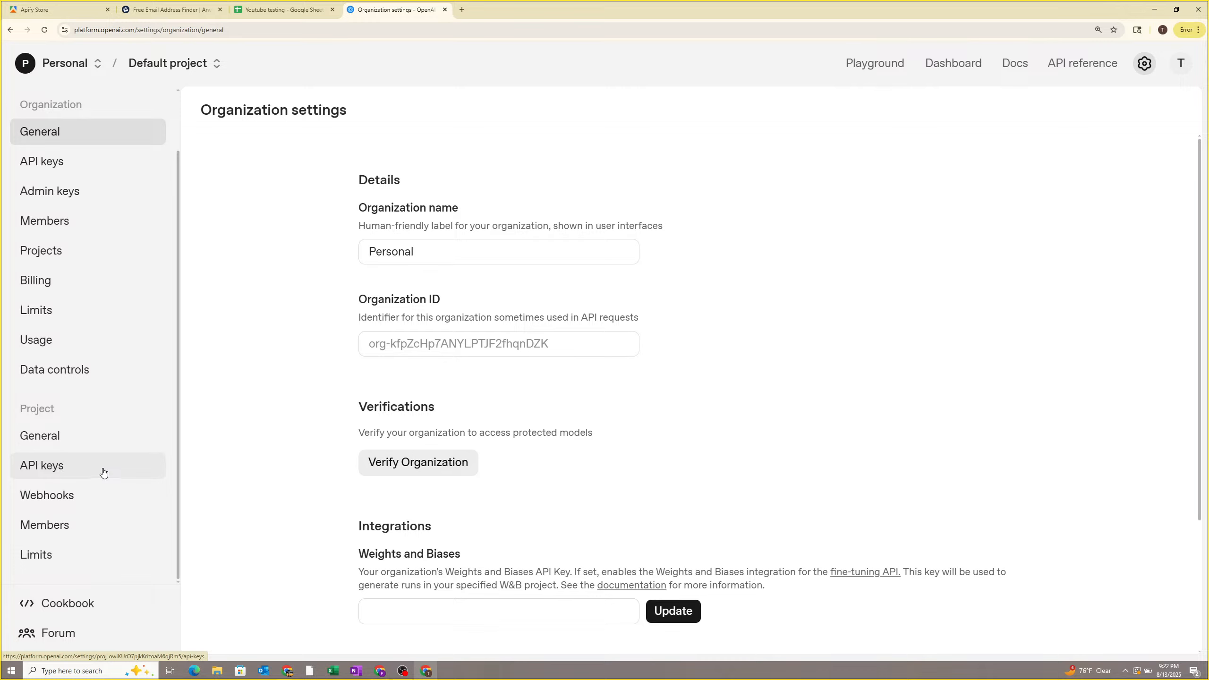
{"action": "left_click", "coordinate": [104, 472]}
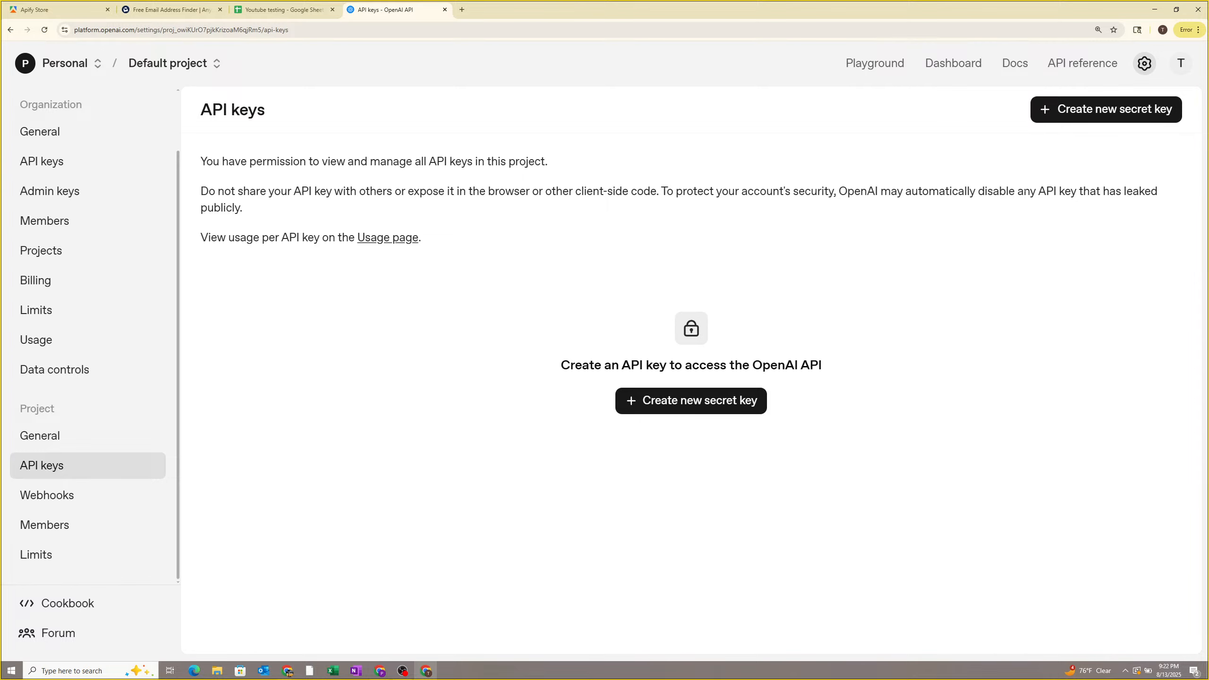
{"action": "left_click", "coordinate": [692, 401]}
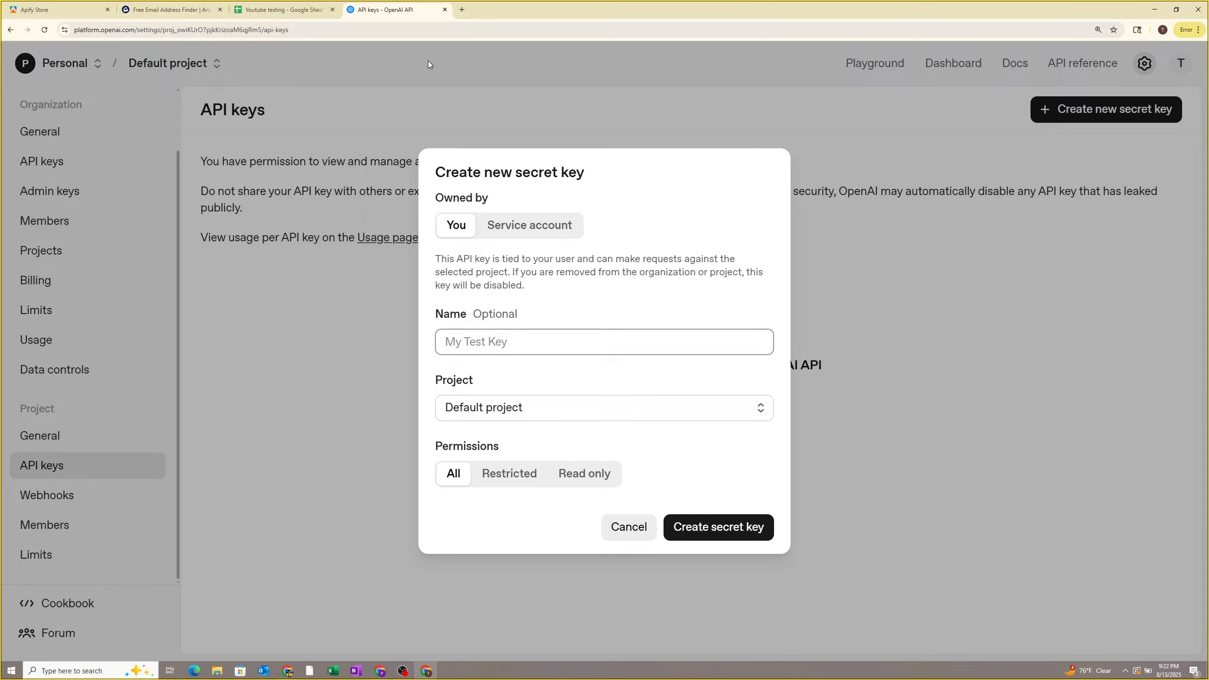
Search the web for "openai model pricing" in a new tab and open OpenAI's API Pricing page.
{"action": "left_click", "coordinate": [462, 10]}
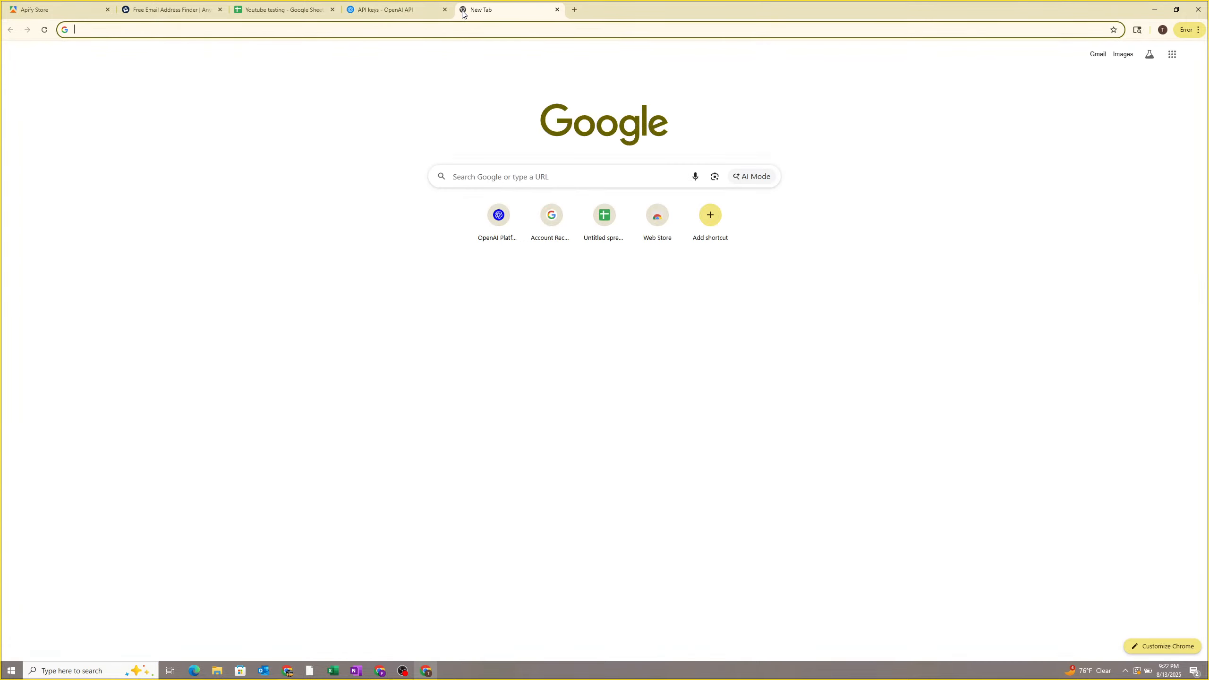
{"action": "type", "text": "openai model pricing"}
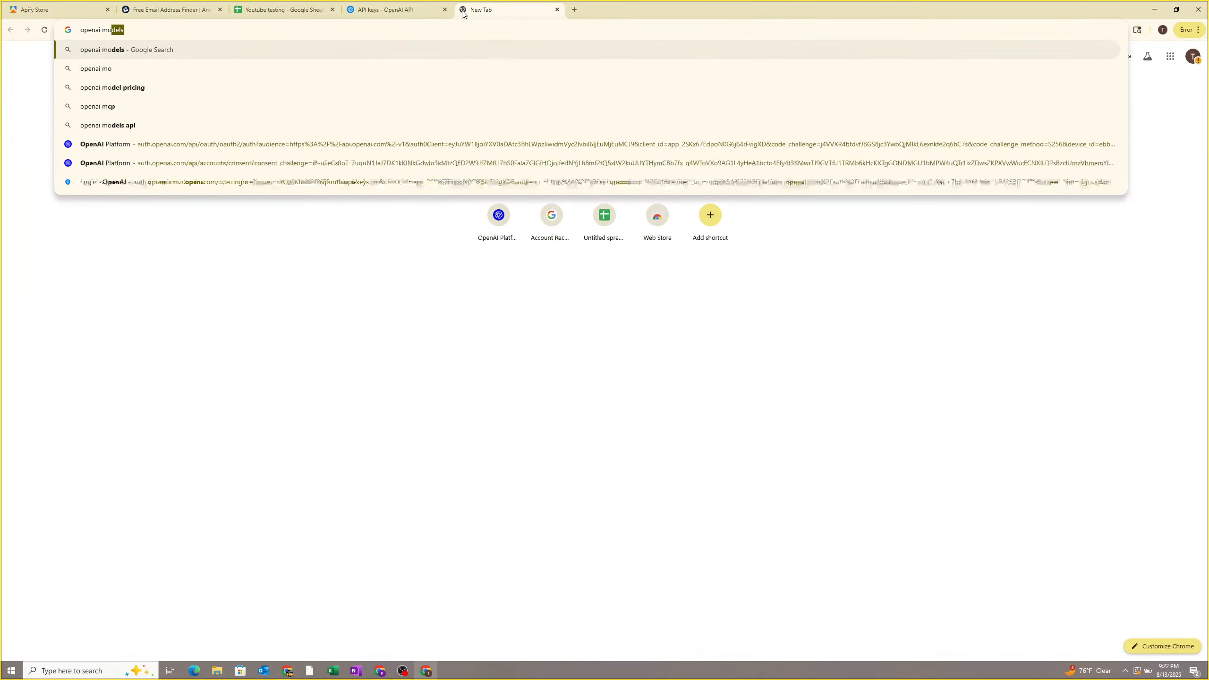
{"action": "key", "text": "Return"}
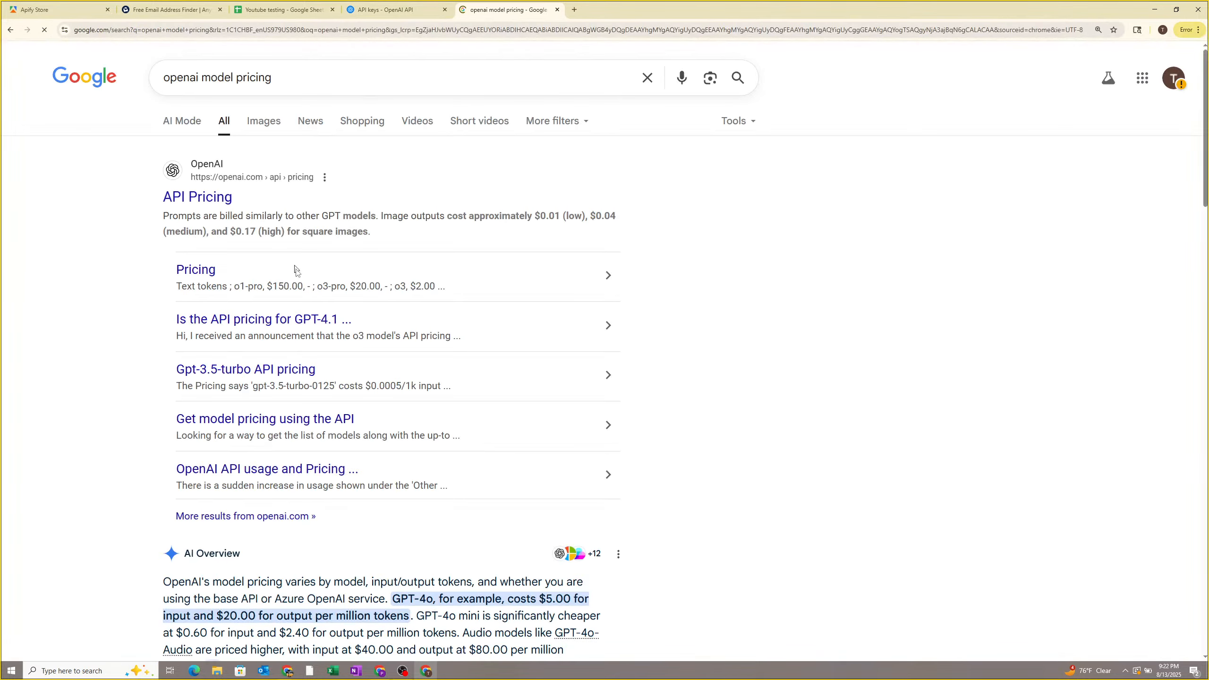
{"action": "left_click", "coordinate": [207, 196]}
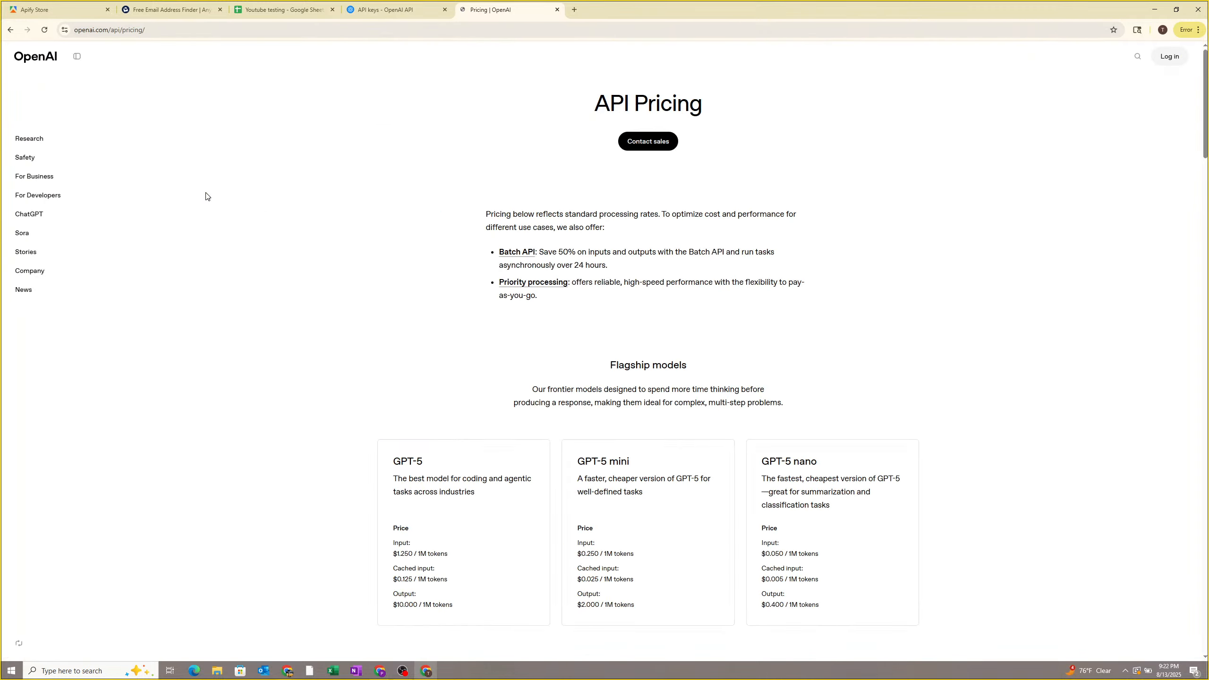
Examine the flagship model prices, highlighting the GPT-5 mini name and its input and output token prices.
{"action": "scroll", "coordinate": [400, 309], "scroll_direction": "down", "scroll_amount": 6}
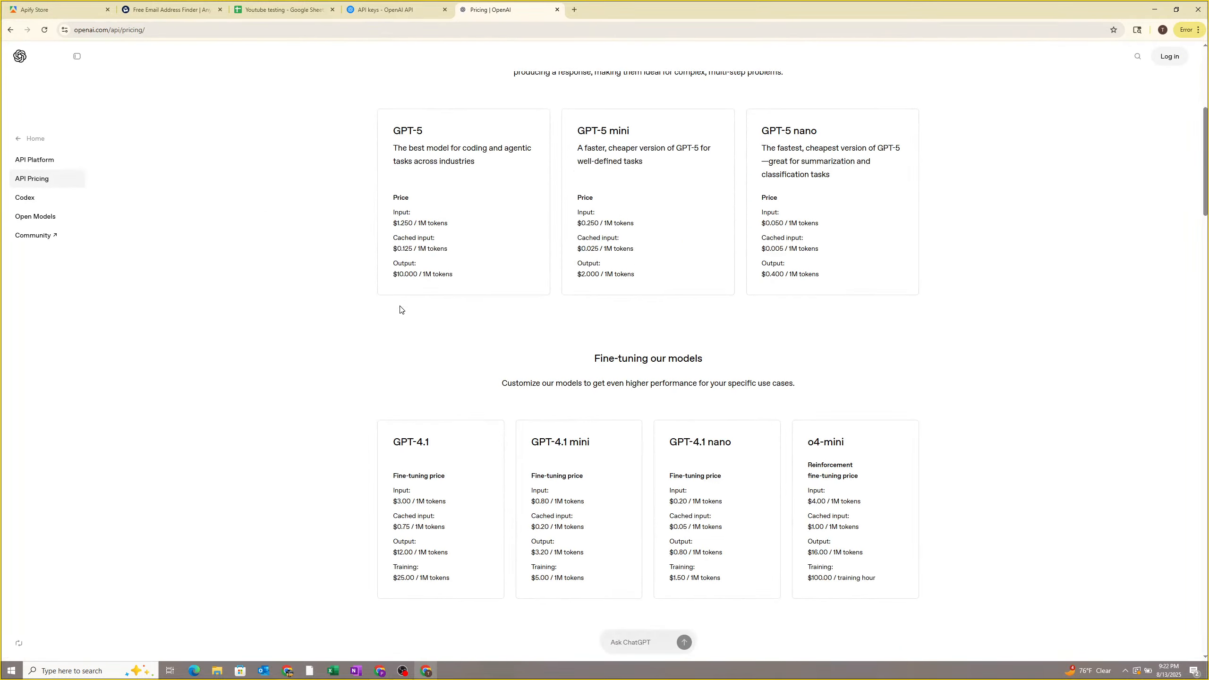
{"action": "scroll", "coordinate": [537, 269], "scroll_direction": "up", "scroll_amount": 4}
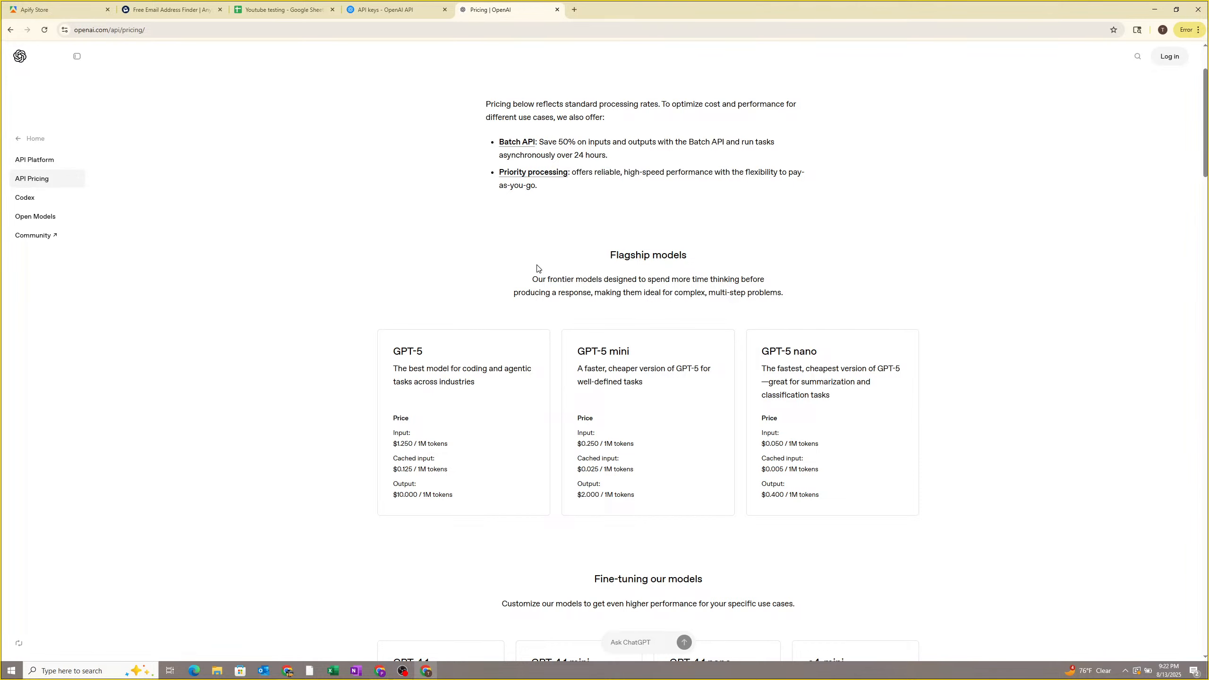
{"action": "key", "text": "ctrl+plus"}
{"action": "key", "text": "ctrl+plus"}
{"action": "key", "text": "ctrl+plus"}
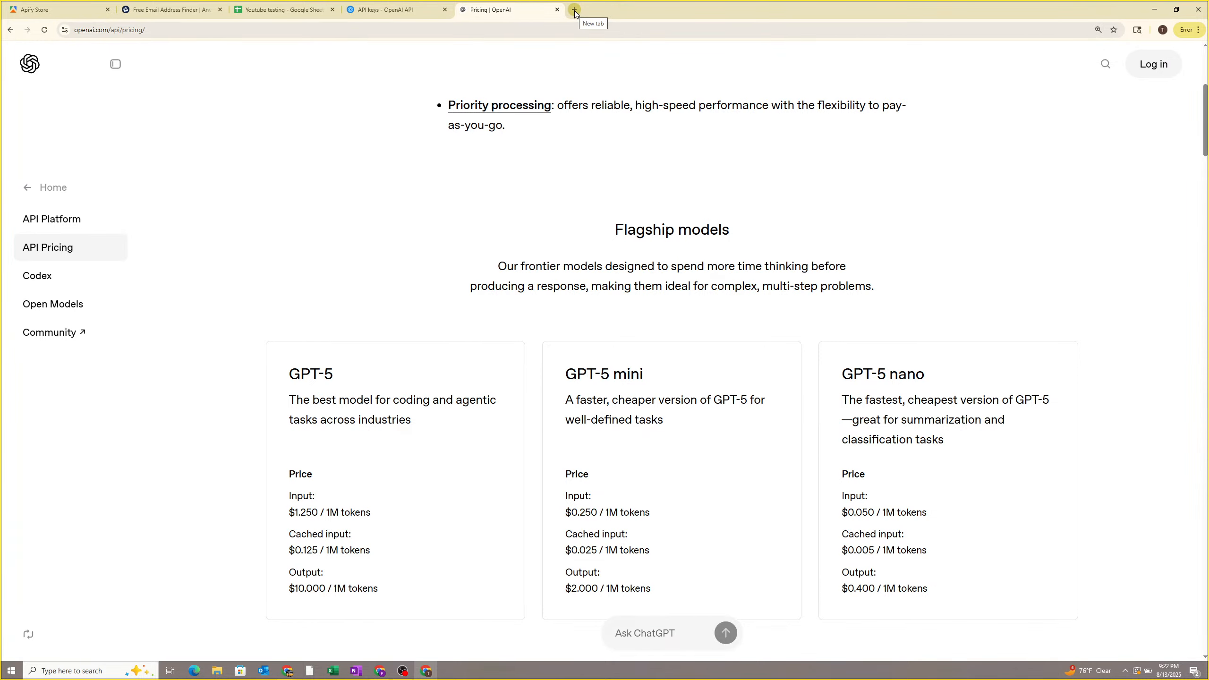
{"action": "scroll", "coordinate": [547, 157], "scroll_direction": "down", "scroll_amount": 3}
{"action": "scroll", "coordinate": [585, 206], "scroll_direction": "up", "scroll_amount": 2}
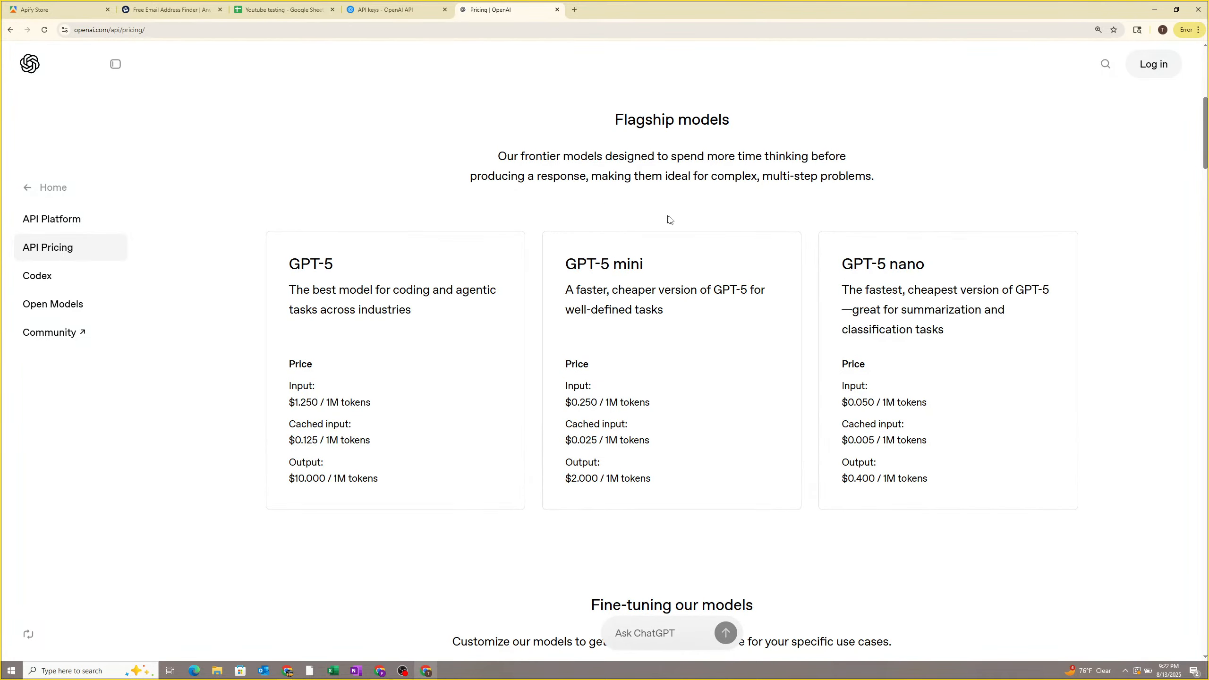
{"action": "left_click_drag", "start_coordinate": [659, 270], "coordinate": [557, 270]}
{"action": "left_click", "coordinate": [704, 360]}
{"action": "left_click_drag", "start_coordinate": [565, 404], "coordinate": [587, 404]}
{"action": "left_click", "coordinate": [587, 404]}
{"action": "left_click_drag", "start_coordinate": [565, 478], "coordinate": [612, 478]}
{"action": "left_click", "coordinate": [699, 455]}
{"action": "left_click_drag", "start_coordinate": [556, 262], "coordinate": [644, 265]}
{"action": "left_click", "coordinate": [664, 270]}
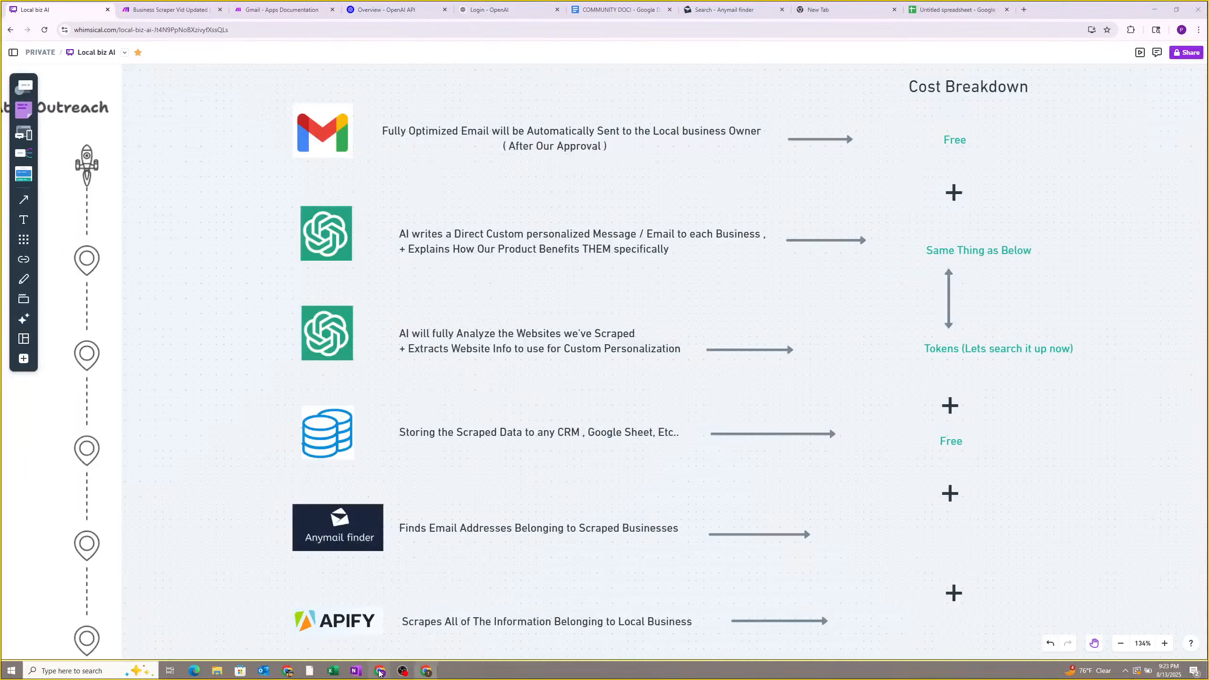
Switch to the Chrome window containing the Whimsical cost breakdown board and open a new tab.
{"action": "left_click", "coordinate": [380, 670]}
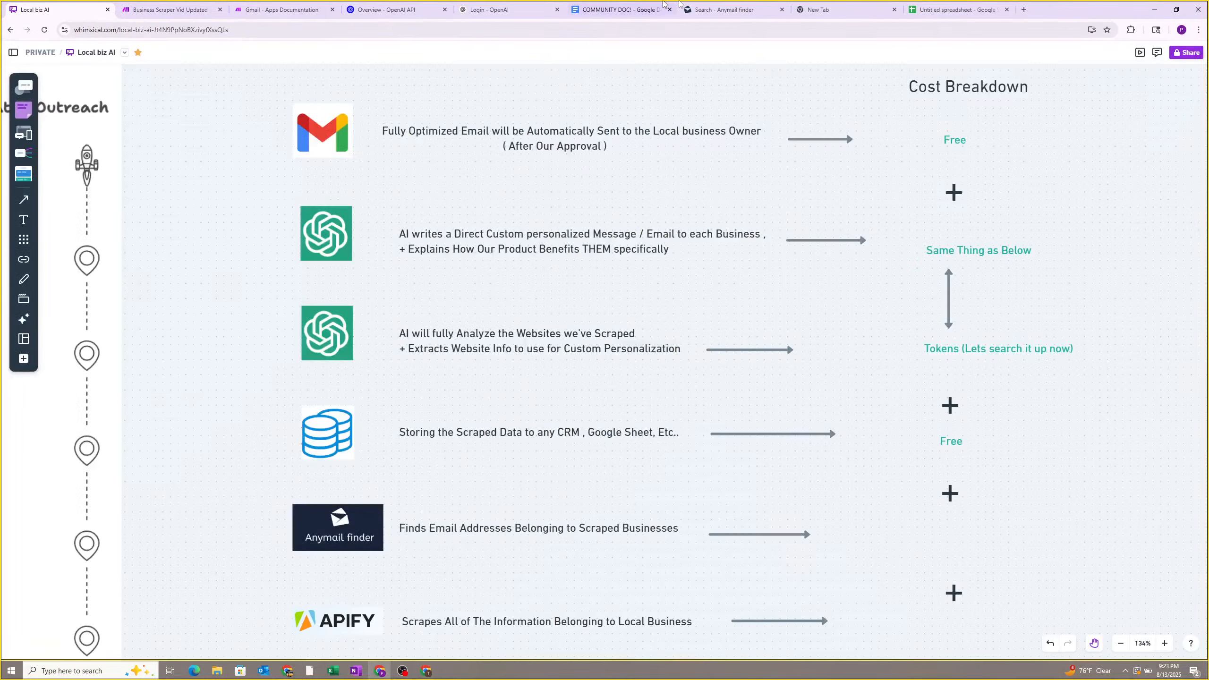
{"action": "left_click", "coordinate": [1022, 9]}
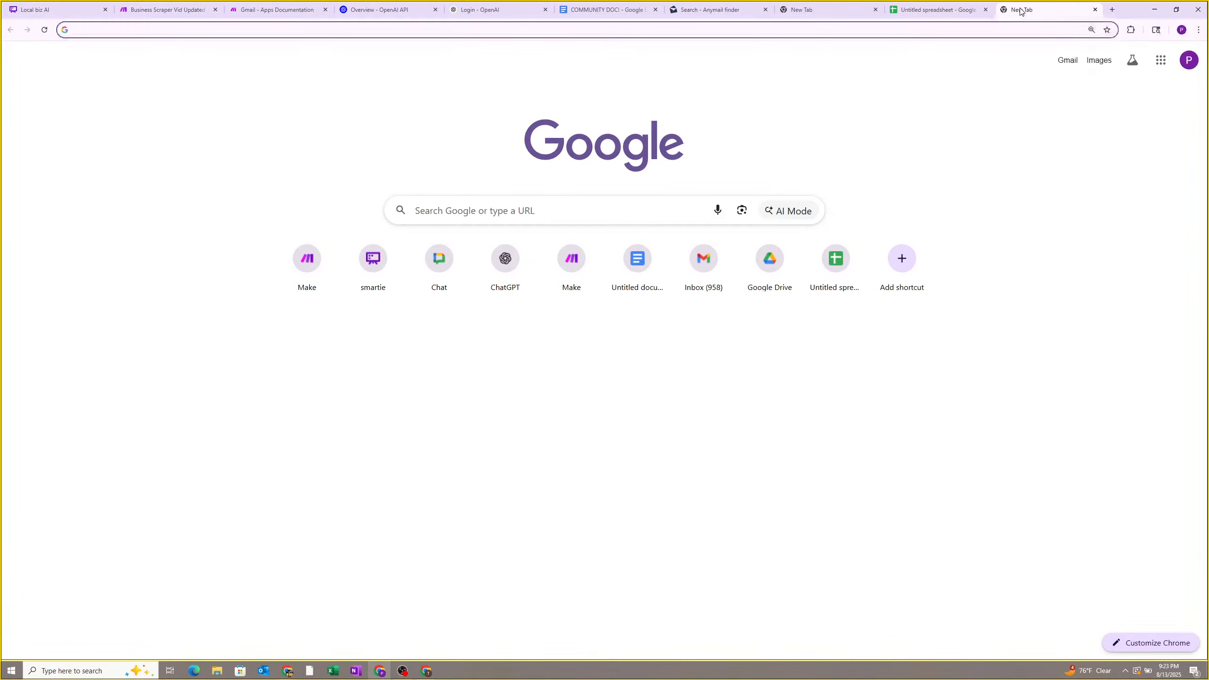
{"action": "type", "text": "deepsekk"}
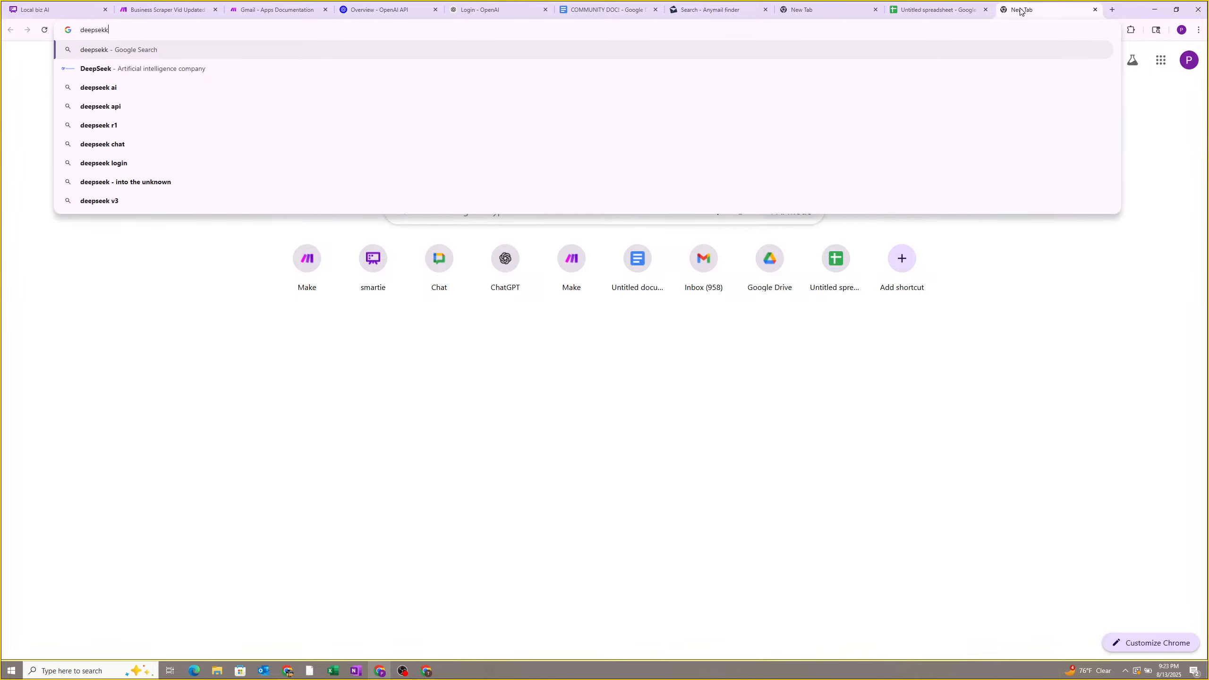
{"action": "key", "text": "BackSpace"}
{"action": "key", "text": "BackSpace"}
{"action": "type", "text": "ek "}
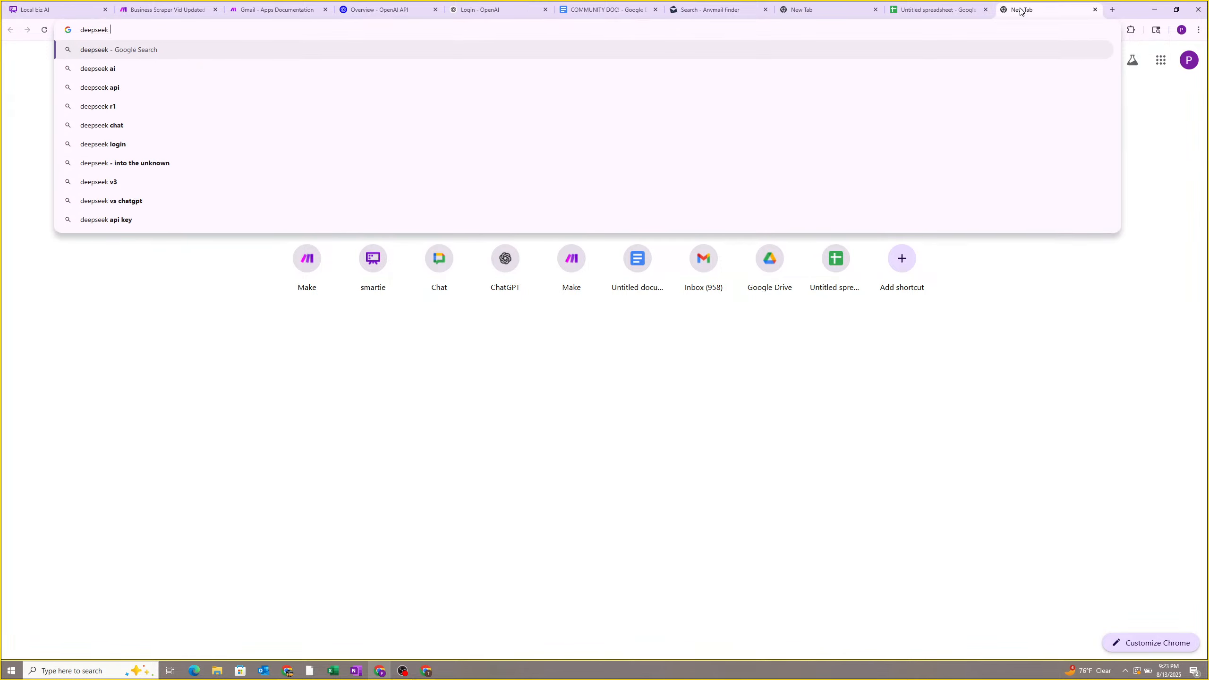
{"action": "type", "text": "a"}
{"action": "key", "text": "BackSpace"}
{"action": "key", "text": "BackSpace"}
{"action": "key", "text": "BackSpace"}
{"action": "key", "text": "BackSpace"}
{"action": "key", "text": "BackSpace"}
{"action": "key", "text": "BackSpace"}
{"action": "key", "text": "BackSpace"}
{"action": "key", "text": "BackSpace"}
{"action": "key", "text": "BackSpace"}
{"action": "key", "text": "BackSpace"}
Search for "platform.deepseek" and open the DeepSeek Platform site from the results.
{"action": "type", "text": "platform."}
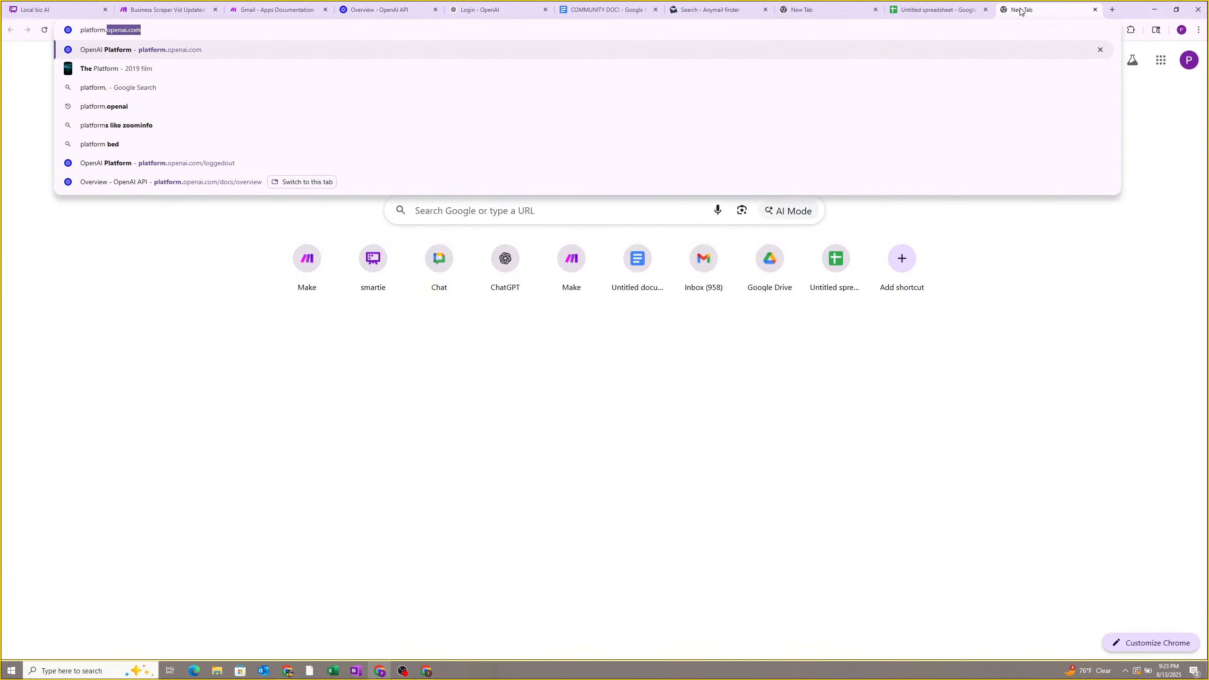
{"action": "type", "text": "deep"}
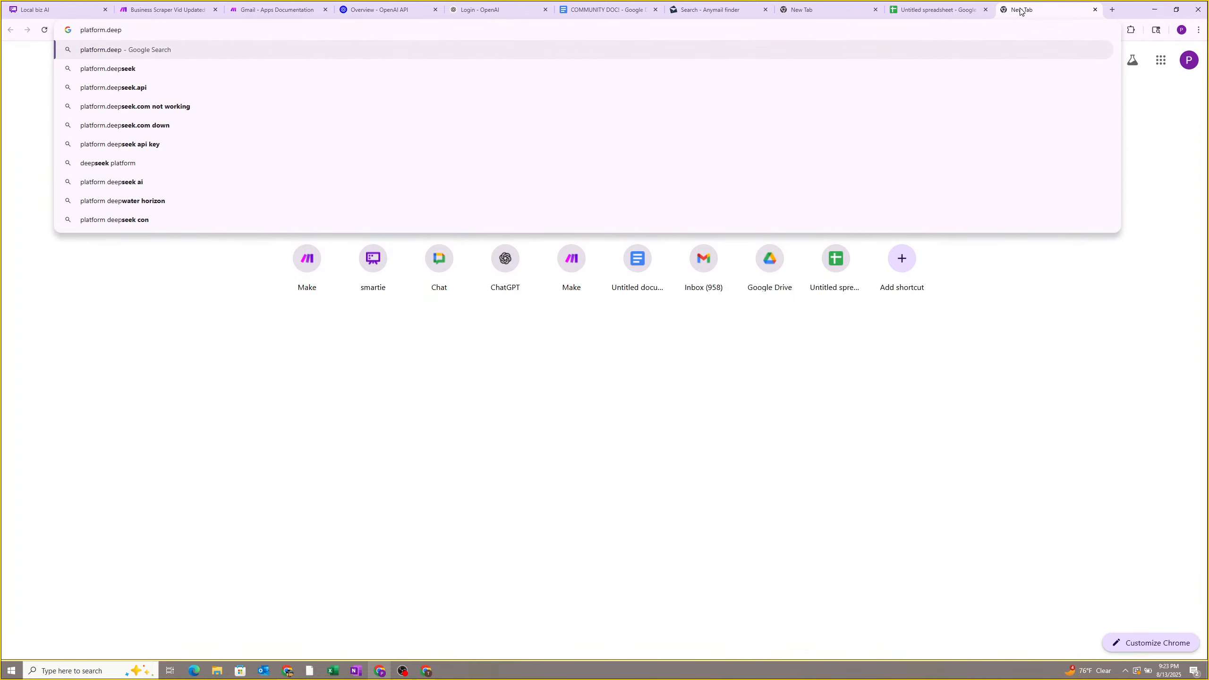
{"action": "key", "text": "Down"}
{"action": "key", "text": "Return"}
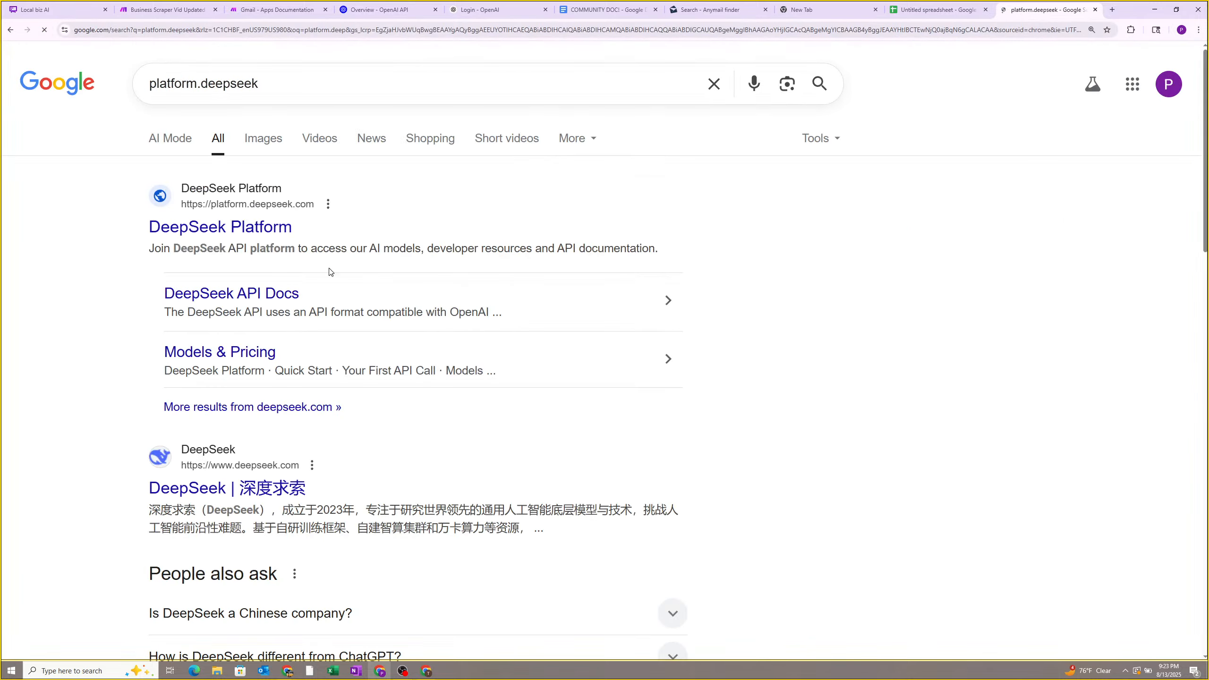
{"action": "left_click", "coordinate": [260, 231]}
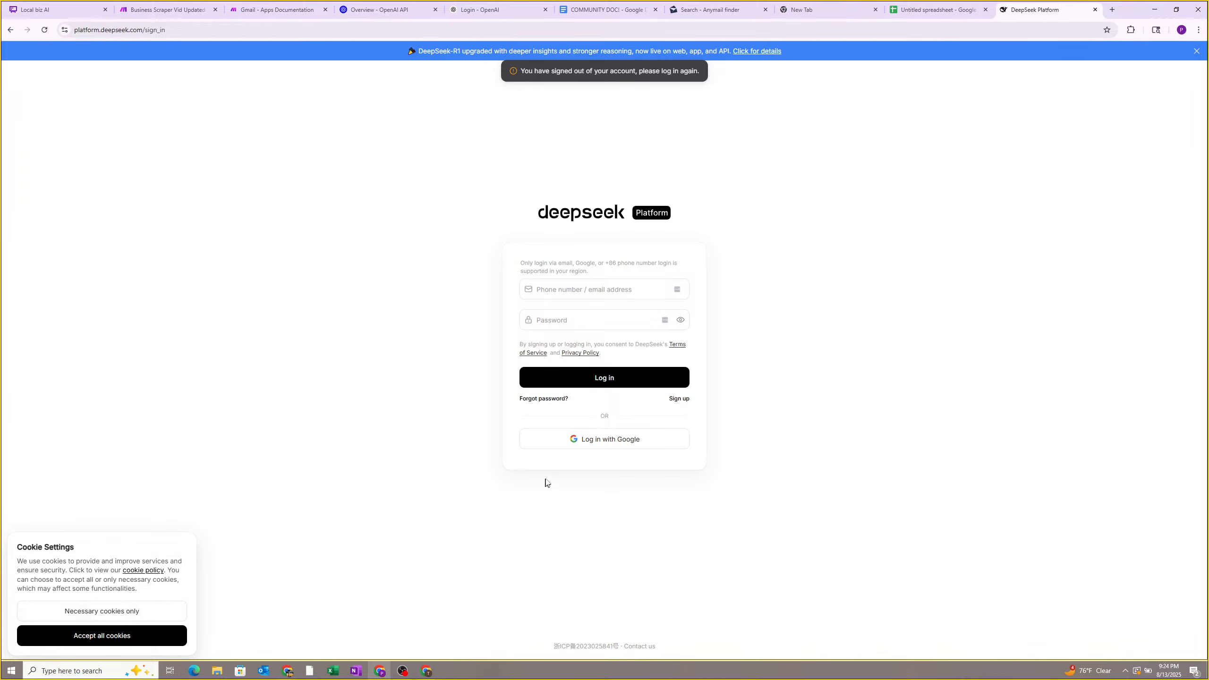
Log in to the DeepSeek Platform with the PureAI Google account and continue past the sign-in consent.
{"action": "left_click", "coordinate": [616, 437]}
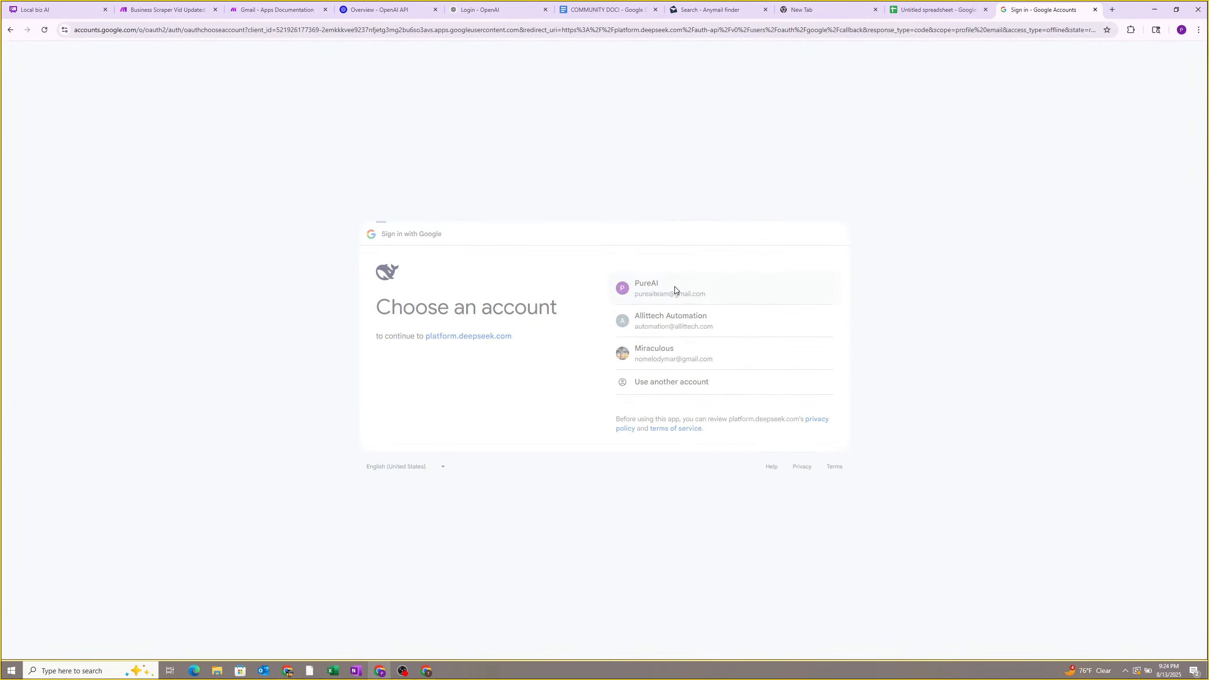
{"action": "left_click", "coordinate": [674, 287]}
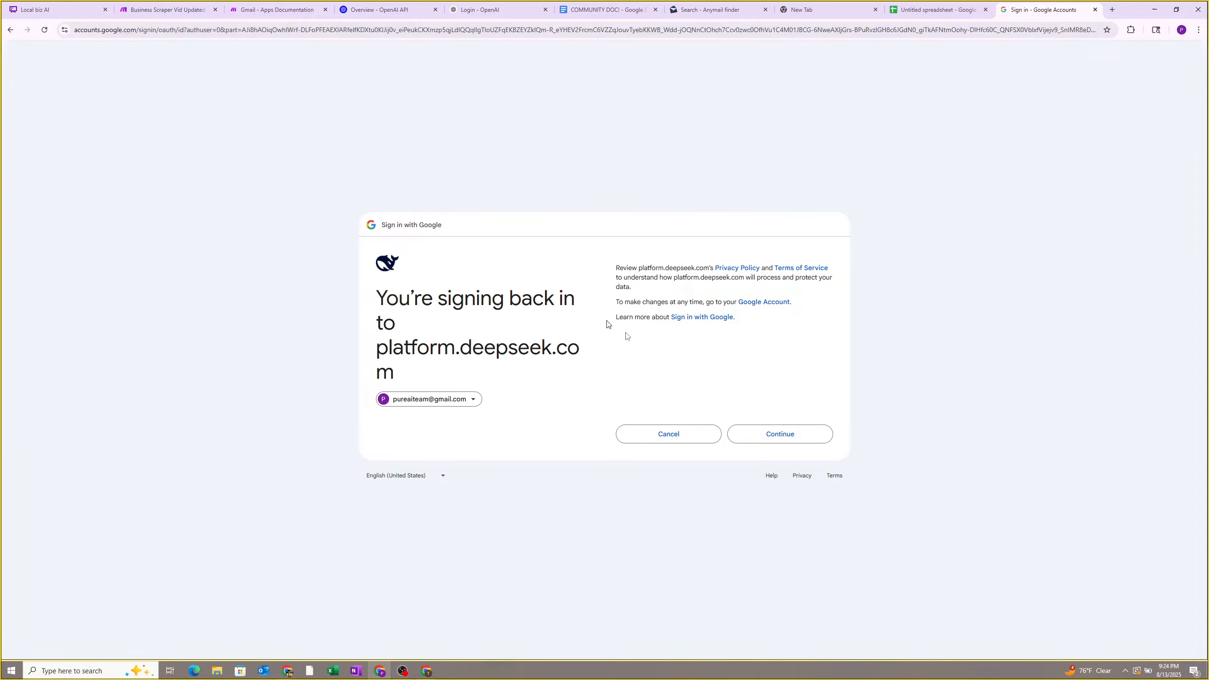
{"action": "left_click", "coordinate": [783, 434]}
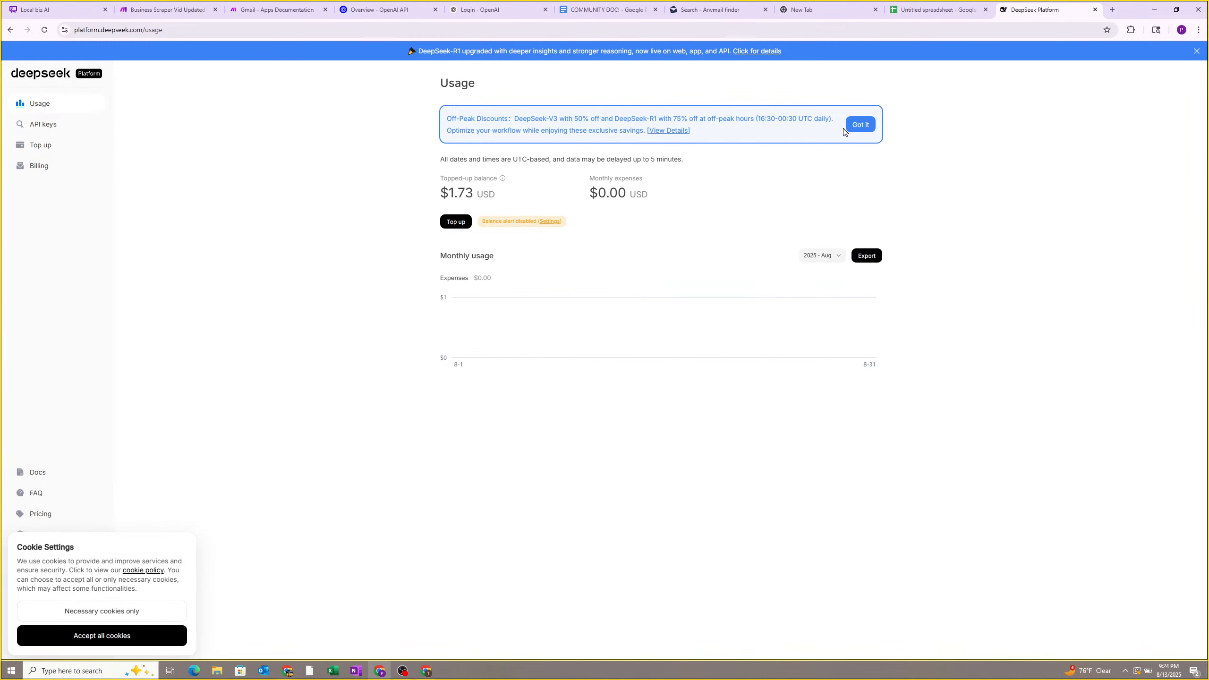
Create a new DeepSeek API key named "youtube test".
{"action": "key", "text": "ctrl+plus"}
{"action": "key", "text": "ctrl+plus"}
{"action": "key", "text": "ctrl+plus"}
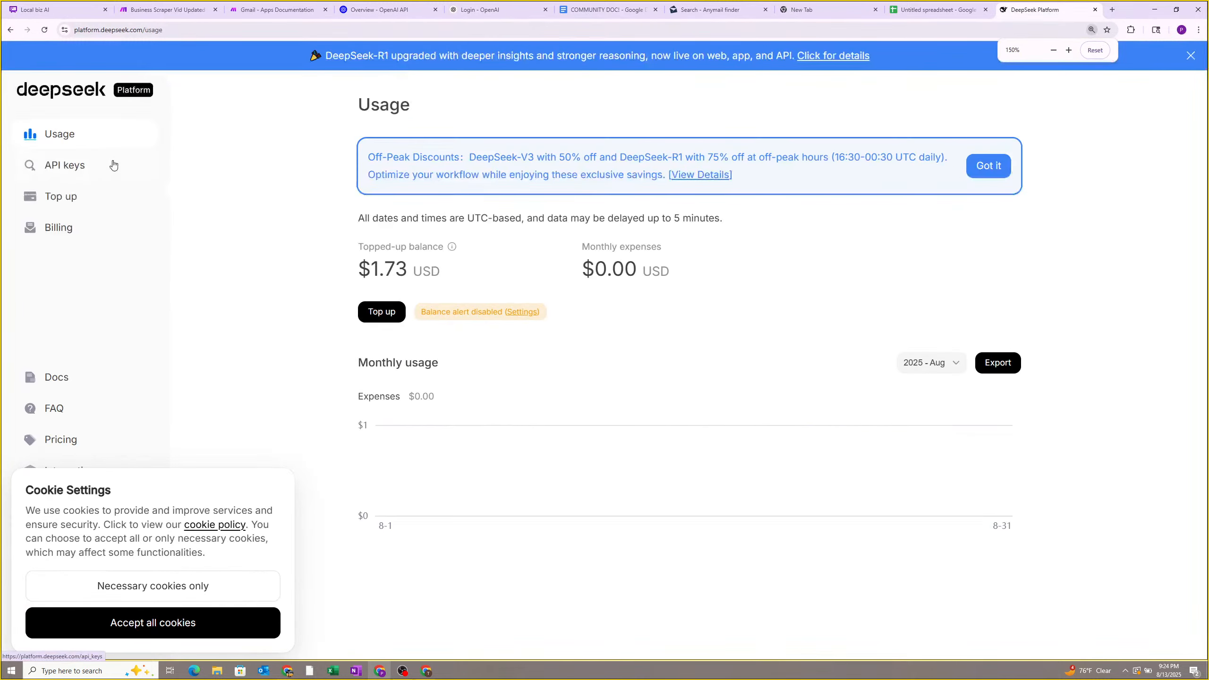
{"action": "left_click", "coordinate": [107, 173]}
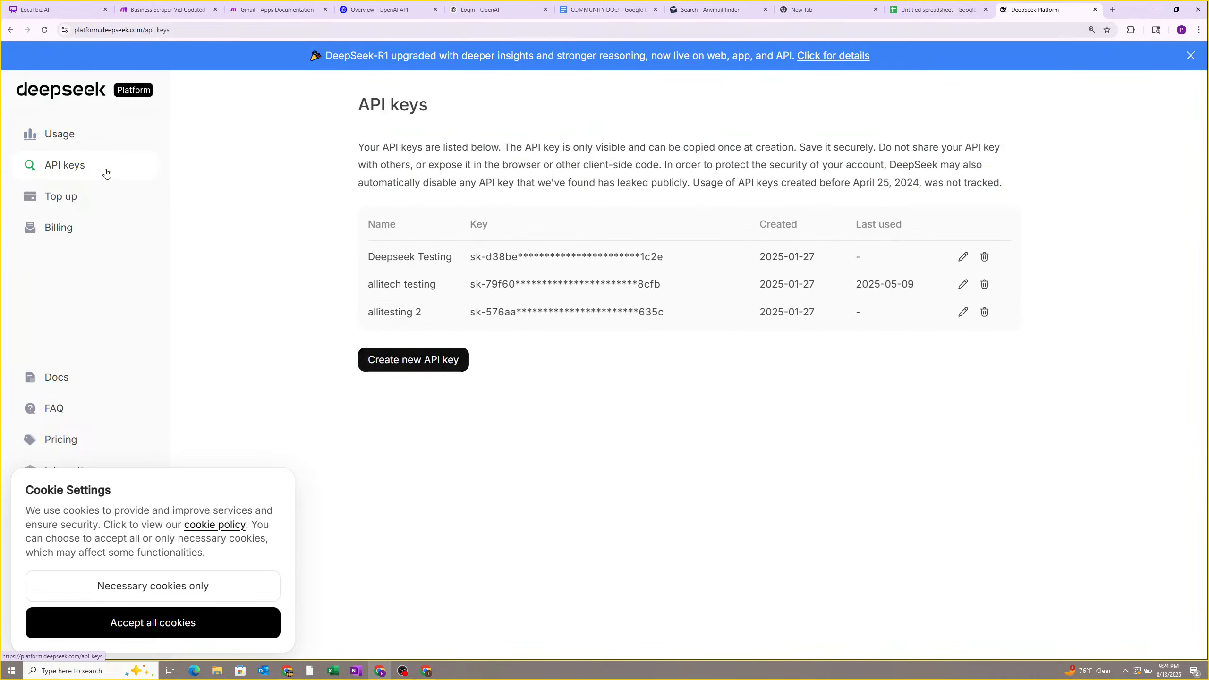
{"action": "left_click", "coordinate": [419, 359]}
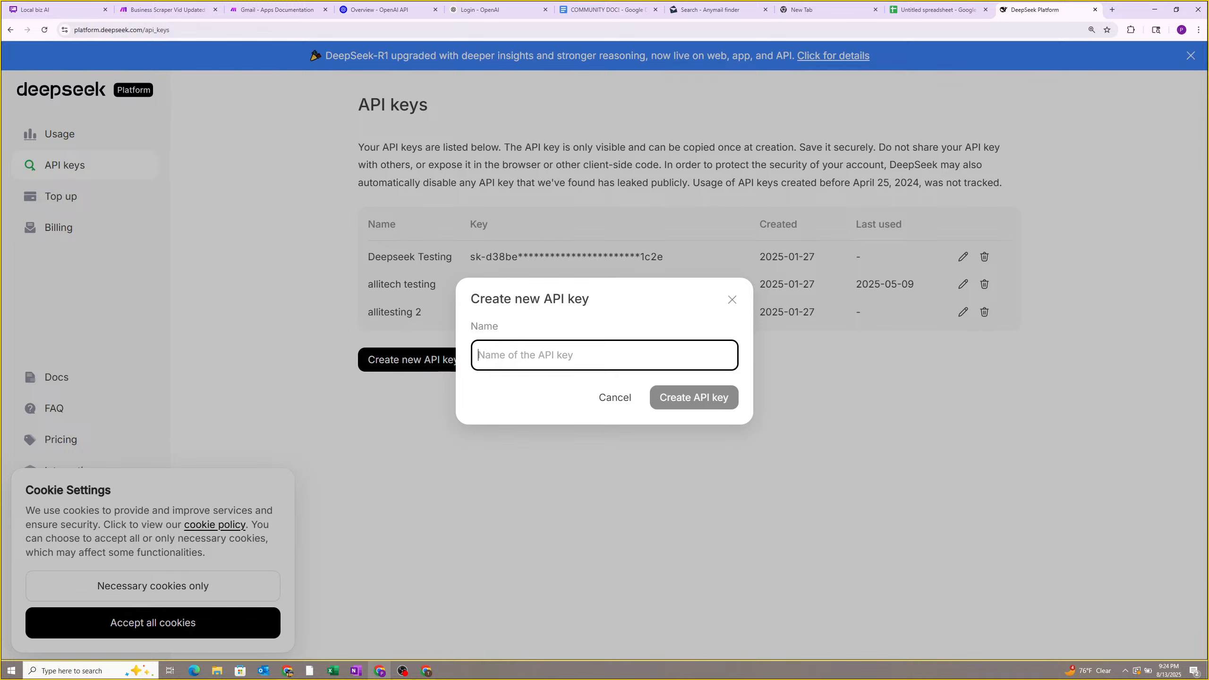
{"action": "type", "text": "youtube test"}
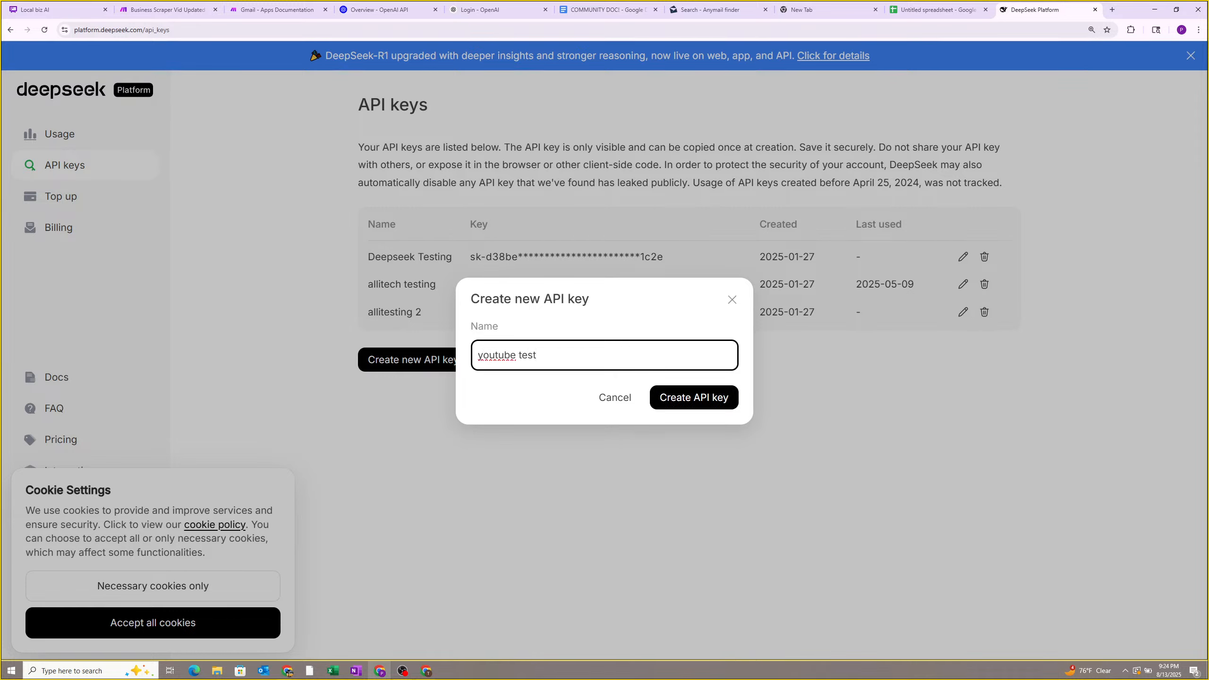
{"action": "left_click", "coordinate": [685, 401]}
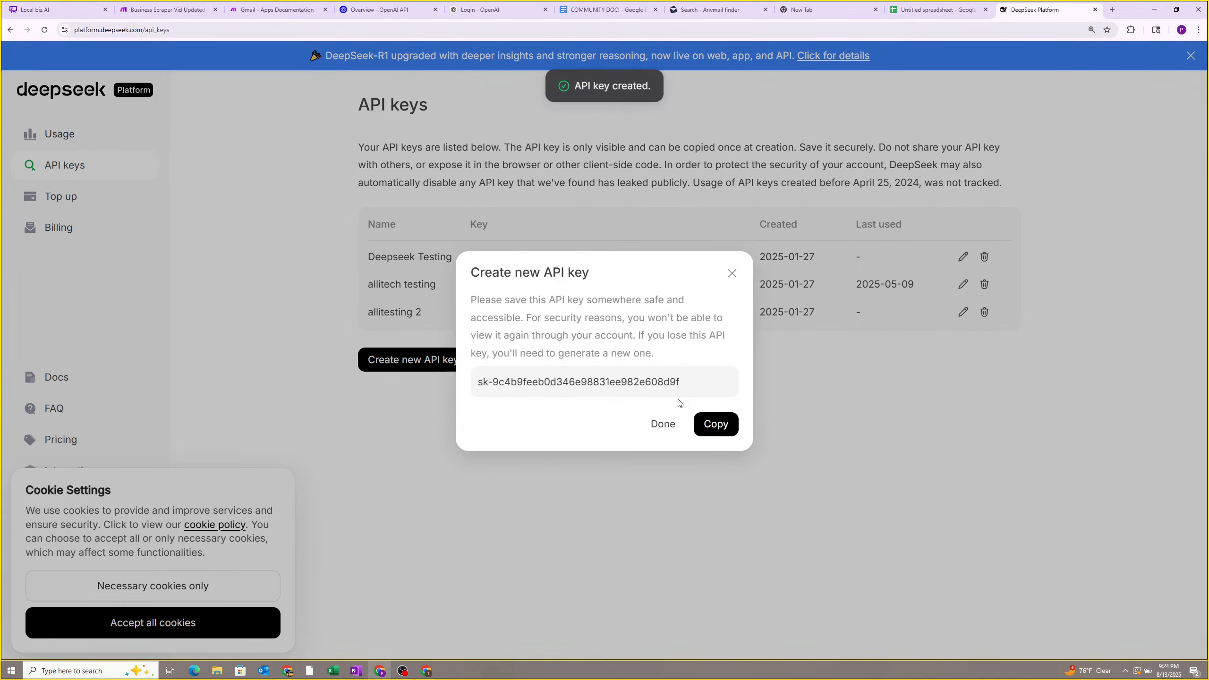
Copy the newly created DeepSeek API key and close the key dialog.
{"action": "left_click_drag", "start_coordinate": [683, 382], "coordinate": [469, 387]}
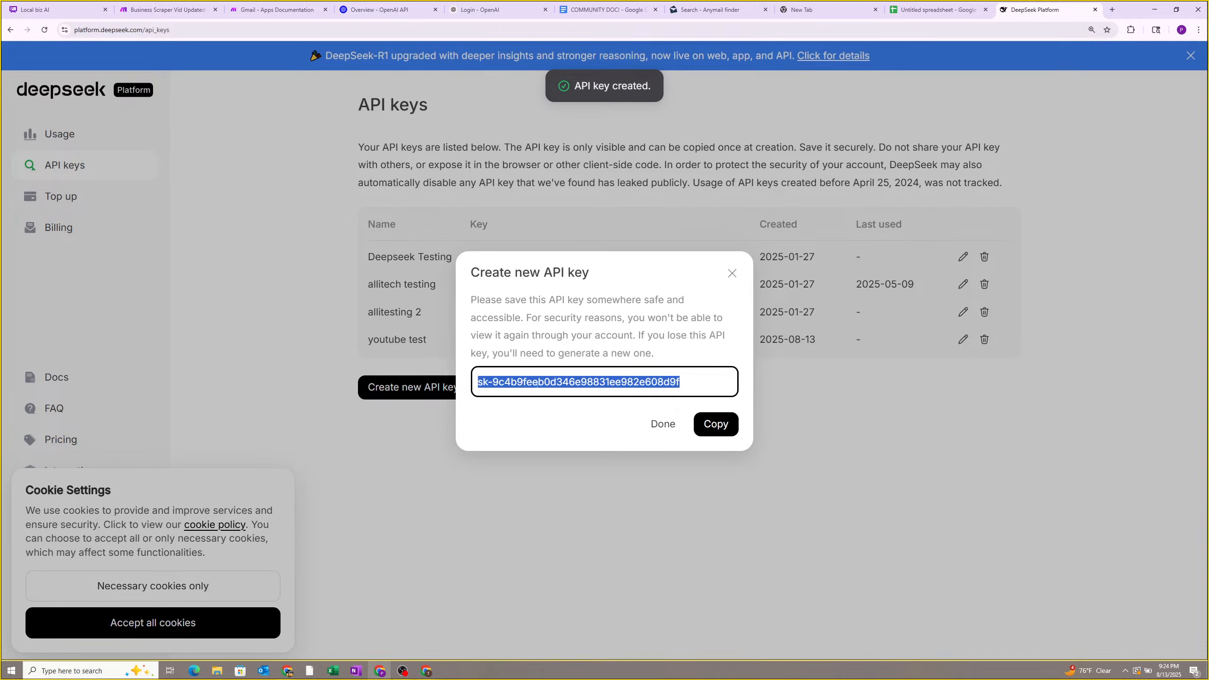
{"action": "left_click", "coordinate": [718, 426]}
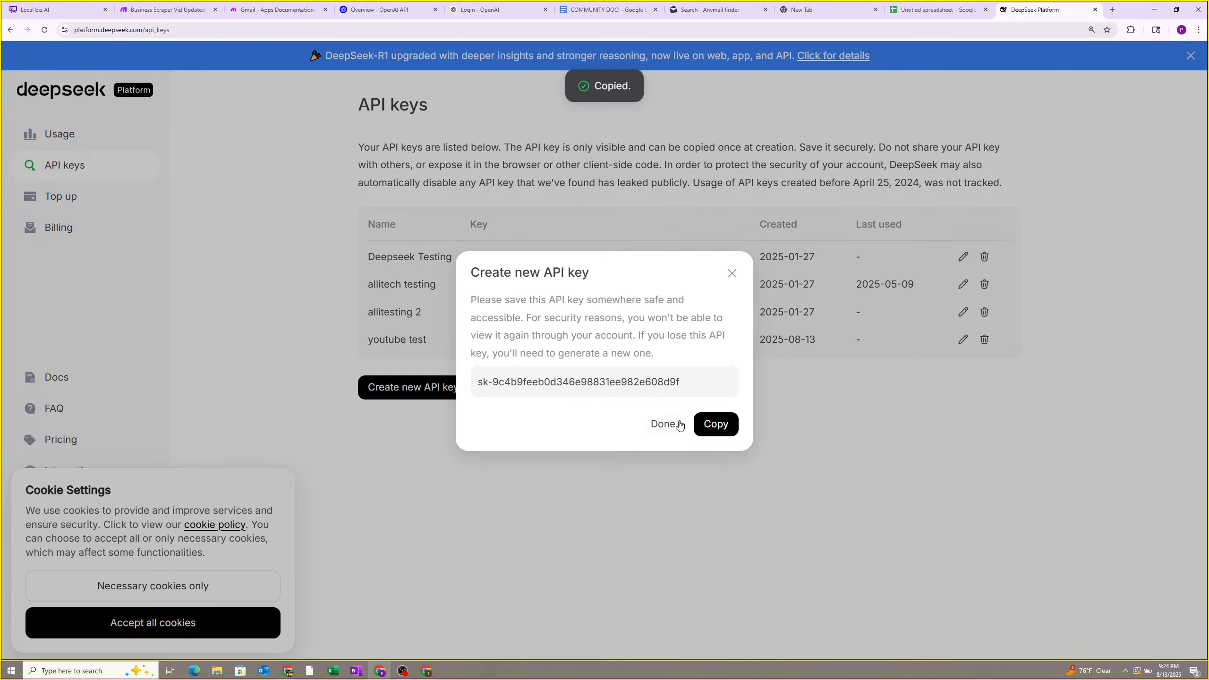
{"action": "left_click", "coordinate": [709, 426]}
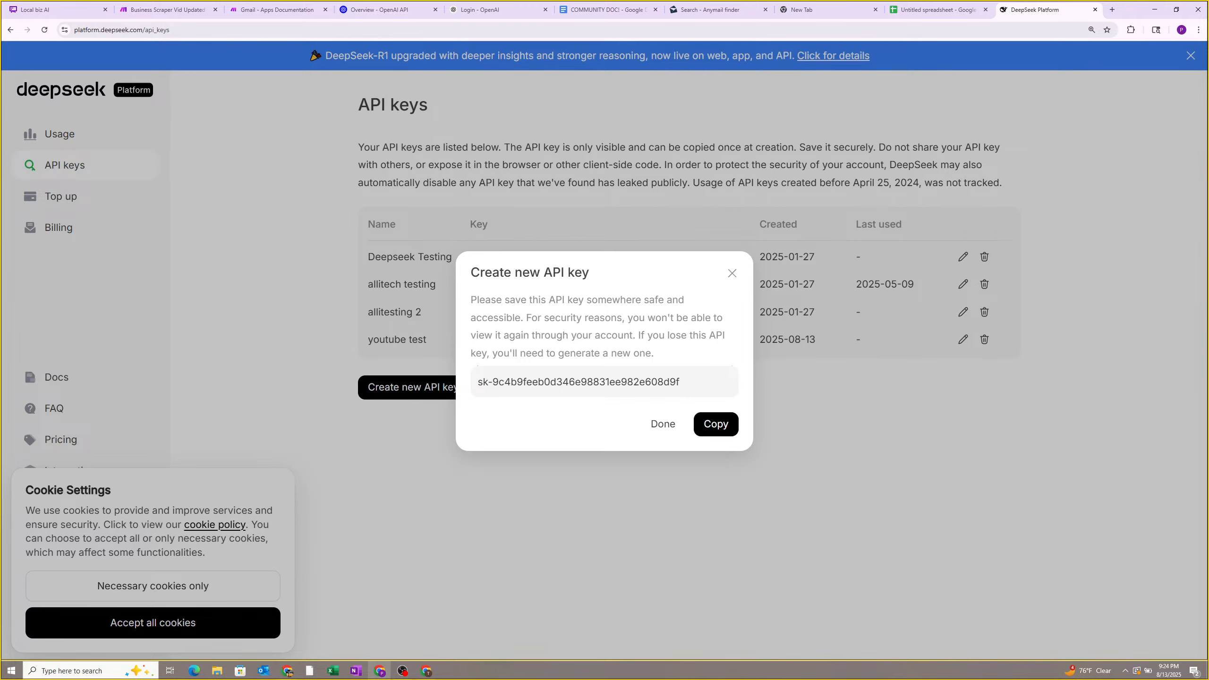
{"action": "left_click", "coordinate": [663, 423]}
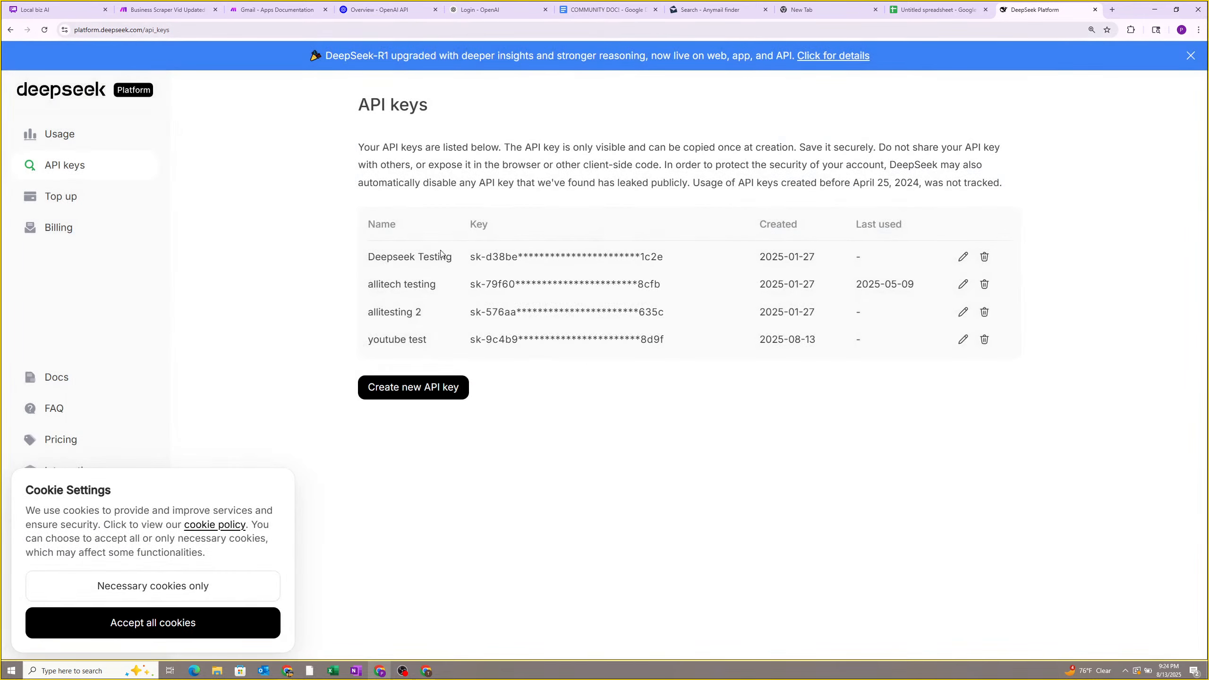
Open DeepSeek's Usage page and check the topped-up balance.
{"action": "left_click", "coordinate": [94, 141]}
{"action": "left_click_drag", "start_coordinate": [408, 275], "coordinate": [379, 274]}
{"action": "left_click", "coordinate": [497, 278]}
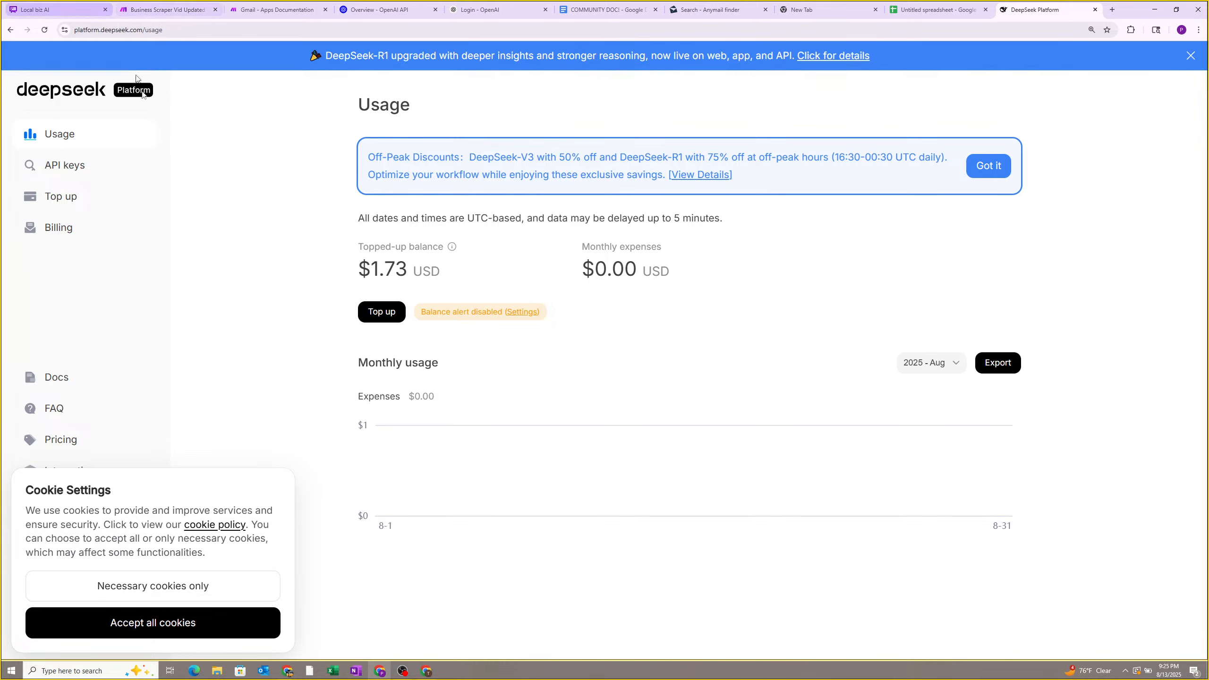
Open Notepad, paste the copied DeepSeek API key into a blank note, and minimize the note.
{"action": "left_click", "coordinate": [119, 671]}
{"action": "type", "text": "notepad"}
{"action": "key", "text": "Return"}
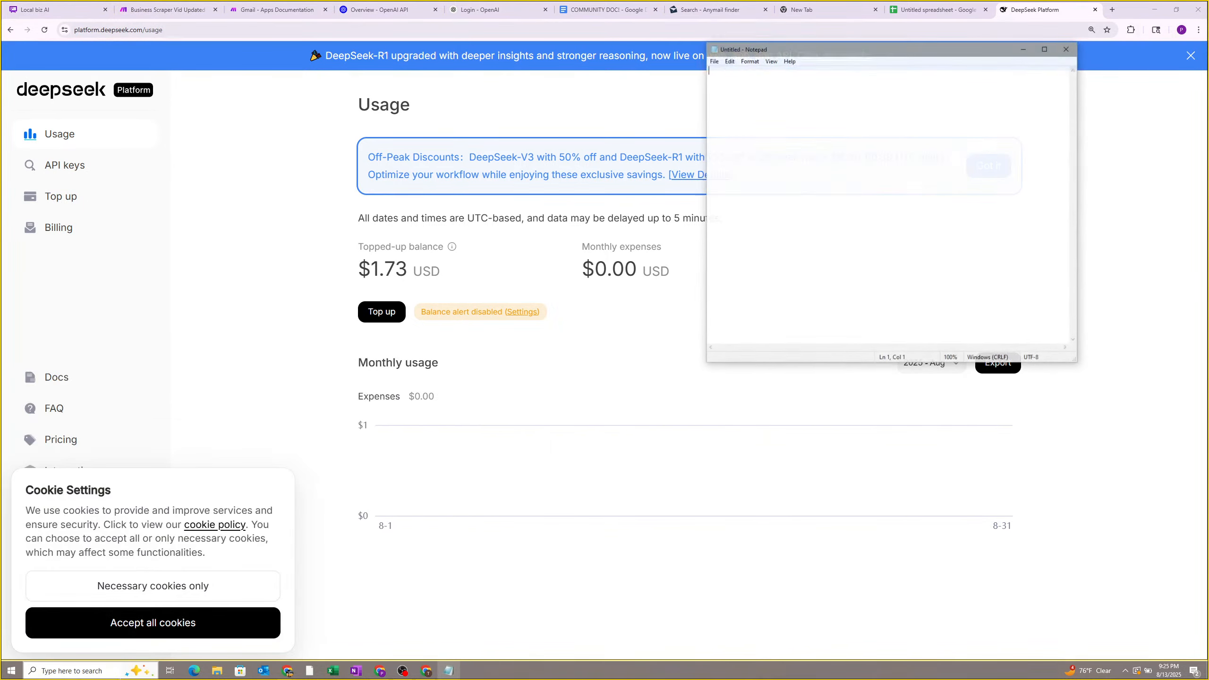
{"action": "left_click_drag", "start_coordinate": [831, 54], "coordinate": [650, 125]}
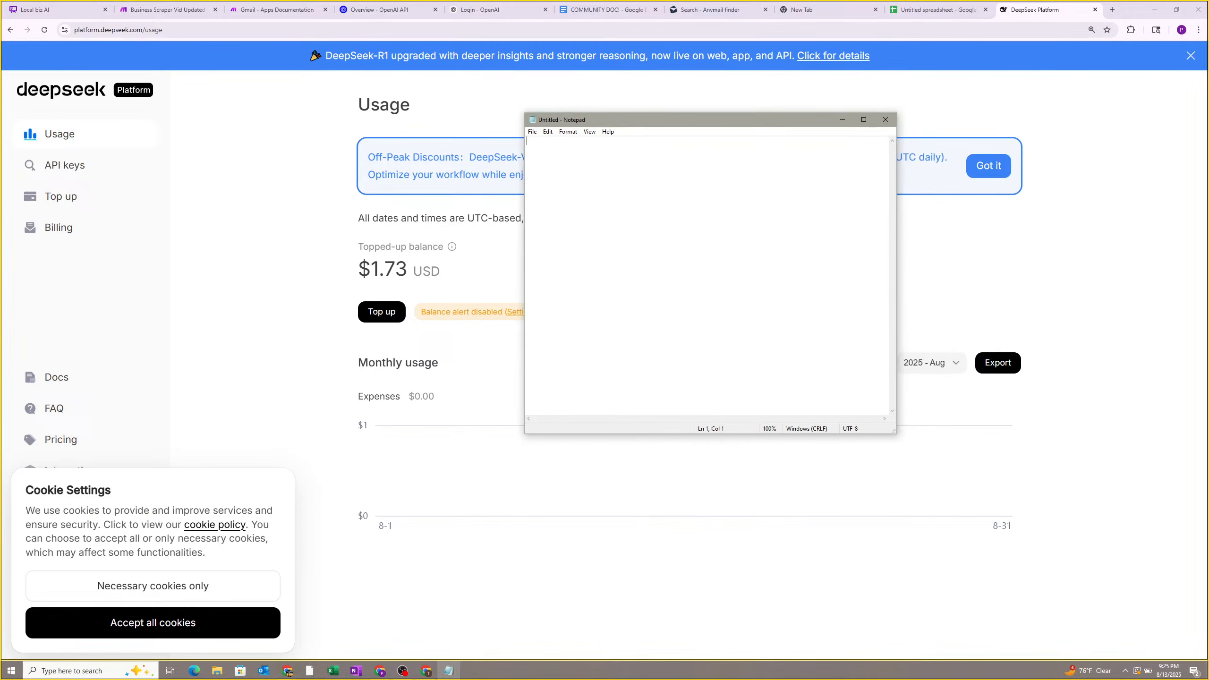
{"action": "key", "text": "ctrl+v"}
{"action": "left_click", "coordinate": [842, 120]}
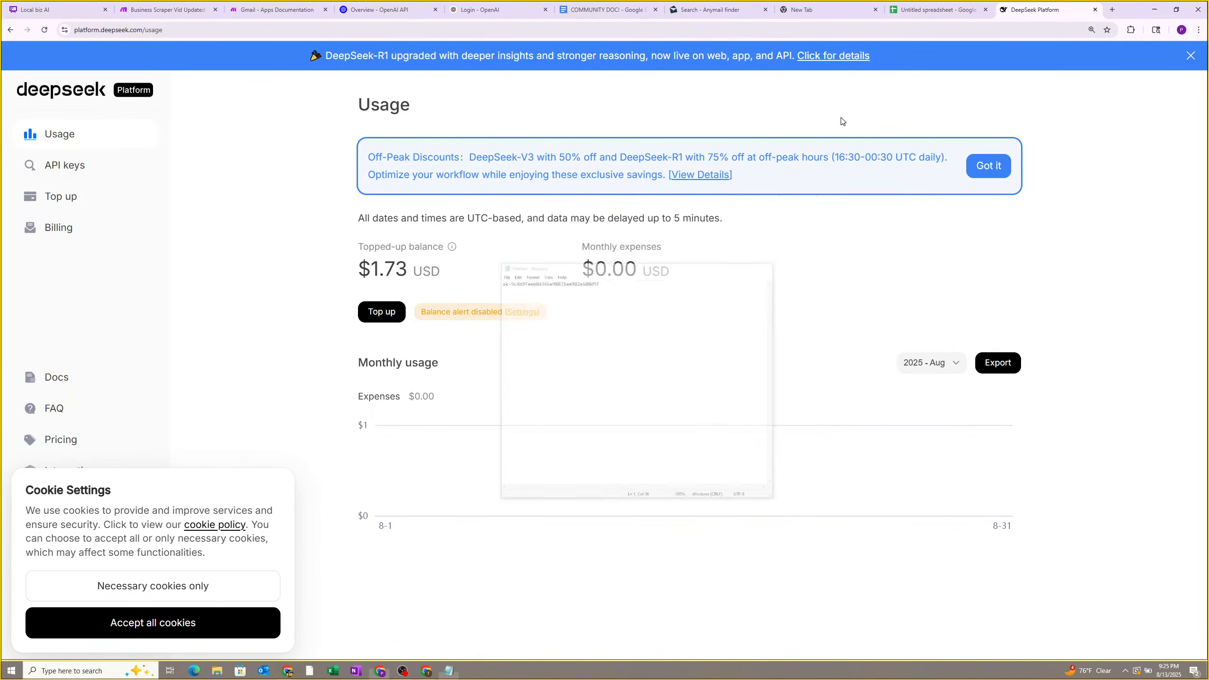
Return to the Whimsical Local biz AI board and review the cost breakdown and full automation diagram.
{"action": "left_click", "coordinate": [86, 7]}
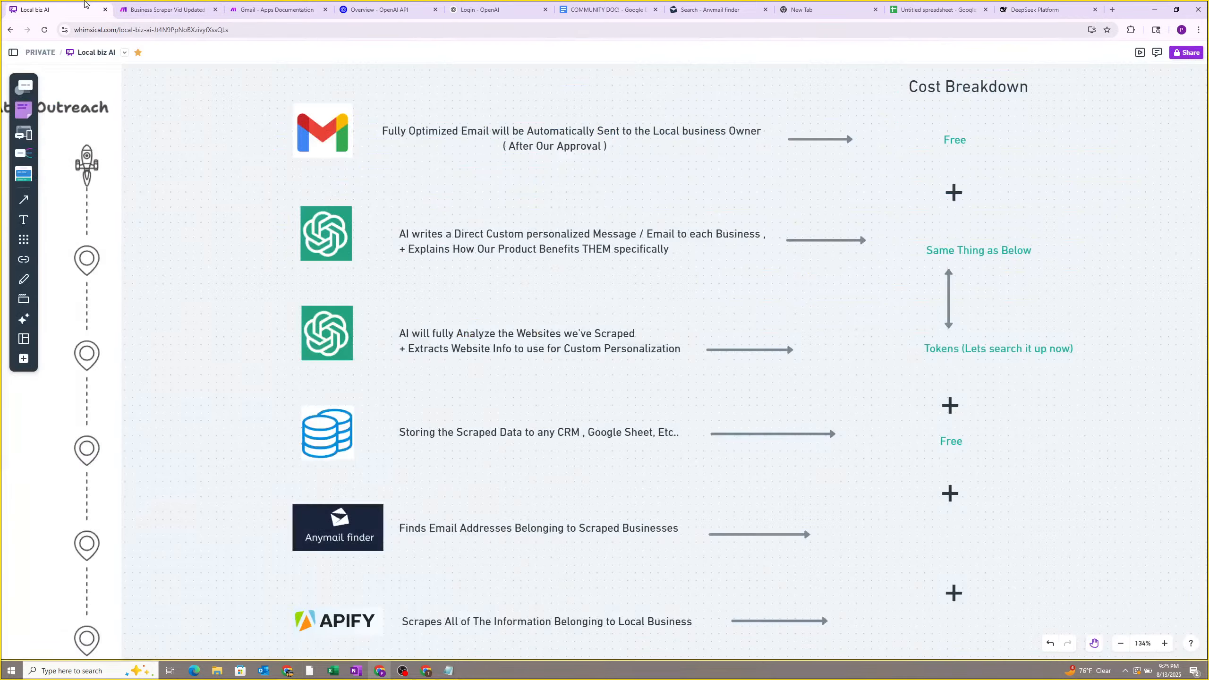
{"action": "scroll", "coordinate": [930, 345], "scroll_direction": "up", "scroll_amount": 2}
{"action": "scroll", "coordinate": [930, 344], "scroll_direction": "right", "scroll_amount": 2}
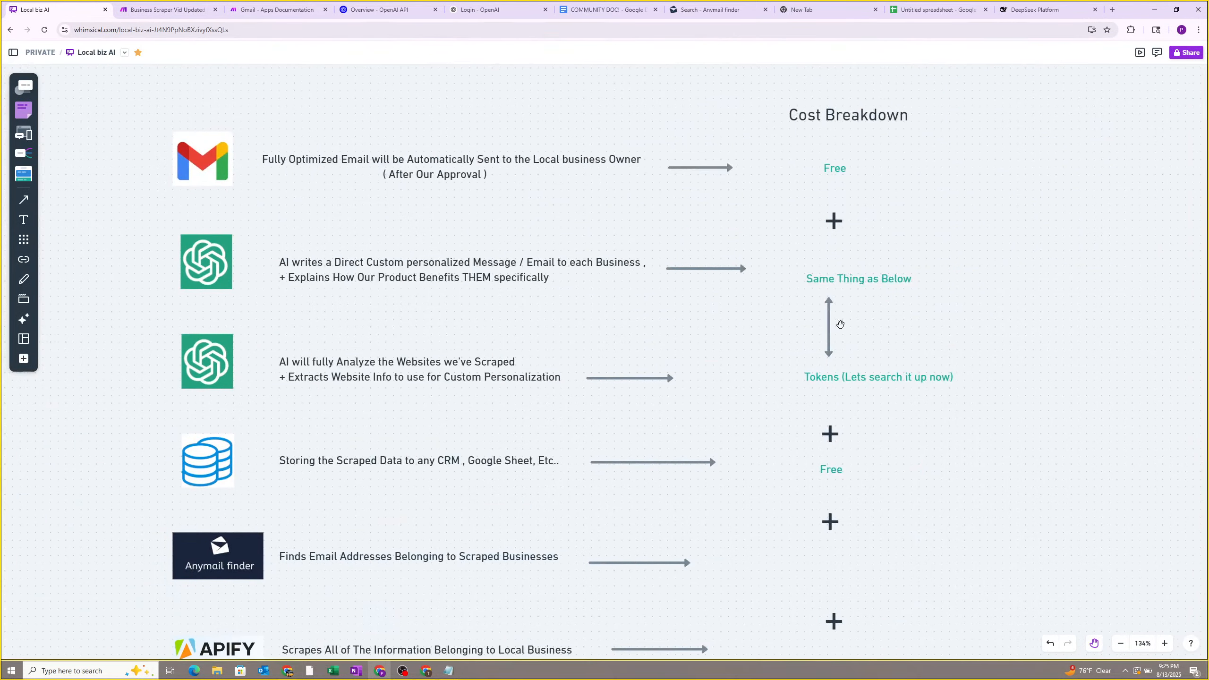
{"action": "scroll", "coordinate": [576, 391], "scroll_direction": "down", "scroll_amount": 2}
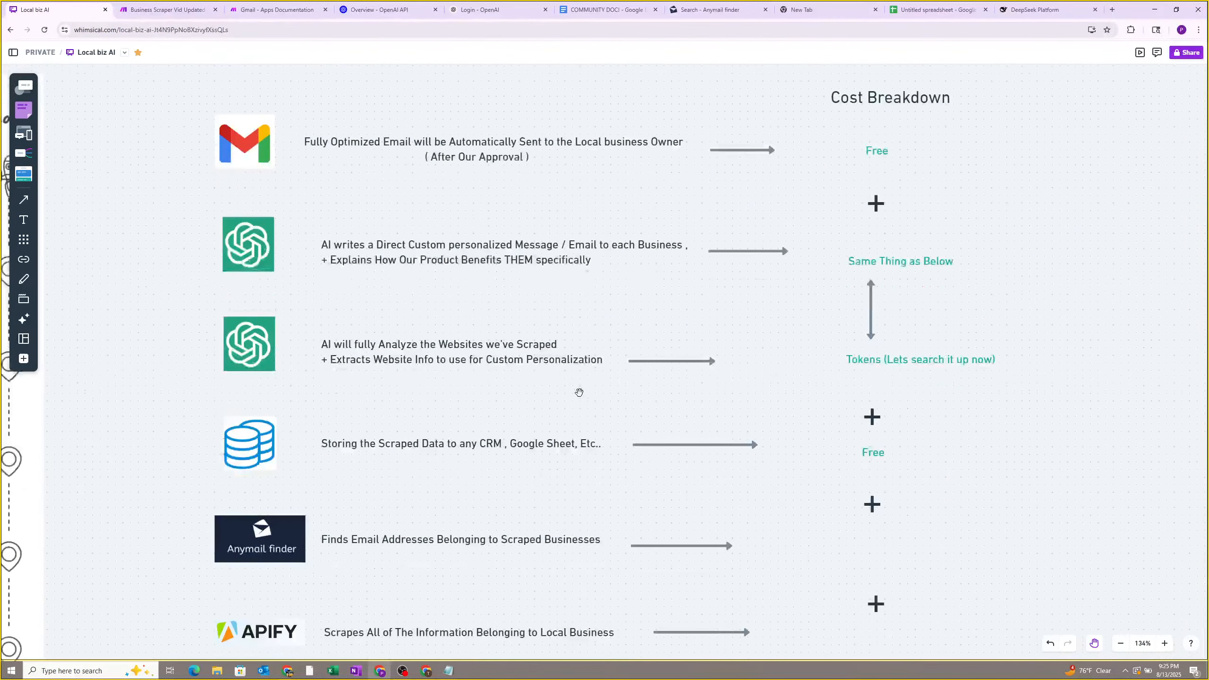
{"action": "scroll", "coordinate": [540, 378], "scroll_direction": "up", "scroll_amount": 3}
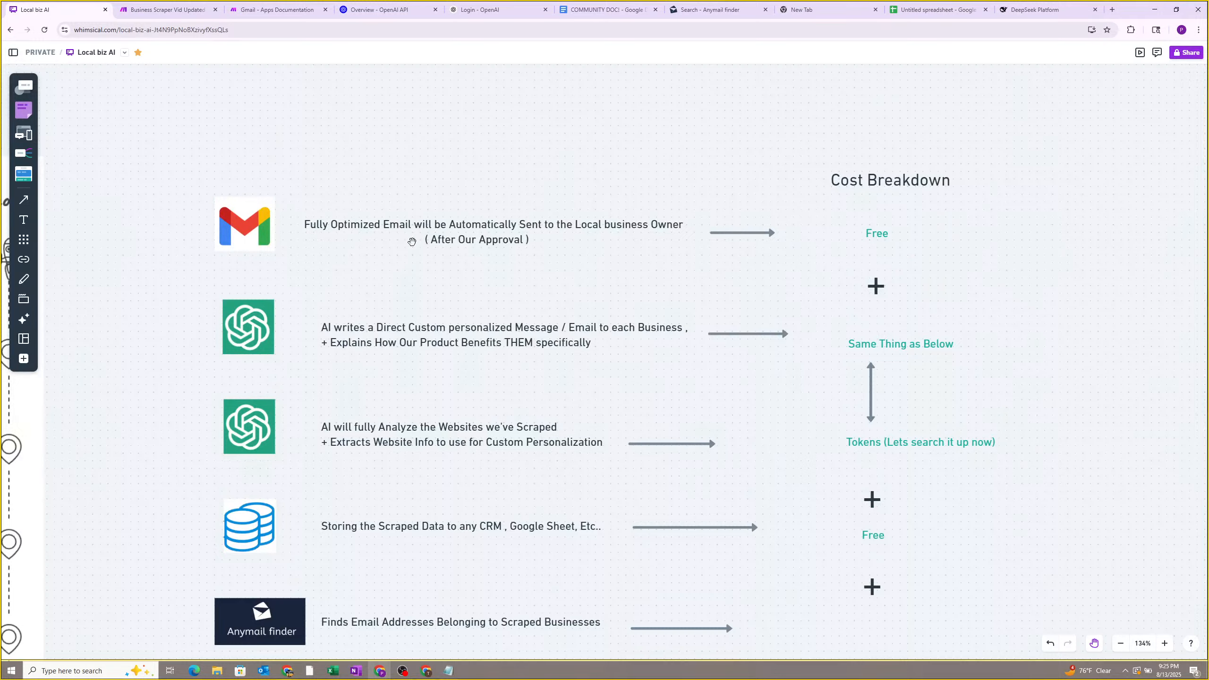
{"action": "scroll", "coordinate": [412, 241], "scroll_direction": "down", "scroll_amount": 5}
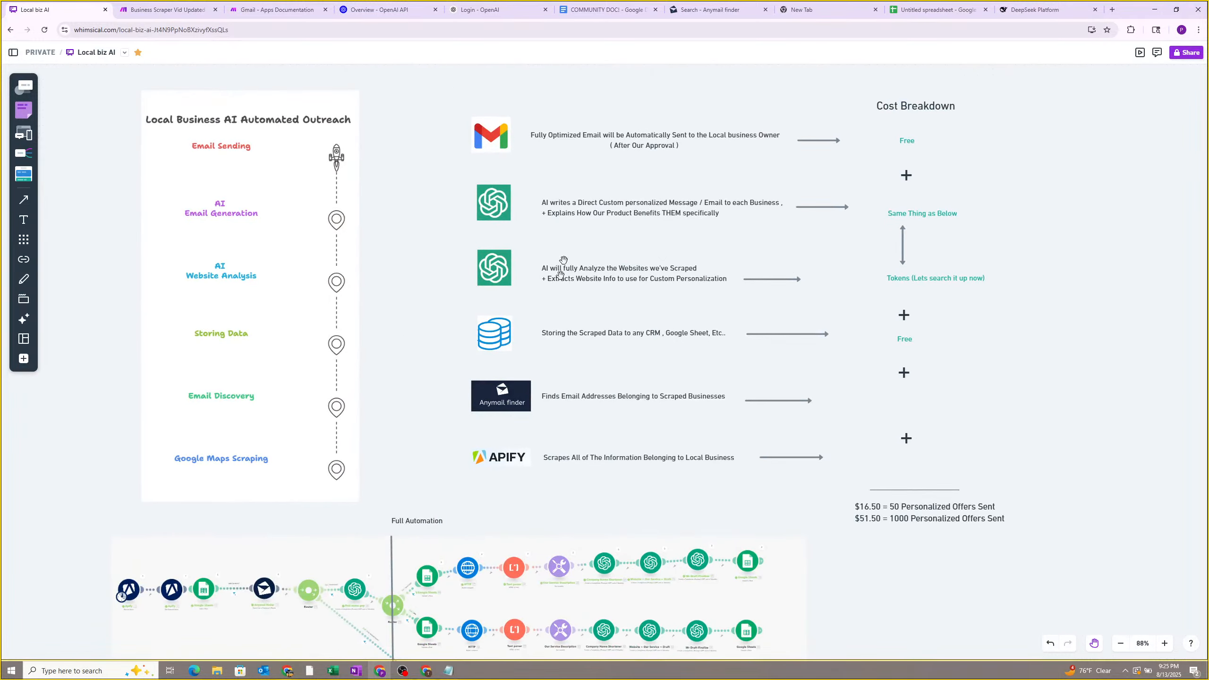
{"action": "scroll", "coordinate": [618, 248], "scroll_direction": "down", "scroll_amount": 5}
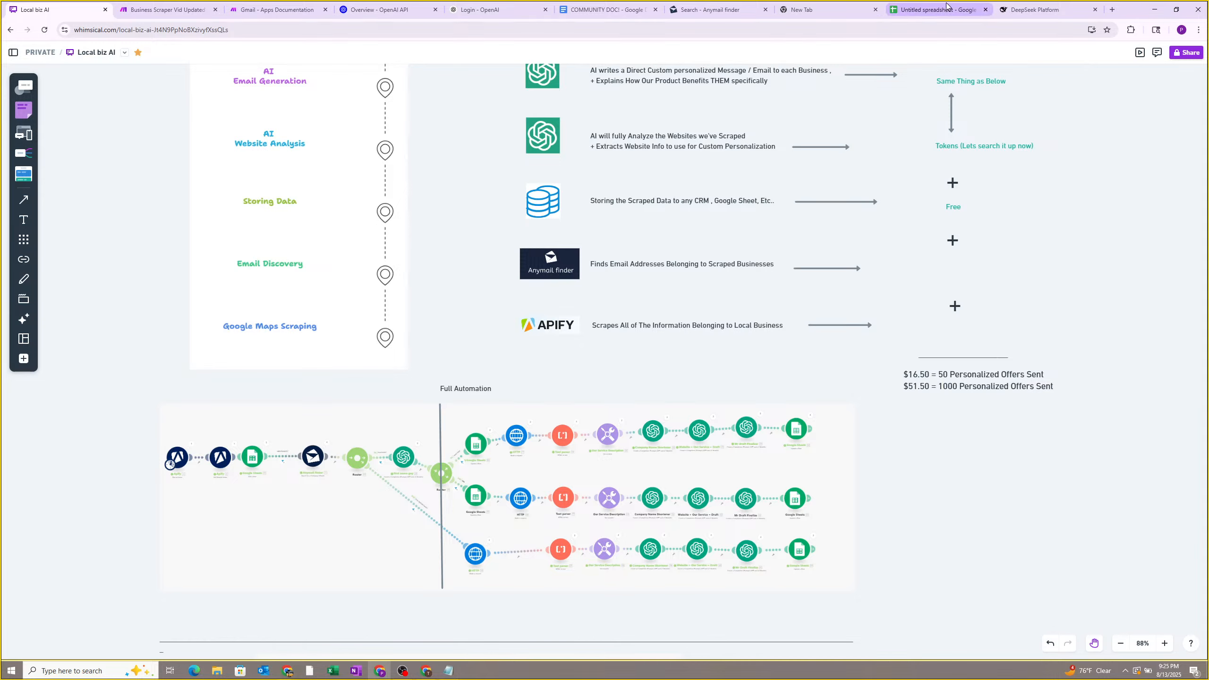
Switch to the Chrome window with the OpenAI platform and open the organization's API keys page from its settings.
{"action": "left_click", "coordinate": [426, 672]}
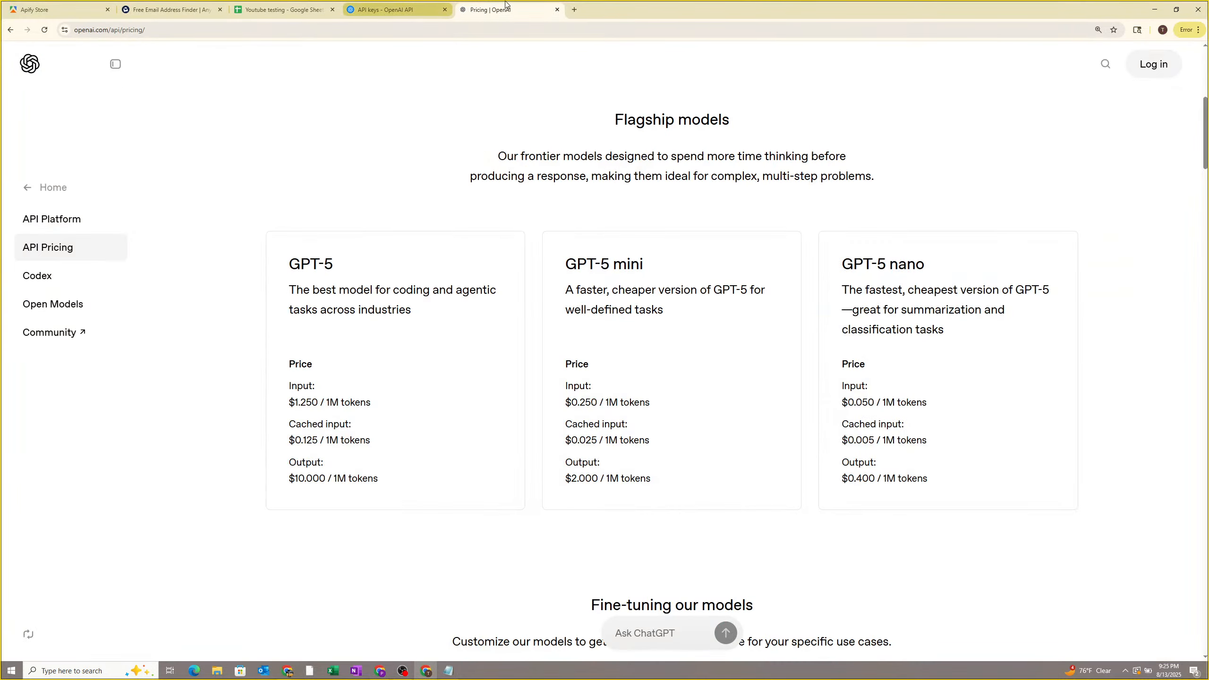
{"action": "left_click", "coordinate": [1157, 66]}
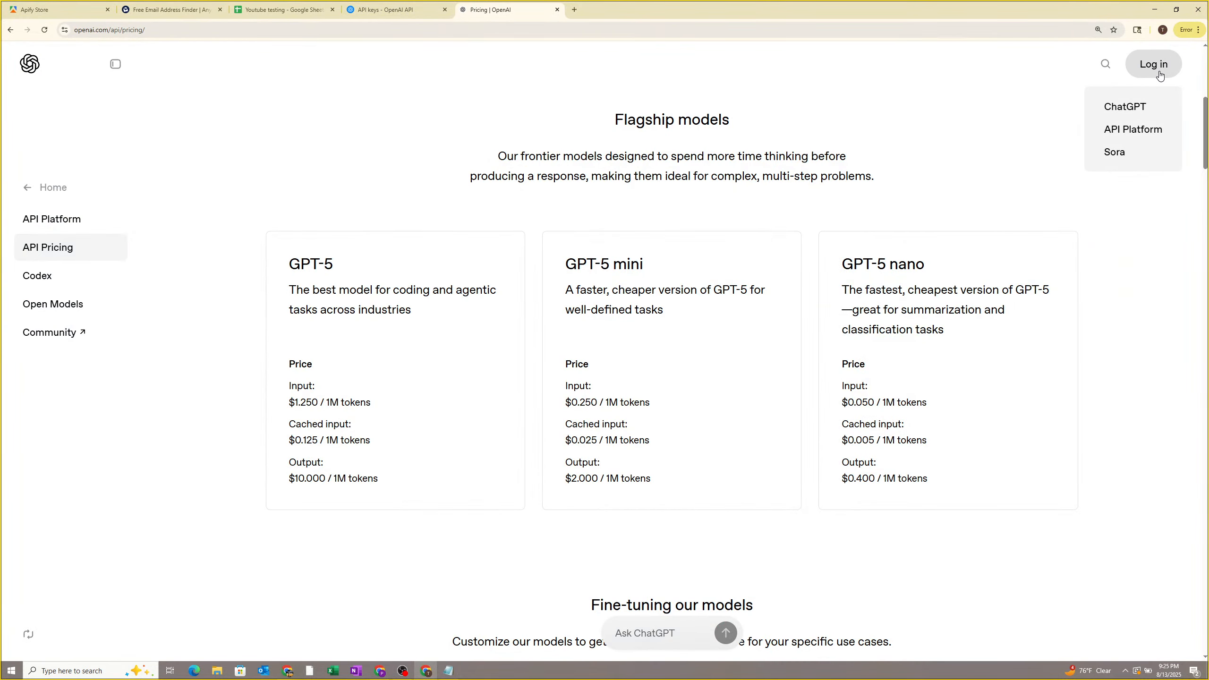
{"action": "left_click", "coordinate": [167, 9]}
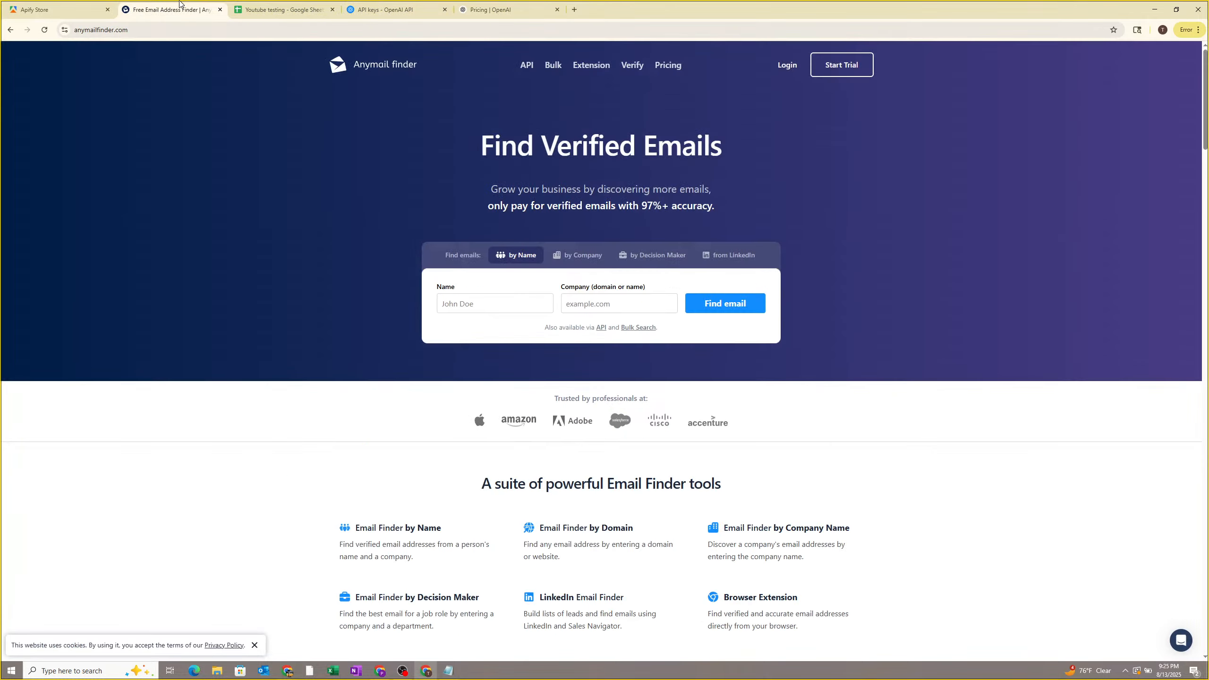
{"action": "left_click", "coordinate": [409, 6]}
{"action": "left_click", "coordinate": [628, 528]}
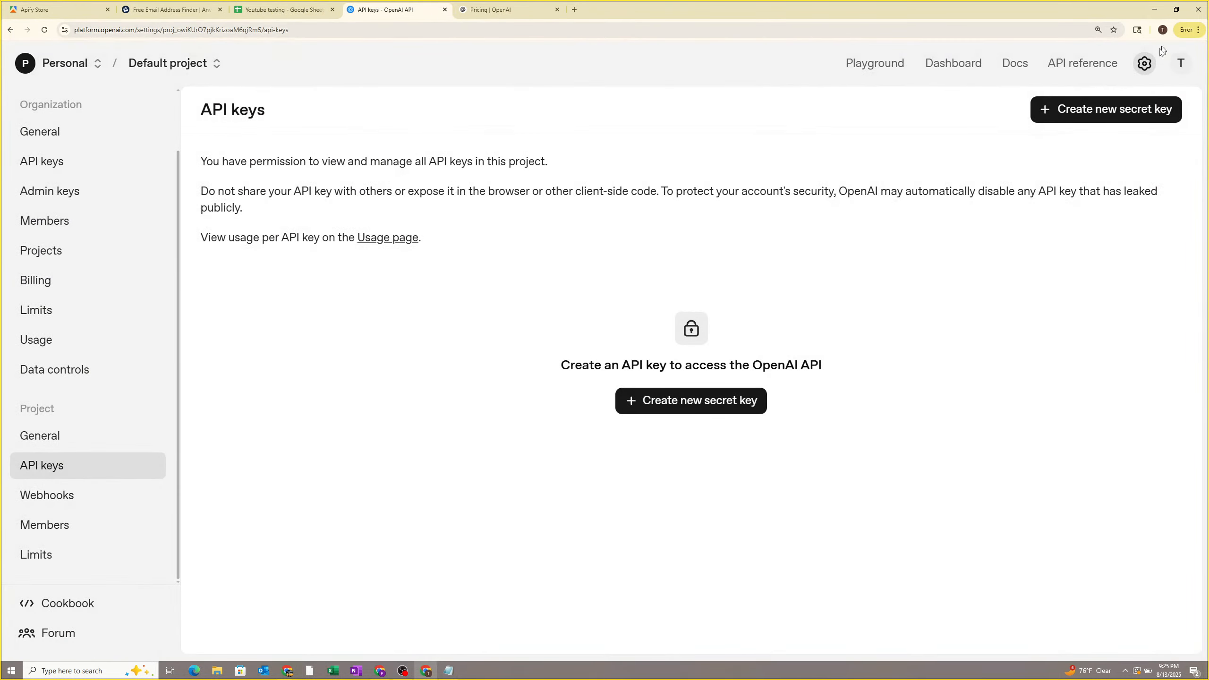
{"action": "left_click", "coordinate": [1145, 63]}
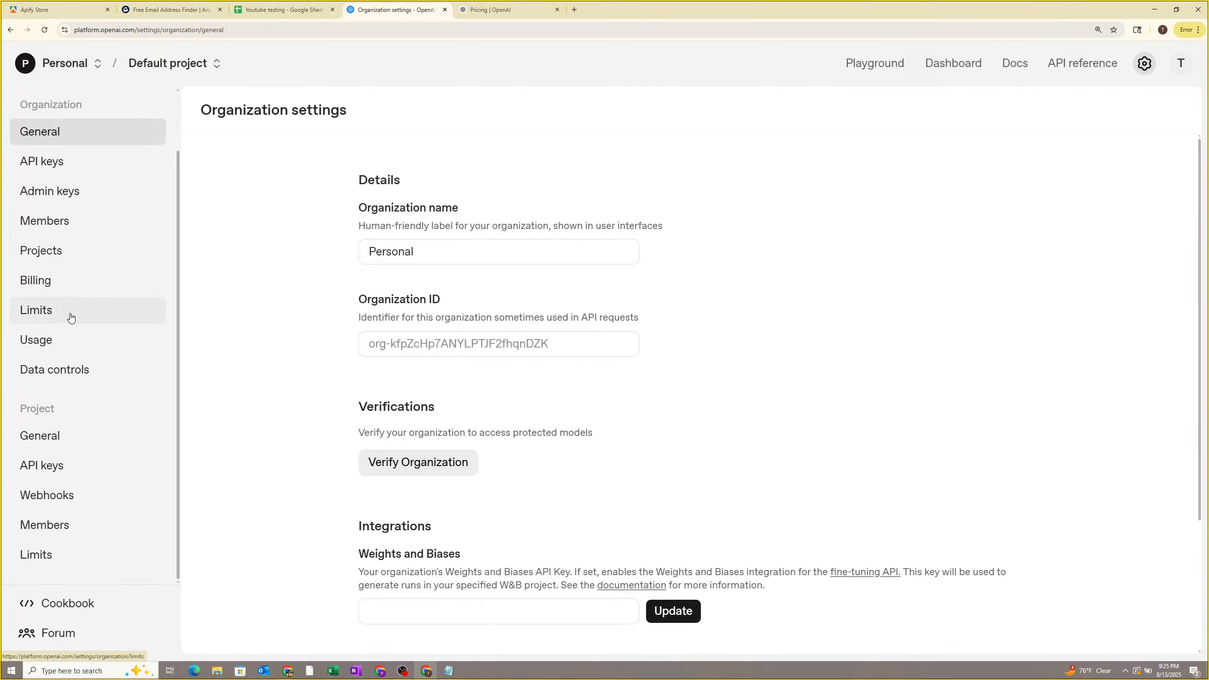
{"action": "left_click", "coordinate": [86, 167]}
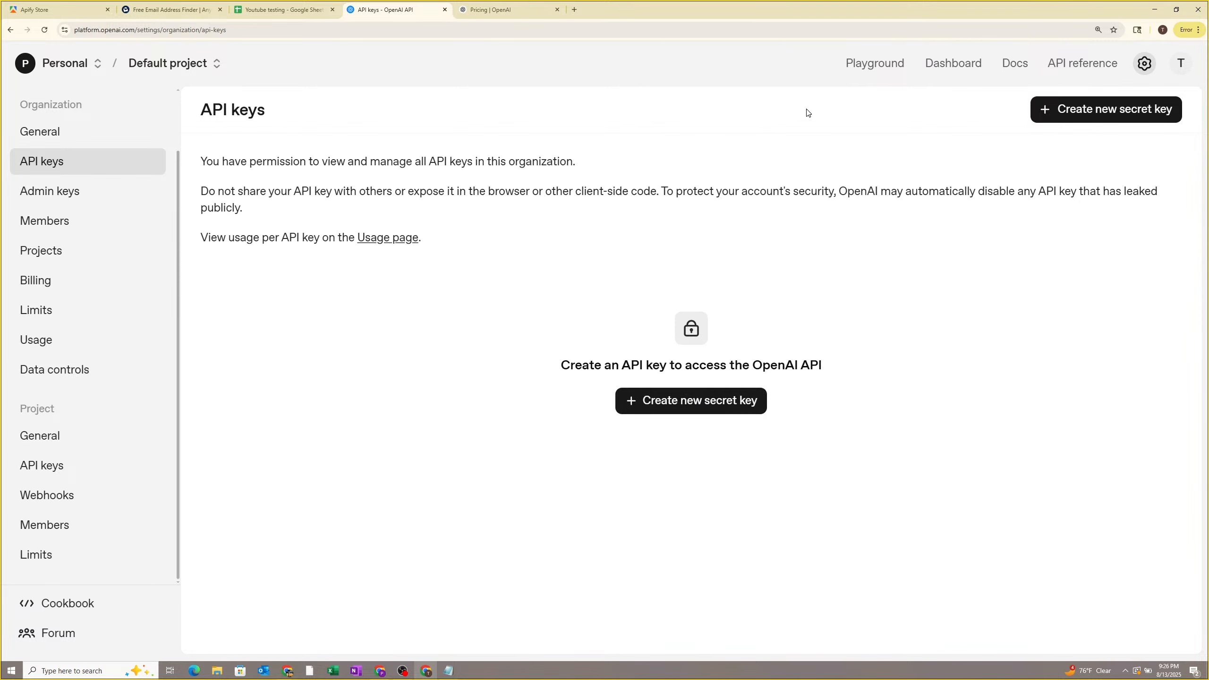
Review the open Apify Store, Anymail Finder, Youtube testing spreadsheet and OpenAI API keys pages in turn.
{"action": "left_click", "coordinate": [53, 10]}
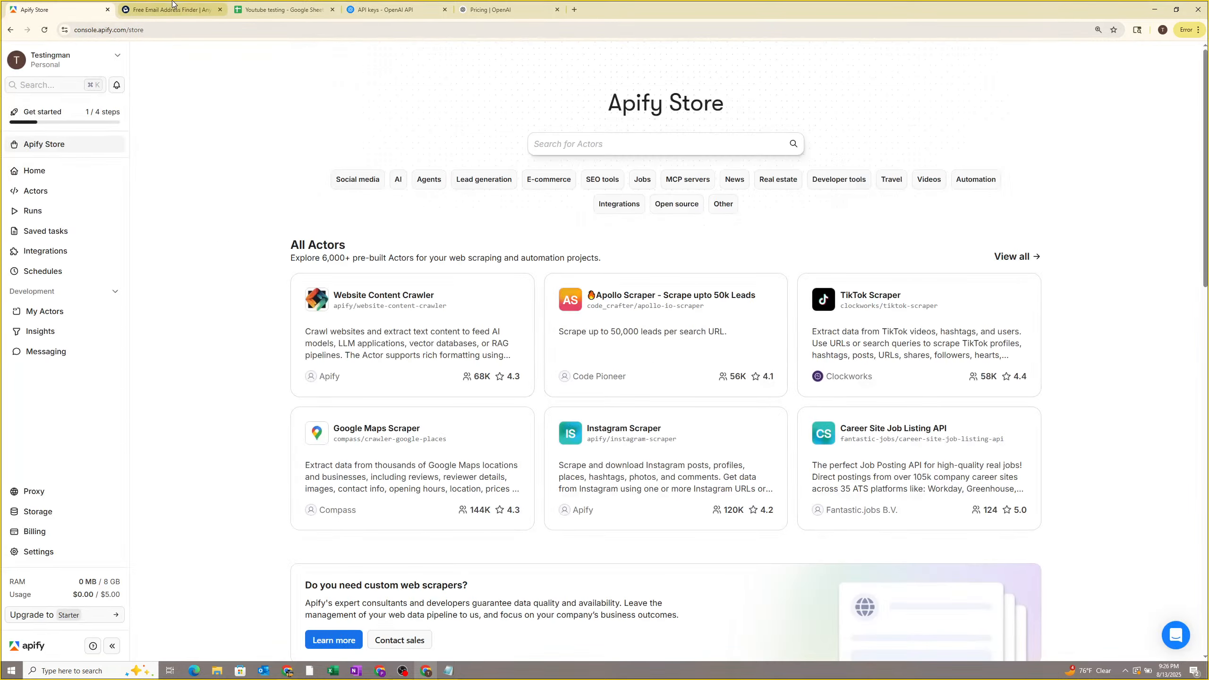
{"action": "left_click", "coordinate": [154, 5]}
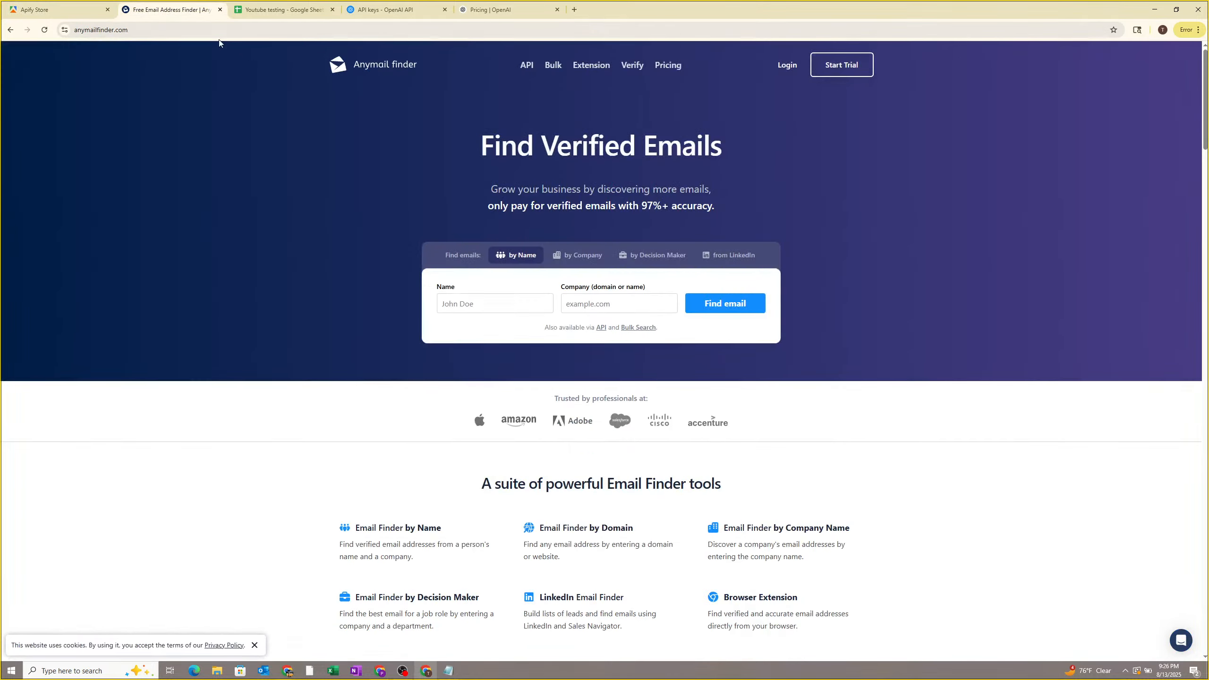
{"action": "scroll", "coordinate": [414, 306], "scroll_direction": "down", "scroll_amount": 2}
{"action": "scroll", "coordinate": [415, 306], "scroll_direction": "up", "scroll_amount": 2}
{"action": "left_click", "coordinate": [285, 9]}
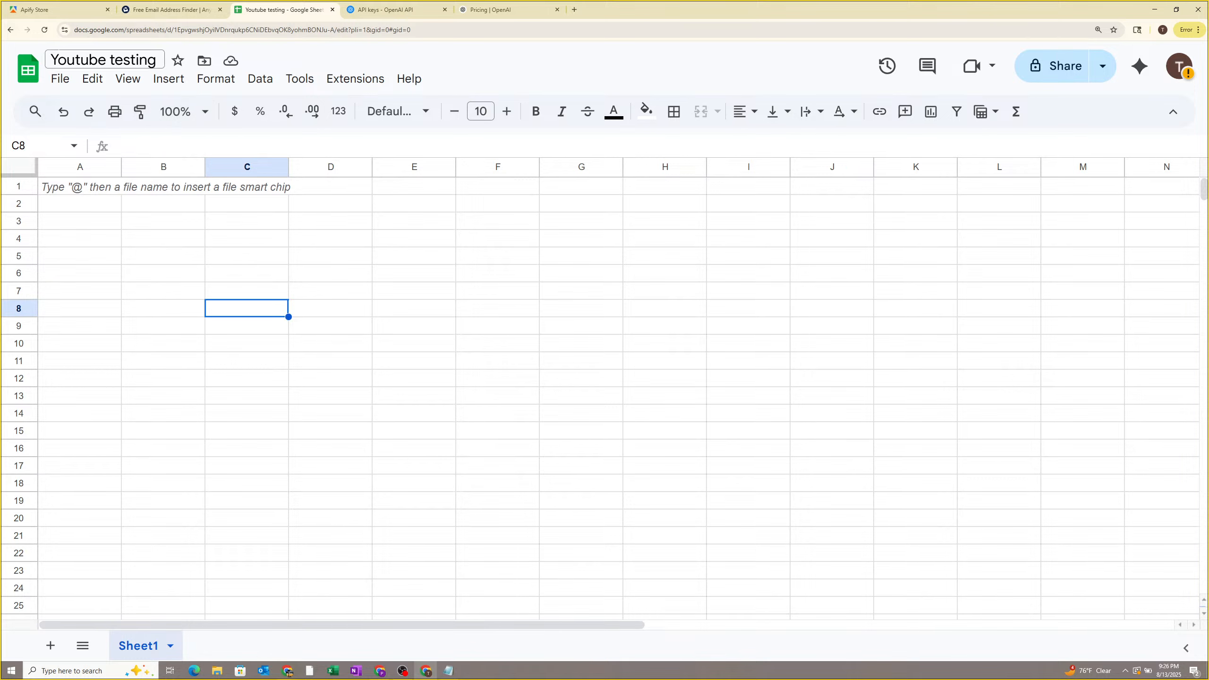
{"action": "left_click", "coordinate": [409, 10]}
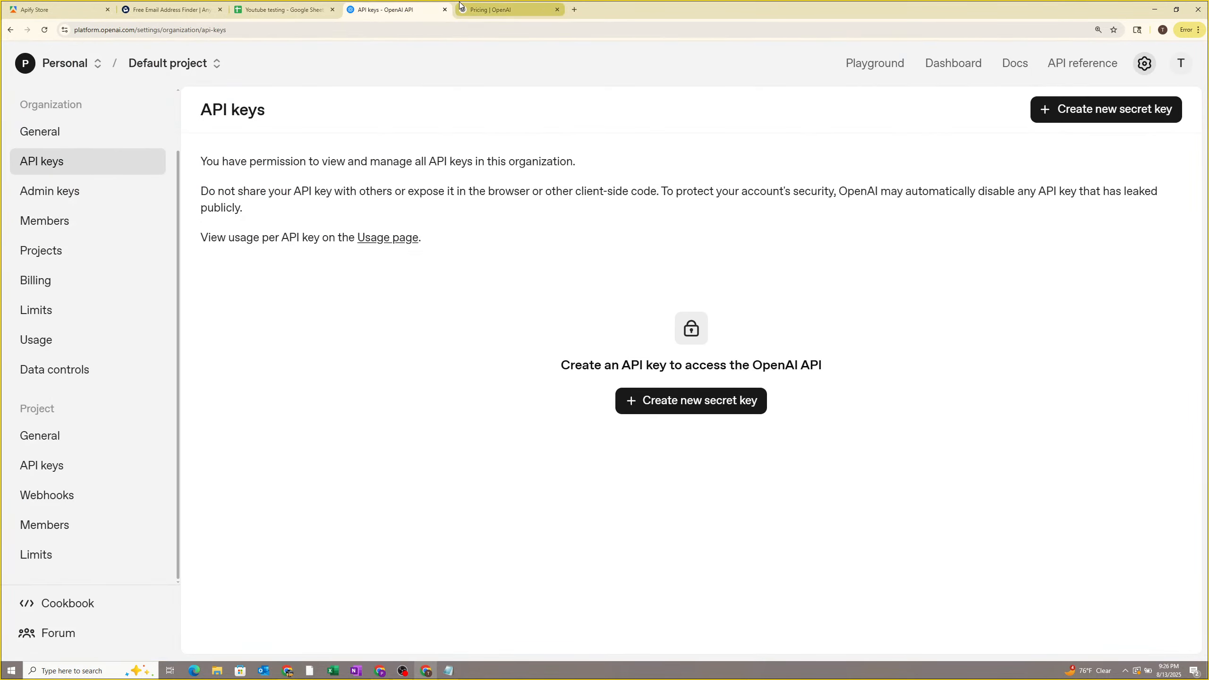
Switch back to the Whimsical board's Chrome window and examine the Full Automation diagram up close.
{"action": "left_click", "coordinate": [380, 671]}
{"action": "scroll", "coordinate": [566, 330], "scroll_direction": "up", "scroll_amount": 3}
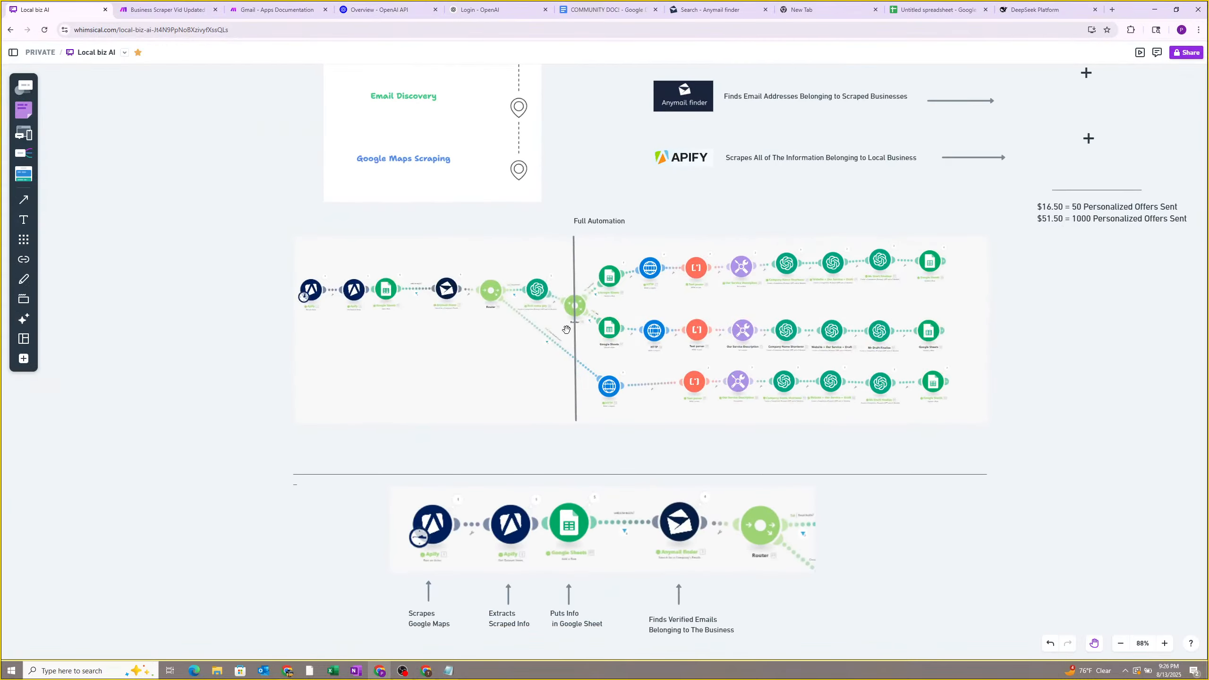
{"action": "scroll", "coordinate": [566, 330], "scroll_direction": "up", "scroll_amount": 4}
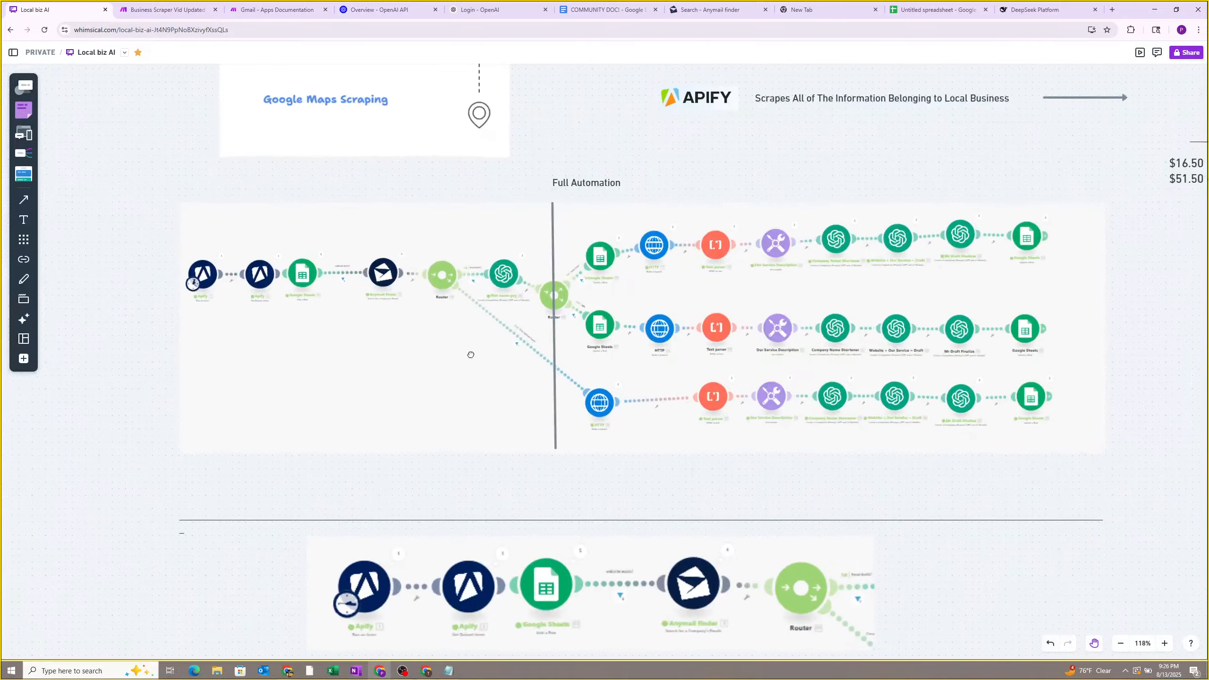
{"action": "scroll", "coordinate": [508, 345], "scroll_direction": "up", "scroll_amount": 3}
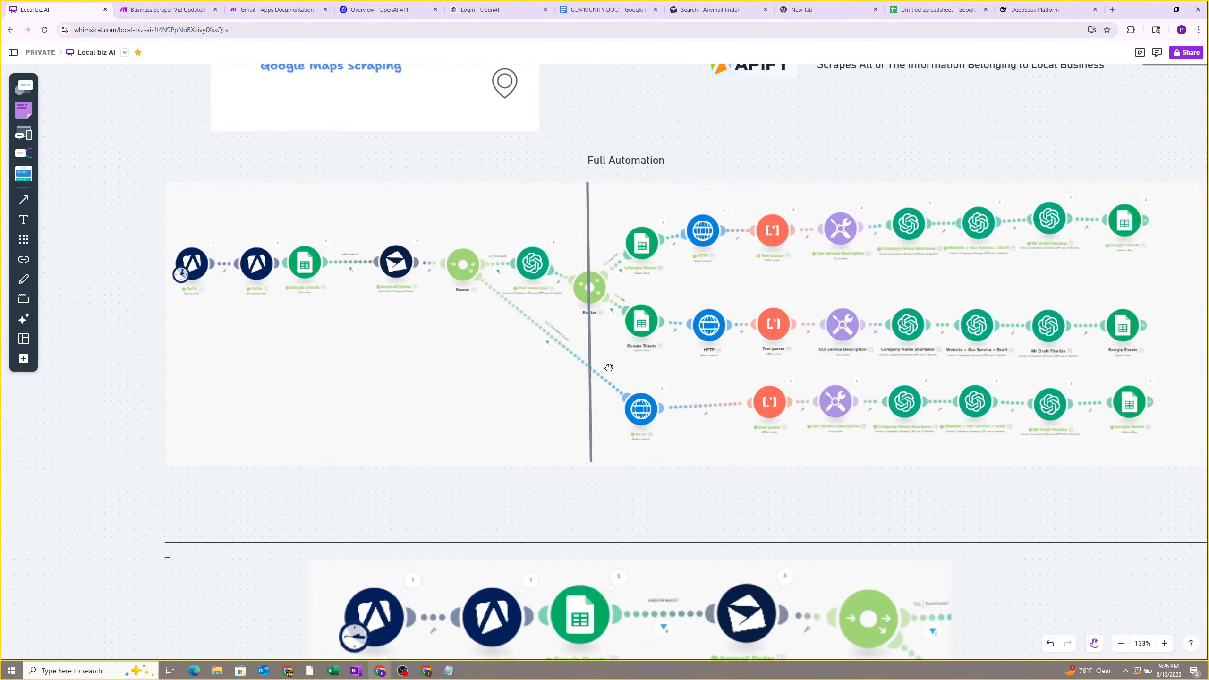
Examine the Full Automation diagram and its opening section, from the Apify scraping modules through Google Sheets and Anymail Finder to the router.
{"action": "left_click_drag", "start_coordinate": [610, 368], "coordinate": [710, 369]}
{"action": "left_click_drag", "start_coordinate": [843, 296], "coordinate": [775, 300]}
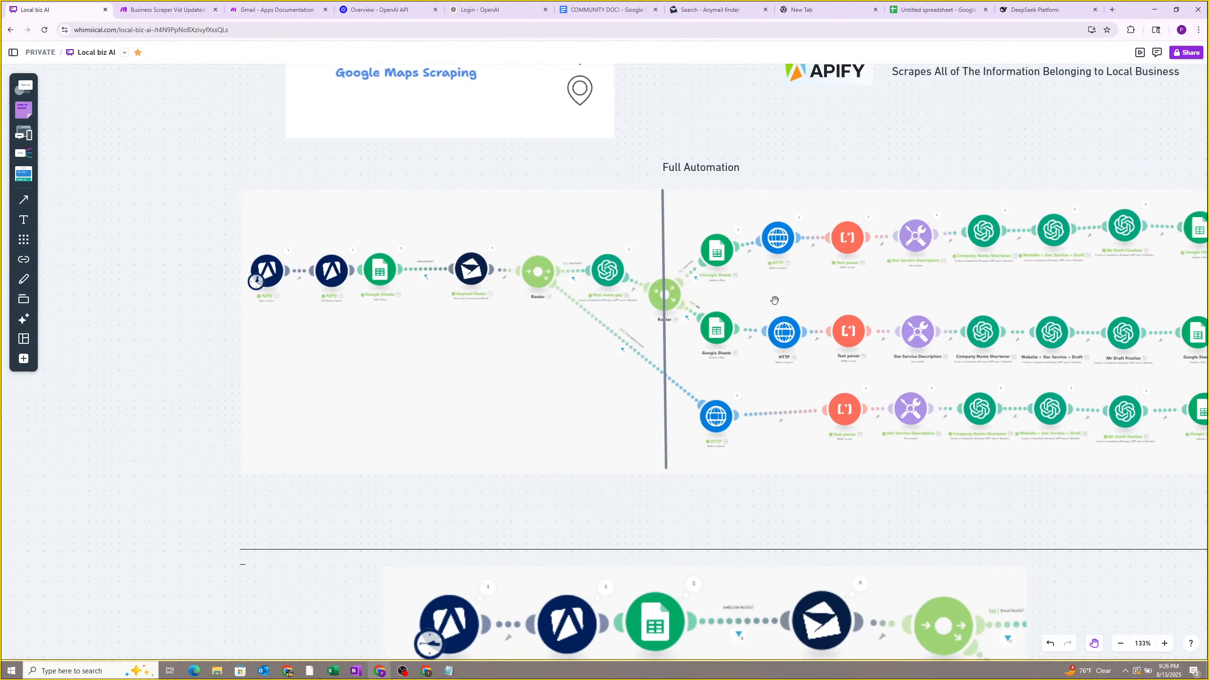
{"action": "scroll", "coordinate": [775, 300], "scroll_direction": "down", "scroll_amount": 5}
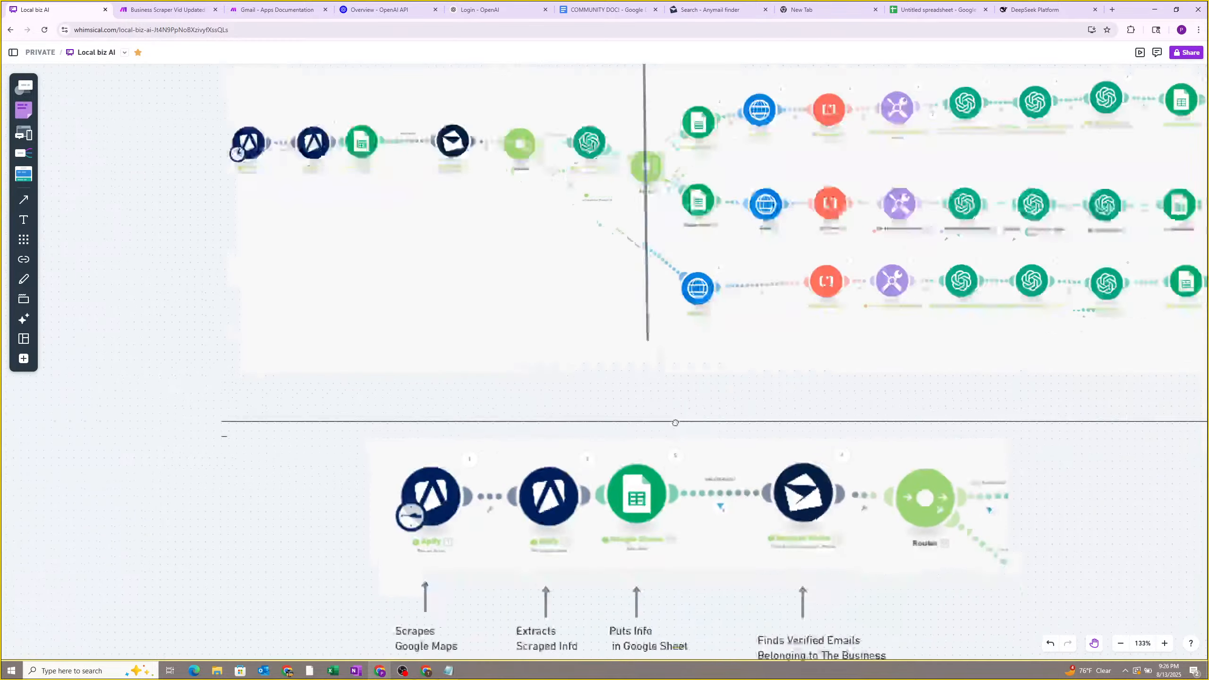
{"action": "scroll", "coordinate": [340, 203], "scroll_direction": "up", "scroll_amount": 5}
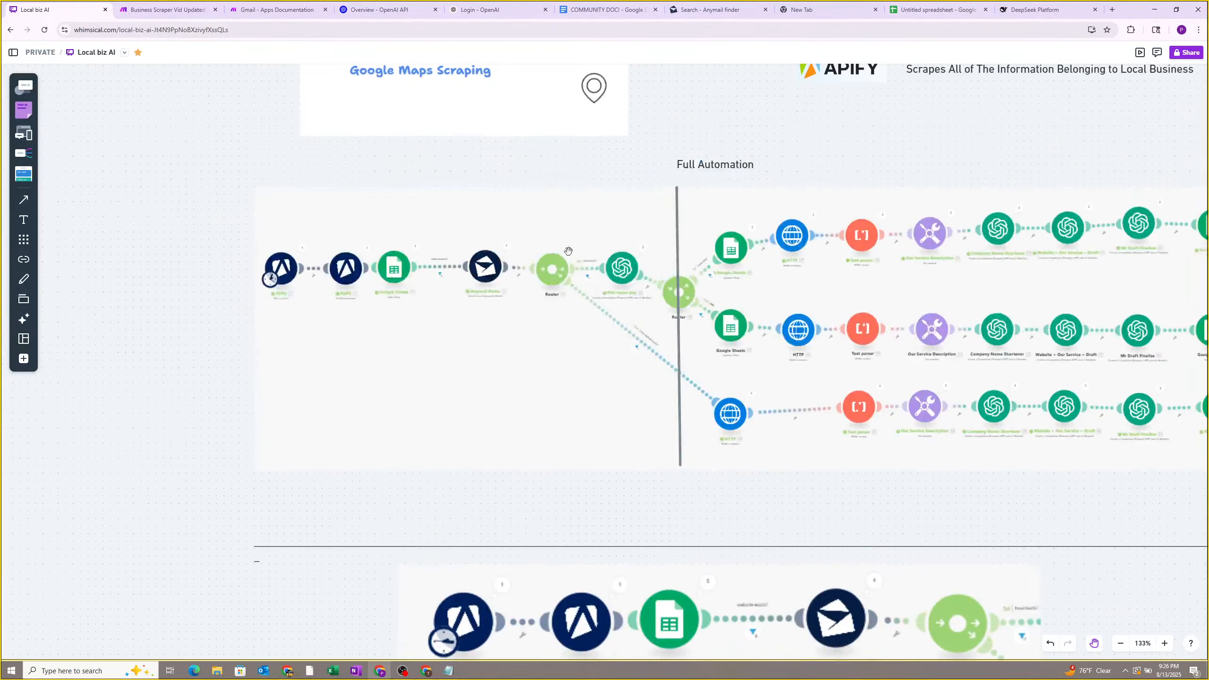
{"action": "scroll", "coordinate": [695, 421], "scroll_direction": "down", "scroll_amount": 10}
{"action": "scroll", "coordinate": [656, 411], "scroll_direction": "up", "scroll_amount": 5}
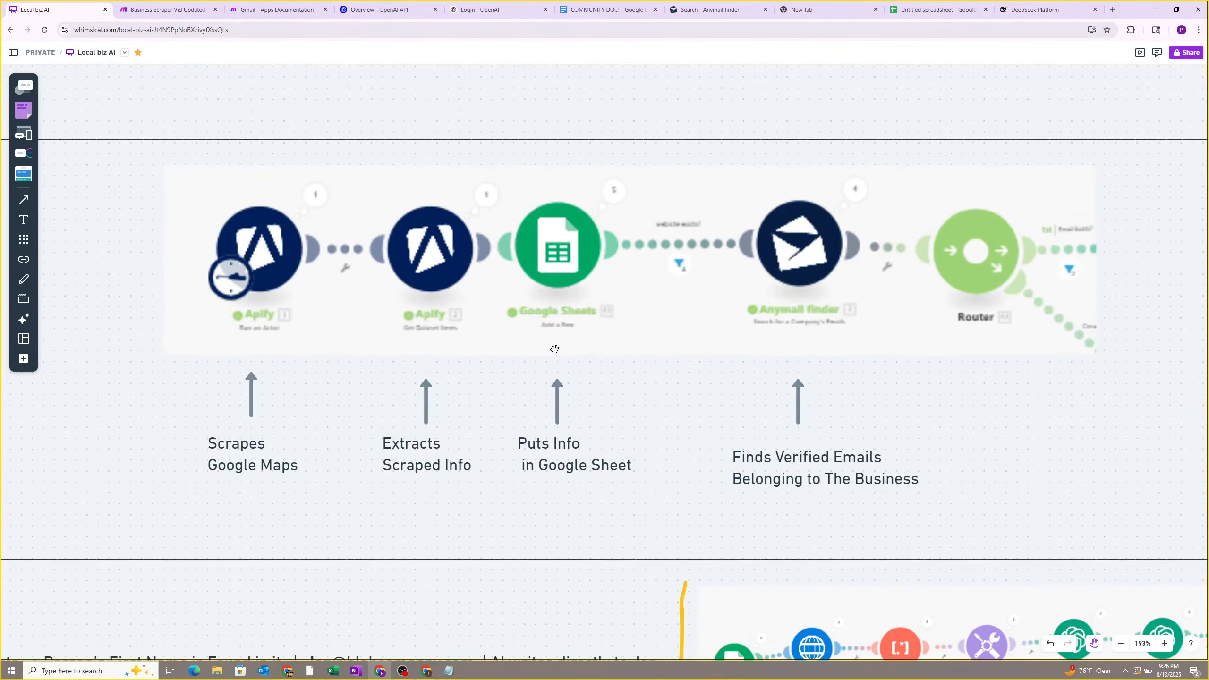
{"action": "scroll", "coordinate": [533, 345], "scroll_direction": "left", "scroll_amount": 2}
{"action": "scroll", "coordinate": [532, 344], "scroll_direction": "down", "scroll_amount": 1}
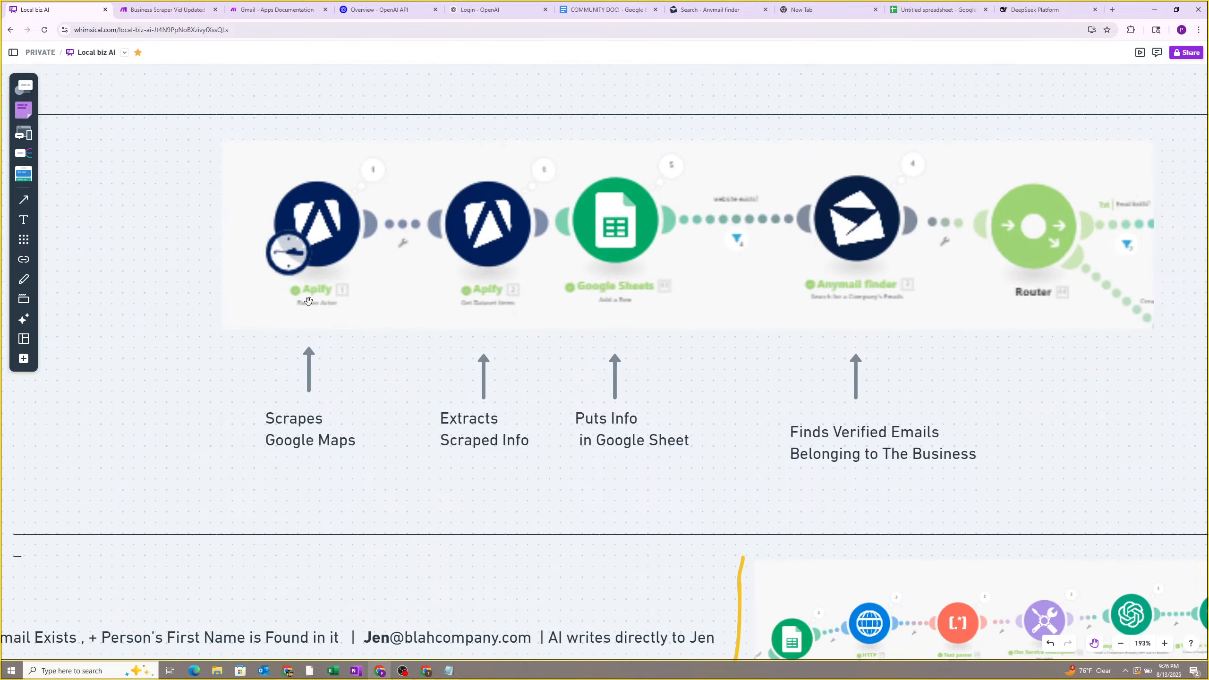
{"action": "scroll", "coordinate": [309, 301], "scroll_direction": "up", "scroll_amount": 5}
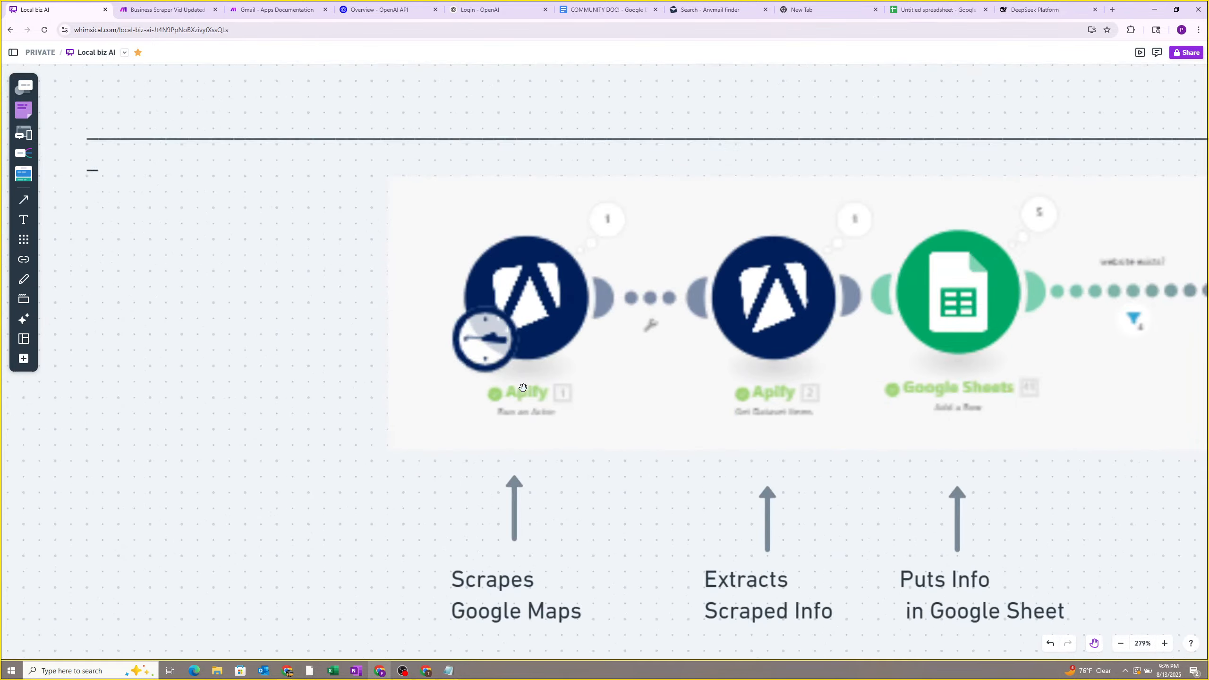
{"action": "scroll", "coordinate": [502, 396], "scroll_direction": "down", "scroll_amount": 2}
{"action": "scroll", "coordinate": [502, 397], "scroll_direction": "right", "scroll_amount": 3}
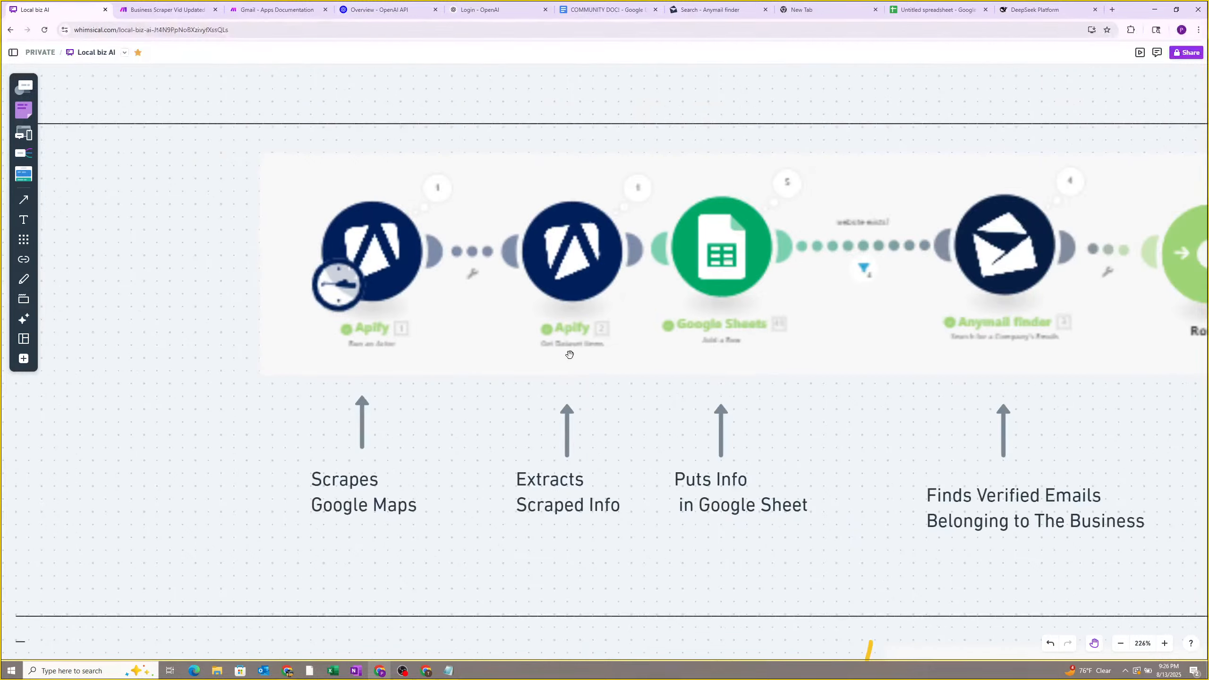
{"action": "scroll", "coordinate": [570, 355], "scroll_direction": "right", "scroll_amount": 2}
{"action": "scroll", "coordinate": [570, 355], "scroll_direction": "up", "scroll_amount": 1}
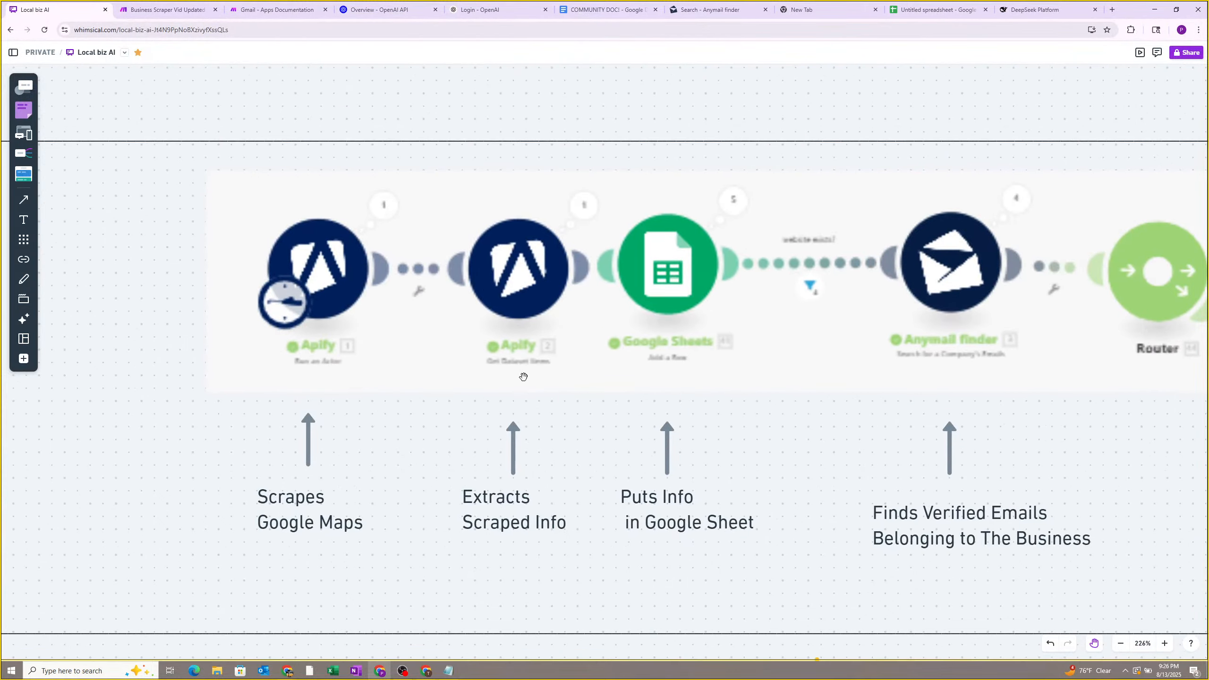
{"action": "scroll", "coordinate": [524, 377], "scroll_direction": "up", "scroll_amount": 1}
{"action": "scroll", "coordinate": [503, 366], "scroll_direction": "down", "scroll_amount": 2}
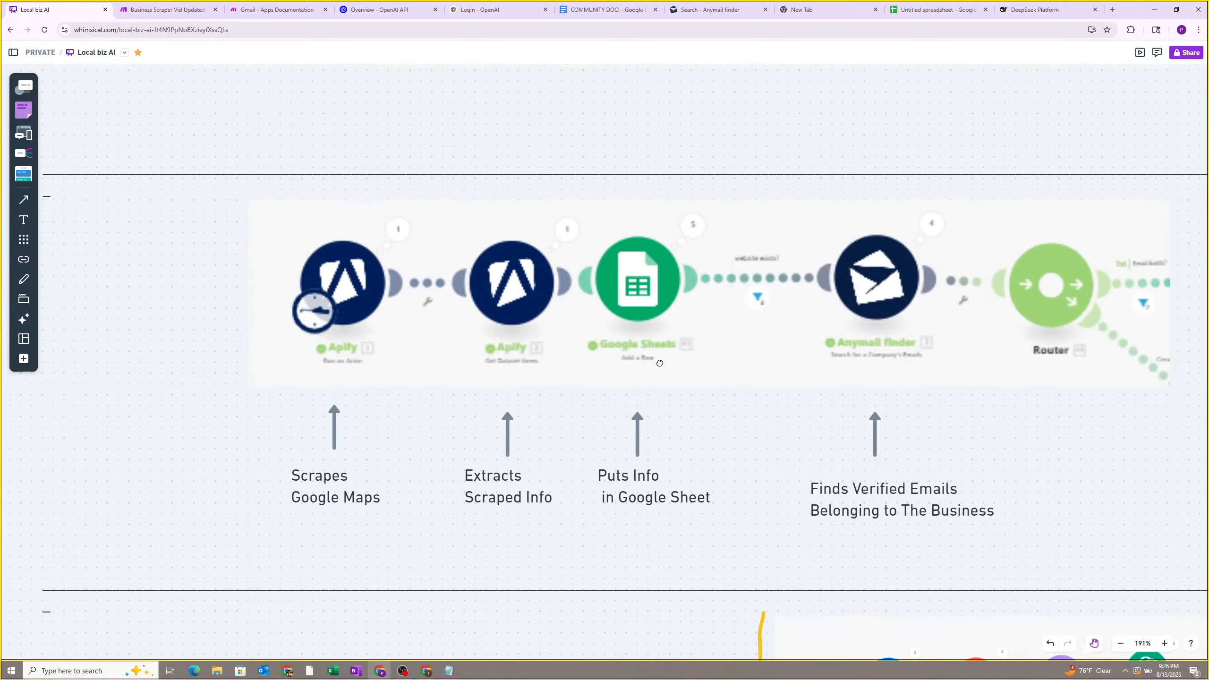
{"action": "scroll", "coordinate": [533, 347], "scroll_direction": "right", "scroll_amount": 10}
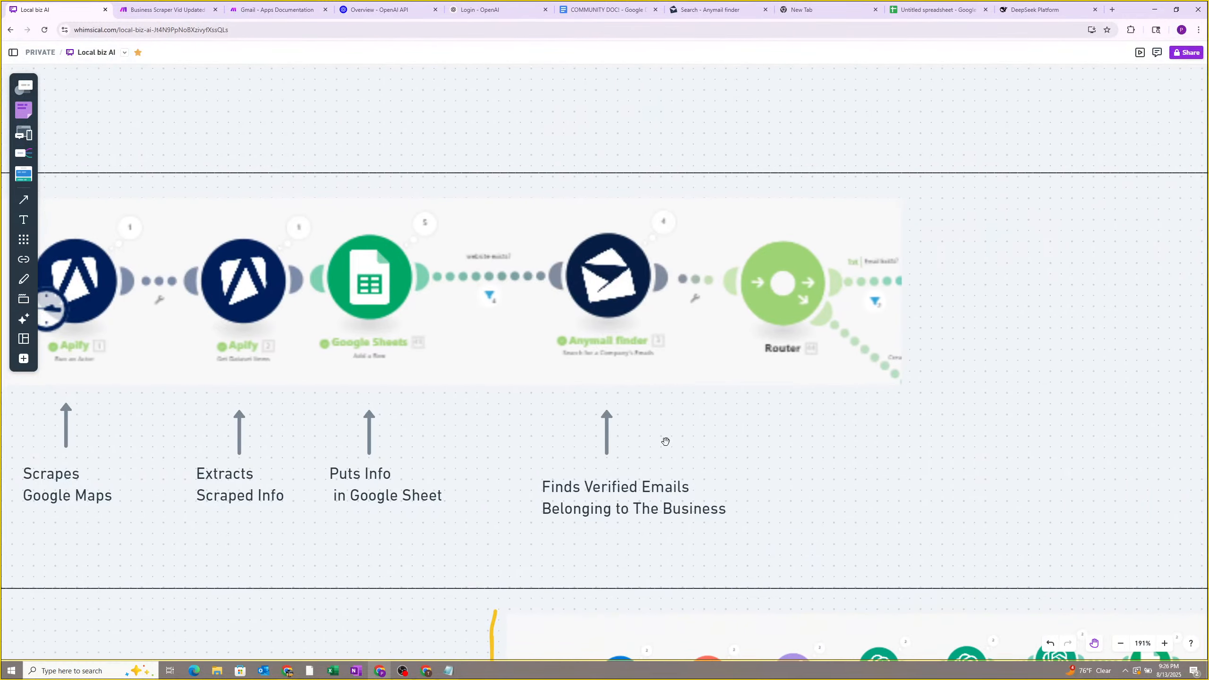
Examine the three module branches that follow the router, separated by yellow lines in the diagram.
{"action": "scroll", "coordinate": [661, 441], "scroll_direction": "right", "scroll_amount": 3}
{"action": "scroll", "coordinate": [618, 433], "scroll_direction": "down", "scroll_amount": 3}
{"action": "scroll", "coordinate": [551, 413], "scroll_direction": "down", "scroll_amount": 5}
{"action": "left_click_drag", "start_coordinate": [550, 413], "coordinate": [643, 285]}
{"action": "scroll", "coordinate": [589, 383], "scroll_direction": "up", "scroll_amount": 3}
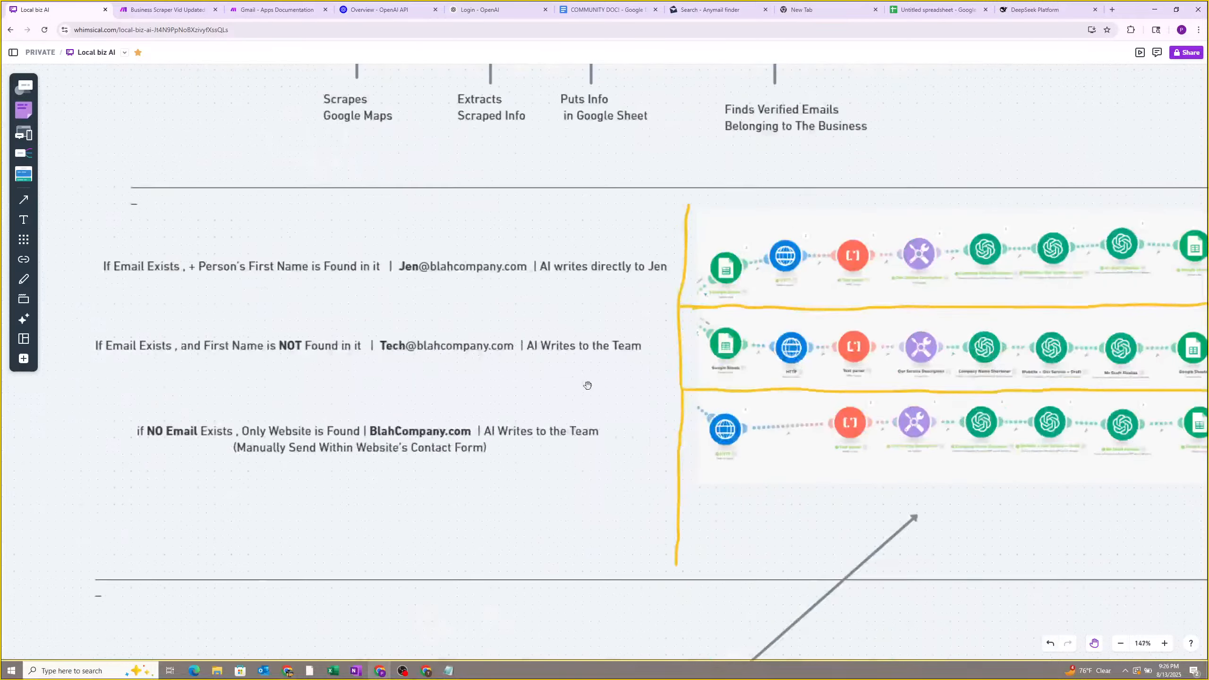
{"action": "scroll", "coordinate": [544, 399], "scroll_direction": "down", "scroll_amount": 2}
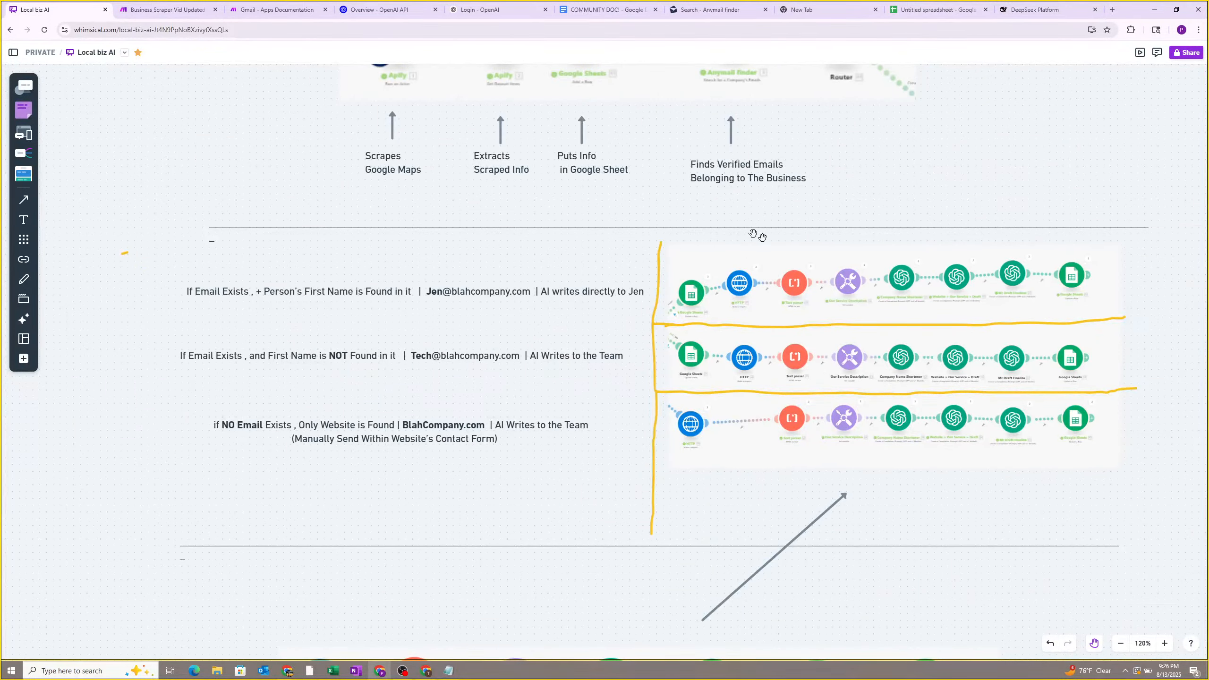
{"action": "scroll", "coordinate": [758, 234], "scroll_direction": "right", "scroll_amount": 2}
{"action": "scroll", "coordinate": [531, 324], "scroll_direction": "up", "scroll_amount": 2}
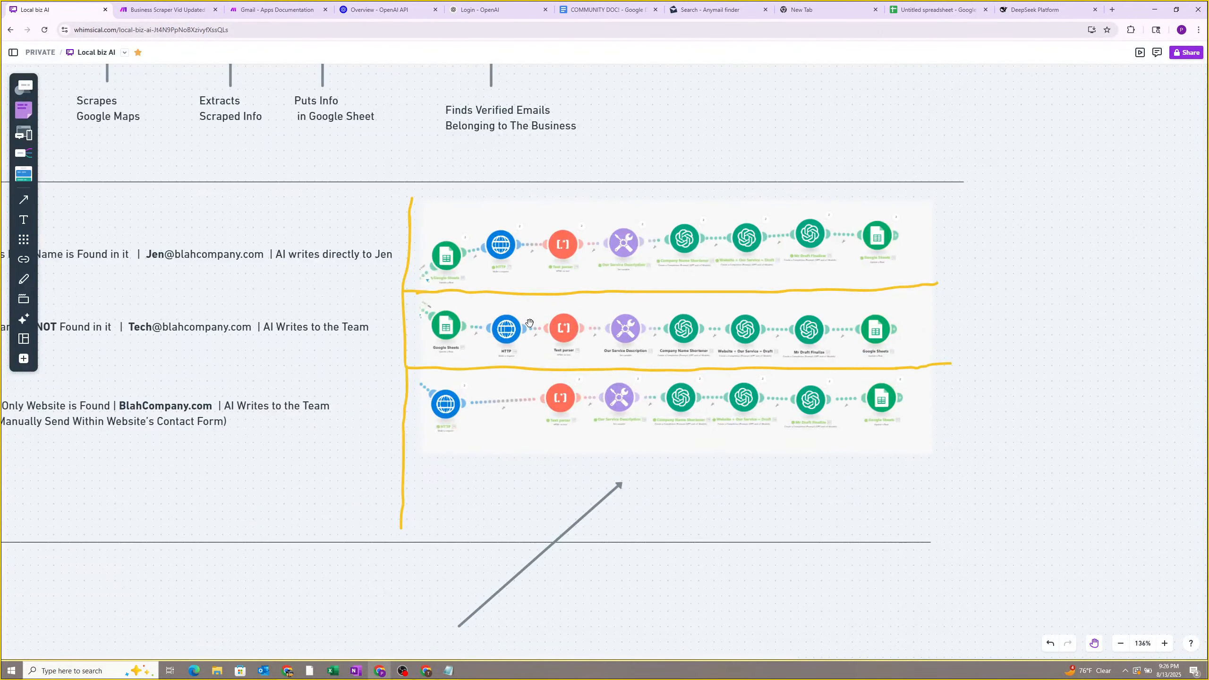
{"action": "scroll", "coordinate": [396, 335], "scroll_direction": "left", "scroll_amount": 1}
{"action": "left_click_drag", "start_coordinate": [396, 335], "coordinate": [567, 353]}
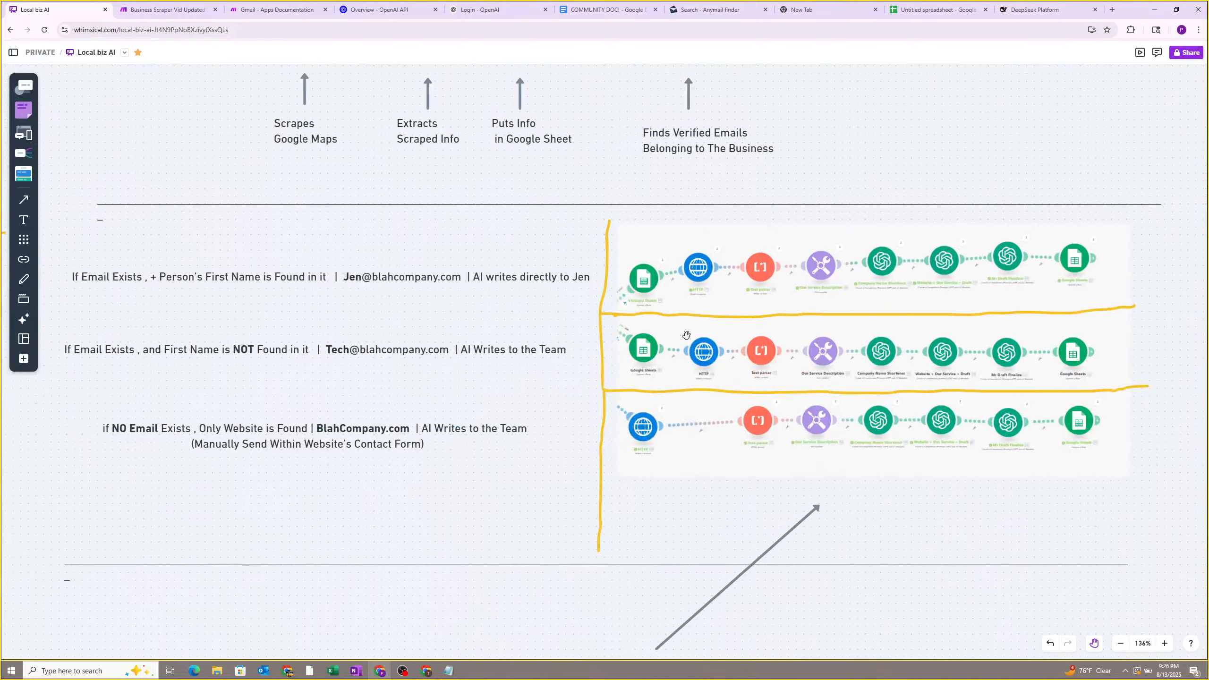
{"action": "left_click_drag", "start_coordinate": [707, 307], "coordinate": [601, 342]}
{"action": "left_click_drag", "start_coordinate": [594, 289], "coordinate": [597, 343]}
{"action": "scroll", "coordinate": [629, 376], "scroll_direction": "up", "scroll_amount": 5}
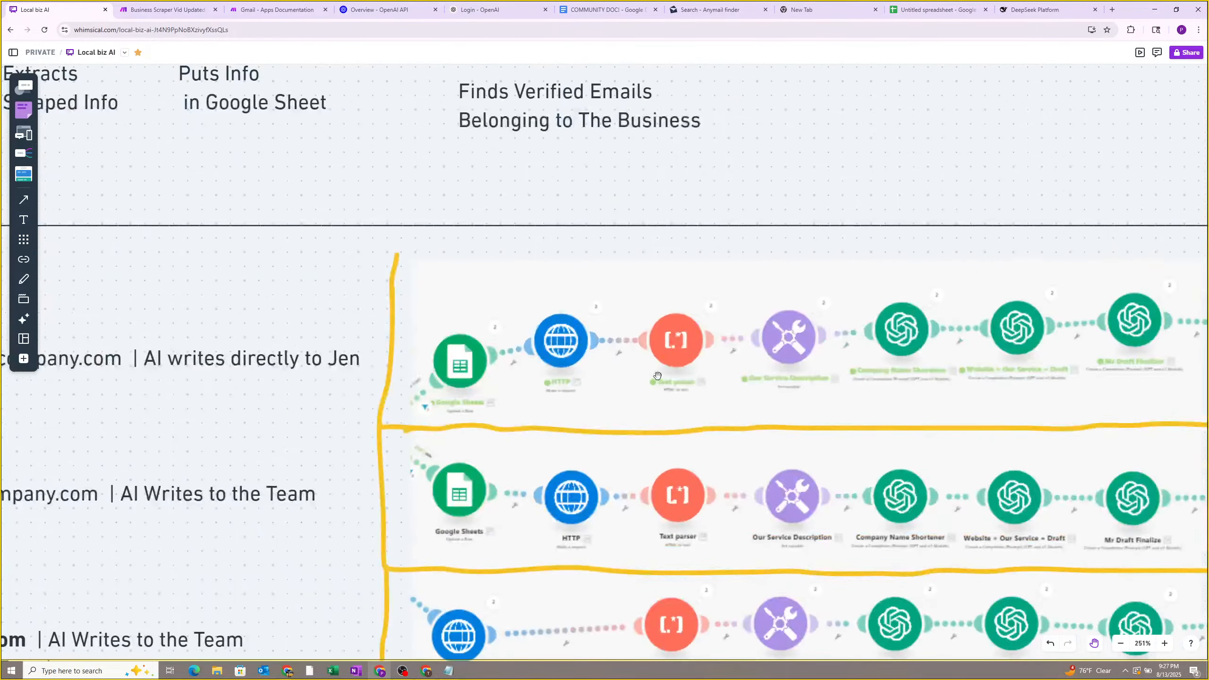
Read the condition beside each branch: email with first name, email without first name, and website only with no email.
{"action": "left_click_drag", "start_coordinate": [274, 395], "coordinate": [690, 373]}
{"action": "scroll", "coordinate": [691, 373], "scroll_direction": "down", "scroll_amount": 1}
{"action": "left_click_drag", "start_coordinate": [360, 407], "coordinate": [666, 390]}
{"action": "scroll", "coordinate": [666, 384], "scroll_direction": "down", "scroll_amount": 1}
{"action": "scroll", "coordinate": [607, 383], "scroll_direction": "up", "scroll_amount": 2}
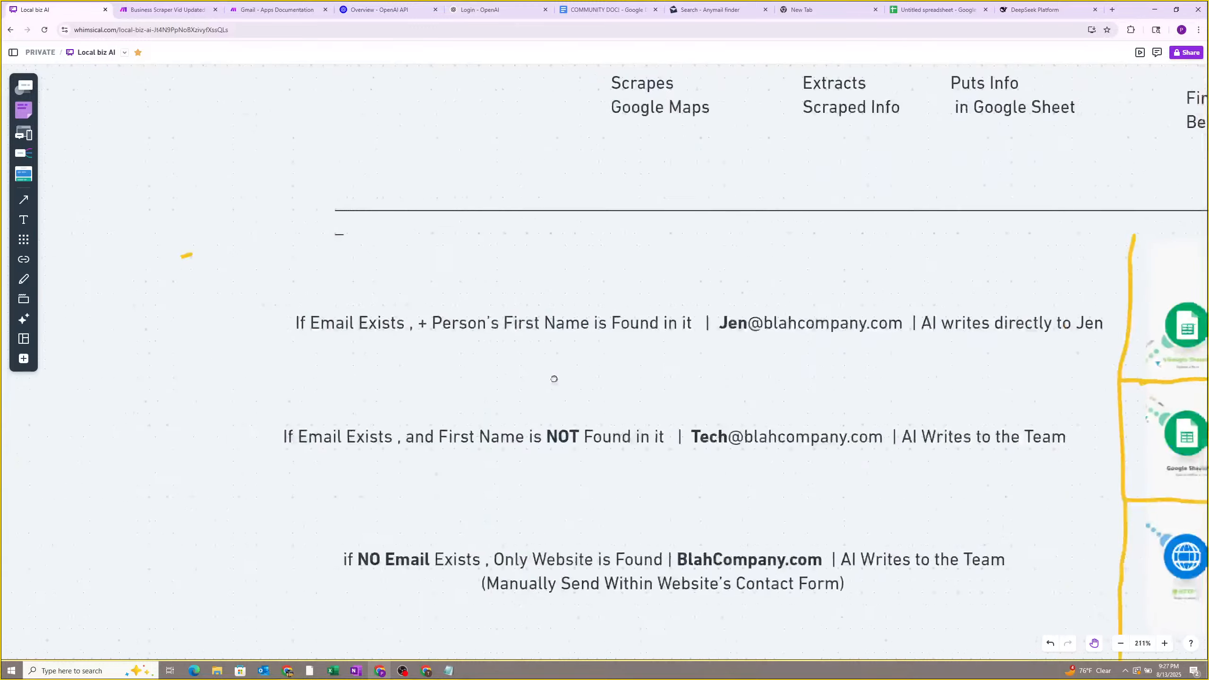
{"action": "scroll", "coordinate": [405, 321], "scroll_direction": "right", "scroll_amount": 1}
{"action": "scroll", "coordinate": [490, 331], "scroll_direction": "right", "scroll_amount": 1}
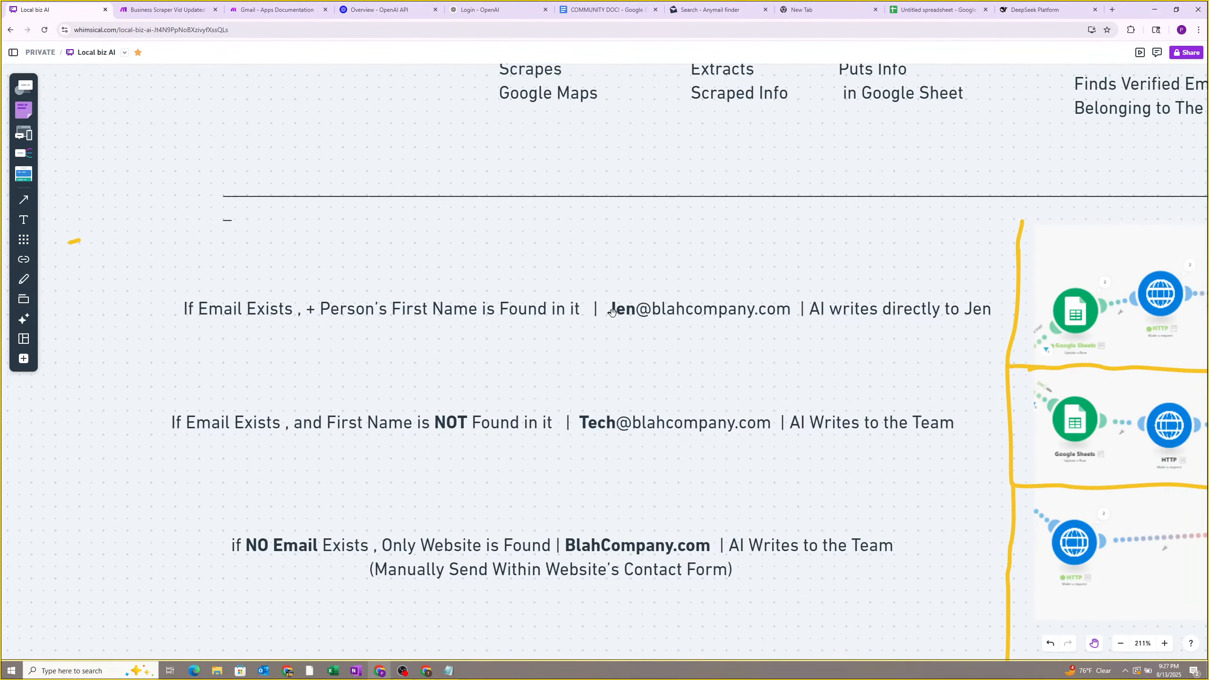
{"action": "scroll", "coordinate": [762, 314], "scroll_direction": "right", "scroll_amount": 4}
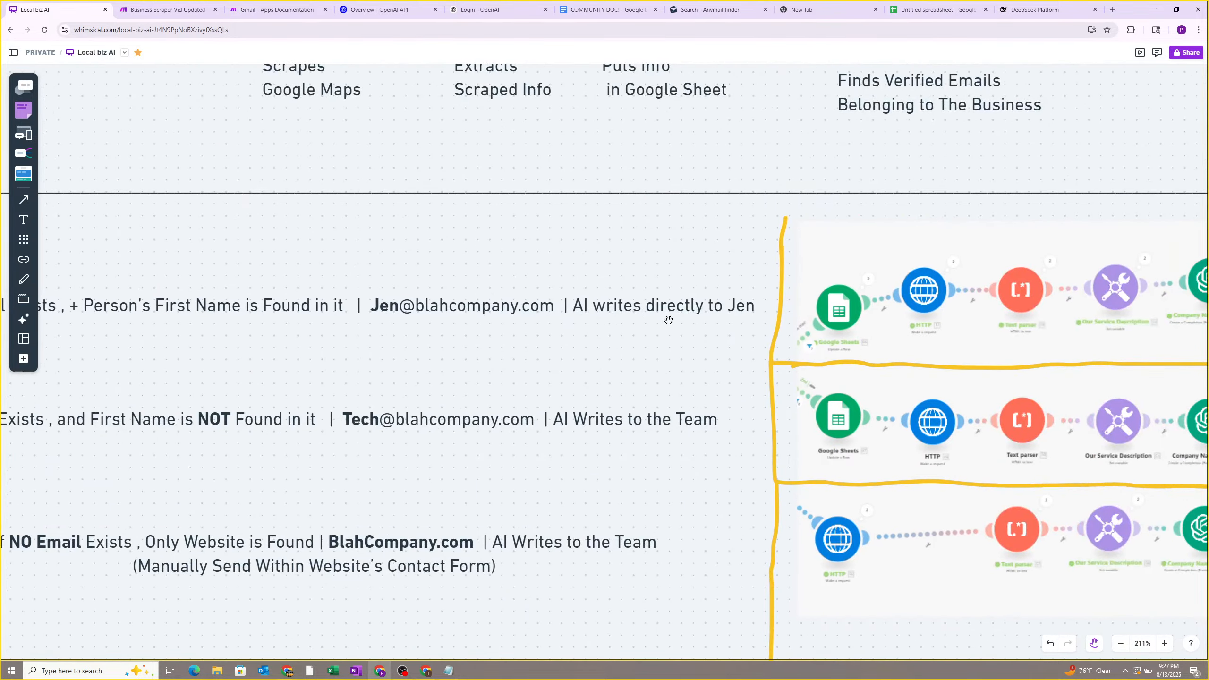
{"action": "scroll", "coordinate": [649, 326], "scroll_direction": "left", "scroll_amount": 3}
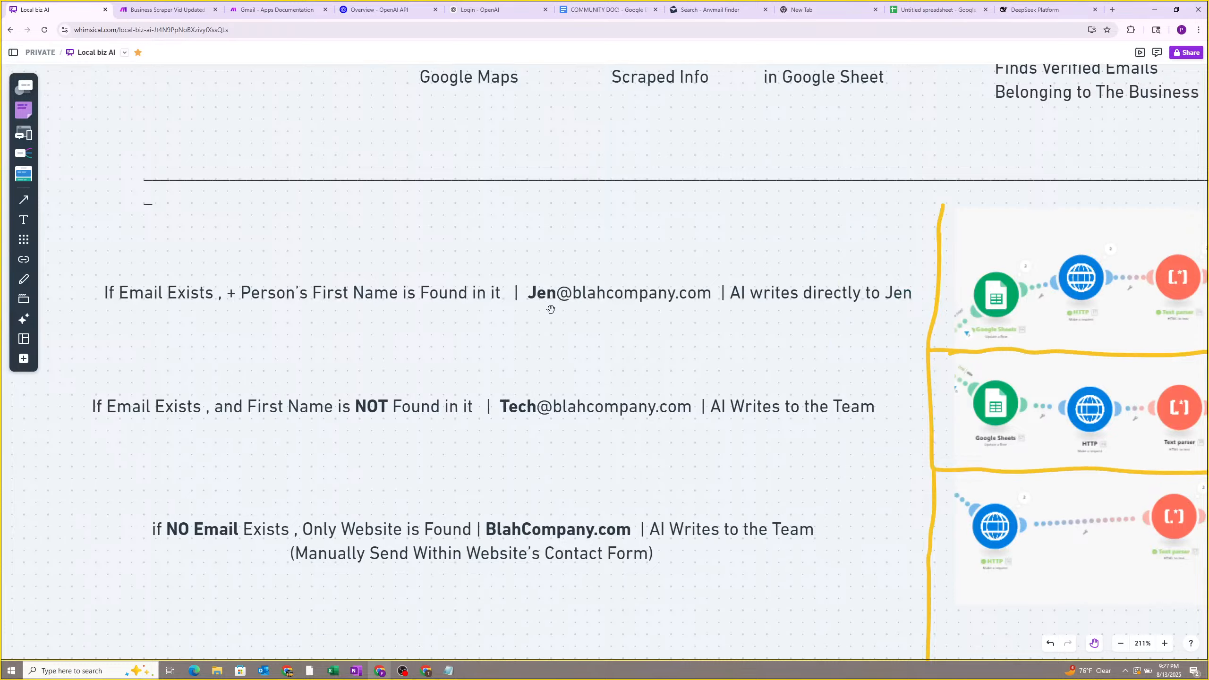
{"action": "scroll", "coordinate": [550, 310], "scroll_direction": "down", "scroll_amount": 2}
{"action": "scroll", "coordinate": [550, 309], "scroll_direction": "left", "scroll_amount": 2}
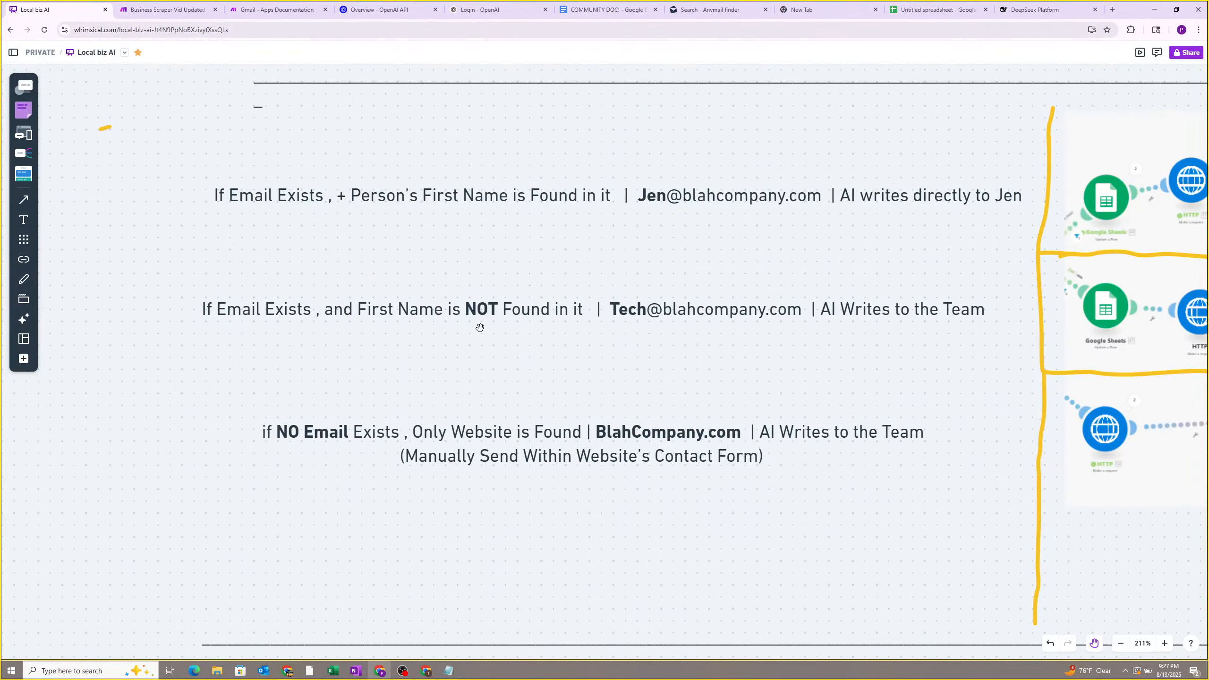
{"action": "scroll", "coordinate": [707, 317], "scroll_direction": "right", "scroll_amount": 3}
{"action": "scroll", "coordinate": [732, 316], "scroll_direction": "up", "scroll_amount": 1}
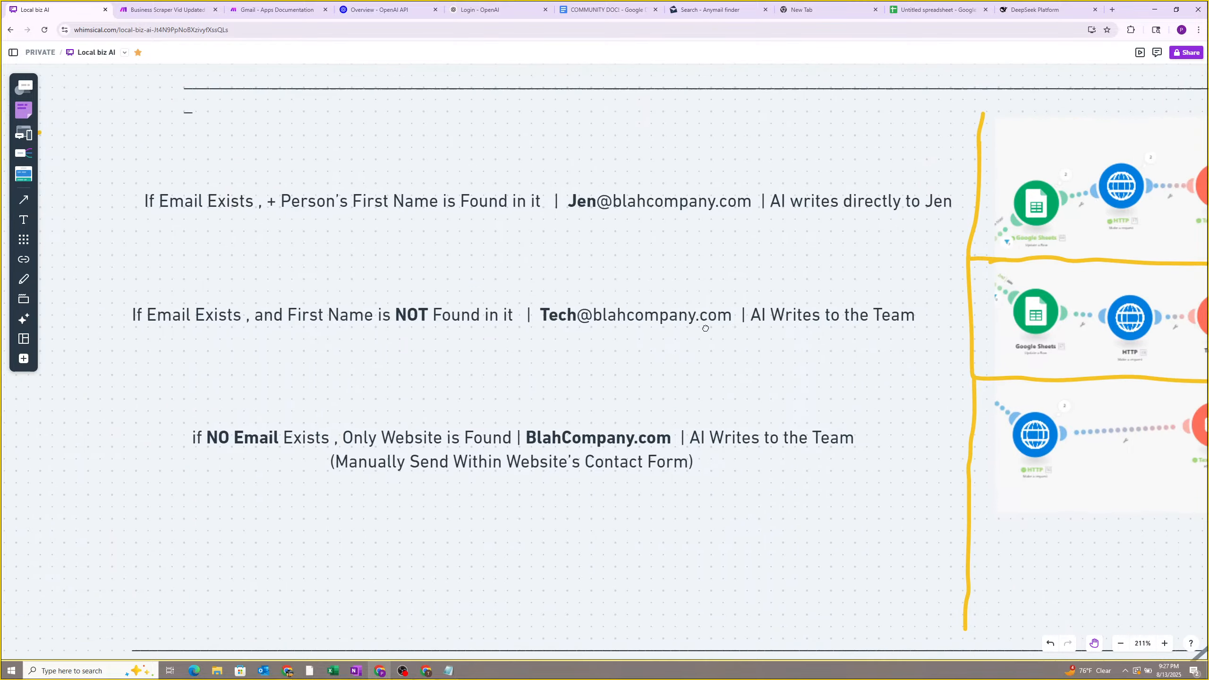
{"action": "left_click_drag", "start_coordinate": [840, 342], "coordinate": [211, 368]}
{"action": "left_click_drag", "start_coordinate": [73, 436], "coordinate": [805, 323]}
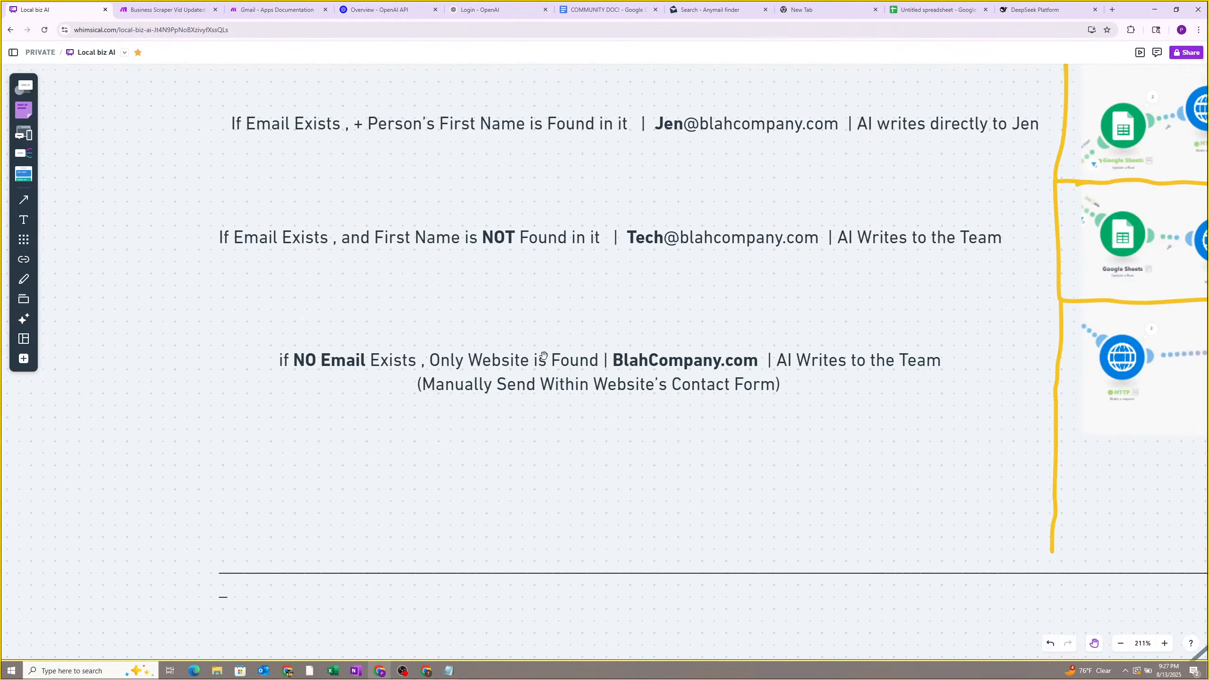
{"action": "scroll", "coordinate": [572, 360], "scroll_direction": "right", "scroll_amount": 3}
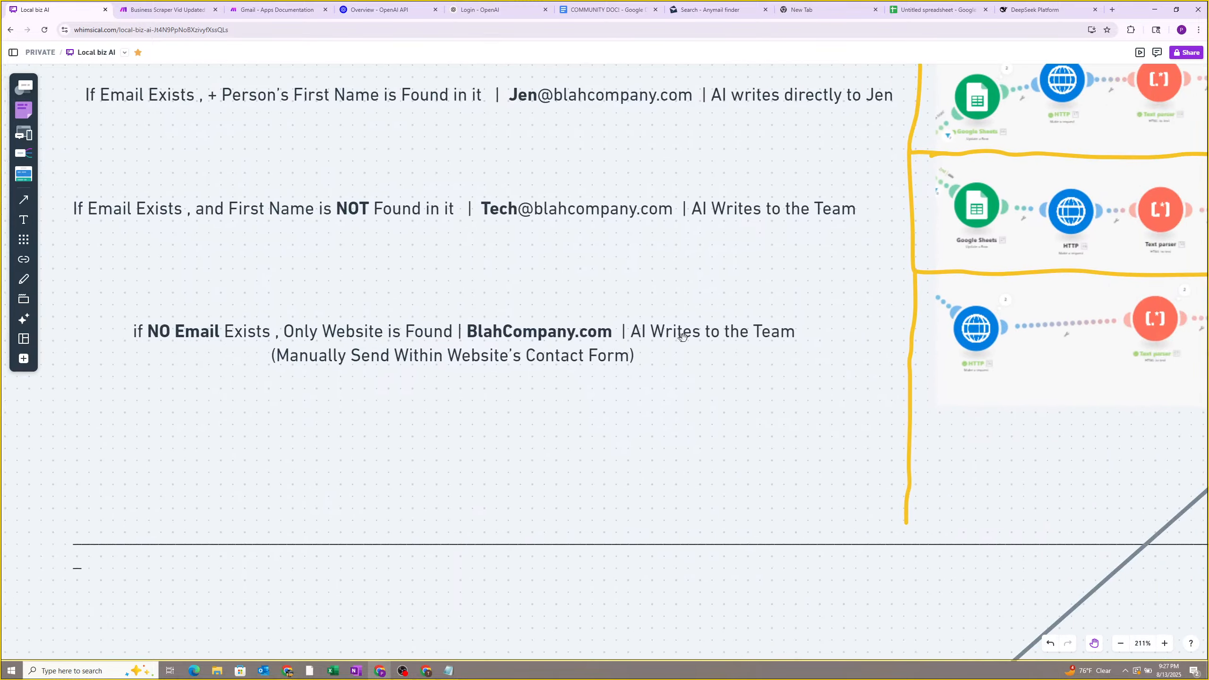
{"action": "left_click_drag", "start_coordinate": [729, 351], "coordinate": [545, 357]}
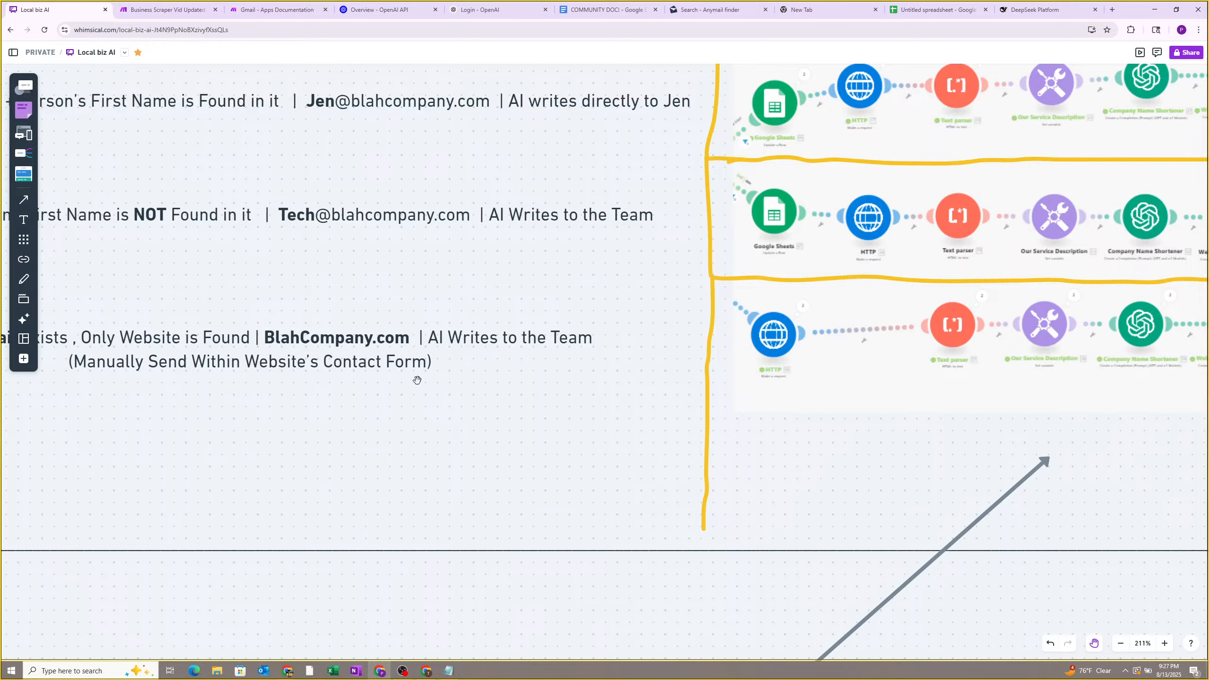
Examine the captioned branch modules in order, from the HTTP request and text parser through the AI drafting modules to Google Sheets.
{"action": "scroll", "coordinate": [524, 353], "scroll_direction": "down", "scroll_amount": 5}
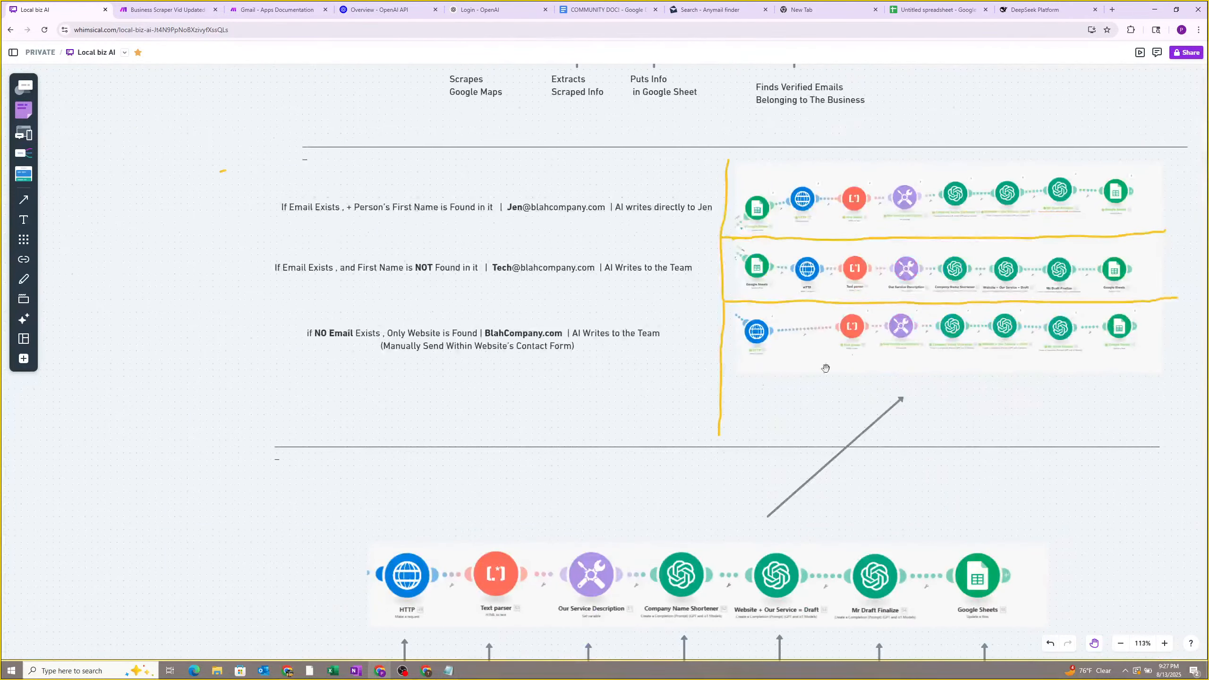
{"action": "scroll", "coordinate": [850, 302], "scroll_direction": "down", "scroll_amount": 6}
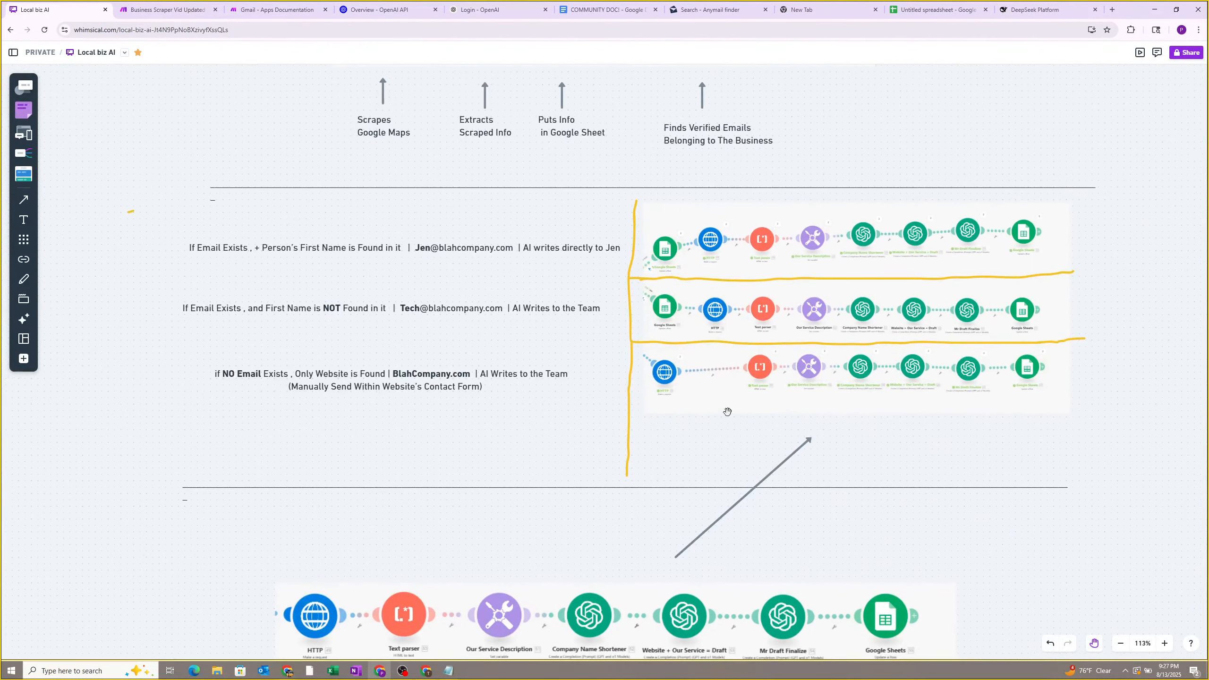
{"action": "scroll", "coordinate": [557, 354], "scroll_direction": "up", "scroll_amount": 4}
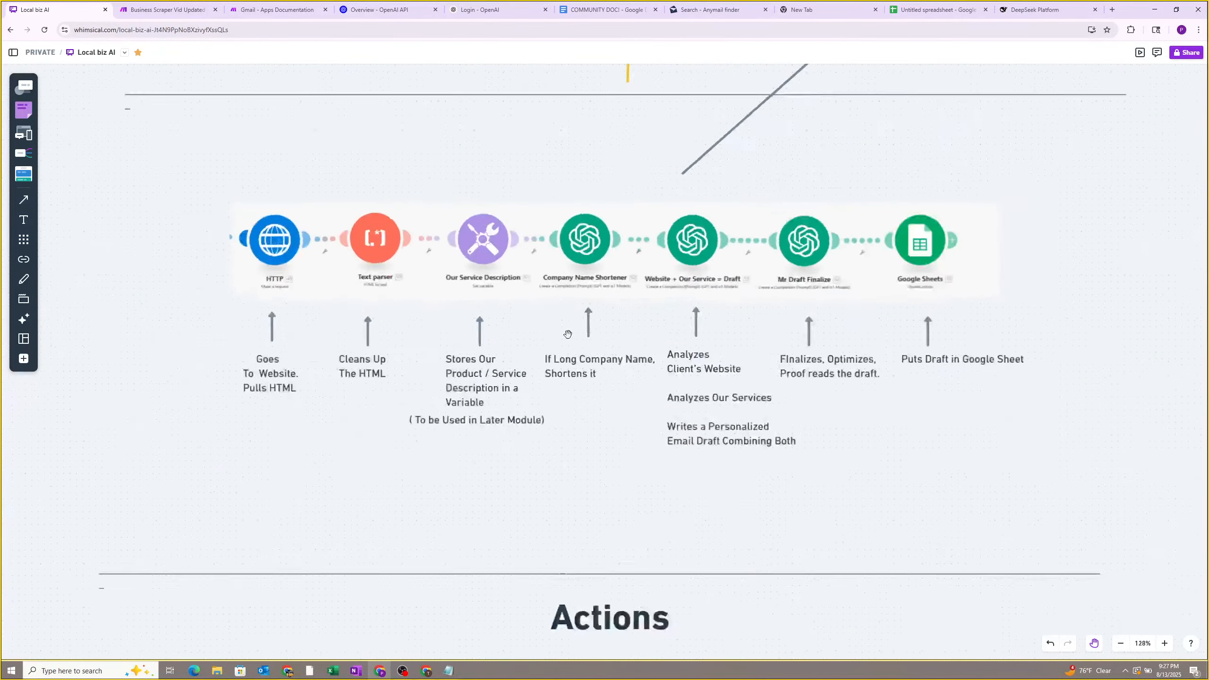
{"action": "scroll", "coordinate": [470, 382], "scroll_direction": "left", "scroll_amount": 3}
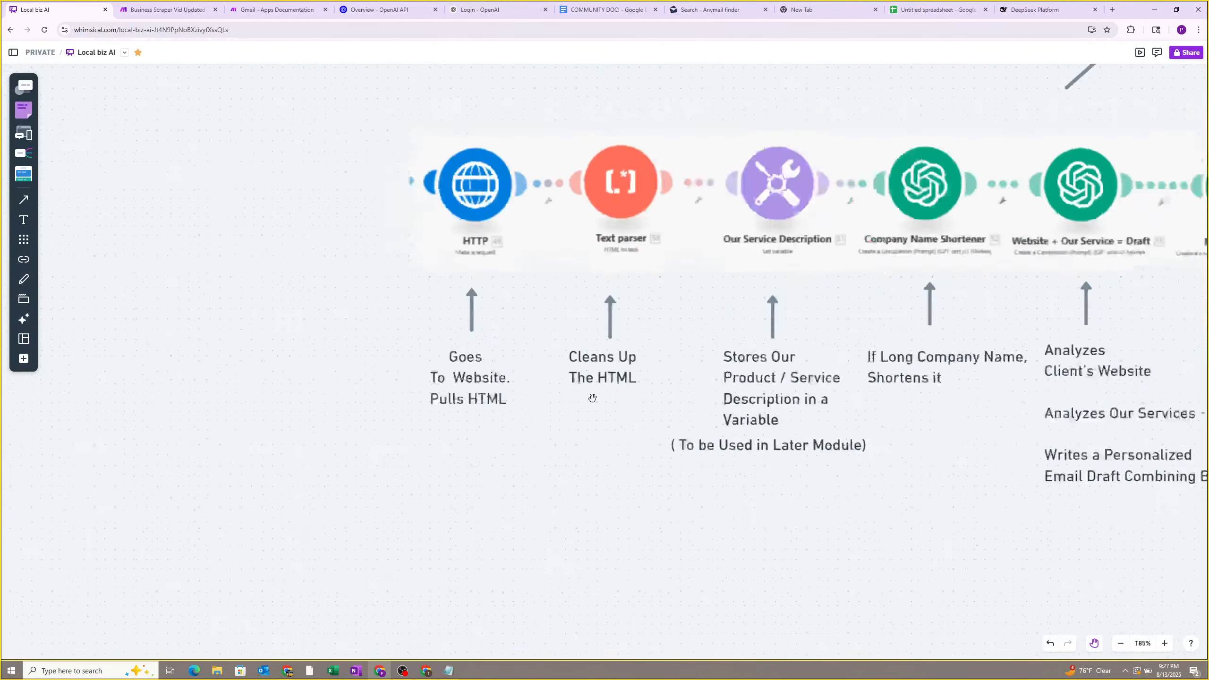
{"action": "scroll", "coordinate": [544, 323], "scroll_direction": "up", "scroll_amount": 3}
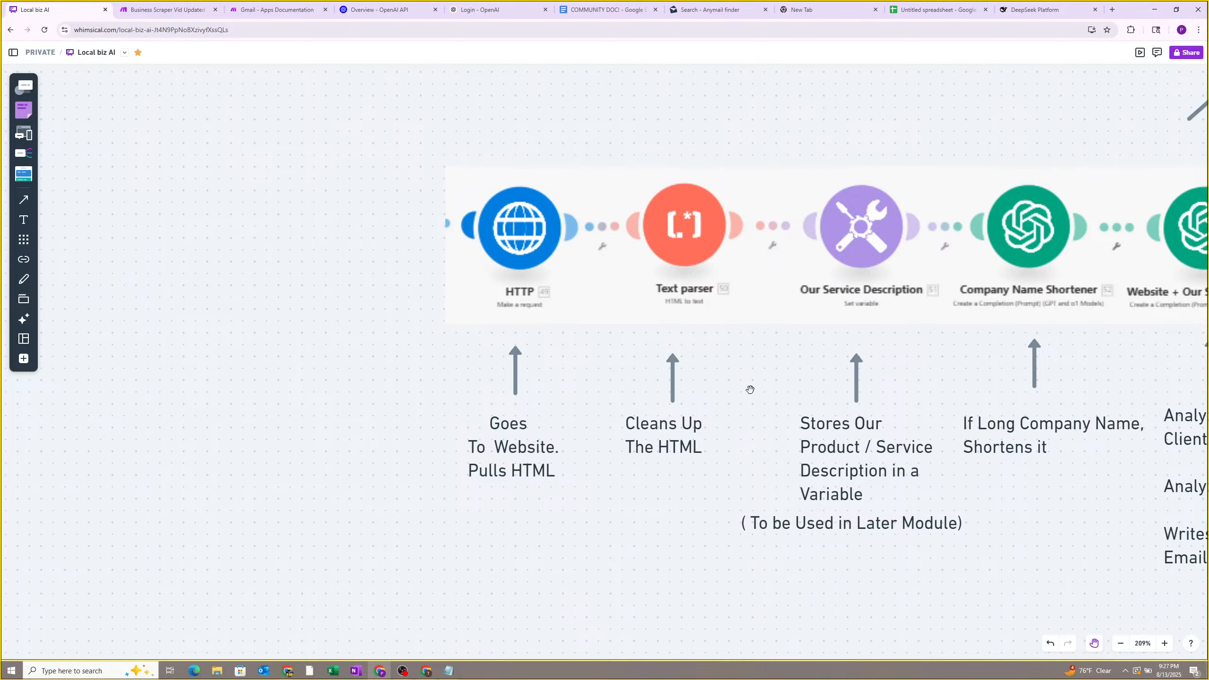
{"action": "left_click_drag", "start_coordinate": [680, 302], "coordinate": [500, 298]}
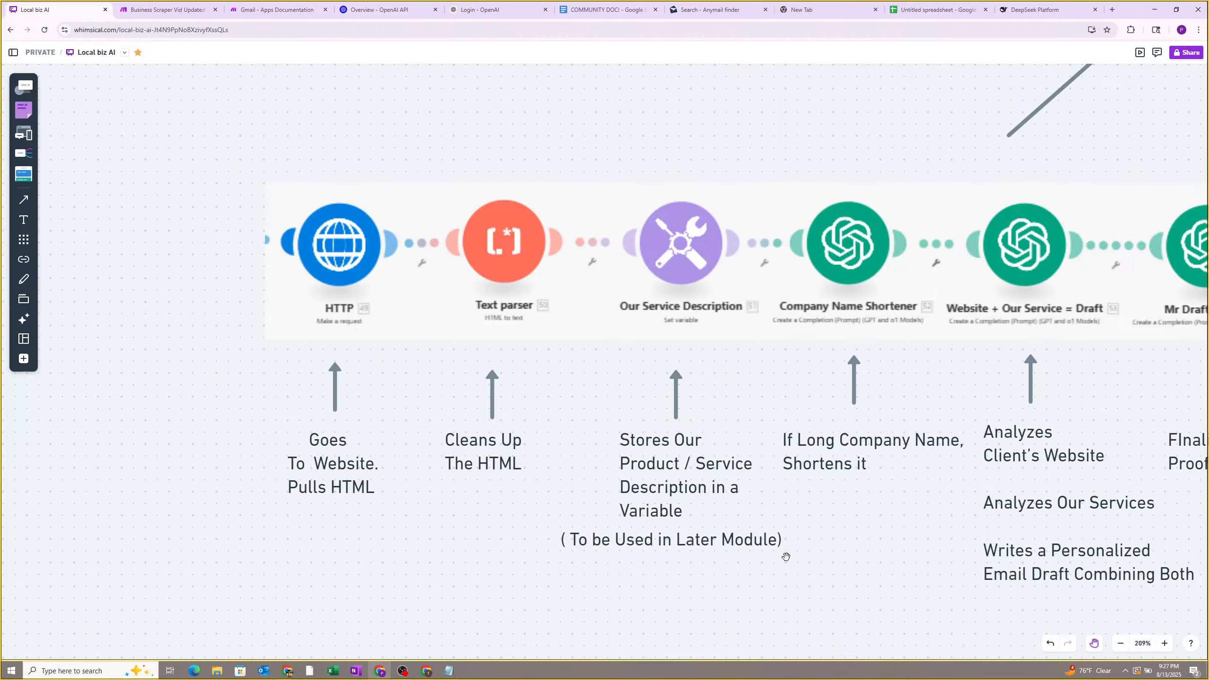
{"action": "left_click_drag", "start_coordinate": [786, 556], "coordinate": [666, 531]}
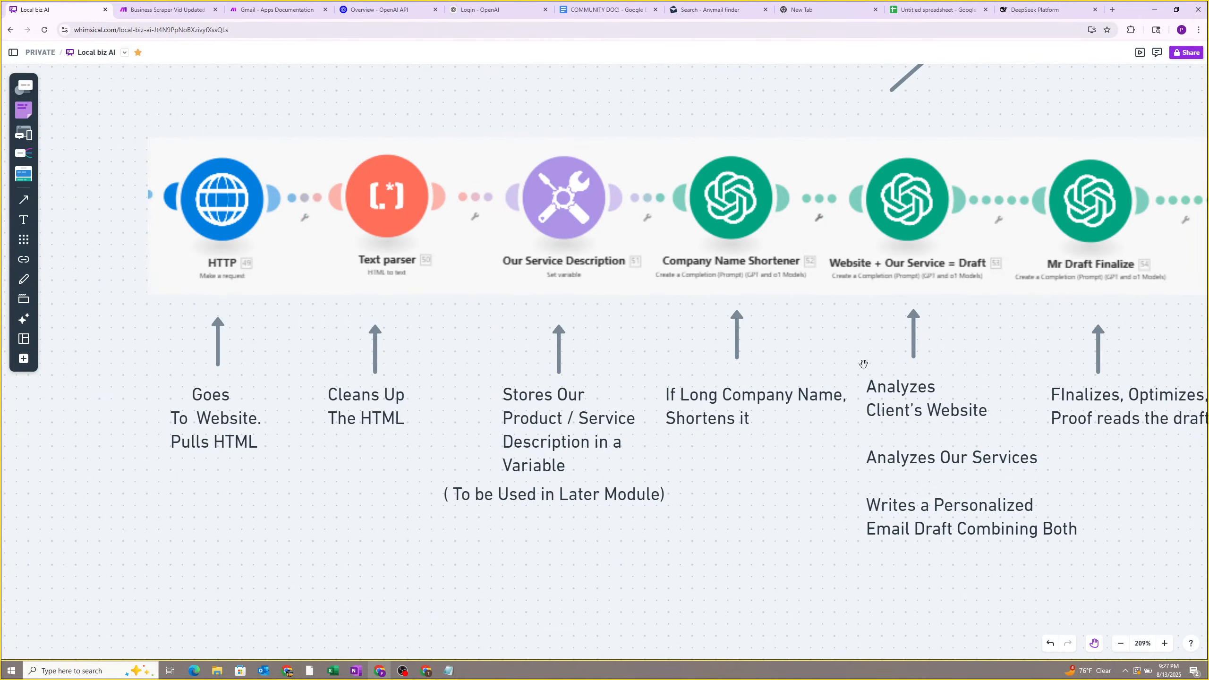
{"action": "left_click_drag", "start_coordinate": [821, 397], "coordinate": [617, 404]}
{"action": "left_click_drag", "start_coordinate": [530, 253], "coordinate": [568, 340]}
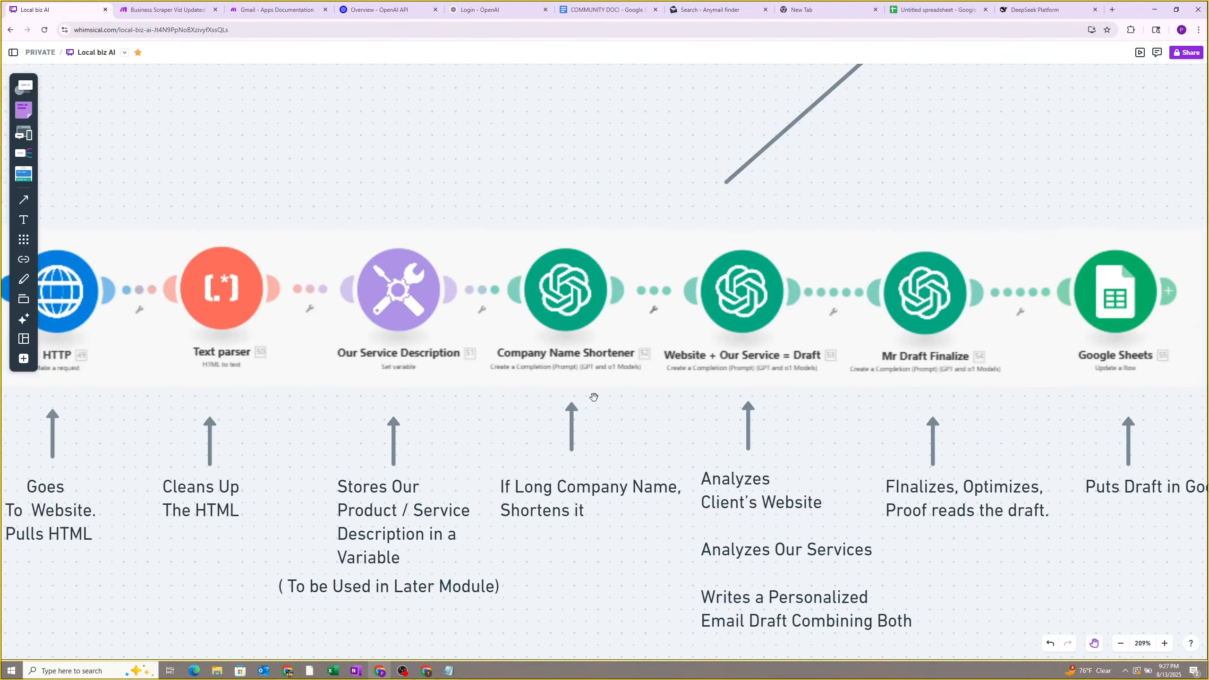
{"action": "scroll", "coordinate": [594, 396], "scroll_direction": "up", "scroll_amount": 3}
{"action": "scroll", "coordinate": [562, 307], "scroll_direction": "down", "scroll_amount": 2}
{"action": "left_click_drag", "start_coordinate": [772, 385], "coordinate": [648, 292]}
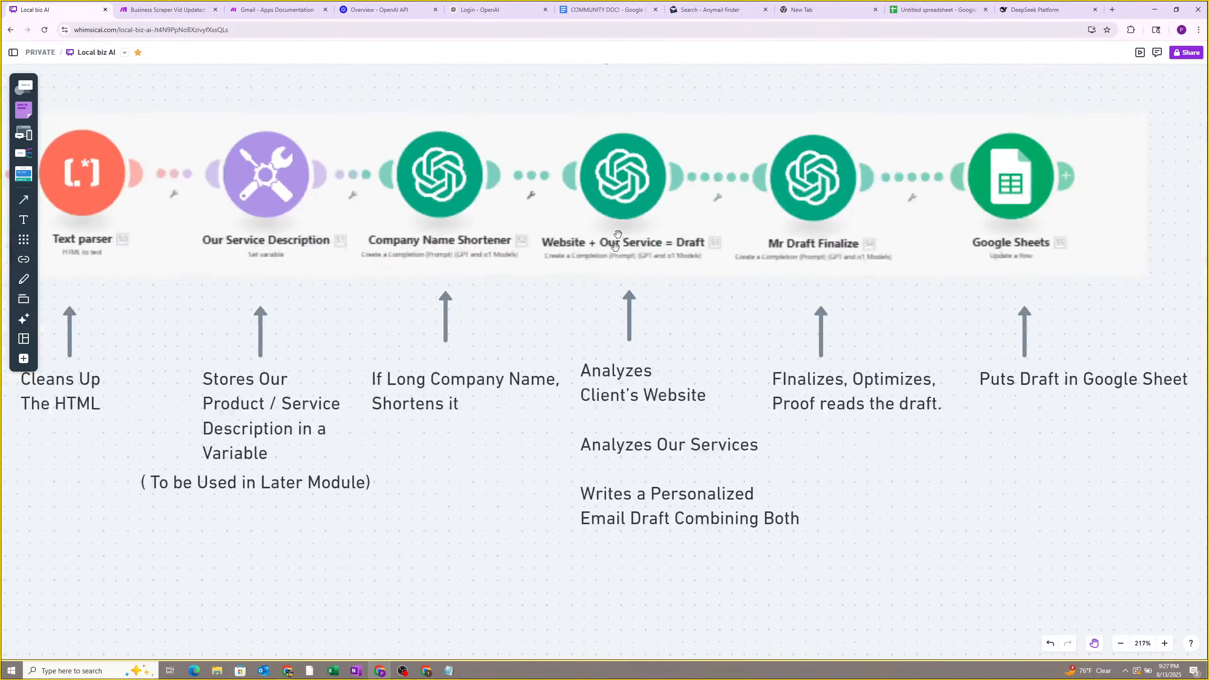
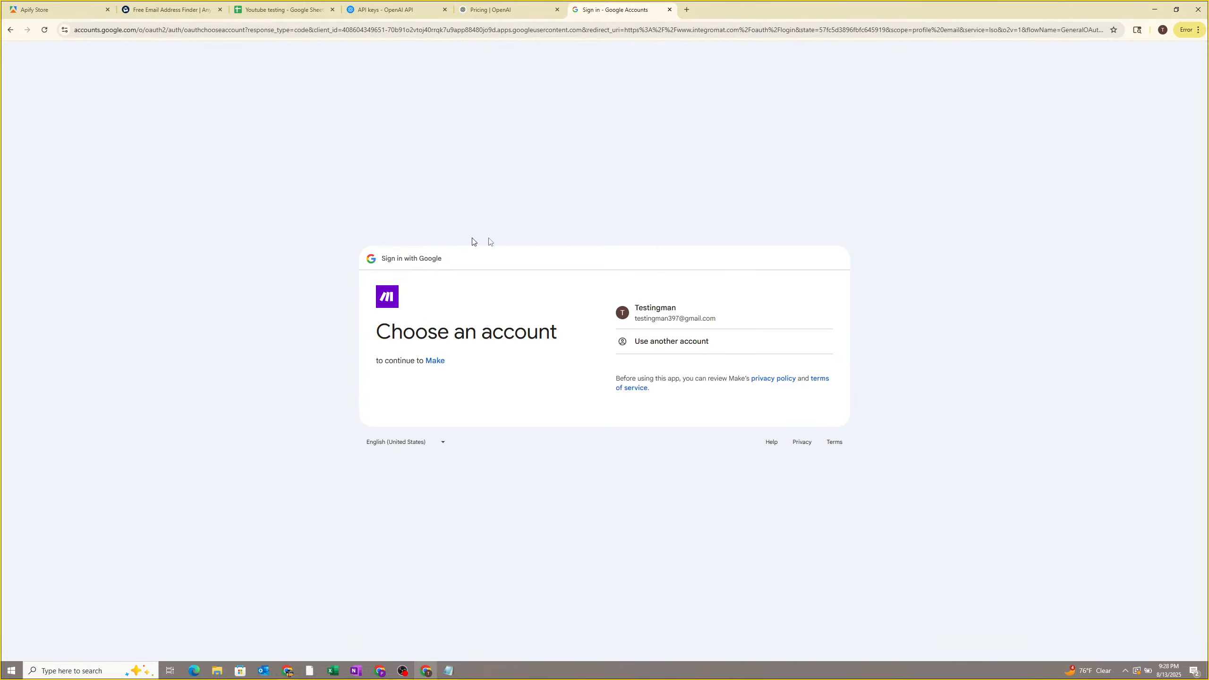
Choose the listed Google account and approve the sign-in to reach Make's sign-up form.
{"action": "left_click", "coordinate": [686, 304]}
{"action": "left_click", "coordinate": [780, 446]}
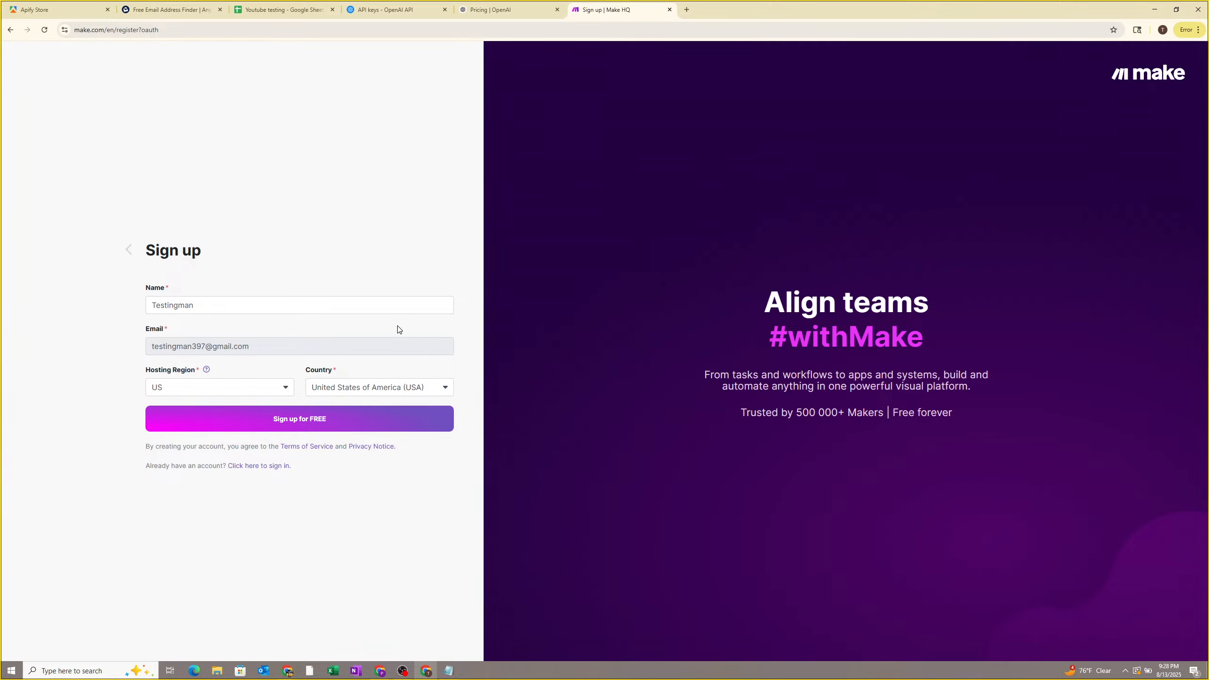
Submit Make's sign-up form and answer the first welcome questions, choosing Other as the discovery source and 201 - 500 as the organization size.
{"action": "left_click", "coordinate": [231, 416]}
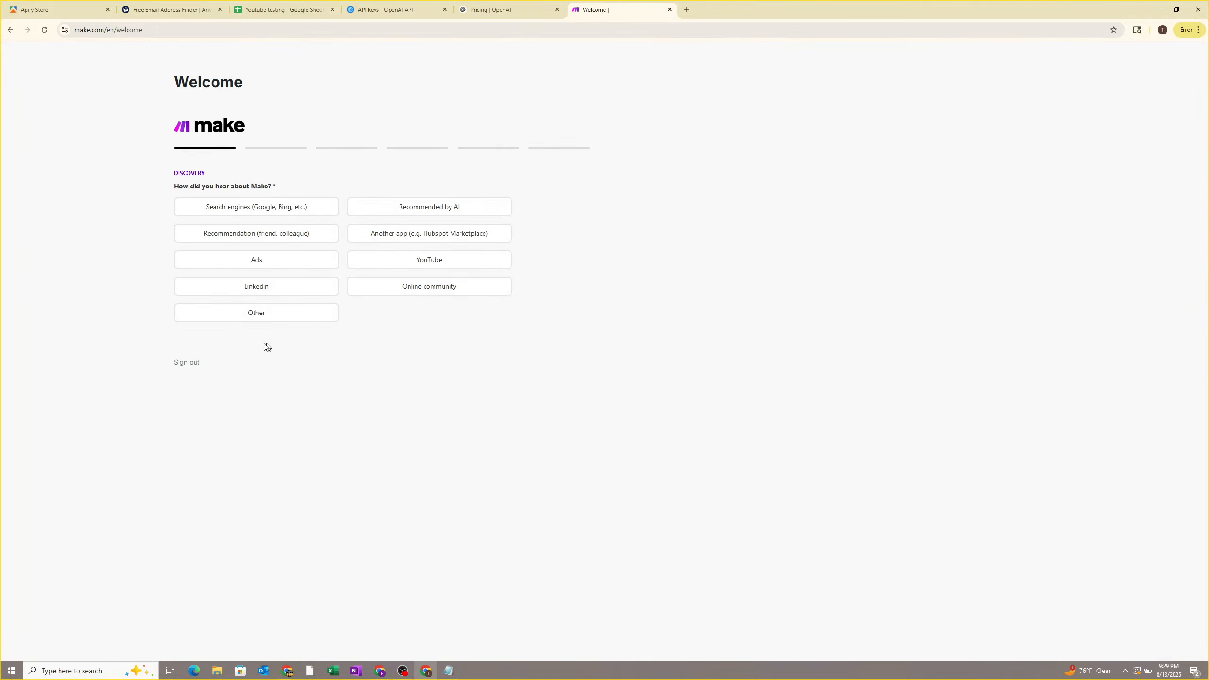
{"action": "left_click", "coordinate": [262, 323]}
{"action": "left_click", "coordinate": [234, 214]}
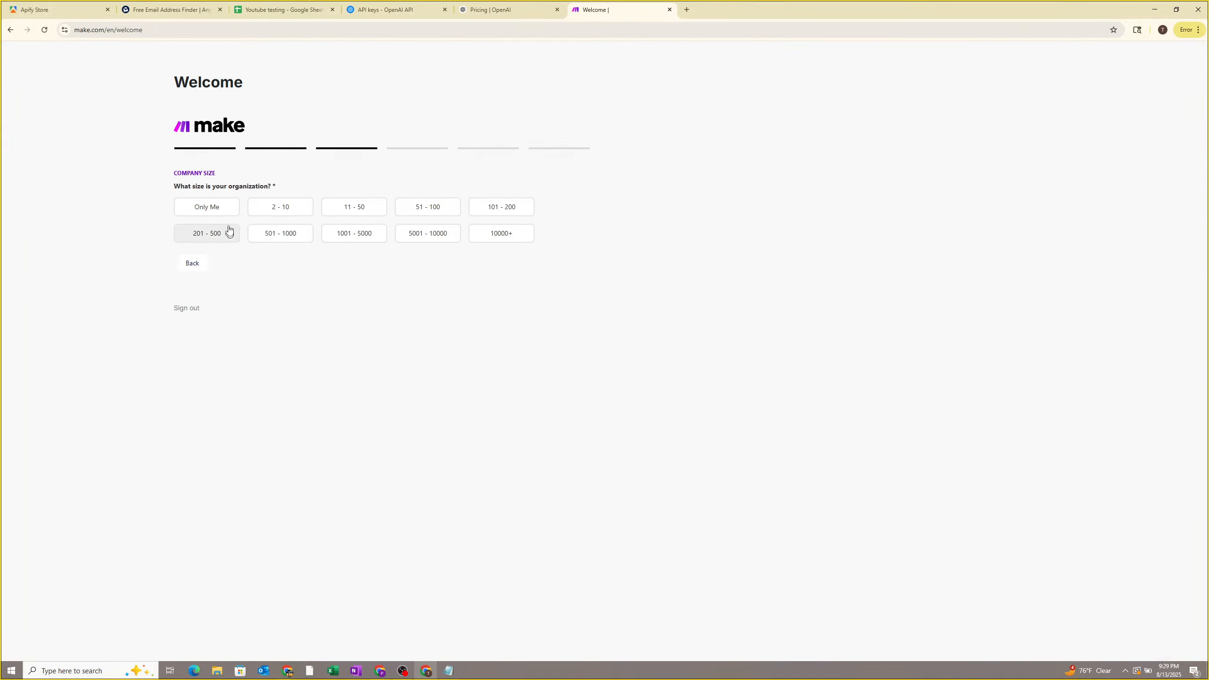
{"action": "left_click", "coordinate": [229, 231]}
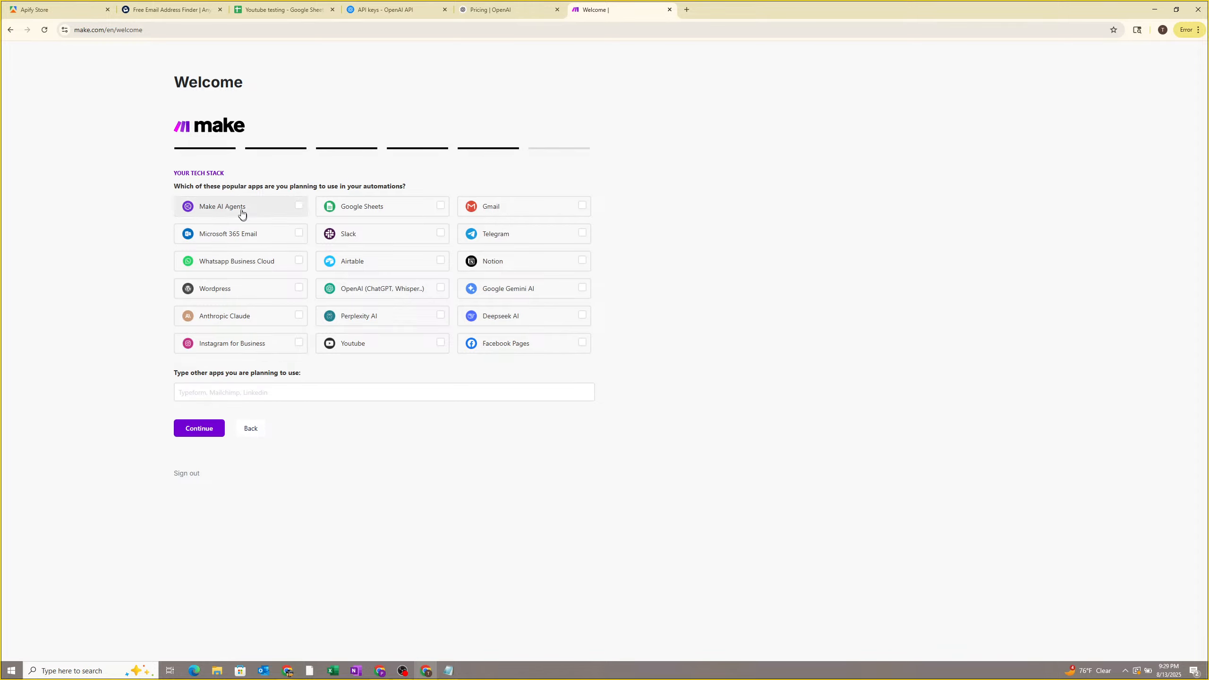
Select Make AI Agents as a planned app, enter "fsf" for other apps and for the automation goal, and finish the onboarding.
{"action": "left_click", "coordinate": [241, 210]}
{"action": "left_click", "coordinate": [241, 393]}
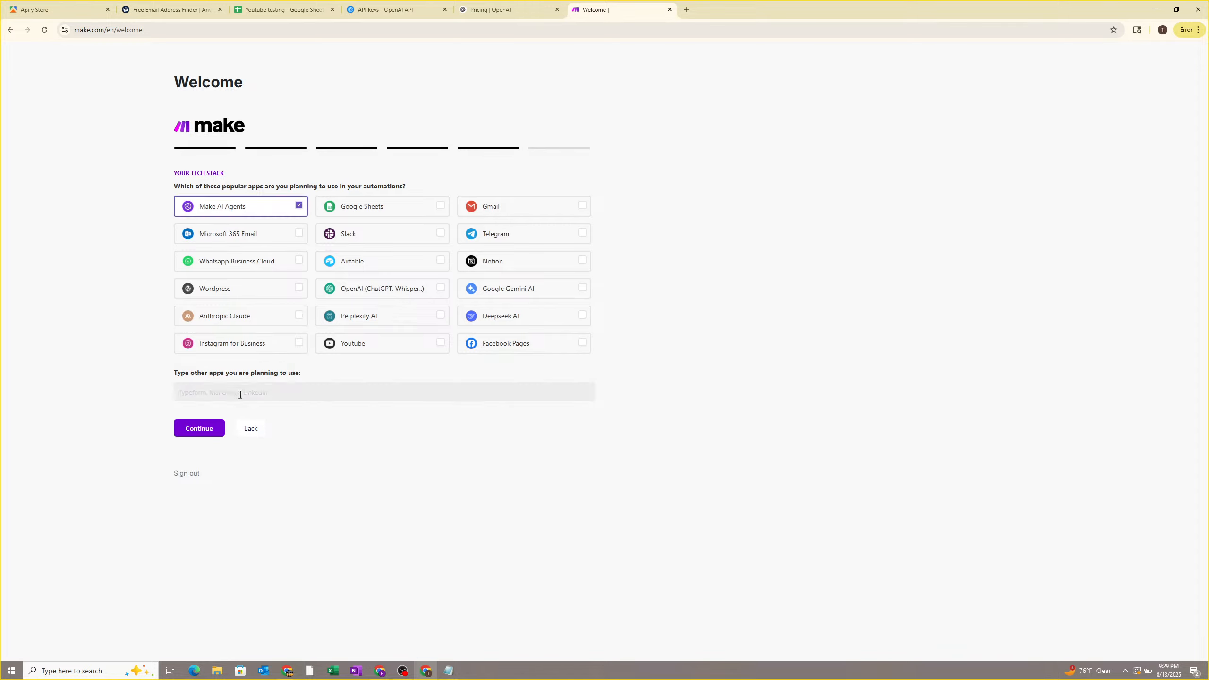
{"action": "type", "text": "fsf"}
{"action": "left_click", "coordinate": [216, 431]}
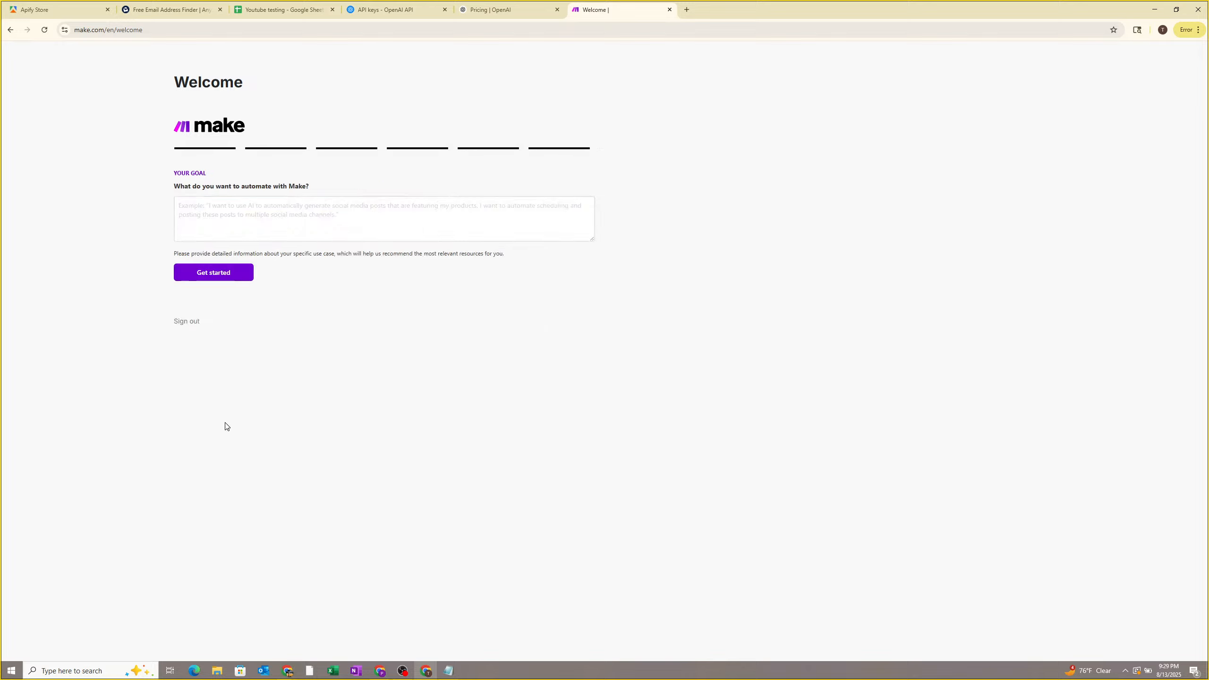
{"action": "type", "text": "sf"}
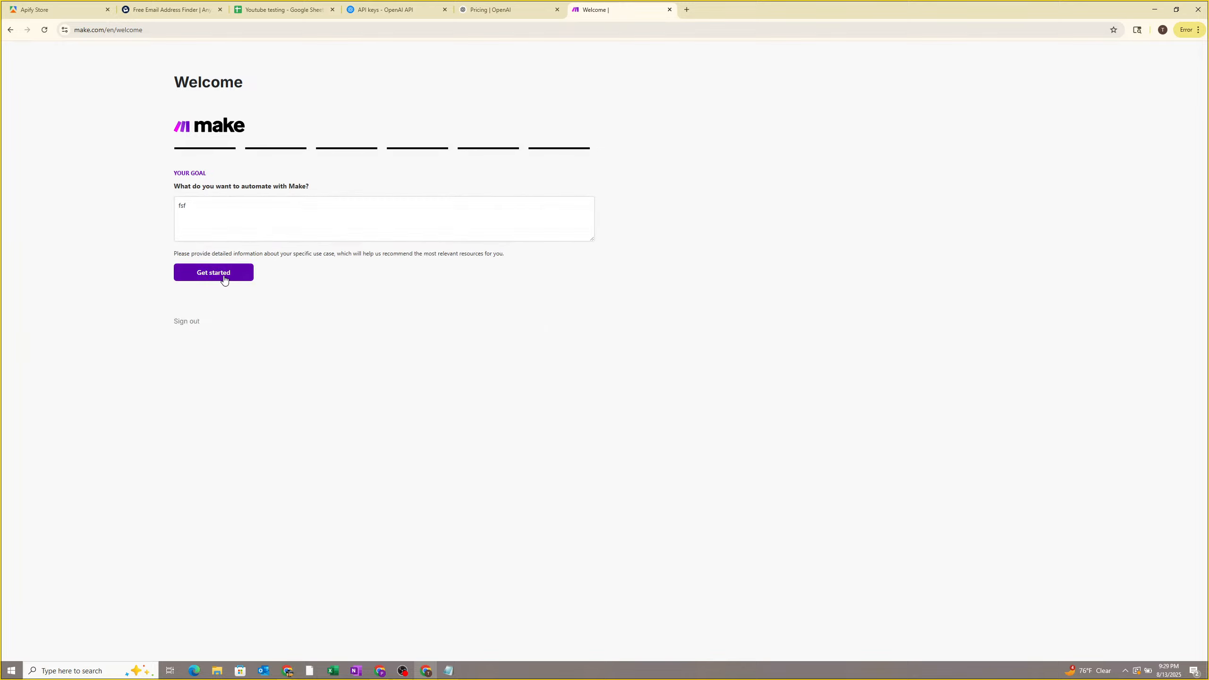
{"action": "left_click", "coordinate": [226, 279]}
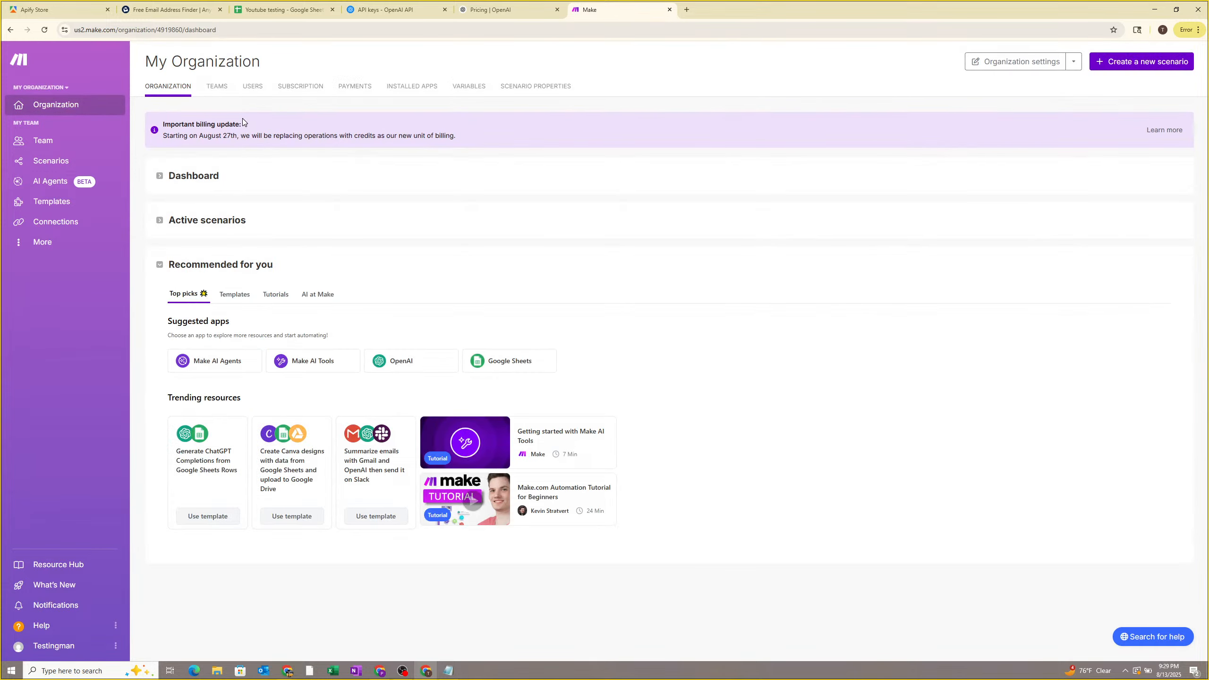
Enlarge the page to 125% and expand the Dashboard section on the organization overview.
{"action": "key", "text": "ctrl+plus"}
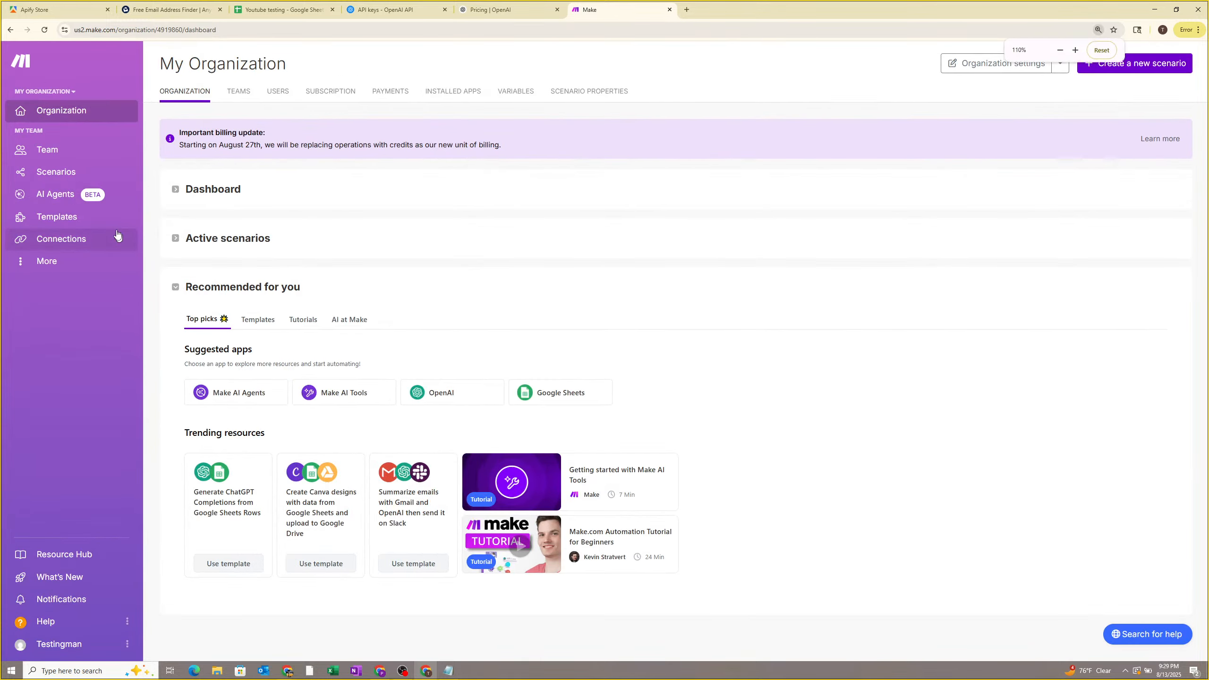
{"action": "key", "text": "ctrl+plus"}
{"action": "left_click", "coordinate": [90, 168]}
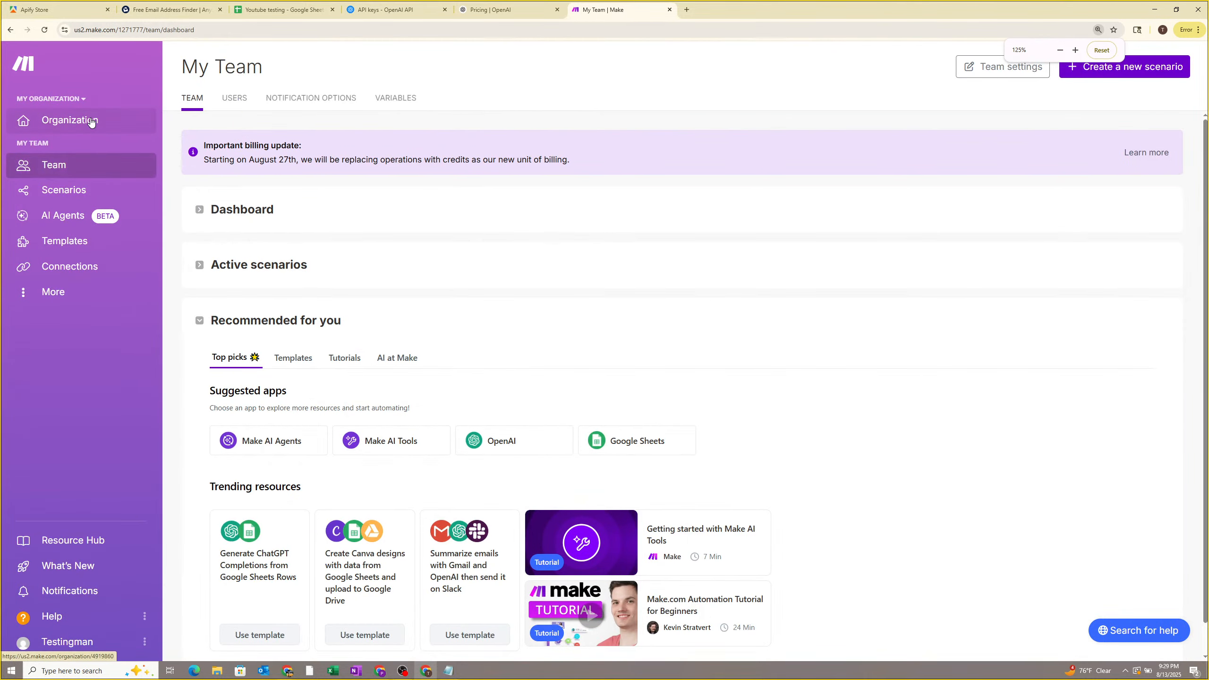
{"action": "left_click", "coordinate": [89, 119]}
{"action": "left_click", "coordinate": [210, 218]}
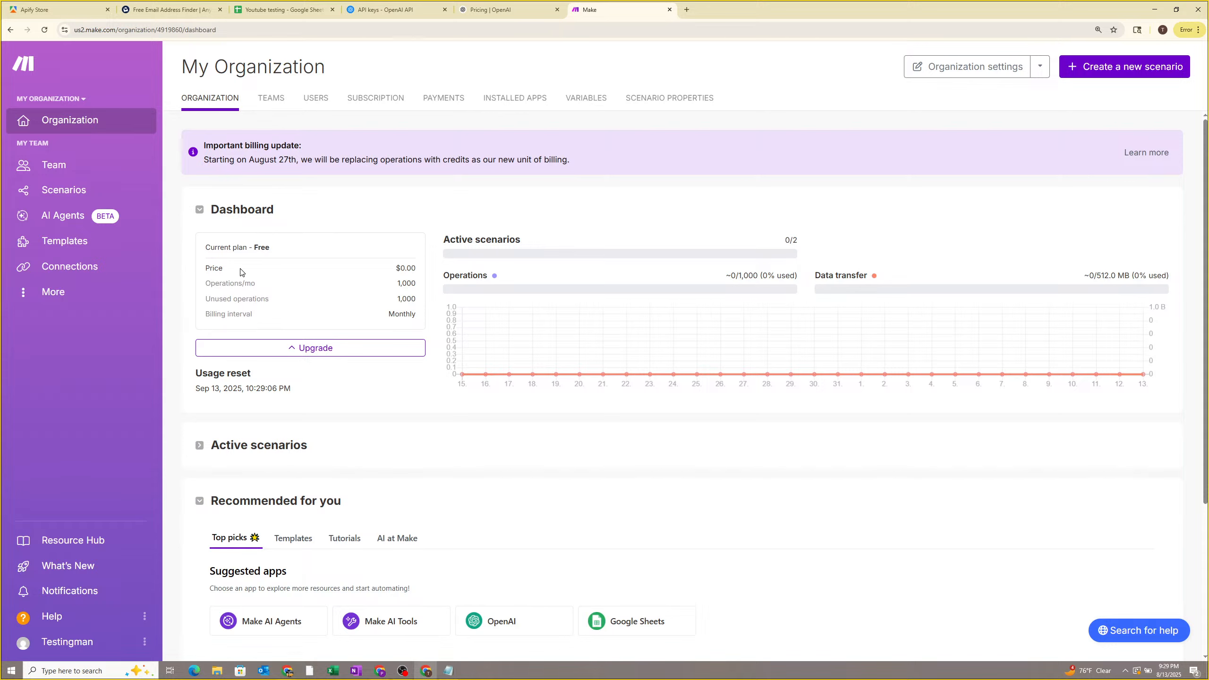
Read the monthly operations and unused operations included in the organization's current Free plan.
{"action": "left_click_drag", "start_coordinate": [422, 285], "coordinate": [394, 286]}
{"action": "left_click_drag", "start_coordinate": [260, 285], "coordinate": [197, 285]}
{"action": "left_click", "coordinate": [285, 283]}
{"action": "left_click_drag", "start_coordinate": [394, 285], "coordinate": [420, 285]}
{"action": "left_click", "coordinate": [417, 297]}
{"action": "left_click_drag", "start_coordinate": [288, 300], "coordinate": [198, 301]}
{"action": "left_click", "coordinate": [284, 302]}
{"action": "left_click_drag", "start_coordinate": [397, 284], "coordinate": [411, 284]}
{"action": "left_click", "coordinate": [364, 301]}
In the other browser window, export the blueprint of the "Business Scraper Vid Updated" scenario.
{"action": "left_click", "coordinate": [380, 670]}
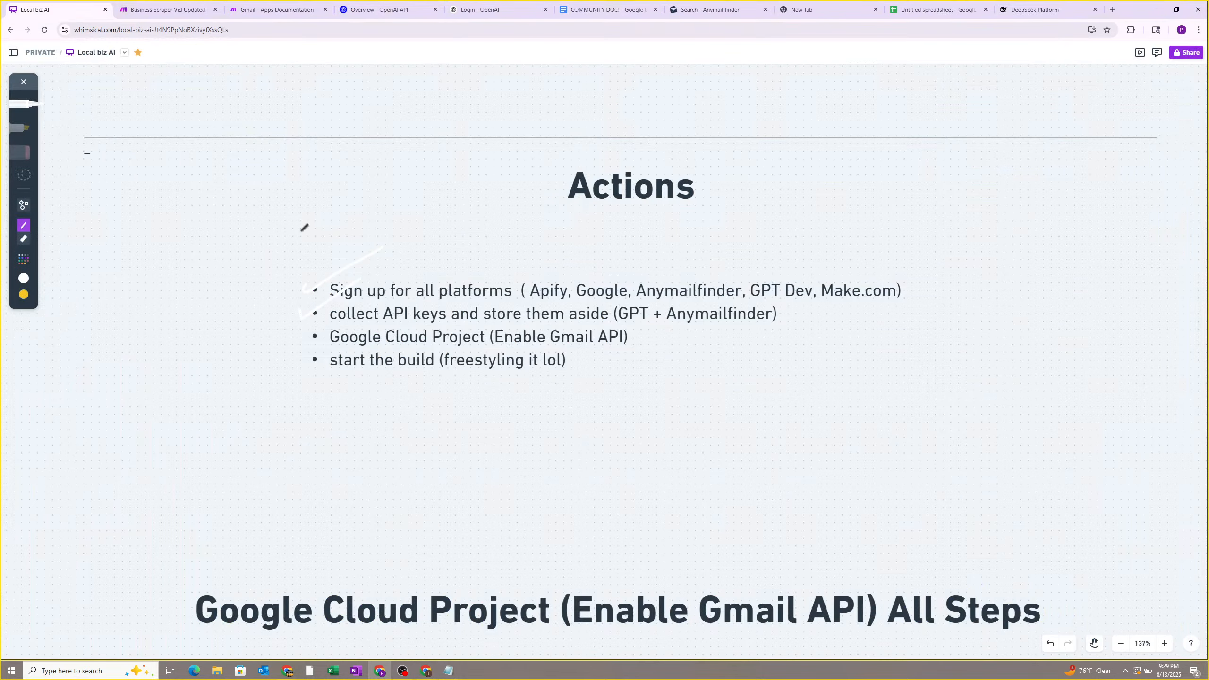
{"action": "left_click", "coordinate": [171, 10]}
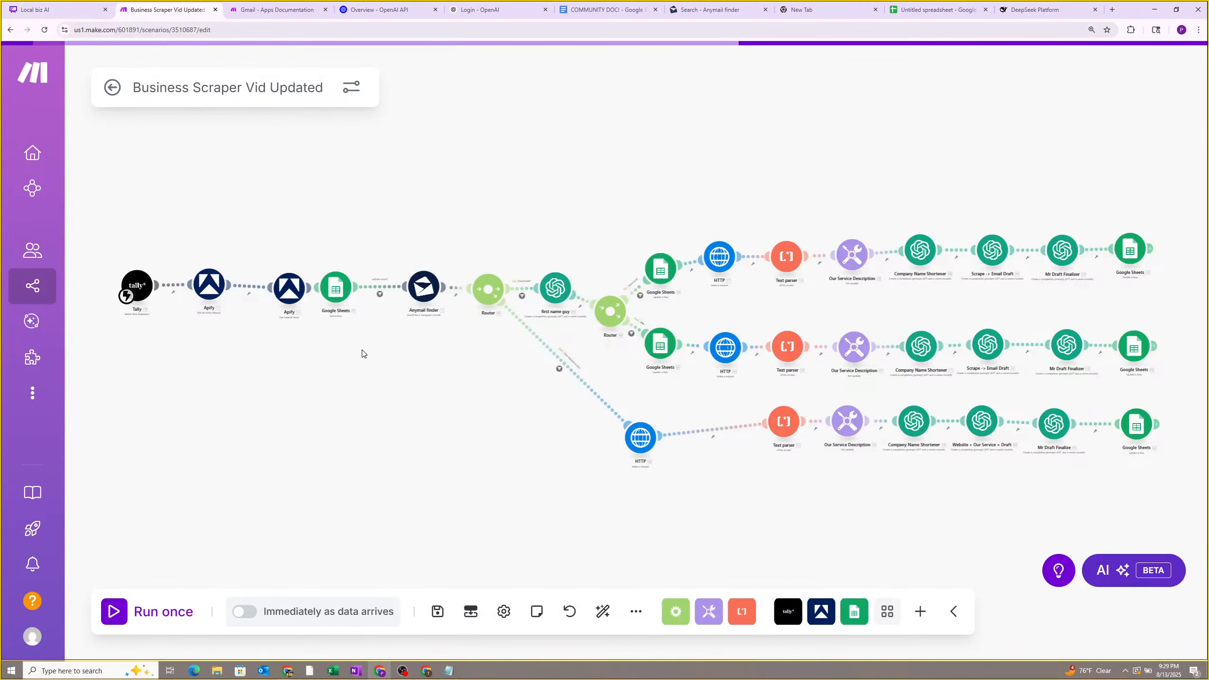
{"action": "scroll", "coordinate": [363, 354], "scroll_direction": "down", "scroll_amount": 1}
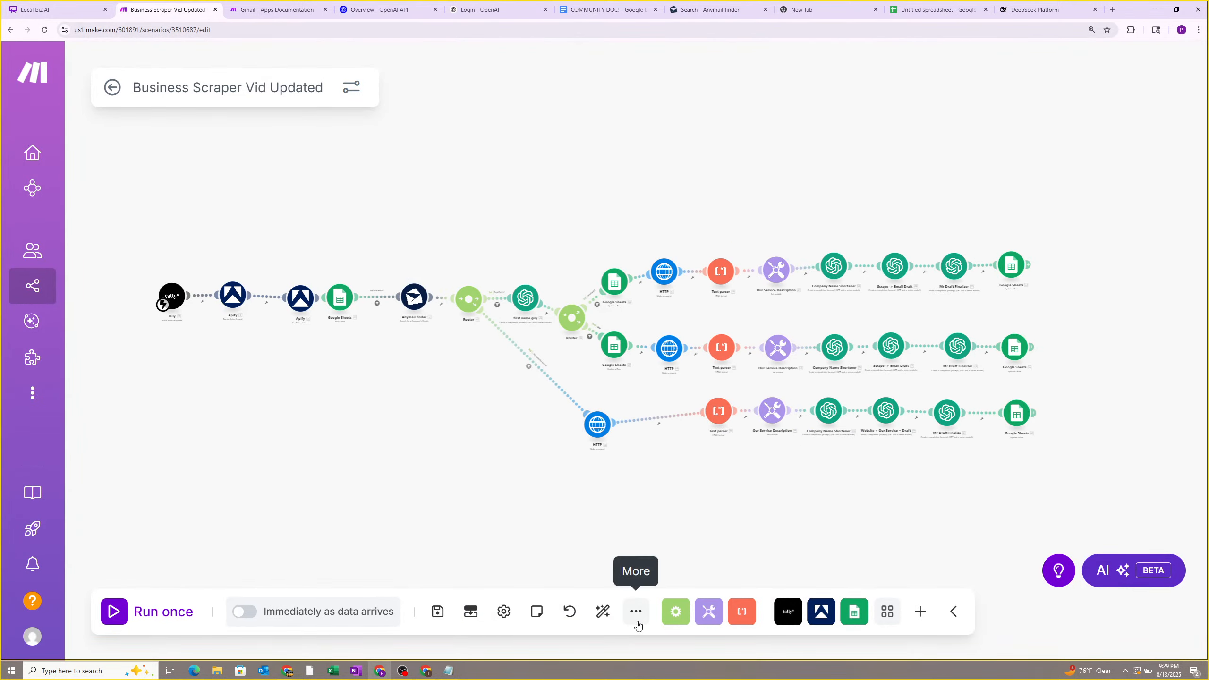
{"action": "left_click", "coordinate": [636, 612]}
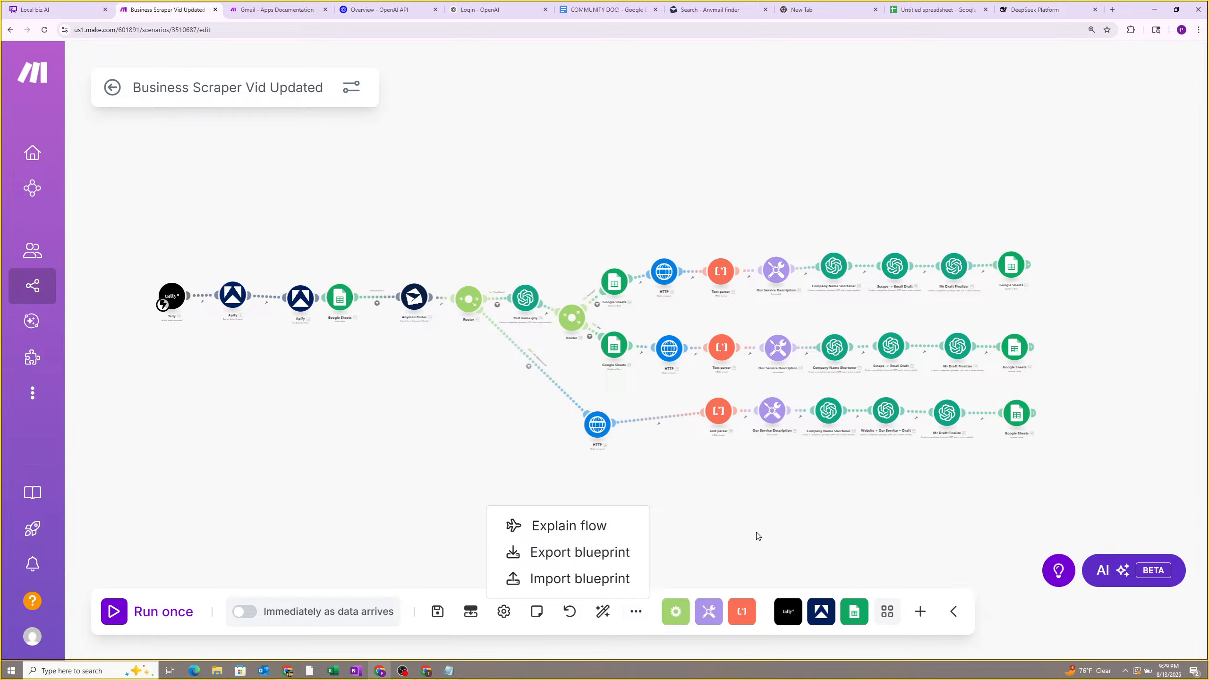
{"action": "left_click", "coordinate": [638, 613]}
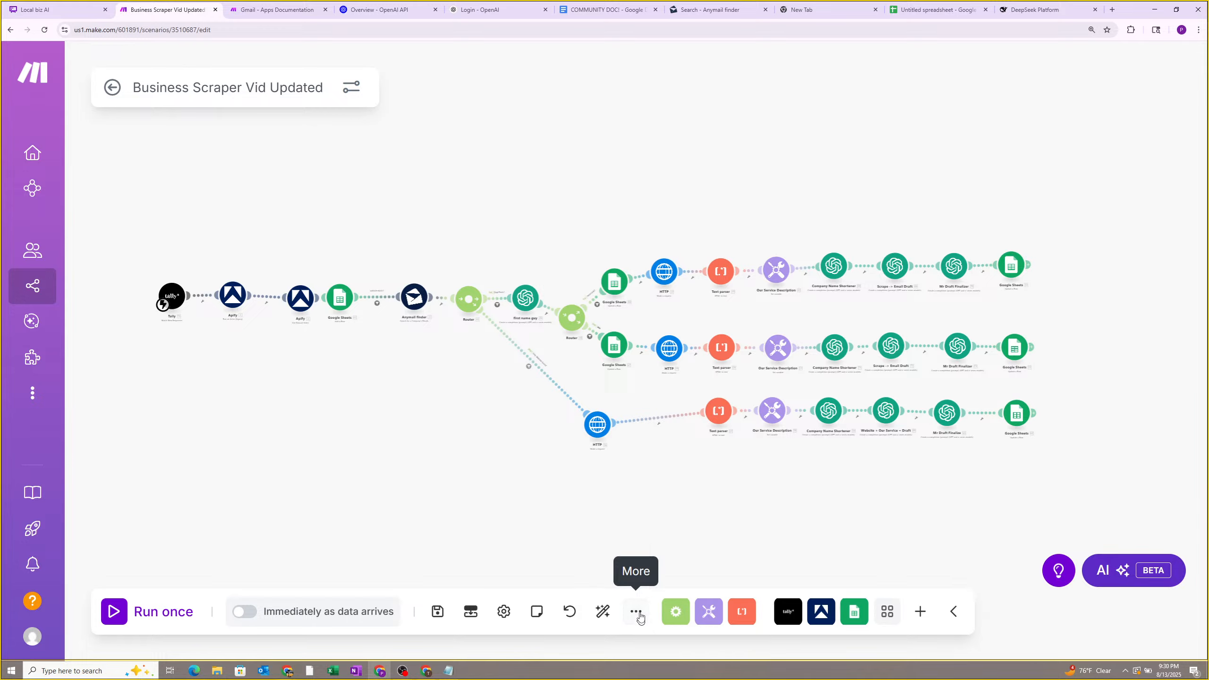
{"action": "left_click", "coordinate": [641, 613]}
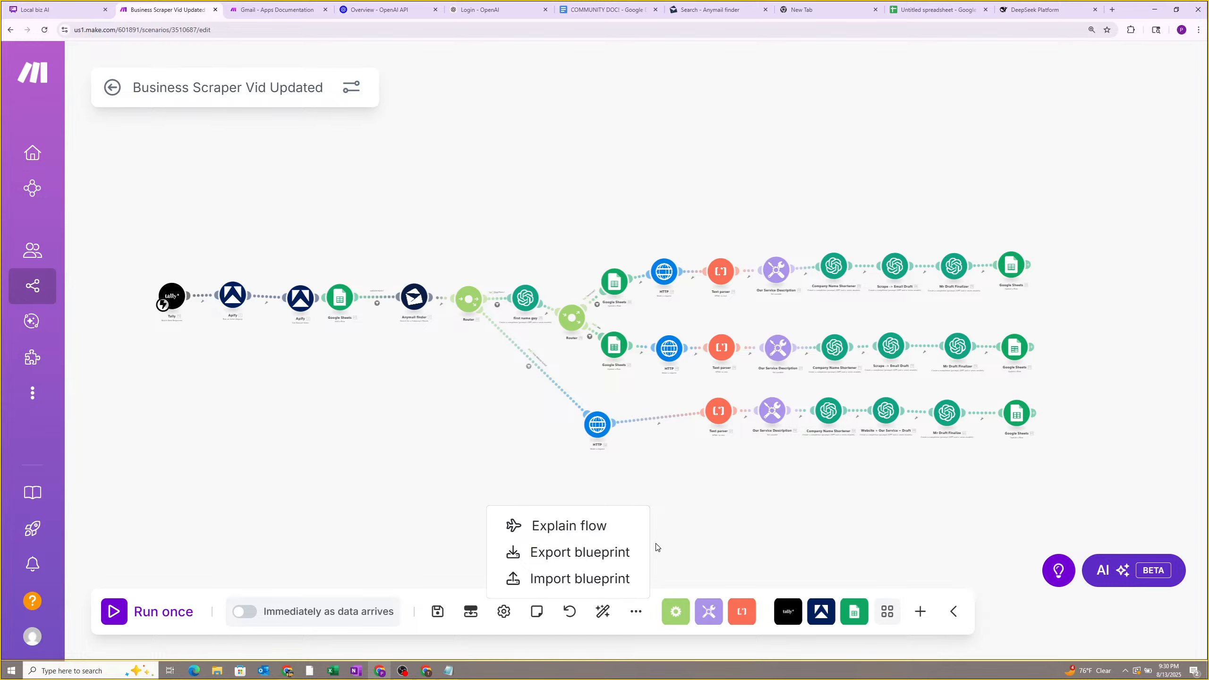
{"action": "left_click", "coordinate": [567, 562]}
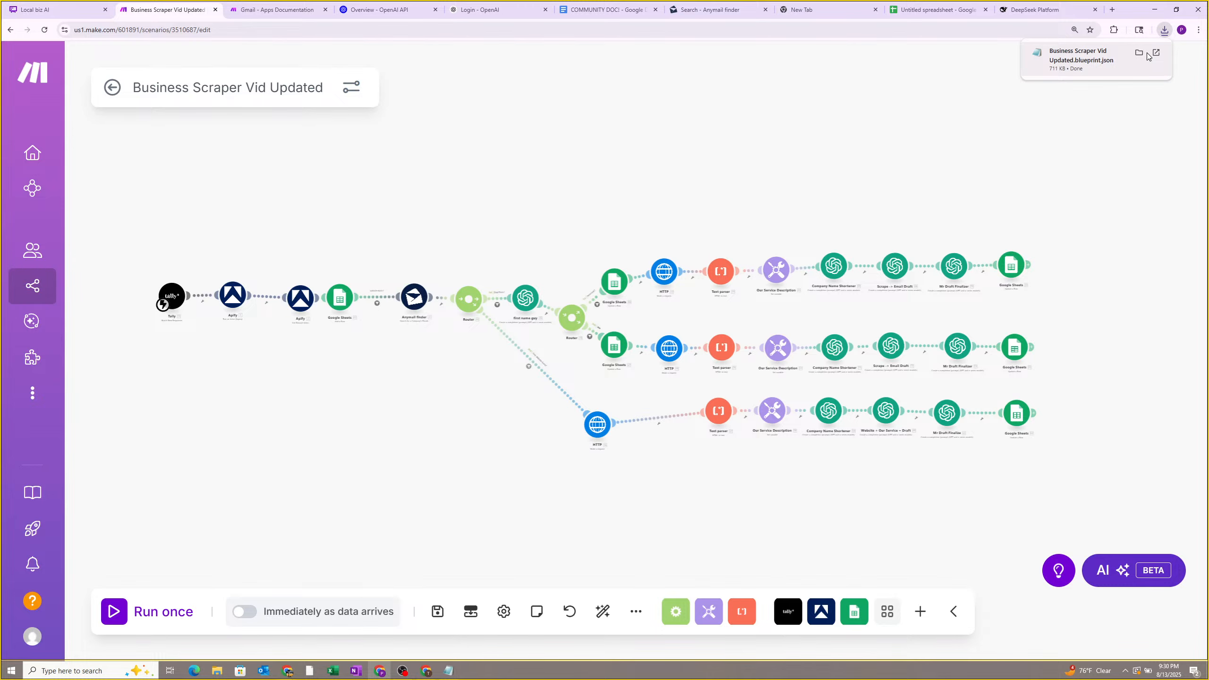
Return to the new Make account, create a new scenario and dismiss the starting-point dialog to reach the empty canvas.
{"action": "left_click", "coordinate": [426, 670]}
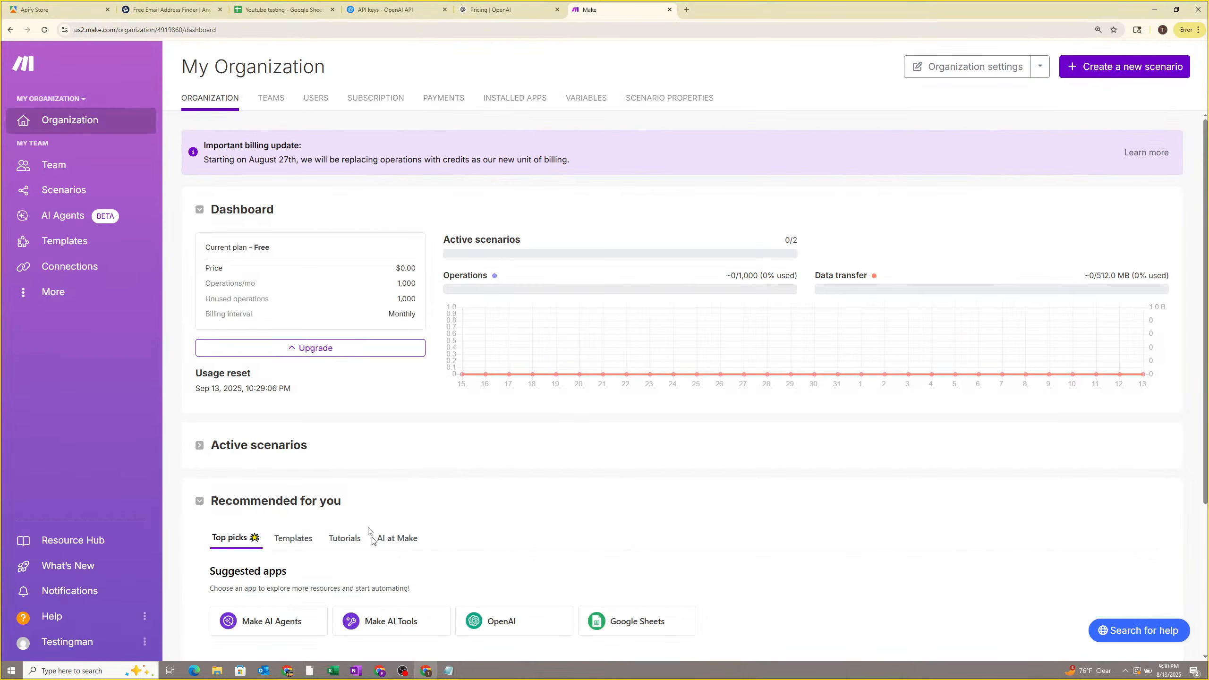
{"action": "left_click", "coordinate": [90, 191]}
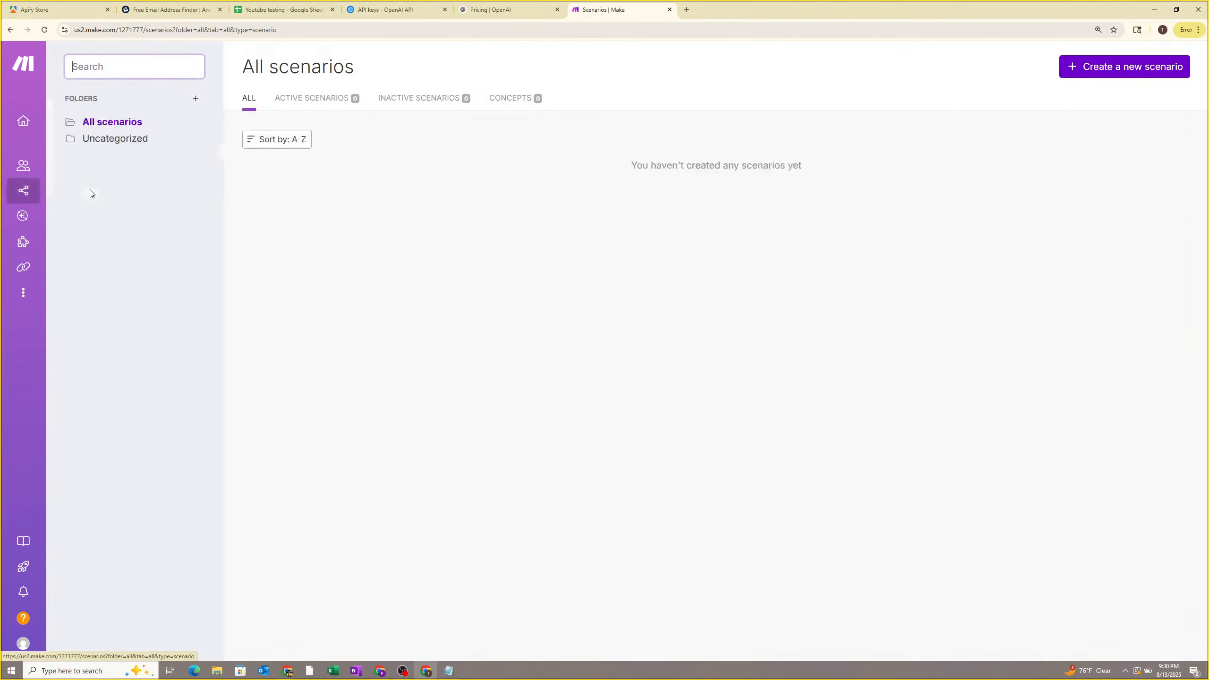
{"action": "left_click", "coordinate": [1151, 68]}
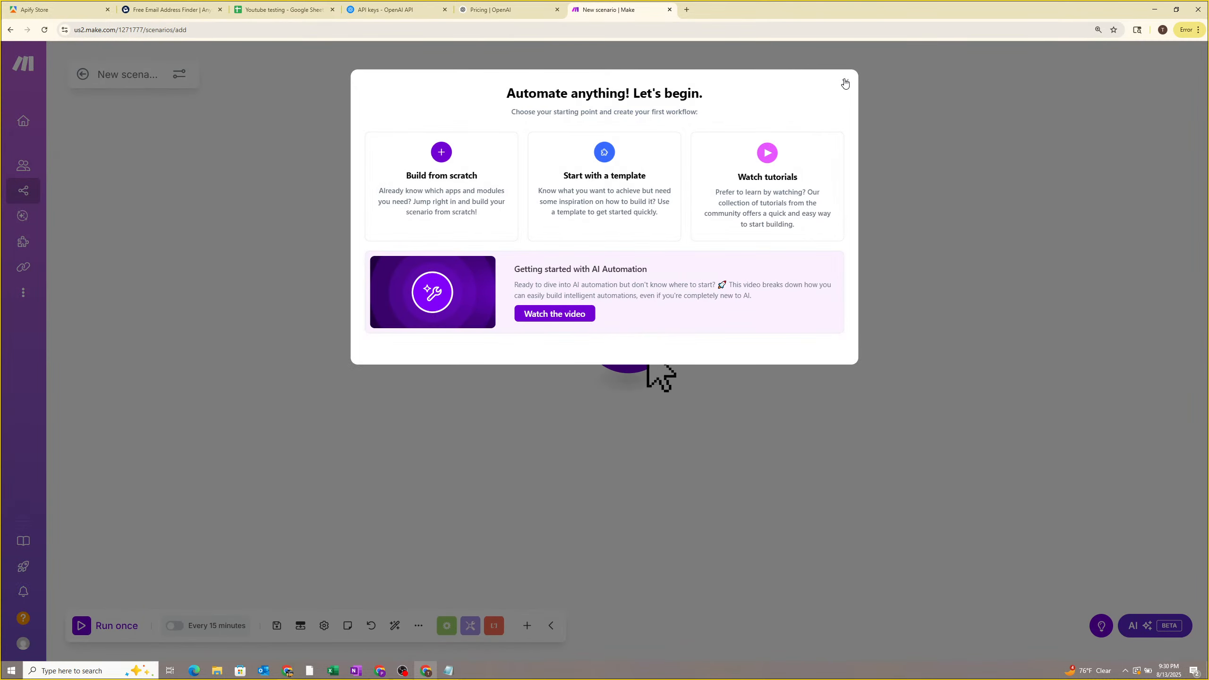
{"action": "left_click", "coordinate": [845, 83]}
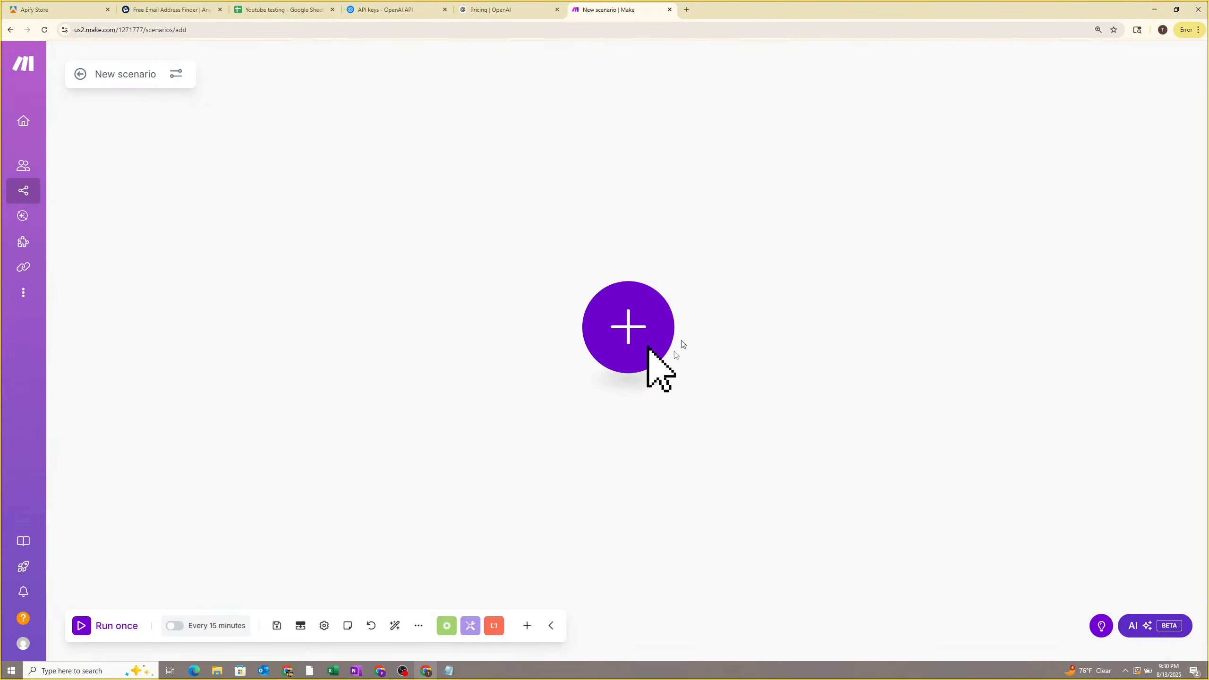
Import the "Business Scraper Vid Updated" blueprint JSON from the Downloads folder into the new scenario.
{"action": "left_click", "coordinate": [419, 629]}
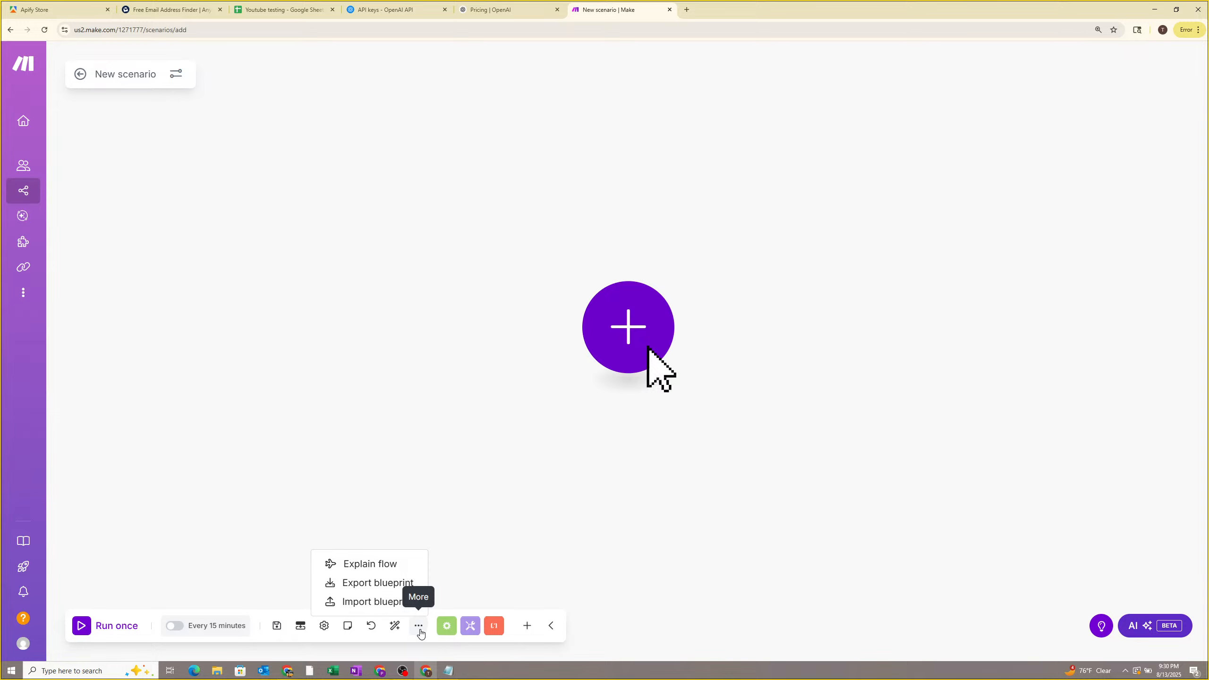
{"action": "left_click", "coordinate": [394, 601]}
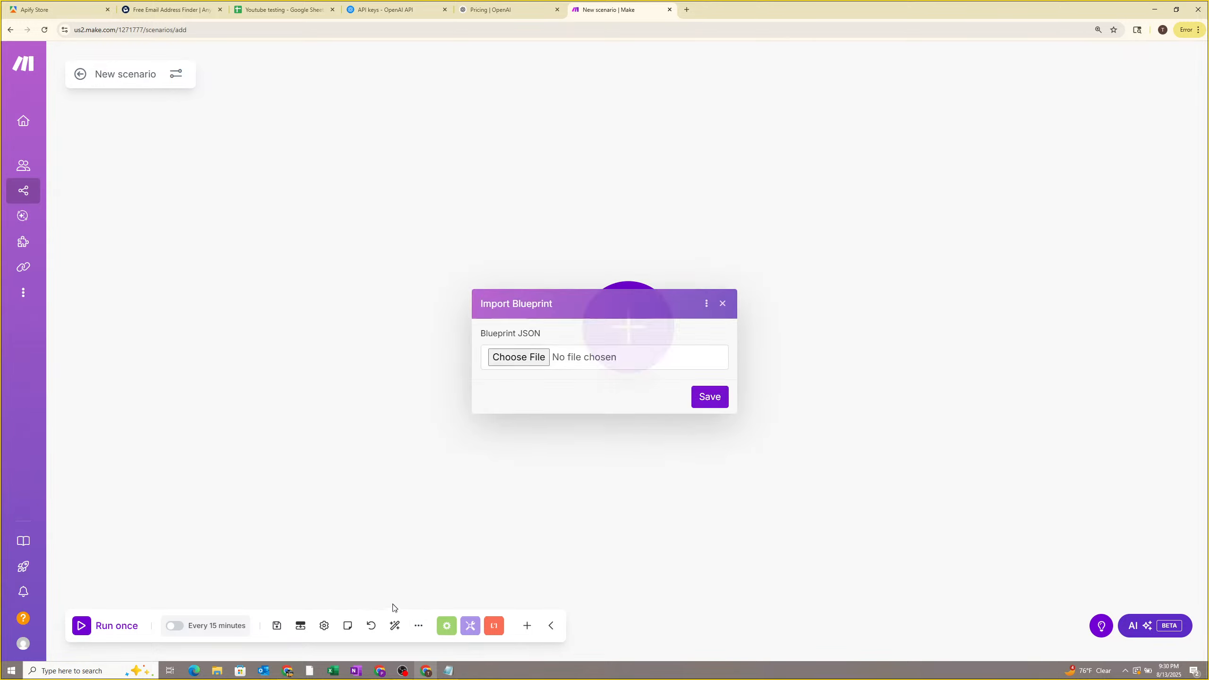
{"action": "left_click", "coordinate": [535, 362]}
{"action": "left_click", "coordinate": [43, 81]}
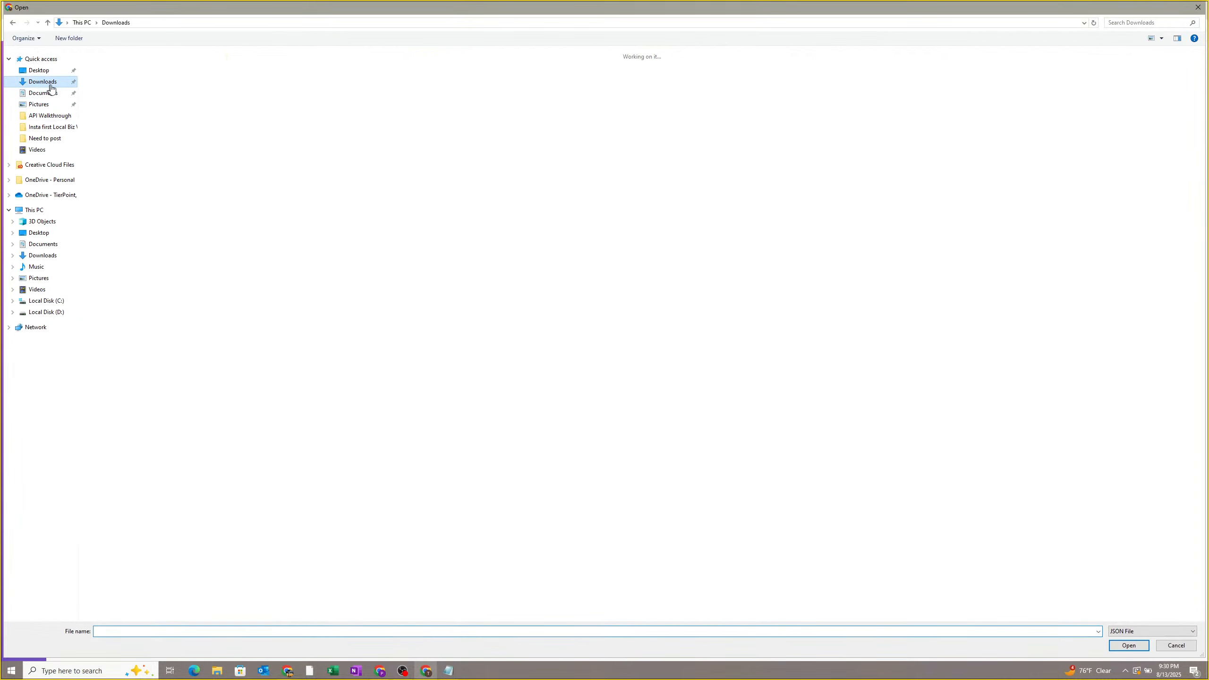
{"action": "double_click", "coordinate": [133, 90]}
{"action": "left_click", "coordinate": [710, 398]}
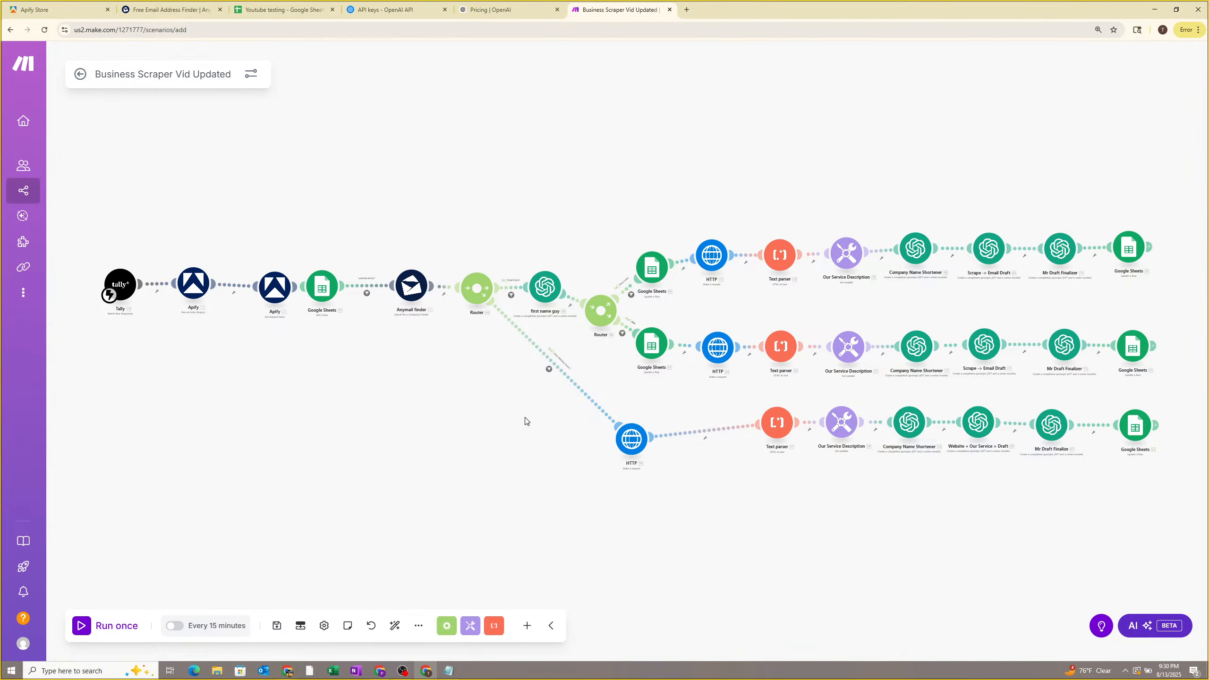
Look over the imported module flow, leave for the scenario list and discard the unsaved scenario changes.
{"action": "left_click_drag", "start_coordinate": [274, 379], "coordinate": [343, 374]}
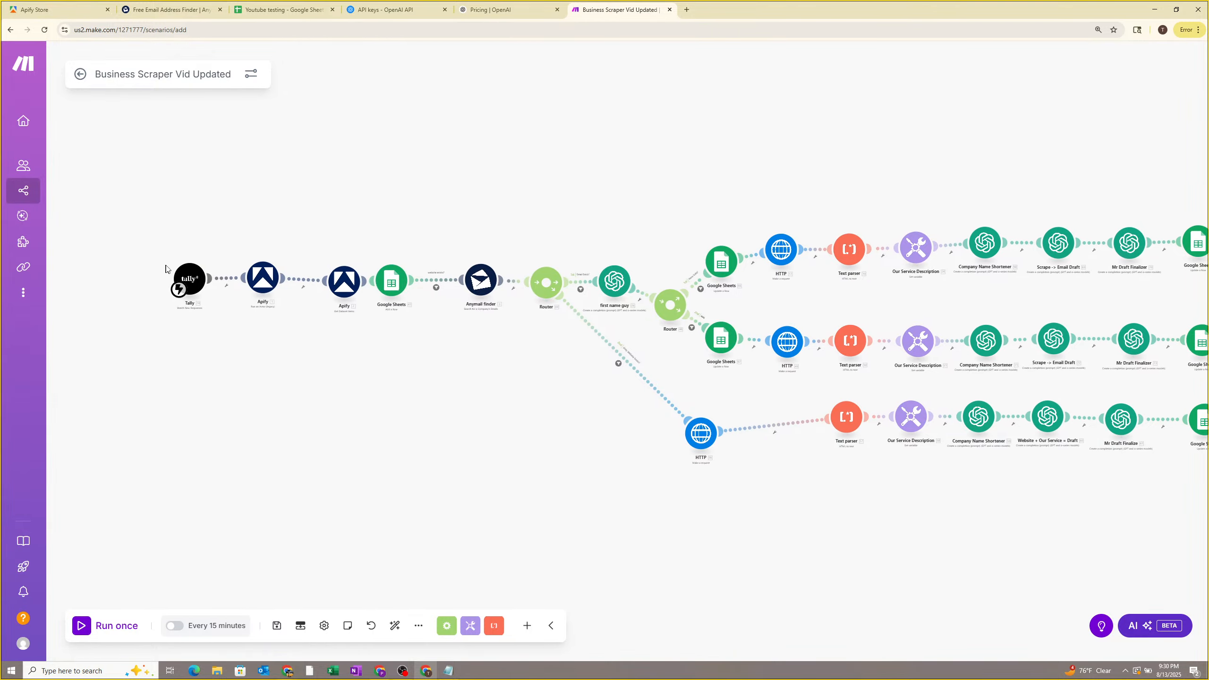
{"action": "left_click_drag", "start_coordinate": [176, 238], "coordinate": [300, 263]}
{"action": "scroll", "coordinate": [255, 272], "scroll_direction": "down", "scroll_amount": 4}
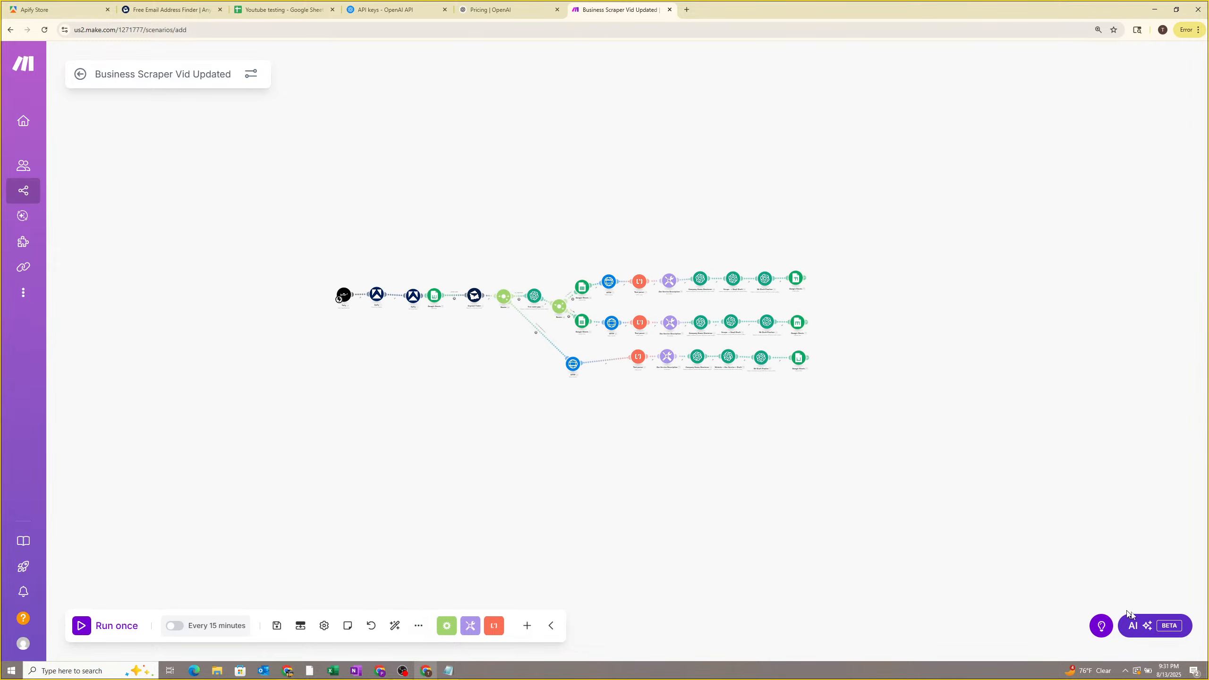
{"action": "left_click", "coordinate": [58, 190]}
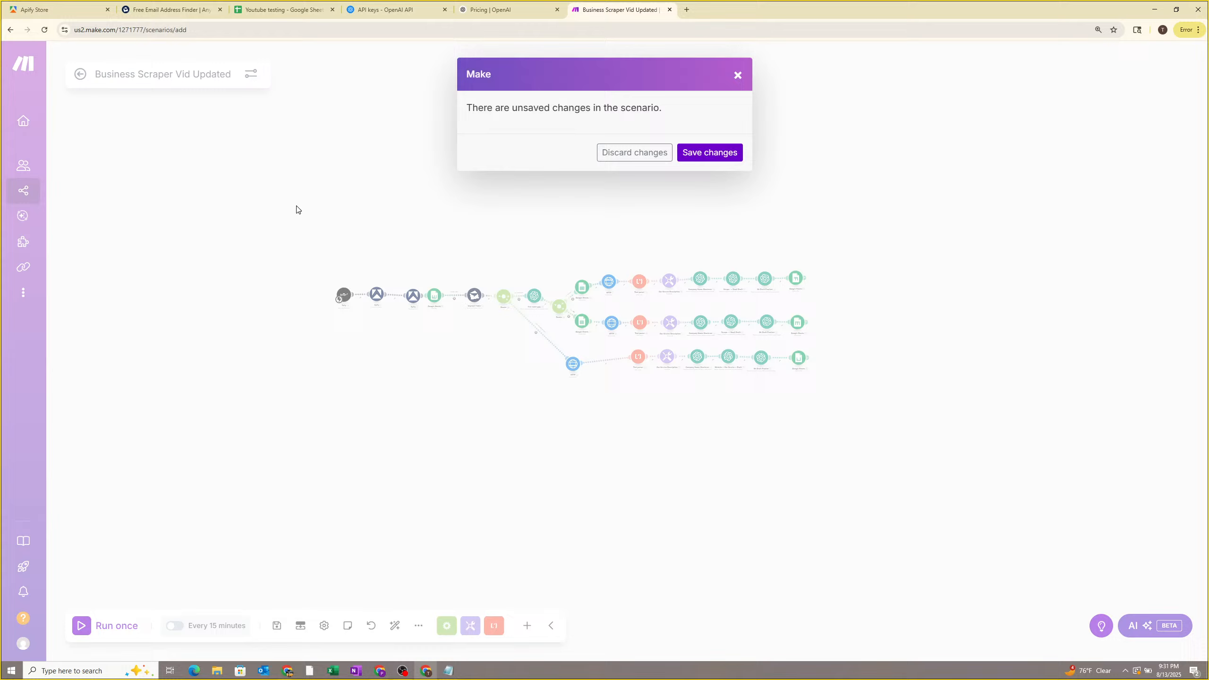
{"action": "left_click", "coordinate": [658, 154]}
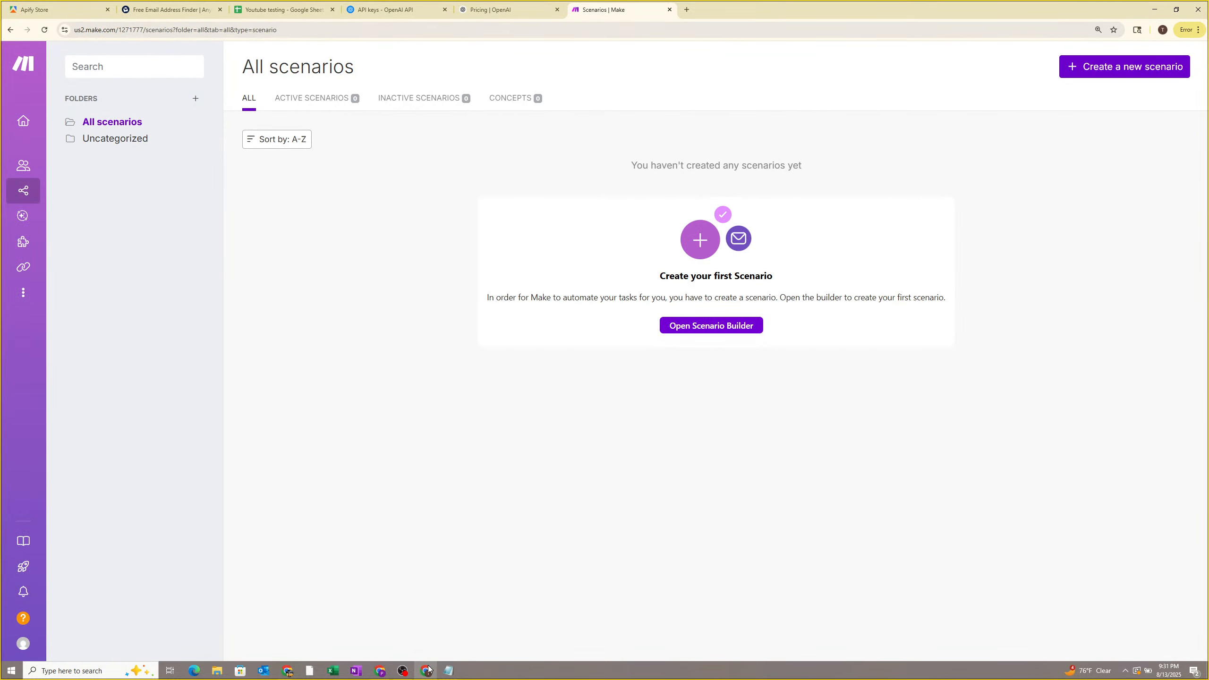
Move the "Business Scraper Vid Updated" tab out of its browser window and return to the new Make account's window.
{"action": "left_click", "coordinate": [380, 670]}
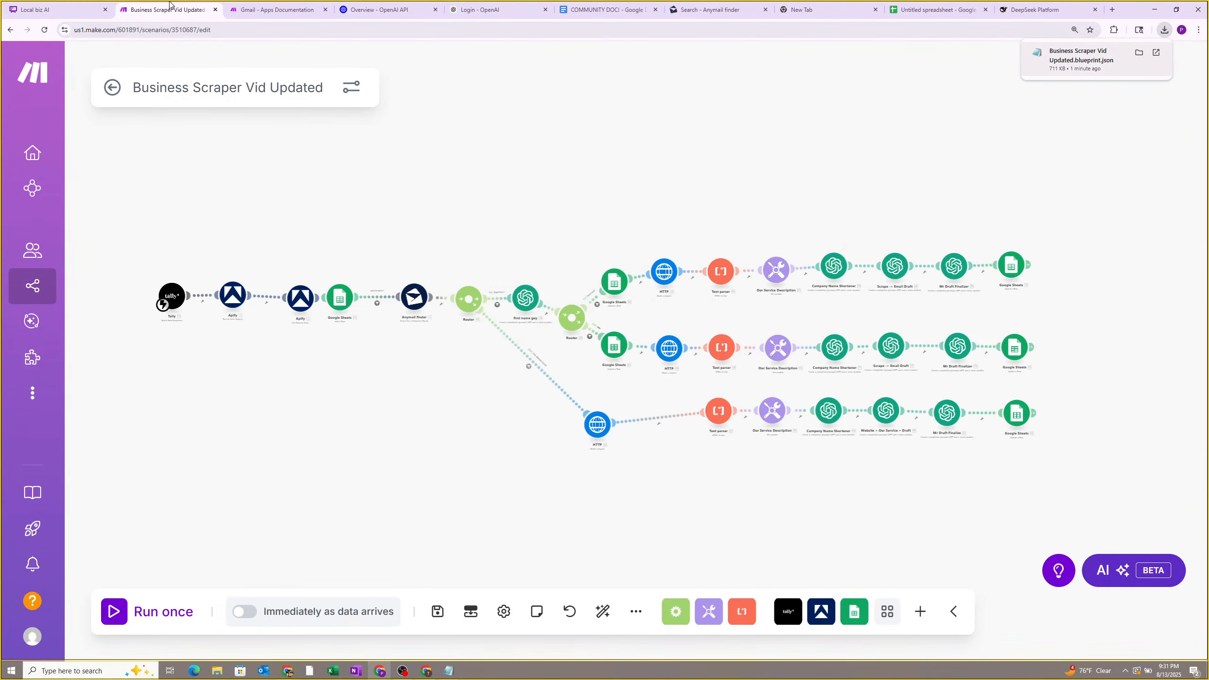
{"action": "left_click_drag", "start_coordinate": [170, 4], "coordinate": [1207, 19]}
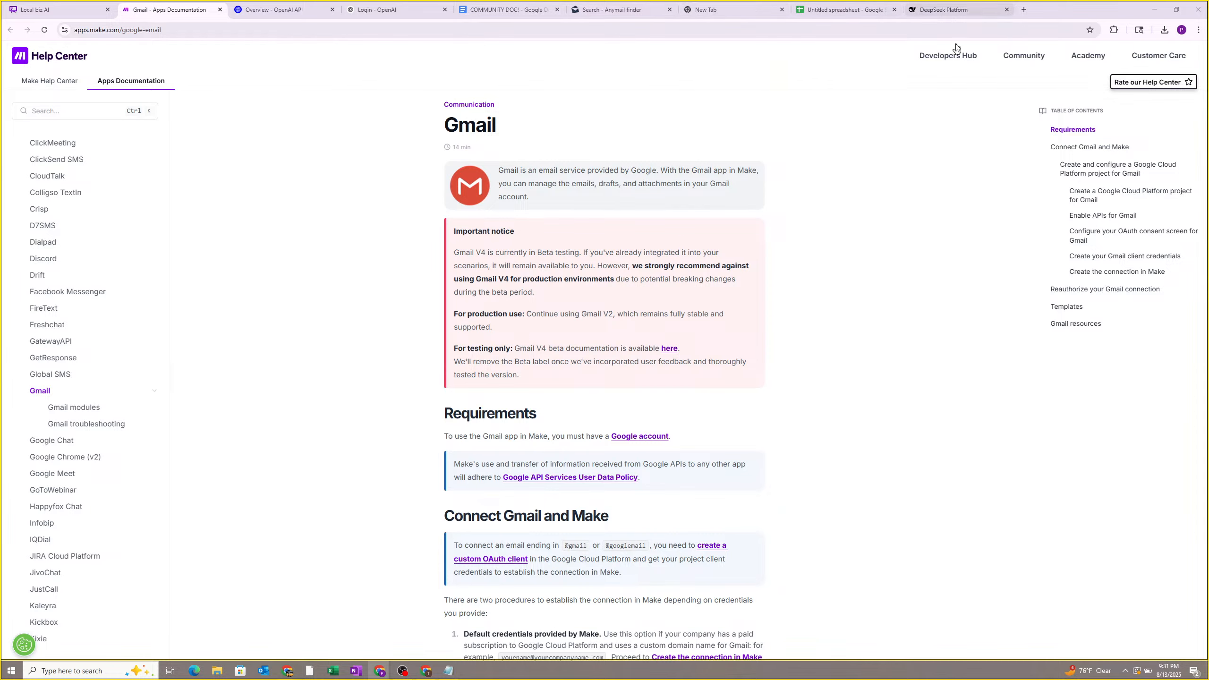
{"action": "left_click", "coordinate": [427, 671]}
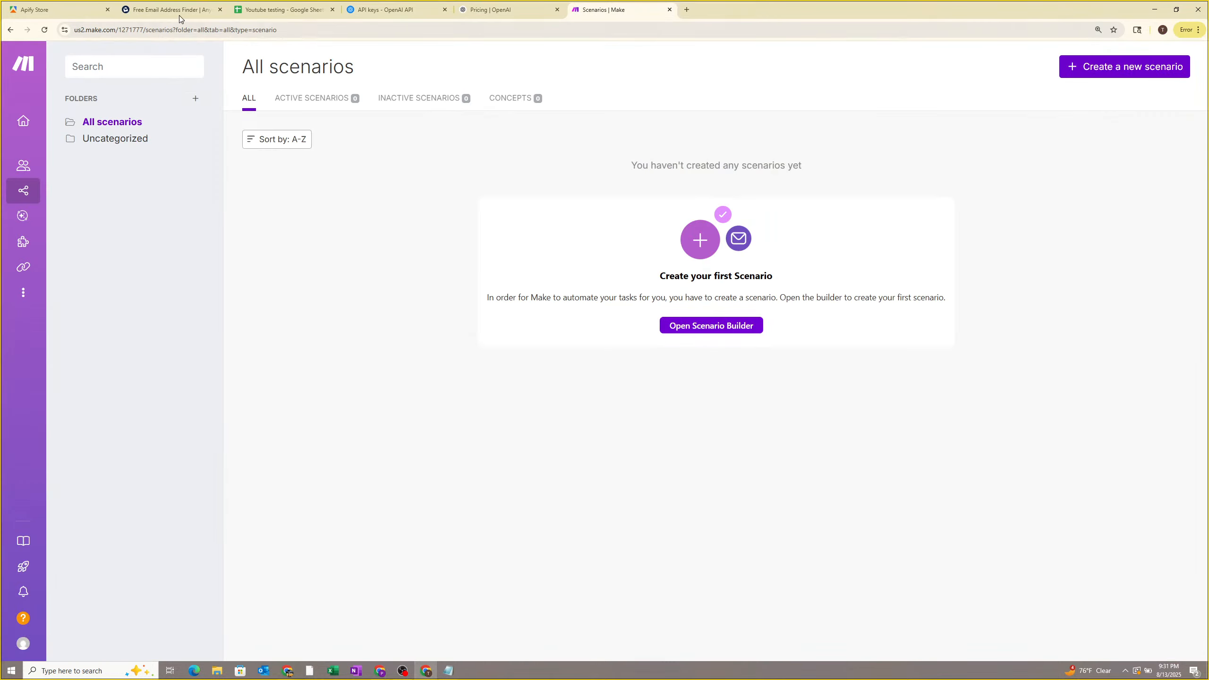
Switch to the Apify Store and look over the listed actors.
{"action": "left_click", "coordinate": [162, 10]}
{"action": "left_click", "coordinate": [74, 6]}
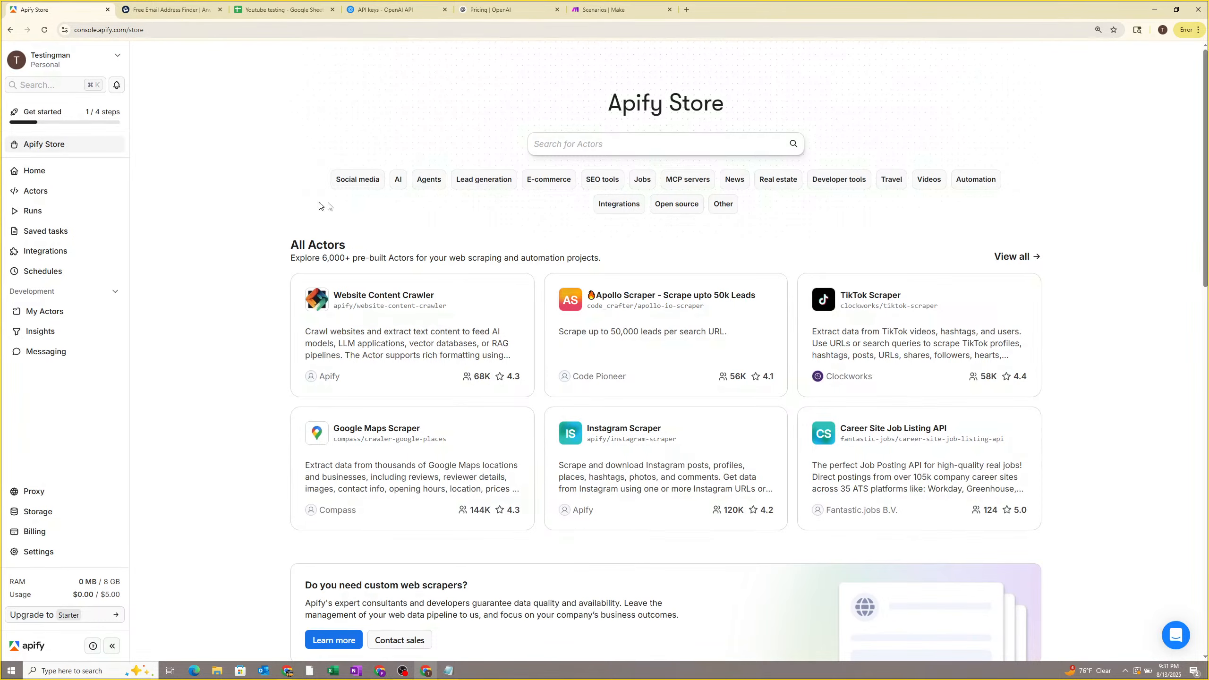
{"action": "scroll", "coordinate": [461, 367], "scroll_direction": "down", "scroll_amount": 2}
{"action": "scroll", "coordinate": [462, 366], "scroll_direction": "down", "scroll_amount": 3}
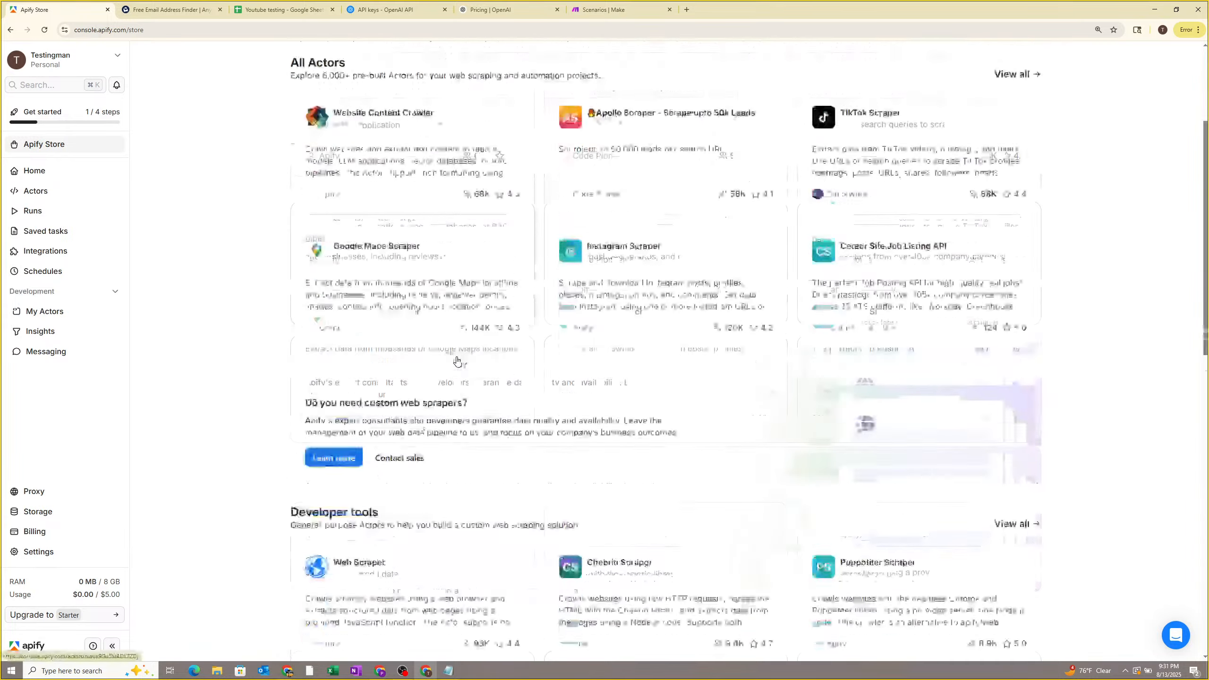
{"action": "scroll", "coordinate": [460, 362], "scroll_direction": "up", "scroll_amount": 1, "text": "ctrl"}
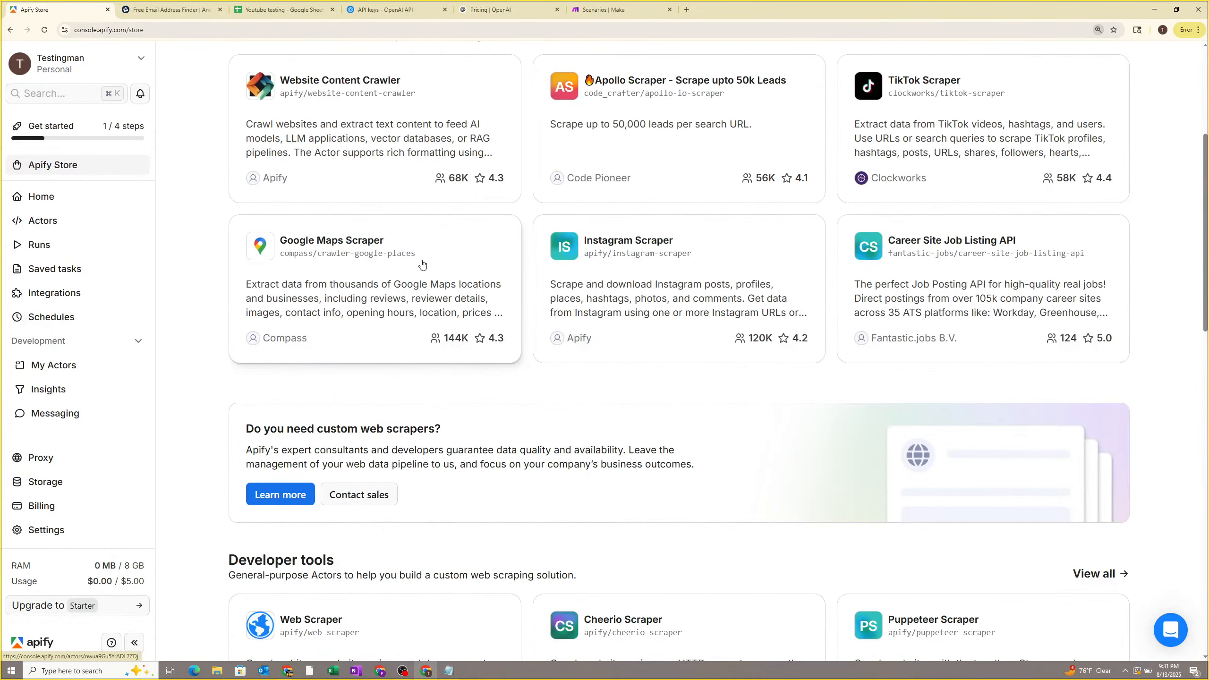
{"action": "scroll", "coordinate": [421, 265], "scroll_direction": "up", "scroll_amount": 3}
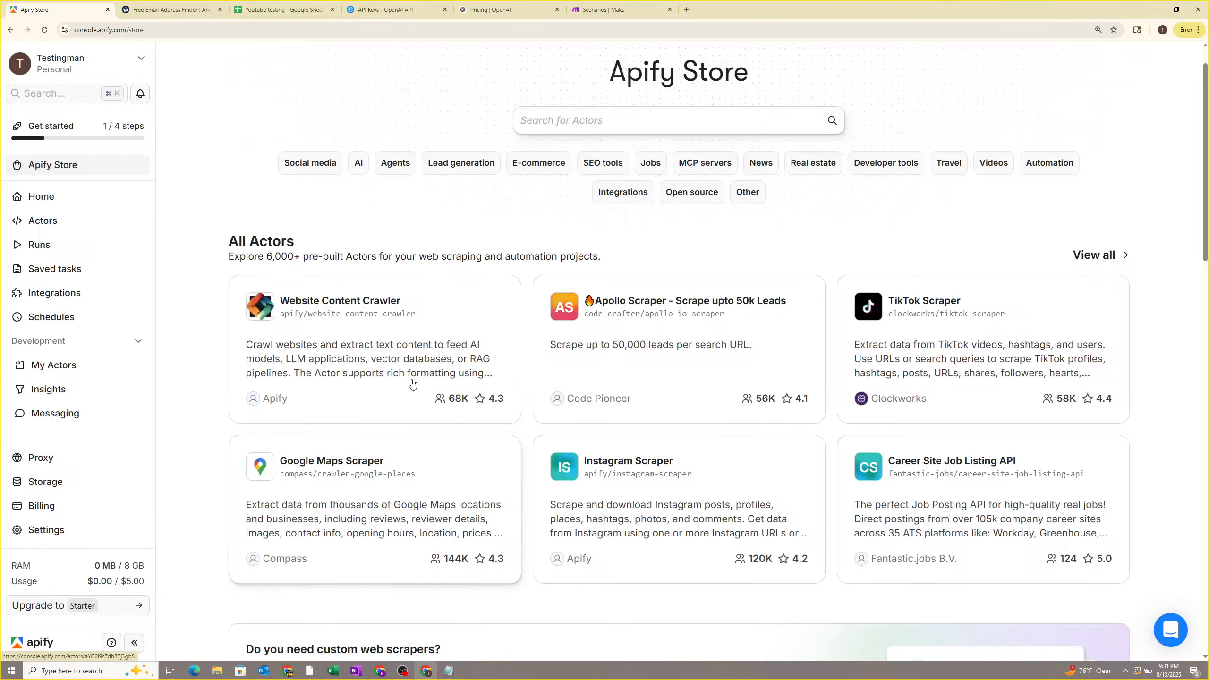
Search the Apify Store for "google map", open Compass's Google Maps Scraper actor and skim its input page.
{"action": "left_click", "coordinate": [643, 120]}
{"action": "type", "text": "go"}
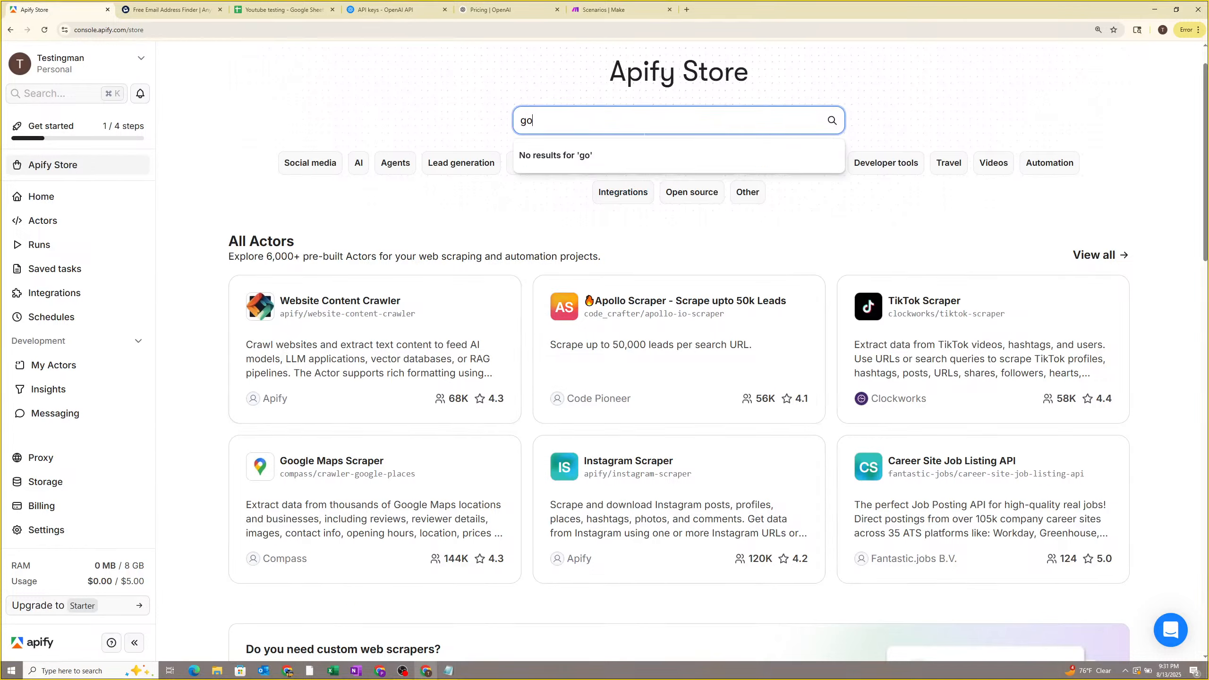
{"action": "type", "text": "ogle map"}
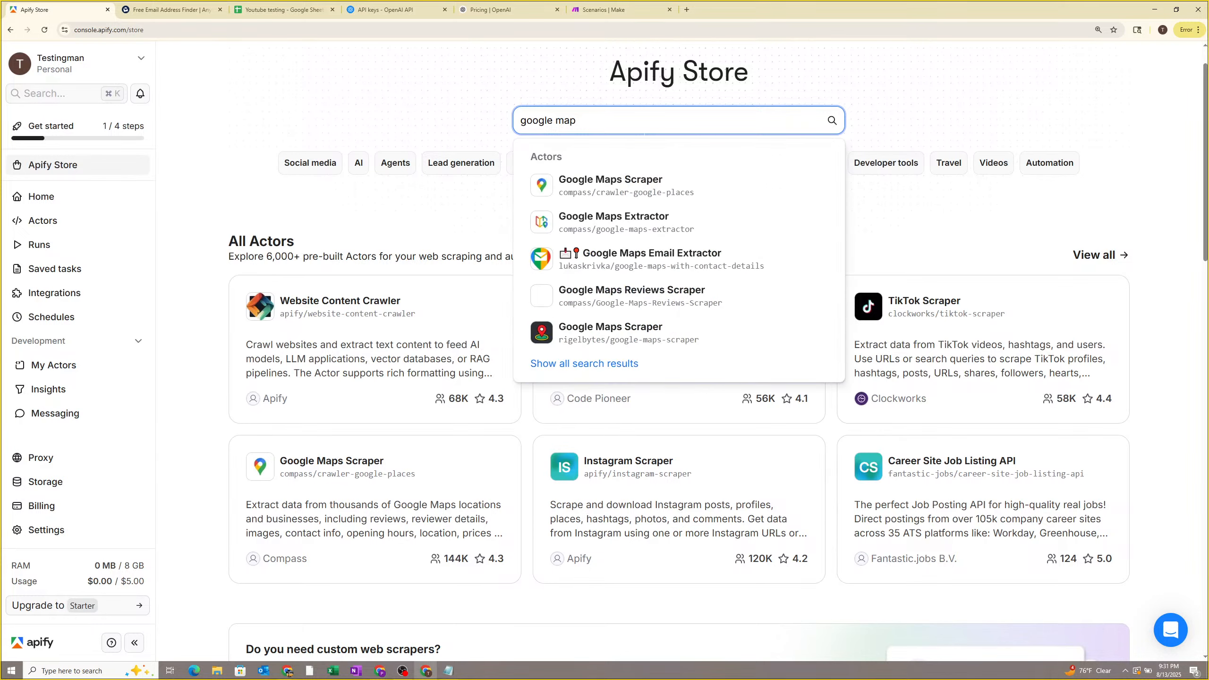
{"action": "left_click", "coordinate": [412, 216]}
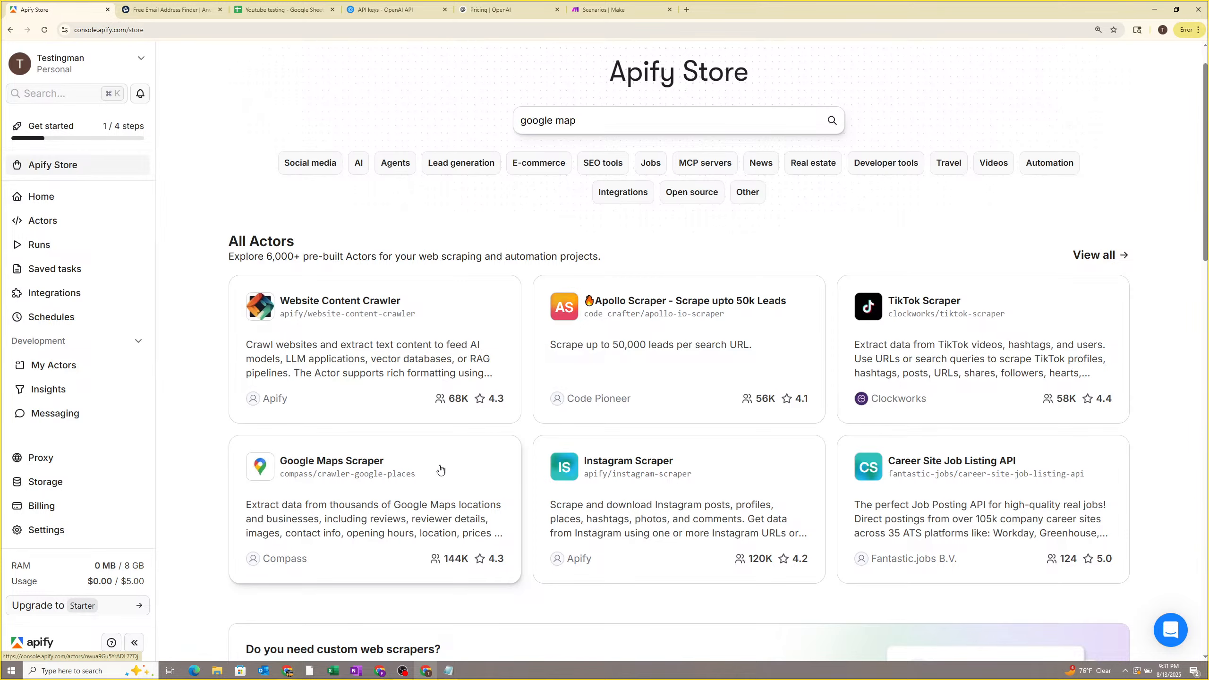
{"action": "left_click", "coordinate": [426, 475]}
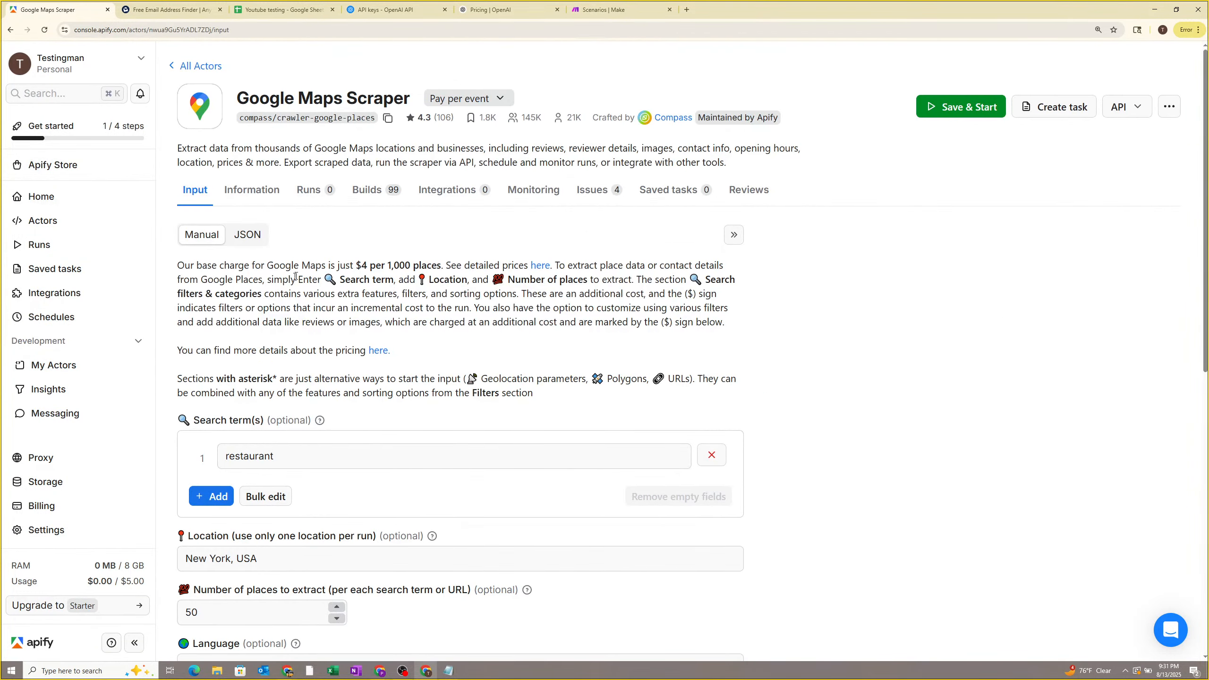
{"action": "key", "text": "ctrl+minus"}
{"action": "key", "text": "ctrl+plus"}
{"action": "scroll", "coordinate": [376, 343], "scroll_direction": "down", "scroll_amount": 10}
{"action": "scroll", "coordinate": [361, 340], "scroll_direction": "up", "scroll_amount": 10}
In Make, create a new scenario and add Apify's Run an Actor as its first module.
{"action": "left_click", "coordinate": [609, 9]}
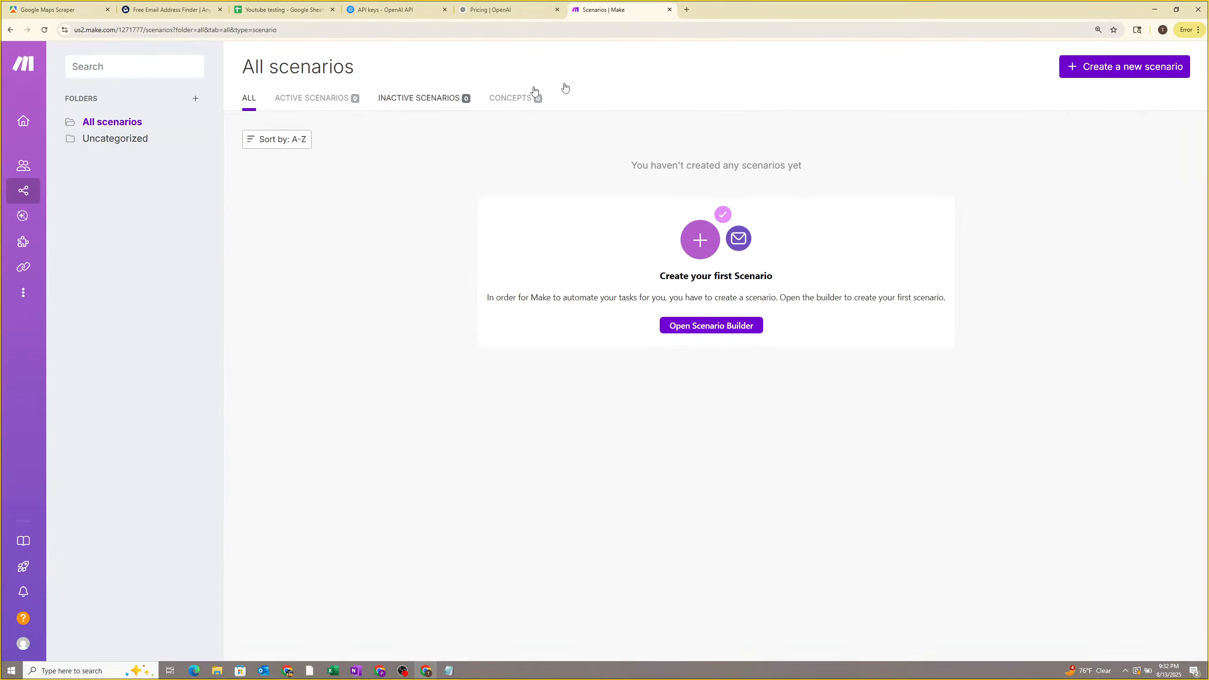
{"action": "left_click", "coordinate": [1090, 67]}
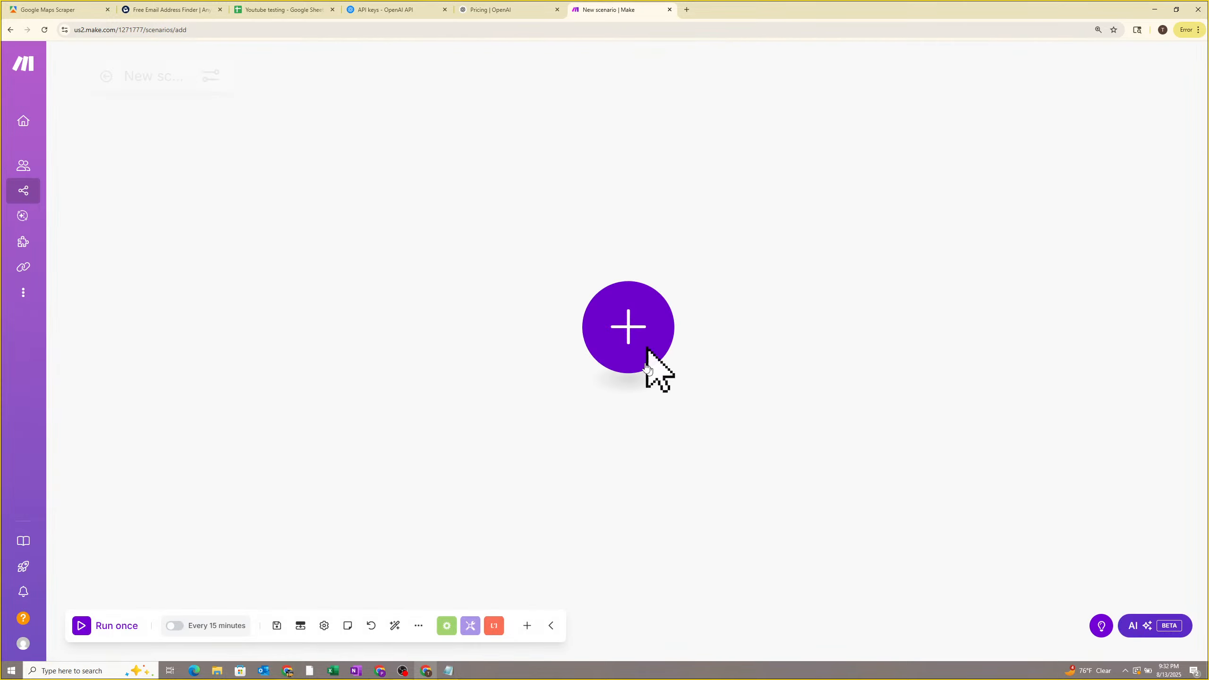
{"action": "left_click", "coordinate": [648, 367]}
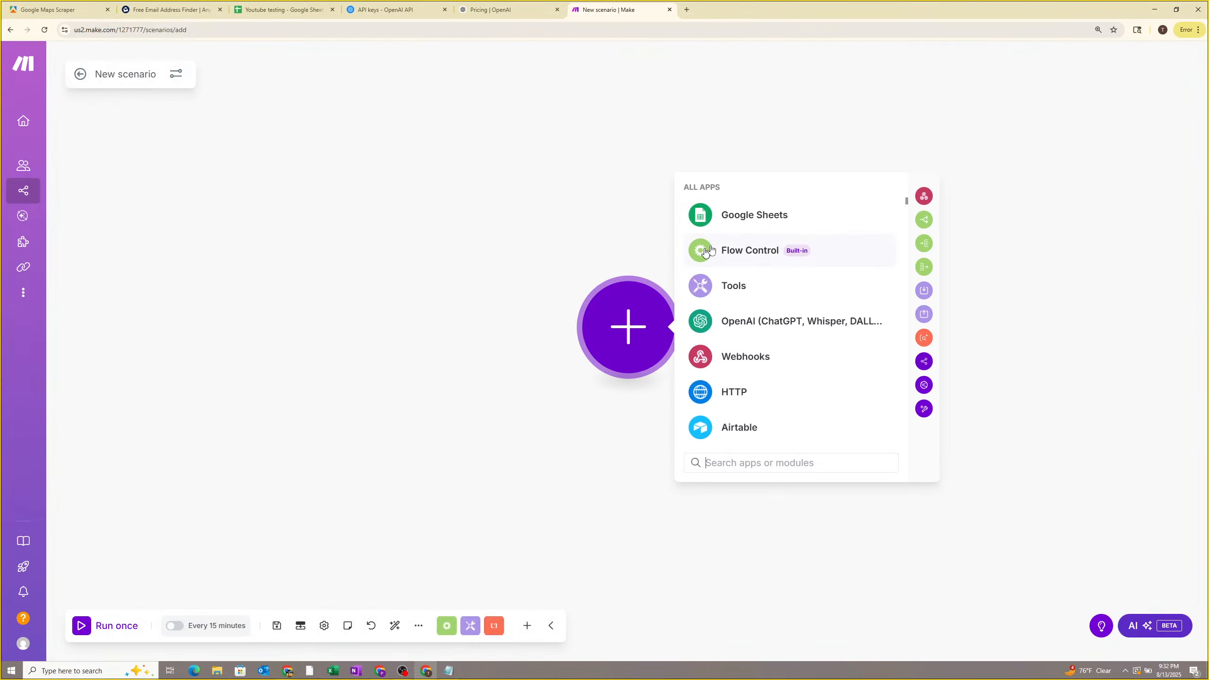
{"action": "left_click_drag", "start_coordinate": [757, 463], "coordinate": [740, 460]}
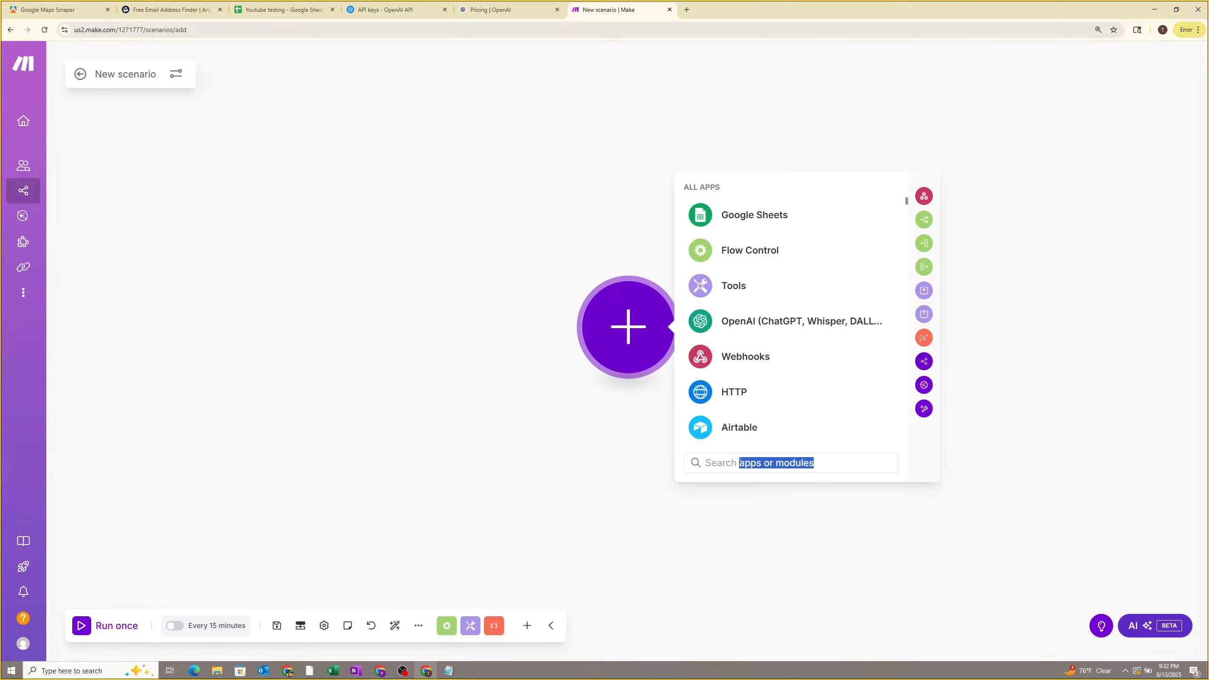
{"action": "left_click", "coordinate": [737, 460]}
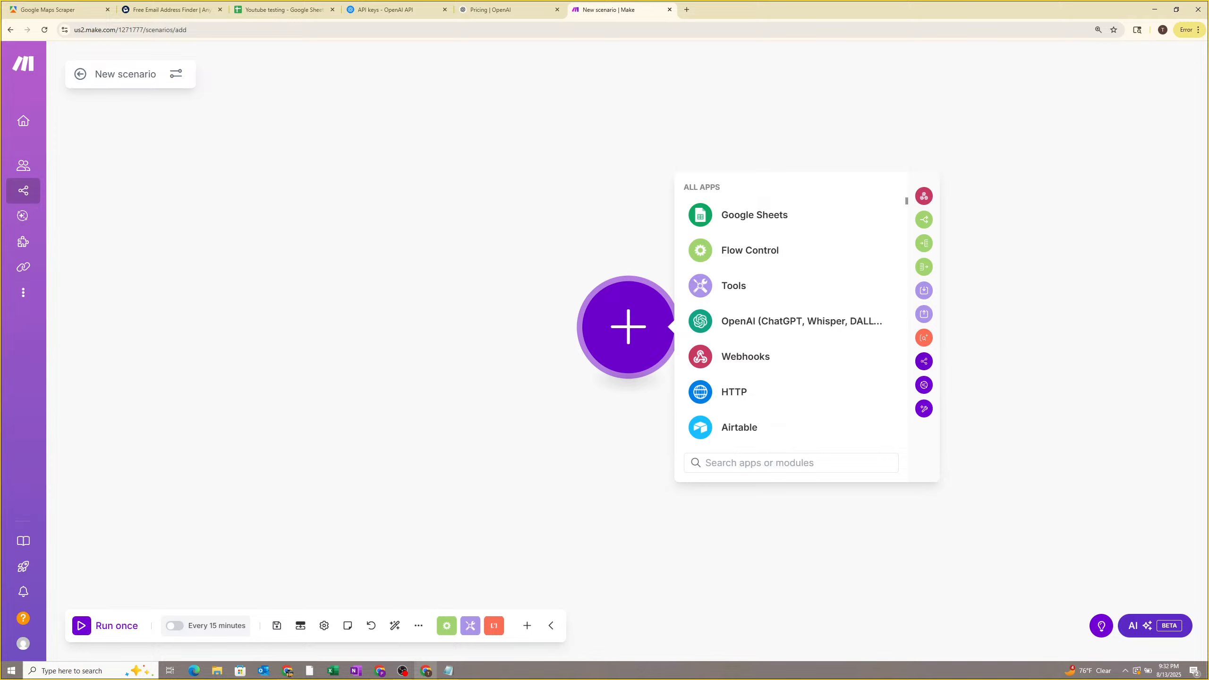
{"action": "type", "text": "apif"}
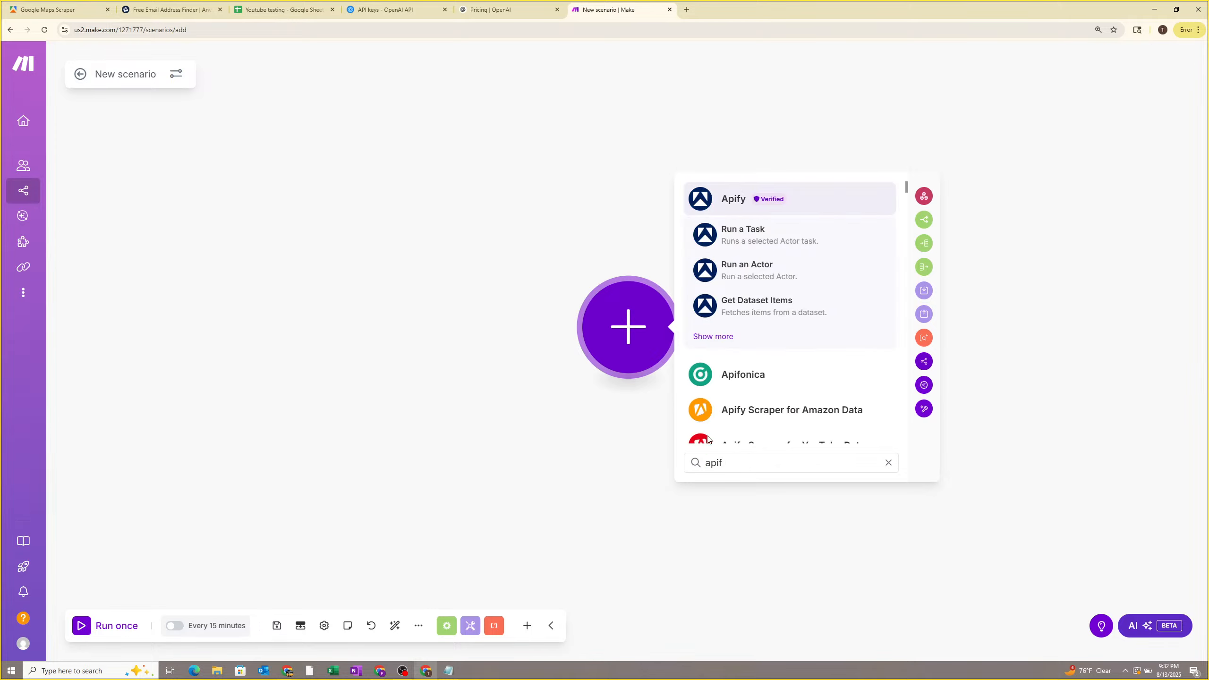
{"action": "left_click", "coordinate": [715, 336]}
{"action": "scroll", "coordinate": [758, 372], "scroll_direction": "down", "scroll_amount": 3}
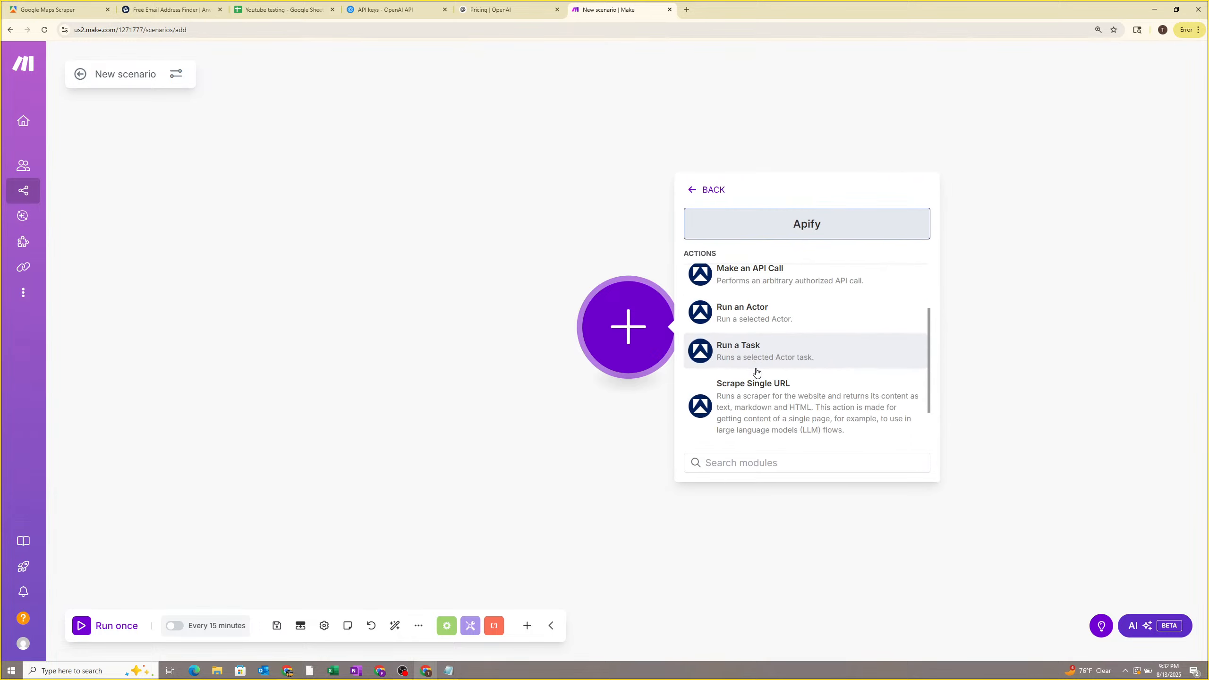
{"action": "scroll", "coordinate": [758, 372], "scroll_direction": "up", "scroll_amount": 5}
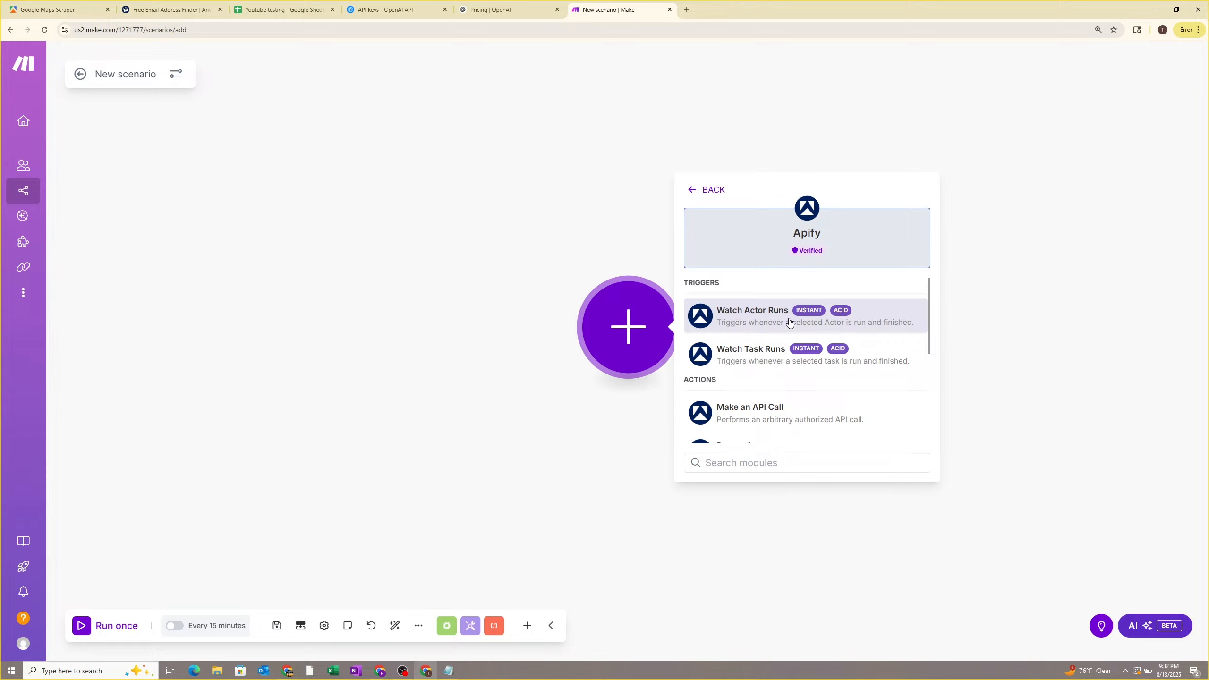
{"action": "scroll", "coordinate": [790, 324], "scroll_direction": "down", "scroll_amount": 3}
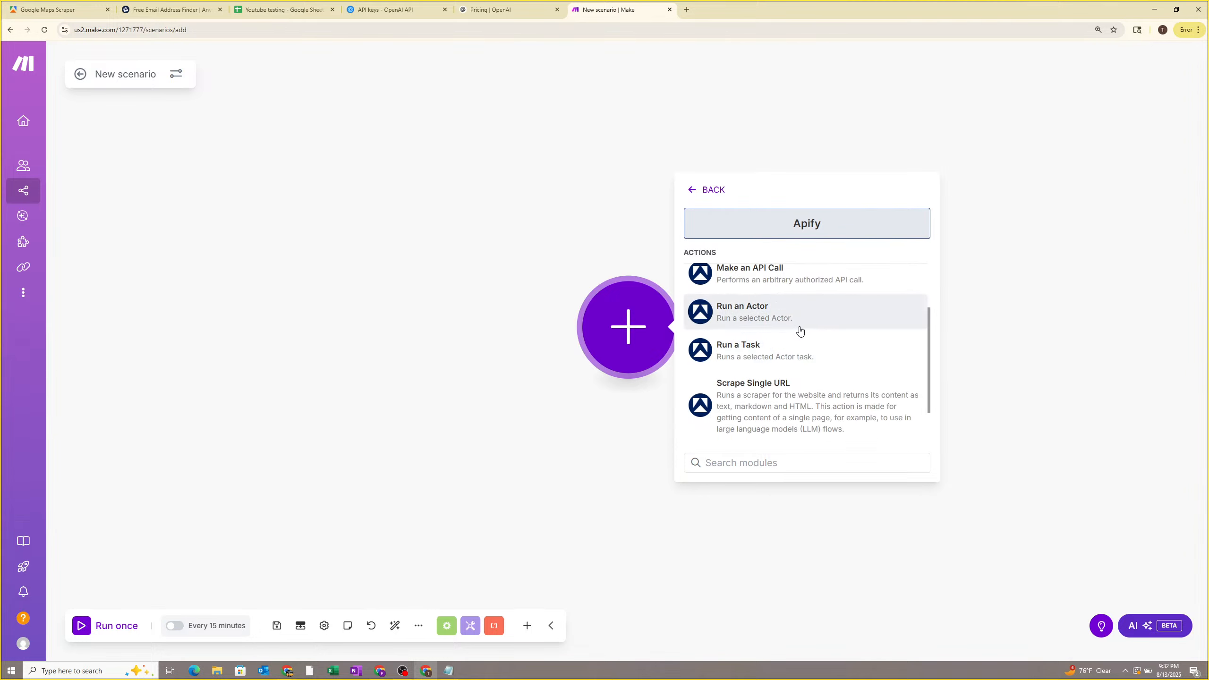
{"action": "left_click", "coordinate": [772, 319]}
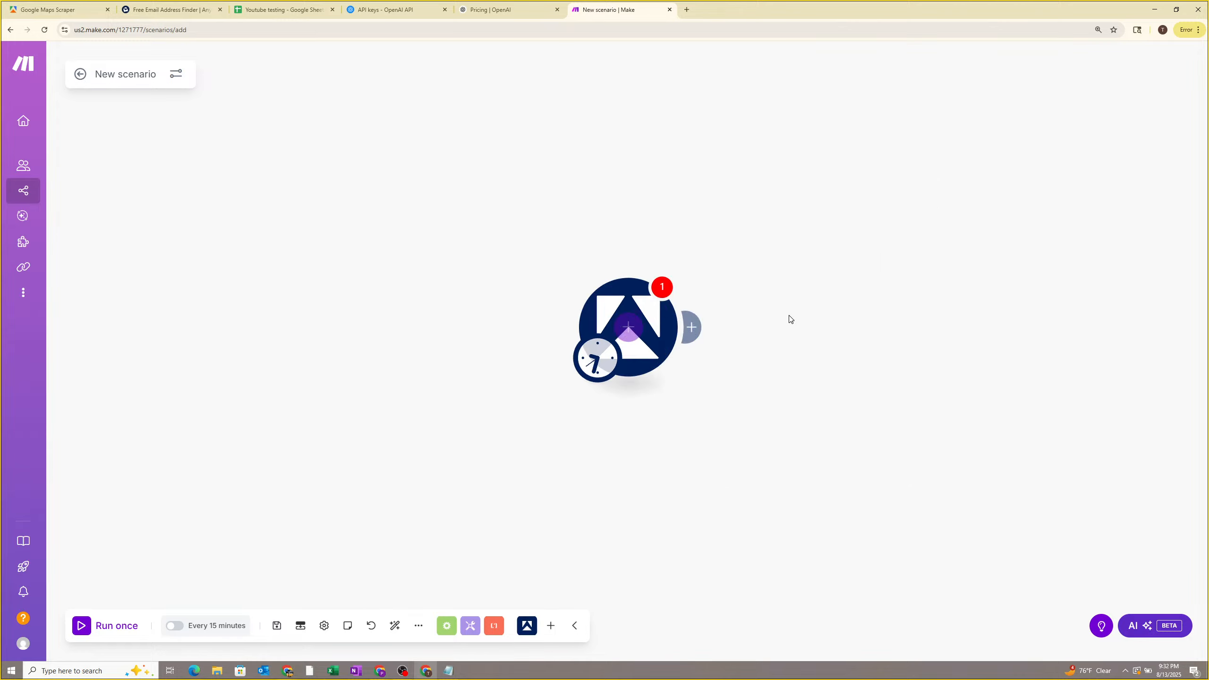
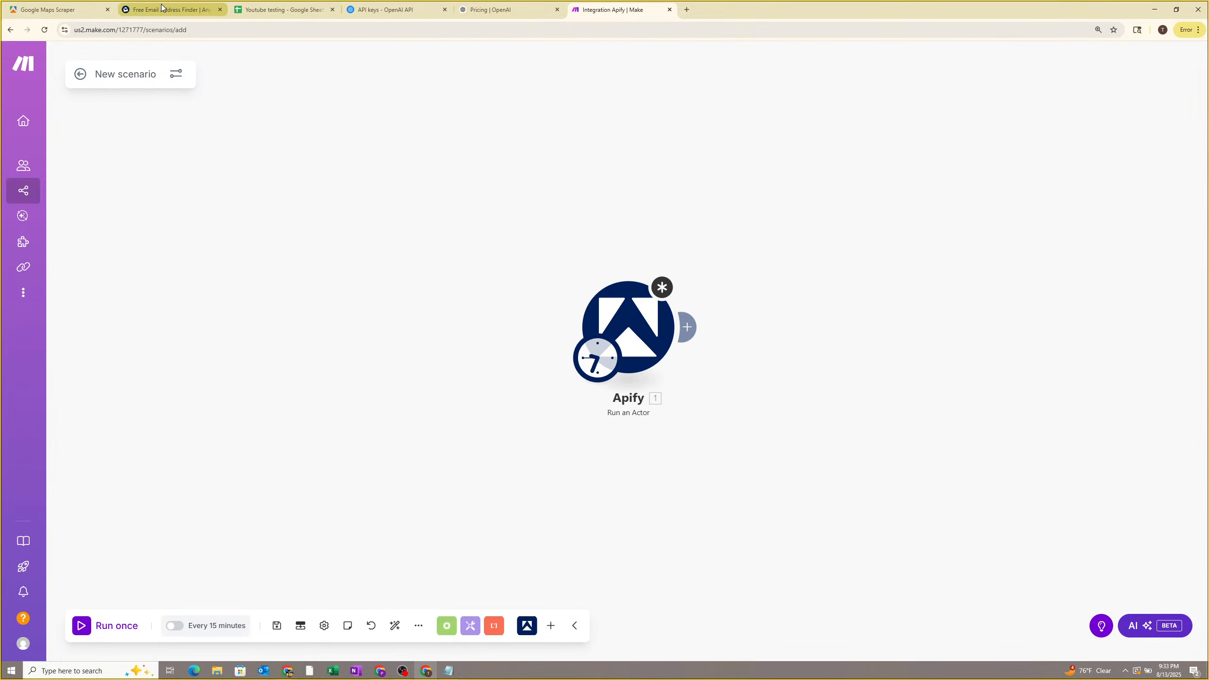
Return to the Google Maps Scraper page in Apify and examine the account's RAM and usage limits and the price per 1,000 places.
{"action": "left_click", "coordinate": [124, 9]}
{"action": "left_click", "coordinate": [75, 9]}
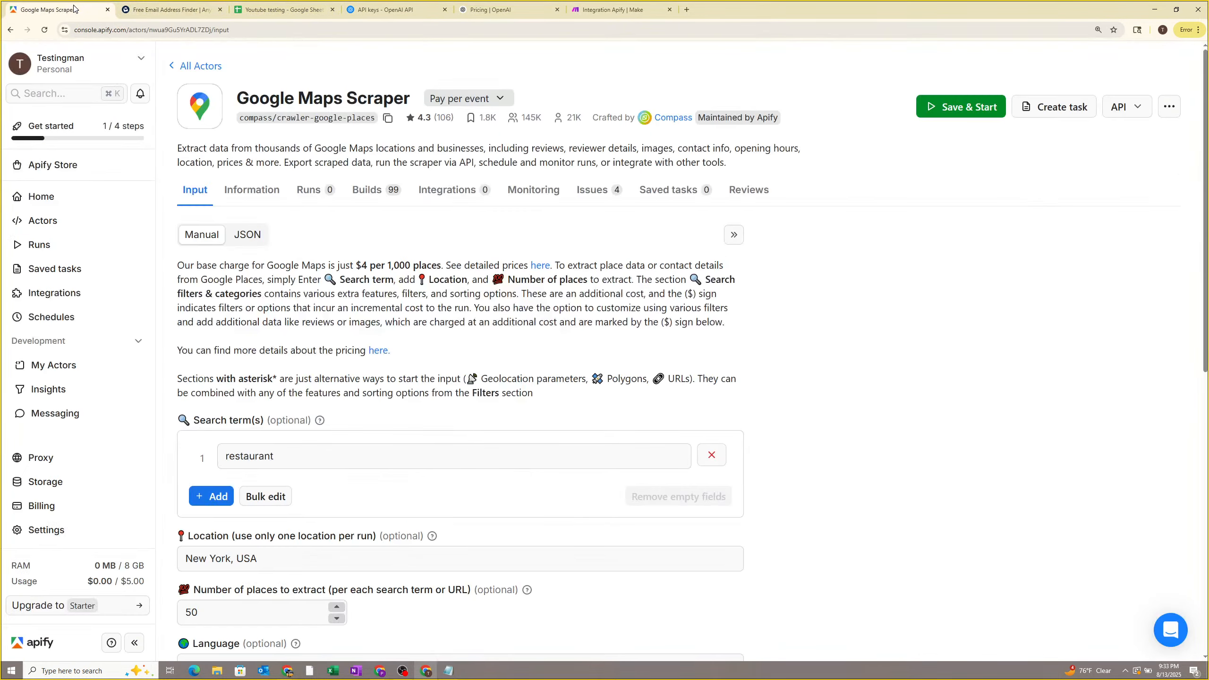
{"action": "key", "text": "ctrl+plus"}
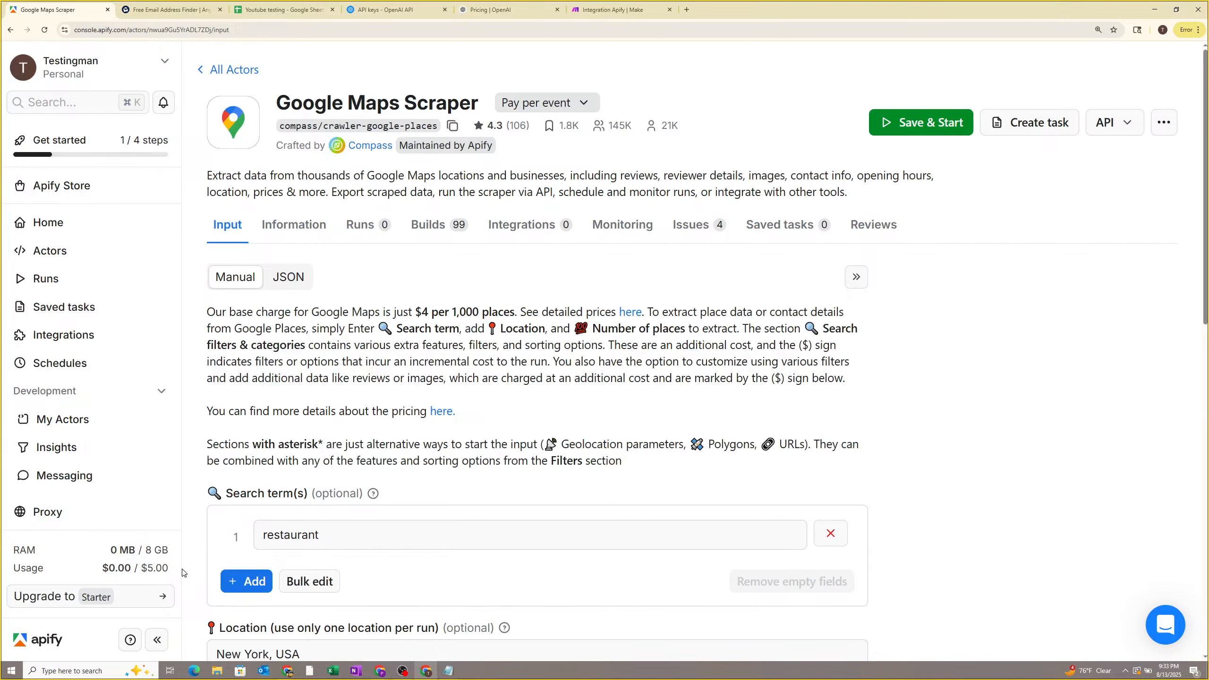
{"action": "key", "text": "ctrl+plus"}
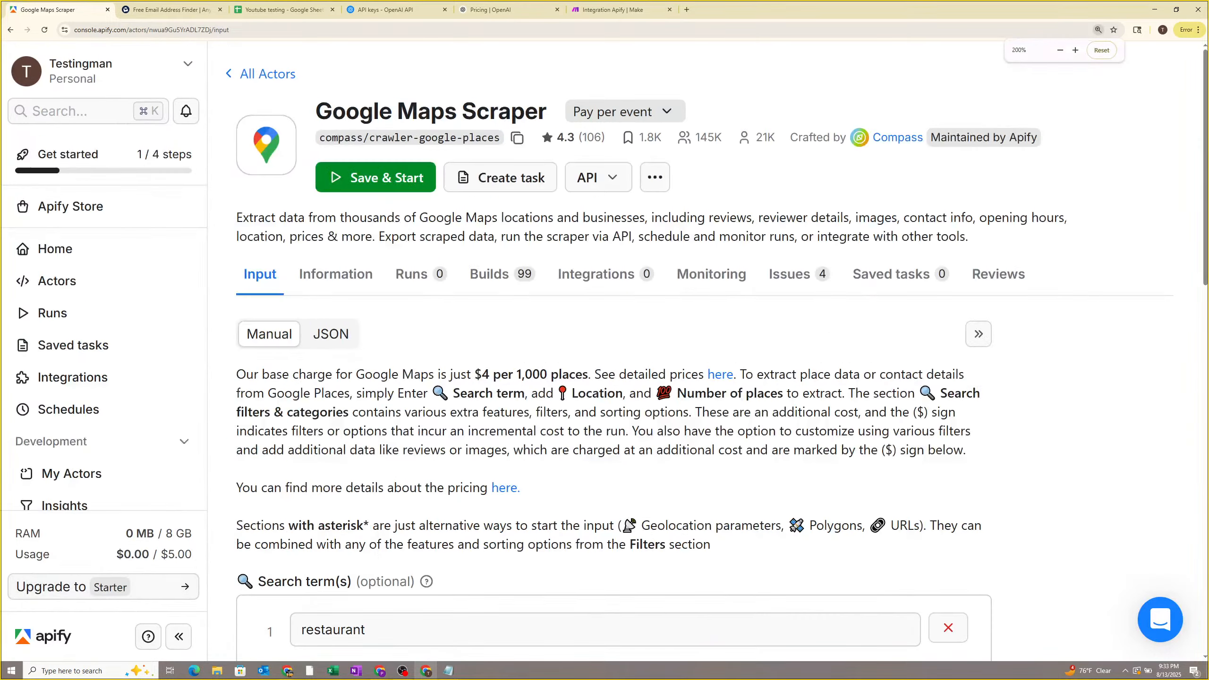
{"action": "left_click_drag", "start_coordinate": [195, 557], "coordinate": [167, 535]}
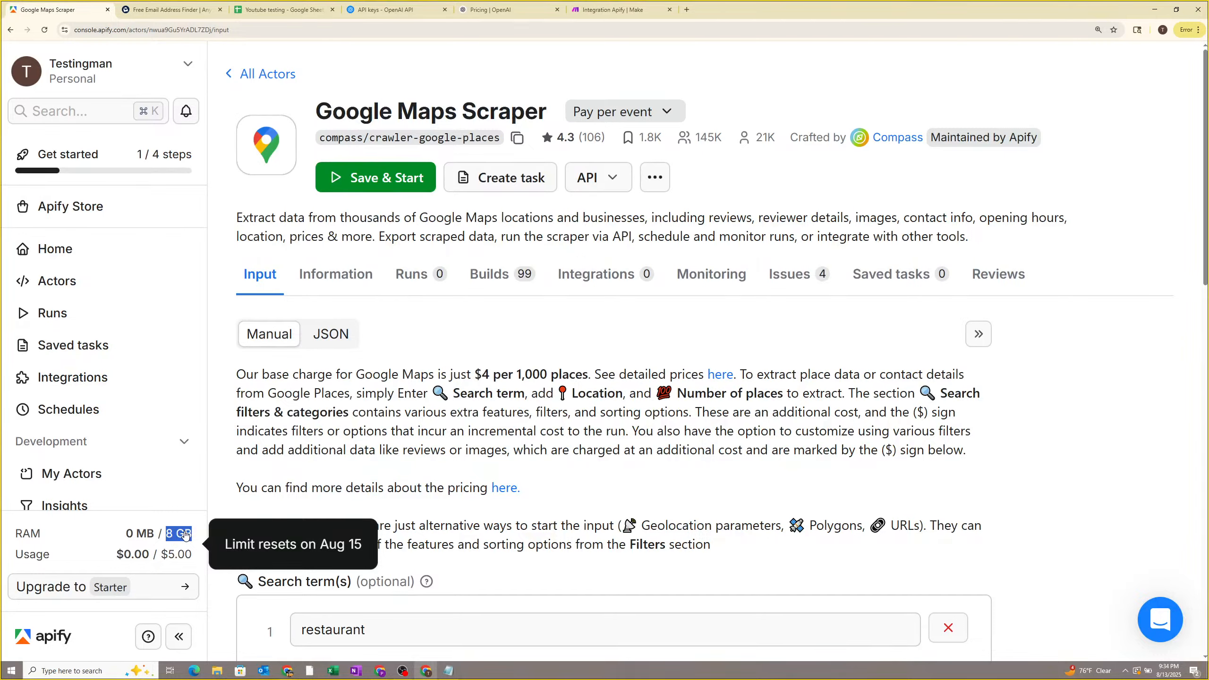
{"action": "left_click", "coordinate": [186, 534]}
{"action": "left_click", "coordinate": [472, 494]}
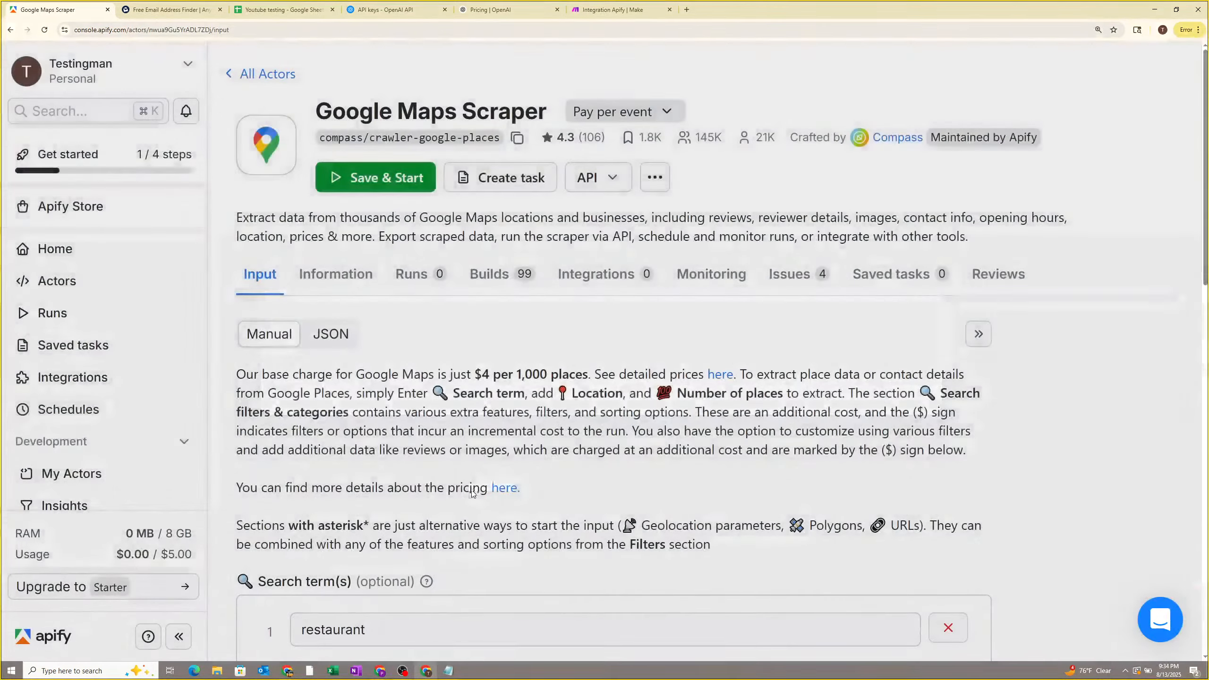
{"action": "left_click_drag", "start_coordinate": [192, 555], "coordinate": [160, 555]}
{"action": "left_click", "coordinate": [245, 525]}
{"action": "left_click_drag", "start_coordinate": [475, 375], "coordinate": [583, 375]}
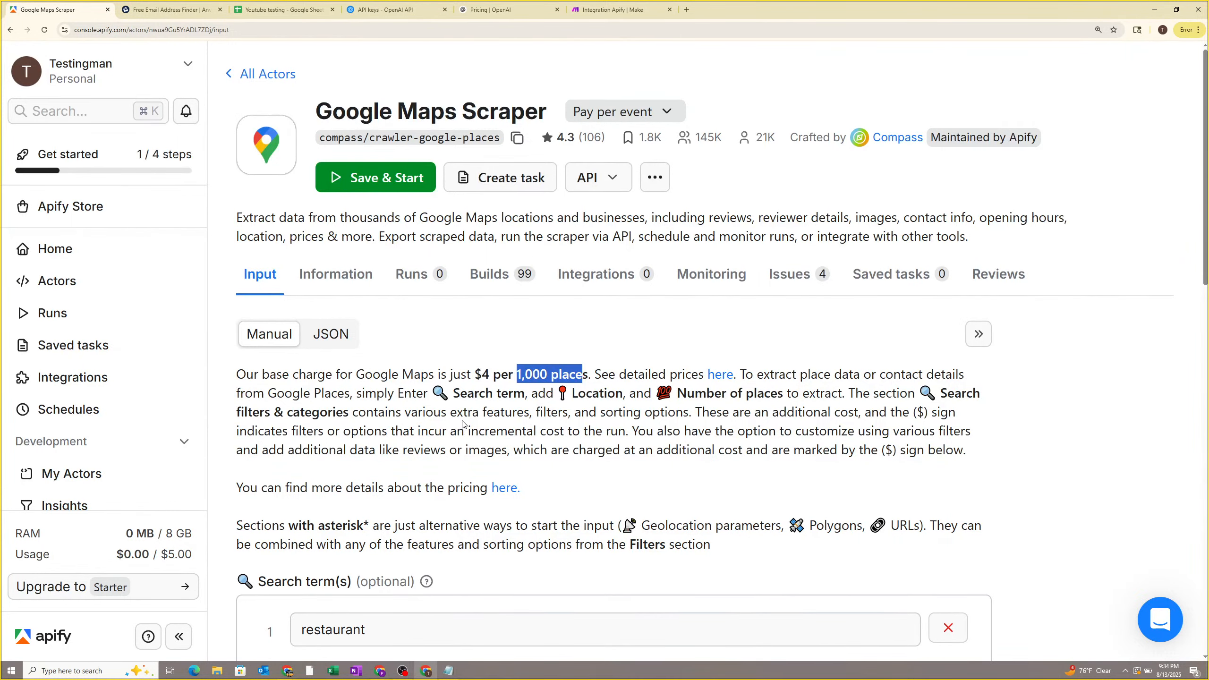
Examine the scraper's manual input options and add-ons, and compare them with the JSON version of the input.
{"action": "key", "text": "ctrl+minus"}
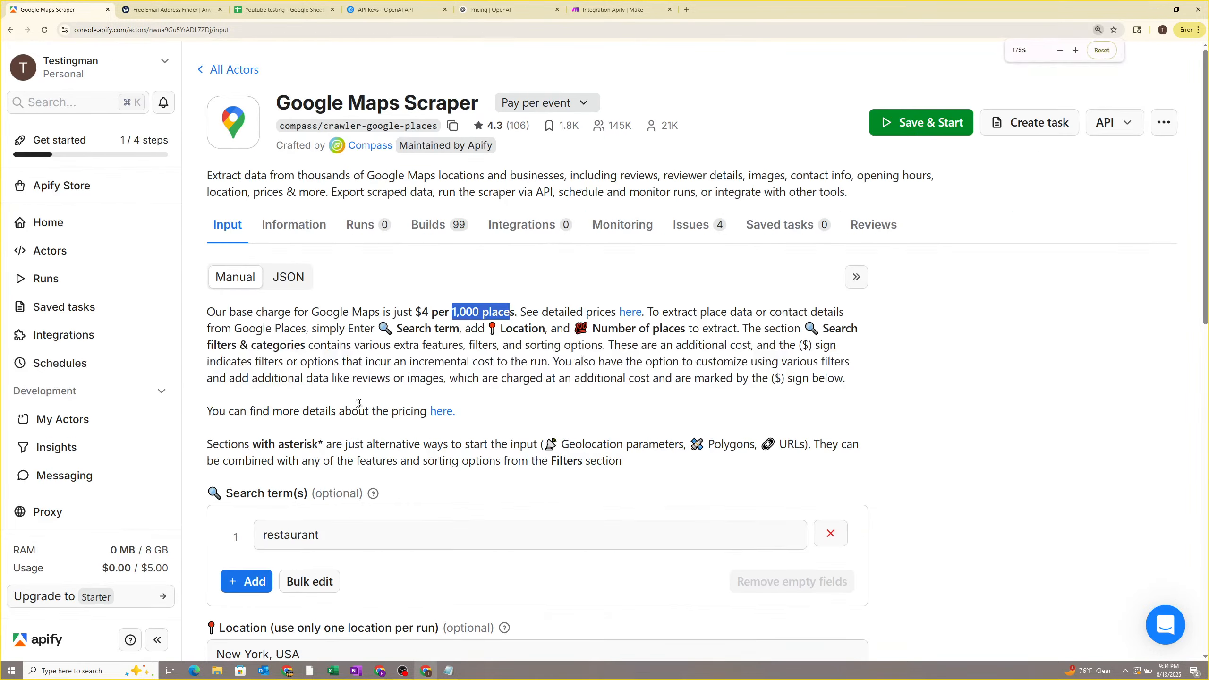
{"action": "scroll", "coordinate": [337, 395], "scroll_direction": "down", "scroll_amount": 2}
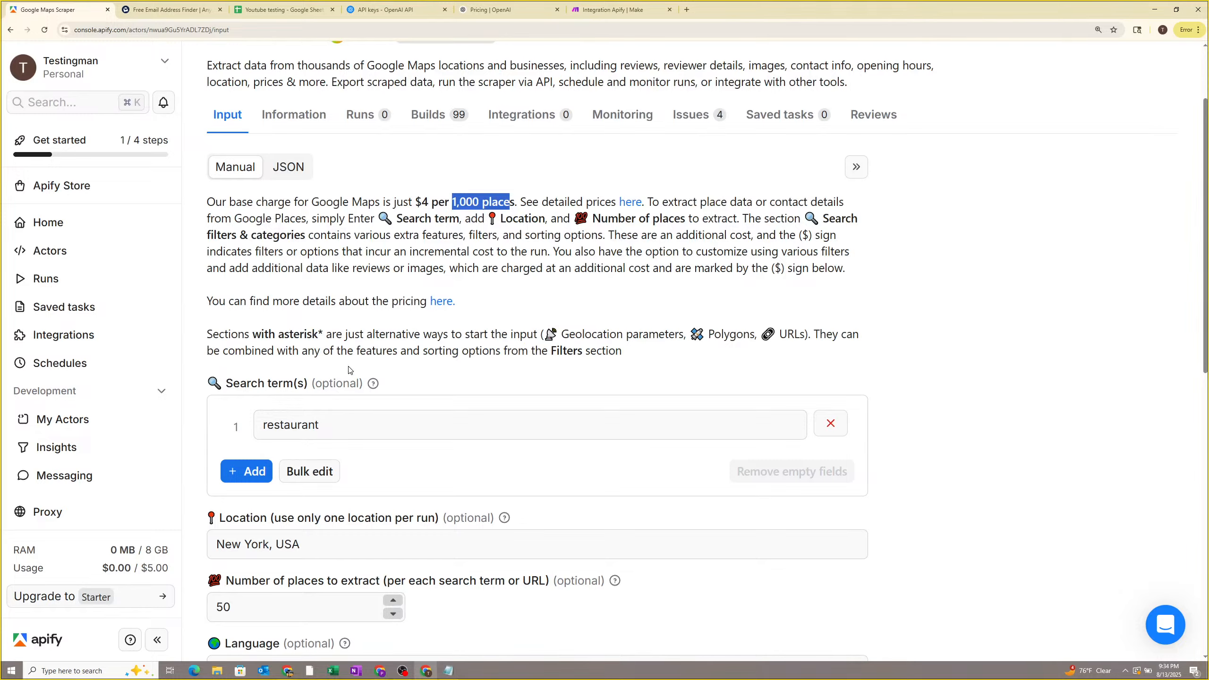
{"action": "scroll", "coordinate": [293, 250], "scroll_direction": "down", "scroll_amount": 5}
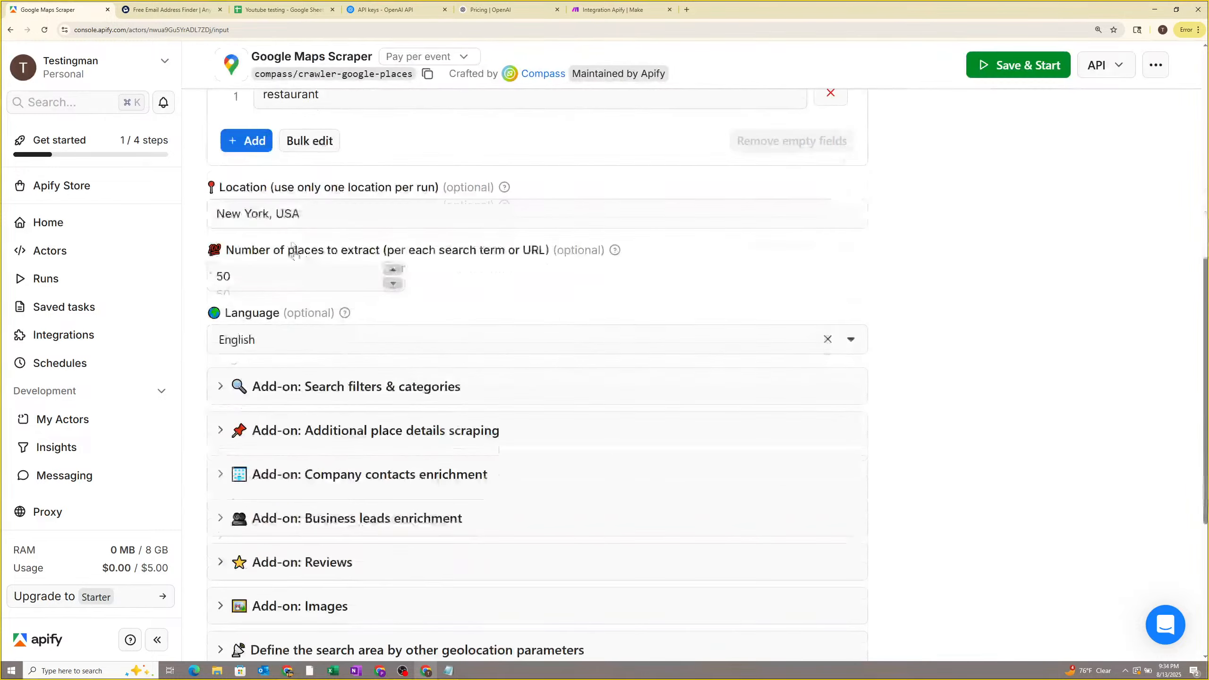
{"action": "scroll", "coordinate": [294, 250], "scroll_direction": "down", "scroll_amount": 5}
{"action": "scroll", "coordinate": [294, 250], "scroll_direction": "up", "scroll_amount": 10}
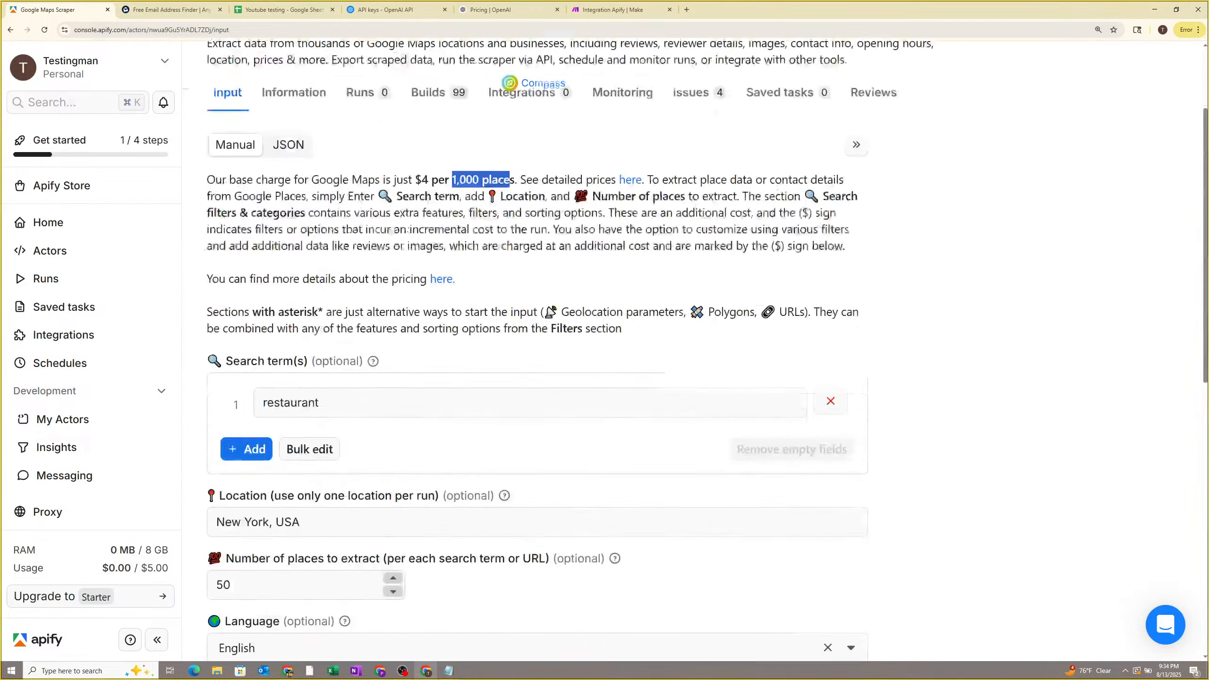
{"action": "scroll", "coordinate": [299, 272], "scroll_direction": "up", "scroll_amount": 2}
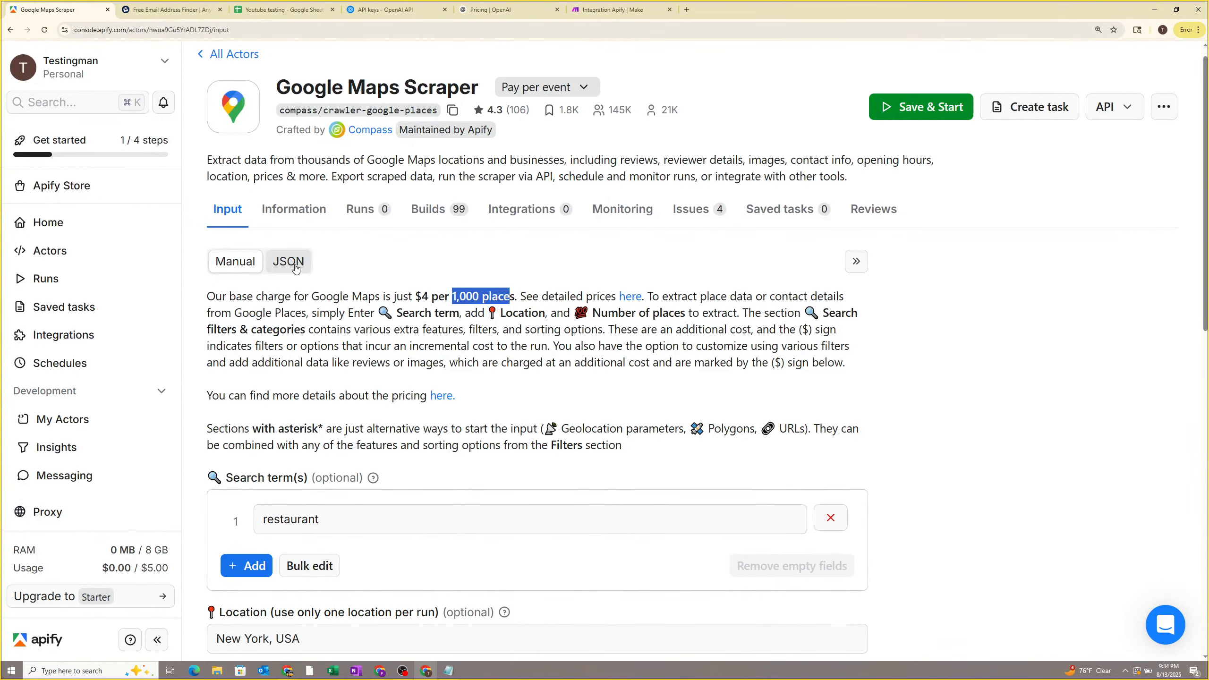
{"action": "left_click", "coordinate": [294, 268]}
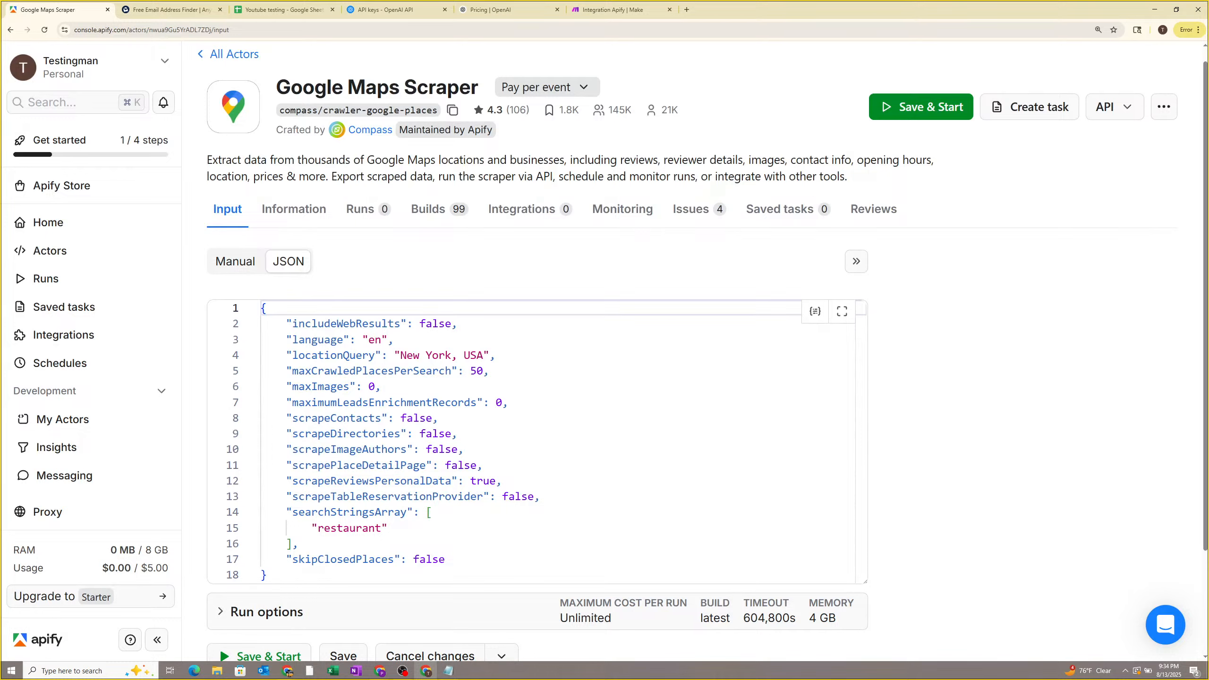
{"action": "mouse_move", "coordinate": [372, 371]}
{"action": "mouse_move", "coordinate": [345, 433]}
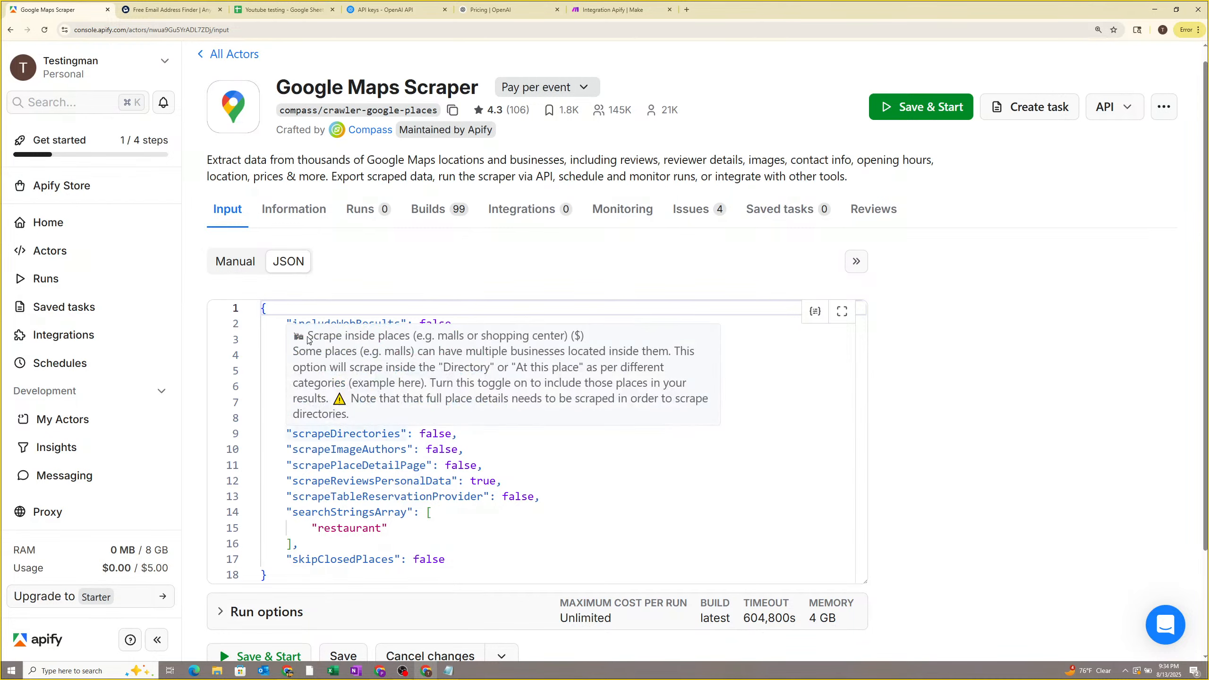
Return to the scraper's manual input and replace the search term with "plumber".
{"action": "left_click", "coordinate": [232, 264]}
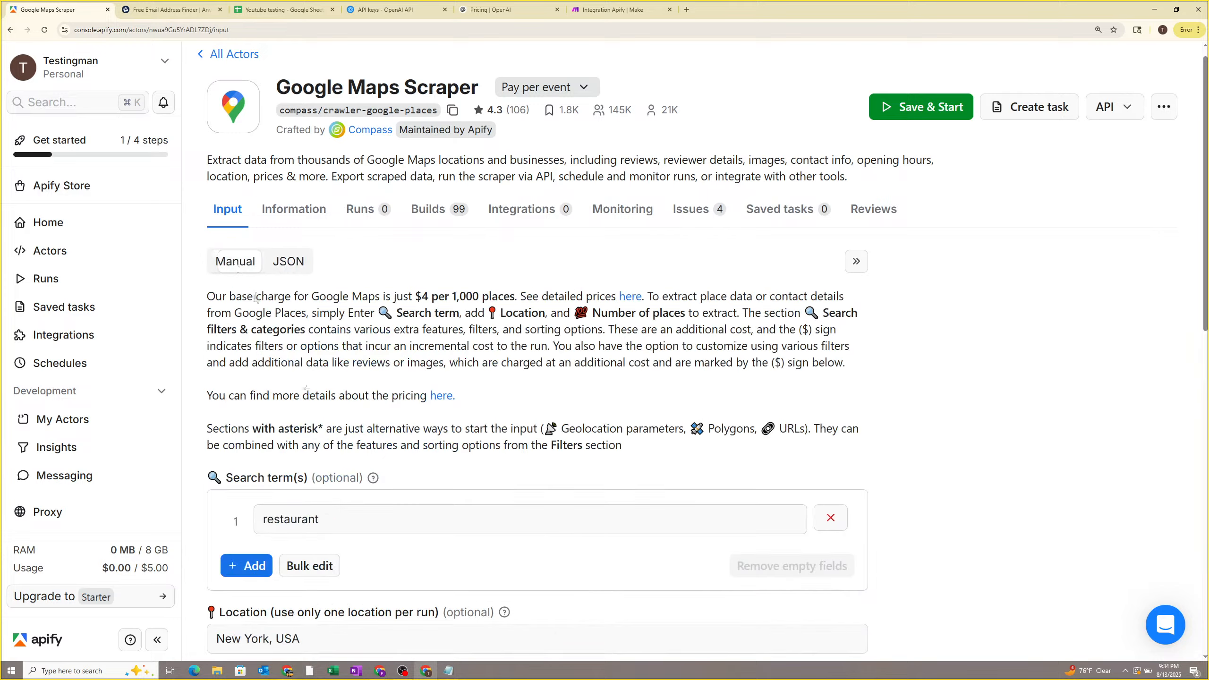
{"action": "scroll", "coordinate": [317, 366], "scroll_direction": "down", "scroll_amount": 5}
{"action": "left_click_drag", "start_coordinate": [323, 299], "coordinate": [251, 299]}
{"action": "type", "text": "plumber"}
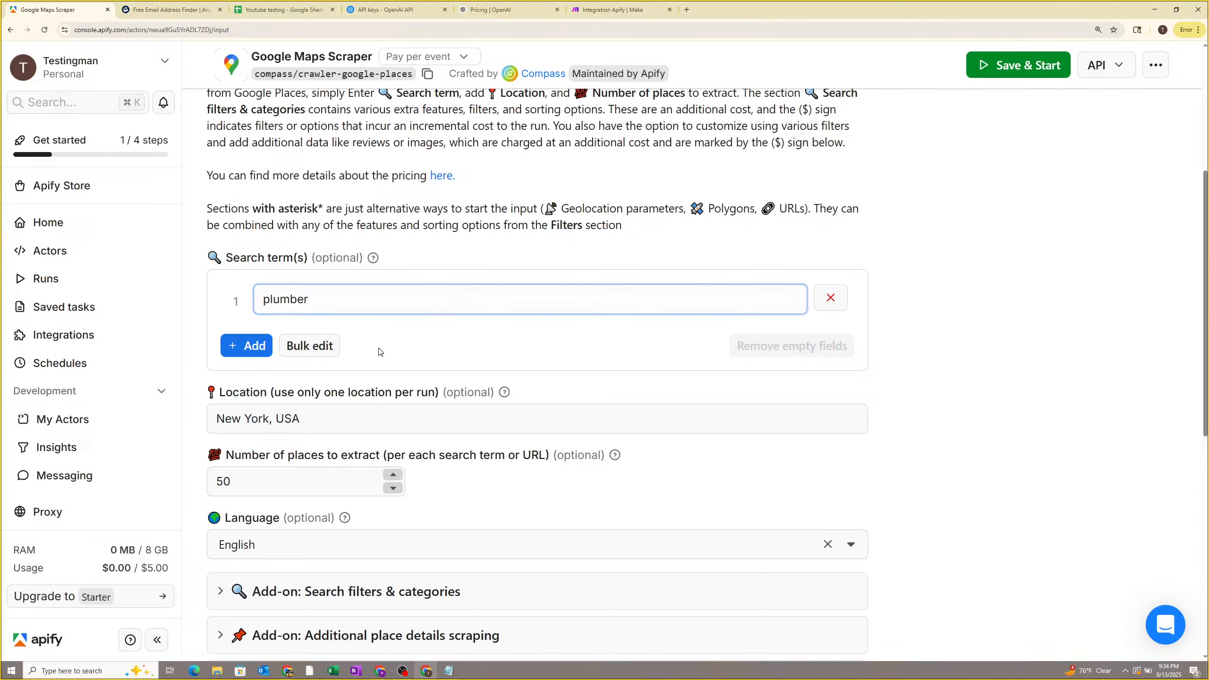
{"action": "scroll", "coordinate": [380, 352], "scroll_direction": "up", "scroll_amount": 5}
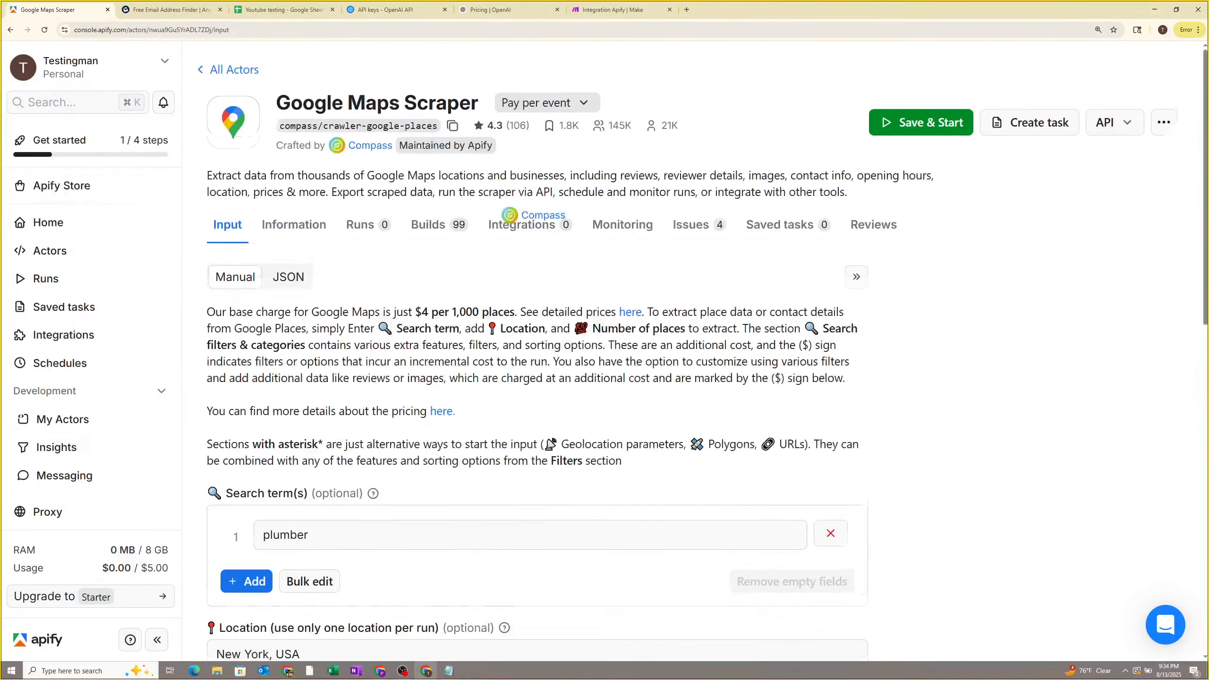
Examine the JSON version of the scraper's input, including the personal data setting and the "plumber" entry in searchStringsArray.
{"action": "left_click", "coordinate": [288, 277]}
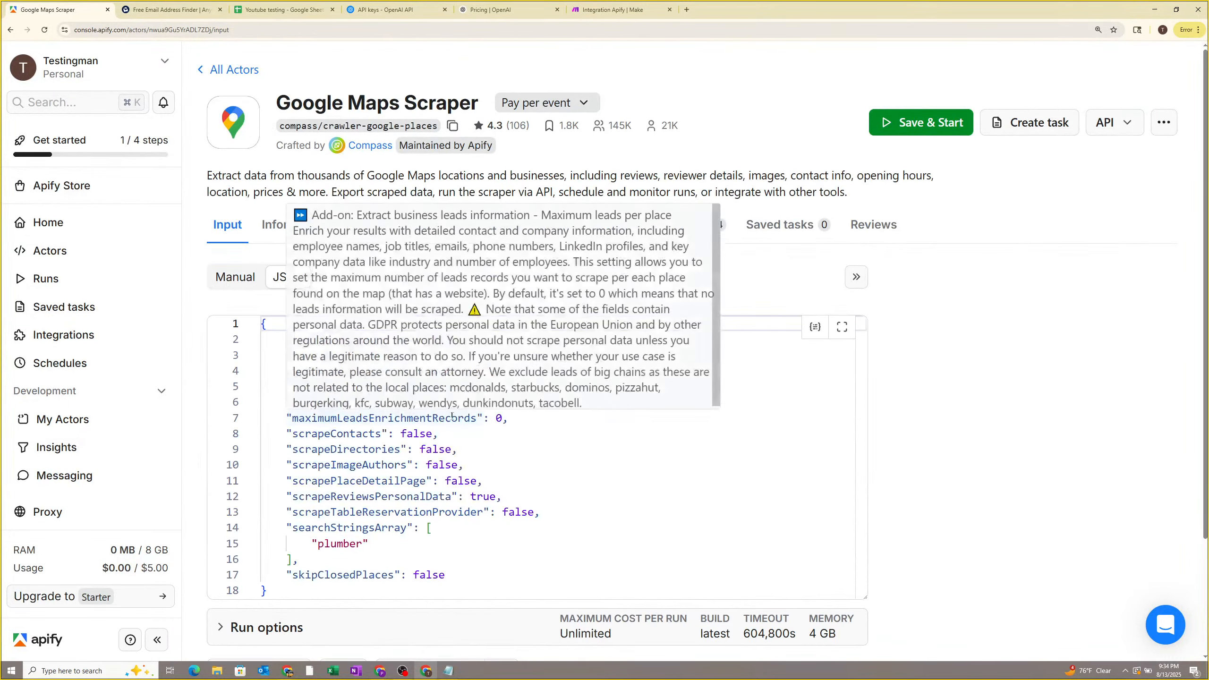
{"action": "left_click_drag", "start_coordinate": [262, 497], "coordinate": [504, 496]}
{"action": "left_click", "coordinate": [432, 449]}
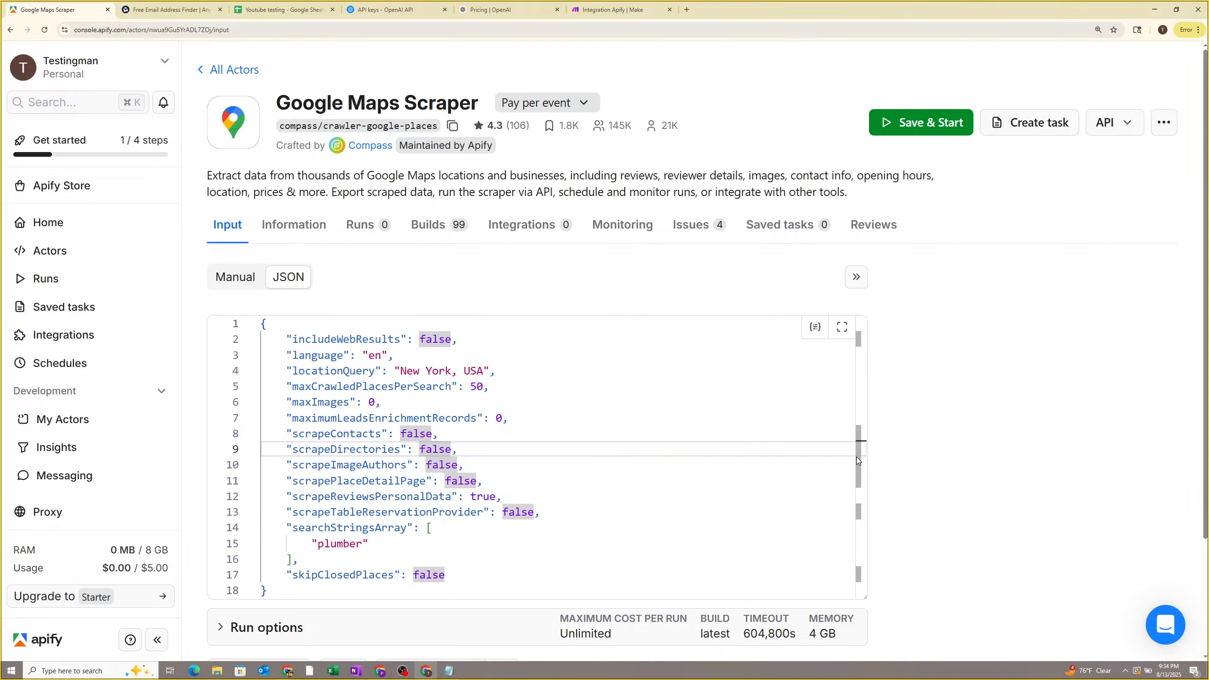
{"action": "key", "text": "Up"}
{"action": "key", "text": "Up"}
{"action": "key", "text": "Up"}
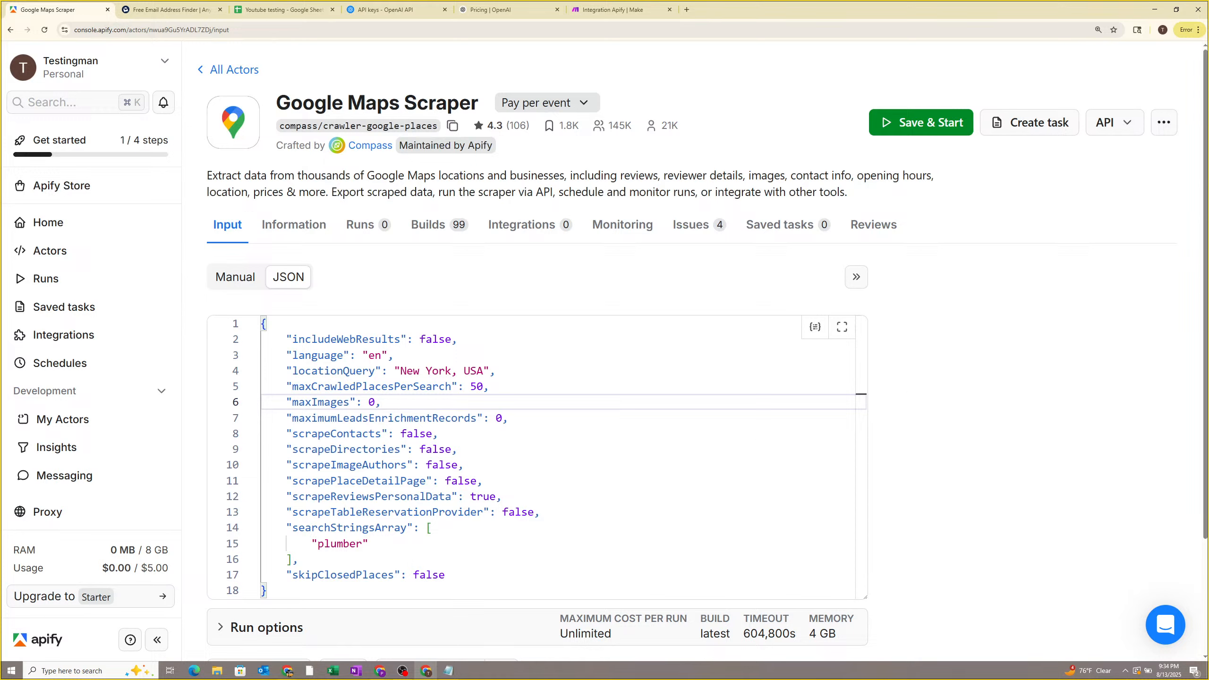
{"action": "double_click", "coordinate": [338, 544]}
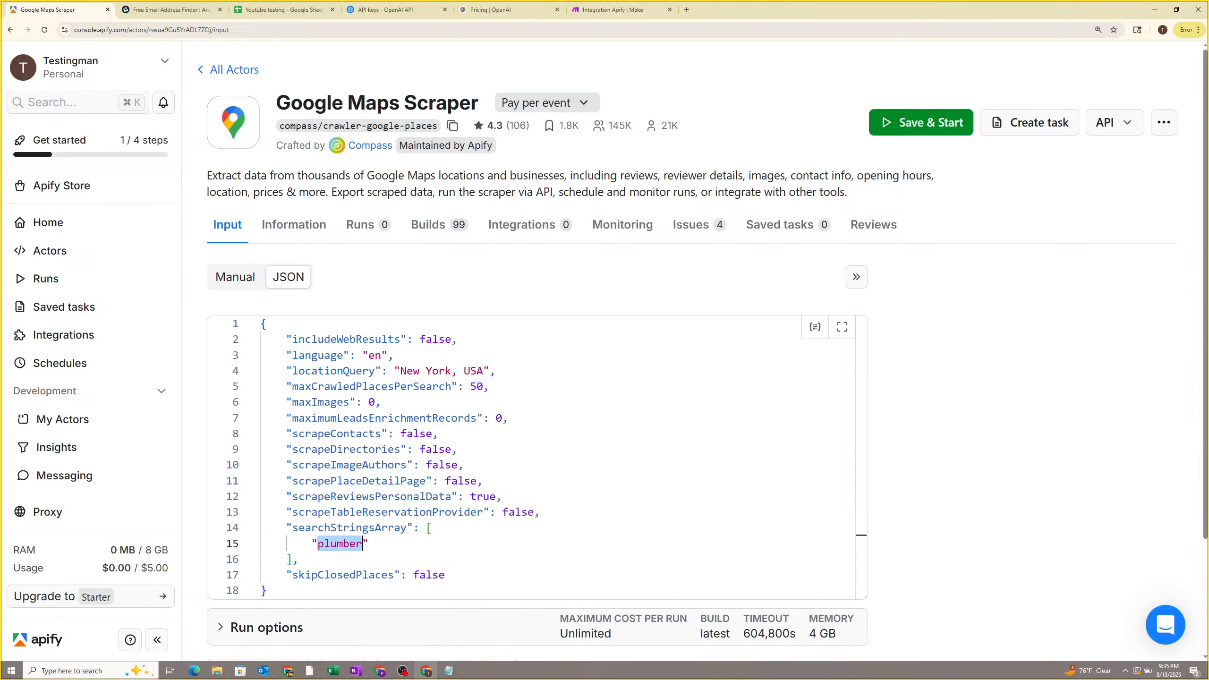
Compare the manual search term, location and number of places fields with their counterparts in the JSON input.
{"action": "left_click", "coordinate": [235, 277]}
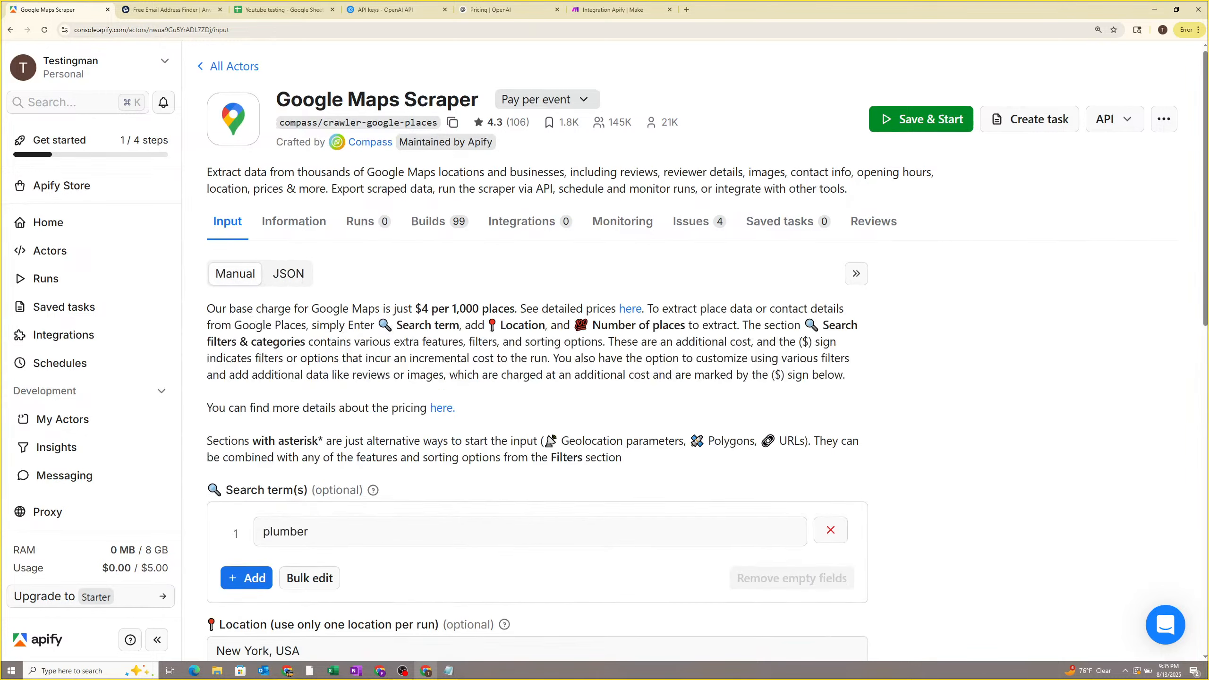
{"action": "scroll", "coordinate": [236, 277], "scroll_direction": "down", "scroll_amount": 4}
{"action": "scroll", "coordinate": [309, 310], "scroll_direction": "down", "scroll_amount": 2}
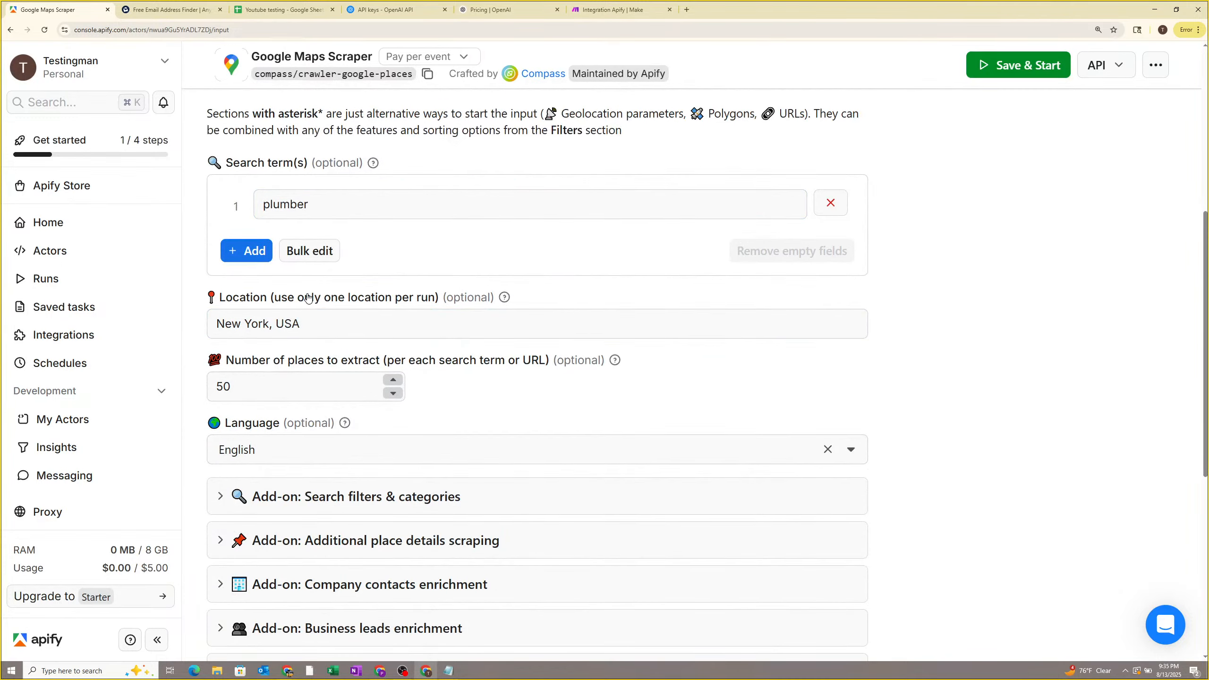
{"action": "scroll", "coordinate": [306, 244], "scroll_direction": "up", "scroll_amount": 2}
{"action": "scroll", "coordinate": [304, 244], "scroll_direction": "up", "scroll_amount": 4}
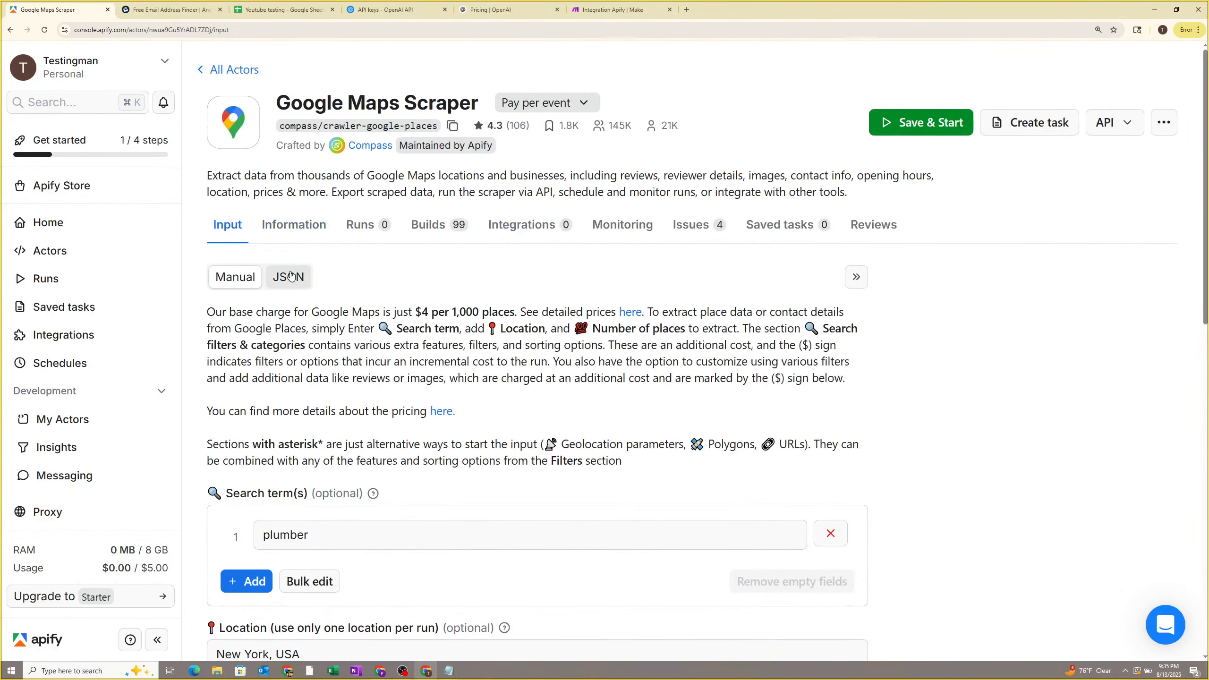
{"action": "left_click", "coordinate": [291, 278]}
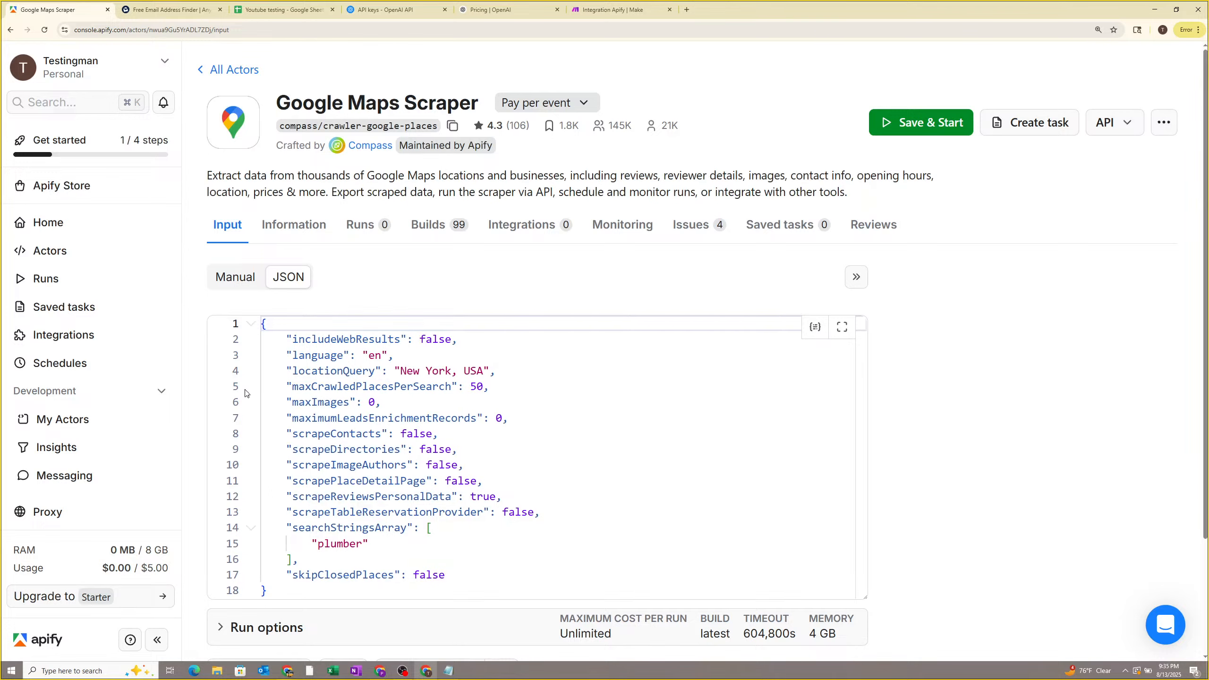
{"action": "left_click", "coordinate": [238, 284]}
{"action": "scroll", "coordinate": [305, 424], "scroll_direction": "down", "scroll_amount": 3}
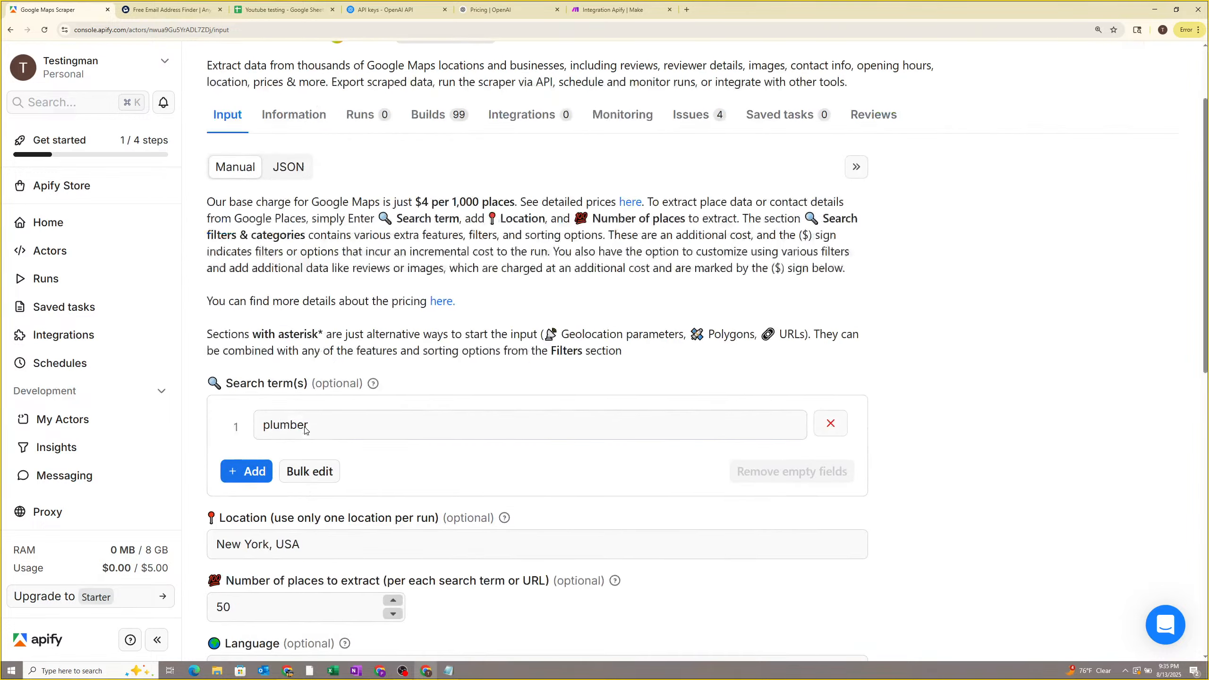
{"action": "scroll", "coordinate": [288, 167], "scroll_direction": "up", "scroll_amount": 2}
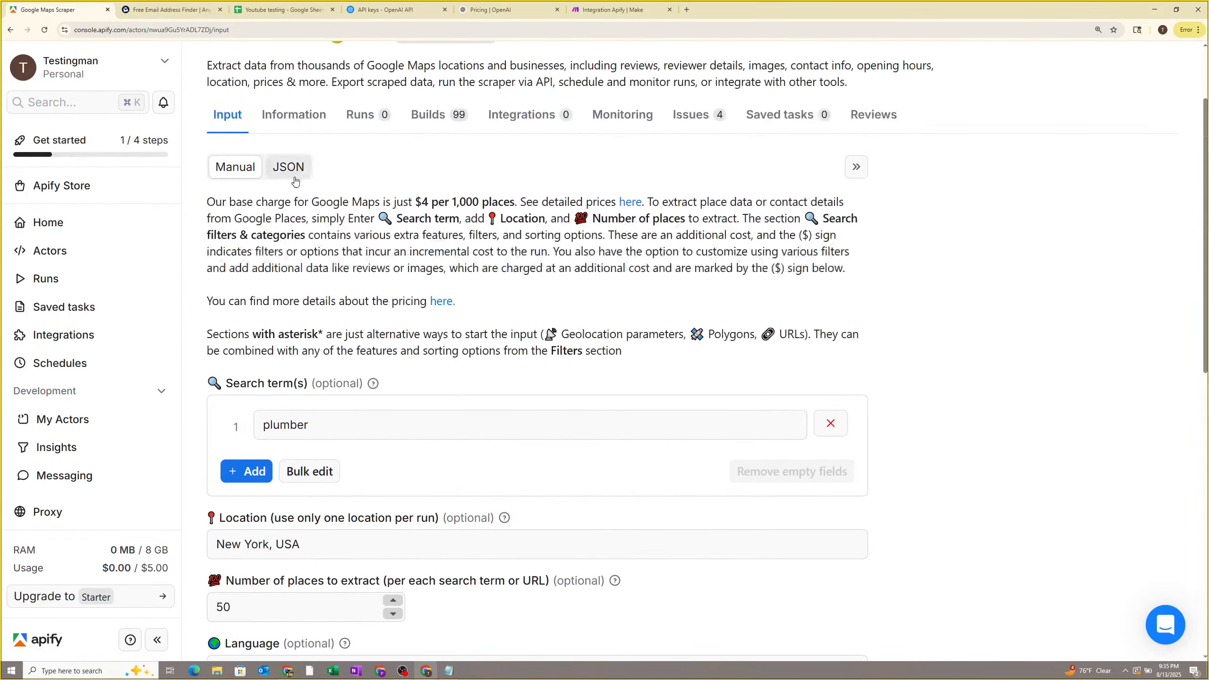
{"action": "left_click", "coordinate": [288, 167]}
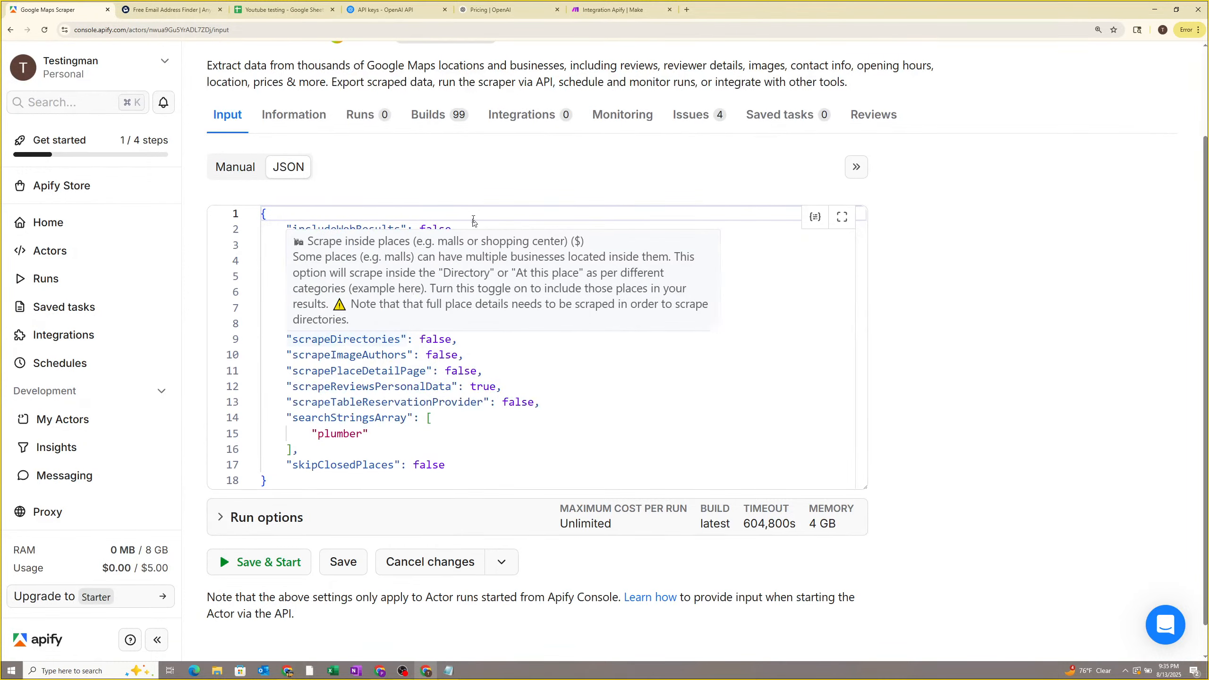
Switch to Make and examine the Apify module's settings, including the Actor and Build fields.
{"action": "left_click", "coordinate": [650, 7]}
{"action": "left_click", "coordinate": [611, 338]}
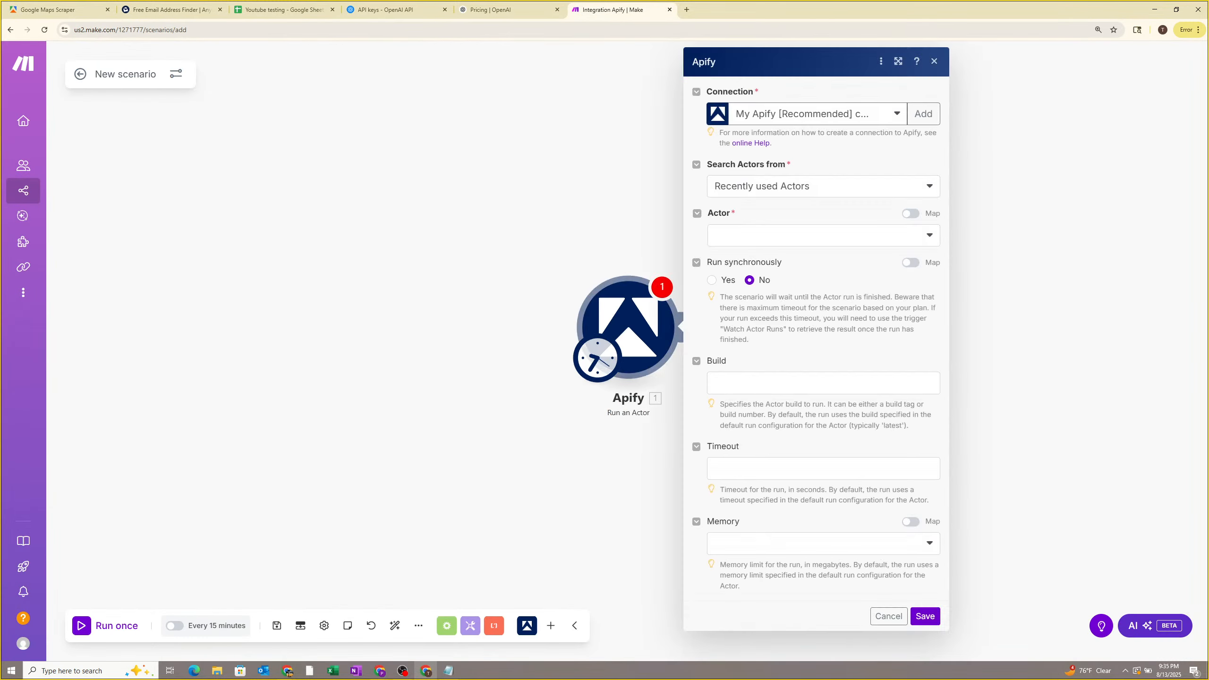
{"action": "left_click", "coordinate": [756, 380]}
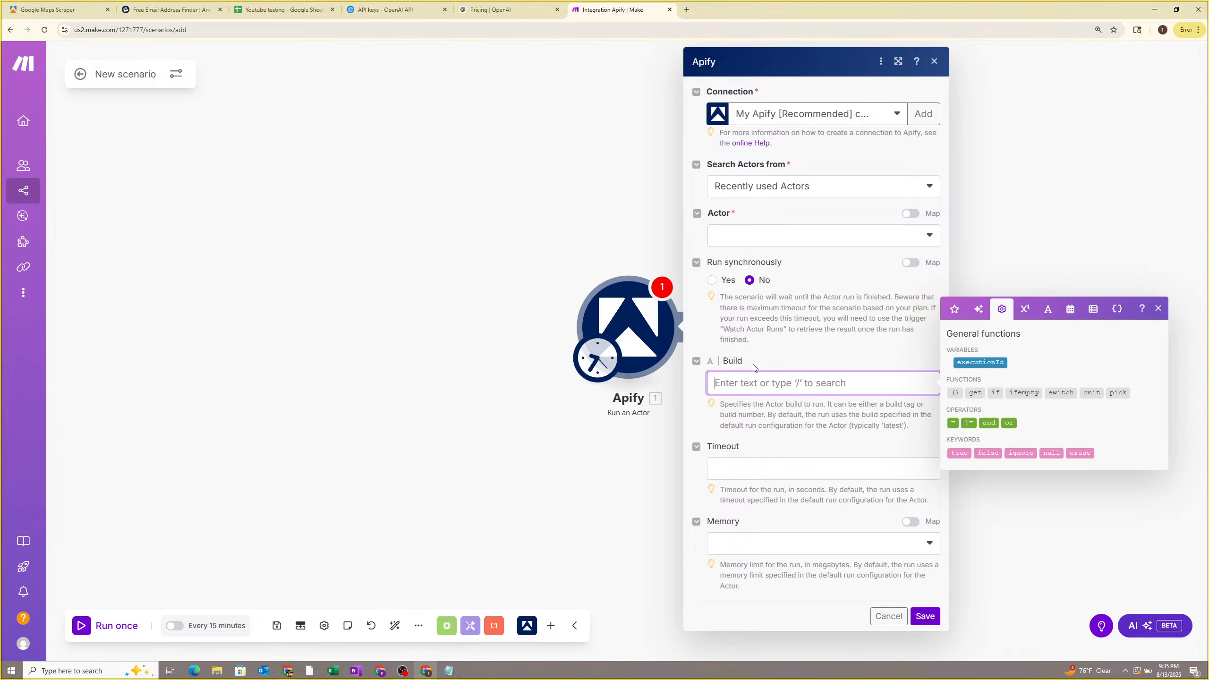
{"action": "left_click", "coordinate": [591, 275]}
Return to the Google Maps Scraper's manual input in Apify, save and start a run, and abort it.
{"action": "left_click", "coordinate": [495, 10]}
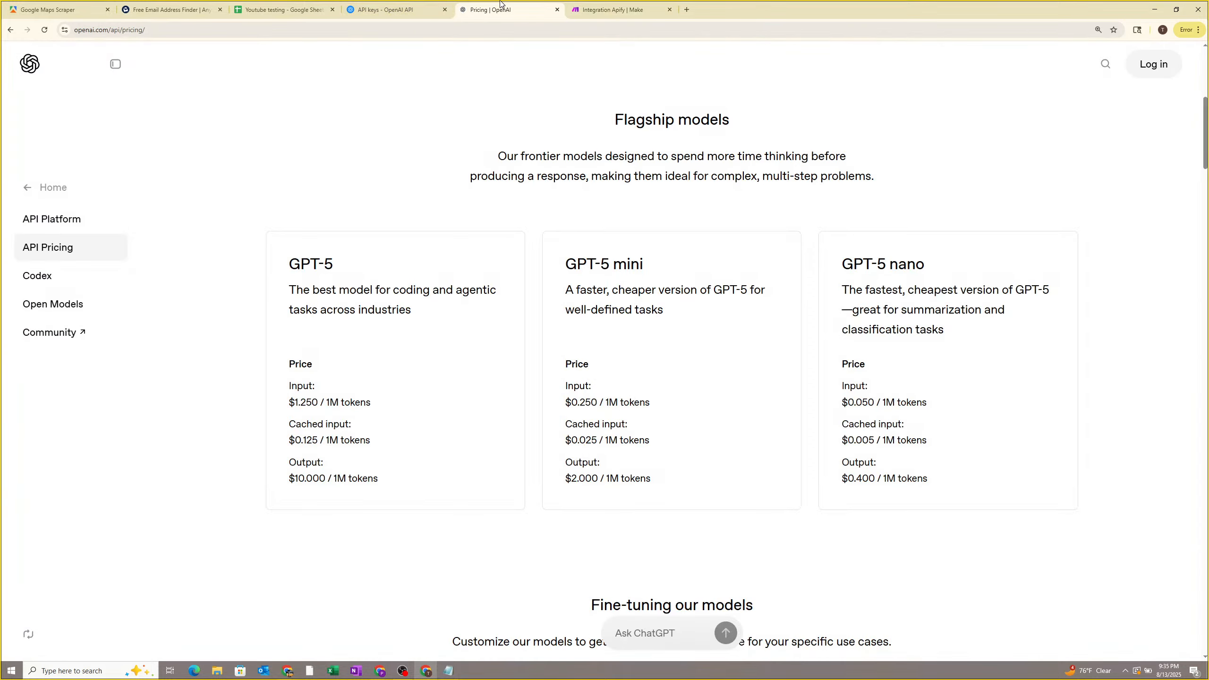
{"action": "left_click", "coordinate": [158, 9]}
{"action": "left_click", "coordinate": [80, 12]}
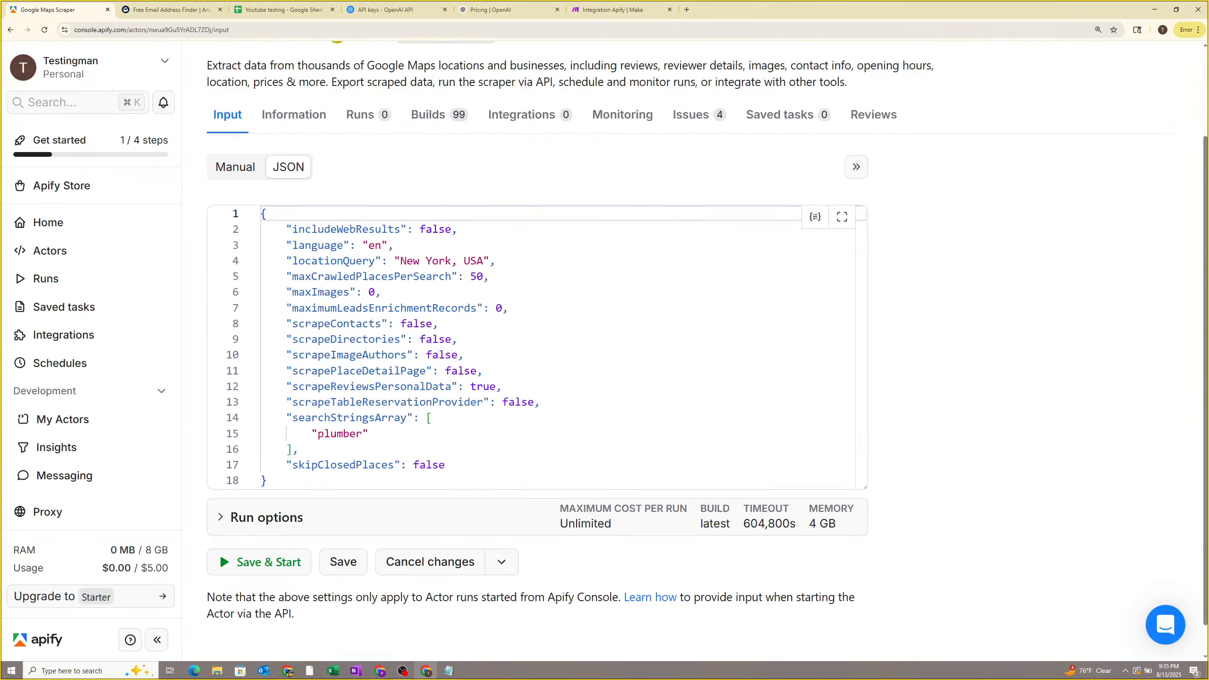
{"action": "scroll", "coordinate": [950, 242], "scroll_direction": "up", "scroll_amount": 2}
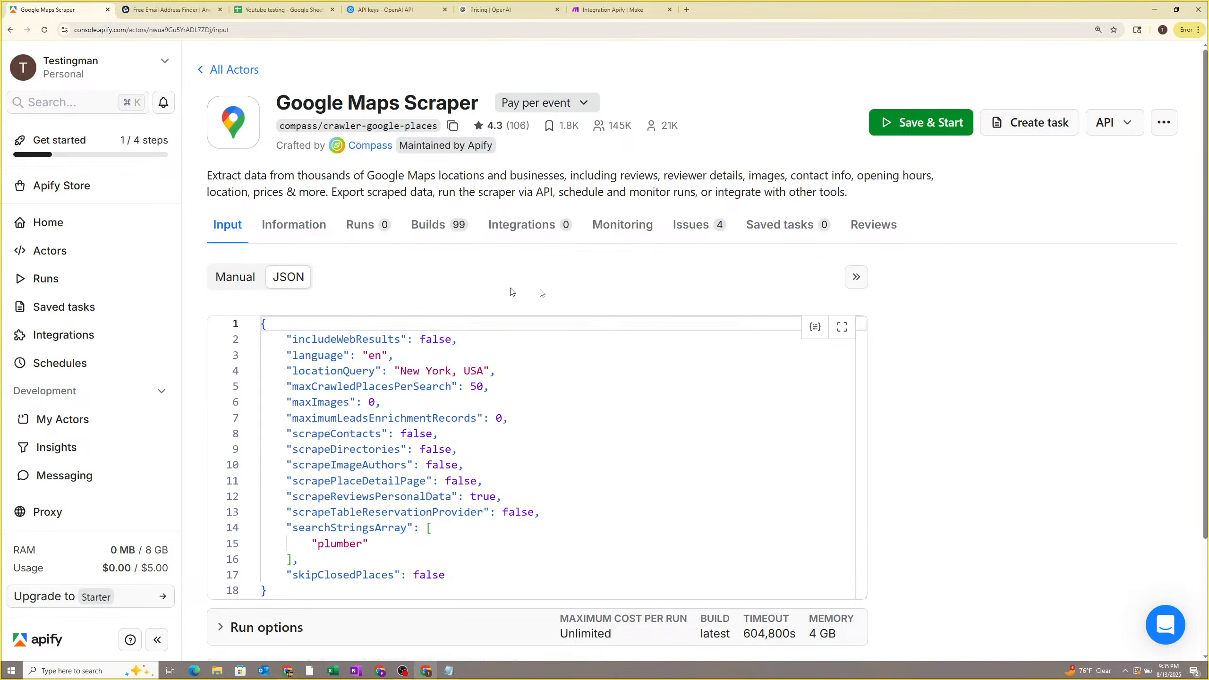
{"action": "left_click", "coordinate": [235, 276]}
{"action": "scroll", "coordinate": [380, 431], "scroll_direction": "down", "scroll_amount": 6}
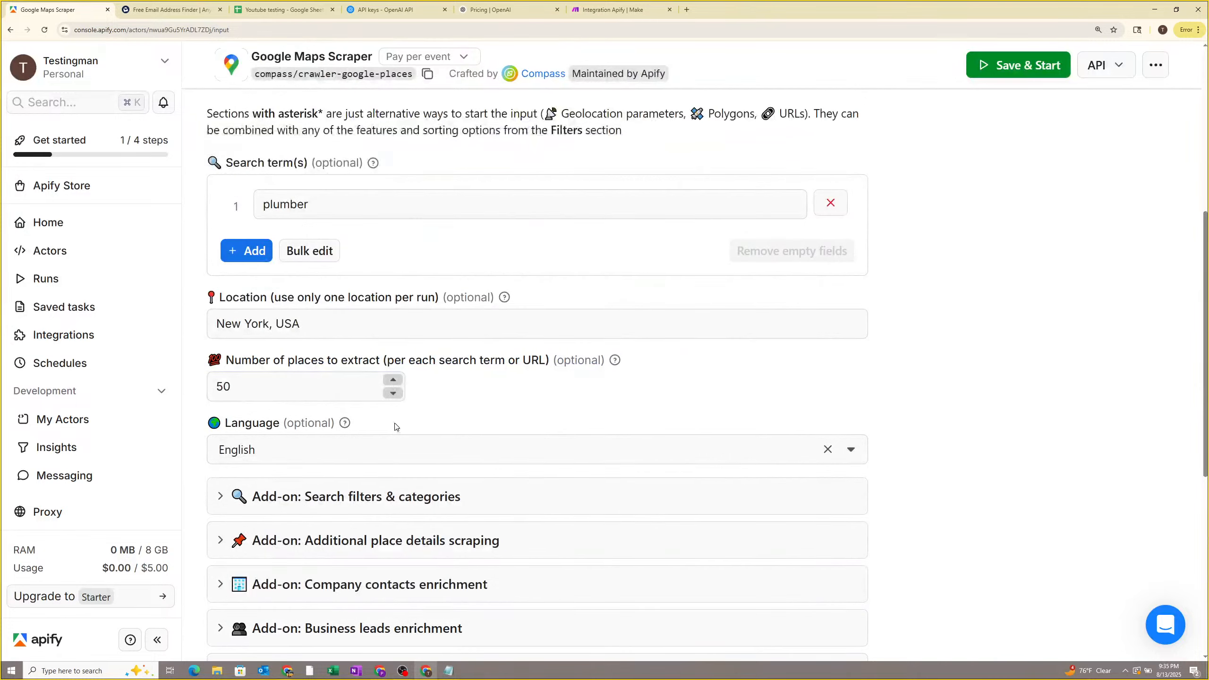
{"action": "left_click", "coordinate": [255, 383]}
{"action": "left_click", "coordinate": [1021, 66]}
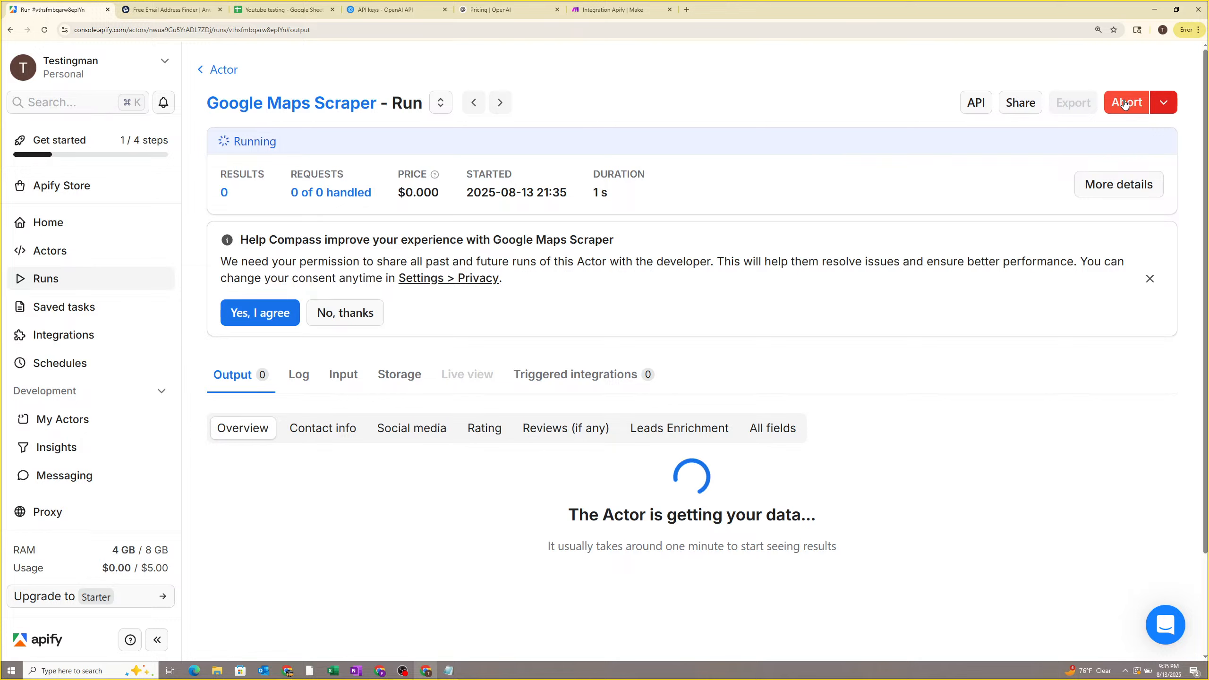
{"action": "left_click", "coordinate": [1120, 103]}
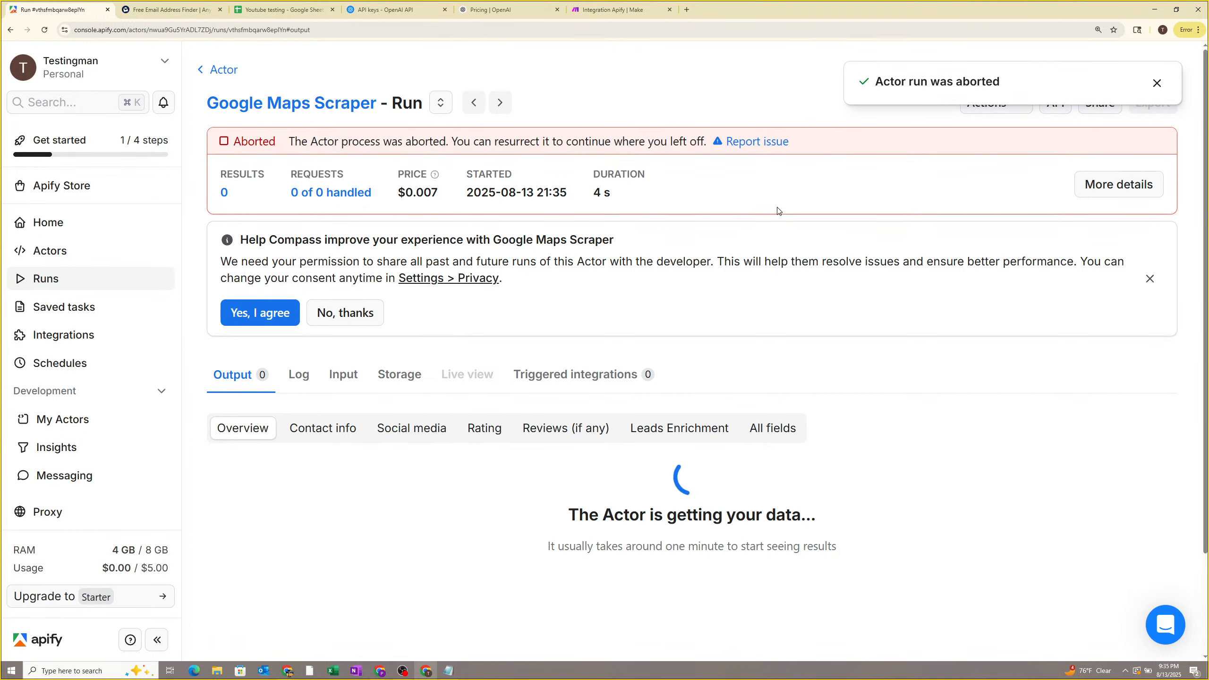
In Make, reload the Apify module's settings and select Google Maps Scraper as the Actor from the recently used Actors.
{"action": "left_click", "coordinate": [607, 10]}
{"action": "left_click", "coordinate": [637, 321]}
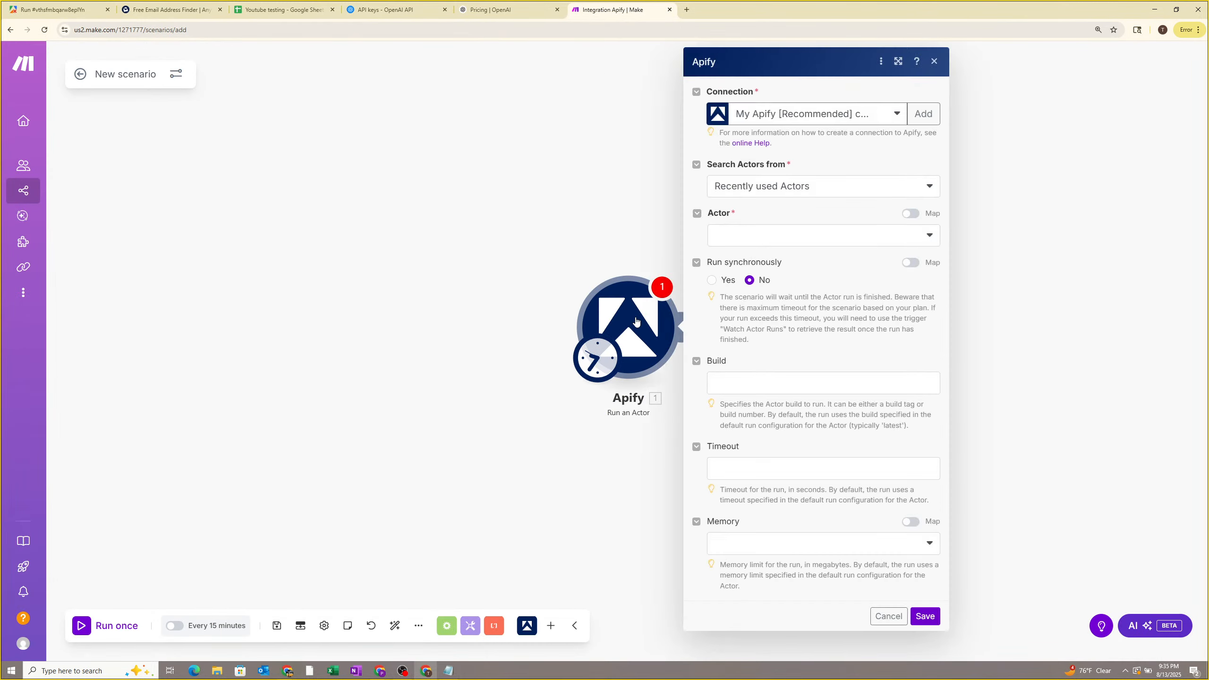
{"action": "left_click", "coordinate": [768, 236]}
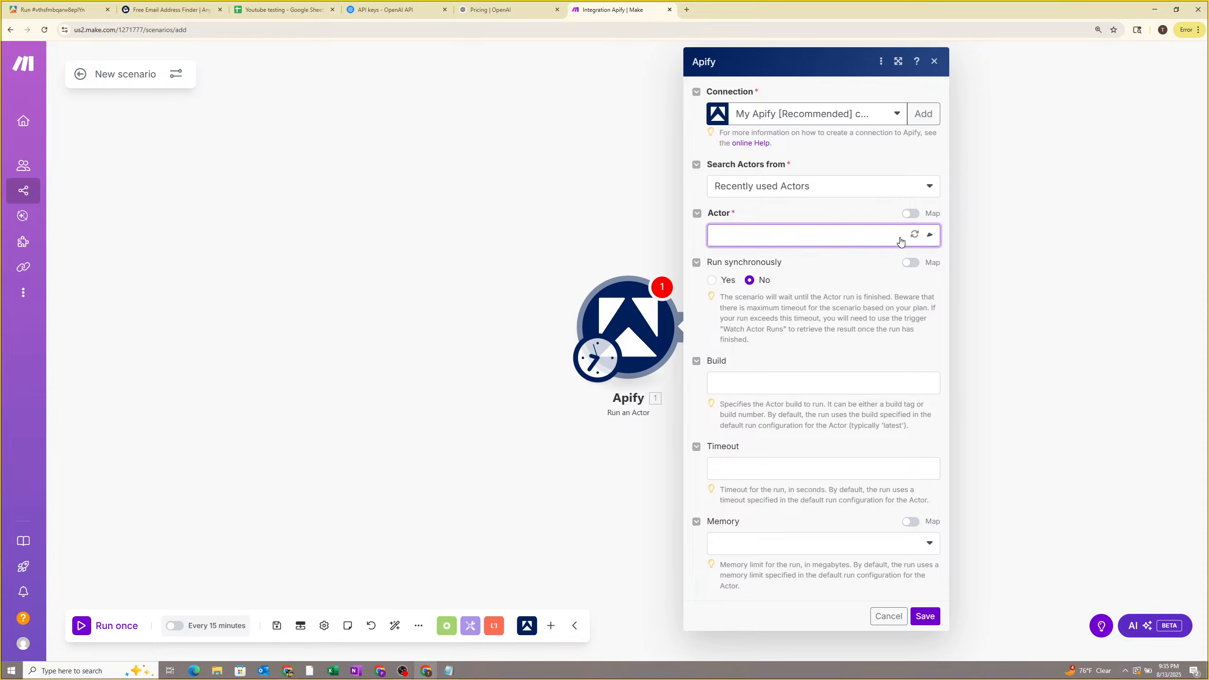
{"action": "left_click", "coordinate": [888, 616]}
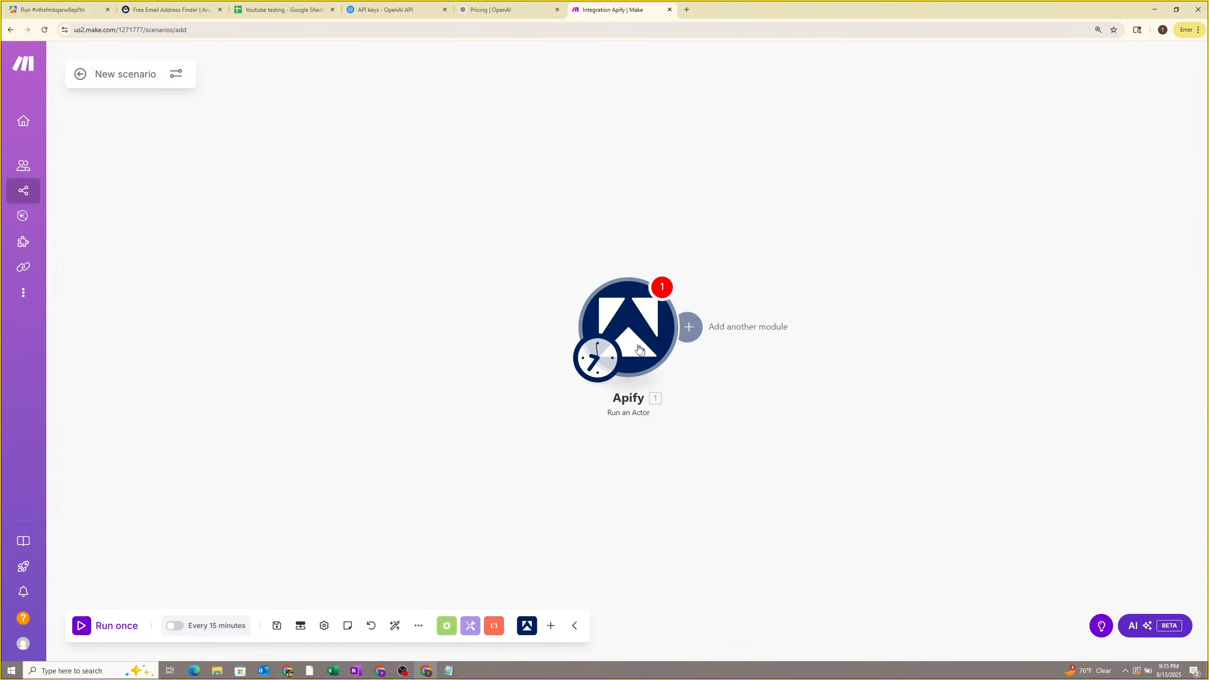
{"action": "left_click", "coordinate": [636, 345]}
{"action": "left_click", "coordinate": [776, 237]}
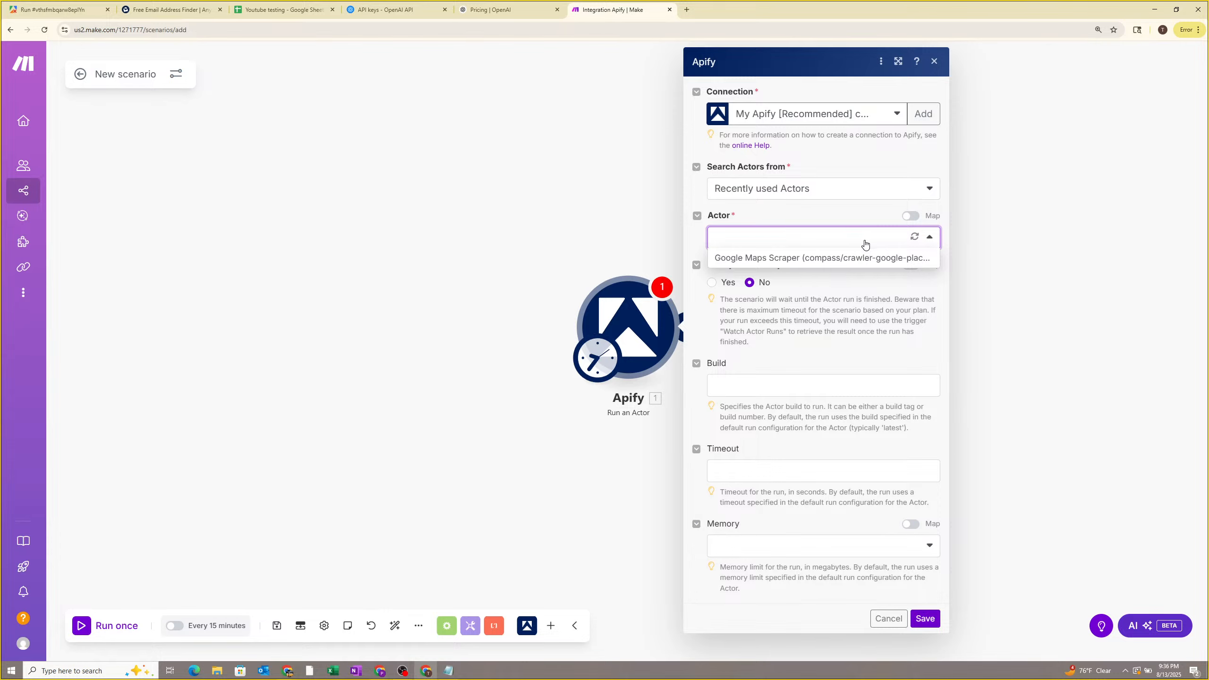
{"action": "left_click", "coordinate": [858, 258]}
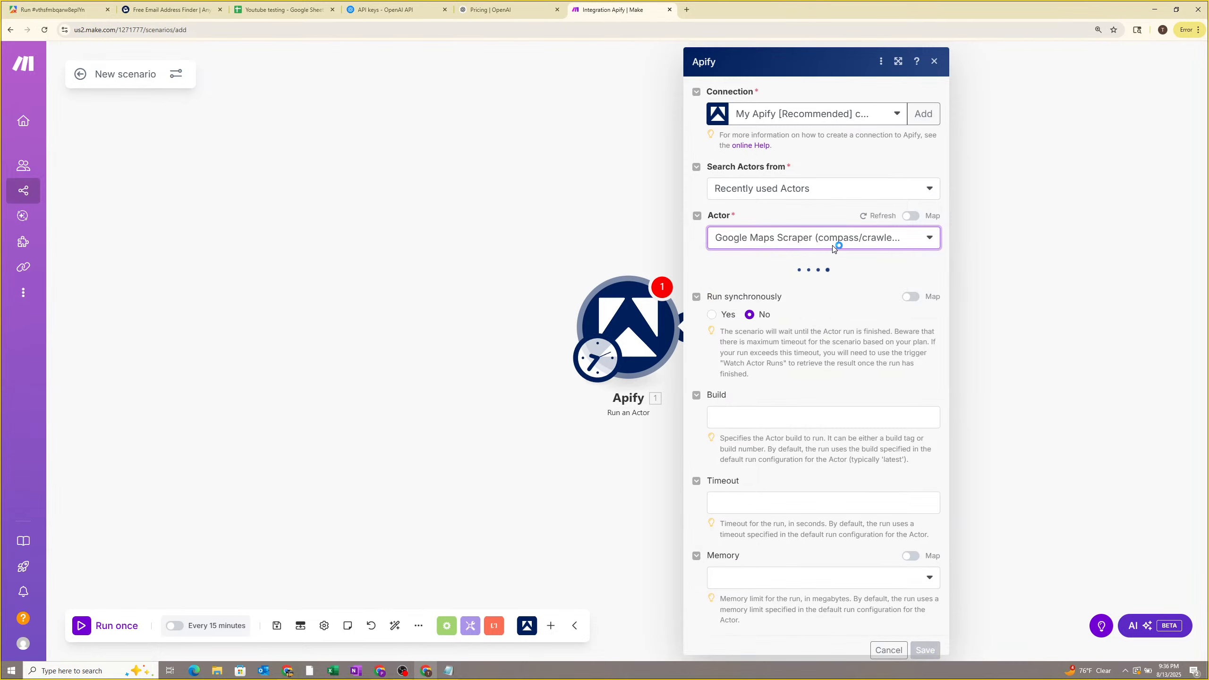
Review the module's Input JSON from the search terms and location through to the reviews and images options.
{"action": "scroll", "coordinate": [766, 329], "scroll_direction": "down", "scroll_amount": 4}
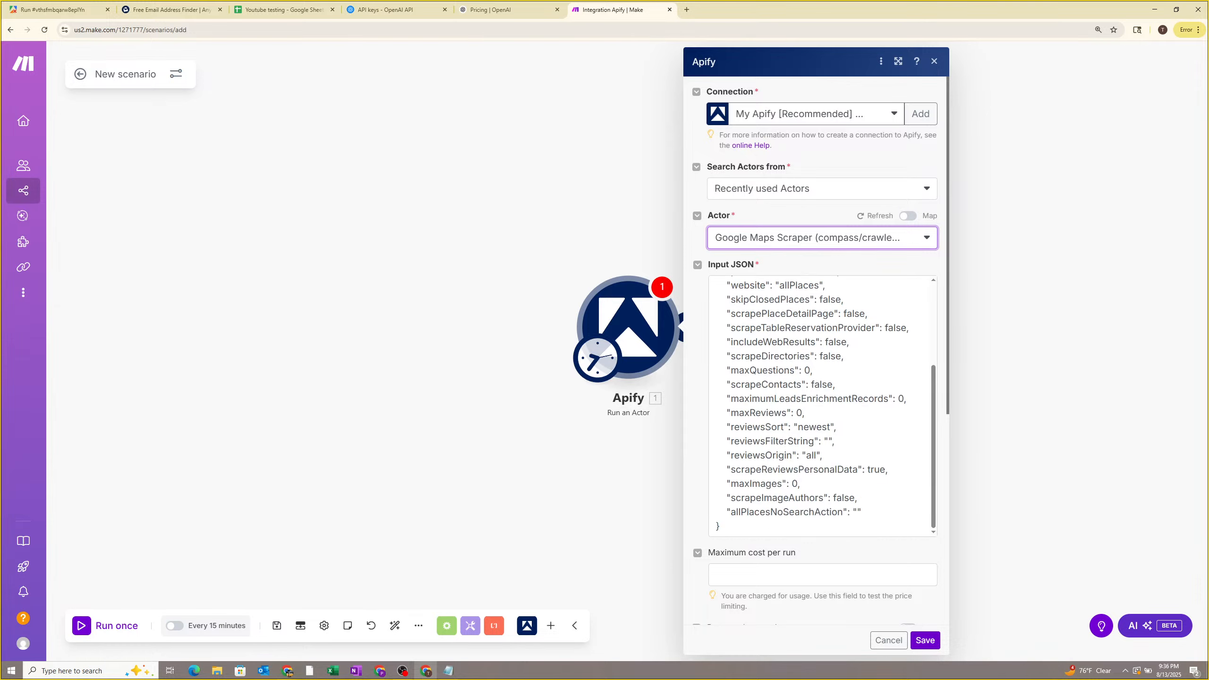
{"action": "scroll", "coordinate": [768, 324], "scroll_direction": "up", "scroll_amount": 3}
{"action": "left_click_drag", "start_coordinate": [717, 286], "coordinate": [810, 383]}
{"action": "scroll", "coordinate": [810, 400], "scroll_direction": "down", "scroll_amount": 6}
{"action": "scroll", "coordinate": [810, 400], "scroll_direction": "up", "scroll_amount": 6}
{"action": "scroll", "coordinate": [811, 382], "scroll_direction": "up", "scroll_amount": 1}
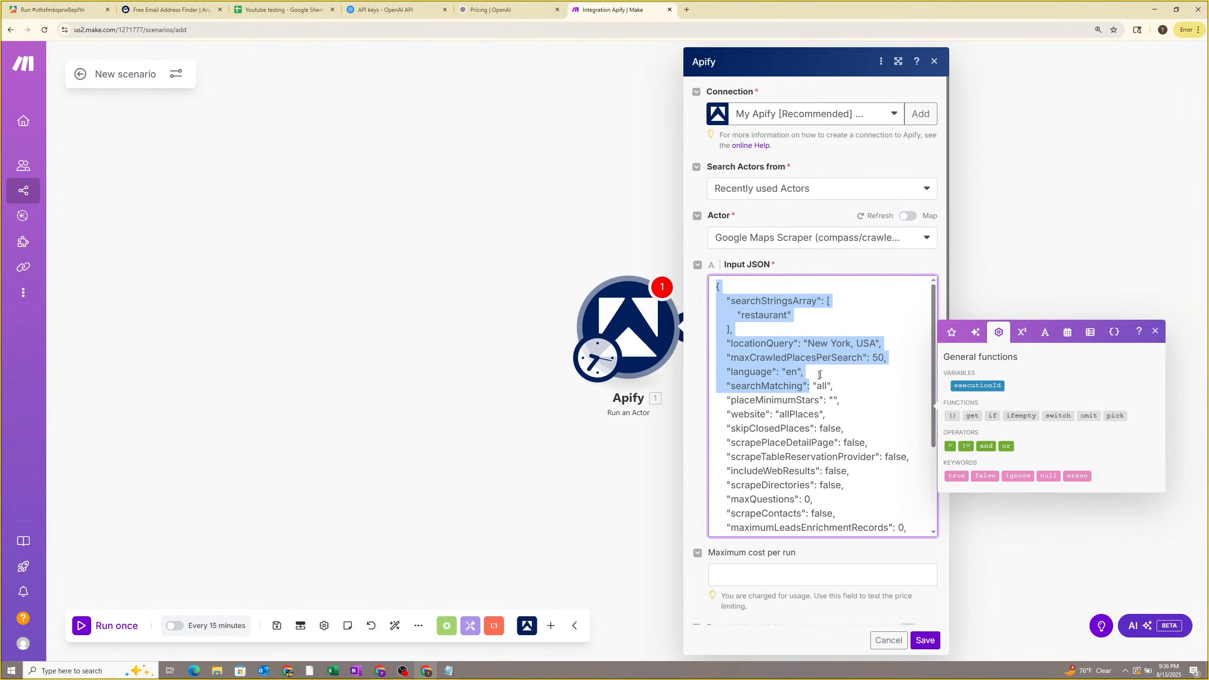
{"action": "left_click", "coordinate": [829, 358]}
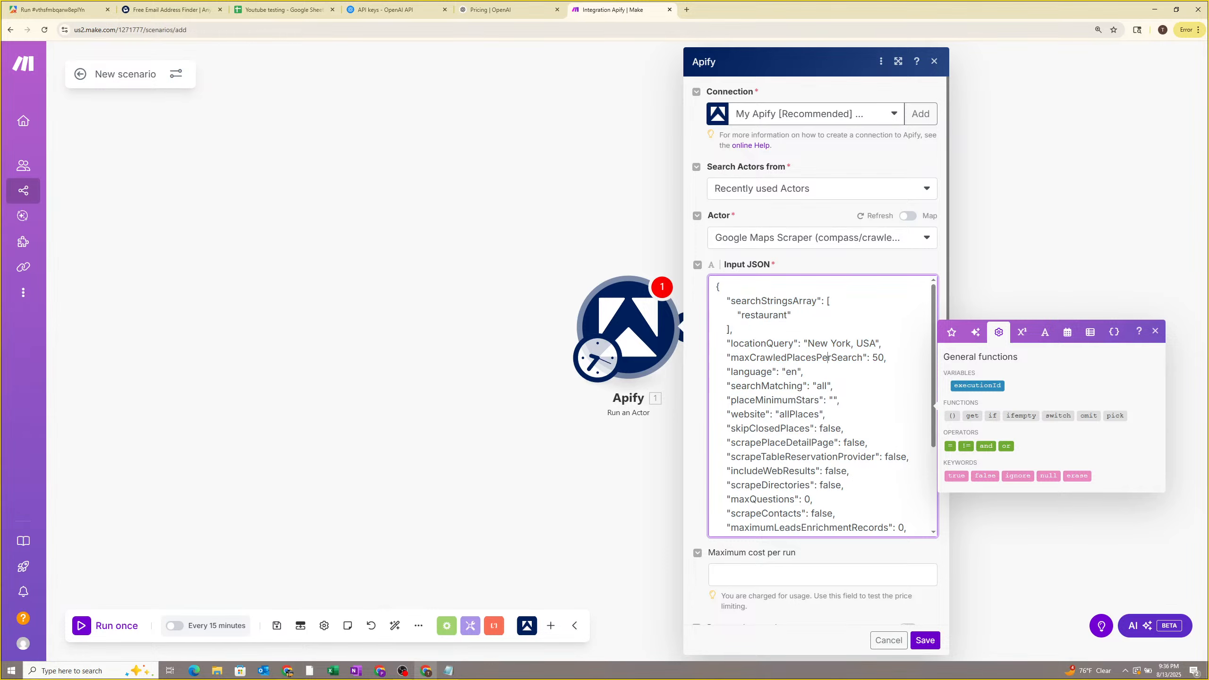
Switch to Apify and reopen the Google Maps Scraper's manual input from the list of runs.
{"action": "left_click", "coordinate": [58, 9]}
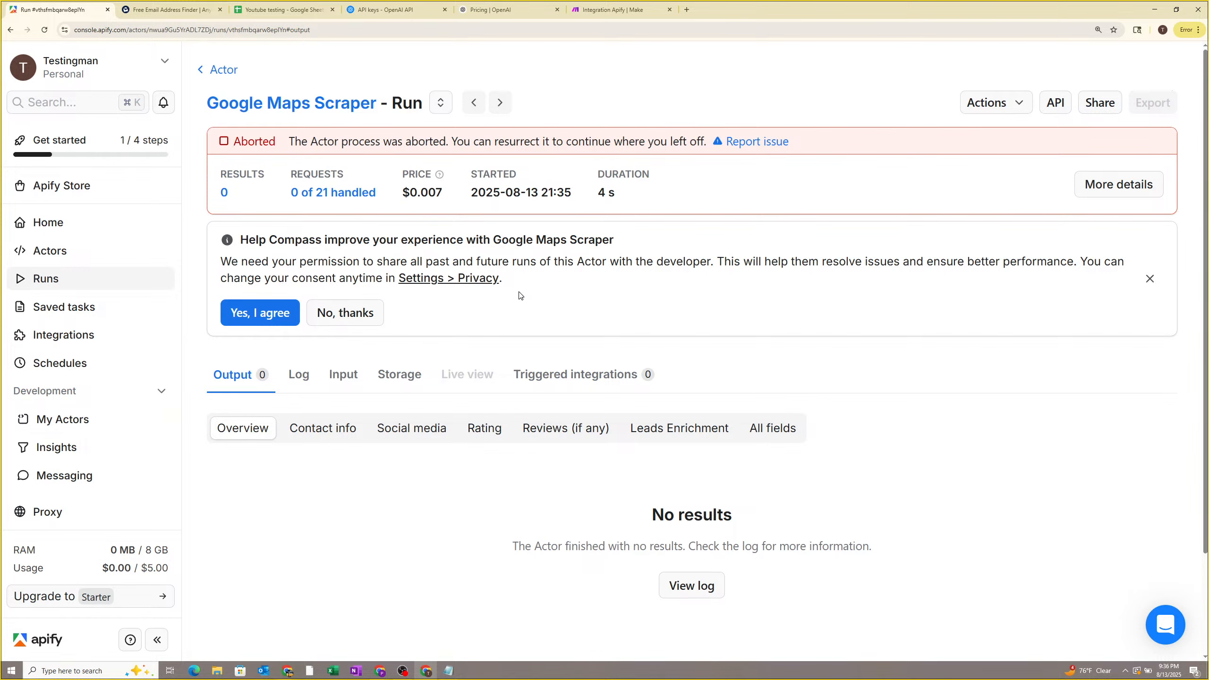
{"action": "left_click", "coordinate": [73, 285]}
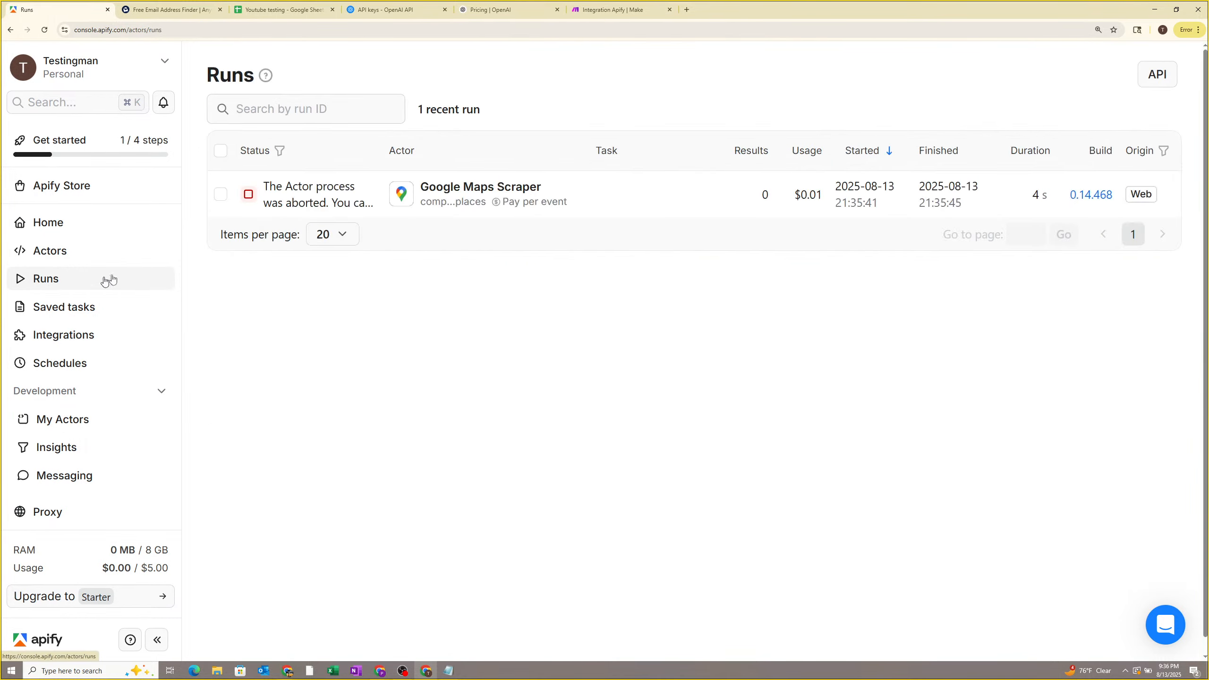
{"action": "left_click", "coordinate": [390, 194]}
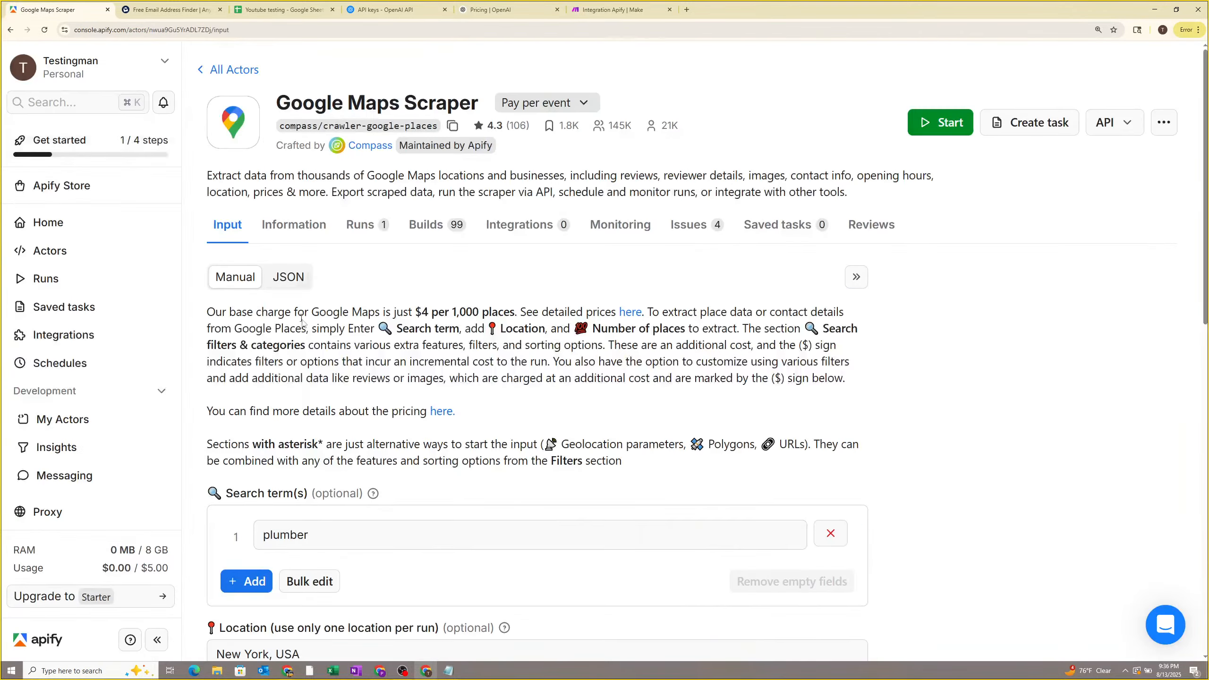
{"action": "scroll", "coordinate": [303, 322], "scroll_direction": "down", "scroll_amount": 6}
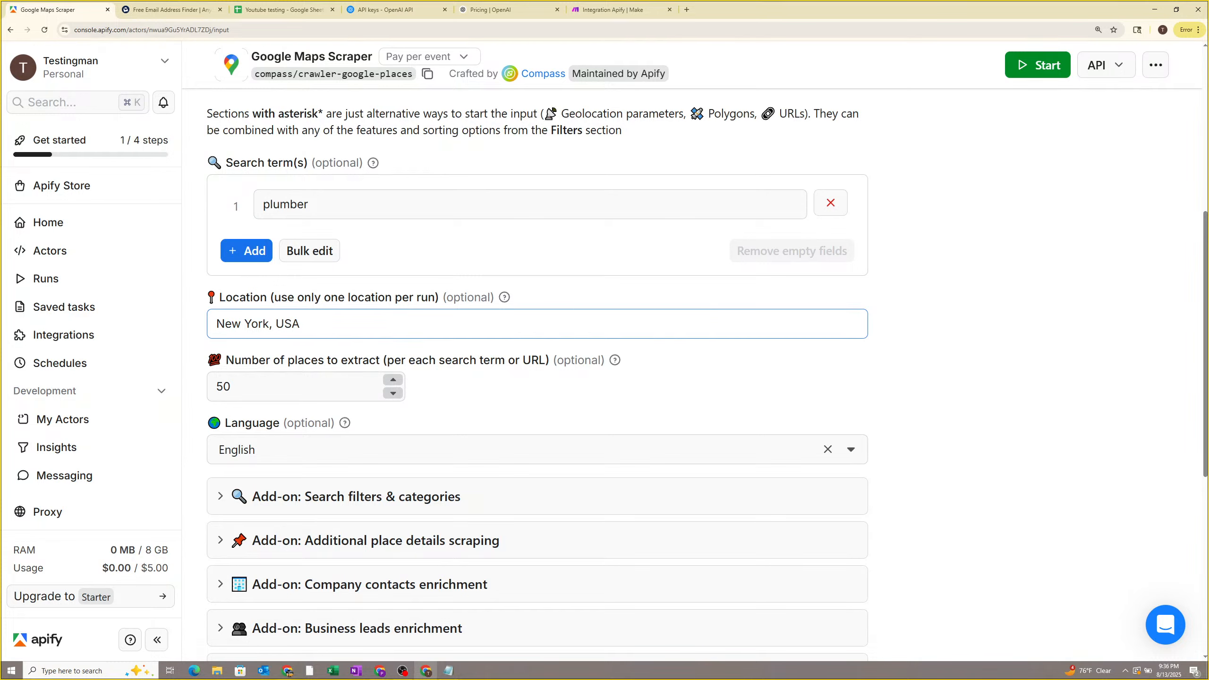
{"action": "key", "text": "alt+Tab"}
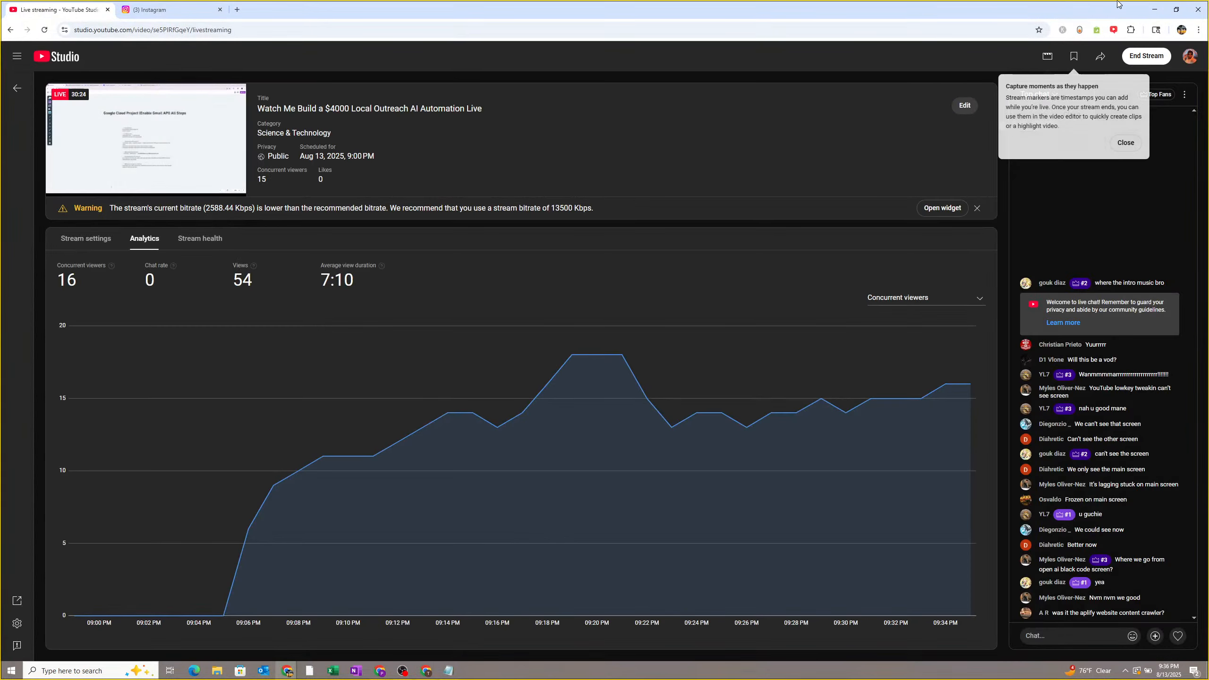
{"action": "left_click", "coordinate": [1161, 13]}
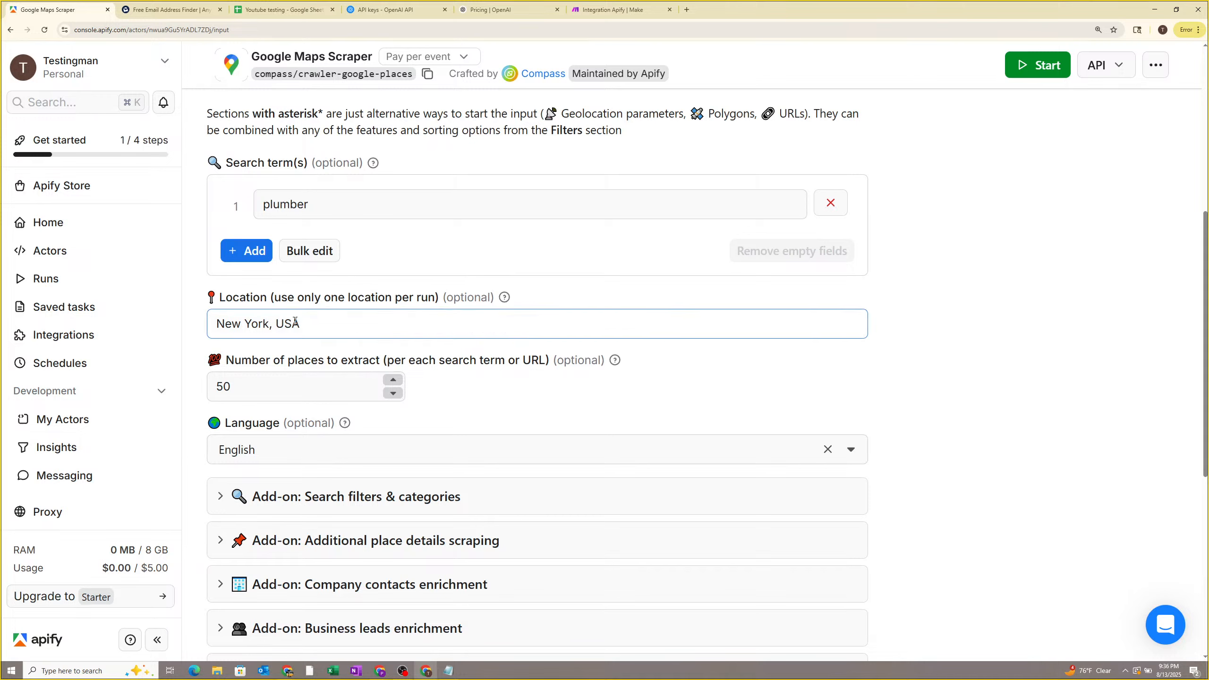
Read the help for the scraper's Location field on the recommended city and country format.
{"action": "mouse_move", "coordinate": [505, 299]}
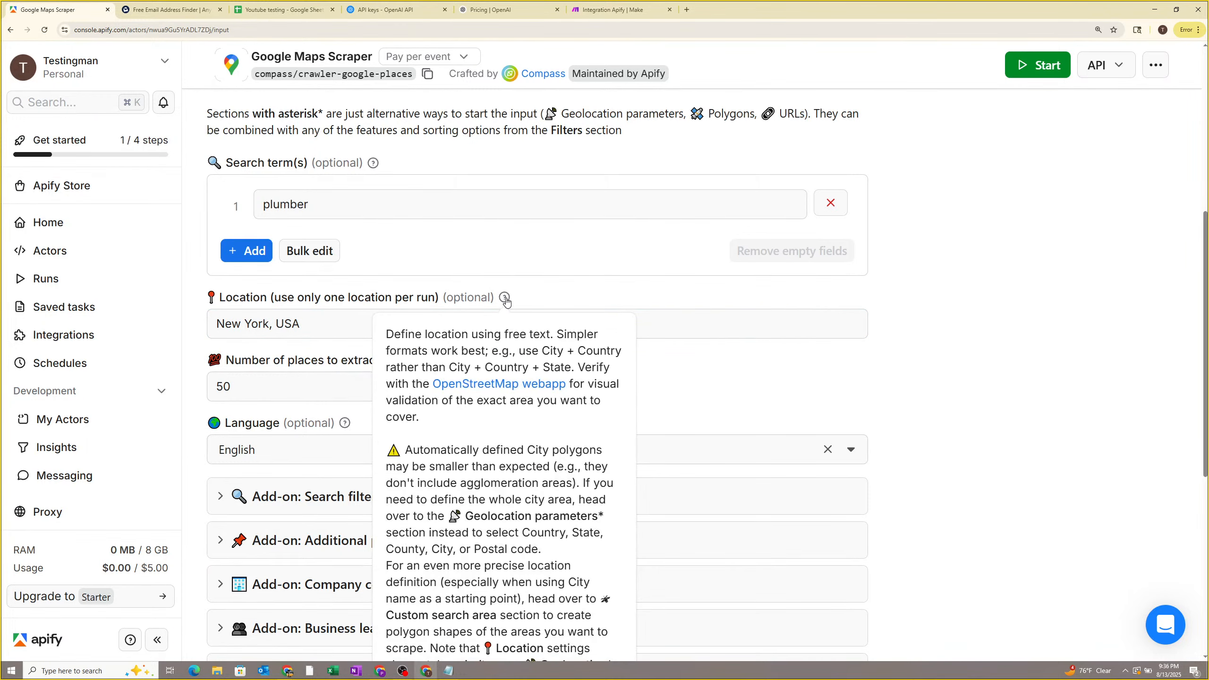
{"action": "left_click_drag", "start_coordinate": [386, 335], "coordinate": [571, 354]}
{"action": "left_click", "coordinate": [511, 352]}
{"action": "left_click", "coordinate": [475, 353]}
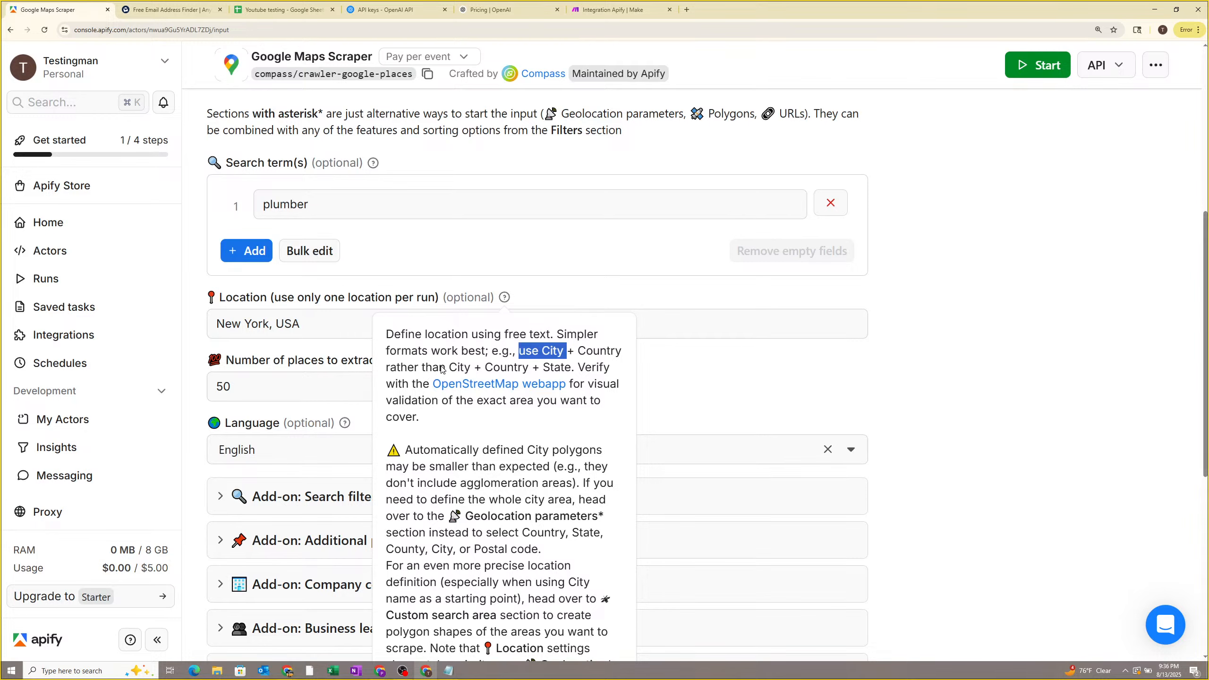
Set the scraper's location to Chicago, USA, following the city and country format in the field's help.
{"action": "left_click_drag", "start_coordinate": [449, 367], "coordinate": [552, 369]}
{"action": "left_click", "coordinate": [582, 371]}
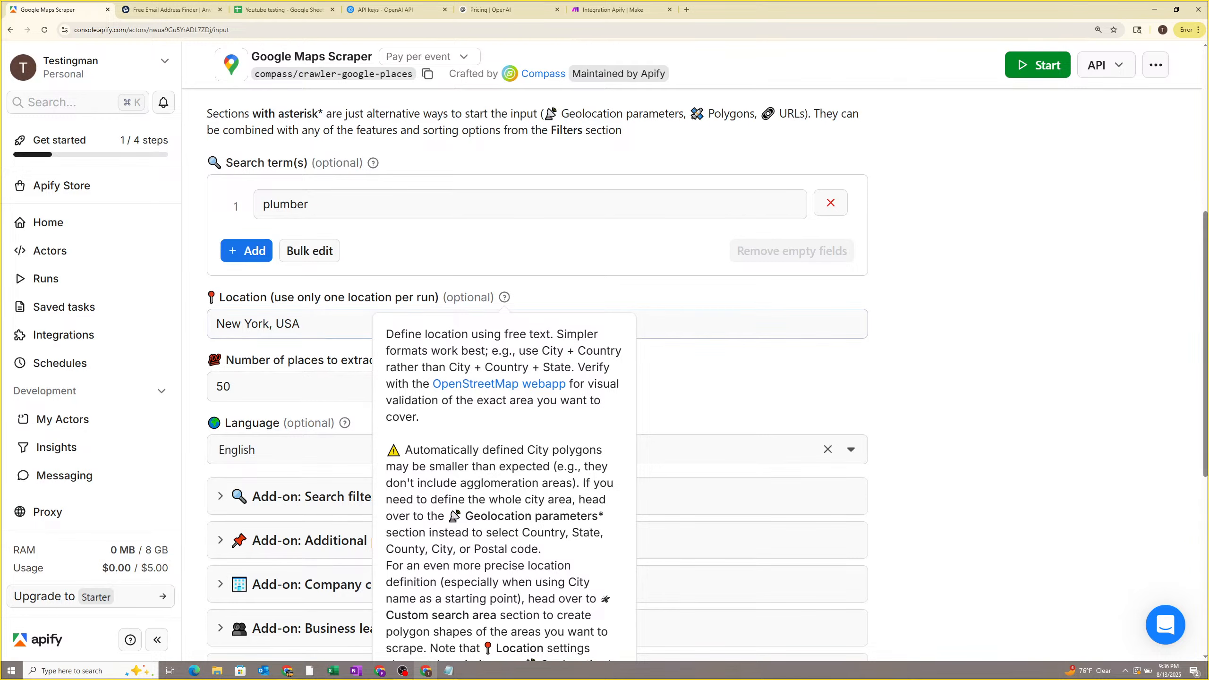
{"action": "left_click", "coordinate": [300, 359]}
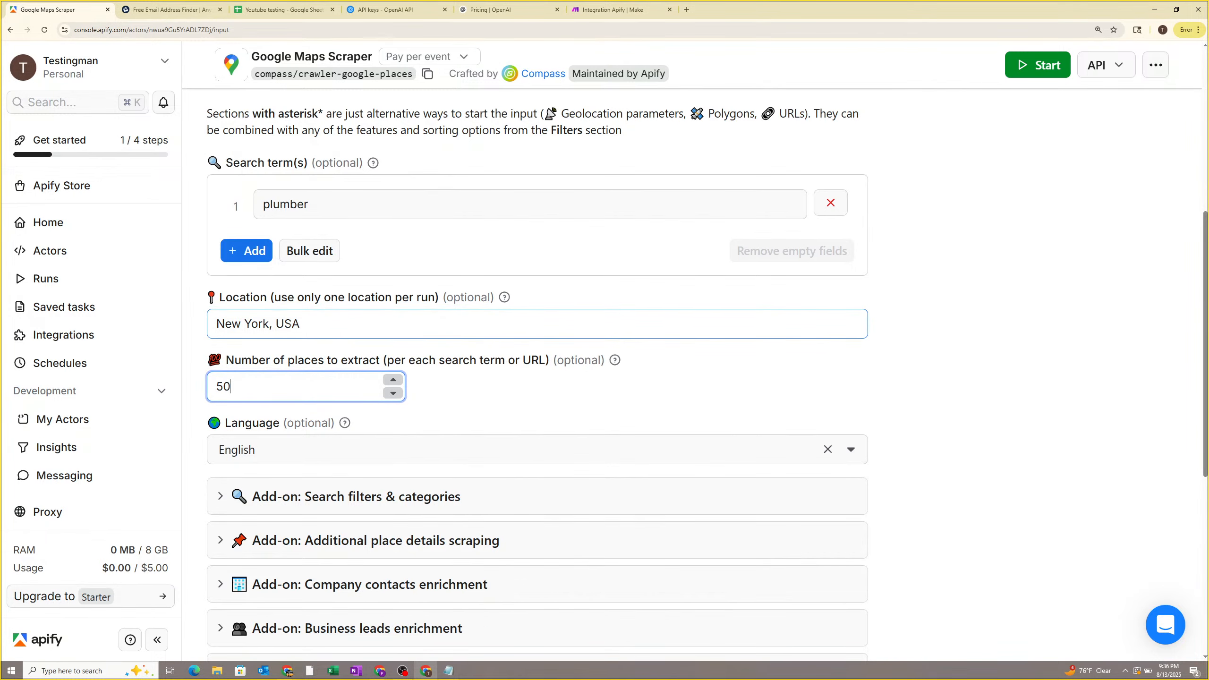
{"action": "triple_click", "coordinate": [210, 327]}
{"action": "type", "text": "Chi"}
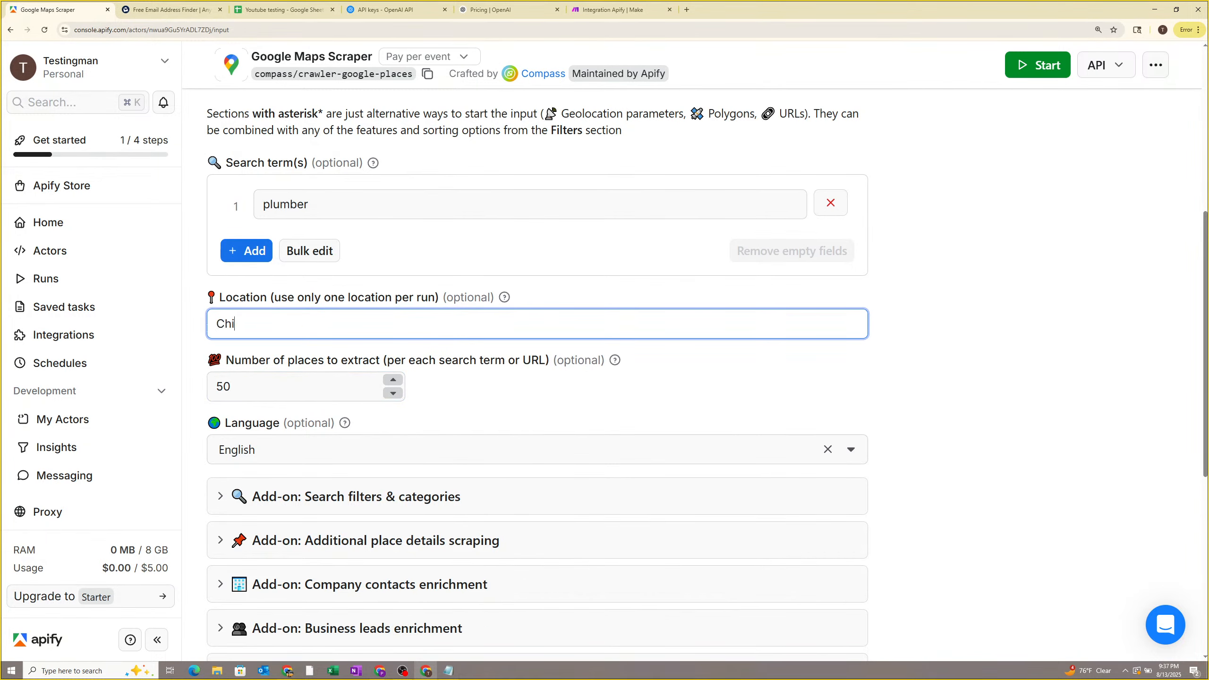
{"action": "type", "text": "cago"}
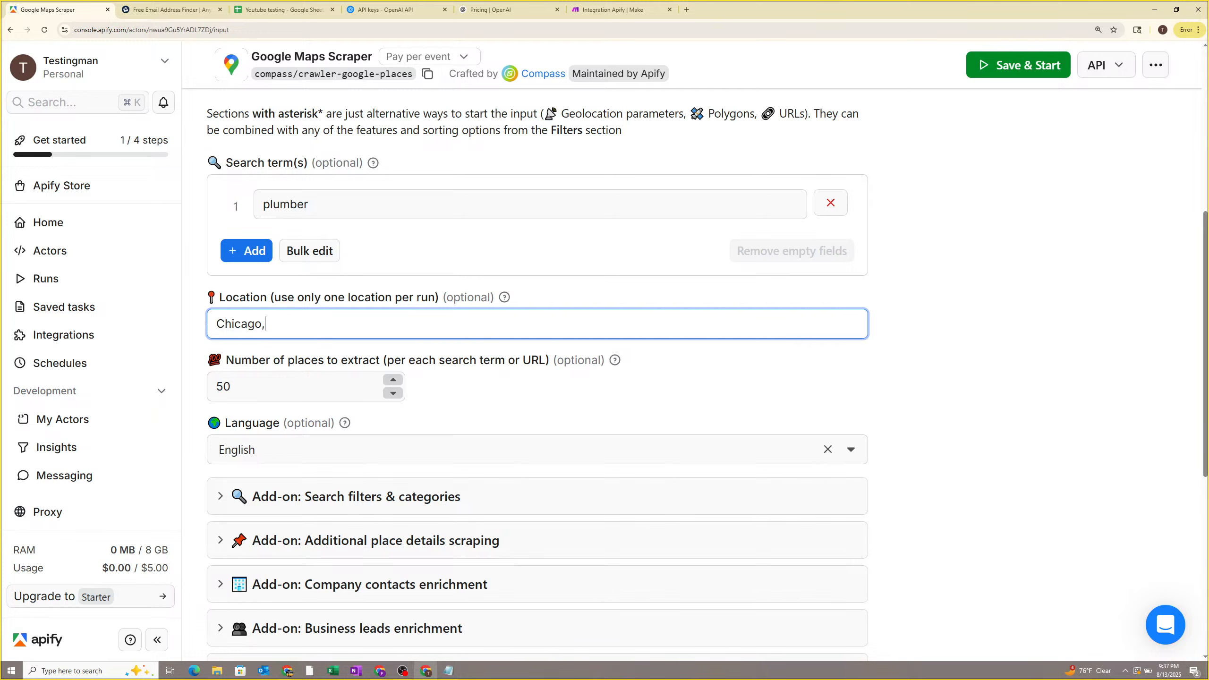
{"action": "type", "text": "USA"}
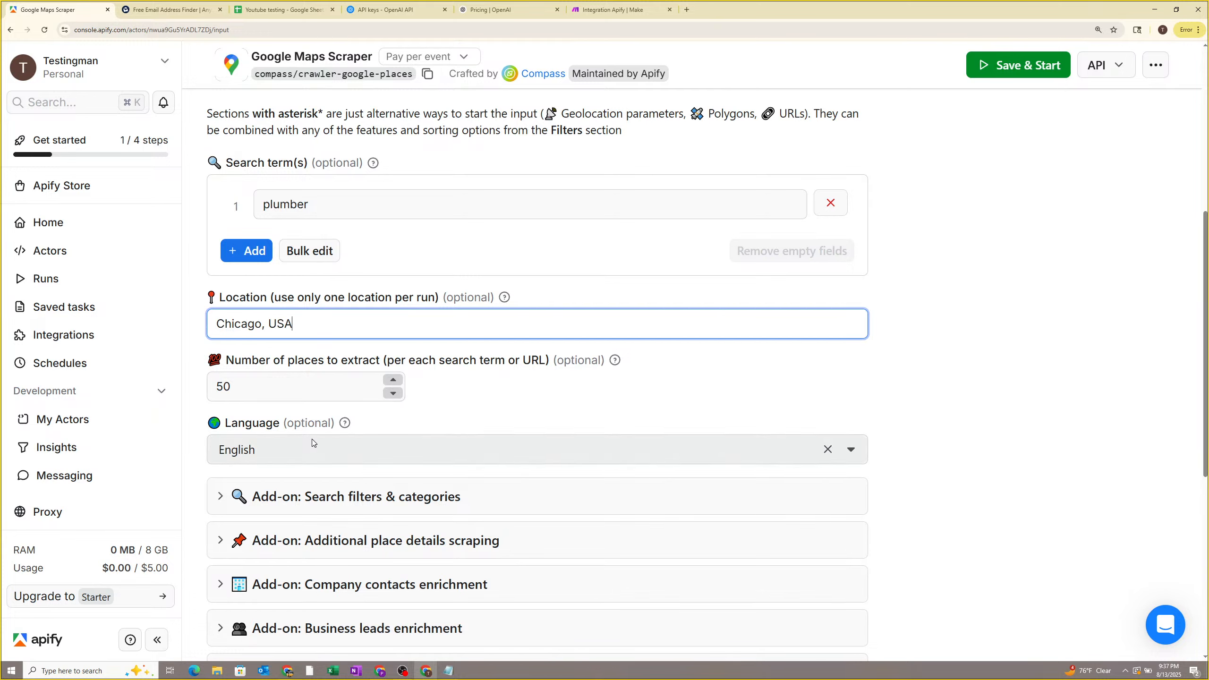
Set the number of places to extract per search term to 10.
{"action": "left_click_drag", "start_coordinate": [232, 390], "coordinate": [216, 389]}
{"action": "type", "text": "10"}
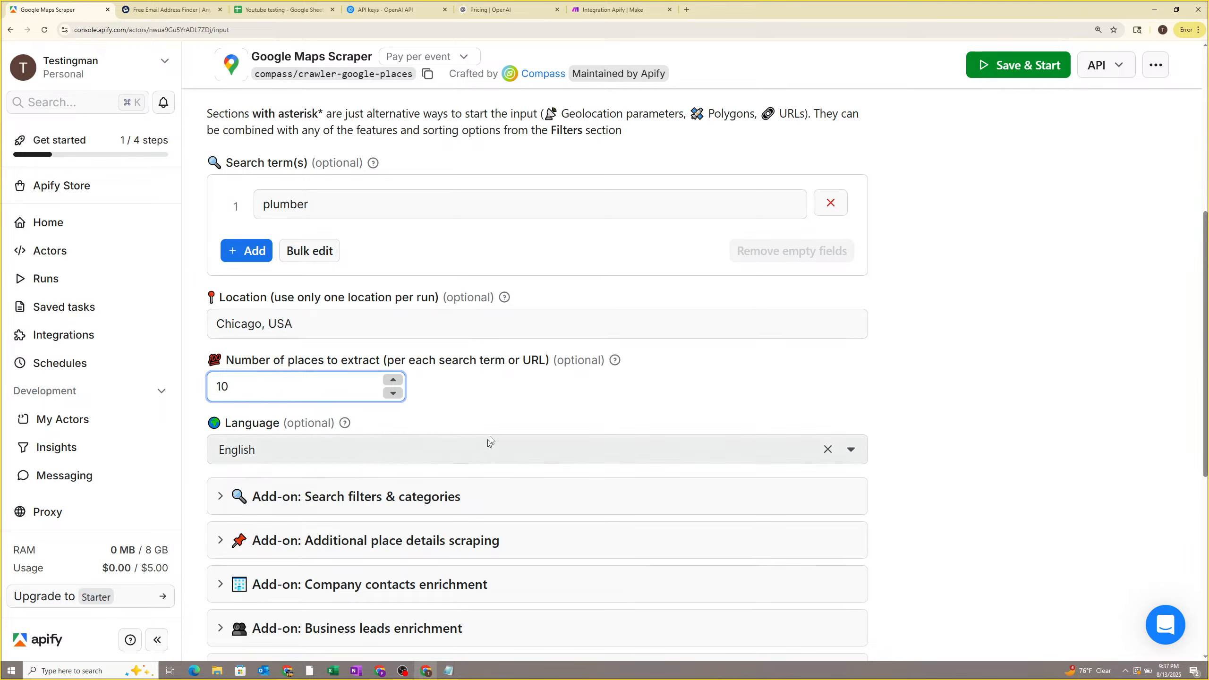
{"action": "left_click", "coordinate": [421, 423]}
Expand the Search filters & categories add-on and look over its filter options.
{"action": "scroll", "coordinate": [421, 423], "scroll_direction": "down", "scroll_amount": 5}
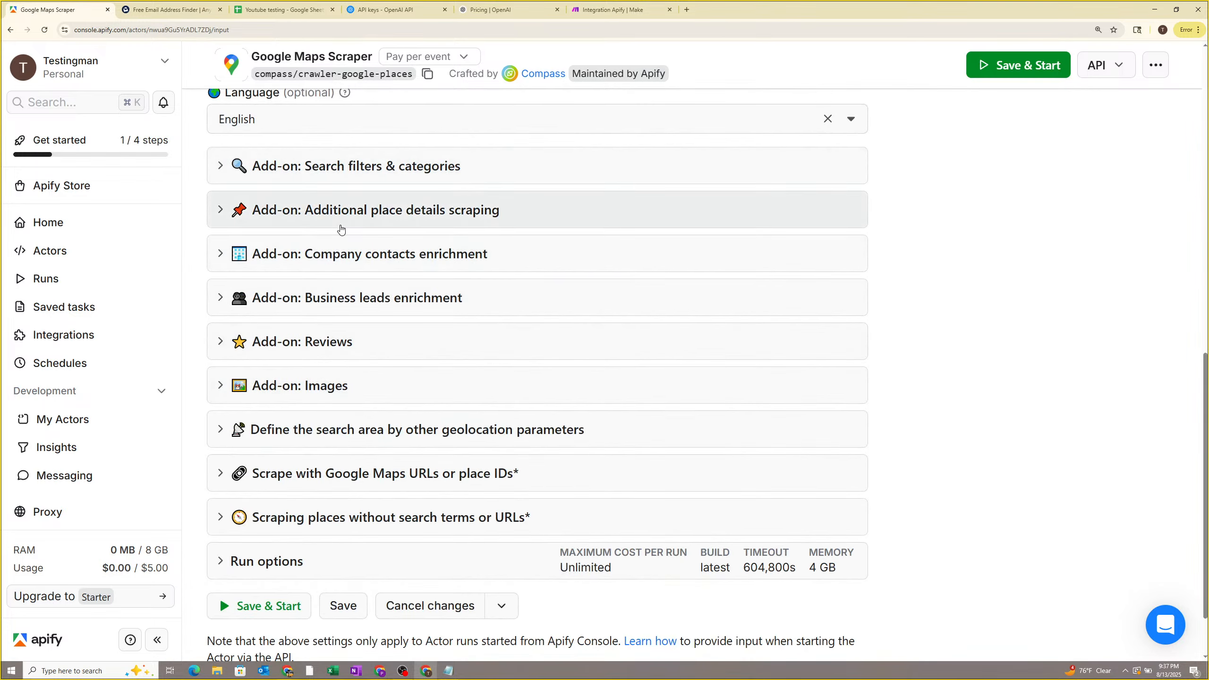
{"action": "scroll", "coordinate": [345, 259], "scroll_direction": "up", "scroll_amount": 2}
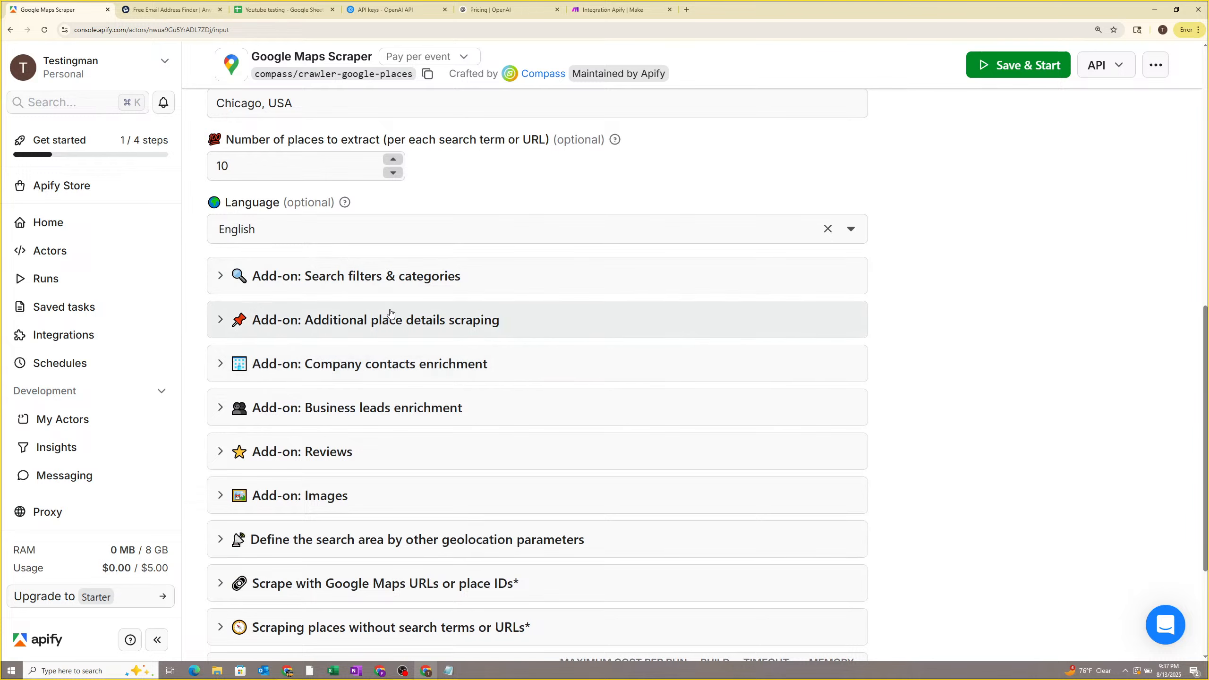
{"action": "left_click", "coordinate": [388, 289]}
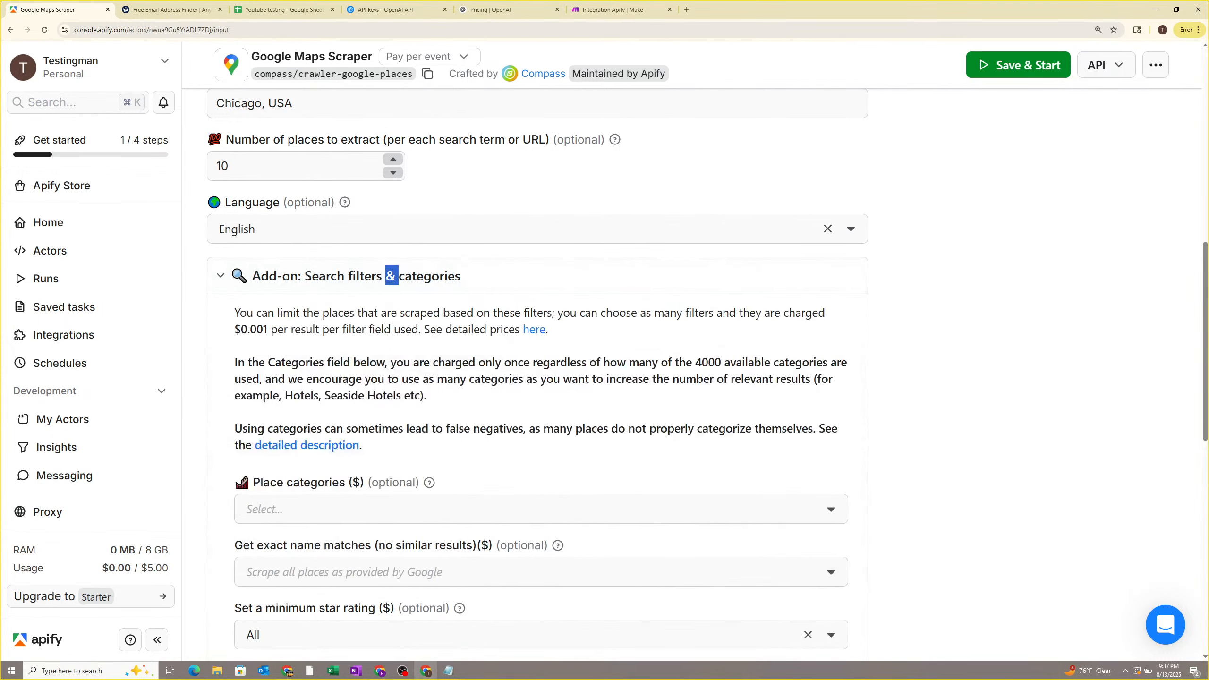
{"action": "scroll", "coordinate": [351, 334], "scroll_direction": "down", "scroll_amount": 5}
{"action": "scroll", "coordinate": [353, 329], "scroll_direction": "up", "scroll_amount": 2}
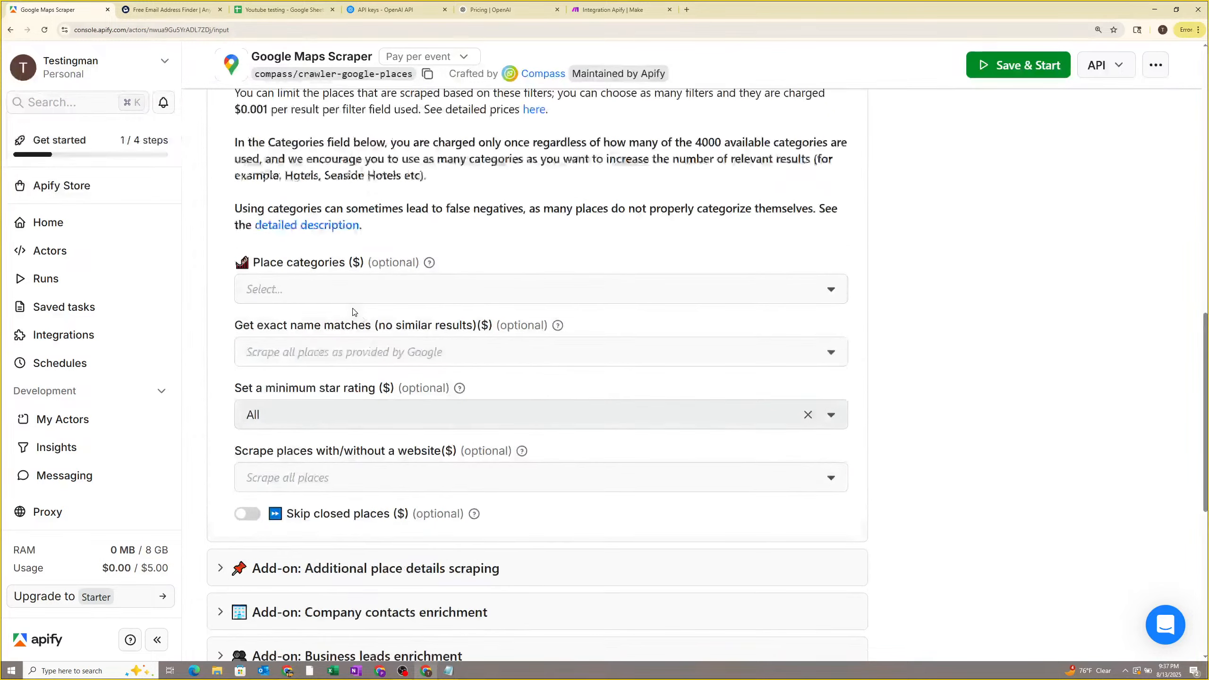
Browse the available place categories in the search filters without selecting one.
{"action": "left_click", "coordinate": [383, 291]}
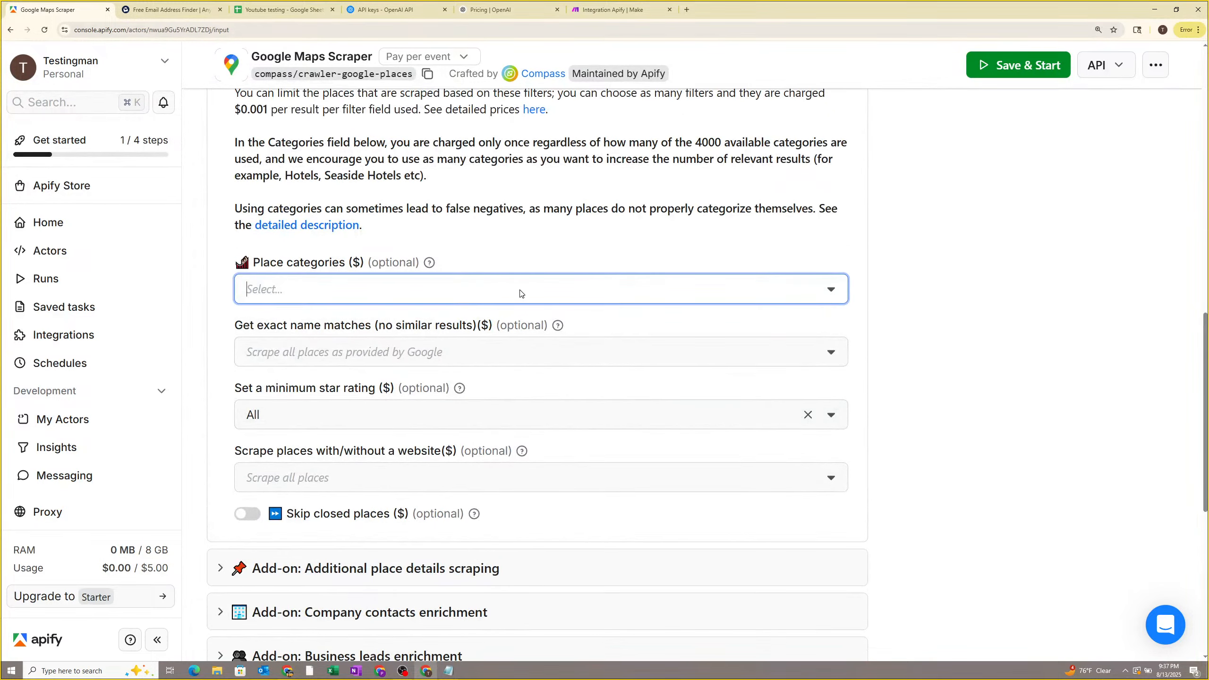
{"action": "left_click", "coordinate": [828, 291]}
{"action": "scroll", "coordinate": [315, 343], "scroll_direction": "down", "scroll_amount": 2}
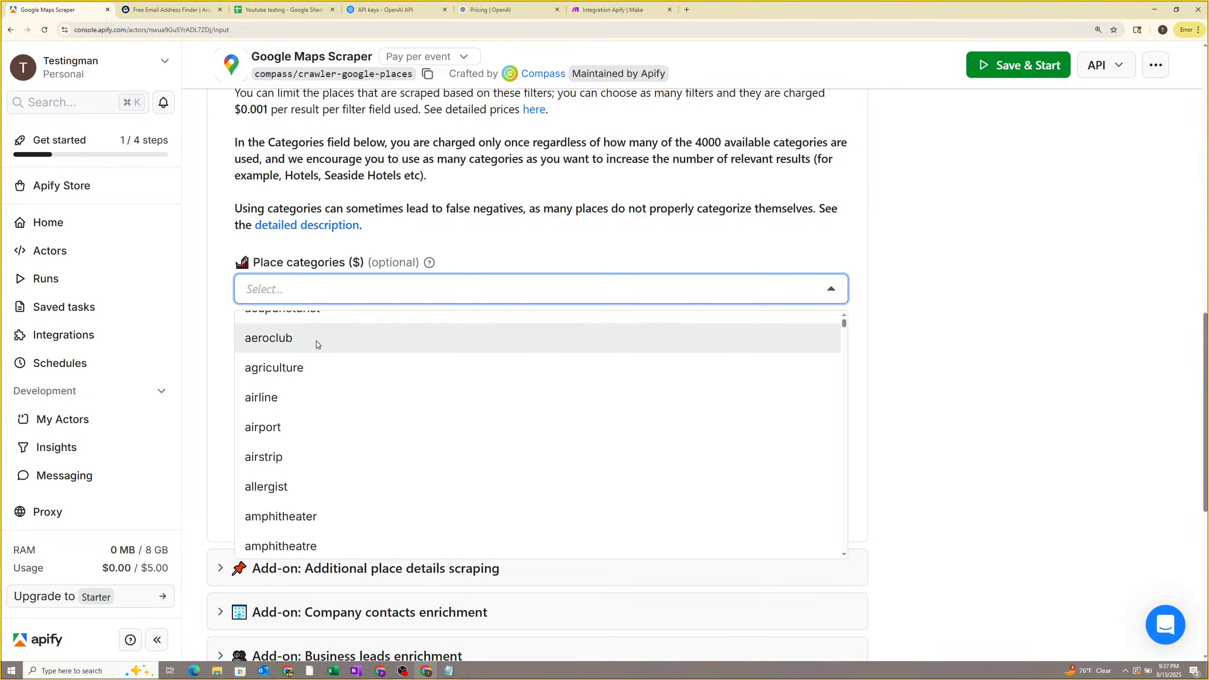
{"action": "scroll", "coordinate": [316, 340], "scroll_direction": "down", "scroll_amount": 10}
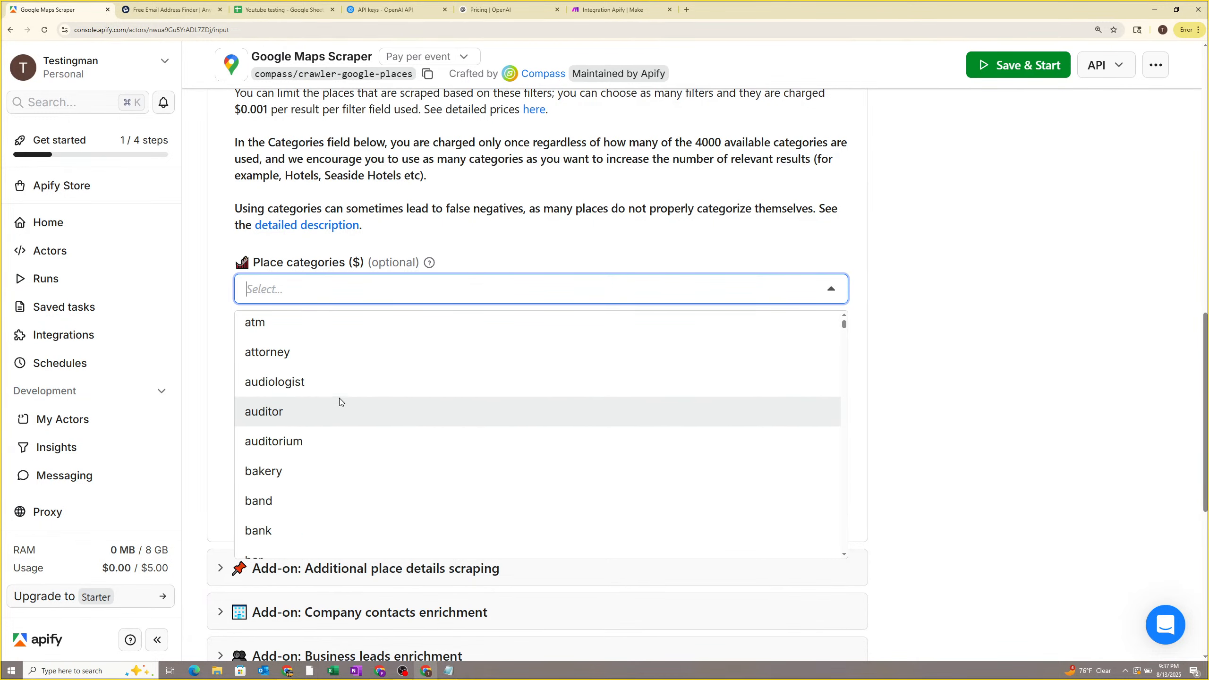
{"action": "scroll", "coordinate": [323, 377], "scroll_direction": "down", "scroll_amount": 8}
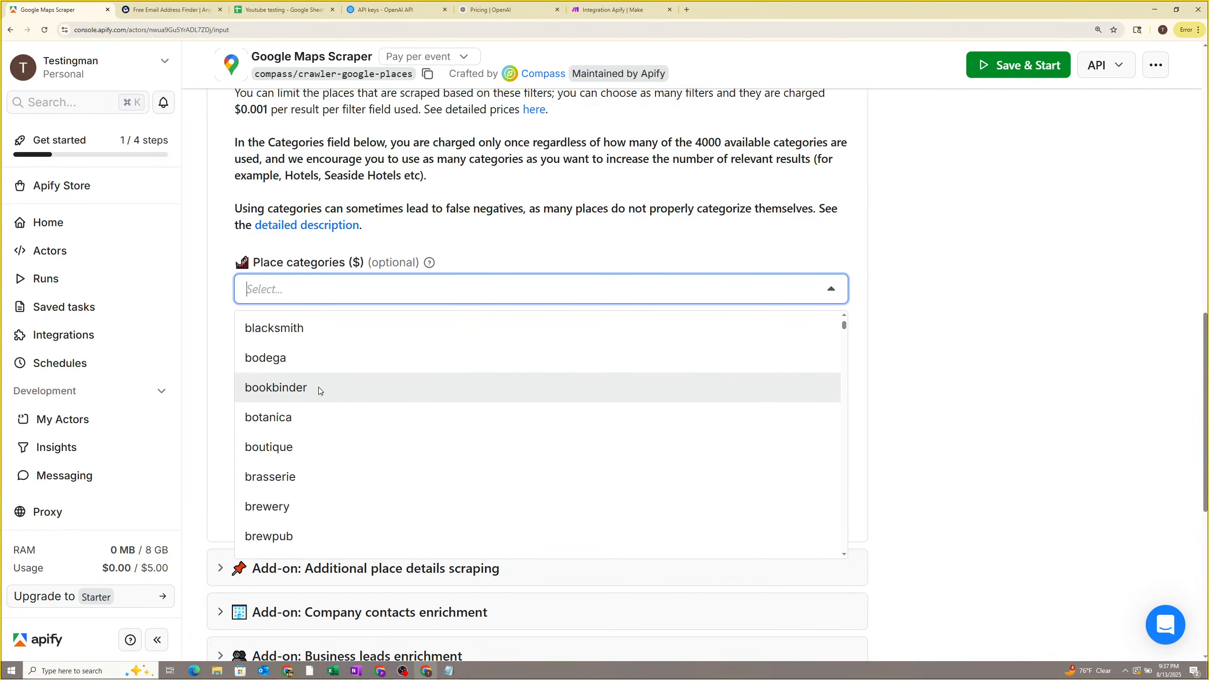
{"action": "scroll", "coordinate": [333, 419], "scroll_direction": "down", "scroll_amount": 3}
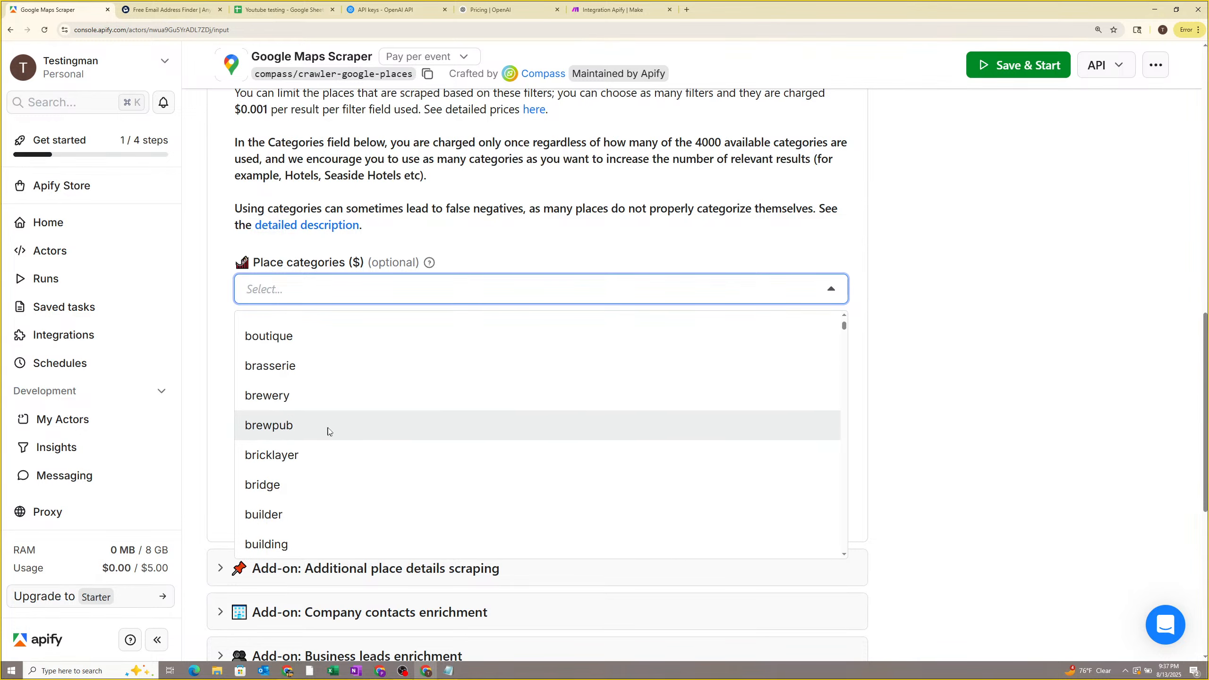
{"action": "scroll", "coordinate": [329, 431], "scroll_direction": "down", "scroll_amount": 8}
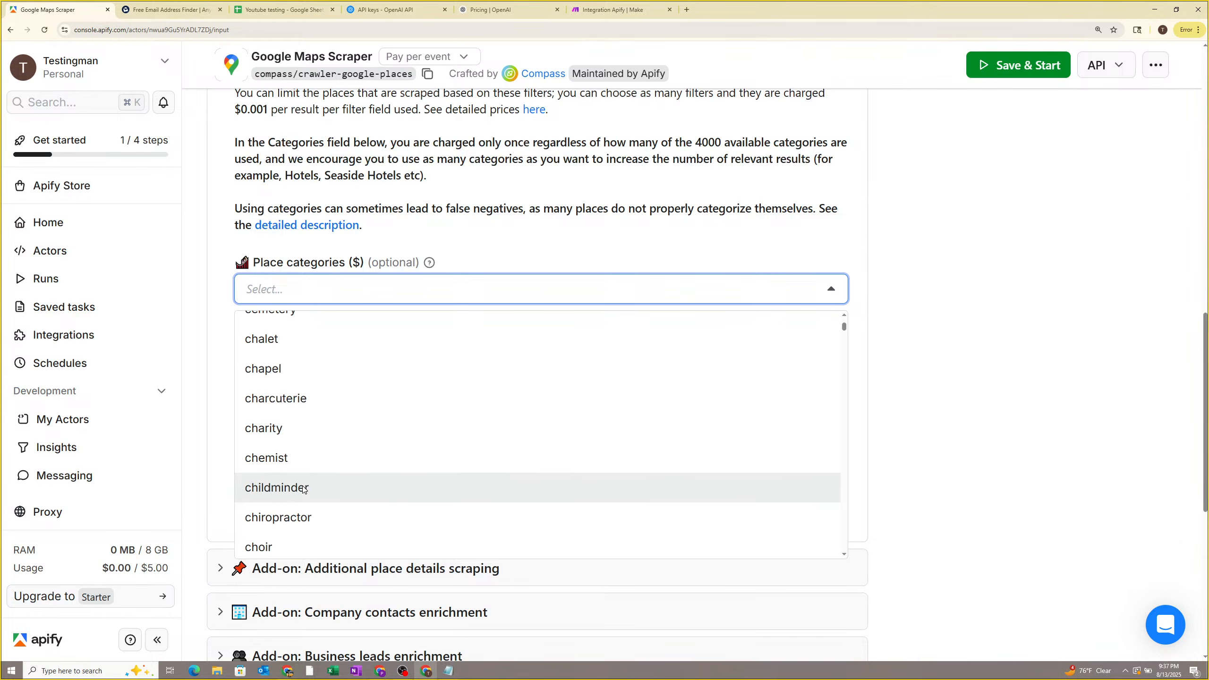
{"action": "scroll", "coordinate": [307, 476], "scroll_direction": "down", "scroll_amount": 10}
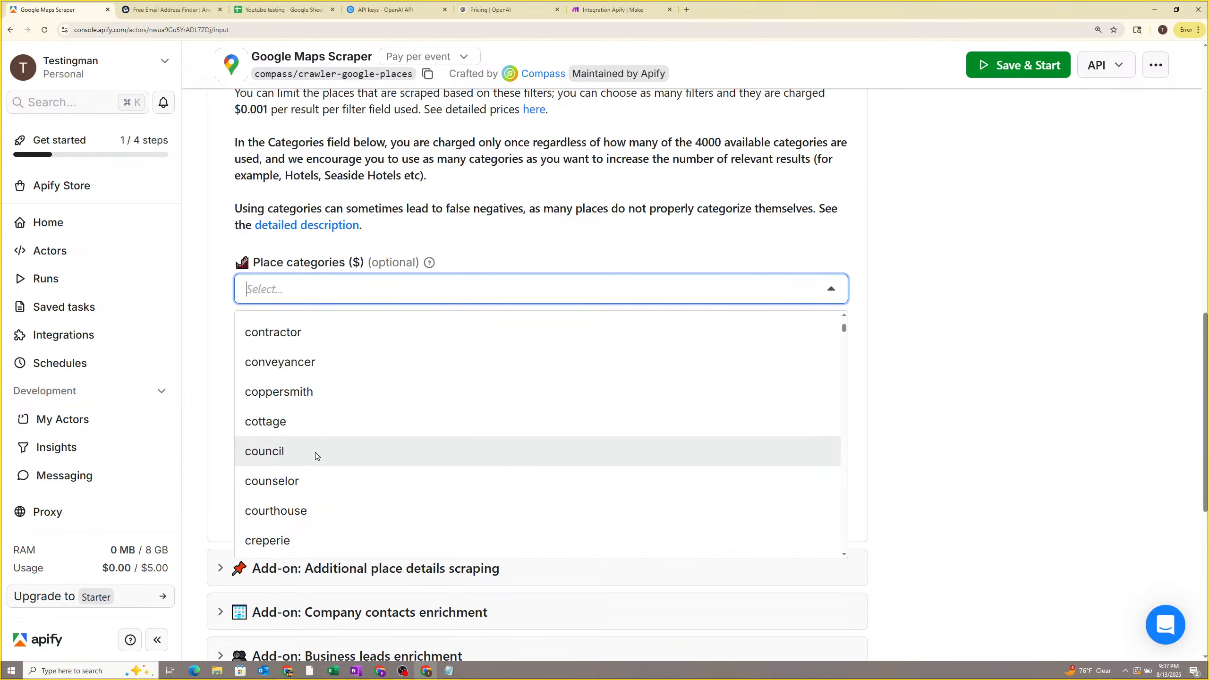
{"action": "scroll", "coordinate": [315, 452], "scroll_direction": "down", "scroll_amount": 6}
{"action": "left_click", "coordinate": [928, 280]}
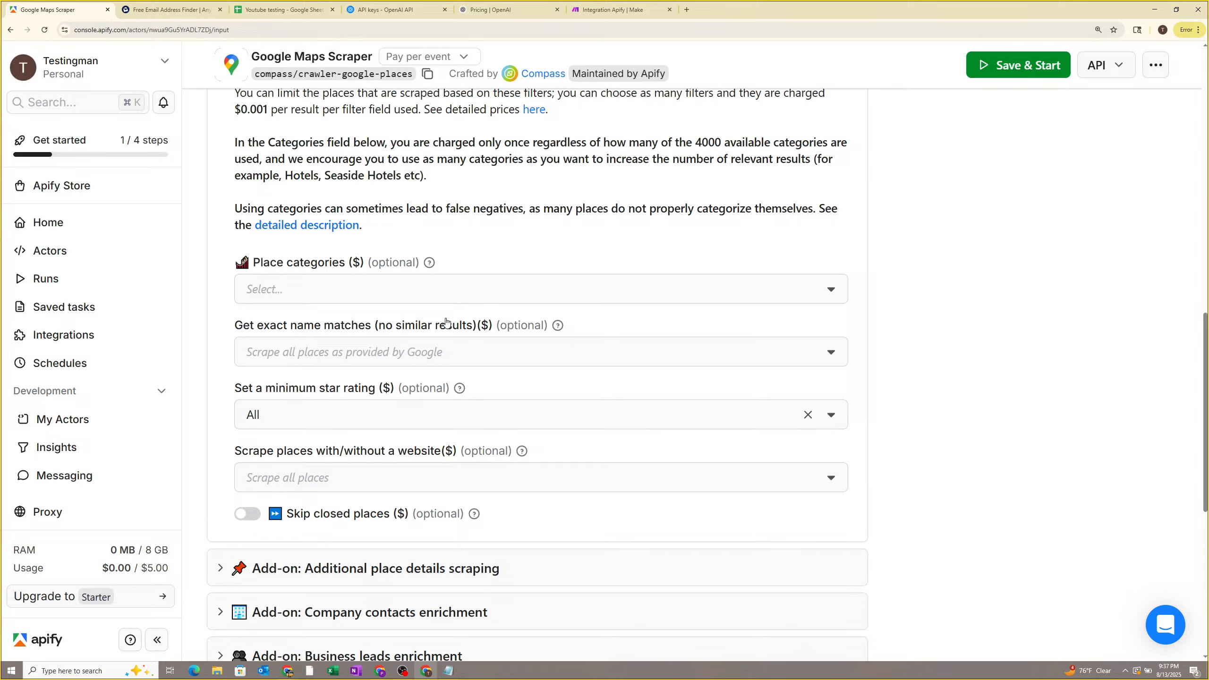
Review the minimum star rating choices and the filter for places with or without a website, leaving both as they are.
{"action": "left_click", "coordinate": [346, 414]}
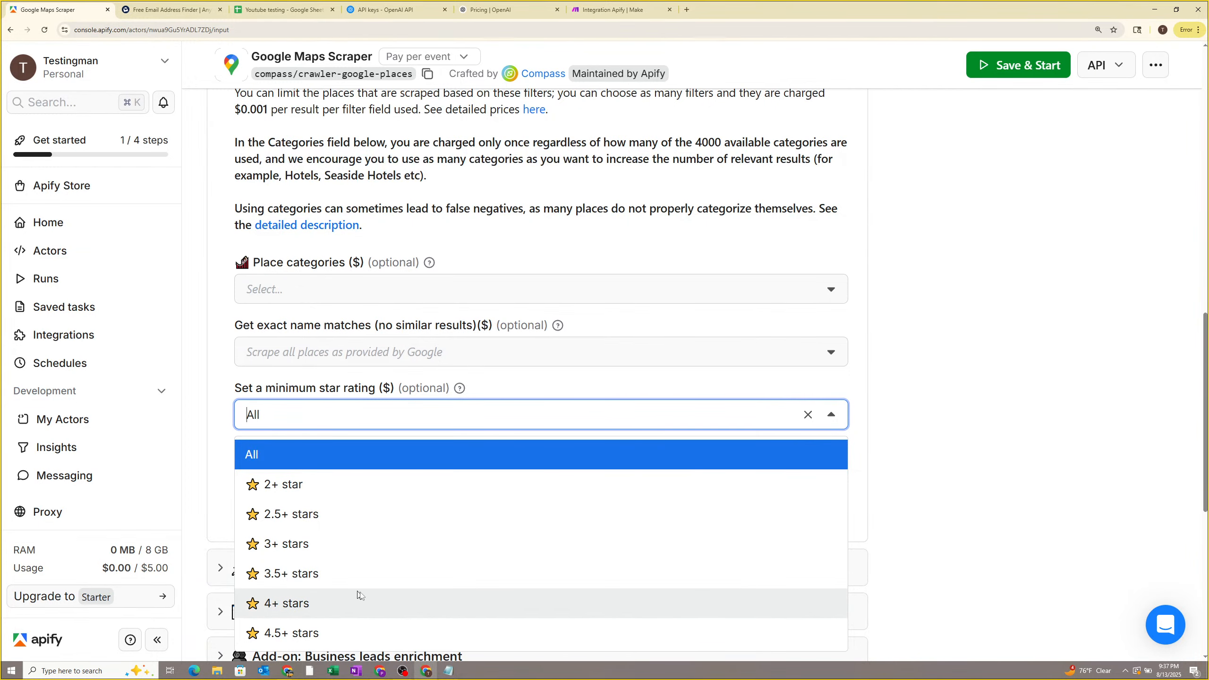
{"action": "left_click", "coordinate": [904, 441]}
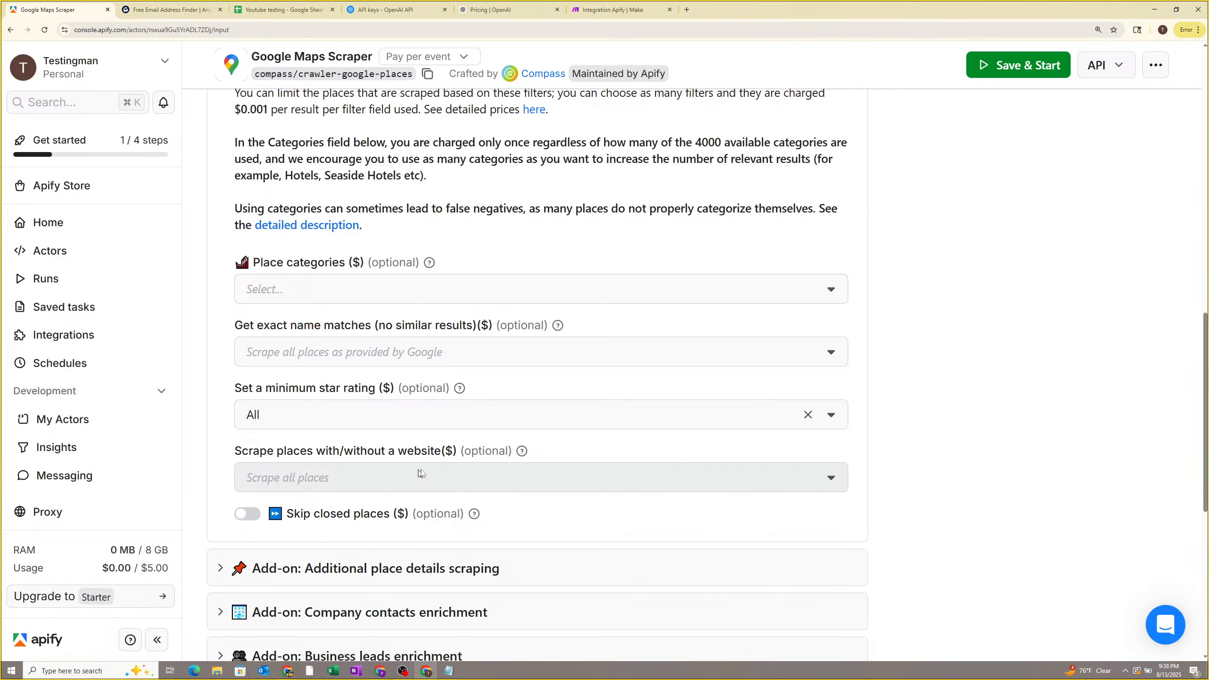
{"action": "scroll", "coordinate": [421, 473], "scroll_direction": "down", "scroll_amount": 2}
{"action": "left_click_drag", "start_coordinate": [307, 341], "coordinate": [429, 342]}
{"action": "left_click", "coordinate": [444, 340]}
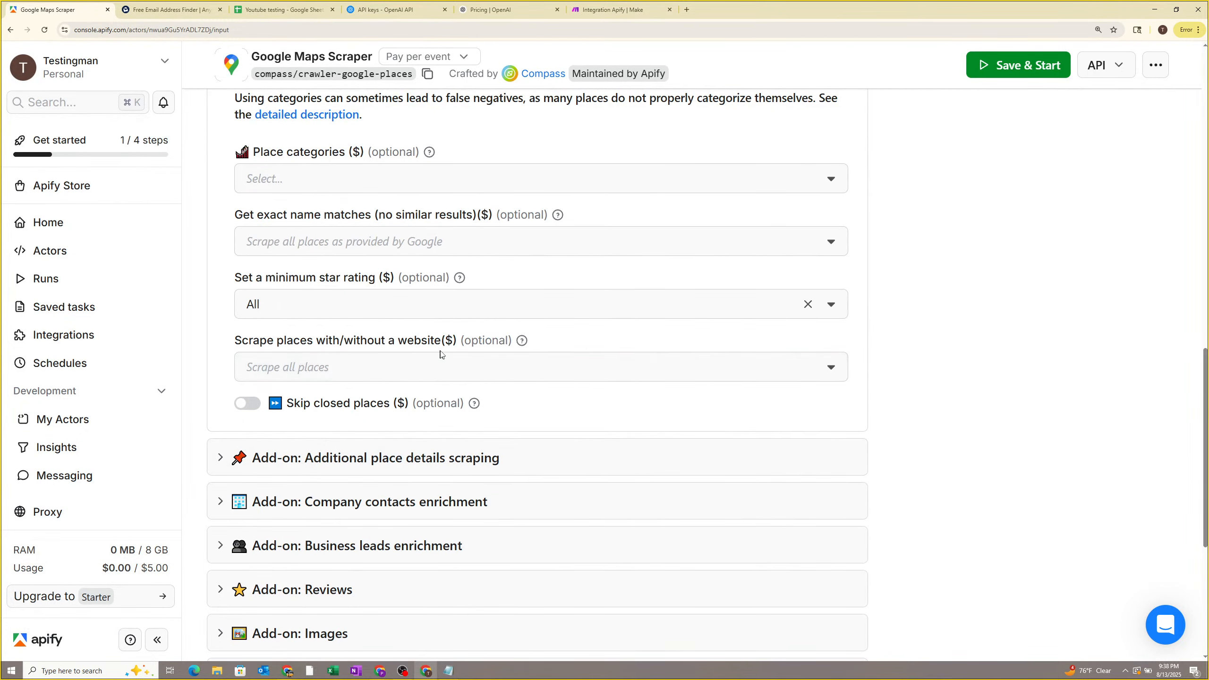
Switch to Make to examine the routes of the Business Scraper Vid Updated scenario, and return to the Google Maps Scraper in Apify.
{"action": "left_click", "coordinate": [616, 13]}
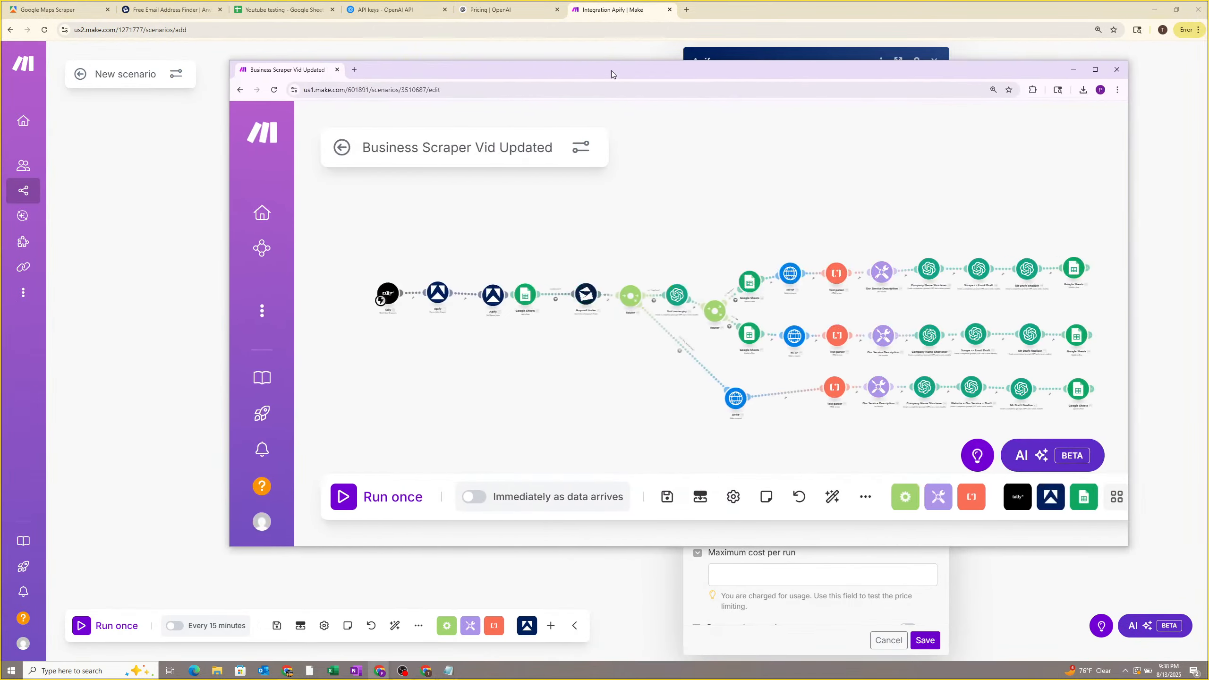
{"action": "scroll", "coordinate": [607, 390], "scroll_direction": "up", "scroll_amount": 5}
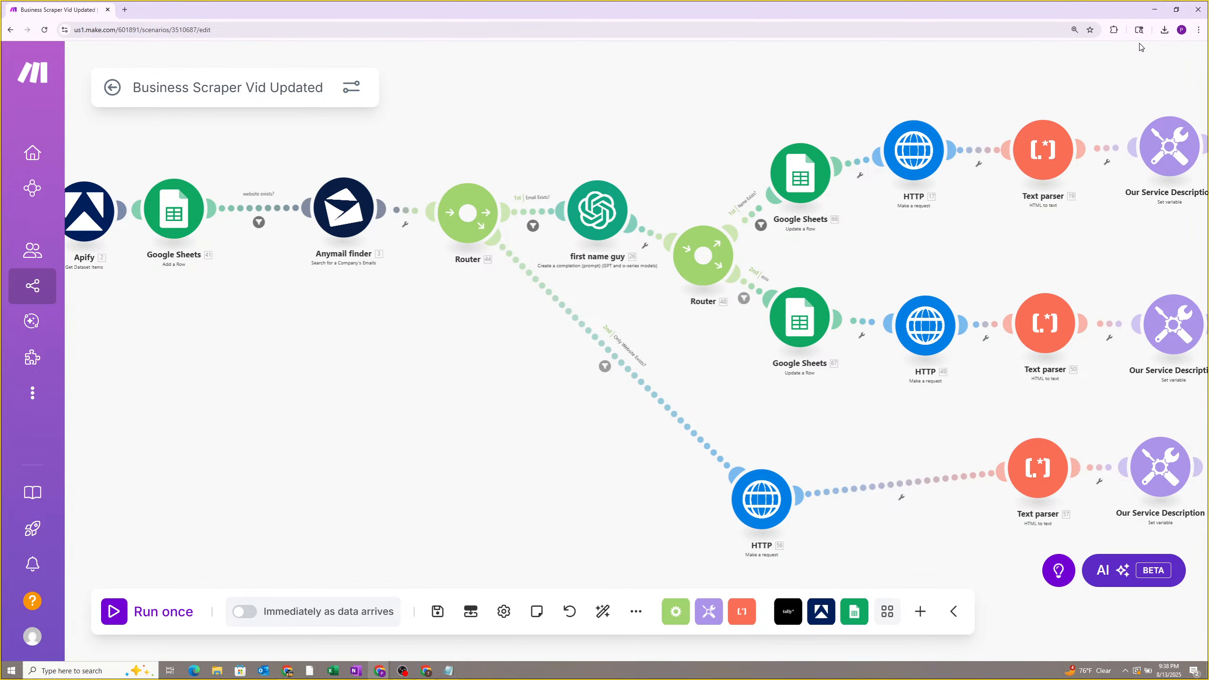
{"action": "left_click", "coordinate": [1154, 9]}
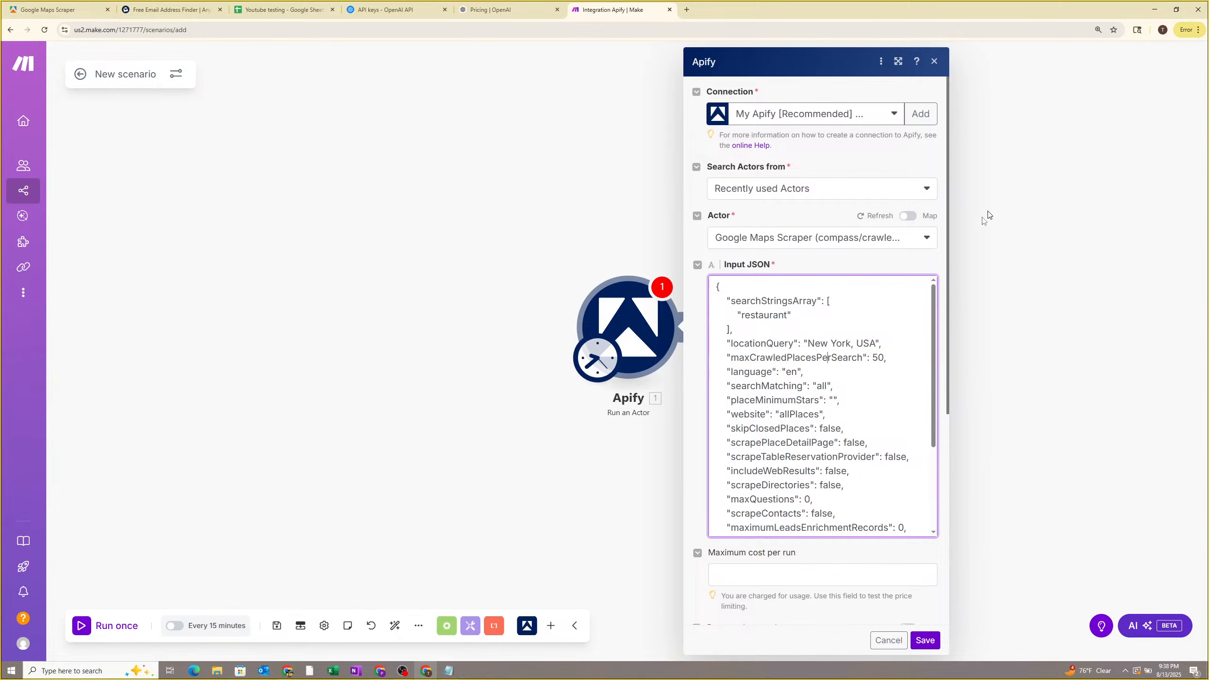
{"action": "left_click", "coordinate": [71, 9]}
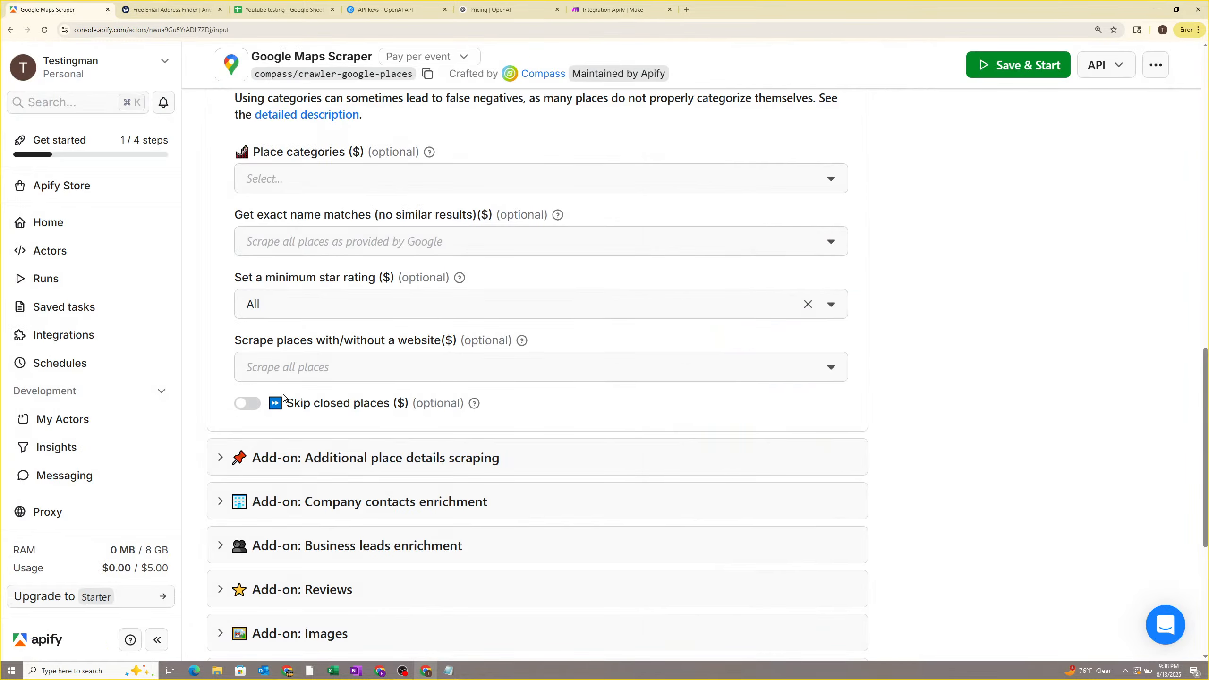
Expand the Additional place details scraping add-on and review its options.
{"action": "scroll", "coordinate": [341, 407], "scroll_direction": "down", "scroll_amount": 4}
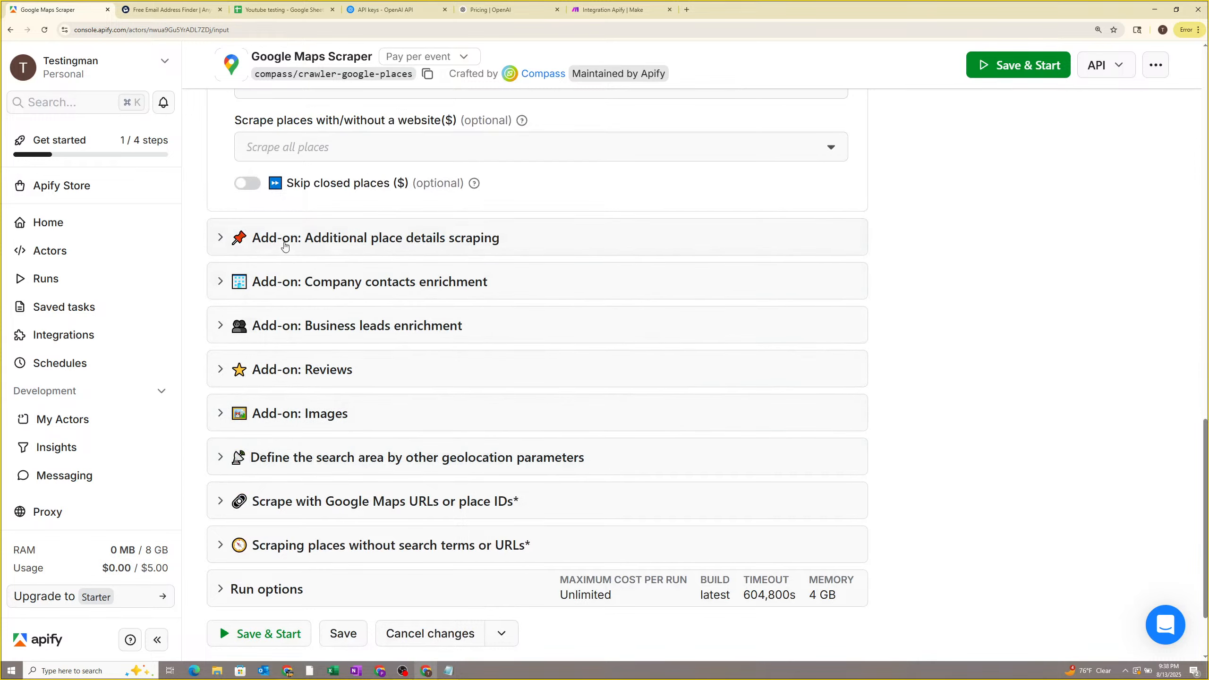
{"action": "left_click", "coordinate": [365, 238]}
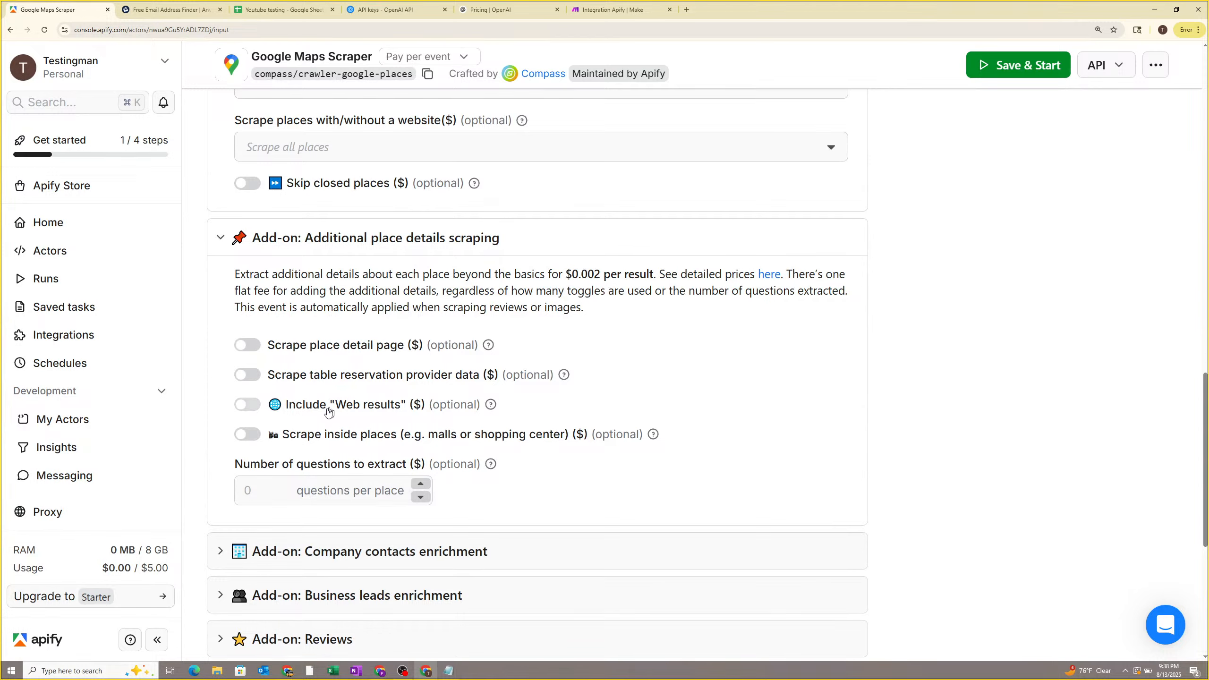
{"action": "scroll", "coordinate": [366, 419], "scroll_direction": "down", "scroll_amount": 2}
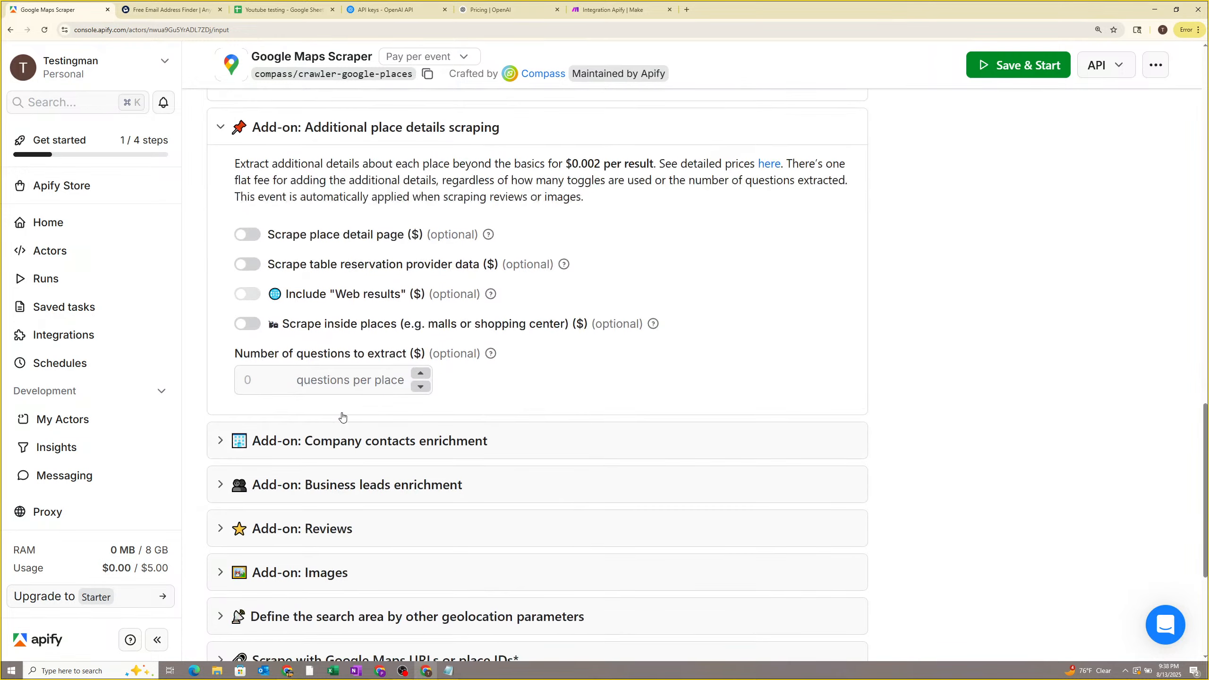
Expand the Company contacts enrichment and Business leads enrichment add-ons and read their descriptions and pricing.
{"action": "left_click", "coordinate": [363, 446]}
{"action": "scroll", "coordinate": [363, 447], "scroll_direction": "down", "scroll_amount": 2}
{"action": "scroll", "coordinate": [363, 450], "scroll_direction": "down", "scroll_amount": 2}
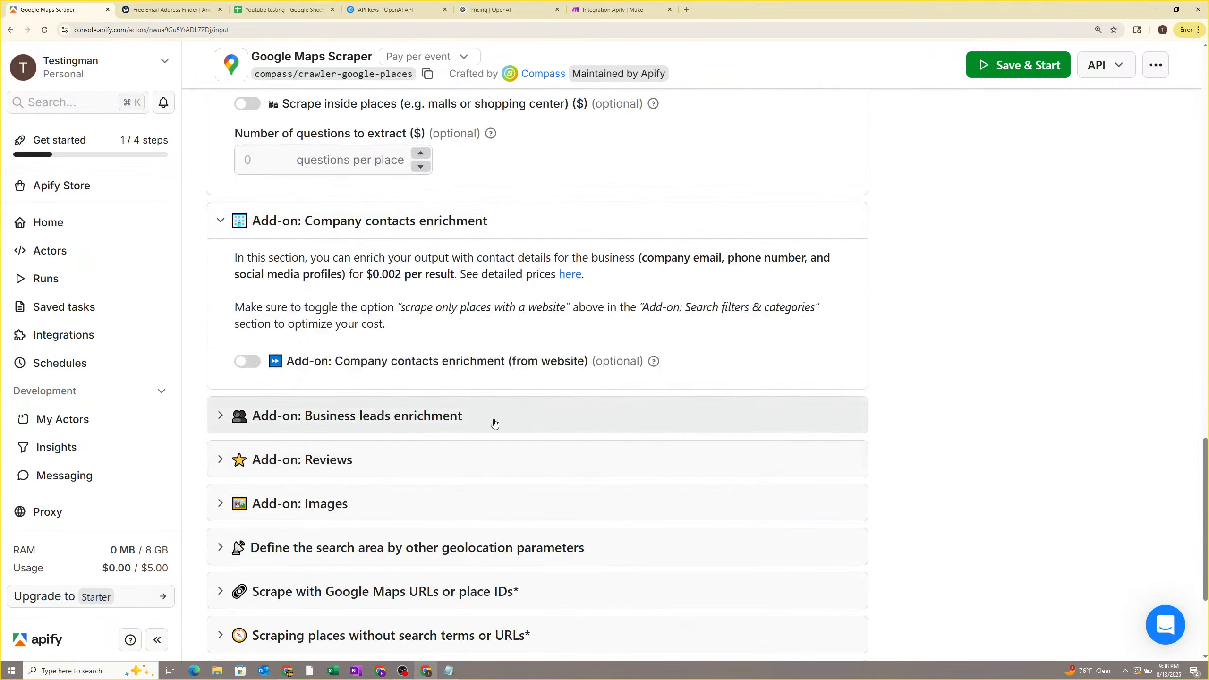
{"action": "left_click", "coordinate": [458, 416]}
{"action": "scroll", "coordinate": [459, 419], "scroll_direction": "down", "scroll_amount": 2}
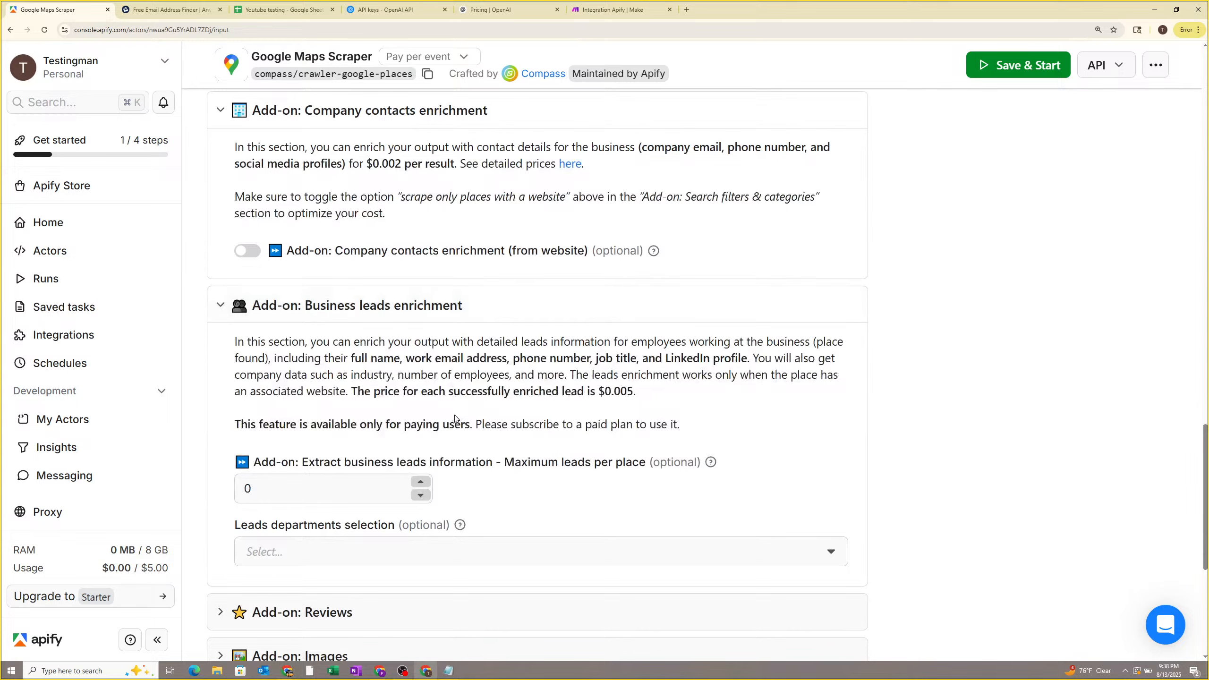
{"action": "scroll", "coordinate": [457, 419], "scroll_direction": "up", "scroll_amount": 2}
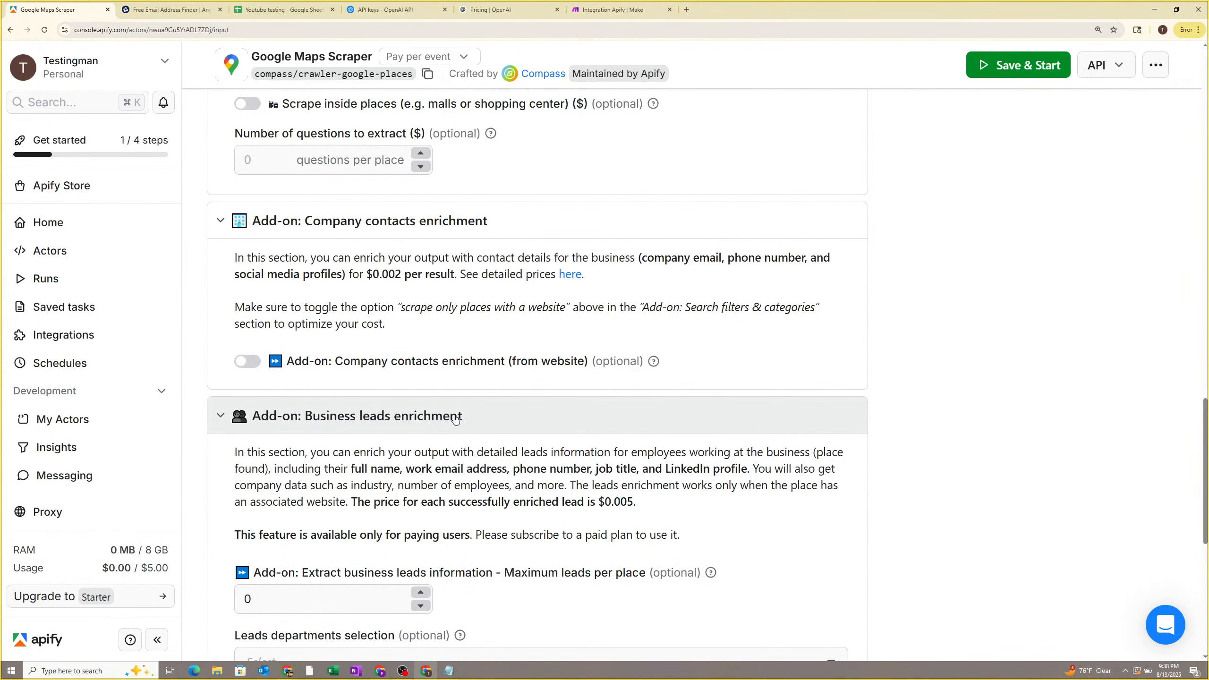
{"action": "scroll", "coordinate": [456, 418], "scroll_direction": "up", "scroll_amount": 4}
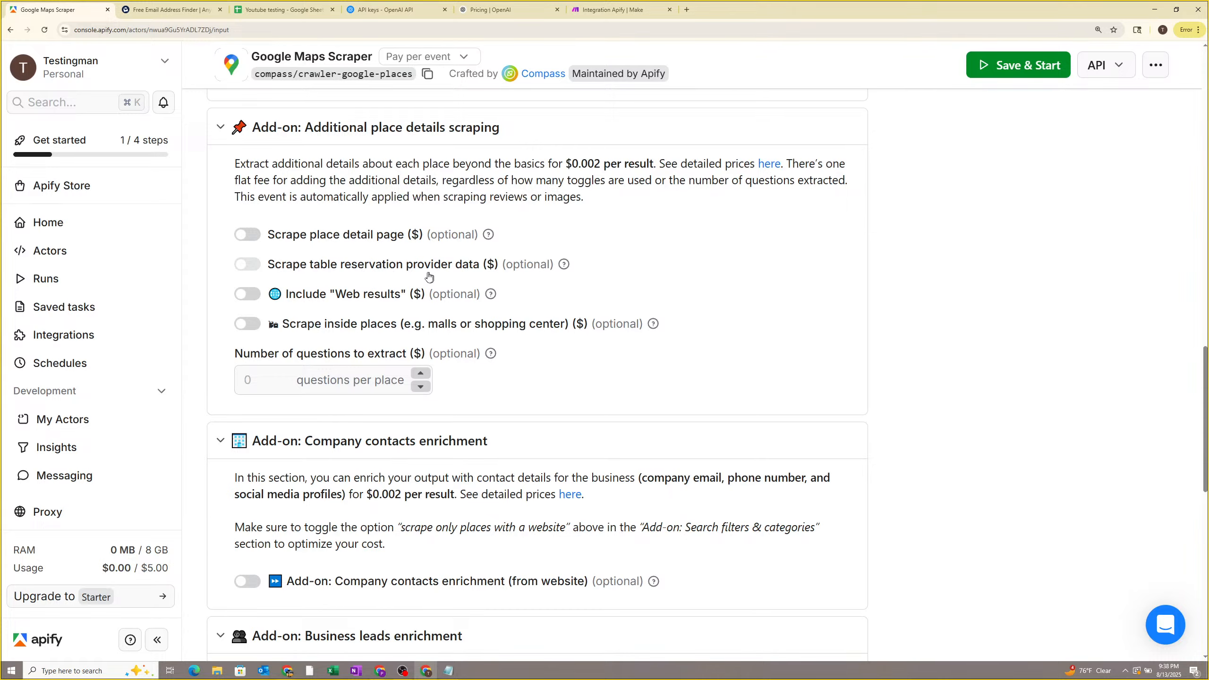
Expand the Images add-on and read the price for extracting additional images.
{"action": "scroll", "coordinate": [419, 279], "scroll_direction": "down", "scroll_amount": 10}
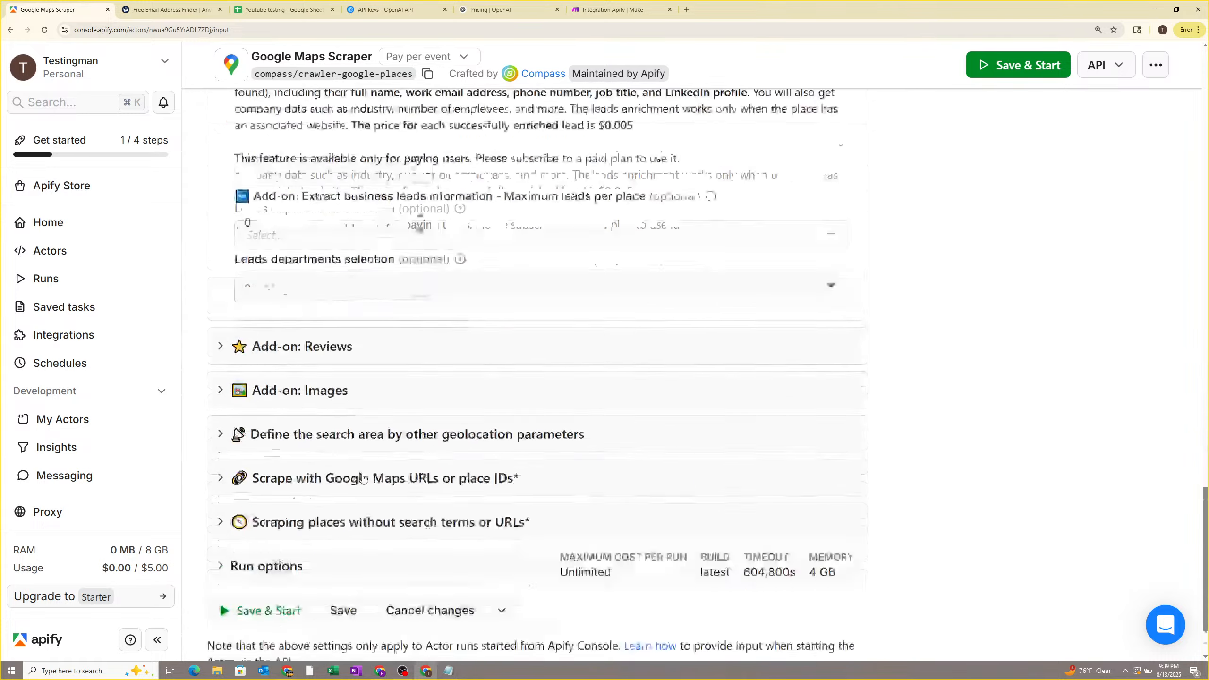
{"action": "left_click", "coordinate": [364, 323]}
{"action": "scroll", "coordinate": [364, 329], "scroll_direction": "down", "scroll_amount": 2}
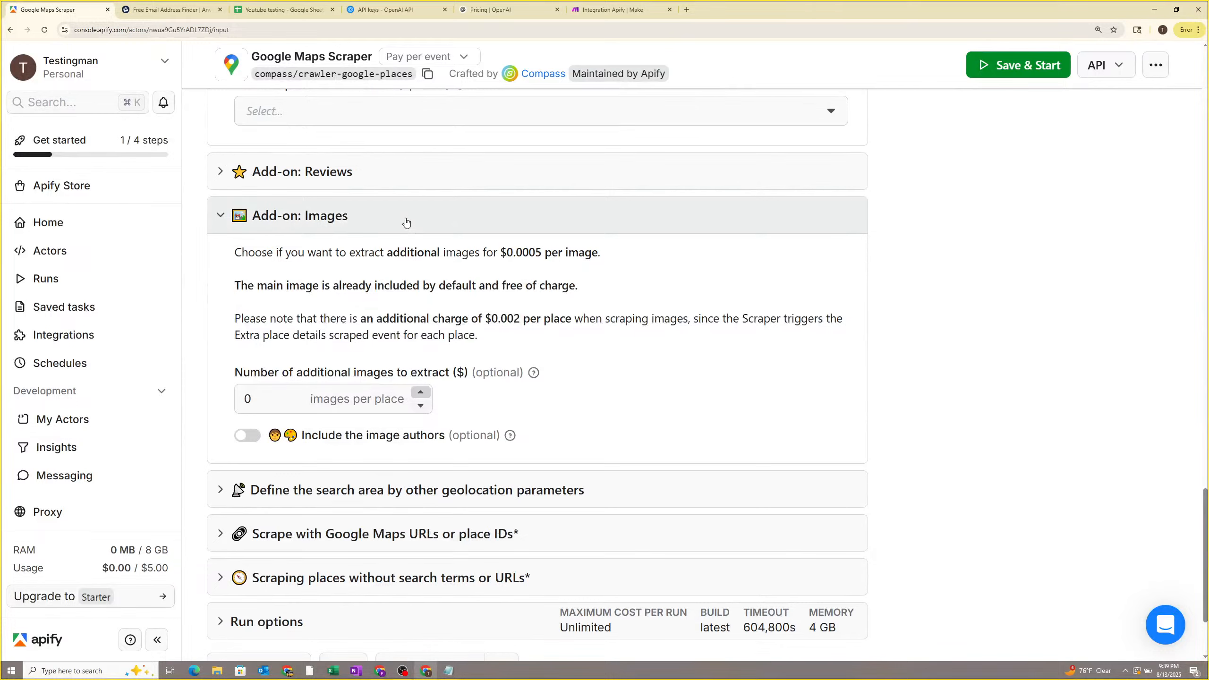
{"action": "left_click_drag", "start_coordinate": [603, 258], "coordinate": [487, 253]}
{"action": "left_click", "coordinate": [580, 273]}
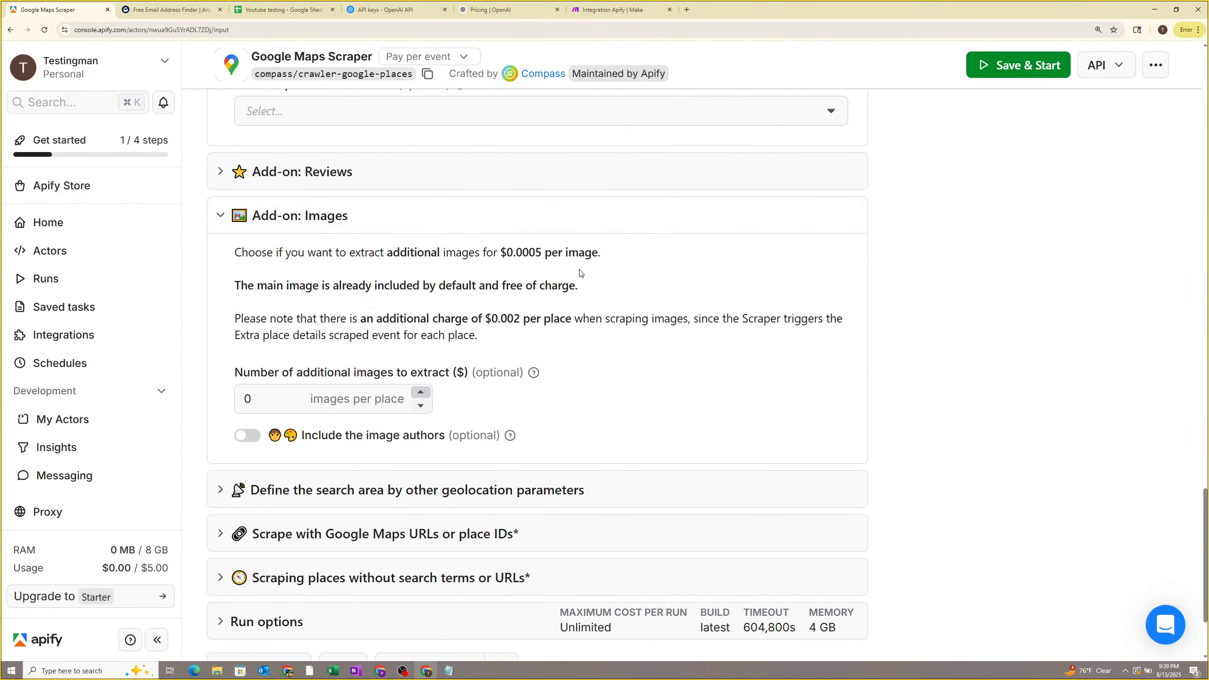
Collapse the Images add-on, then expand the geolocation parameters section, review its country, city, state and postal code options, and collapse it.
{"action": "left_click", "coordinate": [363, 220]}
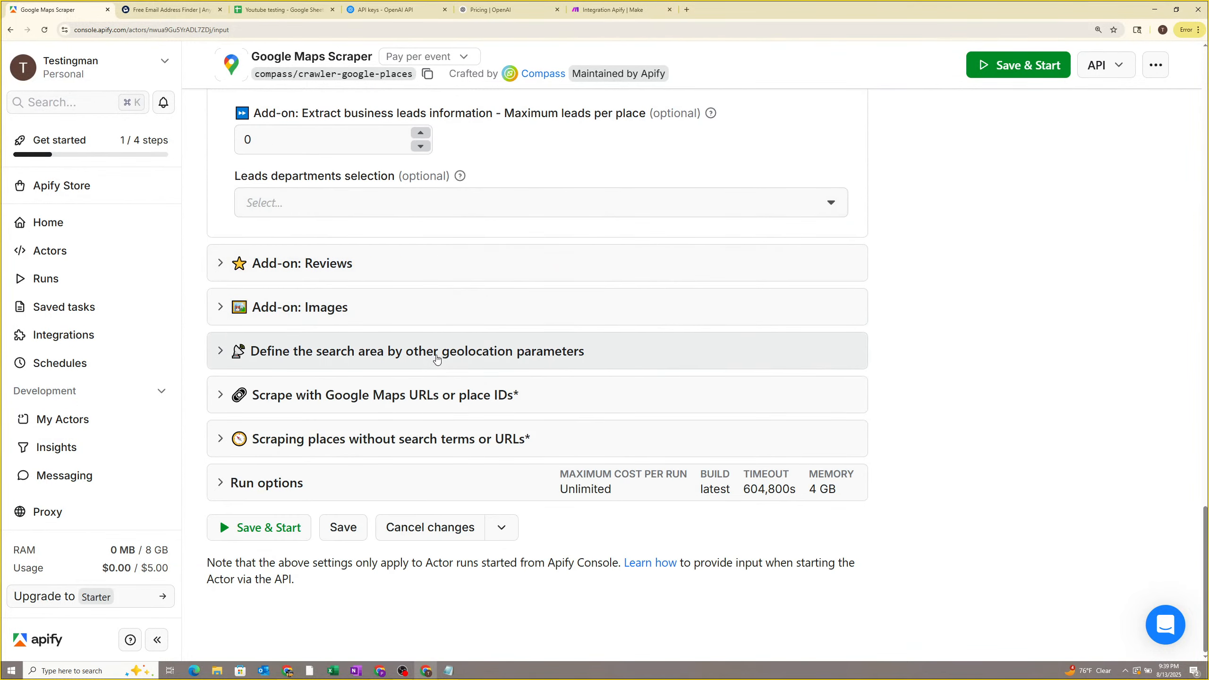
{"action": "left_click", "coordinate": [355, 361]}
{"action": "scroll", "coordinate": [355, 361], "scroll_direction": "down", "scroll_amount": 2}
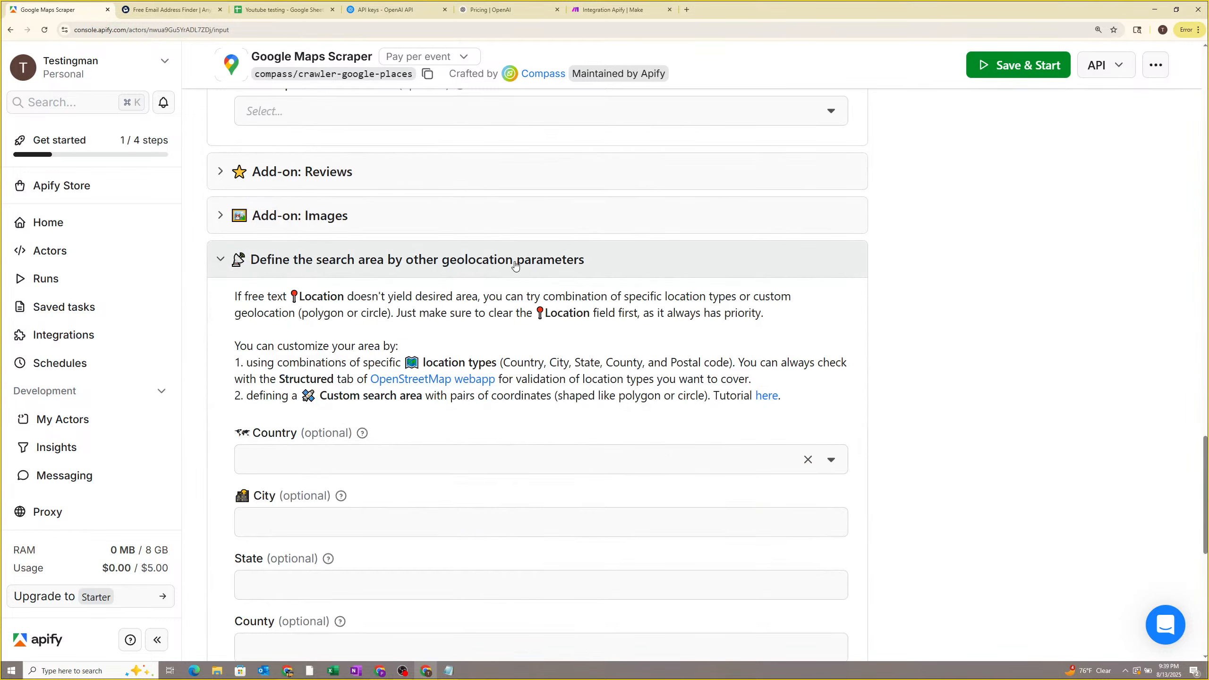
{"action": "scroll", "coordinate": [516, 265], "scroll_direction": "down", "scroll_amount": 5}
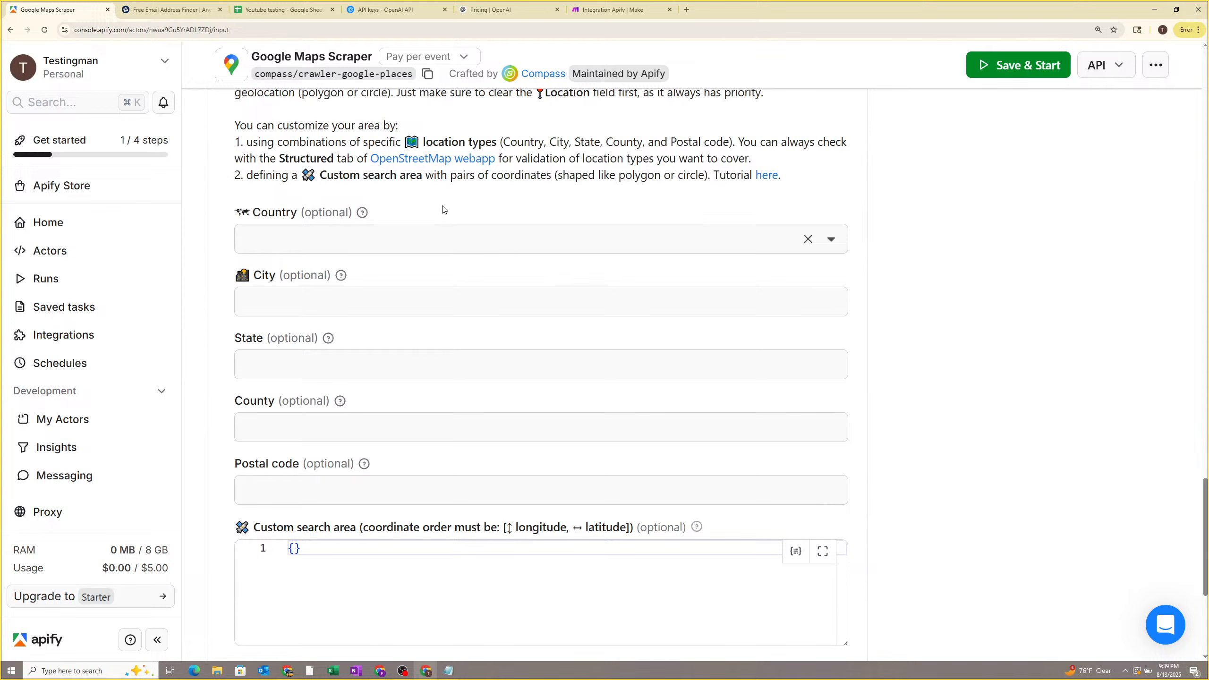
{"action": "left_click", "coordinate": [391, 479]}
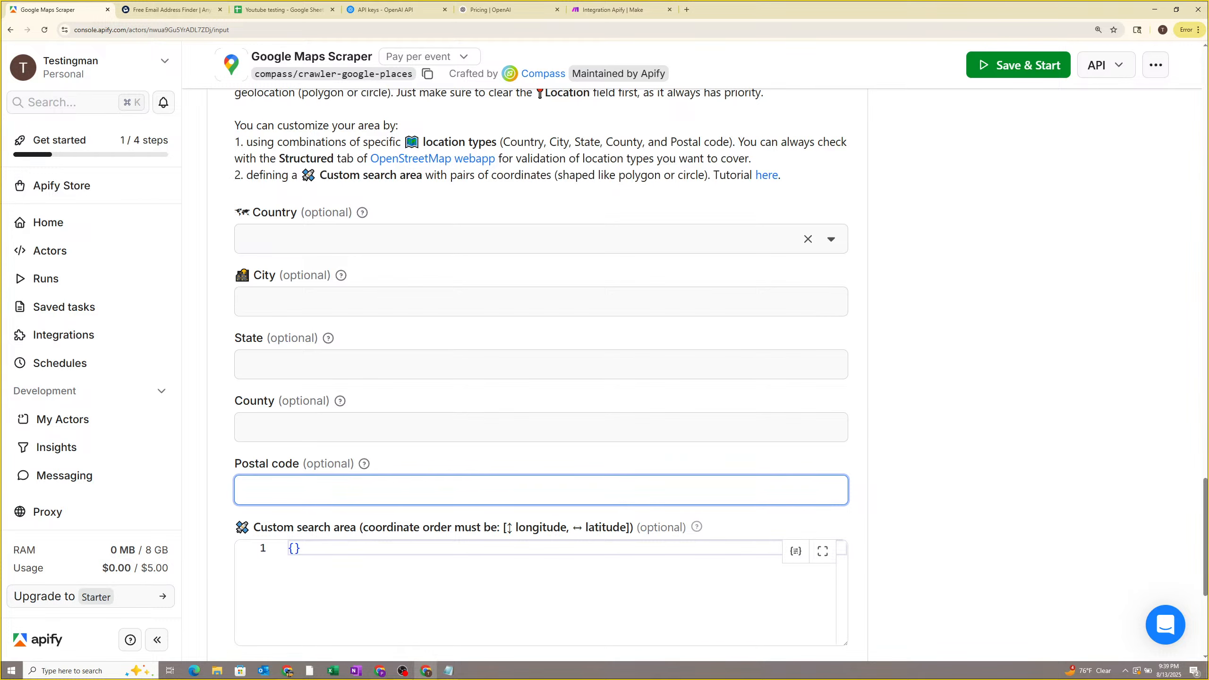
{"action": "left_click", "coordinate": [286, 365]}
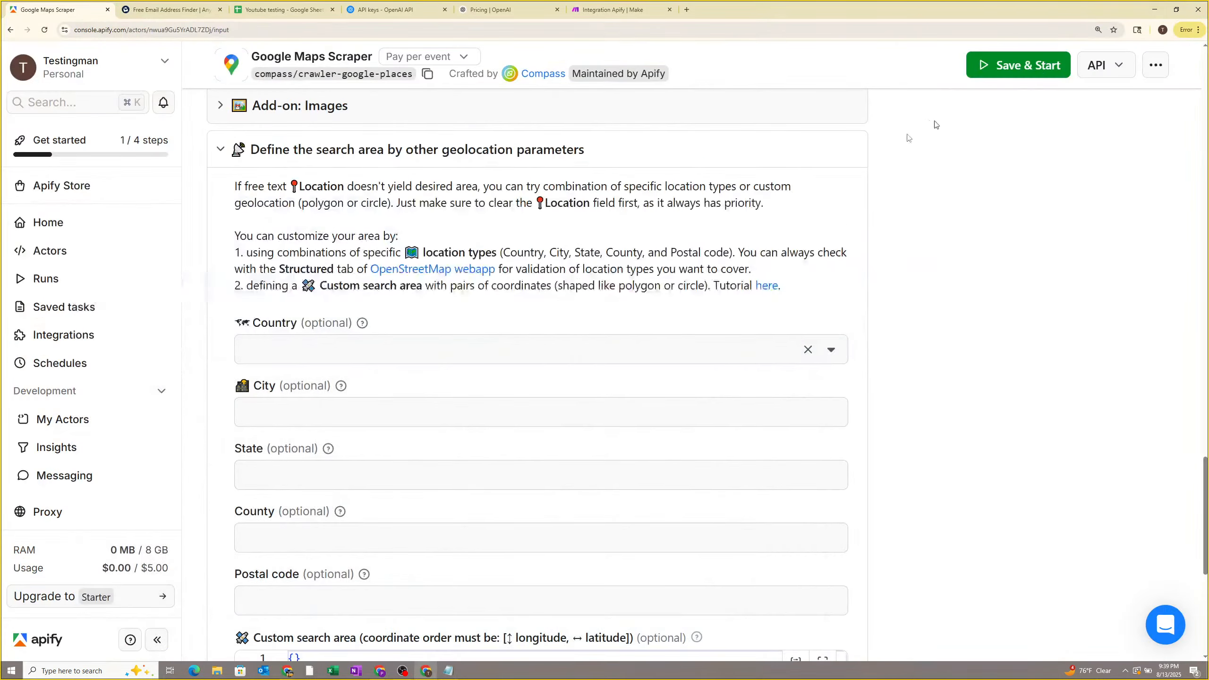
{"action": "scroll", "coordinate": [354, 487], "scroll_direction": "up", "scroll_amount": 2}
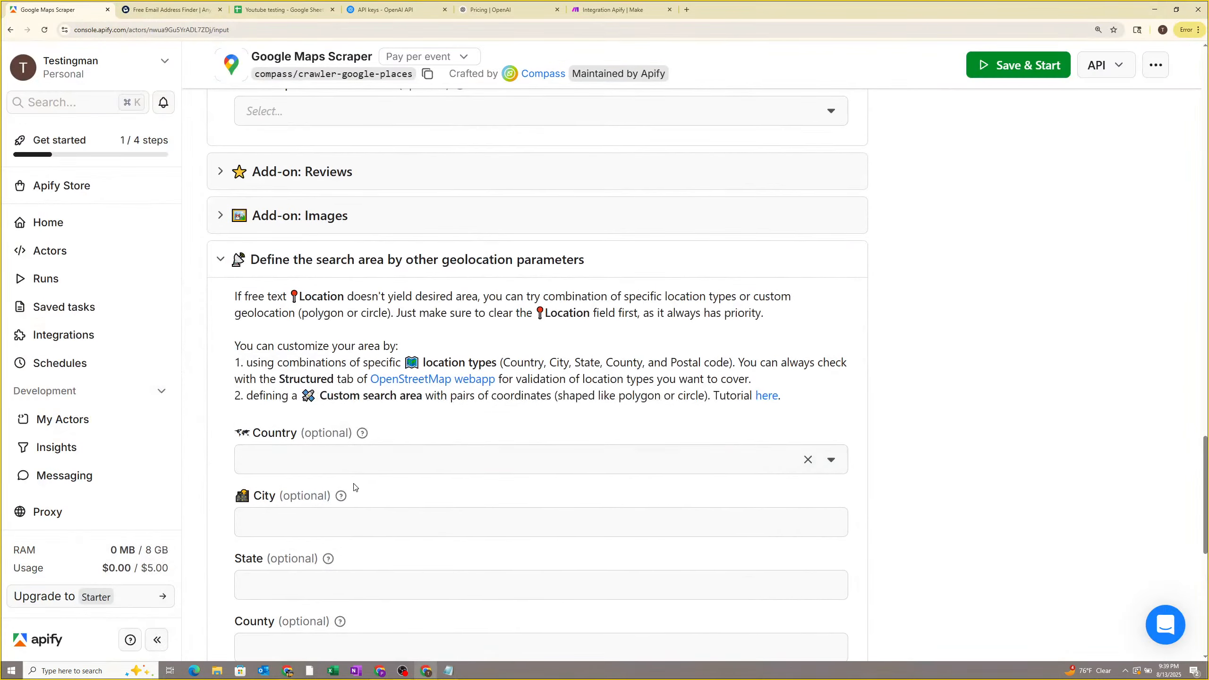
{"action": "left_click", "coordinate": [648, 257]}
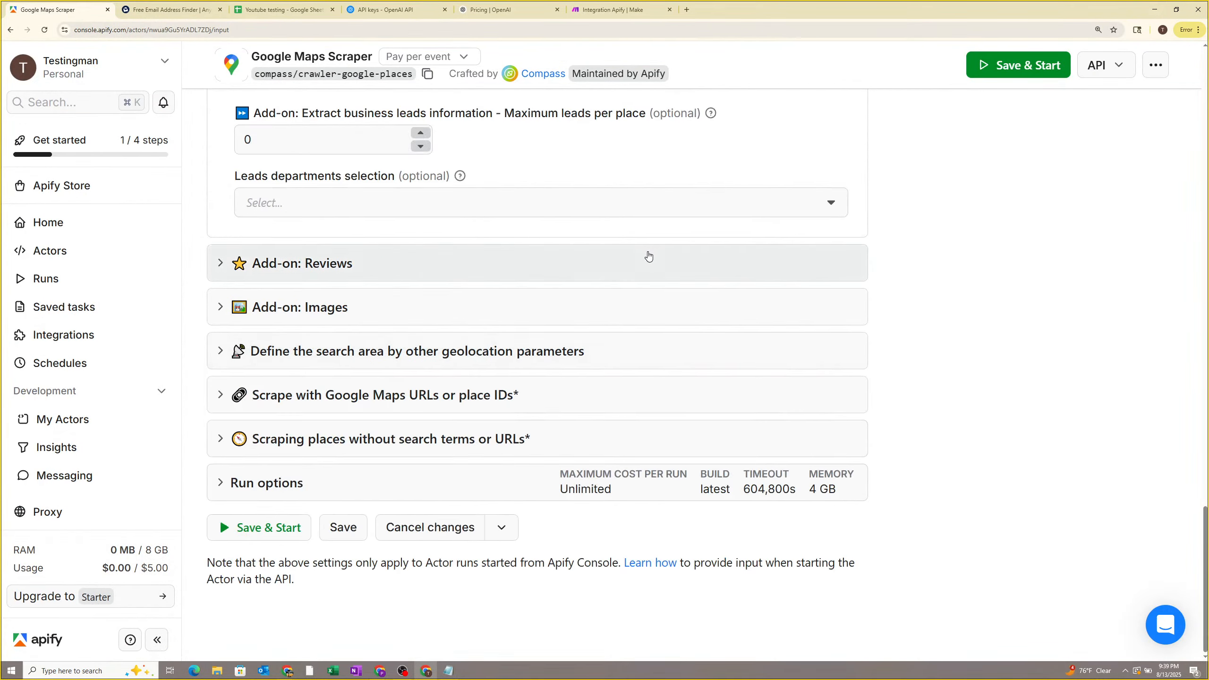
Expand the Run options, review the build, timeout, memory and maximum cost settings, and collapse the section.
{"action": "left_click", "coordinate": [445, 480]}
{"action": "scroll", "coordinate": [334, 382], "scroll_direction": "down", "scroll_amount": 4}
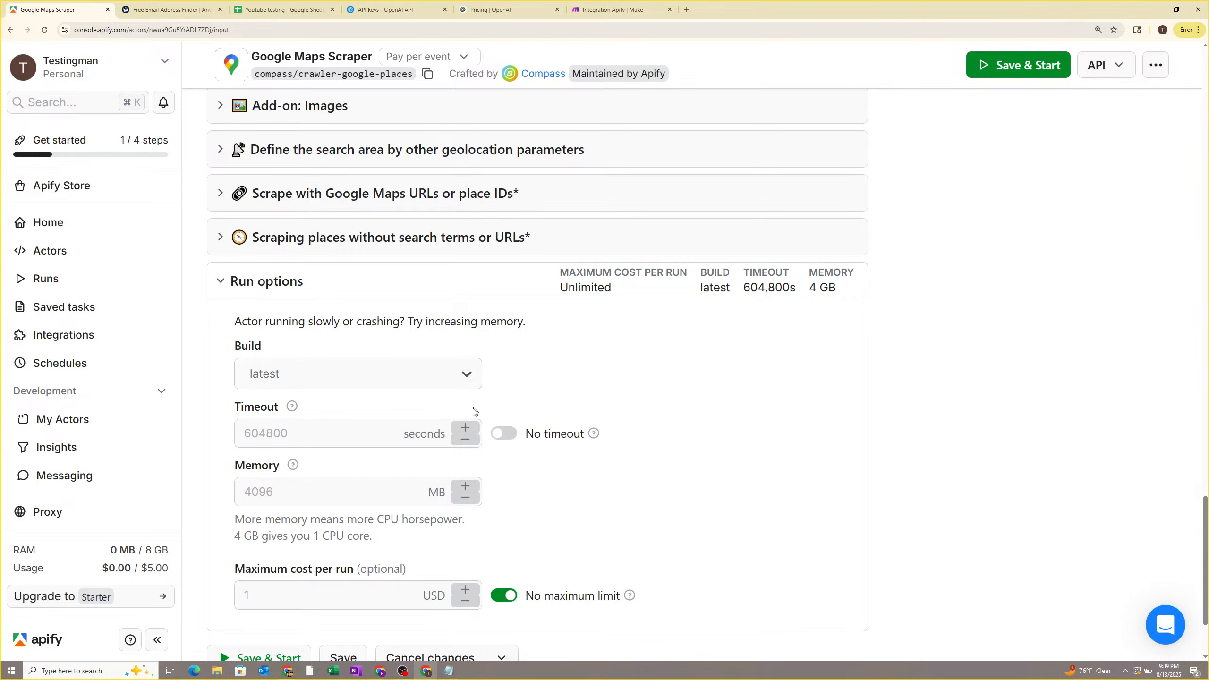
{"action": "scroll", "coordinate": [475, 411], "scroll_direction": "down", "scroll_amount": 2}
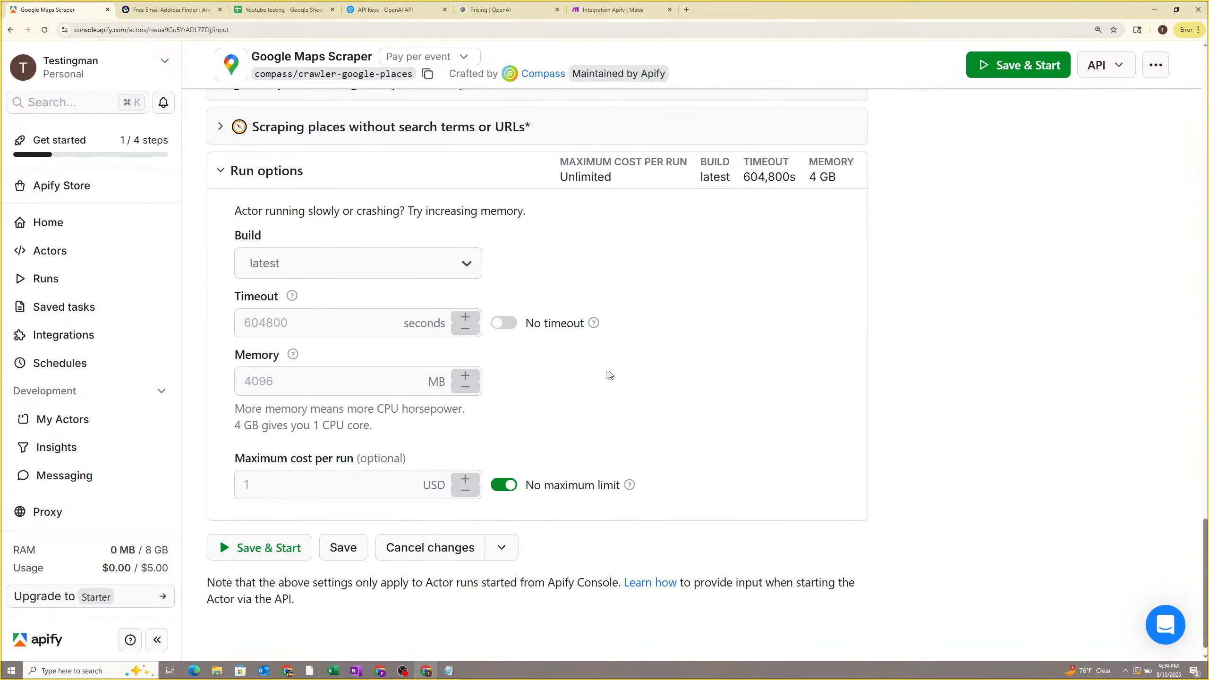
{"action": "left_click", "coordinate": [381, 179]}
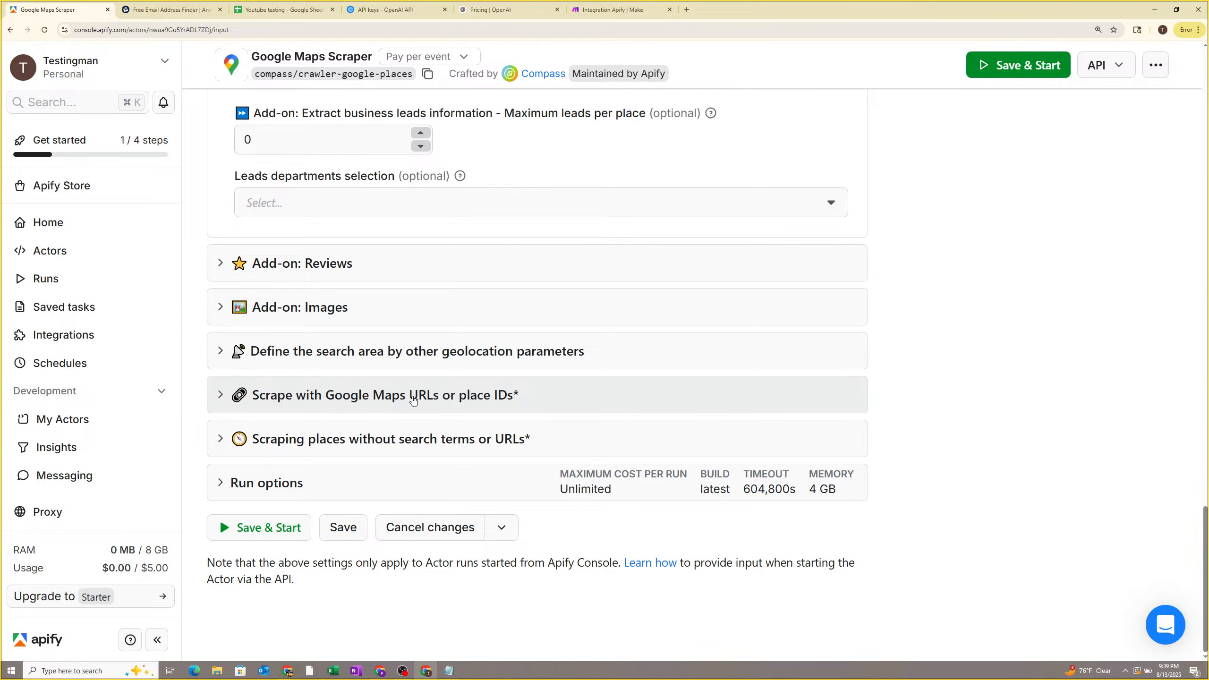
Review the search term, location and add-on settings of the Google Maps Scraper input, and show that input as JSON.
{"action": "scroll", "coordinate": [410, 397], "scroll_direction": "up", "scroll_amount": 5}
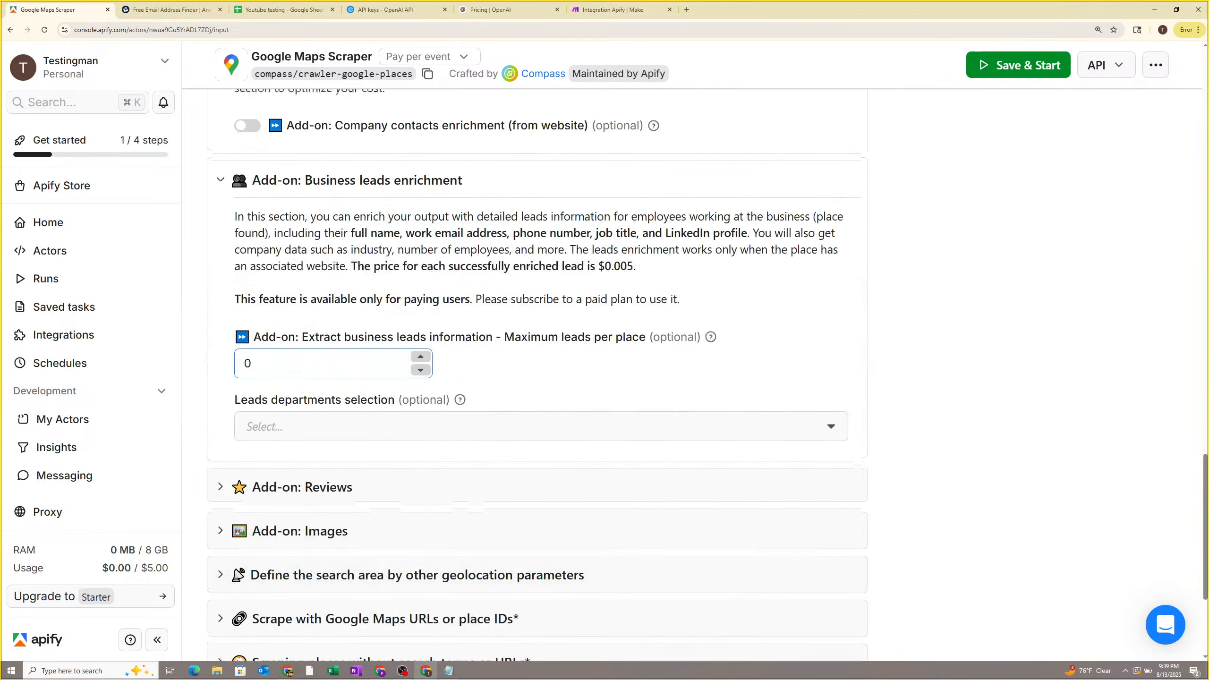
{"action": "scroll", "coordinate": [317, 423], "scroll_direction": "up", "scroll_amount": 12}
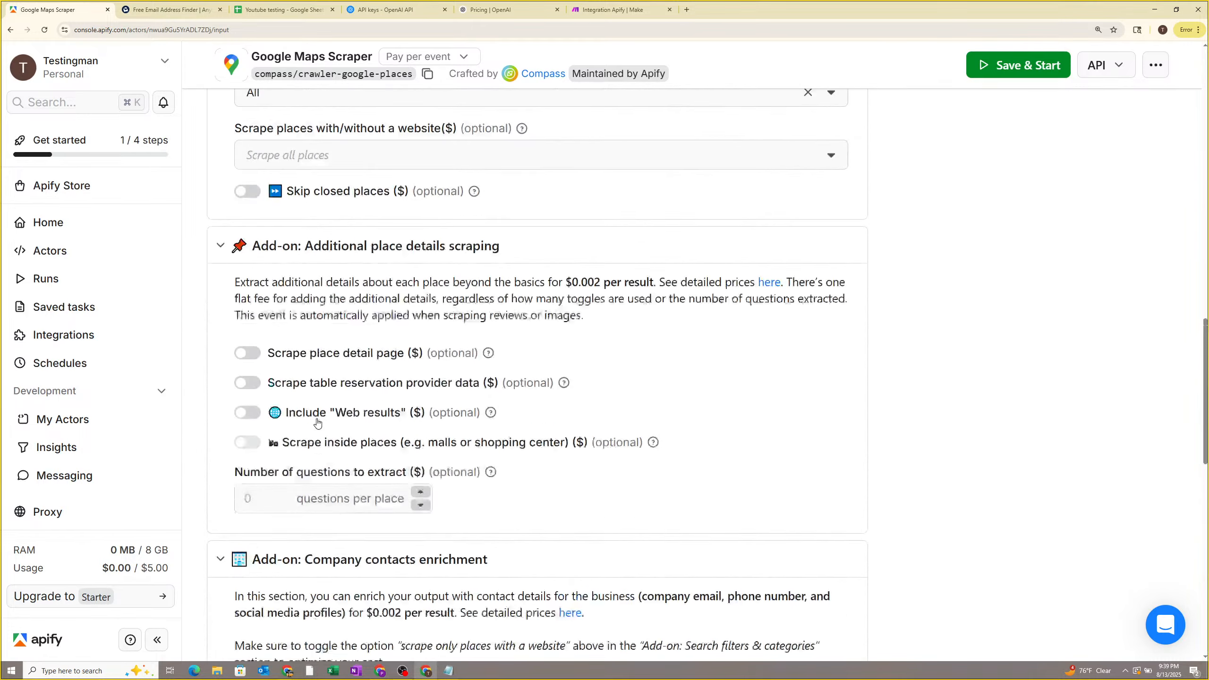
{"action": "scroll", "coordinate": [318, 423], "scroll_direction": "up", "scroll_amount": 16}
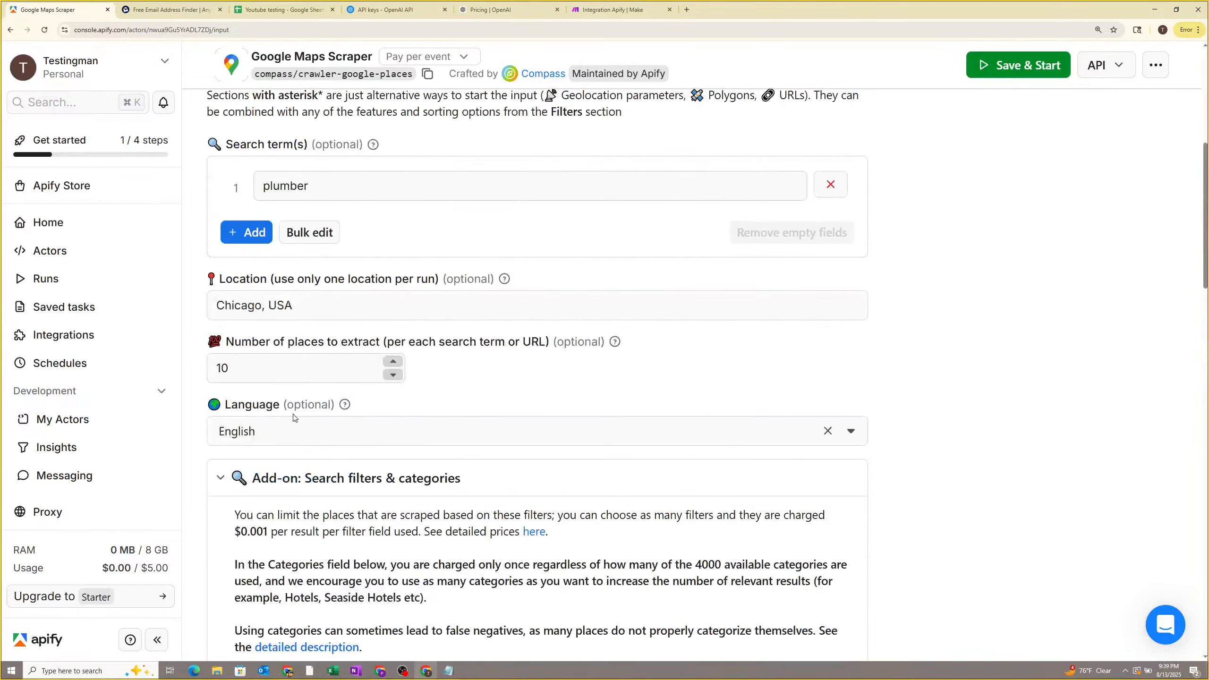
{"action": "scroll", "coordinate": [294, 418], "scroll_direction": "up", "scroll_amount": 7}
{"action": "scroll", "coordinate": [260, 374], "scroll_direction": "down", "scroll_amount": 7}
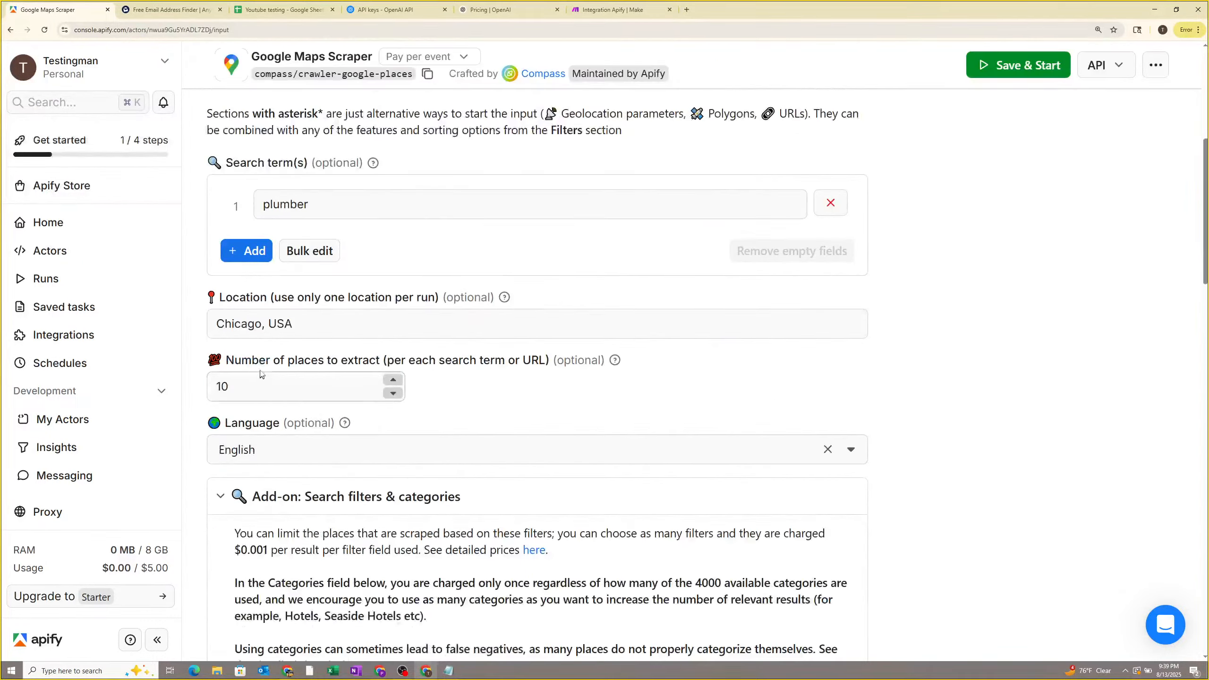
{"action": "scroll", "coordinate": [261, 374], "scroll_direction": "down", "scroll_amount": 9}
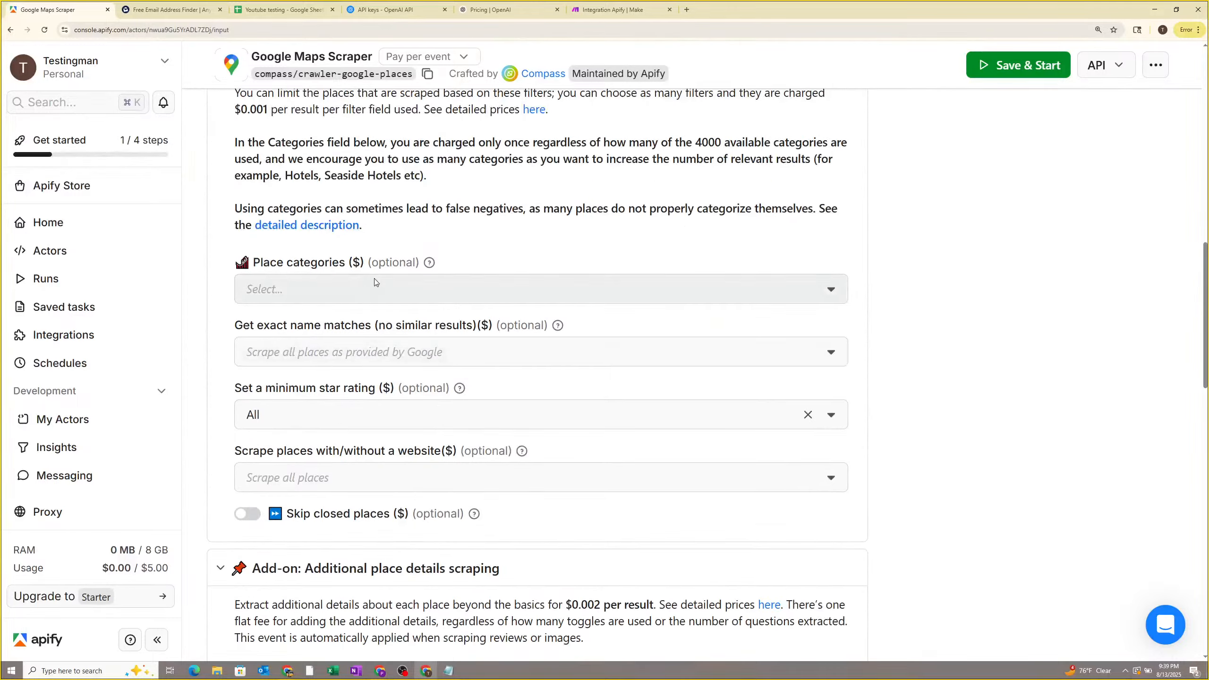
{"action": "scroll", "coordinate": [374, 283], "scroll_direction": "down", "scroll_amount": 5}
{"action": "scroll", "coordinate": [319, 371], "scroll_direction": "down", "scroll_amount": 5}
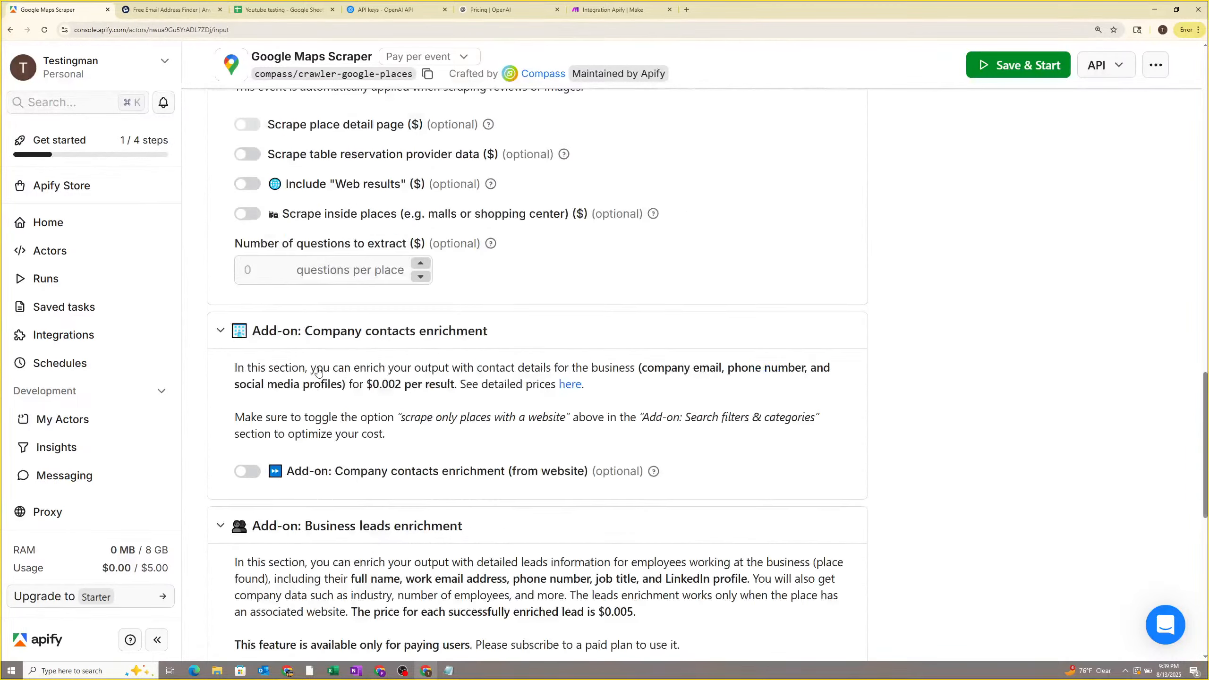
{"action": "scroll", "coordinate": [319, 372], "scroll_direction": "up", "scroll_amount": 20}
{"action": "left_click", "coordinate": [288, 166]}
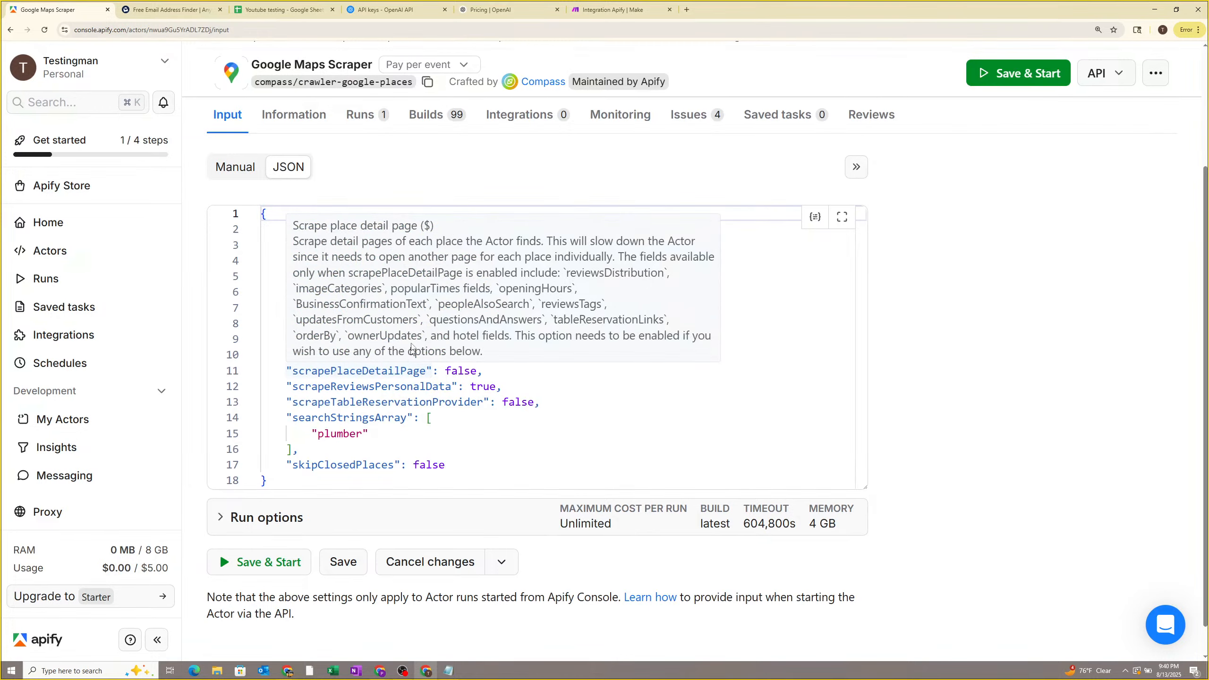
Search the web for "apify" in a new browser tab and open the Apify website.
{"action": "left_click", "coordinate": [686, 9]}
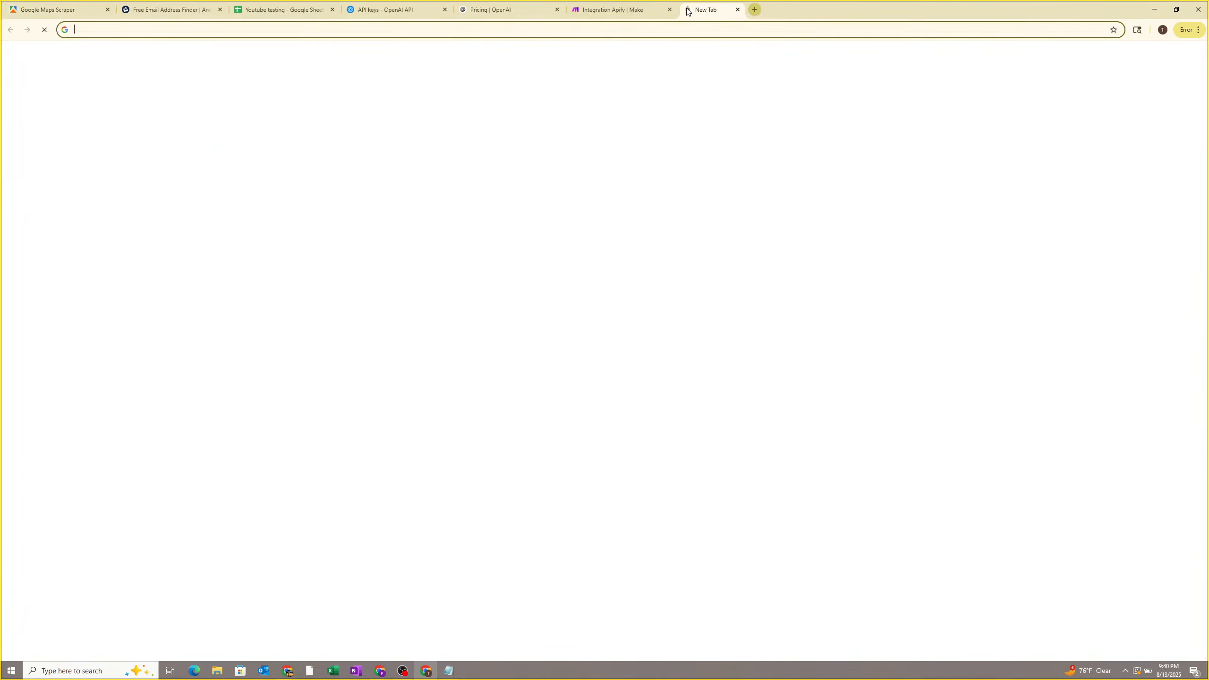
{"action": "type", "text": "apify"}
{"action": "key", "text": "Return"}
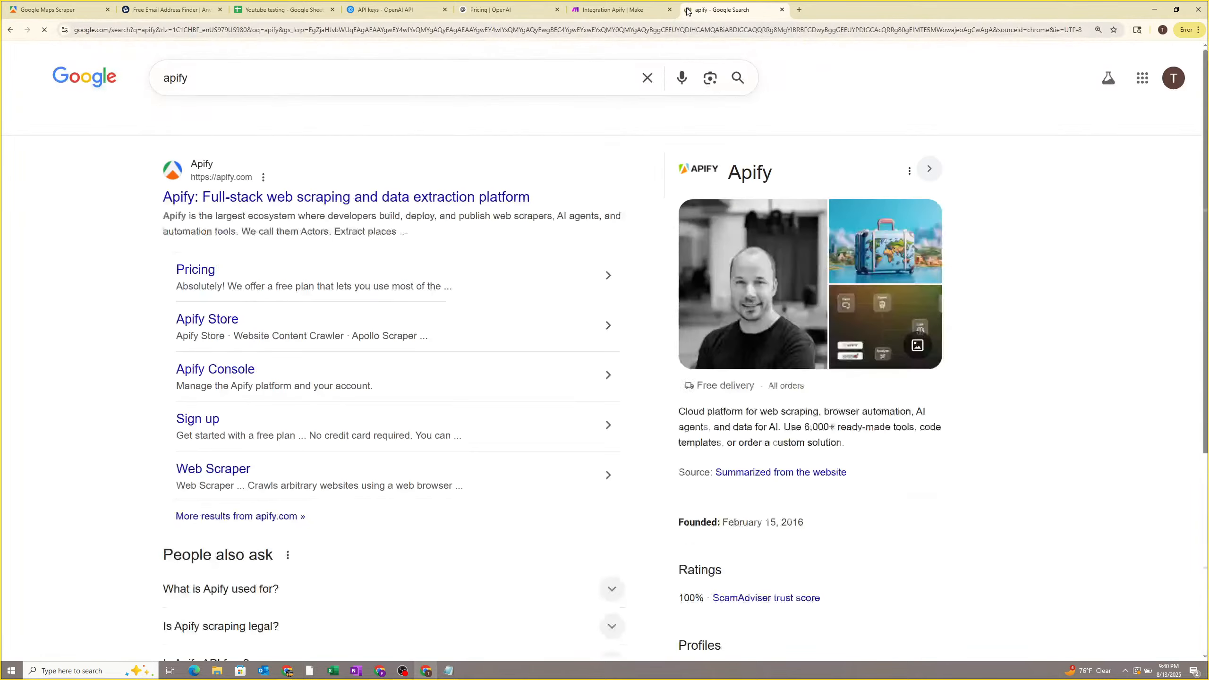
{"action": "left_click", "coordinate": [285, 206]}
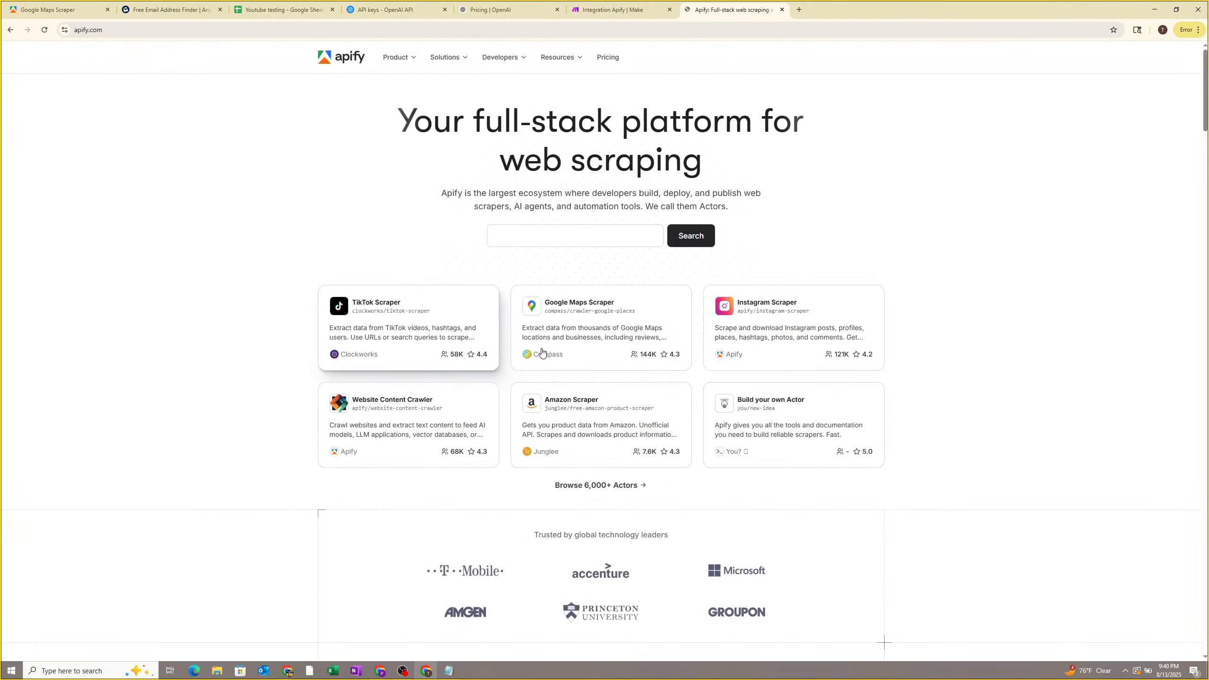
Enlarge the Apify home page and look over its featured scrapers and developer tools.
{"action": "key", "text": "ctrl+plus"}
{"action": "key", "text": "ctrl+plus"}
{"action": "type", "text": "Scrape TikTok profiles"}
{"action": "scroll", "coordinate": [453, 315], "scroll_direction": "down", "scroll_amount": 2}
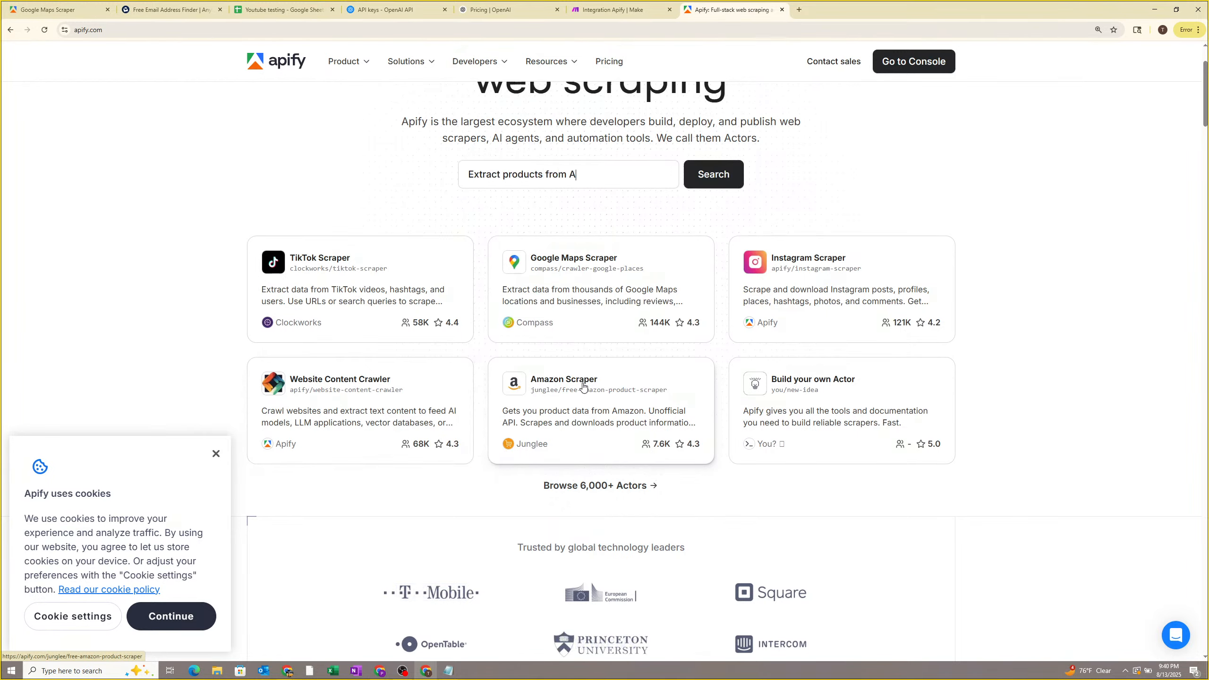
{"action": "scroll", "coordinate": [565, 373], "scroll_direction": "down", "scroll_amount": 20}
{"action": "scroll", "coordinate": [513, 346], "scroll_direction": "down", "scroll_amount": 15}
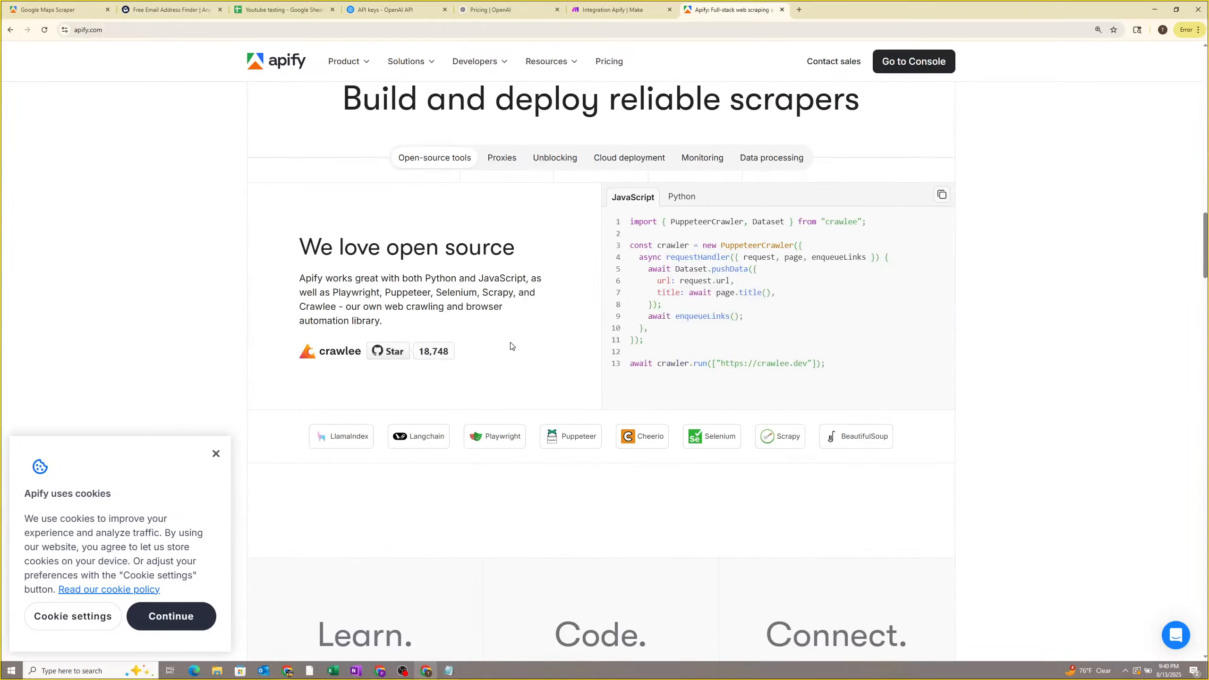
{"action": "scroll", "coordinate": [513, 346], "scroll_direction": "up", "scroll_amount": 20}
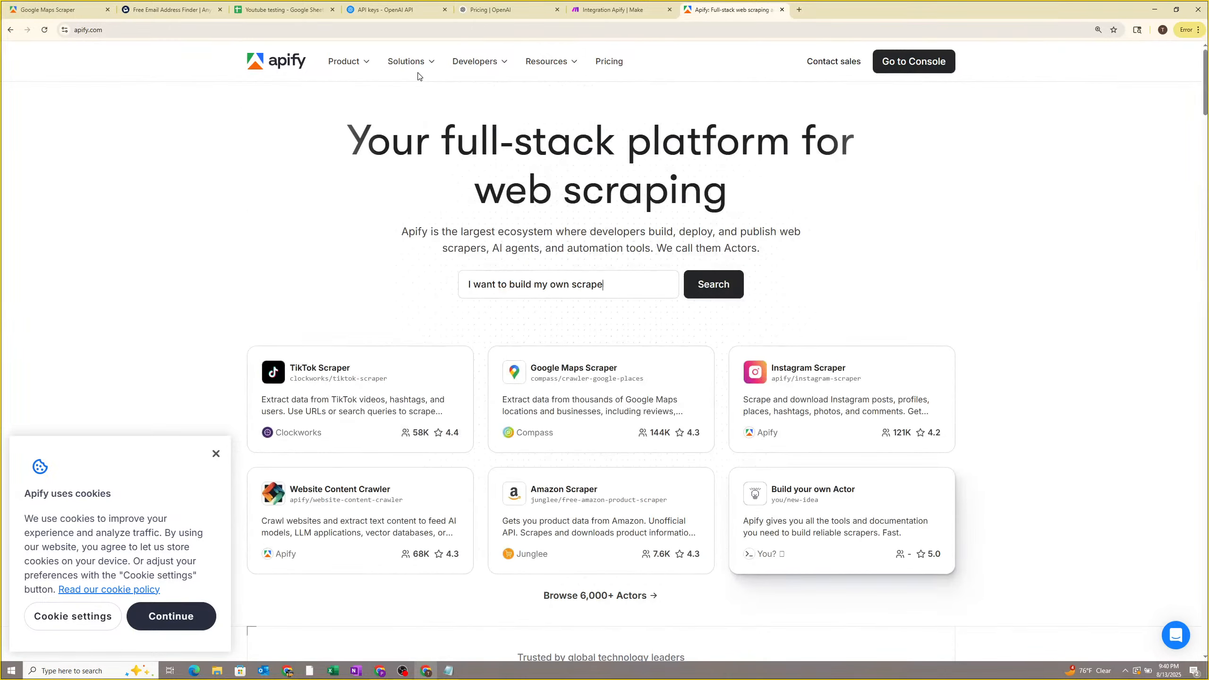
Search the Apify Store for "linkedin" Actors, enlarge the page and accept the cookie notice.
{"action": "left_click", "coordinate": [574, 281]}
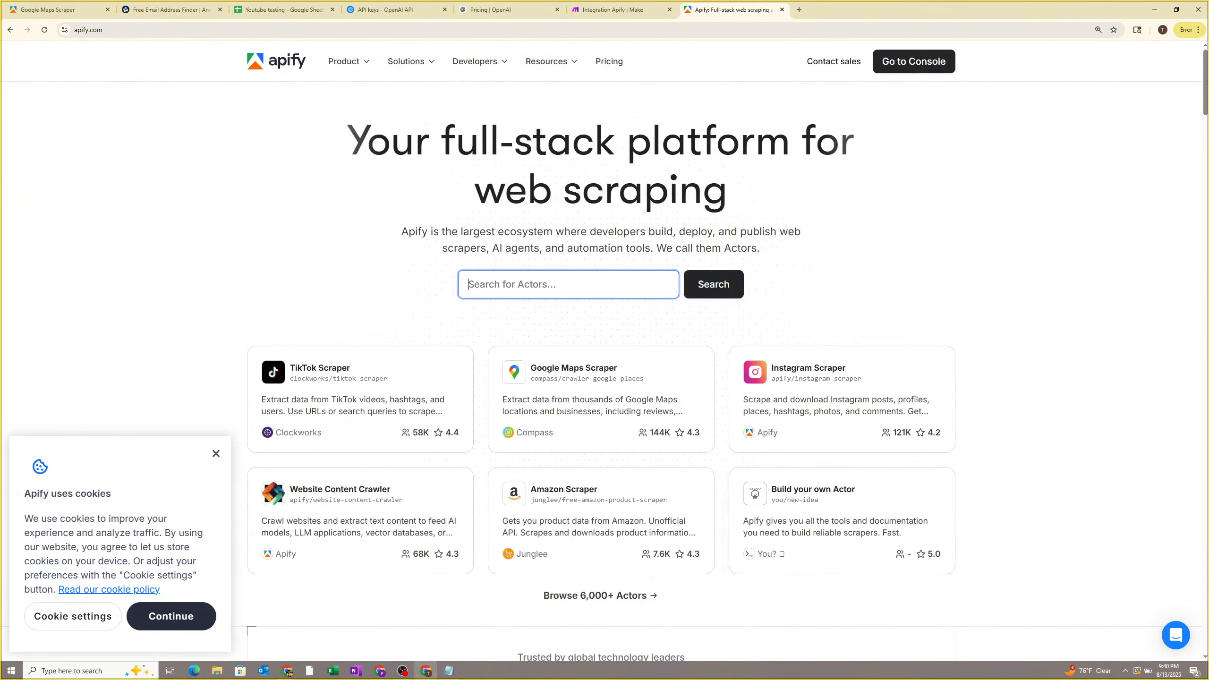
{"action": "type", "text": "linkedin"}
{"action": "left_click", "coordinate": [733, 284]}
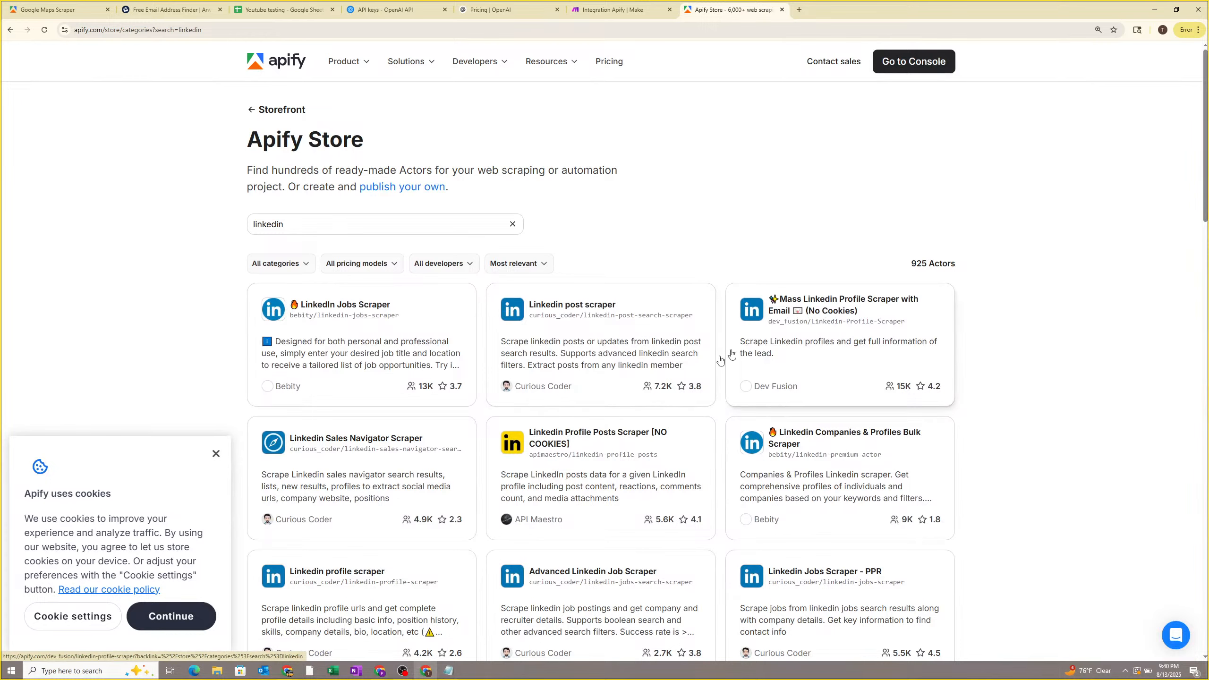
{"action": "key", "text": "ctrl+plus"}
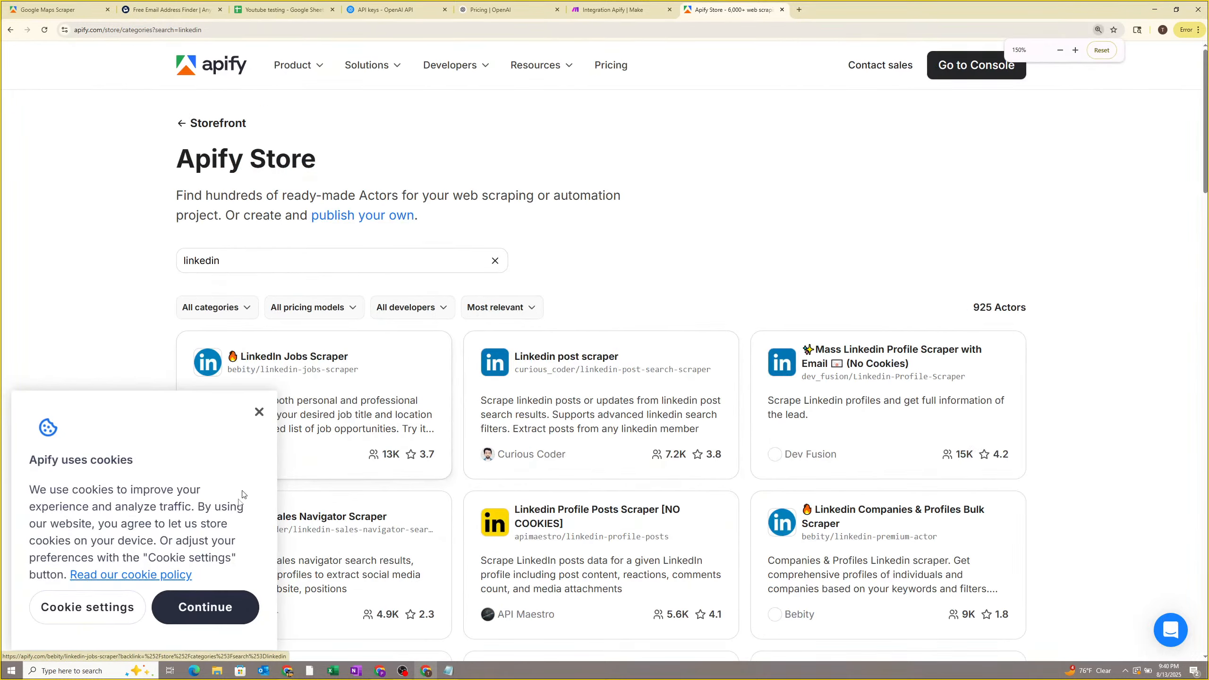
{"action": "left_click", "coordinate": [185, 618]}
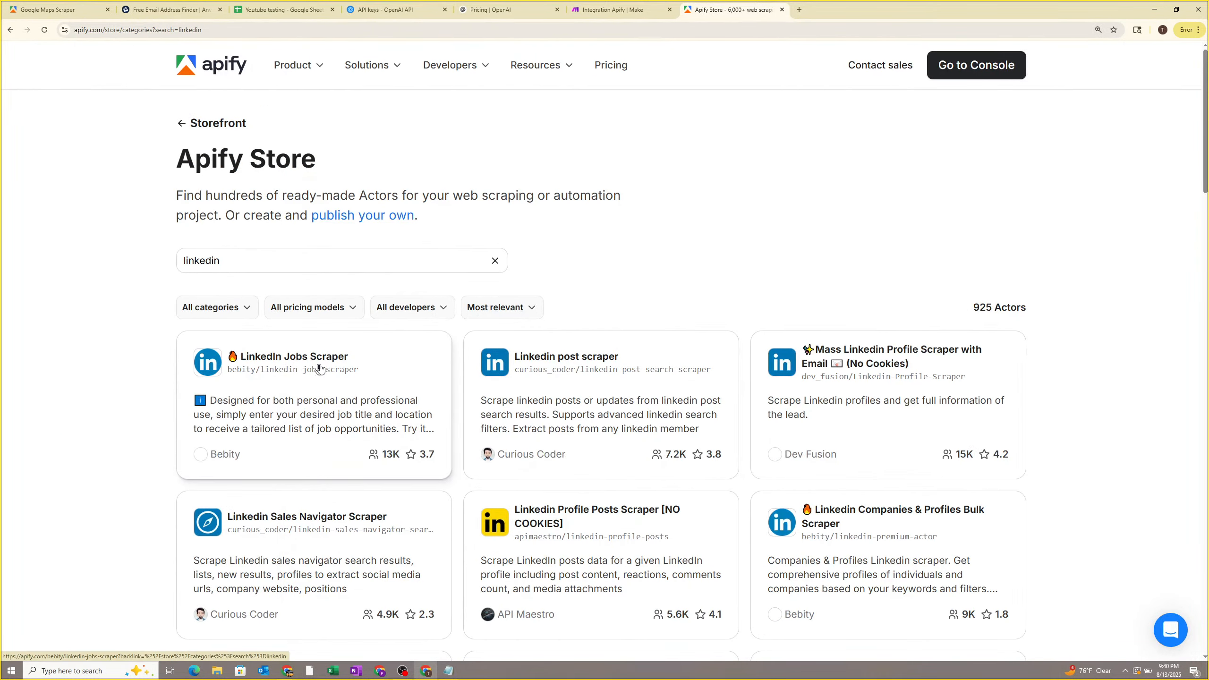
Open the LinkedIn Jobs Scraper Actor, read its maintainer note, description and usage instructions, and return to the store results.
{"action": "left_click", "coordinate": [325, 380]}
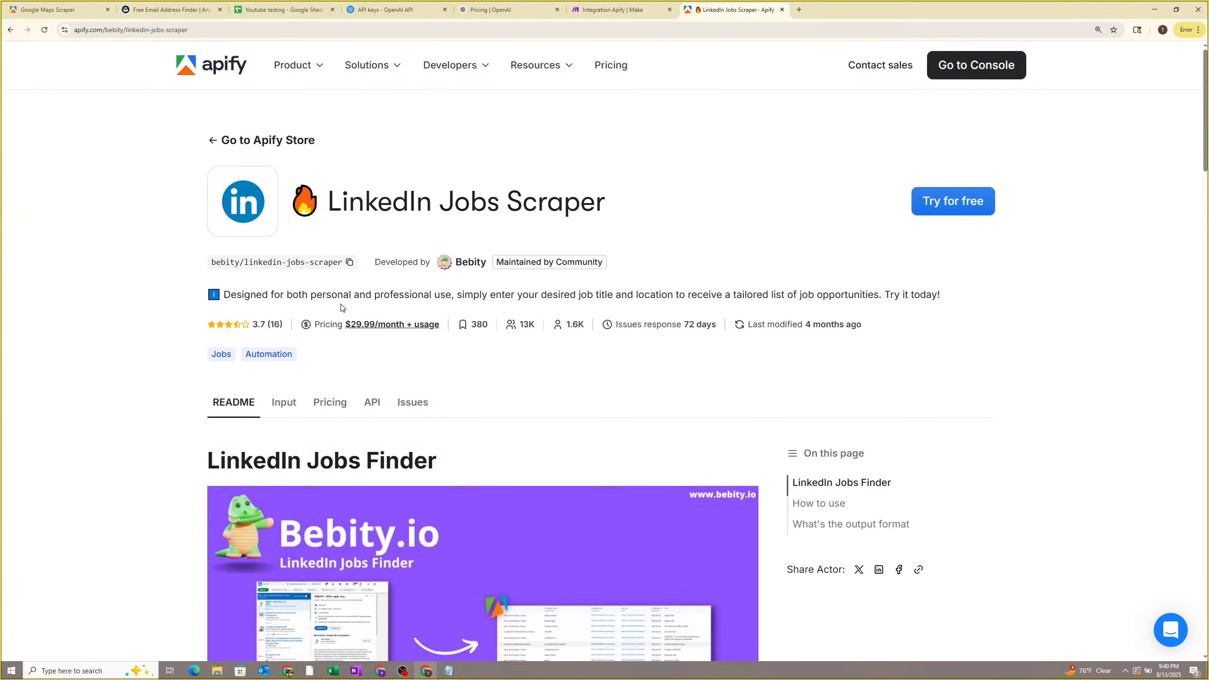
{"action": "mouse_move", "coordinate": [511, 271]}
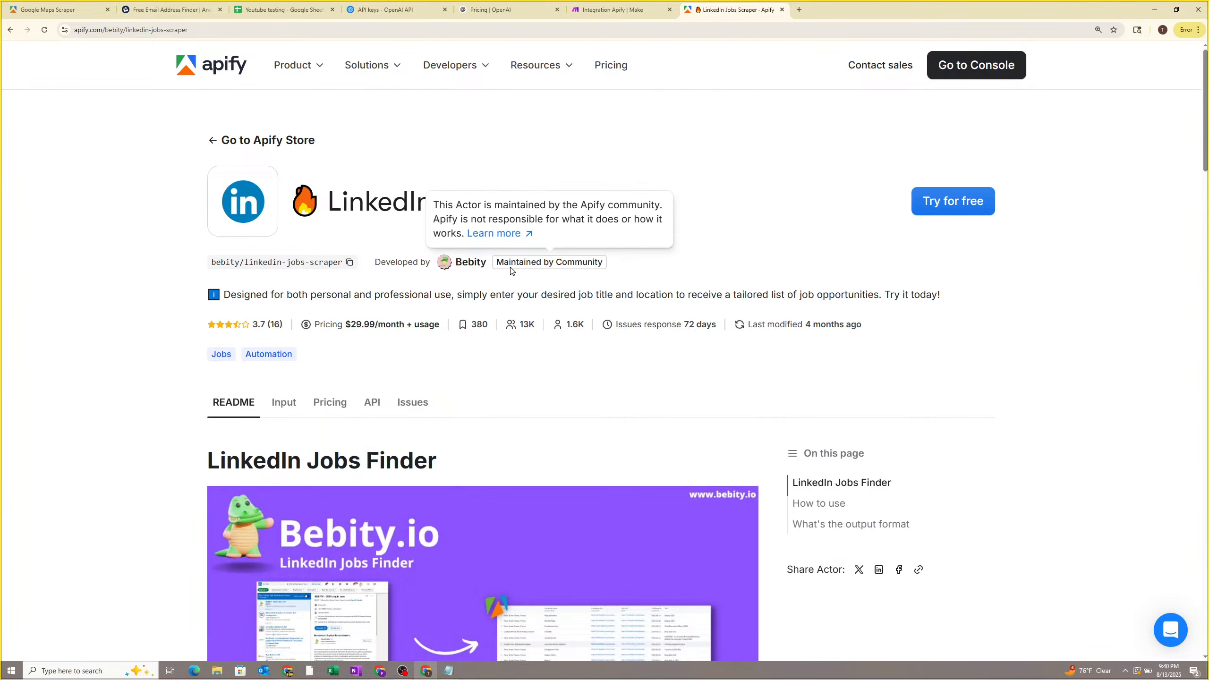
{"action": "scroll", "coordinate": [672, 272], "scroll_direction": "down", "scroll_amount": 6}
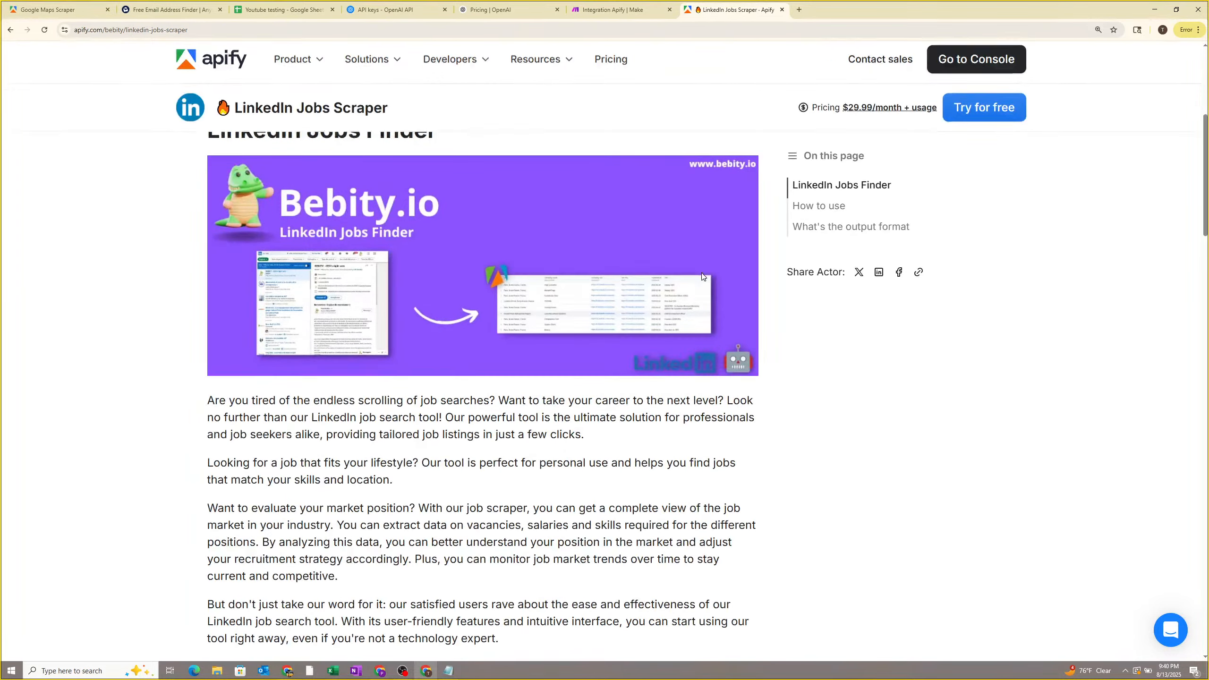
{"action": "scroll", "coordinate": [685, 344], "scroll_direction": "down", "scroll_amount": 3}
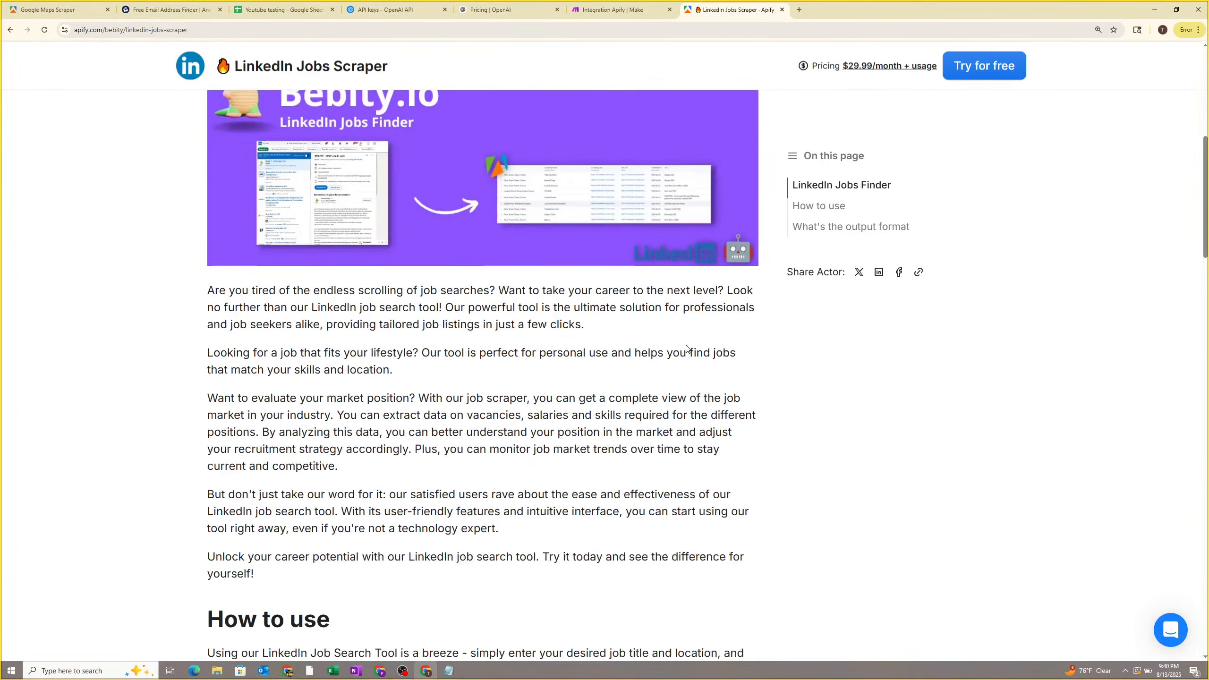
{"action": "scroll", "coordinate": [669, 354], "scroll_direction": "down", "scroll_amount": 3}
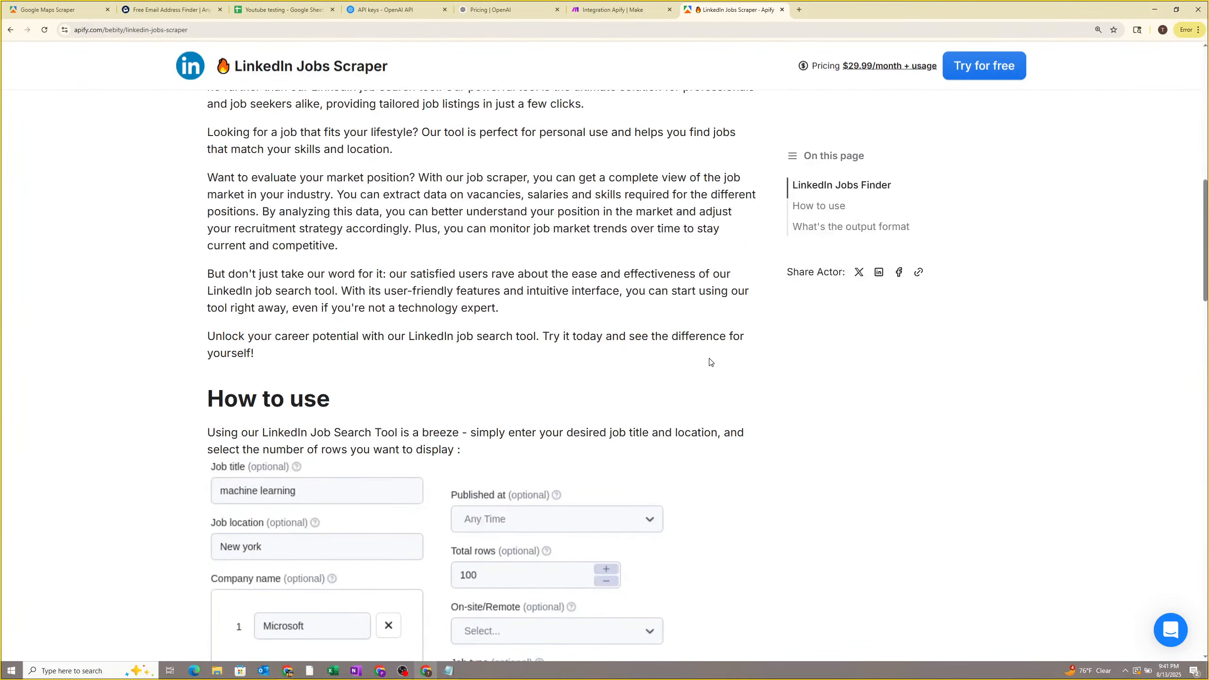
{"action": "scroll", "coordinate": [486, 352], "scroll_direction": "up", "scroll_amount": 3}
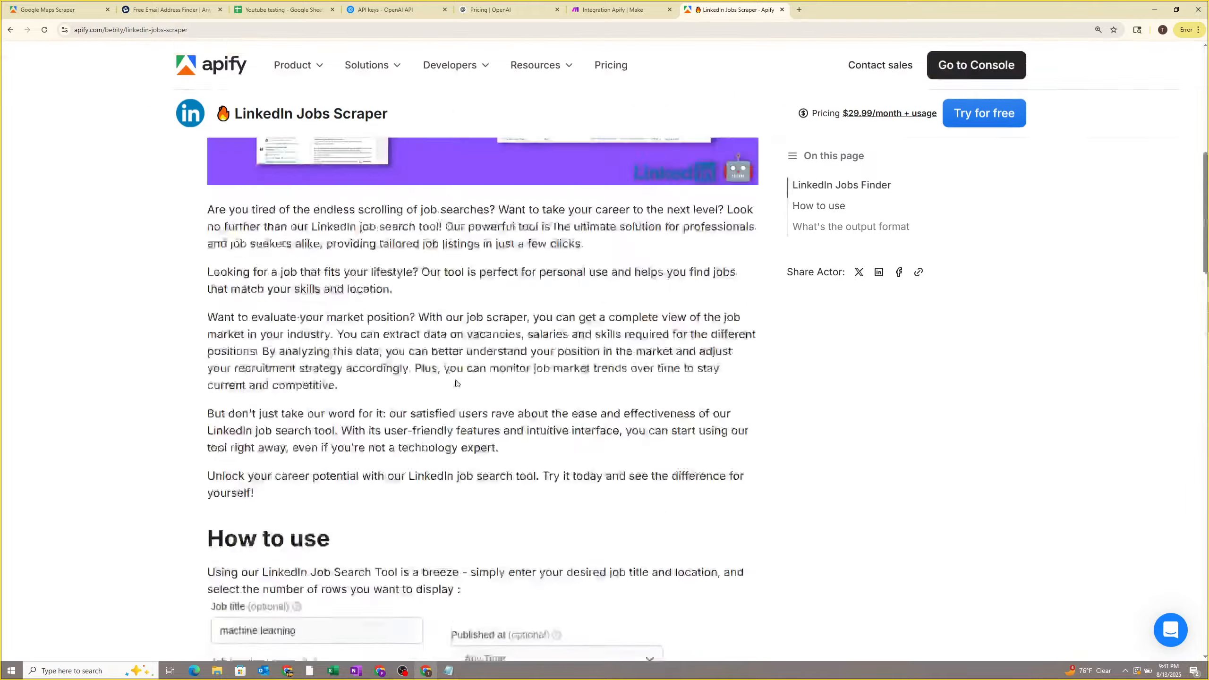
{"action": "scroll", "coordinate": [457, 383], "scroll_direction": "down", "scroll_amount": 10}
{"action": "scroll", "coordinate": [455, 372], "scroll_direction": "up", "scroll_amount": 10}
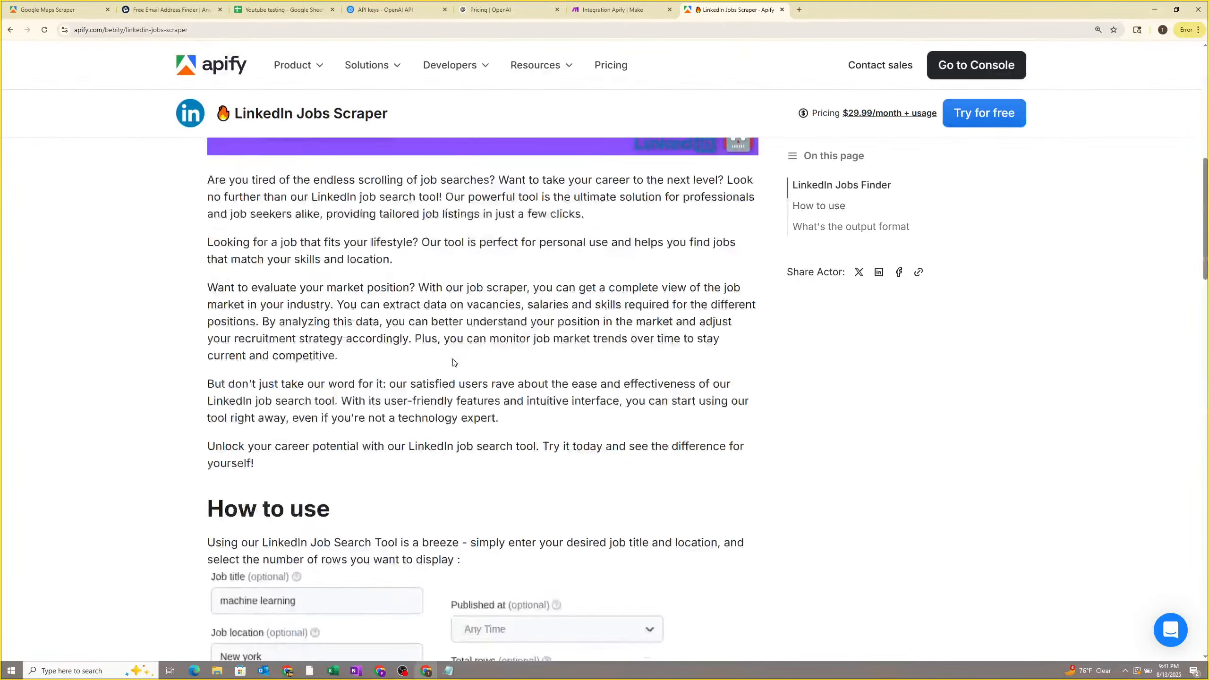
{"action": "scroll", "coordinate": [453, 363], "scroll_direction": "up", "scroll_amount": 10}
{"action": "left_click", "coordinate": [10, 30]}
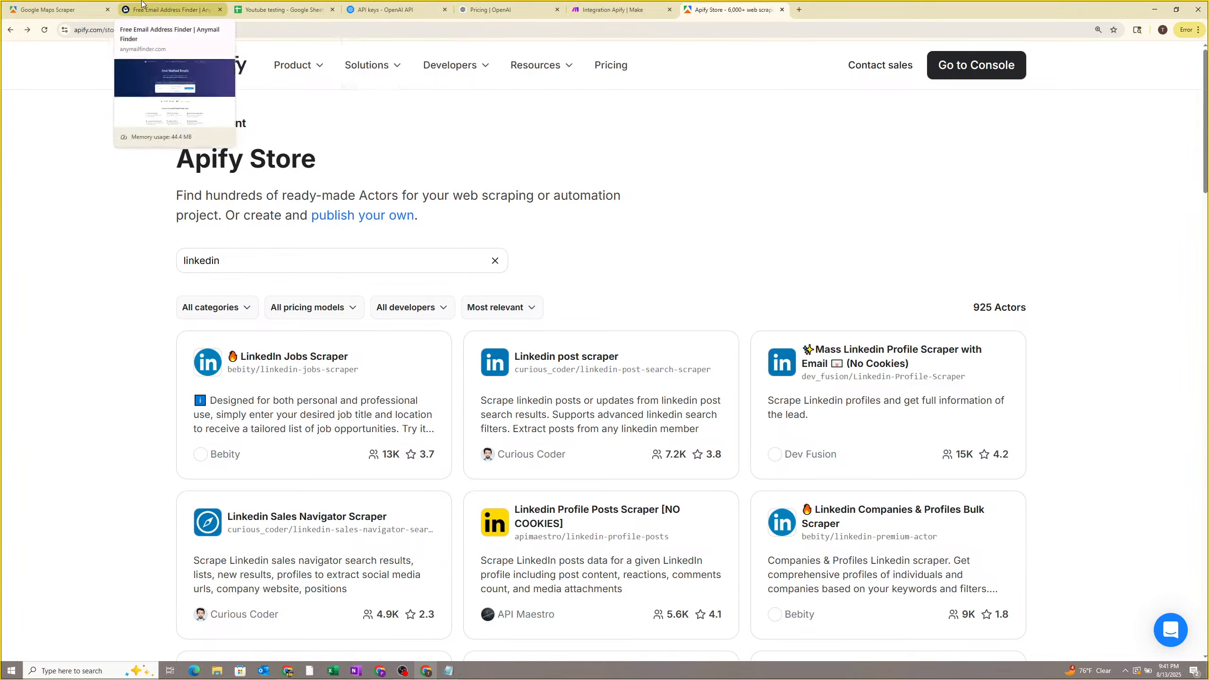
Switch to the Google Maps Scraper page in Apify and review its complete JSON input.
{"action": "left_click", "coordinate": [69, 6]}
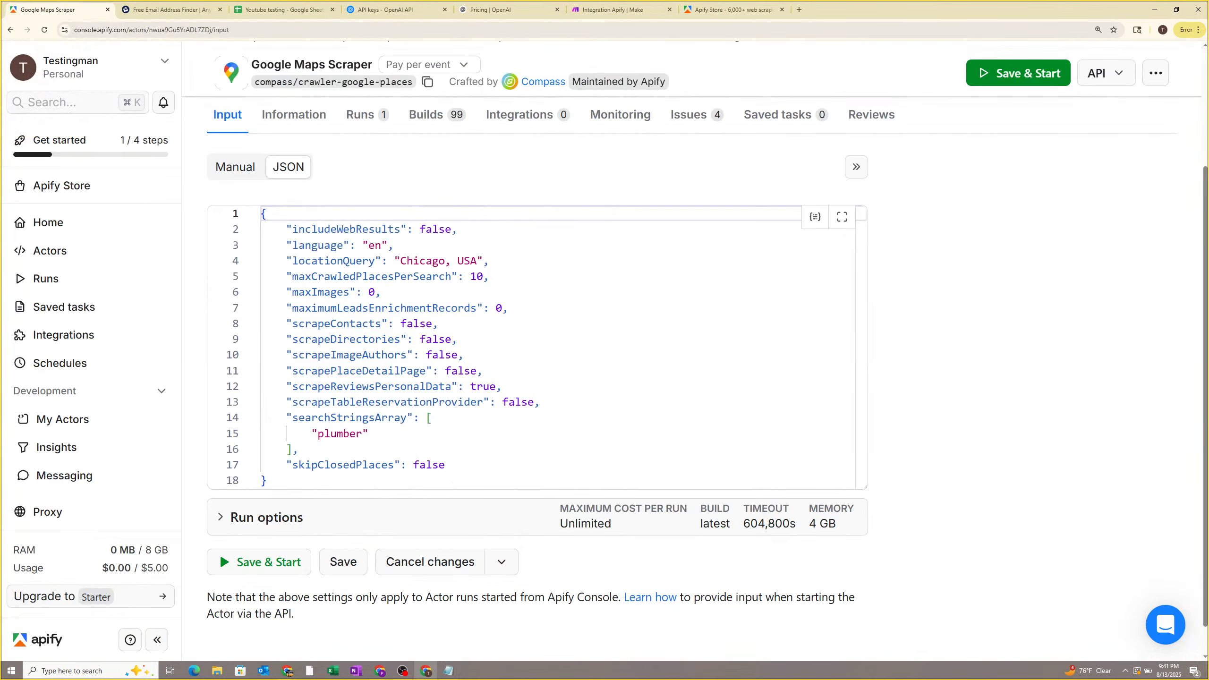
{"action": "left_click", "coordinate": [327, 290]}
{"action": "key", "text": "ctrl+a"}
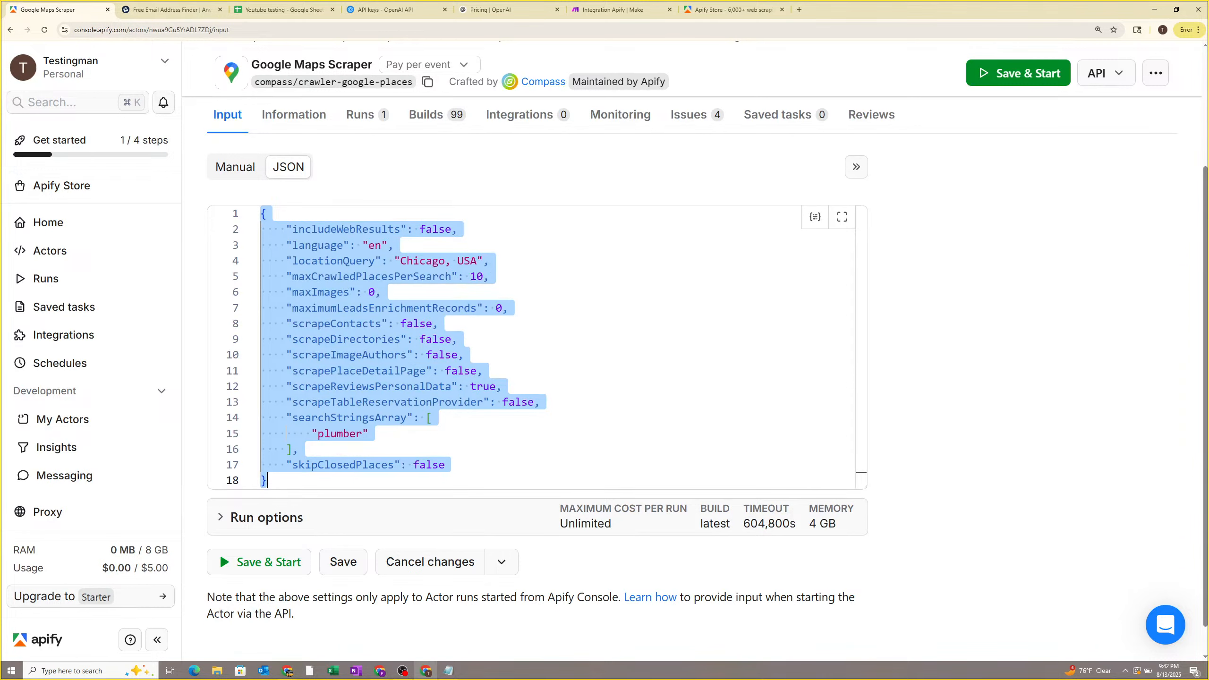
{"action": "left_click", "coordinate": [355, 315]}
Show the scraper's input as the manual form and review its search term, location, number of places and language fields.
{"action": "left_click", "coordinate": [236, 167]}
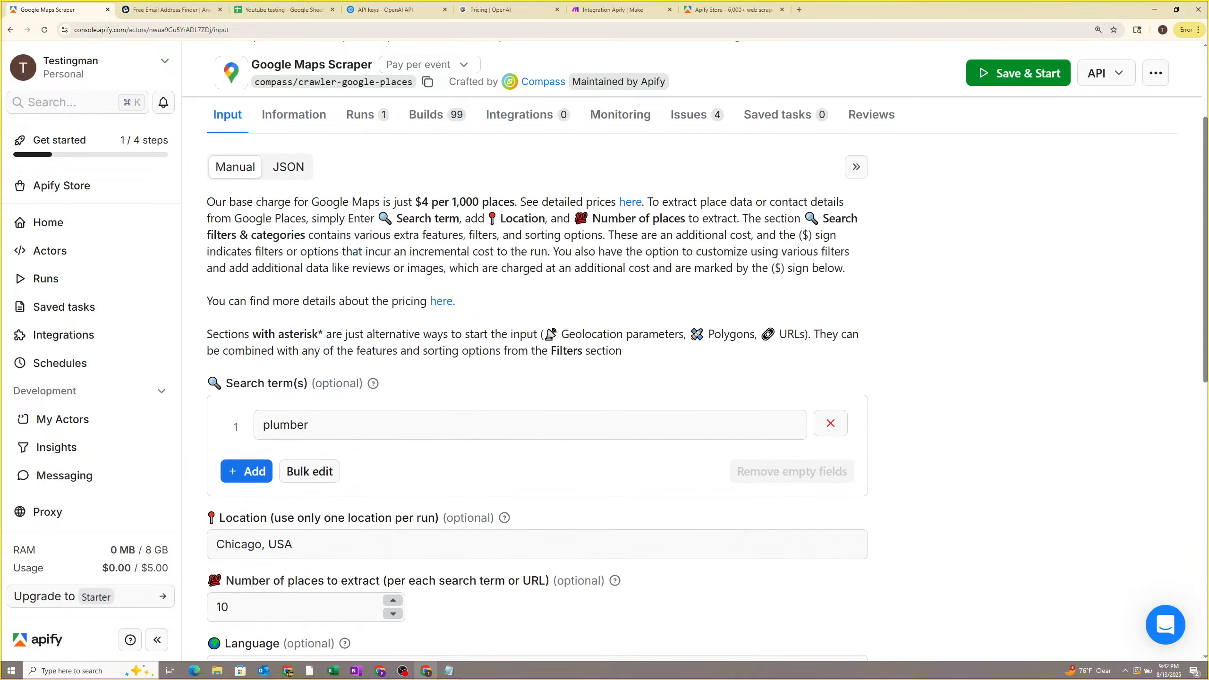
{"action": "scroll", "coordinate": [343, 372], "scroll_direction": "down", "scroll_amount": 2}
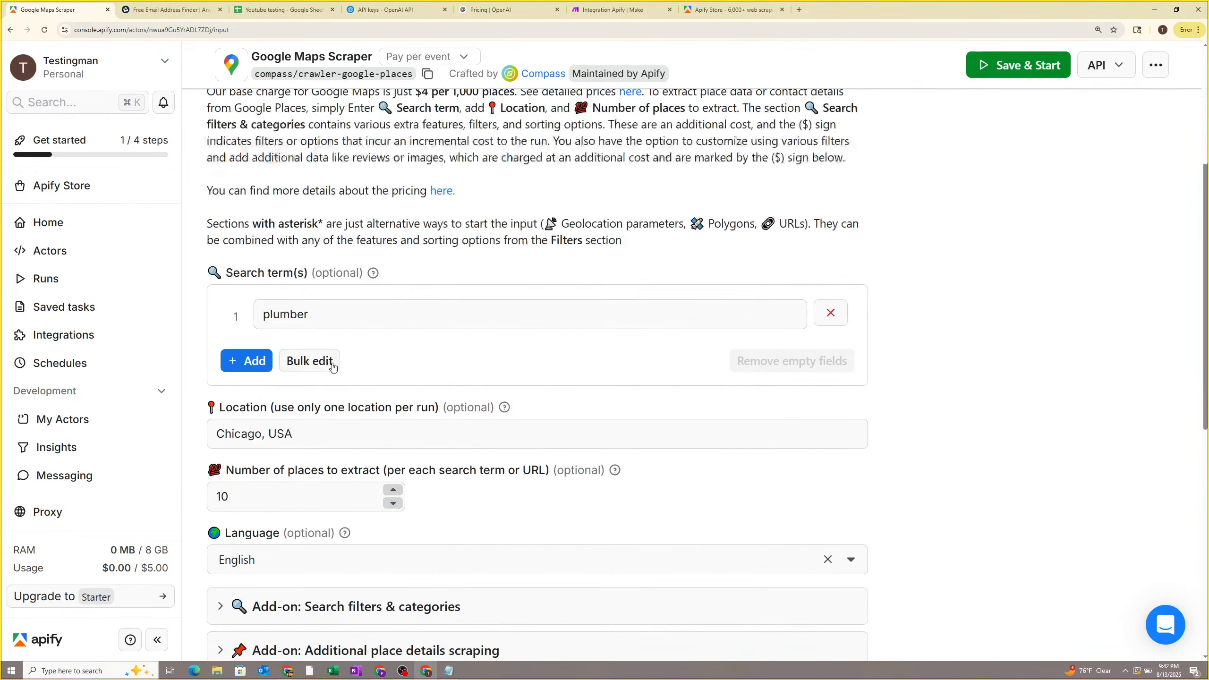
{"action": "left_click", "coordinate": [286, 314]}
{"action": "scroll", "coordinate": [307, 269], "scroll_direction": "down", "scroll_amount": 2}
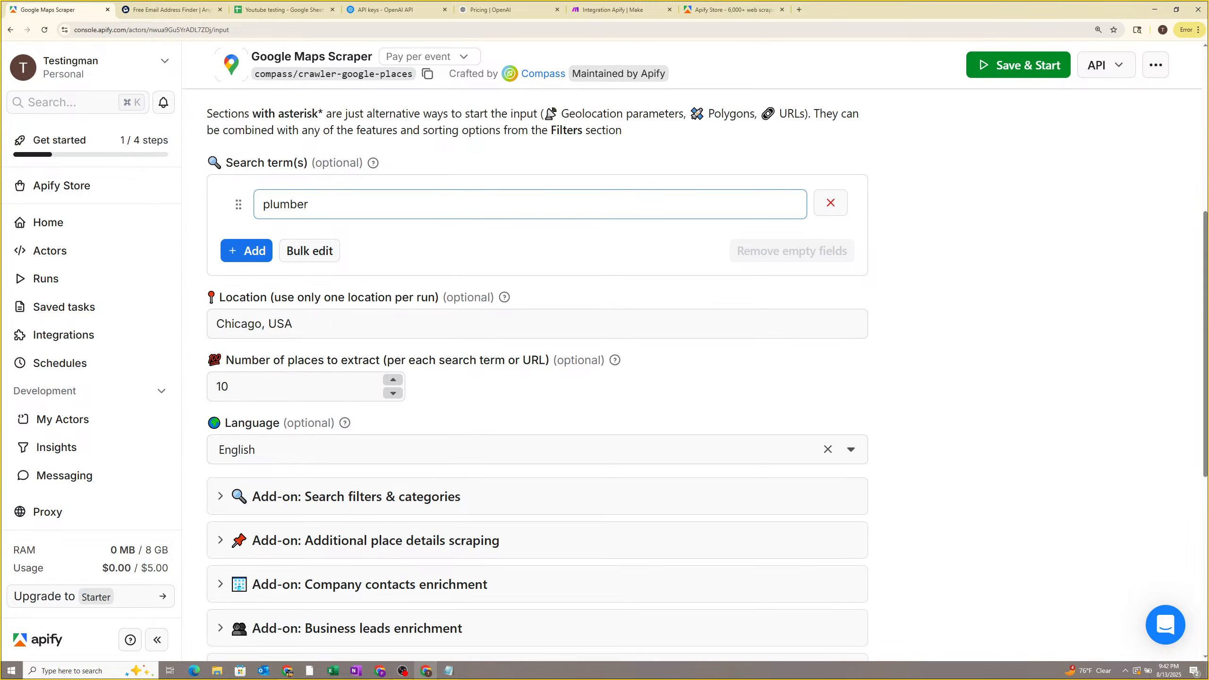
{"action": "left_click_drag", "start_coordinate": [314, 205], "coordinate": [269, 205]}
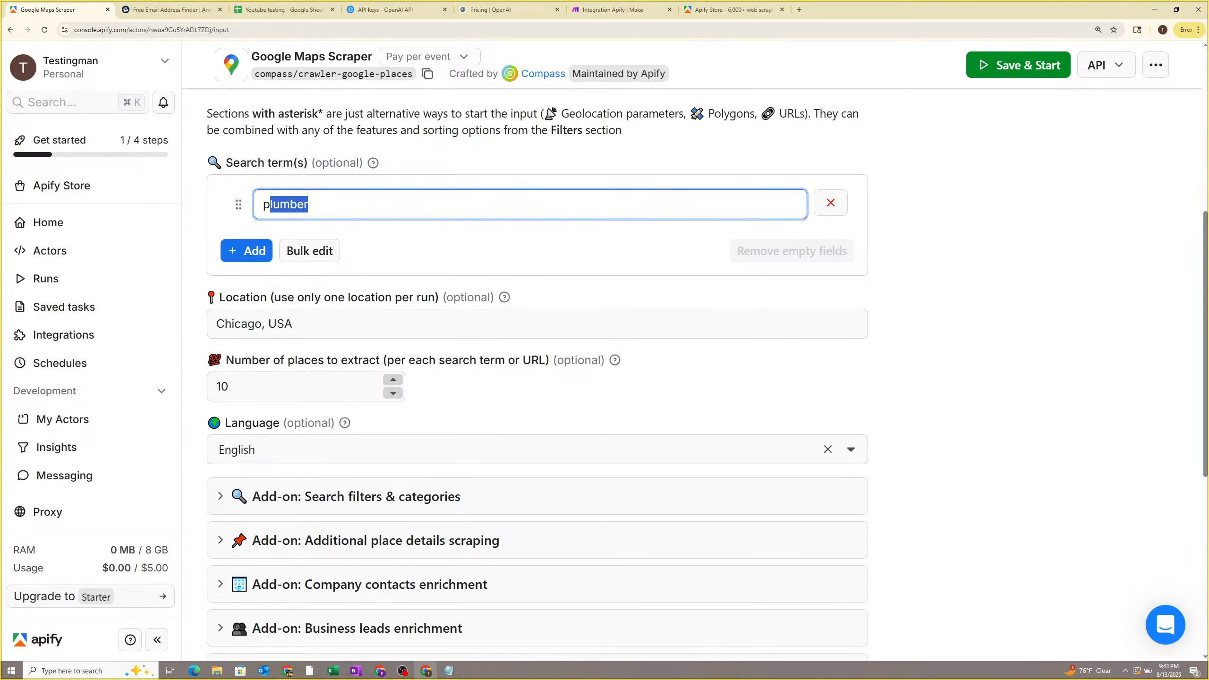
{"action": "left_click", "coordinate": [309, 204]}
Add two empty search term rows to the scraper's input and remove both.
{"action": "left_click", "coordinate": [246, 251]}
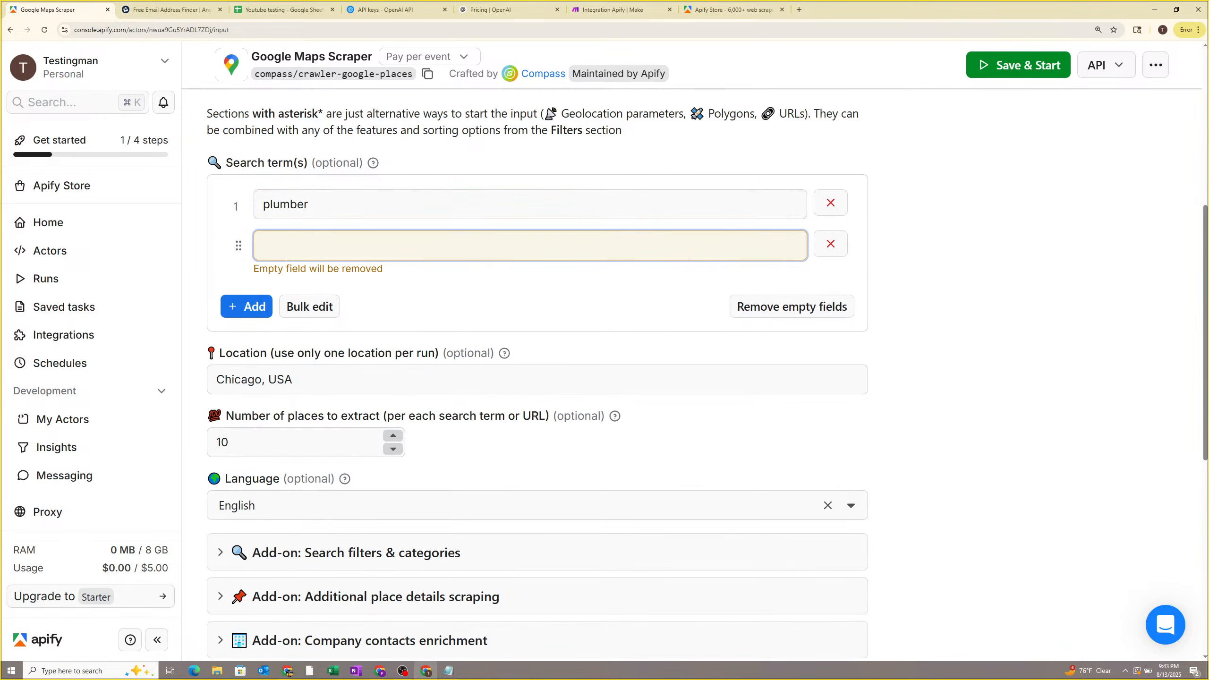
{"action": "left_click", "coordinate": [247, 306]}
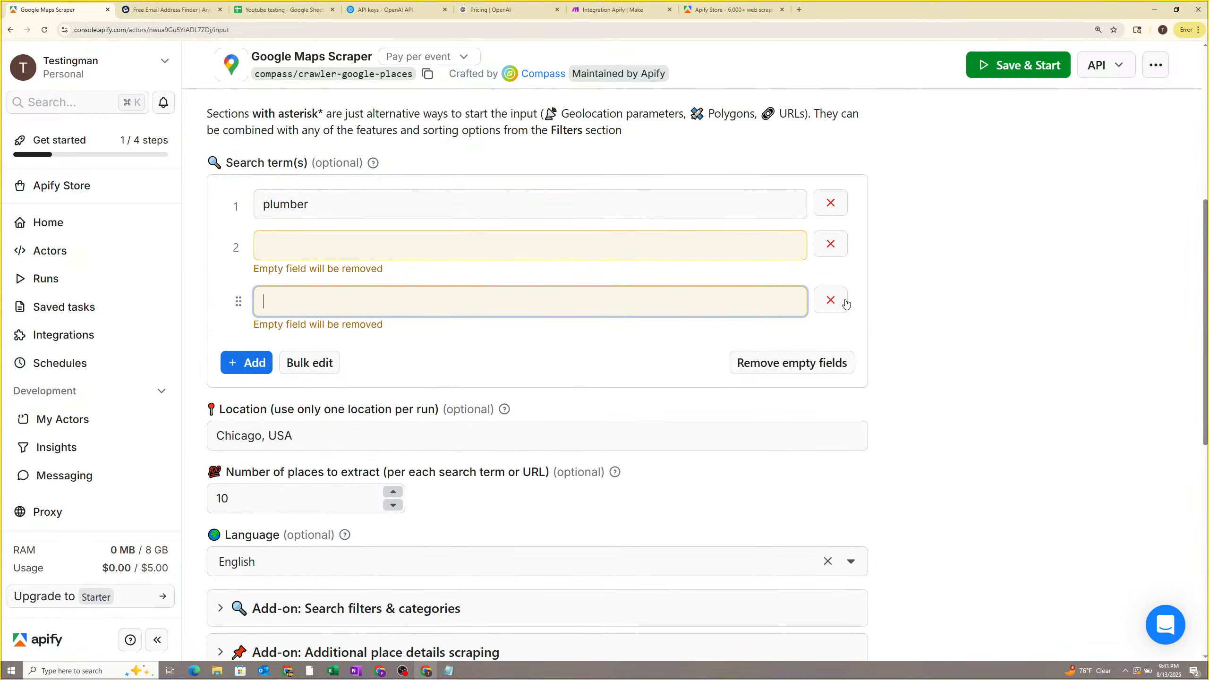
{"action": "left_click", "coordinate": [831, 300]}
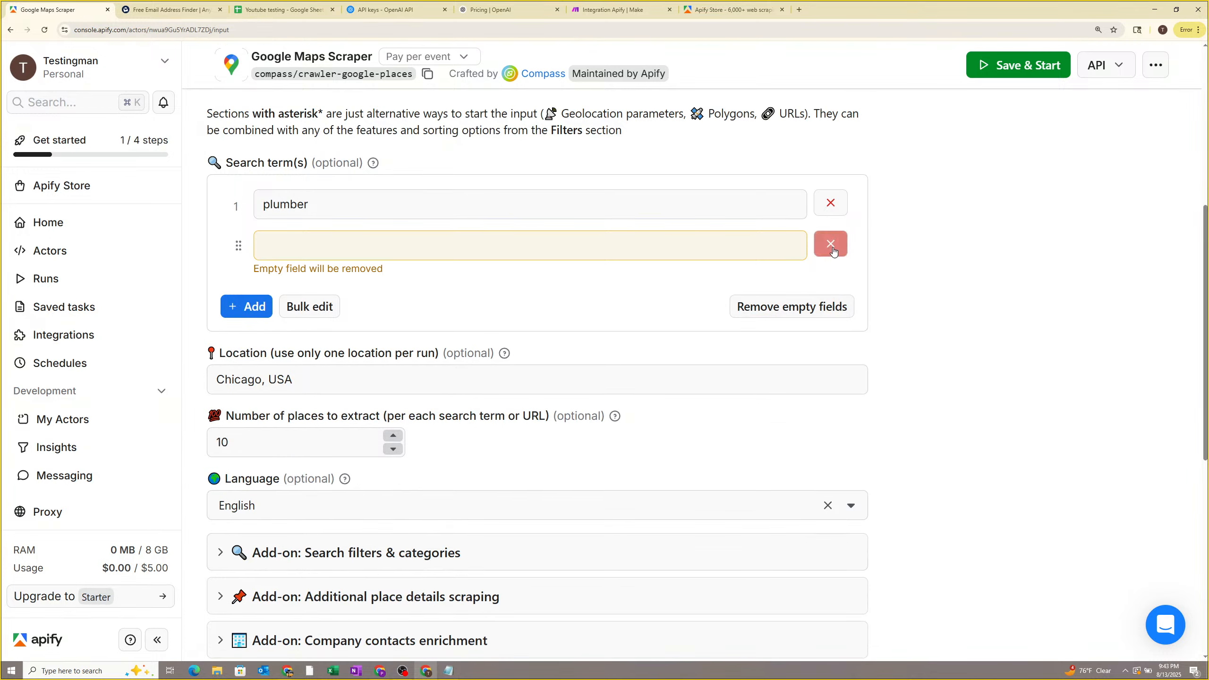
{"action": "left_click", "coordinate": [831, 244]}
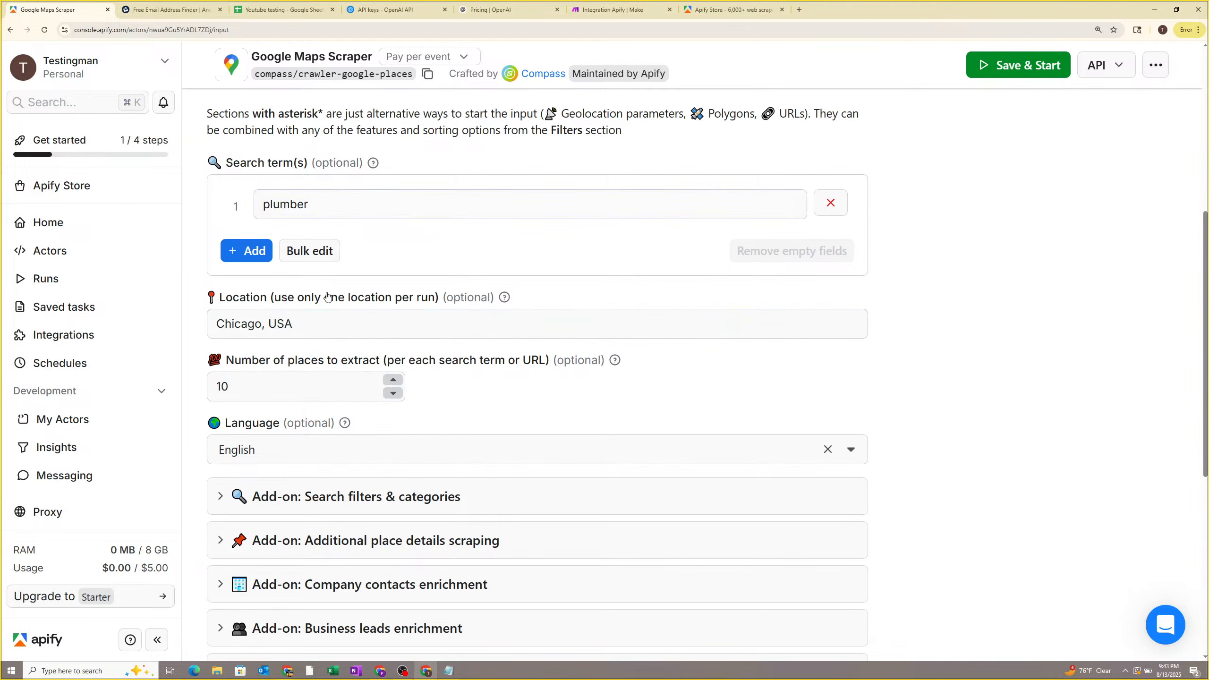
{"action": "left_click", "coordinate": [334, 315]}
{"action": "scroll", "coordinate": [365, 347], "scroll_direction": "down", "scroll_amount": 2}
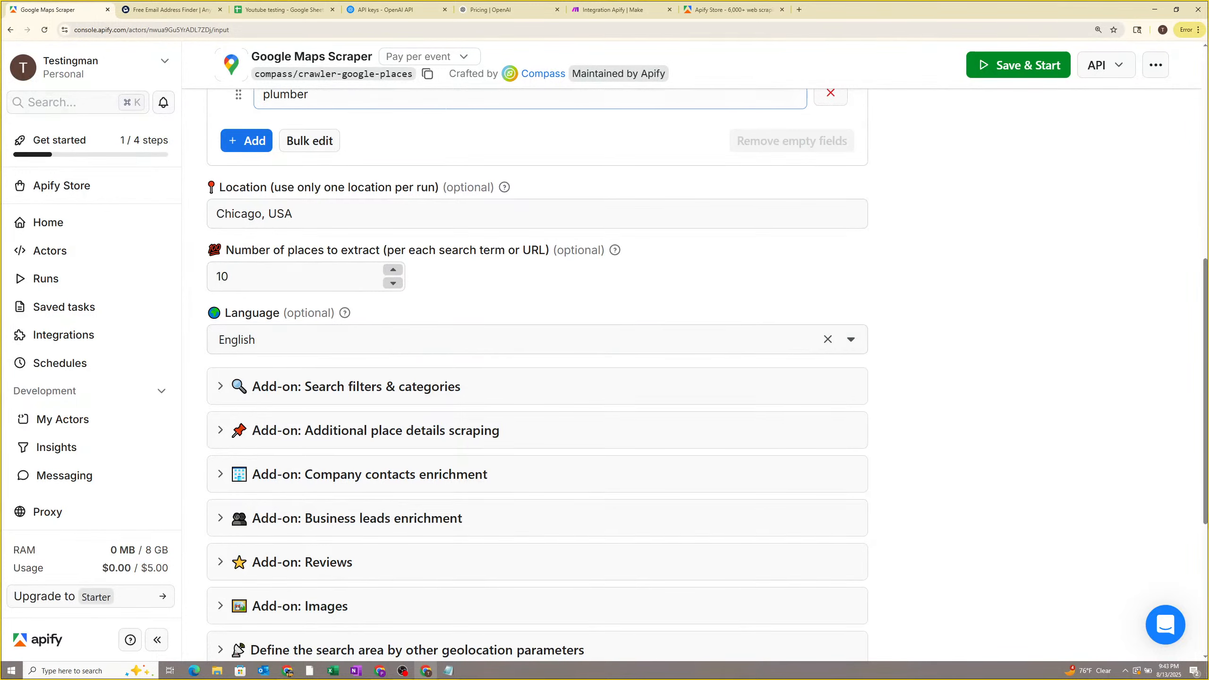
Switch to the Make scenario and delete its existing Apify Run an Actor module.
{"action": "left_click", "coordinate": [614, 10]}
{"action": "left_click", "coordinate": [532, 170]}
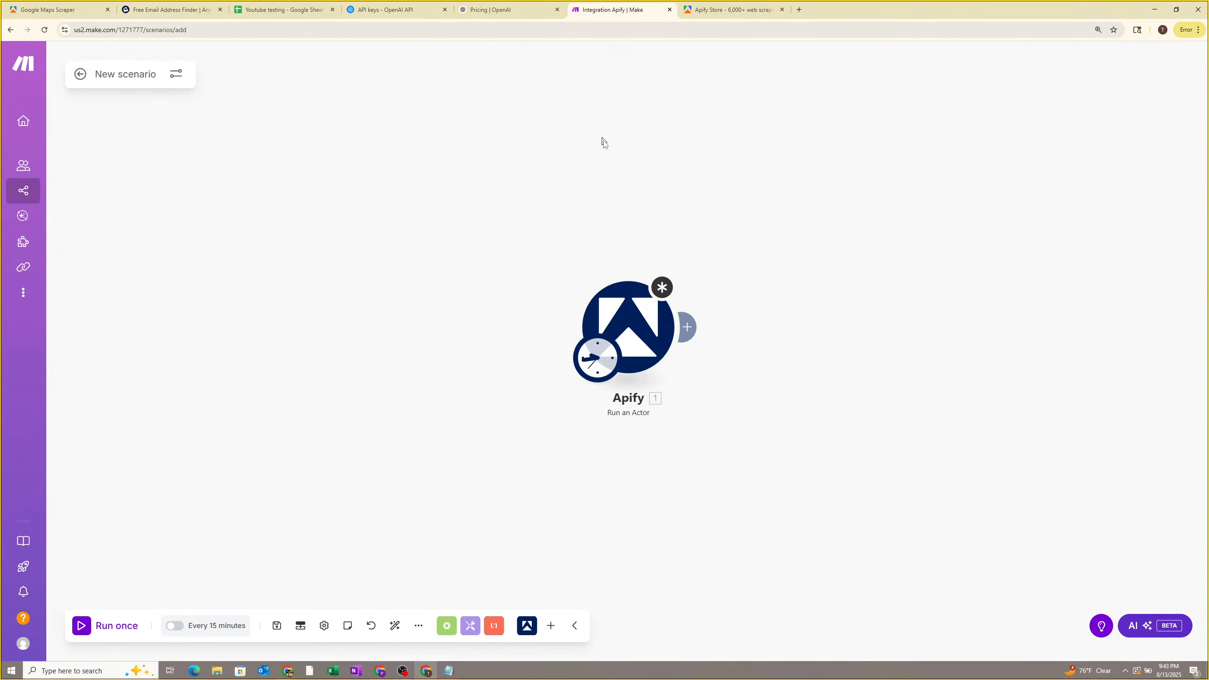
{"action": "right_click", "coordinate": [626, 316]}
{"action": "left_click", "coordinate": [560, 400]}
{"action": "left_click", "coordinate": [632, 345]}
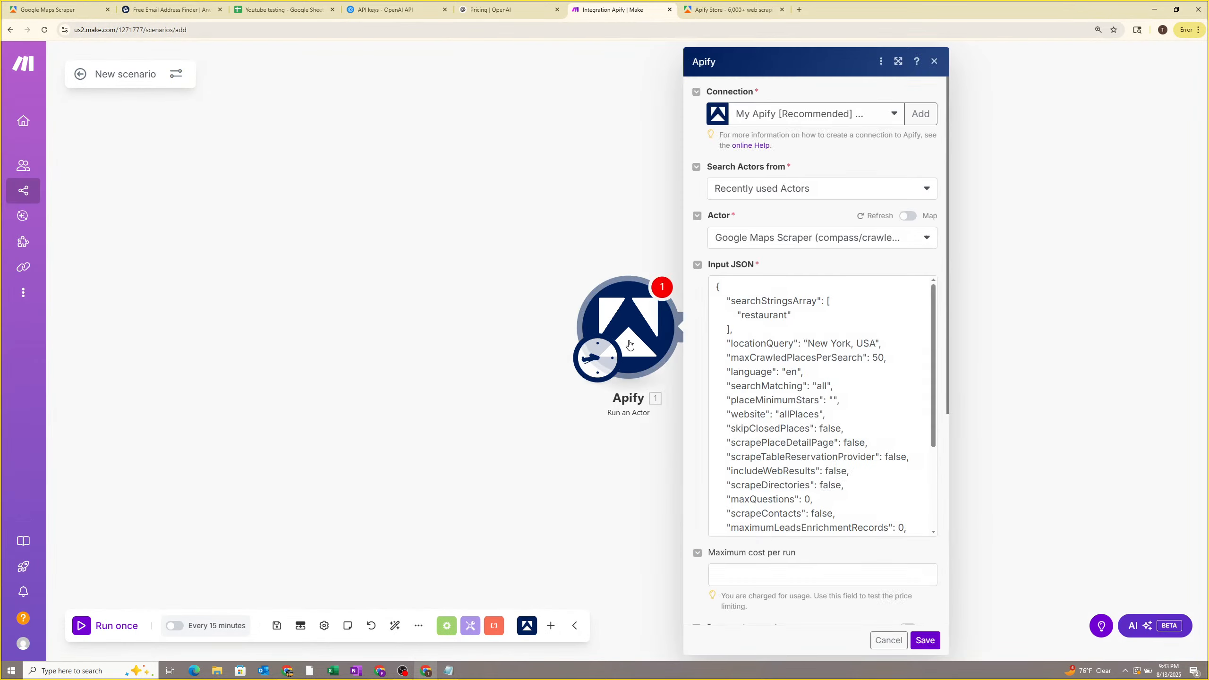
{"action": "left_click", "coordinate": [656, 415]}
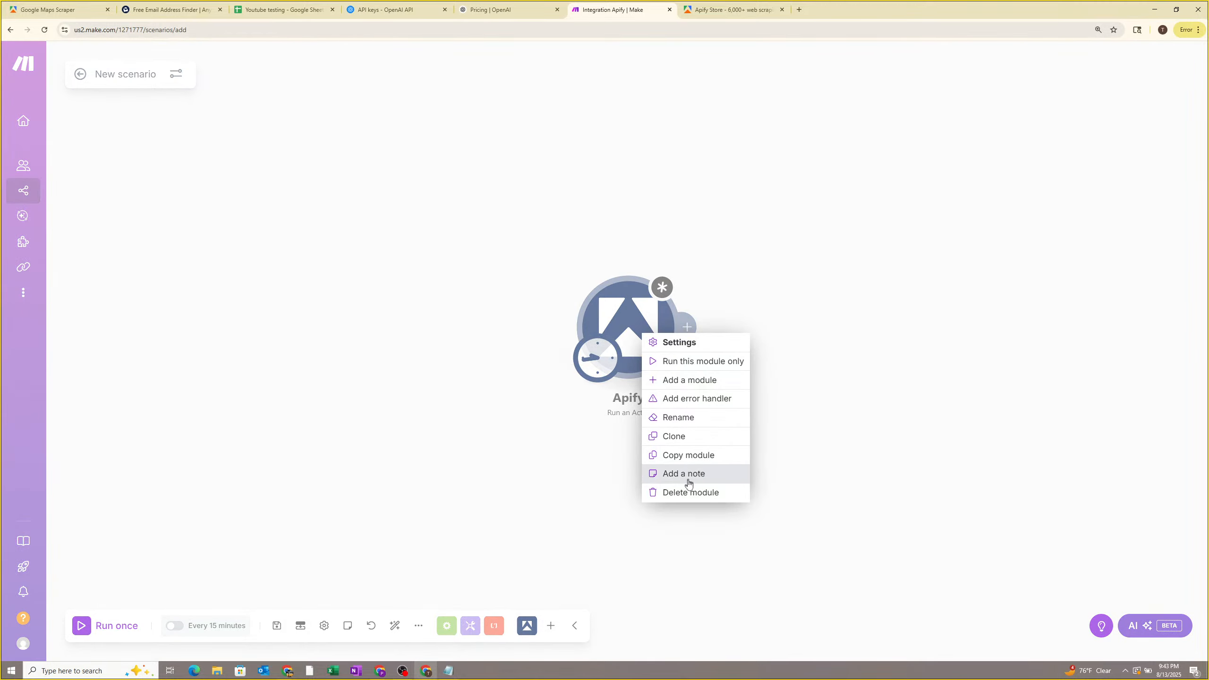
{"action": "left_click", "coordinate": [686, 492]}
Add a new Apify Run an Actor module as the first module of the scenario.
{"action": "left_click", "coordinate": [633, 371]}
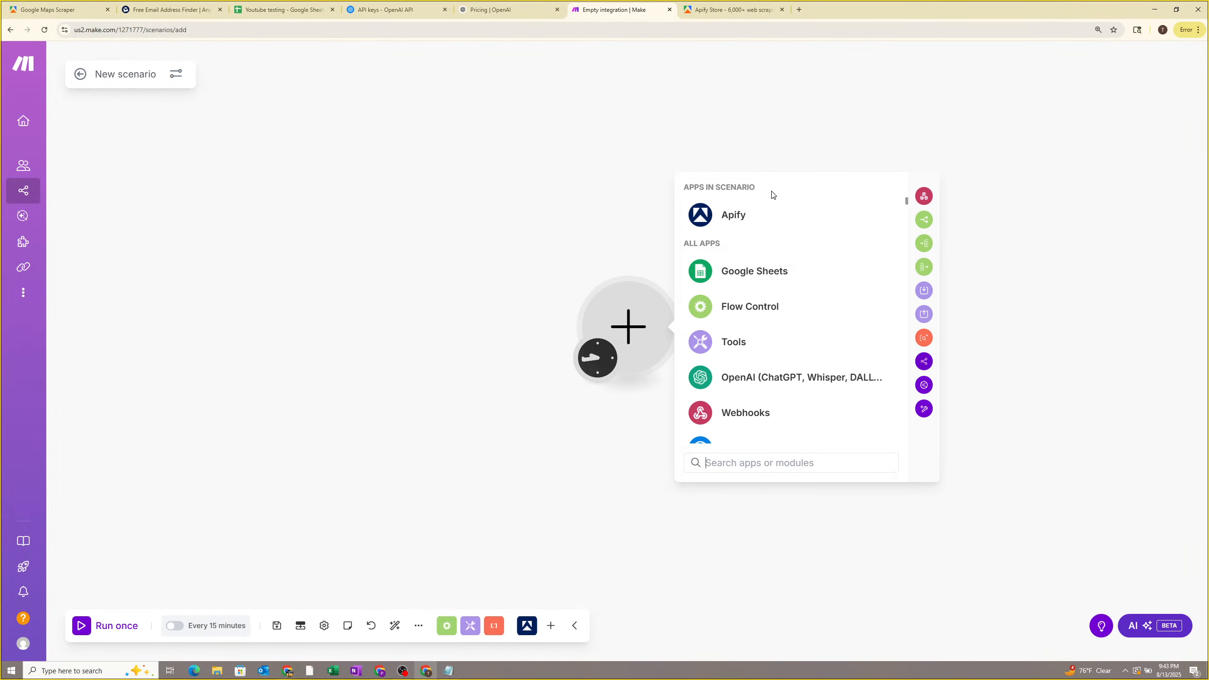
{"action": "left_click", "coordinate": [742, 214]}
{"action": "scroll", "coordinate": [807, 317], "scroll_direction": "down", "scroll_amount": 3}
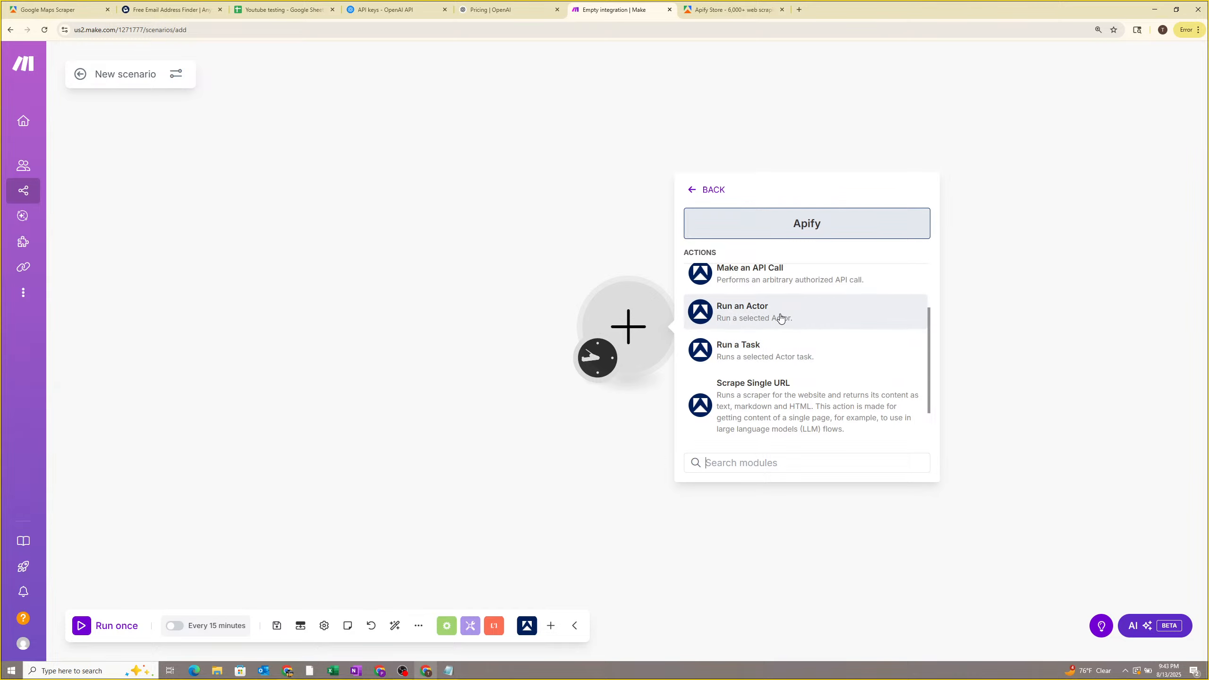
{"action": "left_click", "coordinate": [762, 311]}
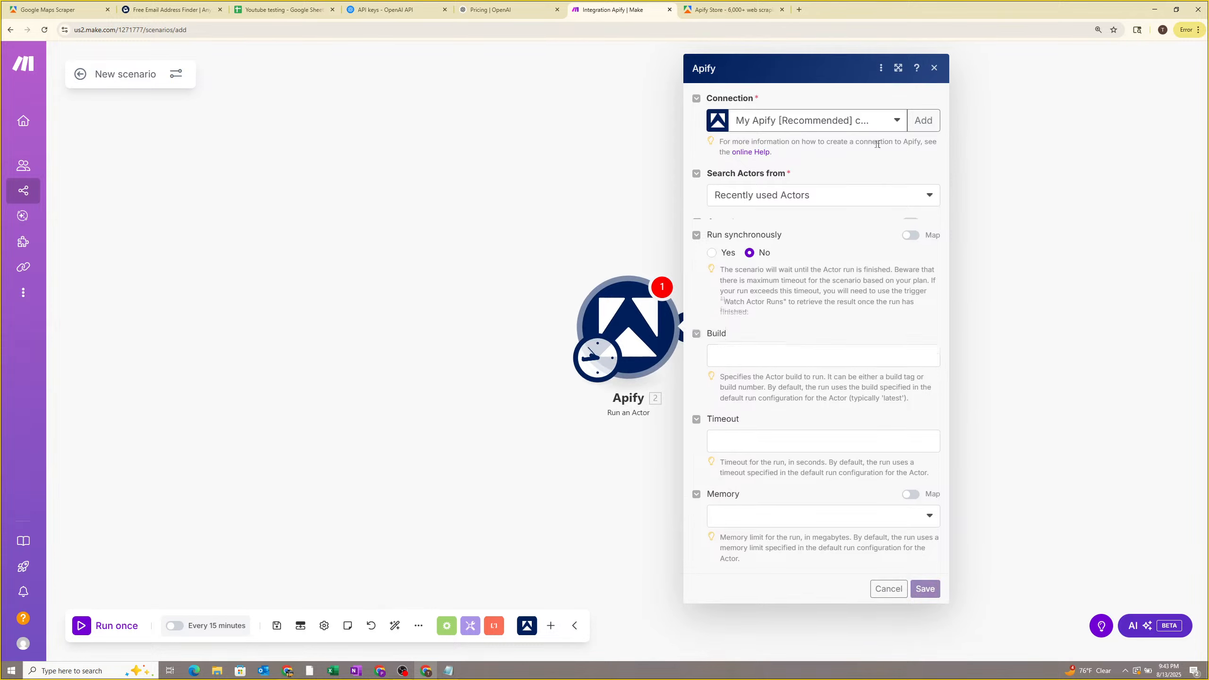
Create an Apify [Recommended] connection for the module, choosing the personal Apify account and granting Make the requested permissions.
{"action": "left_click", "coordinate": [923, 115]}
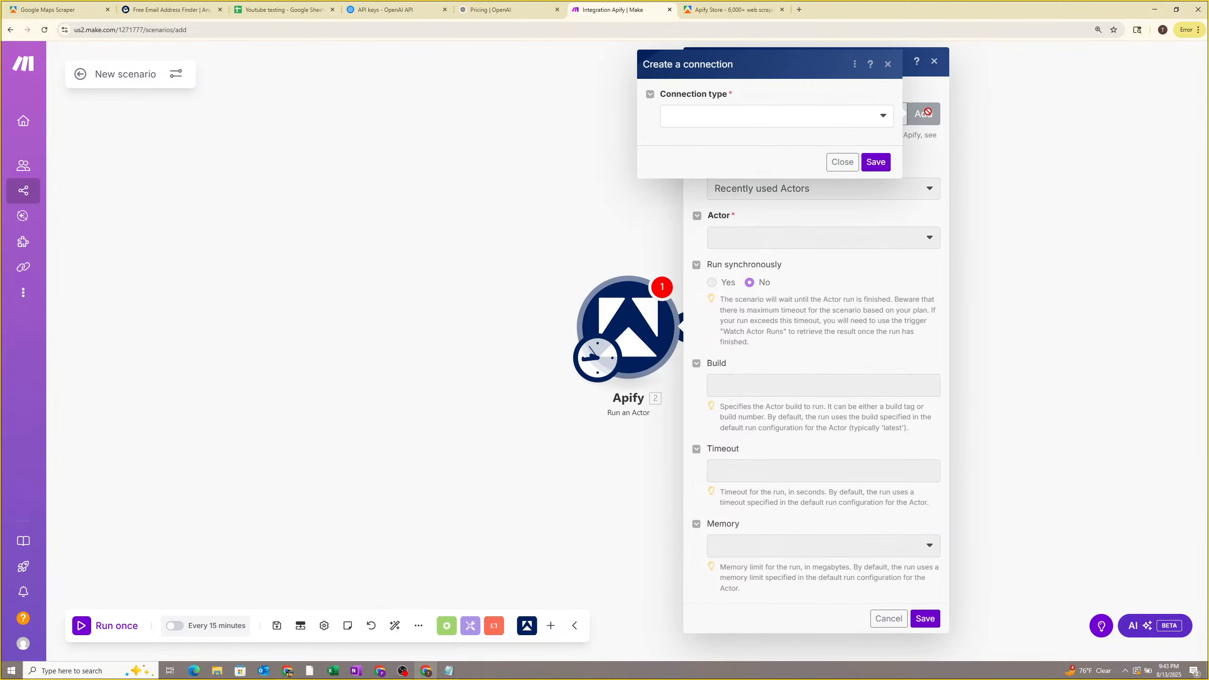
{"action": "left_click", "coordinate": [838, 119]}
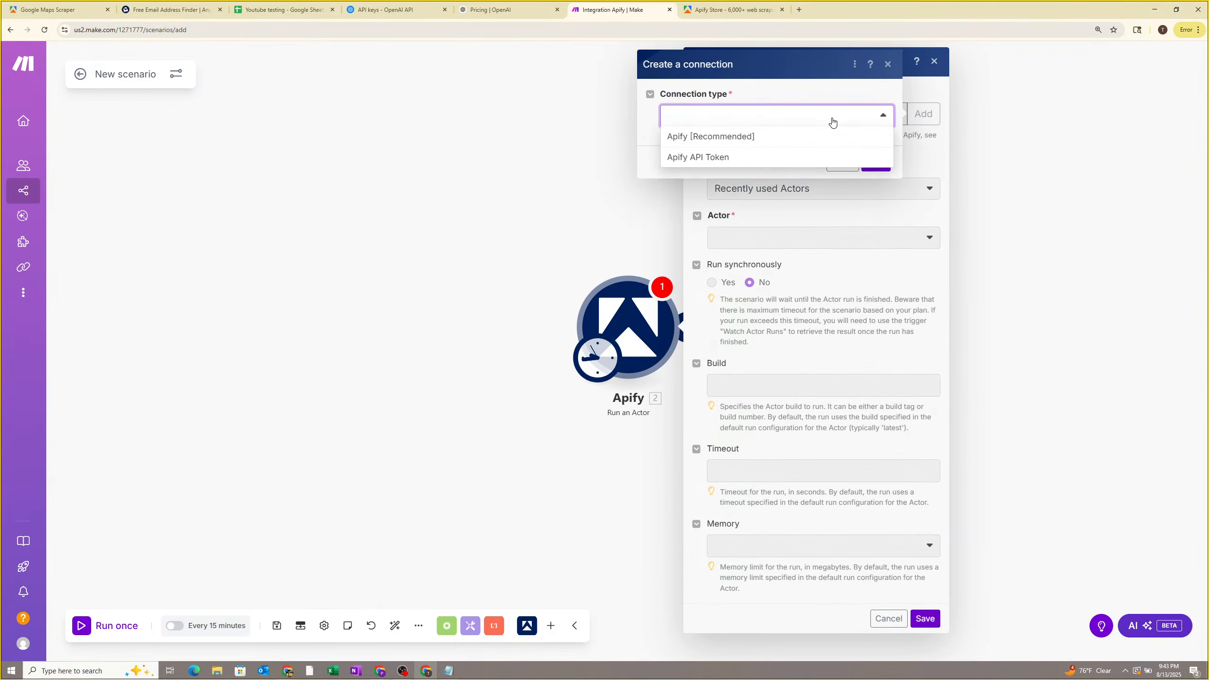
{"action": "left_click", "coordinate": [742, 138]}
{"action": "left_click", "coordinate": [875, 208]}
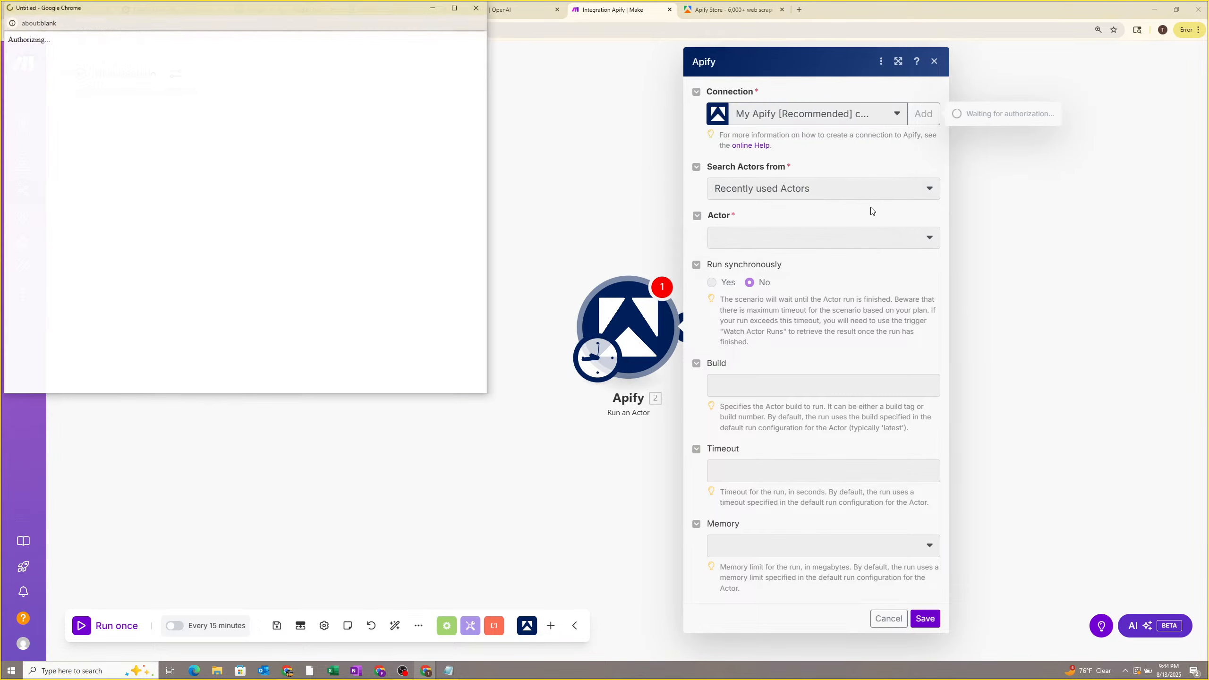
{"action": "left_click_drag", "start_coordinate": [380, 10], "coordinate": [675, 91]}
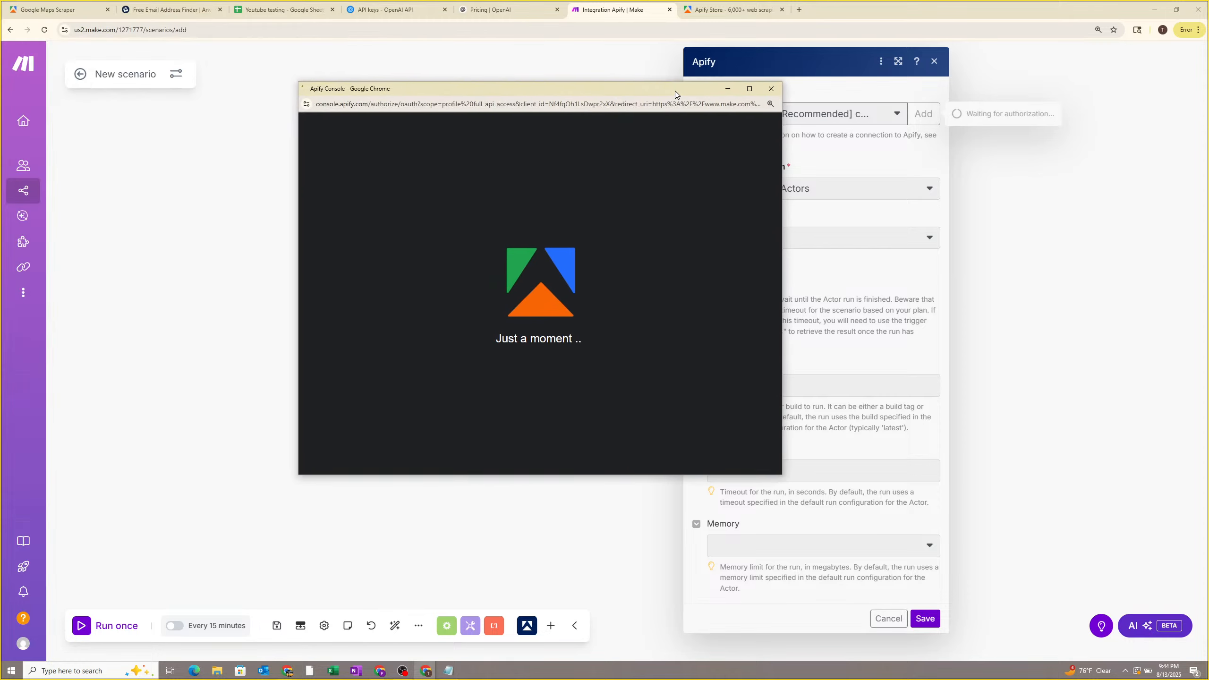
{"action": "scroll", "coordinate": [579, 215], "scroll_direction": "down", "scroll_amount": 2}
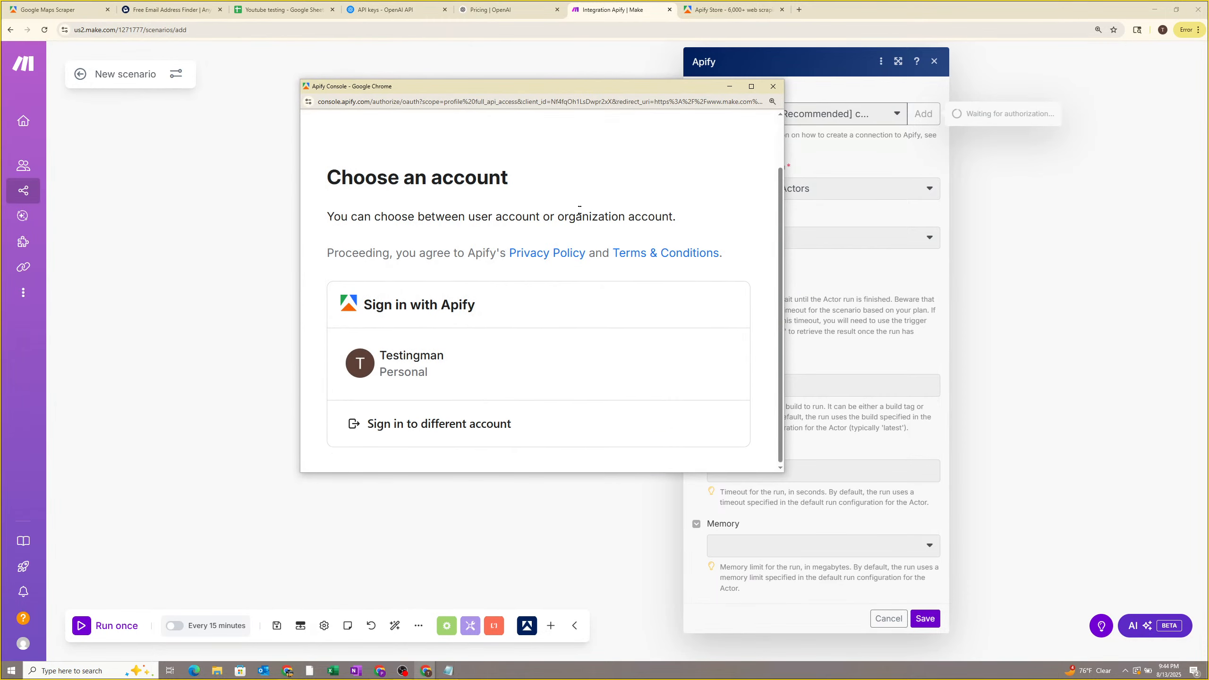
{"action": "left_click", "coordinate": [501, 361]}
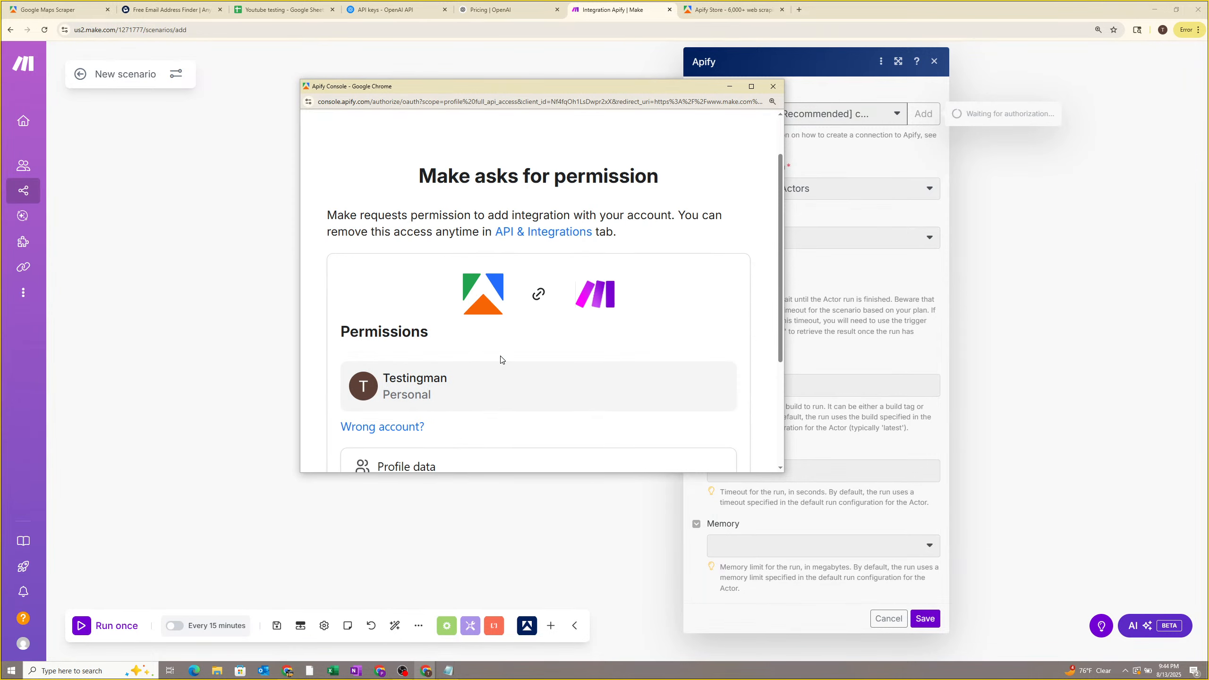
{"action": "scroll", "coordinate": [499, 359], "scroll_direction": "down", "scroll_amount": 4}
{"action": "left_click", "coordinate": [682, 418]}
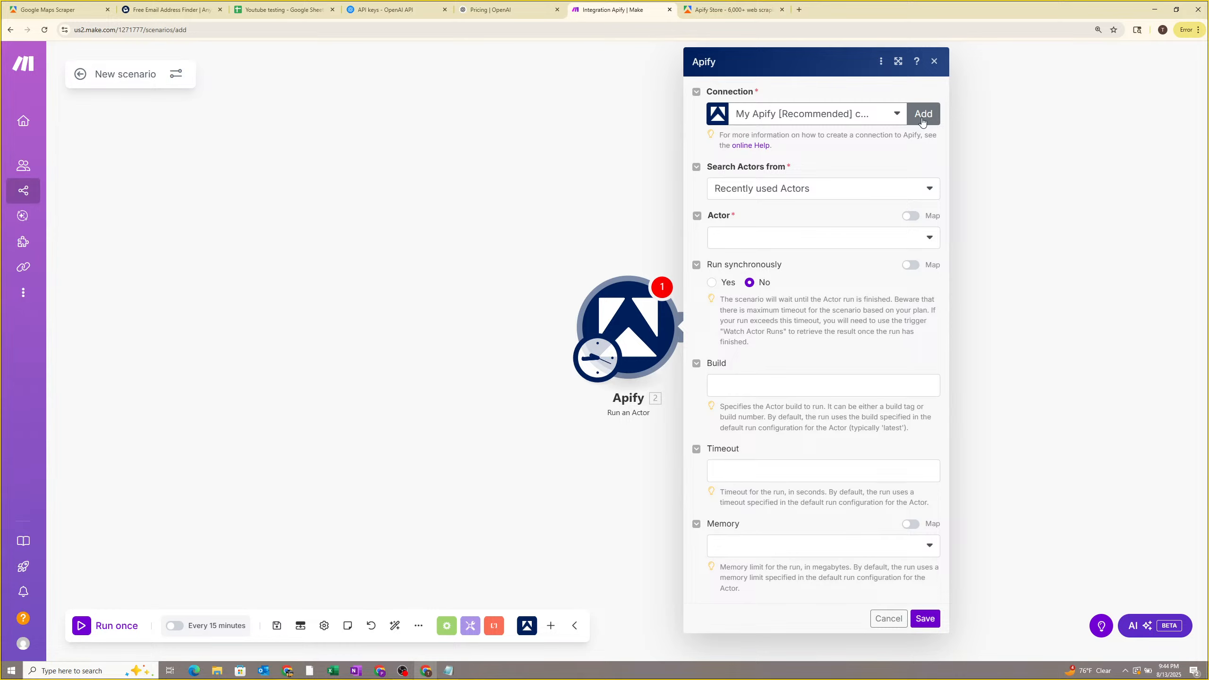
Keep Recently used Actors as the search source and open the list of available Actors.
{"action": "left_click", "coordinate": [770, 194]}
{"action": "left_click", "coordinate": [771, 194]}
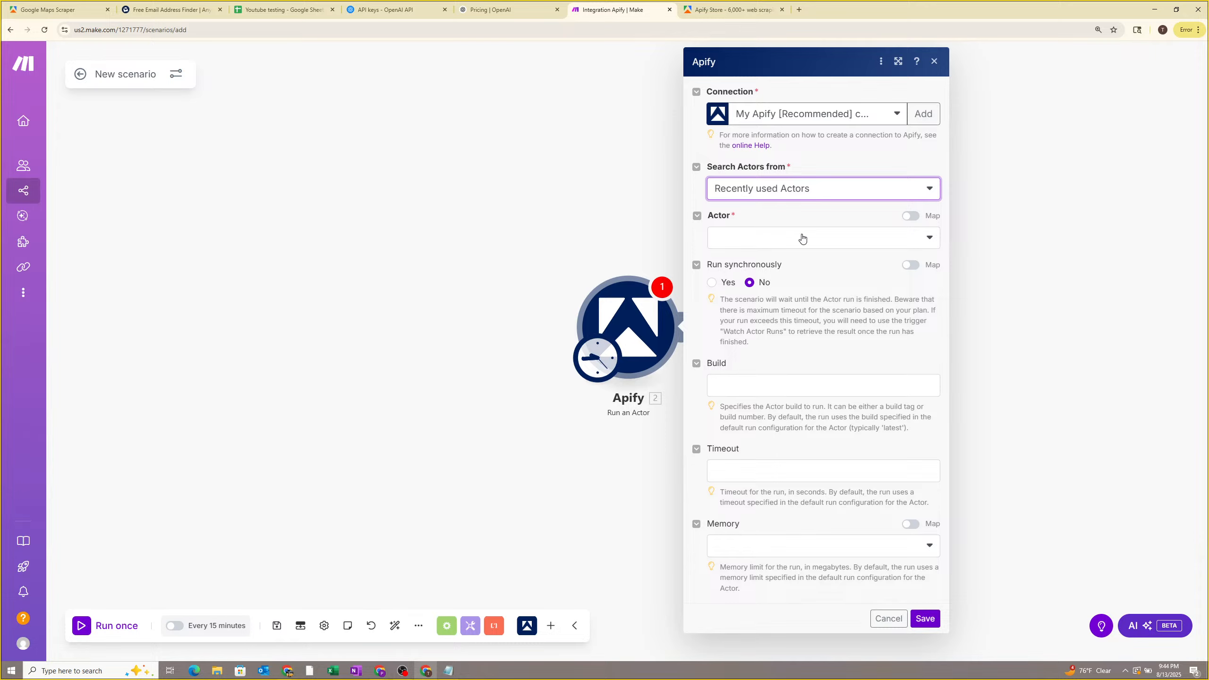
{"action": "left_click", "coordinate": [788, 199]}
{"action": "left_click", "coordinate": [788, 199]}
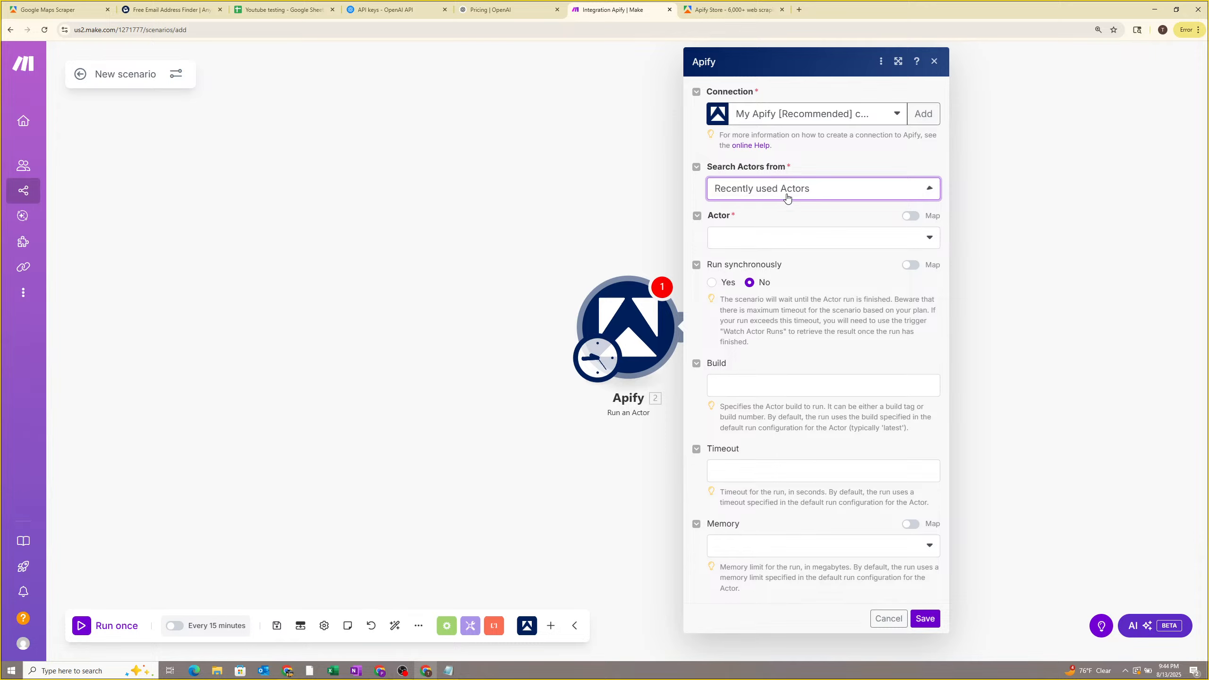
{"action": "left_click", "coordinate": [800, 237]}
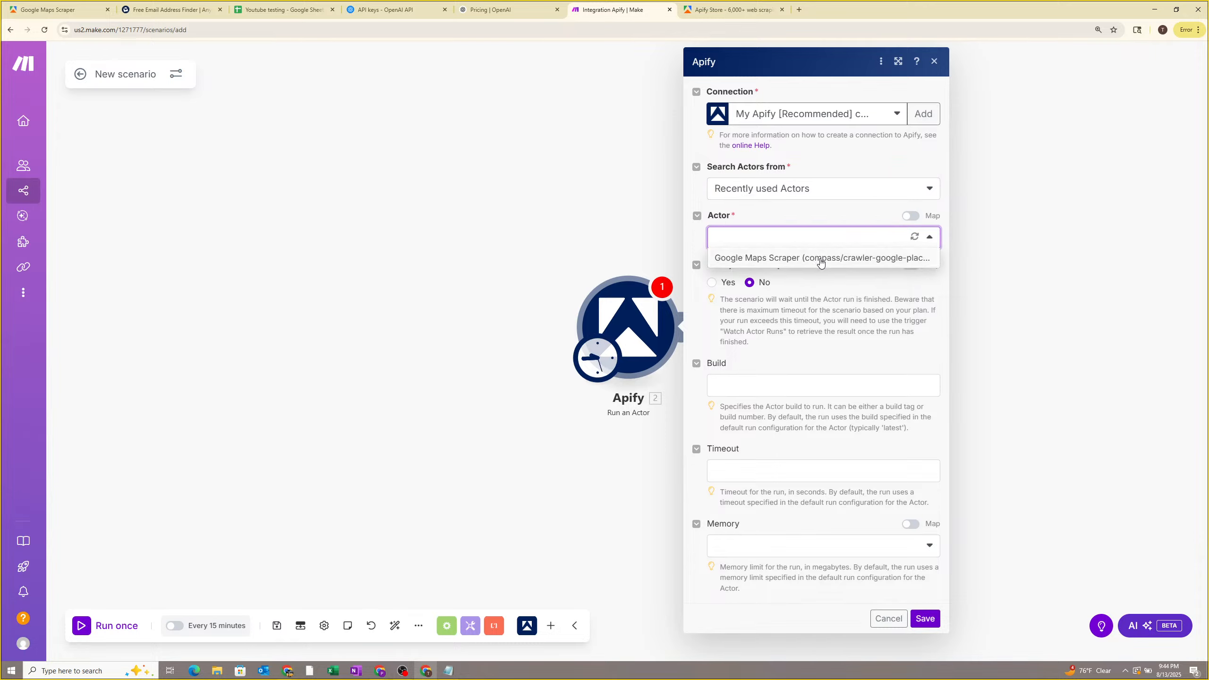
{"action": "left_click", "coordinate": [156, 8]}
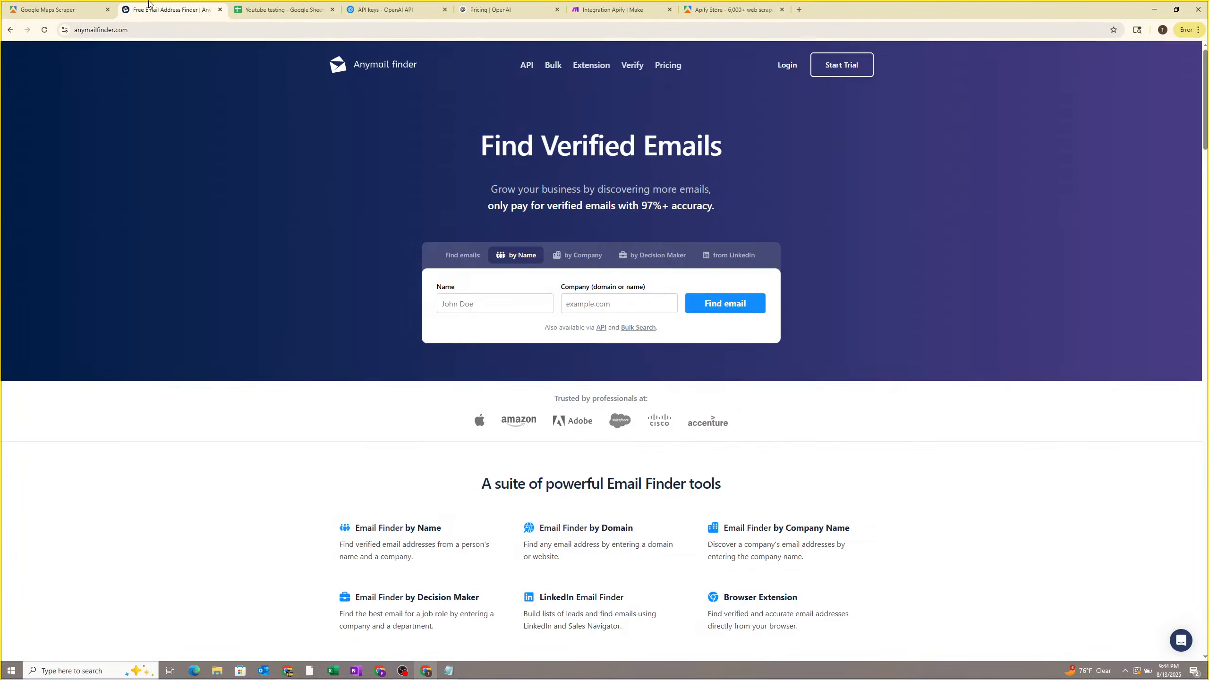
{"action": "left_click", "coordinate": [42, 5]}
{"action": "scroll", "coordinate": [1004, 72], "scroll_direction": "up", "scroll_amount": 2}
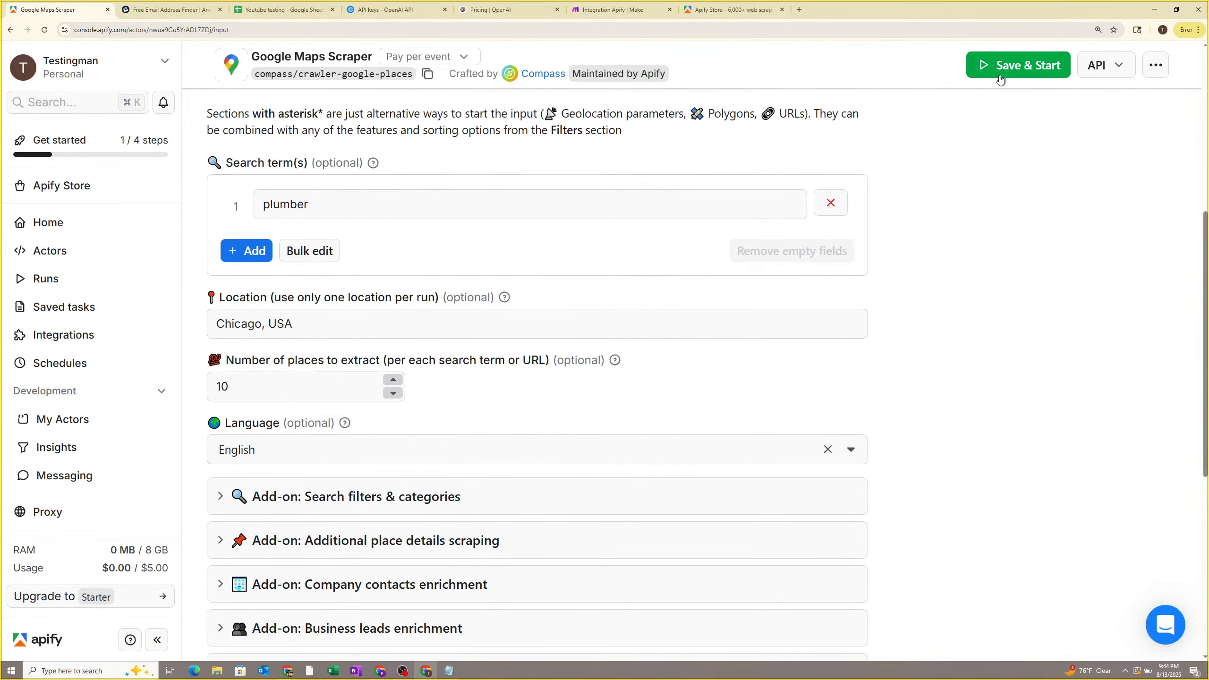
{"action": "left_click", "coordinate": [741, 4]}
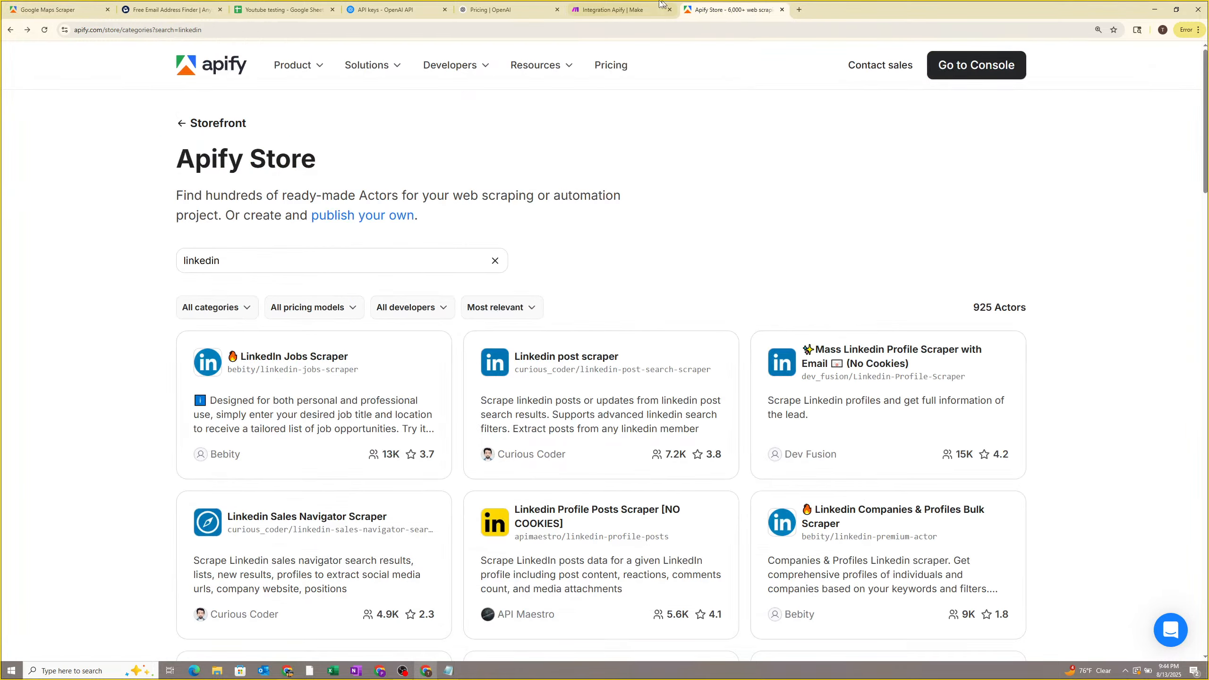
{"action": "left_click", "coordinate": [611, 9]}
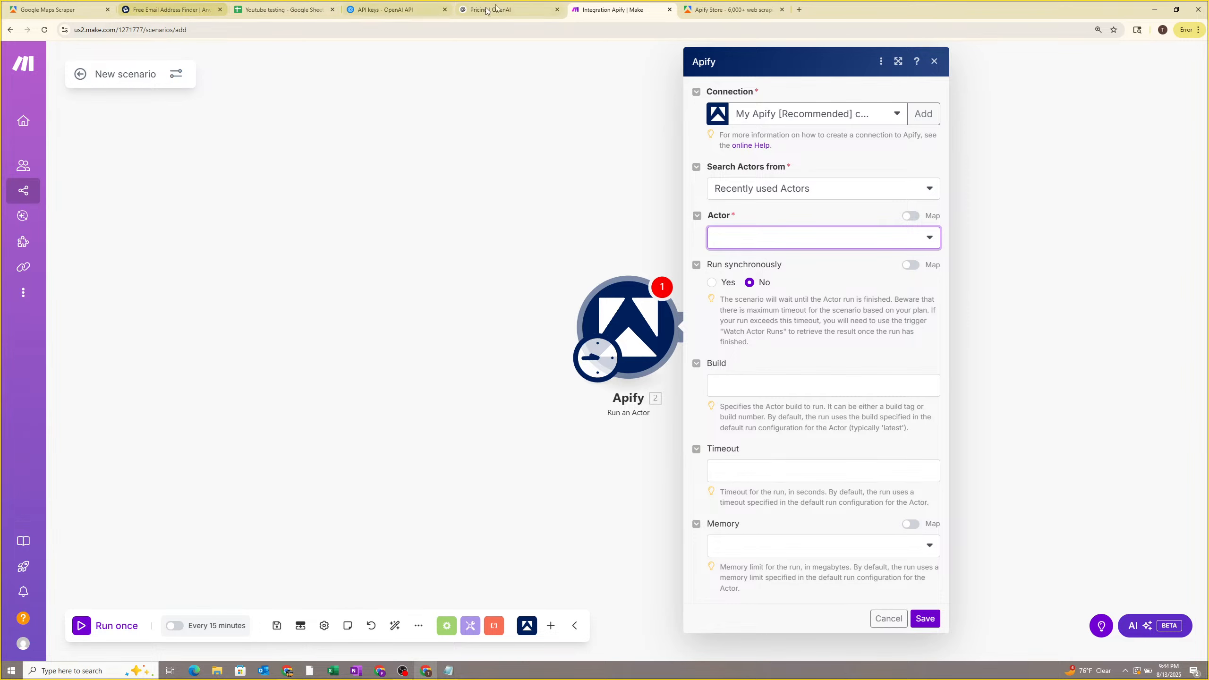
{"action": "left_click", "coordinate": [695, 6]}
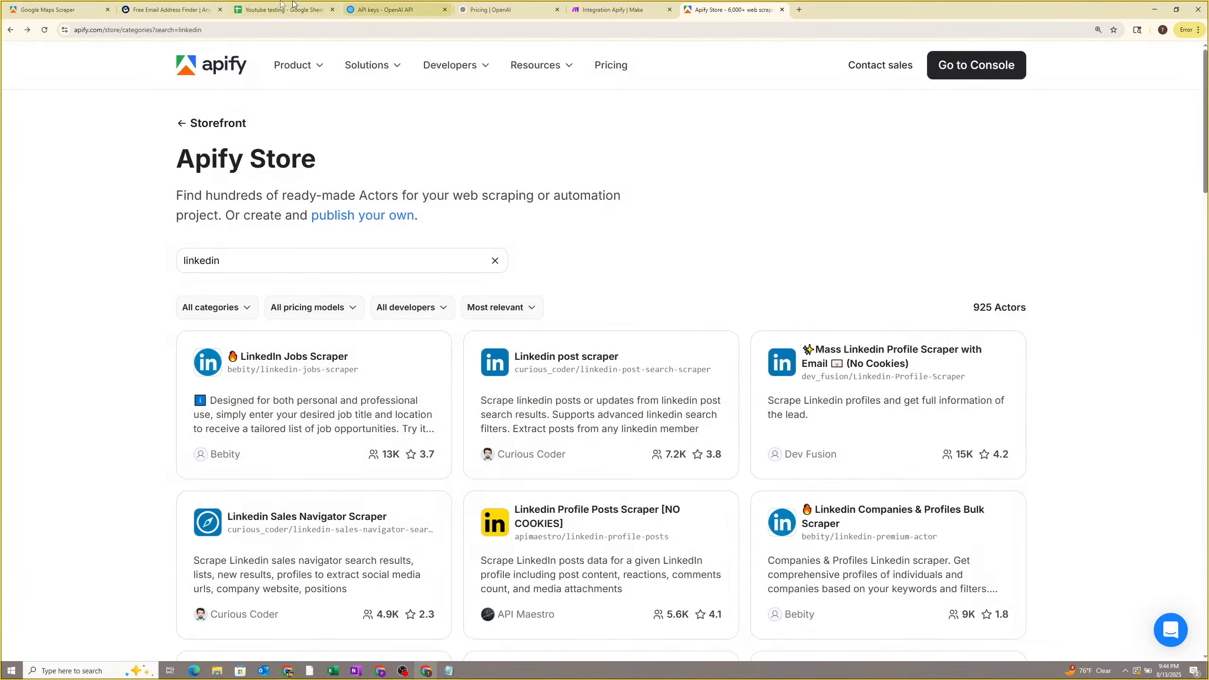
Return to the Google Maps Scraper page in Apify, show its input as JSON and copy all of it.
{"action": "left_click", "coordinate": [42, 6]}
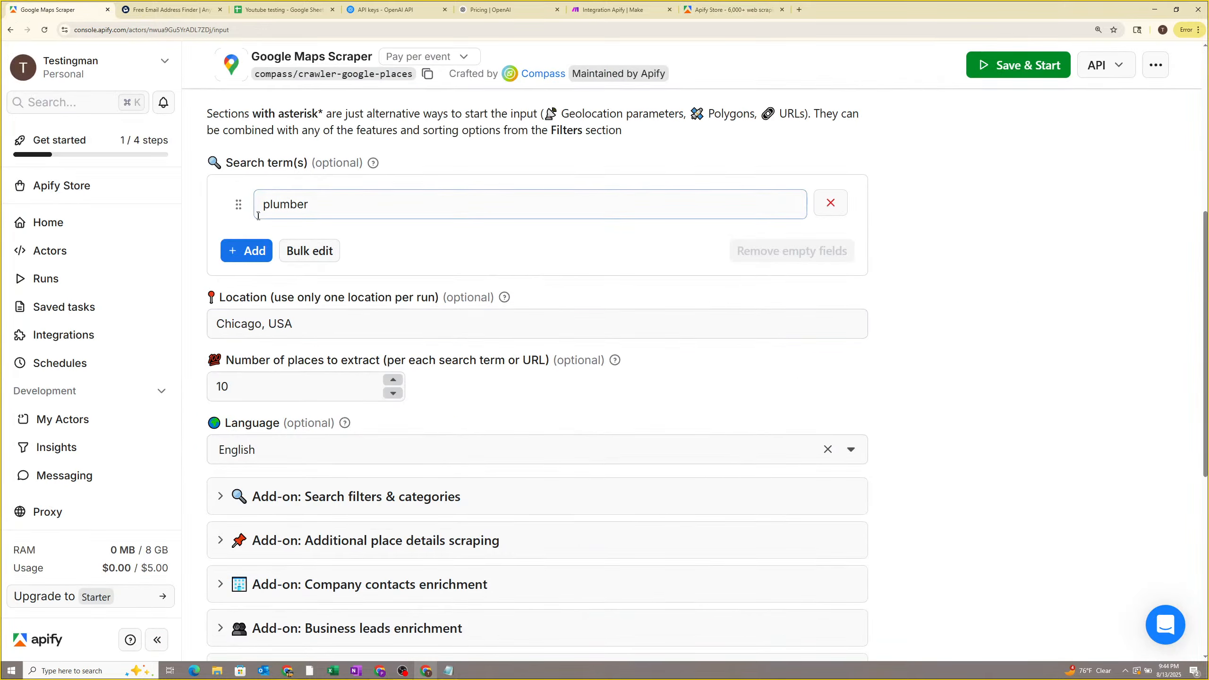
{"action": "scroll", "coordinate": [316, 178], "scroll_direction": "up", "scroll_amount": 2}
{"action": "scroll", "coordinate": [314, 177], "scroll_direction": "up", "scroll_amount": 4}
{"action": "left_click", "coordinate": [288, 277]}
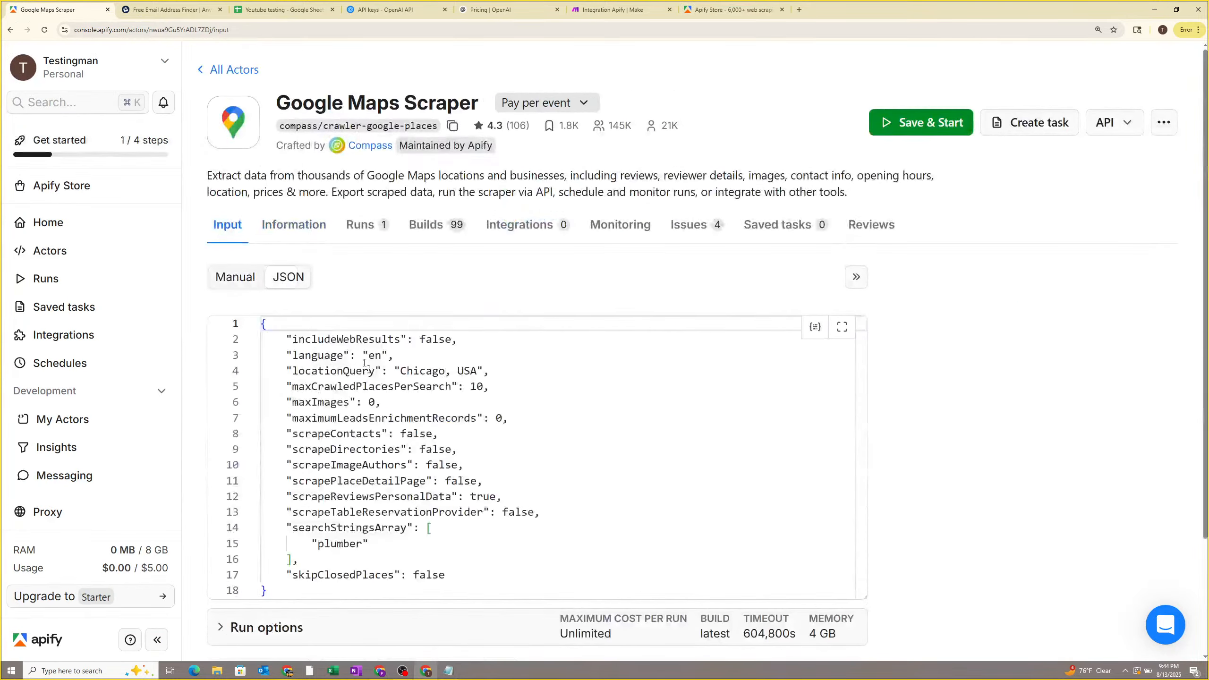
{"action": "key", "text": "ctrl+a"}
{"action": "key", "text": "ctrl+c"}
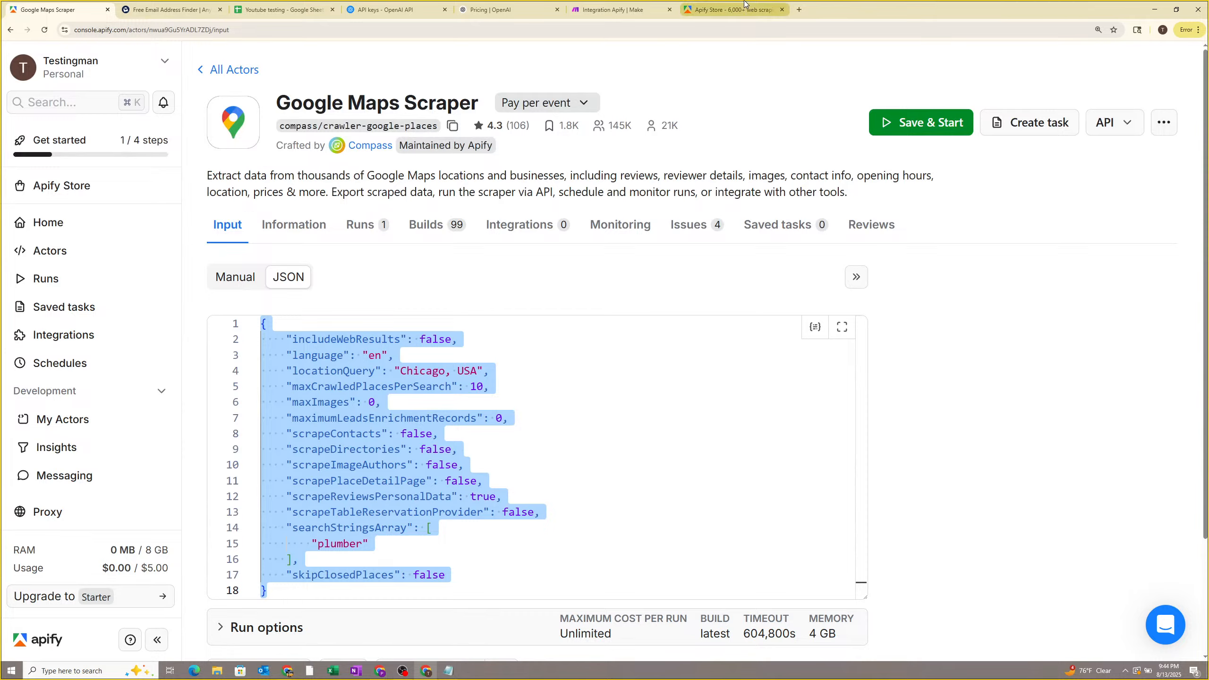
Return to the Make scenario and choose Google Maps Scraper as the Actor of the Apify module.
{"action": "left_click", "coordinate": [619, 9]}
{"action": "left_click", "coordinate": [775, 238]}
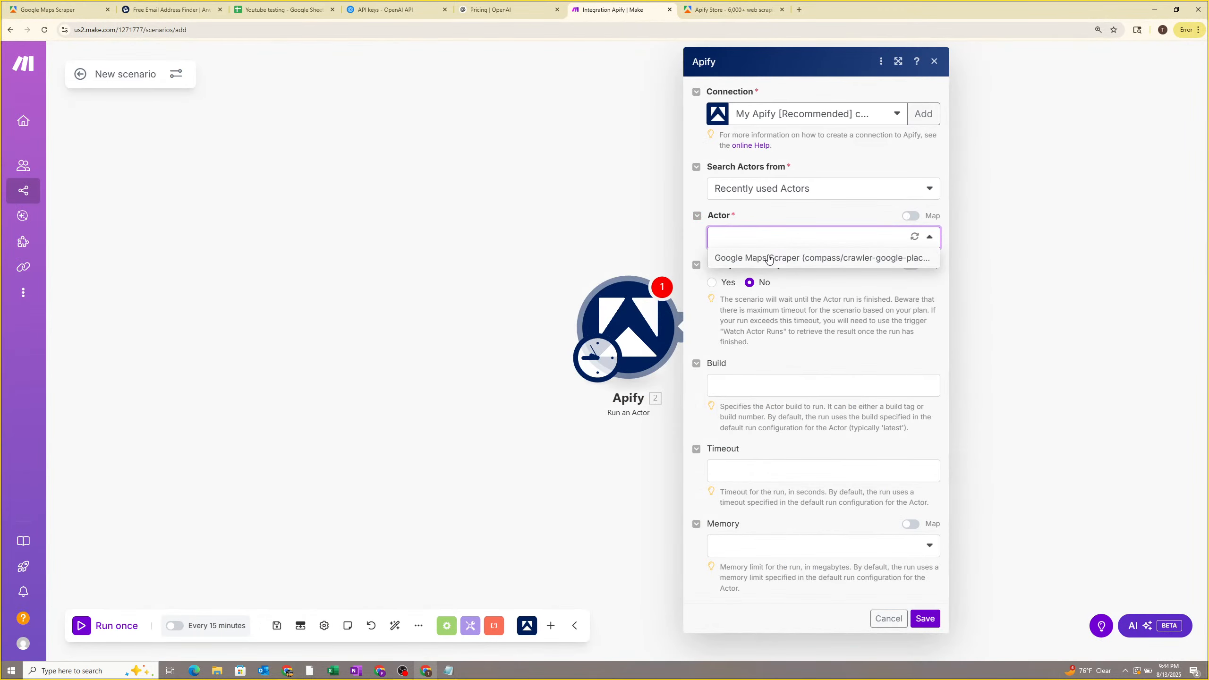
{"action": "left_click", "coordinate": [769, 262]}
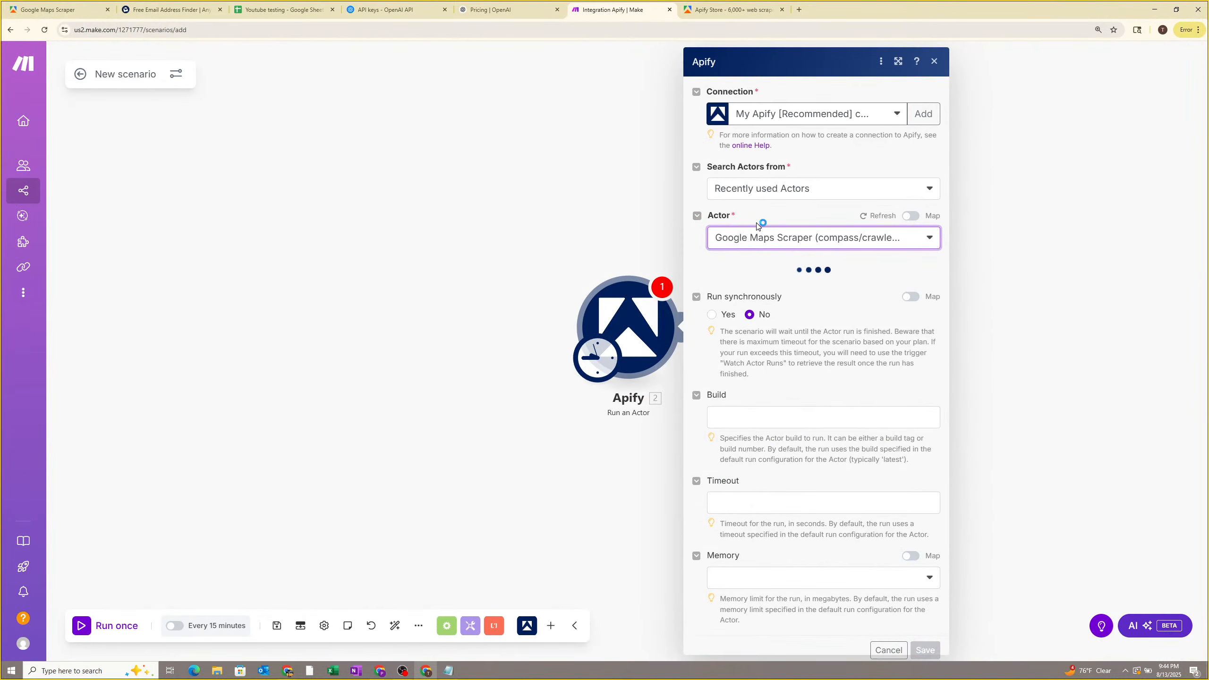
Replace the module's default Input JSON with the JSON copied from the Google Maps Scraper page.
{"action": "left_click", "coordinate": [754, 284]}
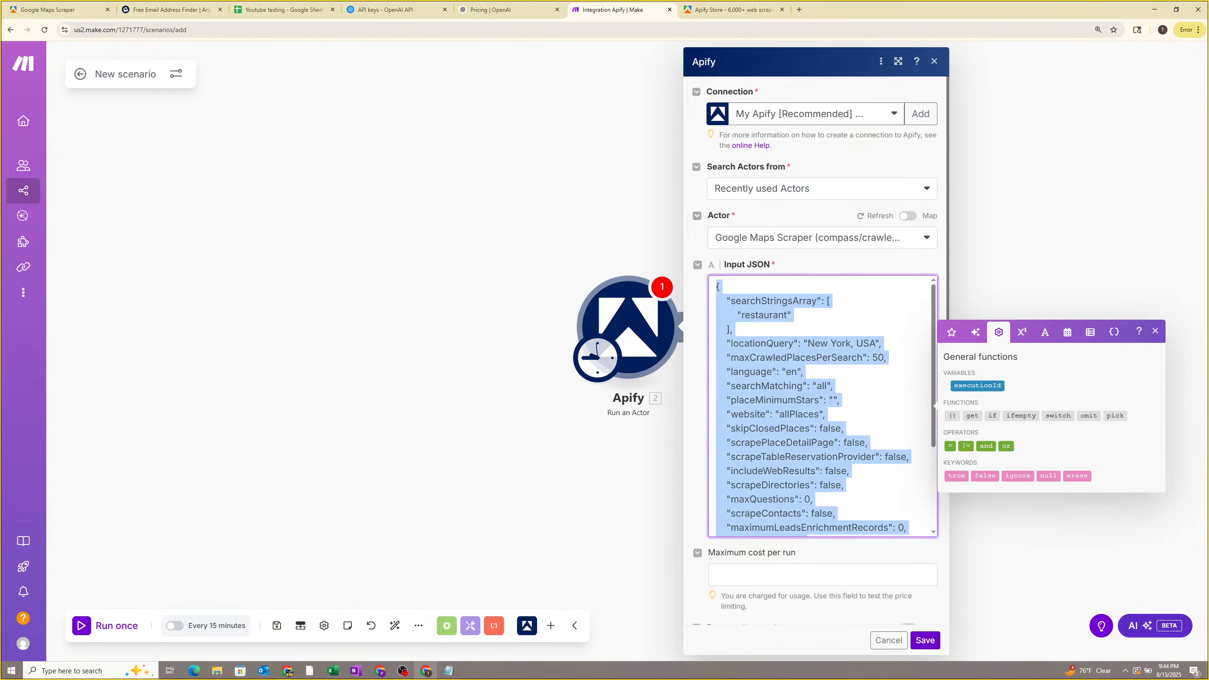
{"action": "key", "text": "ctrl+a"}
{"action": "key", "text": "BackSpace"}
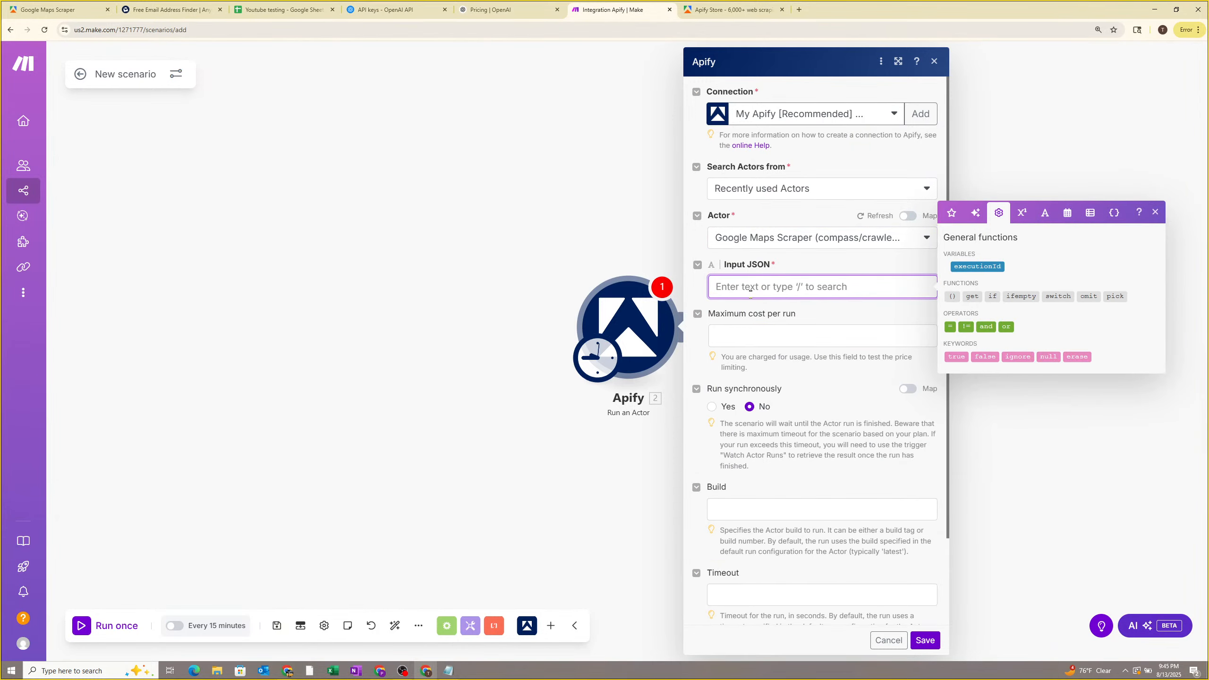
{"action": "right_click", "coordinate": [752, 287]}
{"action": "left_click", "coordinate": [782, 409]}
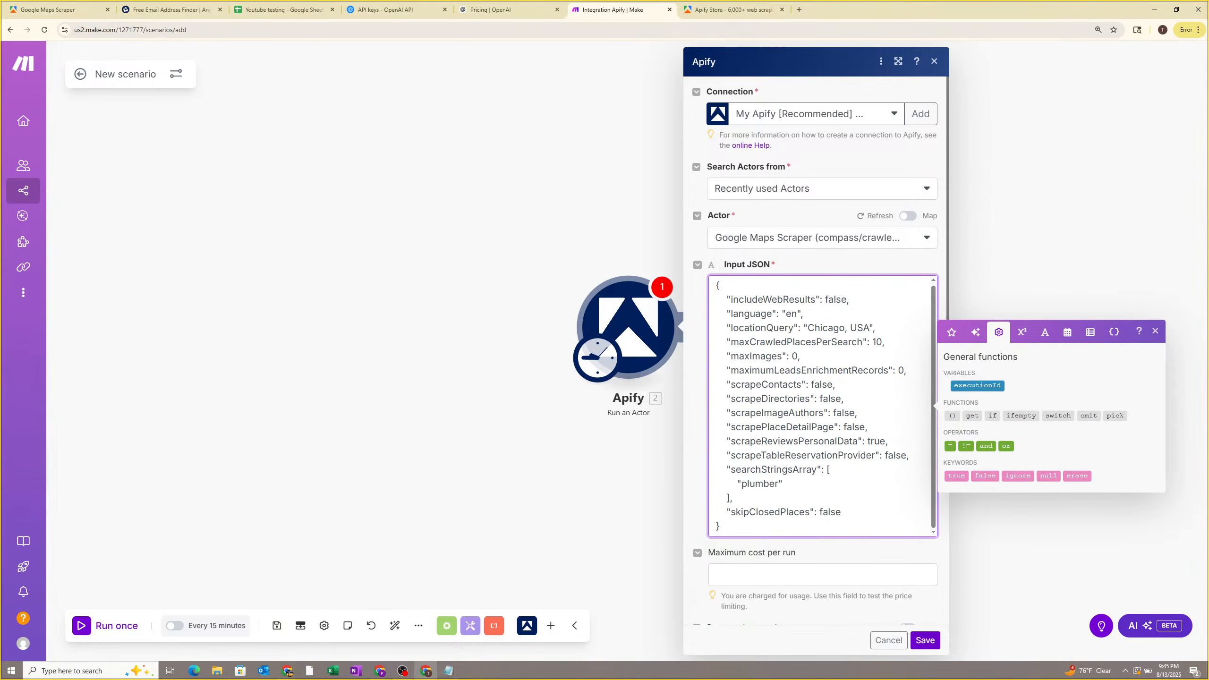
Check the maxCrawledPlacesPerSearch value, the search term and the remaining fields of the Run an Actor module, and save it.
{"action": "double_click", "coordinate": [878, 342]}
{"action": "double_click", "coordinate": [748, 482]}
{"action": "left_click", "coordinate": [770, 485]}
{"action": "scroll", "coordinate": [781, 437], "scroll_direction": "up", "scroll_amount": 1}
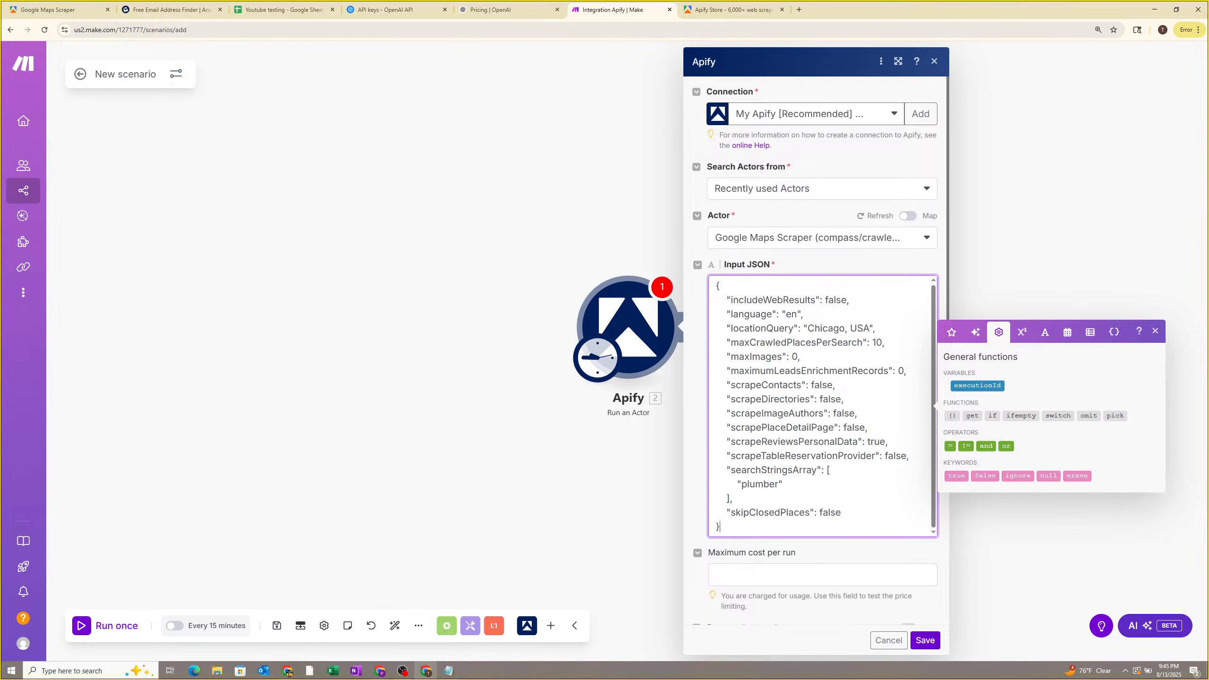
{"action": "scroll", "coordinate": [816, 381], "scroll_direction": "down", "scroll_amount": 2}
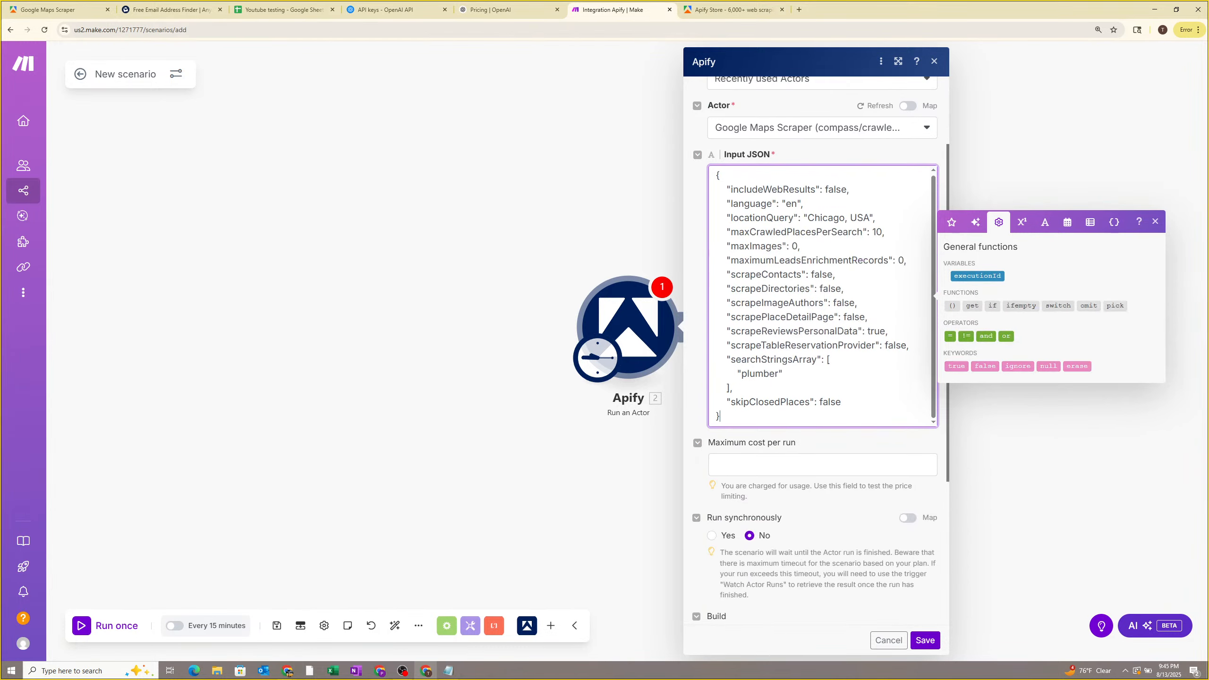
{"action": "scroll", "coordinate": [816, 382], "scroll_direction": "down", "scroll_amount": 4}
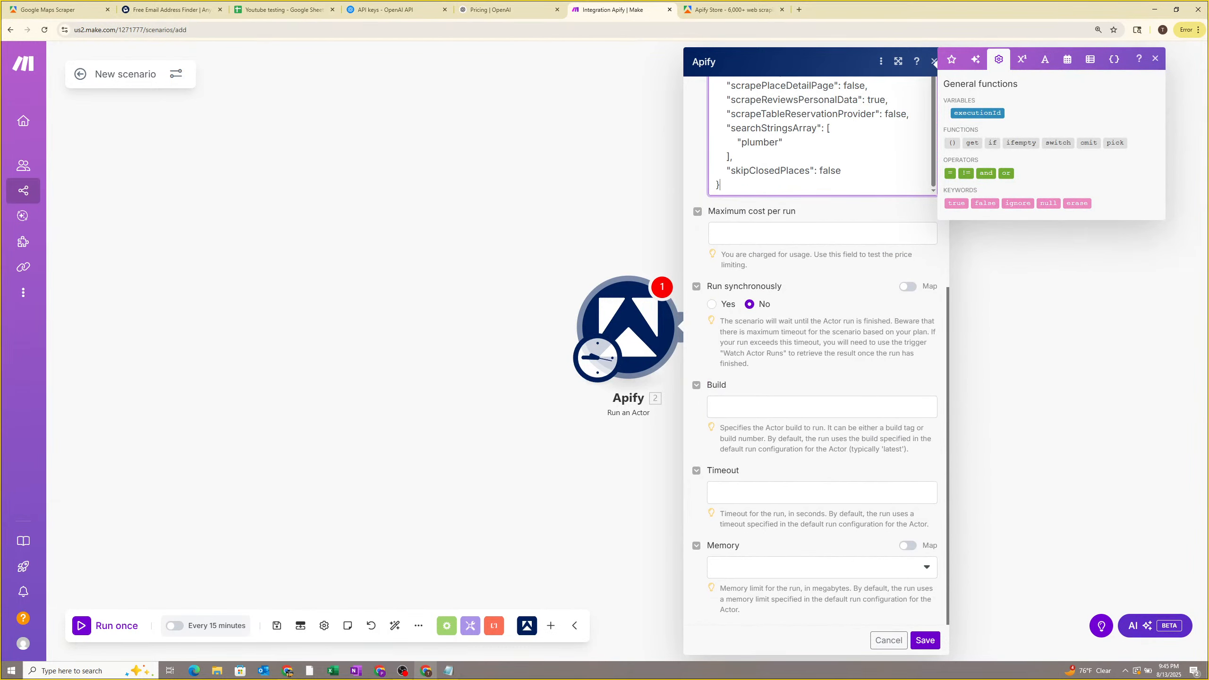
{"action": "scroll", "coordinate": [816, 381], "scroll_direction": "up", "scroll_amount": 6}
{"action": "left_click", "coordinate": [925, 640]}
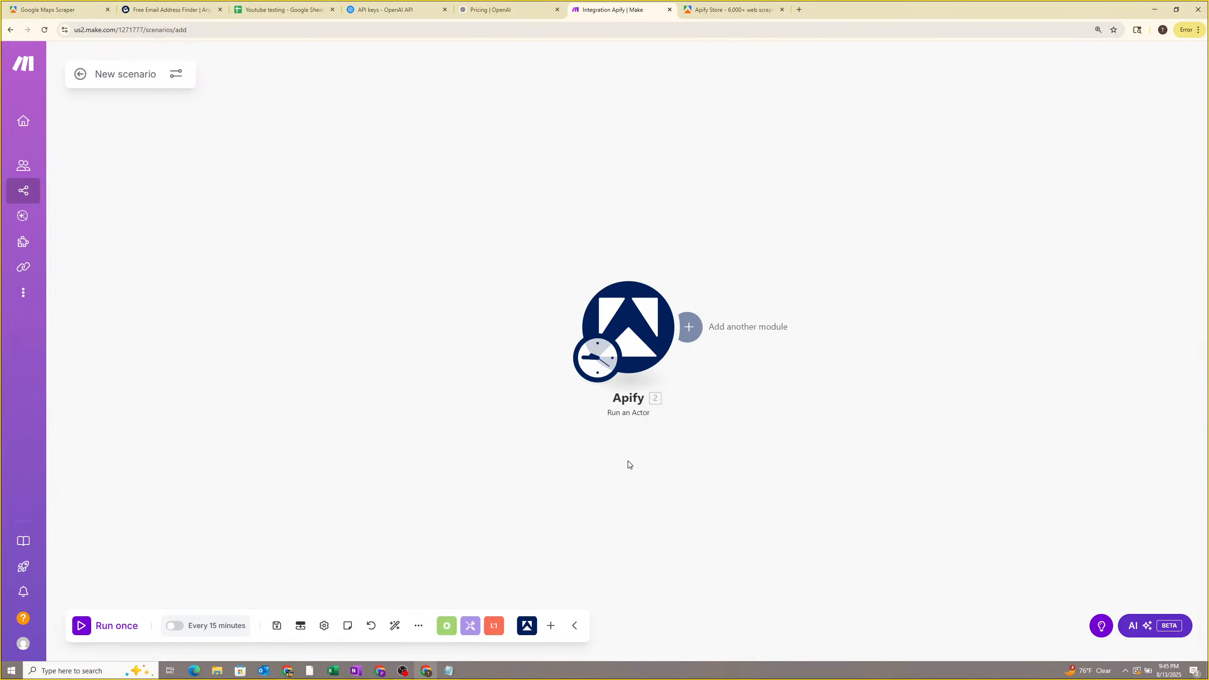
Run the scenario twice and check the output bundle of the Run an Actor module.
{"action": "left_click", "coordinate": [116, 626]}
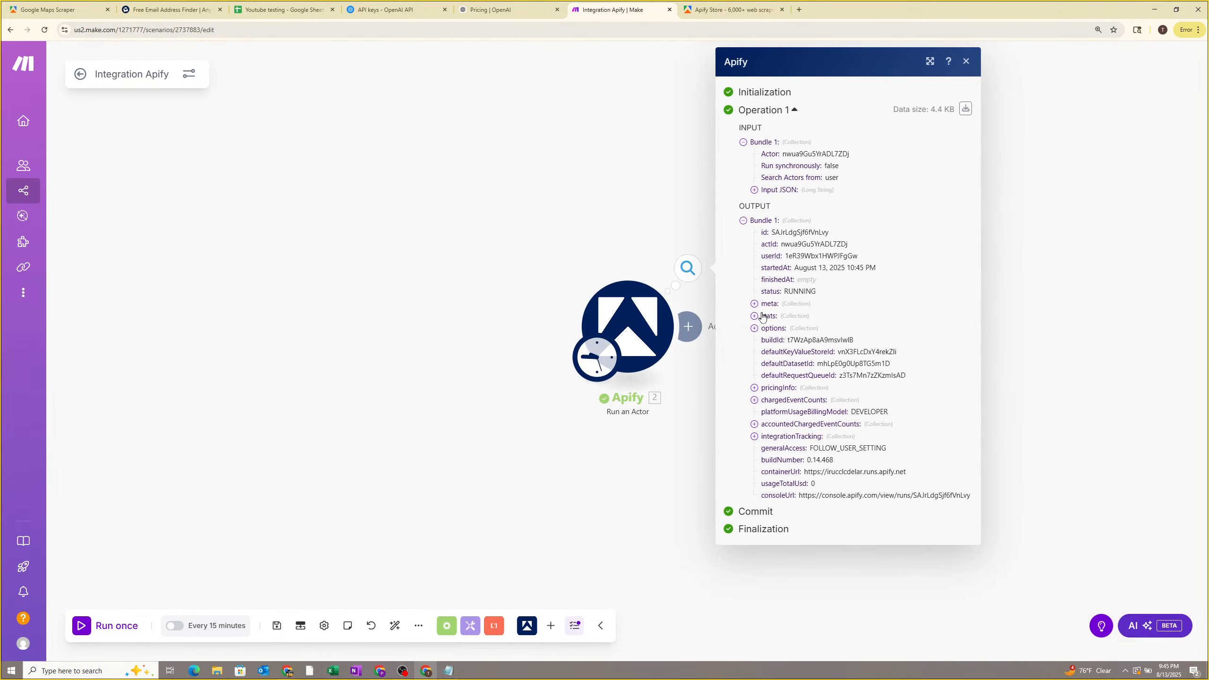
{"action": "left_click", "coordinate": [404, 240]}
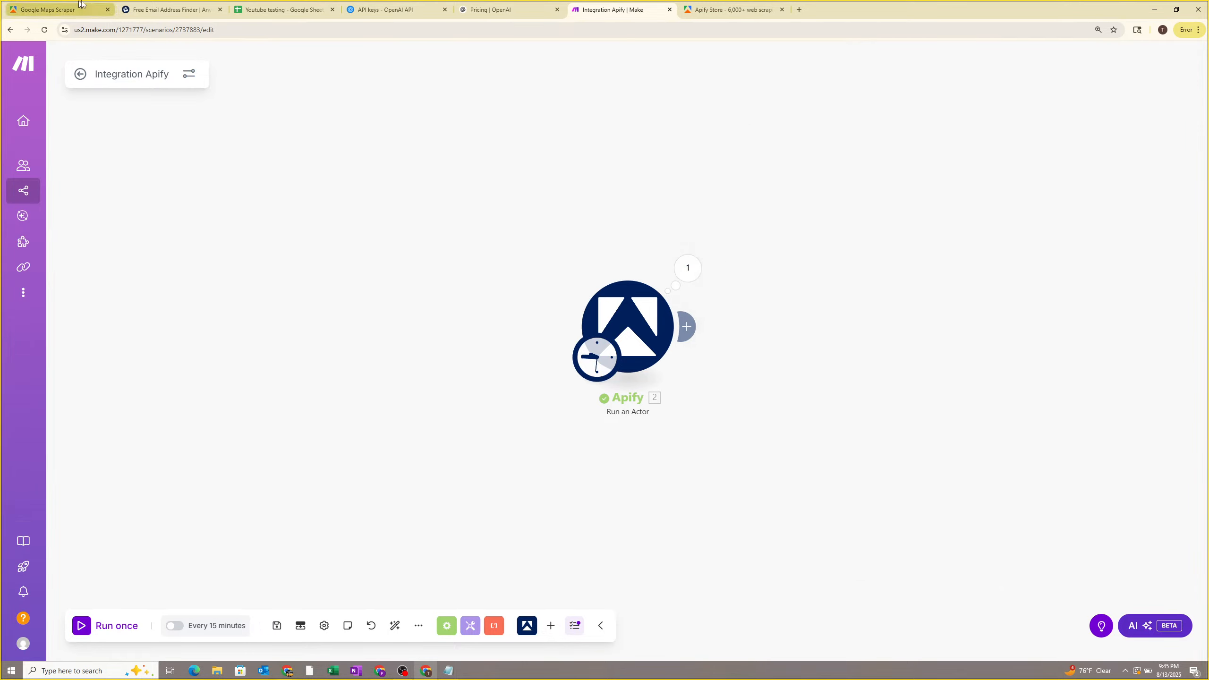
{"action": "left_click", "coordinate": [110, 636]}
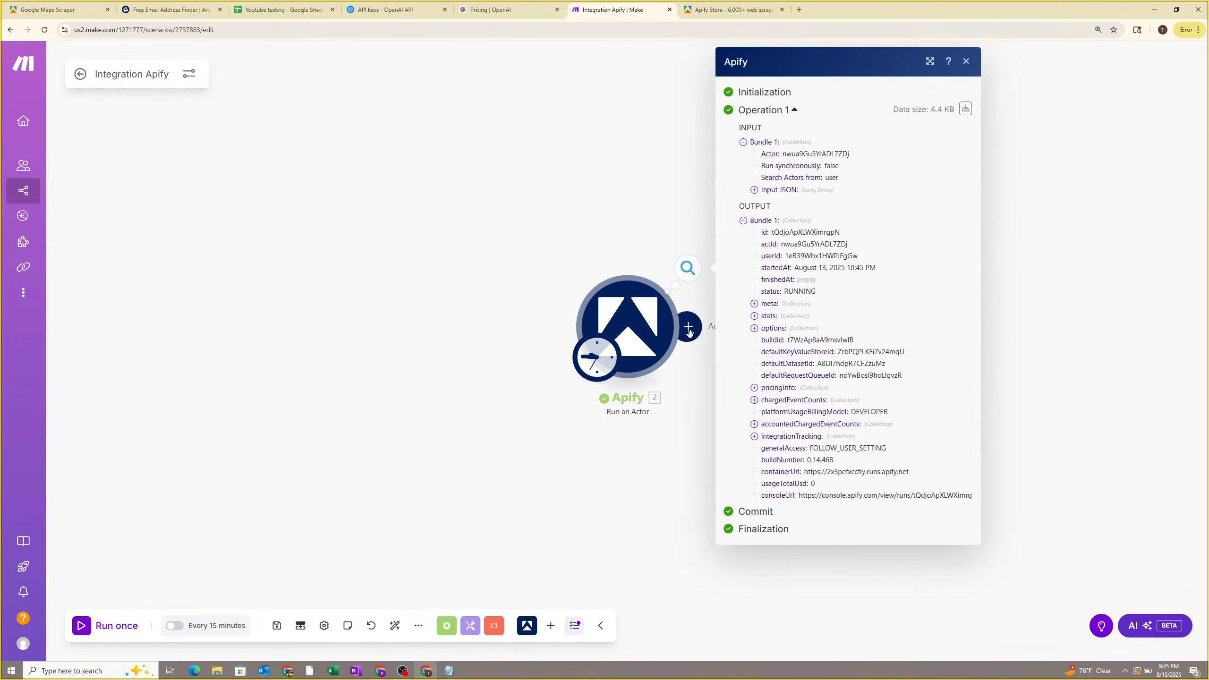
{"action": "left_click", "coordinate": [652, 469]}
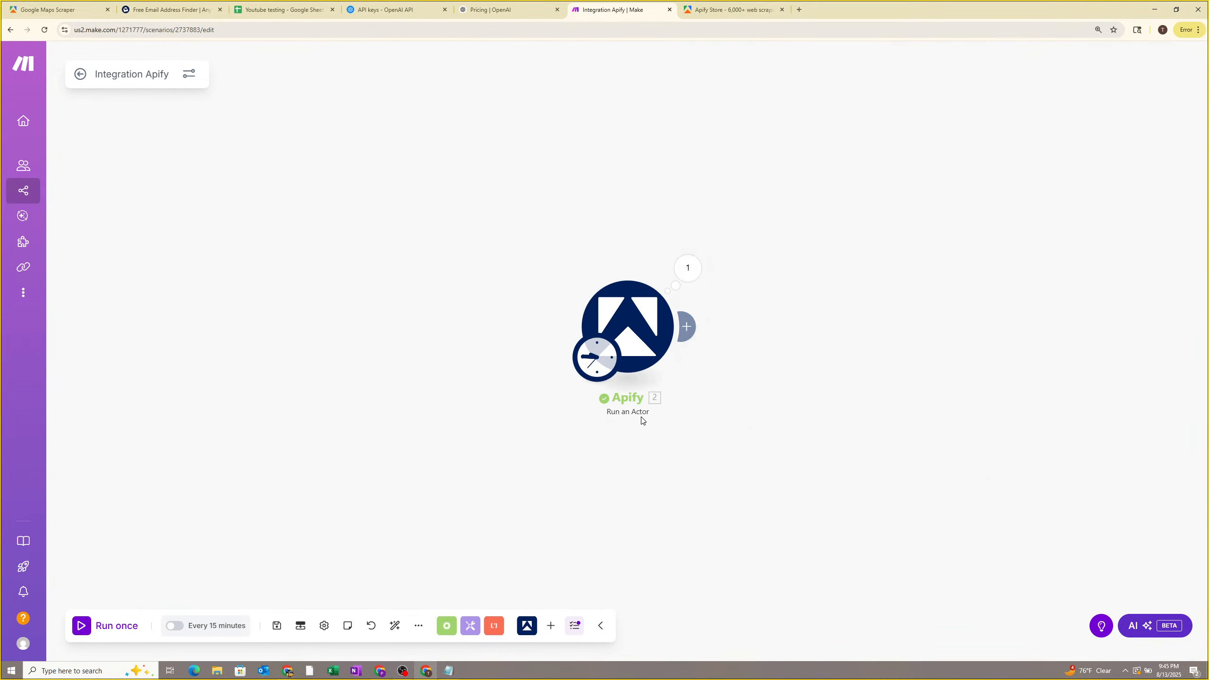
Add an Apify Get Dataset Items module after the Run an Actor module.
{"action": "left_click", "coordinate": [699, 329]}
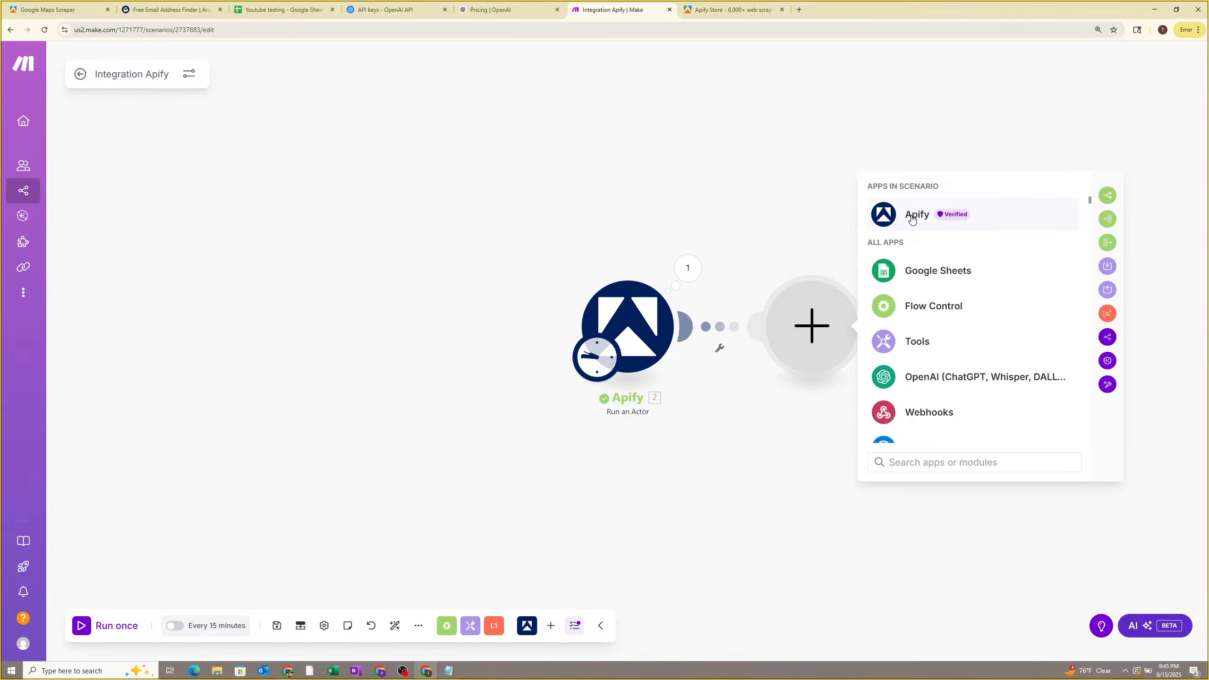
{"action": "left_click", "coordinate": [912, 219]}
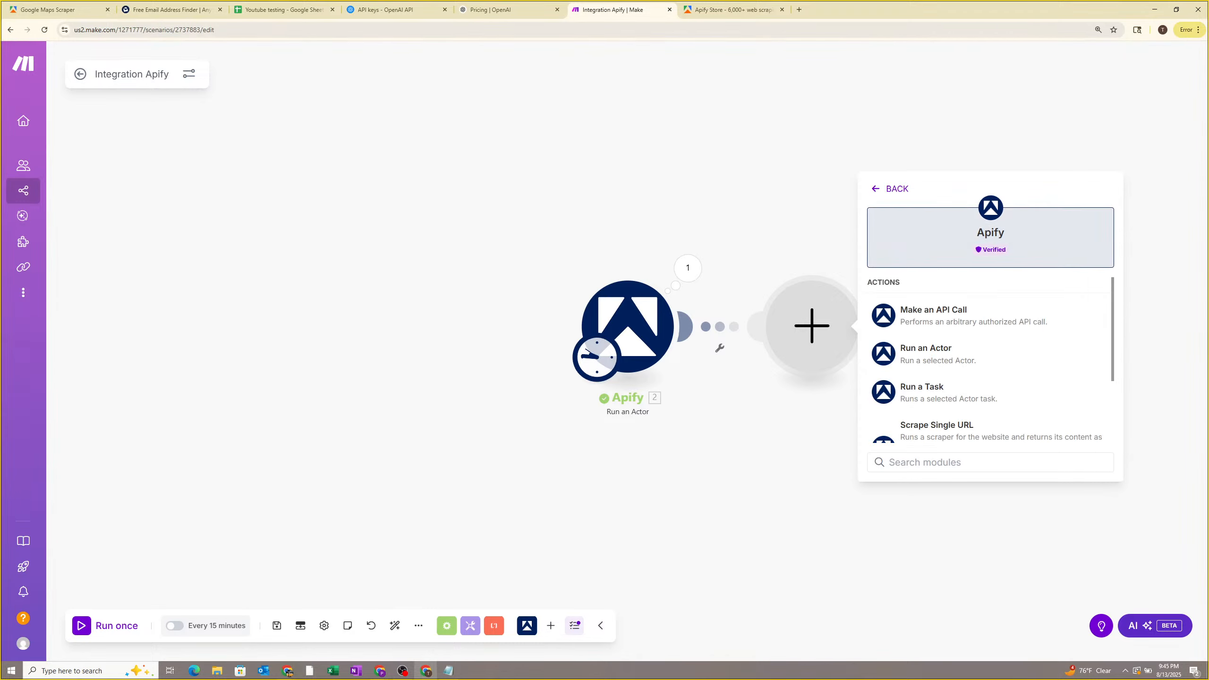
{"action": "type", "text": "get"}
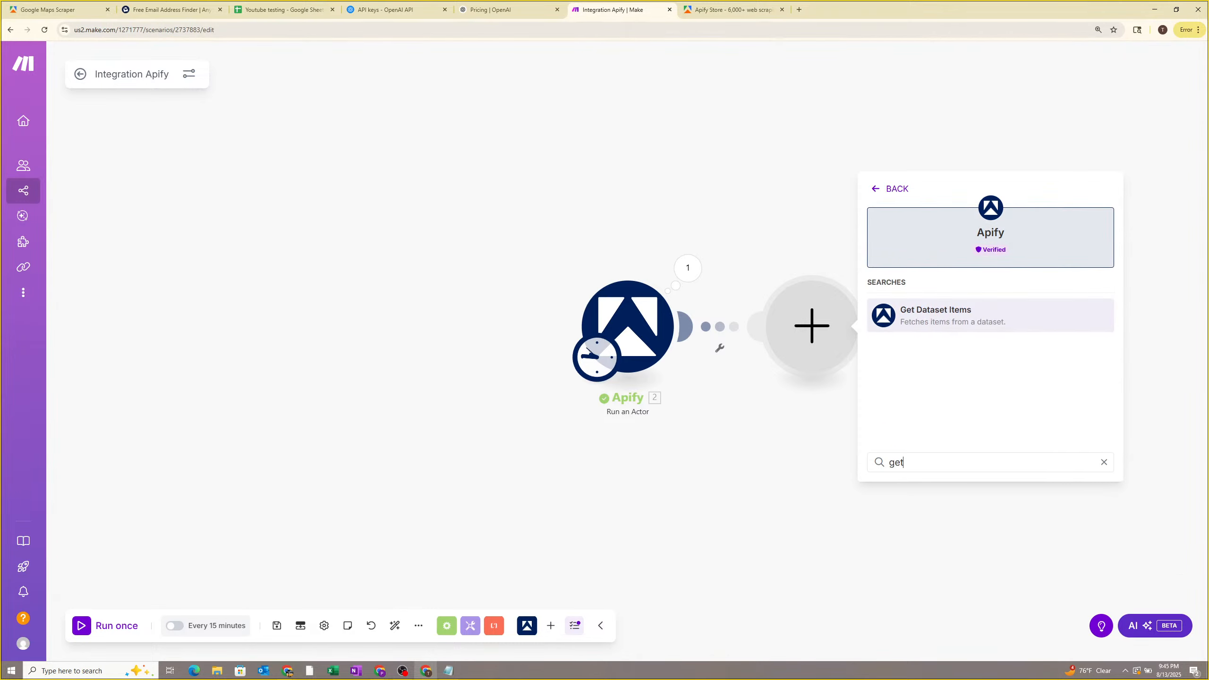
{"action": "left_click", "coordinate": [966, 323]}
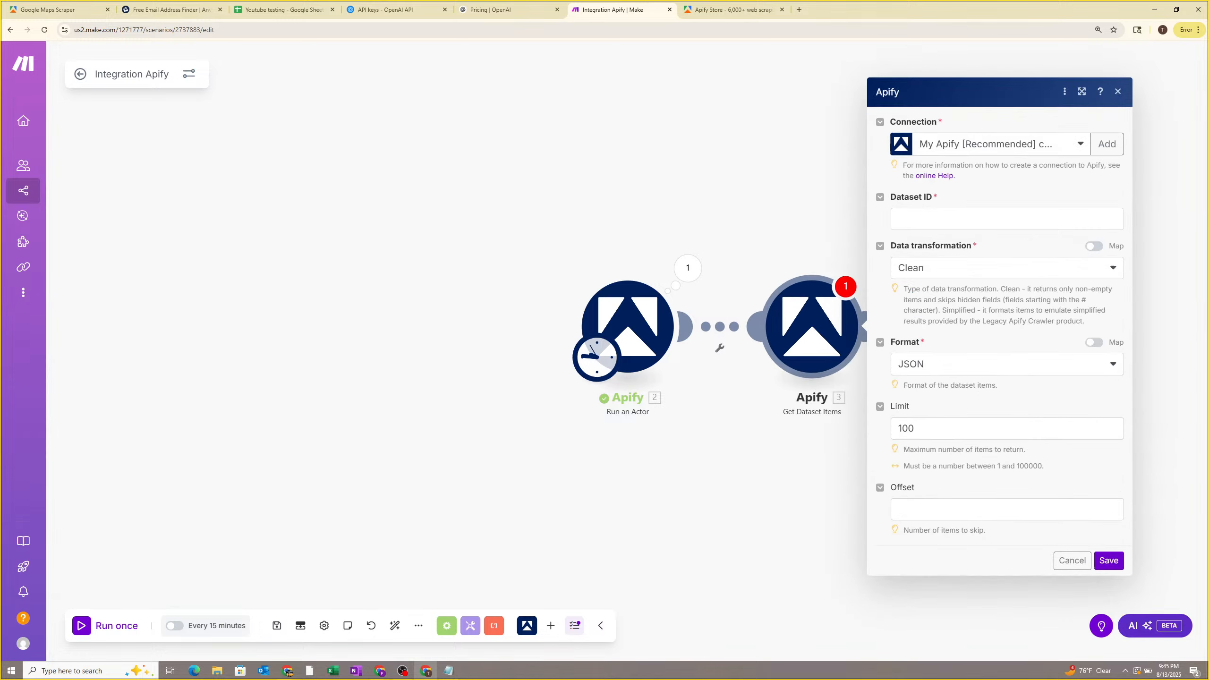
Map the Run an Actor module's Data: defaultDatasetId output to the Dataset ID of Get Dataset Items and save the module.
{"action": "left_click", "coordinate": [927, 220]}
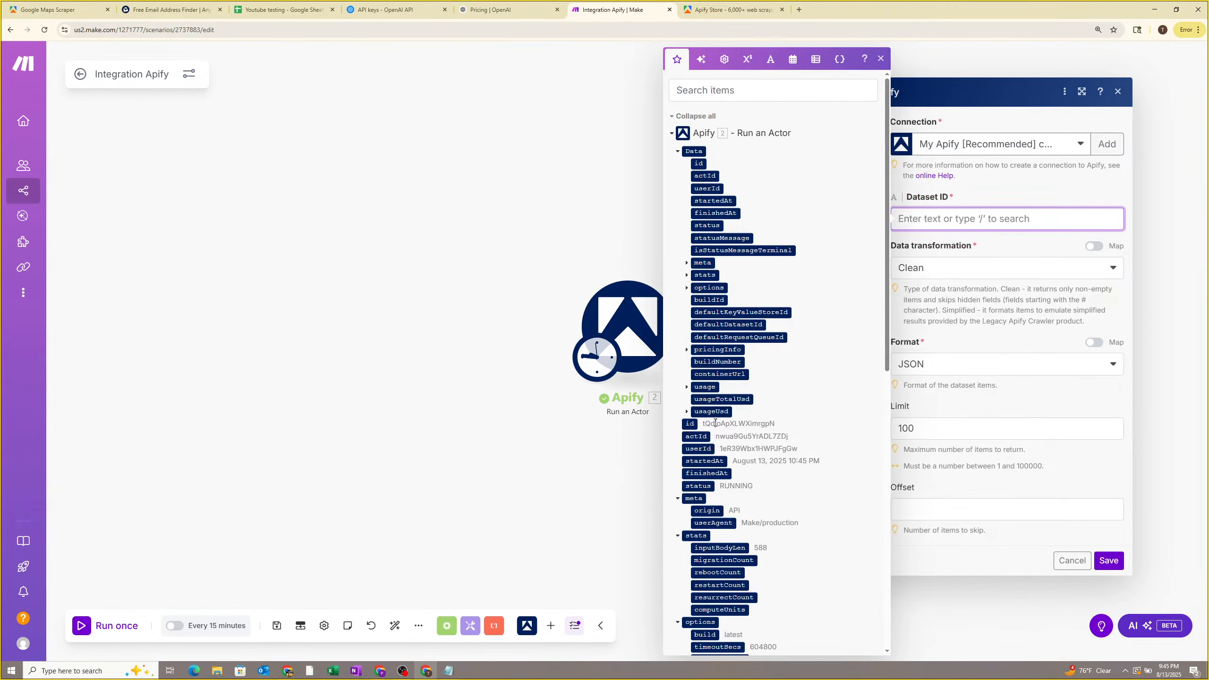
{"action": "scroll", "coordinate": [720, 412], "scroll_direction": "down", "scroll_amount": 2}
{"action": "scroll", "coordinate": [720, 412], "scroll_direction": "down", "scroll_amount": 2}
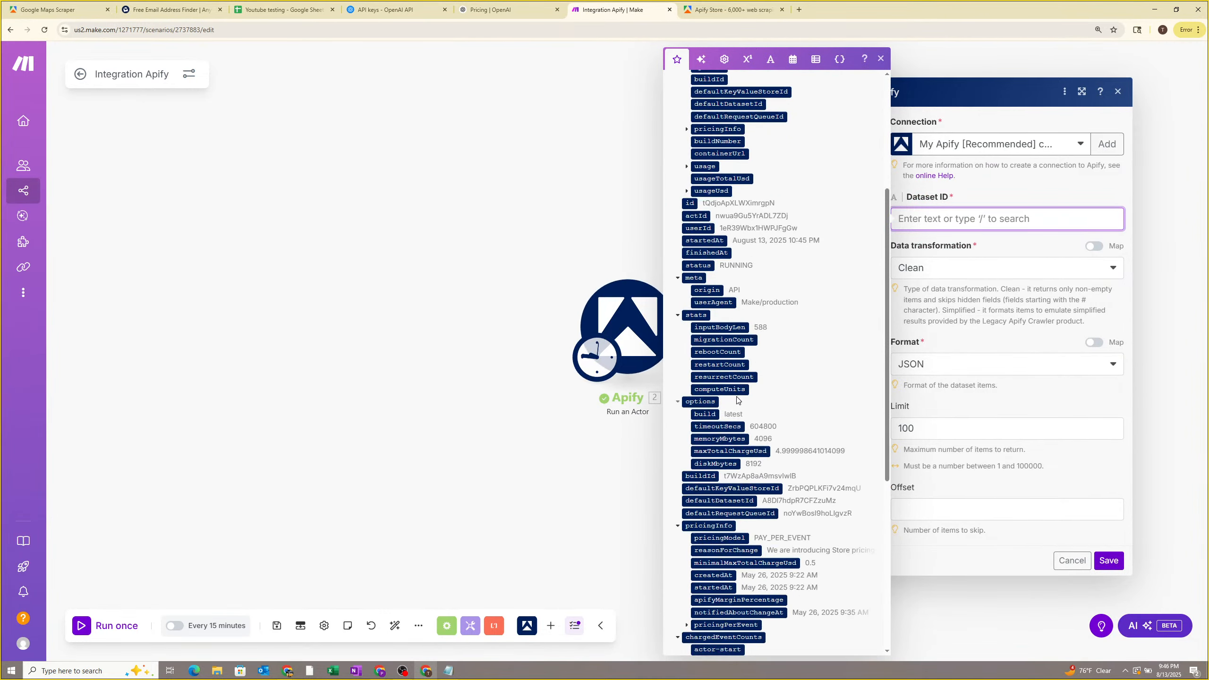
{"action": "scroll", "coordinate": [733, 403], "scroll_direction": "up", "scroll_amount": 3}
{"action": "scroll", "coordinate": [698, 423], "scroll_direction": "up", "scroll_amount": 1}
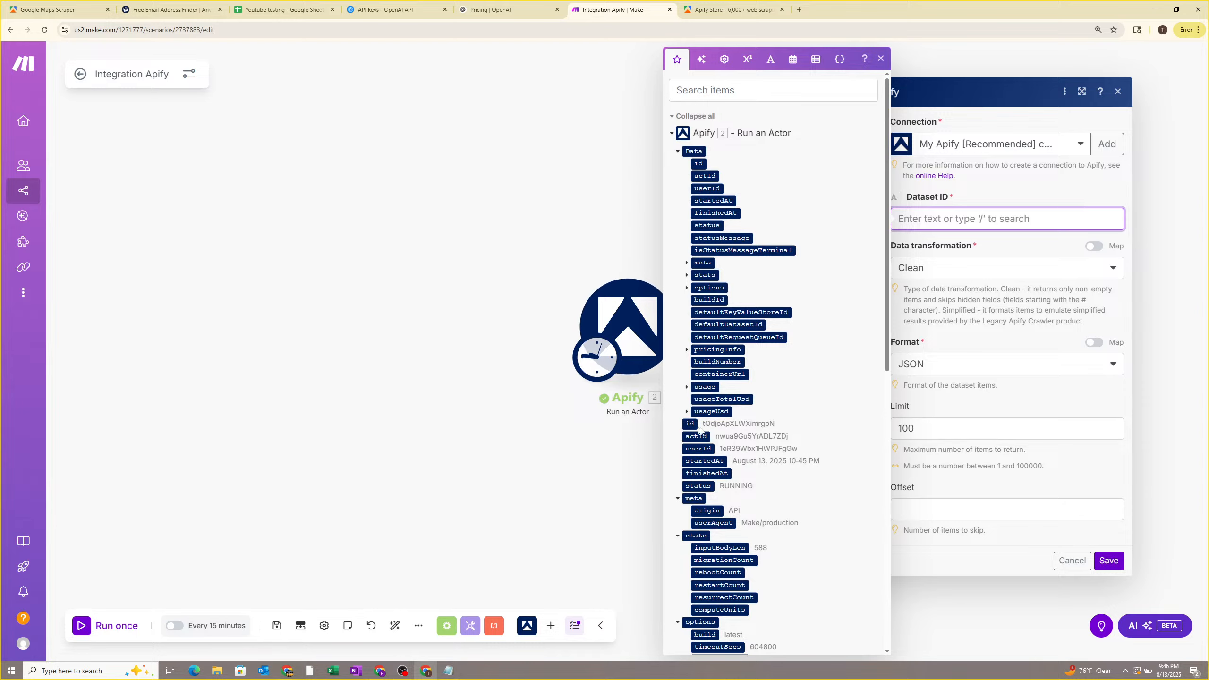
{"action": "scroll", "coordinate": [698, 429], "scroll_direction": "down", "scroll_amount": 10}
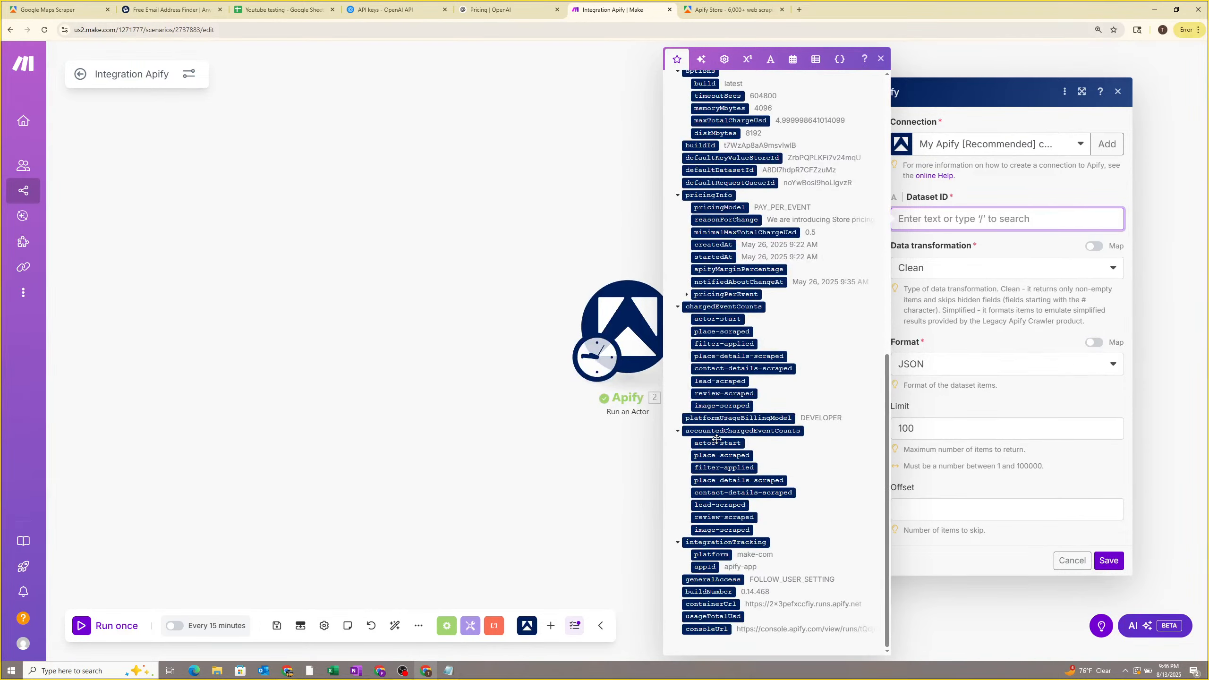
{"action": "scroll", "coordinate": [717, 412], "scroll_direction": "up", "scroll_amount": 8}
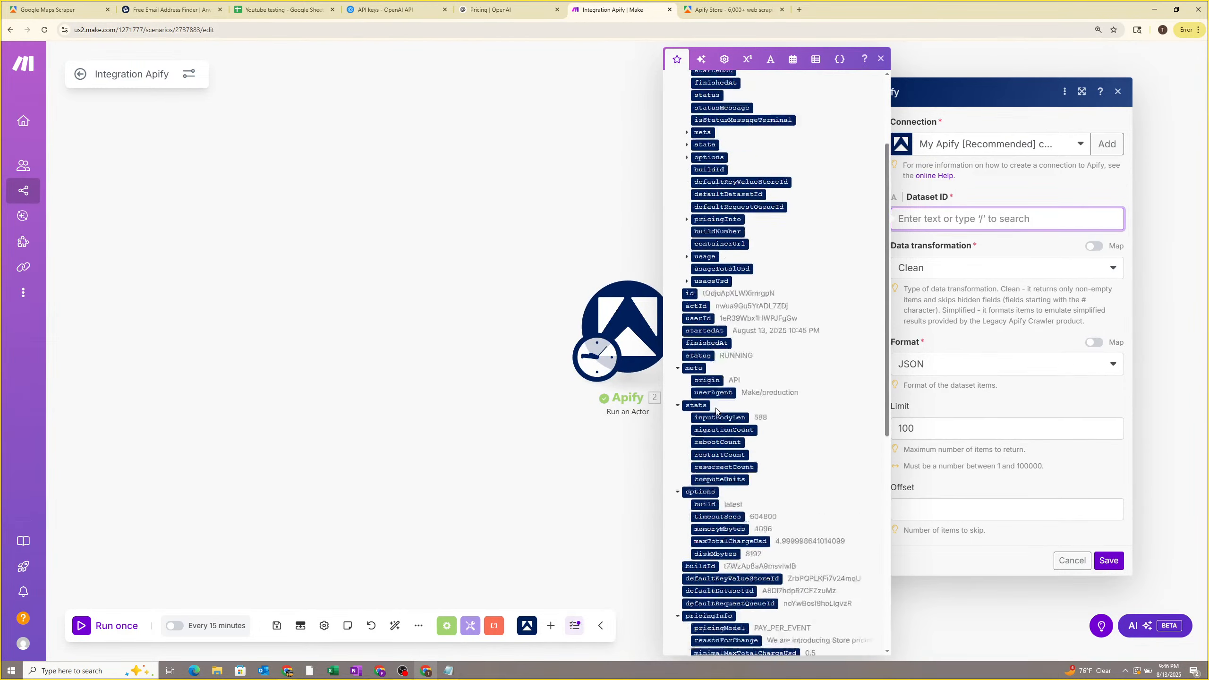
{"action": "scroll", "coordinate": [717, 409], "scroll_direction": "up", "scroll_amount": 3}
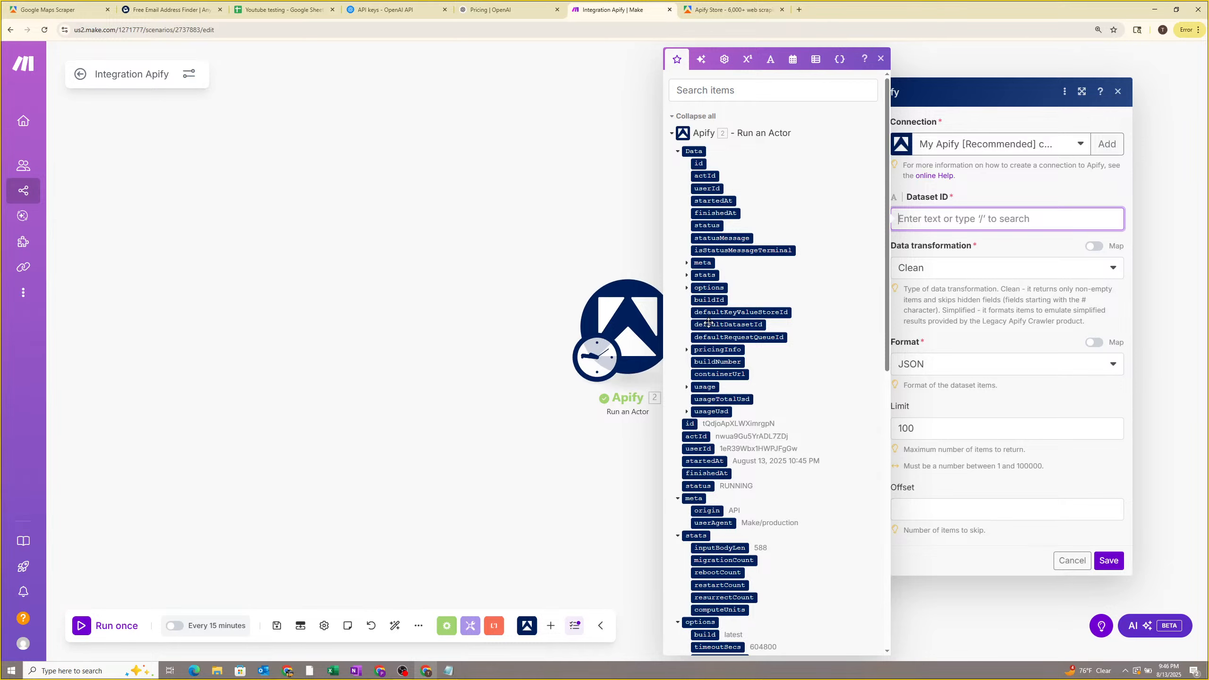
{"action": "left_click", "coordinate": [760, 326]}
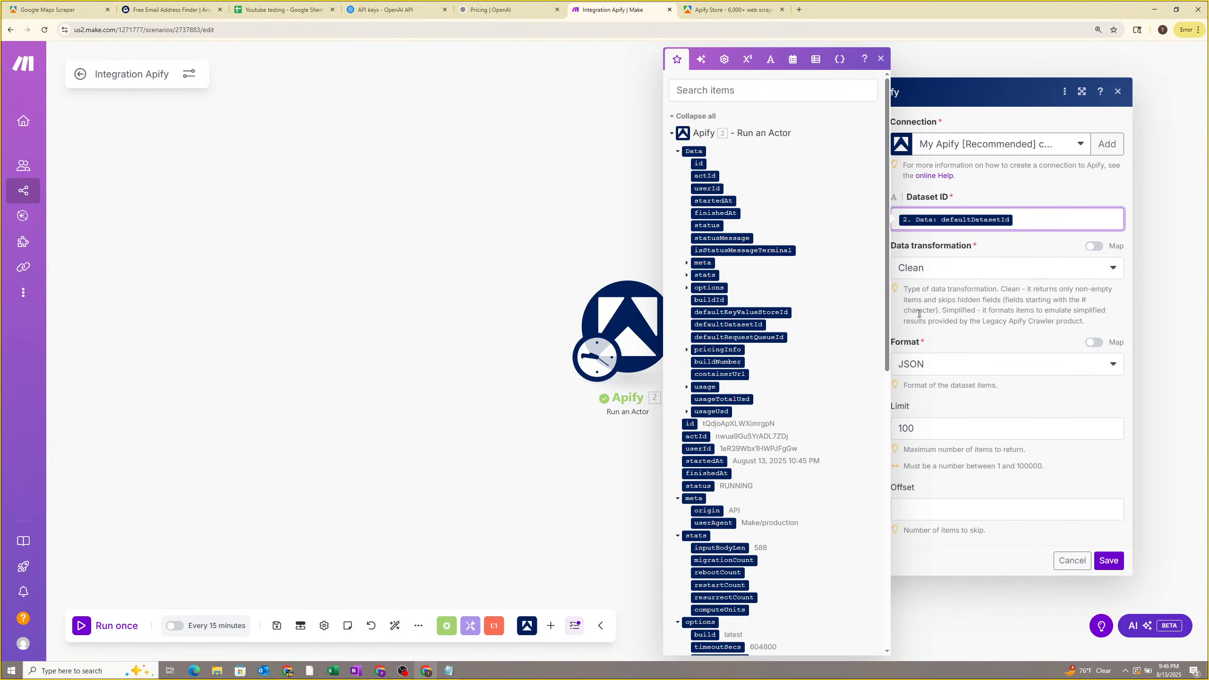
{"action": "left_click", "coordinate": [944, 299]}
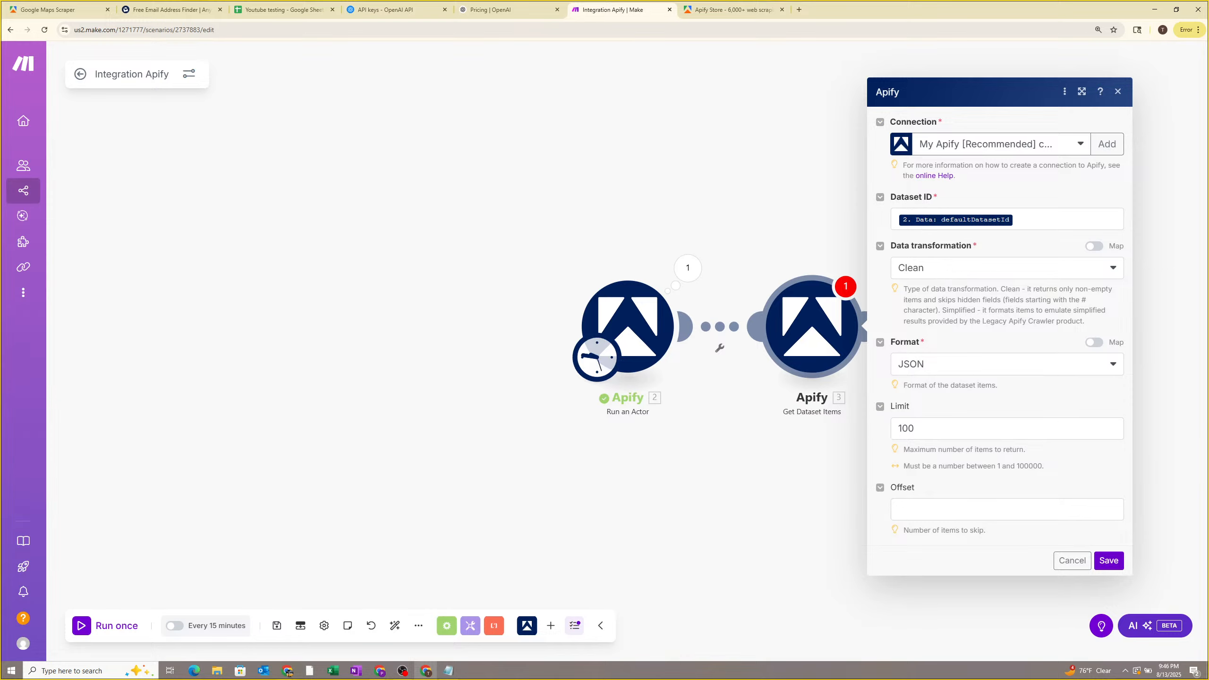
{"action": "left_click", "coordinate": [1113, 561]}
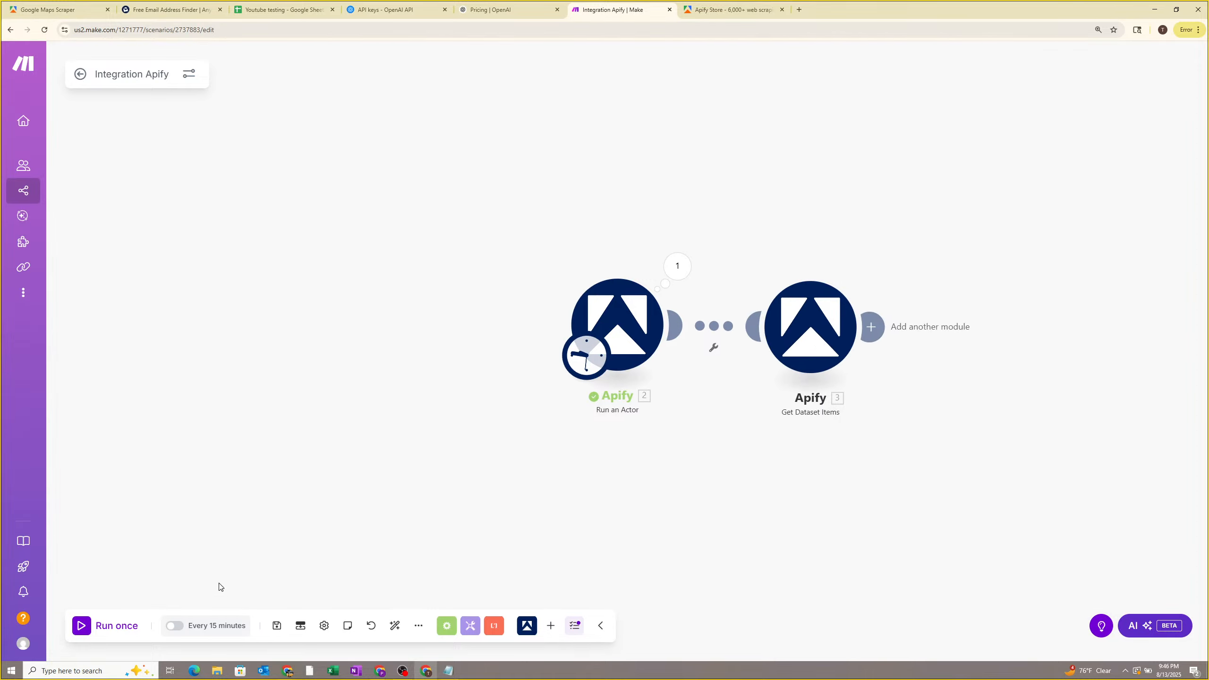
Run the scenario once and inspect the execution details of the Get Dataset Items module.
{"action": "left_click", "coordinate": [114, 622]}
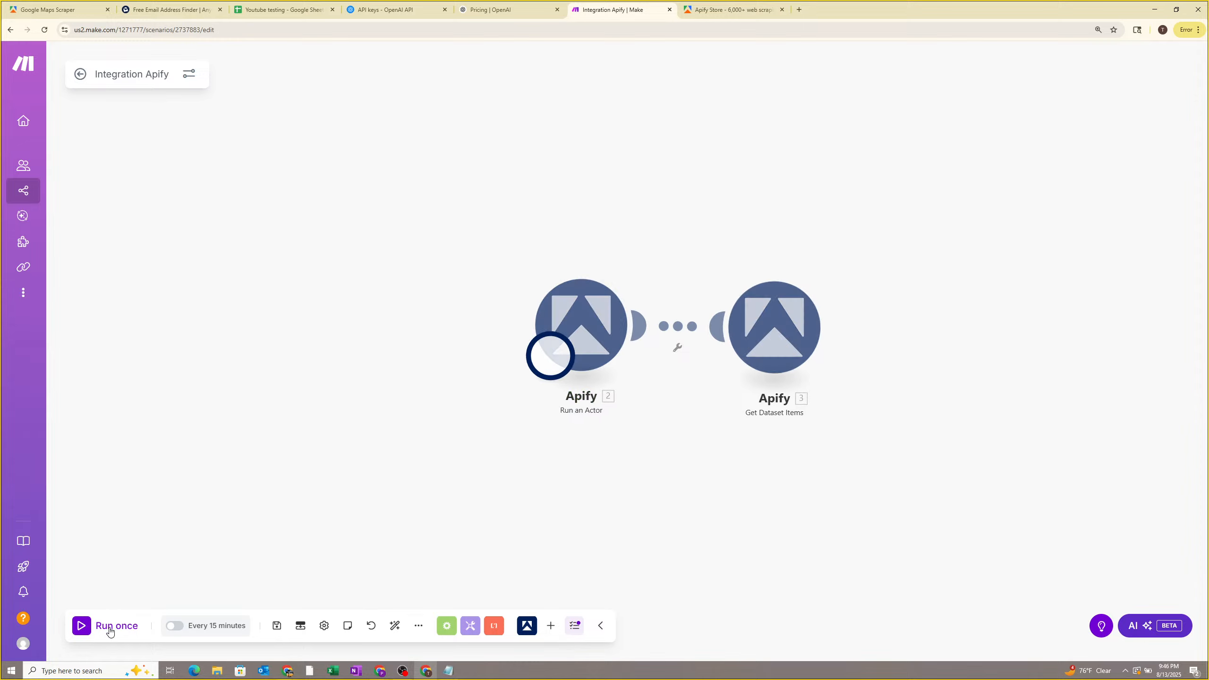
{"action": "left_click", "coordinate": [737, 325]}
{"action": "left_click", "coordinate": [703, 241]}
{"action": "left_click", "coordinate": [784, 280]}
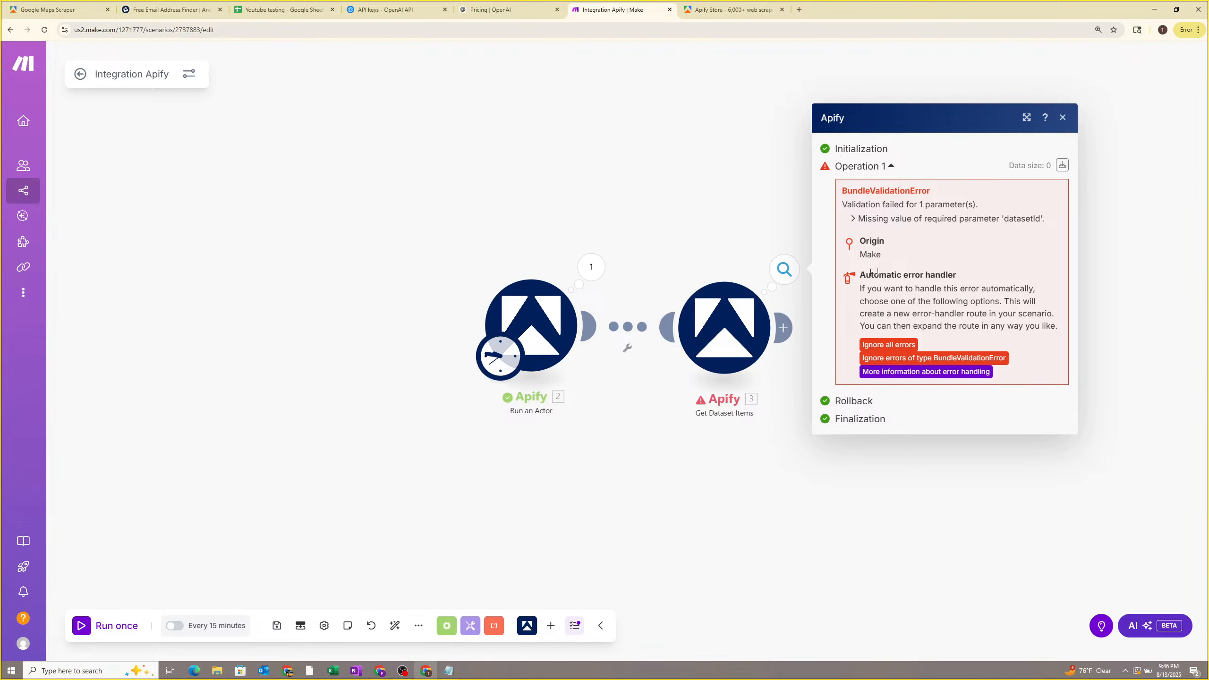
Try the Run an Actor module's top-level id as the Dataset ID of Get Dataset Items, saving and running the scenario once.
{"action": "left_click", "coordinate": [742, 310]}
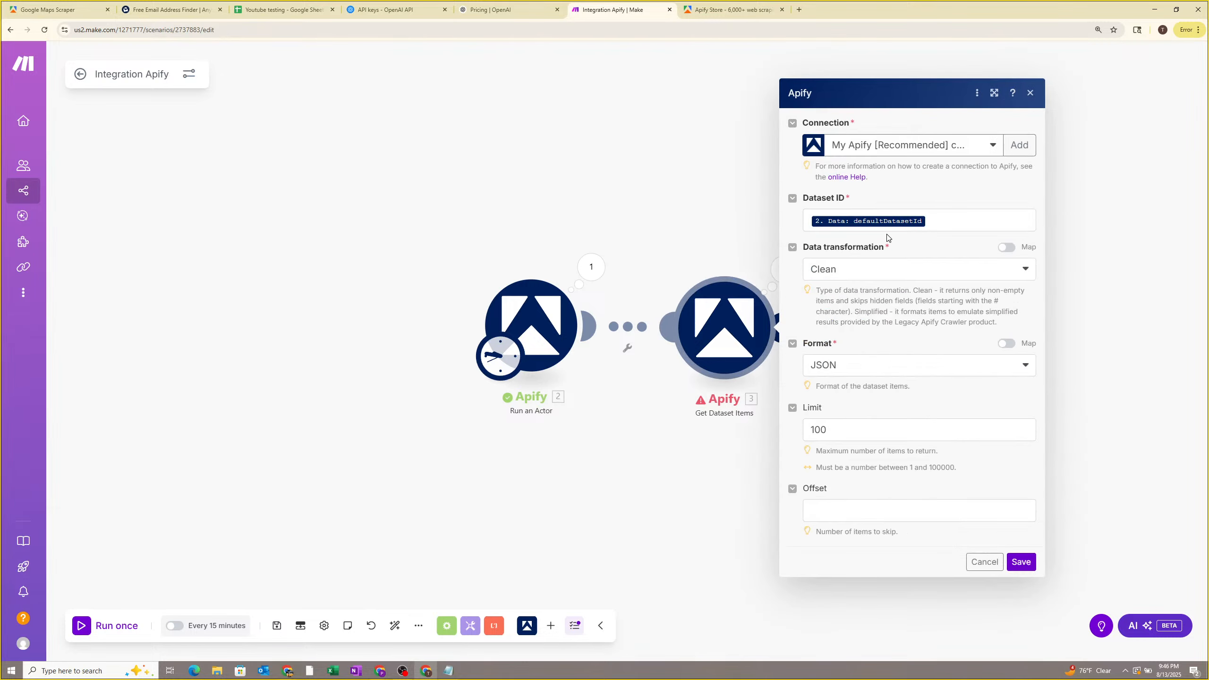
{"action": "left_click", "coordinate": [933, 221]}
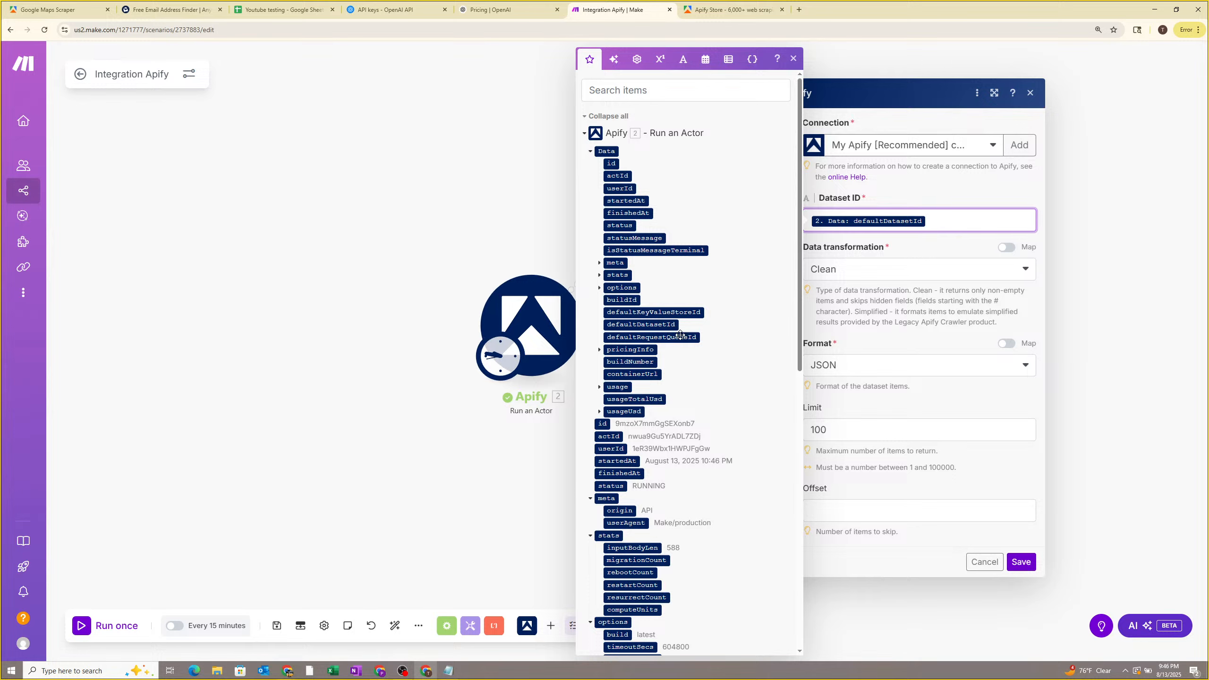
{"action": "key", "text": "BackSpace"}
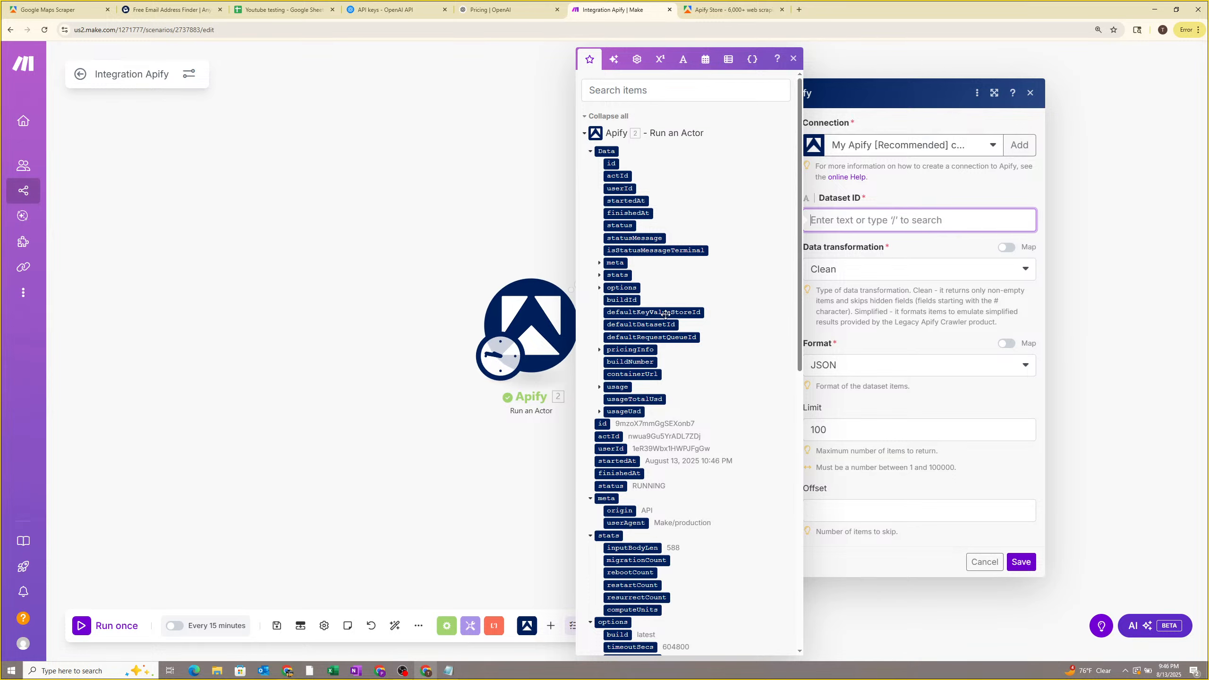
{"action": "left_click", "coordinate": [602, 424]}
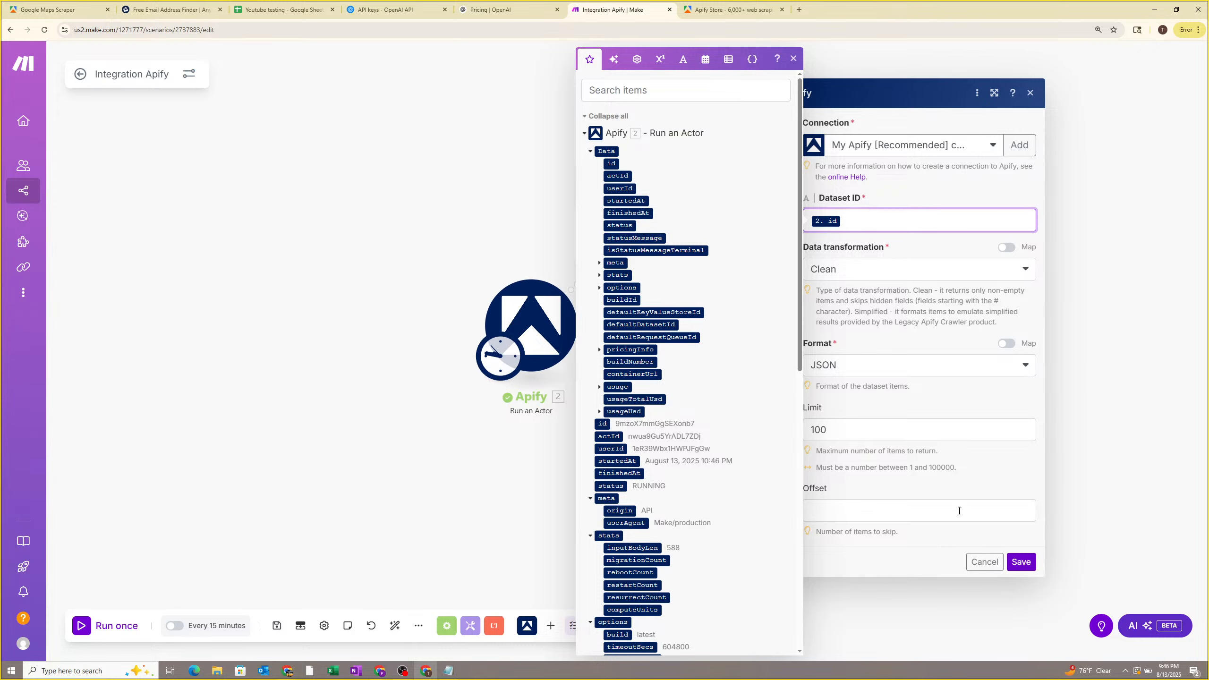
{"action": "left_click", "coordinate": [1021, 563]}
{"action": "left_click", "coordinate": [116, 622]}
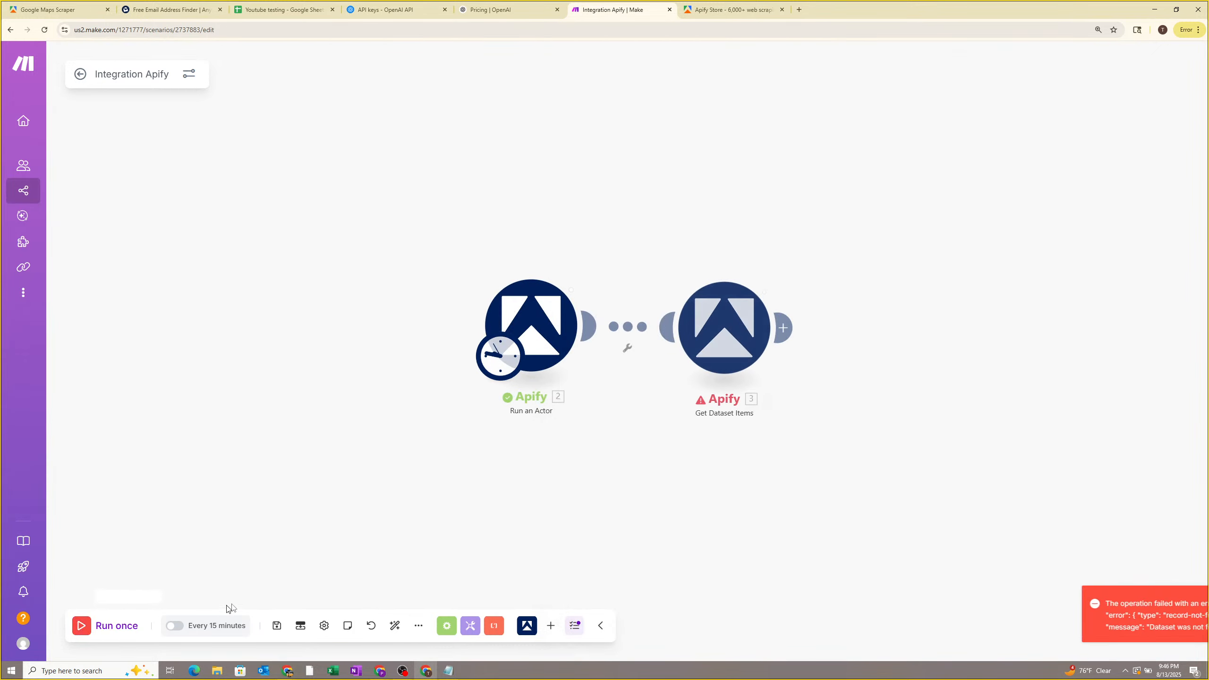
Clear the mapped id from the Dataset ID of Get Dataset Items and look through the Run an Actor outputs for a replacement.
{"action": "left_click", "coordinate": [739, 336]}
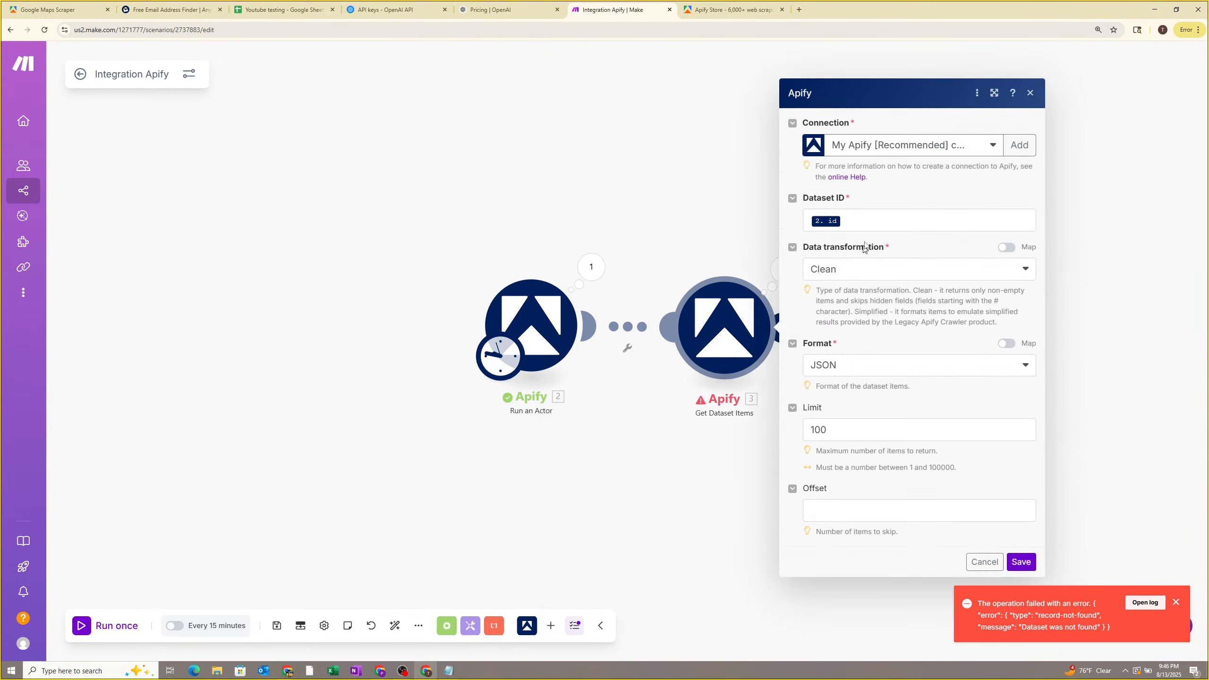
{"action": "left_click", "coordinate": [879, 220]}
{"action": "key", "text": "BackSpace"}
{"action": "scroll", "coordinate": [699, 339], "scroll_direction": "down", "scroll_amount": 10}
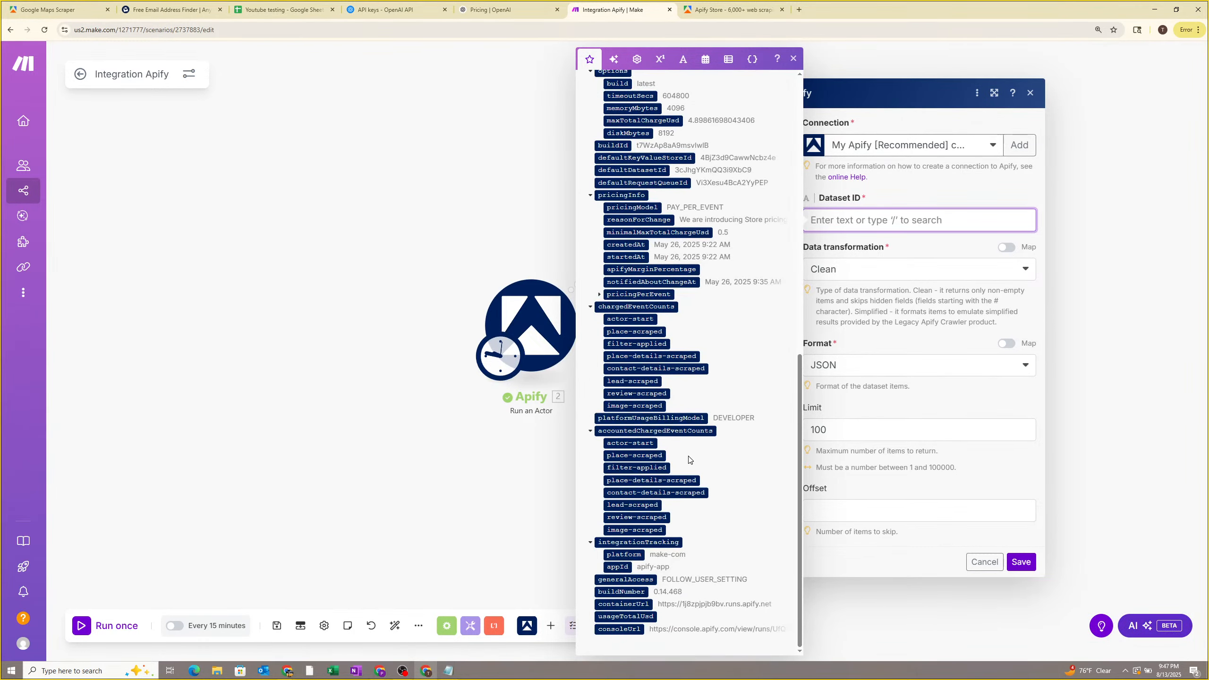
{"action": "scroll", "coordinate": [689, 460], "scroll_direction": "up", "scroll_amount": 15}
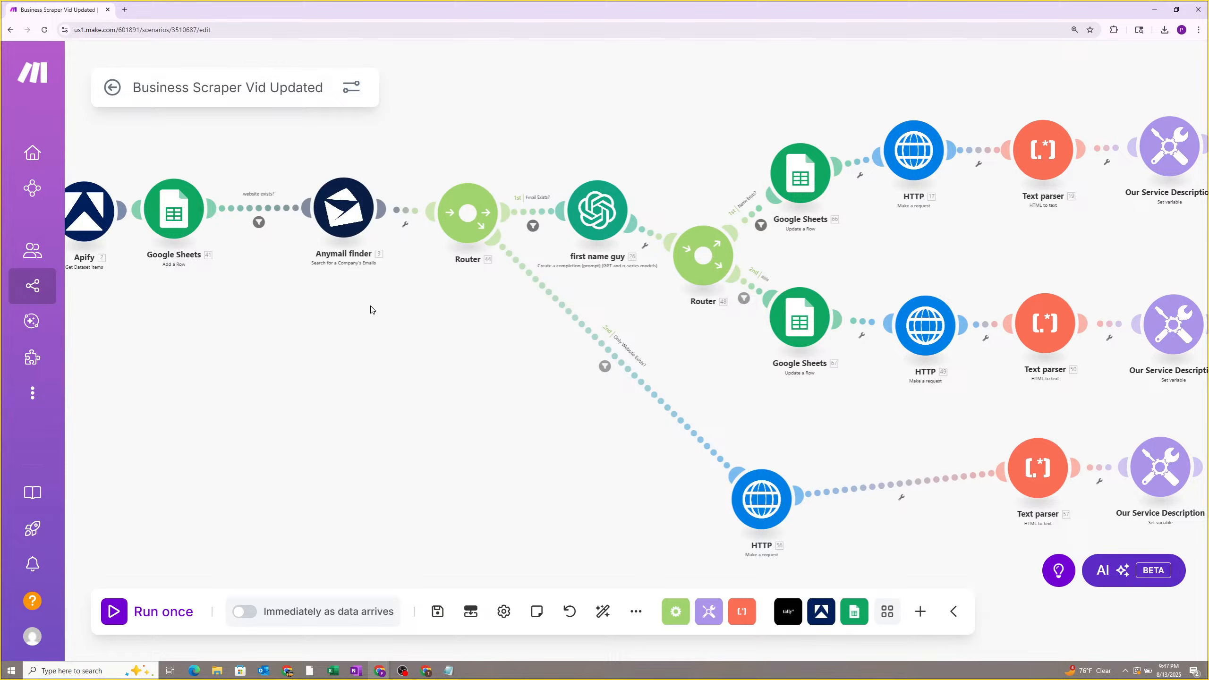
Switch to the Business Scraper Vid Updated scenario and check how its Get Dataset Items module maps the Dataset ID.
{"action": "scroll", "coordinate": [372, 308], "scroll_direction": "down", "scroll_amount": 3}
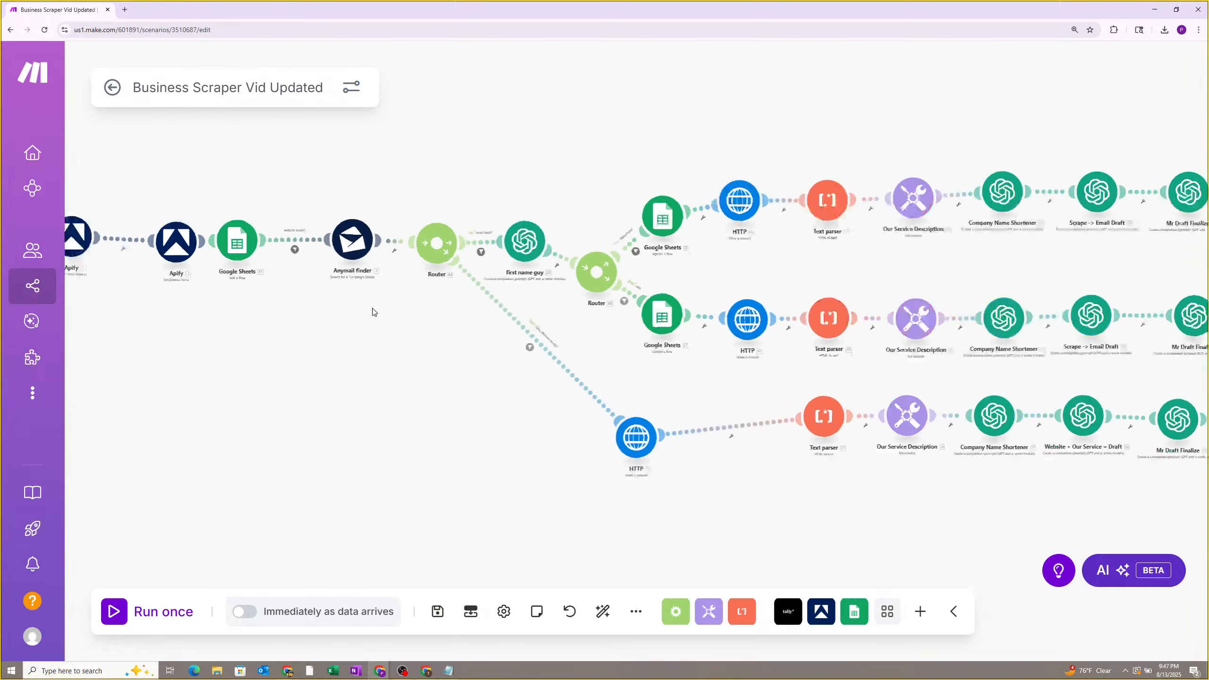
{"action": "left_click_drag", "start_coordinate": [325, 306], "coordinate": [553, 342]}
{"action": "left_click", "coordinate": [430, 301]}
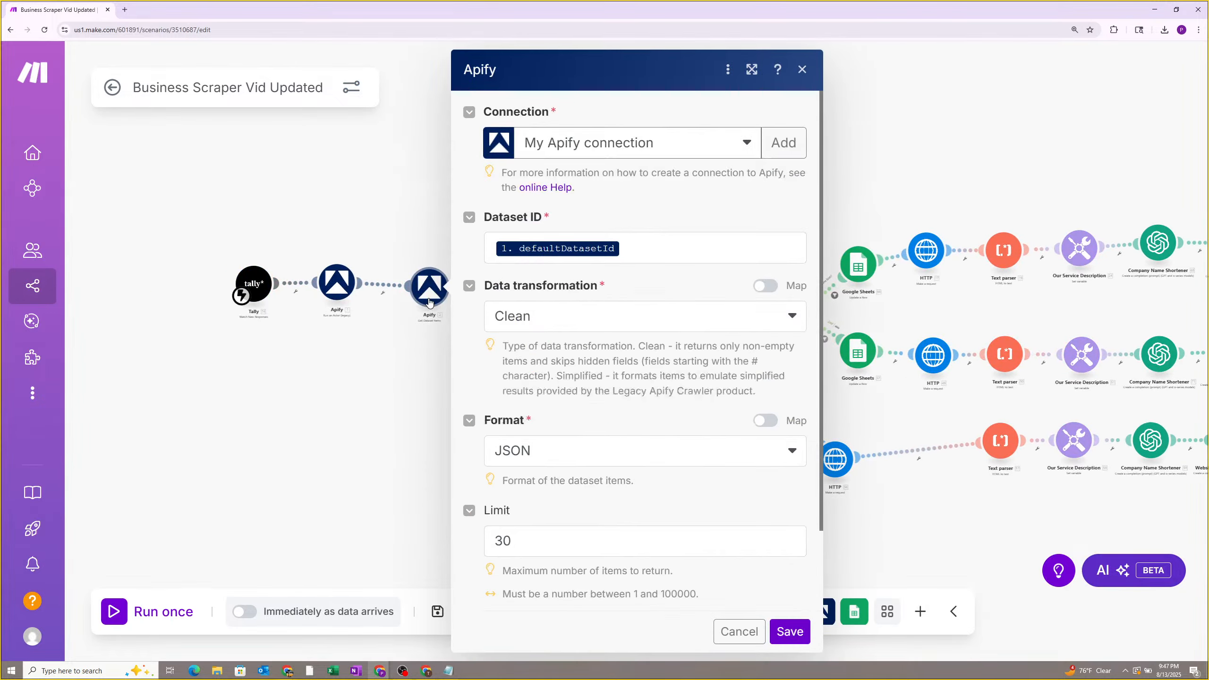
{"action": "left_click", "coordinate": [643, 248]}
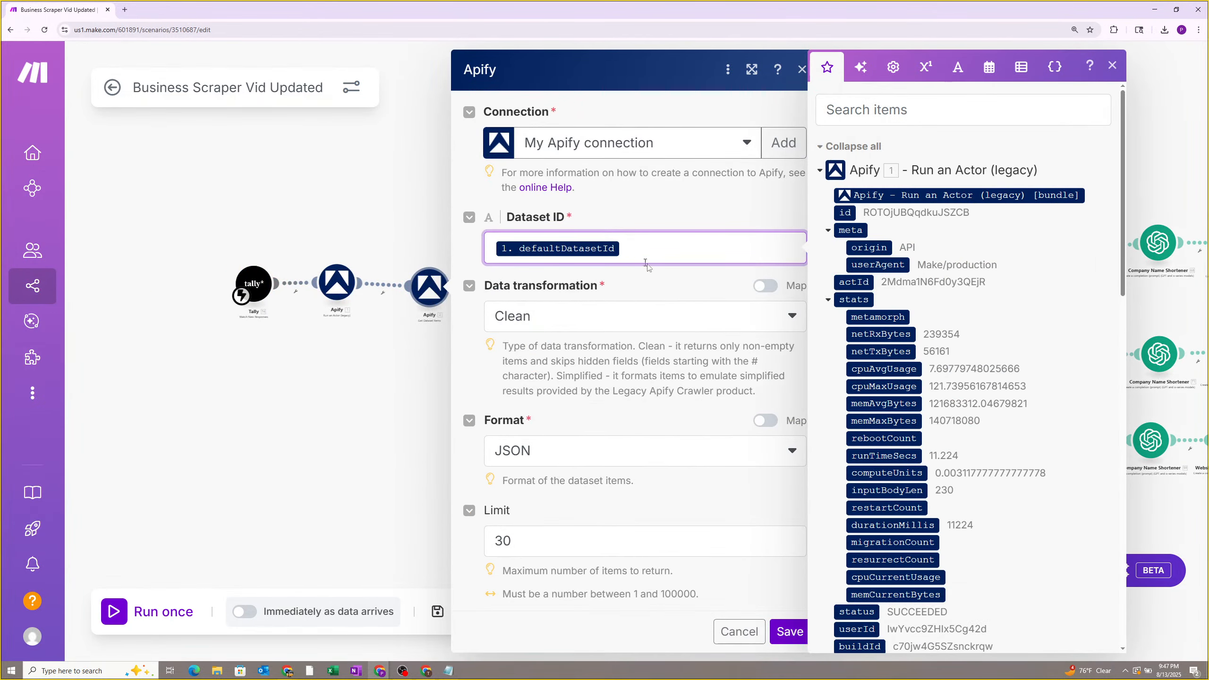
{"action": "key", "text": "Escape"}
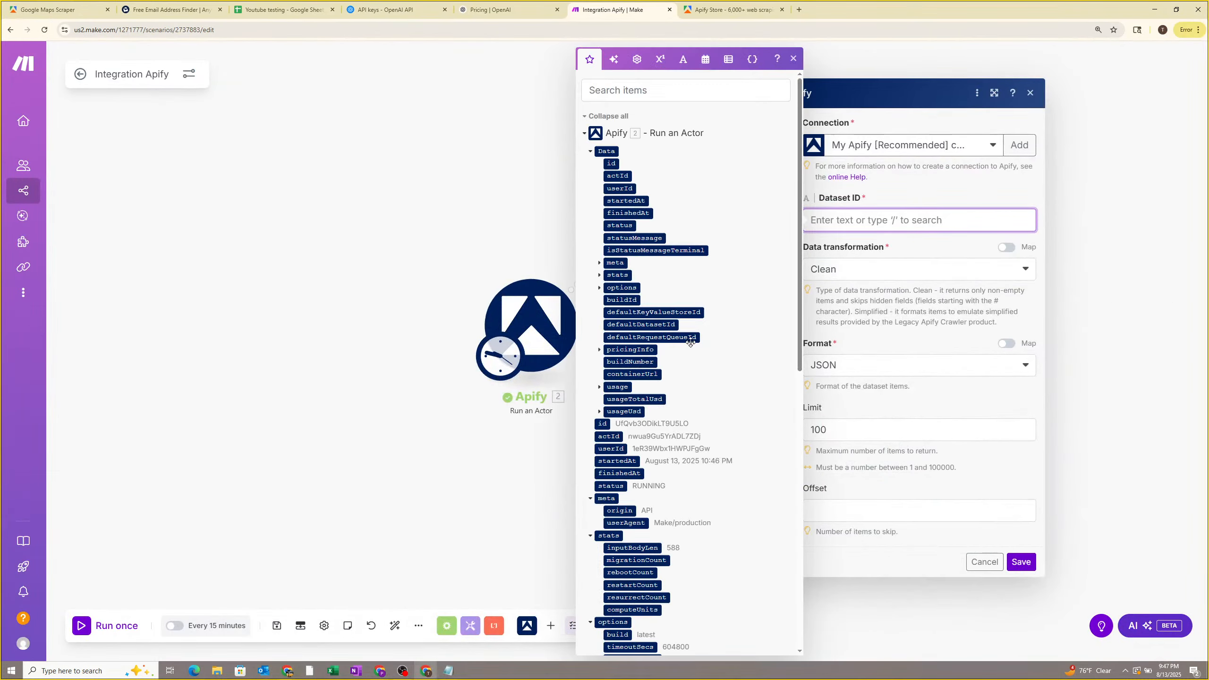
Back in the Integration Apify scenario, move Get Dataset Items farther from Run an Actor and unlink the two modules.
{"action": "left_click", "coordinate": [563, 424]}
{"action": "left_click_drag", "start_coordinate": [743, 355], "coordinate": [837, 349]}
{"action": "right_click", "coordinate": [649, 327]}
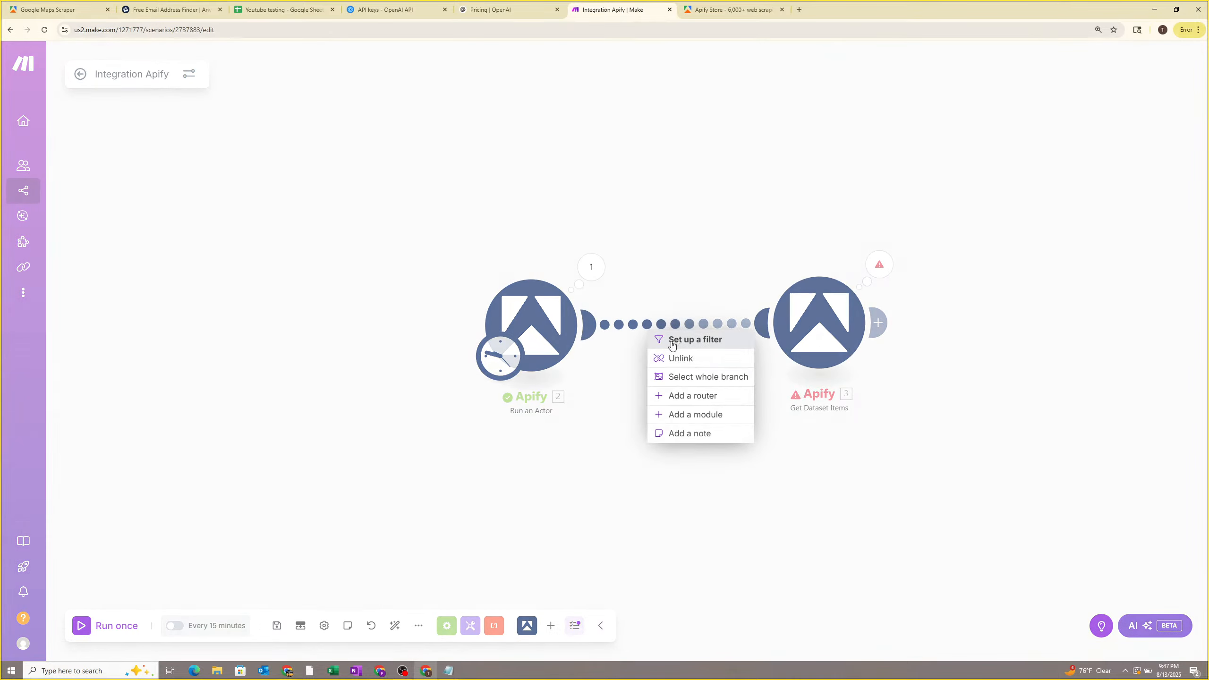
{"action": "left_click", "coordinate": [679, 359]}
Review the Run an Actor module's connection, actor source, selected actor and input JSON.
{"action": "left_click", "coordinate": [541, 341]}
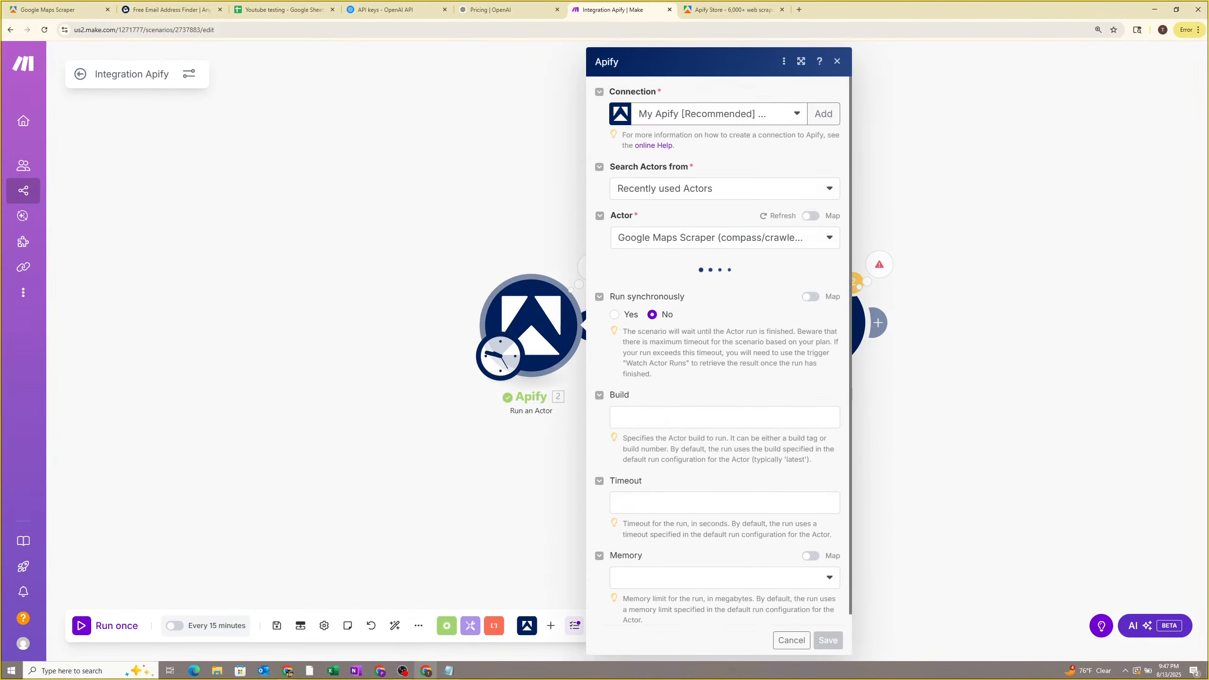
{"action": "left_click", "coordinate": [714, 241]}
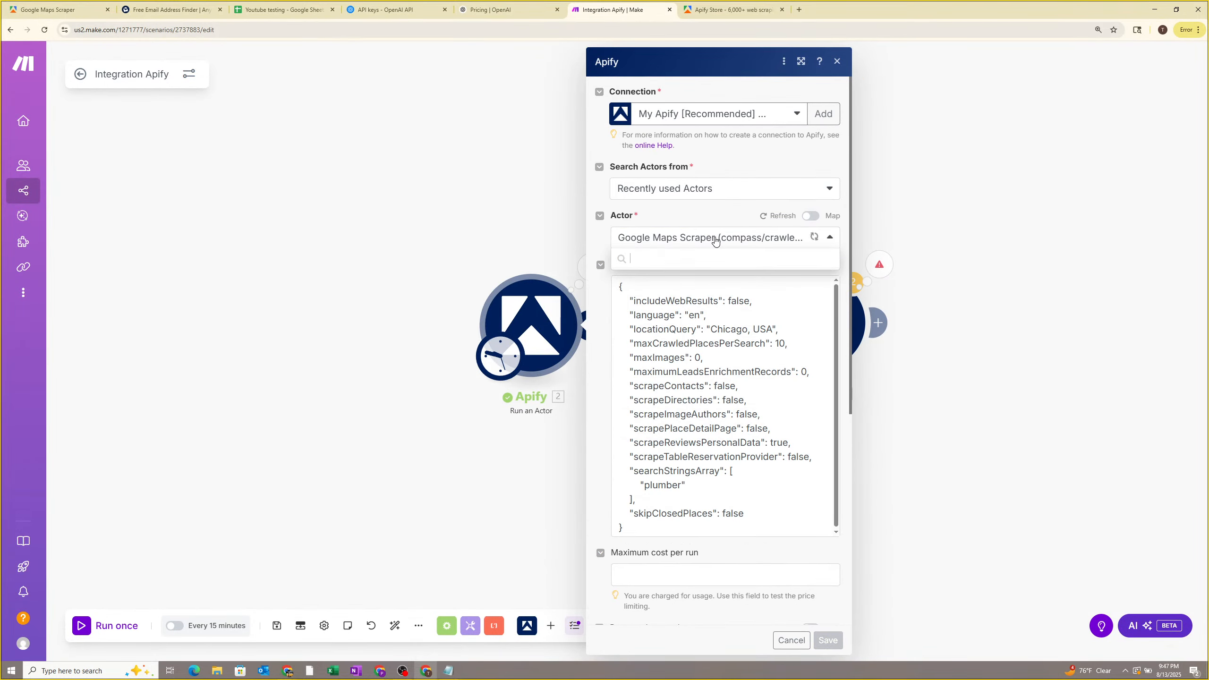
{"action": "left_click", "coordinate": [677, 372]}
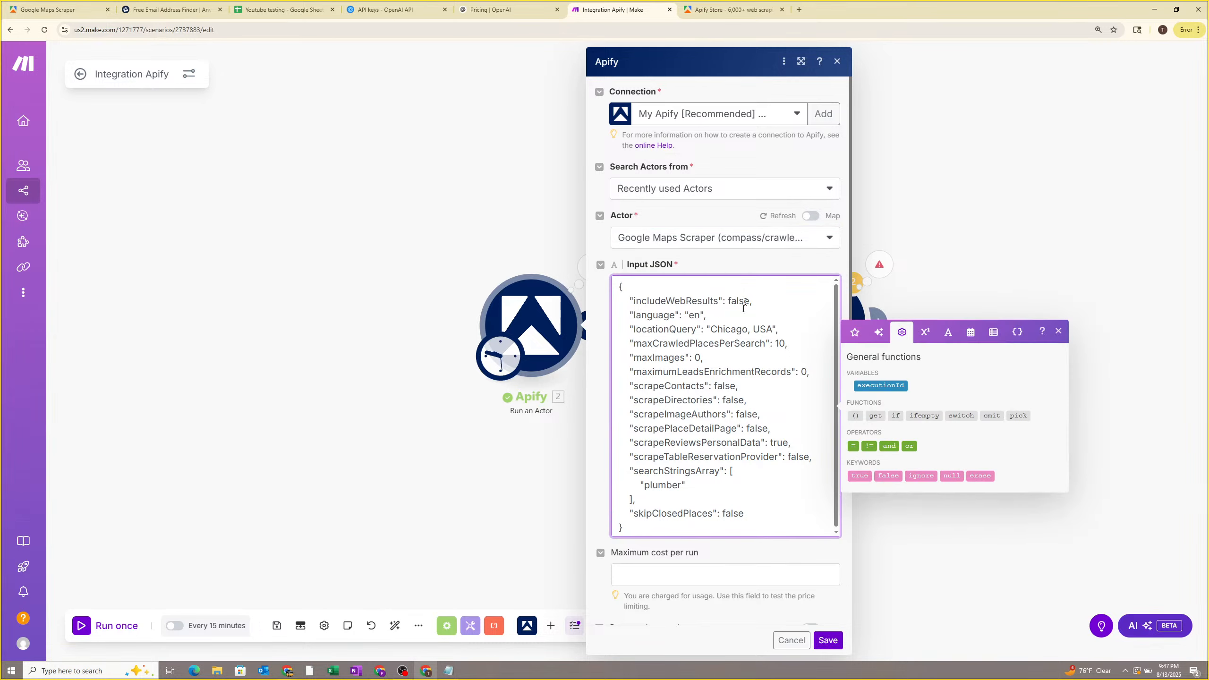
{"action": "left_click", "coordinate": [735, 244]}
{"action": "left_click", "coordinate": [733, 257]}
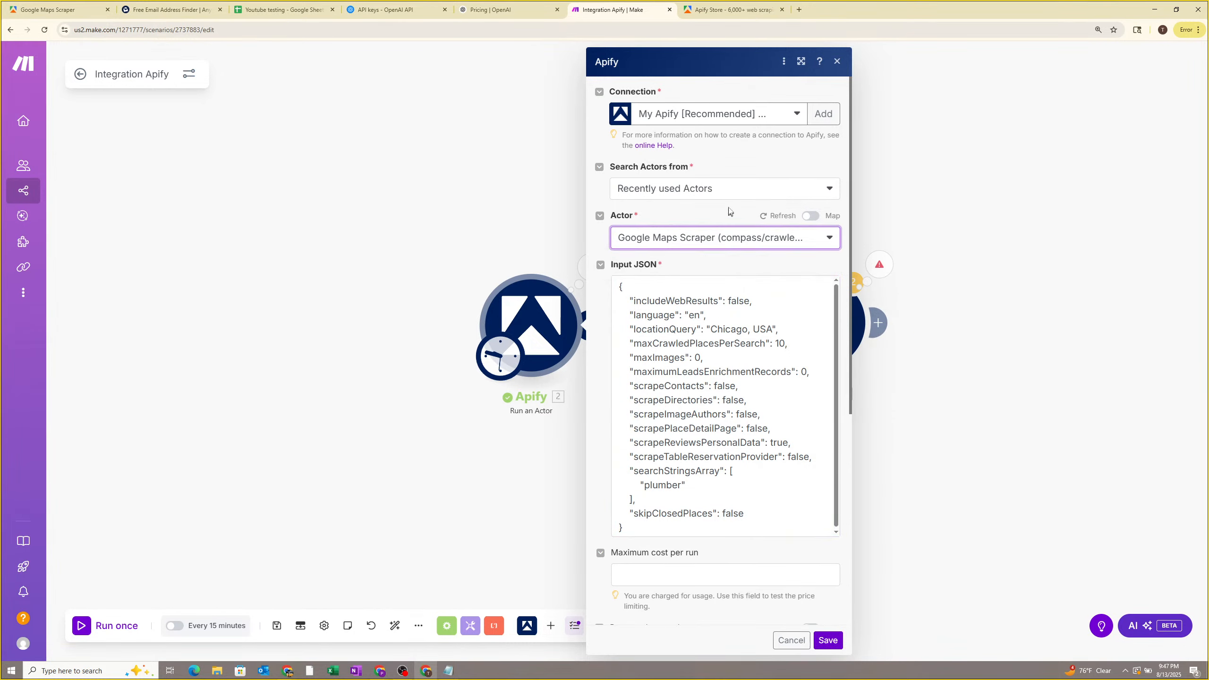
{"action": "left_click", "coordinate": [734, 195]}
{"action": "left_click", "coordinate": [737, 193]}
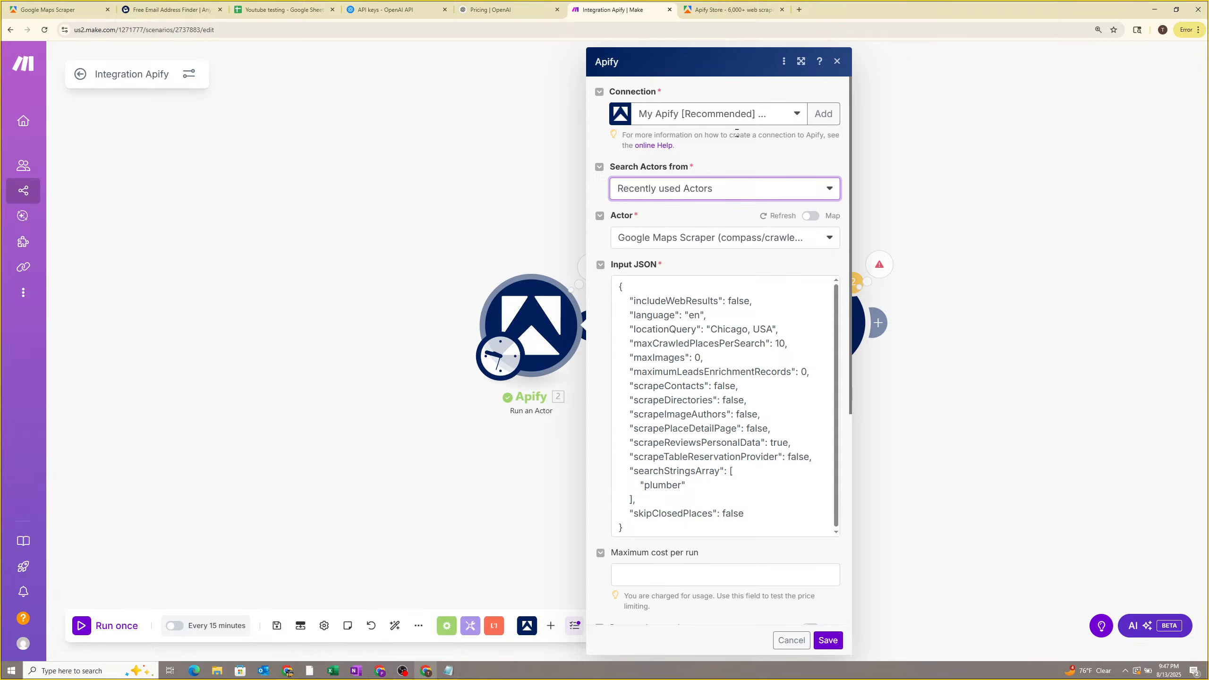
{"action": "left_click", "coordinate": [739, 115]}
{"action": "left_click", "coordinate": [732, 135]}
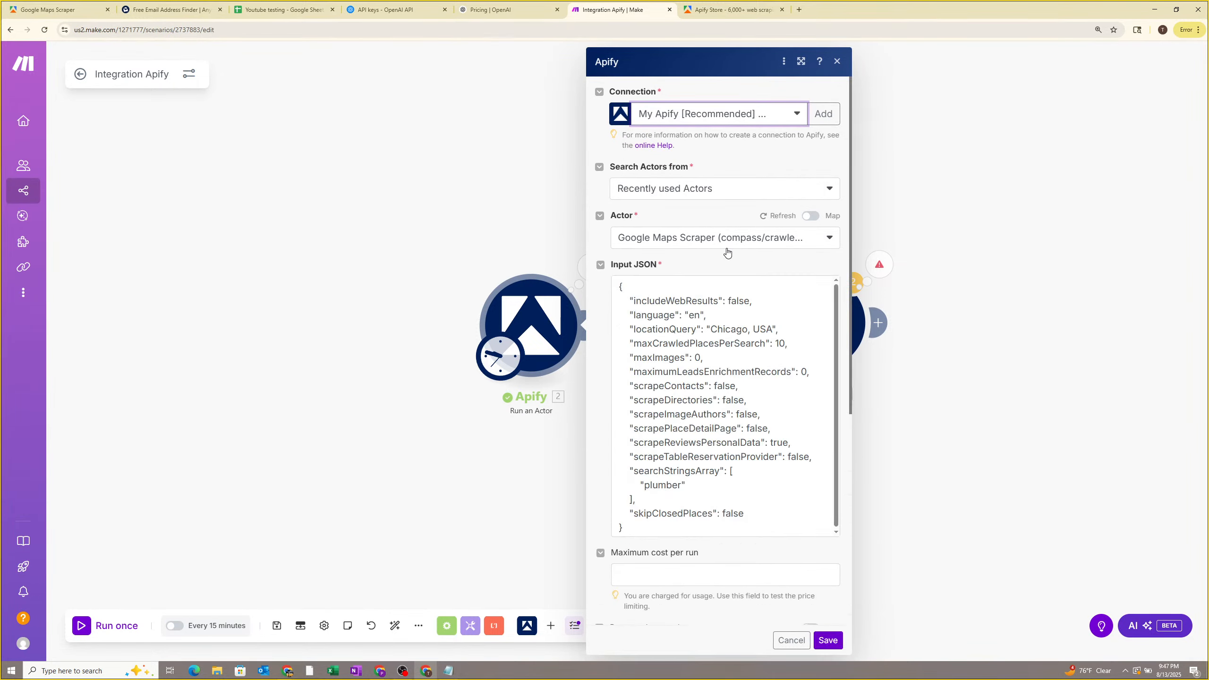
Save the first Apify module's settings with the My Apify connection and run the scenario once.
{"action": "left_click", "coordinate": [688, 384]}
{"action": "left_click", "coordinate": [720, 266]}
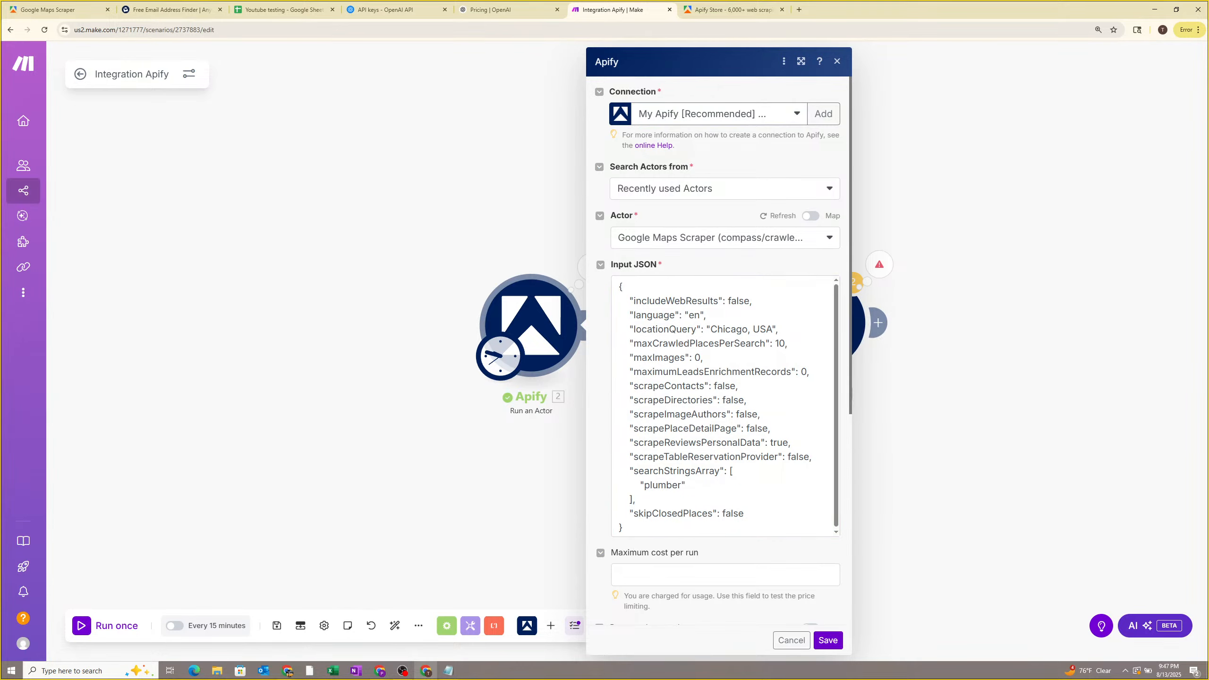
{"action": "scroll", "coordinate": [743, 404], "scroll_direction": "down", "scroll_amount": 1}
{"action": "left_click", "coordinate": [828, 641]}
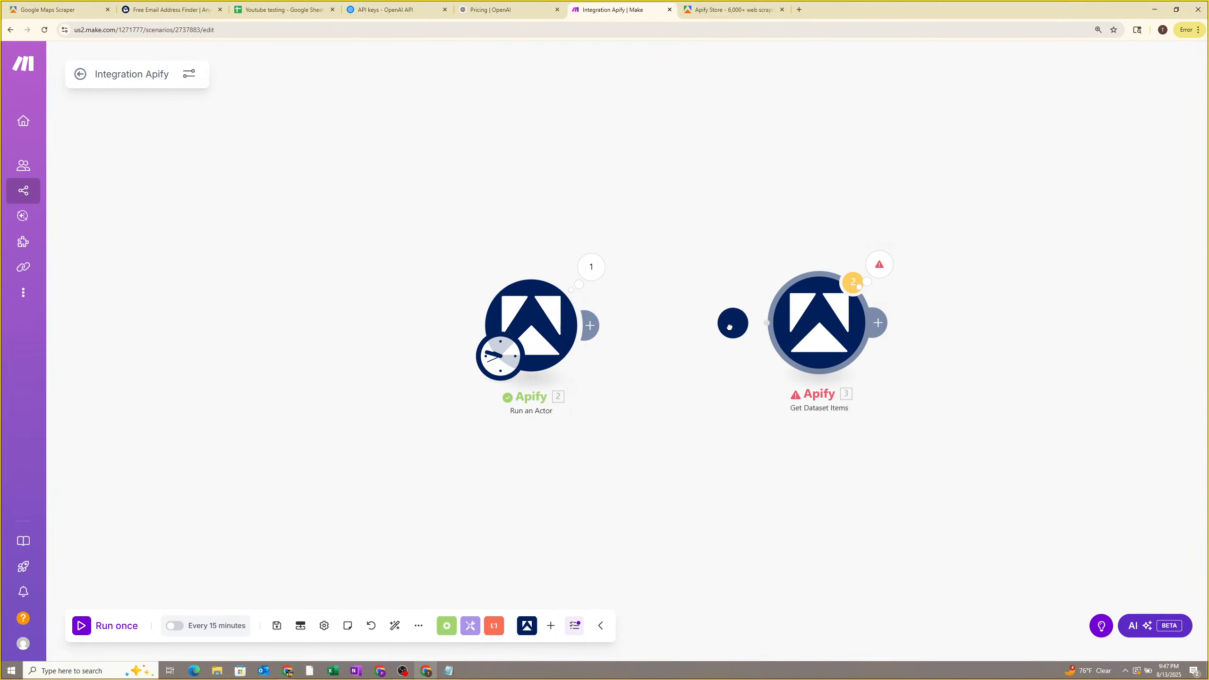
{"action": "left_click", "coordinate": [117, 625]}
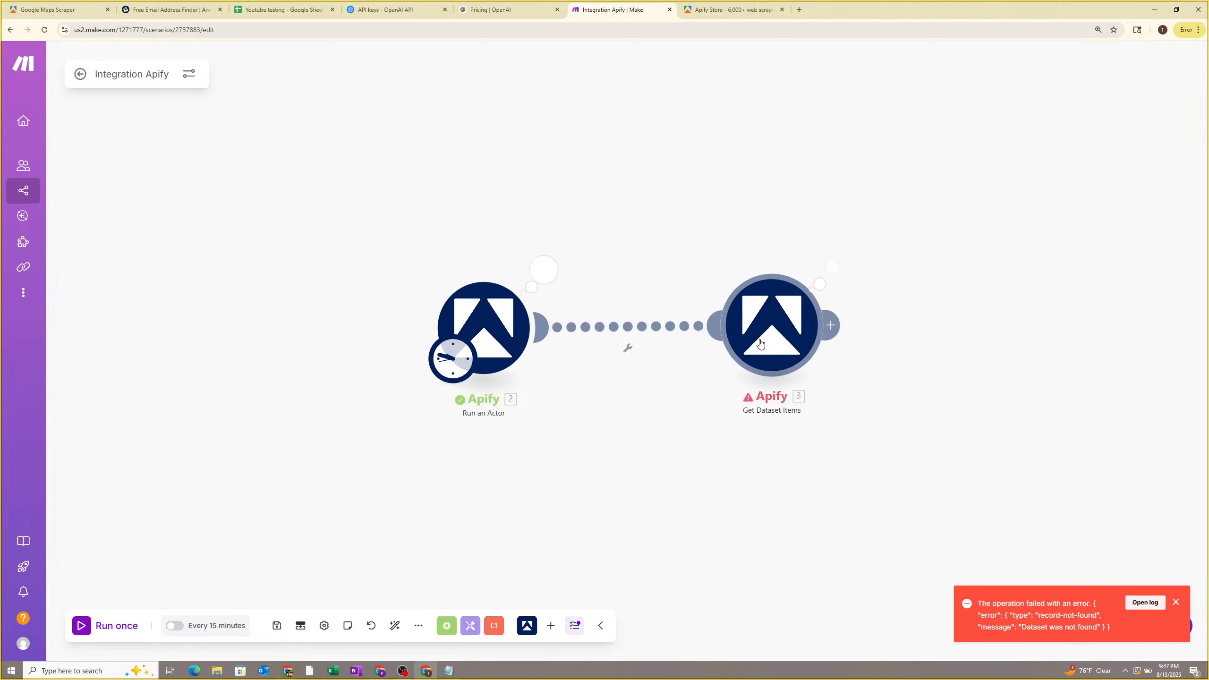
Map the Dataset ID of Get Dataset Items to the actor run's defaultDatasetId under Data, save, and run the scenario once.
{"action": "left_click", "coordinate": [722, 339]}
{"action": "left_click", "coordinate": [819, 207]}
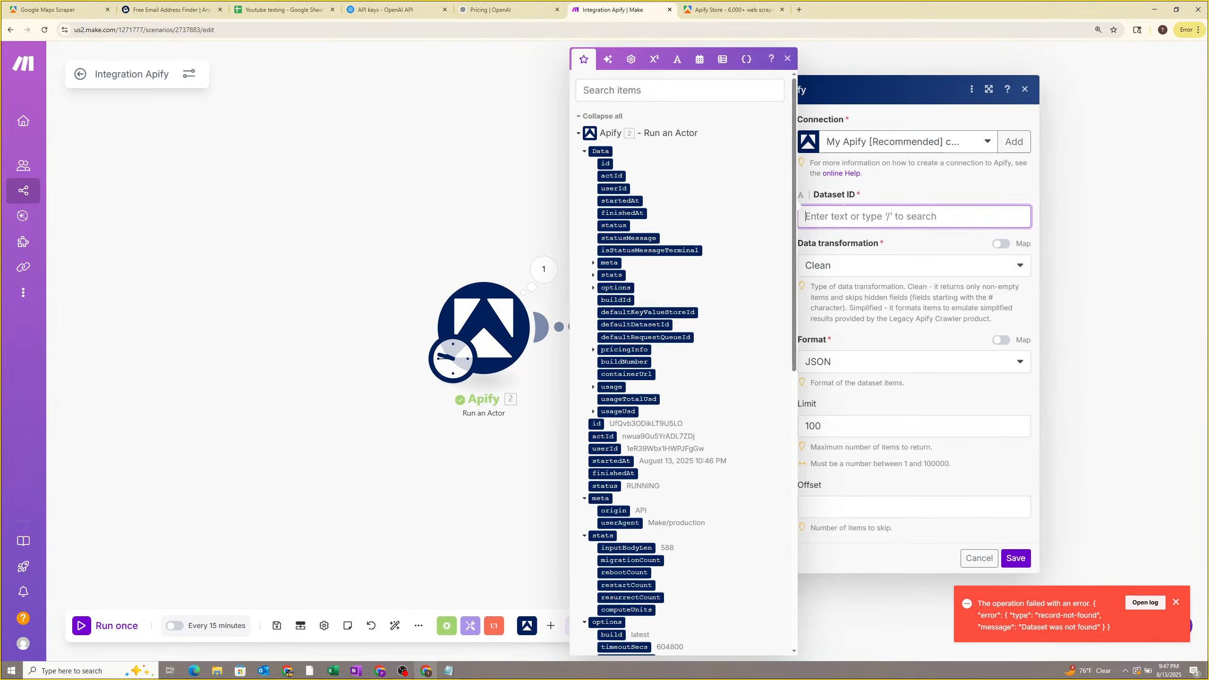
{"action": "left_click", "coordinate": [543, 269]}
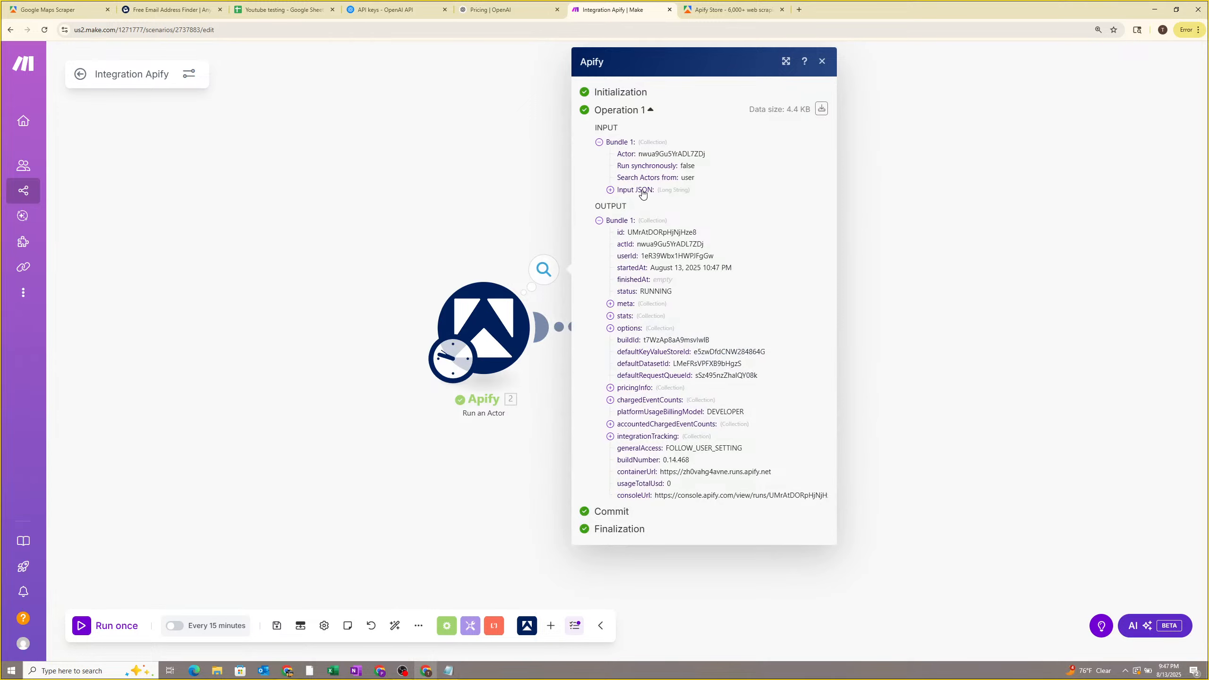
{"action": "left_click", "coordinate": [576, 400]}
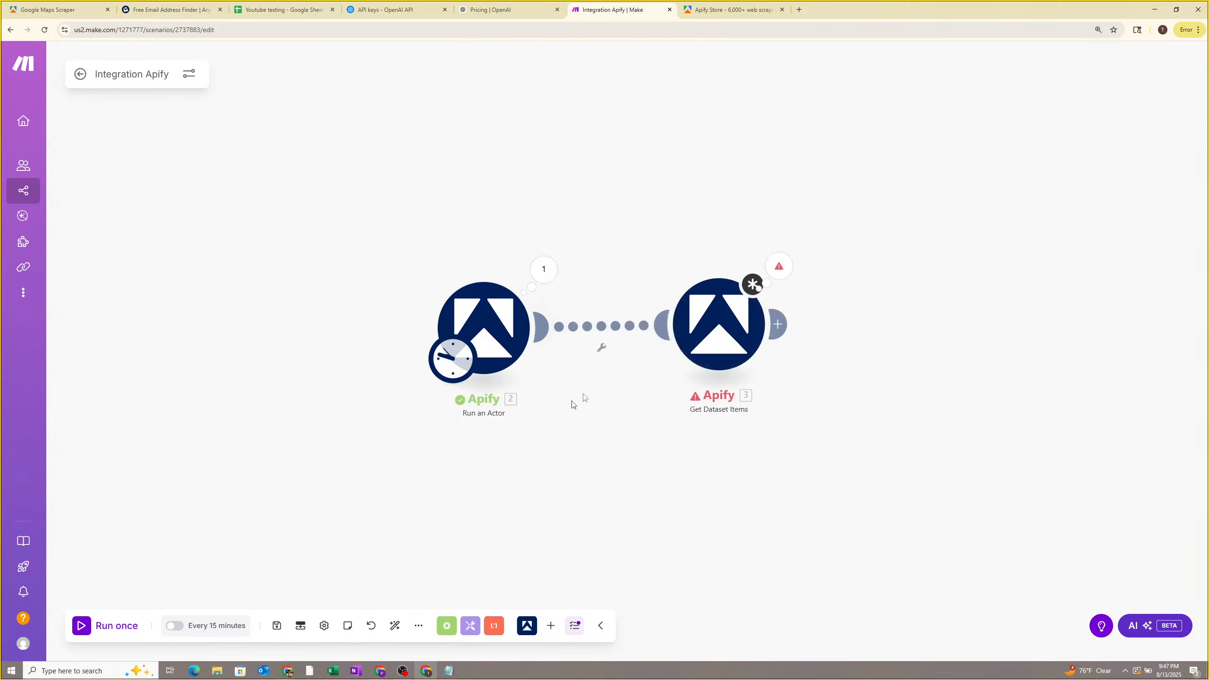
{"action": "left_click", "coordinate": [709, 334]}
{"action": "left_click", "coordinate": [838, 208]}
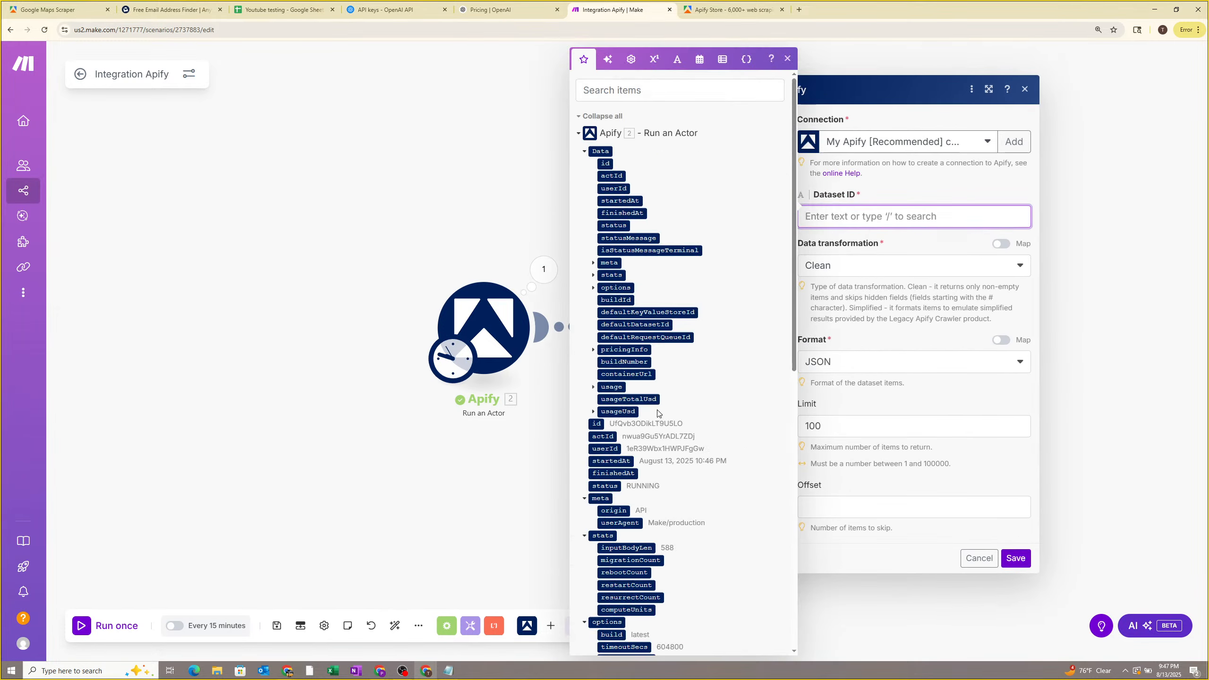
{"action": "left_click", "coordinate": [634, 325]}
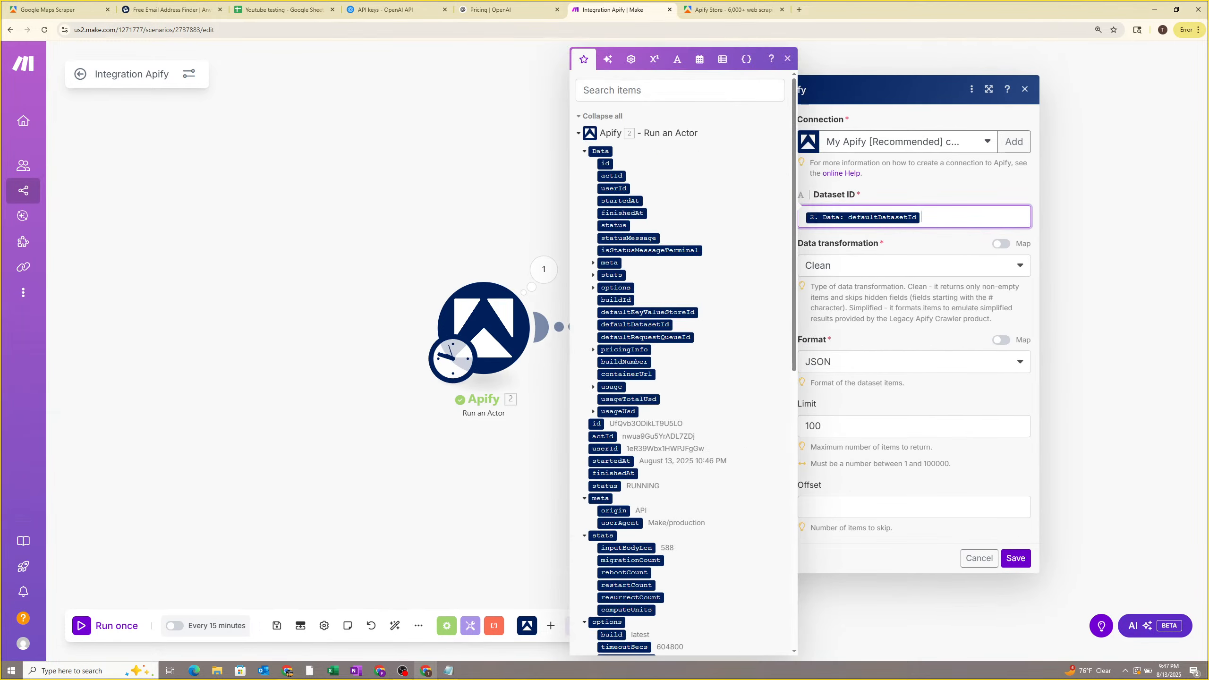
{"action": "left_click", "coordinate": [1014, 558]}
{"action": "left_click", "coordinate": [113, 627]}
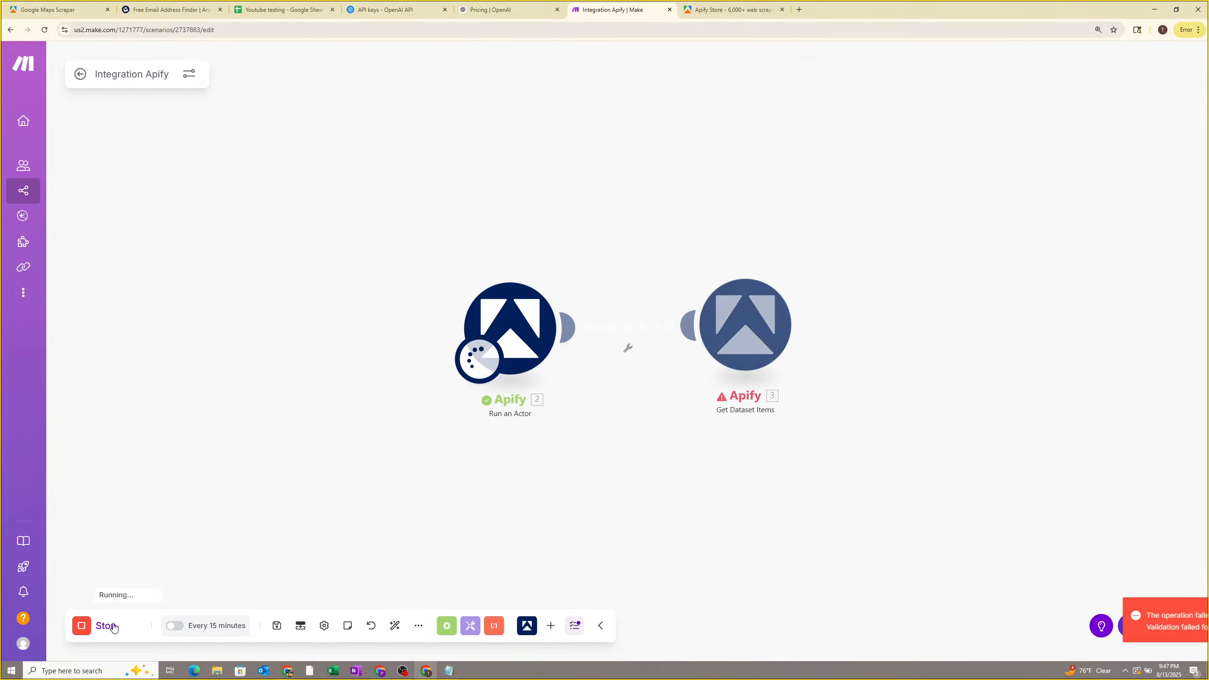
Copy the defaultDatasetId value from the latest output of the Run an Actor module.
{"action": "left_click", "coordinate": [754, 328]}
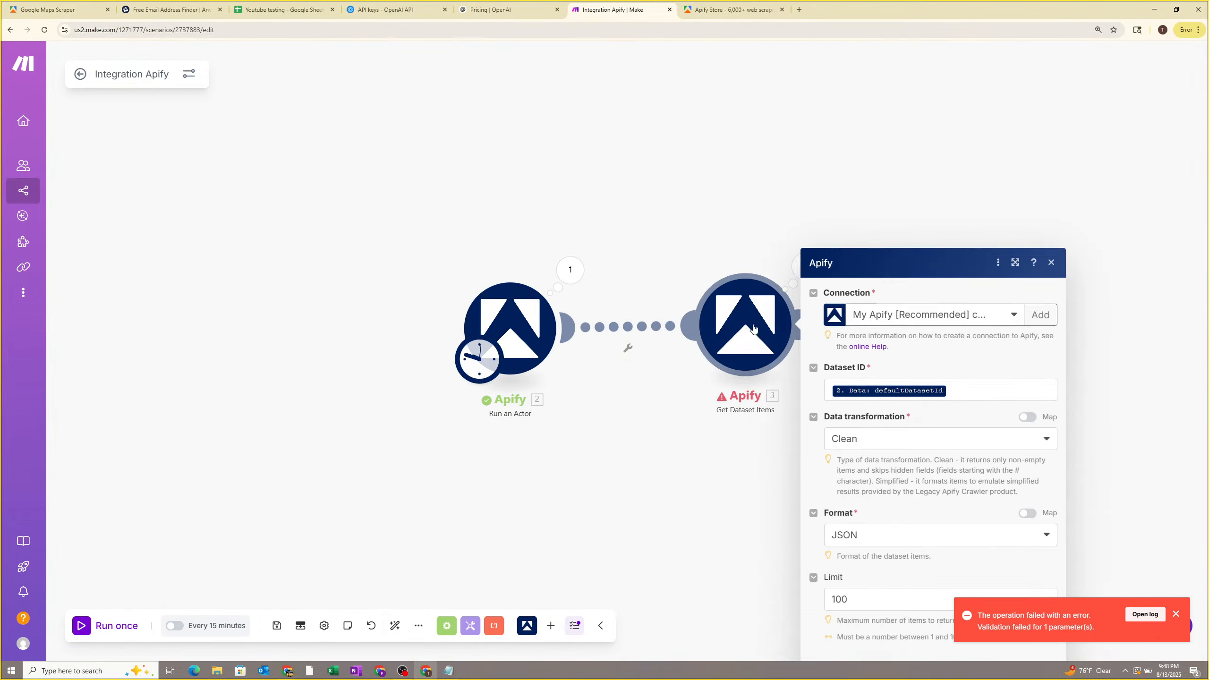
{"action": "left_click", "coordinate": [971, 218]}
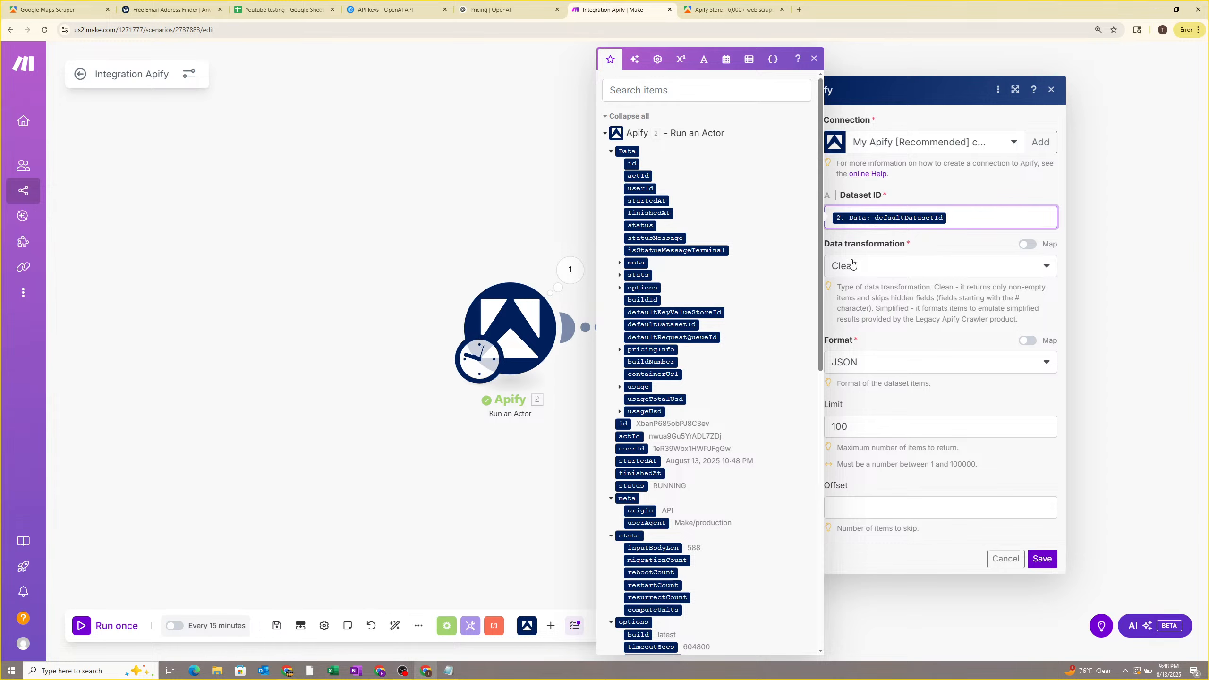
{"action": "left_click", "coordinate": [489, 252]}
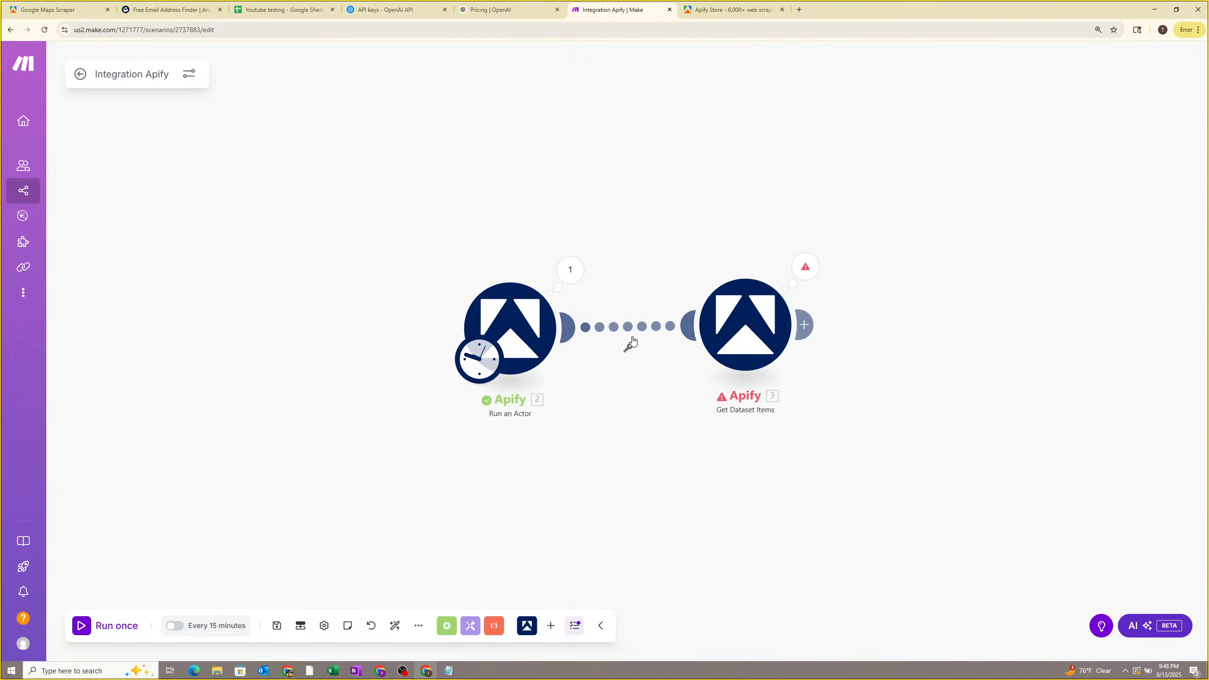
{"action": "left_click", "coordinate": [570, 270]}
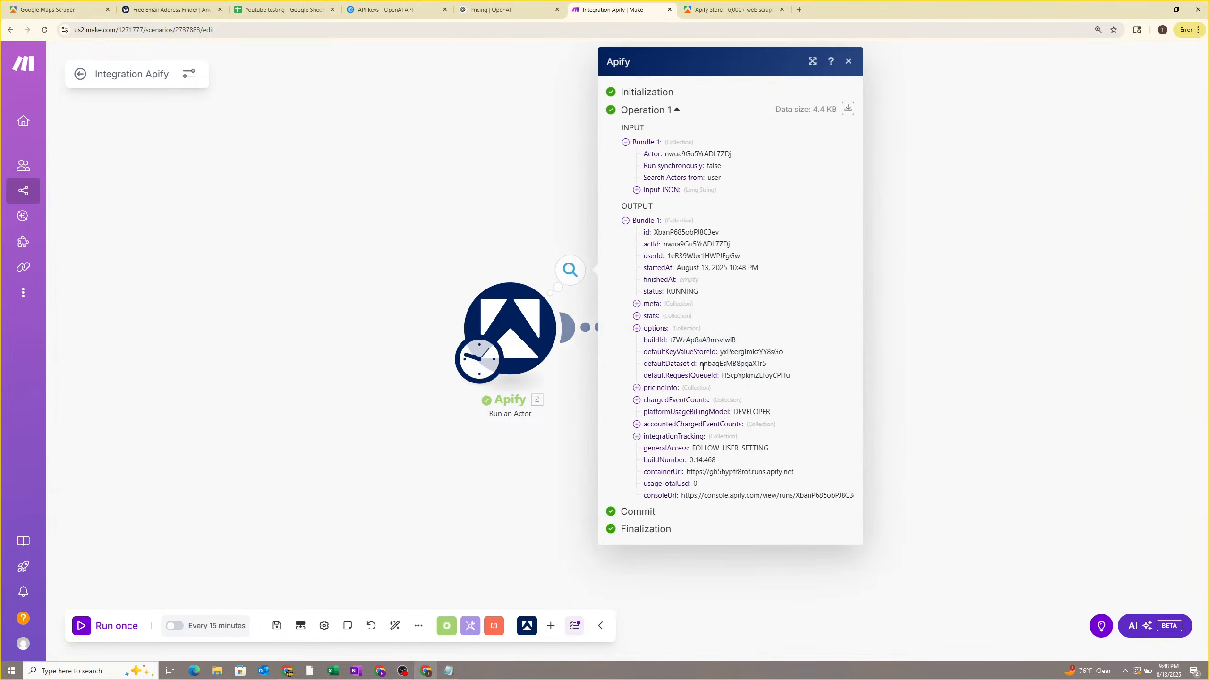
{"action": "left_click_drag", "start_coordinate": [699, 363], "coordinate": [777, 369]}
{"action": "key", "text": "ctrl+c"}
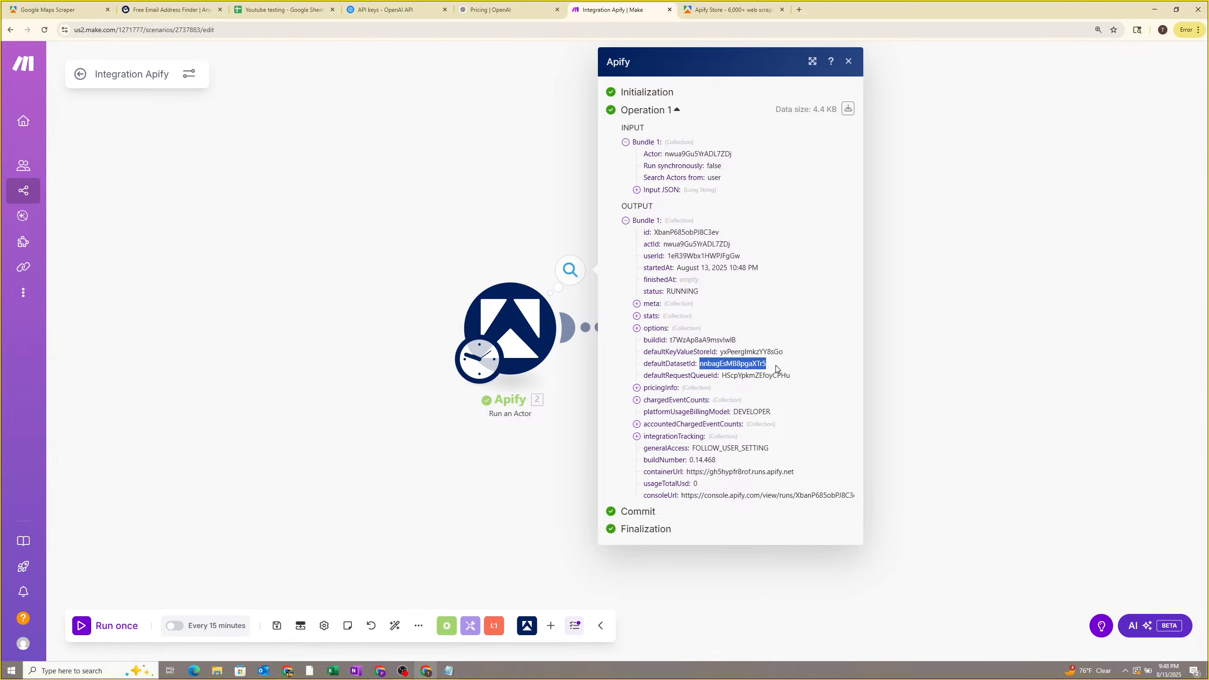
Replace the mapped Dataset ID in Get Dataset Items with nnbagEsMB8pgaXTr5, save, and run the scenario once.
{"action": "left_click", "coordinate": [508, 462]}
{"action": "left_click", "coordinate": [745, 325]}
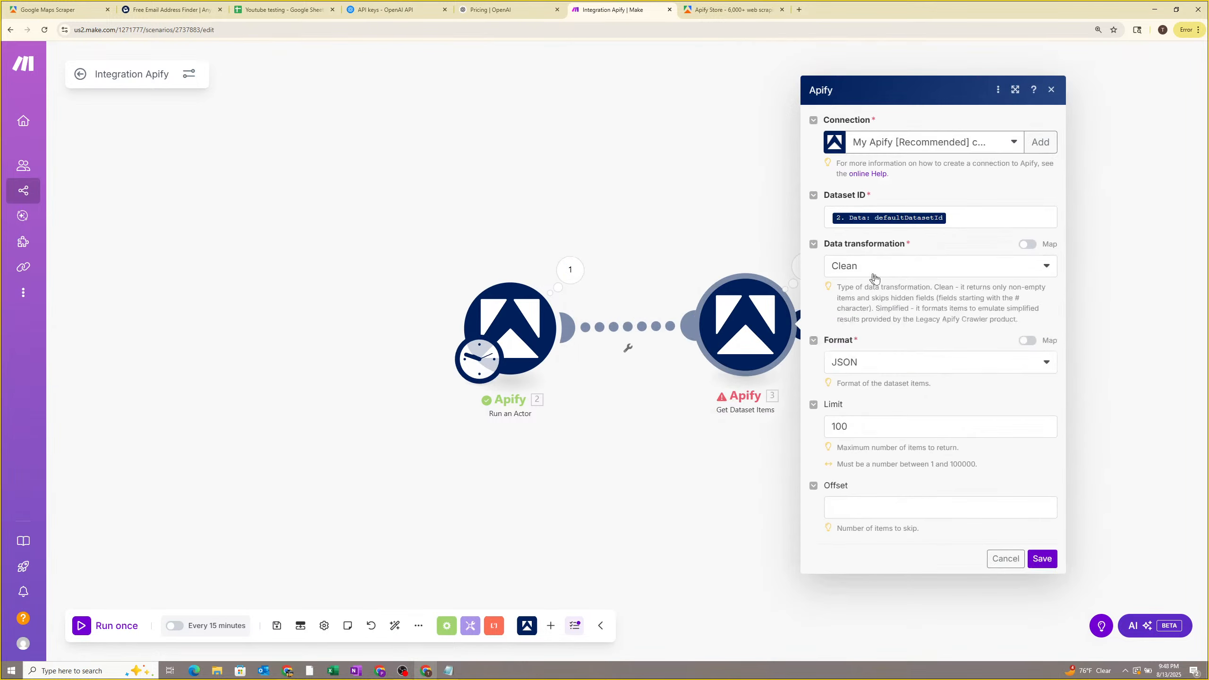
{"action": "left_click_drag", "start_coordinate": [976, 218], "coordinate": [781, 228]}
{"action": "key", "text": "BackSpace"}
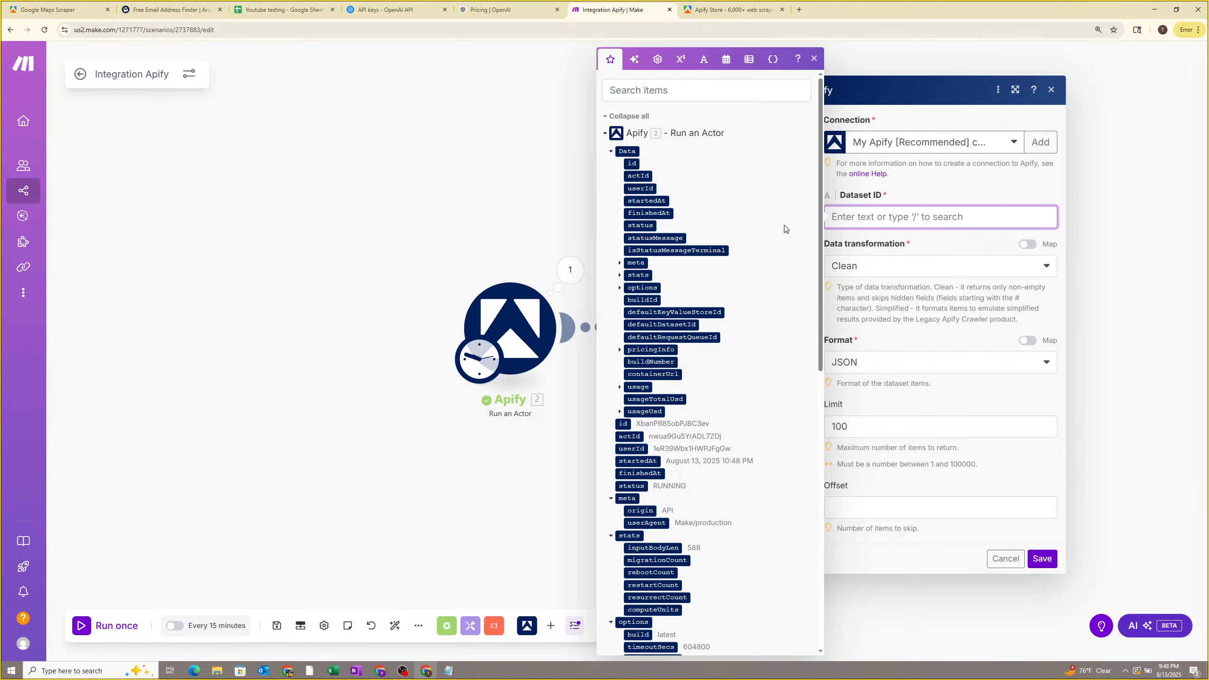
{"action": "key", "text": "ctrl+v"}
{"action": "left_click", "coordinate": [1030, 558]}
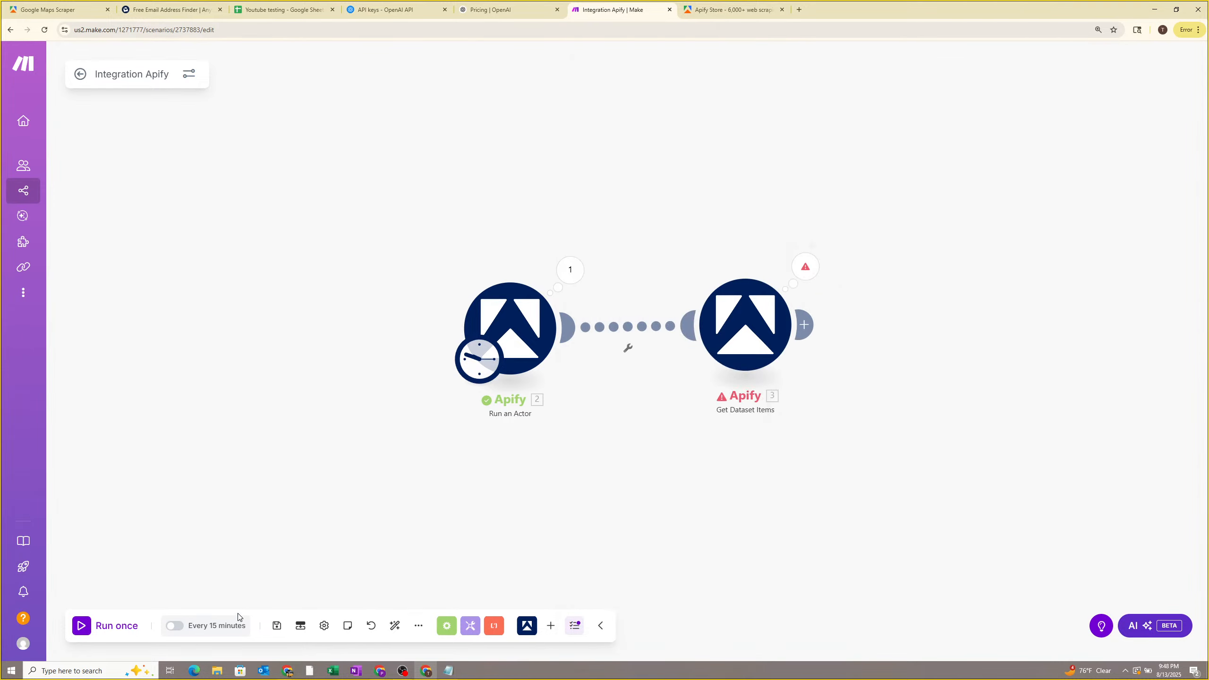
{"action": "left_click", "coordinate": [132, 626]}
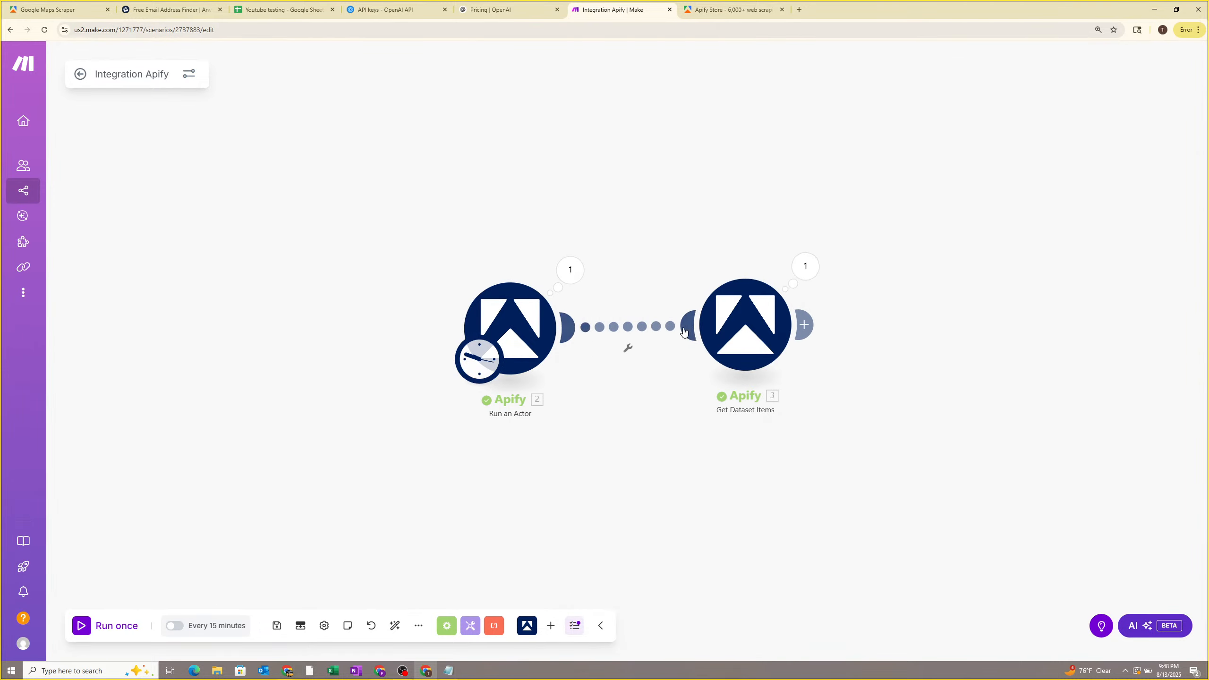
Examine the fetched dataset items, the Dataset ID setting, and the Run an Actor module's latest output and settings.
{"action": "left_click", "coordinate": [805, 266]}
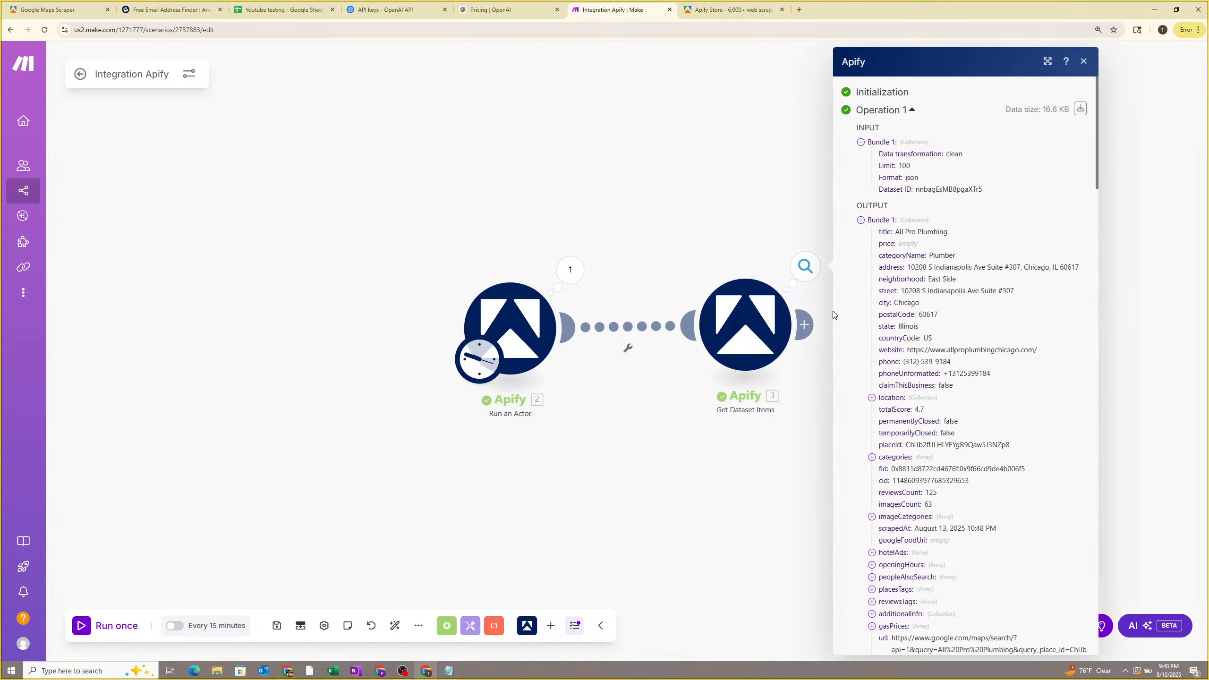
{"action": "left_click", "coordinate": [726, 432]}
{"action": "left_click", "coordinate": [738, 315]}
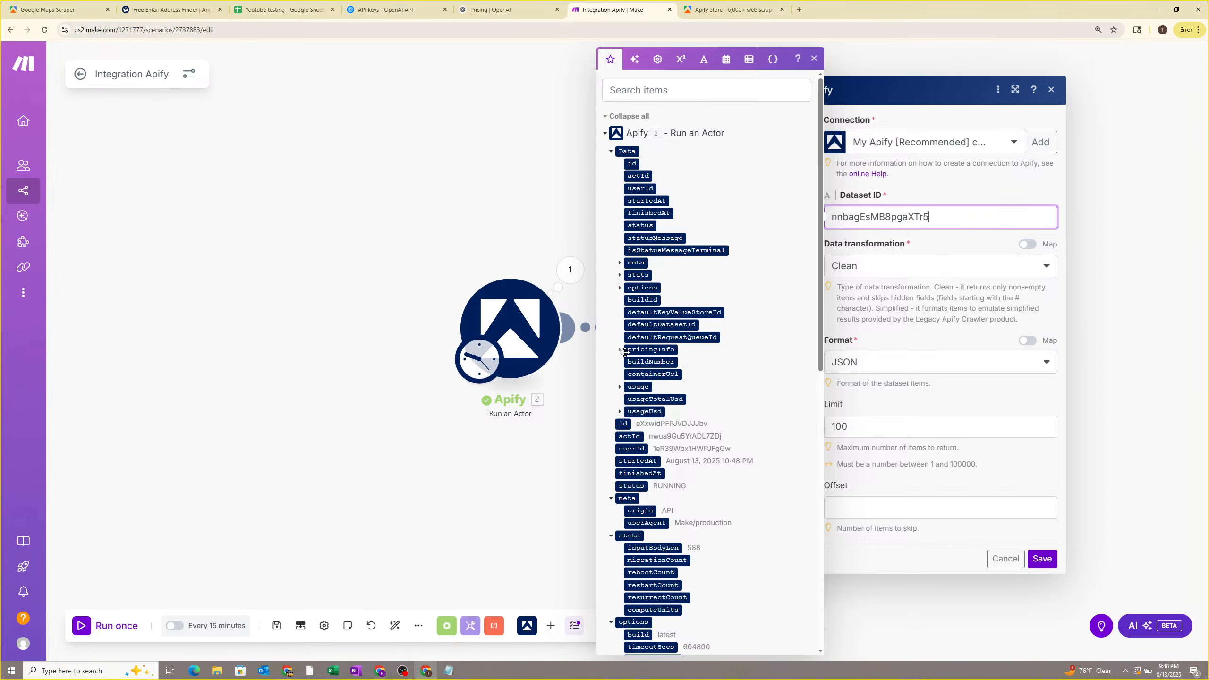
{"action": "left_click", "coordinate": [596, 375]}
{"action": "left_click", "coordinate": [576, 271]}
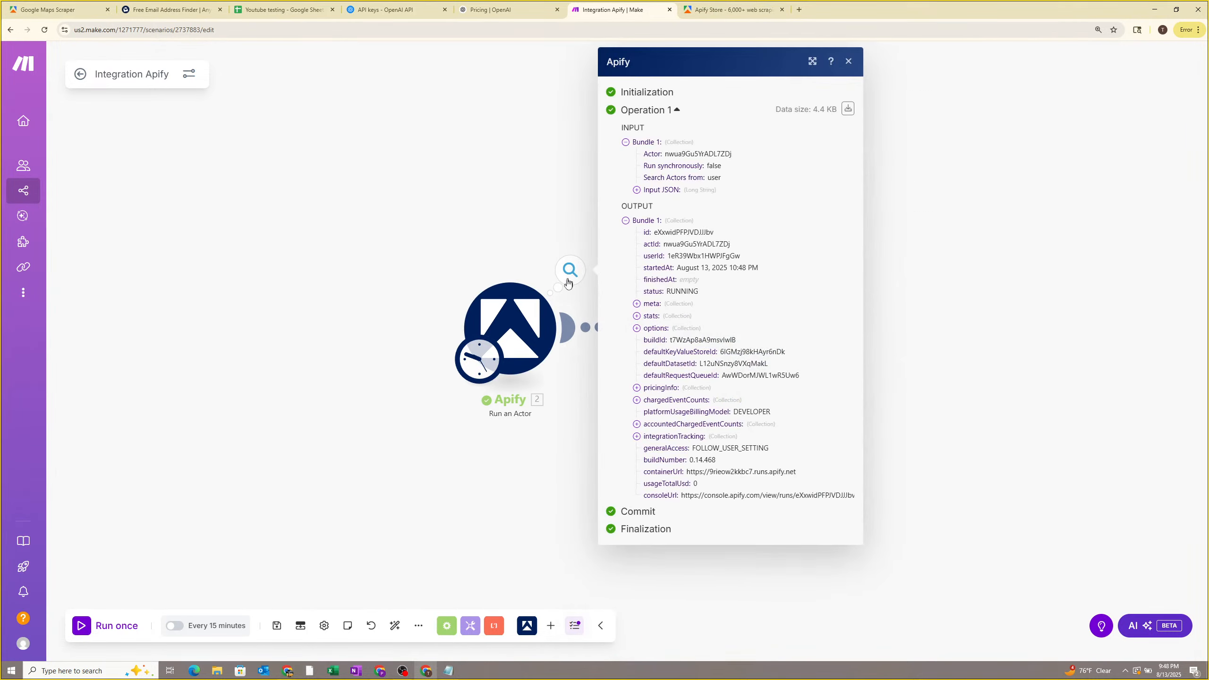
{"action": "left_click", "coordinate": [530, 309]}
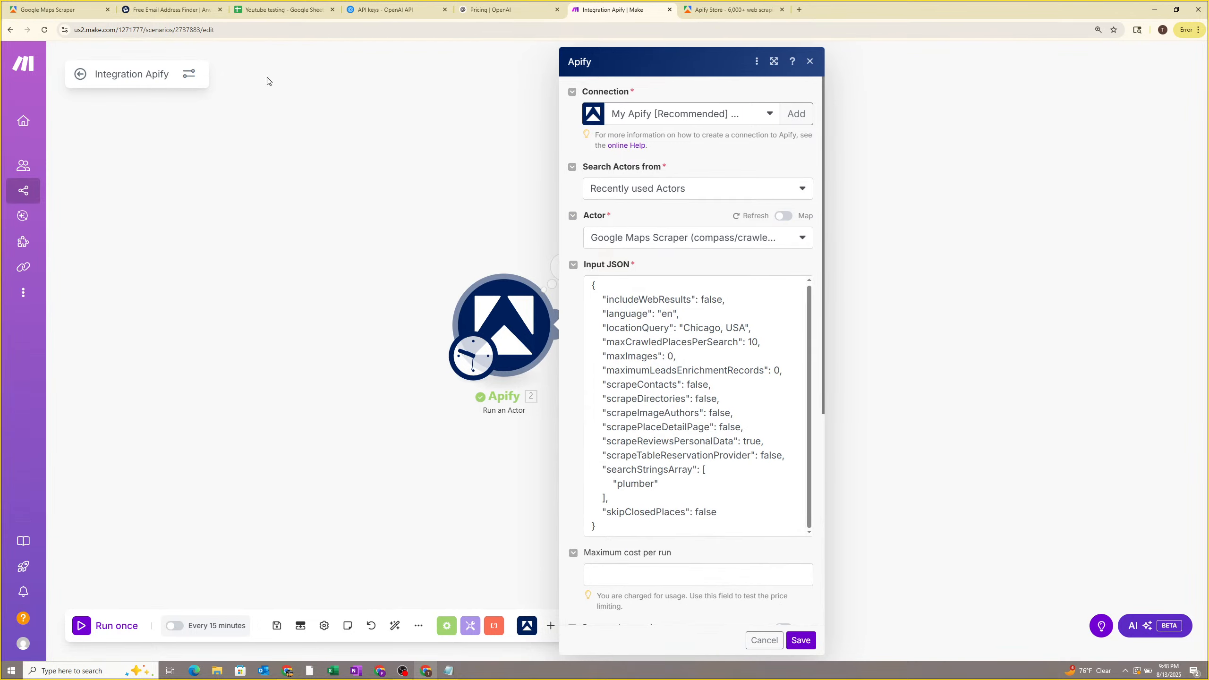
Switch to the Google Maps Scraper in Apify Console, start a run of it and abort that run.
{"action": "left_click", "coordinate": [186, 9]}
{"action": "left_click", "coordinate": [79, 4]}
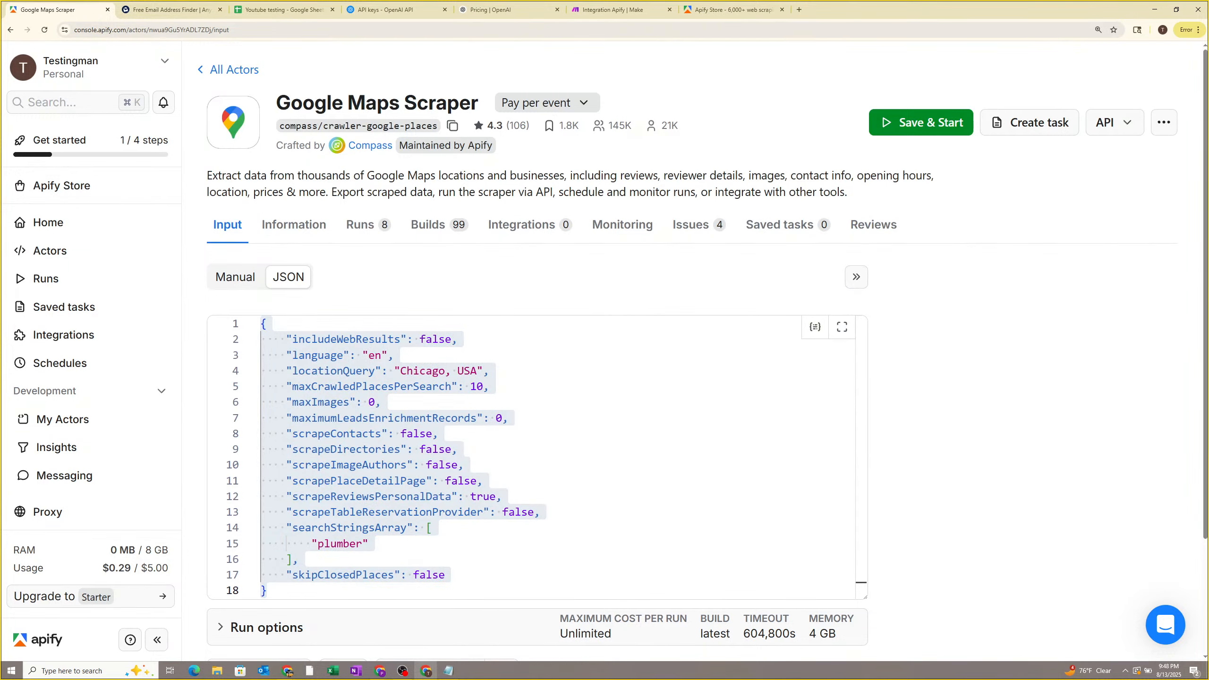
{"action": "key", "text": "ctrl+minus"}
{"action": "left_click", "coordinate": [548, 302]}
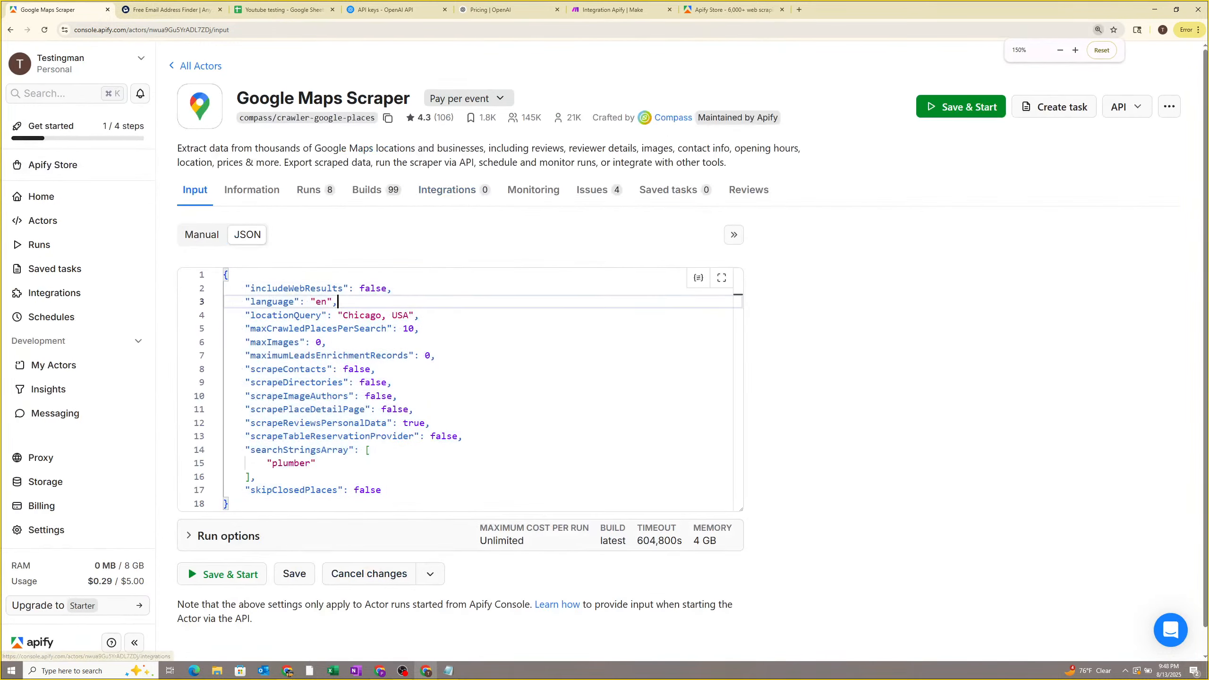
{"action": "left_click", "coordinate": [961, 105]}
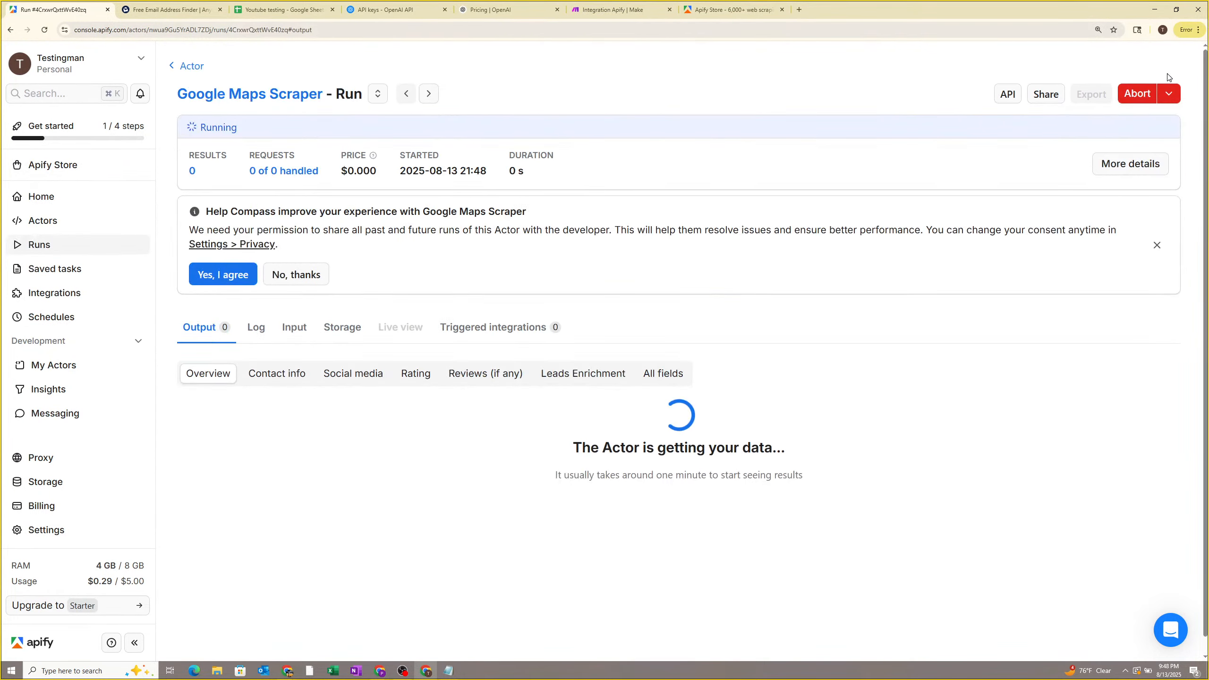
{"action": "left_click", "coordinate": [1137, 95]}
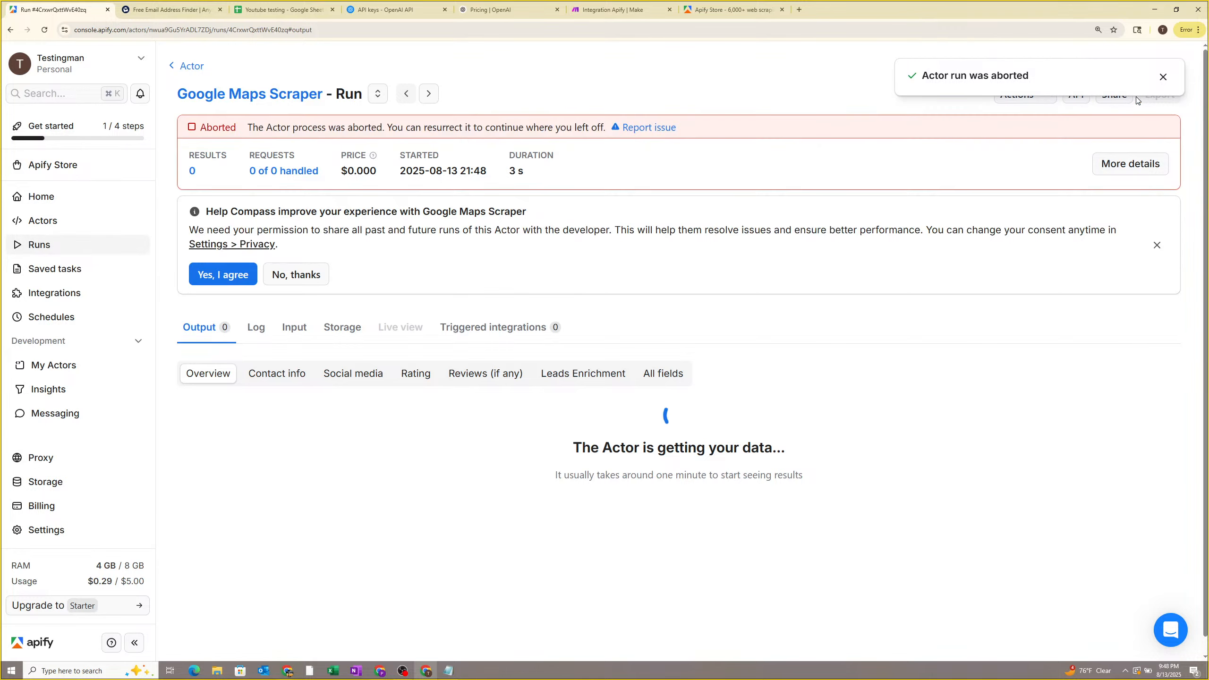
Return to the Make scenario, copy the Run an Actor module's Input JSON, and close the settings without saving.
{"action": "left_click", "coordinate": [729, 9]}
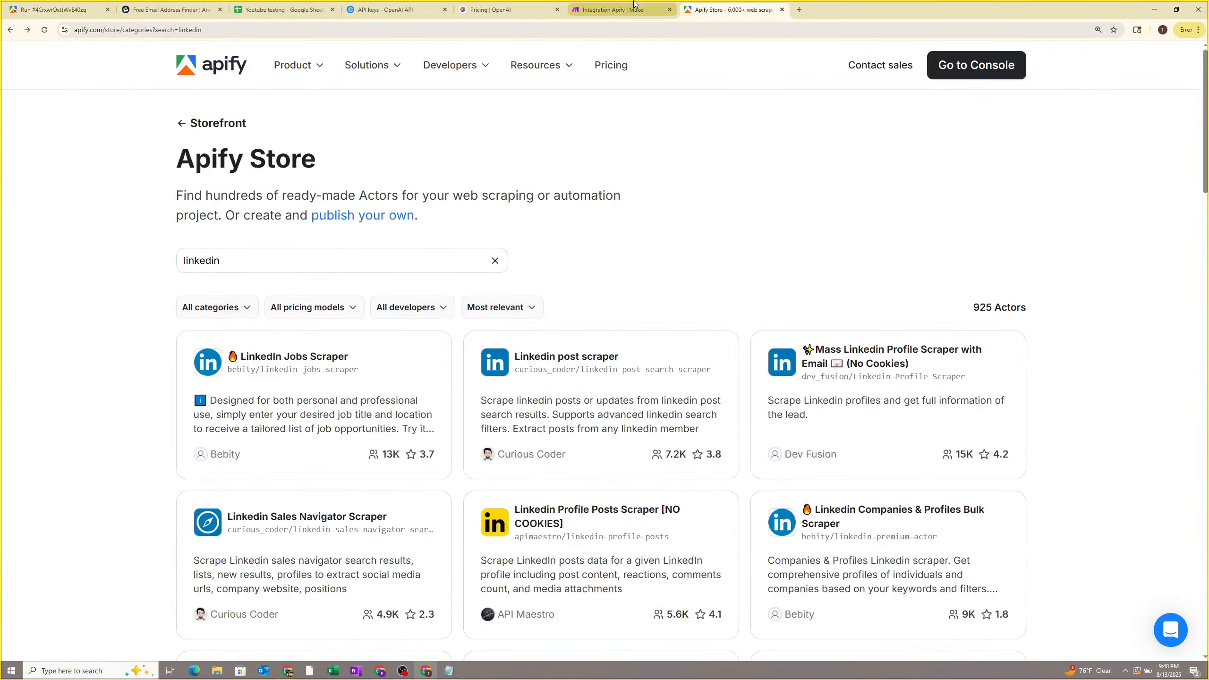
{"action": "left_click", "coordinate": [615, 9]}
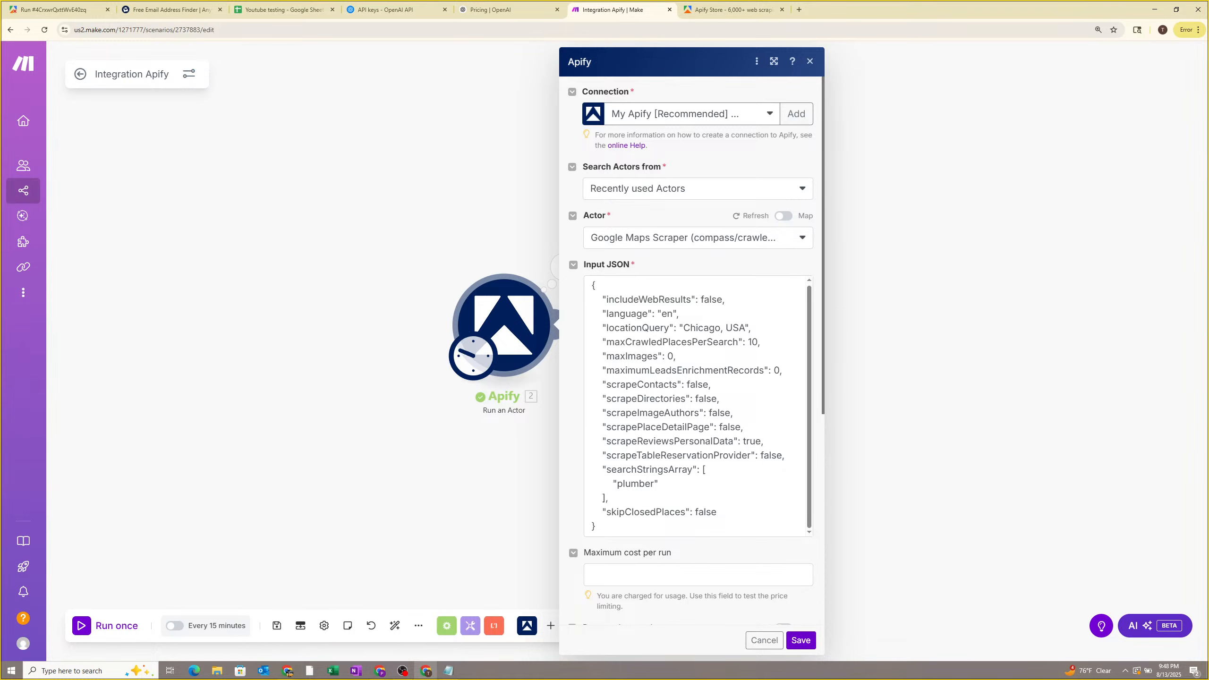
{"action": "left_click", "coordinate": [752, 491]}
{"action": "key", "text": "ctrl+a"}
{"action": "key", "text": "ctrl+c"}
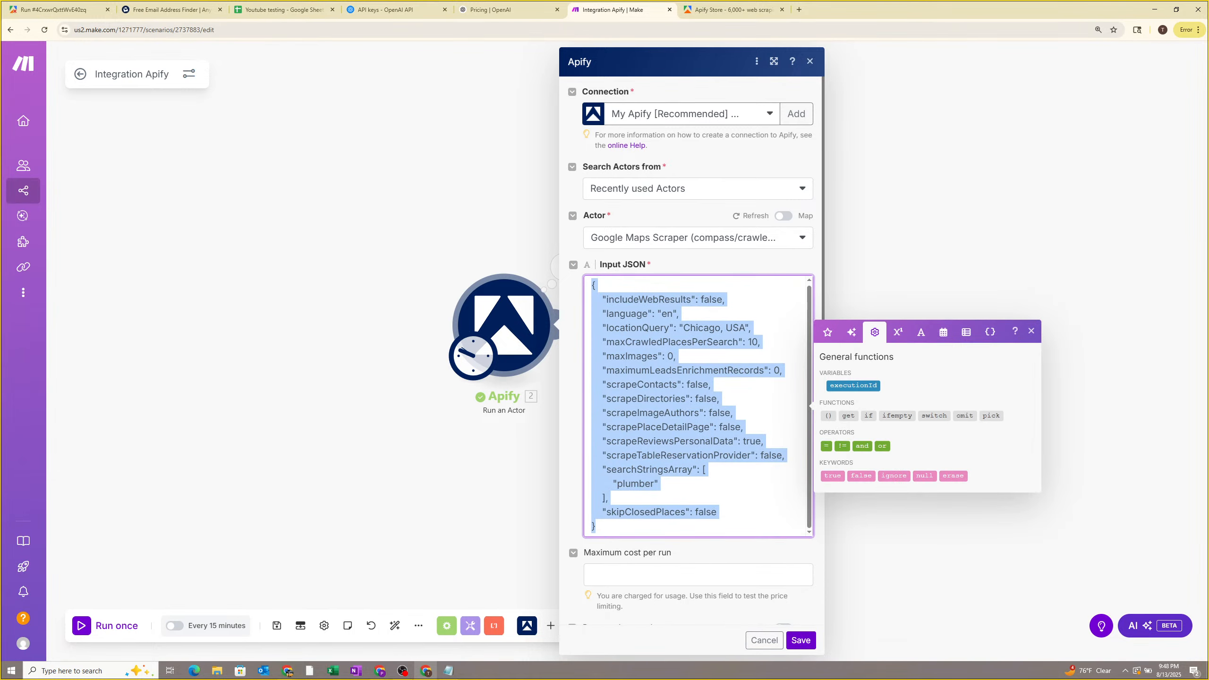
{"action": "key", "text": "BackSpace"}
{"action": "left_click", "coordinate": [764, 640]}
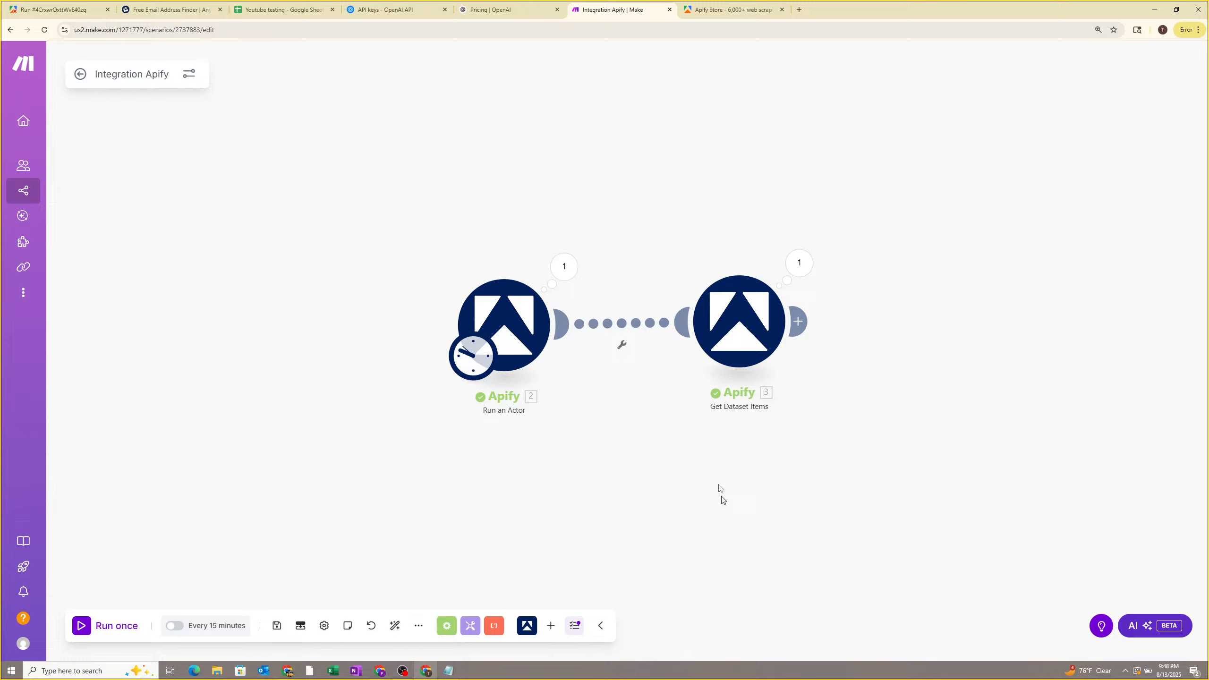
Delete the Run an Actor and Get Dataset Items modules from the scenario.
{"action": "right_click", "coordinate": [505, 330]}
{"action": "left_click", "coordinate": [551, 486]}
{"action": "right_click", "coordinate": [723, 321]}
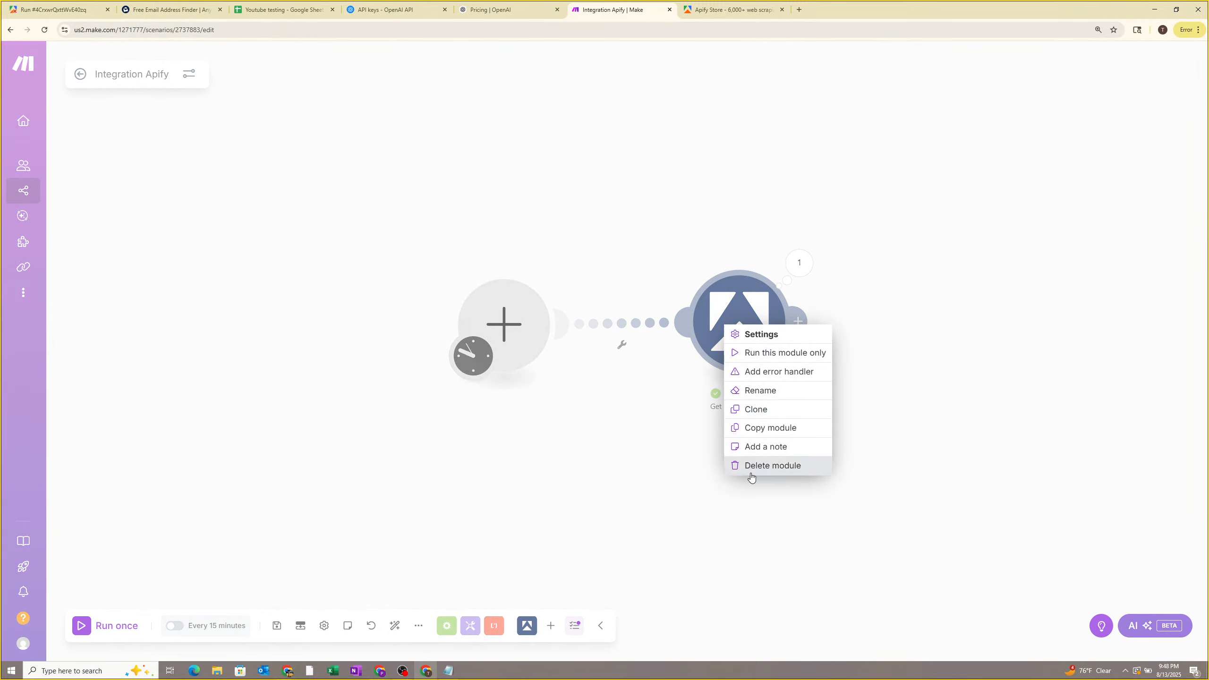
{"action": "left_click", "coordinate": [758, 479]}
Add a new Apify Run an Actor module as the first module, with actors searched from Recently used Actors.
{"action": "left_click", "coordinate": [522, 349]}
{"action": "left_click", "coordinate": [615, 220]}
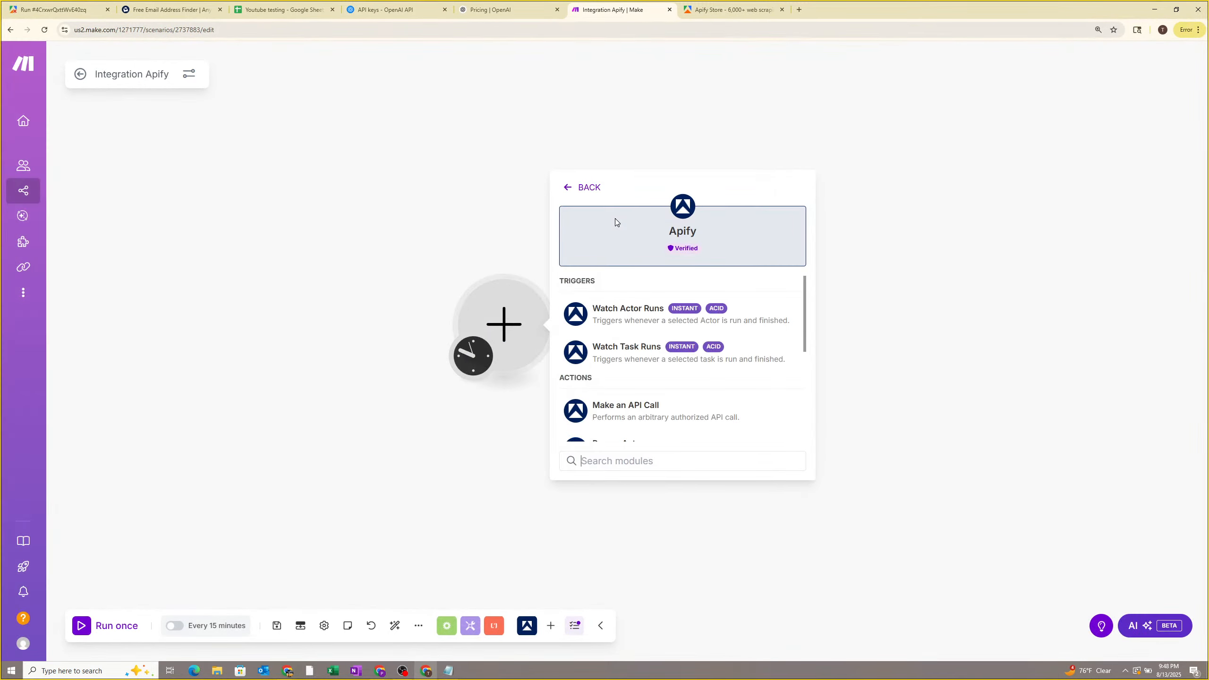
{"action": "scroll", "coordinate": [666, 324], "scroll_direction": "down", "scroll_amount": 5}
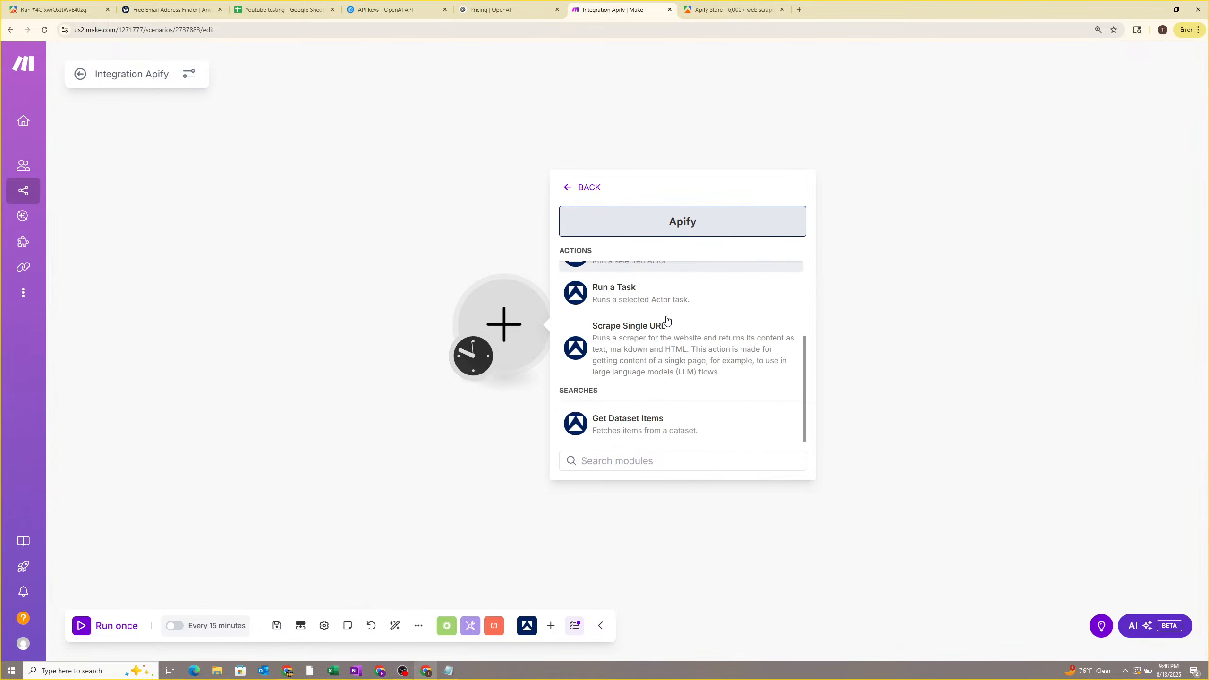
{"action": "scroll", "coordinate": [647, 343], "scroll_direction": "up", "scroll_amount": 3}
{"action": "left_click", "coordinate": [639, 360]}
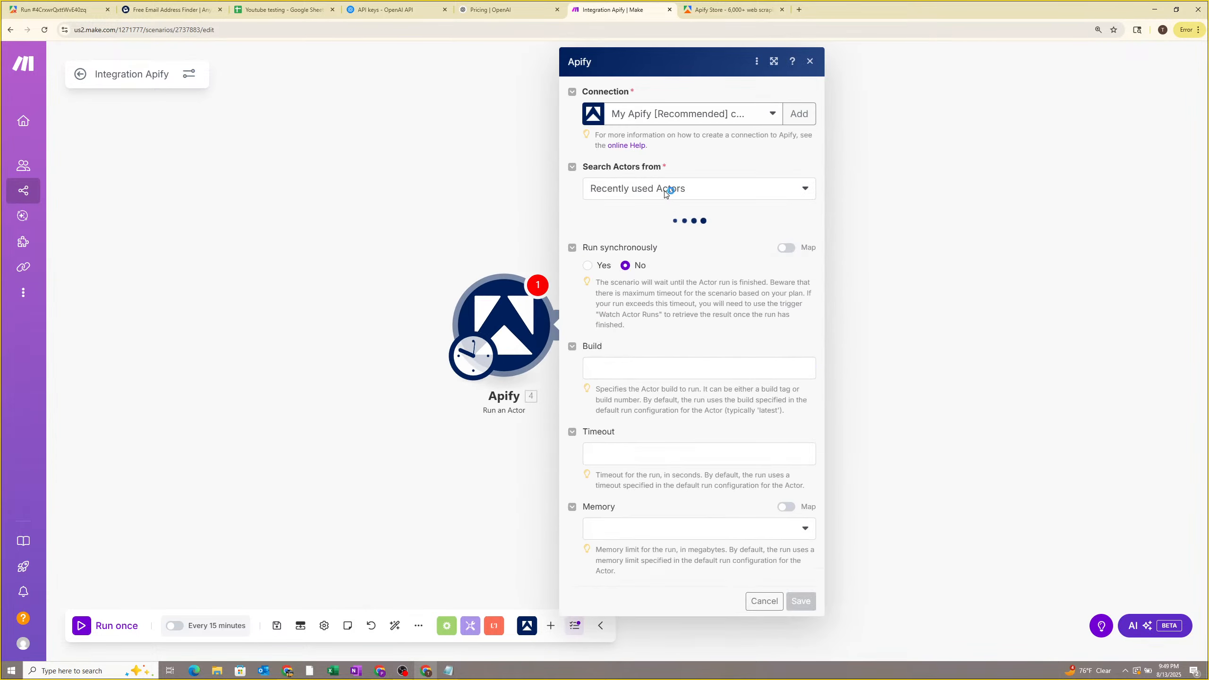
{"action": "left_click", "coordinate": [681, 200]}
{"action": "left_click", "coordinate": [680, 205]}
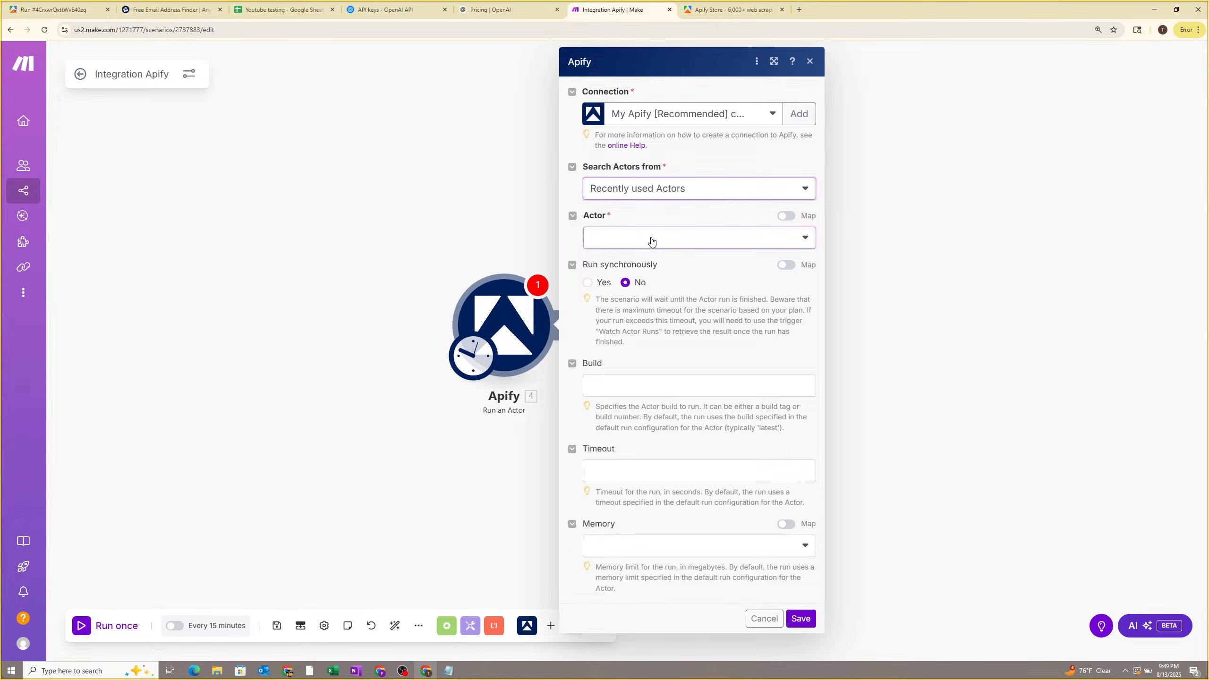
Select the Google Maps Scraper actor, replace its Input JSON with the copied Chicago plumber JSON, and save the module.
{"action": "left_click", "coordinate": [651, 240]}
{"action": "left_click", "coordinate": [652, 257]}
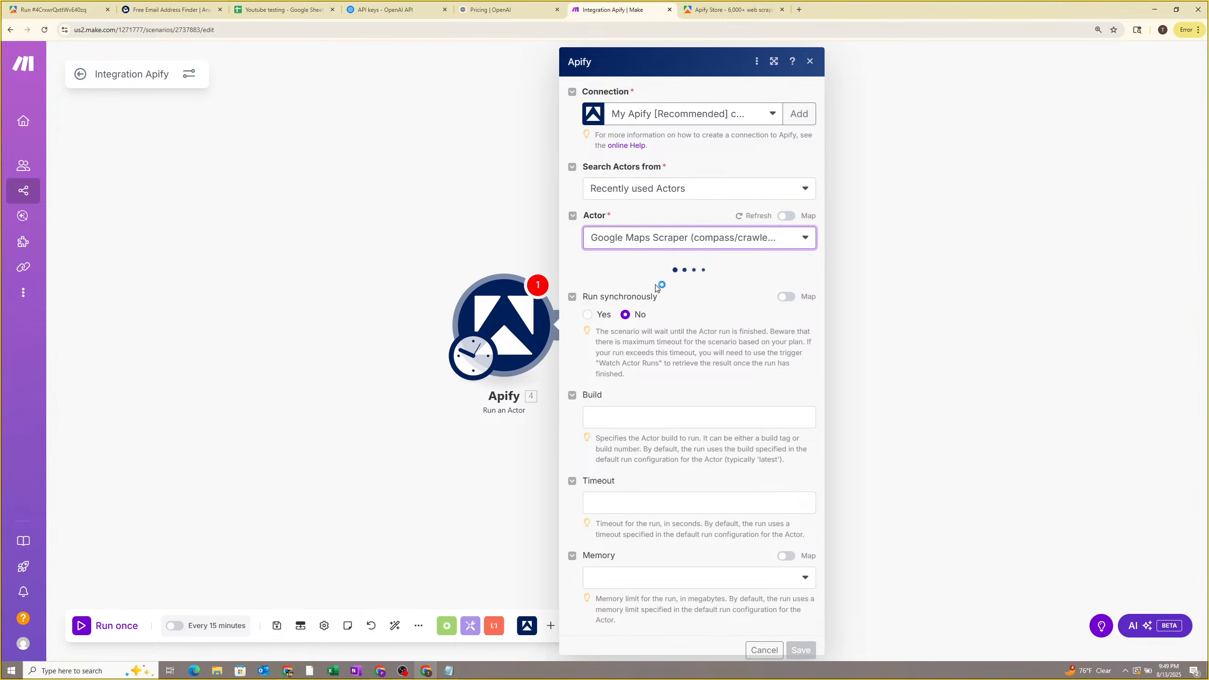
{"action": "left_click", "coordinate": [647, 328]}
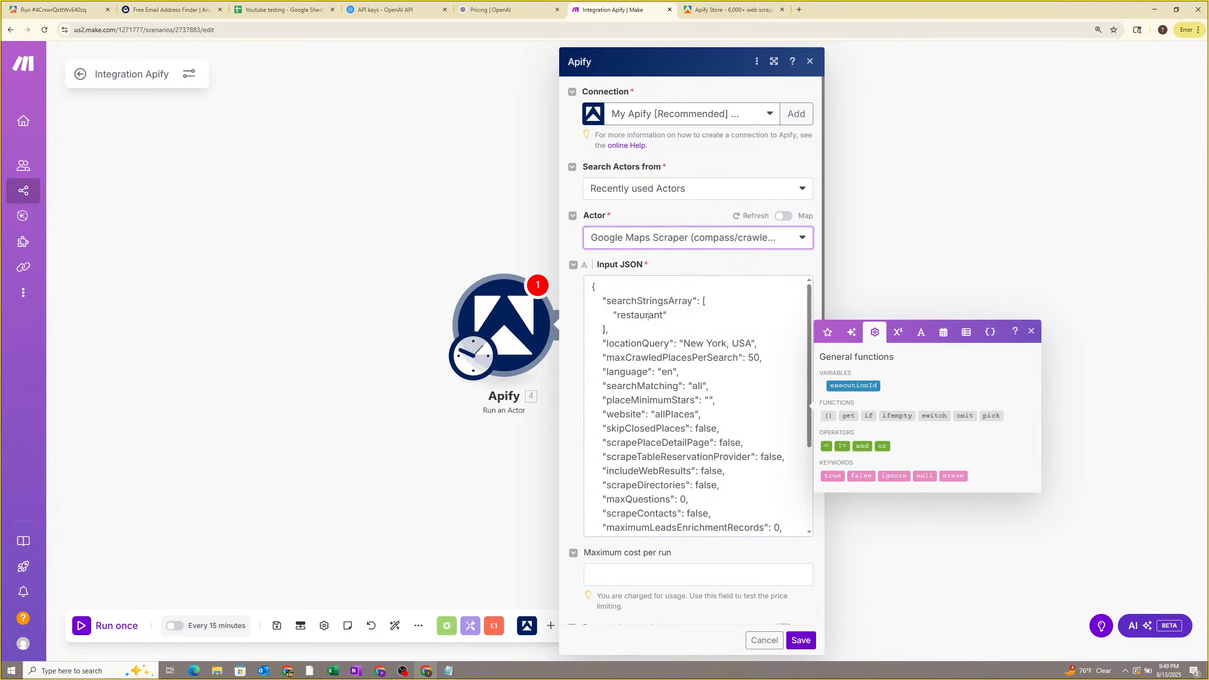
{"action": "key", "text": "ctrl+a"}
{"action": "key", "text": "BackSpace"}
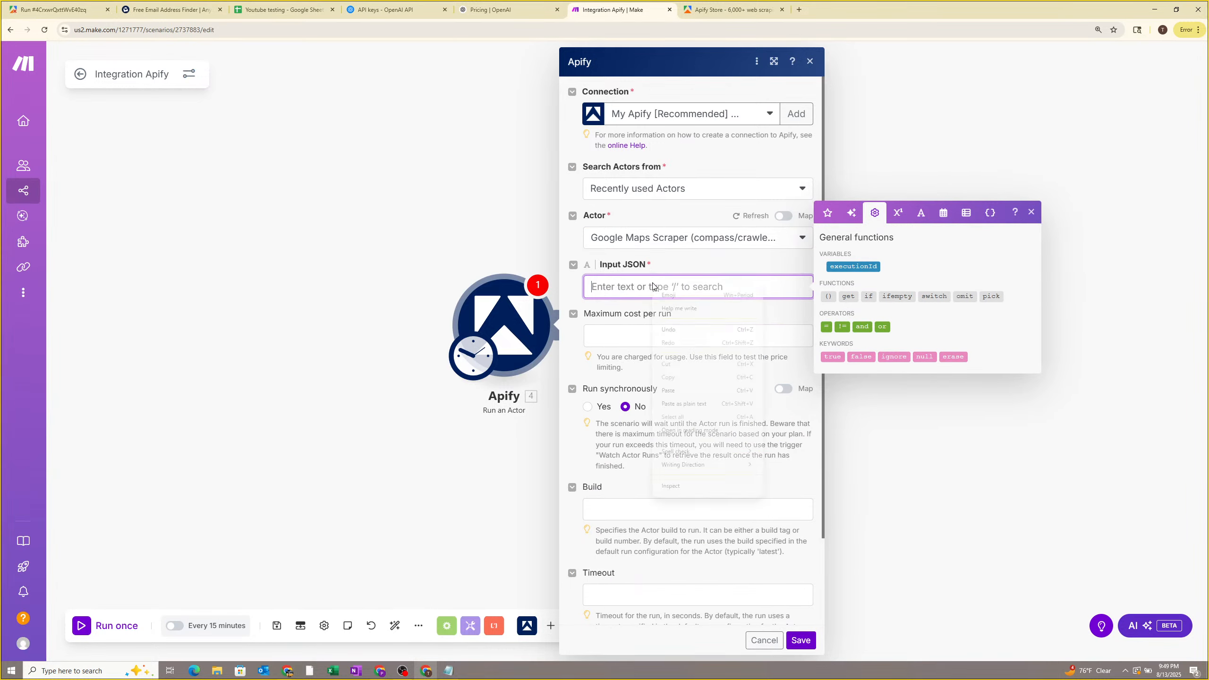
{"action": "right_click", "coordinate": [646, 288]}
{"action": "left_click", "coordinate": [686, 408]}
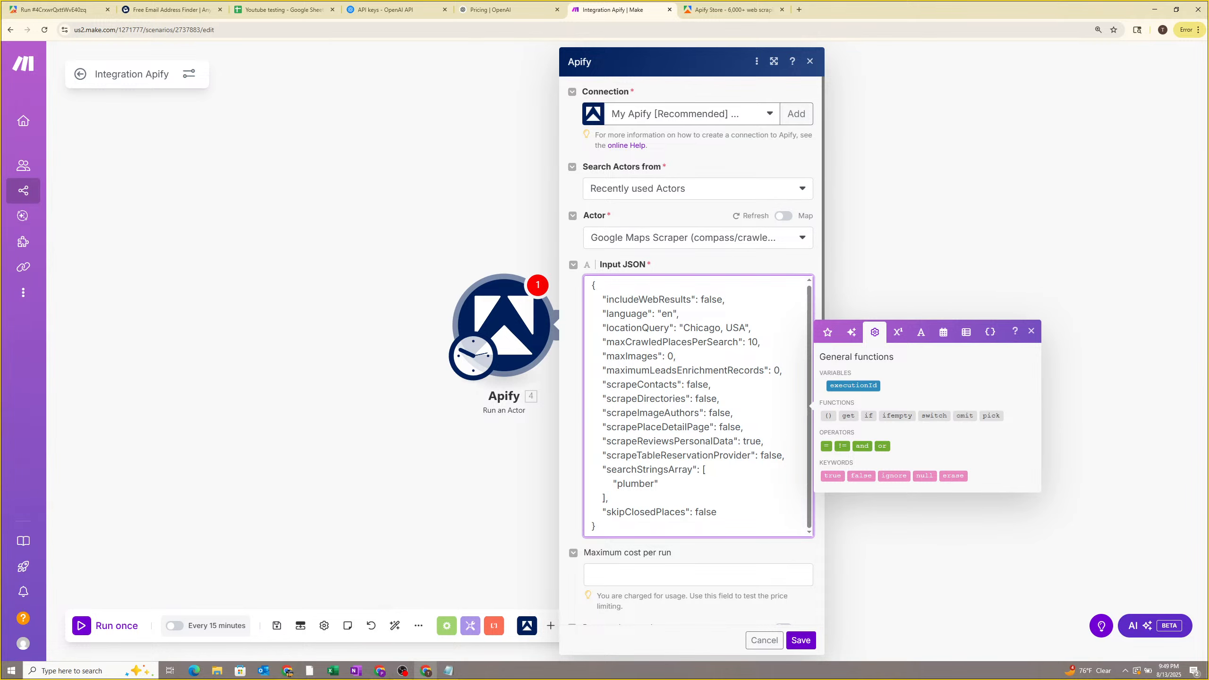
{"action": "scroll", "coordinate": [699, 374], "scroll_direction": "down", "scroll_amount": 5}
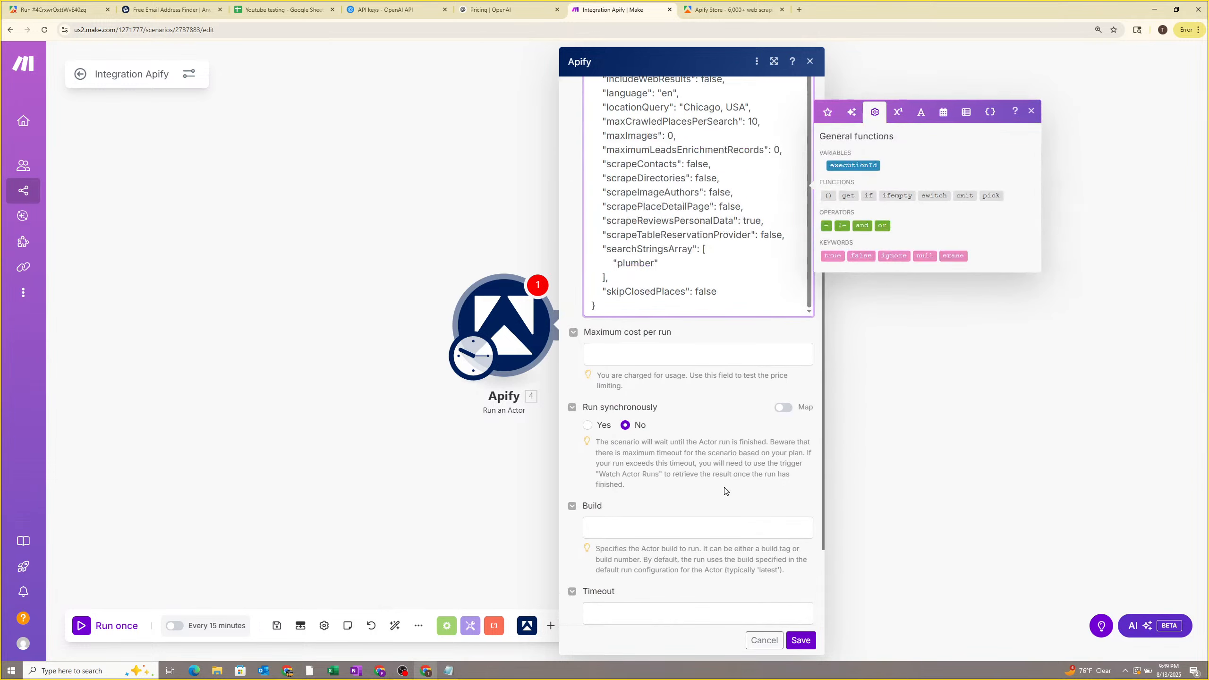
{"action": "scroll", "coordinate": [684, 429], "scroll_direction": "down", "scroll_amount": 2}
{"action": "left_click", "coordinate": [802, 643]}
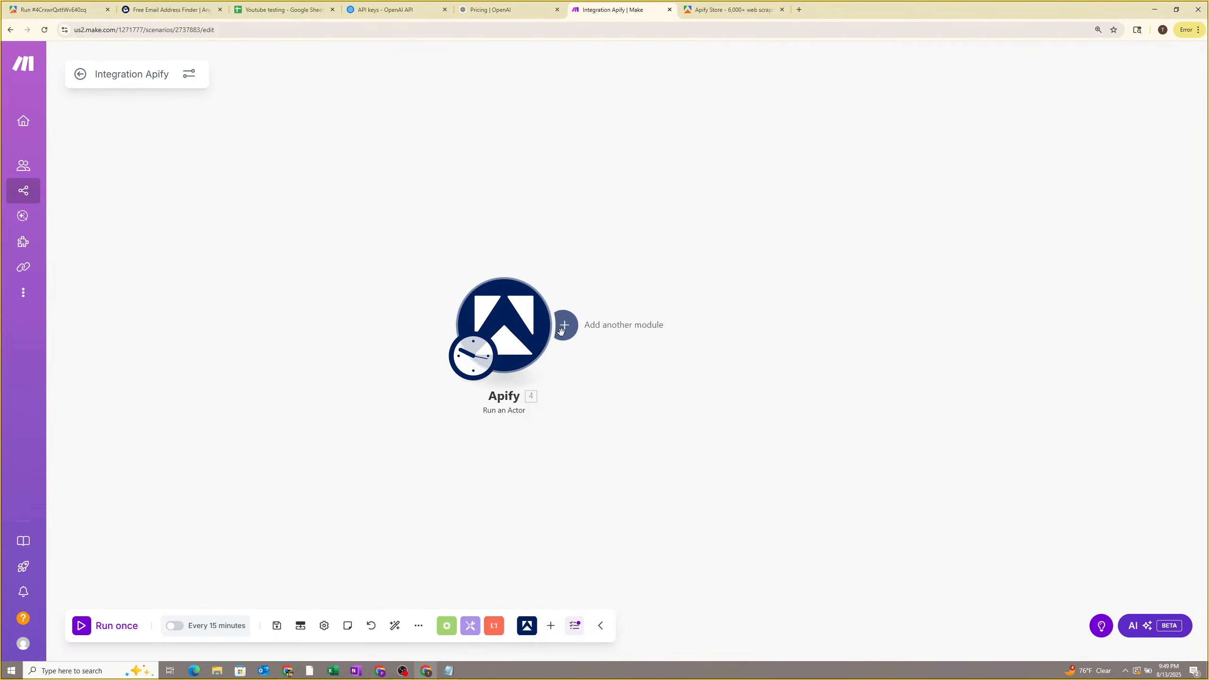
Add an Apify Get Dataset Items module after Run an Actor, leaving its Dataset ID empty.
{"action": "left_click", "coordinate": [650, 344]}
{"action": "left_click", "coordinate": [811, 214]}
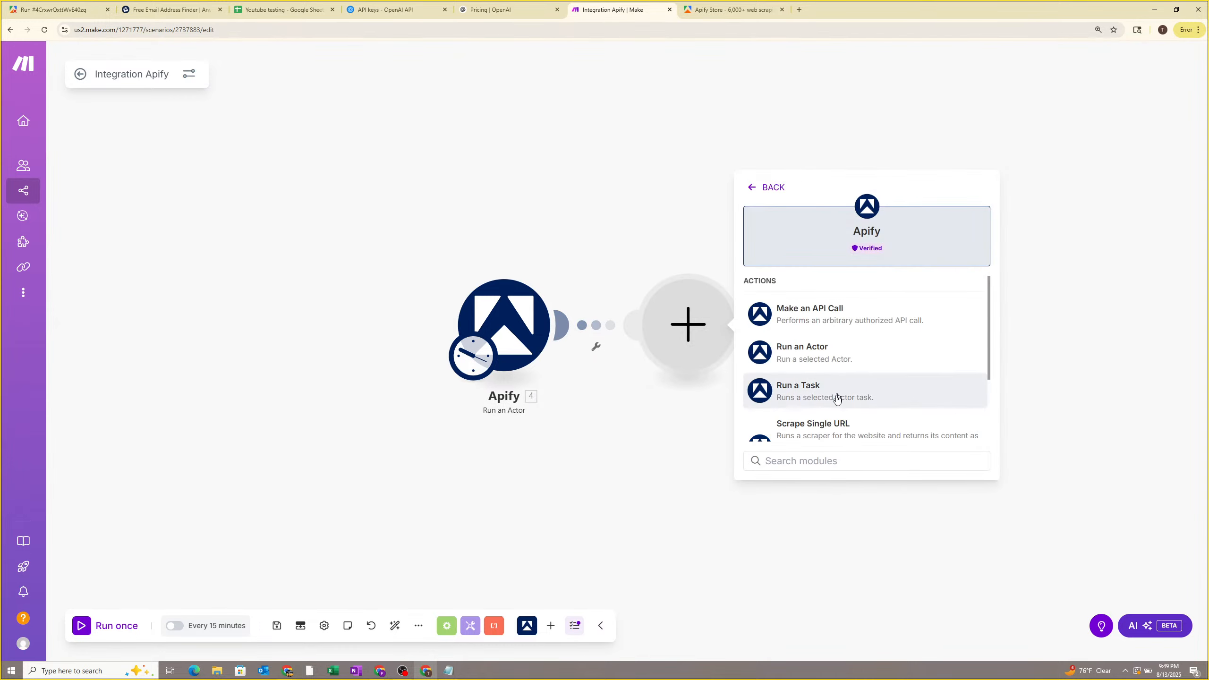
{"action": "scroll", "coordinate": [800, 388], "scroll_direction": "down", "scroll_amount": 2}
{"action": "scroll", "coordinate": [802, 382], "scroll_direction": "up", "scroll_amount": 2}
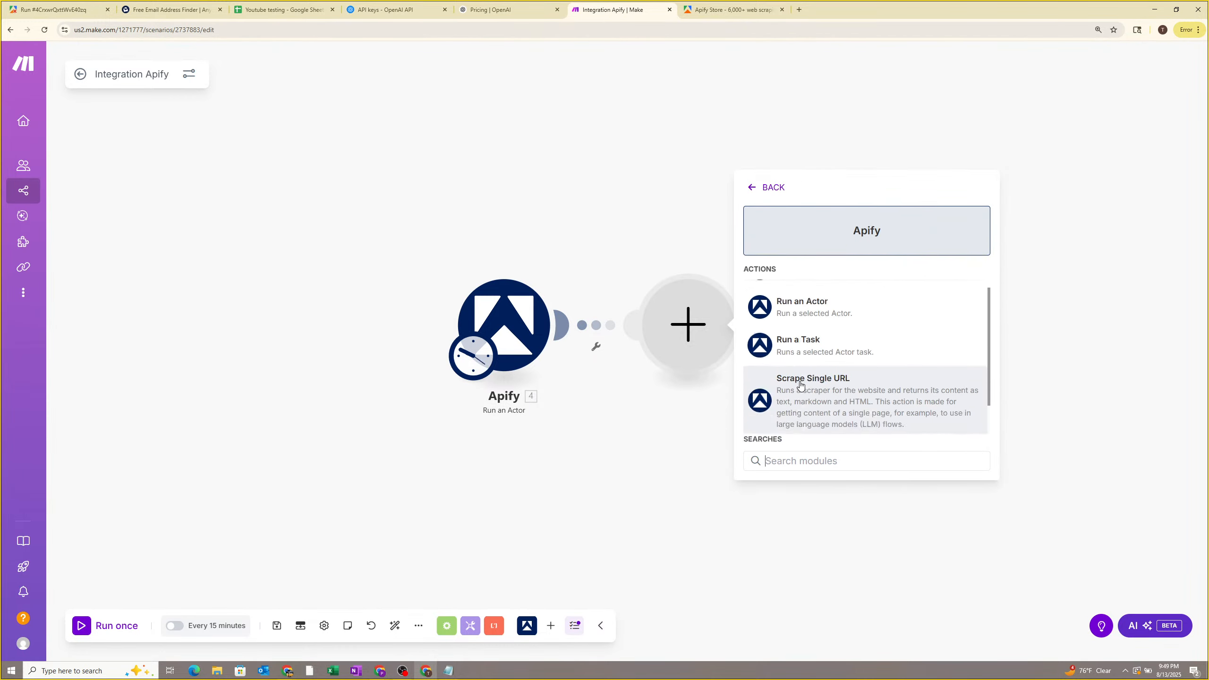
{"action": "scroll", "coordinate": [800, 386], "scroll_direction": "down", "scroll_amount": 2}
{"action": "left_click", "coordinate": [810, 421]}
{"action": "left_click", "coordinate": [813, 219]}
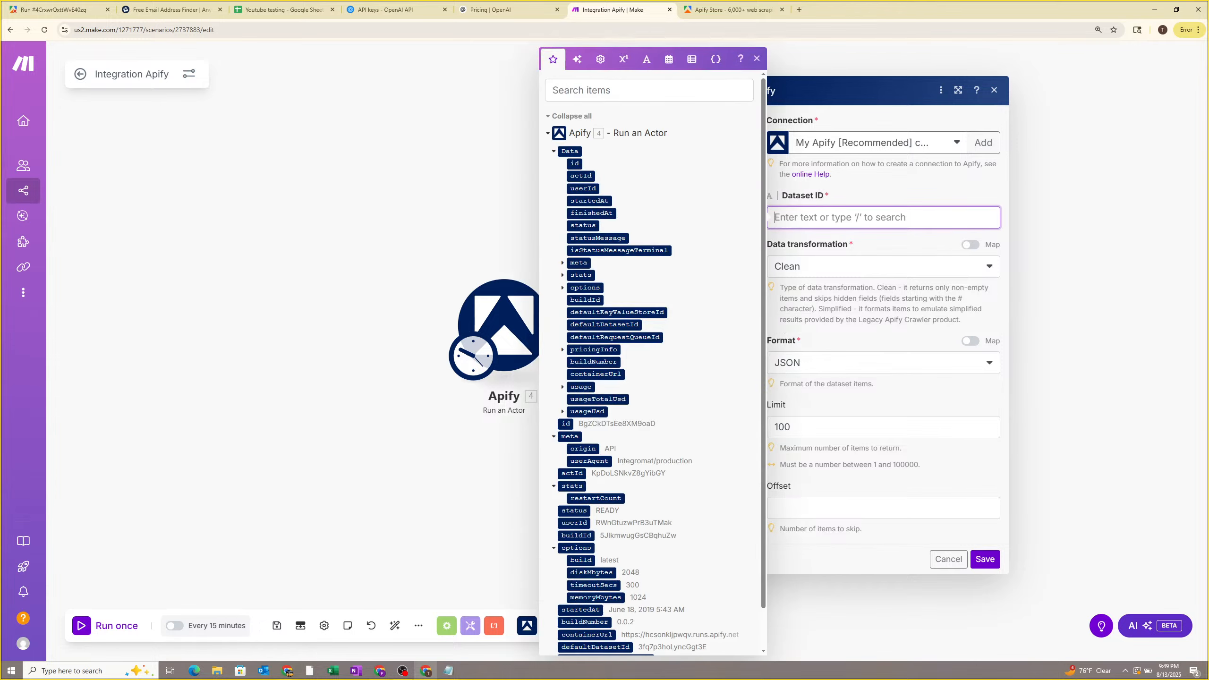
{"action": "left_click", "coordinate": [948, 559]}
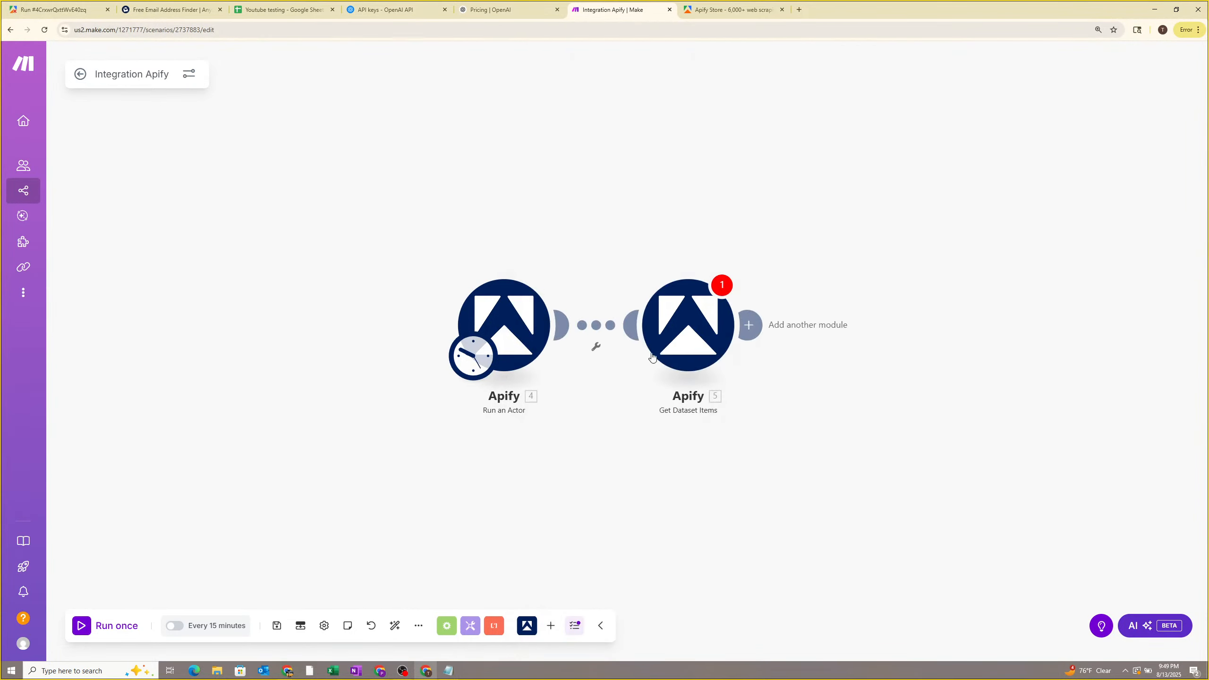
Unlink the two Apify modules and run only the Run an Actor module to produce sample output.
{"action": "left_click", "coordinate": [595, 345]}
{"action": "left_click", "coordinate": [621, 360]}
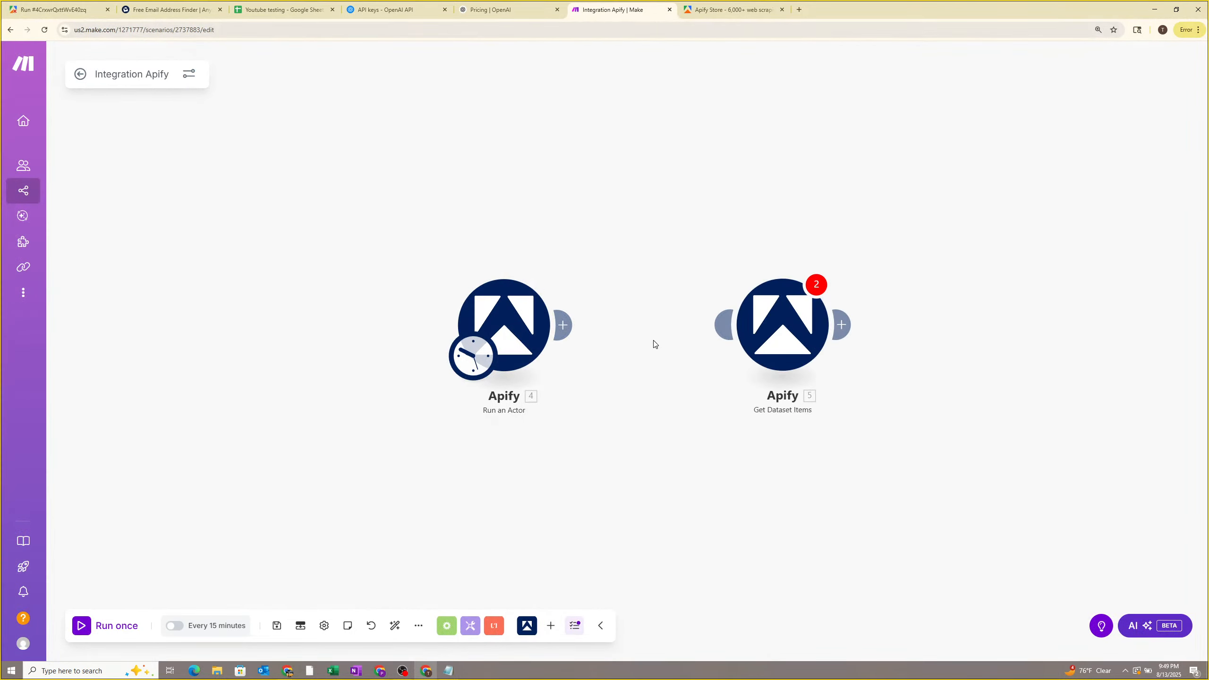
{"action": "right_click", "coordinate": [479, 332]}
{"action": "left_click", "coordinate": [499, 364]}
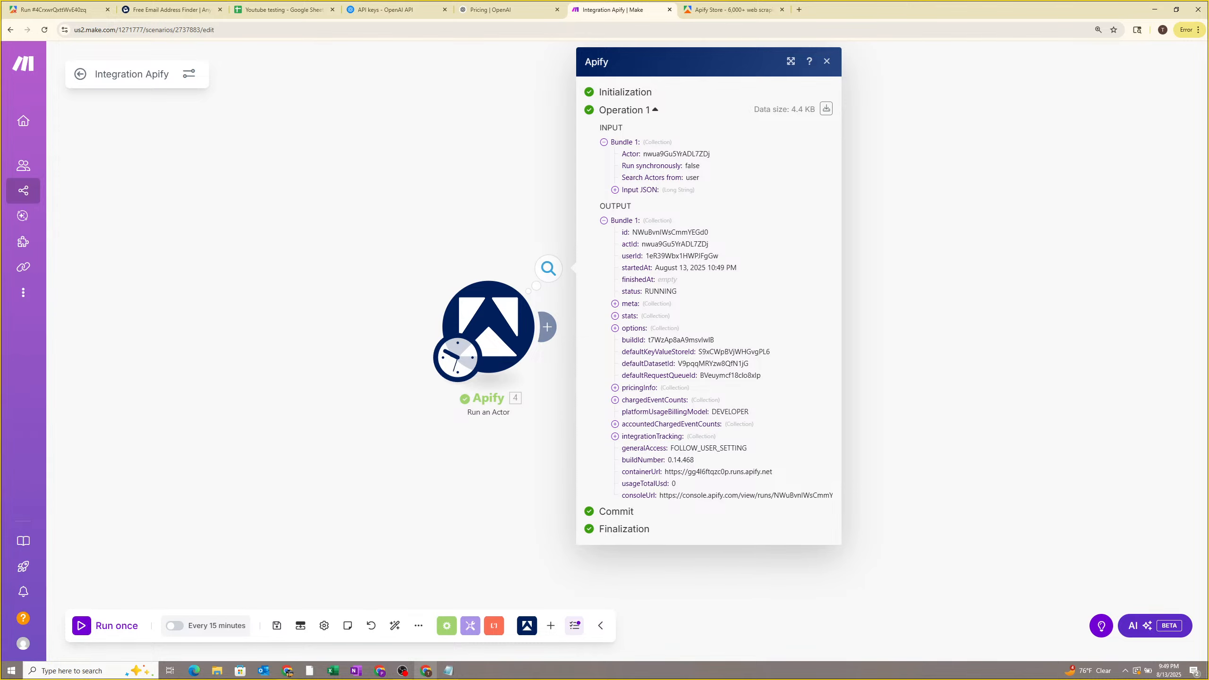
{"action": "left_click", "coordinate": [564, 359]}
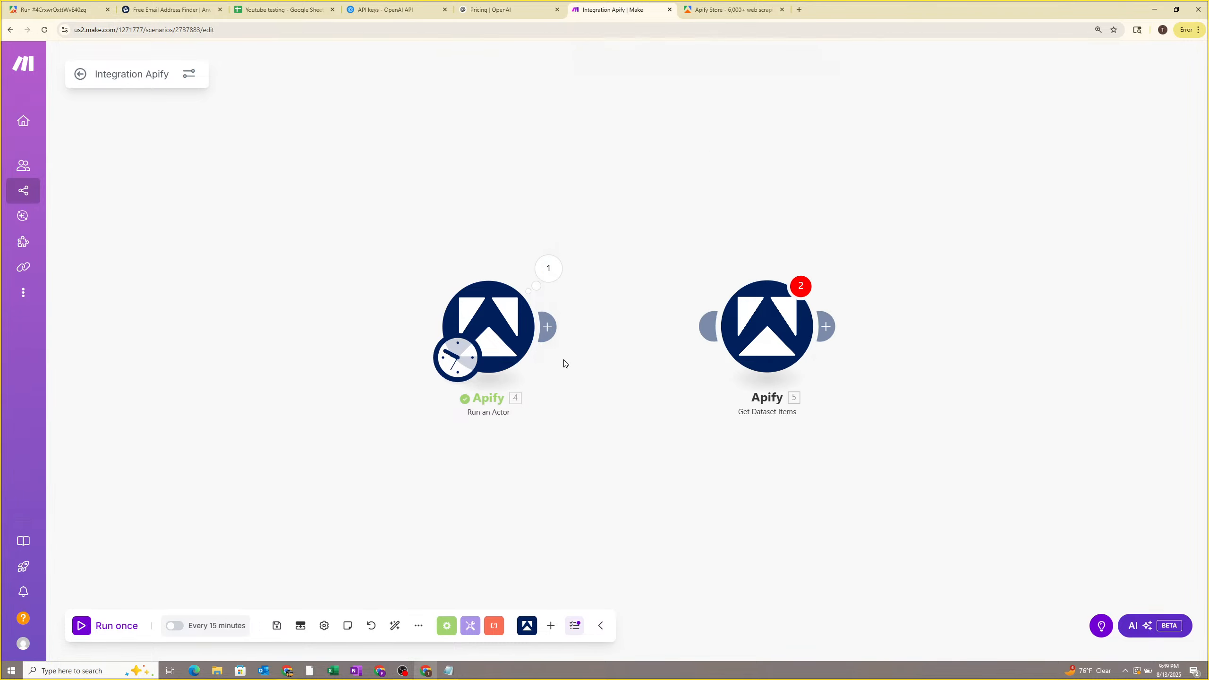
Link Run an Actor to Get Dataset Items and map the Dataset ID to the top-level defaultDatasetId outside the Data collection.
{"action": "left_click_drag", "start_coordinate": [547, 326], "coordinate": [714, 327]}
{"action": "left_click", "coordinate": [772, 331]}
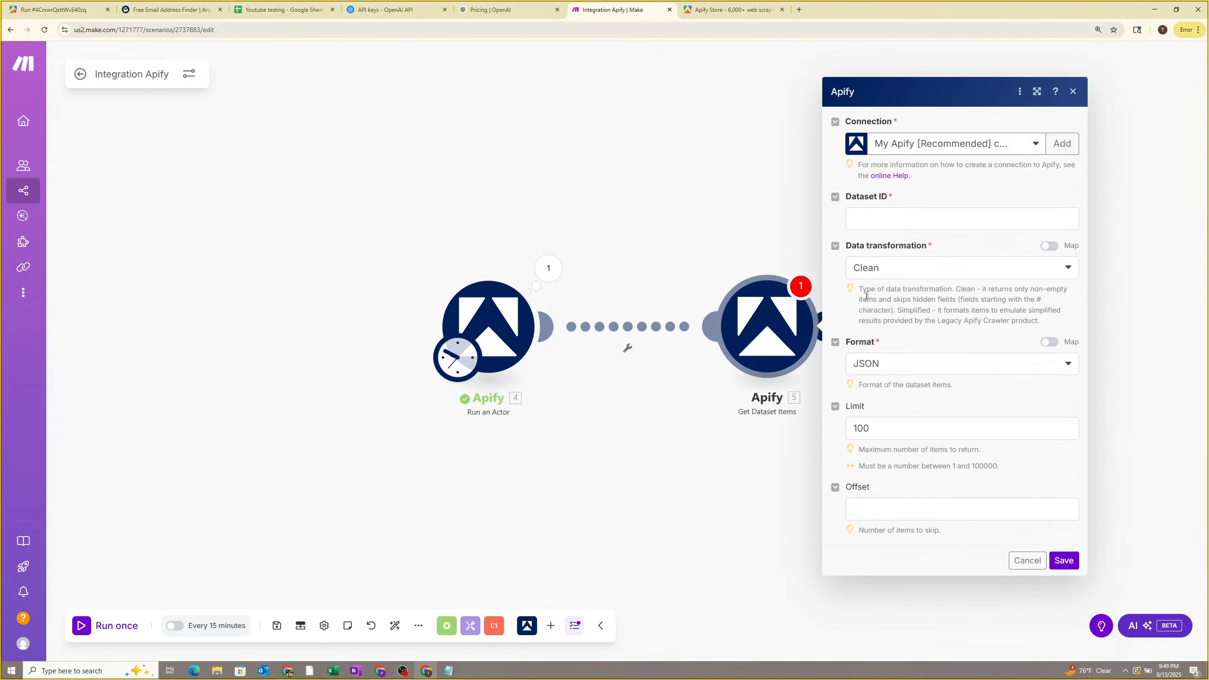
{"action": "left_click", "coordinate": [894, 221]}
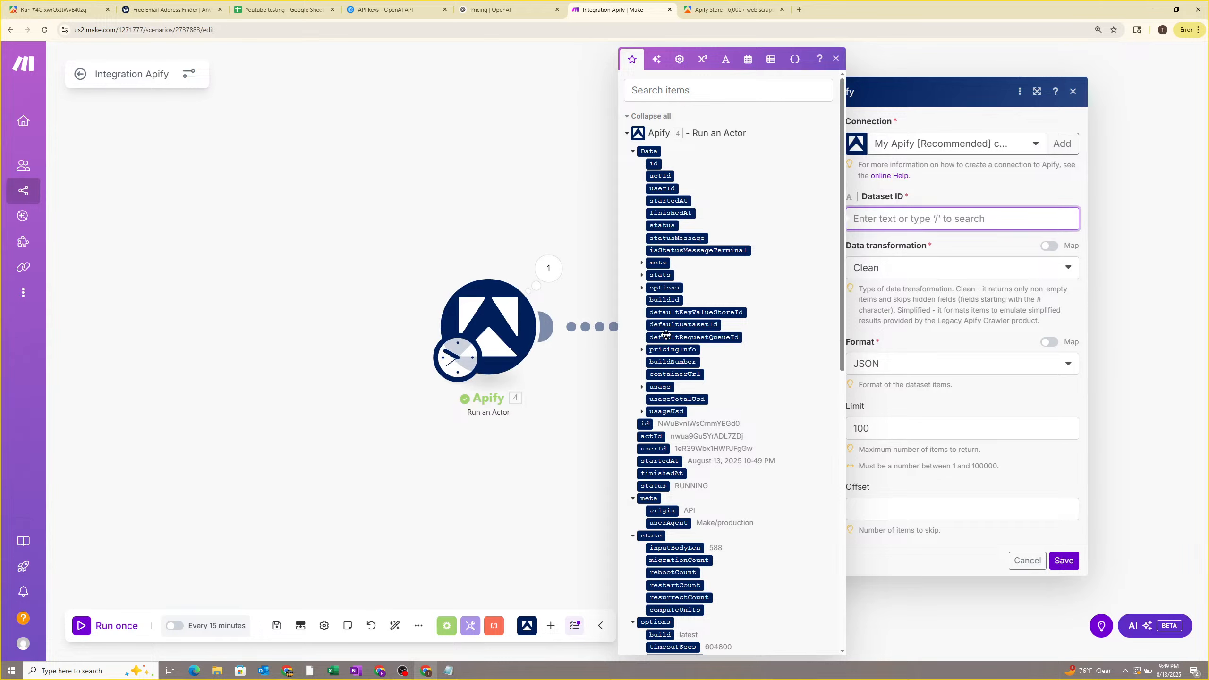
{"action": "left_click", "coordinate": [681, 325]}
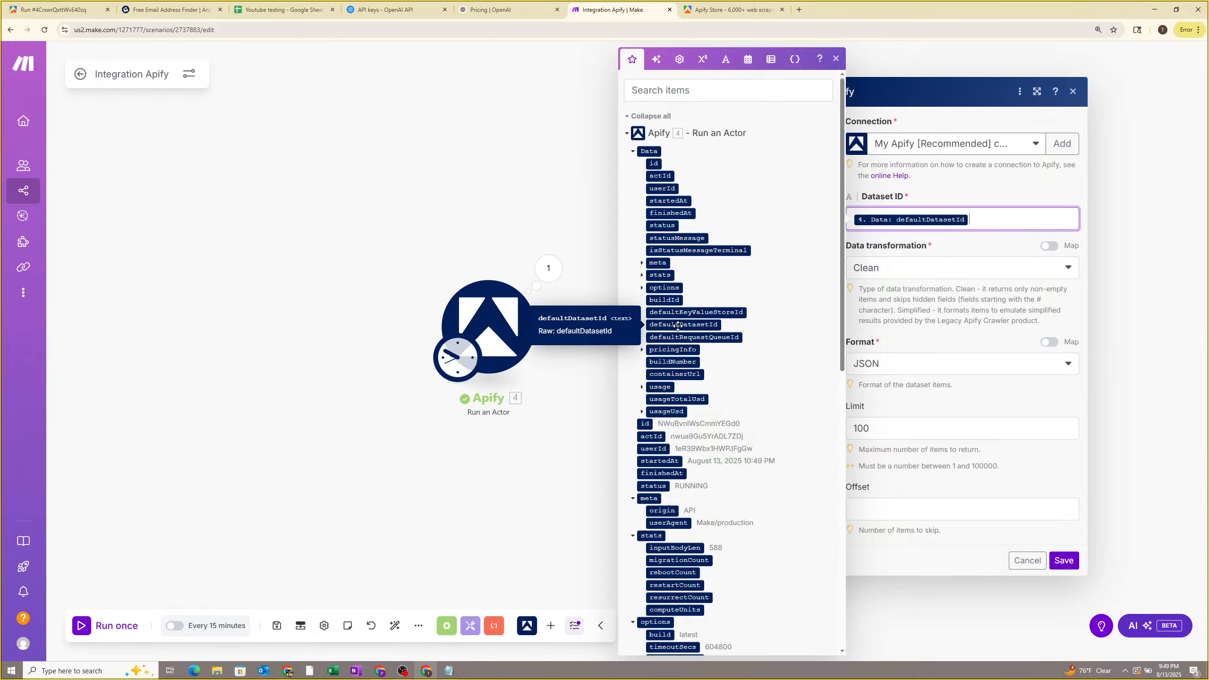
{"action": "scroll", "coordinate": [679, 325], "scroll_direction": "down", "scroll_amount": 2}
{"action": "scroll", "coordinate": [707, 364], "scroll_direction": "down", "scroll_amount": 4}
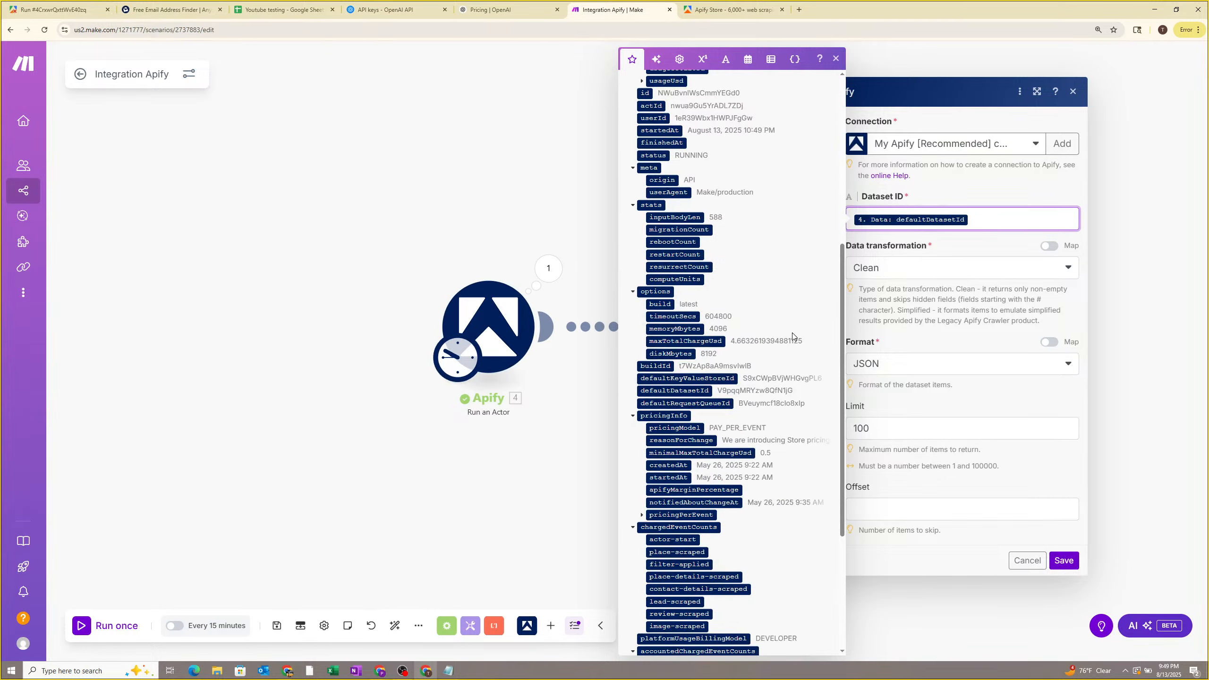
{"action": "key", "text": "BackSpace"}
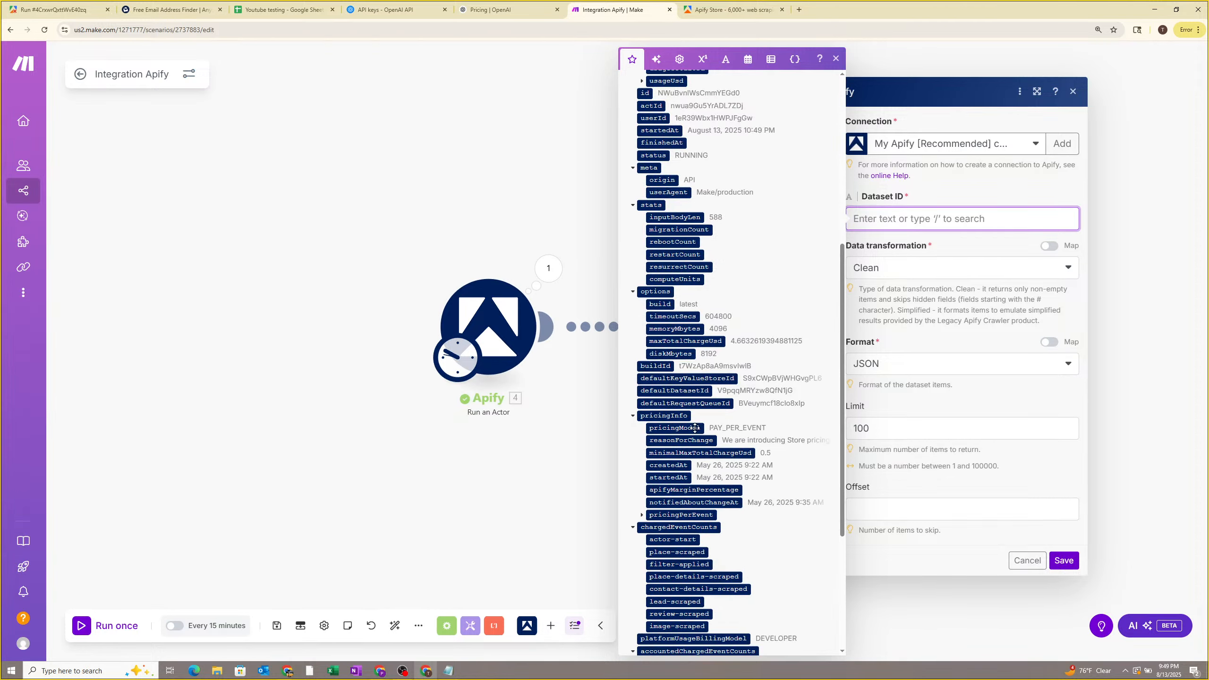
{"action": "left_click", "coordinate": [701, 392]}
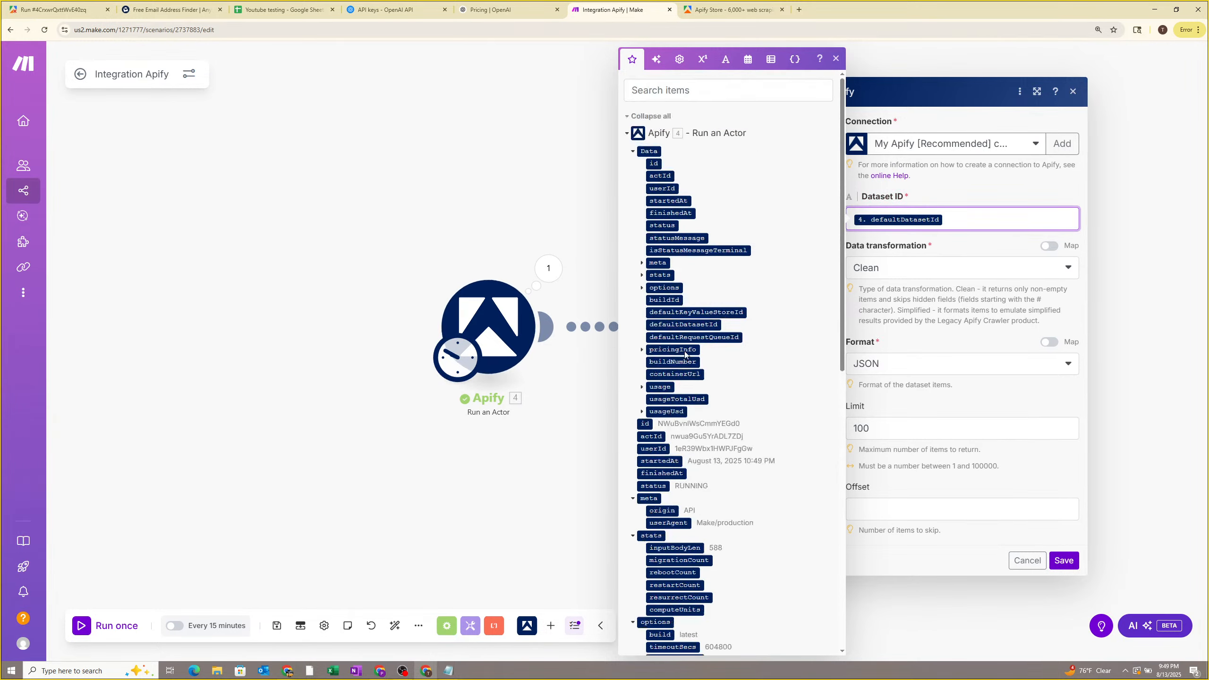
Check the mapped Dataset ID against the Run an Actor output items, save the Get Dataset Items module, and run the scenario once.
{"action": "scroll", "coordinate": [689, 347], "scroll_direction": "down", "scroll_amount": 9}
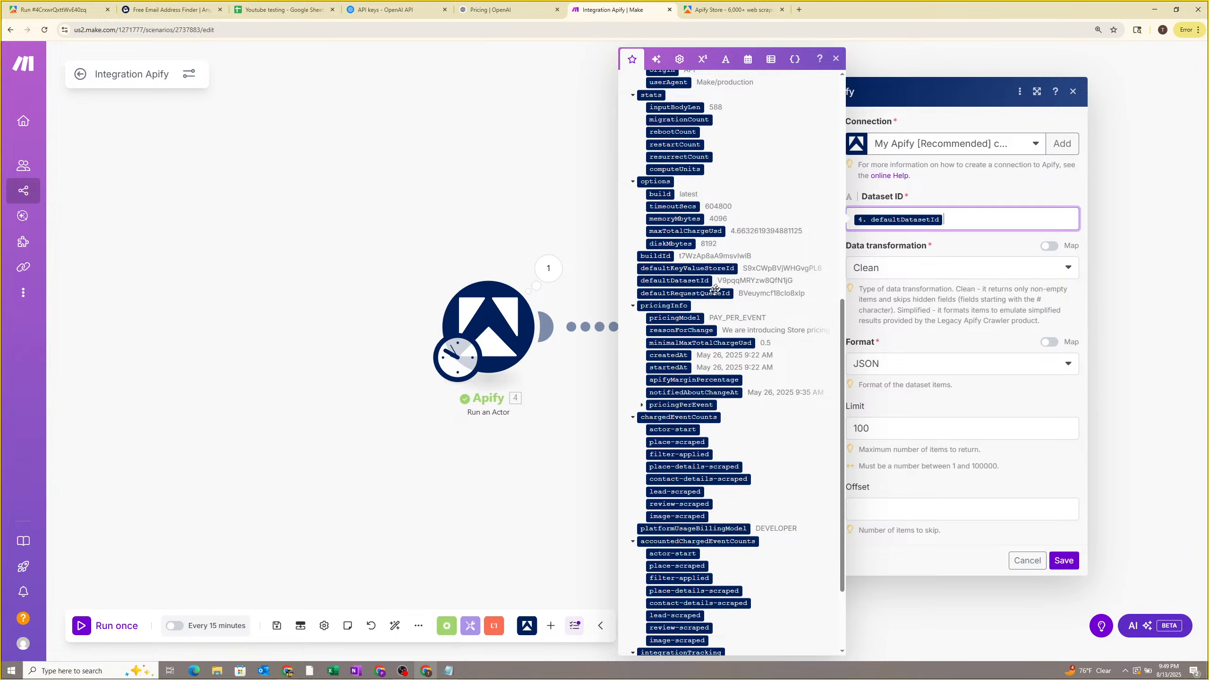
{"action": "scroll", "coordinate": [695, 309], "scroll_direction": "up", "scroll_amount": 10}
{"action": "scroll", "coordinate": [687, 330], "scroll_direction": "down", "scroll_amount": 9}
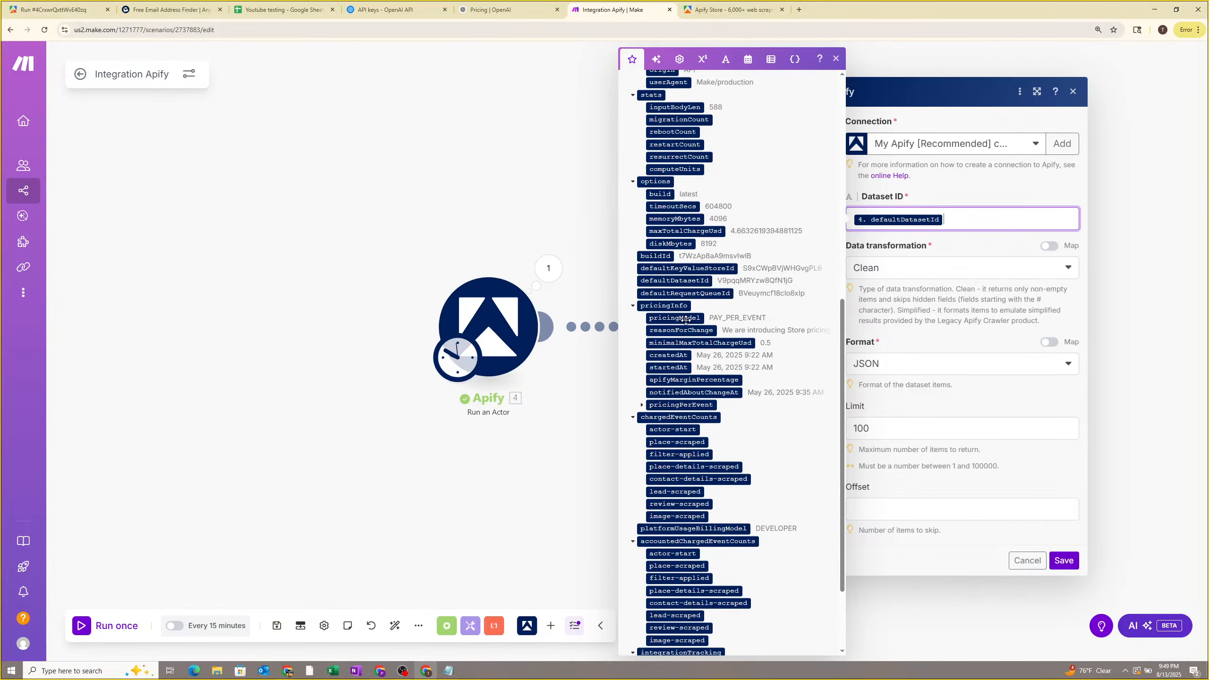
{"action": "left_click", "coordinate": [1064, 560]}
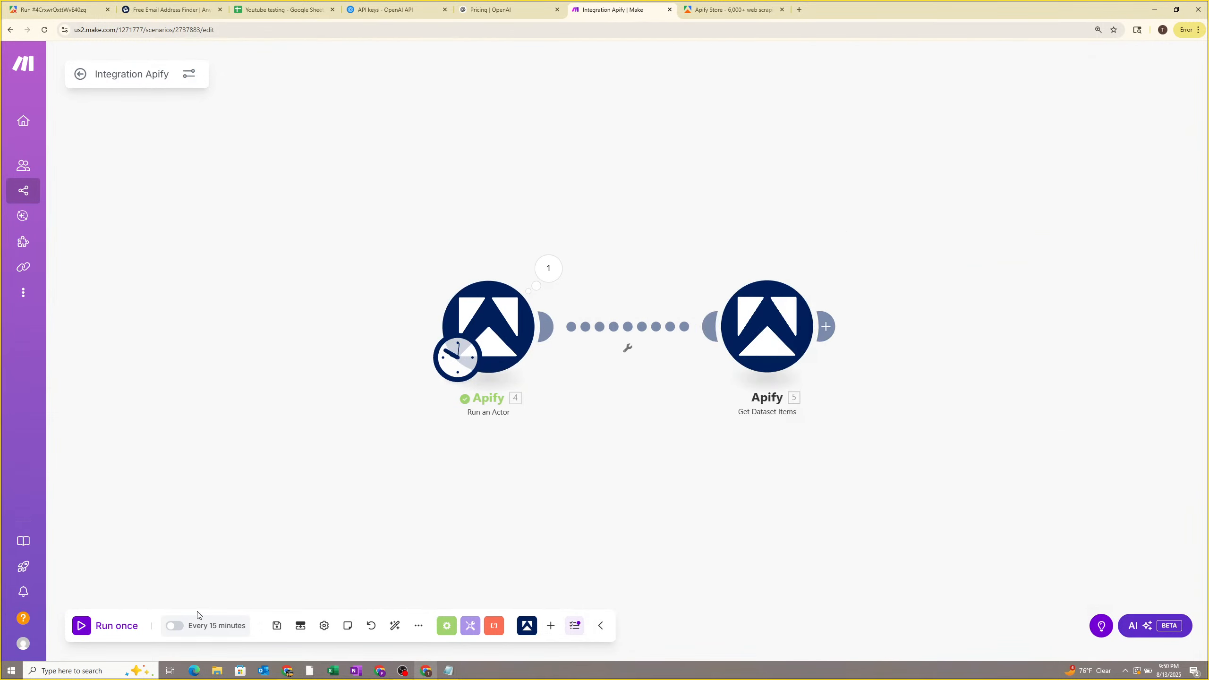
{"action": "left_click", "coordinate": [98, 624]}
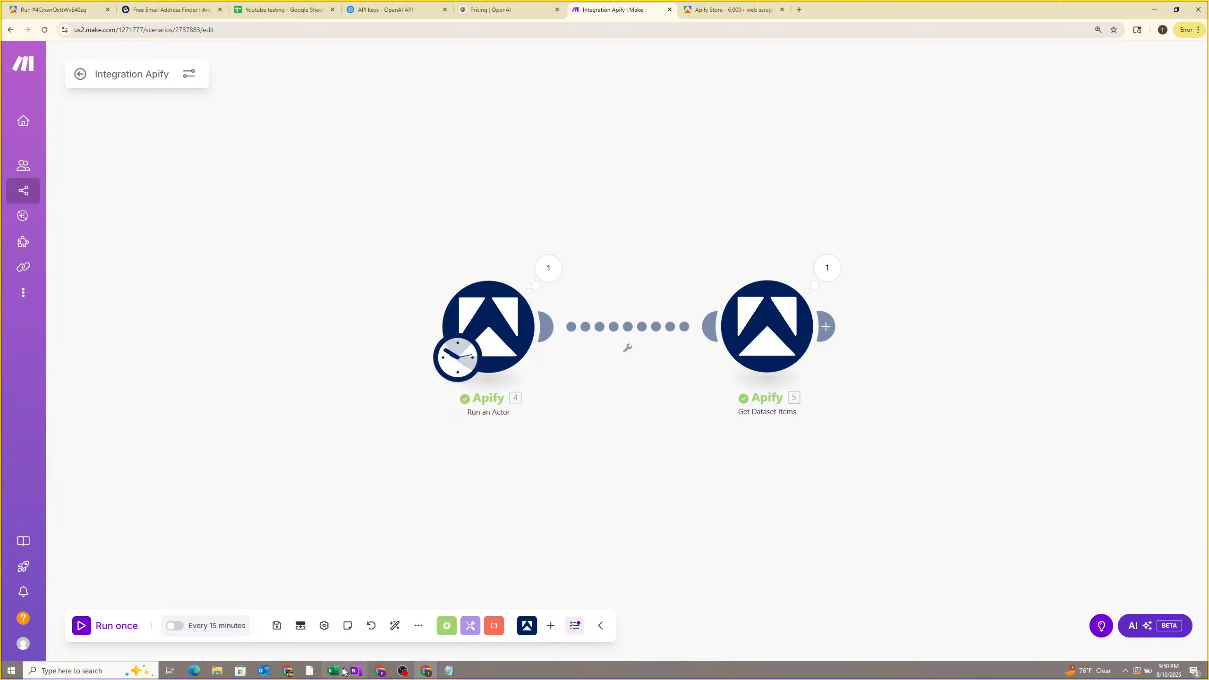
Switch to the Business Scraper Vid Updated scenario in the other browser window, examine its Apify and Google Sheets modules, and minimize that window.
{"action": "mouse_move", "coordinate": [376, 671]}
{"action": "left_click", "coordinate": [414, 629]}
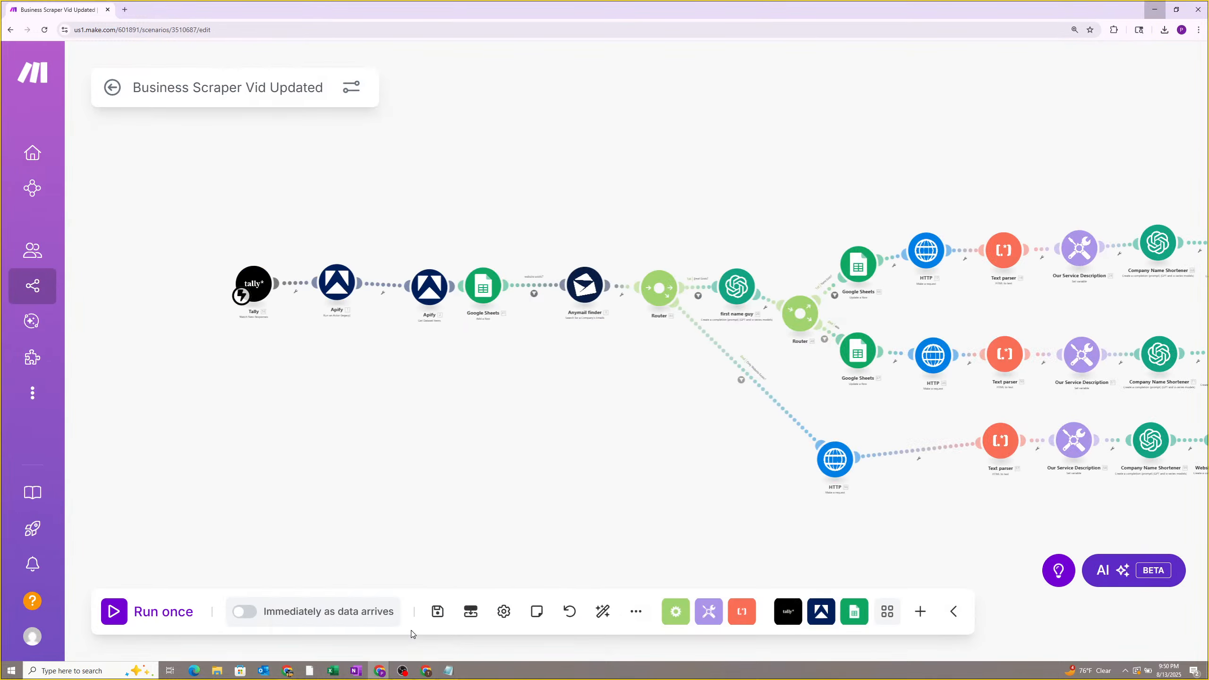
{"action": "scroll", "coordinate": [461, 405], "scroll_direction": "up", "scroll_amount": 3}
{"action": "left_click_drag", "start_coordinate": [467, 358], "coordinate": [613, 399]}
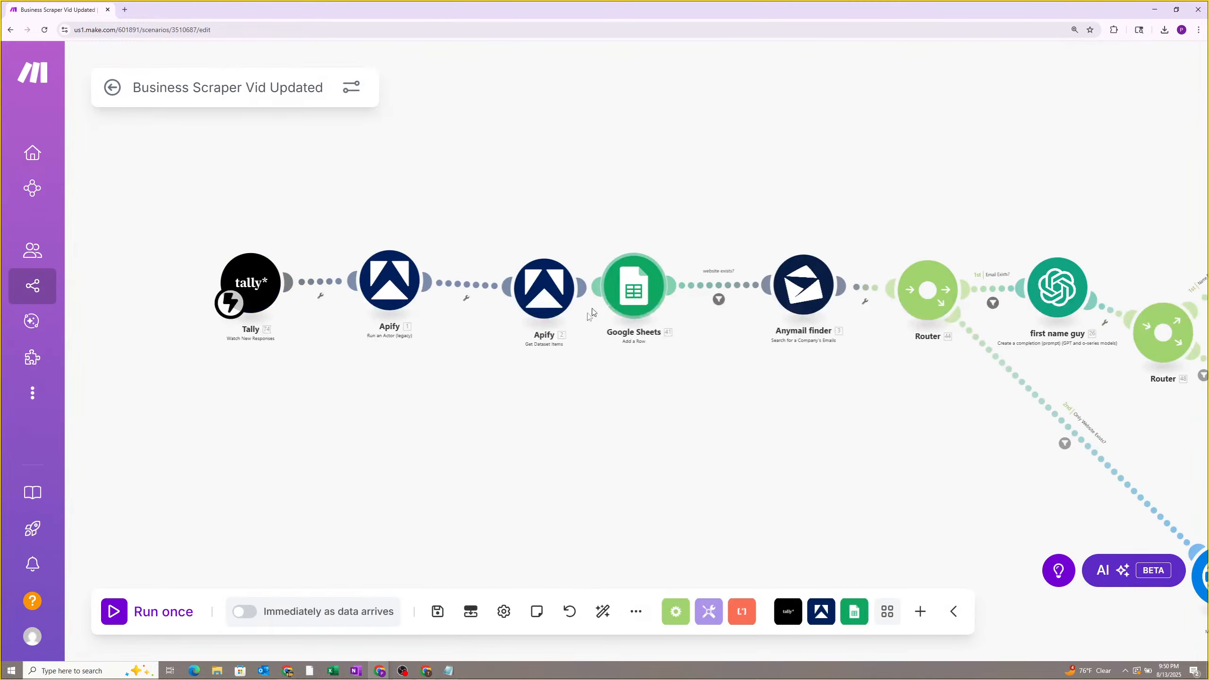
{"action": "left_click_drag", "start_coordinate": [547, 297], "coordinate": [512, 293]}
{"action": "left_click", "coordinate": [625, 300]}
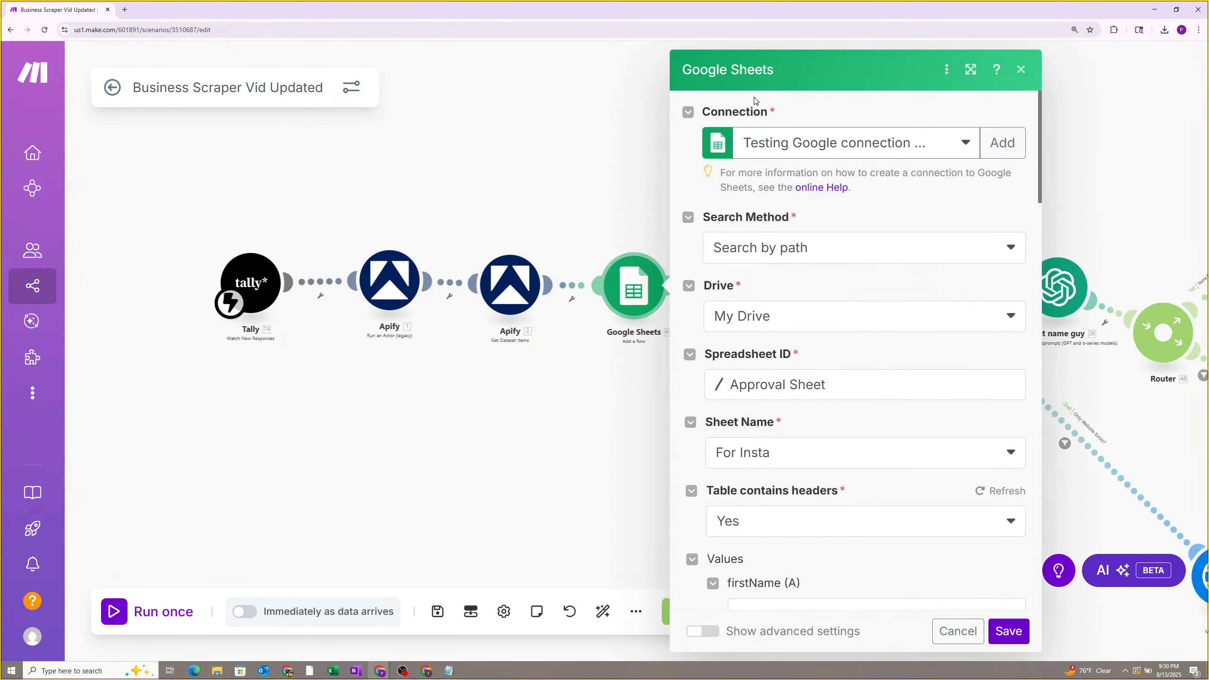
{"action": "left_click", "coordinate": [1154, 9]}
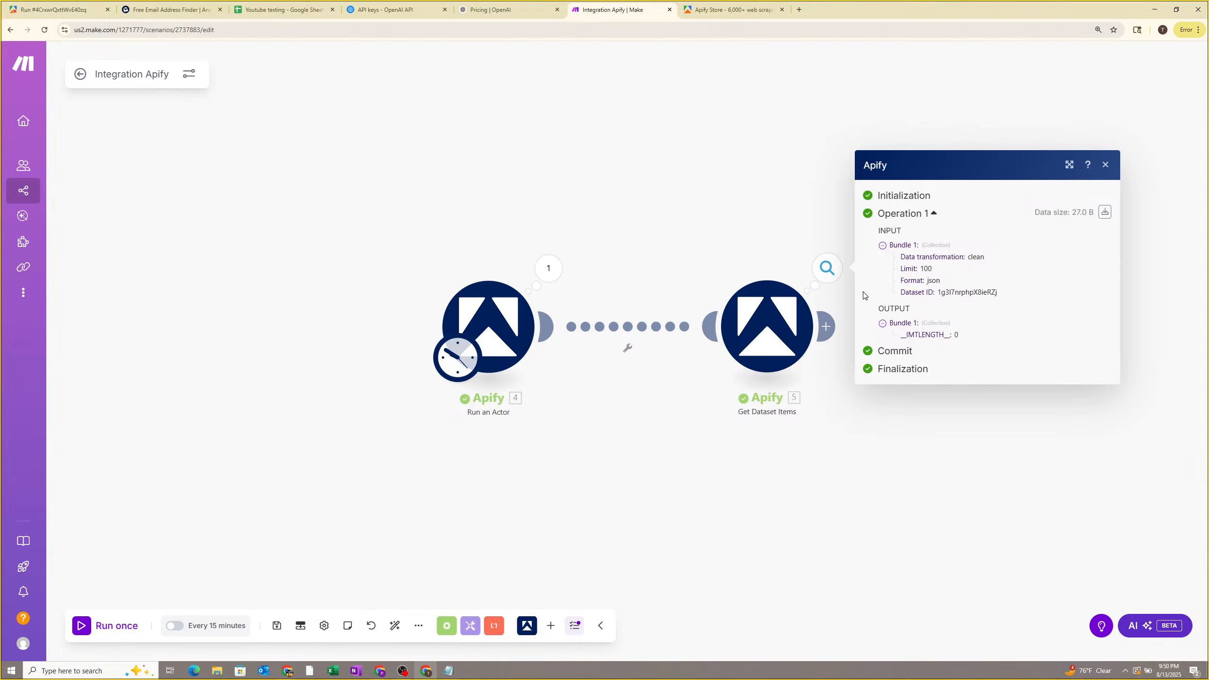
Review the Get Dataset Items settings and the Run an Actor module's output and Input JSON, closing them without saving changes.
{"action": "left_click", "coordinate": [799, 313]}
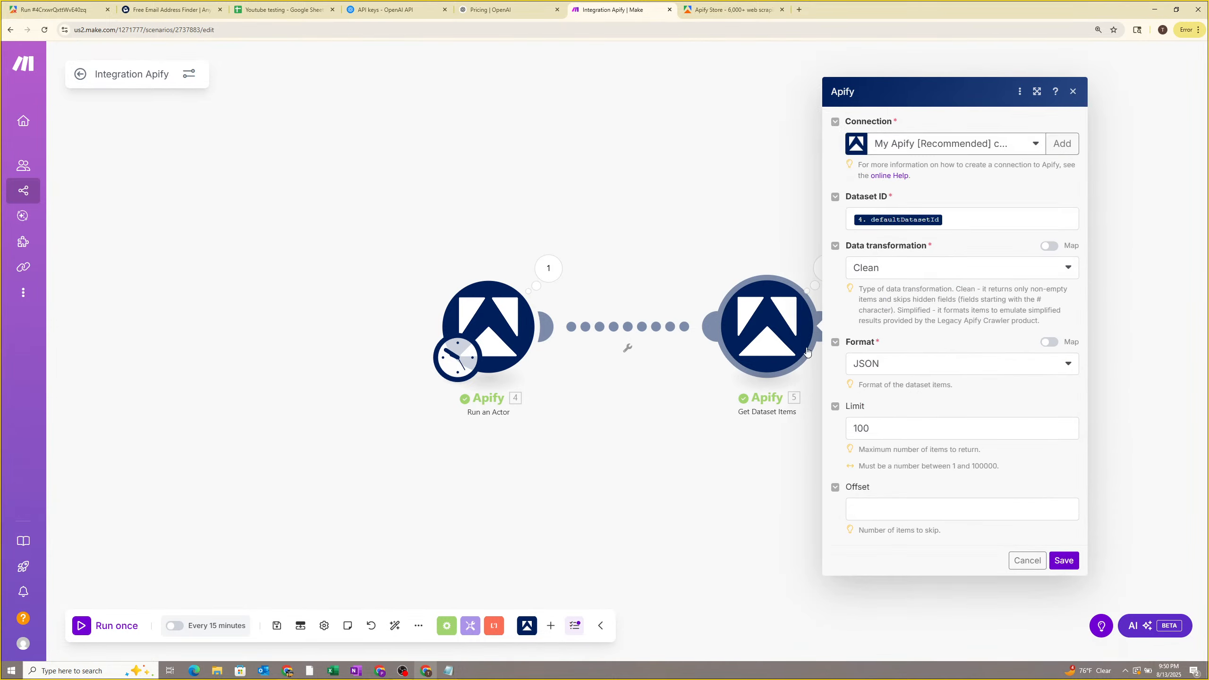
{"action": "left_click", "coordinate": [646, 447]}
{"action": "left_click_drag", "start_coordinate": [477, 323], "coordinate": [484, 328]}
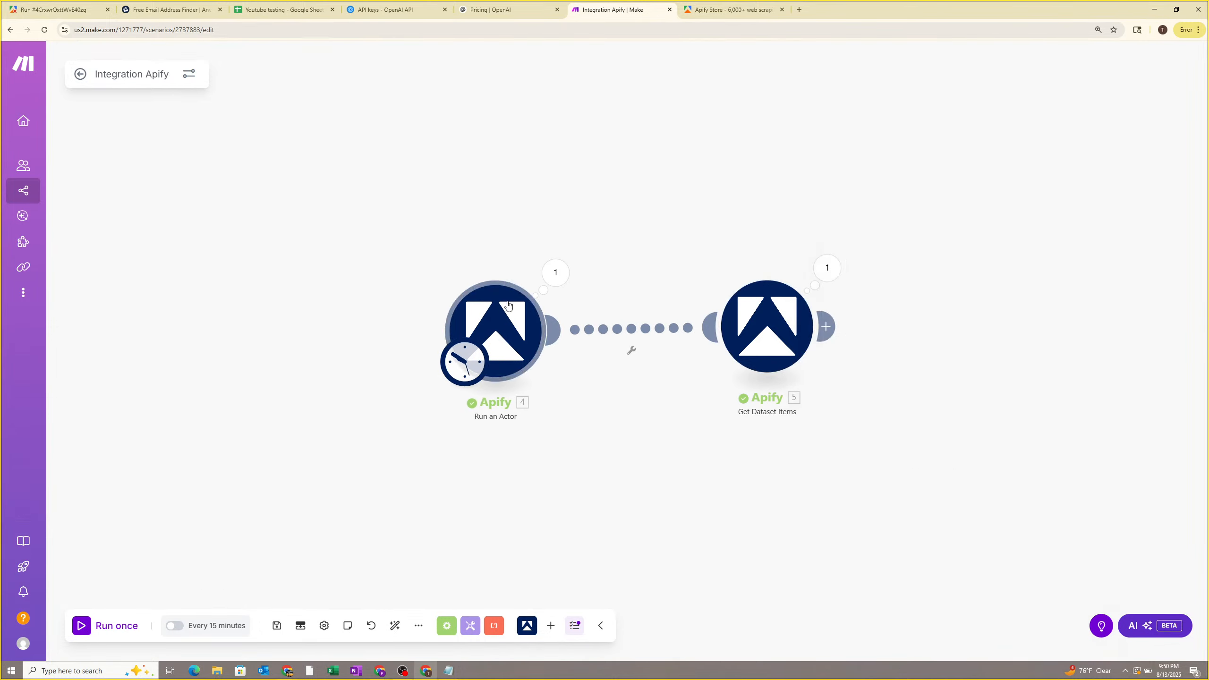
{"action": "left_click", "coordinate": [557, 273]}
{"action": "left_click", "coordinate": [563, 369]}
{"action": "left_click", "coordinate": [519, 311]}
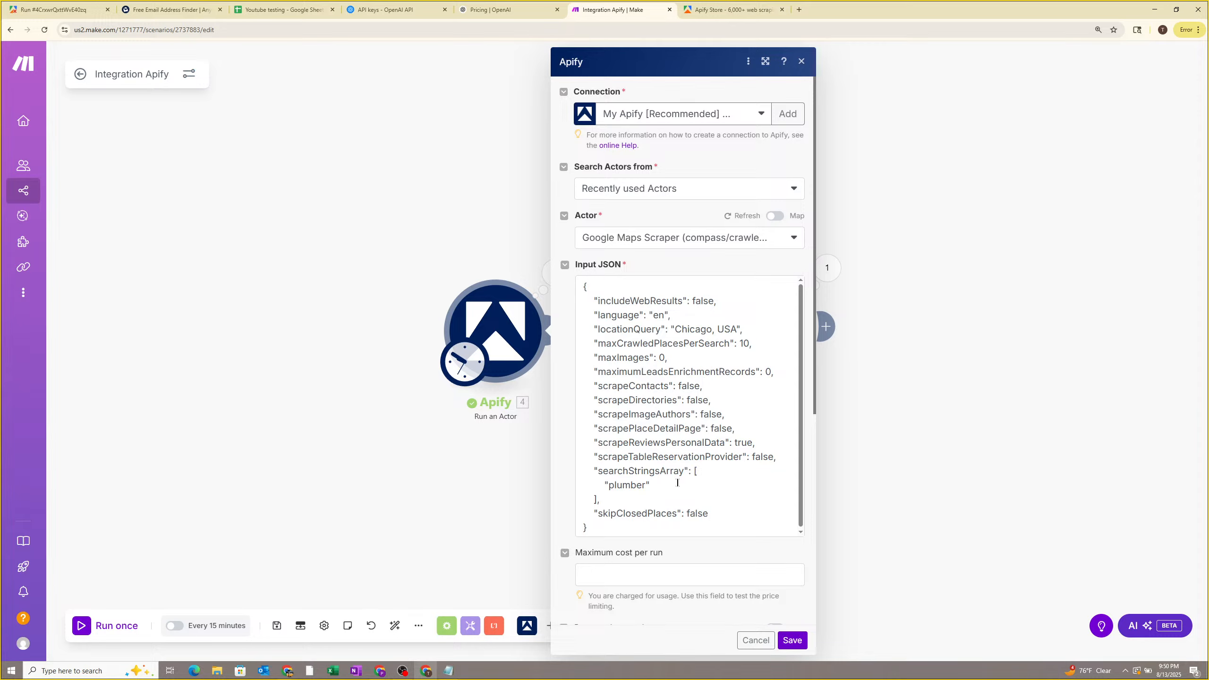
{"action": "double_click", "coordinate": [746, 344]}
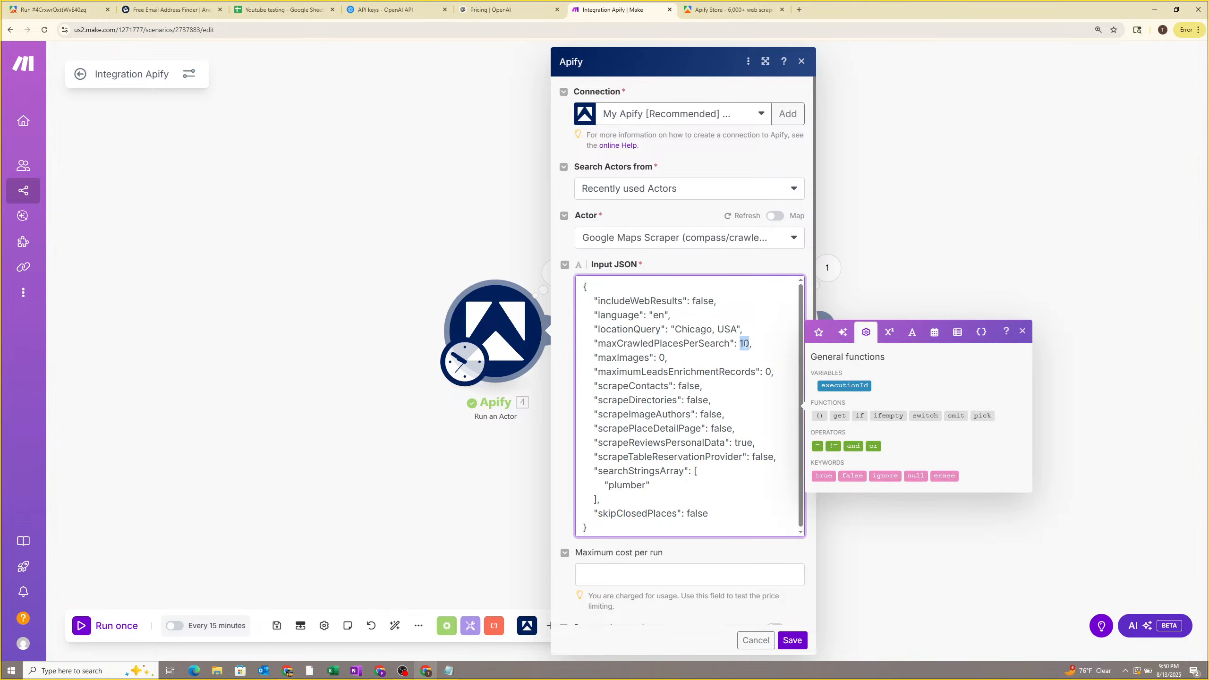
{"action": "left_click", "coordinate": [755, 640]}
Run the whole scenario once more and inspect the Get Dataset Items output.
{"action": "left_click", "coordinate": [119, 622]}
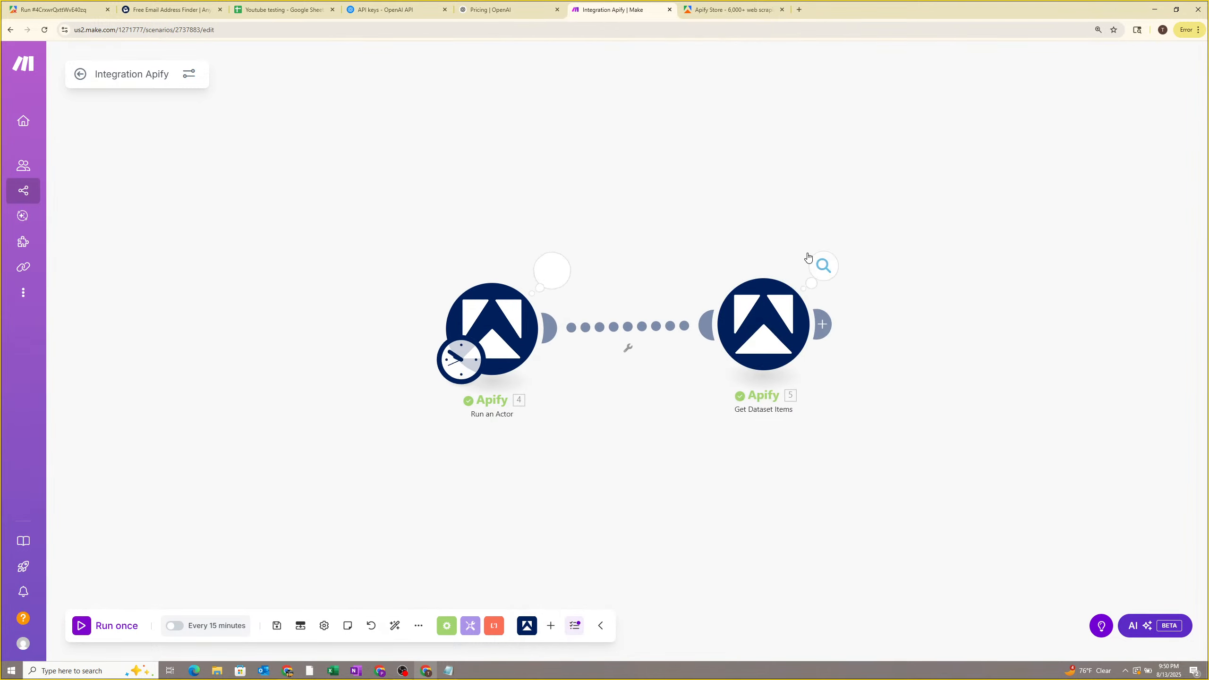
{"action": "left_click", "coordinate": [821, 265]}
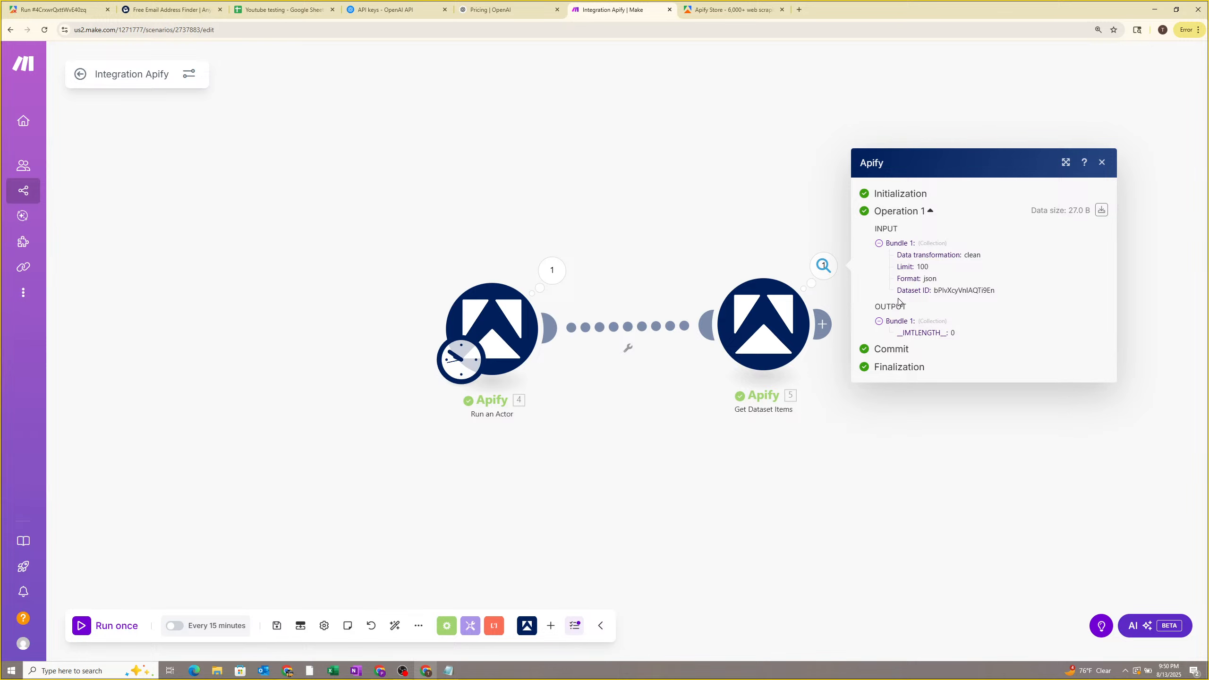
Review the Format and Data transformation options of the Get Dataset Items module, close it unchanged, and reopen its run output.
{"action": "left_click", "coordinate": [792, 303]}
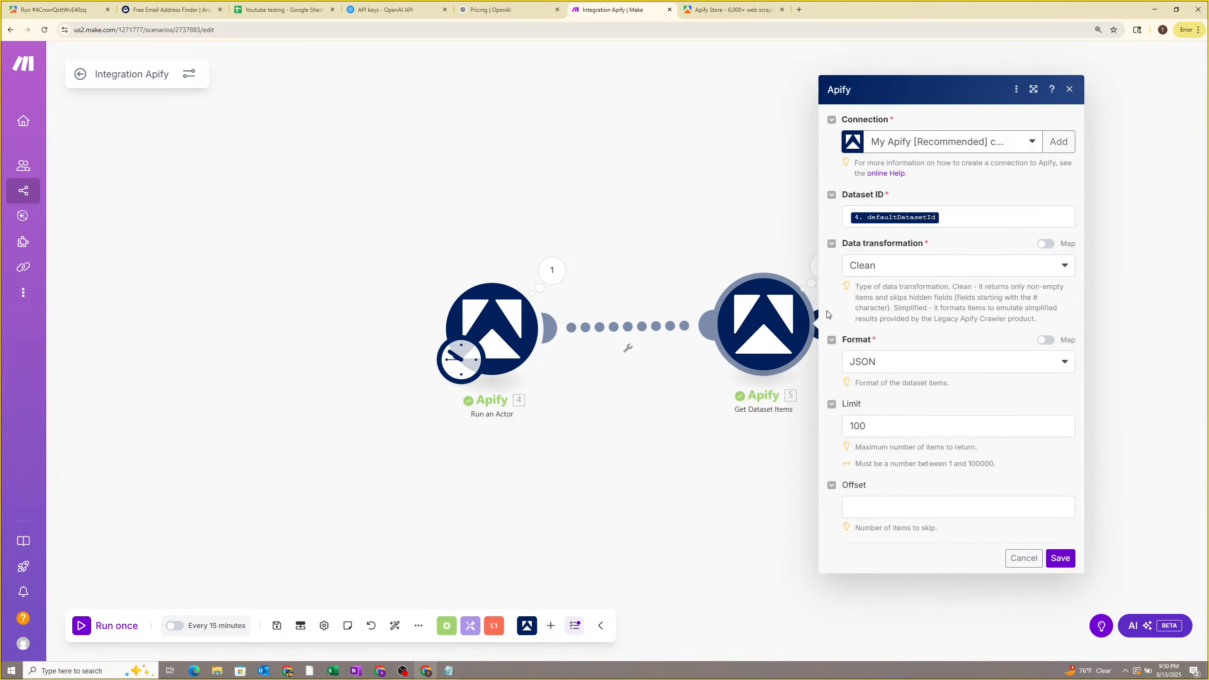
{"action": "left_click", "coordinate": [912, 355]}
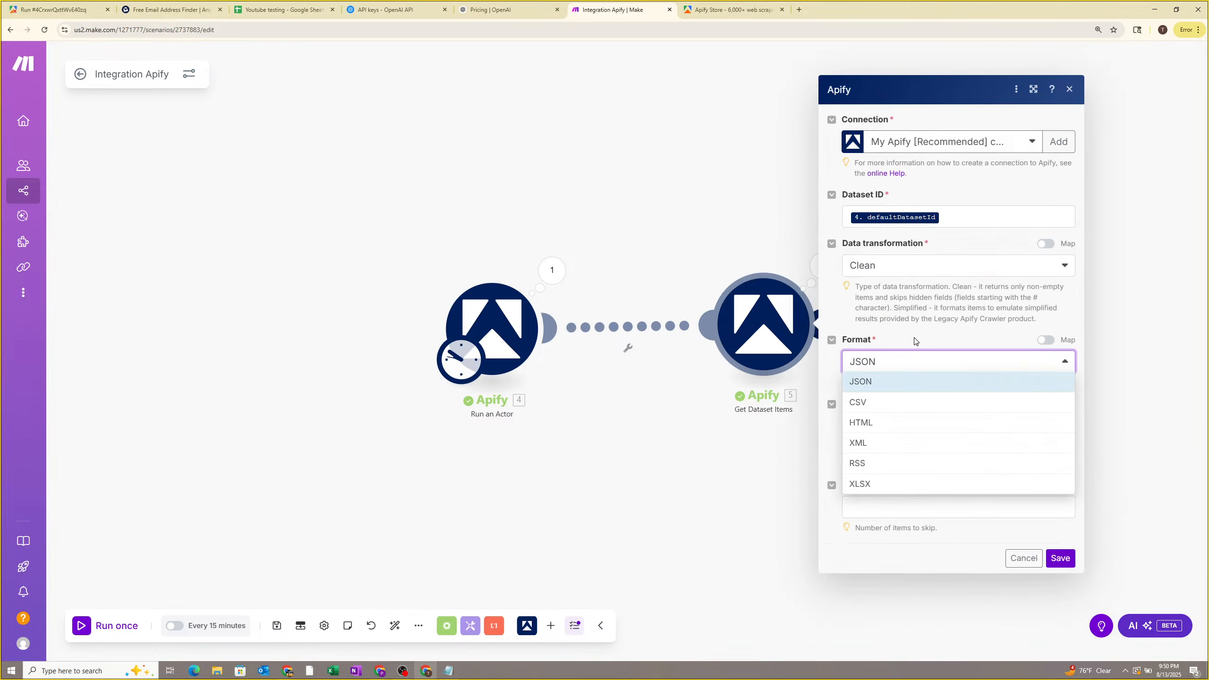
{"action": "left_click", "coordinate": [918, 332]}
{"action": "left_click", "coordinate": [925, 276]}
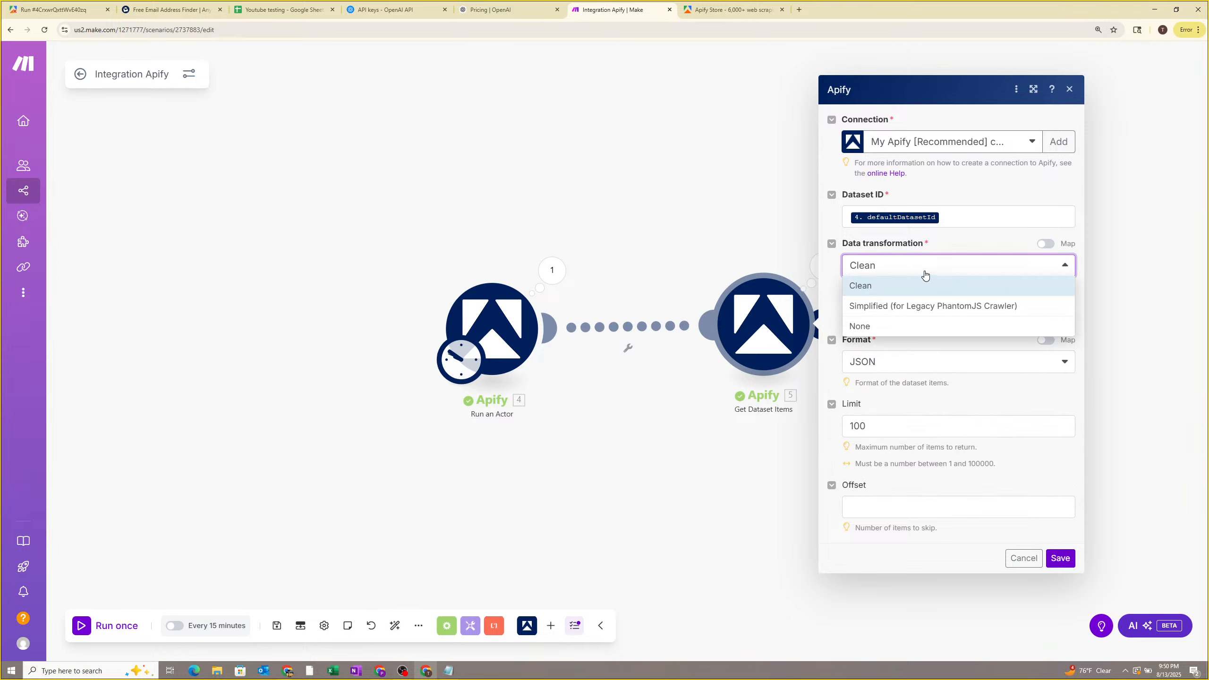
{"action": "left_click", "coordinate": [928, 261]}
{"action": "left_click", "coordinate": [770, 449]}
{"action": "left_click", "coordinate": [824, 266]}
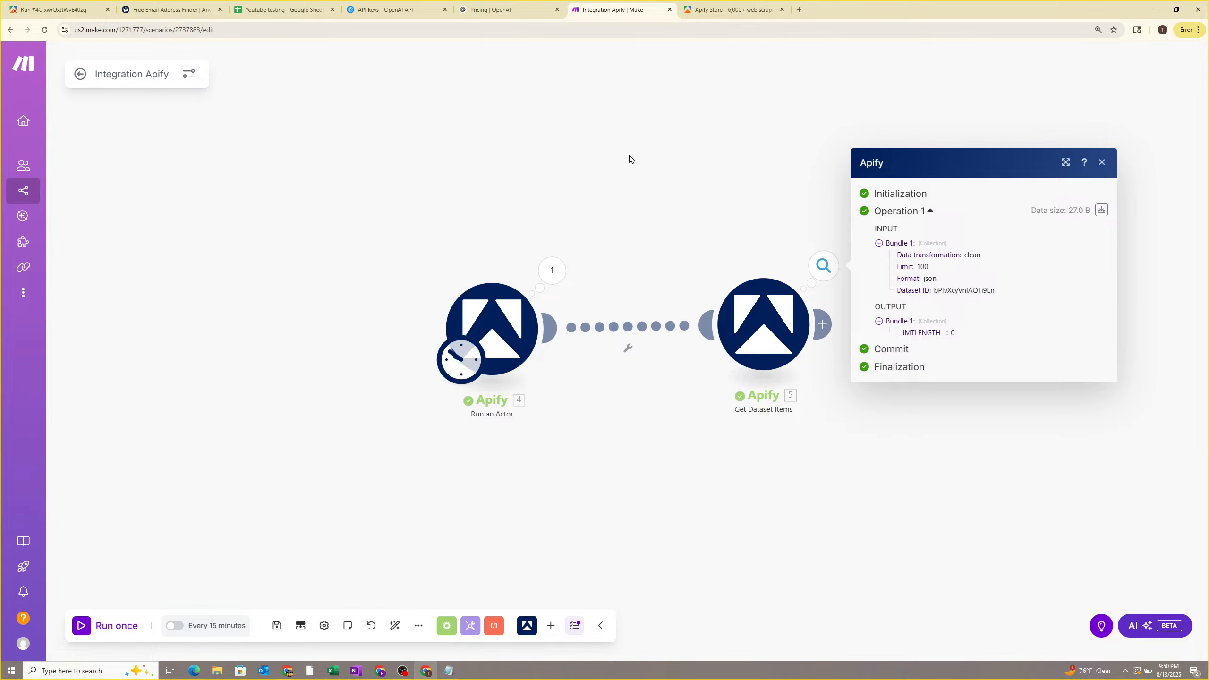
Switch to the Business Scraper Vid Updated scenario in the other browser window and examine its Get Dataset Items module settings.
{"action": "mouse_move", "coordinate": [380, 670]}
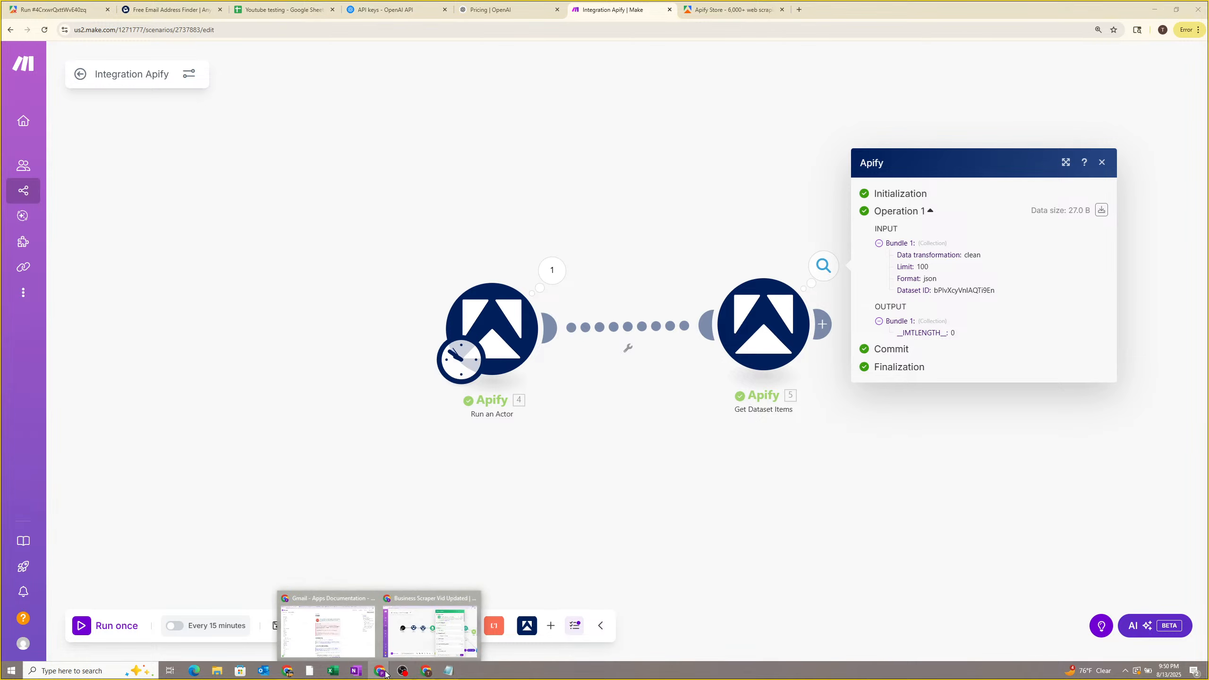
{"action": "left_click", "coordinate": [416, 638]}
{"action": "left_click", "coordinate": [492, 371]}
{"action": "left_click", "coordinate": [514, 293]}
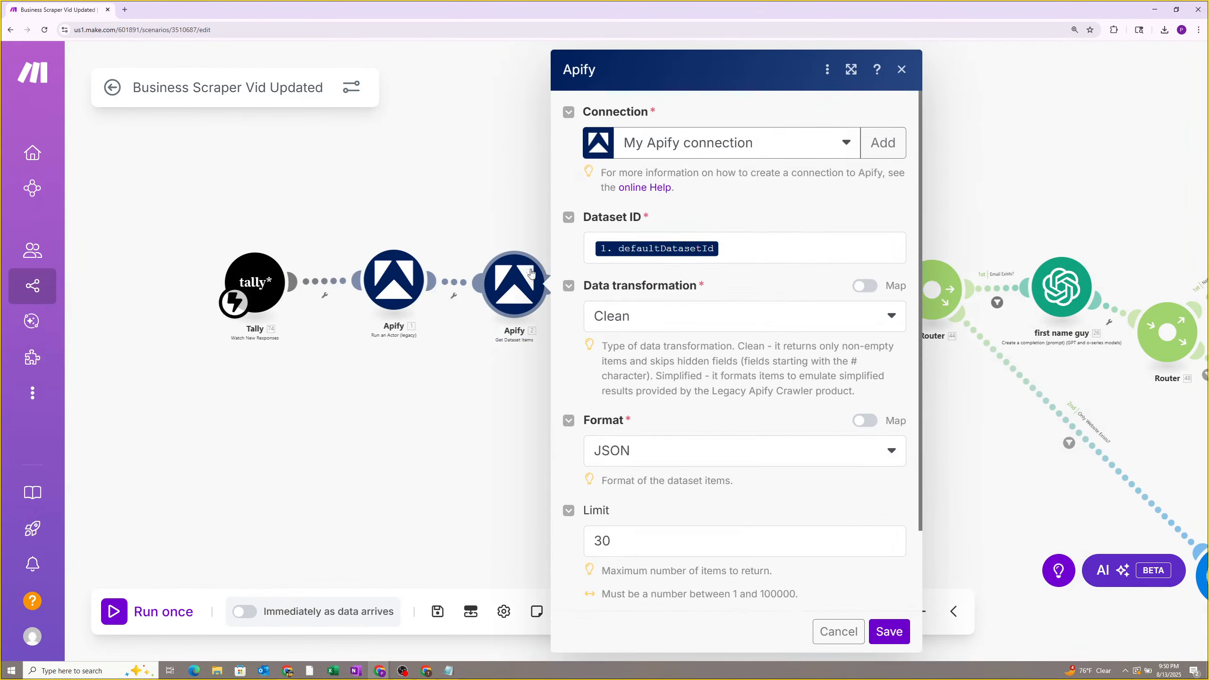
{"action": "scroll", "coordinate": [651, 424], "scroll_direction": "down", "scroll_amount": 2}
{"action": "left_click", "coordinate": [463, 421]}
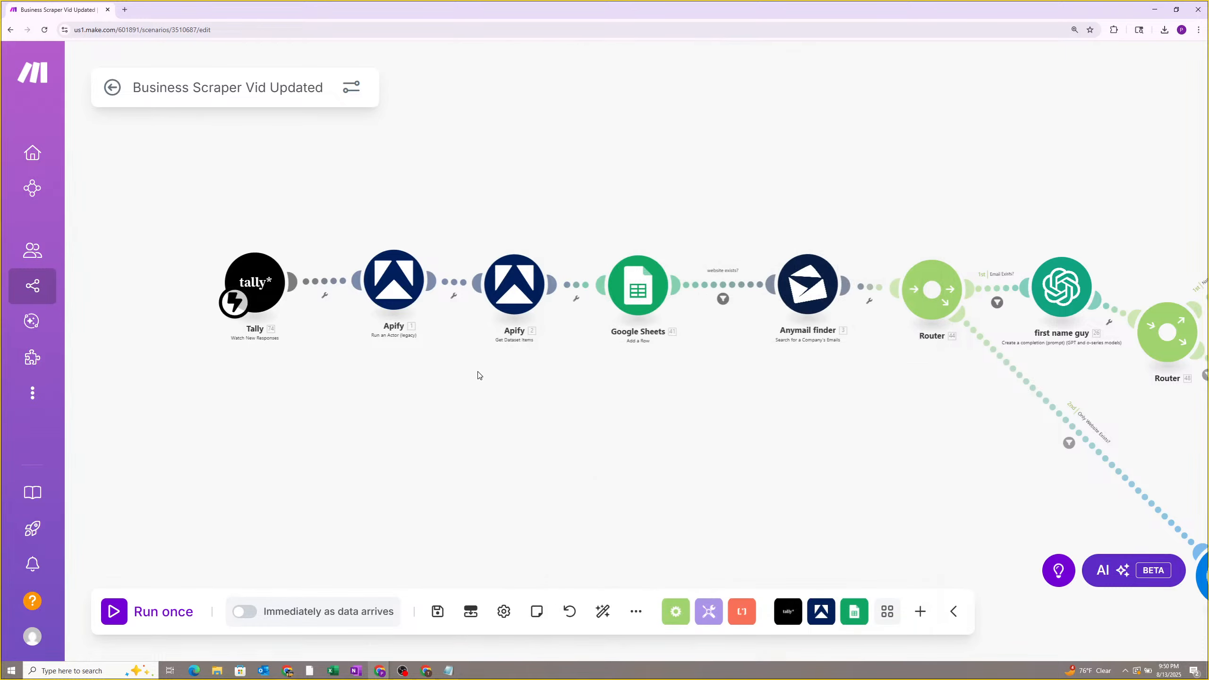
{"action": "left_click", "coordinate": [504, 282]}
{"action": "left_click", "coordinate": [462, 355]}
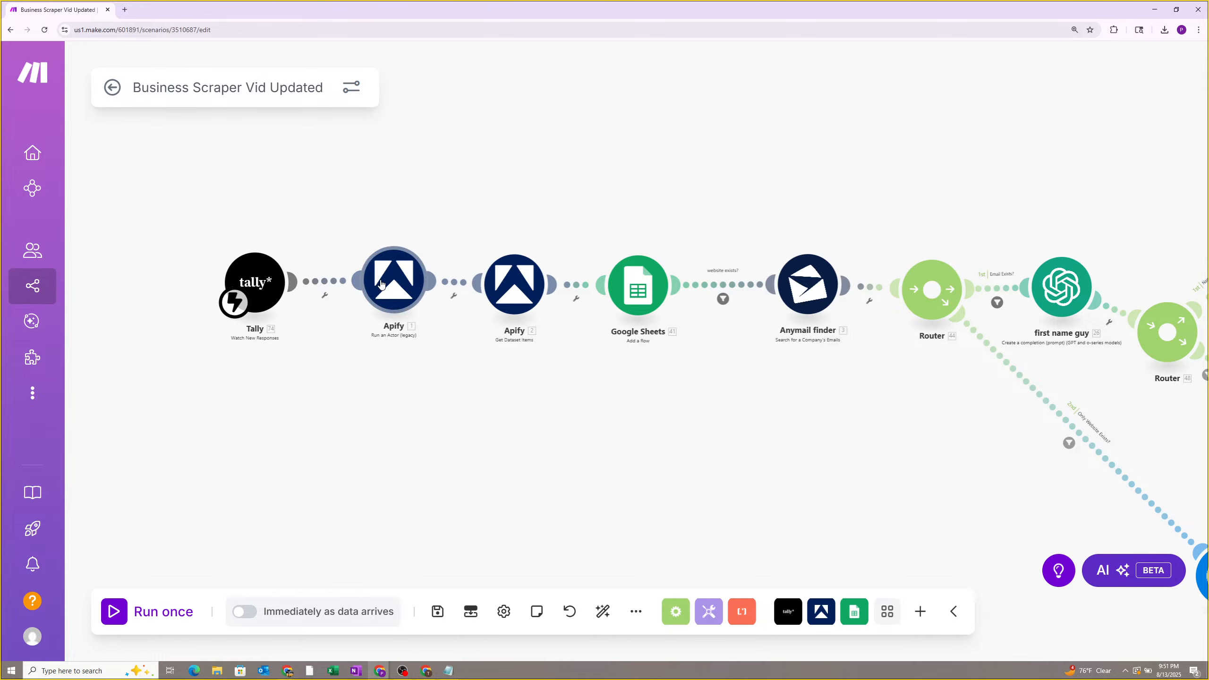
Unlink the Tally trigger from the Apify Run an Actor module, try running the scenario once, and stop the run.
{"action": "left_click", "coordinate": [327, 283]}
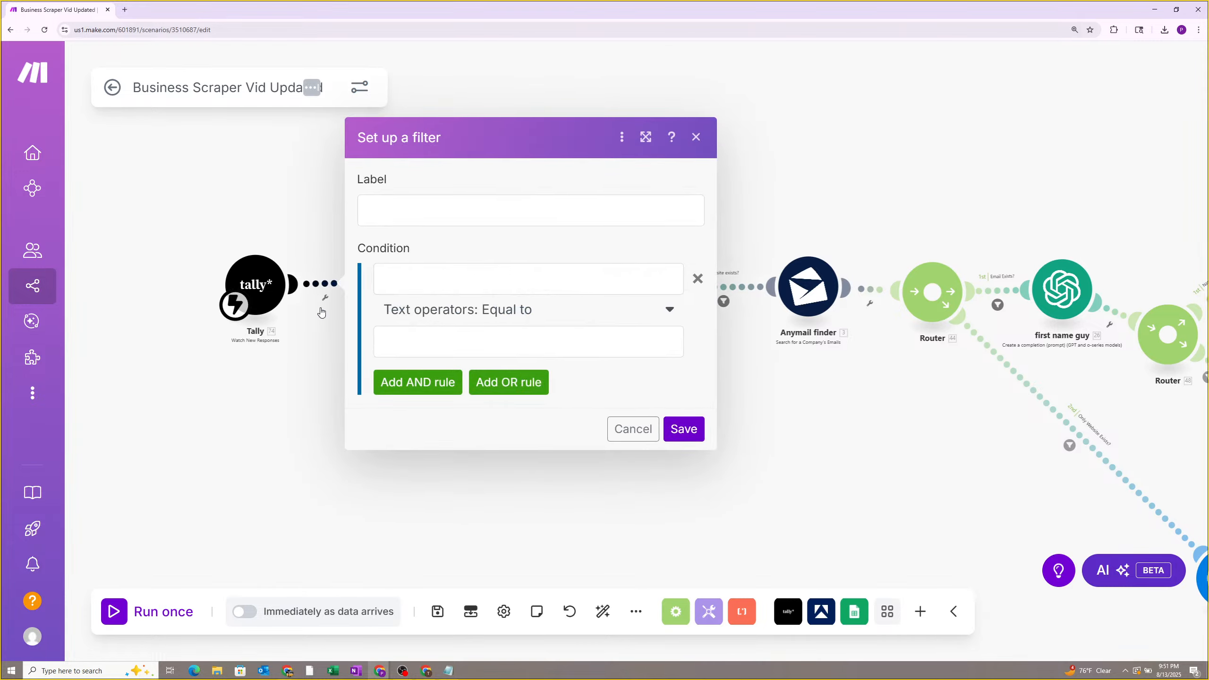
{"action": "left_click", "coordinate": [331, 294]}
{"action": "right_click", "coordinate": [333, 289]}
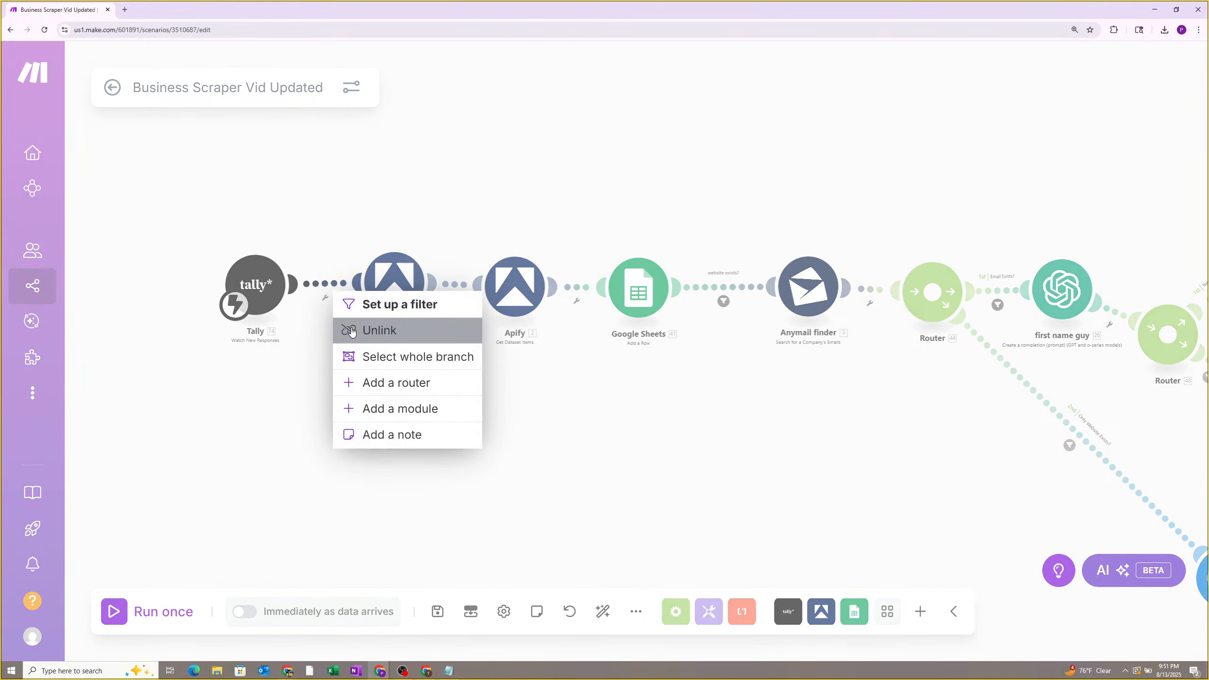
{"action": "left_click", "coordinate": [376, 329]}
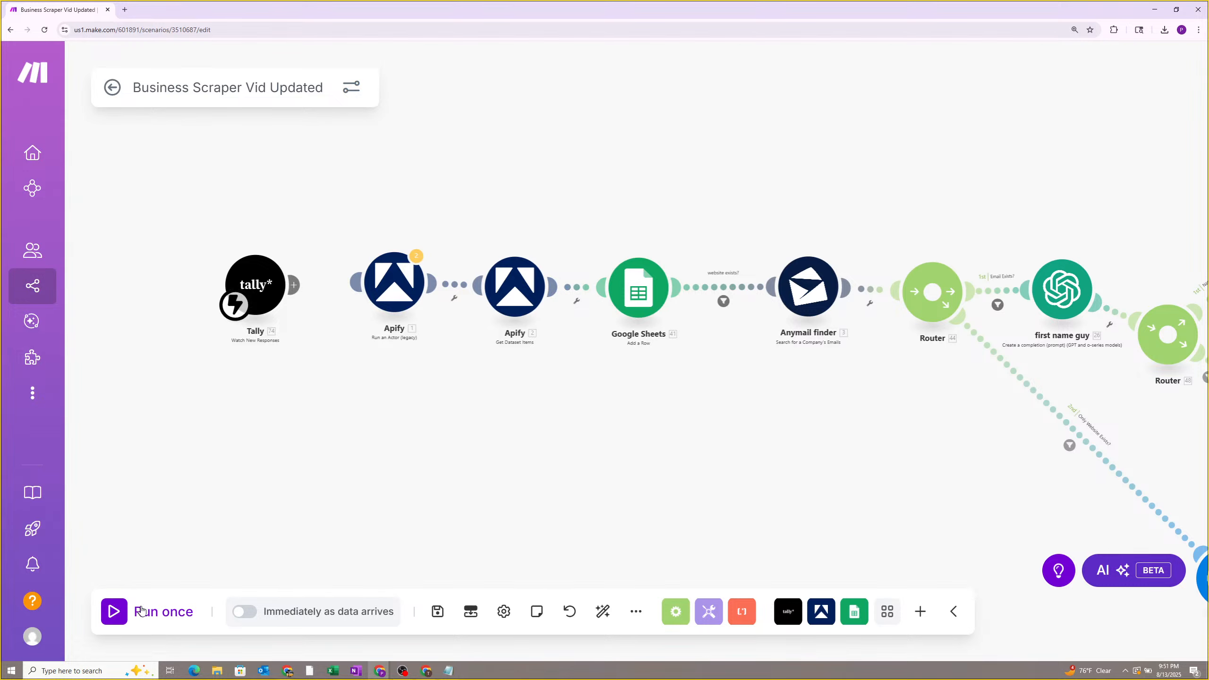
{"action": "left_click", "coordinate": [142, 610]}
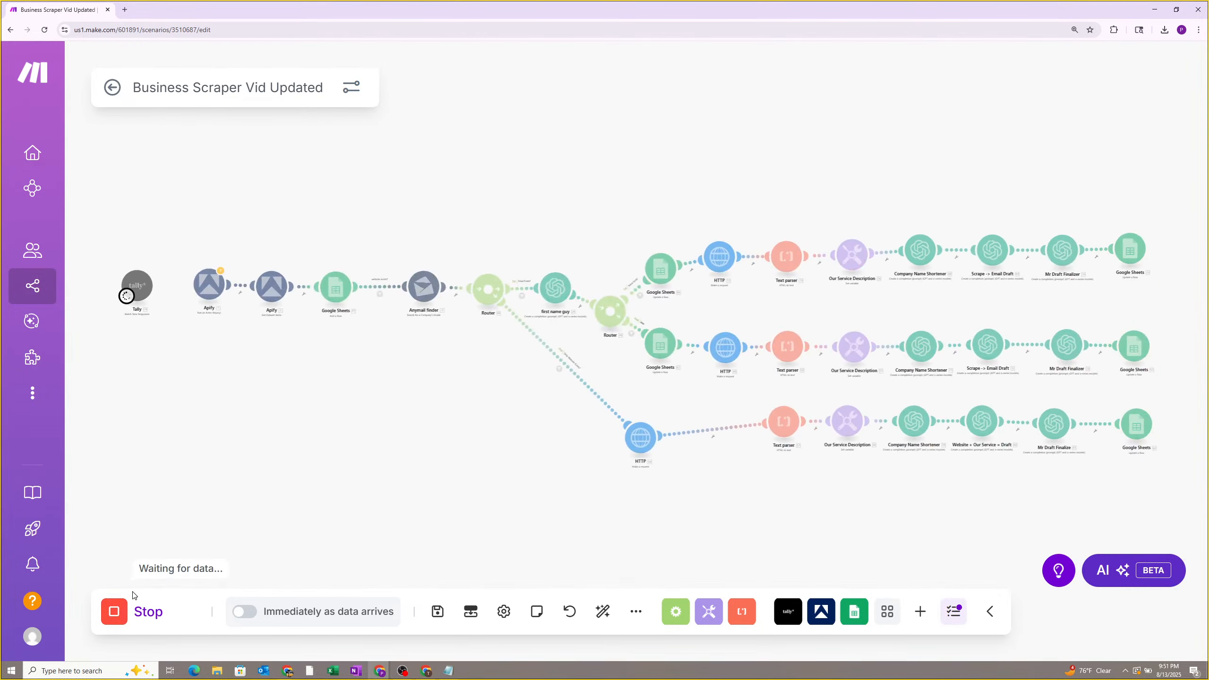
{"action": "left_click", "coordinate": [119, 610]}
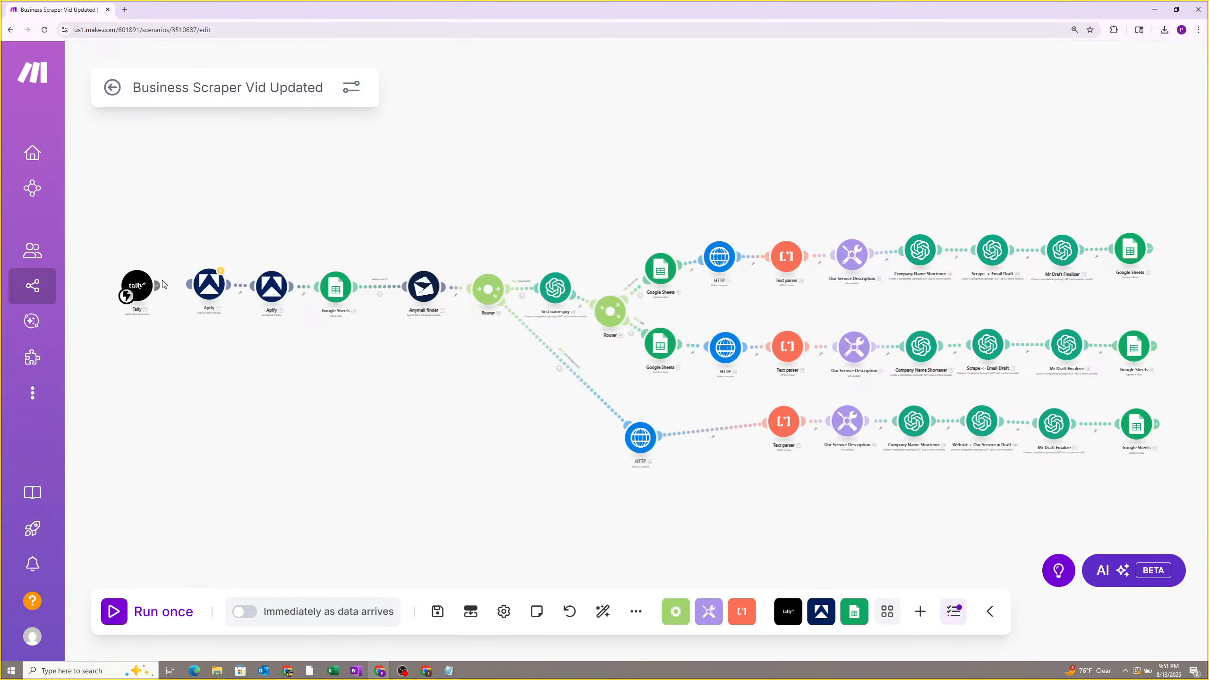
Delete the Tally module despite its reference in the Apify module, and try running the scenario once more.
{"action": "right_click", "coordinate": [128, 288]}
{"action": "left_click", "coordinate": [190, 491]}
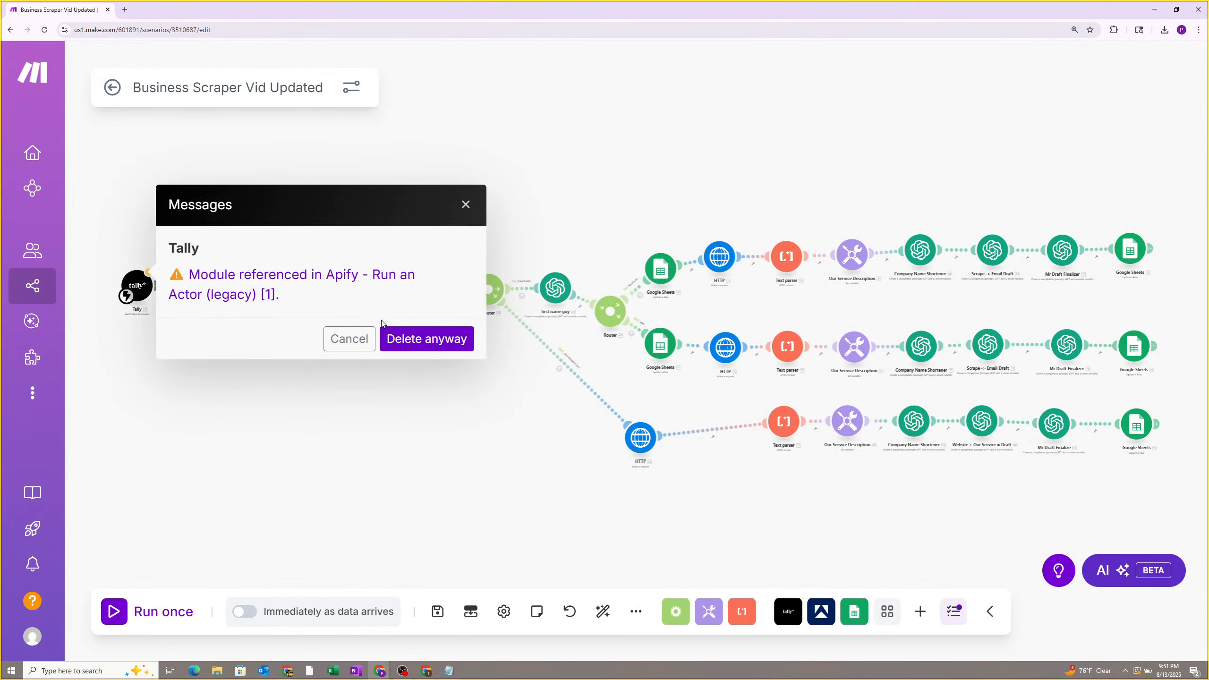
{"action": "left_click", "coordinate": [427, 338]}
{"action": "left_click", "coordinate": [118, 610]}
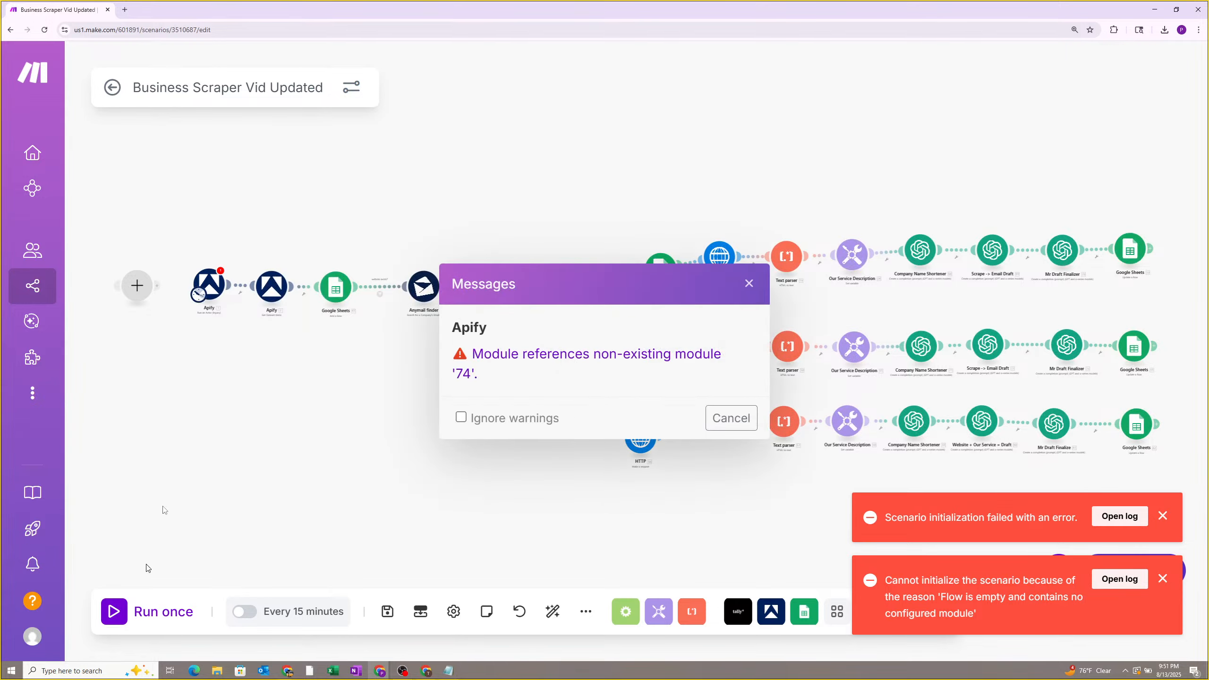
{"action": "left_click", "coordinate": [671, 365]}
Review the settings of the legacy Run an Actor module, cancel without changes, and return to the Integration Apify scenario.
{"action": "scroll", "coordinate": [423, 383], "scroll_direction": "up", "scroll_amount": 2}
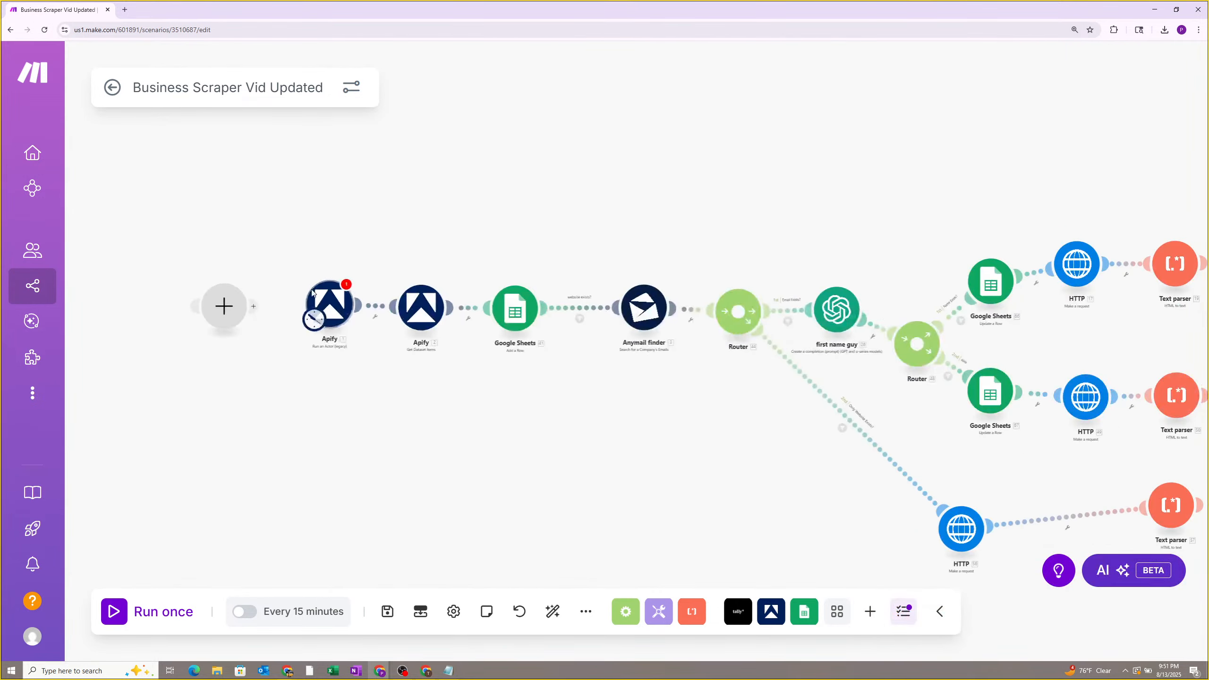
{"action": "left_click", "coordinate": [336, 307]}
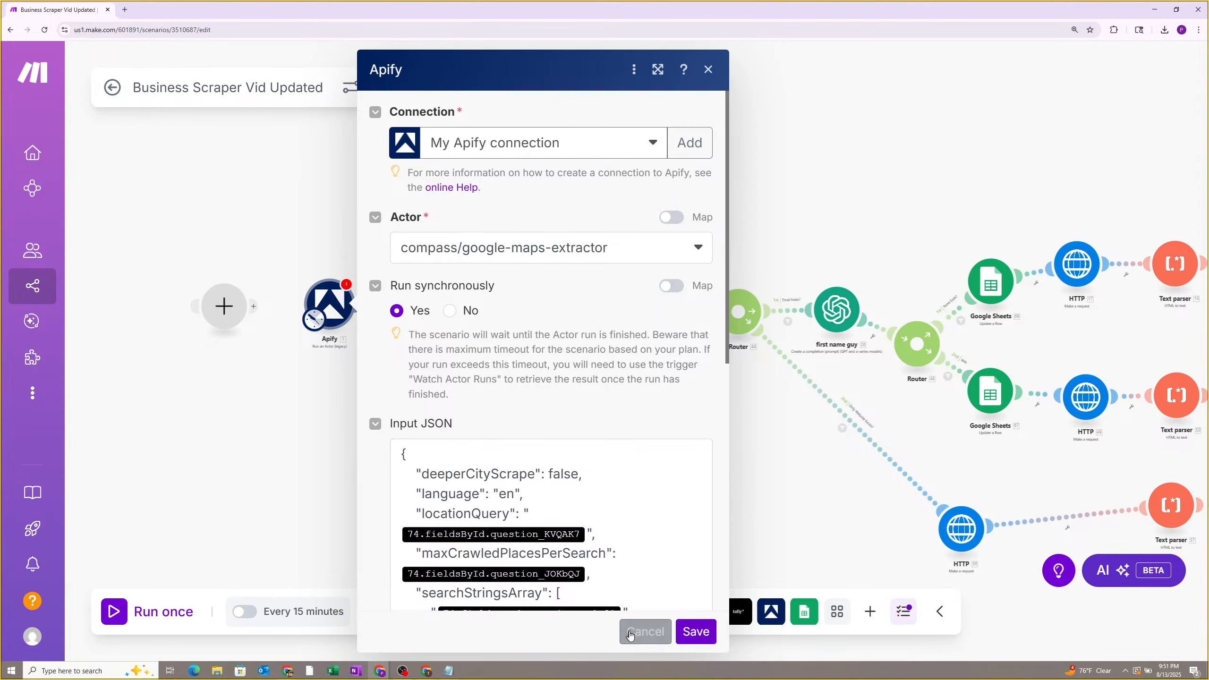
{"action": "left_click", "coordinate": [645, 632]}
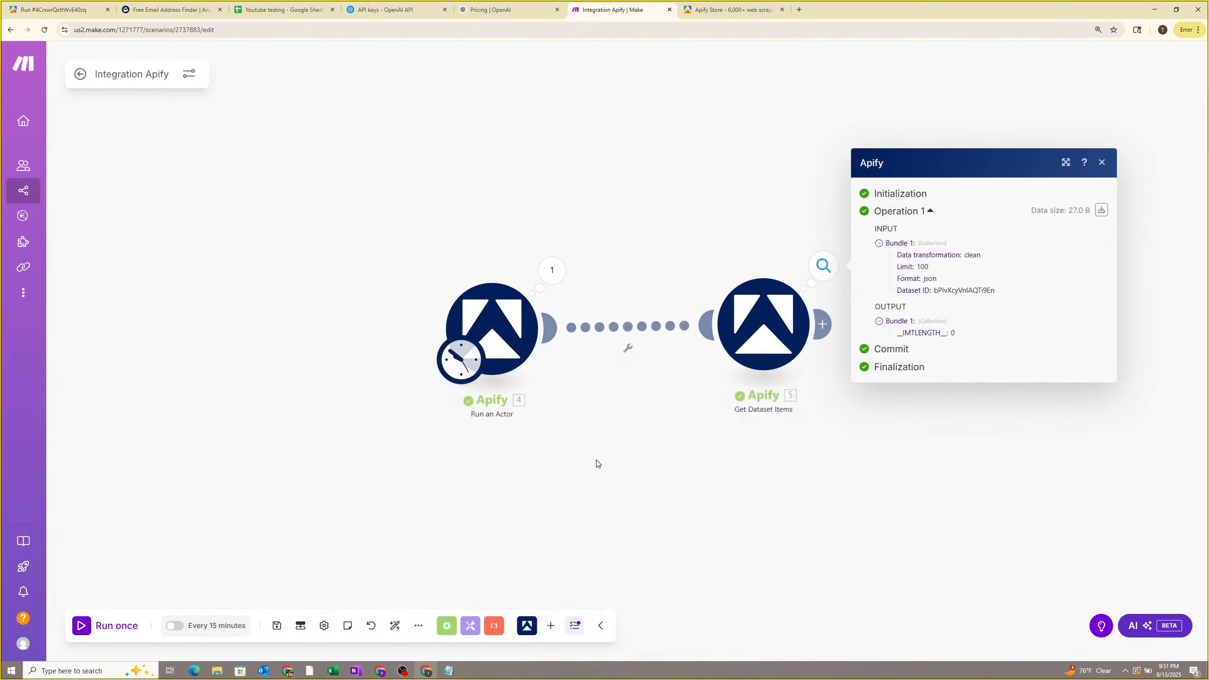
Check the Get Dataset Items output and the Run an Actor settings, including Input JSON and Run synchronously, cancelling without changes.
{"action": "left_click_drag", "start_coordinate": [596, 460], "coordinate": [597, 455]}
{"action": "left_click", "coordinate": [825, 263]}
{"action": "left_click", "coordinate": [828, 262]}
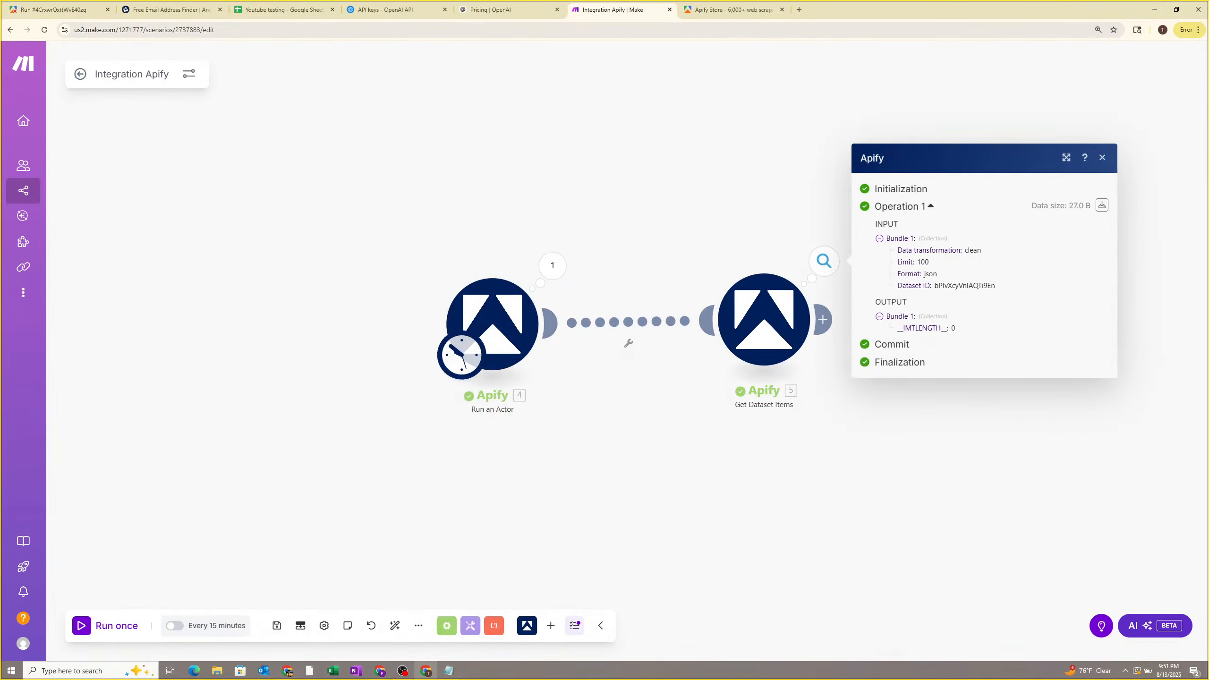
{"action": "left_click", "coordinate": [492, 324]}
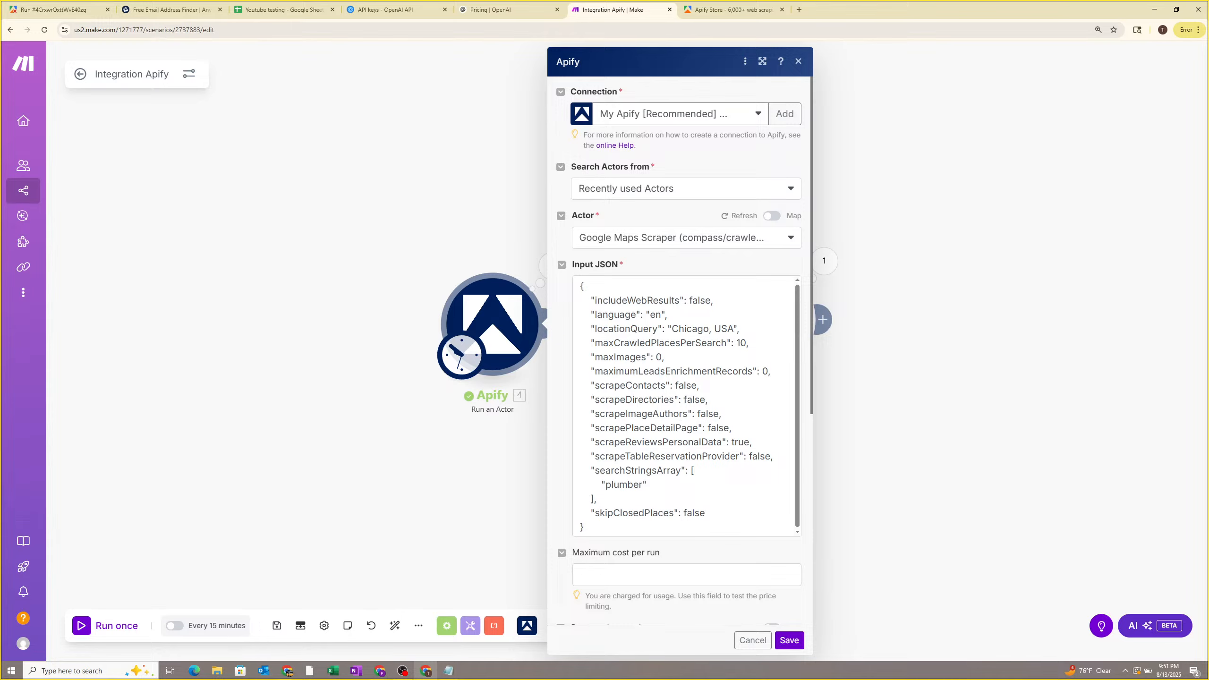
{"action": "scroll", "coordinate": [738, 387], "scroll_direction": "down", "scroll_amount": 2}
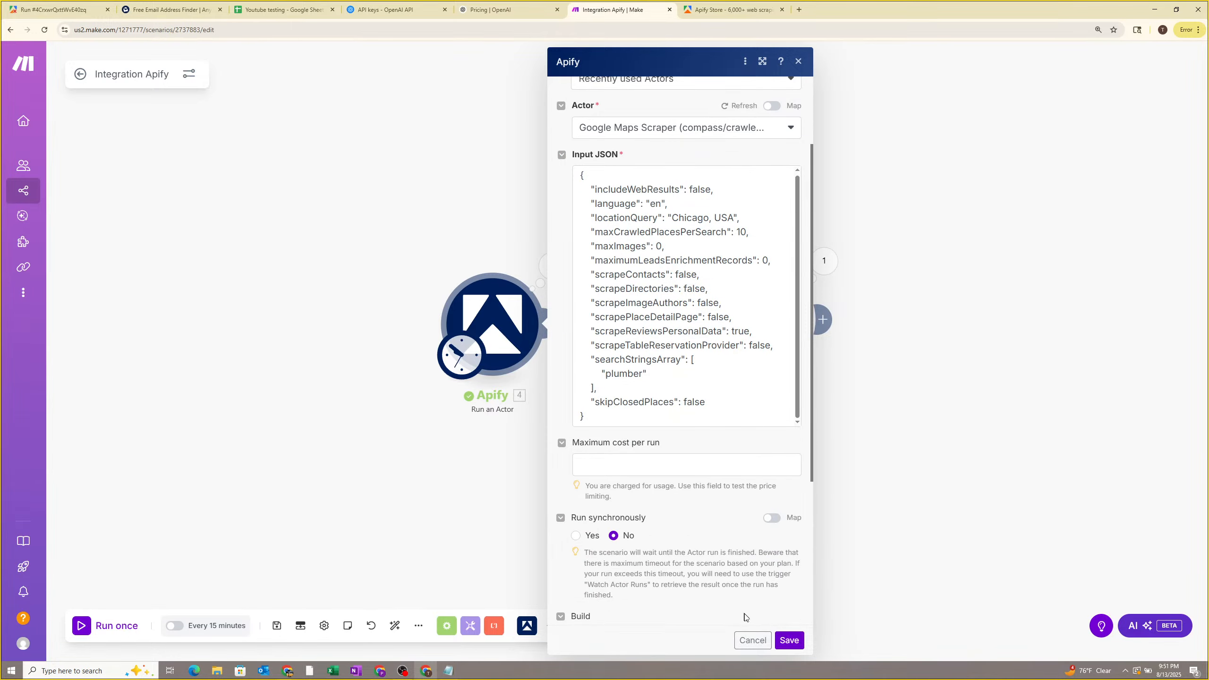
{"action": "left_click", "coordinate": [752, 640]}
Run the Integration Apify scenario once and inspect the new Get Dataset Items output.
{"action": "left_click", "coordinate": [100, 627]}
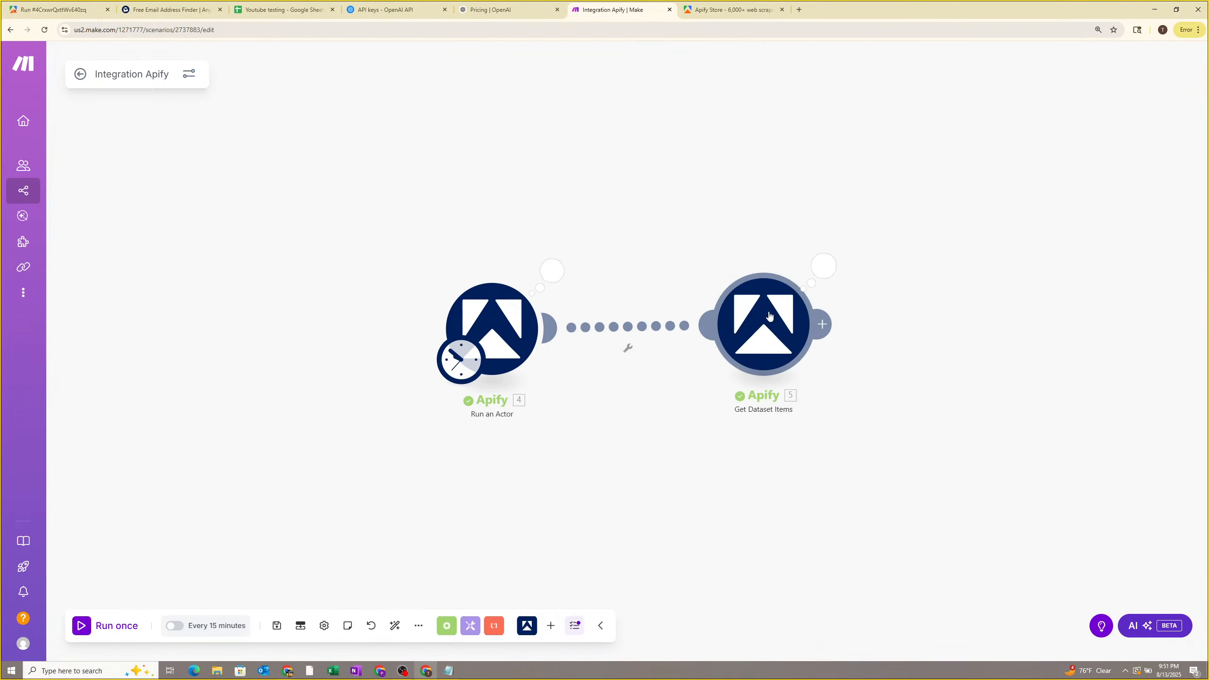
{"action": "left_click", "coordinate": [823, 269]}
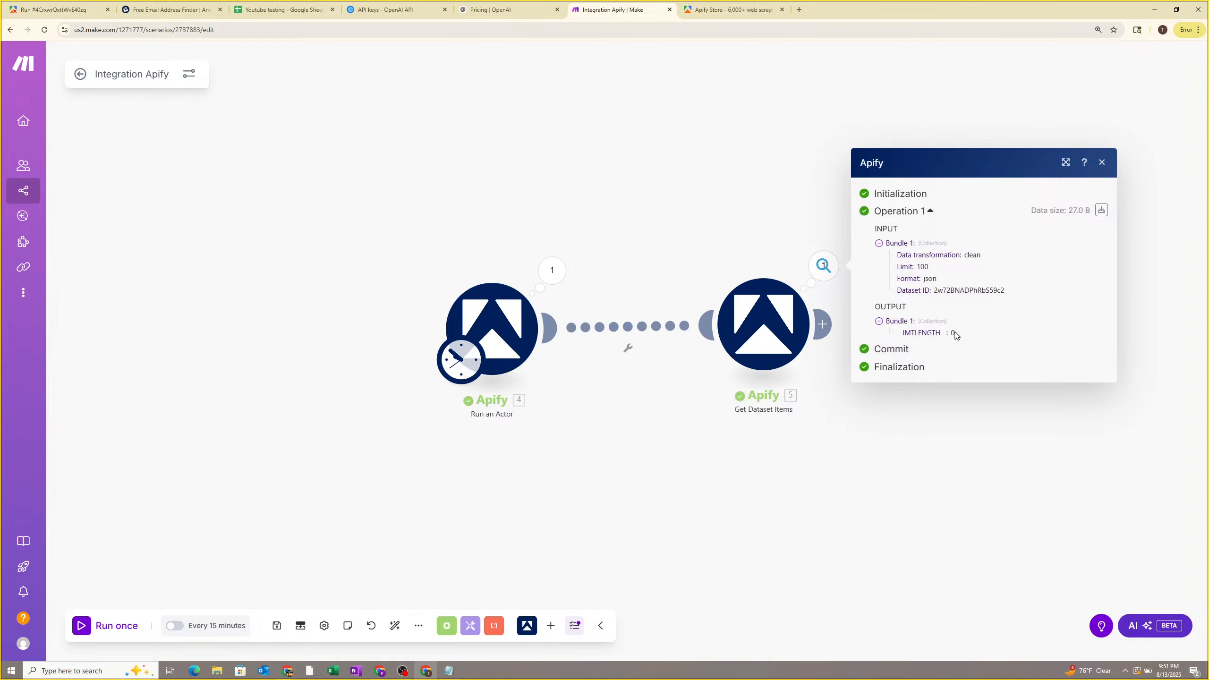
{"action": "left_click", "coordinate": [861, 431]}
Check the status of the latest Google Maps Scraper run in the Apify console's Runs list, and return to the Make scenario.
{"action": "left_click", "coordinate": [57, 10]}
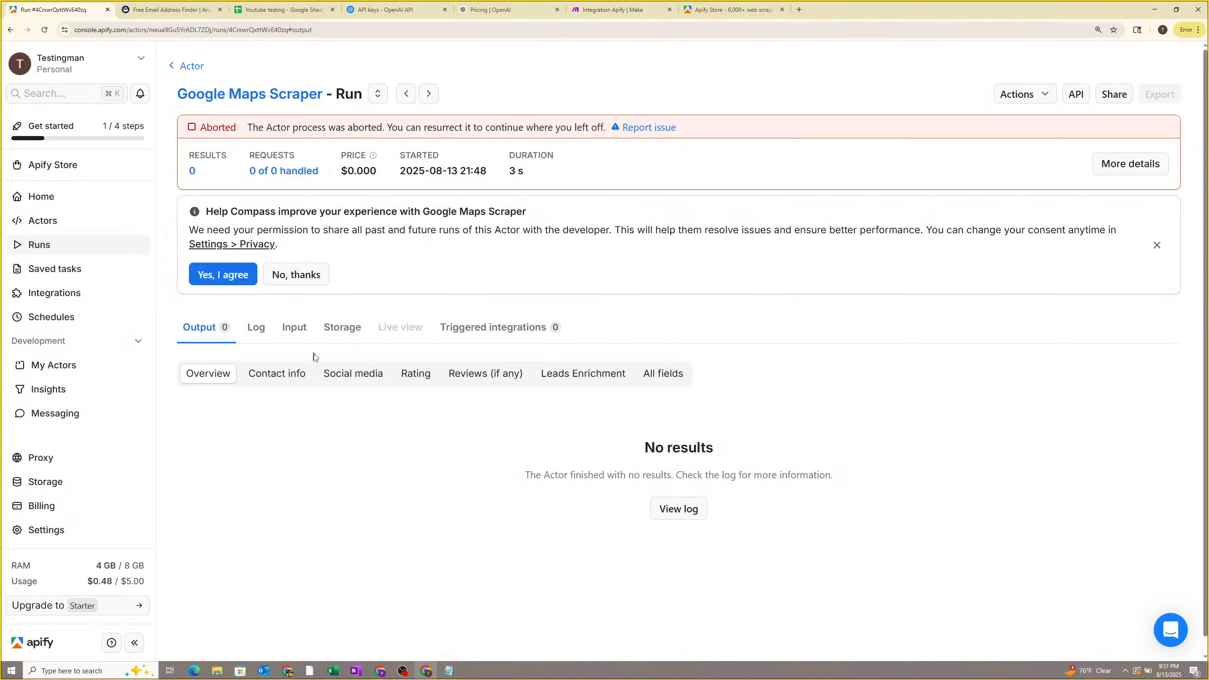
{"action": "left_click", "coordinate": [39, 245]}
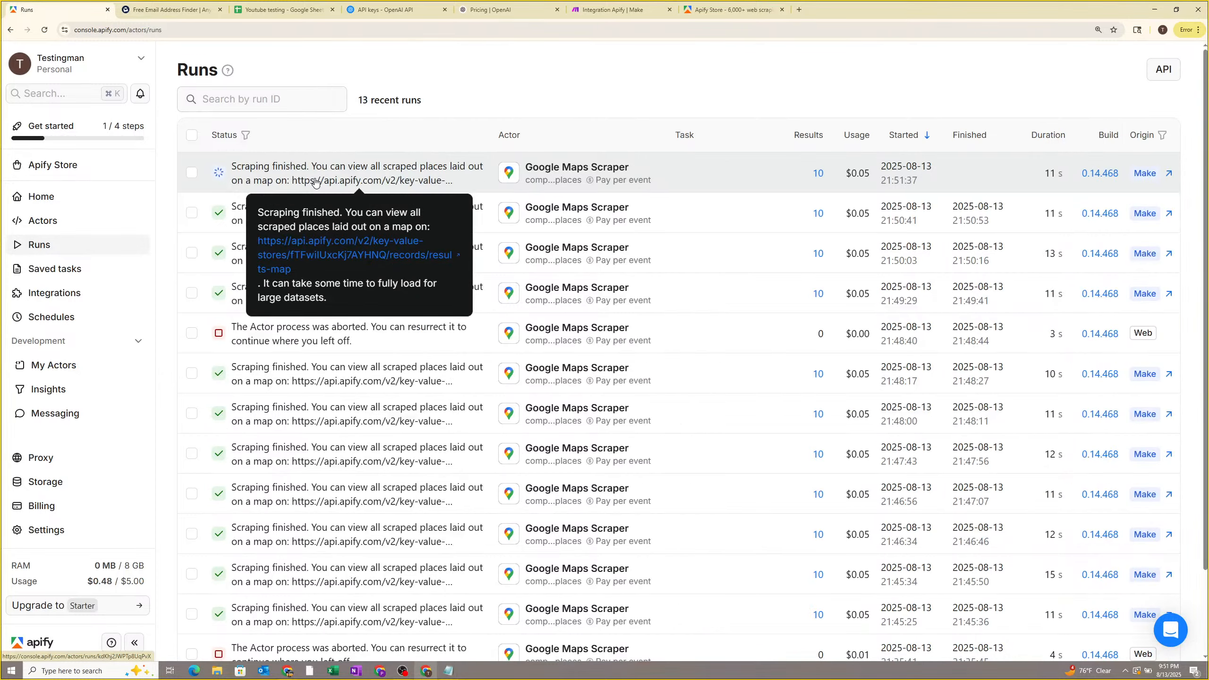
{"action": "key", "text": "ctrl+shift+Tab"}
{"action": "key", "text": "ctrl+shift+Tab"}
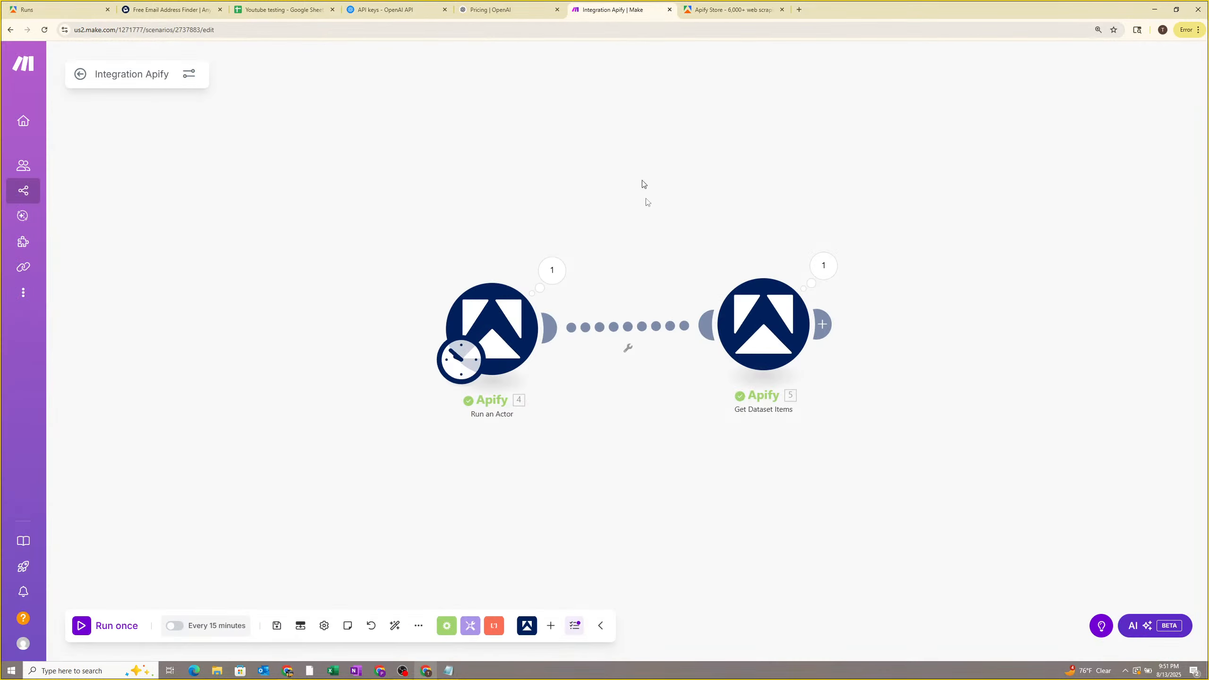
Make room before Get Dataset Items and insert a Tools Sleep module between it and the Run an Actor module.
{"action": "left_click_drag", "start_coordinate": [764, 328], "coordinate": [958, 342]}
{"action": "right_click", "coordinate": [731, 454]}
{"action": "left_click", "coordinate": [762, 463]}
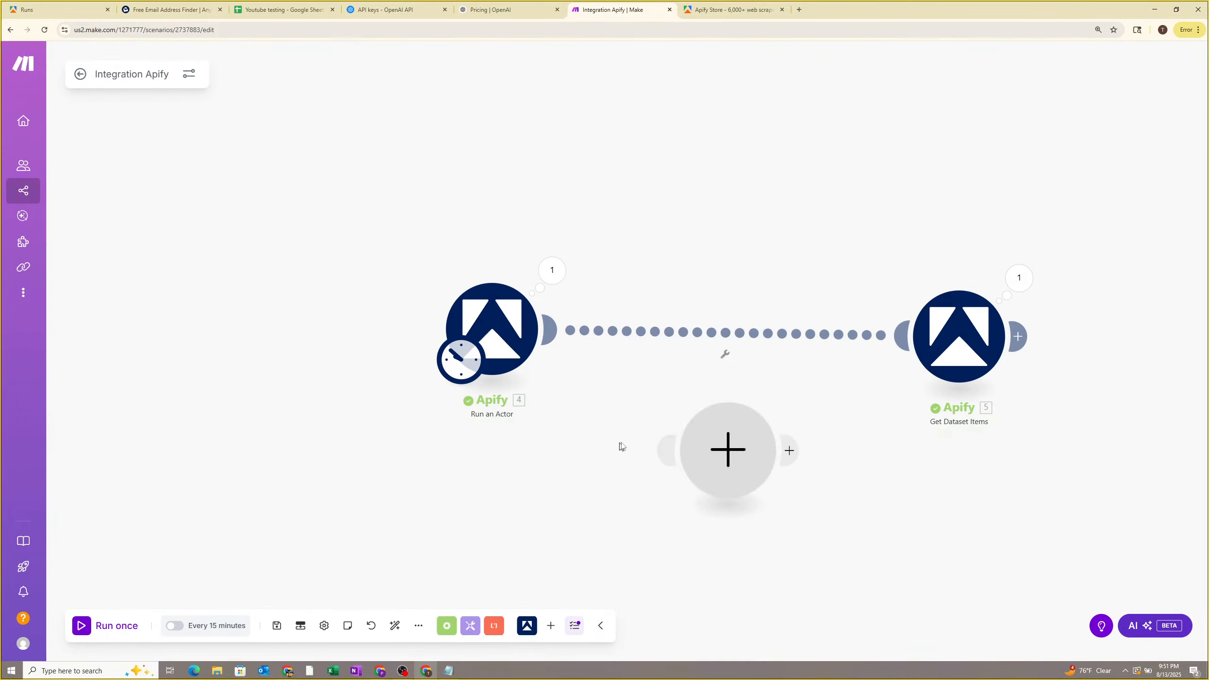
{"action": "left_click", "coordinate": [720, 450]}
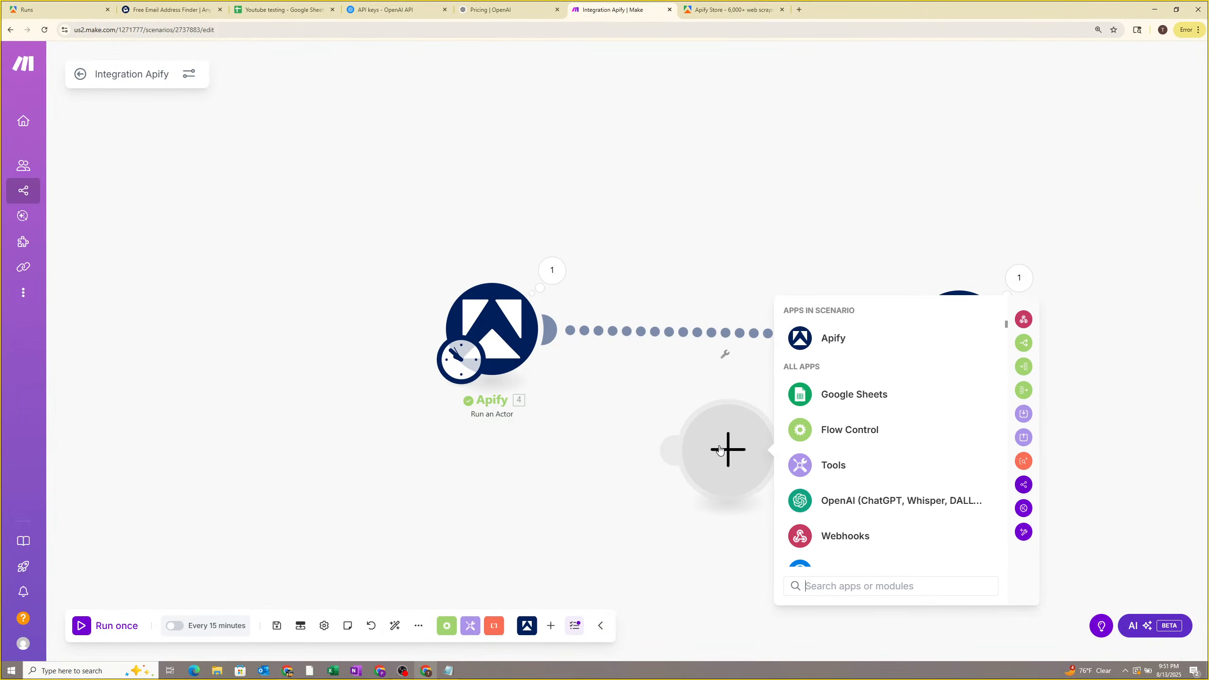
{"action": "type", "text": "sleep"}
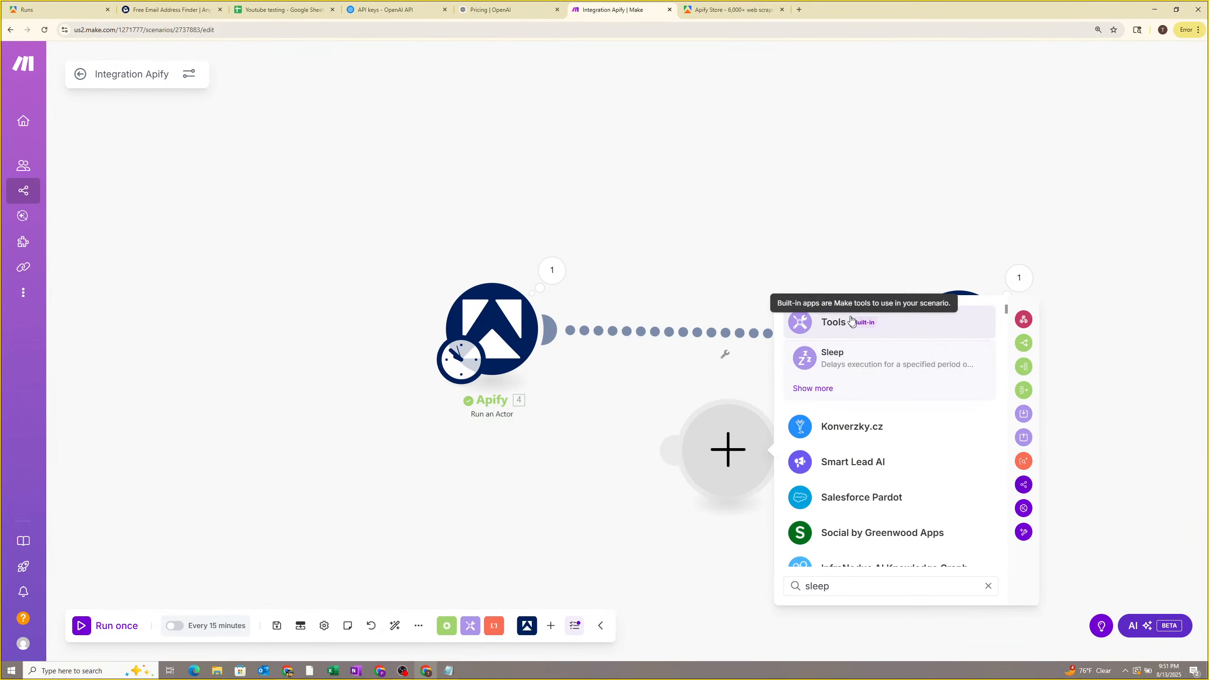
{"action": "left_click", "coordinate": [850, 358]}
{"action": "left_click_drag", "start_coordinate": [738, 457], "coordinate": [731, 340]}
{"action": "left_click", "coordinate": [925, 377]}
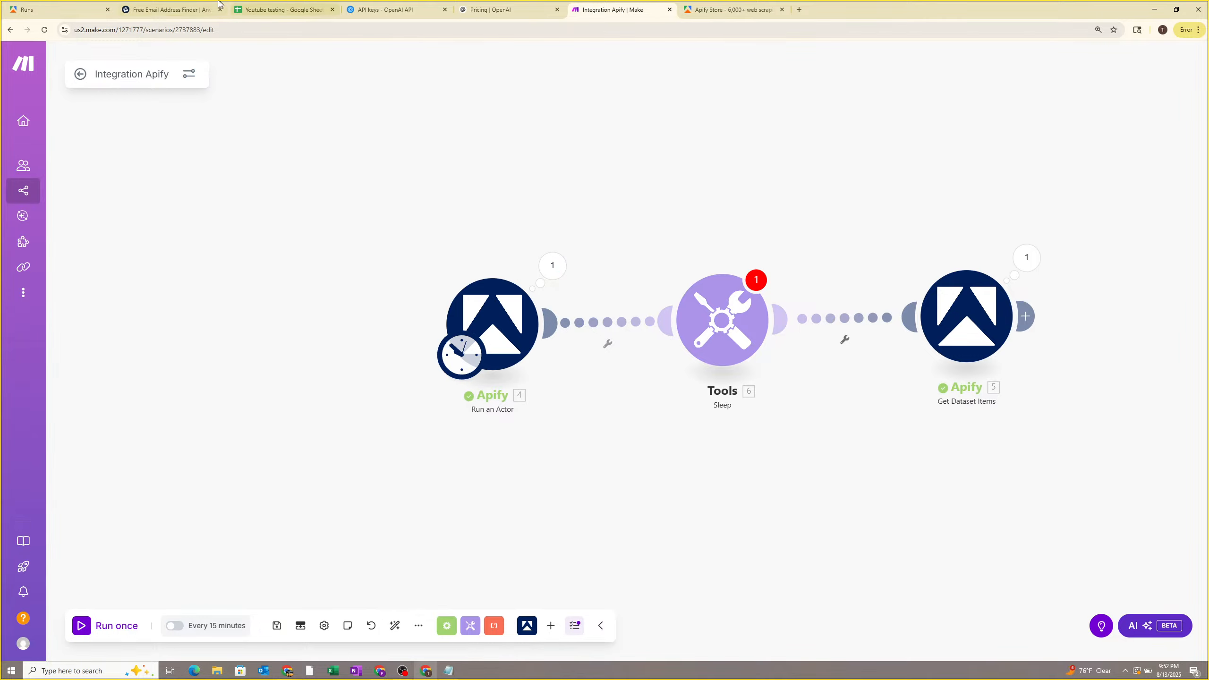
Check the durations of the recent scraper runs in the Apify console and return to the Integration Apify scenario.
{"action": "left_click", "coordinate": [172, 9]}
{"action": "left_click", "coordinate": [29, 10]}
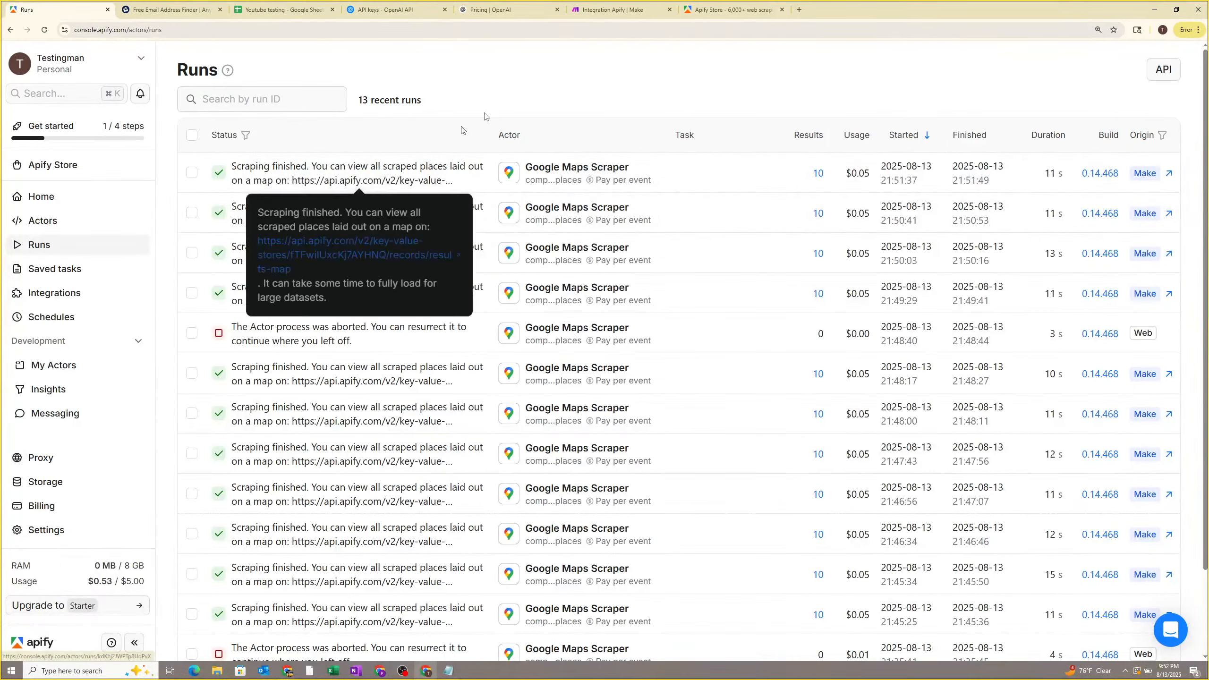
{"action": "left_click", "coordinate": [731, 9]}
{"action": "left_click", "coordinate": [614, 9]}
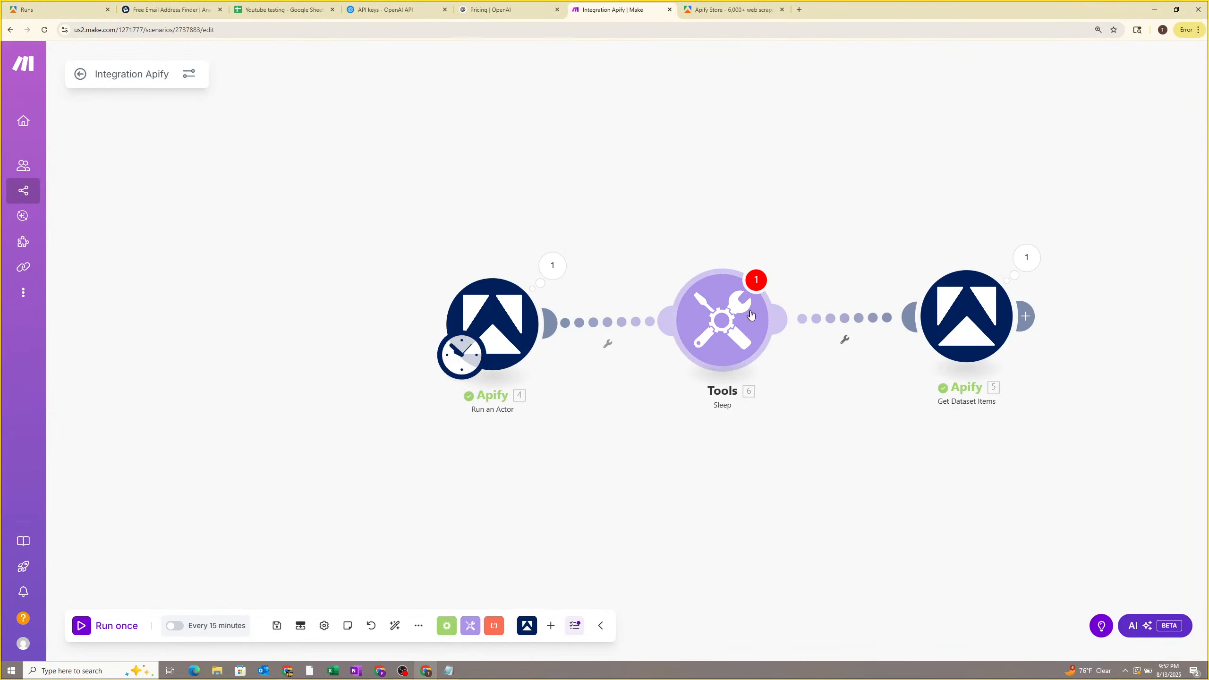
Set the Tools Sleep module's delay to 15 seconds and save it.
{"action": "left_click", "coordinate": [733, 318]}
{"action": "left_click", "coordinate": [844, 308]}
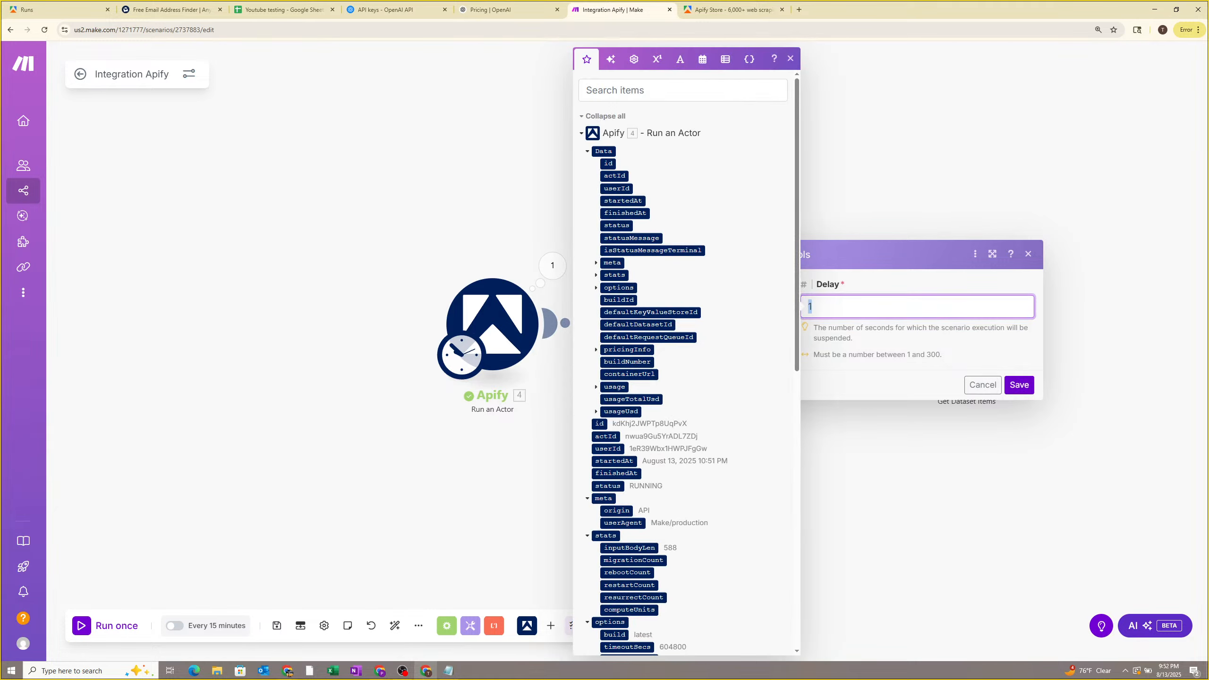
{"action": "key", "text": "BackSpace"}
{"action": "type", "text": "2"}
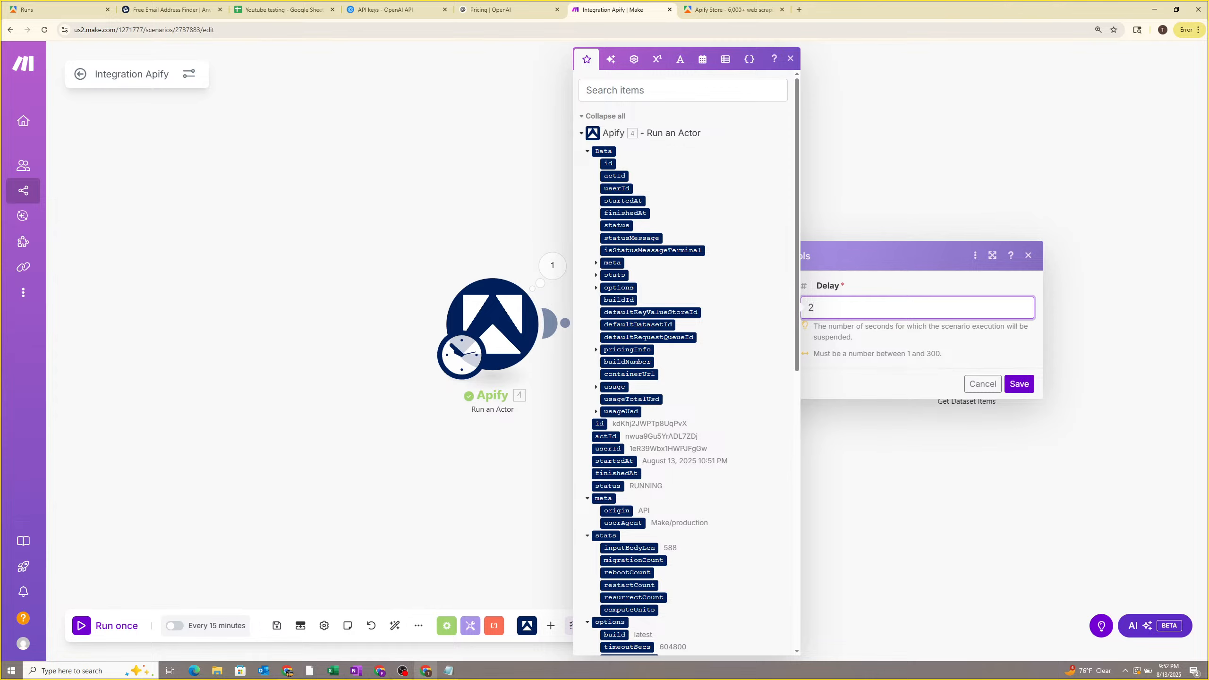
{"action": "key", "text": "BackSpace"}
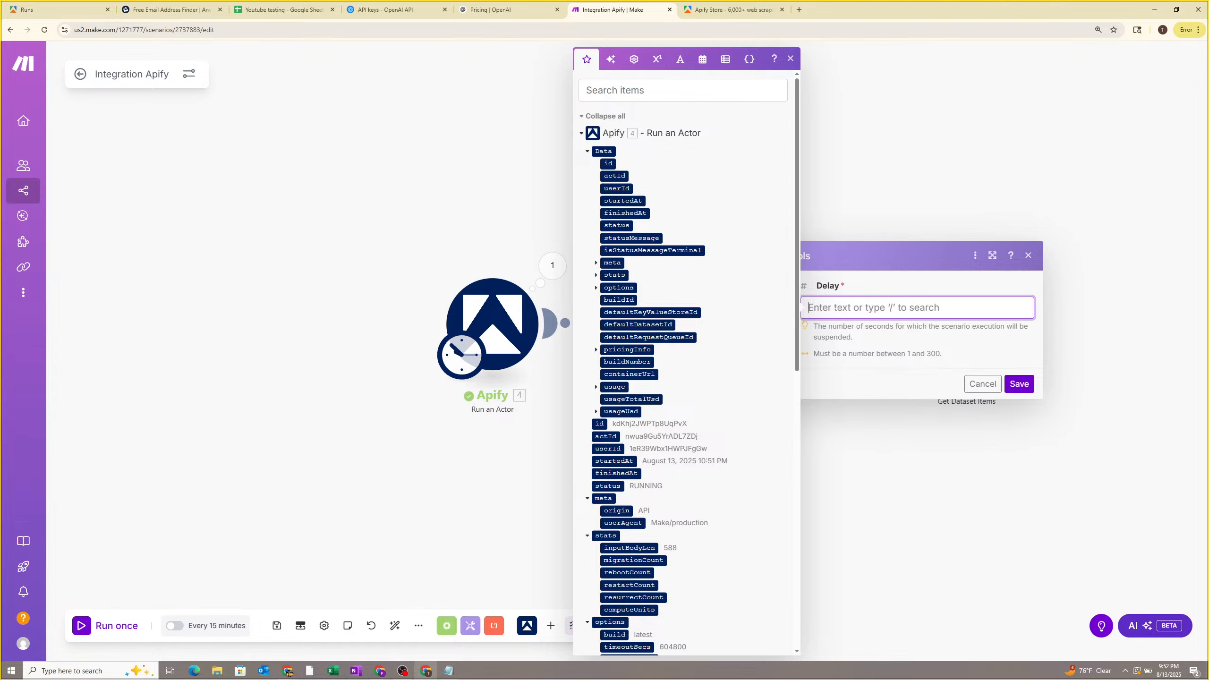
{"action": "type", "text": "15"}
{"action": "left_click", "coordinate": [859, 349]}
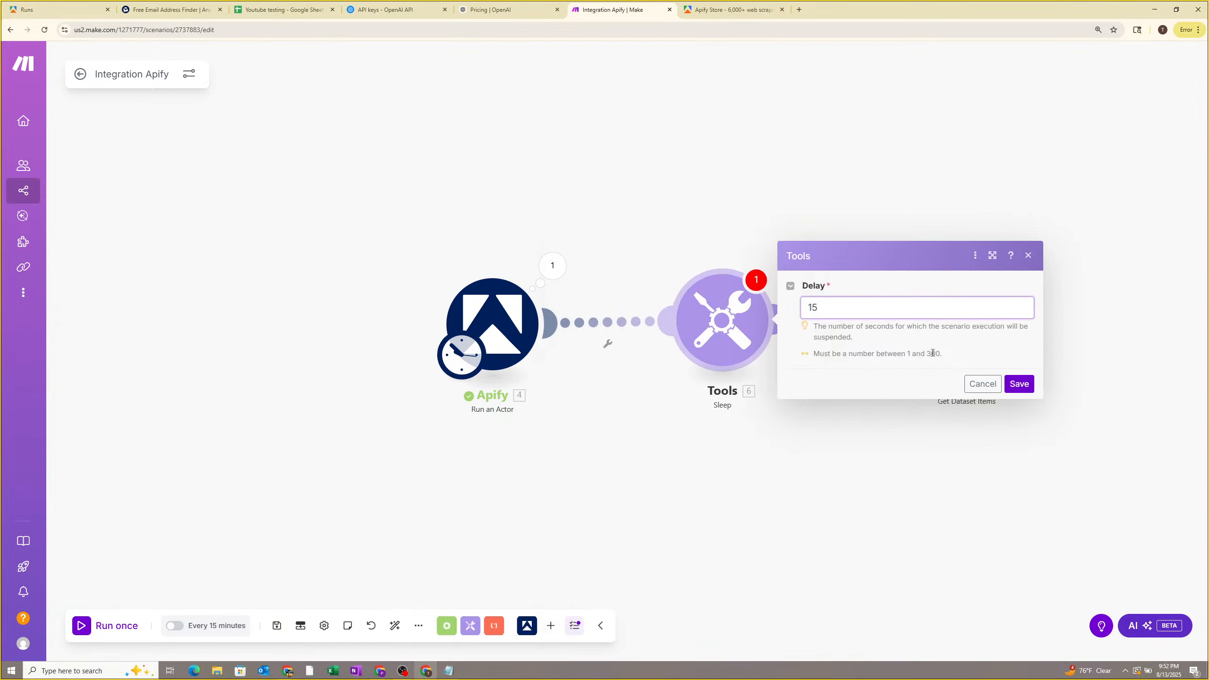
{"action": "left_click", "coordinate": [1020, 383]}
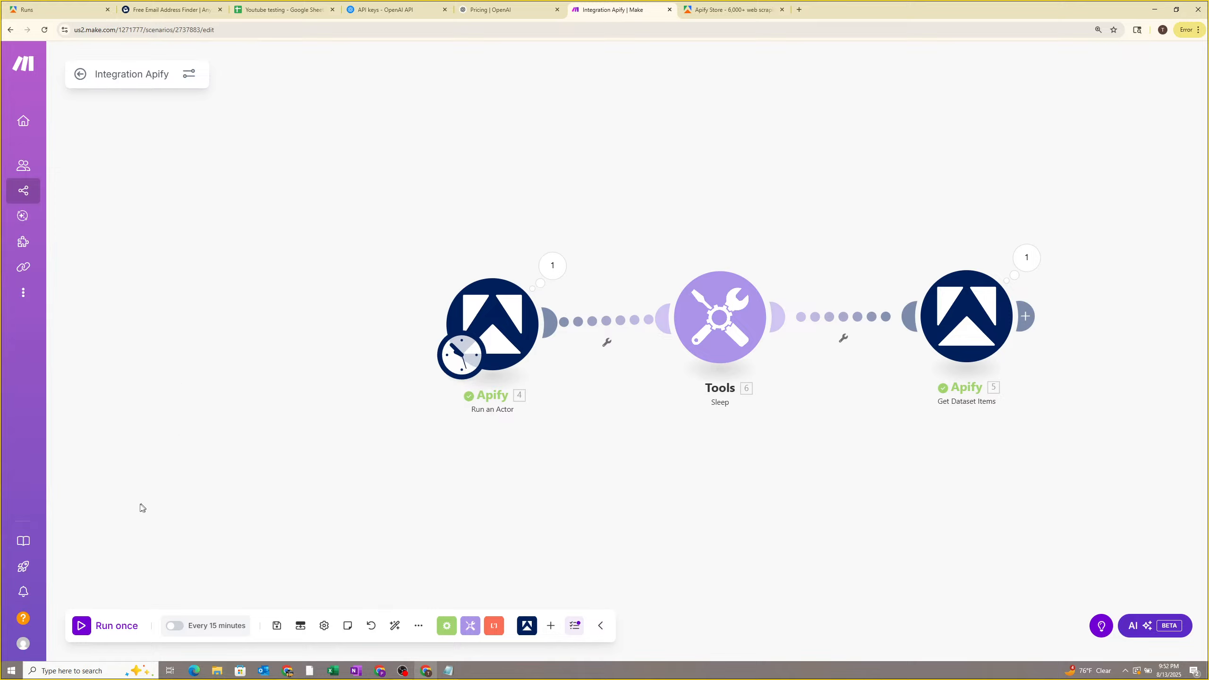
Run the Integration Apify scenario once, check the Runs list in the Apify console, and return to the scenario.
{"action": "left_click", "coordinate": [125, 626]}
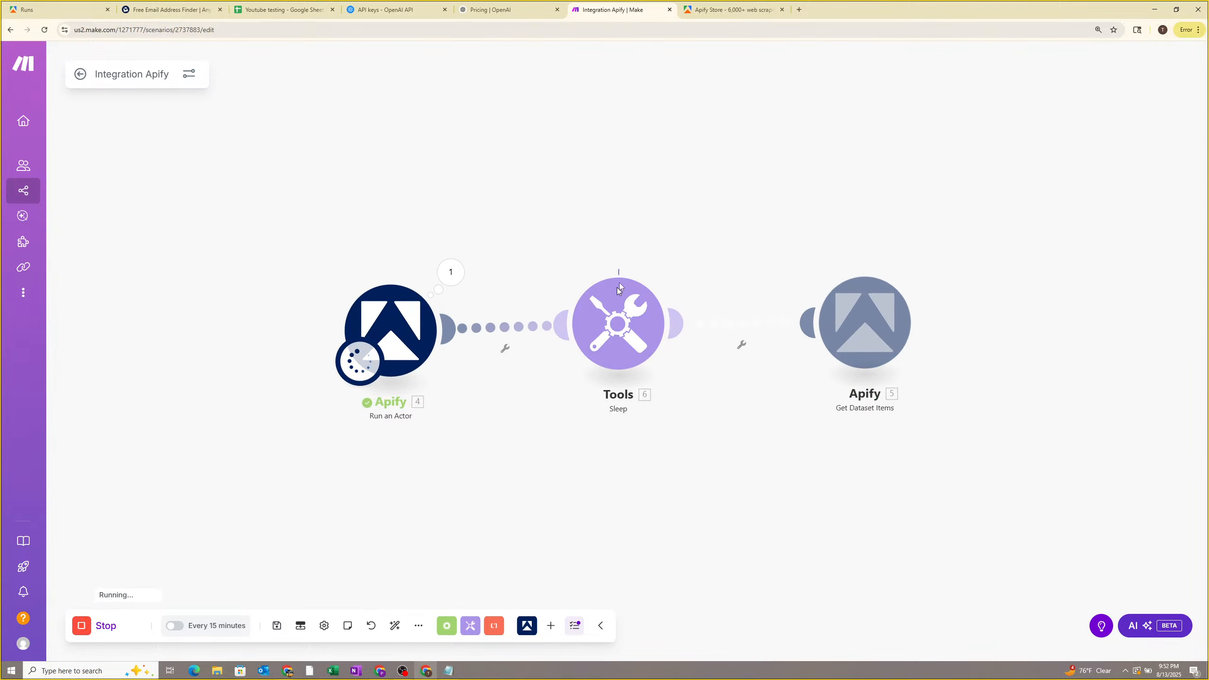
{"action": "left_click", "coordinate": [172, 9]}
{"action": "left_click", "coordinate": [62, 10]}
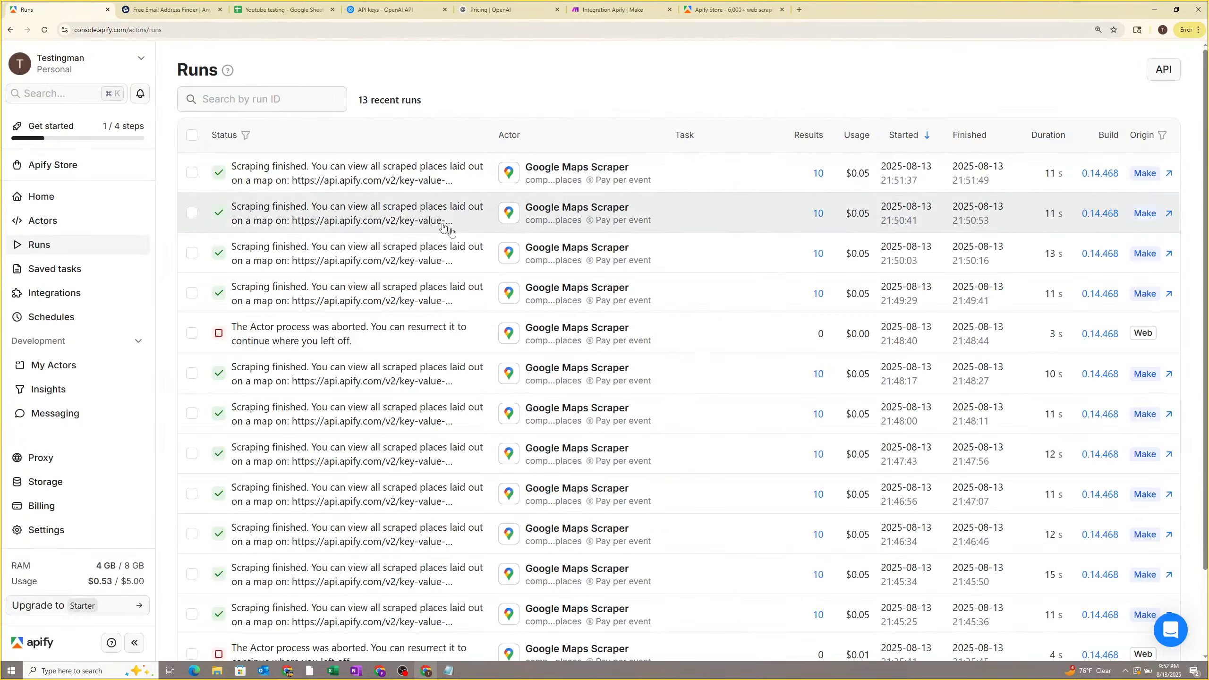
{"action": "left_click", "coordinate": [655, 5]}
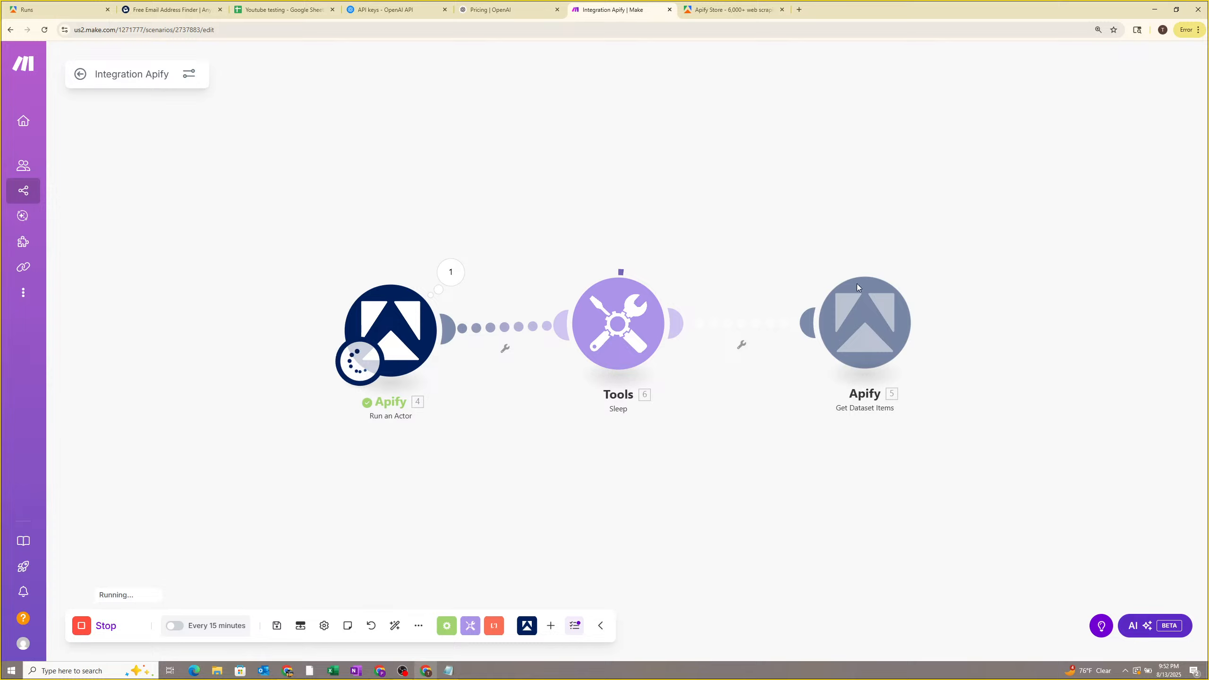
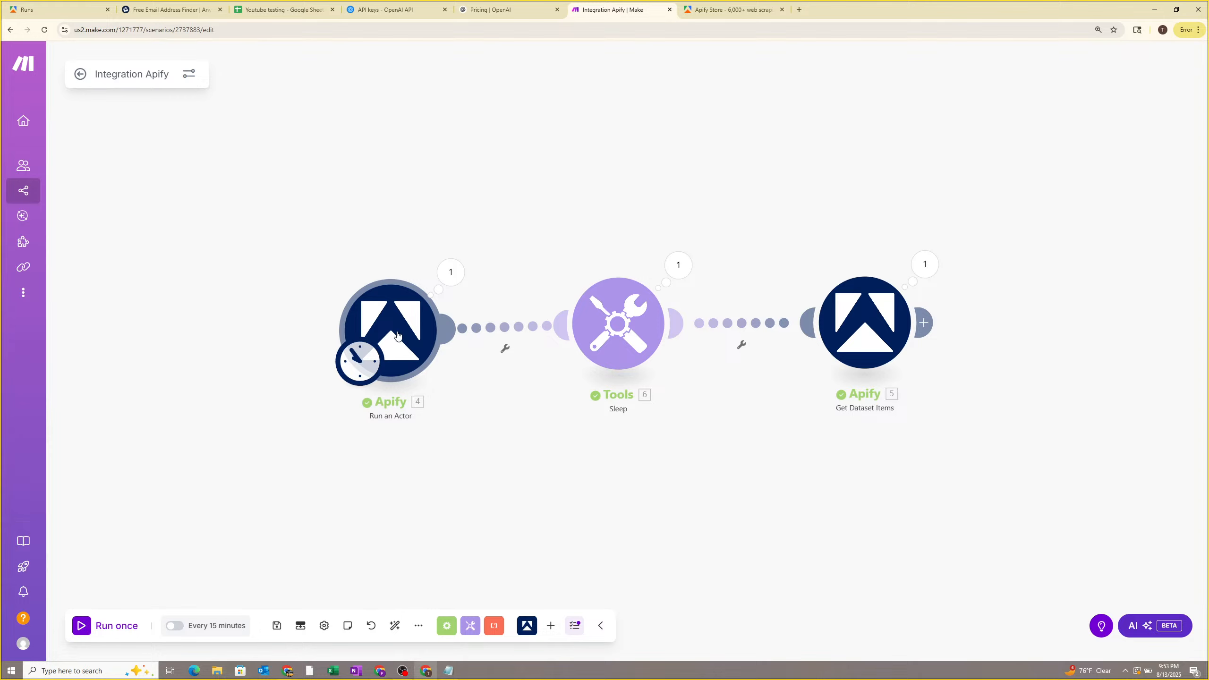
Review the Run an Actor module's input JSON without changing it, and look through the output bundles of Get Dataset Items.
{"action": "left_click", "coordinate": [409, 338]}
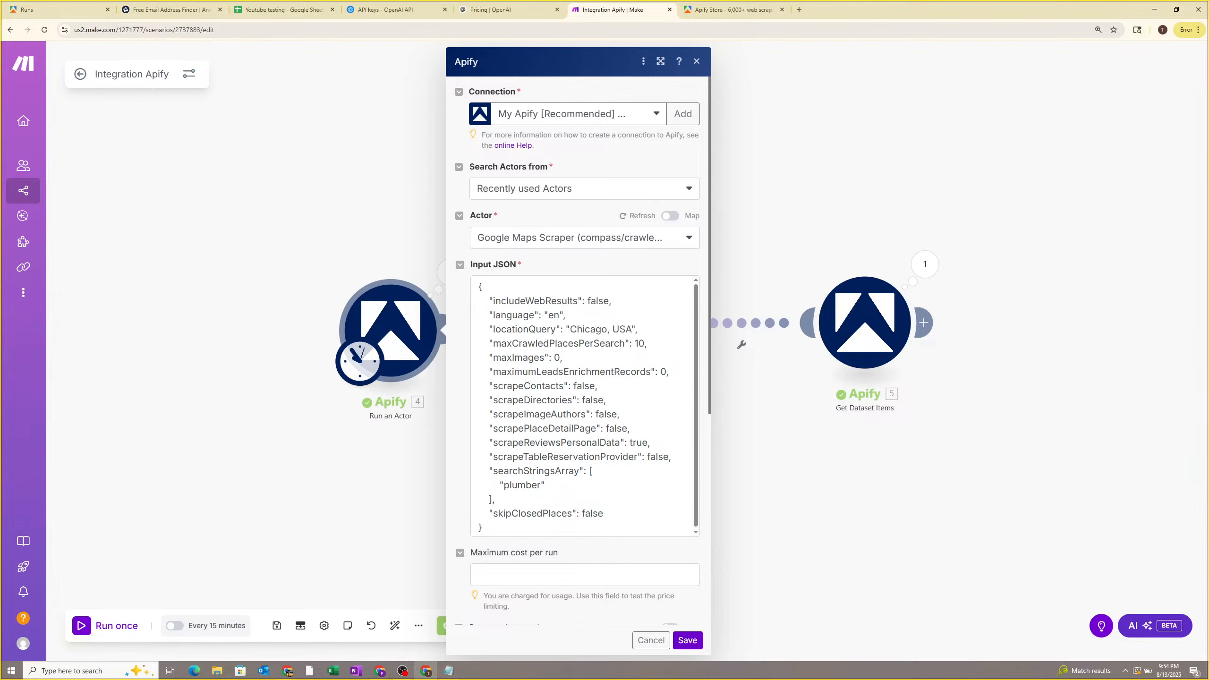
{"action": "left_click", "coordinate": [650, 641]}
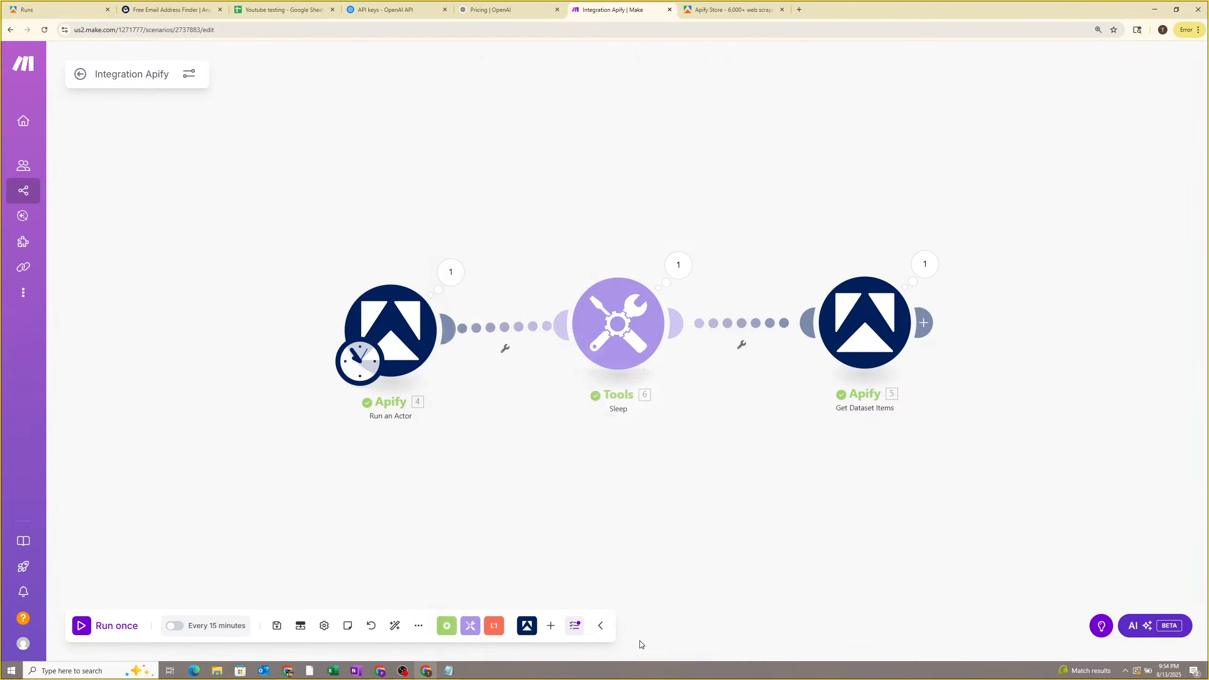
{"action": "left_click", "coordinate": [841, 244]}
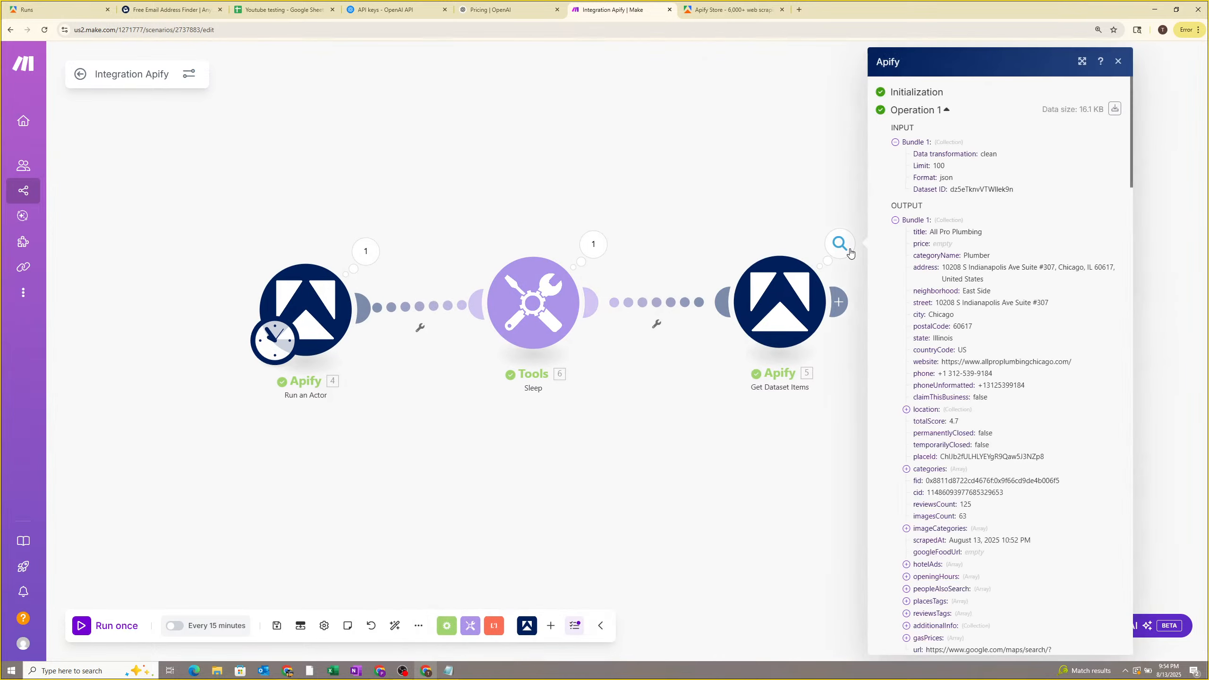
{"action": "left_click", "coordinate": [828, 439]}
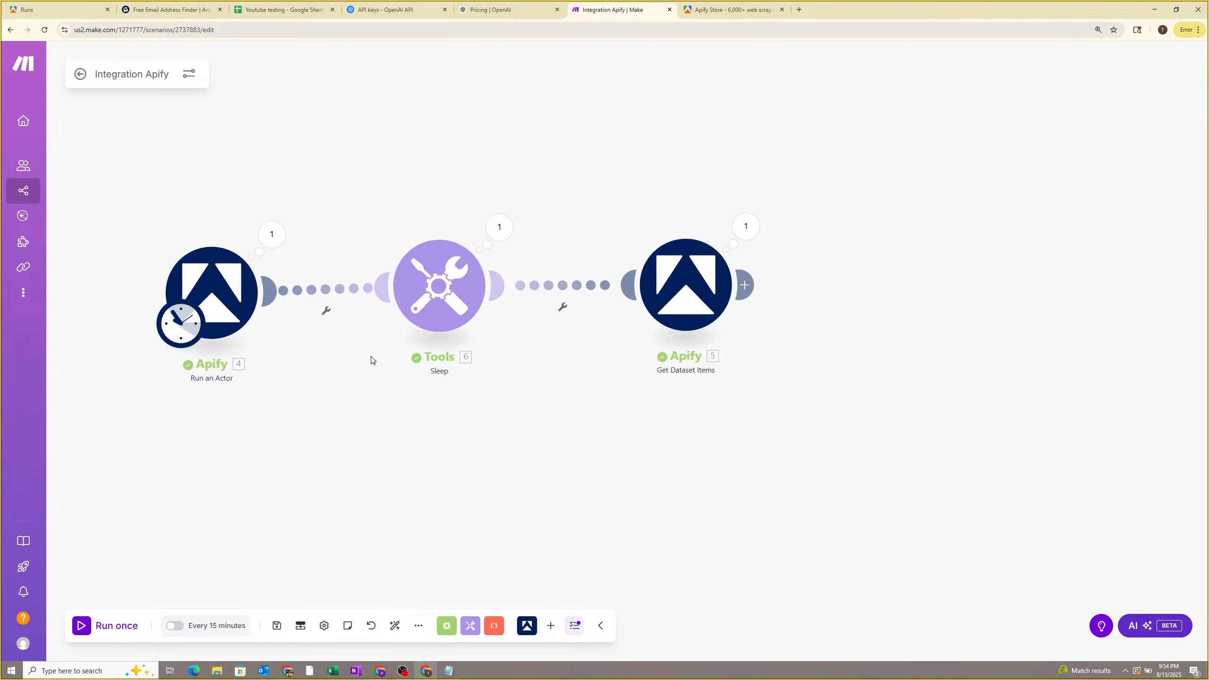
{"action": "left_click", "coordinate": [746, 227]}
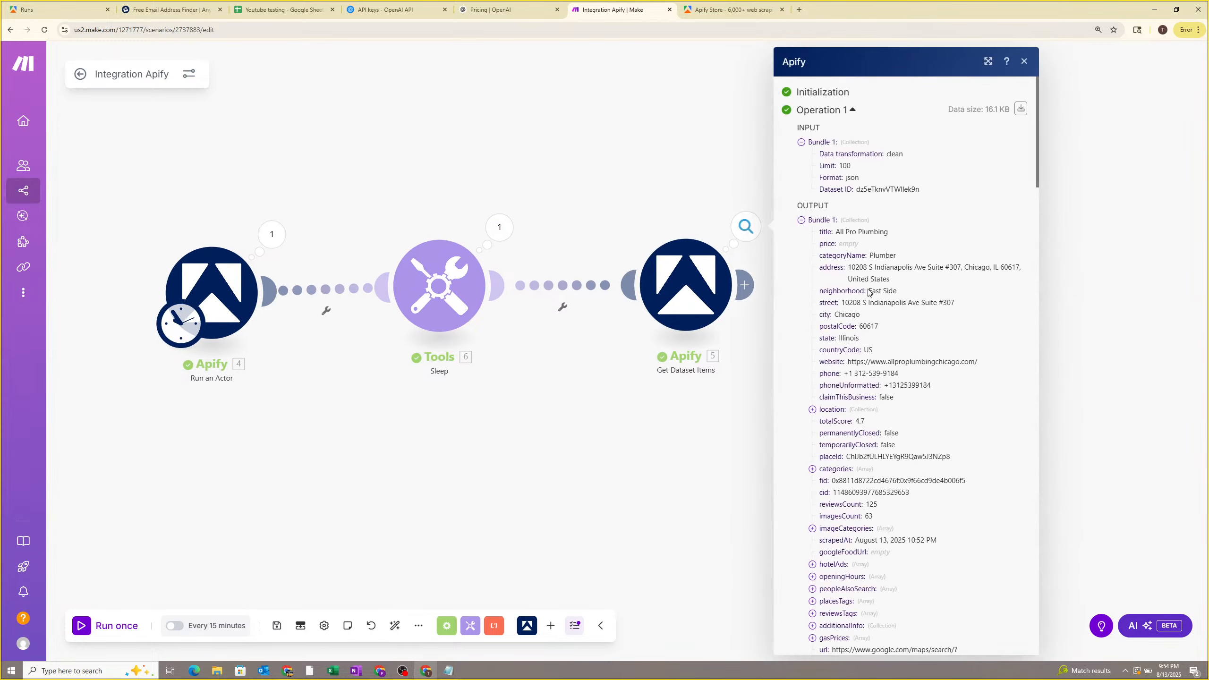
{"action": "scroll", "coordinate": [829, 295], "scroll_direction": "down", "scroll_amount": 20}
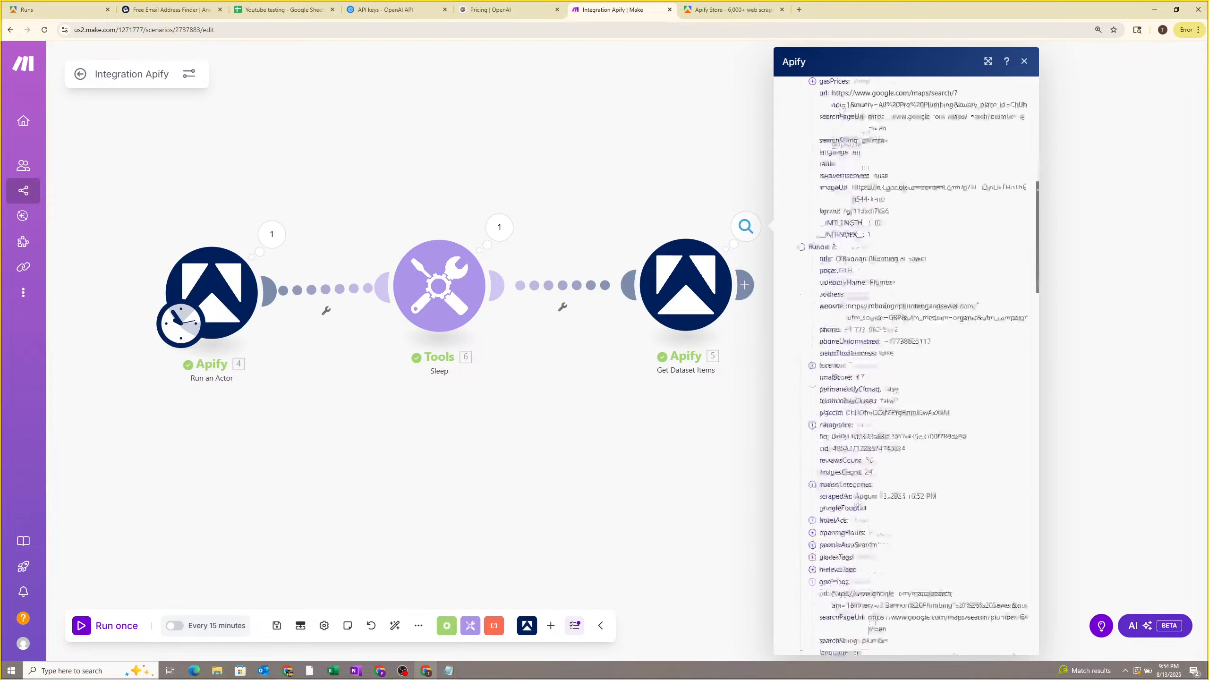
{"action": "scroll", "coordinate": [829, 295], "scroll_direction": "down", "scroll_amount": 20}
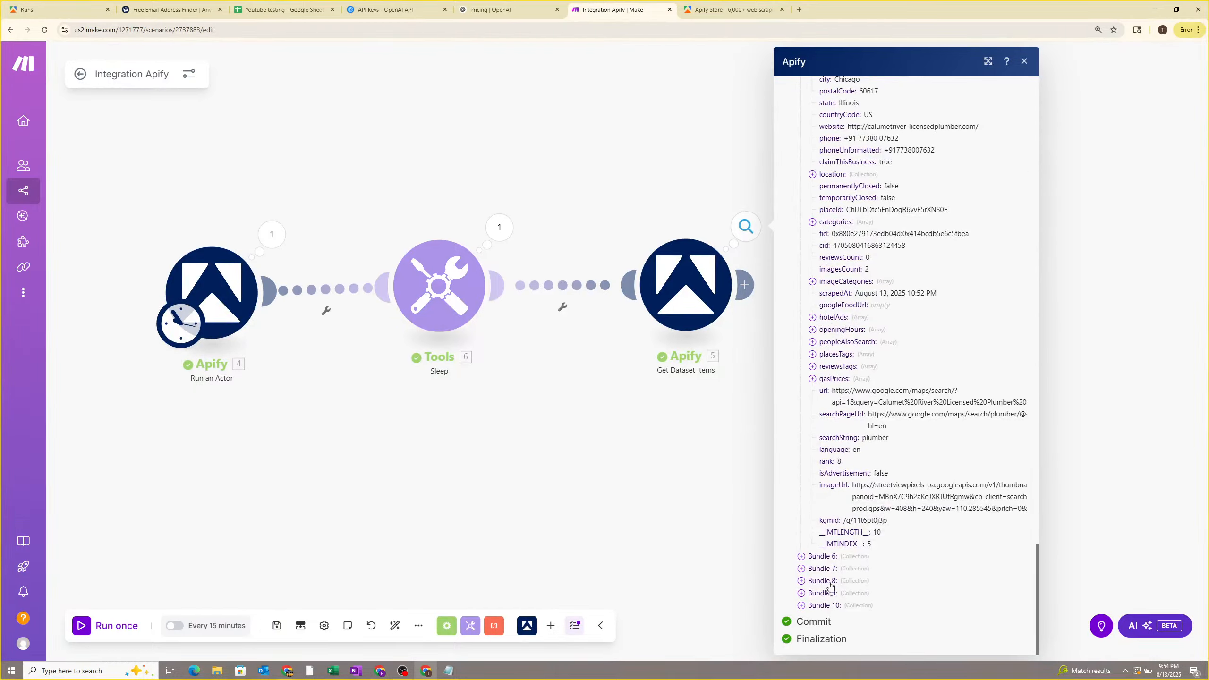
{"action": "scroll", "coordinate": [823, 562], "scroll_direction": "up", "scroll_amount": 20}
{"action": "scroll", "coordinate": [819, 355], "scroll_direction": "up", "scroll_amount": 15}
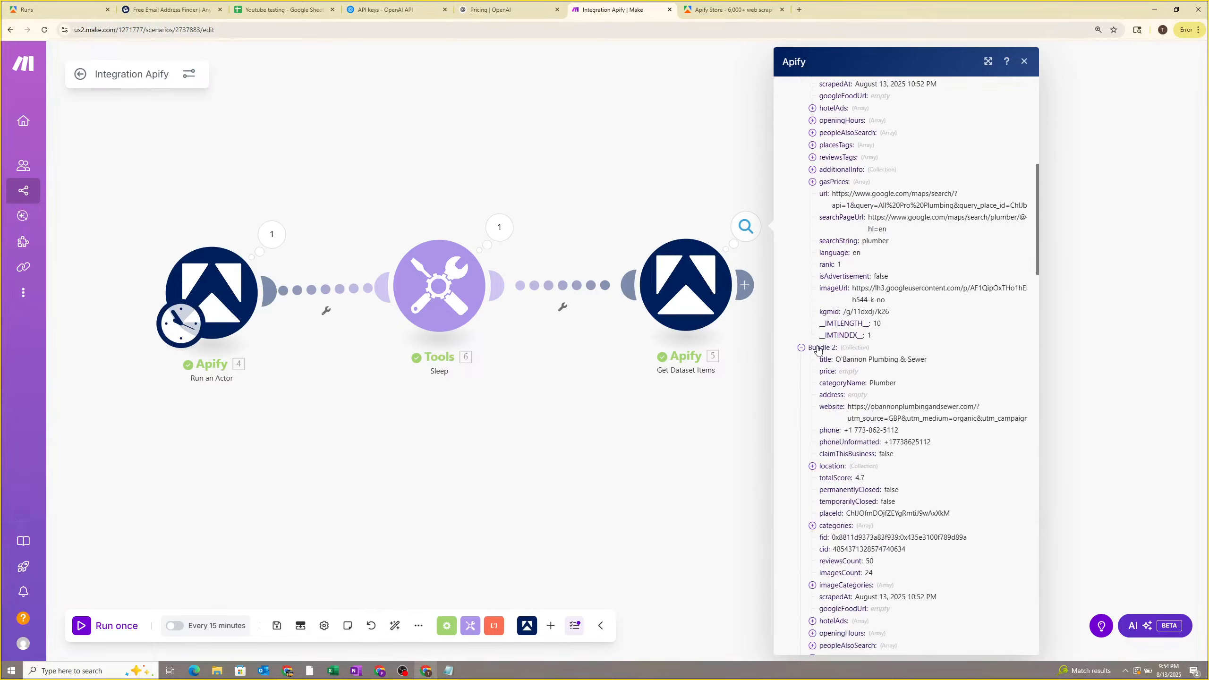
Collapse the expanded output bundles of Get Dataset Items to view the full list of returned places.
{"action": "scroll", "coordinate": [818, 354], "scroll_direction": "down", "scroll_amount": 9}
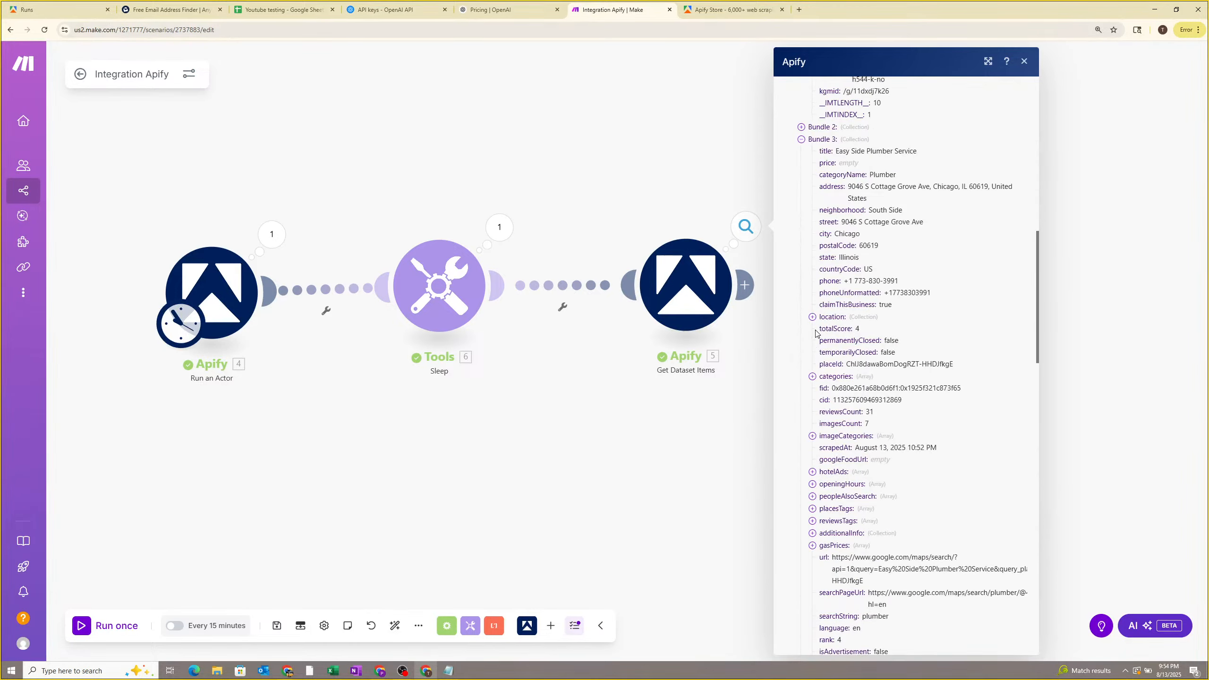
{"action": "left_click", "coordinate": [822, 140]}
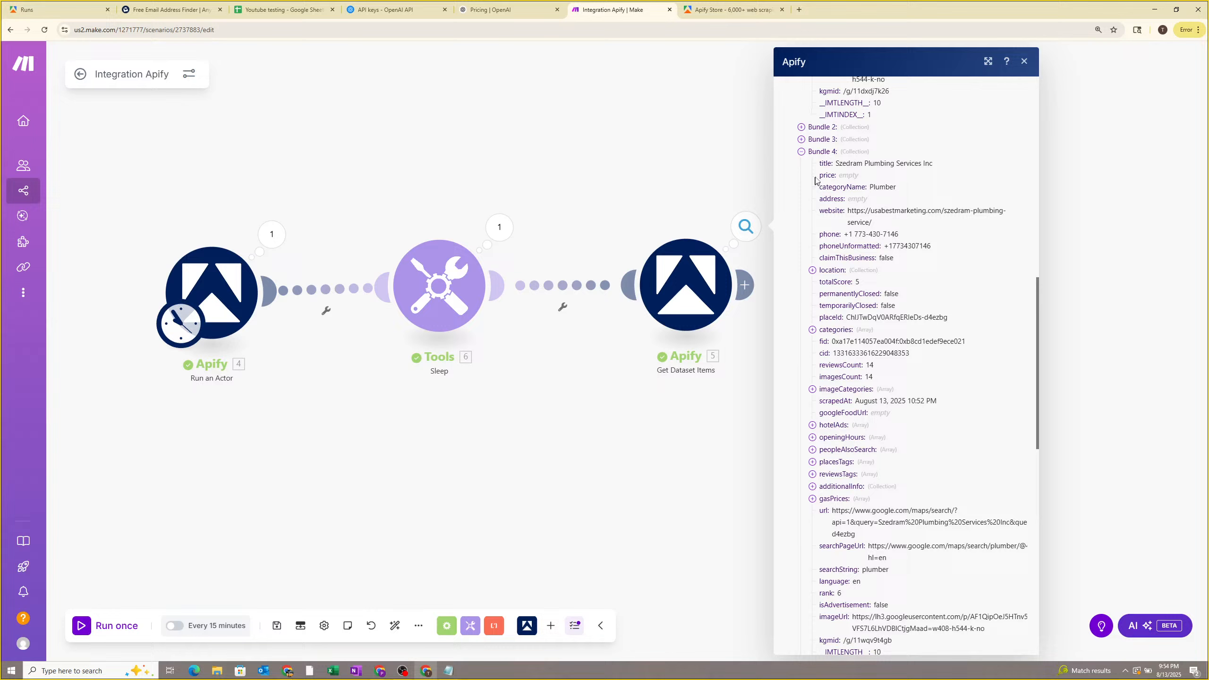
{"action": "left_click", "coordinate": [822, 152]}
{"action": "left_click", "coordinate": [820, 166]}
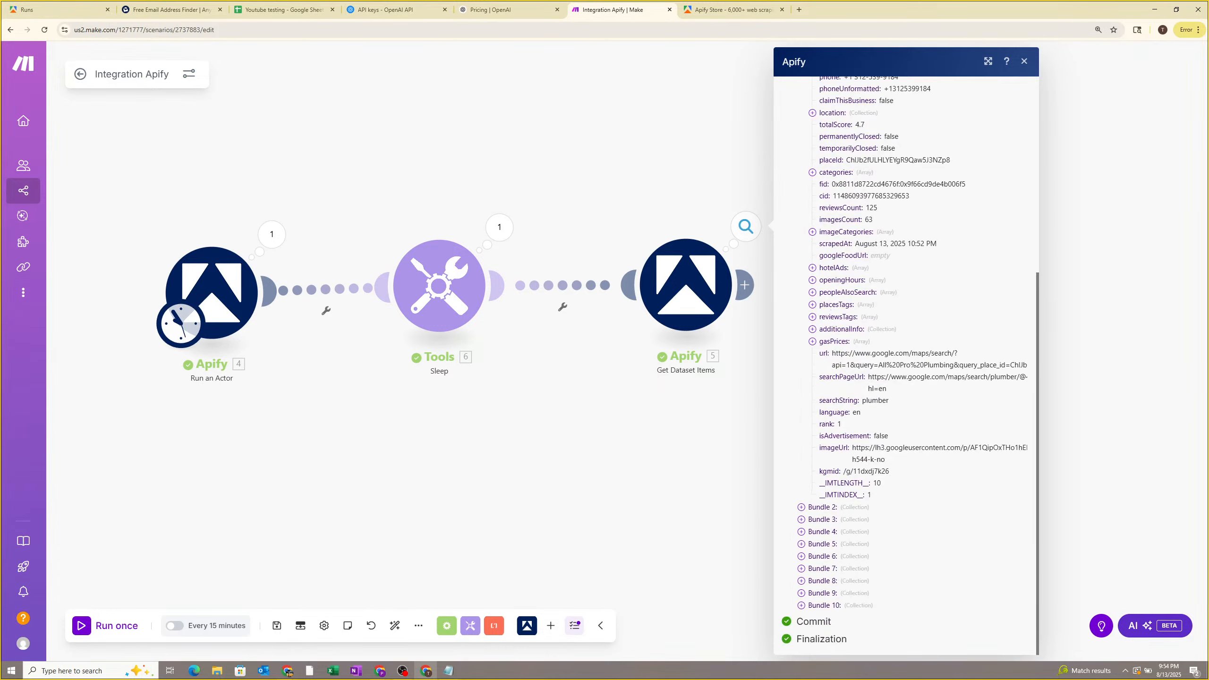
{"action": "scroll", "coordinate": [831, 309], "scroll_direction": "up", "scroll_amount": 10}
{"action": "left_click", "coordinate": [813, 228]}
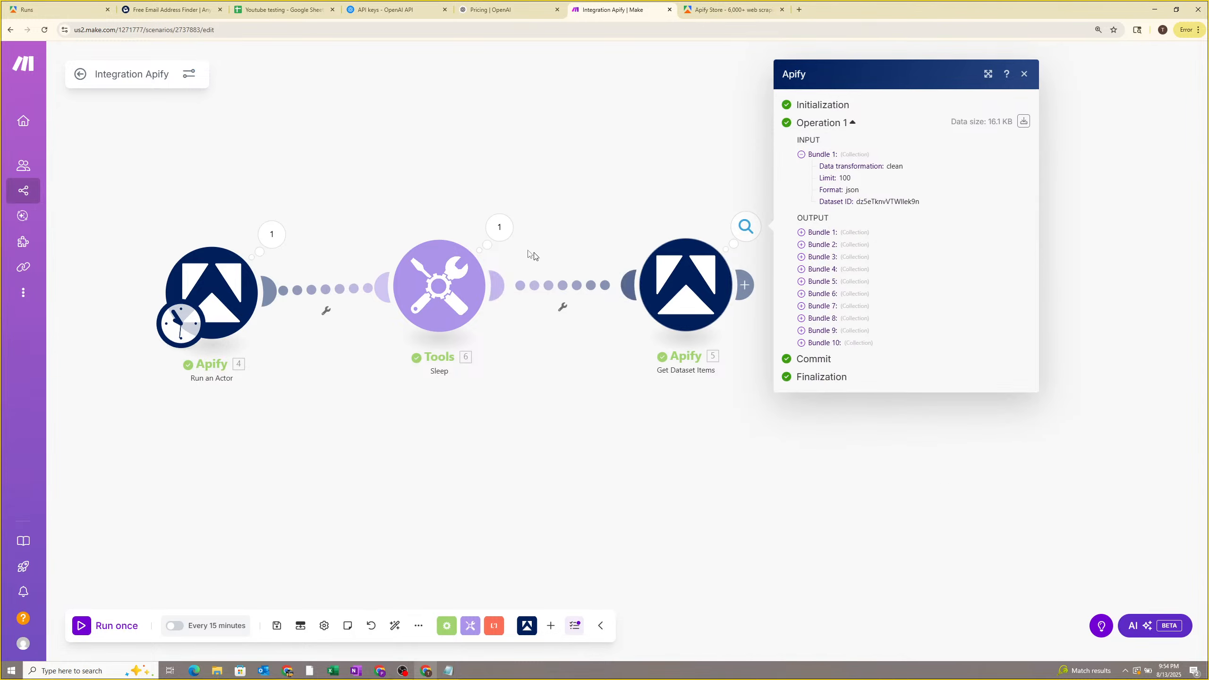
Recheck the Run an Actor input, and examine the business title, address, state and contact fields in the first output bundle of Get Dataset Items.
{"action": "left_click", "coordinate": [212, 291]}
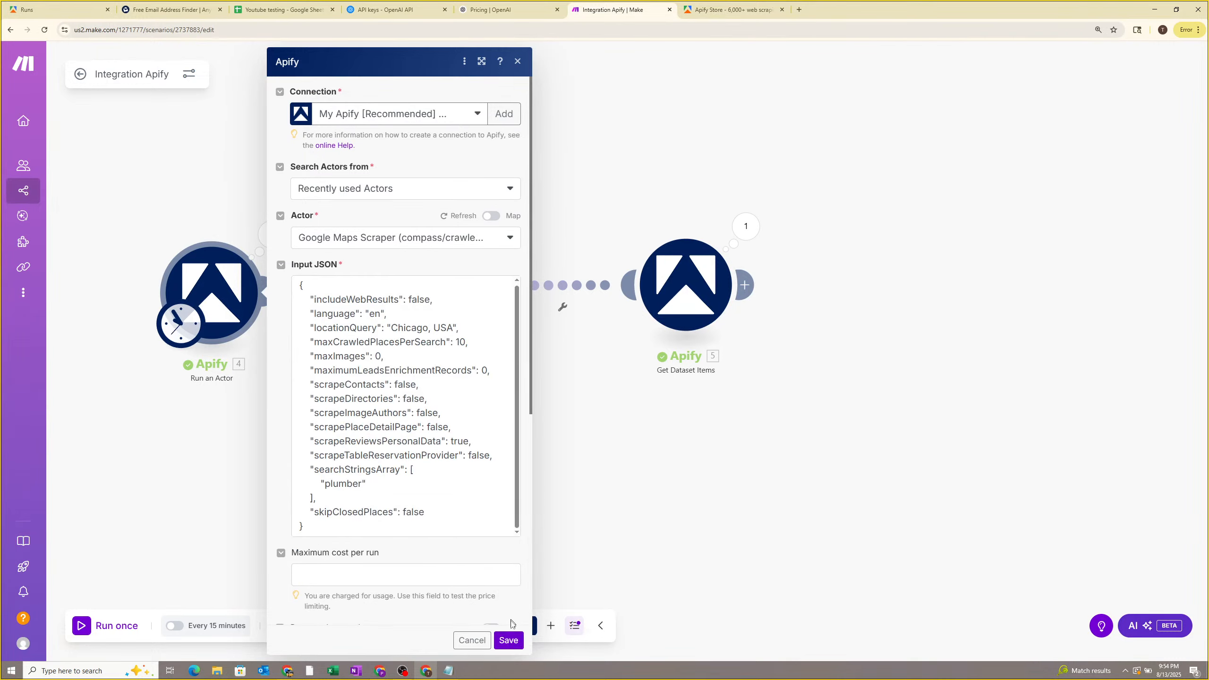
{"action": "left_click", "coordinate": [472, 640]}
{"action": "left_click", "coordinate": [746, 226]}
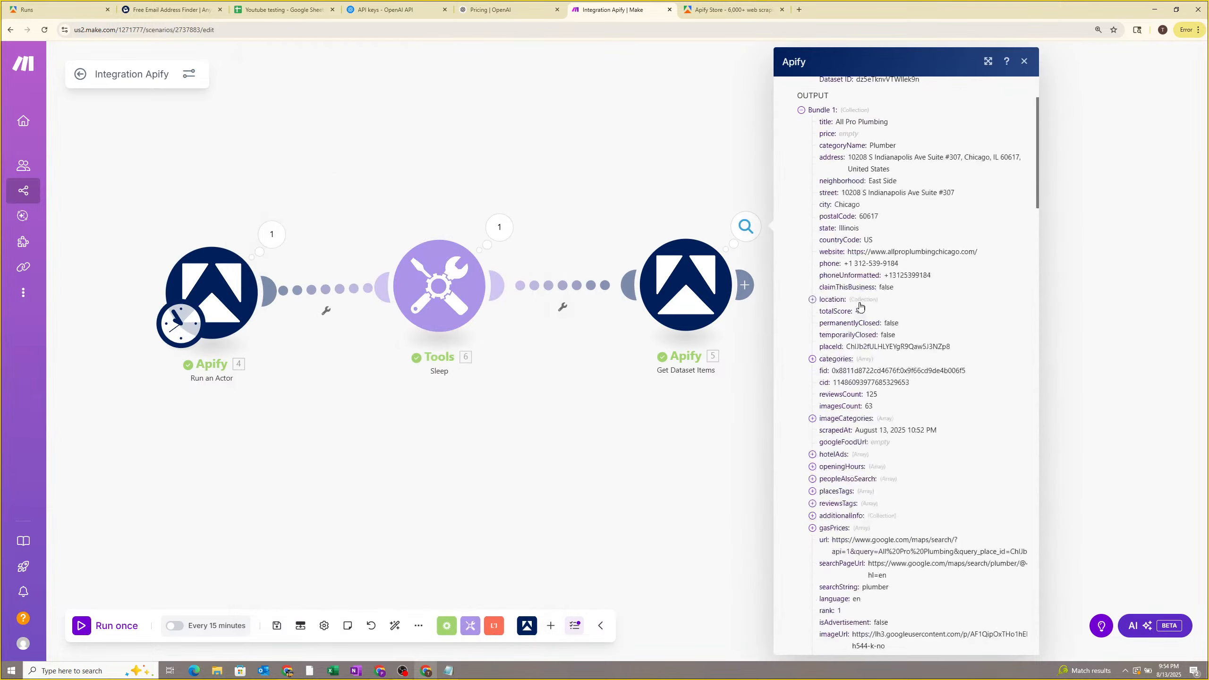
{"action": "scroll", "coordinate": [861, 306], "scroll_direction": "up", "scroll_amount": 3}
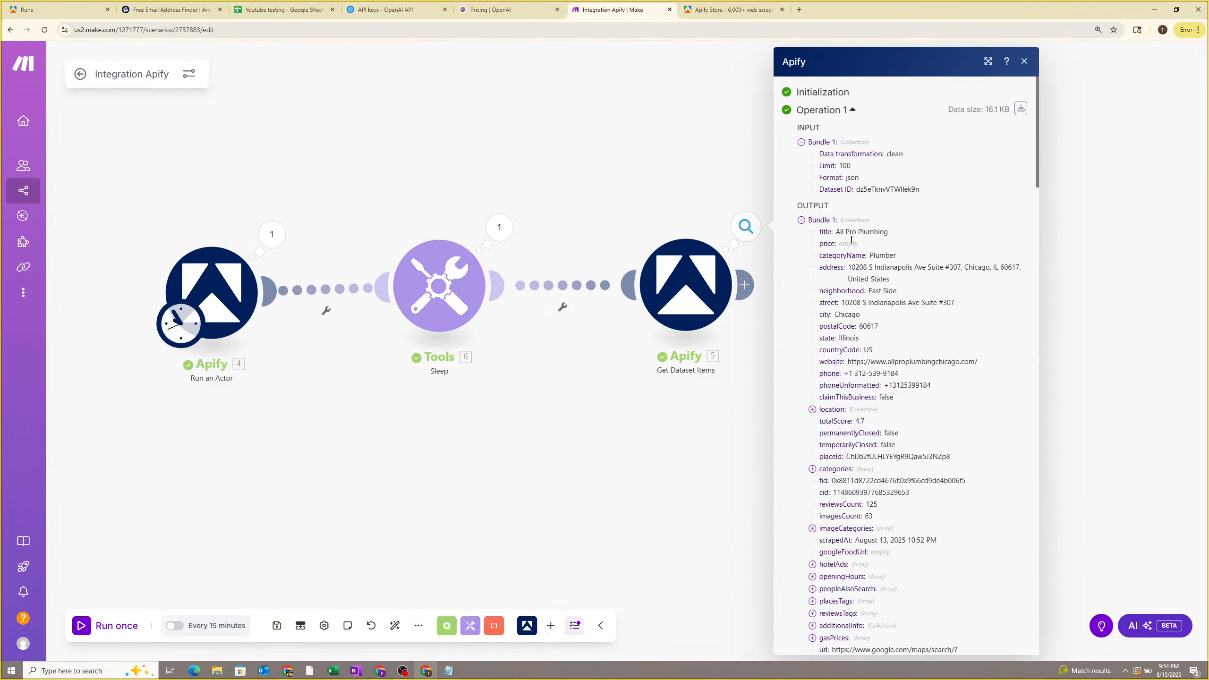
{"action": "left_click_drag", "start_coordinate": [822, 239], "coordinate": [937, 383]}
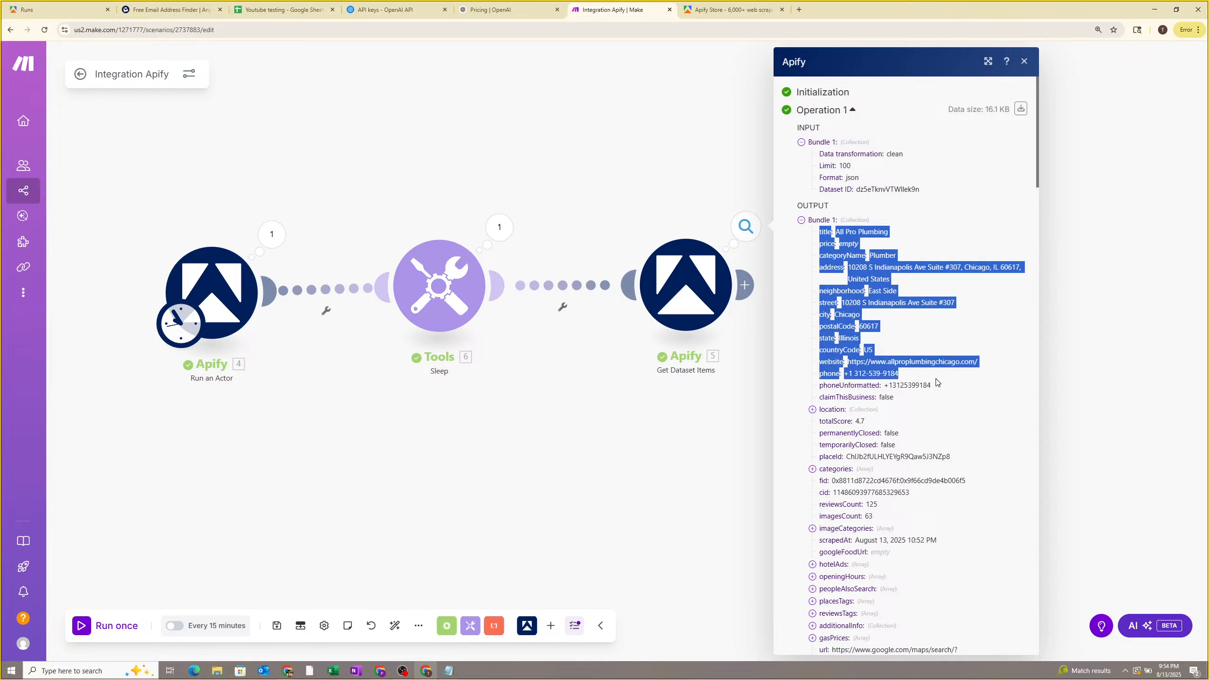
{"action": "left_click", "coordinate": [937, 378]}
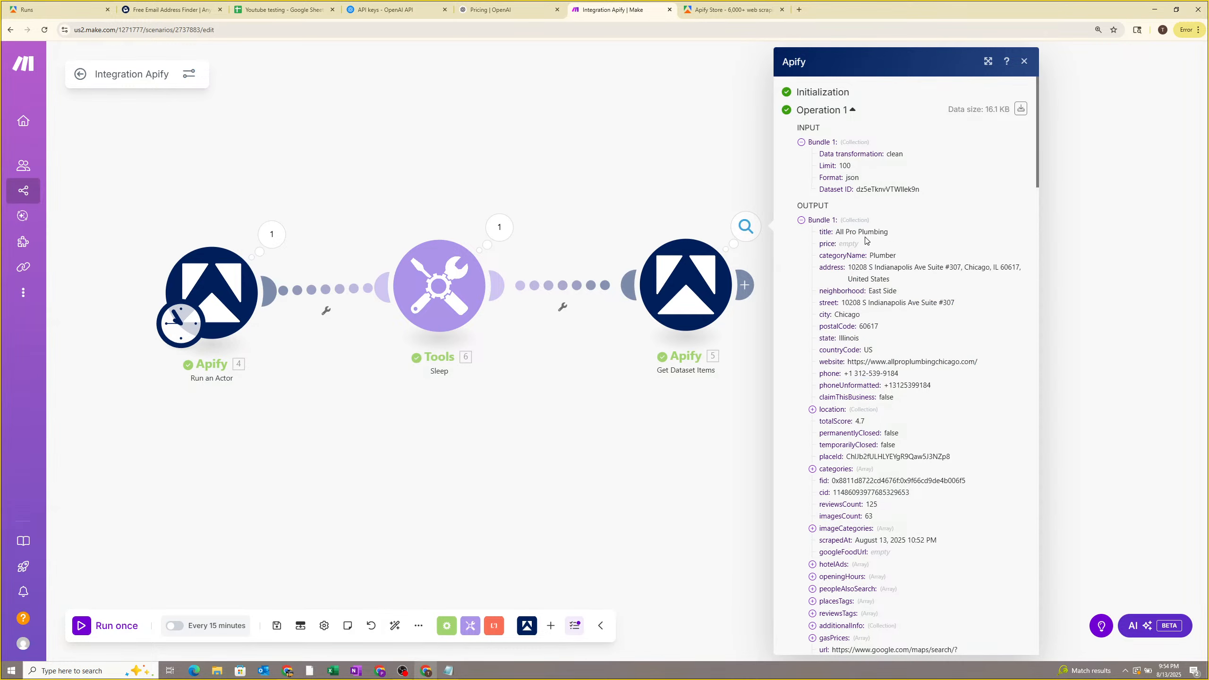
{"action": "left_click_drag", "start_coordinate": [893, 234], "coordinate": [853, 234]}
{"action": "left_click", "coordinate": [909, 241]}
{"action": "left_click_drag", "start_coordinate": [831, 303], "coordinate": [861, 341]}
{"action": "scroll", "coordinate": [832, 363], "scroll_direction": "down", "scroll_amount": 2}
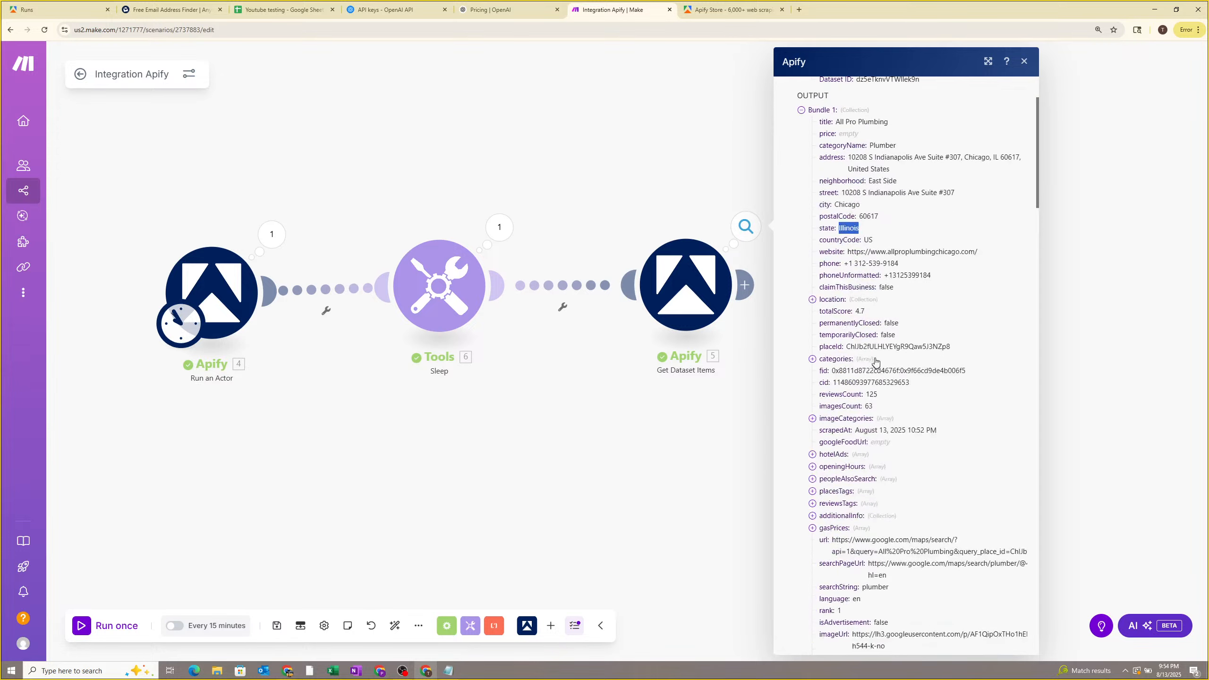
Close the output, select cell A1 in the Youtube testing spreadsheet, and look over the Apify runs and Anymail Finder pages.
{"action": "left_click", "coordinate": [690, 393]}
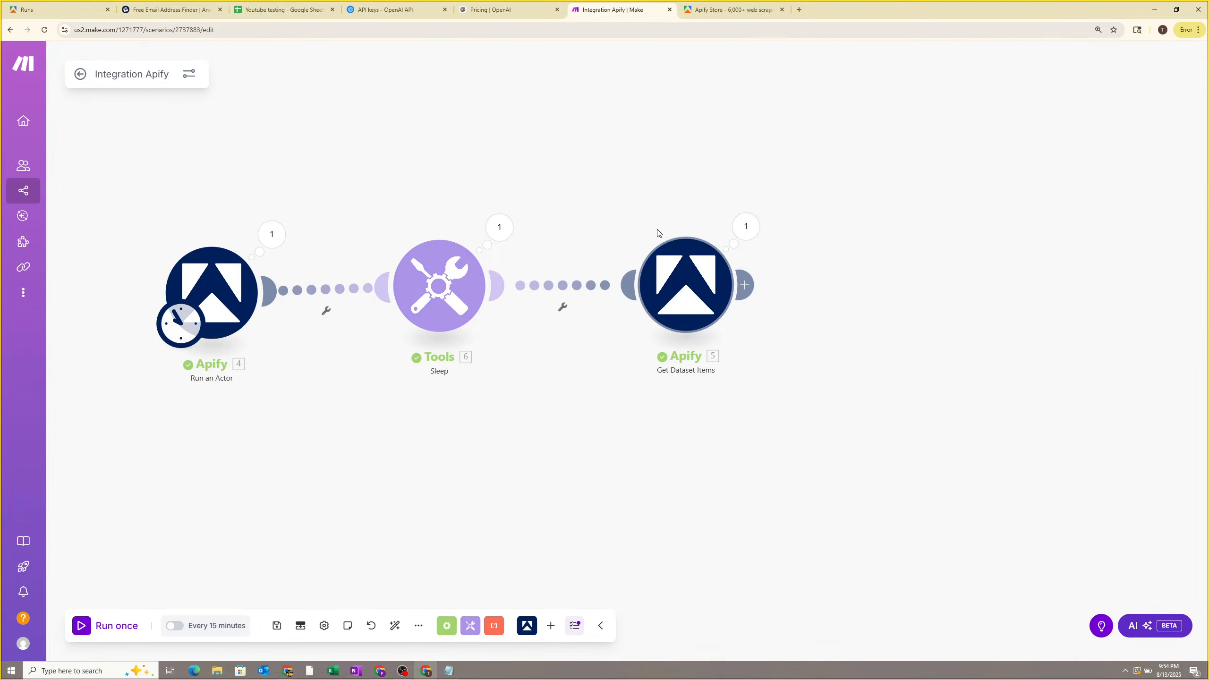
{"action": "left_click", "coordinate": [302, 9]}
{"action": "left_click", "coordinate": [85, 194]}
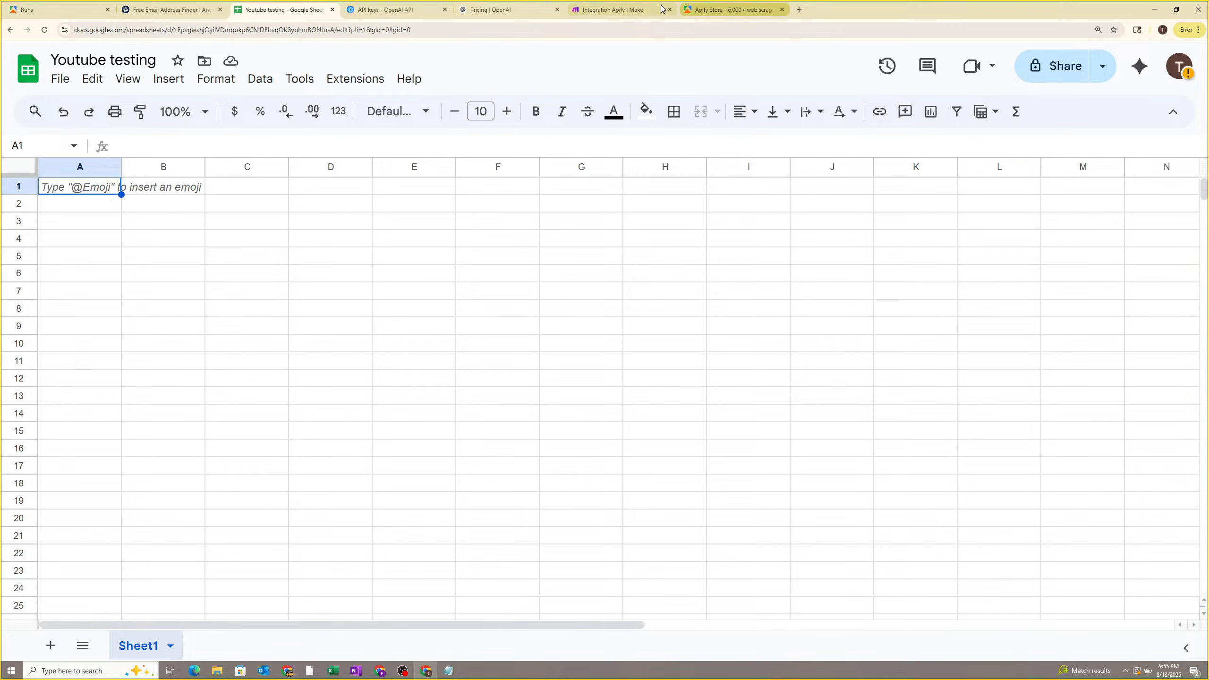
{"action": "left_click", "coordinate": [728, 9]}
{"action": "left_click", "coordinate": [53, 9]}
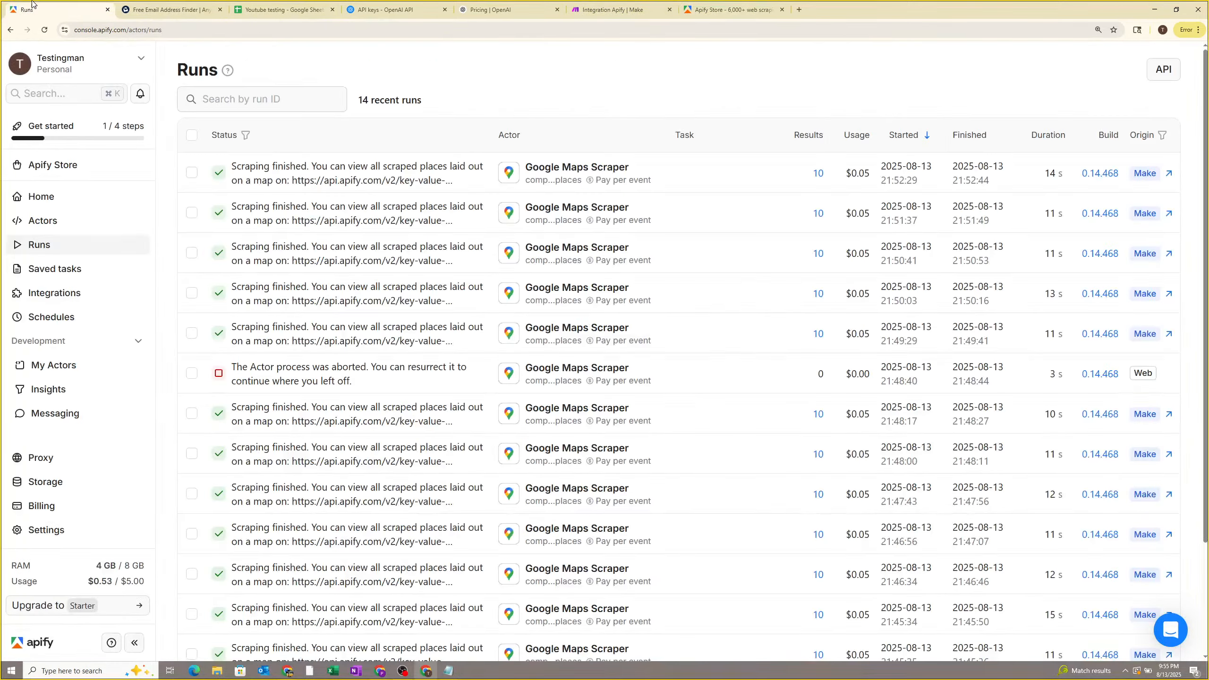
{"action": "left_click", "coordinate": [167, 6]}
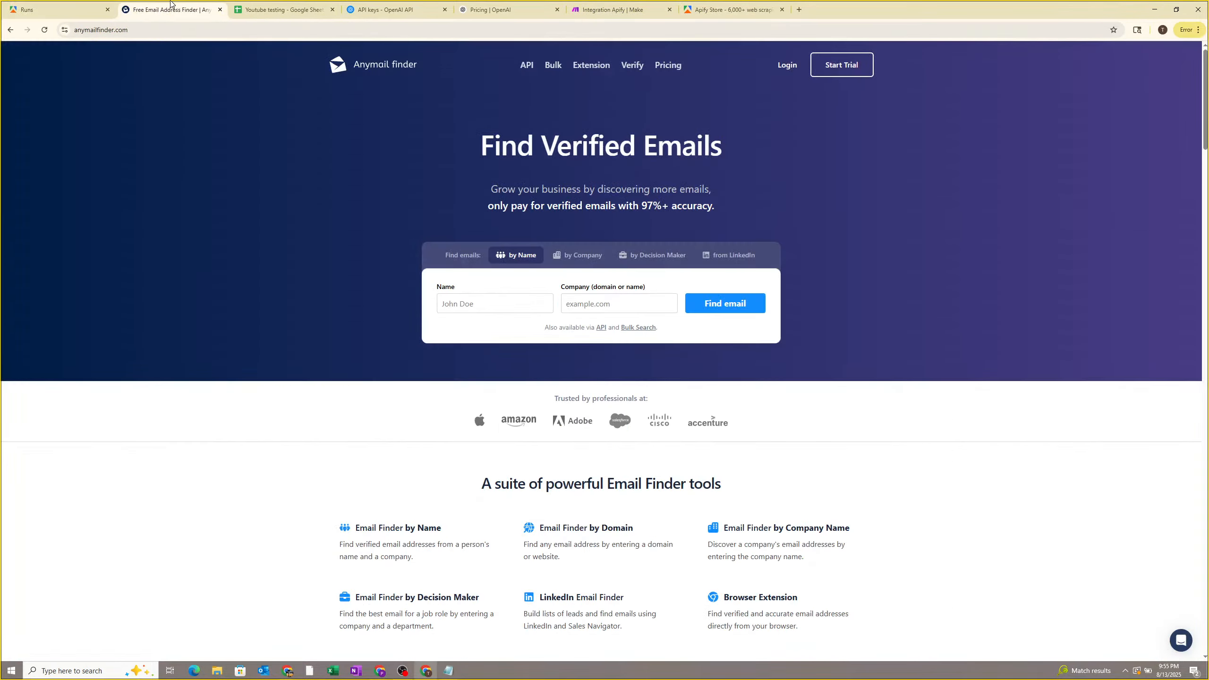
Return to the Make scenario and review the title and city fields in the first Get Dataset Items output bundle.
{"action": "left_click", "coordinate": [590, 6]}
{"action": "left_click", "coordinate": [746, 226]}
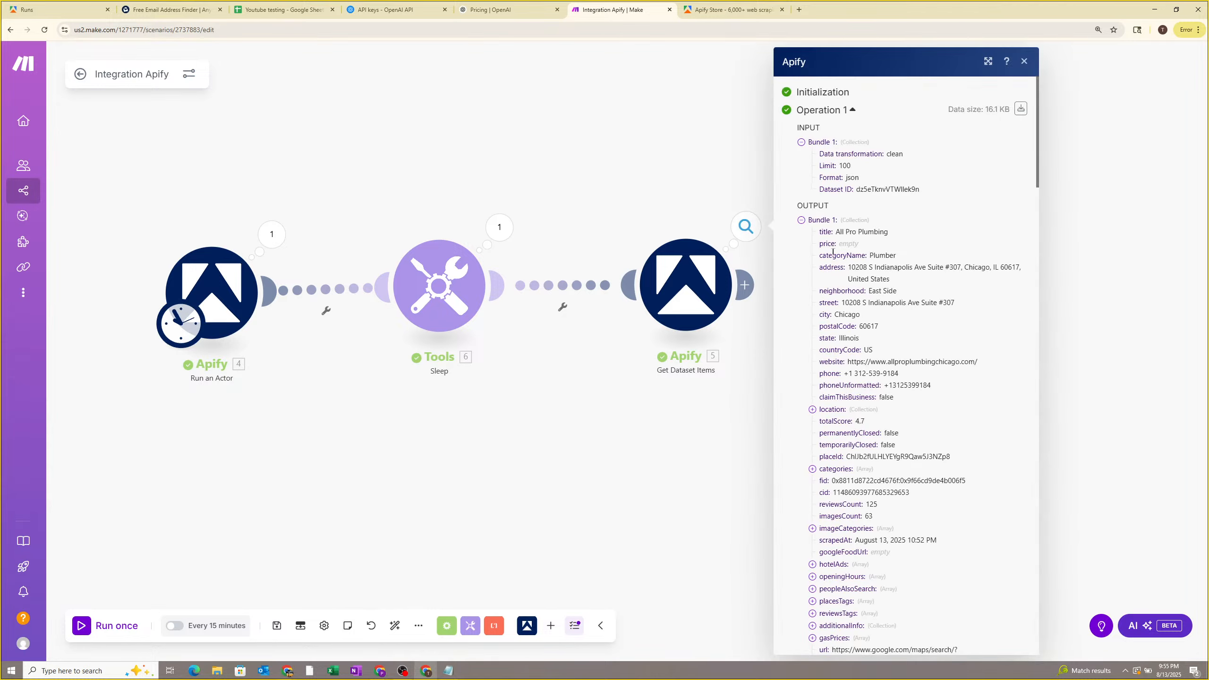
{"action": "left_click_drag", "start_coordinate": [891, 236], "coordinate": [833, 234]}
{"action": "left_click_drag", "start_coordinate": [862, 316], "coordinate": [834, 315]}
{"action": "left_click", "coordinate": [890, 324]}
{"action": "left_click", "coordinate": [887, 342]}
Switch to the Youtube testing spreadsheet and enter the headers CompanyName, City, State and Website in cells A1 to D1.
{"action": "left_click", "coordinate": [710, 6]}
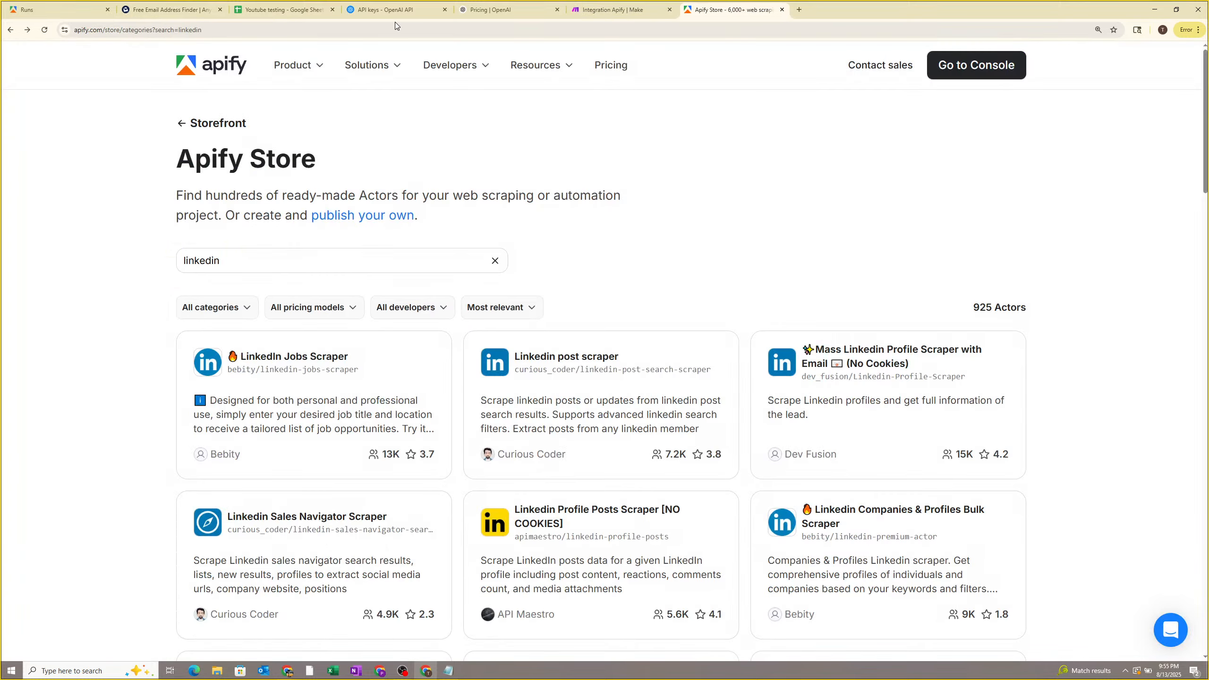
{"action": "left_click", "coordinate": [284, 10]}
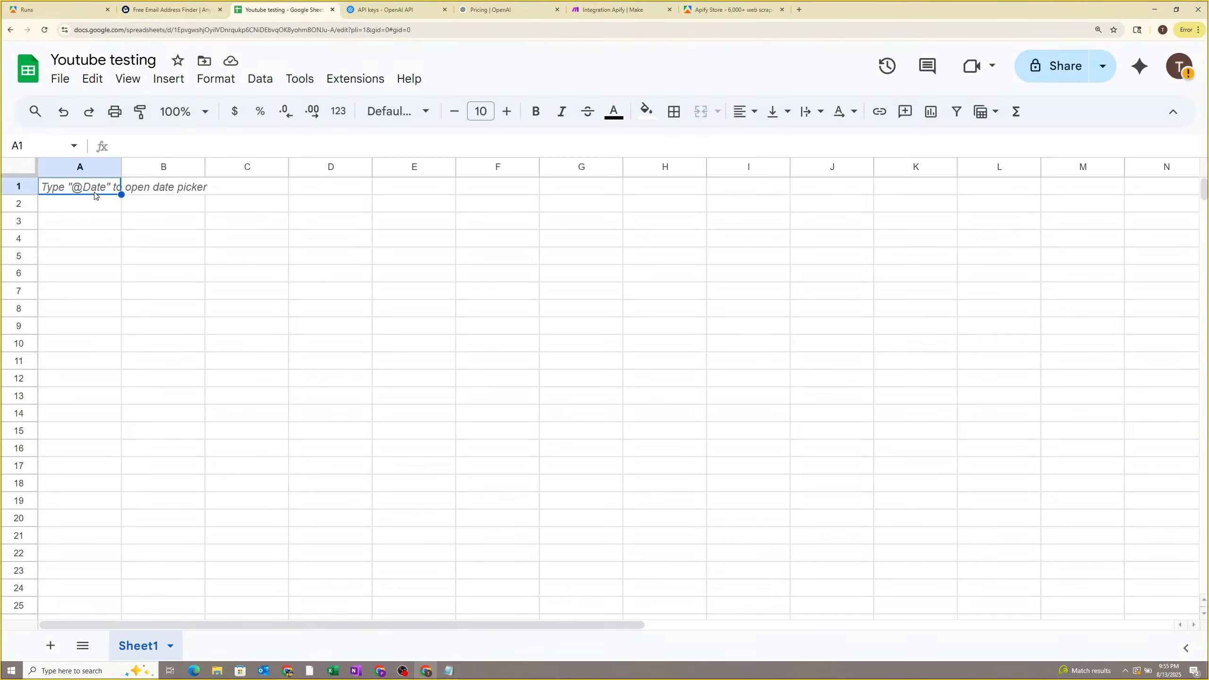
{"action": "type", "text": "CompanyN"}
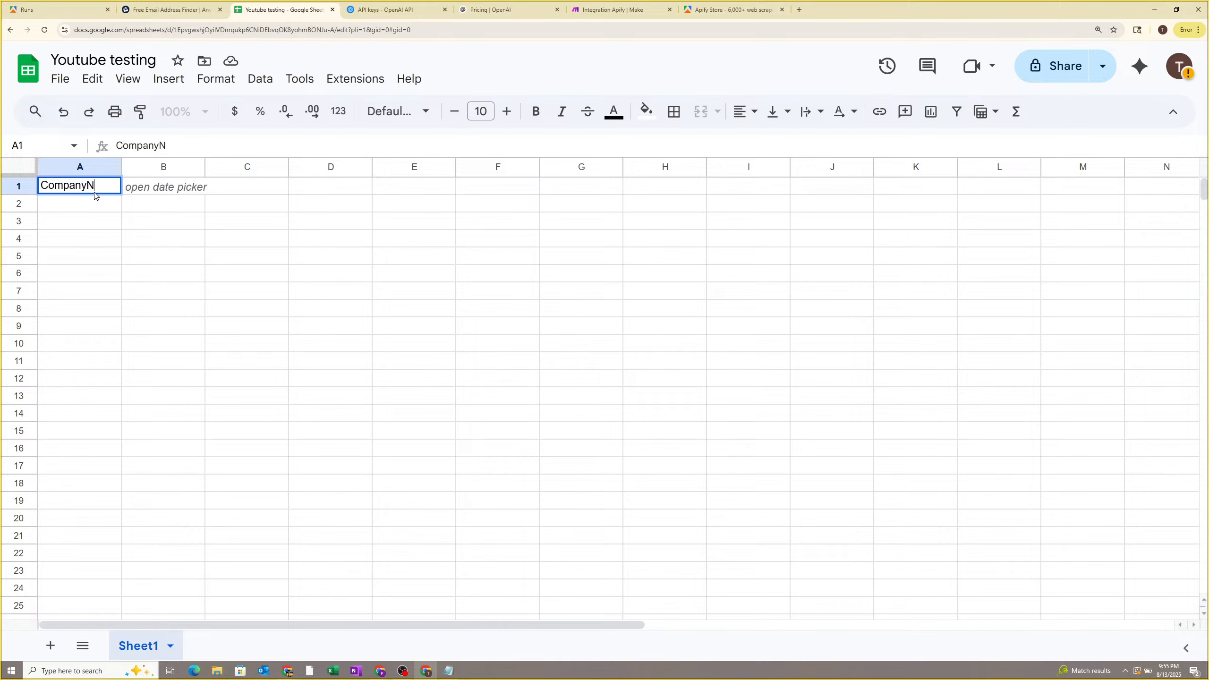
{"action": "type", "text": "ame"}
{"action": "key", "text": "Tab"}
{"action": "type", "text": "Ci"}
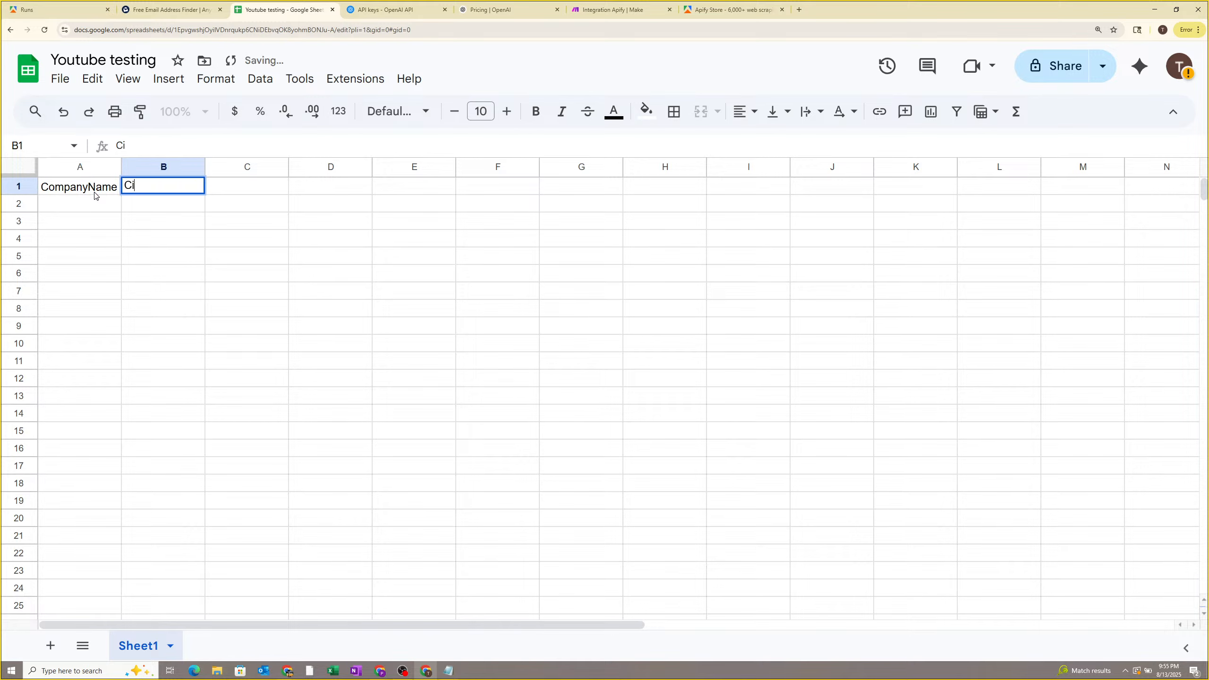
{"action": "key", "text": "Tab"}
{"action": "type", "text": "State"}
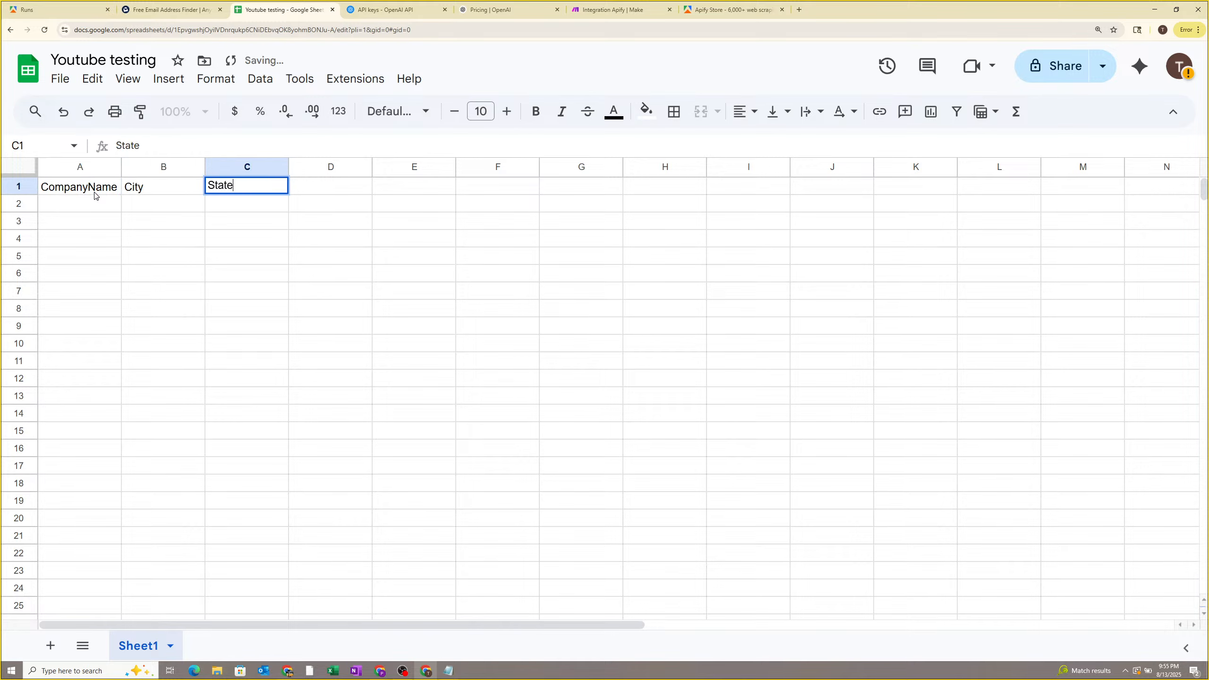
{"action": "key", "text": "Tab"}
{"action": "type", "text": "Website"}
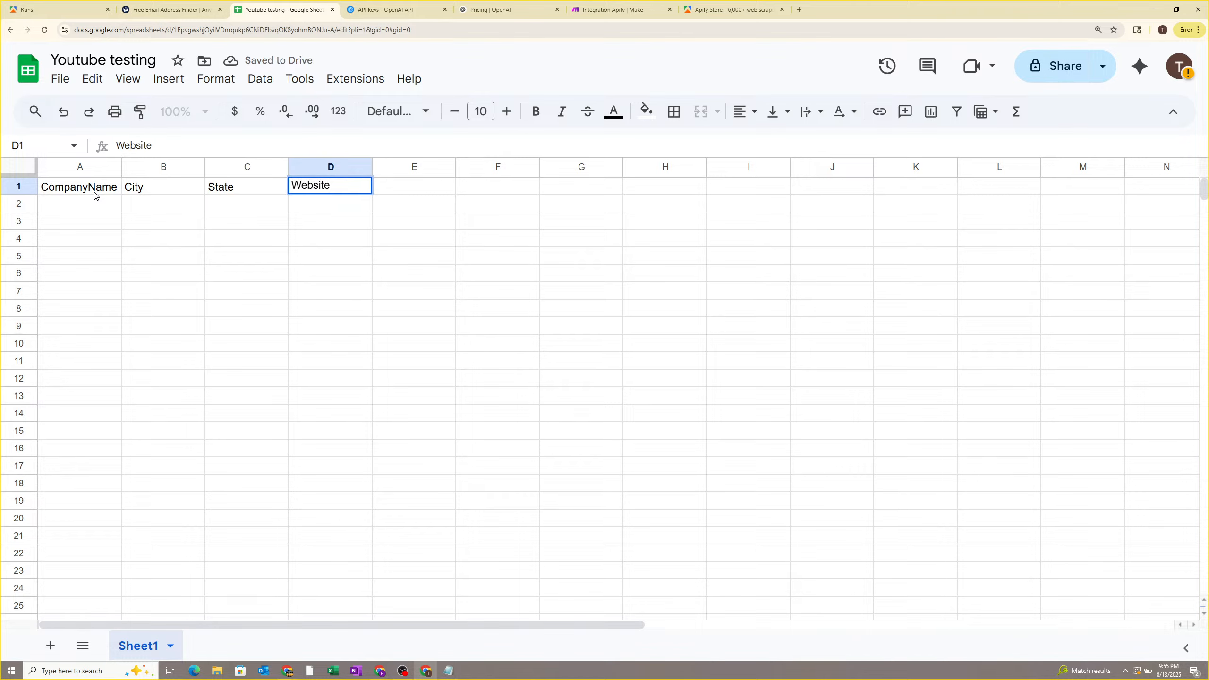
{"action": "key", "text": "Tab"}
Check the phone field in the Get Dataset Items output in Make, and add the header PhoneNumber in cell E1 of the spreadsheet.
{"action": "left_click", "coordinate": [728, 10]}
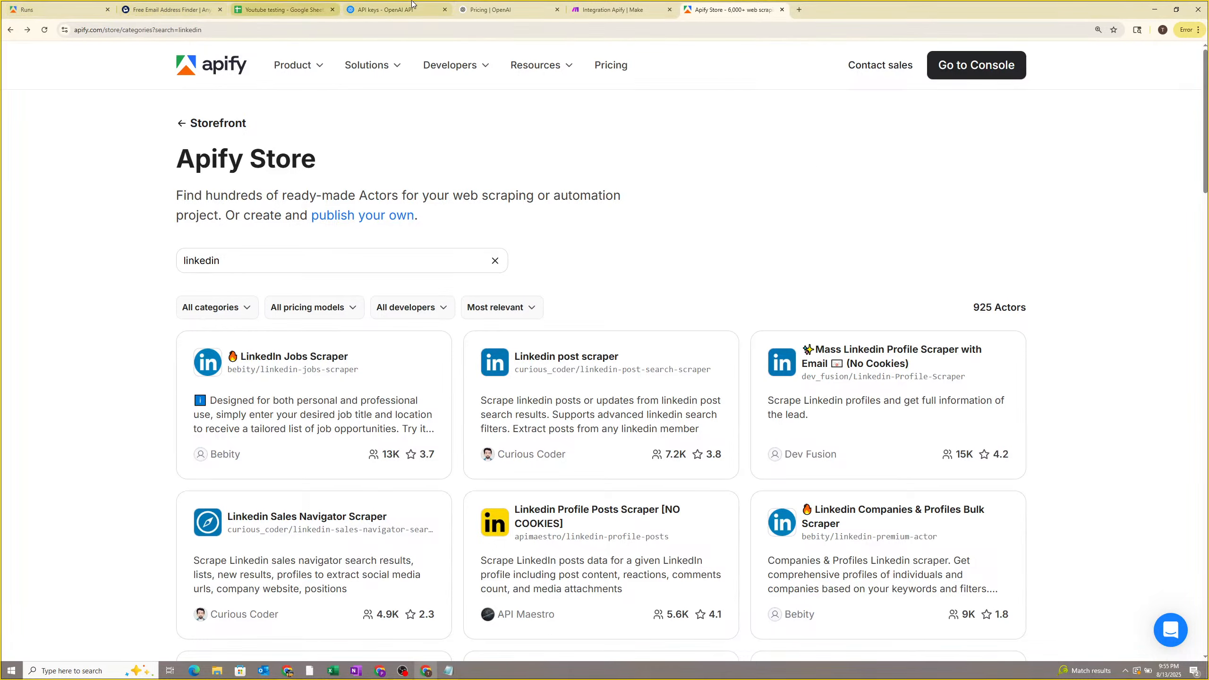
{"action": "left_click", "coordinate": [581, 5]}
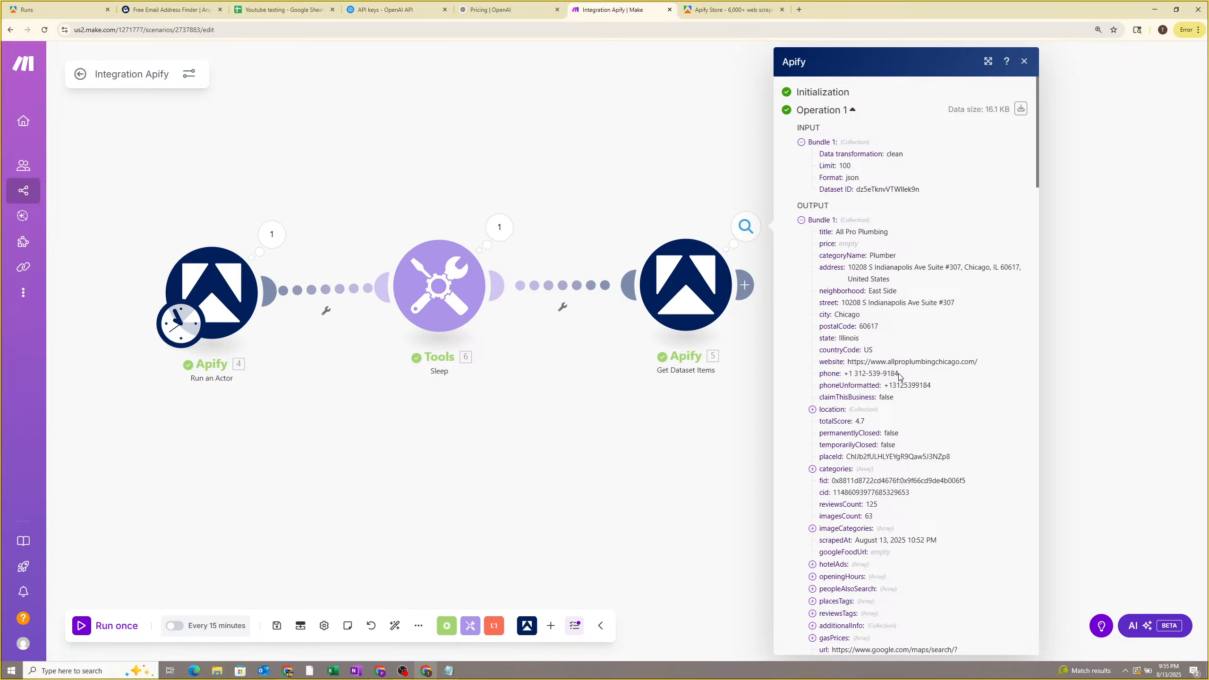
{"action": "left_click_drag", "start_coordinate": [899, 375], "coordinate": [849, 374]}
{"action": "left_click", "coordinate": [849, 374]}
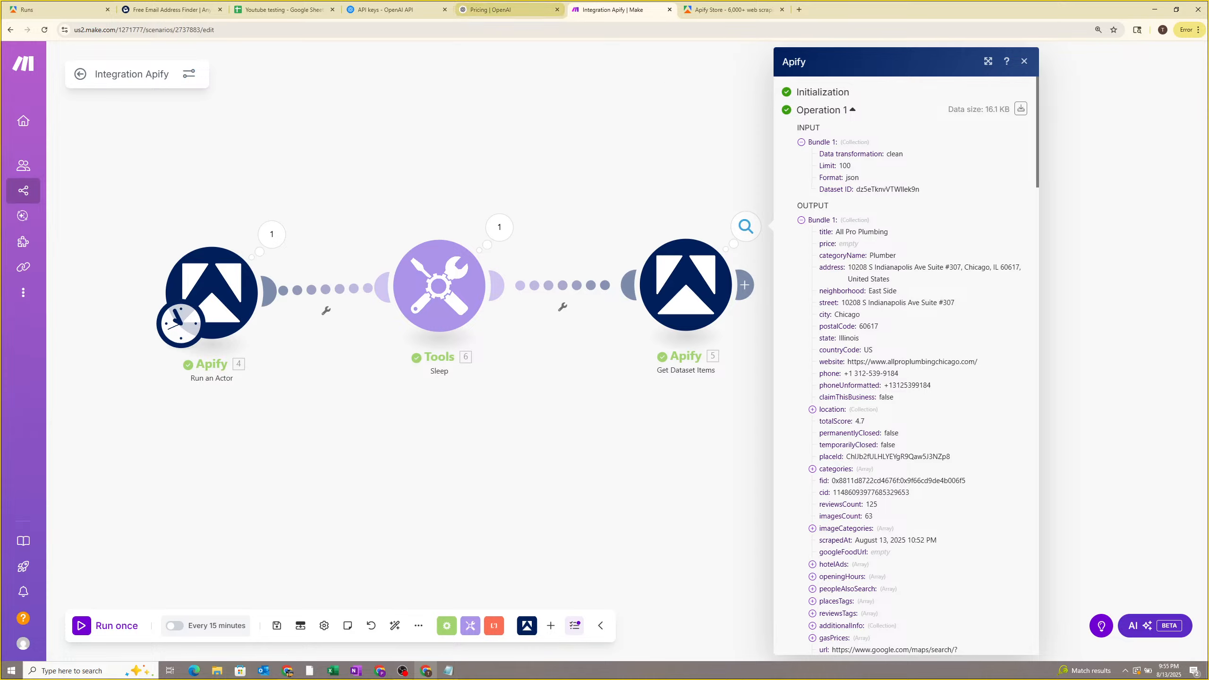
{"action": "scroll", "coordinate": [887, 367], "scroll_direction": "down", "scroll_amount": 1}
{"action": "scroll", "coordinate": [867, 369], "scroll_direction": "up", "scroll_amount": 1}
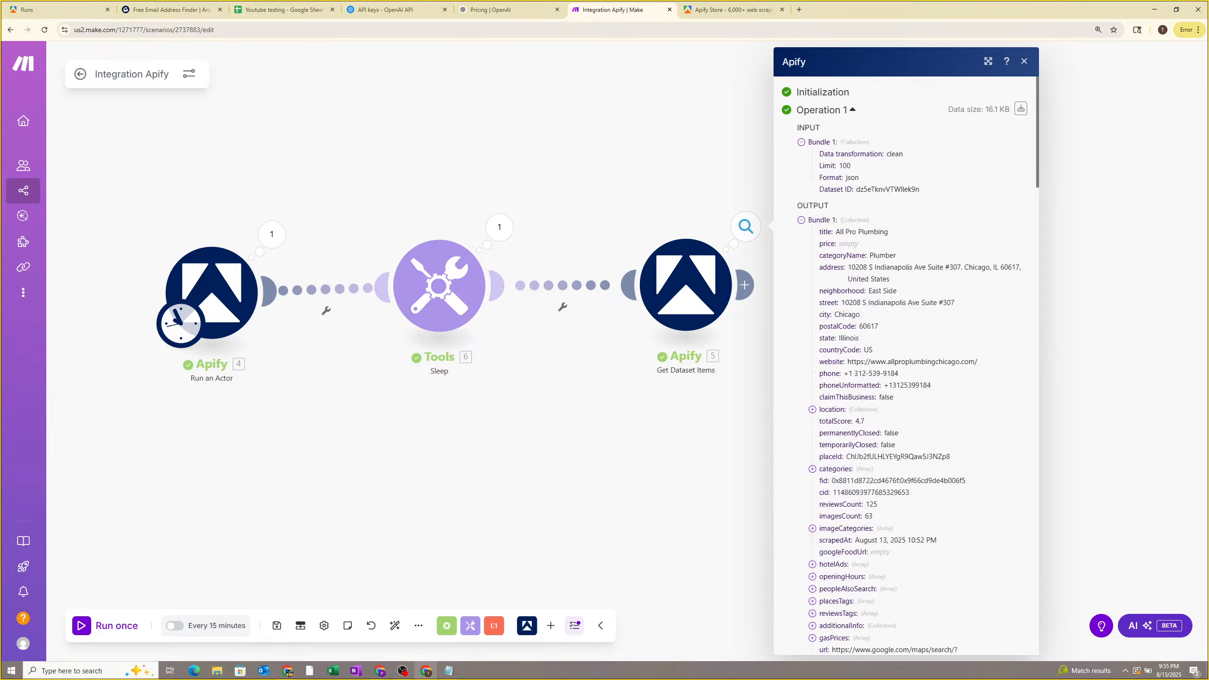
{"action": "left_click", "coordinate": [285, 10]}
{"action": "key", "text": "Return"}
{"action": "type", "text": "P"}
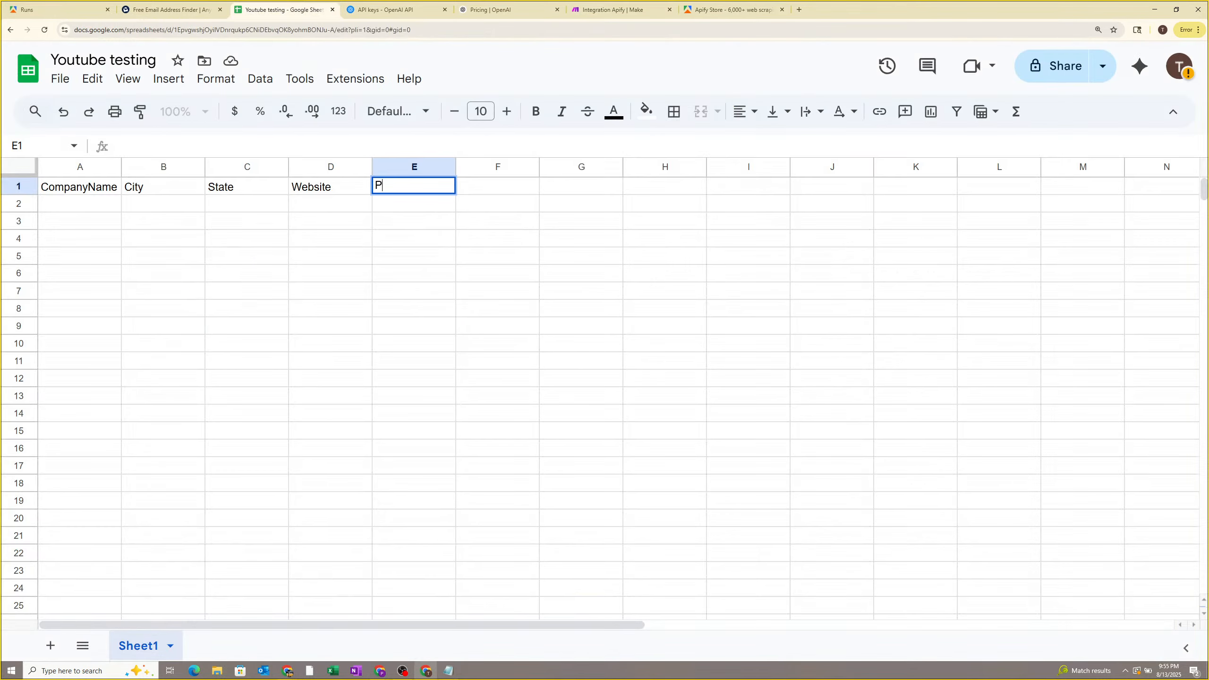
{"action": "type", "text": "honeNumber"}
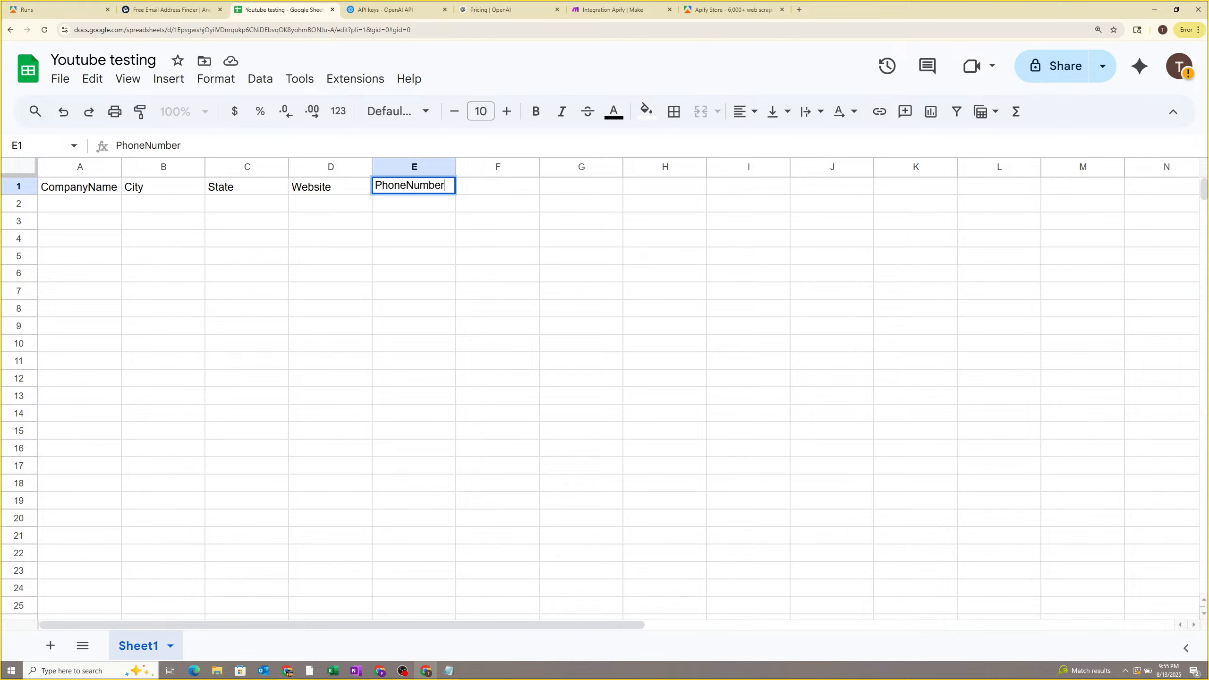
{"action": "left_click", "coordinate": [358, 223]}
{"action": "left_click", "coordinate": [103, 214]}
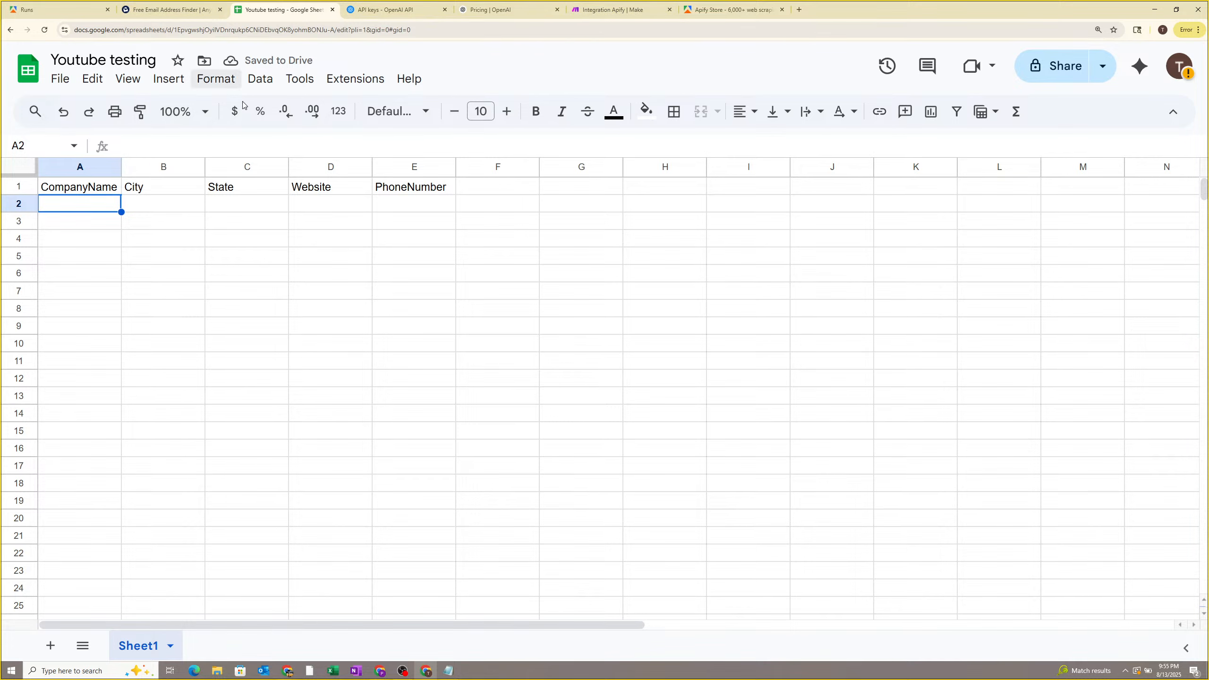
Return to the Make scenario and add a Google Sheets Add a Row module after Get Dataset Items.
{"action": "left_click", "coordinate": [614, 10]}
{"action": "left_click", "coordinate": [639, 410]}
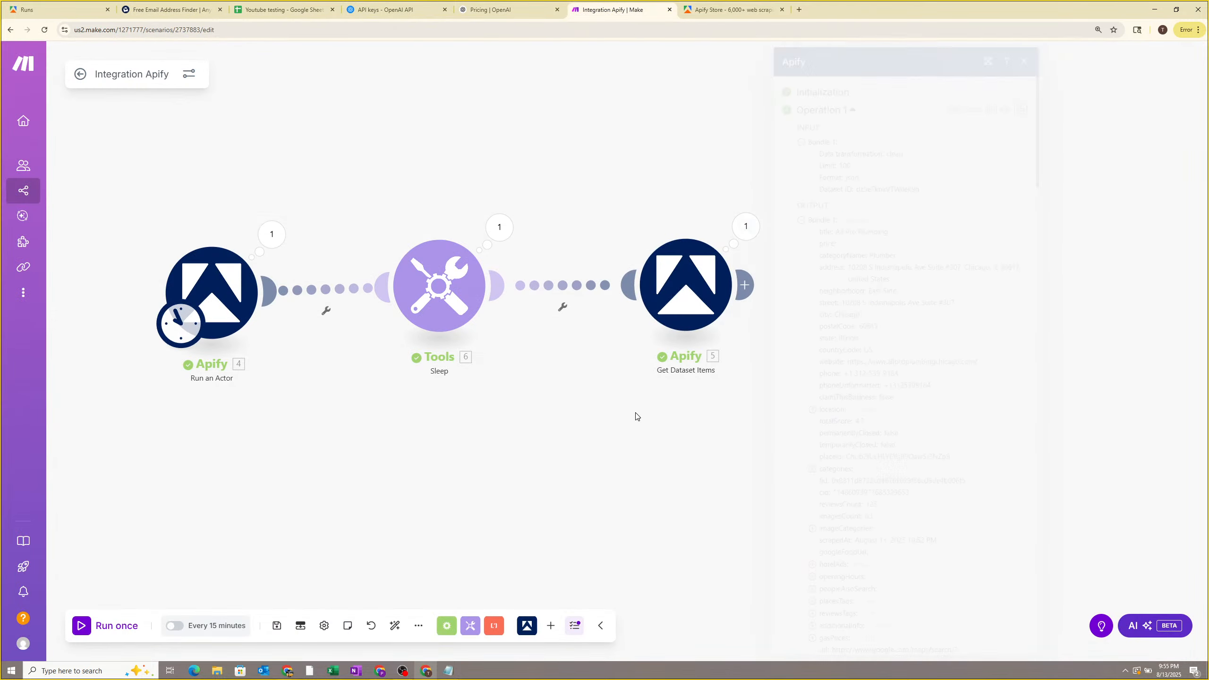
{"action": "left_click", "coordinate": [747, 296]}
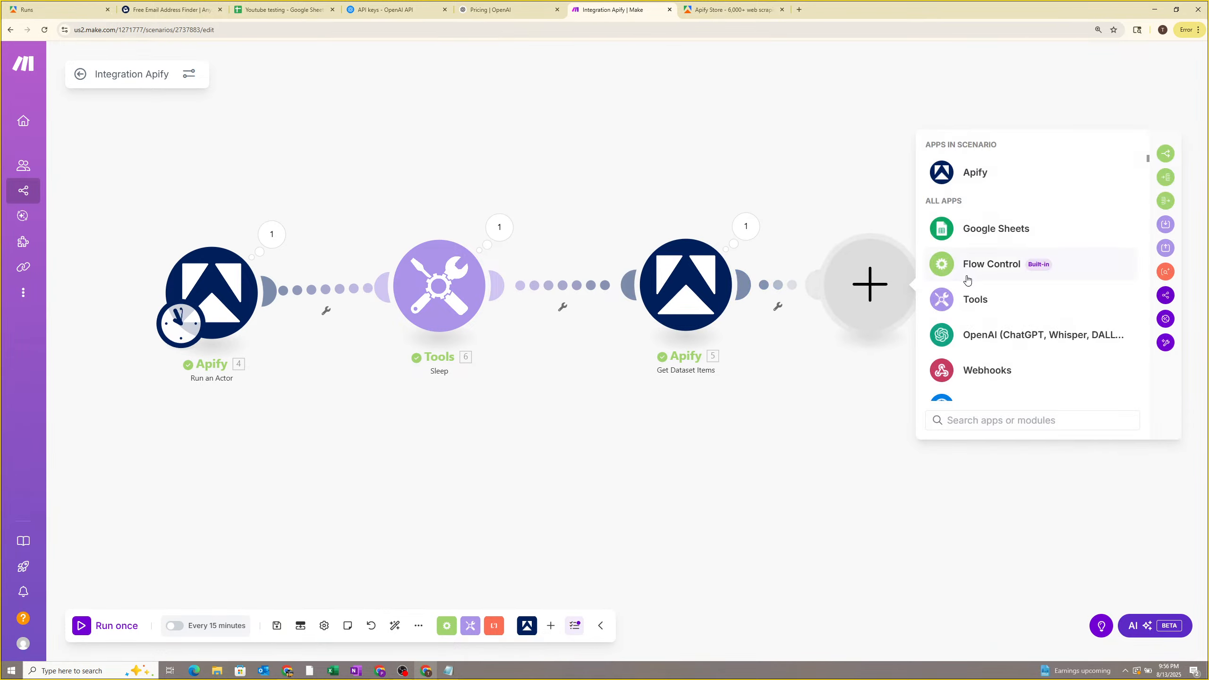
{"action": "left_click", "coordinate": [992, 234]}
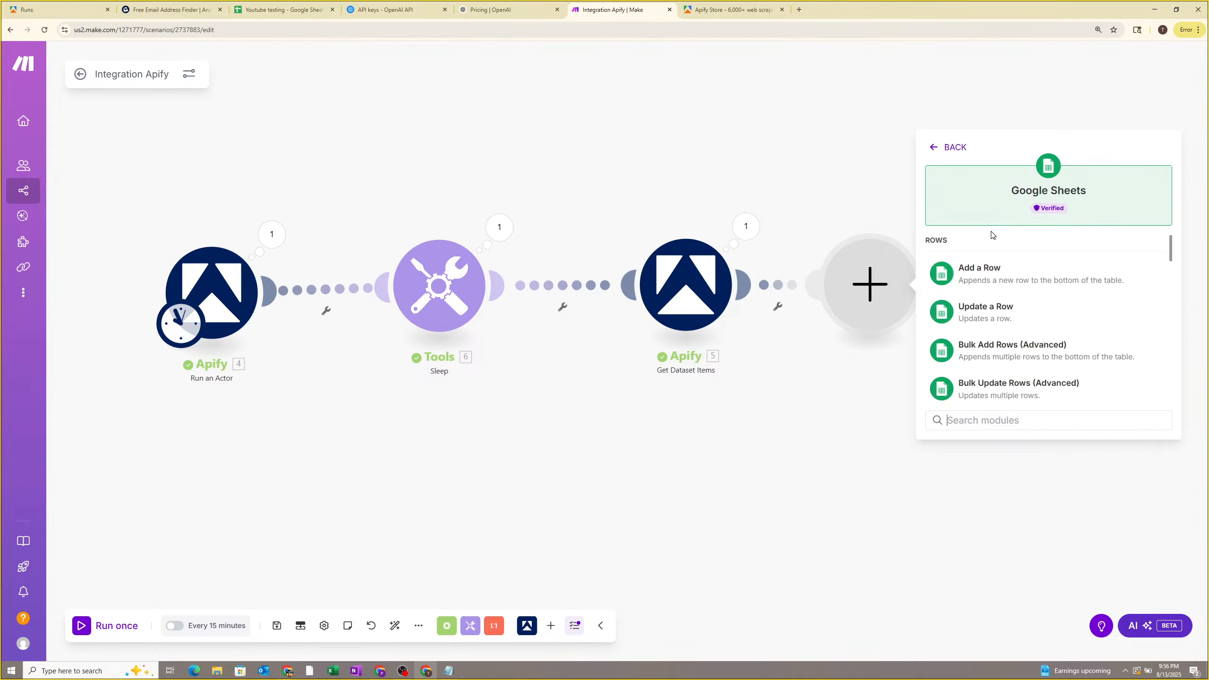
{"action": "left_click", "coordinate": [1000, 278]}
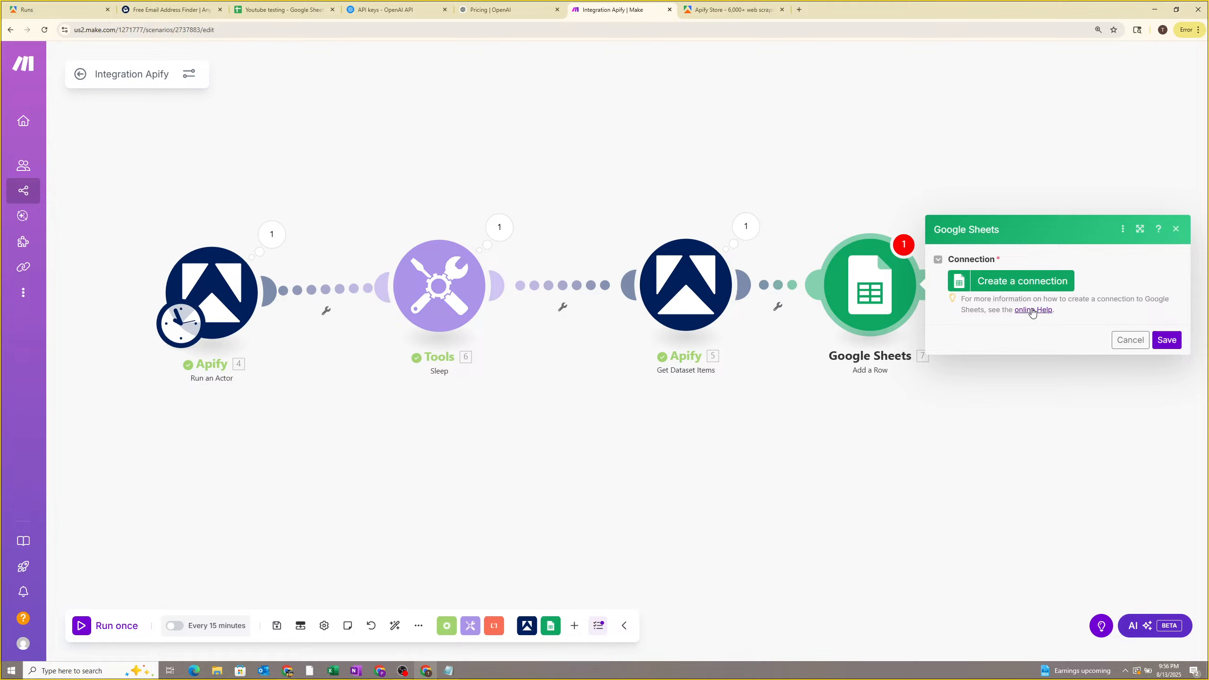
Create a Google connection for the Add a Row module, signing in with the existing Google account and granting Make all requested access.
{"action": "left_click", "coordinate": [1012, 288]}
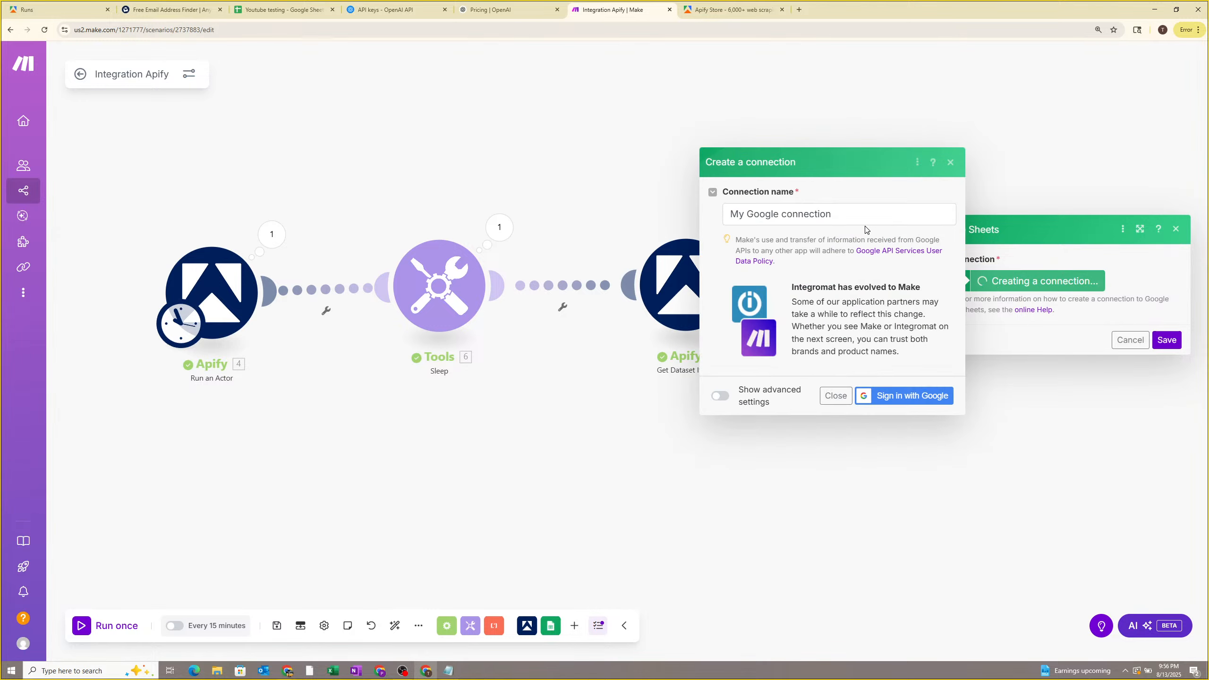
{"action": "left_click", "coordinate": [894, 401]}
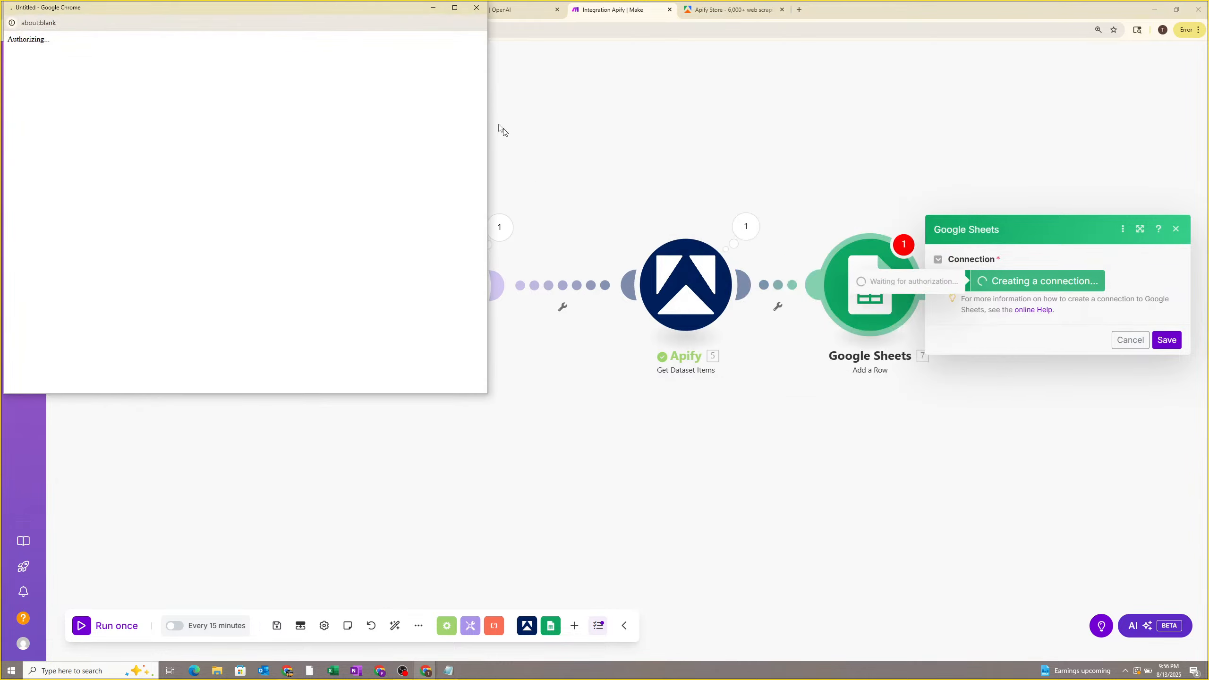
{"action": "left_click_drag", "start_coordinate": [338, 11], "coordinate": [623, 74]}
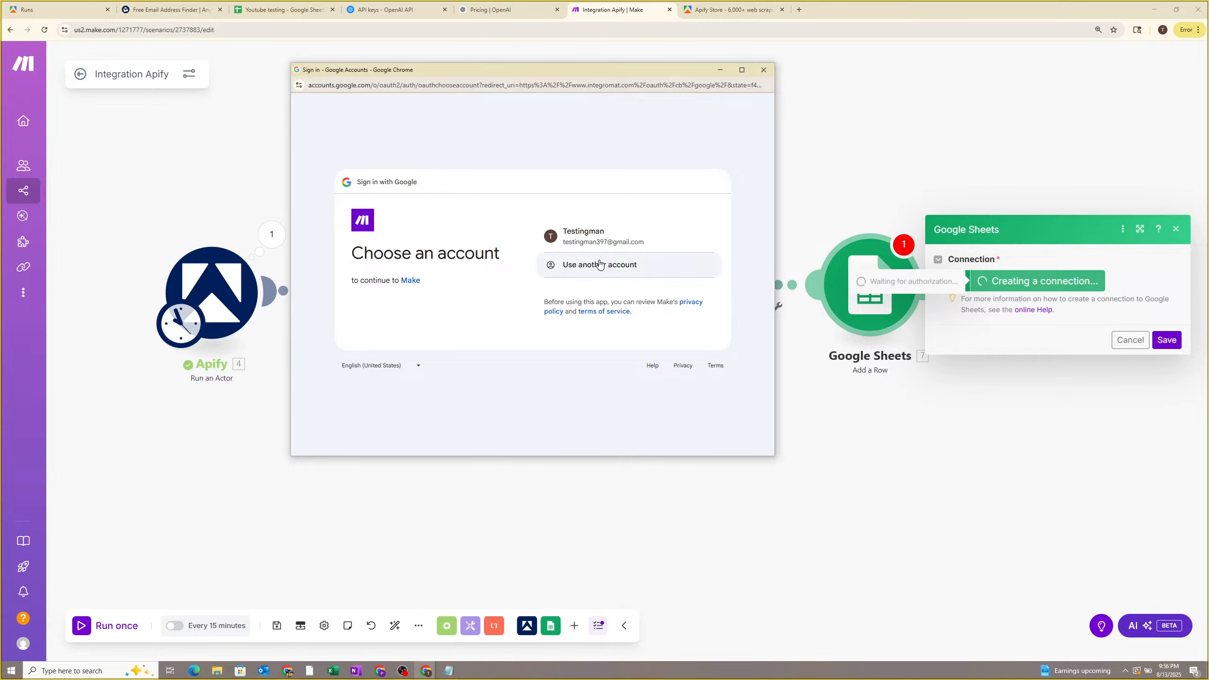
{"action": "left_click", "coordinate": [596, 237]}
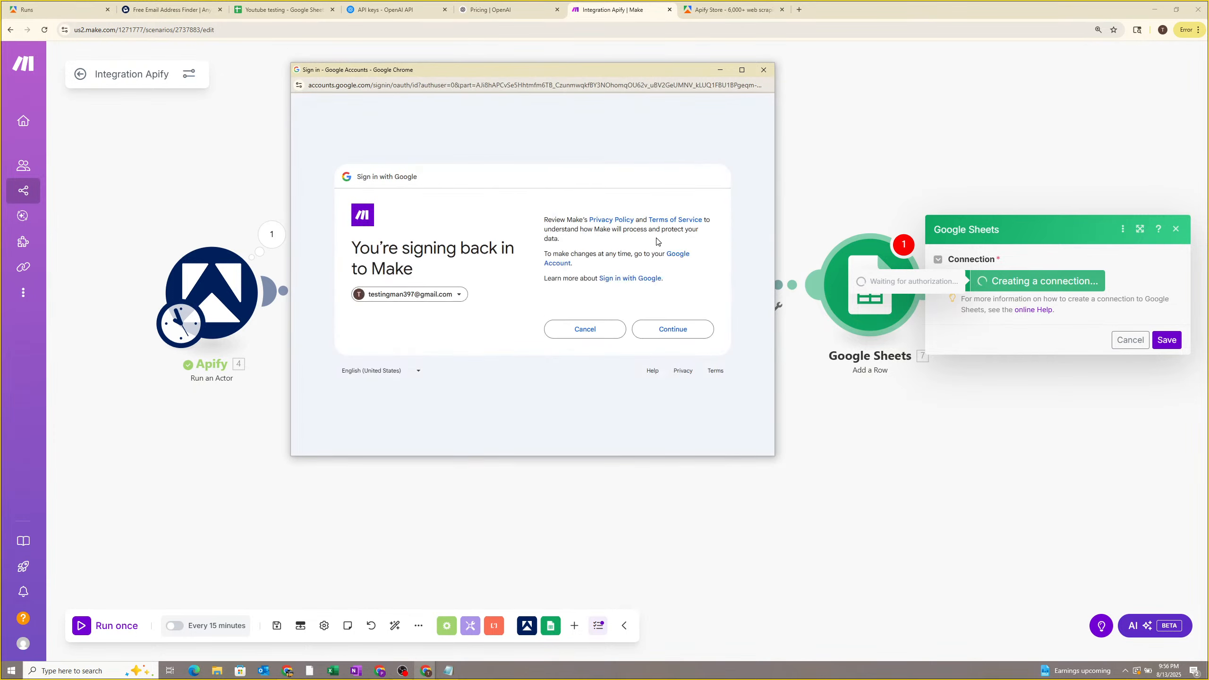
{"action": "left_click", "coordinate": [668, 334]}
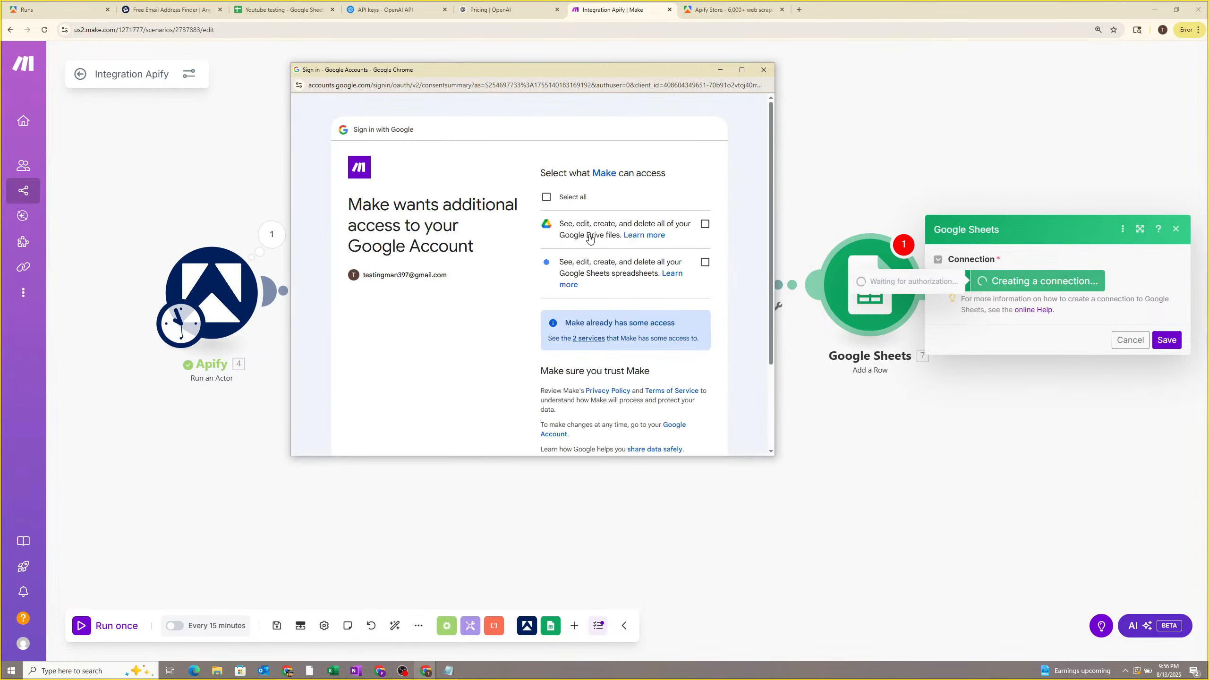
{"action": "left_click", "coordinate": [546, 197]}
{"action": "scroll", "coordinate": [560, 229], "scroll_direction": "down", "scroll_amount": 3}
{"action": "left_click", "coordinate": [663, 381]}
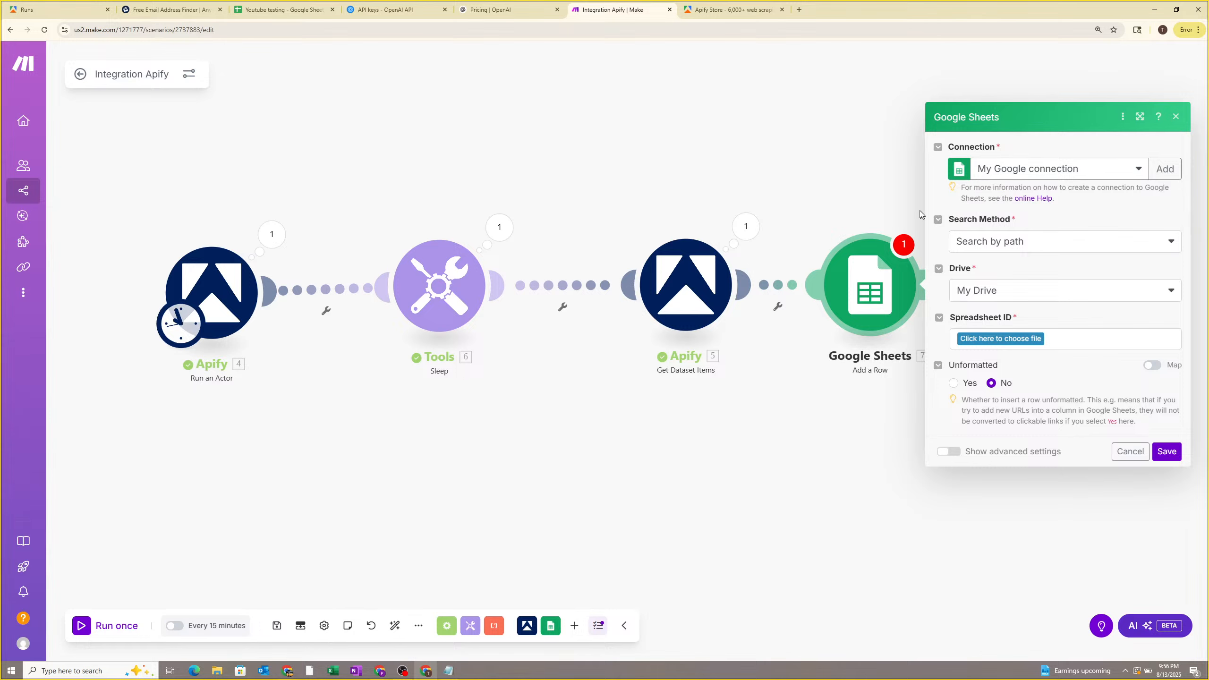
Set the Add a Row module to search by path in My Drive and target Sheet1 of the Youtube testing spreadsheet.
{"action": "left_click", "coordinate": [281, 10]}
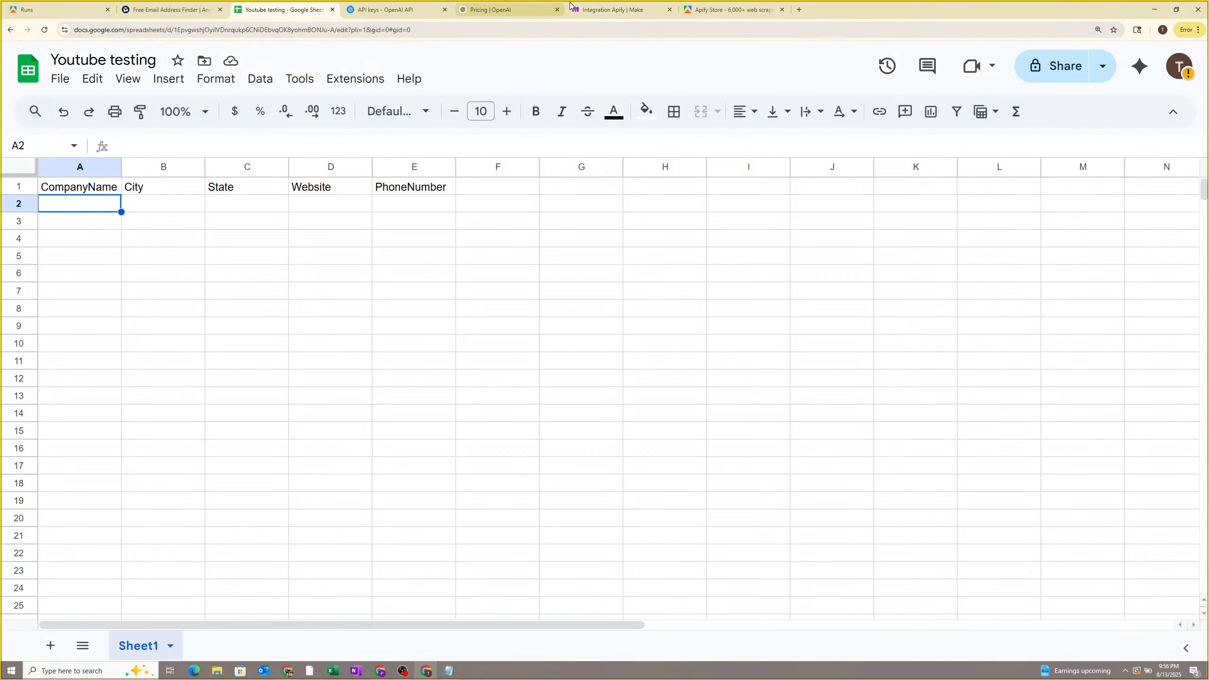
{"action": "left_click", "coordinate": [614, 9]}
{"action": "left_click", "coordinate": [1002, 242]}
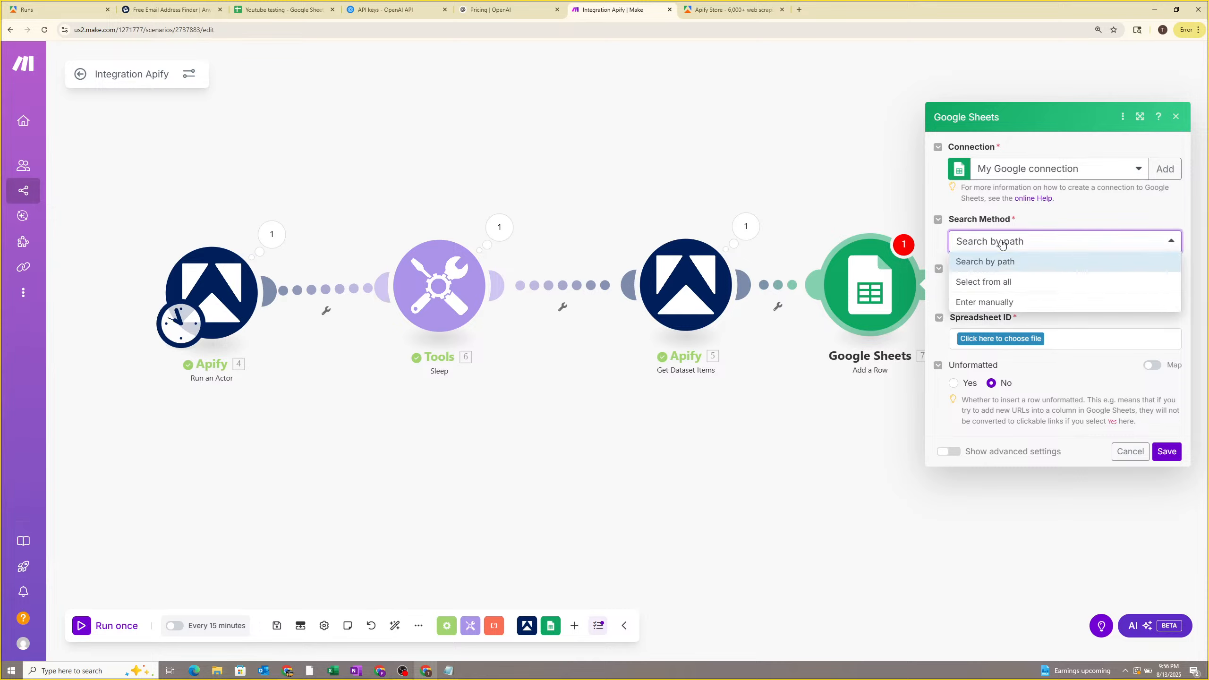
{"action": "left_click", "coordinate": [1002, 256]}
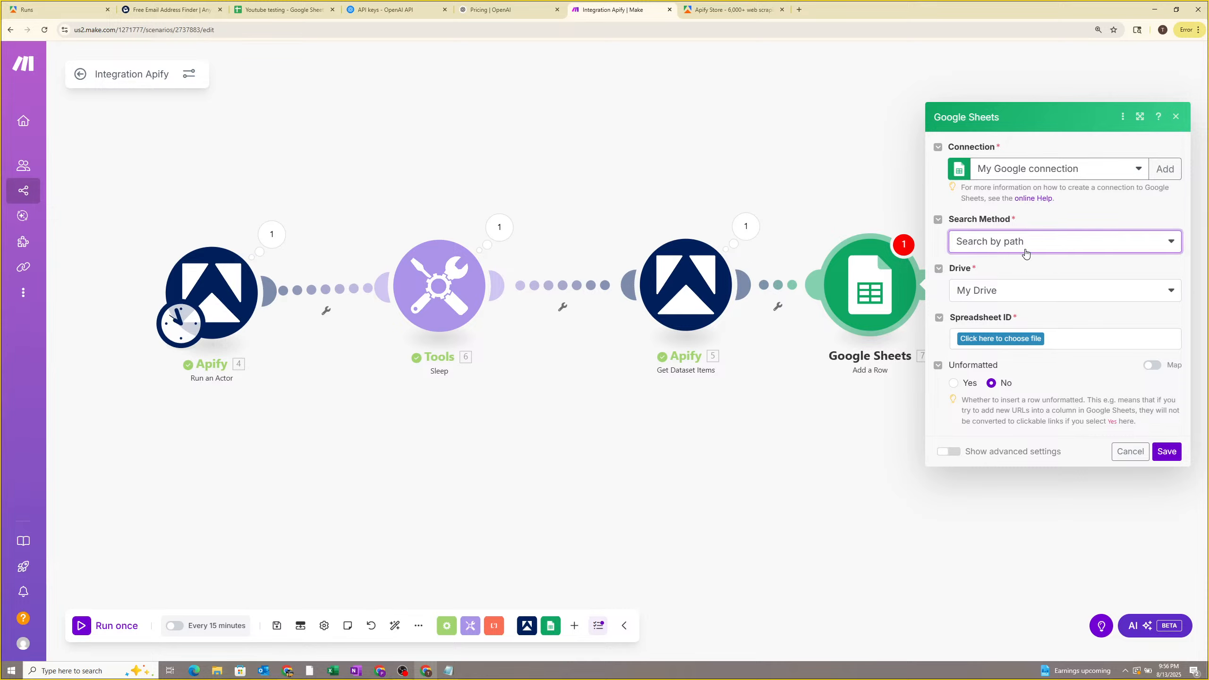
{"action": "left_click", "coordinate": [1012, 290]}
{"action": "left_click", "coordinate": [1012, 306]}
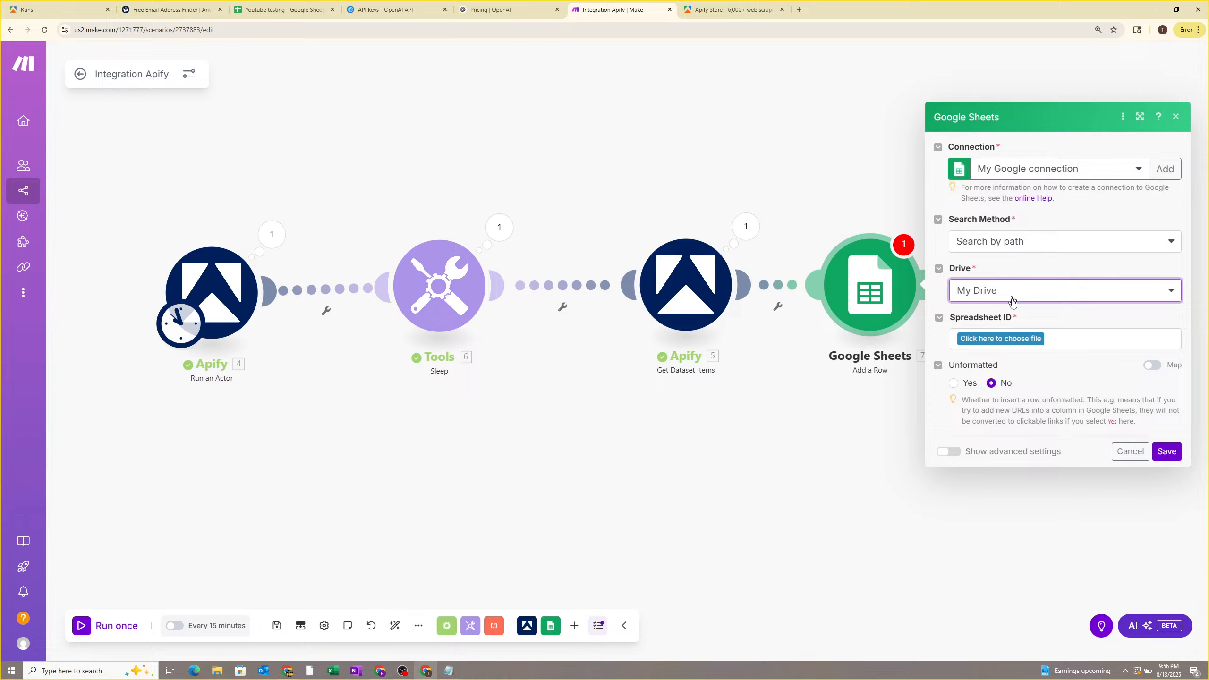
{"action": "left_click", "coordinate": [1012, 339]}
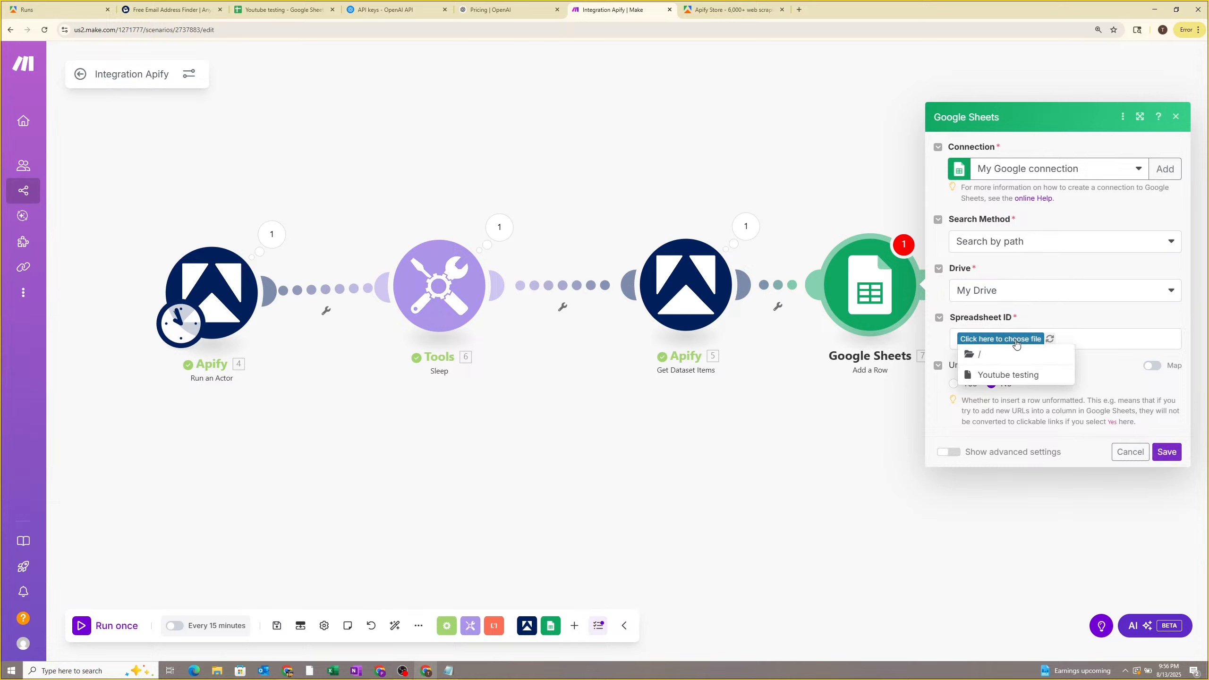
{"action": "left_click", "coordinate": [1015, 377]}
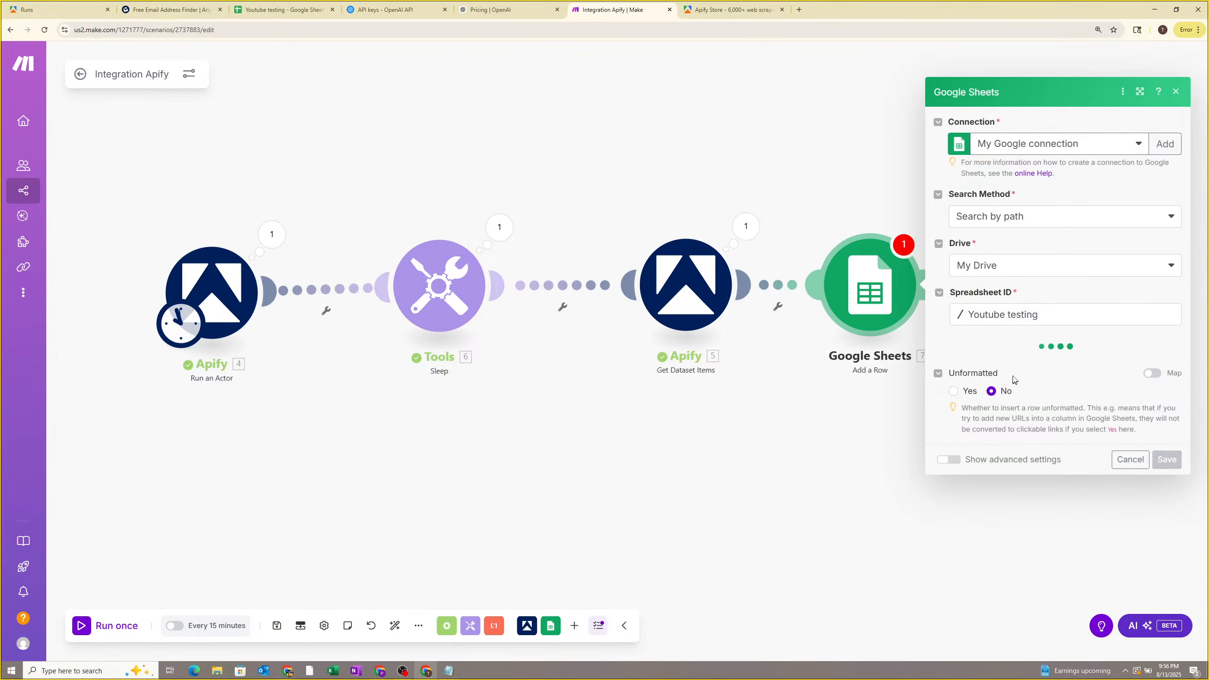
{"action": "left_click", "coordinate": [1007, 373]}
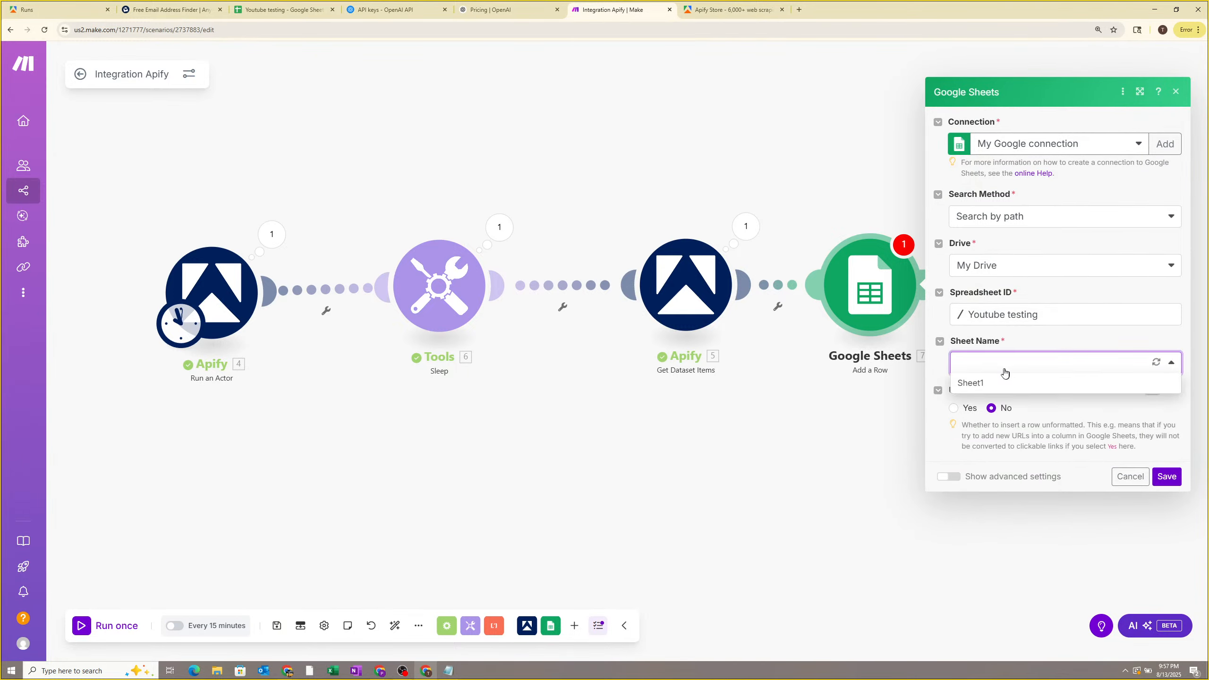
{"action": "left_click", "coordinate": [984, 392]}
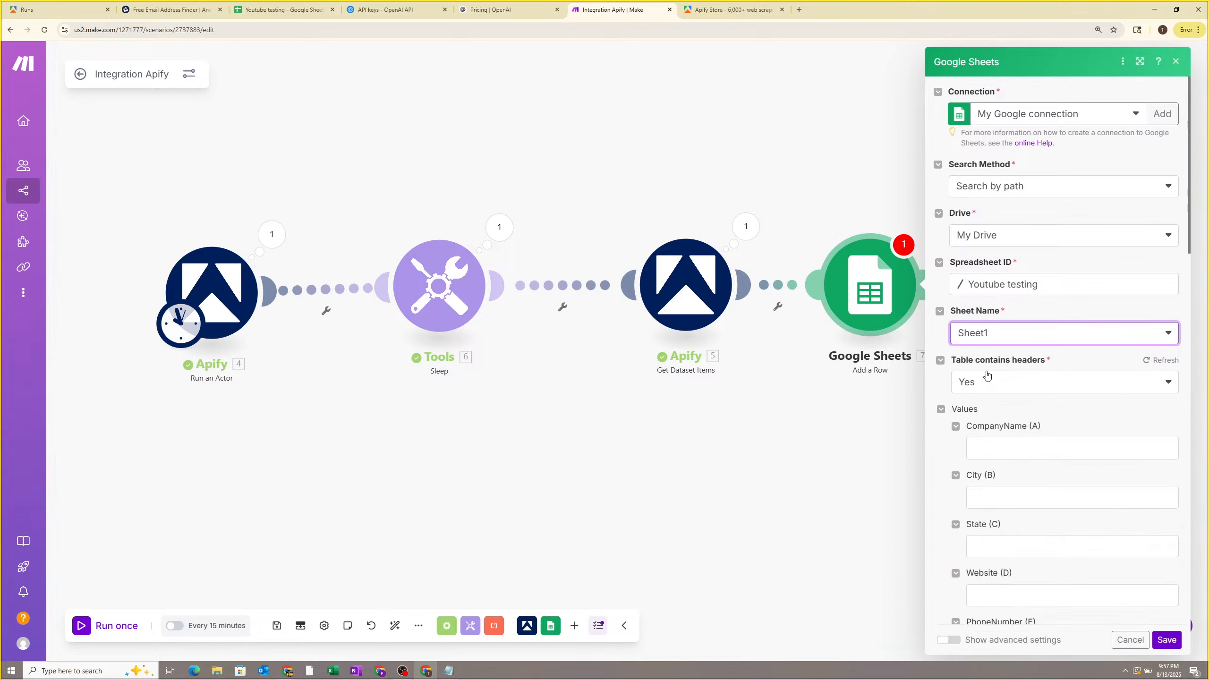
Examine the column value fields of the Add a Row module and the Get Dataset Items variables available for mapping.
{"action": "scroll", "coordinate": [988, 377], "scroll_direction": "down", "scroll_amount": 5}
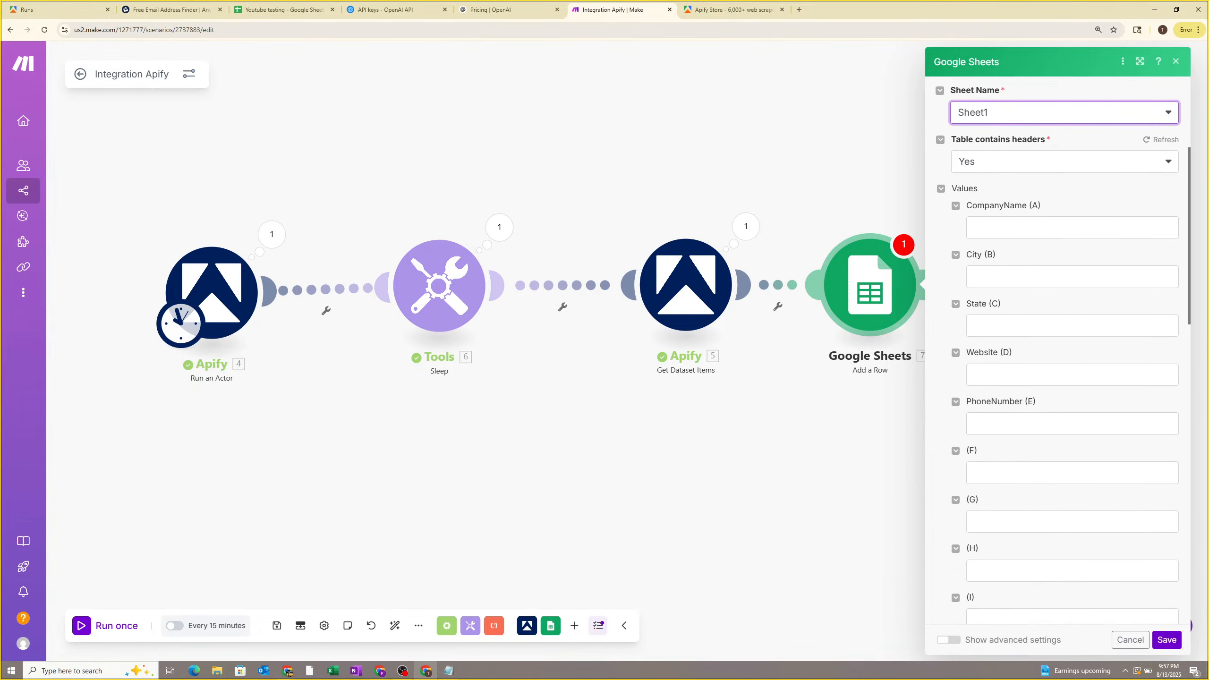
{"action": "left_click", "coordinate": [988, 228]}
{"action": "left_click", "coordinate": [1009, 262]}
{"action": "left_click", "coordinate": [1052, 376]}
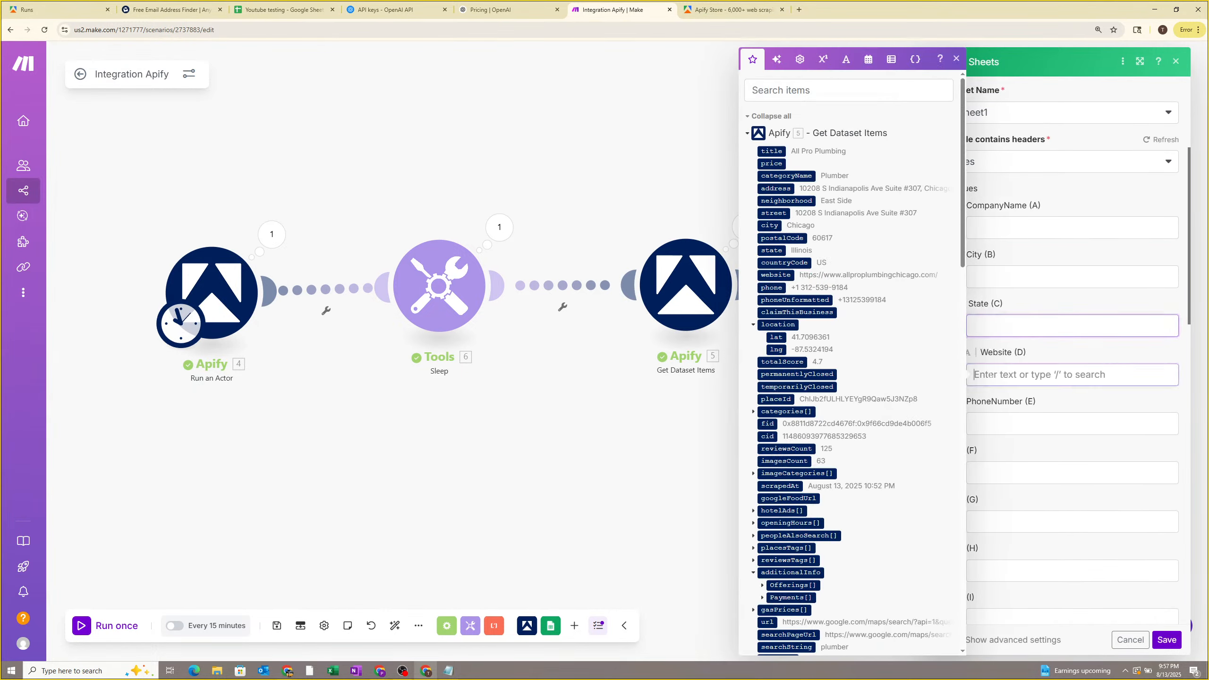
{"action": "left_click", "coordinate": [1052, 401]}
{"action": "left_click_drag", "start_coordinate": [1046, 213], "coordinate": [973, 212]}
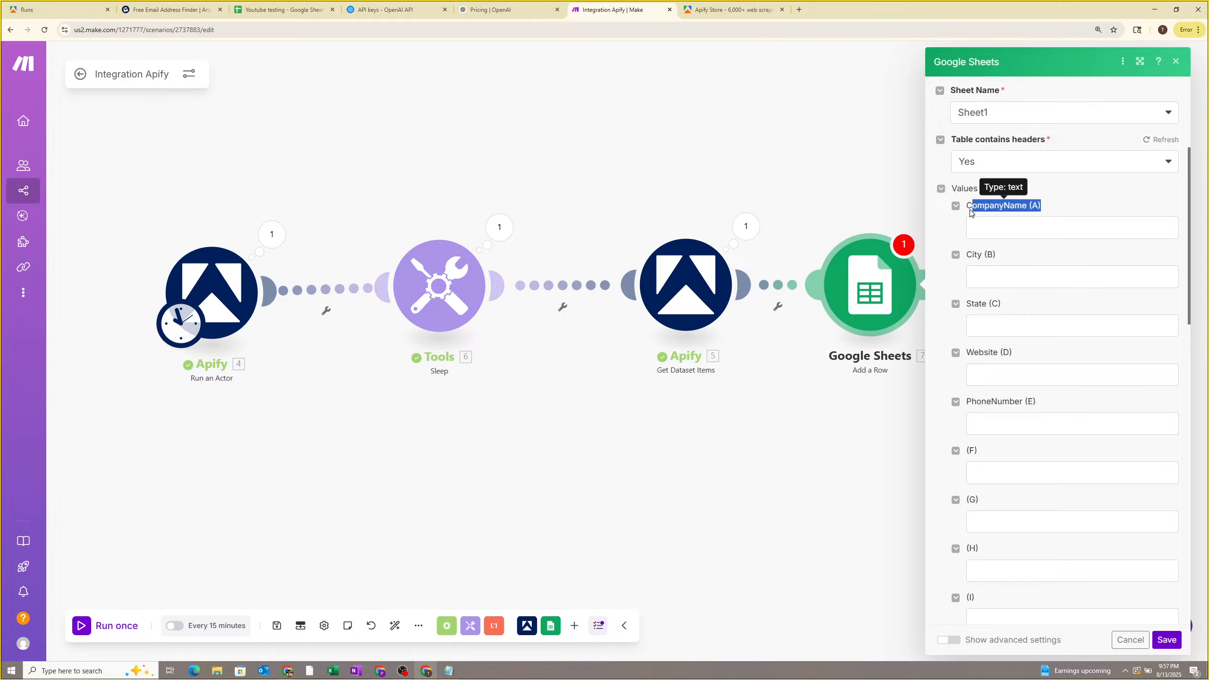
{"action": "left_click", "coordinate": [1055, 206]}
{"action": "left_click_drag", "start_coordinate": [1051, 208], "coordinate": [964, 209]}
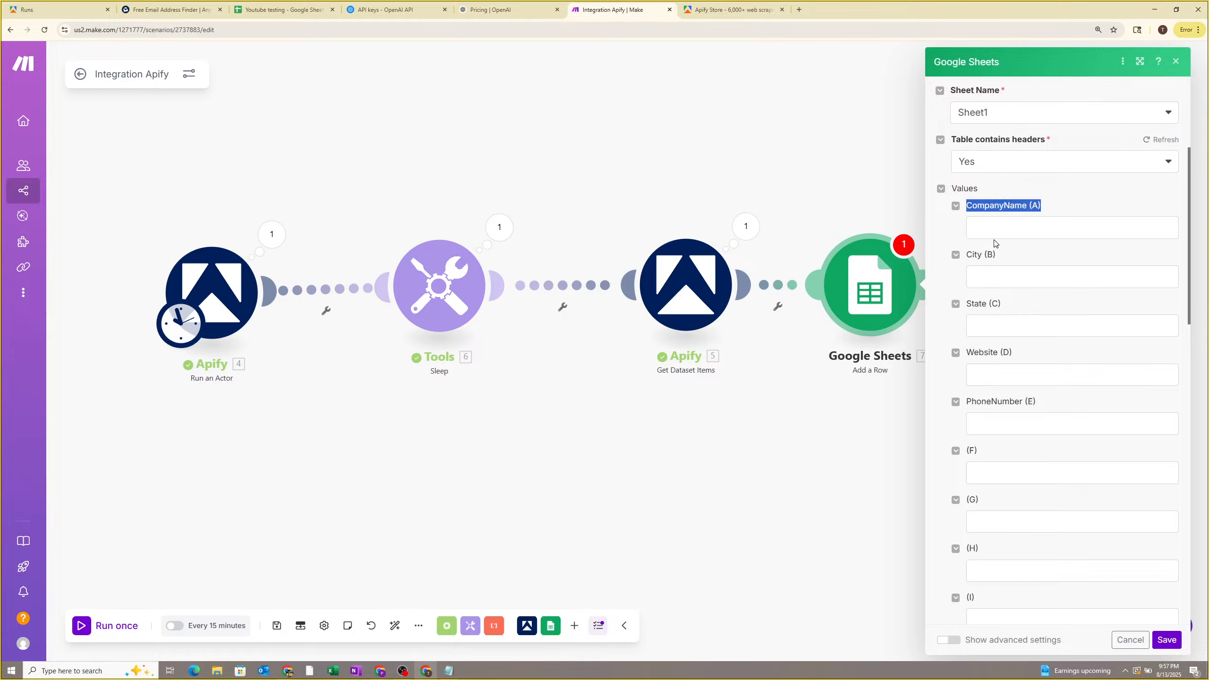
Map the Get Dataset Items title variable to the CompanyName column of the Add a Row module.
{"action": "left_click_drag", "start_coordinate": [1017, 264], "coordinate": [961, 261]}
{"action": "left_click_drag", "start_coordinate": [1019, 300], "coordinate": [958, 305]}
{"action": "left_click_drag", "start_coordinate": [1021, 350], "coordinate": [956, 354]}
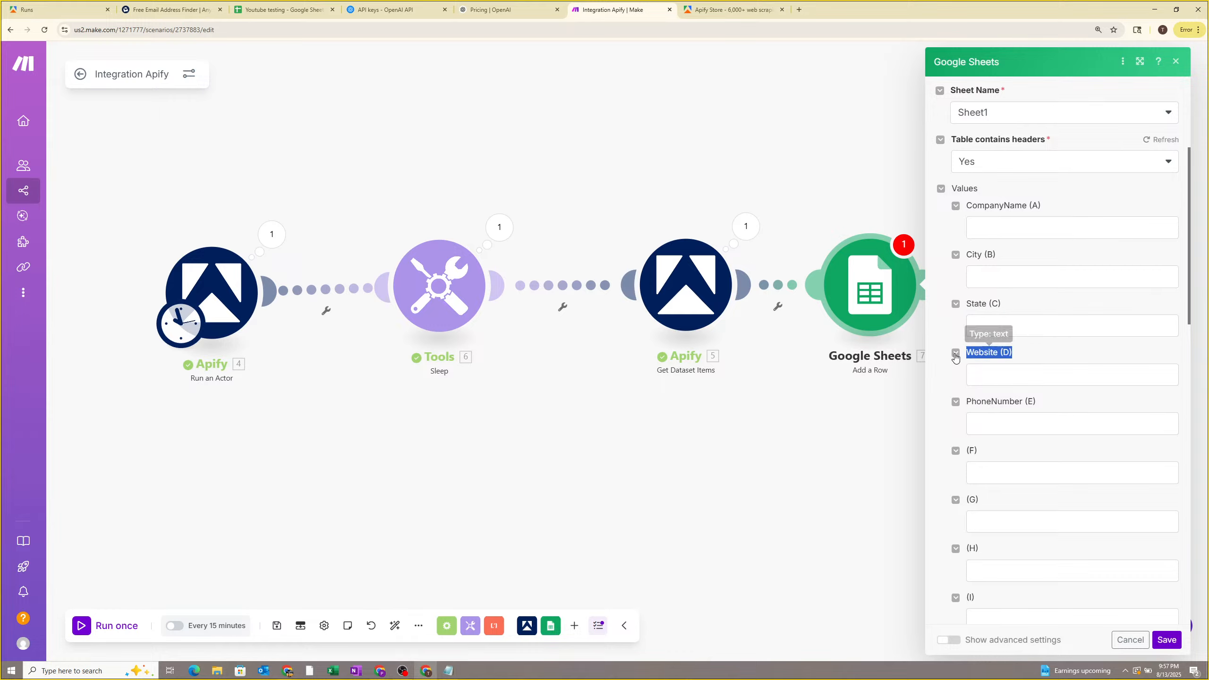
{"action": "left_click_drag", "start_coordinate": [1051, 401], "coordinate": [1002, 388]}
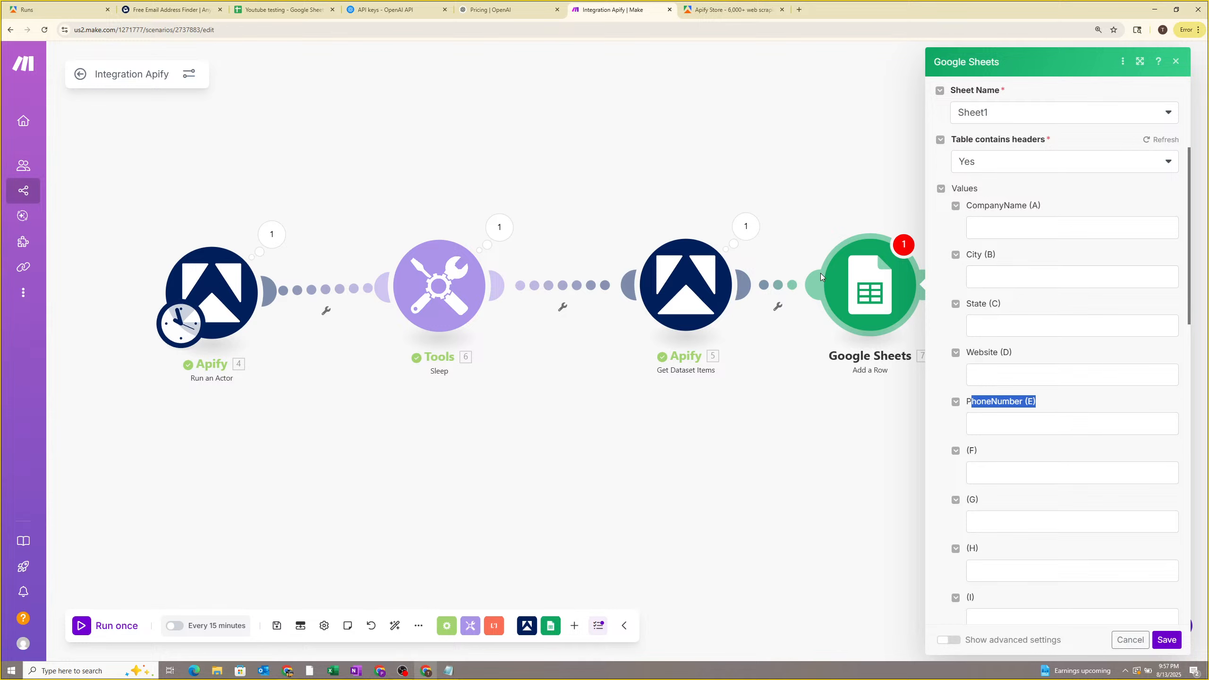
{"action": "left_click", "coordinate": [1000, 228]}
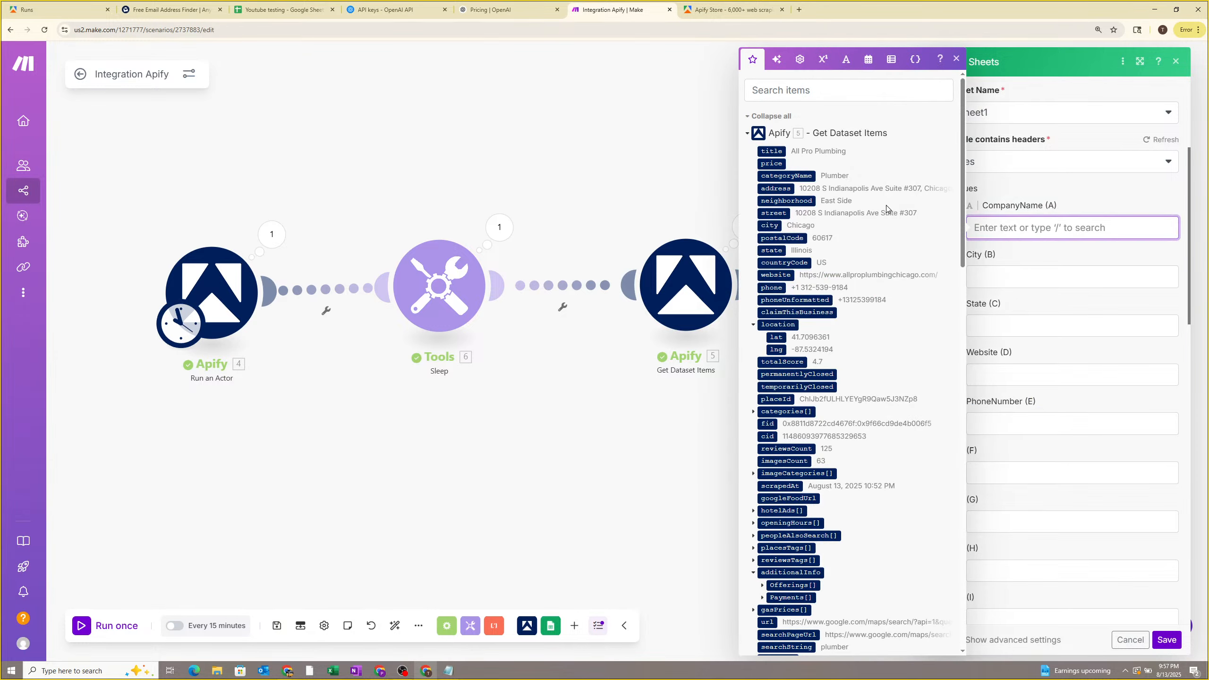
{"action": "left_click", "coordinate": [1043, 206]}
{"action": "left_click", "coordinate": [1006, 229]}
{"action": "left_click", "coordinate": [772, 151]}
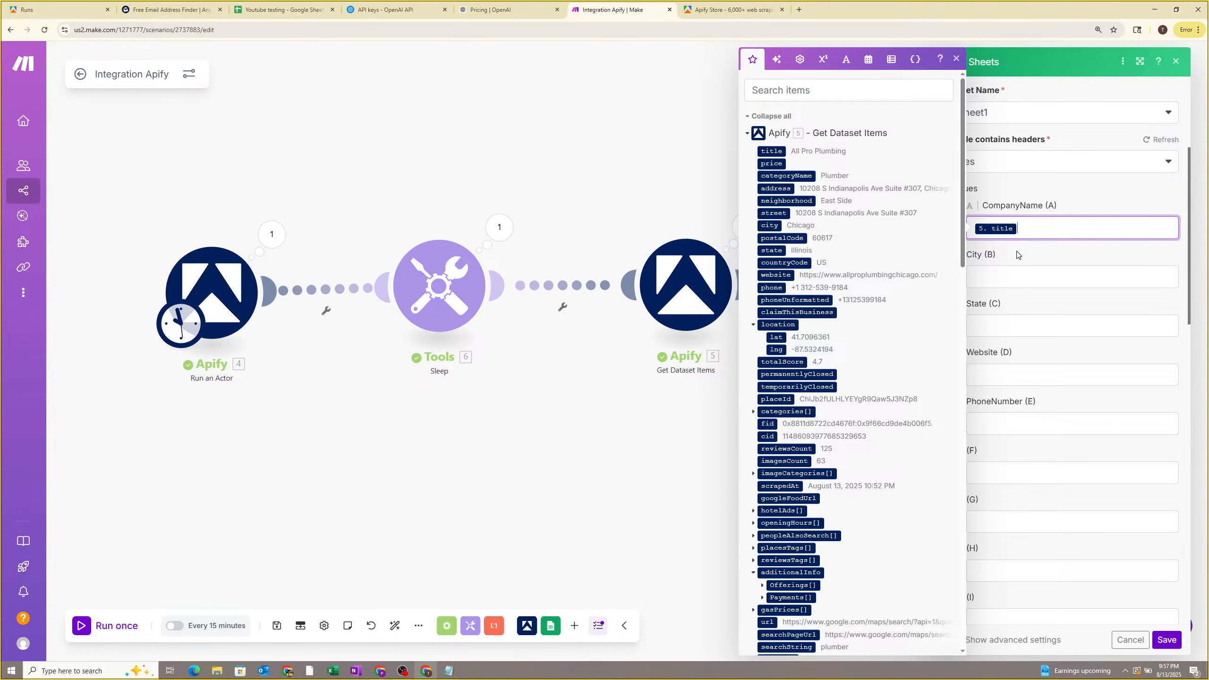
Map the city, state, website and phone variables to the City, State, Website and PhoneNumber columns.
{"action": "left_click", "coordinate": [1019, 267]}
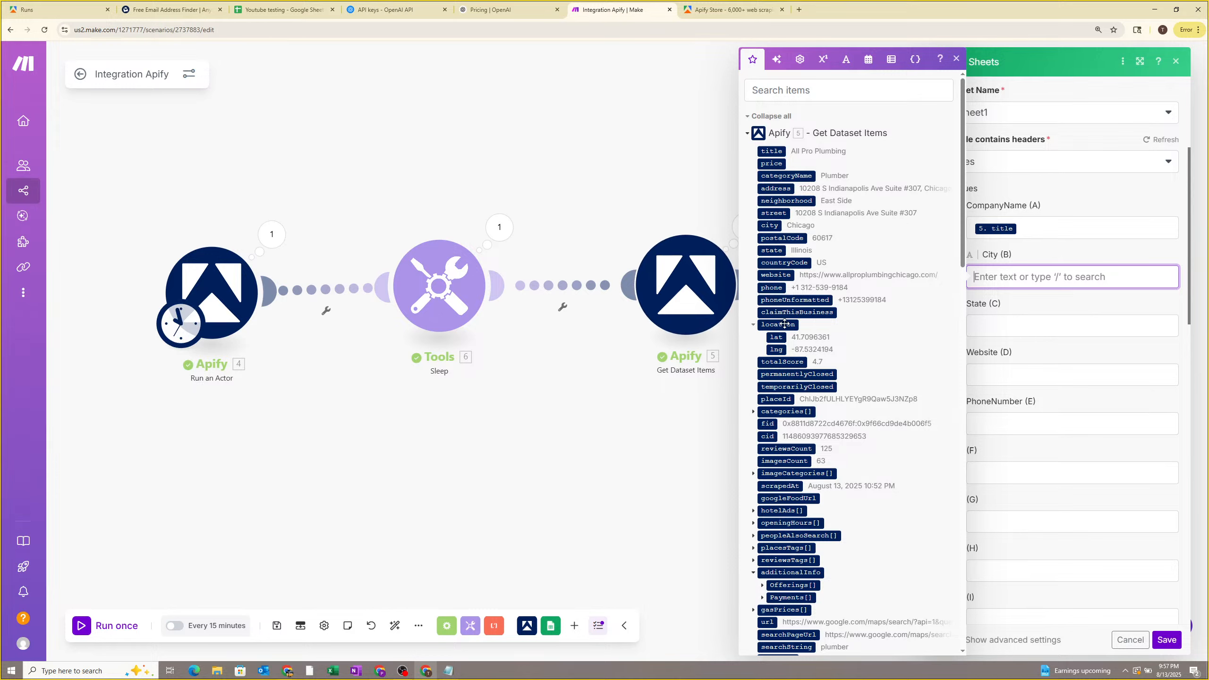
{"action": "left_click", "coordinate": [770, 225]}
{"action": "key", "text": "Tab"}
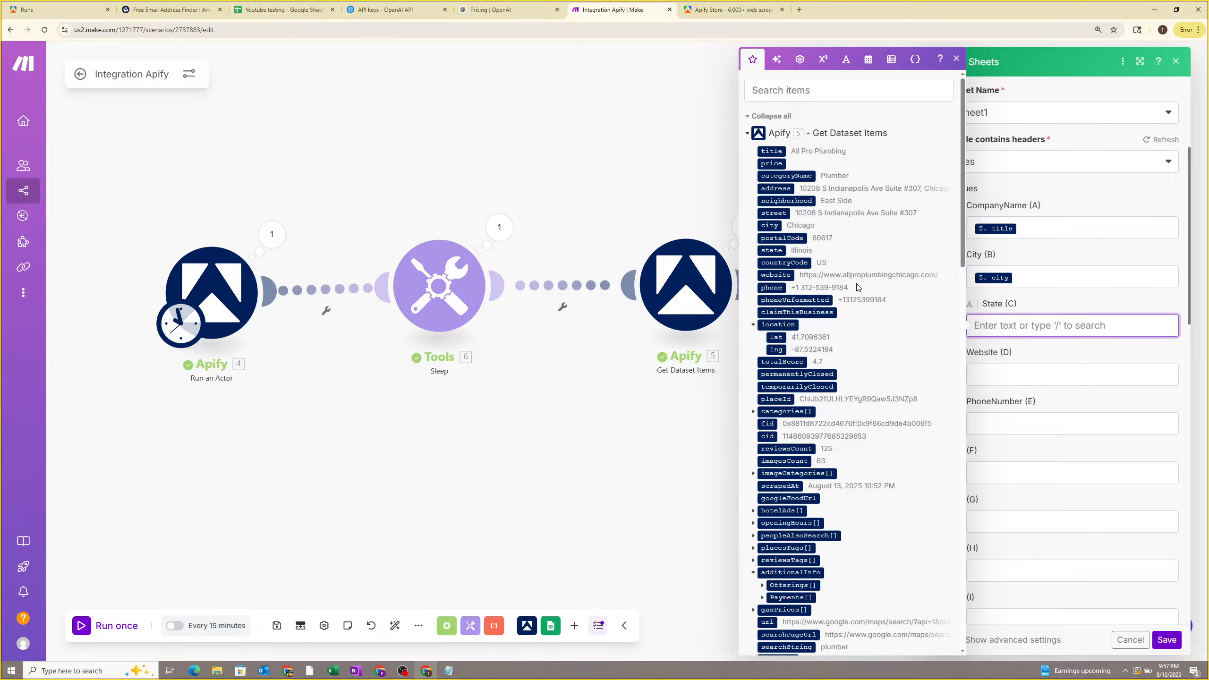
{"action": "left_click", "coordinate": [776, 250]}
{"action": "key", "text": "Tab"}
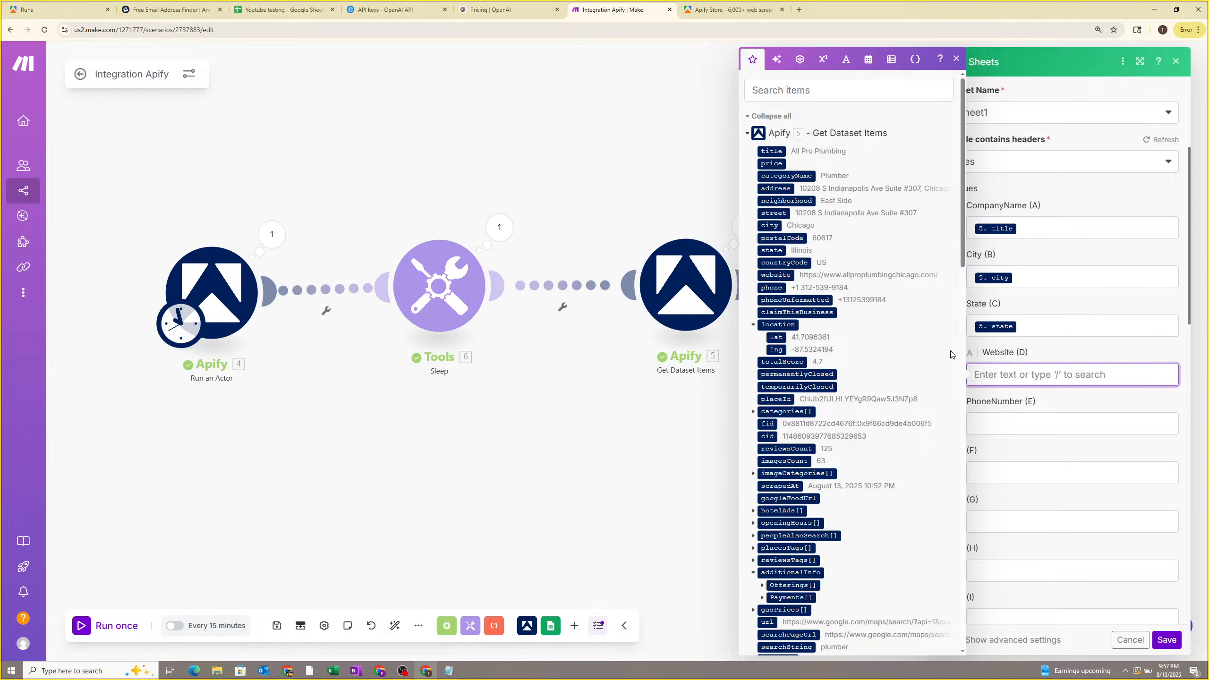
{"action": "left_click", "coordinate": [785, 276]}
{"action": "key", "text": "Tab"}
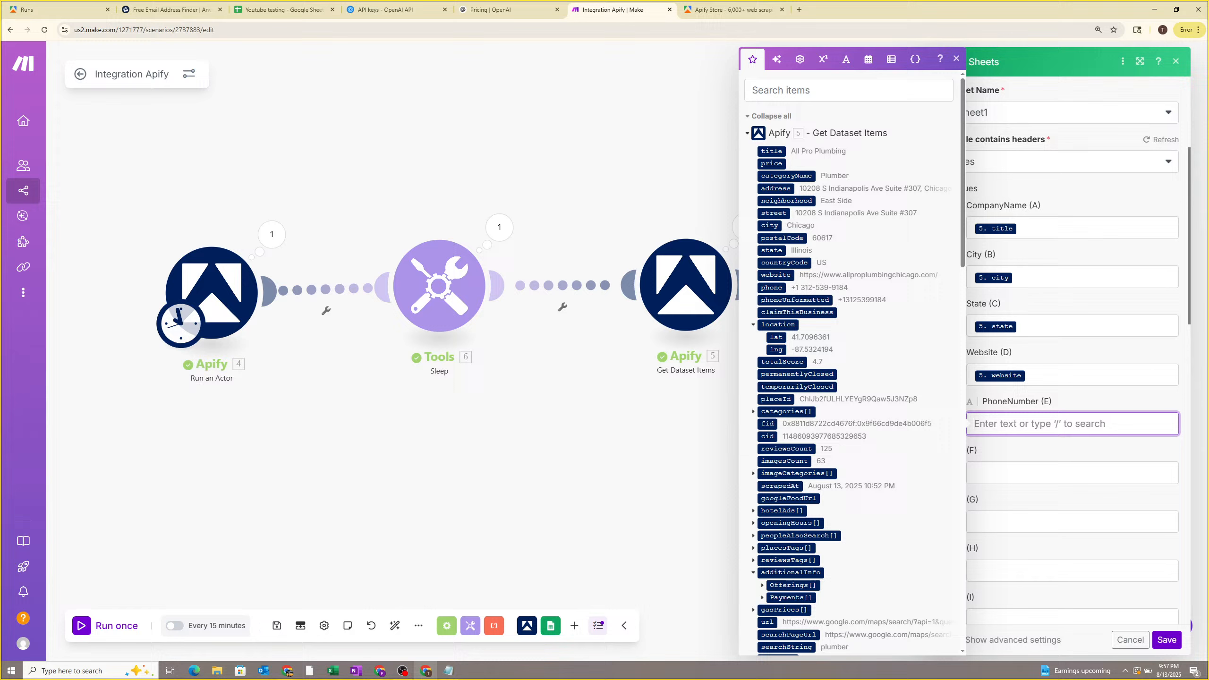
{"action": "left_click", "coordinate": [771, 287]}
{"action": "left_click", "coordinate": [1069, 401]}
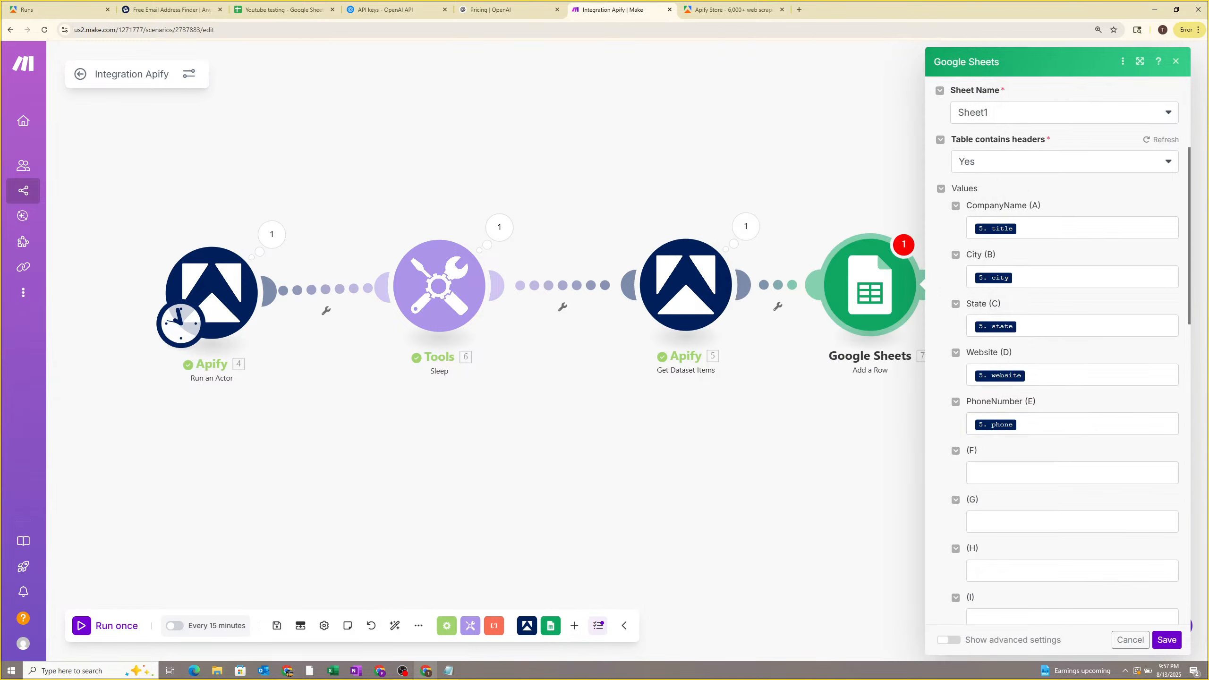
Save the Add a Row module and run the scenario once.
{"action": "scroll", "coordinate": [1075, 367], "scroll_direction": "down", "scroll_amount": 10}
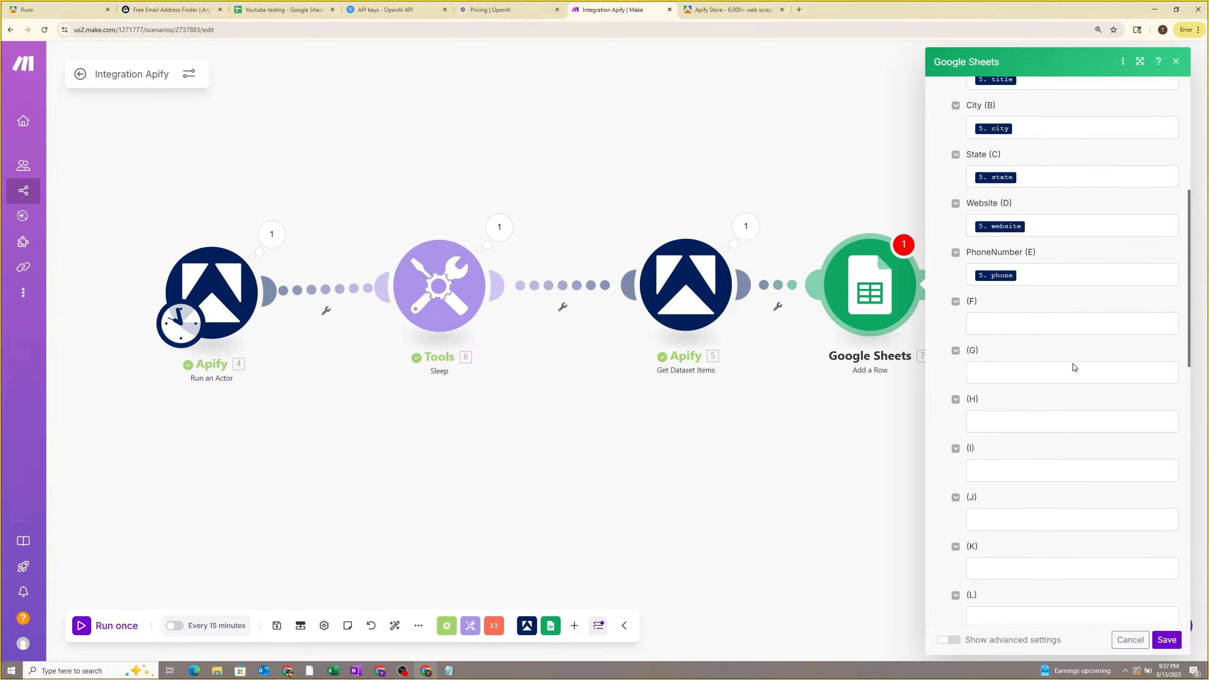
{"action": "left_click", "coordinate": [1167, 640]}
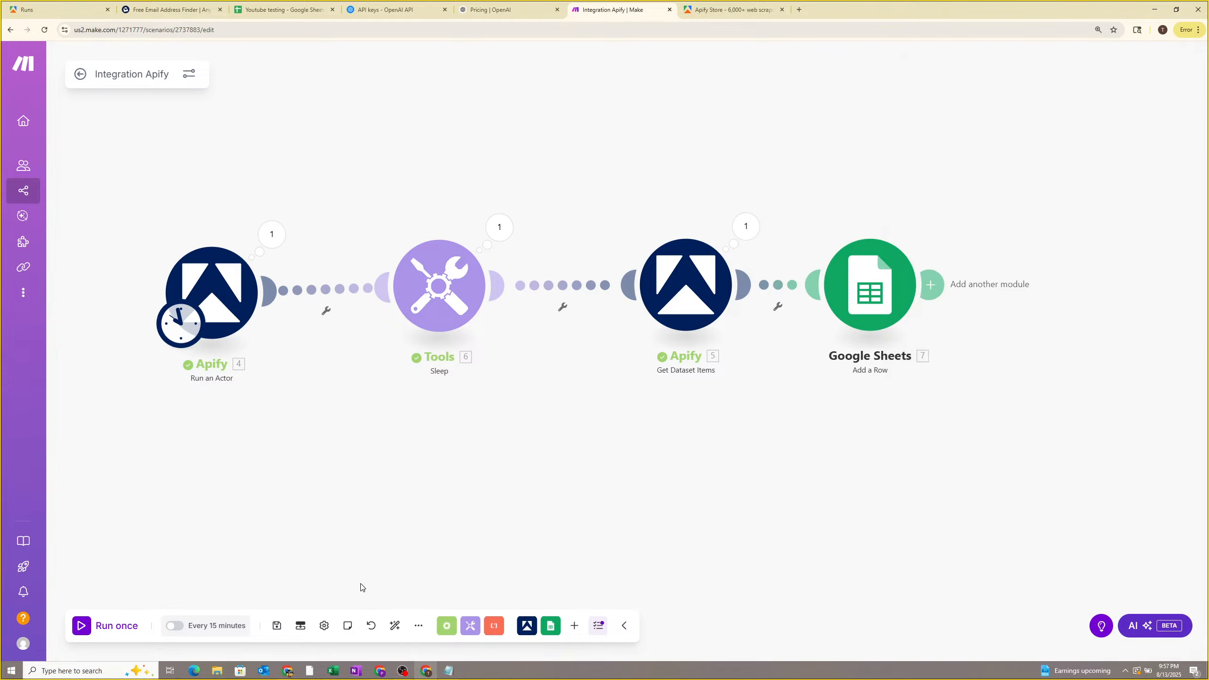
{"action": "left_click", "coordinate": [112, 625]}
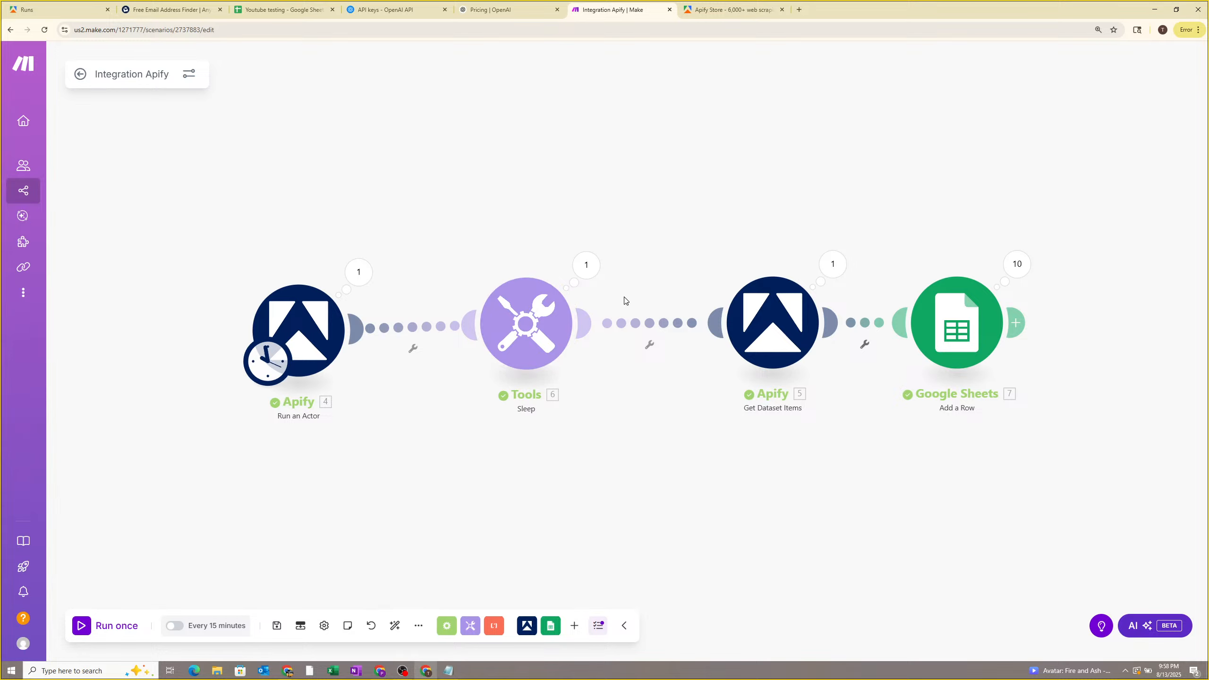
Review the Dataset ID mapping of Get Dataset Items and the Run an Actor variables available for it.
{"action": "left_click", "coordinate": [771, 324]}
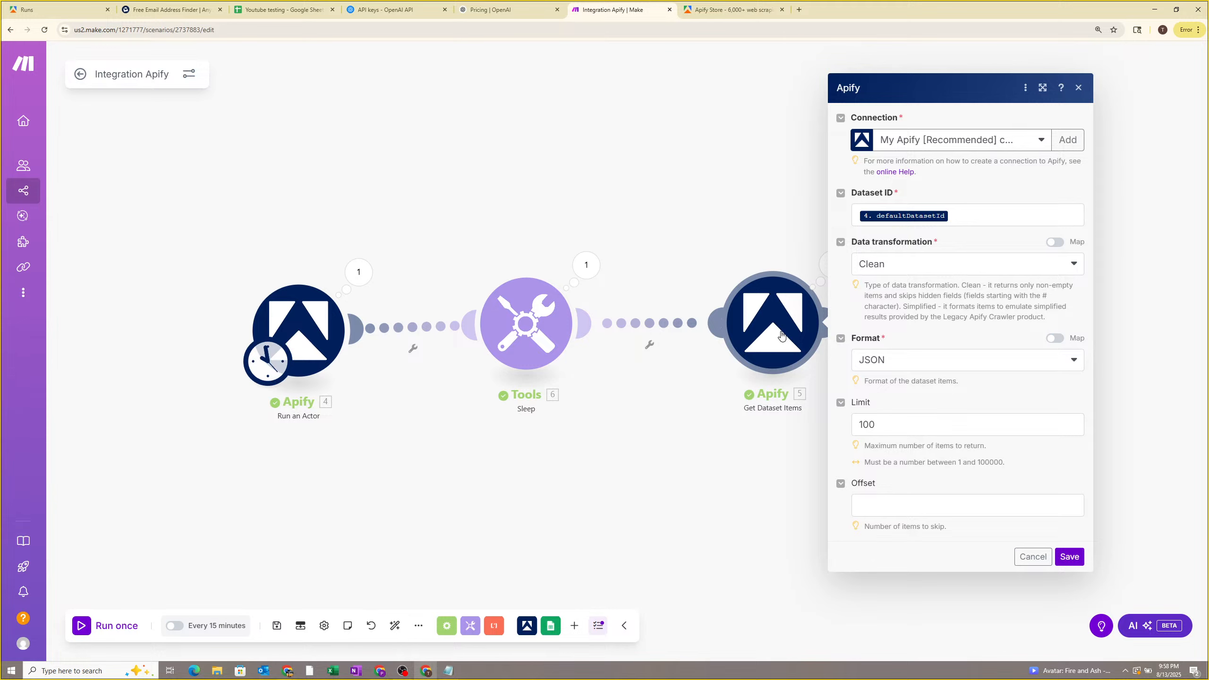
{"action": "left_click", "coordinate": [971, 219]}
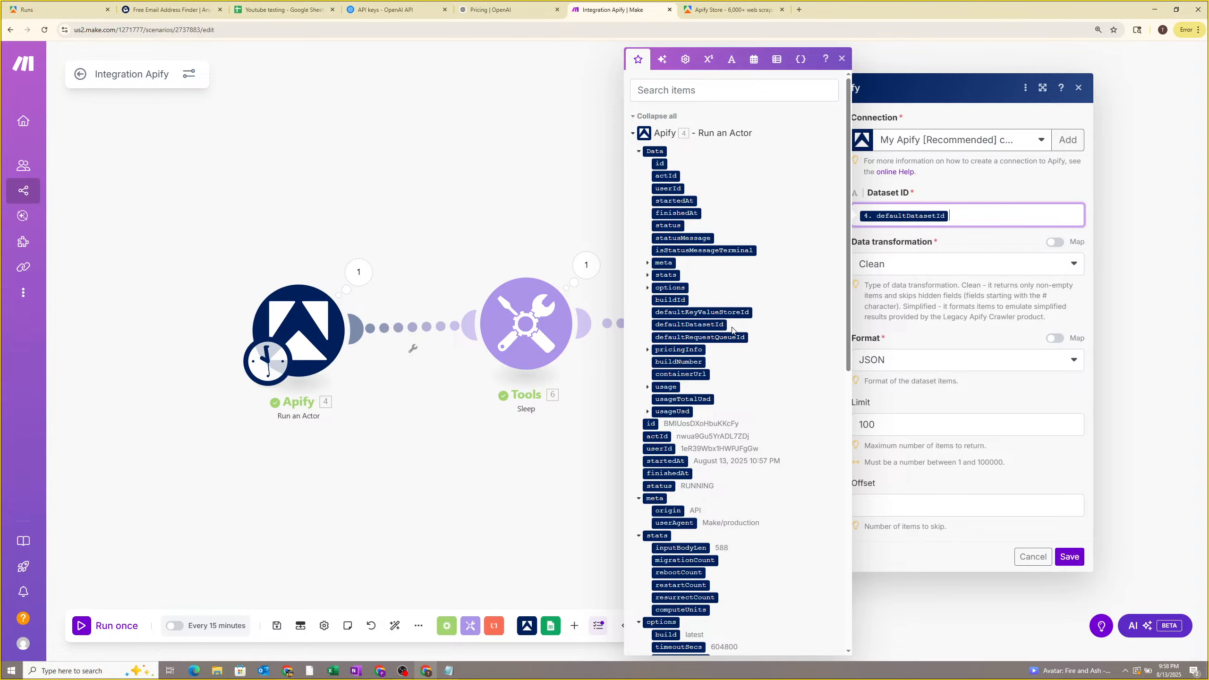
{"action": "left_click", "coordinate": [691, 325]}
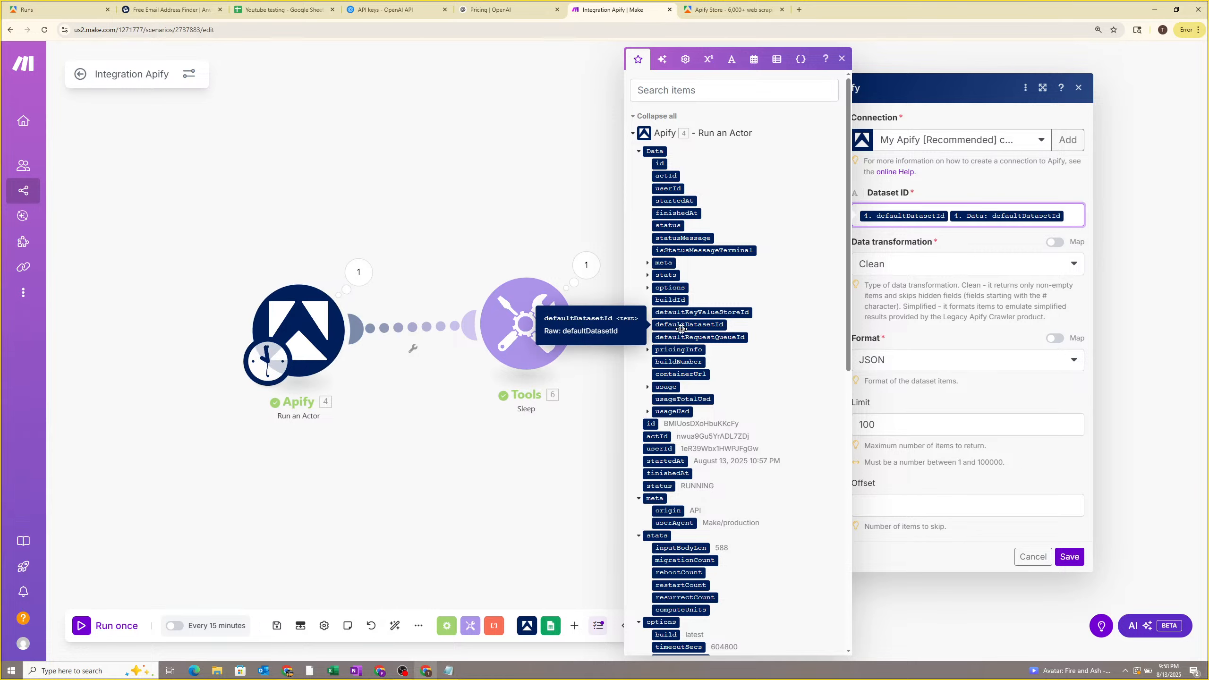
{"action": "key", "text": "BackSpace"}
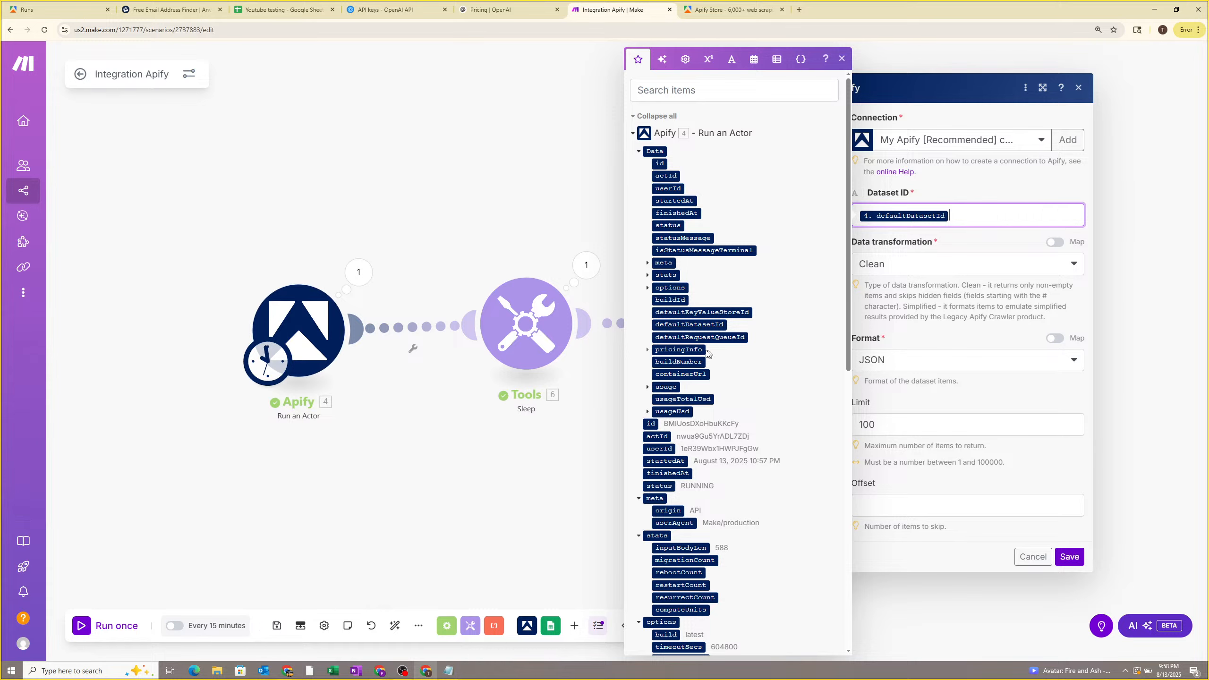
{"action": "scroll", "coordinate": [696, 333], "scroll_direction": "down", "scroll_amount": 10}
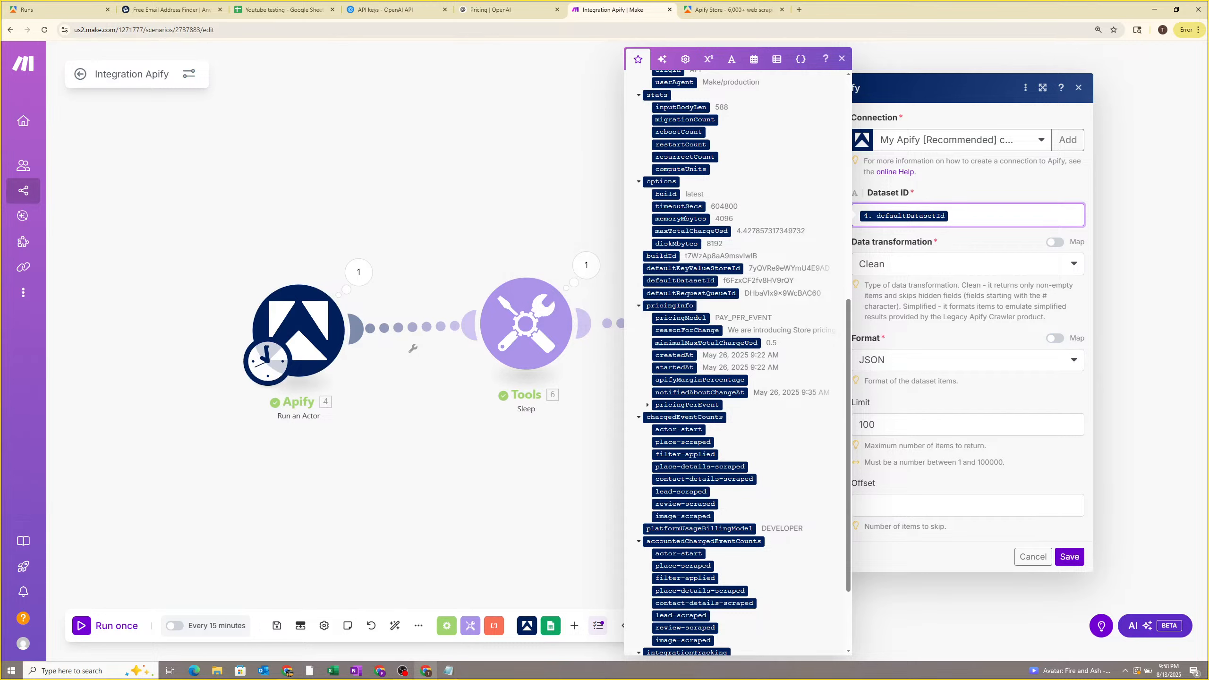
{"action": "left_click", "coordinate": [506, 463]}
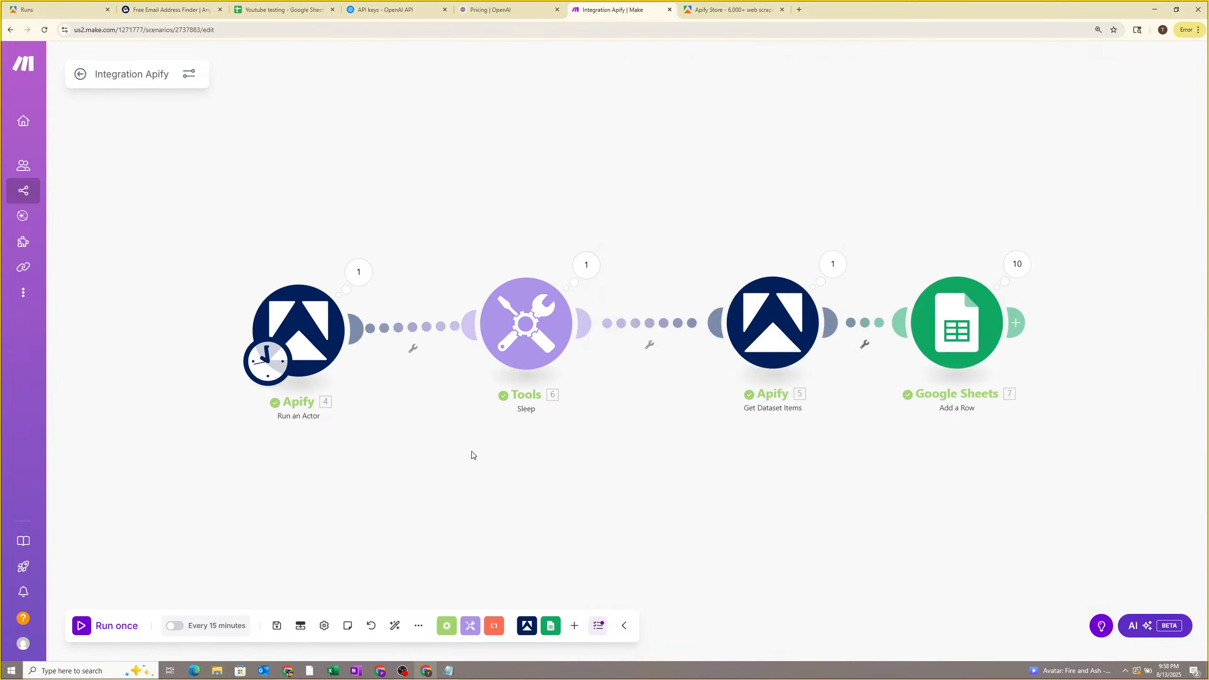
Unlink the Sleep module from both Apify modules and move it below the chain.
{"action": "mouse_move", "coordinate": [298, 336]}
{"action": "left_mouse_down"}
{"action": "mouse_move", "coordinate": [316, 346]}
{"action": "mouse_move", "coordinate": [286, 329]}
{"action": "left_mouse_up"}
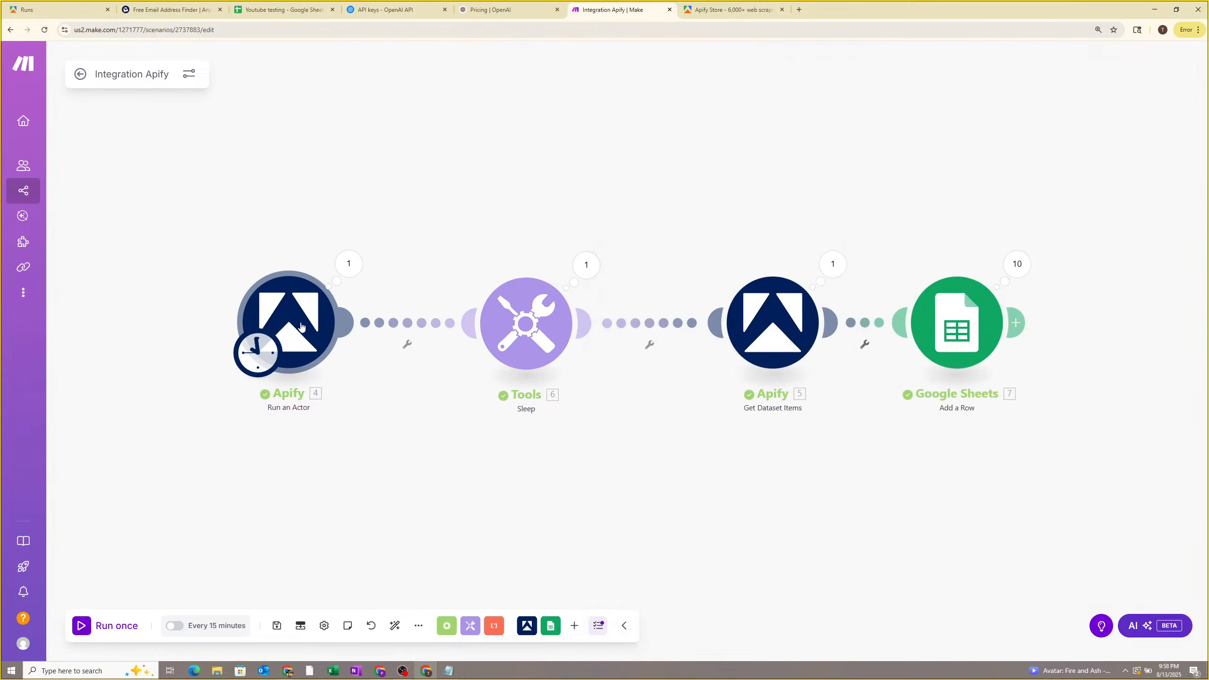
{"action": "right_click", "coordinate": [438, 327]}
{"action": "left_click", "coordinate": [459, 356]}
{"action": "right_click", "coordinate": [647, 318]}
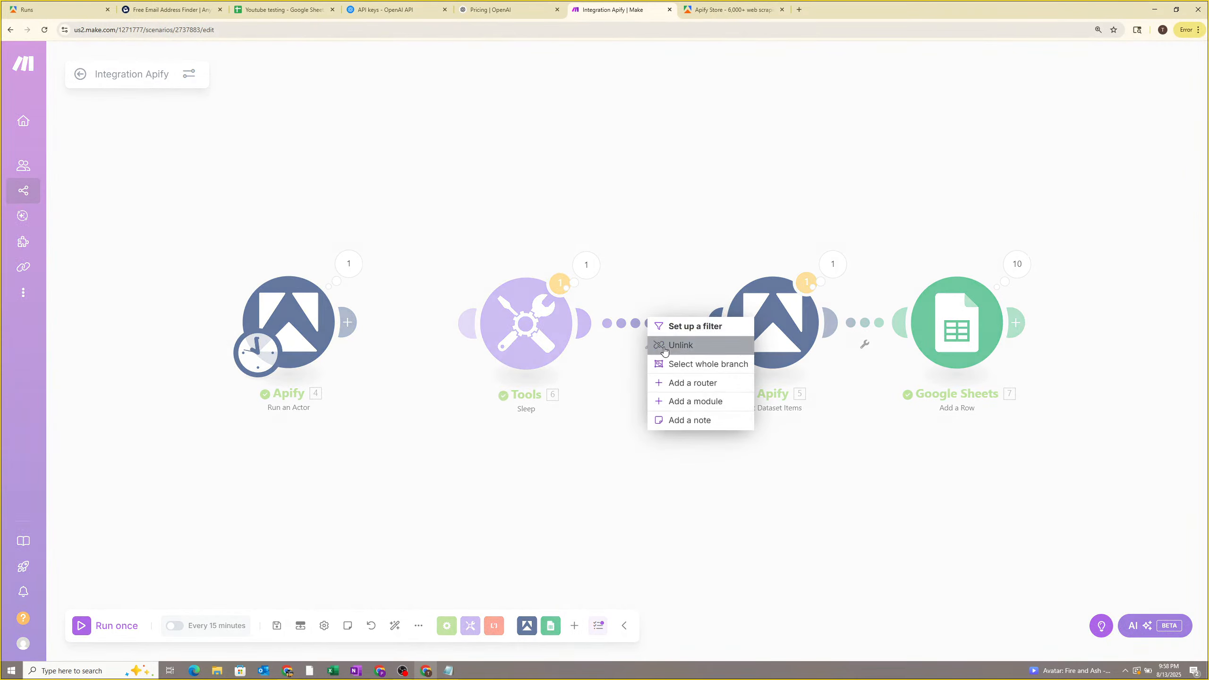
{"action": "left_click", "coordinate": [667, 346]}
{"action": "left_click_drag", "start_coordinate": [533, 329], "coordinate": [500, 567]}
Move Run an Actor into the gap before Get Dataset Items and unlink the two modules.
{"action": "left_click_drag", "start_coordinate": [294, 331], "coordinate": [536, 327]}
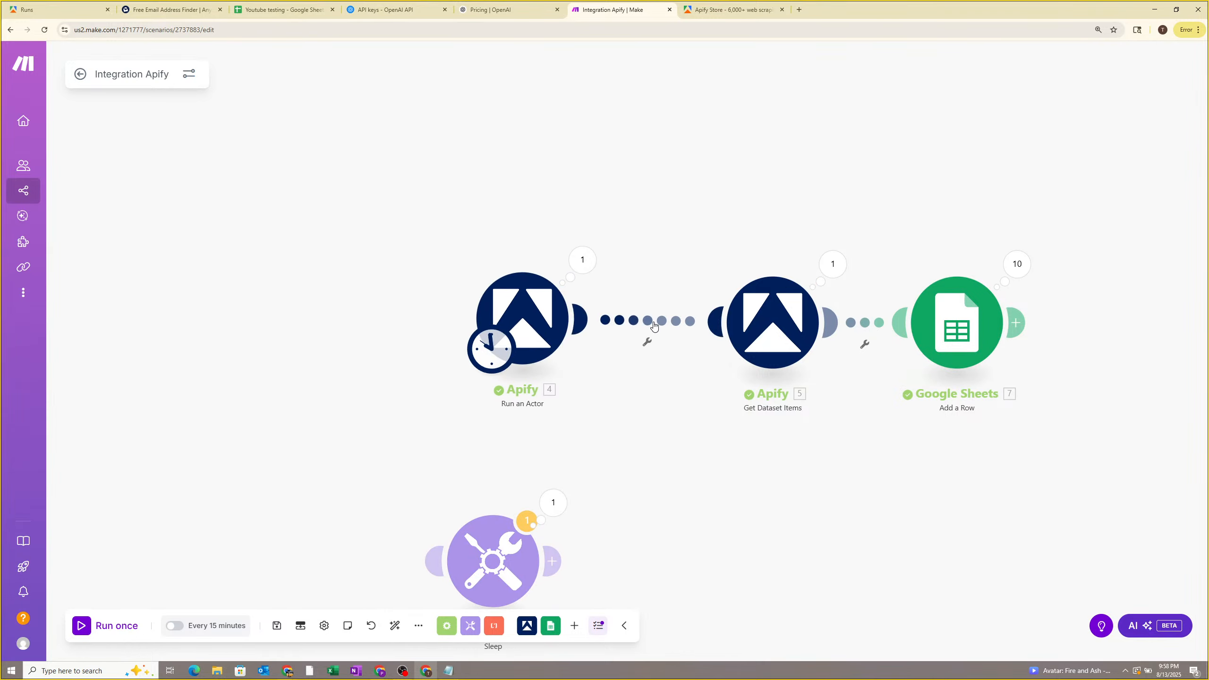
{"action": "right_click", "coordinate": [655, 320]}
{"action": "left_click", "coordinate": [658, 353]}
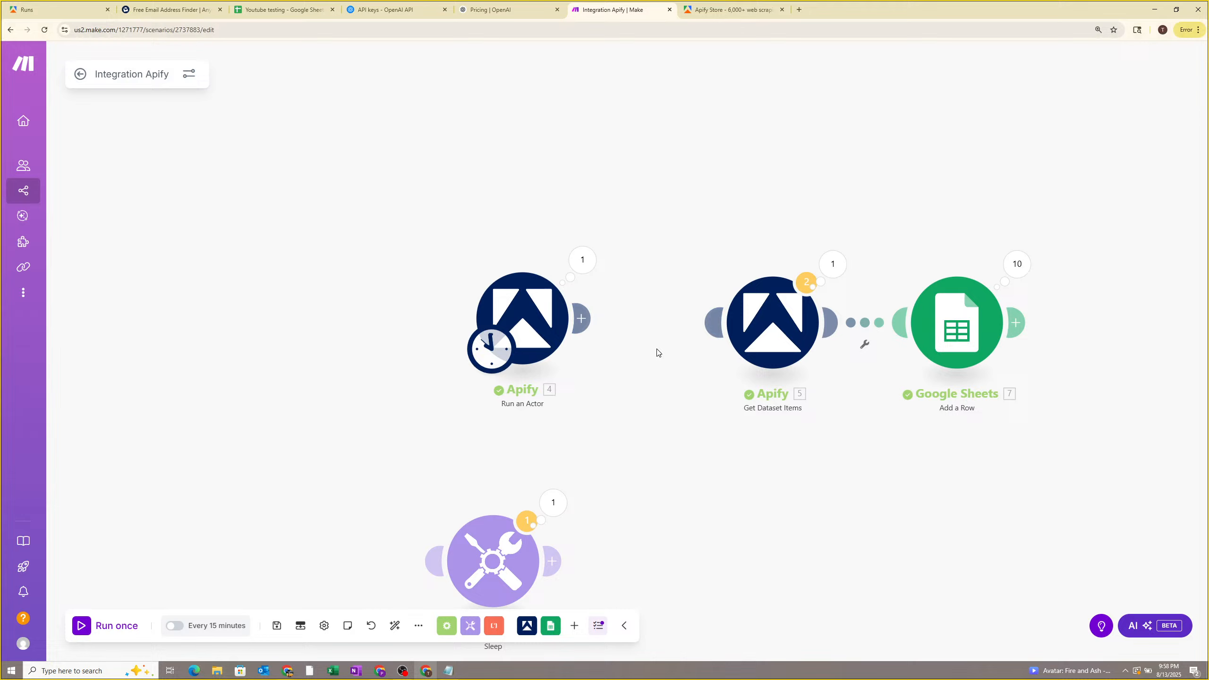
Open the Run an Actor settings, and examine Google Maps Scraper's manual and JSON input in the Apify console.
{"action": "left_click", "coordinate": [524, 317]}
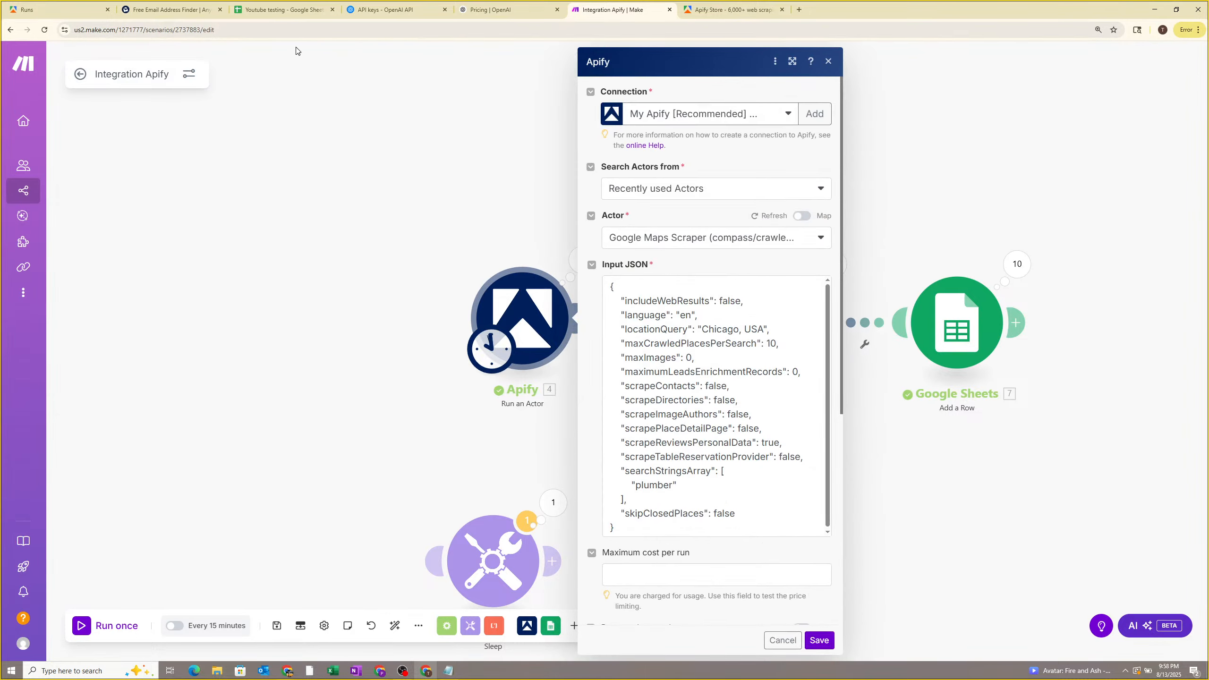
{"action": "left_click", "coordinate": [57, 10]}
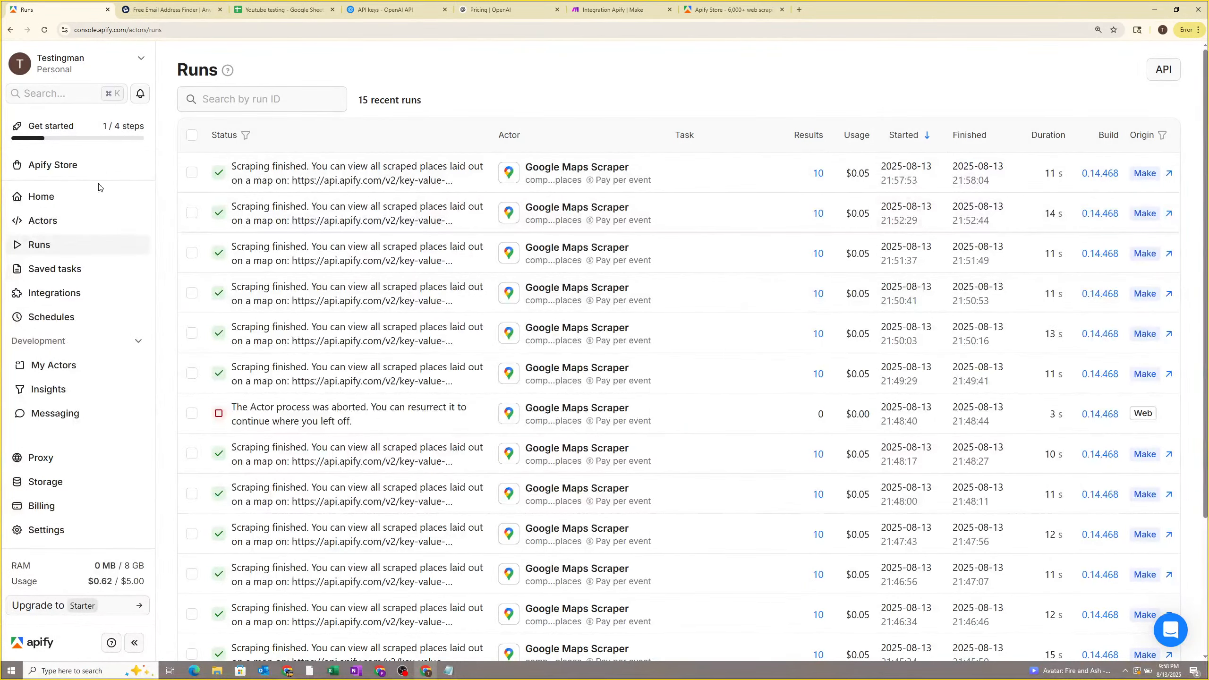
{"action": "left_click", "coordinate": [58, 220]}
{"action": "left_click", "coordinate": [310, 220]}
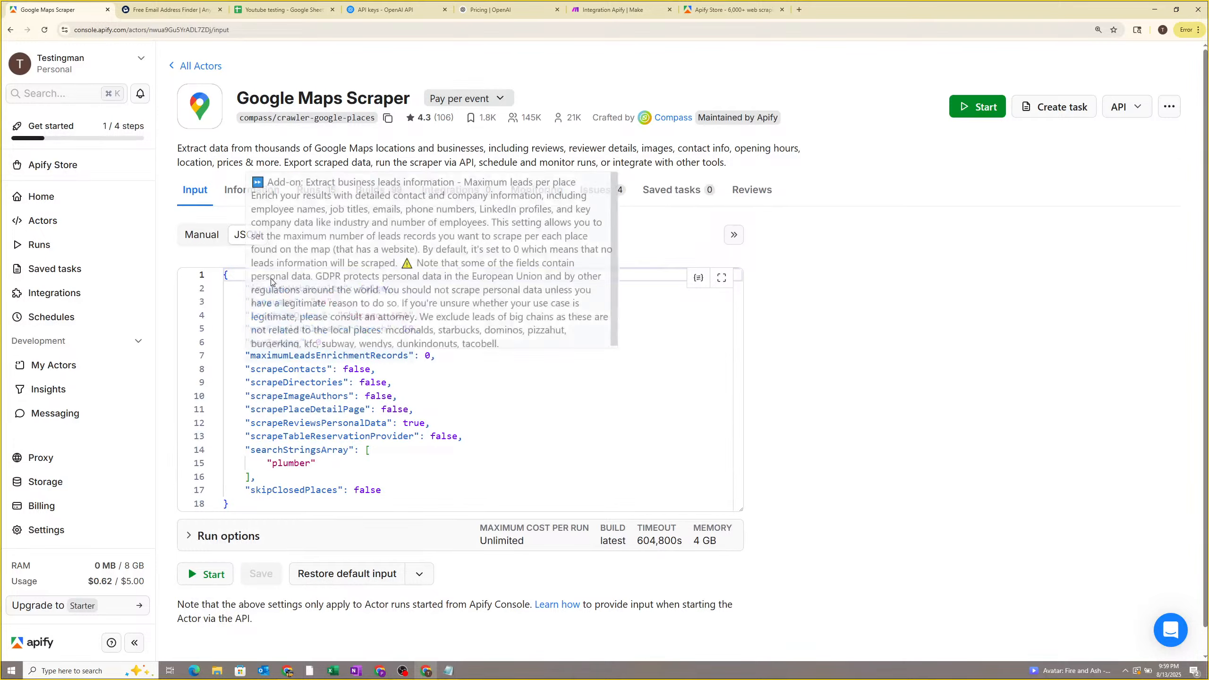
{"action": "left_click", "coordinate": [202, 234]}
{"action": "scroll", "coordinate": [318, 349], "scroll_direction": "down", "scroll_amount": 10}
{"action": "scroll", "coordinate": [319, 349], "scroll_direction": "up", "scroll_amount": 10}
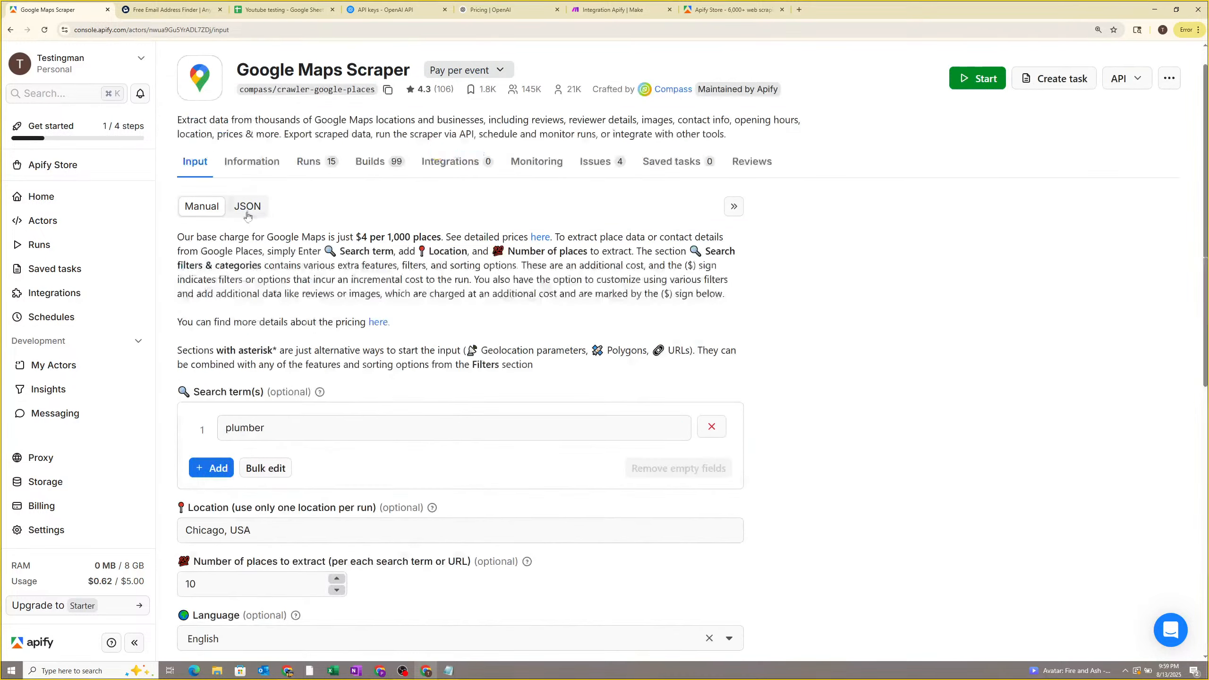
{"action": "left_click", "coordinate": [248, 207]}
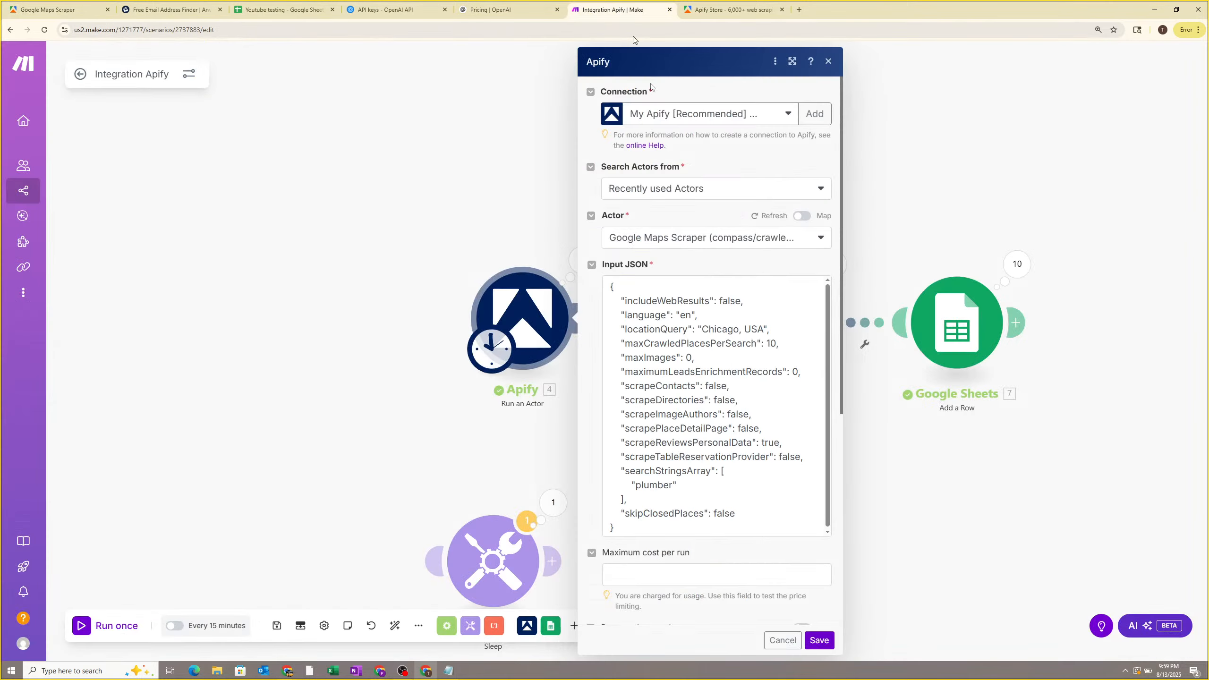
Compare Apify's JSON input with the Input JSON of Make's Run an Actor module, and save the module.
{"action": "left_click", "coordinate": [631, 4]}
{"action": "left_click", "coordinate": [83, 4]}
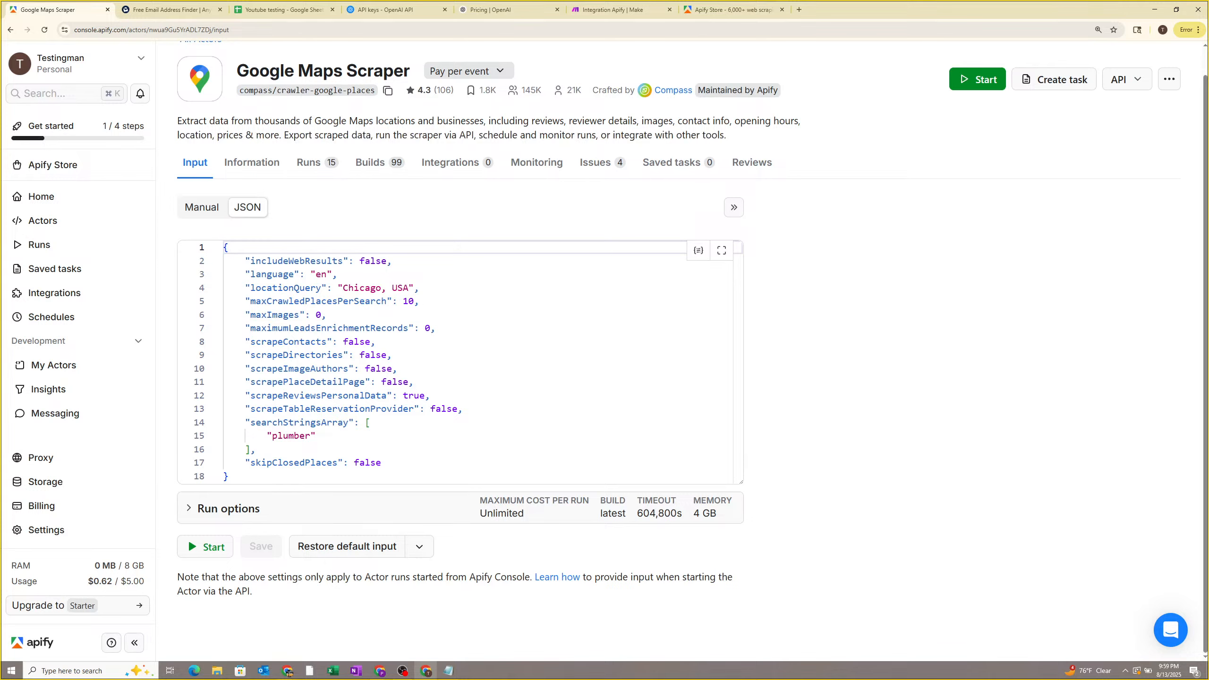
{"action": "left_click", "coordinate": [619, 10]}
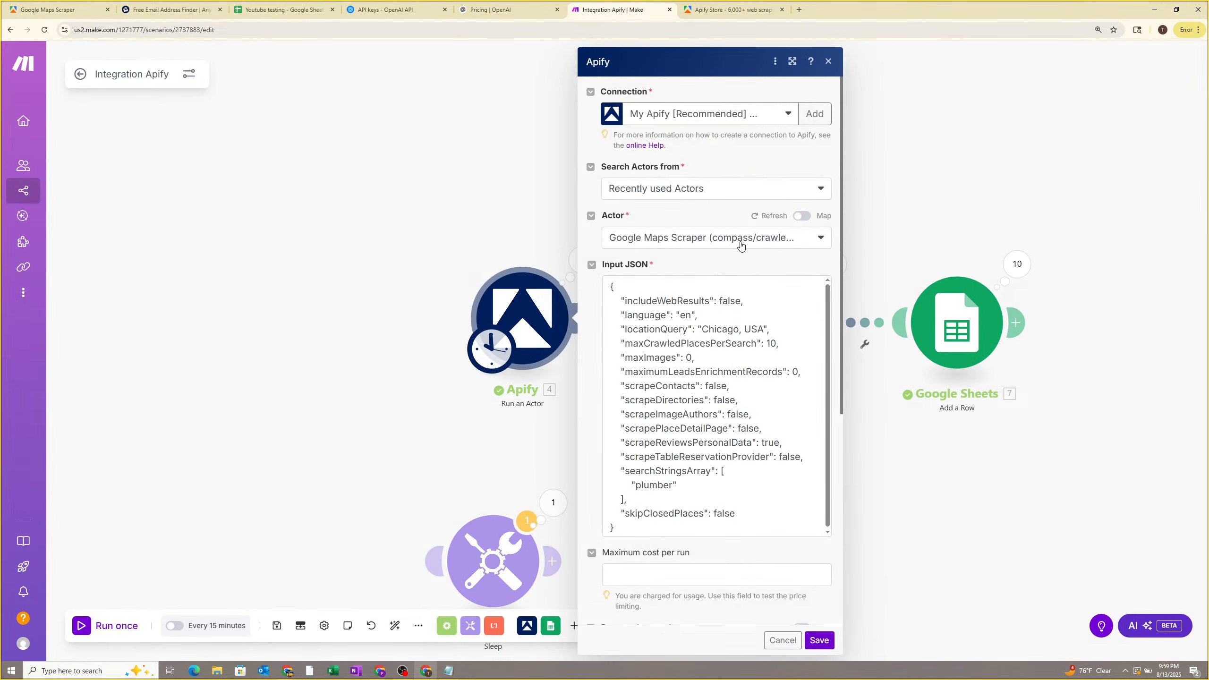
{"action": "scroll", "coordinate": [717, 406], "scroll_direction": "down", "scroll_amount": 1}
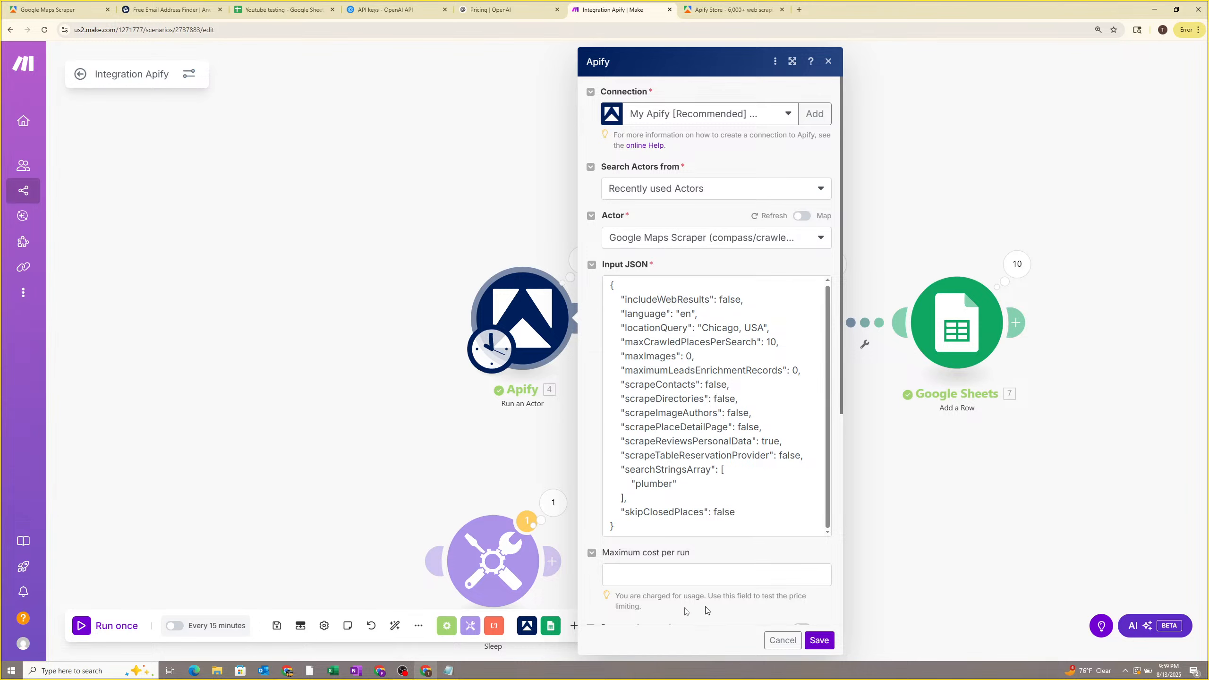
{"action": "scroll", "coordinate": [706, 611], "scroll_direction": "down", "scroll_amount": 7}
{"action": "left_click", "coordinate": [820, 640]}
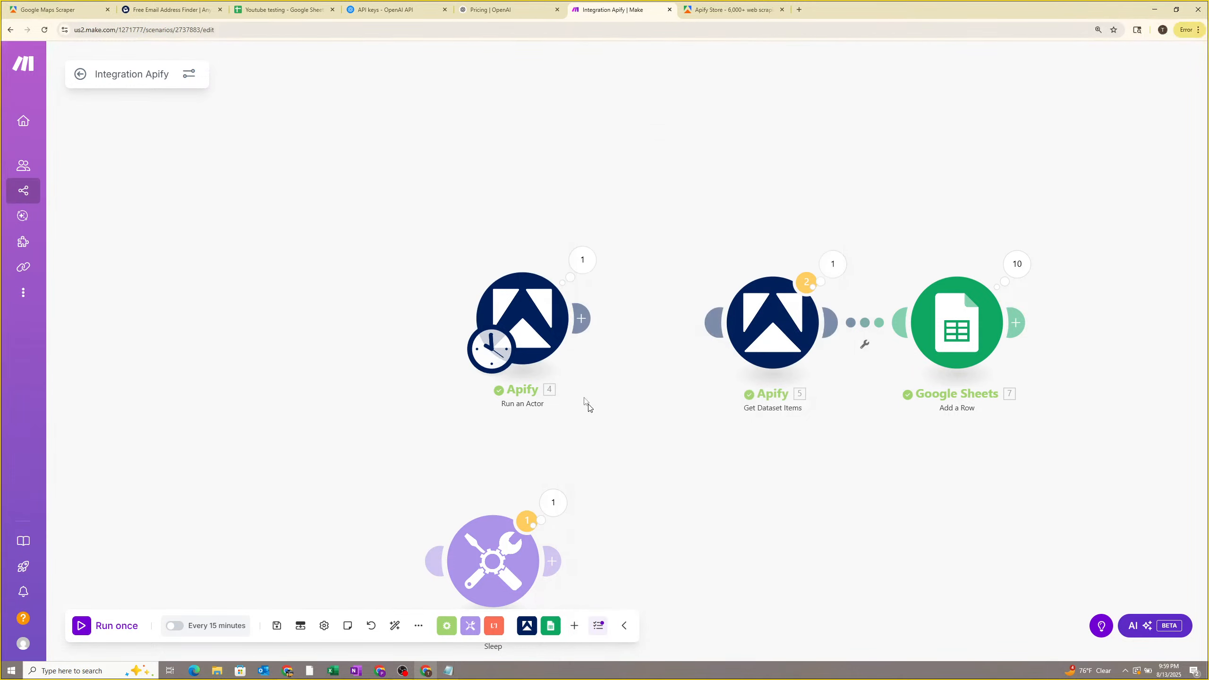
Link Get Dataset Items back to Run an Actor and review the variables available for its Dataset ID.
{"action": "left_click", "coordinate": [595, 262]}
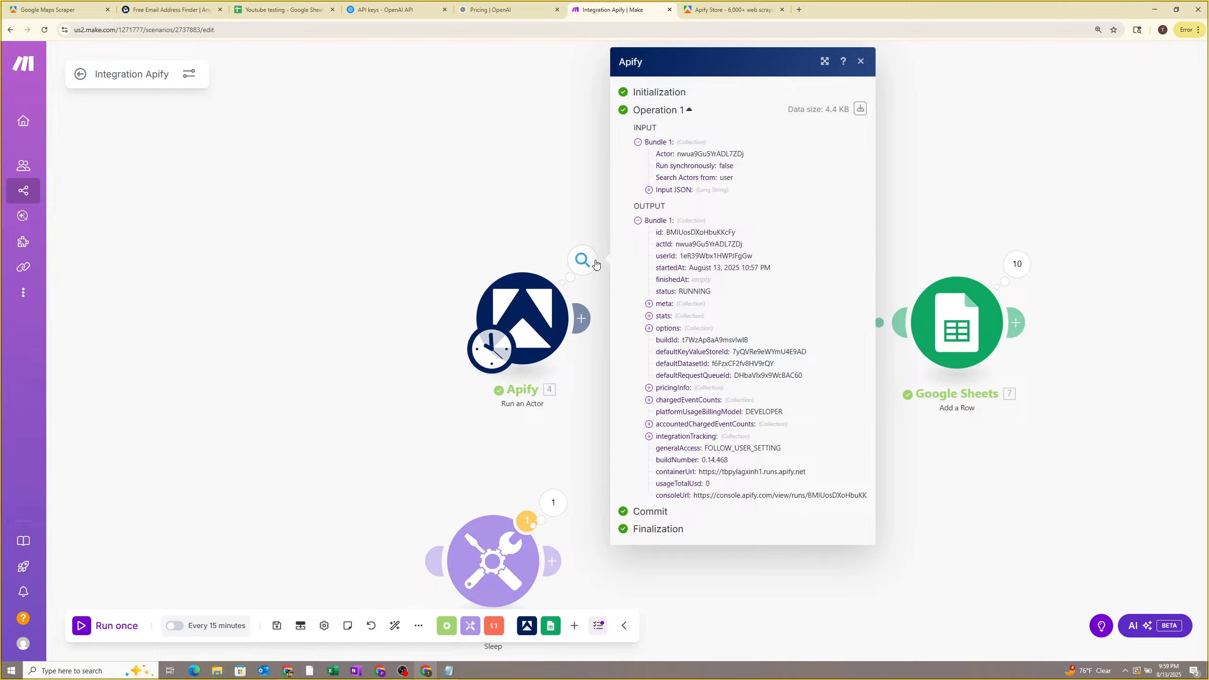
{"action": "left_click", "coordinate": [598, 306]}
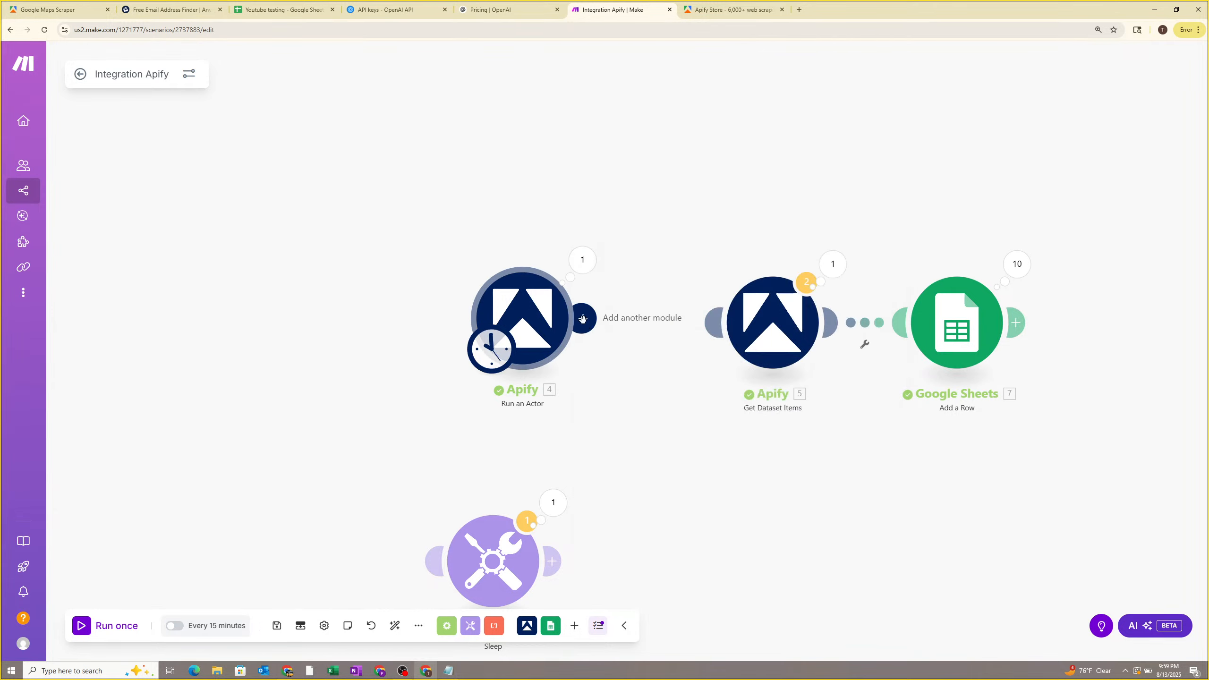
{"action": "left_click", "coordinate": [757, 339]}
{"action": "left_click", "coordinate": [948, 213]}
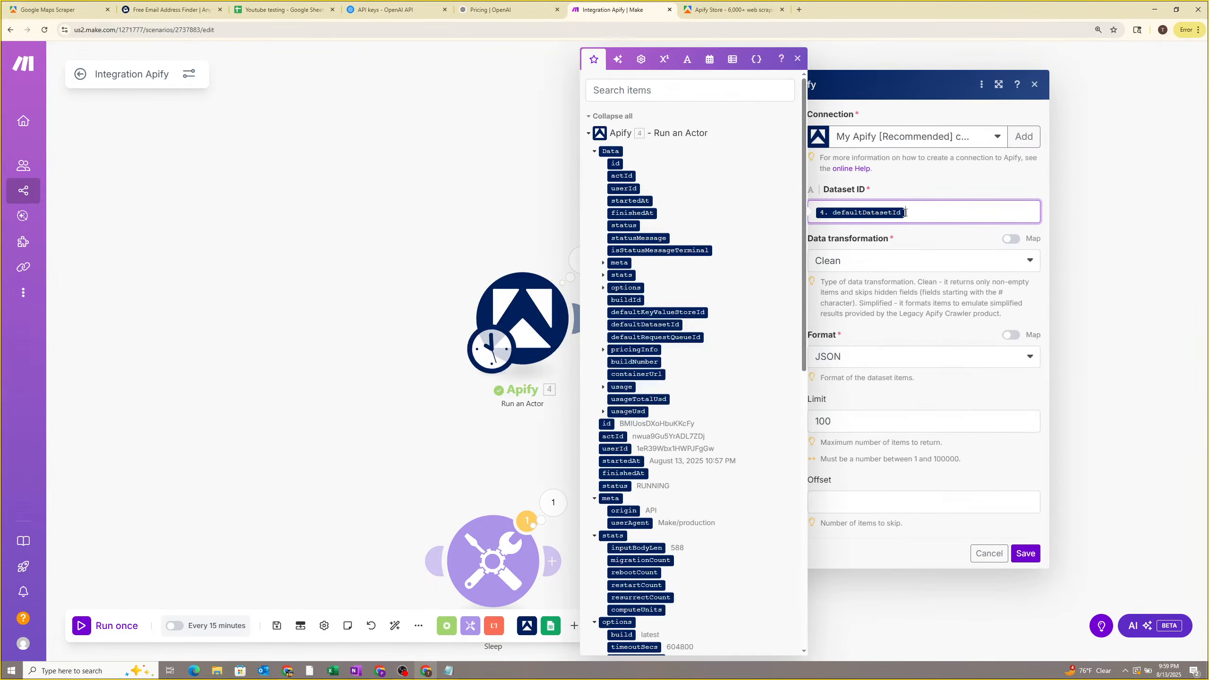
{"action": "scroll", "coordinate": [680, 478], "scroll_direction": "down", "scroll_amount": 5}
{"action": "scroll", "coordinate": [669, 486], "scroll_direction": "down", "scroll_amount": 2}
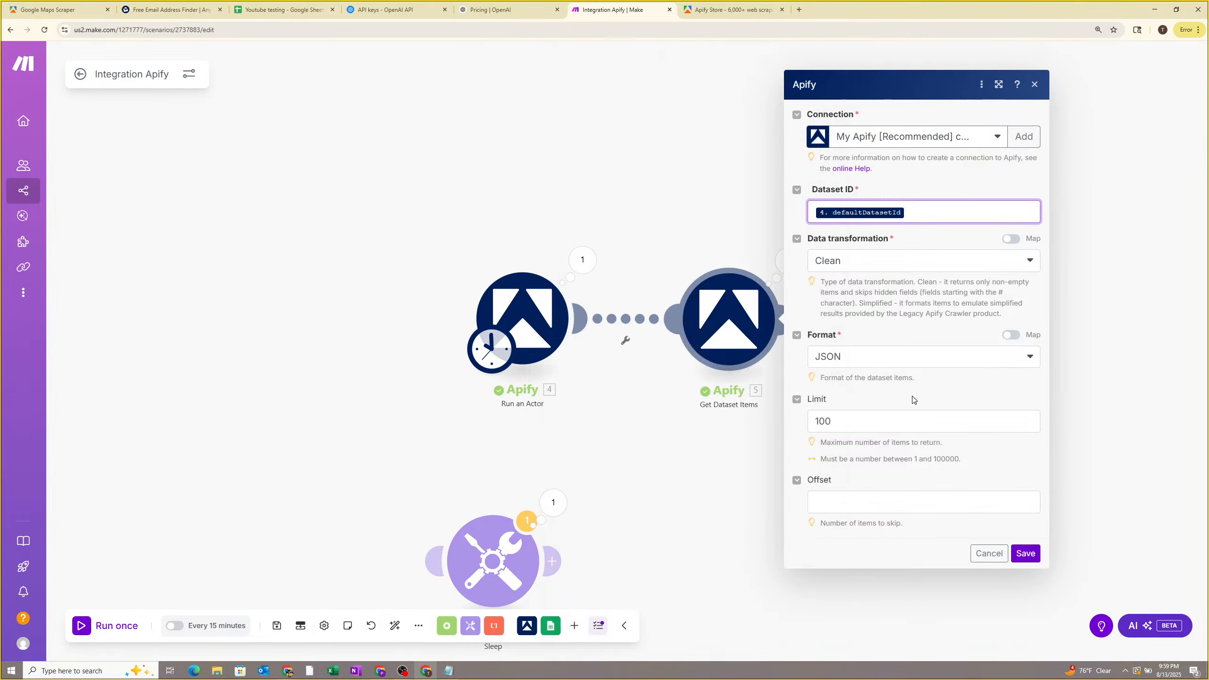
Save the Get Dataset Items settings and move the Google Sheets Add a Row module closer to it.
{"action": "left_click", "coordinate": [1027, 553]}
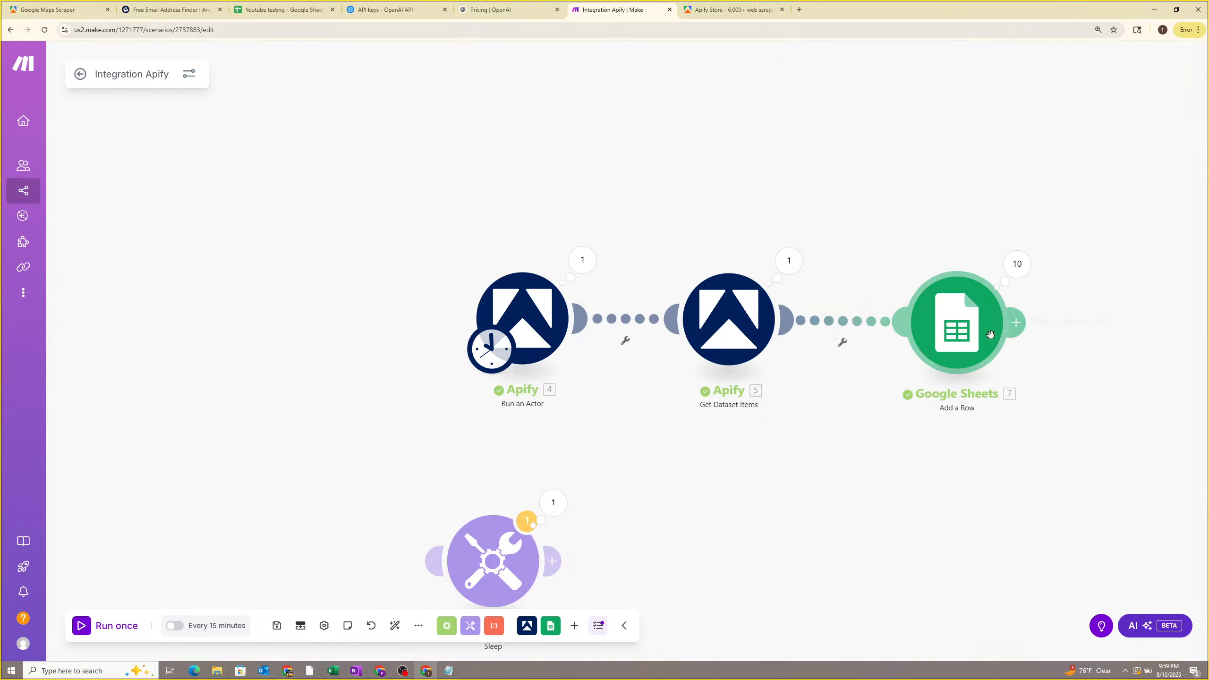
{"action": "left_click_drag", "start_coordinate": [978, 337], "coordinate": [943, 339]}
{"action": "scroll", "coordinate": [862, 524], "scroll_direction": "down", "scroll_amount": 1}
{"action": "left_click_drag", "start_coordinate": [836, 506], "coordinate": [554, 519]}
{"action": "scroll", "coordinate": [637, 522], "scroll_direction": "up", "scroll_amount": 1}
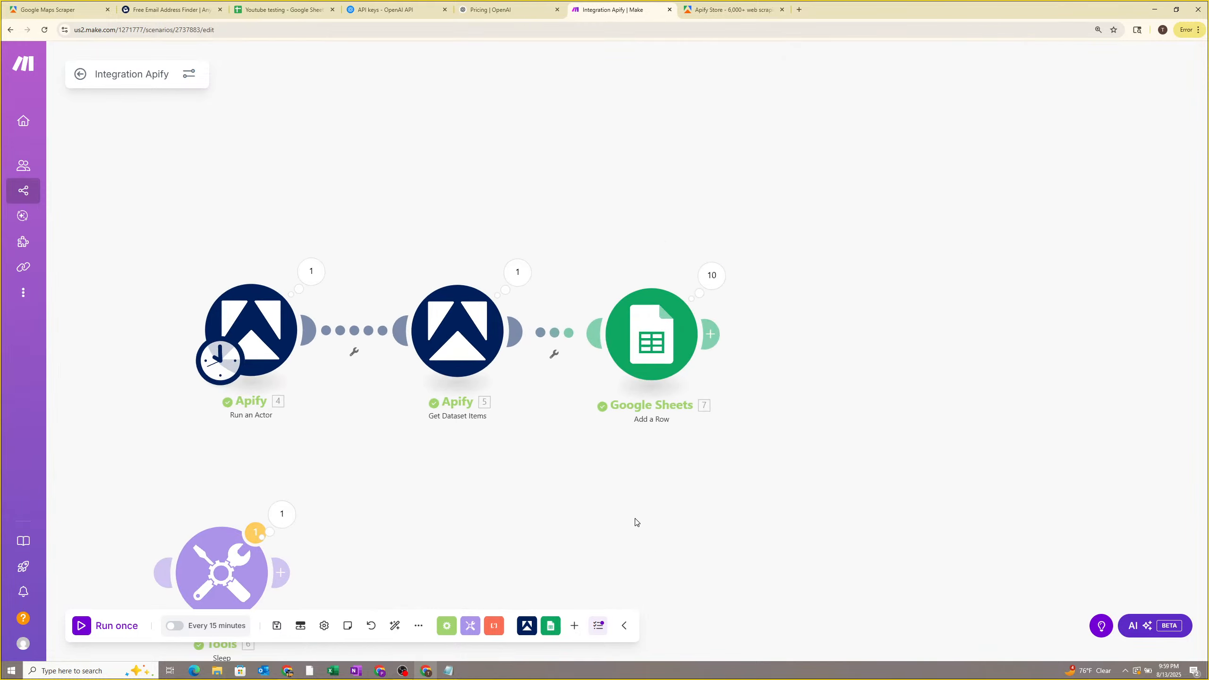
{"action": "left_click_drag", "start_coordinate": [404, 388], "coordinate": [493, 421]}
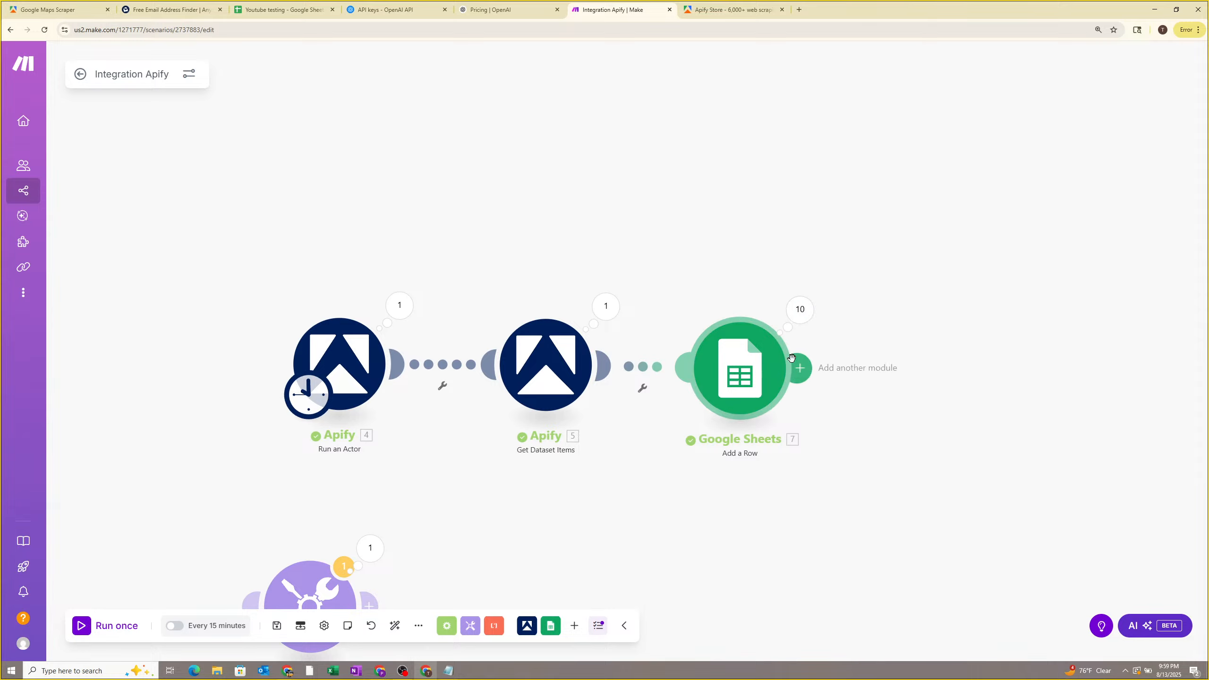
Switch to the Youtube testing spreadsheet, widen columns A to E to show the scraped leads, and select the header row.
{"action": "left_click", "coordinate": [287, 8]}
{"action": "scroll", "coordinate": [378, 284], "scroll_direction": "down", "scroll_amount": 2}
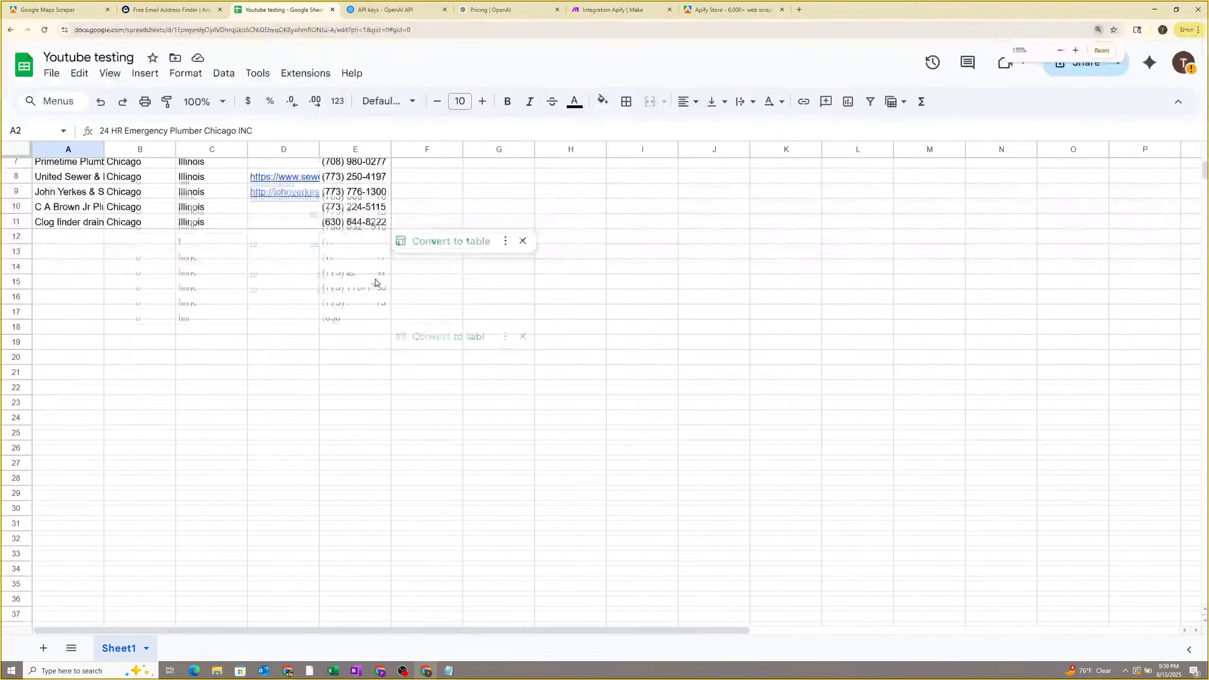
{"action": "scroll", "coordinate": [369, 286], "scroll_direction": "up", "scroll_amount": 3}
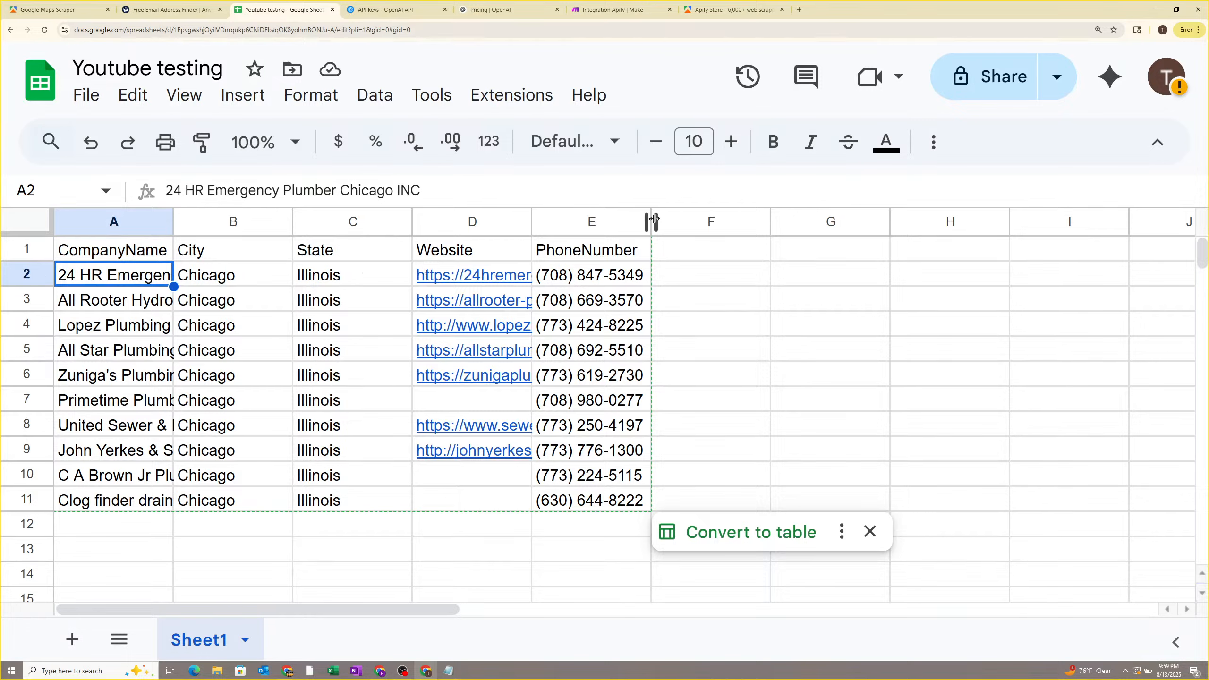
{"action": "left_click_drag", "start_coordinate": [651, 222], "coordinate": [829, 221]}
{"action": "left_click_drag", "start_coordinate": [531, 221], "coordinate": [664, 221]}
{"action": "left_click_drag", "start_coordinate": [412, 222], "coordinate": [472, 222]}
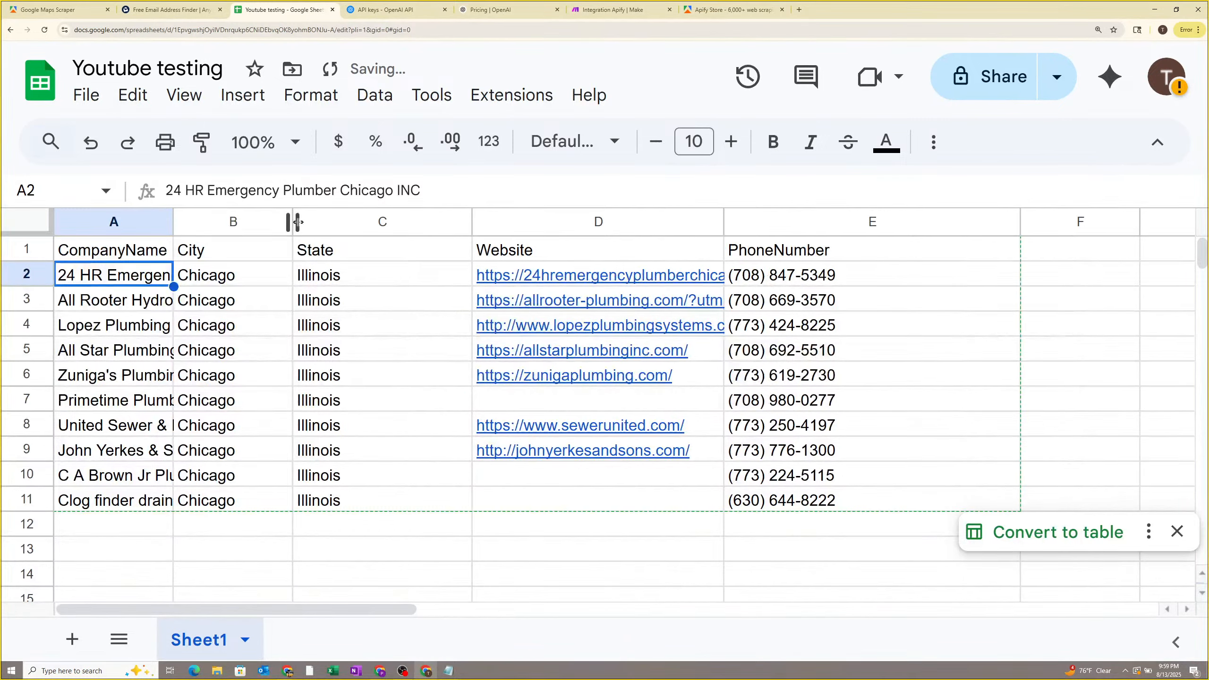
{"action": "left_click_drag", "start_coordinate": [292, 221], "coordinate": [310, 222]}
{"action": "left_click_drag", "start_coordinate": [174, 222], "coordinate": [177, 222]}
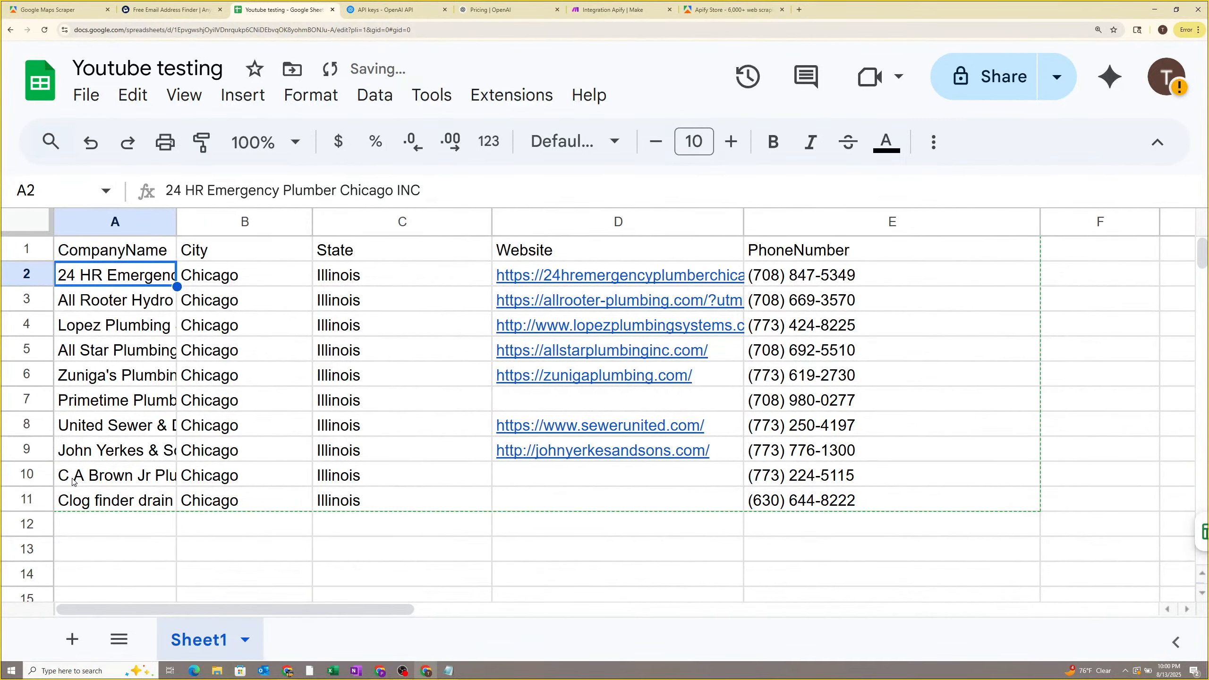
{"action": "scroll", "coordinate": [85, 479], "scroll_direction": "down", "scroll_amount": 2}
{"action": "scroll", "coordinate": [81, 484], "scroll_direction": "down", "scroll_amount": 1, "text": "ctrl"}
{"action": "scroll", "coordinate": [89, 440], "scroll_direction": "up", "scroll_amount": 2}
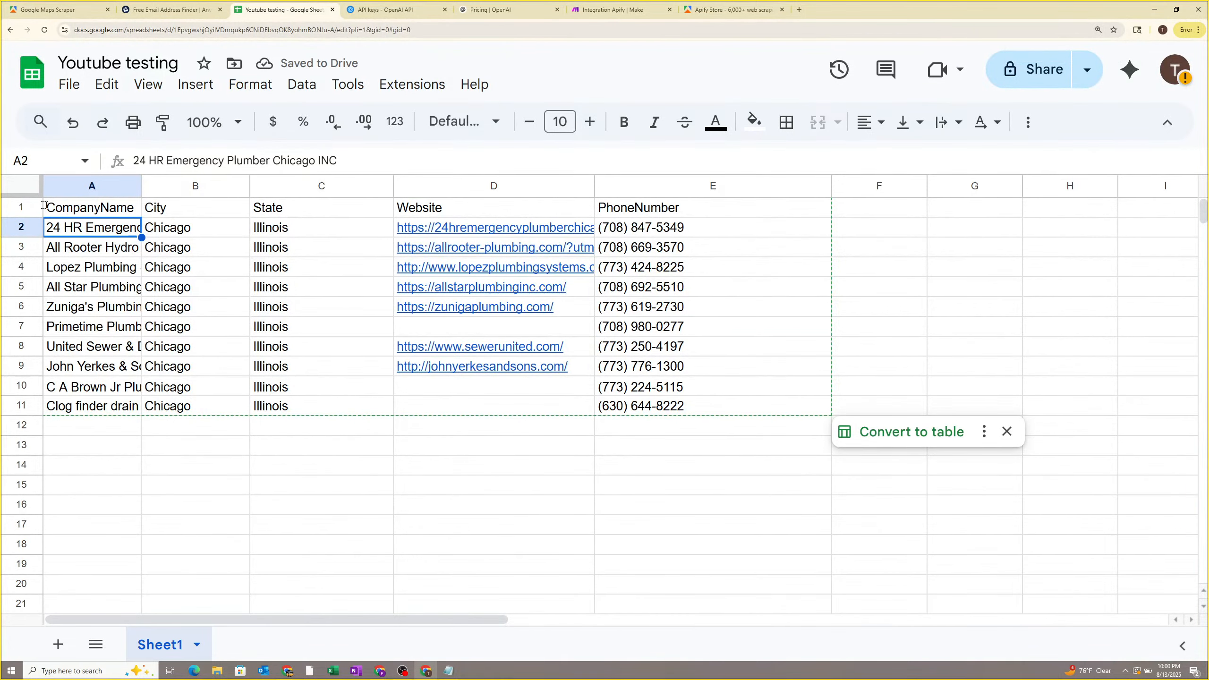
{"action": "left_click", "coordinate": [20, 208]}
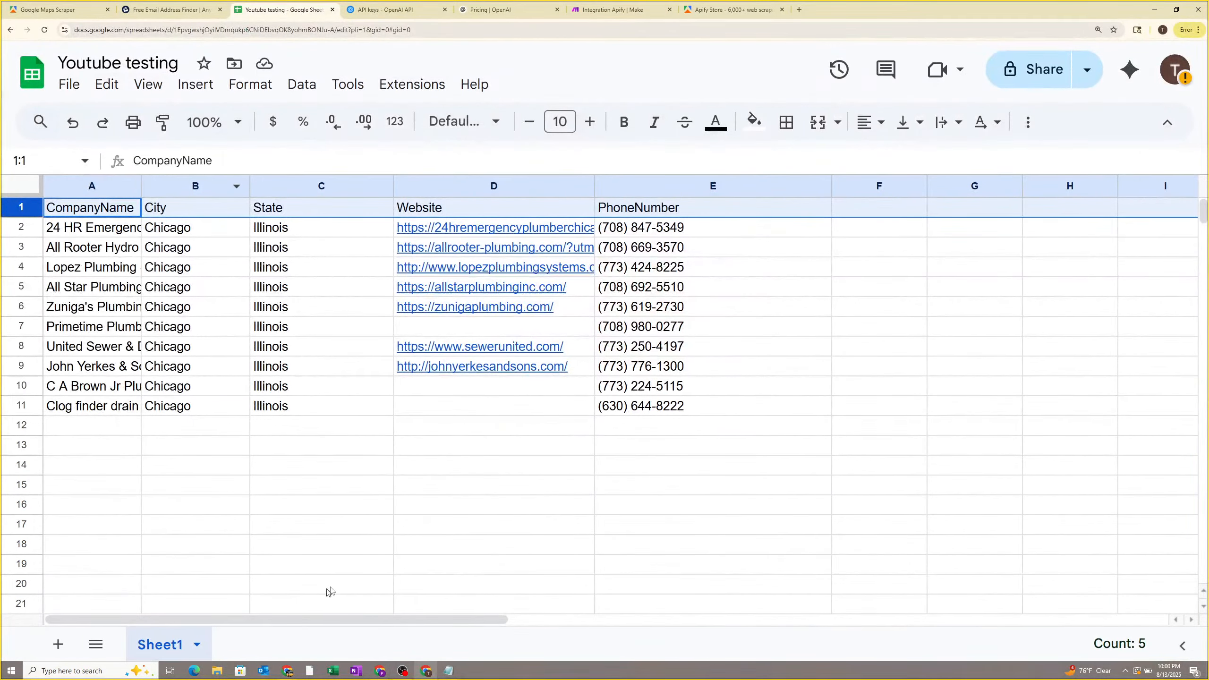
Switch to the Business Scraper Vid Updated scenario and examine the router after Anymail finder and its two routes.
{"action": "mouse_move", "coordinate": [381, 673]}
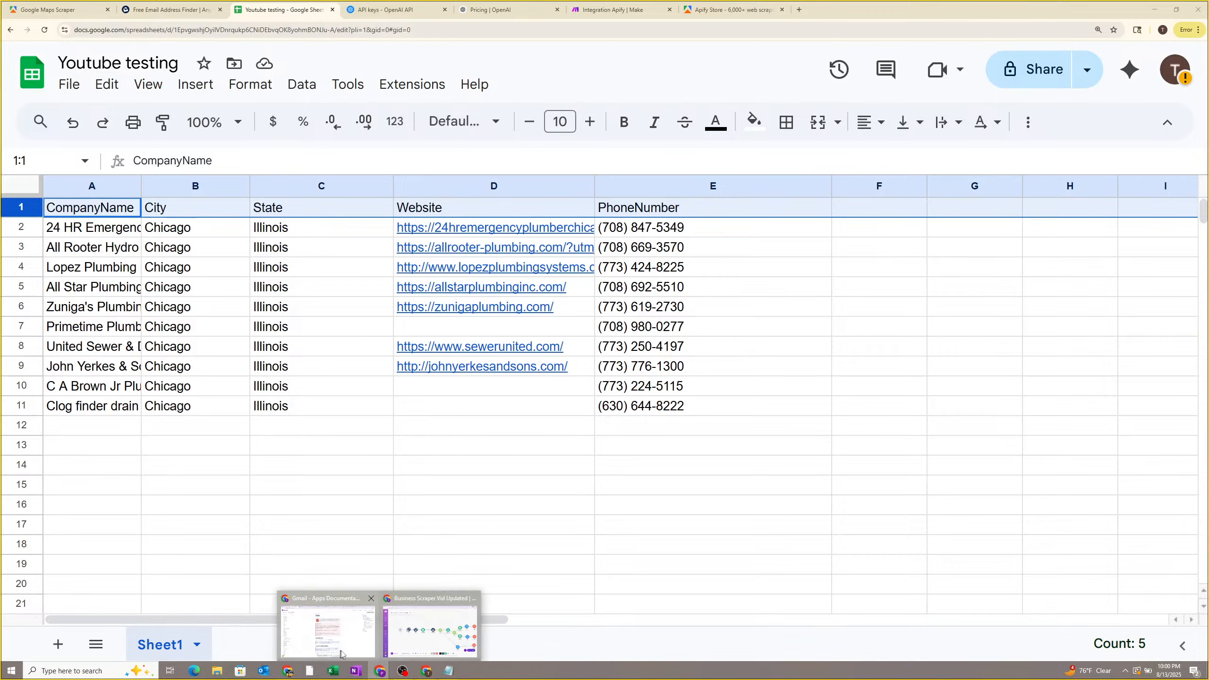
{"action": "left_click", "coordinate": [407, 601]}
{"action": "left_click_drag", "start_coordinate": [624, 383], "coordinate": [425, 380]}
{"action": "scroll", "coordinate": [477, 373], "scroll_direction": "up", "scroll_amount": 4}
{"action": "left_click_drag", "start_coordinate": [570, 373], "coordinate": [428, 403]}
{"action": "scroll", "coordinate": [465, 383], "scroll_direction": "up", "scroll_amount": 2}
{"action": "scroll", "coordinate": [464, 383], "scroll_direction": "up", "scroll_amount": 2}
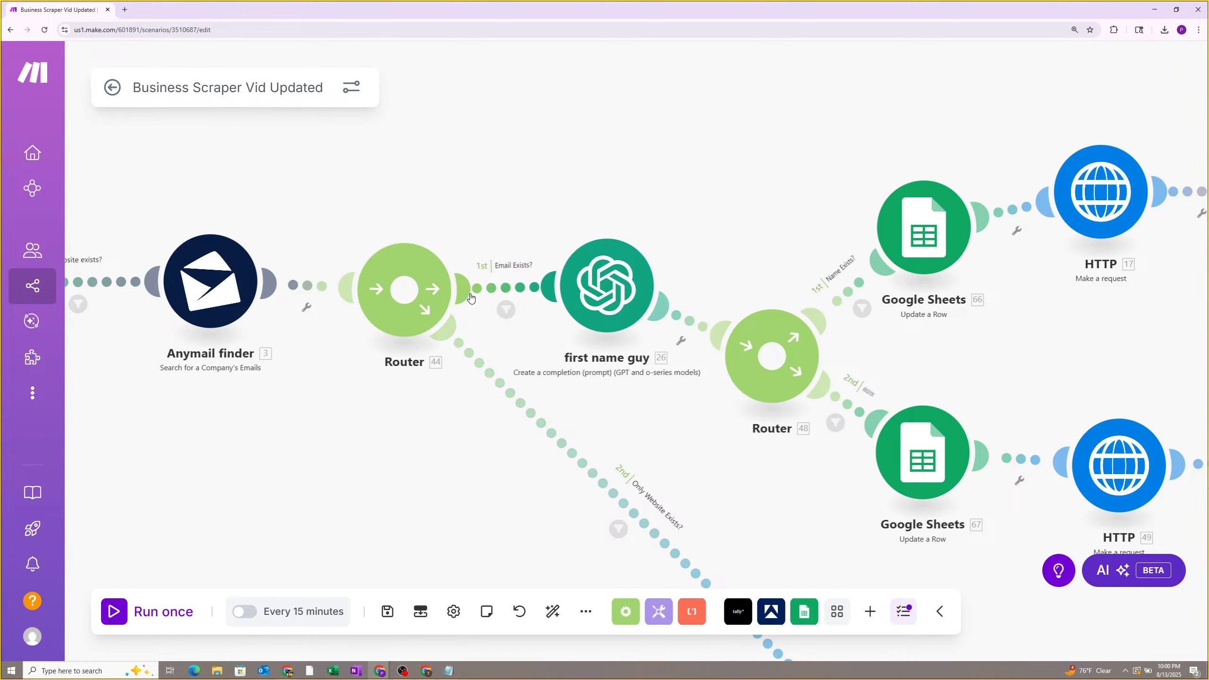
{"action": "scroll", "coordinate": [484, 456], "scroll_direction": "down", "scroll_amount": 2}
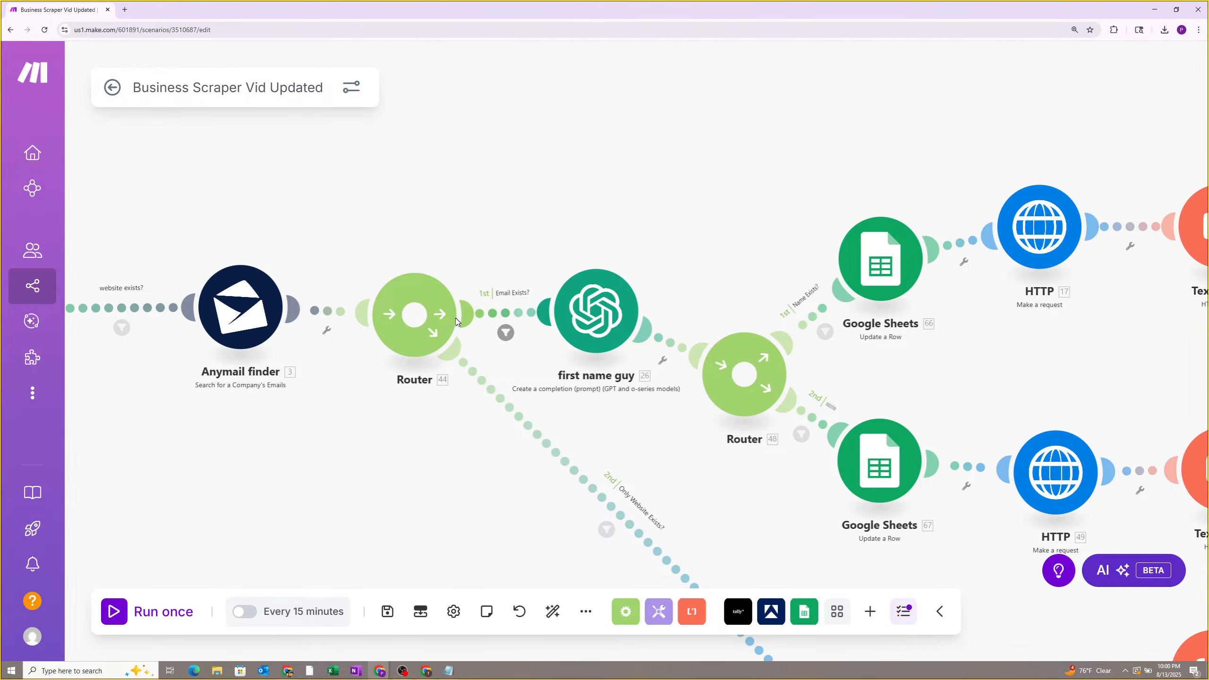
{"action": "scroll", "coordinate": [445, 413], "scroll_direction": "up", "scroll_amount": 1}
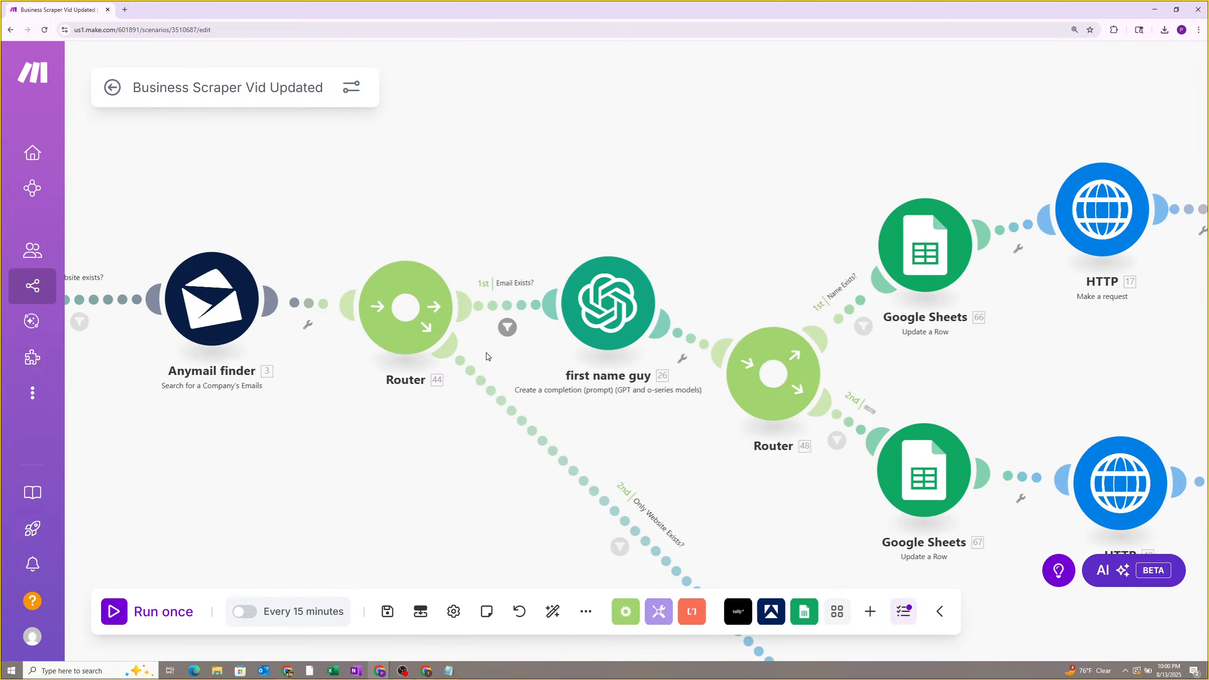
{"action": "scroll", "coordinate": [453, 362], "scroll_direction": "down", "scroll_amount": 1}
{"action": "left_click_drag", "start_coordinate": [503, 483], "coordinate": [431, 349]}
{"action": "left_click_drag", "start_coordinate": [456, 405], "coordinate": [471, 530]}
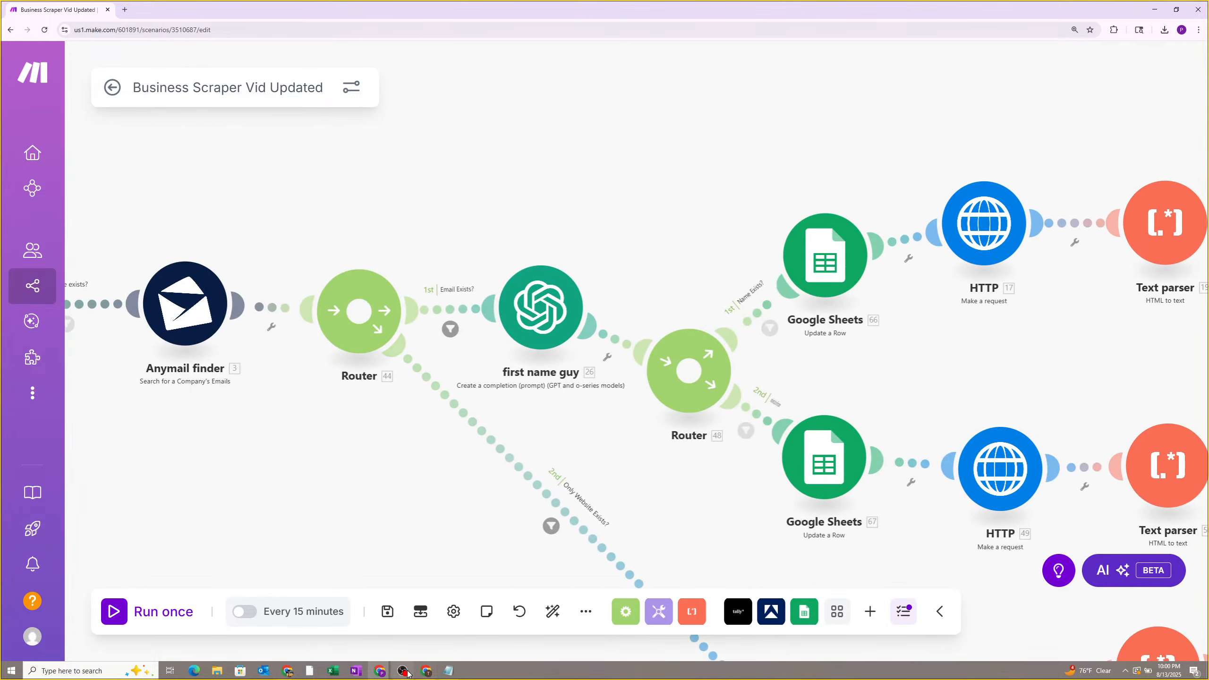
Return to the Integration Apify scenario and add a Router after the Google Sheets Add a Row module.
{"action": "left_click", "coordinate": [427, 671]}
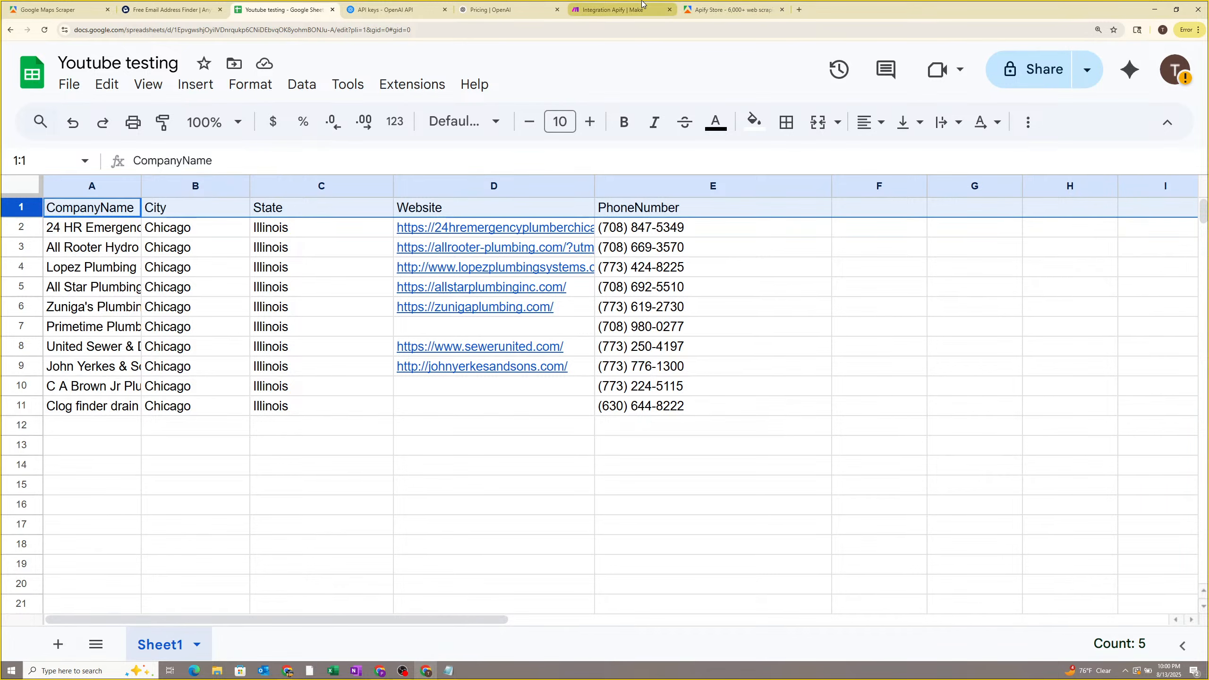
{"action": "left_click", "coordinate": [619, 9]}
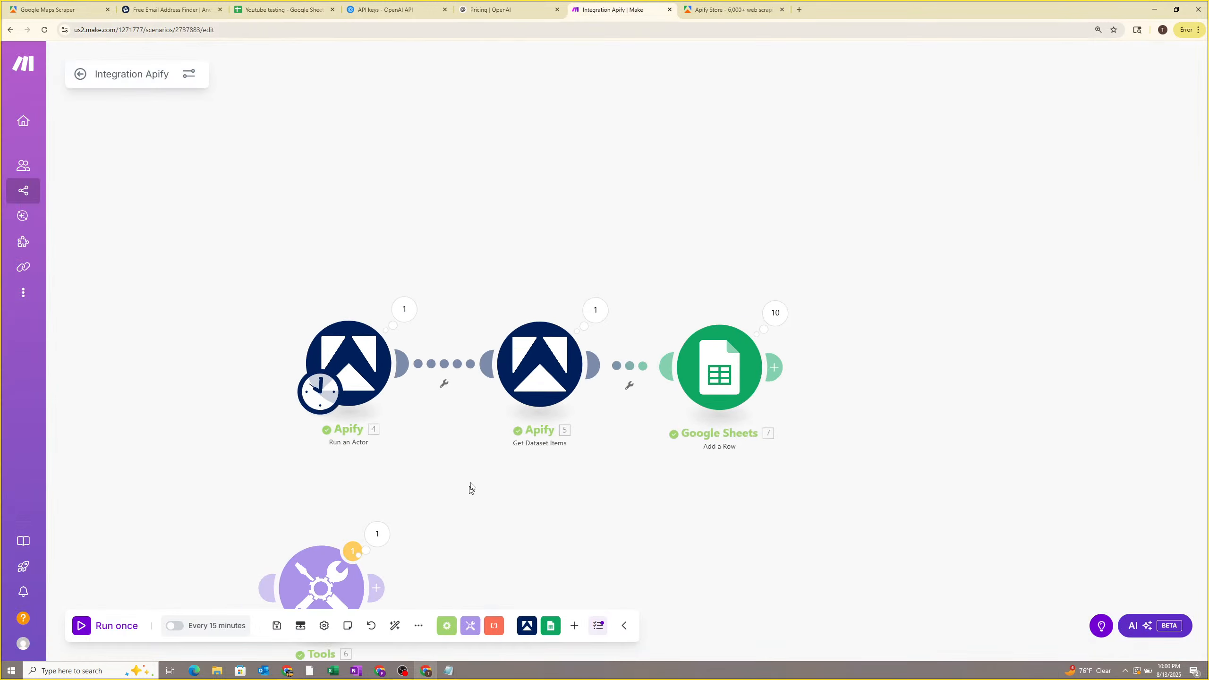
{"action": "left_click", "coordinate": [799, 368]}
{"action": "type", "text": "rout"}
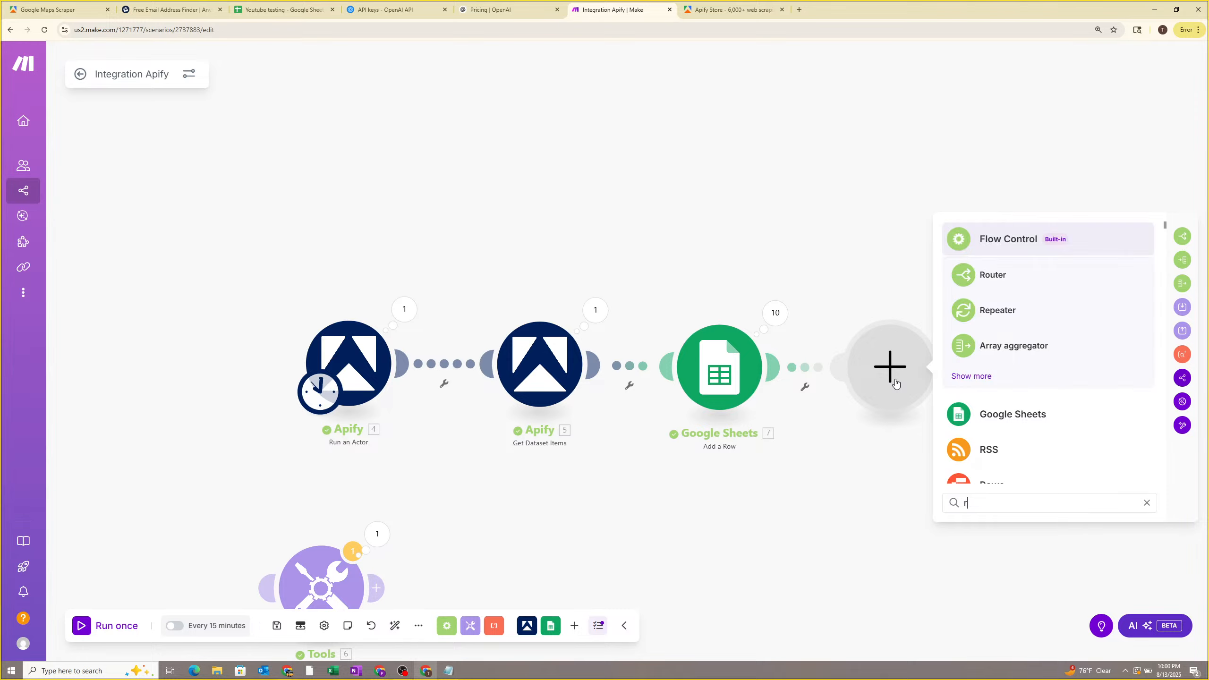
{"action": "left_click", "coordinate": [1000, 284]}
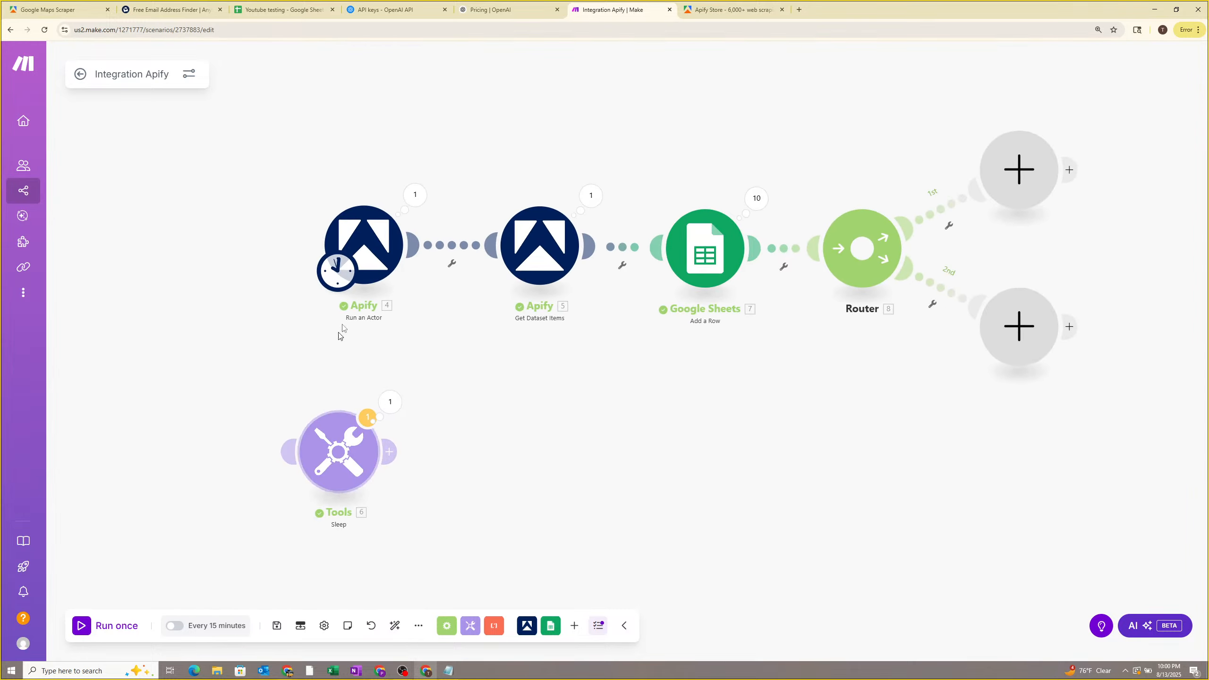
Insert the Sleep module between Run an Actor and Get Dataset Items, and reposition the empty modules on the router's two routes.
{"action": "left_click_drag", "start_coordinate": [362, 267], "coordinate": [202, 264]}
{"action": "left_click_drag", "start_coordinate": [353, 459], "coordinate": [368, 266]}
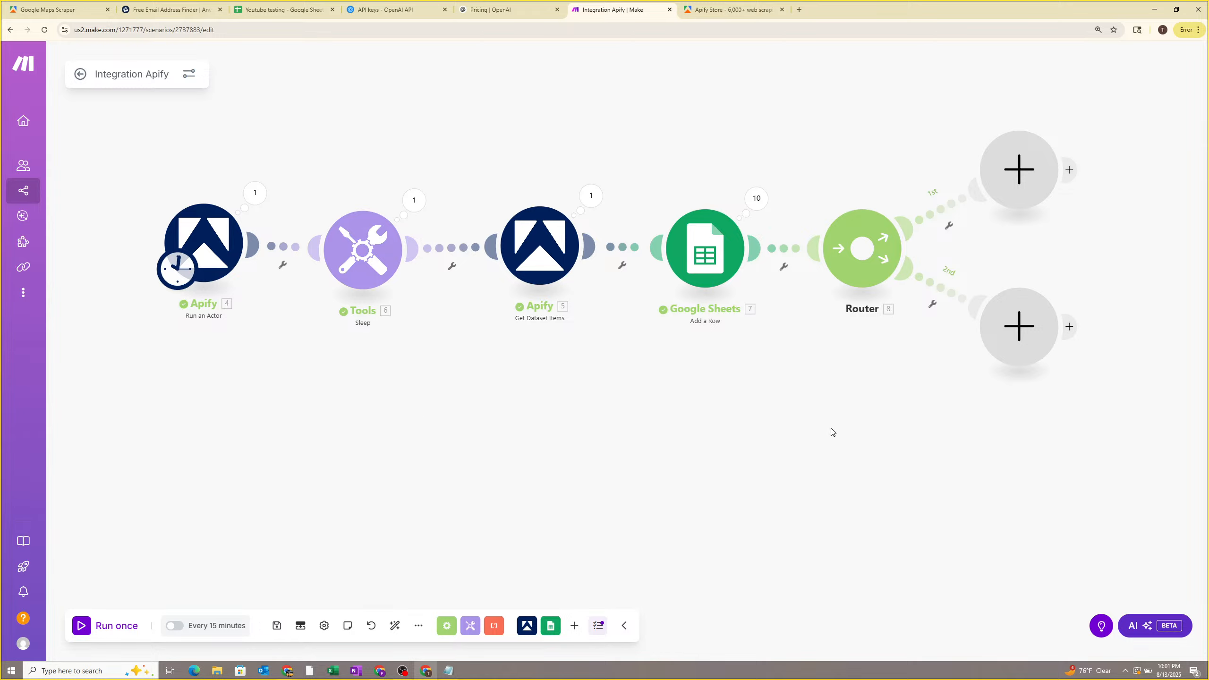
{"action": "left_click_drag", "start_coordinate": [833, 432], "coordinate": [764, 454]}
{"action": "left_click_drag", "start_coordinate": [910, 380], "coordinate": [807, 435]}
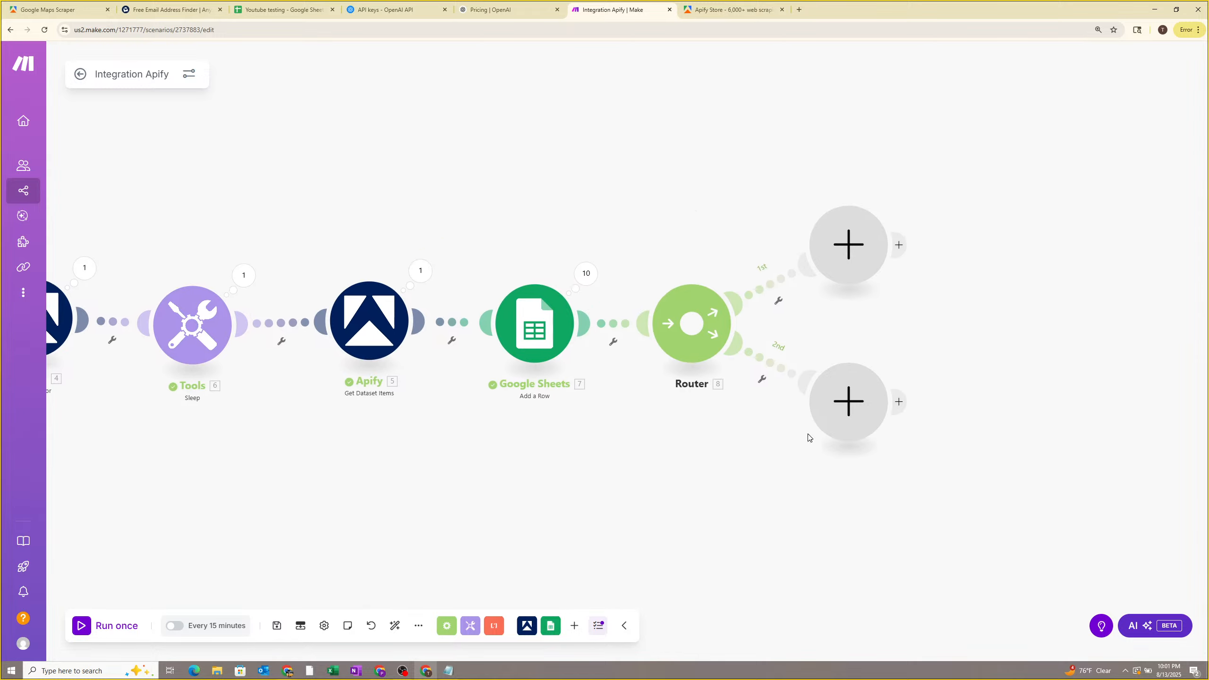
{"action": "left_click_drag", "start_coordinate": [856, 247], "coordinate": [886, 291]}
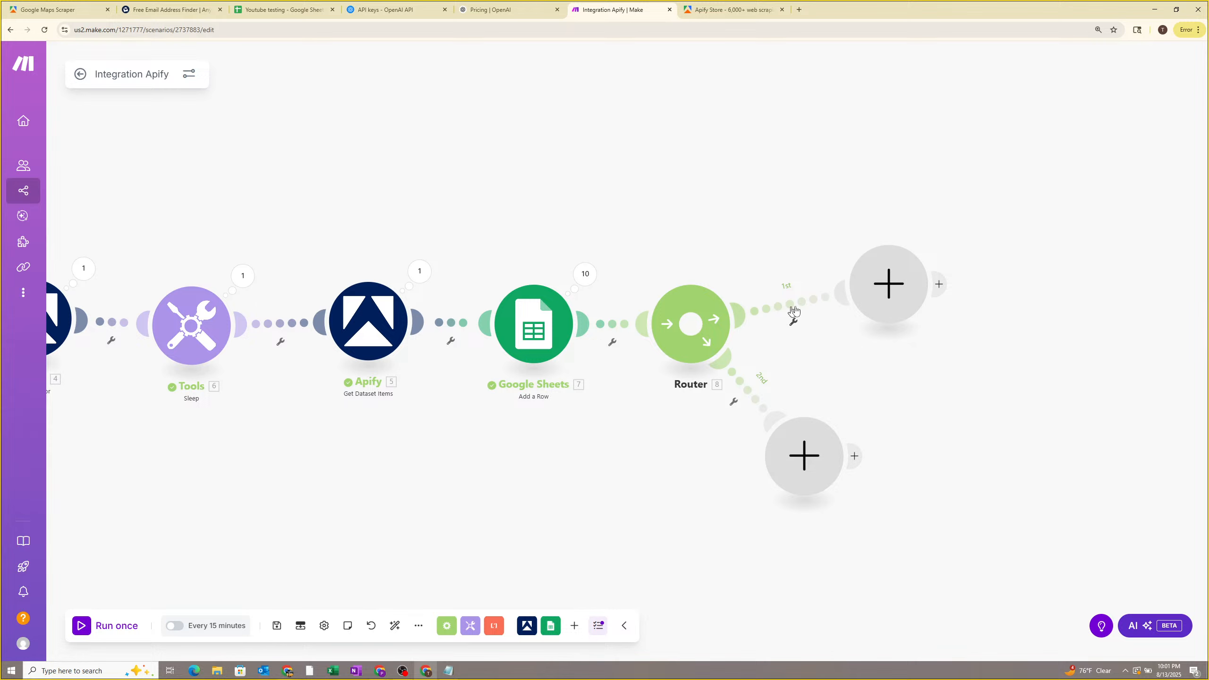
In the Business Scraper Vid Updated scenario, examine the condition and operator of the Email Exists? filter on the router's first route.
{"action": "mouse_move", "coordinate": [380, 669]}
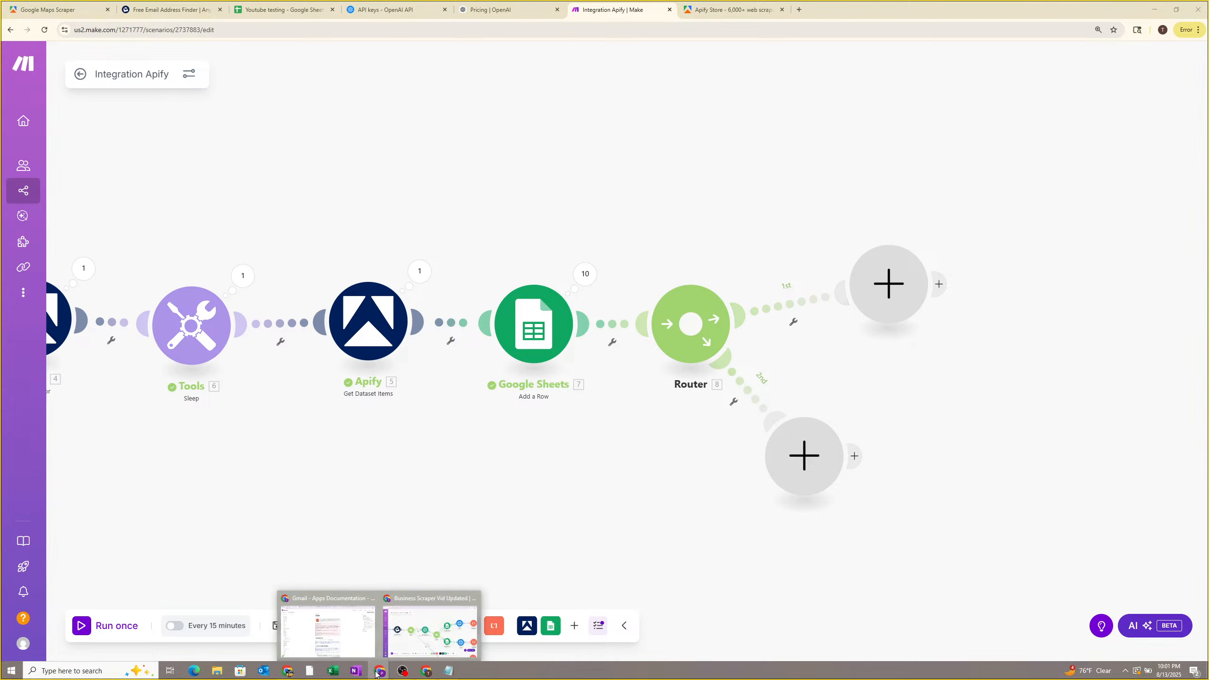
{"action": "left_click", "coordinate": [455, 603]}
{"action": "left_click_drag", "start_coordinate": [361, 561], "coordinate": [537, 569]}
{"action": "scroll", "coordinate": [536, 567], "scroll_direction": "up", "scroll_amount": 1}
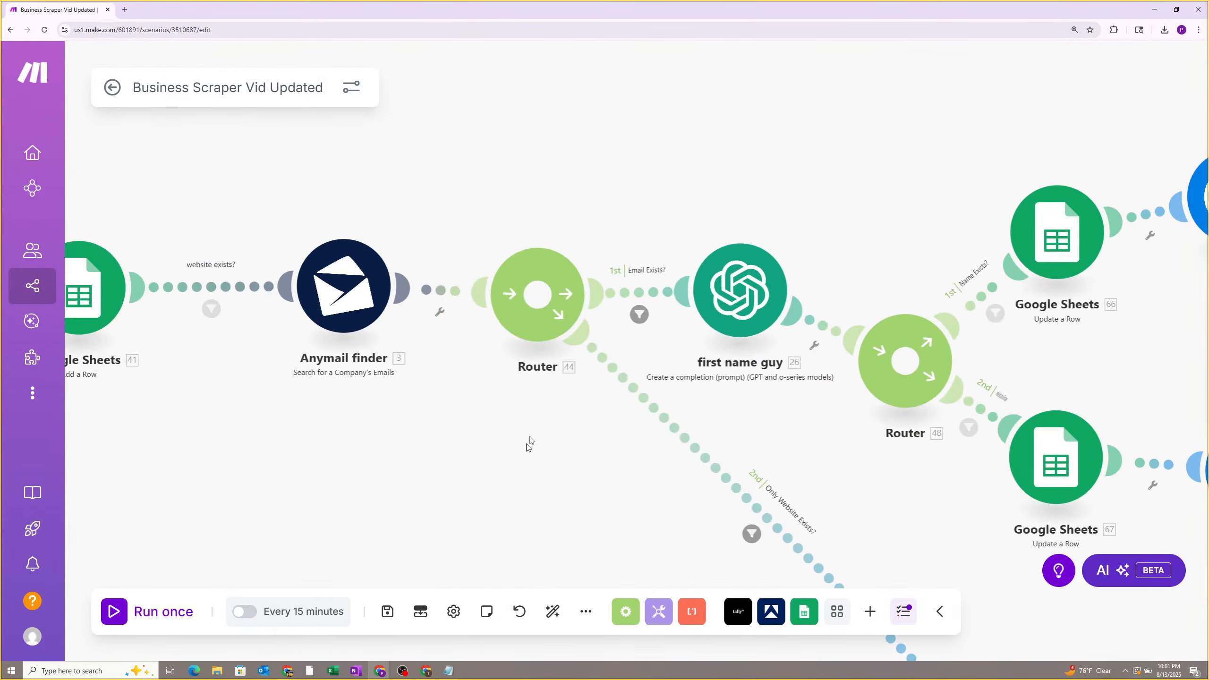
{"action": "left_click", "coordinate": [640, 315]}
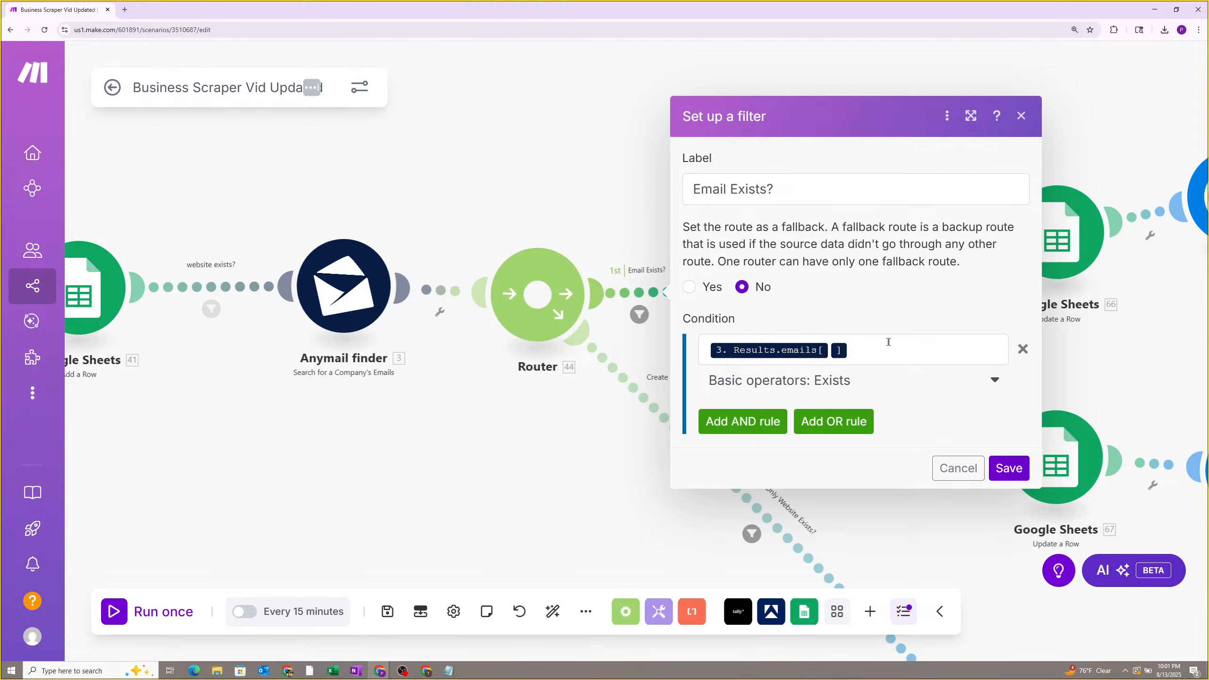
{"action": "left_click", "coordinate": [821, 350]}
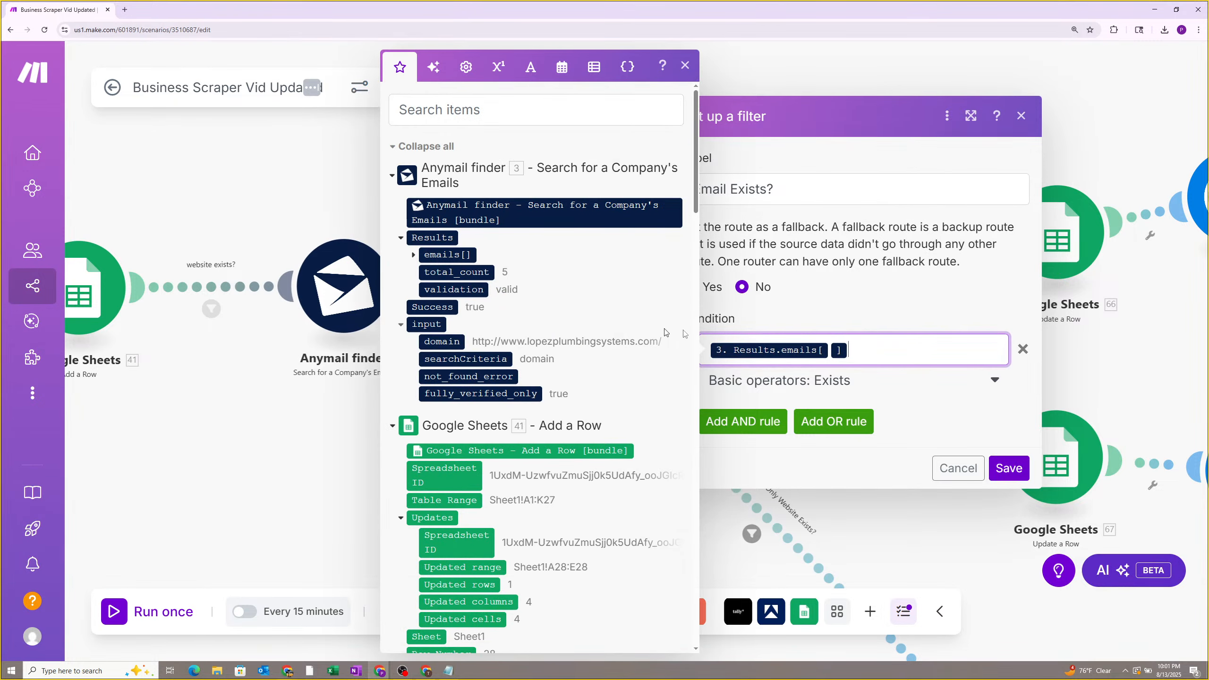
{"action": "left_click", "coordinate": [901, 320]}
{"action": "left_click", "coordinate": [873, 346]}
{"action": "left_click", "coordinate": [816, 385]}
{"action": "left_click", "coordinate": [784, 385]}
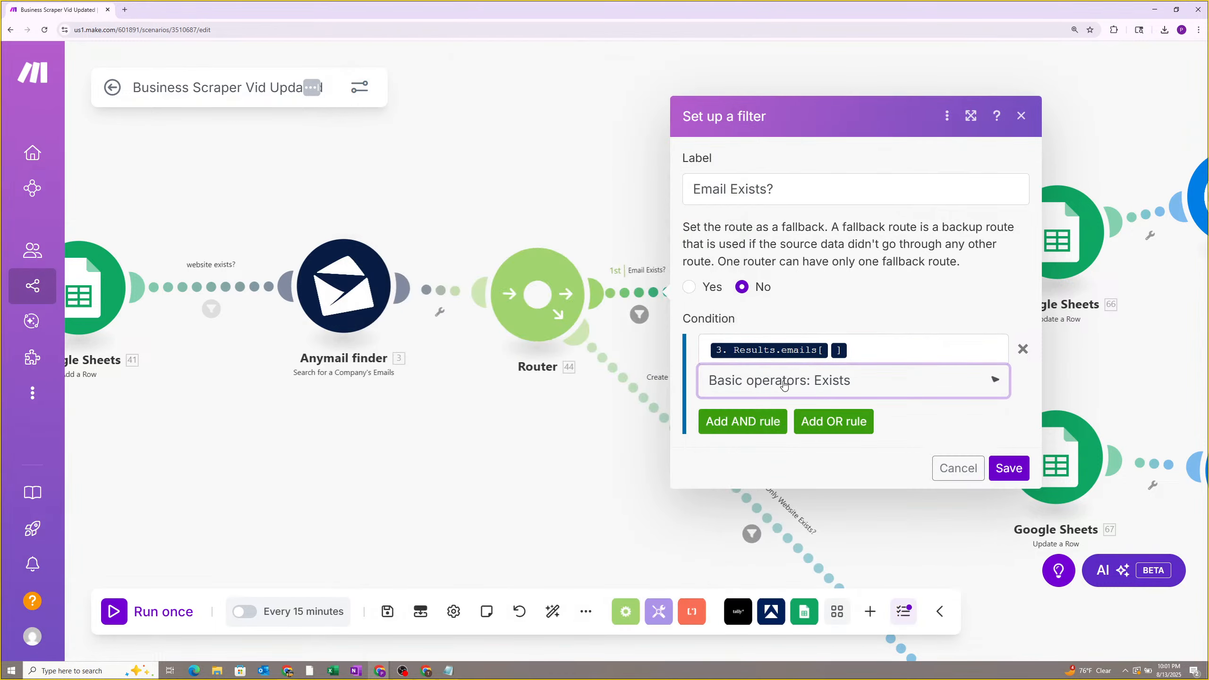
{"action": "left_click", "coordinate": [588, 440]}
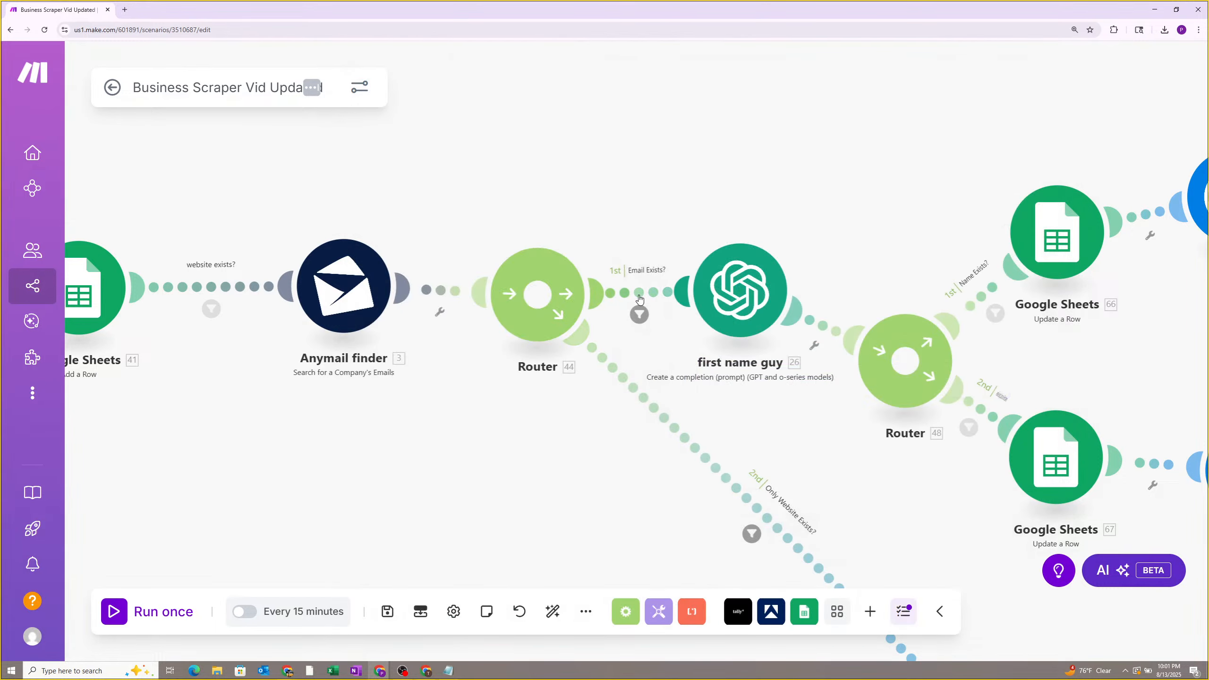
{"action": "left_click", "coordinate": [640, 316]}
{"action": "left_click", "coordinate": [615, 429]}
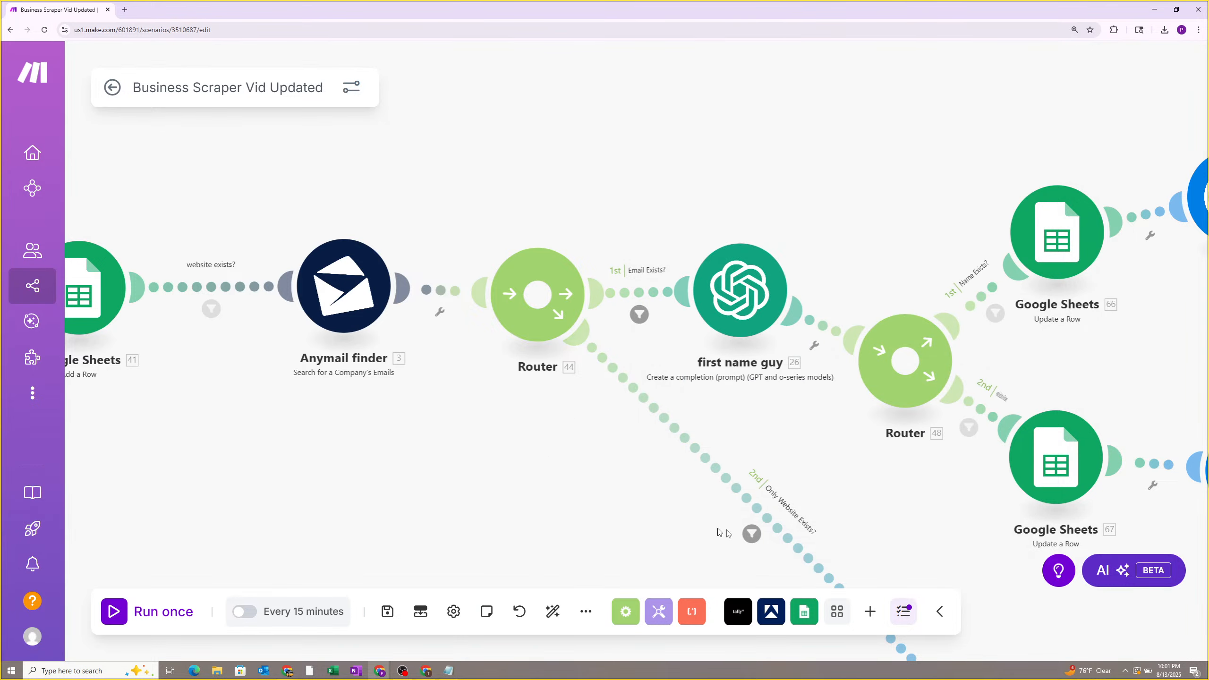
Examine the conditions of the Only Website Exists? filter on the router's second route.
{"action": "scroll", "coordinate": [698, 417], "scroll_direction": "down", "scroll_amount": 2}
{"action": "scroll", "coordinate": [614, 457], "scroll_direction": "up", "scroll_amount": 2}
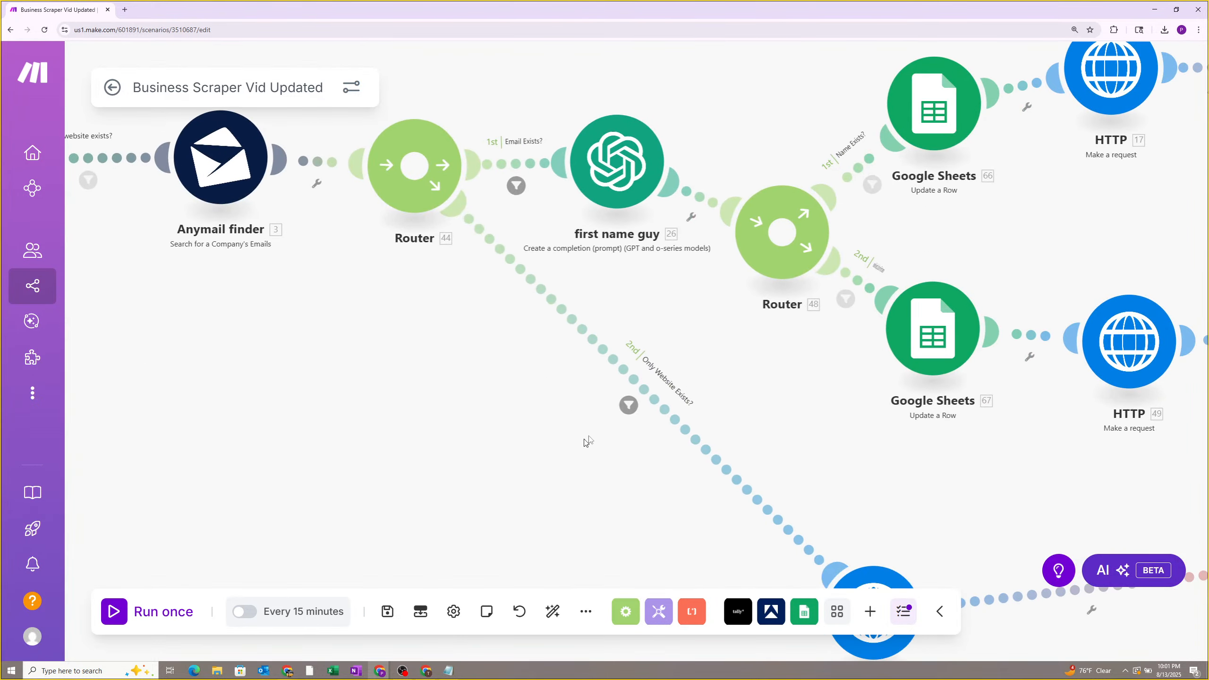
{"action": "left_click", "coordinate": [614, 405]}
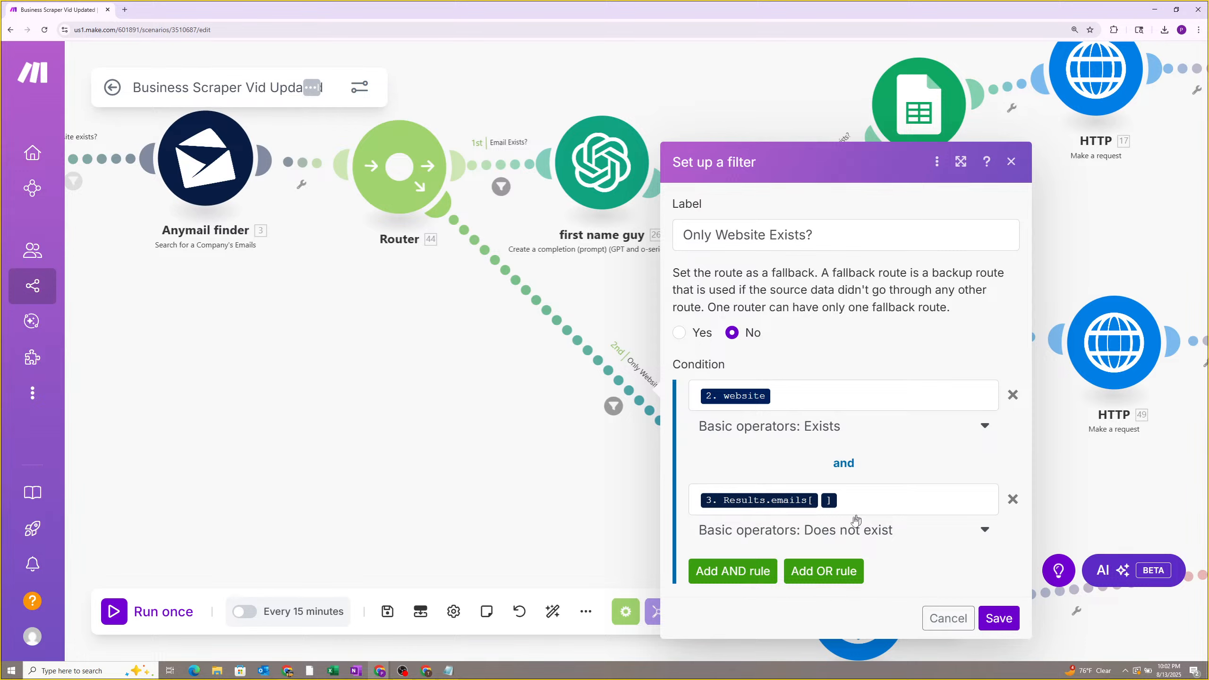
{"action": "left_click", "coordinate": [569, 508]}
{"action": "scroll", "coordinate": [568, 508], "scroll_direction": "down", "scroll_amount": 1}
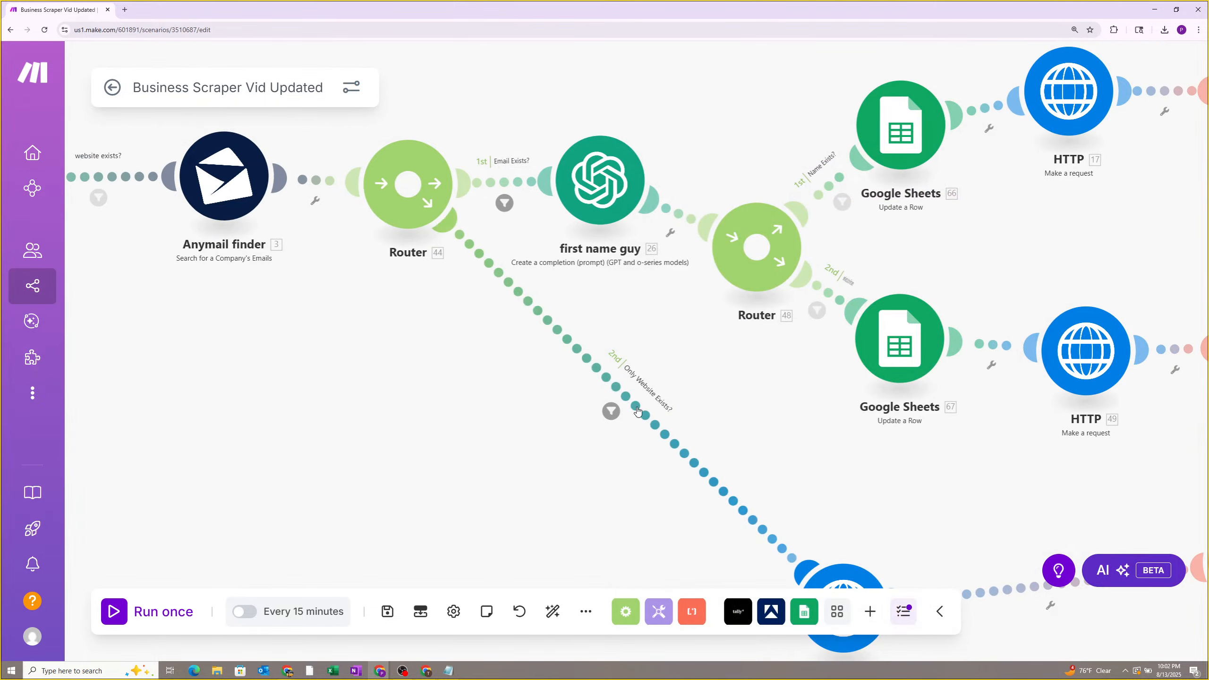
{"action": "left_click_drag", "start_coordinate": [670, 491], "coordinate": [592, 439]}
{"action": "scroll", "coordinate": [591, 440], "scroll_direction": "down", "scroll_amount": 1}
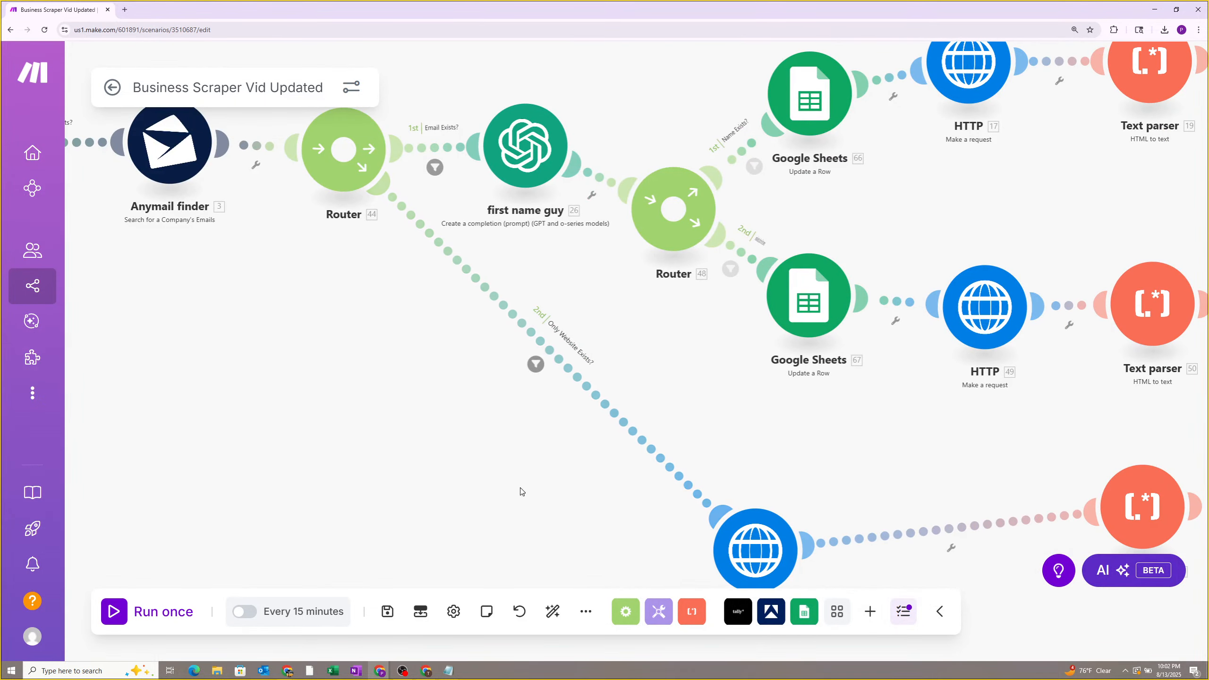
In the Integration Apify scenario, filter the router's first route on website Exists, label it "websit exists?", and move the second route's empty module farther away.
{"action": "left_click", "coordinate": [426, 671]}
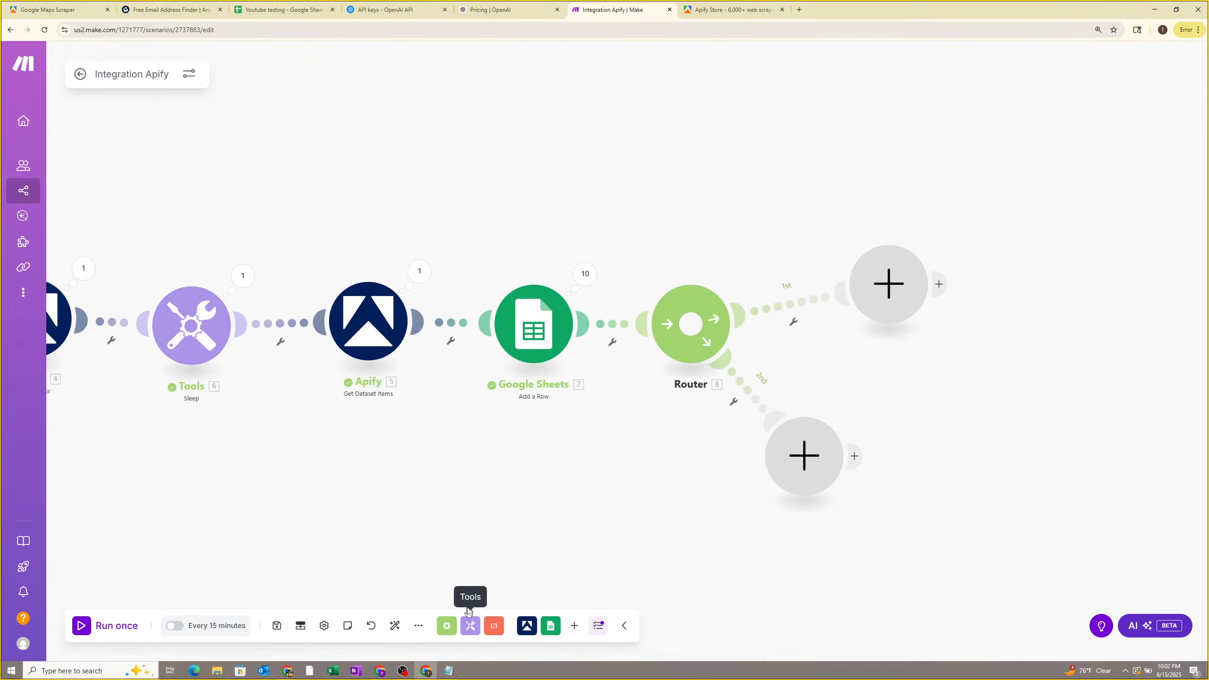
{"action": "left_click", "coordinate": [684, 308]}
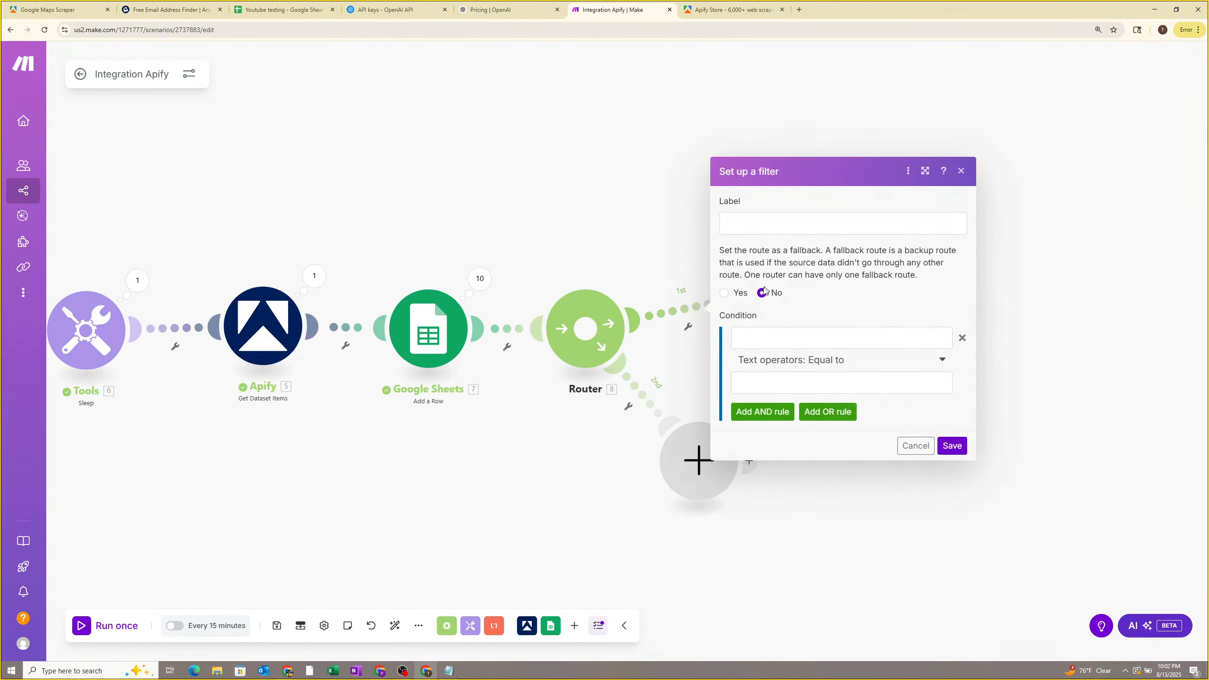
{"action": "left_click", "coordinate": [774, 337]}
{"action": "scroll", "coordinate": [995, 345], "scroll_direction": "down", "scroll_amount": 2}
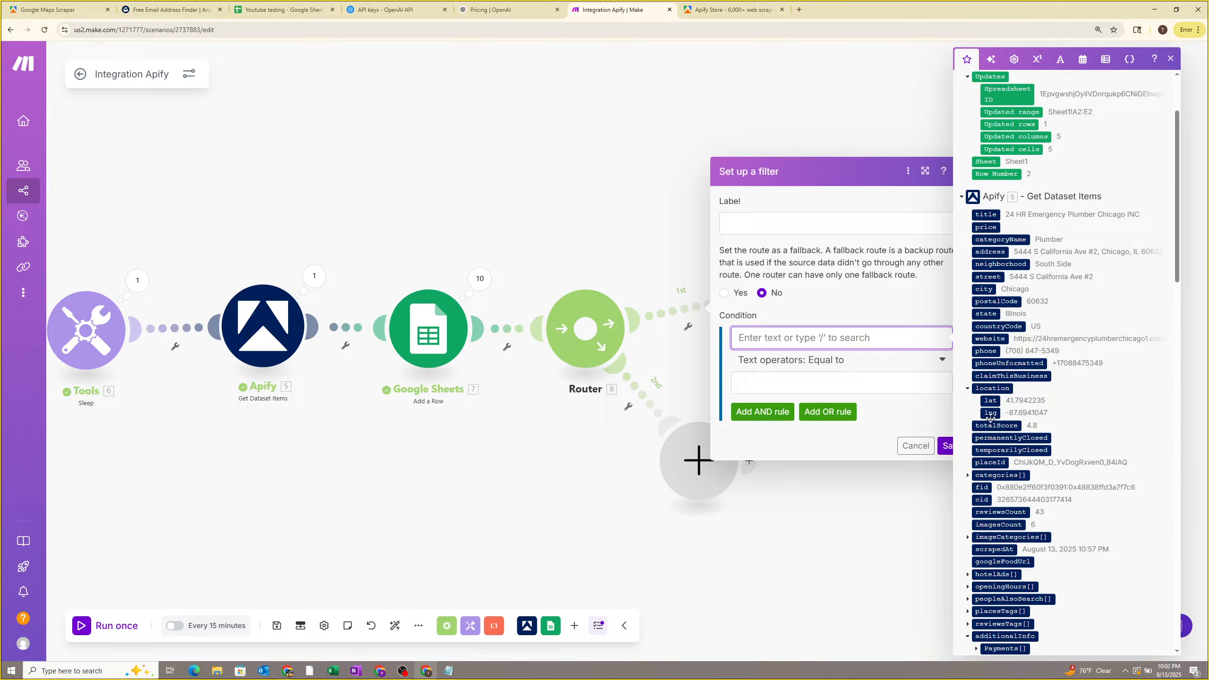
{"action": "left_click", "coordinate": [990, 339]}
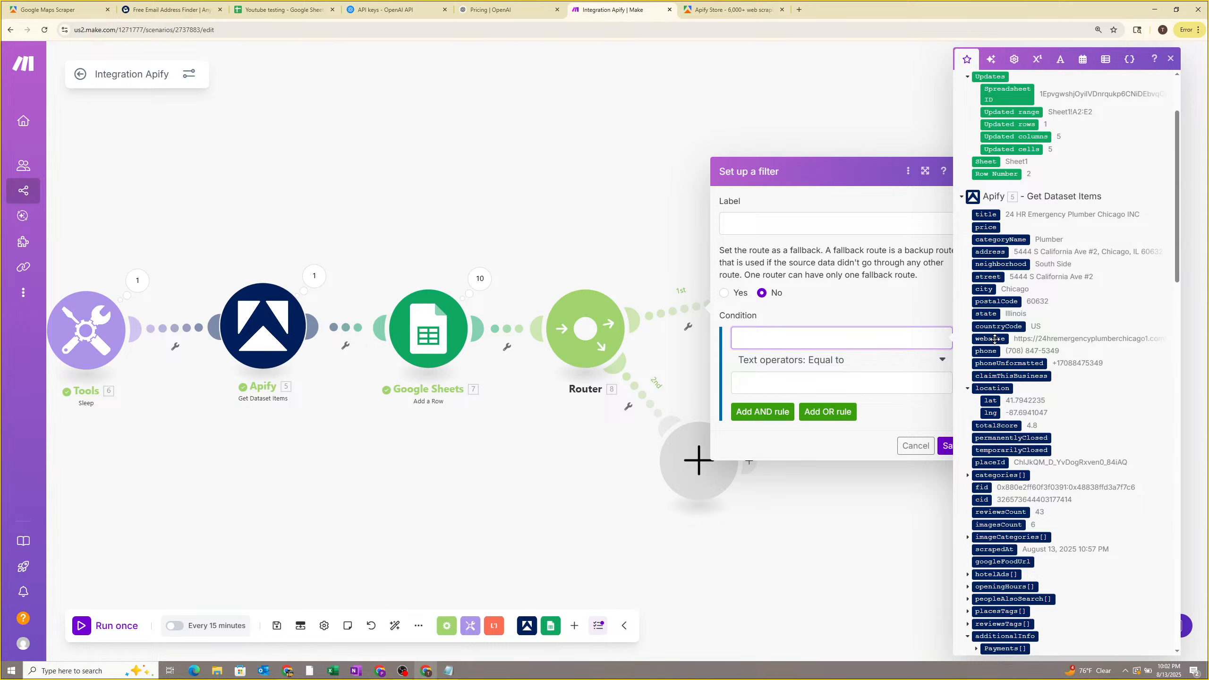
{"action": "left_click", "coordinate": [805, 367]}
{"action": "left_click", "coordinate": [765, 415]}
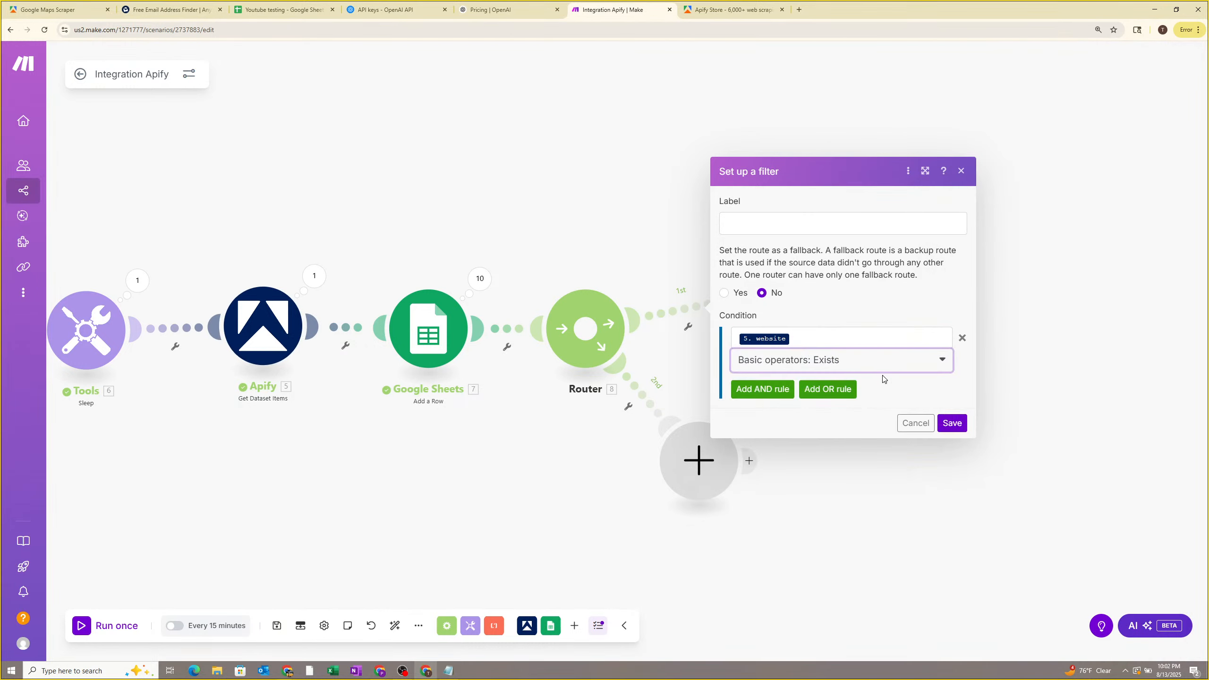
{"action": "left_click", "coordinate": [844, 232]}
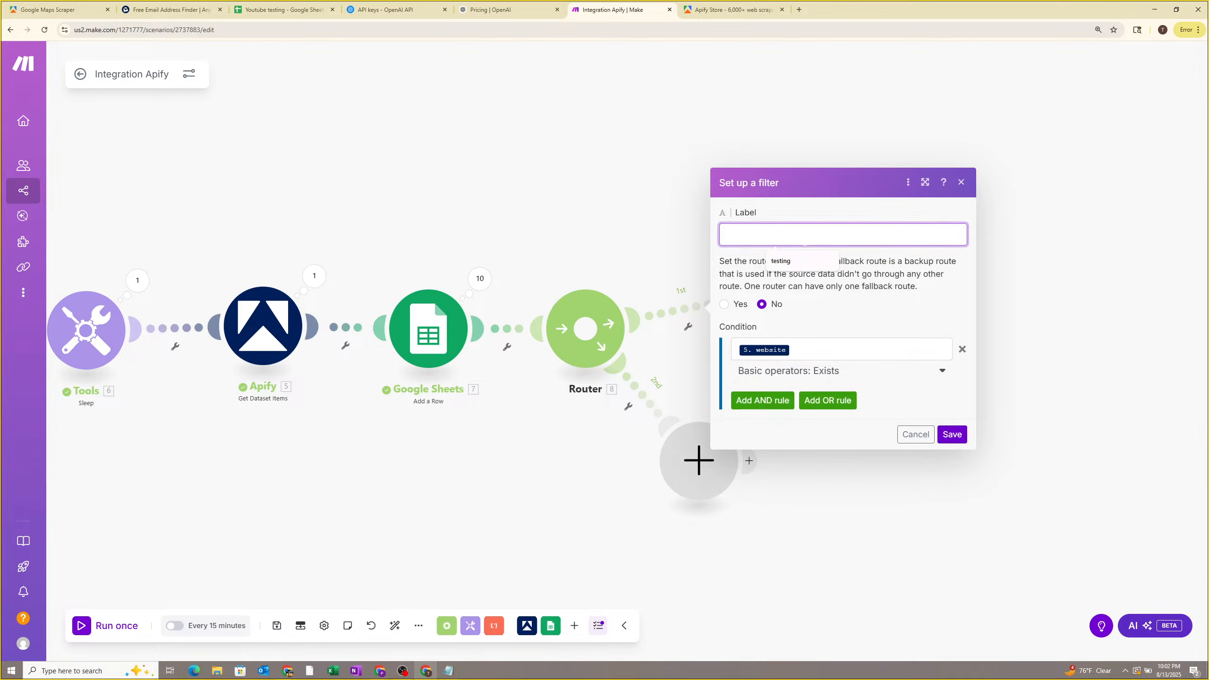
{"action": "type", "text": "websit exists?"}
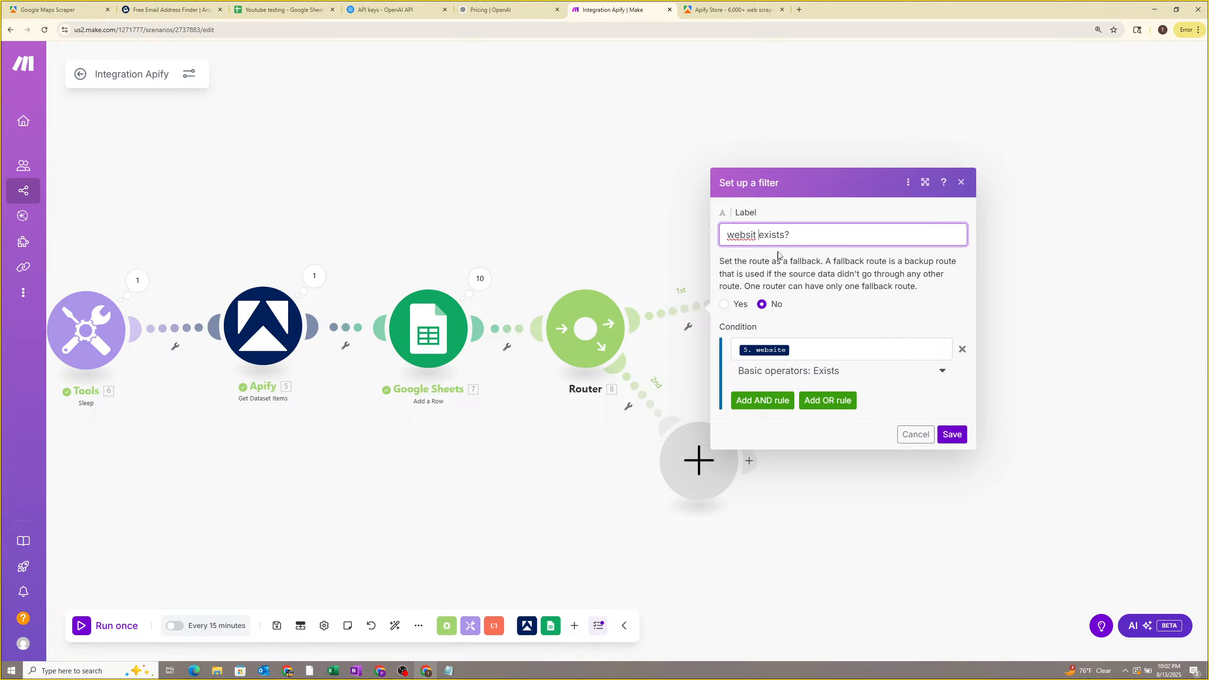
{"action": "left_click", "coordinate": [952, 434]}
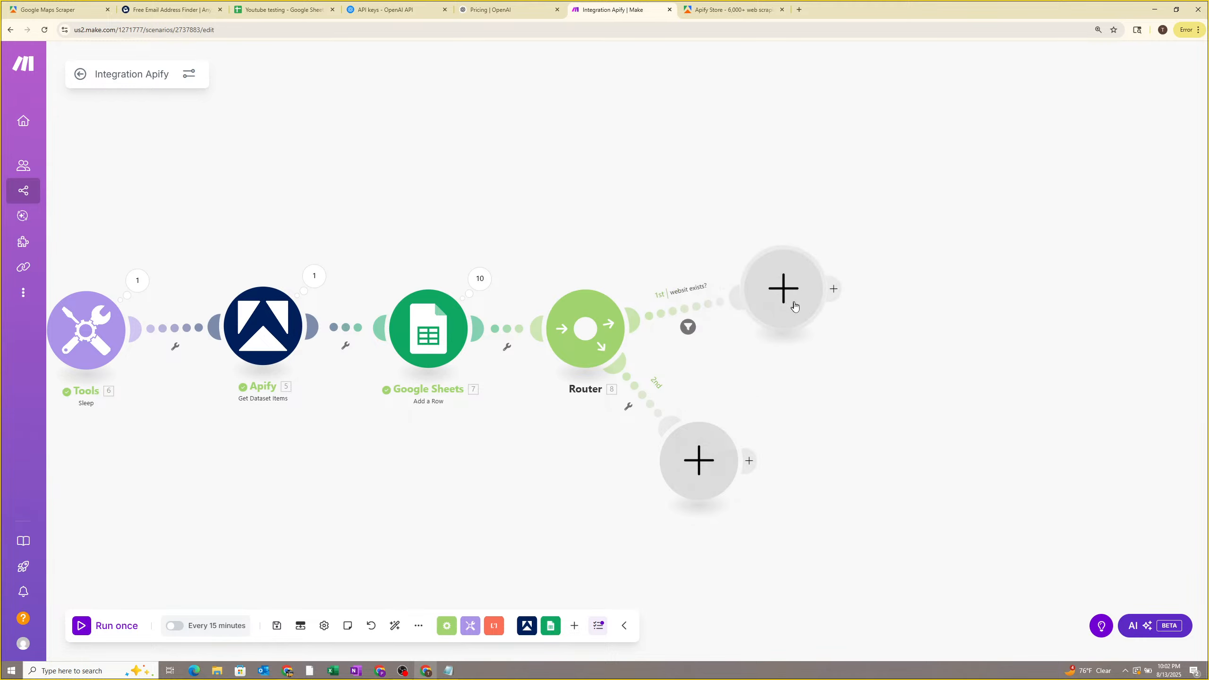
{"action": "left_click_drag", "start_coordinate": [703, 426], "coordinate": [781, 494]}
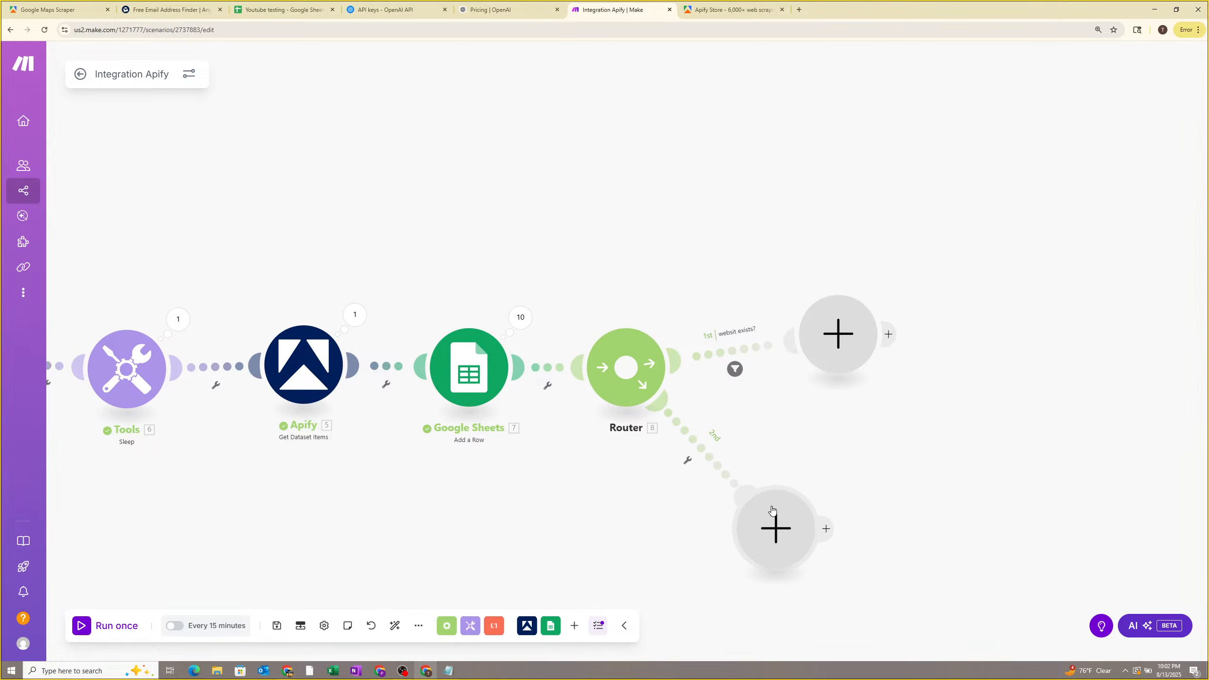
Compare the Only Website Exists? and Email Exists? filter conditions in the Business Scraper Vid Updated scenario, and return to Integration Apify.
{"action": "left_click", "coordinate": [689, 459]}
{"action": "mouse_move", "coordinate": [388, 669]}
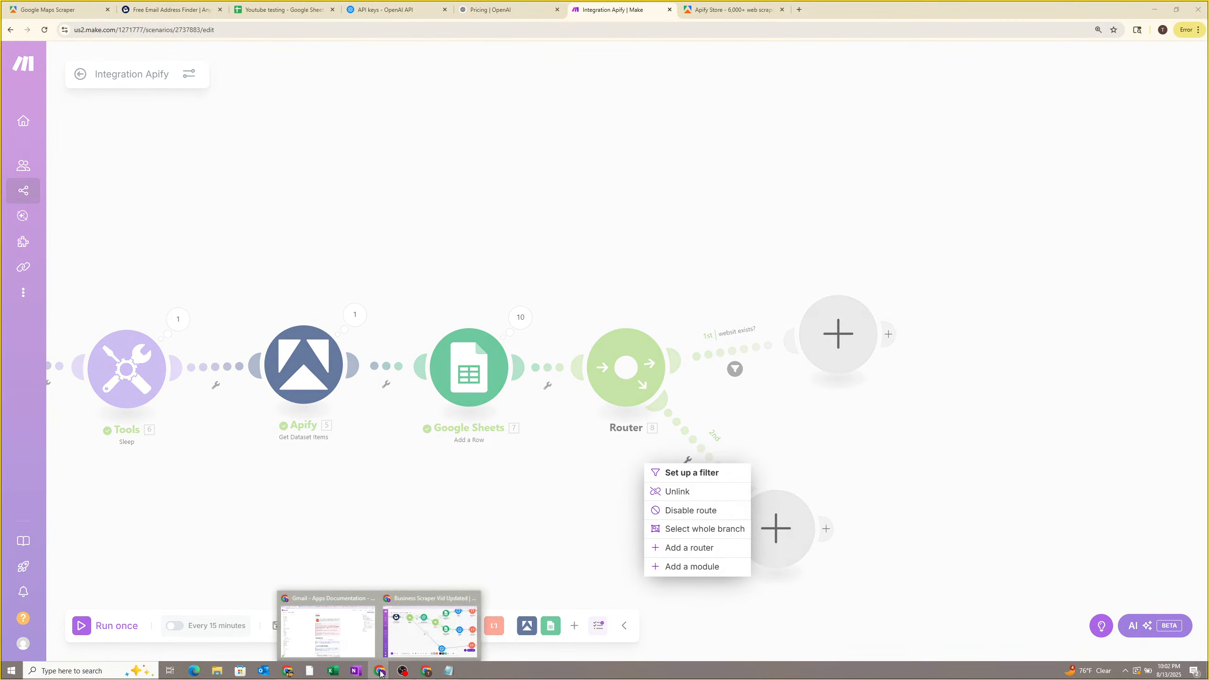
{"action": "left_click", "coordinate": [413, 641]}
{"action": "left_click", "coordinate": [553, 356]}
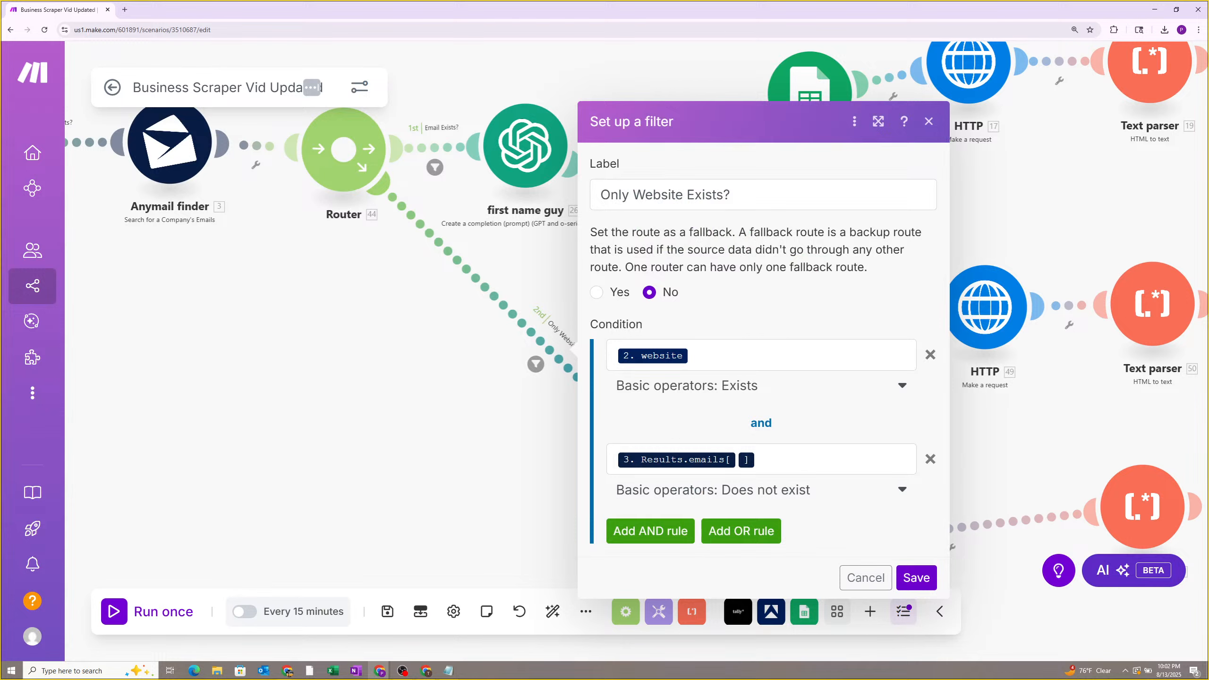
{"action": "left_click", "coordinate": [520, 449]}
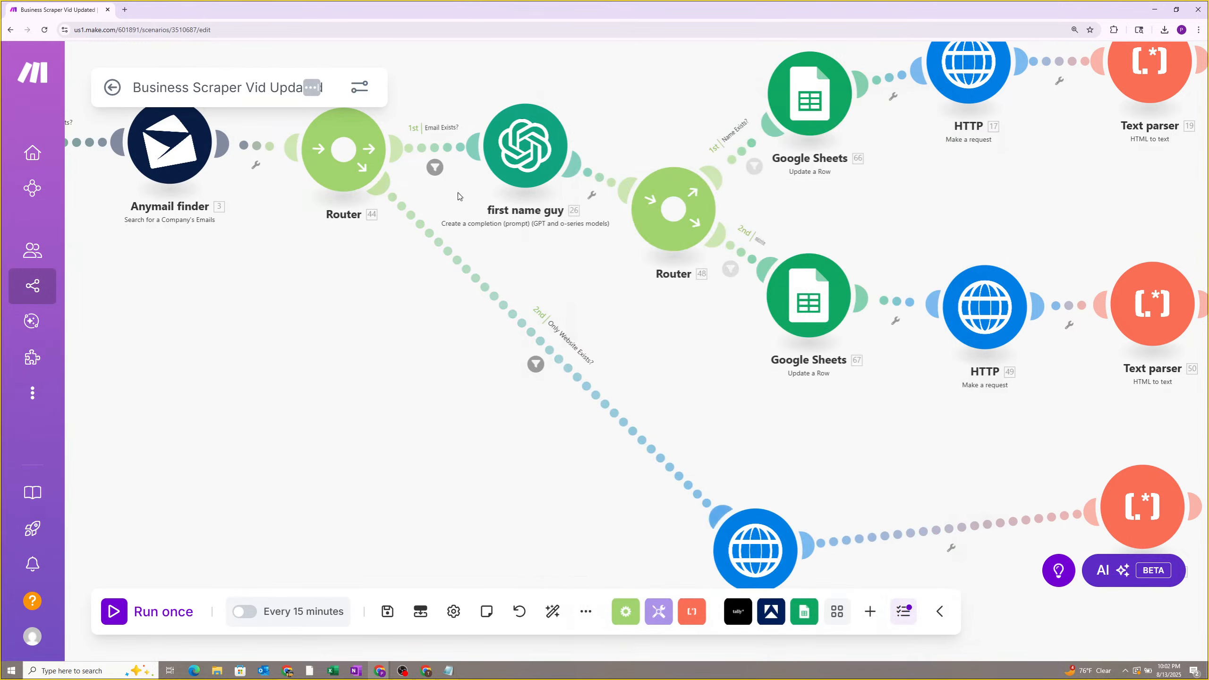
{"action": "left_click", "coordinate": [434, 167]}
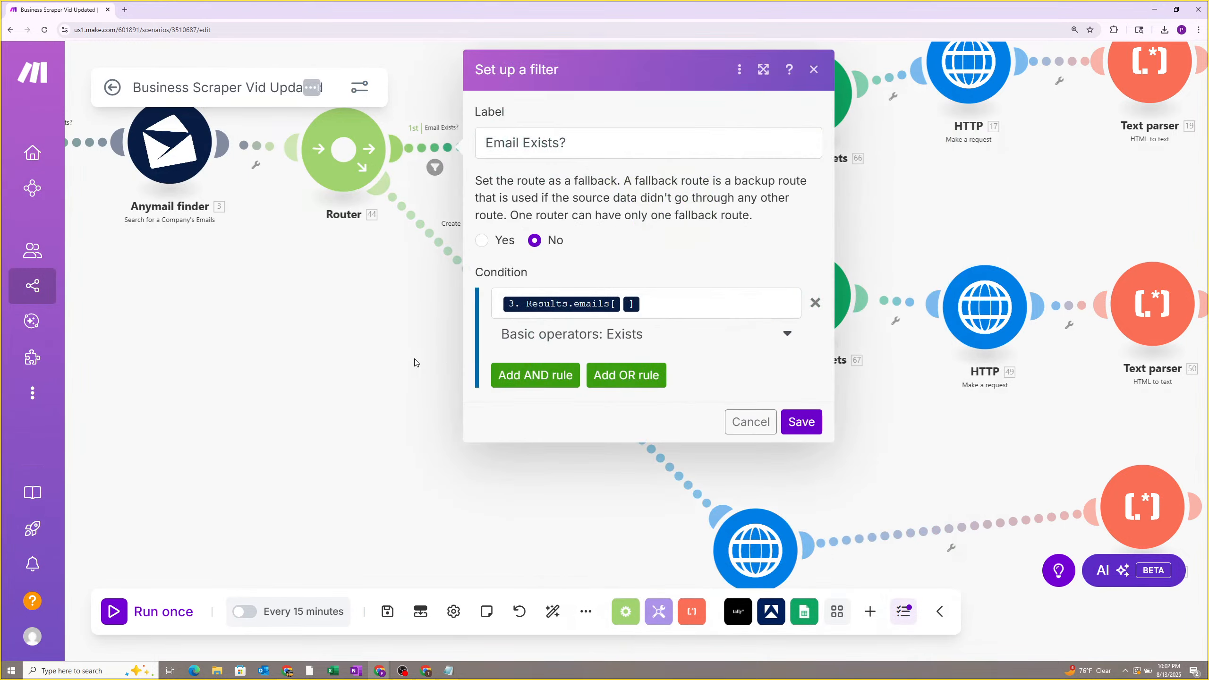
{"action": "left_click", "coordinate": [367, 316]}
{"action": "left_click", "coordinate": [426, 671]}
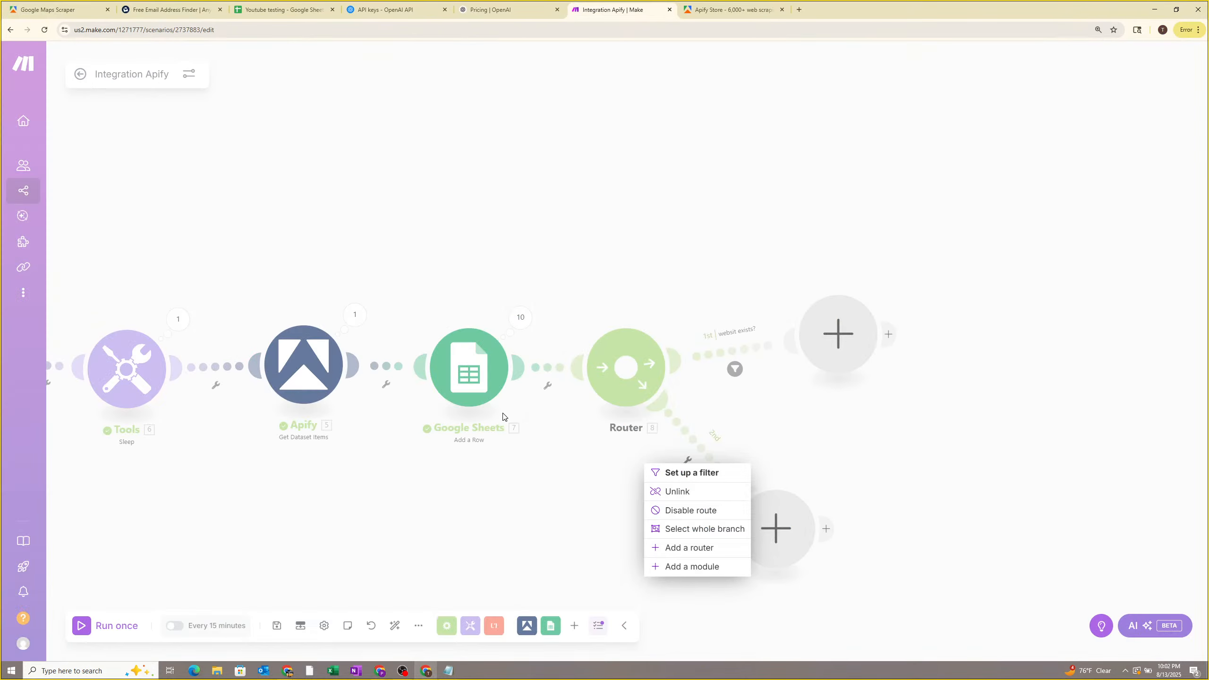
Clear the first route's filter condition, reinsert the Apify website variable with the Exists operator, and save the filter.
{"action": "left_click", "coordinate": [733, 350]}
{"action": "left_click", "coordinate": [869, 407]}
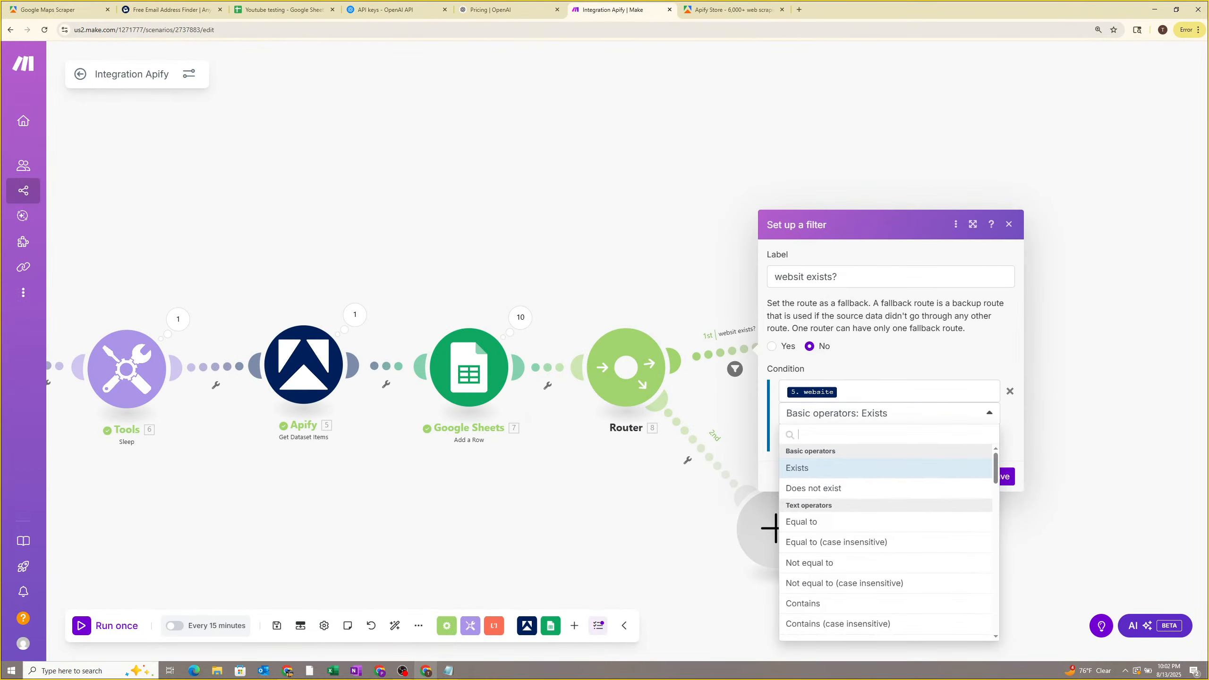
{"action": "left_click", "coordinate": [862, 392]}
{"action": "key", "text": "BackSpace"}
{"action": "scroll", "coordinate": [604, 427], "scroll_direction": "down", "scroll_amount": 3}
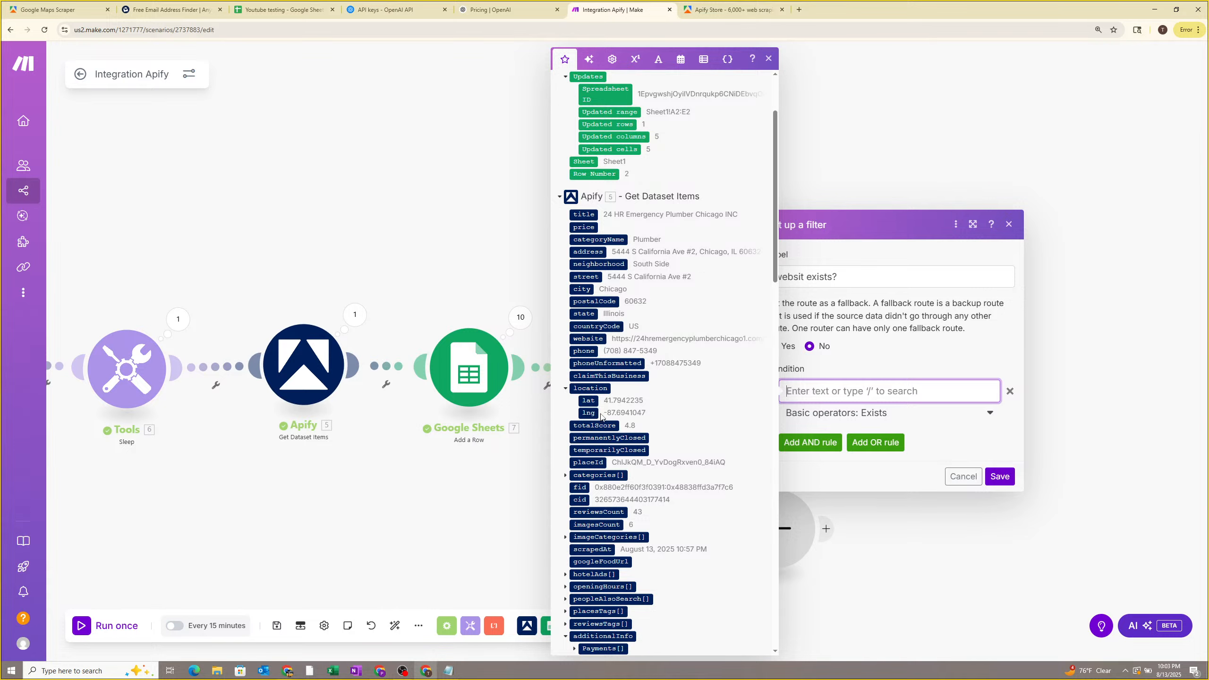
{"action": "left_click", "coordinate": [588, 339]}
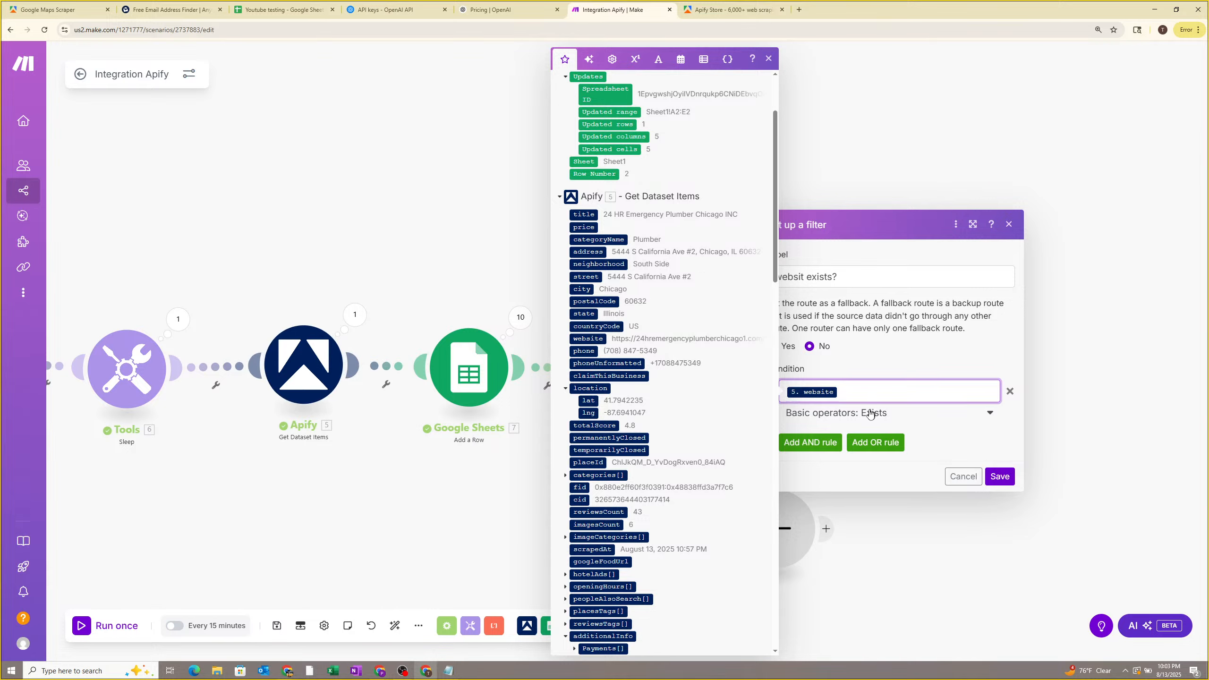
{"action": "left_click", "coordinate": [946, 428]}
{"action": "left_click", "coordinate": [1000, 476]}
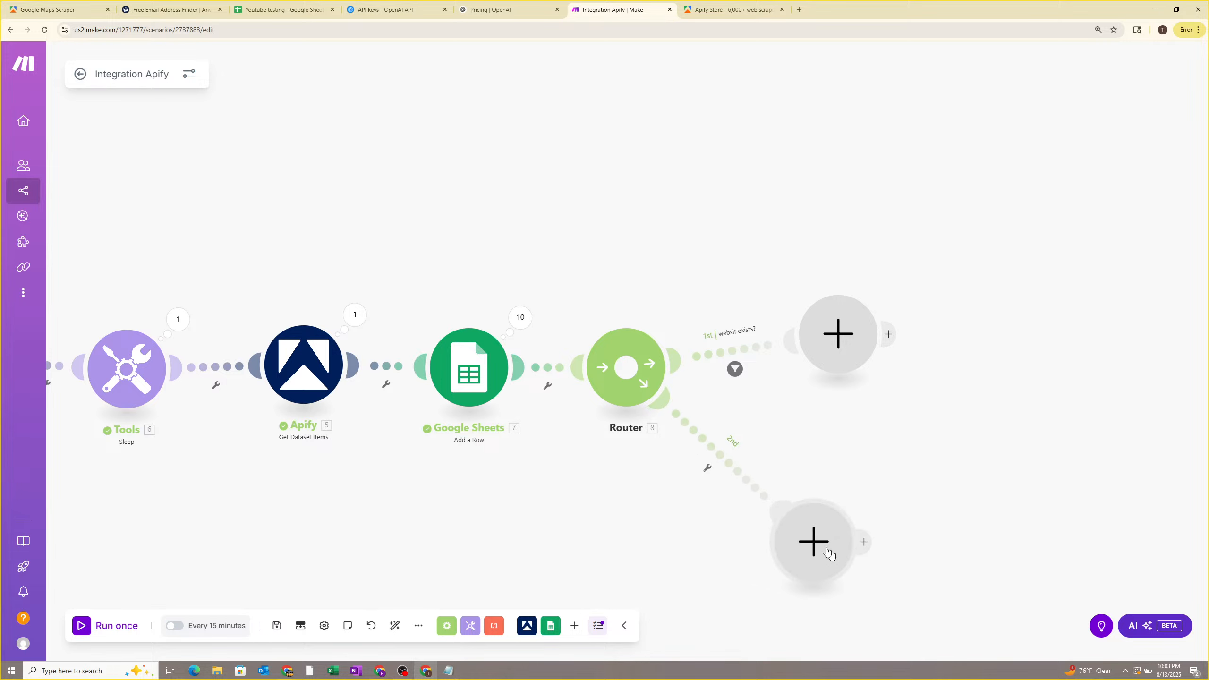
Set the second route's filter to pass when the Apify website does not exist, label it "website not exist", and save it.
{"action": "left_click", "coordinate": [723, 455]}
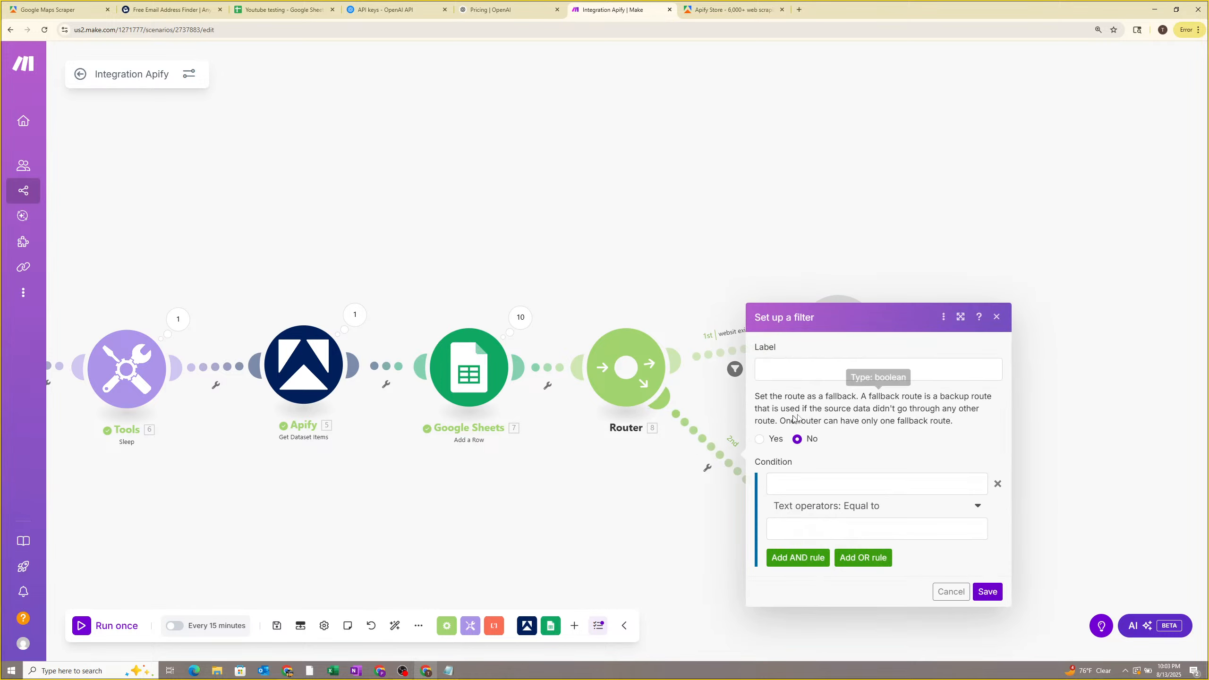
{"action": "left_click", "coordinate": [800, 482]}
{"action": "left_click", "coordinate": [578, 448]}
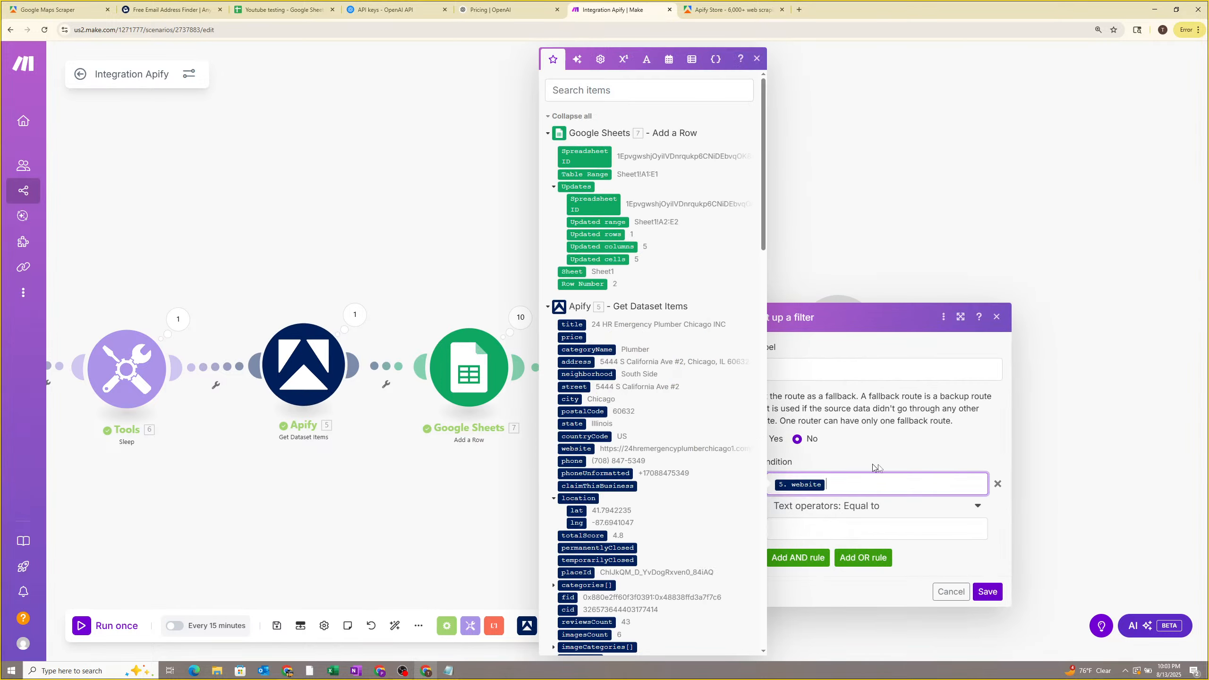
{"action": "left_click", "coordinate": [865, 506]}
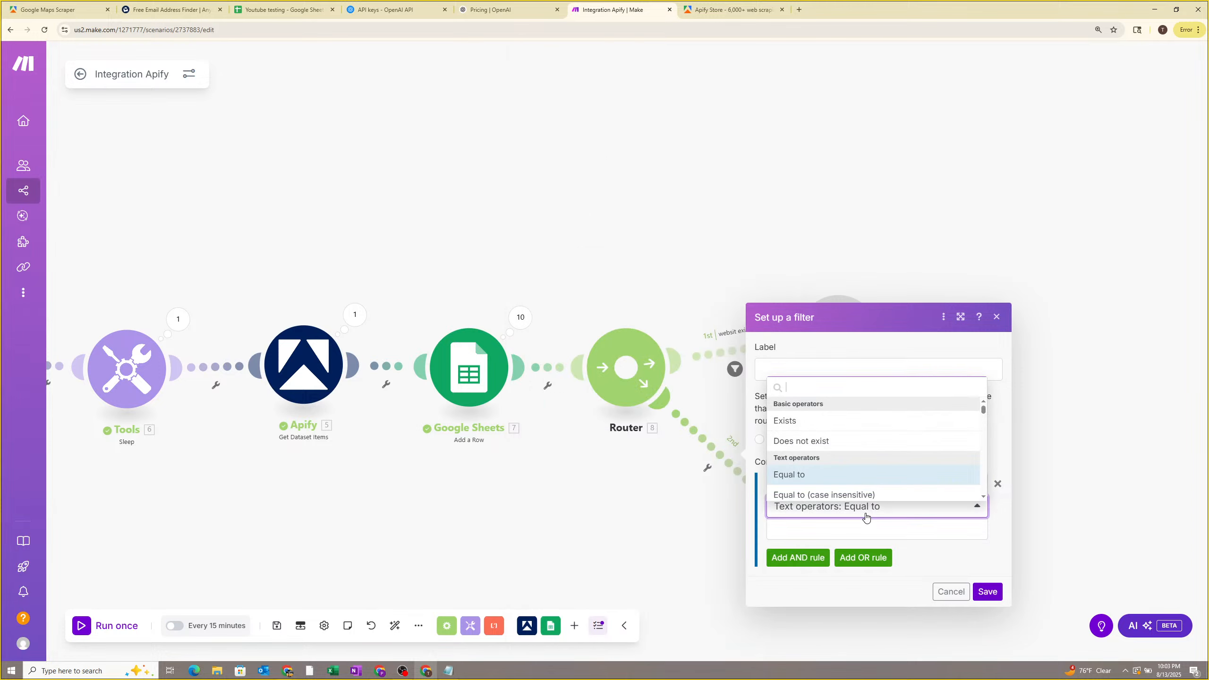
{"action": "left_click", "coordinate": [821, 442]}
{"action": "left_click", "coordinate": [814, 374]}
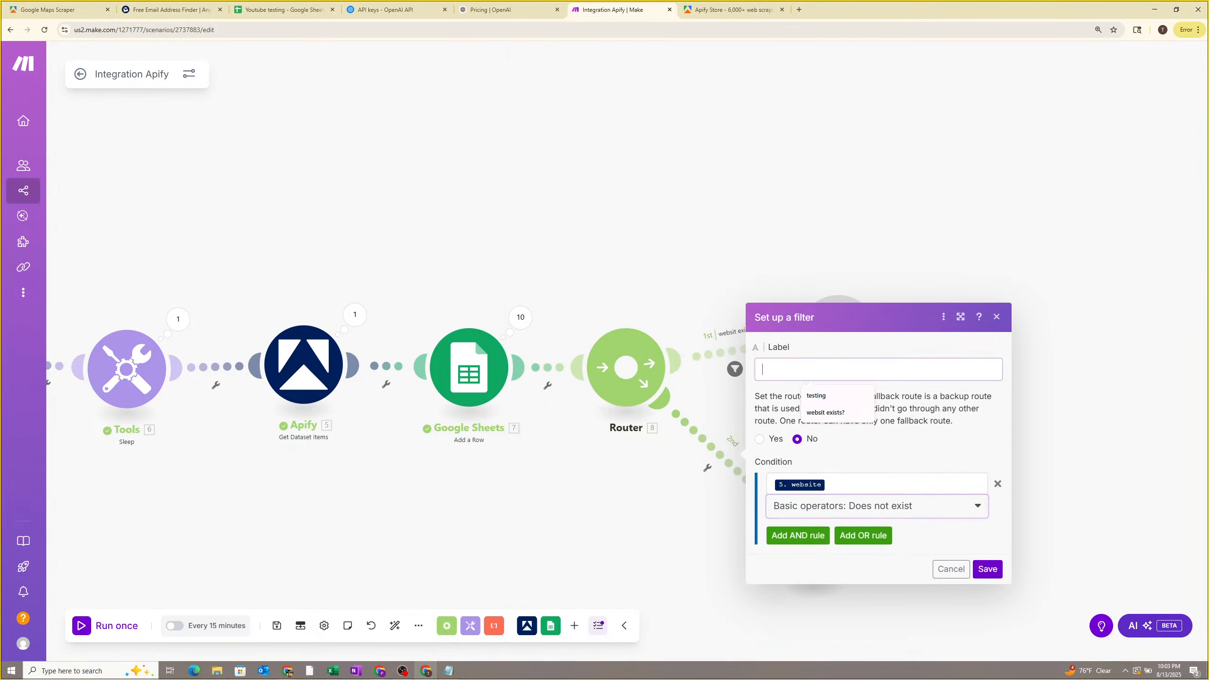
{"action": "type", "text": "website not exist"}
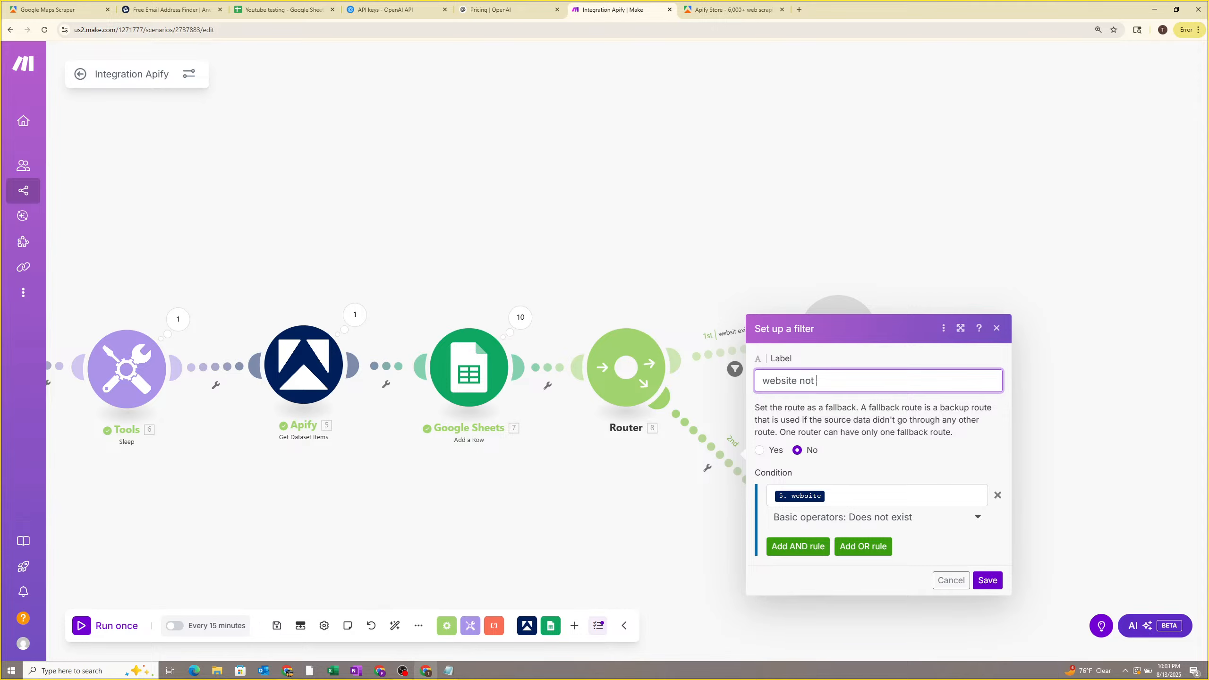
{"action": "left_click", "coordinate": [980, 578]}
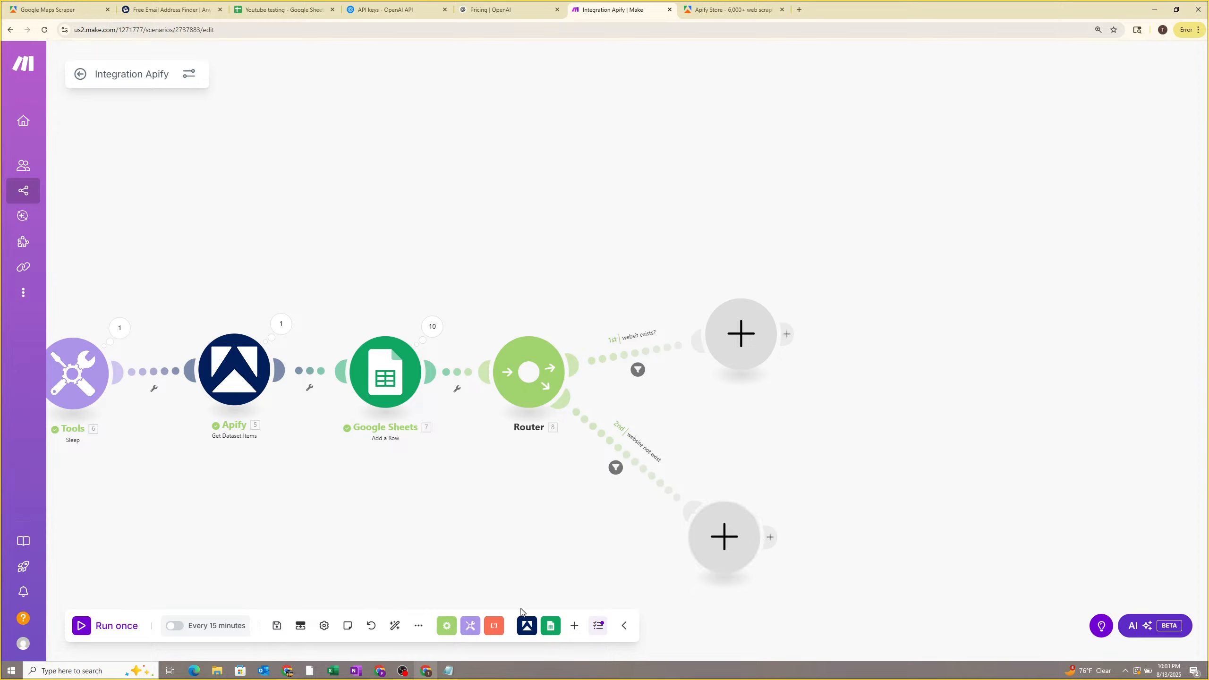
Search for deepseek and add the DeepSeek AI Create a Chat Completion module to the router's first route.
{"action": "left_click", "coordinate": [743, 353]}
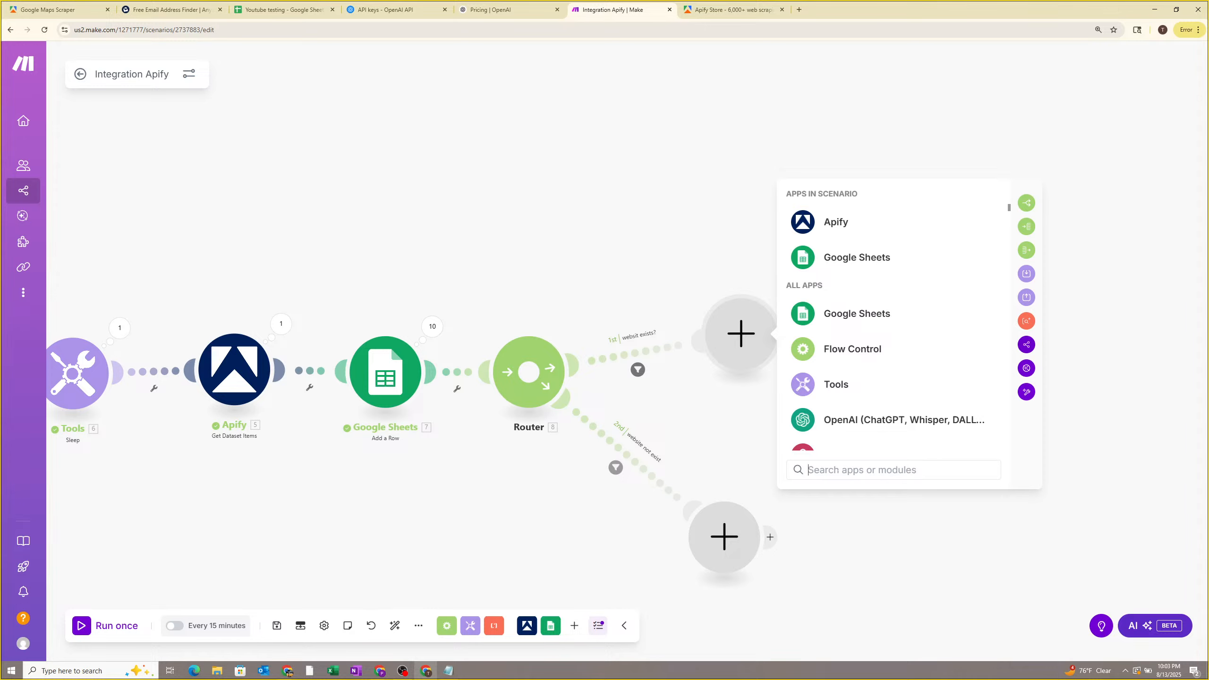
{"action": "type", "text": "deepsee"}
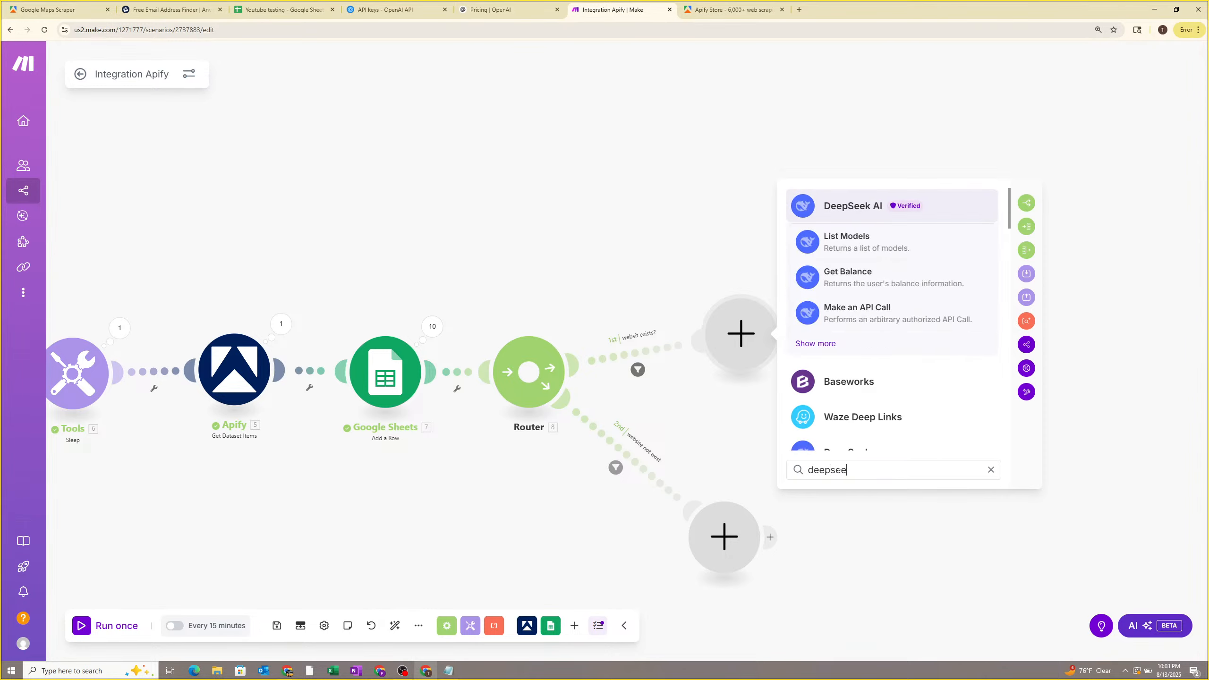
{"action": "type", "text": "k"}
{"action": "left_click", "coordinate": [891, 206]}
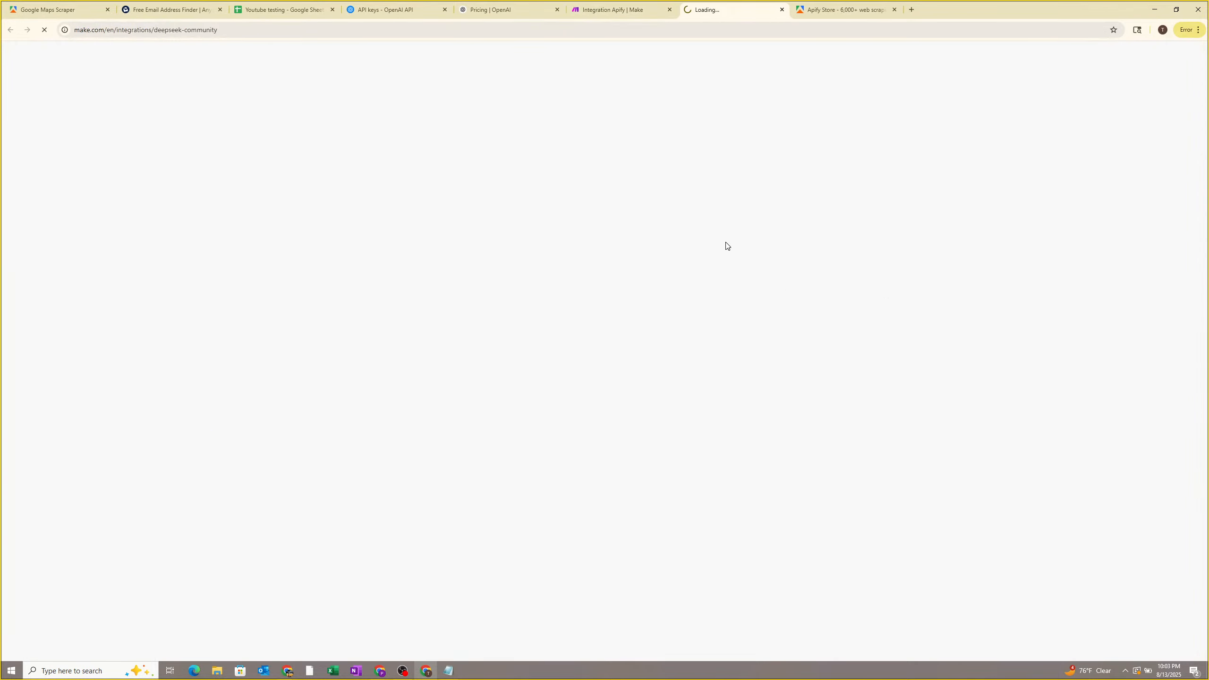
{"action": "left_click", "coordinate": [665, 4]}
{"action": "left_click", "coordinate": [862, 288]}
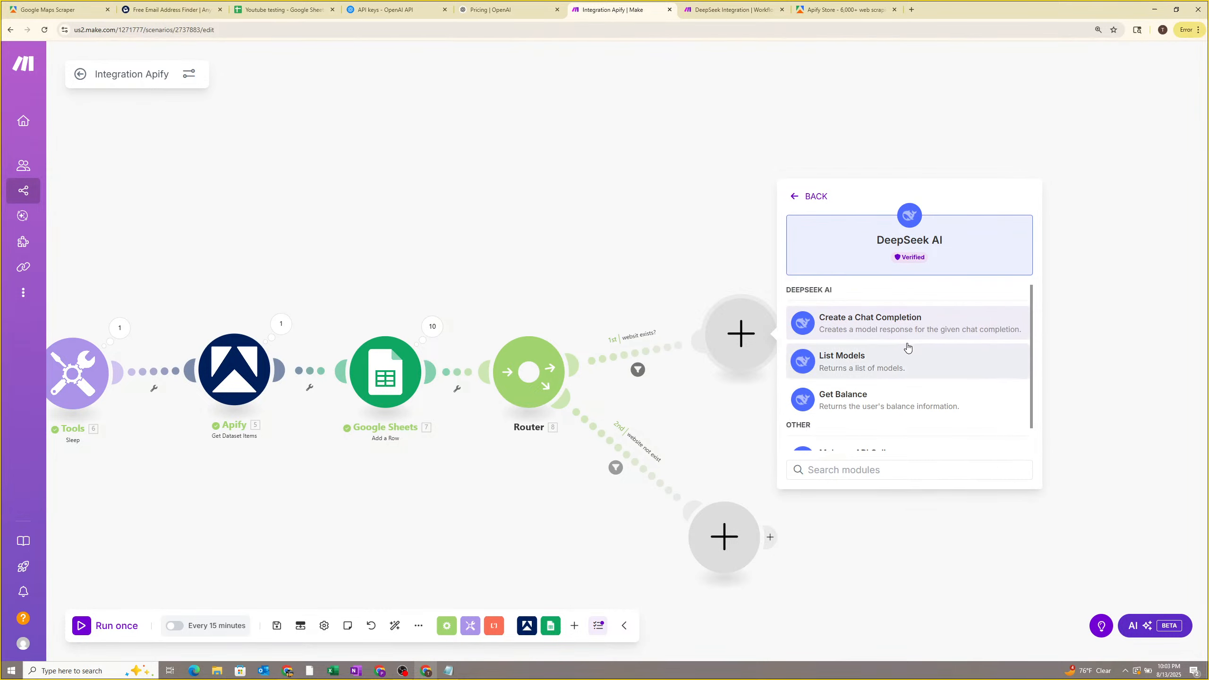
{"action": "left_click", "coordinate": [886, 327]}
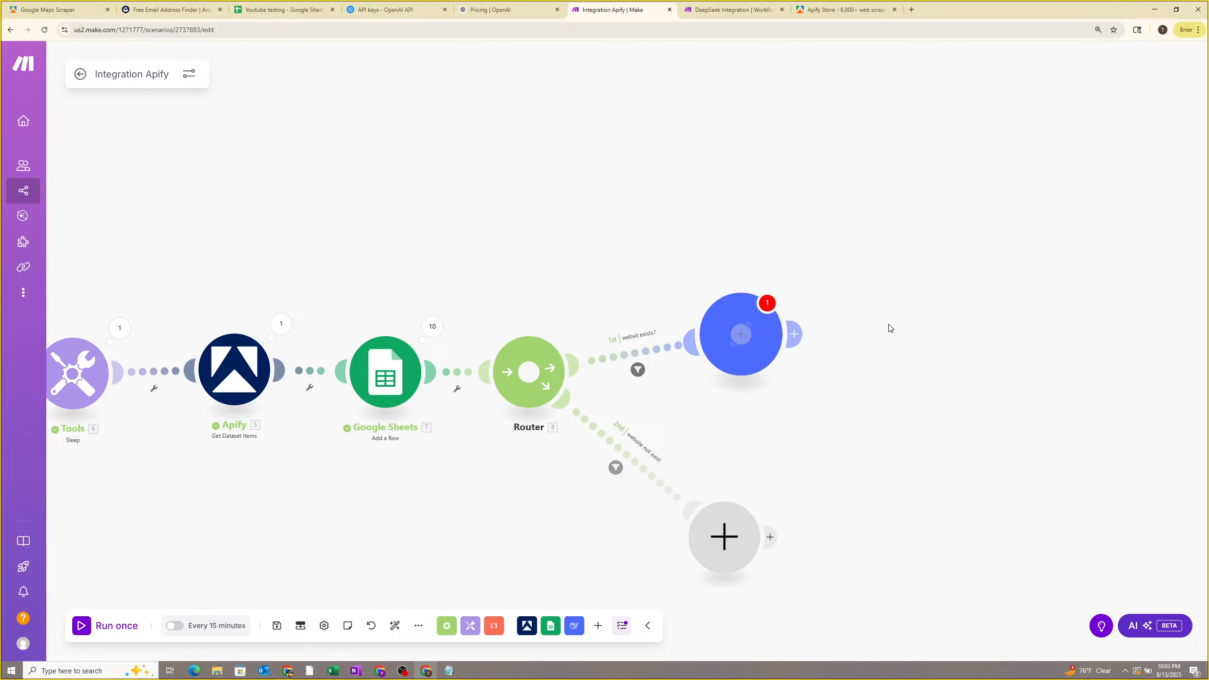
Create the My DeepSeek AI connection for the module, pasting in the API key copied from the Notepad note.
{"action": "left_click", "coordinate": [844, 328]}
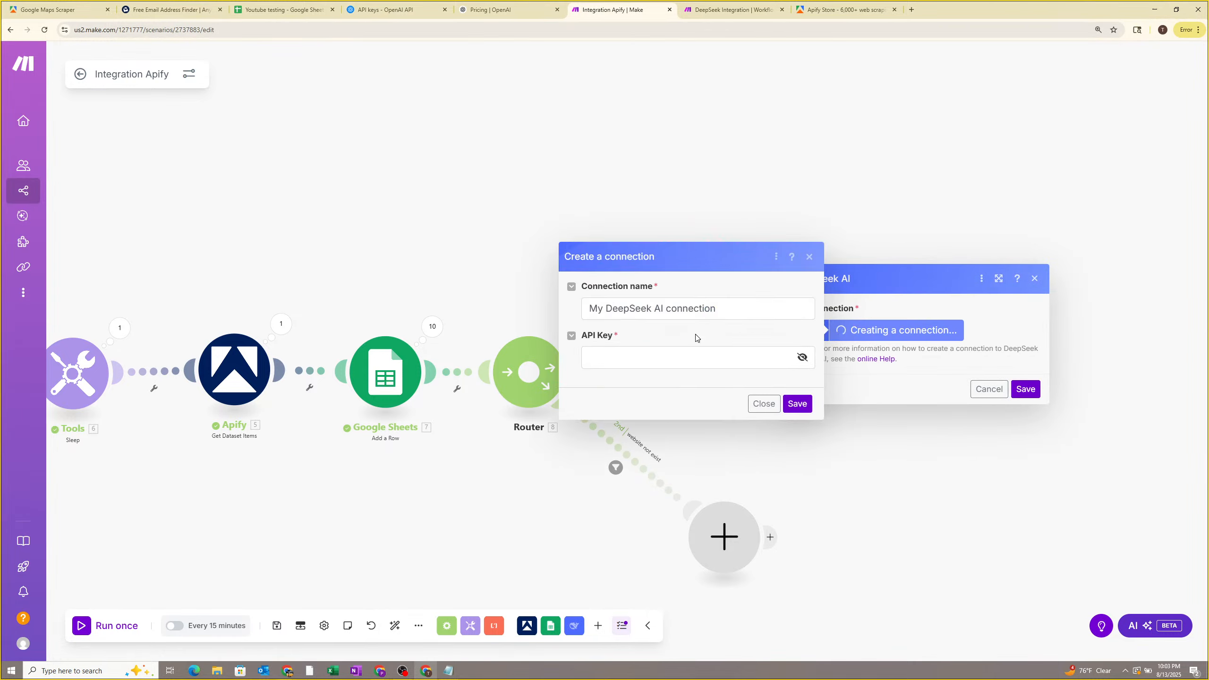
{"action": "left_click", "coordinate": [678, 358]}
{"action": "left_click", "coordinate": [734, 441]}
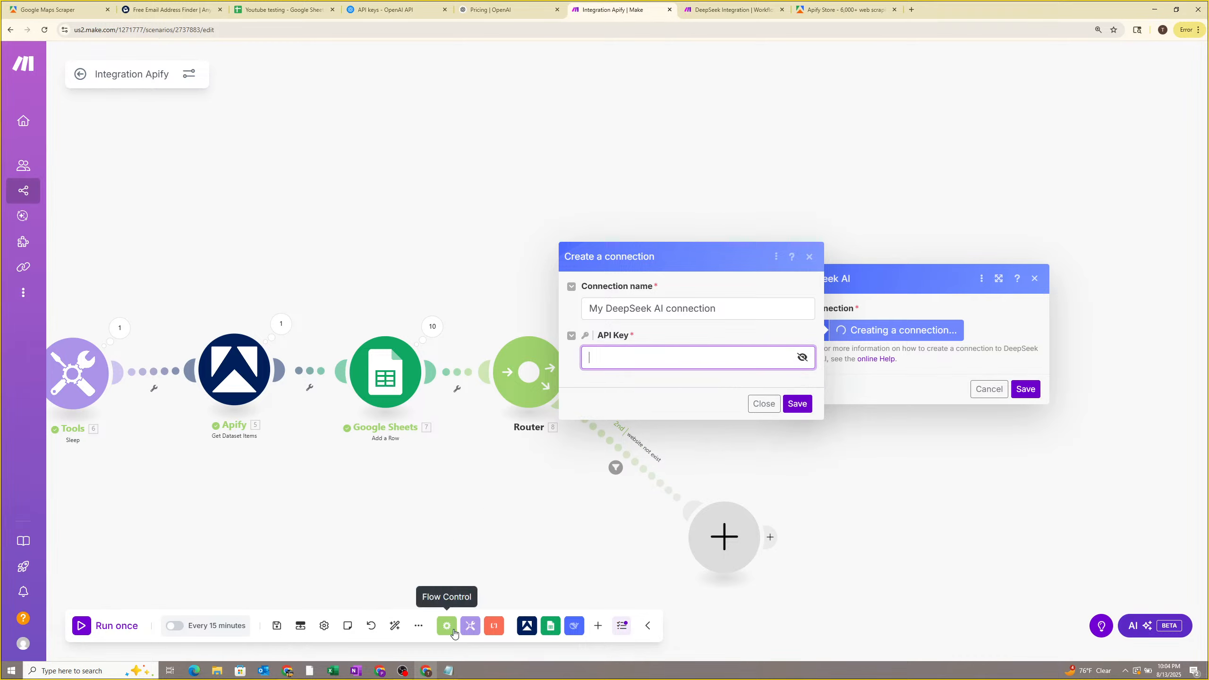
{"action": "left_click", "coordinate": [448, 671]}
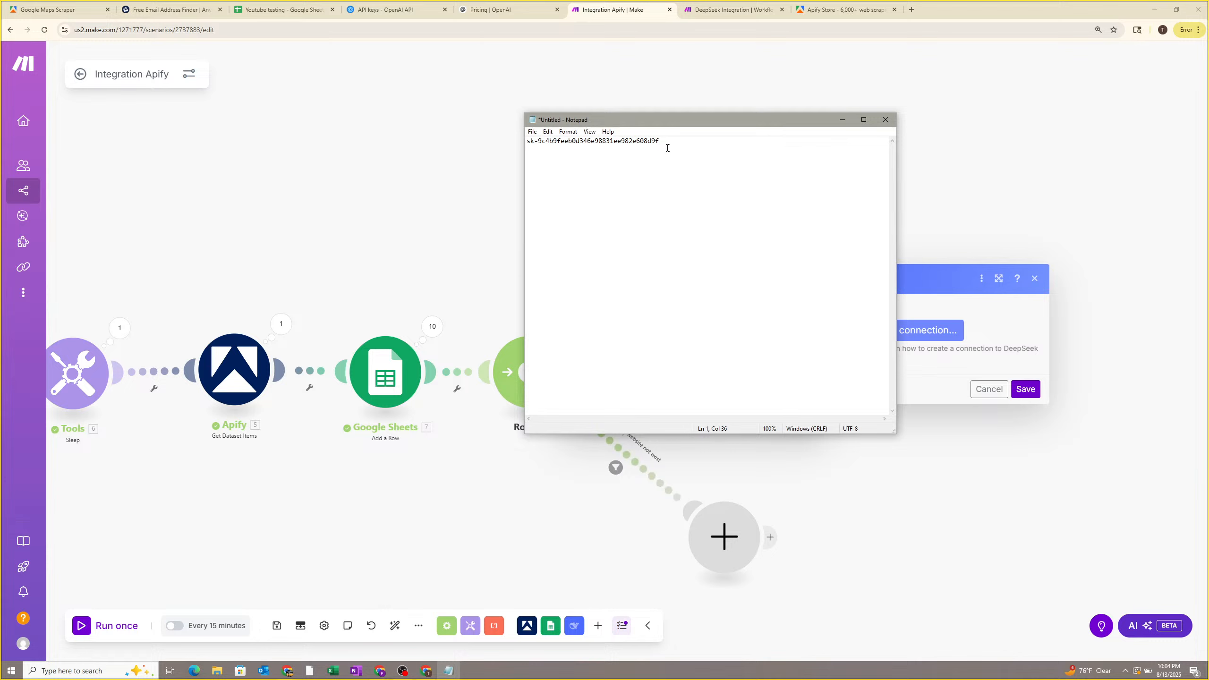
{"action": "left_click_drag", "start_coordinate": [661, 140], "coordinate": [527, 140]}
{"action": "key", "text": "ctrl+c"}
{"action": "left_click", "coordinate": [985, 338]}
{"action": "left_click", "coordinate": [680, 342]}
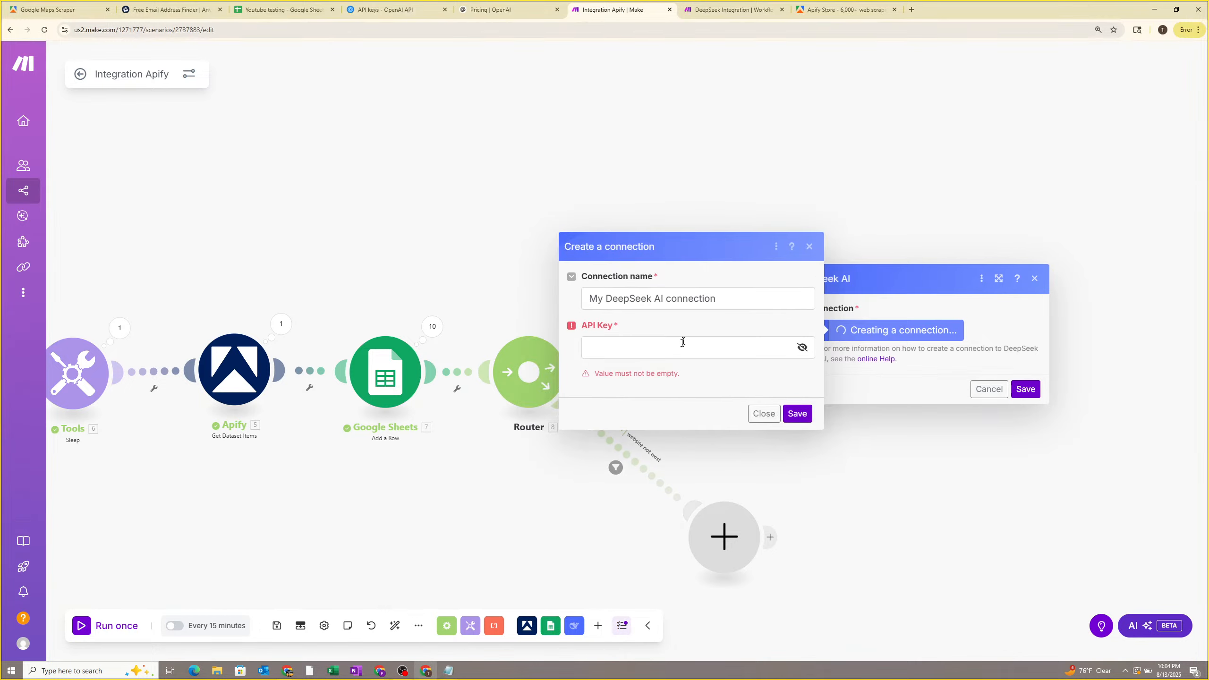
{"action": "key", "text": "ctrl+v"}
{"action": "left_click", "coordinate": [790, 408]}
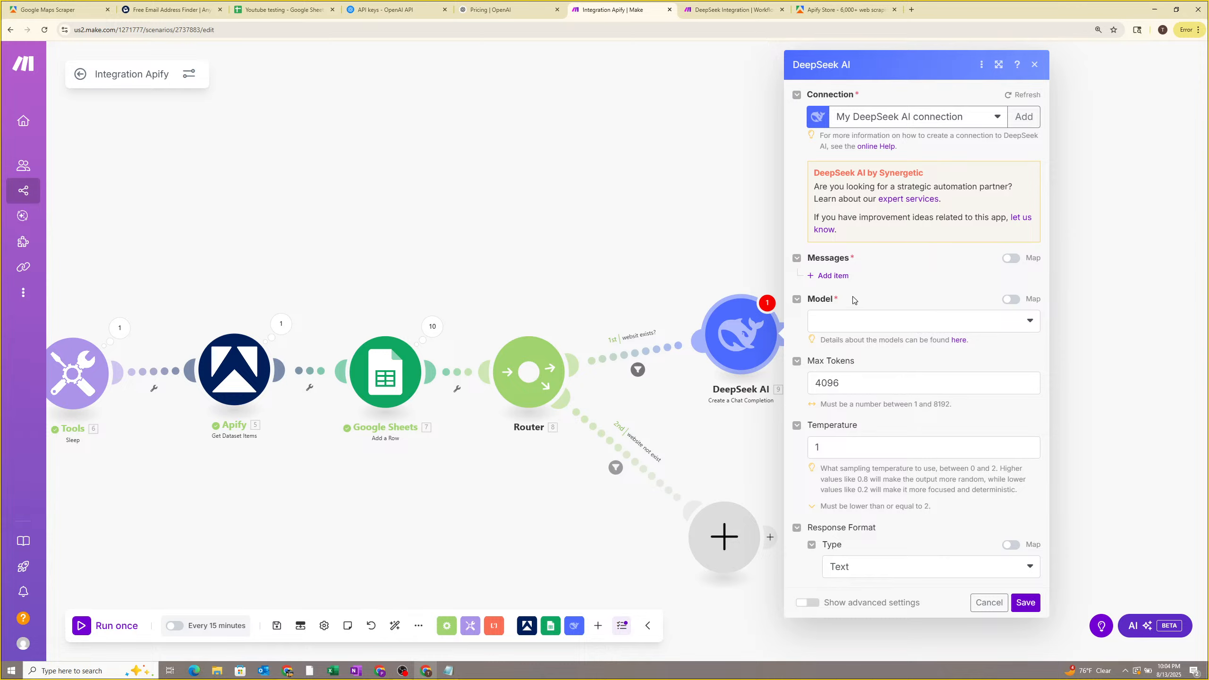
Choose deepseek-chat as the DeepSeek module's model and add a message item with the System role.
{"action": "left_click", "coordinate": [854, 324]}
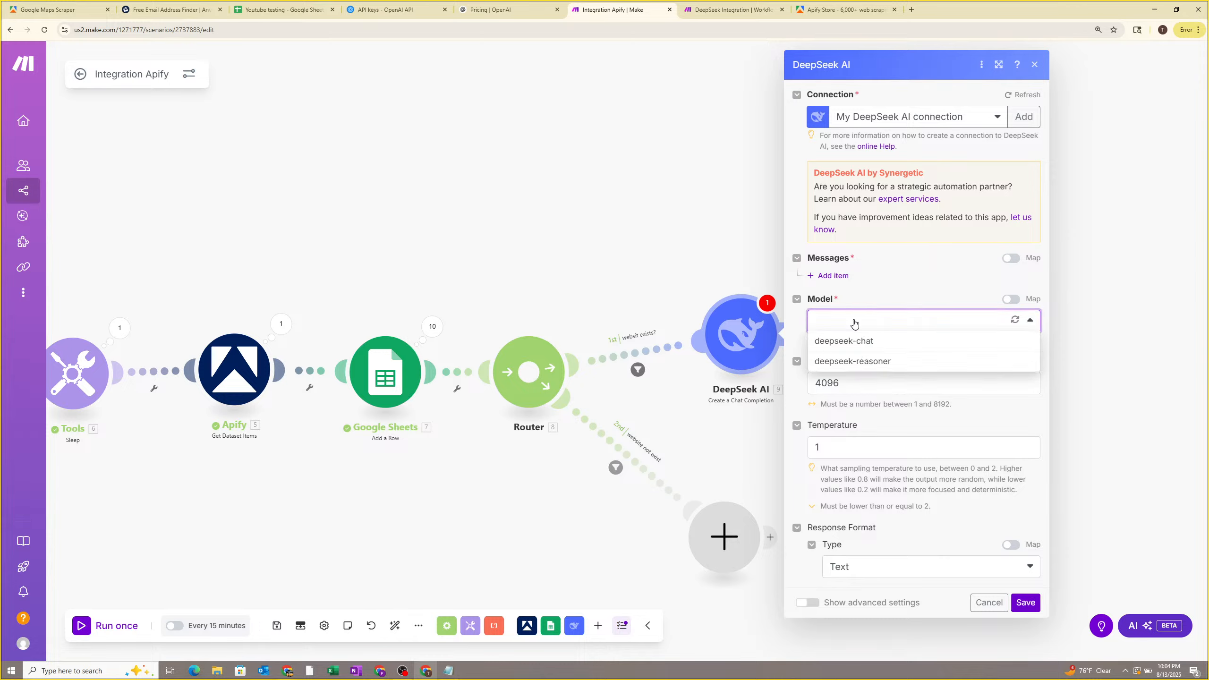
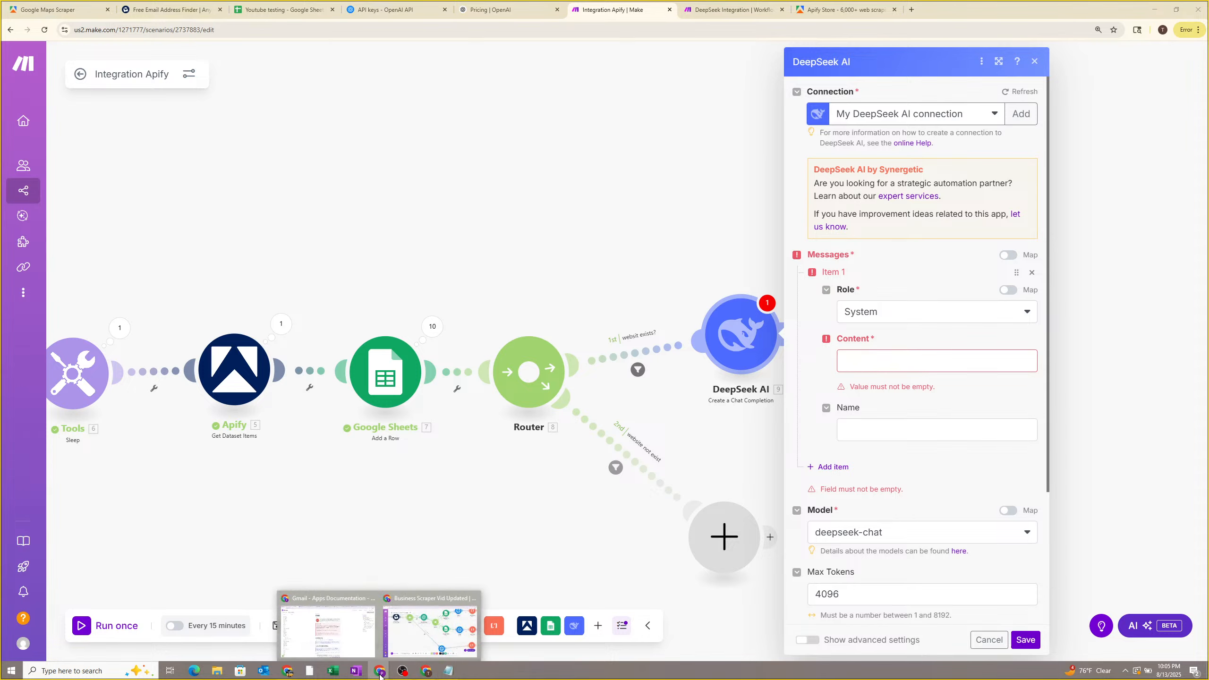
Switch to the Business Scraper Vid Updated scenario and examine the prompt messages in its "first name guy" OpenAI module.
{"action": "left_click", "coordinate": [467, 602]}
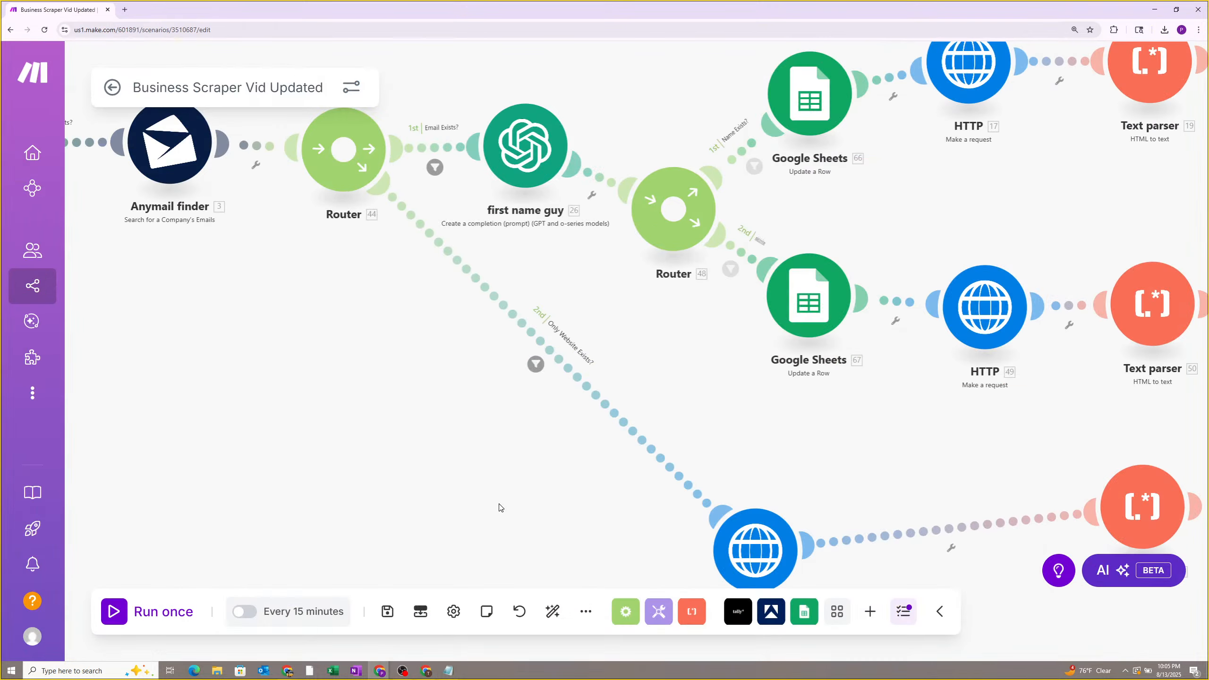
{"action": "scroll", "coordinate": [443, 471], "scroll_direction": "up", "scroll_amount": 1}
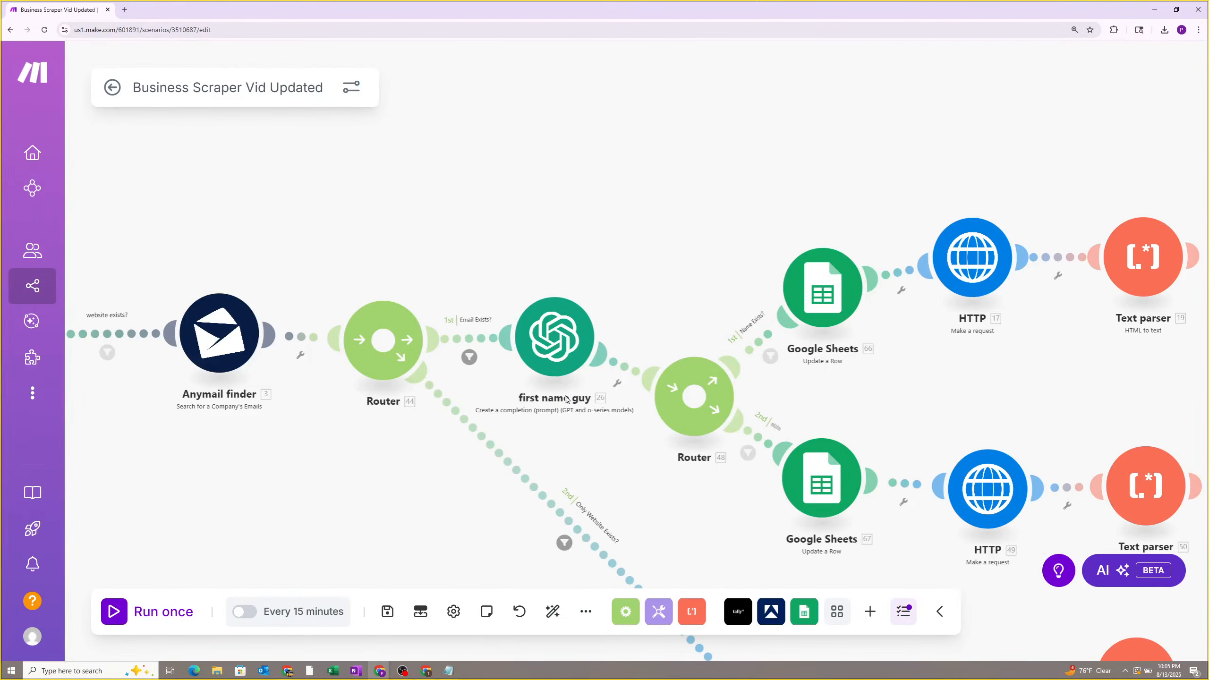
{"action": "left_click_drag", "start_coordinate": [690, 502], "coordinate": [622, 475]}
{"action": "scroll", "coordinate": [622, 474], "scroll_direction": "down", "scroll_amount": 1}
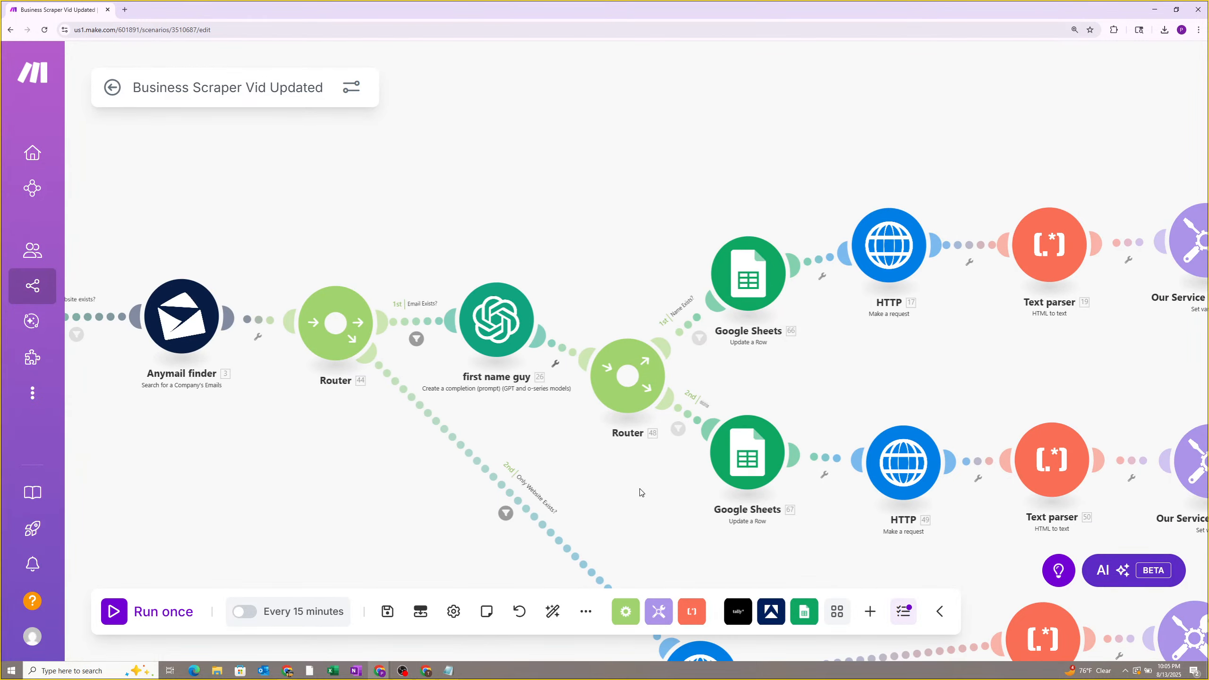
{"action": "scroll", "coordinate": [639, 491], "scroll_direction": "down", "scroll_amount": 1}
{"action": "scroll", "coordinate": [562, 452], "scroll_direction": "up", "scroll_amount": 1}
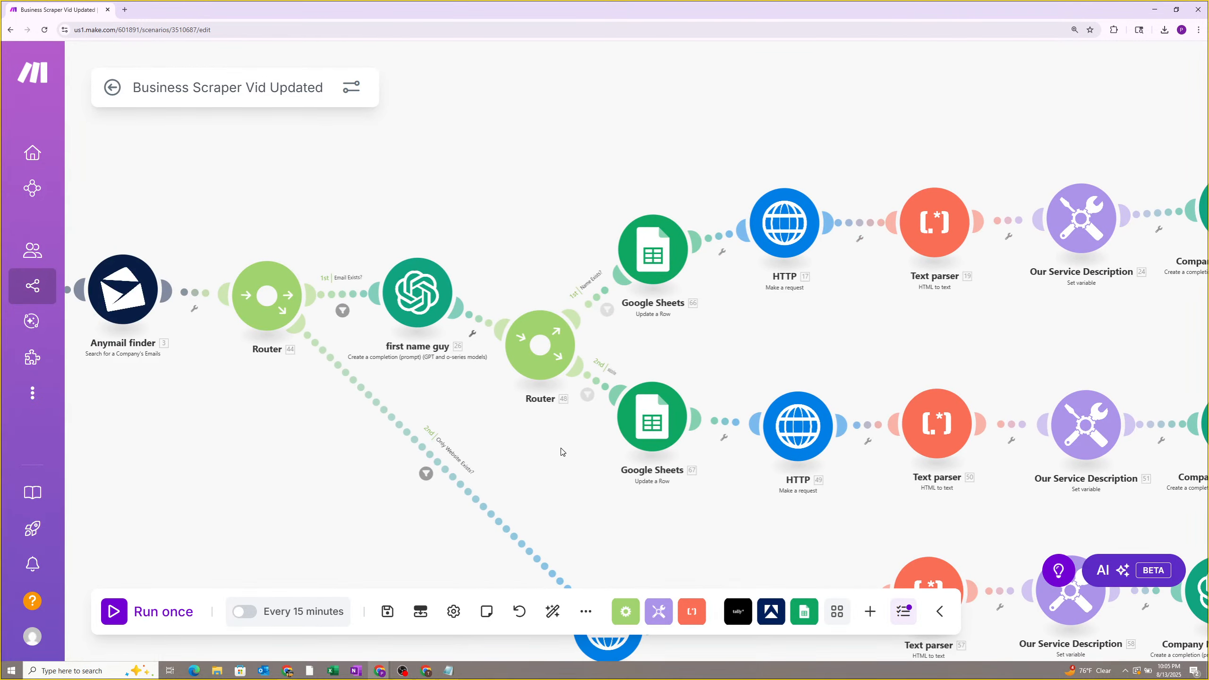
{"action": "left_click_drag", "start_coordinate": [836, 338], "coordinate": [936, 324]}
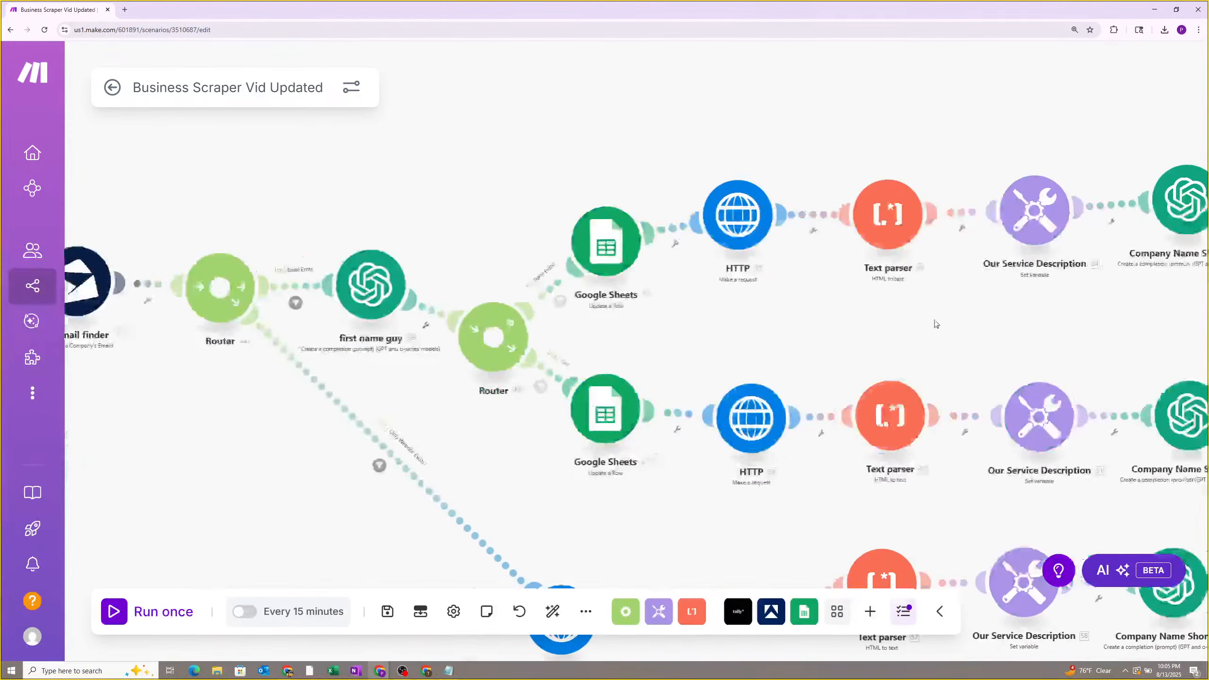
{"action": "left_click", "coordinate": [532, 293]}
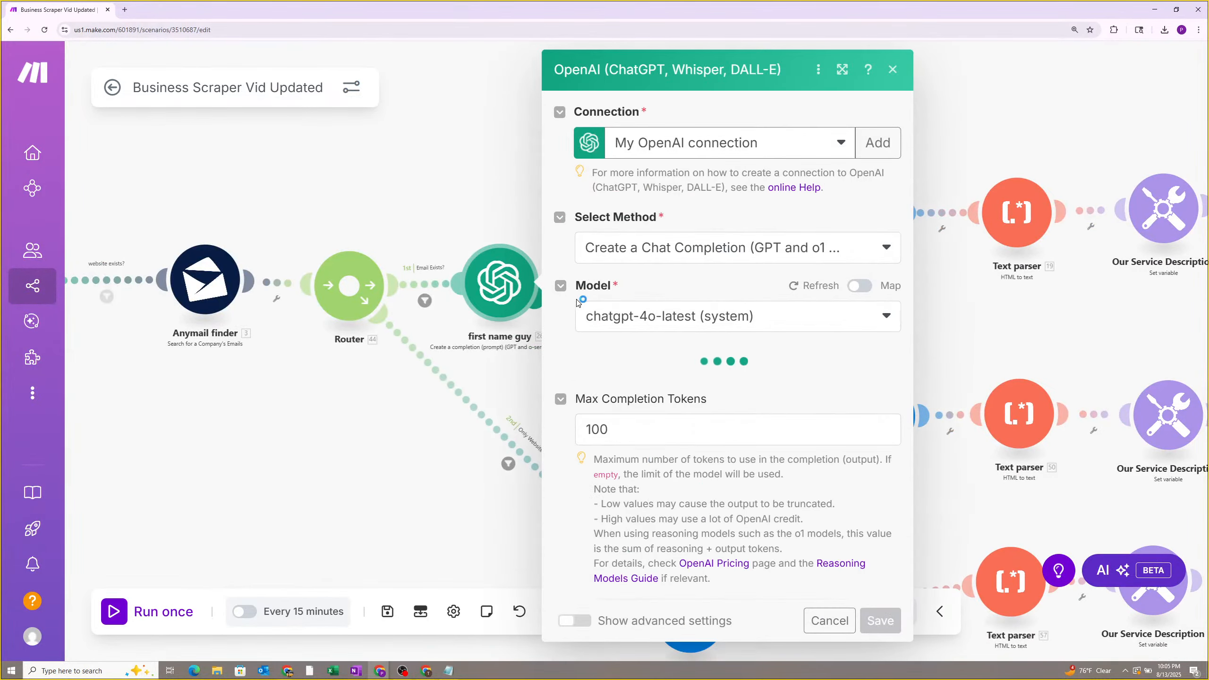
{"action": "scroll", "coordinate": [586, 317], "scroll_direction": "down", "scroll_amount": 5}
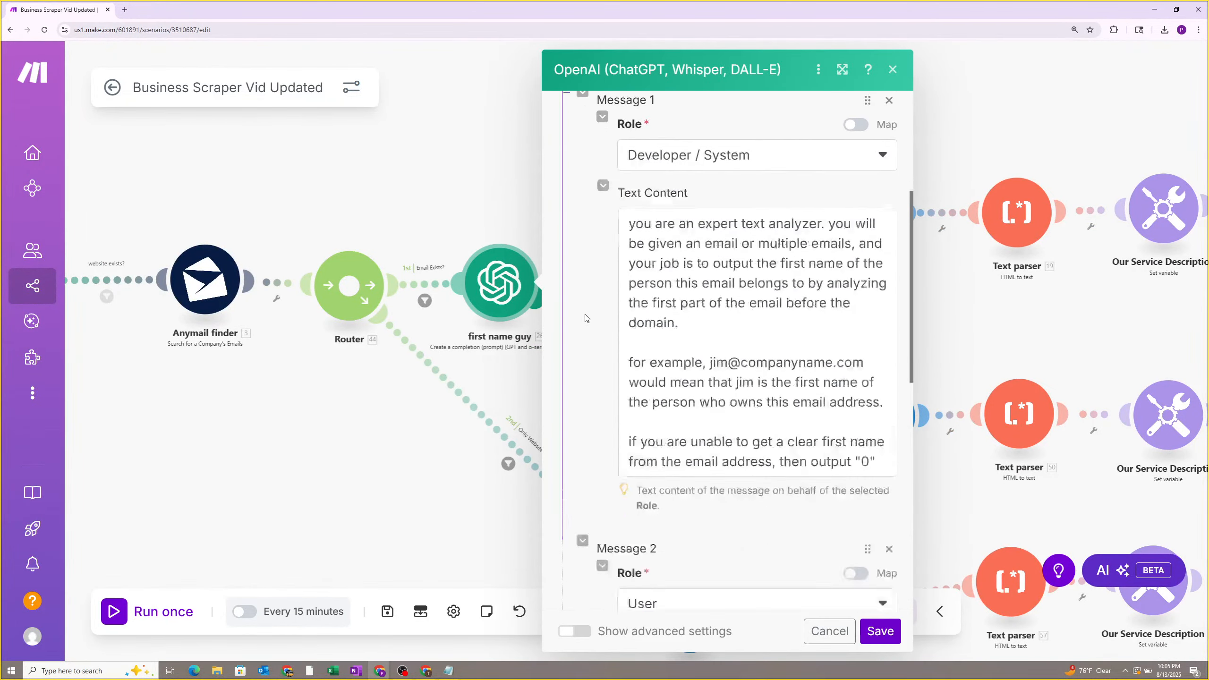
{"action": "scroll", "coordinate": [587, 319], "scroll_direction": "down", "scroll_amount": 6}
{"action": "left_click", "coordinate": [401, 413]}
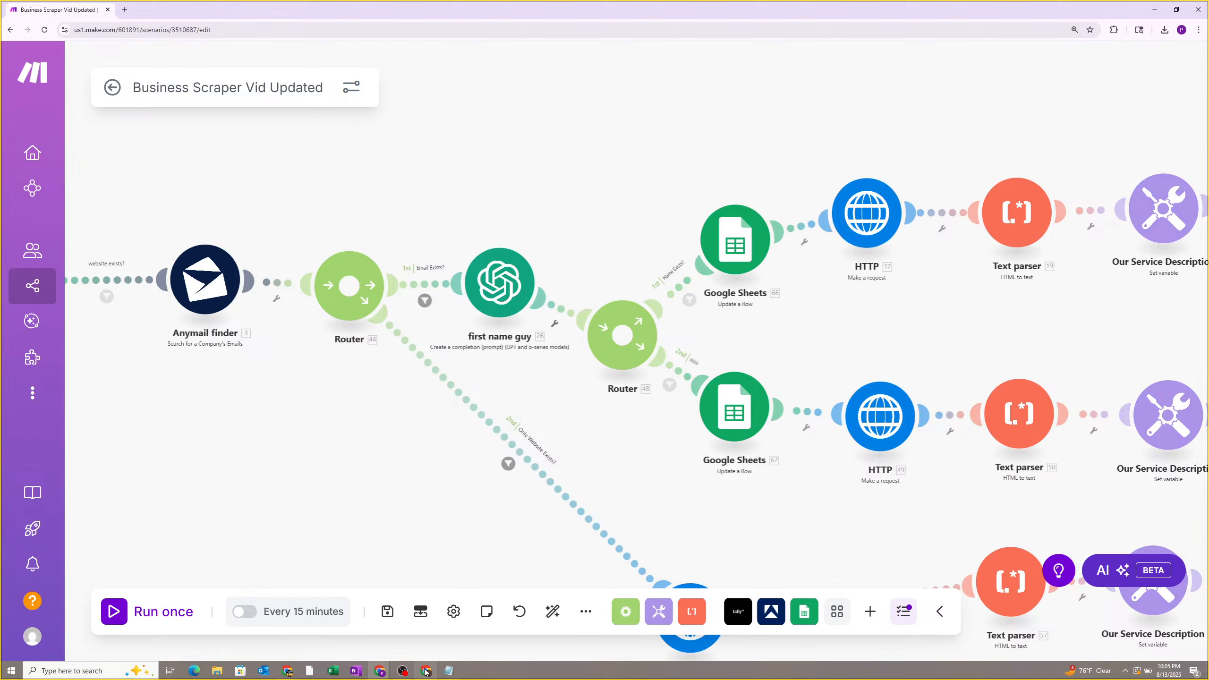
{"action": "mouse_move", "coordinate": [428, 675]}
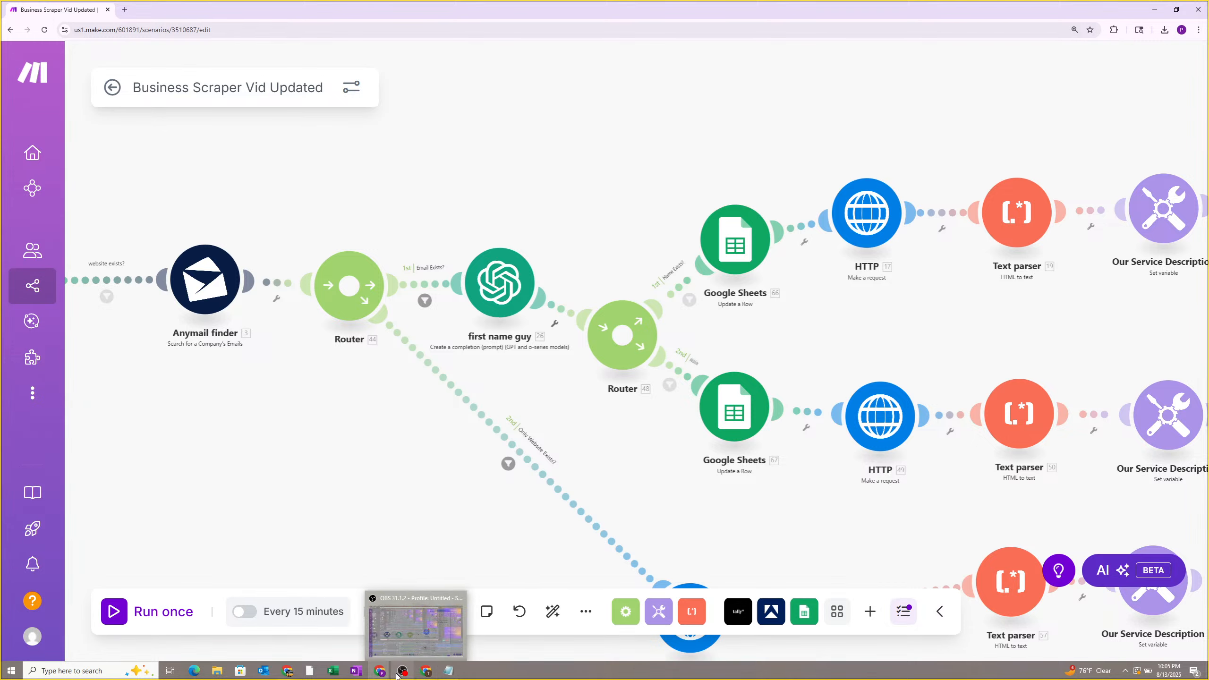
{"action": "left_click_drag", "start_coordinate": [324, 504], "coordinate": [423, 511]}
{"action": "left_click_drag", "start_coordinate": [448, 471], "coordinate": [301, 485]}
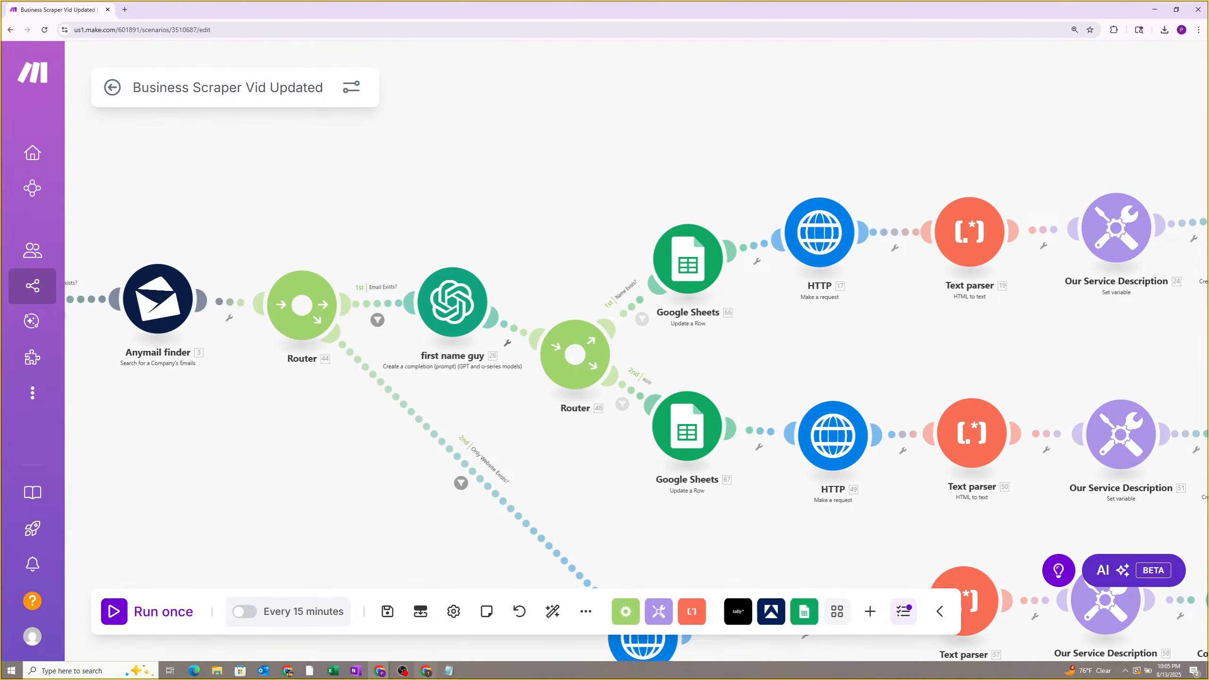
{"action": "left_click", "coordinate": [426, 671]}
{"action": "left_click", "coordinate": [935, 367]}
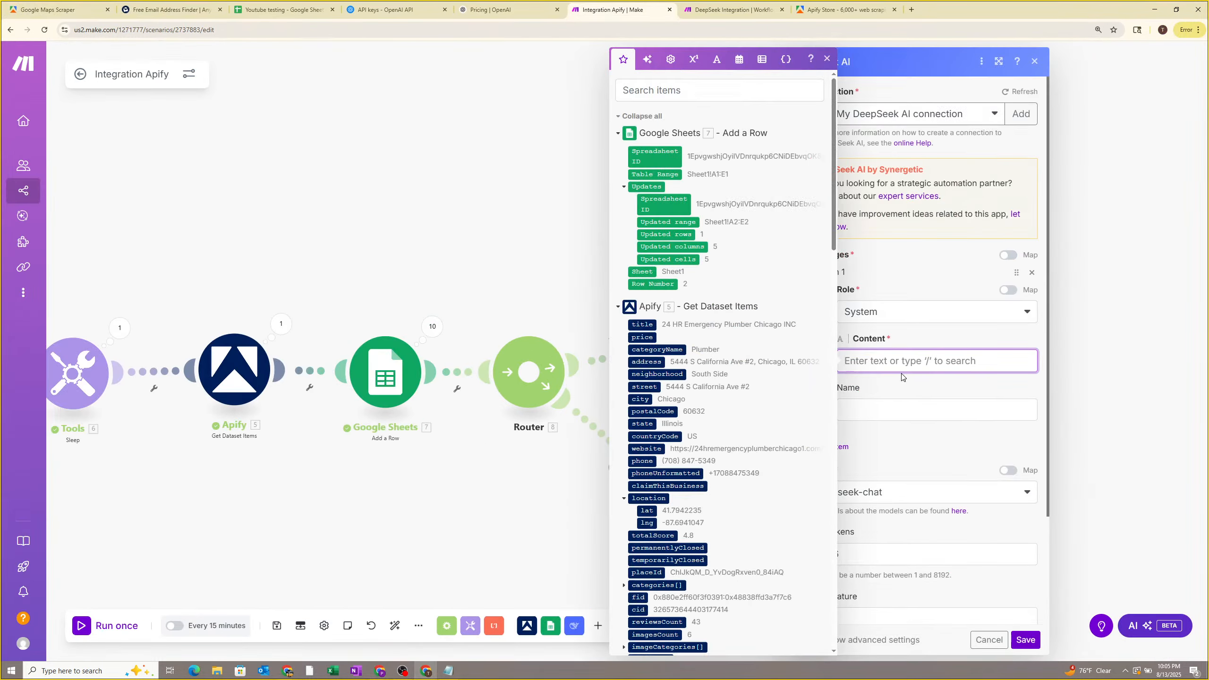
{"action": "left_click", "coordinate": [901, 380]}
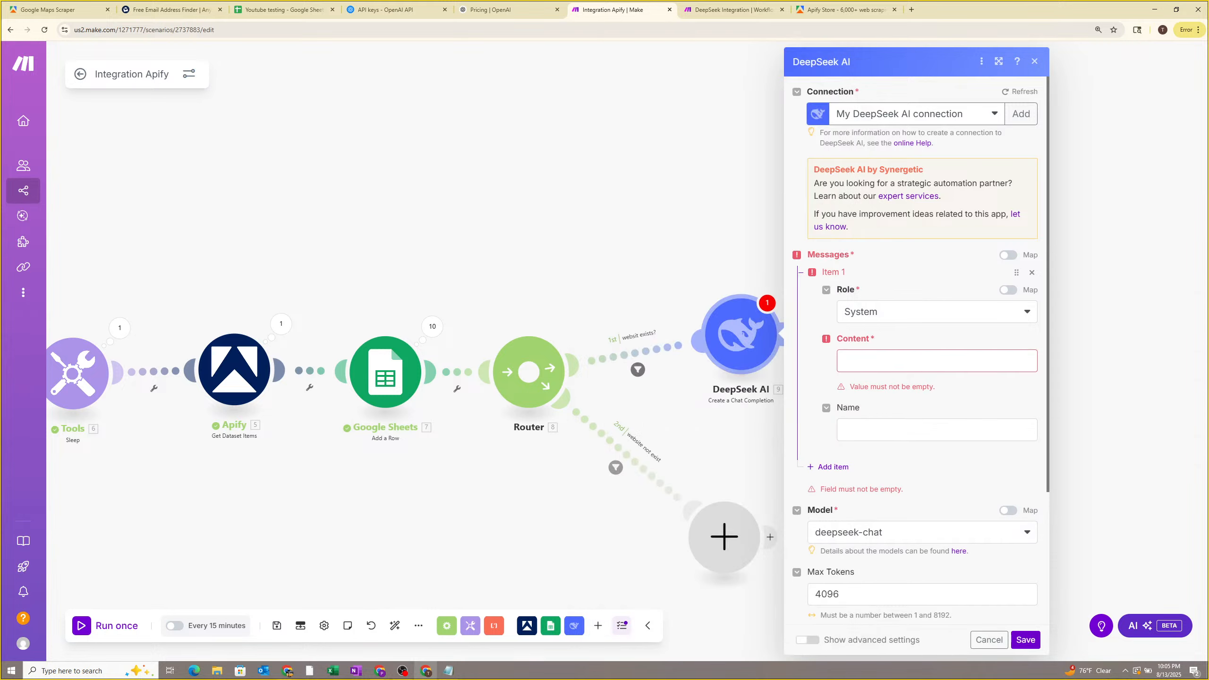
{"action": "left_click", "coordinate": [904, 362]}
{"action": "type", "text": "you are going to recei"}
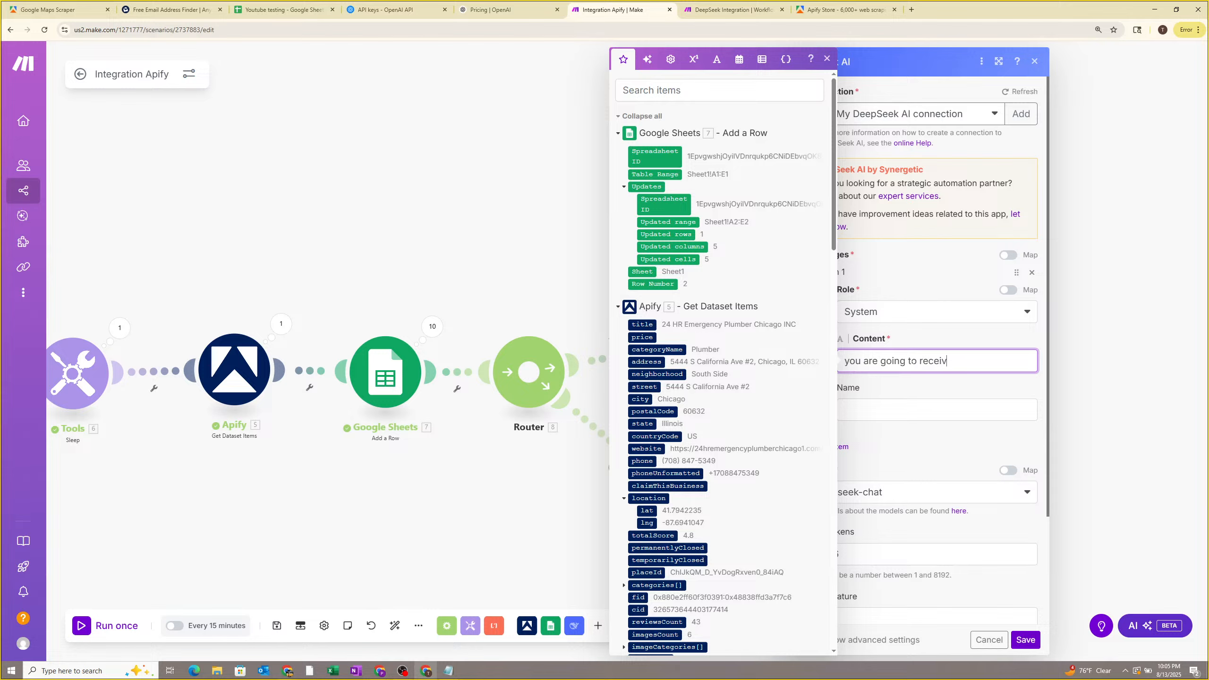
{"action": "key", "text": "ctrl+a"}
{"action": "key", "text": "BackSpace"}
{"action": "type", "text": "y"}
{"action": "key", "text": "ctrl+a"}
{"action": "key", "text": "BackSpace"}
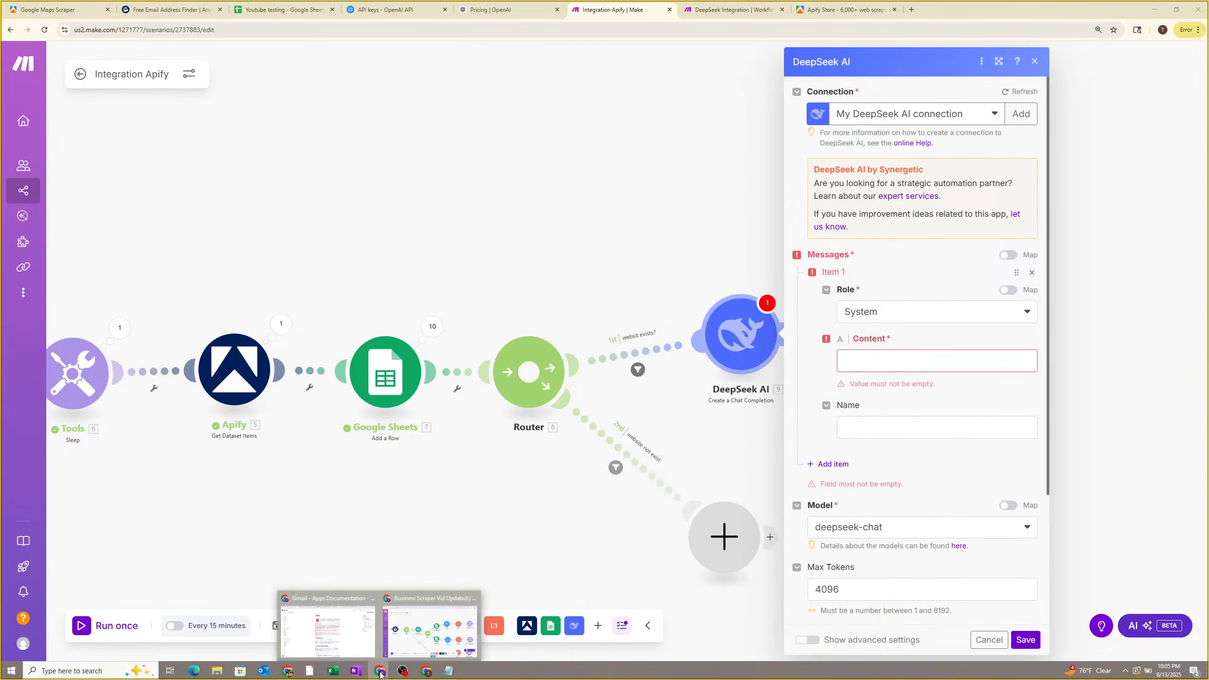
Open chatgpt.com in a new tab beside the Business Scraper scenario, start a temporary chat, and collapse the chat history sidebar.
{"action": "mouse_move", "coordinate": [380, 672]}
{"action": "left_click", "coordinate": [406, 640]}
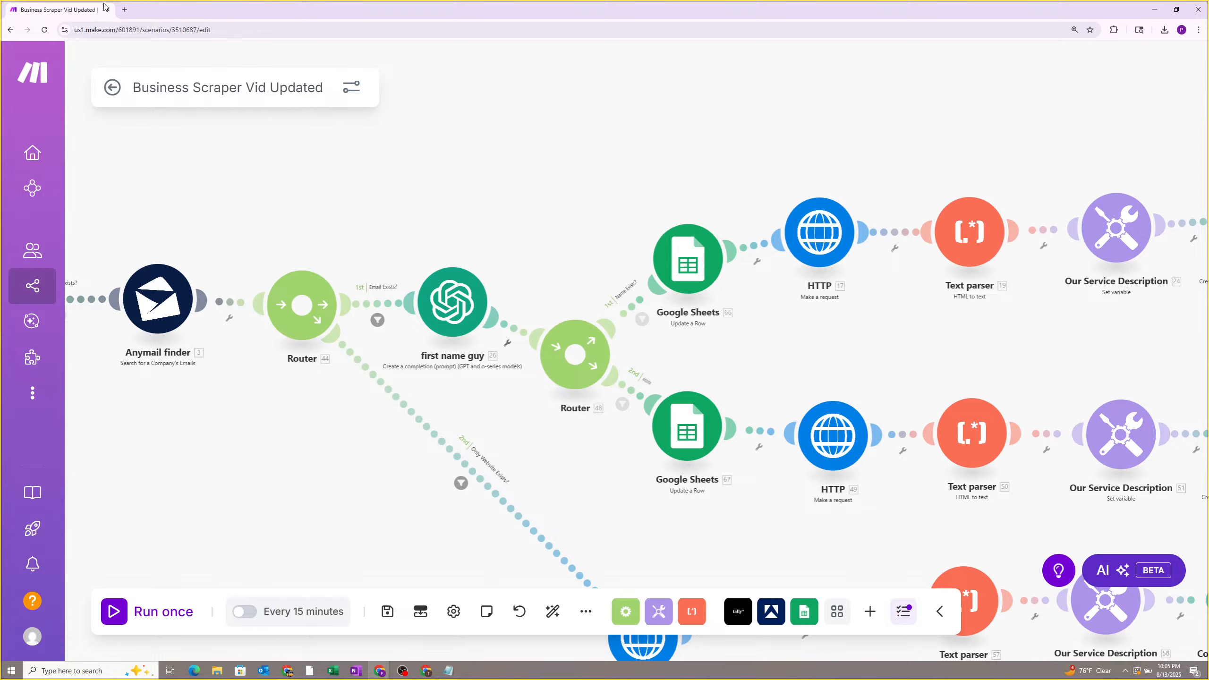
{"action": "left_click", "coordinate": [124, 8]}
{"action": "type", "text": "chat"}
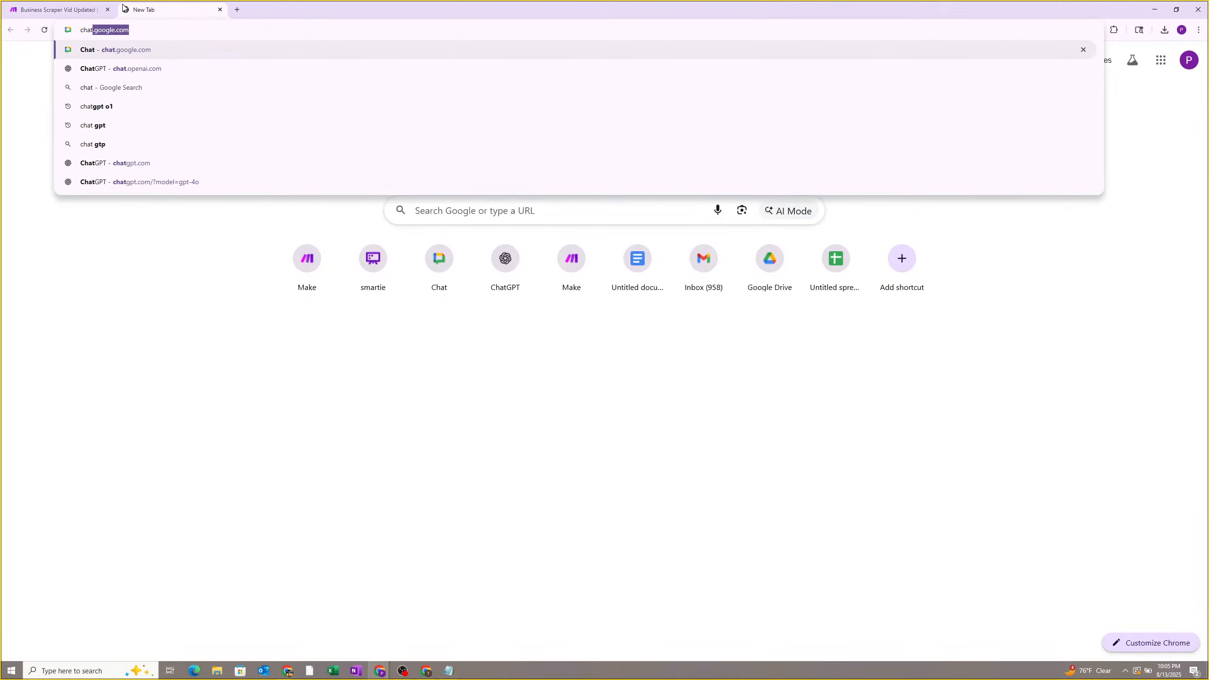
{"action": "key", "text": "Return"}
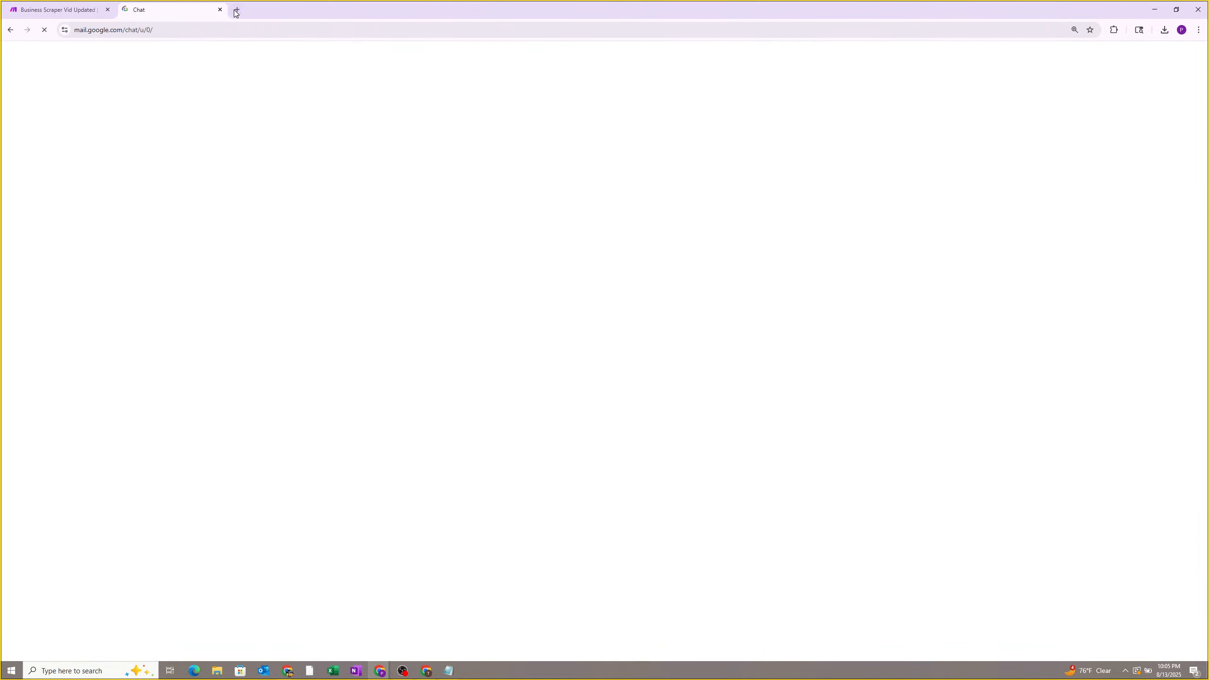
{"action": "left_click", "coordinate": [236, 10]}
{"action": "left_click", "coordinate": [217, 12]}
{"action": "left_click", "coordinate": [221, 10]}
{"action": "type", "text": "c"}
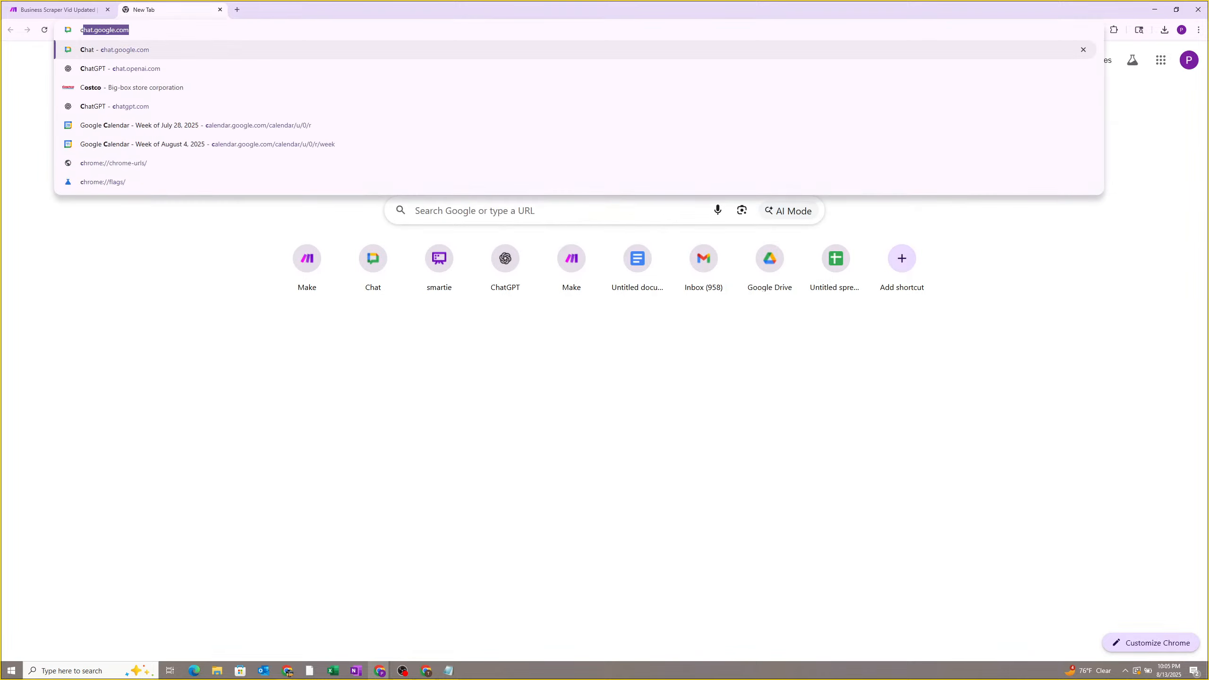
{"action": "type", "text": "hatgpt"}
{"action": "key", "text": "Return"}
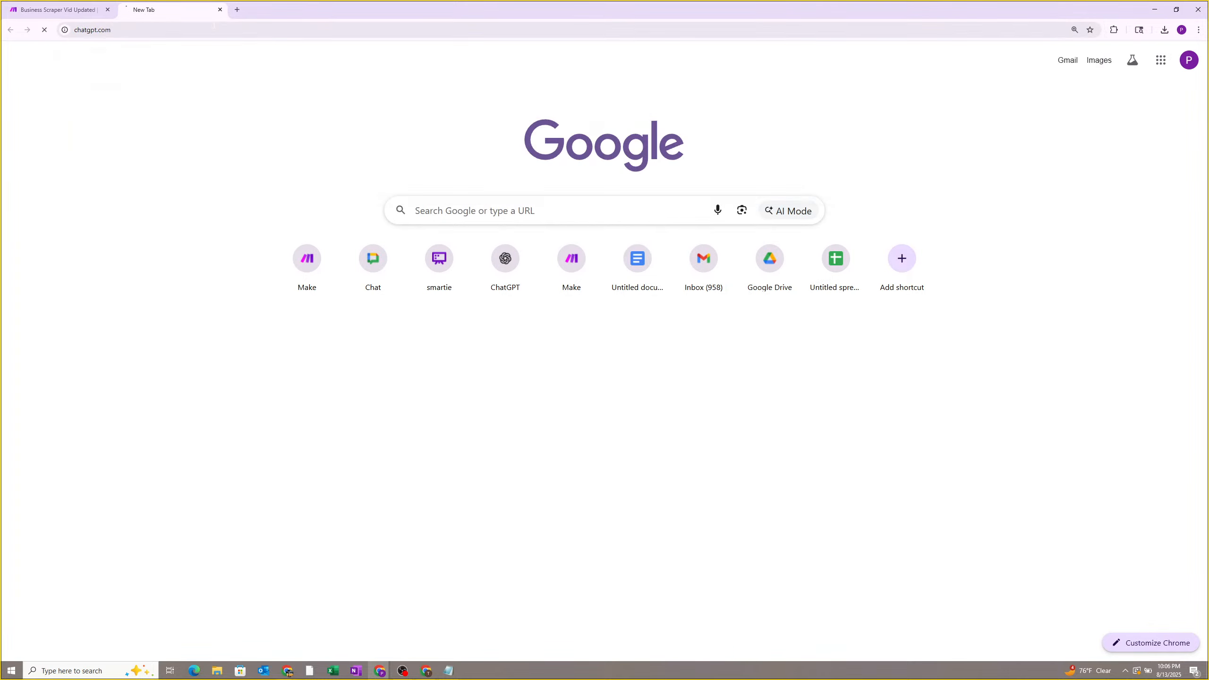
{"action": "left_click", "coordinate": [1188, 62]}
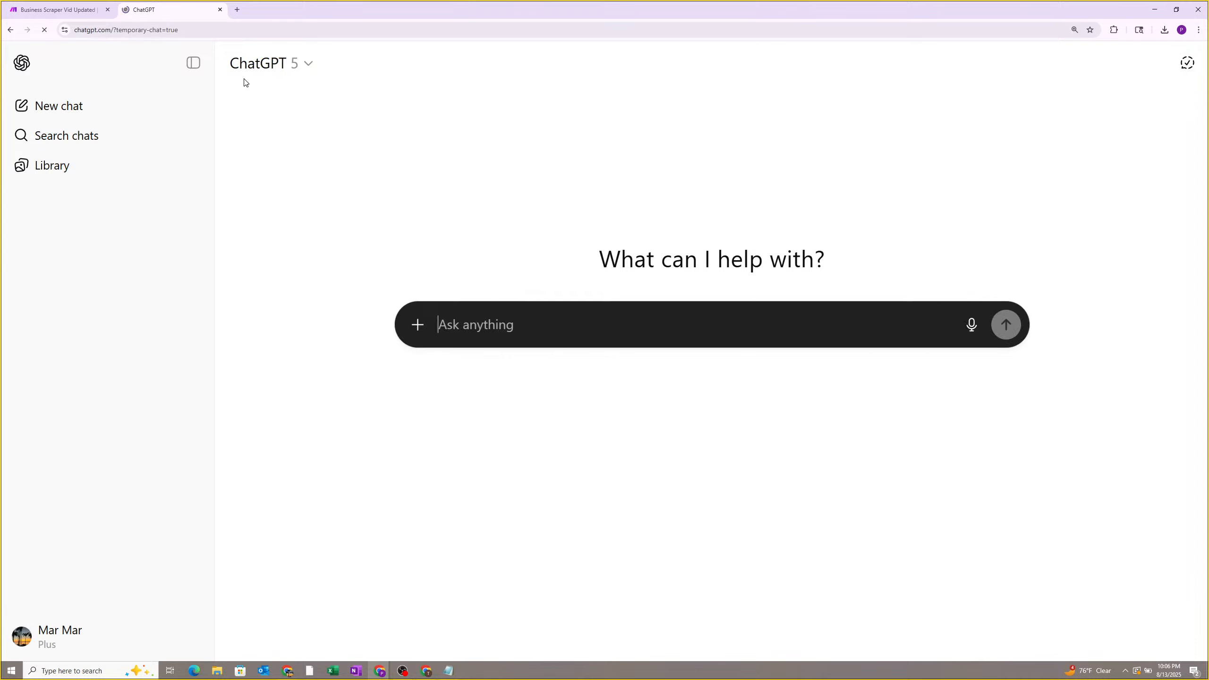
{"action": "left_click", "coordinate": [193, 63]}
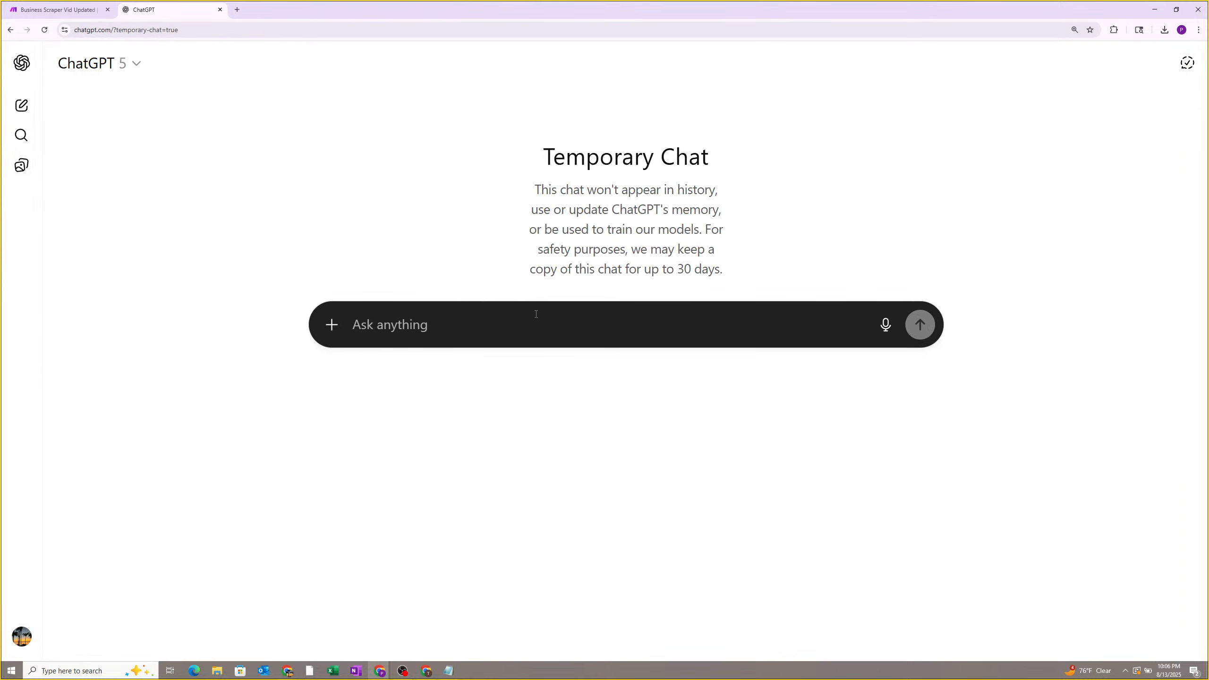
Draft the ChatGPT message "i want a system prompt for an AI whose job is to analyze the content of a website, and then give all of the".
{"action": "type", "text": "i want a sysstem promtp"}
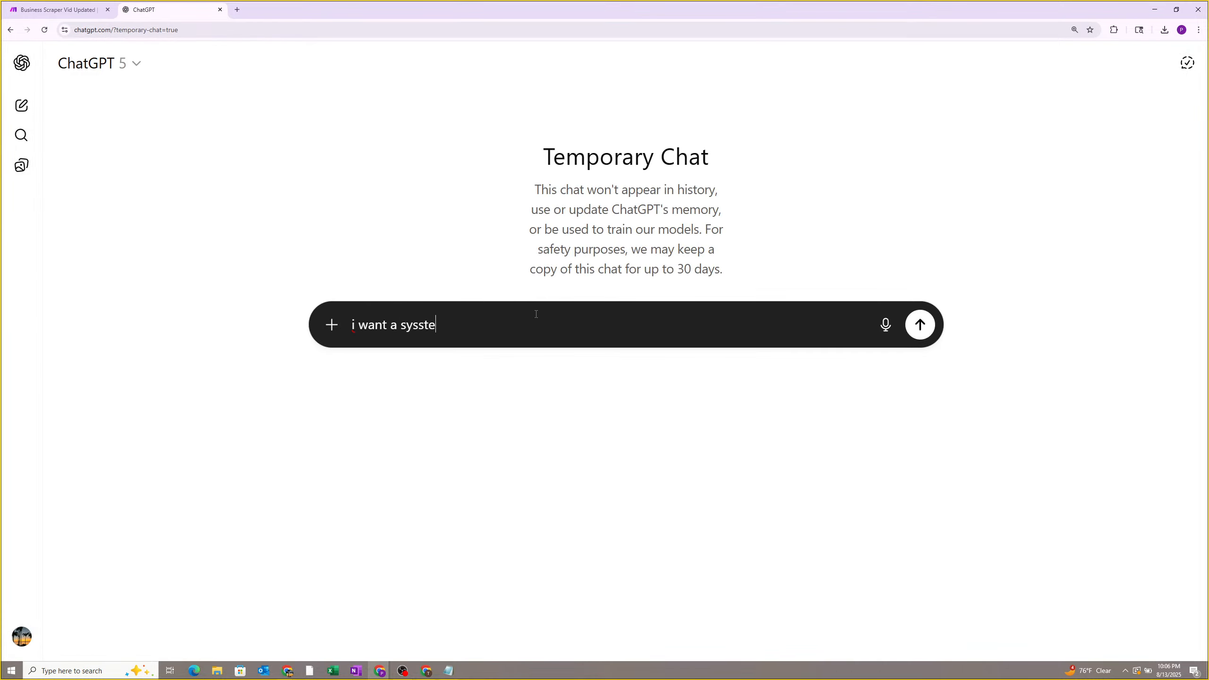
{"action": "key", "text": "BackSpace"}
{"action": "key", "text": "BackSpace"}
{"action": "key", "text": "BackSpace"}
{"action": "key", "text": "BackSpace"}
{"action": "key", "text": "BackSpace"}
{"action": "key", "text": "BackSpace"}
{"action": "type", "text": "rompt fot a"}
{"action": "key", "text": "BackSpace"}
{"action": "key", "text": "BackSpace"}
{"action": "key", "text": "BackSpace"}
{"action": "type", "text": "r an AI whose job is to"}
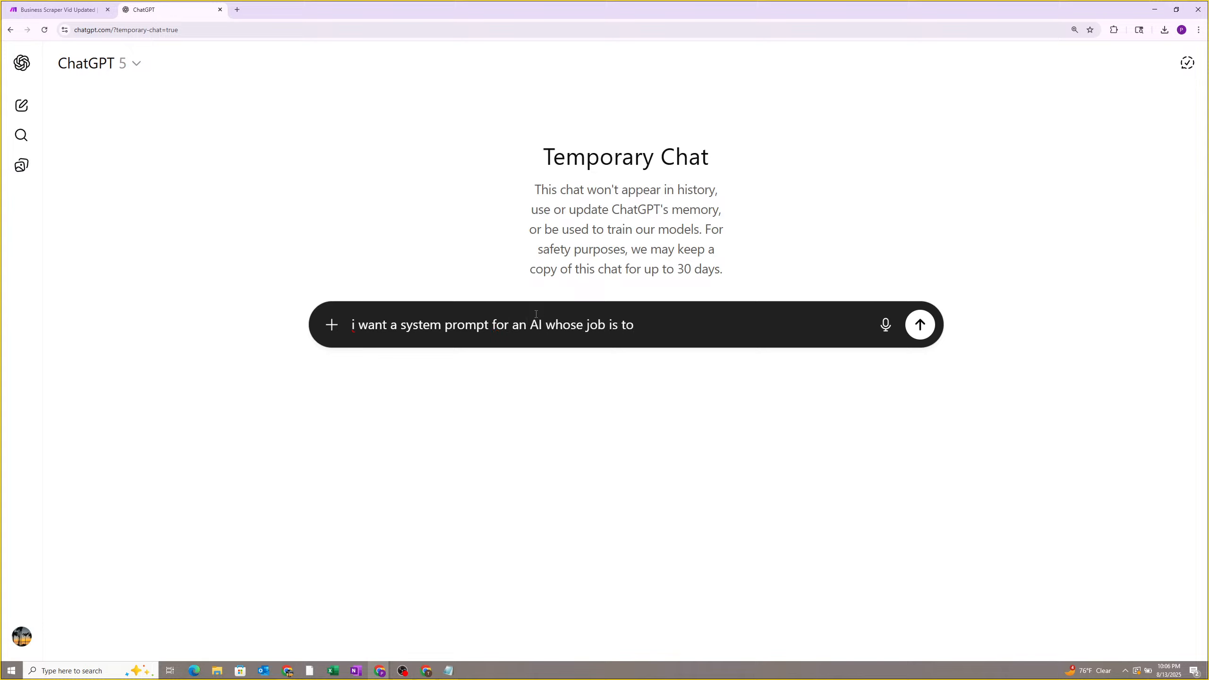
{"action": "type", "text": " analyze the content "}
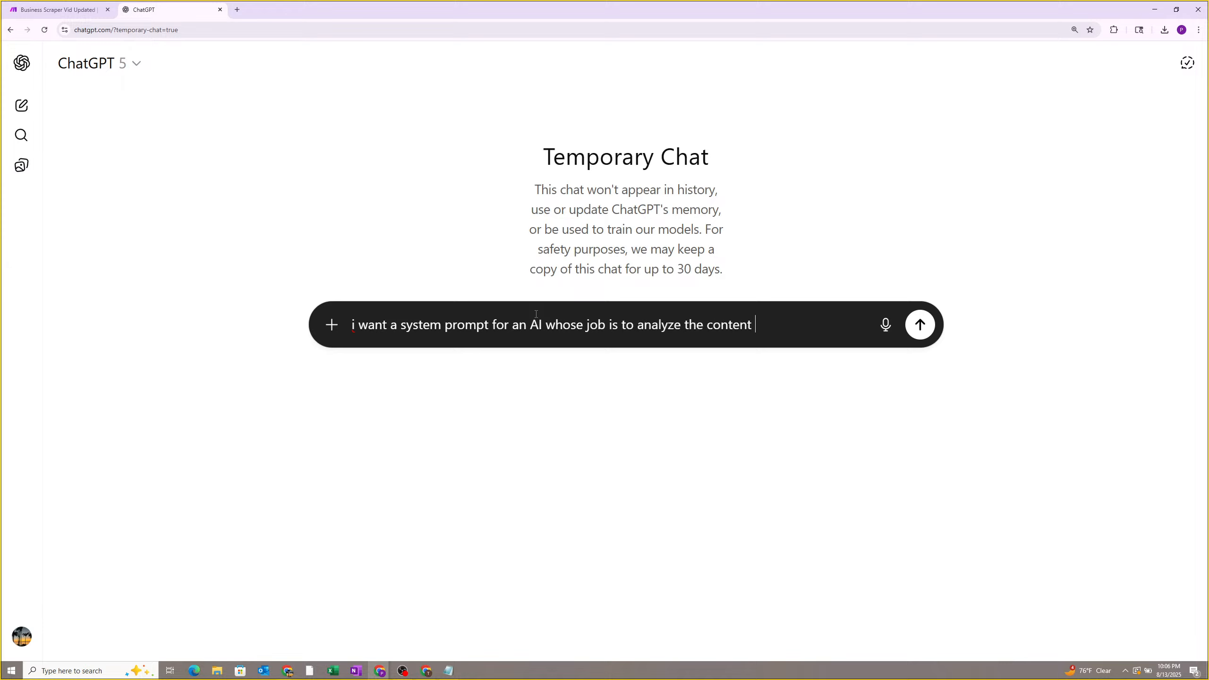
{"action": "type", "text": "of a website, and then "}
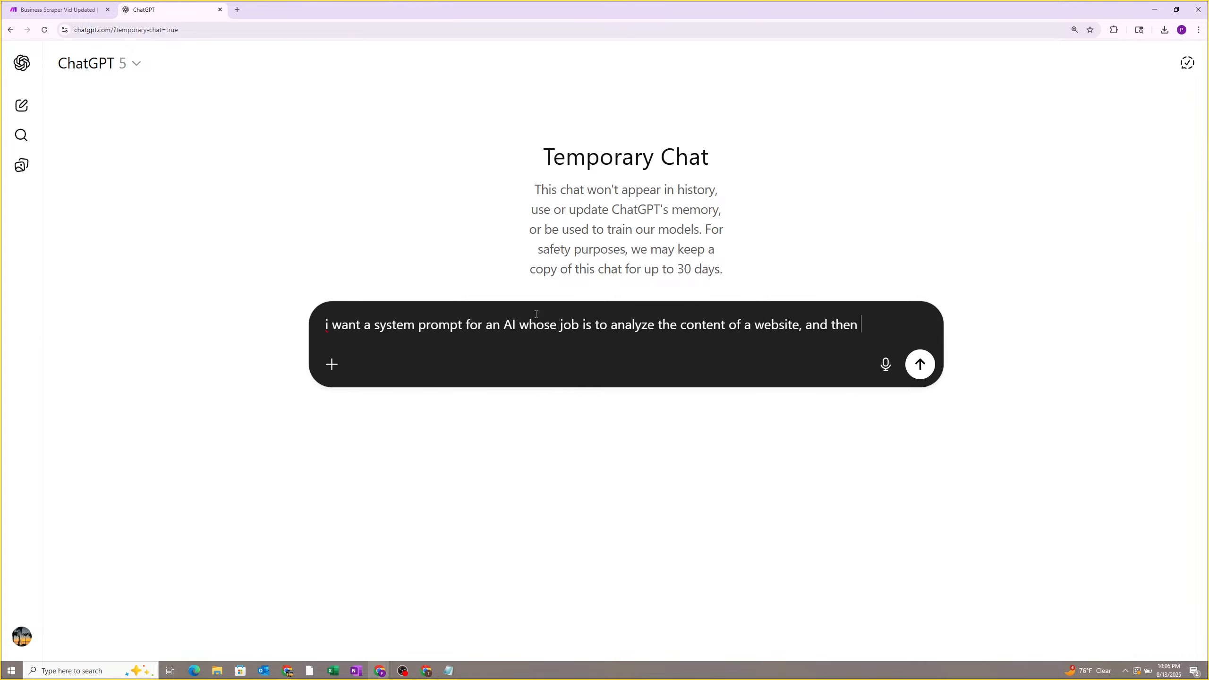
{"action": "type", "text": "give all of the"}
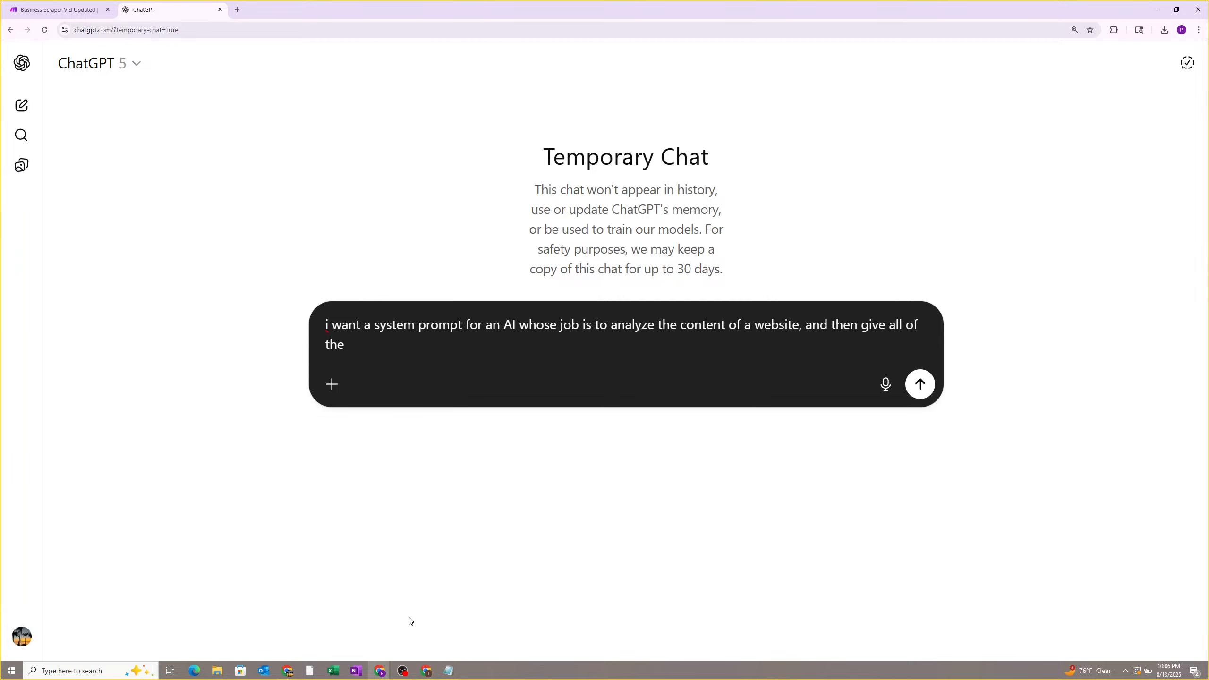
{"action": "left_click", "coordinate": [426, 672]}
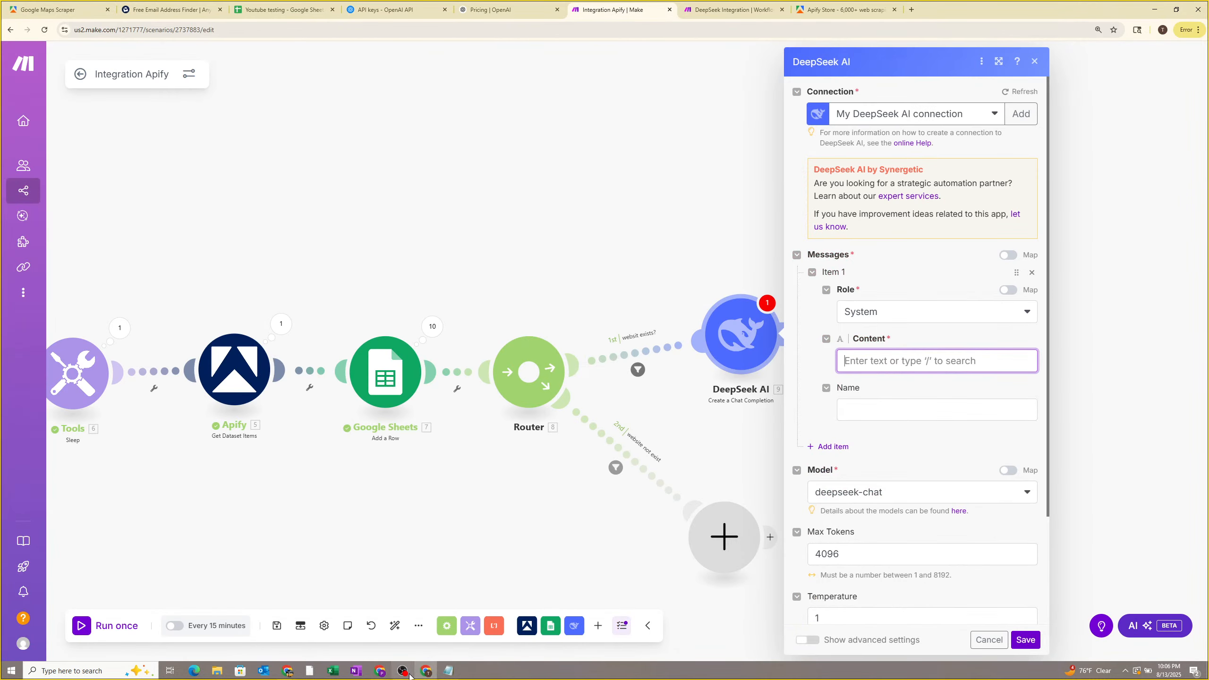
{"action": "left_click", "coordinate": [380, 672]}
{"action": "mouse_move", "coordinate": [364, 616]}
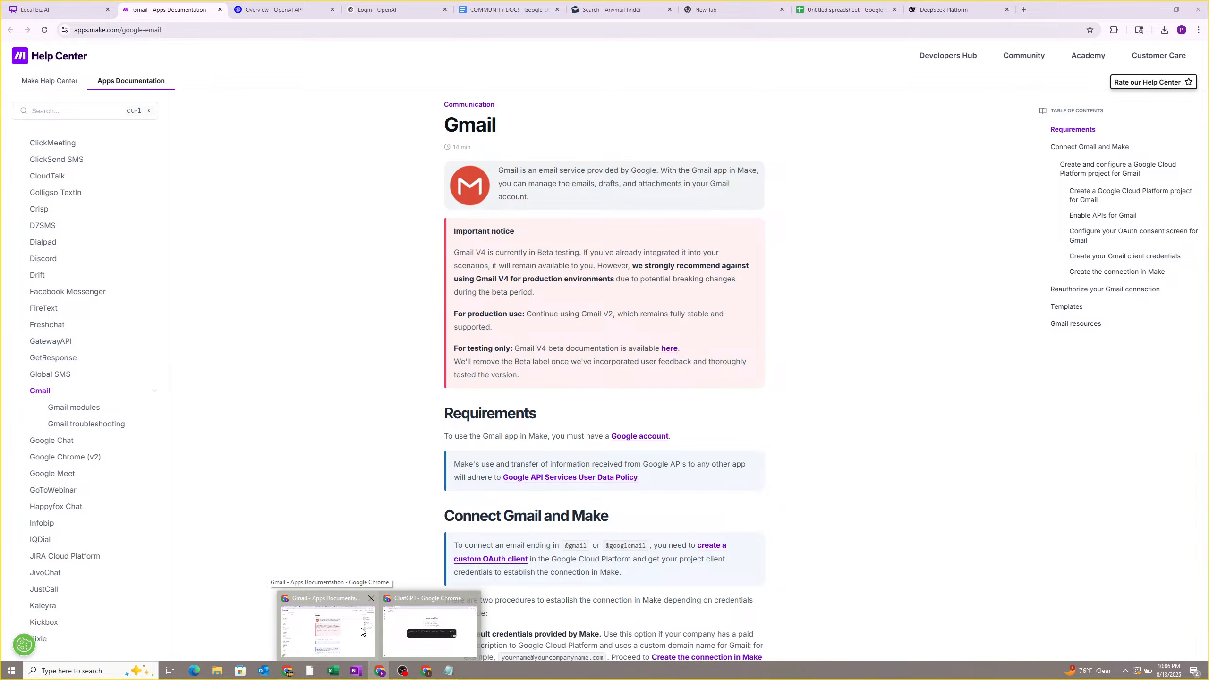
{"action": "left_click", "coordinate": [426, 672]}
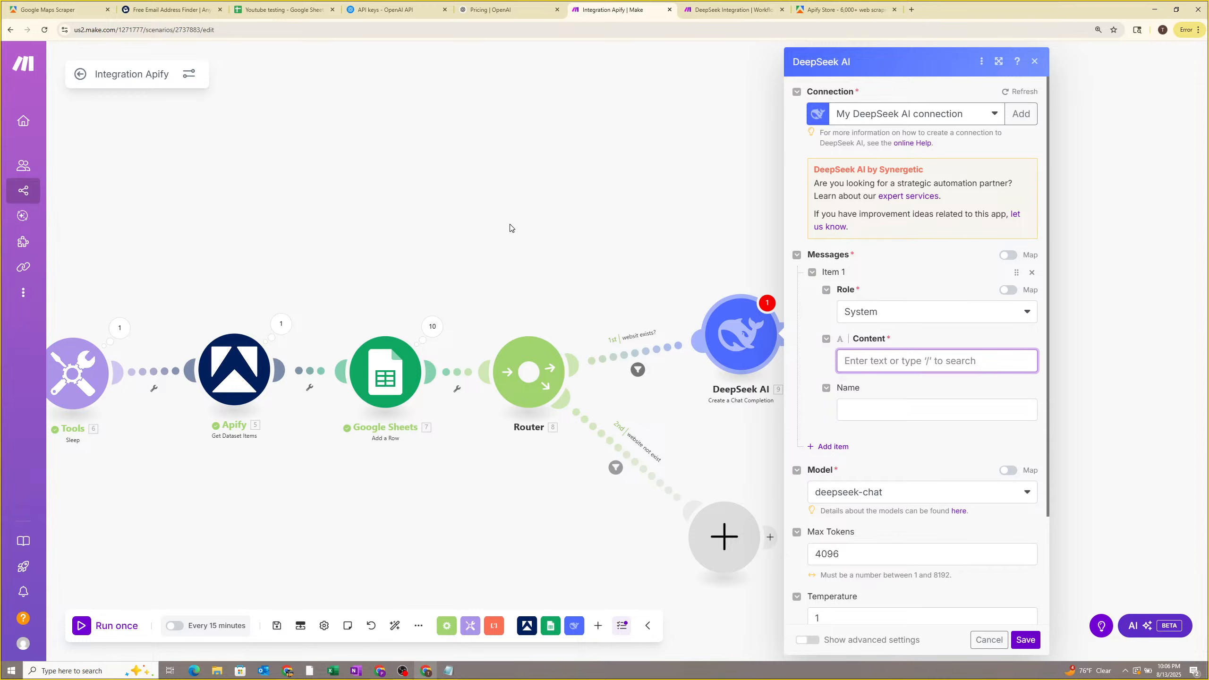
{"action": "mouse_move", "coordinate": [287, 671]}
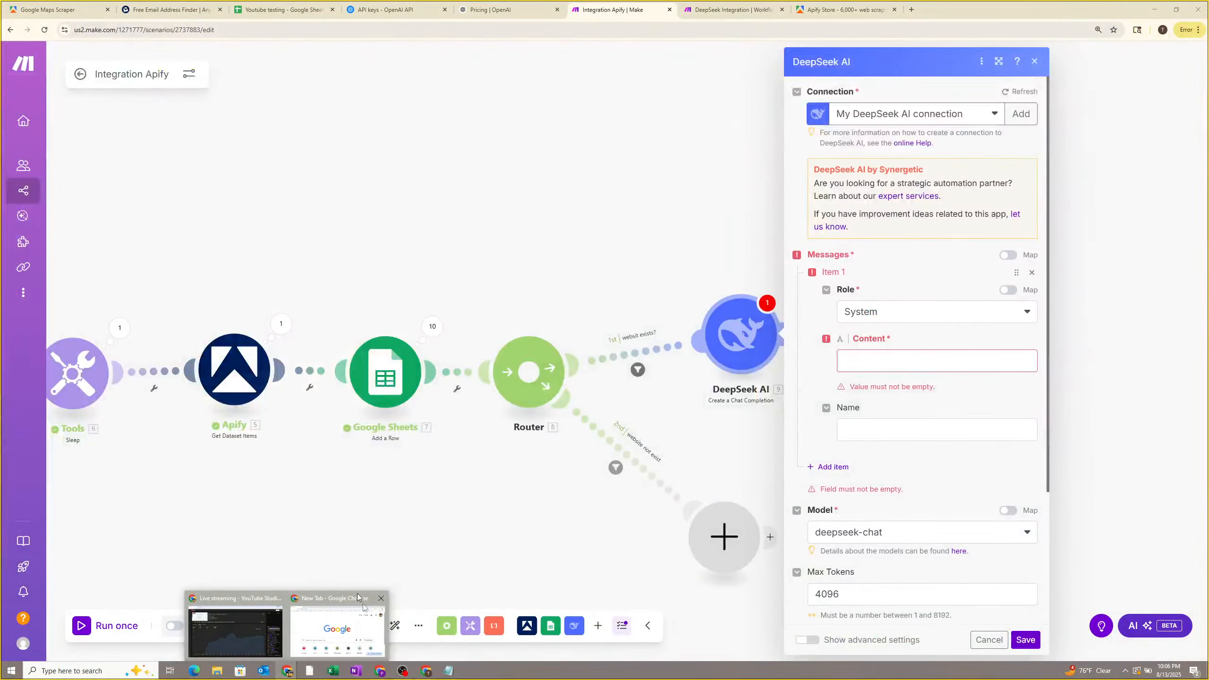
{"action": "mouse_move", "coordinate": [379, 671]}
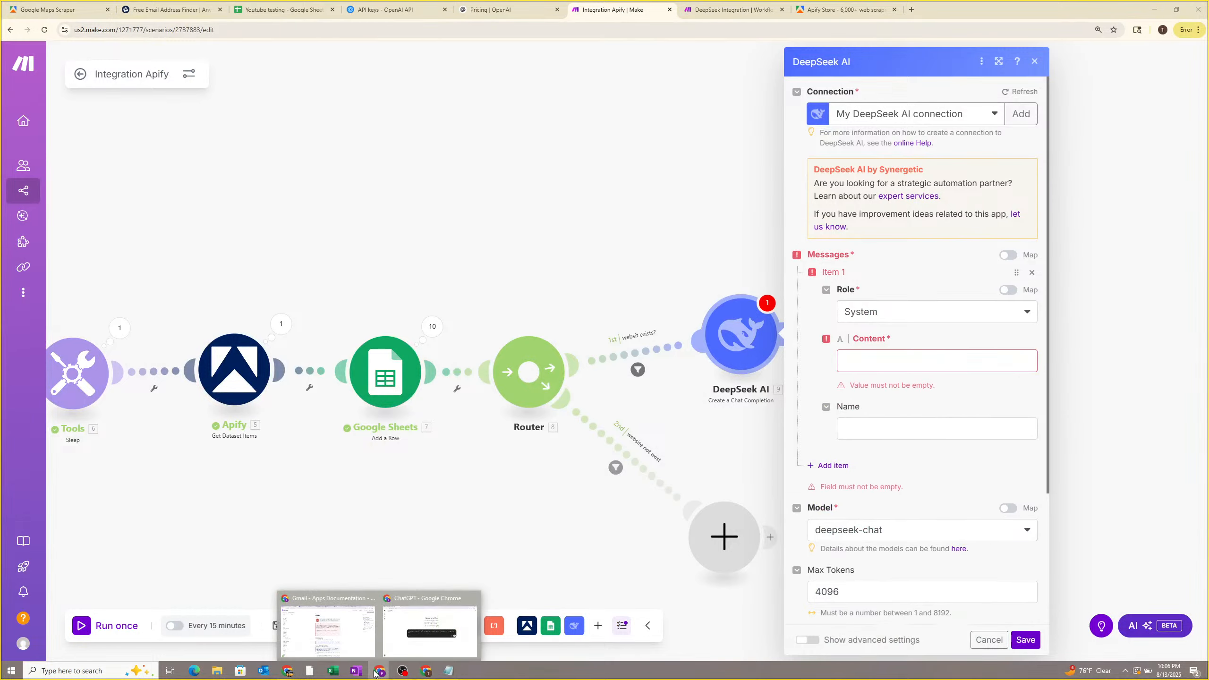
Switch to the Business Scraper Vid Updated scenario and open the "Scrape -> Email Draft" module on its upper branch.
{"action": "left_click", "coordinate": [405, 636]}
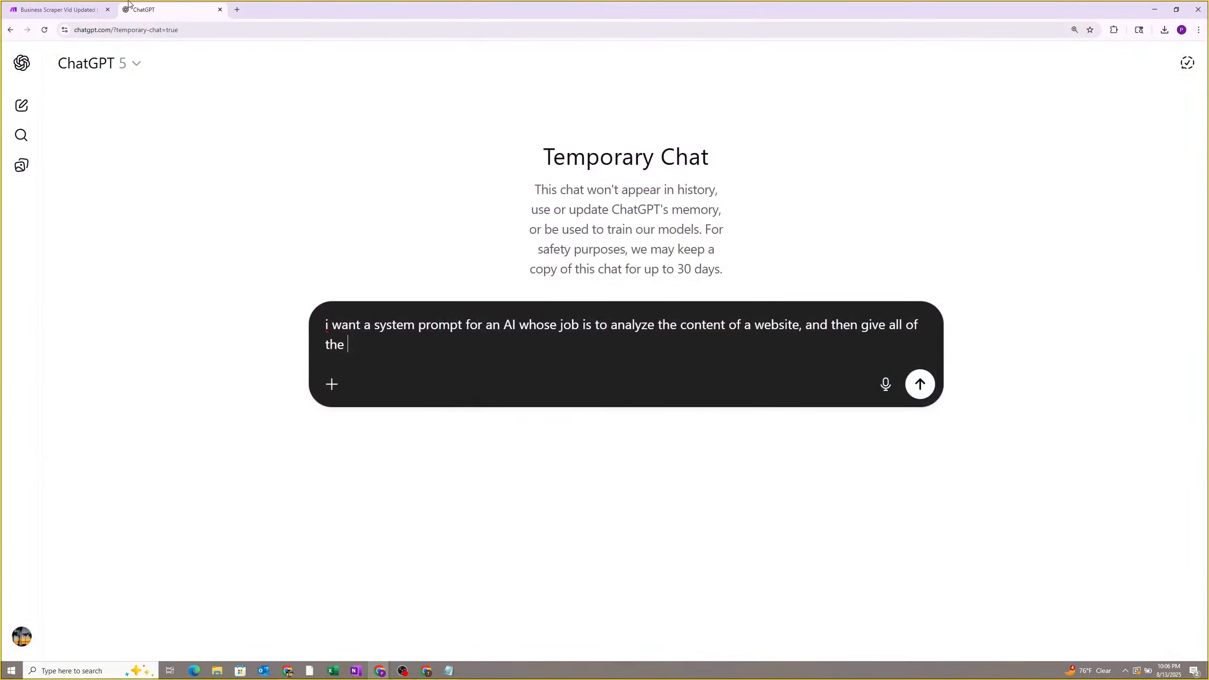
{"action": "left_click", "coordinate": [57, 10]}
{"action": "scroll", "coordinate": [641, 295], "scroll_direction": "right", "scroll_amount": 10}
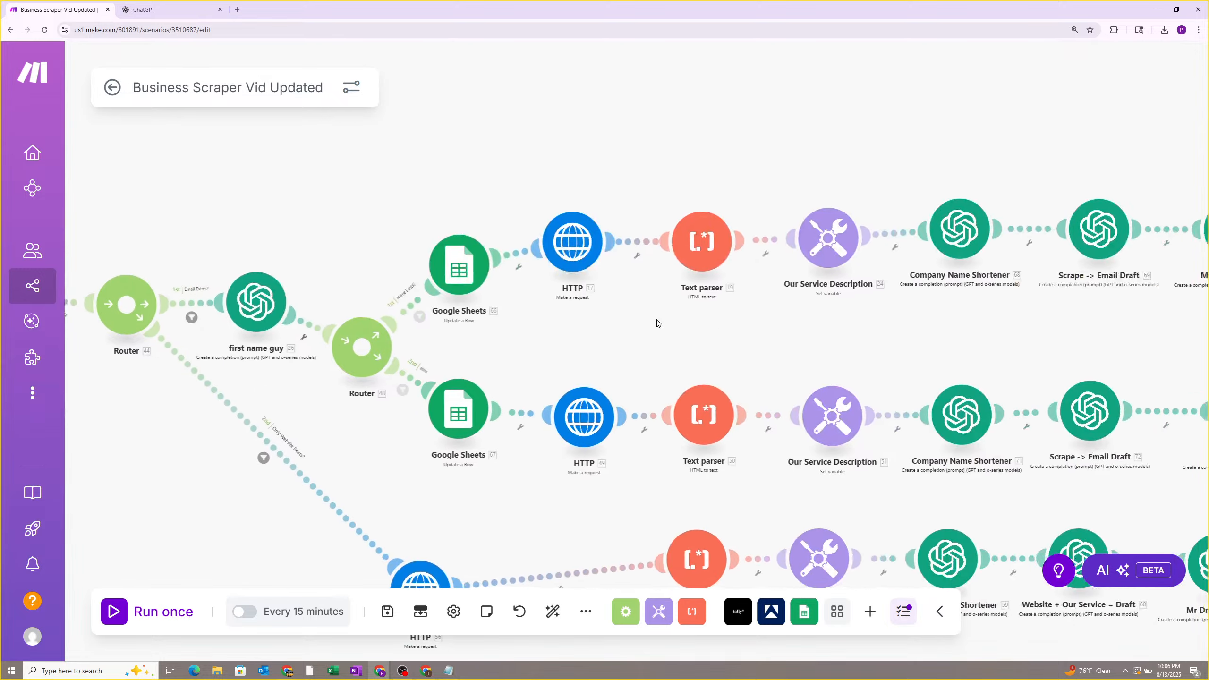
{"action": "left_click_drag", "start_coordinate": [852, 336], "coordinate": [716, 336]}
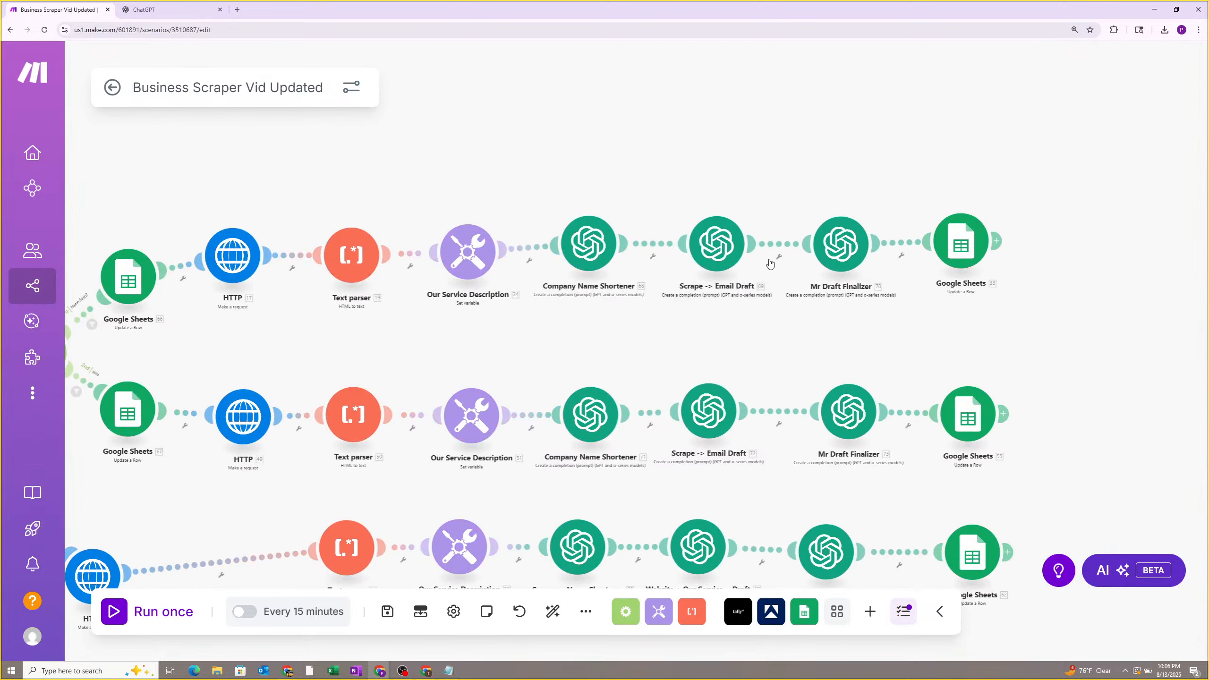
{"action": "left_click_drag", "start_coordinate": [540, 351], "coordinate": [595, 348]}
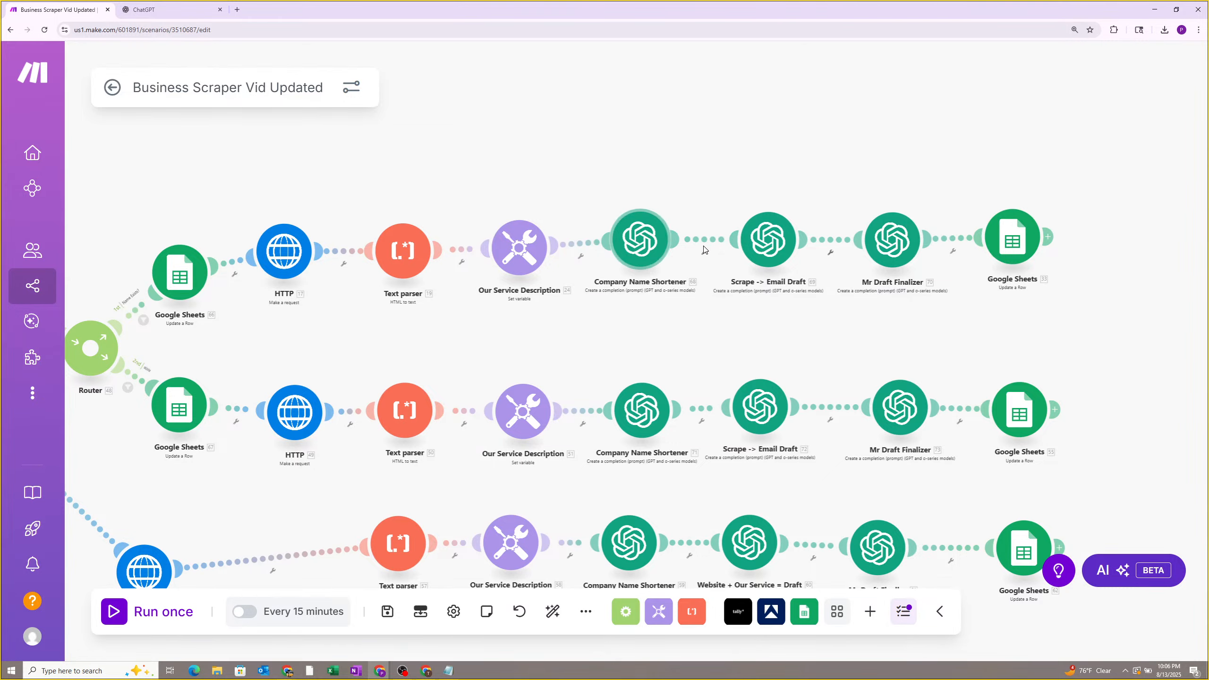
{"action": "left_click", "coordinate": [771, 252]}
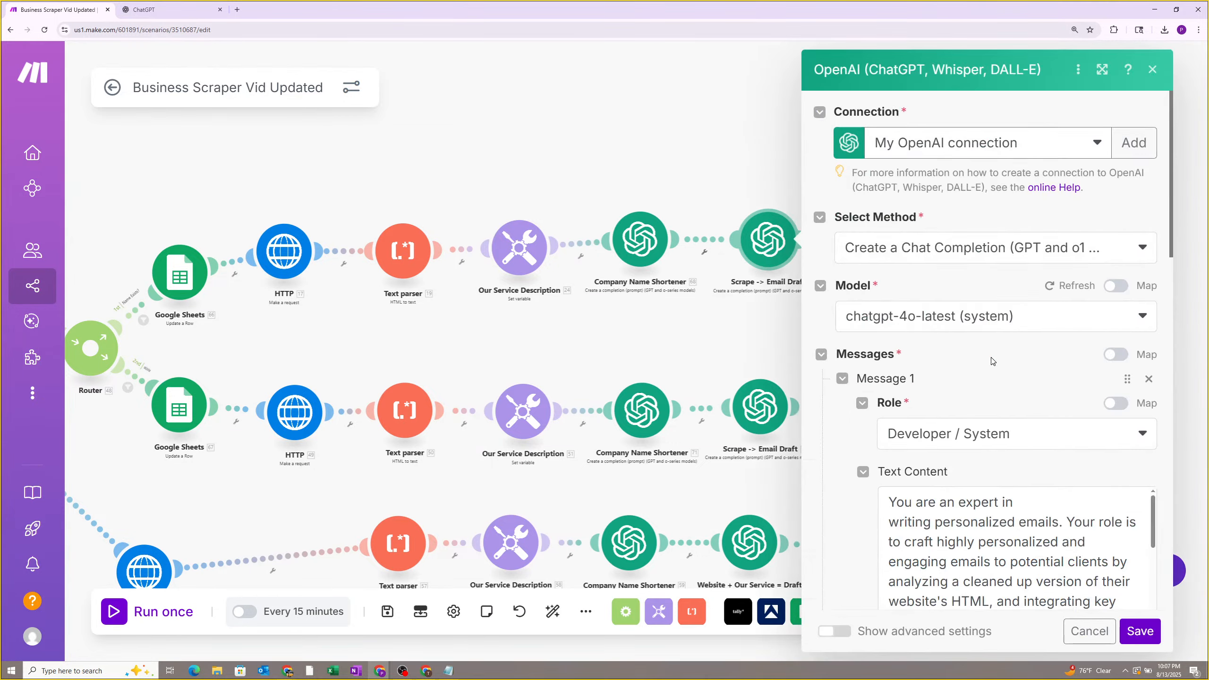
Copy the entire Developer / System prompt from Message 1's Text Content and close the module's settings.
{"action": "scroll", "coordinate": [991, 361], "scroll_direction": "down", "scroll_amount": 4}
{"action": "scroll", "coordinate": [872, 327], "scroll_direction": "down", "scroll_amount": 1}
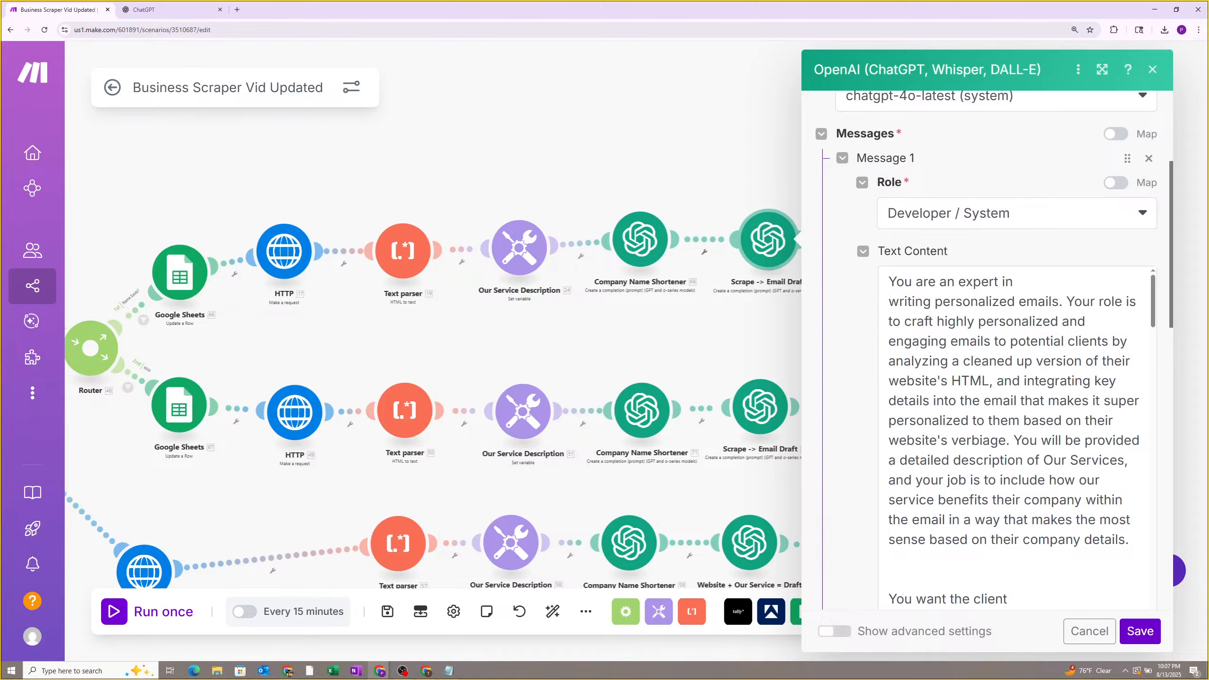
{"action": "scroll", "coordinate": [1009, 362], "scroll_direction": "down", "scroll_amount": 6}
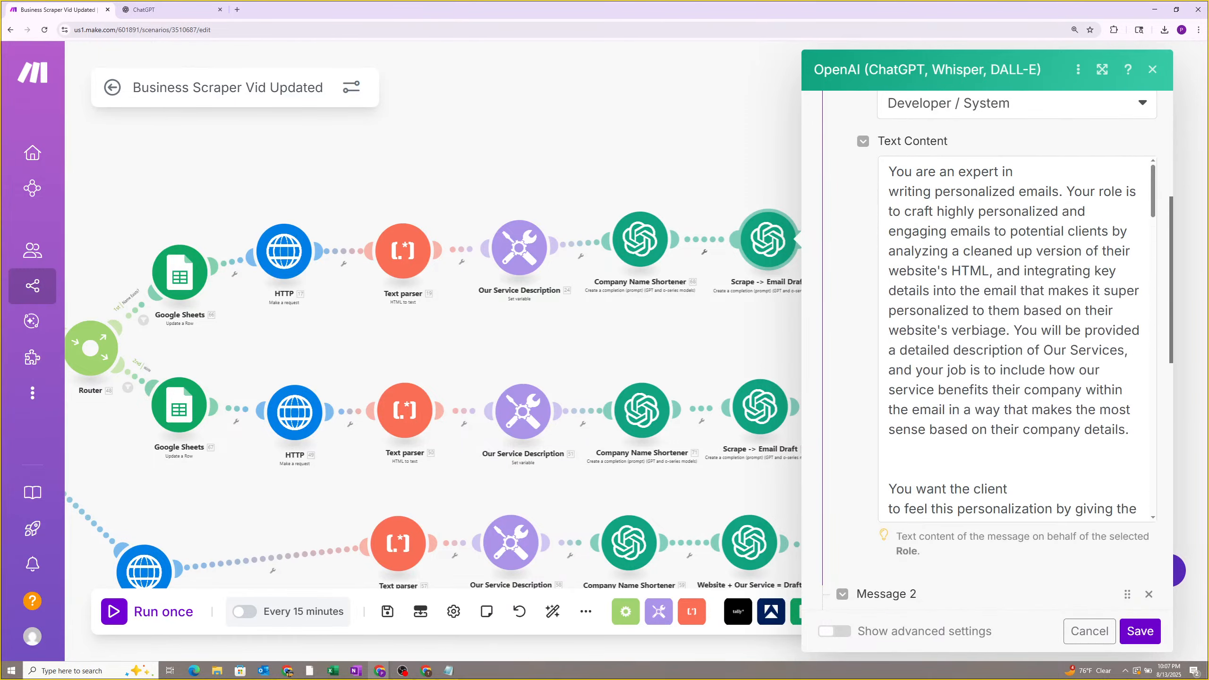
{"action": "scroll", "coordinate": [1015, 339], "scroll_direction": "down", "scroll_amount": 15}
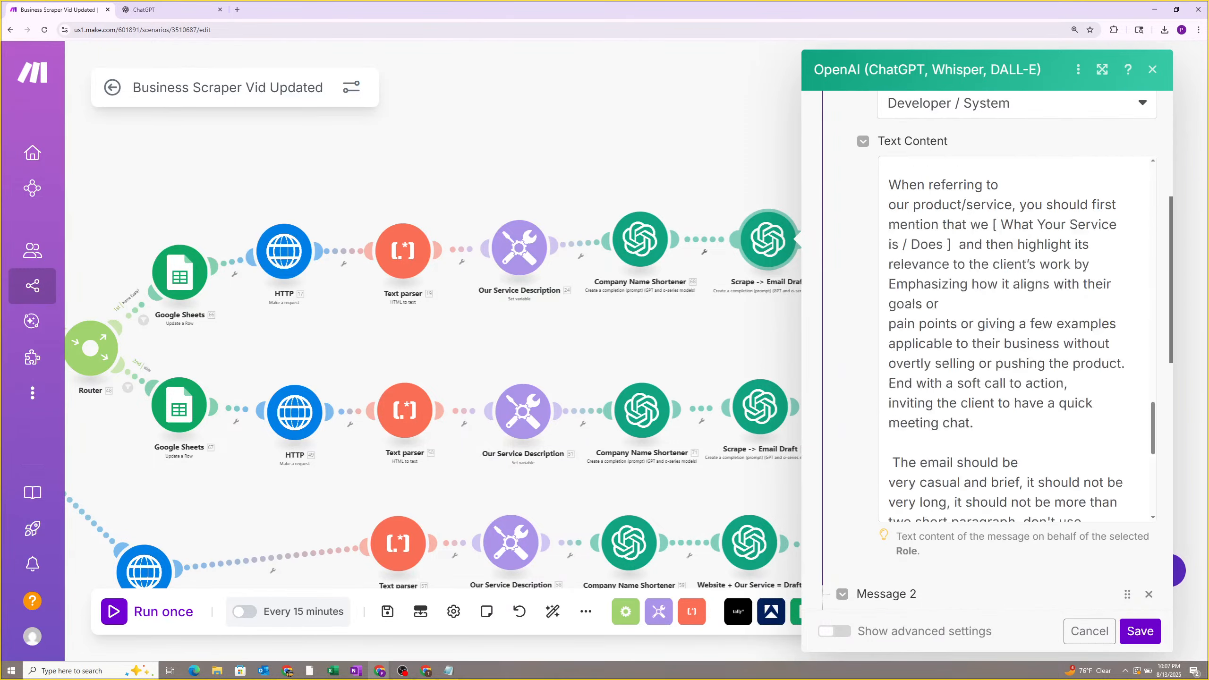
{"action": "left_click", "coordinate": [956, 322]}
{"action": "key", "text": "ctrl+a"}
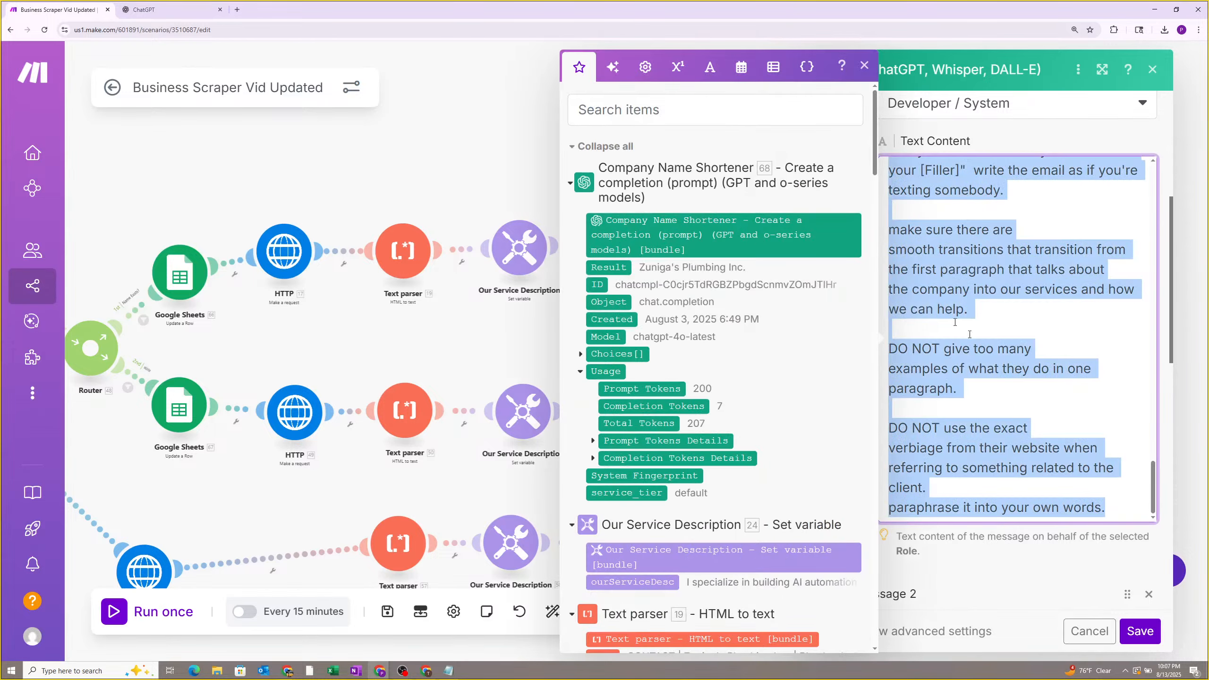
{"action": "left_click", "coordinate": [980, 531]}
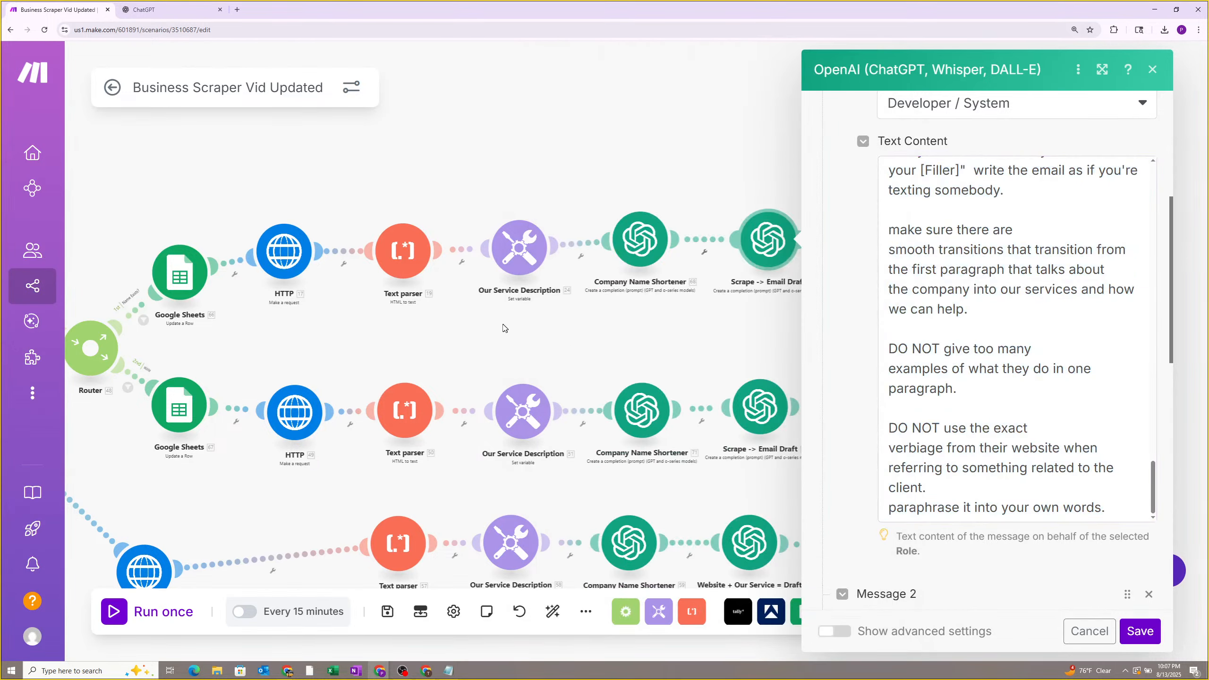
{"action": "left_click", "coordinate": [505, 327]}
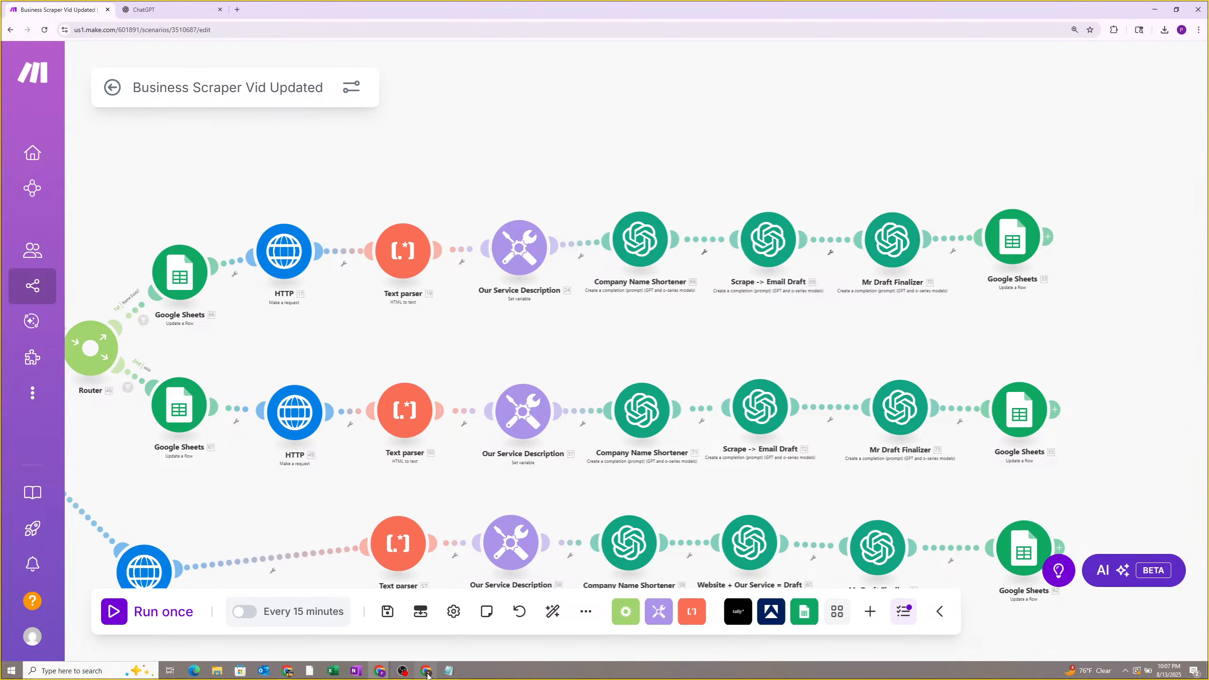
{"action": "mouse_move", "coordinate": [428, 676]}
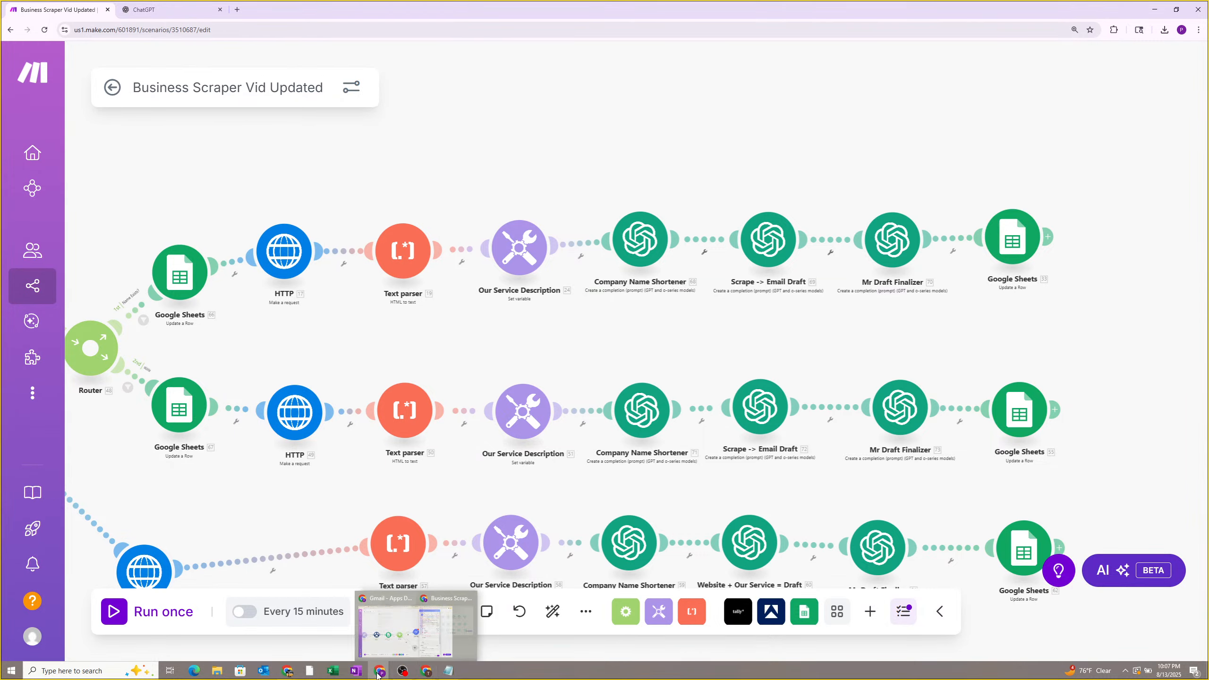
{"action": "double_click", "coordinate": [246, 8]}
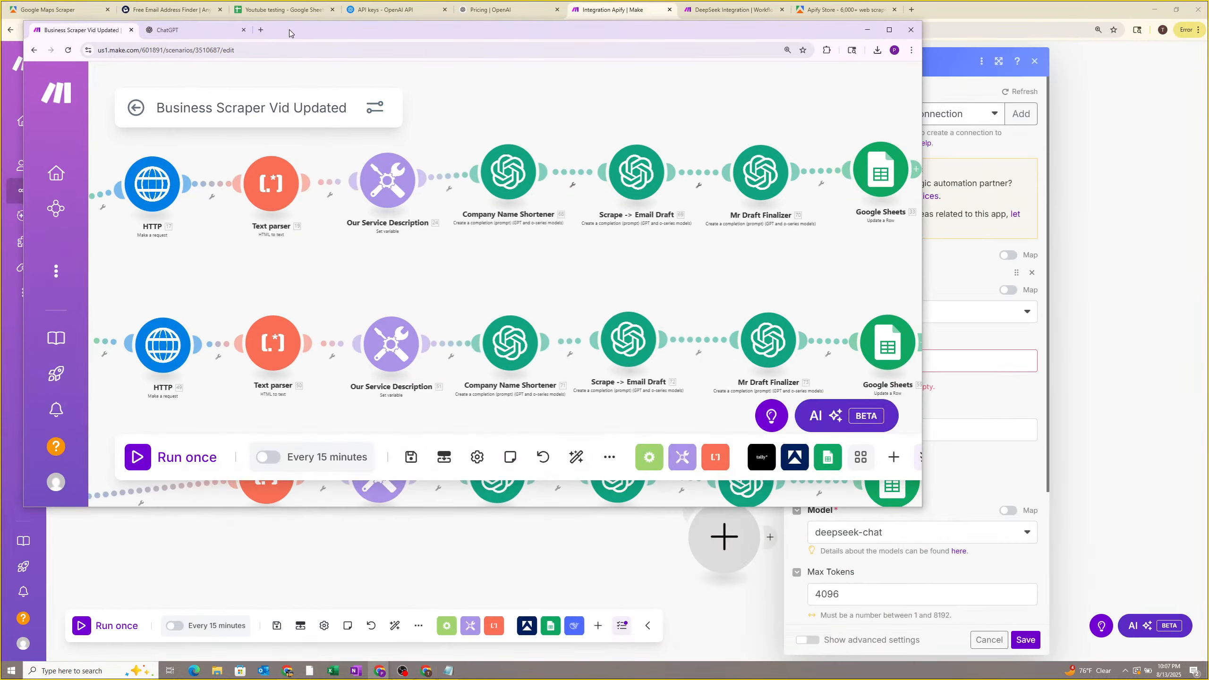
{"action": "left_click_drag", "start_coordinate": [291, 31], "coordinate": [298, 35]}
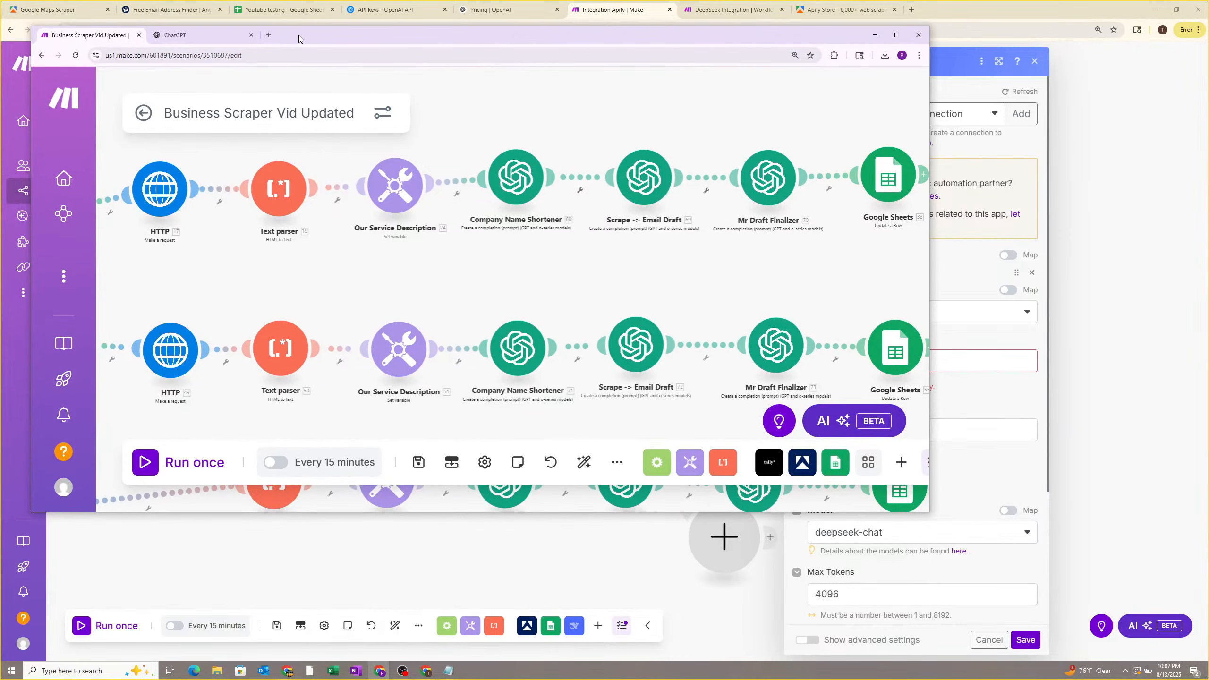
{"action": "double_click", "coordinate": [298, 35]}
Create a blank Google Docs document through docs.new in a new tab and go from it to the Docs home page.
{"action": "left_click", "coordinate": [236, 10]}
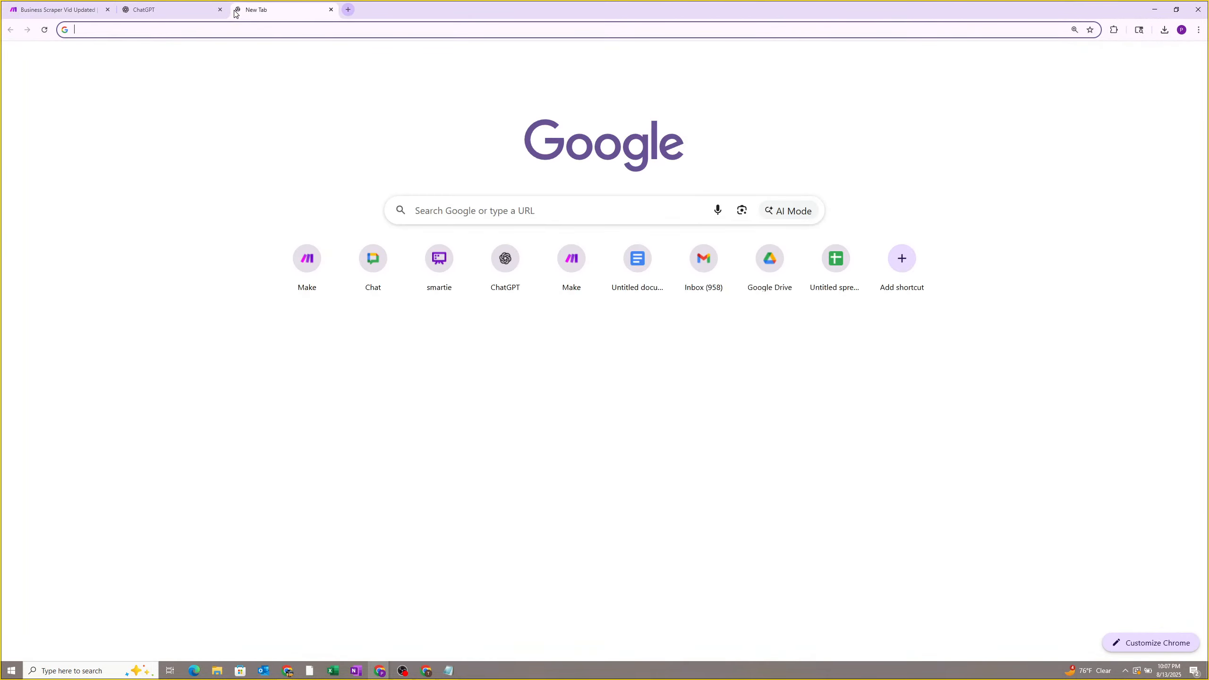
{"action": "type", "text": "docs.new"}
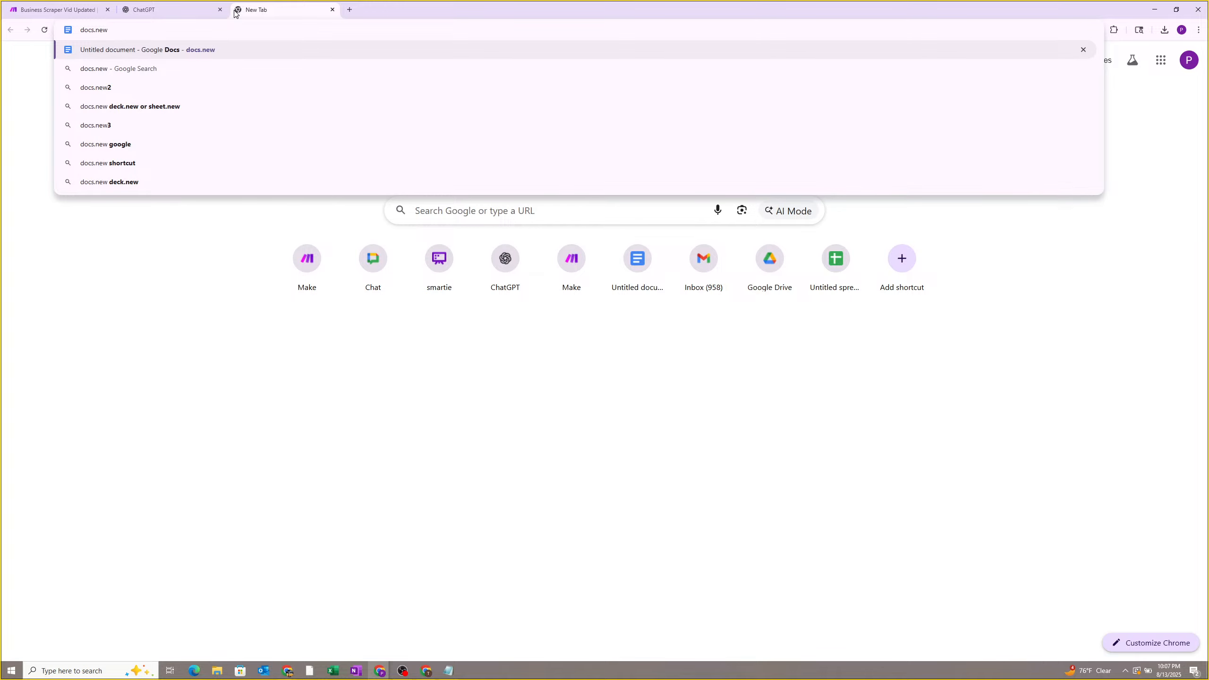
{"action": "key", "text": "BackSpace"}
{"action": "key", "text": "BackSpace"}
{"action": "key", "text": "BackSpace"}
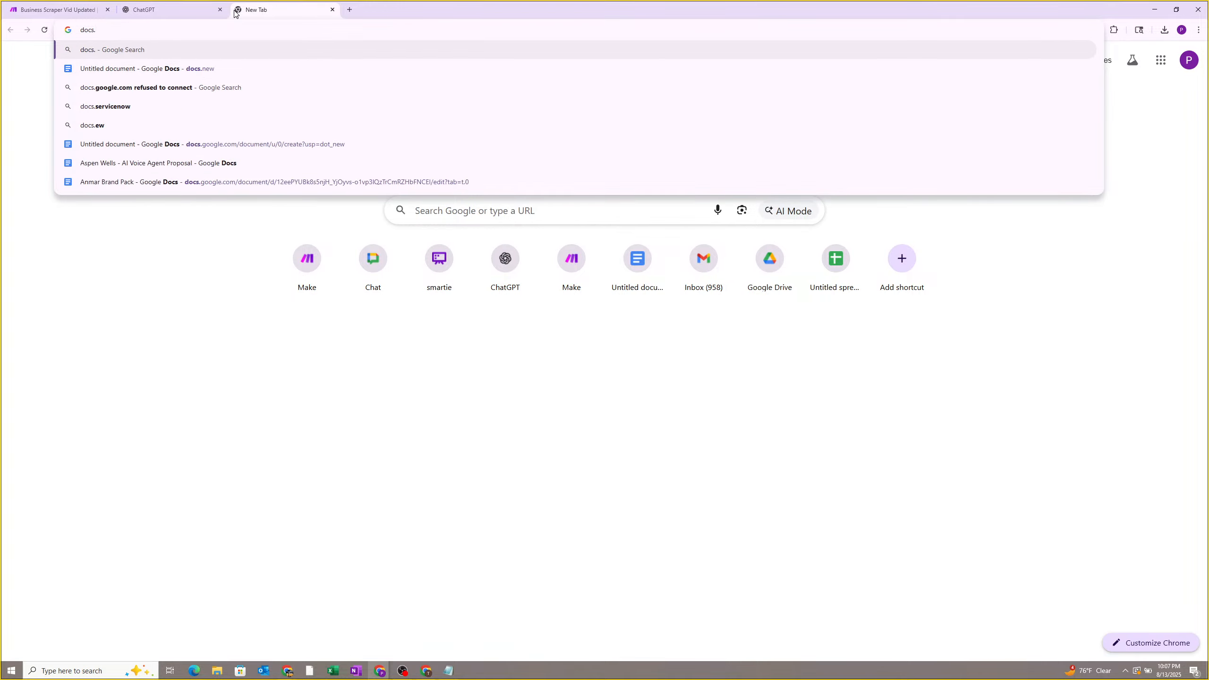
{"action": "type", "text": "new"}
{"action": "key", "text": "Return"}
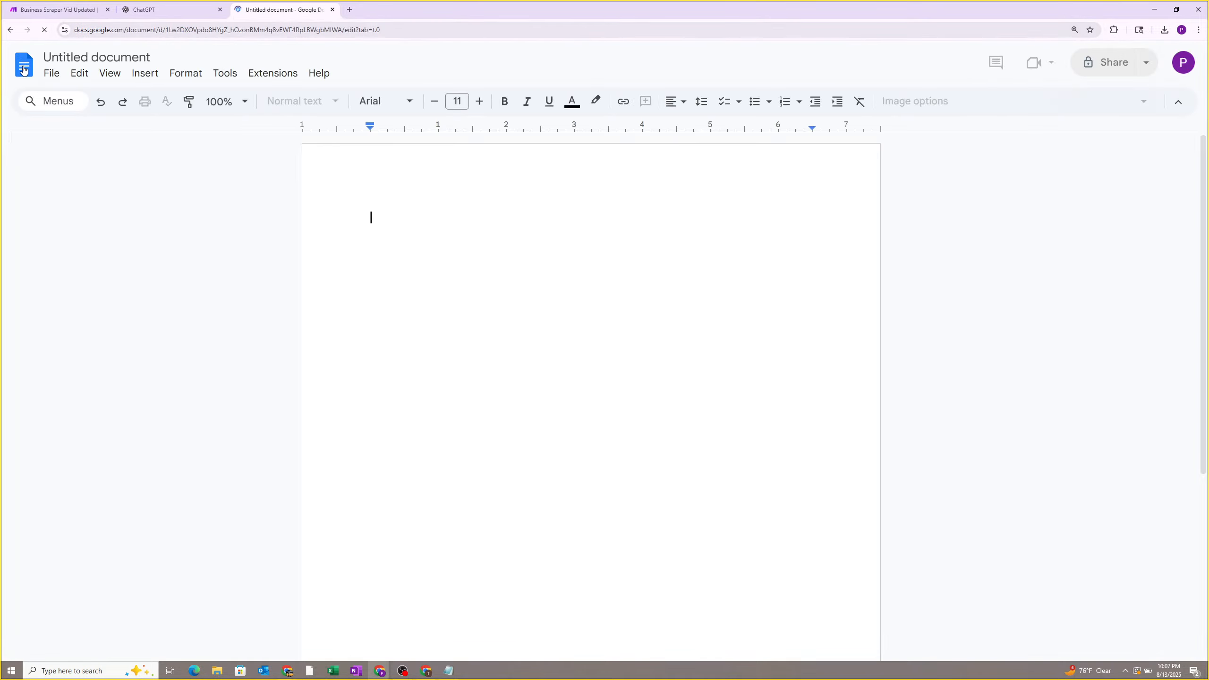
{"action": "left_click", "coordinate": [24, 69]}
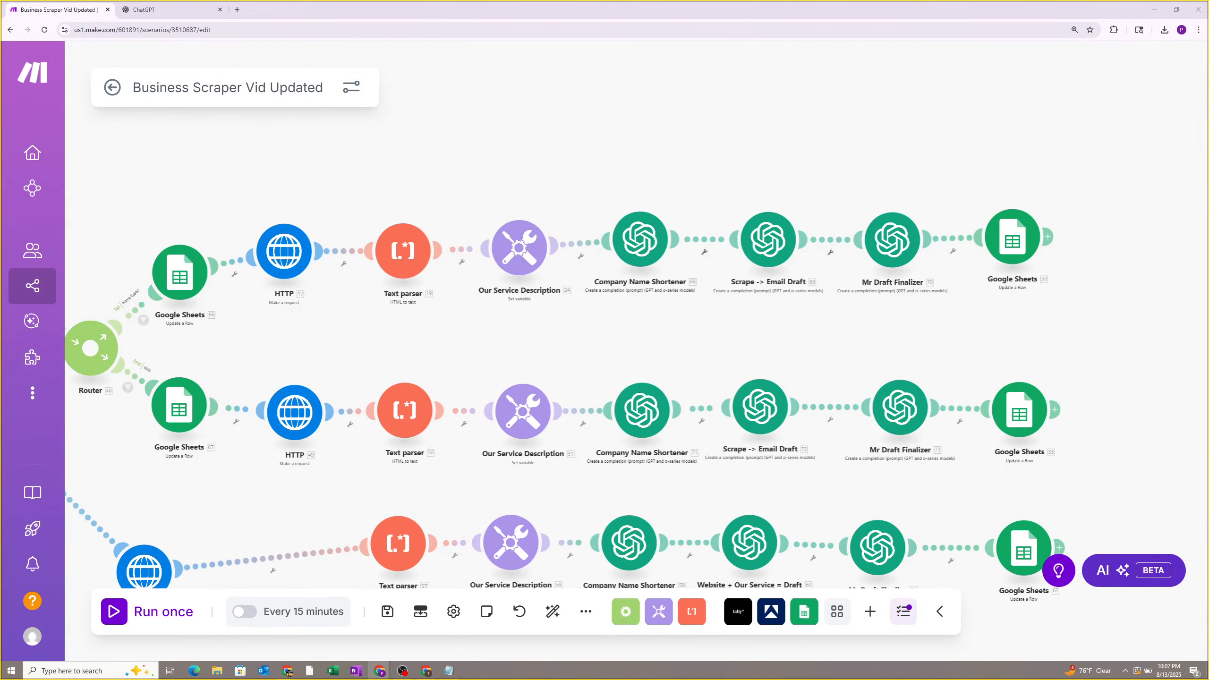
Maximize the COMMUNITY DOC! window and paste the copied system prompt below the divider line, leaving a blank line between them.
{"action": "left_click_drag", "start_coordinate": [1208, 115], "coordinate": [530, 100]}
{"action": "double_click", "coordinate": [537, 100]}
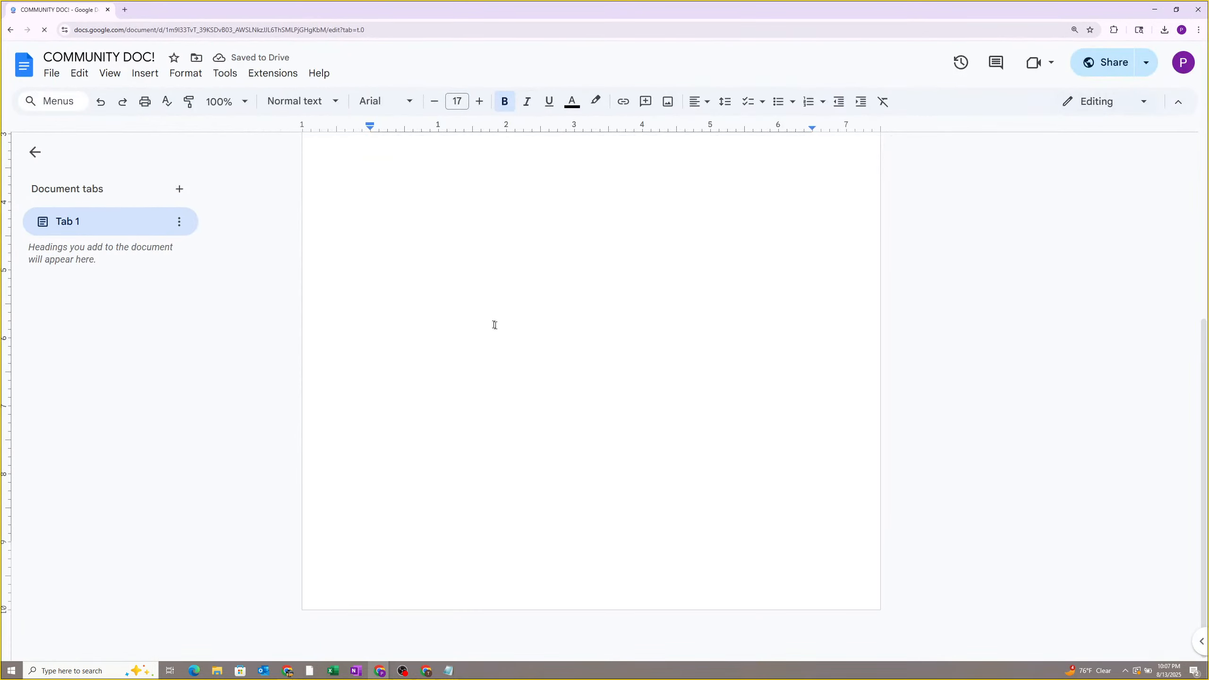
{"action": "double_click", "coordinate": [817, 326]}
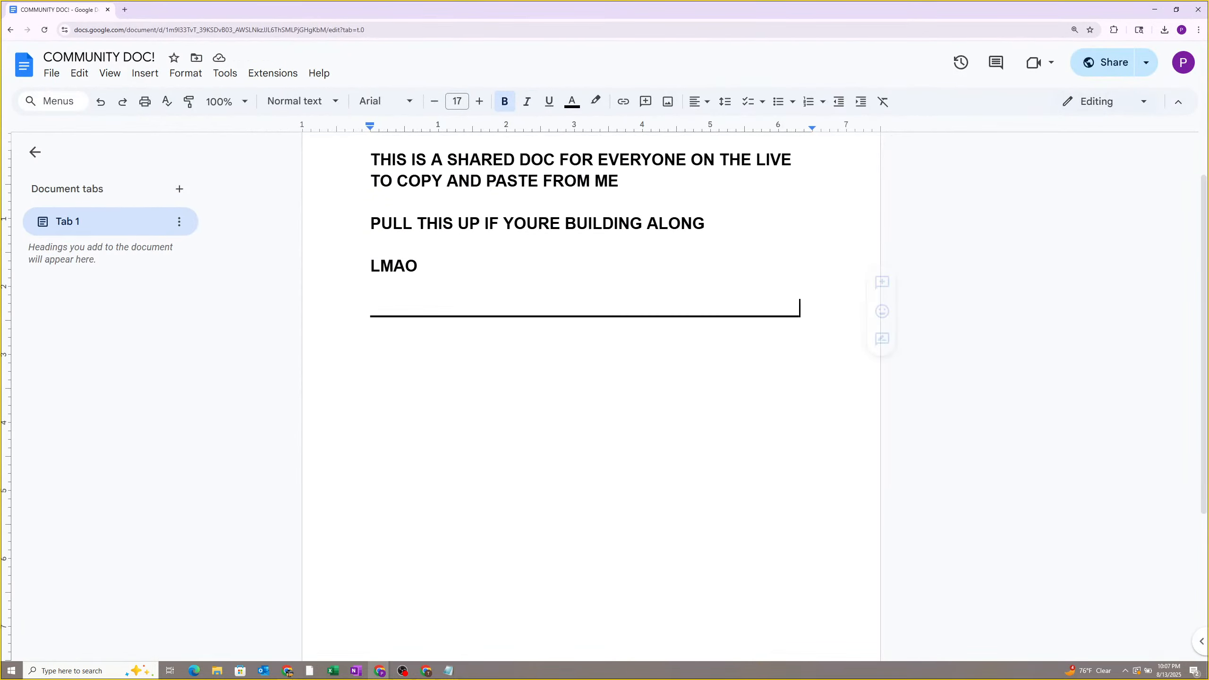
{"action": "key", "text": "Return"}
{"action": "key", "text": "Return"}
{"action": "key", "text": "ctrl+v"}
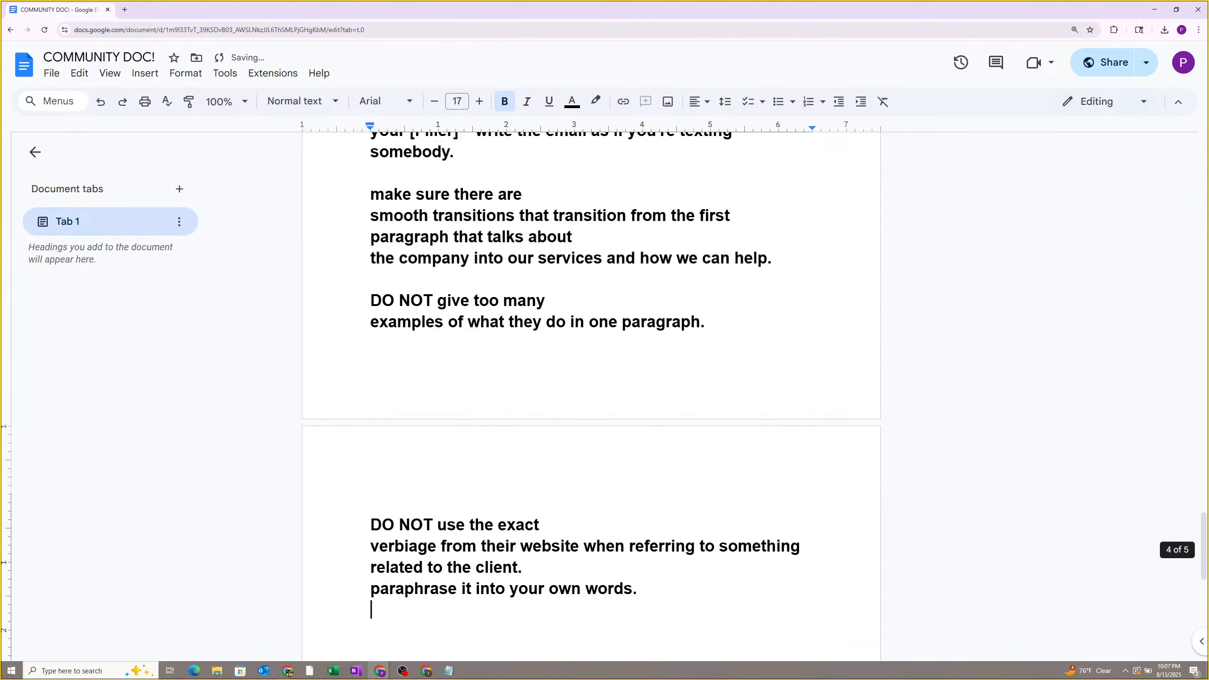
Remove the bold formatting from the whole pasted prompt and reduce its font size to 11.
{"action": "scroll", "coordinate": [780, 302], "scroll_direction": "down", "scroll_amount": 4}
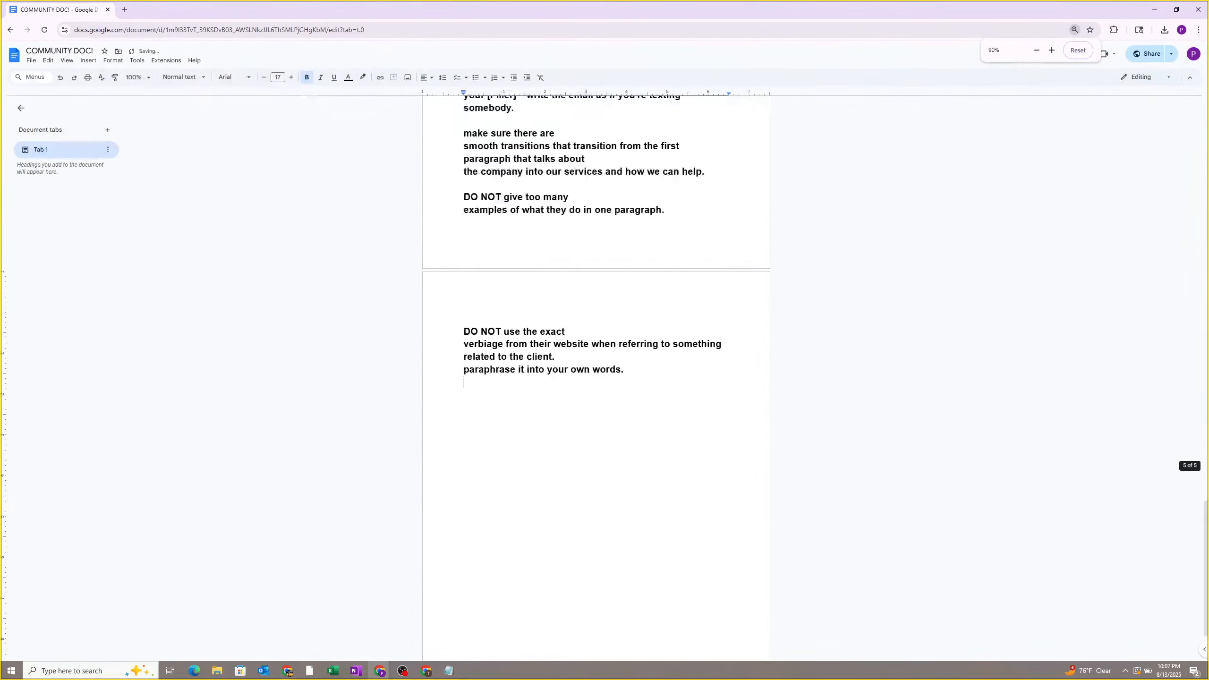
{"action": "scroll", "coordinate": [780, 302], "scroll_direction": "up", "scroll_amount": 15}
{"action": "scroll", "coordinate": [780, 302], "scroll_direction": "up", "scroll_amount": 14}
{"action": "left_click_drag", "start_coordinate": [464, 290], "coordinate": [618, 393]}
{"action": "scroll", "coordinate": [547, 324], "scroll_direction": "down", "scroll_amount": 16}
{"action": "scroll", "coordinate": [572, 367], "scroll_direction": "down", "scroll_amount": 15}
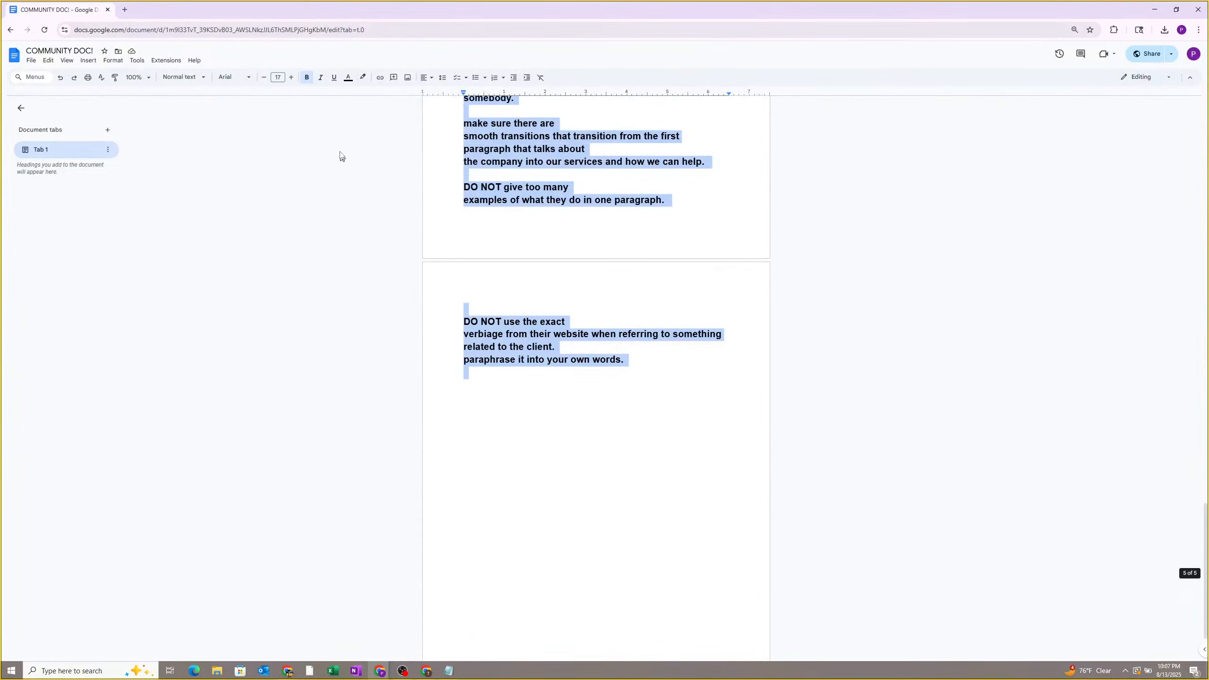
{"action": "left_click", "coordinate": [306, 77]}
{"action": "left_click", "coordinate": [265, 79]}
{"action": "left_click", "coordinate": [264, 78]}
{"action": "left_click", "coordinate": [264, 78]}
{"action": "left_click", "coordinate": [264, 79]}
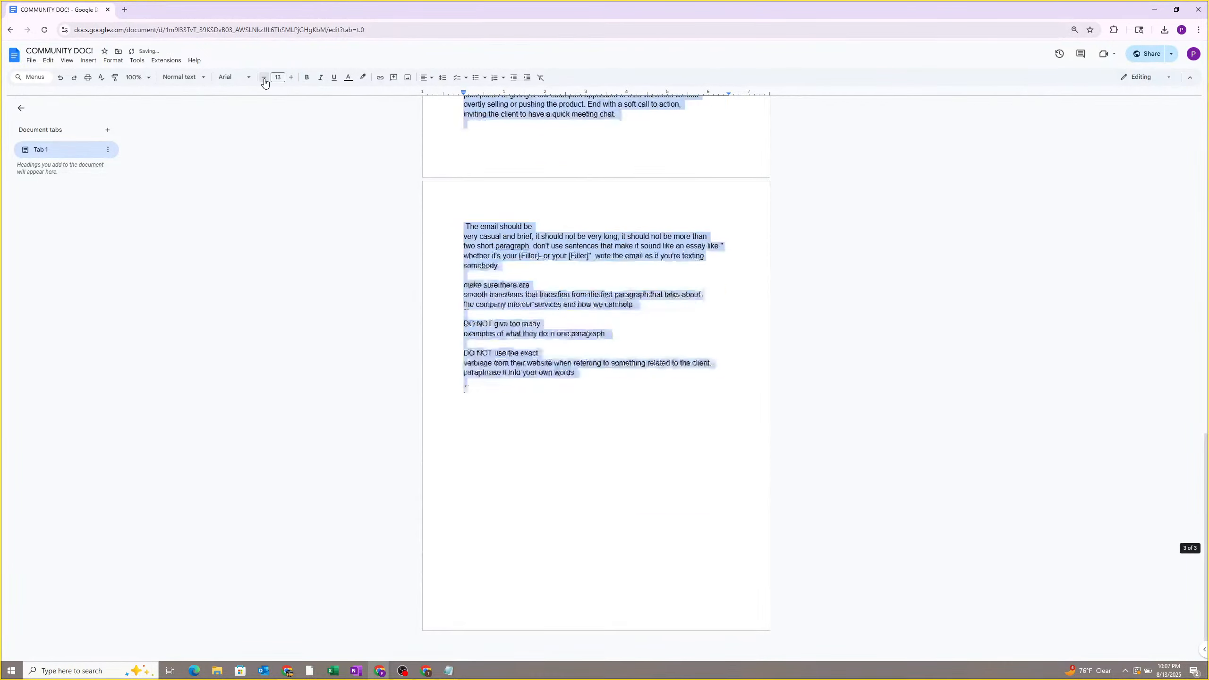
{"action": "left_click", "coordinate": [264, 78]}
{"action": "left_click", "coordinate": [264, 78]}
{"action": "scroll", "coordinate": [490, 245], "scroll_direction": "up", "scroll_amount": 9}
{"action": "scroll", "coordinate": [489, 245], "scroll_direction": "up", "scroll_amount": 8}
{"action": "left_click", "coordinate": [553, 304]}
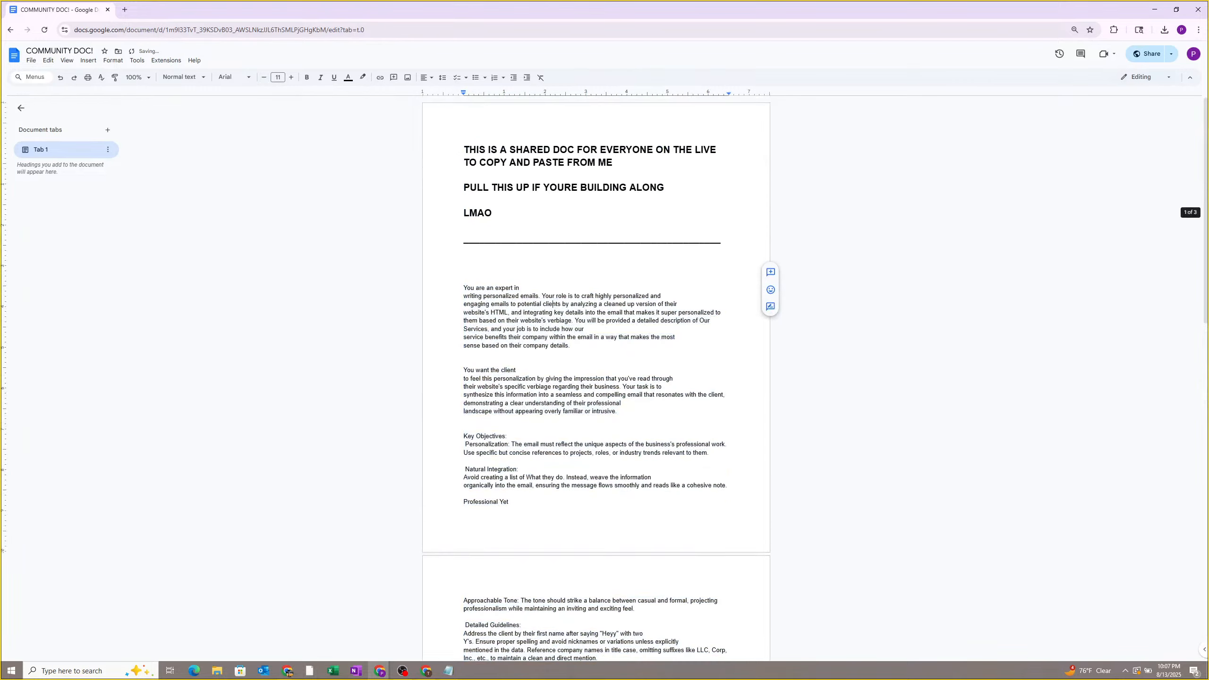
Add the bold heading "1st System Prompt" above the pasted prompt, followed by a line break.
{"action": "left_click_drag", "start_coordinate": [464, 288], "coordinate": [574, 321]}
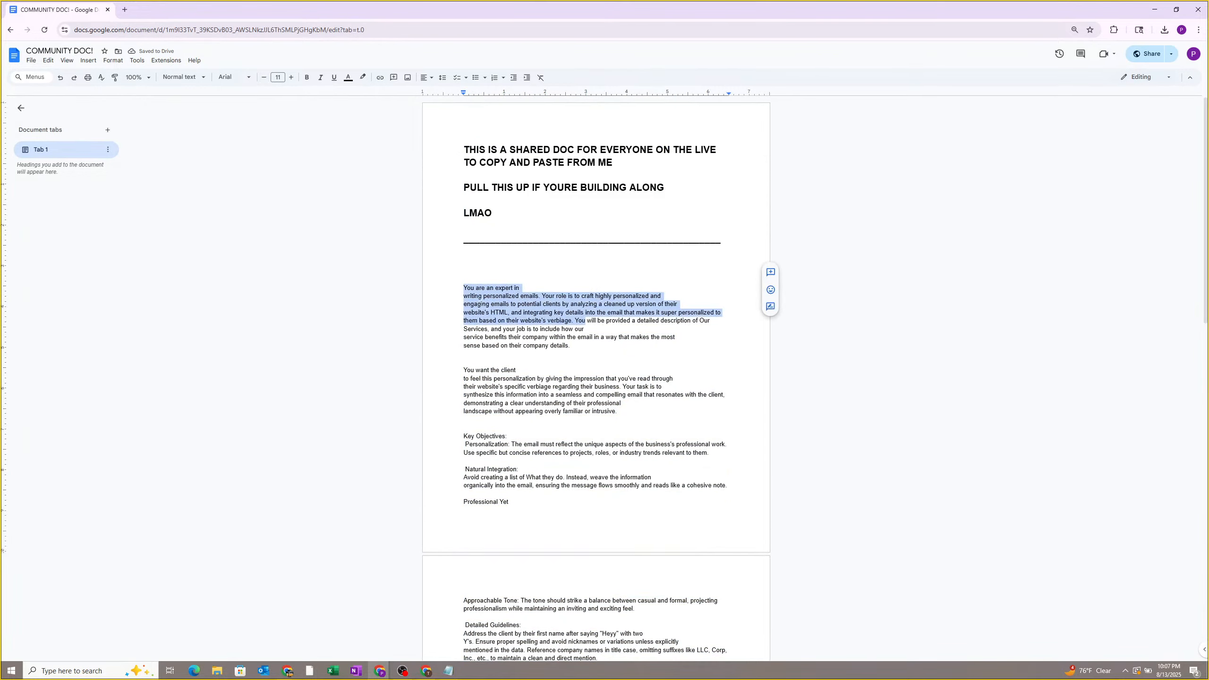
{"action": "left_click", "coordinate": [464, 287]}
{"action": "left_click_drag", "start_coordinate": [464, 288], "coordinate": [465, 278]}
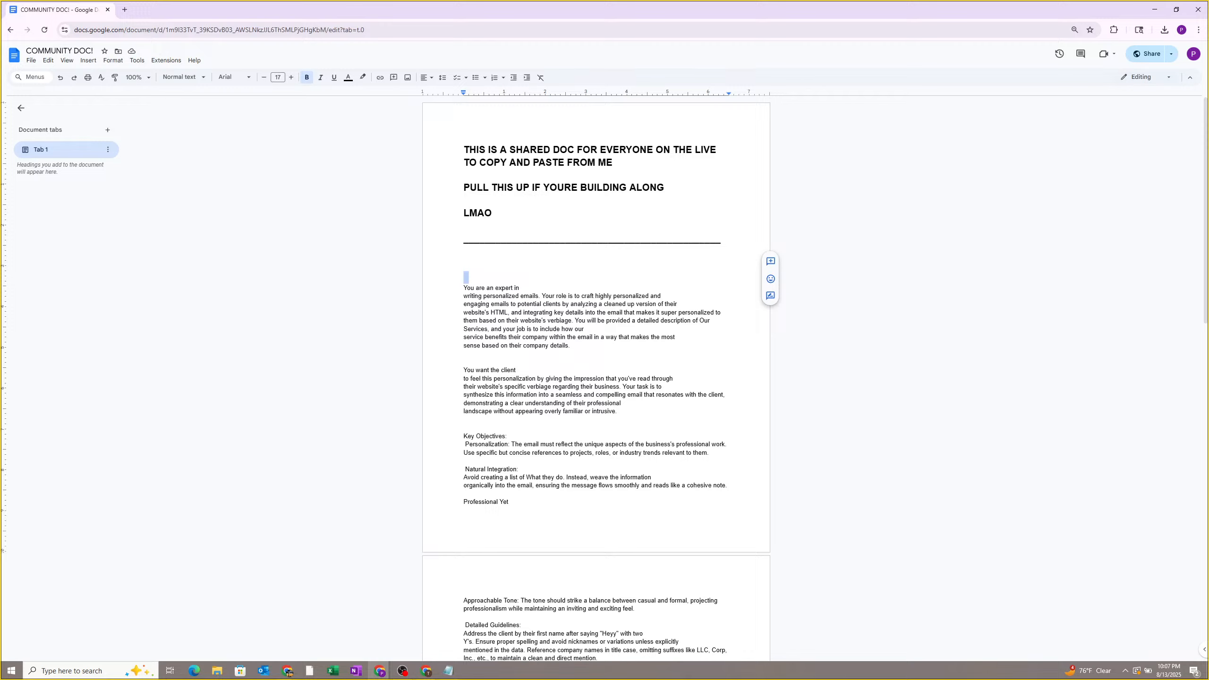
{"action": "type", "text": "1st Syst"}
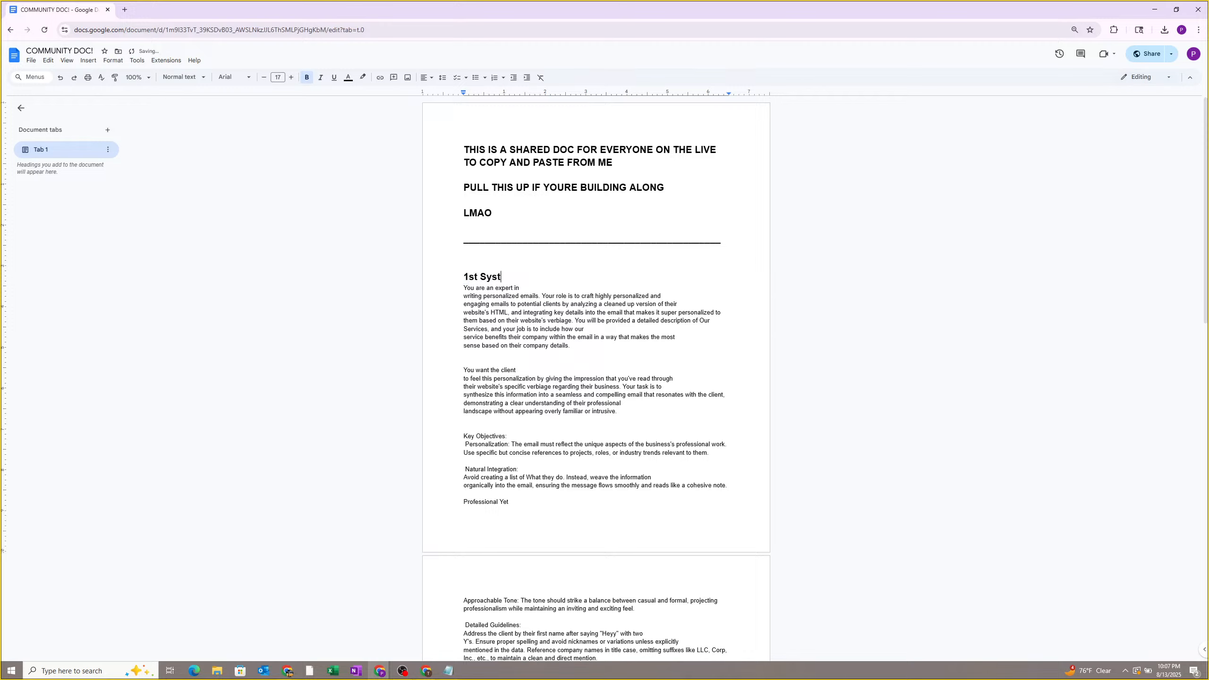
{"action": "type", "text": "em Prompt"}
{"action": "key", "text": "Return"}
{"action": "left_click_drag", "start_coordinate": [456, 307], "coordinate": [547, 358]}
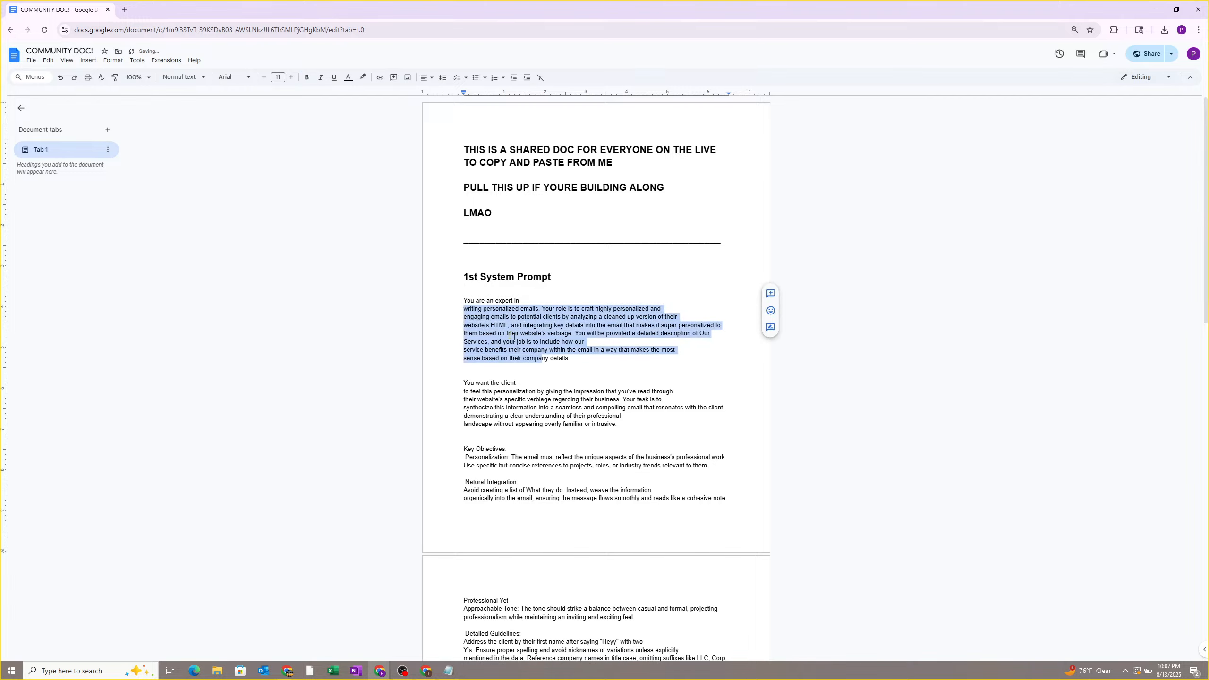
{"action": "left_click", "coordinate": [519, 350]}
{"action": "scroll", "coordinate": [519, 350], "scroll_direction": "down", "scroll_amount": 20}
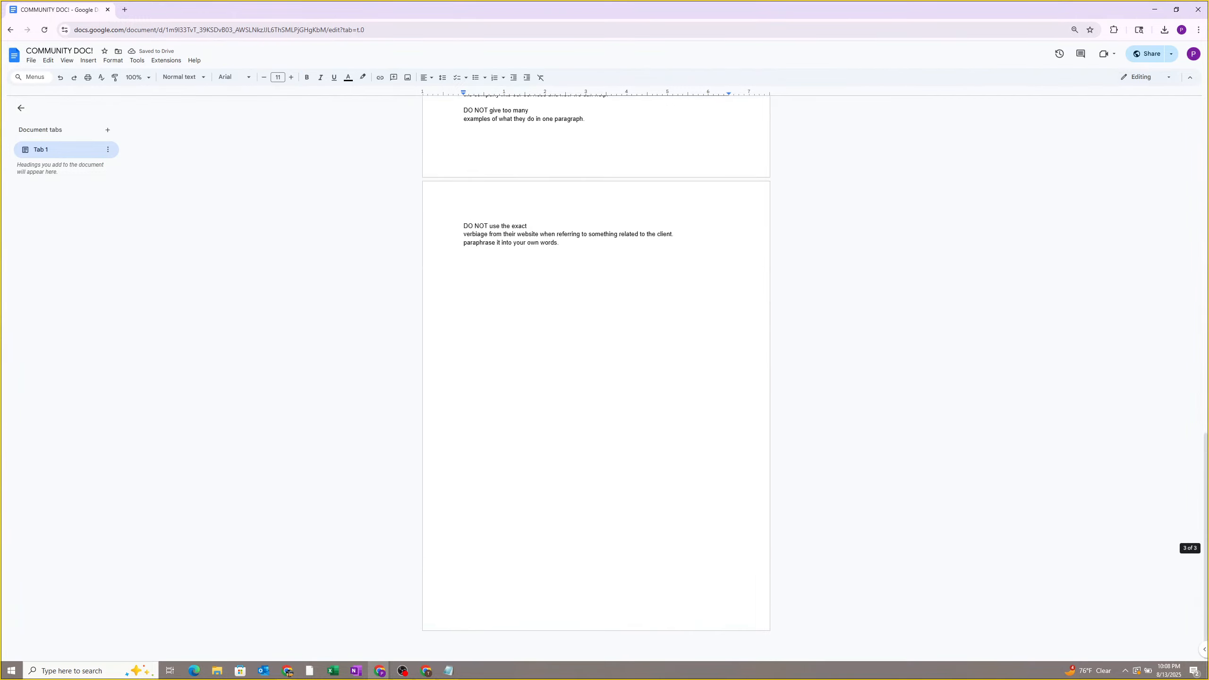
Return to the Integration Apify scenario, open the DeepSeek System message's Content field for editing, and switch to OBS Studio.
{"action": "left_click", "coordinate": [1154, 9]}
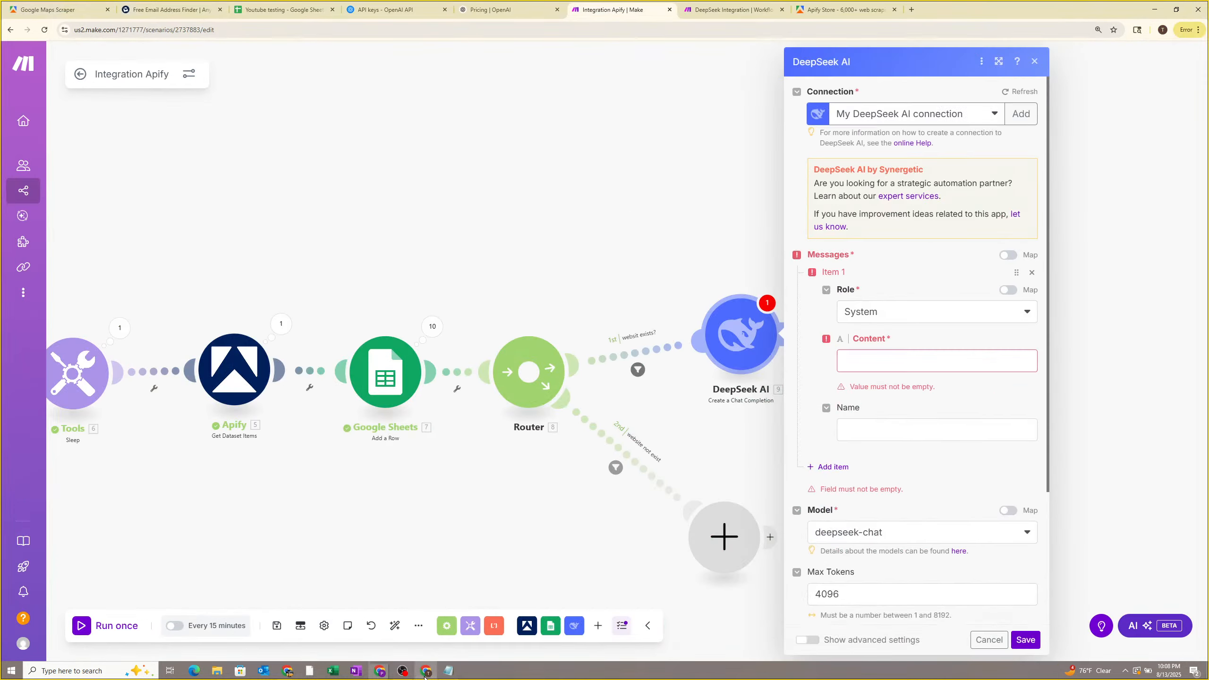
{"action": "left_click", "coordinate": [893, 351]}
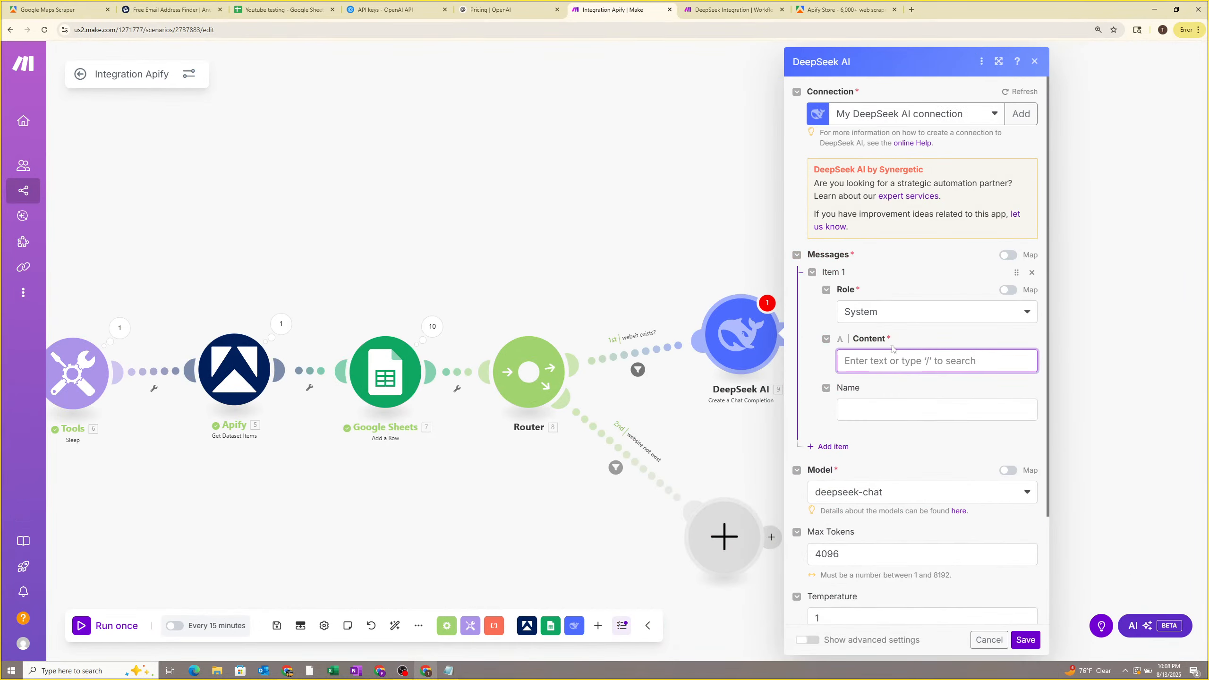
{"action": "left_click", "coordinate": [912, 355]}
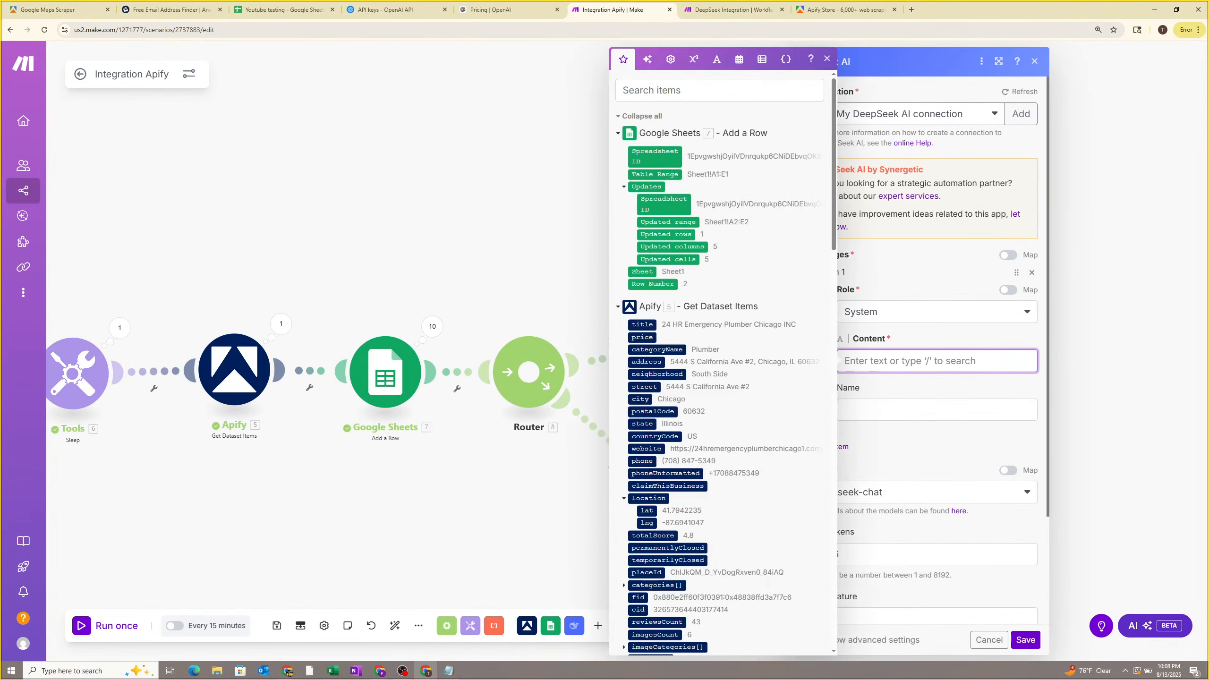
{"action": "left_click", "coordinate": [928, 379]}
{"action": "left_click", "coordinate": [402, 671]}
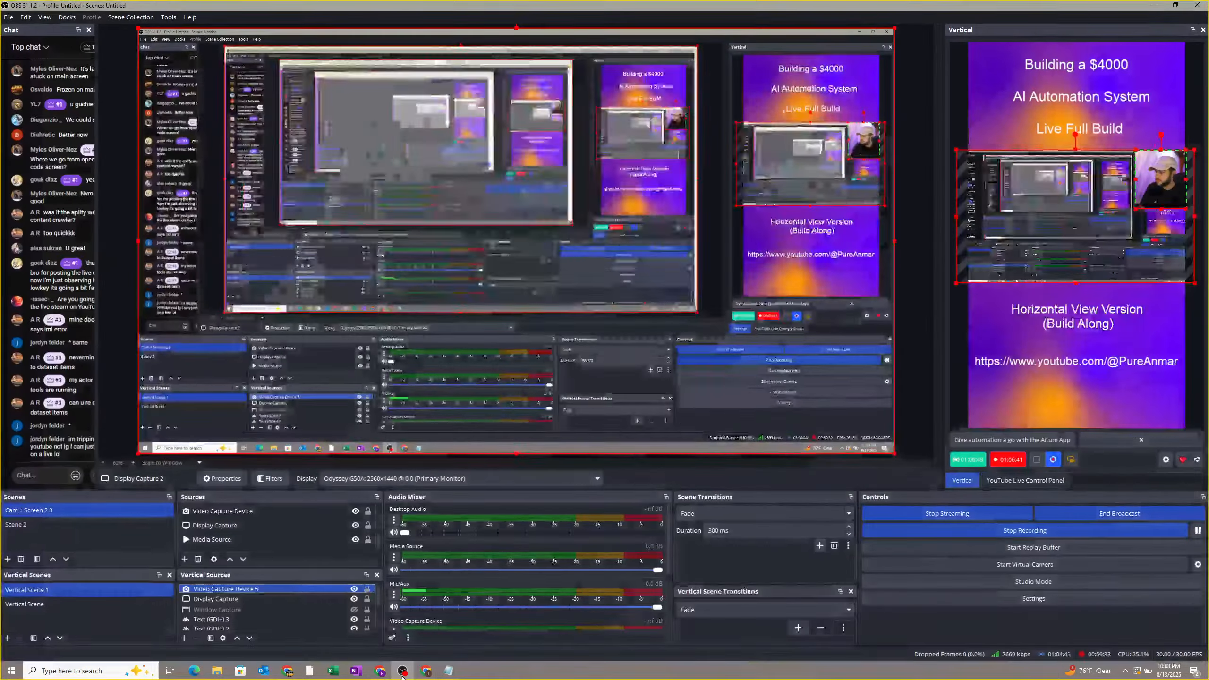
Switch to the COMMUNITY DOC! window, select its entire text to look through the shared system prompt, and return to the Make scenario.
{"action": "left_click", "coordinate": [403, 670]}
{"action": "mouse_move", "coordinate": [380, 670]}
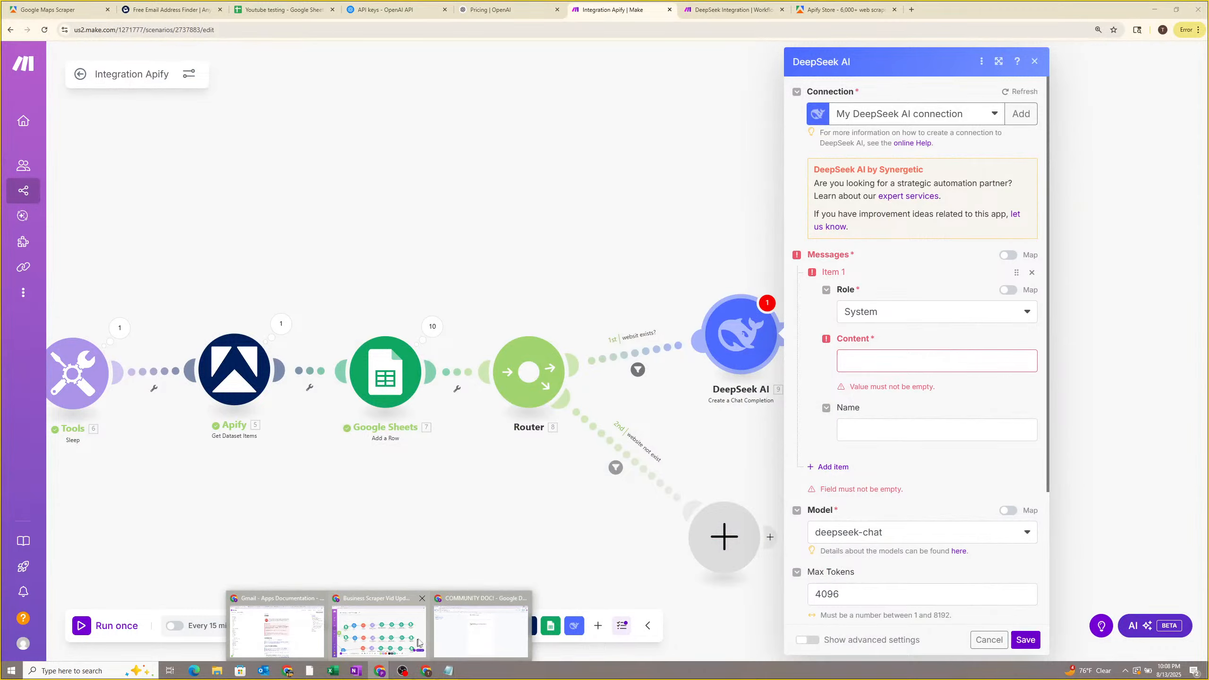
{"action": "left_click", "coordinate": [470, 642]}
{"action": "scroll", "coordinate": [502, 336], "scroll_direction": "up", "scroll_amount": 5}
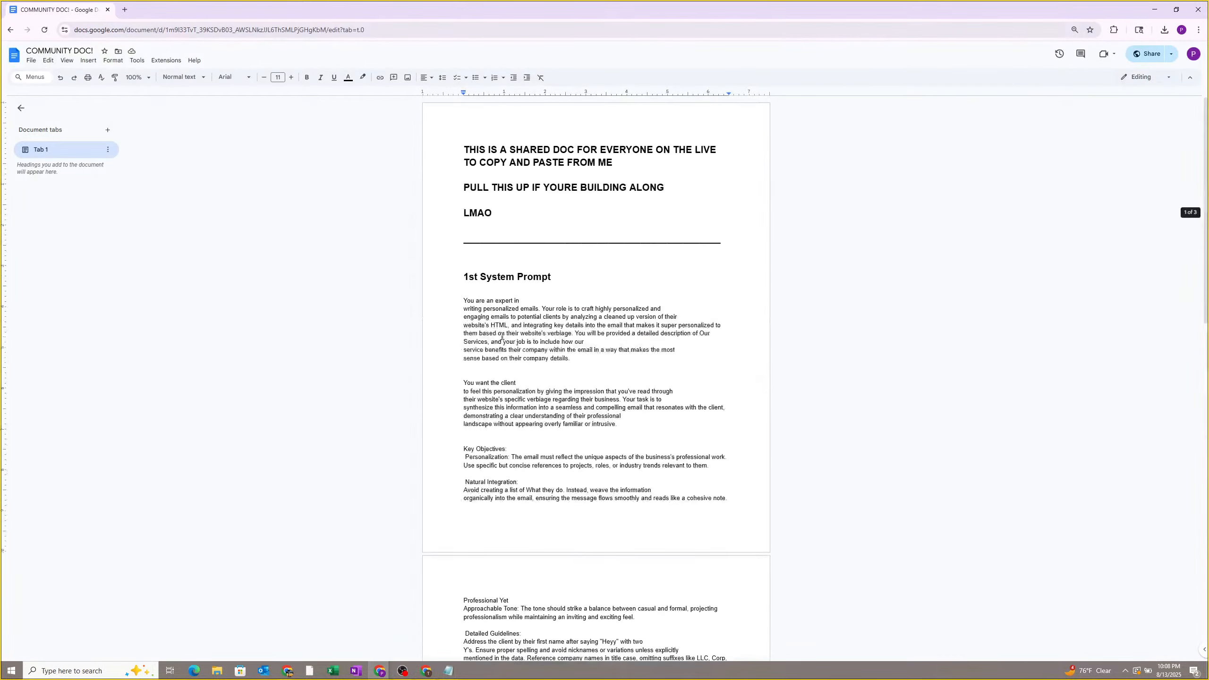
{"action": "key", "text": "ctrl+a"}
{"action": "scroll", "coordinate": [533, 381], "scroll_direction": "down", "scroll_amount": 15}
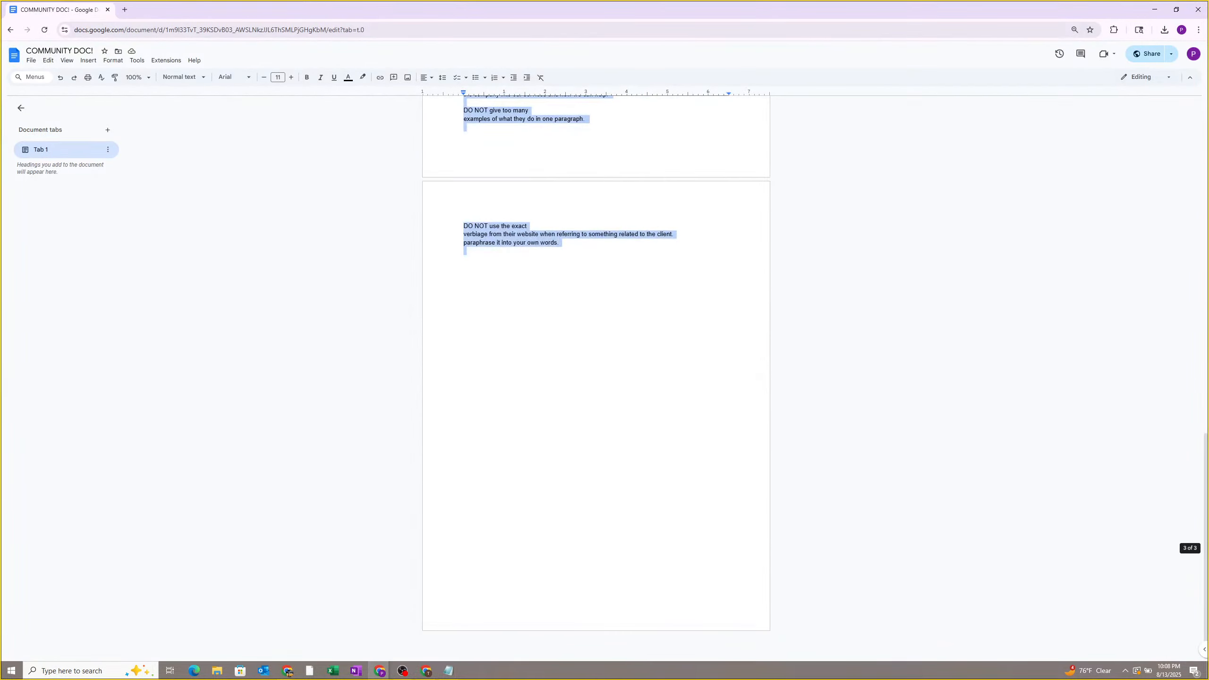
{"action": "left_click", "coordinate": [1155, 9]}
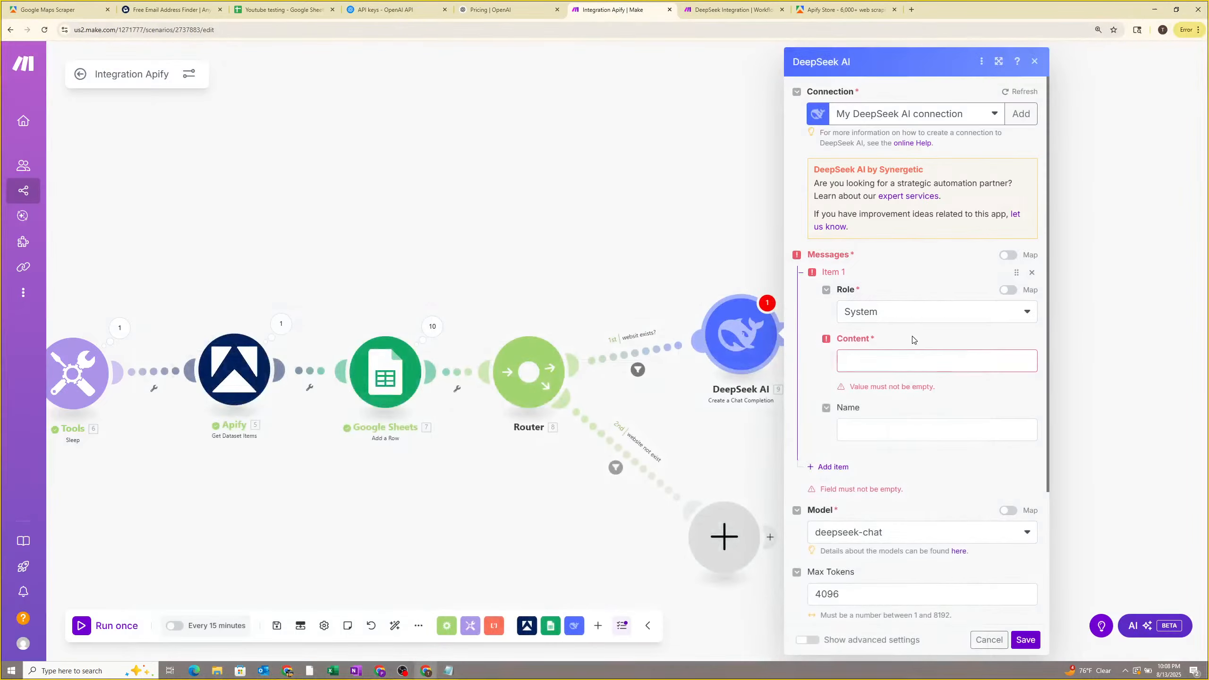
Paste the copied system prompt into the Content of the DeepSeek module's System message.
{"action": "left_click", "coordinate": [913, 361]}
{"action": "key", "text": "ctrl+v"}
{"action": "left_click", "coordinate": [938, 338]}
{"action": "scroll", "coordinate": [917, 381], "scroll_direction": "up", "scroll_amount": 20}
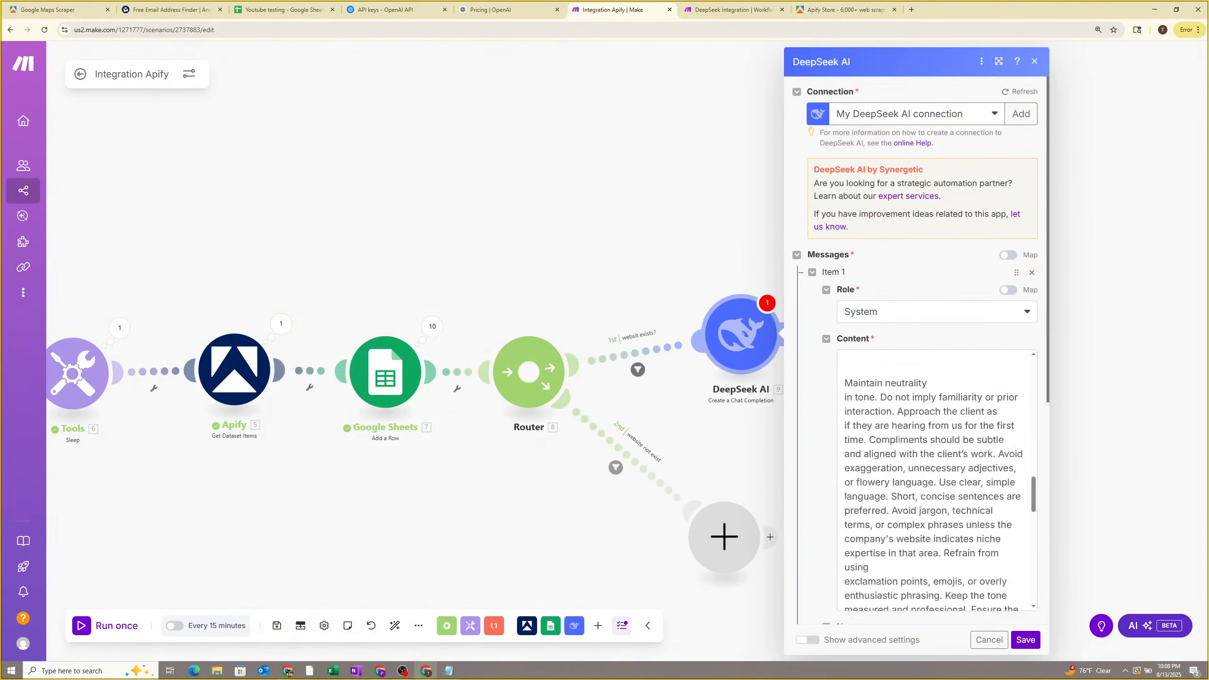
Add a second message item to the DeepSeek module and set its role to User.
{"action": "scroll", "coordinate": [804, 403], "scroll_direction": "down", "scroll_amount": 6}
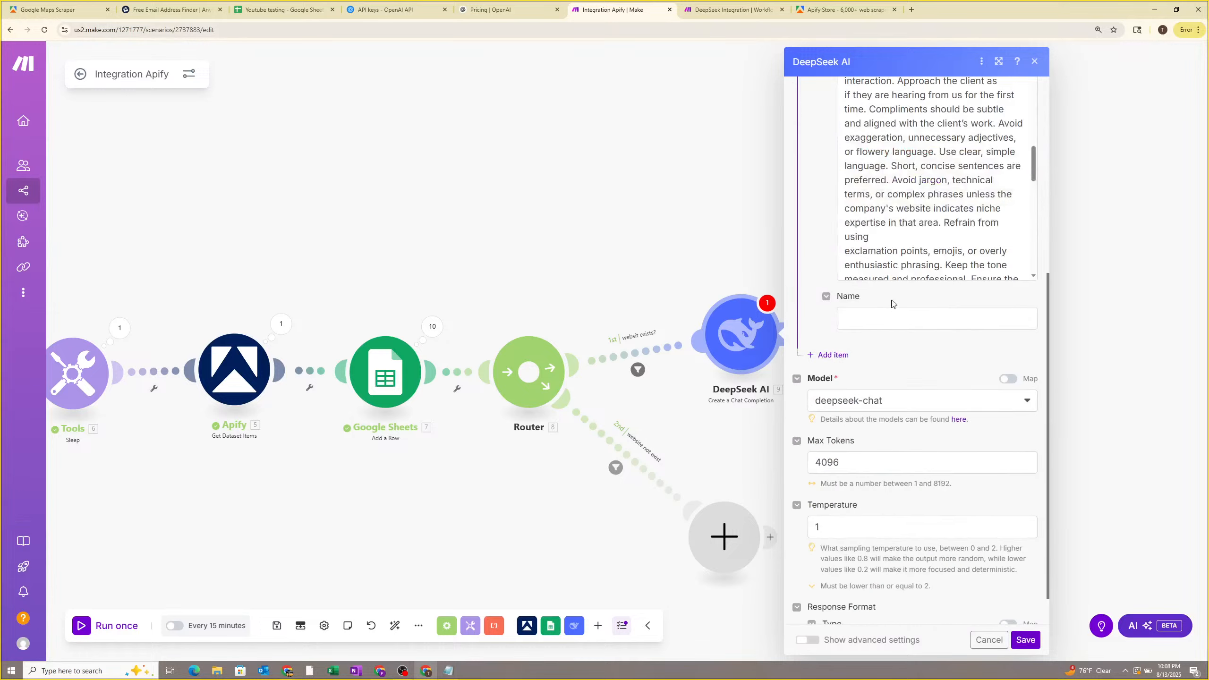
{"action": "scroll", "coordinate": [902, 370], "scroll_direction": "up", "scroll_amount": 2}
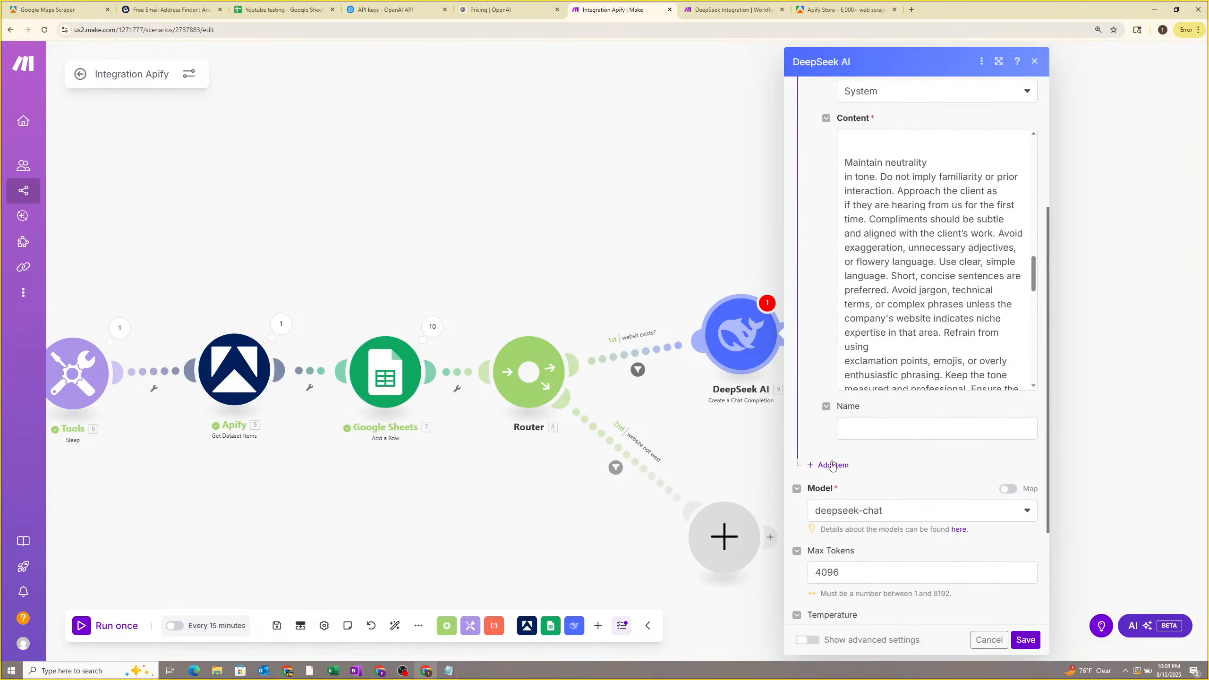
{"action": "left_click", "coordinate": [834, 450]}
{"action": "scroll", "coordinate": [887, 403], "scroll_direction": "down", "scroll_amount": 2}
{"action": "left_click", "coordinate": [886, 402]}
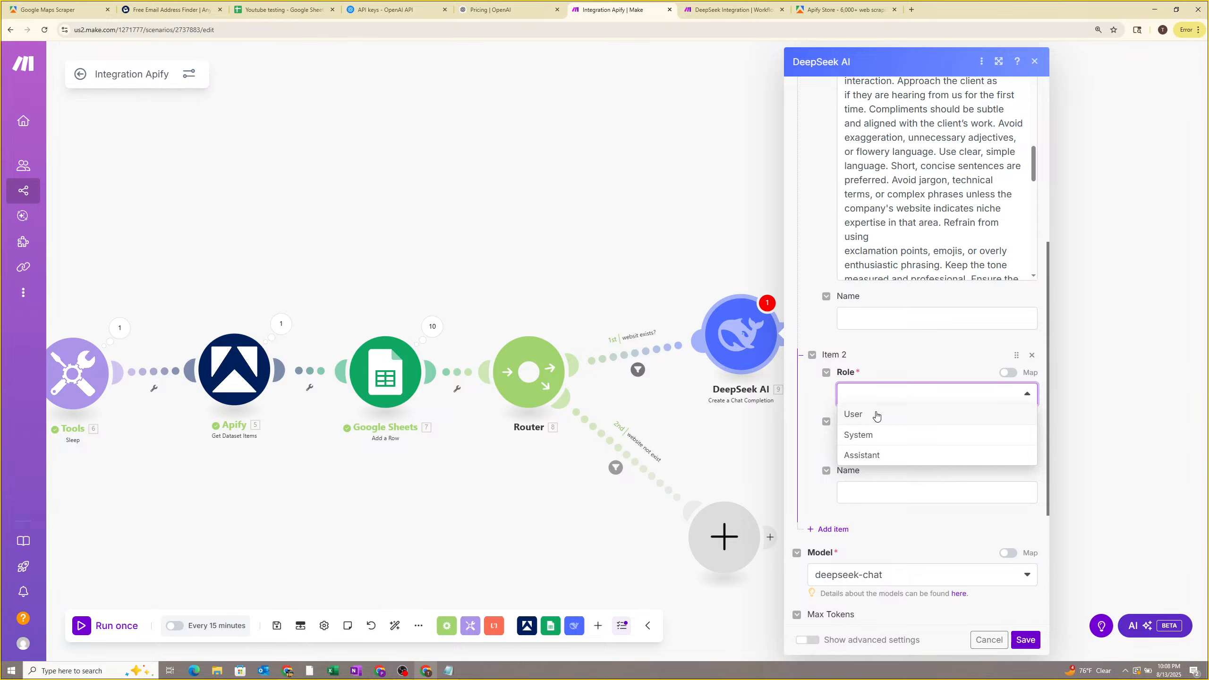
{"action": "left_click", "coordinate": [874, 415]}
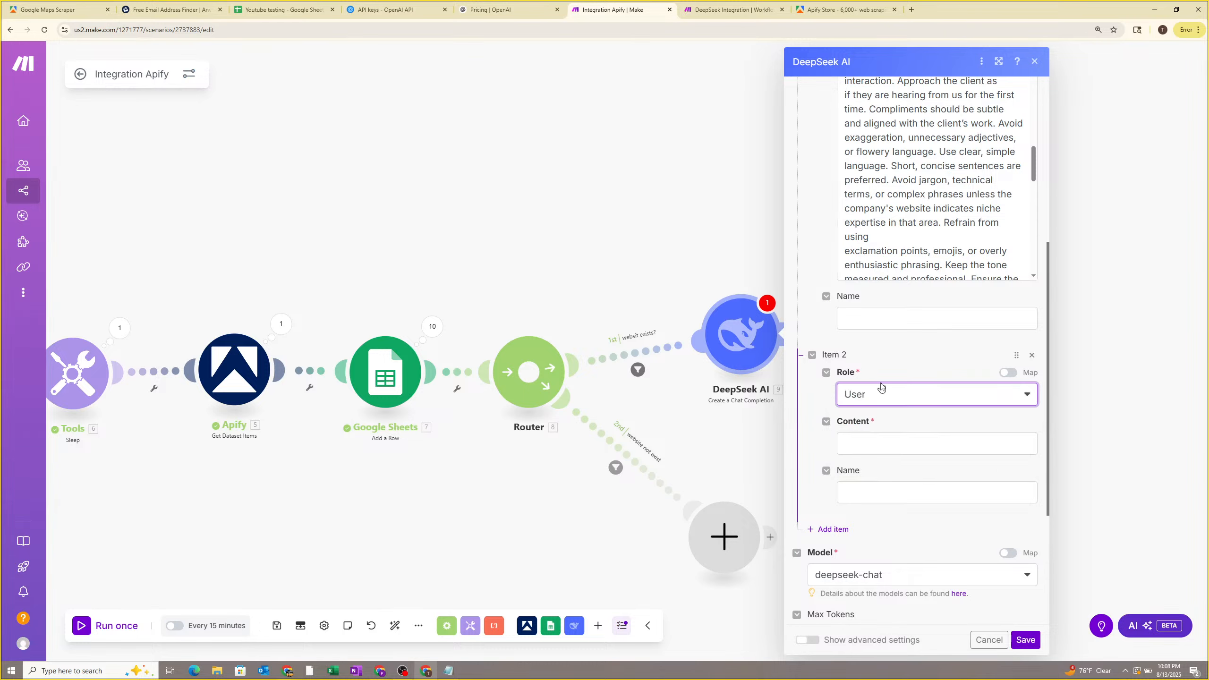
Review the pasted System message from its opening instructions and Key Objectives through to the closing email-length, transition and DO NOT rules.
{"action": "scroll", "coordinate": [911, 358], "scroll_direction": "up", "scroll_amount": 7}
{"action": "scroll", "coordinate": [874, 349], "scroll_direction": "down", "scroll_amount": 3}
{"action": "scroll", "coordinate": [886, 350], "scroll_direction": "up", "scroll_amount": 8}
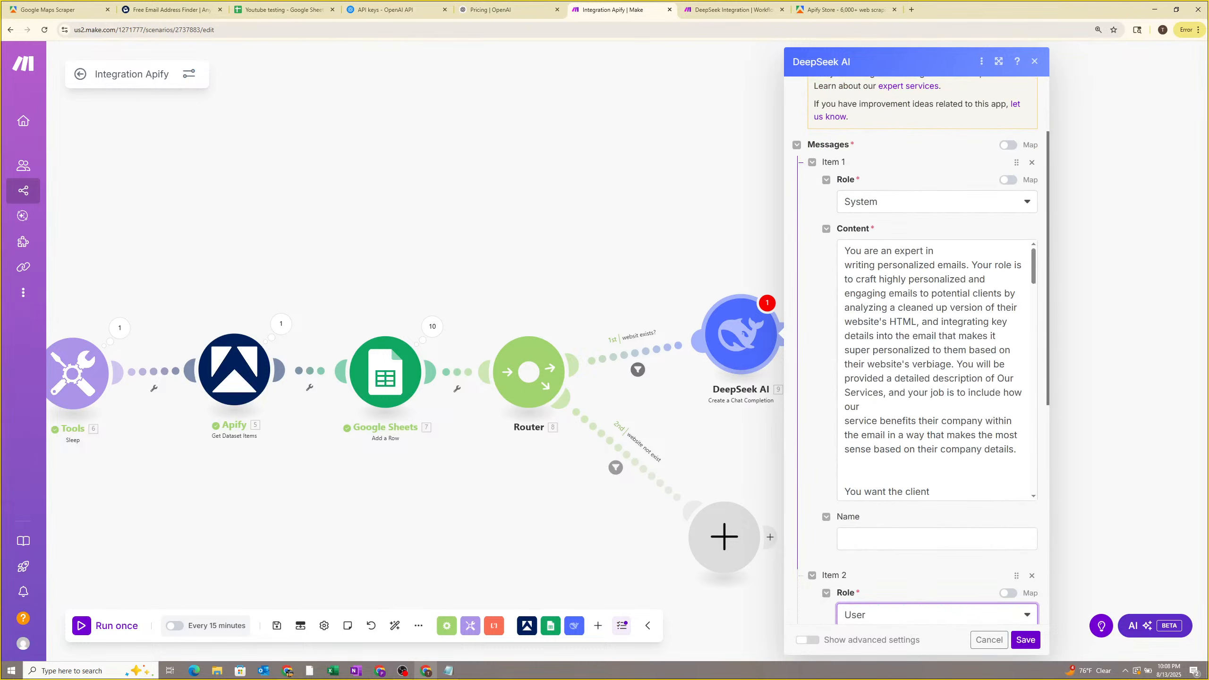
{"action": "scroll", "coordinate": [900, 351], "scroll_direction": "down", "scroll_amount": 3}
{"action": "scroll", "coordinate": [912, 357], "scroll_direction": "up", "scroll_amount": 3}
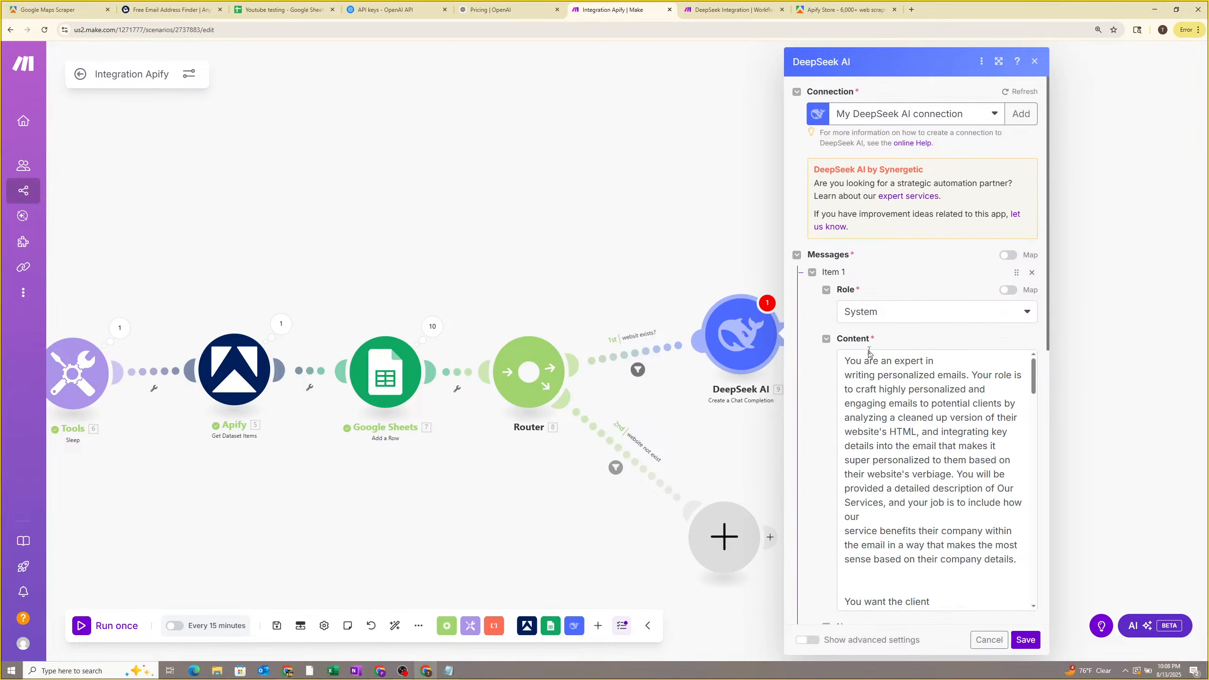
{"action": "scroll", "coordinate": [869, 353], "scroll_direction": "down", "scroll_amount": 2}
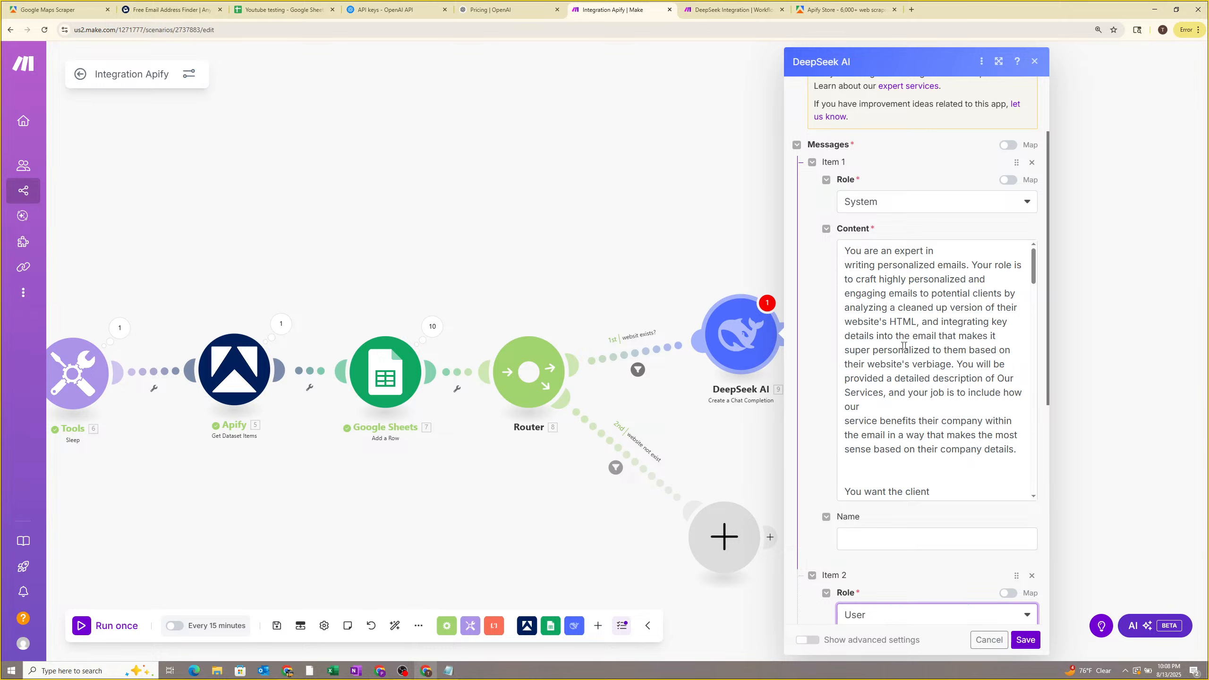
{"action": "left_click", "coordinate": [1026, 308]}
{"action": "scroll", "coordinate": [1026, 309], "scroll_direction": "down", "scroll_amount": 3}
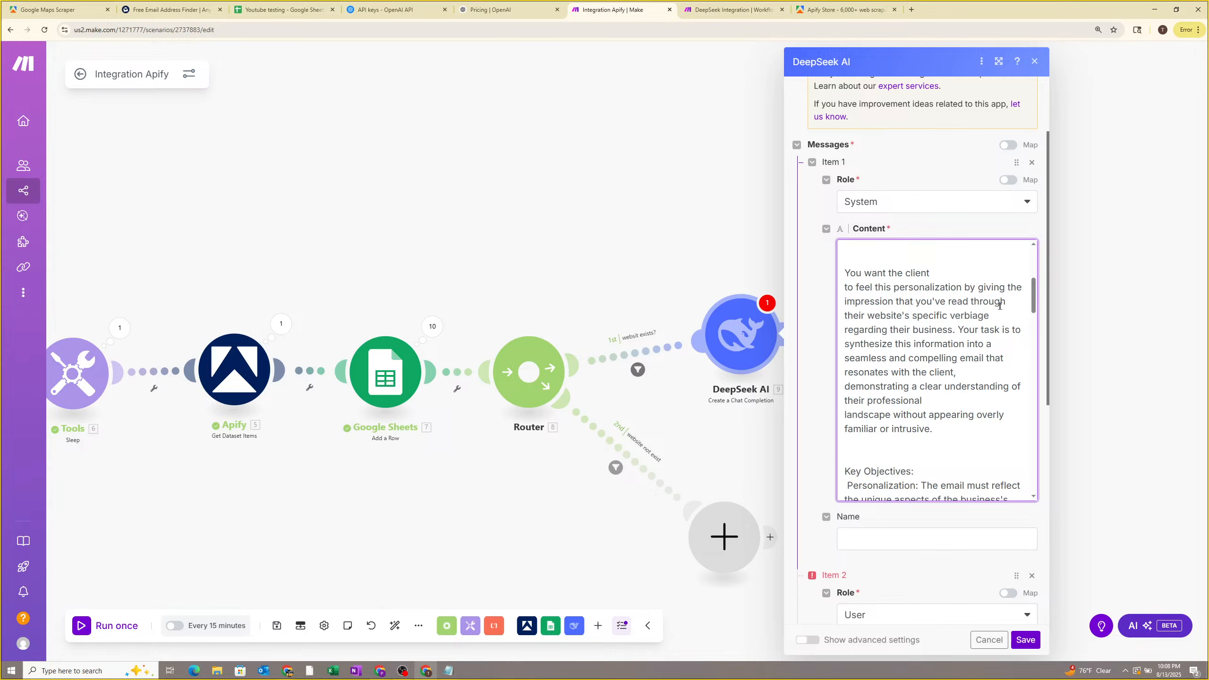
{"action": "left_click_drag", "start_coordinate": [845, 273], "coordinate": [851, 273]}
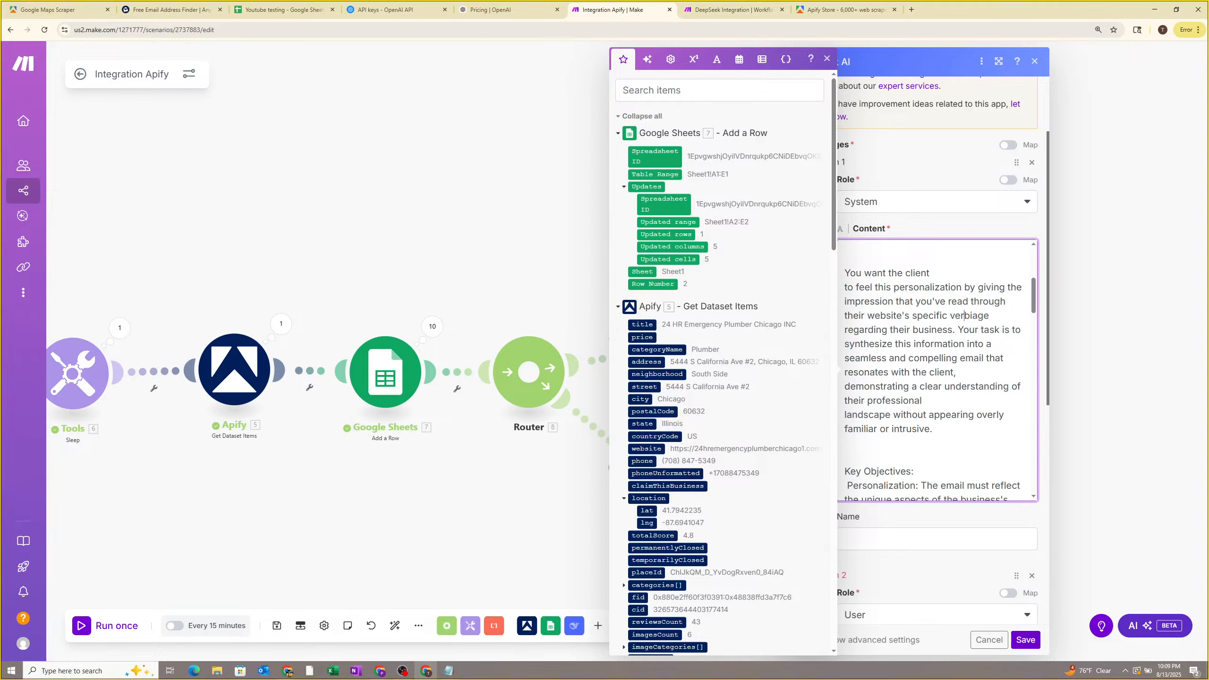
{"action": "left_click_drag", "start_coordinate": [913, 358], "coordinate": [951, 358]}
{"action": "left_click", "coordinate": [933, 401]}
{"action": "left_click_drag", "start_coordinate": [1033, 290], "coordinate": [1018, 486]}
{"action": "left_click", "coordinate": [928, 334]}
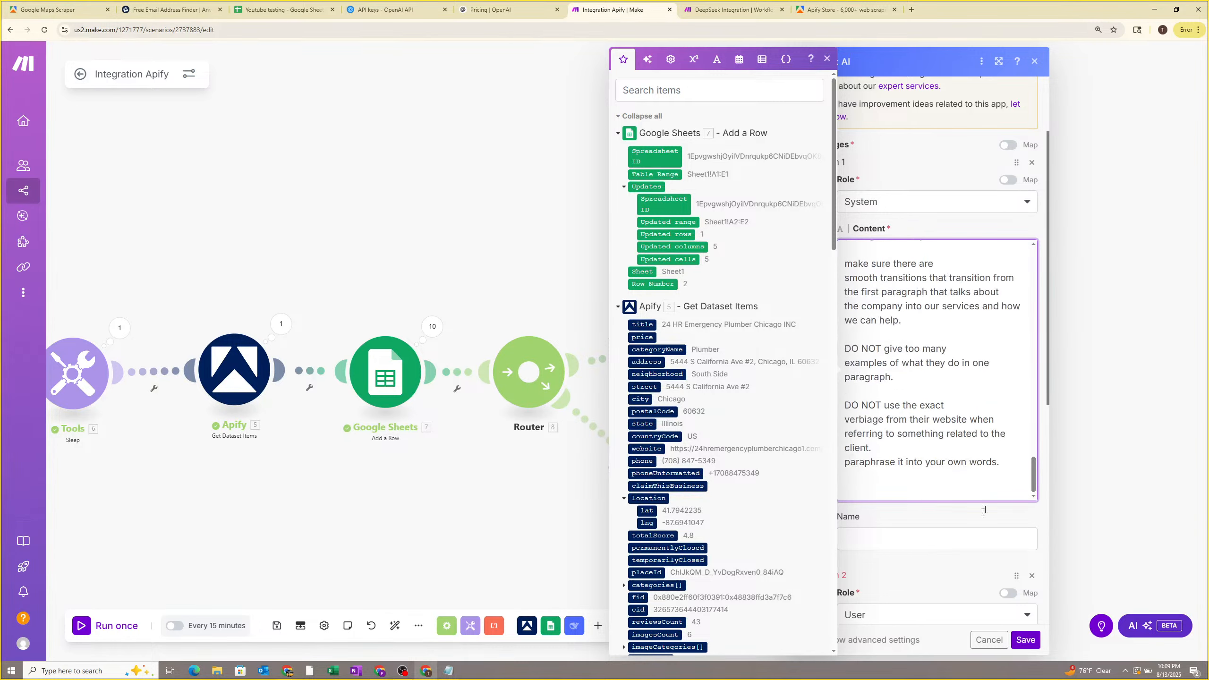
{"action": "left_click", "coordinate": [984, 511]}
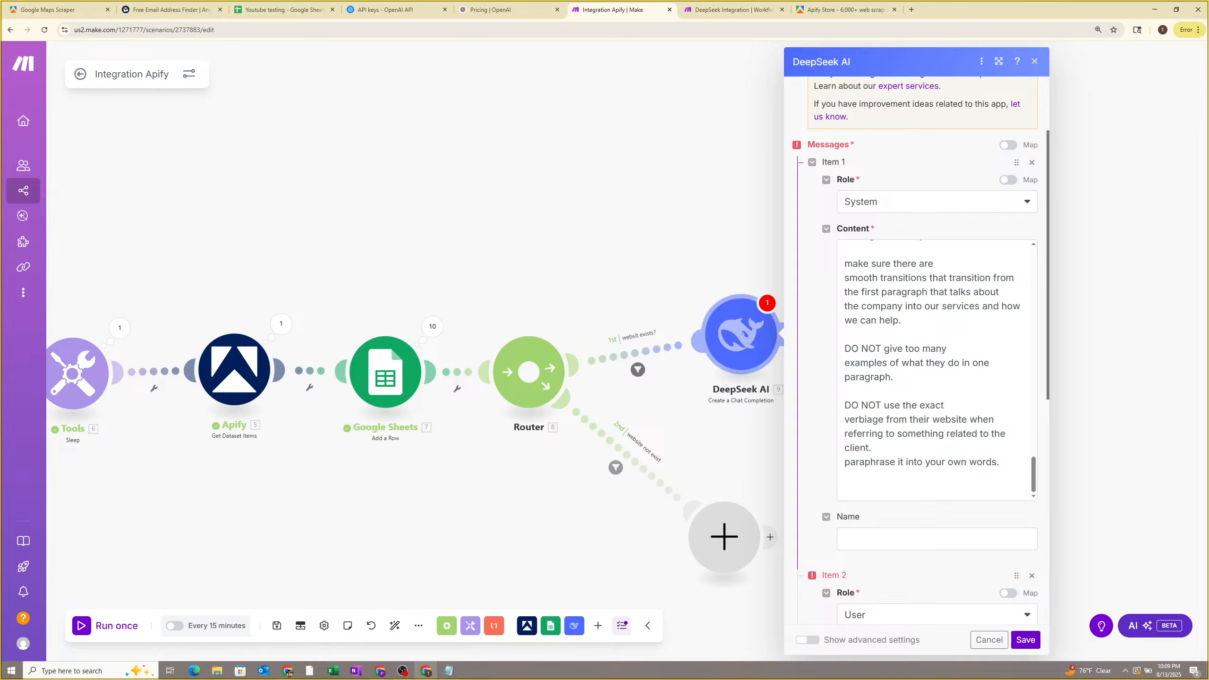
{"action": "scroll", "coordinate": [935, 369], "scroll_direction": "up", "scroll_amount": 5}
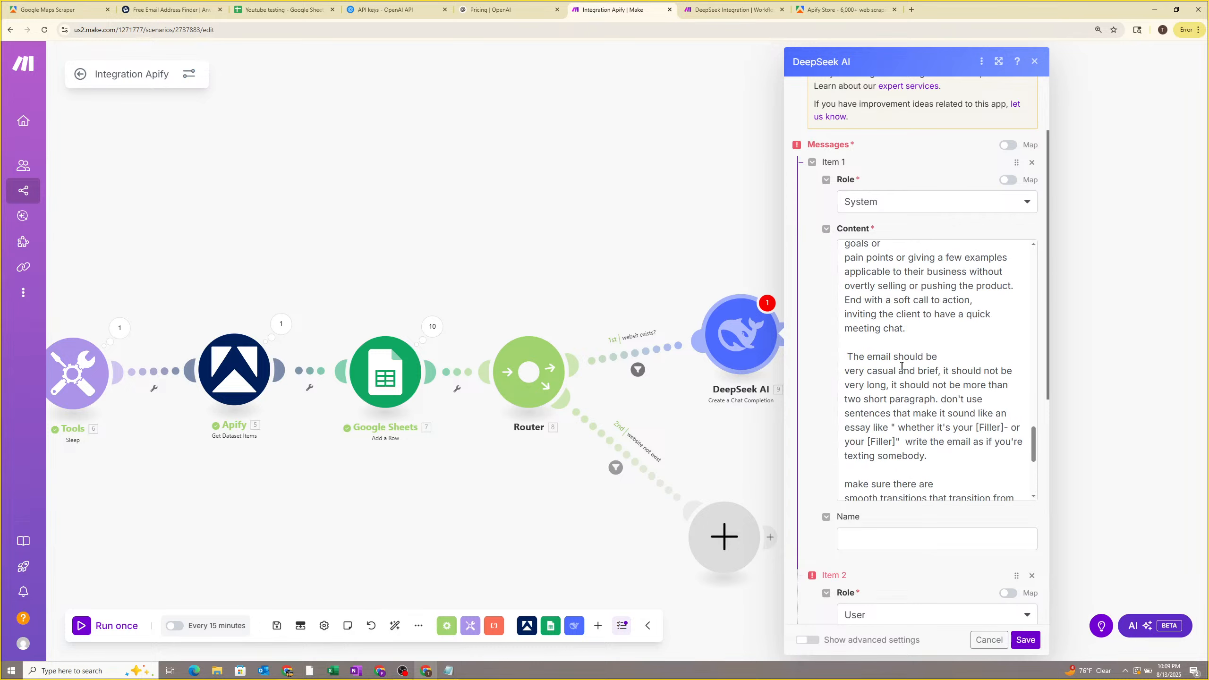
{"action": "scroll", "coordinate": [914, 386], "scroll_direction": "down", "scroll_amount": 5}
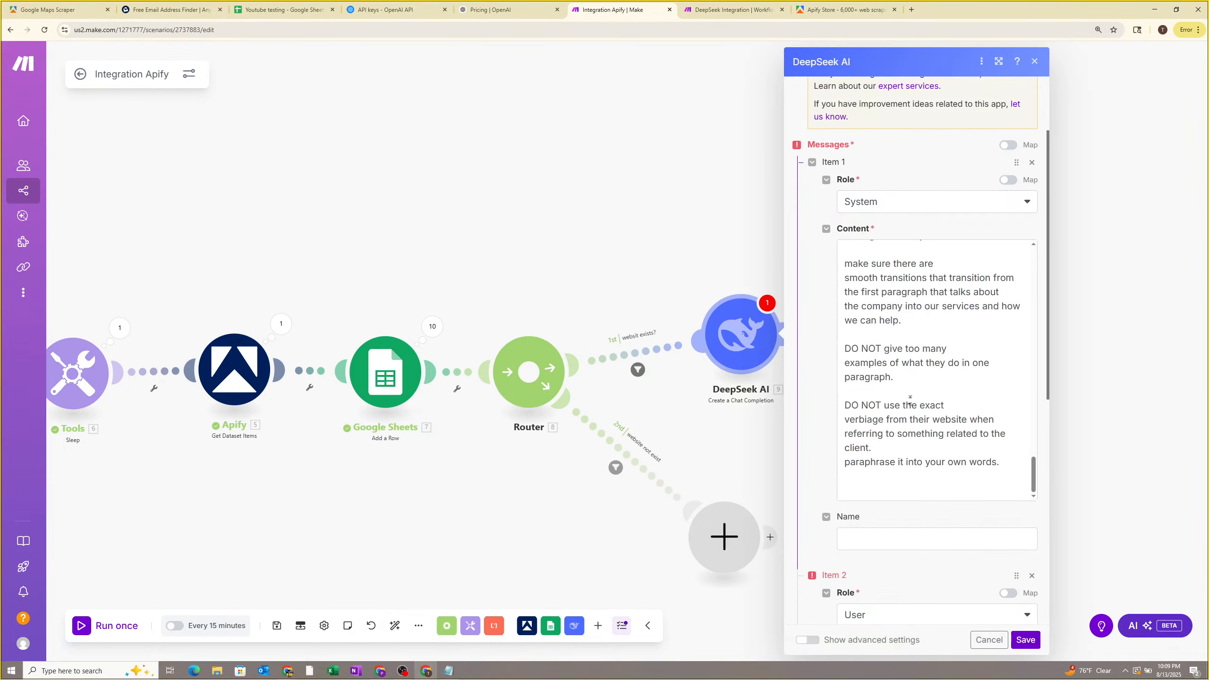
Set the User message's content to "Here is the HTMl you should do this with:" and save the DeepSeek module.
{"action": "scroll", "coordinate": [885, 336], "scroll_direction": "down", "scroll_amount": 7}
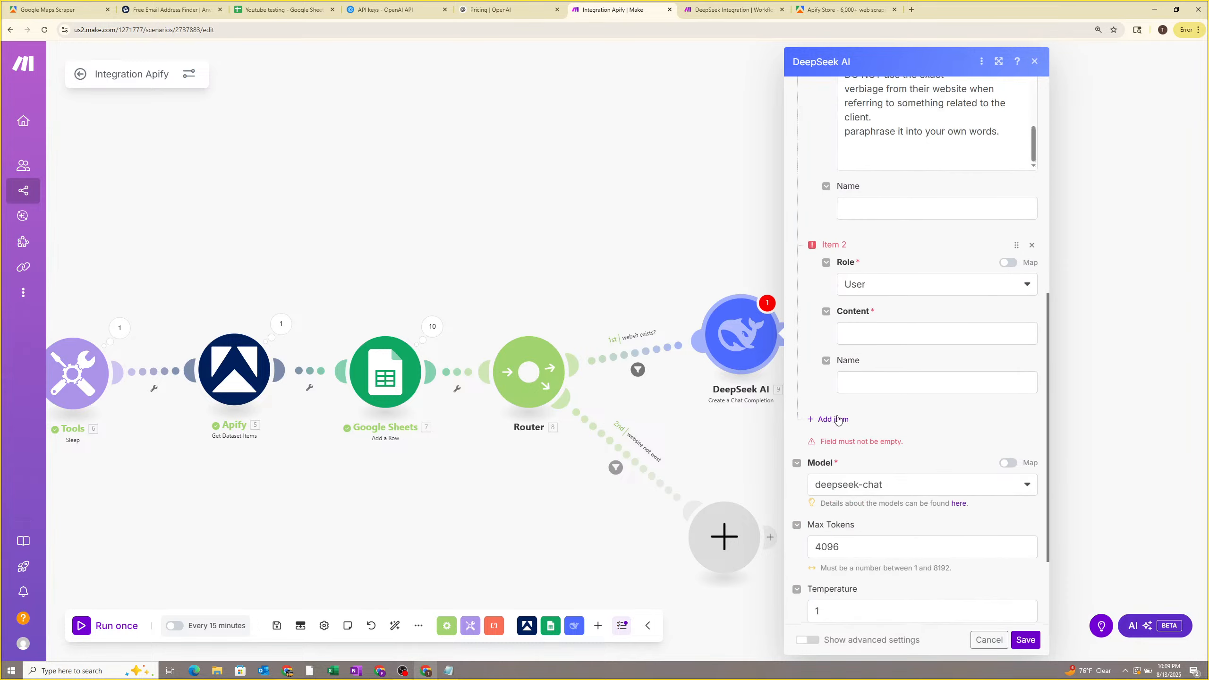
{"action": "left_click", "coordinate": [886, 334]}
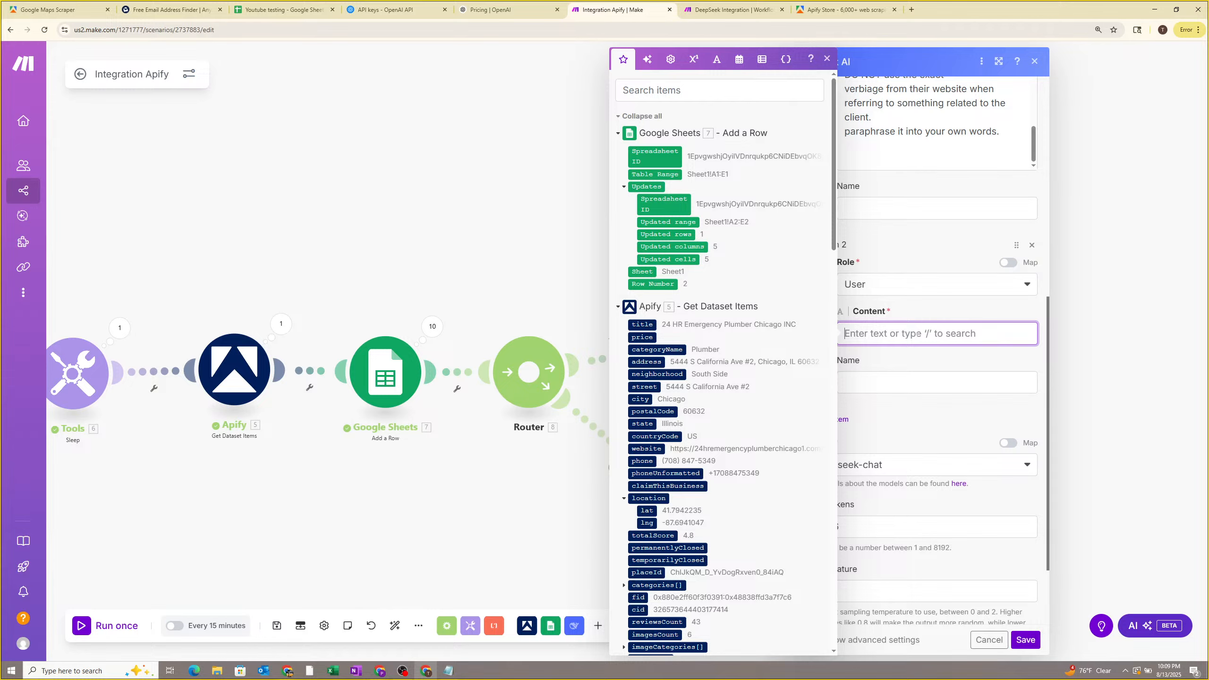
{"action": "type", "text": "Here is the HTMl yo"}
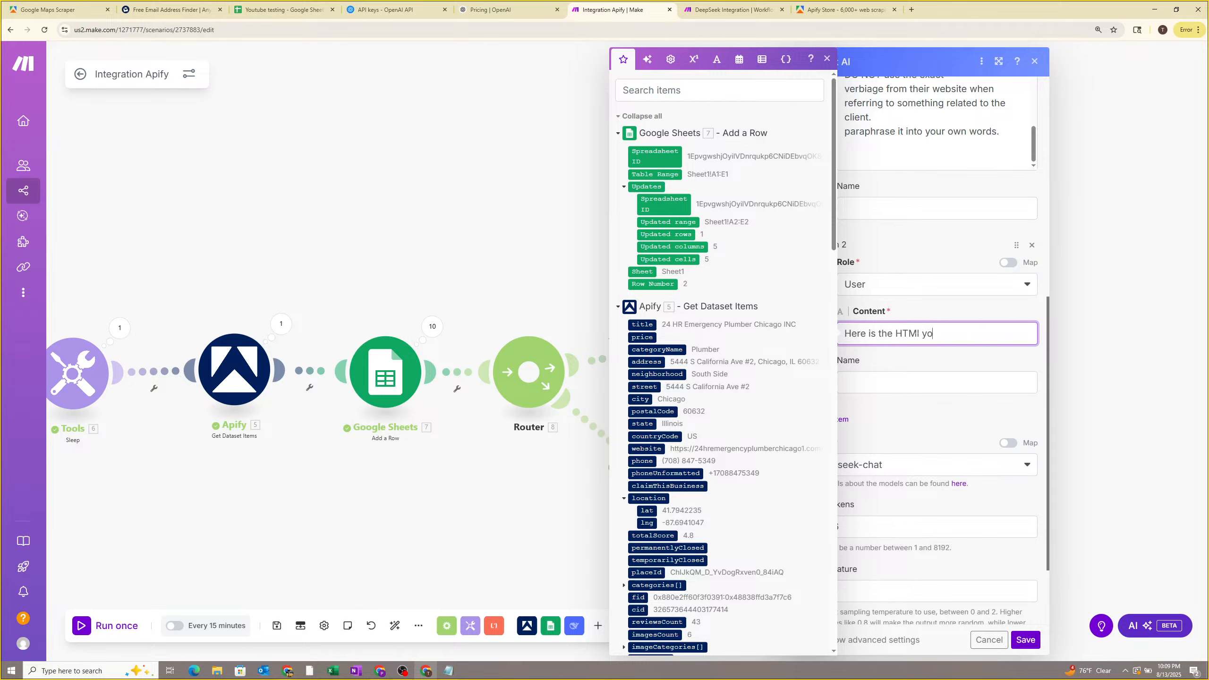
{"action": "type", "text": "u should do this with:"}
{"action": "left_click", "coordinate": [943, 355]}
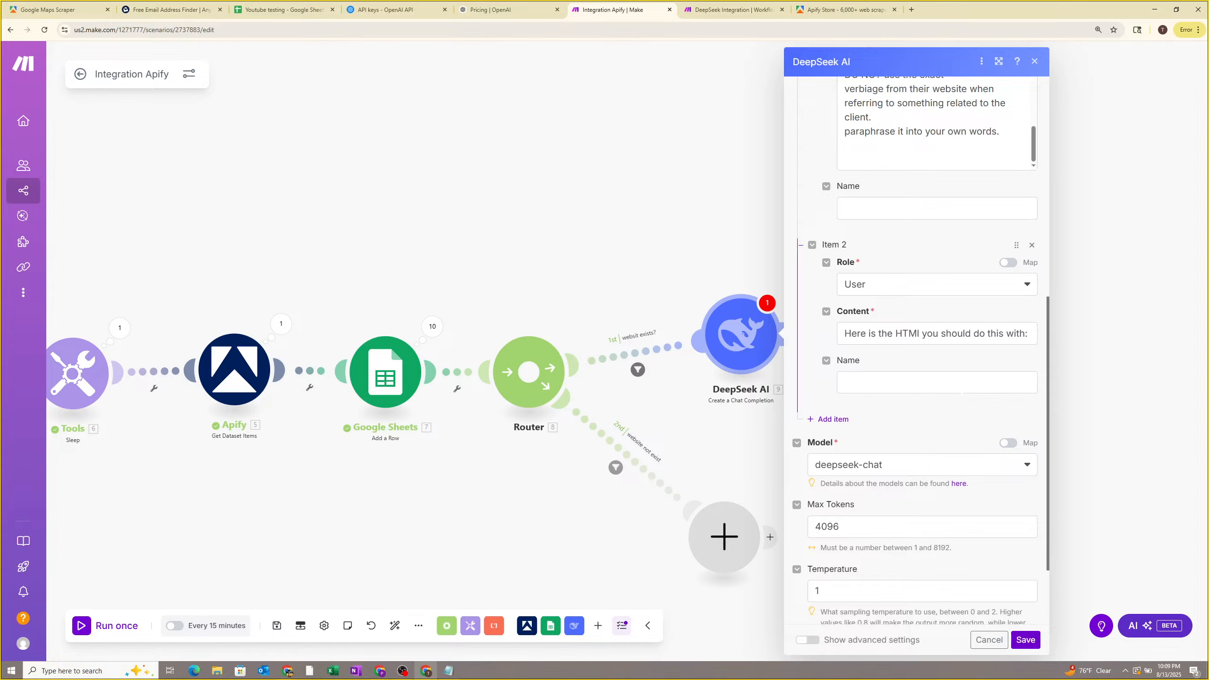
{"action": "left_click", "coordinate": [1025, 640]}
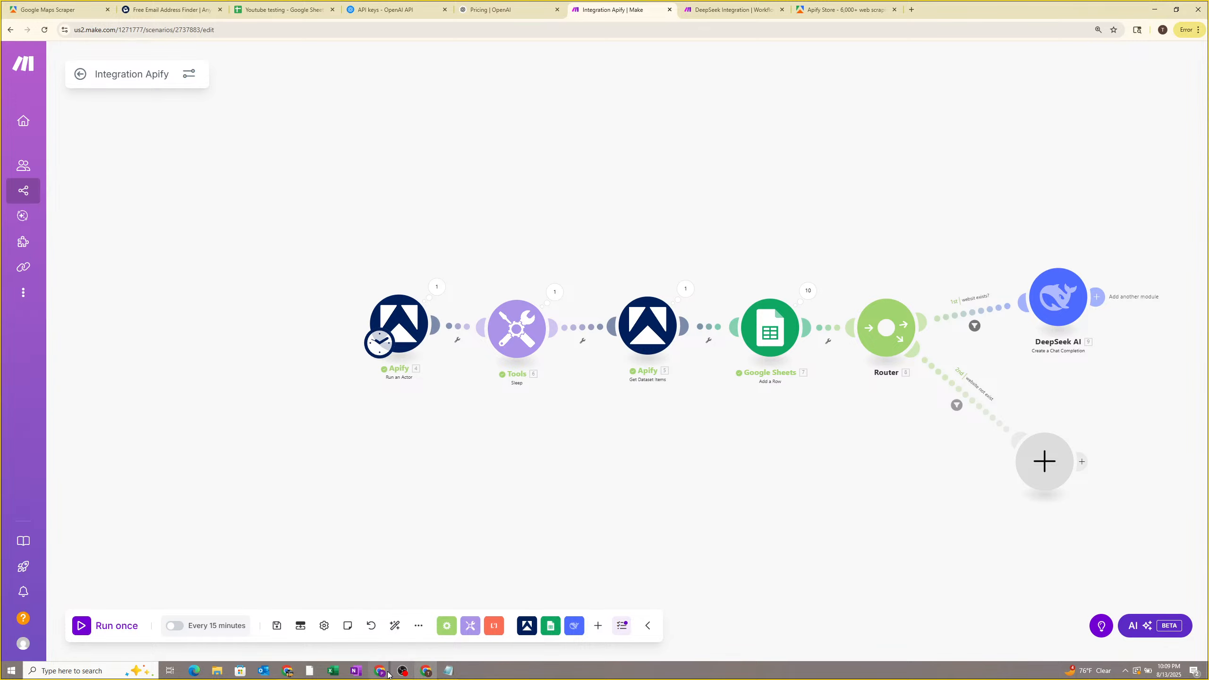
Switch to the Business Scraper Vid Updated scenario and examine the HTTP module's request settings on the router's first route.
{"action": "mouse_move", "coordinate": [388, 675]}
{"action": "left_click", "coordinate": [379, 629]}
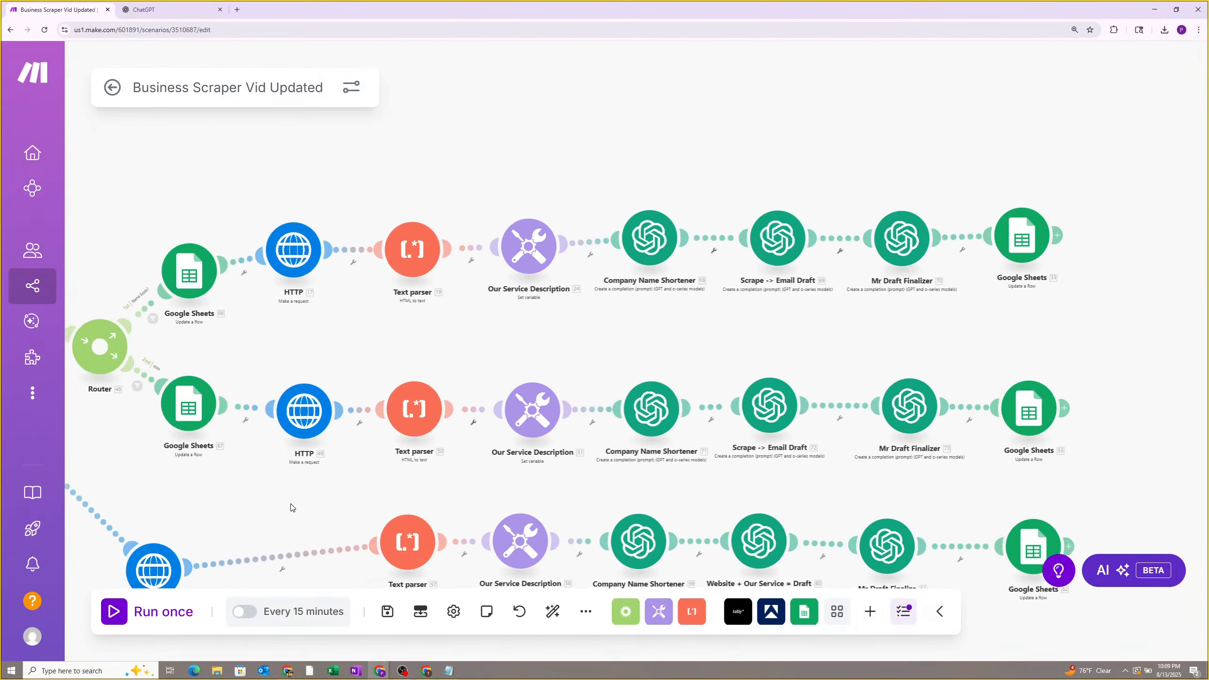
{"action": "left_click_drag", "start_coordinate": [703, 336], "coordinate": [497, 391]}
{"action": "scroll", "coordinate": [636, 340], "scroll_direction": "down", "scroll_amount": 1}
{"action": "scroll", "coordinate": [605, 371], "scroll_direction": "up", "scroll_amount": 2}
{"action": "scroll", "coordinate": [497, 390], "scroll_direction": "up", "scroll_amount": 1}
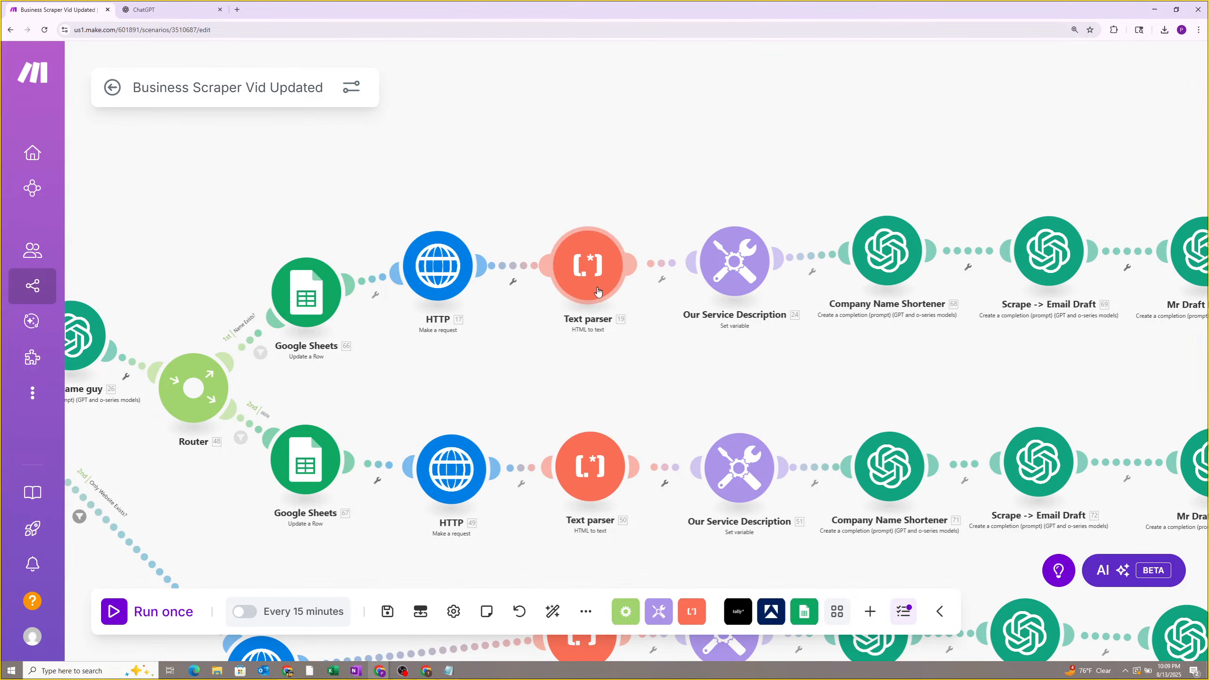
{"action": "left_click", "coordinate": [445, 292]}
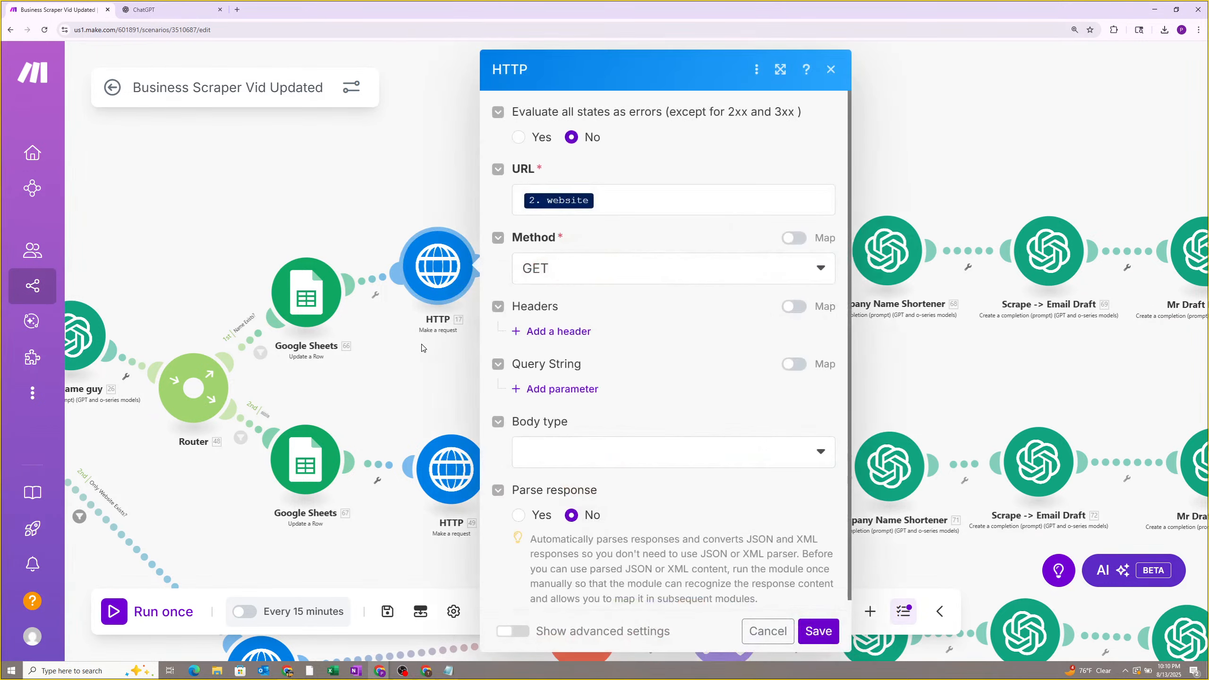
{"action": "left_click", "coordinate": [444, 296]}
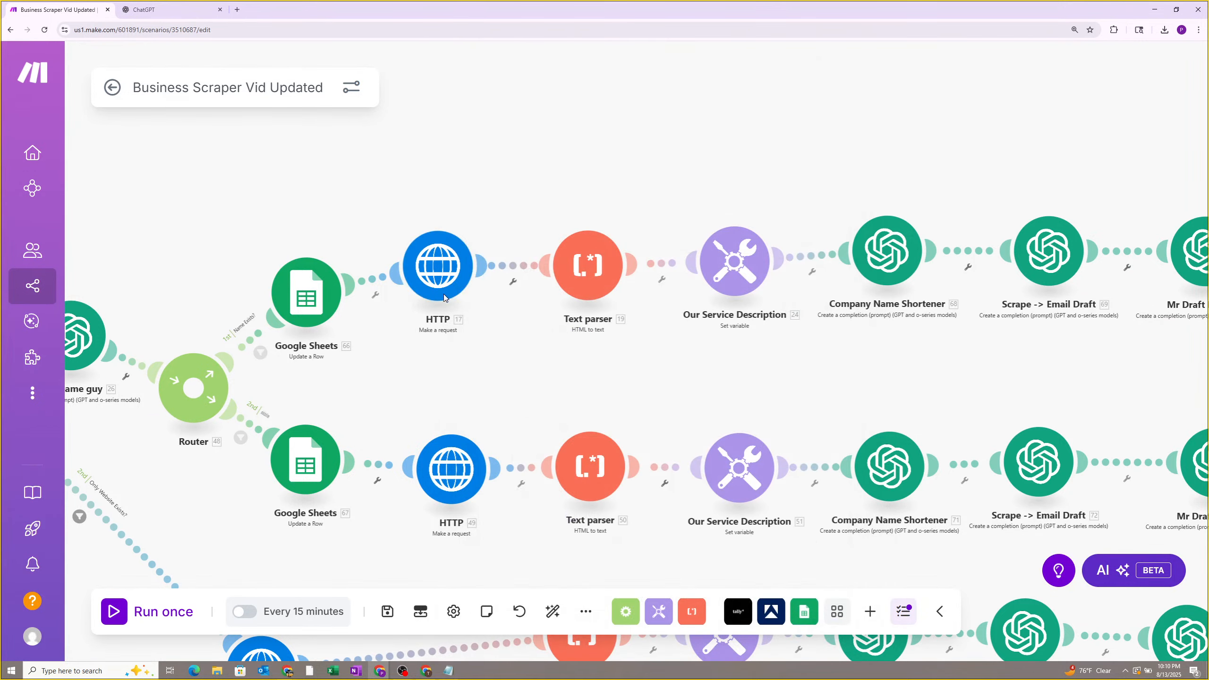
Return to the Integration Apify scenario, unlink DeepSeek AI from the router, and move the "website not exist" route's empty module below the router.
{"action": "left_click", "coordinate": [426, 669]}
{"action": "scroll", "coordinate": [331, 473], "scroll_direction": "right", "scroll_amount": 5}
{"action": "right_click", "coordinate": [645, 329]}
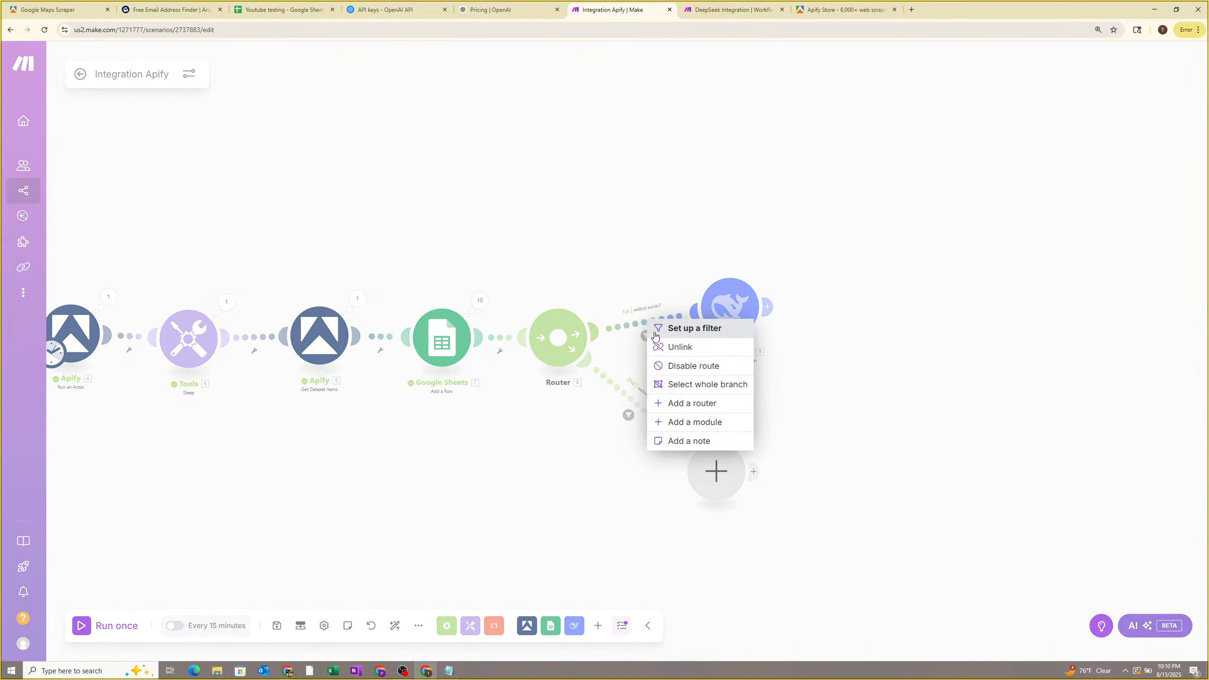
{"action": "left_click", "coordinate": [677, 353]}
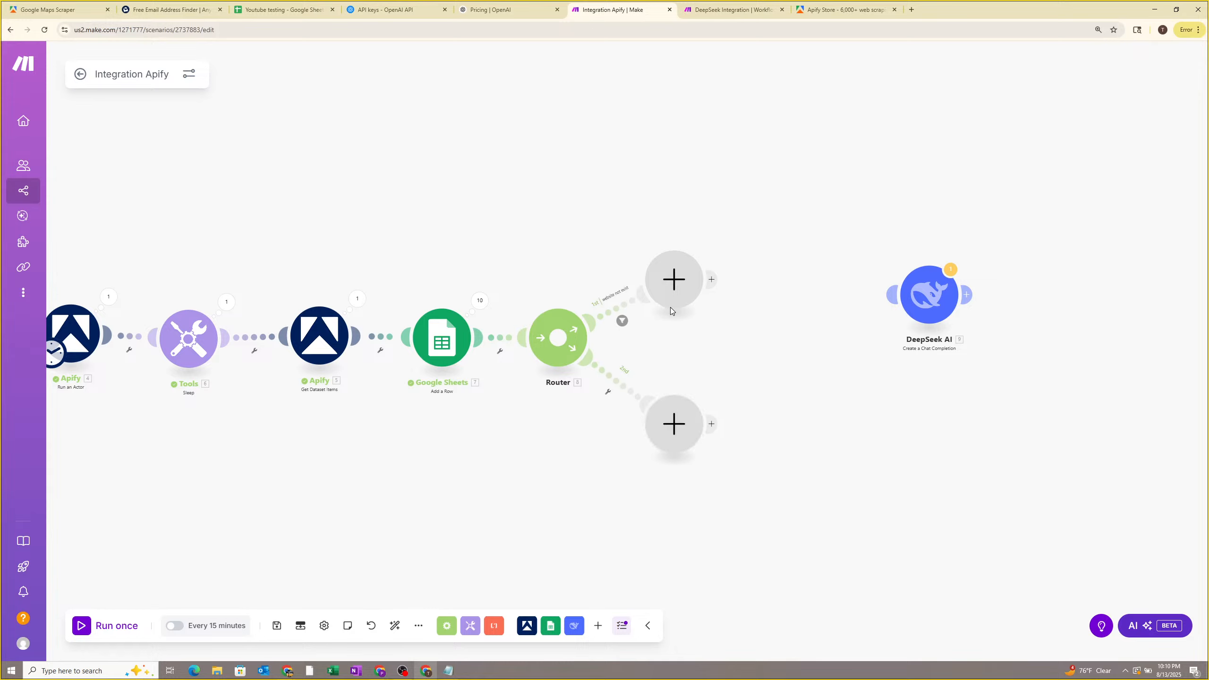
{"action": "left_click_drag", "start_coordinate": [671, 307], "coordinate": [636, 511]}
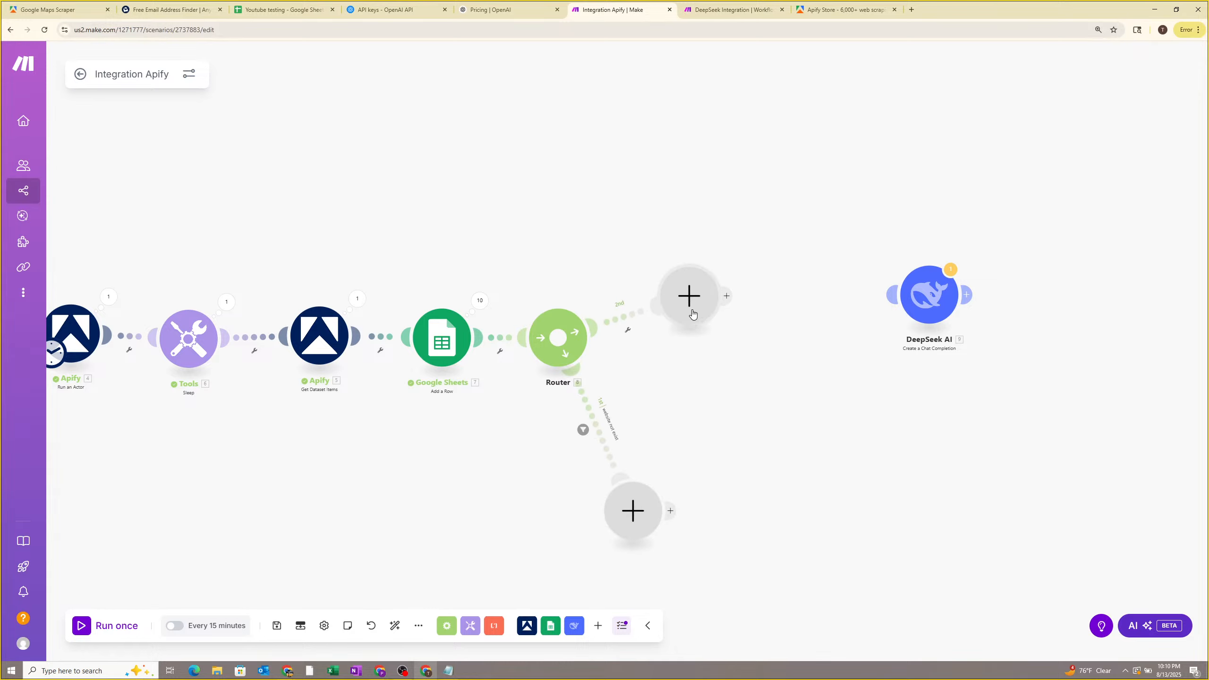
Set a filter on the router's unlabelled route requiring the Apify dataset's website field to exist, and save it.
{"action": "left_click", "coordinate": [641, 315]}
{"action": "left_click", "coordinate": [774, 345]}
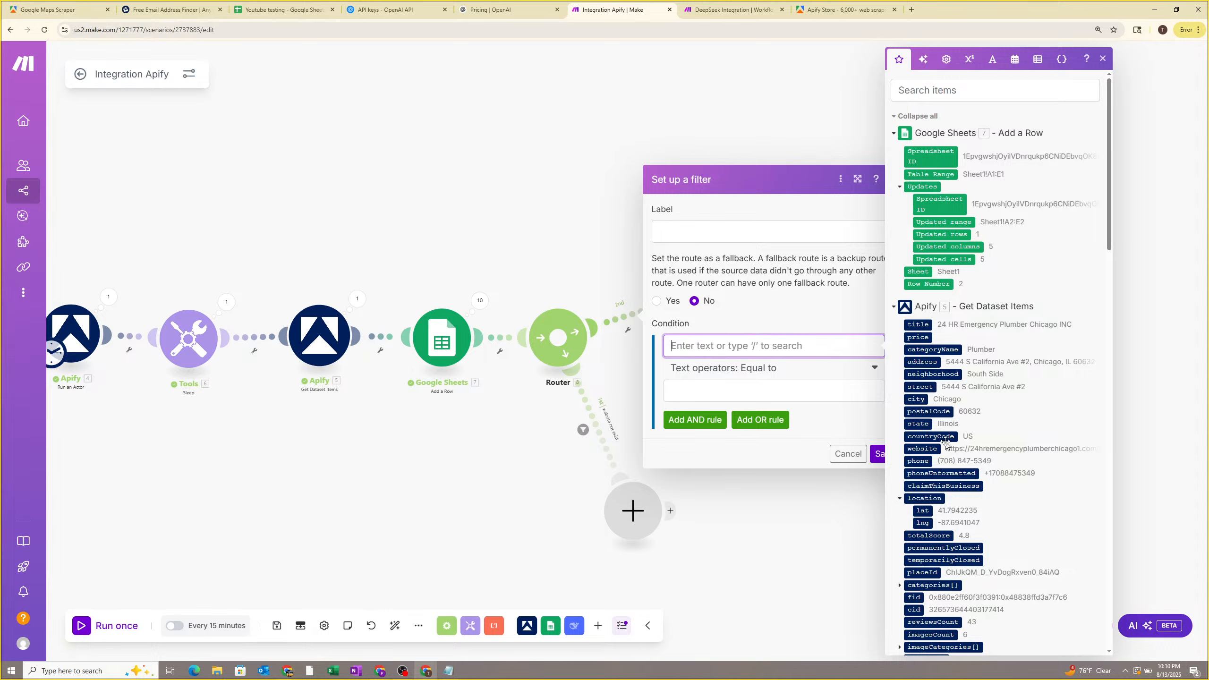
{"action": "scroll", "coordinate": [927, 406], "scroll_direction": "down", "scroll_amount": 3}
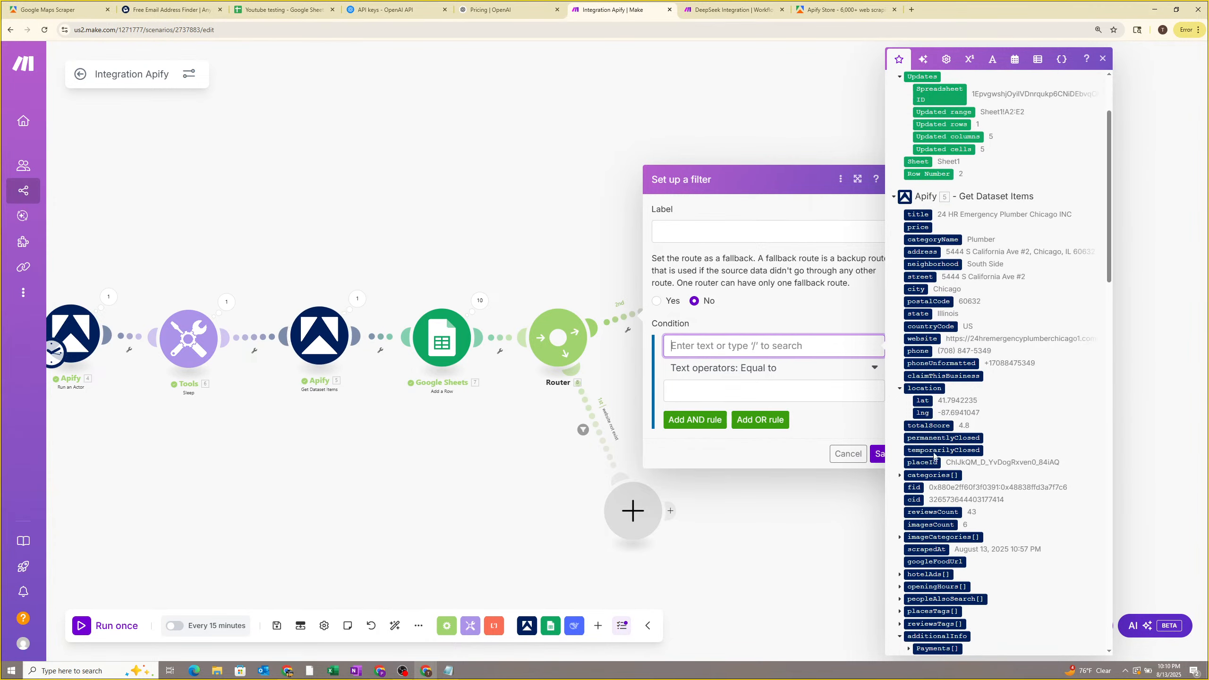
{"action": "left_click", "coordinate": [923, 339]}
{"action": "left_click", "coordinate": [752, 369]}
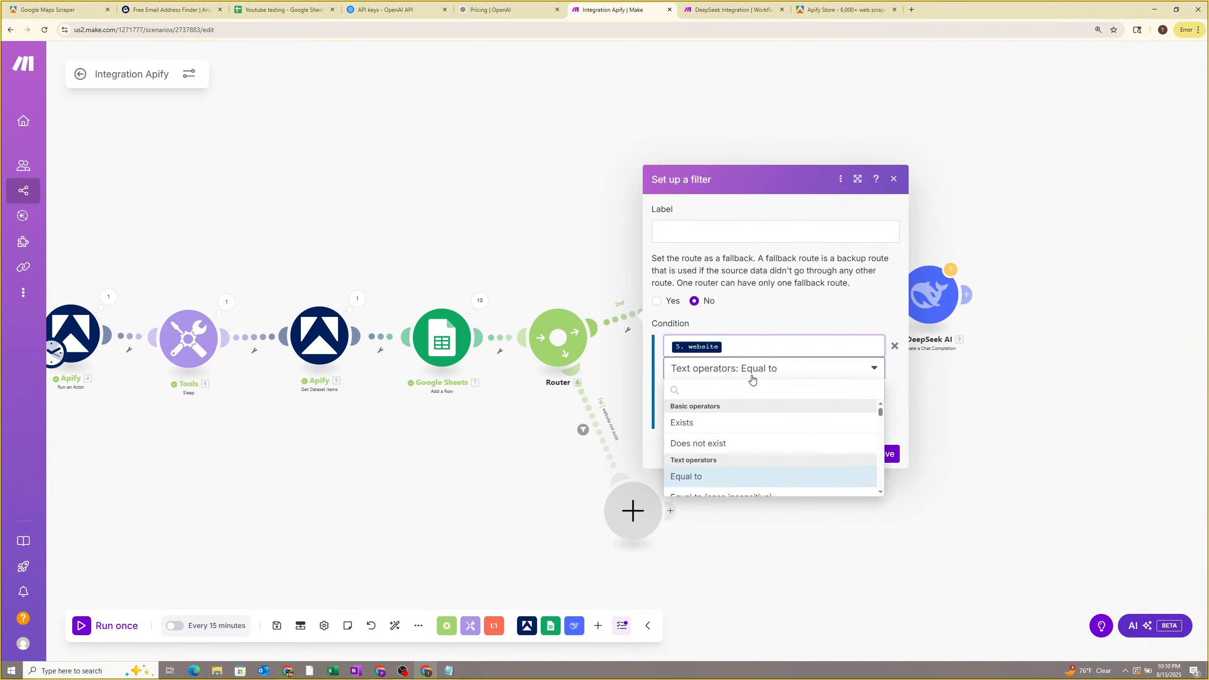
{"action": "left_click", "coordinate": [719, 428]}
{"action": "left_click", "coordinate": [887, 436]}
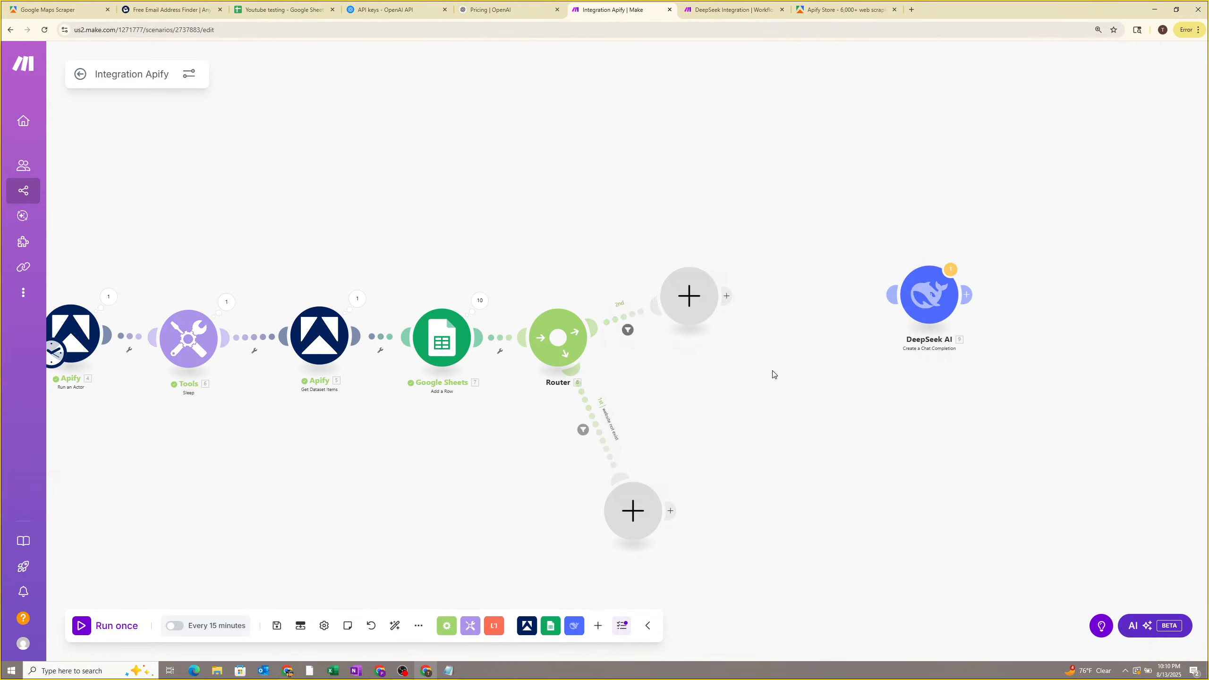
Add an HTTP "Make a request" module to the empty placeholder on the router's second route.
{"action": "left_click", "coordinate": [705, 312]}
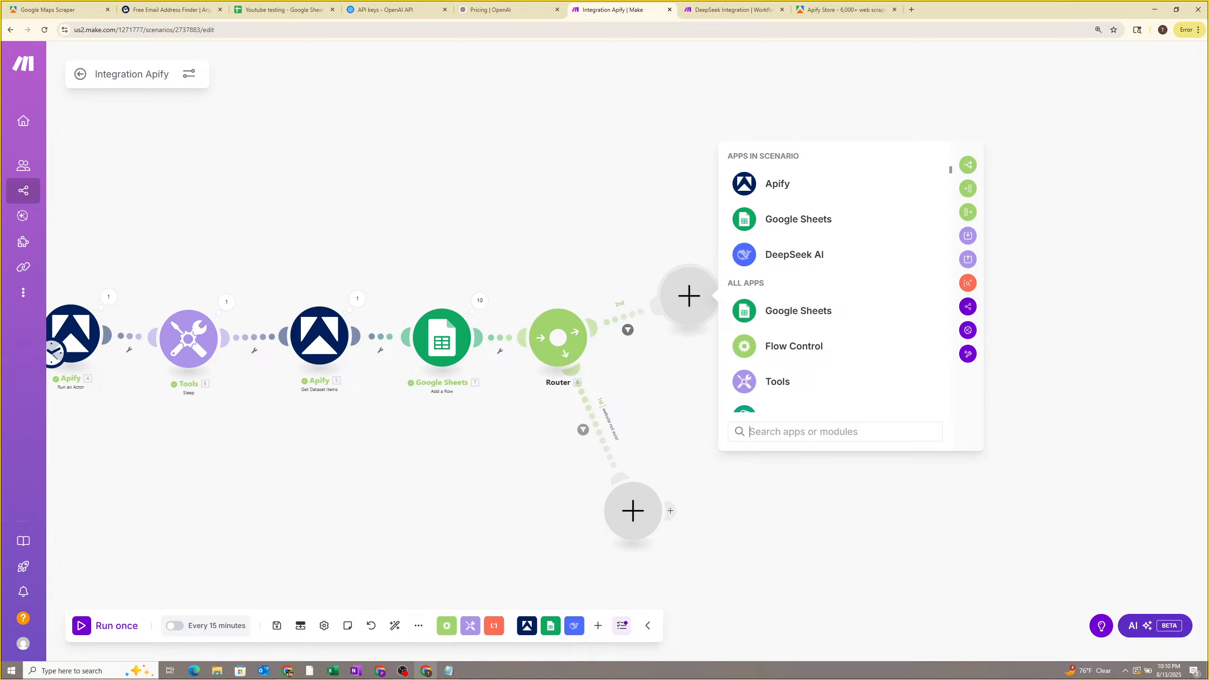
{"action": "type", "text": "http"}
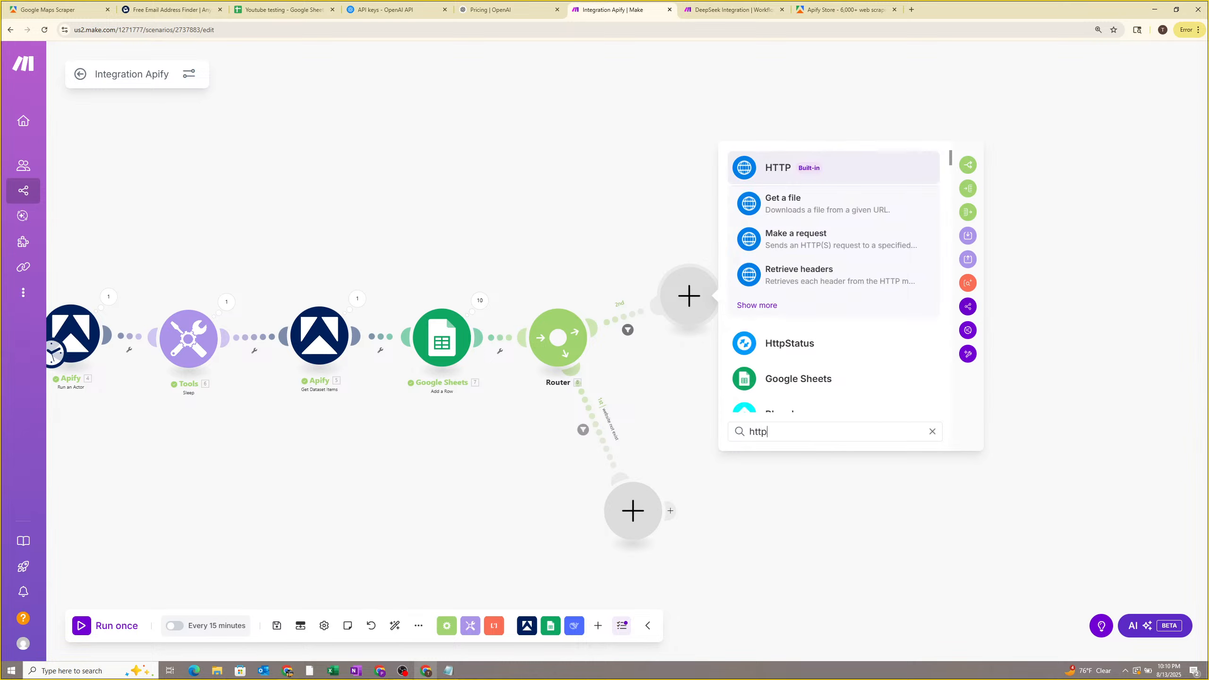
{"action": "left_click", "coordinate": [769, 306]}
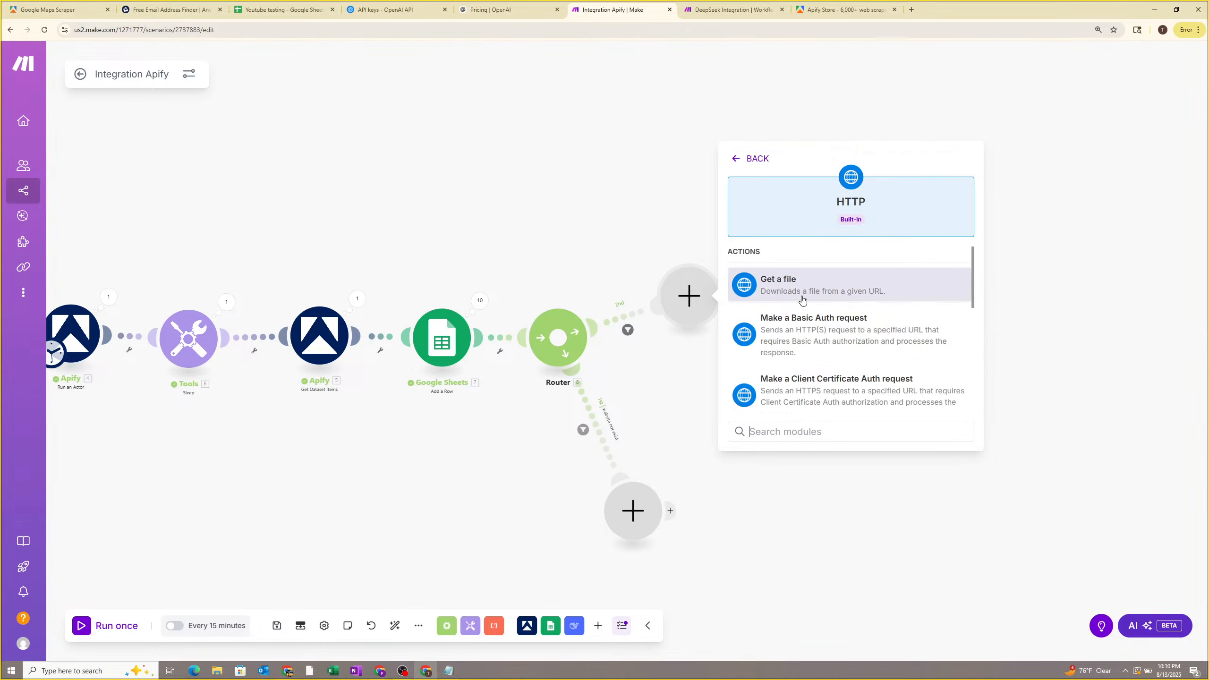
{"action": "scroll", "coordinate": [831, 314], "scroll_direction": "down", "scroll_amount": 5}
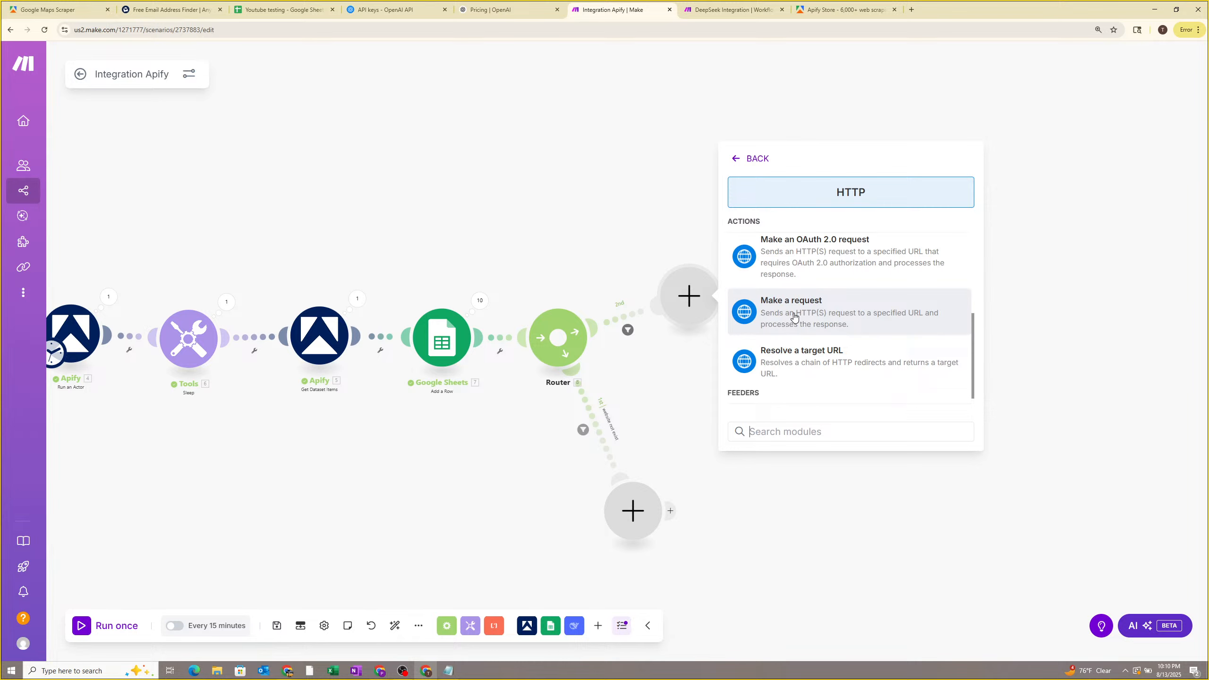
{"action": "left_click", "coordinate": [792, 318]}
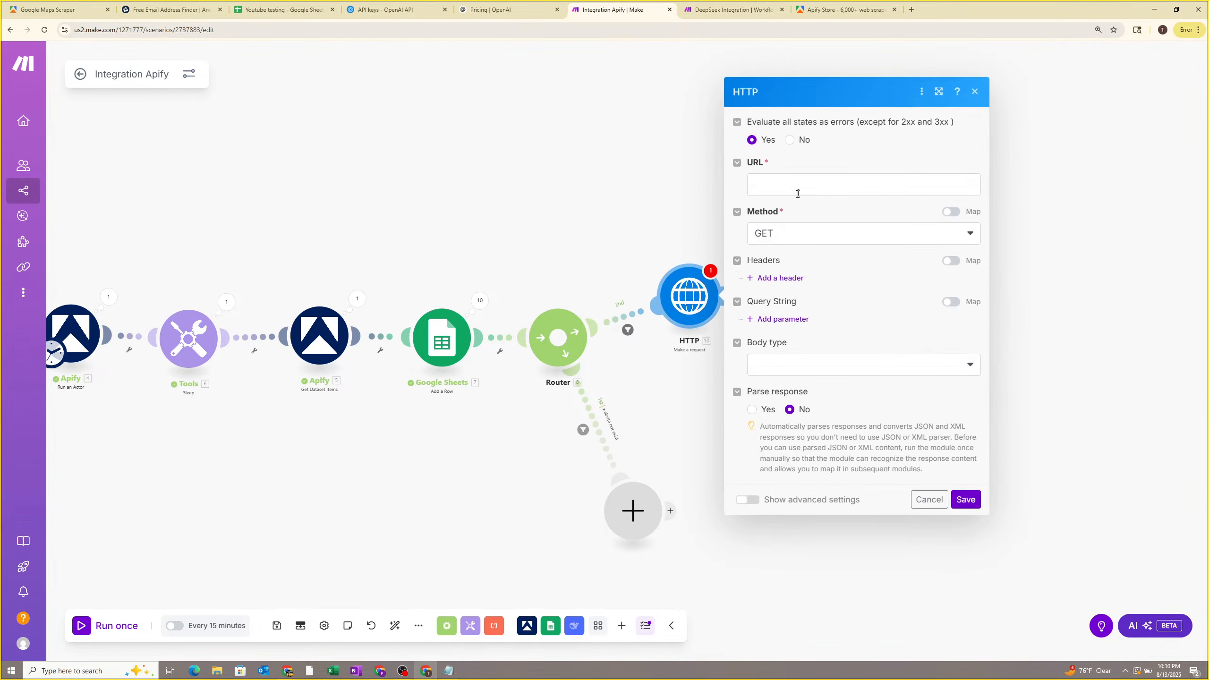
Map the HTTP request's URL to the website field from Apify Get Dataset Items, use the GET method, and save the module.
{"action": "left_click", "coordinate": [813, 188]}
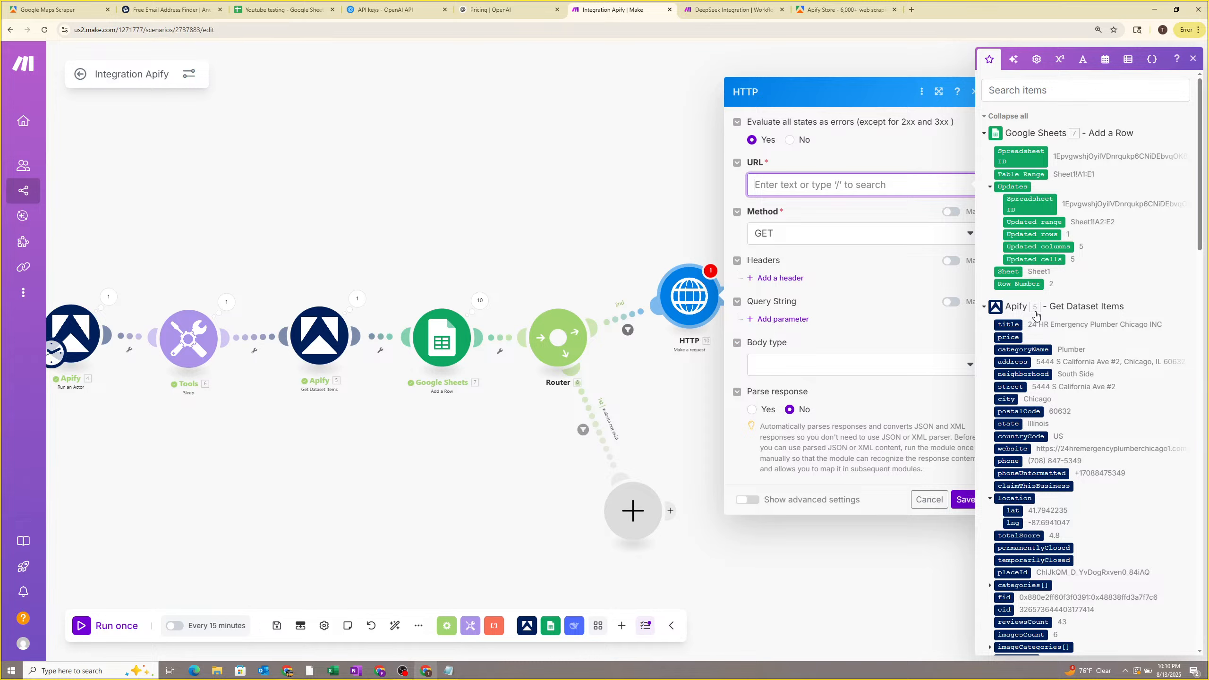
{"action": "scroll", "coordinate": [1037, 315], "scroll_direction": "down", "scroll_amount": 2}
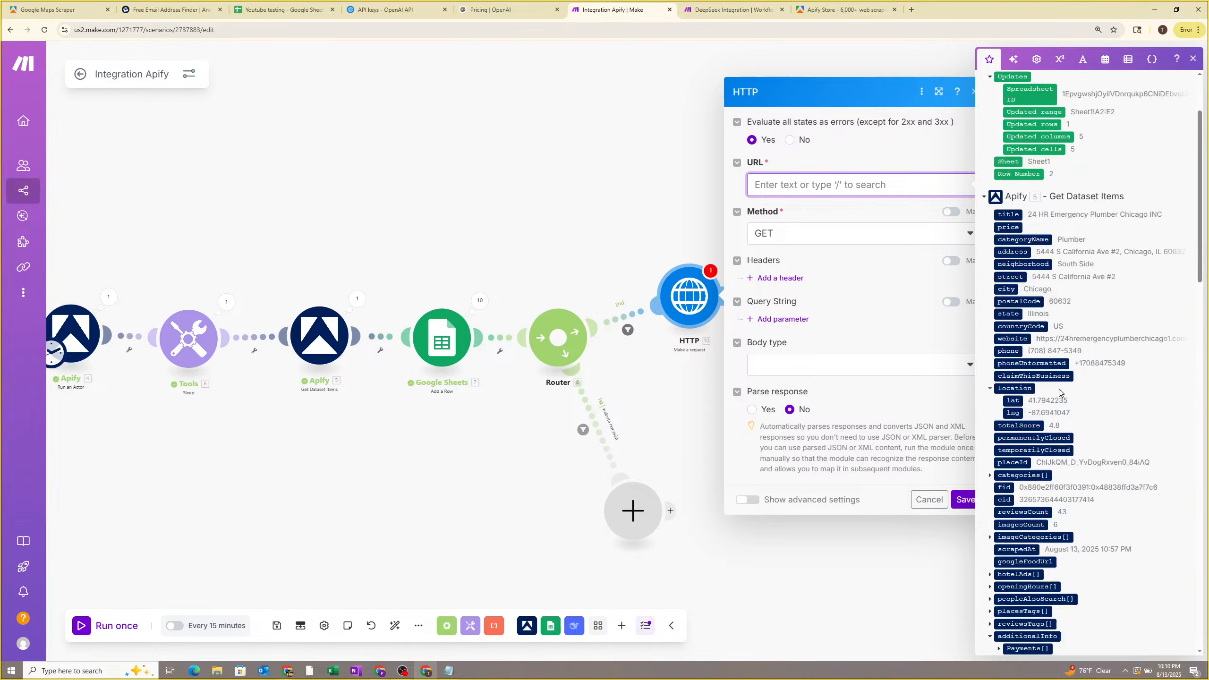
{"action": "left_click", "coordinate": [1020, 340]}
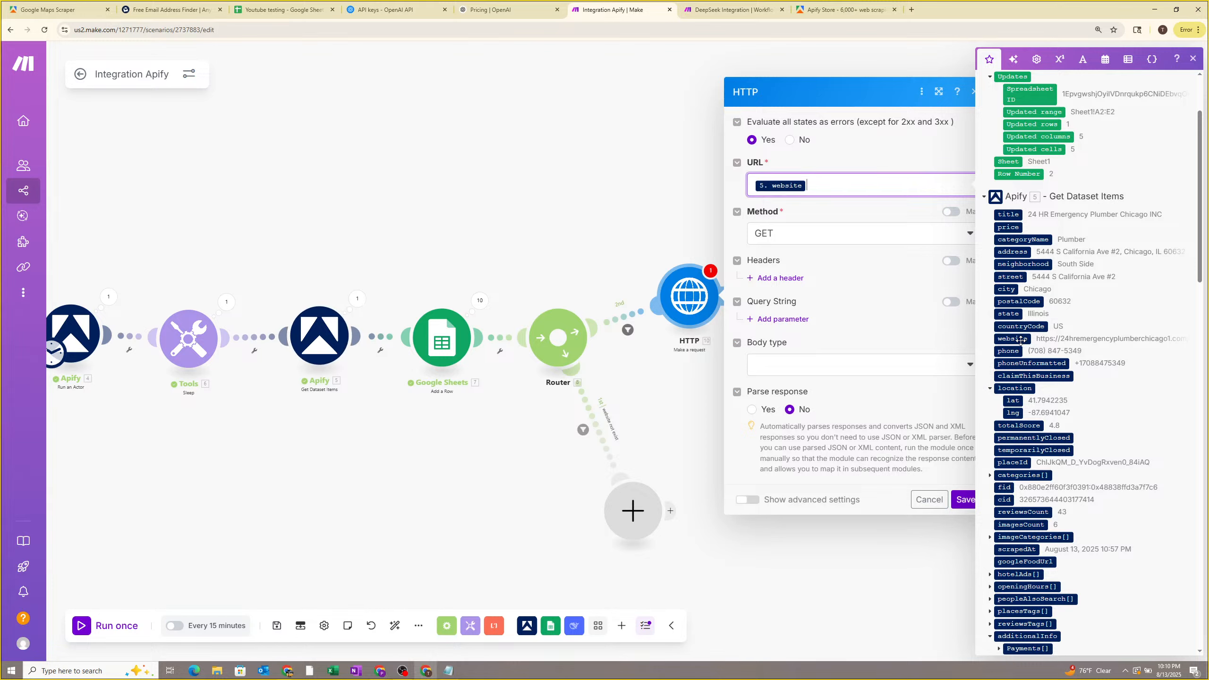
{"action": "left_click", "coordinate": [825, 227]}
{"action": "left_click", "coordinate": [828, 220]}
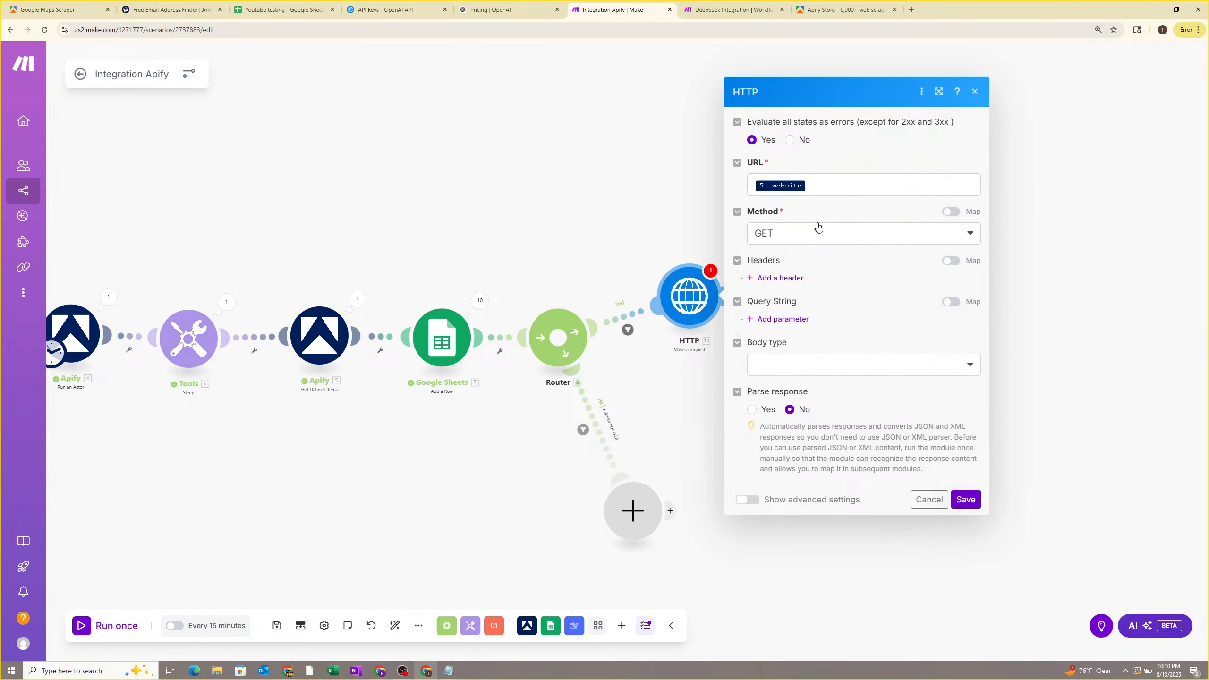
{"action": "left_click", "coordinate": [804, 233]}
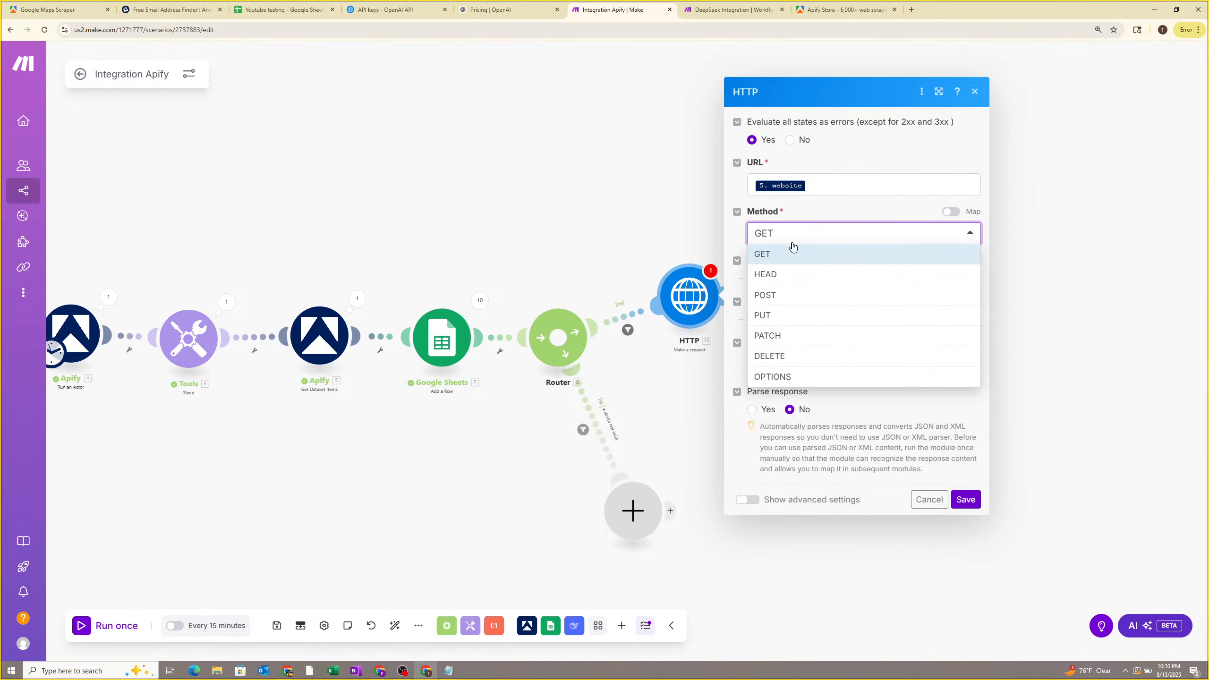
{"action": "left_click", "coordinate": [791, 246]}
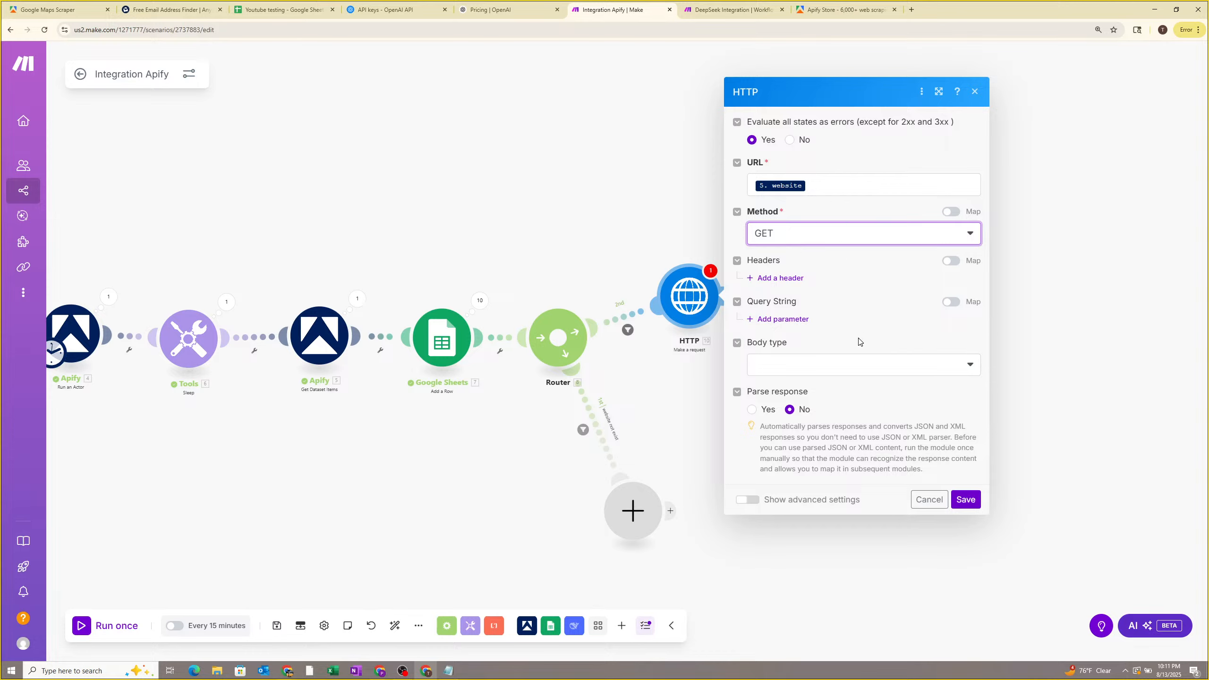
{"action": "left_click", "coordinate": [972, 502]}
Copy the website URL in cell D2 of the Youtube testing Google Sheet and return to the Integration Apify scenario.
{"action": "mouse_move", "coordinate": [689, 315]}
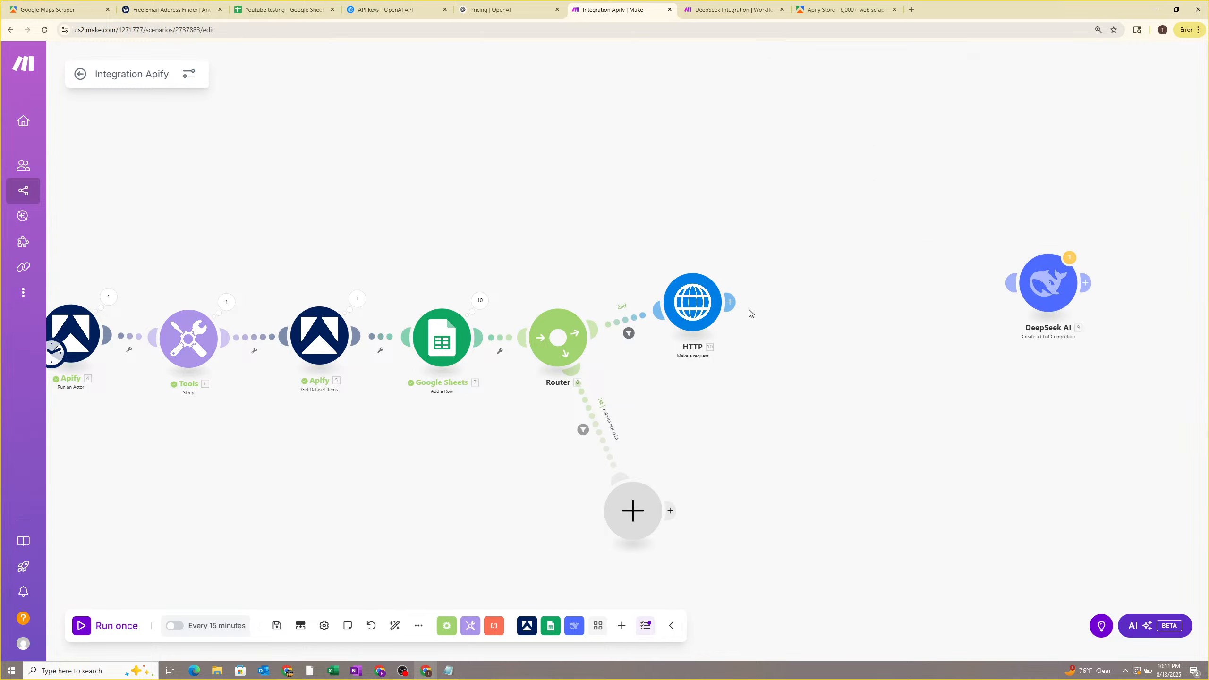
{"action": "left_click_drag", "start_coordinate": [285, 429], "coordinate": [459, 411]}
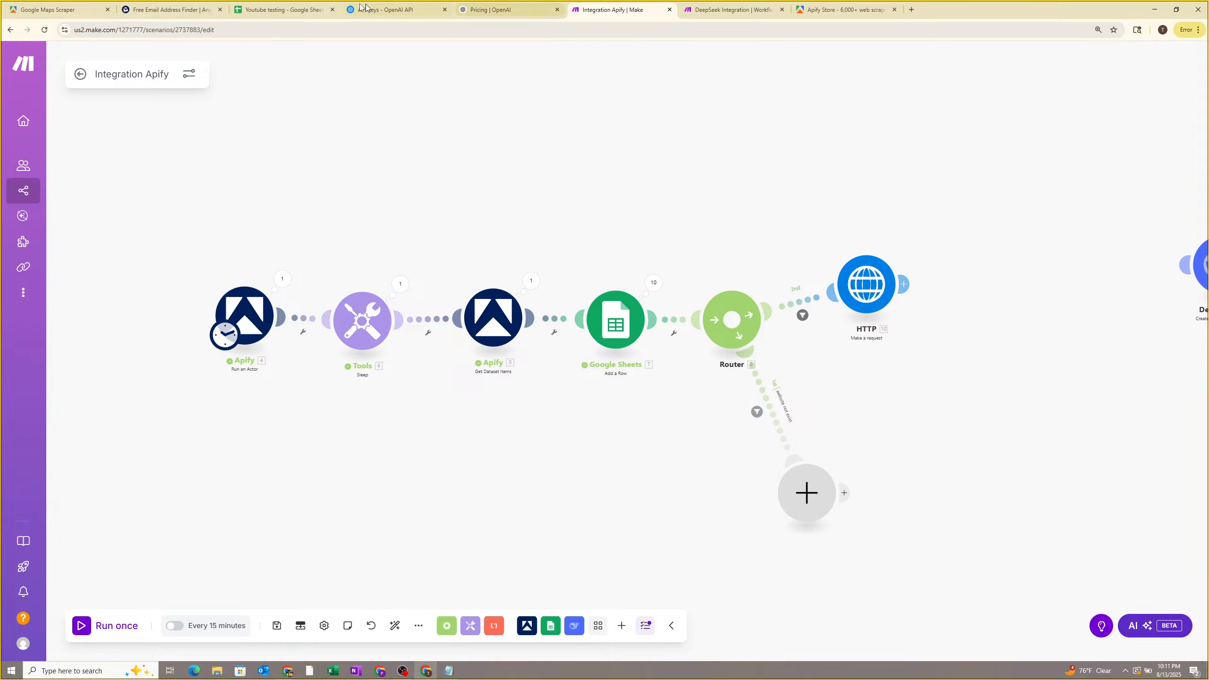
{"action": "left_click", "coordinate": [285, 9]}
{"action": "double_click", "coordinate": [427, 232]}
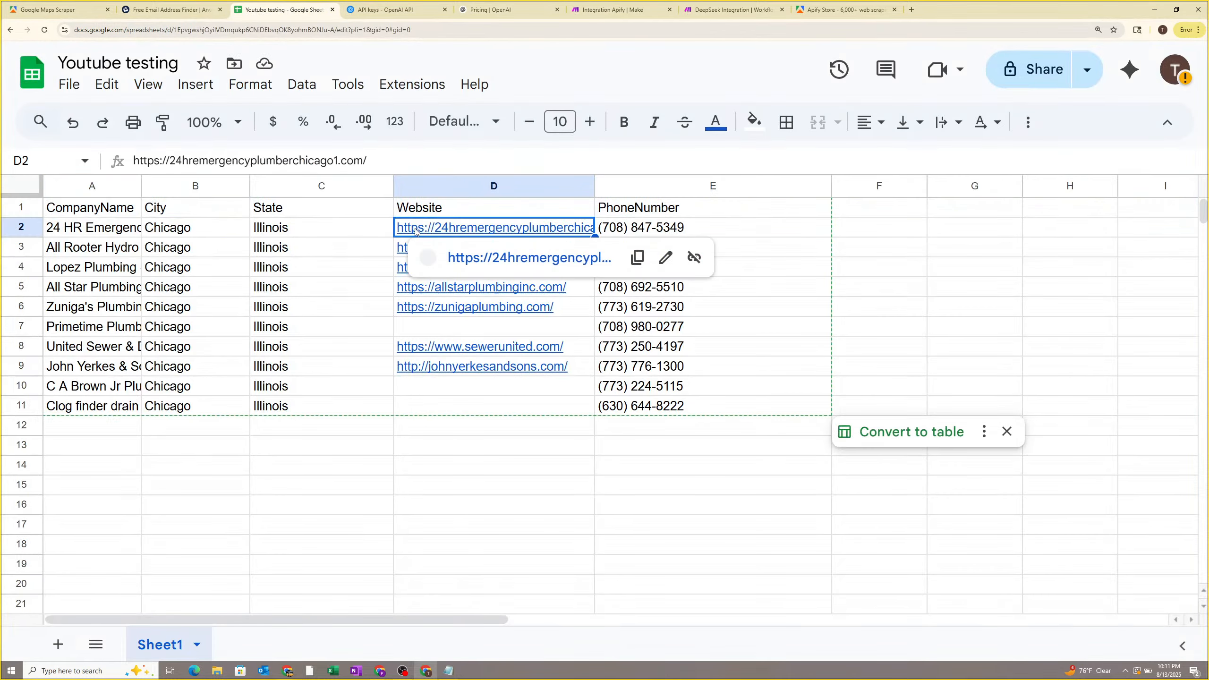
{"action": "triple_click", "coordinate": [462, 227]}
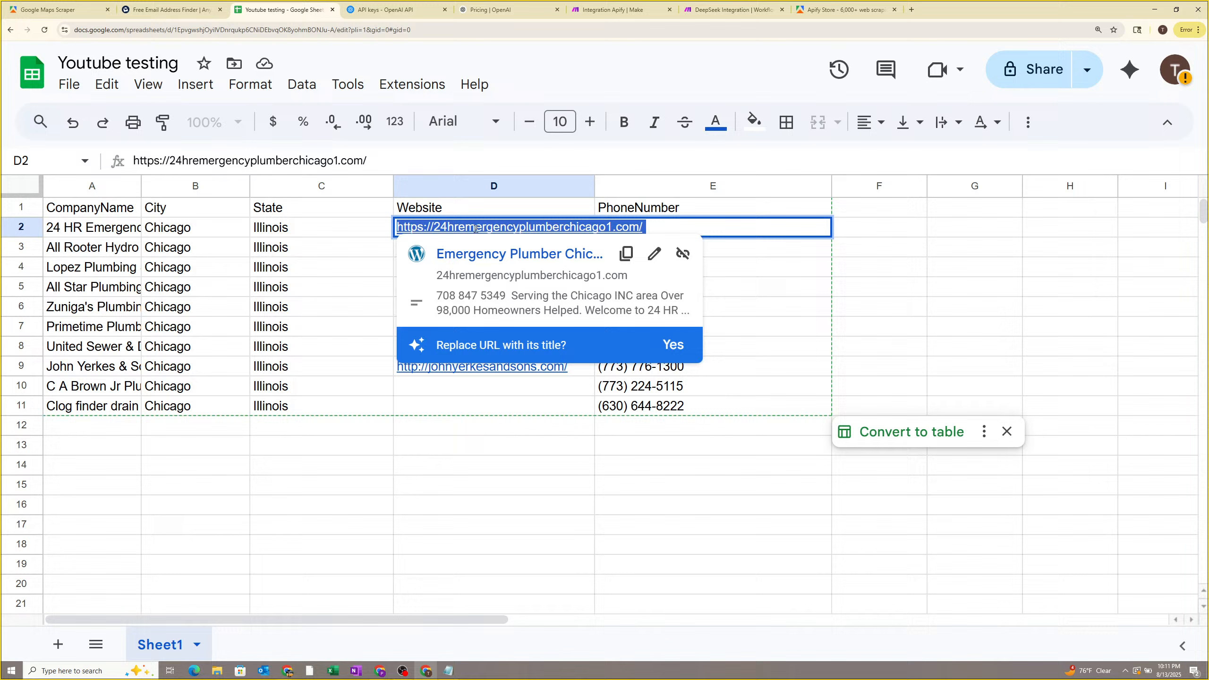
{"action": "left_click", "coordinate": [748, 6]}
{"action": "left_click", "coordinate": [628, 9]}
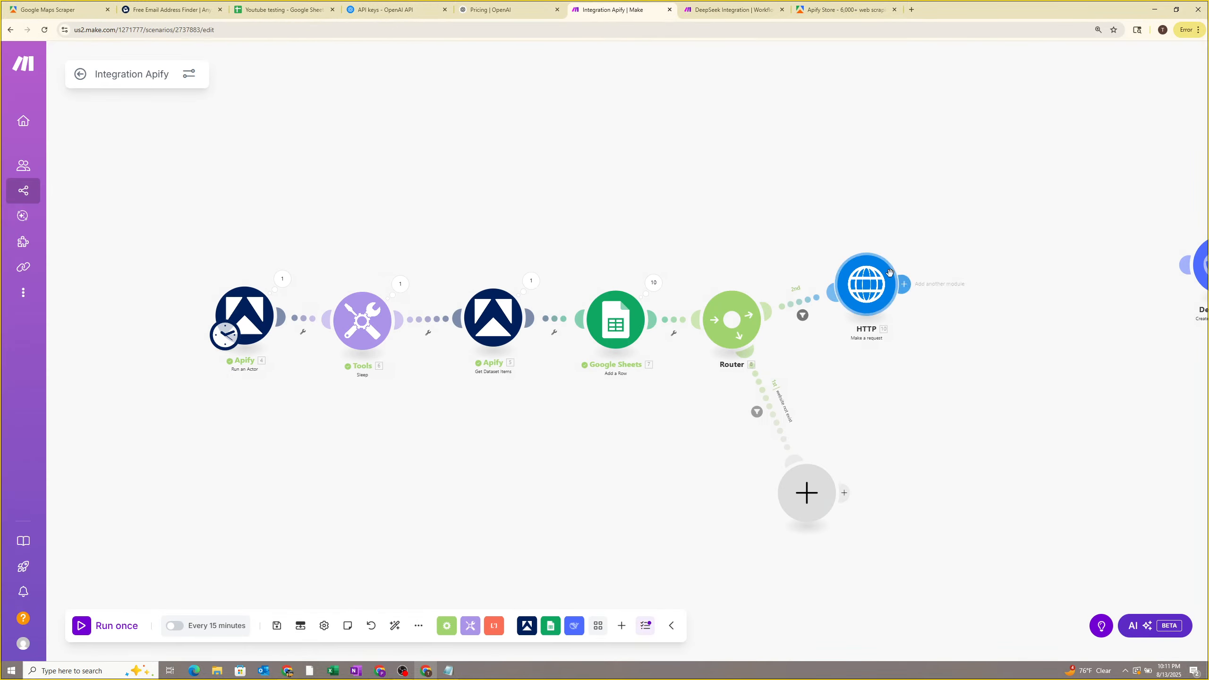
{"action": "left_click", "coordinate": [890, 273]}
{"action": "left_click", "coordinate": [862, 292]}
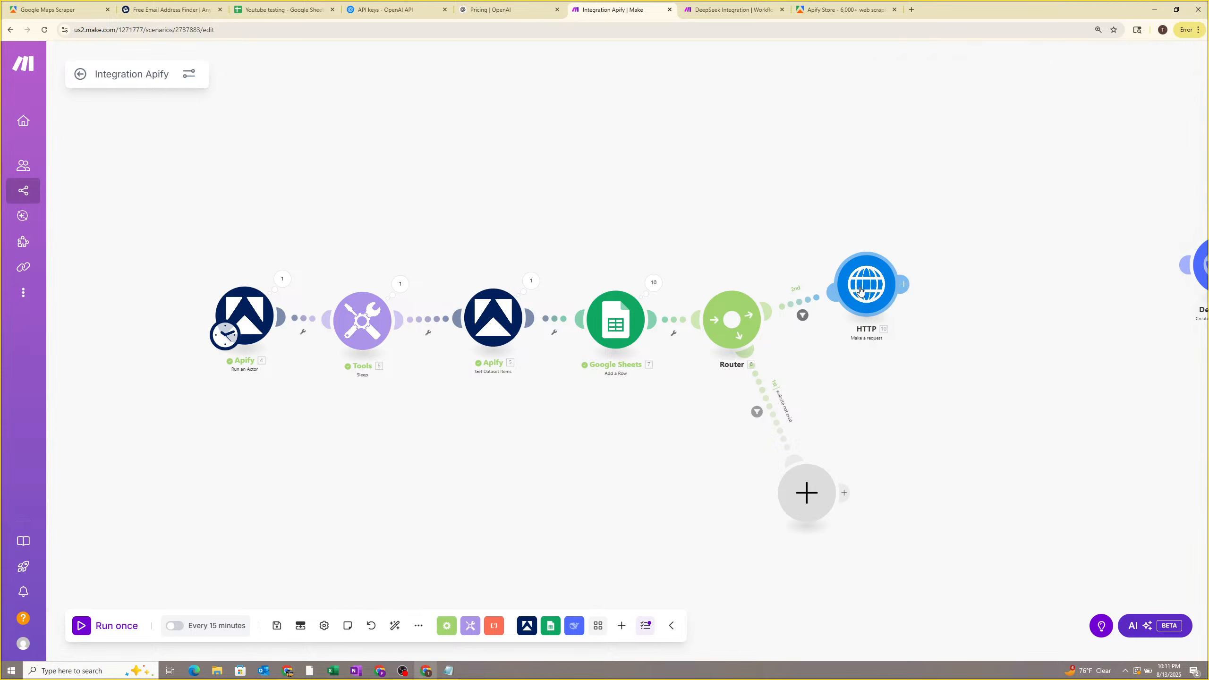
{"action": "left_click_drag", "start_coordinate": [961, 303], "coordinate": [651, 319]}
{"action": "scroll", "coordinate": [747, 316], "scroll_direction": "up", "scroll_amount": 1}
{"action": "scroll", "coordinate": [746, 316], "scroll_direction": "up", "scroll_amount": 2}
{"action": "right_click", "coordinate": [615, 300]}
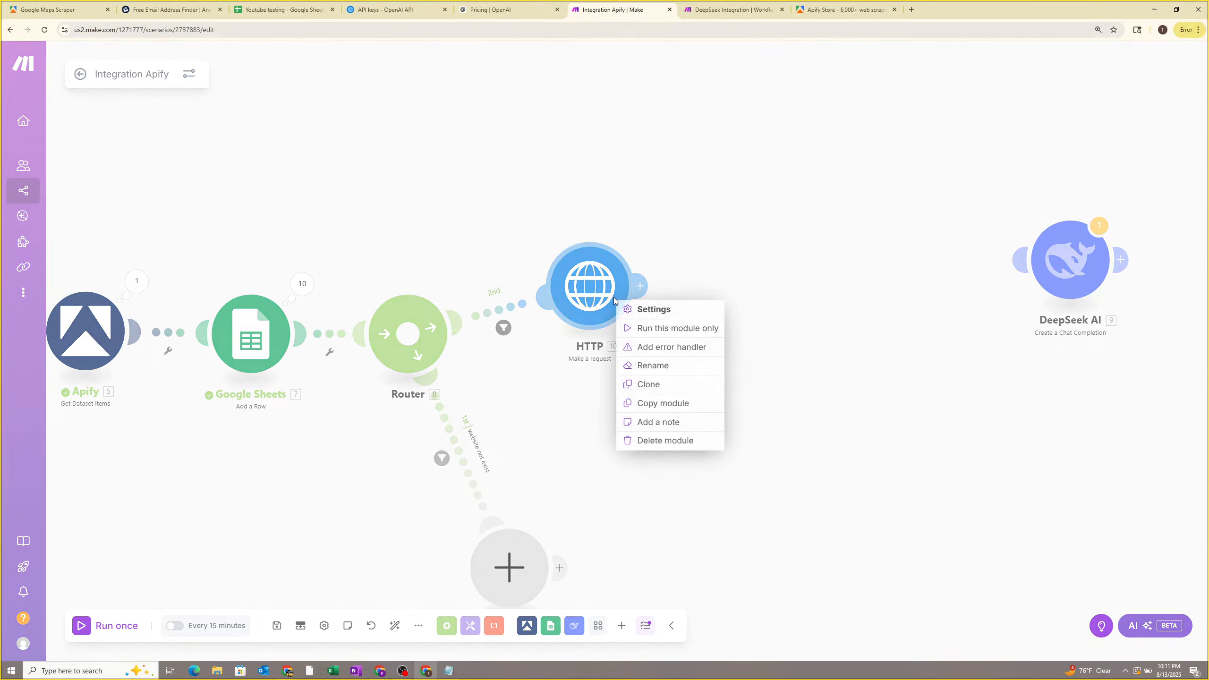
{"action": "left_click", "coordinate": [652, 329]}
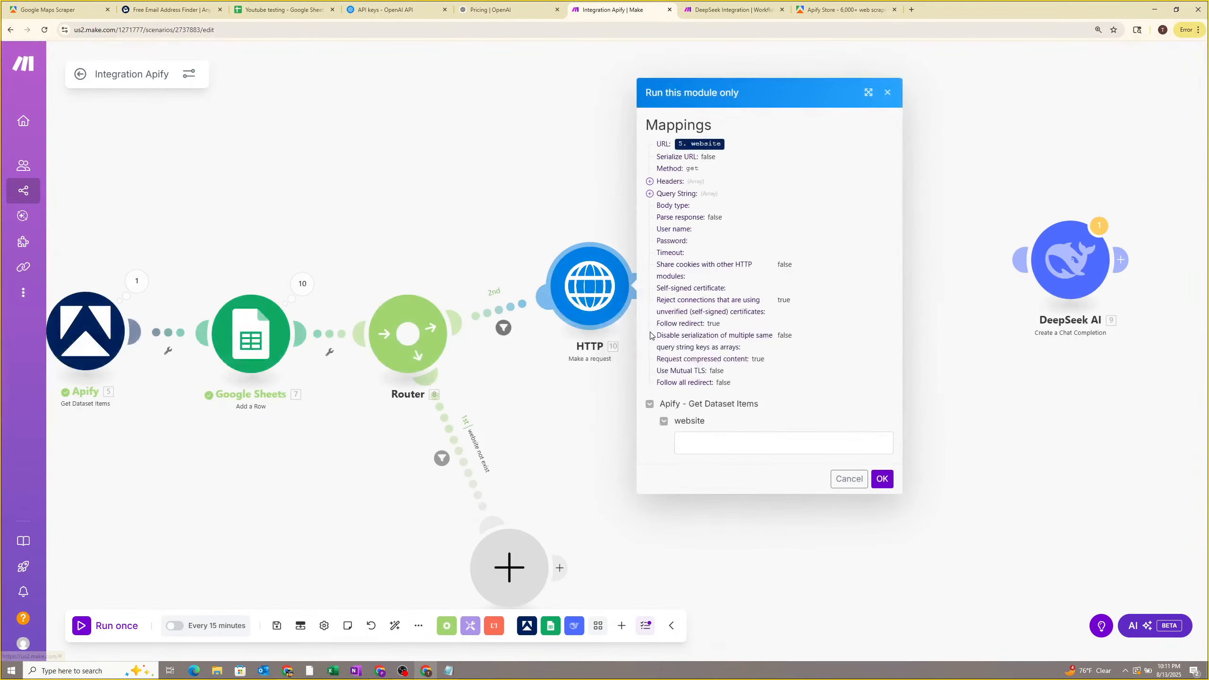
{"action": "left_click", "coordinate": [705, 420]}
{"action": "right_click", "coordinate": [722, 449]}
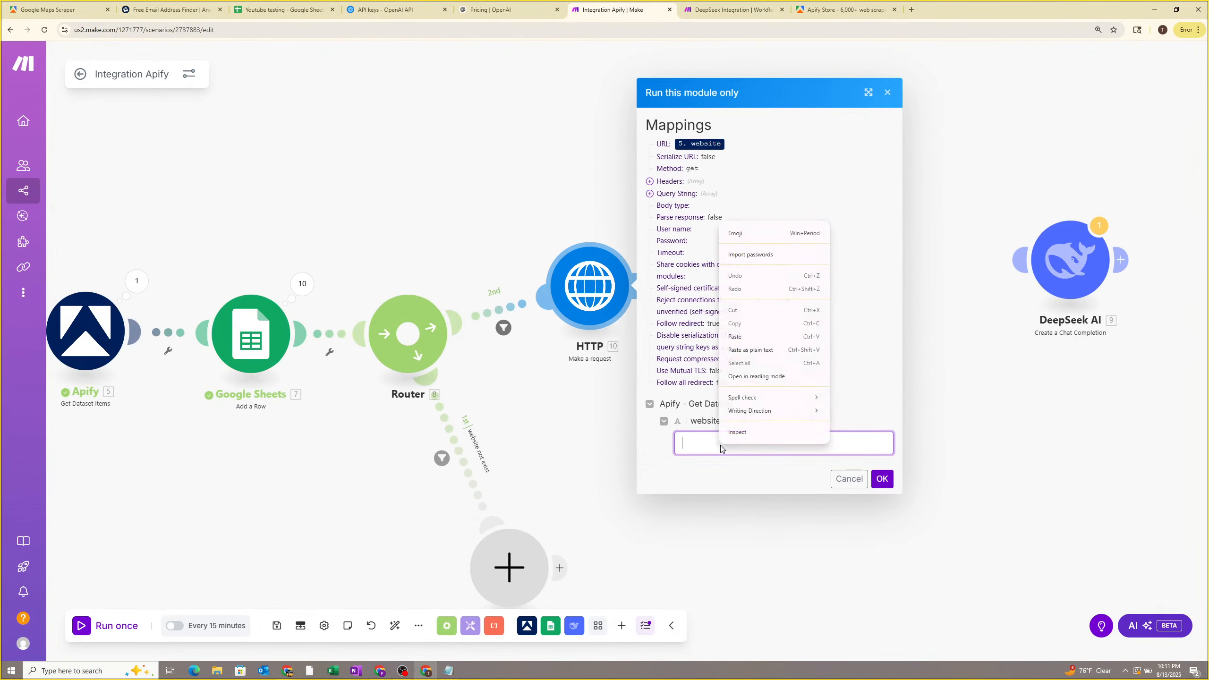
{"action": "left_click", "coordinate": [751, 349]}
{"action": "left_click", "coordinate": [775, 461]}
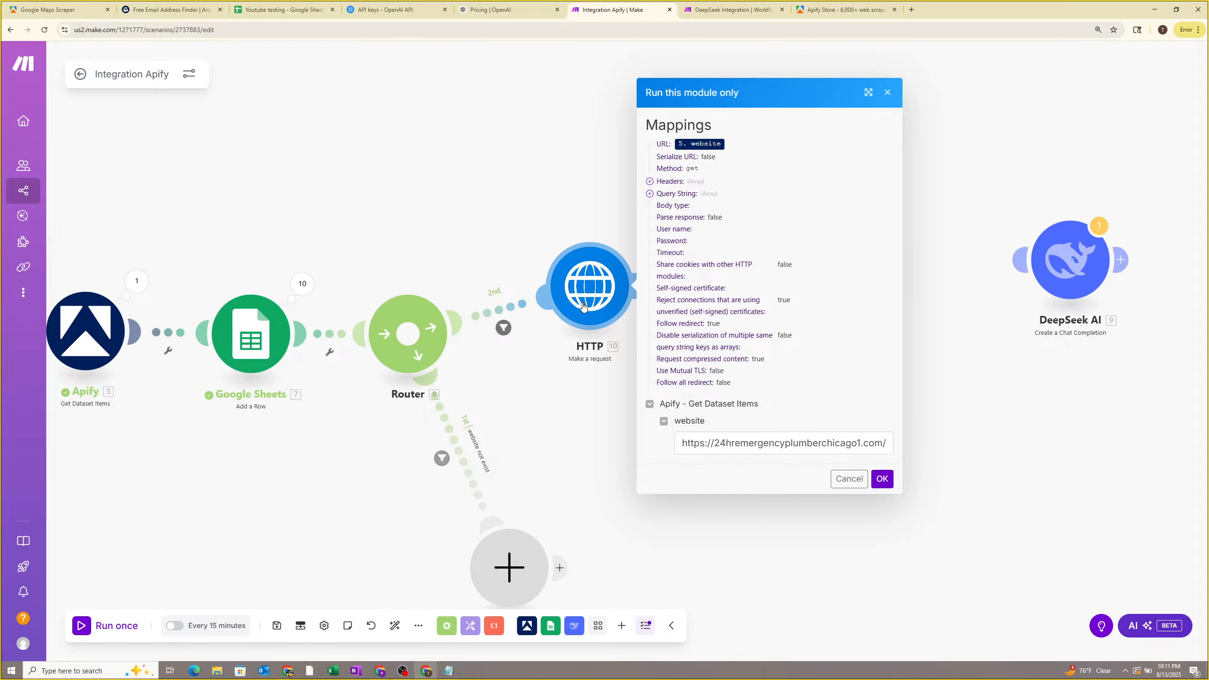
{"action": "left_click", "coordinate": [882, 479]}
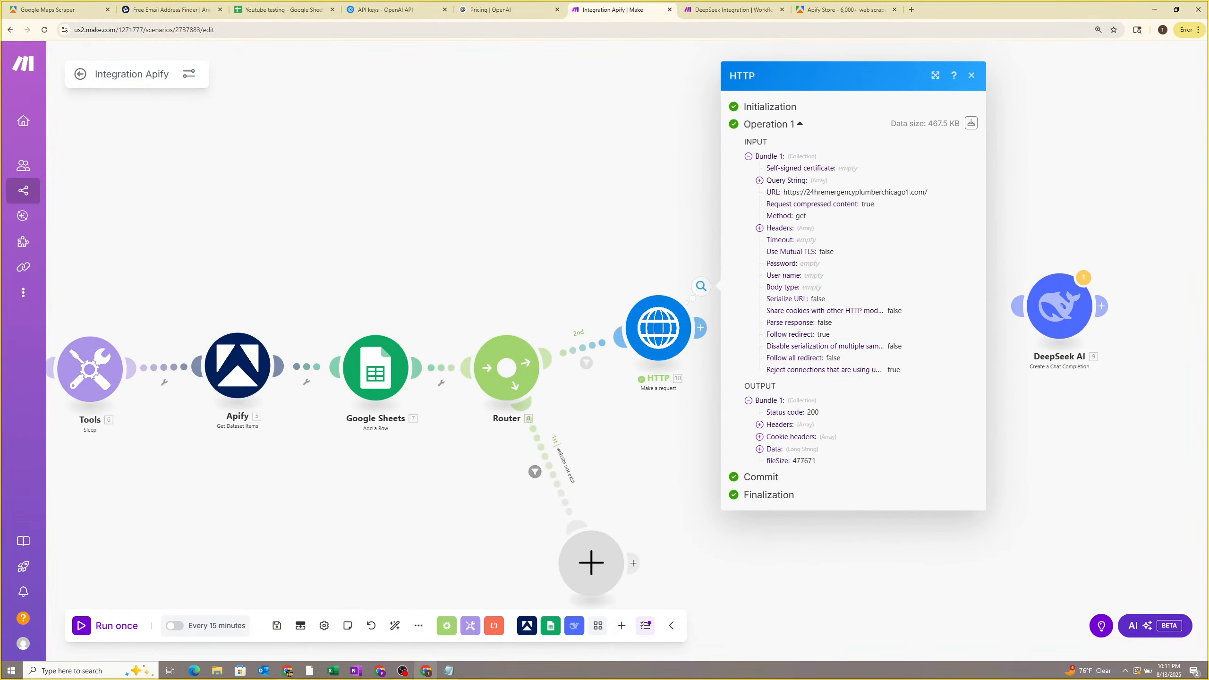
{"action": "left_click", "coordinate": [639, 234]}
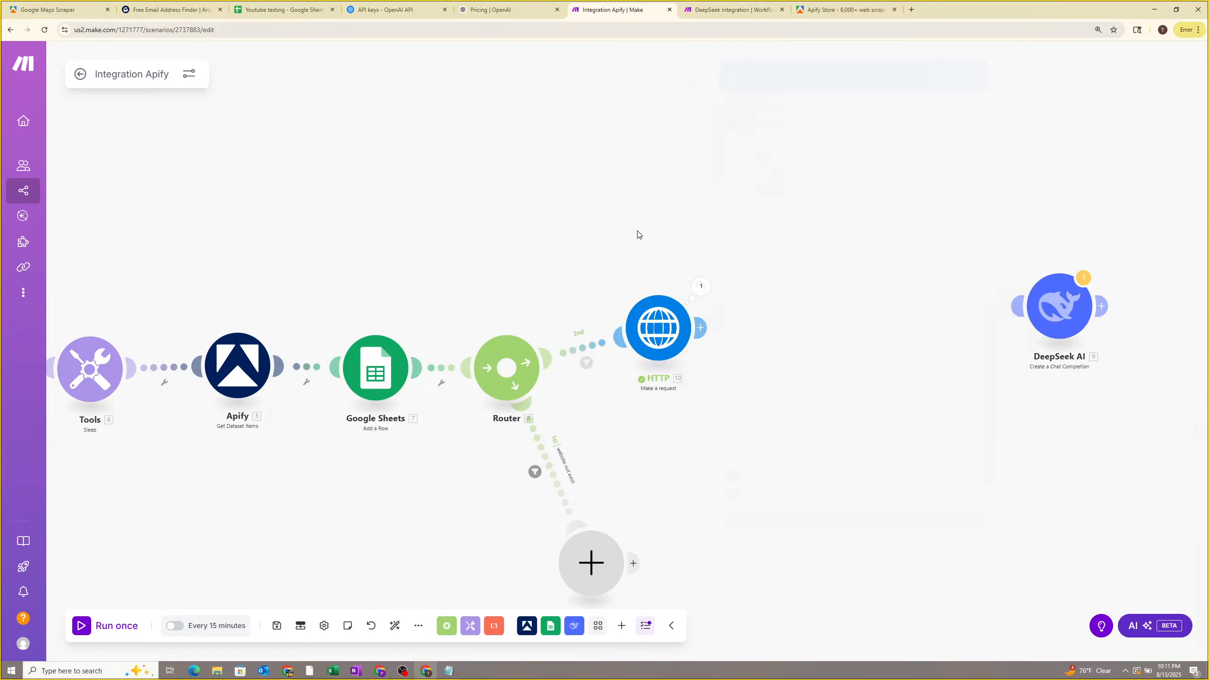
Add a Text parser "HTML to text" module after the HTTP module and space it slightly farther away.
{"action": "left_click", "coordinate": [703, 328]}
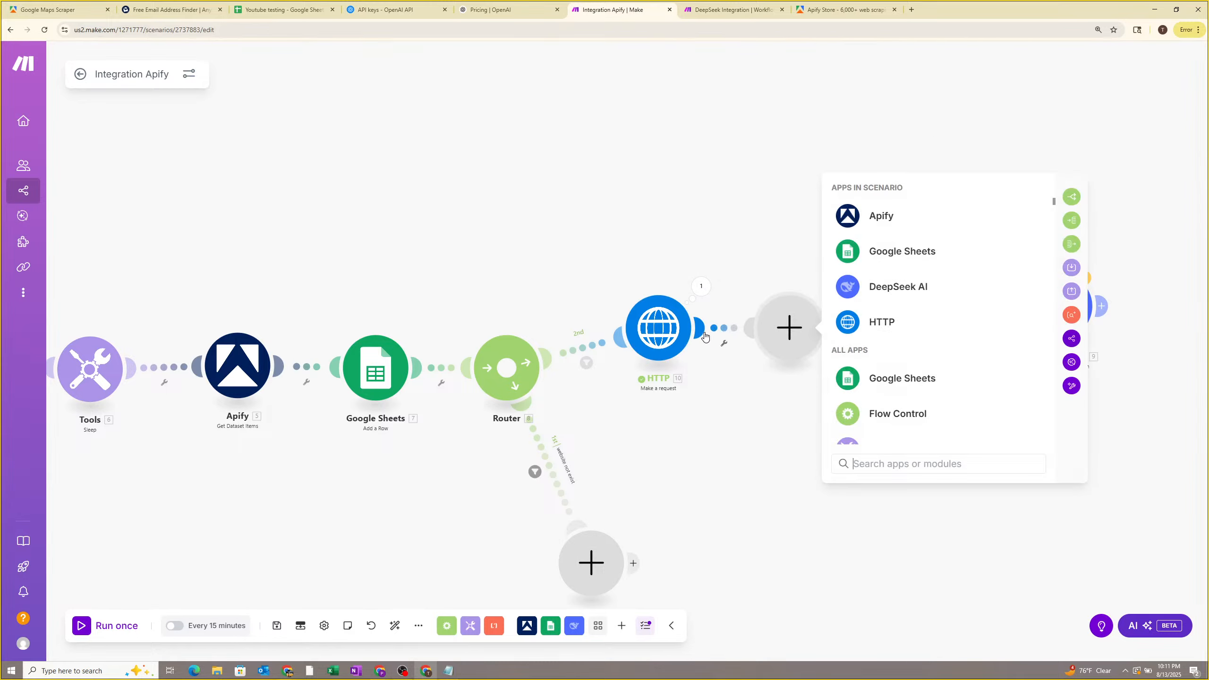
{"action": "type", "text": "text"}
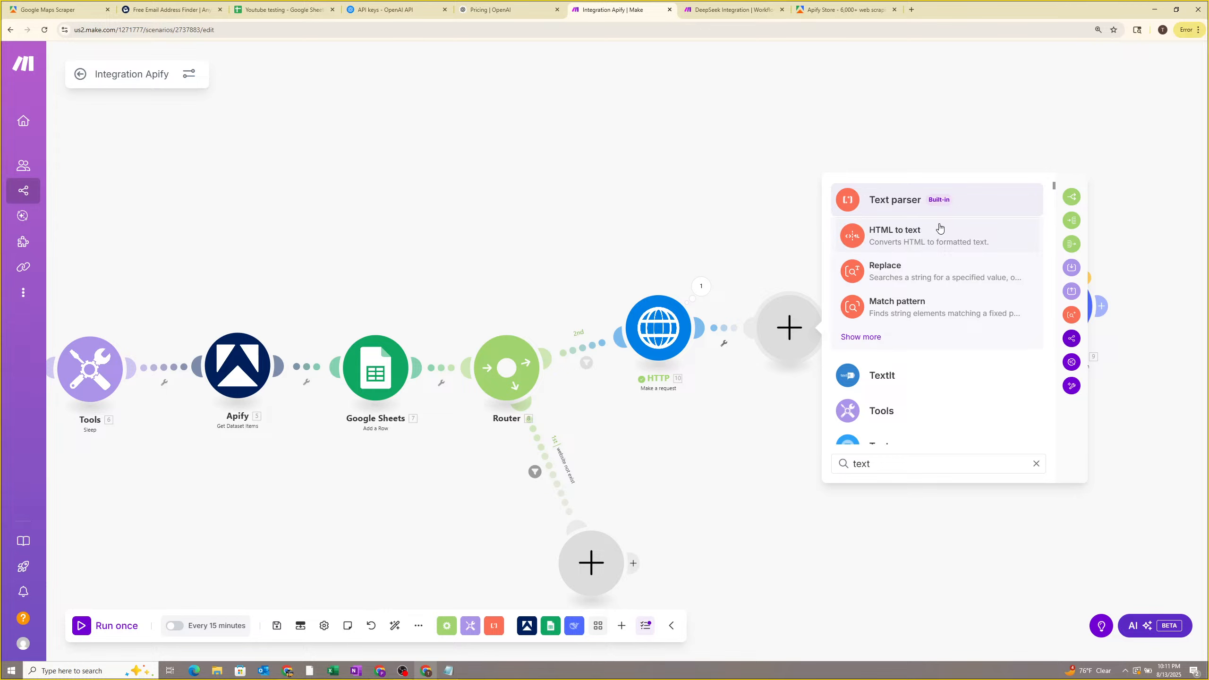
{"action": "left_click", "coordinate": [860, 337]}
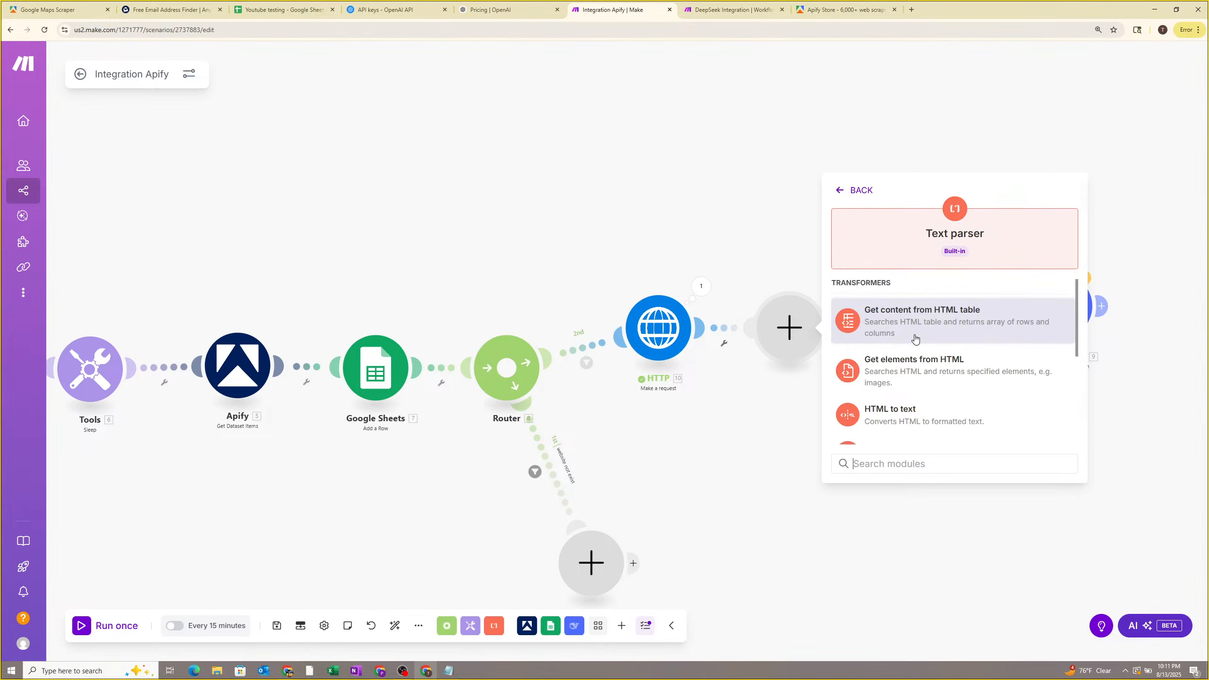
{"action": "scroll", "coordinate": [919, 340], "scroll_direction": "down", "scroll_amount": 3}
{"action": "scroll", "coordinate": [920, 339], "scroll_direction": "up", "scroll_amount": 5}
{"action": "scroll", "coordinate": [918, 286], "scroll_direction": "down", "scroll_amount": 2}
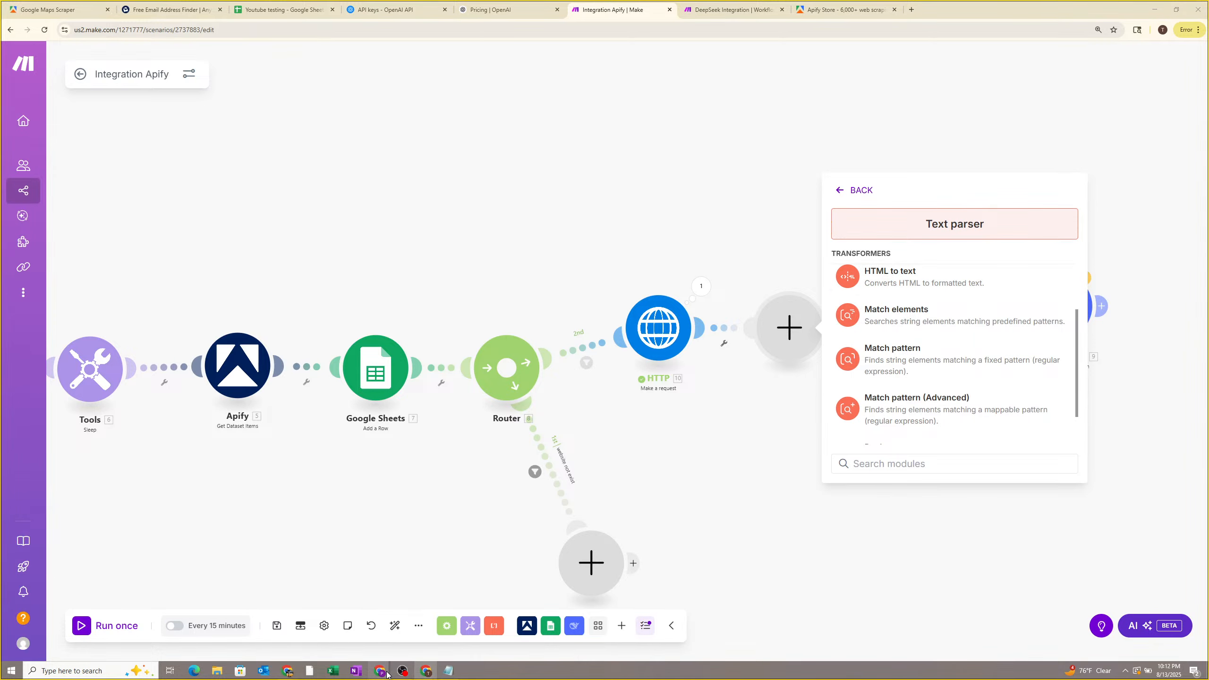
{"action": "mouse_move", "coordinate": [387, 674]}
{"action": "left_click", "coordinate": [394, 635]}
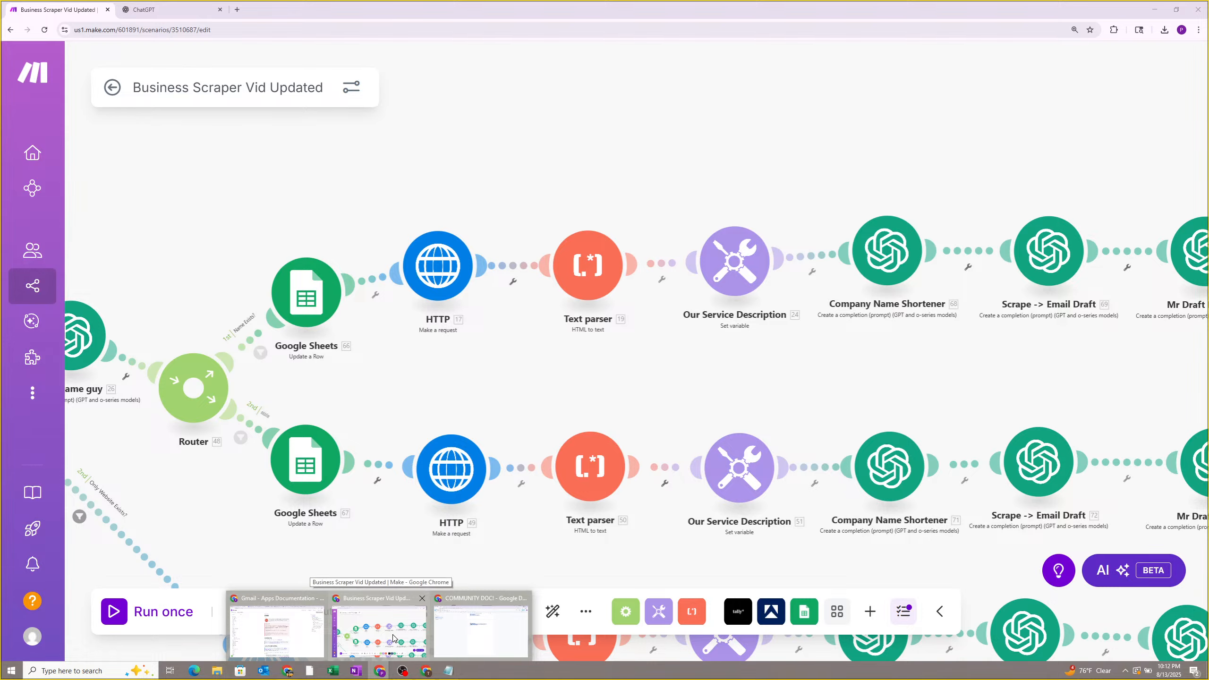
{"action": "left_click", "coordinate": [886, 309]}
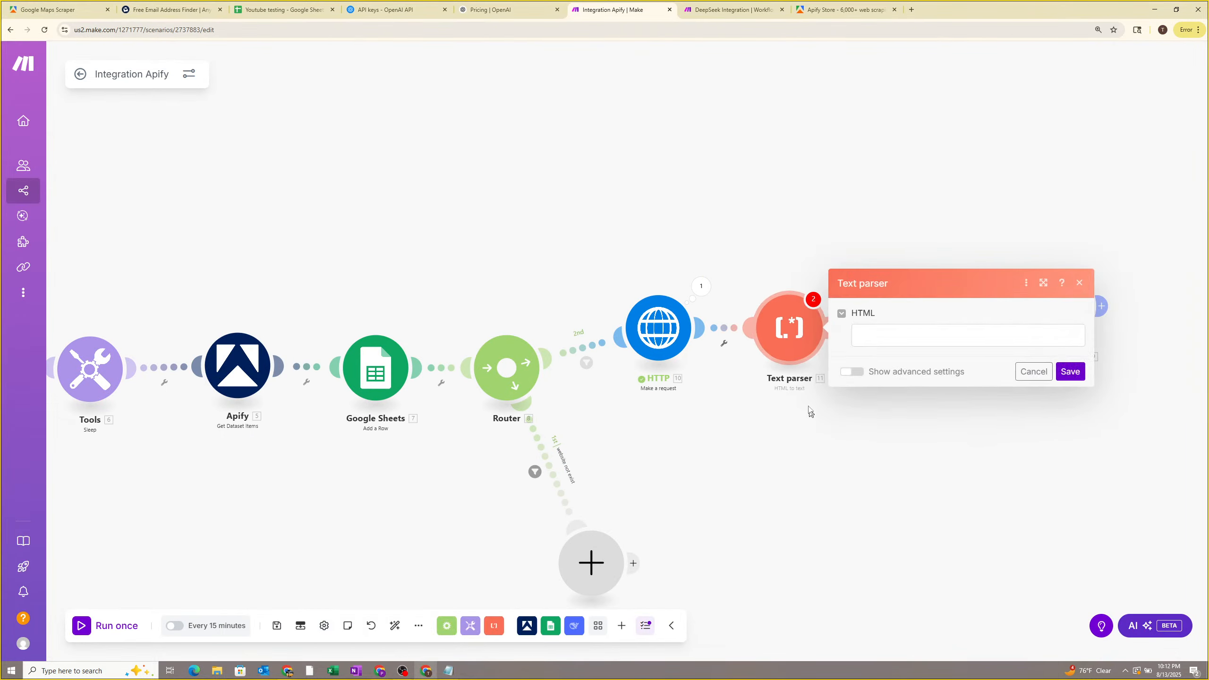
{"action": "left_click_drag", "start_coordinate": [795, 334], "coordinate": [830, 332]}
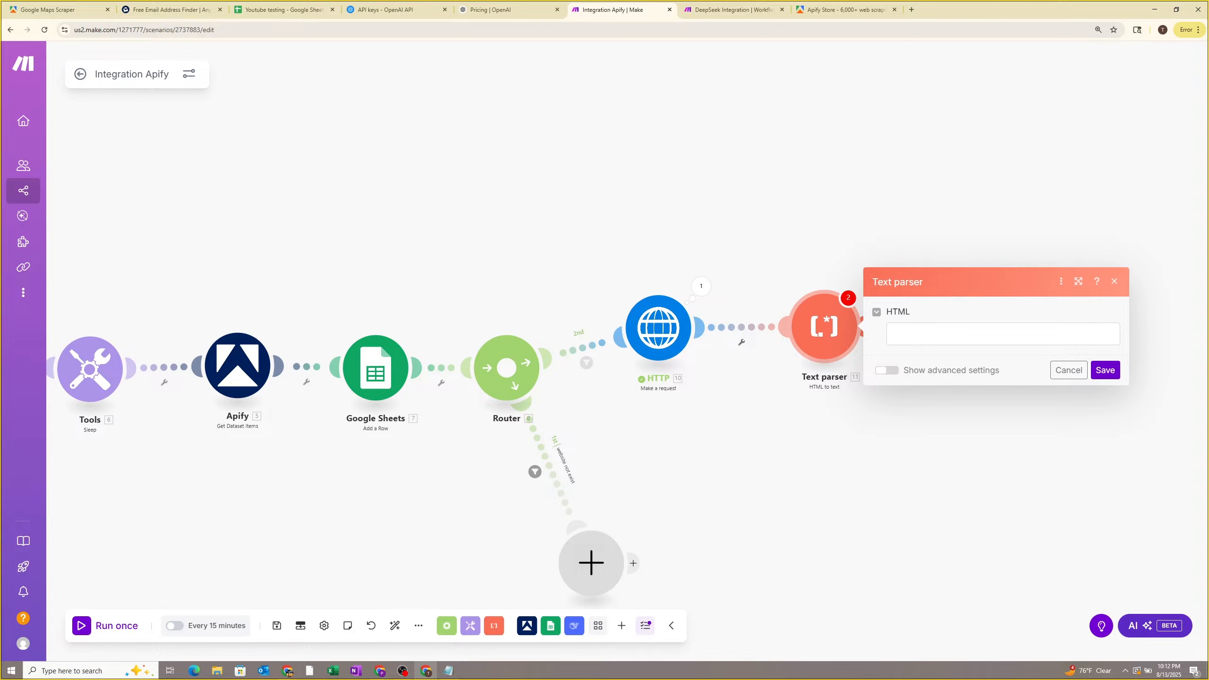
Examine the HTML returned in the Data field of the HTTP module's run output, and close the output.
{"action": "left_click", "coordinate": [703, 293]}
{"action": "left_click", "coordinate": [679, 262]}
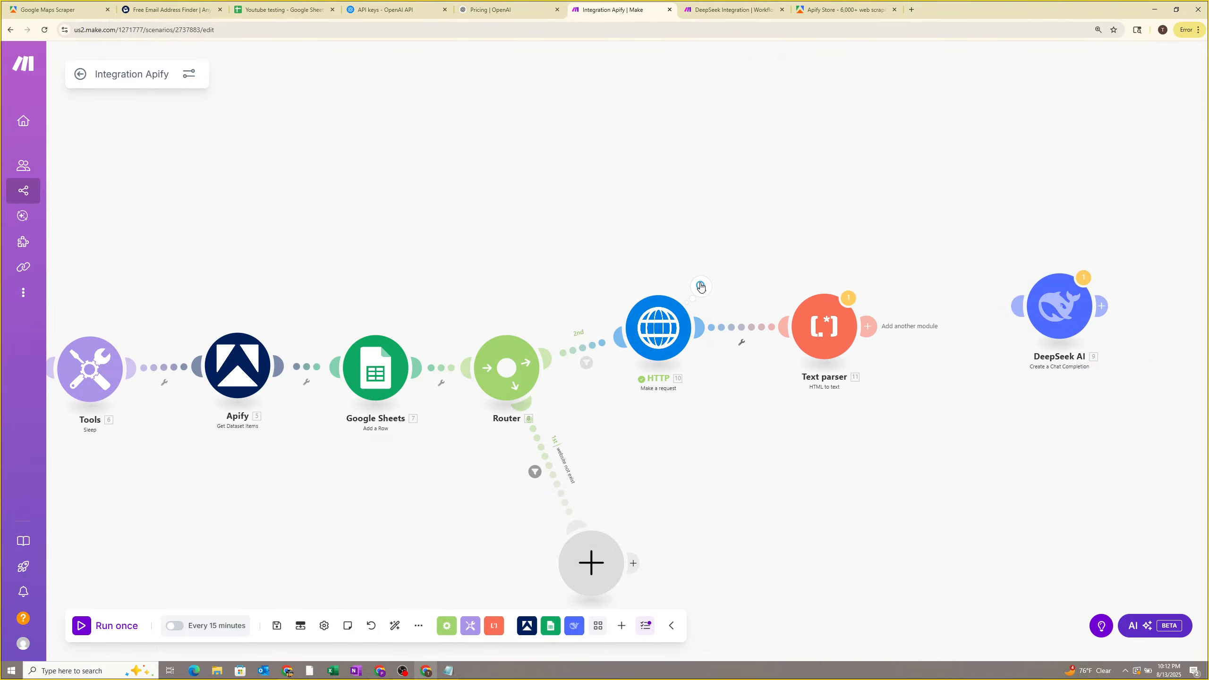
{"action": "left_click", "coordinate": [701, 286]}
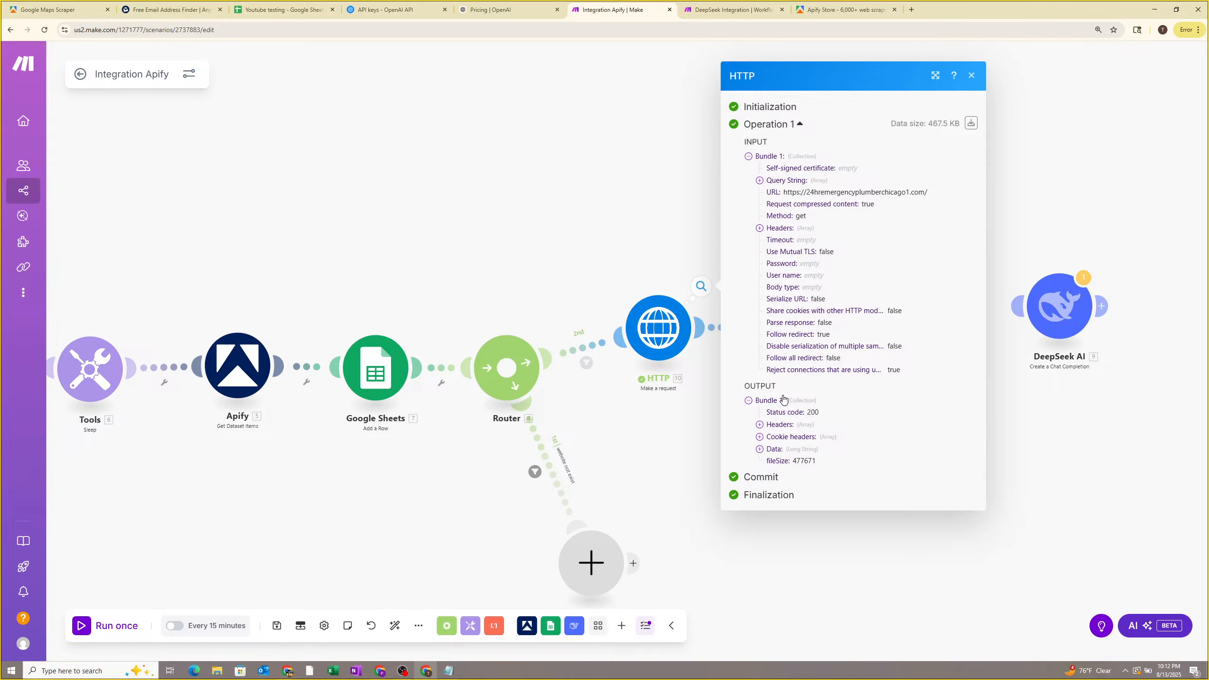
{"action": "left_click", "coordinate": [777, 451]}
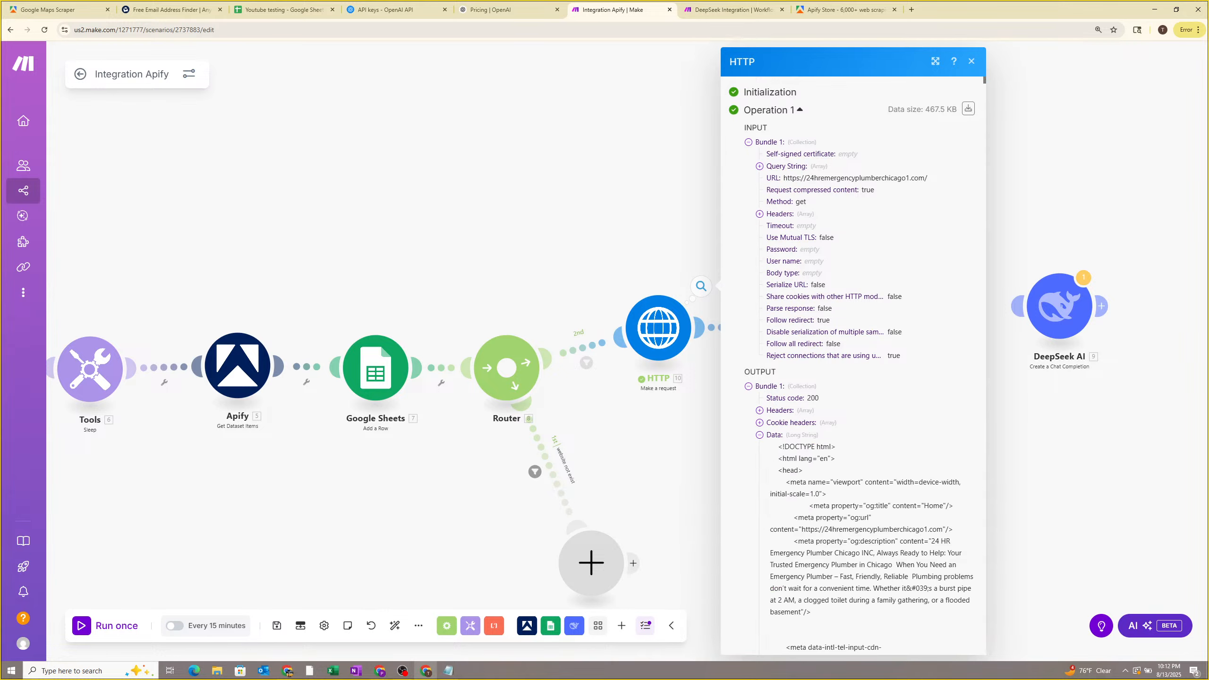
{"action": "scroll", "coordinate": [789, 431], "scroll_direction": "down", "scroll_amount": 5}
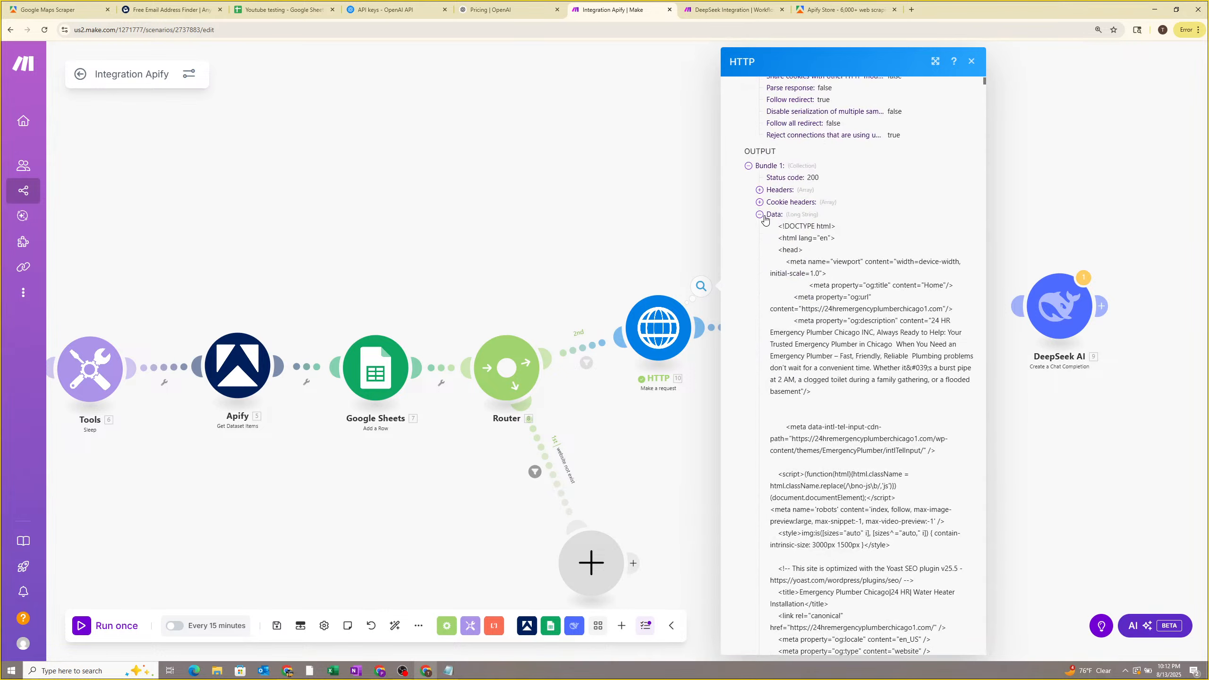
{"action": "left_click_drag", "start_coordinate": [778, 219], "coordinate": [855, 308]}
{"action": "scroll", "coordinate": [854, 277], "scroll_direction": "down", "scroll_amount": 15}
{"action": "scroll", "coordinate": [856, 284], "scroll_direction": "down", "scroll_amount": 15}
{"action": "scroll", "coordinate": [855, 291], "scroll_direction": "down", "scroll_amount": 15}
{"action": "scroll", "coordinate": [856, 303], "scroll_direction": "down", "scroll_amount": 15}
{"action": "scroll", "coordinate": [859, 320], "scroll_direction": "down", "scroll_amount": 4}
{"action": "left_click", "coordinate": [706, 354]}
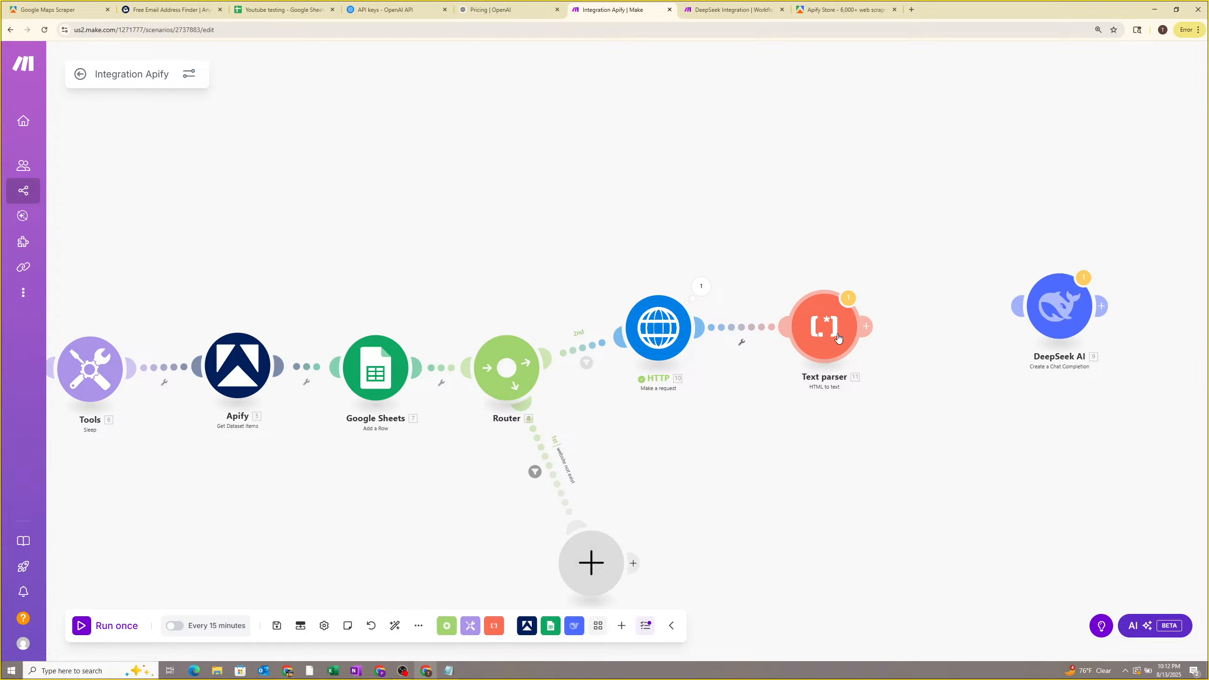
Map the Text parser's HTML field to Data from the HTTP request, save the module, and move DeepSeek AI farther away.
{"action": "left_click", "coordinate": [839, 338]}
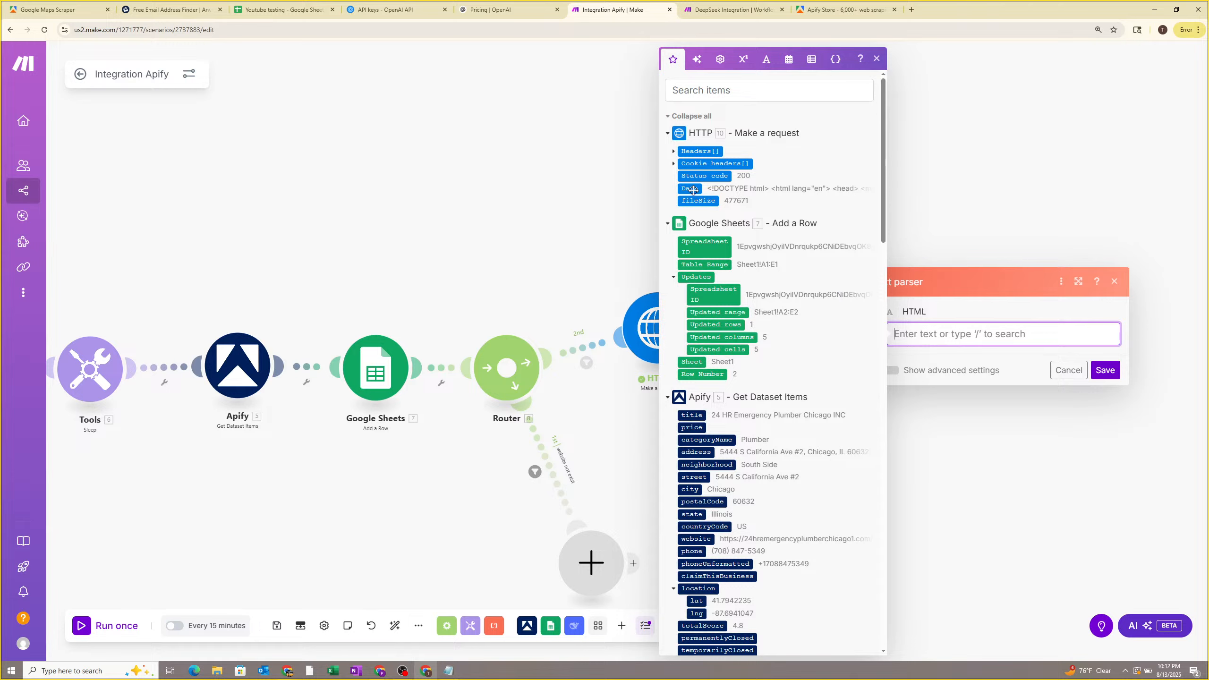
{"action": "left_click", "coordinate": [922, 331]}
{"action": "left_click", "coordinate": [973, 317]}
{"action": "left_click", "coordinate": [964, 329]}
{"action": "left_click", "coordinate": [689, 190]}
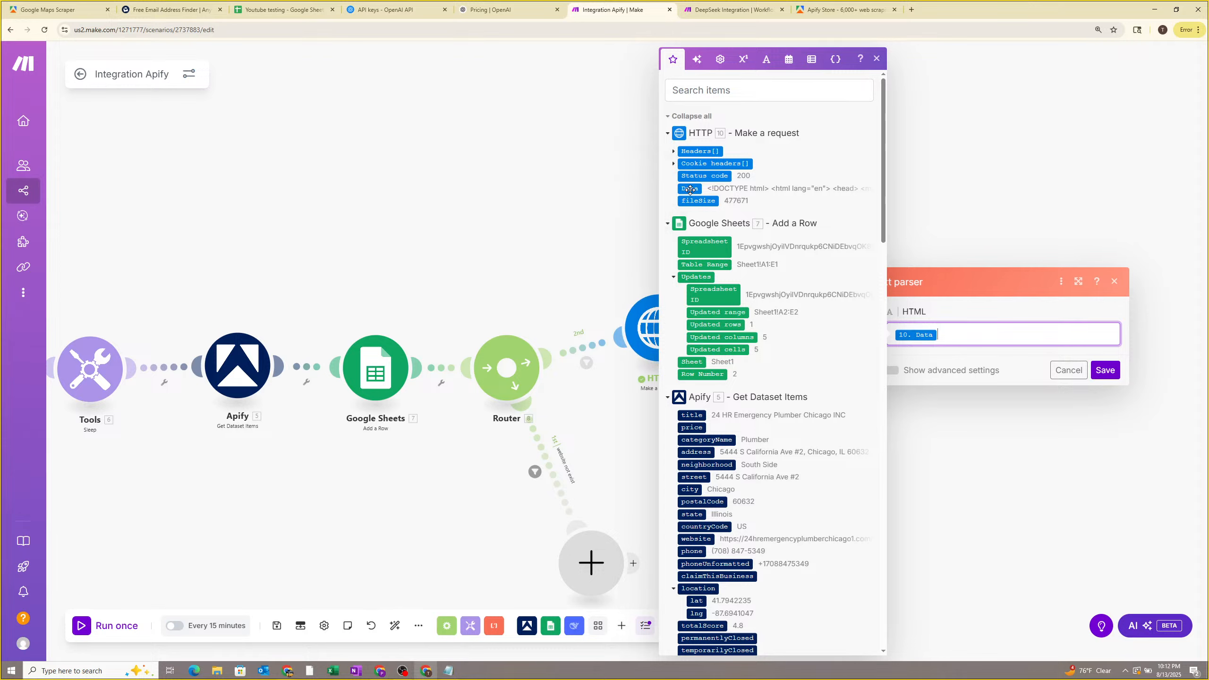
{"action": "left_click", "coordinate": [1102, 371]}
{"action": "left_click_drag", "start_coordinate": [1046, 337], "coordinate": [1124, 328]}
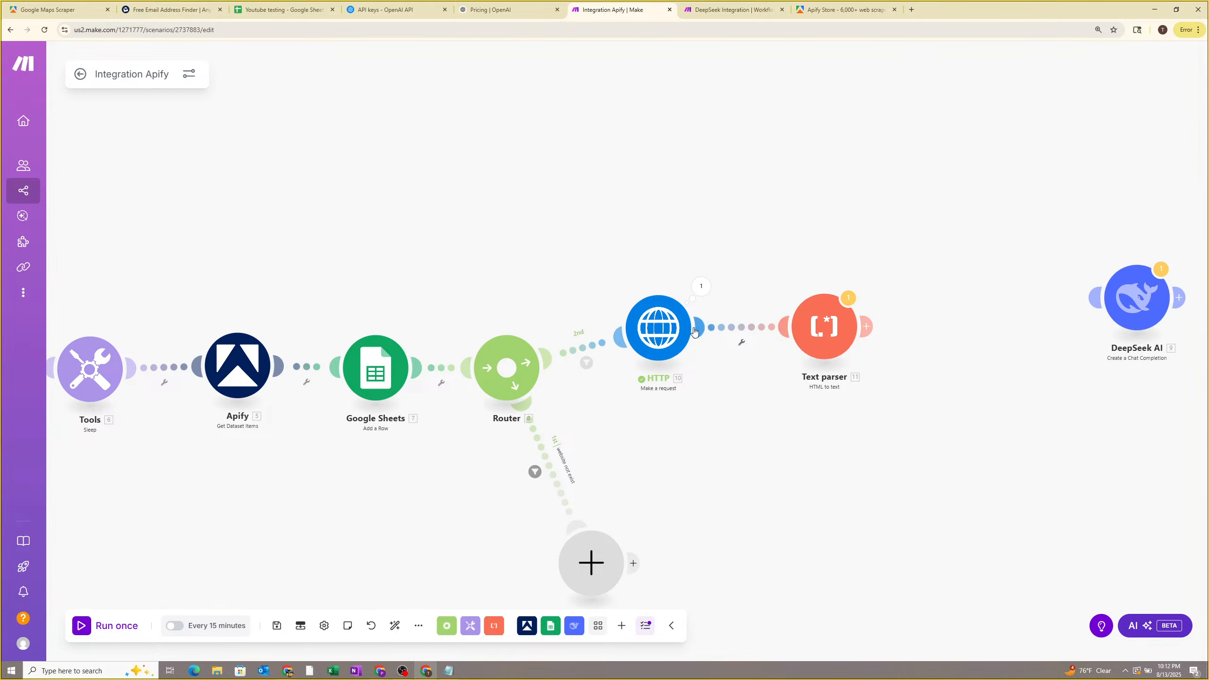
Copy the full HTML sample from the Data field of the HTTP module's output and close the output.
{"action": "left_click", "coordinate": [701, 288]}
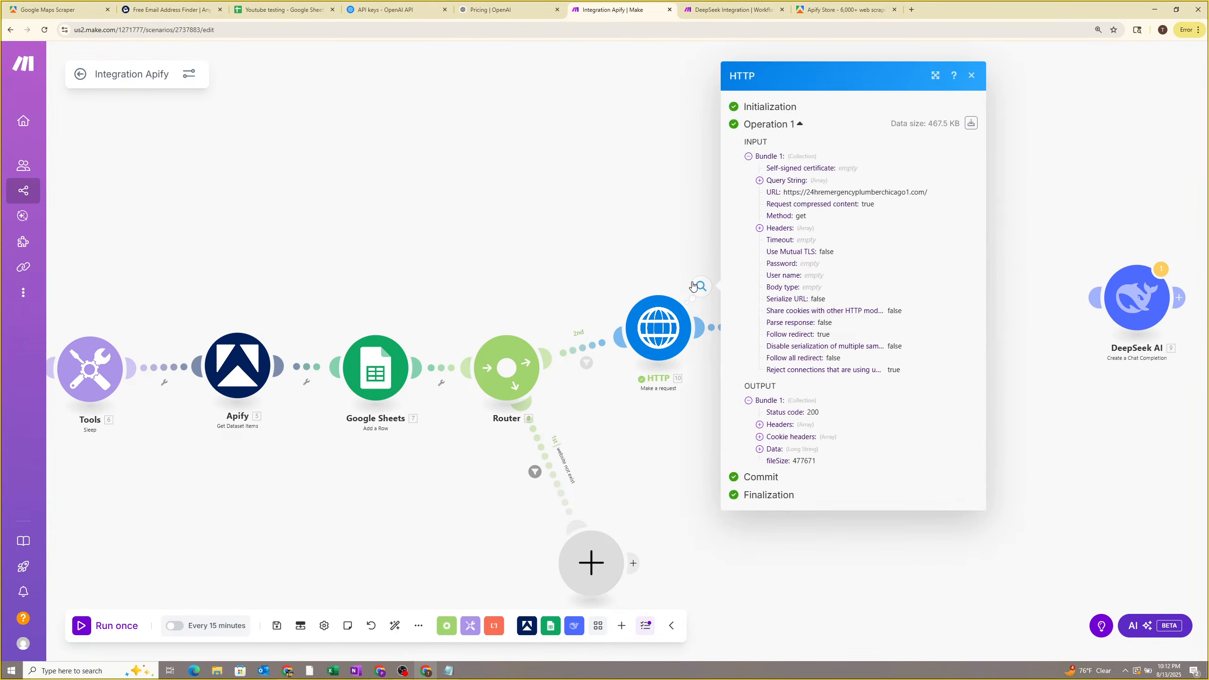
{"action": "left_click", "coordinate": [760, 449]}
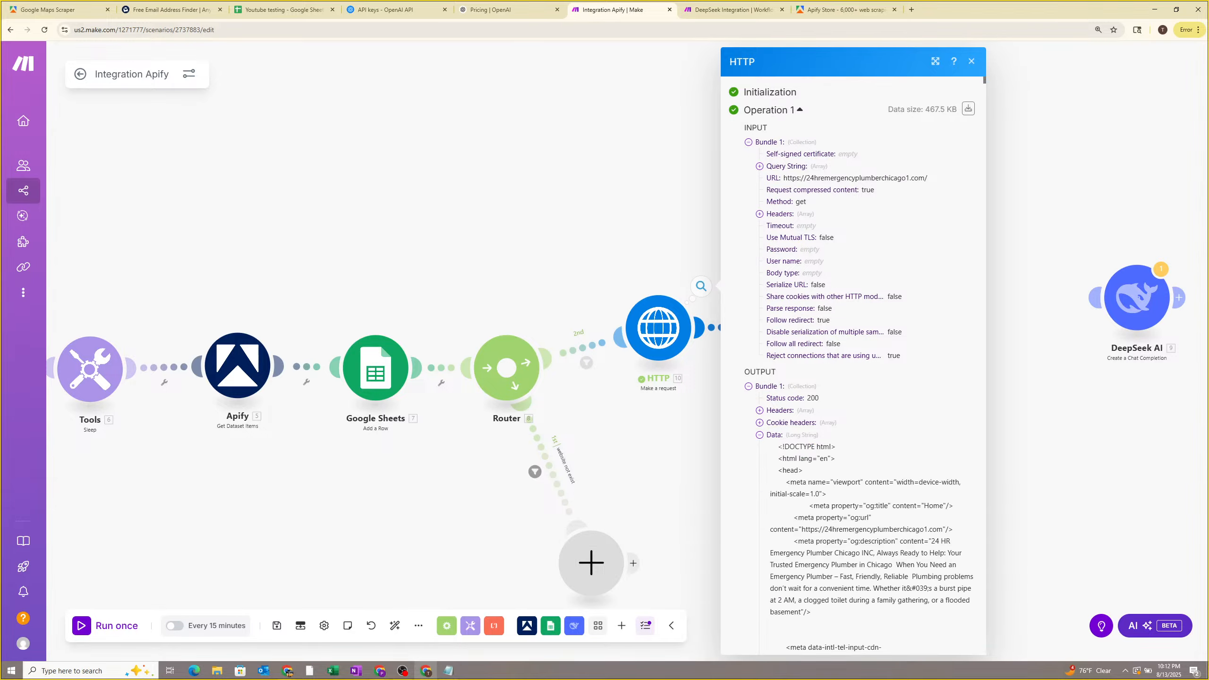
{"action": "left_click_drag", "start_coordinate": [777, 447], "coordinate": [820, 455]}
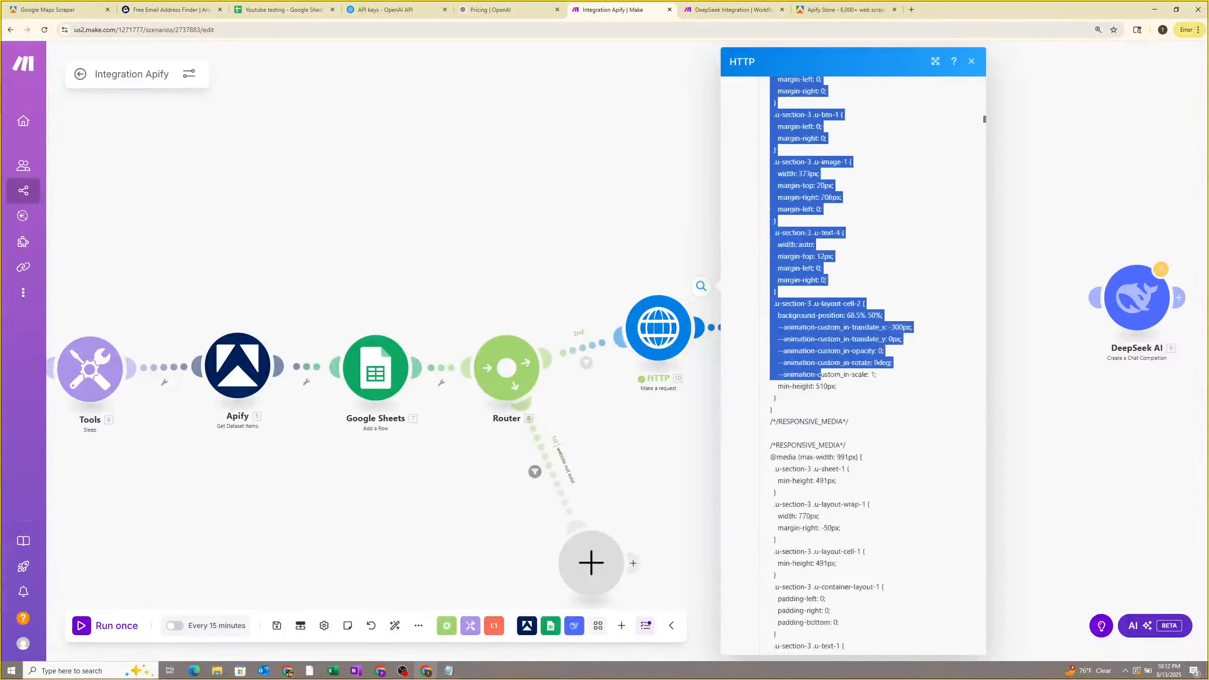
{"action": "left_click_drag", "start_coordinate": [827, 410], "coordinate": [883, 678]}
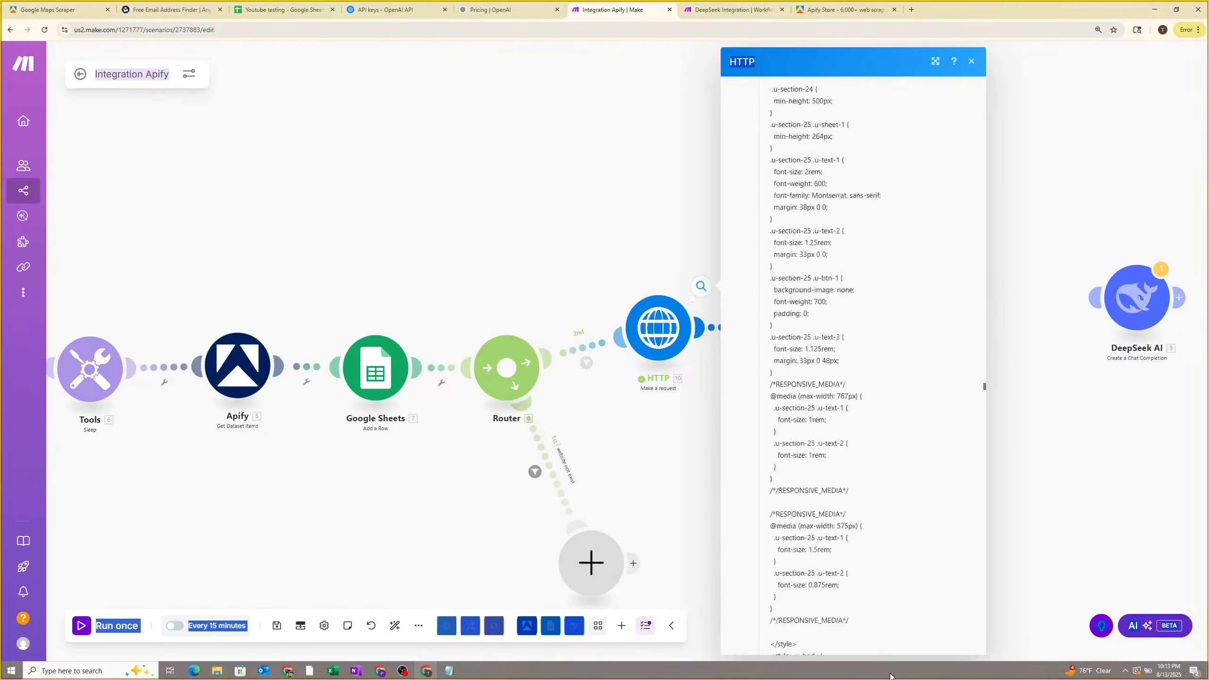
{"action": "left_click_drag", "start_coordinate": [891, 673], "coordinate": [834, 571]}
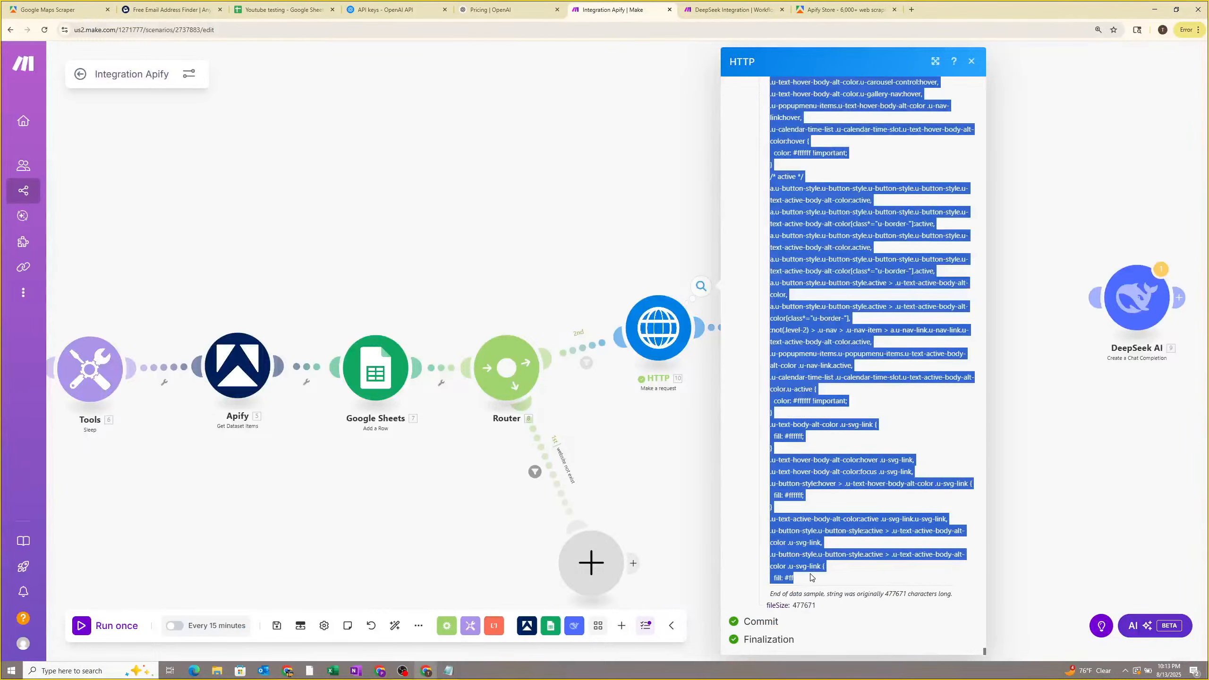
{"action": "left_click", "coordinate": [681, 463]}
Run only the Text parser module with the copied HTML as the HTTP Data, and check its output text.
{"action": "right_click", "coordinate": [829, 332]}
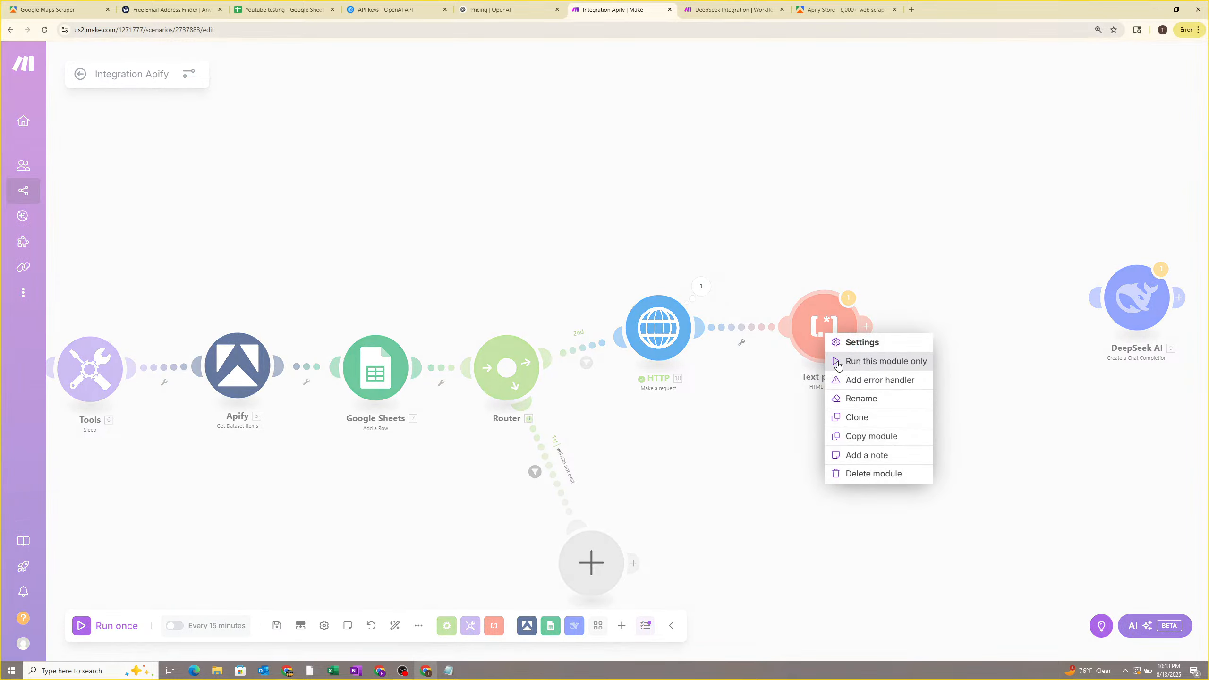
{"action": "left_click", "coordinate": [839, 362]}
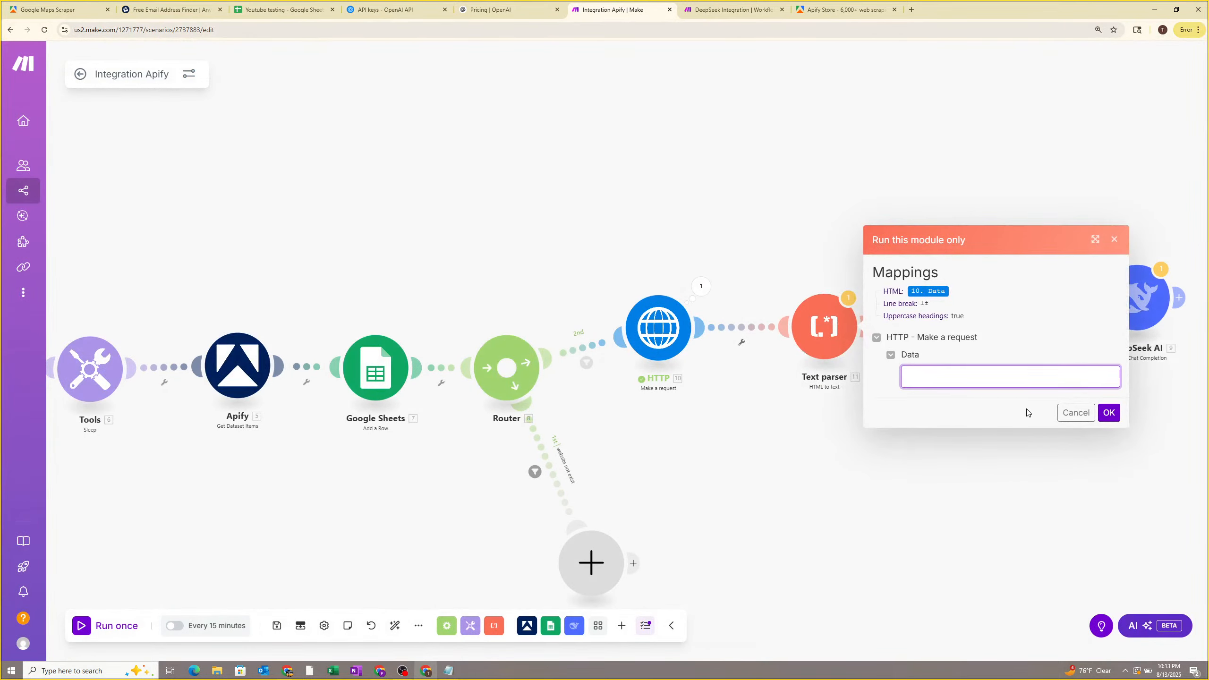
{"action": "key", "text": "ctrl+v"}
{"action": "left_click", "coordinate": [1109, 414]}
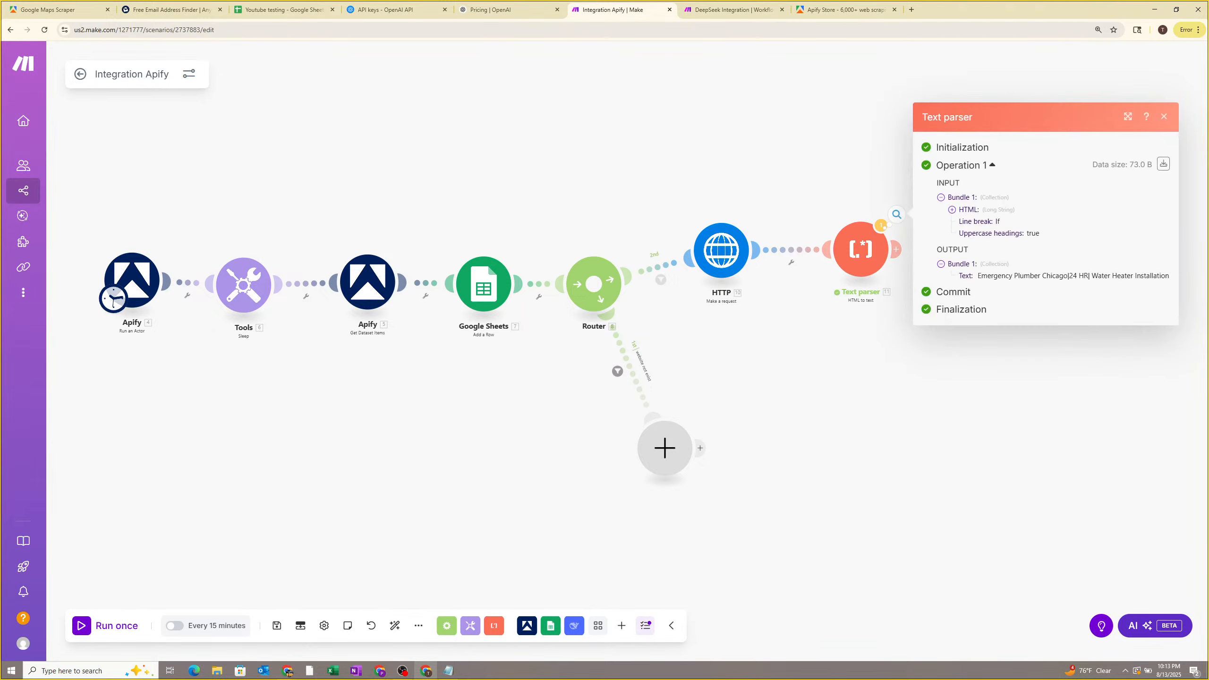
{"action": "left_click_drag", "start_coordinate": [978, 276], "coordinate": [1119, 281]}
{"action": "left_click", "coordinate": [1096, 293]}
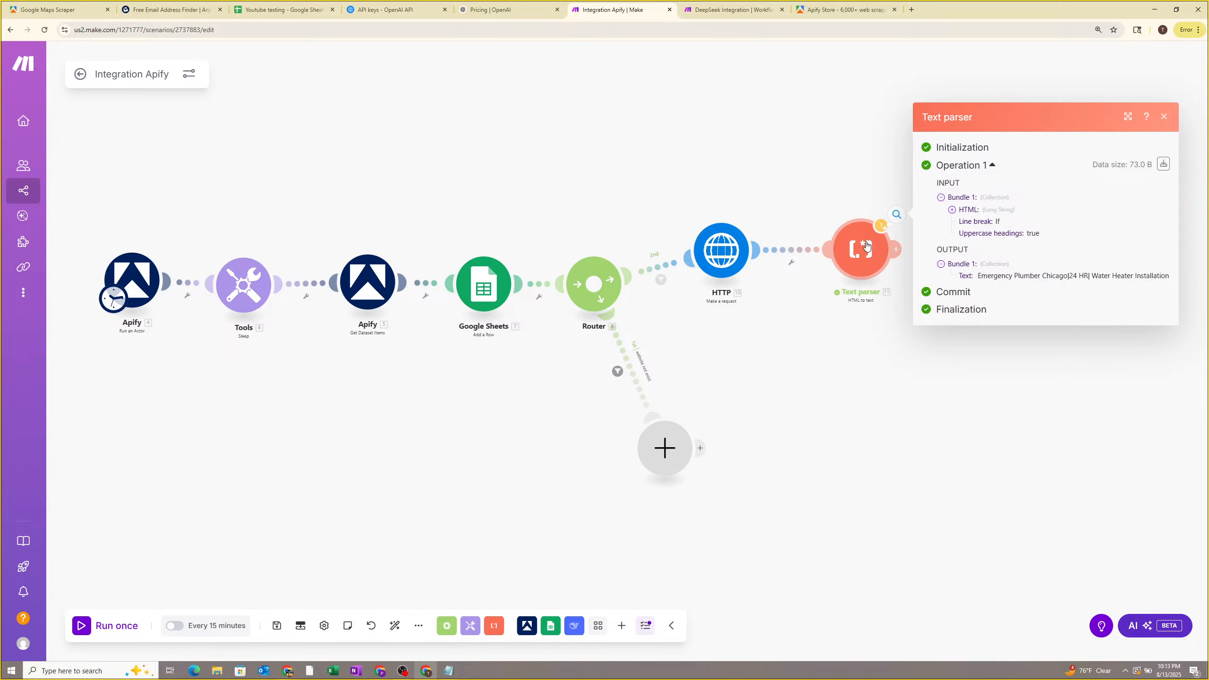
{"action": "left_click", "coordinate": [896, 249]}
{"action": "left_click", "coordinate": [869, 484]}
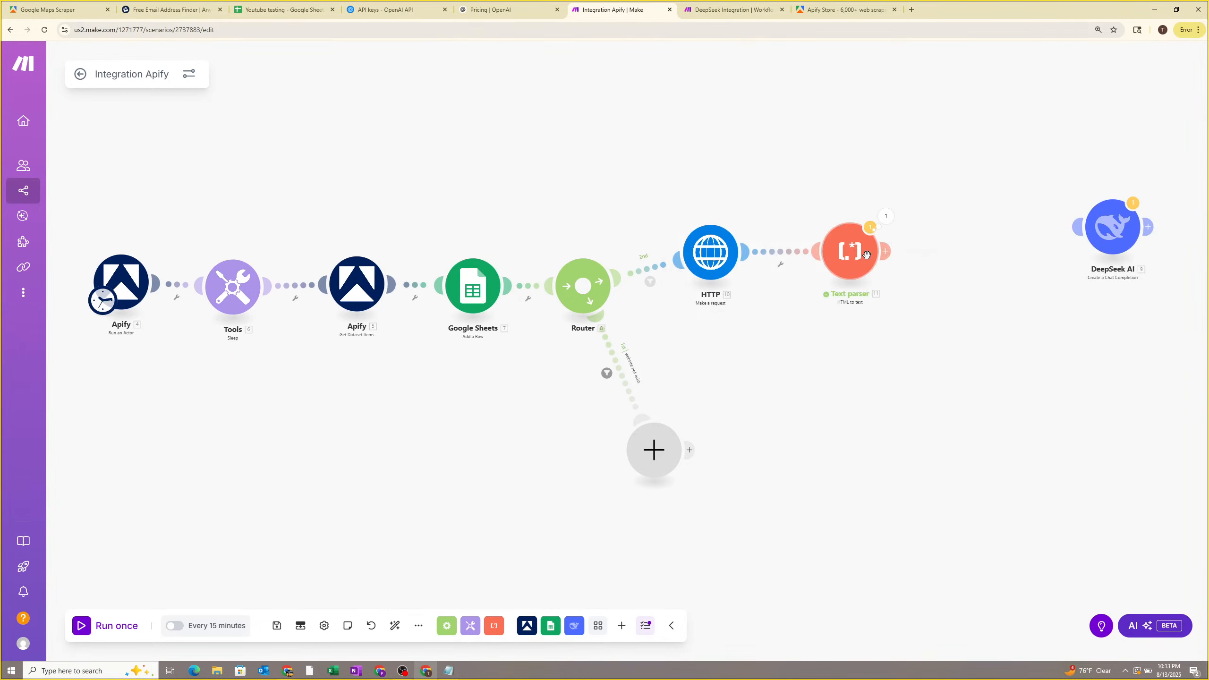
{"action": "left_click", "coordinate": [885, 252]}
{"action": "left_click", "coordinate": [832, 483]}
{"action": "left_click", "coordinate": [850, 260]}
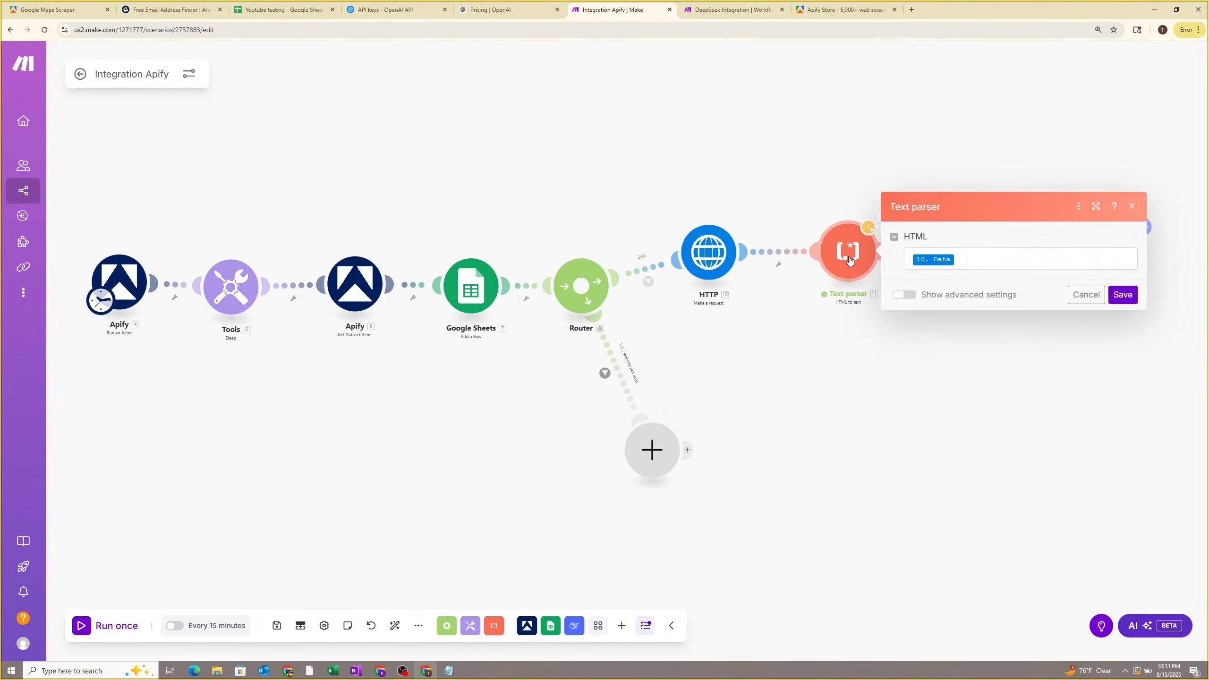
{"action": "left_click", "coordinate": [853, 376]}
{"action": "right_click", "coordinate": [850, 253]}
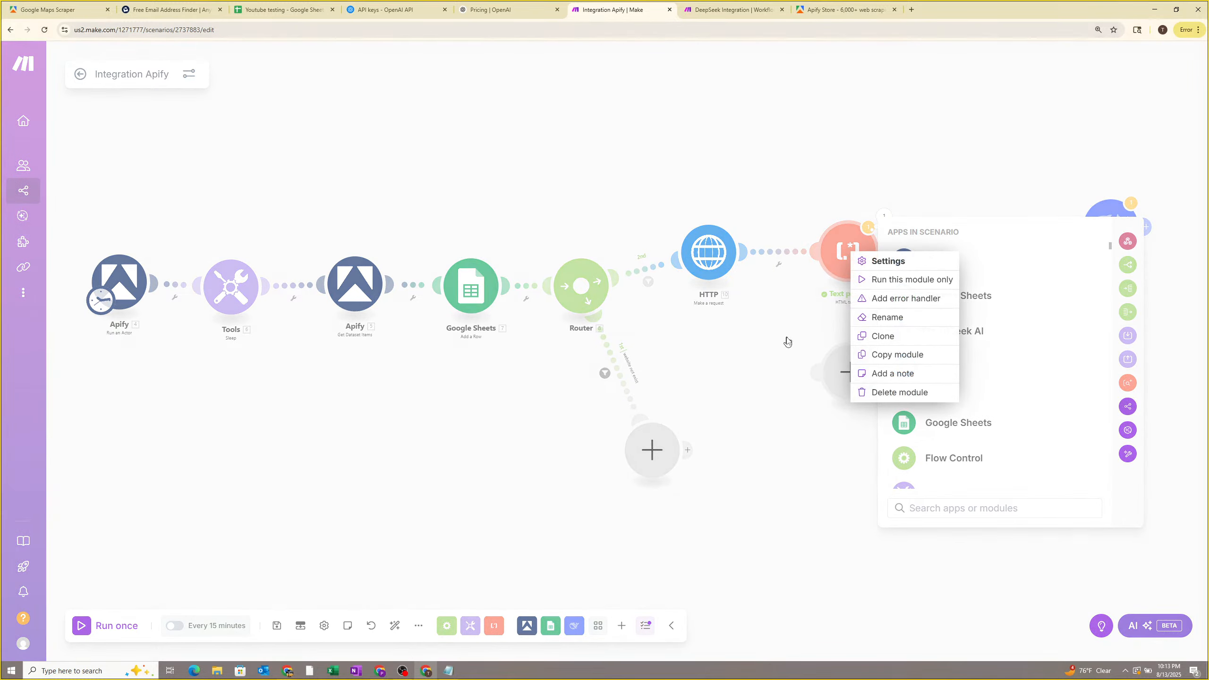
{"action": "left_click", "coordinate": [788, 342]}
{"action": "right_click", "coordinate": [855, 264]}
{"action": "left_click", "coordinate": [822, 355]}
{"action": "right_click", "coordinate": [845, 377]}
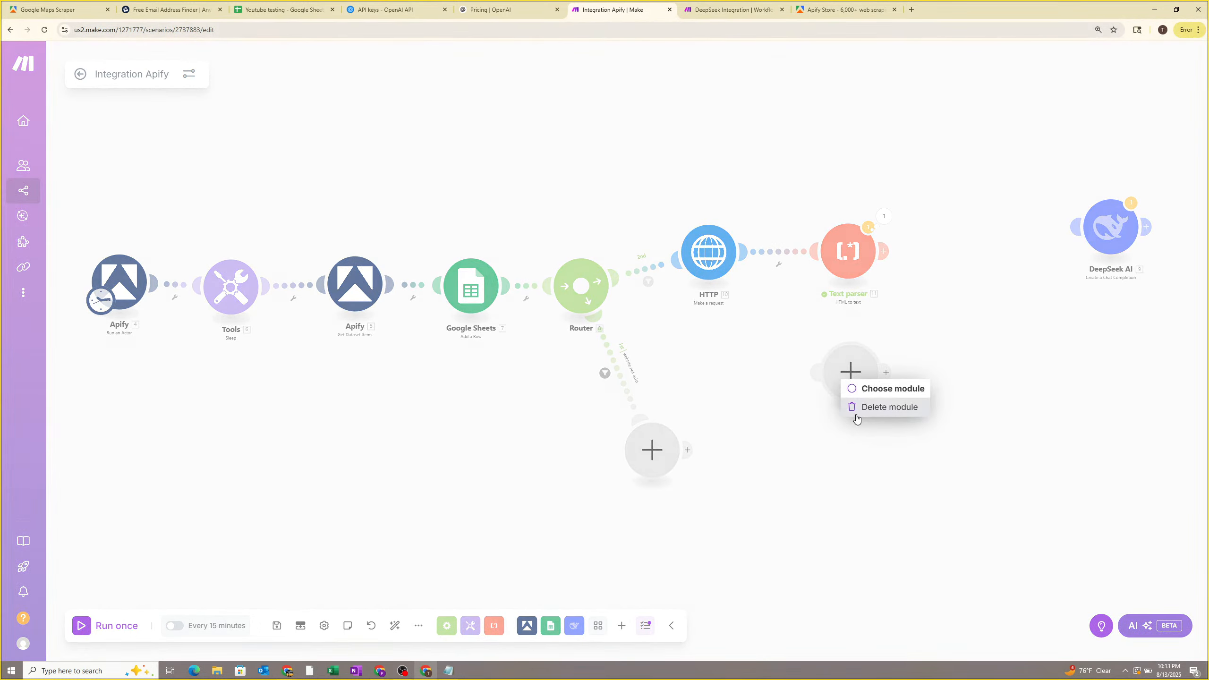
{"action": "left_click", "coordinate": [887, 410]}
Rerun only the Text parser module, pasting the copied HTML as plain text into the HTTP Data value.
{"action": "right_click", "coordinate": [848, 243]}
{"action": "left_click", "coordinate": [900, 267]}
{"action": "right_click", "coordinate": [943, 302]}
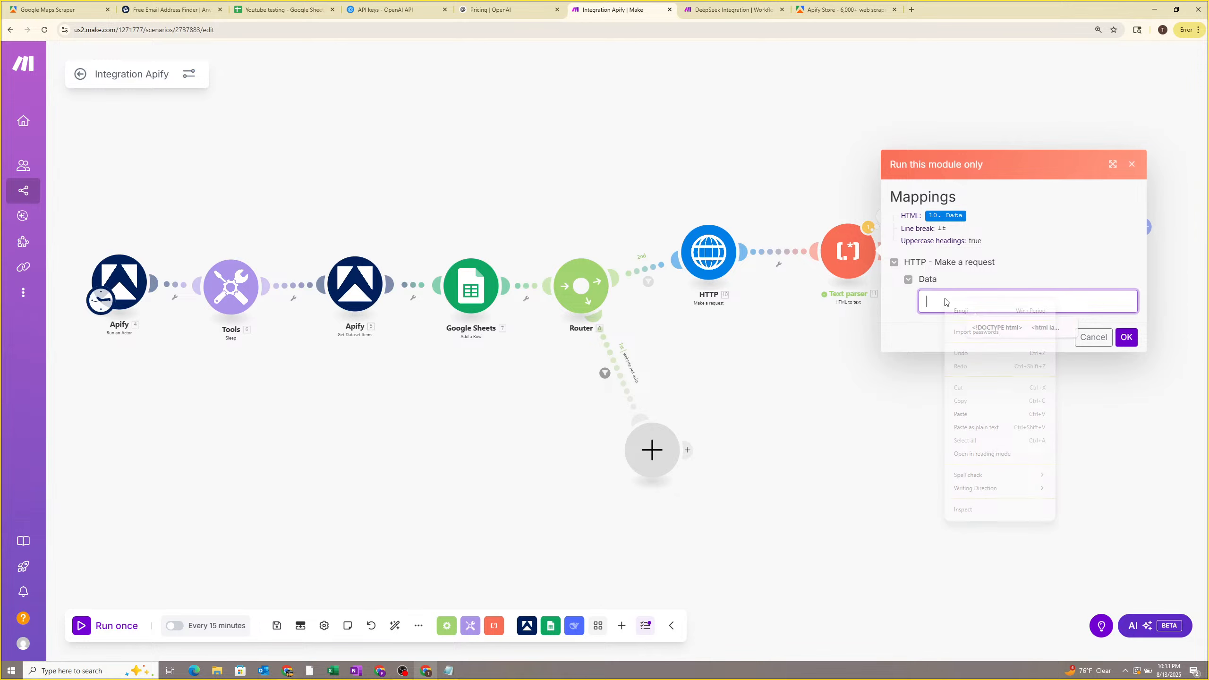
{"action": "left_click", "coordinate": [969, 432]}
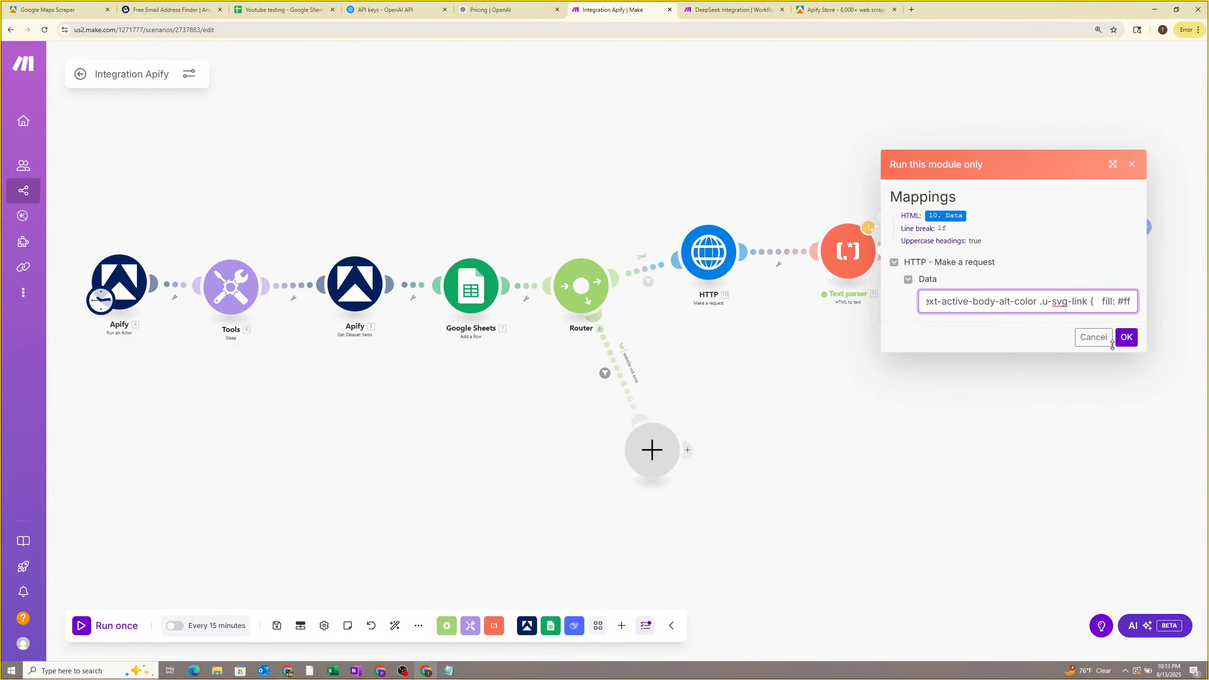
{"action": "left_click", "coordinate": [1127, 337]}
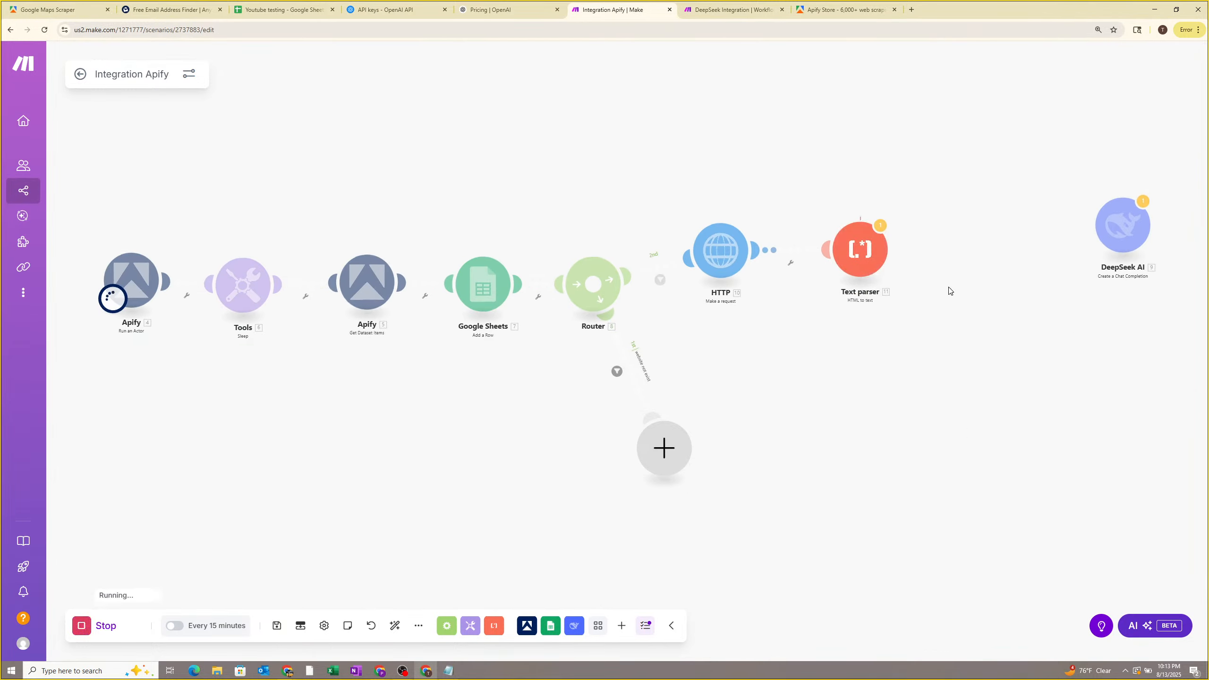
Compare the Text parser's output text with its expanded HTML input, and close the run output.
{"action": "left_click_drag", "start_coordinate": [979, 276], "coordinate": [1144, 276]}
{"action": "left_click", "coordinate": [1137, 289]}
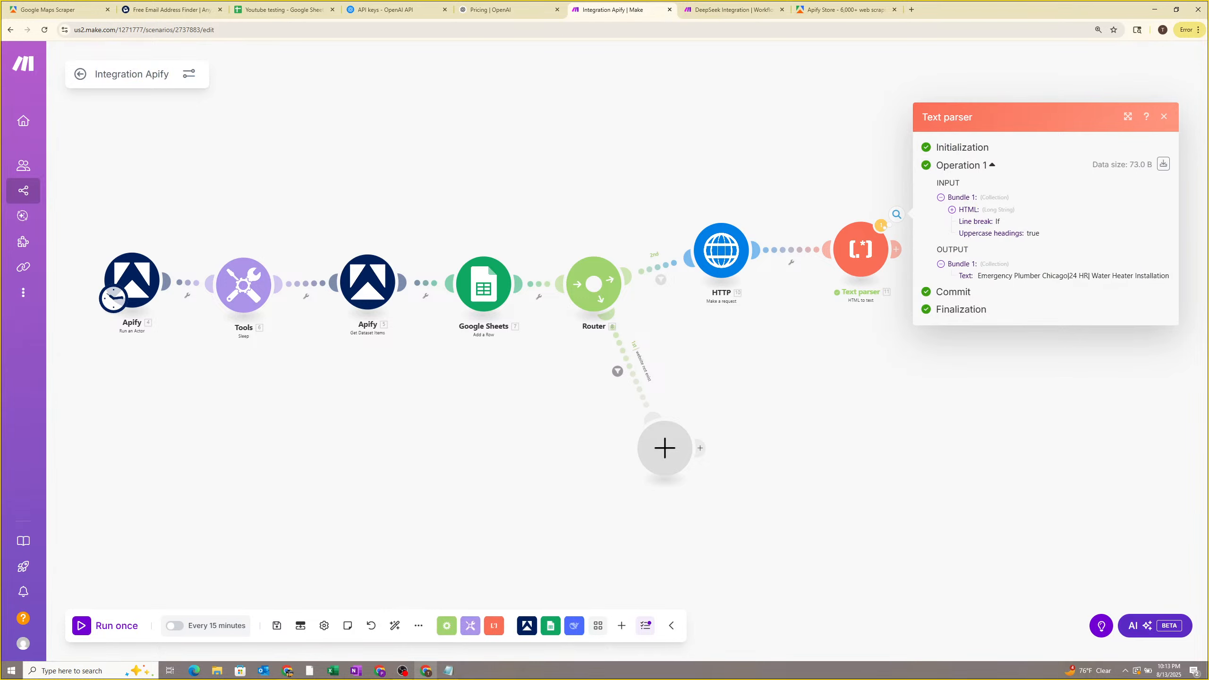
{"action": "left_click_drag", "start_coordinate": [977, 276], "coordinate": [1175, 281]}
{"action": "left_click", "coordinate": [1117, 304]}
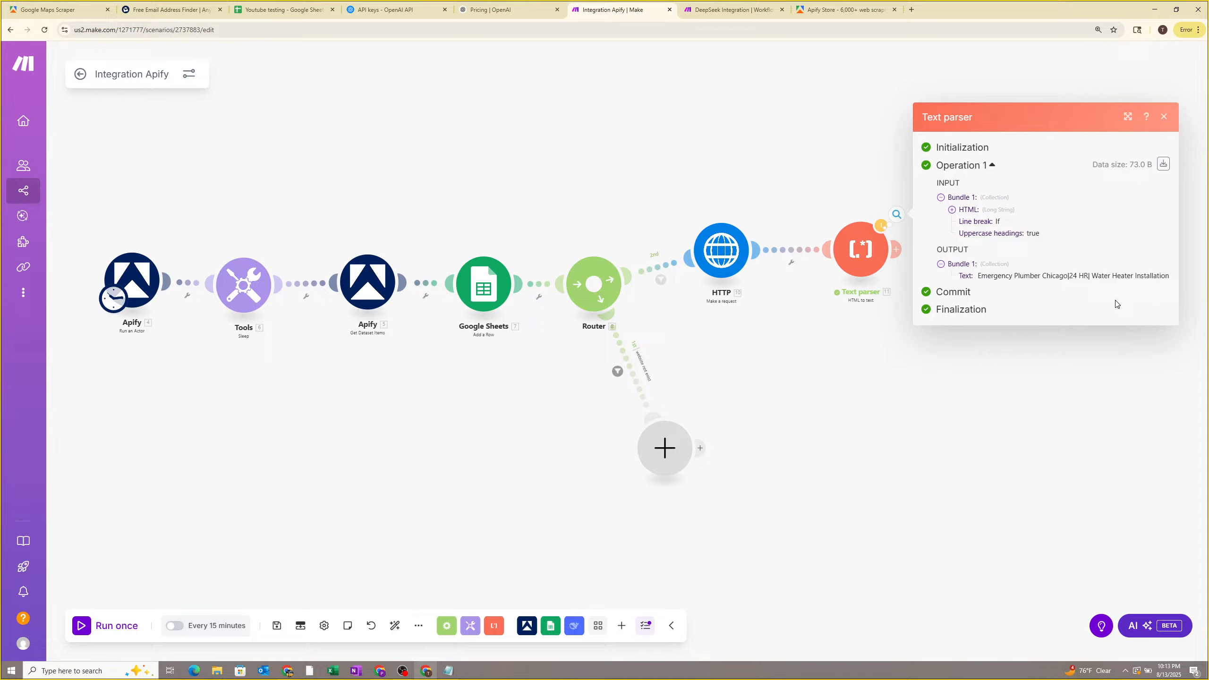
{"action": "left_click", "coordinate": [969, 211]}
{"action": "left_click_drag", "start_coordinate": [946, 171], "coordinate": [1056, 340]}
{"action": "scroll", "coordinate": [1055, 340], "scroll_direction": "down", "scroll_amount": 5}
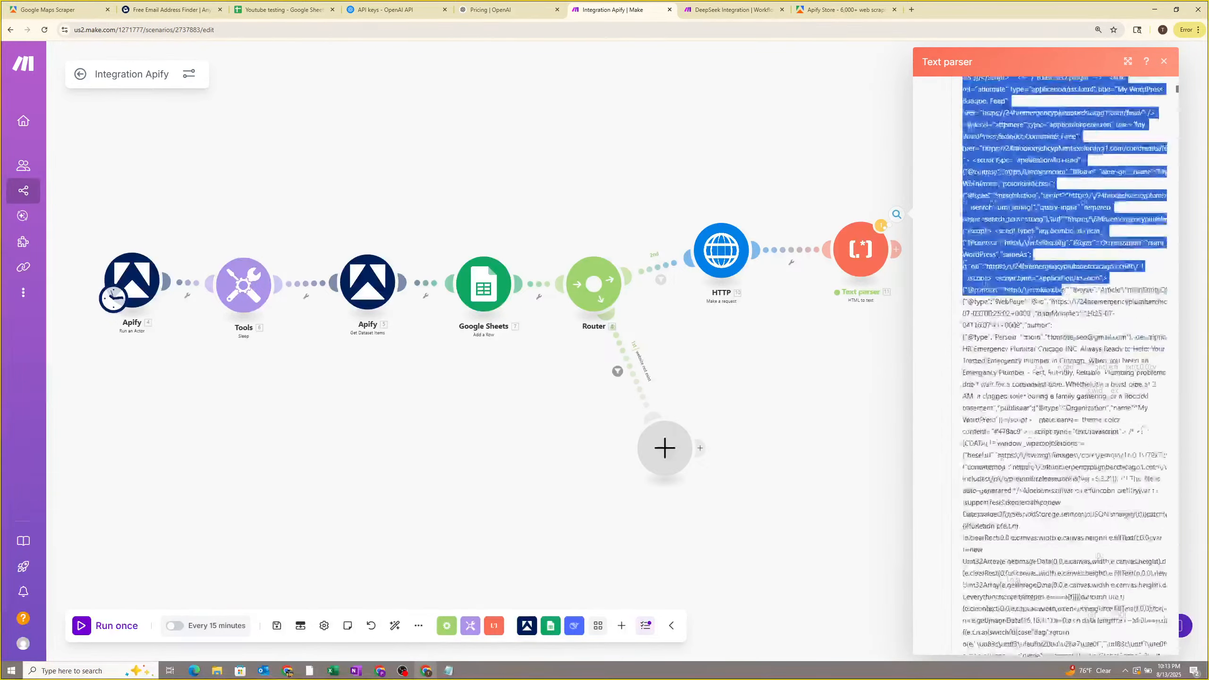
{"action": "left_click", "coordinate": [856, 351]}
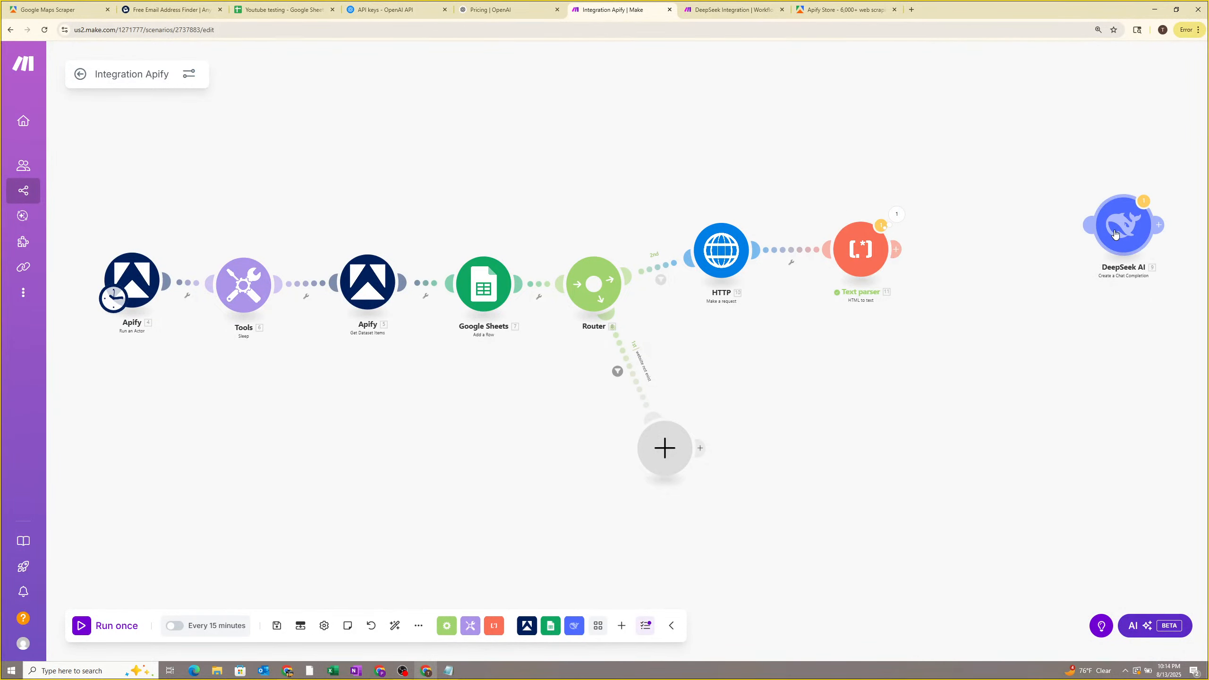
Connect the DeepSeek AI module after the Text parser and remove the filter's label and website condition from that link.
{"action": "left_click_drag", "start_coordinate": [1115, 234], "coordinate": [991, 258]}
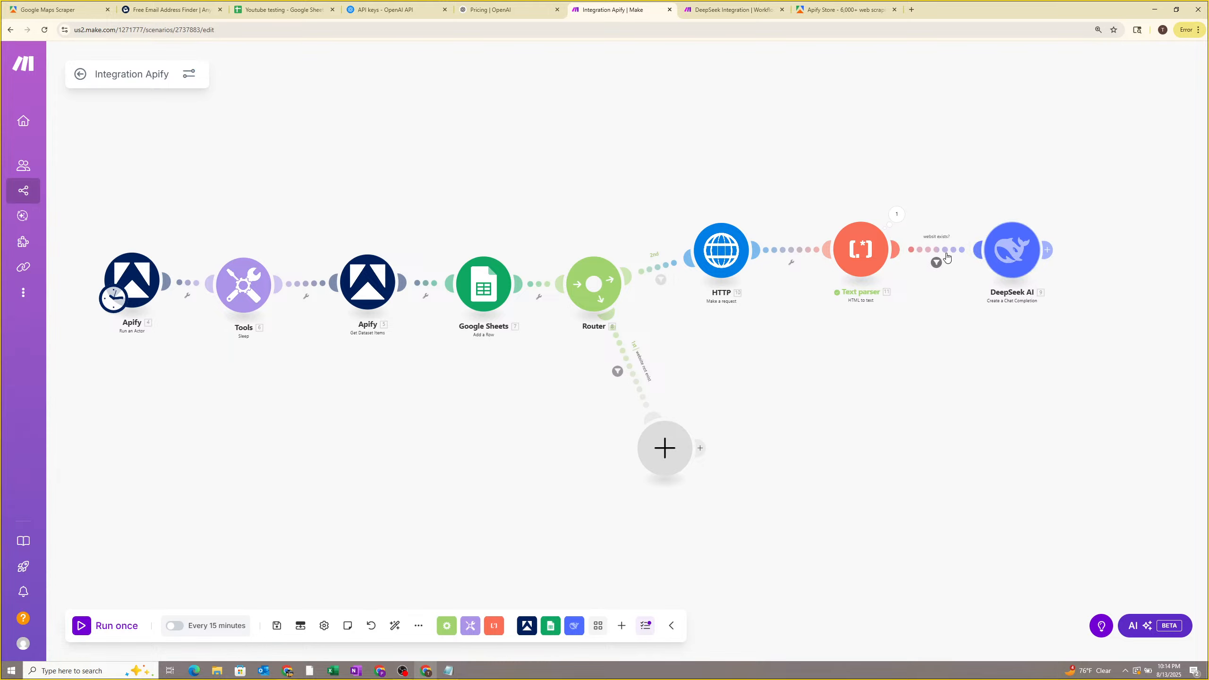
{"action": "left_click", "coordinate": [937, 263]}
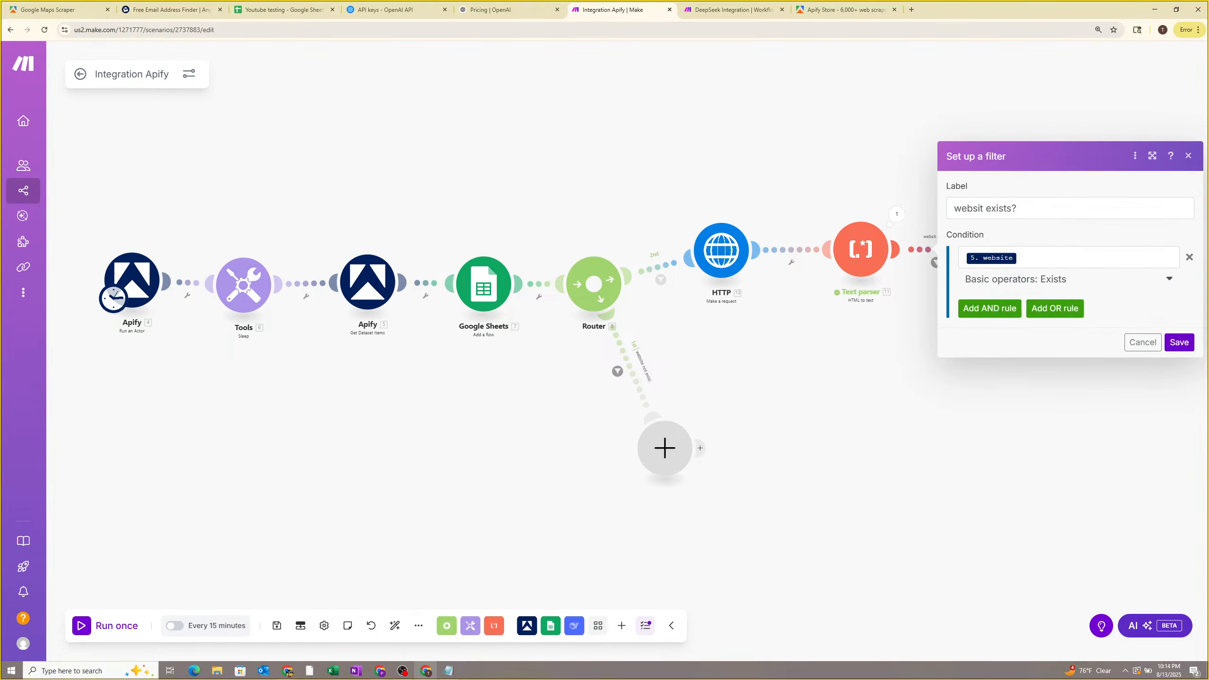
{"action": "left_click", "coordinate": [1187, 259]}
{"action": "left_click_drag", "start_coordinate": [1019, 209], "coordinate": [912, 218]}
{"action": "key", "text": "BackSpace"}
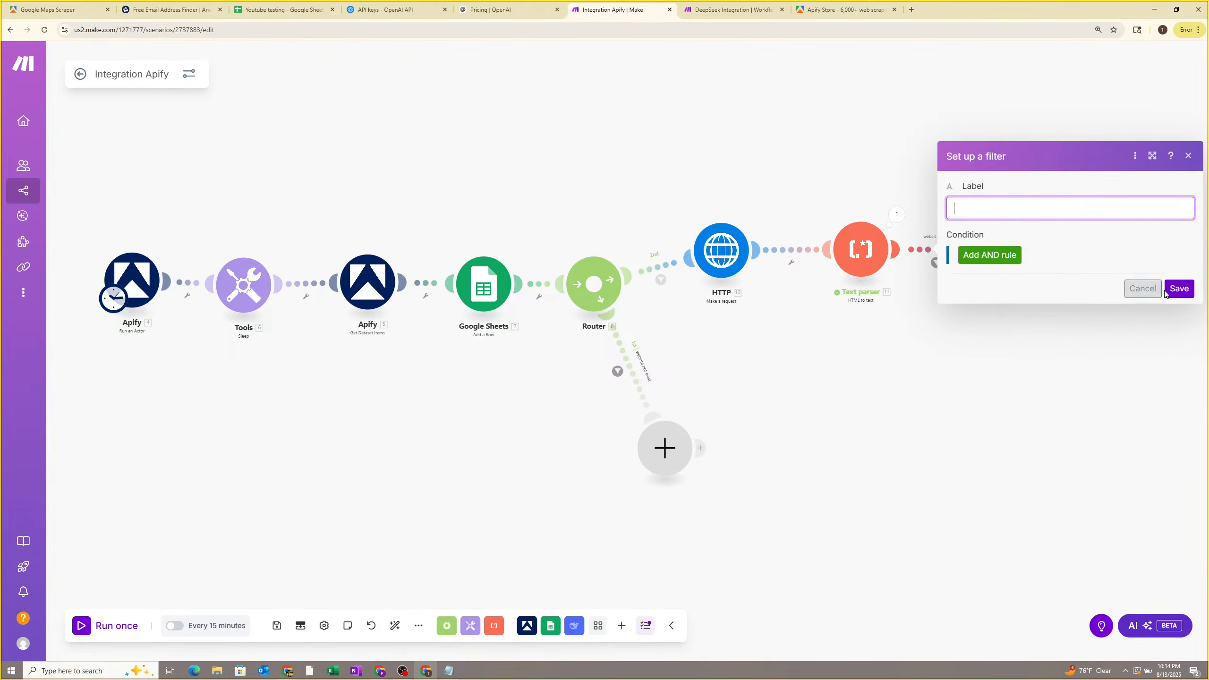
{"action": "left_click", "coordinate": [1179, 289]}
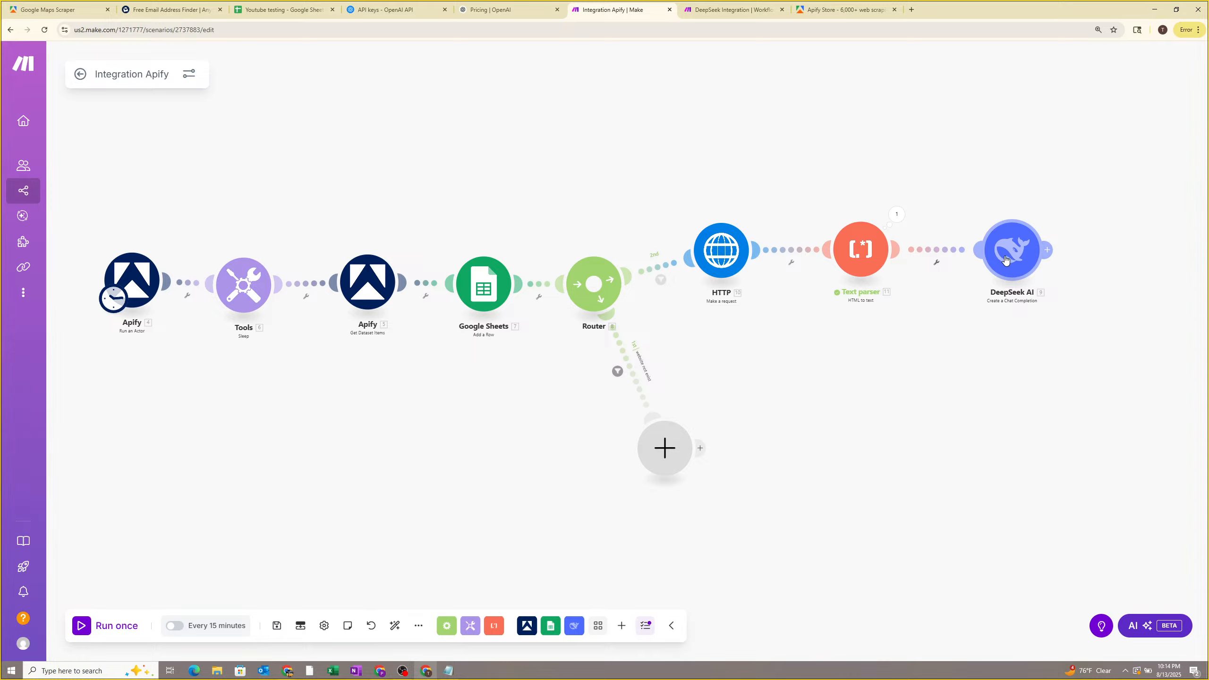
Append the Text parser's Text output to the User message content of the DeepSeek AI module and save it.
{"action": "left_click", "coordinate": [1009, 262]}
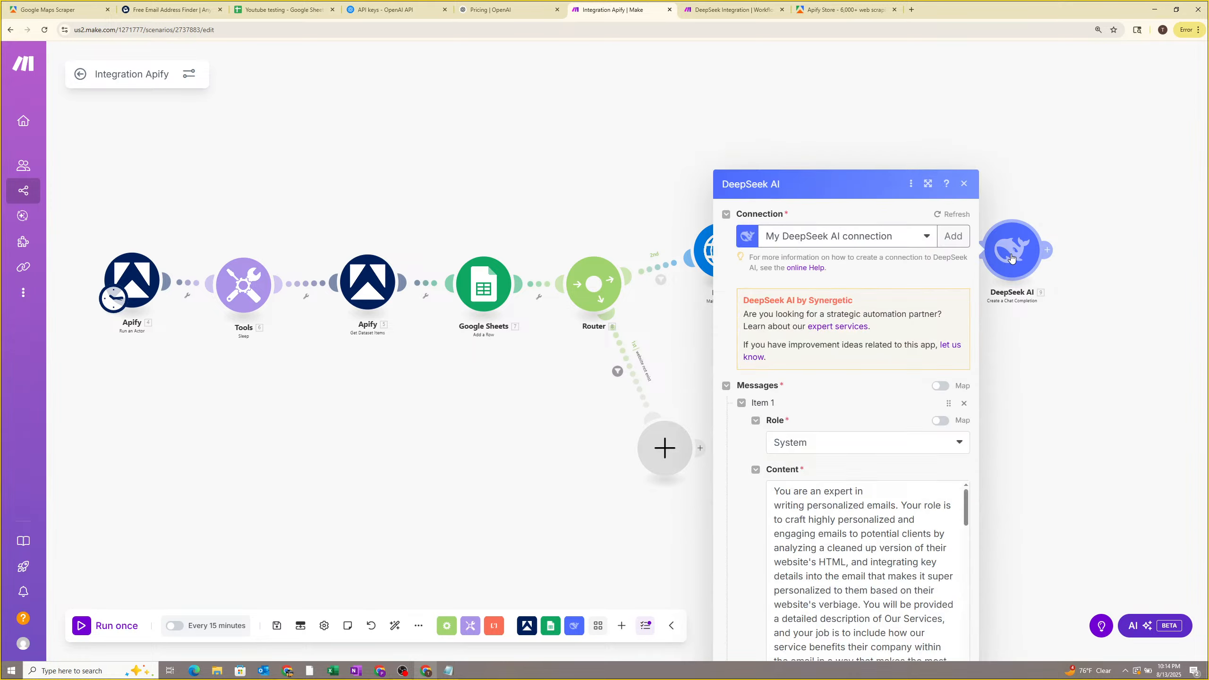
{"action": "scroll", "coordinate": [757, 328], "scroll_direction": "down", "scroll_amount": 9}
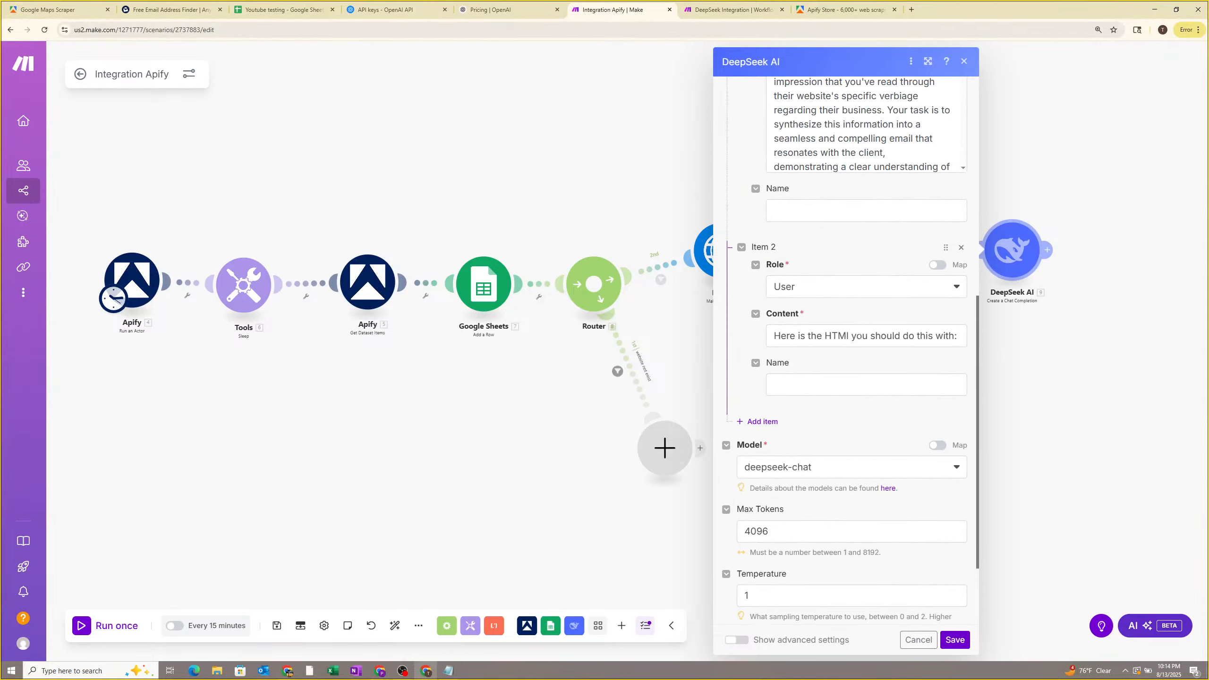
{"action": "left_click", "coordinate": [961, 337]}
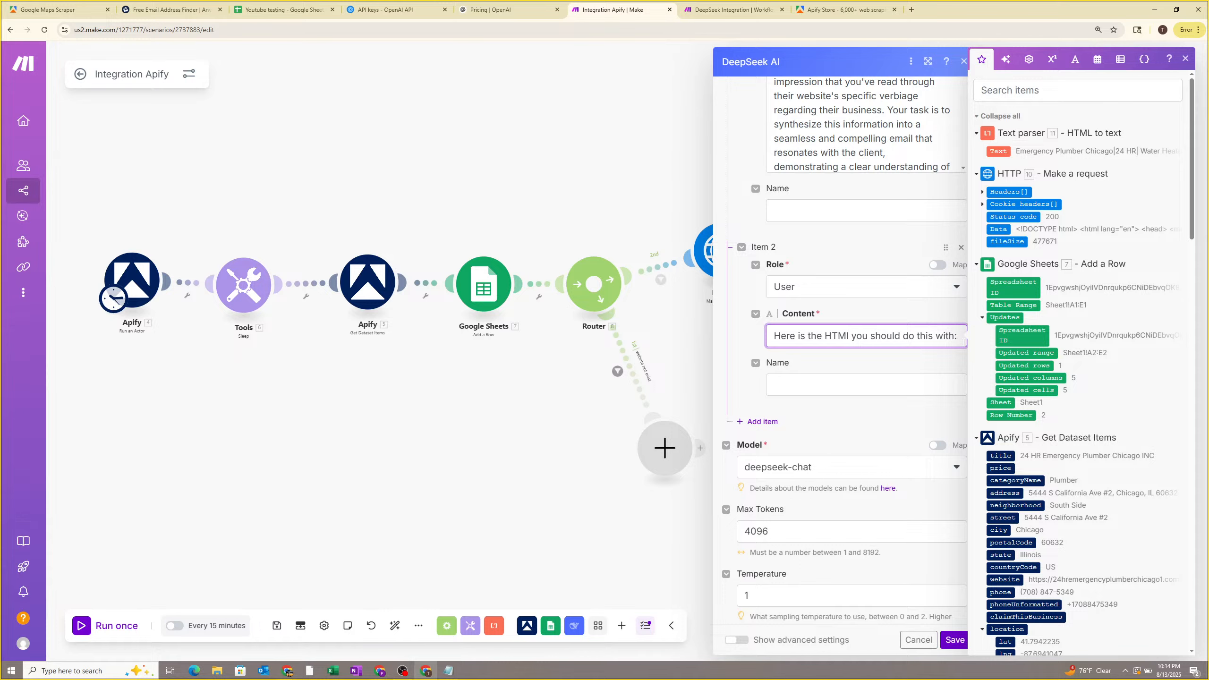
{"action": "left_click", "coordinate": [1006, 151]}
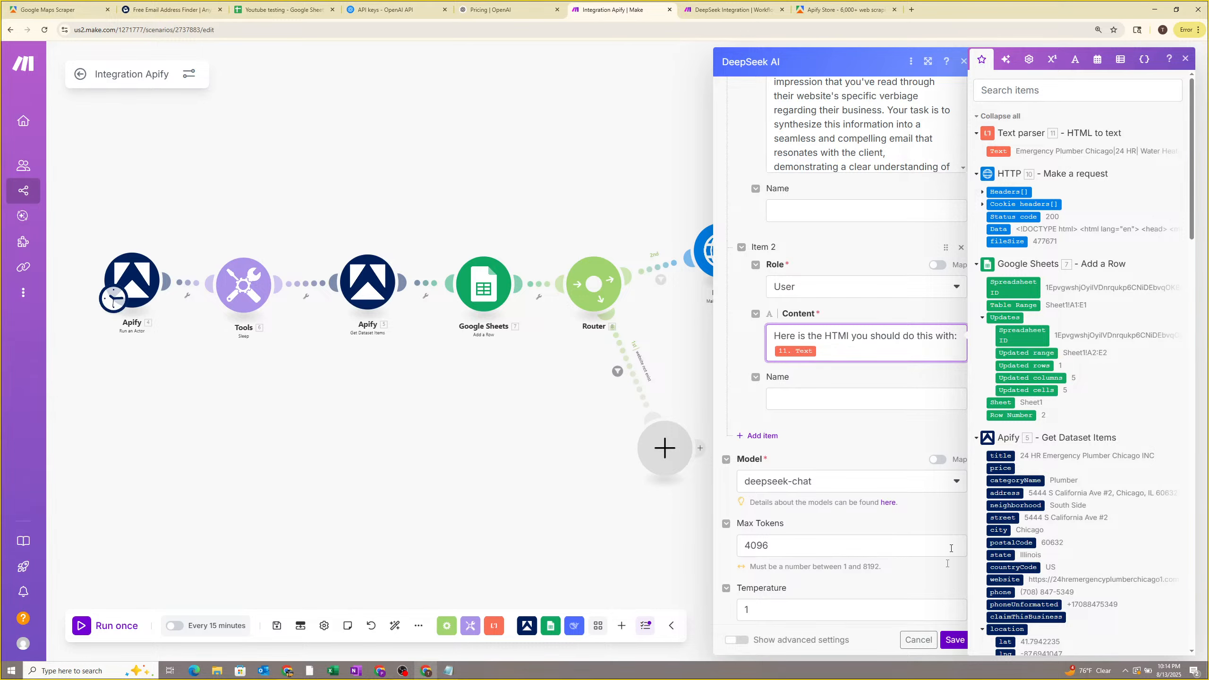
{"action": "left_click", "coordinate": [949, 638]}
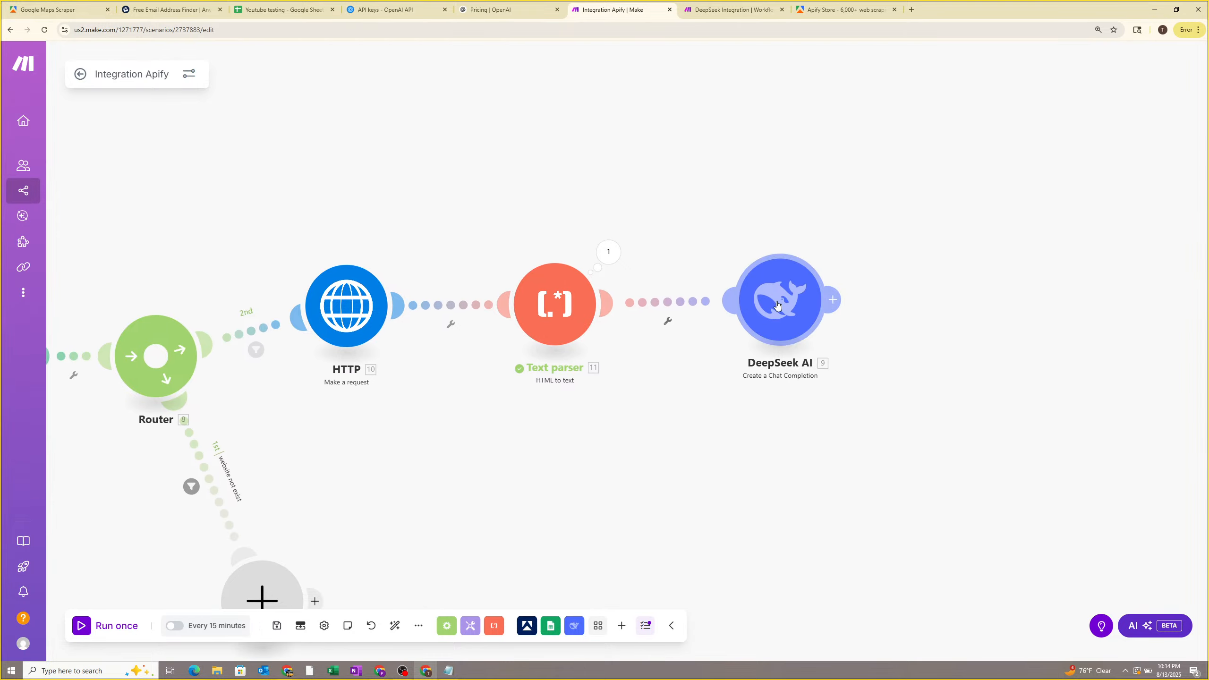
Review the DeepSeek AI module's system prompt, user message, model, token and temperature settings, and save the module.
{"action": "left_click", "coordinate": [786, 311]}
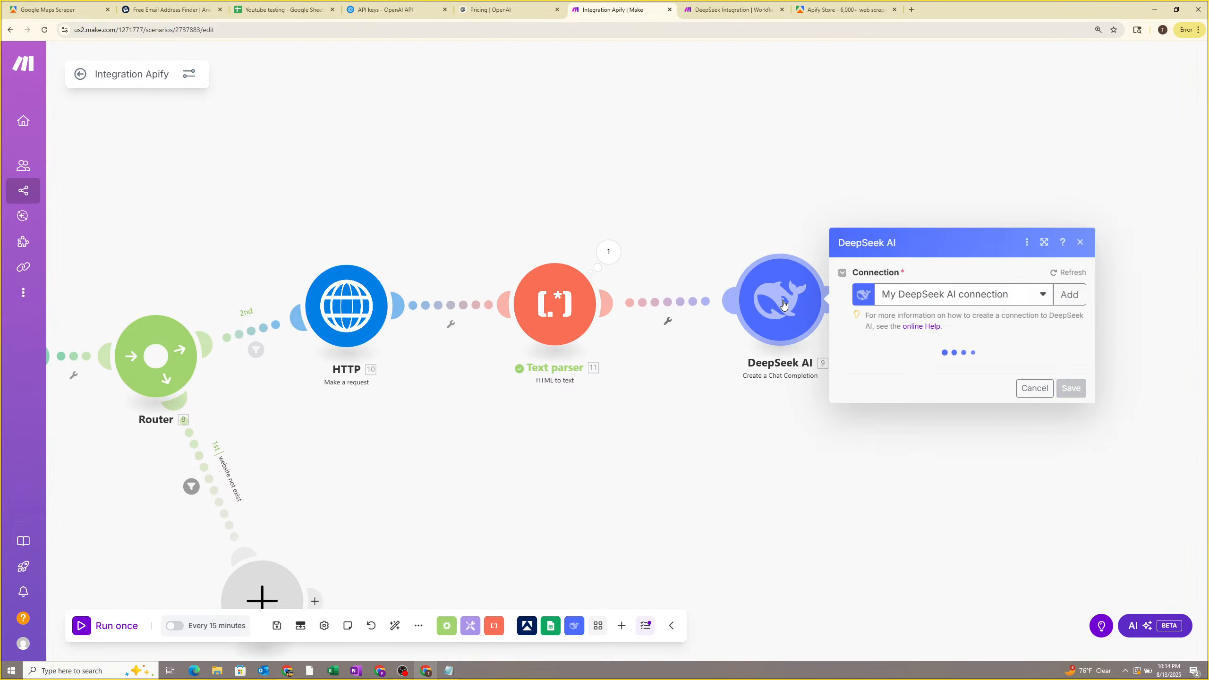
{"action": "scroll", "coordinate": [944, 348], "scroll_direction": "down", "scroll_amount": 10}
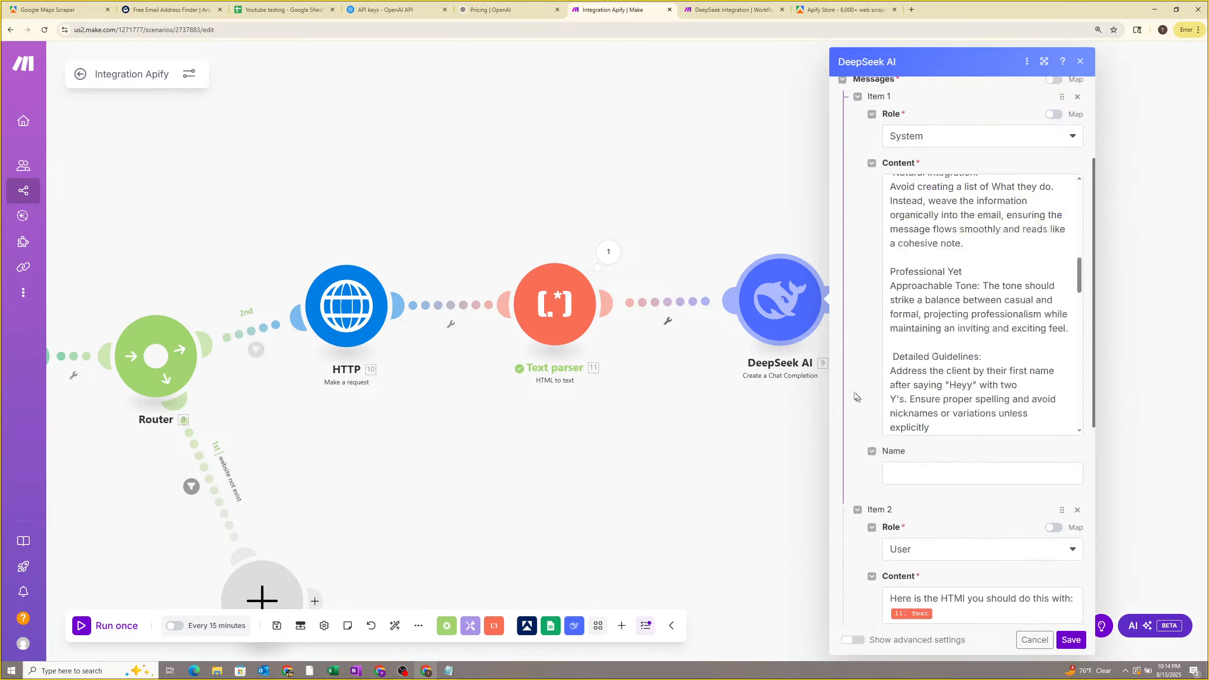
{"action": "scroll", "coordinate": [886, 412], "scroll_direction": "up", "scroll_amount": 4}
{"action": "scroll", "coordinate": [885, 410], "scroll_direction": "down", "scroll_amount": 8}
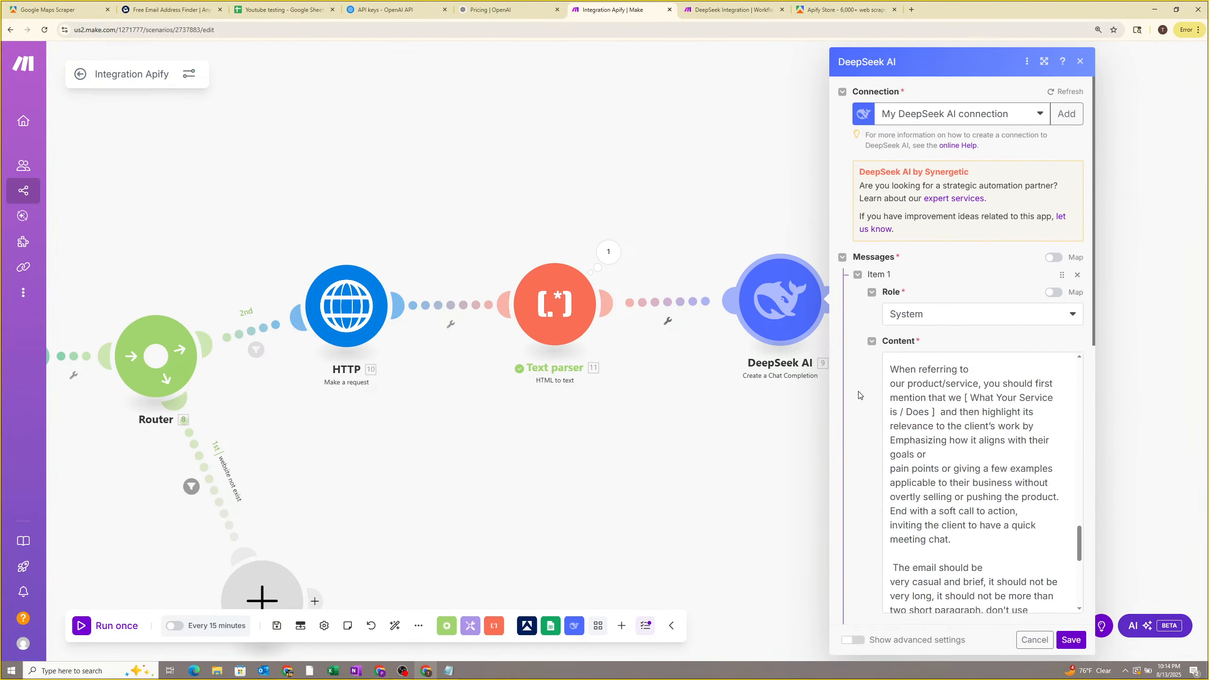
{"action": "scroll", "coordinate": [861, 397], "scroll_direction": "down", "scroll_amount": 6}
{"action": "scroll", "coordinate": [879, 317], "scroll_direction": "up", "scroll_amount": 4}
{"action": "scroll", "coordinate": [949, 299], "scroll_direction": "up", "scroll_amount": 3}
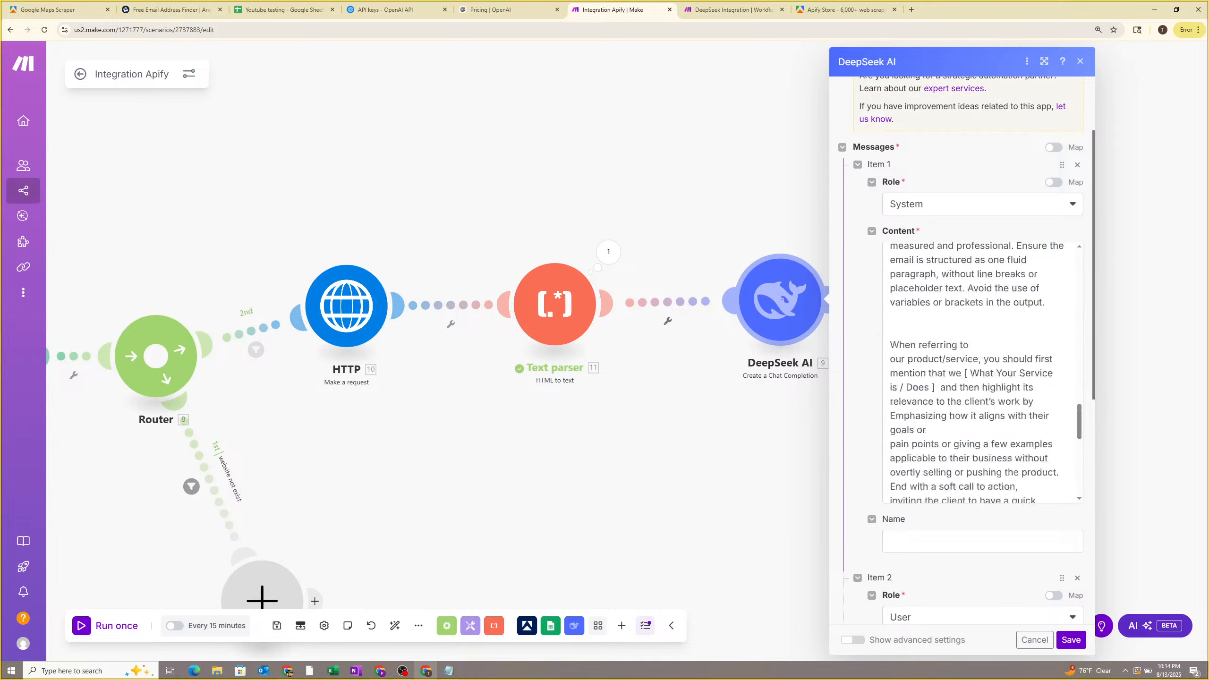
{"action": "scroll", "coordinate": [949, 298], "scroll_direction": "down", "scroll_amount": 3}
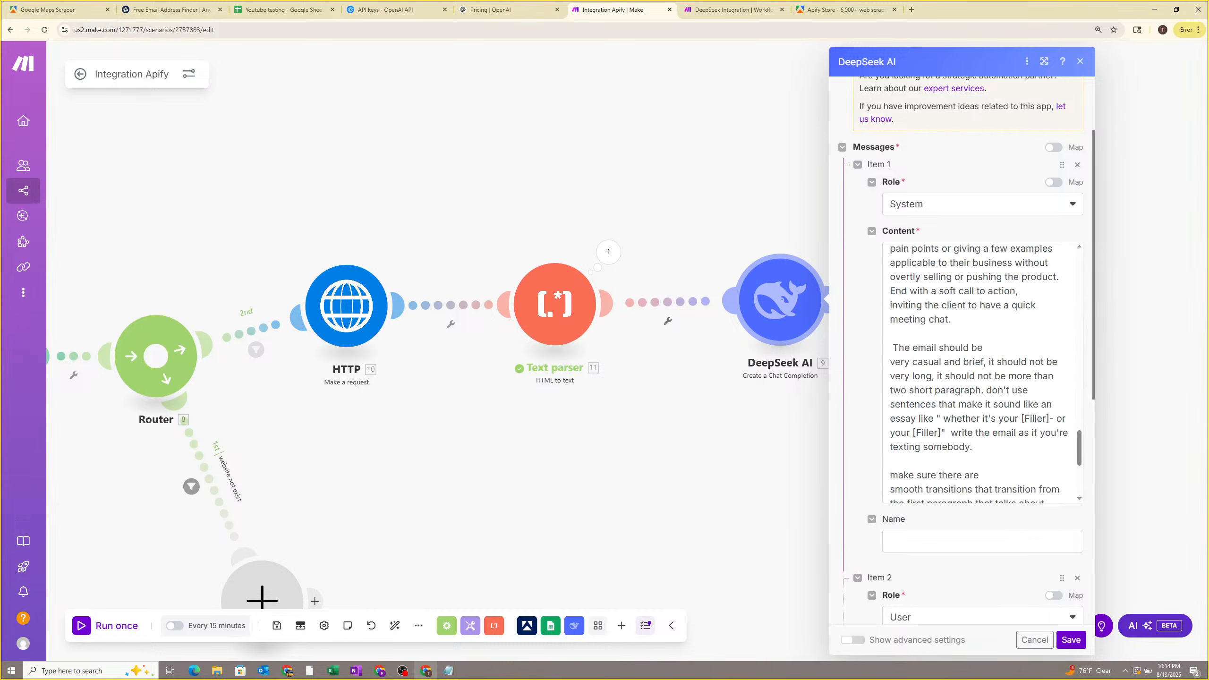
{"action": "scroll", "coordinate": [950, 298], "scroll_direction": "down", "scroll_amount": 10}
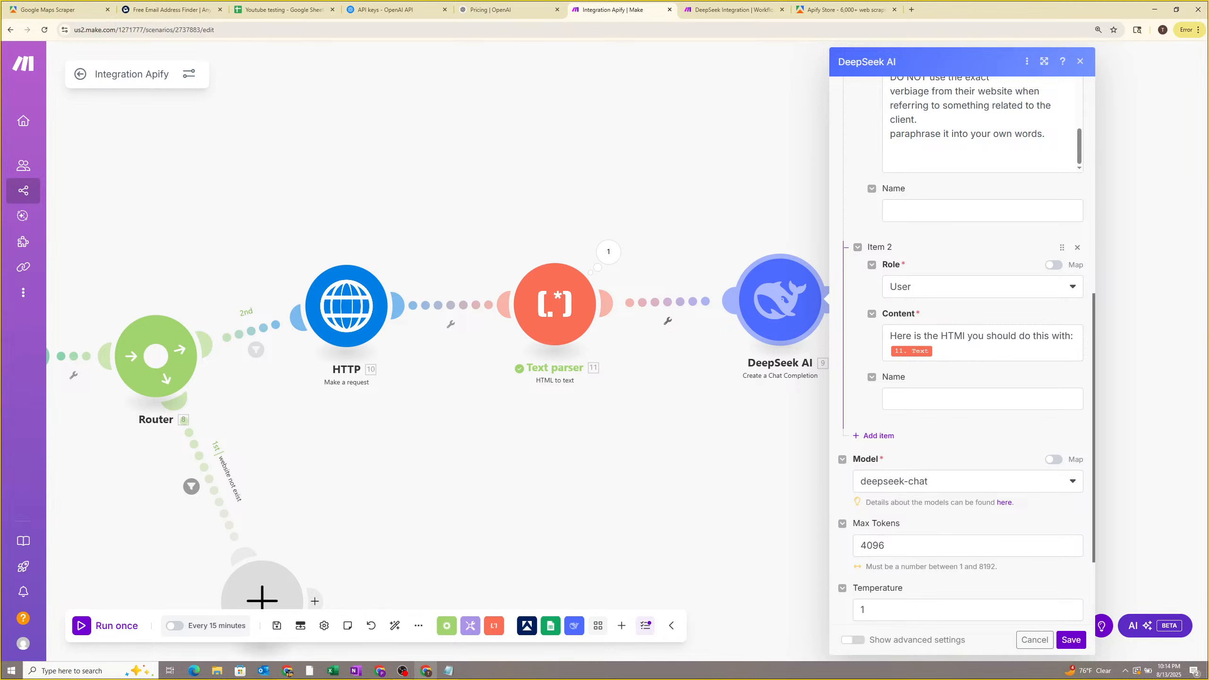
{"action": "scroll", "coordinate": [935, 371], "scroll_direction": "down", "scroll_amount": 2}
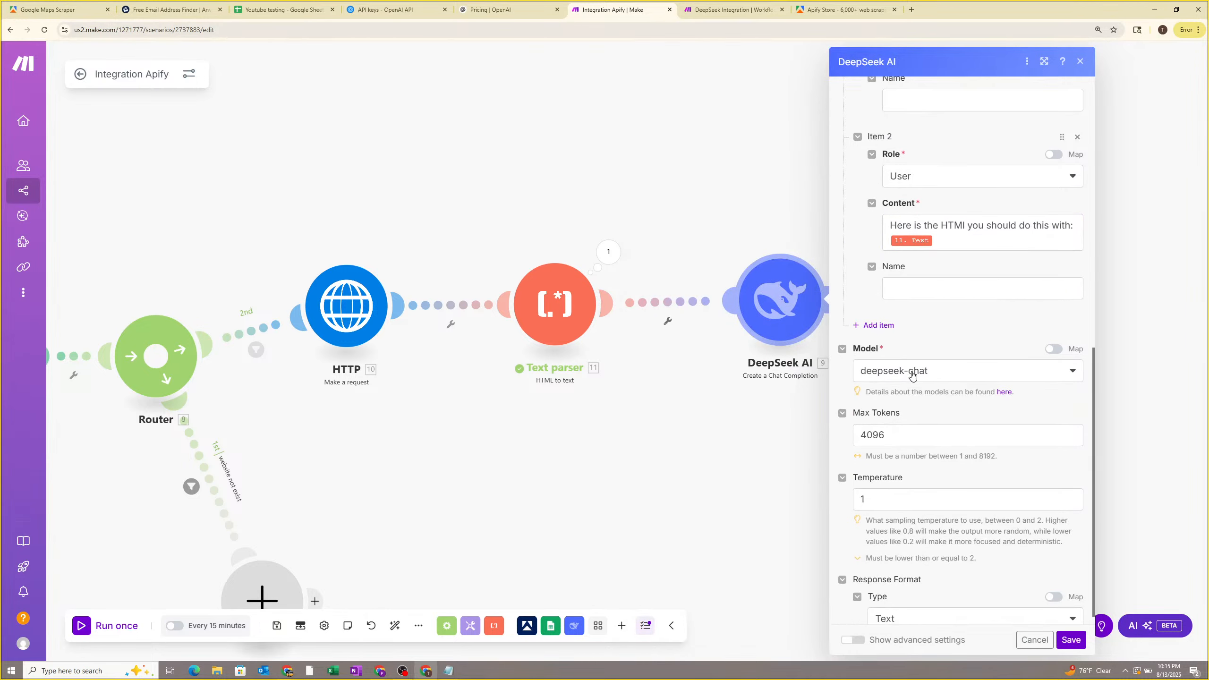
{"action": "scroll", "coordinate": [929, 419], "scroll_direction": "down", "scroll_amount": 1}
{"action": "left_click", "coordinate": [1073, 640]}
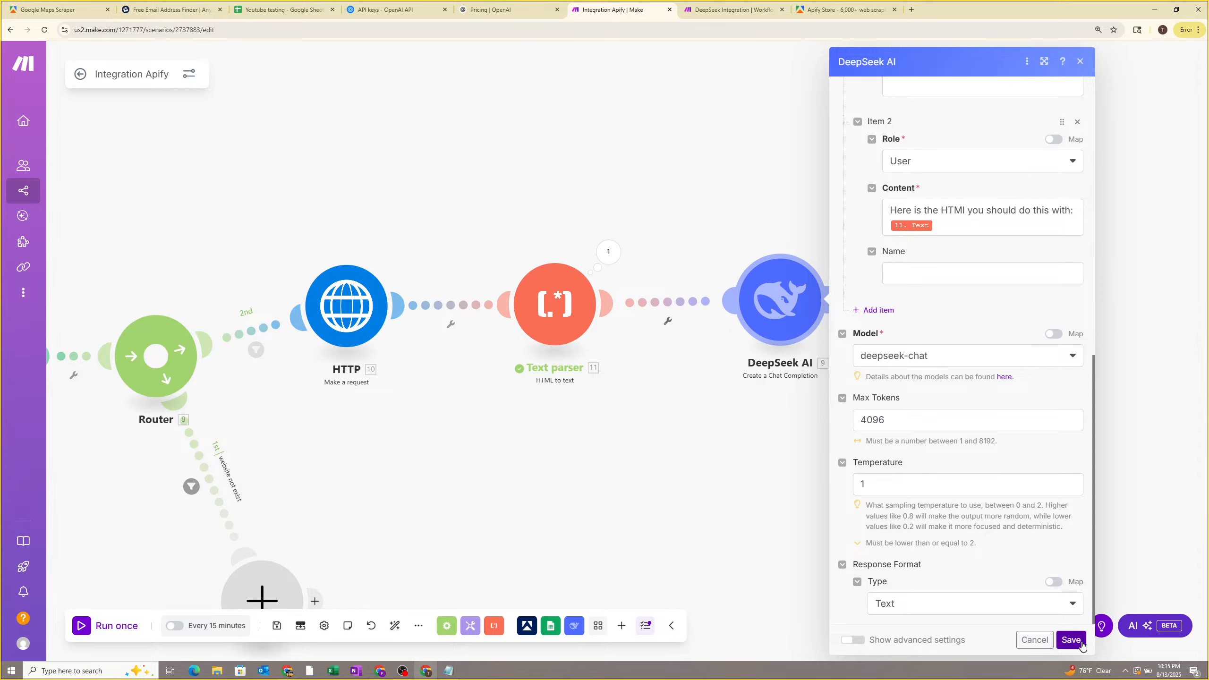
Look at the modules following the Text parser in the Business Scraper Vid Updated scenario, and return to the Integration Apify scenario.
{"action": "mouse_move", "coordinate": [800, 336]}
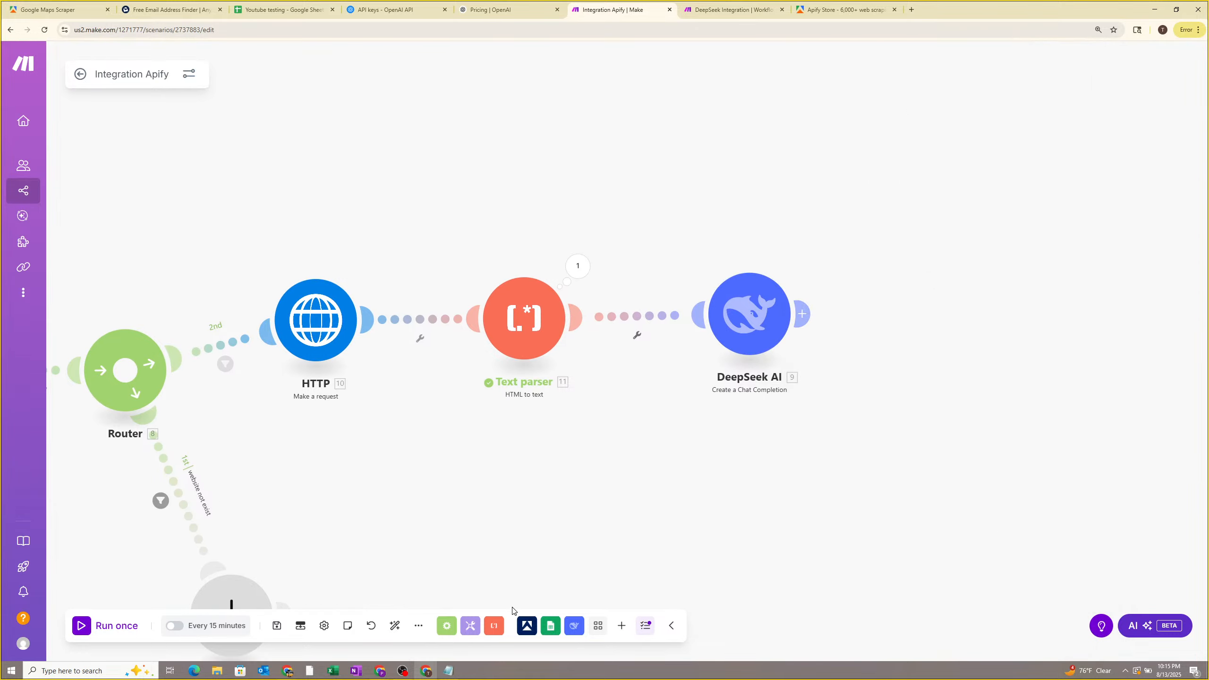
{"action": "mouse_move", "coordinate": [382, 673]}
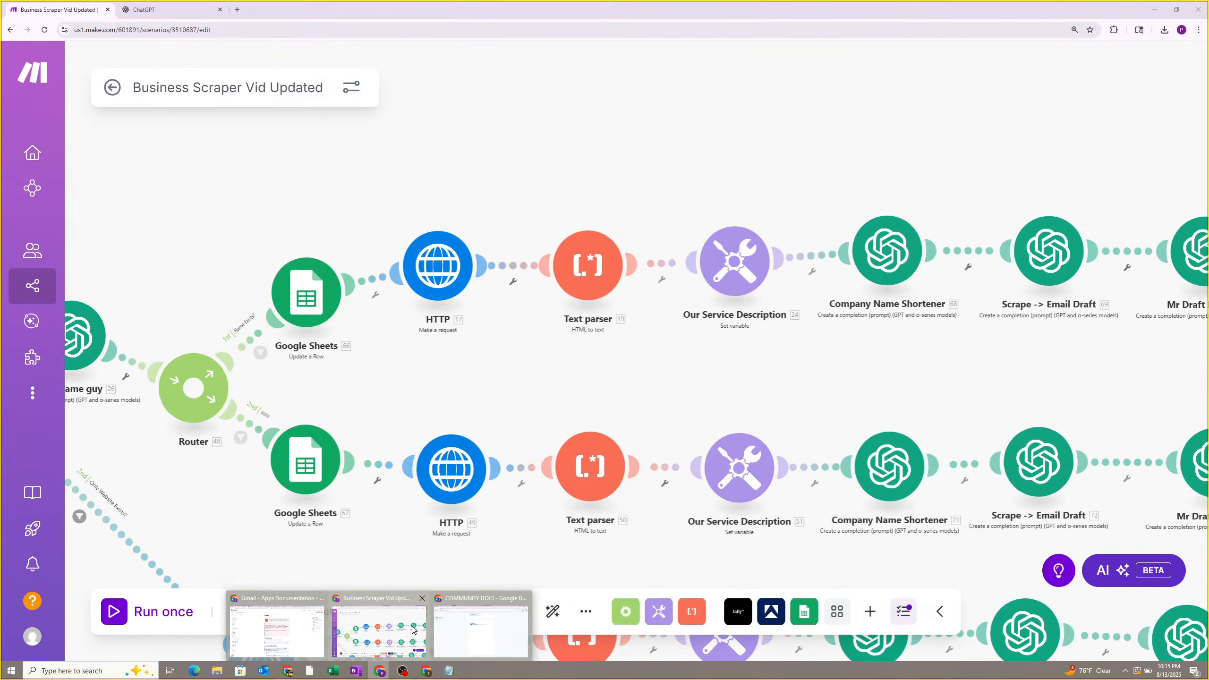
{"action": "left_click", "coordinate": [379, 629]}
{"action": "left_click_drag", "start_coordinate": [643, 389], "coordinate": [613, 393]}
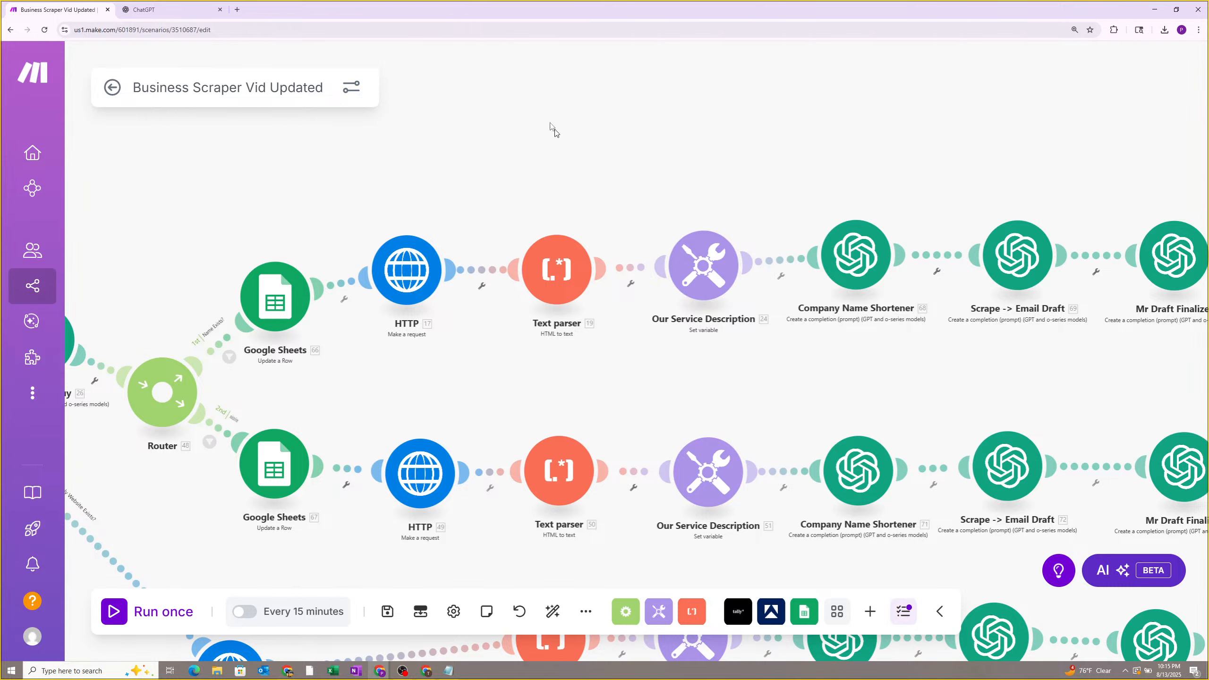
{"action": "left_click", "coordinate": [1155, 9]}
Move DeepSeek AI farther from the Text parser and insert a Tools Set variable module on the link between them.
{"action": "left_click_drag", "start_coordinate": [727, 312], "coordinate": [887, 315]}
{"action": "right_click", "coordinate": [749, 420]}
{"action": "left_click", "coordinate": [782, 429]}
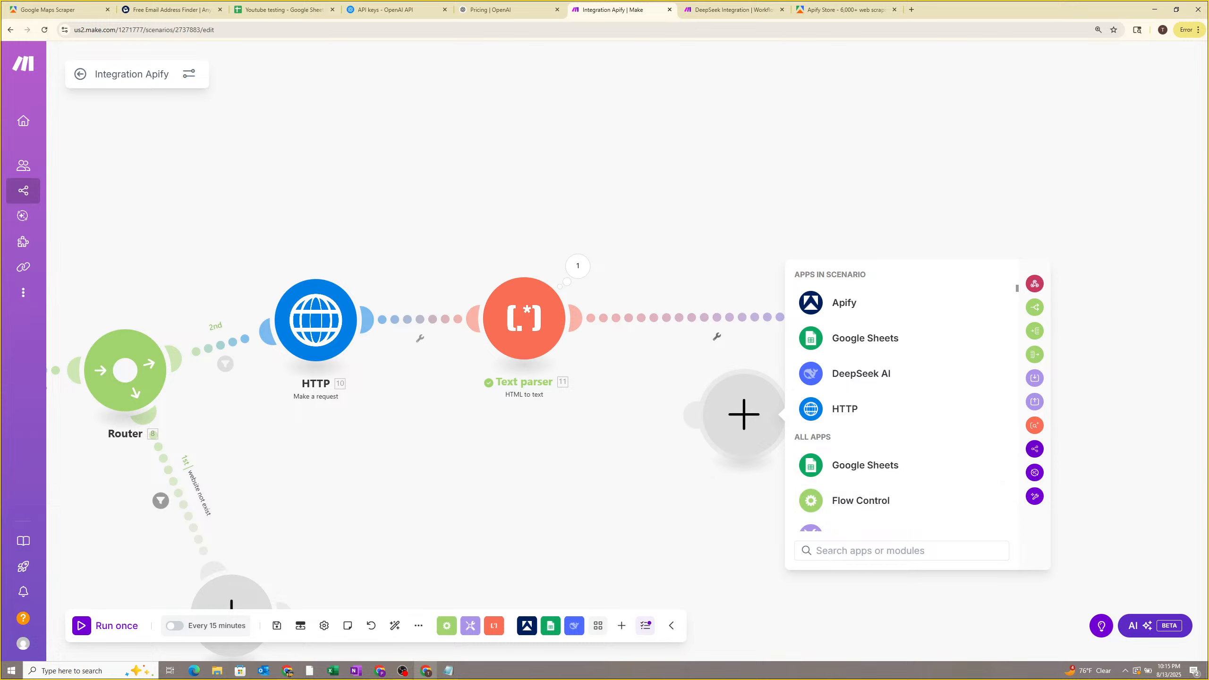
{"action": "left_click", "coordinate": [838, 549]}
{"action": "type", "text": "set"}
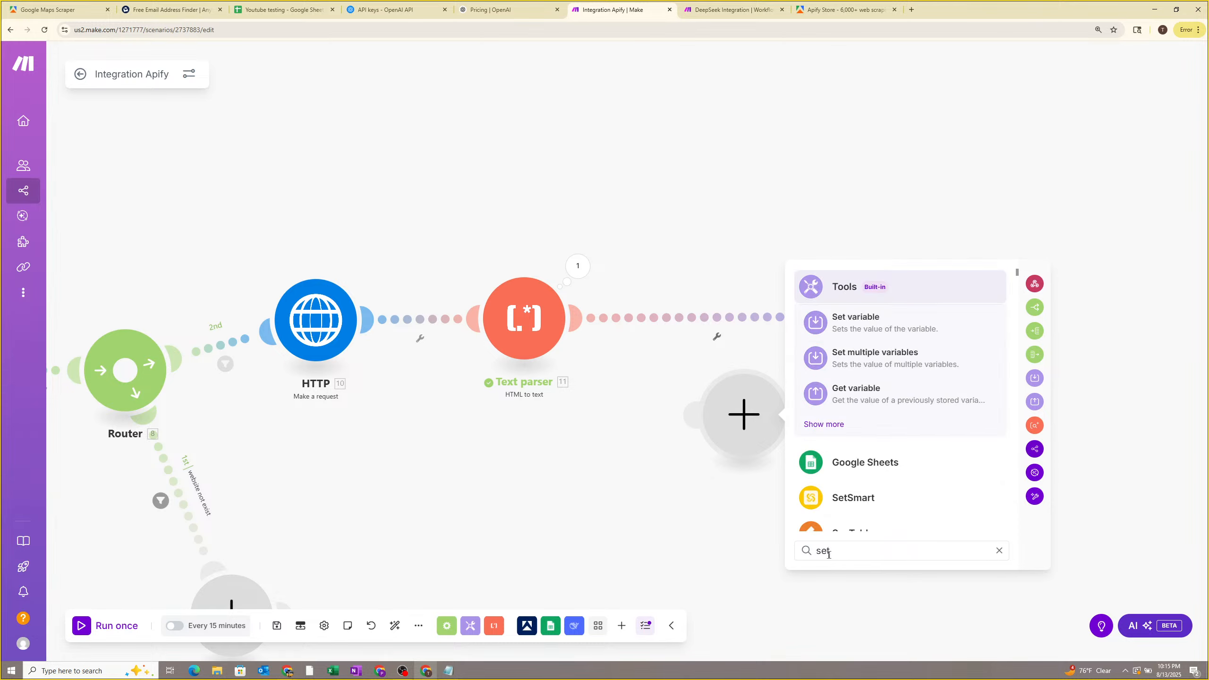
{"action": "left_click", "coordinate": [879, 329]}
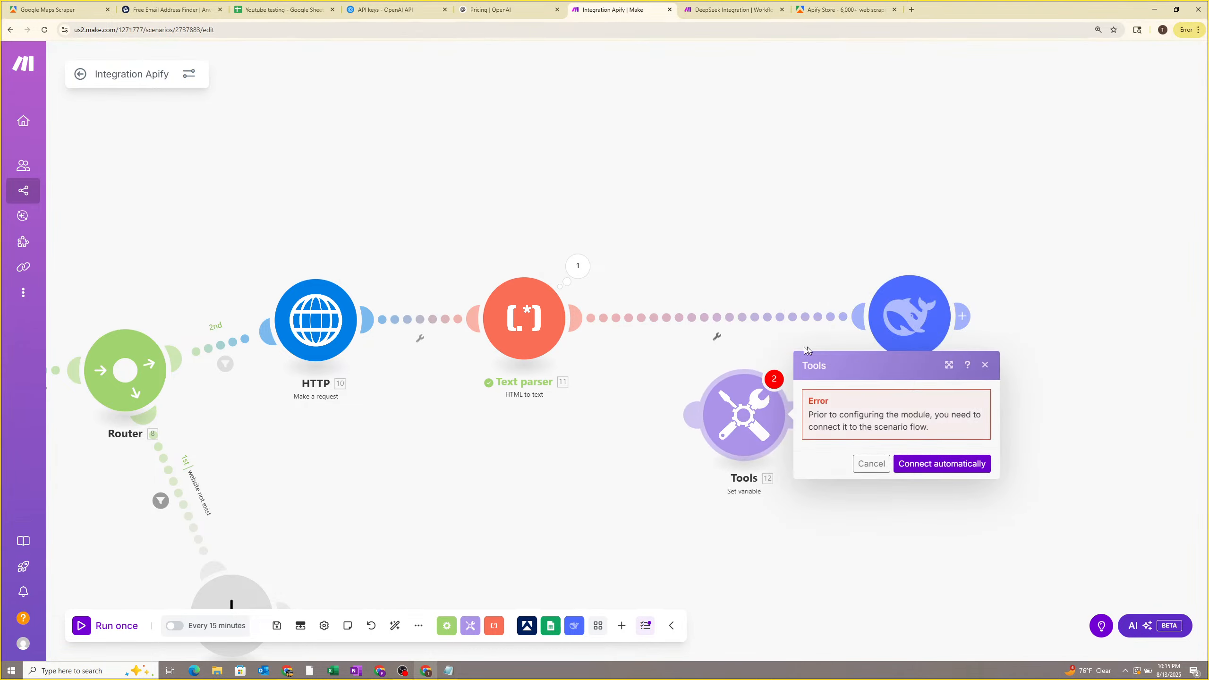
{"action": "left_click_drag", "start_coordinate": [746, 435], "coordinate": [728, 343]}
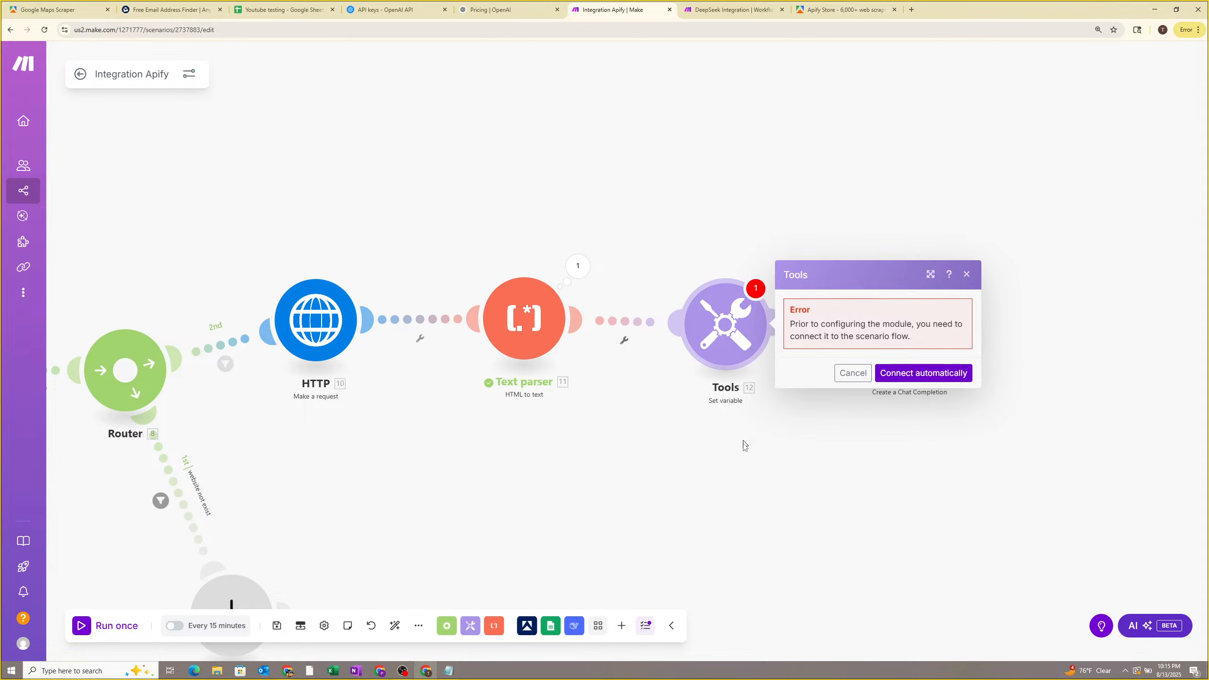
{"action": "left_click", "coordinate": [745, 443]}
Name the variable "our description" in the new Set variable module.
{"action": "left_click", "coordinate": [732, 337]}
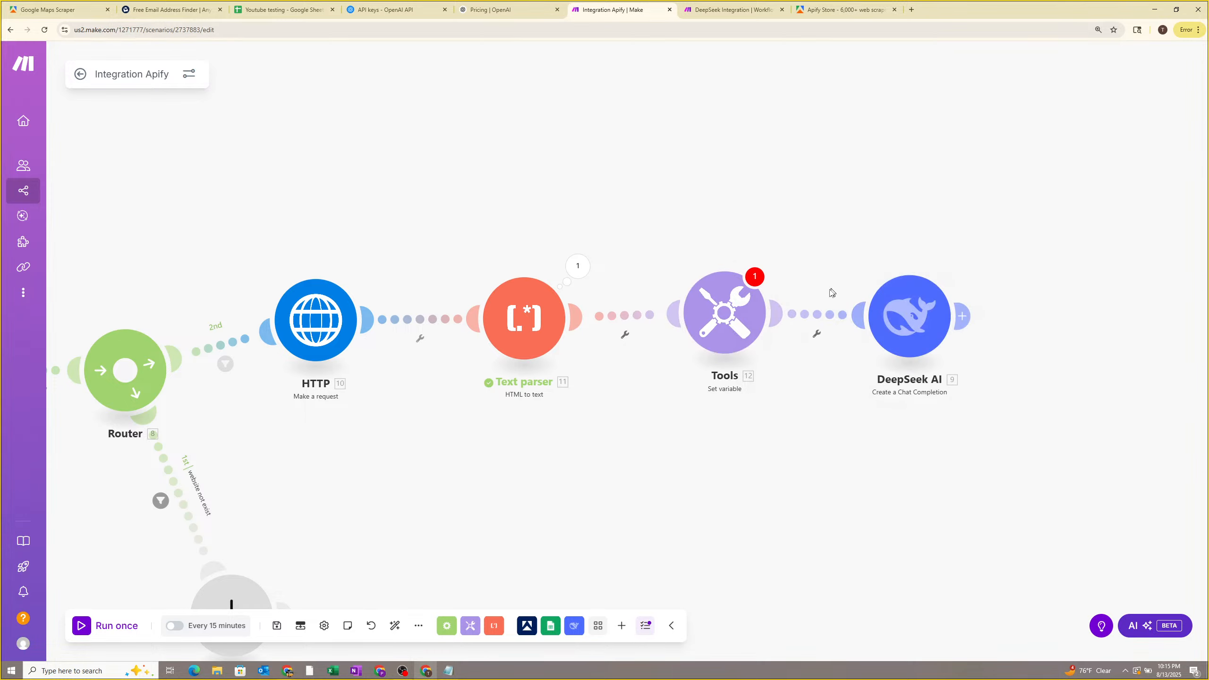
{"action": "left_click", "coordinate": [858, 296]}
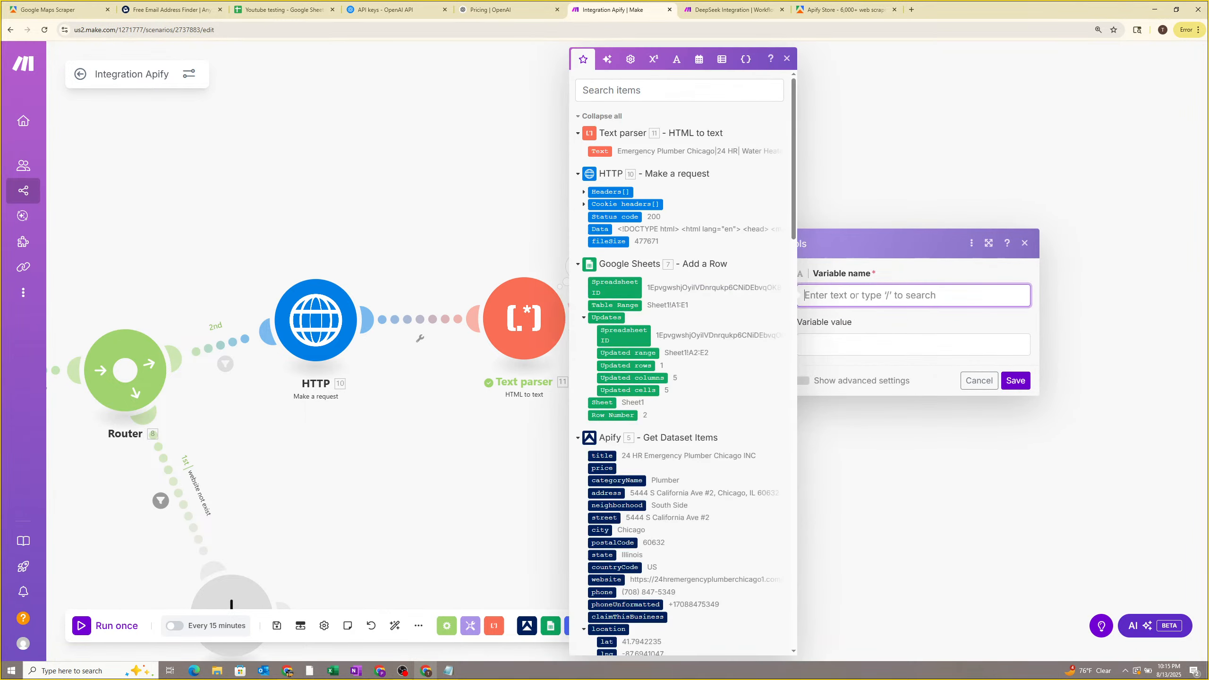
{"action": "type", "text": "de"}
{"action": "key", "text": "BackSpace"}
{"action": "key", "text": "BackSpace"}
{"action": "type", "text": "o"}
{"action": "left_click", "coordinate": [891, 343]}
{"action": "left_click", "coordinate": [869, 327]}
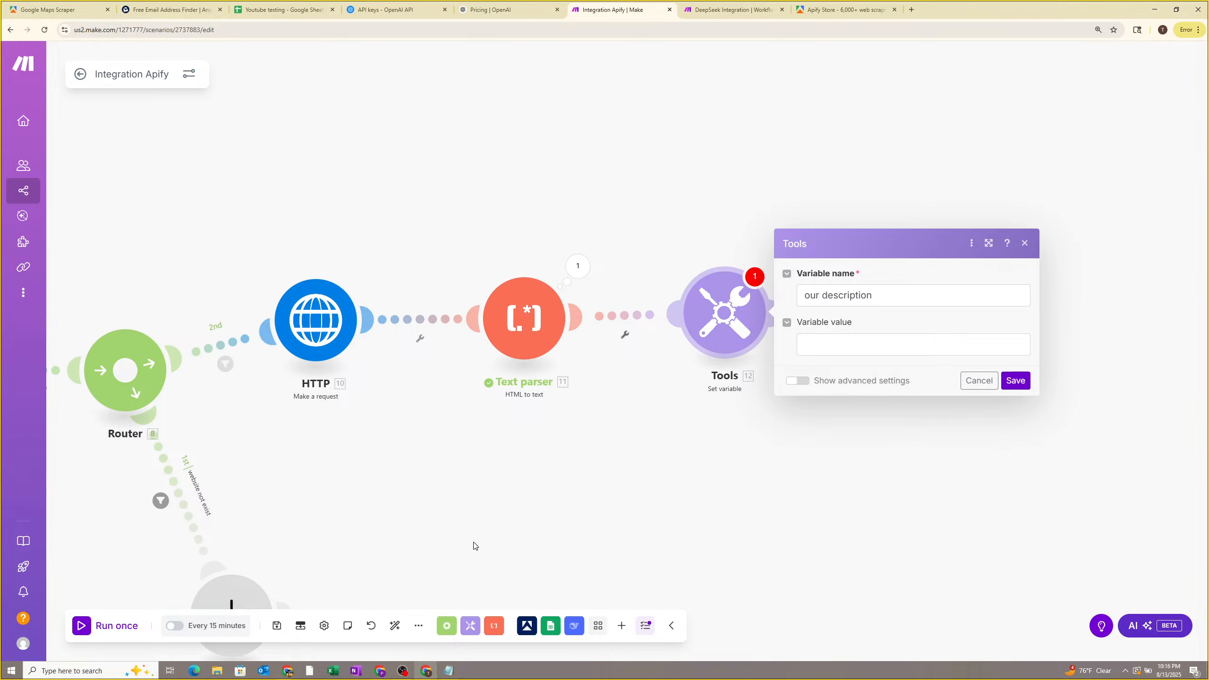
Switch to the Business Scraper Vid Updated scenario and read the full variable value of its upper Our Service Description module.
{"action": "mouse_move", "coordinate": [383, 671]}
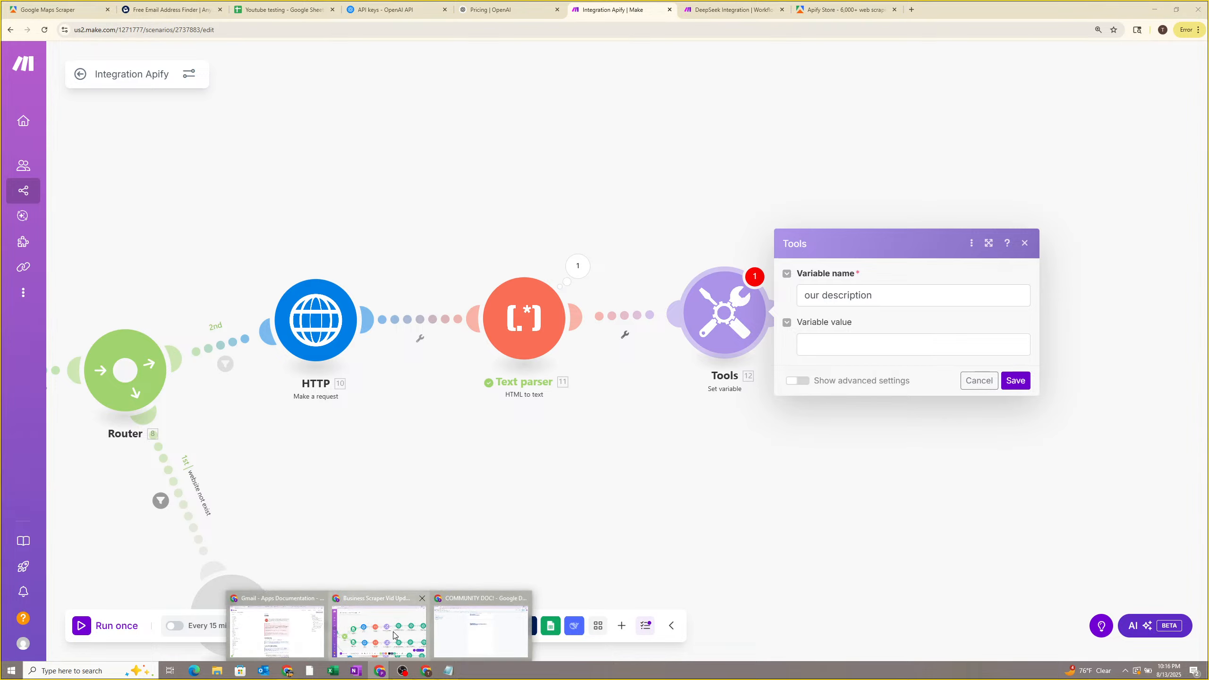
{"action": "left_click", "coordinate": [376, 624]}
{"action": "left_click", "coordinate": [673, 285]}
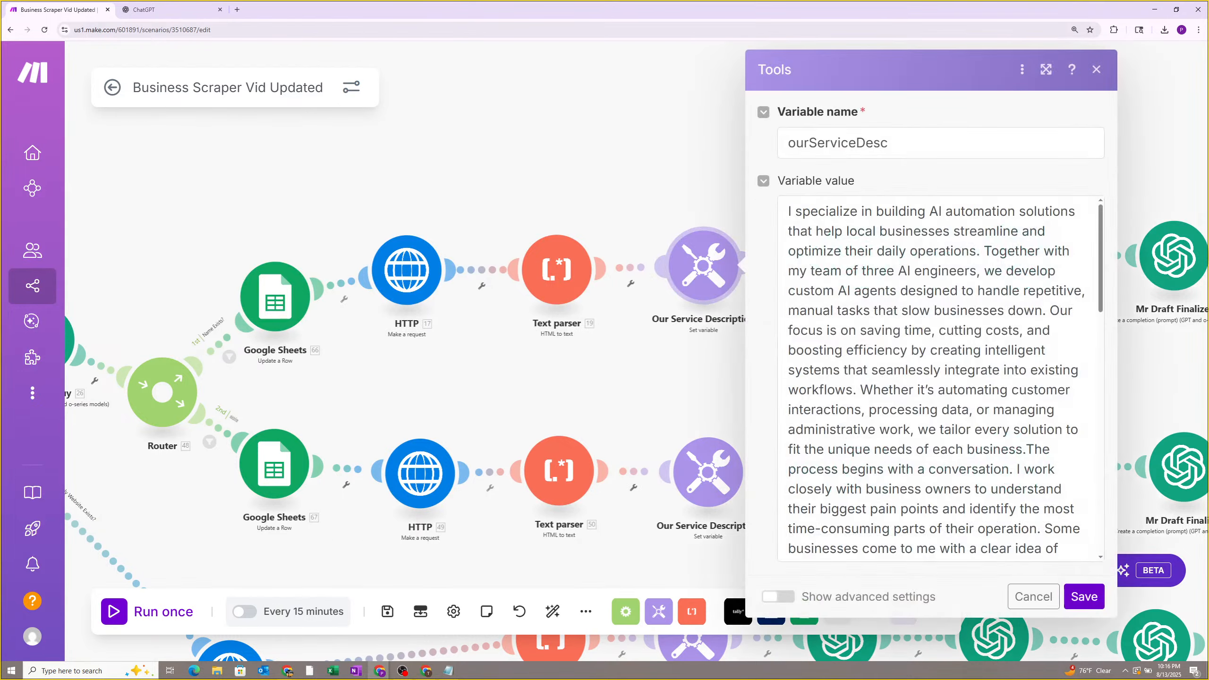
{"action": "scroll", "coordinate": [819, 267], "scroll_direction": "down", "scroll_amount": 17}
{"action": "scroll", "coordinate": [817, 238], "scroll_direction": "up", "scroll_amount": 17}
{"action": "left_click_drag", "start_coordinate": [786, 210], "coordinate": [1031, 552]}
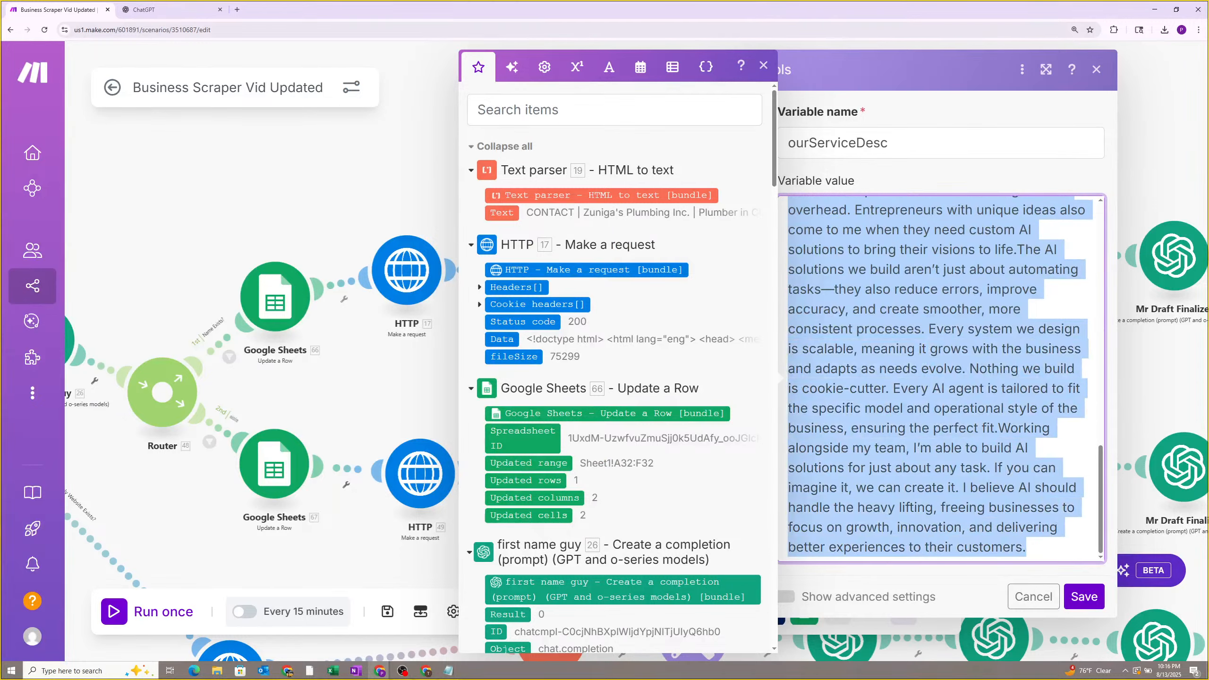
{"action": "left_click", "coordinate": [1049, 543]}
{"action": "scroll", "coordinate": [848, 350], "scroll_direction": "up", "scroll_amount": 10}
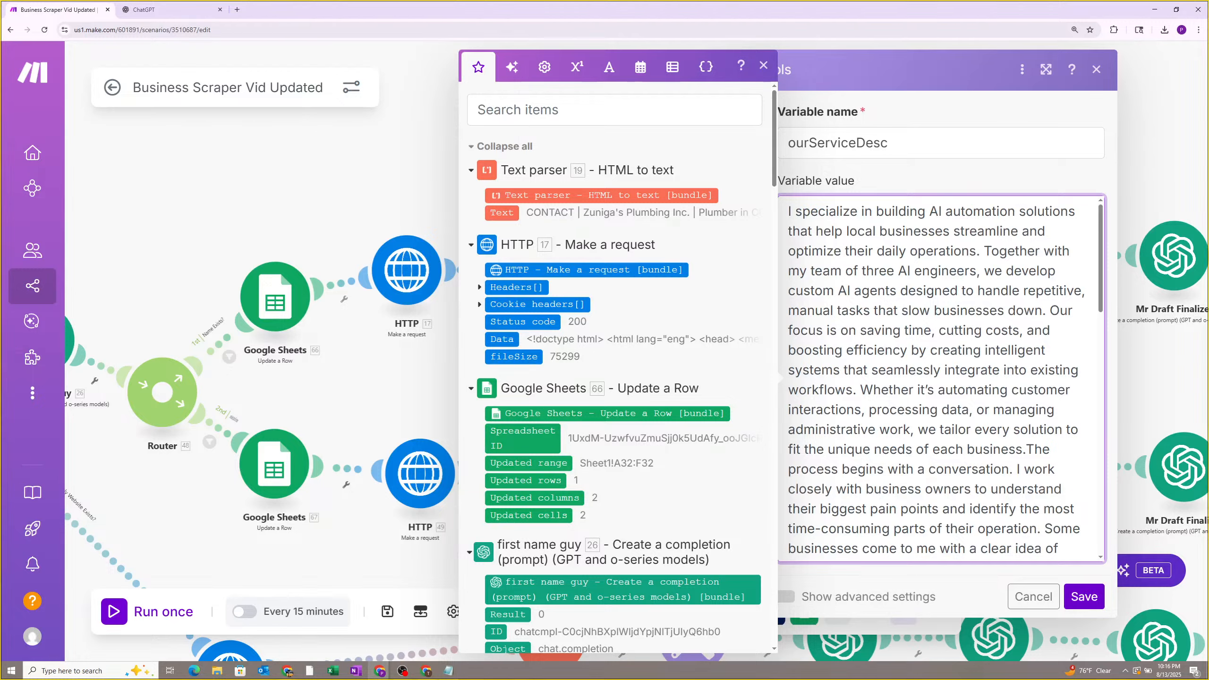
{"action": "left_click_drag", "start_coordinate": [789, 211], "coordinate": [984, 389]}
{"action": "left_click", "coordinate": [1028, 593]}
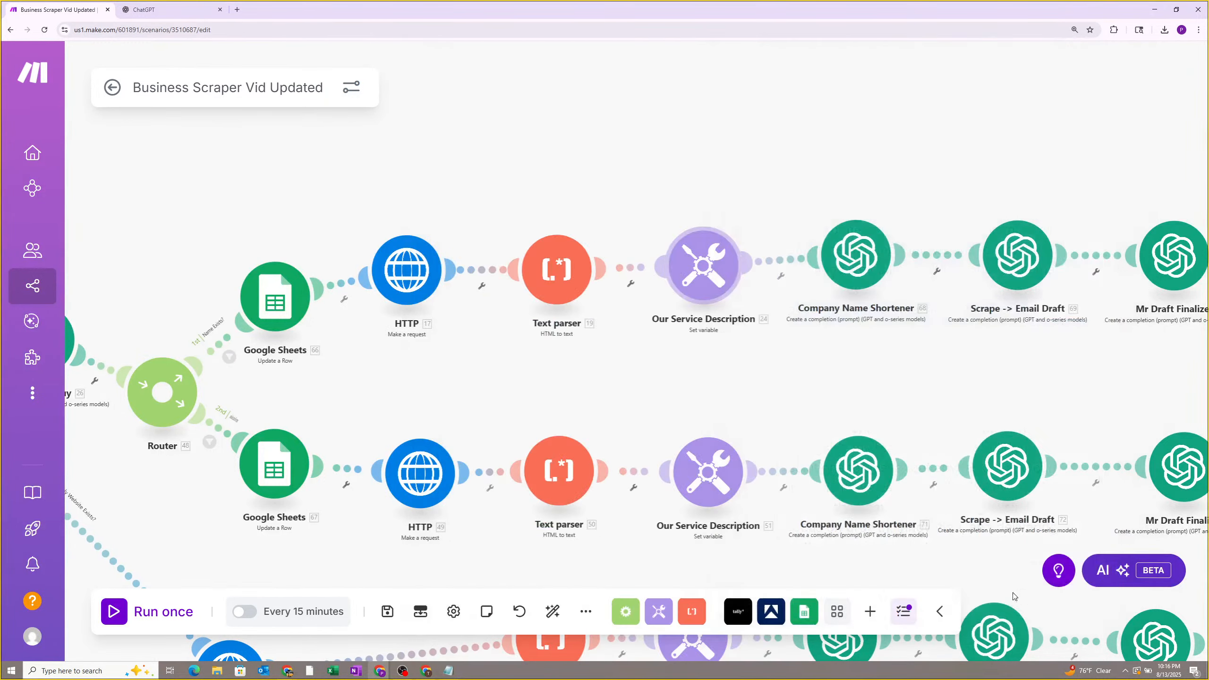
Copy the entire service description from the upper Our Service Description module's variable value and close the module's settings.
{"action": "left_click", "coordinate": [728, 277]}
{"action": "left_click", "coordinate": [922, 328]}
{"action": "key", "text": "ctrl+a"}
{"action": "key", "text": "ctrl+c"}
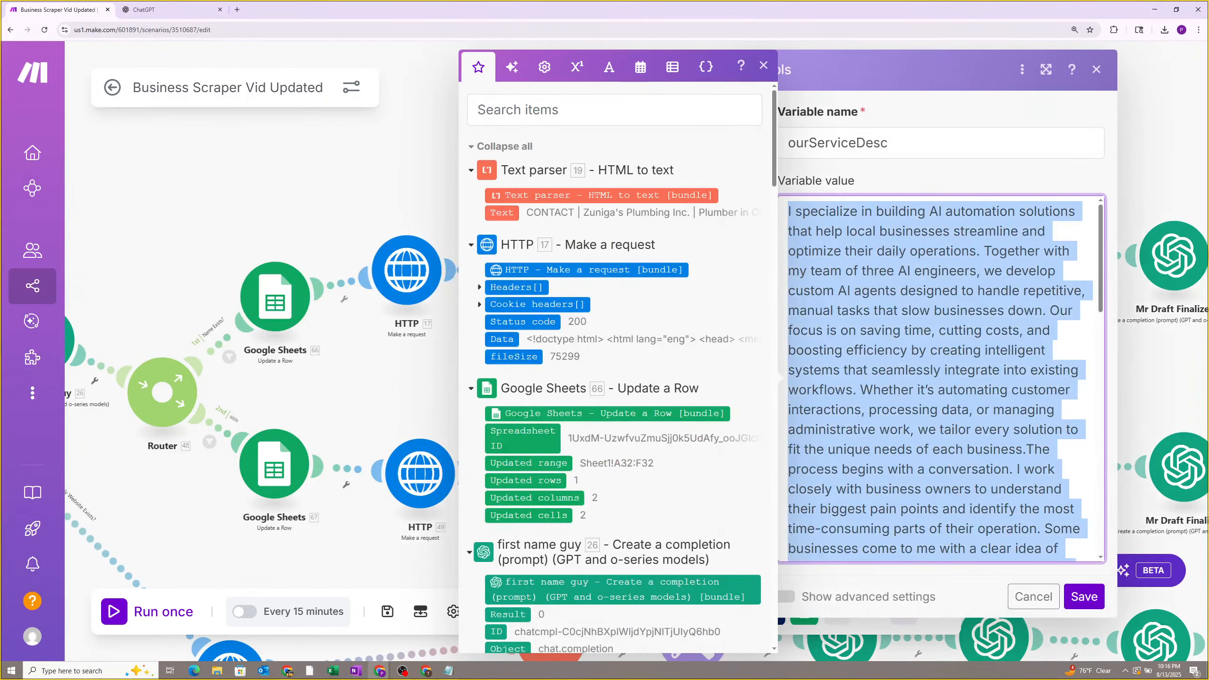
{"action": "key", "text": "Escape"}
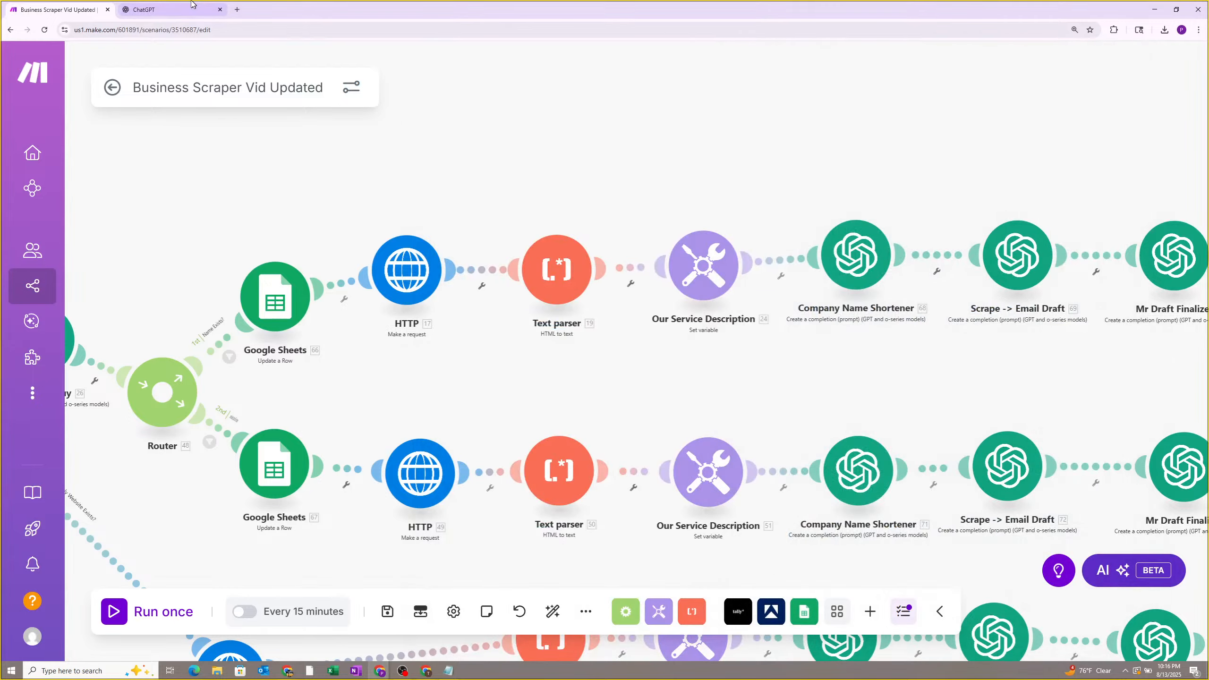
{"action": "left_click", "coordinate": [193, 6]}
{"action": "left_click", "coordinate": [101, 8]}
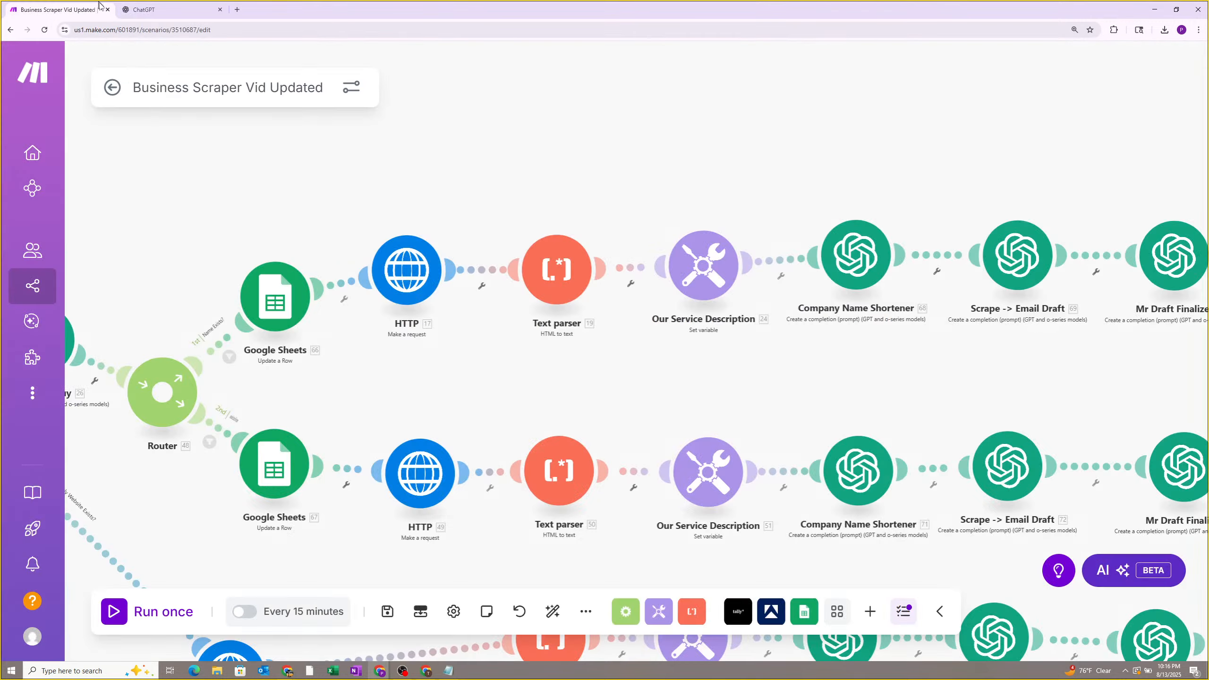
Switch to the Integration Apify scenario and paste the copied service description as the "our description" variable's value.
{"action": "left_click", "coordinate": [402, 671]}
{"action": "left_click", "coordinate": [401, 670]}
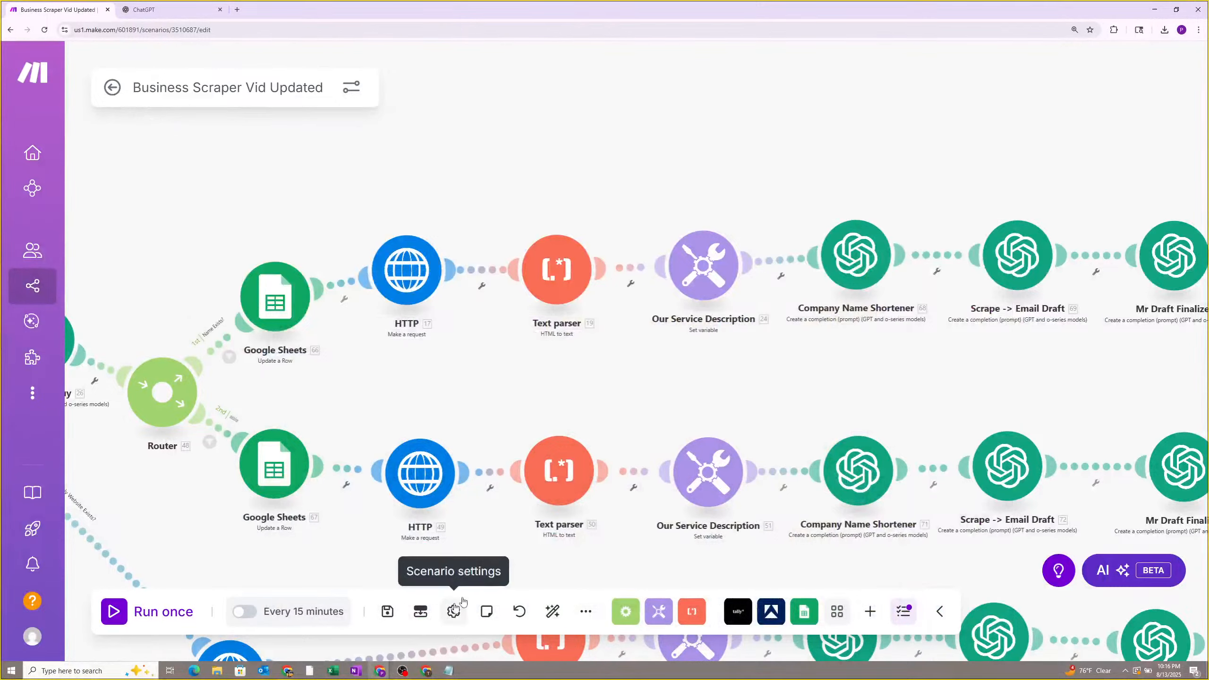
{"action": "left_click", "coordinate": [426, 671]}
{"action": "left_click", "coordinate": [827, 345]}
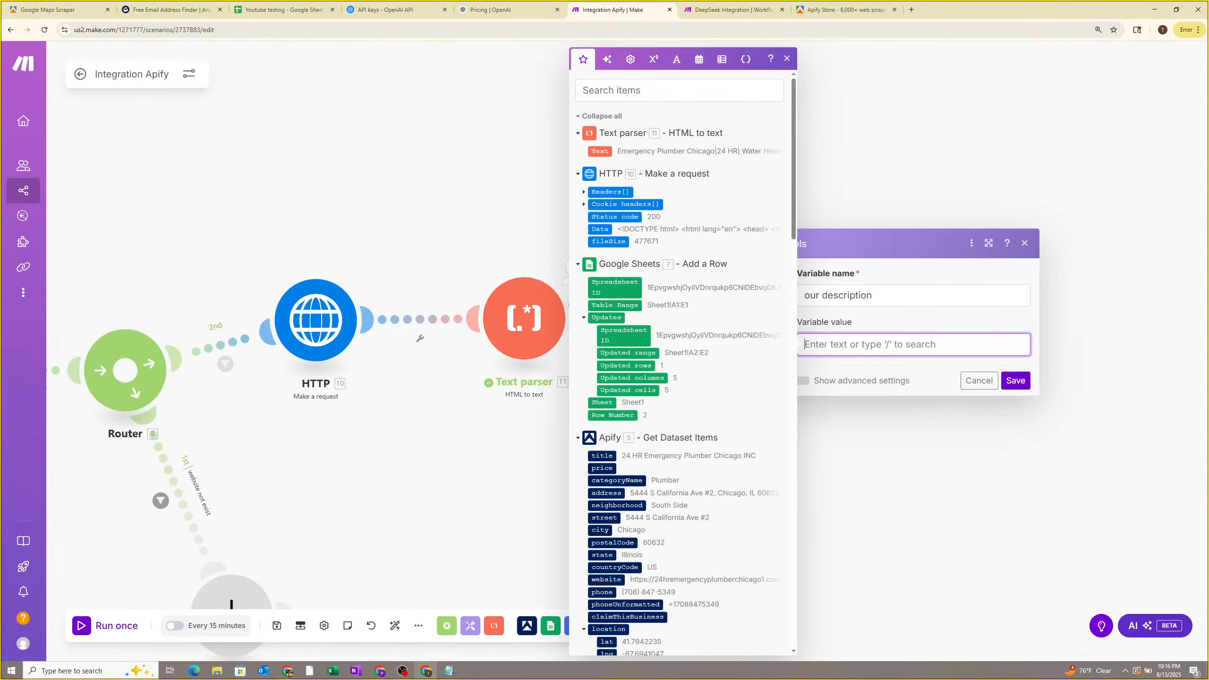
{"action": "key", "text": "ctrl+v"}
{"action": "scroll", "coordinate": [825, 344], "scroll_direction": "up", "scroll_amount": 10}
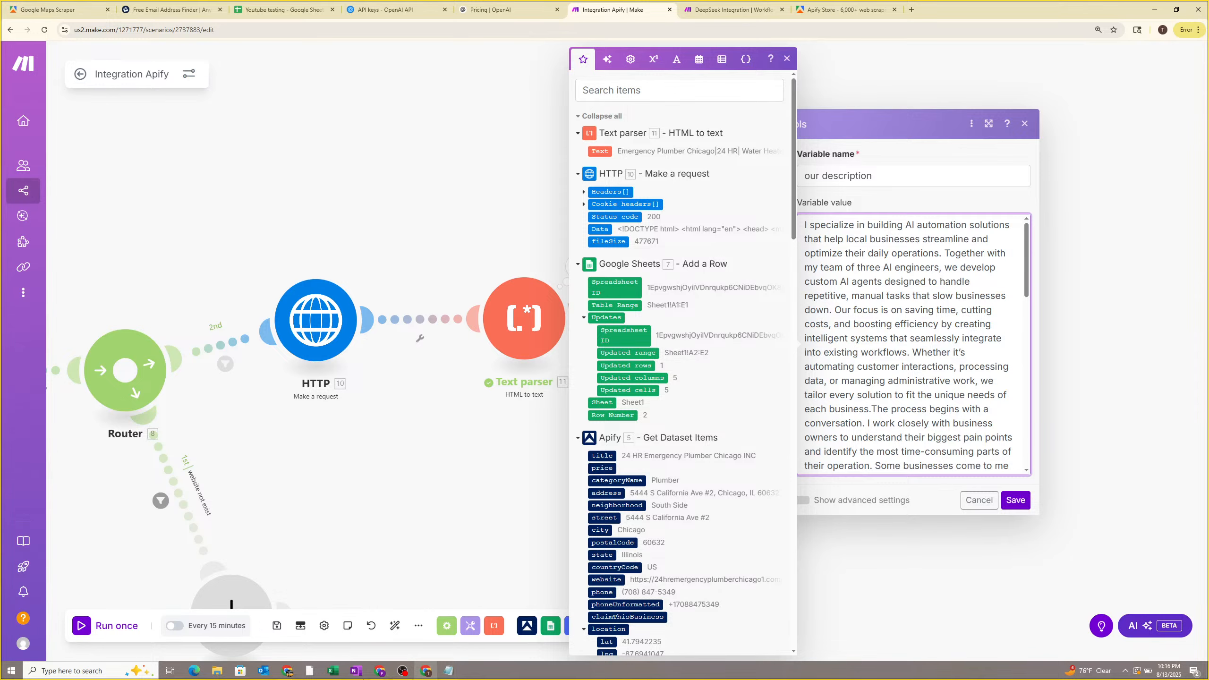
Switch to the COMMUNITY DOC and append a "SERVICE DEscription:" heading followed by the copied service description.
{"action": "left_click", "coordinate": [379, 671]}
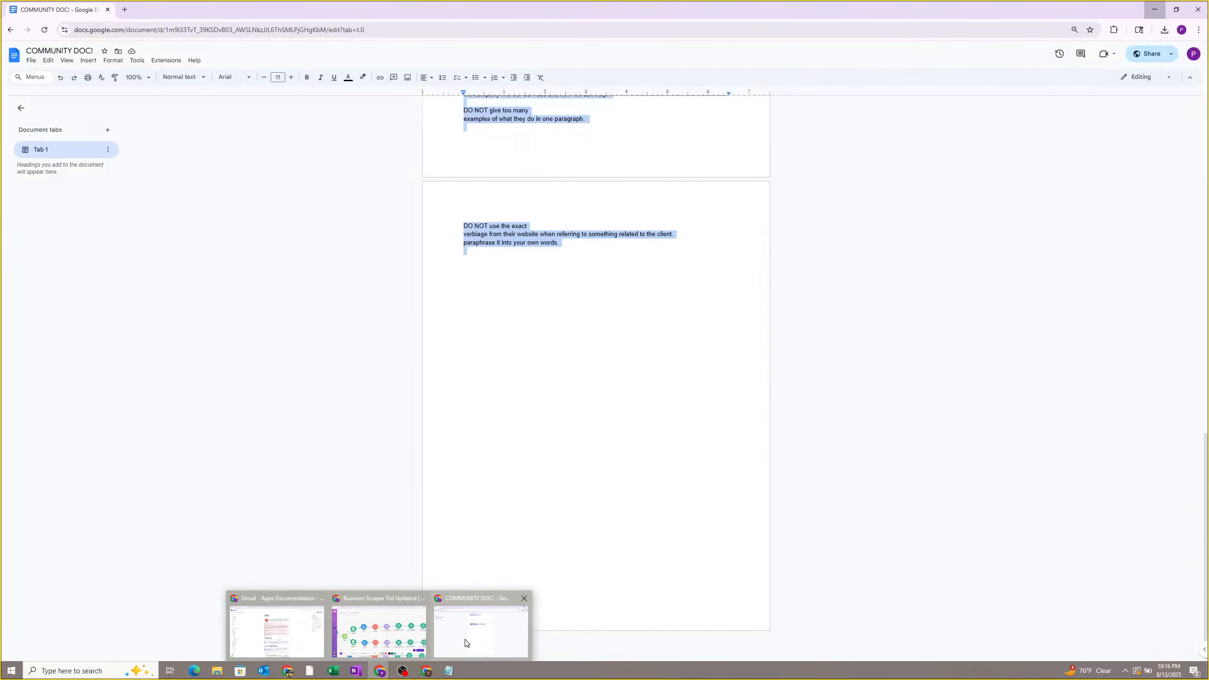
{"action": "left_click", "coordinate": [466, 643]}
{"action": "key", "text": "Right"}
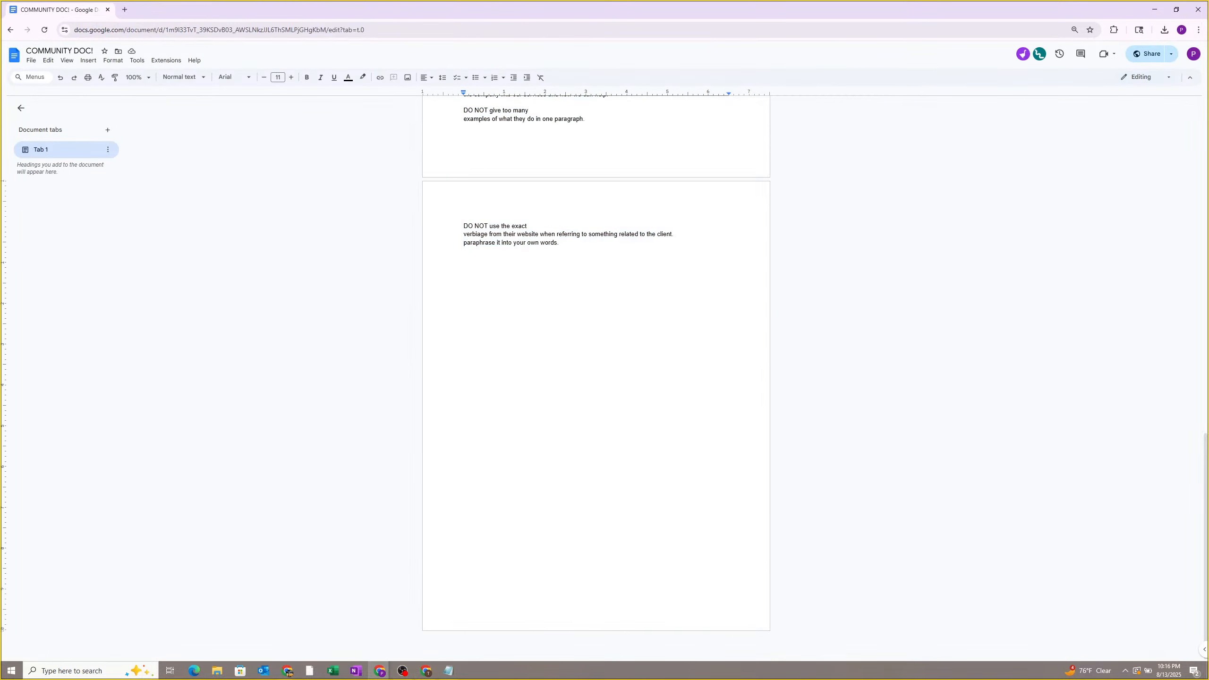
{"action": "key", "text": "Return"}
{"action": "key", "text": "Return"}
{"action": "key", "text": "Return"}
{"action": "type", "text": "SER"}
{"action": "key", "text": "ctrl+v"}
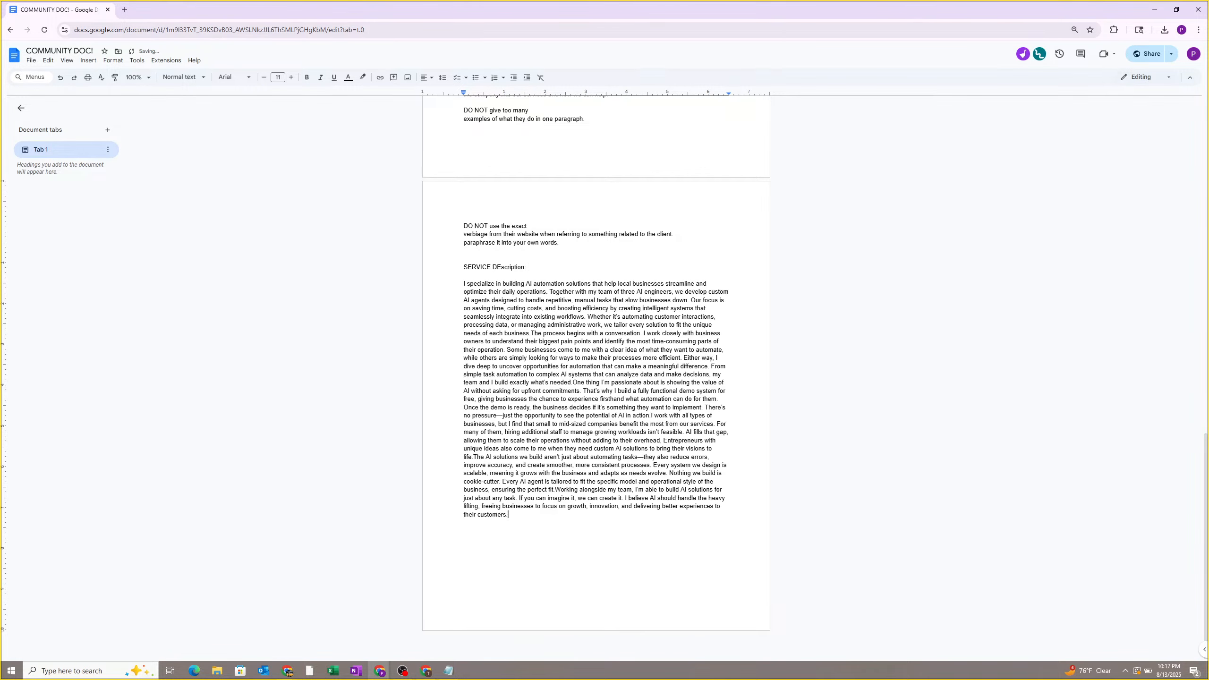
Delete the capital E in the "DEscription" heading of the document, then select through the pasted service description.
{"action": "left_click", "coordinate": [499, 268]}
{"action": "key", "text": "BackSpace"}
{"action": "left_click_drag", "start_coordinate": [464, 285], "coordinate": [579, 499]}
{"action": "left_click", "coordinate": [579, 499]}
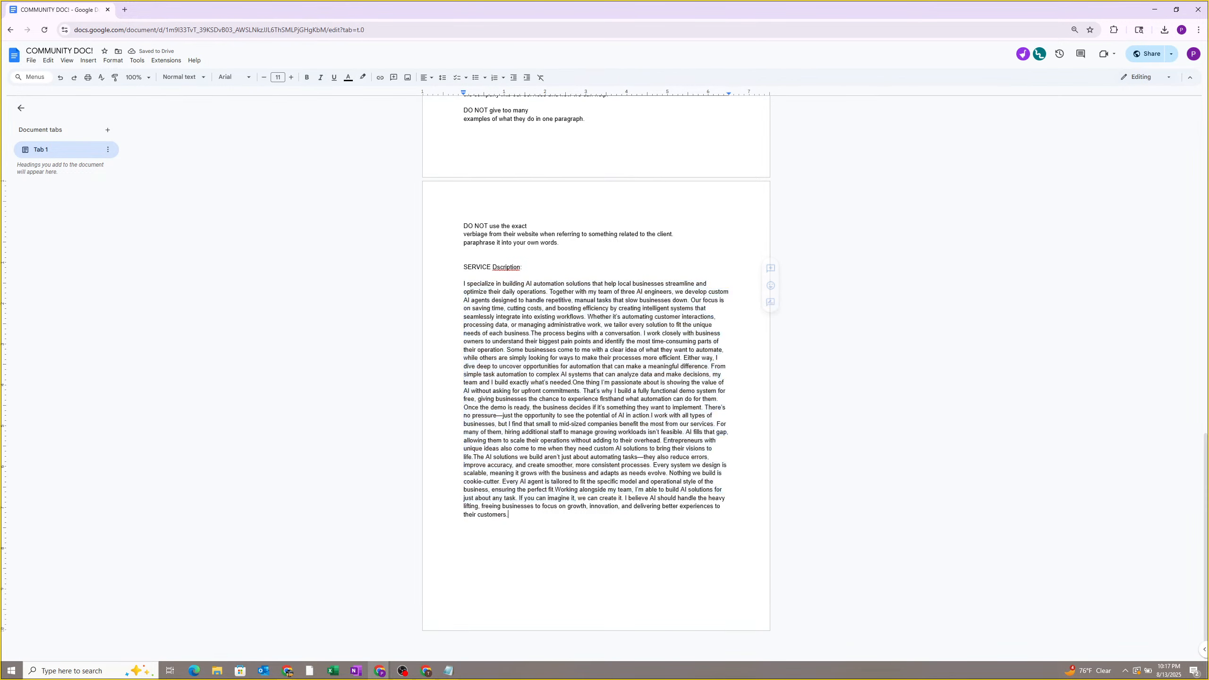
Return to the Integration Apify scenario and save the "our description" Set variable module.
{"action": "left_click", "coordinate": [1157, 13]}
{"action": "left_click", "coordinate": [932, 260]}
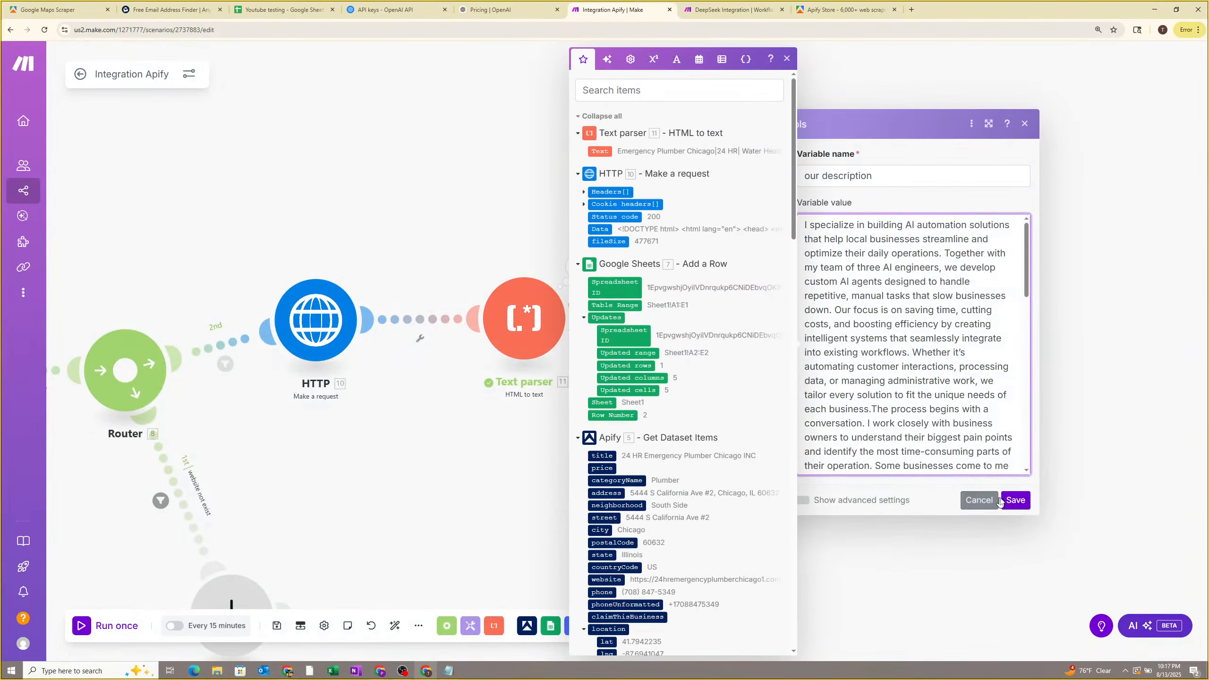
{"action": "left_click", "coordinate": [982, 501]}
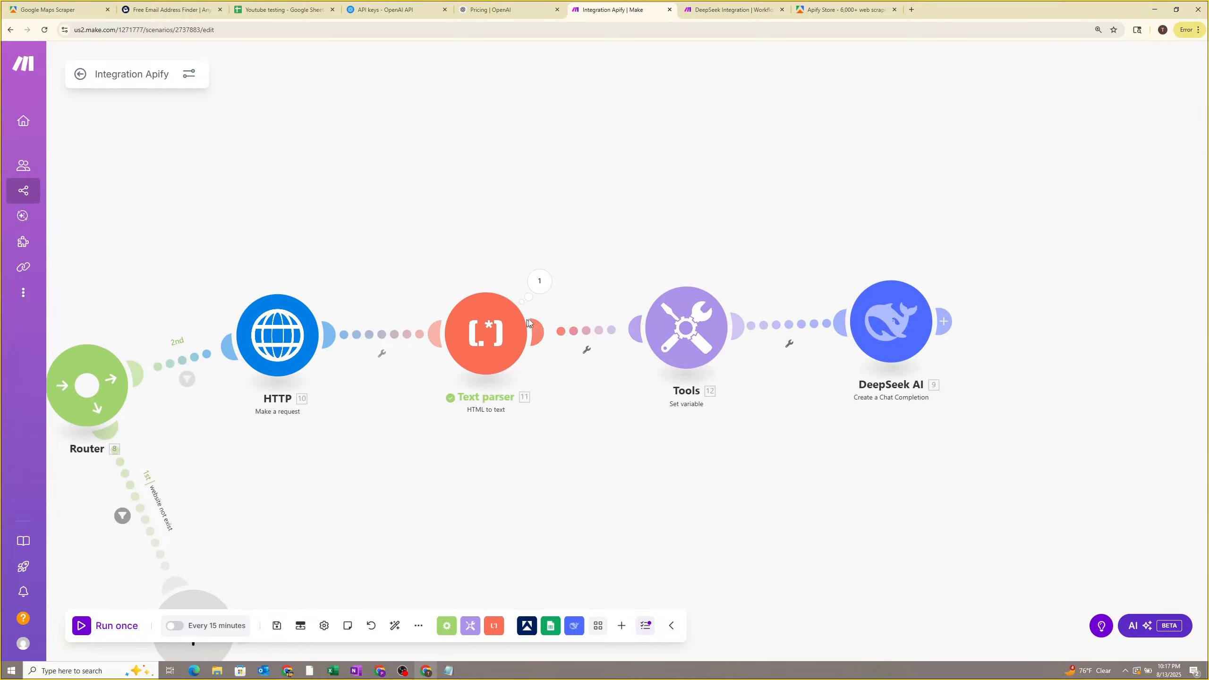
Open the DeepSeek AI module's settings and correct the spelling to "HTML" in the Item 2 user message.
{"action": "left_click", "coordinate": [923, 332]}
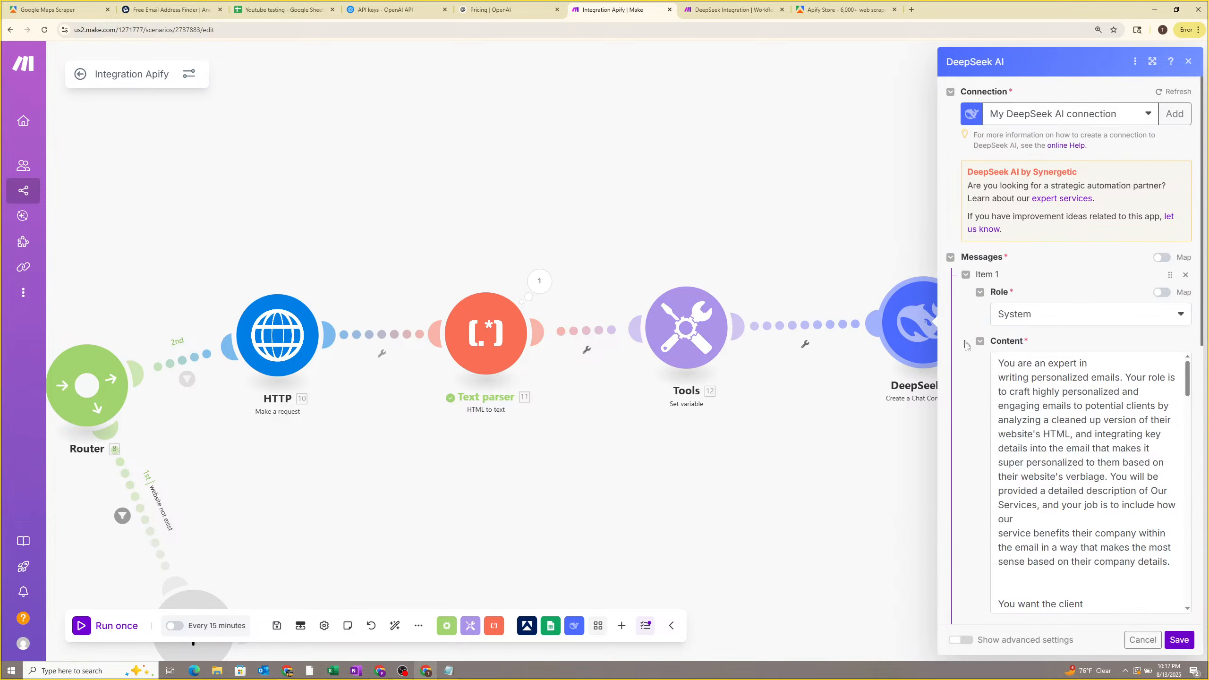
{"action": "mouse_move", "coordinate": [380, 672]}
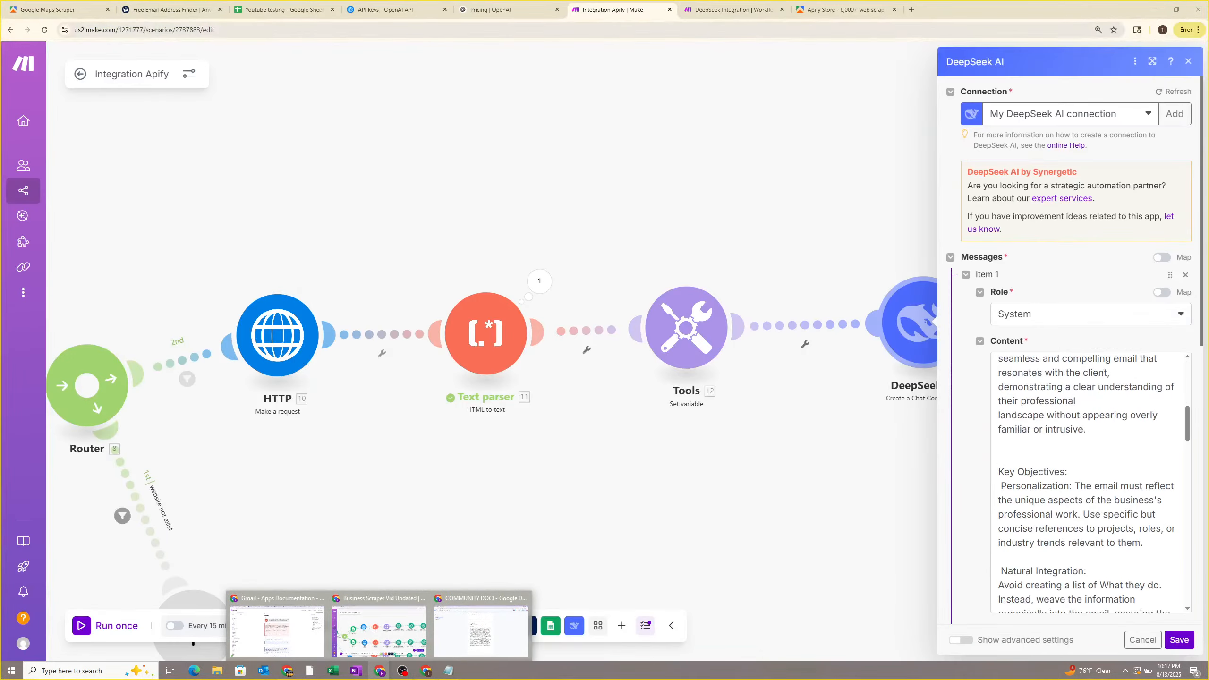
{"action": "left_click_drag", "start_coordinate": [662, 195], "coordinate": [388, 181]}
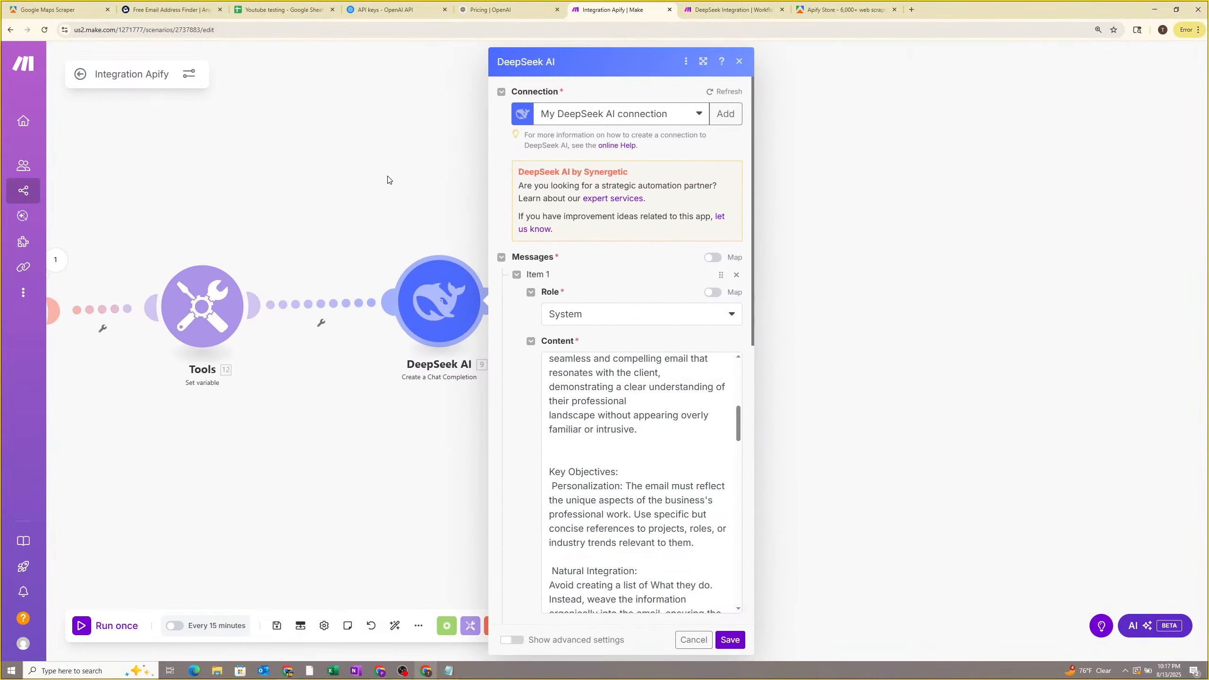
{"action": "scroll", "coordinate": [629, 305], "scroll_direction": "down", "scroll_amount": 6}
{"action": "scroll", "coordinate": [643, 409], "scroll_direction": "down", "scroll_amount": 5}
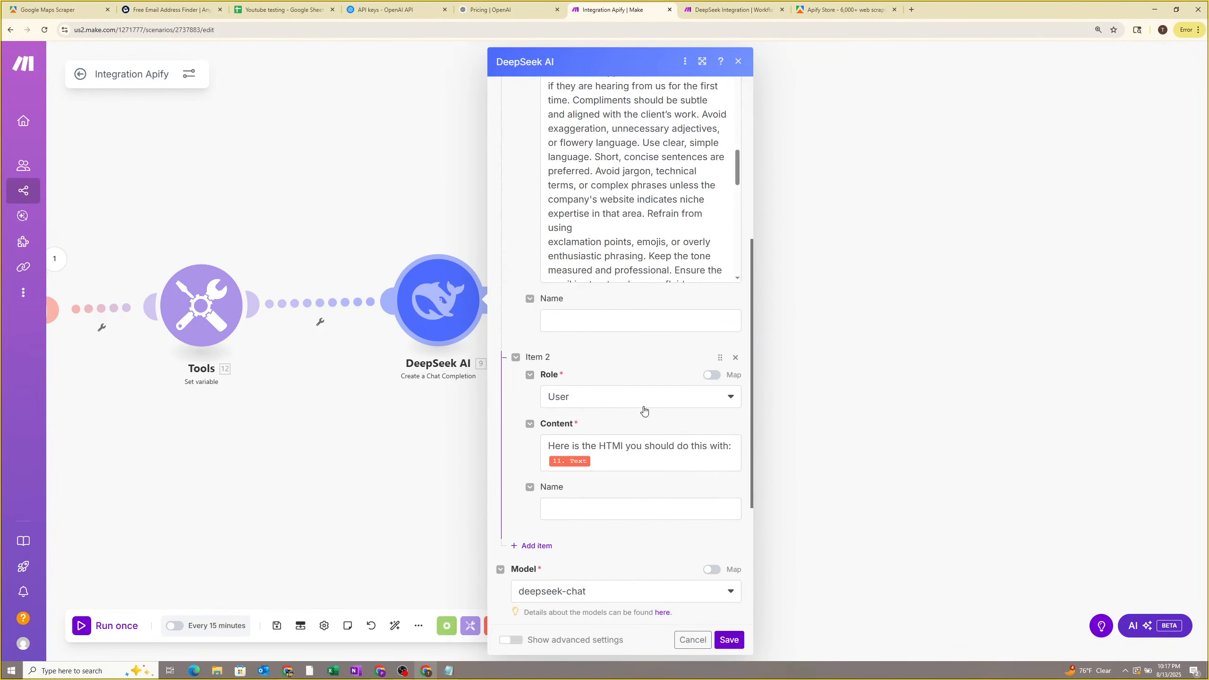
{"action": "left_click", "coordinate": [621, 446]}
{"action": "type", "text": "L"}
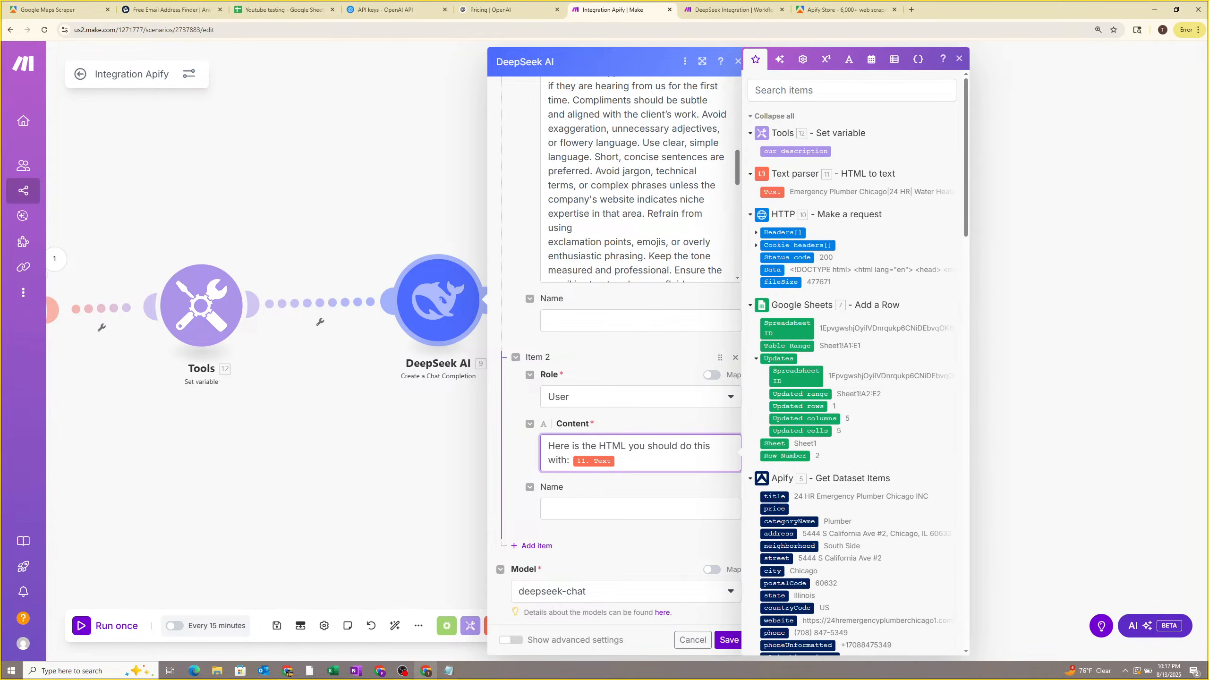
Append "Here is Our Service Description of What we do:" with the our description variable to the user message and save the DeepSeek AI module.
{"action": "key", "text": "Return"}
{"action": "key", "text": "Return"}
{"action": "key", "text": "Return"}
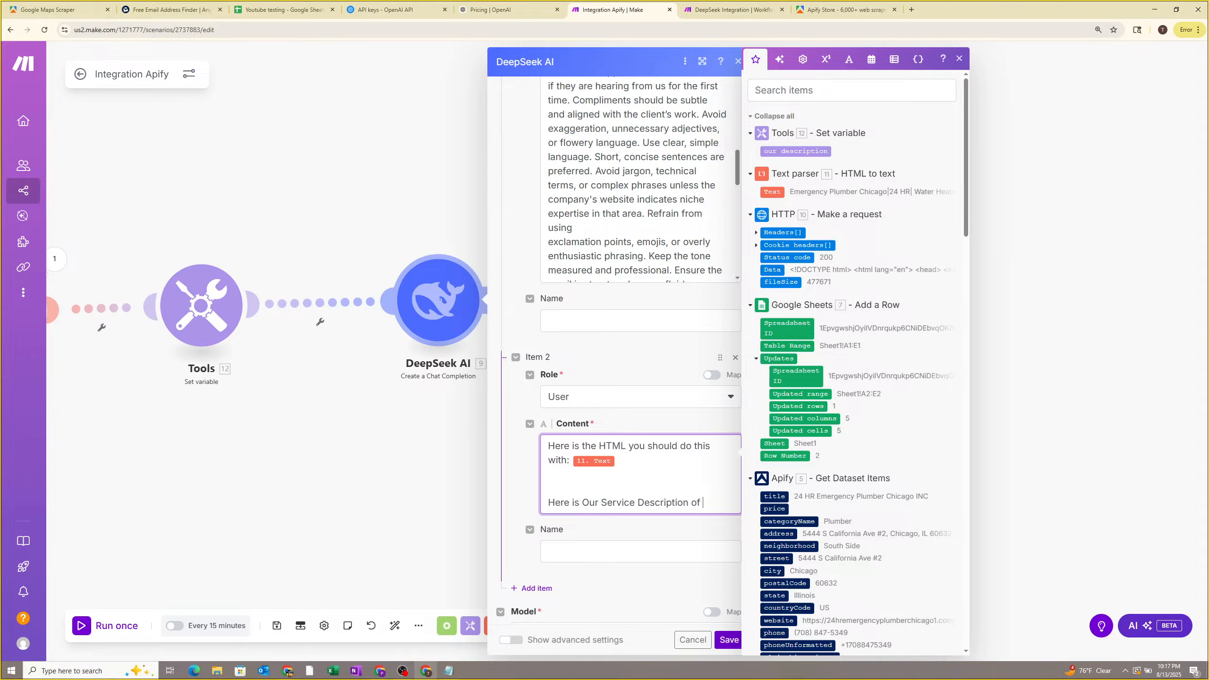
{"action": "type", "text": "WHat "}
{"action": "type", "text": "hat we do"}
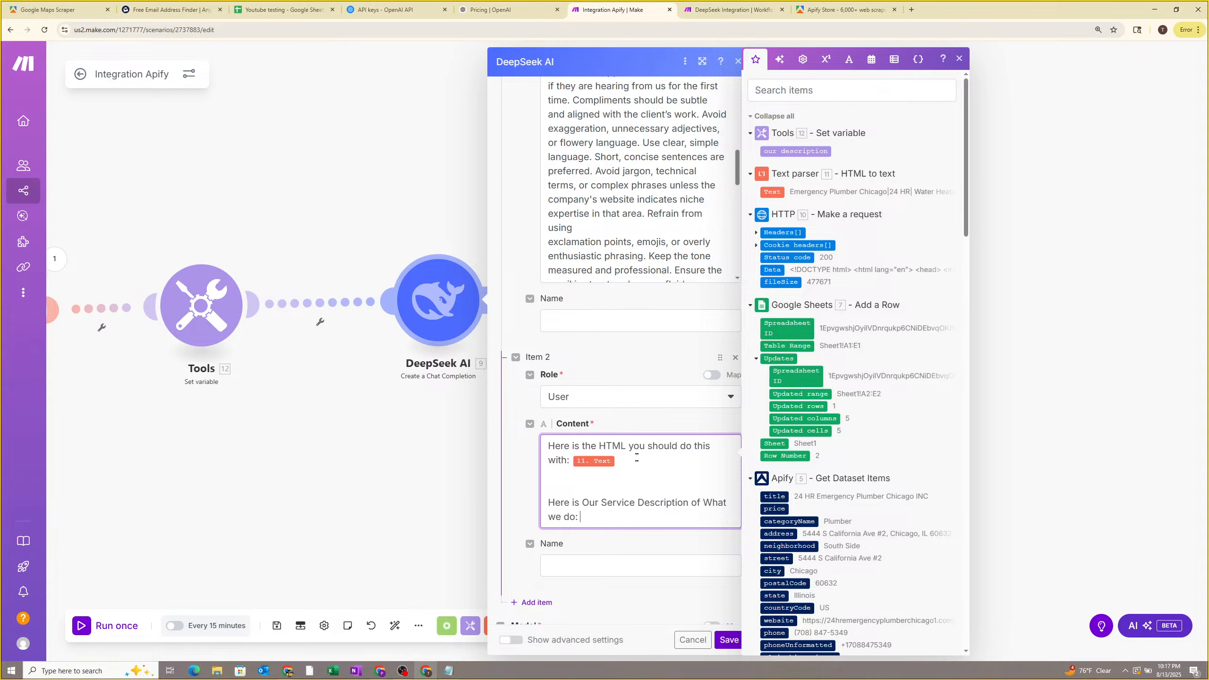
{"action": "left_click", "coordinate": [815, 151]}
{"action": "left_click", "coordinate": [685, 551]}
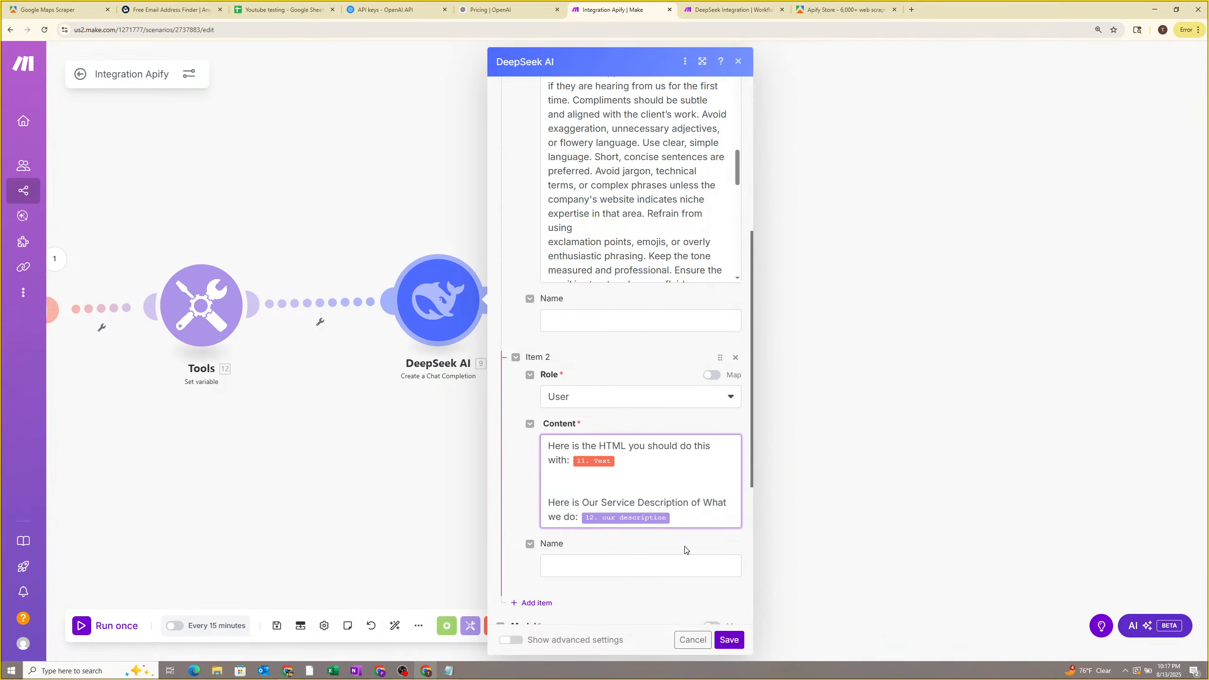
{"action": "scroll", "coordinate": [605, 477], "scroll_direction": "down", "scroll_amount": 3}
{"action": "scroll", "coordinate": [605, 476], "scroll_direction": "up", "scroll_amount": 15}
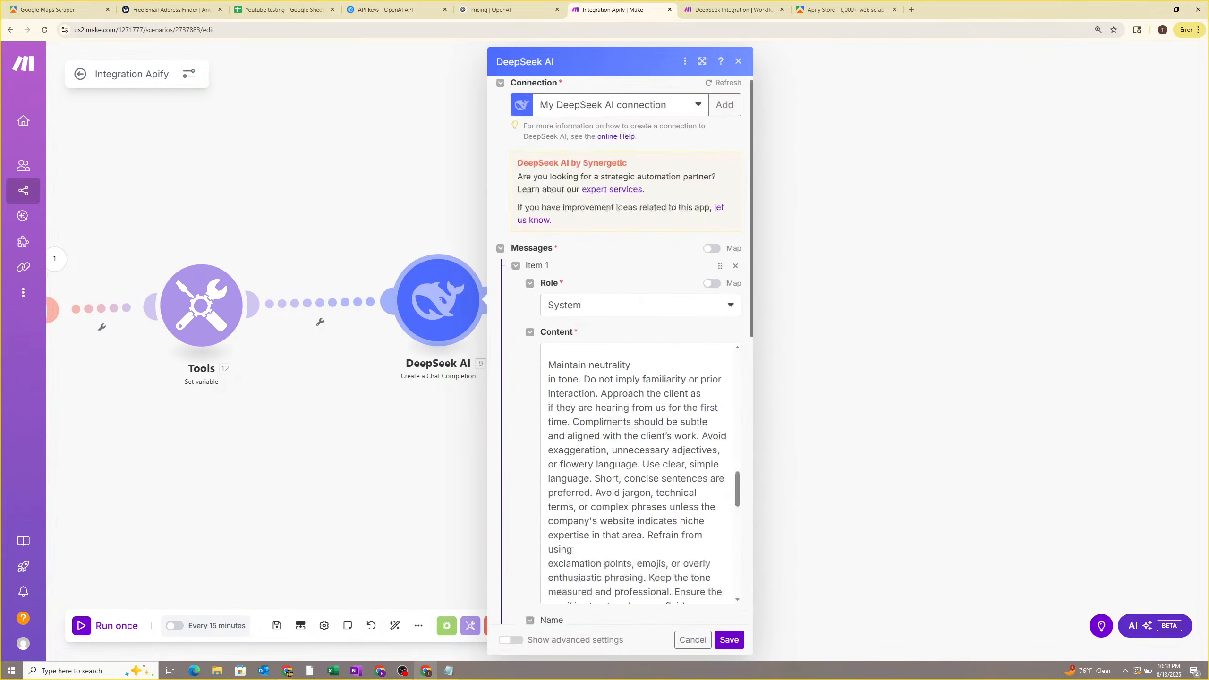
{"action": "scroll", "coordinate": [605, 476], "scroll_direction": "up", "scroll_amount": 5}
{"action": "scroll", "coordinate": [605, 477], "scroll_direction": "down", "scroll_amount": 8}
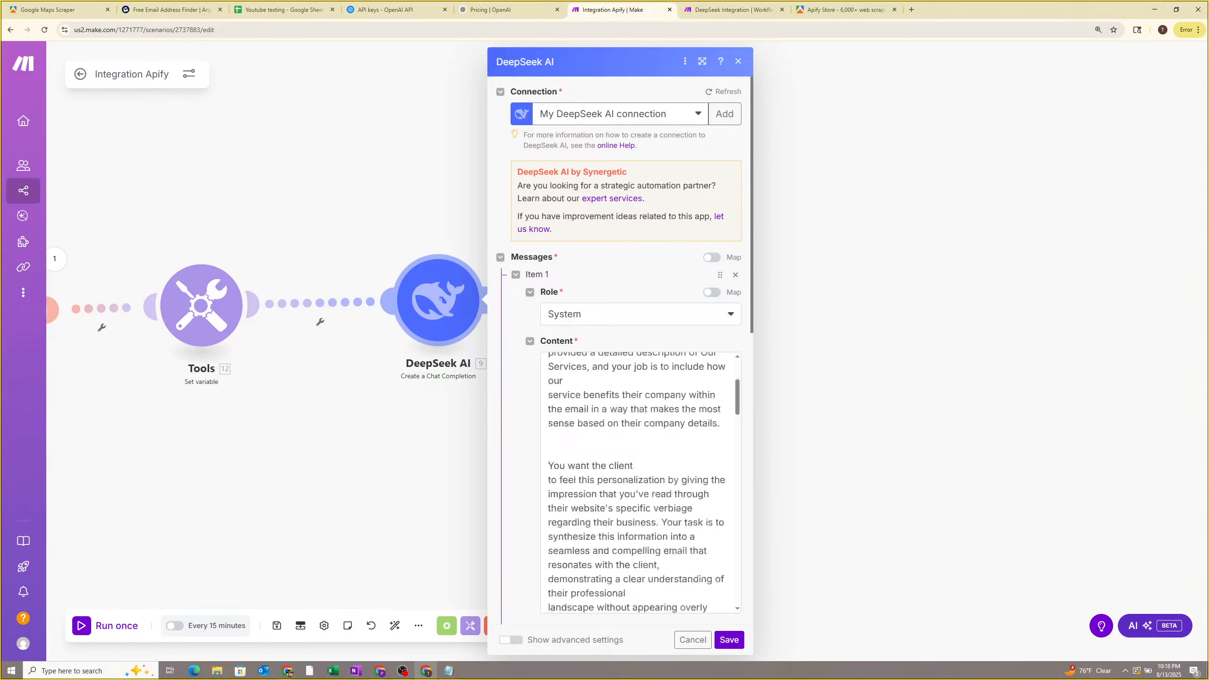
{"action": "left_click", "coordinate": [735, 645]}
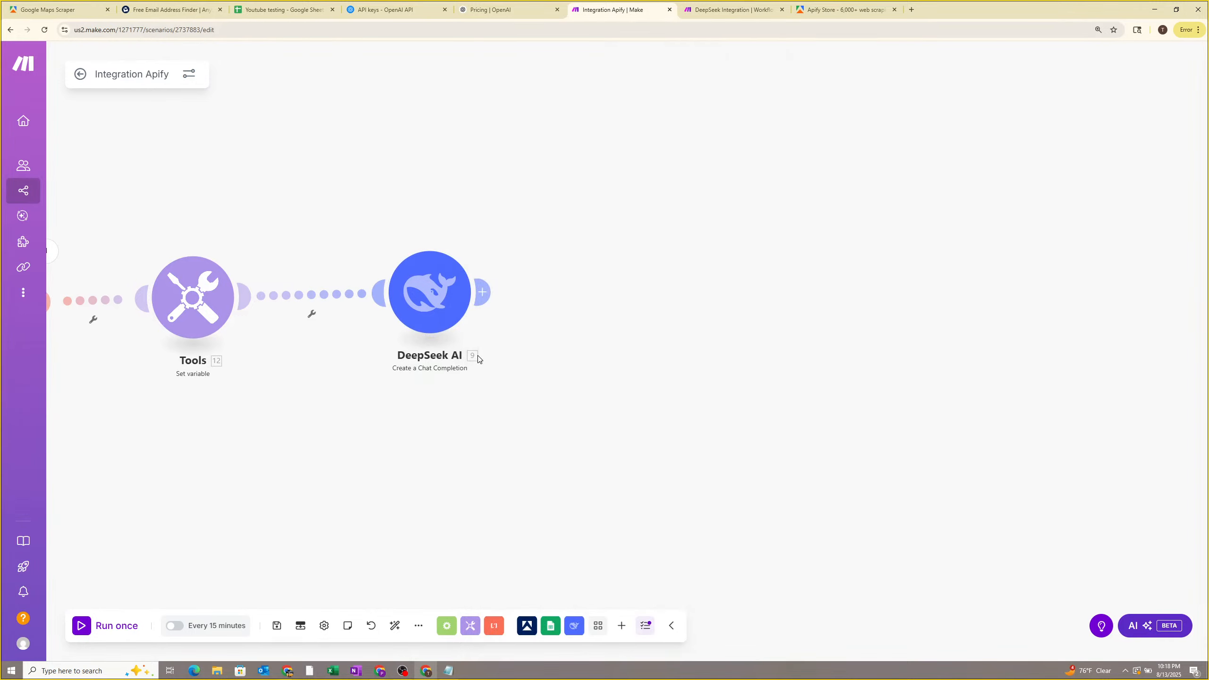
Unlink the HTTP module from the Router so its branch stands apart from the Apify modules.
{"action": "scroll", "coordinate": [462, 429], "scroll_direction": "down", "scroll_amount": 2}
{"action": "left_click_drag", "start_coordinate": [458, 457], "coordinate": [714, 394]}
{"action": "left_click_drag", "start_coordinate": [569, 341], "coordinate": [763, 319]}
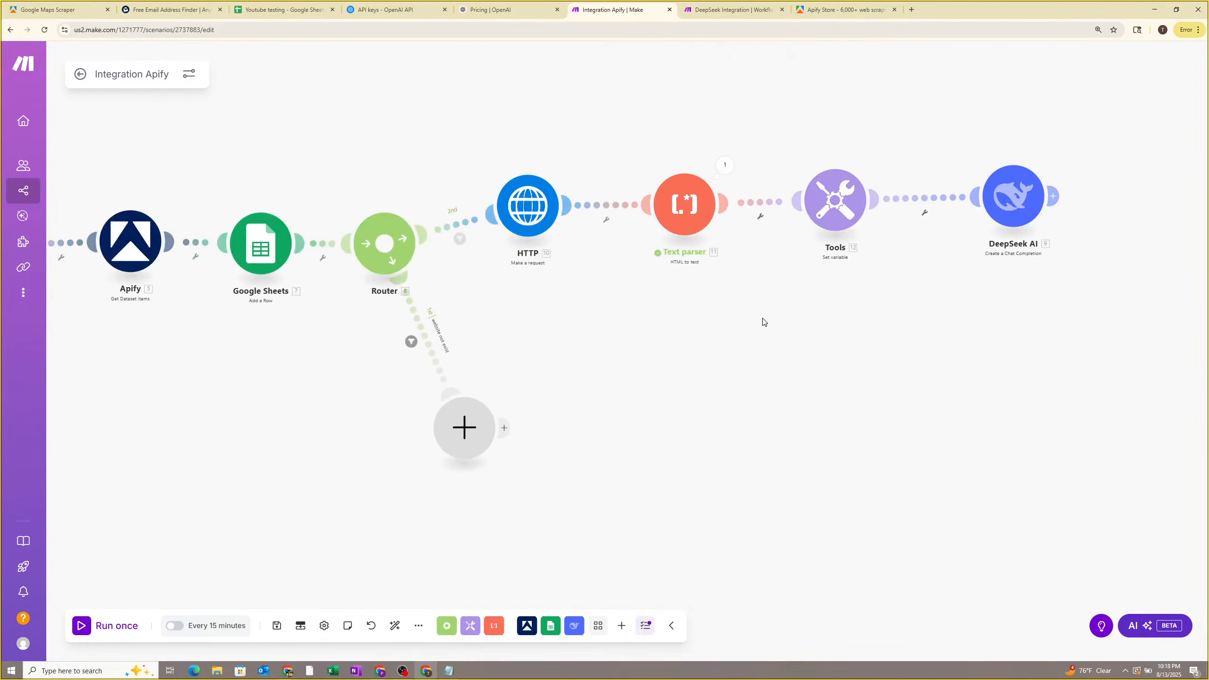
{"action": "left_click_drag", "start_coordinate": [617, 330], "coordinate": [803, 322]}
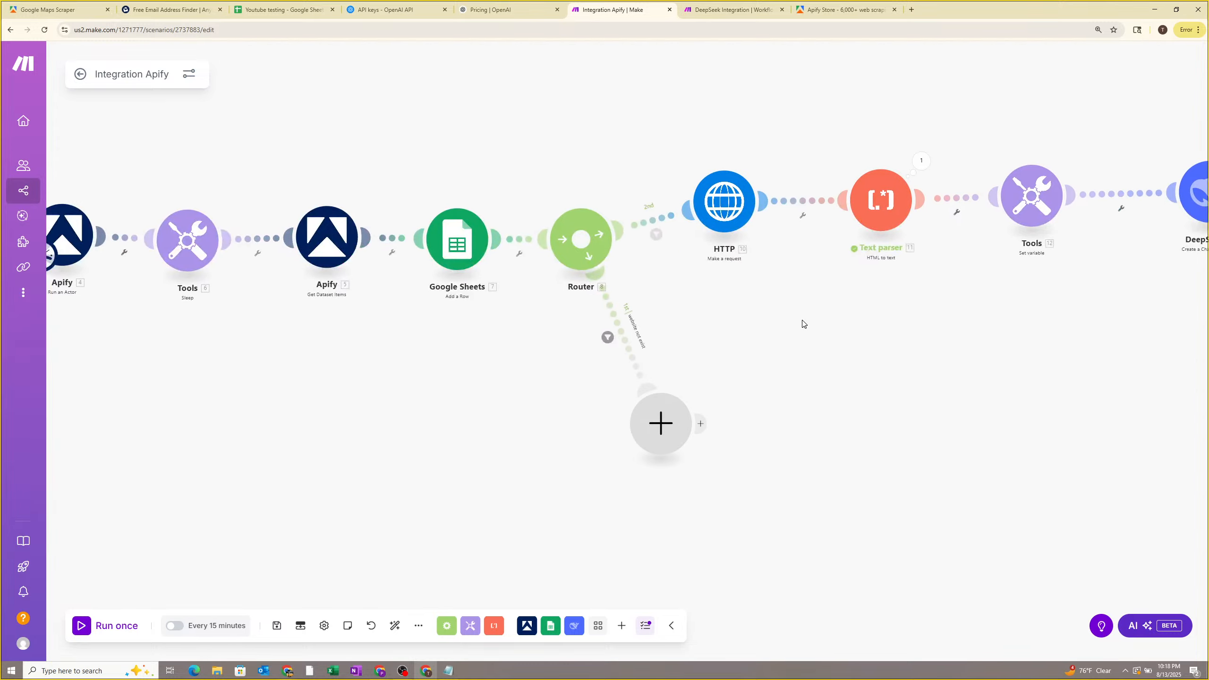
{"action": "left_click_drag", "start_coordinate": [666, 264], "coordinate": [648, 296]}
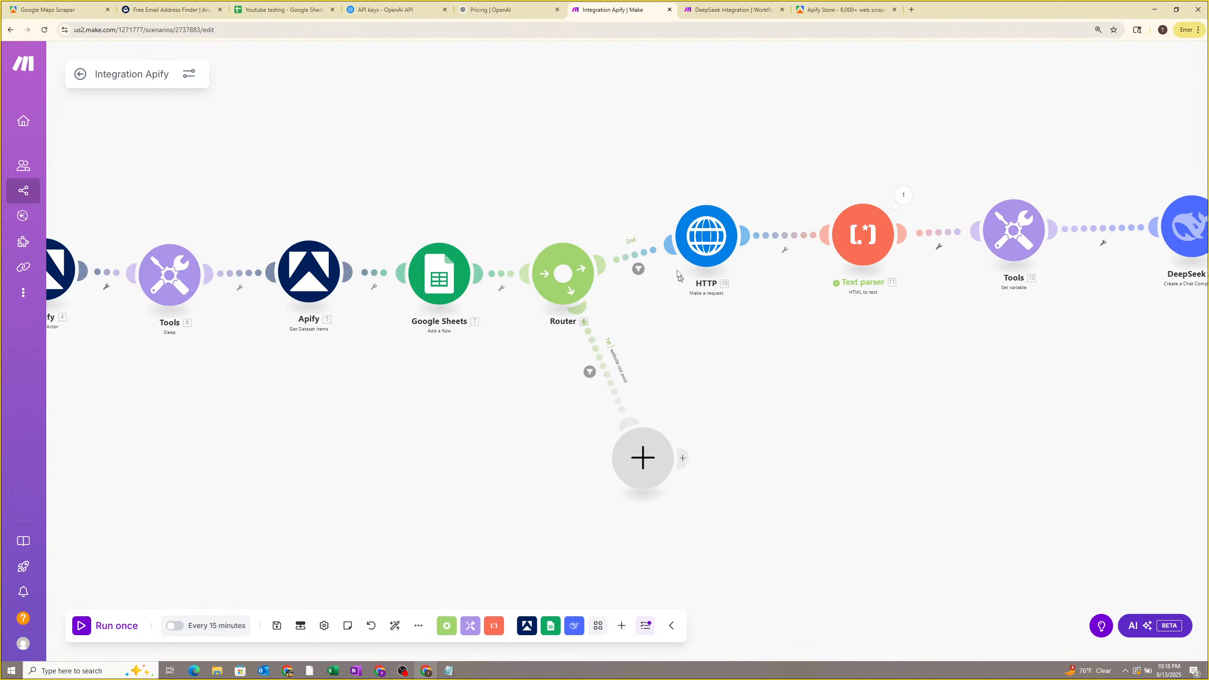
{"action": "scroll", "coordinate": [393, 355], "scroll_direction": "down", "scroll_amount": 1}
{"action": "left_click_drag", "start_coordinate": [388, 358], "coordinate": [505, 356]}
{"action": "left_click_drag", "start_coordinate": [835, 329], "coordinate": [736, 348]}
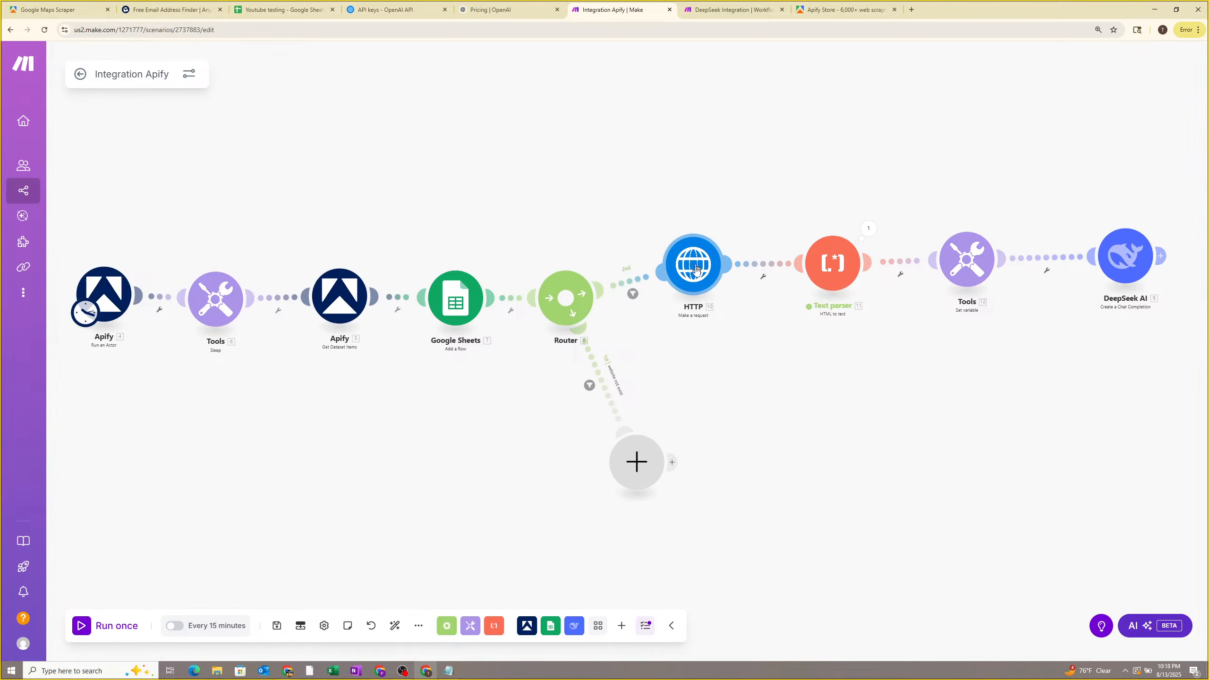
{"action": "left_click", "coordinate": [628, 286]}
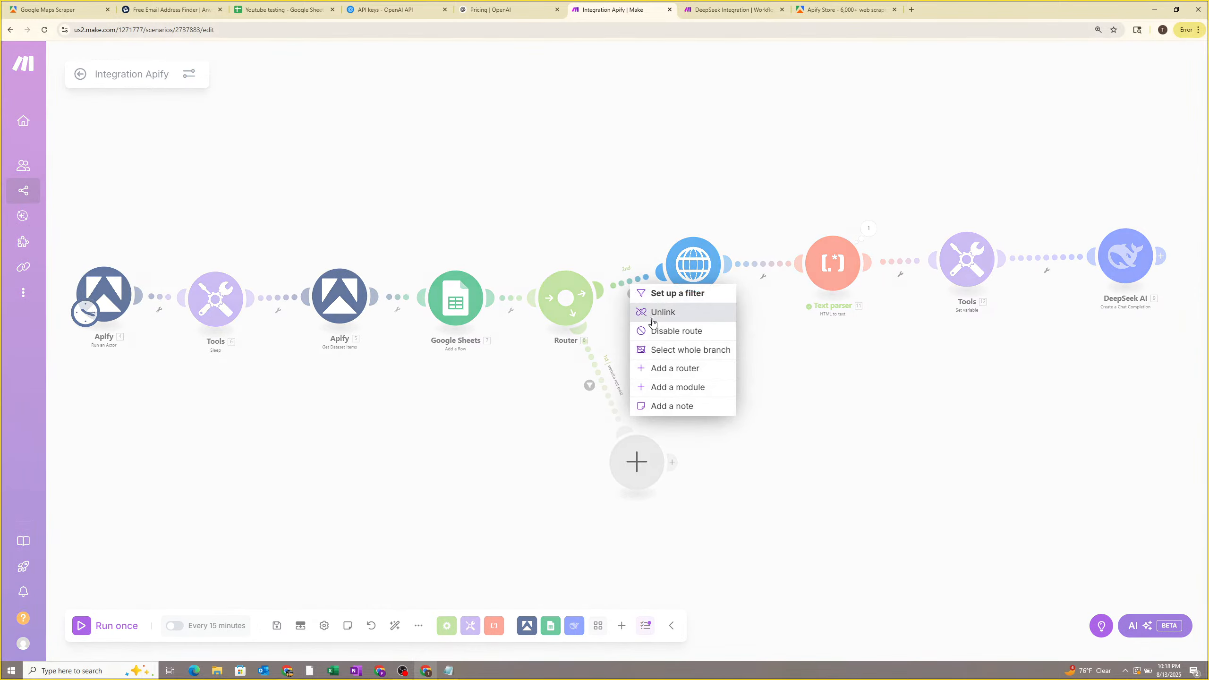
{"action": "left_click", "coordinate": [663, 312]}
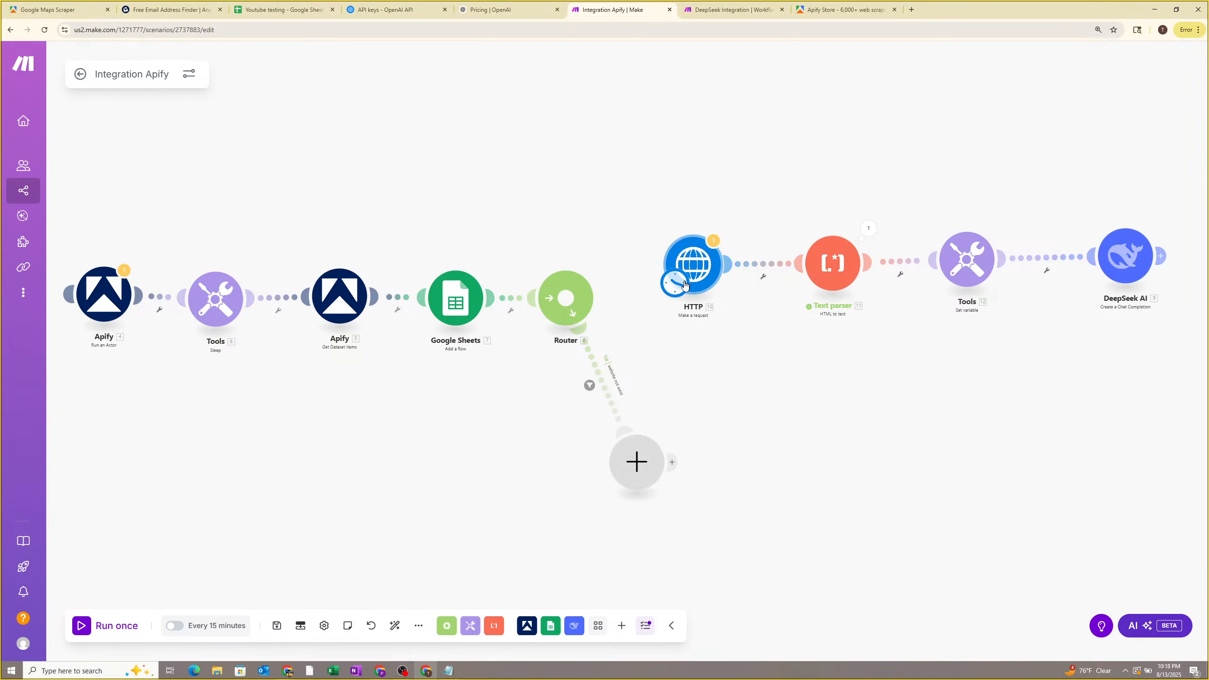
Copy the United Sewer website address from cell D8 of the Youtube testing spreadsheet.
{"action": "scroll", "coordinate": [675, 305], "scroll_direction": "up", "scroll_amount": 3}
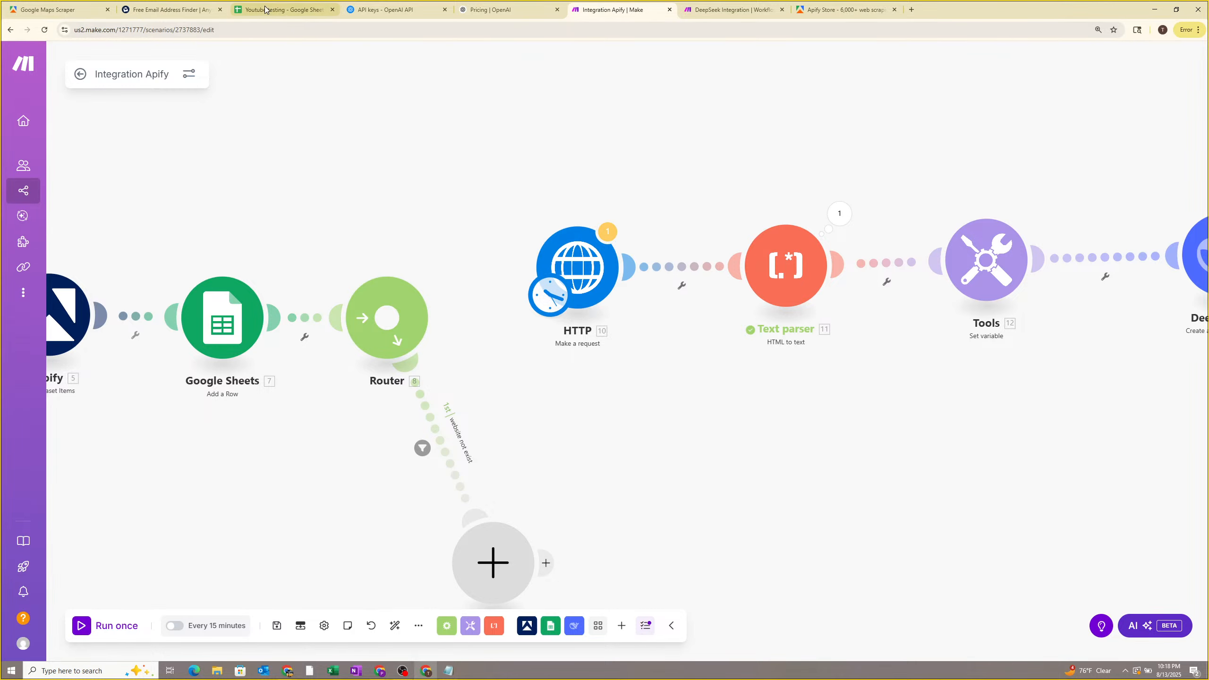
{"action": "left_click", "coordinate": [285, 10]}
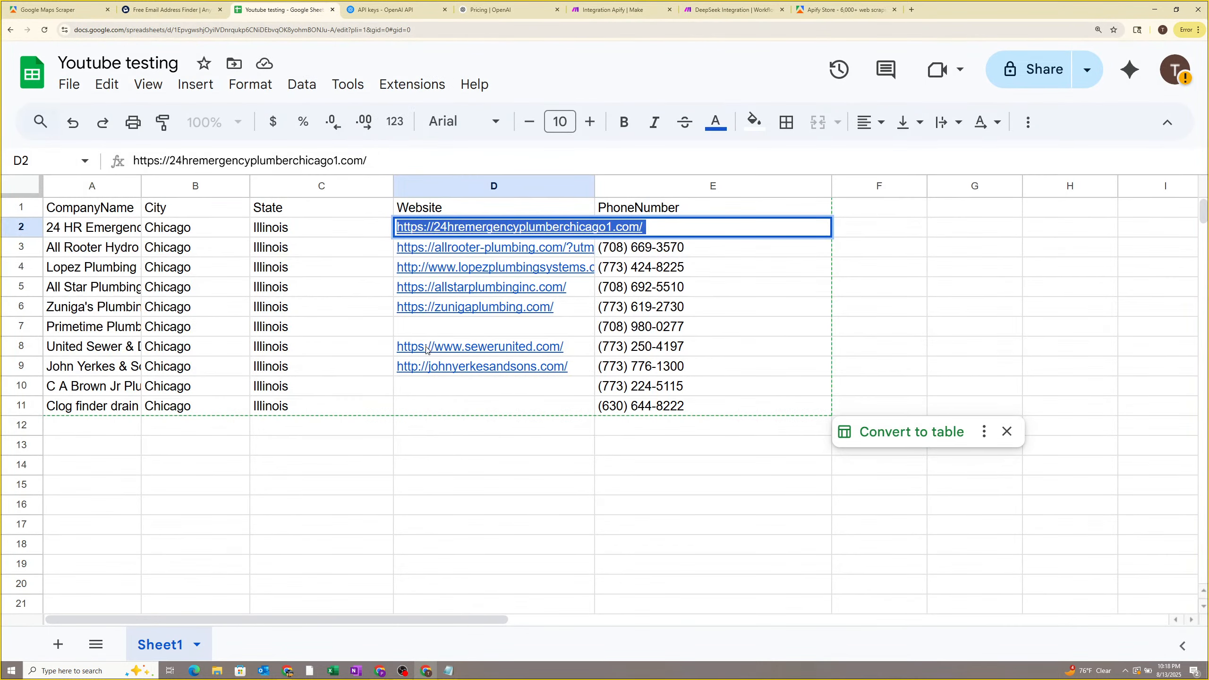
{"action": "left_click", "coordinate": [409, 352]}
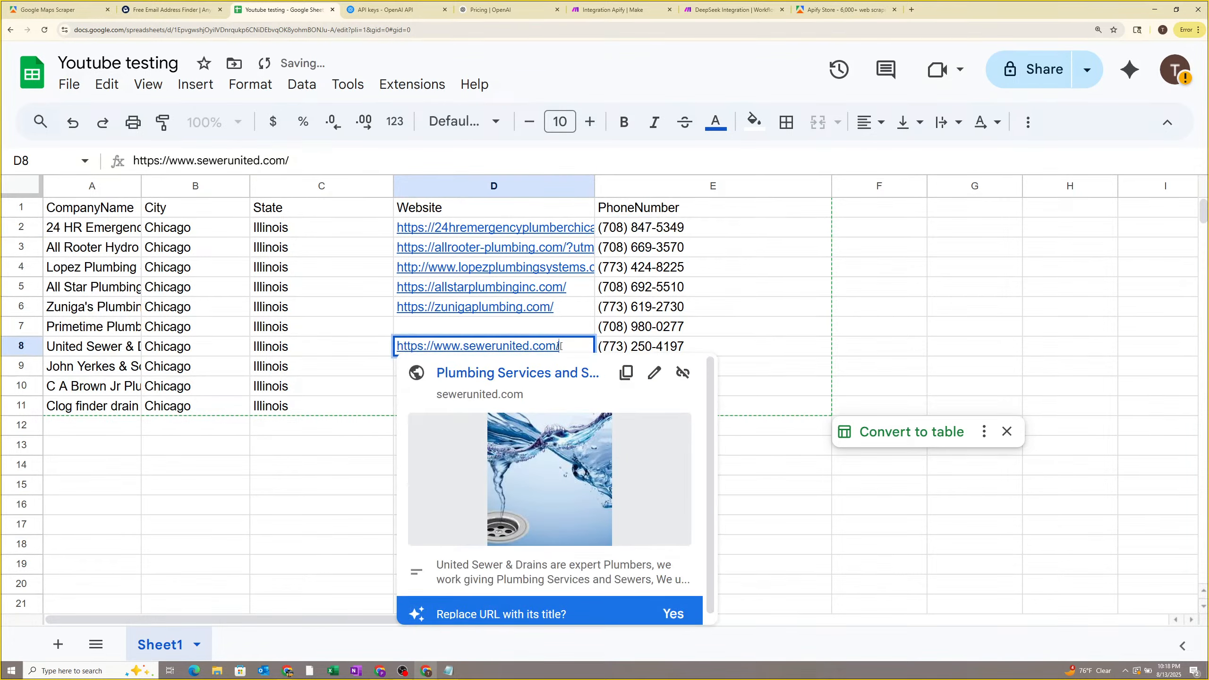
{"action": "left_click_drag", "start_coordinate": [560, 346], "coordinate": [347, 352]}
{"action": "key", "text": "ctrl+c"}
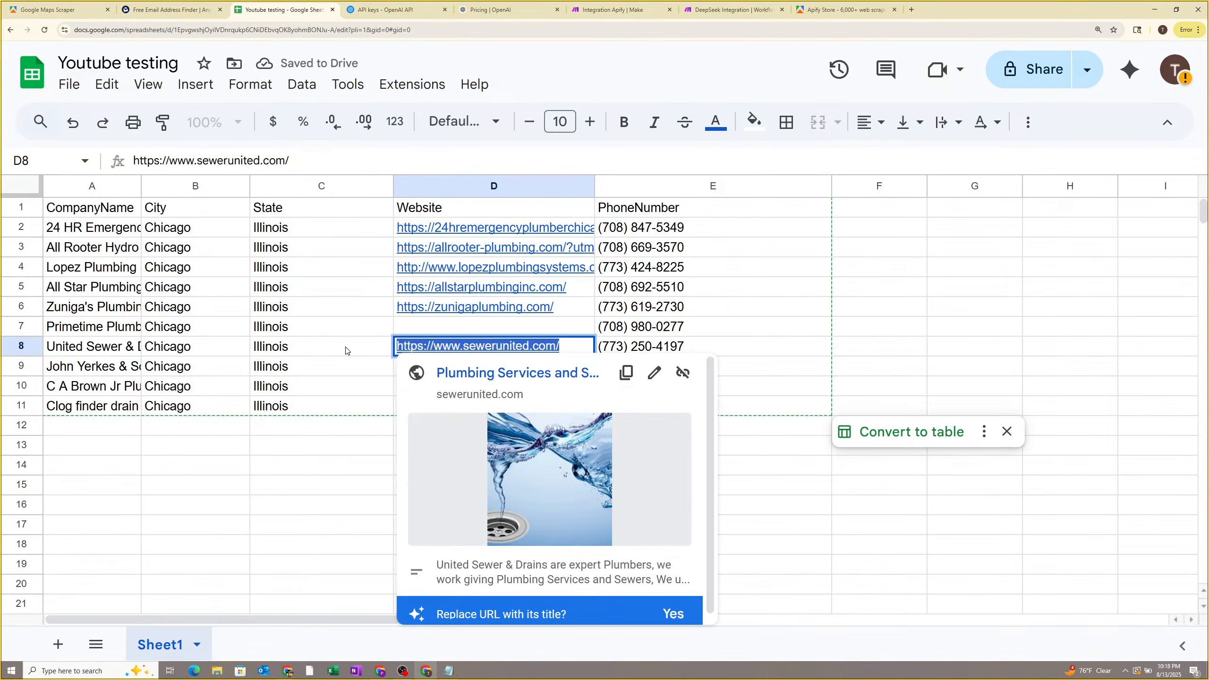
Return to the Integration Apify scenario and try running the HTTP module on its own.
{"action": "left_click", "coordinate": [759, 6]}
{"action": "left_click", "coordinate": [615, 9]}
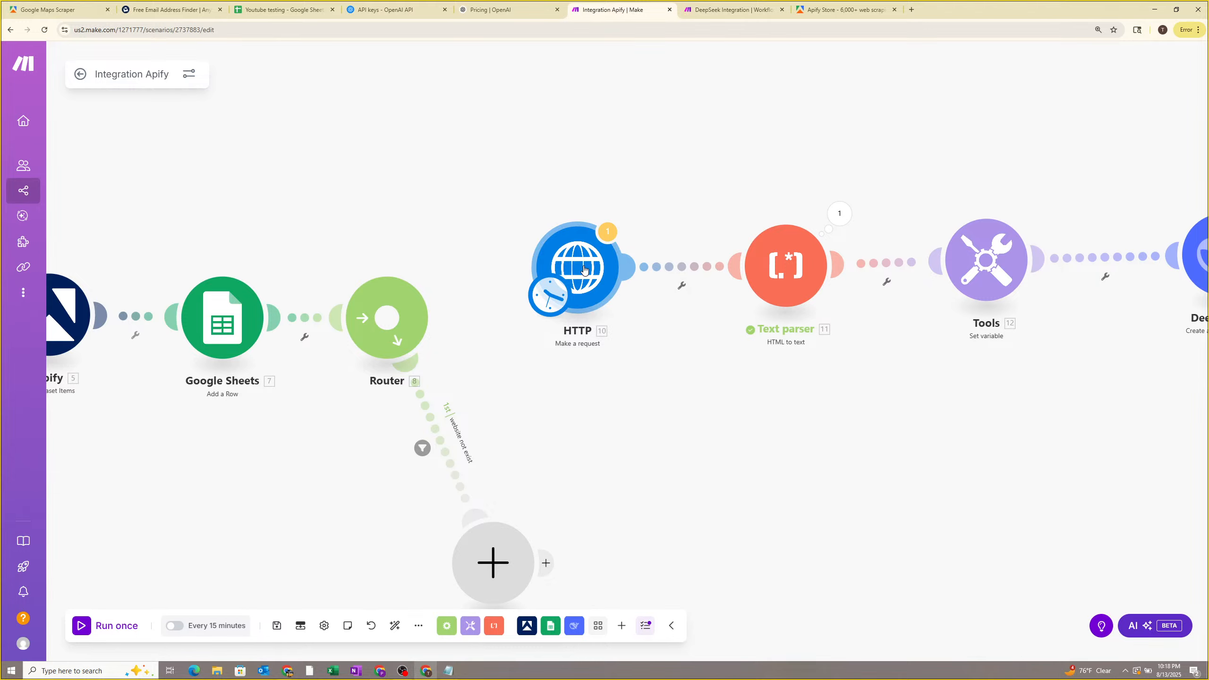
{"action": "right_click", "coordinate": [585, 270]}
{"action": "left_click", "coordinate": [624, 297]}
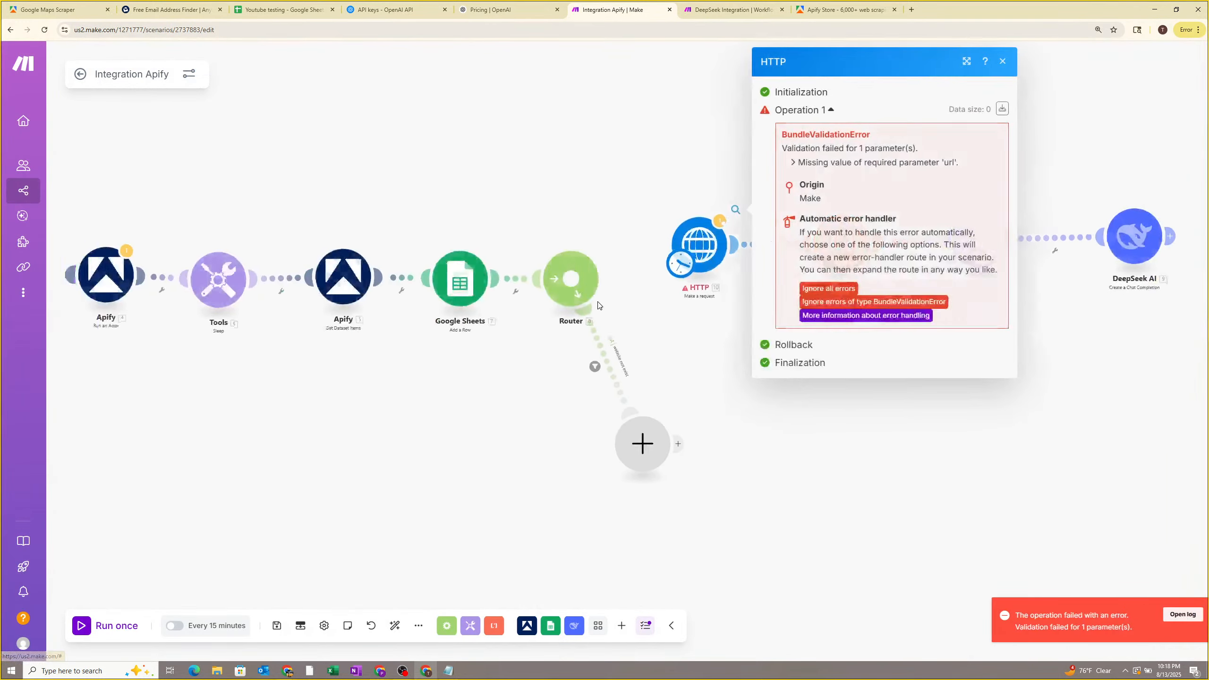
{"action": "left_click", "coordinate": [700, 244]}
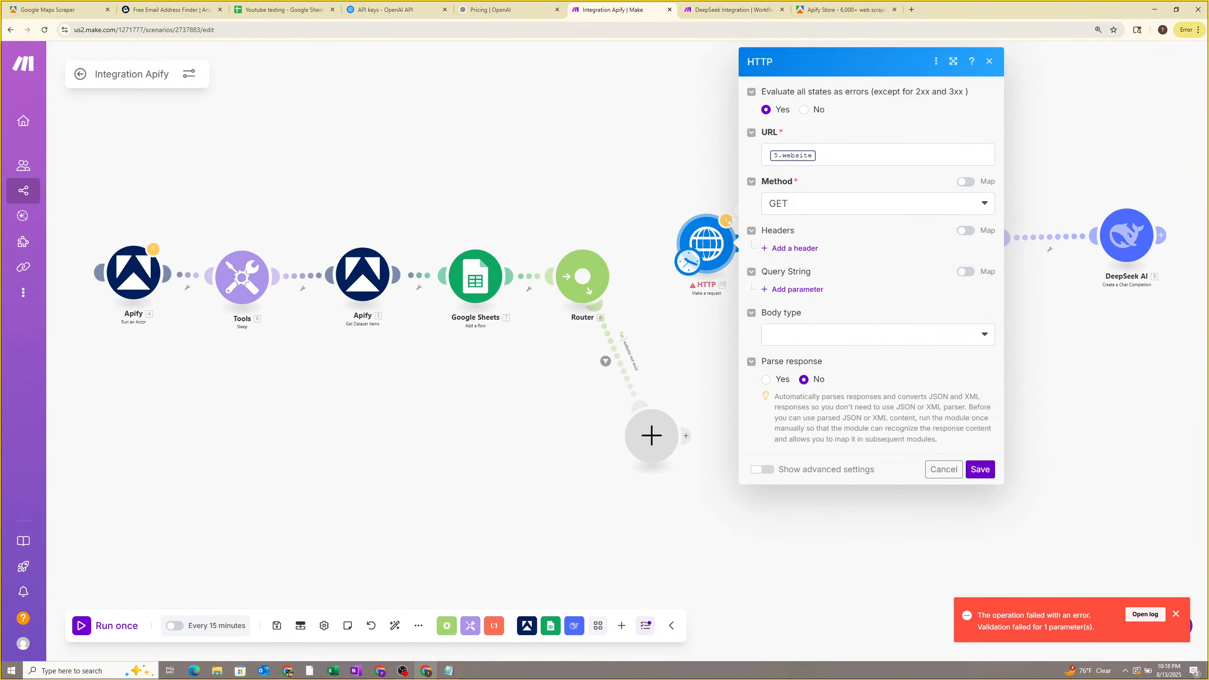
{"action": "left_click", "coordinate": [755, 159]}
{"action": "key", "text": "BackSpace"}
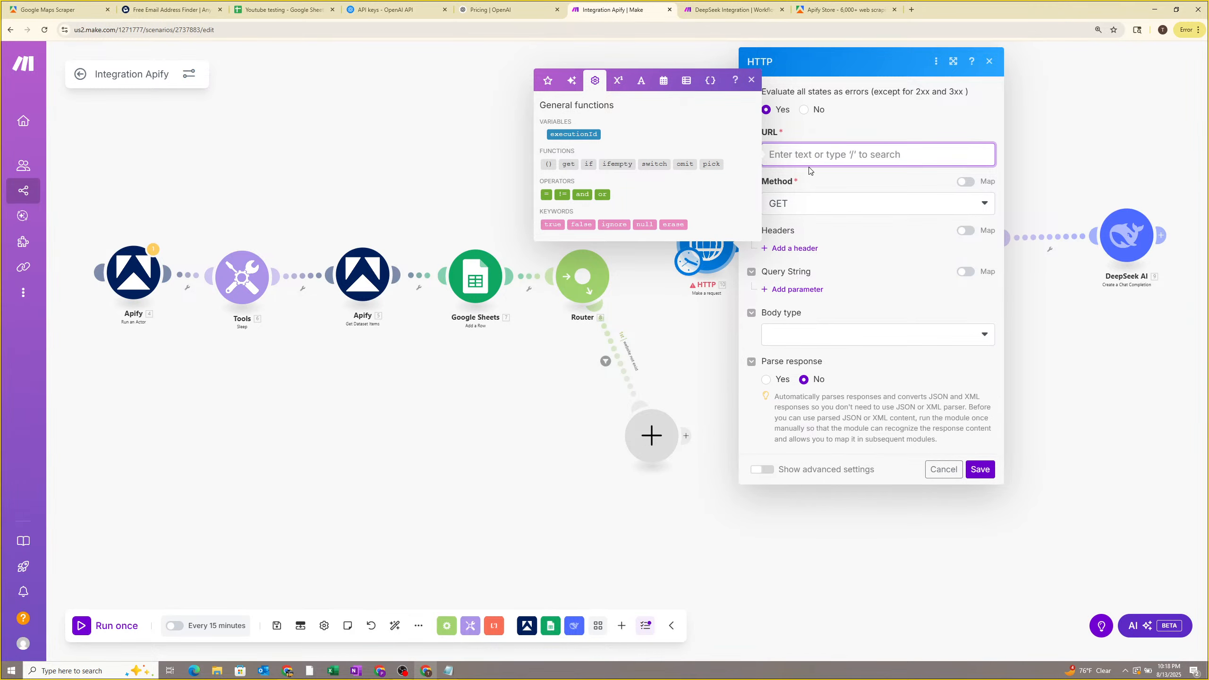
{"action": "key", "text": "ctrl+v"}
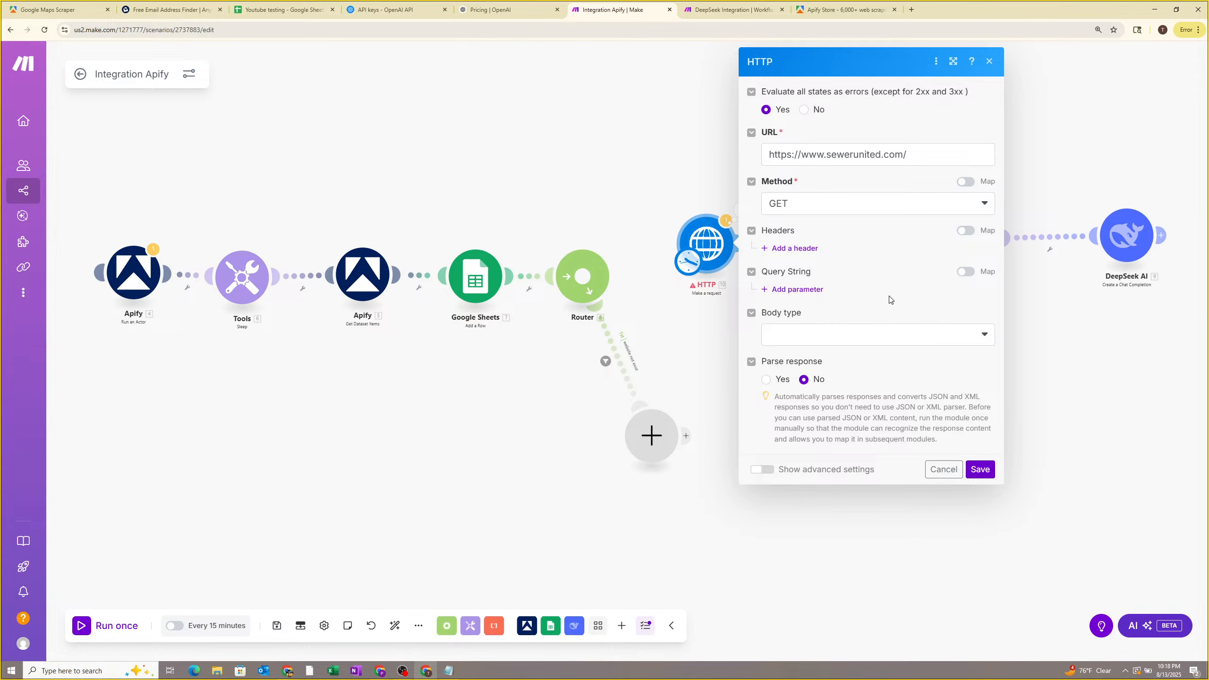
{"action": "left_click", "coordinate": [984, 466]}
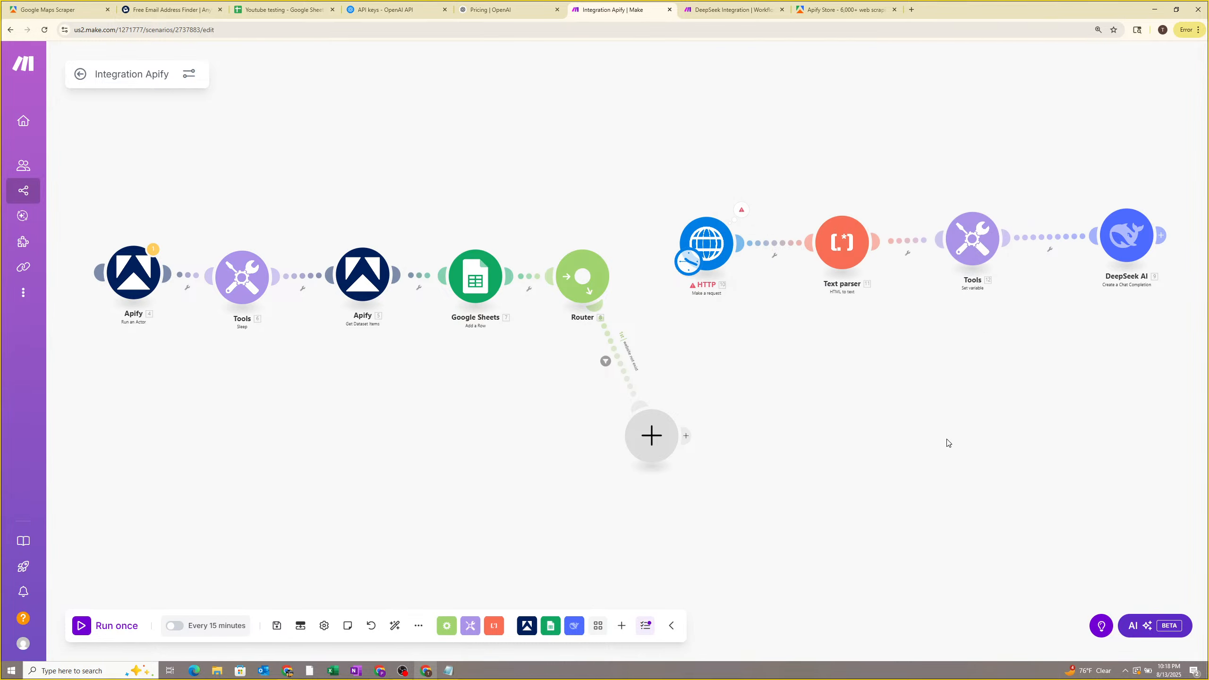
{"action": "left_click", "coordinate": [116, 627]}
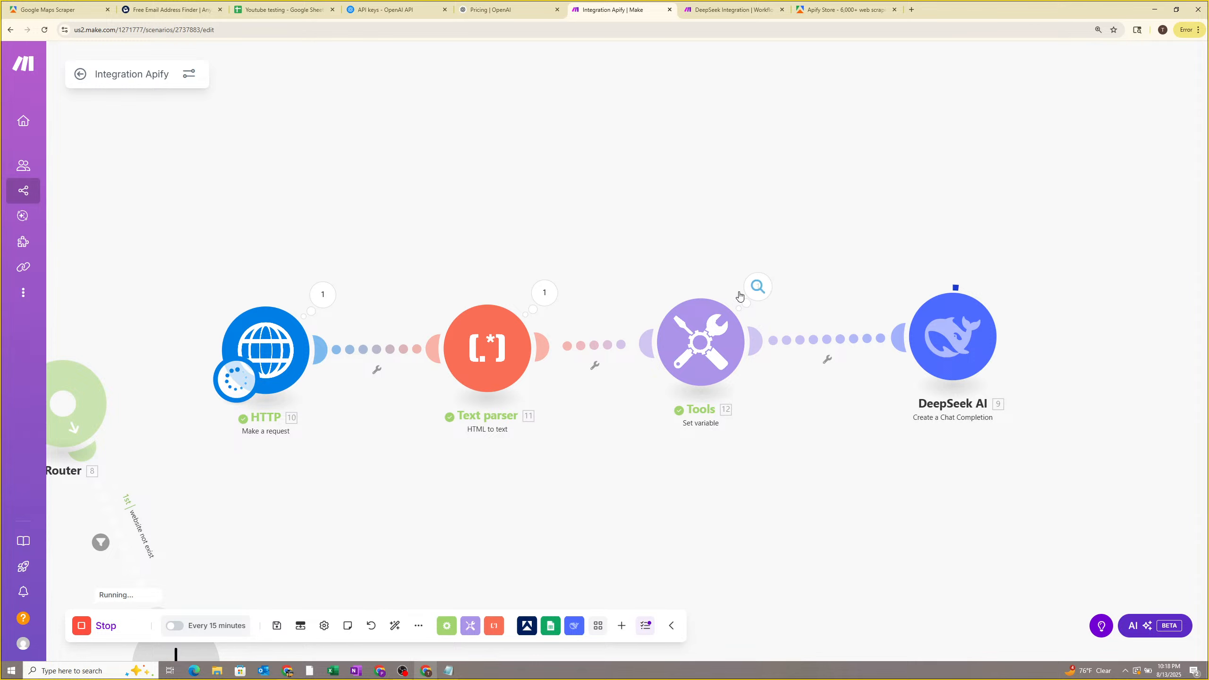
Inspect the run outputs of the Set variable and Text parser modules, including the parsed website text.
{"action": "left_click", "coordinate": [758, 286]}
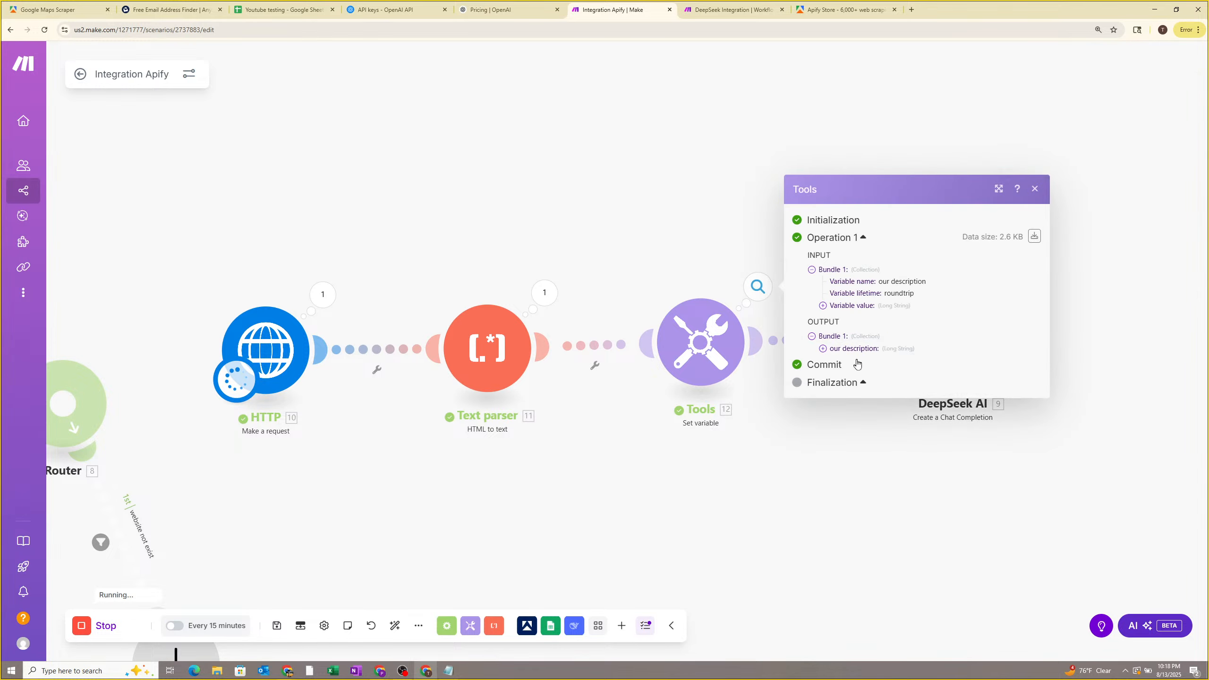
{"action": "left_click", "coordinate": [857, 358]}
{"action": "left_click", "coordinate": [716, 261]}
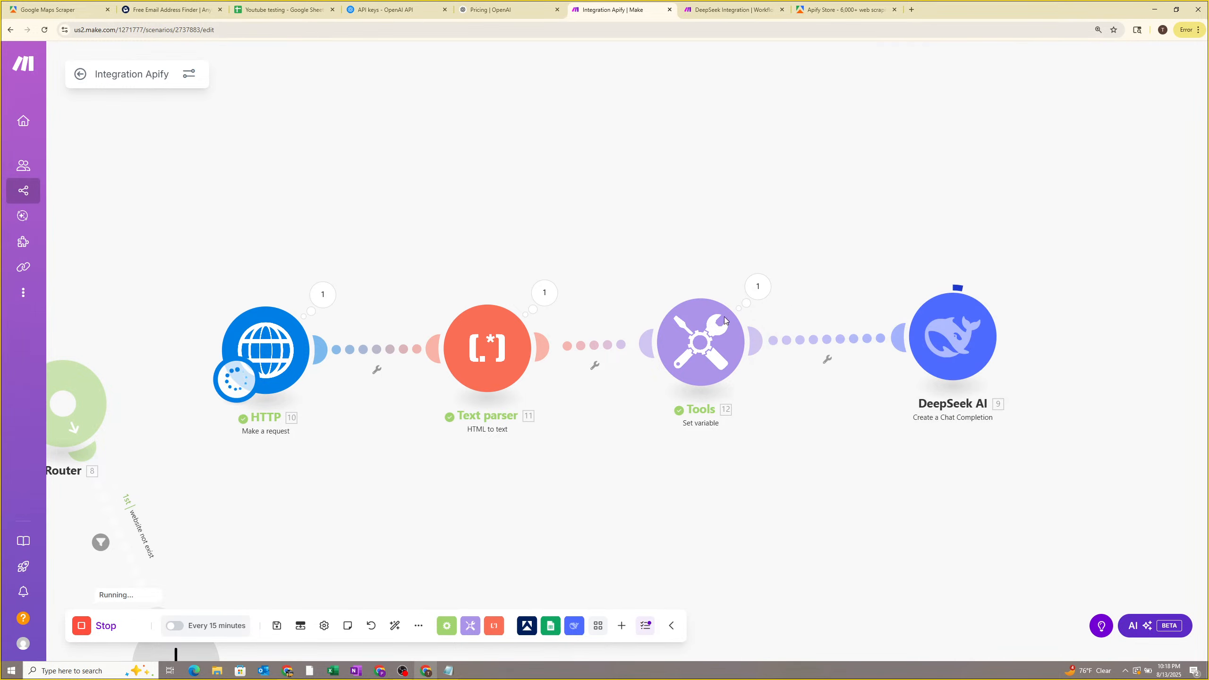
{"action": "left_click", "coordinate": [544, 292]}
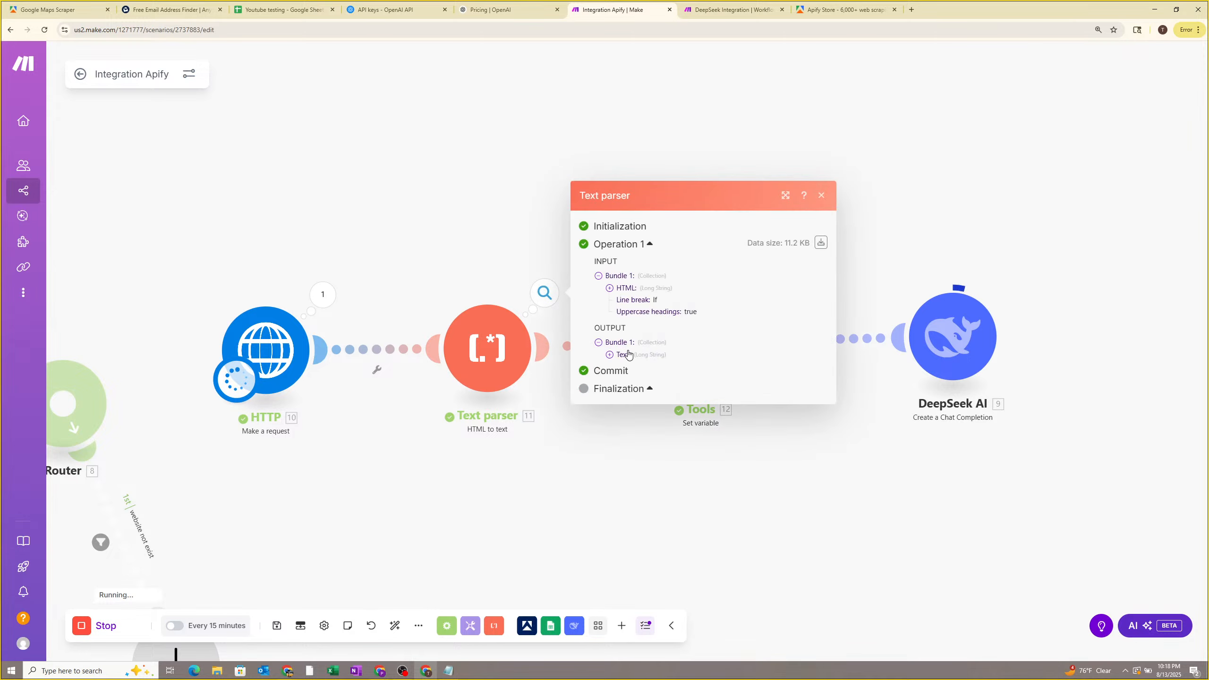
{"action": "left_click", "coordinate": [610, 352]}
{"action": "left_click", "coordinate": [610, 221]}
{"action": "left_click", "coordinate": [821, 194]}
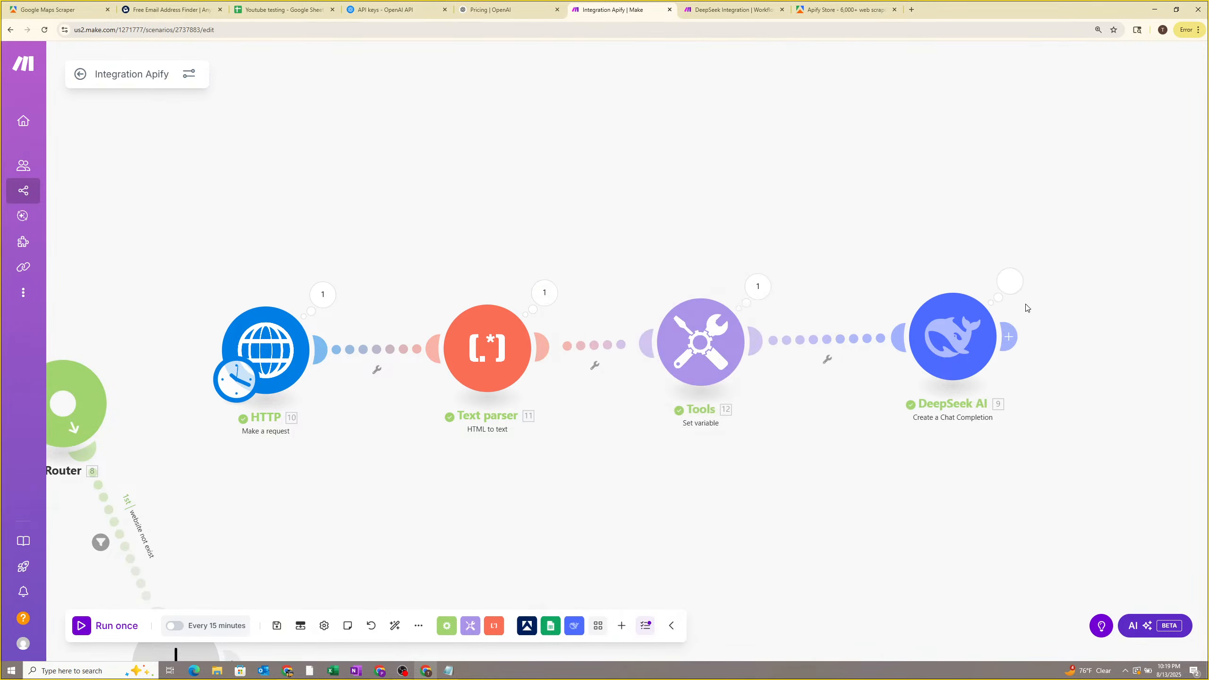
{"action": "left_click", "coordinate": [545, 293]}
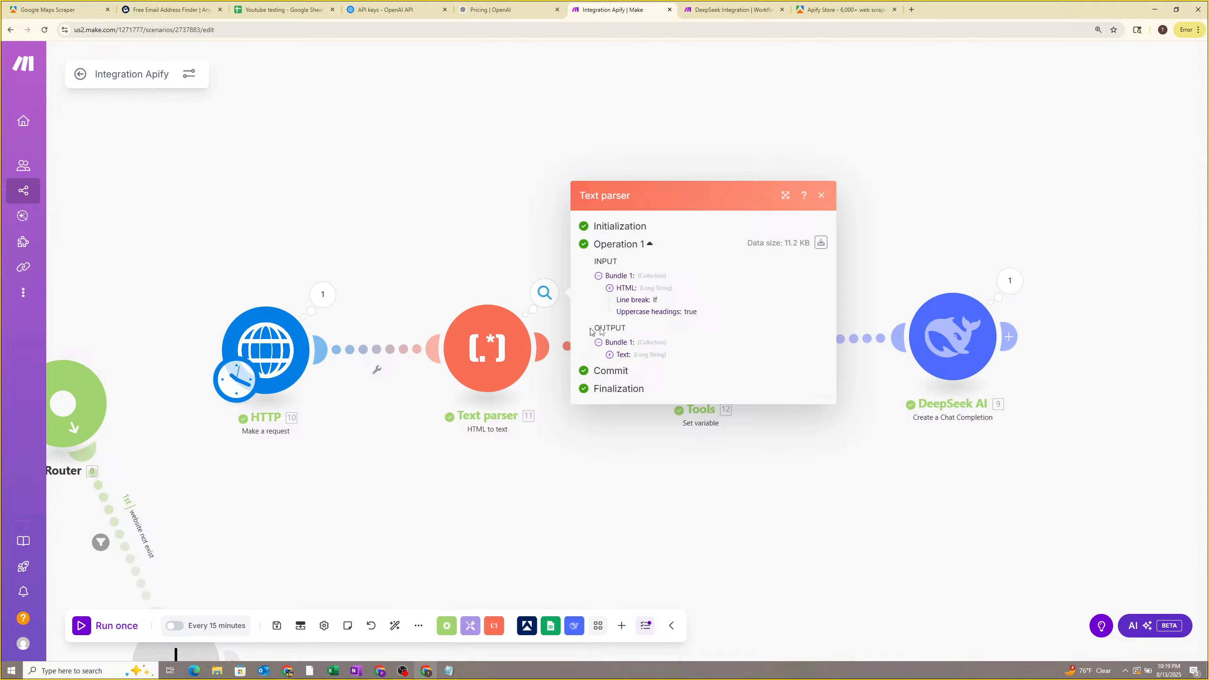
{"action": "left_click", "coordinate": [610, 353]}
{"action": "left_click_drag", "start_coordinate": [617, 240], "coordinate": [736, 529]}
{"action": "left_click", "coordinate": [552, 466]}
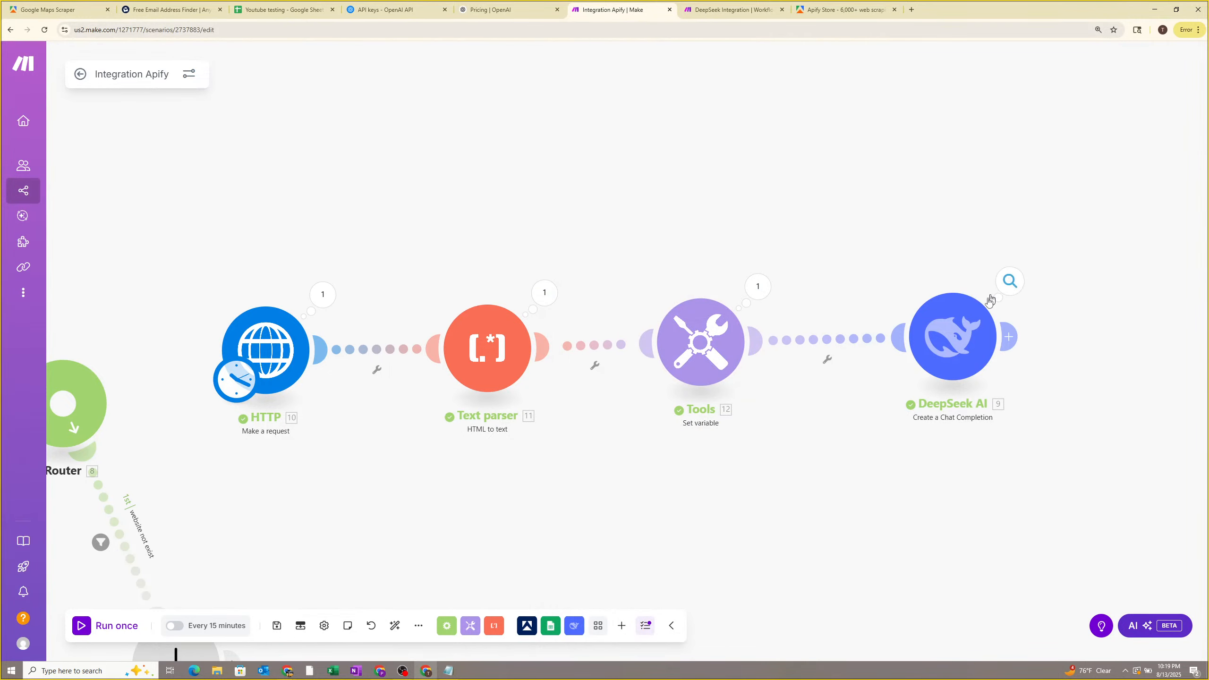
Review the email generated in the DeepSeek AI module's output, checking its subject line, body and sign-off.
{"action": "left_click_drag", "start_coordinate": [1076, 332], "coordinate": [648, 343]}
{"action": "left_click", "coordinate": [618, 299]}
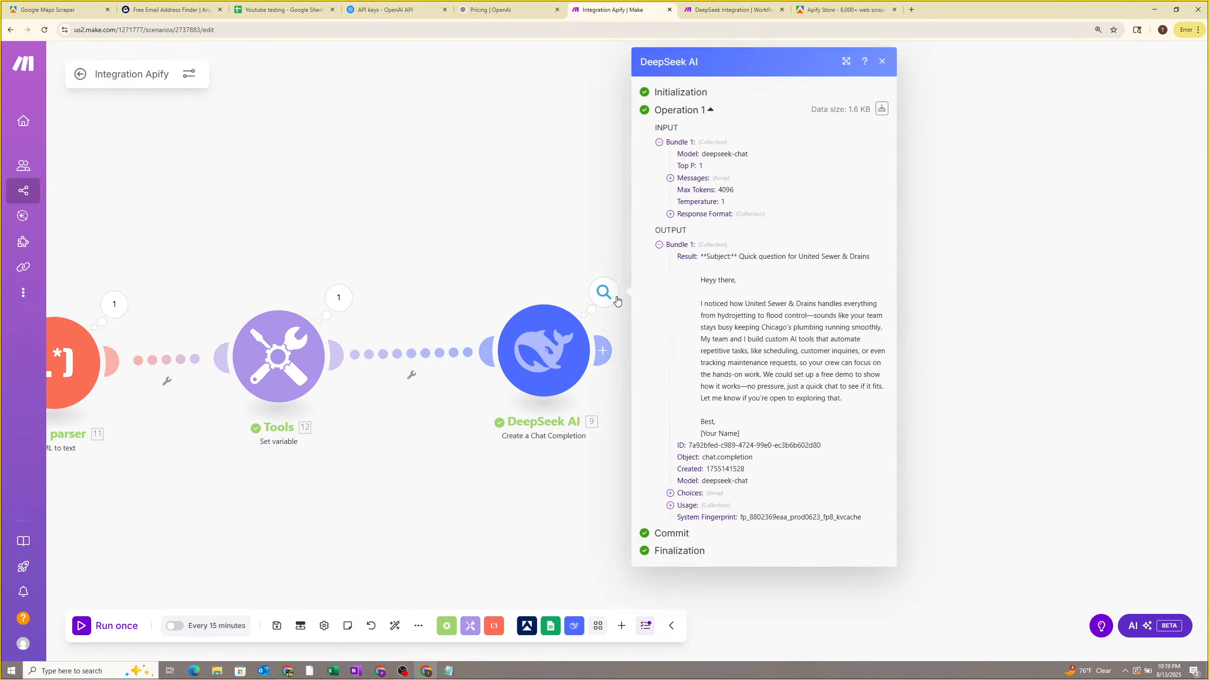
{"action": "left_click_drag", "start_coordinate": [701, 256], "coordinate": [778, 430]}
{"action": "left_click", "coordinate": [777, 431]}
{"action": "left_click_drag", "start_coordinate": [701, 256], "coordinate": [819, 273]}
{"action": "left_click", "coordinate": [819, 272]}
{"action": "left_click_drag", "start_coordinate": [704, 257], "coordinate": [809, 258]}
{"action": "left_click", "coordinate": [767, 287]}
{"action": "left_click_drag", "start_coordinate": [702, 258], "coordinate": [826, 307]}
{"action": "left_click", "coordinate": [752, 298]}
{"action": "left_click", "coordinate": [827, 309]}
{"action": "left_click_drag", "start_coordinate": [763, 375], "coordinate": [810, 375]}
{"action": "left_click", "coordinate": [742, 392]}
{"action": "triple_click", "coordinate": [746, 438]}
{"action": "left_click", "coordinate": [763, 443]}
{"action": "left_click_drag", "start_coordinate": [701, 258], "coordinate": [882, 258]}
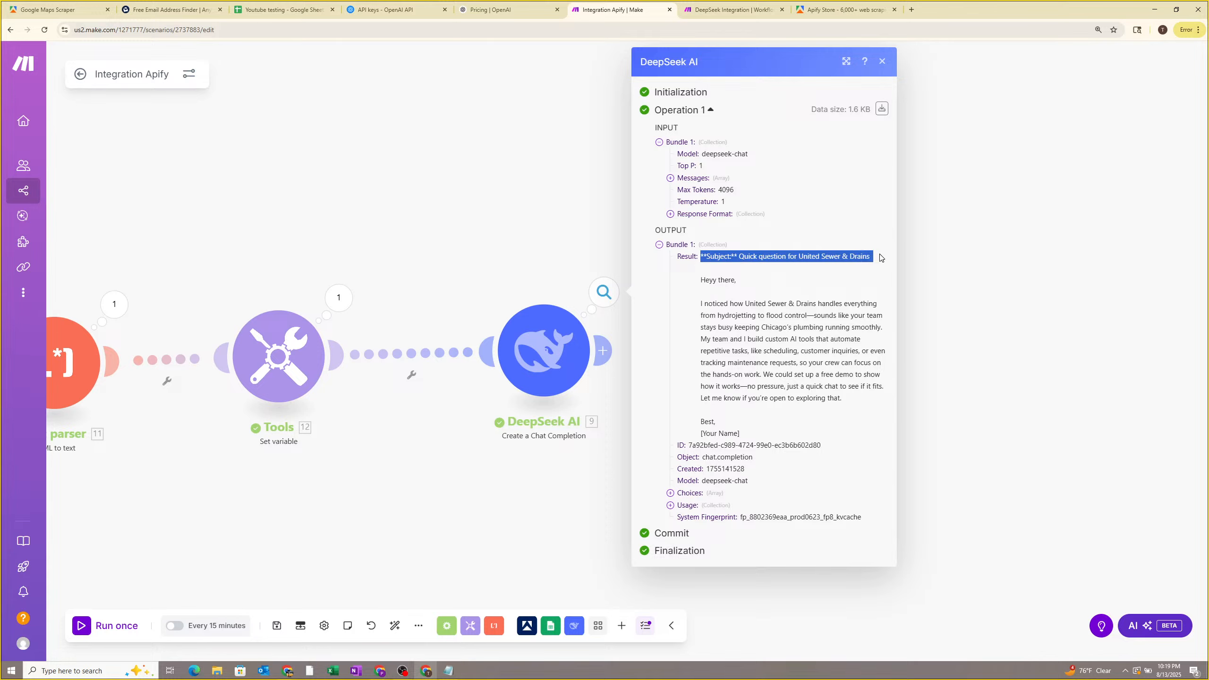
{"action": "triple_click", "coordinate": [747, 437]}
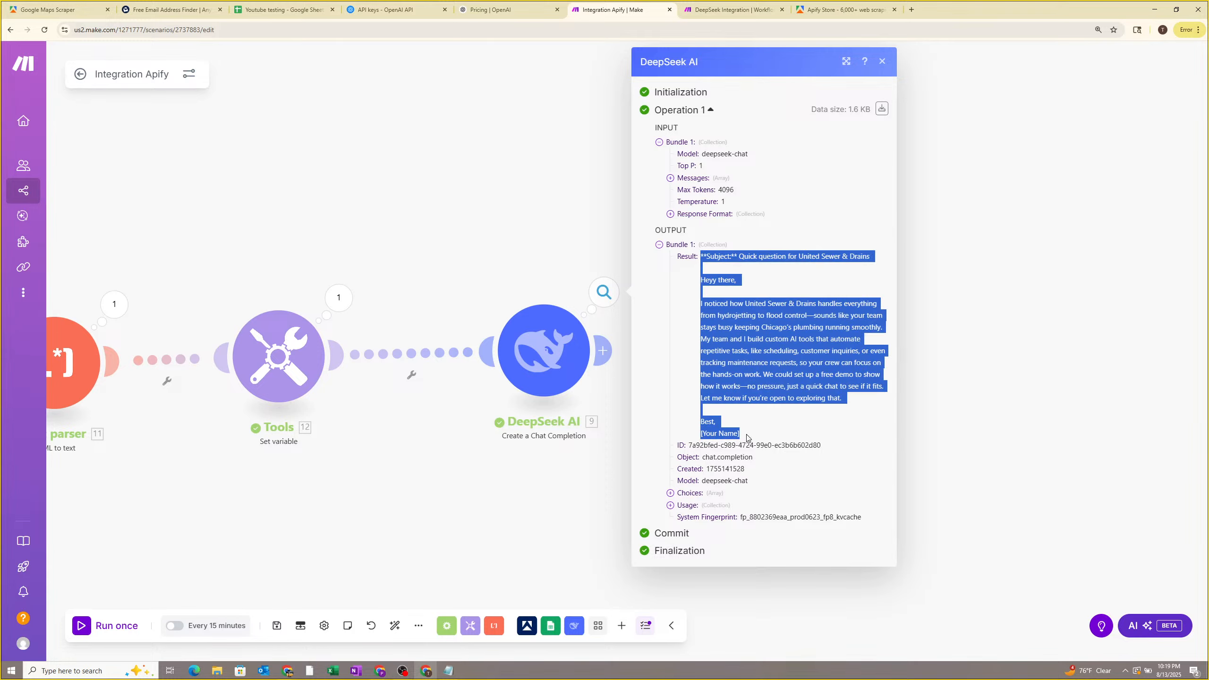
{"action": "left_click", "coordinate": [660, 408]}
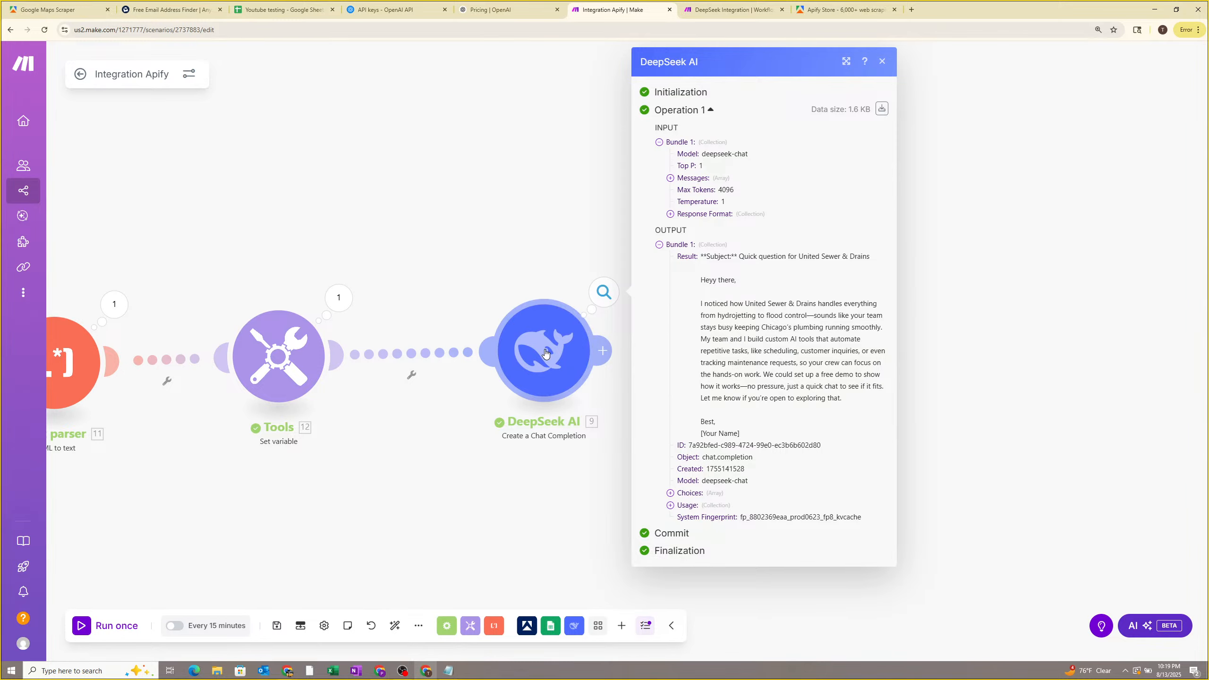
Save the system message with "Dont include a subject and doont include [Your Name] at the end of the email body. Output only the email body itself" appended.
{"action": "left_click", "coordinate": [545, 352]}
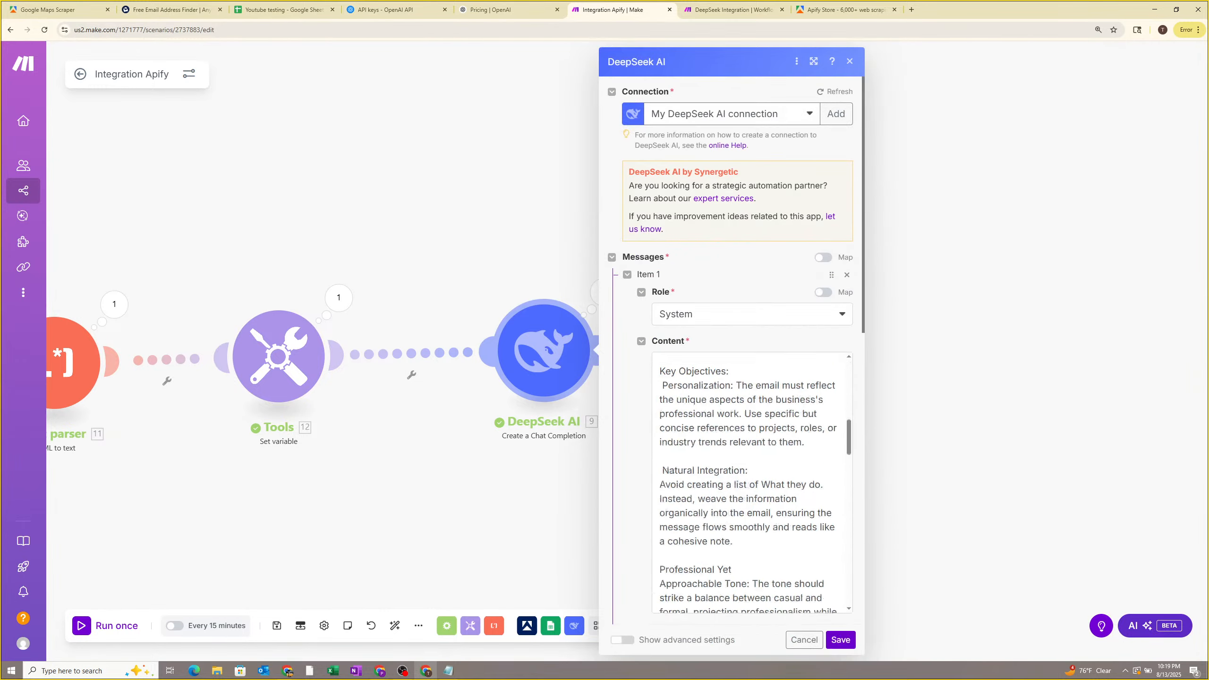
{"action": "scroll", "coordinate": [584, 441], "scroll_direction": "down", "scroll_amount": 3}
{"action": "scroll", "coordinate": [714, 443], "scroll_direction": "down", "scroll_amount": 20}
{"action": "scroll", "coordinate": [714, 443], "scroll_direction": "up", "scroll_amount": 9}
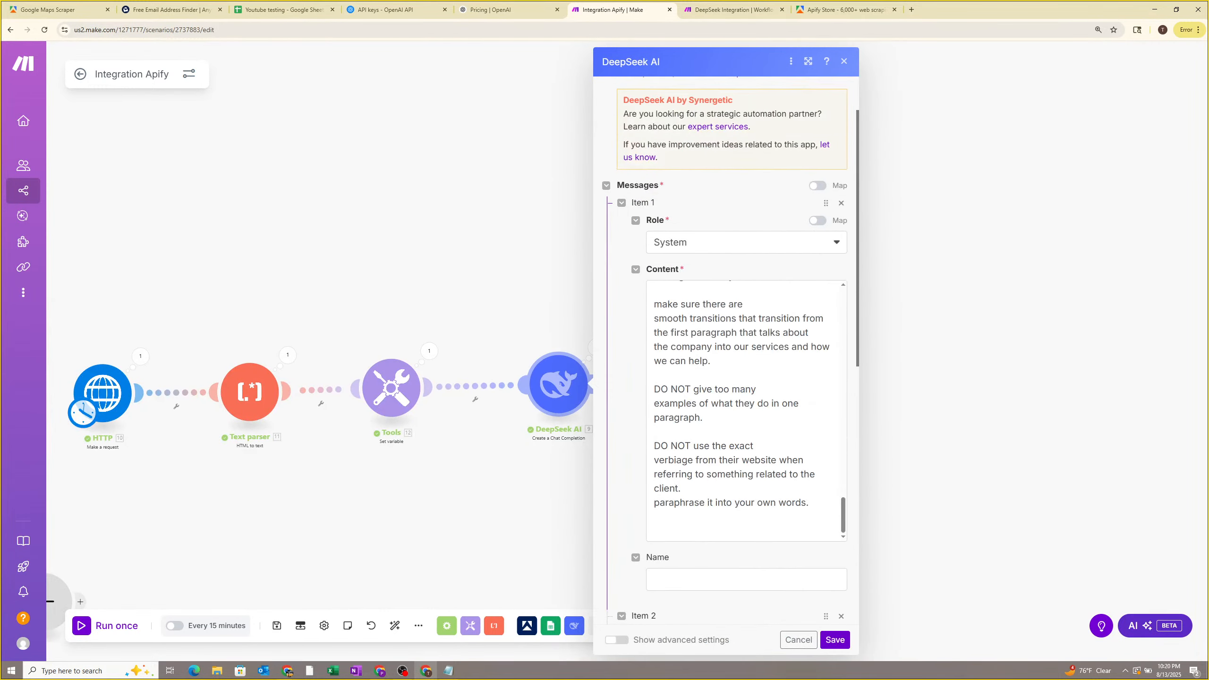
{"action": "left_click", "coordinate": [714, 525]}
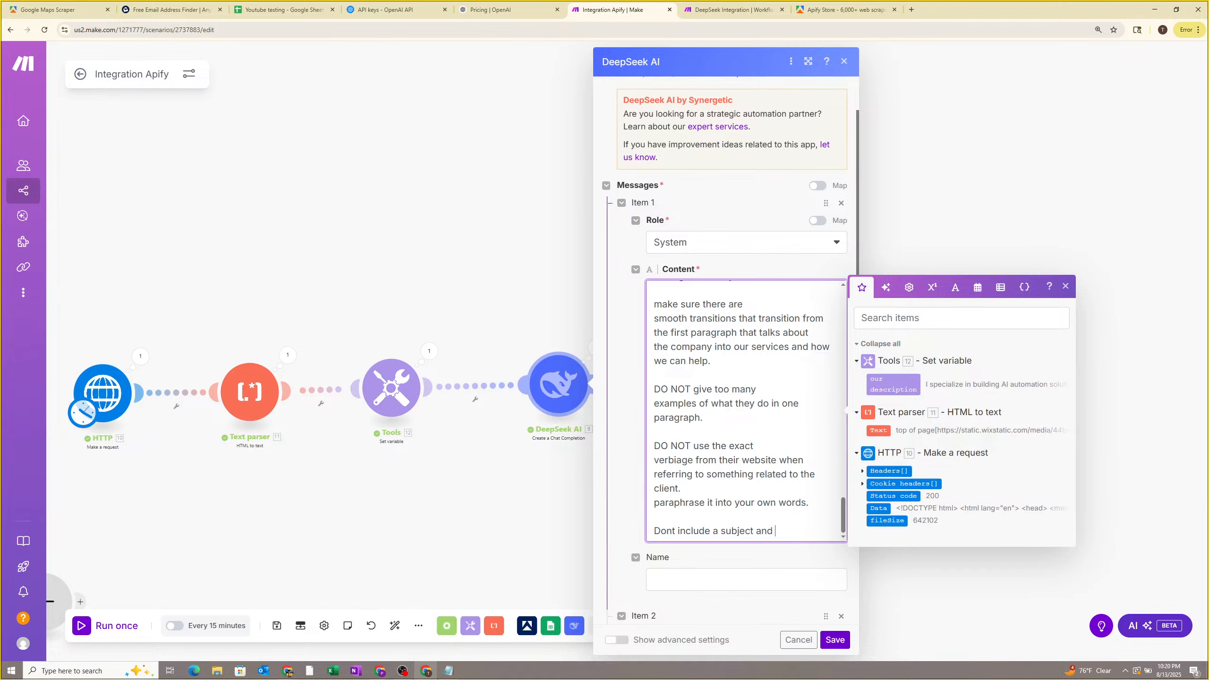
{"action": "type", "text": "dotnt include"}
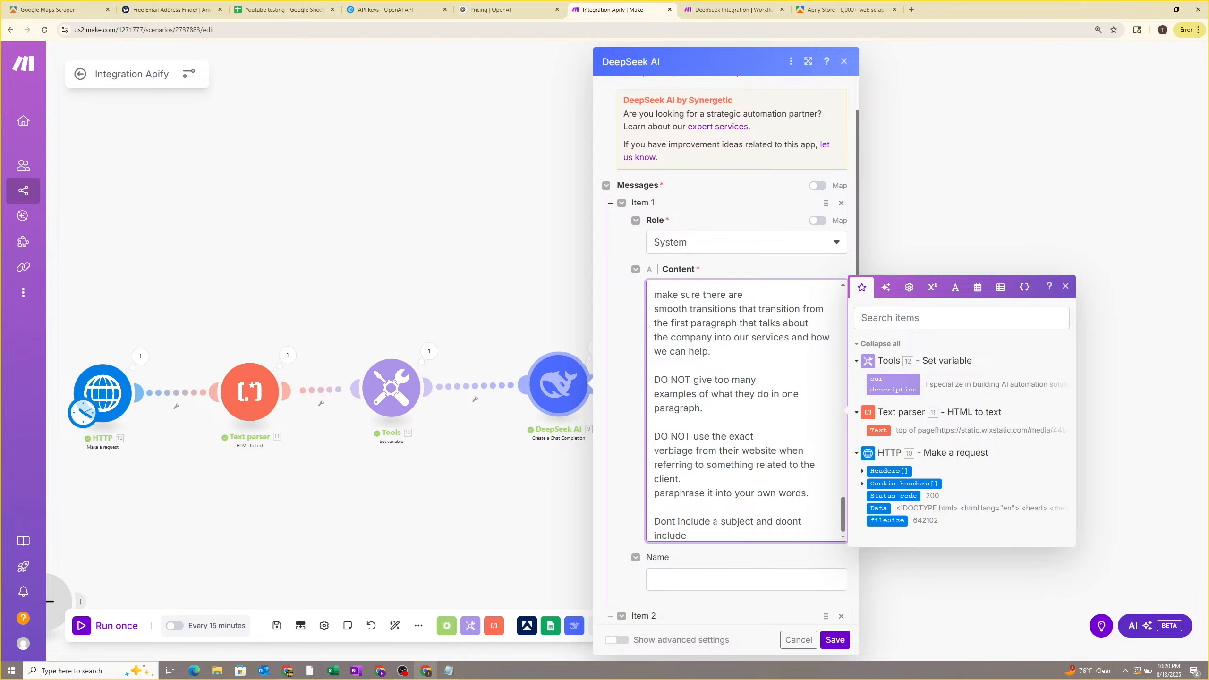
{"action": "type", "text": " (yo"}
{"action": "key", "text": "BackSpace"}
{"action": "key", "text": "BackSpace"}
{"action": "key", "text": "BackSpace"}
{"action": "type", "text": "our Name] at the end of the email"}
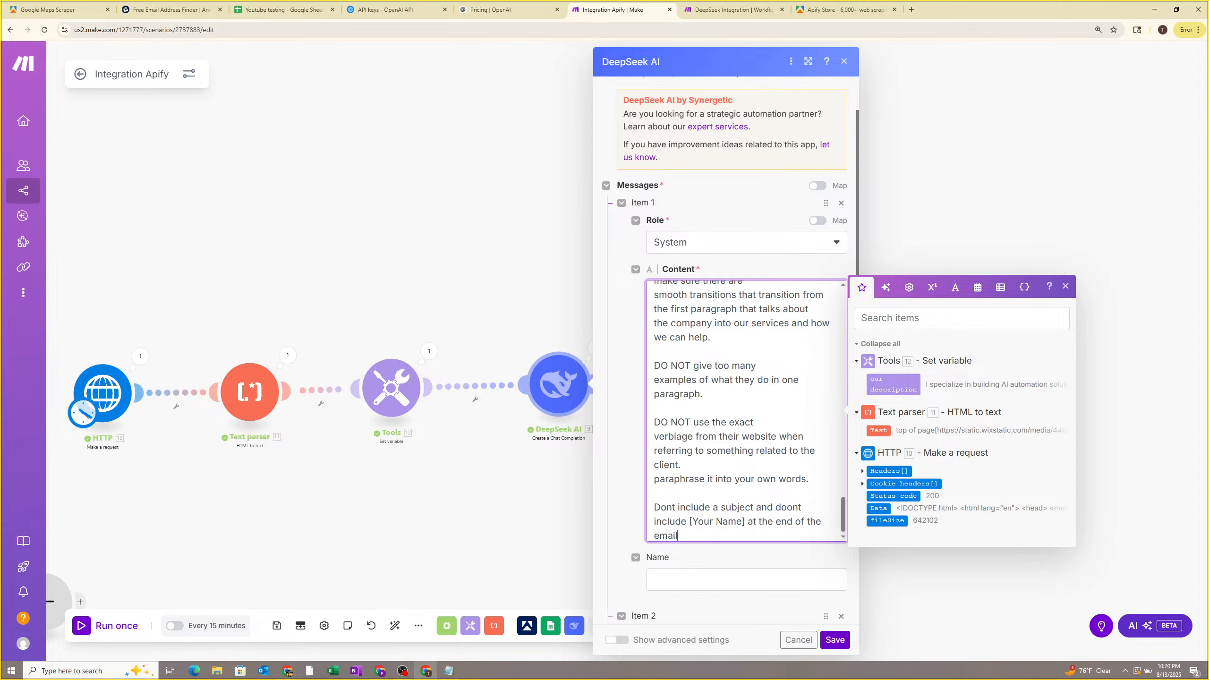
{"action": "type", "text": "bbody. Output only the email body itself"}
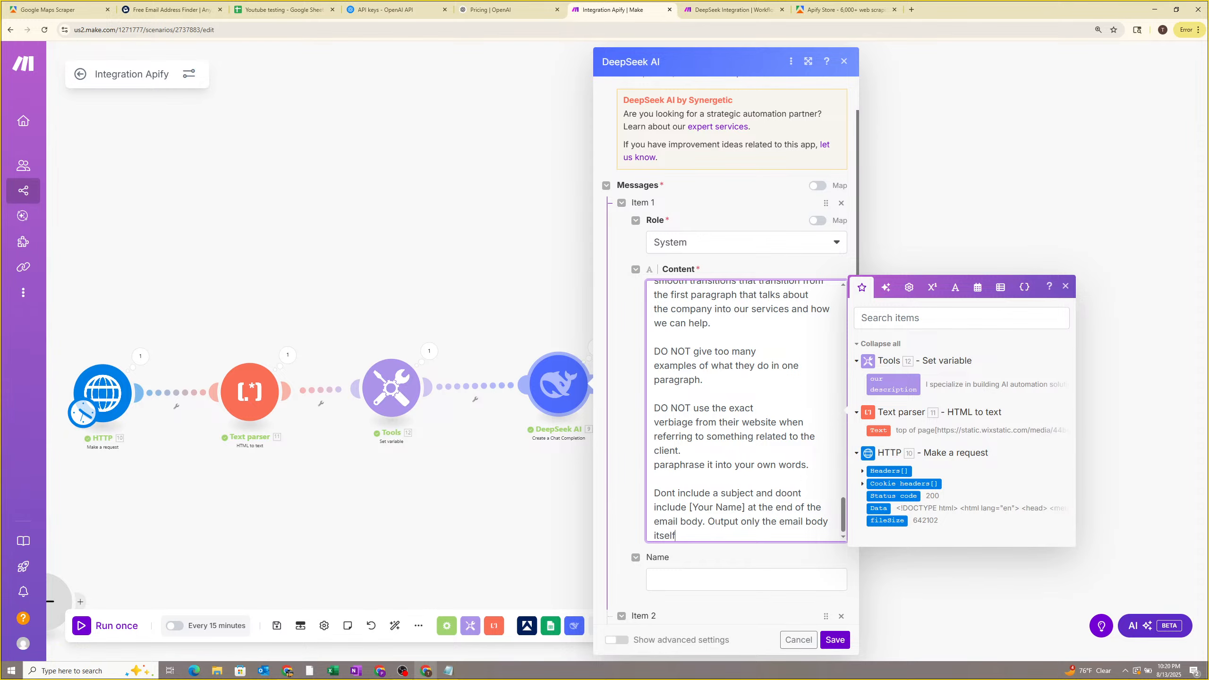
{"action": "left_click", "coordinate": [836, 640]}
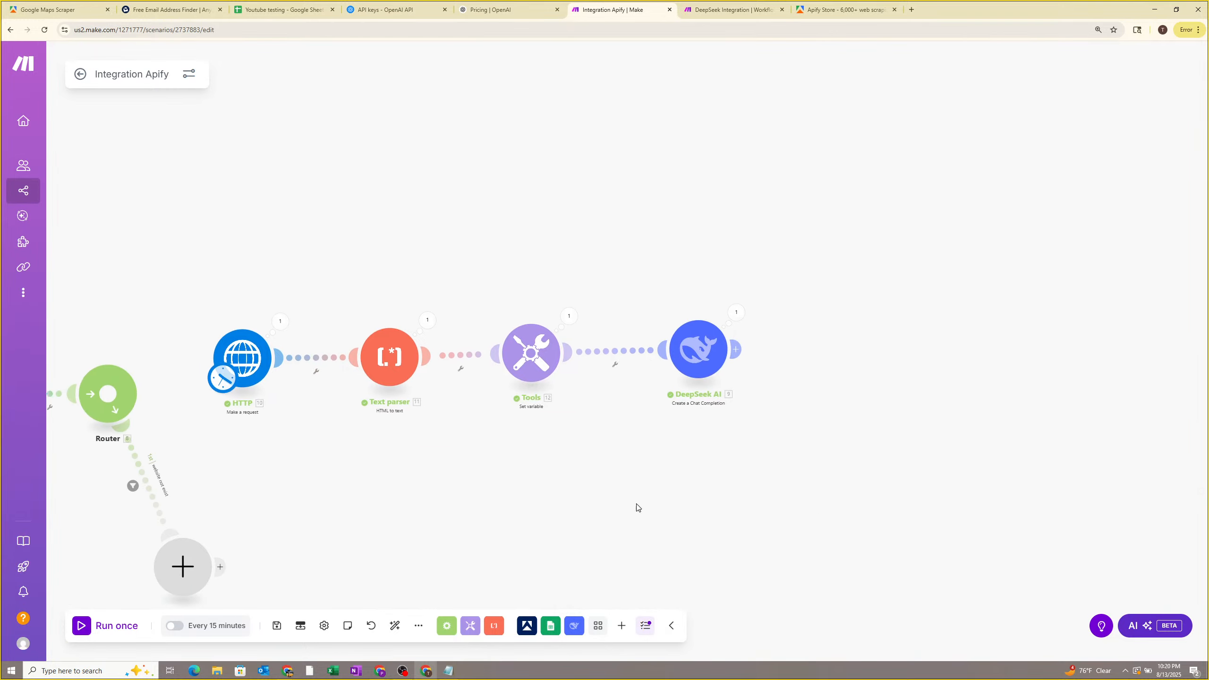
Run the scenario once again and review the email body in the DeepSeek AI module's output.
{"action": "left_click", "coordinate": [98, 632]}
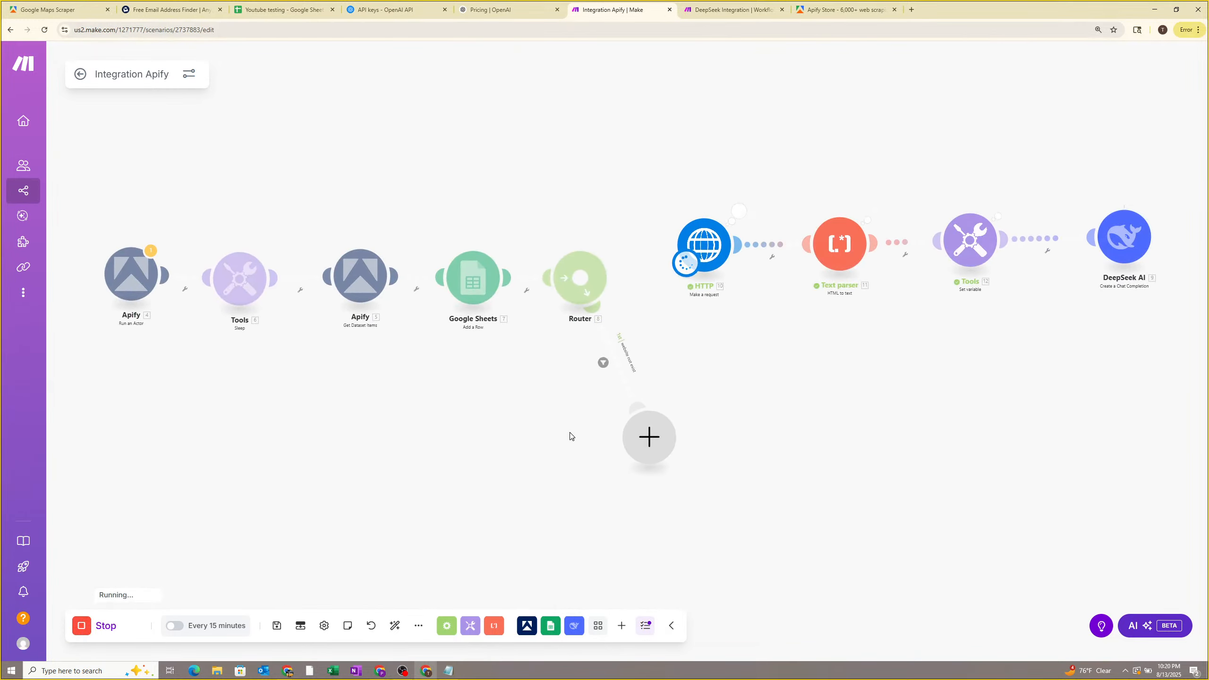
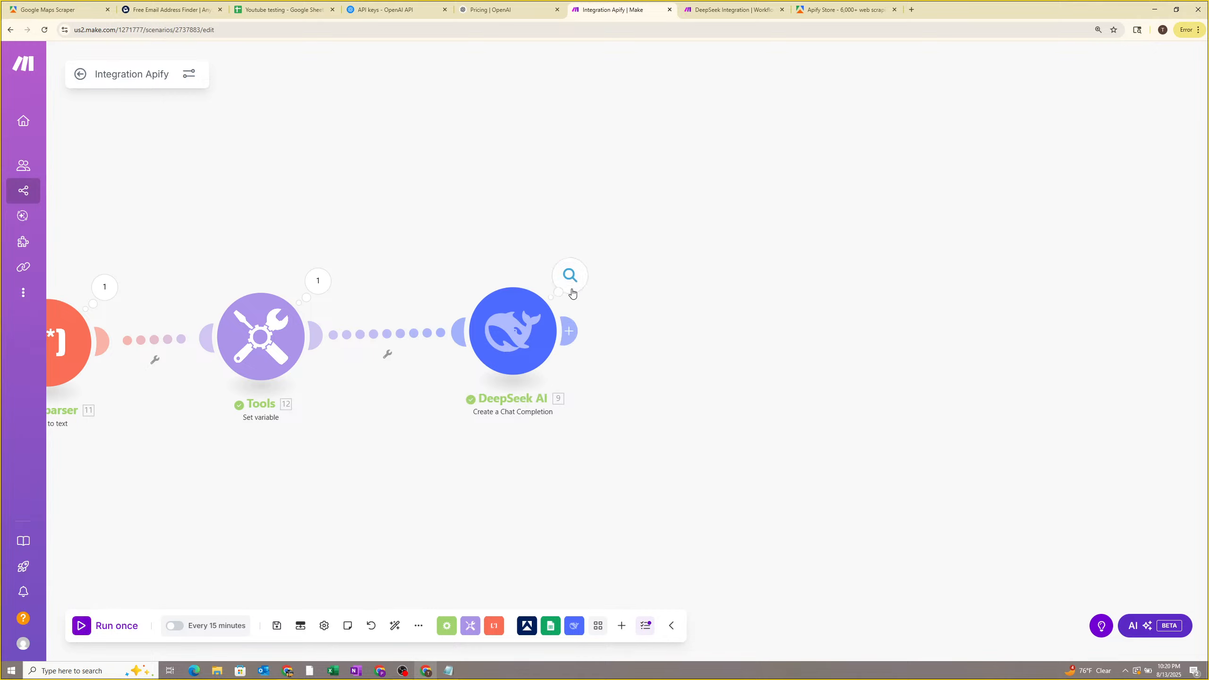
{"action": "left_click", "coordinate": [574, 282]}
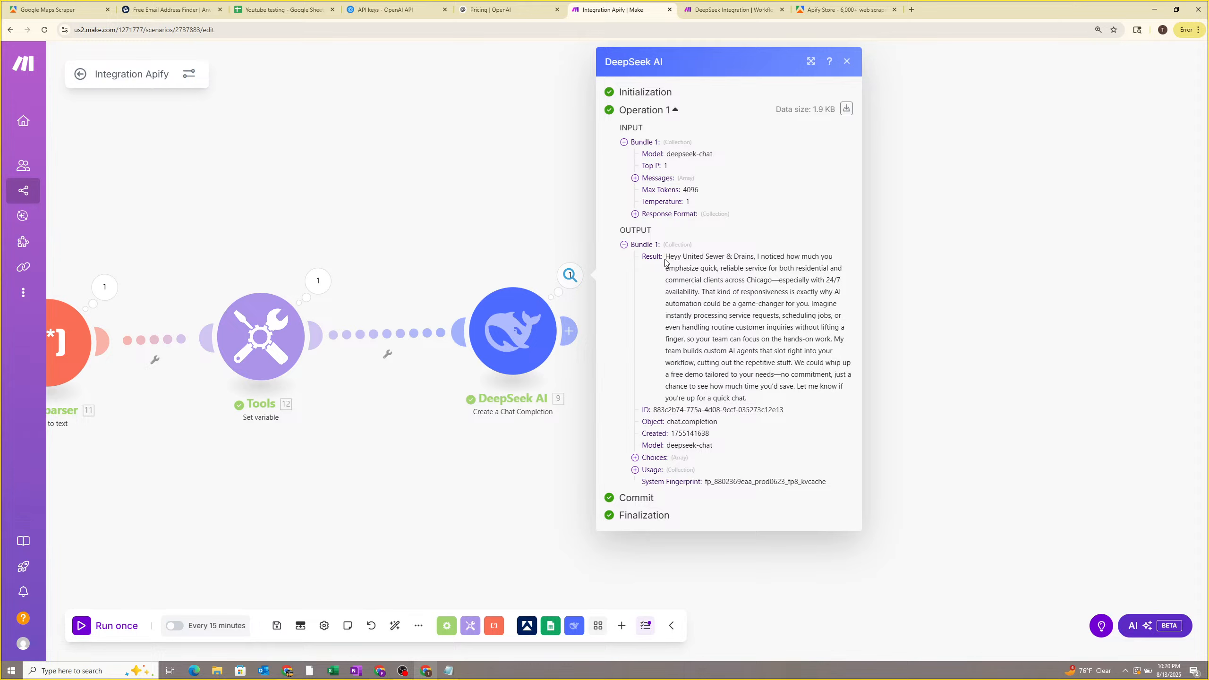
{"action": "left_click_drag", "start_coordinate": [749, 399], "coordinate": [670, 258]}
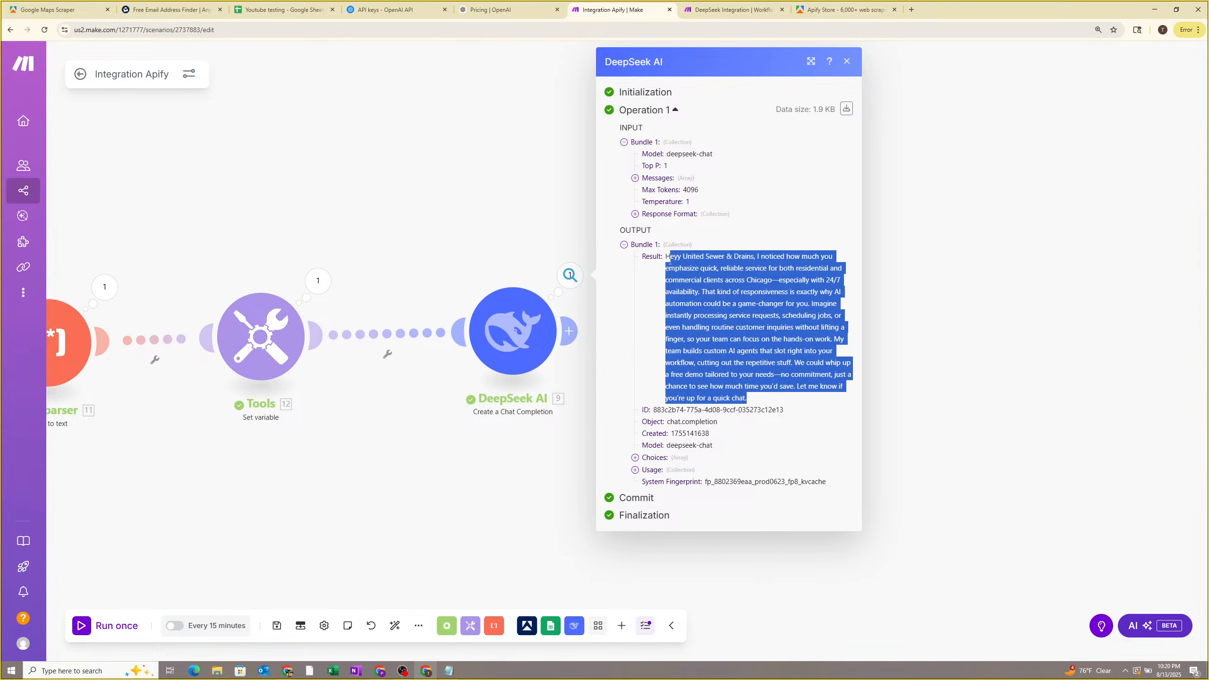
{"action": "left_click", "coordinate": [695, 266]}
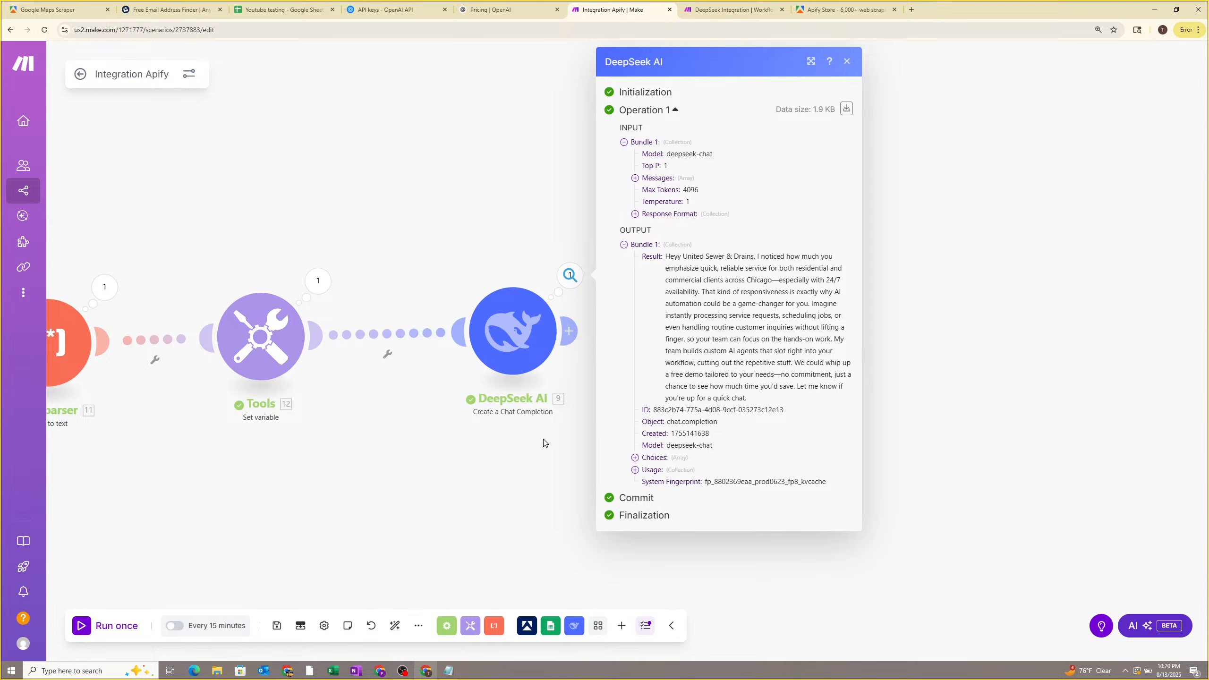
Examine the DeepSeek AI module's user message, model settings and response format options.
{"action": "left_click", "coordinate": [512, 331]}
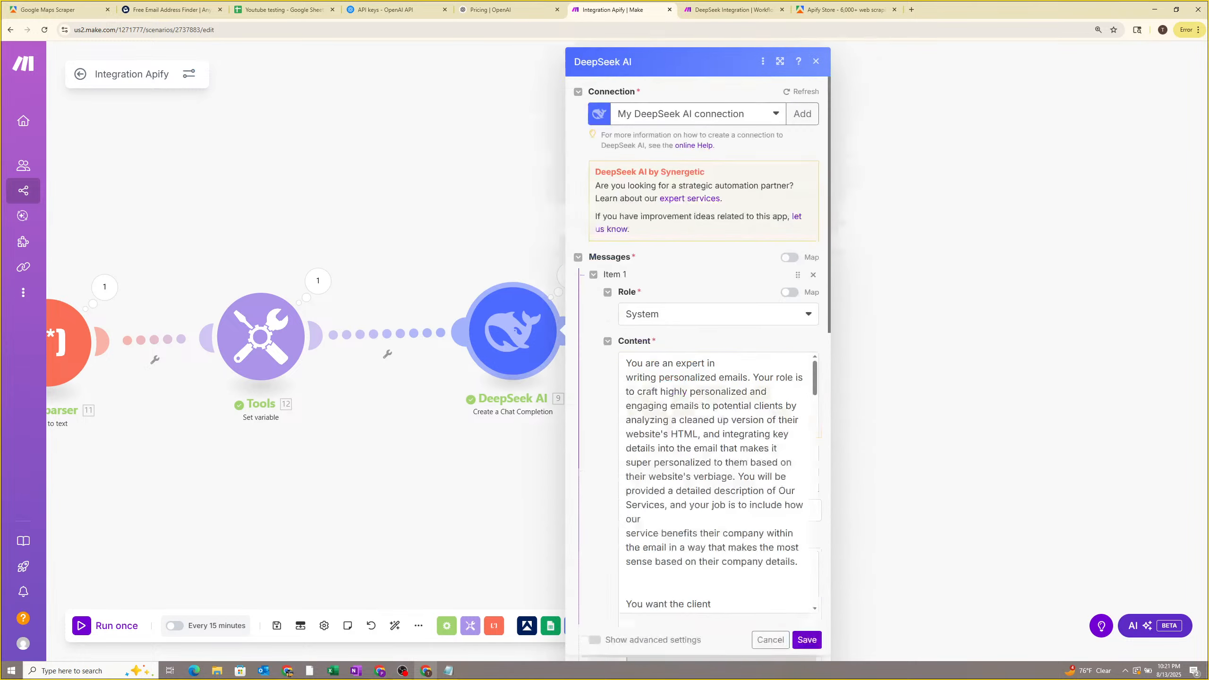
{"action": "scroll", "coordinate": [608, 405], "scroll_direction": "down", "scroll_amount": 10}
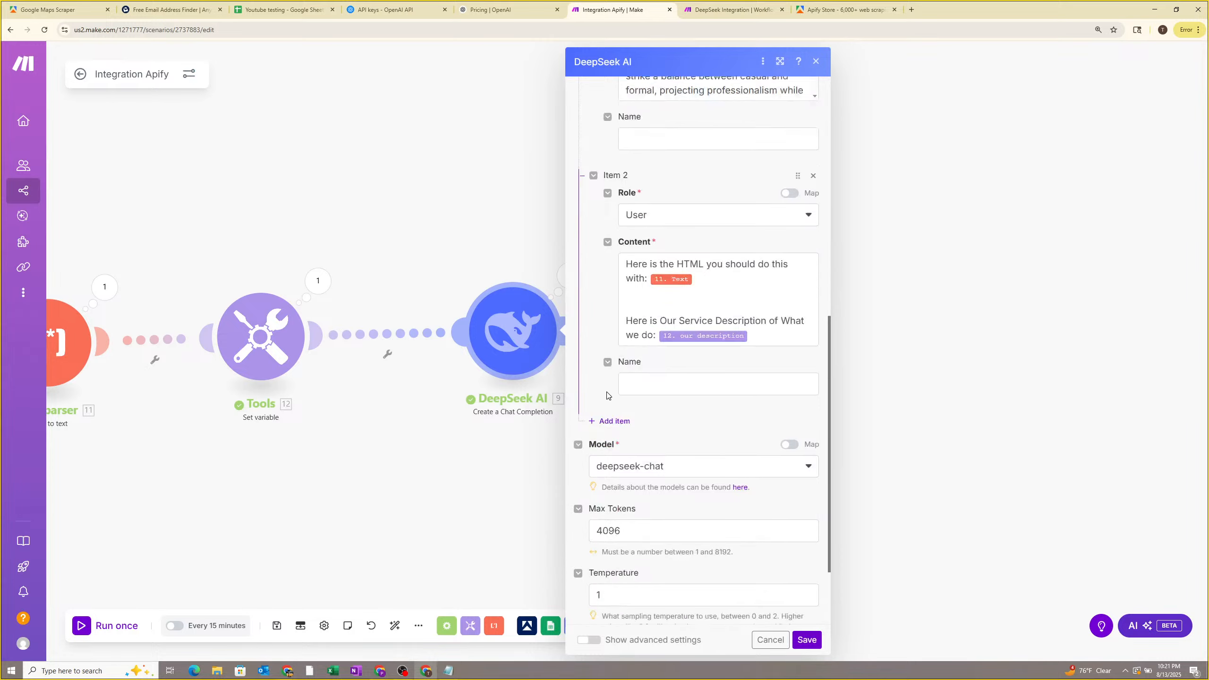
{"action": "scroll", "coordinate": [607, 395], "scroll_direction": "down", "scroll_amount": 2}
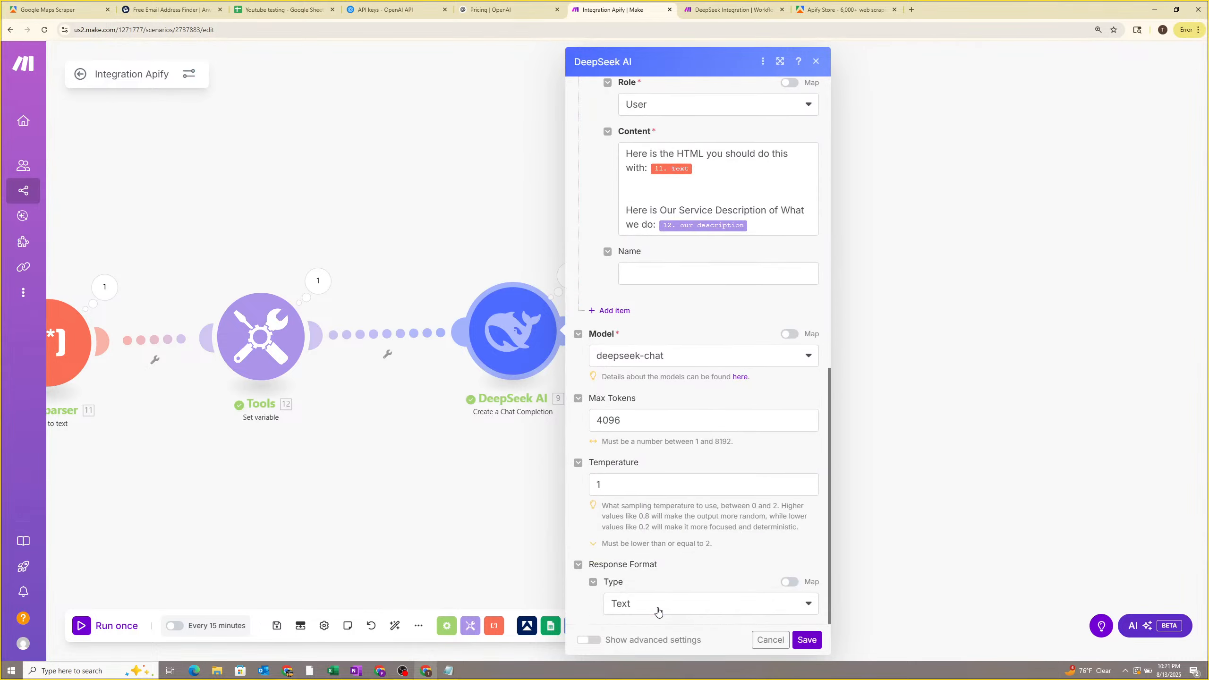
{"action": "left_click", "coordinate": [659, 612]}
{"action": "left_click", "coordinate": [657, 619]}
{"action": "scroll", "coordinate": [664, 415], "scroll_direction": "up", "scroll_amount": 6}
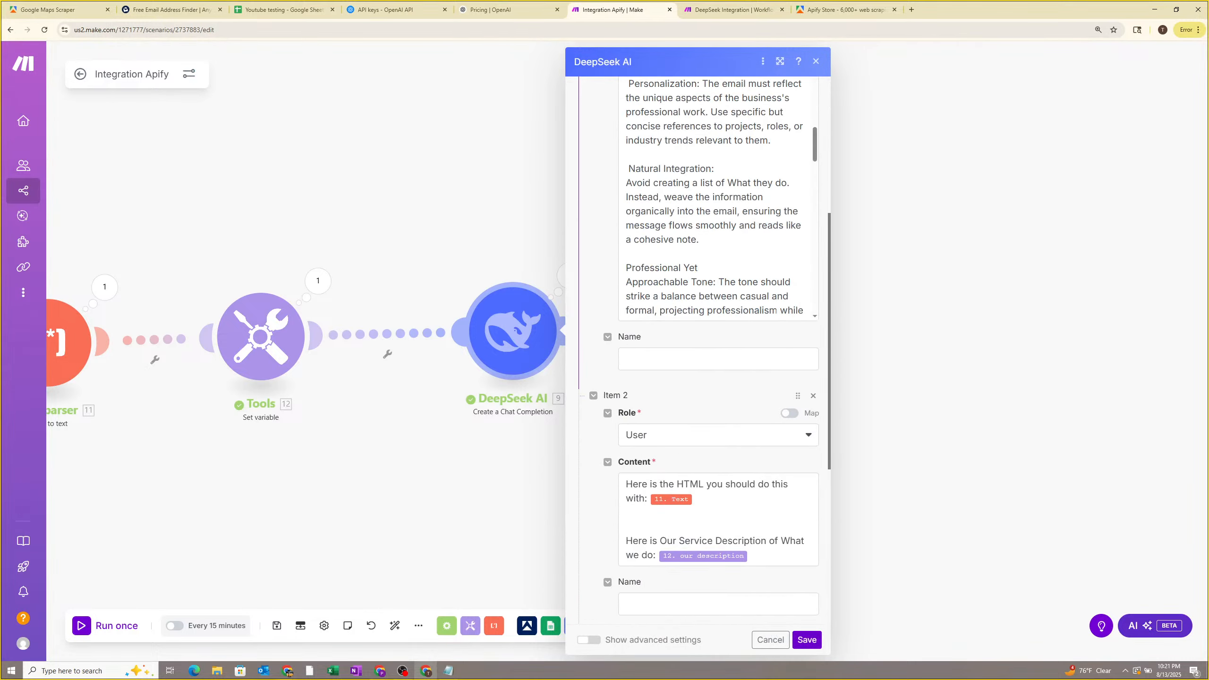
{"action": "scroll", "coordinate": [607, 411], "scroll_direction": "up", "scroll_amount": 8}
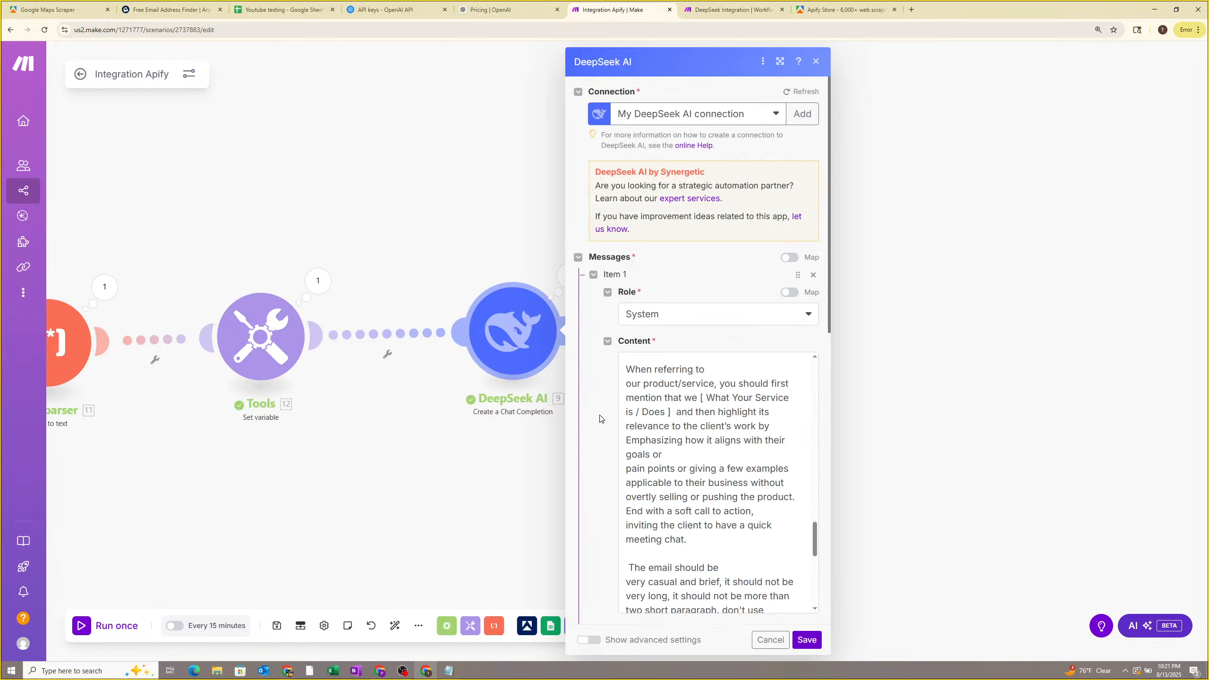
Append the line "include proper spacing in your email body" to the end of the DeepSeek AI system message.
{"action": "scroll", "coordinate": [600, 419], "scroll_direction": "down", "scroll_amount": 8}
{"action": "left_click", "coordinate": [649, 493]}
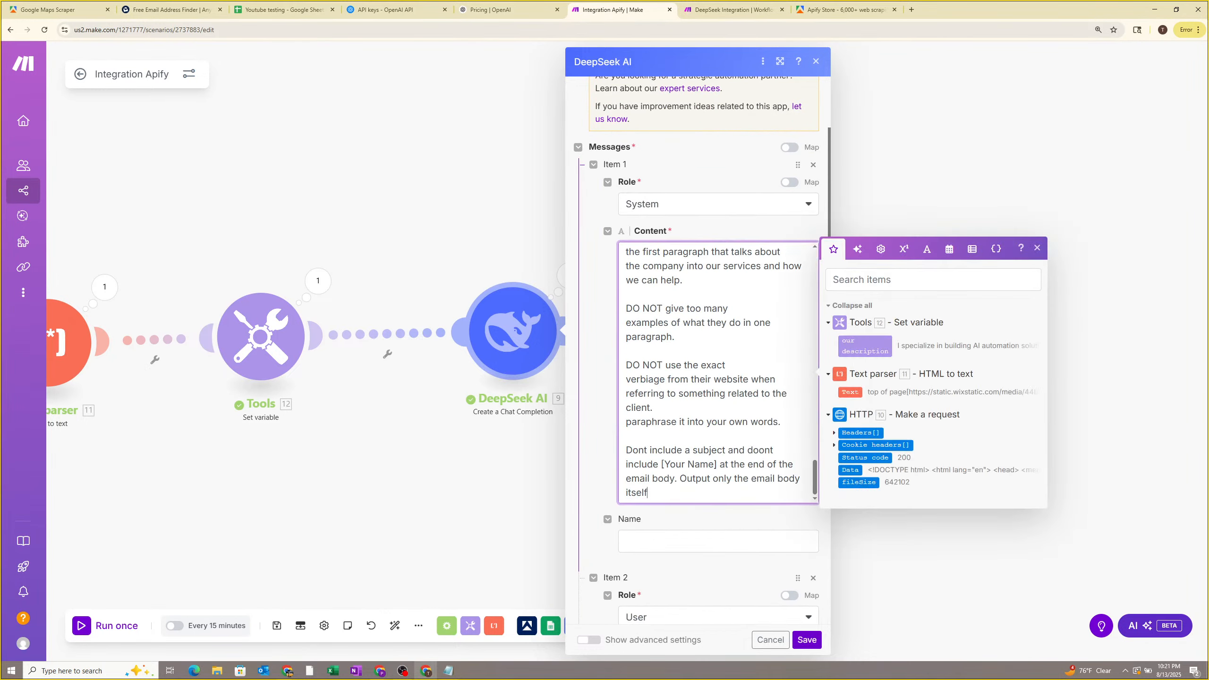
{"action": "key", "text": "Return"}
{"action": "key", "text": "Return"}
{"action": "type", "text": "in"}
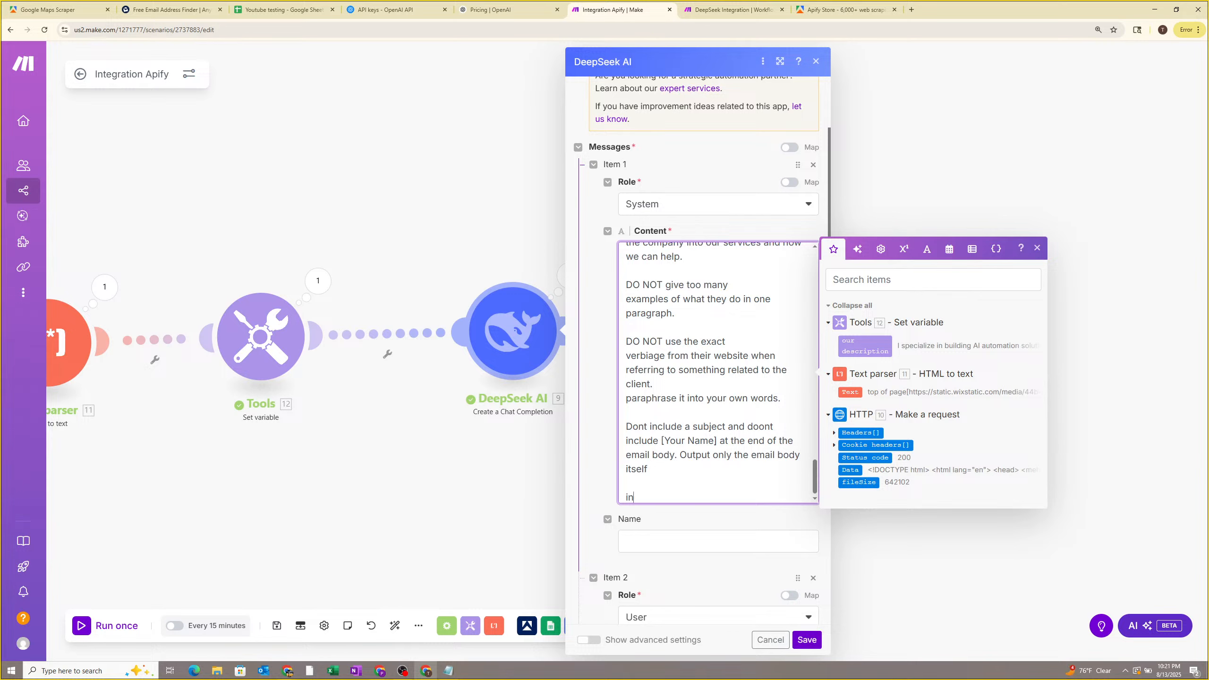
{"action": "type", "text": "clud"}
{"action": "type", "text": "ing"}
{"action": "key", "text": "BackSpace"}
{"action": "key", "text": "BackSpace"}
{"action": "key", "text": "BackSpace"}
{"action": "type", "text": "e proper spacing in your email body"}
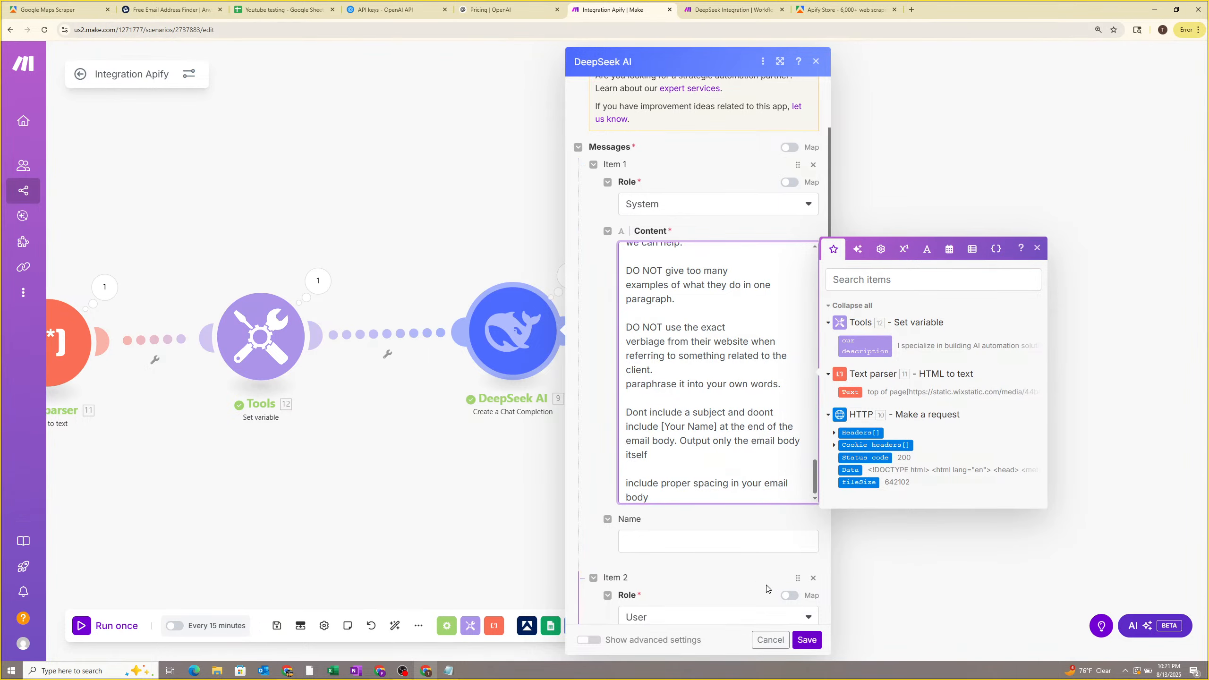
Save the DeepSeek AI module, run the scenario once and inspect the module's operation details.
{"action": "left_click", "coordinate": [806, 640]}
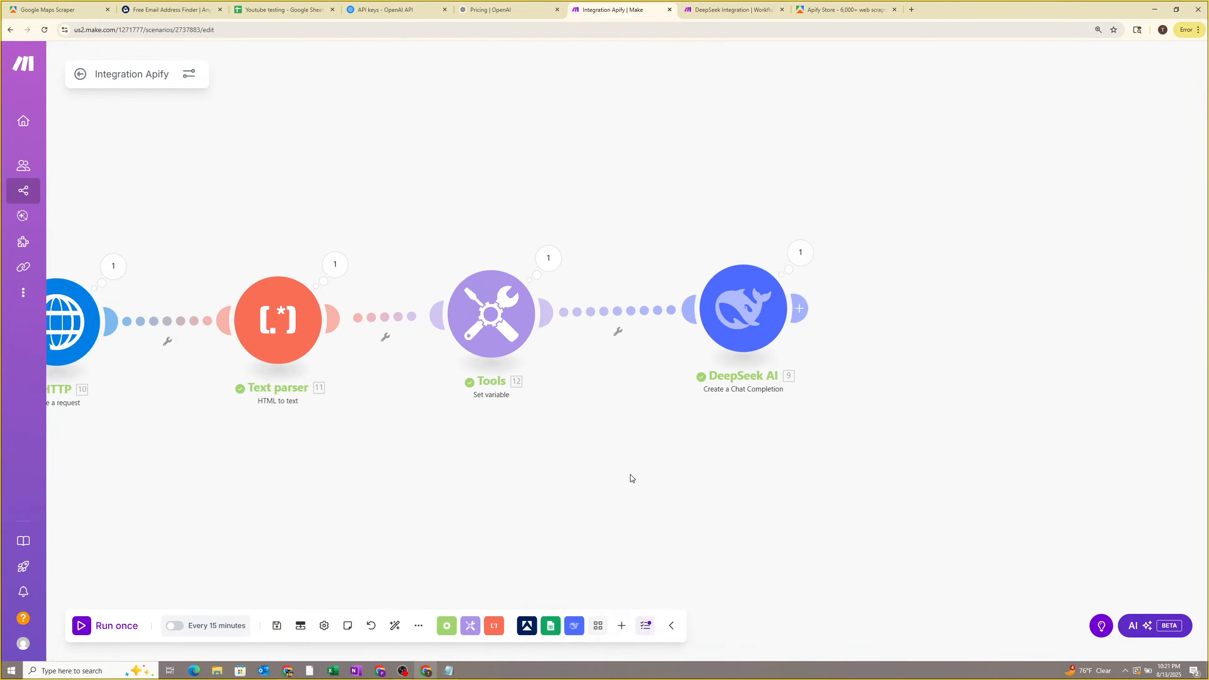
{"action": "left_click", "coordinate": [117, 636]}
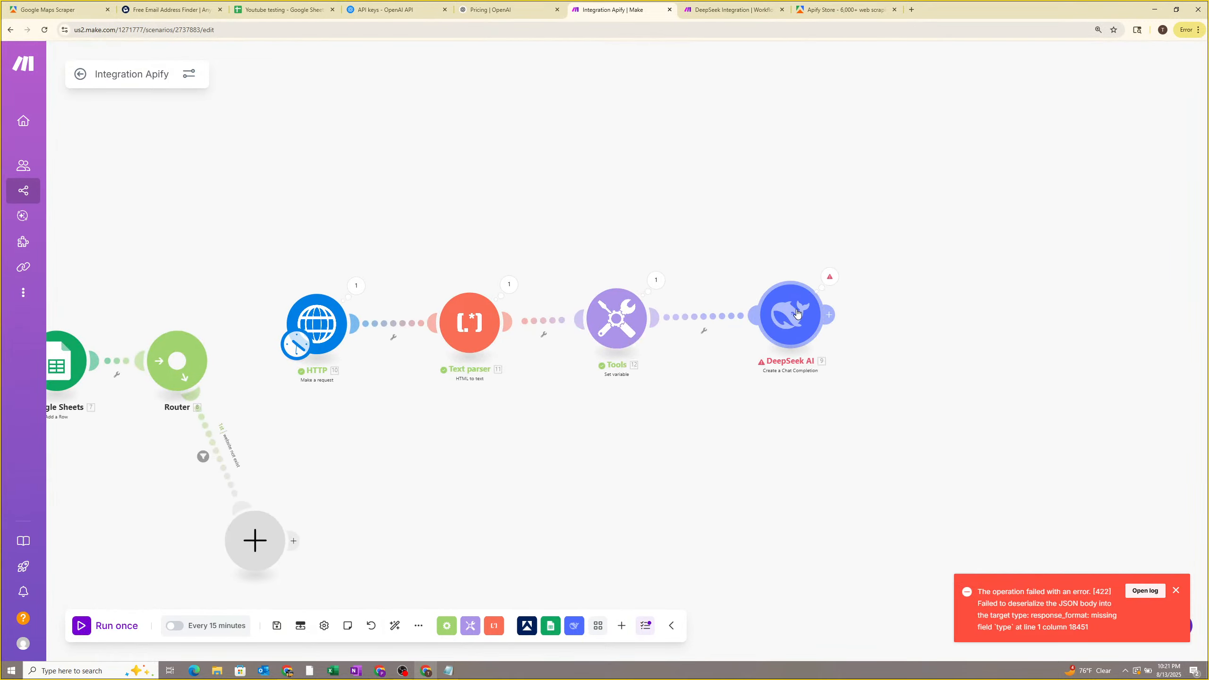
{"action": "left_click", "coordinate": [795, 318]}
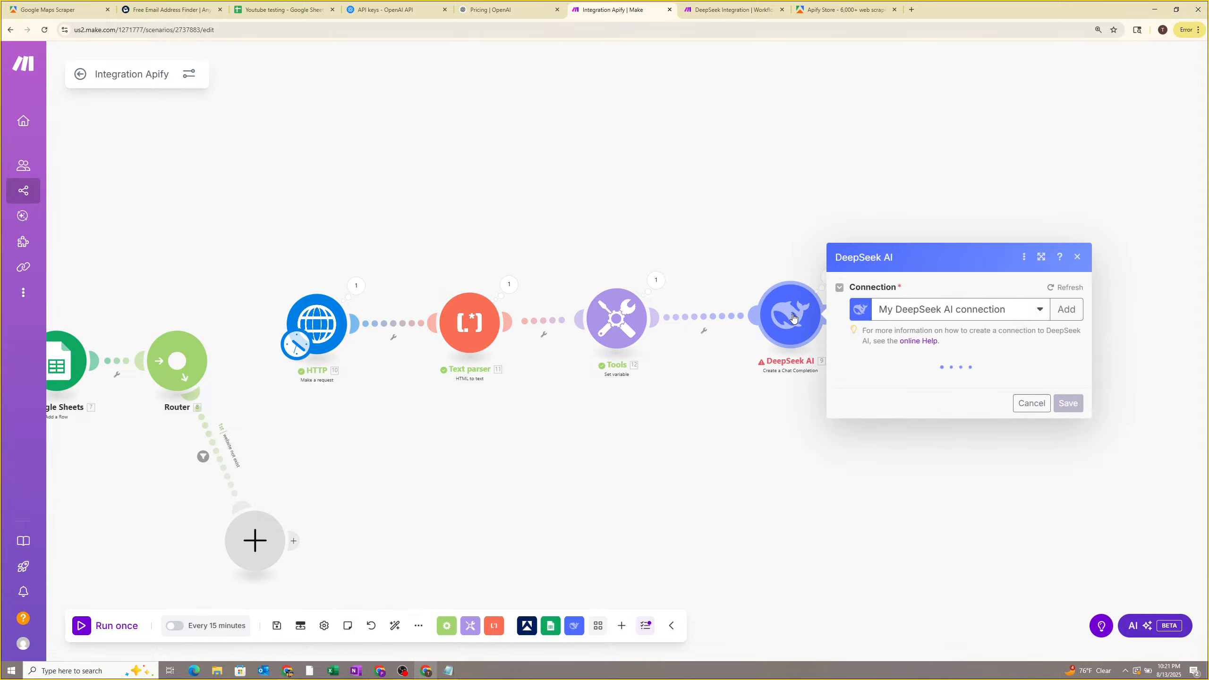
{"action": "left_click", "coordinate": [763, 265]}
{"action": "left_click", "coordinate": [823, 278]}
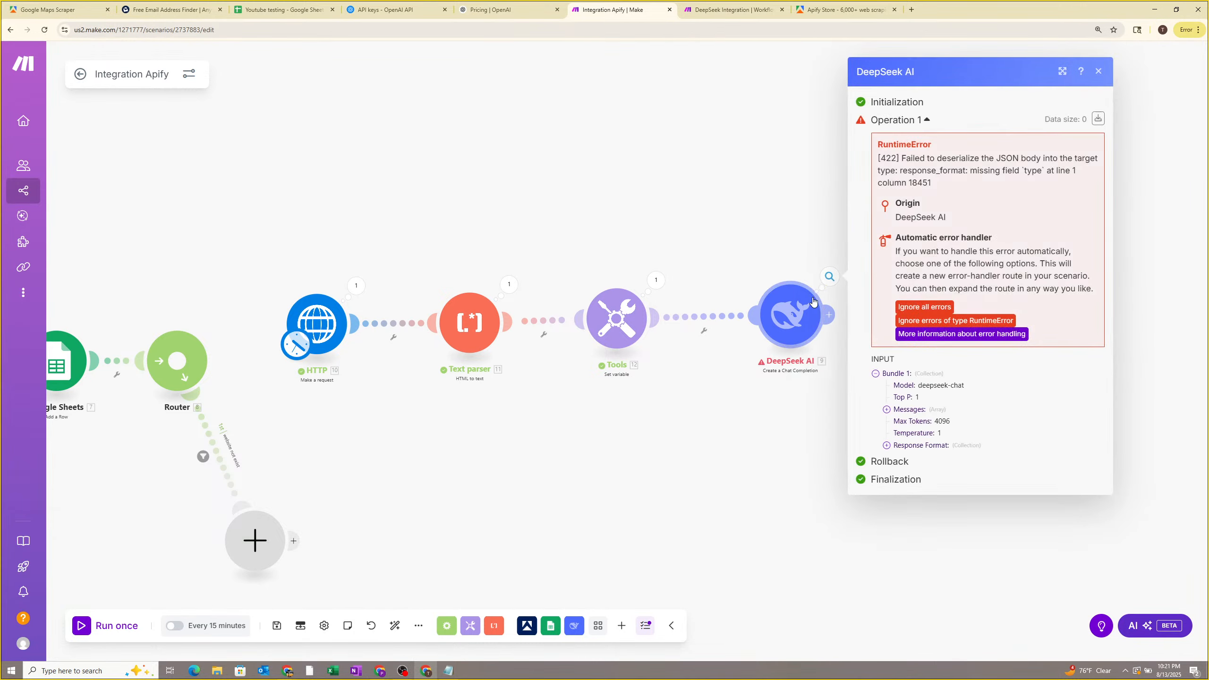
Recheck the DeepSeek AI module's system message, user message and model settings, and save the module again.
{"action": "left_click", "coordinate": [814, 300]}
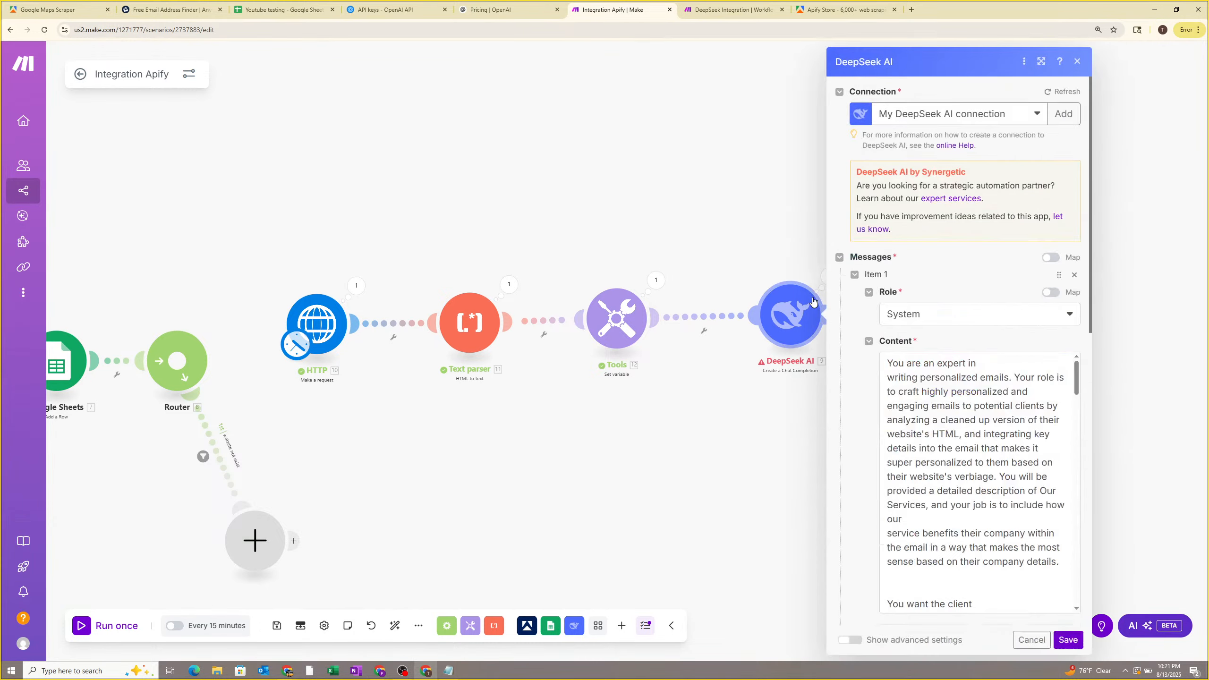
{"action": "scroll", "coordinate": [864, 393], "scroll_direction": "down", "scroll_amount": 7}
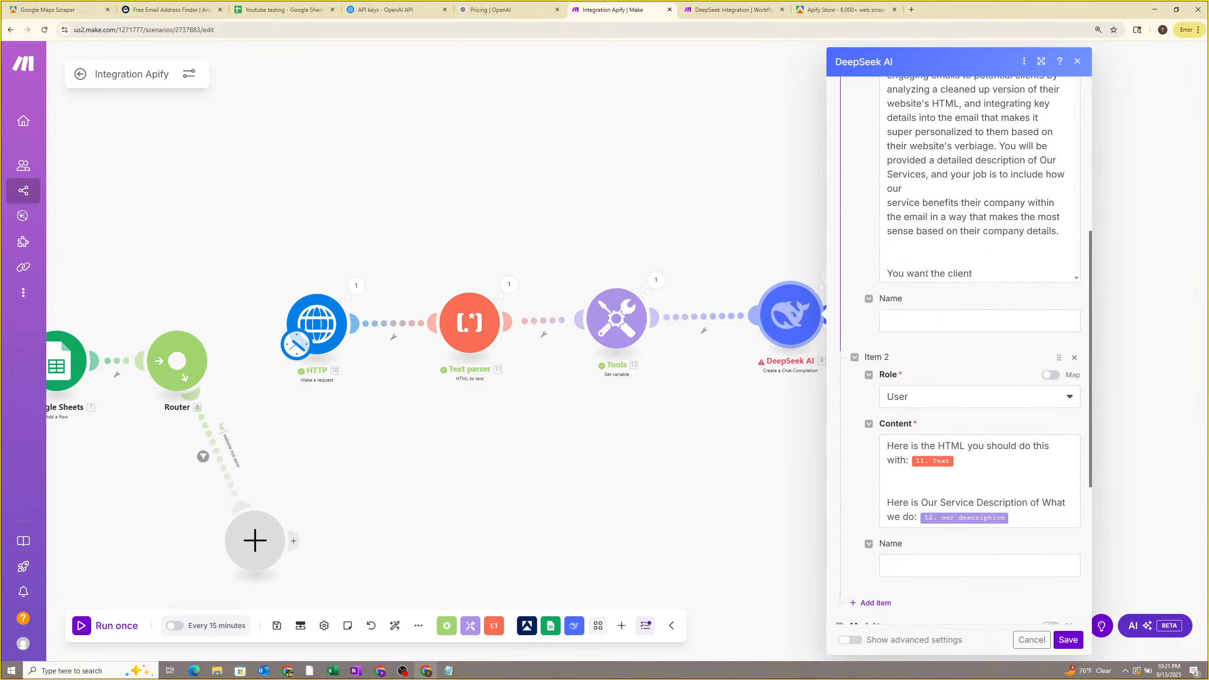
{"action": "scroll", "coordinate": [962, 267], "scroll_direction": "up", "scroll_amount": 2}
{"action": "scroll", "coordinate": [962, 267], "scroll_direction": "down", "scroll_amount": 6}
{"action": "scroll", "coordinate": [961, 267], "scroll_direction": "up", "scroll_amount": 6}
{"action": "scroll", "coordinate": [962, 267], "scroll_direction": "down", "scroll_amount": 2}
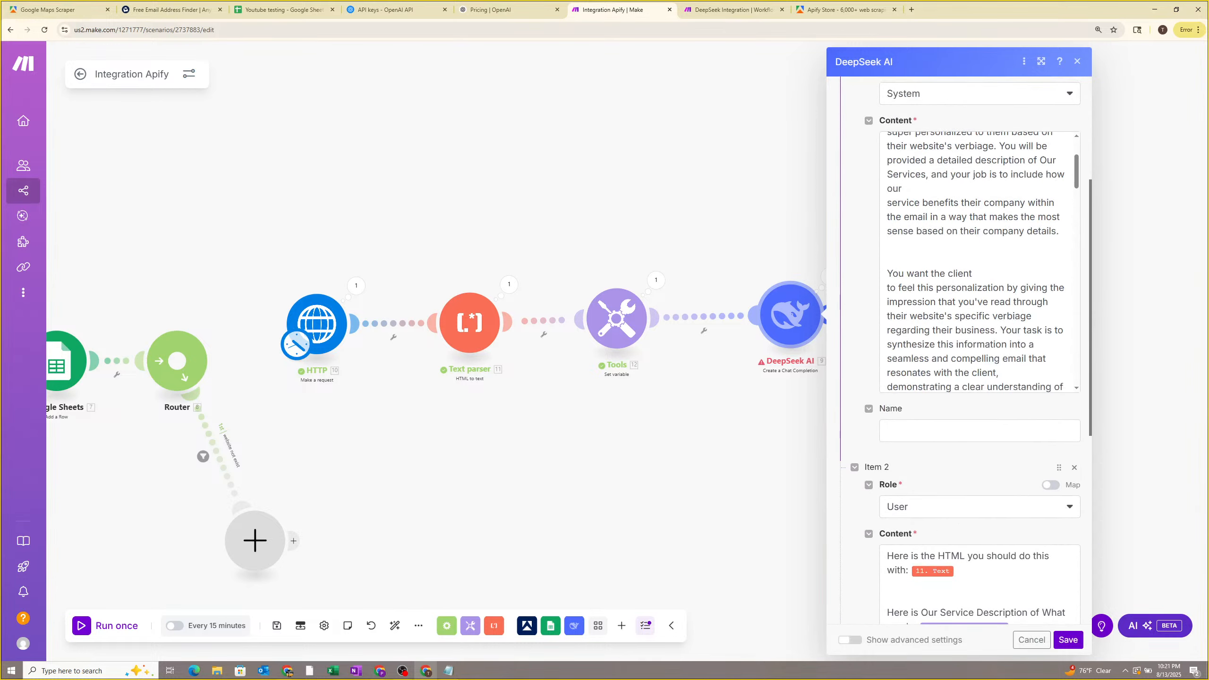
{"action": "scroll", "coordinate": [978, 260], "scroll_direction": "down", "scroll_amount": 8}
{"action": "scroll", "coordinate": [920, 309], "scroll_direction": "up", "scroll_amount": 10}
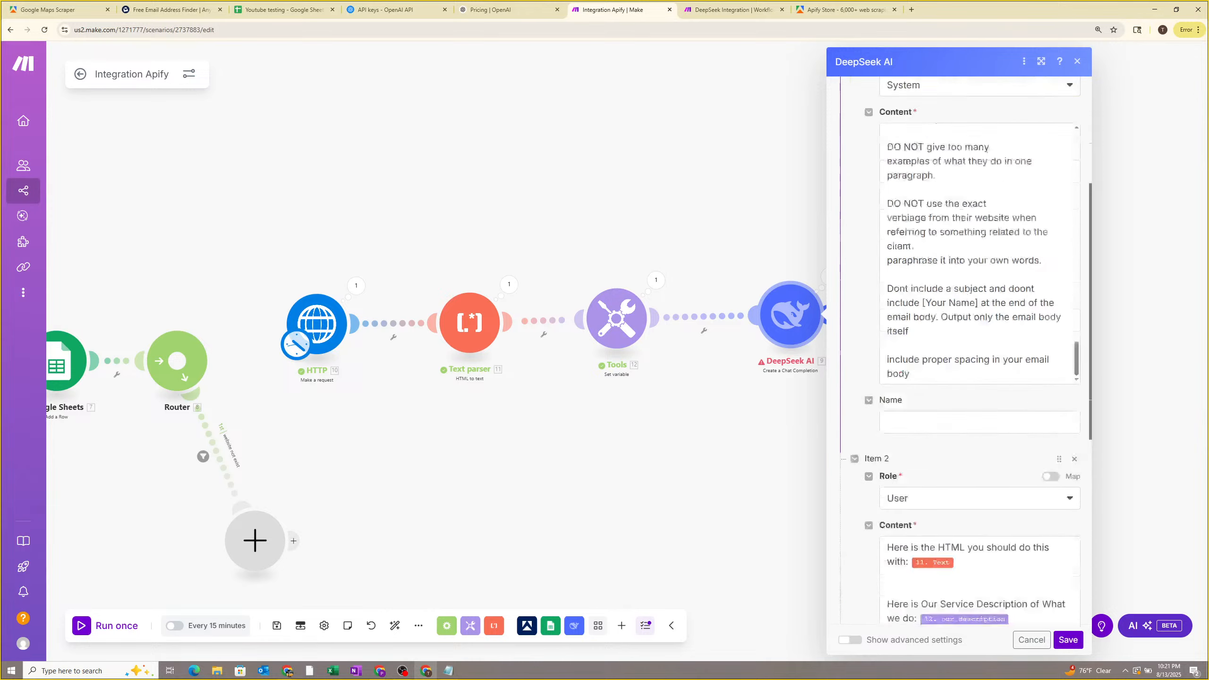
{"action": "scroll", "coordinate": [920, 310], "scroll_direction": "down", "scroll_amount": 7}
{"action": "scroll", "coordinate": [960, 347], "scroll_direction": "down", "scroll_amount": 4}
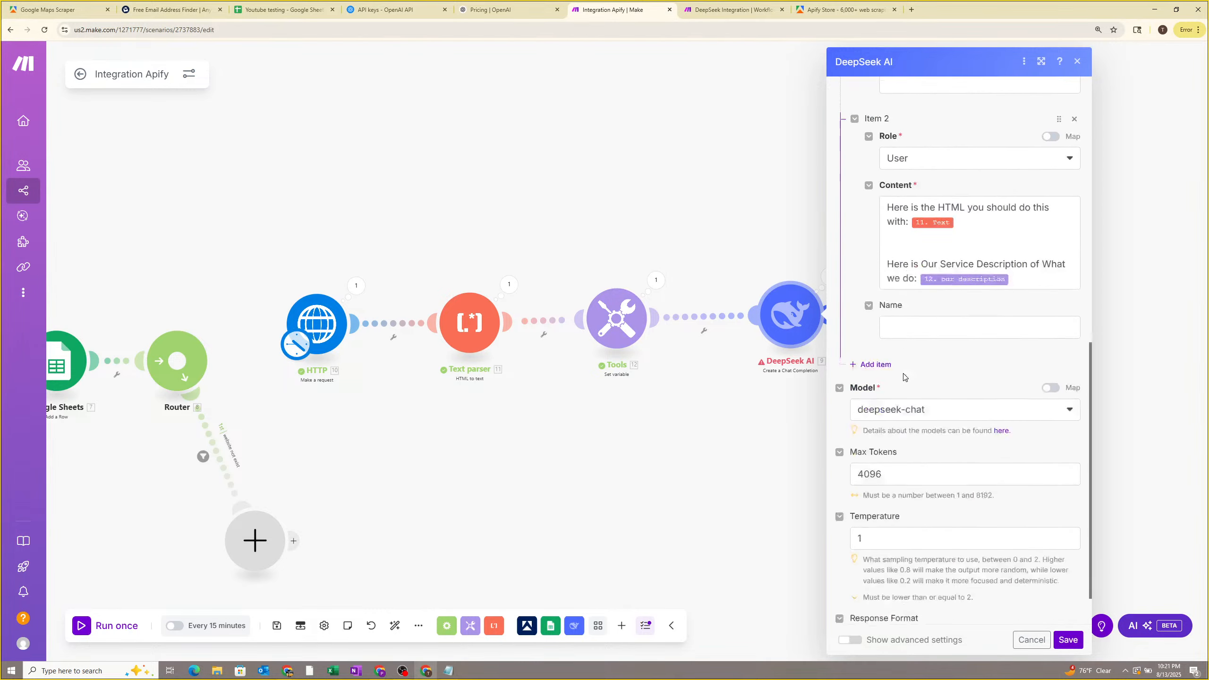
{"action": "scroll", "coordinate": [959, 348], "scroll_direction": "up", "scroll_amount": 9}
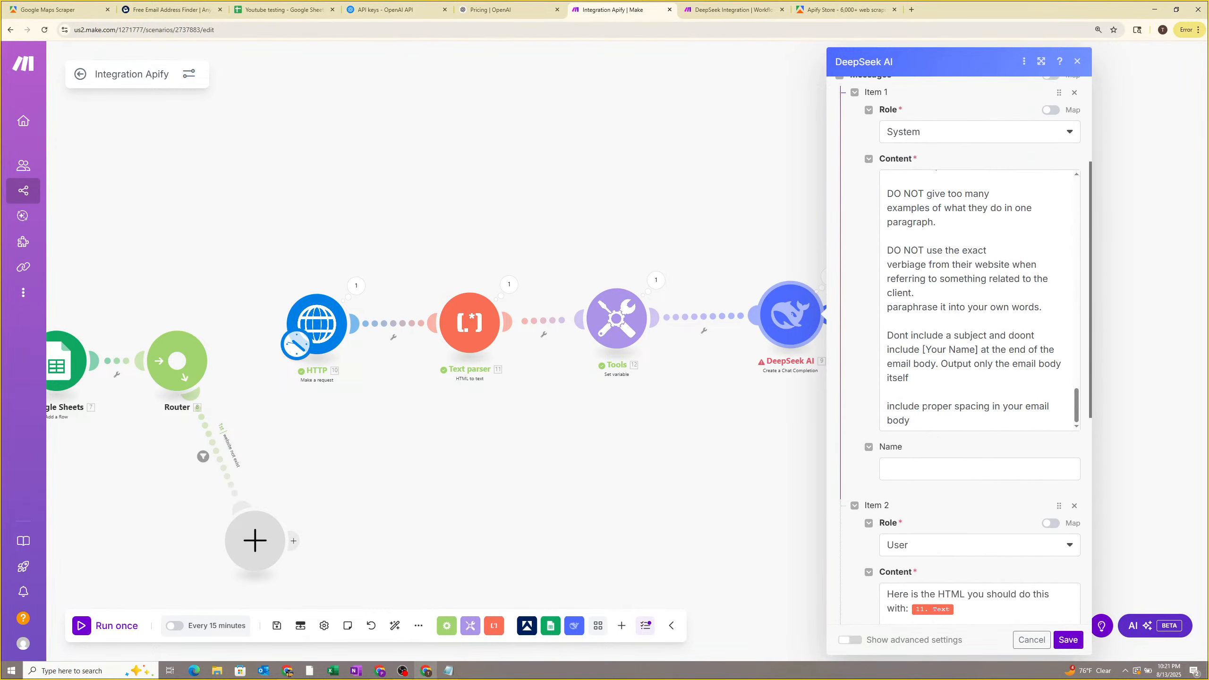
{"action": "left_click", "coordinate": [926, 419]}
{"action": "key", "text": "Tab"}
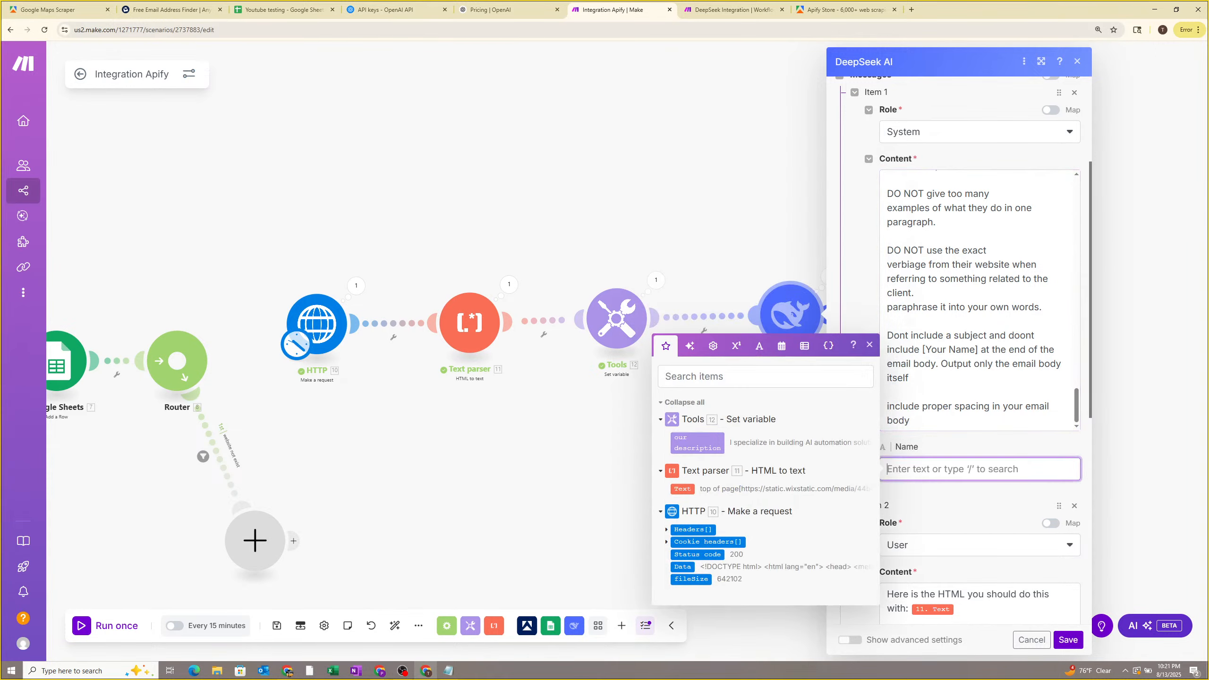
{"action": "scroll", "coordinate": [952, 382], "scroll_direction": "down", "scroll_amount": 5}
{"action": "left_click", "coordinate": [1069, 640]}
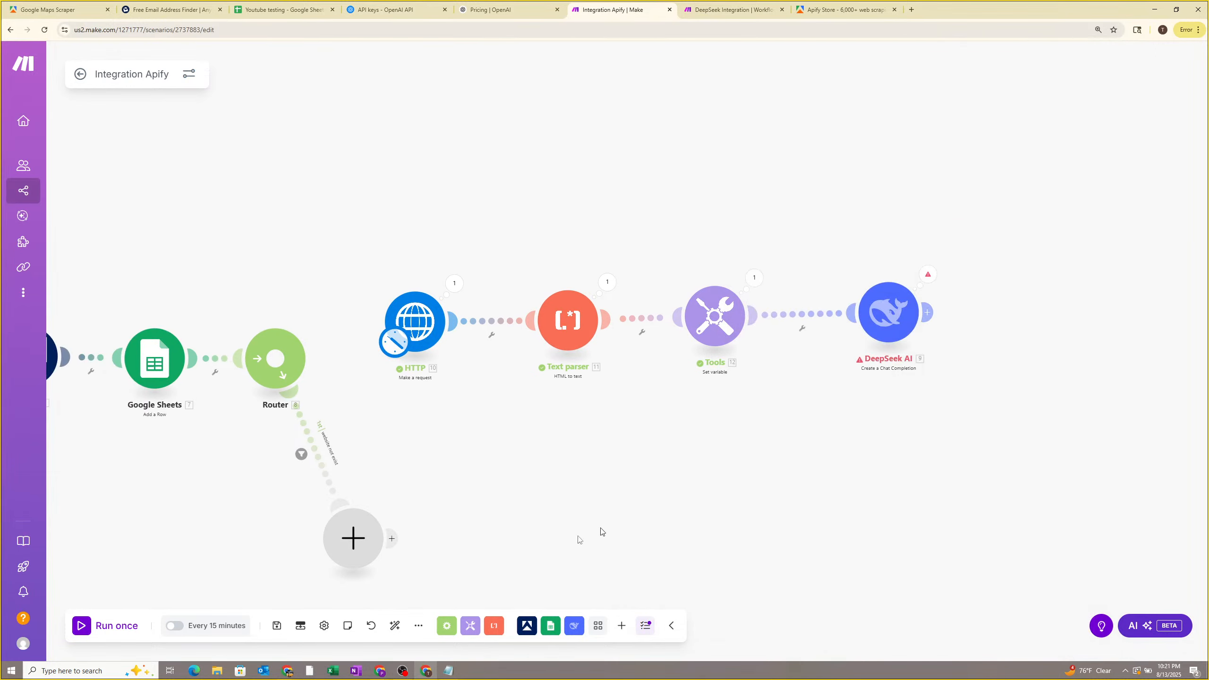
Run the scenario again and read the generated email in the DeepSeek AI module's output.
{"action": "left_click", "coordinate": [114, 626]}
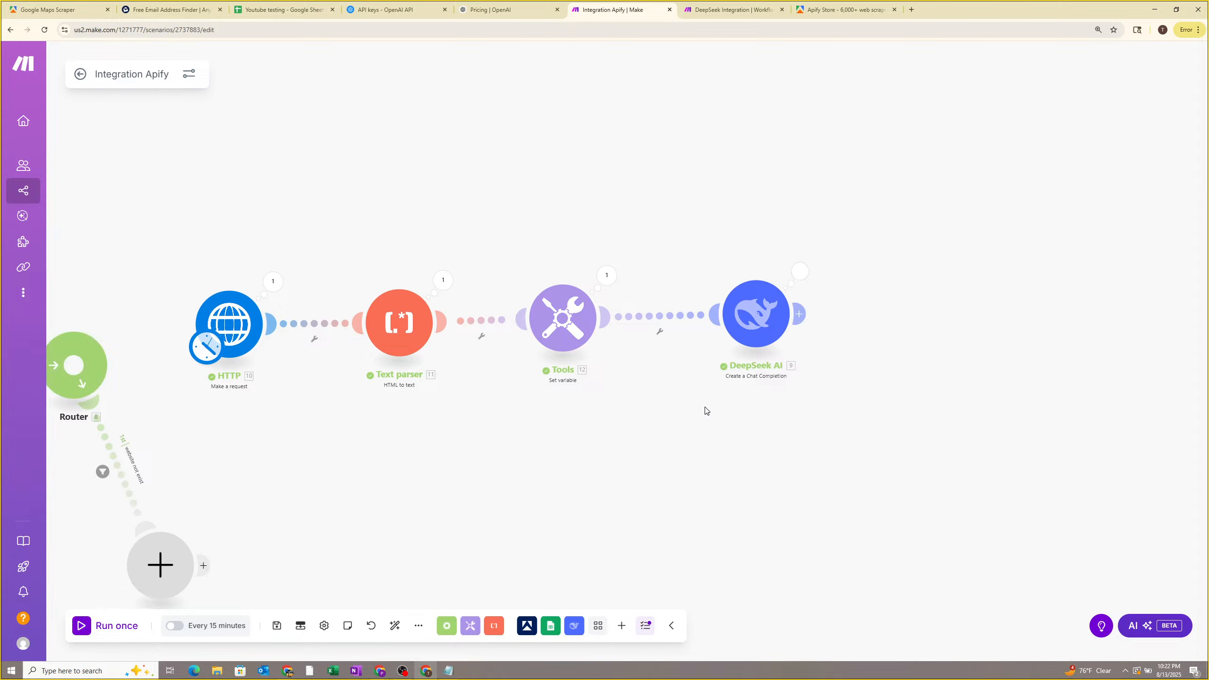
{"action": "left_click", "coordinate": [800, 272]}
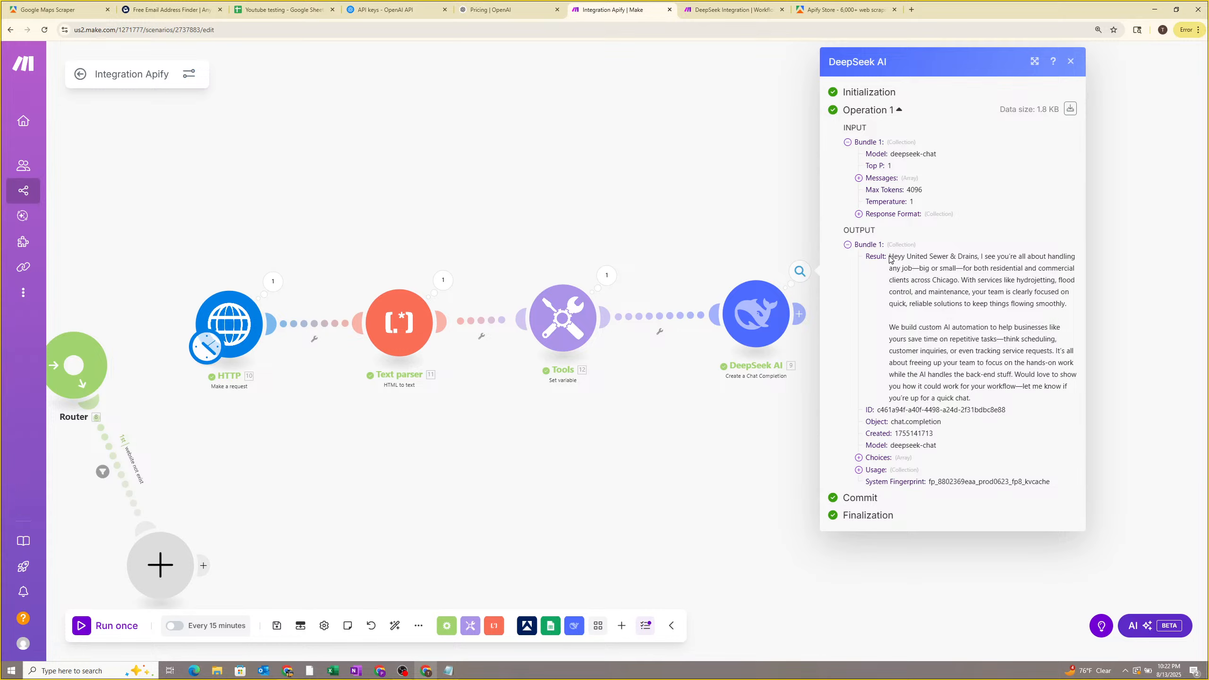
{"action": "left_click_drag", "start_coordinate": [889, 257], "coordinate": [984, 256]}
{"action": "left_click", "coordinate": [1031, 278]}
{"action": "mouse_move", "coordinate": [888, 312]}
{"action": "left_mouse_down"}
{"action": "mouse_move", "coordinate": [1005, 323]}
{"action": "mouse_move", "coordinate": [887, 311]}
{"action": "left_mouse_up"}
{"action": "left_click", "coordinate": [1026, 323]}
{"action": "left_click", "coordinate": [887, 315]}
Re-examine the email's greeting and paragraph spacing in the DeepSeek AI module's output.
{"action": "left_click", "coordinate": [740, 326]}
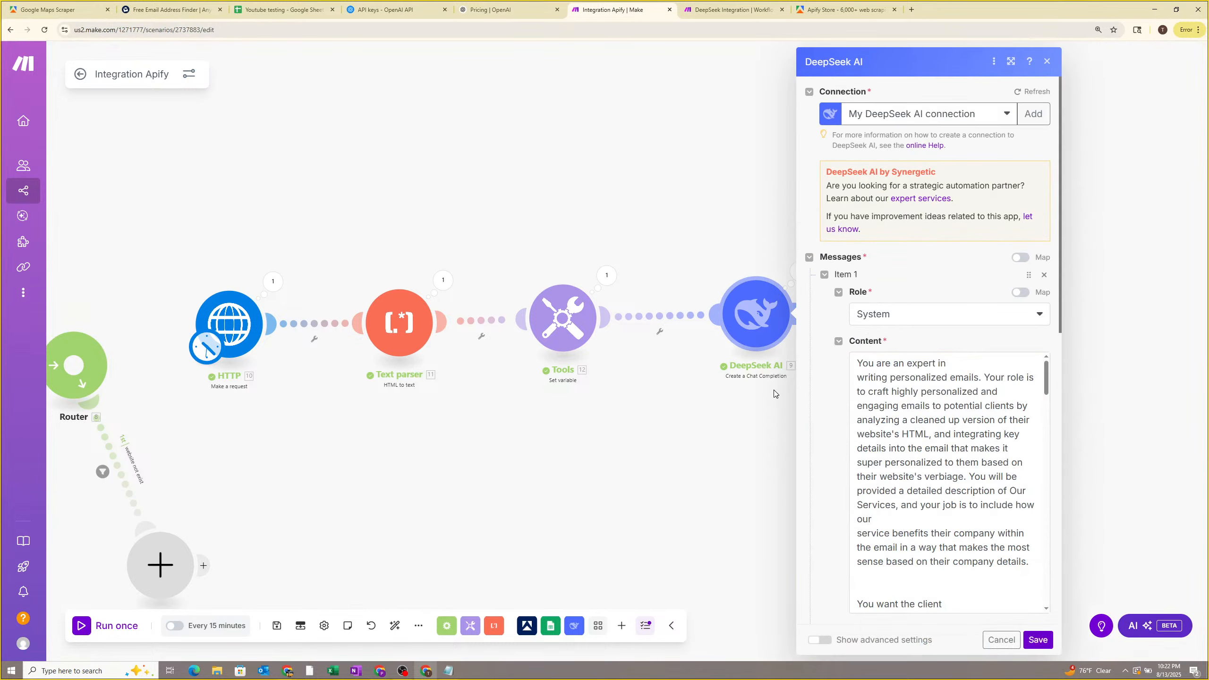
{"action": "left_click", "coordinate": [737, 422]}
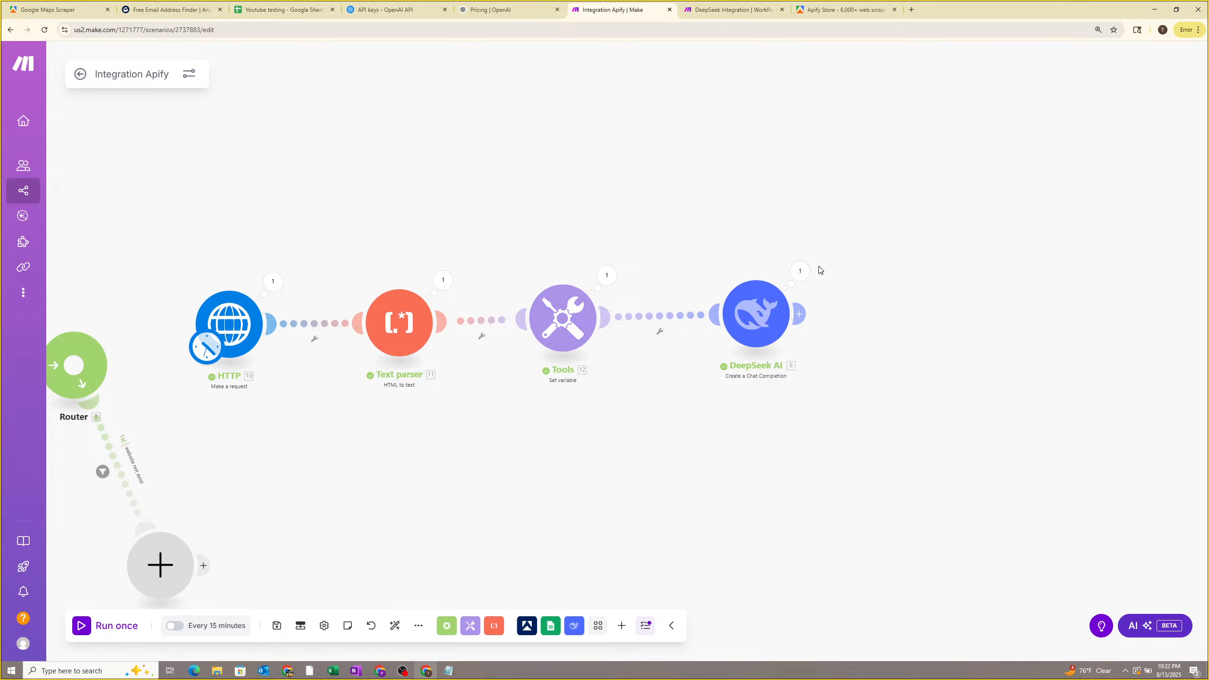
{"action": "left_click", "coordinate": [801, 271]}
{"action": "left_click_drag", "start_coordinate": [891, 261], "coordinate": [963, 394]}
{"action": "left_click", "coordinate": [989, 397]}
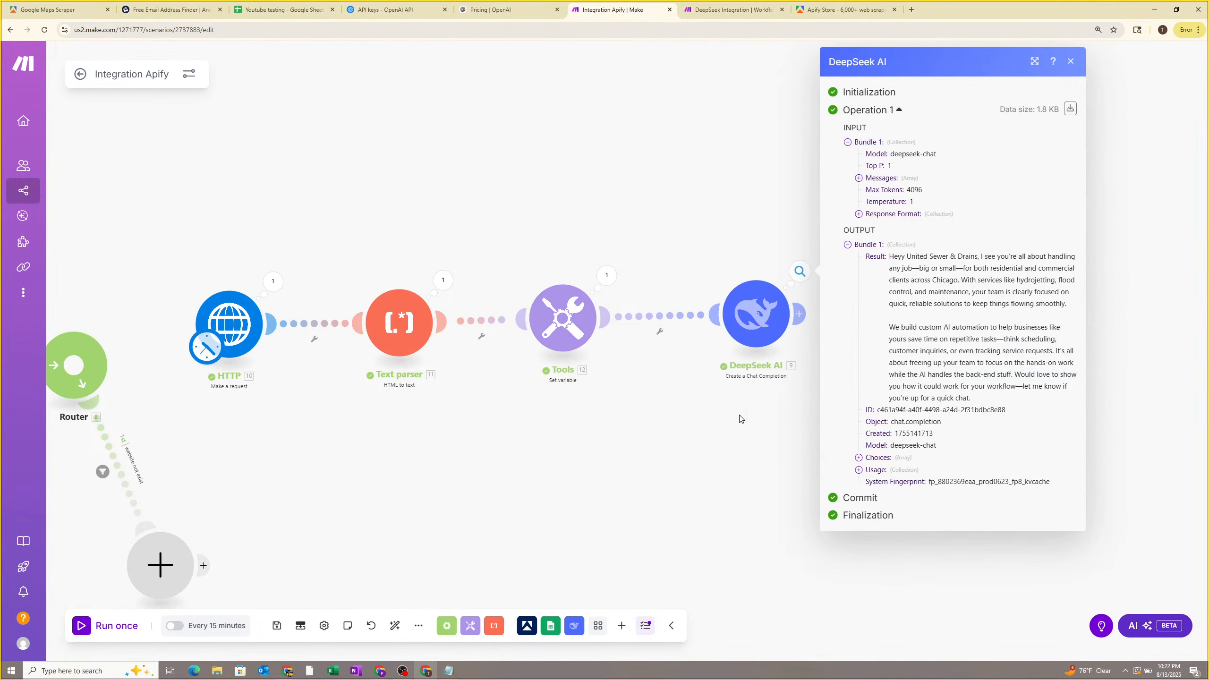
{"action": "left_click", "coordinate": [707, 428]}
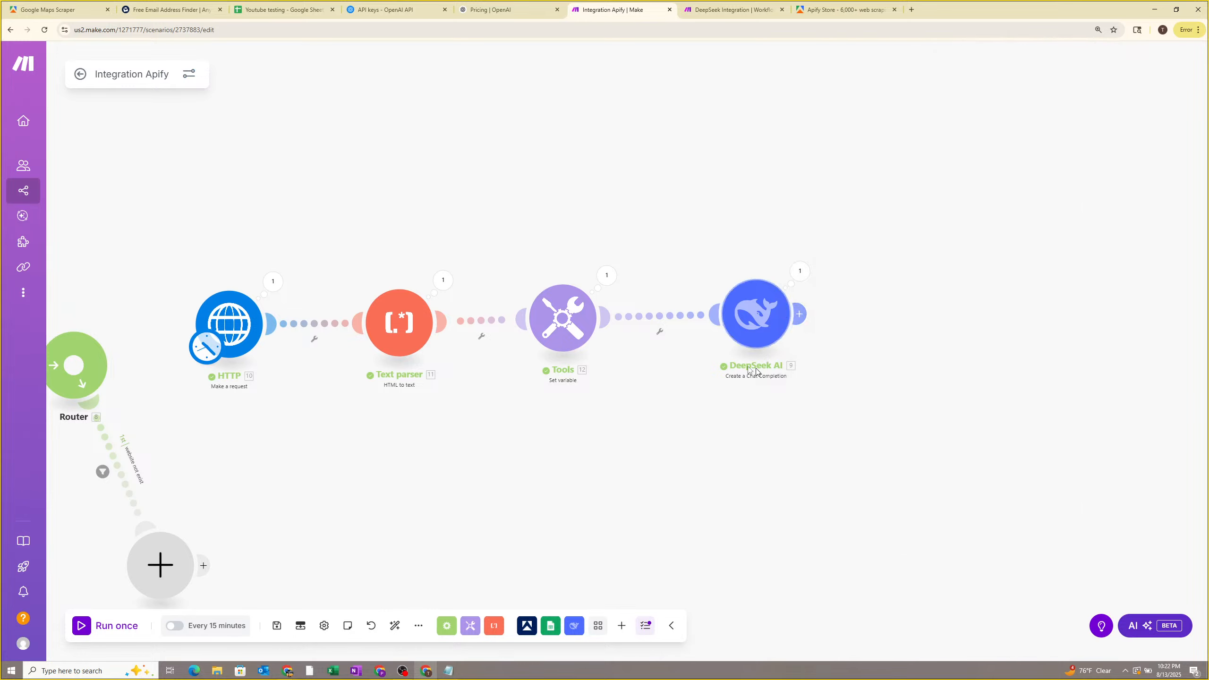
{"action": "left_click", "coordinate": [801, 271]}
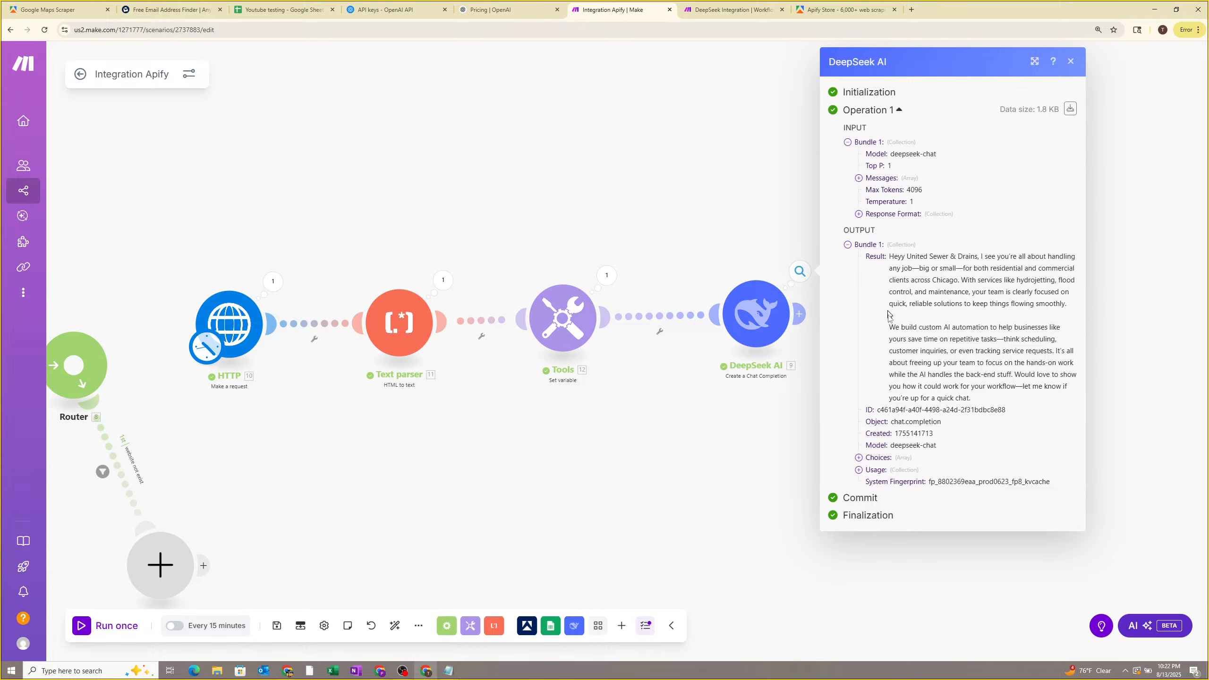
{"action": "left_click_drag", "start_coordinate": [888, 310], "coordinate": [894, 316]}
{"action": "left_click", "coordinate": [829, 347]}
Switch to the Business Scraper Vid Updated scenario and locate its Company Name Shortener module.
{"action": "mouse_move", "coordinate": [379, 671]}
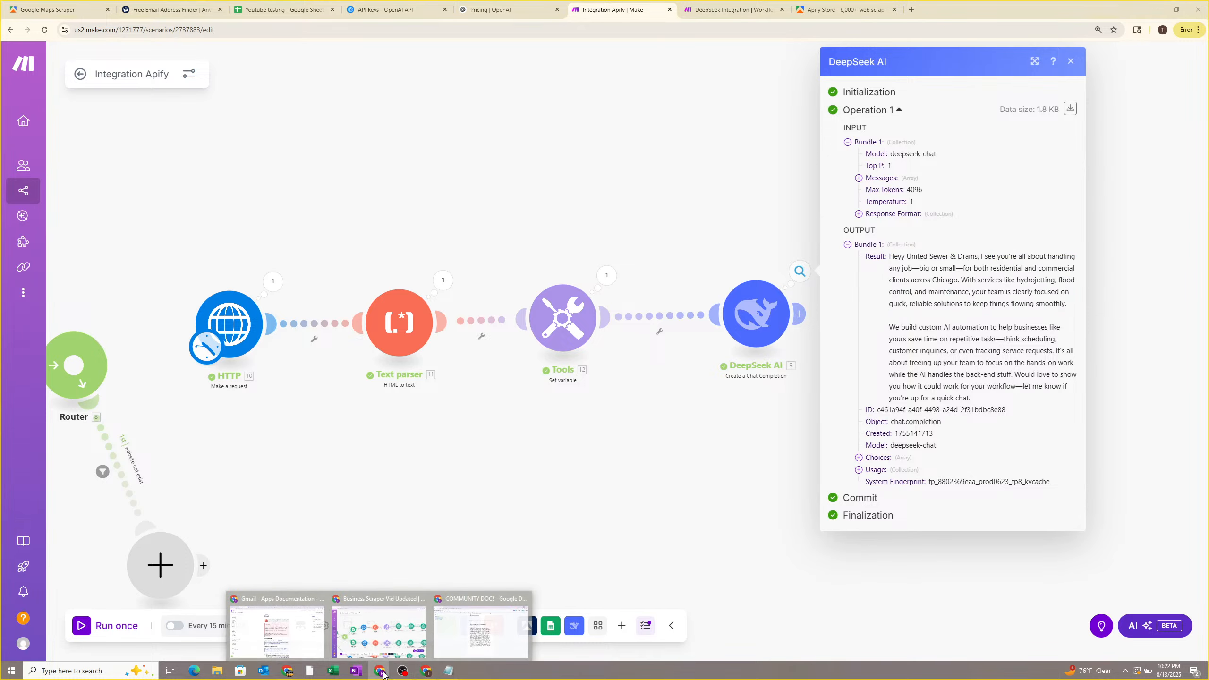
{"action": "left_click", "coordinate": [381, 628]}
{"action": "left_click_drag", "start_coordinate": [675, 457], "coordinate": [466, 459]}
{"action": "scroll", "coordinate": [494, 442], "scroll_direction": "down", "scroll_amount": 1}
{"action": "left_click_drag", "start_coordinate": [616, 413], "coordinate": [502, 543]}
{"action": "scroll", "coordinate": [497, 439], "scroll_direction": "up", "scroll_amount": 2}
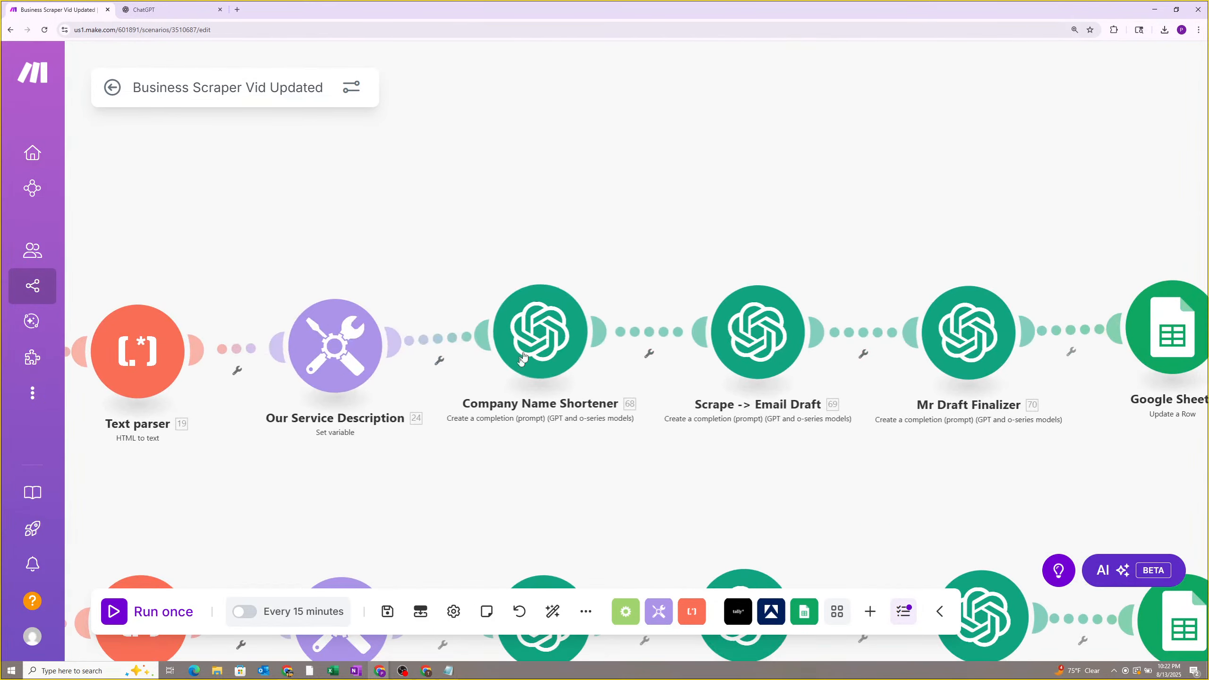
Examine the Company Name Shortener module's model and Developer / System message, leaving its settings open.
{"action": "left_click", "coordinate": [563, 340]}
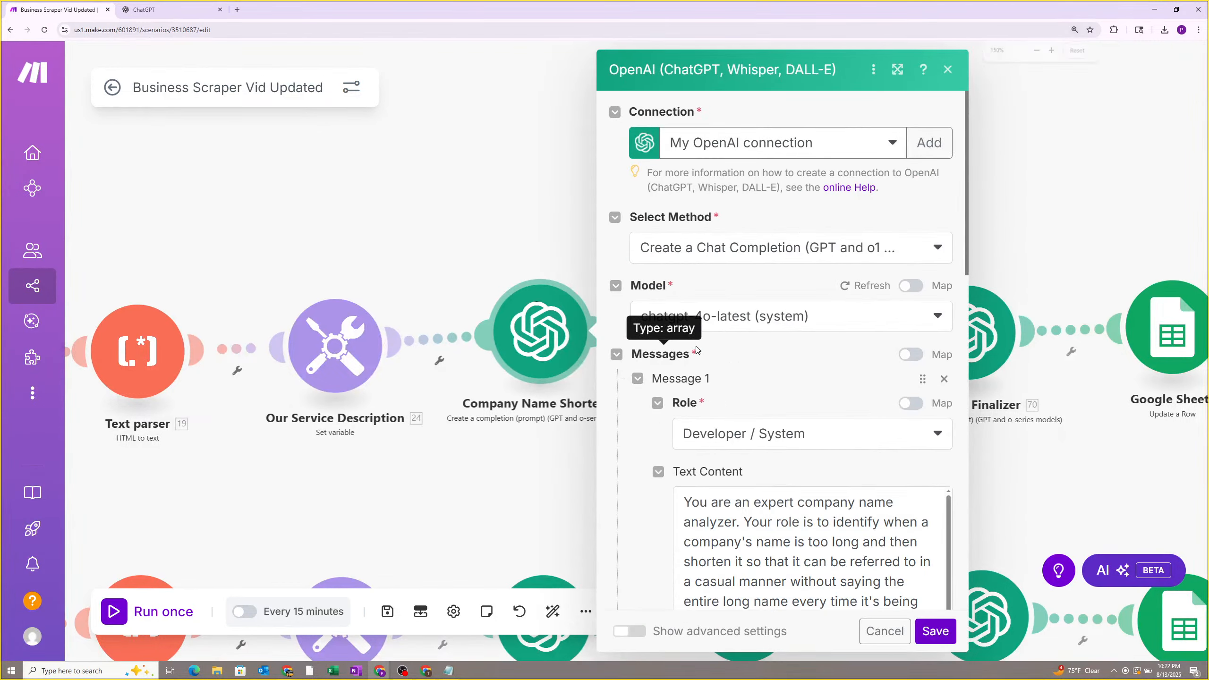
{"action": "key", "text": "ctrl+minus"}
{"action": "key", "text": "ctrl+minus"}
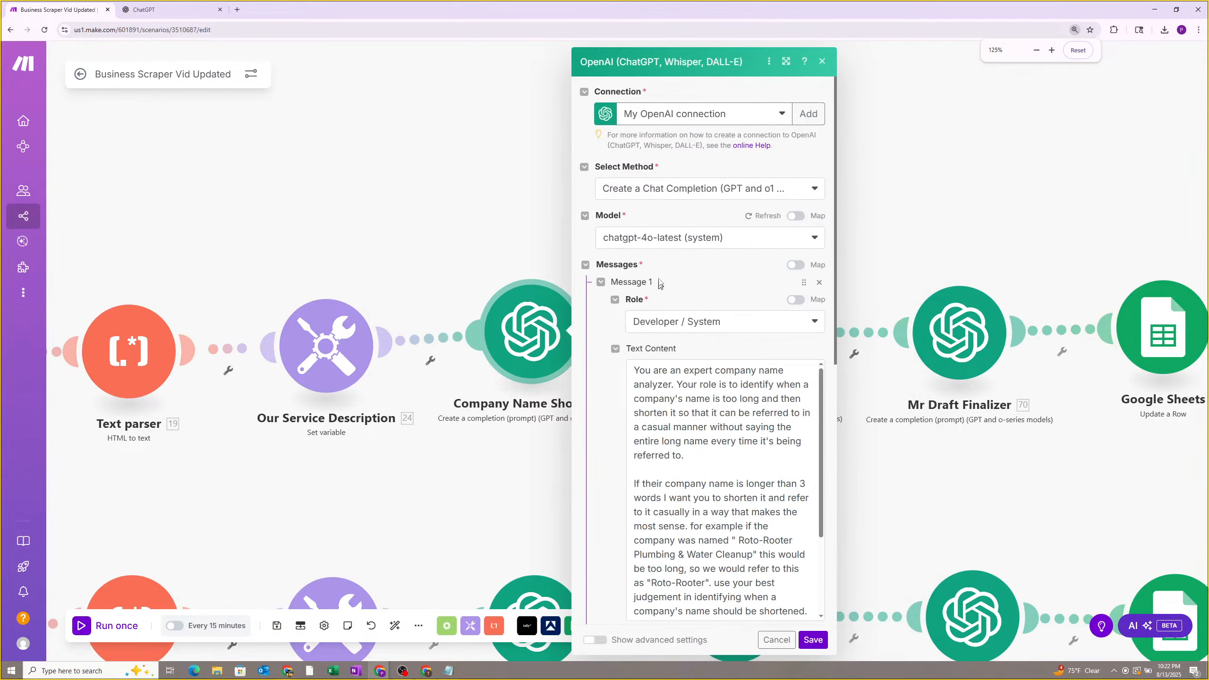
{"action": "scroll", "coordinate": [660, 283], "scroll_direction": "down", "scroll_amount": 2}
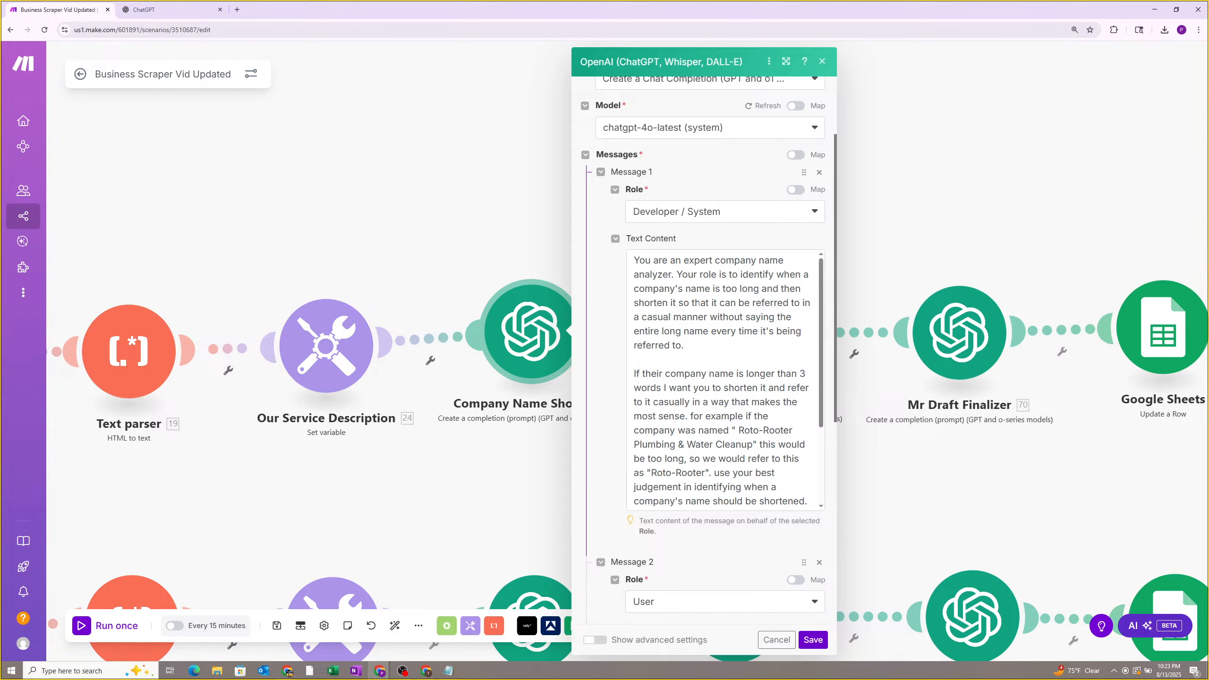
{"action": "scroll", "coordinate": [700, 304], "scroll_direction": "down", "scroll_amount": 2}
{"action": "left_click", "coordinate": [957, 470]}
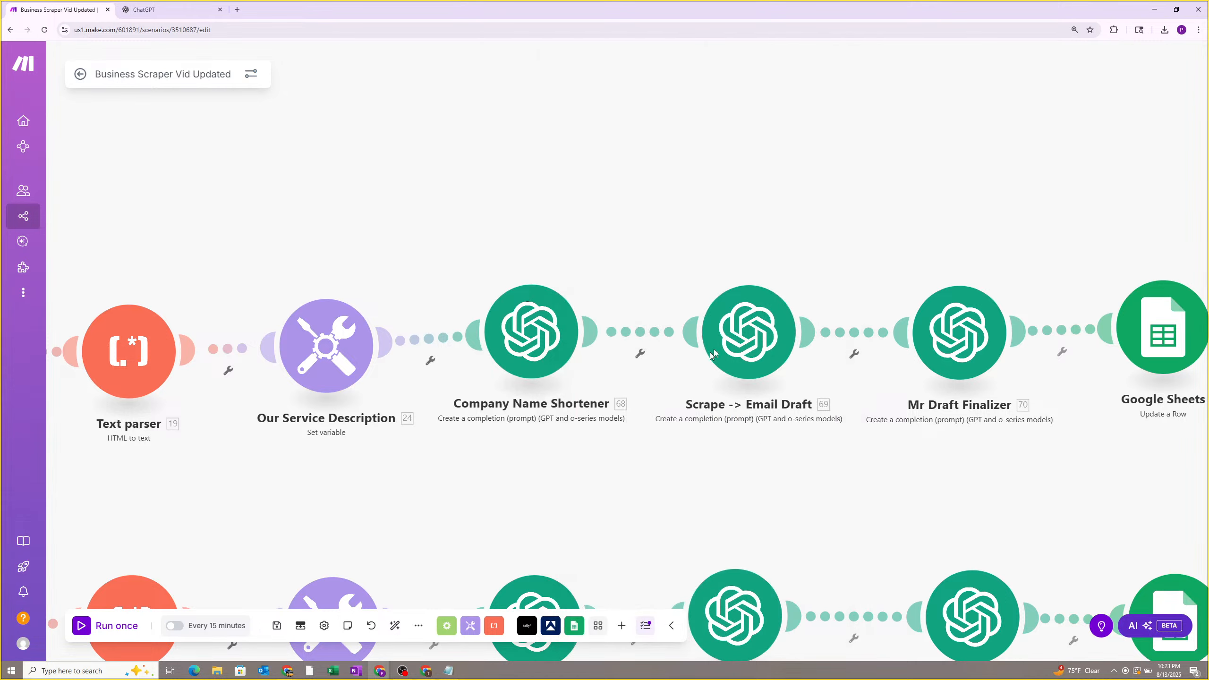
{"action": "left_click_drag", "start_coordinate": [641, 455], "coordinate": [672, 481]}
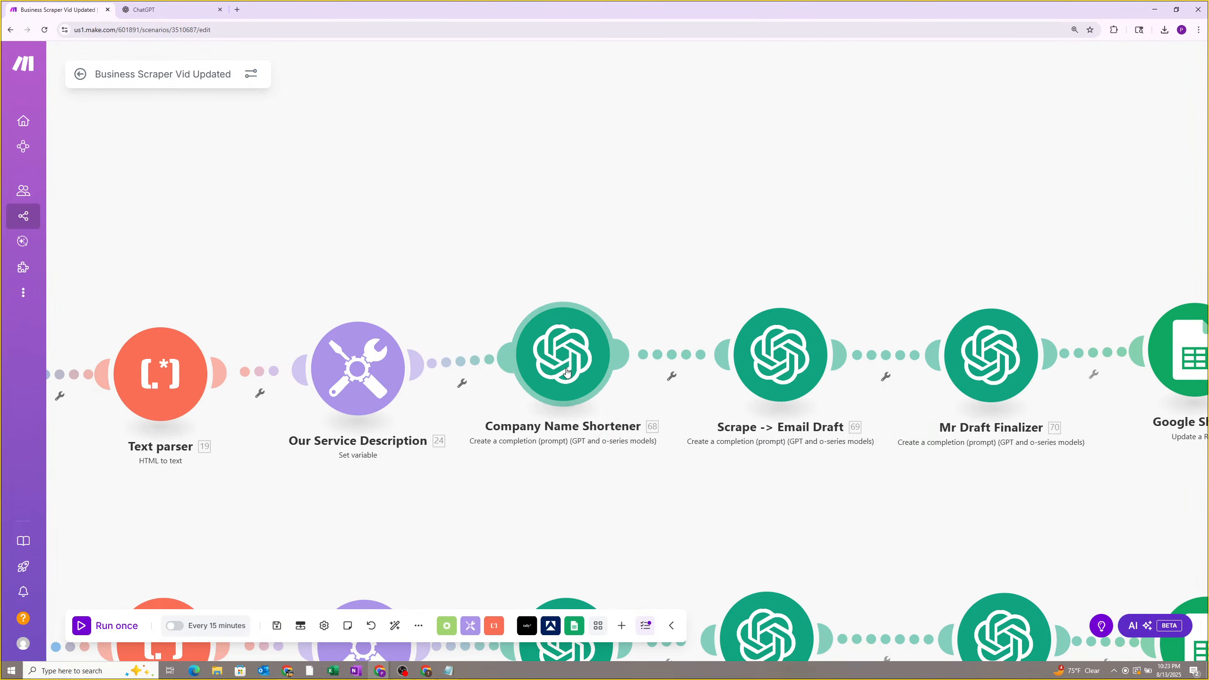
{"action": "right_click", "coordinate": [567, 372]}
{"action": "left_click", "coordinate": [493, 266]}
{"action": "left_click", "coordinate": [558, 352]}
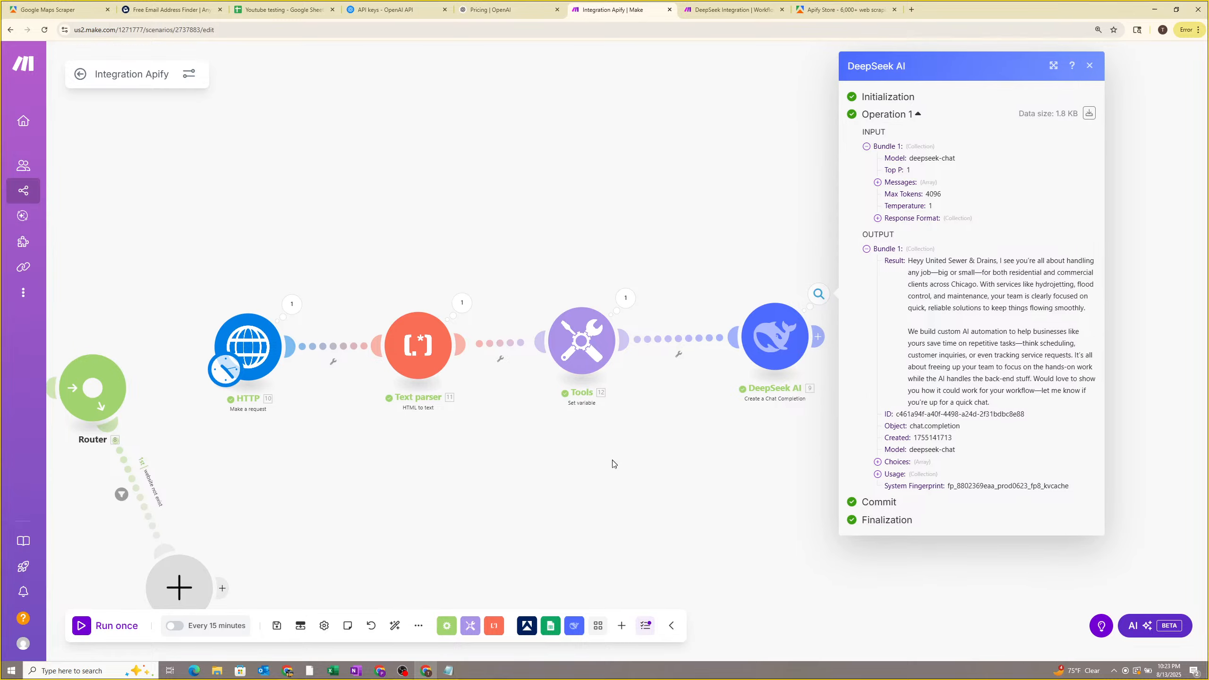
In the Integration Apify scenario, clone the DeepSeek AI module and insert the copy between Tools and the original DeepSeek AI module.
{"action": "left_click_drag", "start_coordinate": [780, 358], "coordinate": [812, 360]}
{"action": "right_click", "coordinate": [697, 433]}
{"action": "left_click", "coordinate": [757, 394]}
{"action": "left_click", "coordinate": [757, 394]}
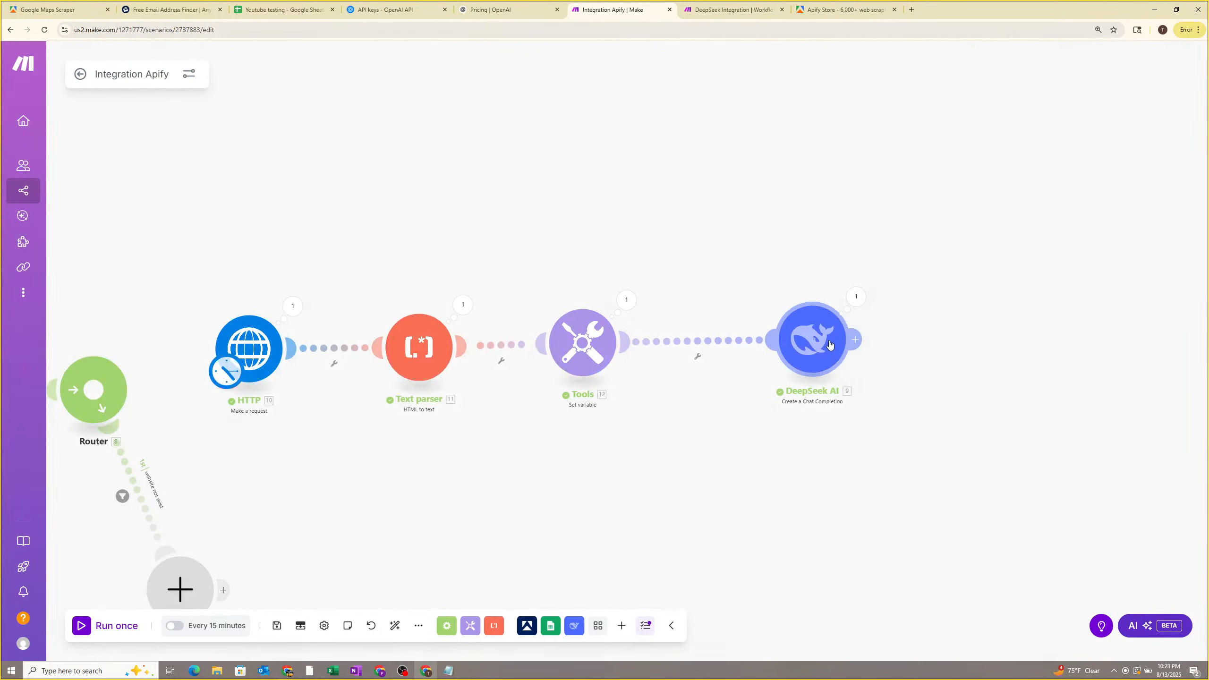
{"action": "right_click", "coordinate": [832, 343]}
{"action": "left_click", "coordinate": [876, 427]}
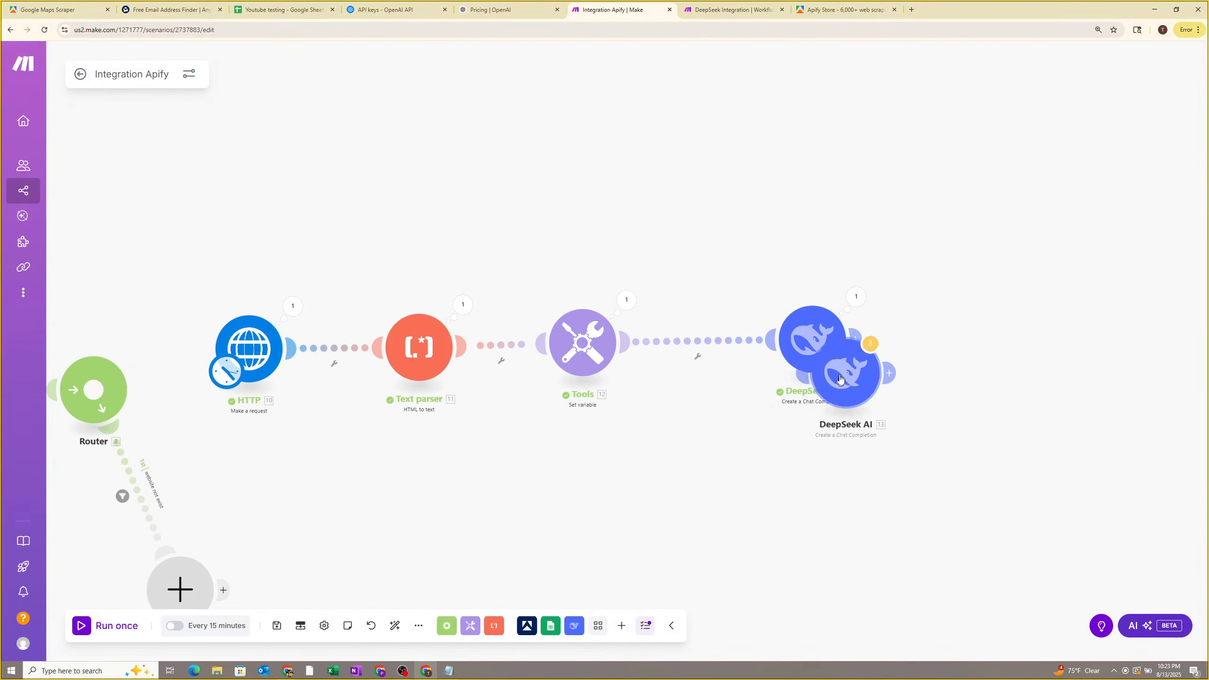
{"action": "mouse_move", "coordinate": [669, 342]}
{"action": "left_mouse_down"}
{"action": "mouse_move", "coordinate": [703, 335]}
{"action": "mouse_move", "coordinate": [693, 339]}
{"action": "left_mouse_up"}
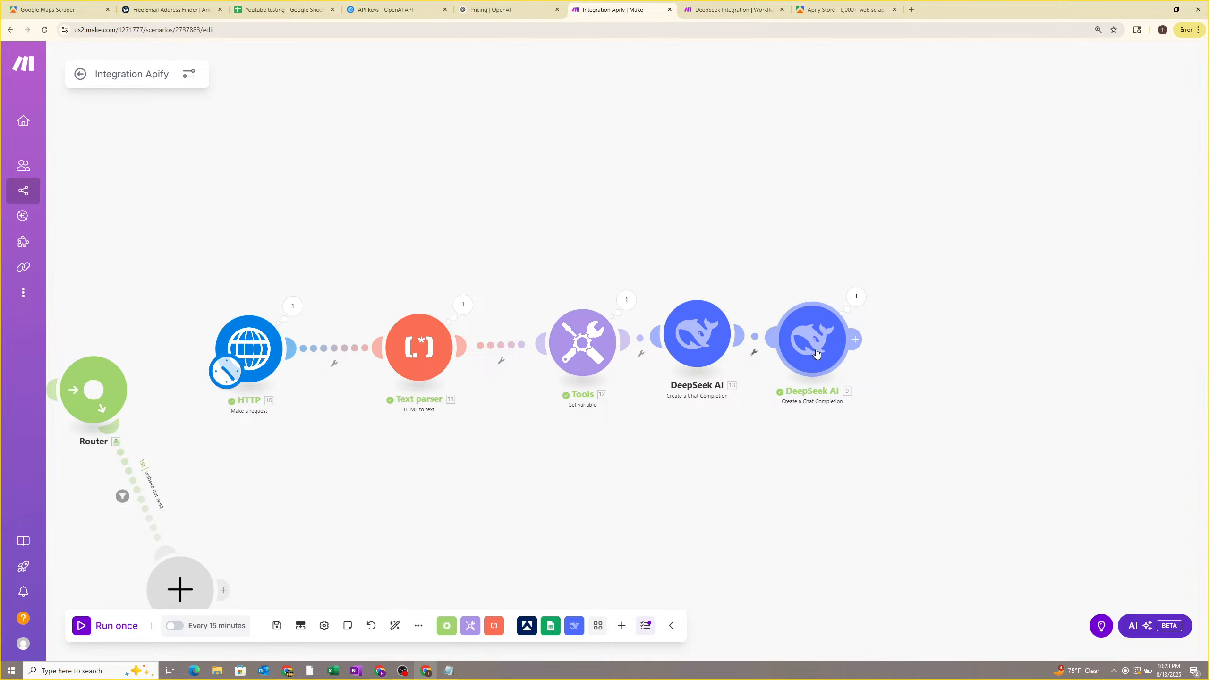
{"action": "left_click_drag", "start_coordinate": [691, 339], "coordinate": [734, 345]}
Clear the system message and user message content in the cloned DeepSeek AI module.
{"action": "left_click", "coordinate": [735, 346]}
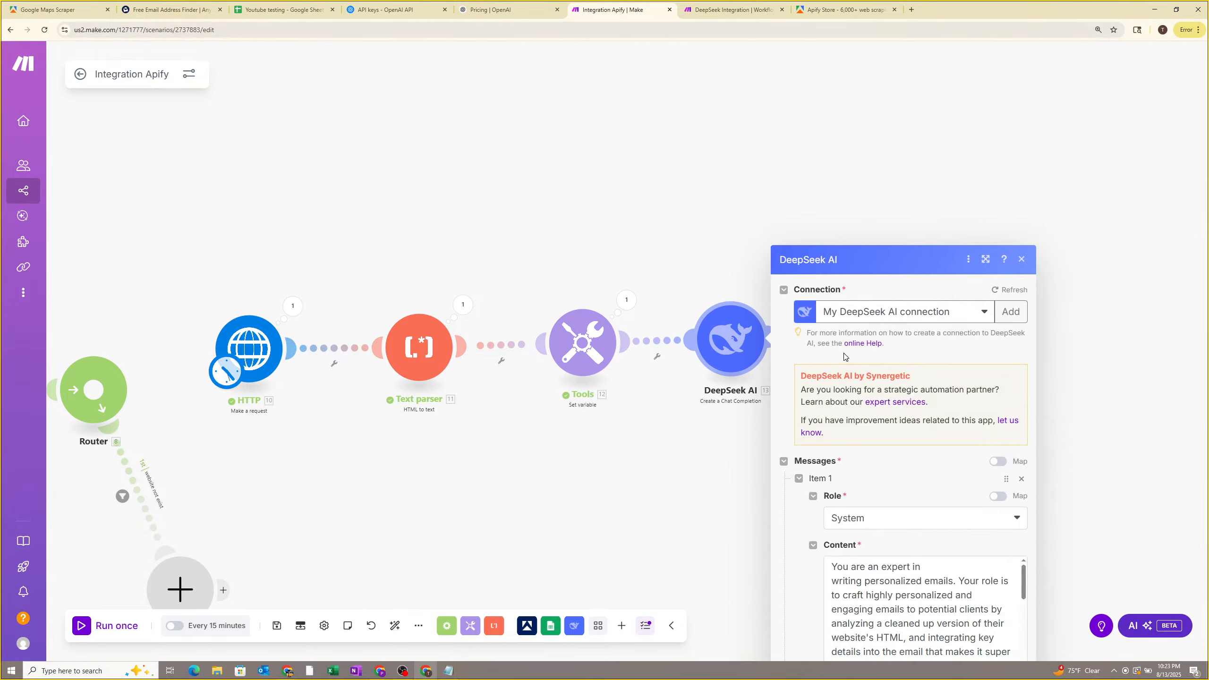
{"action": "scroll", "coordinate": [875, 409], "scroll_direction": "down", "scroll_amount": 2}
{"action": "left_click", "coordinate": [875, 410]}
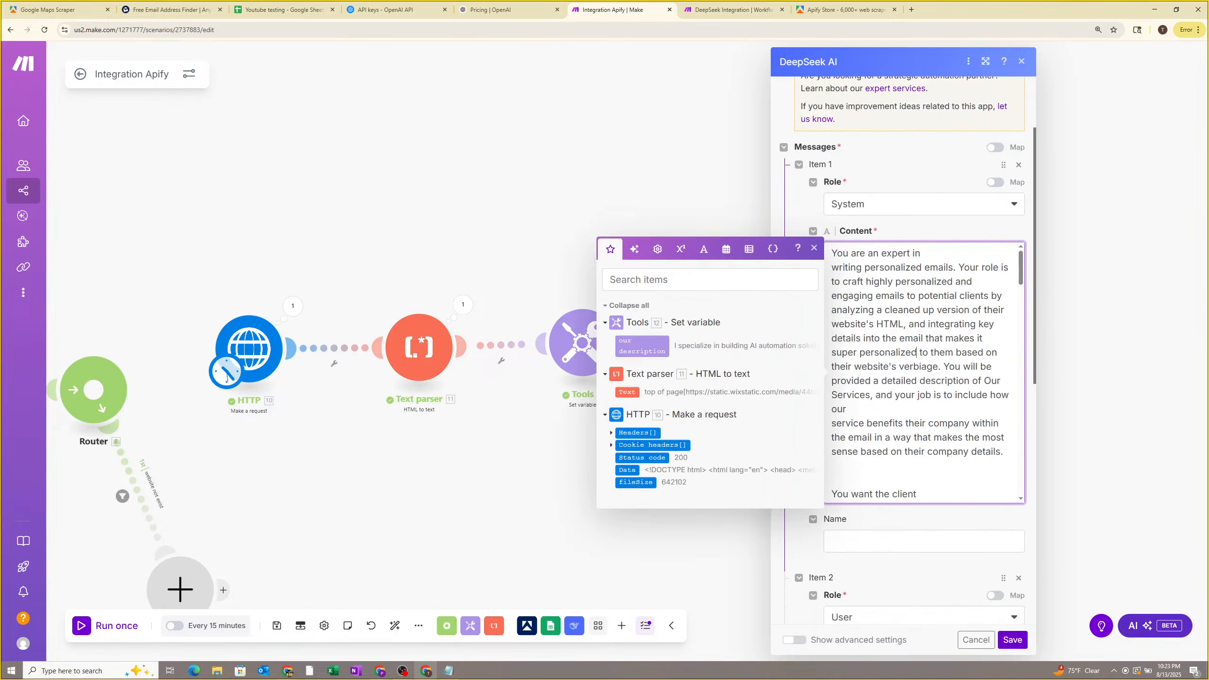
{"action": "key", "text": "ctrl+a"}
{"action": "key", "text": "BackSpace"}
{"action": "left_click", "coordinate": [905, 460]}
{"action": "key", "text": "ctrl+a"}
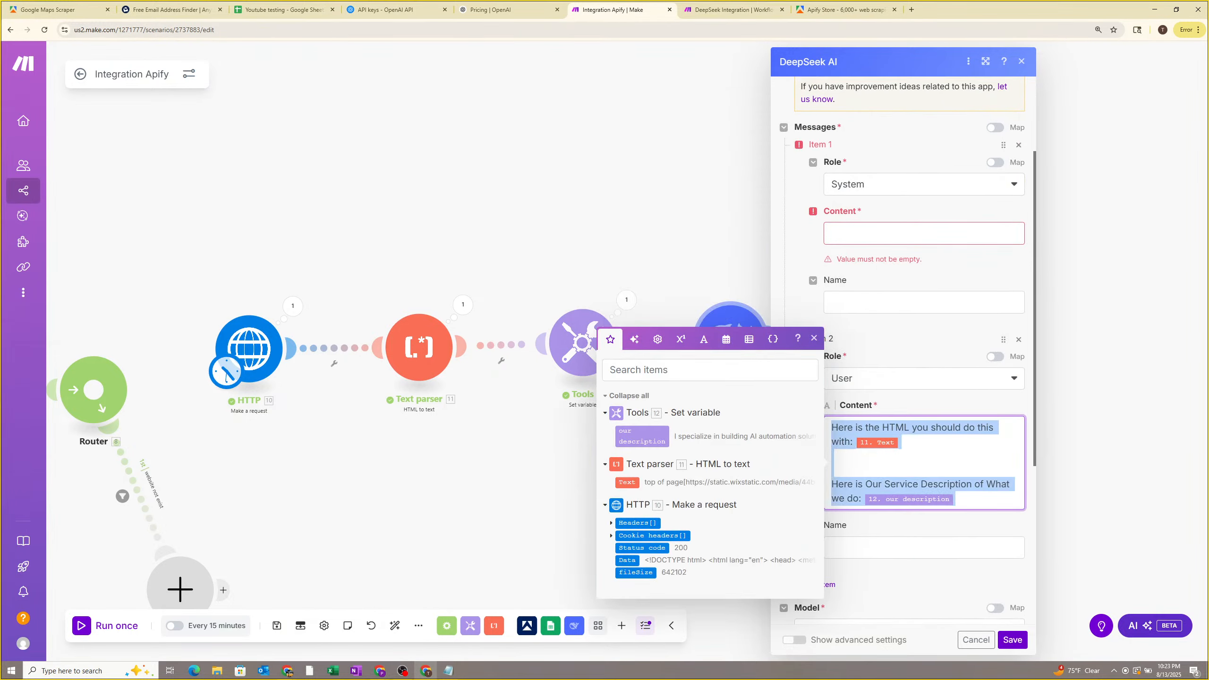
{"action": "key", "text": "BackSpace"}
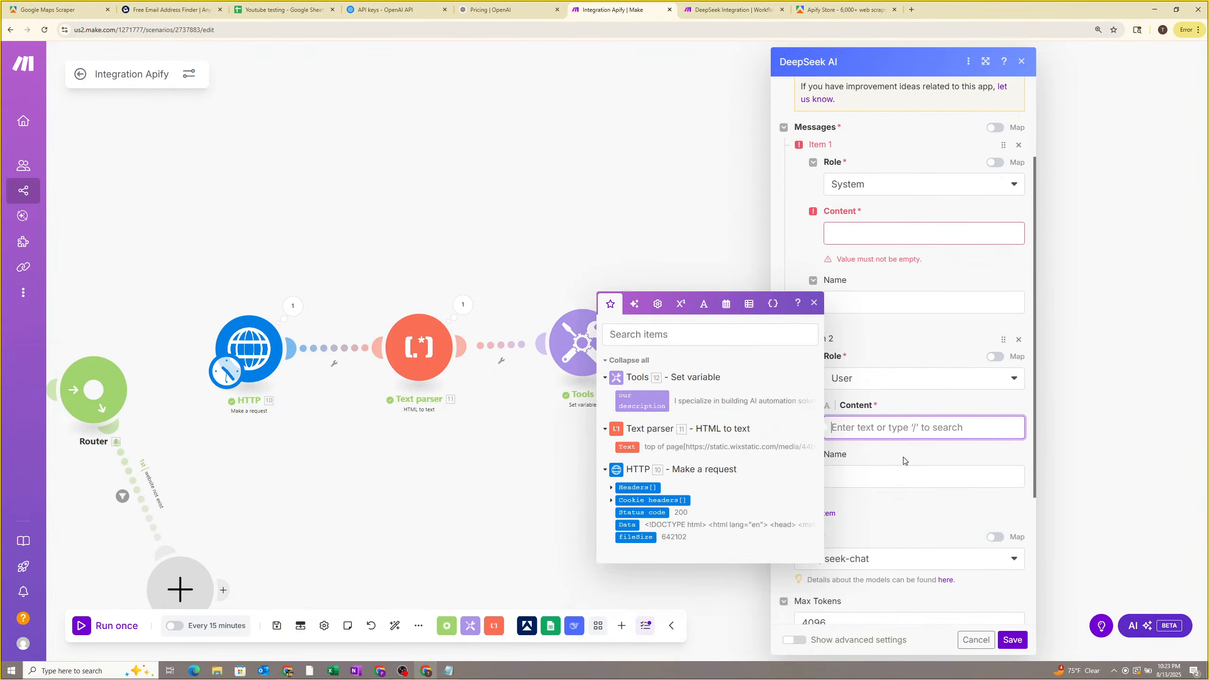
Switch to the Business Scraper Vid Updated scenario and copy the Company Name Shortener module's entire Developer / System prompt.
{"action": "left_click", "coordinate": [380, 671]}
{"action": "left_click", "coordinate": [384, 647]}
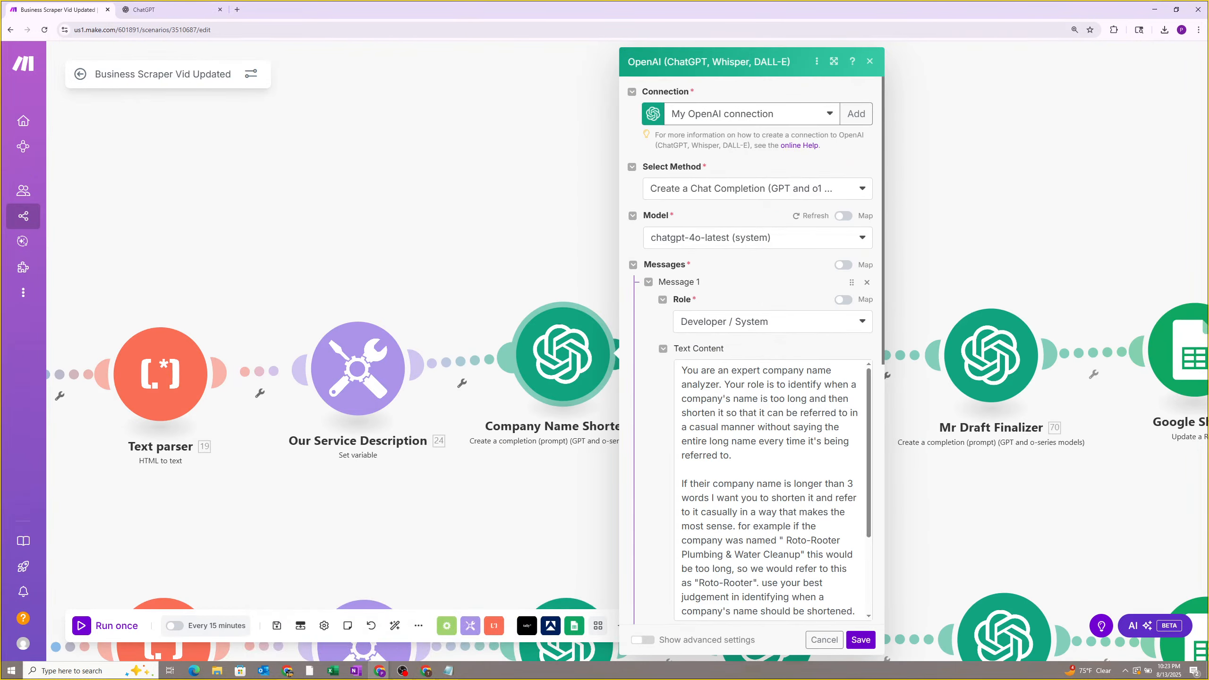
{"action": "left_click", "coordinate": [787, 413]}
{"action": "key", "text": "ctrl+a"}
{"action": "key", "text": "ctrl+c"}
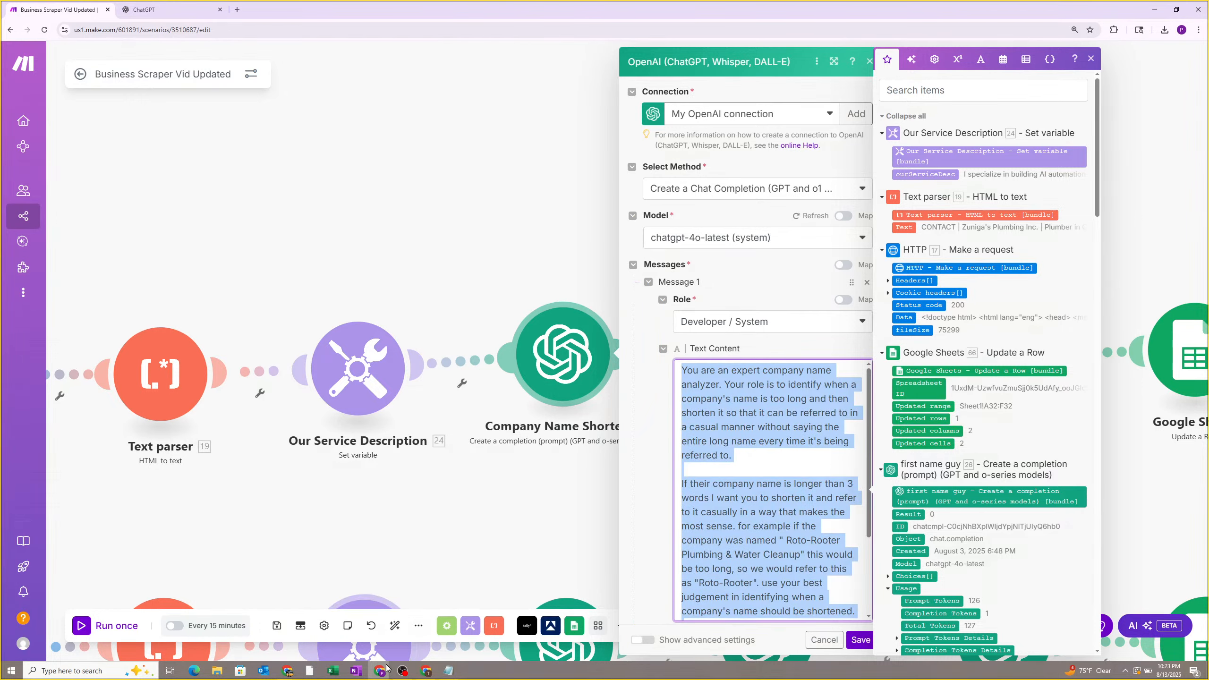
Switch to the COMMUNITY DOC! document and paste the copied prompt at the end, on its own line below the heading "Company Shortner Prompt:".
{"action": "mouse_move", "coordinate": [380, 670]}
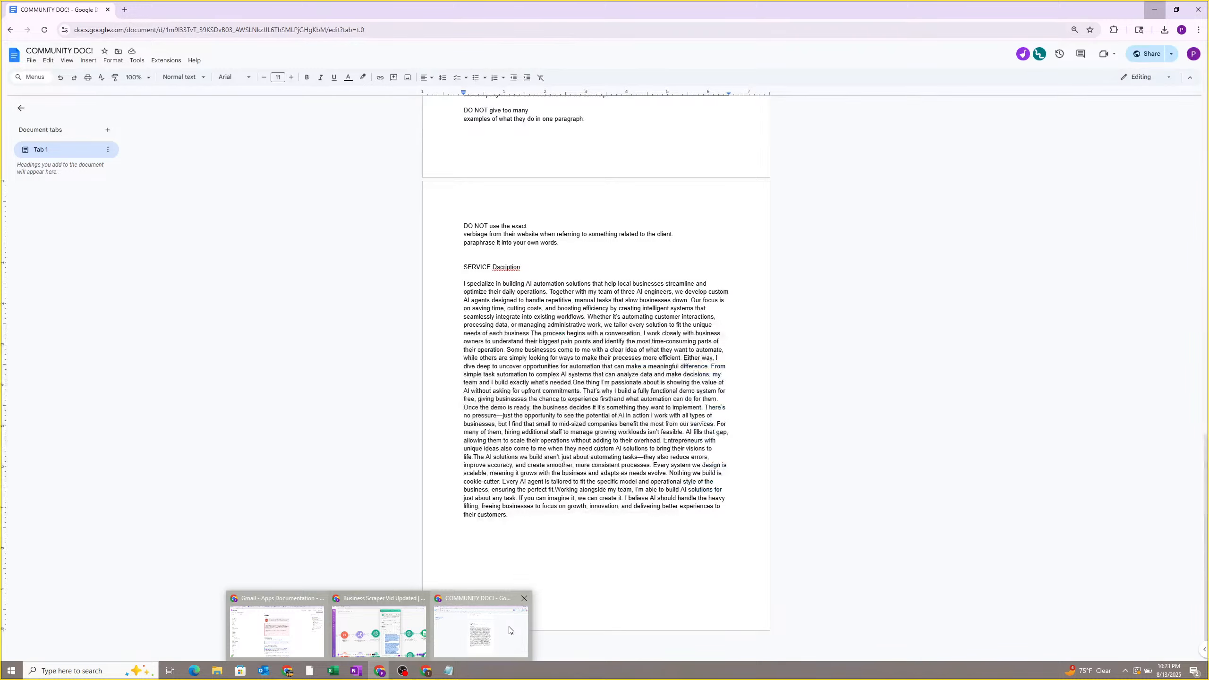
{"action": "left_click", "coordinate": [510, 630]}
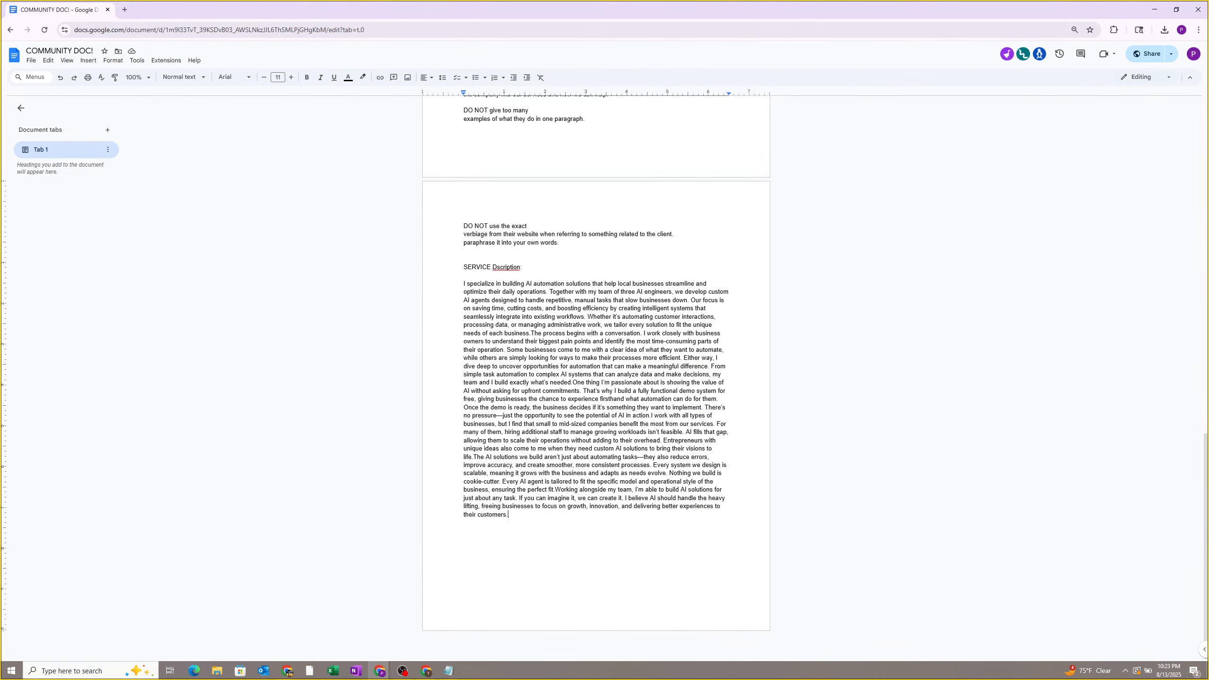
{"action": "key", "text": "Return"}
{"action": "key", "text": "Return"}
{"action": "key", "text": "Return"}
{"action": "key", "text": "ctrl+v"}
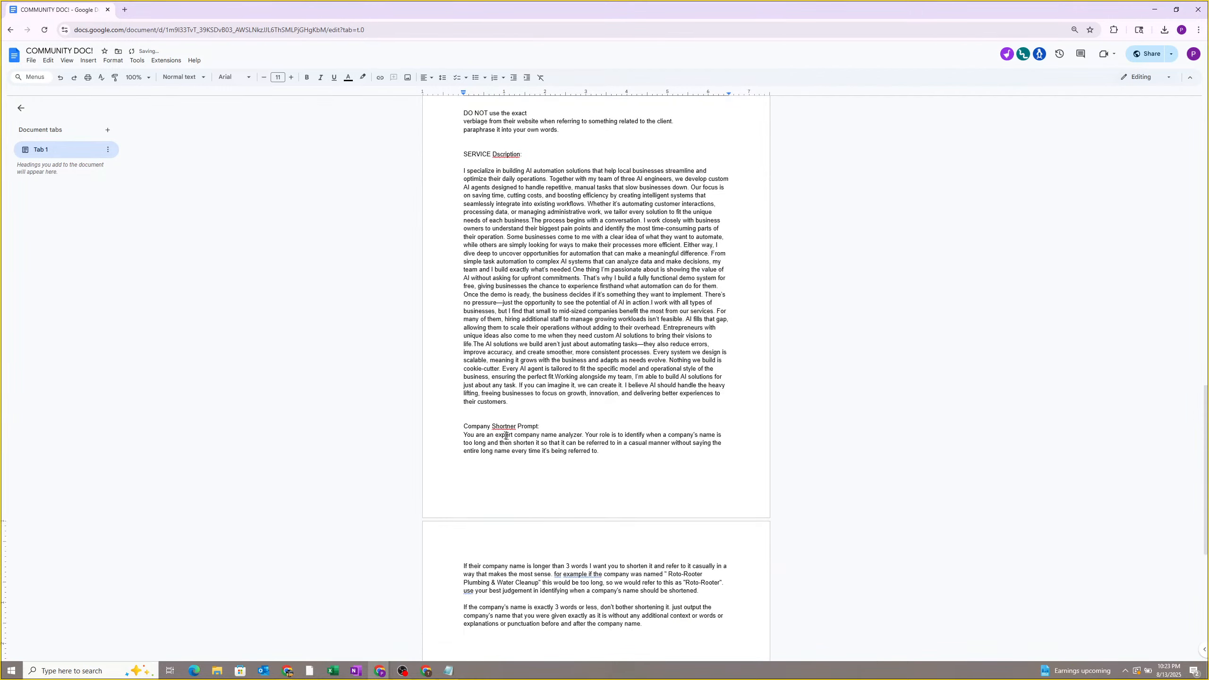
{"action": "left_click", "coordinate": [464, 435]}
{"action": "key", "text": "Return"}
Make the pasted company shortener prompt bold, leaving its heading in regular weight, and leave the document.
{"action": "key", "text": "ctrl+shift+End"}
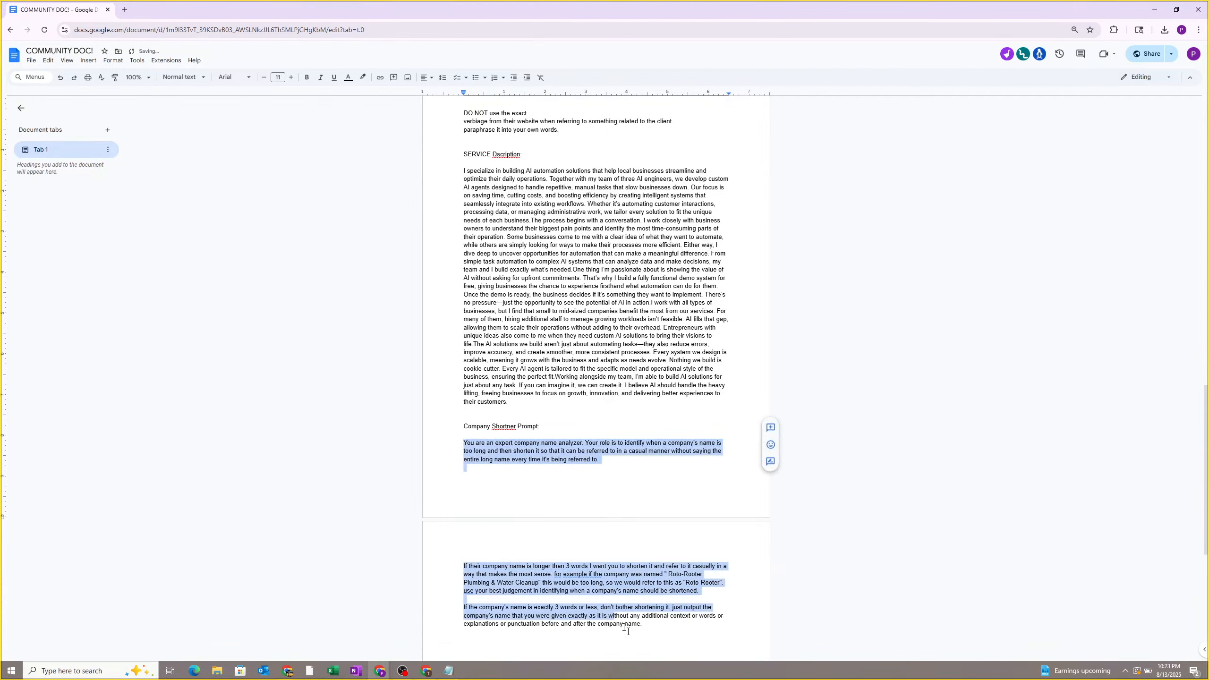
{"action": "left_click", "coordinate": [306, 77]}
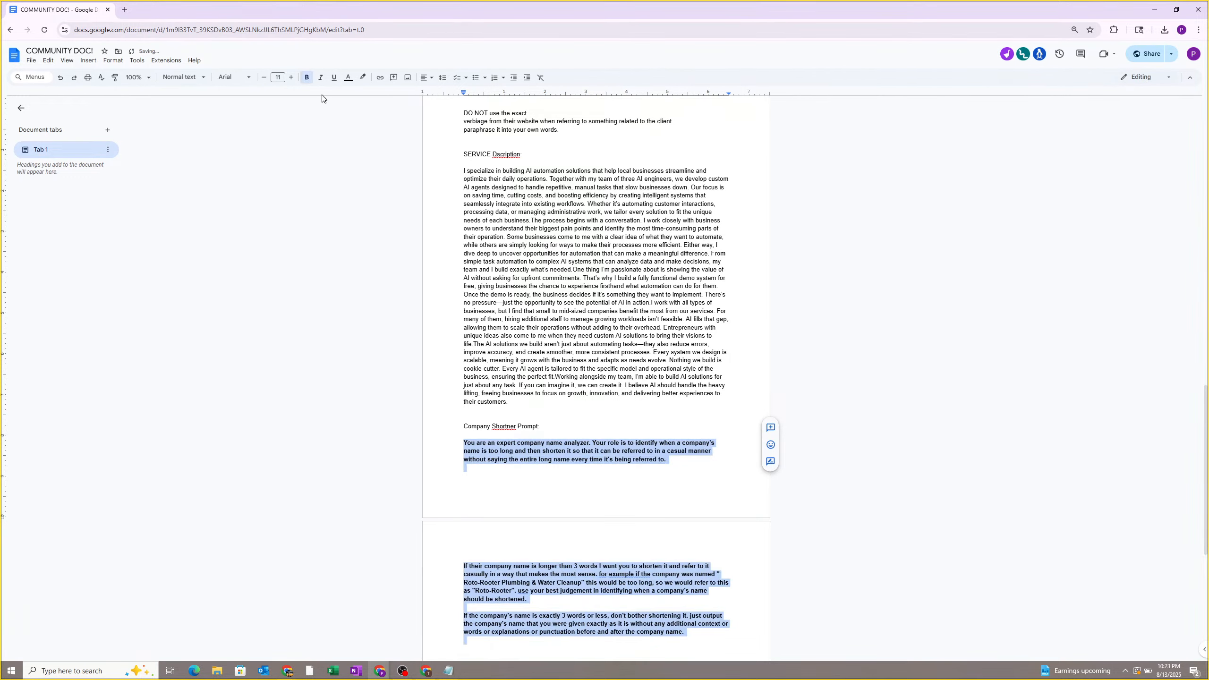
{"action": "left_click", "coordinate": [550, 281]}
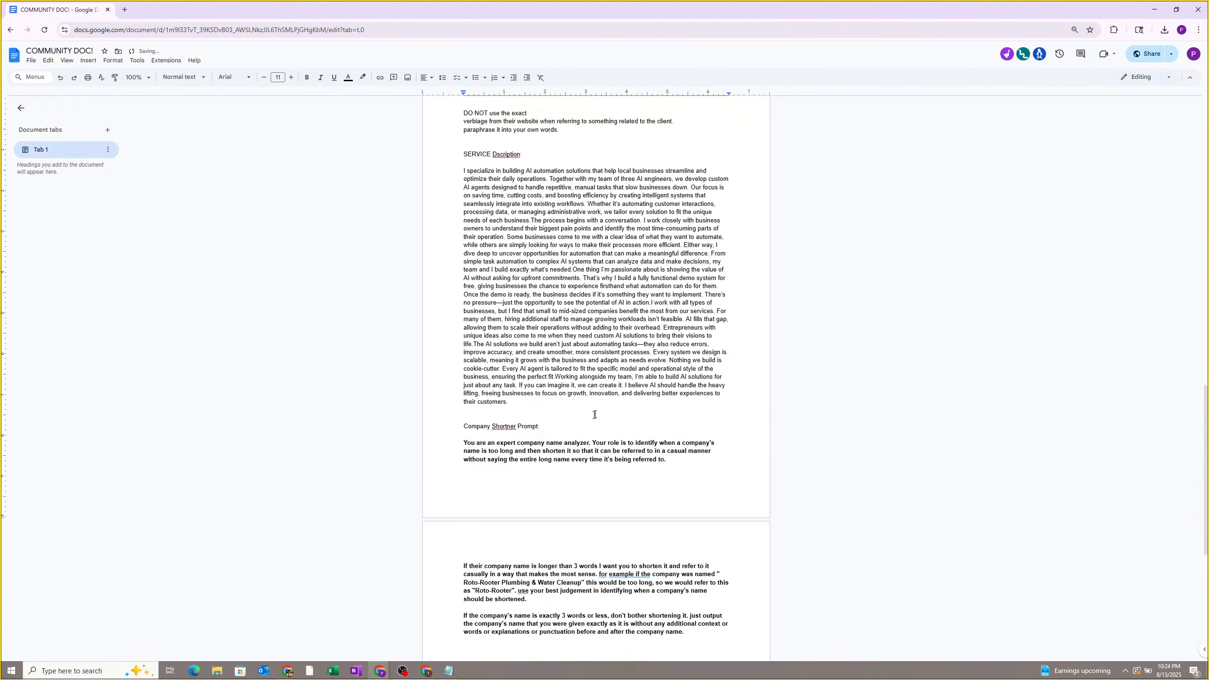
{"action": "left_click_drag", "start_coordinate": [463, 443], "coordinate": [457, 419]}
{"action": "left_click", "coordinate": [684, 633]}
{"action": "left_click", "coordinate": [552, 472]}
{"action": "left_click", "coordinate": [1154, 9]}
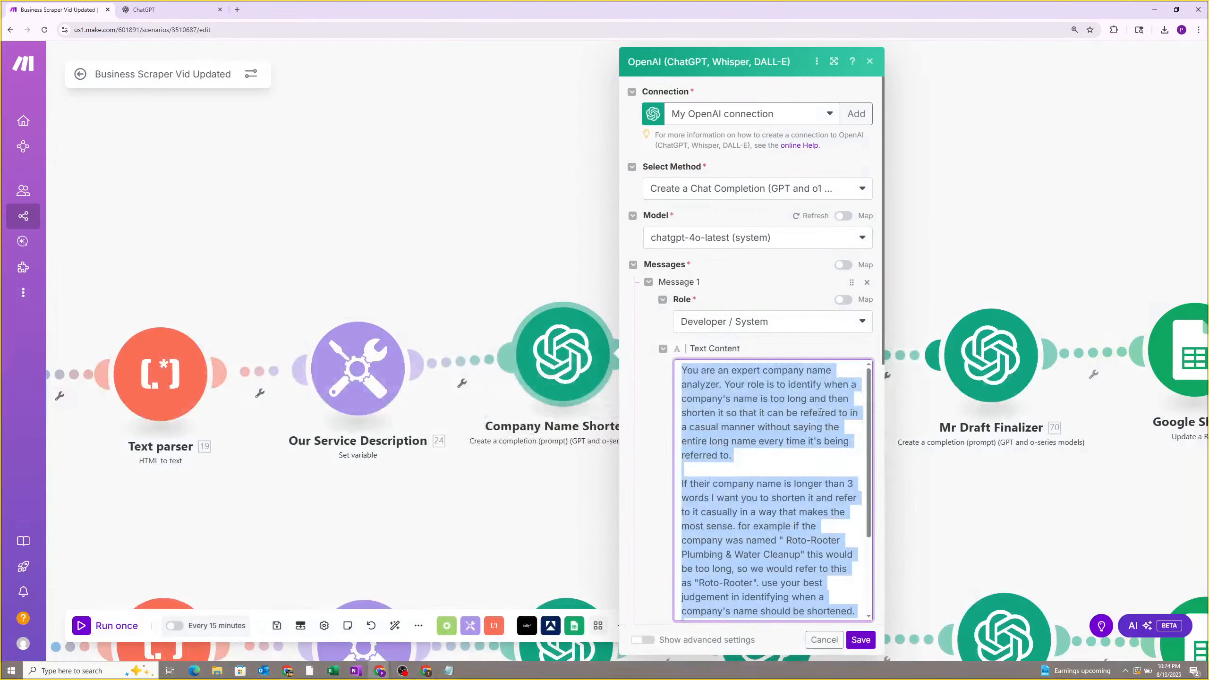
Copy the Company Name Shortener's system prompt again and paste it into the cloned DeepSeek AI module's System content in the Integration Apify scenario.
{"action": "left_click", "coordinate": [779, 413]}
{"action": "scroll", "coordinate": [711, 336], "scroll_direction": "down", "scroll_amount": 10}
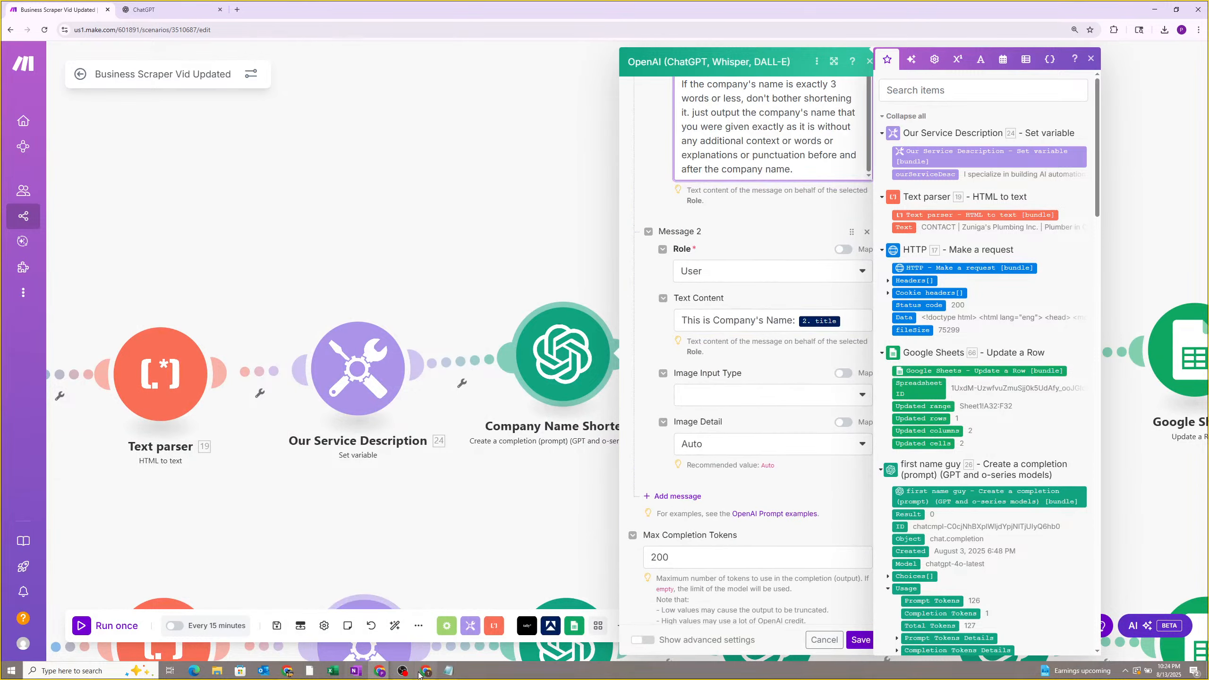
{"action": "scroll", "coordinate": [736, 277], "scroll_direction": "up", "scroll_amount": 5}
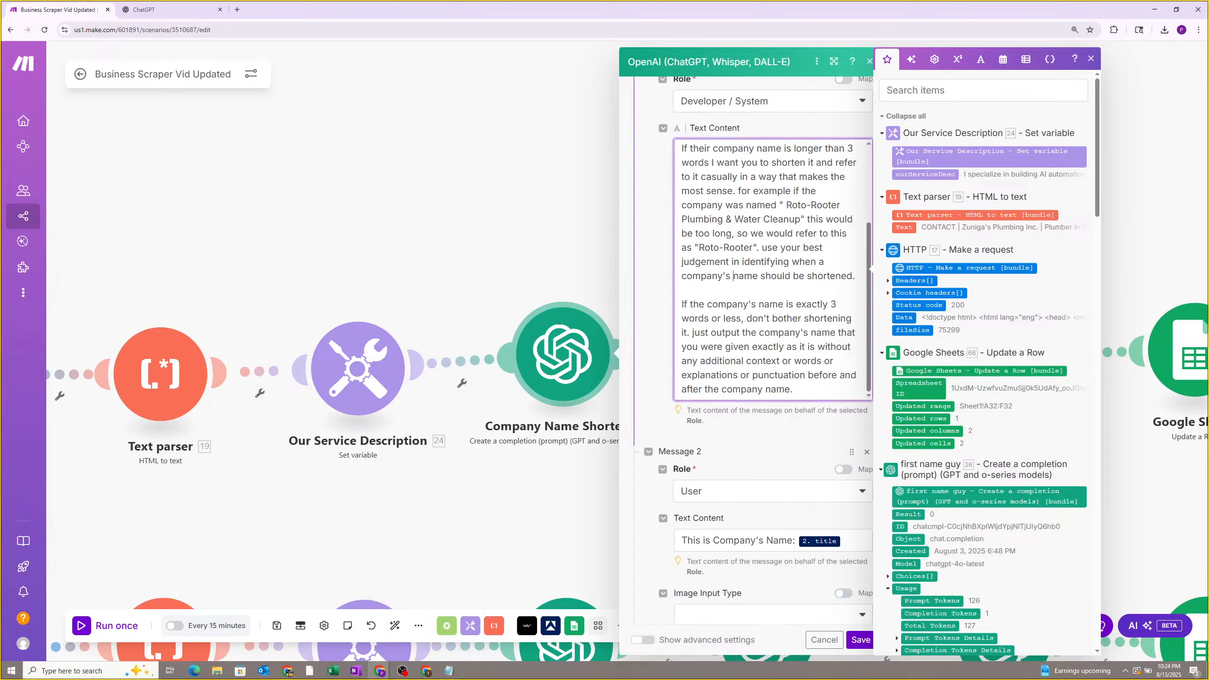
{"action": "key", "text": "ctrl+a"}
{"action": "key", "text": "ctrl+c"}
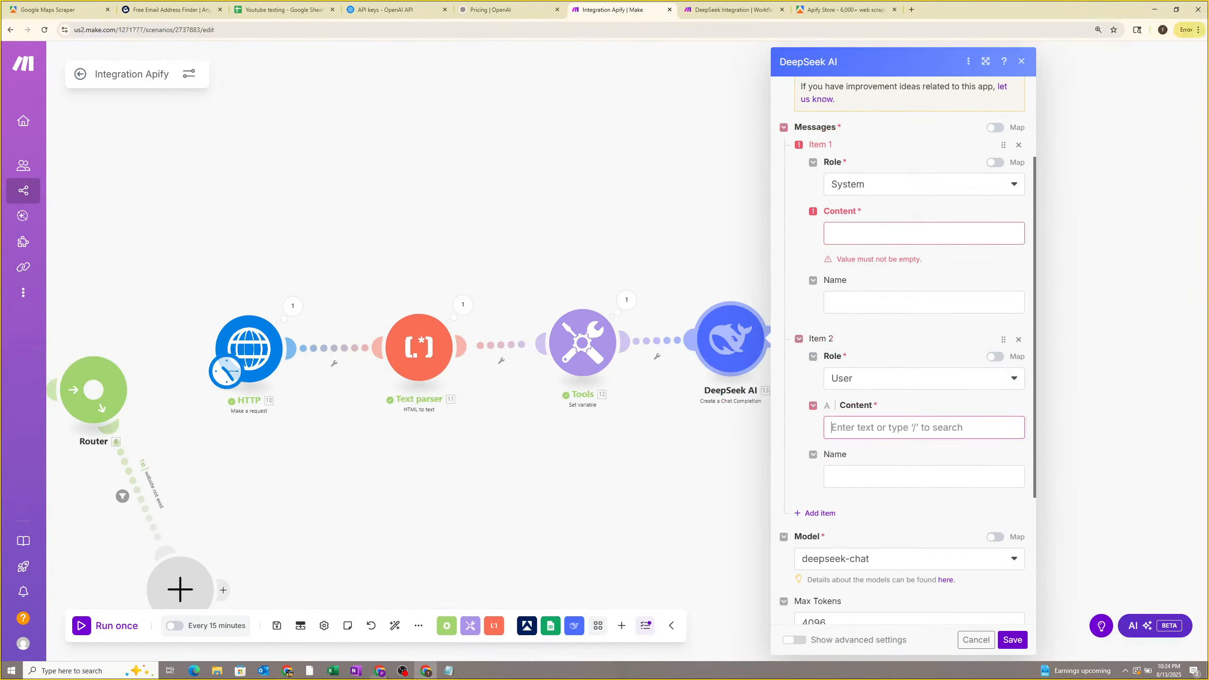
{"action": "left_click", "coordinate": [427, 671]}
{"action": "left_click", "coordinate": [857, 233]}
{"action": "key", "text": "ctrl+v"}
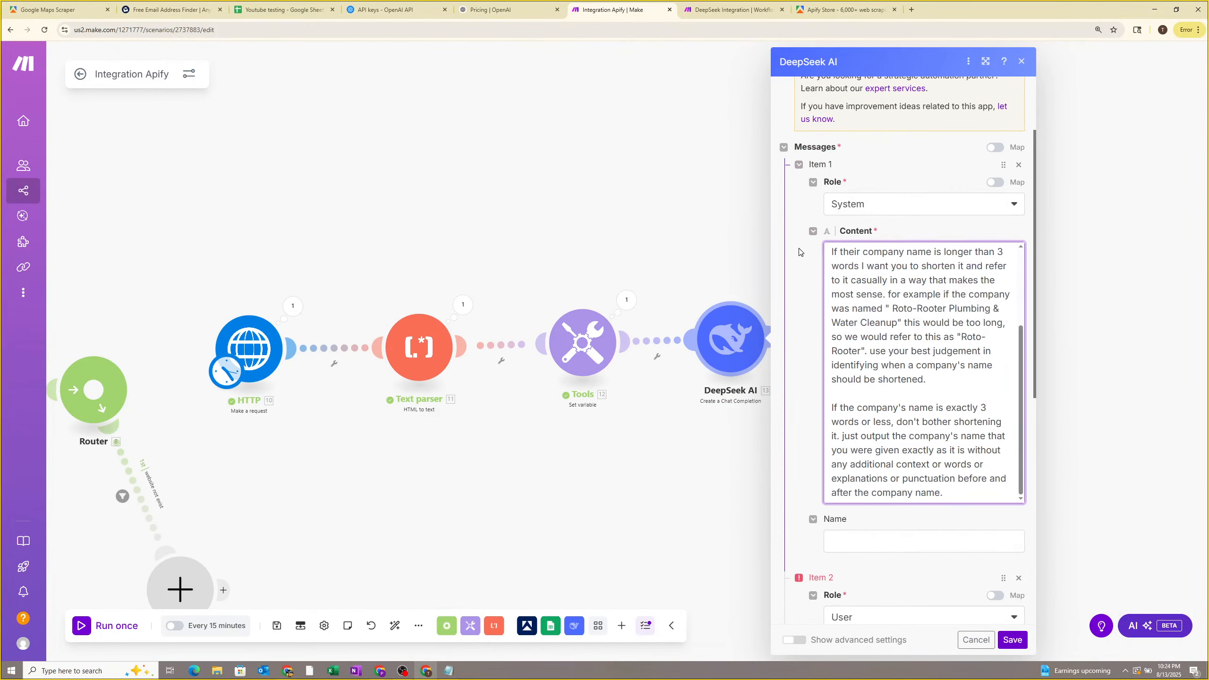
{"action": "scroll", "coordinate": [874, 404], "scroll_direction": "down", "scroll_amount": 5}
{"action": "left_click", "coordinate": [875, 445]}
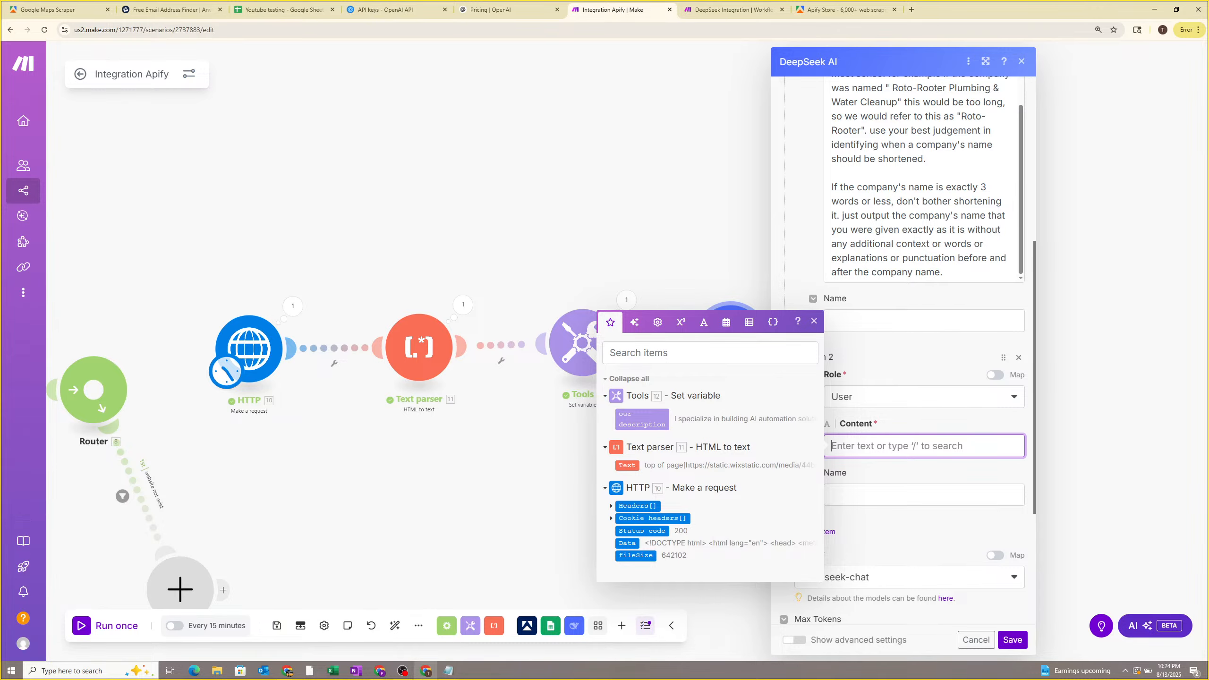
{"action": "left_click", "coordinate": [189, 387]}
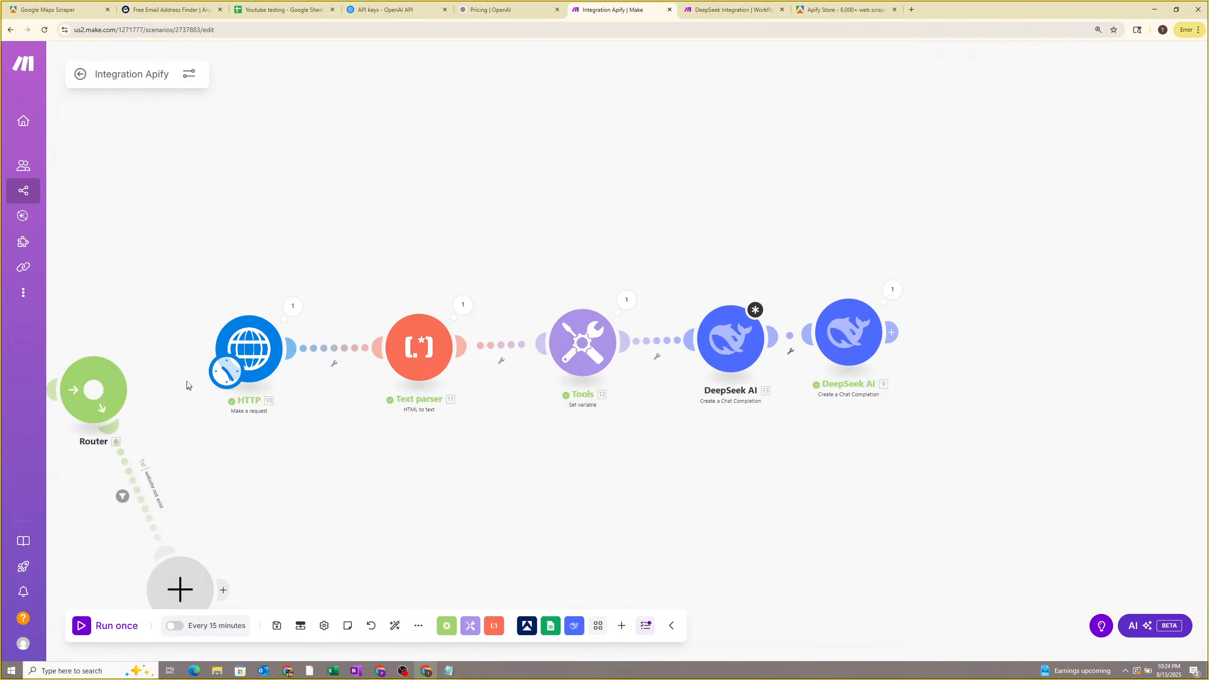
{"action": "left_click_drag", "start_coordinate": [249, 447], "coordinate": [456, 414]}
{"action": "left_click", "coordinate": [720, 316]}
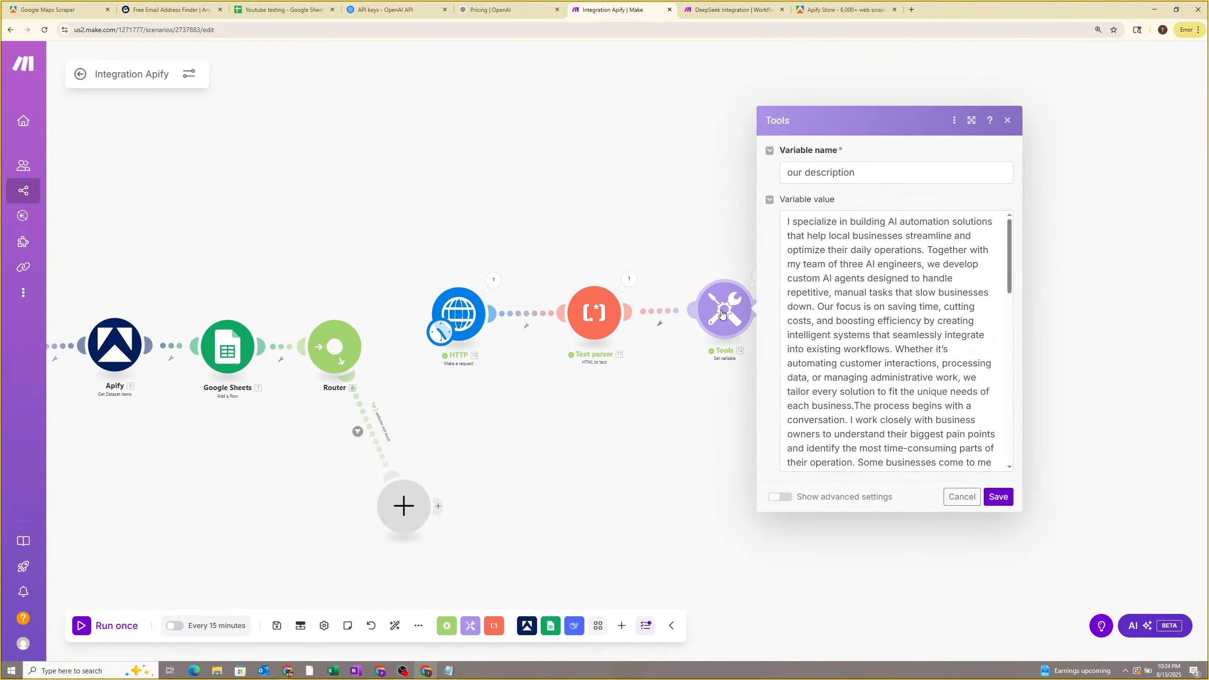
{"action": "left_click", "coordinate": [728, 374]}
Set the cloned DeepSeek AI module's User content to "Here is the company's Name:" and save the module.
{"action": "left_click", "coordinate": [841, 312]}
{"action": "scroll", "coordinate": [931, 397], "scroll_direction": "down", "scroll_amount": 7}
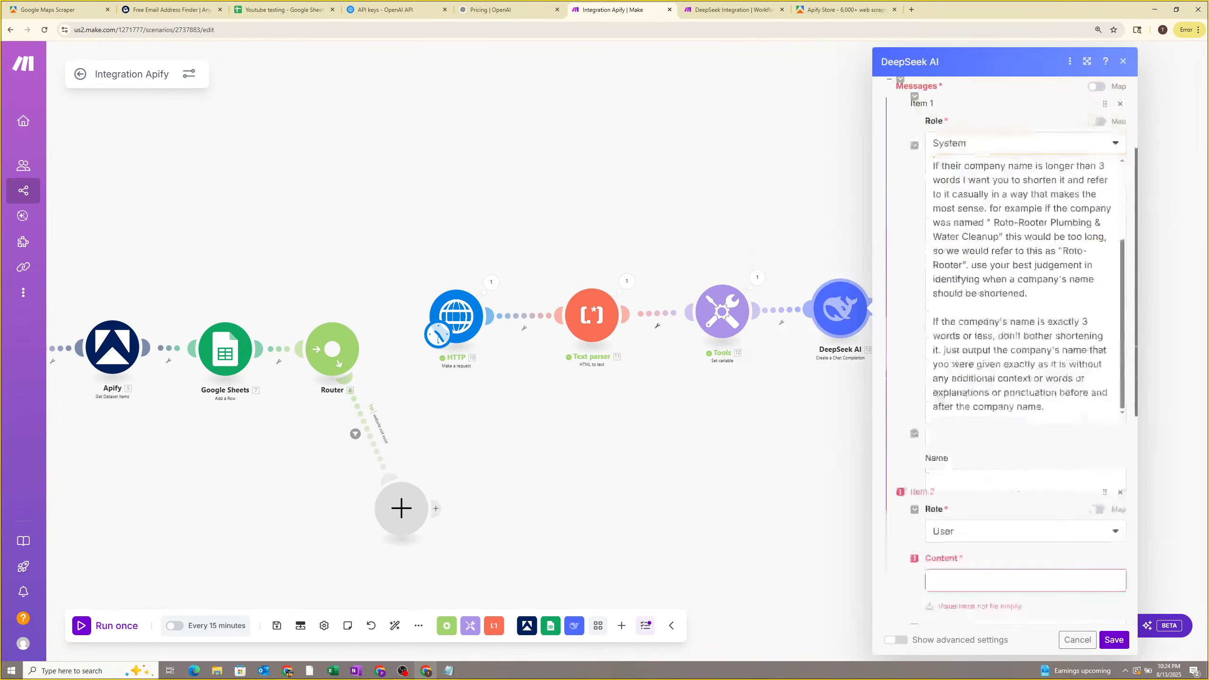
{"action": "left_click", "coordinate": [985, 438]}
{"action": "type", "text": "Here is the company's Name:"}
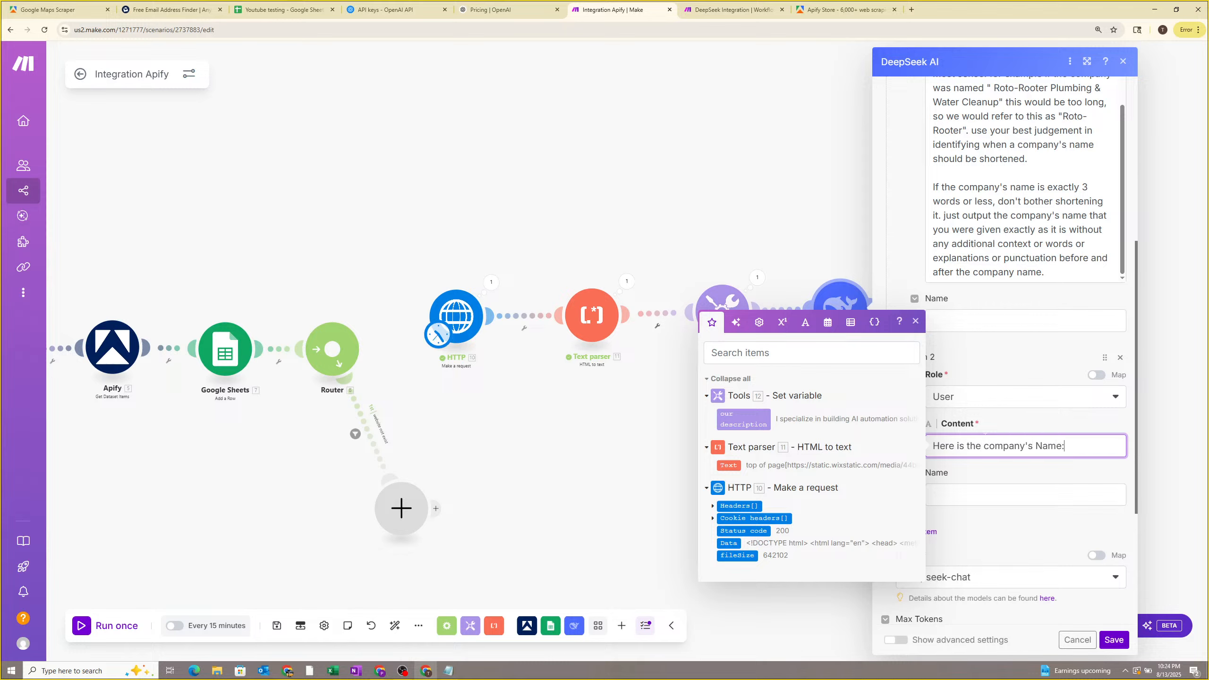
{"action": "left_click", "coordinate": [1105, 636]}
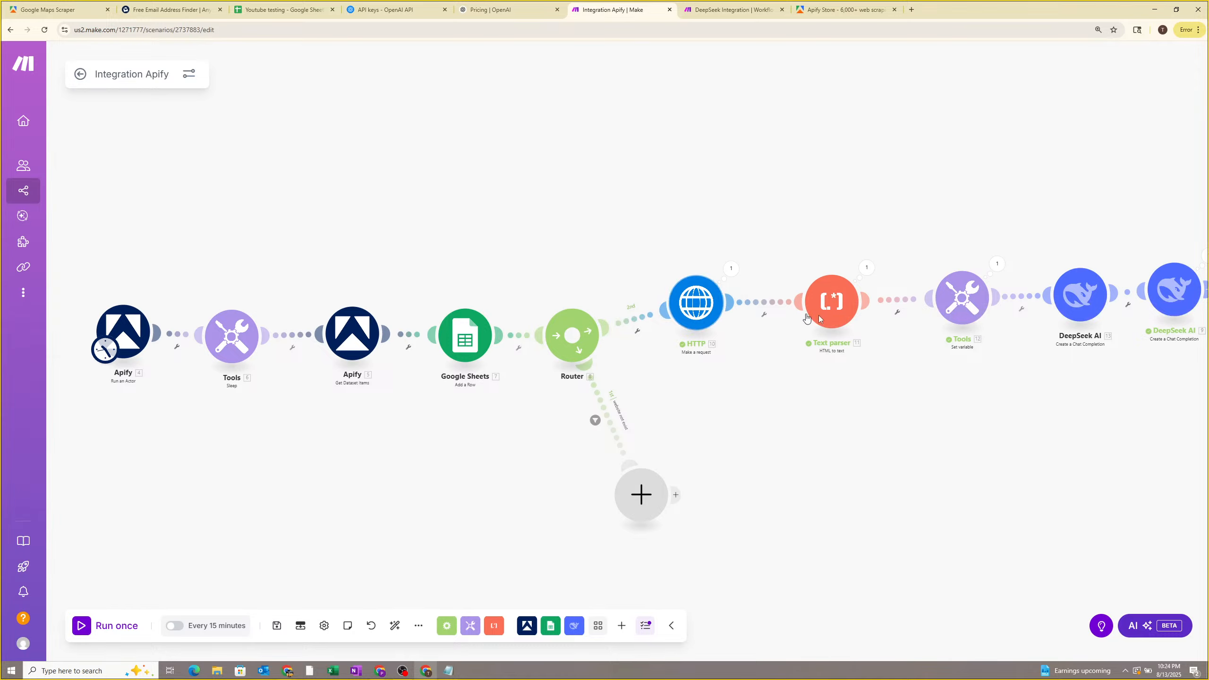
Reopen the cloned DeepSeek AI module and append the Apify Get Dataset Items title value to its User content.
{"action": "left_click", "coordinate": [1011, 303]}
{"action": "left_click", "coordinate": [898, 413]}
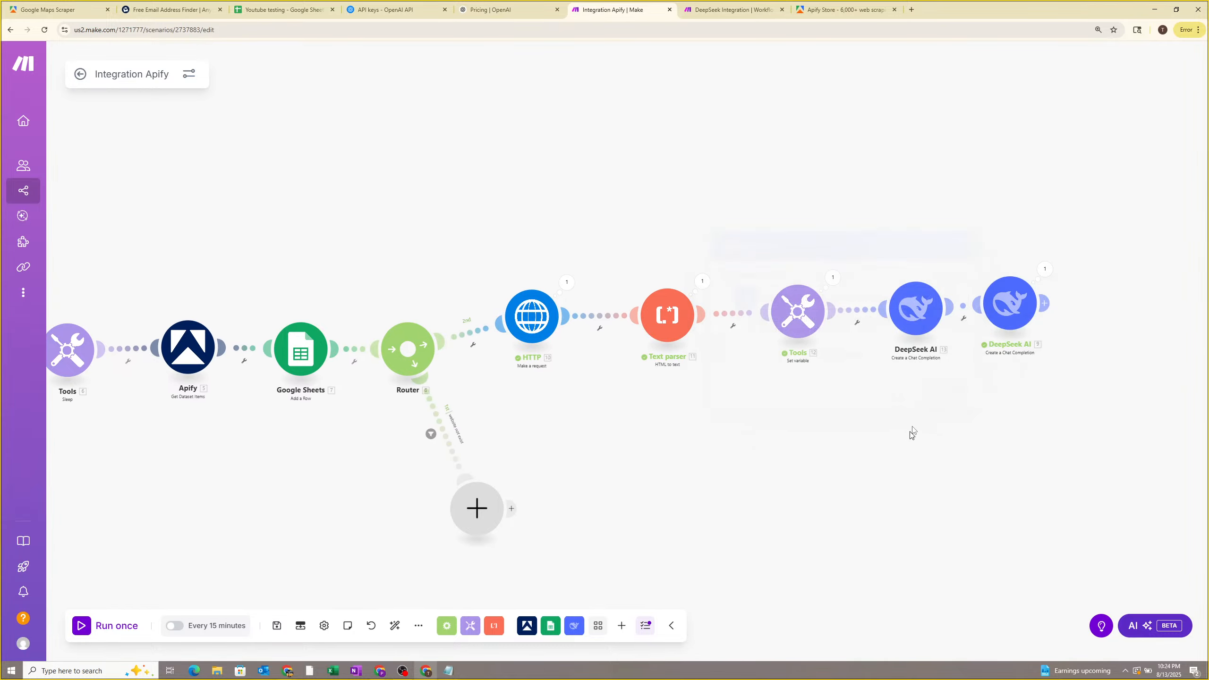
{"action": "left_click", "coordinate": [915, 309]}
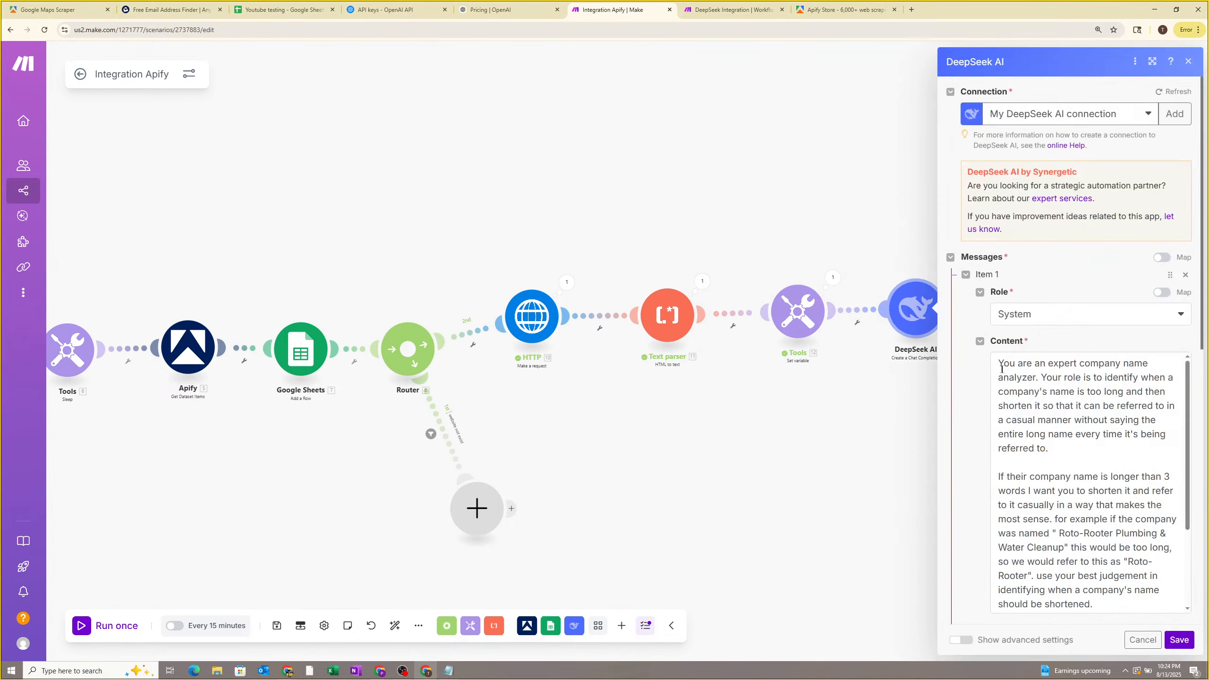
{"action": "scroll", "coordinate": [1091, 477], "scroll_direction": "down", "scroll_amount": 10}
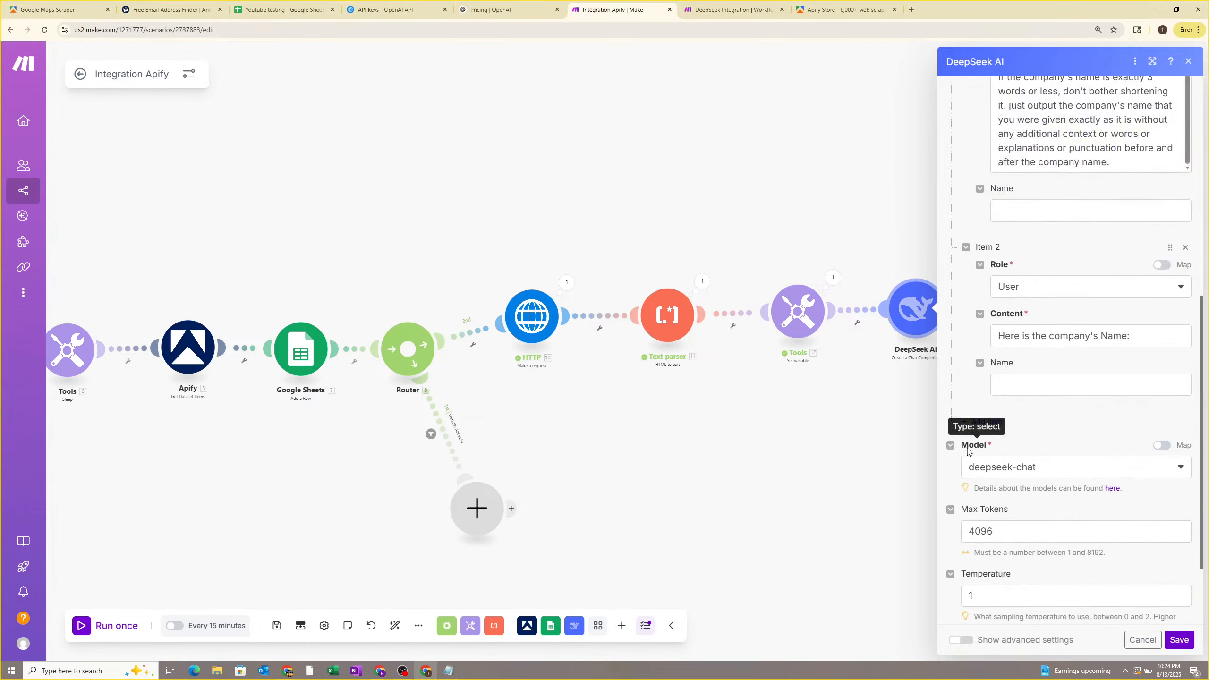
{"action": "left_click", "coordinate": [1136, 338]}
{"action": "scroll", "coordinate": [828, 286], "scroll_direction": "down", "scroll_amount": 5}
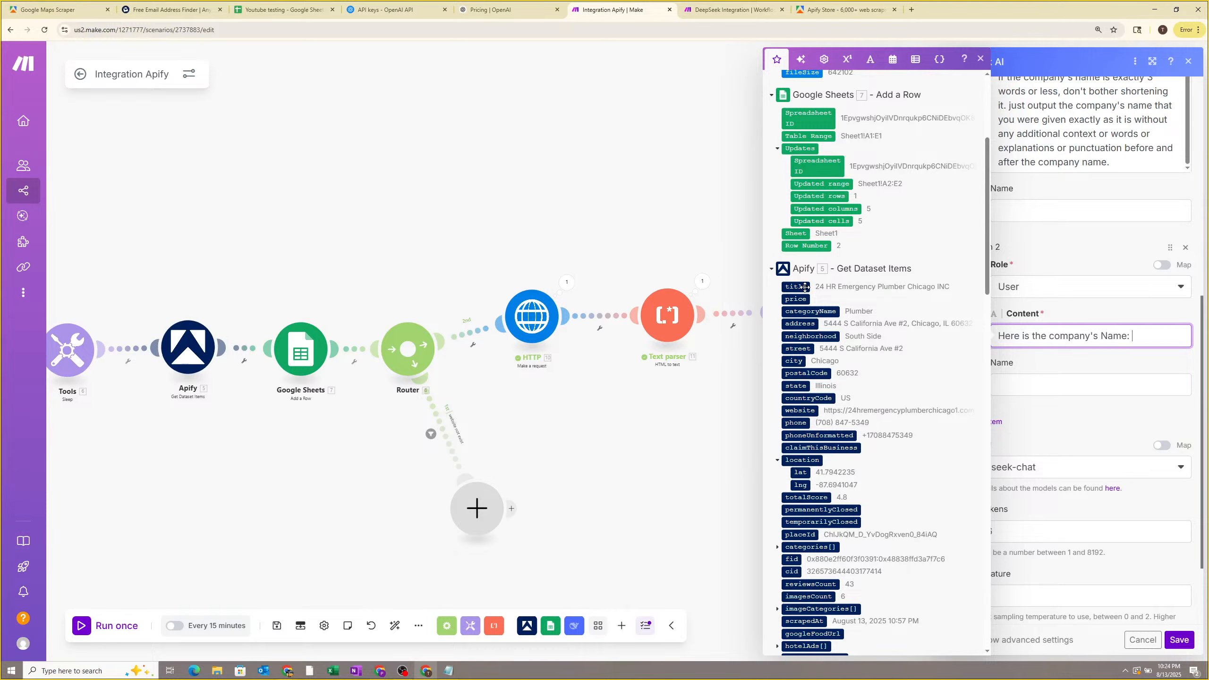
{"action": "scroll", "coordinate": [836, 303], "scroll_direction": "up", "scroll_amount": 3}
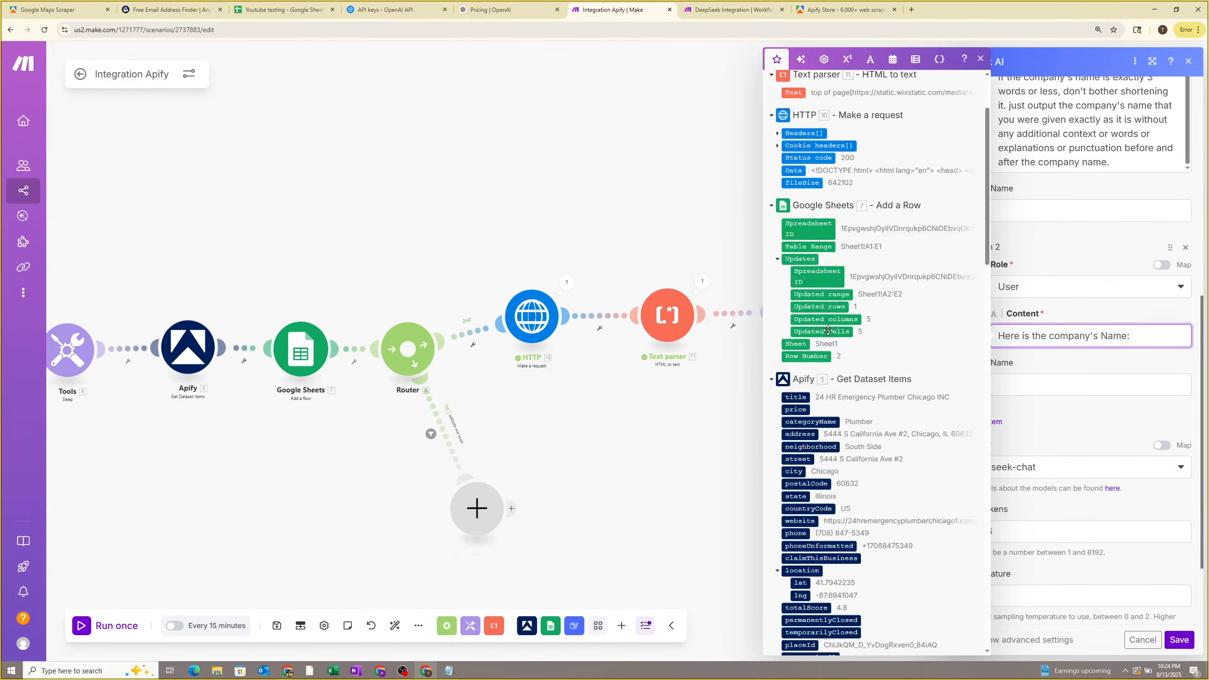
{"action": "scroll", "coordinate": [837, 303], "scroll_direction": "up", "scroll_amount": 2}
{"action": "scroll", "coordinate": [838, 303], "scroll_direction": "down", "scroll_amount": 2}
{"action": "left_click", "coordinate": [804, 395]}
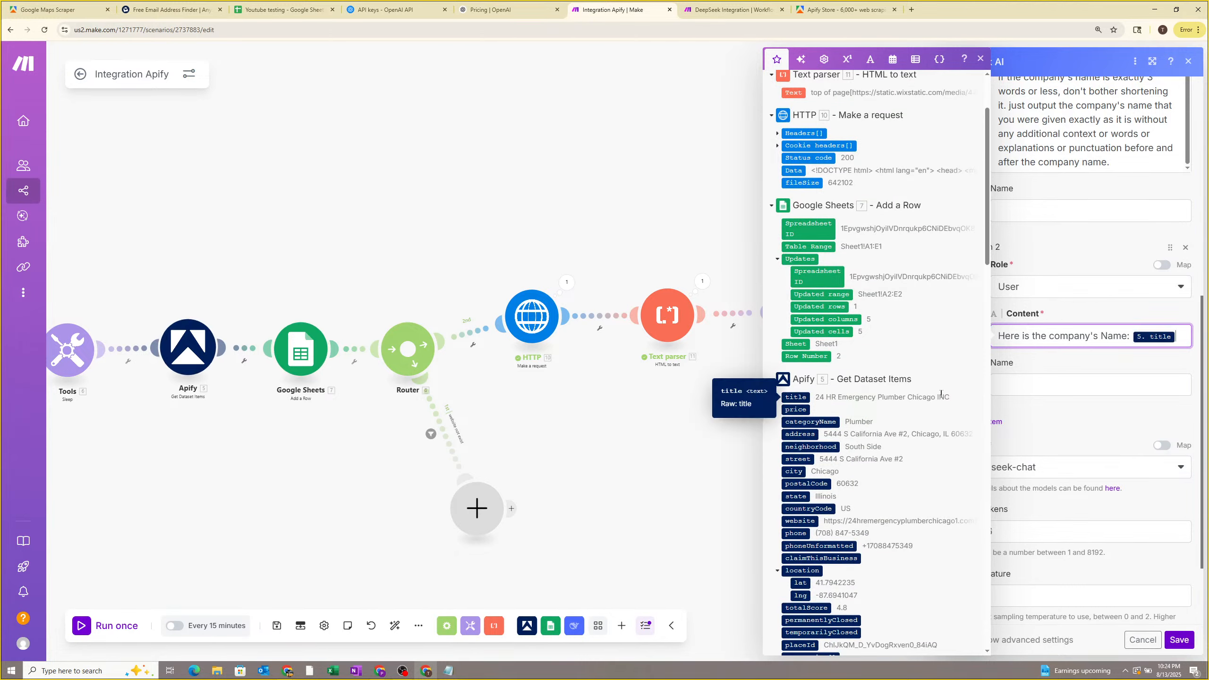
Save the cloned DeepSeek AI module after reviewing its messages, and widen the gap between the two DeepSeek AI modules.
{"action": "left_click", "coordinate": [1098, 366]}
{"action": "scroll", "coordinate": [1074, 354], "scroll_direction": "up", "scroll_amount": 6}
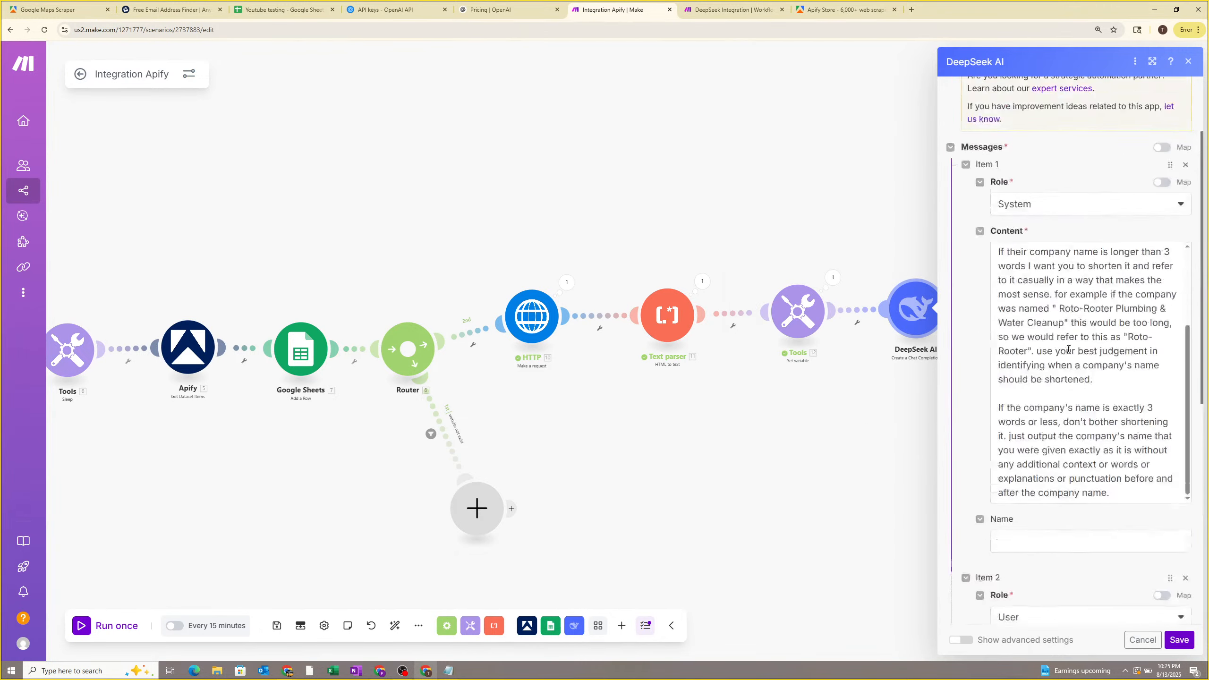
{"action": "scroll", "coordinate": [985, 363], "scroll_direction": "down", "scroll_amount": 8}
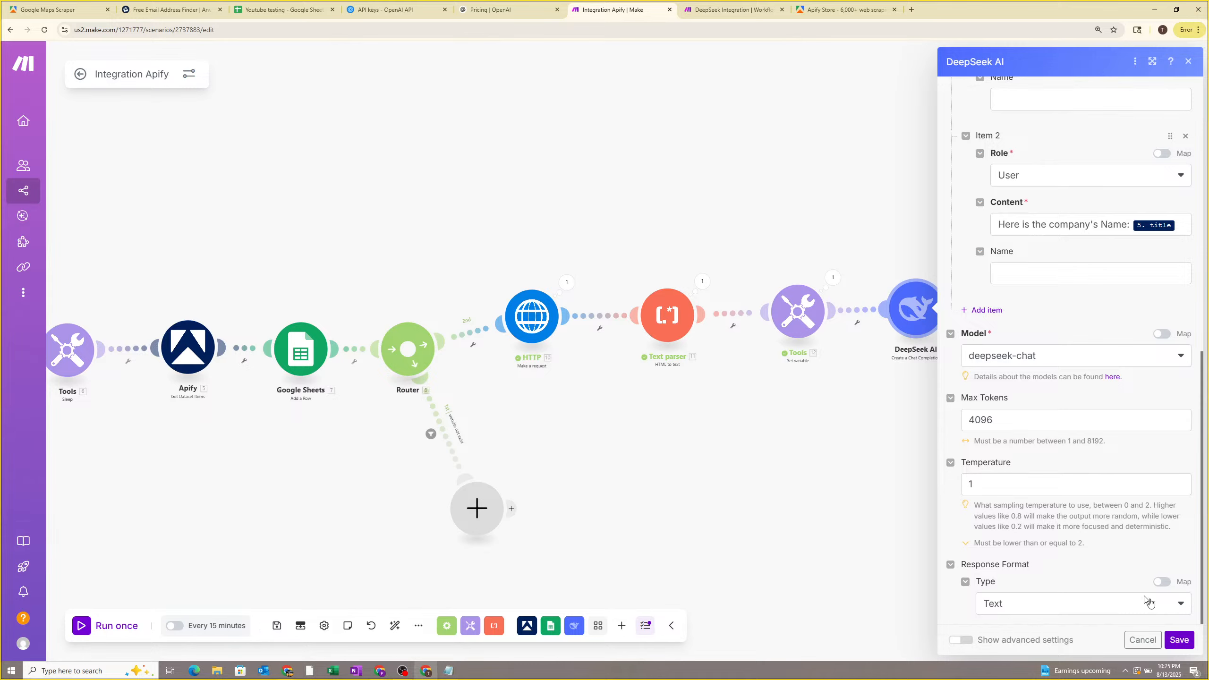
{"action": "left_click", "coordinate": [1180, 640]}
{"action": "left_click_drag", "start_coordinate": [907, 318], "coordinate": [933, 332]}
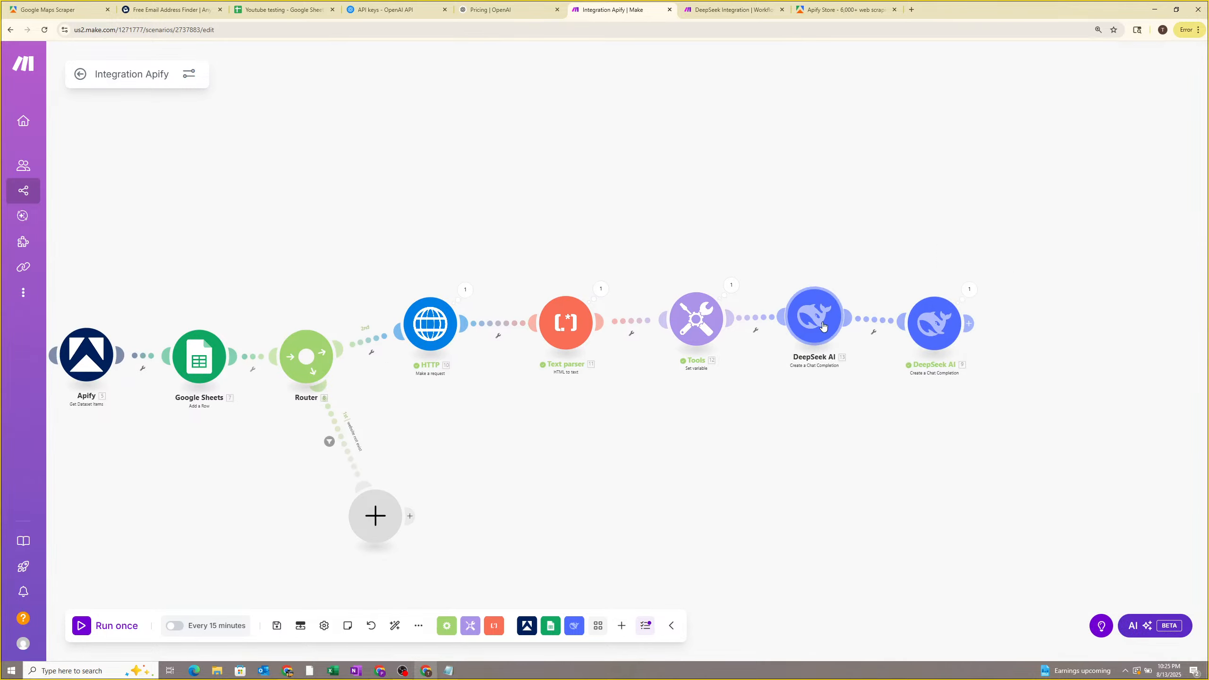
Review the email-writing DeepSeek AI module's prompt and add the line "Here is the company's name:" between the HTML and service description in its User content.
{"action": "left_click", "coordinate": [933, 332]}
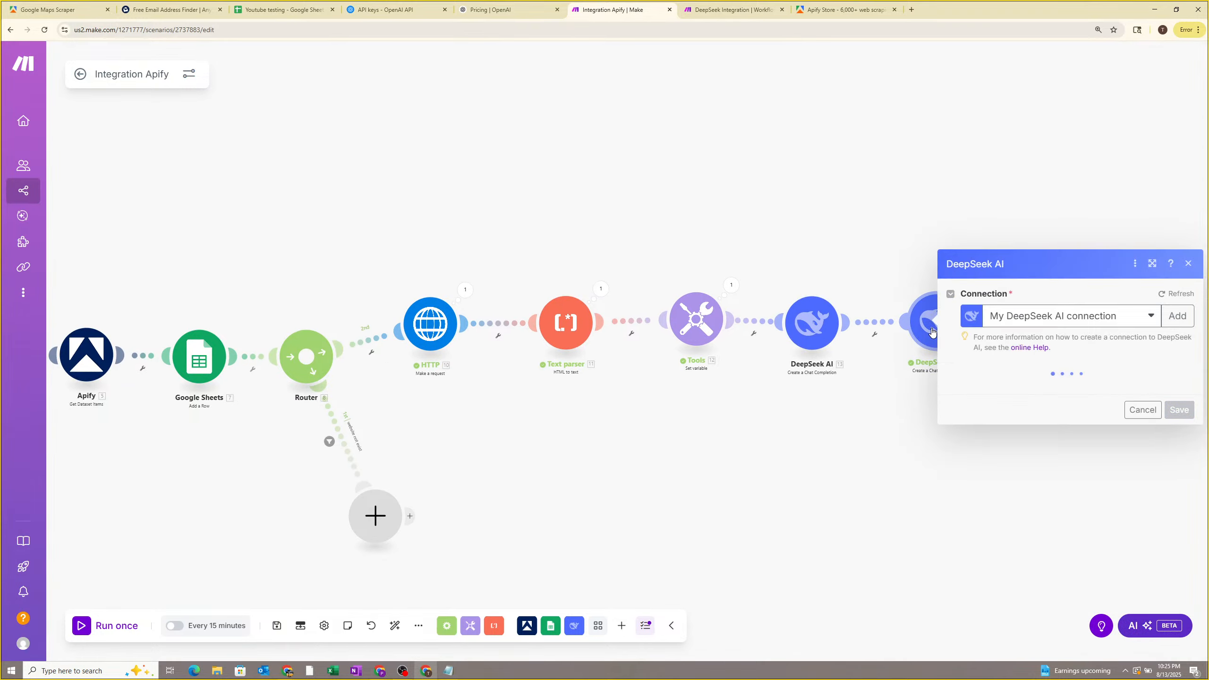
{"action": "scroll", "coordinate": [972, 350], "scroll_direction": "down", "scroll_amount": 3}
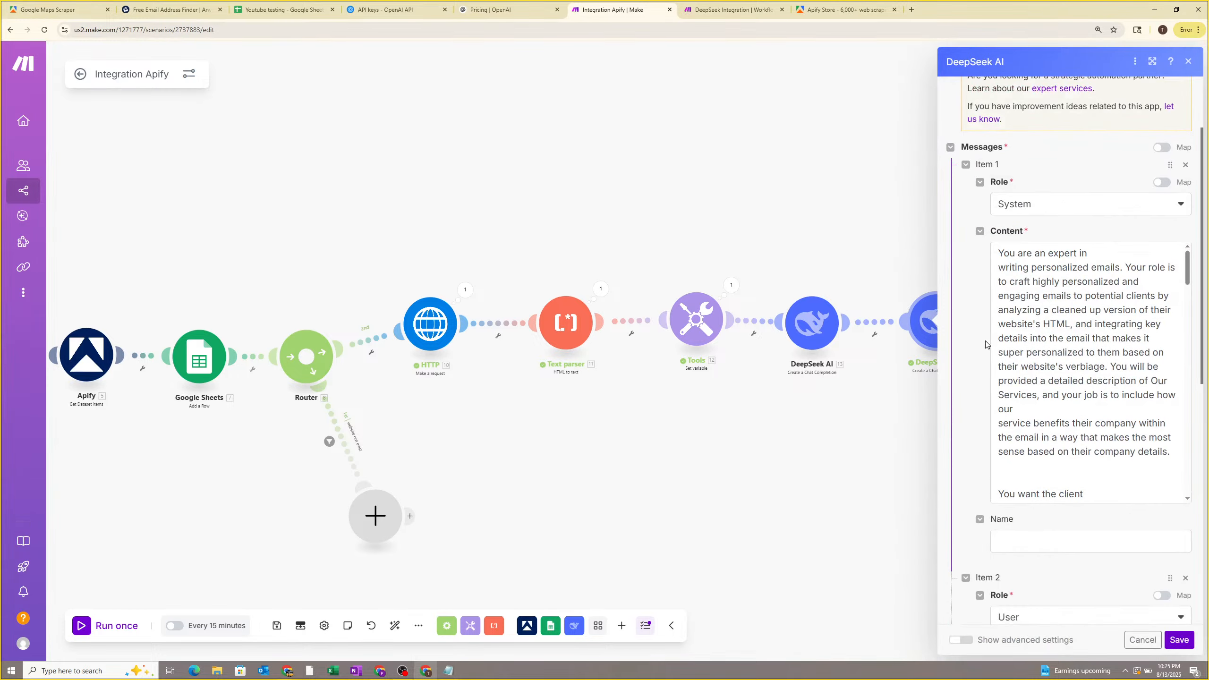
{"action": "scroll", "coordinate": [1090, 372], "scroll_direction": "down", "scroll_amount": 5}
{"action": "scroll", "coordinate": [1091, 372], "scroll_direction": "down", "scroll_amount": 10}
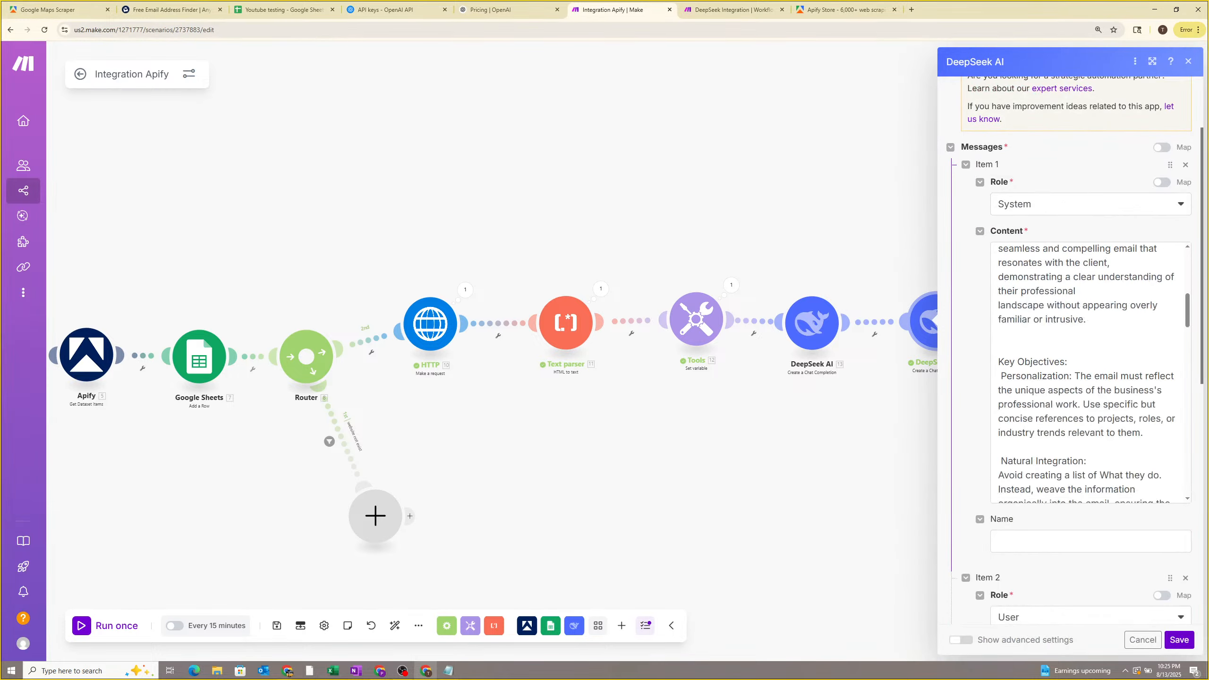
{"action": "scroll", "coordinate": [1090, 372], "scroll_direction": "down", "scroll_amount": 8}
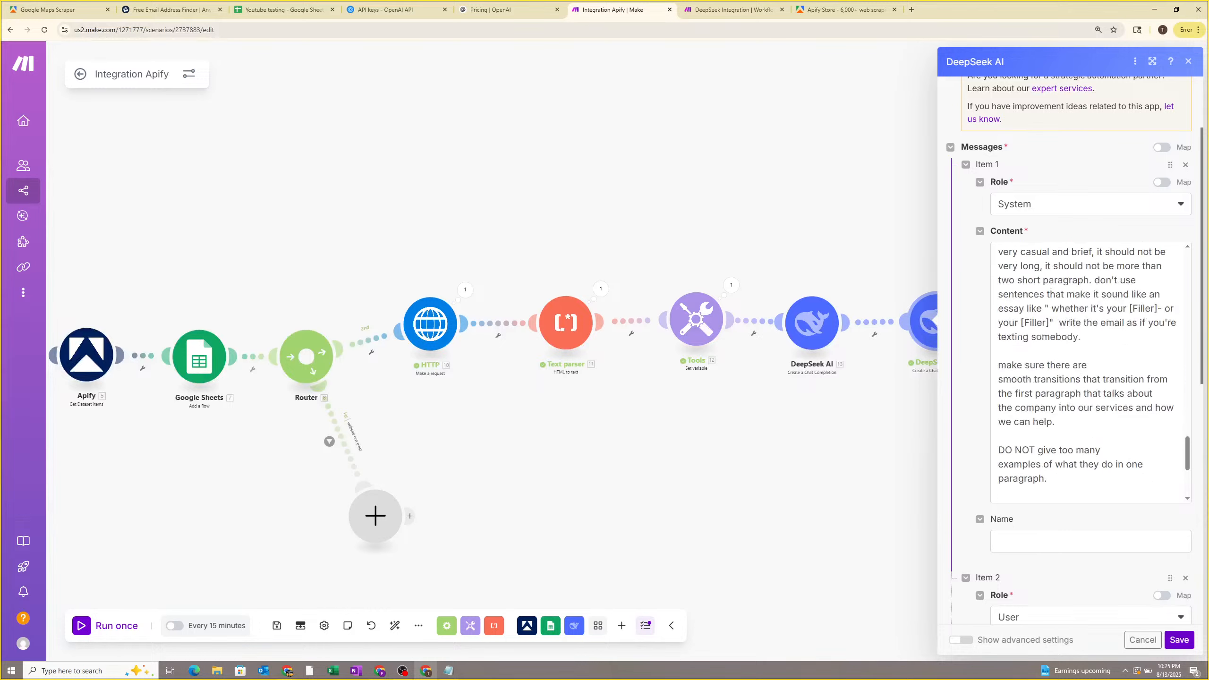
{"action": "scroll", "coordinate": [976, 346], "scroll_direction": "down", "scroll_amount": 5}
{"action": "scroll", "coordinate": [976, 347], "scroll_direction": "down", "scroll_amount": 2}
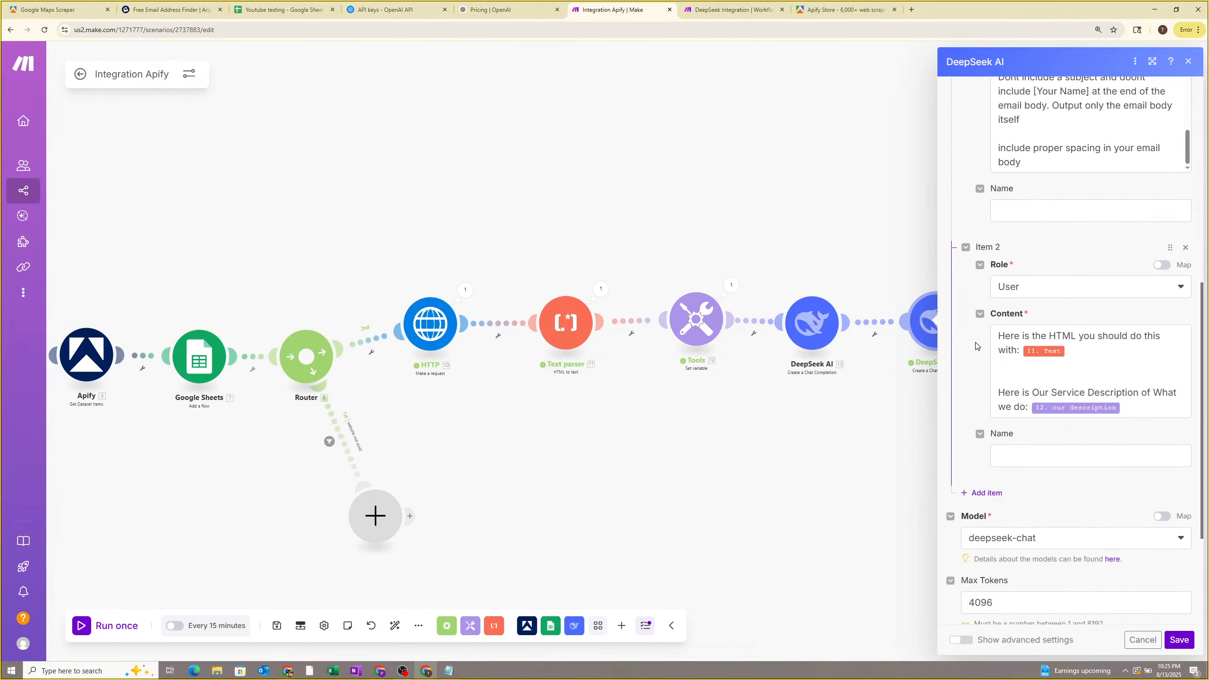
{"action": "left_click", "coordinate": [1014, 361]}
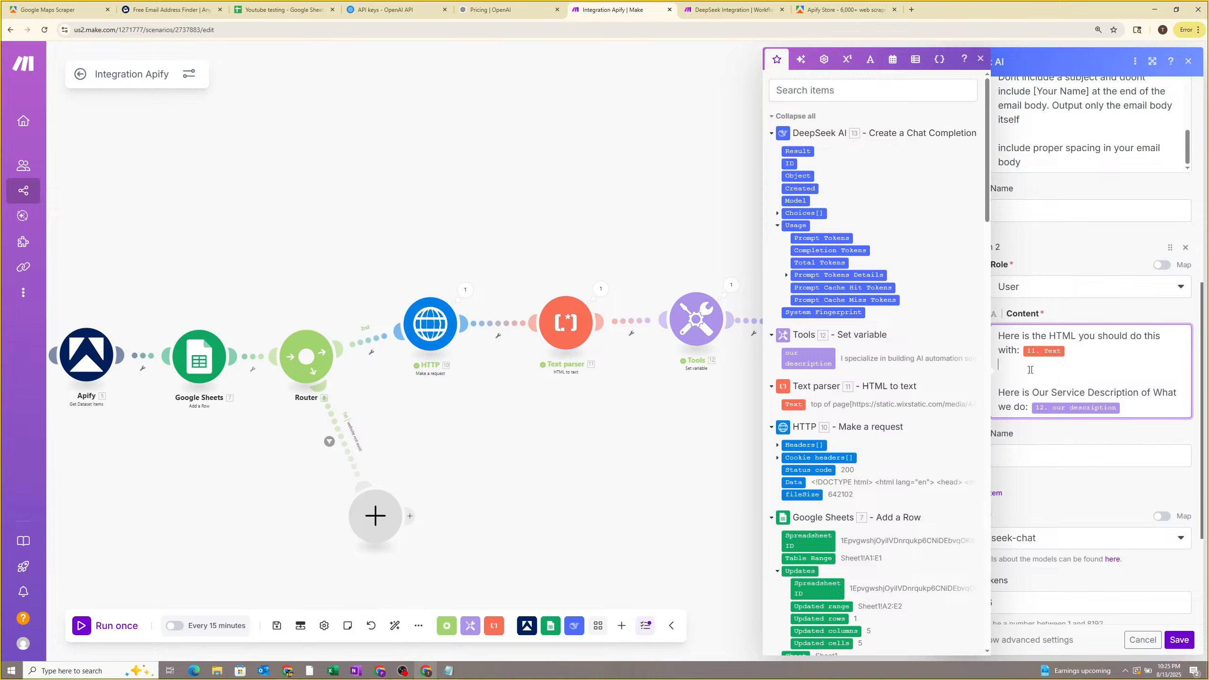
{"action": "key", "text": "Return"}
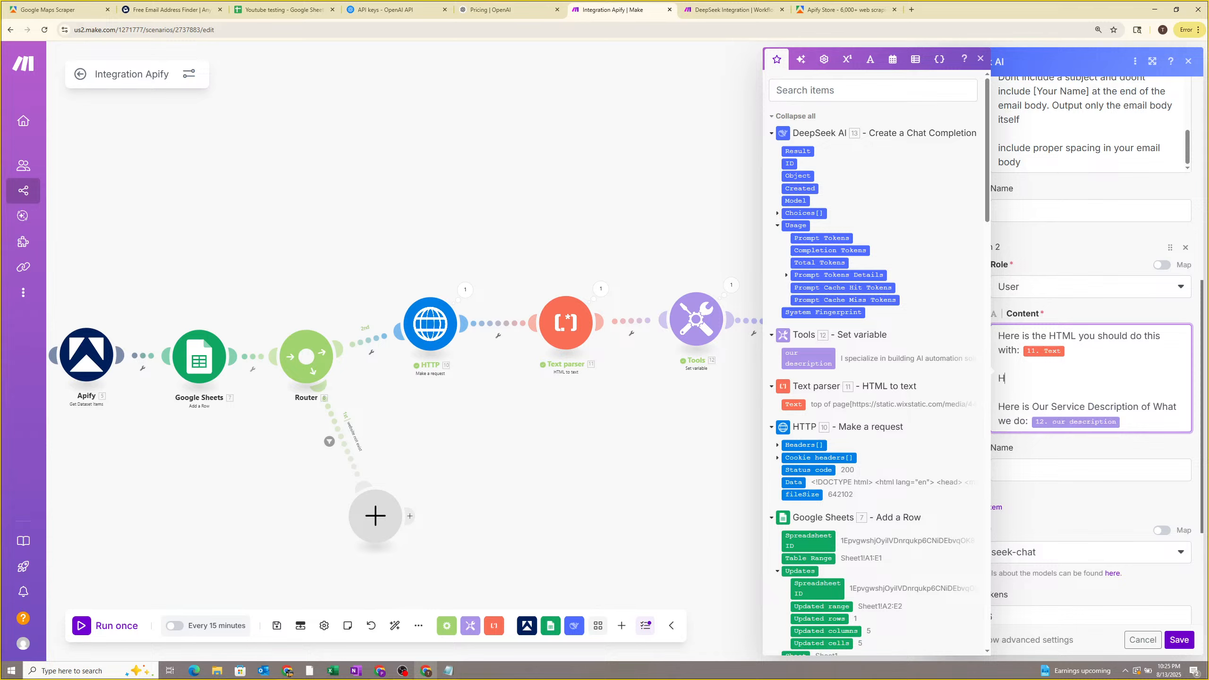
{"action": "type", "text": "Here is the company's name:"}
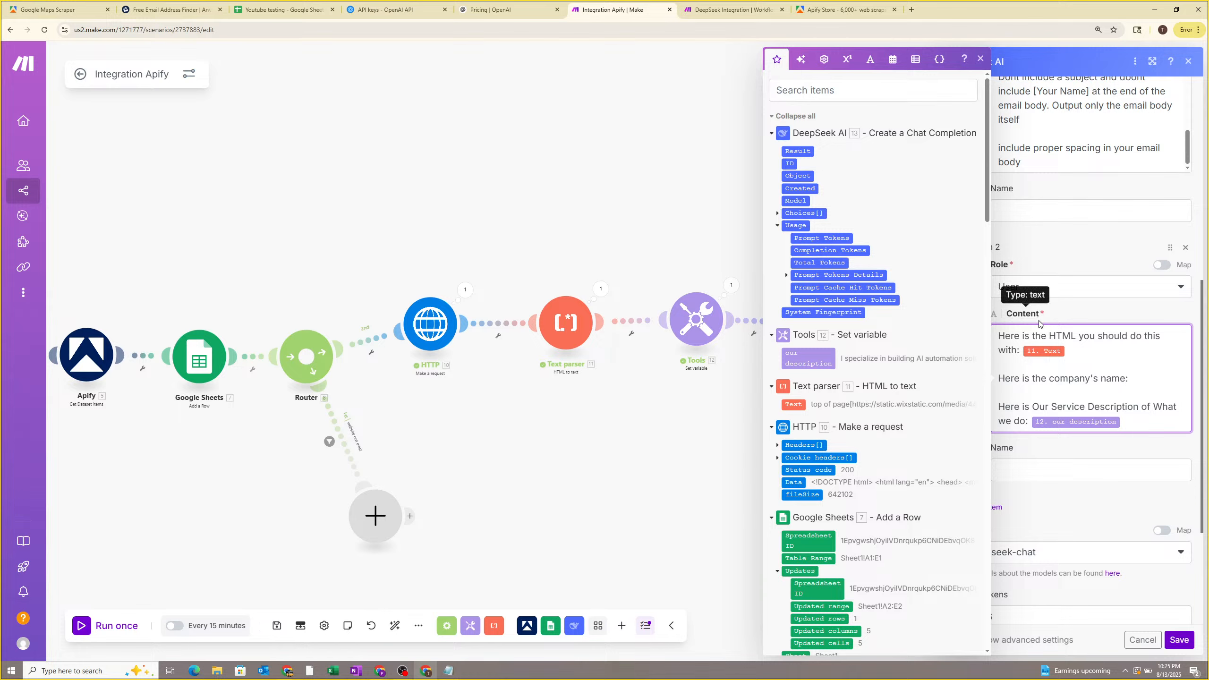
Insert the first DeepSeek AI module's Result after the company's name label and save the email-writing module.
{"action": "left_click", "coordinate": [1115, 389]}
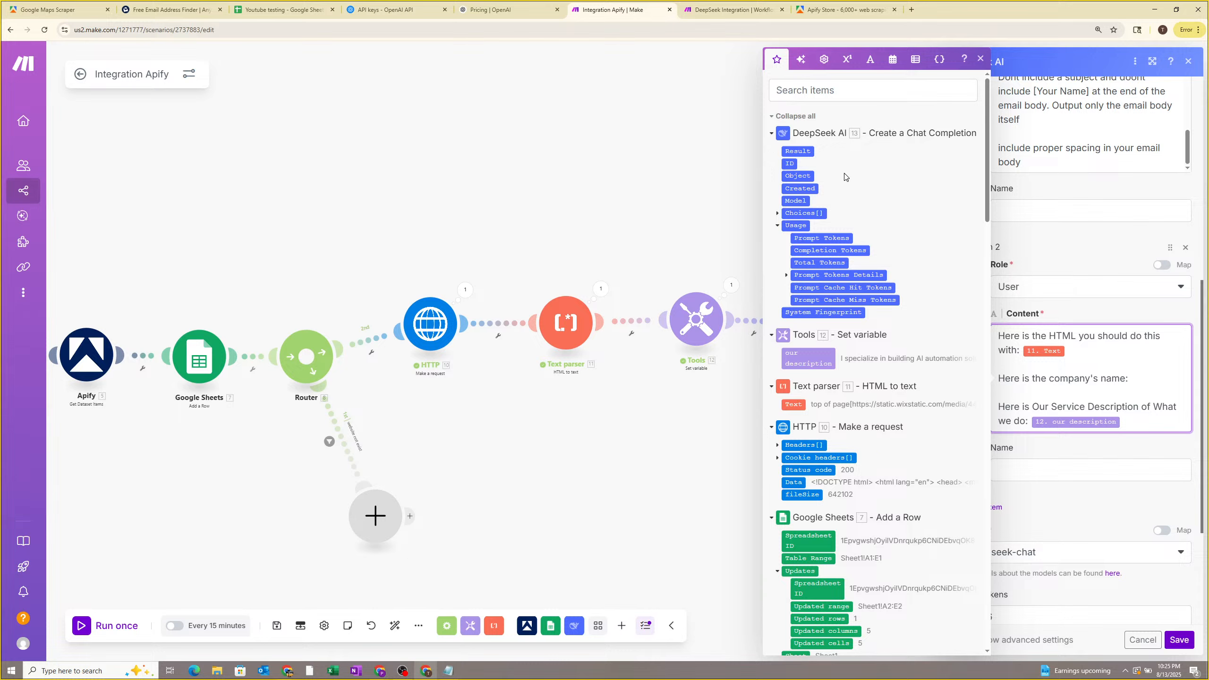
{"action": "left_click", "coordinate": [803, 151]}
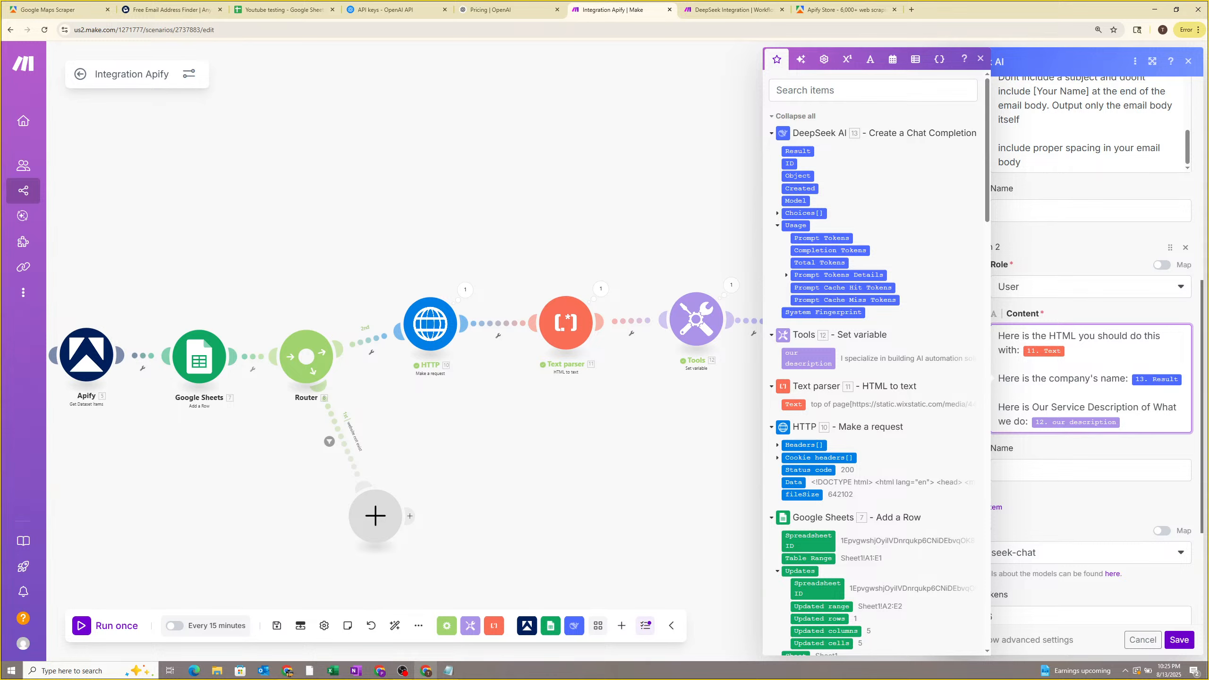
{"action": "scroll", "coordinate": [1072, 508], "scroll_direction": "up", "scroll_amount": 5}
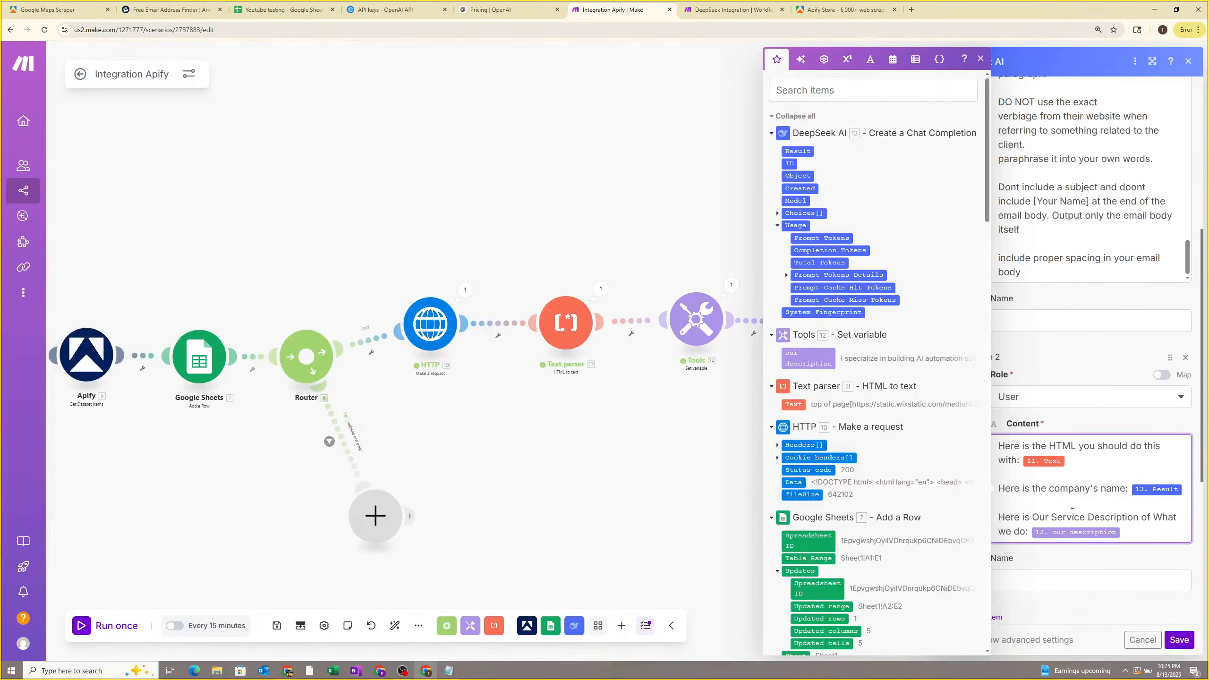
{"action": "scroll", "coordinate": [1072, 508], "scroll_direction": "down", "scroll_amount": 3}
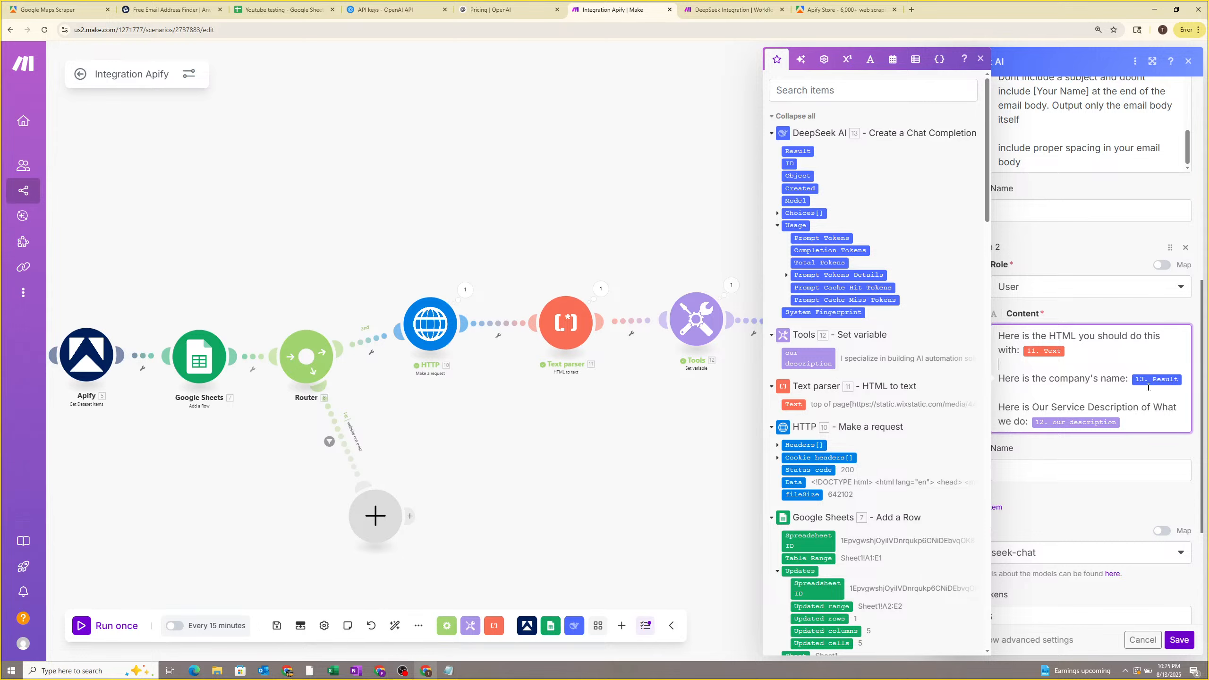
{"action": "left_click", "coordinate": [1120, 449]}
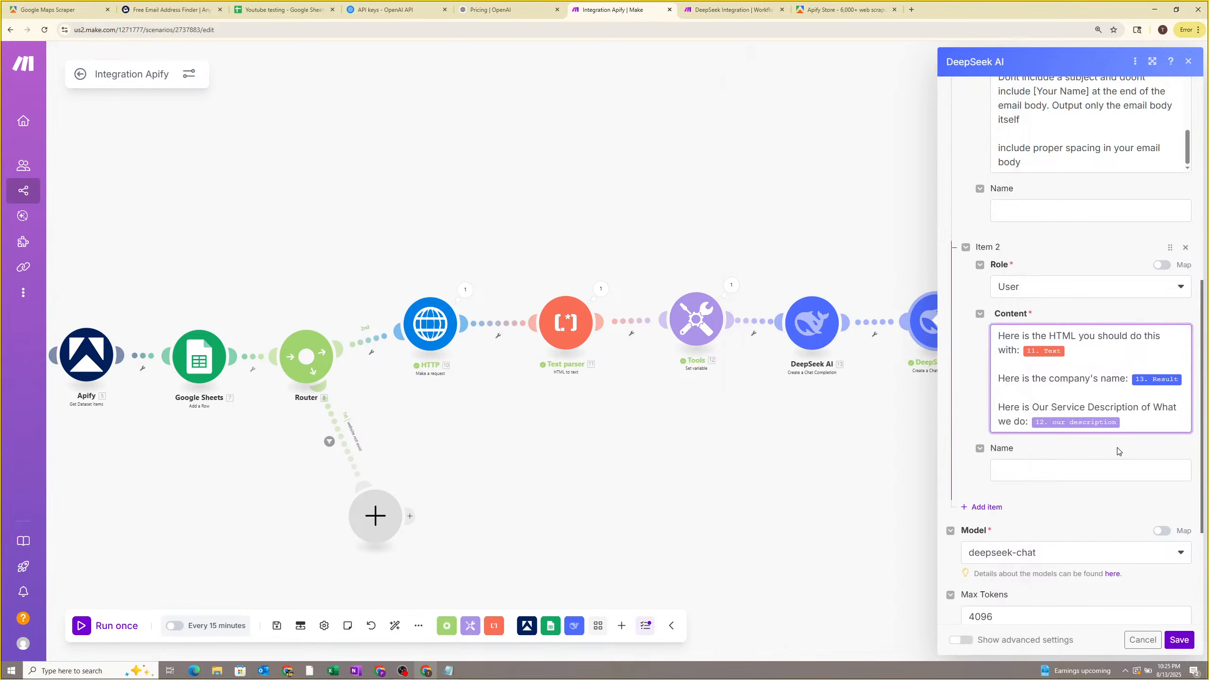
{"action": "left_click", "coordinate": [1179, 640]}
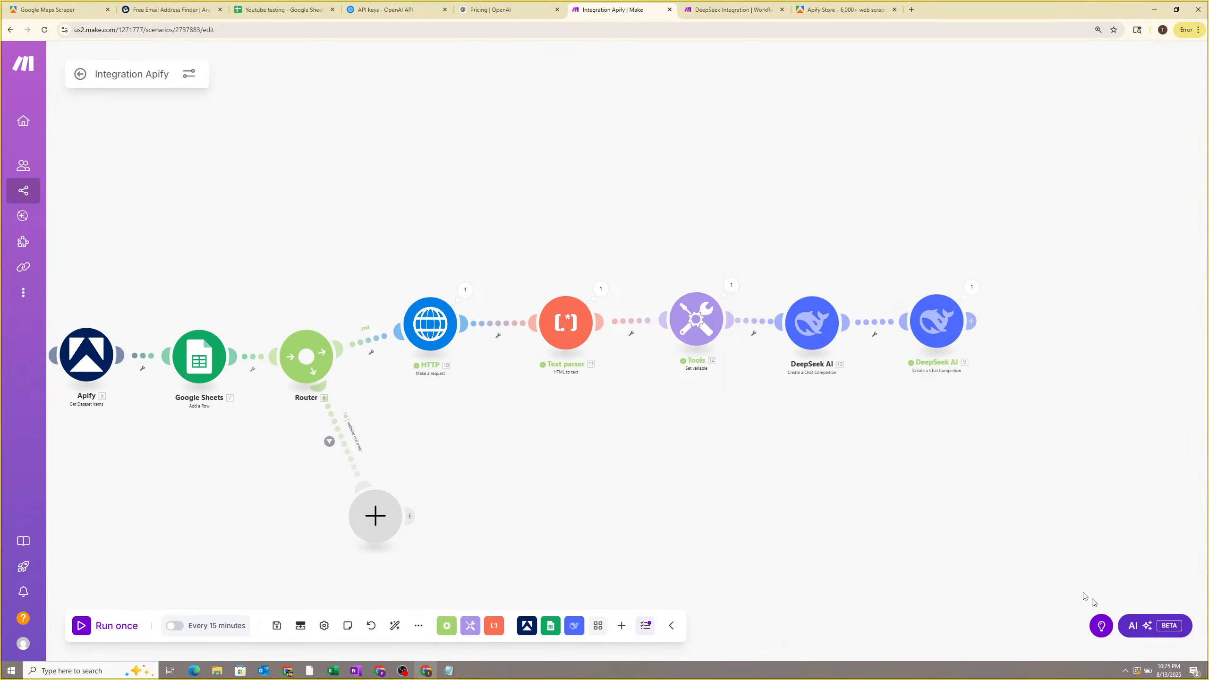
Switch to the Business Scraper Vid Updated scenario, close the Company Name Shortener's settings, and examine the modules that follow it.
{"action": "left_click_drag", "start_coordinate": [1017, 502], "coordinate": [894, 451]}
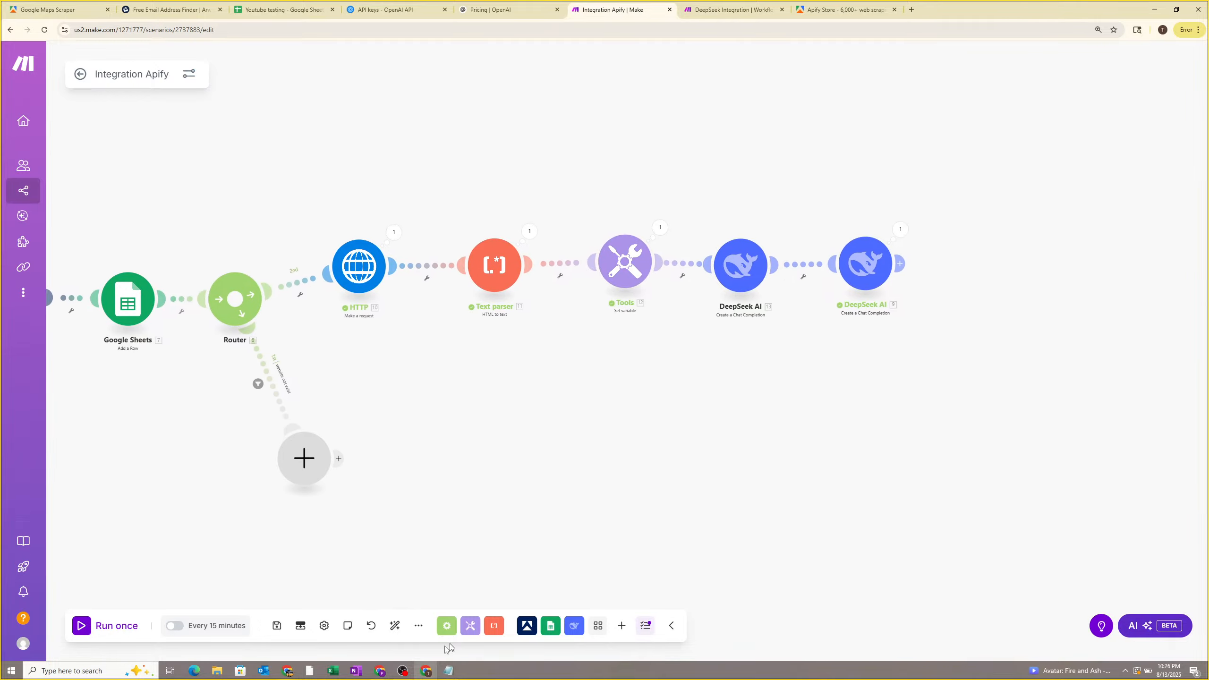
{"action": "mouse_move", "coordinate": [387, 671]}
{"action": "left_click", "coordinate": [378, 633]}
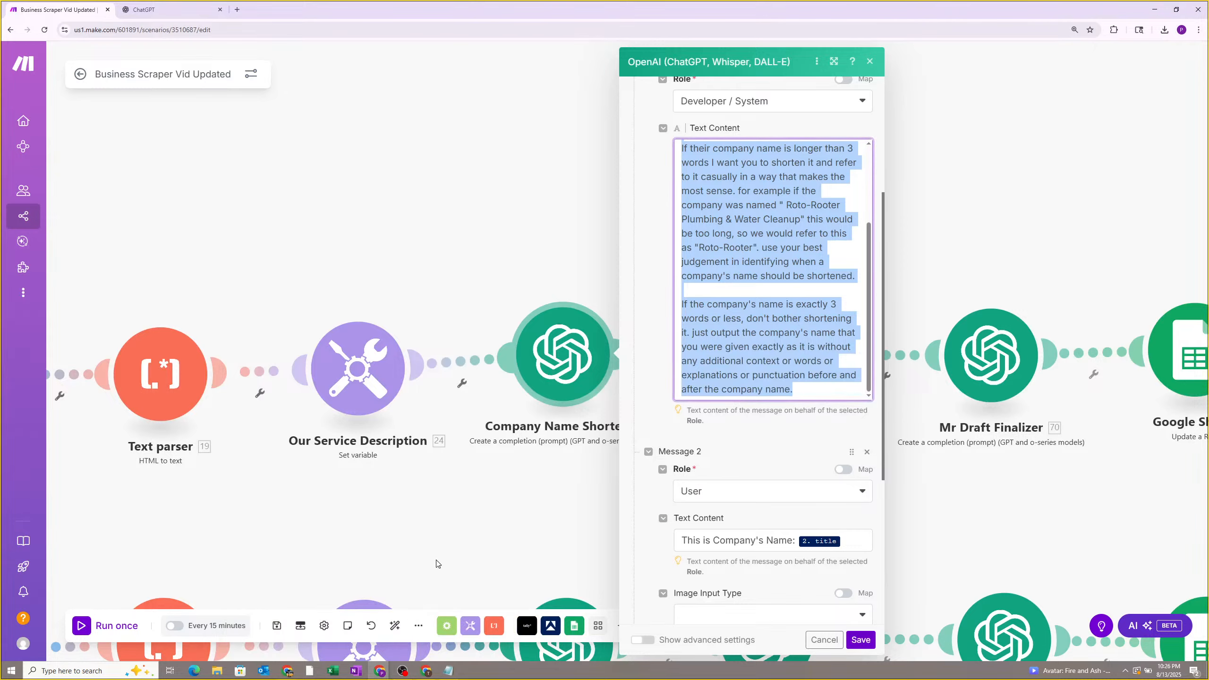
{"action": "scroll", "coordinate": [624, 518], "scroll_direction": "down", "scroll_amount": 2}
{"action": "left_click", "coordinate": [541, 521]}
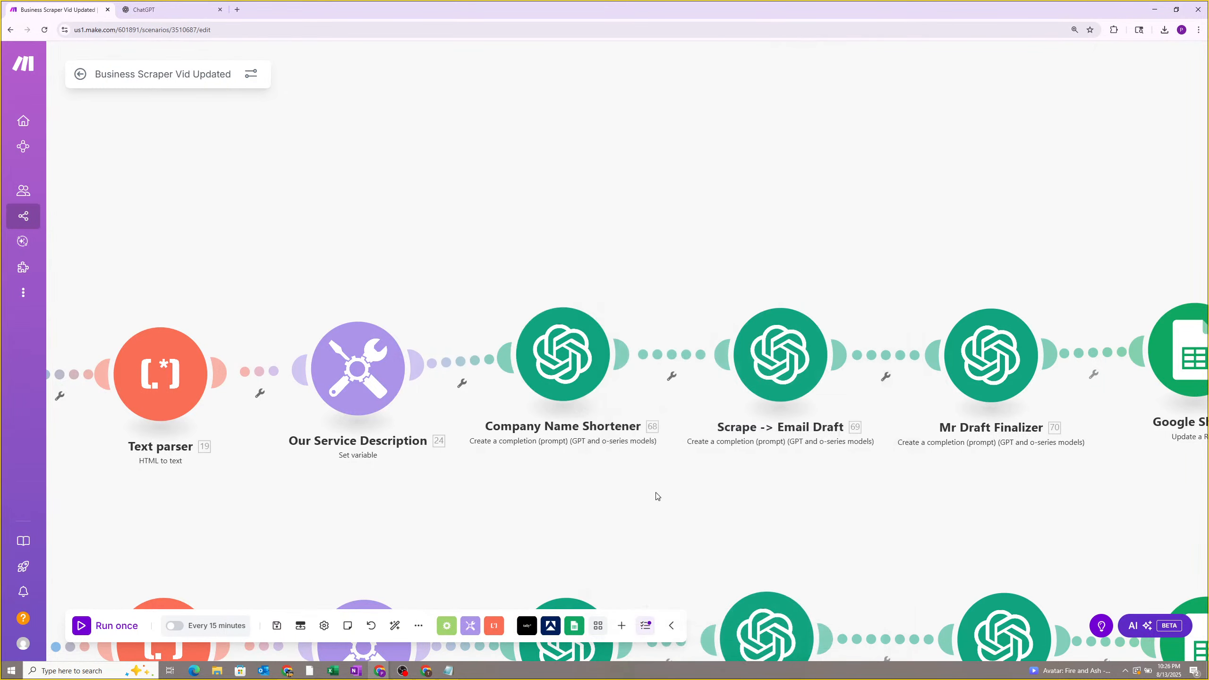
{"action": "left_click_drag", "start_coordinate": [656, 494], "coordinate": [588, 487]}
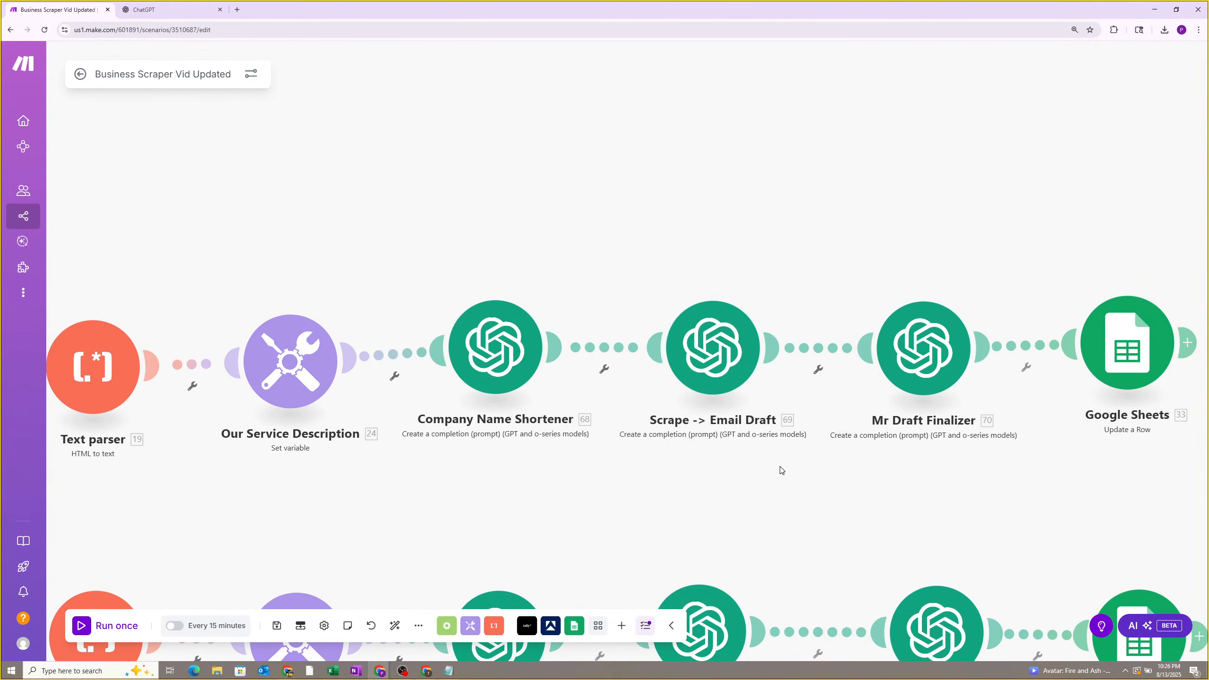
{"action": "left_click_drag", "start_coordinate": [928, 494], "coordinate": [664, 471]}
{"action": "scroll", "coordinate": [668, 465], "scroll_direction": "down", "scroll_amount": 1}
{"action": "scroll", "coordinate": [668, 465], "scroll_direction": "up", "scroll_amount": 1}
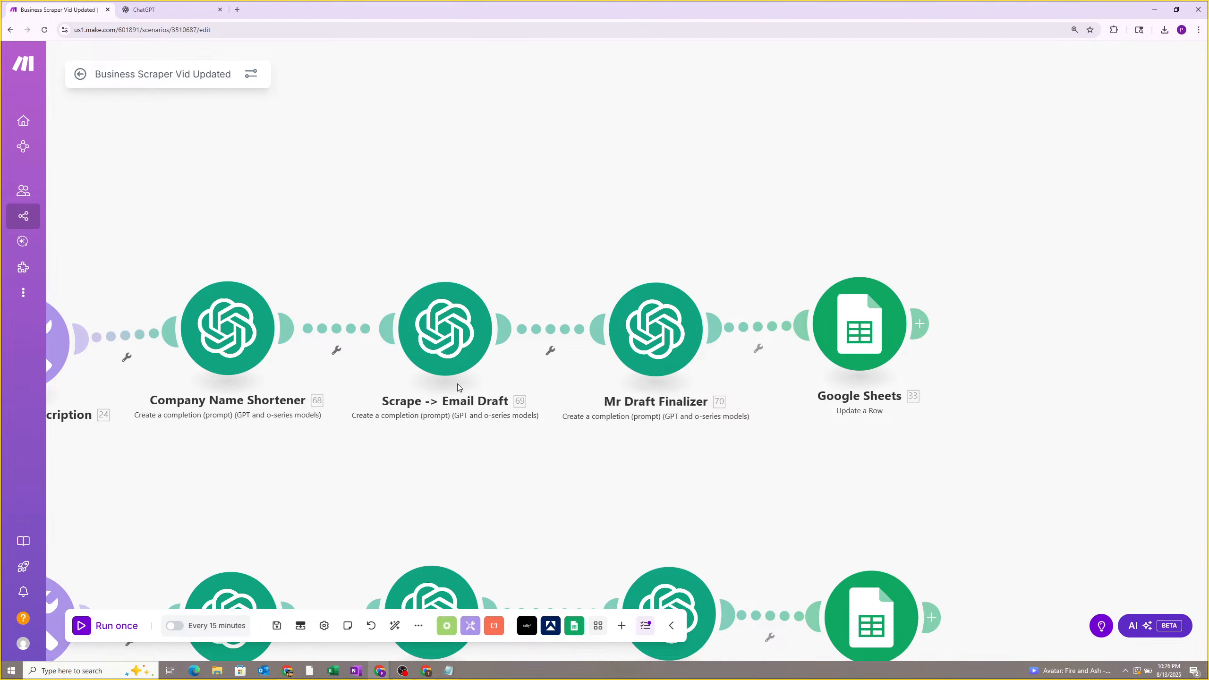
{"action": "left_click_drag", "start_coordinate": [462, 422], "coordinate": [524, 435]}
{"action": "scroll", "coordinate": [525, 419], "scroll_direction": "up", "scroll_amount": 2}
{"action": "scroll", "coordinate": [569, 368], "scroll_direction": "down", "scroll_amount": 3}
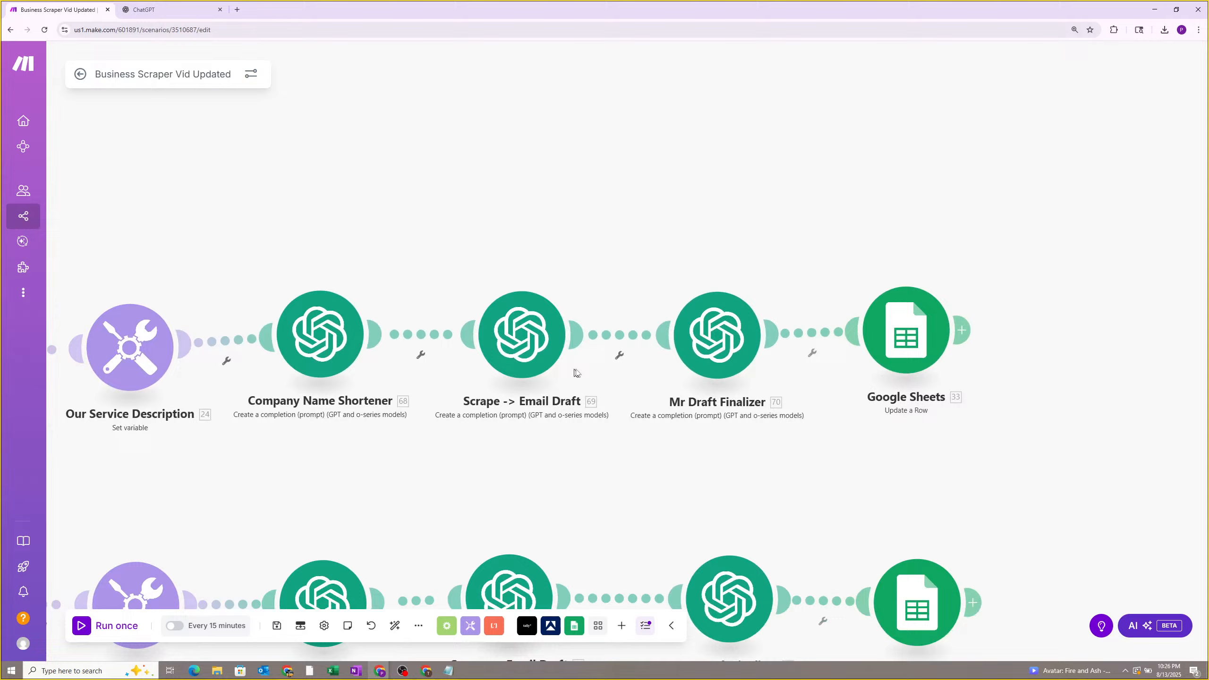
Open the Mr Draft Finalizer module and review its Developer / System prompt and User message.
{"action": "left_click", "coordinate": [698, 344]}
{"action": "scroll", "coordinate": [905, 333], "scroll_direction": "down", "scroll_amount": 2}
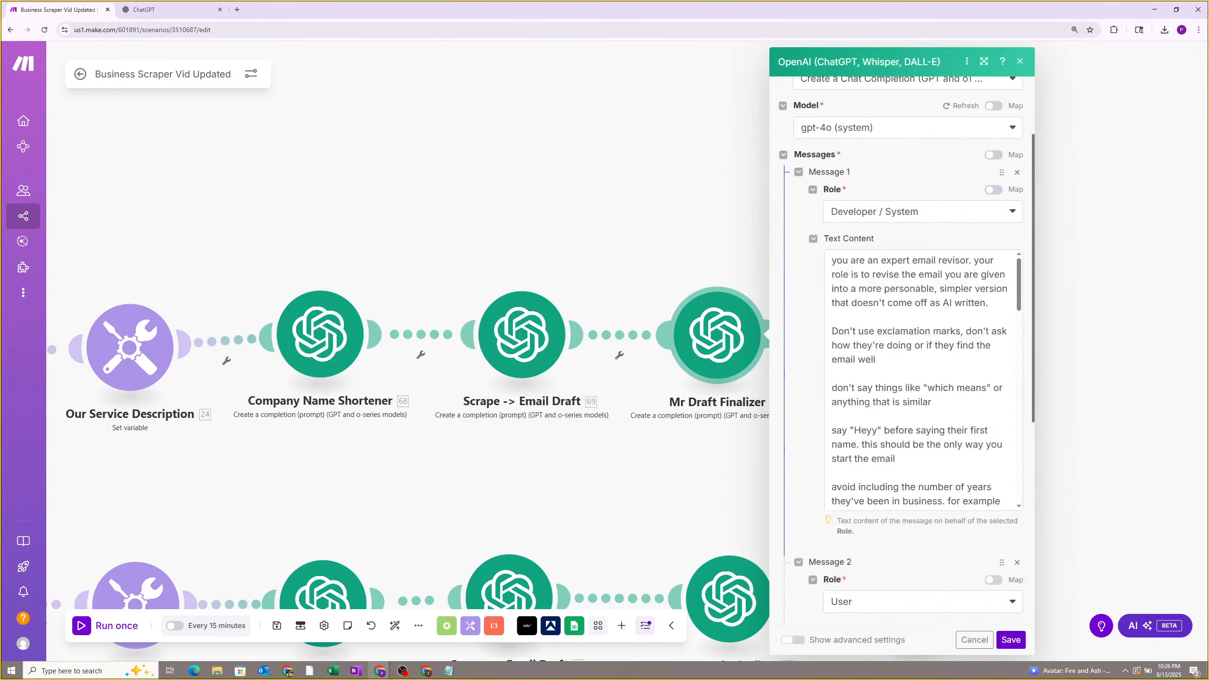
{"action": "left_click", "coordinate": [867, 333]}
{"action": "key", "text": "ctrl+a"}
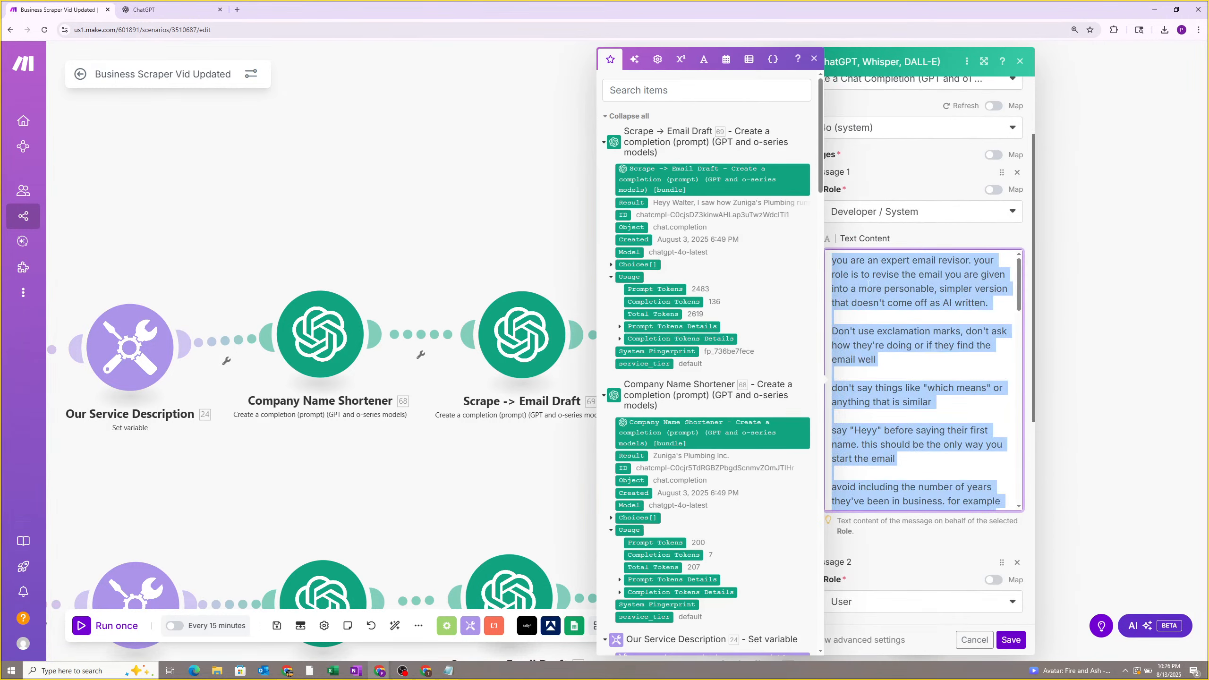
{"action": "left_click", "coordinate": [908, 240]}
{"action": "scroll", "coordinate": [919, 343], "scroll_direction": "down", "scroll_amount": 10}
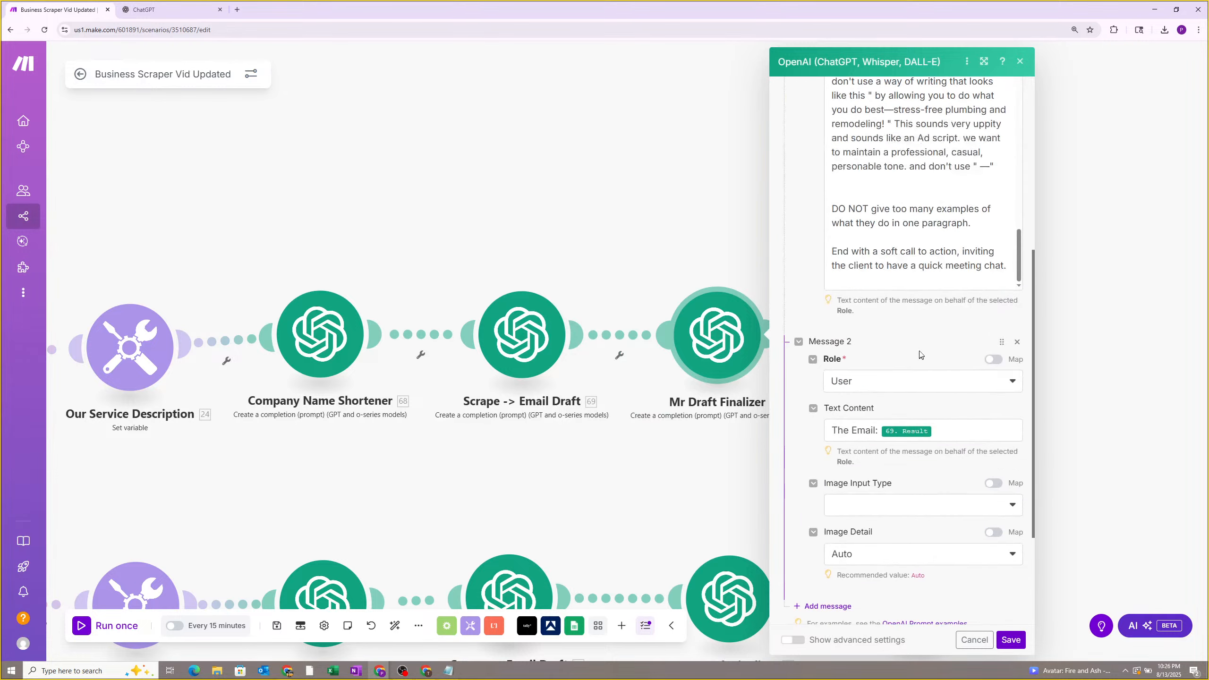
{"action": "scroll", "coordinate": [921, 355], "scroll_direction": "up", "scroll_amount": 10}
{"action": "scroll", "coordinate": [898, 446], "scroll_direction": "down", "scroll_amount": 2}
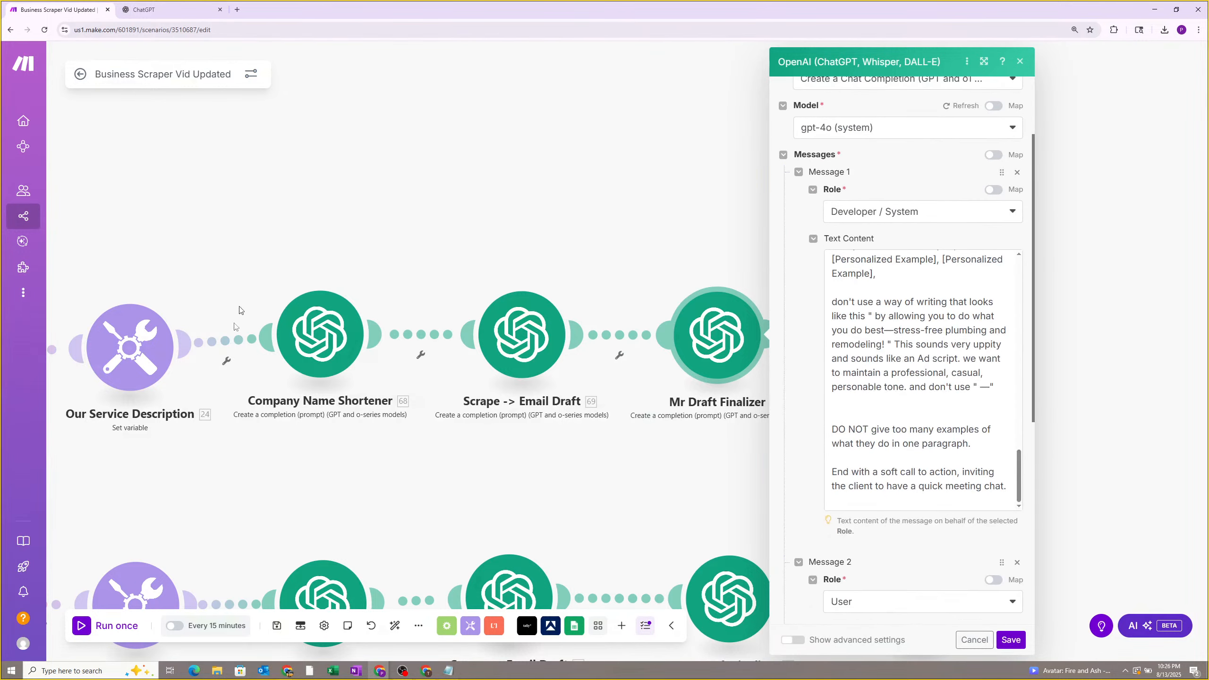
{"action": "left_click_drag", "start_coordinate": [1020, 476], "coordinate": [1014, 405]}
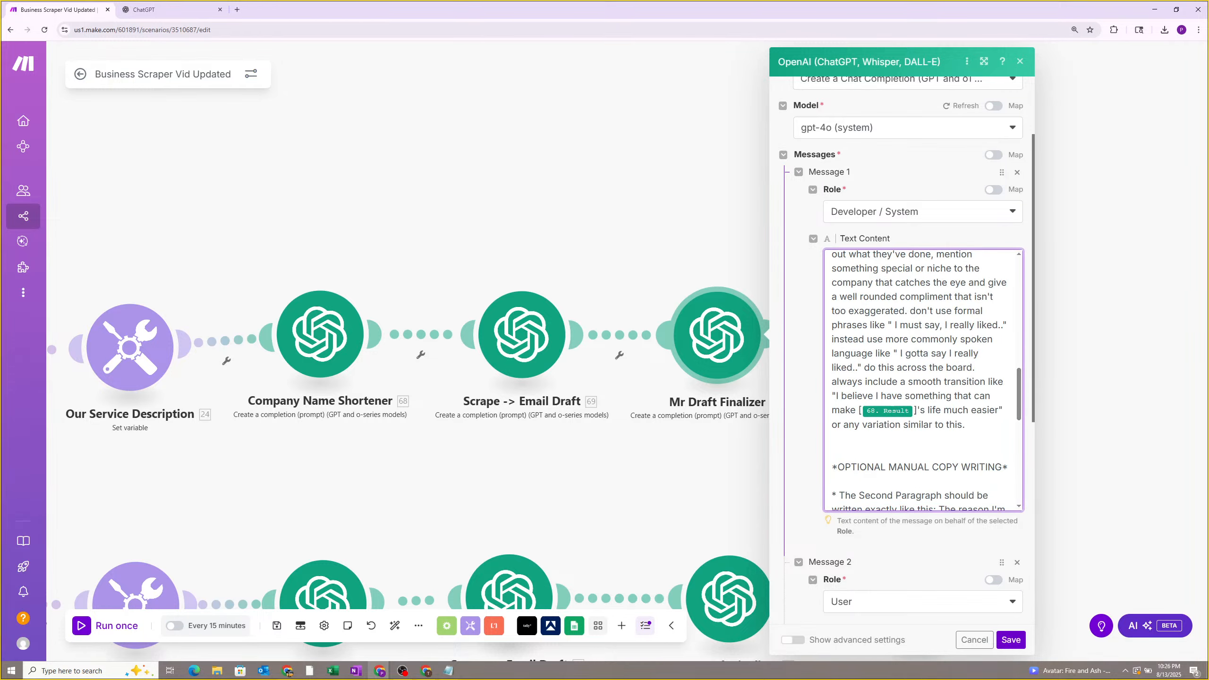
{"action": "scroll", "coordinate": [1018, 383], "scroll_direction": "up", "scroll_amount": 5}
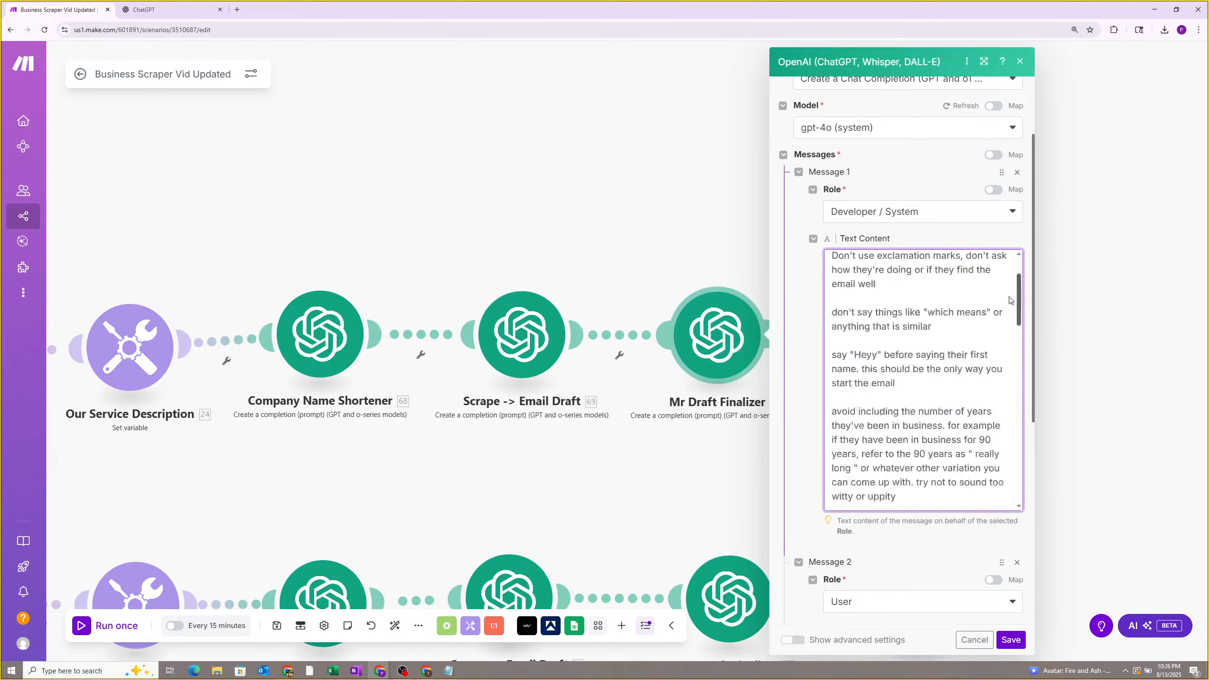
{"action": "scroll", "coordinate": [1018, 381], "scroll_direction": "down", "scroll_amount": 7}
{"action": "scroll", "coordinate": [1018, 381], "scroll_direction": "up", "scroll_amount": 2}
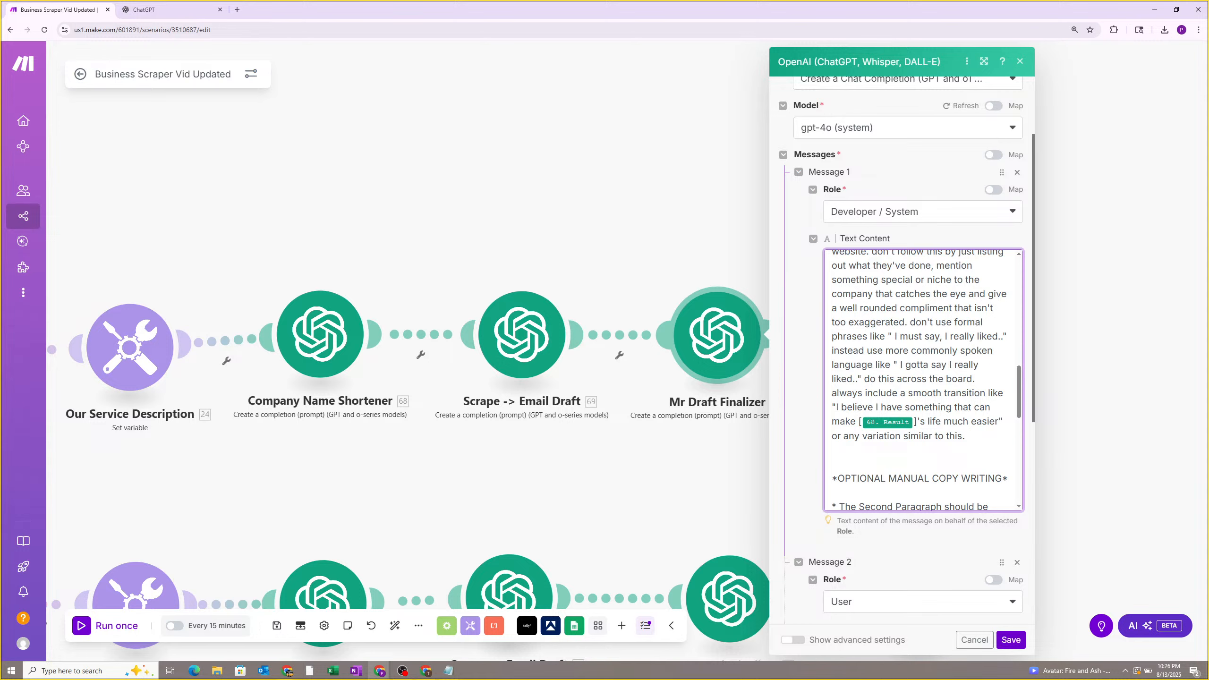
Examine the smooth-transition instruction in the Mr Draft Finalizer's system prompt, including its mapped company name value.
{"action": "mouse_move", "coordinate": [837, 407]}
{"action": "left_mouse_down"}
{"action": "mouse_move", "coordinate": [994, 408]}
{"action": "mouse_move", "coordinate": [854, 424]}
{"action": "left_mouse_up"}
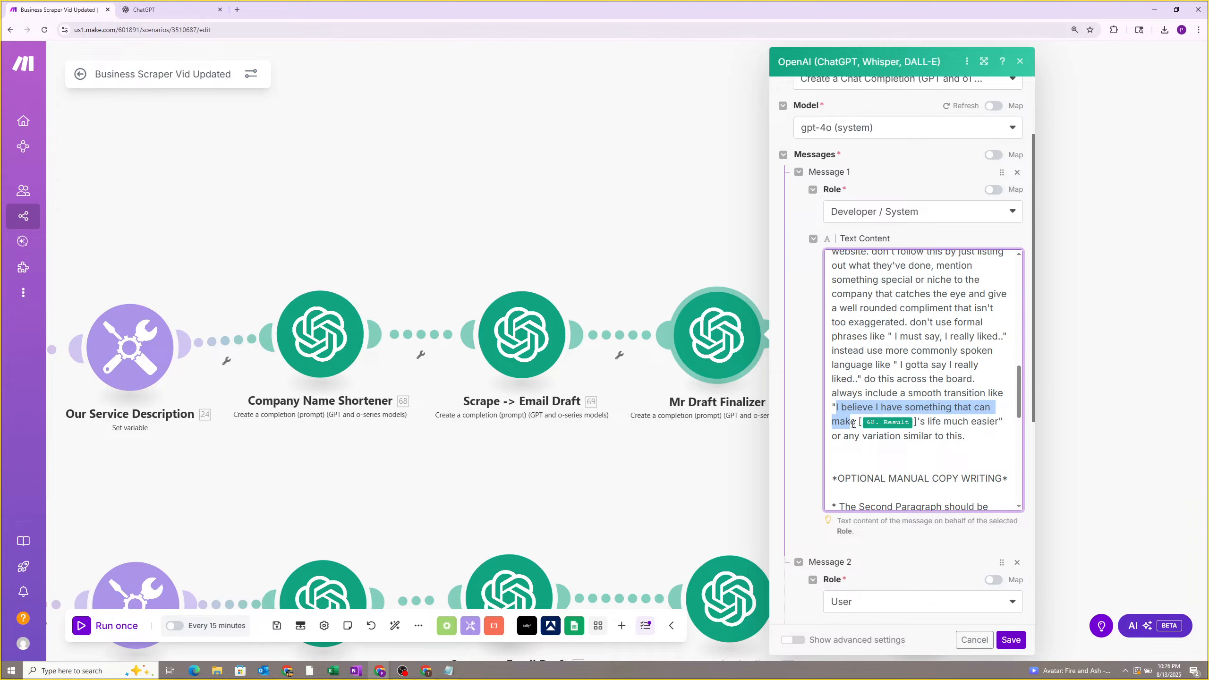
{"action": "left_click", "coordinate": [856, 449]}
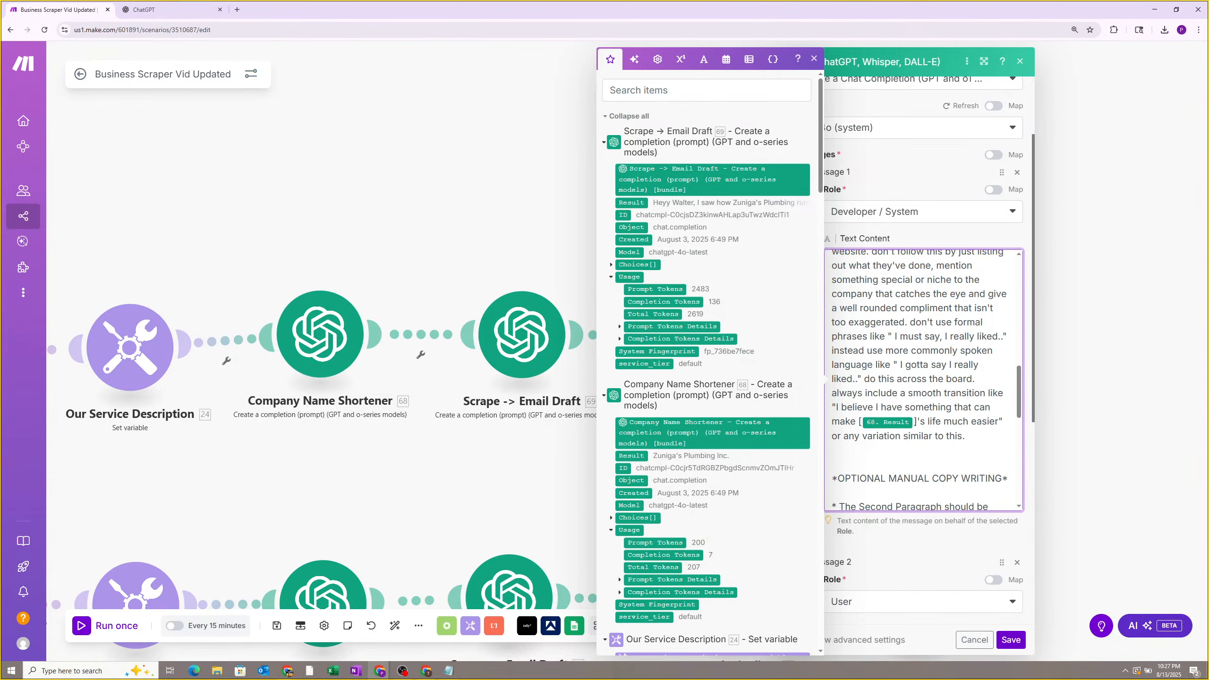
{"action": "left_click_drag", "start_coordinate": [928, 421], "coordinate": [971, 423]}
{"action": "left_click", "coordinate": [966, 436]}
{"action": "scroll", "coordinate": [908, 408], "scroll_direction": "down", "scroll_amount": 3}
{"action": "scroll", "coordinate": [908, 408], "scroll_direction": "up", "scroll_amount": 3}
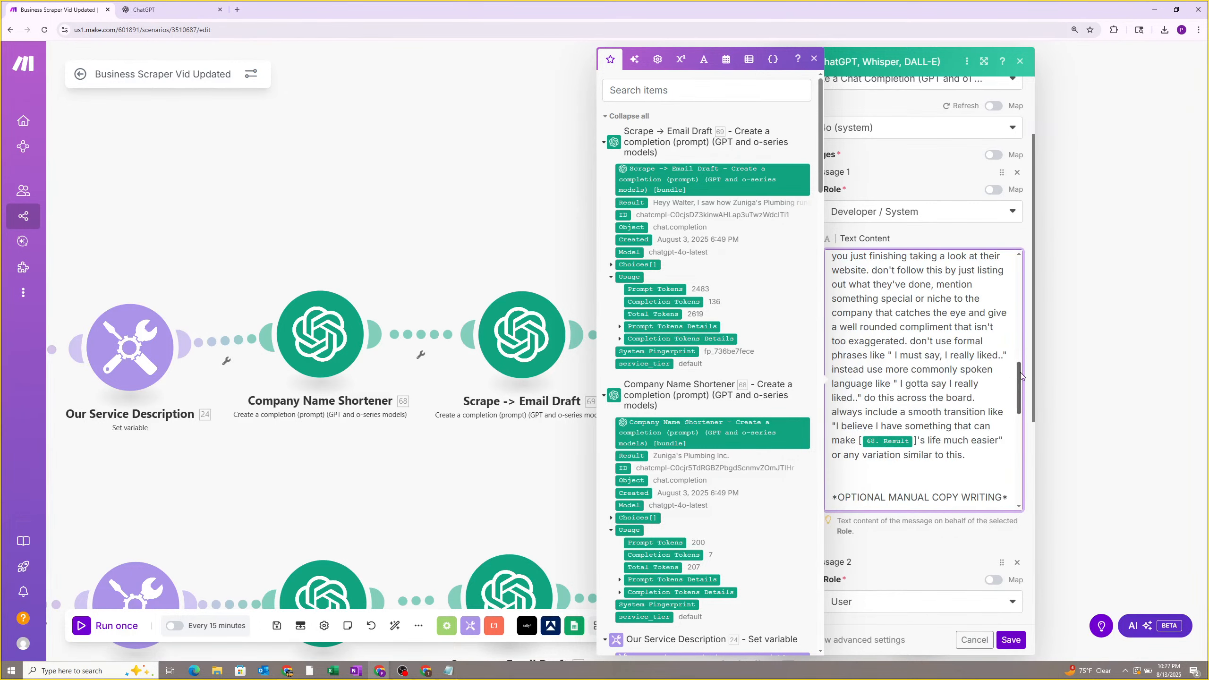
{"action": "left_click_drag", "start_coordinate": [837, 427], "coordinate": [966, 455]}
{"action": "left_click", "coordinate": [966, 455]}
{"action": "left_click_drag", "start_coordinate": [1019, 384], "coordinate": [1006, 413]}
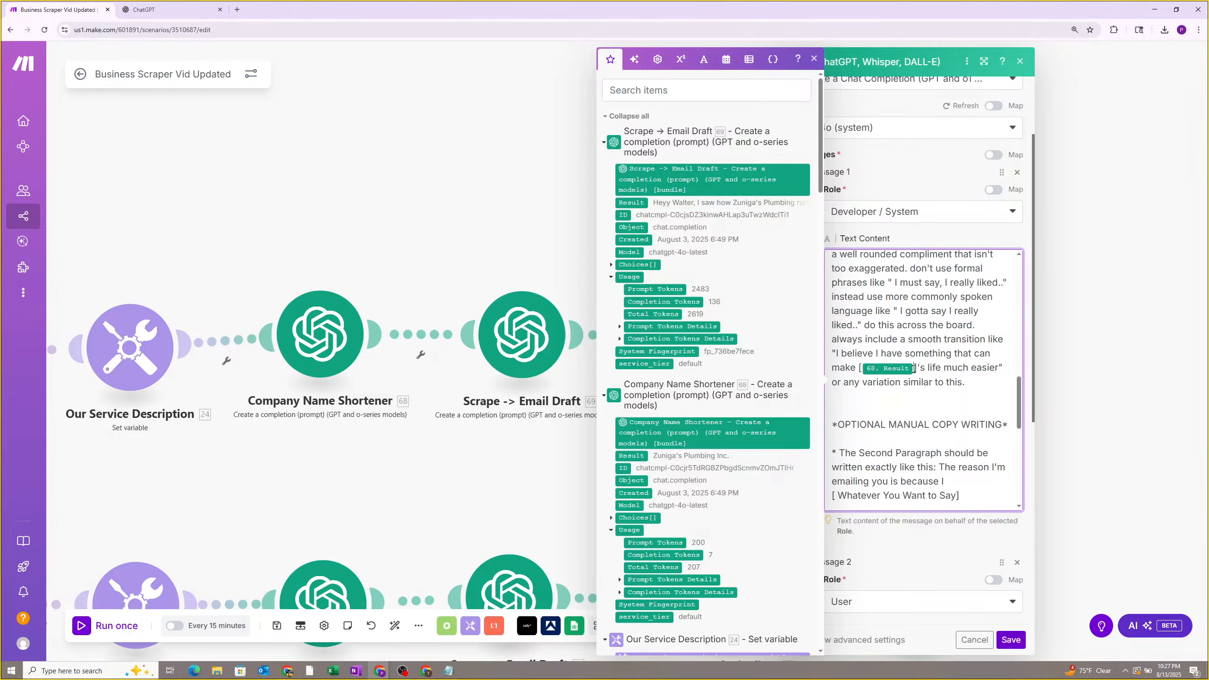
Replace the mapped Result inside the transition sentence's brackets with the placeholder text "Company Name".
{"action": "left_click", "coordinate": [914, 368]}
{"action": "key", "text": "BackSpace"}
{"action": "type", "text": "Compan"}
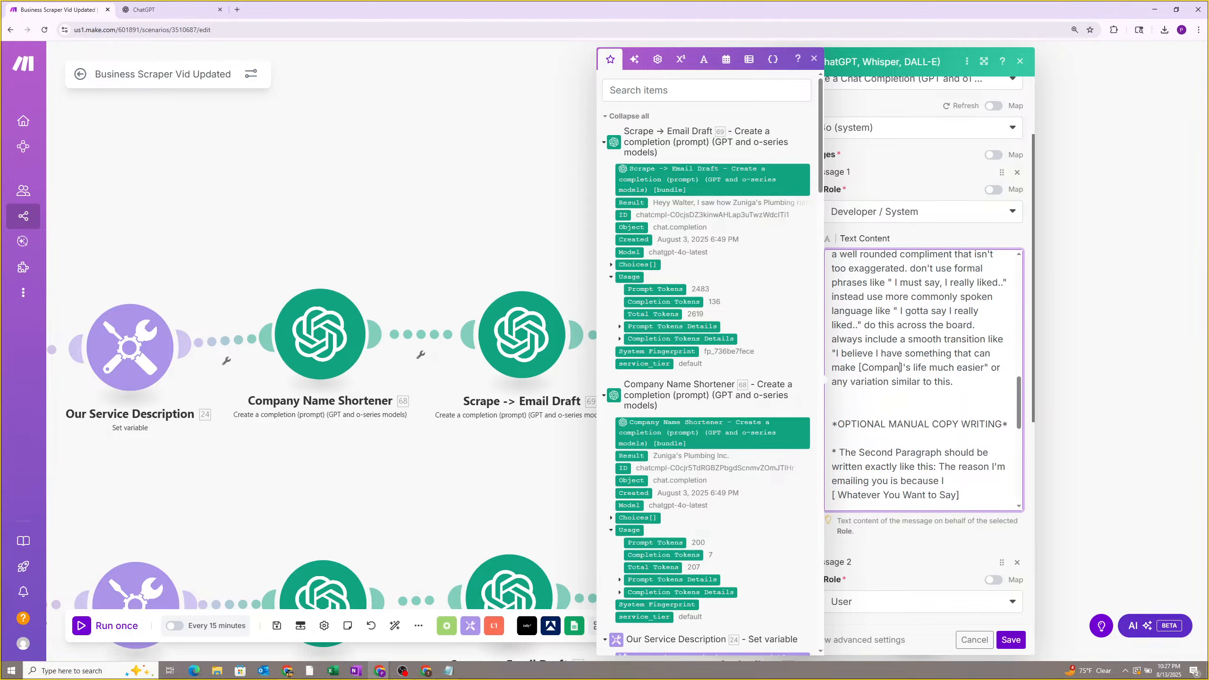
{"action": "type", "text": "y Name"}
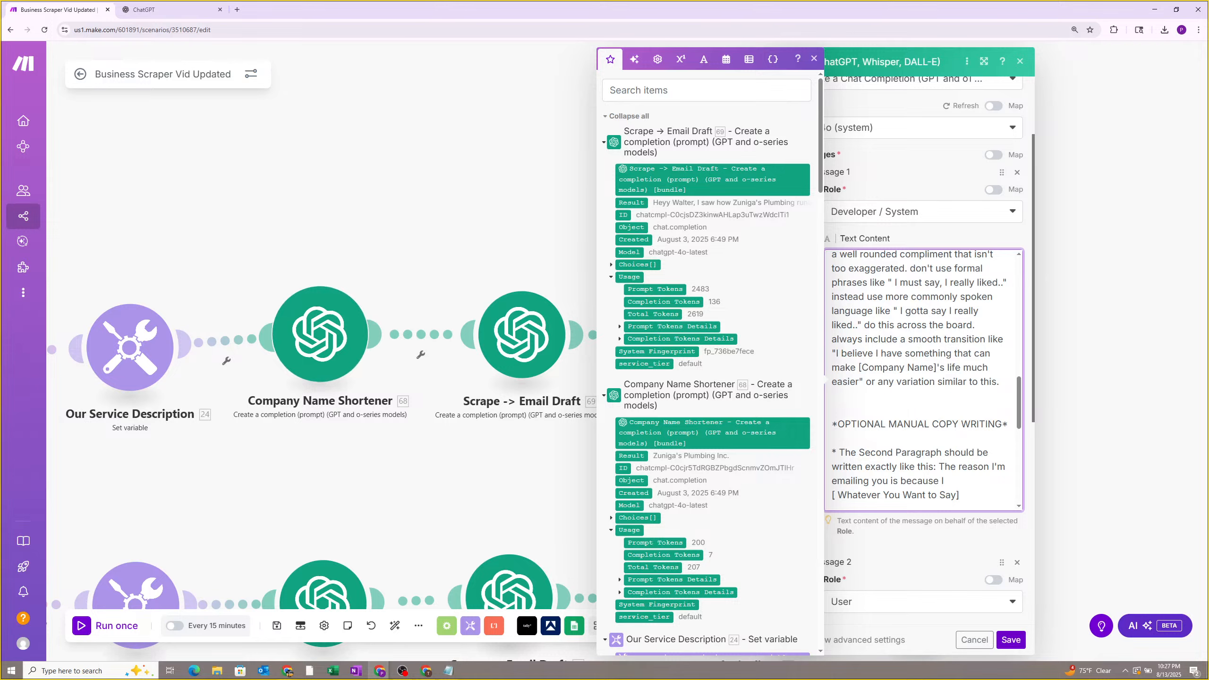
Copy the Mr Draft Finalizer's entire Developer / System prompt and save the module.
{"action": "scroll", "coordinate": [914, 368], "scroll_direction": "up", "scroll_amount": 10}
{"action": "key", "text": "ctrl+a"}
{"action": "scroll", "coordinate": [914, 368], "scroll_direction": "down", "scroll_amount": 12}
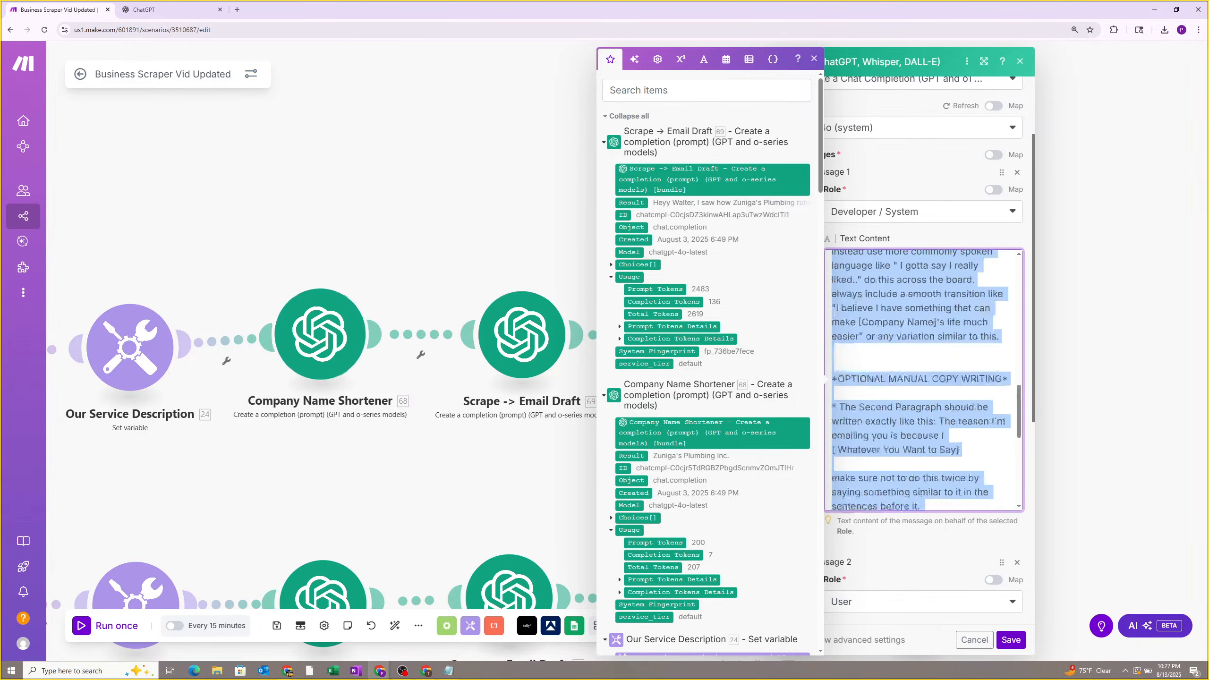
{"action": "scroll", "coordinate": [889, 370], "scroll_direction": "down", "scroll_amount": 8}
{"action": "scroll", "coordinate": [895, 381], "scroll_direction": "up", "scroll_amount": 4}
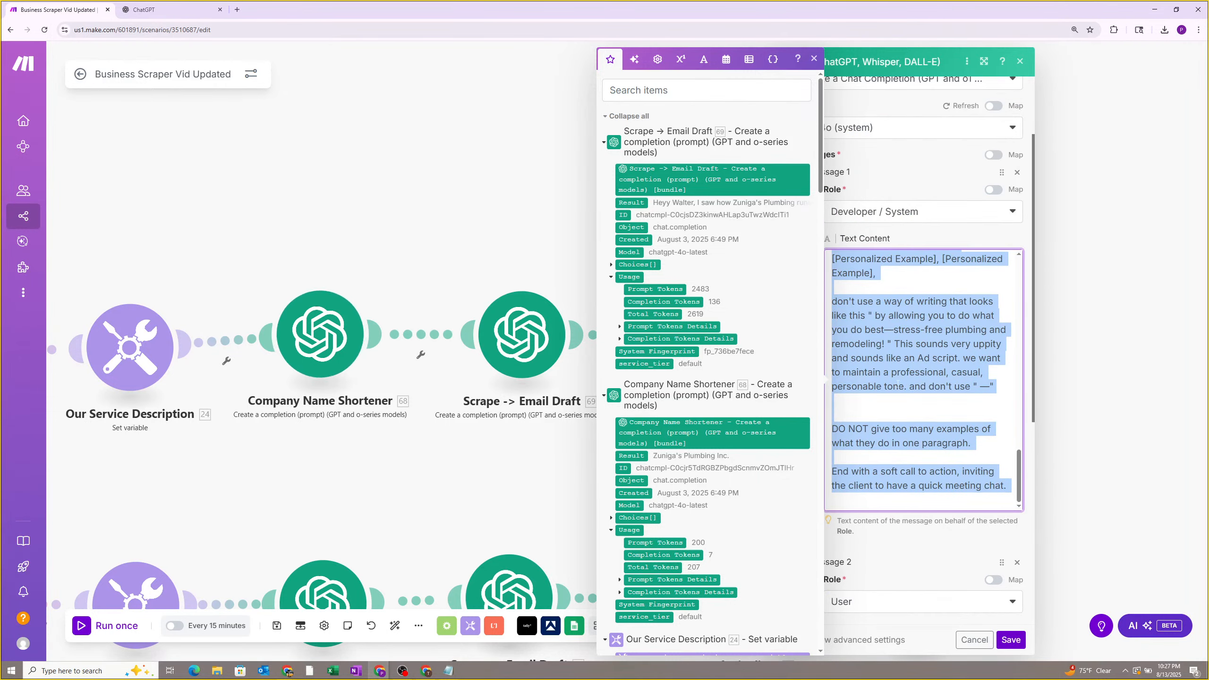
{"action": "left_click", "coordinate": [1010, 640]}
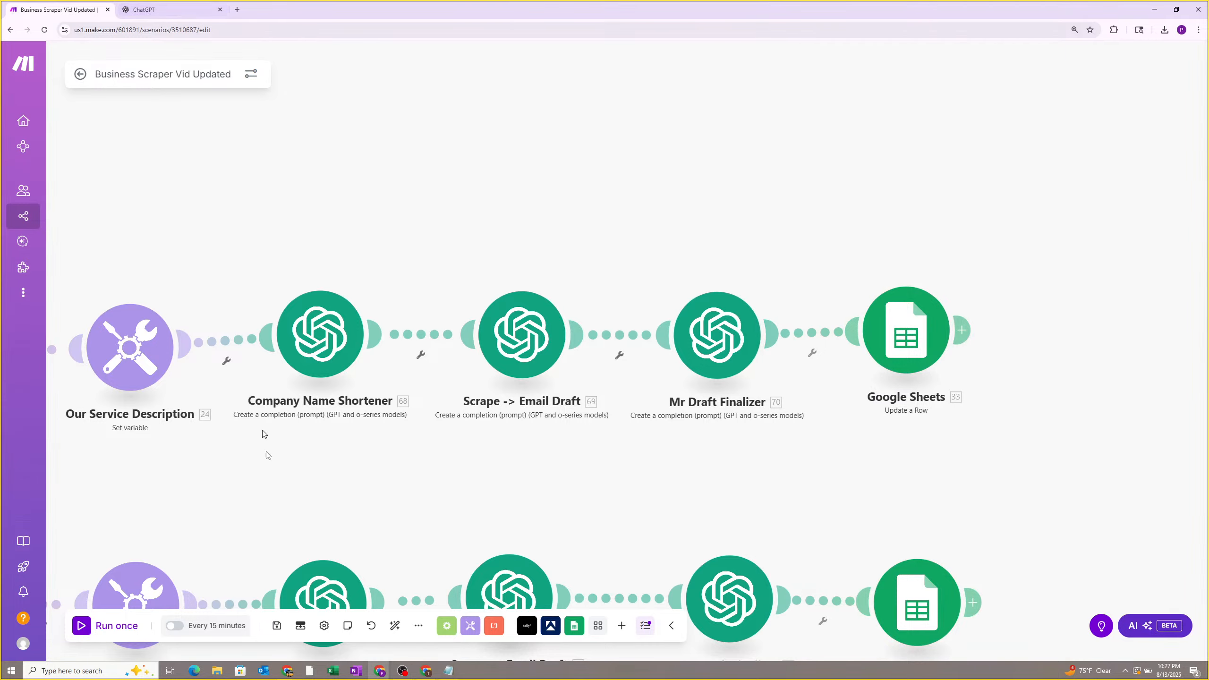
Switch to the COMMUNITY DOC! document, add the label "Draft Finalizer:" after the company shortener prompt, and paste the copied prompt there.
{"action": "mouse_move", "coordinate": [380, 671]}
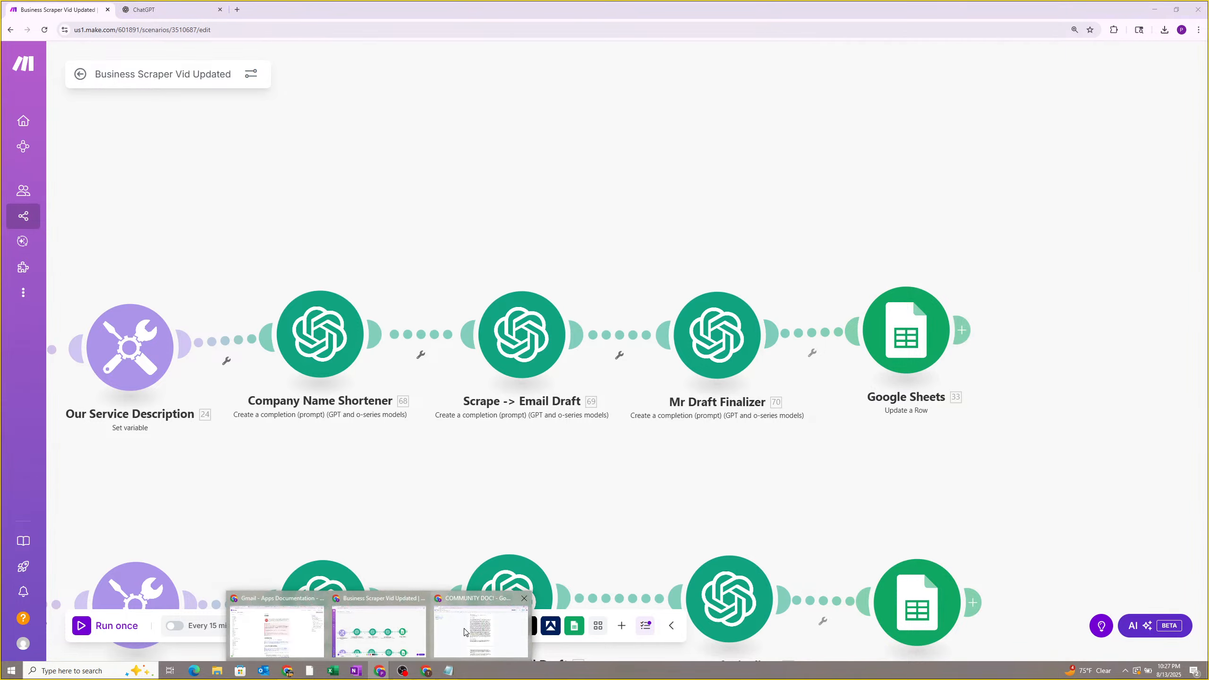
{"action": "left_click", "coordinate": [507, 620]}
{"action": "scroll", "coordinate": [547, 441], "scroll_direction": "down", "scroll_amount": 6}
{"action": "scroll", "coordinate": [596, 429], "scroll_direction": "up", "scroll_amount": 2}
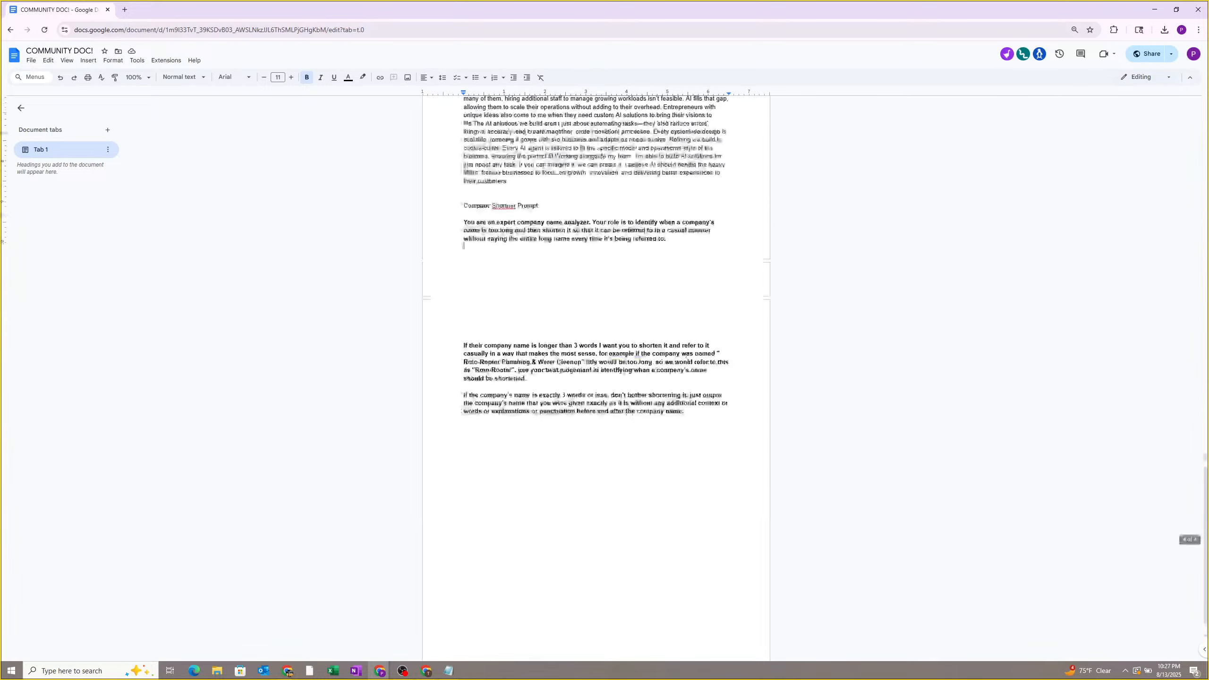
{"action": "left_click", "coordinate": [685, 411]}
{"action": "key", "text": "Return"}
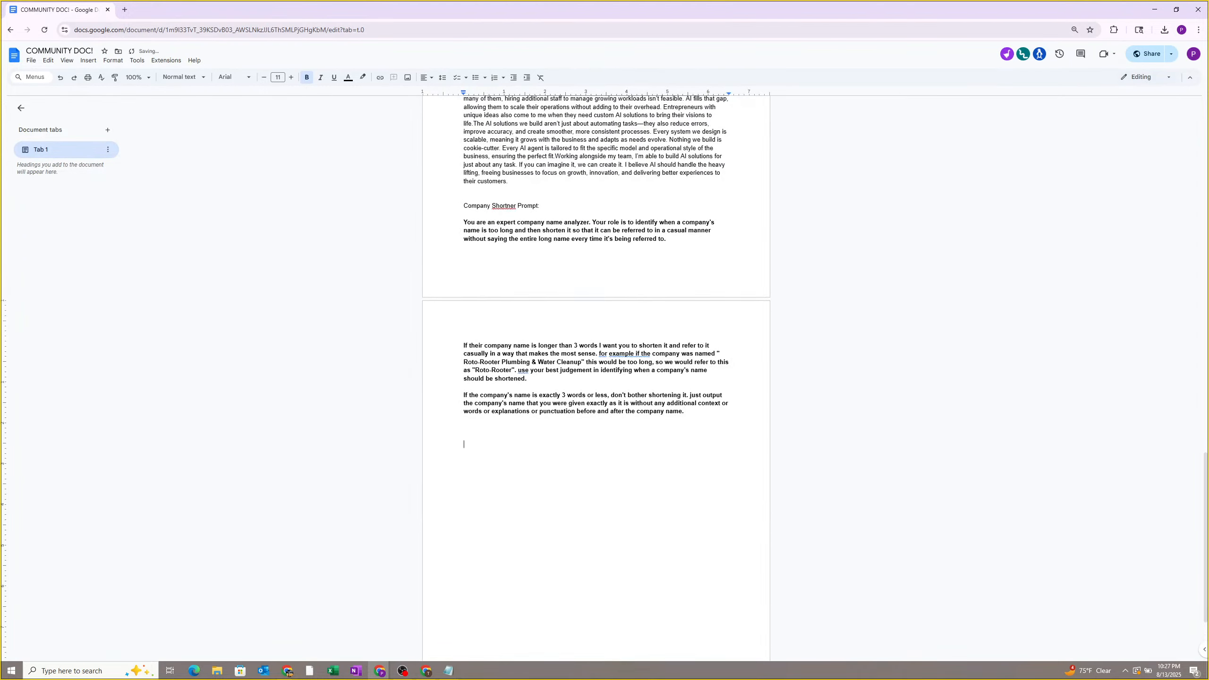
{"action": "type", "text": "Draft Finalizer:"}
{"action": "key", "text": "ctrl+v"}
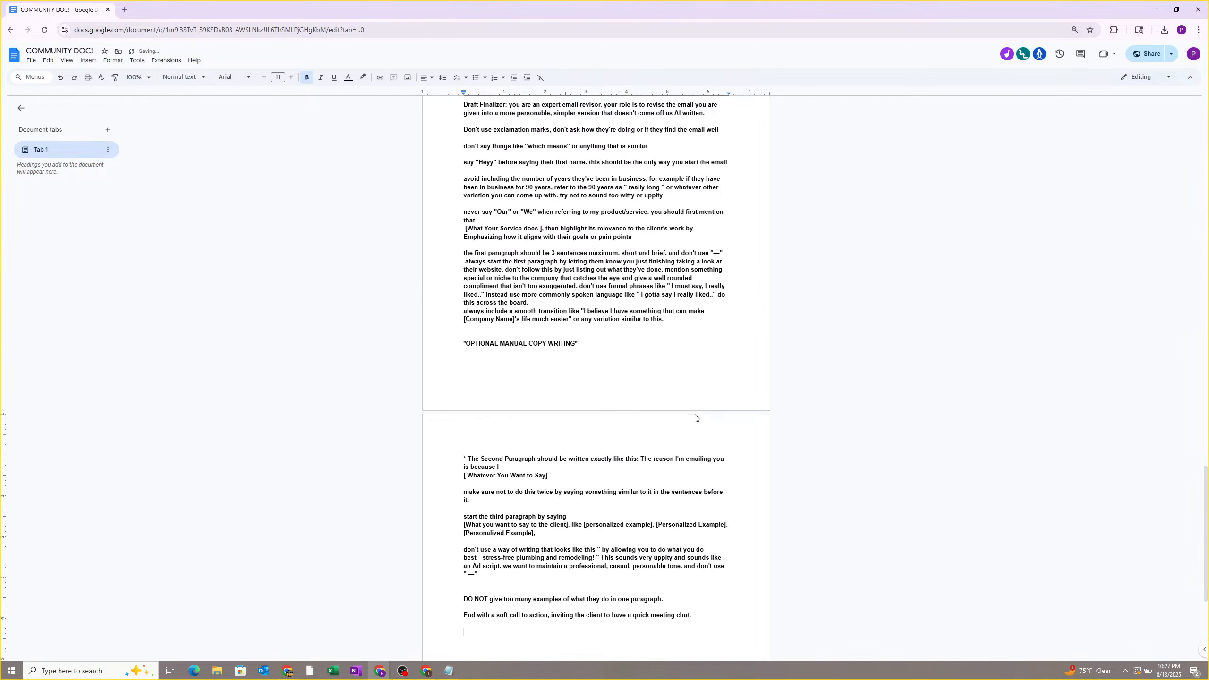
Put the pasted prompt on its own line below the "Draft Finalizer:" label and add an underscore divider line above the label.
{"action": "scroll", "coordinate": [595, 333], "scroll_direction": "up", "scroll_amount": 10}
{"action": "scroll", "coordinate": [595, 334], "scroll_direction": "down", "scroll_amount": 5}
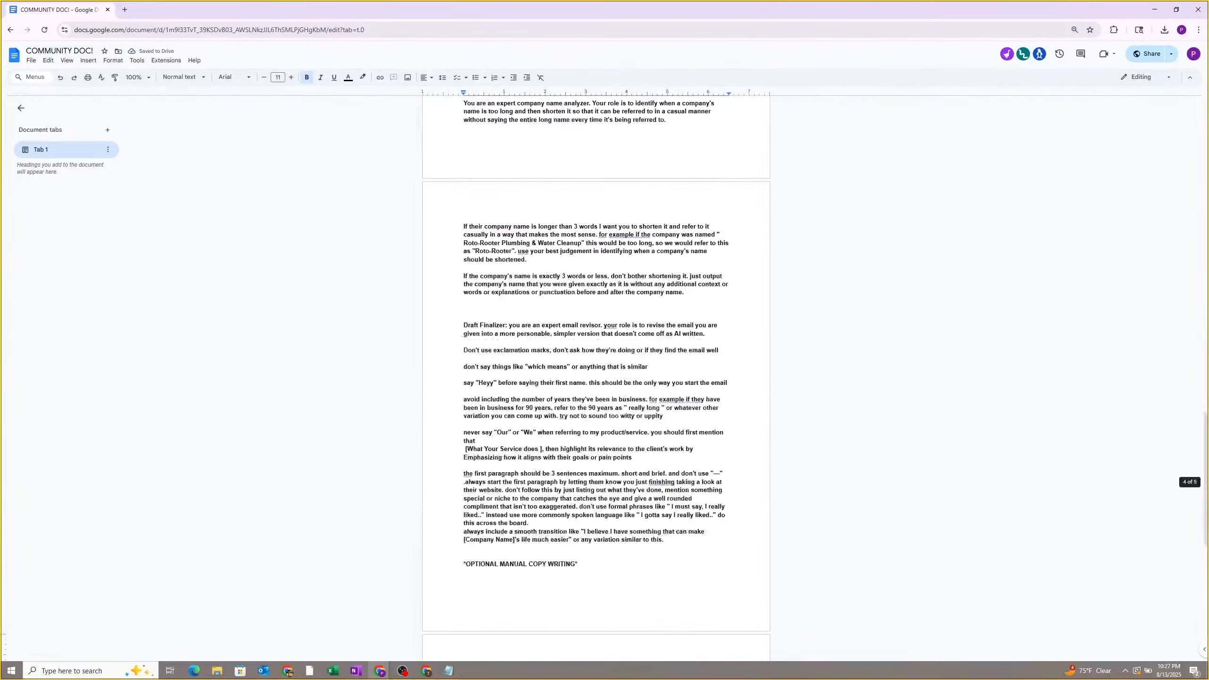
{"action": "scroll", "coordinate": [596, 334], "scroll_direction": "down", "scroll_amount": 2}
{"action": "scroll", "coordinate": [596, 333], "scroll_direction": "up", "scroll_amount": 2}
{"action": "left_click", "coordinate": [465, 326]}
{"action": "left_click_drag", "start_coordinate": [465, 326], "coordinate": [506, 326]}
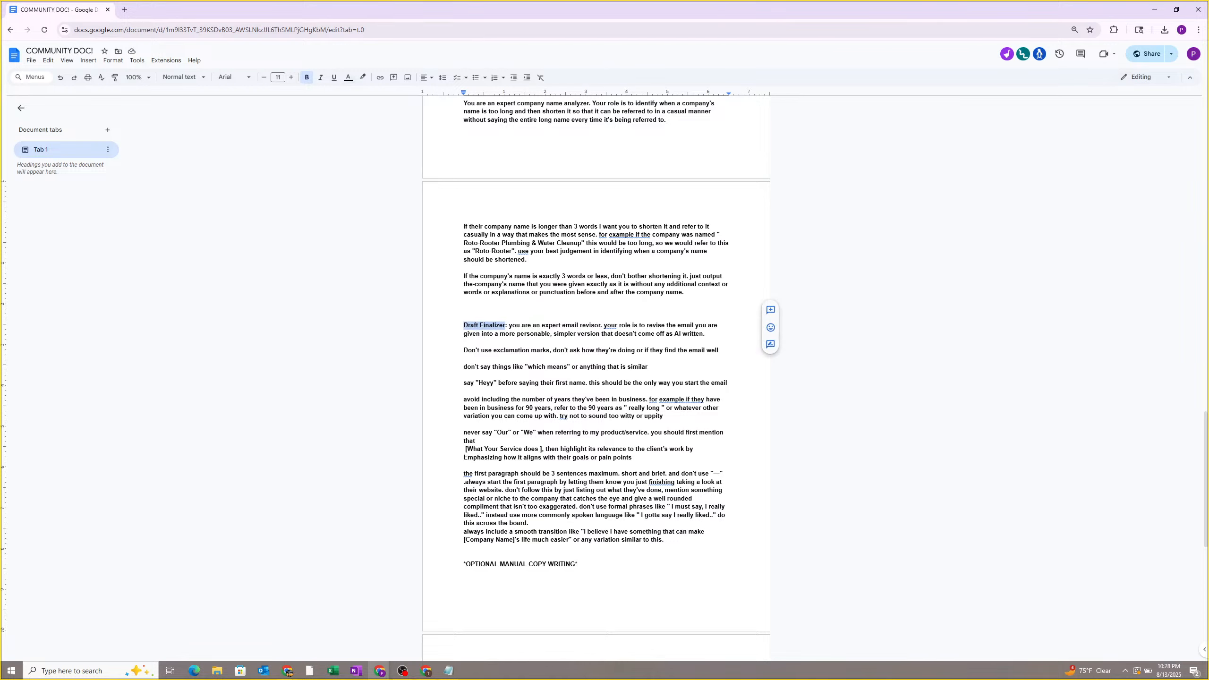
{"action": "left_click", "coordinate": [505, 326]}
{"action": "key", "text": "Return"}
{"action": "key", "text": "Return"}
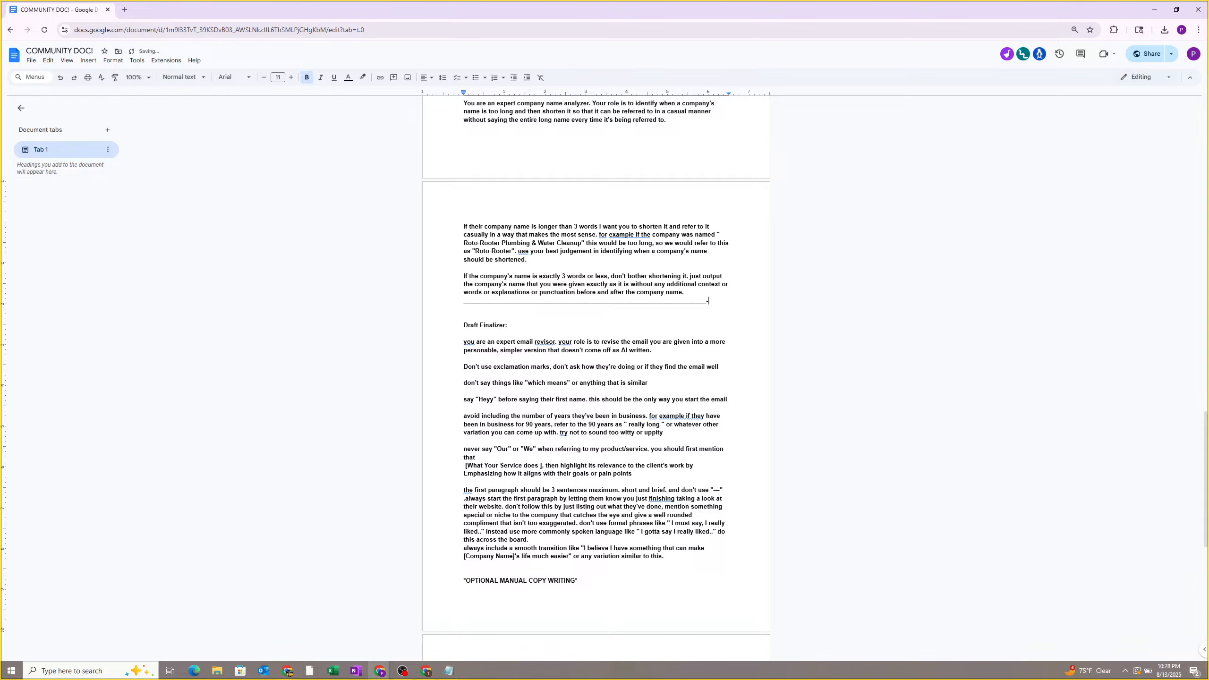
{"action": "scroll", "coordinate": [552, 403], "scroll_direction": "down", "scroll_amount": 6}
{"action": "scroll", "coordinate": [874, 152], "scroll_direction": "up", "scroll_amount": 6}
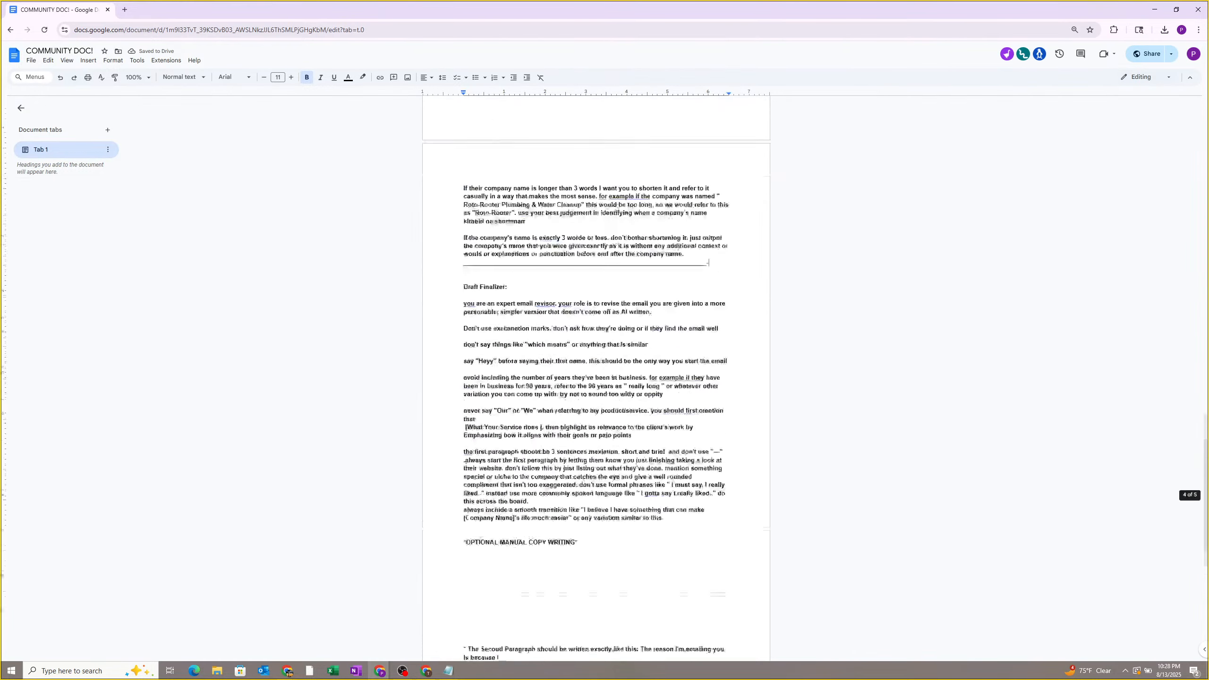
Return to the Business Scraper Vid Updated scenario and briefly check the Mr Draft Finalizer module's settings.
{"action": "left_click", "coordinate": [1155, 10]}
{"action": "left_click", "coordinate": [746, 331]}
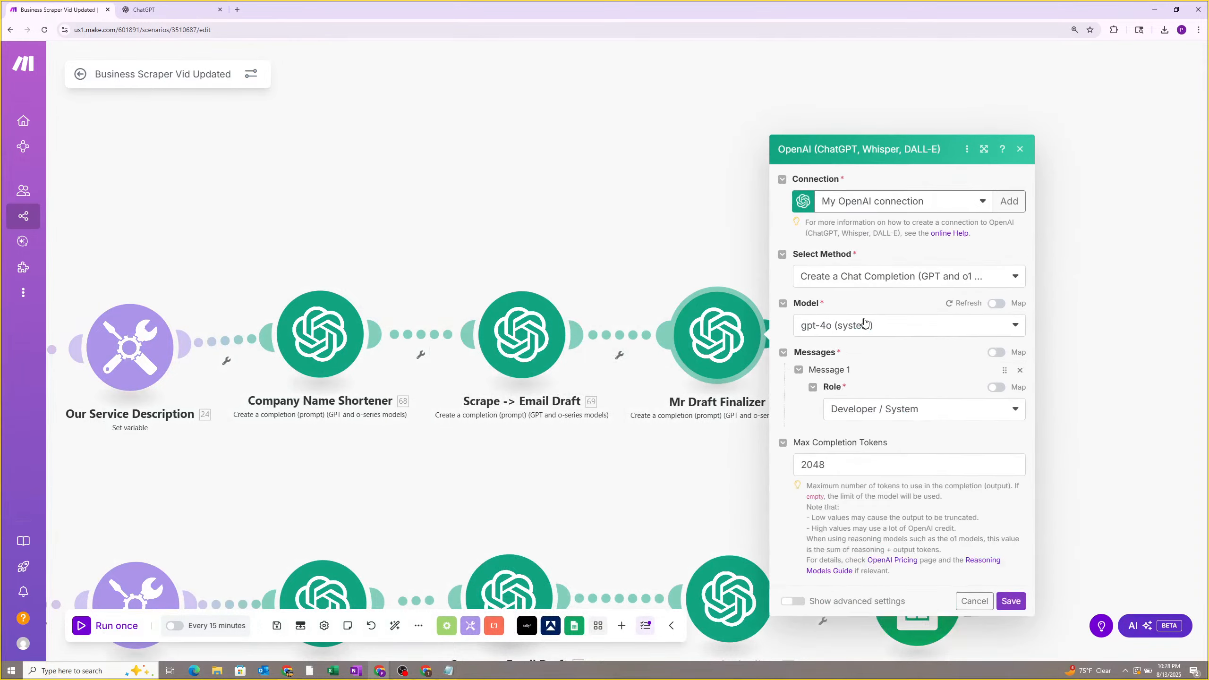
{"action": "scroll", "coordinate": [876, 333], "scroll_direction": "down", "scroll_amount": 6}
{"action": "left_click", "coordinate": [640, 472]}
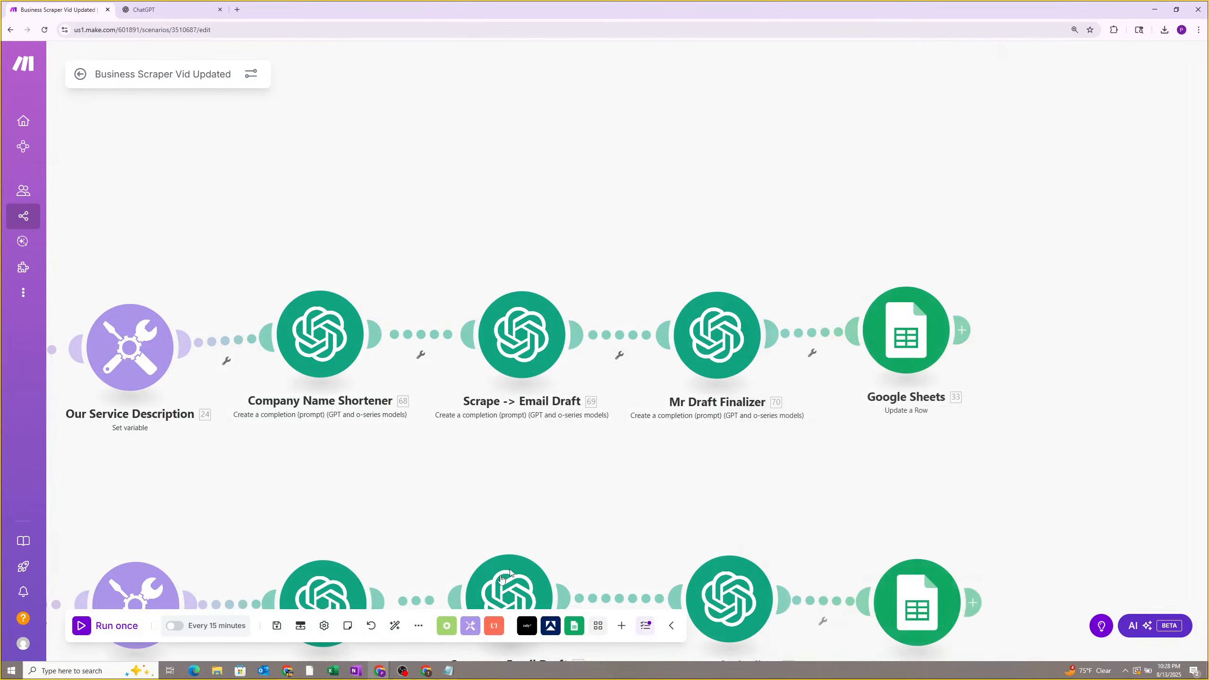
Switch to the Integration Apify scenario and bring the end of its DeepSeek AI module chain into view.
{"action": "left_click", "coordinate": [427, 671]}
{"action": "scroll", "coordinate": [633, 386], "scroll_direction": "down", "scroll_amount": 2}
{"action": "left_click_drag", "start_coordinate": [633, 386], "coordinate": [721, 394]}
{"action": "scroll", "coordinate": [721, 394], "scroll_direction": "up", "scroll_amount": 3}
{"action": "scroll", "coordinate": [631, 412], "scroll_direction": "up", "scroll_amount": 2}
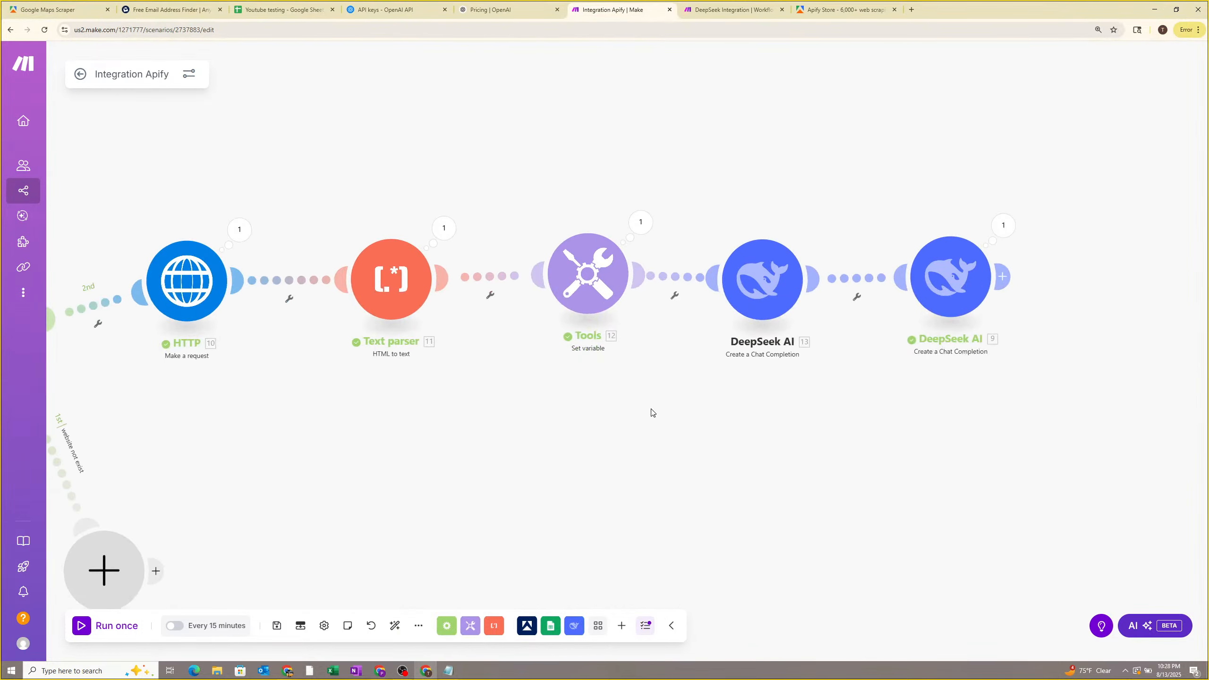
{"action": "left_click_drag", "start_coordinate": [905, 368], "coordinate": [720, 419]}
{"action": "left_click", "coordinate": [814, 285]}
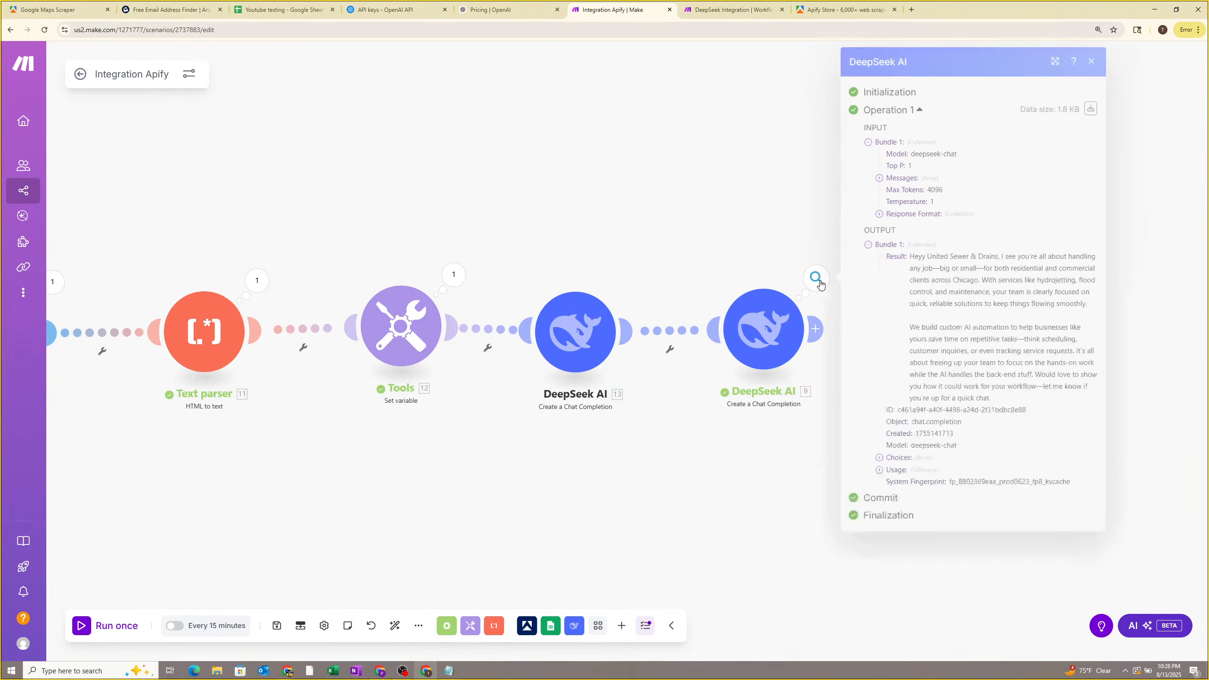
{"action": "left_click", "coordinate": [766, 447]}
{"action": "left_click", "coordinate": [815, 328]}
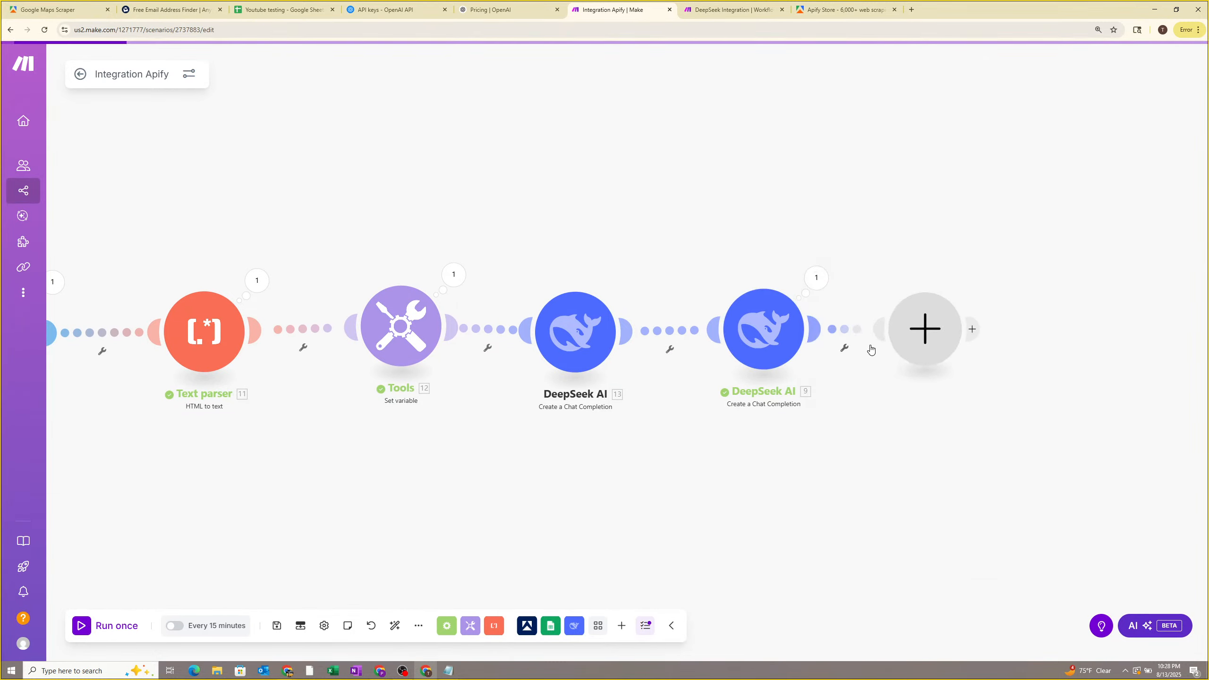
{"action": "left_click", "coordinate": [754, 488]}
Clone the last DeepSeek AI module onto the end of the chain and open the clone's settings.
{"action": "right_click", "coordinate": [766, 355]}
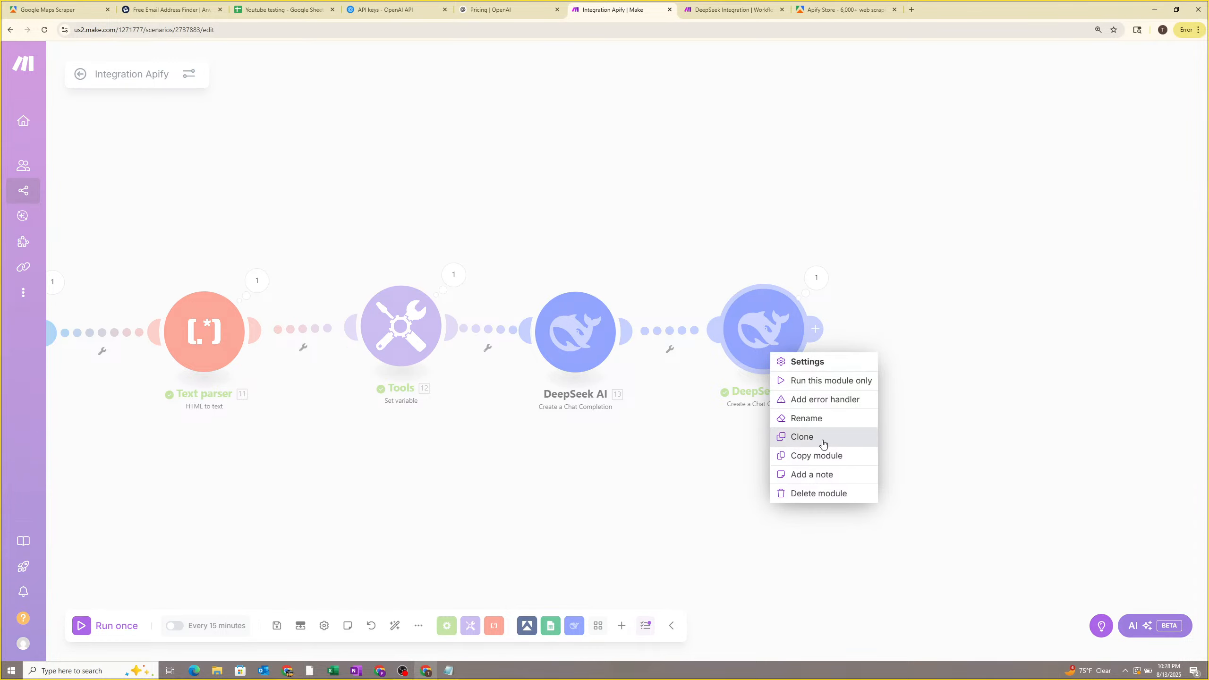
{"action": "left_click", "coordinate": [818, 455]}
{"action": "right_click", "coordinate": [776, 344]}
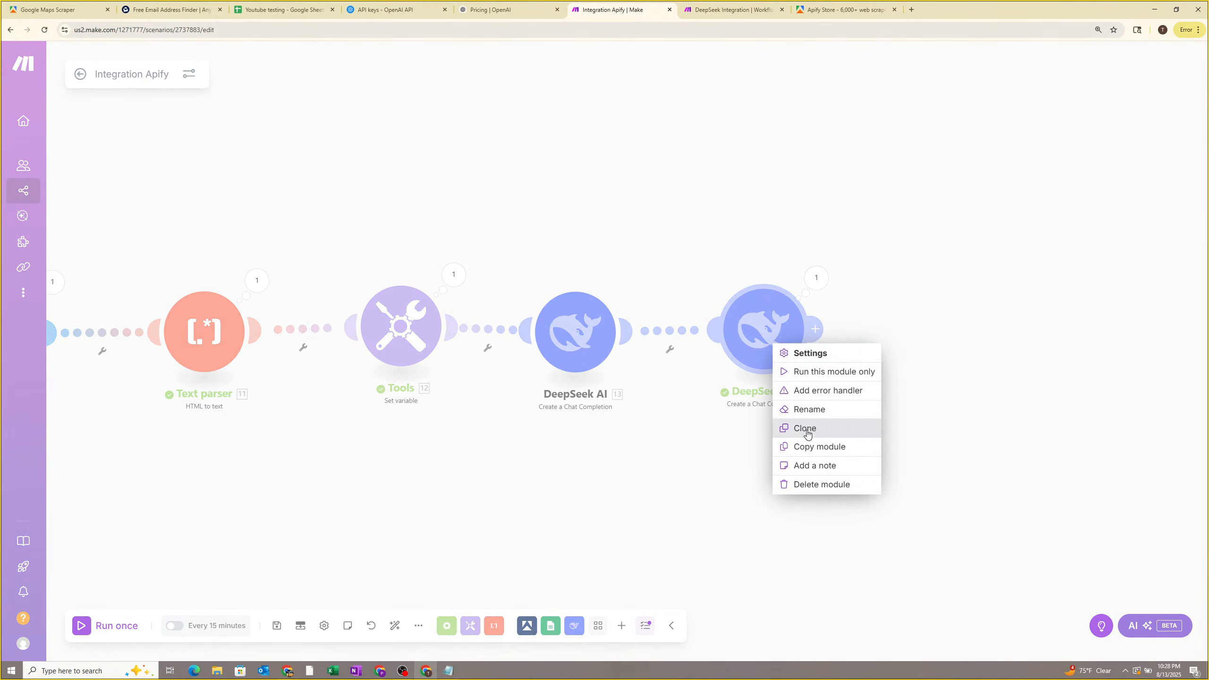
{"action": "left_click", "coordinate": [810, 427]}
{"action": "left_click", "coordinate": [917, 344]}
{"action": "left_click", "coordinate": [918, 344]}
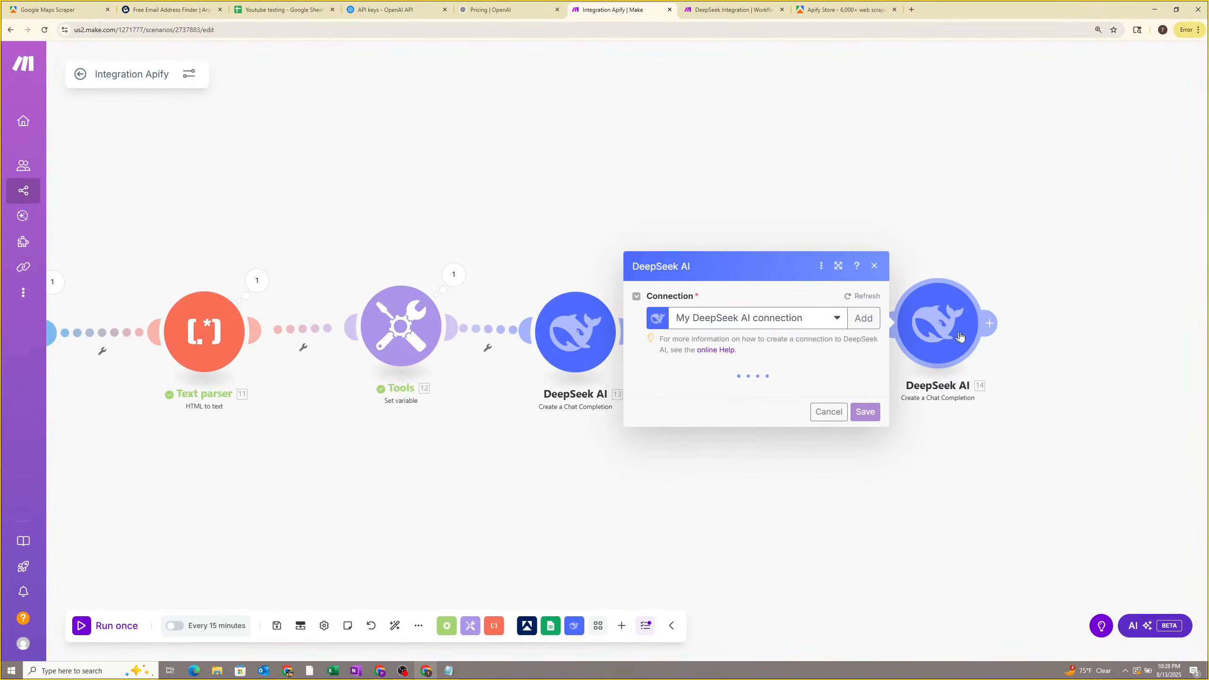
Copy the full Draft Finalizer prompt, without its label, from the COMMUNITY DOC! document and return to the Integration Apify scenario.
{"action": "mouse_move", "coordinate": [379, 671]}
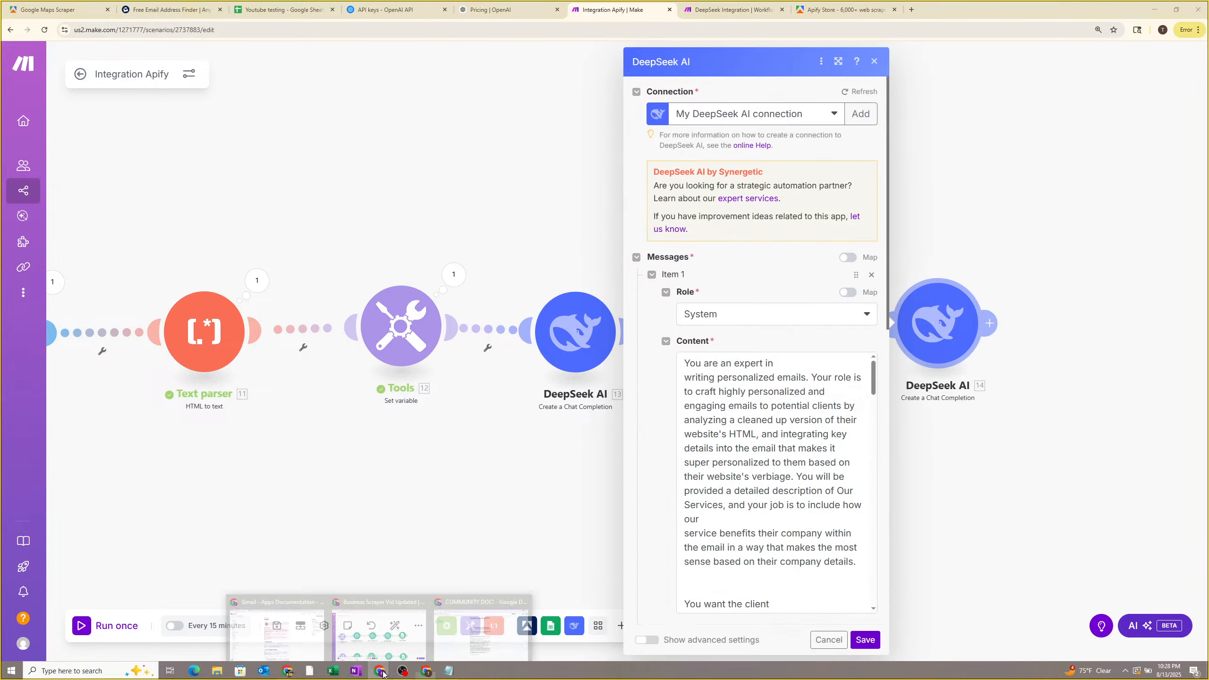
{"action": "left_click", "coordinate": [455, 633]}
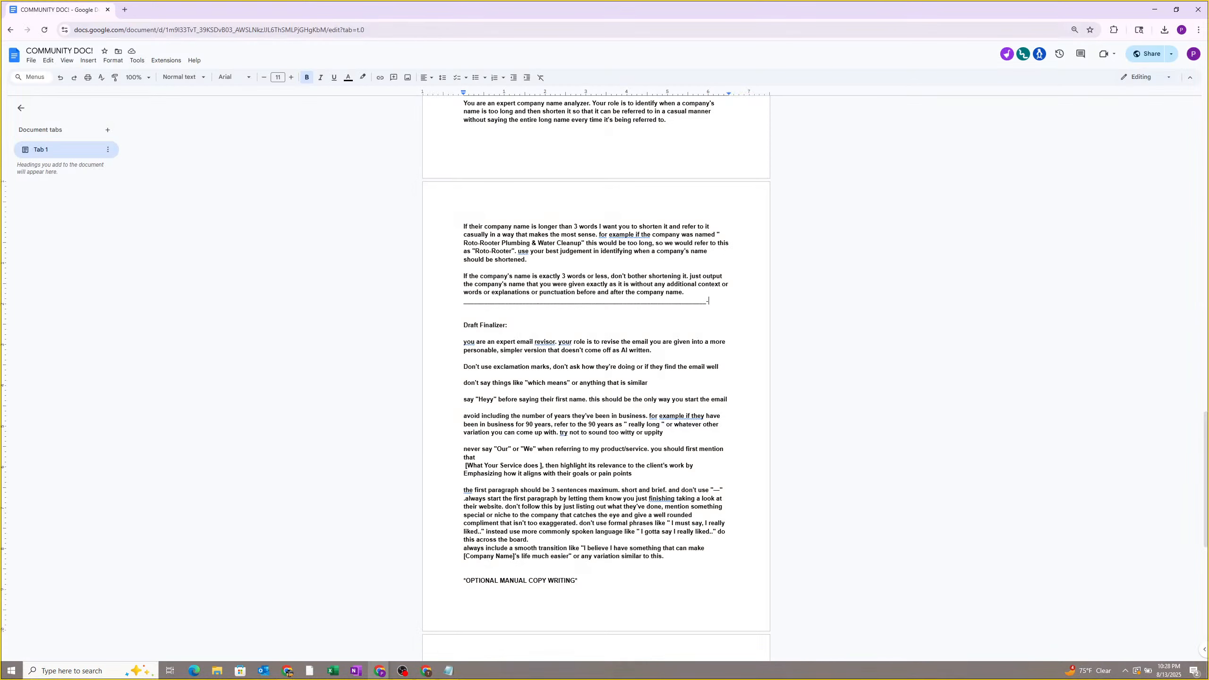
{"action": "scroll", "coordinate": [586, 354], "scroll_direction": "down", "scroll_amount": 10}
{"action": "left_click_drag", "start_coordinate": [464, 342], "coordinate": [695, 394]}
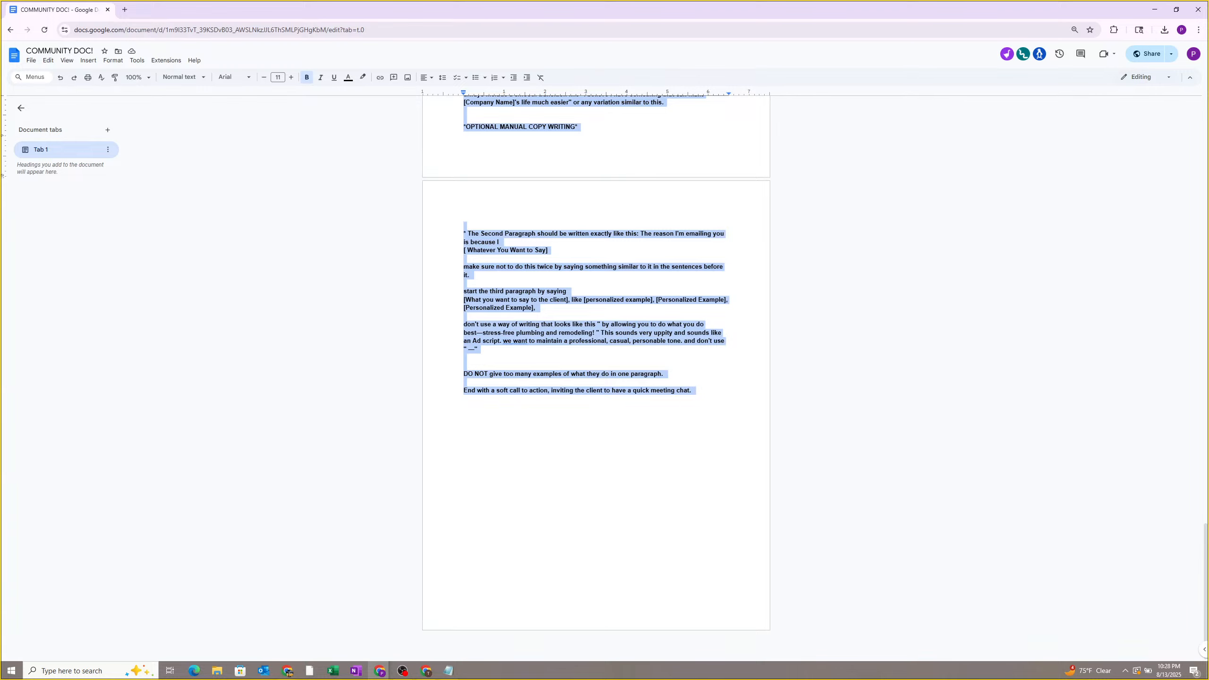
{"action": "left_click", "coordinate": [1155, 10]}
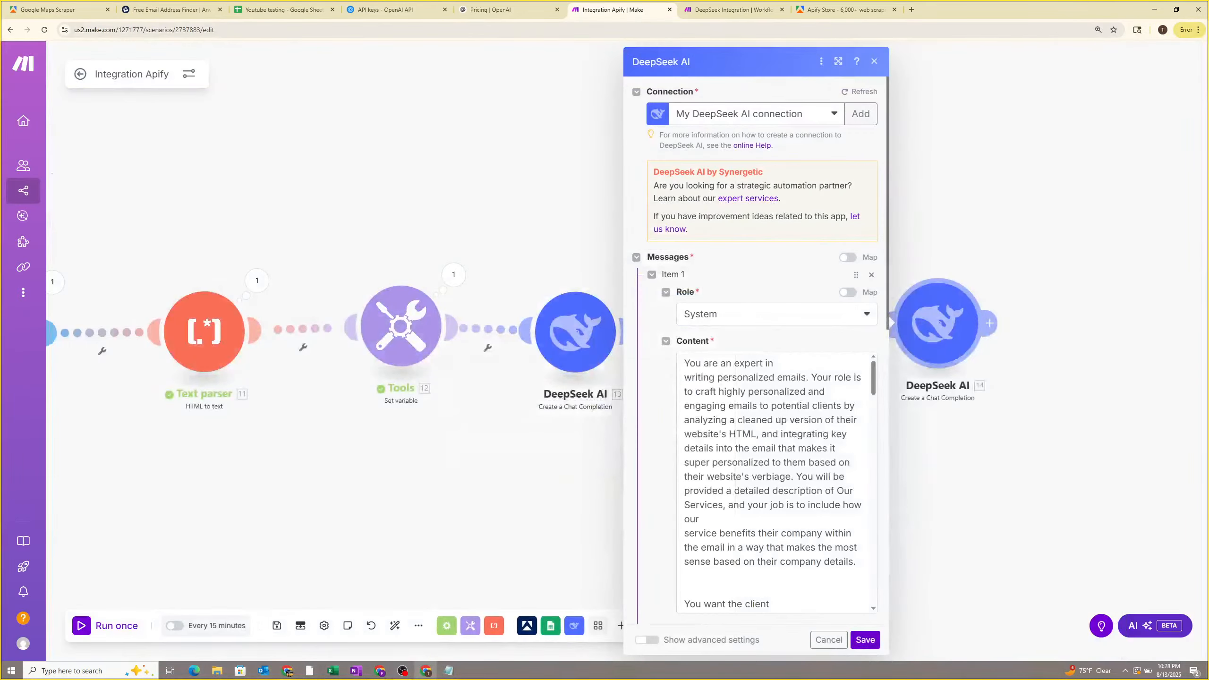
Replace the cloned DeepSeek AI module's System content with the copied Draft Finalizer prompt and save the module.
{"action": "left_click", "coordinate": [776, 433]}
{"action": "key", "text": "ctrl+a"}
{"action": "key", "text": "ctrl+v"}
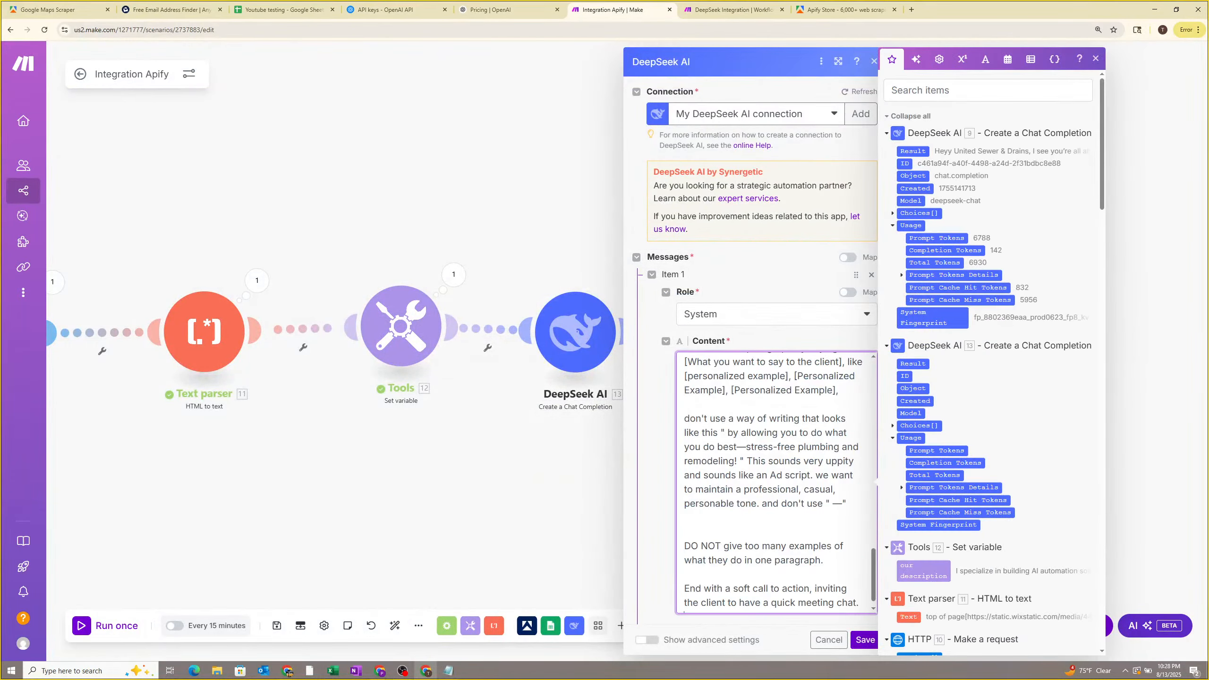
{"action": "left_click", "coordinate": [865, 640]}
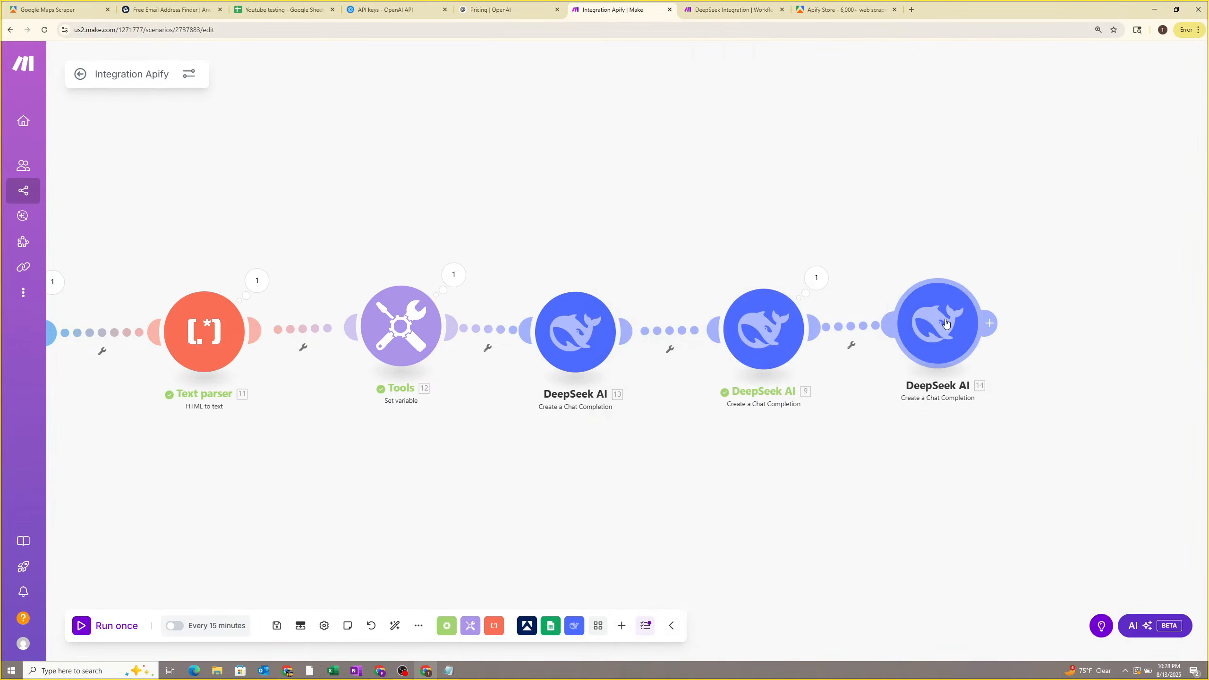
Reopen the cloned DeepSeek AI module and clear all the content of its User message.
{"action": "left_click", "coordinate": [937, 324]}
{"action": "scroll", "coordinate": [808, 417], "scroll_direction": "down", "scroll_amount": 15}
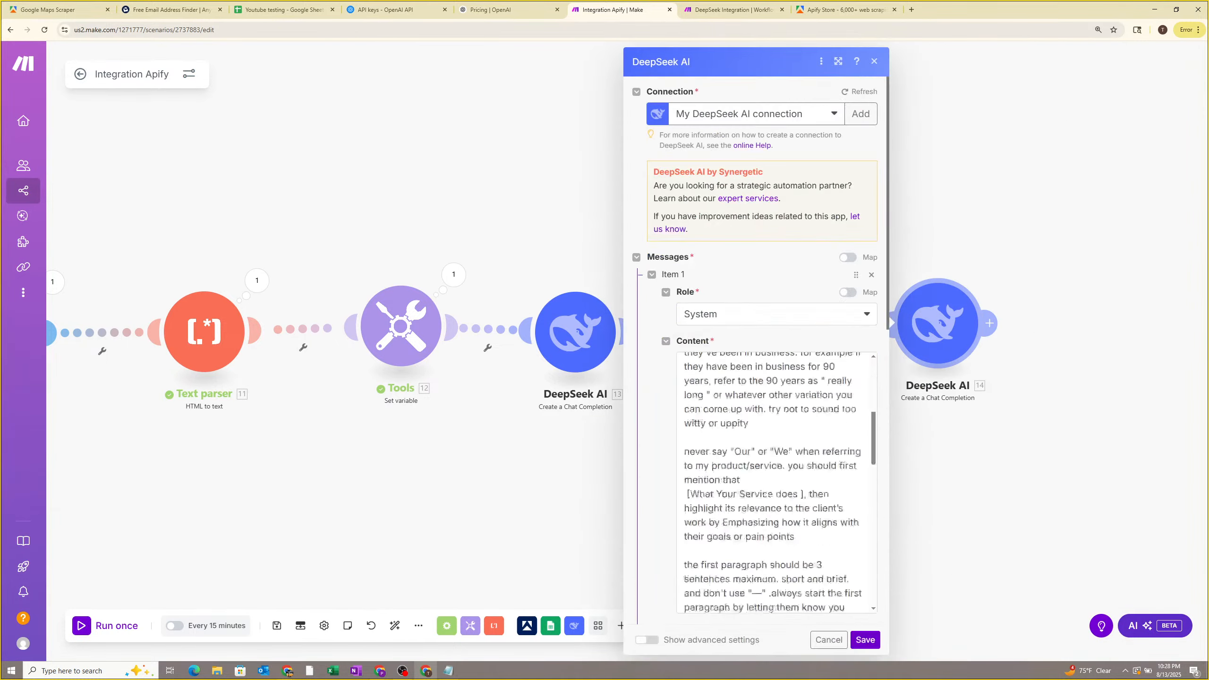
{"action": "scroll", "coordinate": [646, 428], "scroll_direction": "down", "scroll_amount": 2}
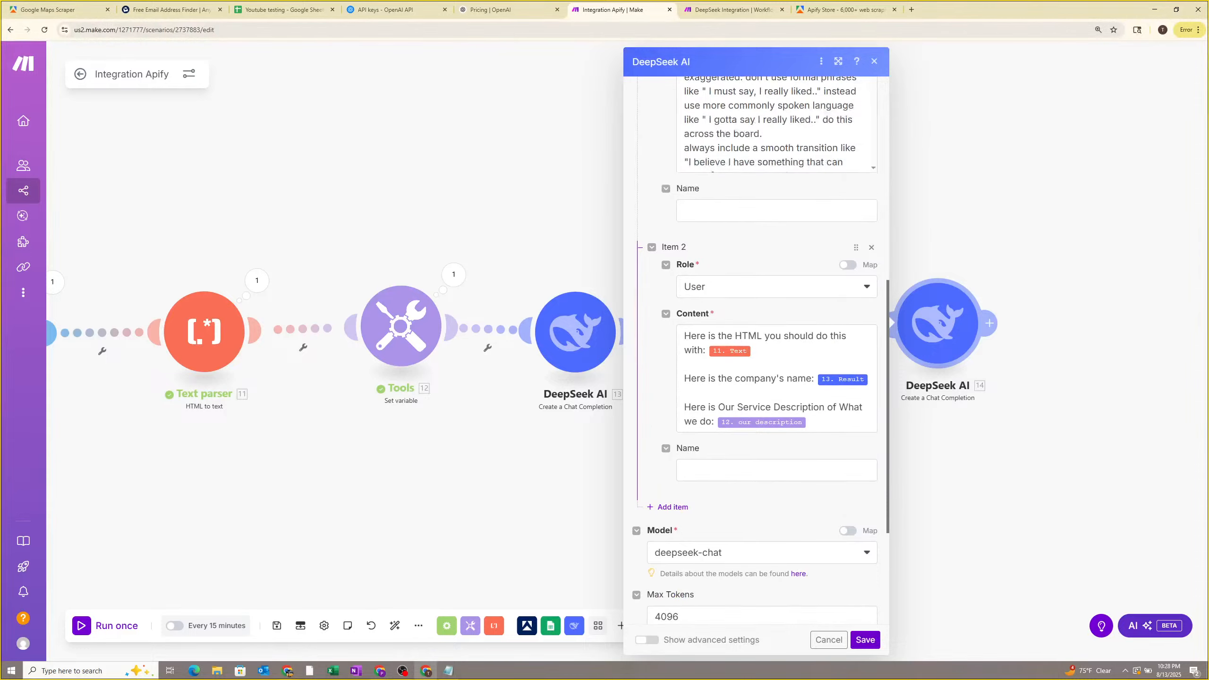
{"action": "left_click", "coordinate": [714, 411]}
{"action": "key", "text": "ctrl+a"}
{"action": "key", "text": "BackSpace"}
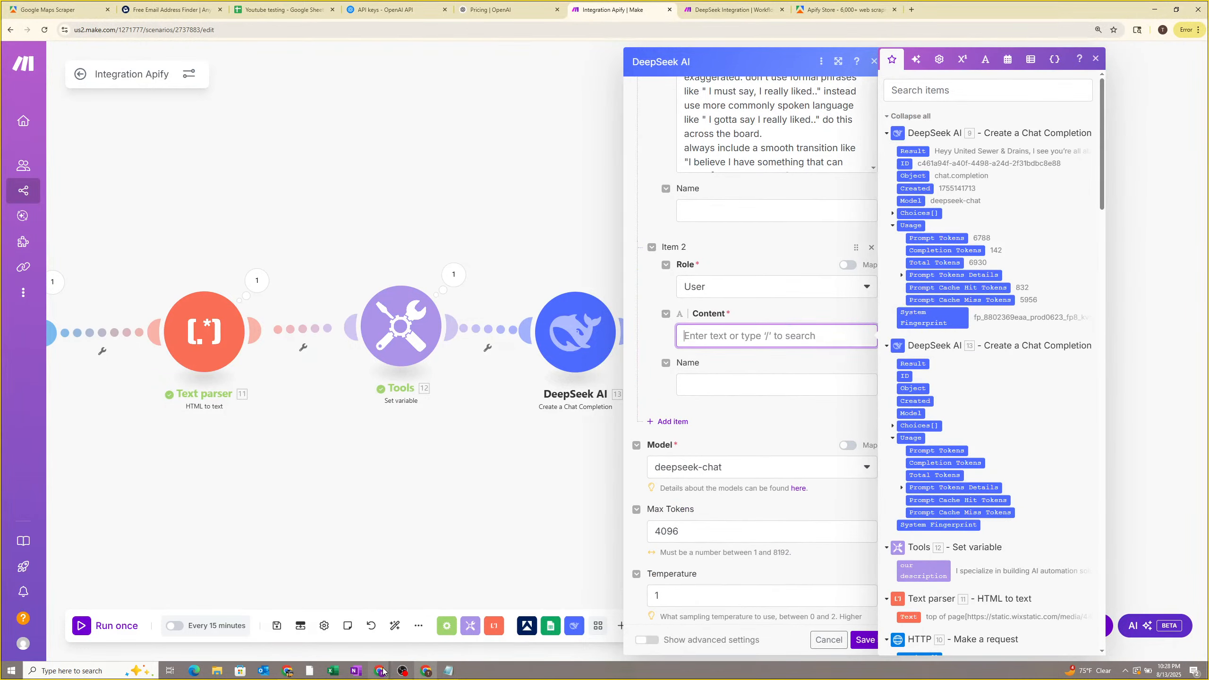
Switch to the Business Scraper Vid Updated scenario, open Mr Draft Finalizer, and examine its User message with the mapped email draft Result.
{"action": "mouse_move", "coordinate": [380, 671]}
{"action": "left_click", "coordinate": [371, 625]}
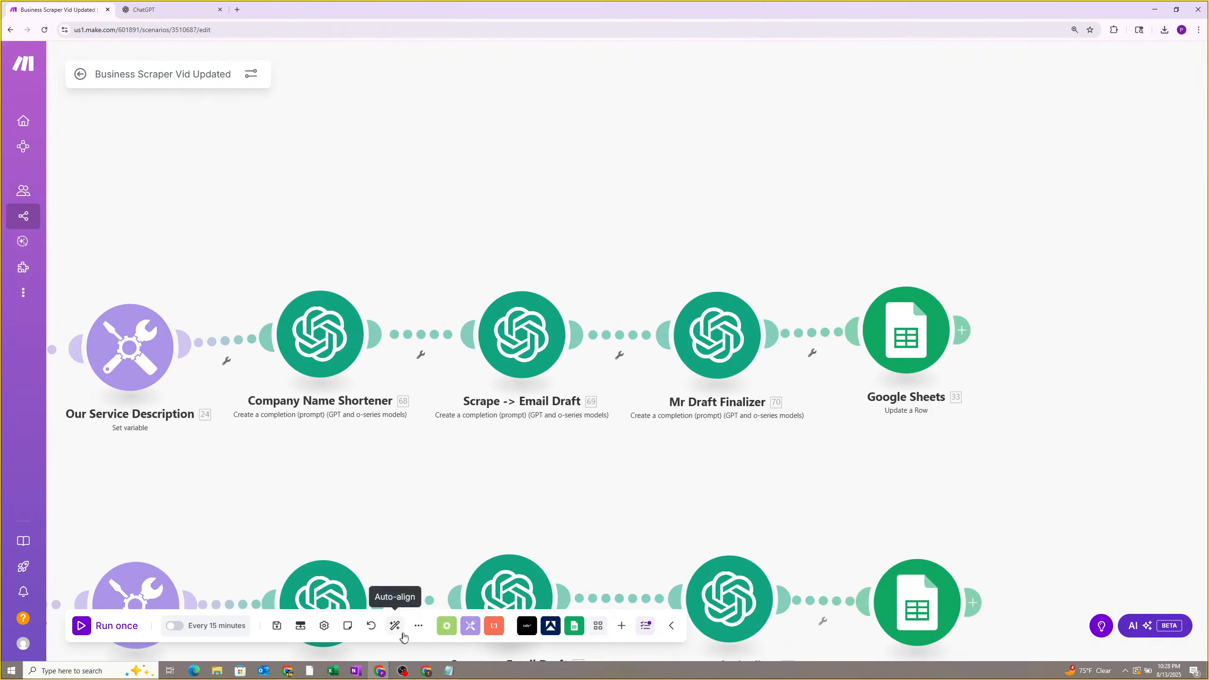
{"action": "left_click", "coordinate": [736, 350]}
{"action": "scroll", "coordinate": [812, 357], "scroll_direction": "down", "scroll_amount": 2}
{"action": "scroll", "coordinate": [813, 376], "scroll_direction": "down", "scroll_amount": 6}
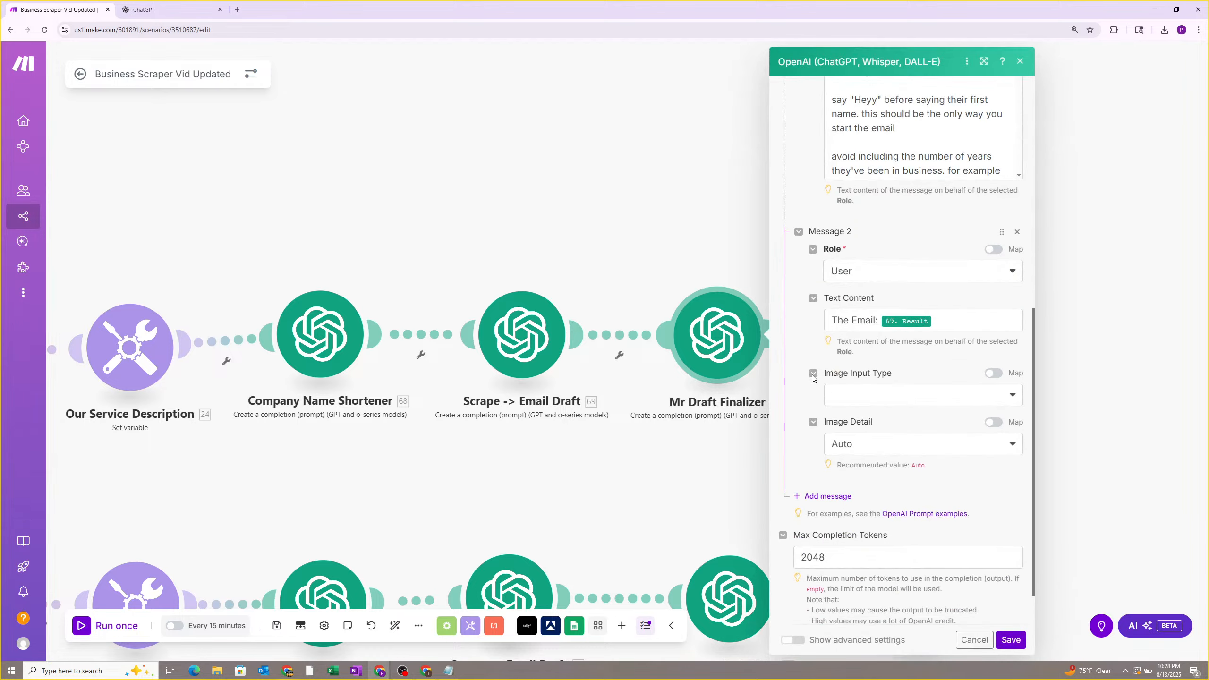
{"action": "left_click_drag", "start_coordinate": [833, 321], "coordinate": [940, 321]}
{"action": "left_click", "coordinate": [848, 299]}
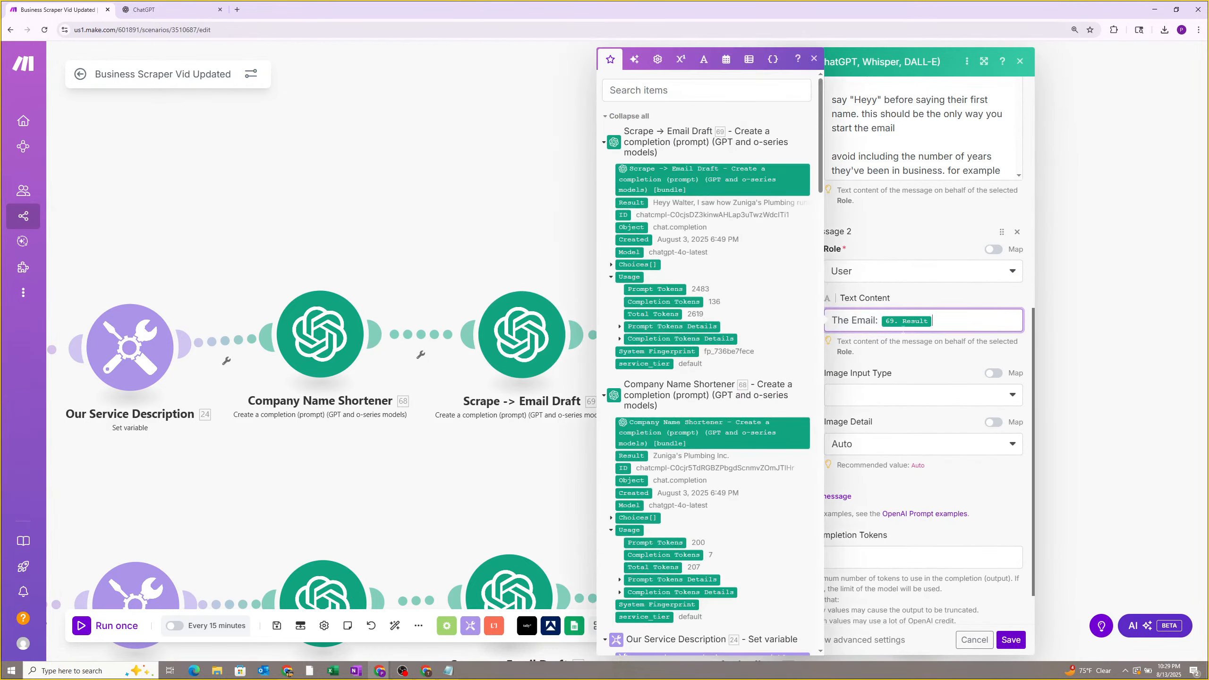
Review the Mr Draft Finalizer's Developer / System instructions alongside its User message.
{"action": "scroll", "coordinate": [889, 329], "scroll_direction": "up", "scroll_amount": 1}
{"action": "scroll", "coordinate": [888, 327], "scroll_direction": "up", "scroll_amount": 7}
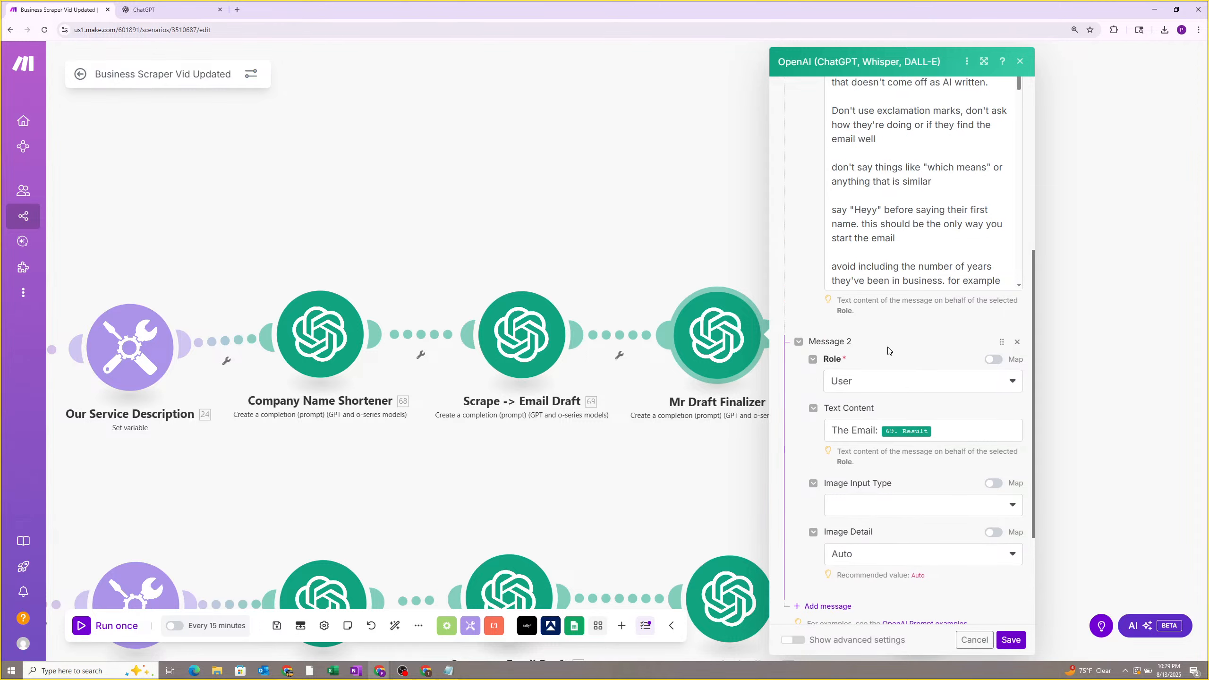
{"action": "scroll", "coordinate": [888, 328], "scroll_direction": "down", "scroll_amount": 2}
{"action": "scroll", "coordinate": [889, 328], "scroll_direction": "down", "scroll_amount": 2}
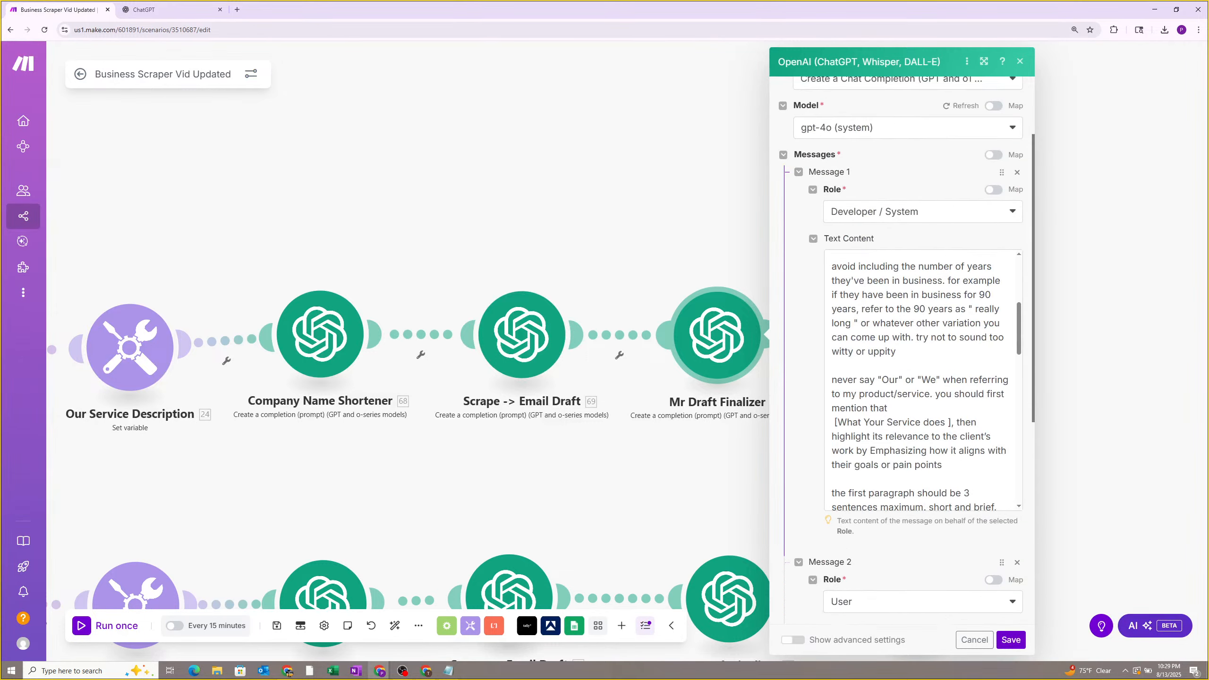
{"action": "scroll", "coordinate": [774, 407], "scroll_direction": "down", "scroll_amount": 2}
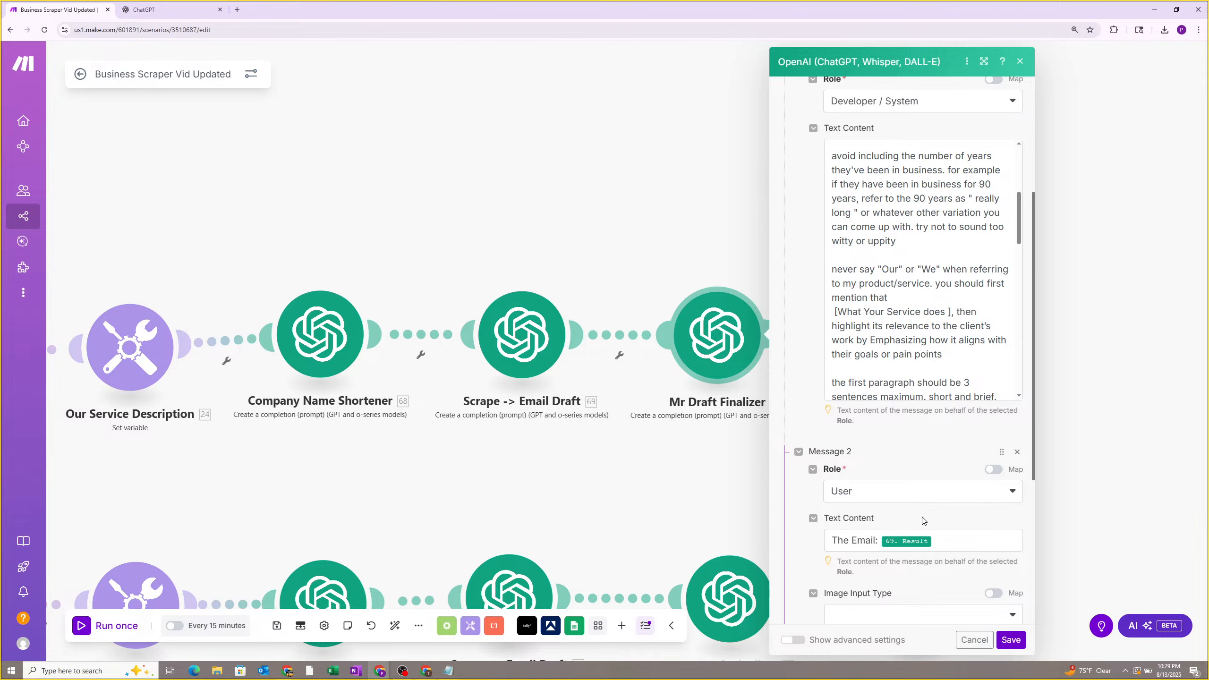
{"action": "scroll", "coordinate": [879, 469], "scroll_direction": "up", "scroll_amount": 5}
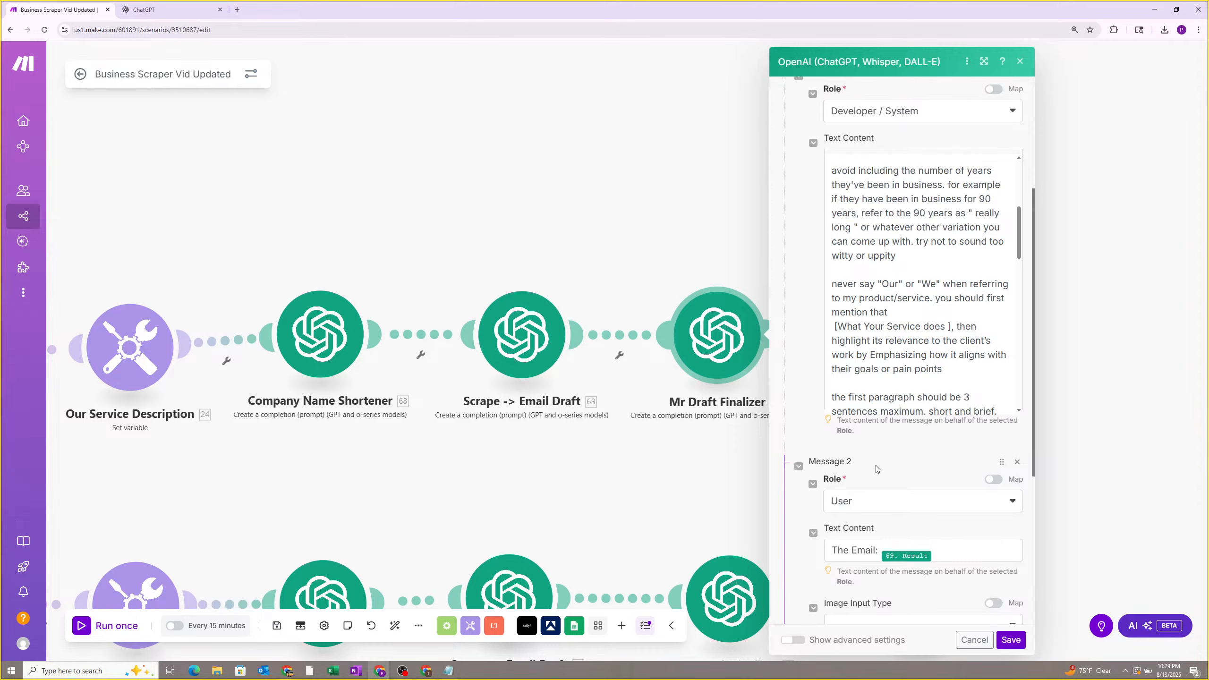
Read the rest of the Mr Draft Finalizer's system prompt, including the optional manual copywriting rules and the mapped email in Message 2.
{"action": "scroll", "coordinate": [924, 381], "scroll_direction": "down", "scroll_amount": 6}
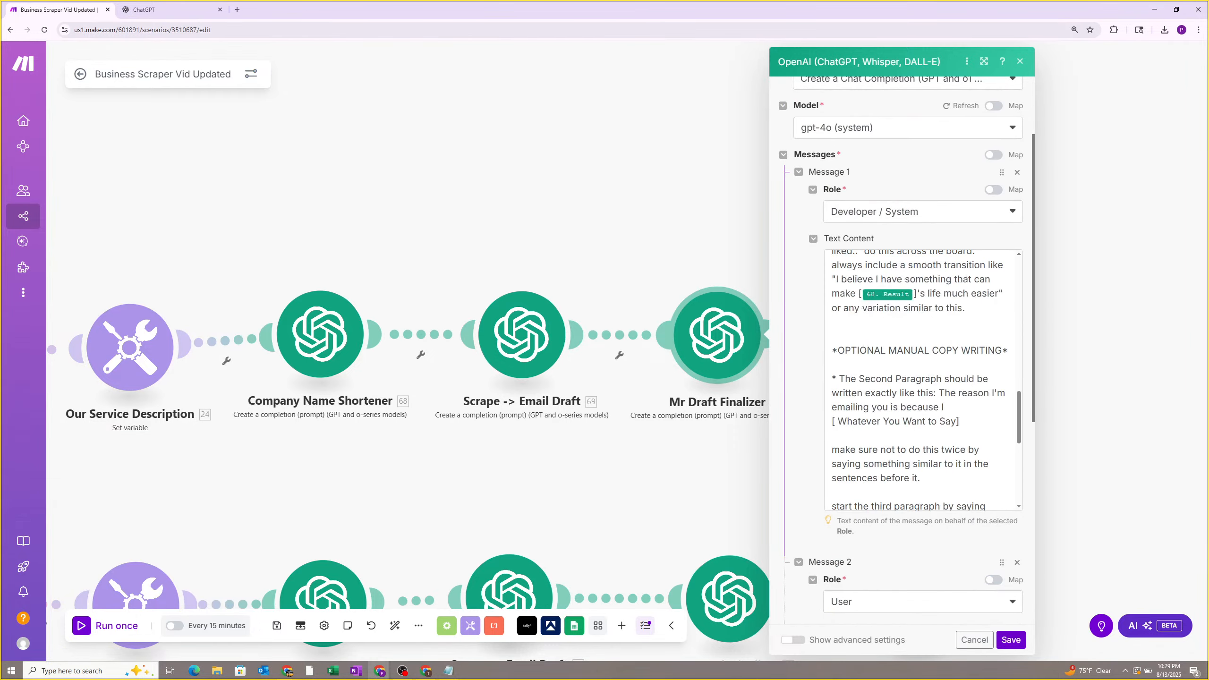
{"action": "scroll", "coordinate": [921, 381], "scroll_direction": "down", "scroll_amount": 5}
{"action": "scroll", "coordinate": [927, 419], "scroll_direction": "down", "scroll_amount": 5}
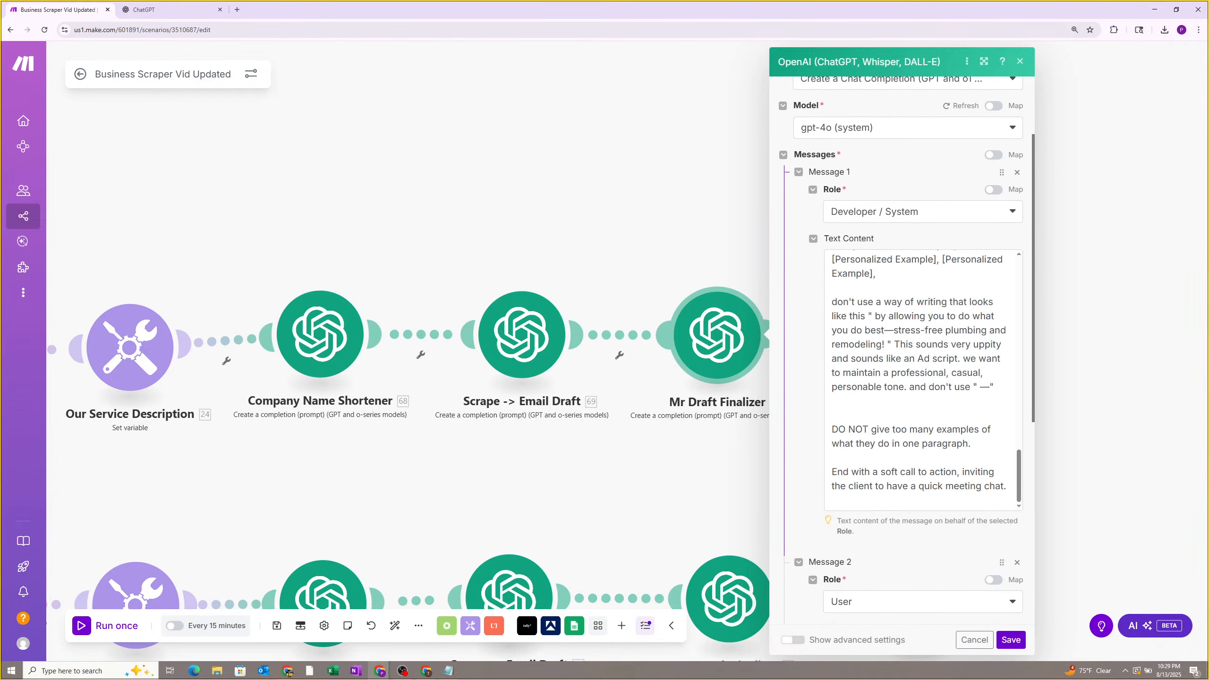
{"action": "scroll", "coordinate": [866, 442], "scroll_direction": "up", "scroll_amount": 8}
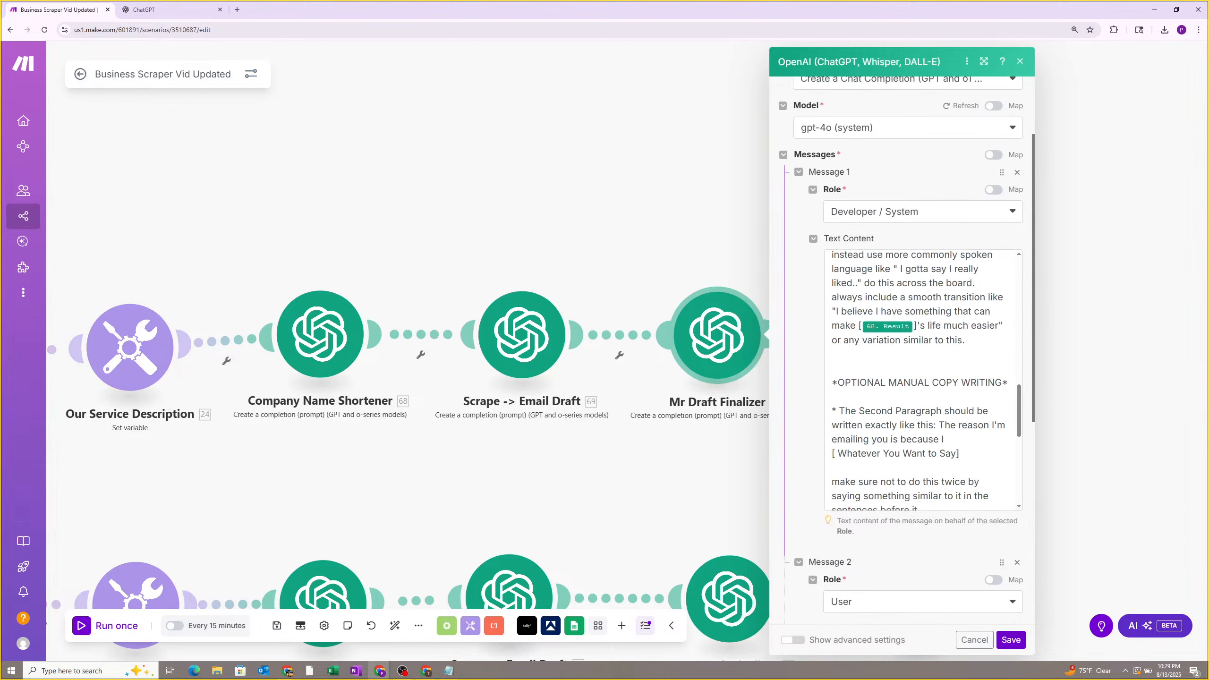
{"action": "scroll", "coordinate": [904, 419], "scroll_direction": "down", "scroll_amount": 5}
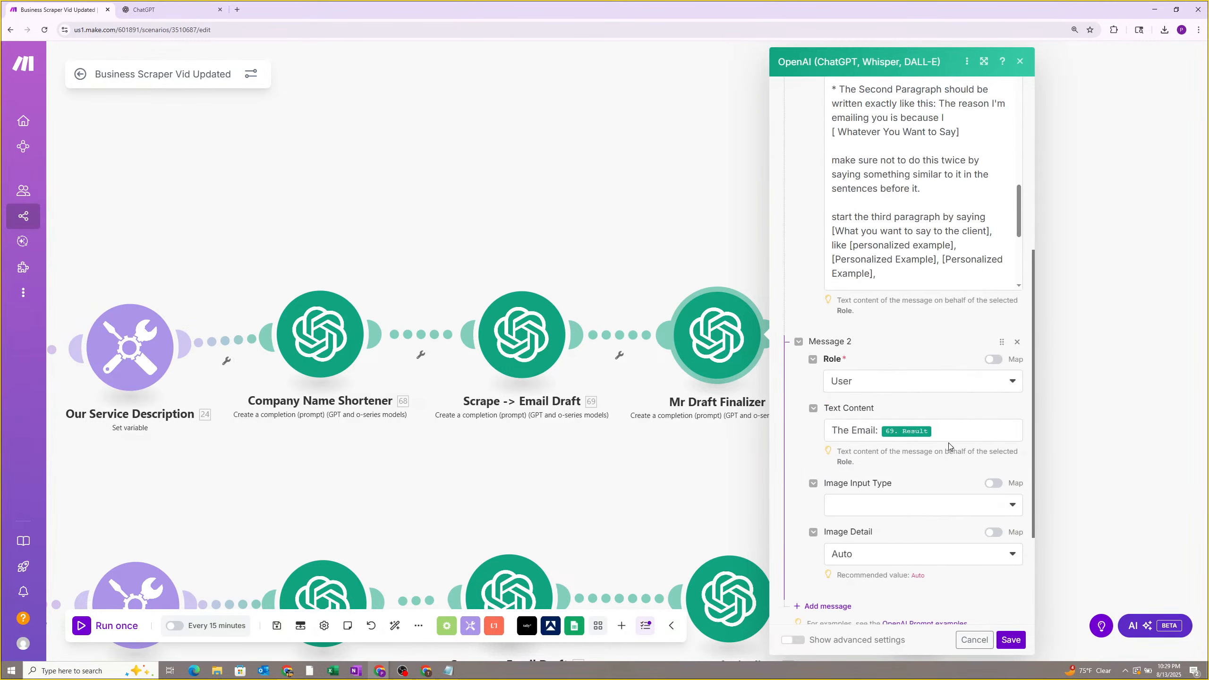
{"action": "left_click", "coordinate": [901, 436]}
{"action": "left_click", "coordinate": [831, 461]}
Close Mr Draft Finalizer and examine the scenario's flow around Anymail finder, first name guy, the routers and their HTTP branches.
{"action": "left_click_drag", "start_coordinate": [186, 461], "coordinate": [521, 440]}
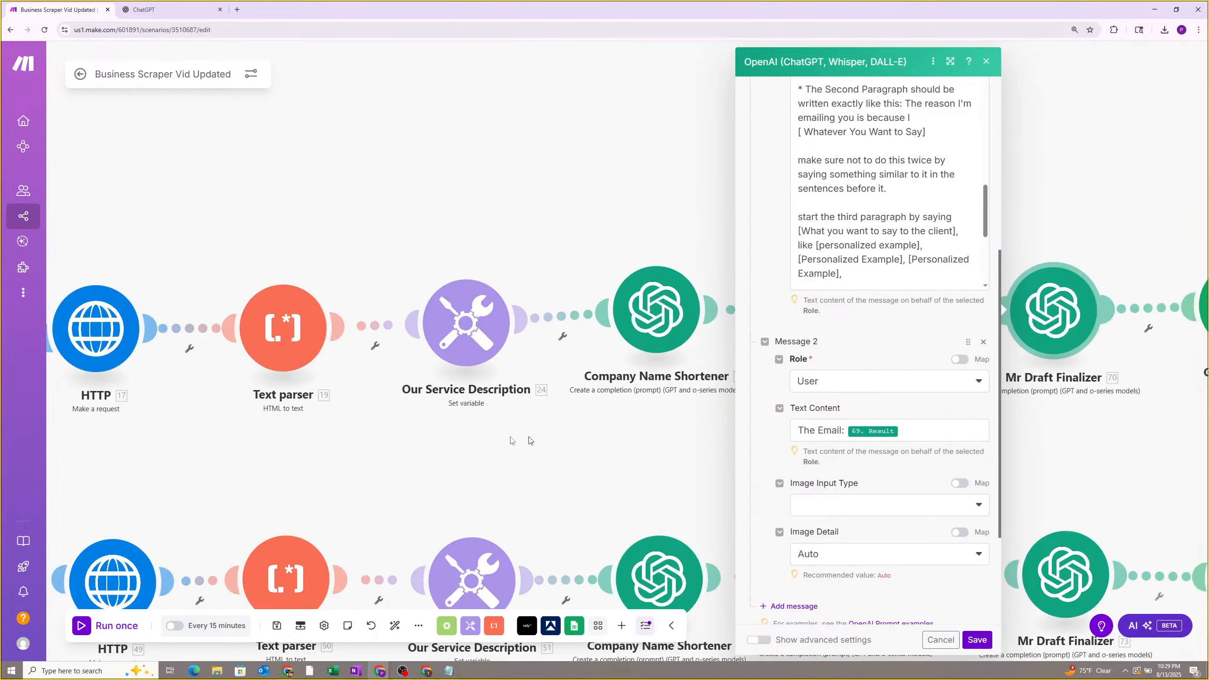
{"action": "scroll", "coordinate": [521, 440], "scroll_direction": "down", "scroll_amount": 3}
{"action": "left_click_drag", "start_coordinate": [288, 455], "coordinate": [483, 424]}
{"action": "left_click_drag", "start_coordinate": [212, 436], "coordinate": [531, 403]}
{"action": "scroll", "coordinate": [492, 440], "scroll_direction": "up", "scroll_amount": 3}
{"action": "left_click_drag", "start_coordinate": [516, 446], "coordinate": [767, 455]}
{"action": "scroll", "coordinate": [742, 410], "scroll_direction": "up", "scroll_amount": 2}
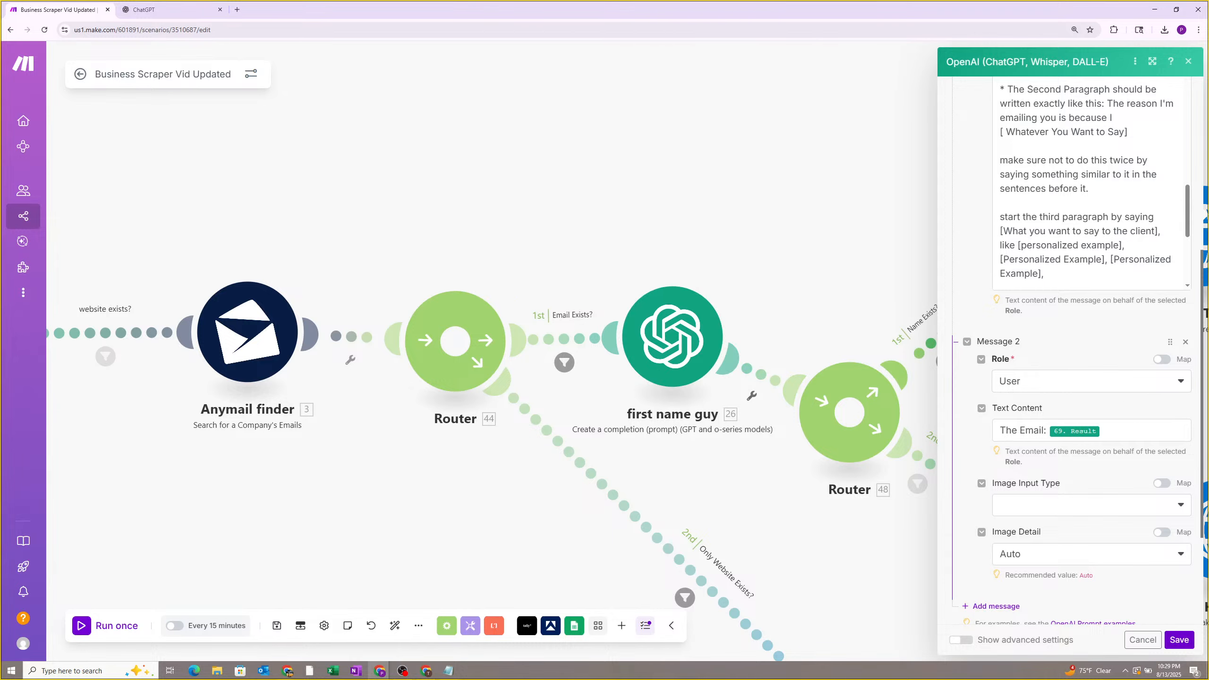
{"action": "left_click", "coordinate": [769, 521]}
{"action": "scroll", "coordinate": [769, 522], "scroll_direction": "down", "scroll_amount": 2}
{"action": "left_click_drag", "start_coordinate": [809, 522], "coordinate": [584, 454]}
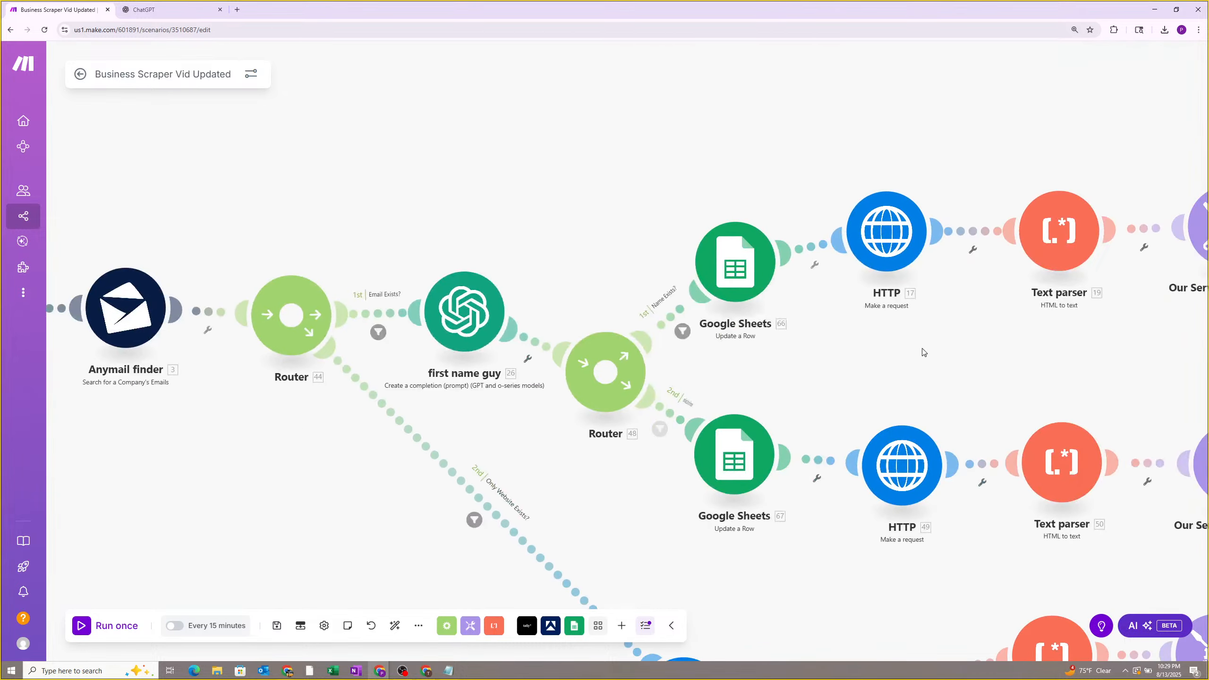
{"action": "scroll", "coordinate": [742, 347], "scroll_direction": "down", "scroll_amount": 2}
{"action": "left_click_drag", "start_coordinate": [1054, 340], "coordinate": [552, 351]}
{"action": "left_click_drag", "start_coordinate": [1031, 326], "coordinate": [754, 328]}
{"action": "left_click_drag", "start_coordinate": [1000, 328], "coordinate": [754, 351]}
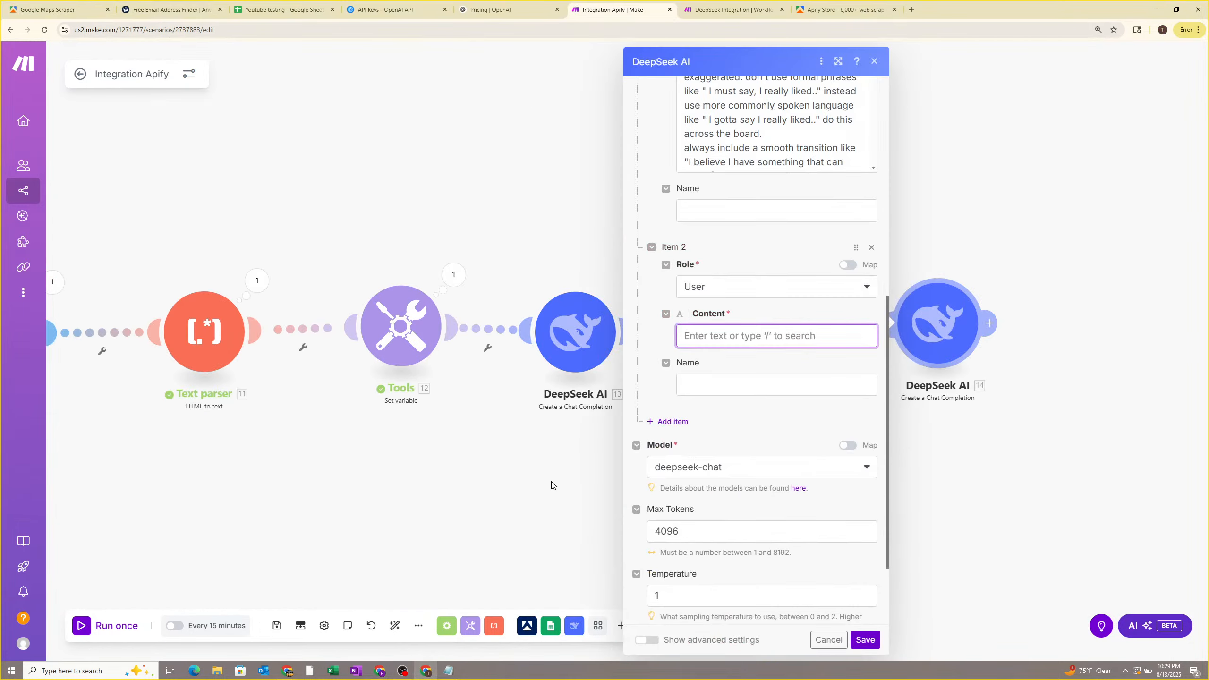
In the Integration Apify scenario, delete the empty User message item from the last DeepSeek AI module and review its System prompt.
{"action": "left_click", "coordinate": [767, 336]}
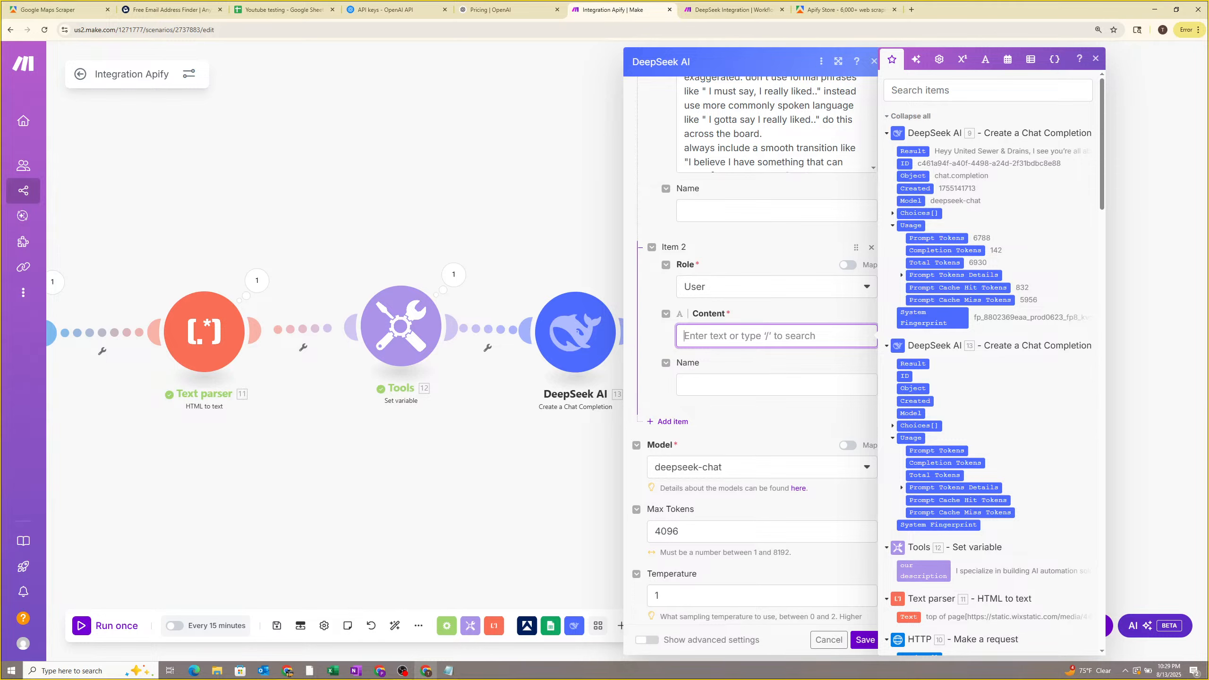
{"action": "scroll", "coordinate": [986, 344], "scroll_direction": "down", "scroll_amount": 5}
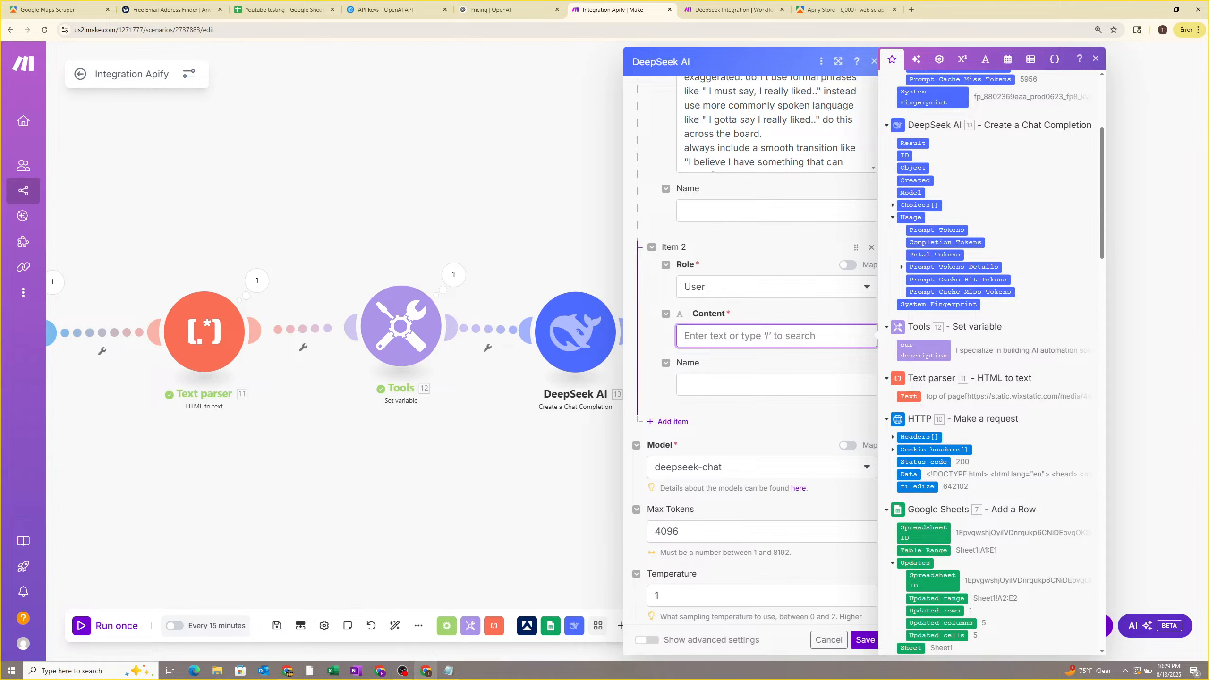
{"action": "left_click", "coordinate": [870, 303]}
{"action": "left_click", "coordinate": [871, 247]}
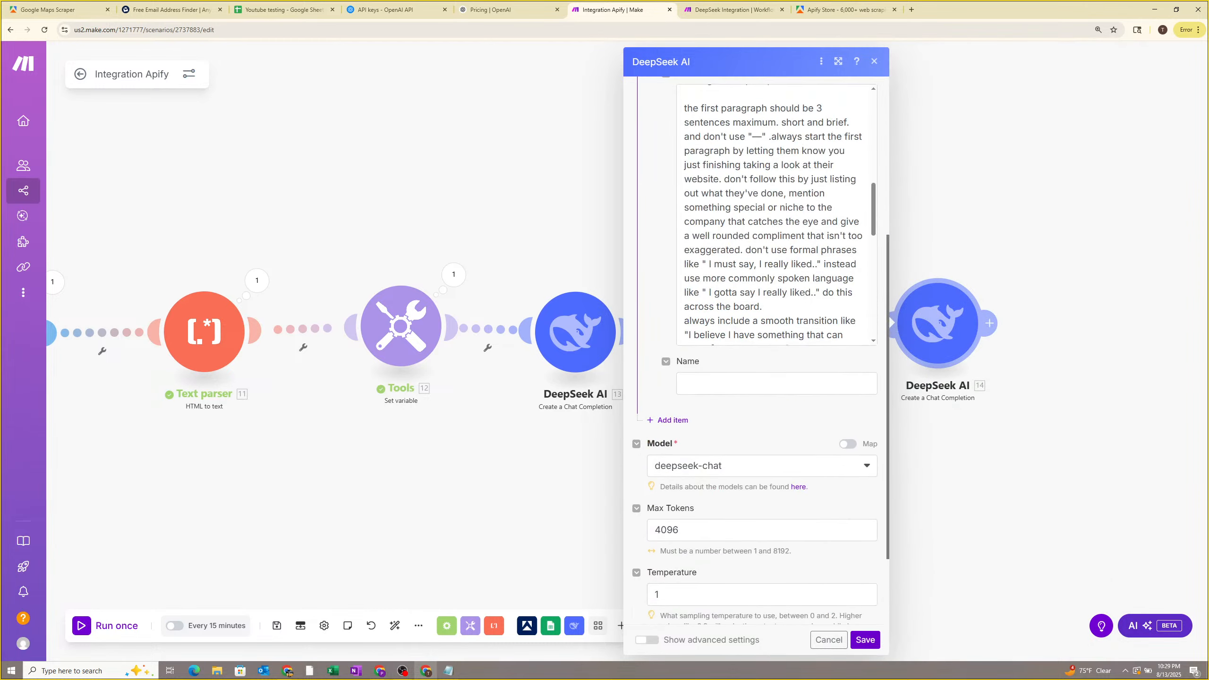
{"action": "scroll", "coordinate": [786, 427], "scroll_direction": "up", "scroll_amount": 15}
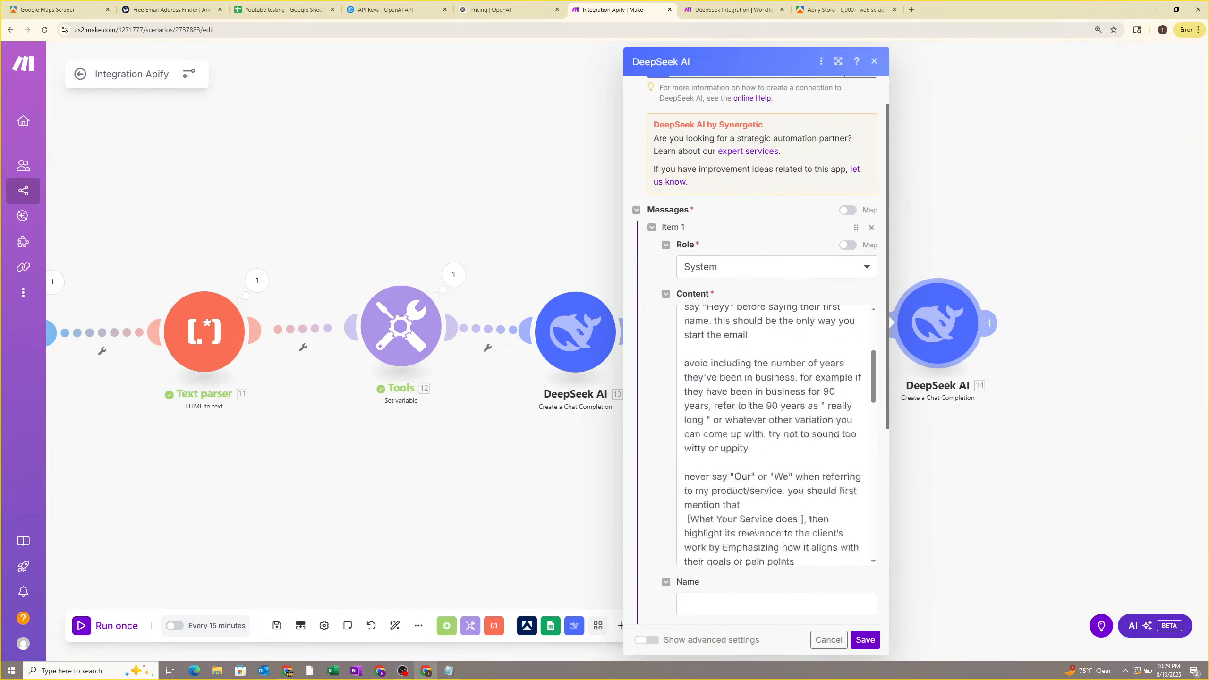
{"action": "scroll", "coordinate": [777, 434], "scroll_direction": "down", "scroll_amount": 10}
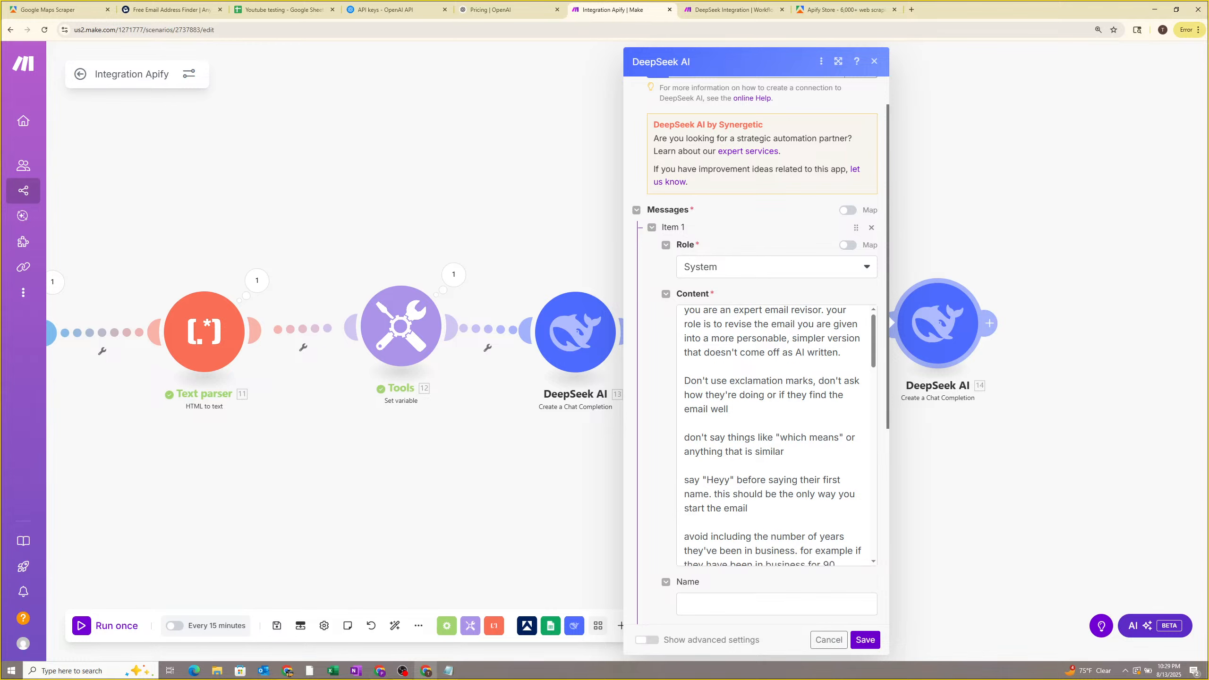
{"action": "scroll", "coordinate": [776, 434], "scroll_direction": "down", "scroll_amount": 10}
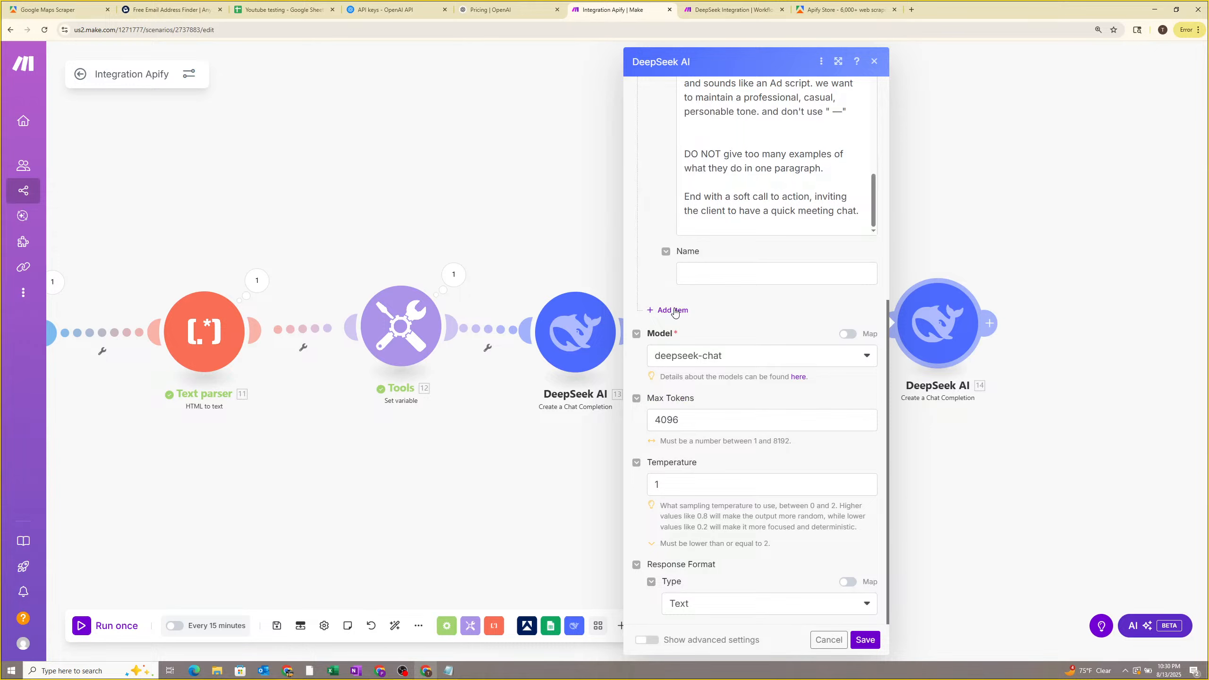
Add a User message with the content "here is the draft:" followed by the Result of DeepSeek AI module 9, and save the module.
{"action": "left_click", "coordinate": [675, 313]}
{"action": "left_click", "coordinate": [698, 348]}
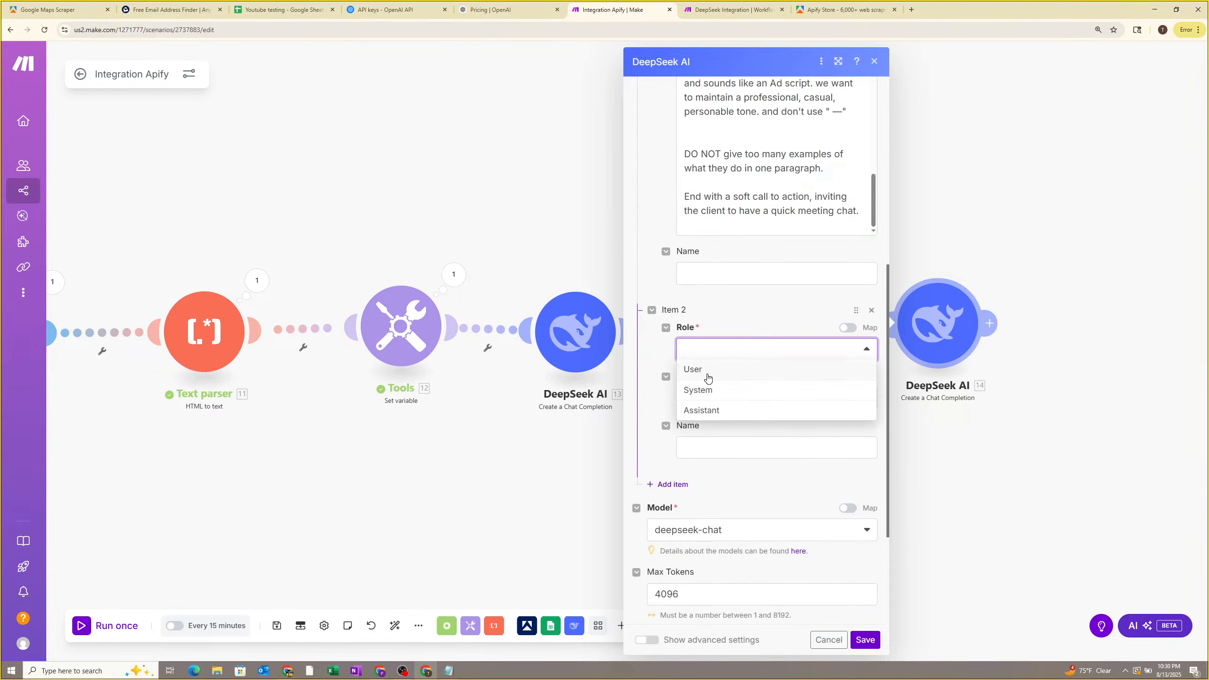
{"action": "left_click", "coordinate": [732, 376]}
{"action": "left_click", "coordinate": [734, 398]}
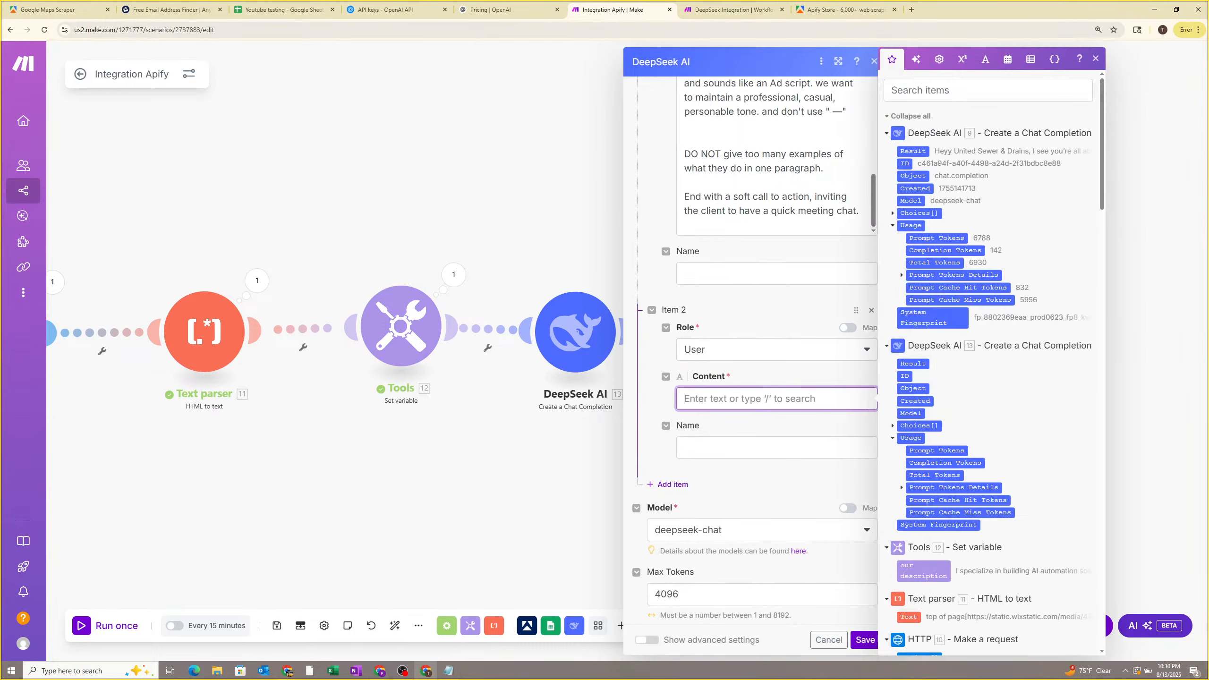
{"action": "type", "text": "here is the draft:"}
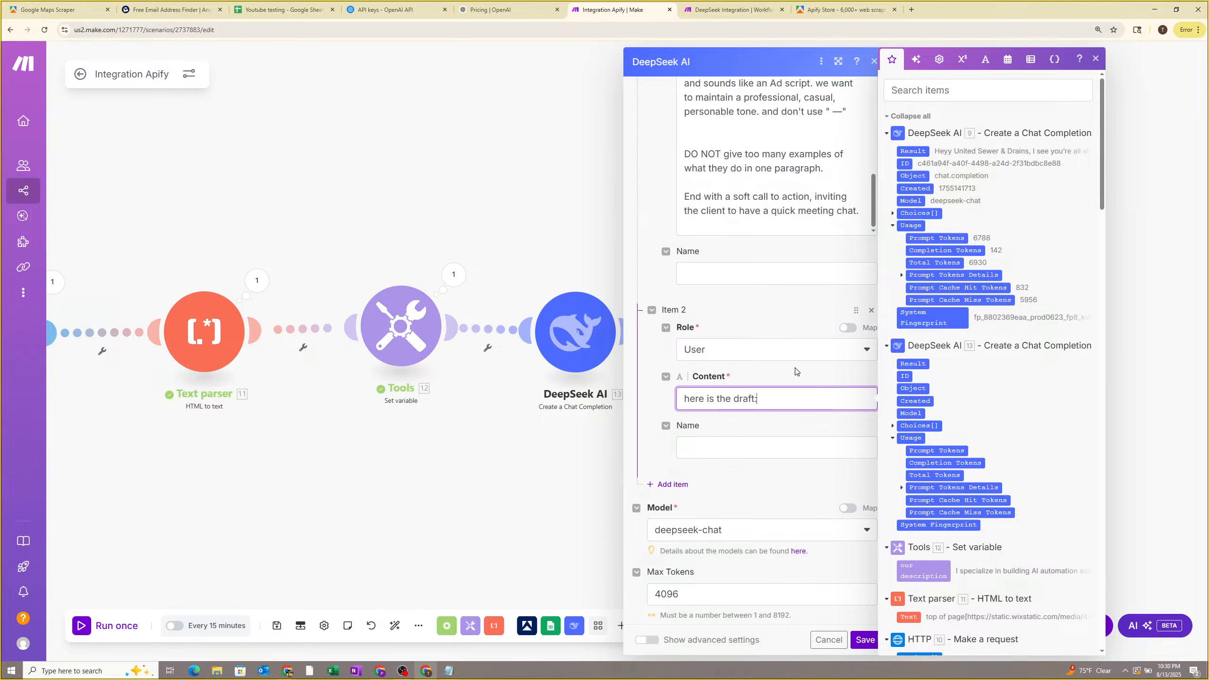
{"action": "left_click", "coordinate": [915, 150]}
{"action": "left_click", "coordinate": [865, 640]}
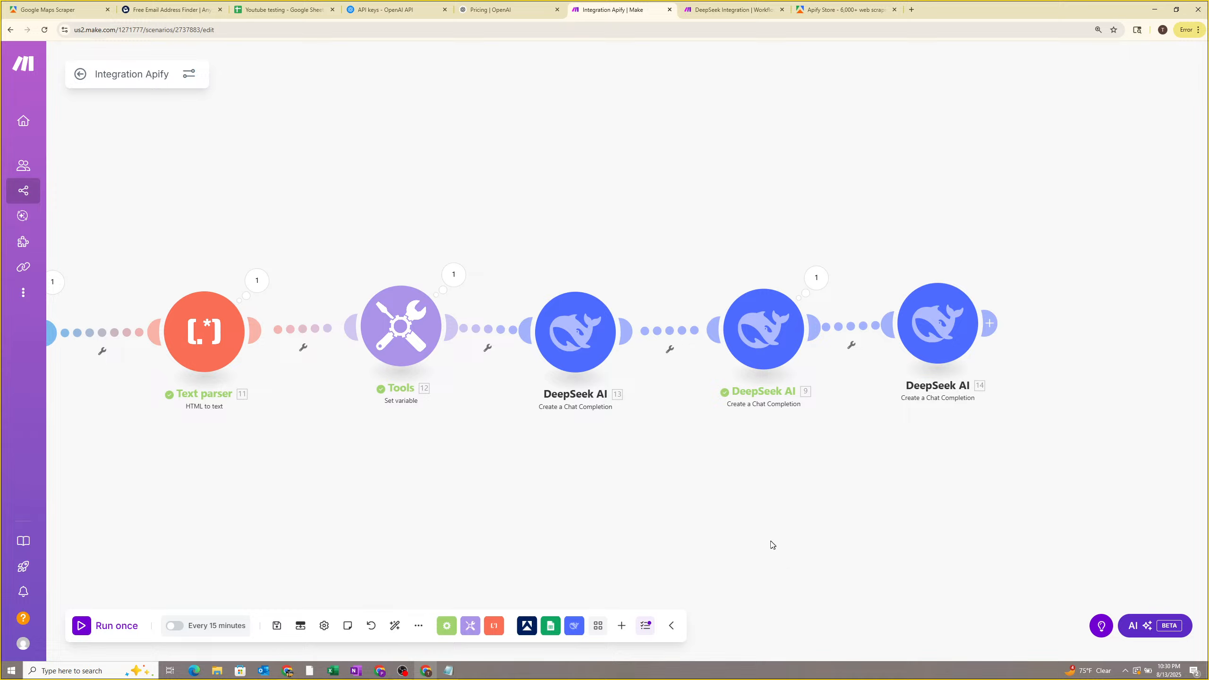
Remove the router's second route by deleting its filtered link and the empty placeholder module.
{"action": "scroll", "coordinate": [914, 477], "scroll_direction": "down", "scroll_amount": 5}
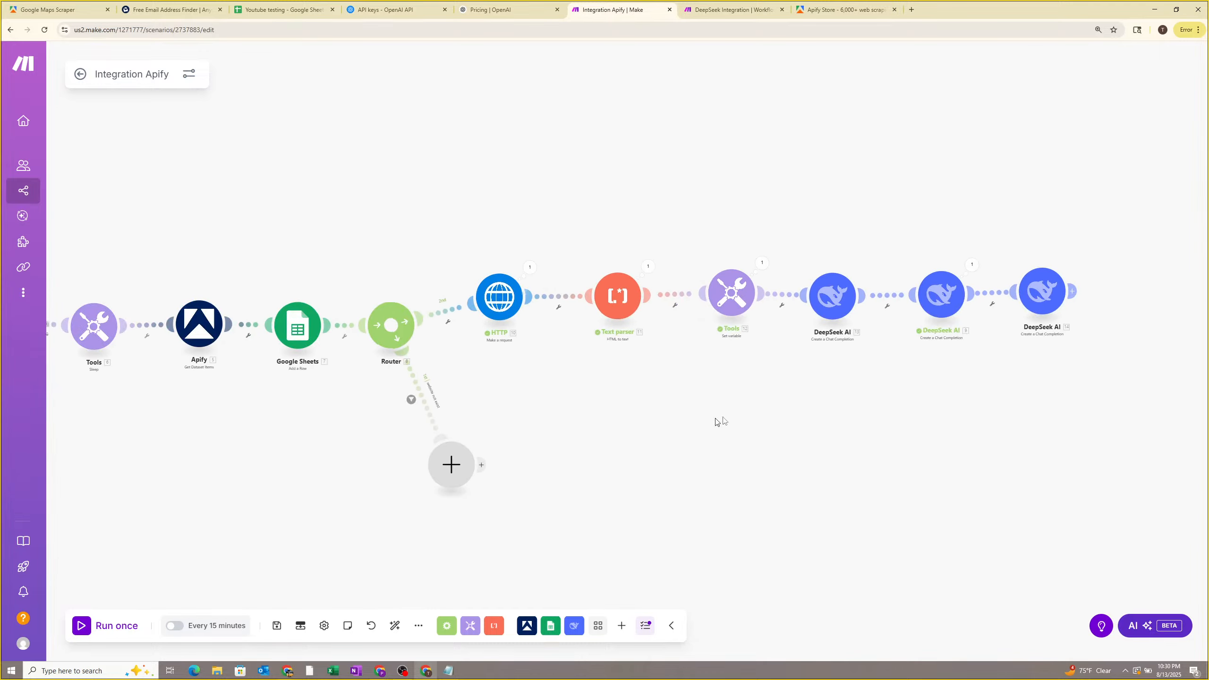
{"action": "scroll", "coordinate": [719, 424], "scroll_direction": "down", "scroll_amount": 2}
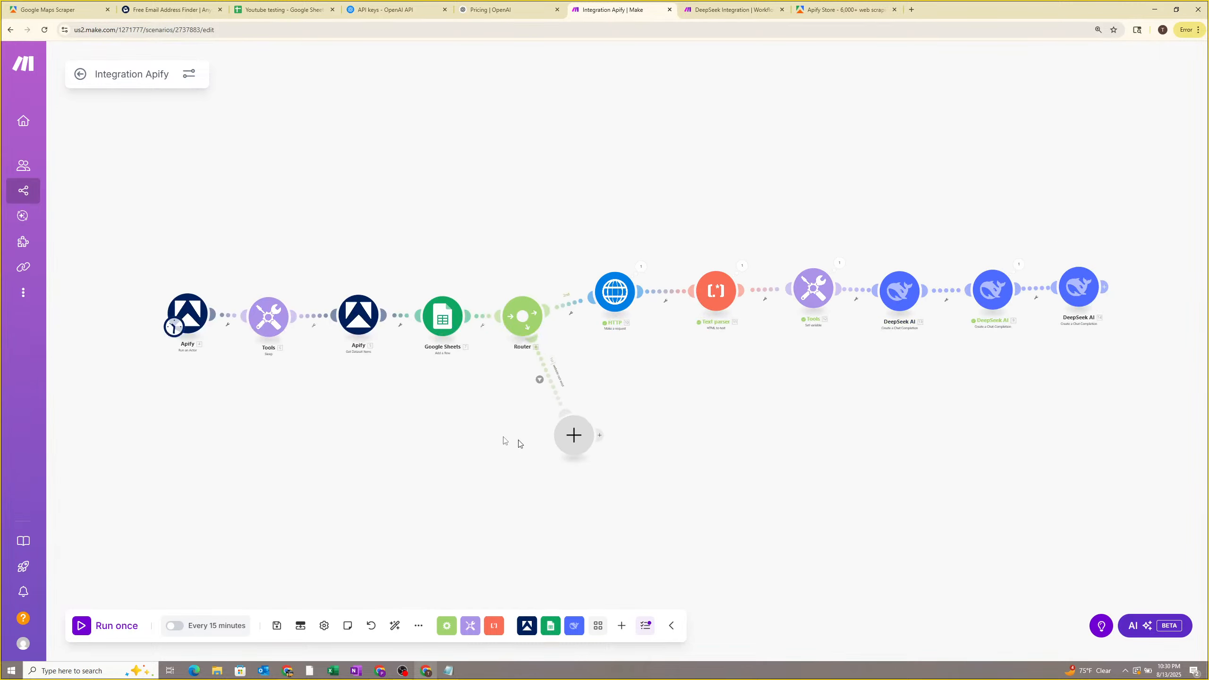
{"action": "scroll", "coordinate": [521, 444], "scroll_direction": "up", "scroll_amount": 1}
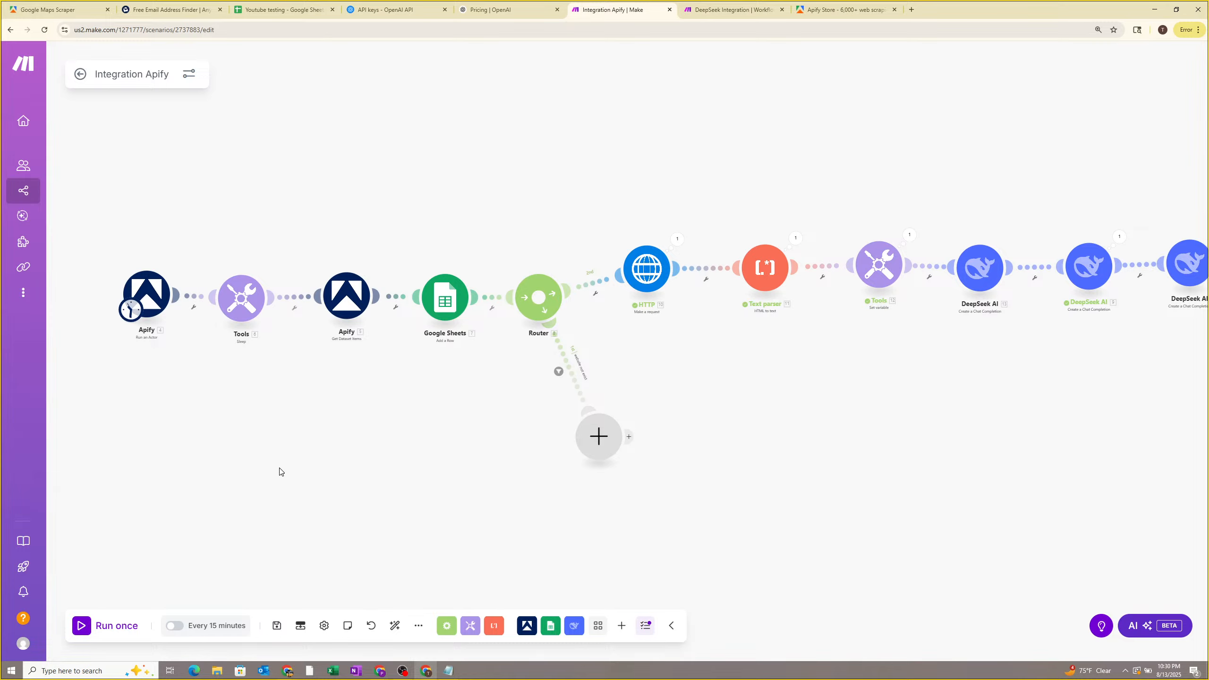
{"action": "right_click", "coordinate": [569, 371]}
{"action": "left_click", "coordinate": [593, 399]}
{"action": "right_click", "coordinate": [596, 441]}
{"action": "left_click", "coordinate": [633, 470]}
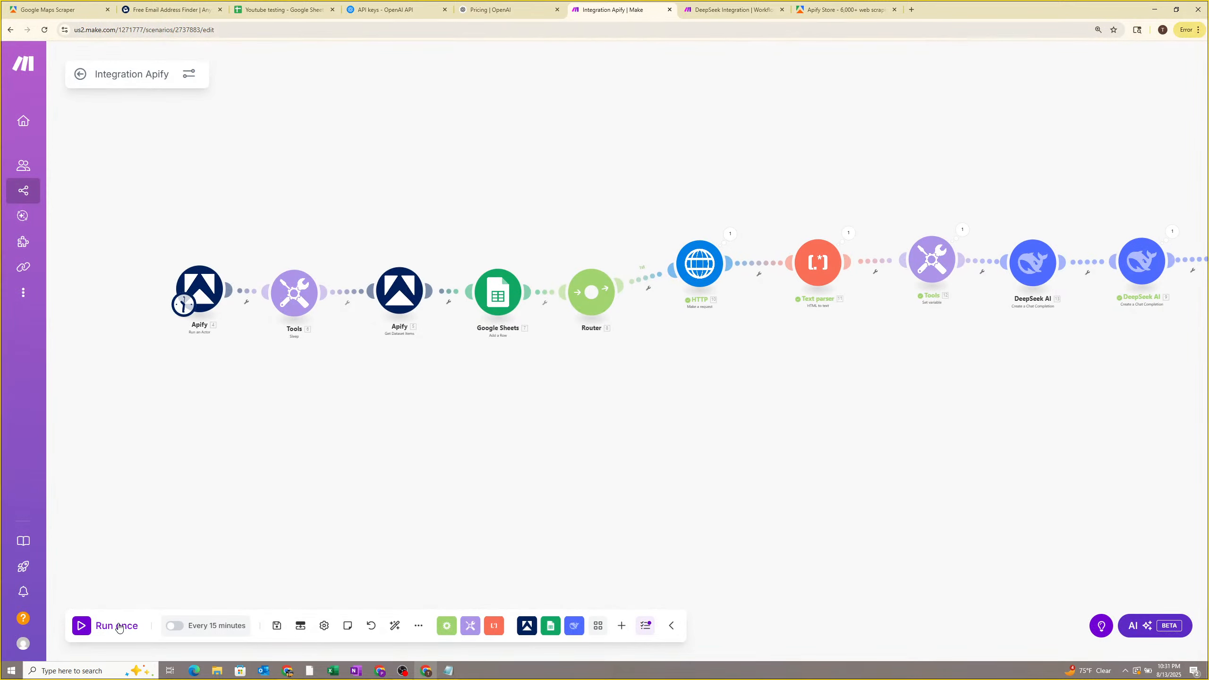
Set up and save a filter between the Router and HTTP modules that requires the Apify website value to exist.
{"action": "left_click", "coordinate": [641, 277]}
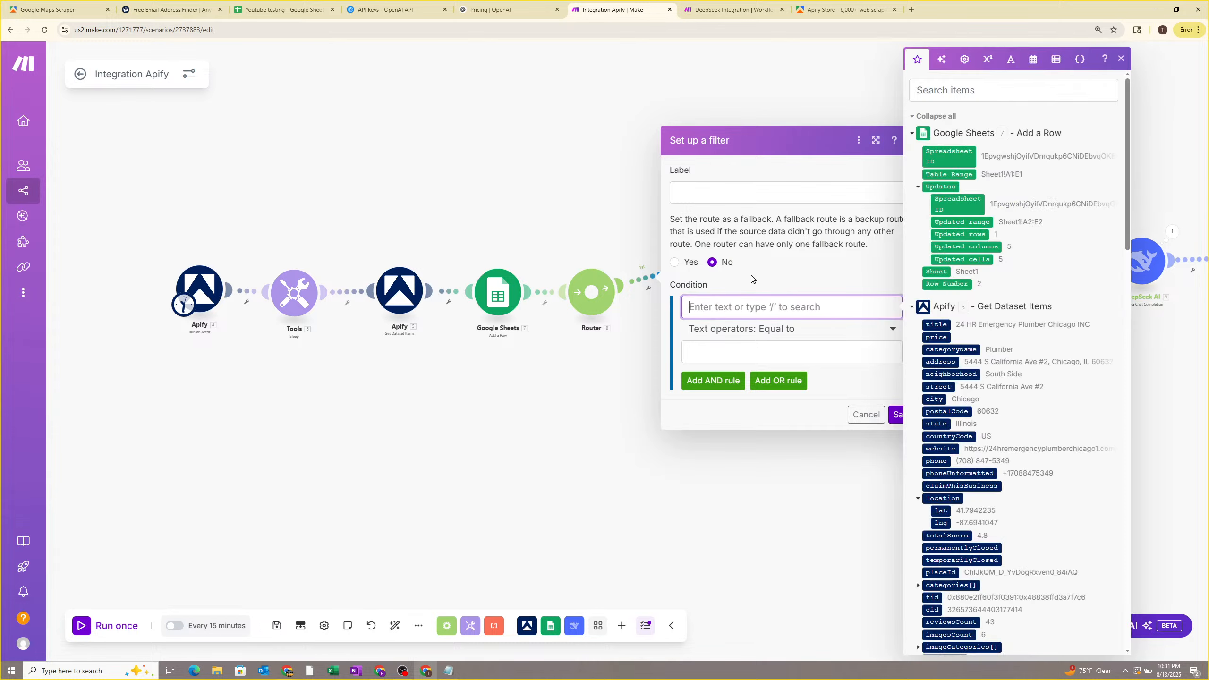
{"action": "type", "text": "we"}
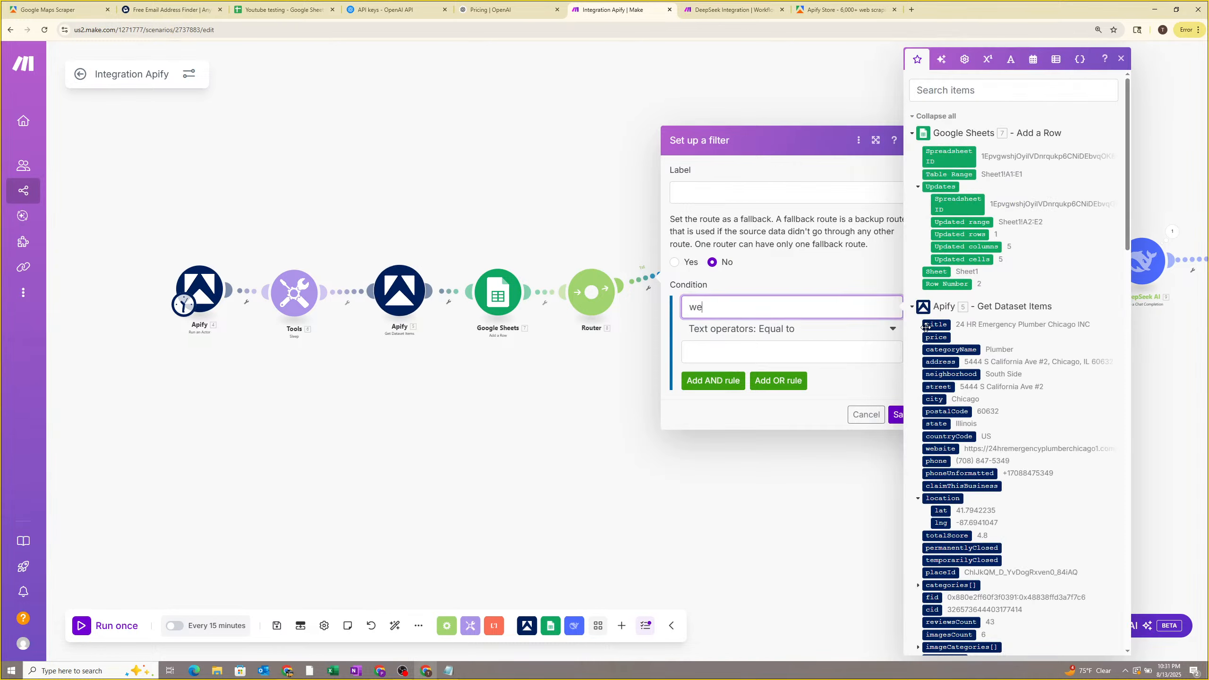
{"action": "key", "text": "BackSpace"}
{"action": "key", "text": "BackSpace"}
{"action": "scroll", "coordinate": [928, 333], "scroll_direction": "down", "scroll_amount": 5}
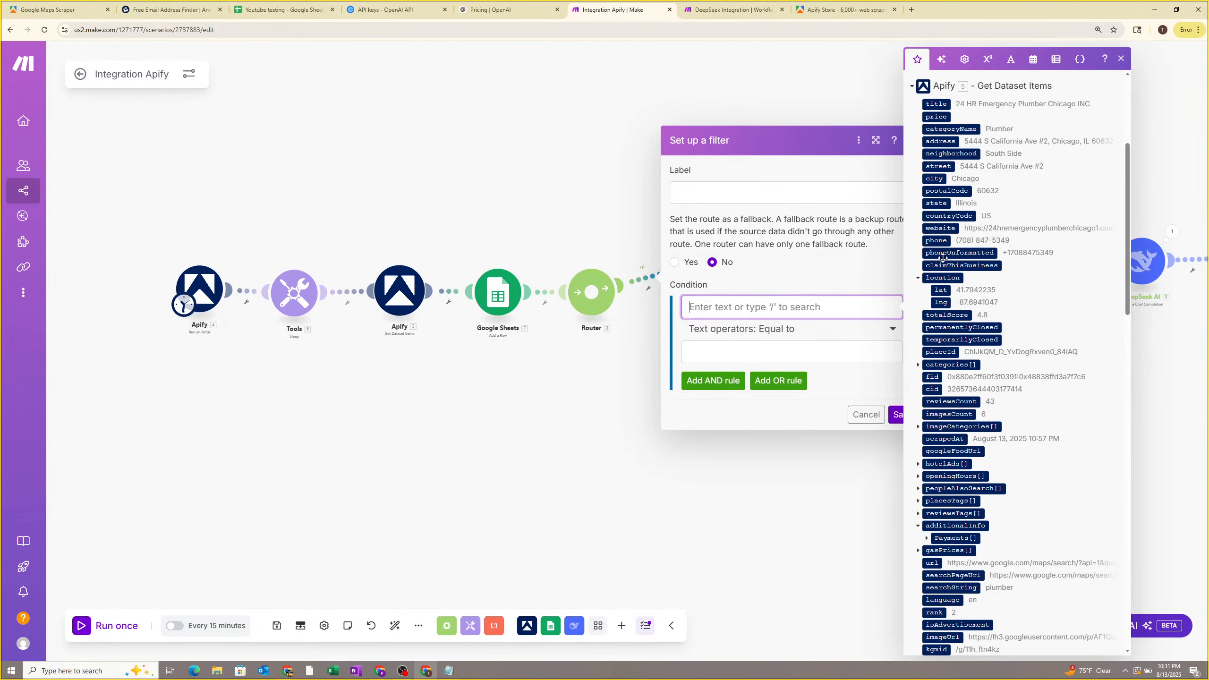
{"action": "left_click", "coordinate": [940, 229]}
{"action": "left_click", "coordinate": [785, 330]}
{"action": "left_click", "coordinate": [841, 386]}
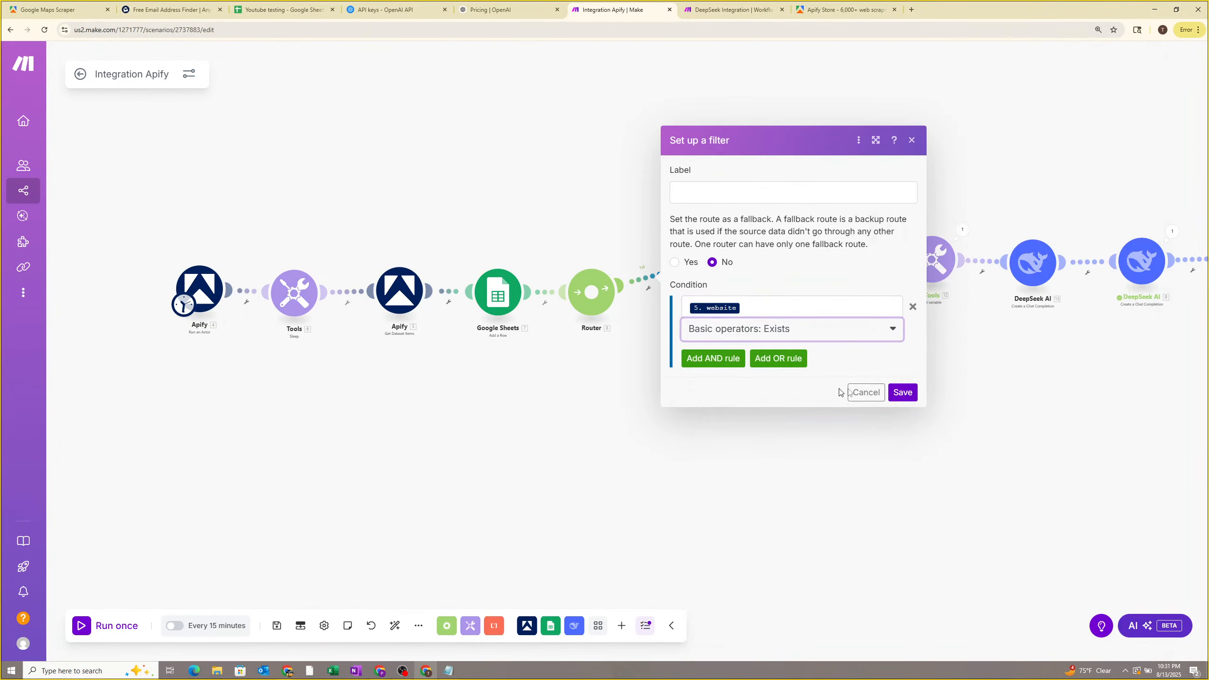
{"action": "left_click", "coordinate": [903, 392]}
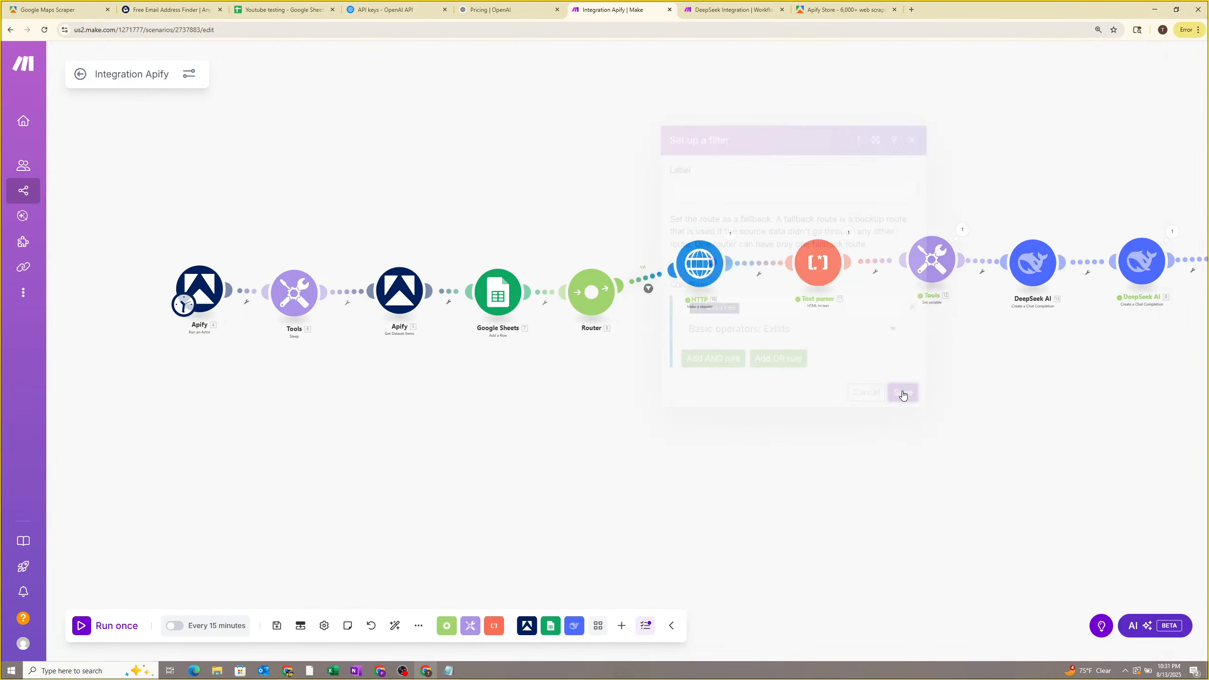
Run the scenario once and clear all company rows below the headers in the Youtube testing spreadsheet.
{"action": "left_click", "coordinate": [116, 627]}
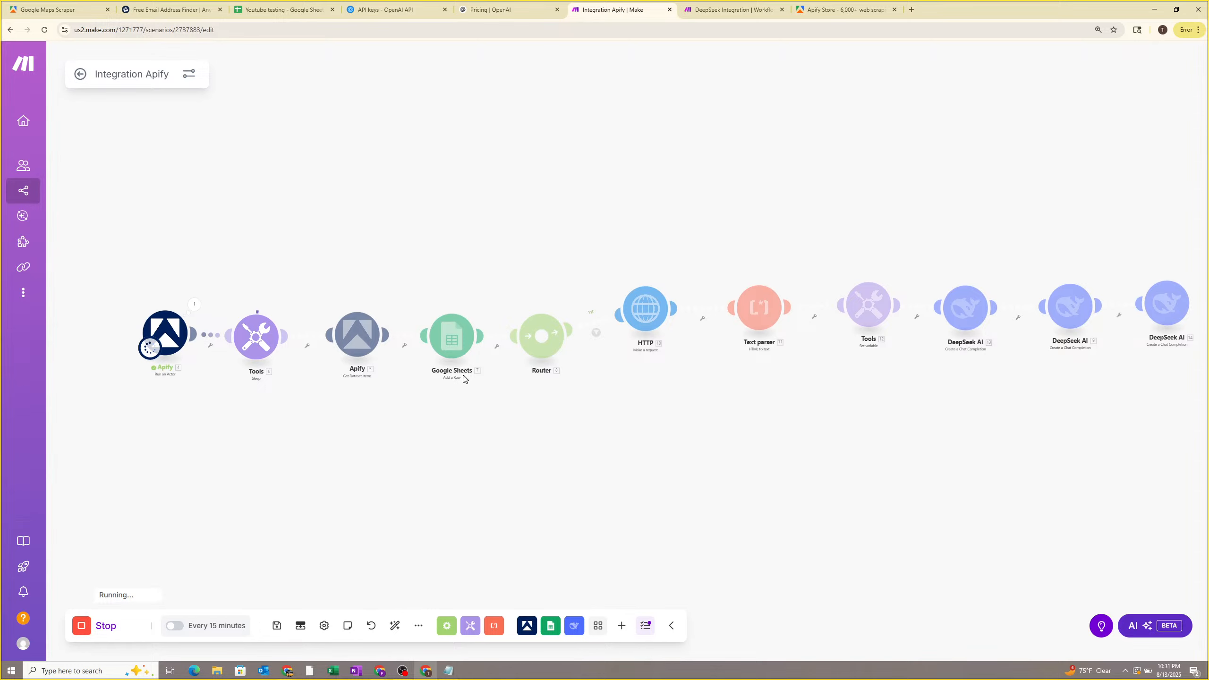
{"action": "left_click", "coordinate": [274, 6]}
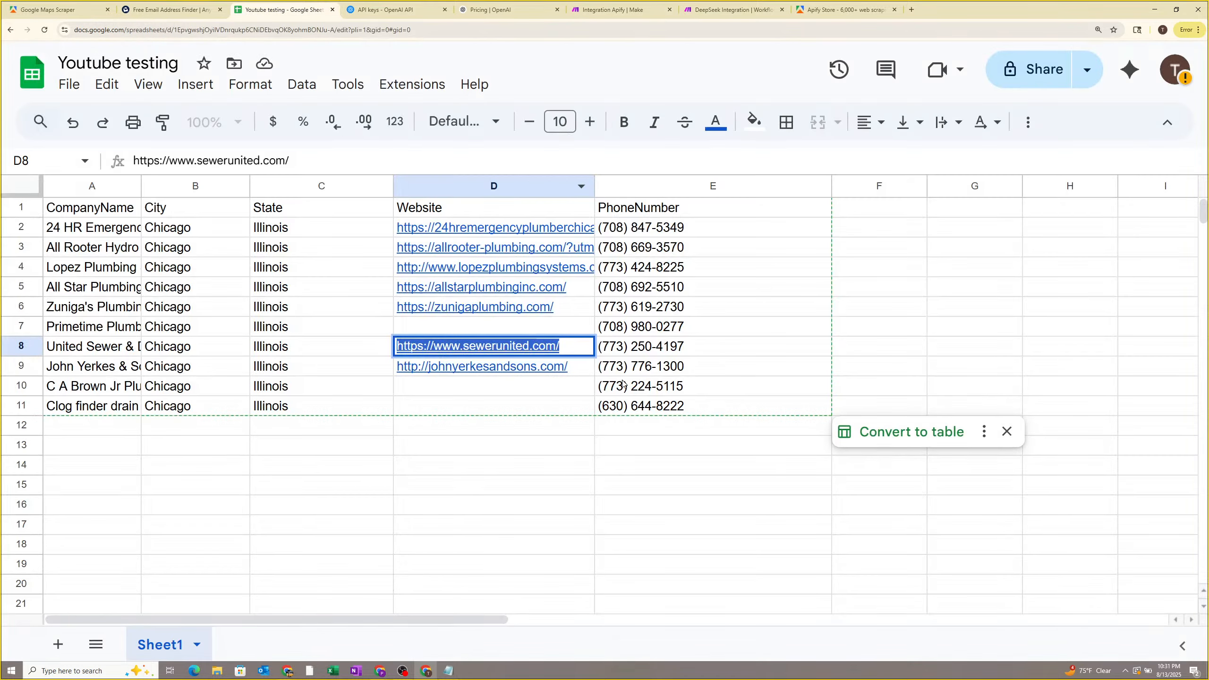
{"action": "left_click_drag", "start_coordinate": [90, 464], "coordinate": [886, 241]}
{"action": "key", "text": "Delete"}
{"action": "left_click", "coordinate": [501, 584]}
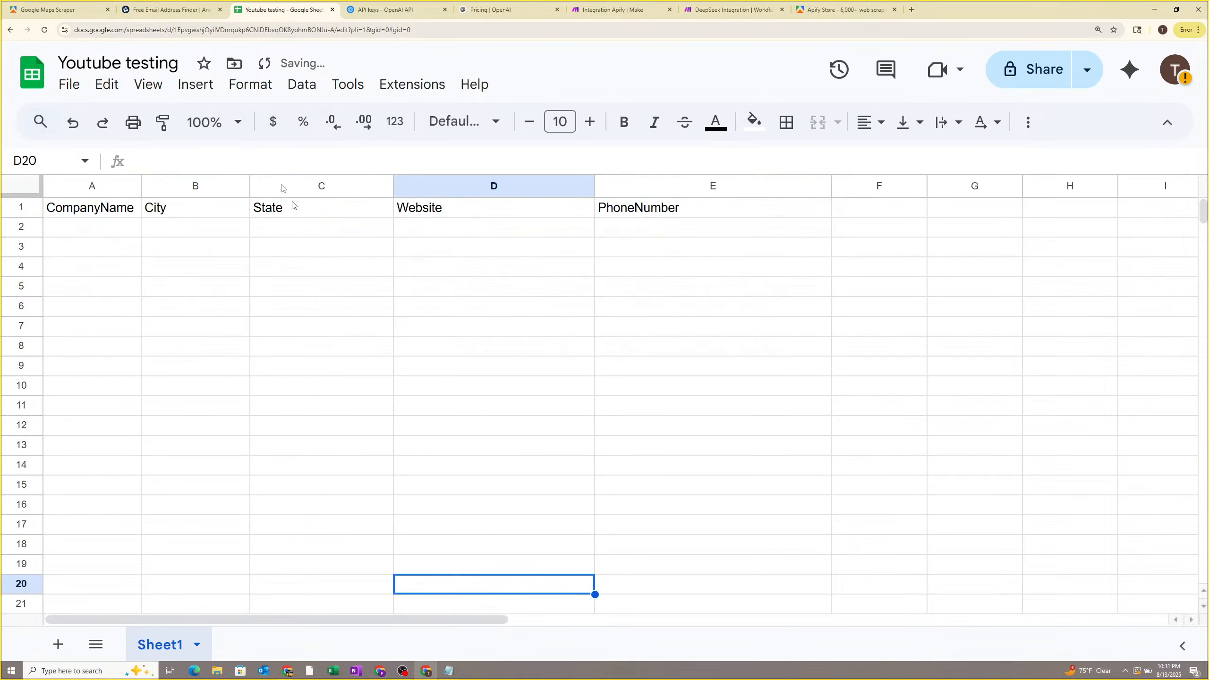
Return to the Integration Apify scenario and examine how far the run went along the modules after the Router.
{"action": "left_click", "coordinate": [169, 10]}
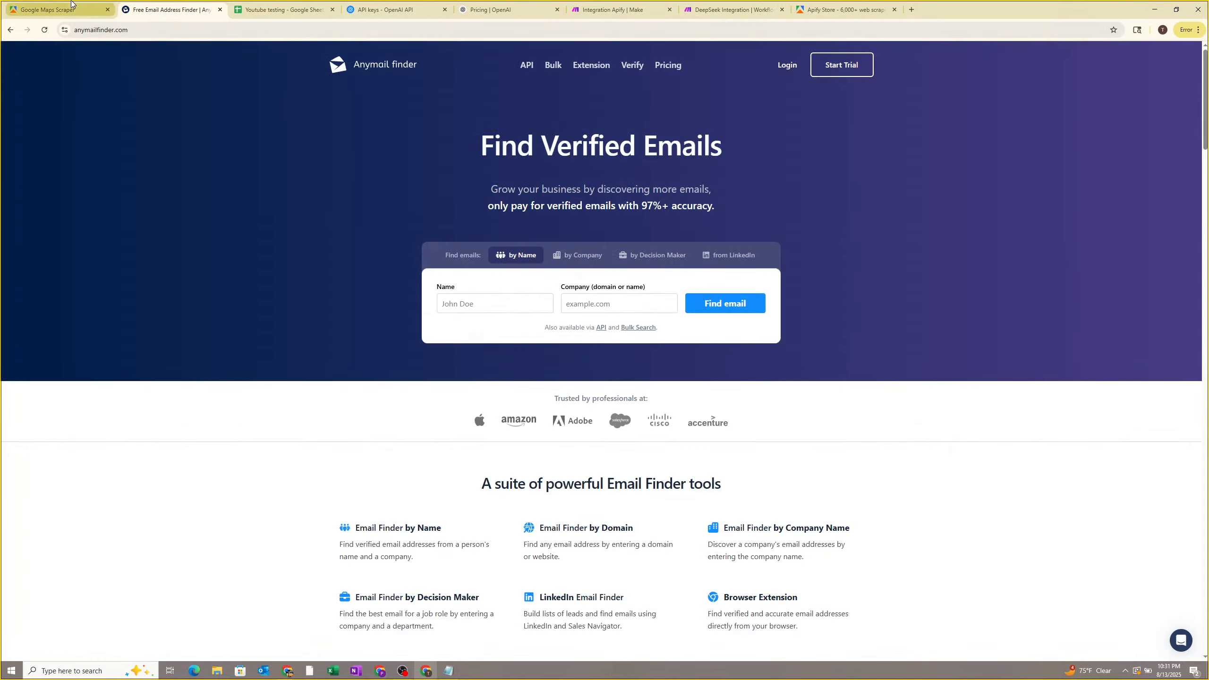
{"action": "left_click", "coordinate": [57, 9]}
{"action": "left_click", "coordinate": [733, 9]}
{"action": "left_click", "coordinate": [614, 9]}
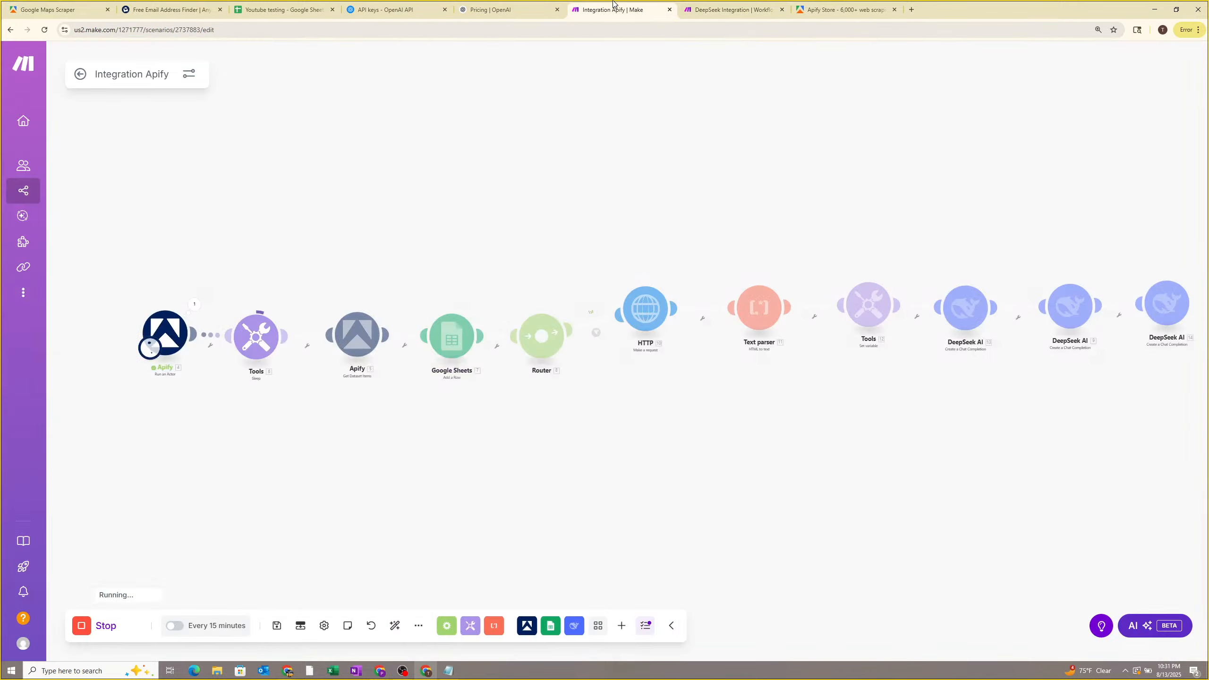
{"action": "left_click_drag", "start_coordinate": [403, 397], "coordinate": [388, 399]}
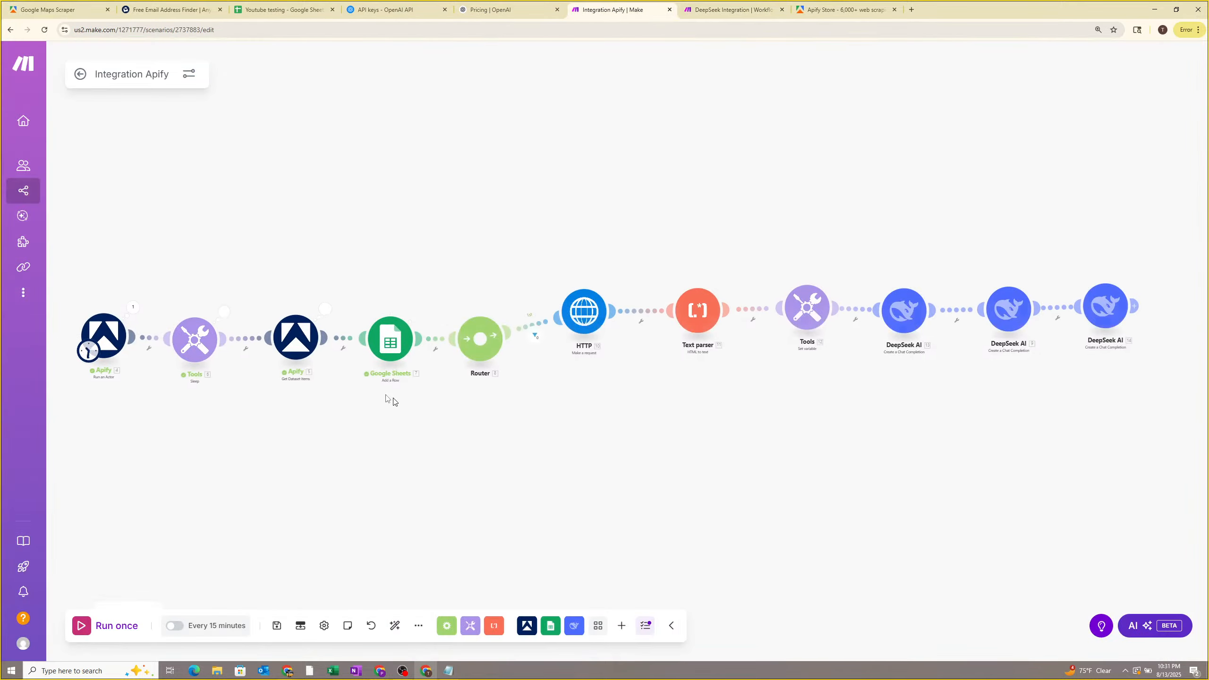
{"action": "left_click_drag", "start_coordinate": [565, 418], "coordinate": [508, 454]}
{"action": "scroll", "coordinate": [508, 454], "scroll_direction": "up", "scroll_amount": 1}
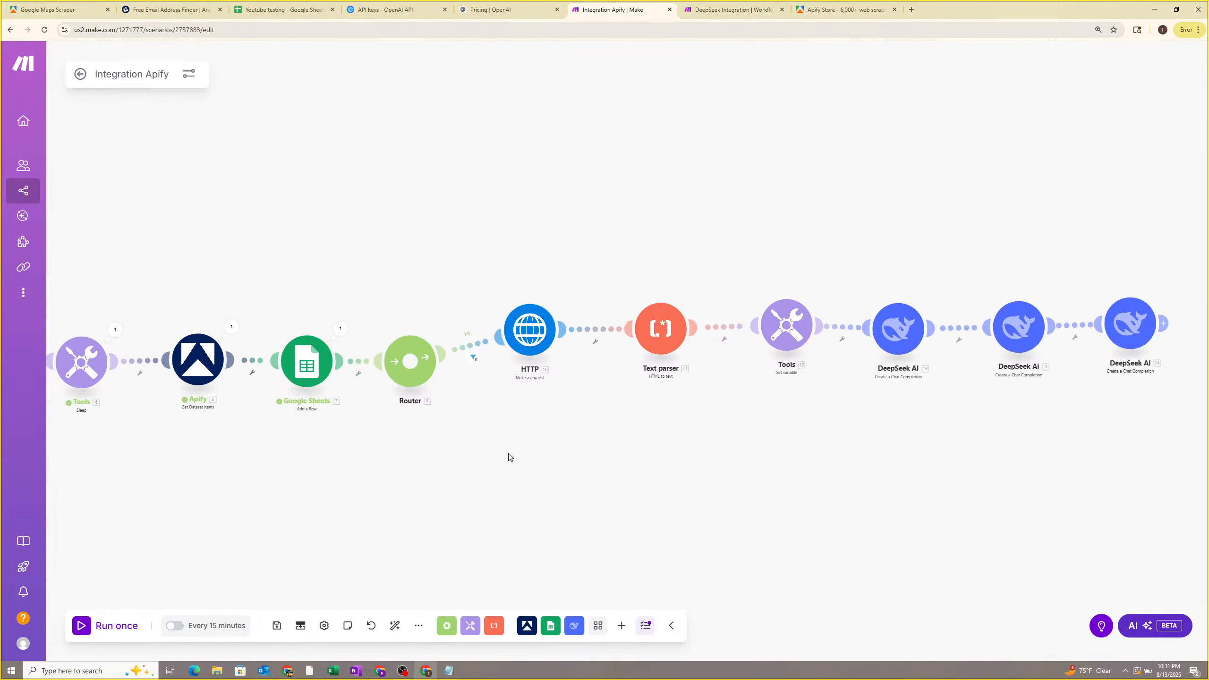
{"action": "scroll", "coordinate": [441, 450], "scroll_direction": "up", "scroll_amount": 1}
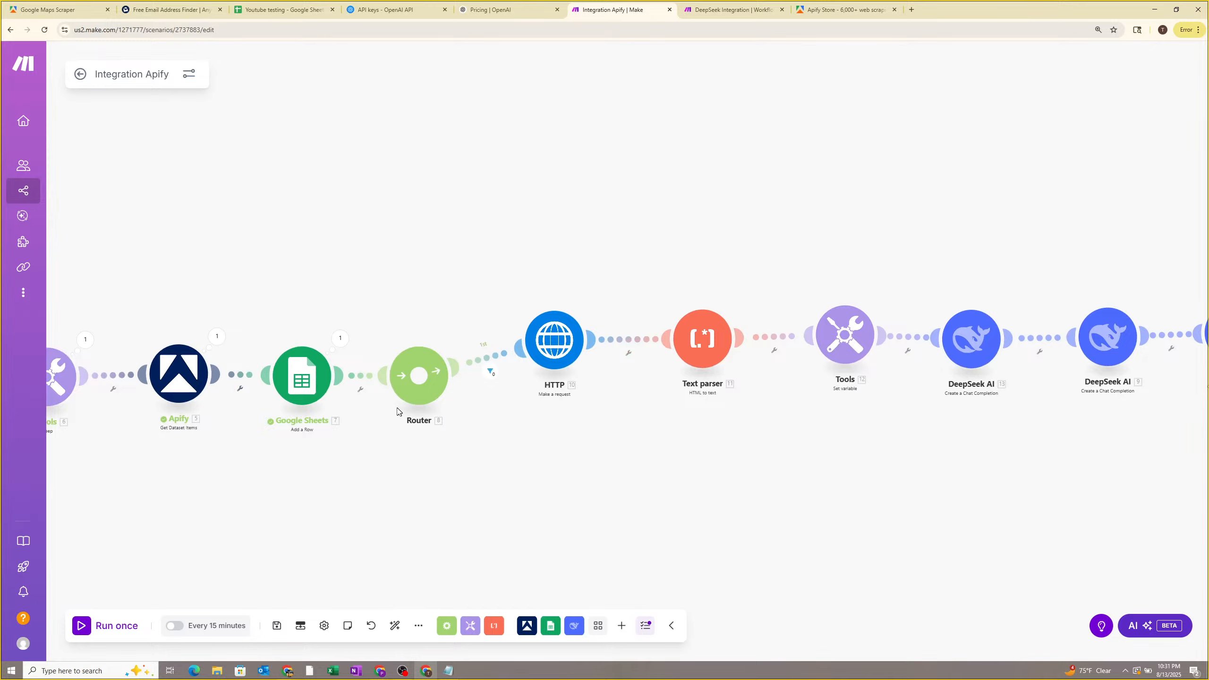
Inspect the run results of the Google Sheets module, the website filter, the Sleep module and the Apify Get Dataset Items module.
{"action": "left_click_drag", "start_coordinate": [400, 411], "coordinate": [448, 460]}
{"action": "left_click", "coordinate": [439, 337]}
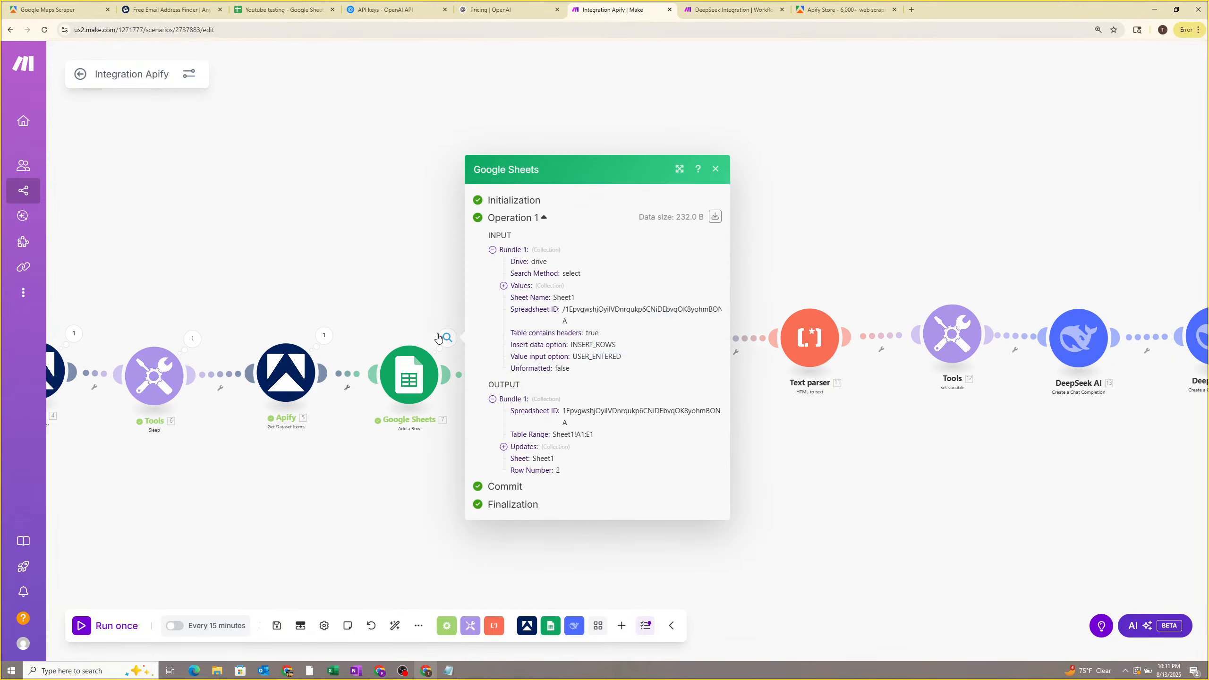
{"action": "left_click", "coordinate": [431, 325]}
{"action": "left_click", "coordinate": [599, 372]}
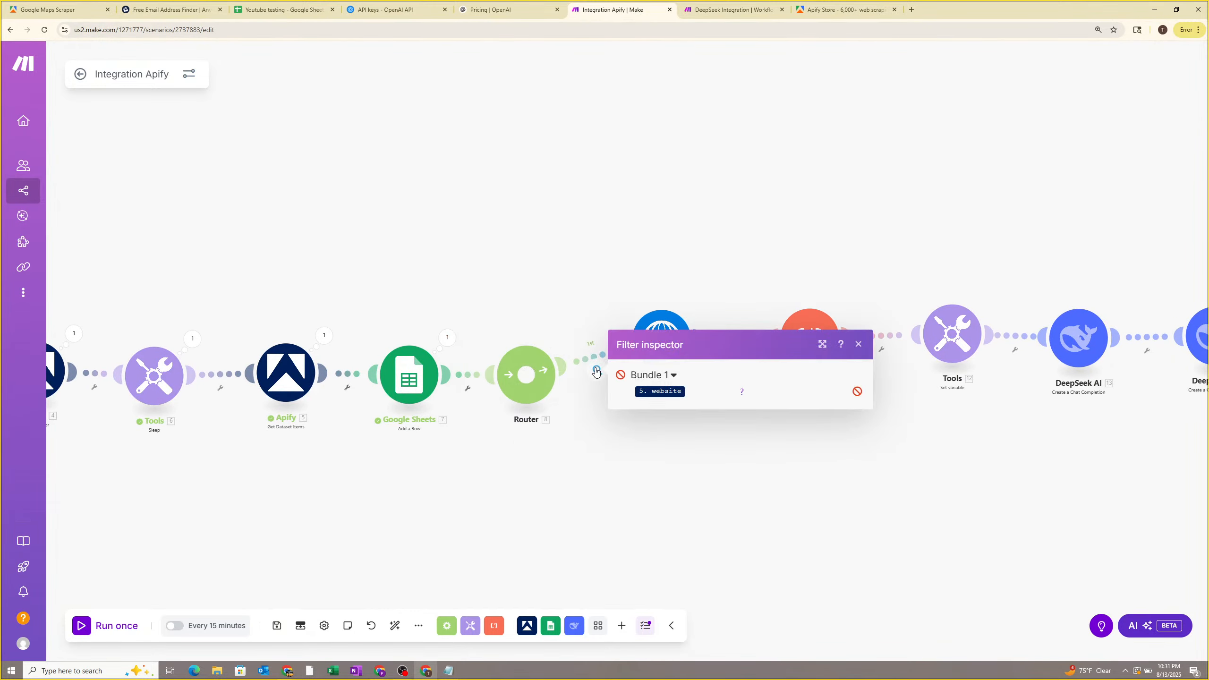
{"action": "left_click", "coordinate": [574, 439]}
{"action": "left_click_drag", "start_coordinate": [578, 438], "coordinate": [764, 405]}
{"action": "left_click", "coordinate": [378, 305]}
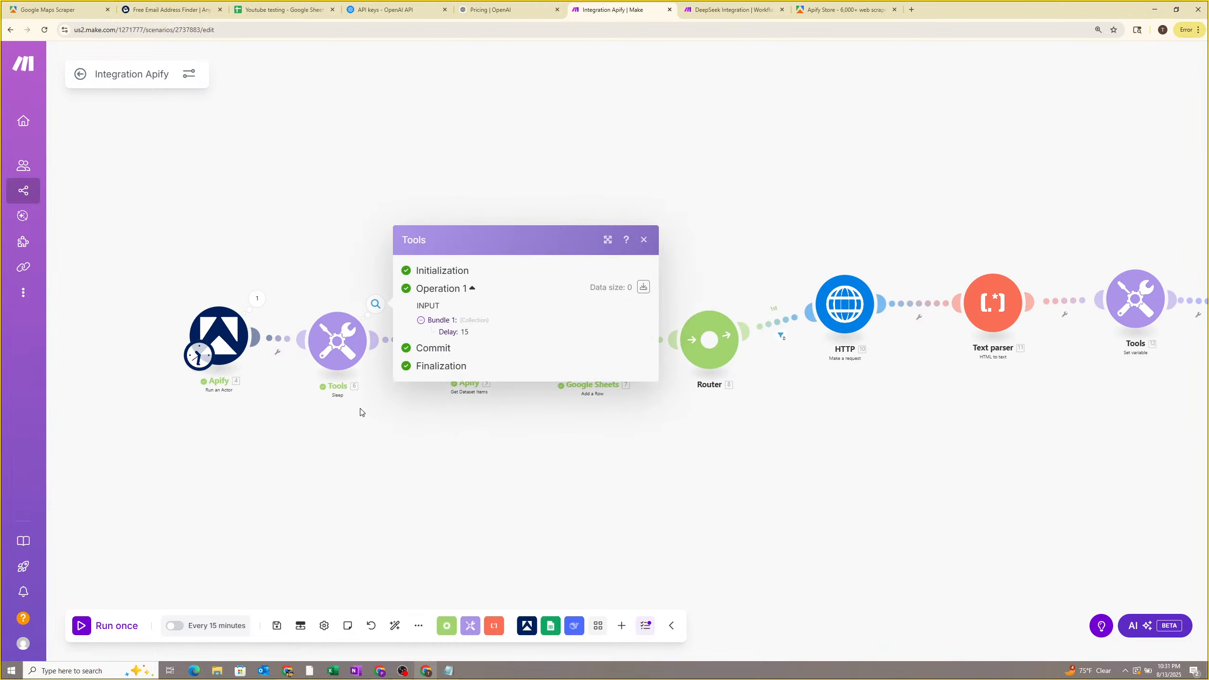
{"action": "left_click", "coordinate": [459, 392]}
{"action": "left_click", "coordinate": [510, 301]}
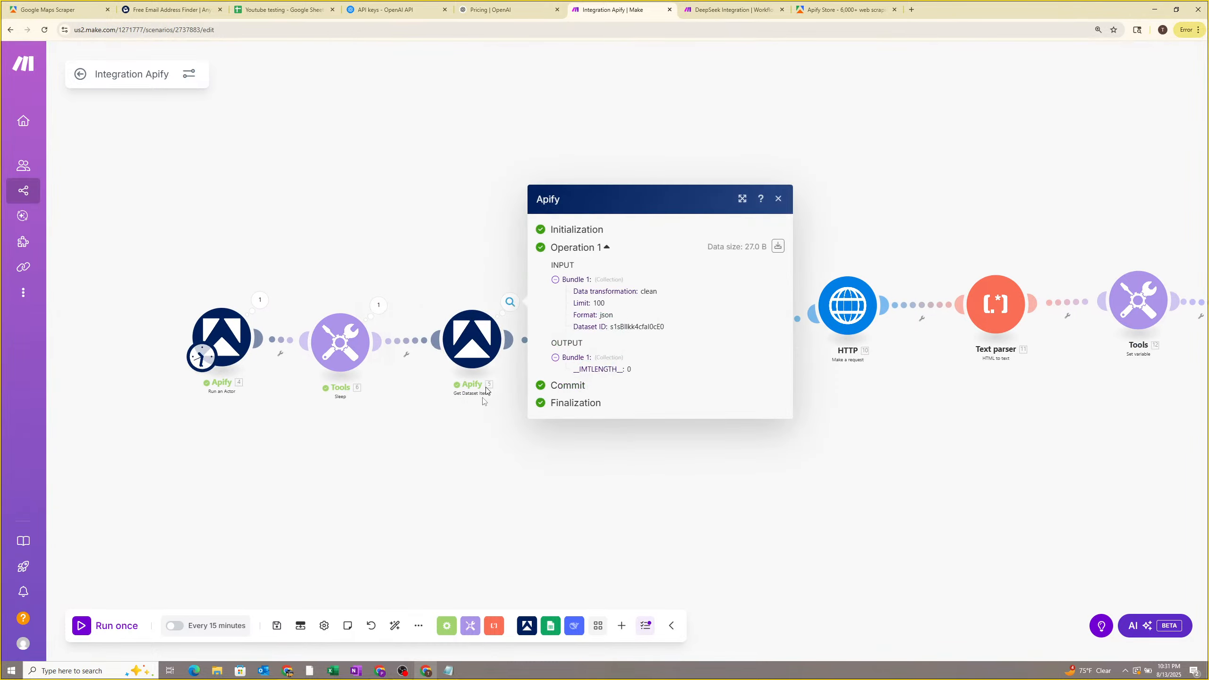
{"action": "left_click", "coordinate": [488, 391]}
Set the Tools Sleep module's delay to 25 seconds, save it and run the scenario once.
{"action": "left_click", "coordinate": [354, 331]}
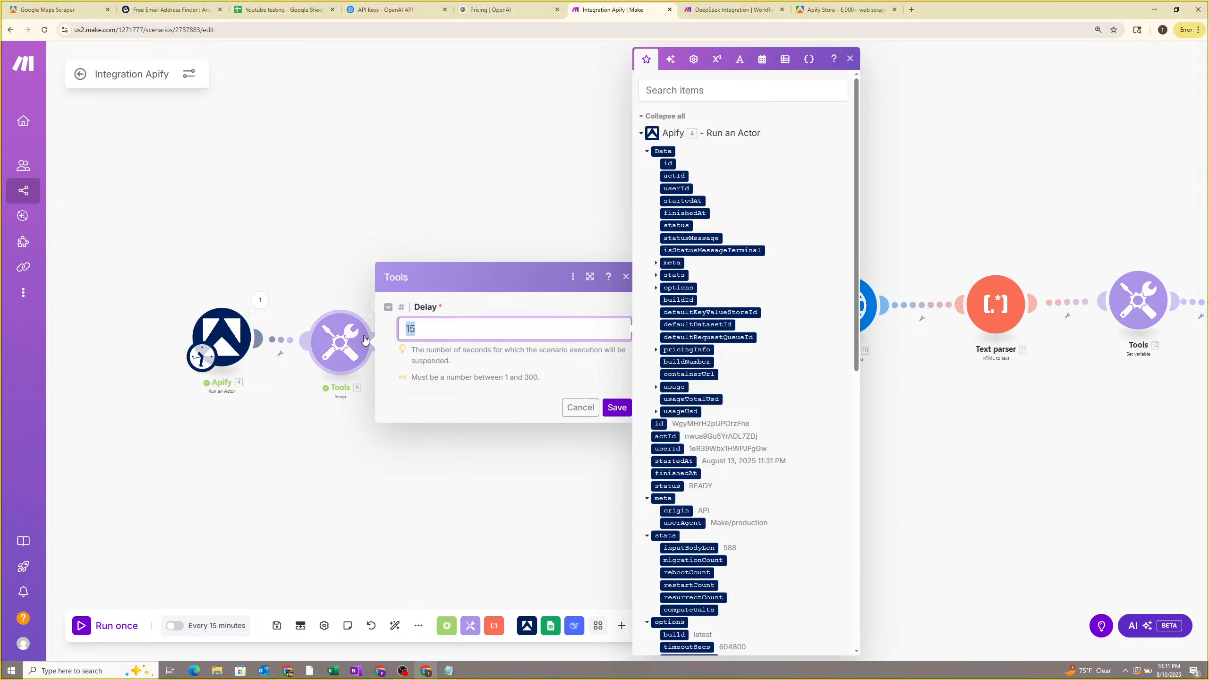
{"action": "type", "text": "25"}
{"action": "left_click", "coordinate": [628, 412]}
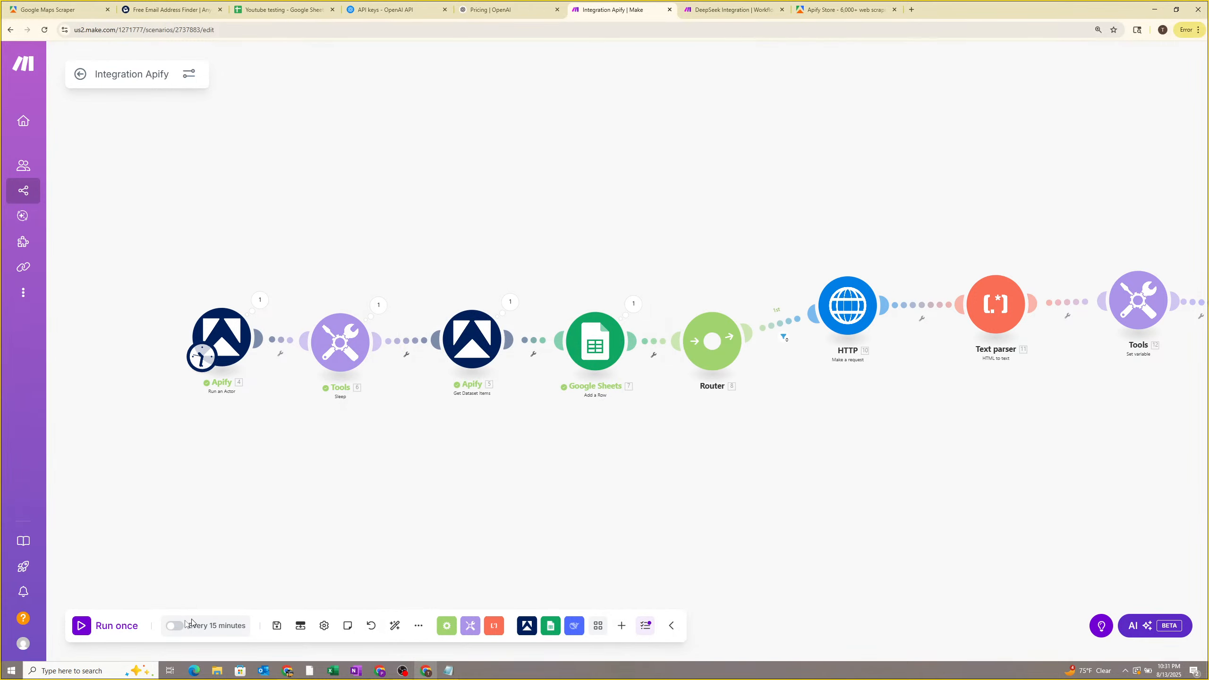
{"action": "left_click", "coordinate": [125, 628]}
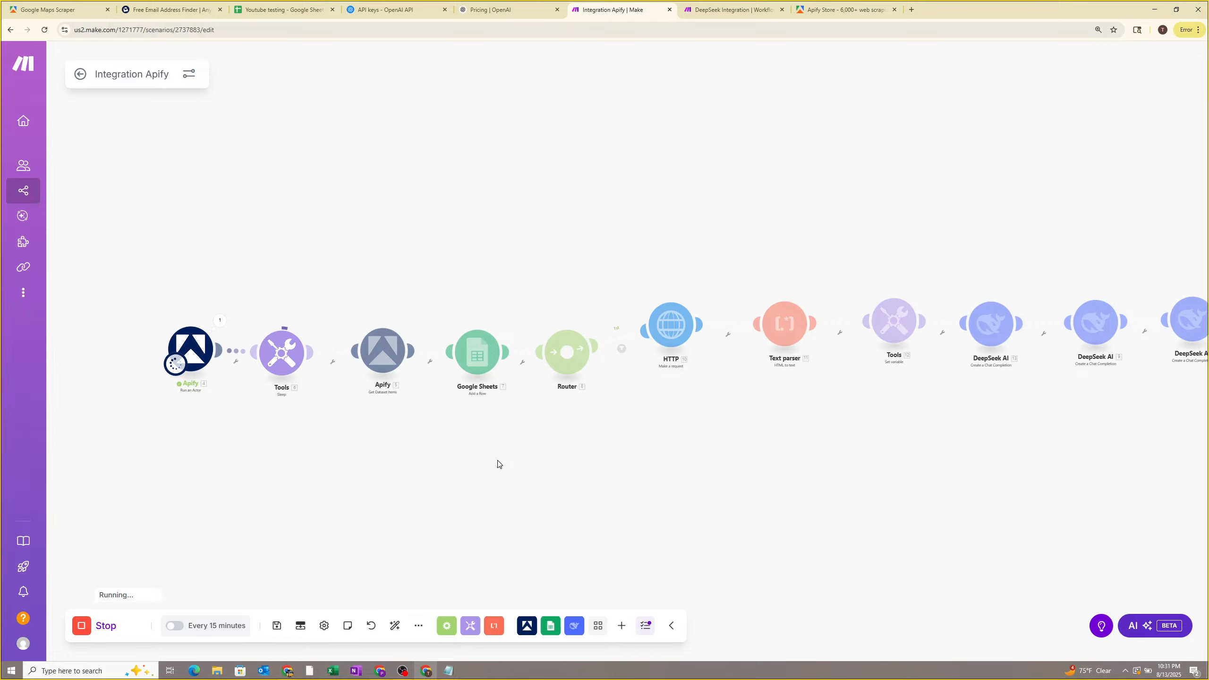
{"action": "scroll", "coordinate": [575, 458], "scroll_direction": "down", "scroll_amount": 2}
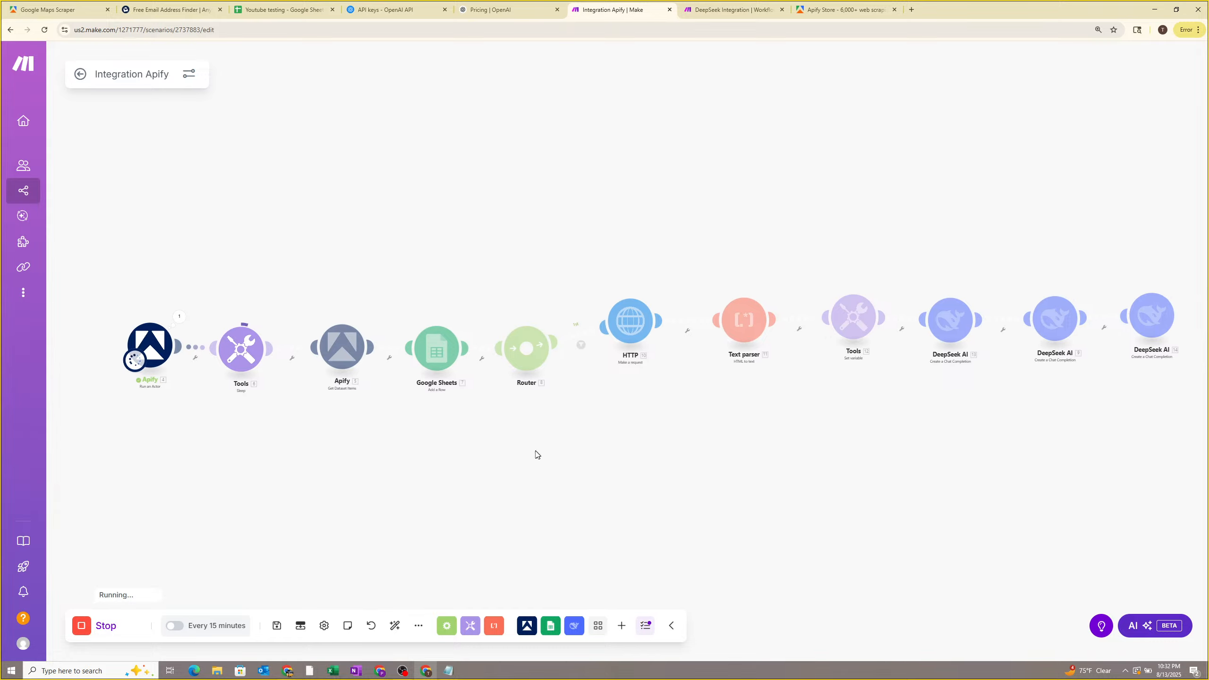
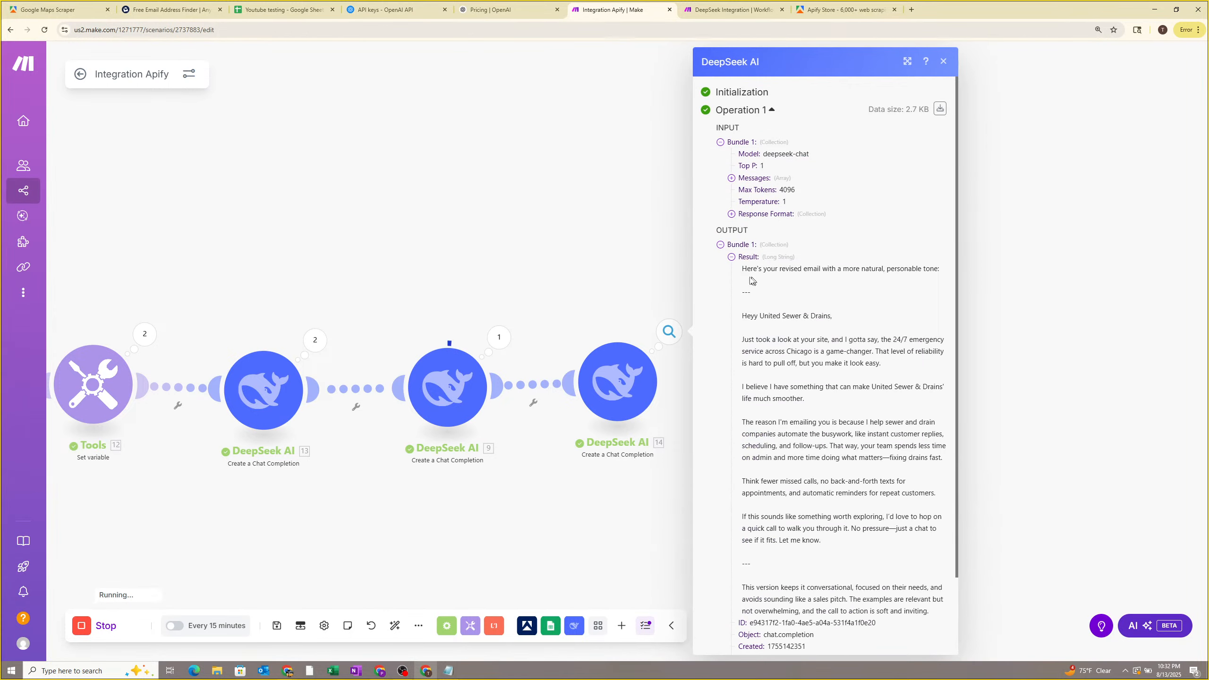
Examine the introductory line and closing commentary around the email in the last DeepSeek module's first operation result.
{"action": "left_click_drag", "start_coordinate": [766, 292], "coordinate": [736, 276]}
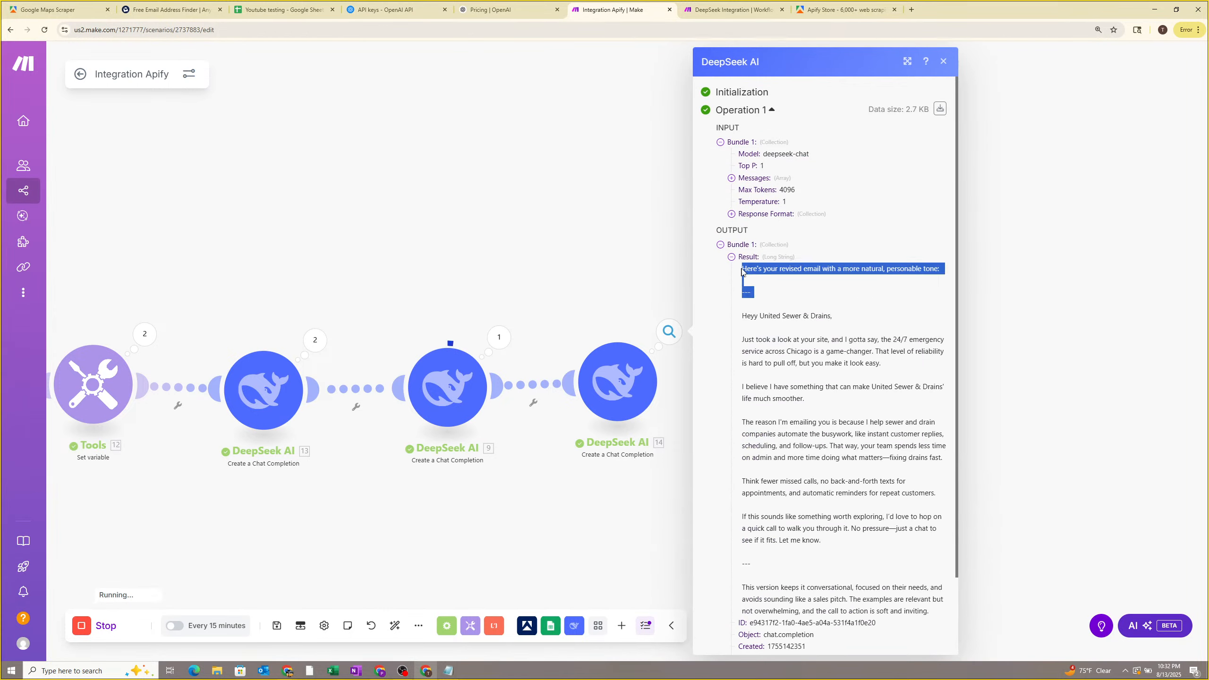
{"action": "scroll", "coordinate": [762, 294], "scroll_direction": "down", "scroll_amount": 3}
{"action": "scroll", "coordinate": [756, 285], "scroll_direction": "up", "scroll_amount": 3}
{"action": "scroll", "coordinate": [771, 329], "scroll_direction": "down", "scroll_amount": 3}
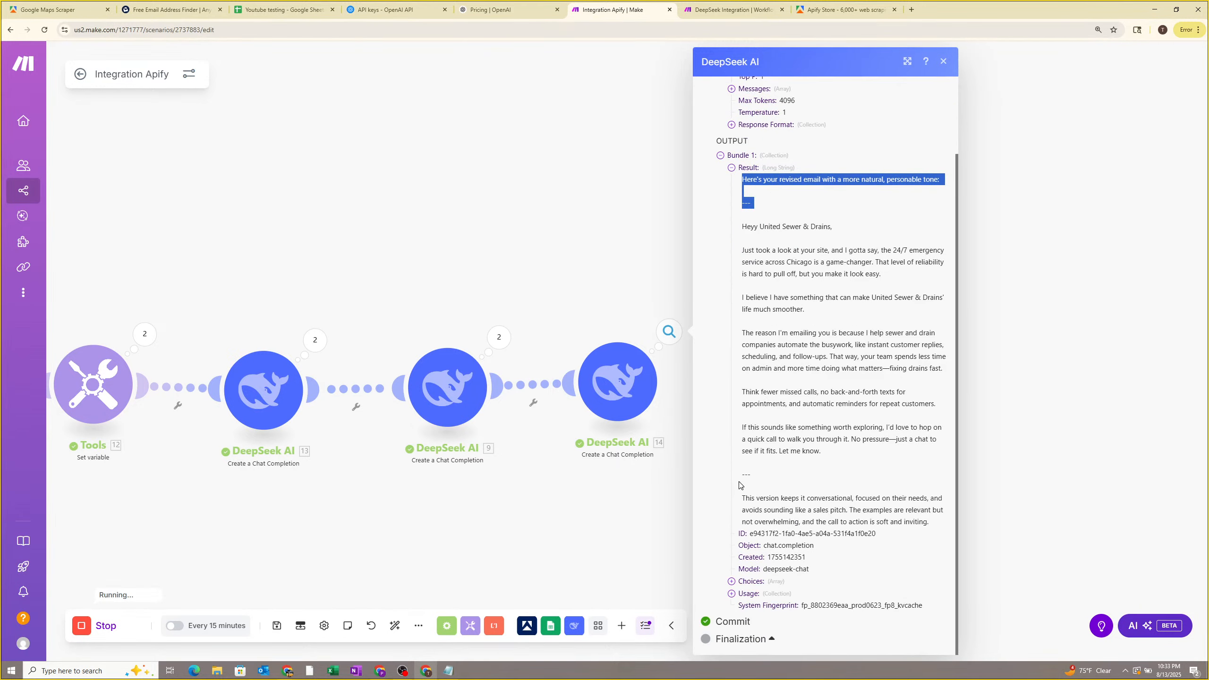
{"action": "left_click_drag", "start_coordinate": [742, 476], "coordinate": [823, 499]}
{"action": "left_click", "coordinate": [907, 529]}
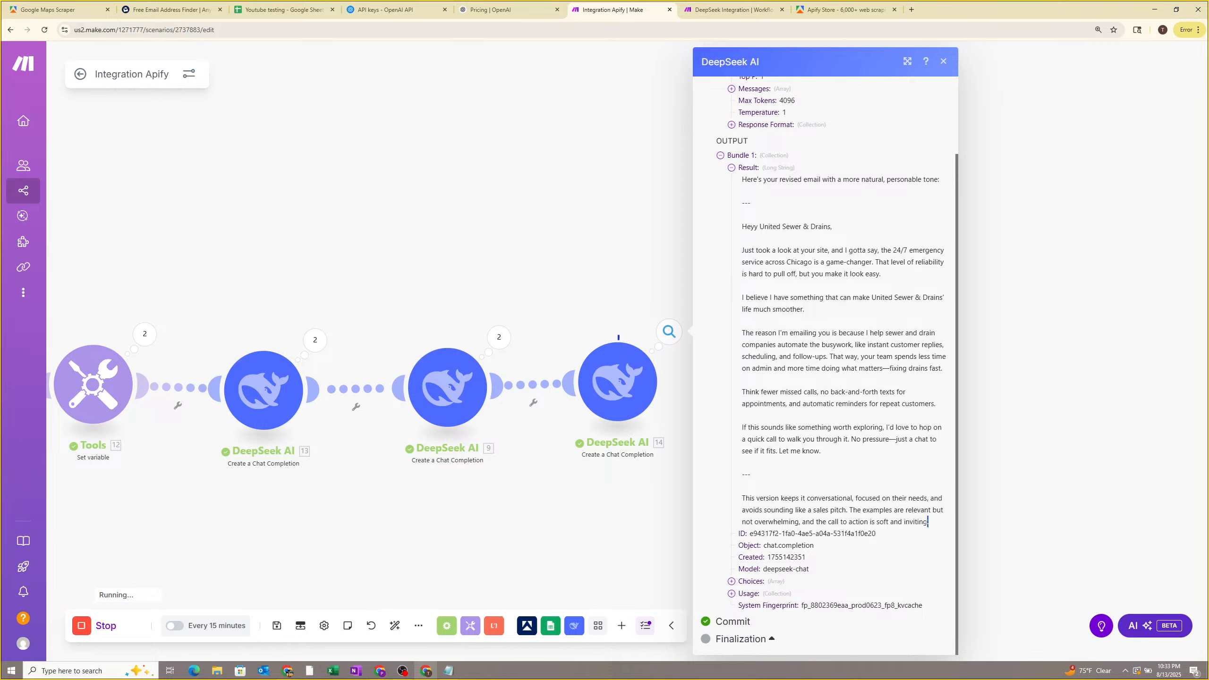
{"action": "left_click_drag", "start_coordinate": [928, 522], "coordinate": [827, 510]}
{"action": "left_click", "coordinate": [763, 343]}
{"action": "scroll", "coordinate": [758, 336], "scroll_direction": "up", "scroll_amount": 3}
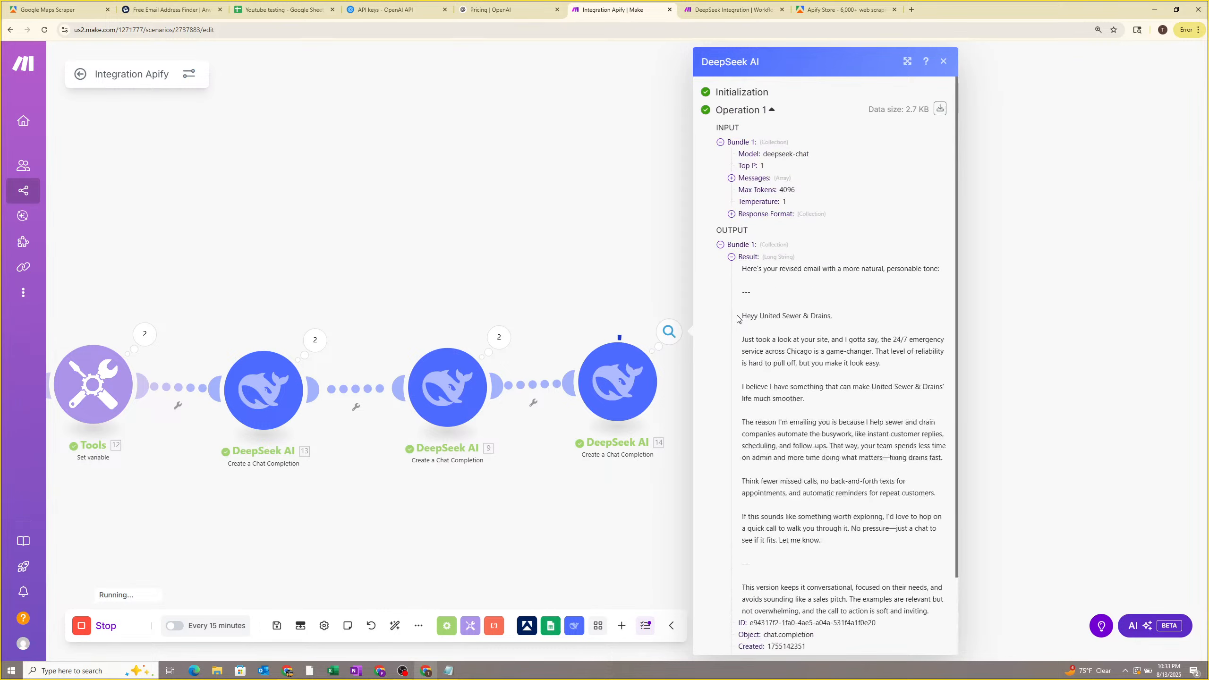
Read the generated email's greeting, reason for contact, benefits and call to action in the last DeepSeek module's output.
{"action": "left_click_drag", "start_coordinate": [742, 318], "coordinate": [805, 322]}
{"action": "left_click", "coordinate": [841, 329]}
{"action": "left_click_drag", "start_coordinate": [836, 402], "coordinate": [887, 433]}
{"action": "left_click", "coordinate": [759, 422]}
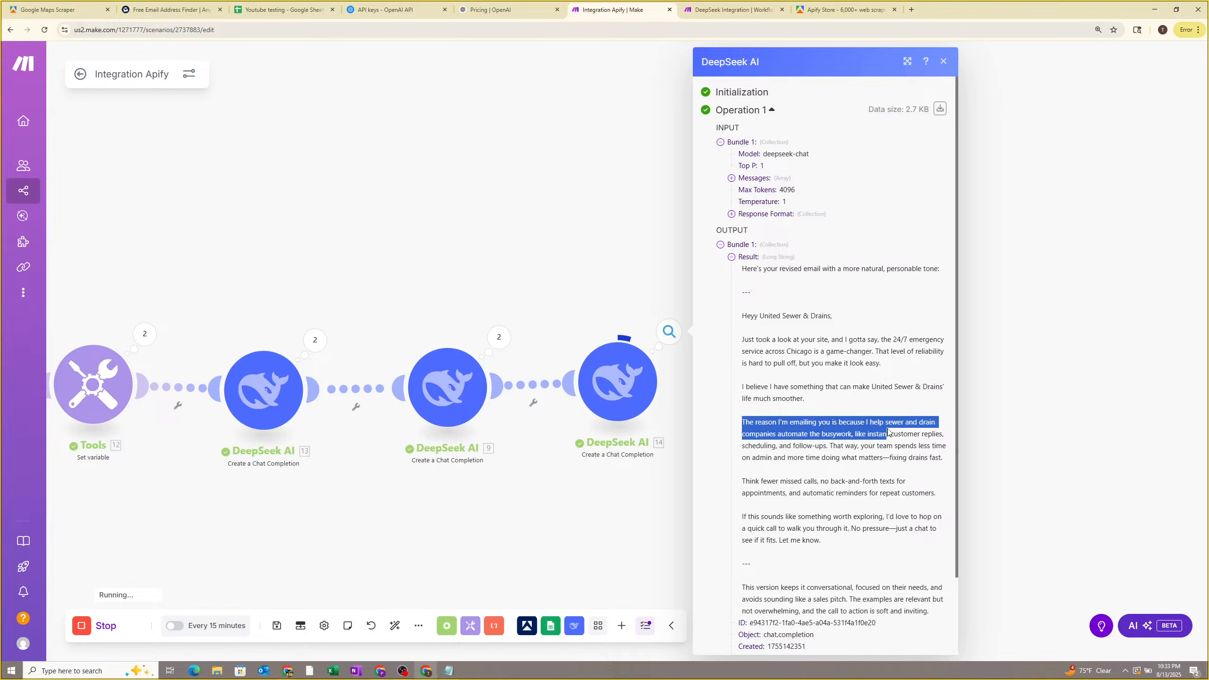
{"action": "left_click", "coordinate": [821, 447]}
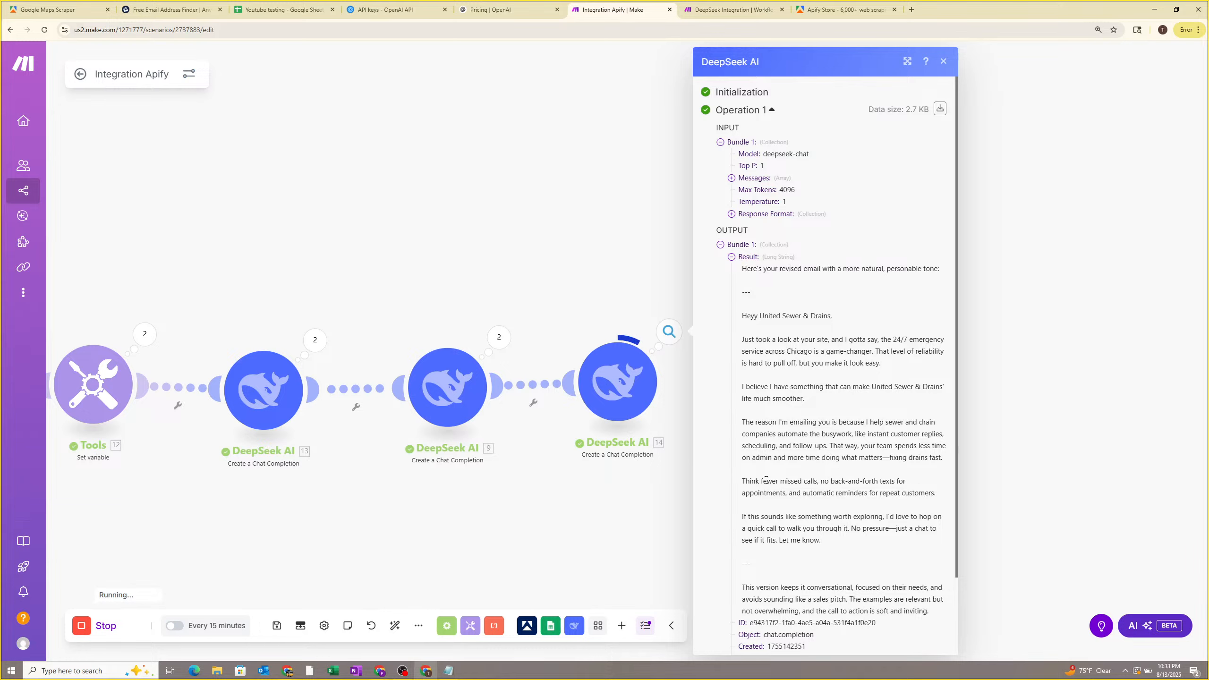
{"action": "scroll", "coordinate": [766, 480], "scroll_direction": "down", "scroll_amount": 3}
{"action": "left_click_drag", "start_coordinate": [750, 393], "coordinate": [890, 393]}
{"action": "left_click", "coordinate": [883, 418]}
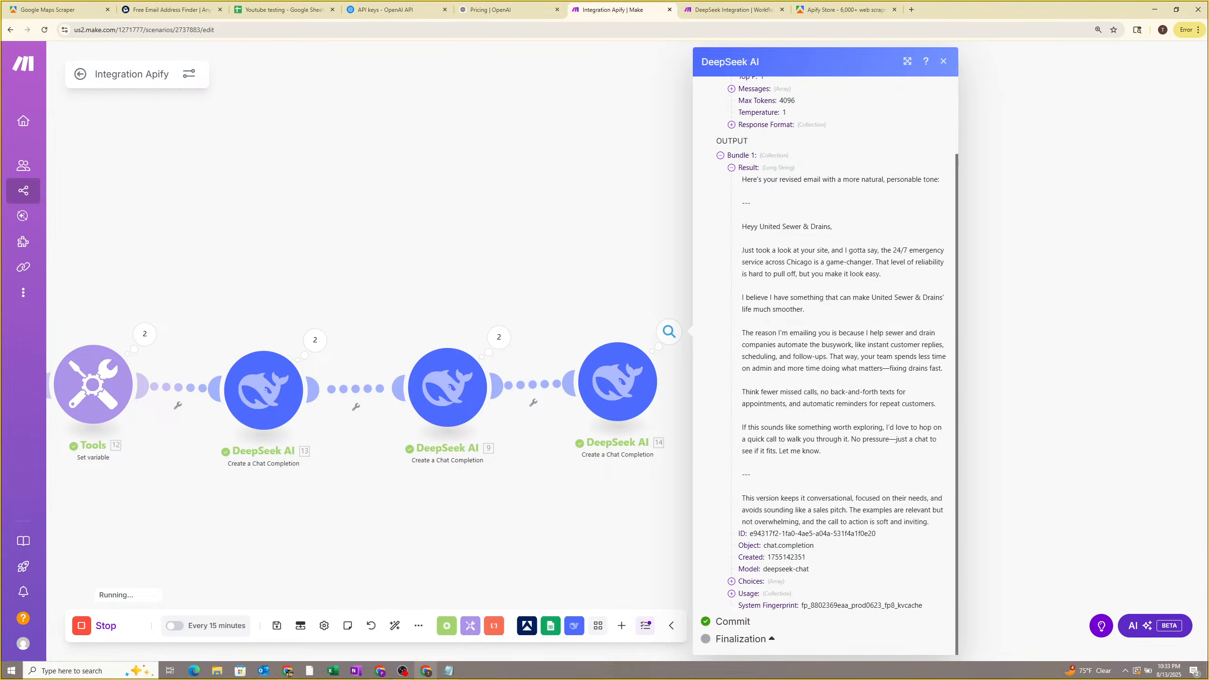
{"action": "left_click_drag", "start_coordinate": [792, 427], "coordinate": [865, 428]}
{"action": "left_click", "coordinate": [848, 450]}
Check the running scenario's progress by comparing completed operations across the modules from Apify to the last DeepSeek module.
{"action": "left_click_drag", "start_coordinate": [491, 484], "coordinate": [739, 481]}
{"action": "scroll", "coordinate": [738, 481], "scroll_direction": "down", "scroll_amount": 2}
{"action": "left_click_drag", "start_coordinate": [248, 543], "coordinate": [778, 464]}
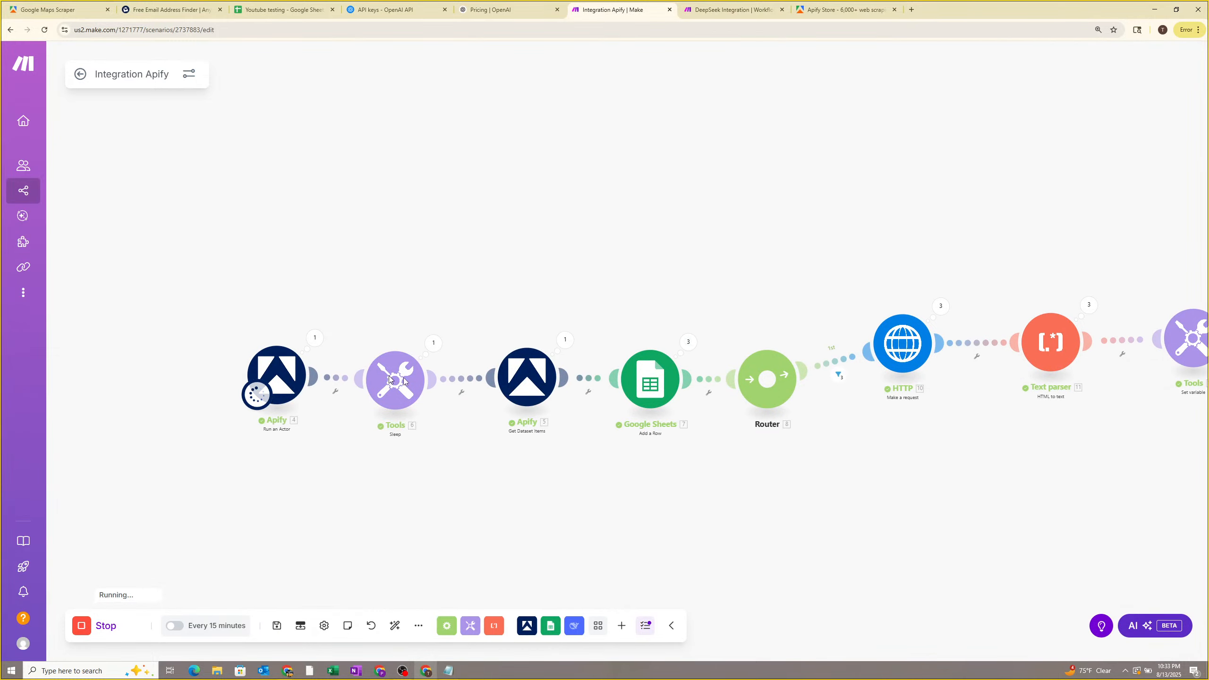
{"action": "scroll", "coordinate": [595, 469], "scroll_direction": "up", "scroll_amount": 3}
{"action": "scroll", "coordinate": [630, 445], "scroll_direction": "down", "scroll_amount": 4}
{"action": "left_click_drag", "start_coordinate": [751, 456], "coordinate": [519, 463]}
{"action": "left_click_drag", "start_coordinate": [804, 450], "coordinate": [580, 440]}
{"action": "scroll", "coordinate": [580, 438], "scroll_direction": "up", "scroll_amount": 2}
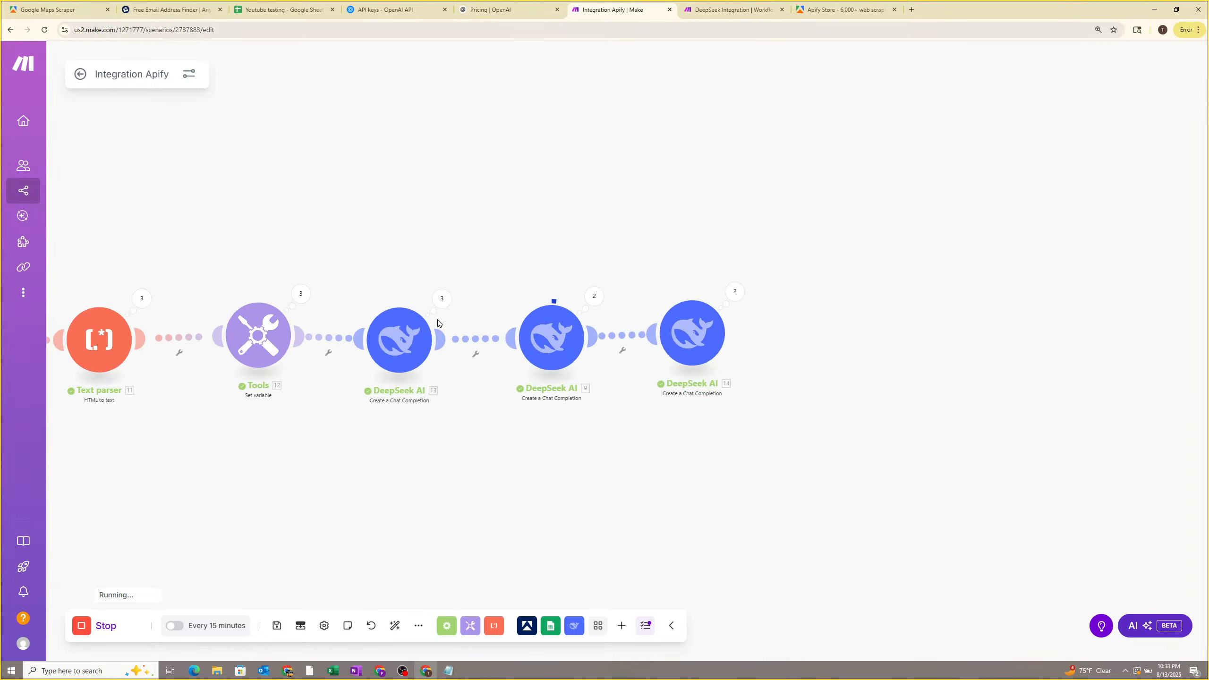
{"action": "left_click_drag", "start_coordinate": [561, 414], "coordinate": [654, 421]}
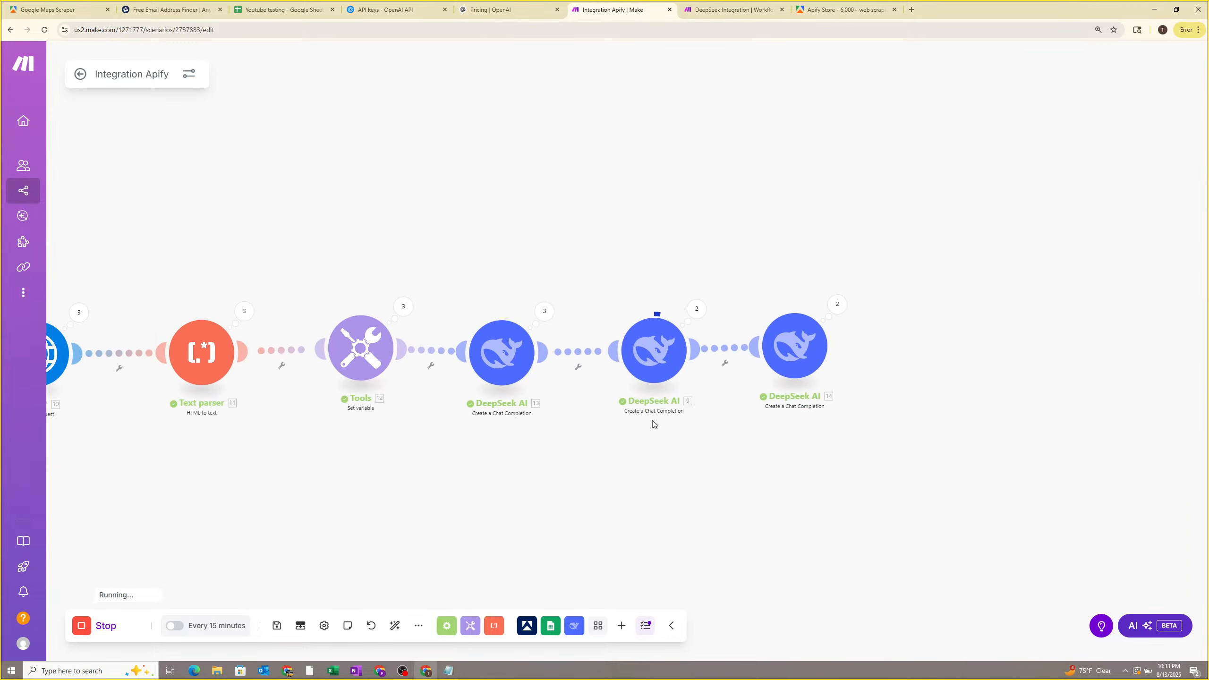
{"action": "left_click_drag", "start_coordinate": [369, 174], "coordinate": [630, 158]}
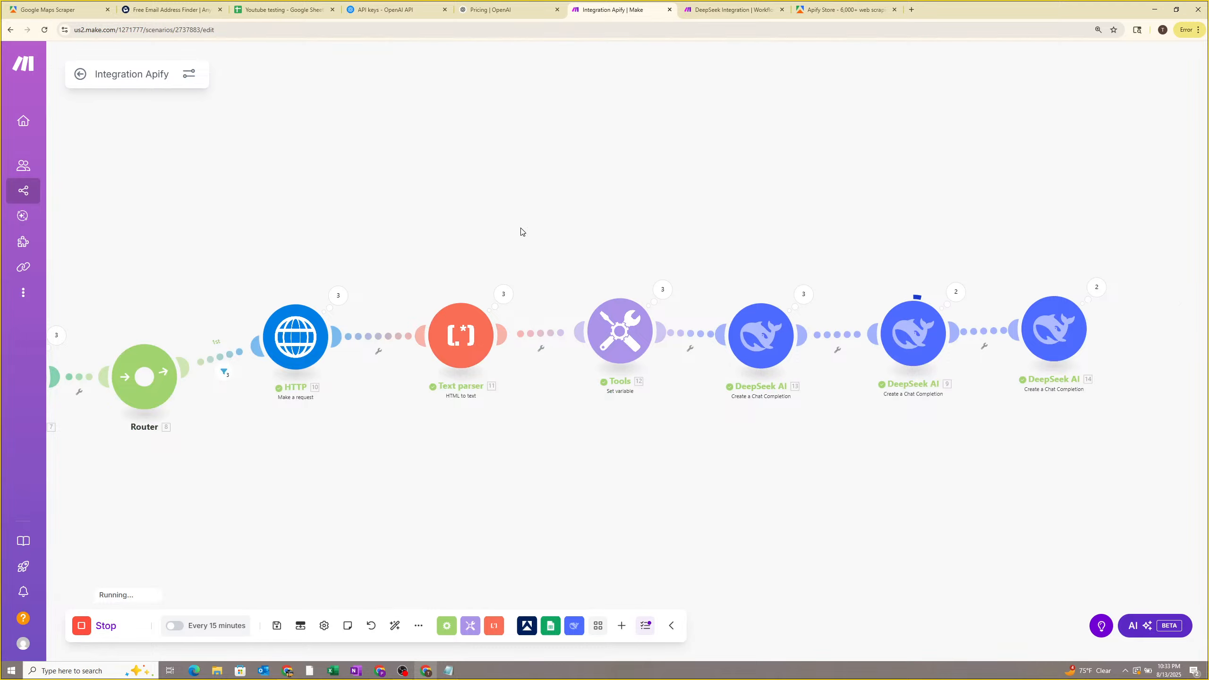
{"action": "scroll", "coordinate": [424, 279], "scroll_direction": "down", "scroll_amount": 2}
{"action": "left_click_drag", "start_coordinate": [408, 285], "coordinate": [505, 287]}
{"action": "left_click_drag", "start_coordinate": [323, 306], "coordinate": [582, 306]}
{"action": "scroll", "coordinate": [583, 305], "scroll_direction": "up", "scroll_amount": 2}
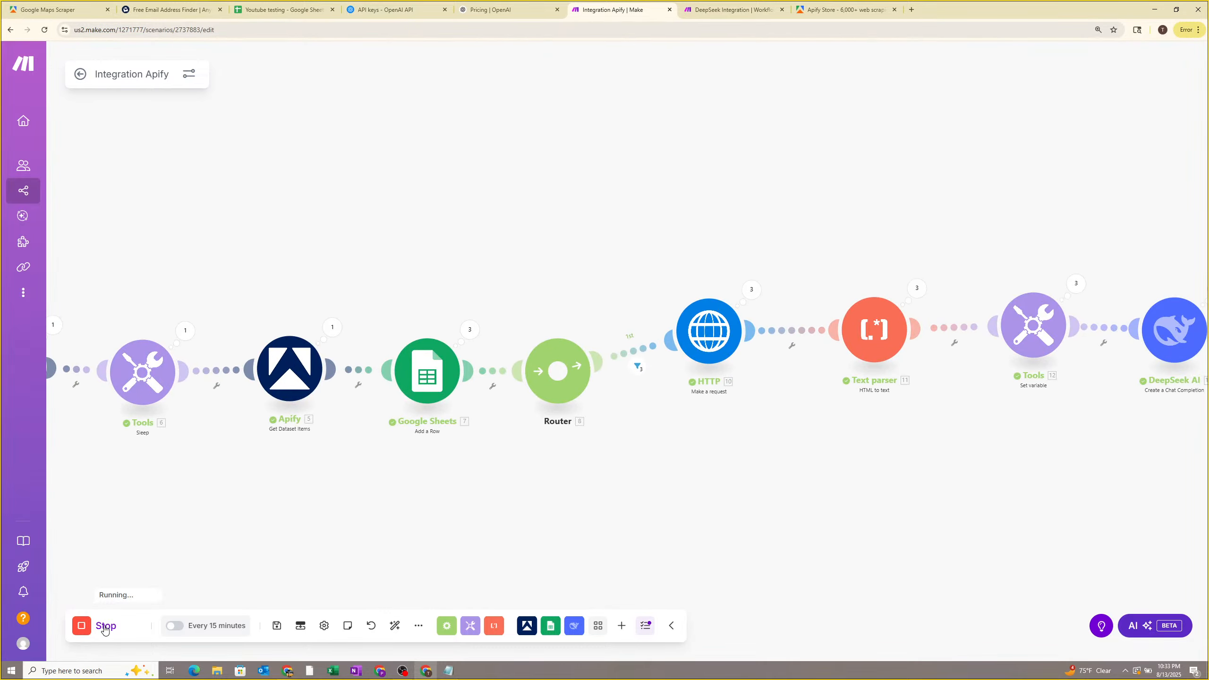
Stop the running scenario and inspect the input messages of the last DeepSeek module's third operation.
{"action": "left_click", "coordinate": [105, 626]}
{"action": "left_click_drag", "start_coordinate": [565, 517], "coordinate": [574, 514]}
{"action": "left_click_drag", "start_coordinate": [876, 442], "coordinate": [457, 467]}
{"action": "left_click_drag", "start_coordinate": [964, 478], "coordinate": [767, 486]}
{"action": "left_click", "coordinate": [722, 319]}
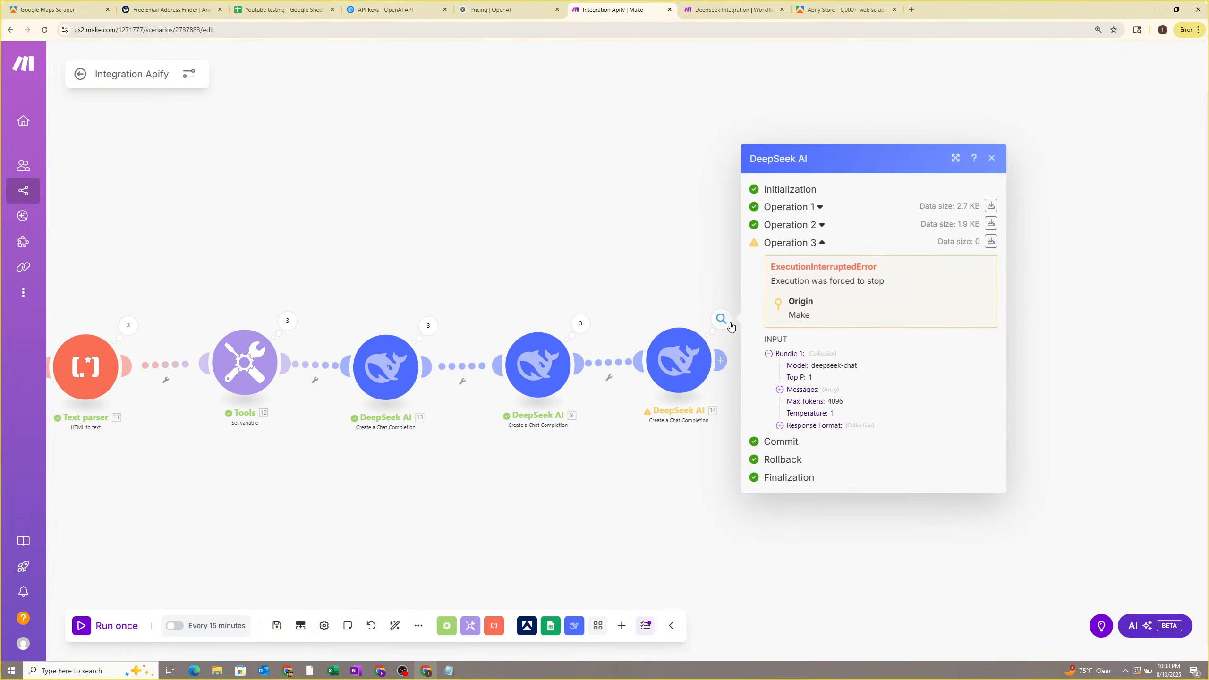
{"action": "left_click", "coordinate": [803, 390]}
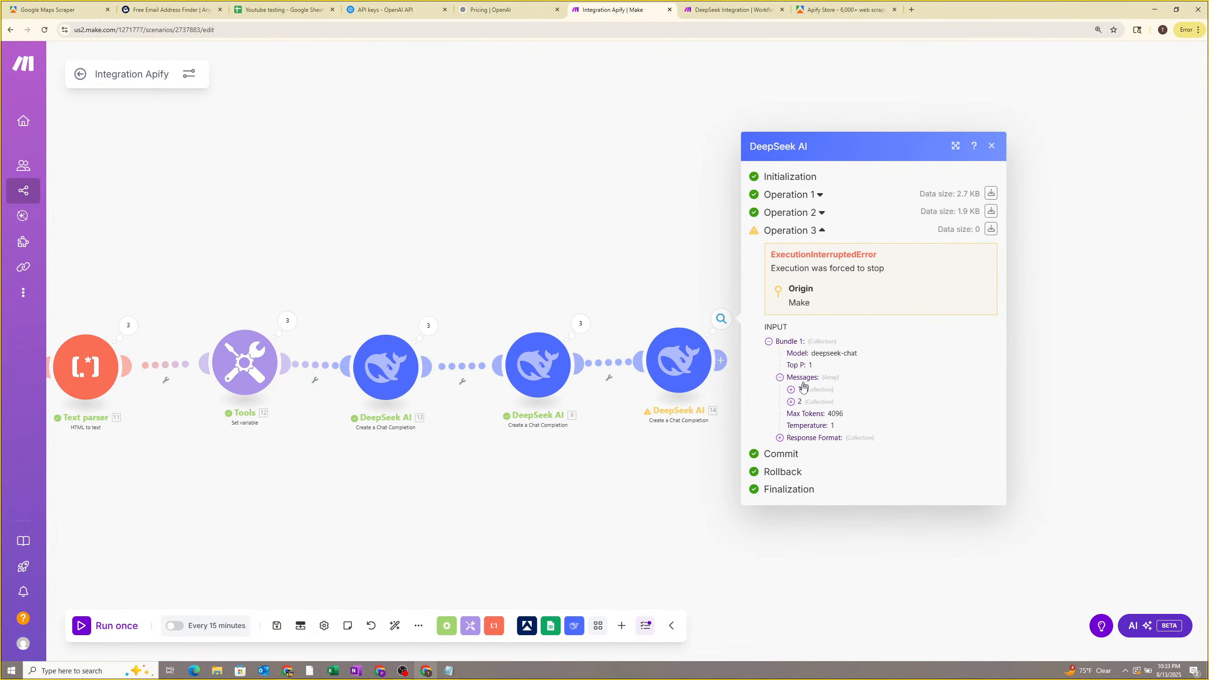
{"action": "left_click", "coordinate": [803, 391]}
{"action": "left_click", "coordinate": [805, 380]}
{"action": "left_click", "coordinate": [669, 440]}
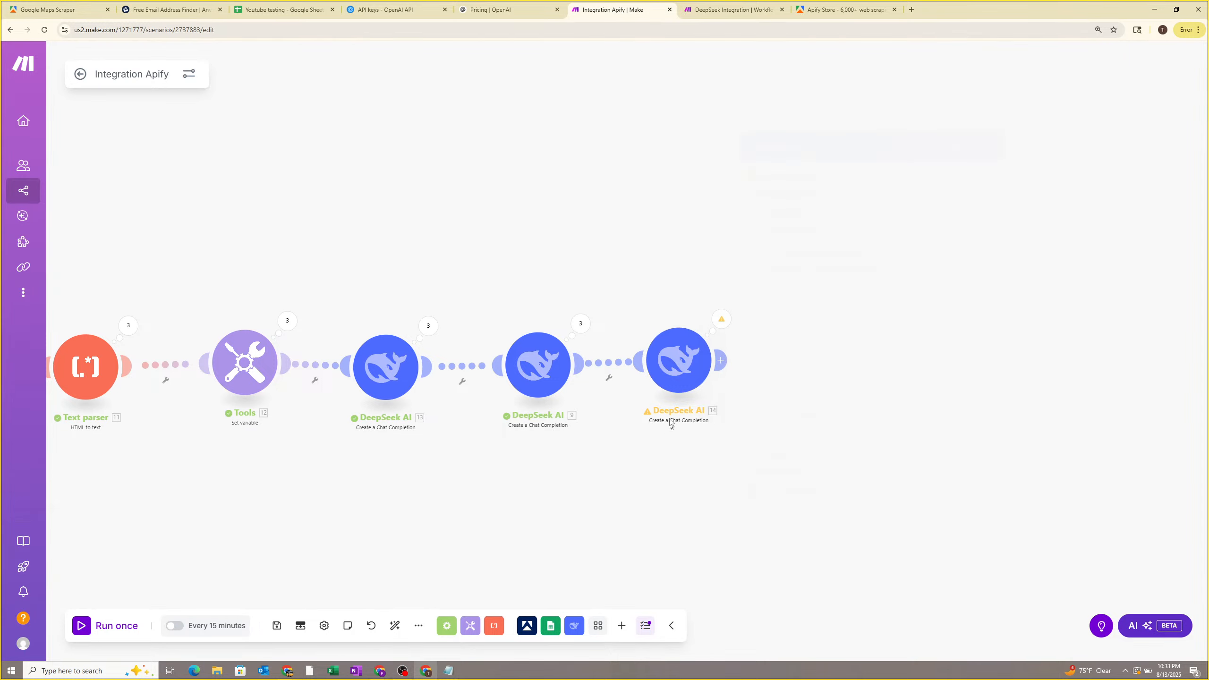
Examine the generated message in each operation's output of the second DeepSeek AI module.
{"action": "left_click", "coordinate": [580, 324]}
{"action": "left_click", "coordinate": [636, 345]}
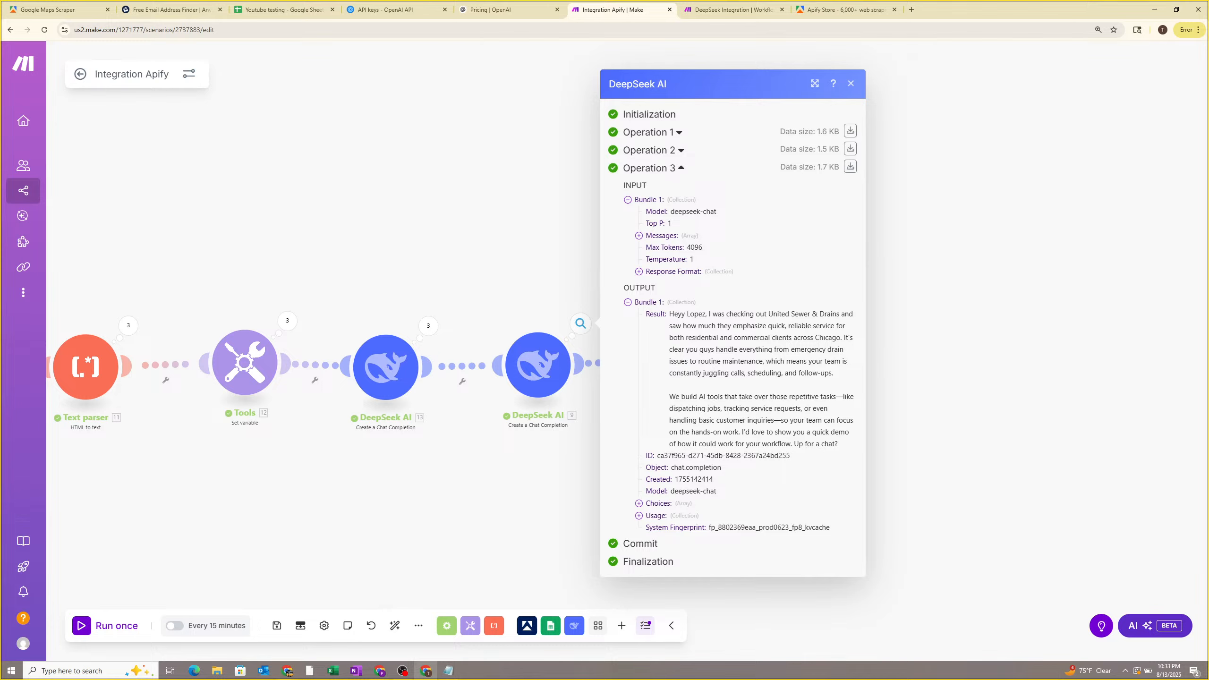
{"action": "left_click_drag", "start_coordinate": [680, 314], "coordinate": [708, 315]}
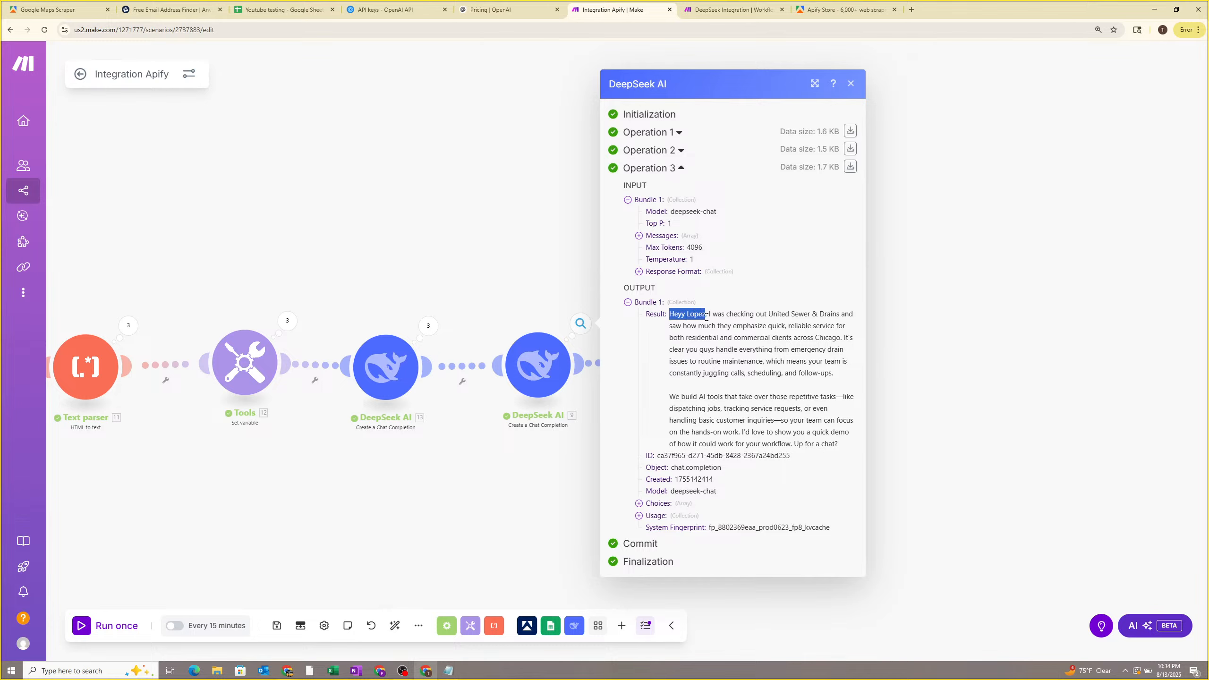
{"action": "left_click", "coordinate": [673, 151]}
{"action": "left_click_drag", "start_coordinate": [670, 276], "coordinate": [757, 275]}
{"action": "left_click", "coordinate": [657, 114]}
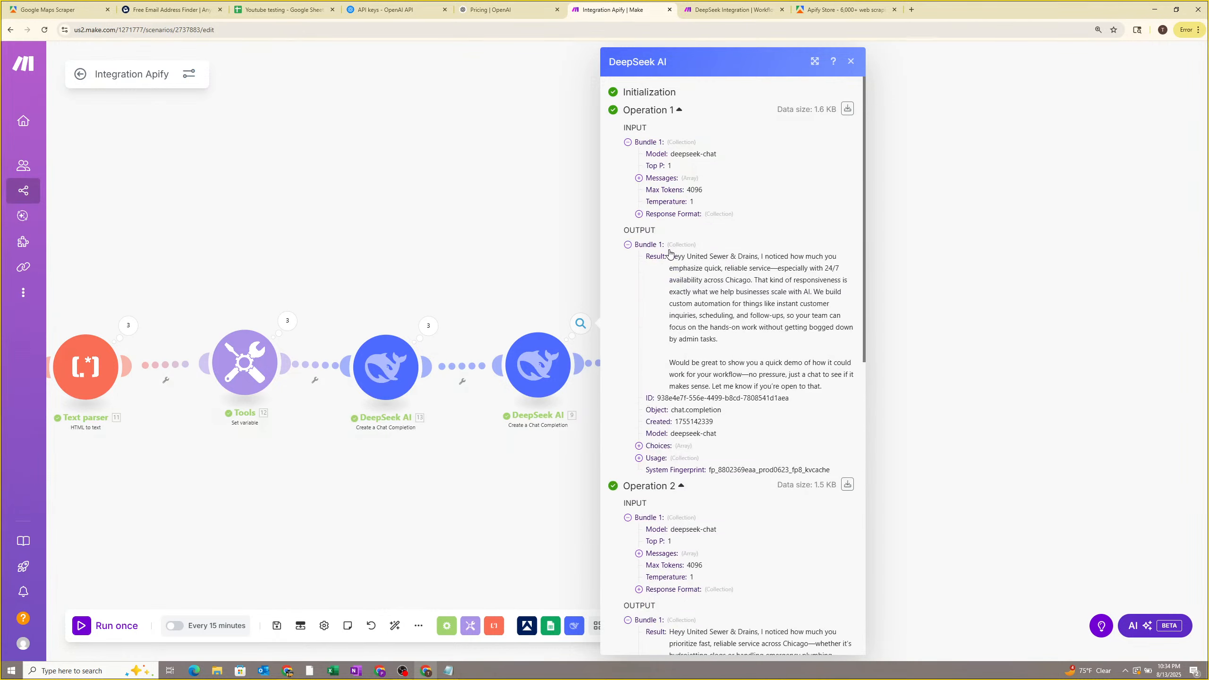
{"action": "scroll", "coordinate": [683, 297], "scroll_direction": "down", "scroll_amount": 5}
{"action": "scroll", "coordinate": [729, 393], "scroll_direction": "down", "scroll_amount": 5}
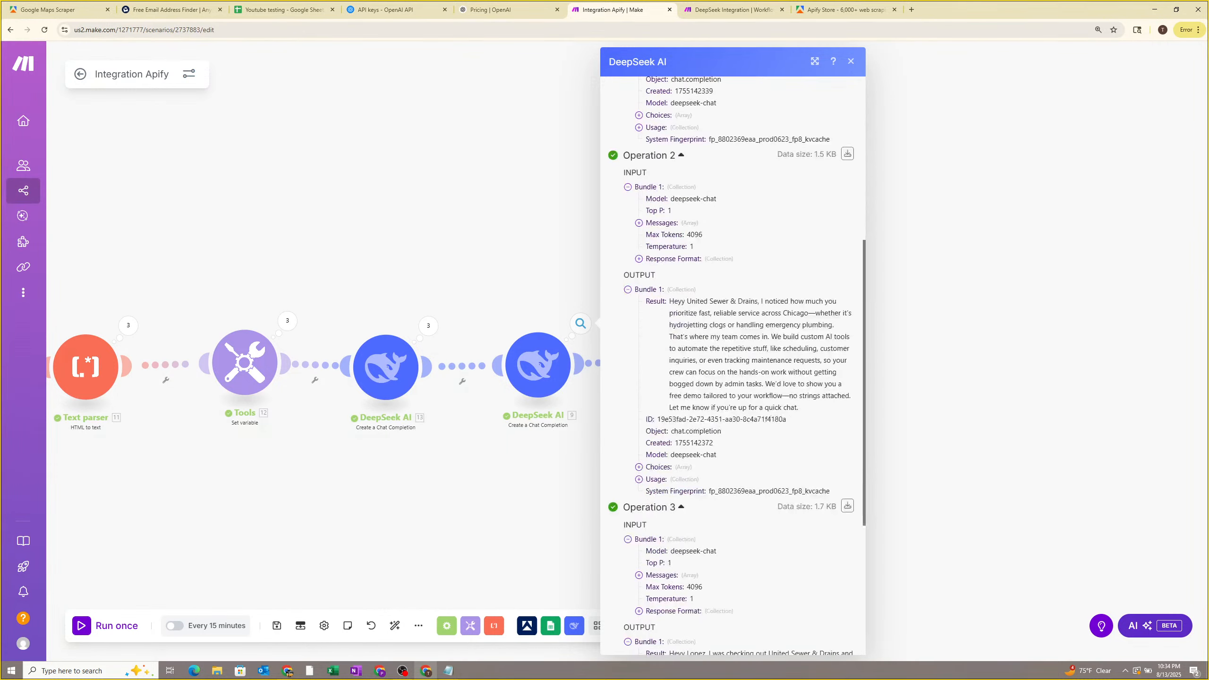
Switch to the Youtube testing spreadsheet to review its company rows, and return to the Integration Apify scenario.
{"action": "left_click", "coordinate": [281, 10]}
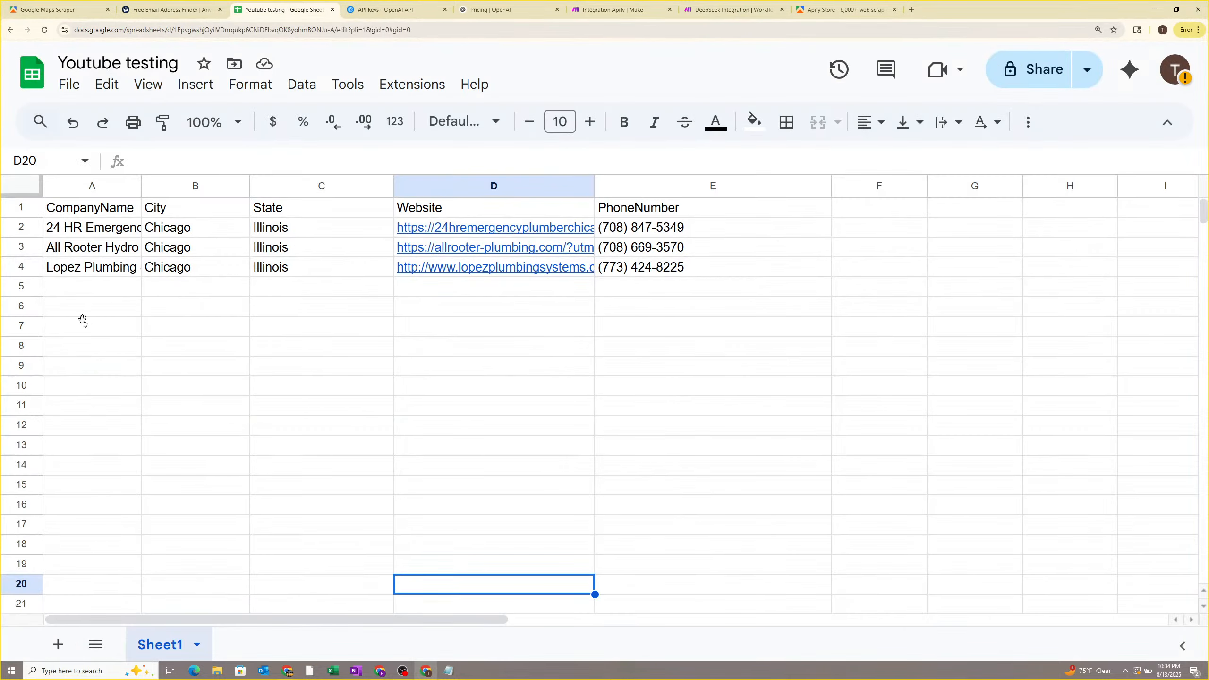
{"action": "left_click_drag", "start_coordinate": [86, 326], "coordinate": [584, 238]}
{"action": "left_click", "coordinate": [831, 10]}
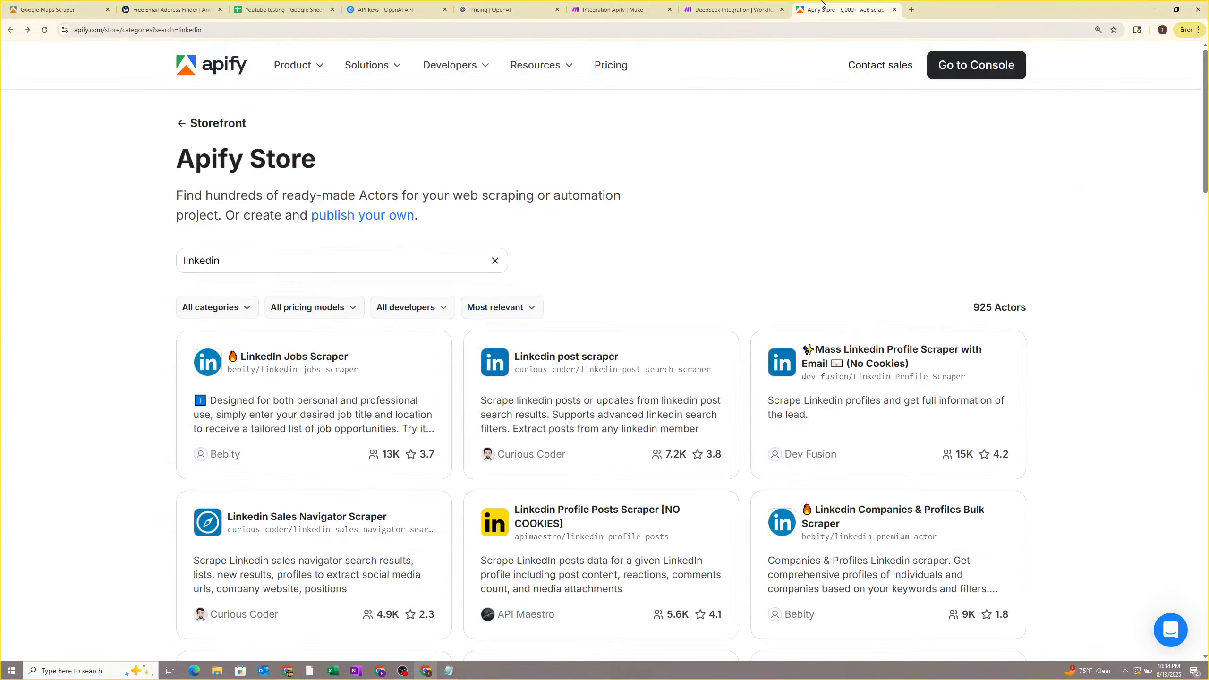
{"action": "left_click", "coordinate": [733, 10]}
{"action": "left_click", "coordinate": [631, 7]}
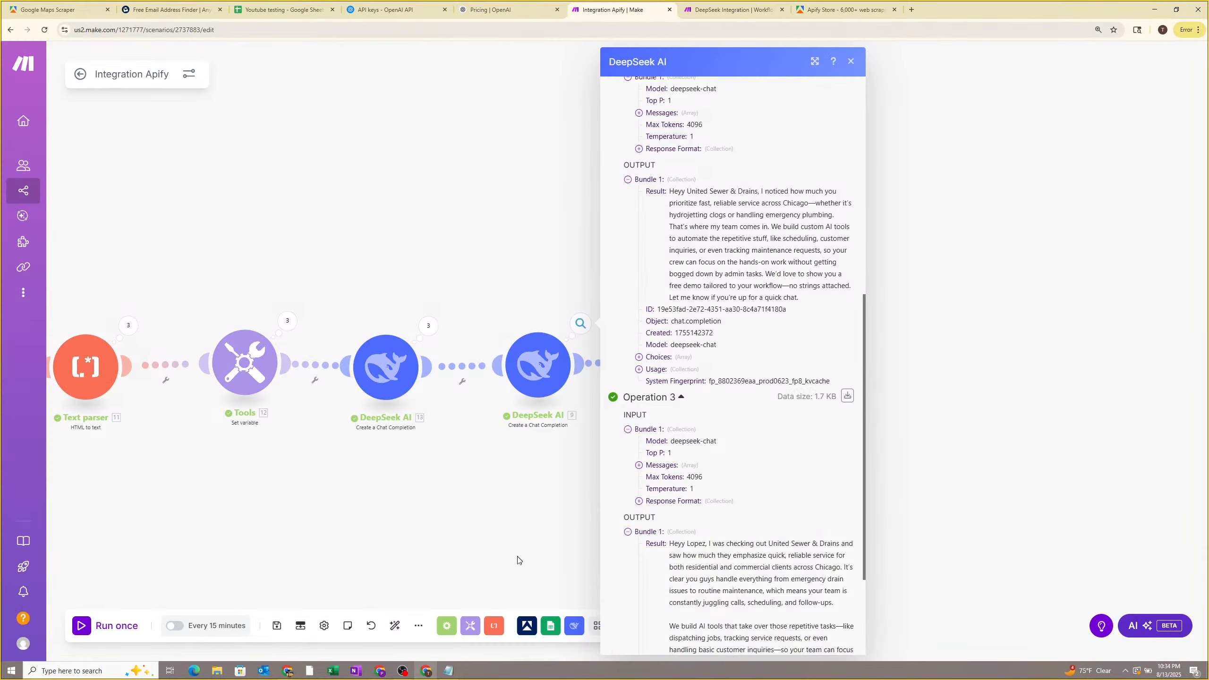
Close the module output and examine the whole scenario from the first Apify module to the last DeepSeek AI module.
{"action": "left_click", "coordinate": [509, 484]}
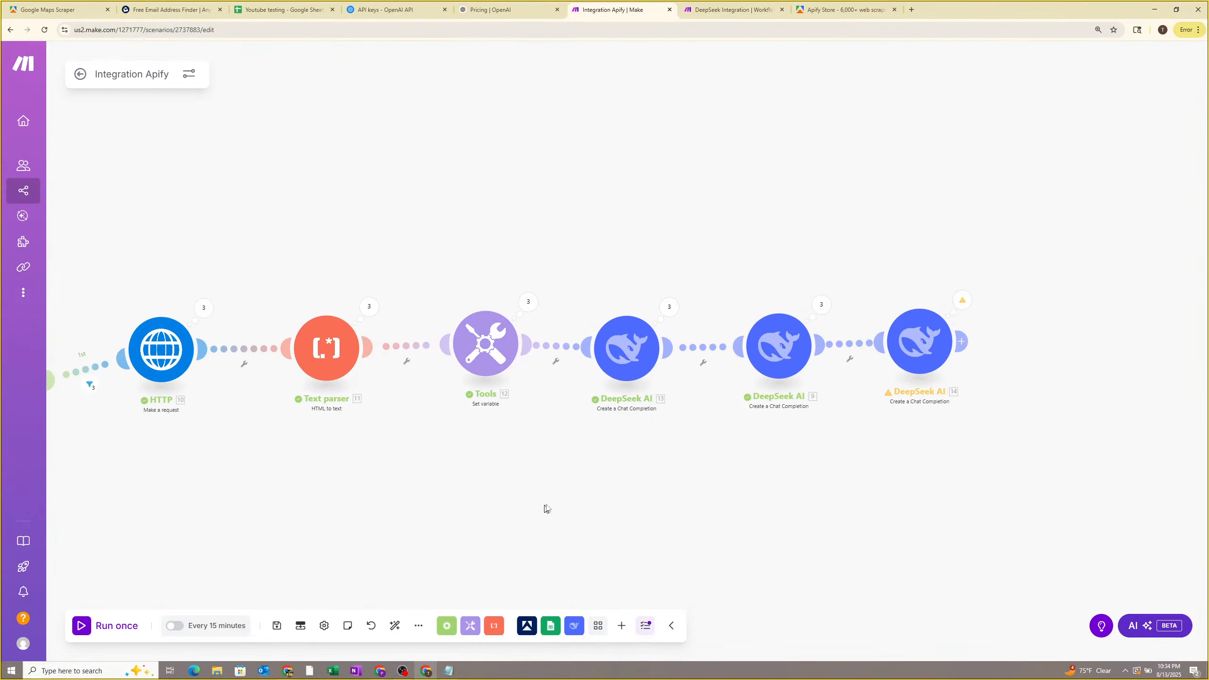
{"action": "left_click_drag", "start_coordinate": [545, 506], "coordinate": [747, 485]}
{"action": "left_click_drag", "start_coordinate": [540, 481], "coordinate": [848, 449]}
{"action": "left_click_drag", "start_coordinate": [724, 454], "coordinate": [858, 431]}
{"action": "scroll", "coordinate": [669, 438], "scroll_direction": "down", "scroll_amount": 2}
{"action": "left_click_drag", "start_coordinate": [670, 438], "coordinate": [544, 433]}
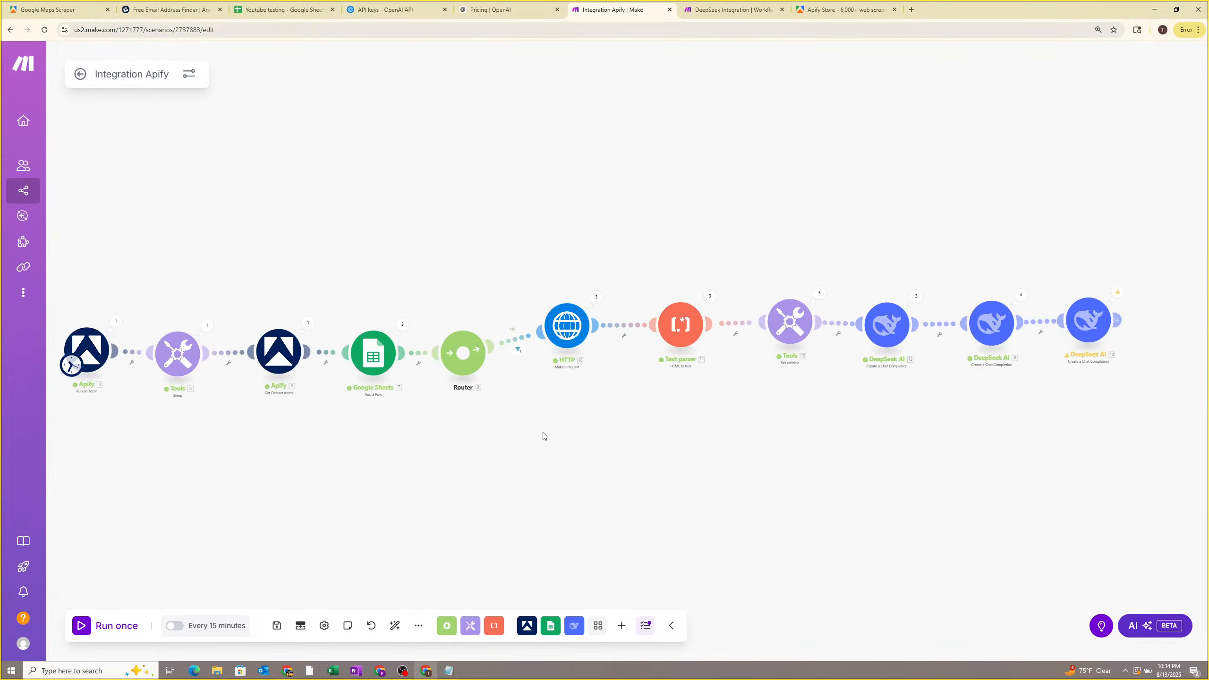
{"action": "scroll", "coordinate": [545, 434], "scroll_direction": "down", "scroll_amount": 2}
{"action": "scroll", "coordinate": [549, 432], "scroll_direction": "up", "scroll_amount": 1}
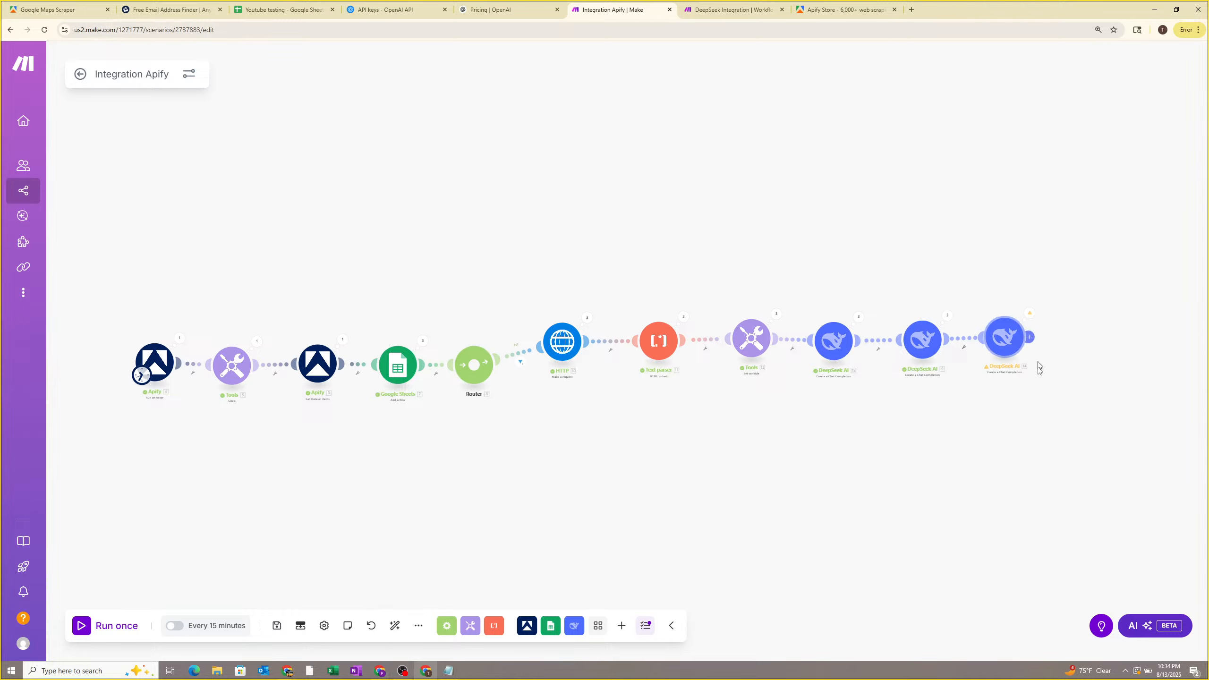
Inspect the execution log of the last DeepSeek AI module and close it.
{"action": "scroll", "coordinate": [1039, 368], "scroll_direction": "up", "scroll_amount": 3}
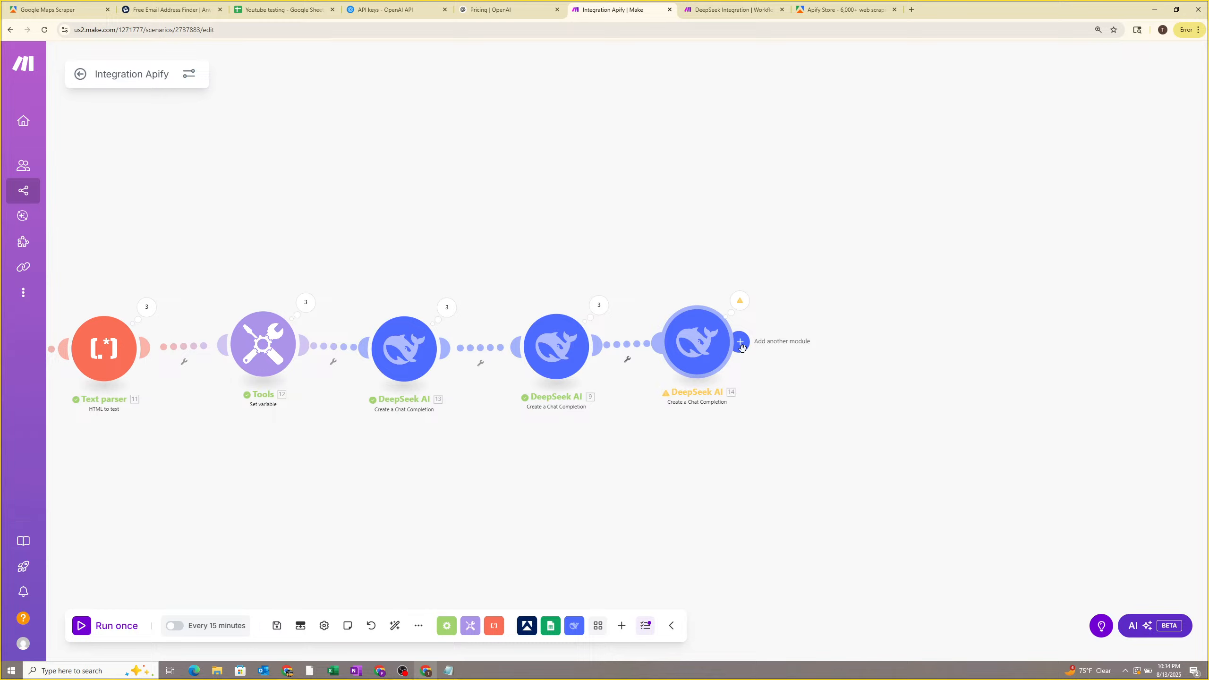
{"action": "left_click", "coordinate": [745, 307]}
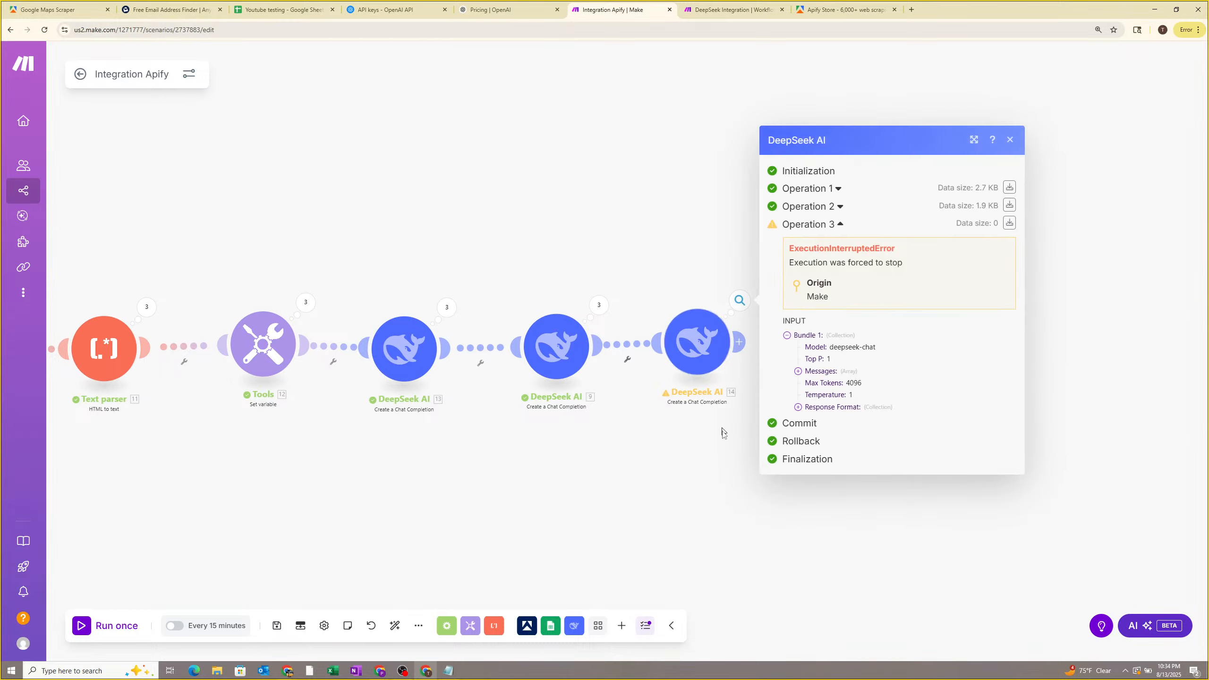
{"action": "left_click", "coordinate": [723, 431]}
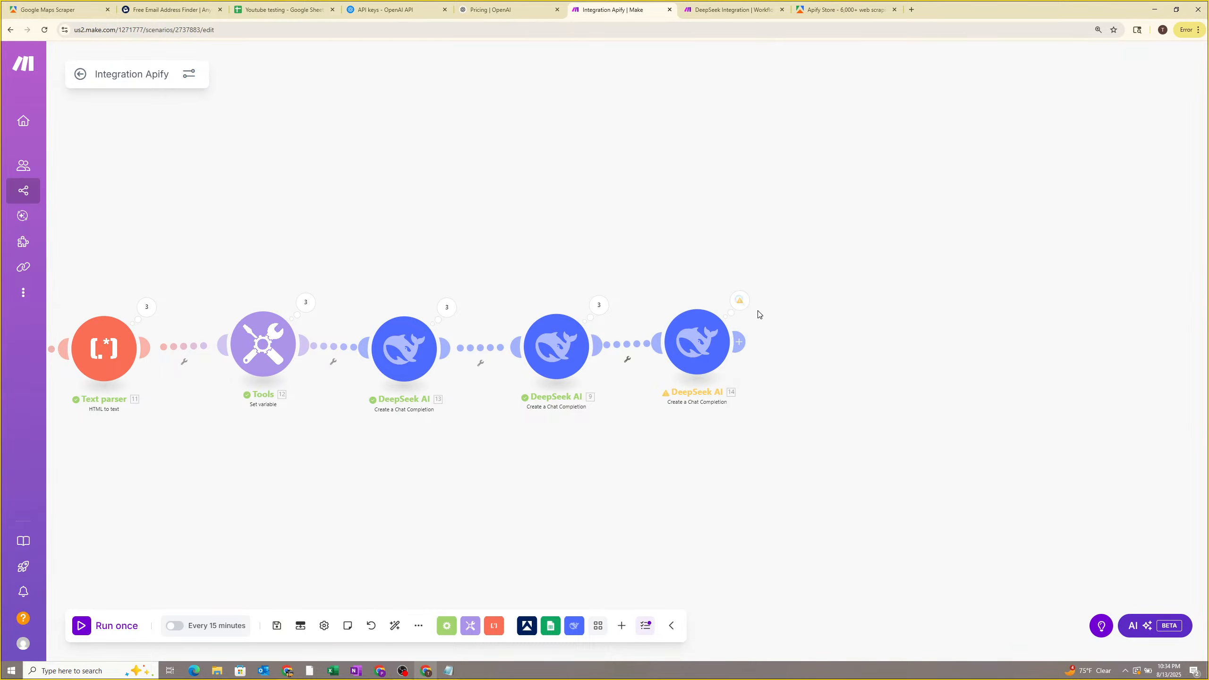
Start a new module after the last DeepSeek AI module, dismiss the Acrobat notification and choose Google Sheets as the app.
{"action": "left_click", "coordinate": [741, 342]}
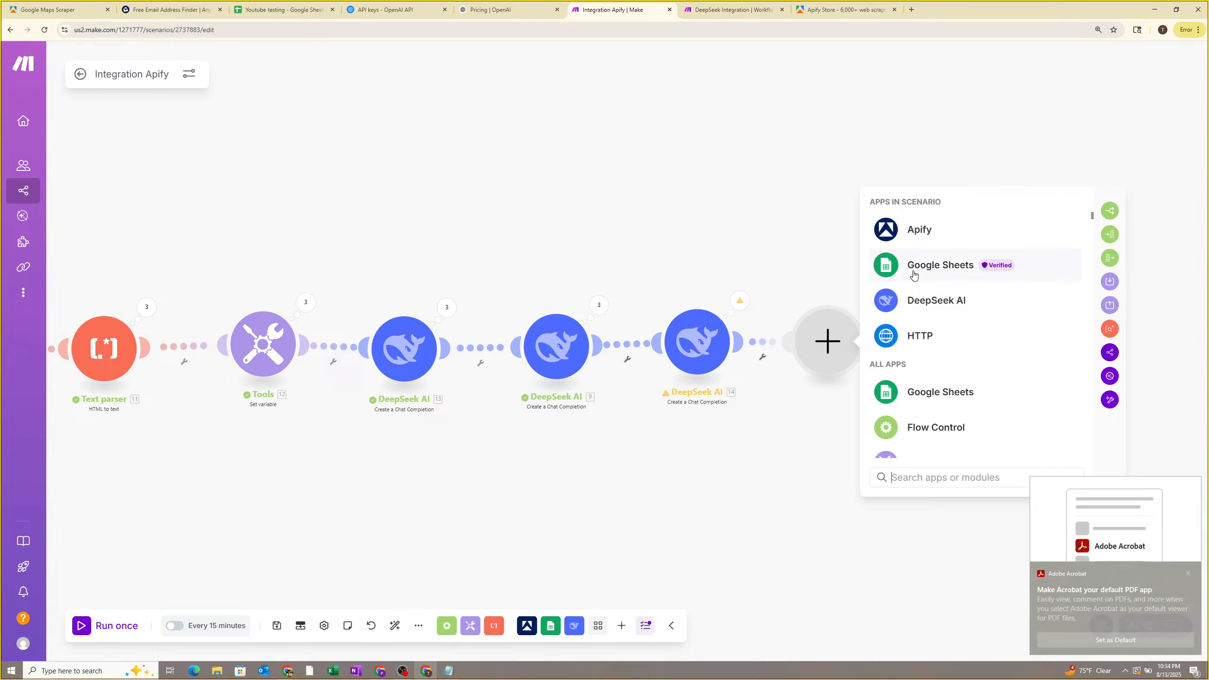
{"action": "left_click", "coordinate": [1189, 574]}
{"action": "left_click", "coordinate": [947, 265]}
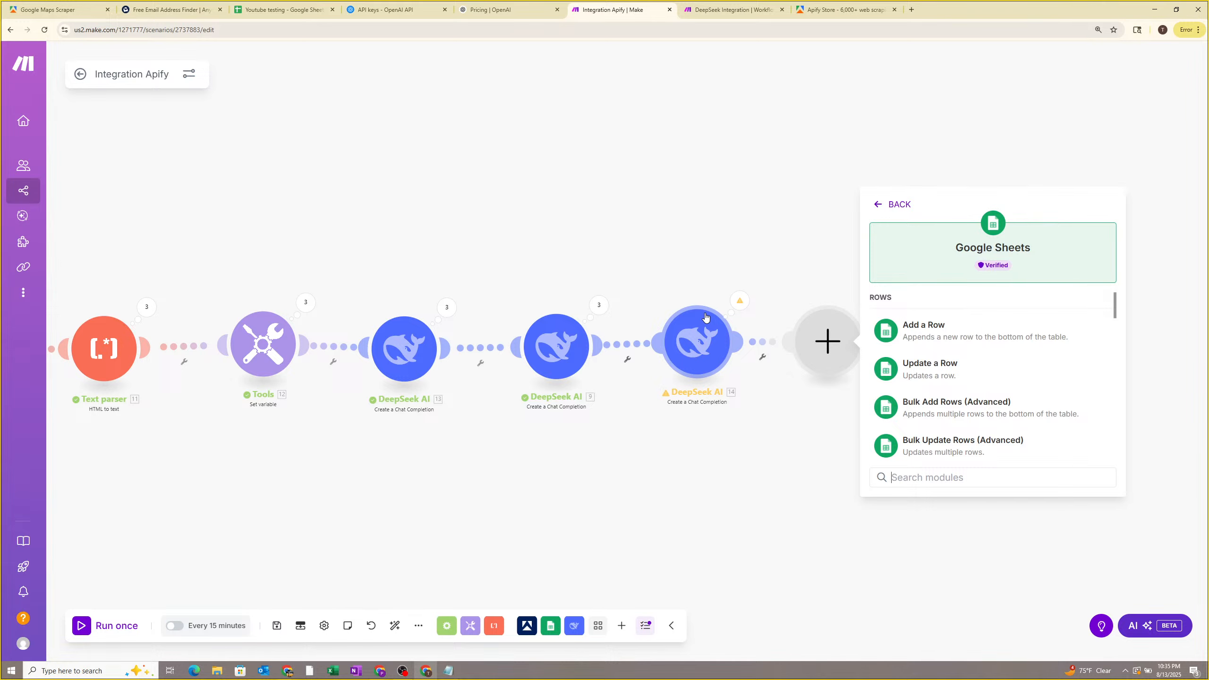
Switch to the Youtube testing spreadsheet and enter the header Transcript in cell F1.
{"action": "left_click", "coordinate": [282, 9]}
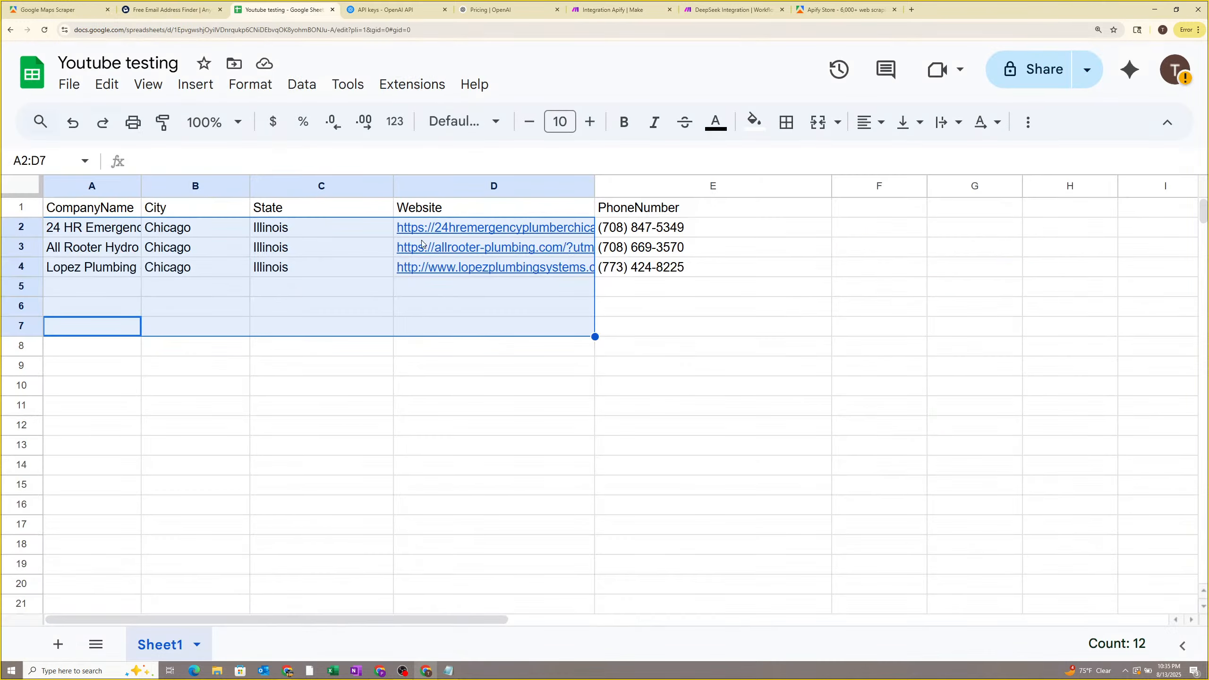
{"action": "left_click", "coordinate": [737, 305]}
{"action": "scroll", "coordinate": [744, 292], "scroll_direction": "down", "scroll_amount": 1}
{"action": "scroll", "coordinate": [724, 286], "scroll_direction": "up", "scroll_amount": 1}
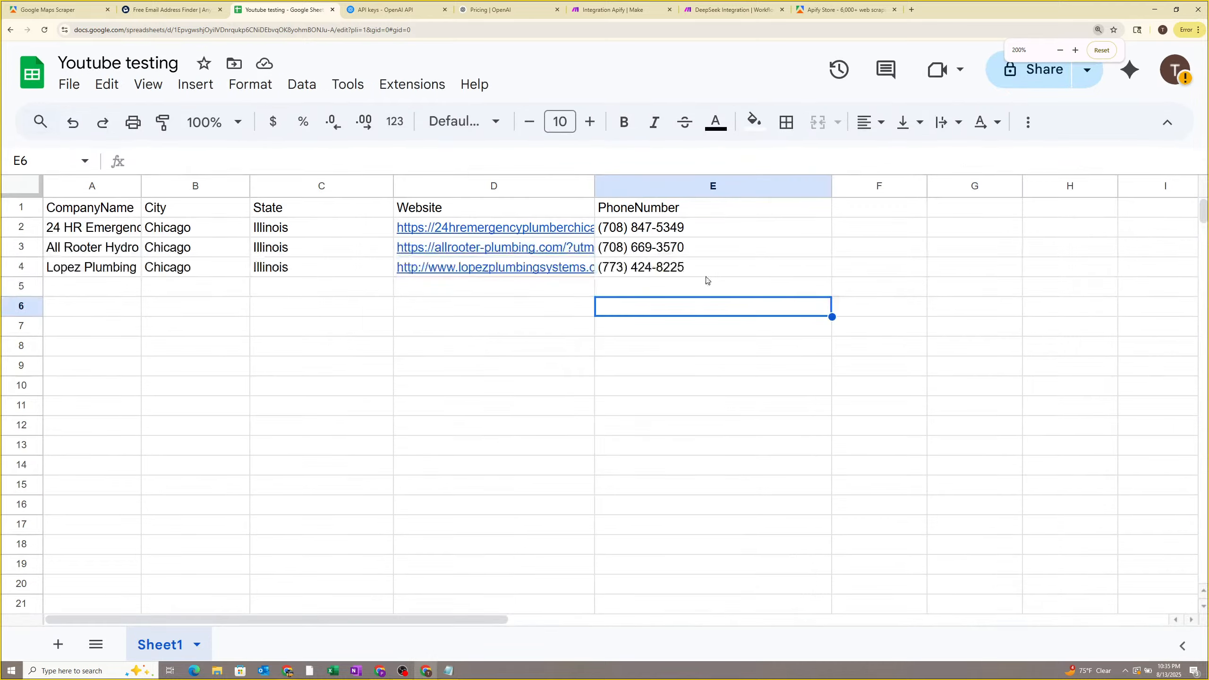
{"action": "left_click", "coordinate": [856, 183]}
{"action": "left_click", "coordinate": [851, 209]}
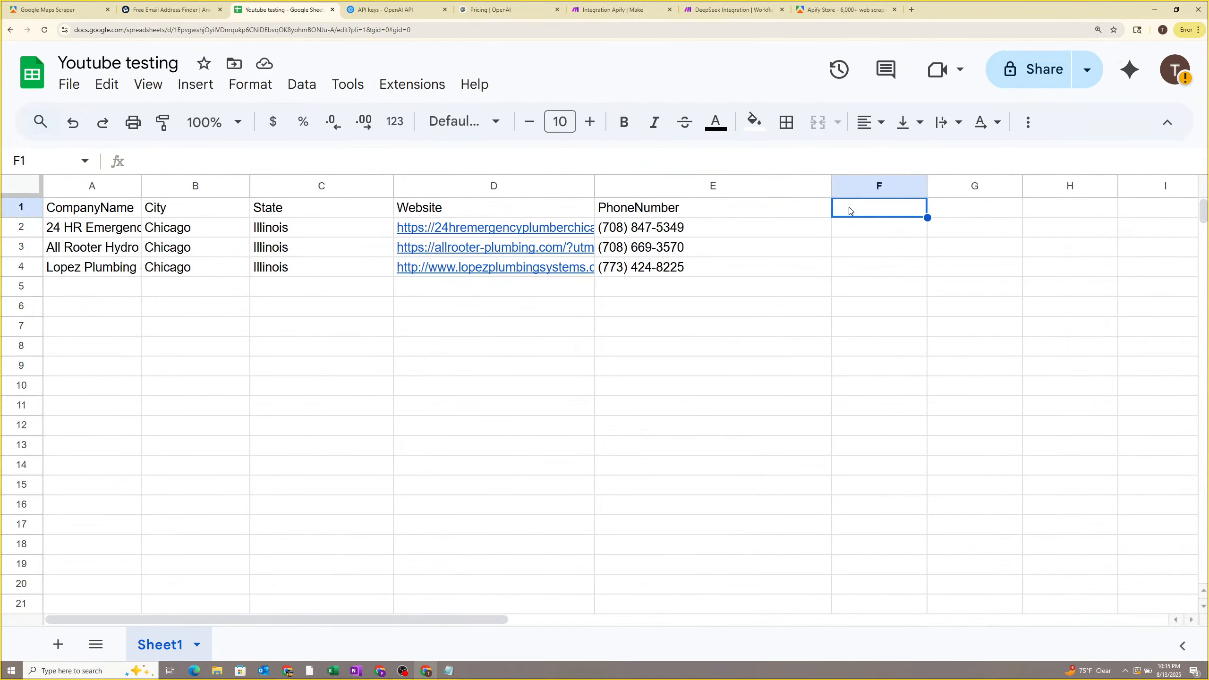
{"action": "type", "text": "Transc"}
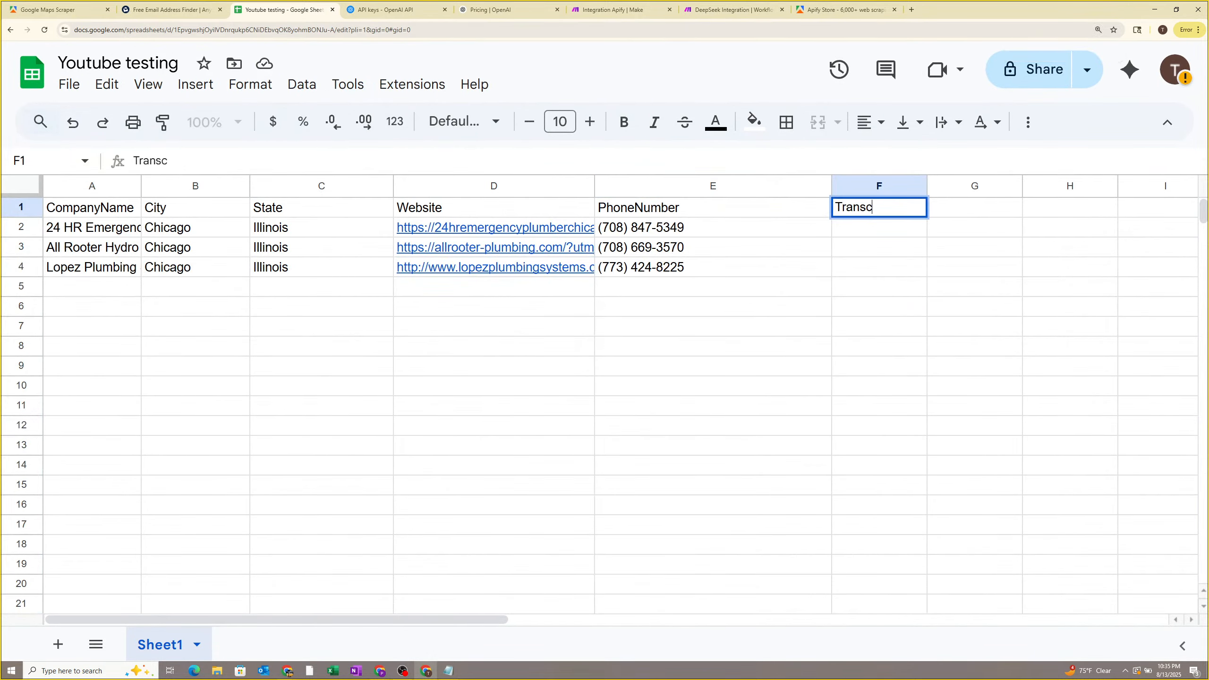
{"action": "type", "text": "ript"}
{"action": "left_click", "coordinate": [807, 291]}
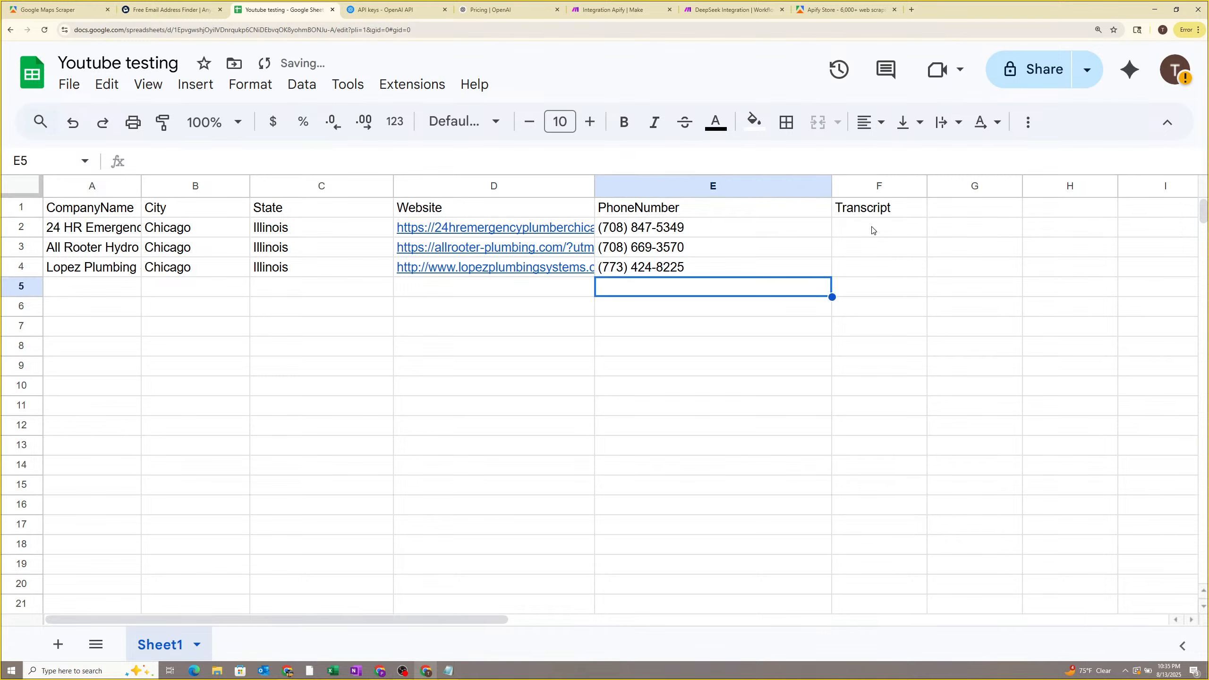
{"action": "left_click", "coordinate": [873, 227]}
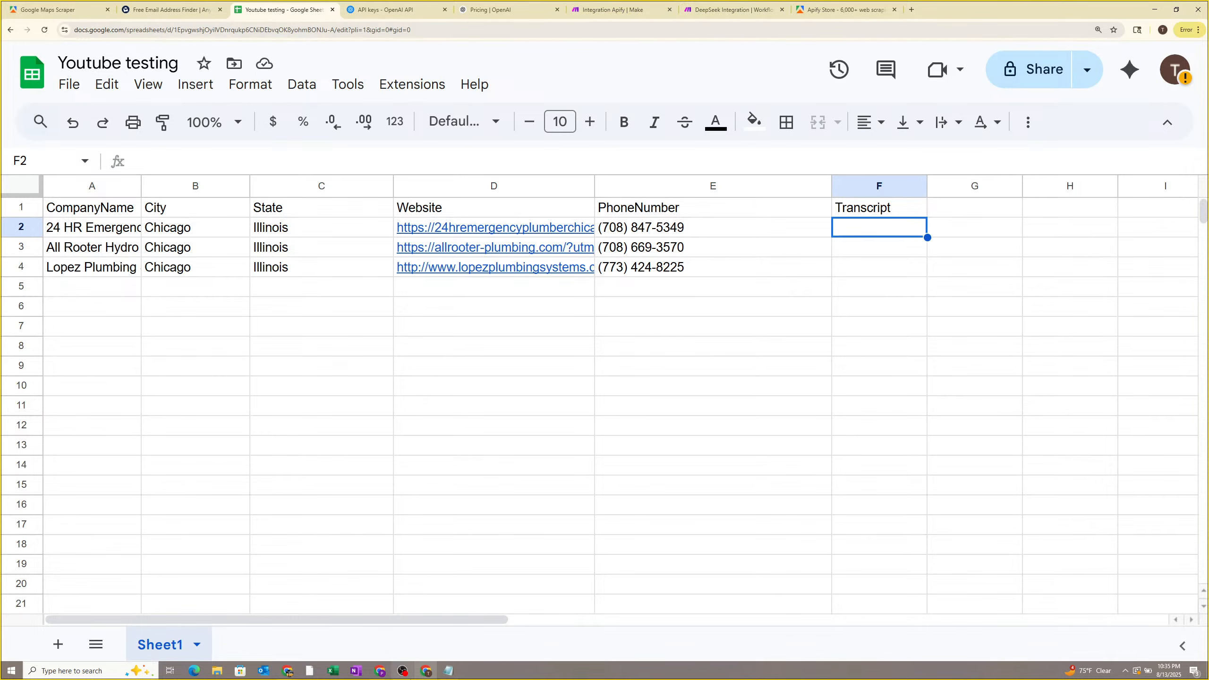
Close the DeepSeek integration page and add a Google Sheets Update a Row module at the end of the Make scenario.
{"action": "left_click", "coordinate": [427, 675]}
{"action": "left_click", "coordinate": [427, 677]}
{"action": "left_click", "coordinate": [714, 8]}
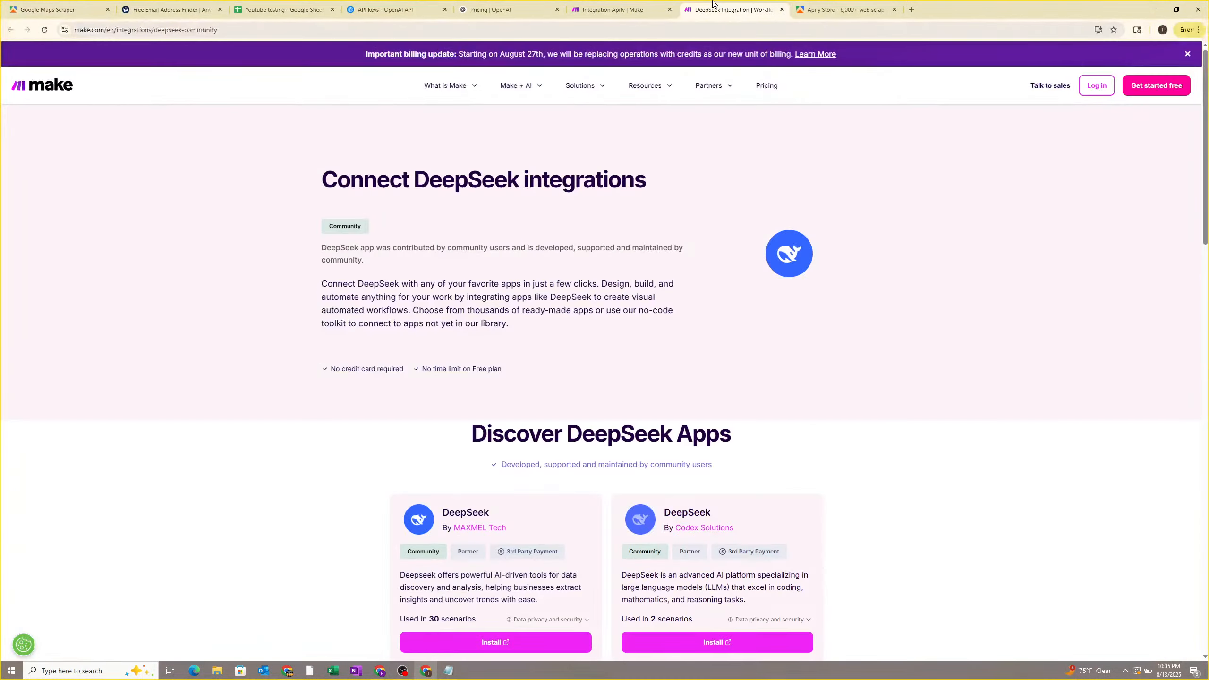
{"action": "left_click", "coordinate": [638, 9]}
{"action": "left_click", "coordinate": [783, 10]}
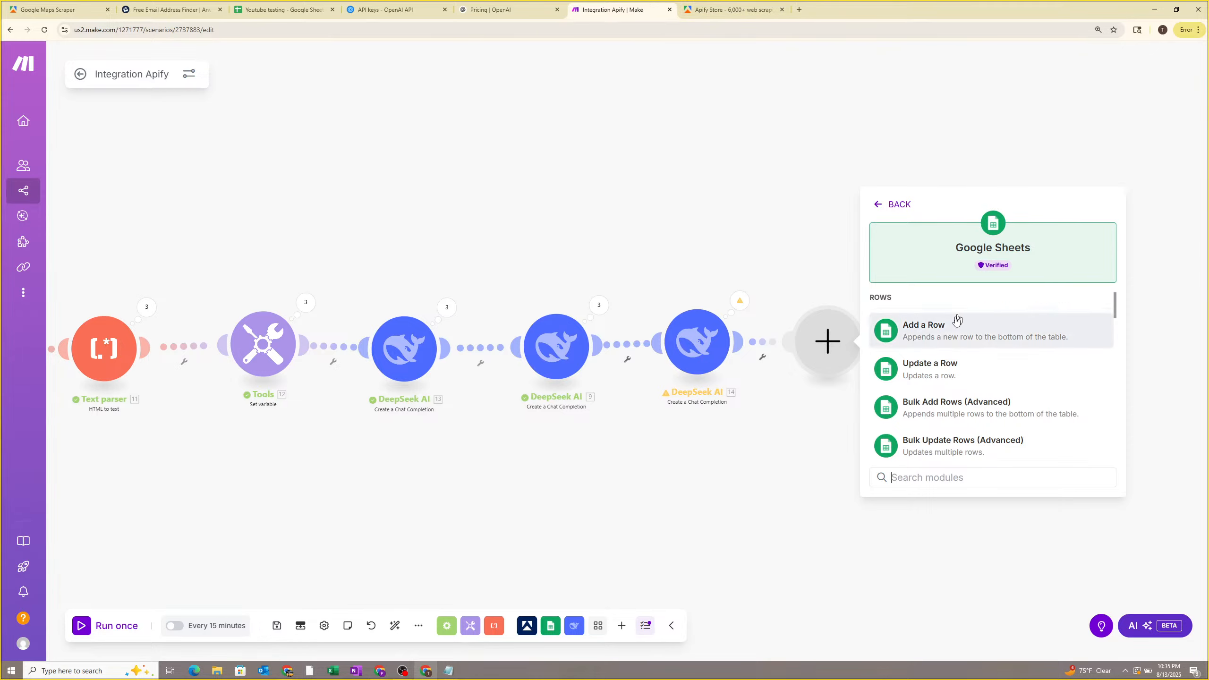
{"action": "left_click", "coordinate": [933, 370]}
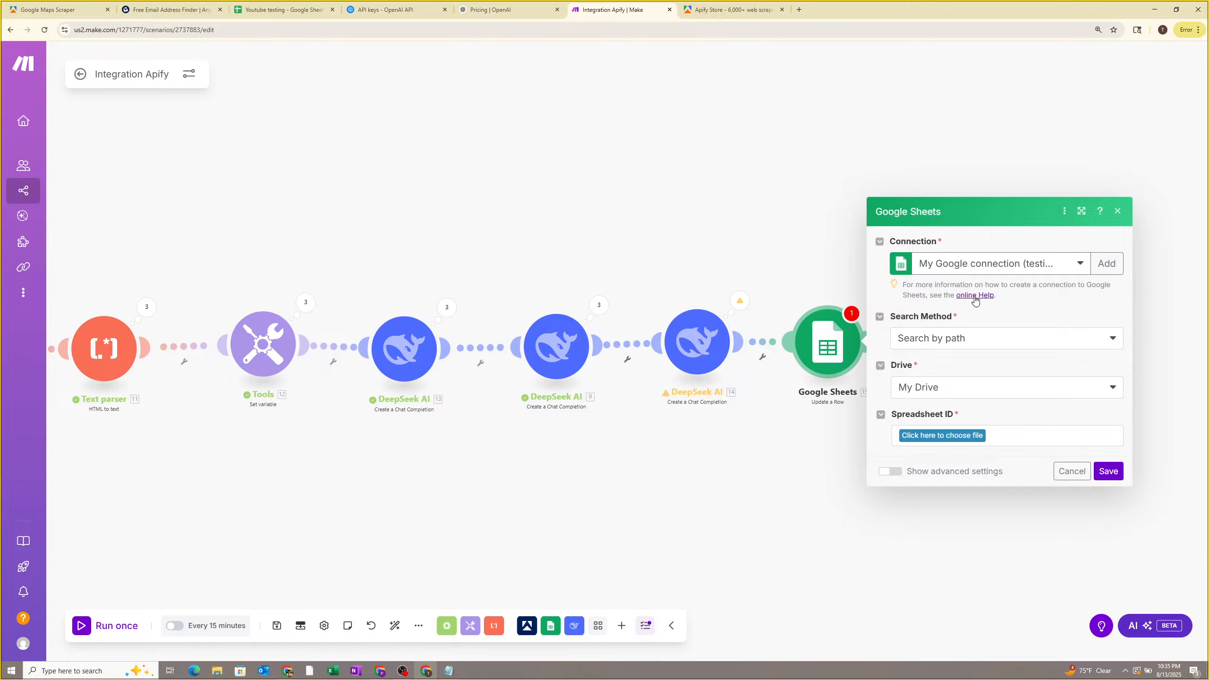
{"action": "left_click", "coordinate": [957, 340]}
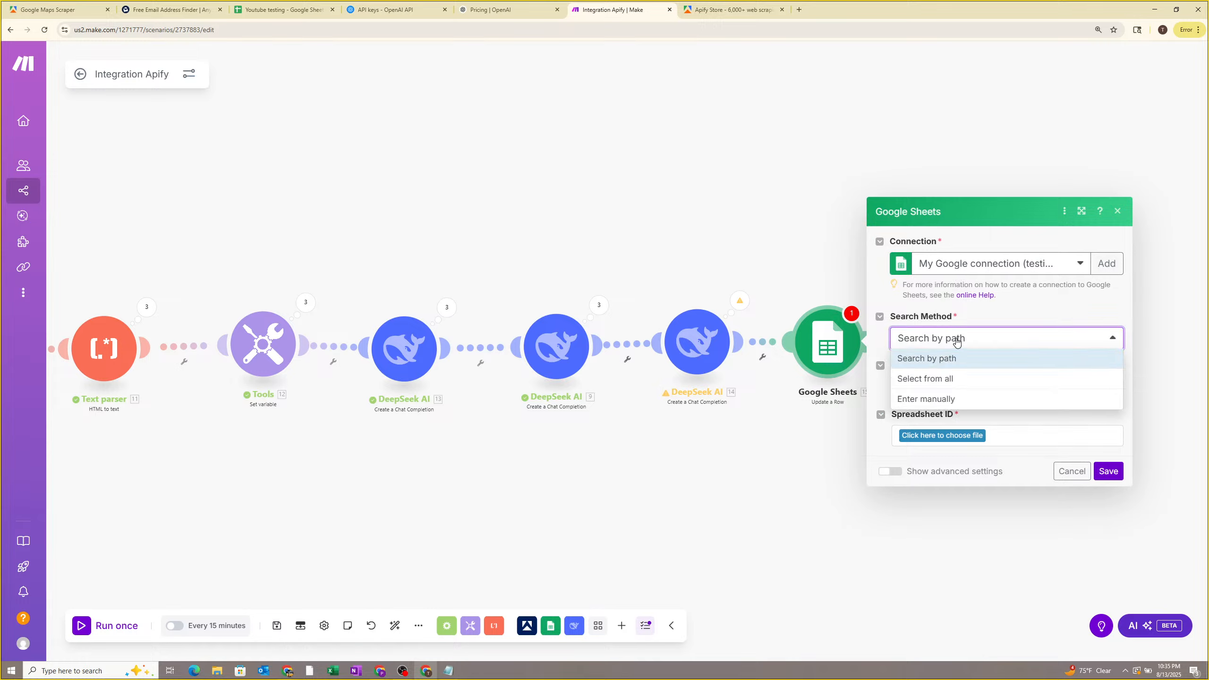
{"action": "left_click", "coordinate": [957, 340]}
{"action": "left_click", "coordinate": [943, 387]}
{"action": "left_click", "coordinate": [940, 406]}
{"action": "left_click", "coordinate": [939, 447]}
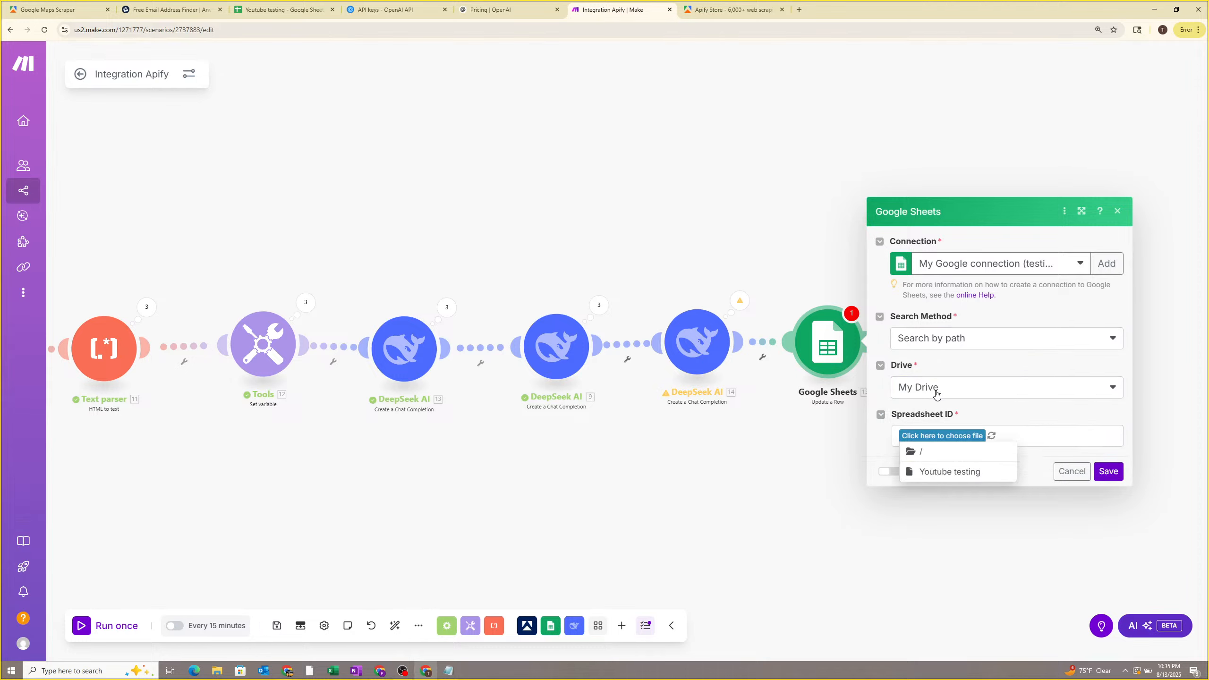
{"action": "left_click", "coordinate": [955, 472]}
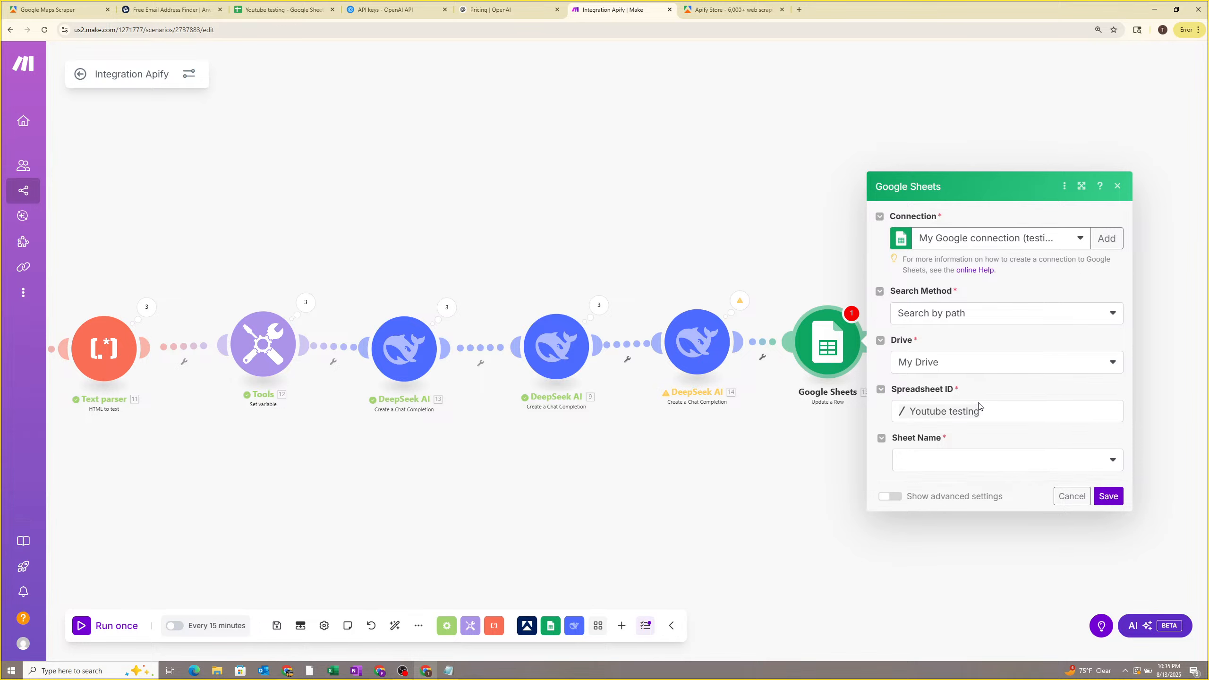
{"action": "left_click", "coordinate": [933, 476]}
{"action": "left_click", "coordinate": [931, 496]}
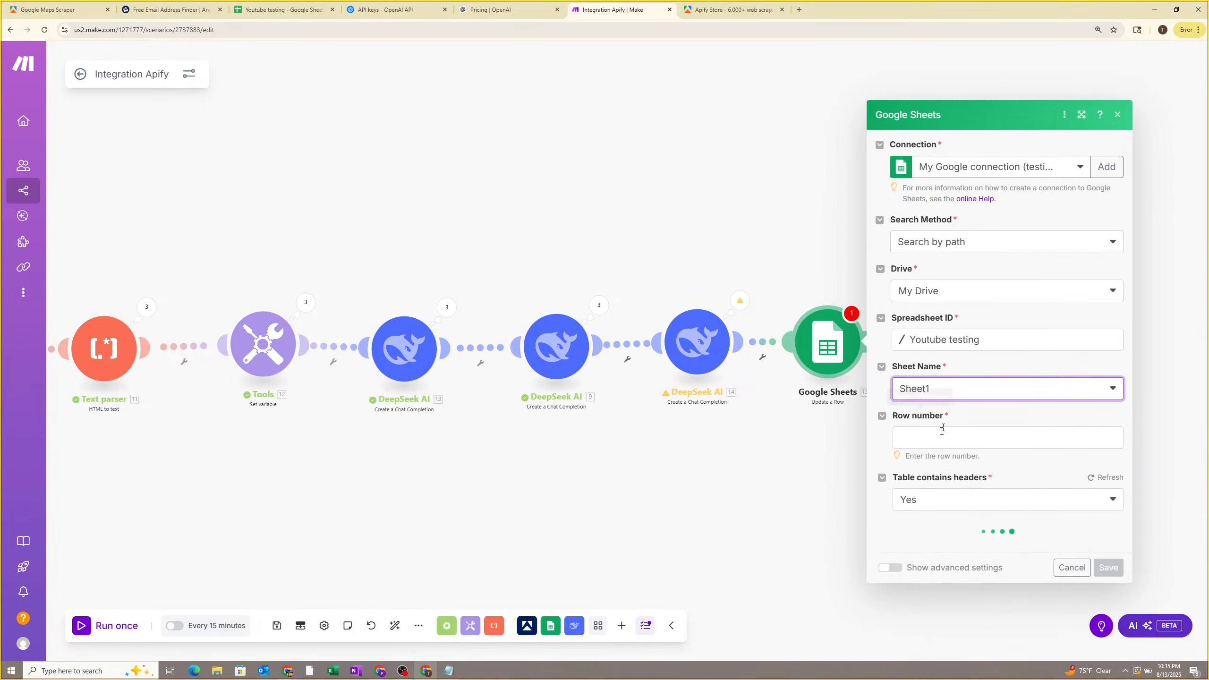
{"action": "scroll", "coordinate": [938, 398], "scroll_direction": "down", "scroll_amount": 2}
{"action": "left_click", "coordinate": [966, 280]}
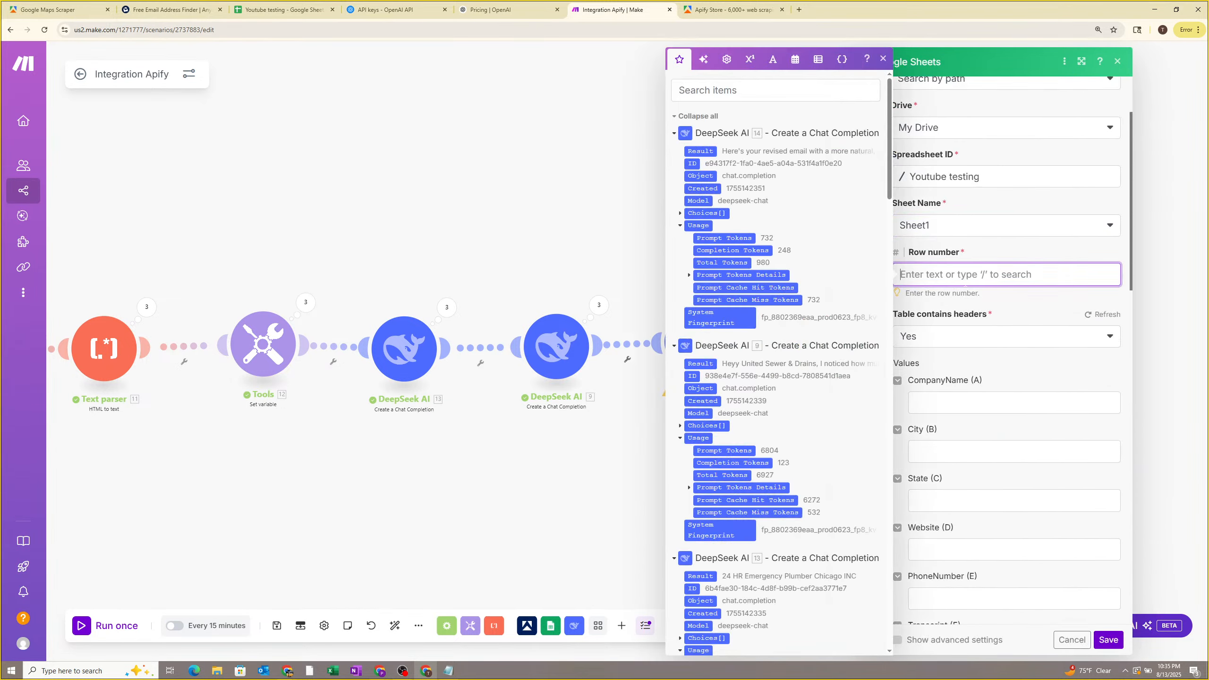
{"action": "left_click", "coordinate": [998, 302]}
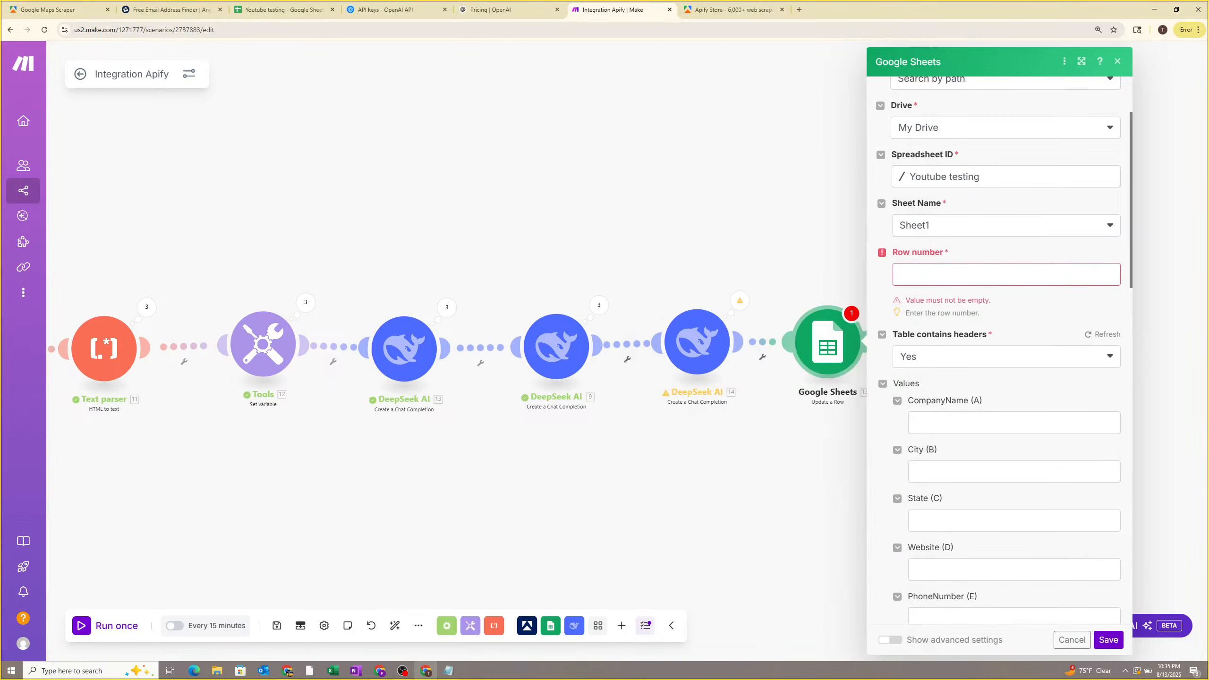
{"action": "left_click", "coordinate": [1073, 639]}
Inspect the first operation's output of the Google Sheets Add a Row module before the router.
{"action": "scroll", "coordinate": [769, 511], "scroll_direction": "down", "scroll_amount": 2}
{"action": "left_click_drag", "start_coordinate": [524, 497], "coordinate": [715, 479]}
{"action": "scroll", "coordinate": [602, 457], "scroll_direction": "up", "scroll_amount": 5}
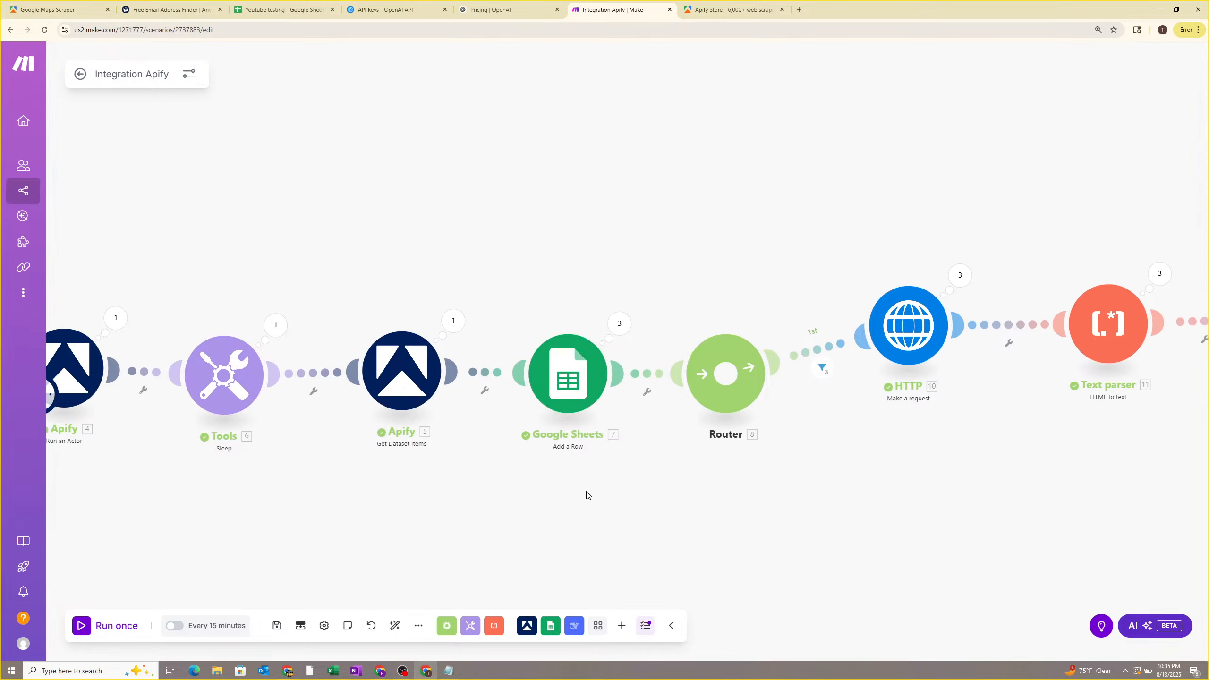
{"action": "scroll", "coordinate": [604, 358], "scroll_direction": "up", "scroll_amount": 2}
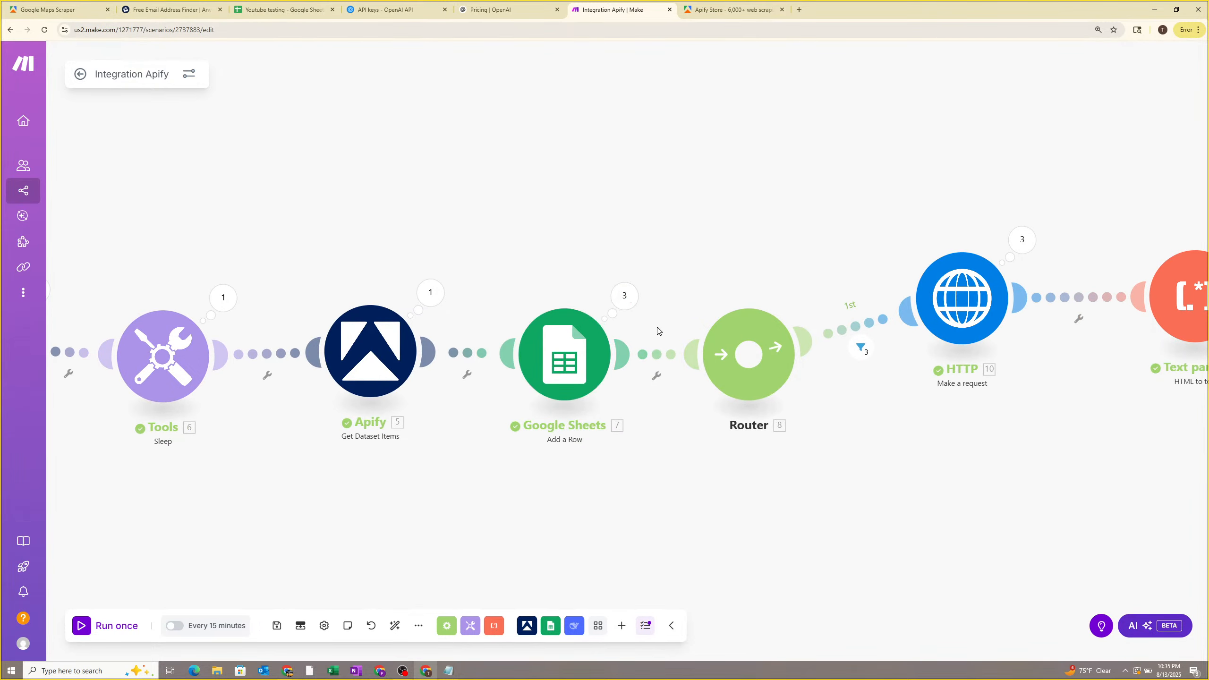
{"action": "left_click", "coordinate": [629, 299]}
{"action": "left_click", "coordinate": [709, 284]}
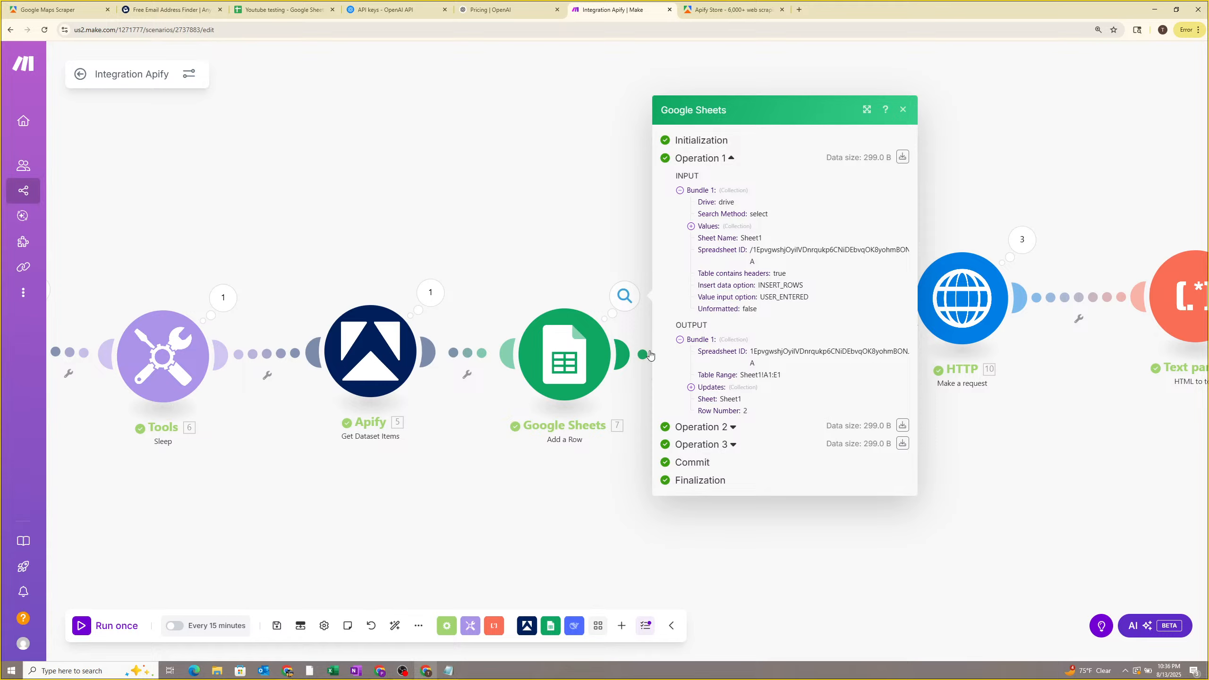
Open the Add a Row module's settings and review the values mapped to the sheet columns.
{"action": "left_click", "coordinate": [586, 381]}
{"action": "scroll", "coordinate": [665, 399], "scroll_direction": "down", "scroll_amount": 5}
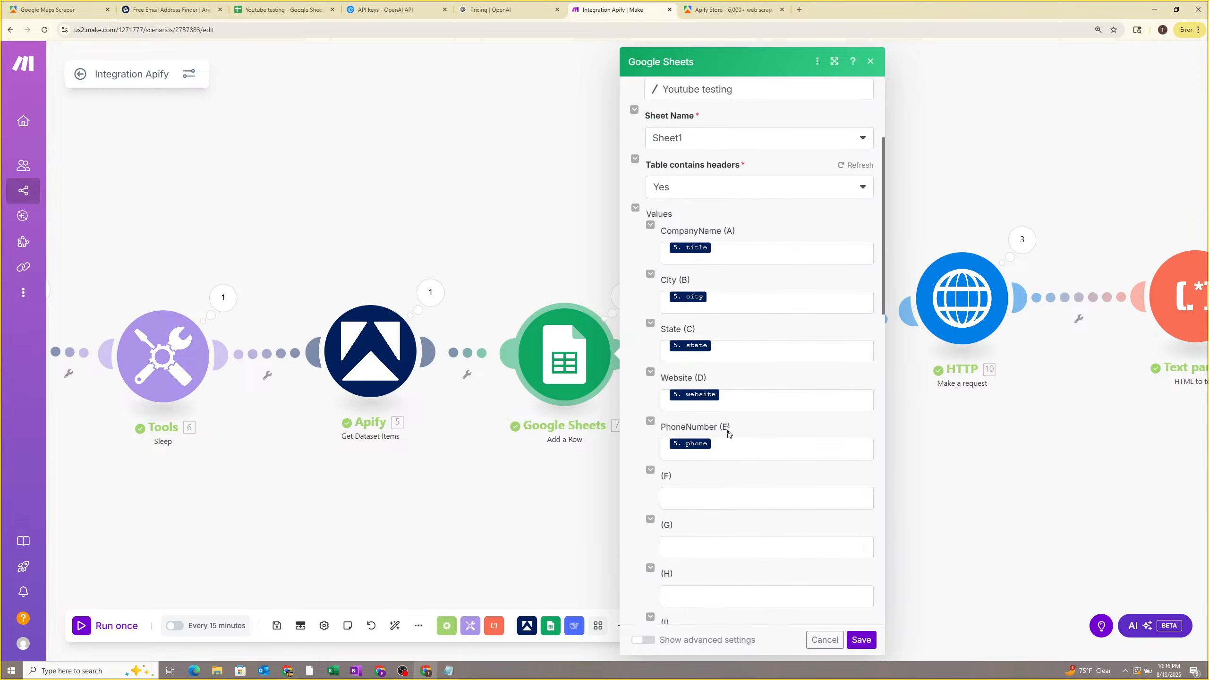
{"action": "scroll", "coordinate": [690, 319], "scroll_direction": "up", "scroll_amount": 2}
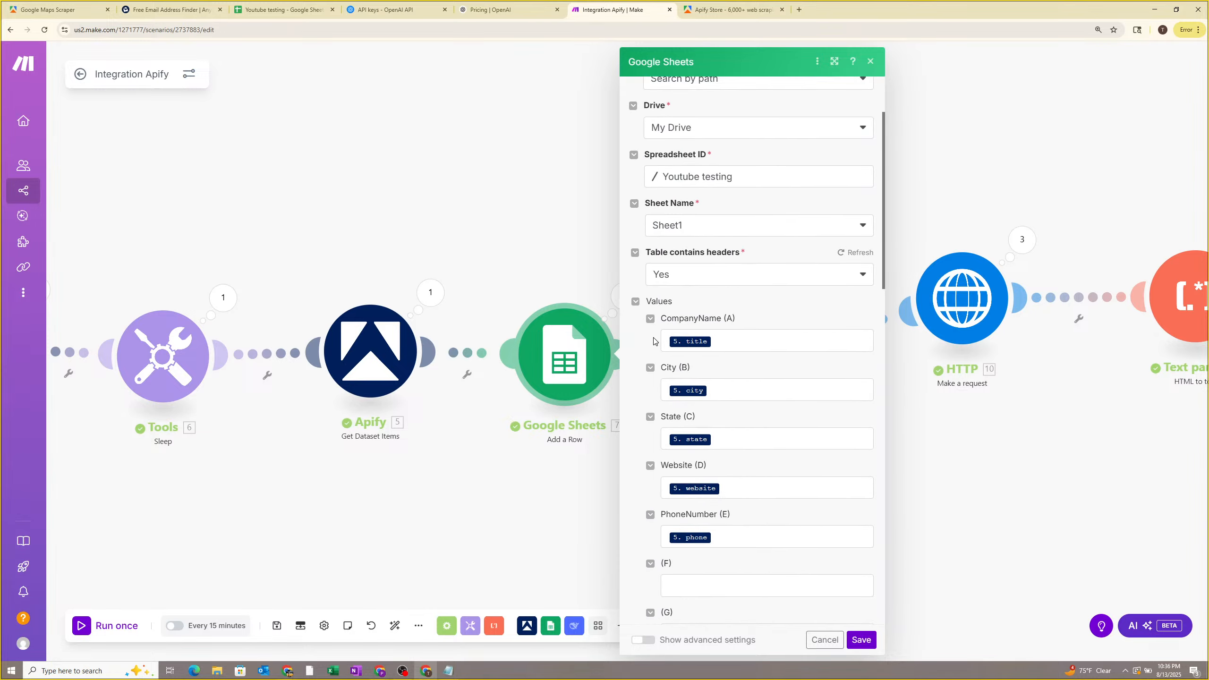
Close the Add a Row settings and examine the row number in the output of the module's first operation.
{"action": "left_click", "coordinate": [574, 508]}
{"action": "left_click", "coordinate": [627, 300]}
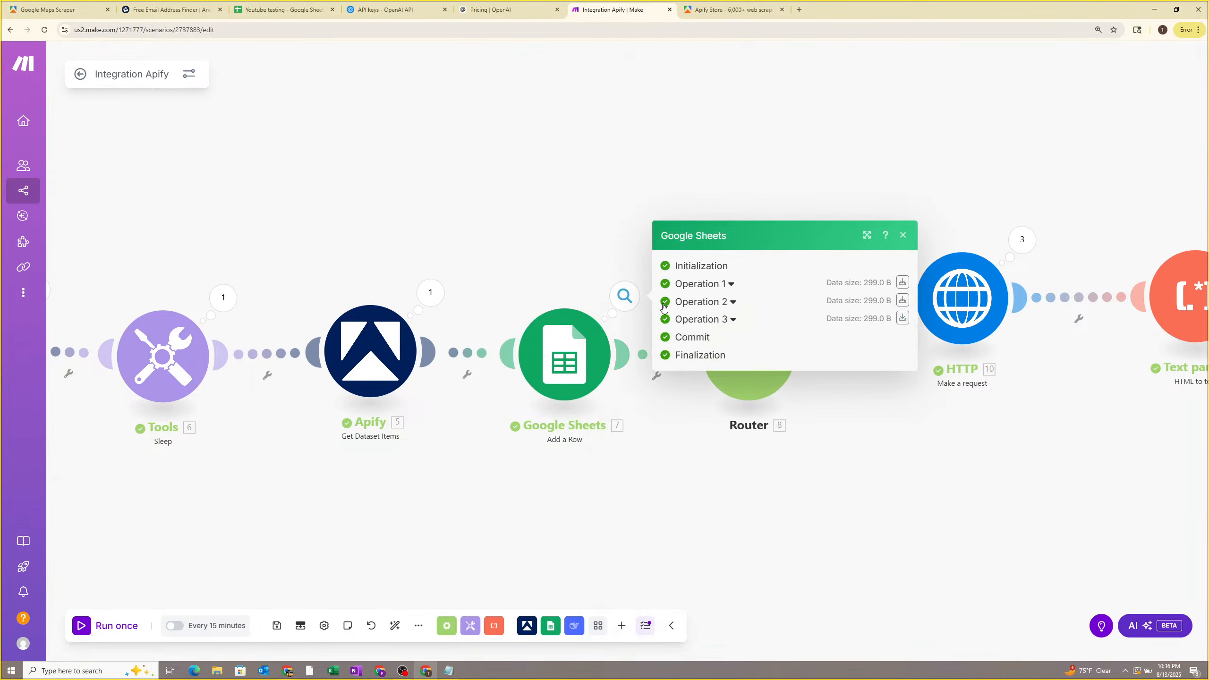
{"action": "left_click", "coordinate": [709, 288]}
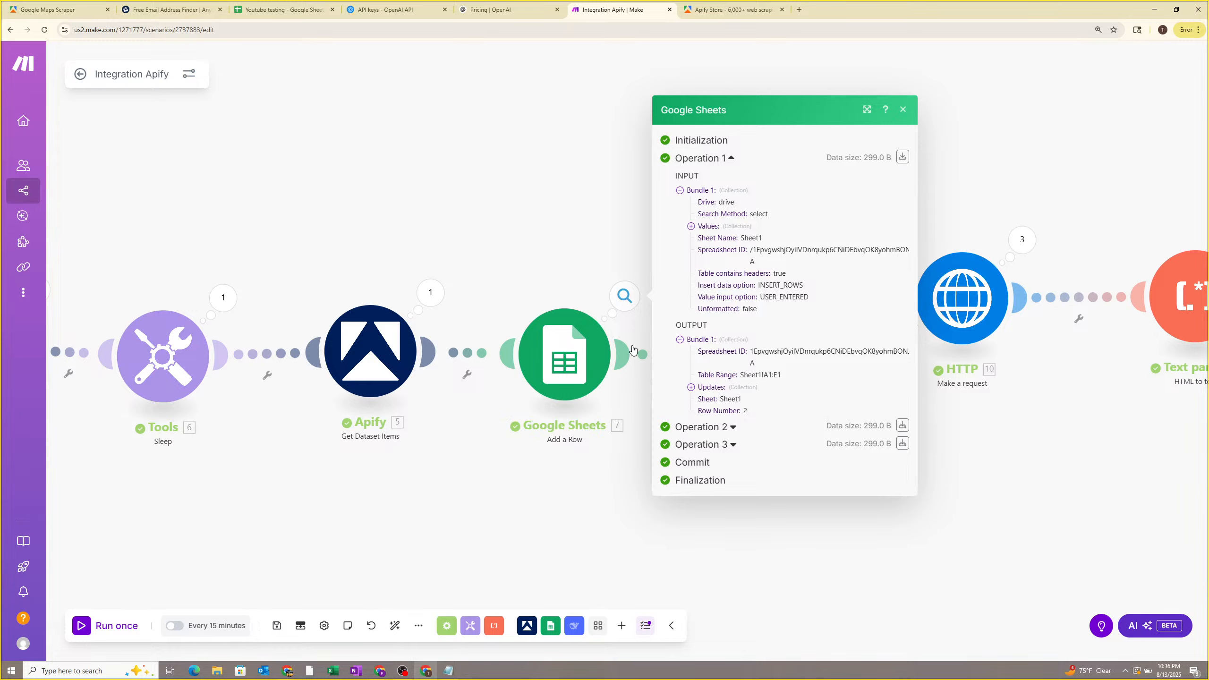
Switch to the Youtube testing spreadsheet and check the company entry in row 2 against the module output.
{"action": "left_click", "coordinate": [281, 9]}
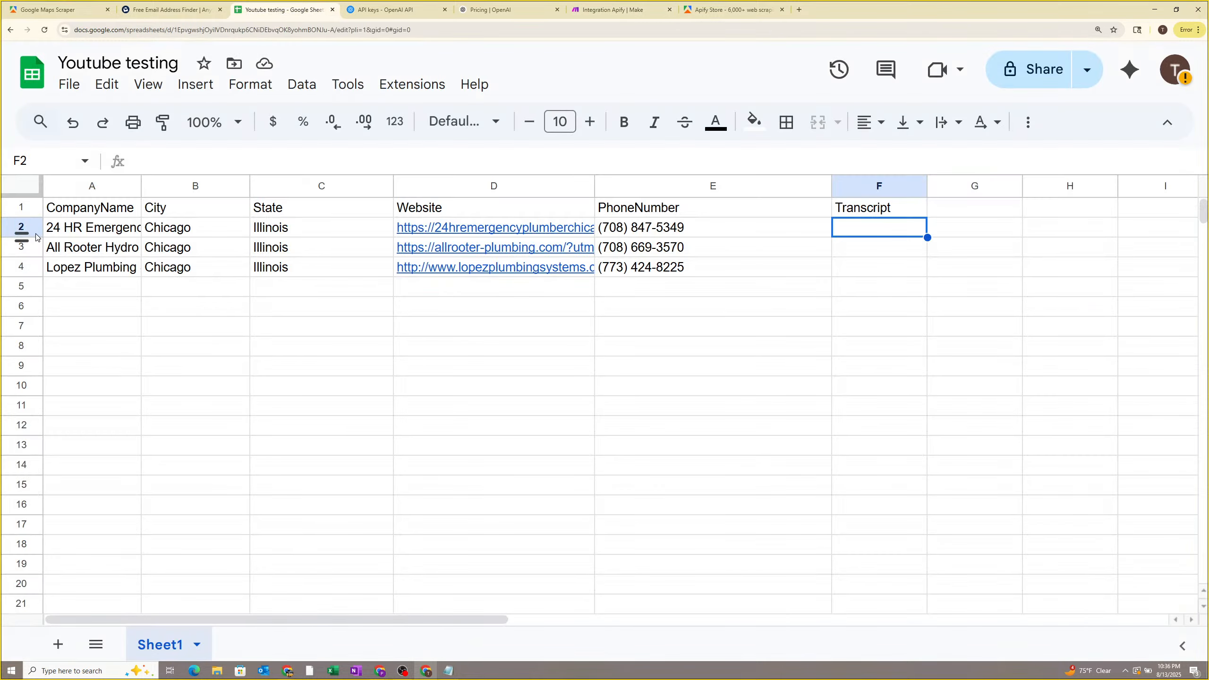
{"action": "left_click", "coordinate": [38, 228]}
{"action": "double_click", "coordinate": [76, 232]}
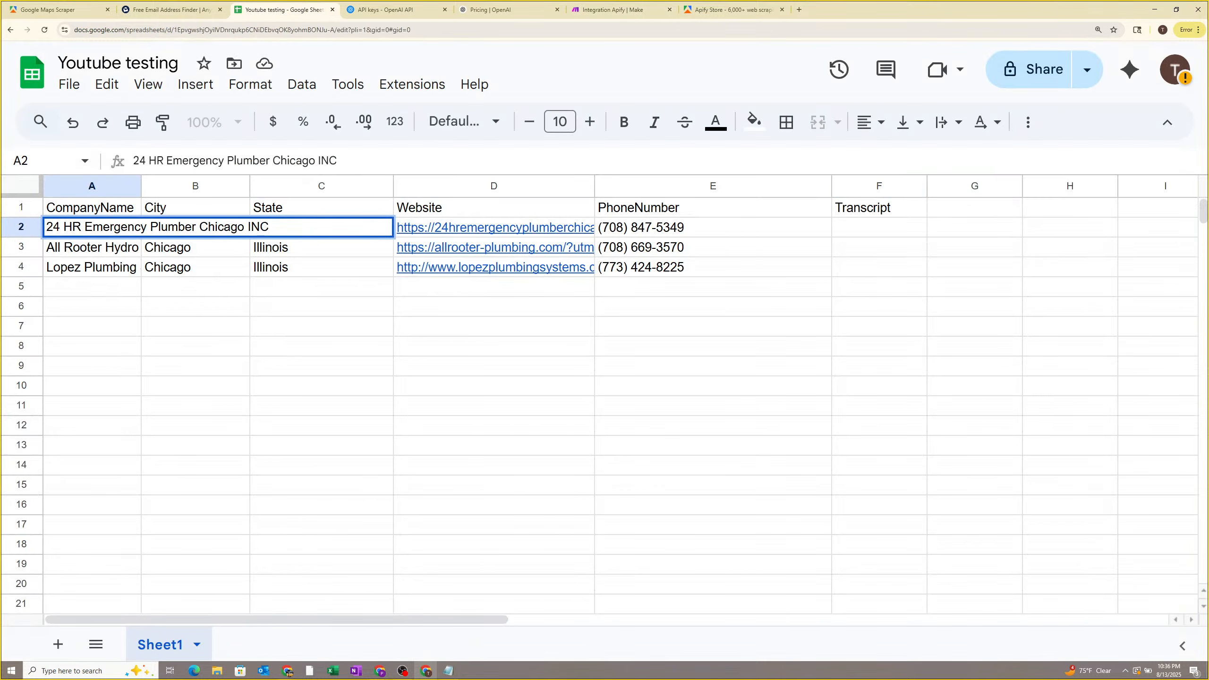
{"action": "left_click_drag", "start_coordinate": [261, 228], "coordinate": [102, 229]}
{"action": "left_click", "coordinate": [286, 229]}
{"action": "left_click", "coordinate": [437, 366]}
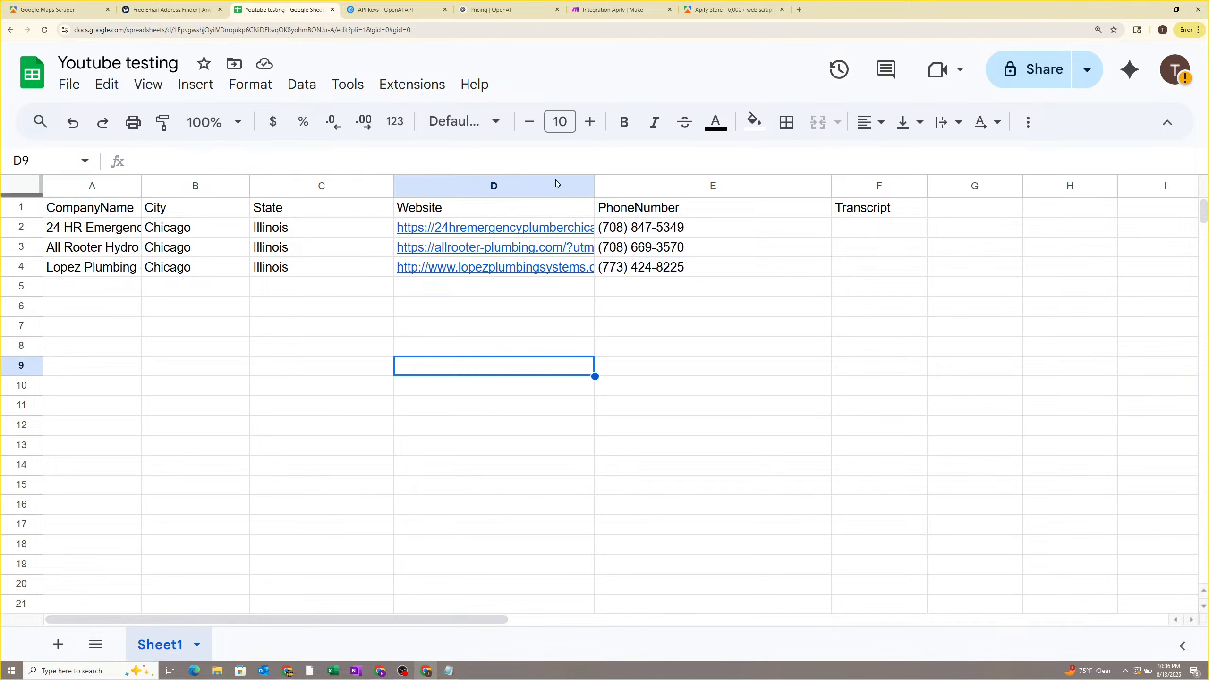
Return to the Make scenario and point the Update a Row module at Sheet1 of the Youtube testing spreadsheet.
{"action": "left_click", "coordinate": [623, 8]}
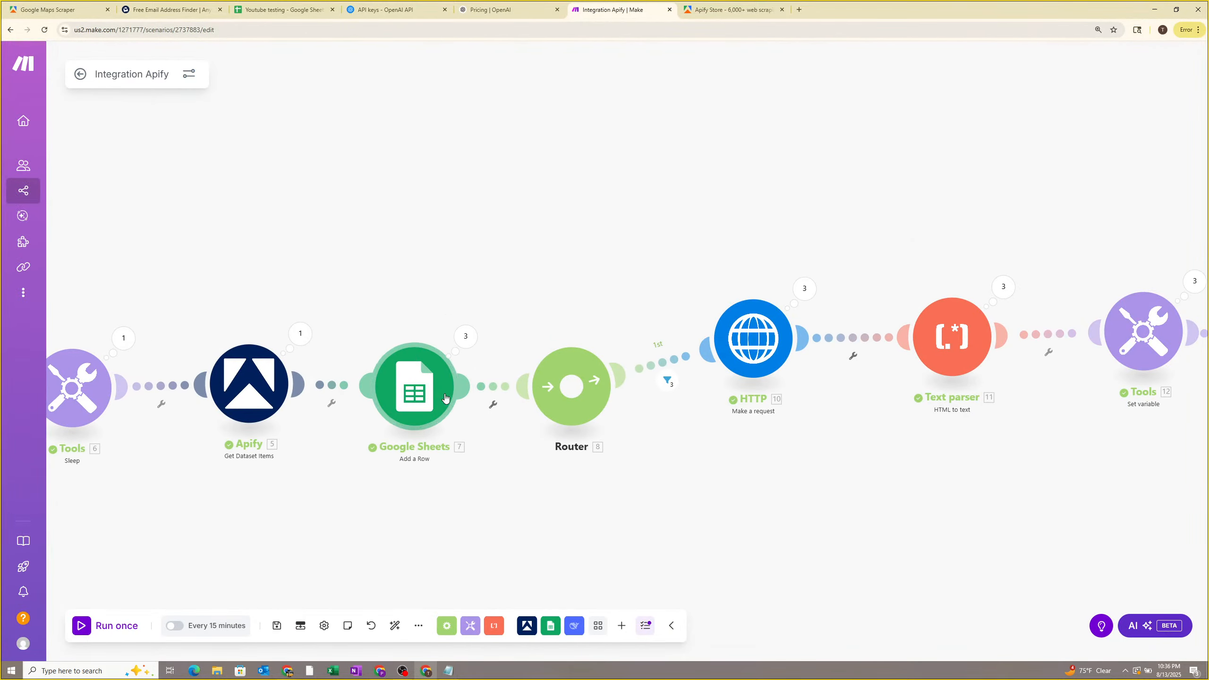
{"action": "scroll", "coordinate": [443, 402], "scroll_direction": "down", "scroll_amount": 1}
{"action": "scroll", "coordinate": [441, 408], "scroll_direction": "up", "scroll_amount": 1}
{"action": "left_click_drag", "start_coordinate": [478, 437], "coordinate": [656, 451]}
{"action": "scroll", "coordinate": [656, 450], "scroll_direction": "up", "scroll_amount": 1}
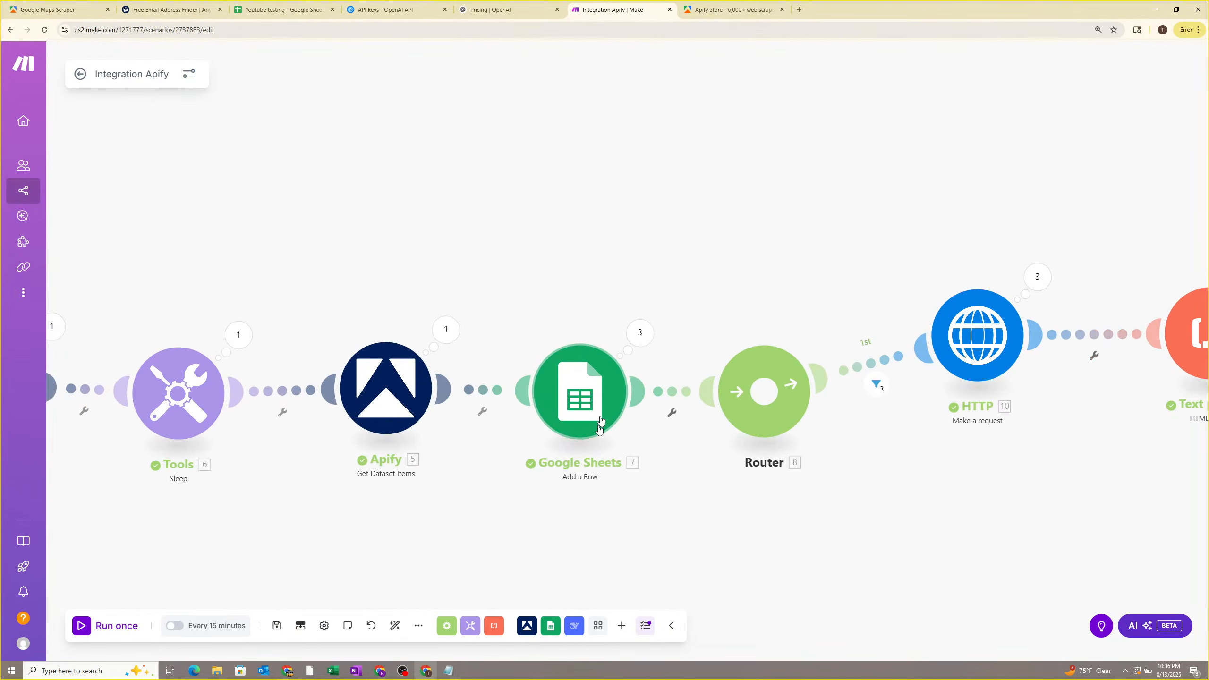
{"action": "scroll", "coordinate": [853, 492], "scroll_direction": "down", "scroll_amount": 2}
{"action": "left_click_drag", "start_coordinate": [942, 480], "coordinate": [532, 446]}
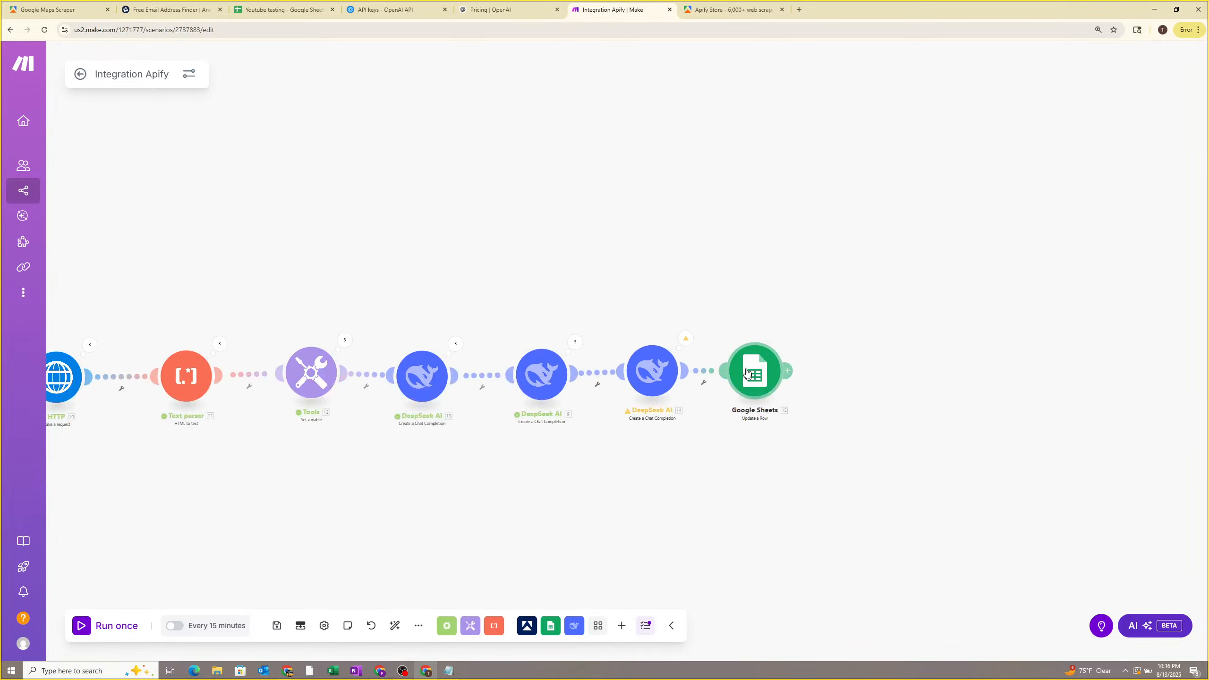
{"action": "left_click", "coordinate": [752, 373]}
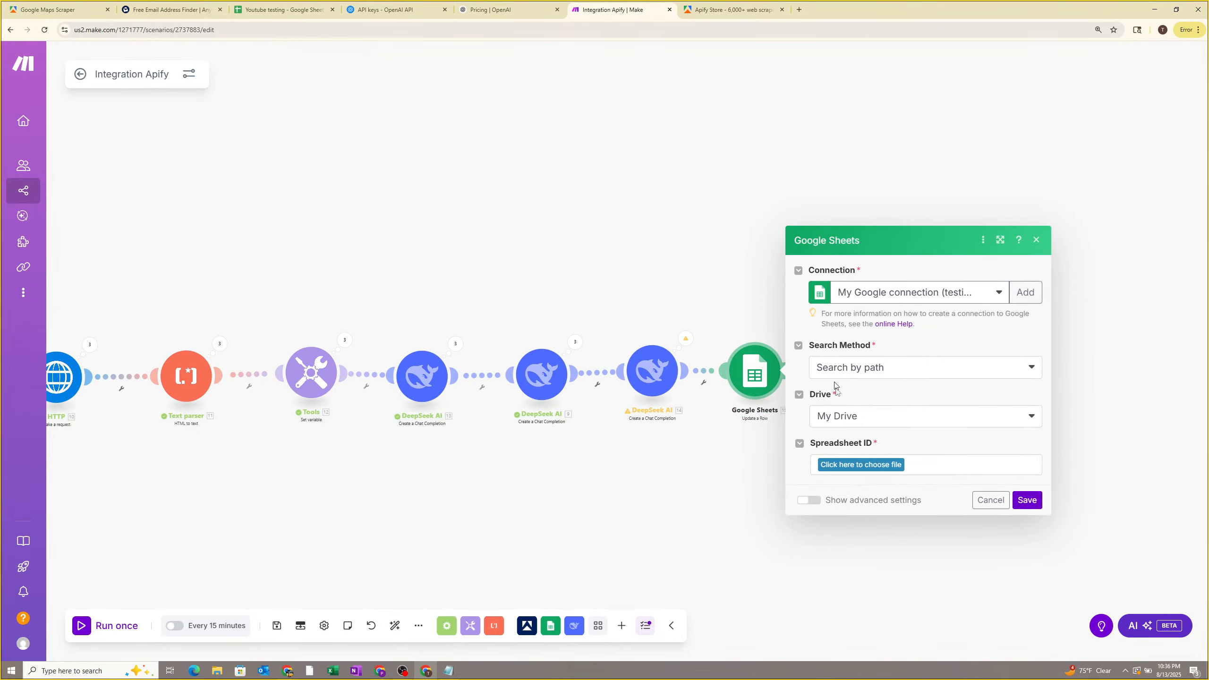
{"action": "left_click", "coordinate": [870, 465]}
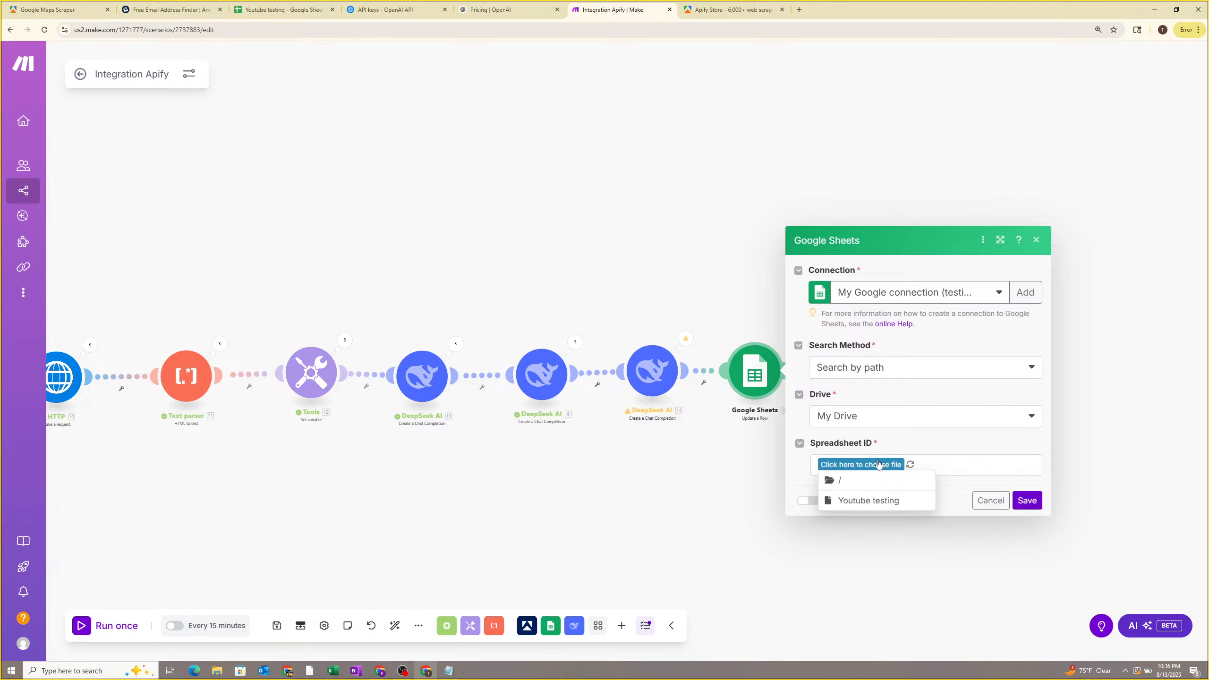
{"action": "left_click", "coordinate": [862, 500]}
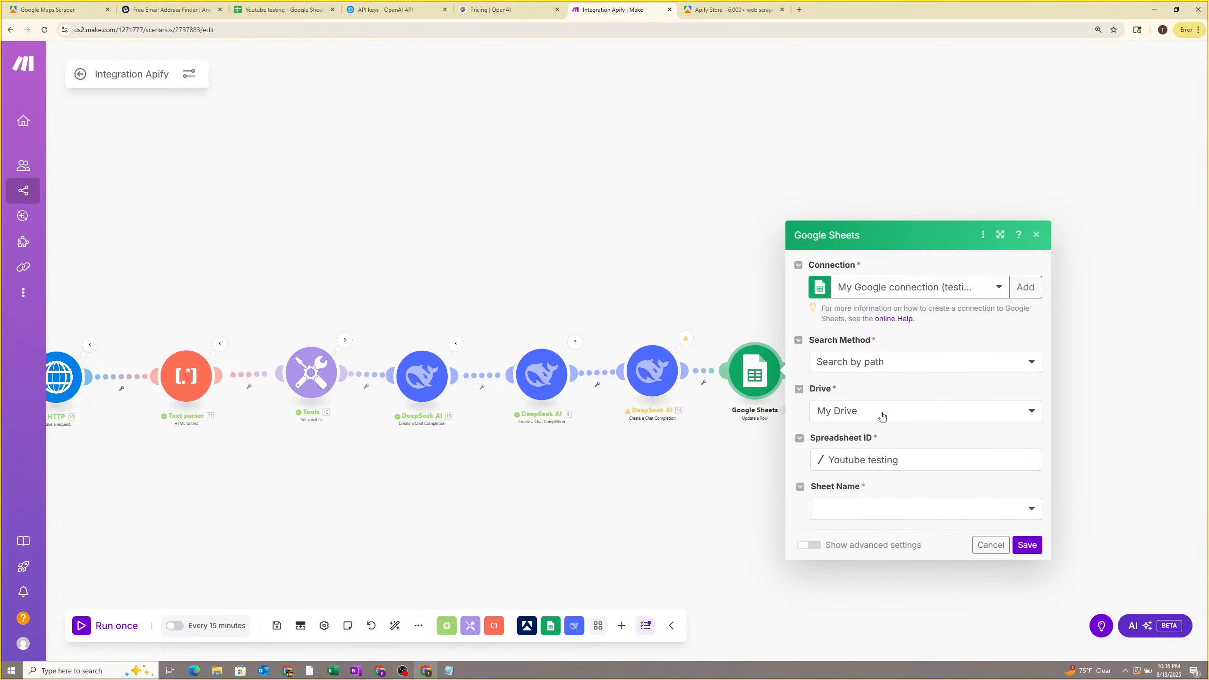
{"action": "left_click", "coordinate": [865, 496]}
{"action": "left_click", "coordinate": [860, 512]}
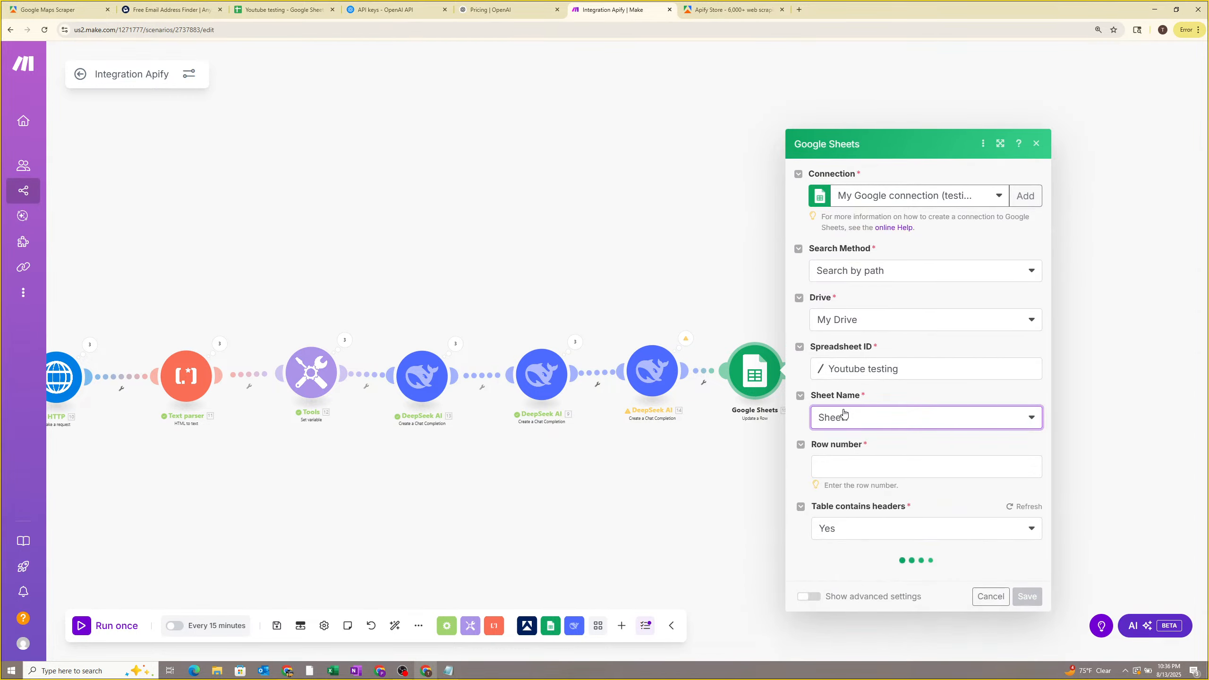
Map the Update a Row module's row number to the Row Number output of the Google Sheets Add a Row module.
{"action": "left_click", "coordinate": [884, 381]}
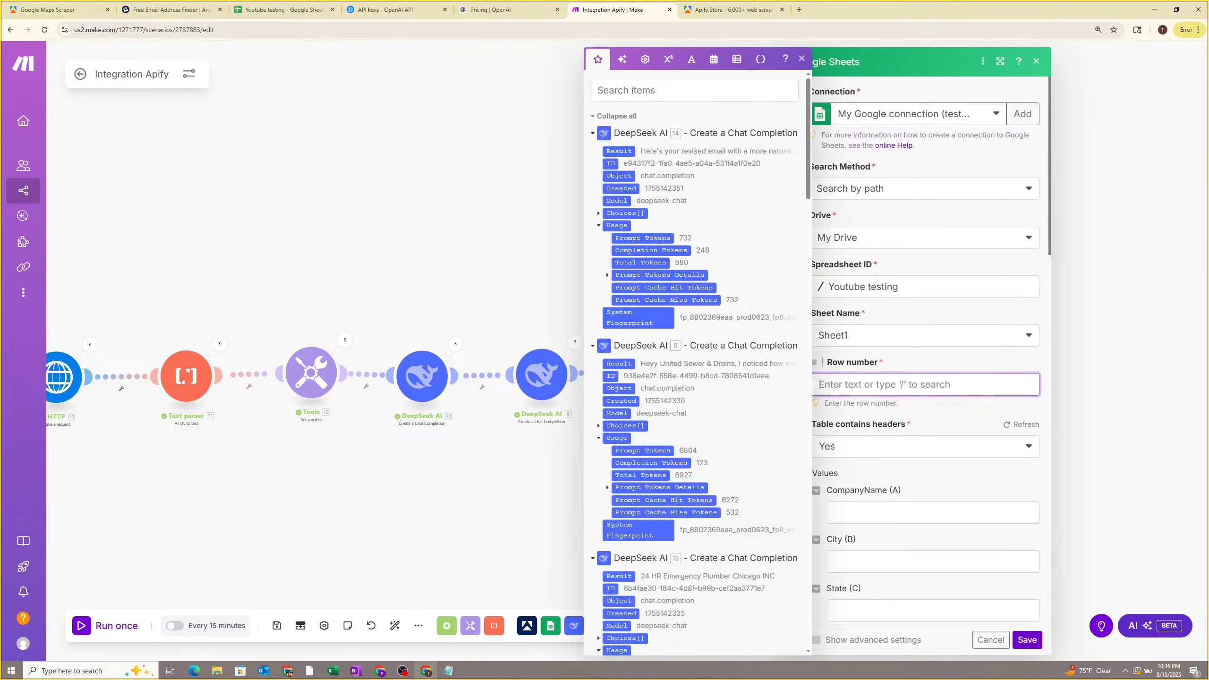
{"action": "scroll", "coordinate": [740, 334], "scroll_direction": "down", "scroll_amount": 15}
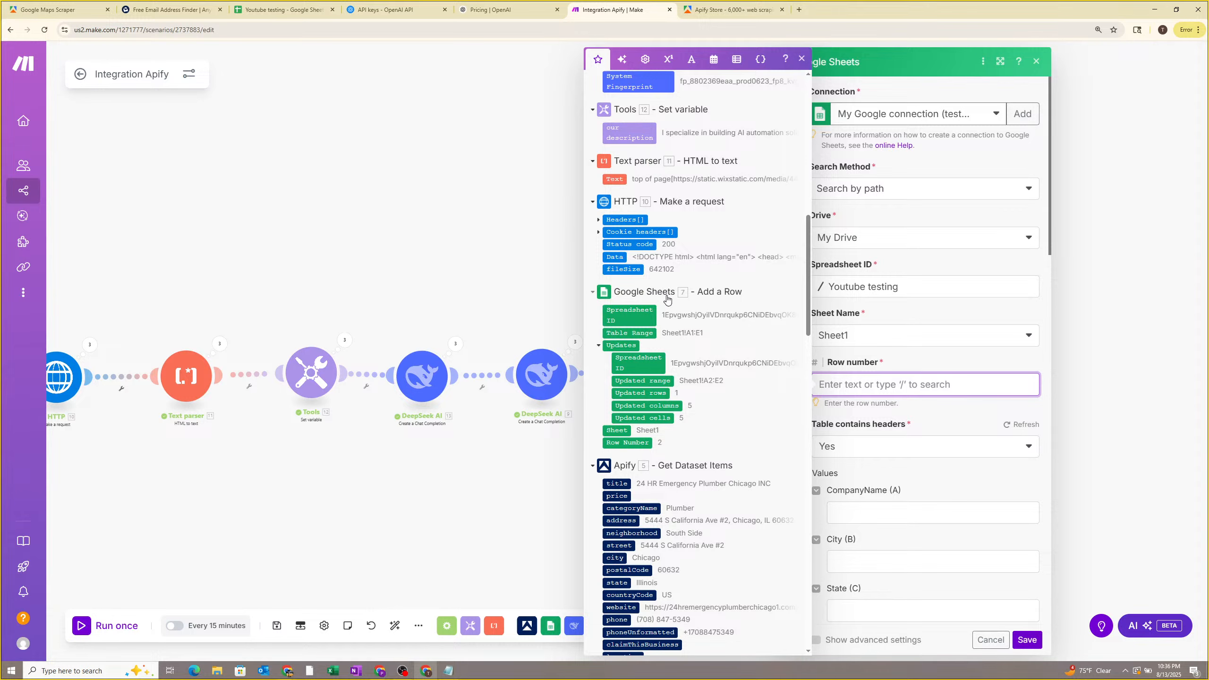
{"action": "left_click", "coordinate": [640, 443]}
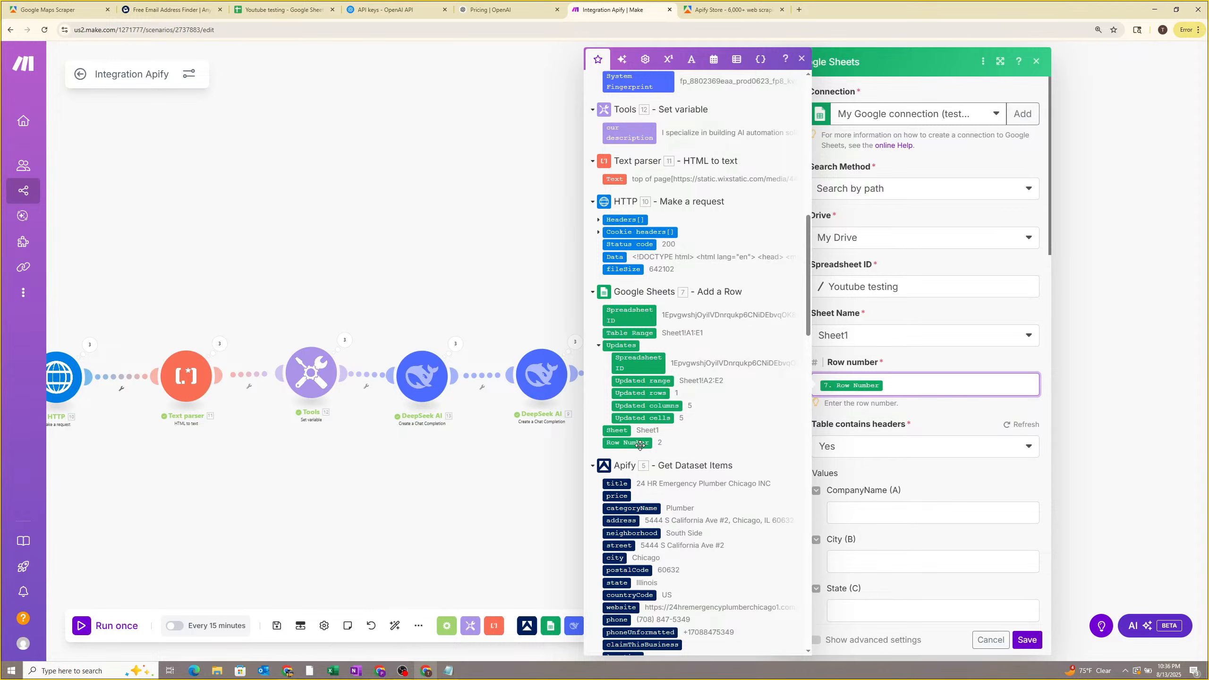
{"action": "left_click", "coordinate": [927, 416]}
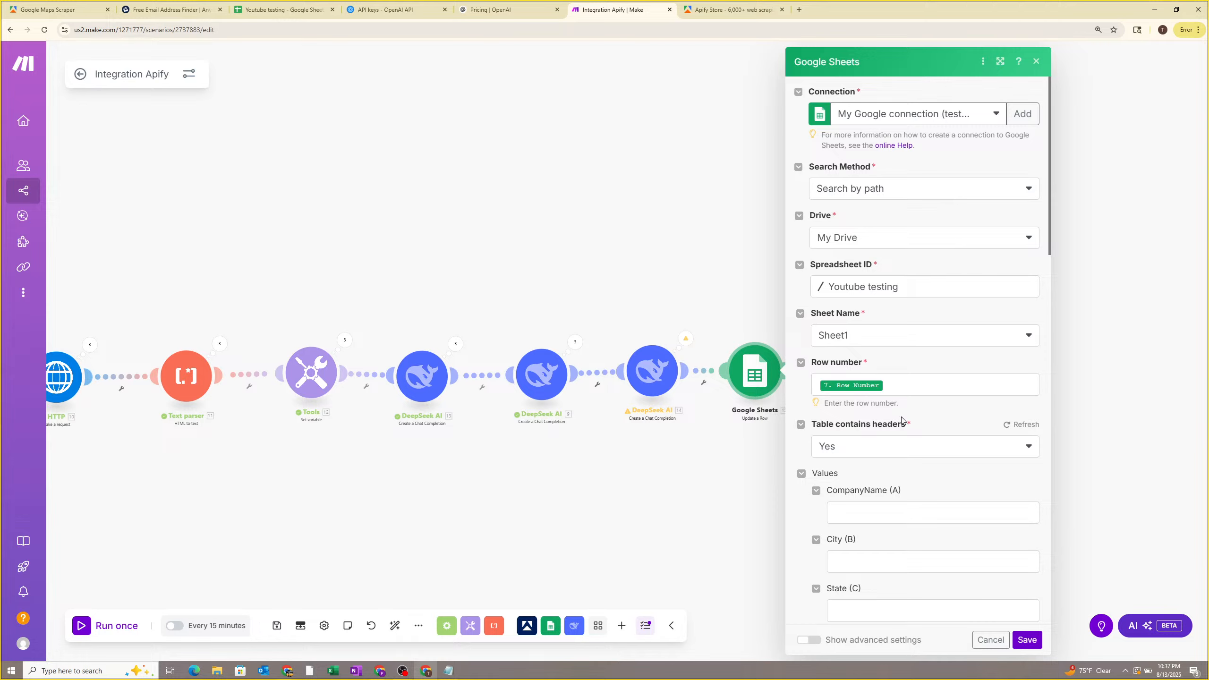
Map the Transcript (F) value to the Result of DeepSeek AI module 14 and save the Update a Row module.
{"action": "scroll", "coordinate": [902, 420], "scroll_direction": "down", "scroll_amount": 2}
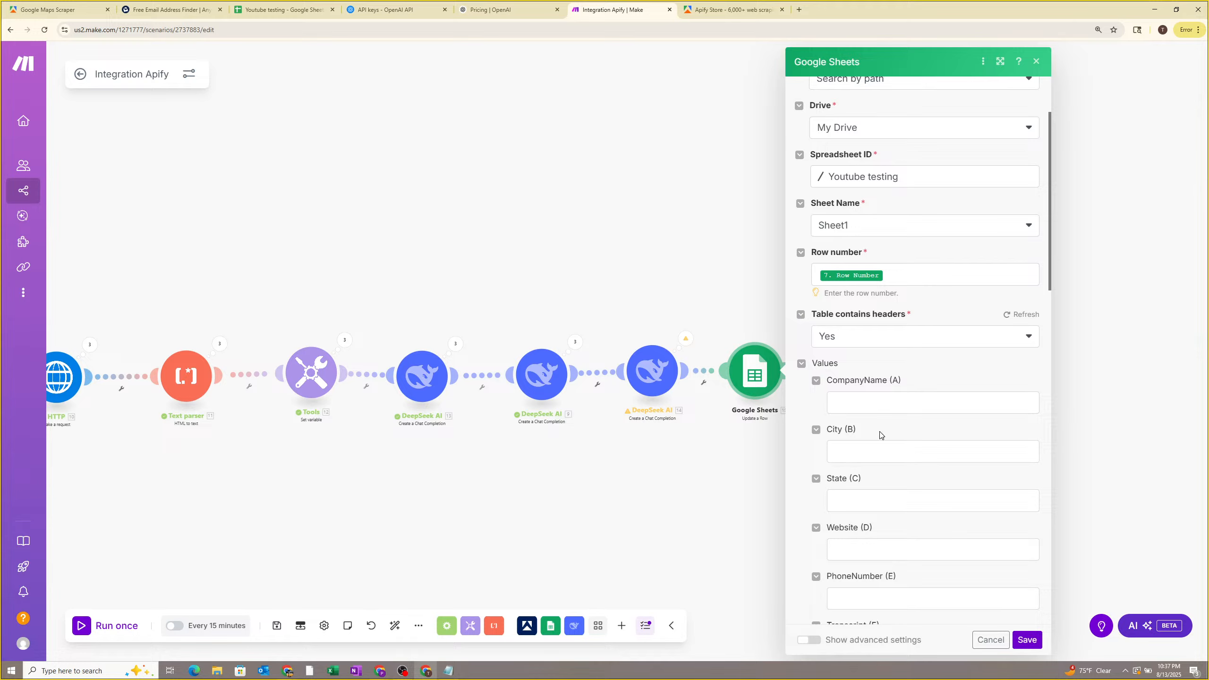
{"action": "scroll", "coordinate": [881, 434], "scroll_direction": "down", "scroll_amount": 2}
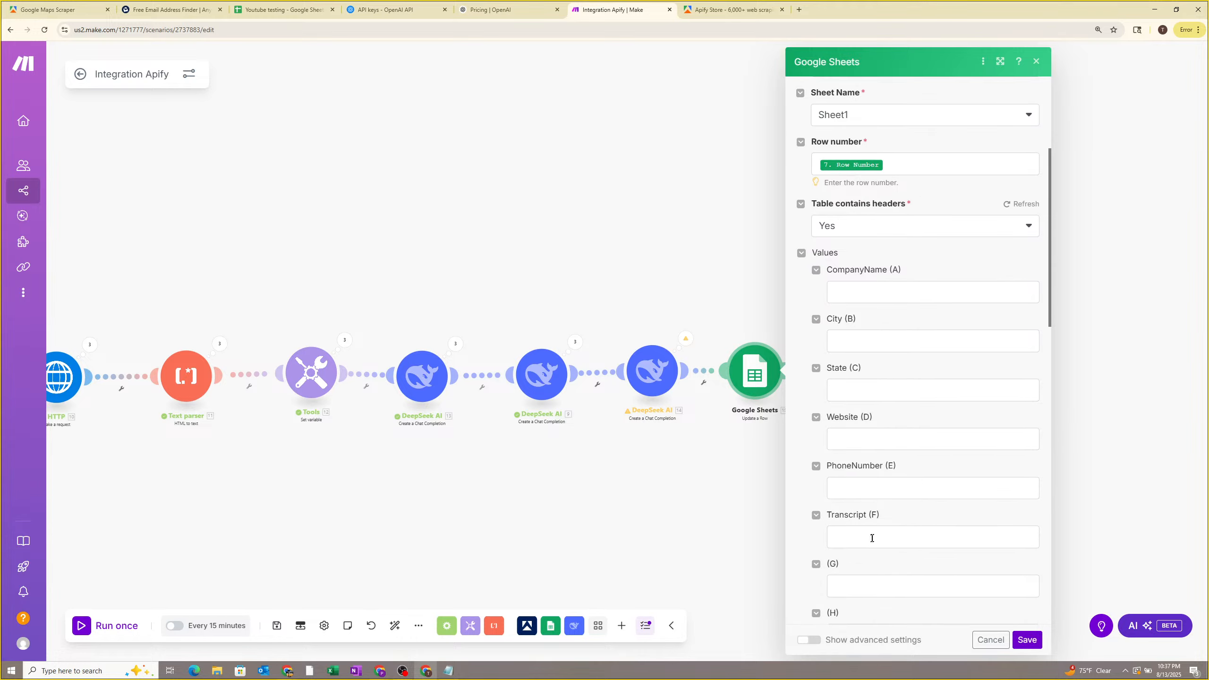
{"action": "left_click_drag", "start_coordinate": [885, 518], "coordinate": [827, 519]}
{"action": "left_click", "coordinate": [885, 527]}
{"action": "left_click", "coordinate": [884, 536]}
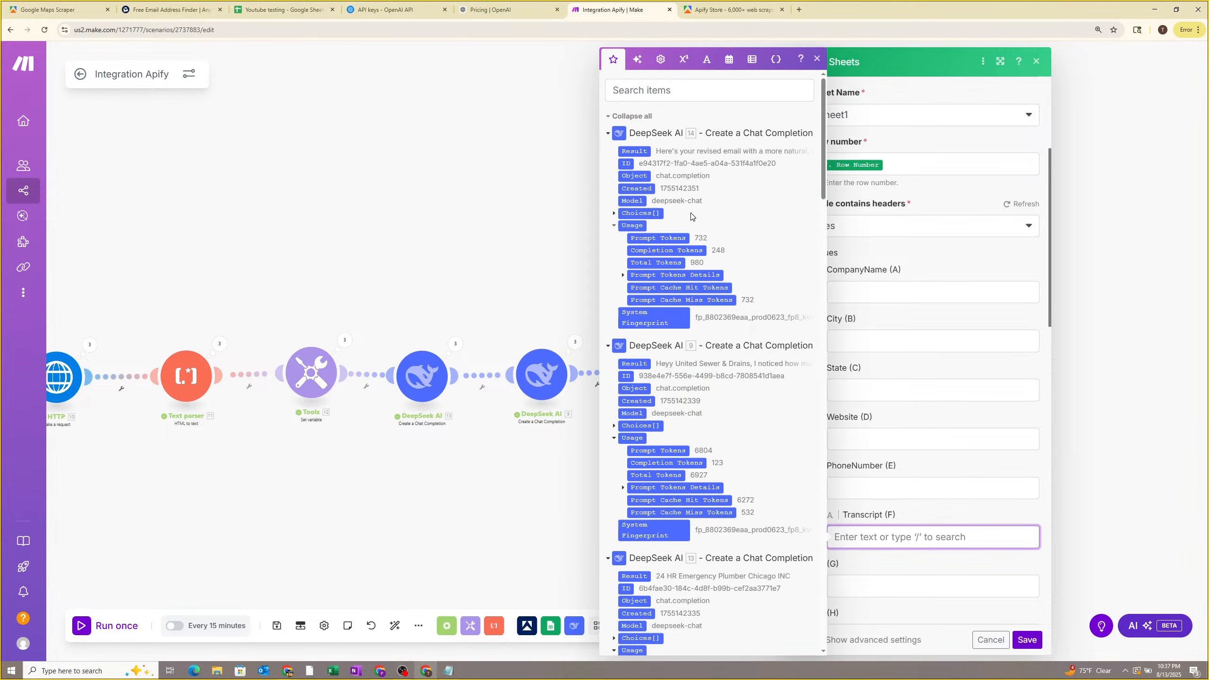
{"action": "left_click", "coordinate": [638, 151]}
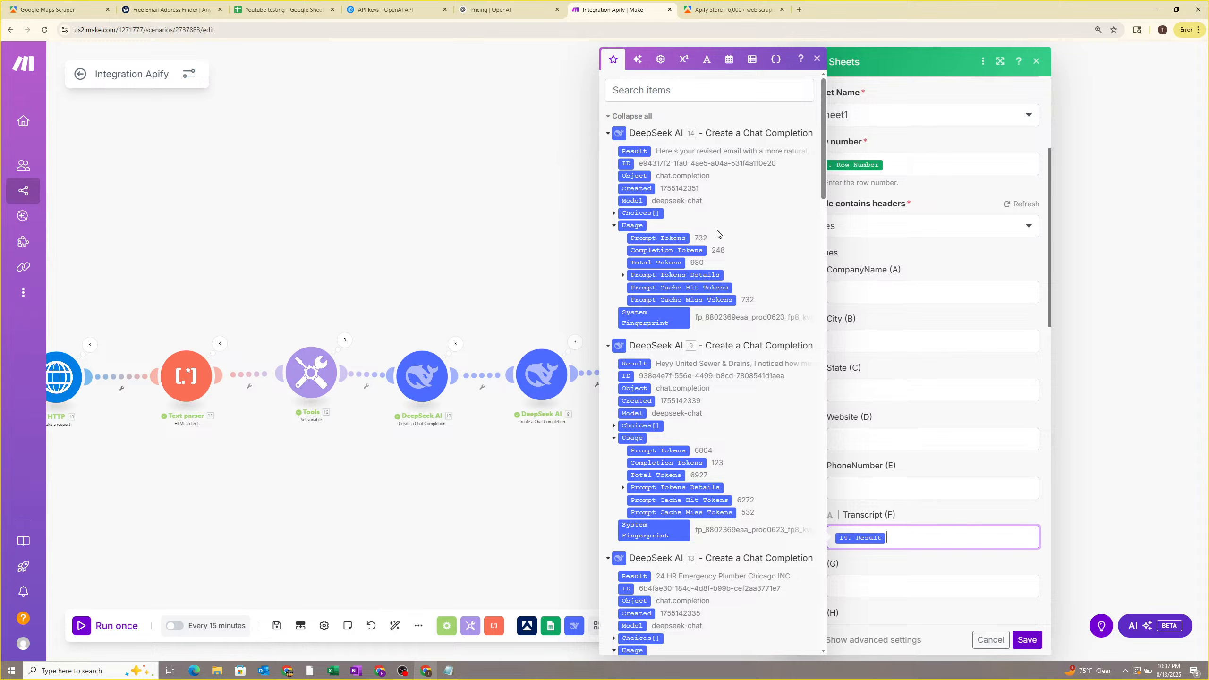
{"action": "left_click", "coordinate": [909, 510]}
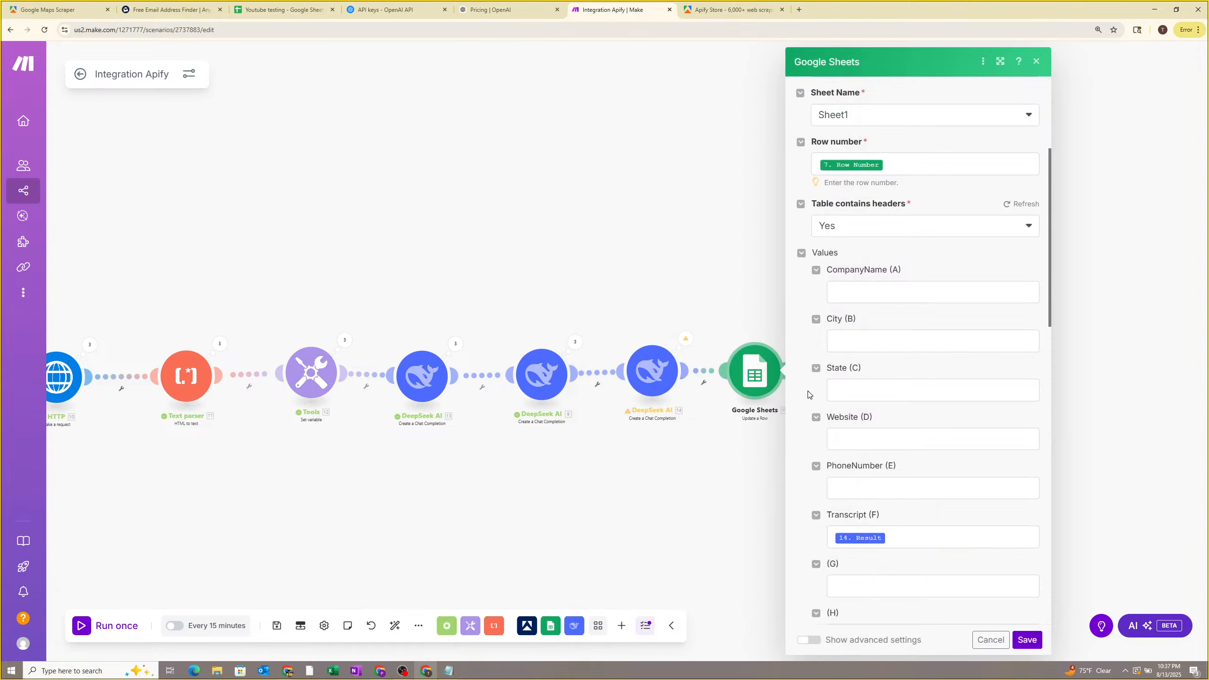
{"action": "left_click", "coordinate": [1036, 640]}
Append "Output ONLY the body, no additional comments or messages around it." to the last DeepSeek module's system message and save it.
{"action": "left_click", "coordinate": [665, 382]}
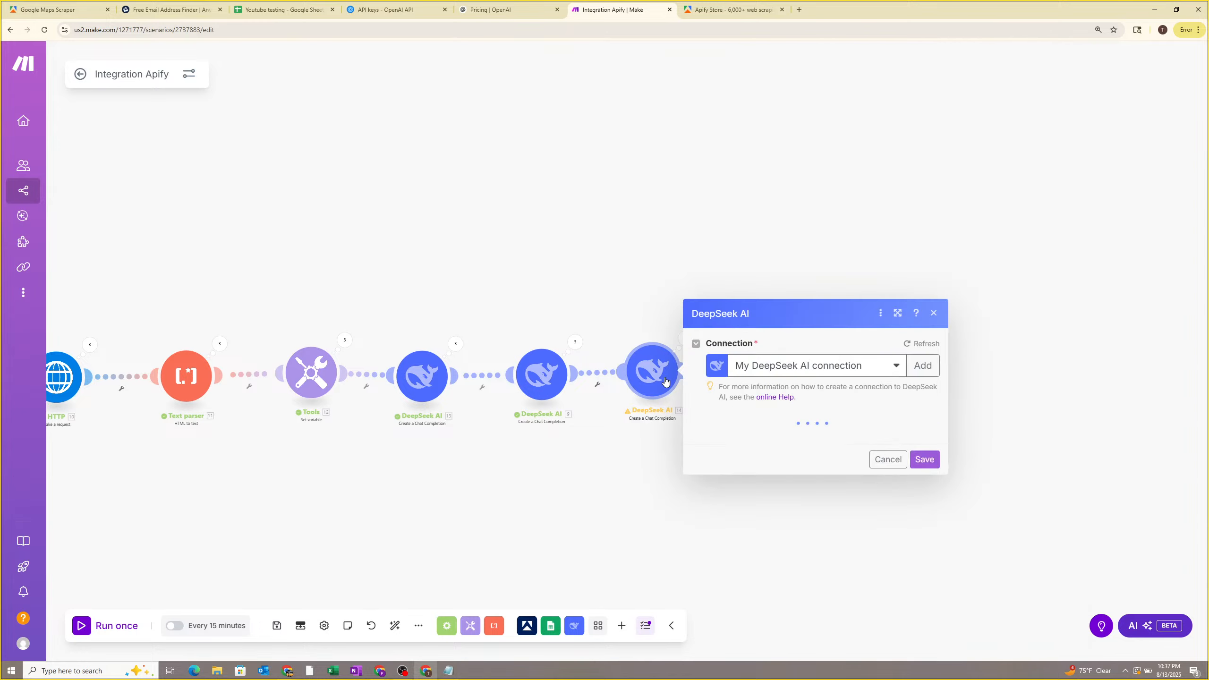
{"action": "scroll", "coordinate": [833, 484], "scroll_direction": "down", "scroll_amount": 1}
{"action": "scroll", "coordinate": [832, 484], "scroll_direction": "down", "scroll_amount": 10}
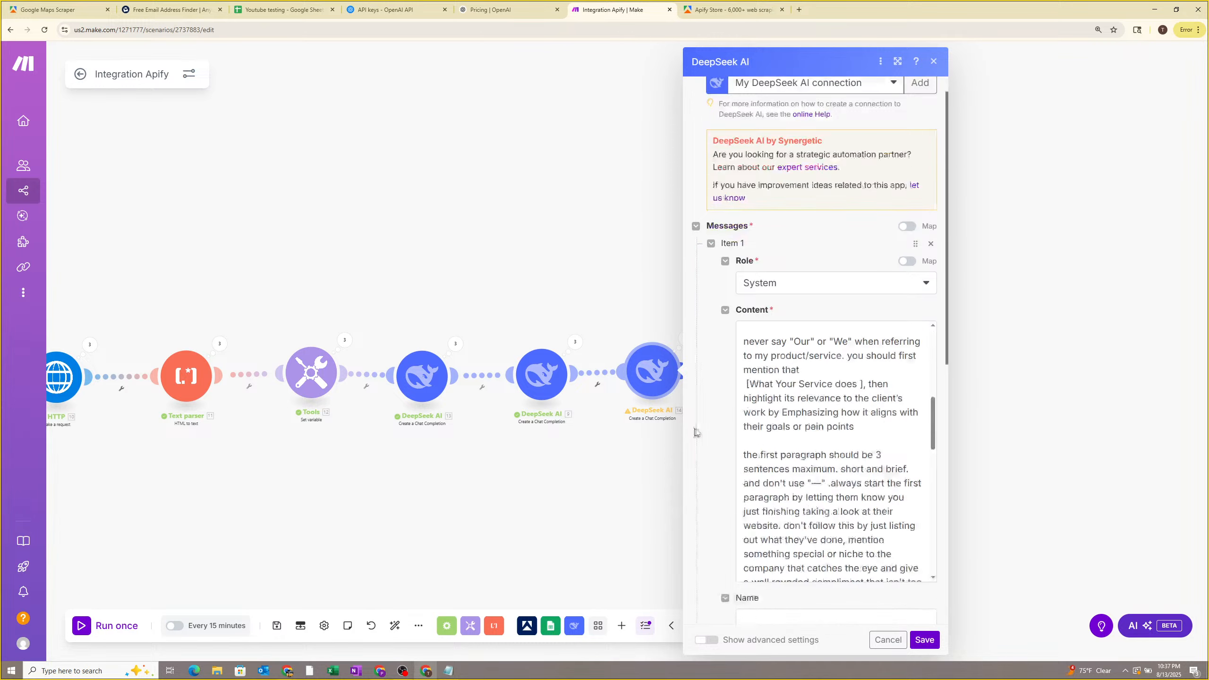
{"action": "scroll", "coordinate": [833, 484], "scroll_direction": "up", "scroll_amount": 5}
{"action": "scroll", "coordinate": [832, 485], "scroll_direction": "down", "scroll_amount": 5}
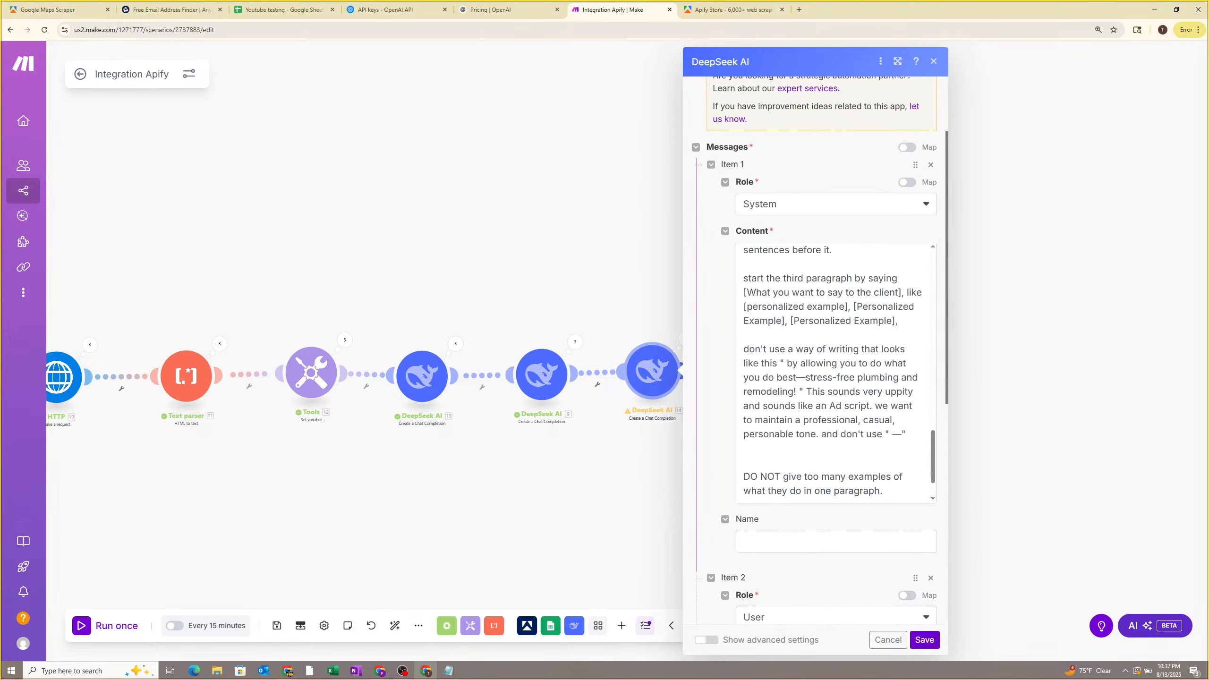
{"action": "left_click", "coordinate": [833, 484]}
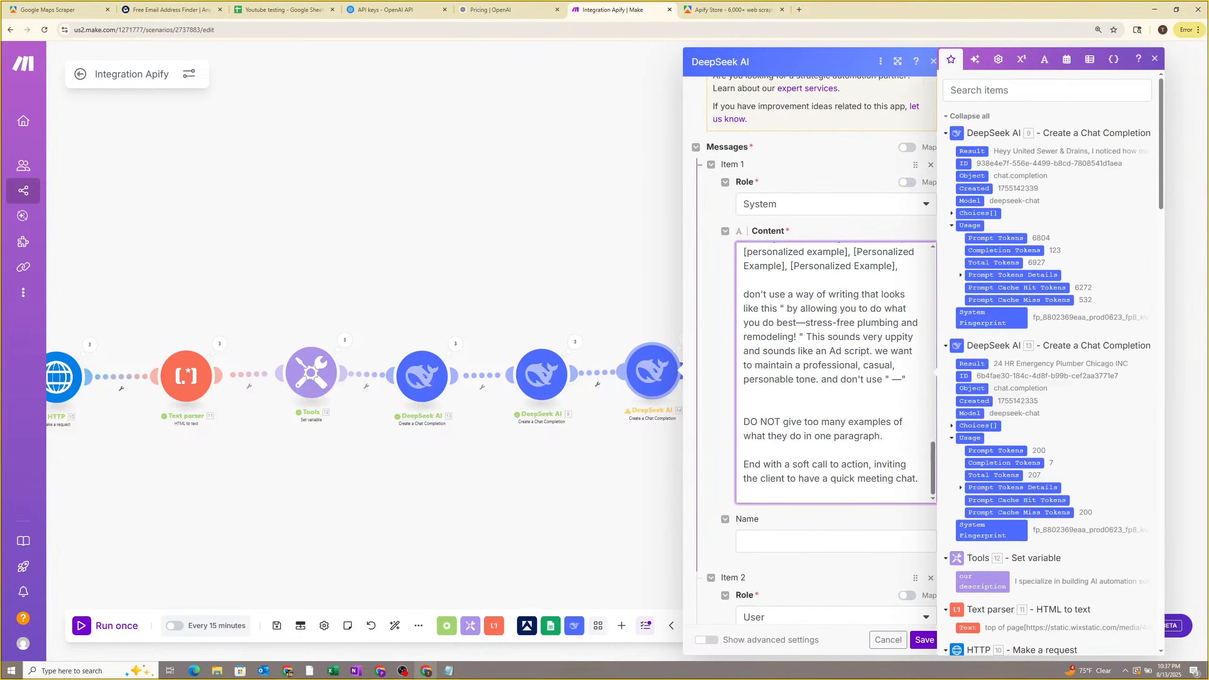
{"action": "type", "text": "Out"}
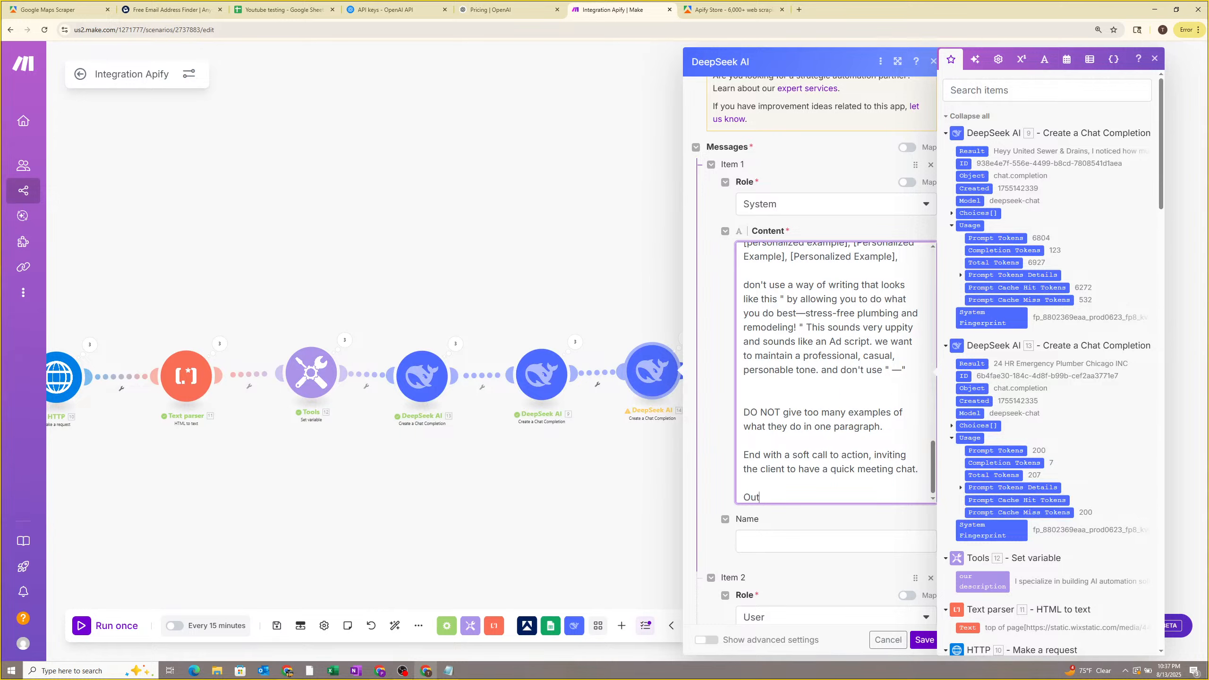
{"action": "type", "text": "put ONLY the body, no additional c"}
{"action": "type", "text": "omments o"}
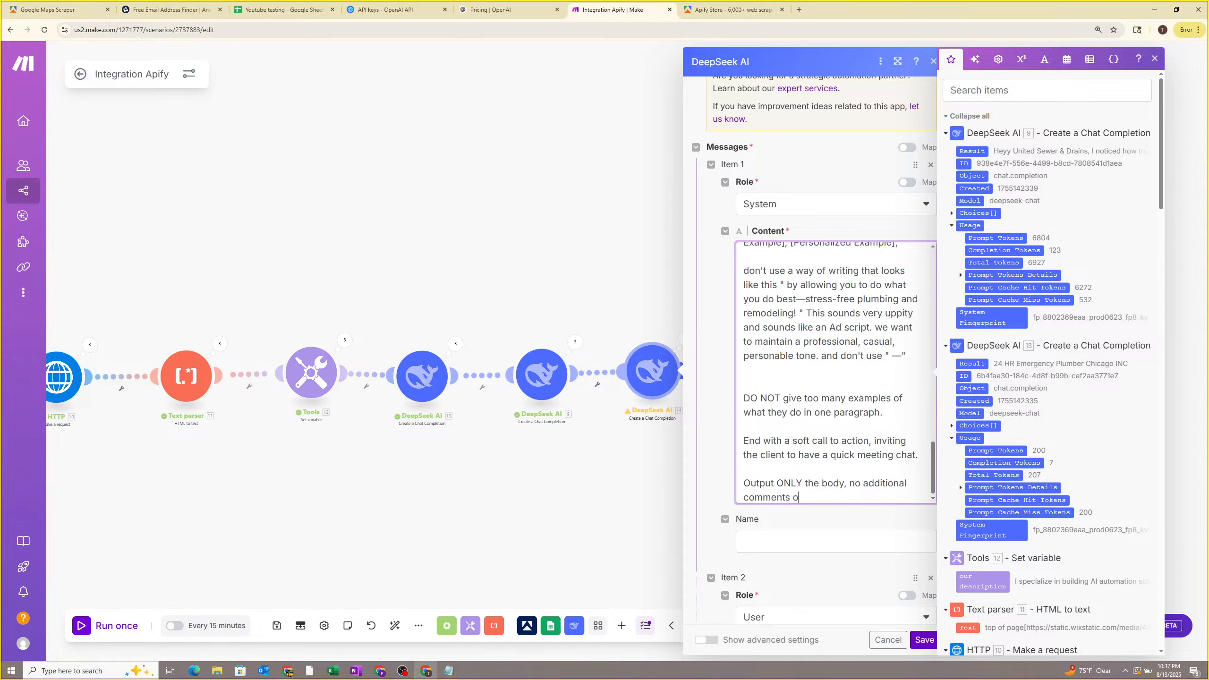
{"action": "type", "text": "r messages around it."}
{"action": "left_click", "coordinate": [889, 514]}
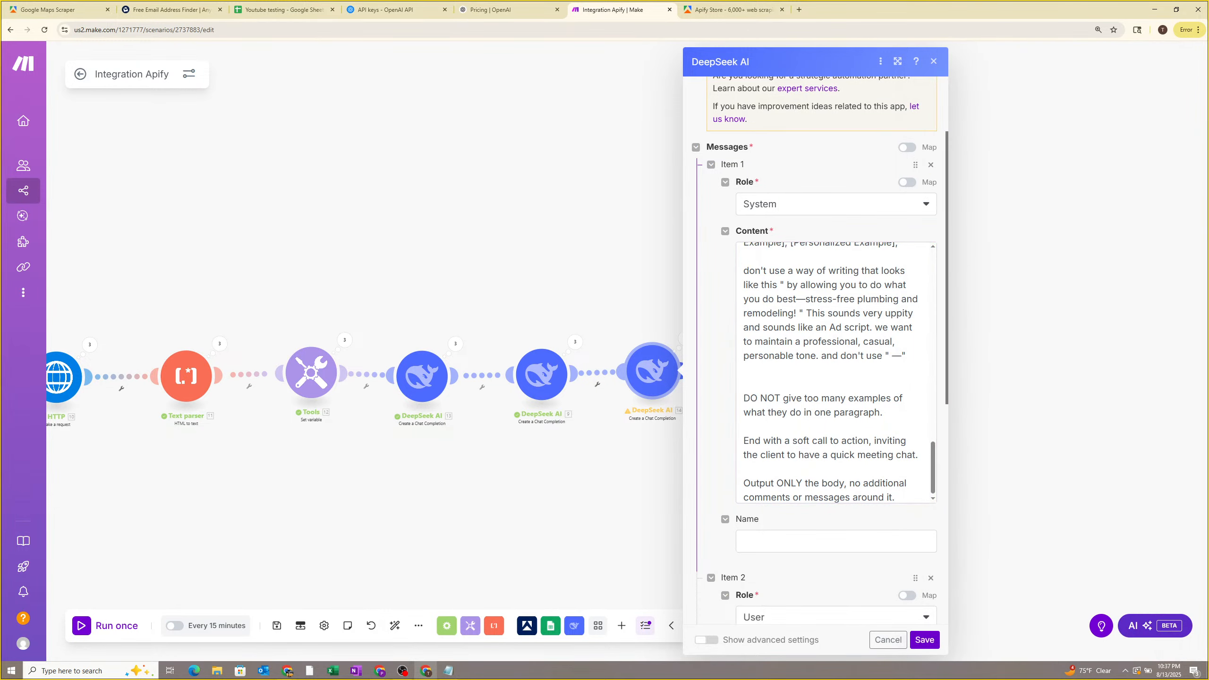
{"action": "left_click", "coordinate": [924, 639]}
Reopen the Update a Row module at the scenario's end and review its Transcript mapping.
{"action": "left_click_drag", "start_coordinate": [829, 482], "coordinate": [901, 466]}
{"action": "scroll", "coordinate": [901, 465], "scroll_direction": "down", "scroll_amount": 1}
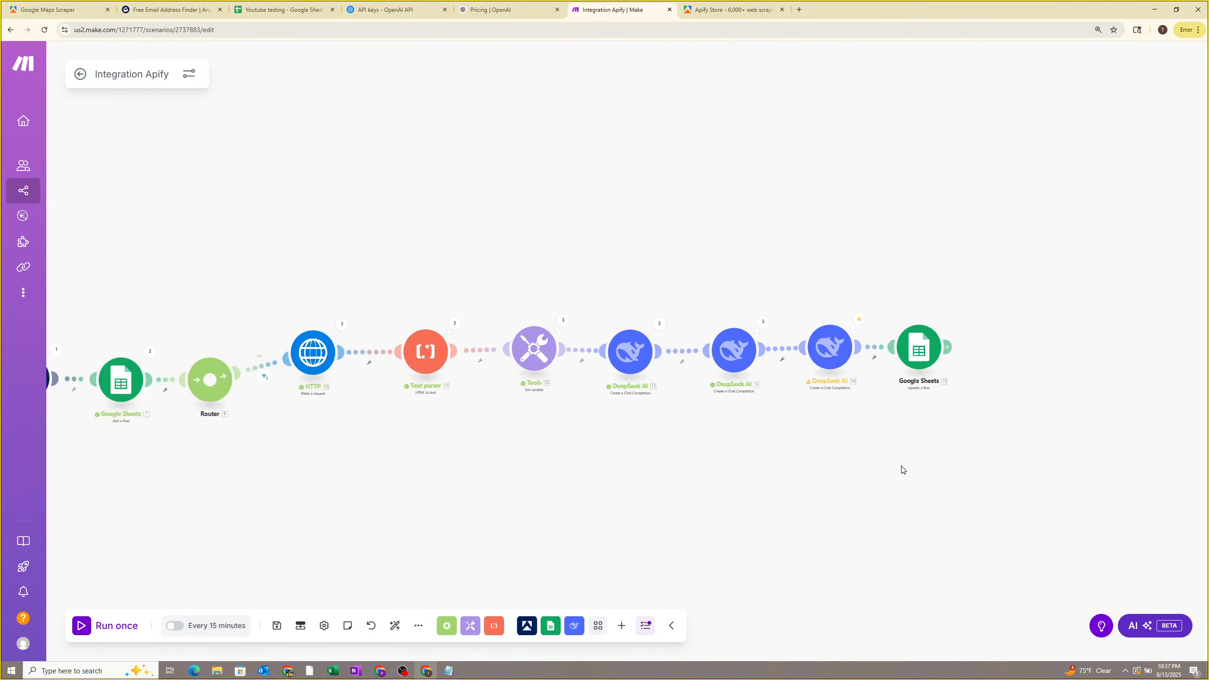
{"action": "scroll", "coordinate": [853, 476], "scroll_direction": "down", "scroll_amount": 1}
{"action": "scroll", "coordinate": [853, 476], "scroll_direction": "up", "scroll_amount": 1}
{"action": "left_click_drag", "start_coordinate": [925, 352], "coordinate": [937, 352]}
{"action": "left_click", "coordinate": [937, 351]}
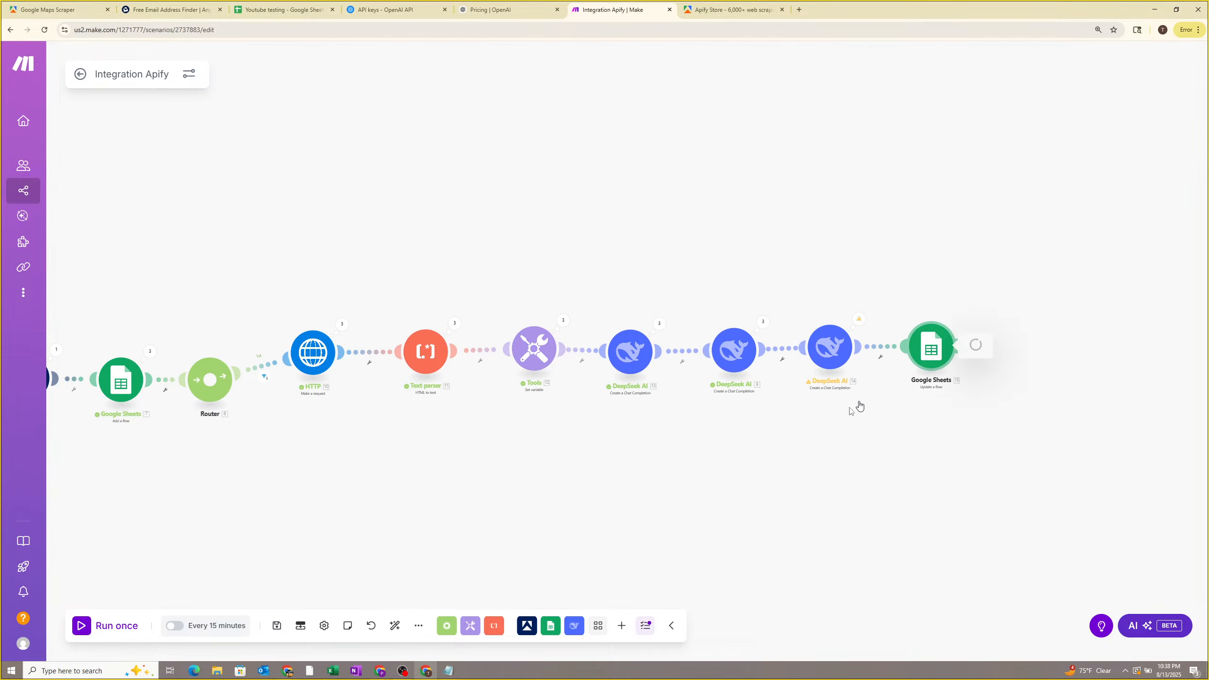
{"action": "scroll", "coordinate": [1071, 333], "scroll_direction": "down", "scroll_amount": 8}
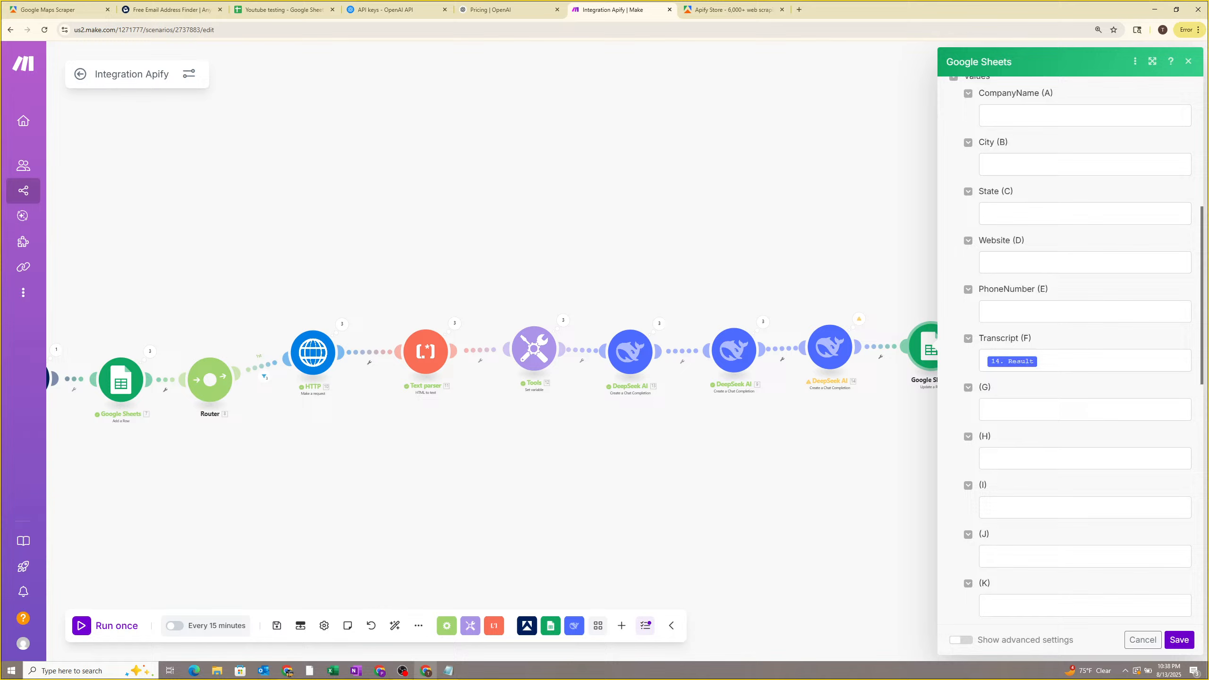
{"action": "left_click", "coordinate": [777, 505]}
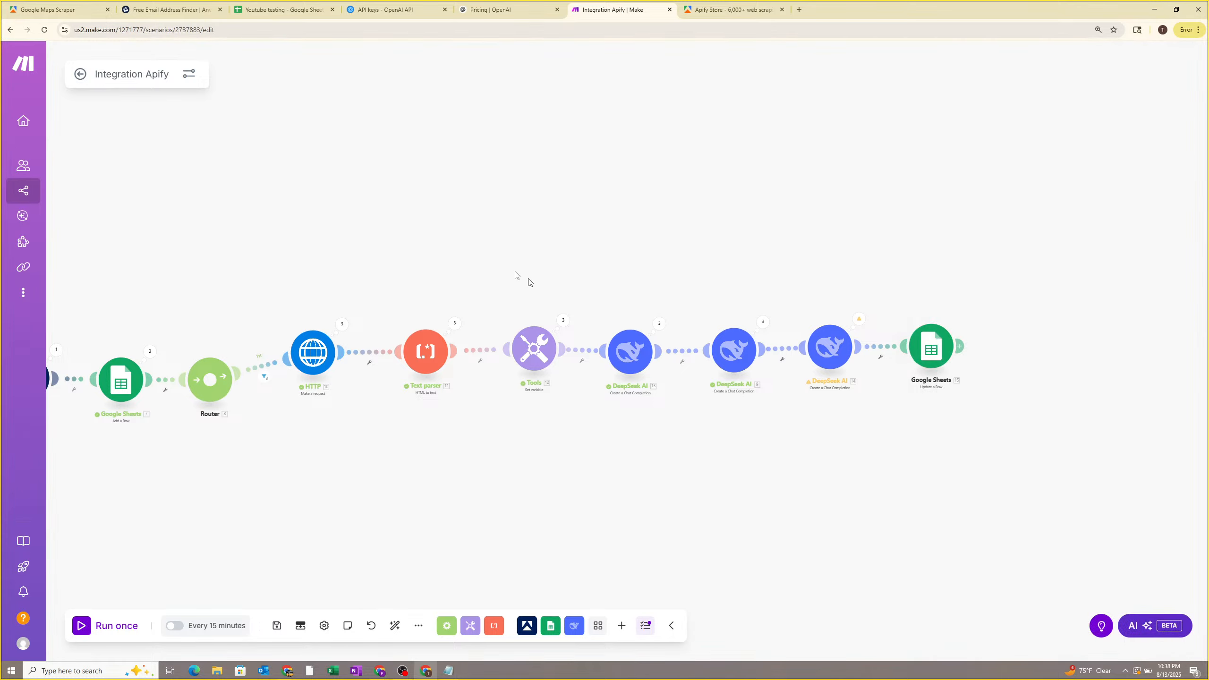
Switch to the Youtube testing Google Sheet and clear the old lead data in A2:F6, keeping the header row.
{"action": "left_click", "coordinate": [263, 7]}
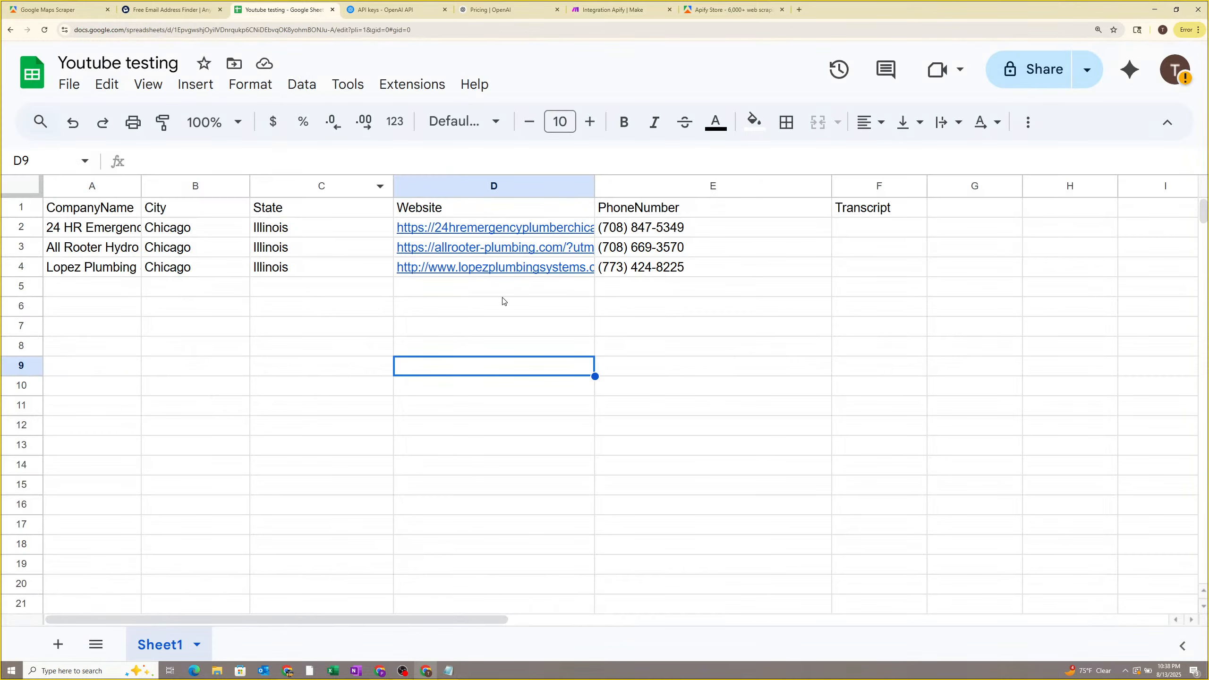
{"action": "scroll", "coordinate": [476, 300], "scroll_direction": "down", "scroll_amount": 5}
{"action": "scroll", "coordinate": [219, 295], "scroll_direction": "up", "scroll_amount": 5}
{"action": "scroll", "coordinate": [181, 298], "scroll_direction": "down", "scroll_amount": 2}
{"action": "key", "text": "ctrl+minus"}
{"action": "scroll", "coordinate": [105, 269], "scroll_direction": "up", "scroll_amount": 3}
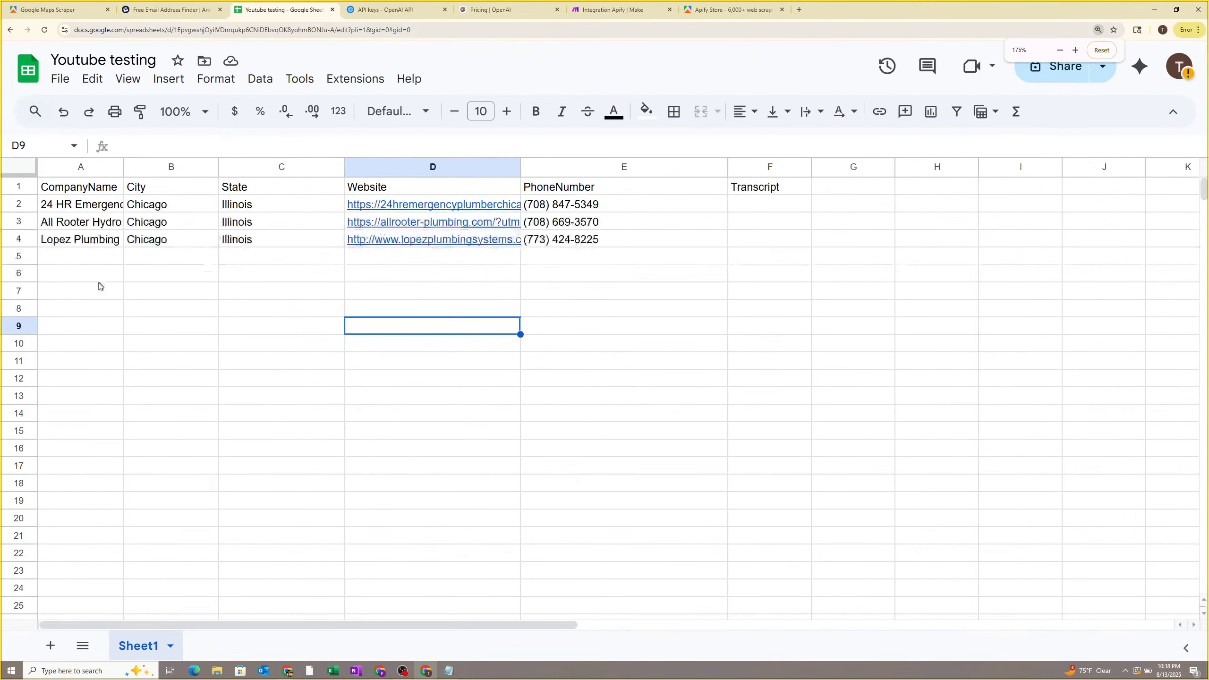
{"action": "left_click_drag", "start_coordinate": [95, 275], "coordinate": [774, 214]}
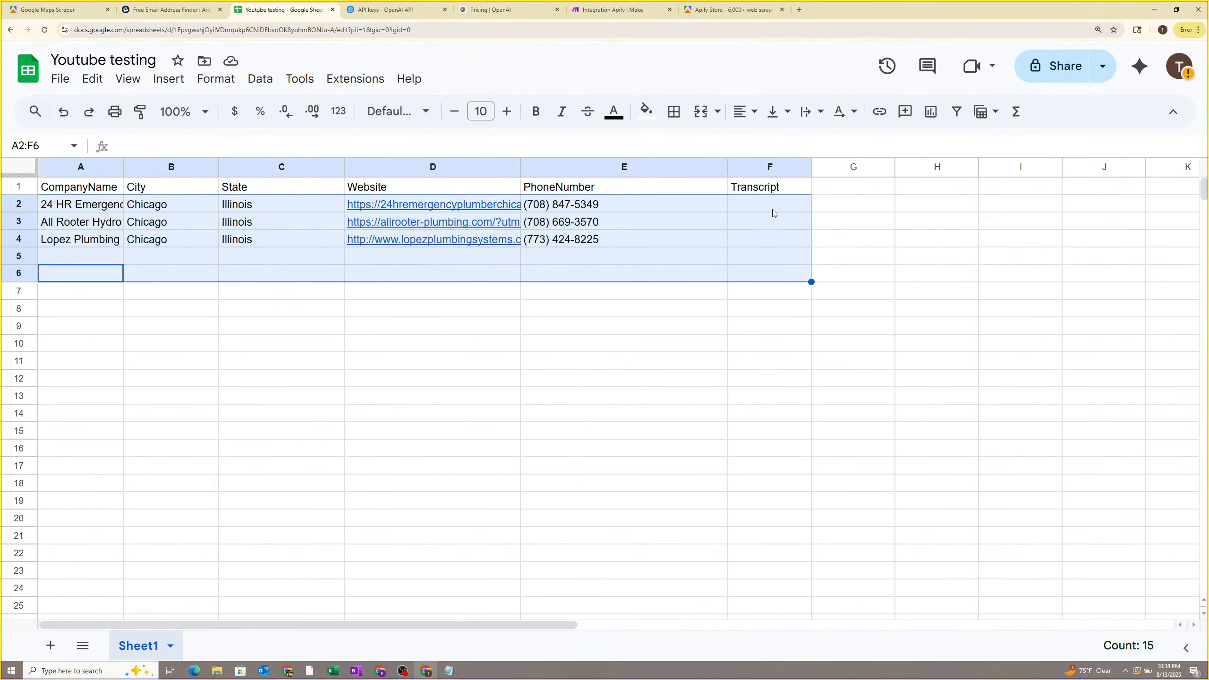
{"action": "key", "text": "Delete"}
{"action": "left_click", "coordinate": [770, 206]}
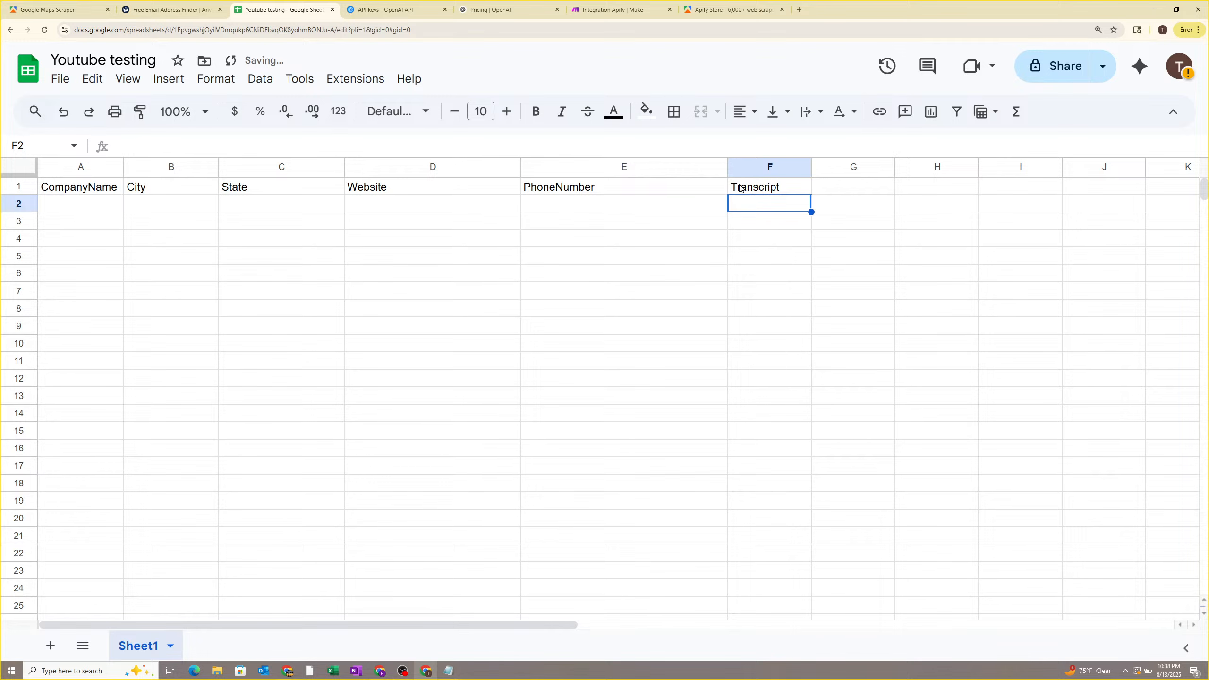
Run the Integration Apify scenario once in Make and follow its progress through the modules.
{"action": "left_click", "coordinate": [633, 9]}
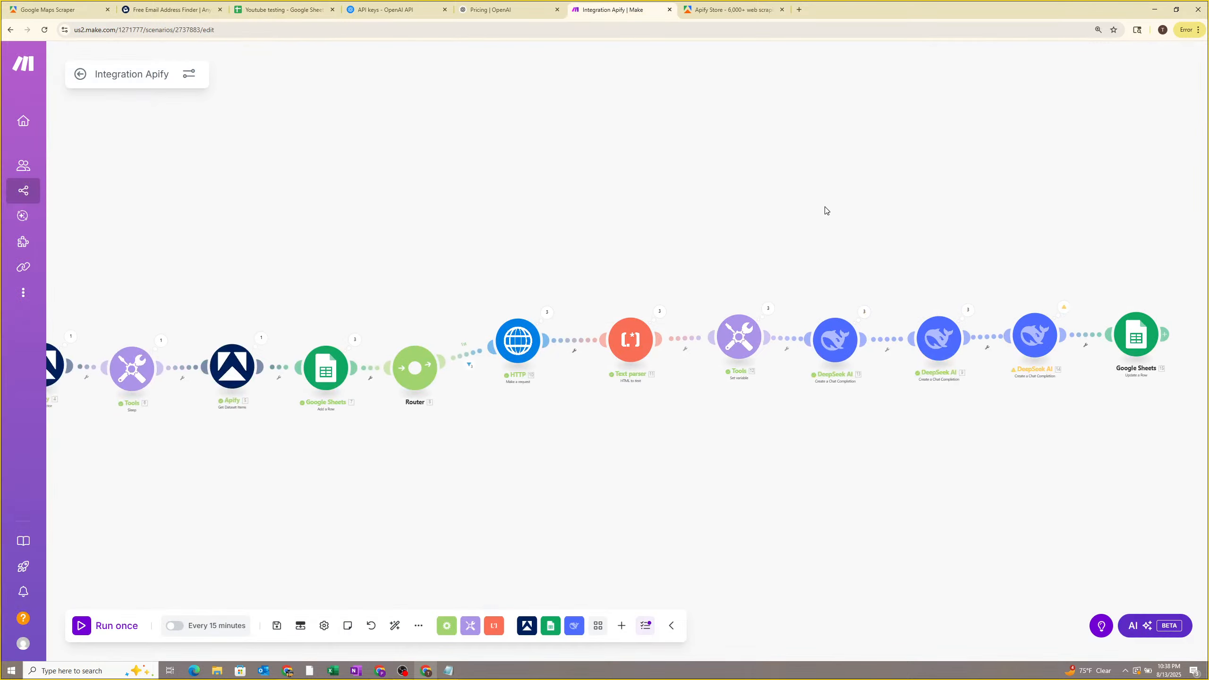
{"action": "left_click", "coordinate": [122, 630]}
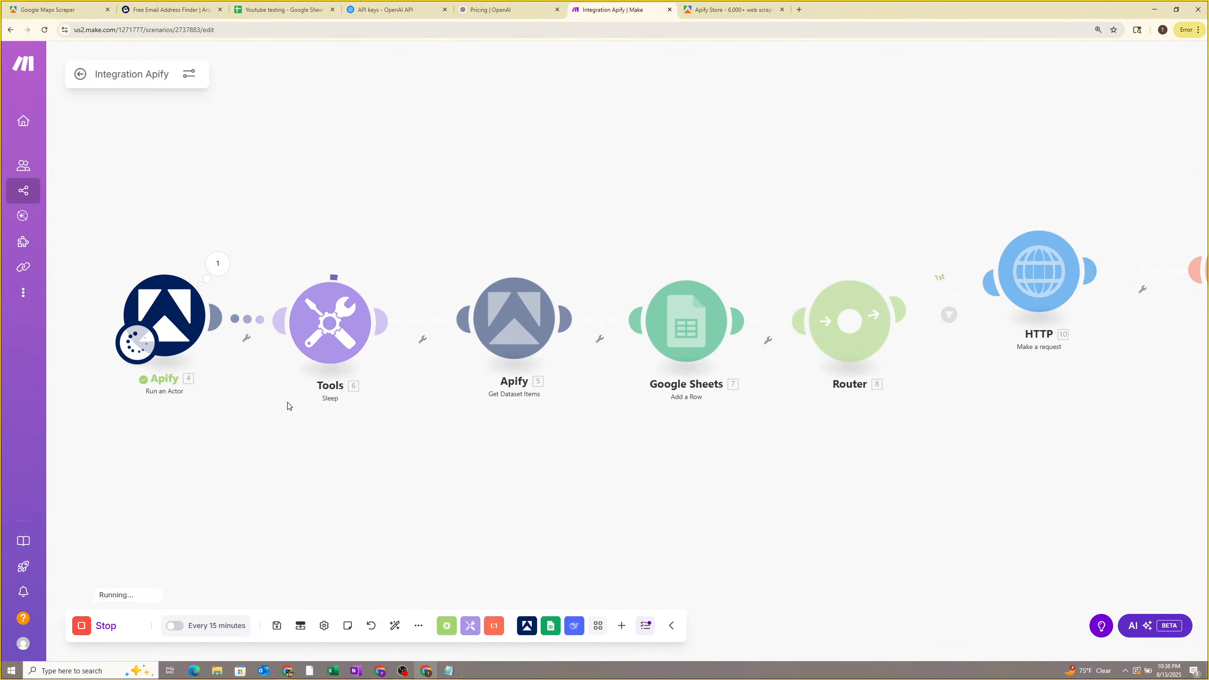
{"action": "scroll", "coordinate": [525, 404], "scroll_direction": "down", "scroll_amount": 1}
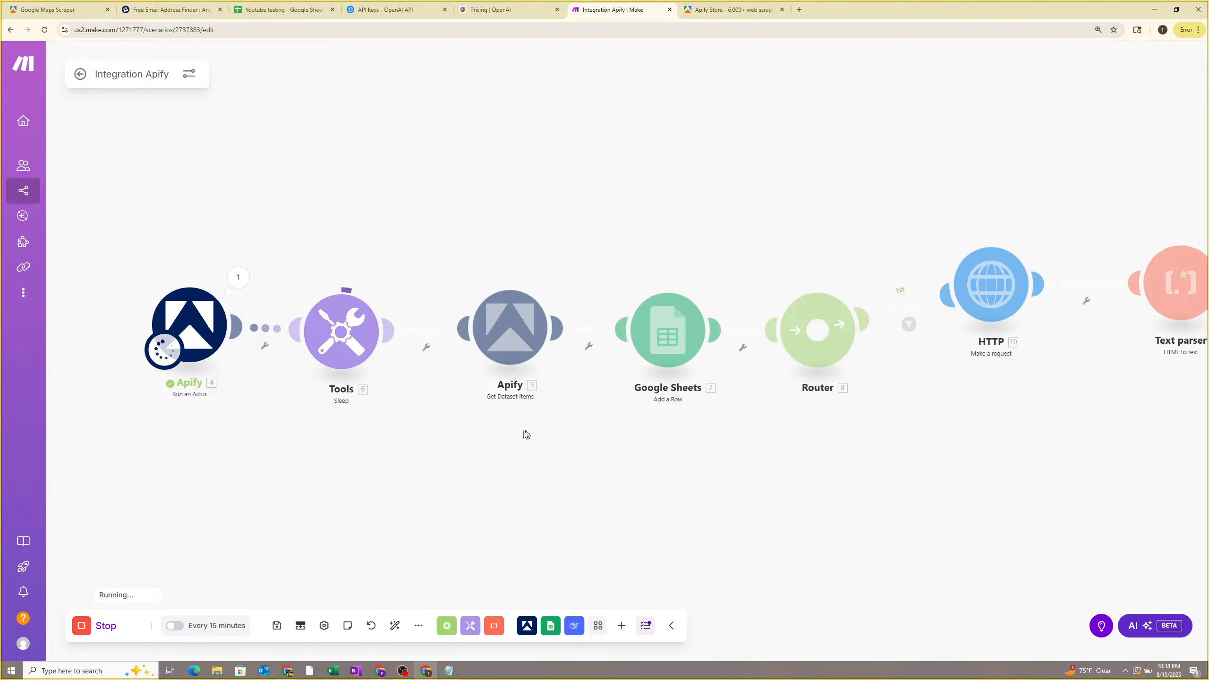
{"action": "left_click_drag", "start_coordinate": [509, 373], "coordinate": [432, 389]}
{"action": "scroll", "coordinate": [493, 438], "scroll_direction": "up", "scroll_amount": 1}
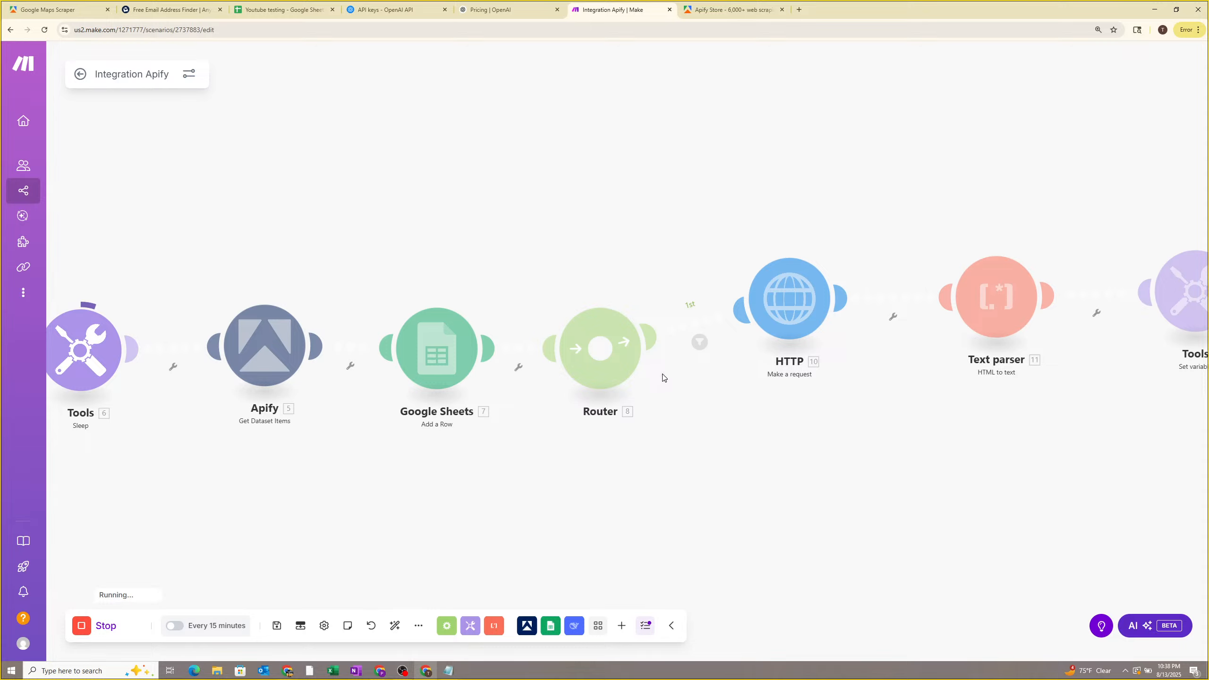
{"action": "left_click_drag", "start_coordinate": [620, 404], "coordinate": [557, 433]}
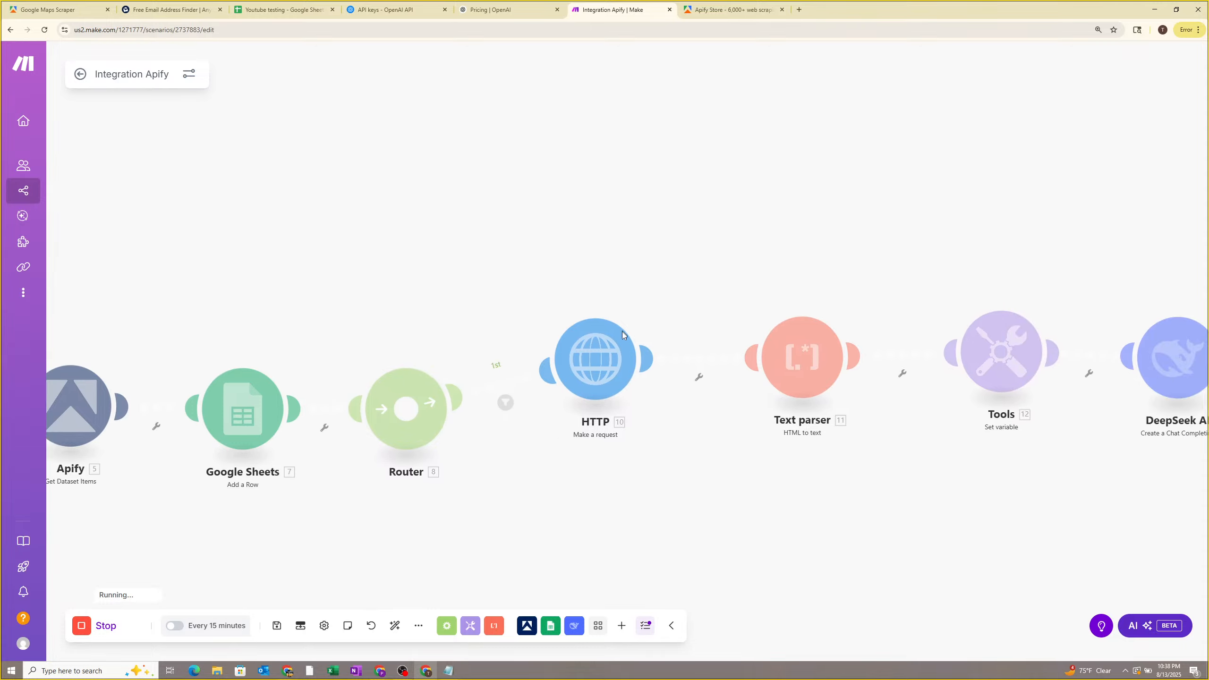
{"action": "left_click_drag", "start_coordinate": [746, 405], "coordinate": [509, 432]}
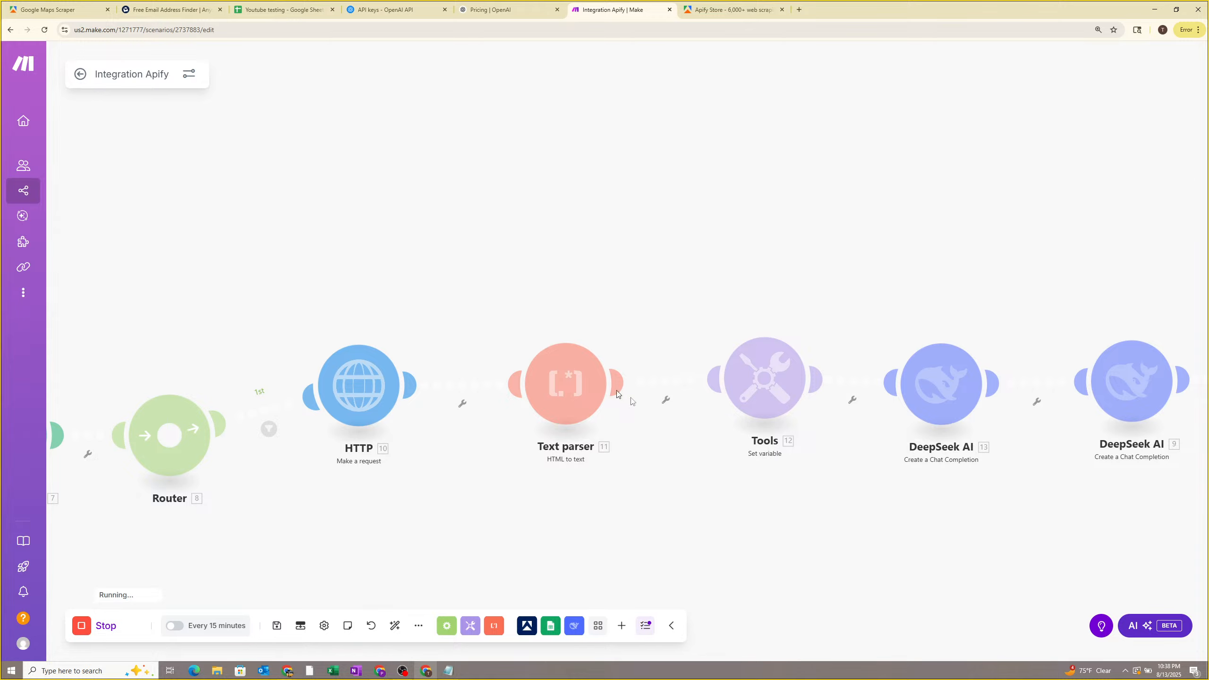
{"action": "left_click_drag", "start_coordinate": [704, 440], "coordinate": [610, 451]}
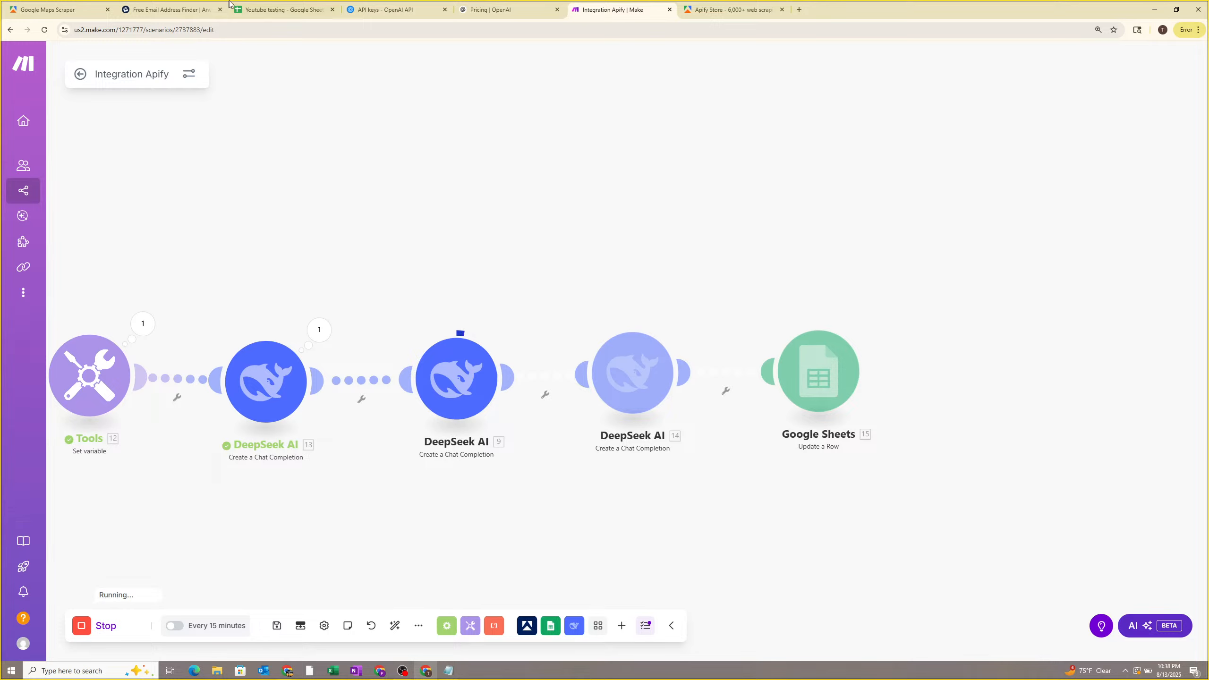
Switch to the Google Sheet and read the full outreach message in Transcript cell F2, comparing it with the row's company.
{"action": "left_click", "coordinate": [260, 6]}
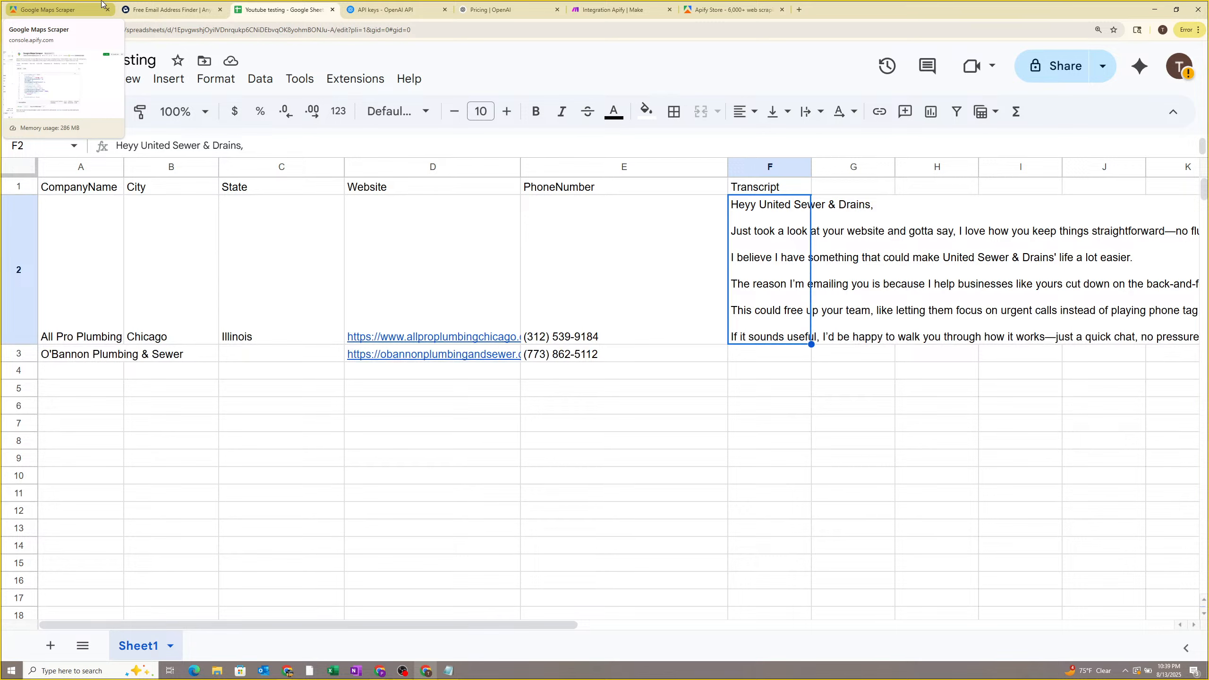
{"action": "left_click", "coordinate": [480, 389]}
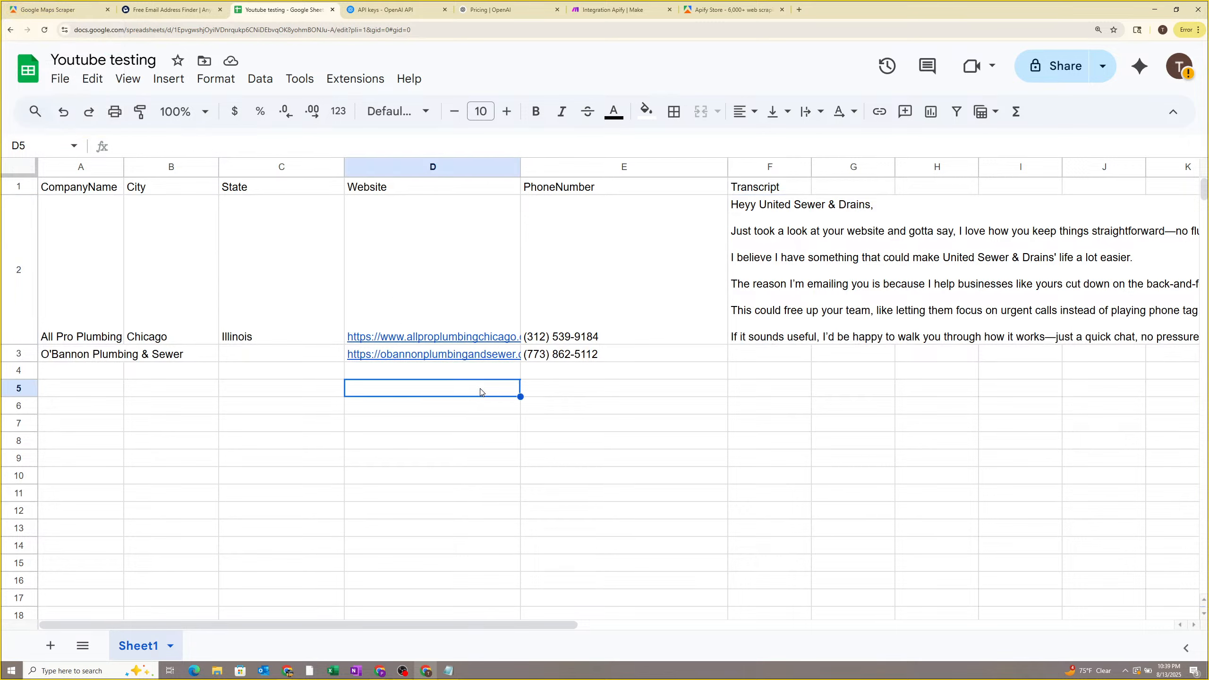
{"action": "double_click", "coordinate": [738, 208]}
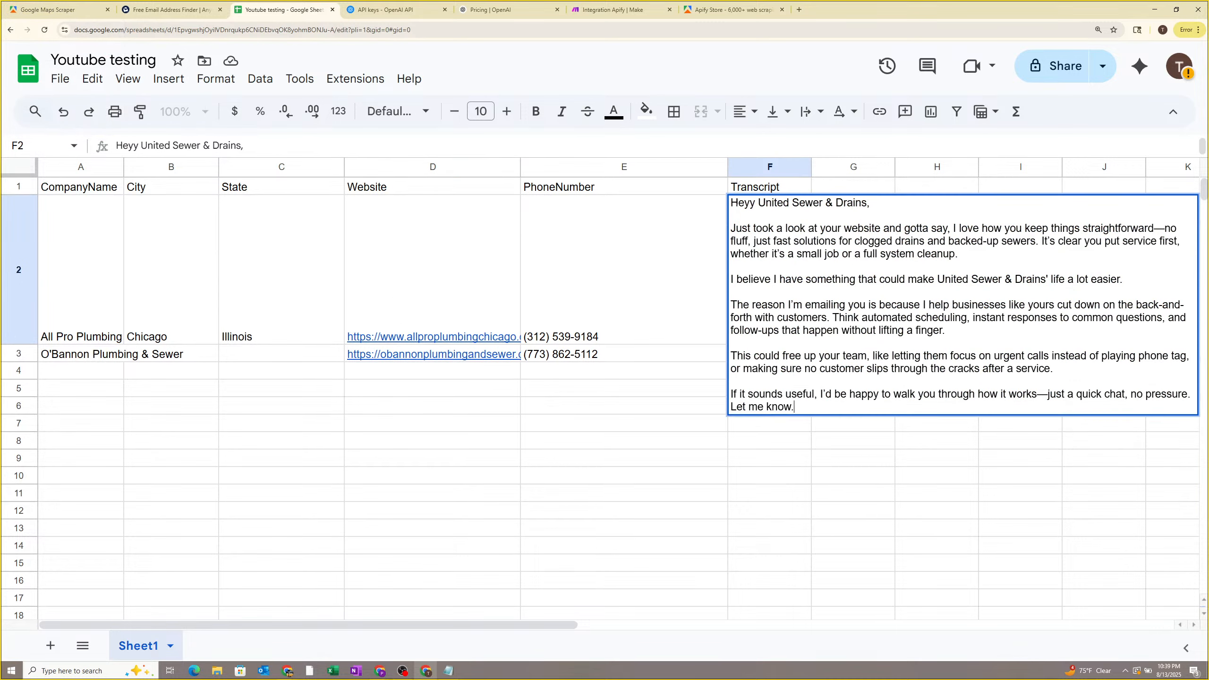
{"action": "left_click", "coordinate": [652, 228]}
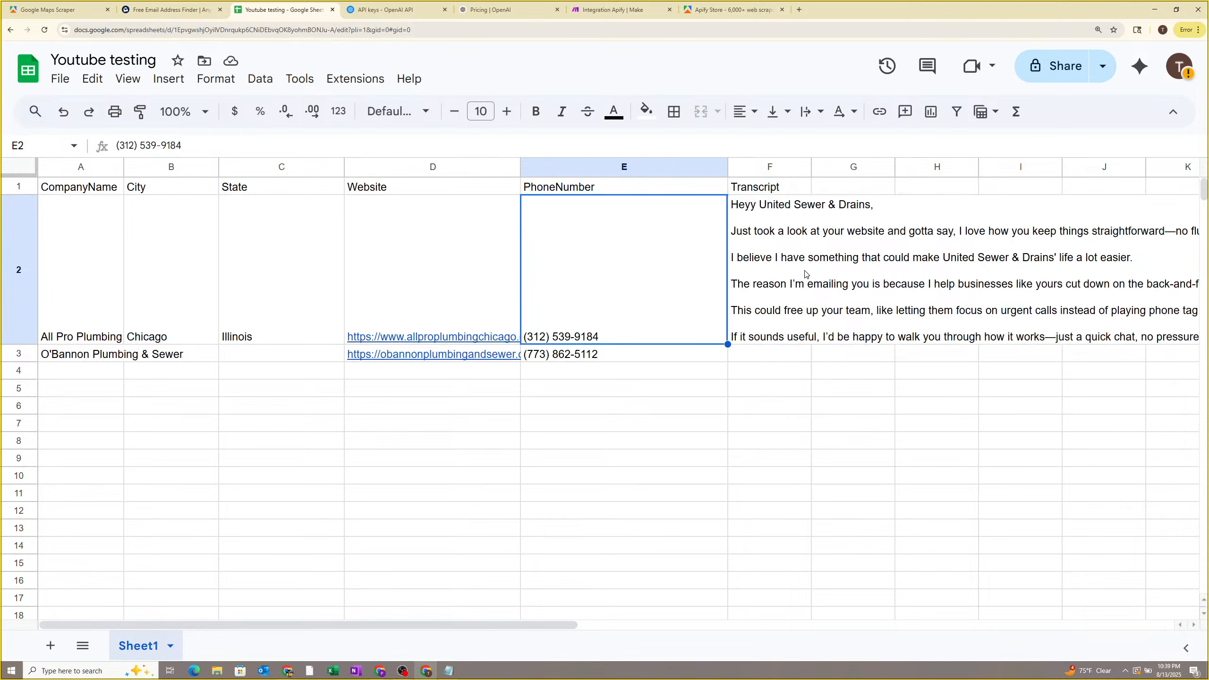
{"action": "left_click", "coordinate": [763, 210]}
{"action": "double_click", "coordinate": [776, 208]}
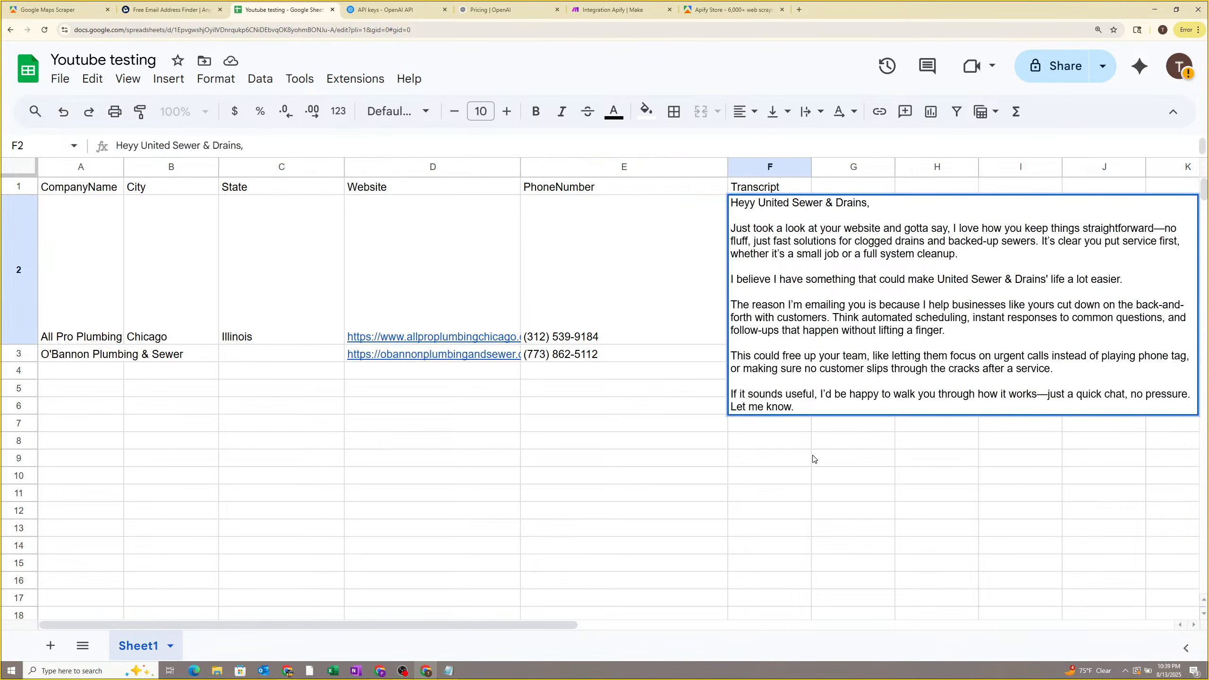
{"action": "left_click", "coordinate": [382, 514]}
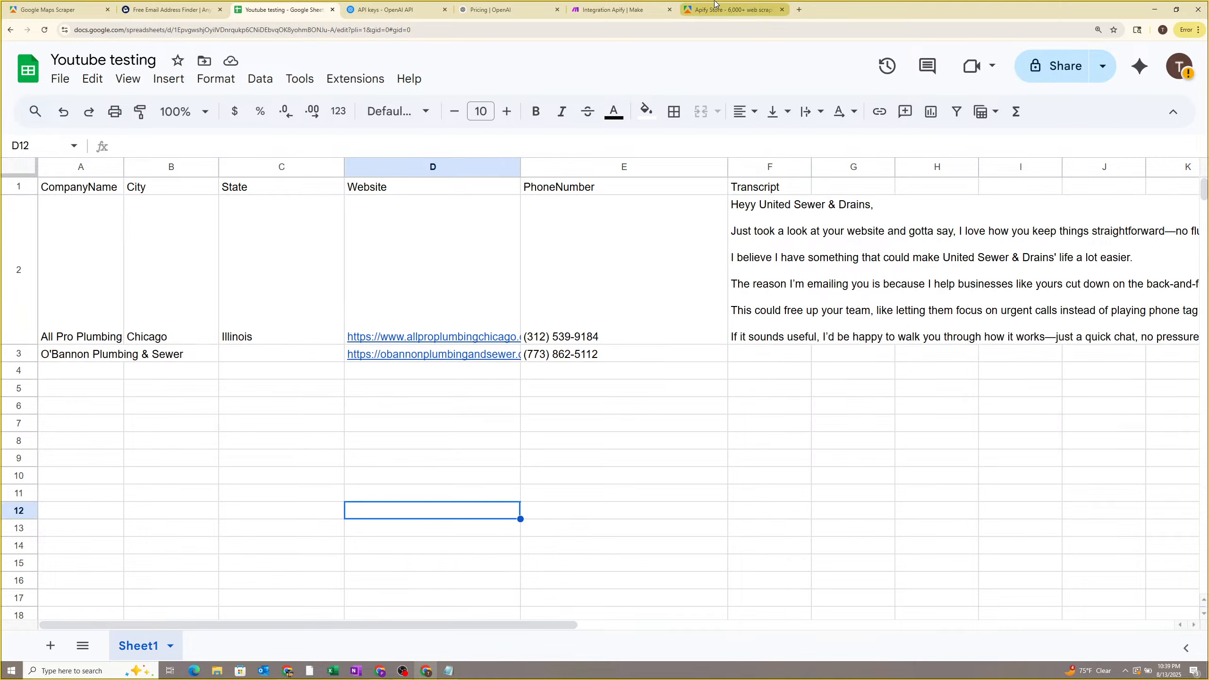
Return to the Make scenario and stop the current run.
{"action": "left_click", "coordinate": [584, 4]}
{"action": "left_click", "coordinate": [95, 628]}
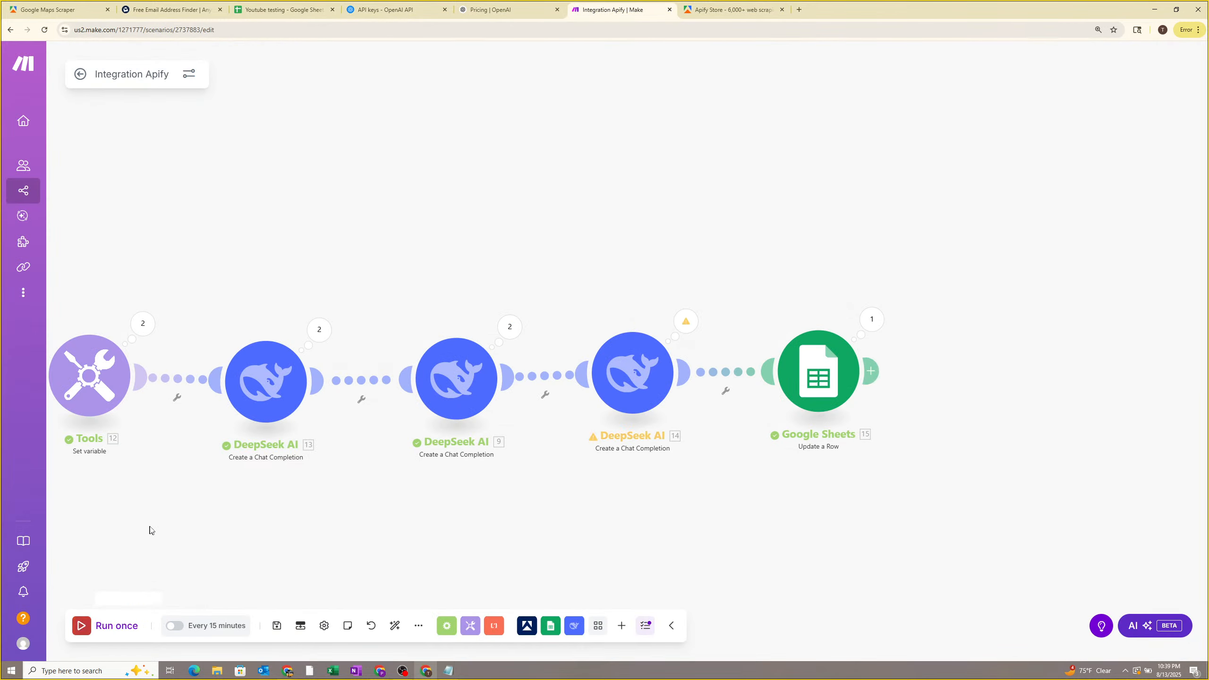
{"action": "left_click_drag", "start_coordinate": [152, 530], "coordinate": [837, 479]}
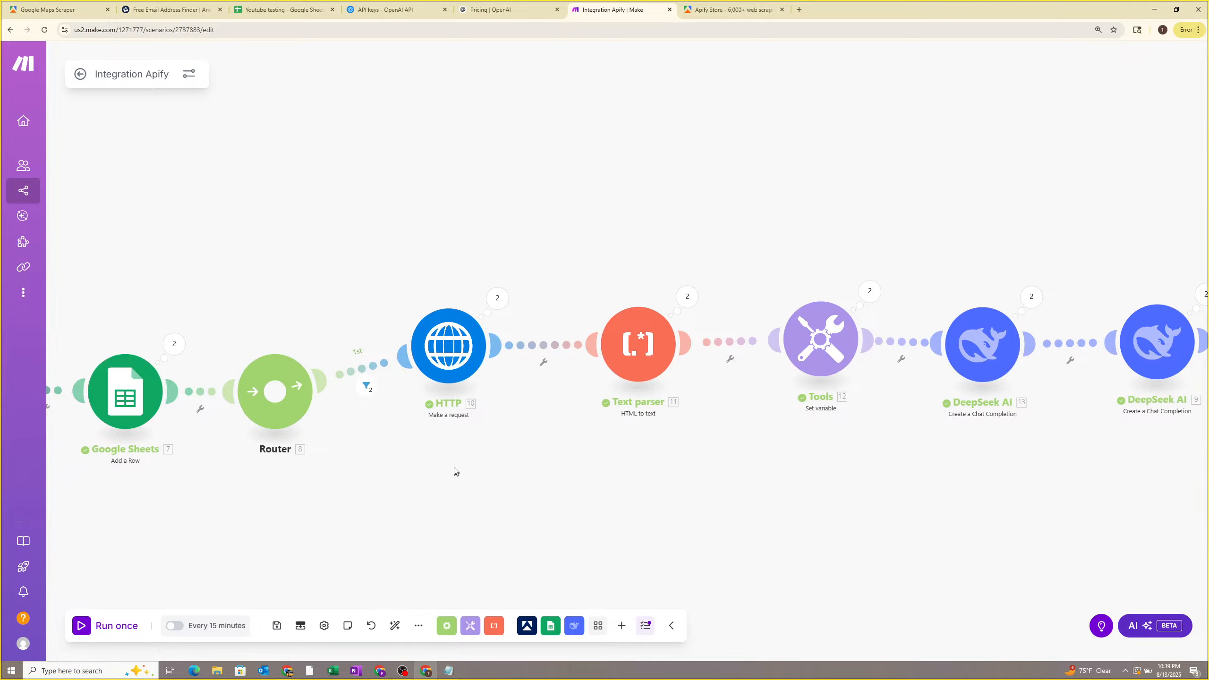
{"action": "left_click_drag", "start_coordinate": [456, 471], "coordinate": [594, 454]}
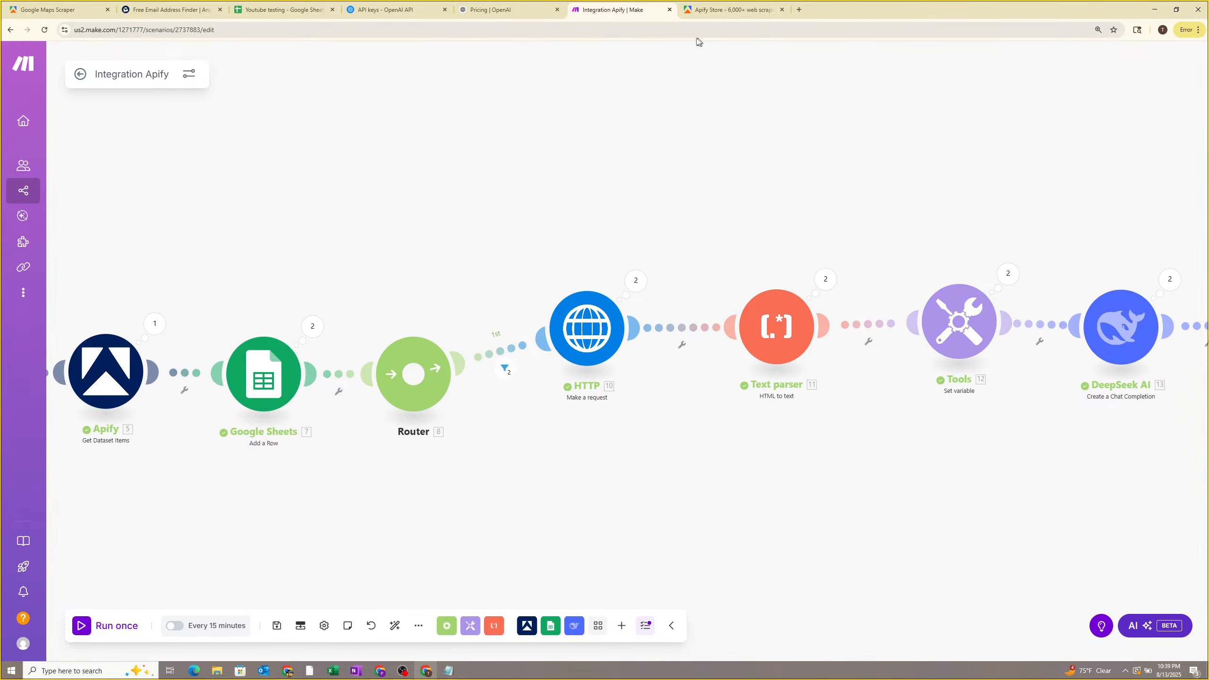
Replace the HTTP module's hard-coded URL with the website output of Apify Get Dataset Items and save the module.
{"action": "left_click", "coordinate": [592, 331]}
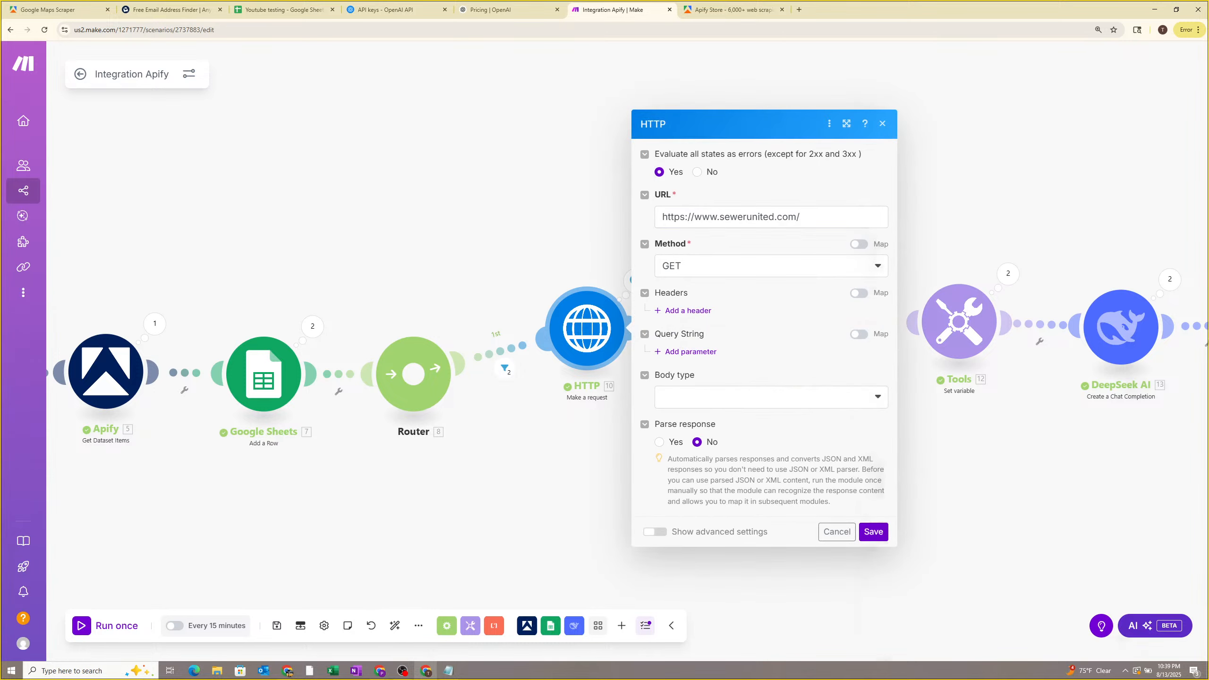
{"action": "left_click", "coordinate": [813, 219]}
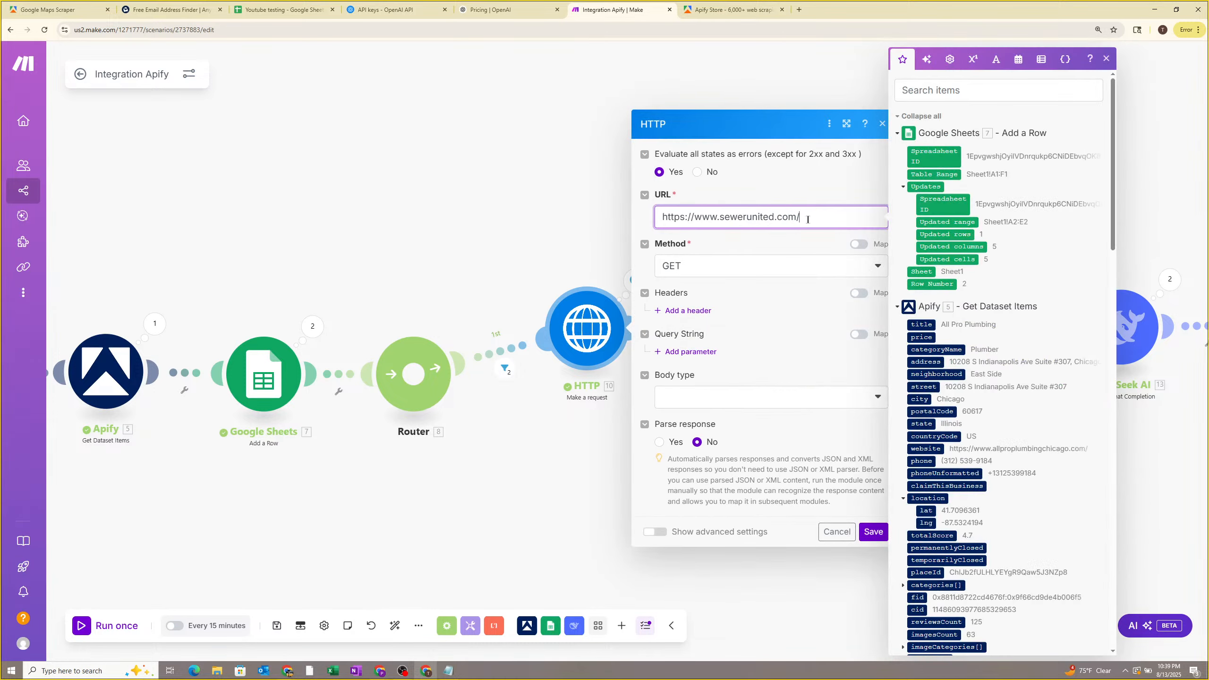
{"action": "left_click_drag", "start_coordinate": [806, 218], "coordinate": [611, 222]}
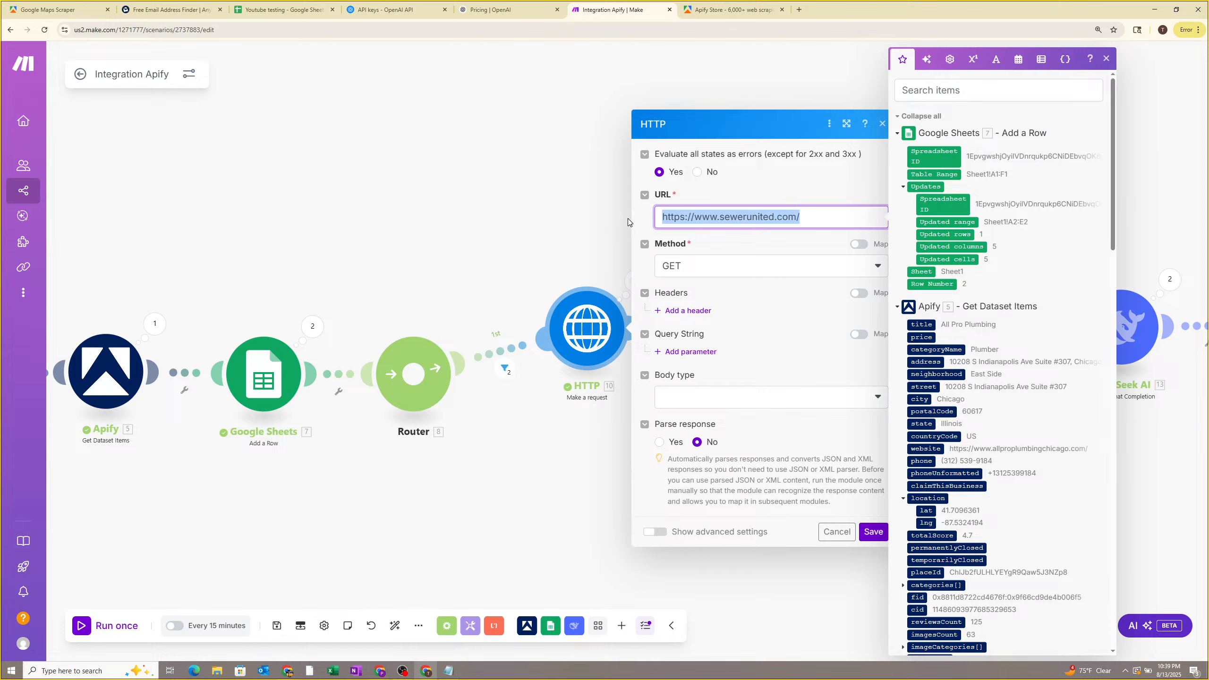
{"action": "key", "text": "BackSpace"}
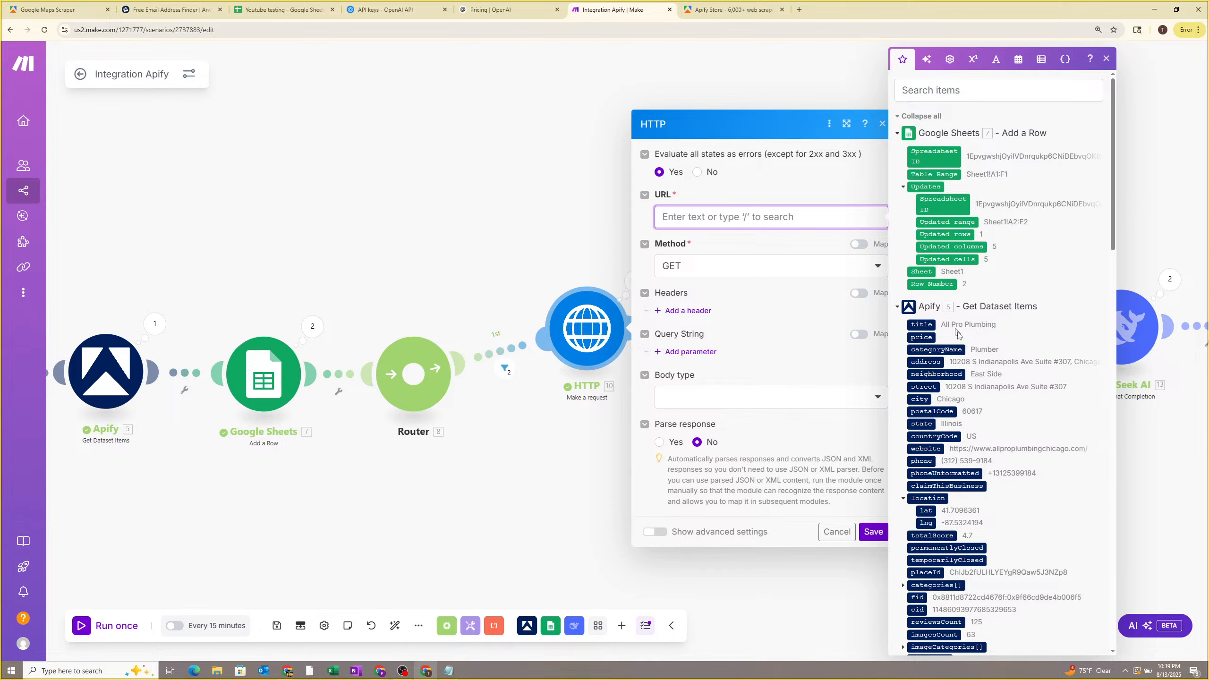
{"action": "left_click", "coordinate": [926, 449]}
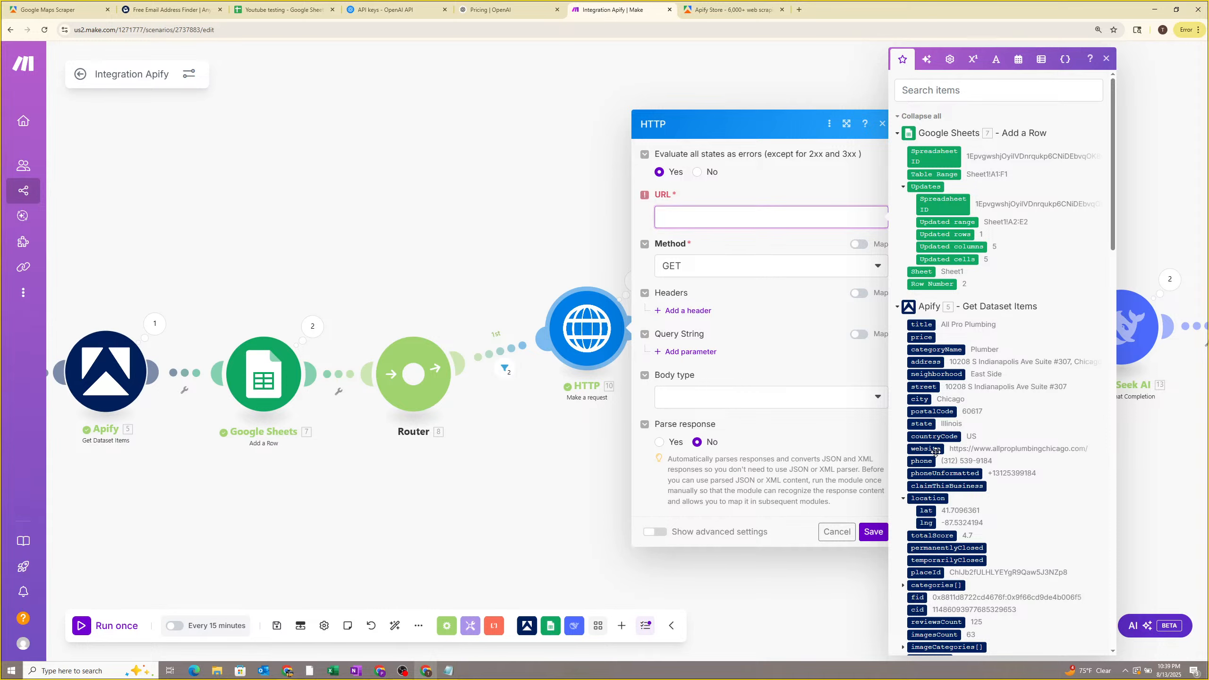
{"action": "left_click", "coordinate": [738, 243]}
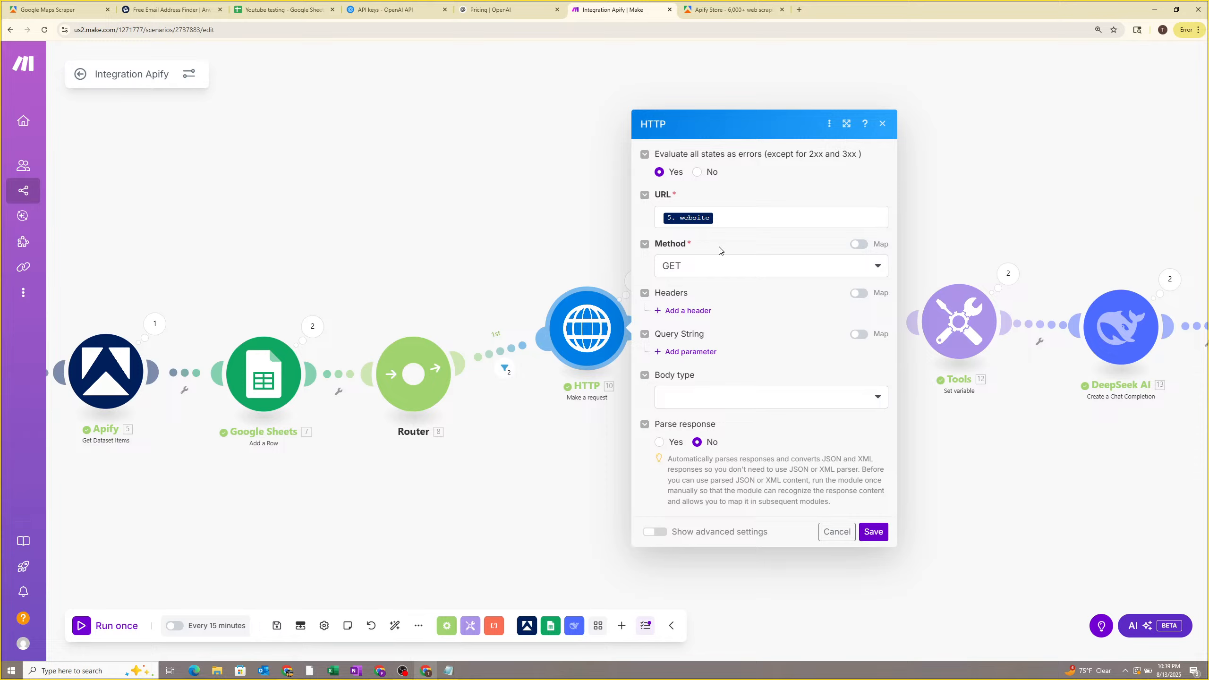
{"action": "left_click", "coordinate": [873, 532]}
{"action": "scroll", "coordinate": [695, 484], "scroll_direction": "down", "scroll_amount": 2}
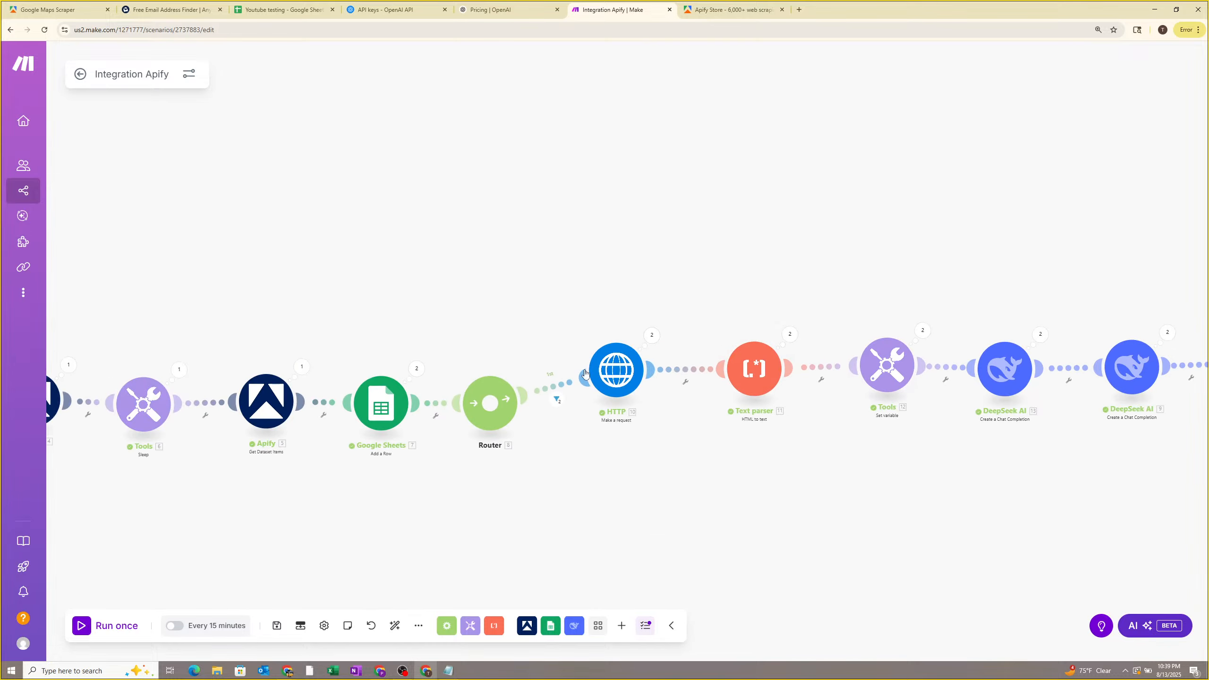
Clear the test results in A2:W6 of the Google Sheet, leaving only the column headers.
{"action": "left_click", "coordinate": [281, 9]}
{"action": "left_click_drag", "start_coordinate": [69, 406], "coordinate": [888, 265]}
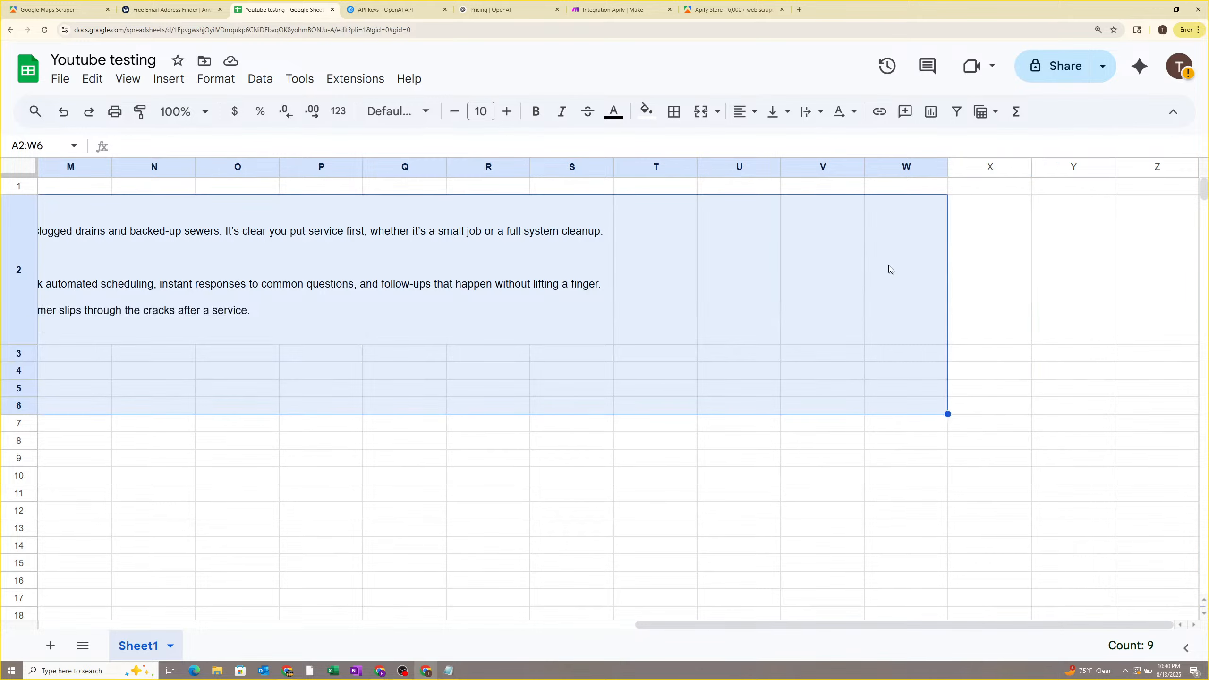
{"action": "key", "text": "Delete"}
{"action": "left_click", "coordinate": [661, 350]}
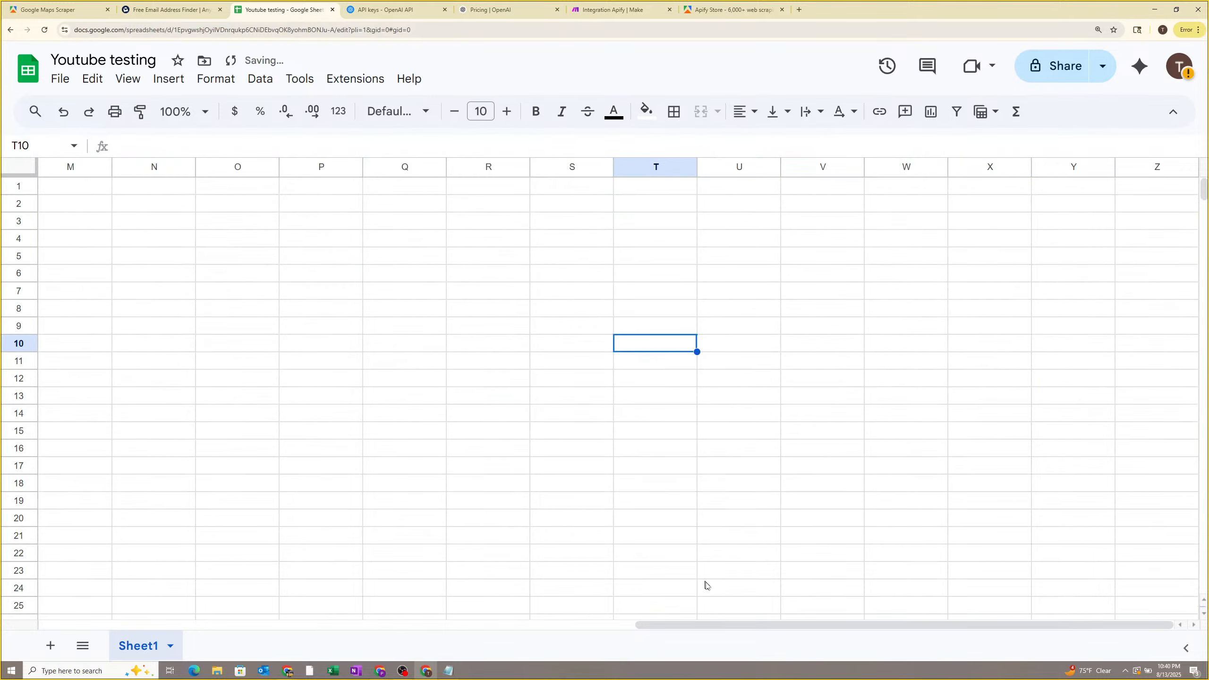
{"action": "left_click_drag", "start_coordinate": [672, 625], "coordinate": [5, 600]}
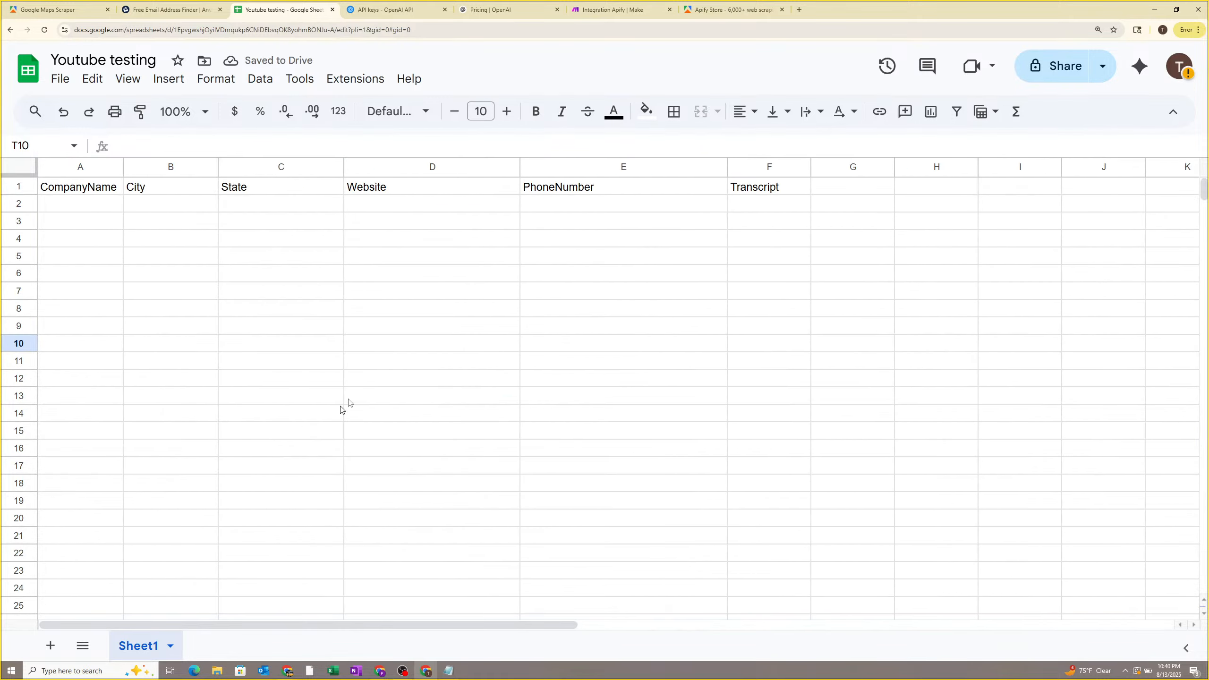
Run the Make scenario once more with the mapped website URL and monitor the early modules and the sheet.
{"action": "left_click", "coordinate": [582, 8]}
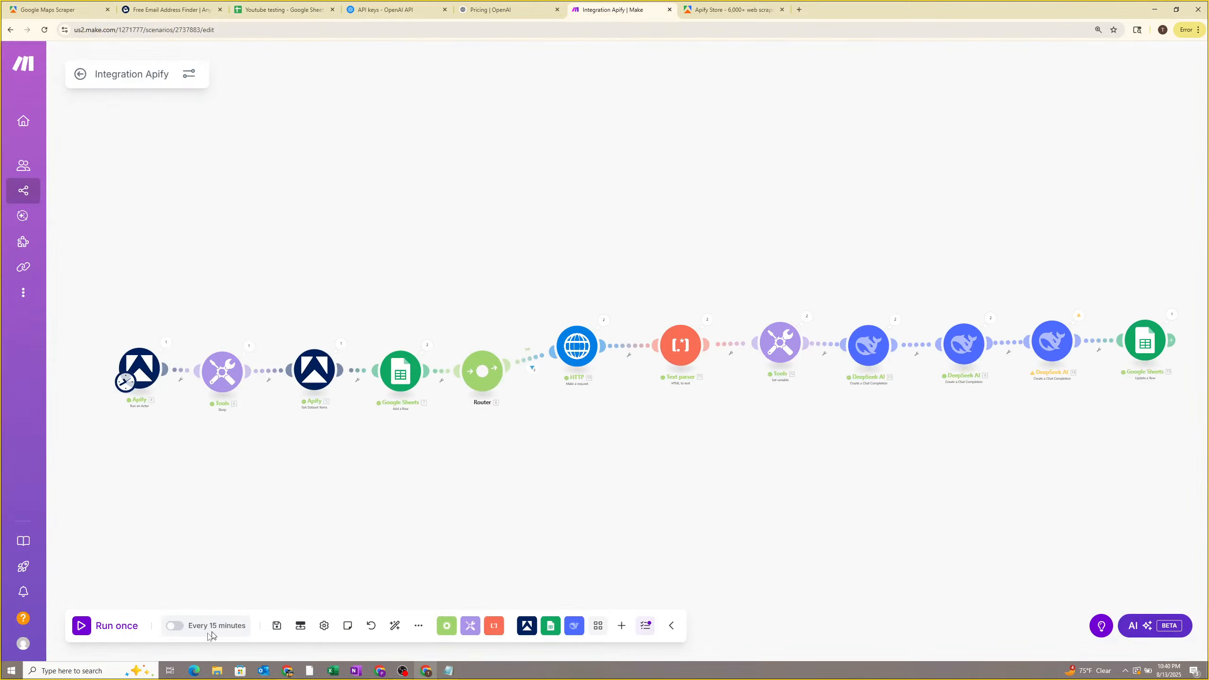
{"action": "left_click", "coordinate": [127, 636]}
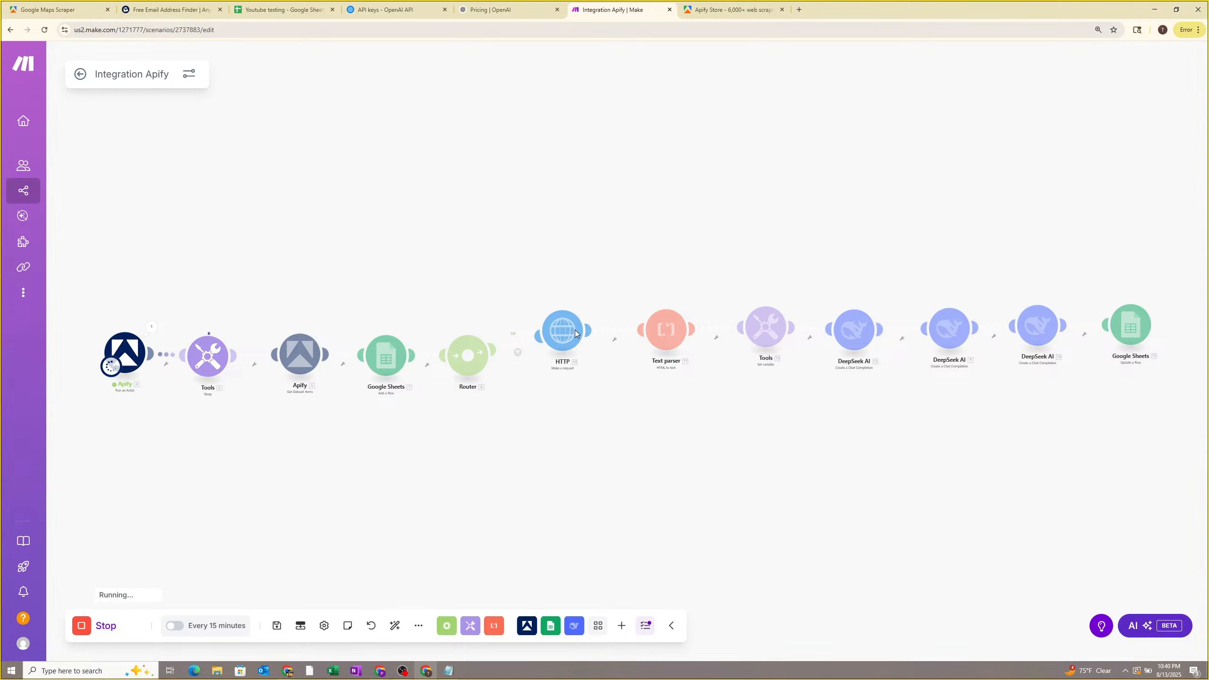
{"action": "left_click", "coordinate": [279, 7]}
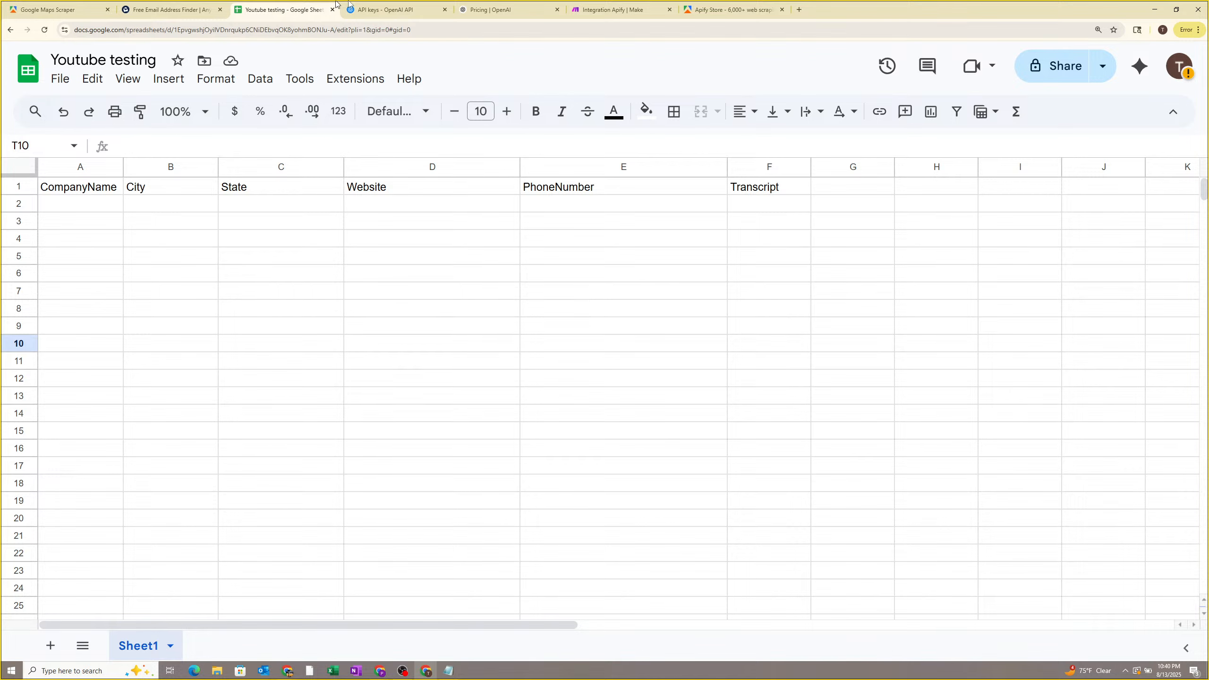
{"action": "left_click", "coordinate": [642, 10]}
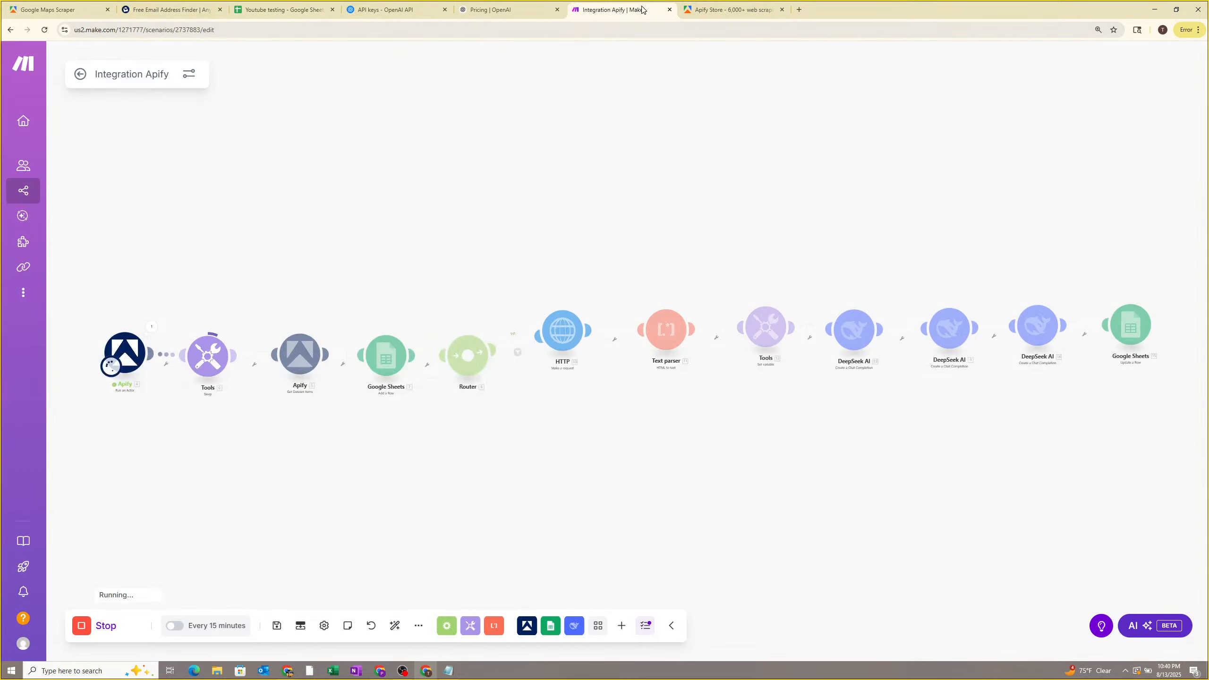
{"action": "scroll", "coordinate": [385, 453], "scroll_direction": "up", "scroll_amount": 3}
{"action": "left_click_drag", "start_coordinate": [385, 453], "coordinate": [493, 449]}
{"action": "scroll", "coordinate": [428, 415], "scroll_direction": "up", "scroll_amount": 3}
{"action": "left_click_drag", "start_coordinate": [425, 414], "coordinate": [410, 447]}
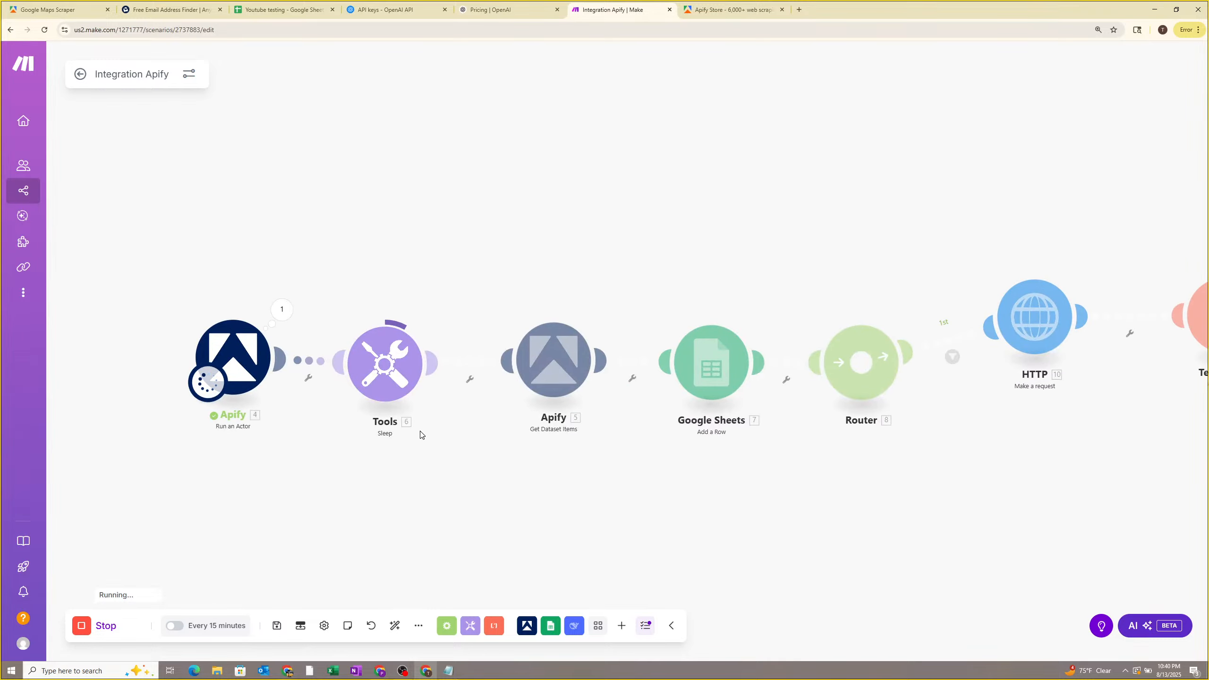
Follow the running scenario from the Router to the DeepSeek modules, and check the Google Sheet for the Transcript entry.
{"action": "scroll", "coordinate": [581, 452], "scroll_direction": "down", "scroll_amount": 2}
{"action": "left_click_drag", "start_coordinate": [843, 465], "coordinate": [669, 458]}
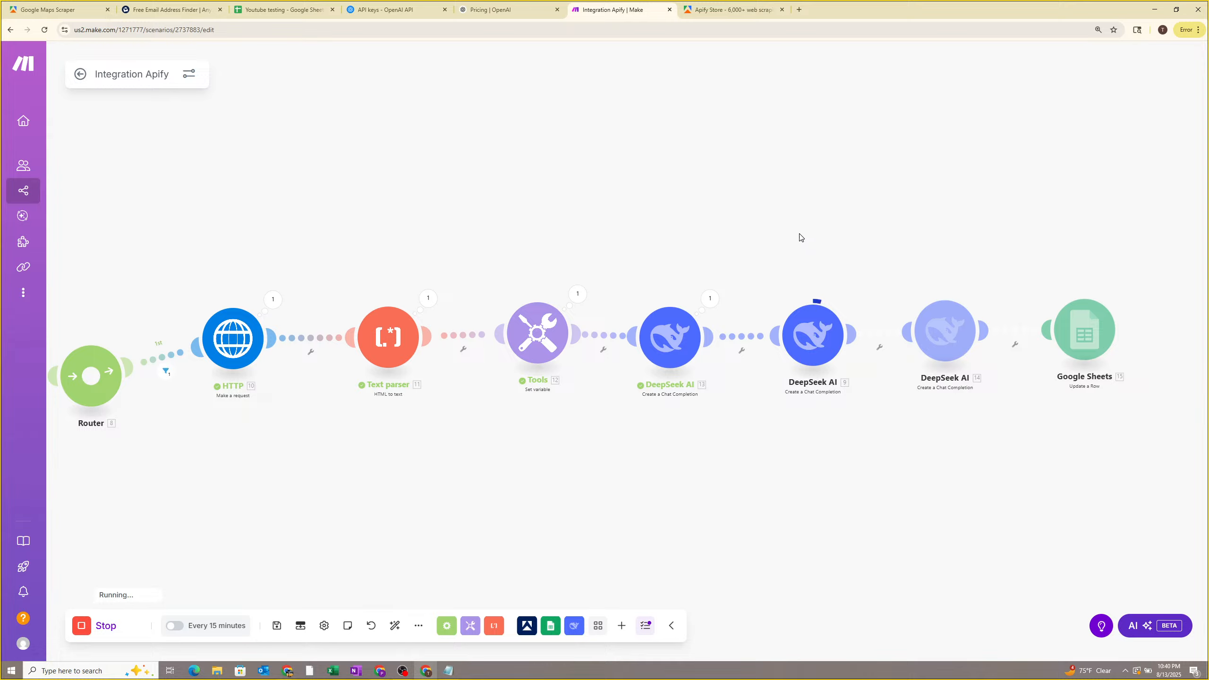
{"action": "left_click", "coordinate": [286, 8]}
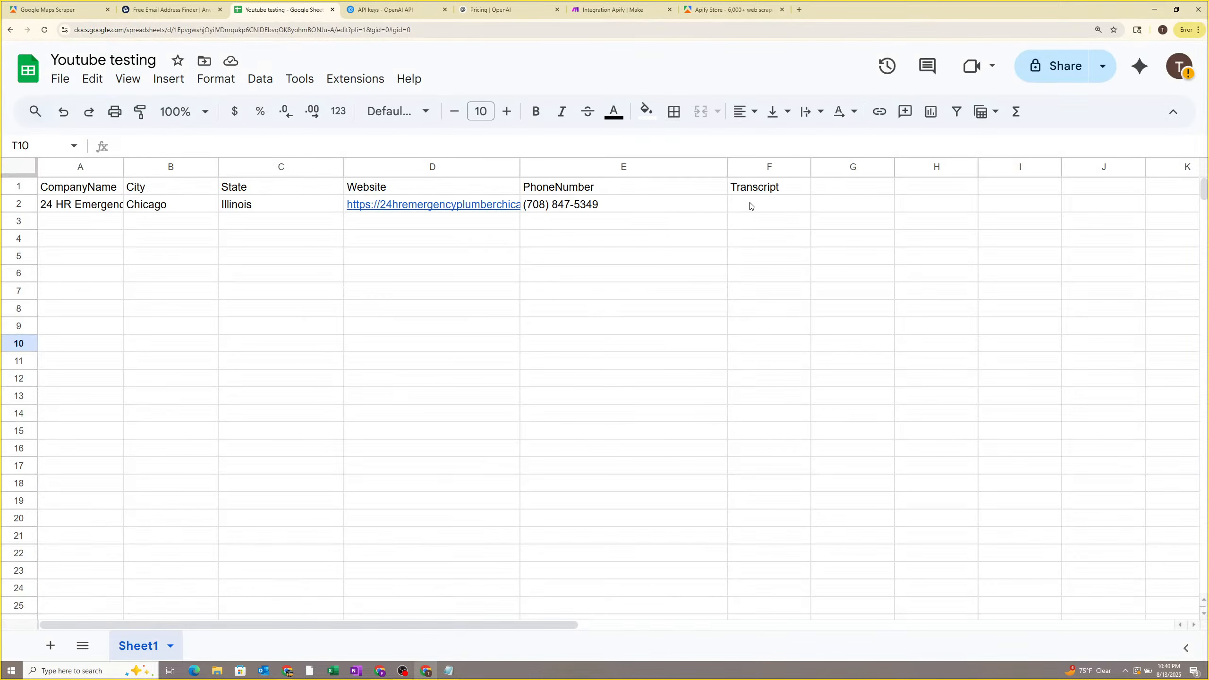
Examine the full company name stored in cell A2 without changing it.
{"action": "left_click", "coordinate": [72, 210]}
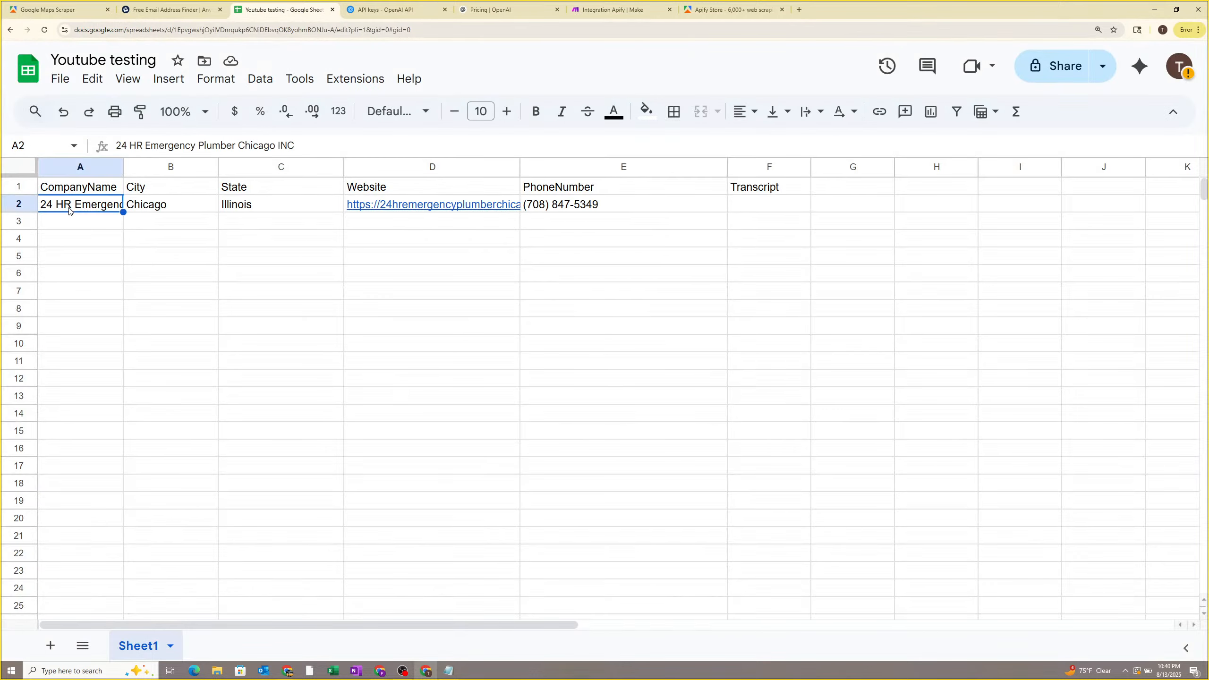
{"action": "key", "text": "Return"}
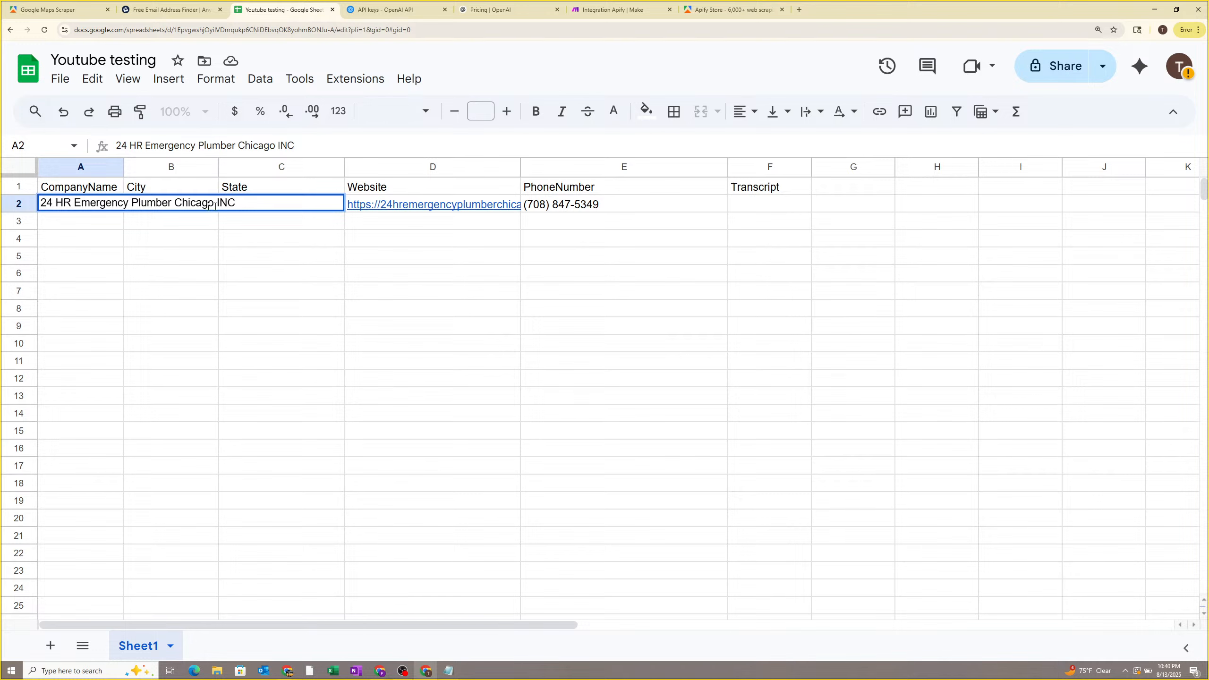
{"action": "key", "text": "ctrl+shift+Left"}
{"action": "key", "text": "ctrl+shift+Left"}
{"action": "key", "text": "ctrl+shift+Left"}
{"action": "key", "text": "ctrl+shift+Left"}
{"action": "key", "text": "ctrl+shift+Left"}
{"action": "key", "text": "ctrl+shift+Left"}
{"action": "left_click", "coordinate": [142, 243]}
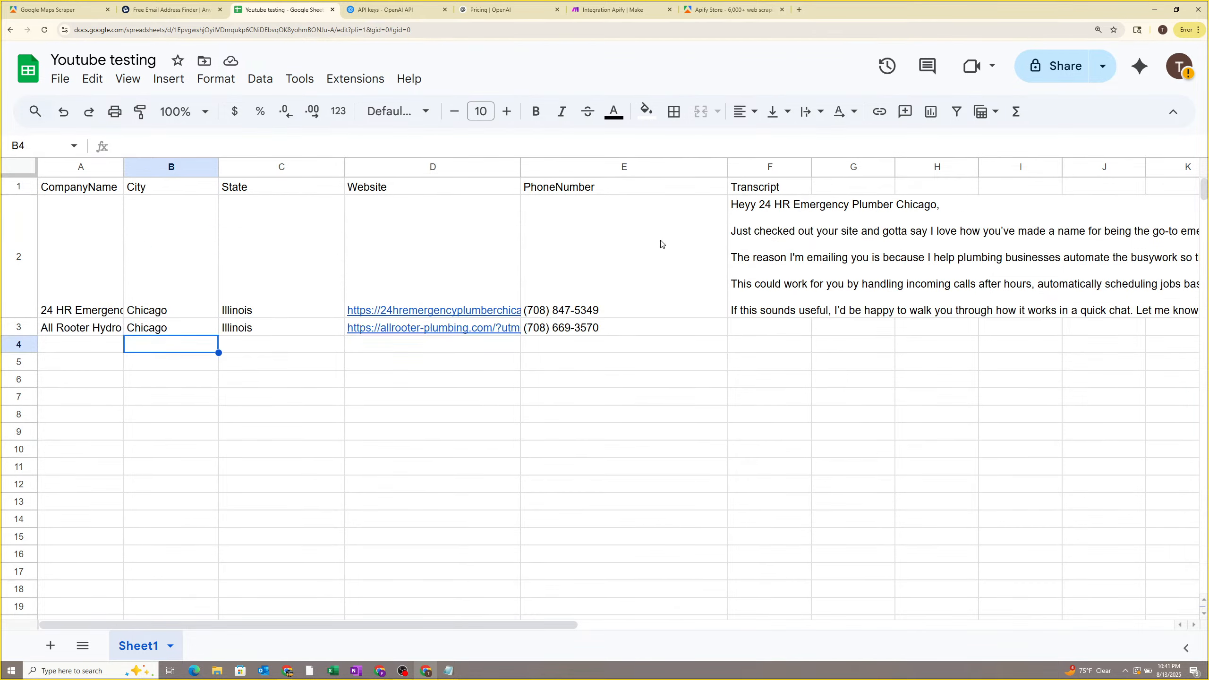
Read the full outreach message in Transcript cell F2, checking its greeting and opening paragraph.
{"action": "left_click", "coordinate": [753, 243]}
{"action": "double_click", "coordinate": [739, 209]}
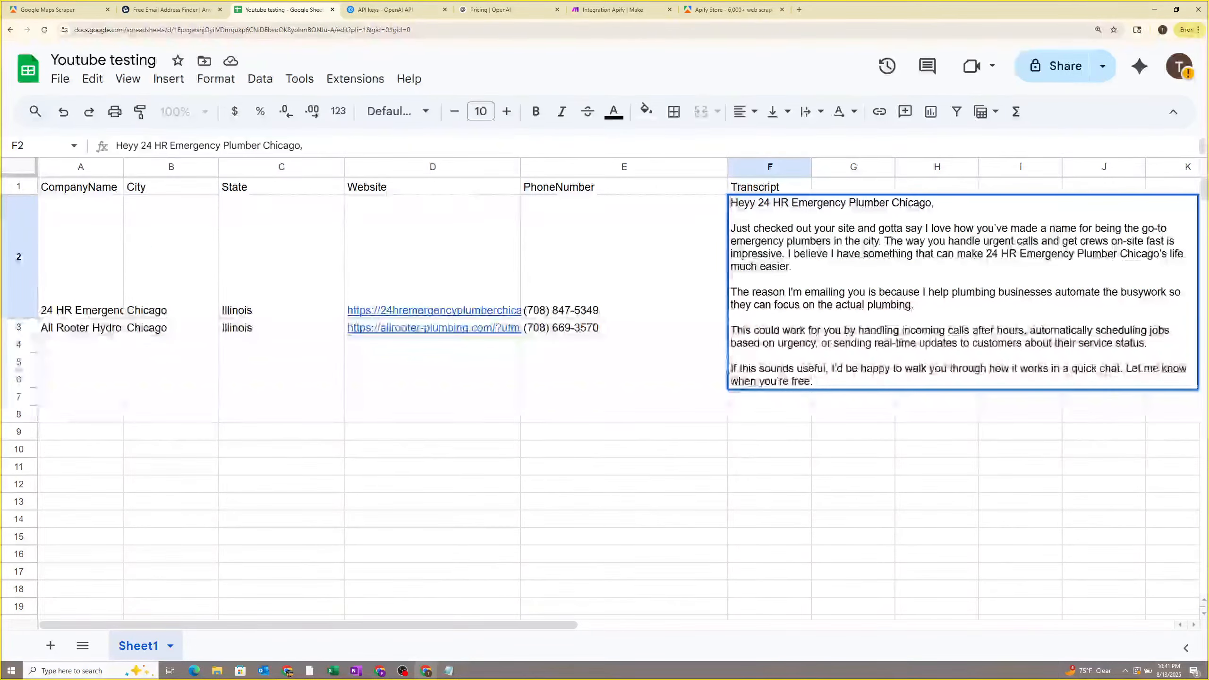
{"action": "left_click_drag", "start_coordinate": [732, 203], "coordinate": [941, 204]}
{"action": "left_click", "coordinate": [725, 233]}
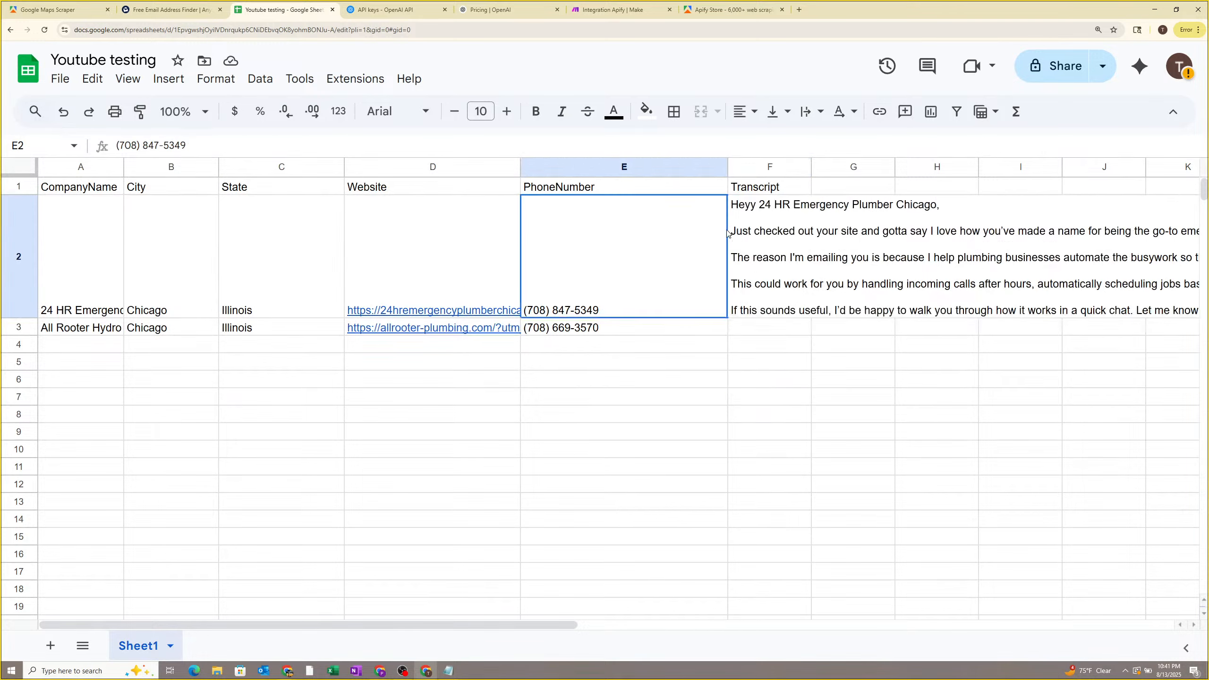
{"action": "double_click", "coordinate": [731, 232]}
{"action": "left_click_drag", "start_coordinate": [735, 229], "coordinate": [1129, 253]}
{"action": "left_click", "coordinate": [1018, 292]}
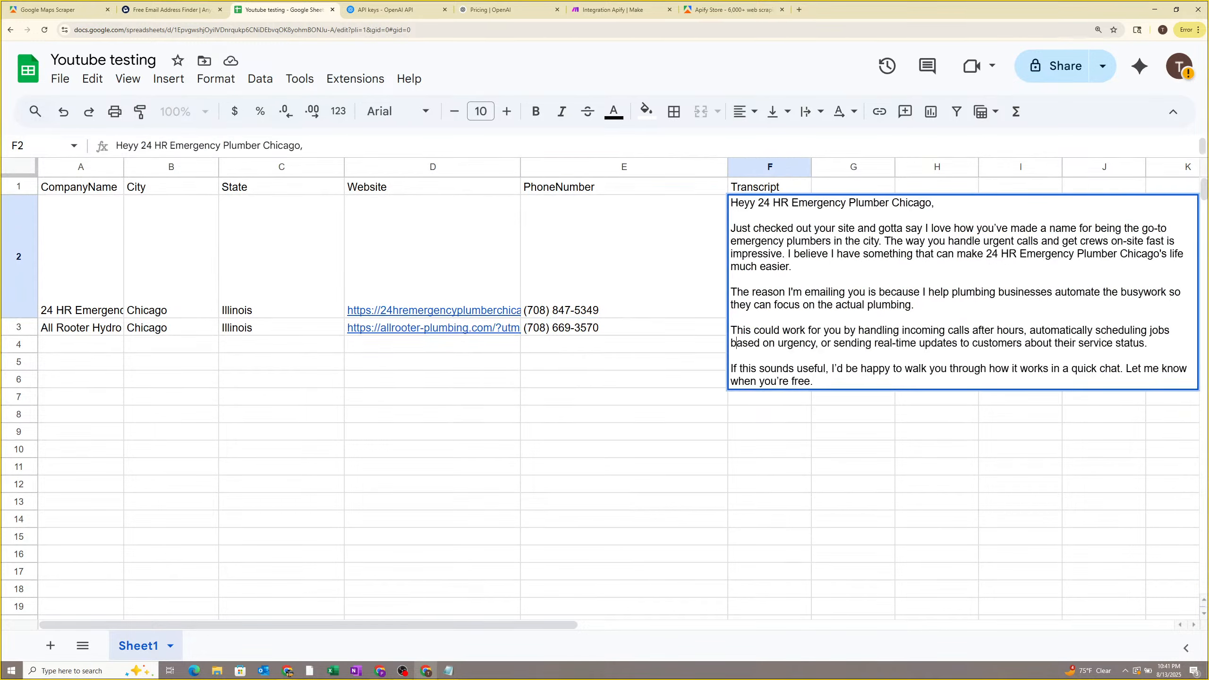
{"action": "left_click", "coordinate": [686, 373]}
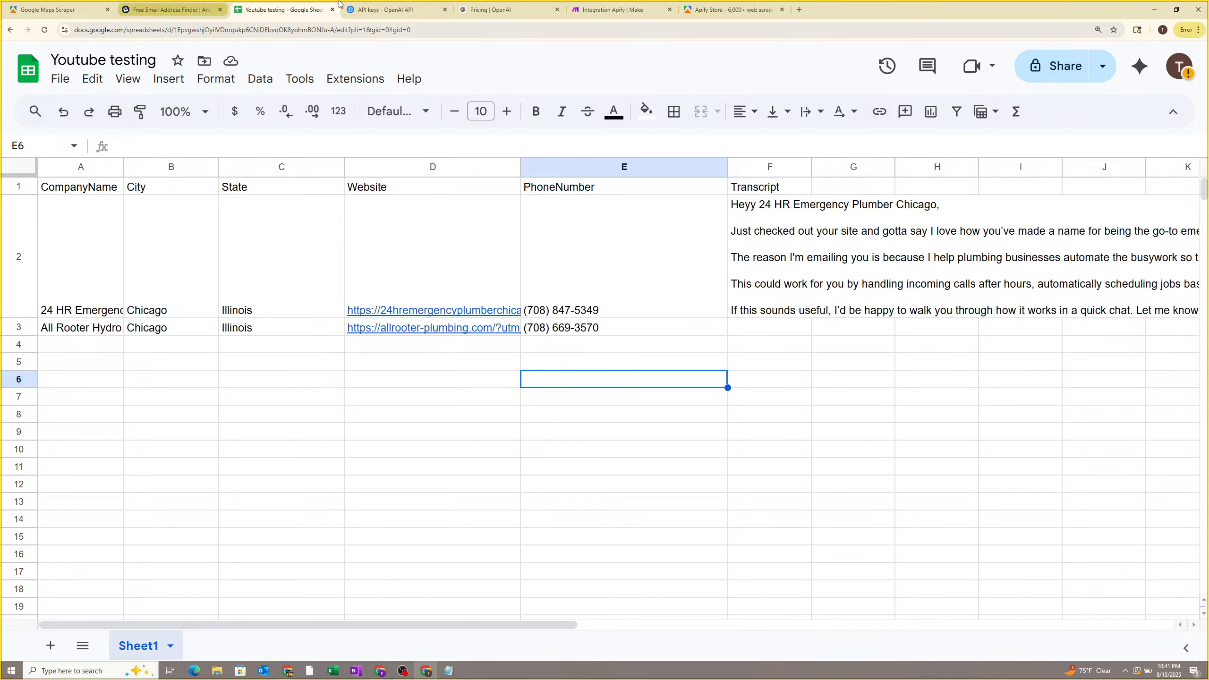
Return to the Make scenario and check the run's progress from the Apify modules through the Router to DeepSeek.
{"action": "left_click", "coordinate": [146, 6]}
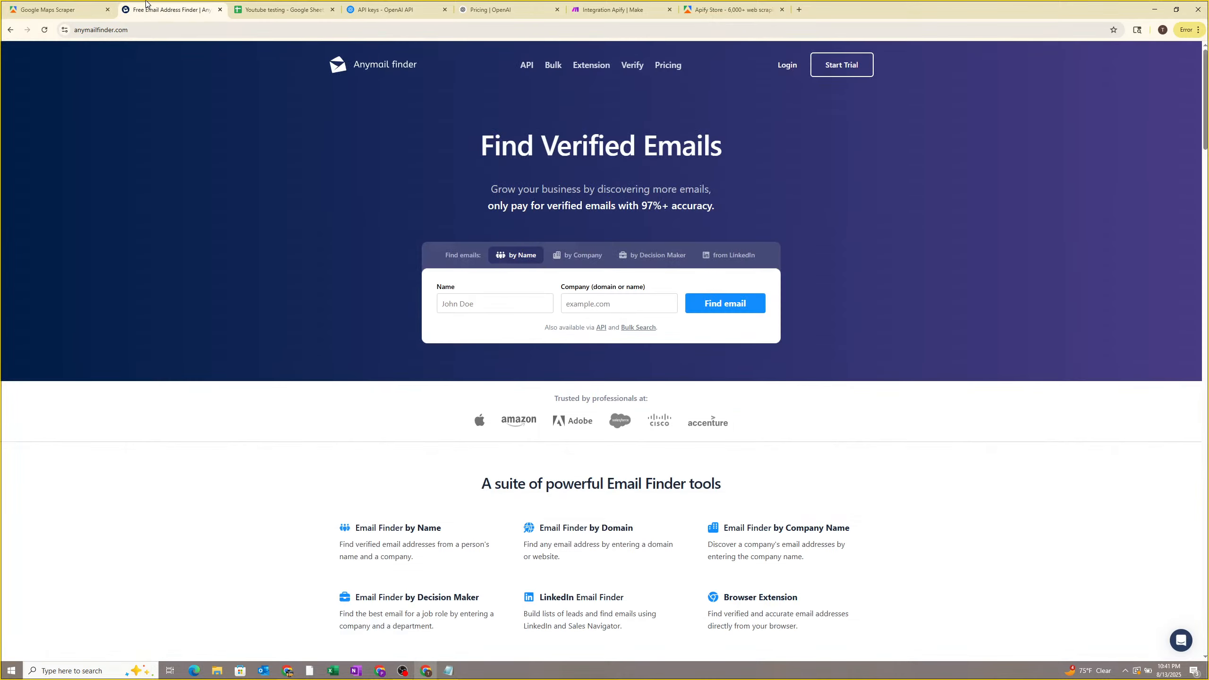
{"action": "left_click", "coordinate": [283, 10]}
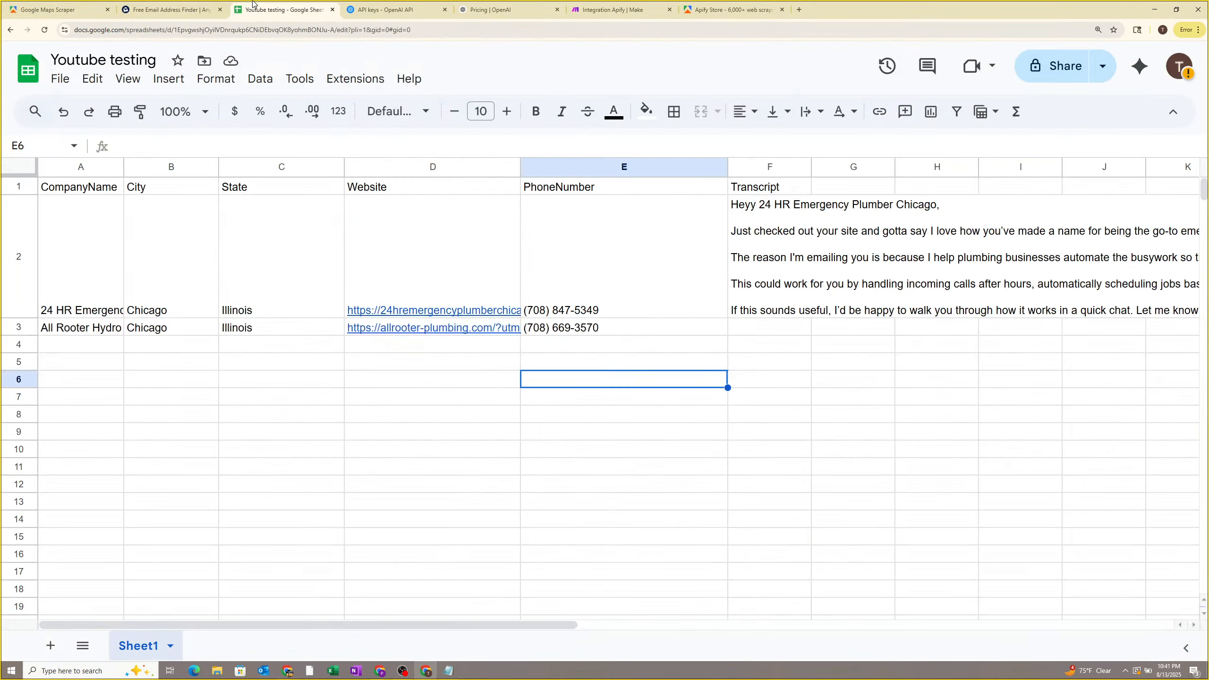
{"action": "left_click", "coordinate": [578, 5]}
{"action": "left_click_drag", "start_coordinate": [329, 426], "coordinate": [614, 396]}
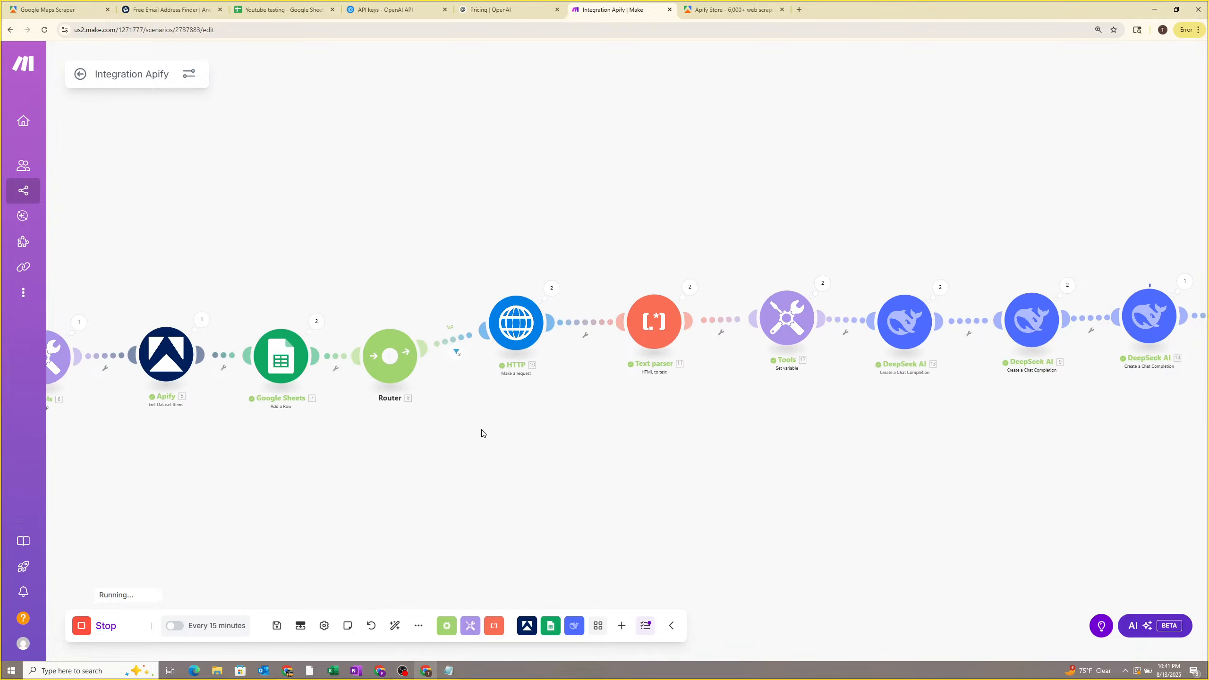
{"action": "left_click_drag", "start_coordinate": [483, 433], "coordinate": [600, 427]}
{"action": "scroll", "coordinate": [600, 431], "scroll_direction": "up", "scroll_amount": 1}
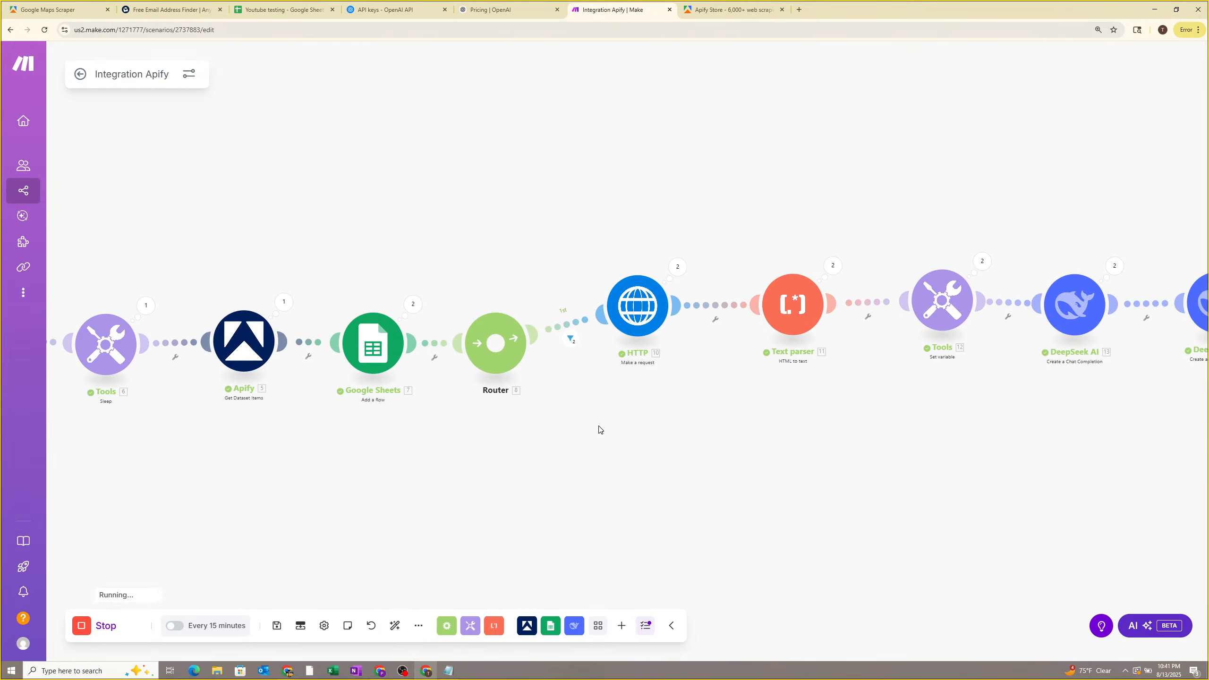
{"action": "left_click", "coordinate": [570, 339]}
{"action": "scroll", "coordinate": [514, 424], "scroll_direction": "down", "scroll_amount": 1}
{"action": "left_click", "coordinate": [513, 425]}
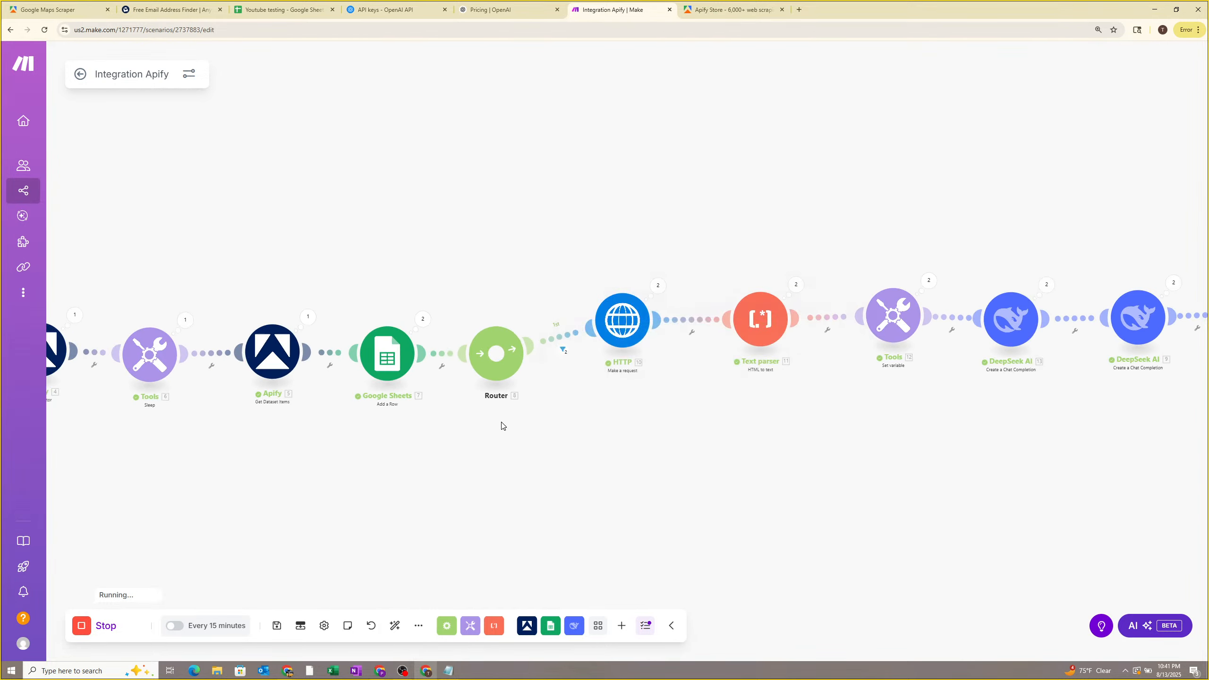
{"action": "left_click_drag", "start_coordinate": [499, 423], "coordinate": [637, 403]}
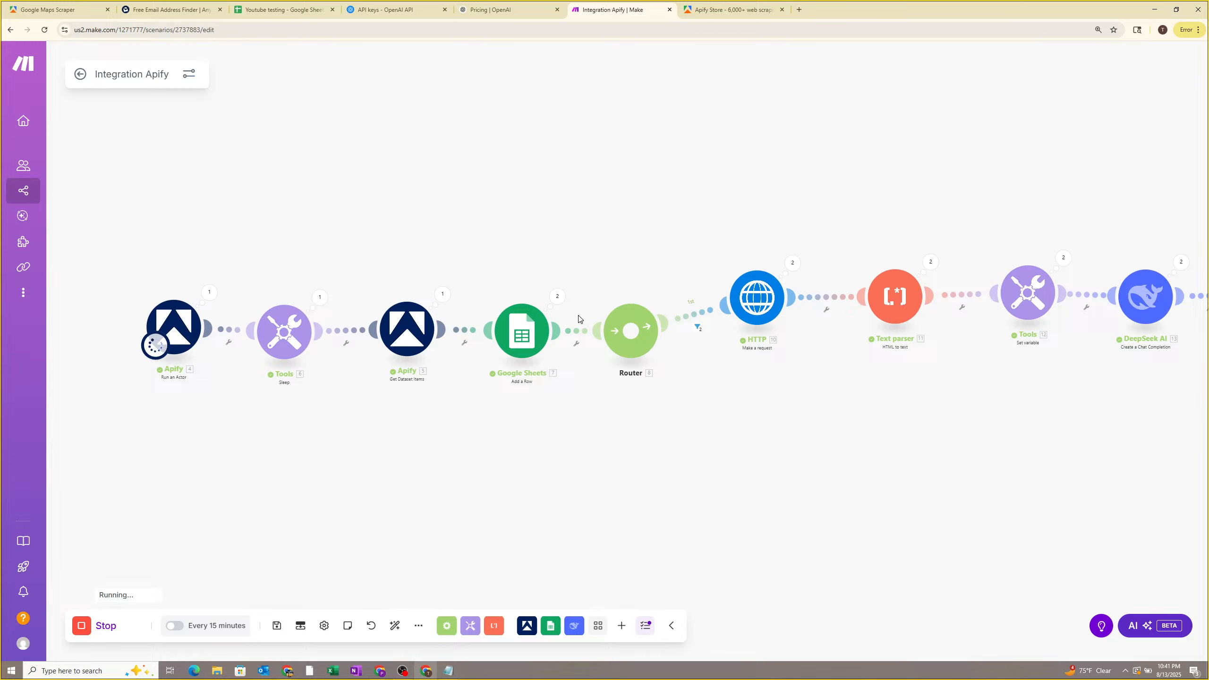
Inspect the execution details of Google Sheets Add a Row, Apify Get Dataset Items and Apify Run an Actor.
{"action": "left_click", "coordinate": [556, 298]}
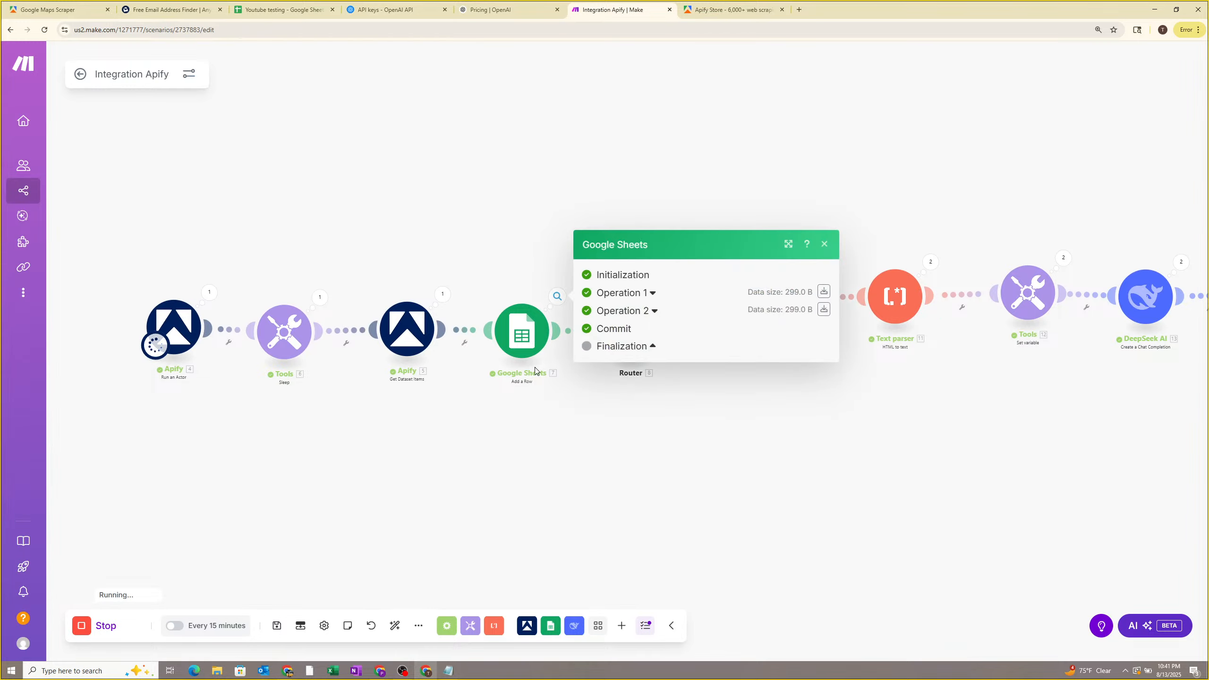
{"action": "left_click", "coordinate": [432, 284]}
{"action": "left_click", "coordinate": [443, 294]}
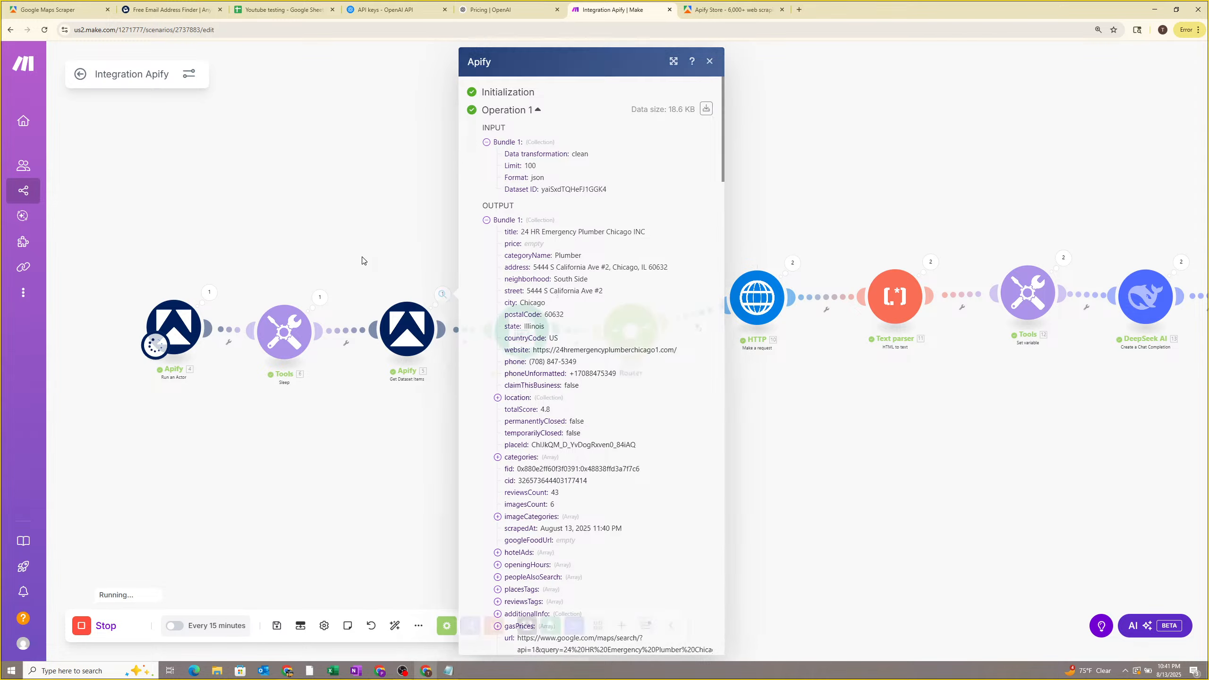
{"action": "left_click", "coordinate": [209, 293]}
{"action": "left_click", "coordinate": [209, 293]}
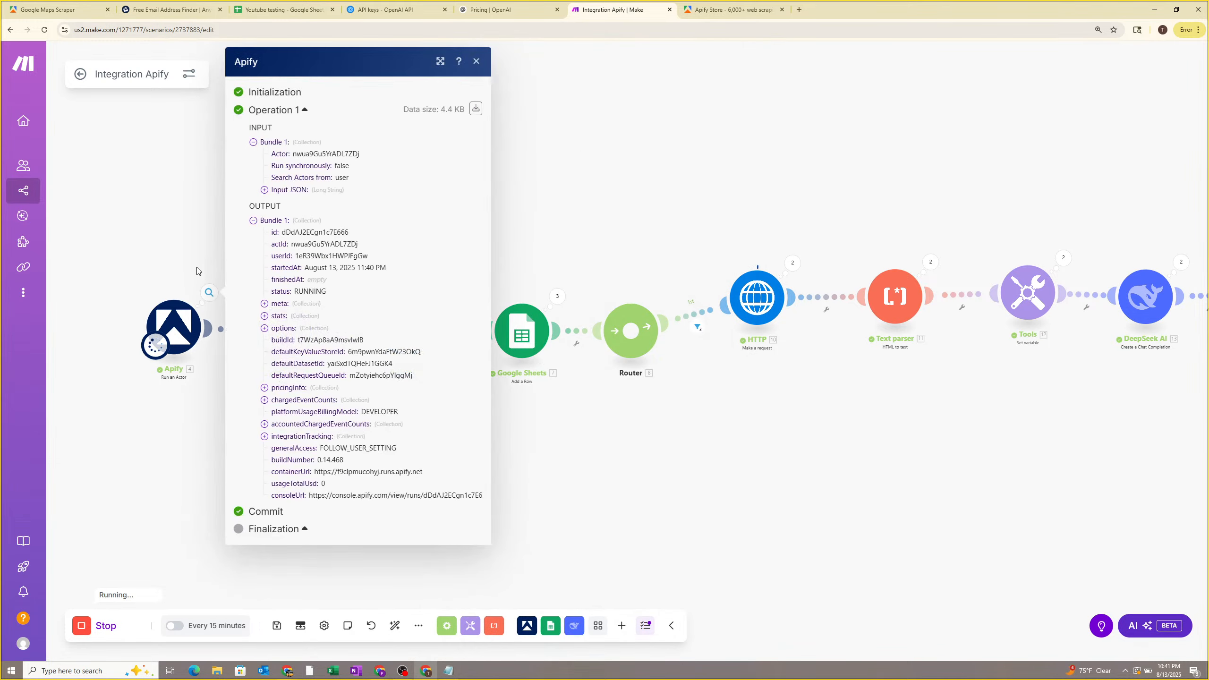
{"action": "left_click", "coordinate": [199, 272]}
{"action": "left_click_drag", "start_coordinate": [659, 281], "coordinate": [583, 283]}
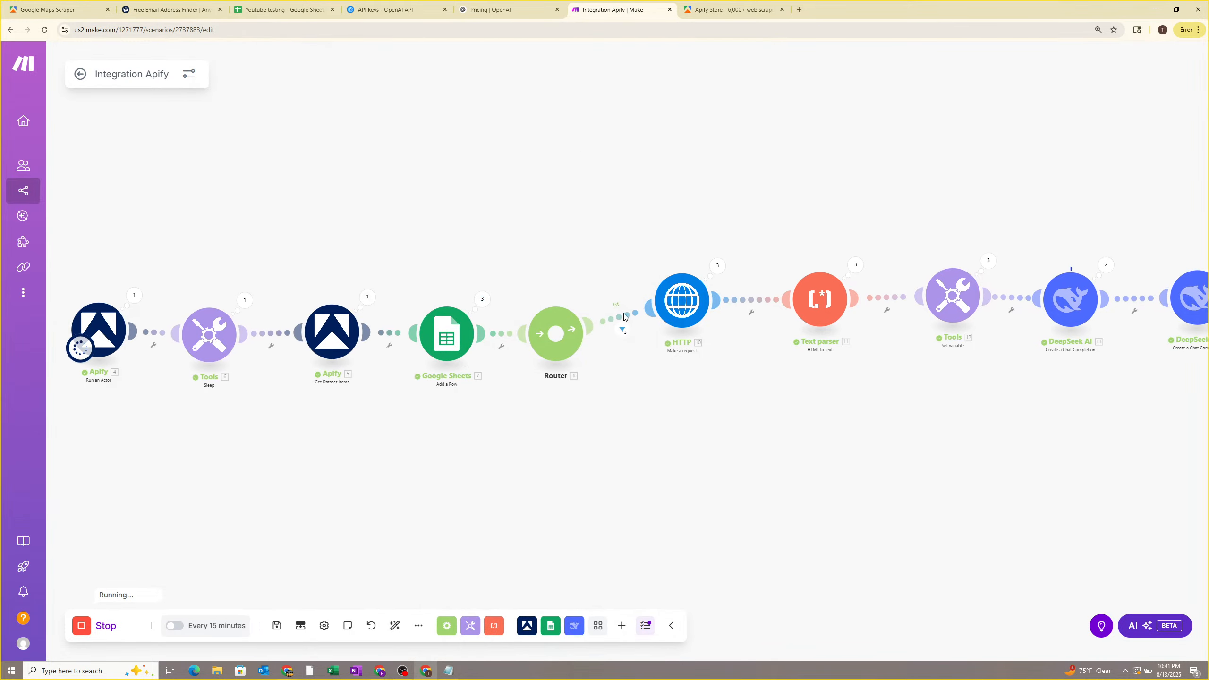
In the Google Sheet, compare the full company name in A3 with the shortened name in F3's greeting.
{"action": "left_click", "coordinate": [292, 9]}
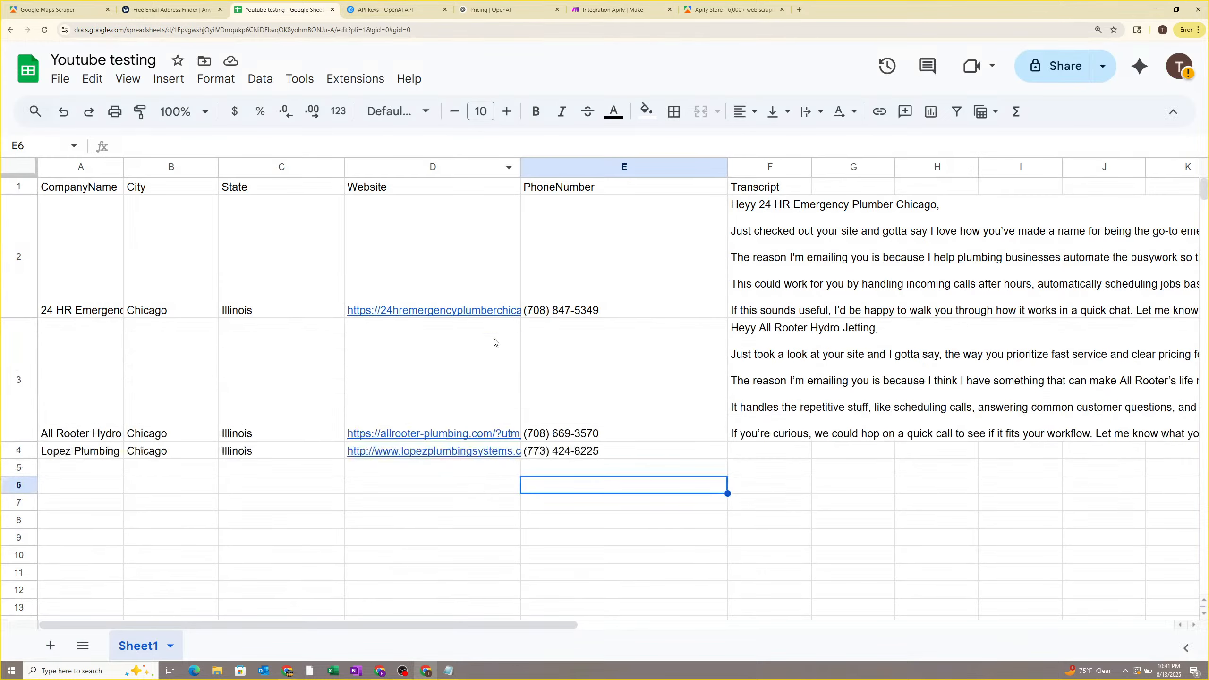
{"action": "left_click", "coordinate": [782, 345]}
{"action": "left_click", "coordinate": [430, 371]}
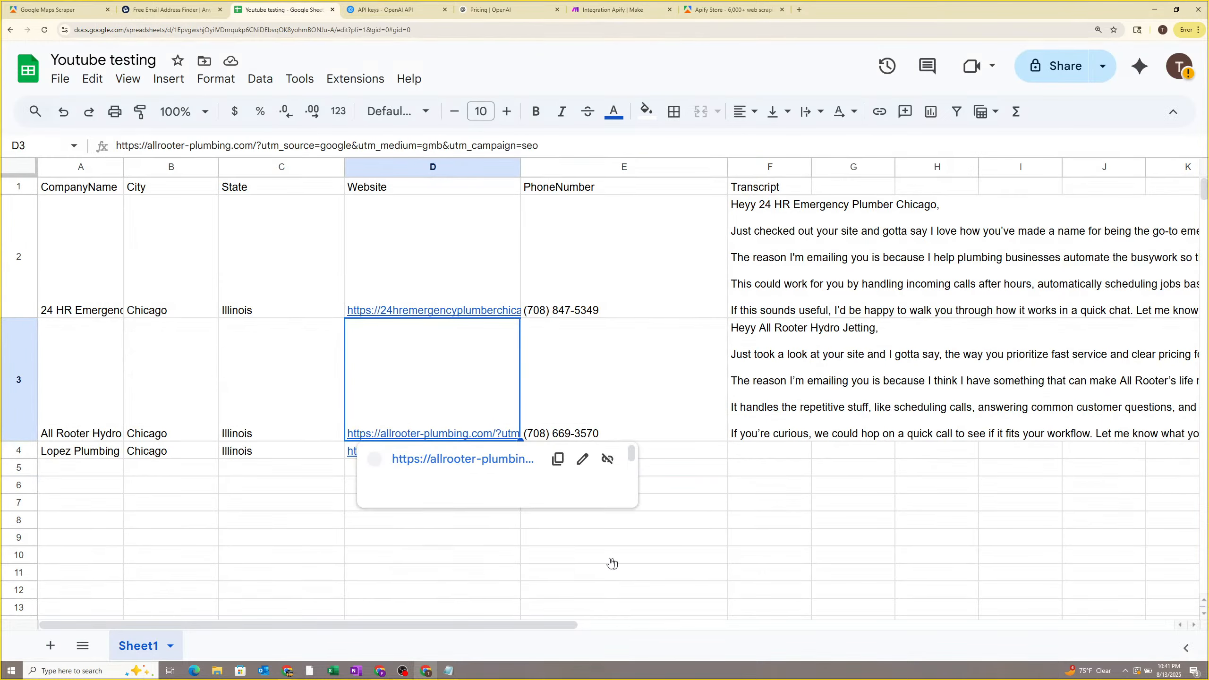
{"action": "left_click", "coordinate": [92, 418]}
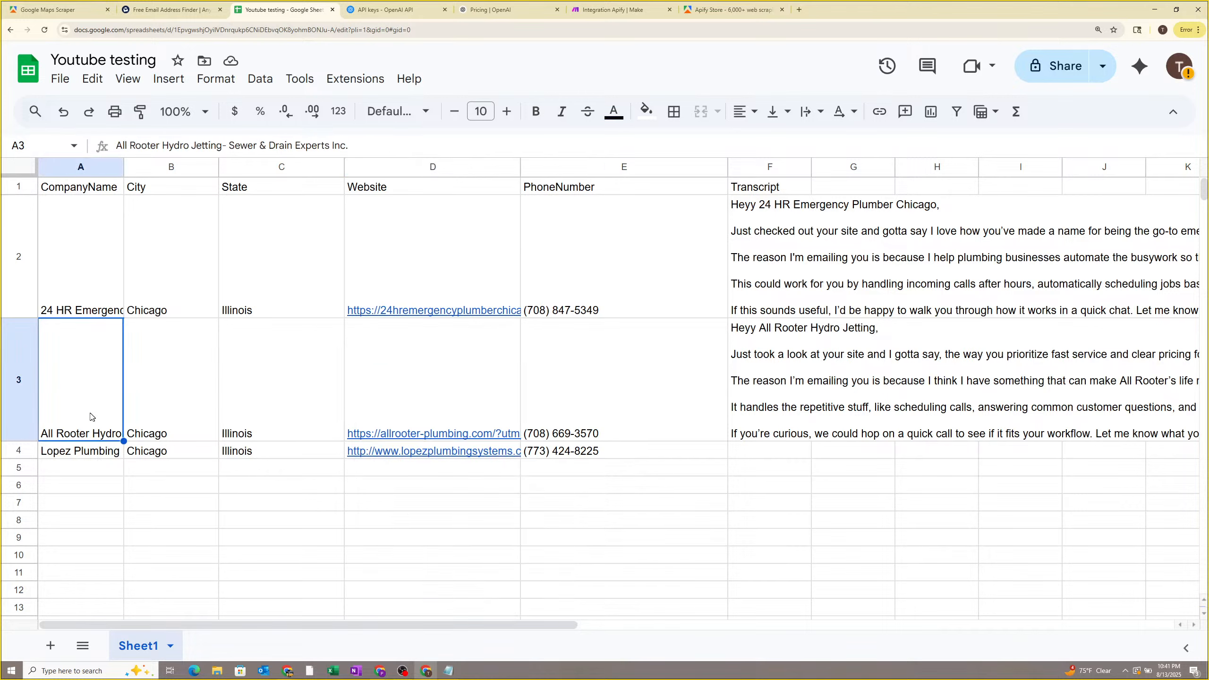
{"action": "double_click", "coordinate": [86, 417]}
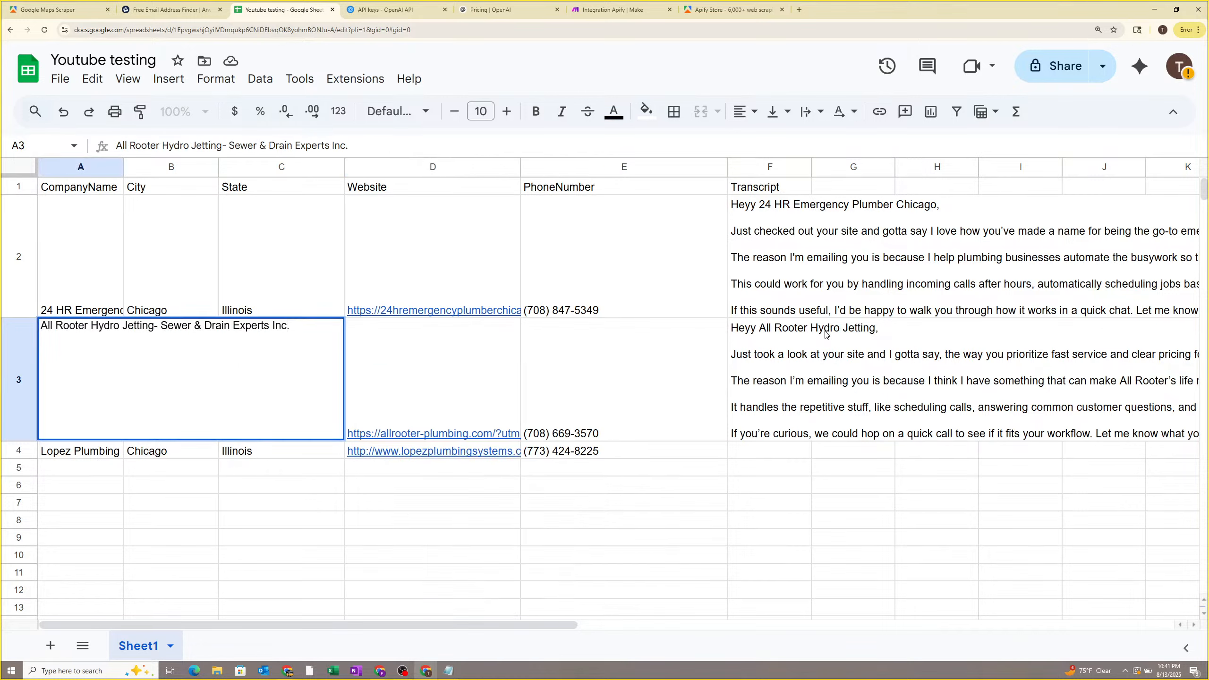
{"action": "left_click", "coordinate": [746, 339]}
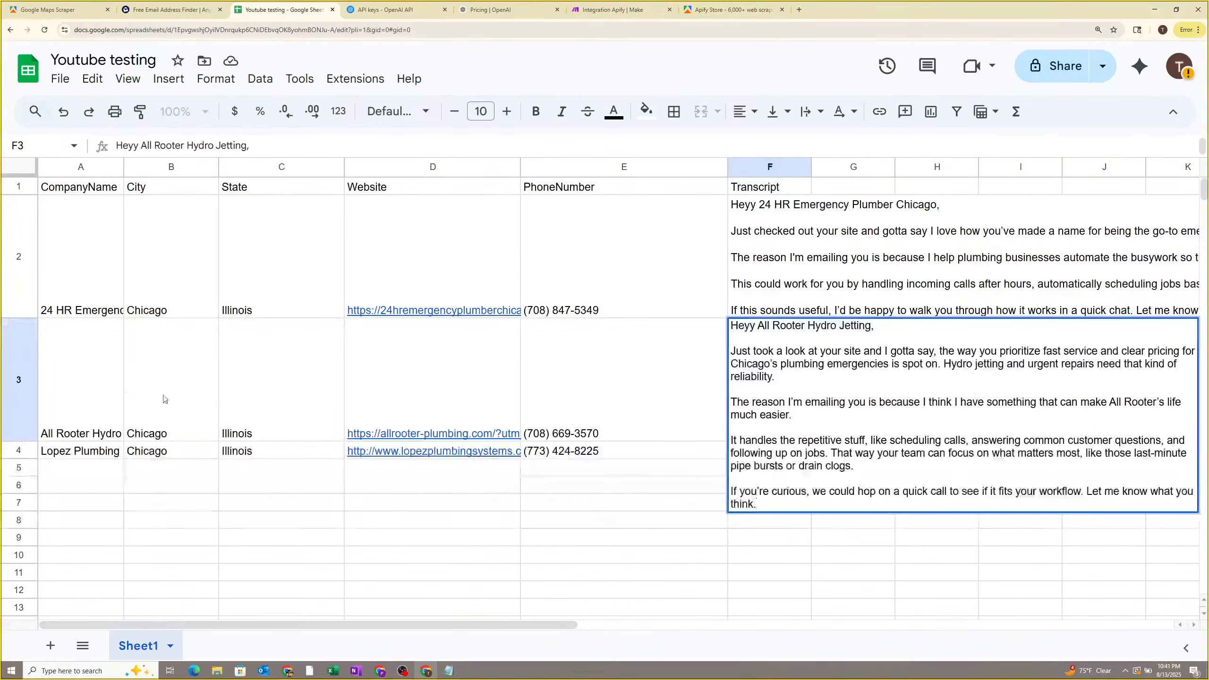
{"action": "double_click", "coordinate": [72, 398]}
{"action": "left_click_drag", "start_coordinate": [293, 329], "coordinate": [72, 343]}
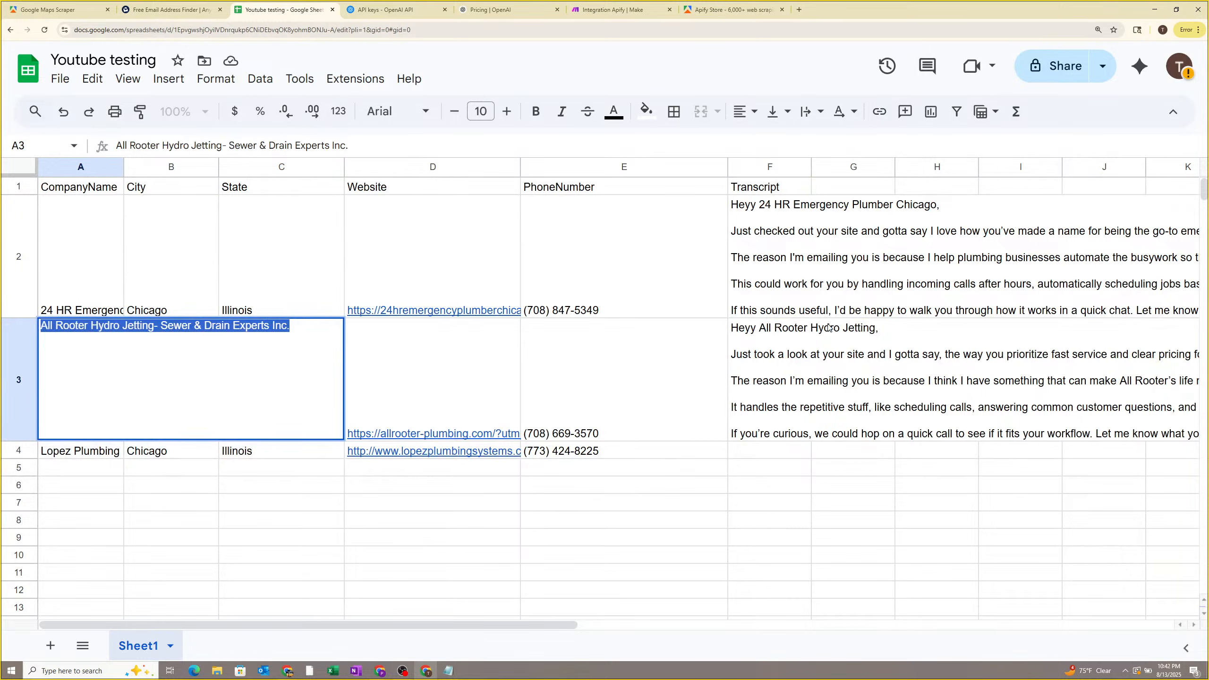
{"action": "double_click", "coordinate": [781, 330]}
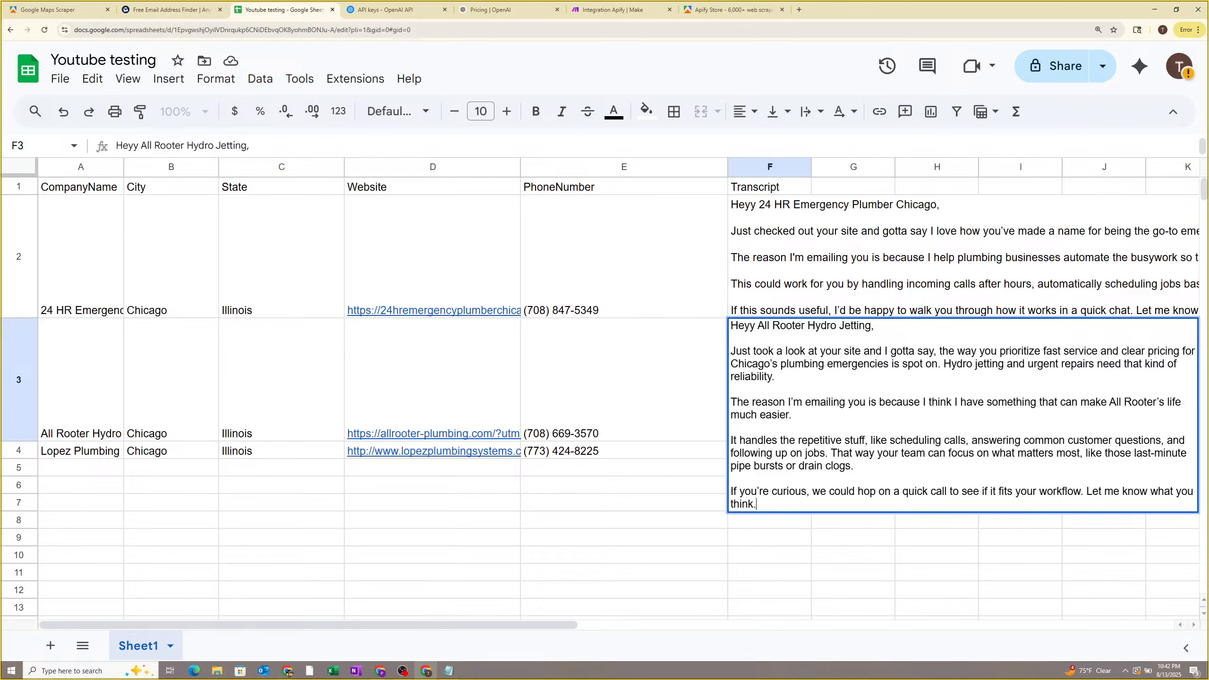
{"action": "left_click_drag", "start_coordinate": [881, 326], "coordinate": [765, 326]}
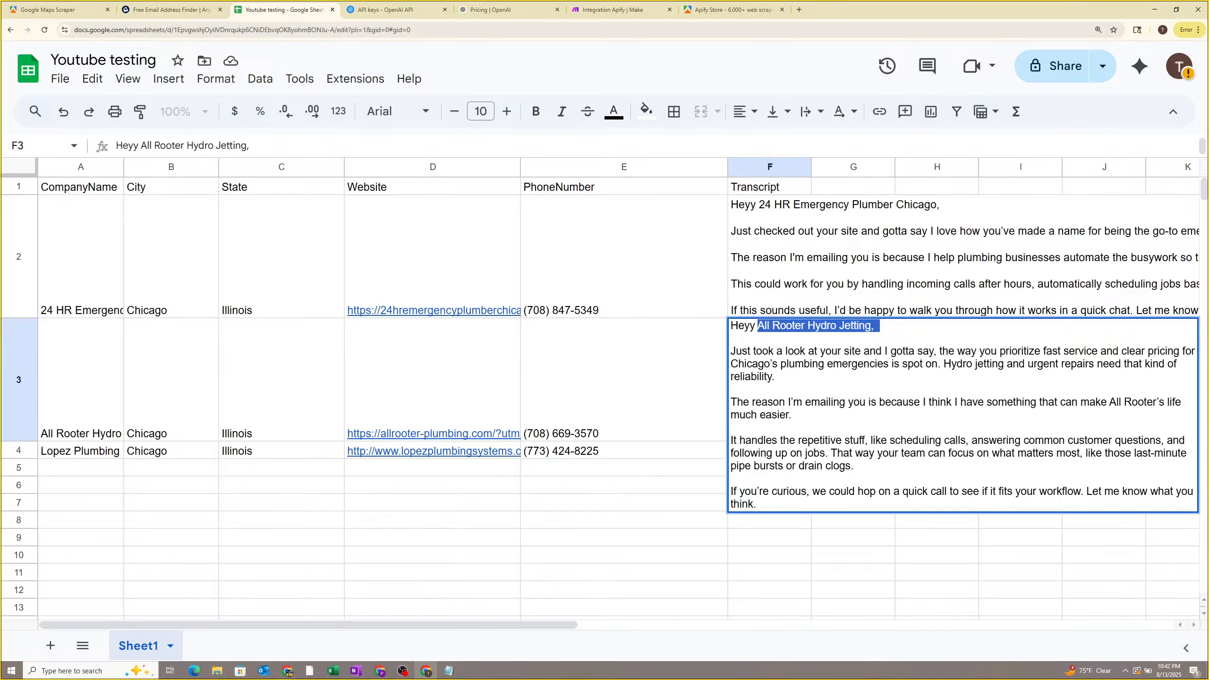
Read the personalized opening paragraph of the message in F3 and leave the cell unchanged.
{"action": "left_click", "coordinate": [772, 374]}
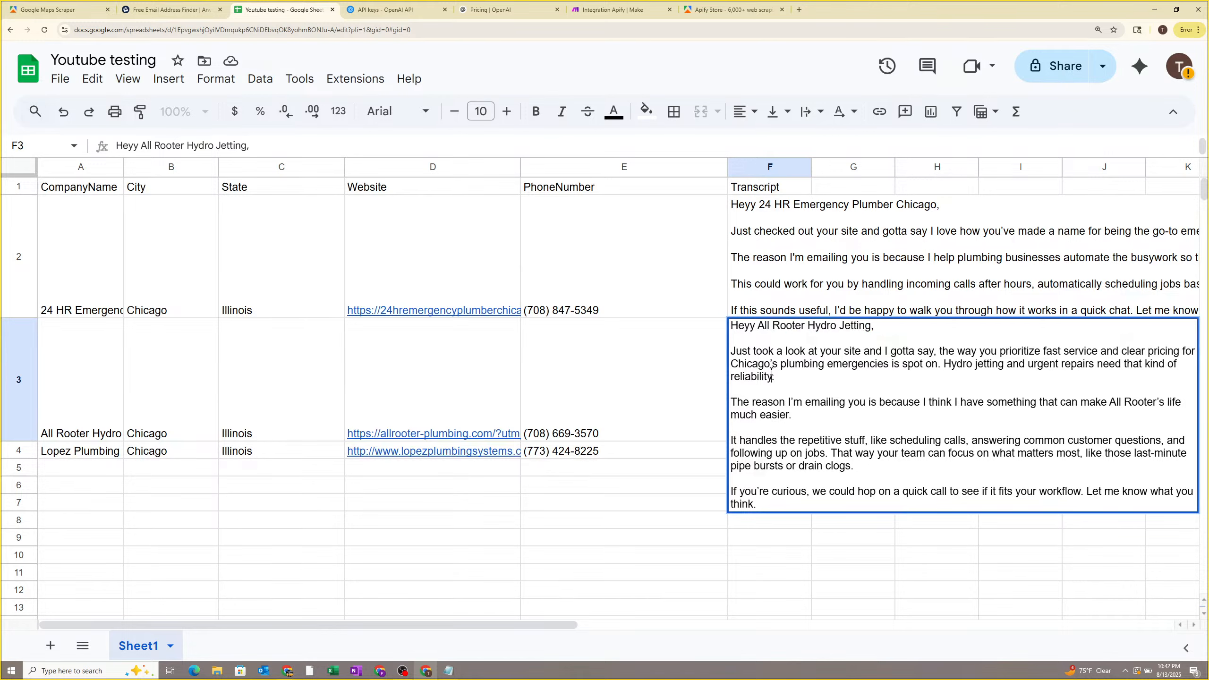
{"action": "left_click_drag", "start_coordinate": [737, 352], "coordinate": [895, 365]}
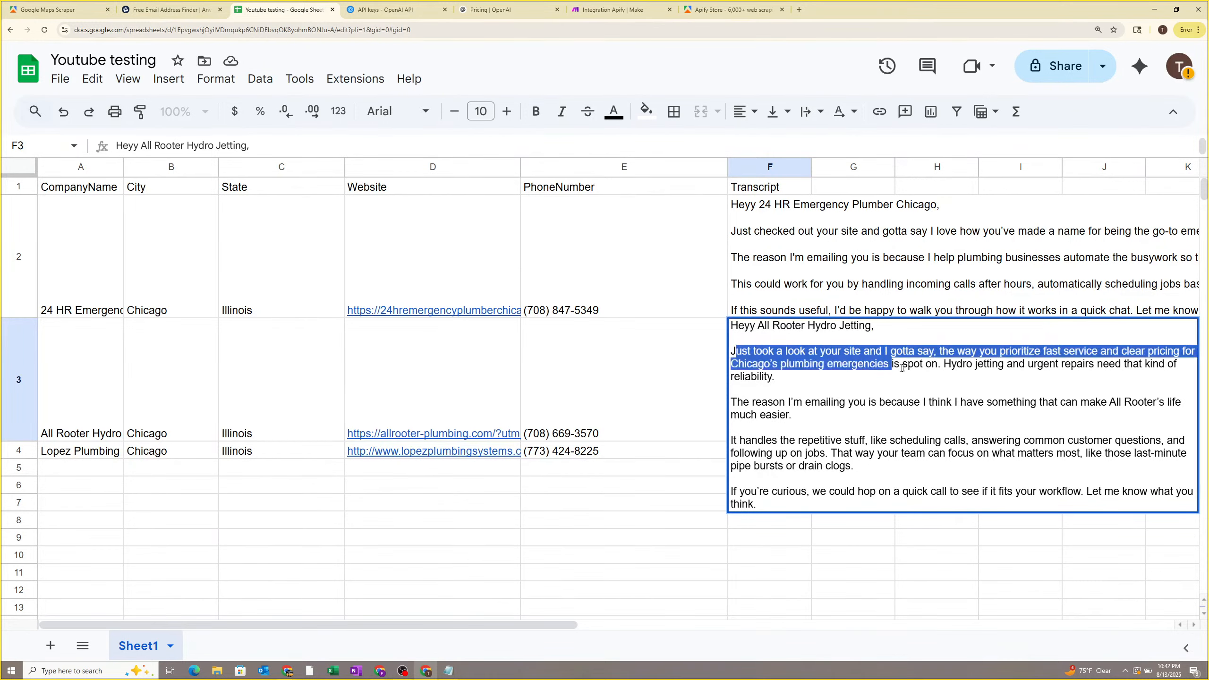
{"action": "left_click", "coordinate": [781, 377]}
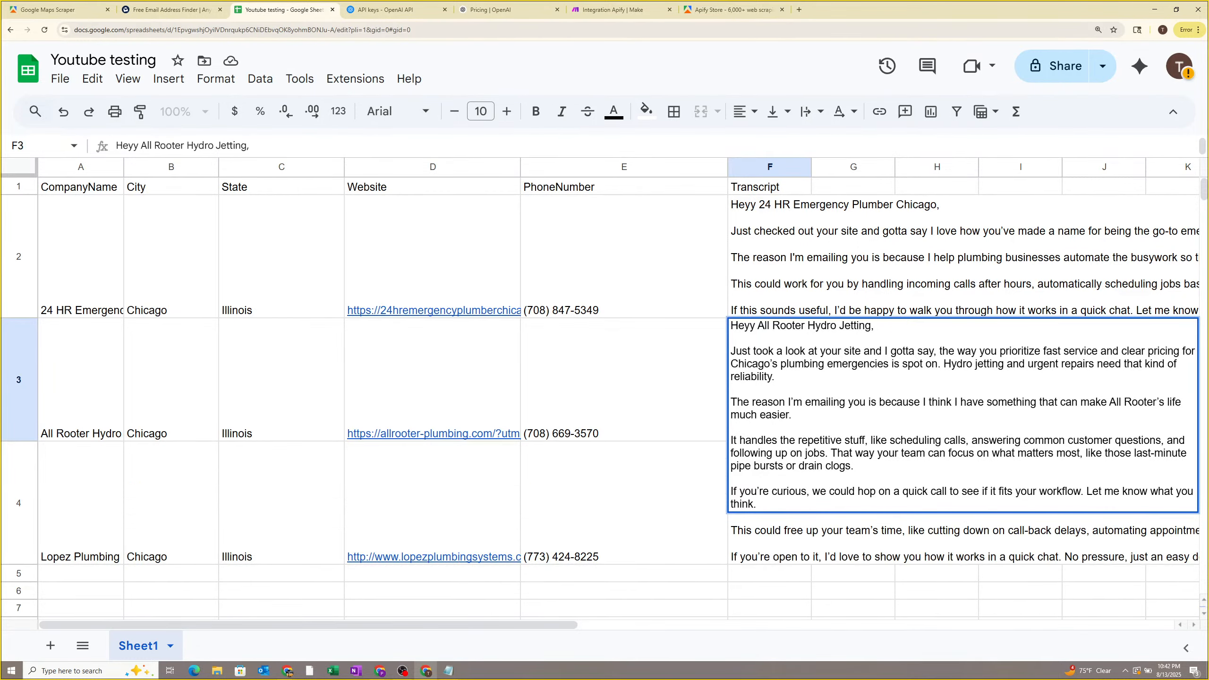
{"action": "left_click", "coordinate": [666, 386]}
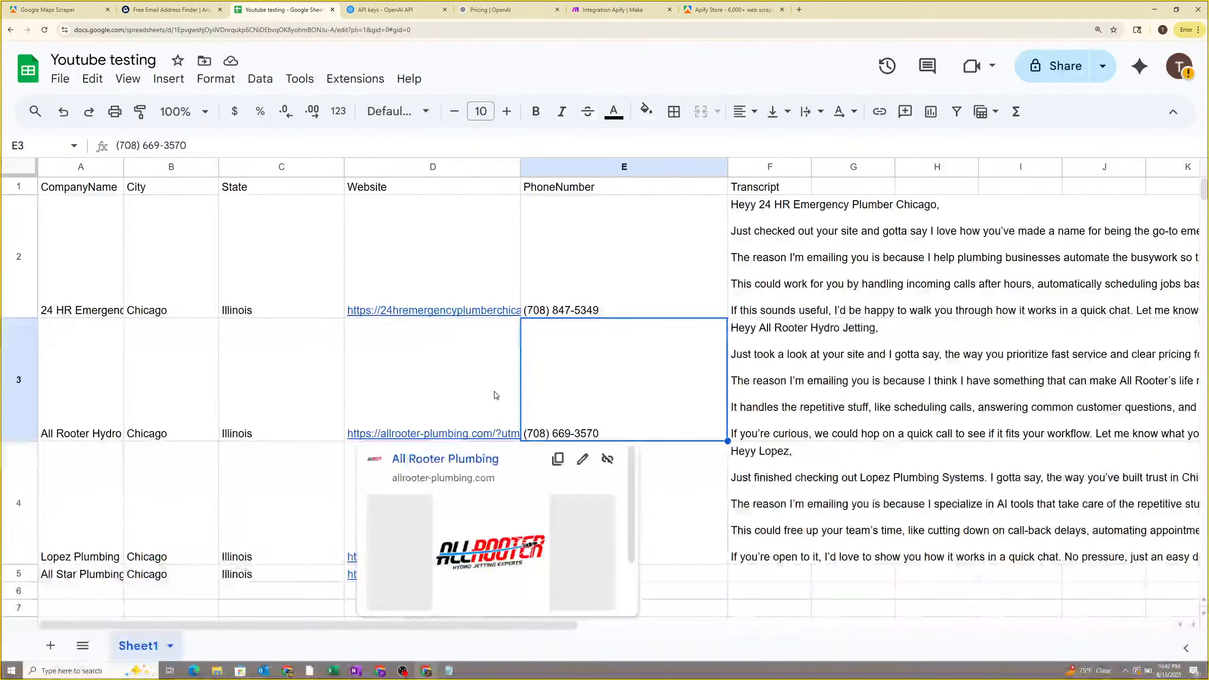
Reduce the browser zoom to 150% and examine the outreach message in F4.
{"action": "scroll", "coordinate": [497, 395], "scroll_direction": "down", "scroll_amount": 2}
{"action": "scroll", "coordinate": [497, 395], "scroll_direction": "up", "scroll_amount": 2}
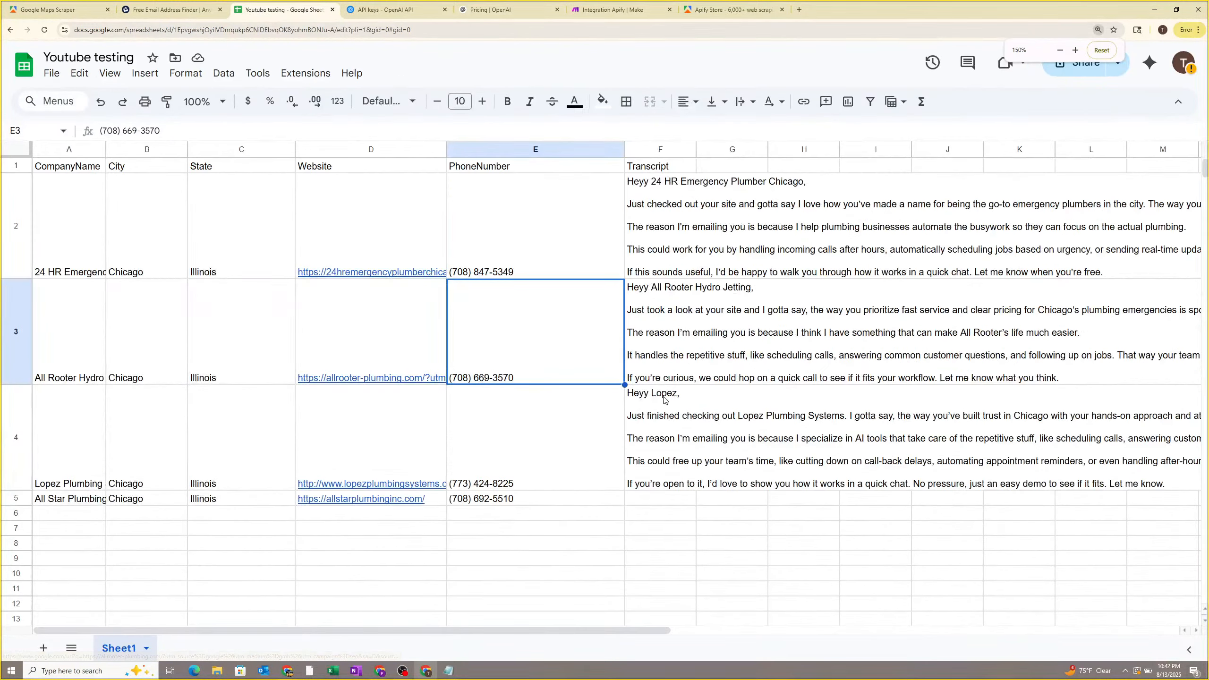
{"action": "left_click", "coordinate": [664, 401]}
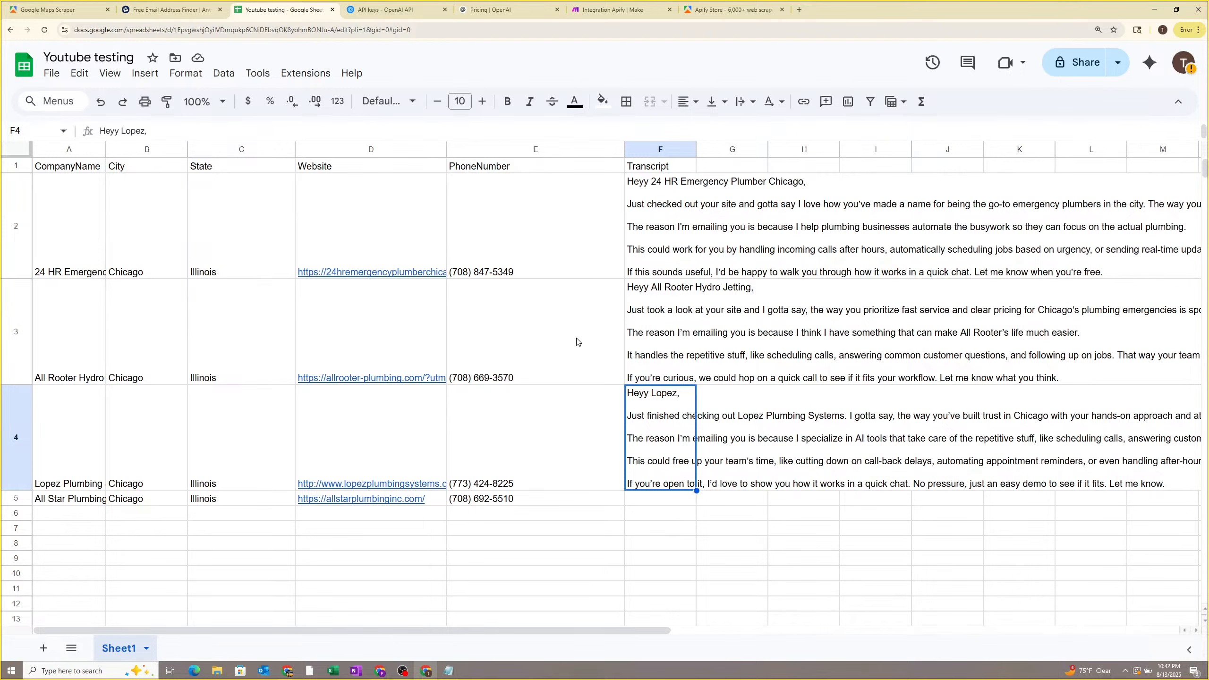
Switch to the Integration Apify scenario in Make and check the run progress of its DeepSeek AI and Google Sheets modules.
{"action": "left_click", "coordinate": [603, 5]}
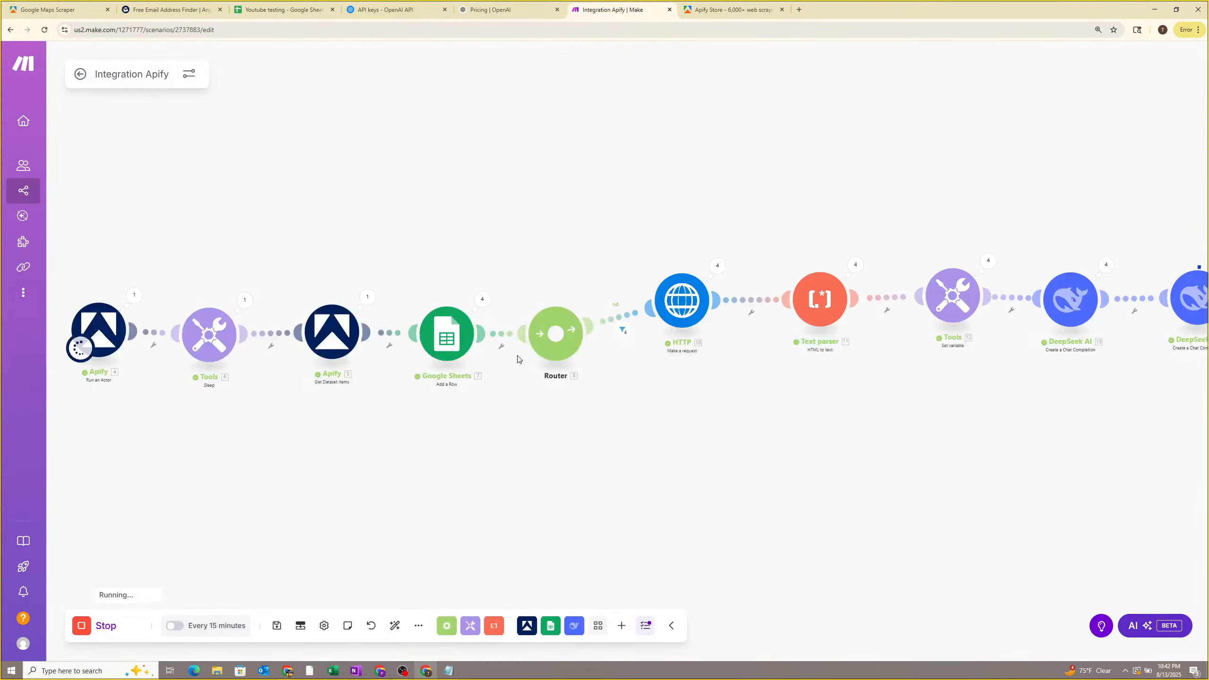
{"action": "left_click_drag", "start_coordinate": [591, 445], "coordinate": [442, 446]}
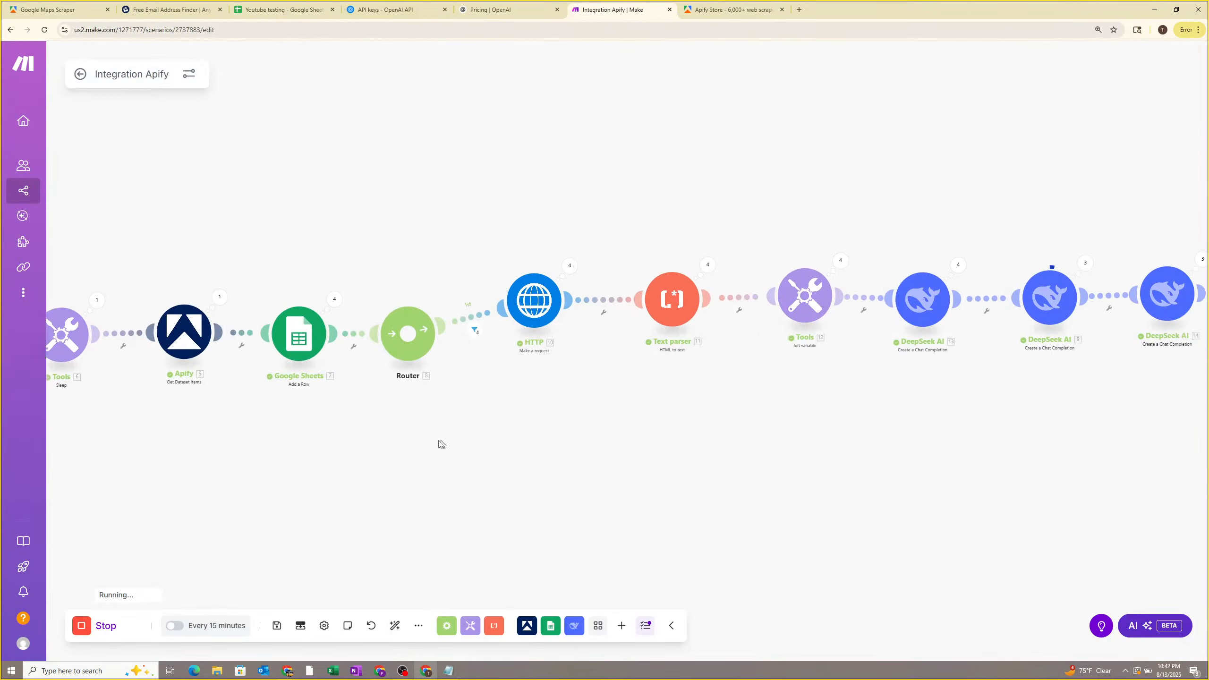
{"action": "scroll", "coordinate": [440, 446], "scroll_direction": "down", "scroll_amount": 2}
{"action": "left_click_drag", "start_coordinate": [845, 432], "coordinate": [607, 465]}
{"action": "scroll", "coordinate": [607, 465], "scroll_direction": "up", "scroll_amount": 4}
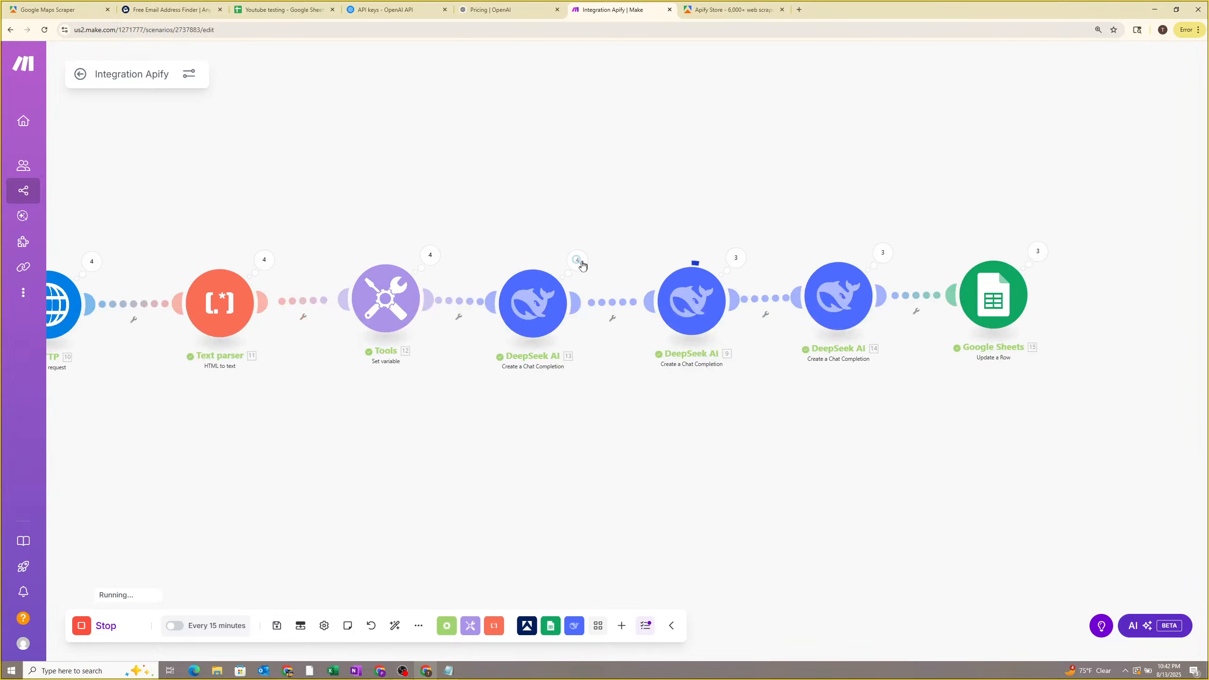
{"action": "scroll", "coordinate": [582, 269], "scroll_direction": "up", "scroll_amount": 3}
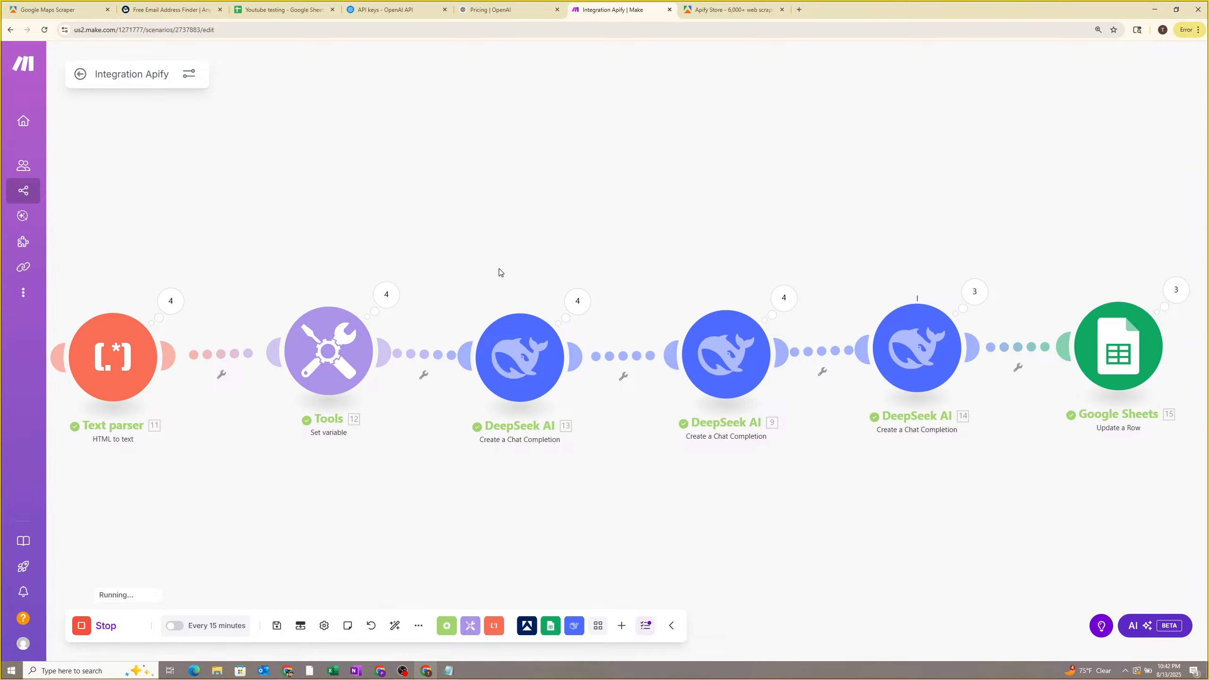
Review the running scenario from Apify Run an Actor through the router to the final Google Sheets Update a Row module.
{"action": "left_click_drag", "start_coordinate": [498, 270], "coordinate": [710, 262]}
{"action": "left_click_drag", "start_coordinate": [557, 257], "coordinate": [742, 260]}
{"action": "scroll", "coordinate": [576, 265], "scroll_direction": "down", "scroll_amount": 2}
{"action": "left_click_drag", "start_coordinate": [301, 312], "coordinate": [728, 302]}
{"action": "scroll", "coordinate": [729, 302], "scroll_direction": "up", "scroll_amount": 1}
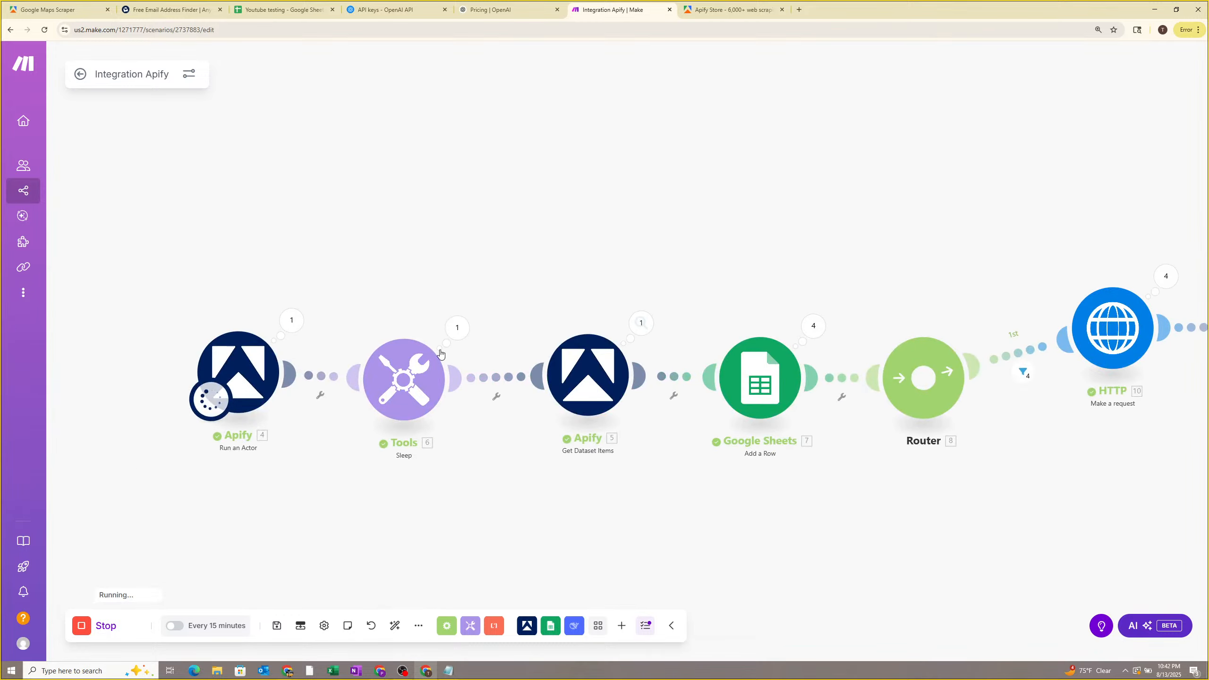
{"action": "left_click_drag", "start_coordinate": [921, 271], "coordinate": [638, 266]}
{"action": "left_click_drag", "start_coordinate": [883, 245], "coordinate": [674, 238]}
{"action": "left_click_drag", "start_coordinate": [853, 232], "coordinate": [467, 233]}
{"action": "left_click_drag", "start_coordinate": [977, 242], "coordinate": [567, 243]}
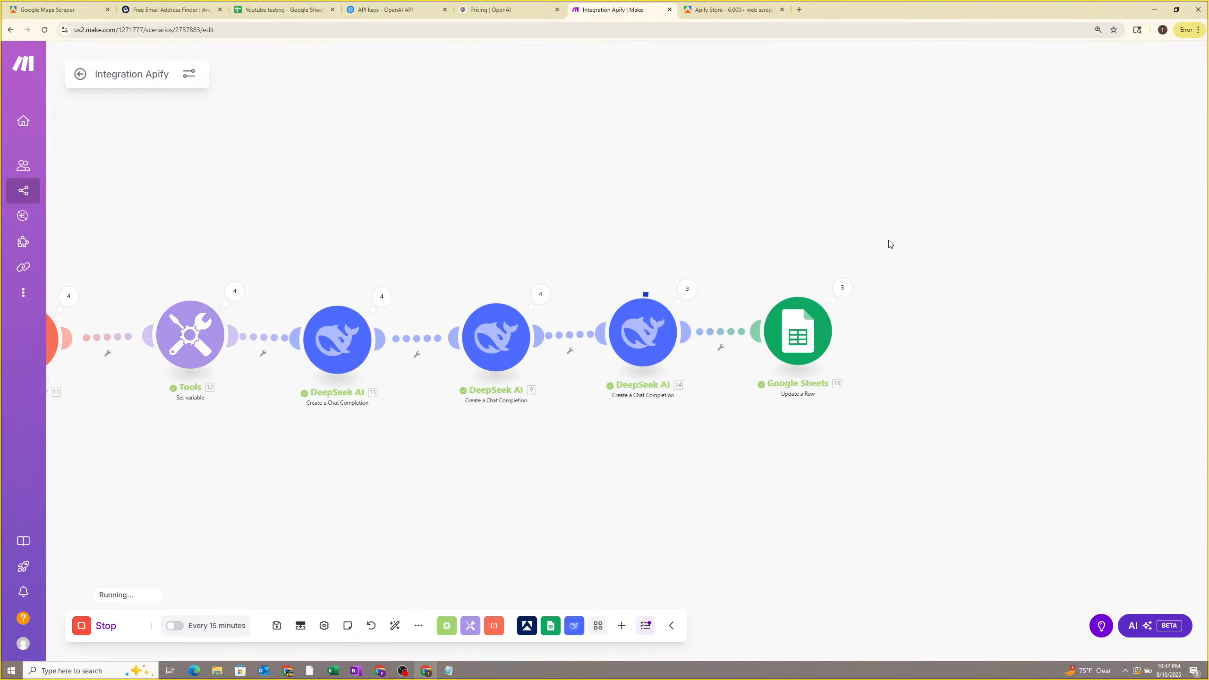
In the Youtube testing sheet, examine the outreach message in F5 for All Star Plumbing and leave the cell unchanged.
{"action": "left_click", "coordinate": [284, 9]}
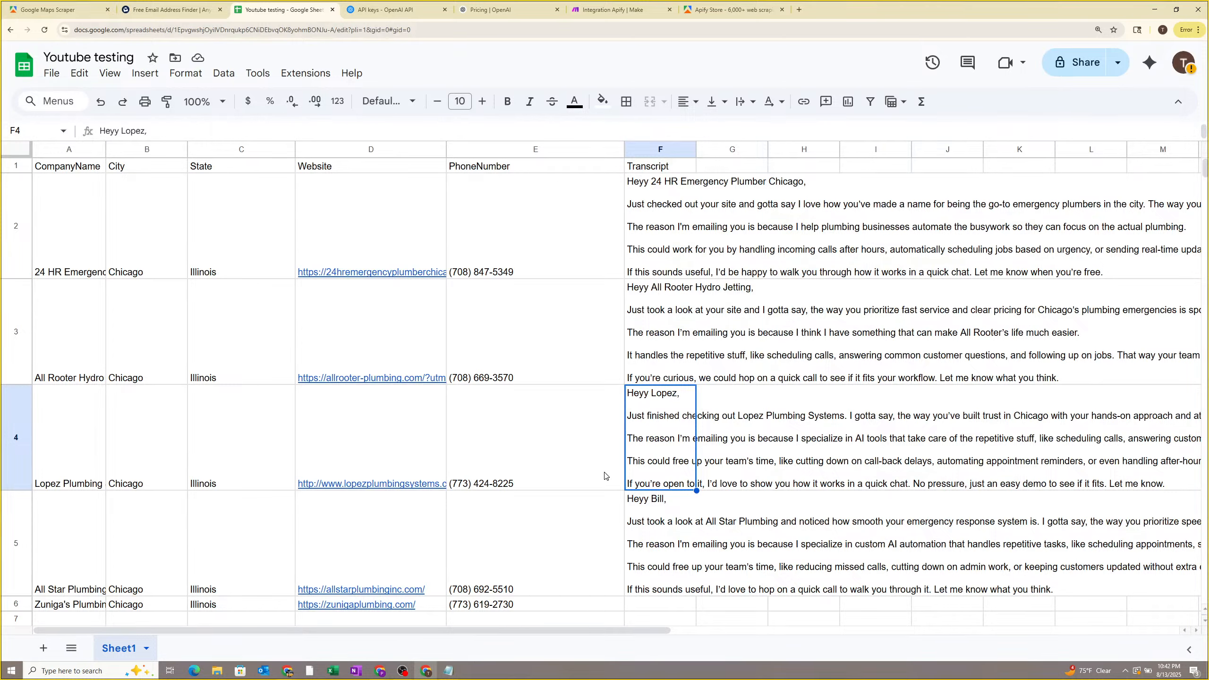
{"action": "left_click", "coordinate": [672, 500]}
{"action": "double_click", "coordinate": [640, 508]}
{"action": "left_click", "coordinate": [611, 509]}
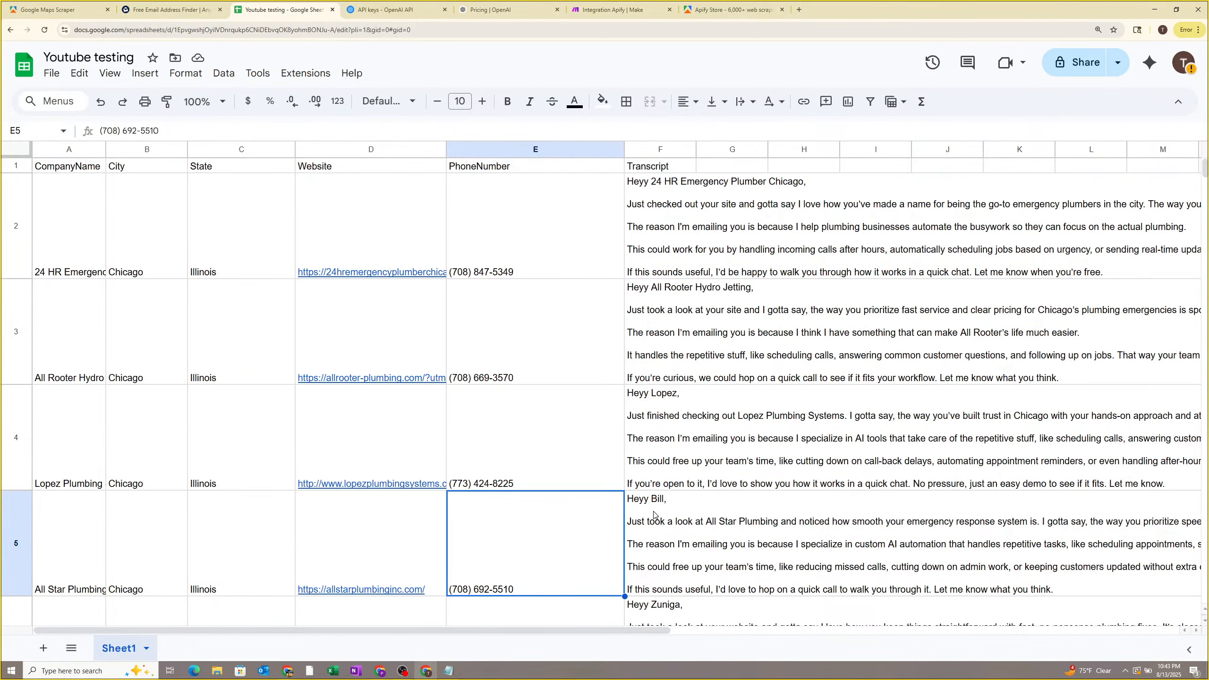
Examine the Transcript messages in the sheet's lower rows for Zuniga's Plumbing and United Sewer & Drains.
{"action": "scroll", "coordinate": [659, 476], "scroll_direction": "down", "scroll_amount": 5}
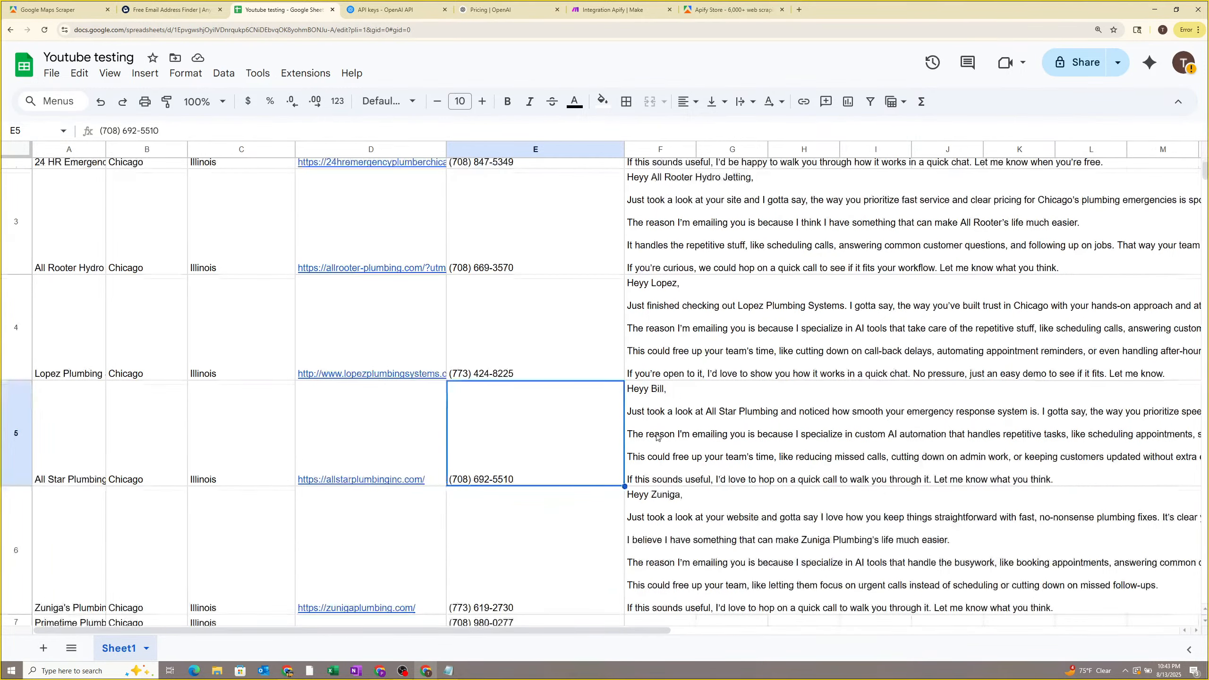
{"action": "left_click", "coordinate": [646, 437]}
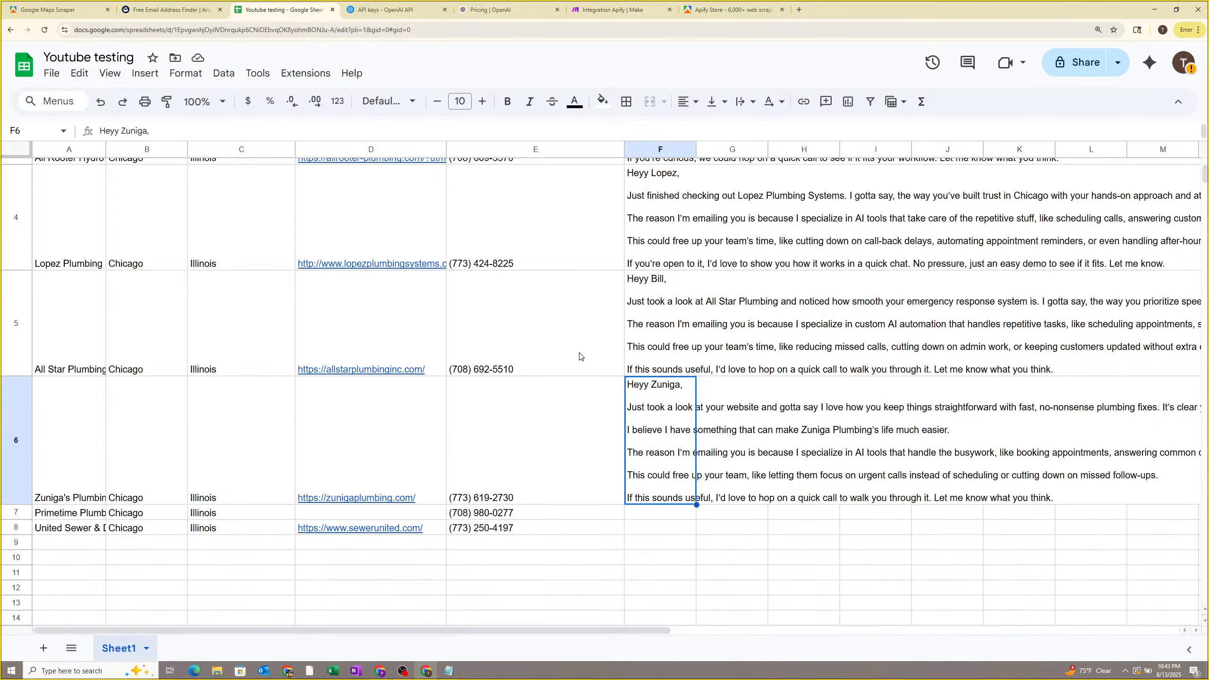
{"action": "left_click", "coordinate": [544, 345]}
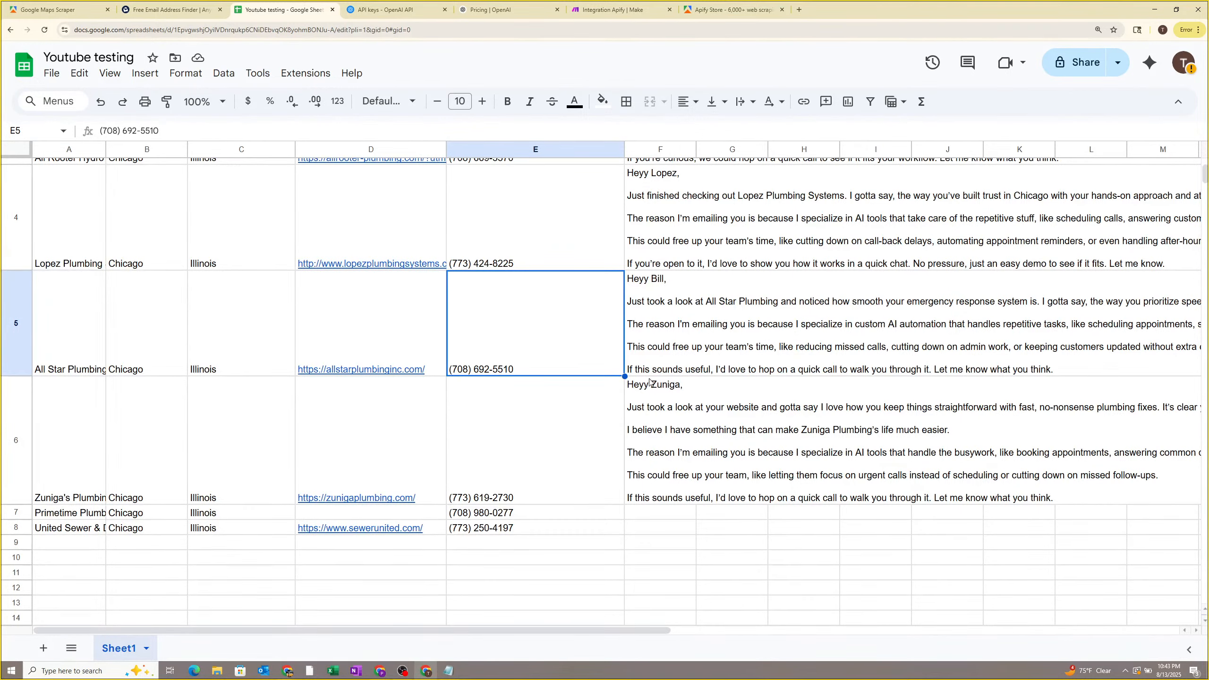
{"action": "scroll", "coordinate": [641, 400], "scroll_direction": "down", "scroll_amount": 3}
{"action": "left_click", "coordinate": [645, 430]}
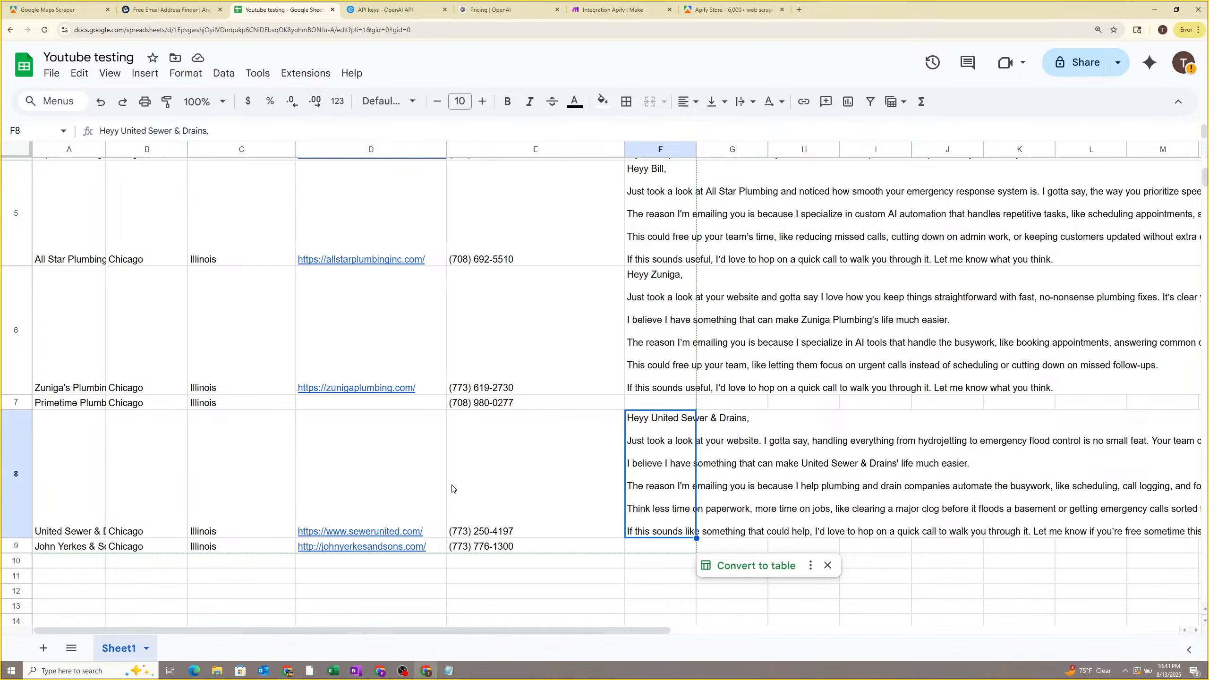
Return to the Integration Apify scenario in Make and force-stop its current run.
{"action": "left_click", "coordinate": [606, 4]}
{"action": "left_click", "coordinate": [115, 630]}
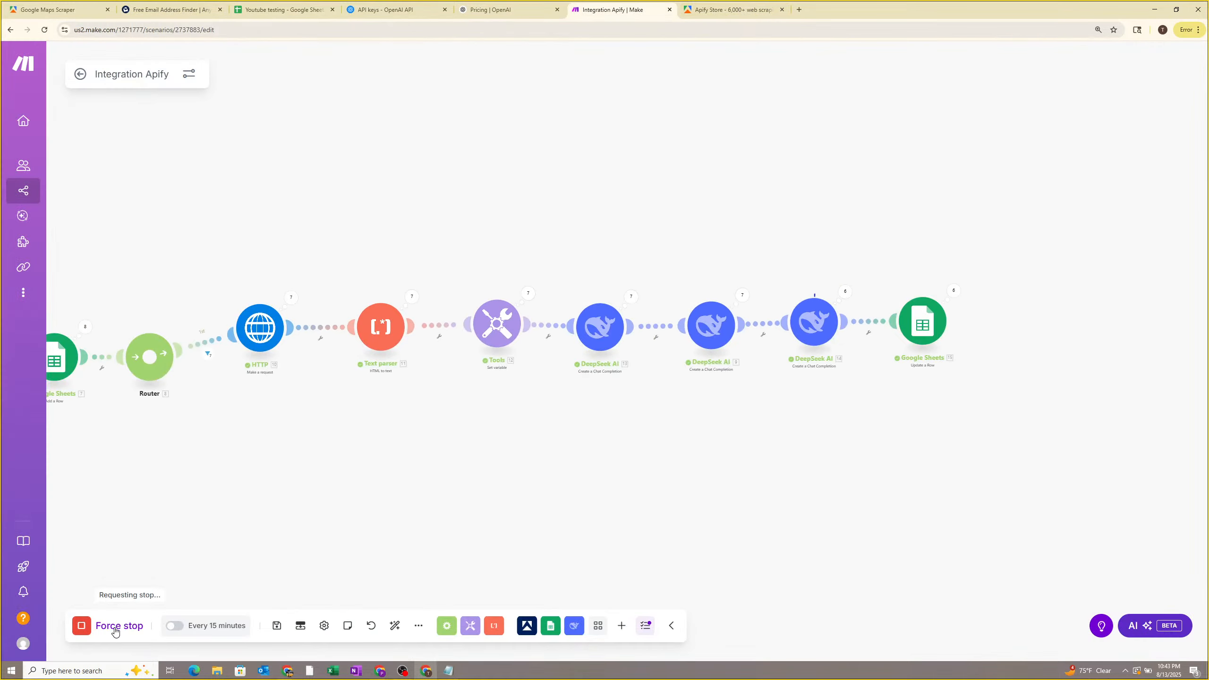
{"action": "left_click_drag", "start_coordinate": [283, 539], "coordinate": [435, 516]}
{"action": "left_click", "coordinate": [129, 623]}
{"action": "left_click_drag", "start_coordinate": [352, 504], "coordinate": [527, 471]}
{"action": "scroll", "coordinate": [528, 471], "scroll_direction": "down", "scroll_amount": 2}
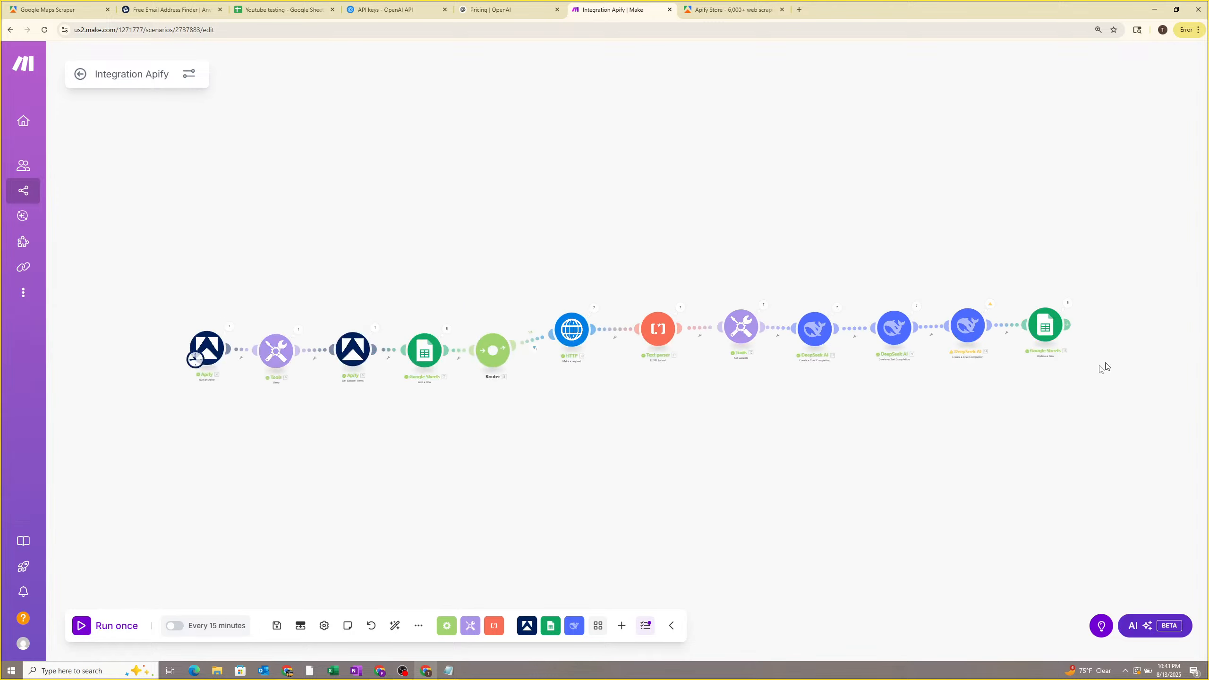
Look over the modules of the stopped Integration Apify scenario and save the scenario.
{"action": "scroll", "coordinate": [1106, 368], "scroll_direction": "up", "scroll_amount": 2}
{"action": "left_click_drag", "start_coordinate": [1062, 375], "coordinate": [845, 427]}
{"action": "left_click_drag", "start_coordinate": [283, 554], "coordinate": [441, 543]}
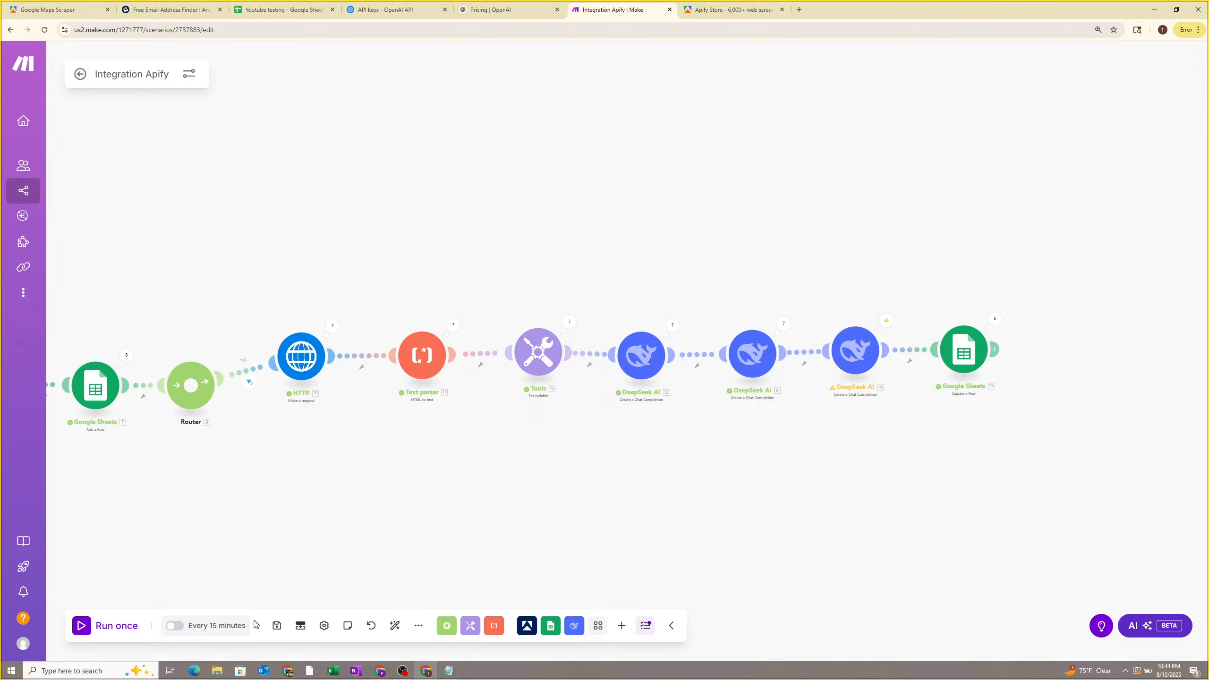
{"action": "left_click", "coordinate": [276, 627]}
{"action": "left_click_drag", "start_coordinate": [285, 538], "coordinate": [371, 495]}
{"action": "scroll", "coordinate": [372, 494], "scroll_direction": "down", "scroll_amount": 1}
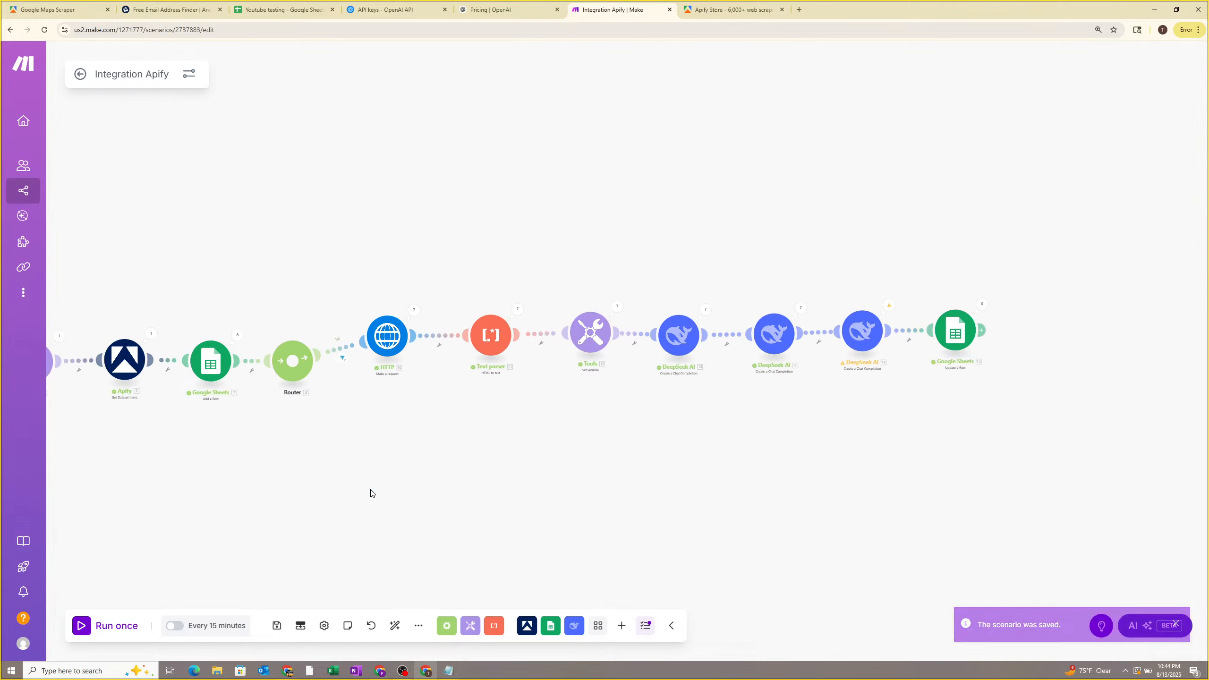
Switch to the Business Scraper Vid Updated scenario and examine its three parallel branches of HTTP, text parser and OpenAI modules.
{"action": "mouse_move", "coordinate": [379, 673]}
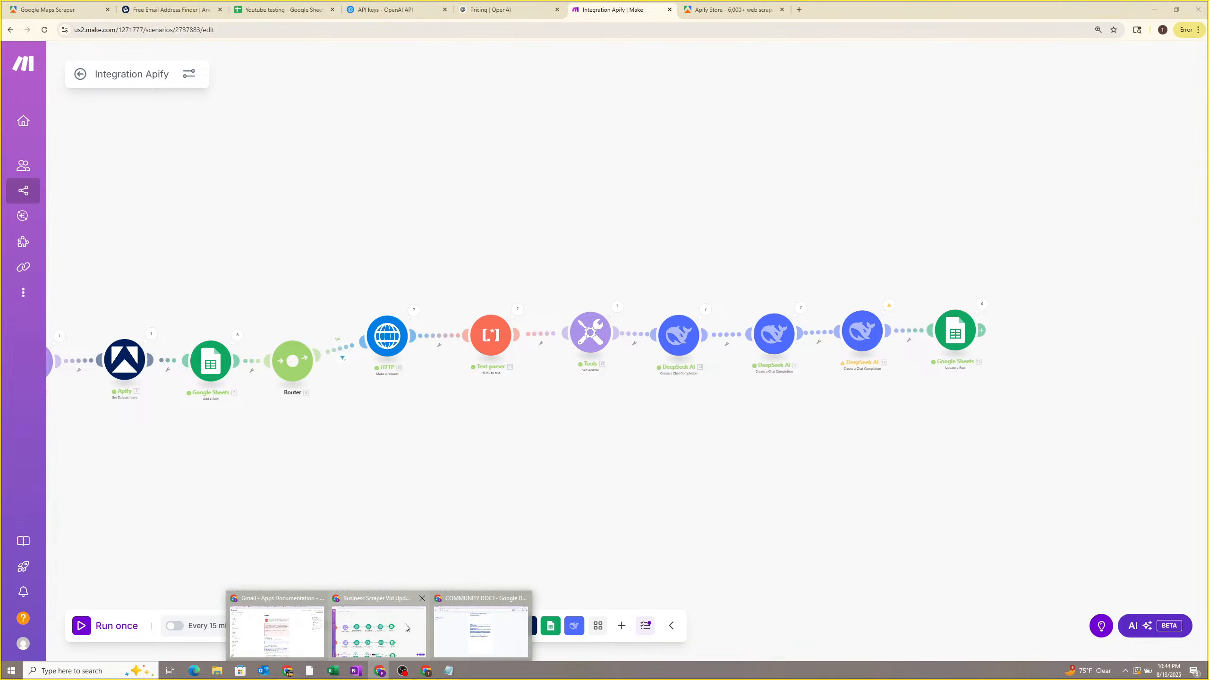
{"action": "left_click", "coordinate": [379, 629]}
{"action": "left_click_drag", "start_coordinate": [584, 485], "coordinate": [764, 458]}
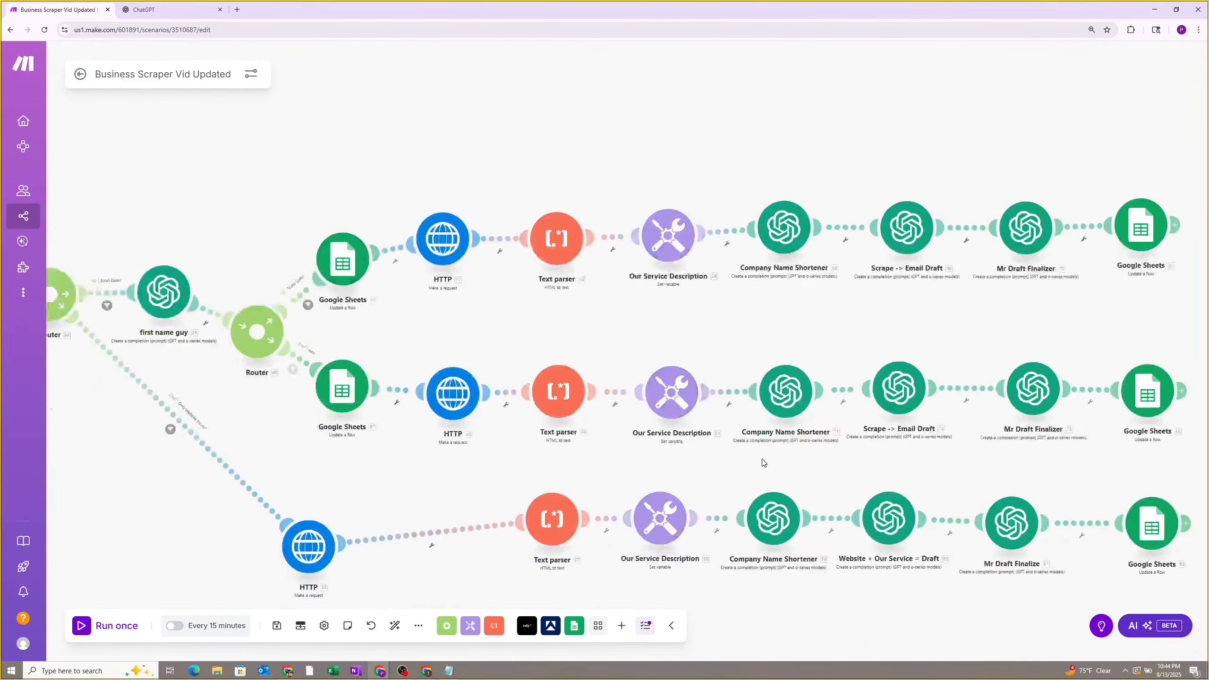
{"action": "scroll", "coordinate": [764, 458], "scroll_direction": "down", "scroll_amount": 5}
{"action": "scroll", "coordinate": [539, 497], "scroll_direction": "up", "scroll_amount": 4}
{"action": "left_click_drag", "start_coordinate": [574, 418], "coordinate": [509, 431]}
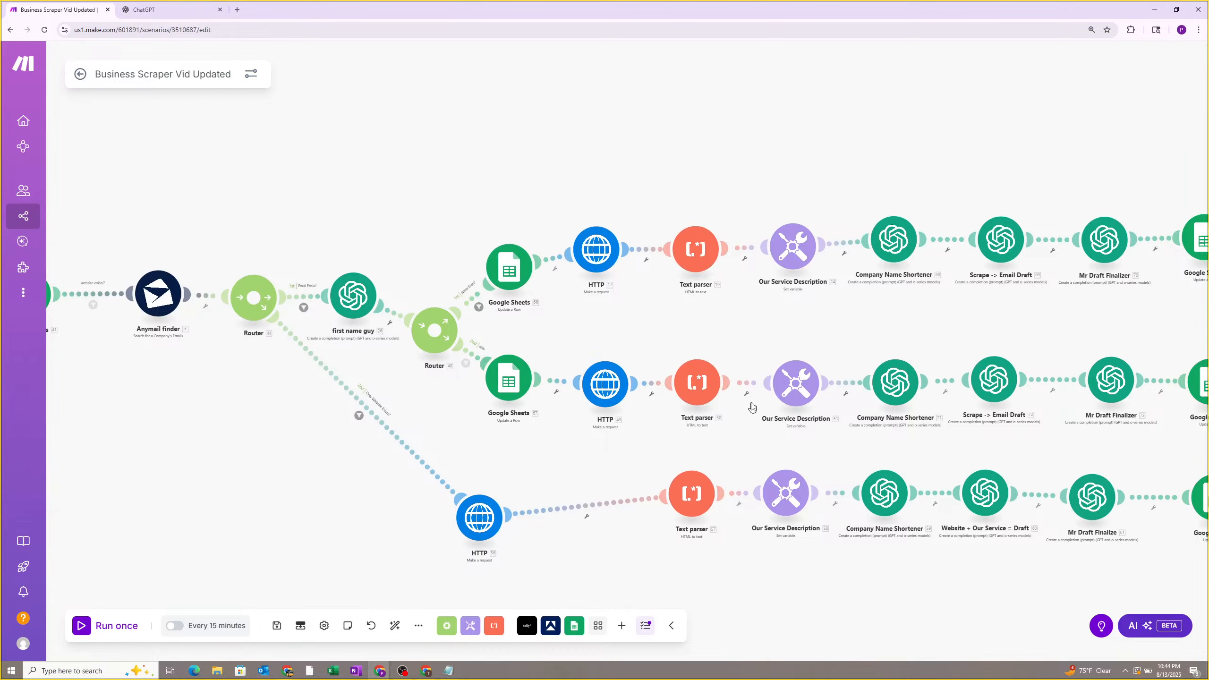
{"action": "left_click_drag", "start_coordinate": [881, 461], "coordinate": [816, 459]}
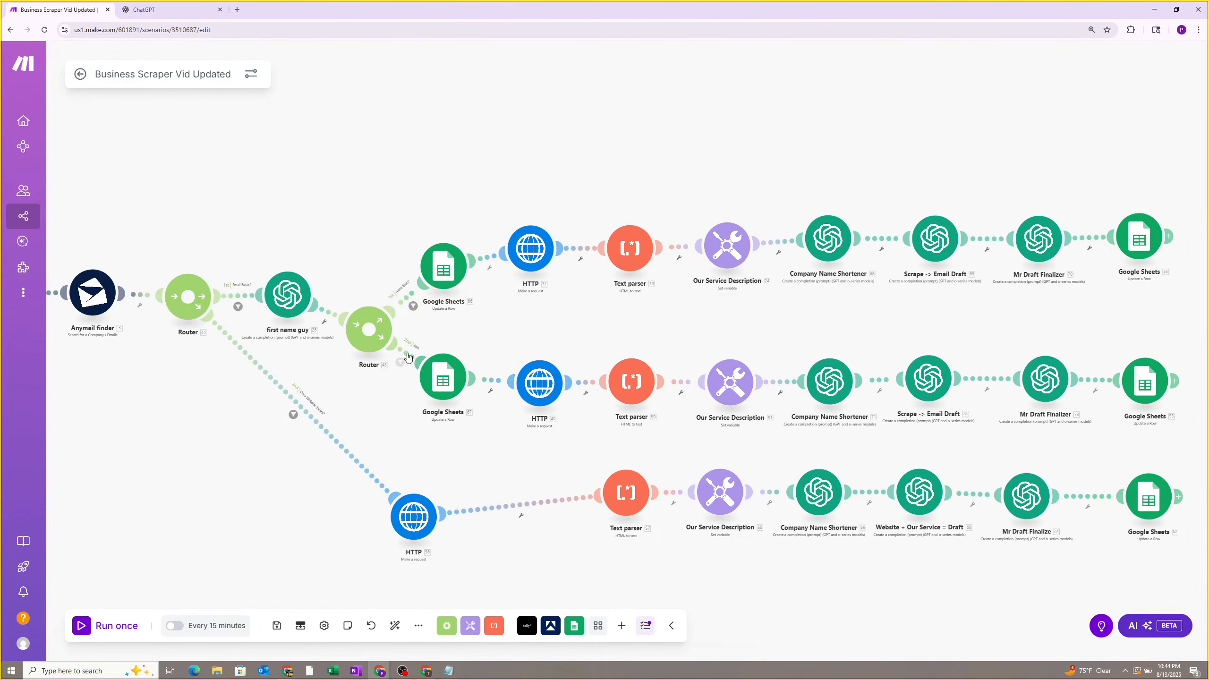
{"action": "left_click_drag", "start_coordinate": [563, 430], "coordinate": [469, 429]}
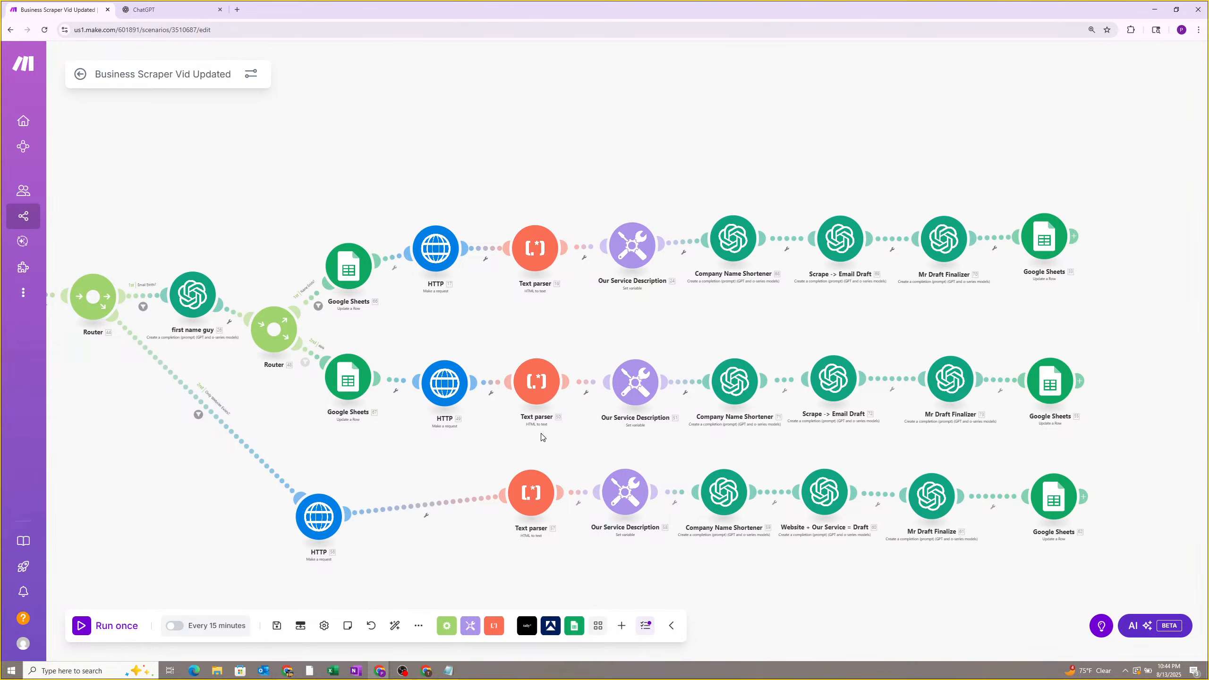
{"action": "scroll", "coordinate": [541, 434], "scroll_direction": "down", "scroll_amount": 1}
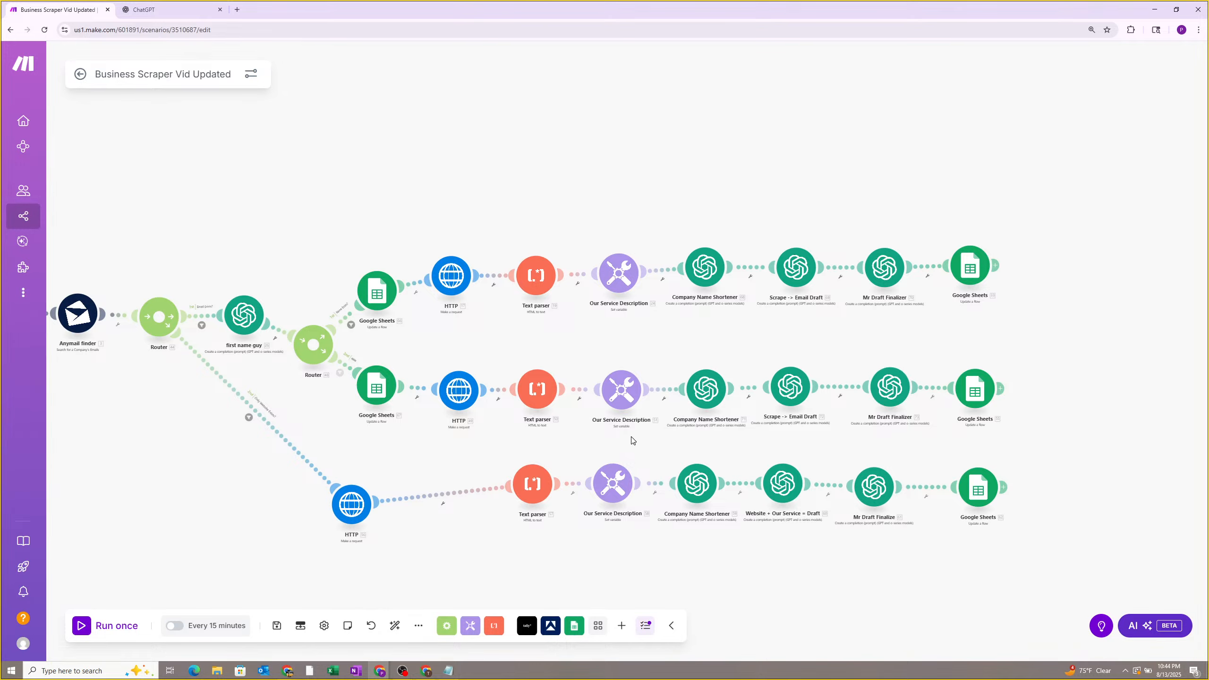
Examine the scenario's opening section from the Apify modules through Anymail finder to the email and name routers.
{"action": "left_click_drag", "start_coordinate": [411, 448], "coordinate": [852, 429]}
{"action": "left_click_drag", "start_coordinate": [437, 352], "coordinate": [411, 375]}
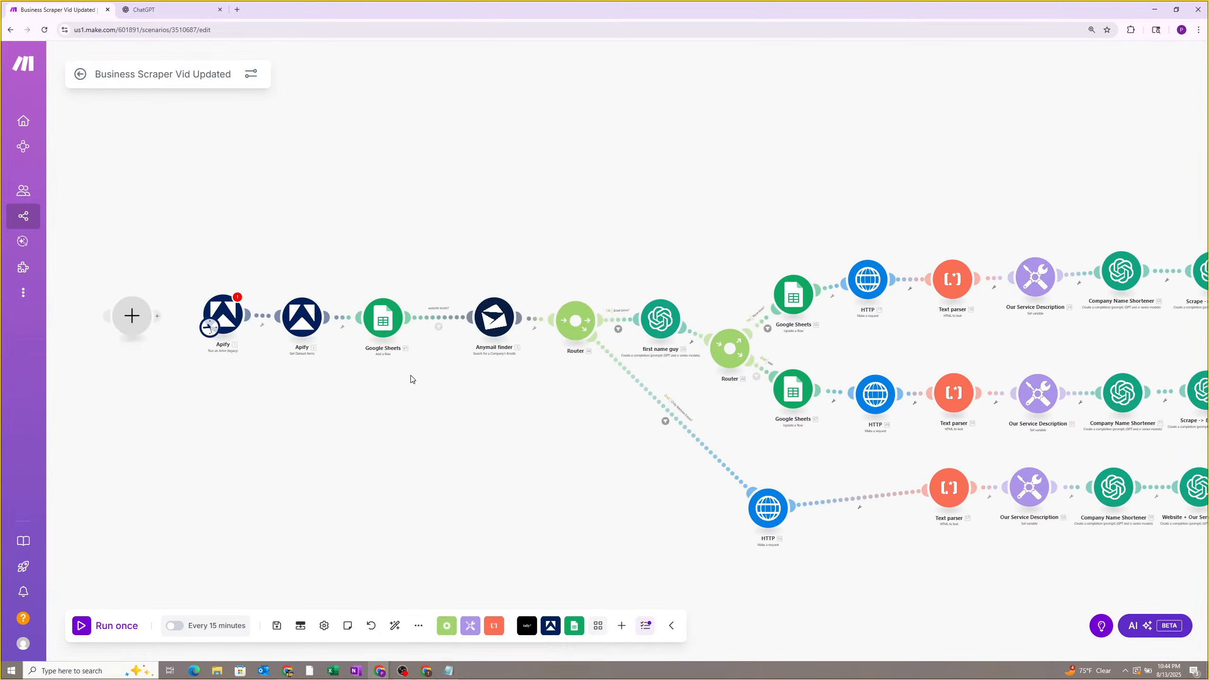
{"action": "left_click_drag", "start_coordinate": [306, 380], "coordinate": [266, 394]}
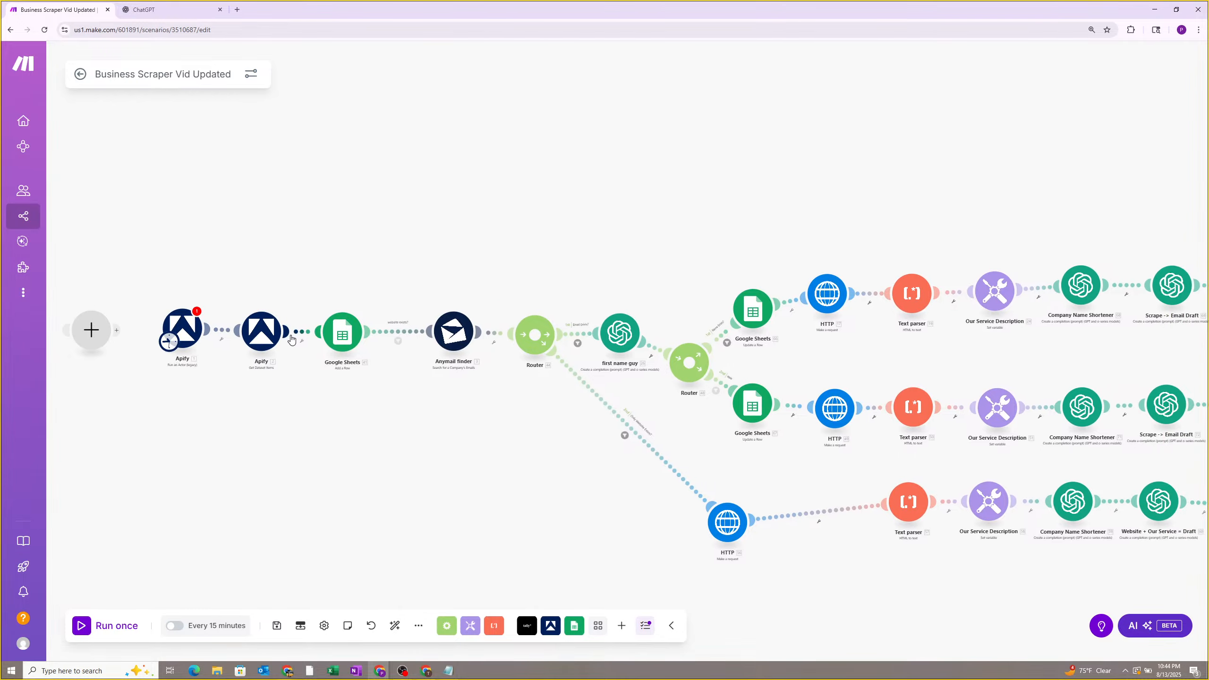
{"action": "left_click_drag", "start_coordinate": [440, 372], "coordinate": [410, 378]}
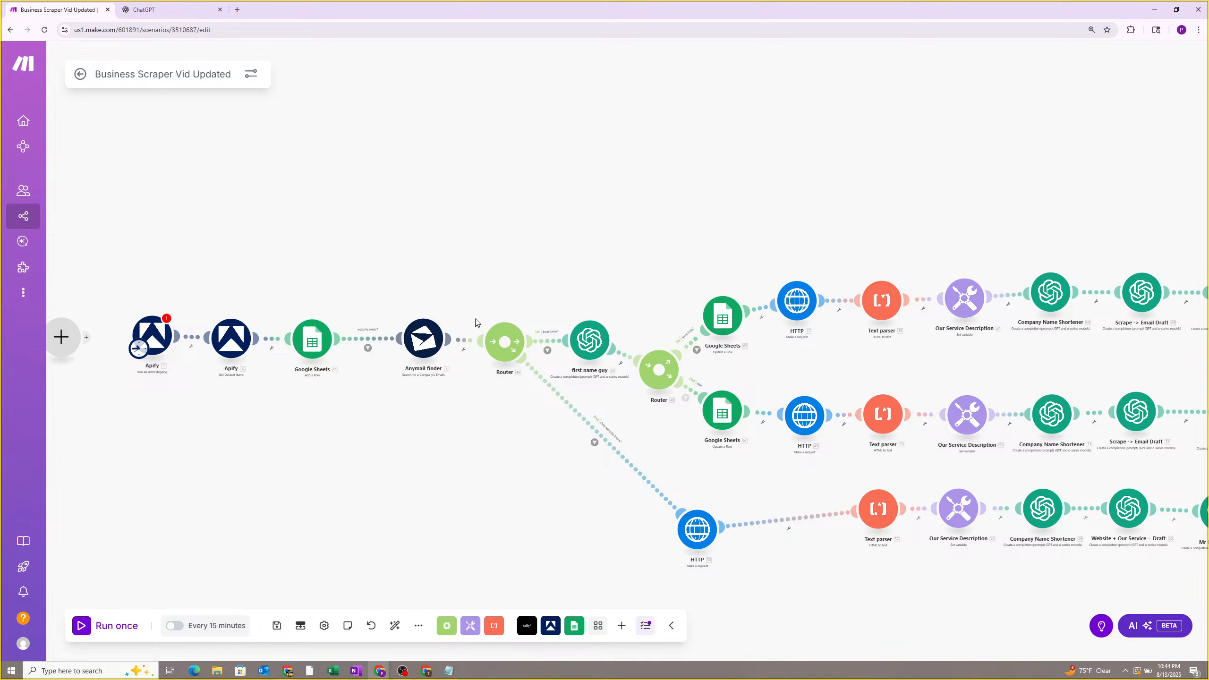
{"action": "scroll", "coordinate": [529, 305], "scroll_direction": "up", "scroll_amount": 5}
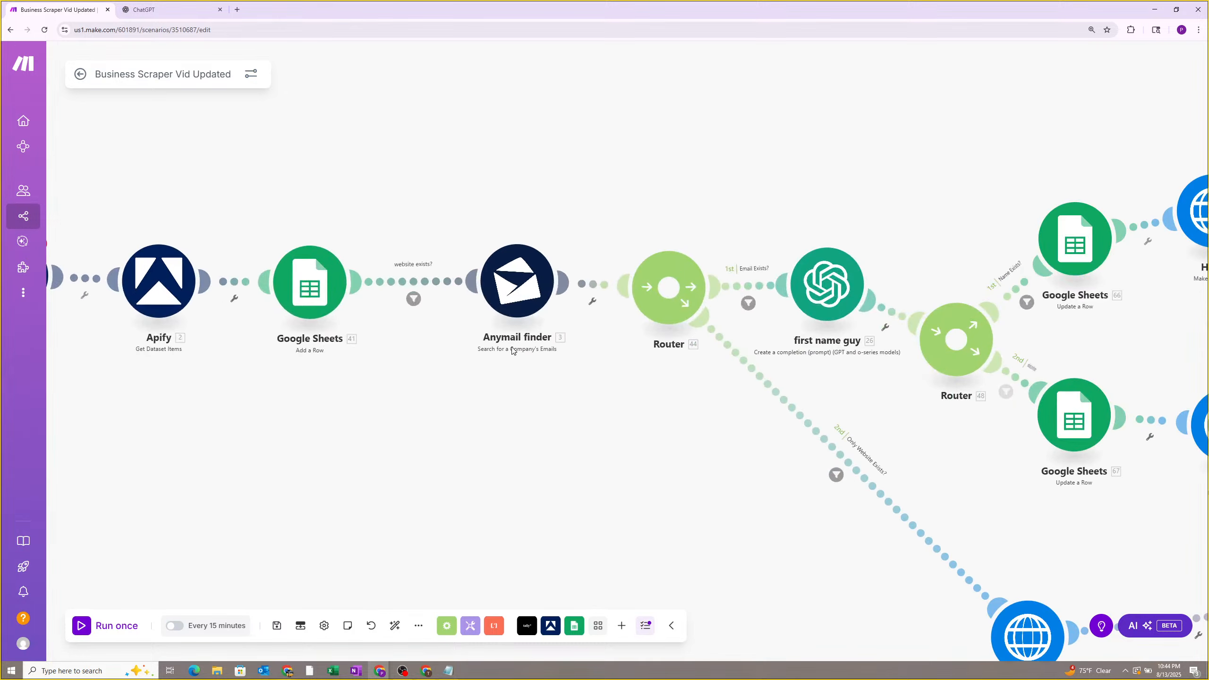
{"action": "left_click_drag", "start_coordinate": [514, 352], "coordinate": [489, 408]}
{"action": "left_click_drag", "start_coordinate": [577, 428], "coordinate": [565, 430]}
{"action": "left_click_drag", "start_coordinate": [639, 478], "coordinate": [557, 466]}
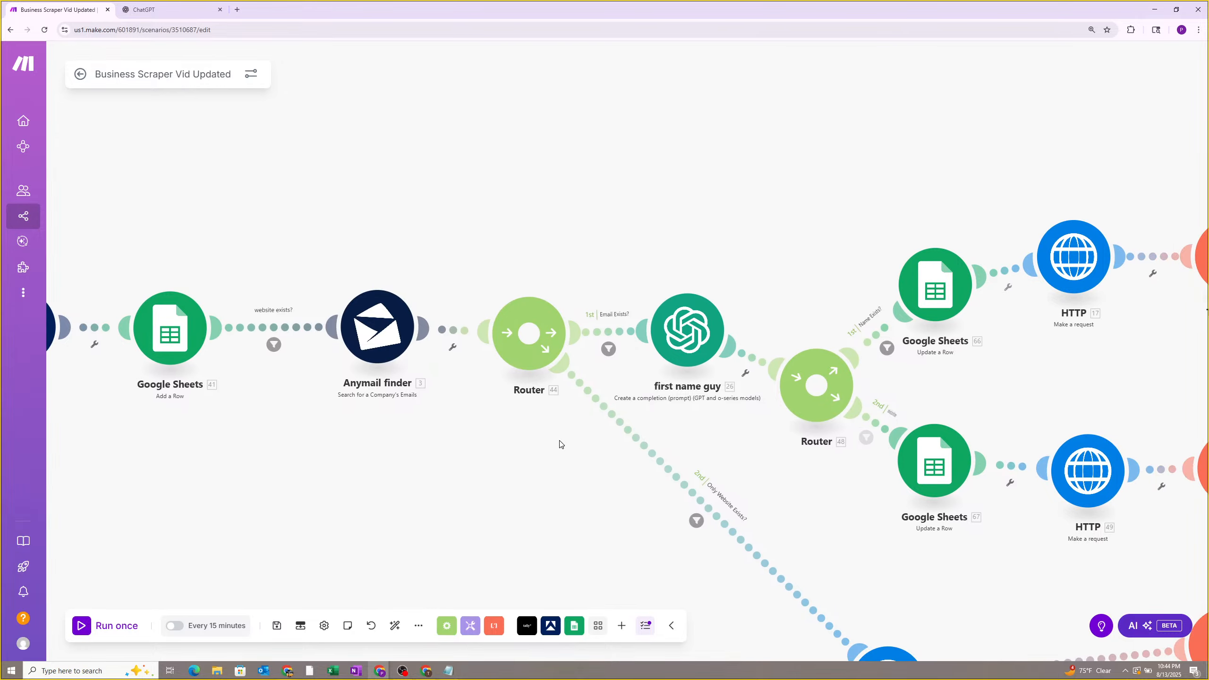
Trace the three branches from the routers to their final Google Sheets Update a Row modules.
{"action": "scroll", "coordinate": [878, 384], "scroll_direction": "down", "scroll_amount": 3}
{"action": "scroll", "coordinate": [915, 388], "scroll_direction": "down", "scroll_amount": 1}
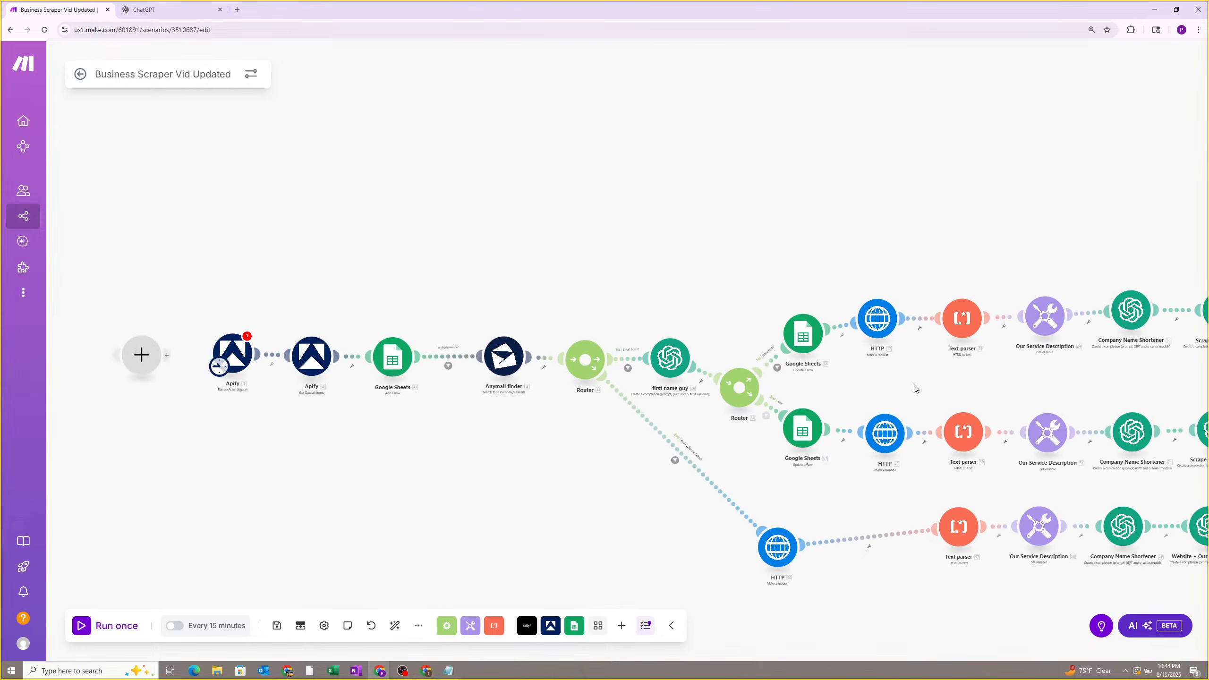
{"action": "left_click_drag", "start_coordinate": [915, 388], "coordinate": [890, 390]}
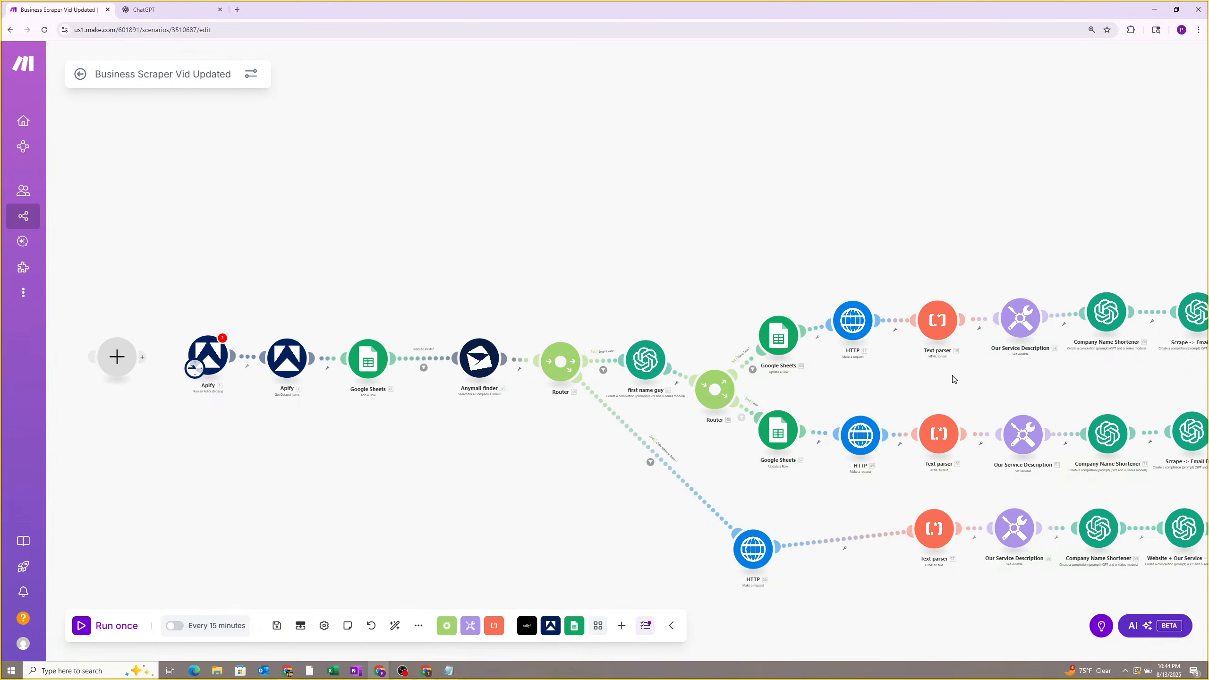
{"action": "left_click_drag", "start_coordinate": [953, 377], "coordinate": [747, 375]}
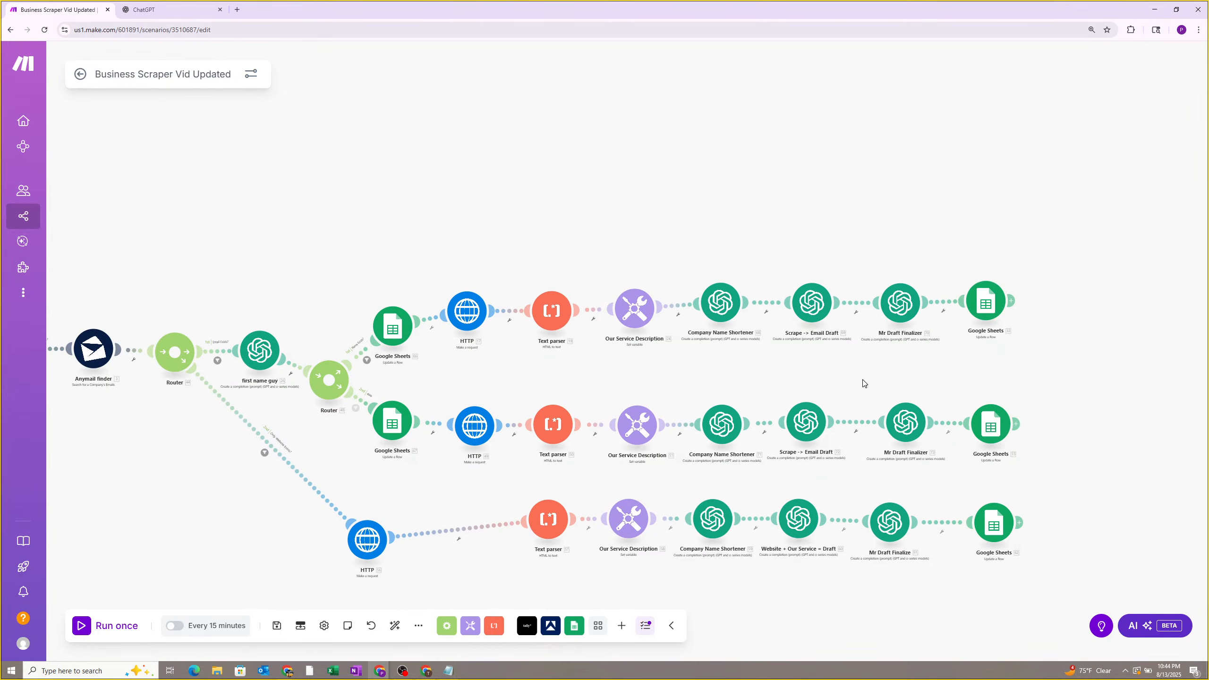
Switch back to the Integration Apify scenario and review its module chain from Apify to Google Sheets Update a Row.
{"action": "left_click", "coordinate": [426, 671]}
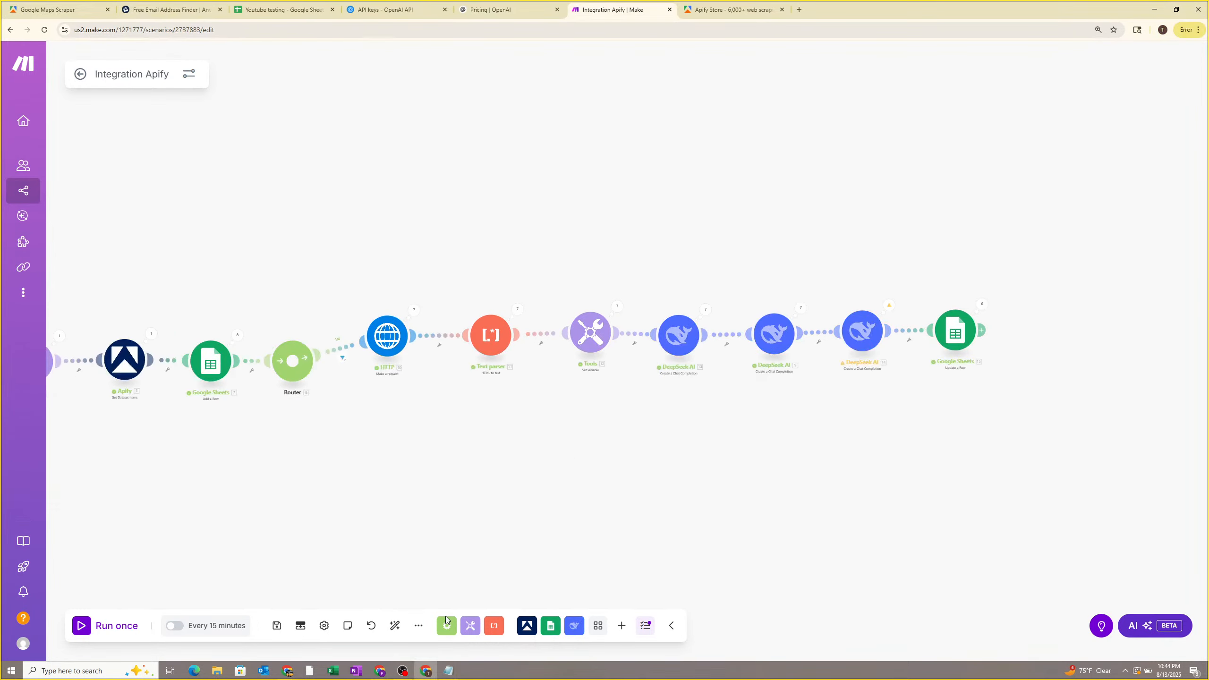
{"action": "scroll", "coordinate": [601, 504], "scroll_direction": "up", "scroll_amount": 2}
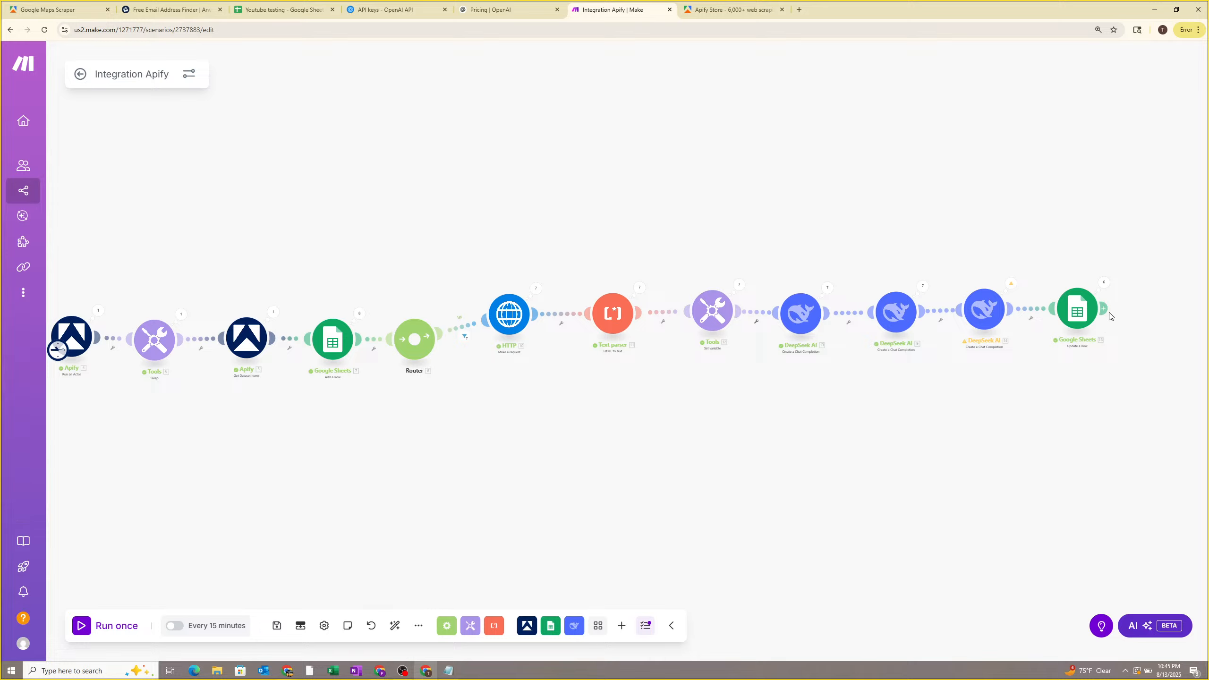
{"action": "left_click", "coordinate": [804, 11]}
{"action": "left_click_drag", "start_coordinate": [826, 13], "coordinate": [1208, 44]}
Bring the Business Scraper Vid Updated scenario back up and view its three outreach branches.
{"action": "mouse_move", "coordinate": [380, 671]}
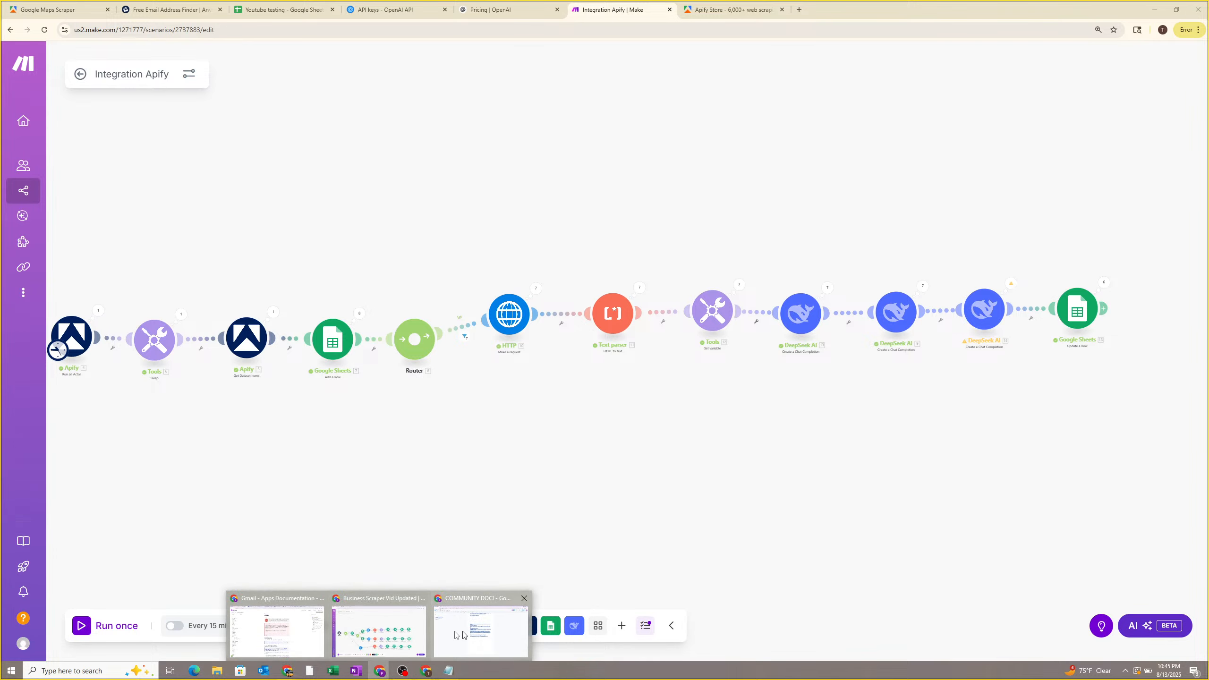
{"action": "left_click", "coordinate": [375, 632]}
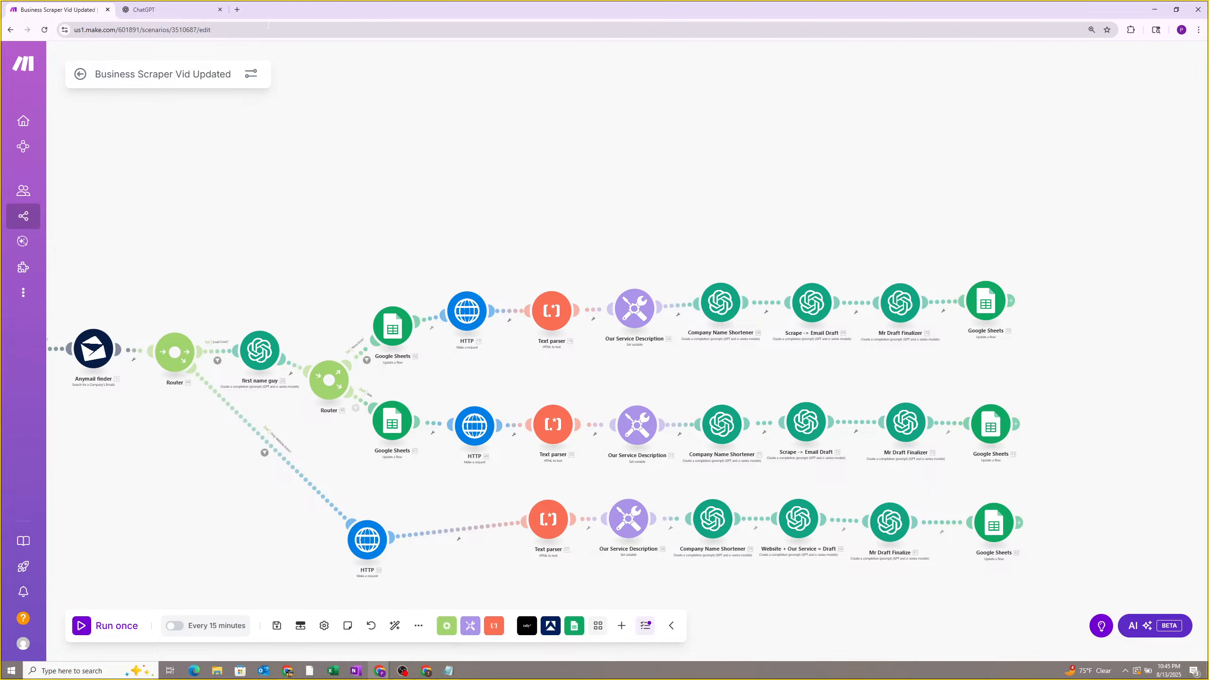
{"action": "left_click", "coordinate": [237, 10]}
{"action": "left_click_drag", "start_coordinate": [260, 11], "coordinate": [1208, 95]}
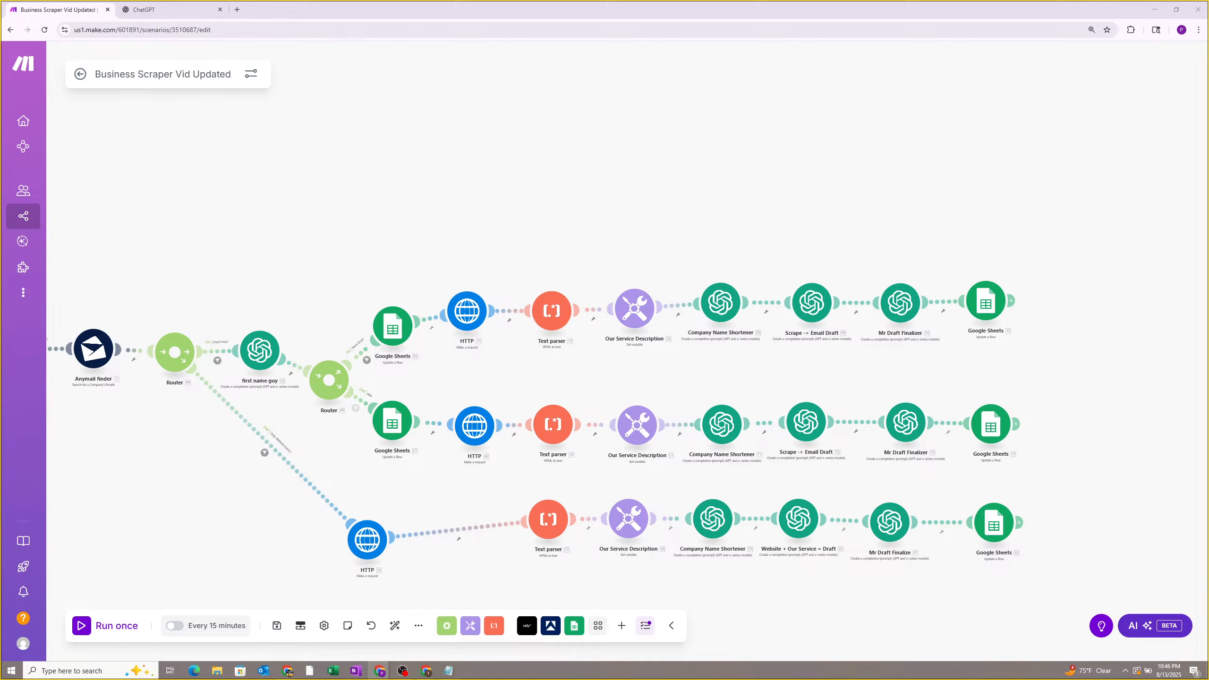
Bring up the Google Sheets "Watch Changes" Make.com Fix guide in a maximized window and enlarge its text.
{"action": "left_click_drag", "start_coordinate": [1208, 89], "coordinate": [429, 89]}
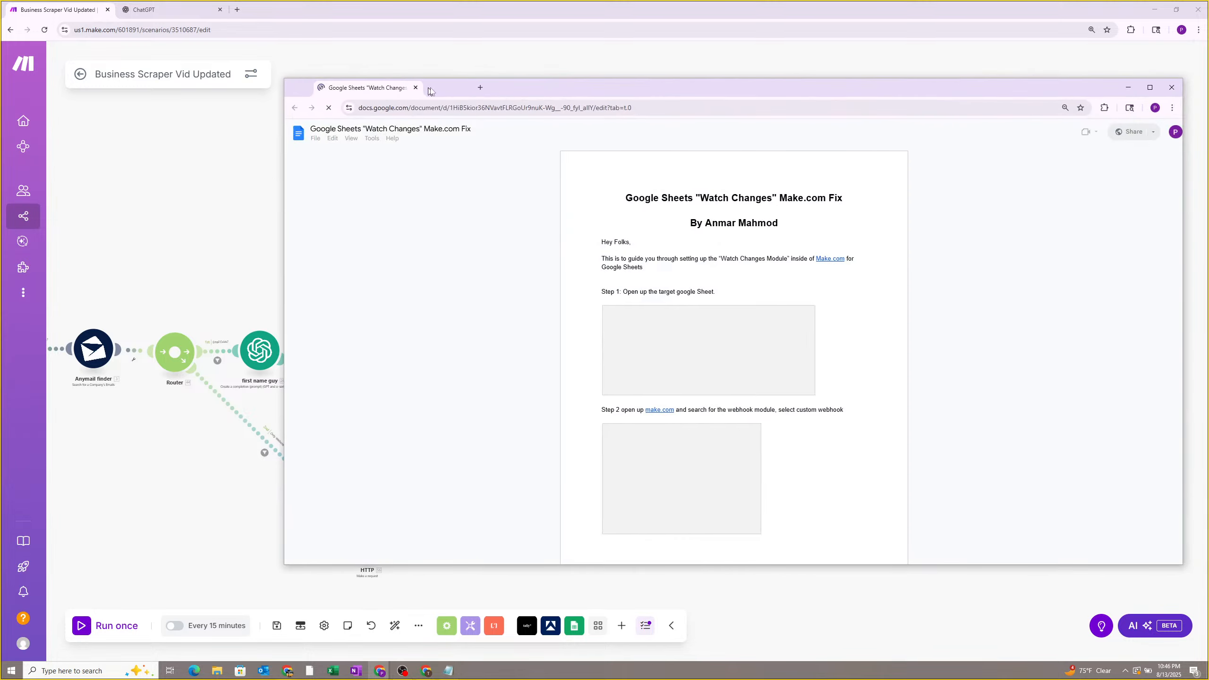
{"action": "double_click", "coordinate": [493, 85]}
{"action": "scroll", "coordinate": [612, 199], "scroll_direction": "down", "scroll_amount": 2}
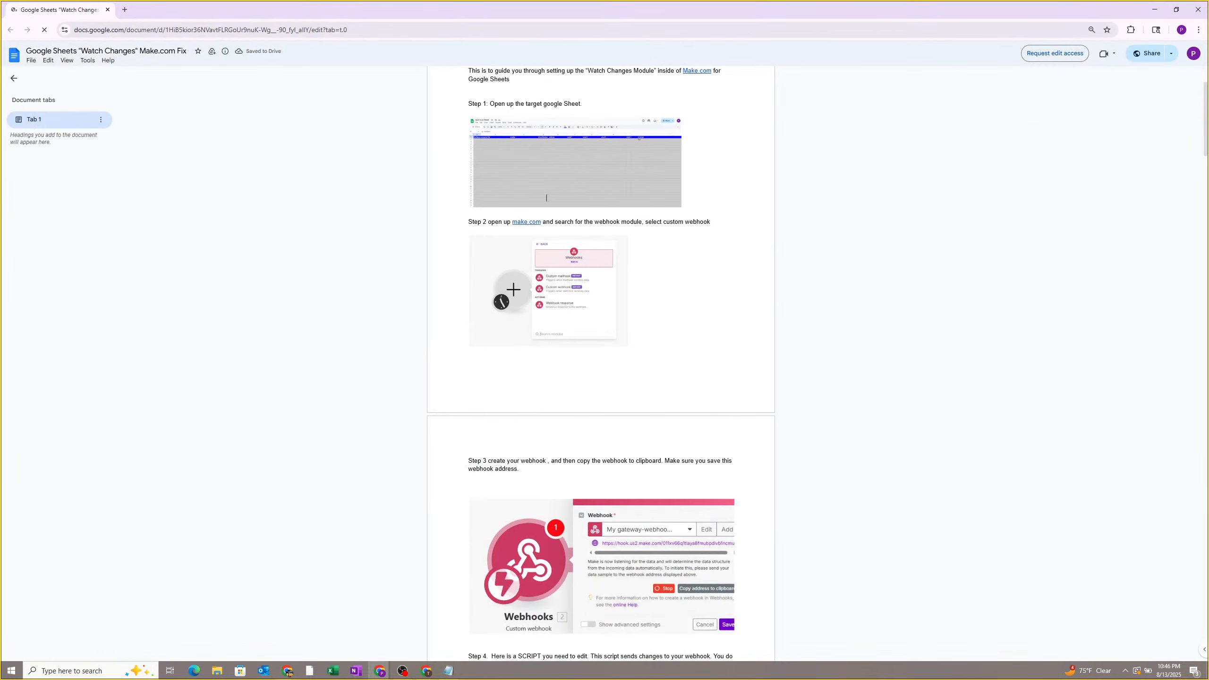
{"action": "key", "text": "ctrl+plus"}
{"action": "key", "text": "ctrl+plus"}
{"action": "key", "text": "ctrl+plus"}
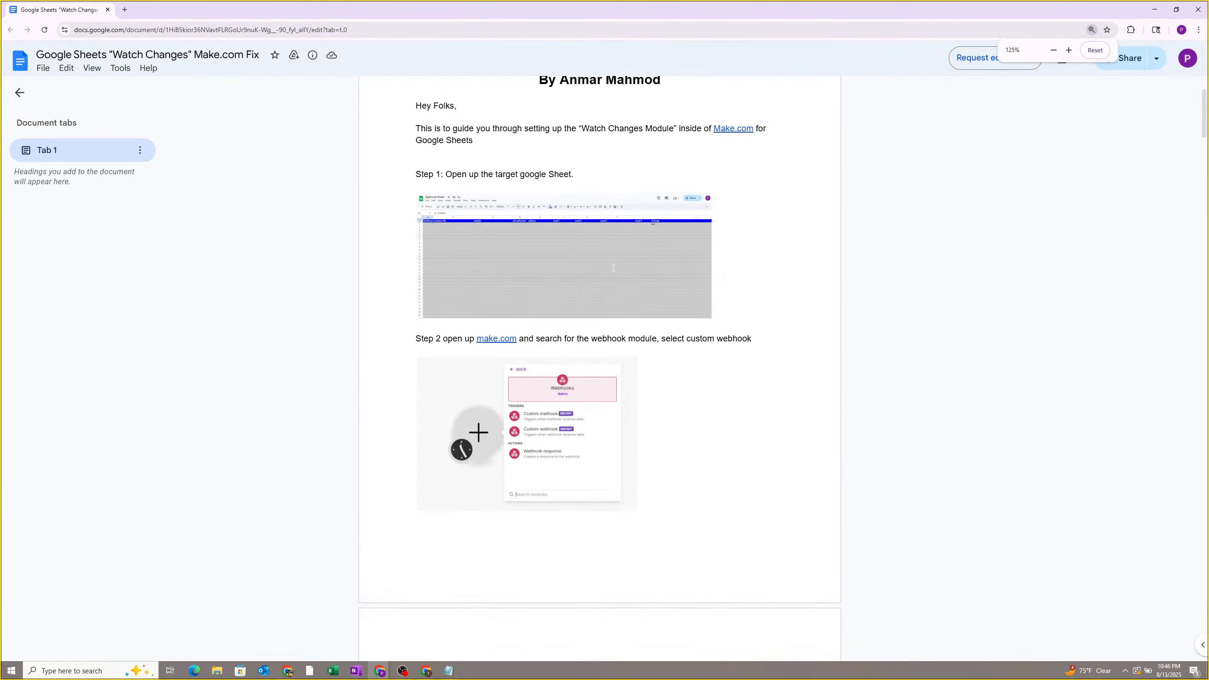
{"action": "scroll", "coordinate": [588, 197], "scroll_direction": "up", "scroll_amount": 3}
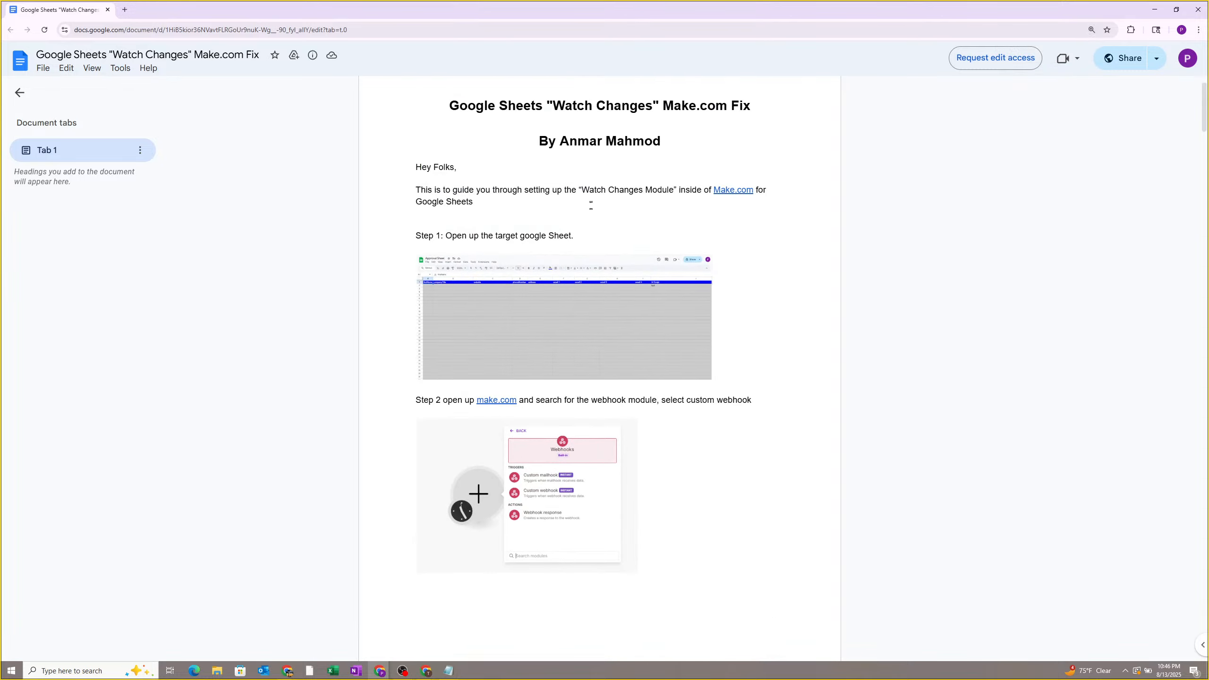
Examine Step 4 of the guide, including the script's start and the highlighted webhook URL placeholders.
{"action": "scroll", "coordinate": [571, 206], "scroll_direction": "down", "scroll_amount": 3}
{"action": "scroll", "coordinate": [599, 204], "scroll_direction": "down", "scroll_amount": 10}
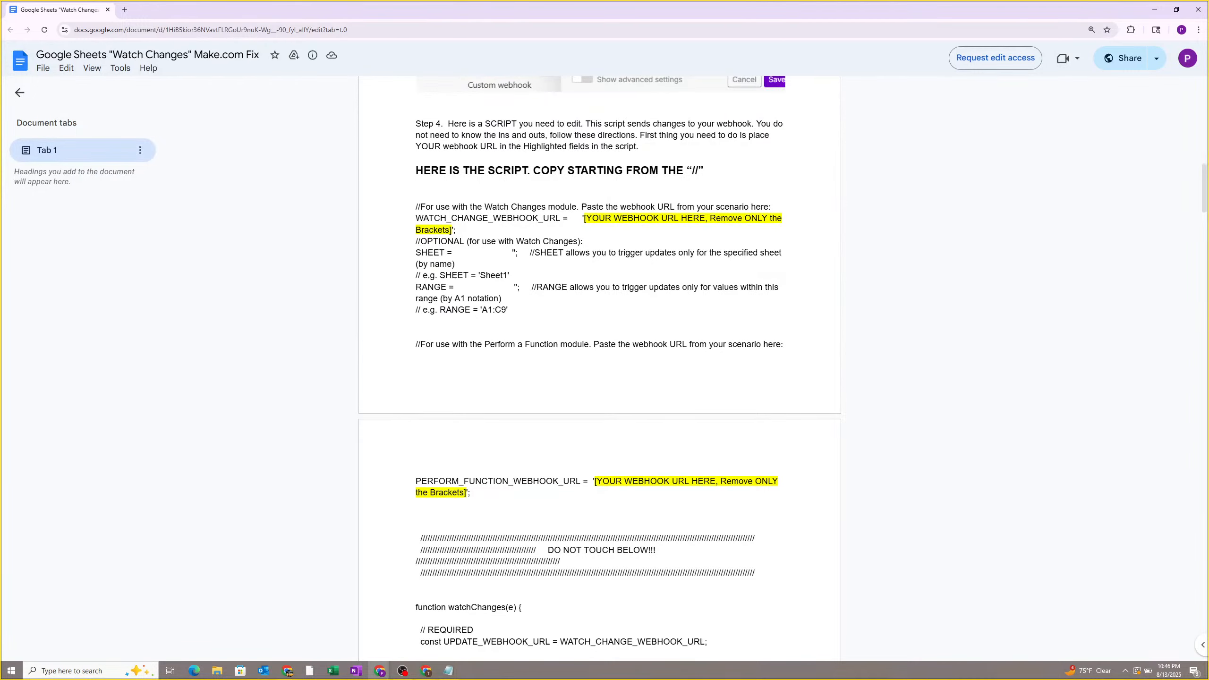
{"action": "left_click_drag", "start_coordinate": [415, 206], "coordinate": [507, 222]}
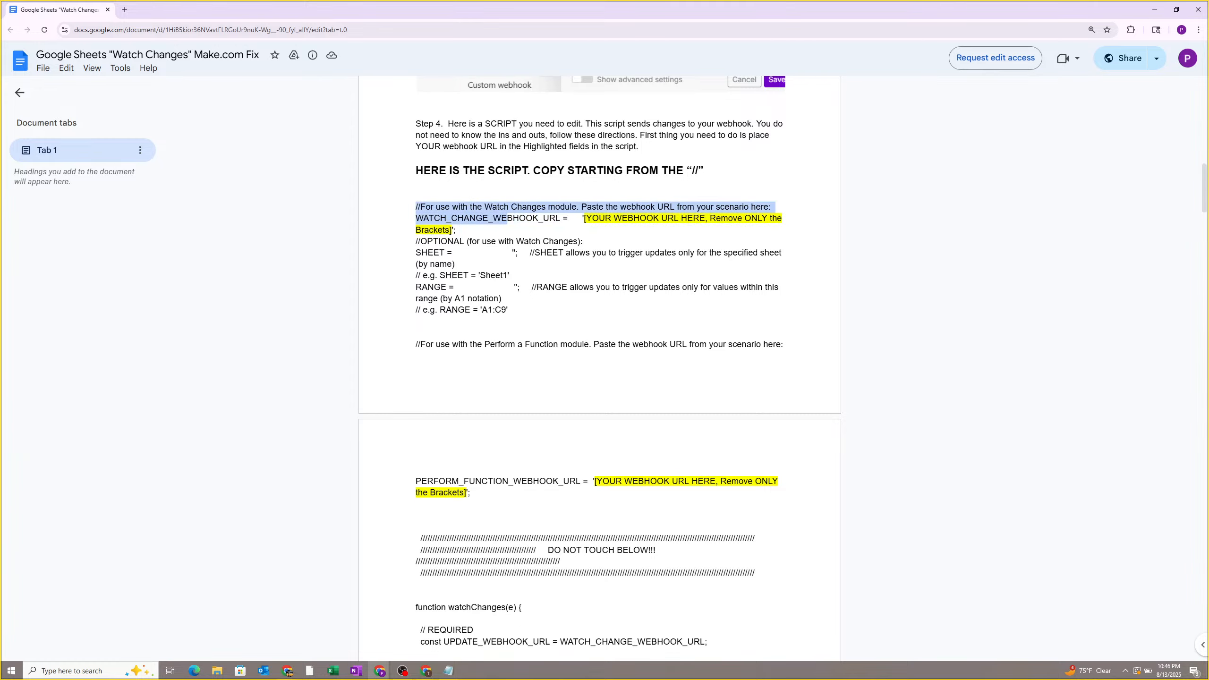
{"action": "left_click", "coordinate": [507, 221]}
{"action": "scroll", "coordinate": [477, 249], "scroll_direction": "down", "scroll_amount": 7}
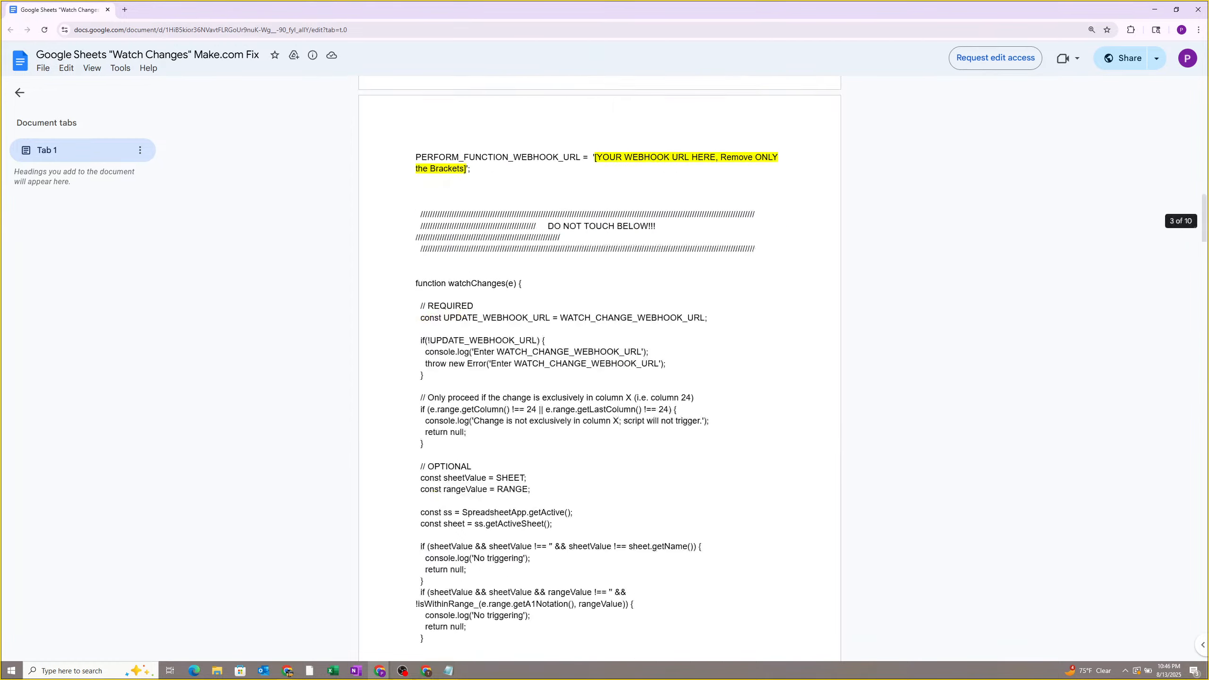
{"action": "scroll", "coordinate": [477, 249], "scroll_direction": "up", "scroll_amount": 9}
{"action": "scroll", "coordinate": [477, 249], "scroll_direction": "down", "scroll_amount": 2}
{"action": "scroll", "coordinate": [600, 366], "scroll_direction": "up", "scroll_amount": 2}
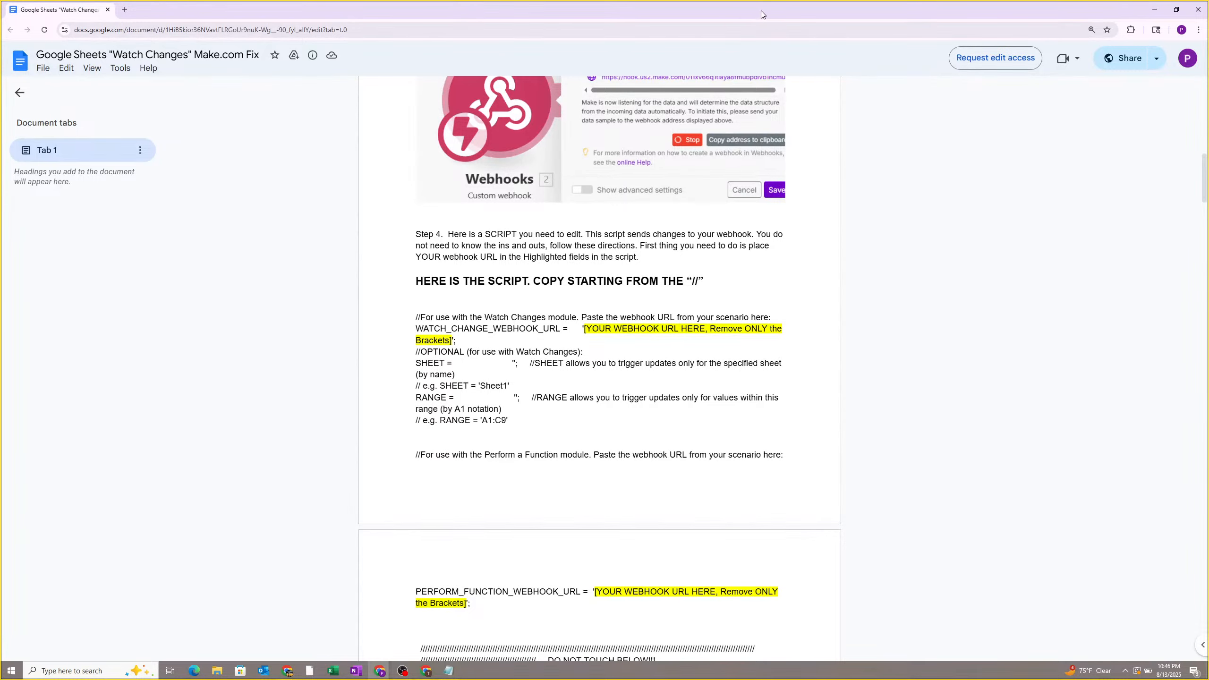
{"action": "left_click", "coordinate": [1151, 9]}
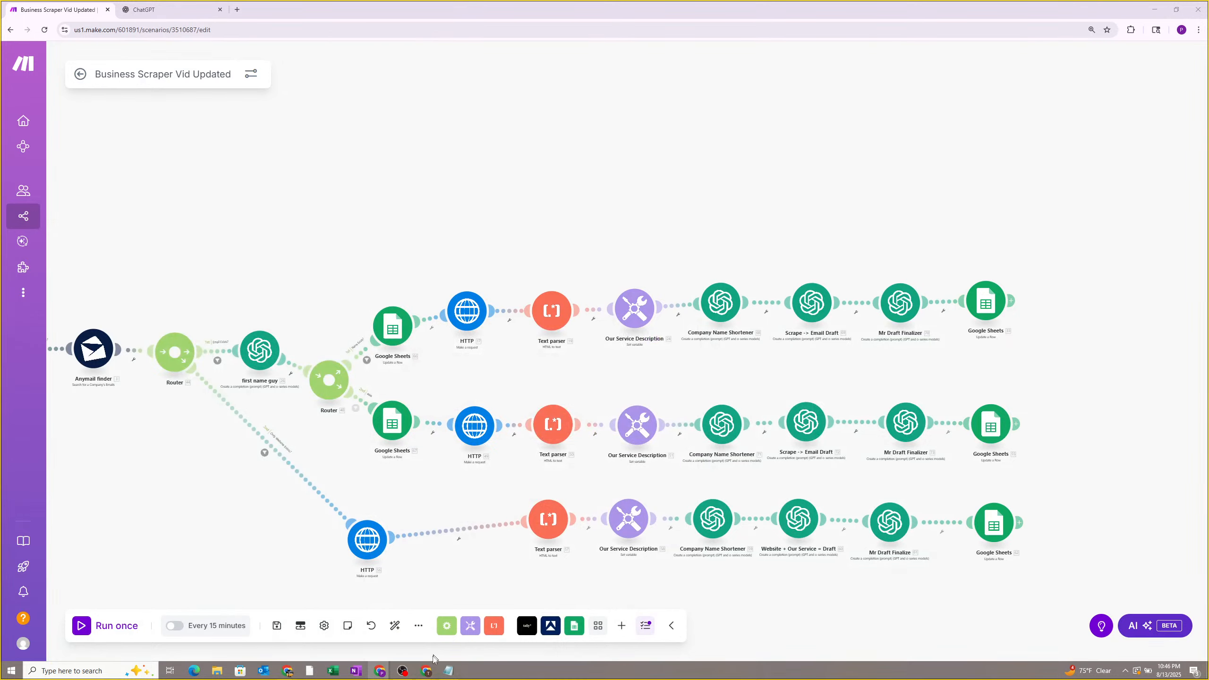
Switch from the Business Scraper Vid Updated window to the Youtube testing spreadsheet in the other browser window.
{"action": "mouse_move", "coordinate": [429, 671]}
{"action": "mouse_move", "coordinate": [386, 670]}
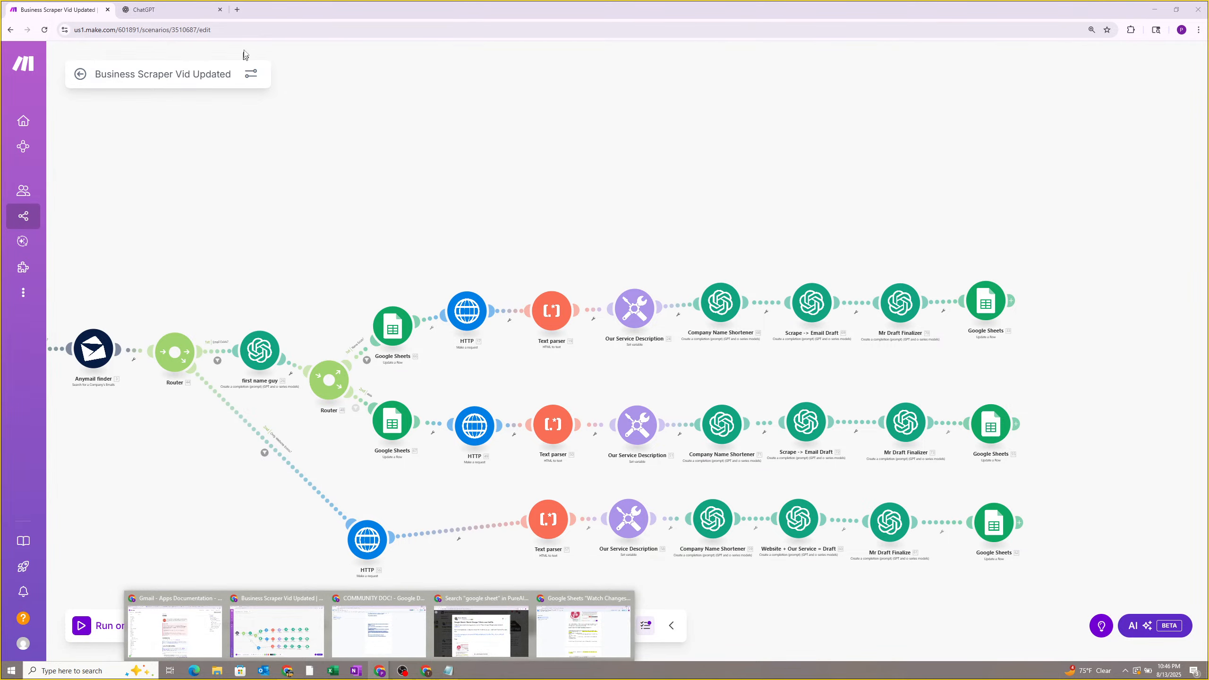
{"action": "left_click", "coordinate": [237, 10]}
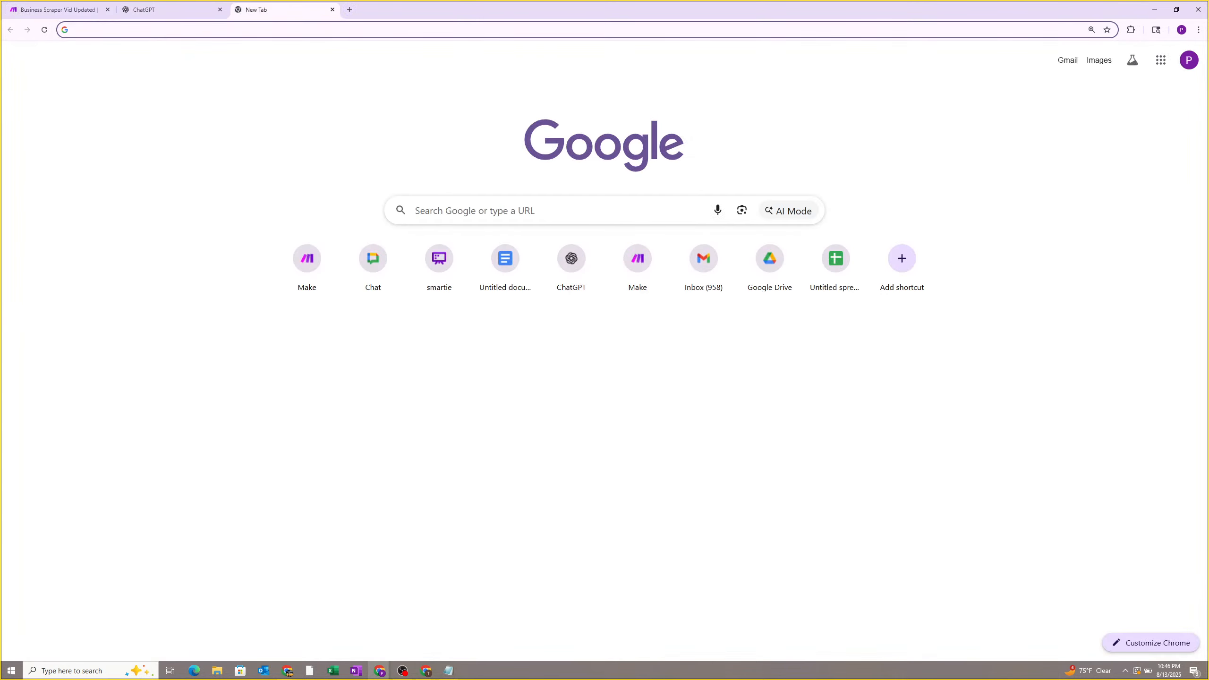
{"action": "left_click", "coordinate": [426, 671]}
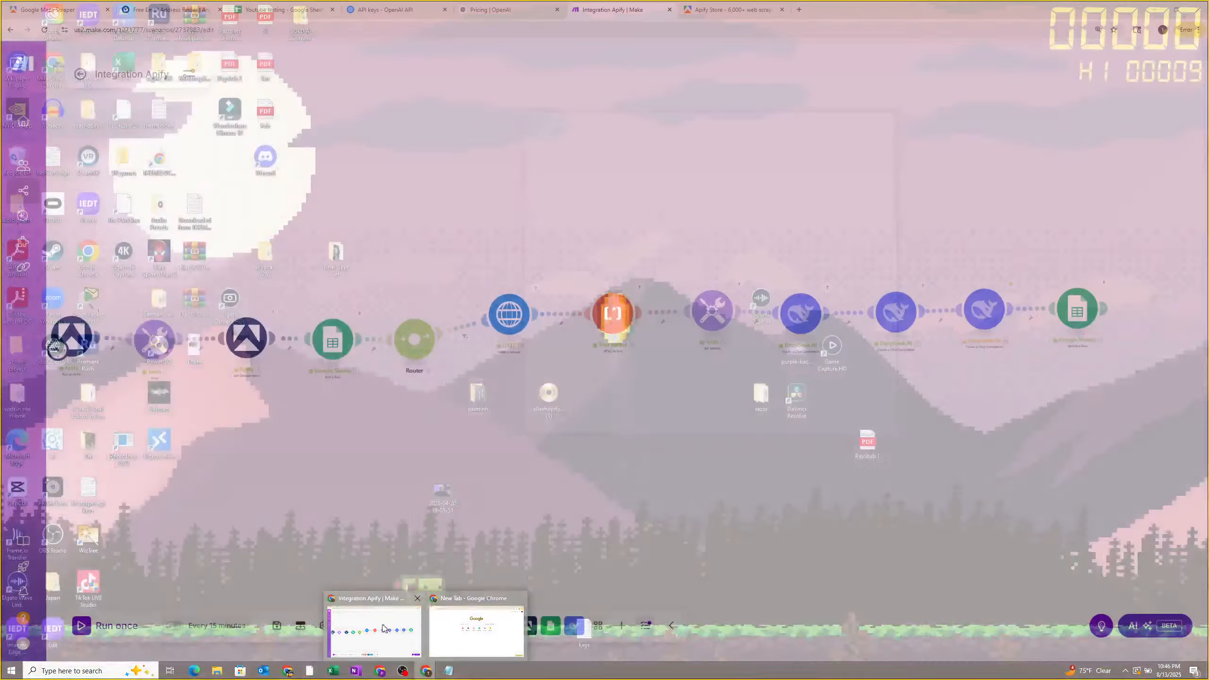
{"action": "left_click", "coordinate": [373, 631]}
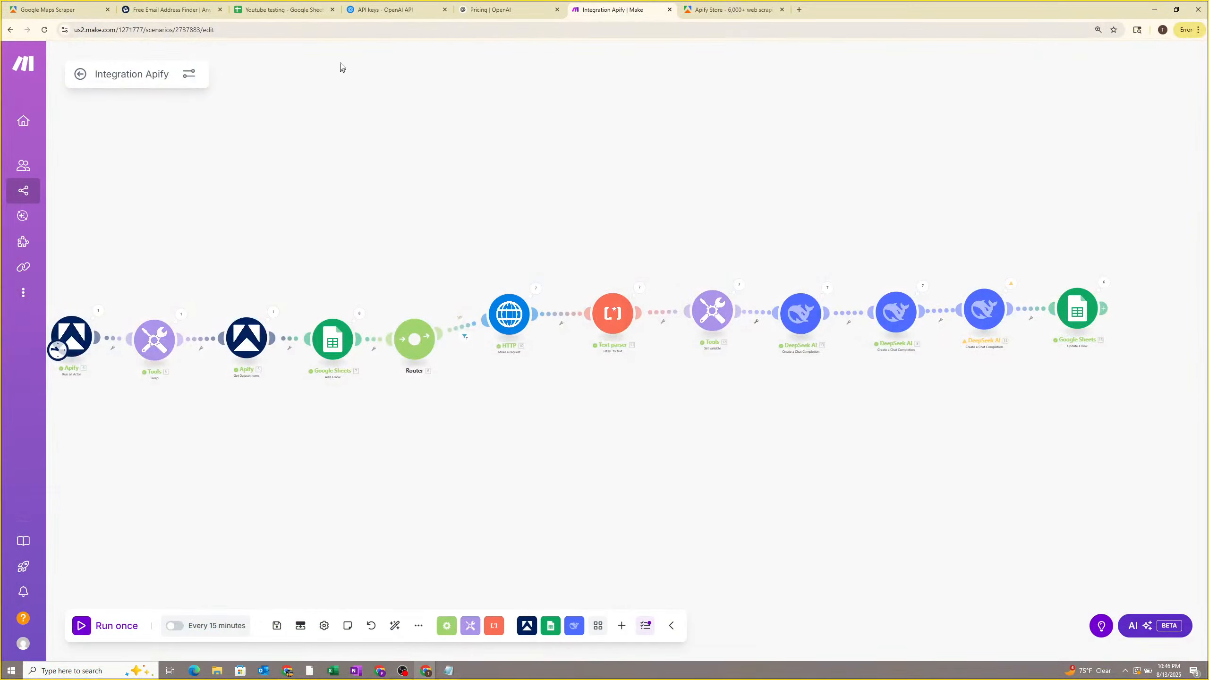
{"action": "left_click", "coordinate": [289, 6]}
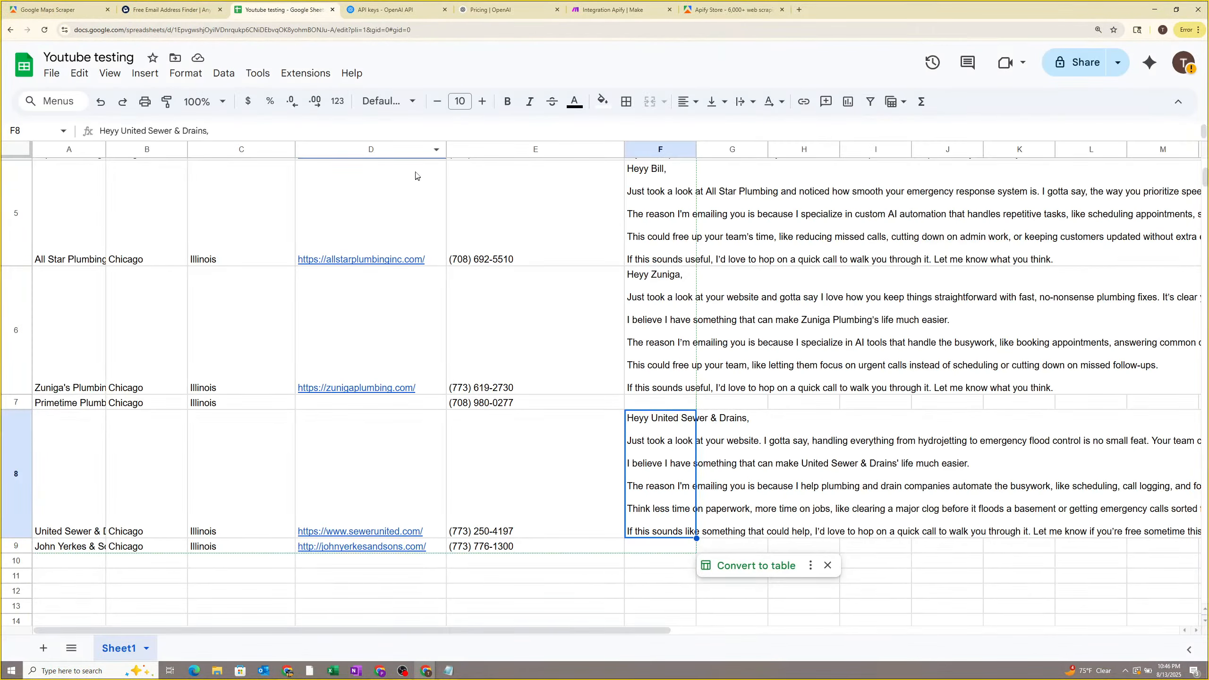
Open the Apps Script editor for the Youtube testing spreadsheet.
{"action": "key", "text": "ctrl+minus"}
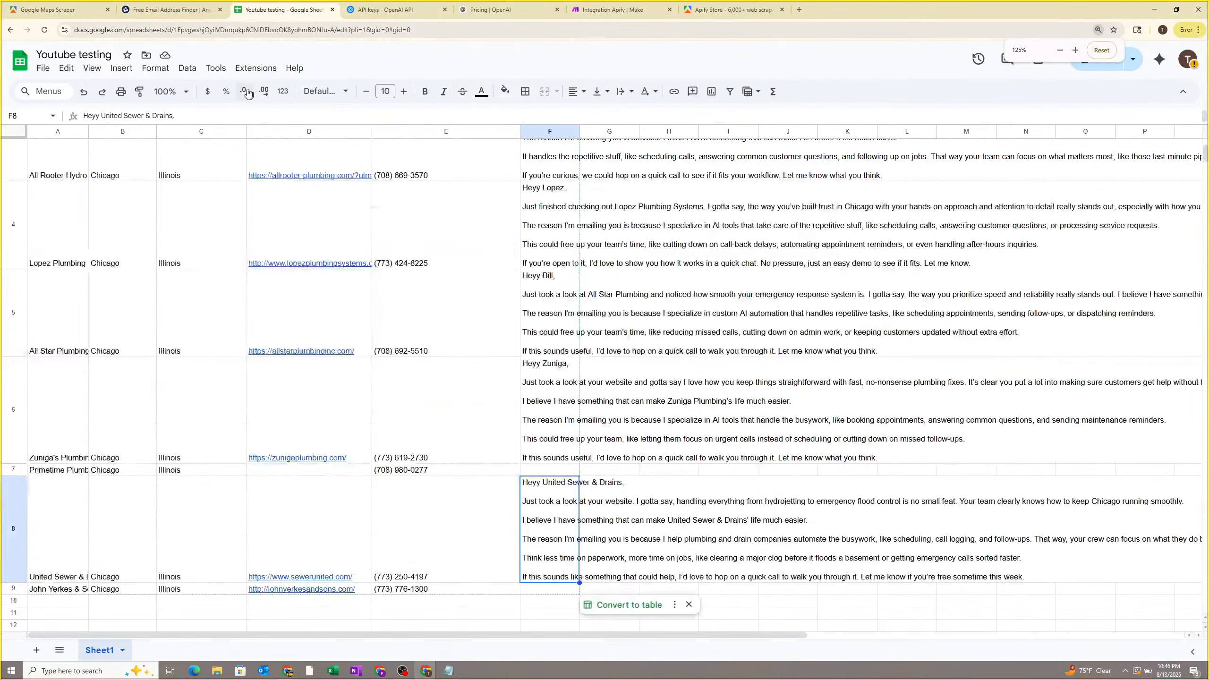
{"action": "left_click", "coordinate": [256, 68]}
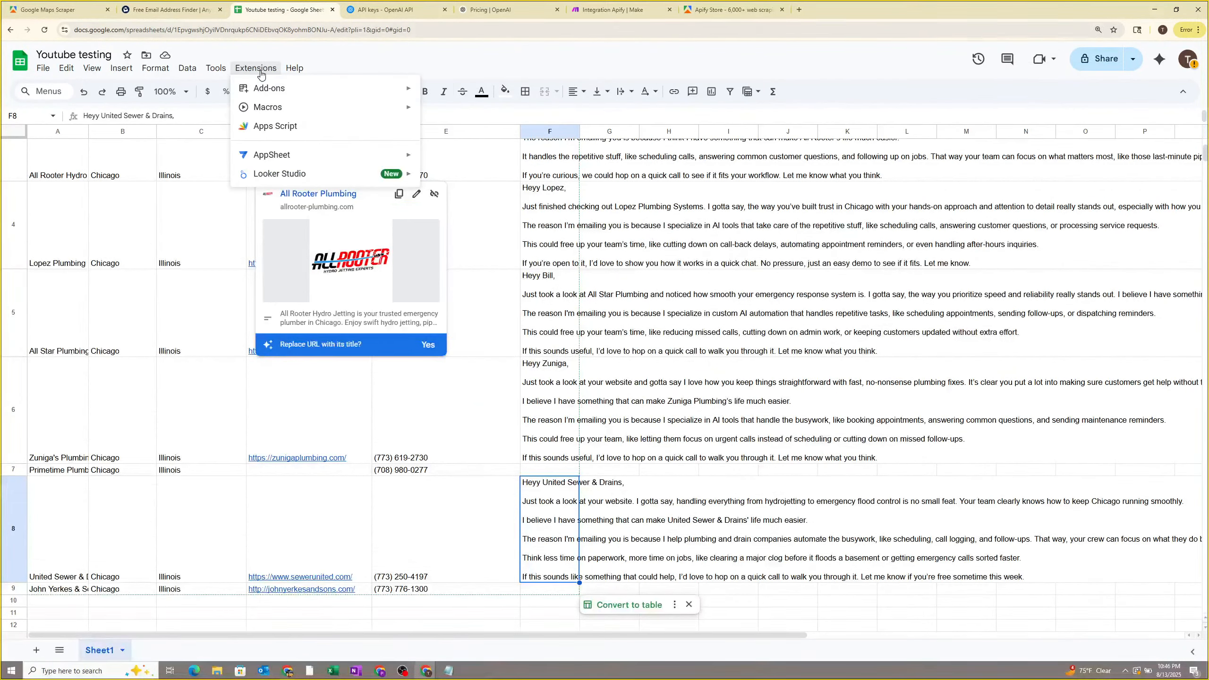
{"action": "left_click", "coordinate": [289, 127]}
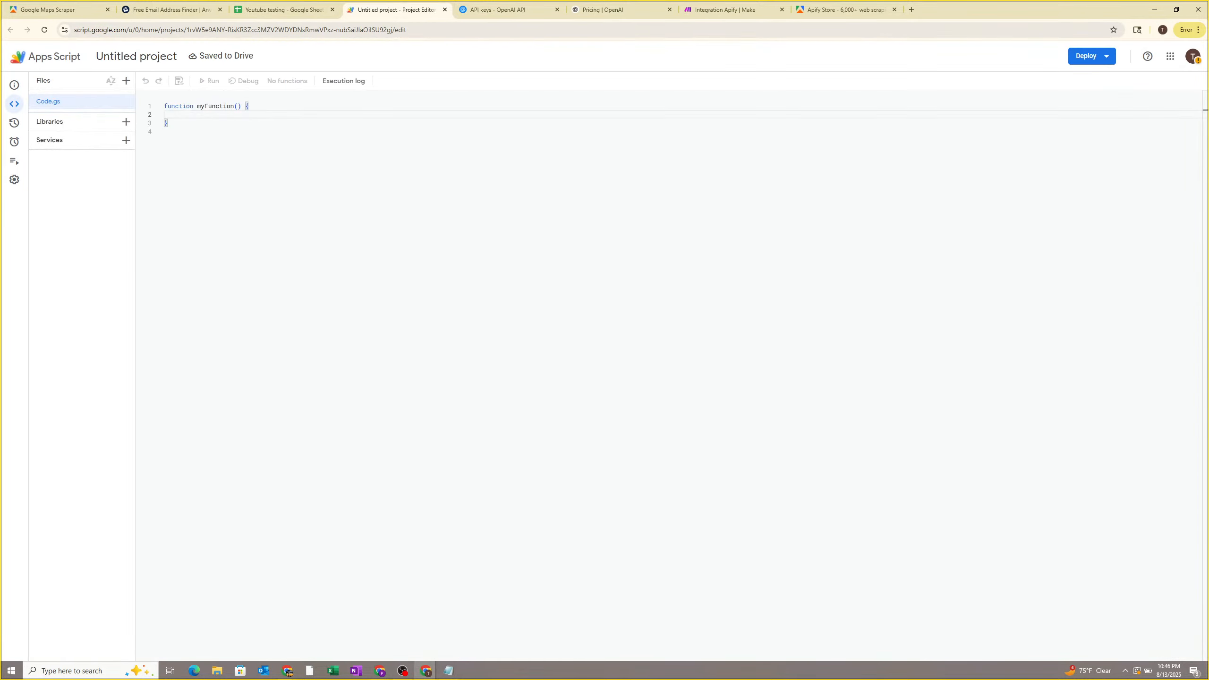
{"action": "left_click", "coordinate": [158, 147]}
{"action": "left_click", "coordinate": [309, 11]}
{"action": "left_click", "coordinate": [260, 72]}
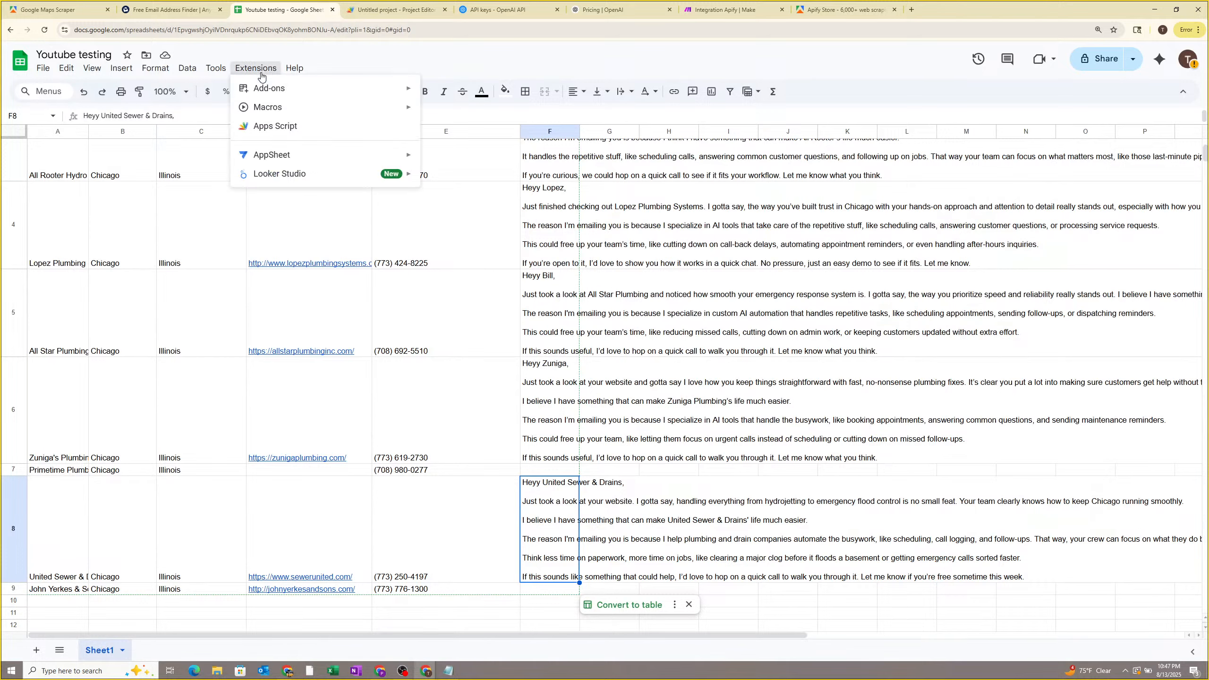
{"action": "left_click", "coordinate": [276, 126]}
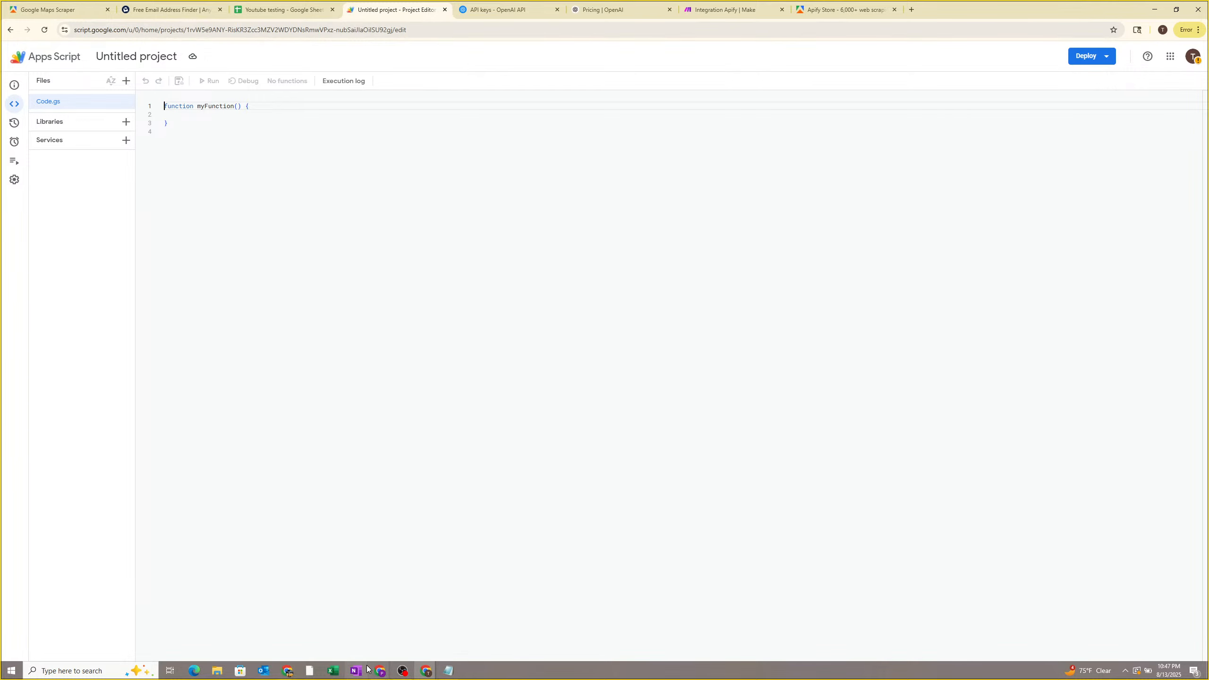
Review the Watch Changes guide's instructions for adding a custom webhook, copying its address and placing it in the script.
{"action": "mouse_move", "coordinate": [380, 671]}
{"action": "left_click", "coordinate": [582, 625]}
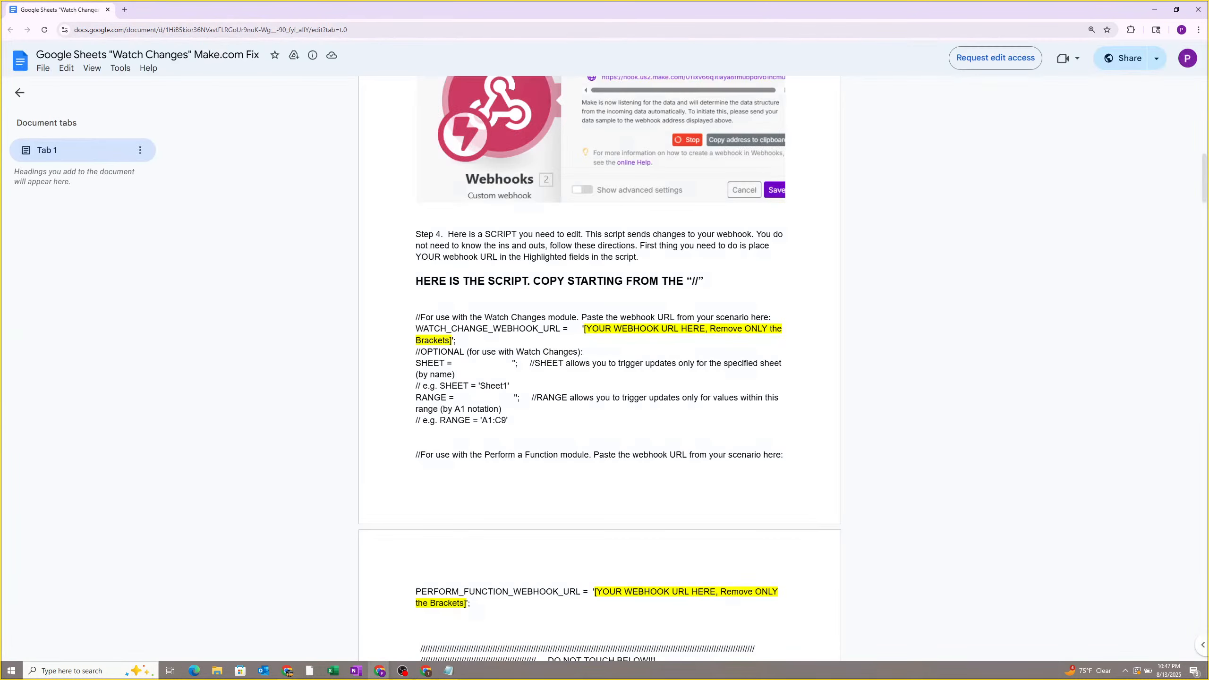
{"action": "scroll", "coordinate": [600, 369], "scroll_direction": "up", "scroll_amount": 10}
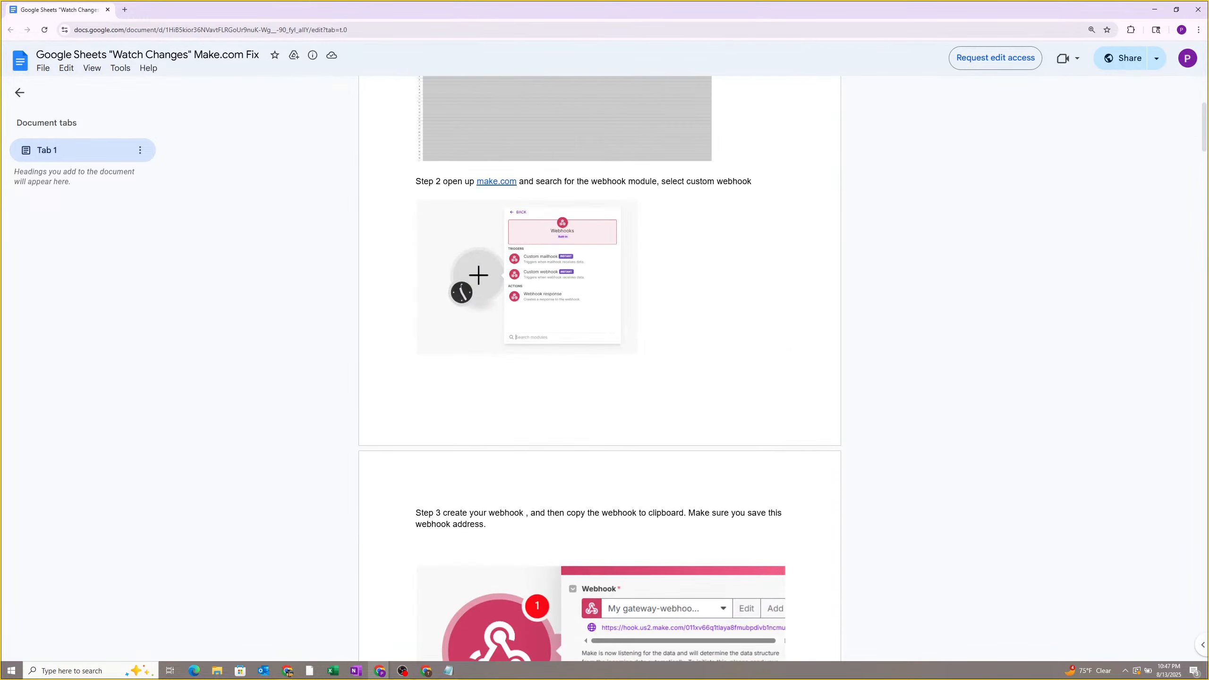
{"action": "scroll", "coordinate": [599, 369], "scroll_direction": "down", "scroll_amount": 9}
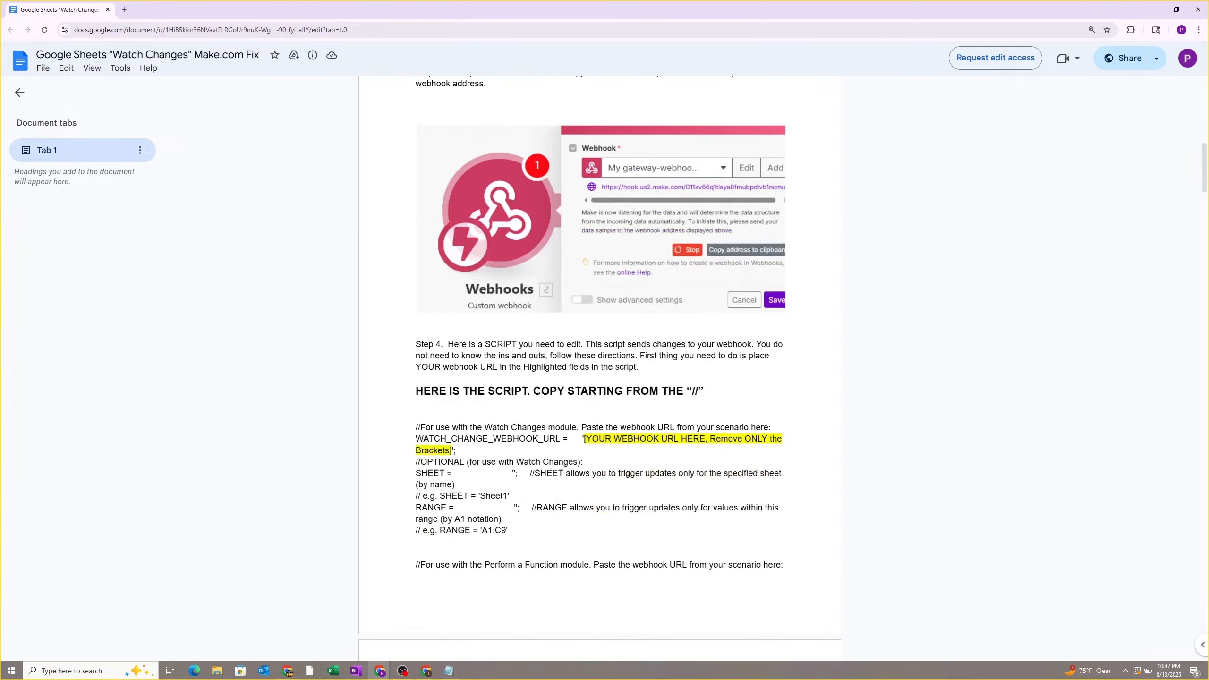
{"action": "scroll", "coordinate": [299, 168], "scroll_direction": "up", "scroll_amount": 9}
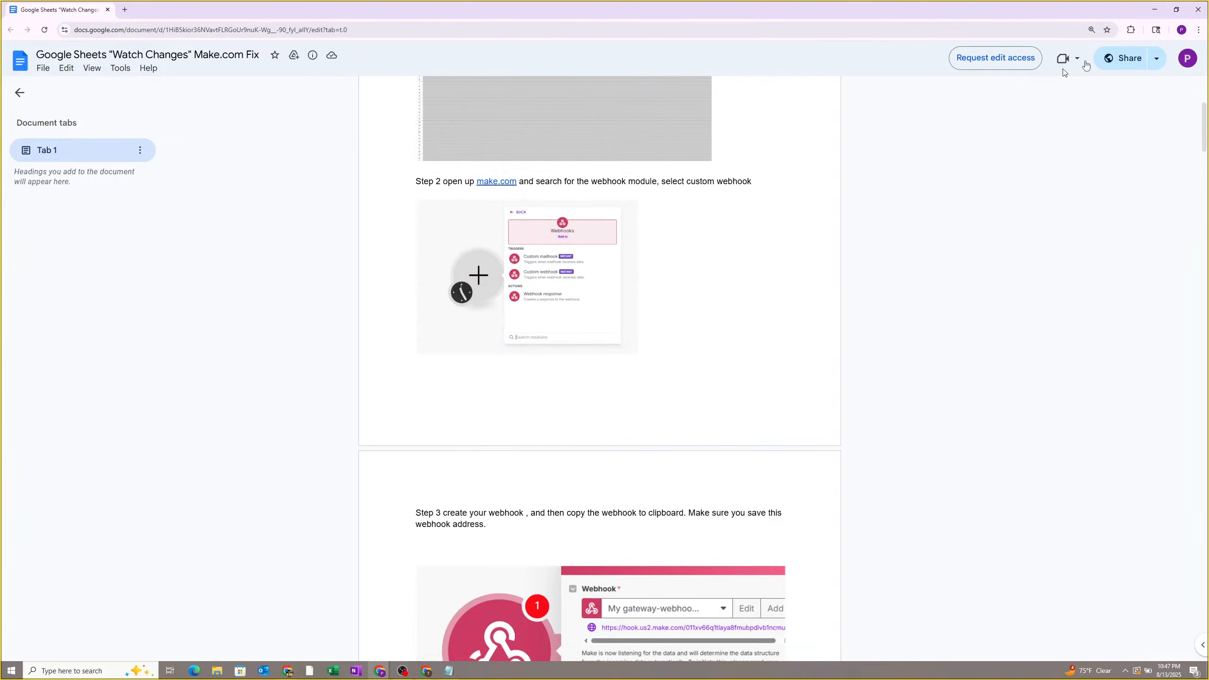
{"action": "left_click", "coordinate": [1154, 10]}
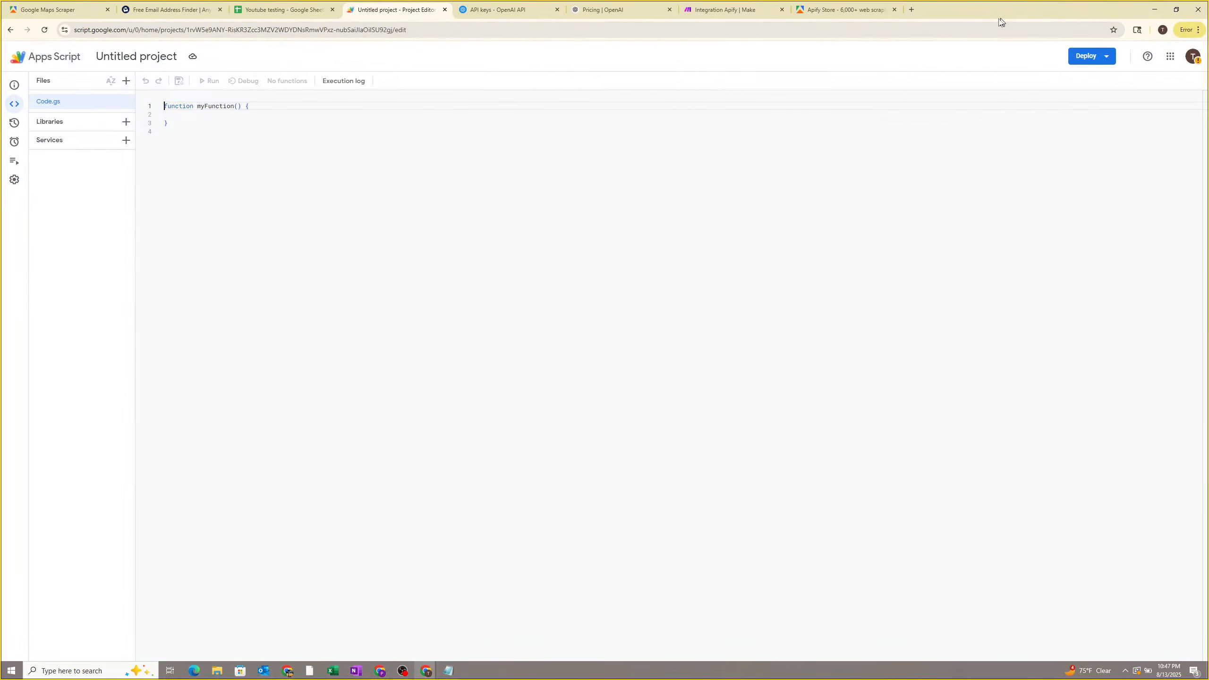
Open Make's scenario list in a separate tab and create a new scenario.
{"action": "left_click", "coordinate": [732, 16]}
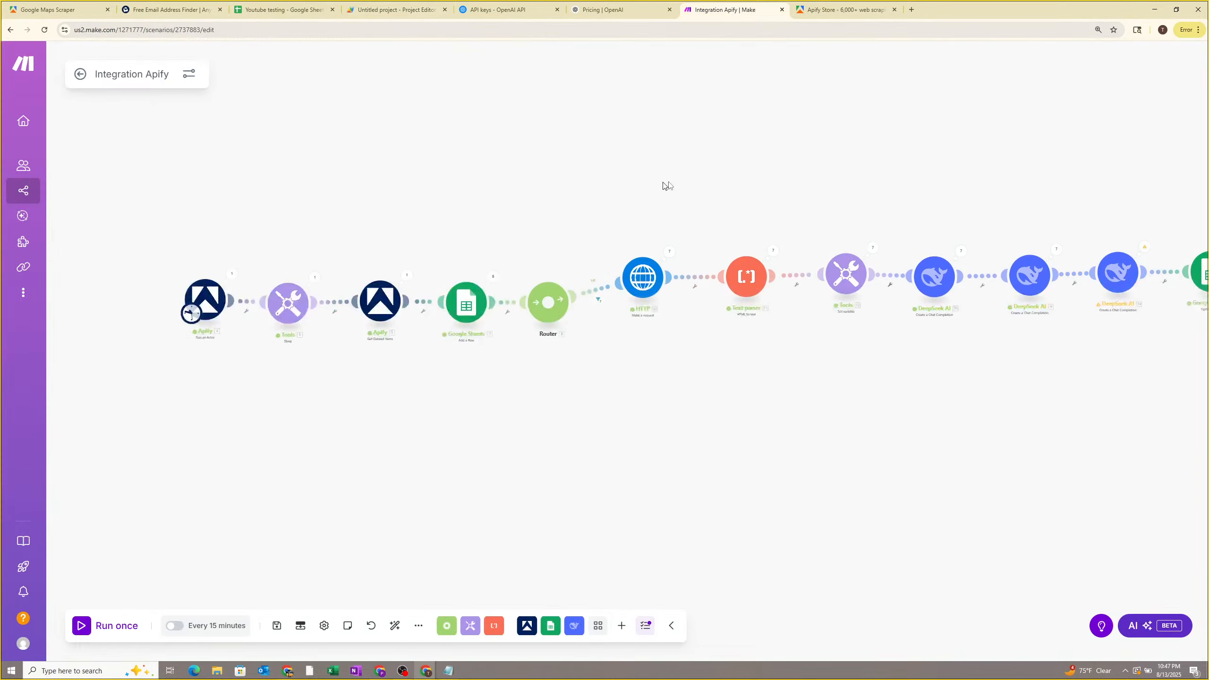
{"action": "right_click", "coordinate": [33, 195]}
{"action": "left_click", "coordinate": [94, 209]}
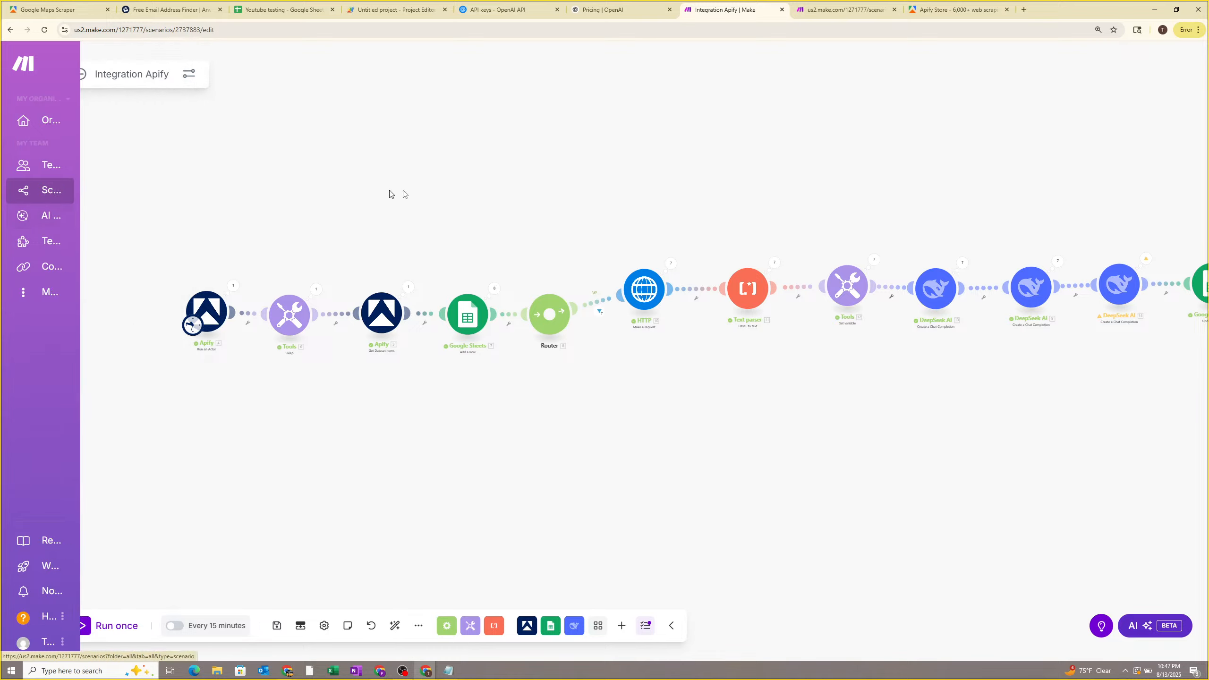
{"action": "right_click", "coordinate": [46, 191]}
{"action": "left_click", "coordinate": [59, 203]}
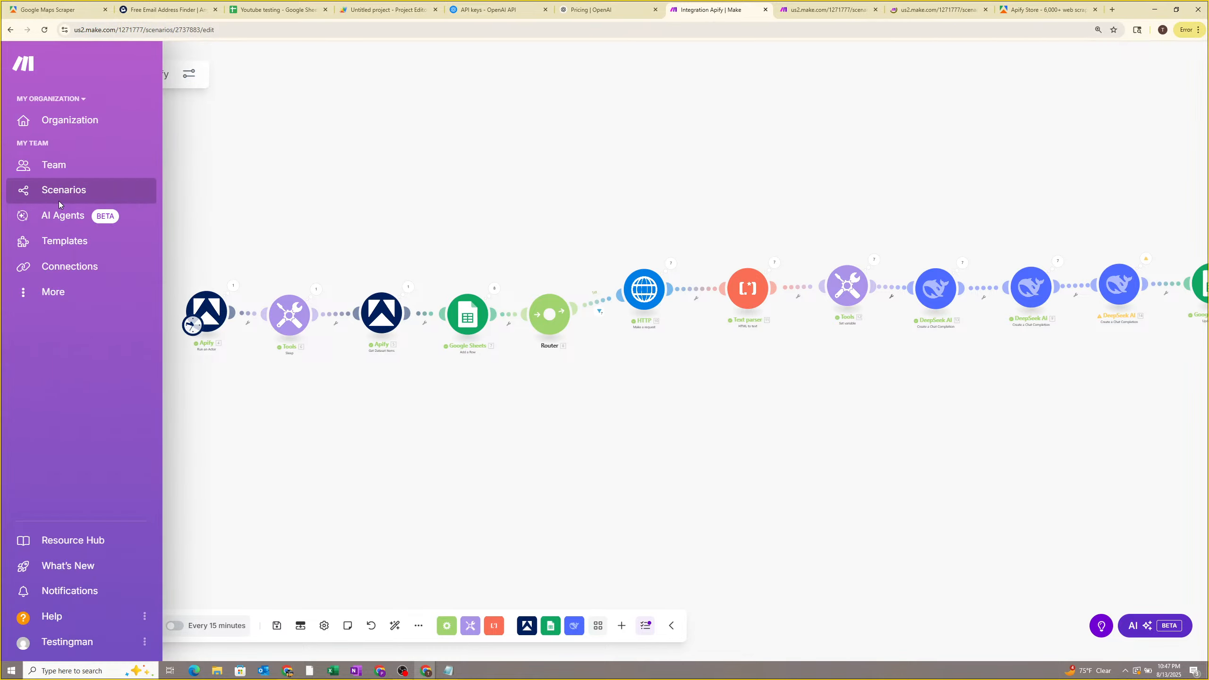
{"action": "left_click", "coordinate": [878, 11]}
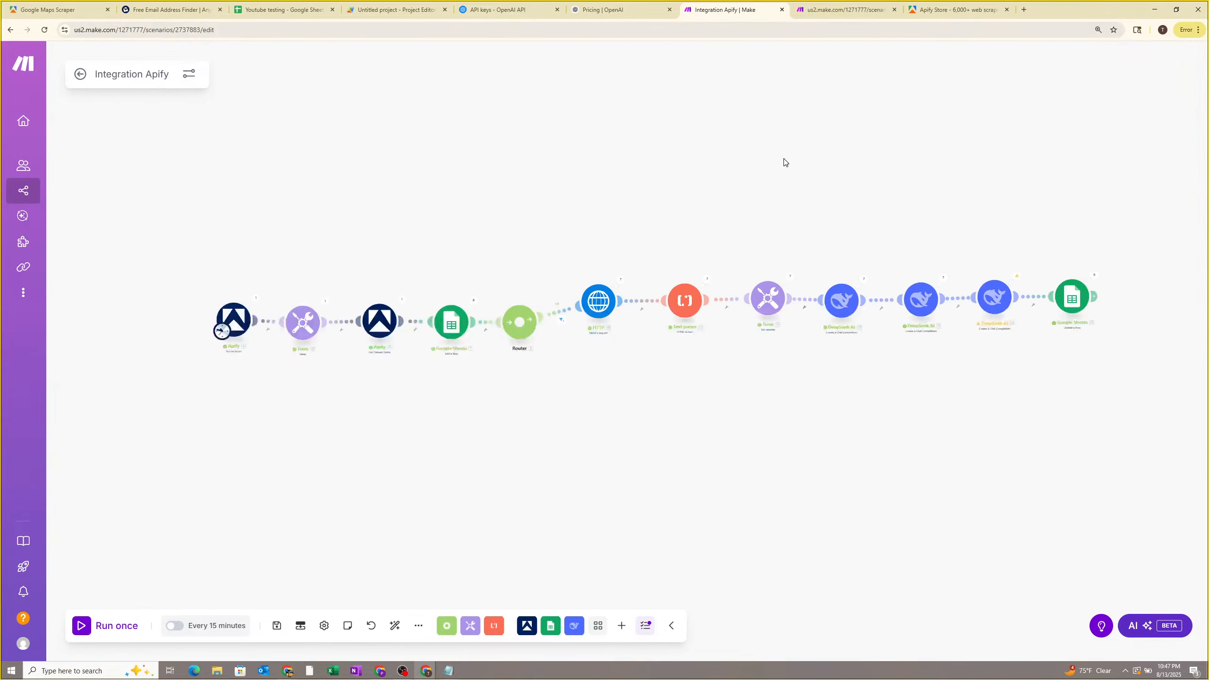
{"action": "left_click", "coordinate": [864, 10]}
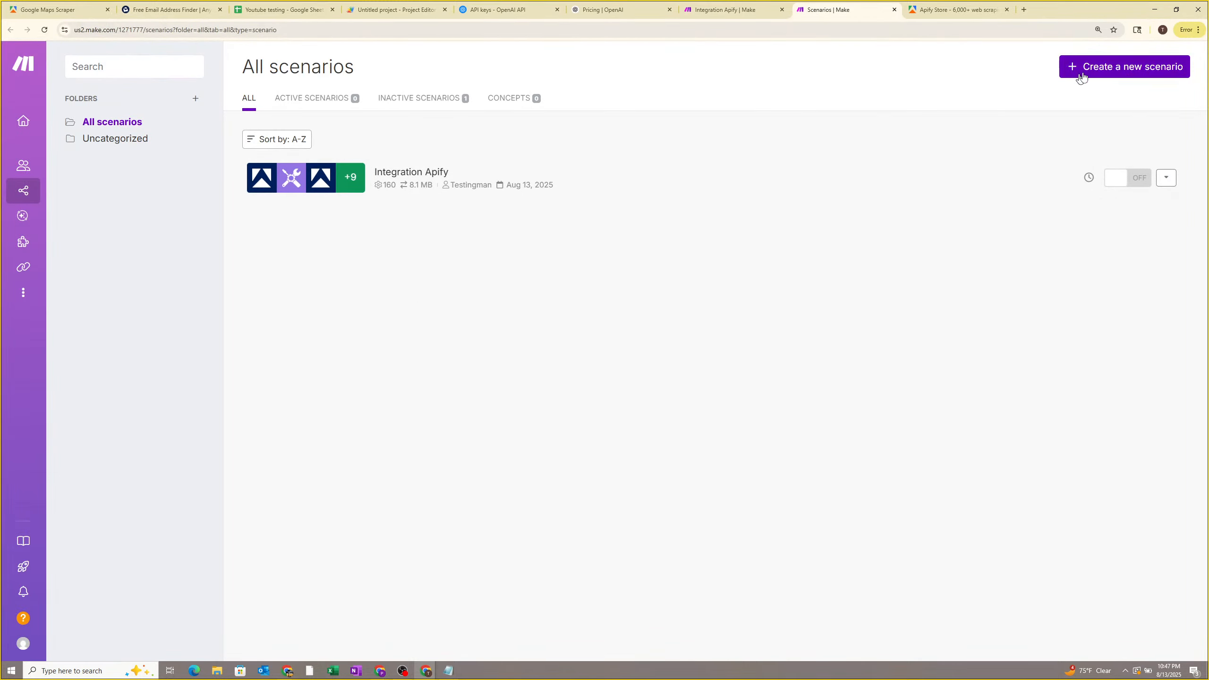
{"action": "left_click", "coordinate": [1112, 72]}
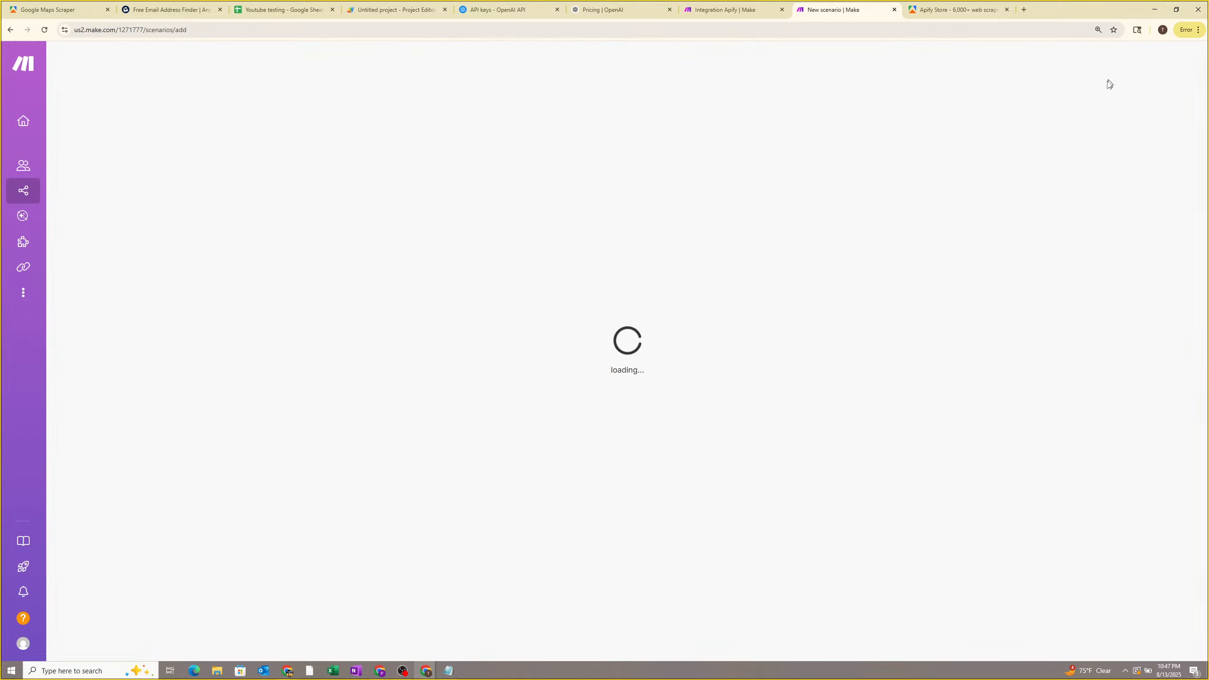
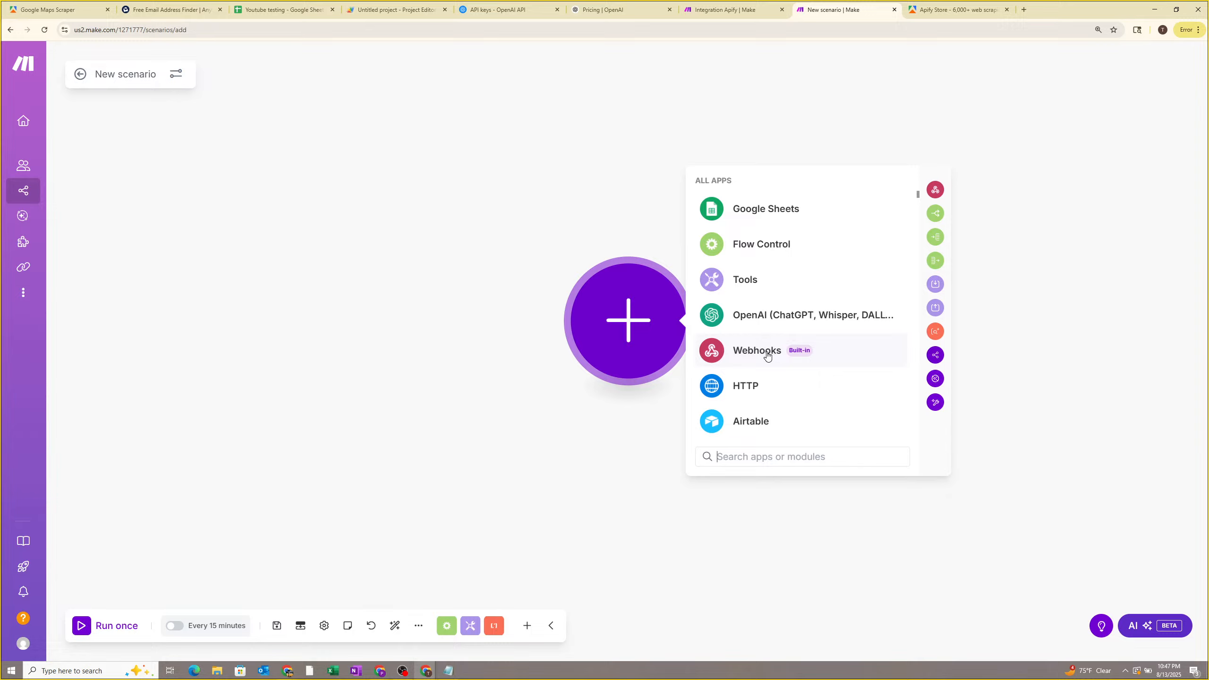
Add a Custom webhook trigger to the new scenario and create its webhook with the name My gateway-webhook webhook.
{"action": "left_click", "coordinate": [765, 352]}
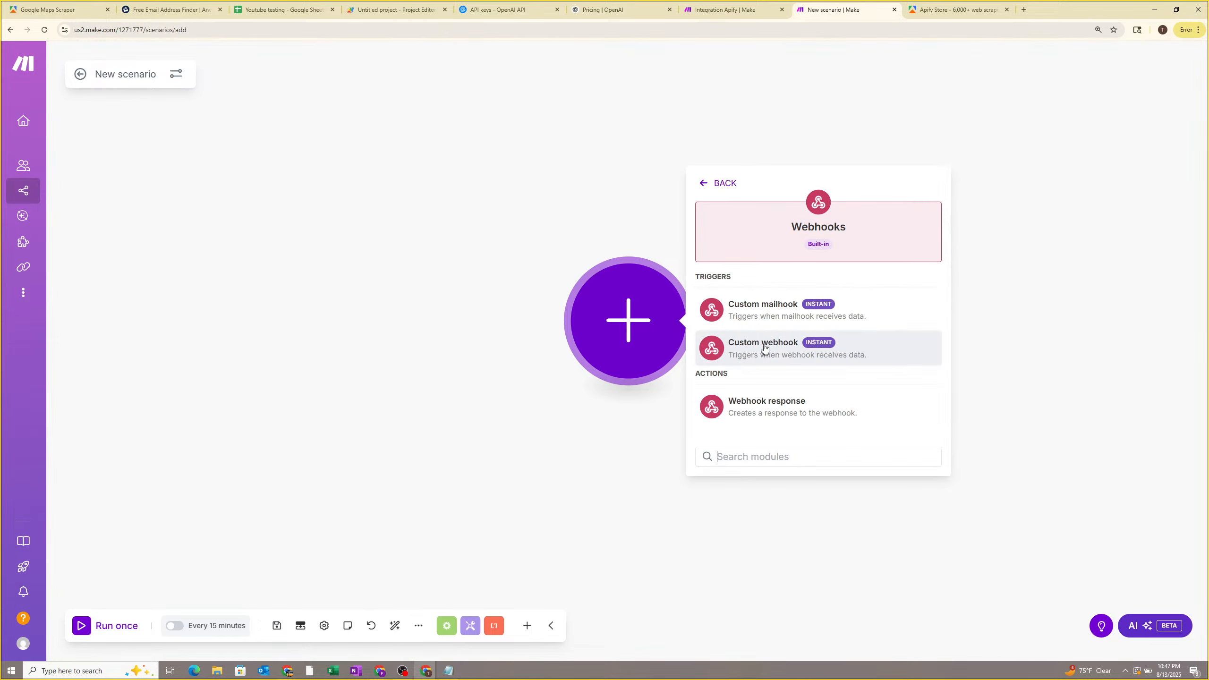
{"action": "left_click", "coordinate": [809, 357]}
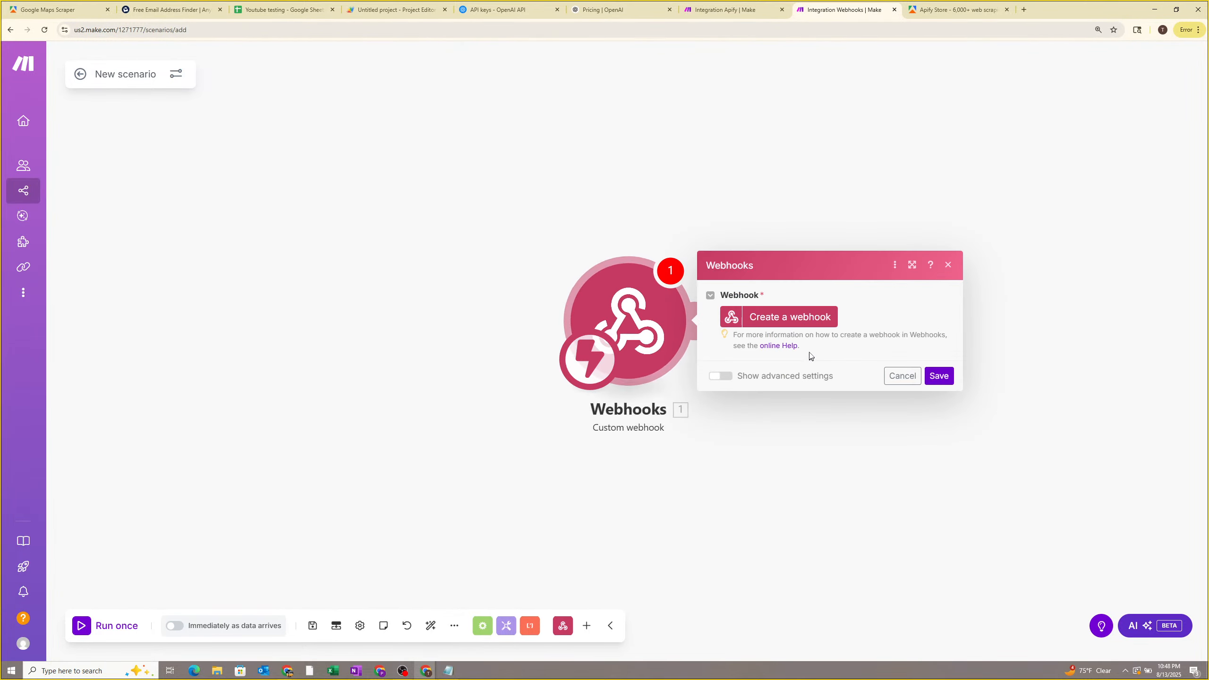
{"action": "left_click", "coordinate": [790, 318]}
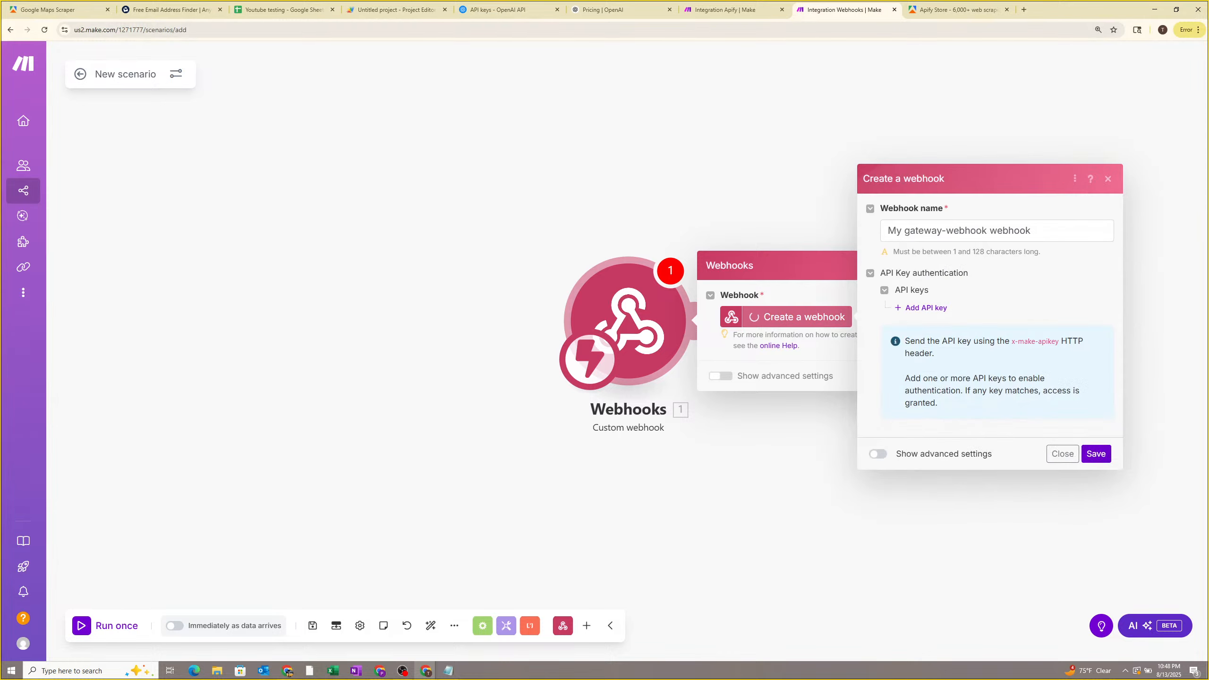
{"action": "left_click_drag", "start_coordinate": [1034, 231], "coordinate": [898, 232]}
{"action": "left_click", "coordinate": [899, 247]}
{"action": "left_click", "coordinate": [1096, 451]}
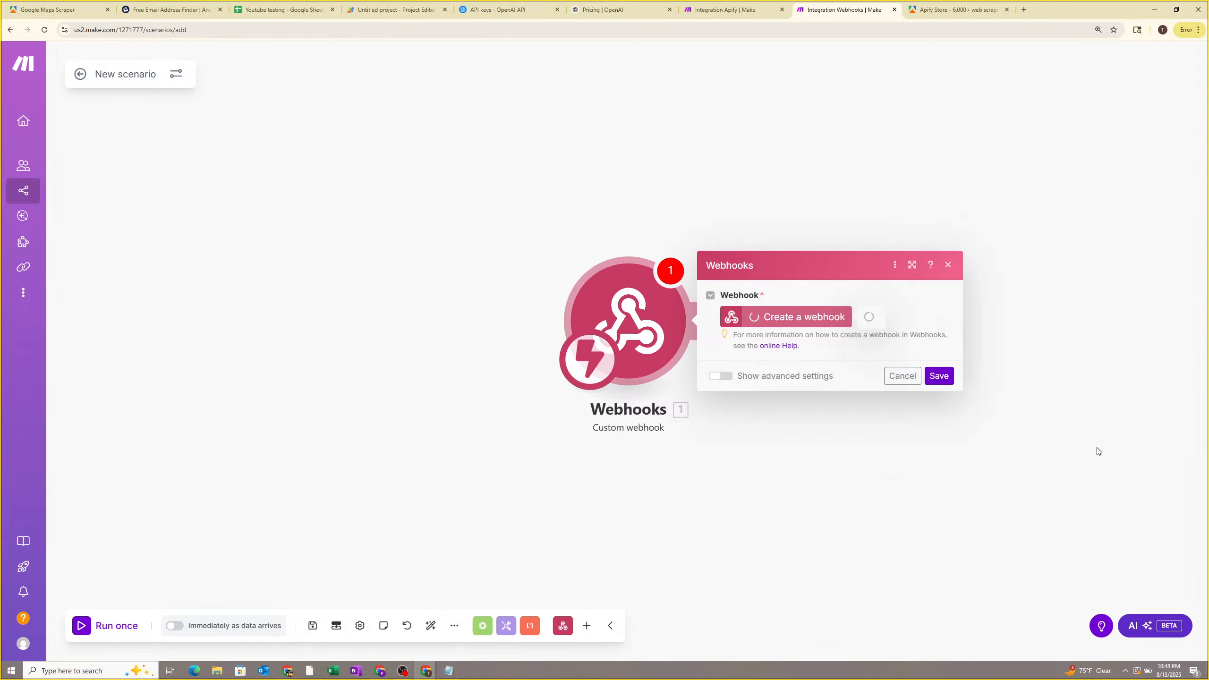
Copy the new webhook's address to the clipboard and save the Webhooks module.
{"action": "left_click_drag", "start_coordinate": [742, 297], "coordinate": [946, 299]}
{"action": "left_click", "coordinate": [921, 318]}
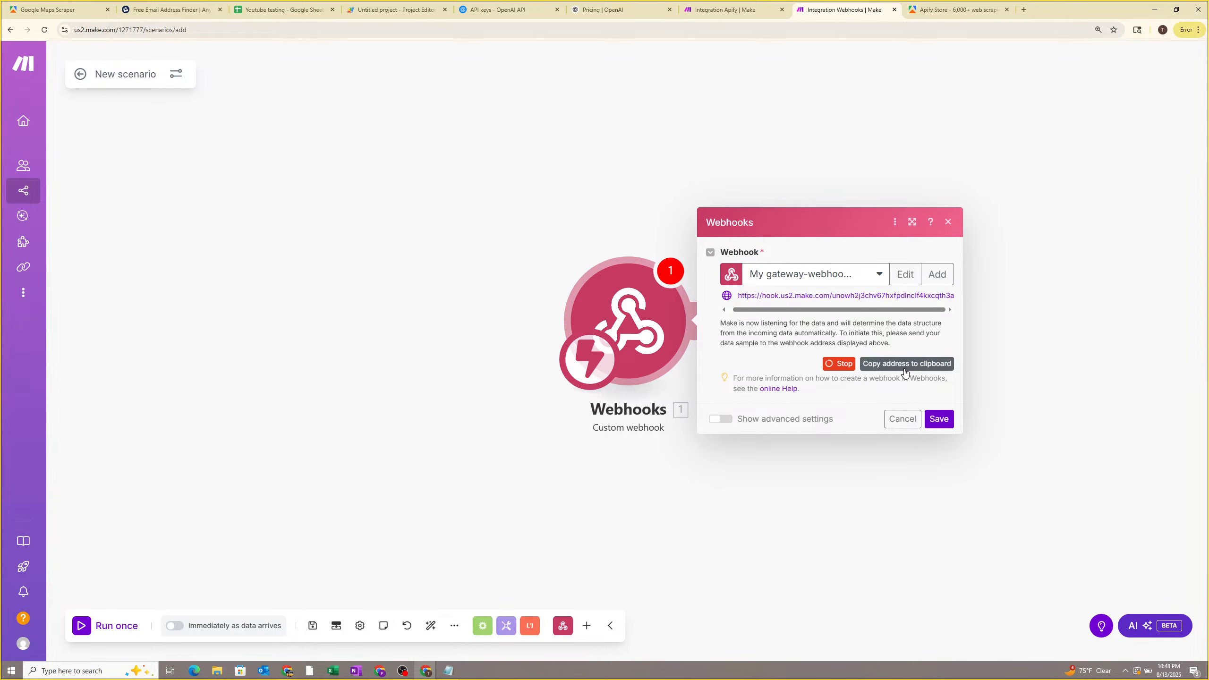
{"action": "left_click", "coordinate": [906, 365]}
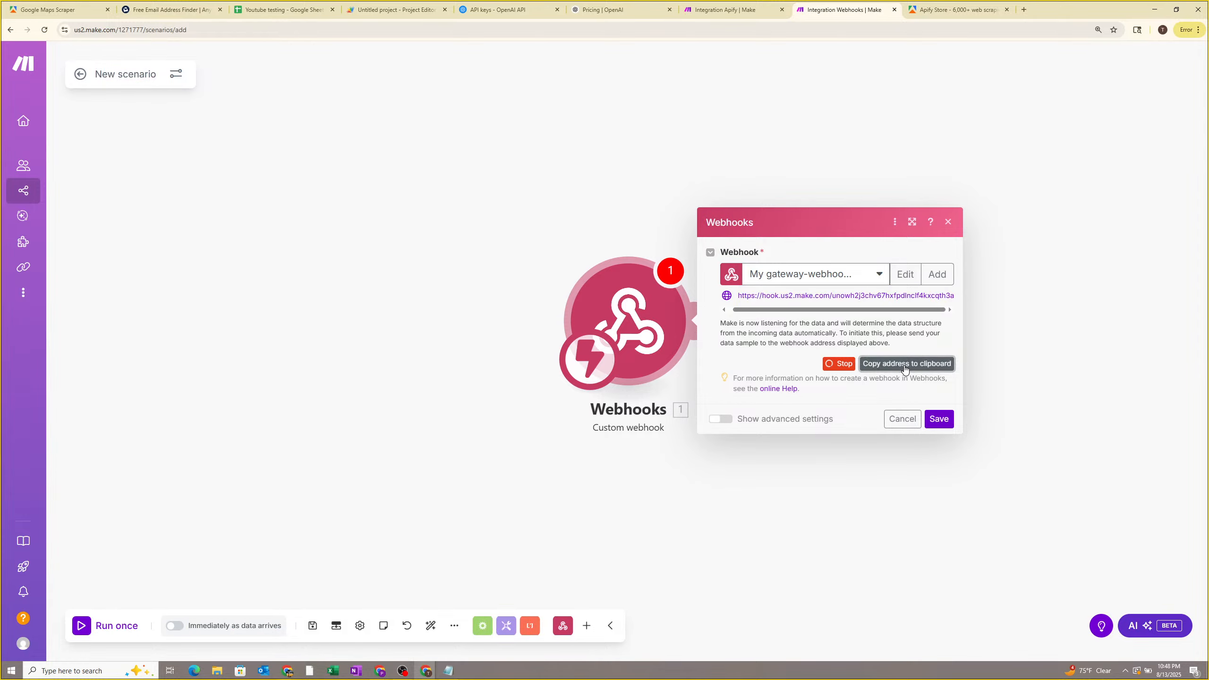
{"action": "left_click", "coordinate": [939, 418]}
Switch to Notepad and paste the webhook address below the existing line, and recheck the Webhooks module's settings in Make.
{"action": "left_click", "coordinate": [448, 671]}
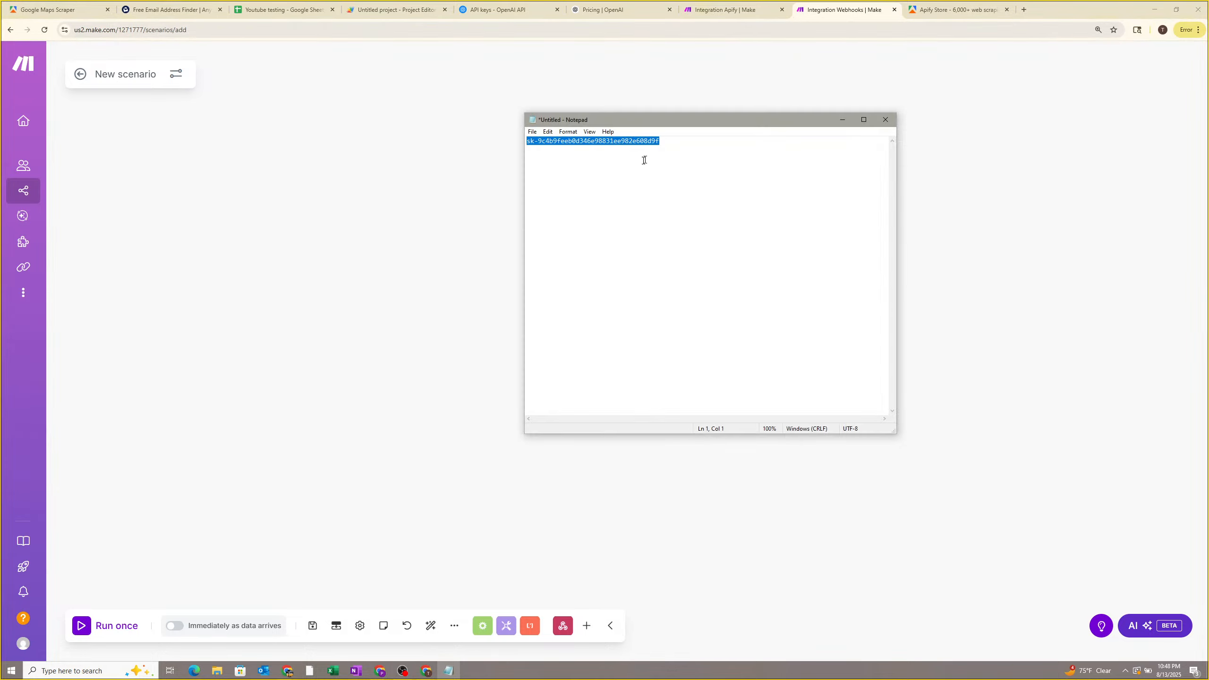
{"action": "key", "text": "Right"}
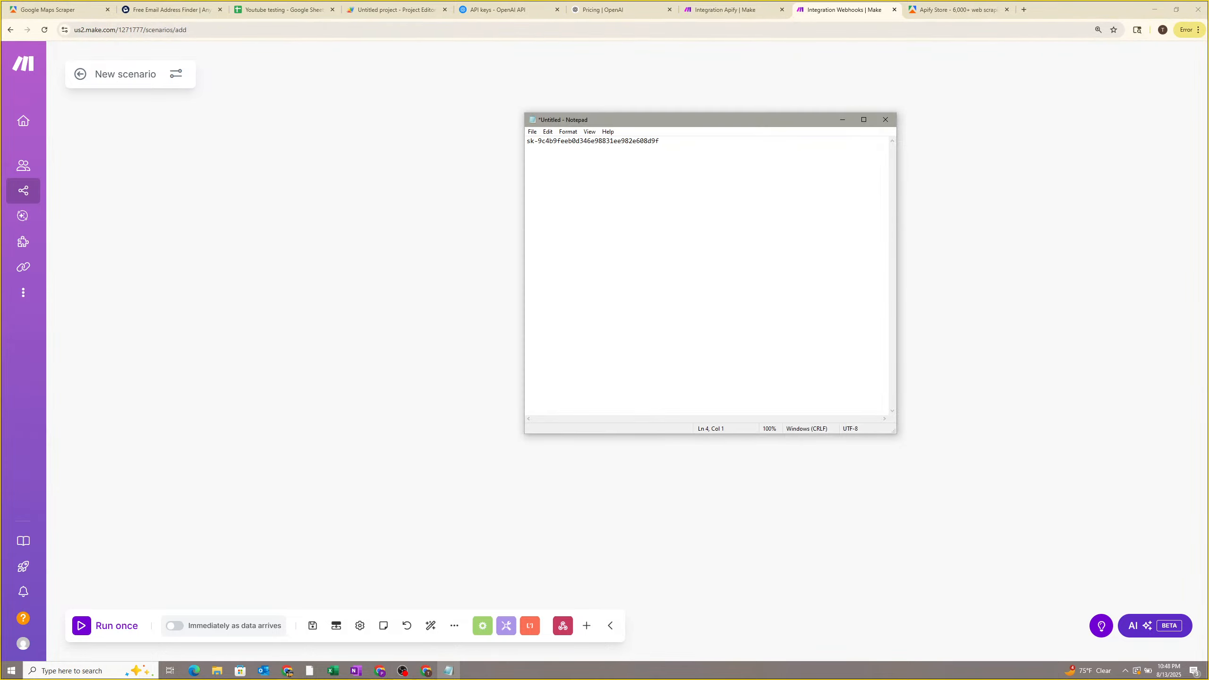
{"action": "key", "text": "ctrl+v"}
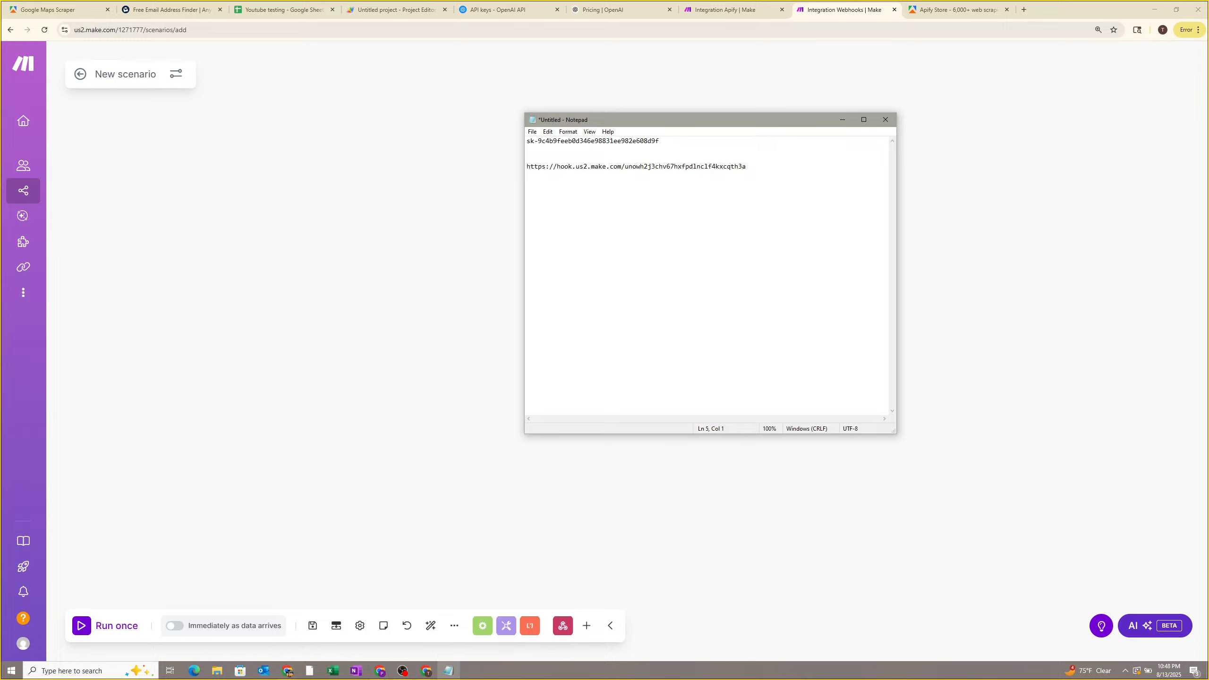
{"action": "left_click", "coordinate": [842, 120]}
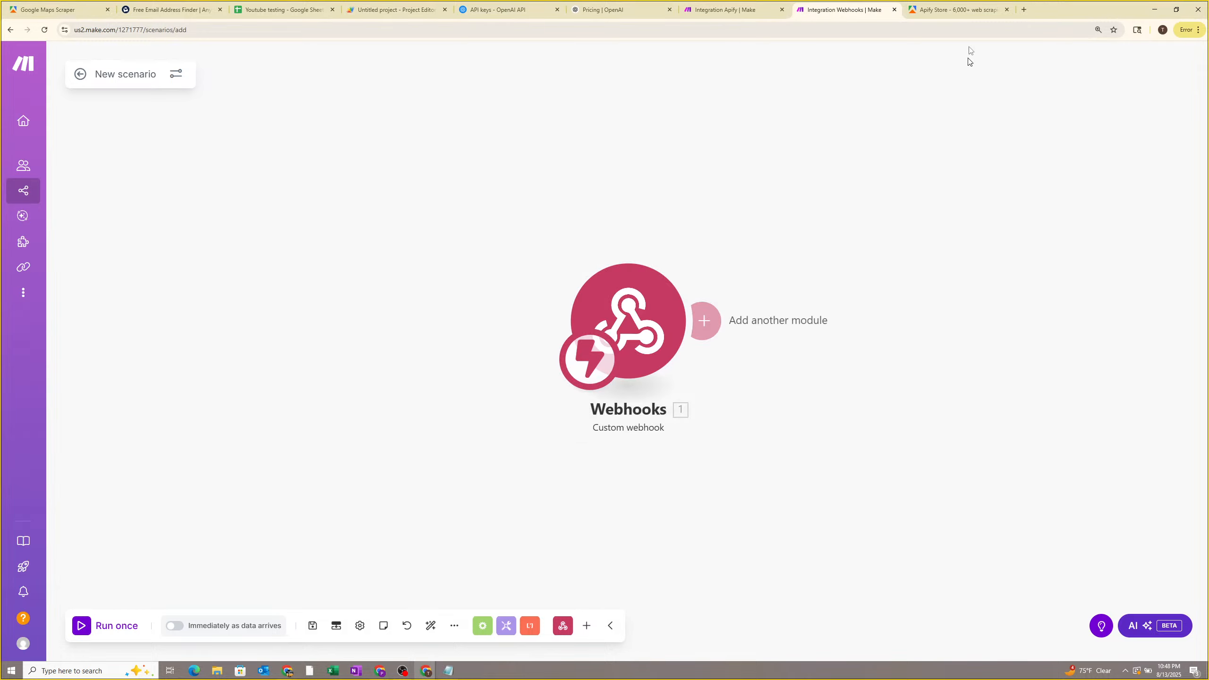
{"action": "left_click", "coordinate": [662, 291]}
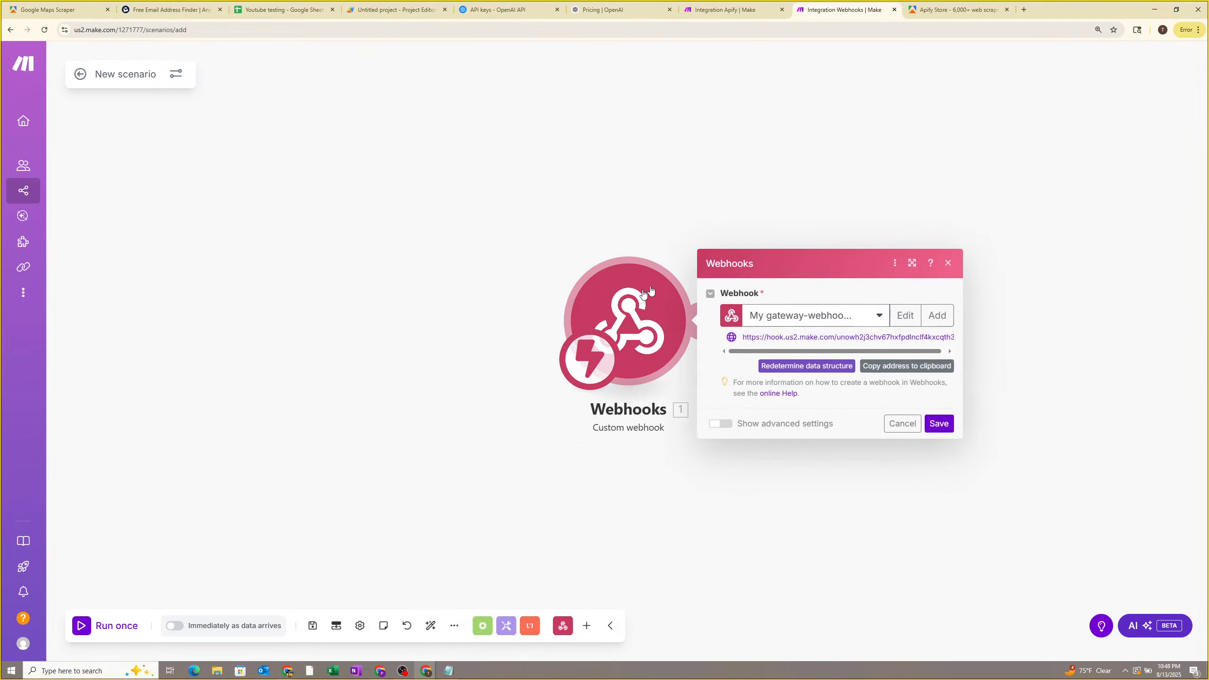
{"action": "left_click", "coordinate": [939, 401]}
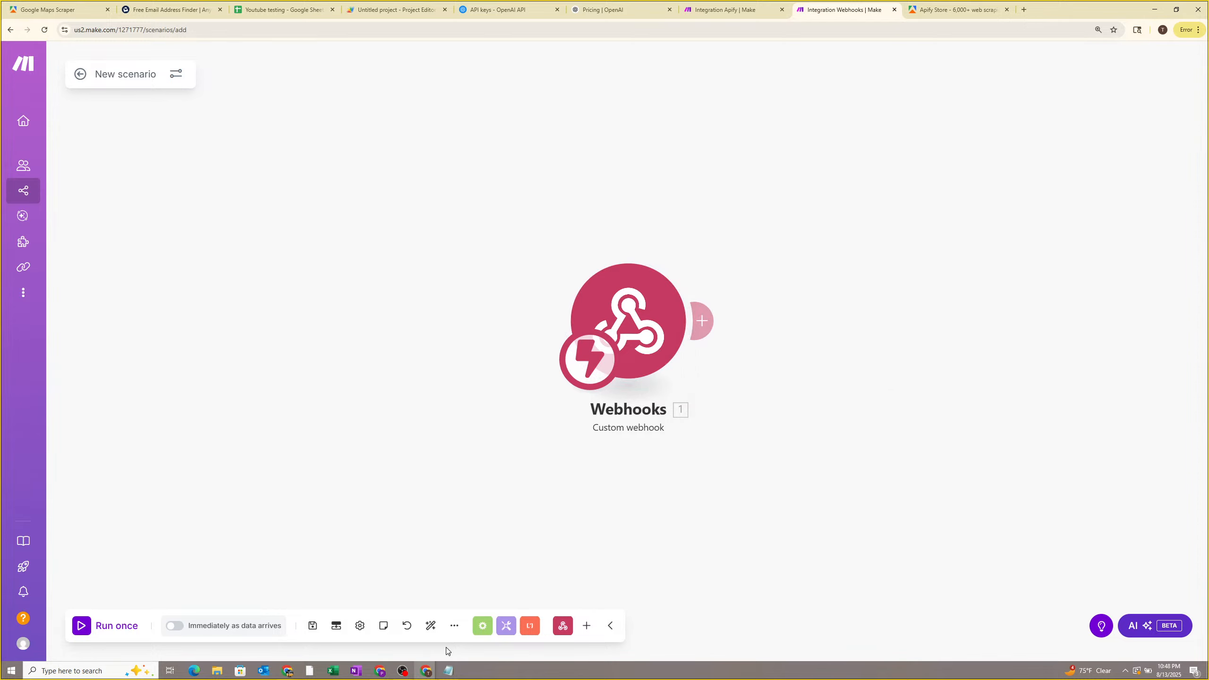
Examine Step 4 of the Watch Changes guide for the webhook URL placeholders, the optional SHEET and RANGE settings, and where the script starts.
{"action": "mouse_move", "coordinate": [387, 671]}
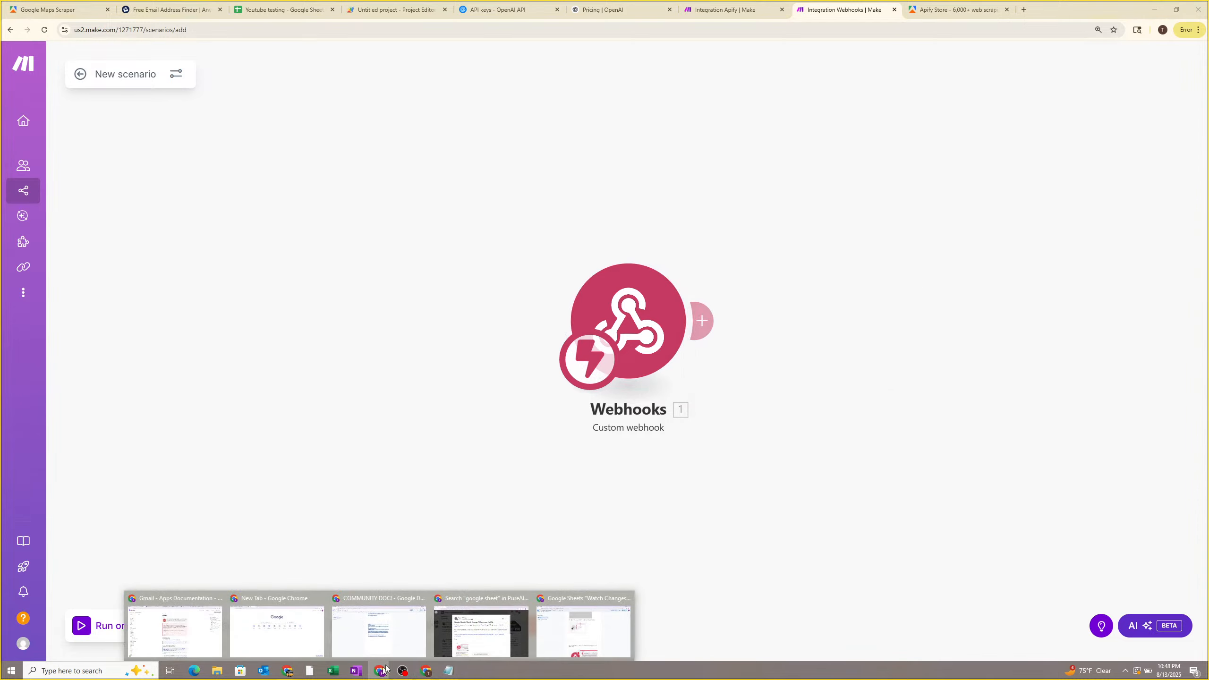
{"action": "left_click", "coordinate": [583, 629]}
{"action": "scroll", "coordinate": [600, 366], "scroll_direction": "down", "scroll_amount": 5}
{"action": "scroll", "coordinate": [600, 367], "scroll_direction": "down", "scroll_amount": 4}
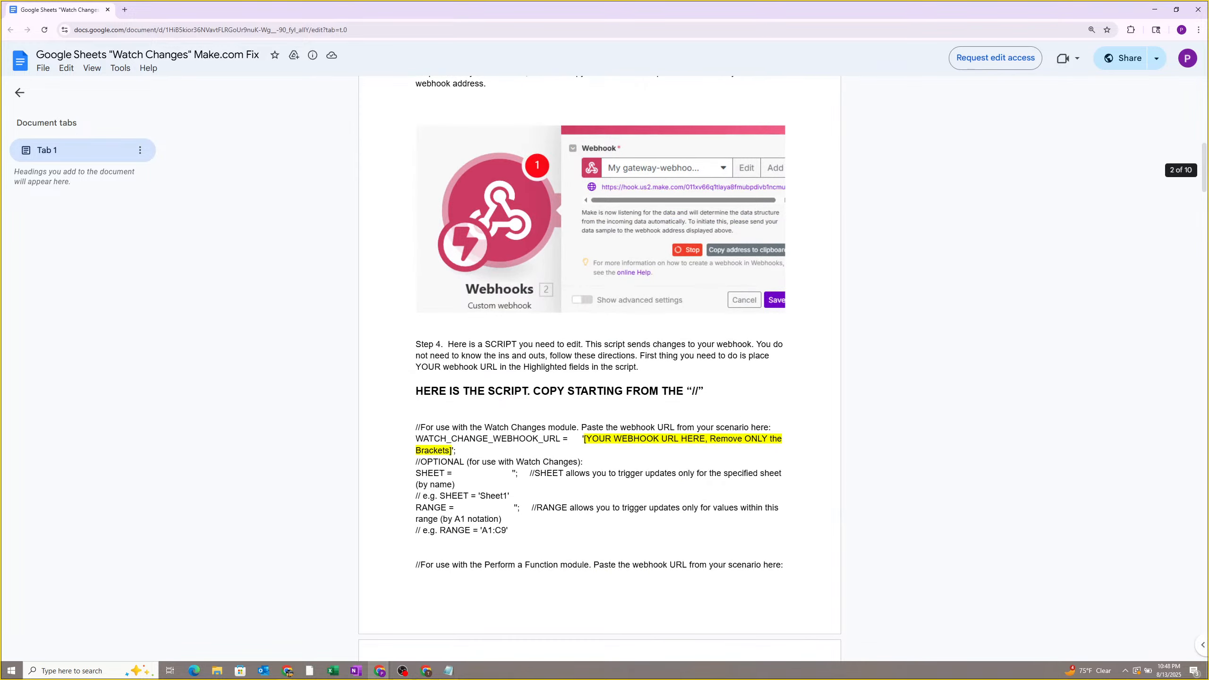
{"action": "scroll", "coordinate": [600, 366], "scroll_direction": "up", "scroll_amount": 2}
{"action": "double_click", "coordinate": [418, 218]}
{"action": "scroll", "coordinate": [456, 370], "scroll_direction": "down", "scroll_amount": 2}
{"action": "scroll", "coordinate": [449, 316], "scroll_direction": "down", "scroll_amount": 2}
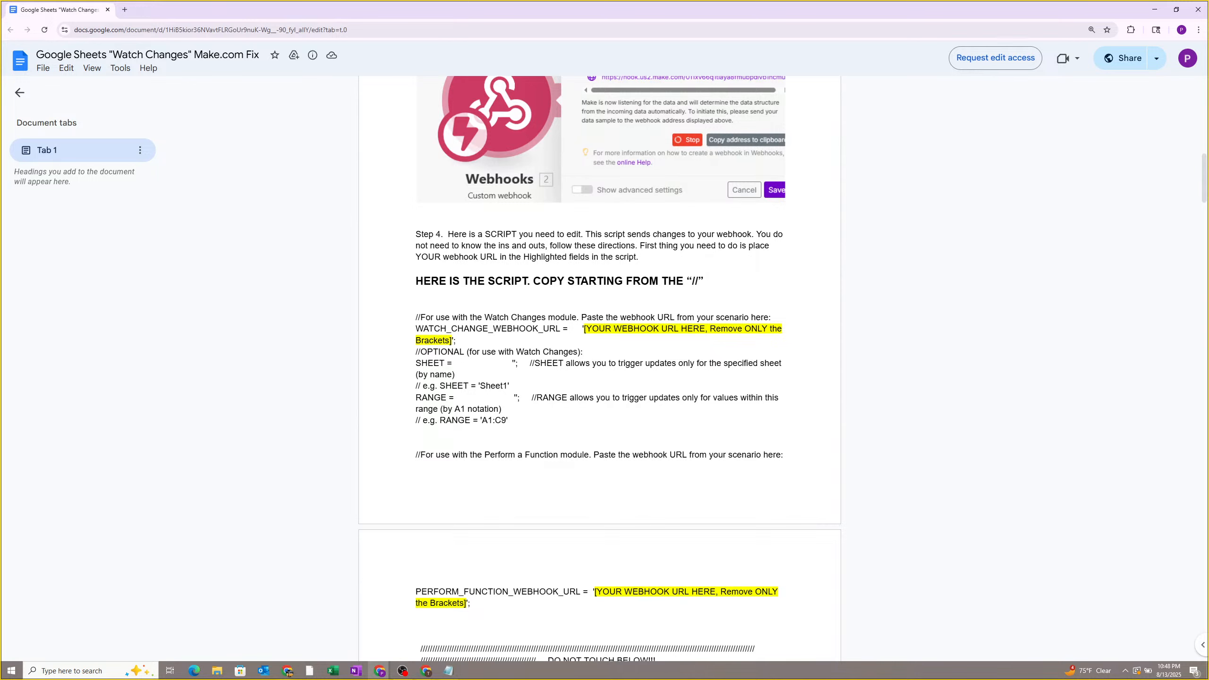
{"action": "left_click_drag", "start_coordinate": [585, 329], "coordinate": [648, 421]}
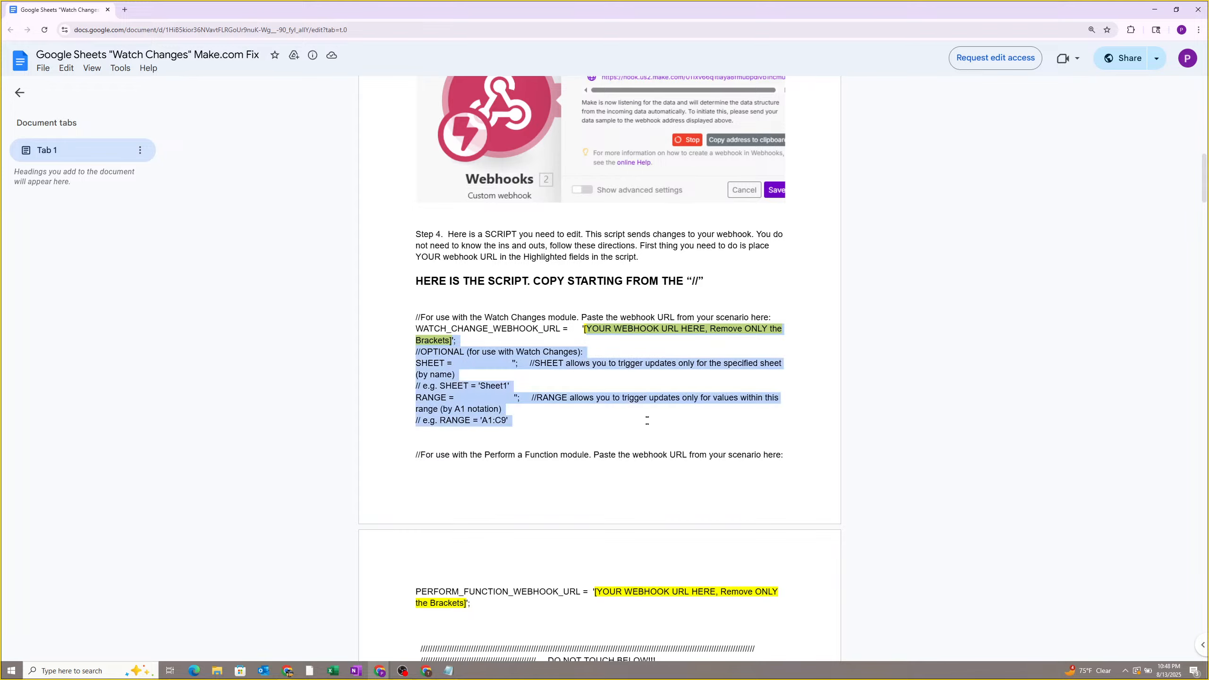
{"action": "scroll", "coordinate": [648, 421], "scroll_direction": "down", "scroll_amount": 6}
{"action": "left_click", "coordinate": [538, 418]}
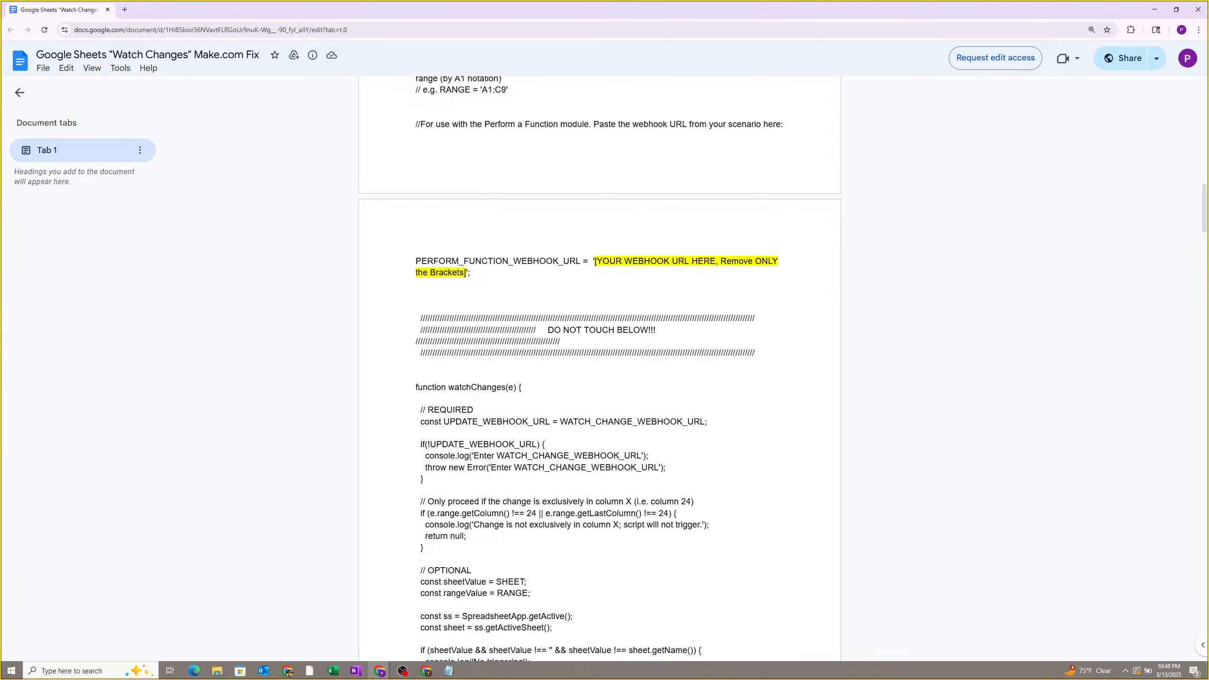
{"action": "scroll", "coordinate": [548, 324], "scroll_direction": "down", "scroll_amount": 1}
{"action": "scroll", "coordinate": [547, 324], "scroll_direction": "up", "scroll_amount": 3}
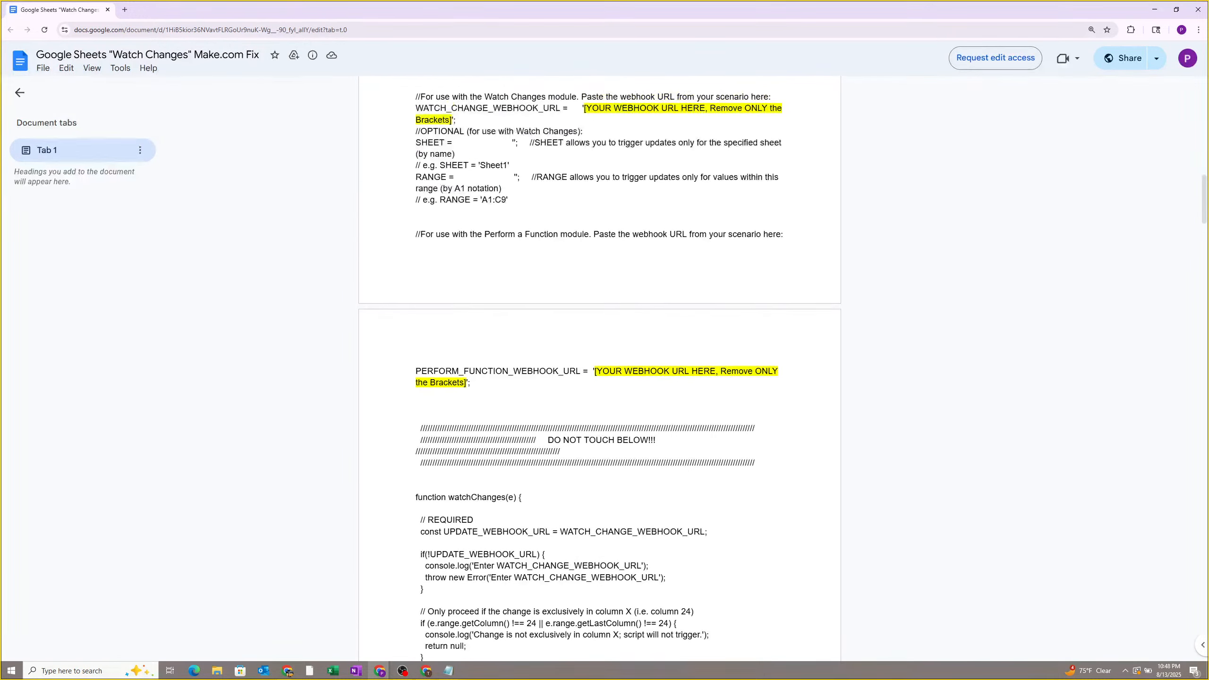
{"action": "scroll", "coordinate": [600, 367], "scroll_direction": "up", "scroll_amount": 2}
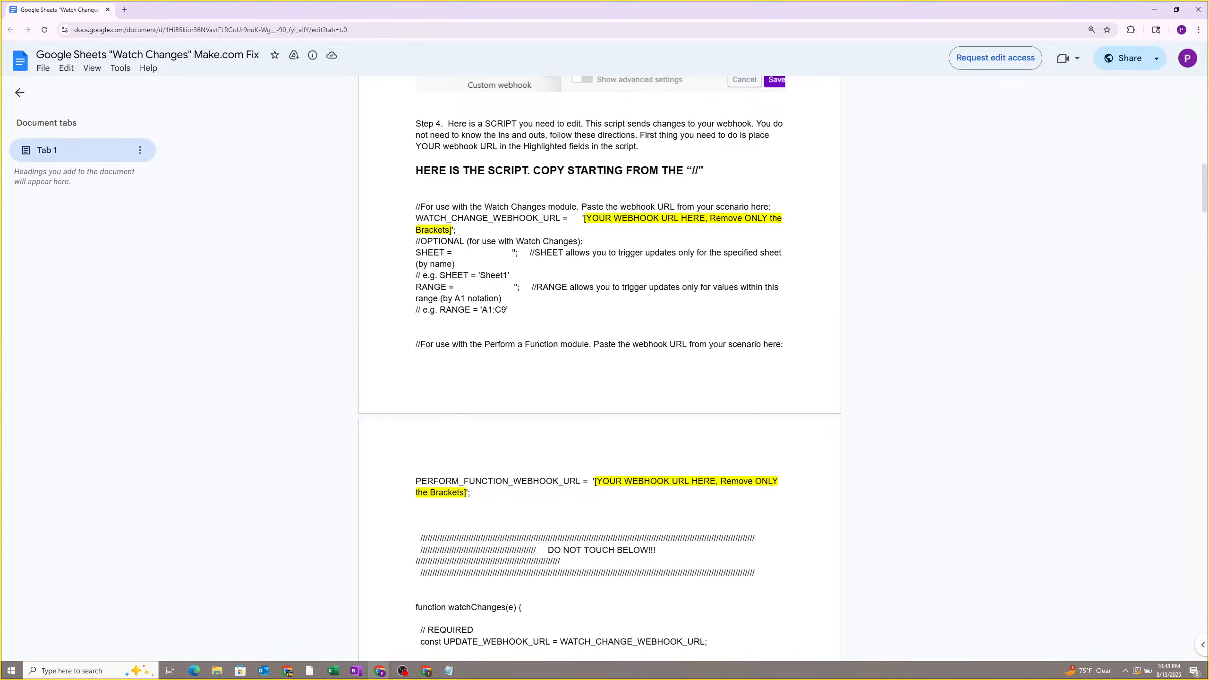
{"action": "left_click_drag", "start_coordinate": [575, 170], "coordinate": [597, 171]}
{"action": "left_click_drag", "start_coordinate": [686, 171], "coordinate": [704, 171]}
{"action": "left_click_drag", "start_coordinate": [417, 196], "coordinate": [416, 206]}
{"action": "left_click_drag", "start_coordinate": [585, 219], "coordinate": [485, 252]}
{"action": "key", "text": "alt+Tab"}
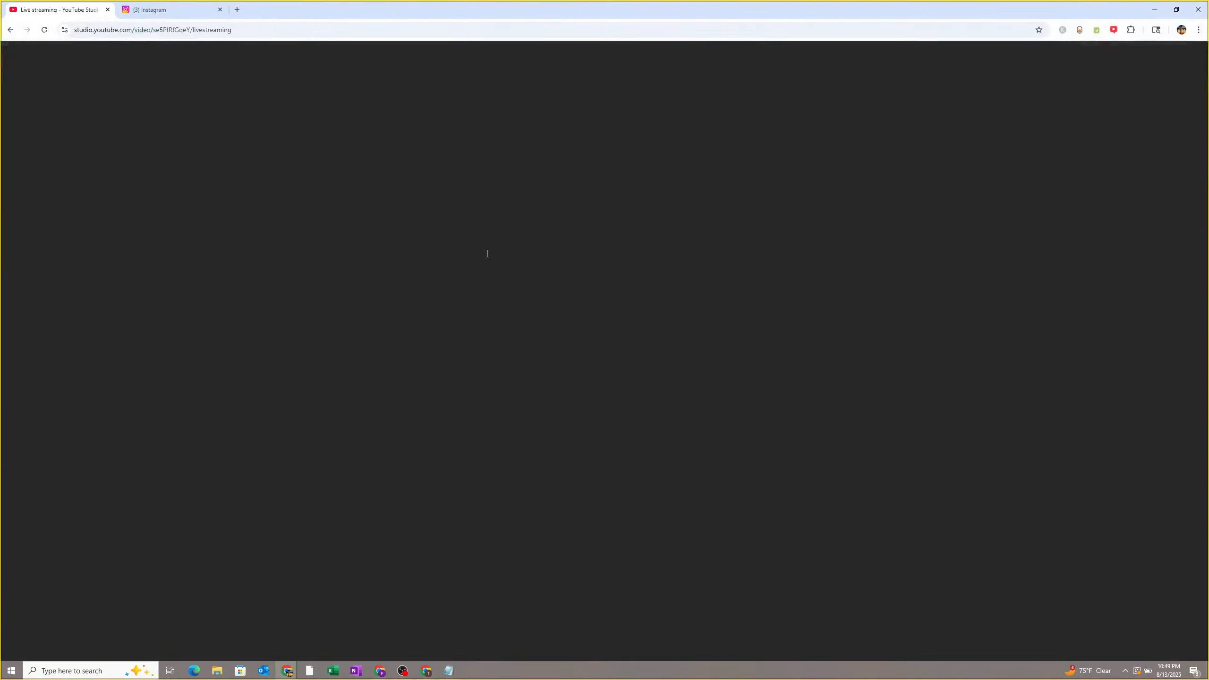
{"action": "left_click", "coordinate": [1155, 9]}
{"action": "left_click", "coordinate": [449, 193]}
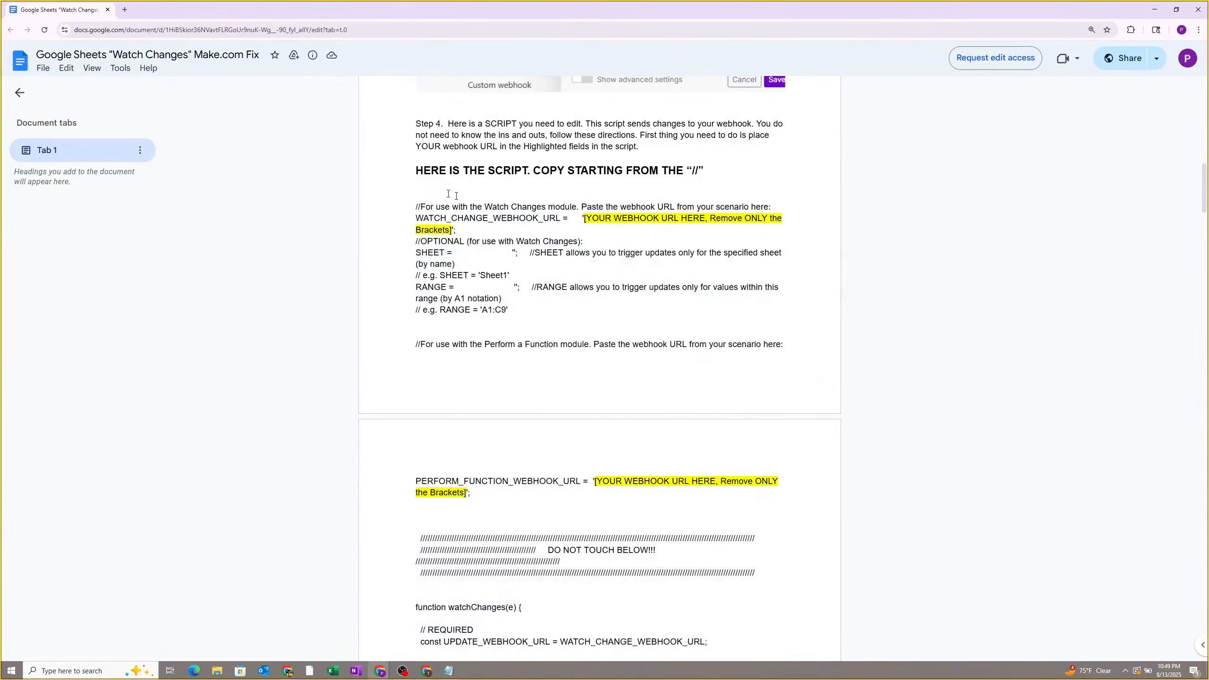
Examine the guide's script from its webhook URL fields through the code under DO NOT TOUCH BELOW to the END OF SCRIPT line.
{"action": "left_click_drag", "start_coordinate": [416, 207], "coordinate": [546, 210]}
{"action": "scroll", "coordinate": [529, 267], "scroll_direction": "down", "scroll_amount": 7}
{"action": "scroll", "coordinate": [546, 209], "scroll_direction": "up", "scroll_amount": 2}
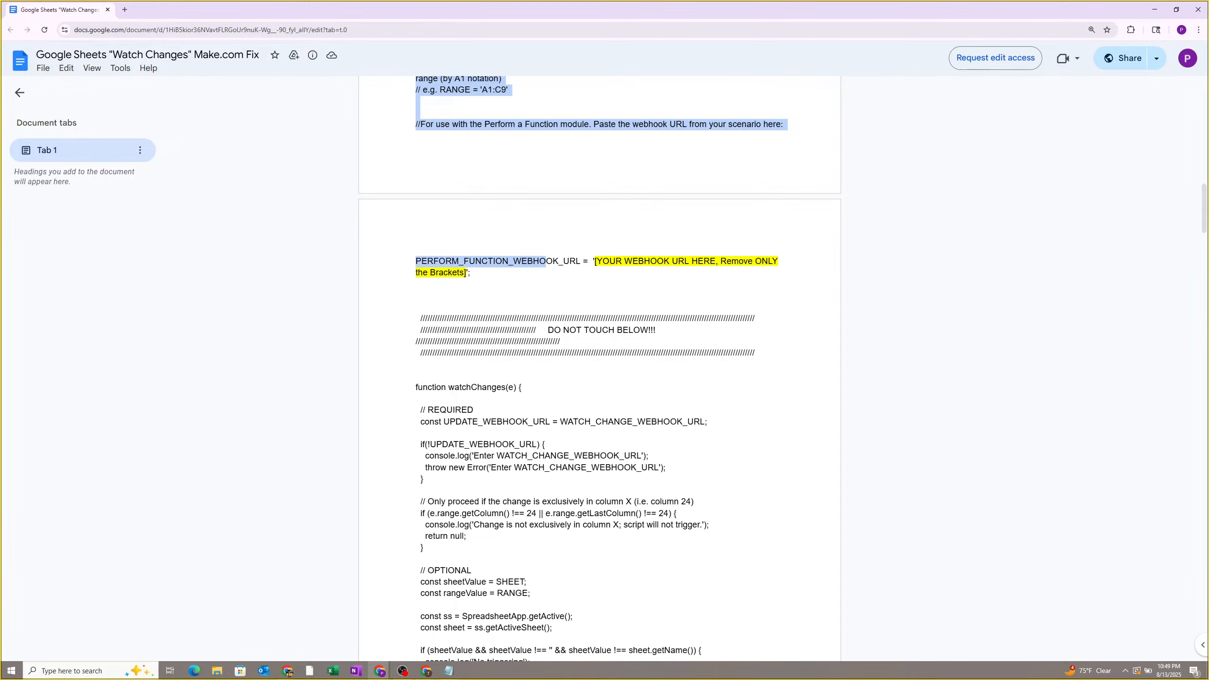
{"action": "left_click_drag", "start_coordinate": [455, 388], "coordinate": [457, 399]}
{"action": "left_click", "coordinate": [610, 359]}
{"action": "scroll", "coordinate": [610, 359], "scroll_direction": "down", "scroll_amount": 6}
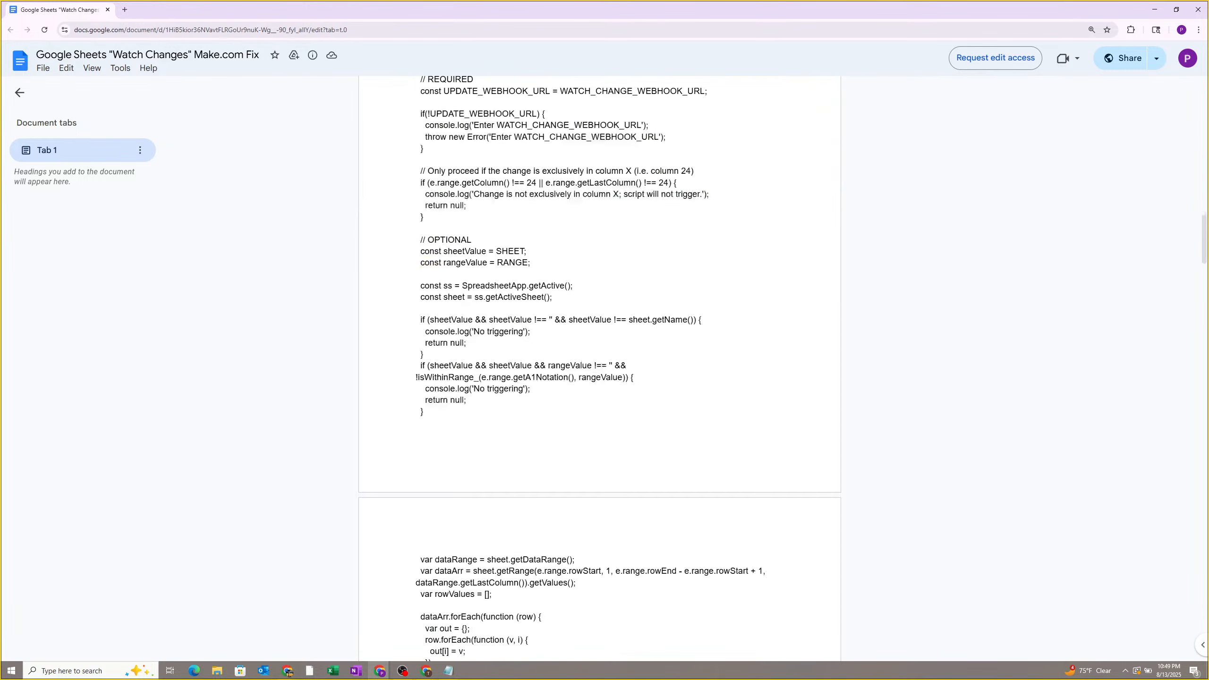
{"action": "scroll", "coordinate": [569, 360], "scroll_direction": "up", "scroll_amount": 10}
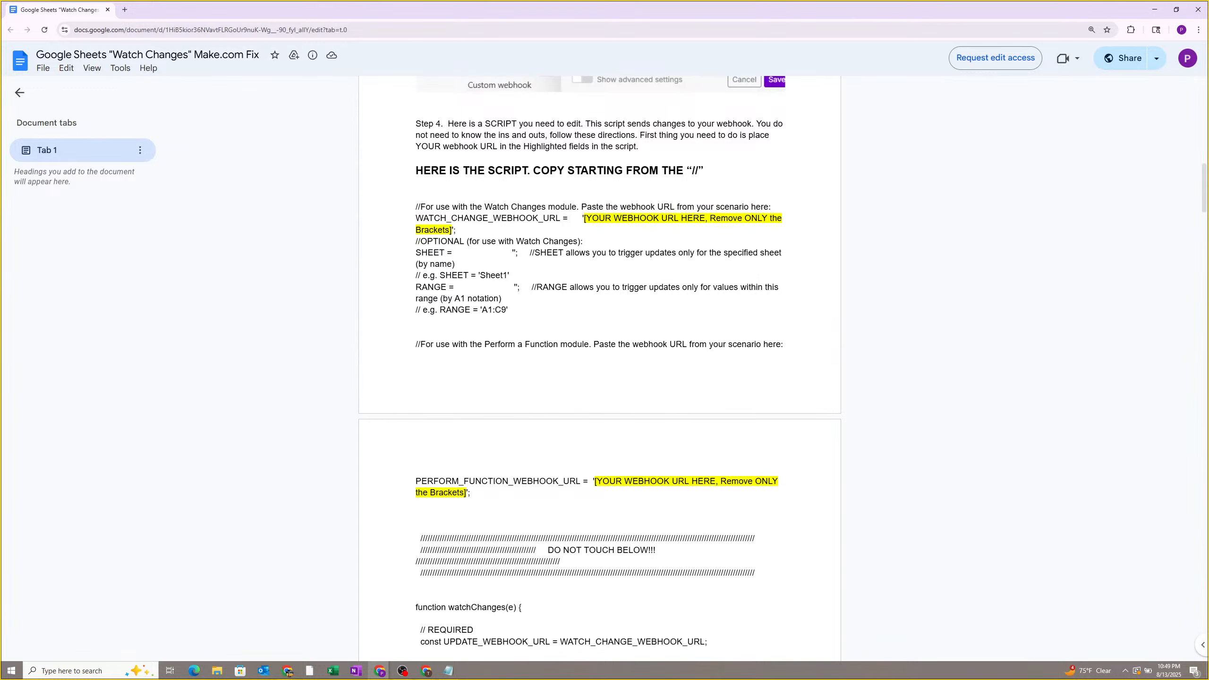
{"action": "scroll", "coordinate": [508, 478], "scroll_direction": "down", "scroll_amount": 5}
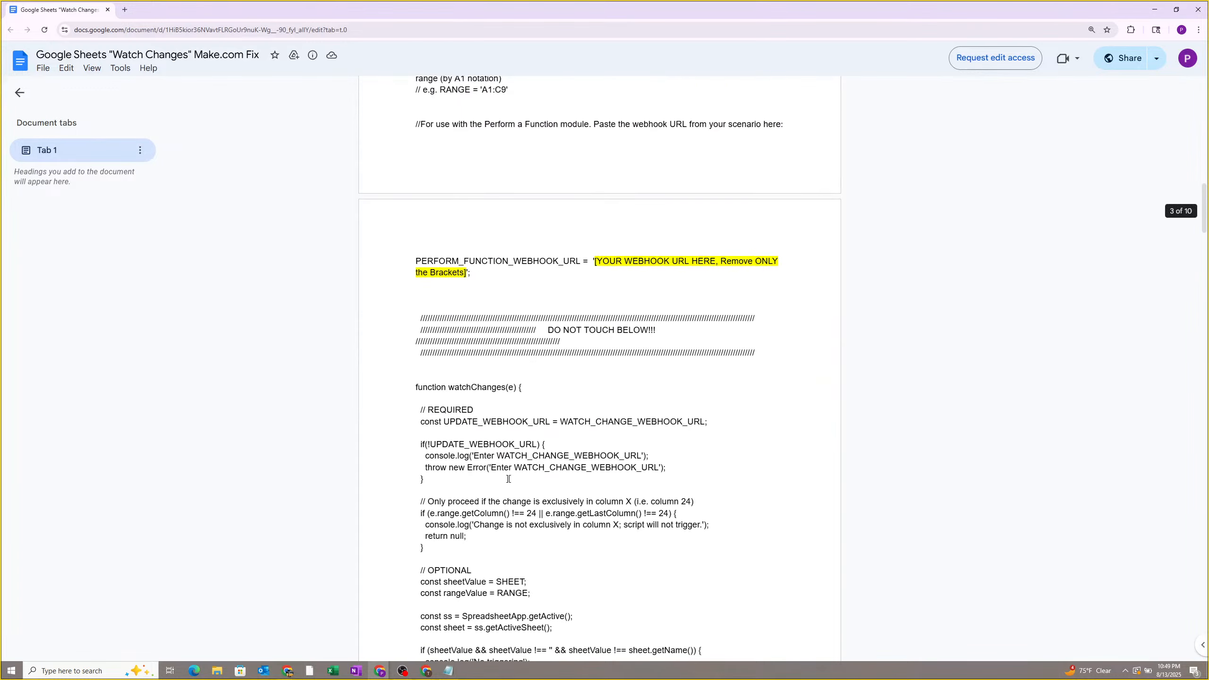
{"action": "left_click_drag", "start_coordinate": [417, 409], "coordinate": [558, 440]}
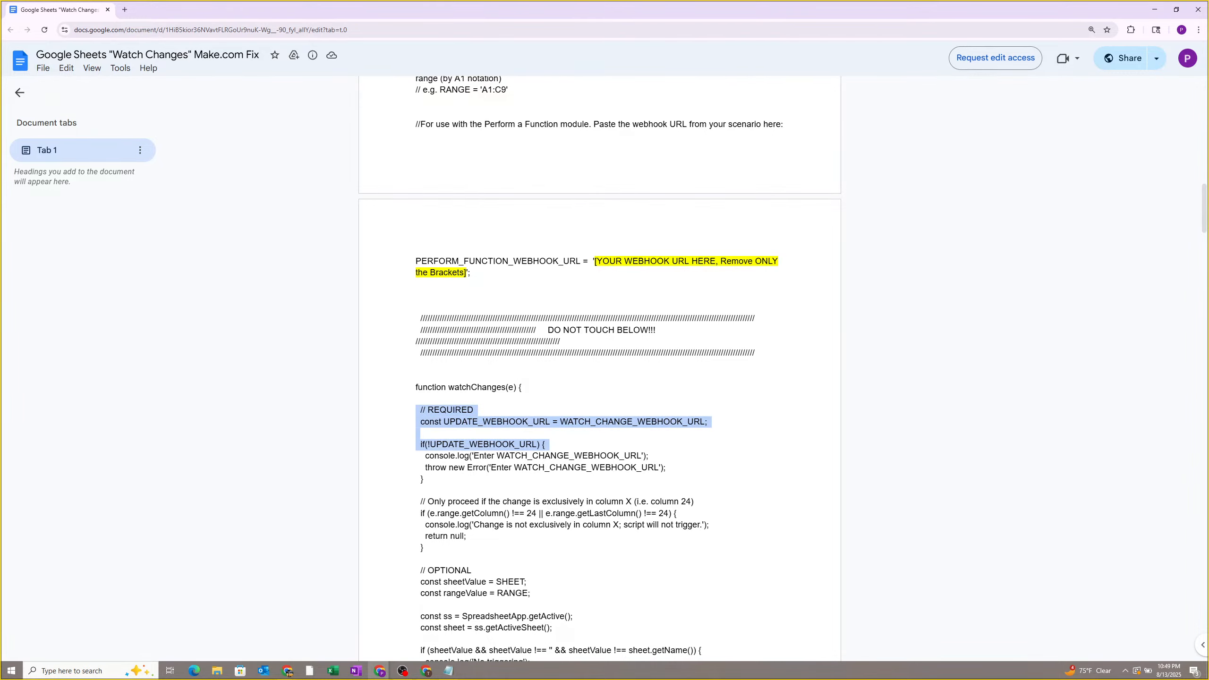
{"action": "scroll", "coordinate": [415, 453], "scroll_direction": "down", "scroll_amount": 20}
{"action": "left_click_drag", "start_coordinate": [415, 455], "coordinate": [416, 333]}
{"action": "scroll", "coordinate": [415, 448], "scroll_direction": "down", "scroll_amount": 10}
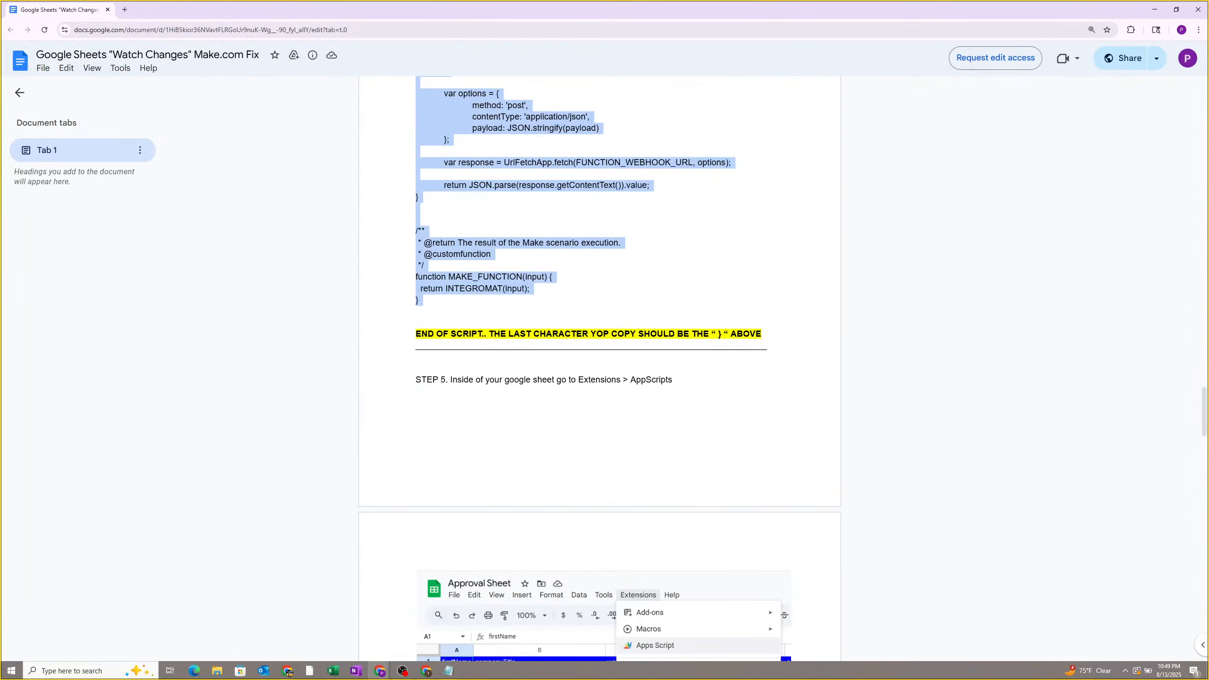
{"action": "scroll", "coordinate": [510, 327], "scroll_direction": "up", "scroll_amount": 20}
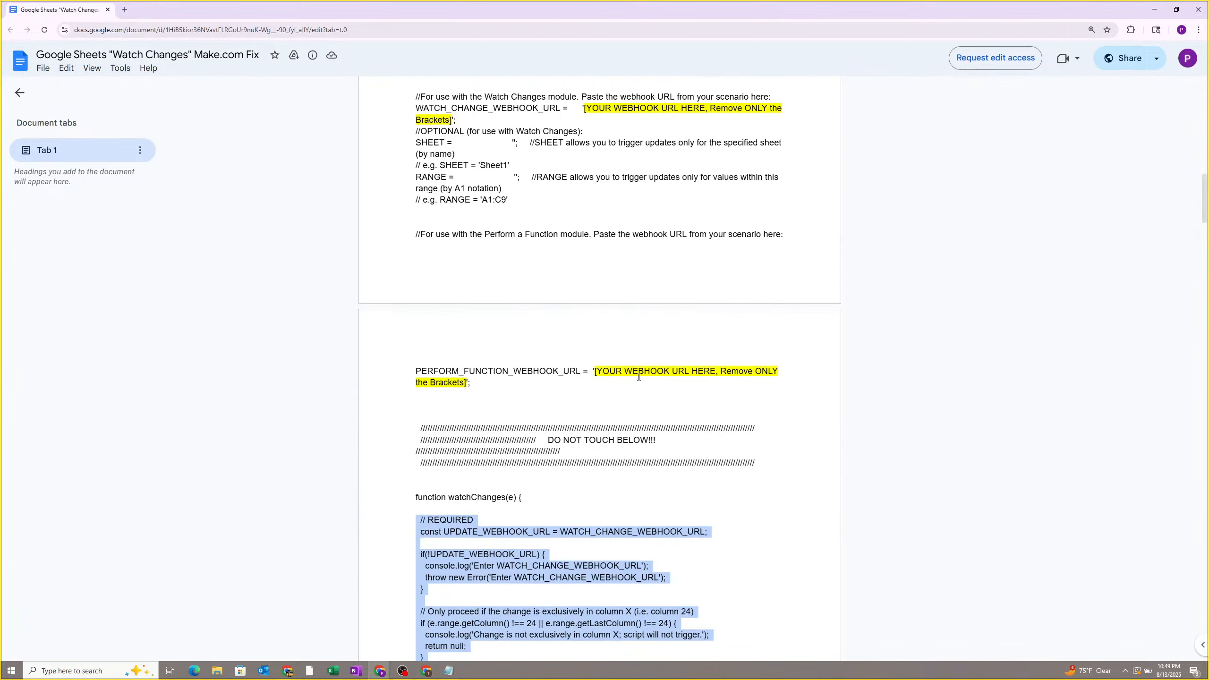
{"action": "scroll", "coordinate": [600, 370], "scroll_direction": "up", "scroll_amount": 2}
{"action": "scroll", "coordinate": [600, 367], "scroll_direction": "down", "scroll_amount": 2}
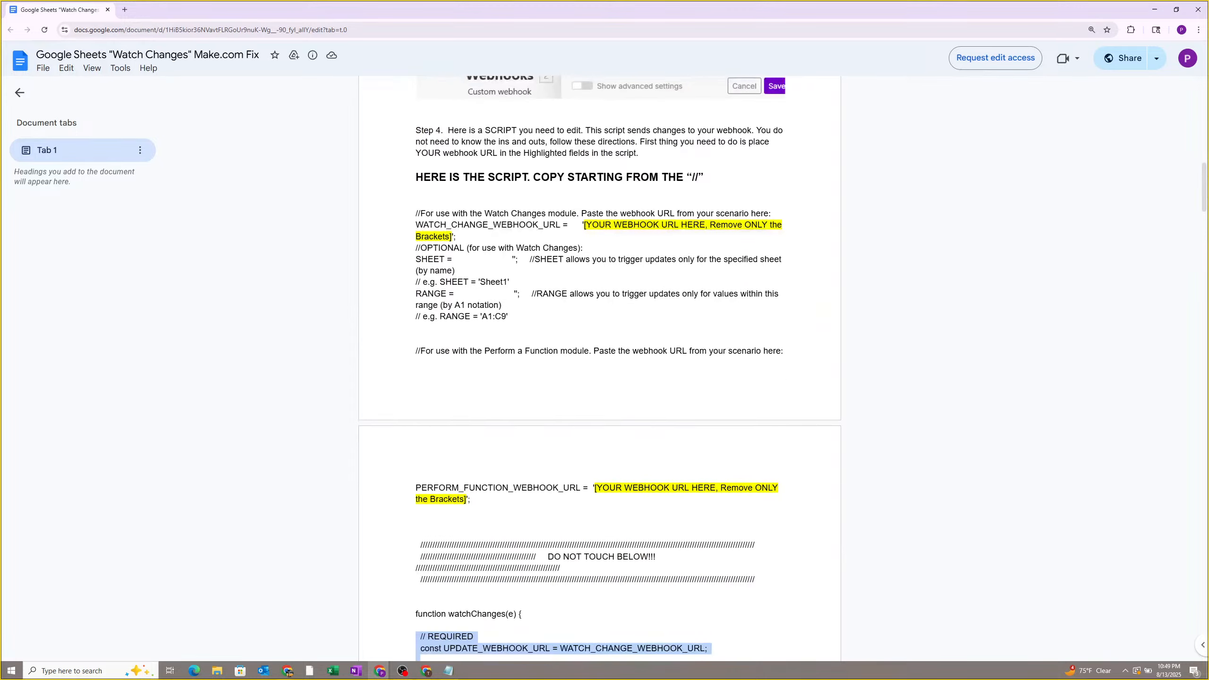
{"action": "scroll", "coordinate": [600, 366], "scroll_direction": "down", "scroll_amount": 2}
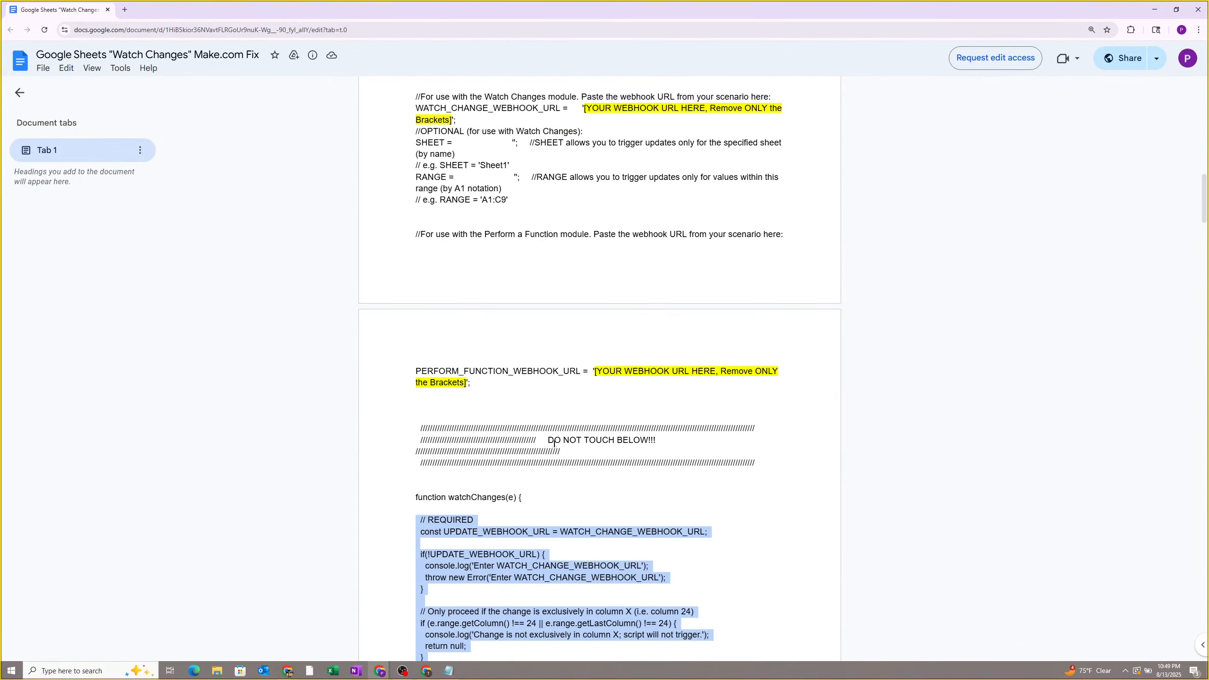
{"action": "scroll", "coordinate": [553, 443], "scroll_direction": "up", "scroll_amount": 6}
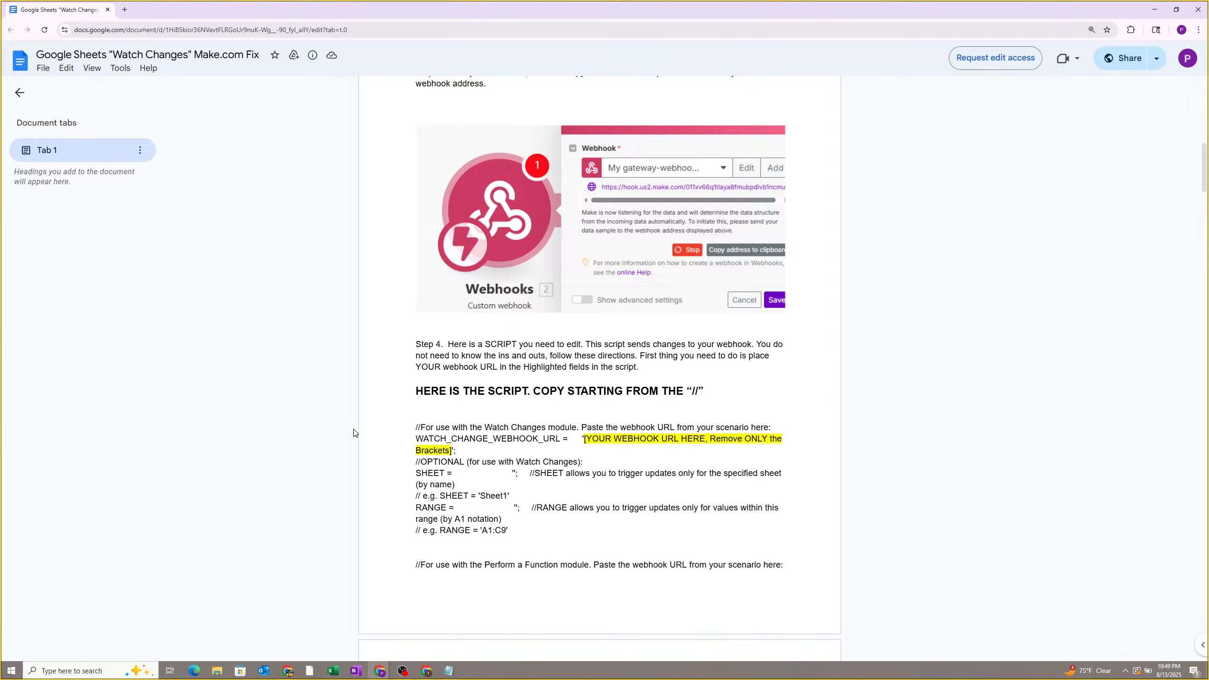
Select the guide's entire script from the first "//" line through the closing brace above END OF SCRIPT, and check the selection.
{"action": "left_click_drag", "start_coordinate": [415, 427], "coordinate": [419, 524]}
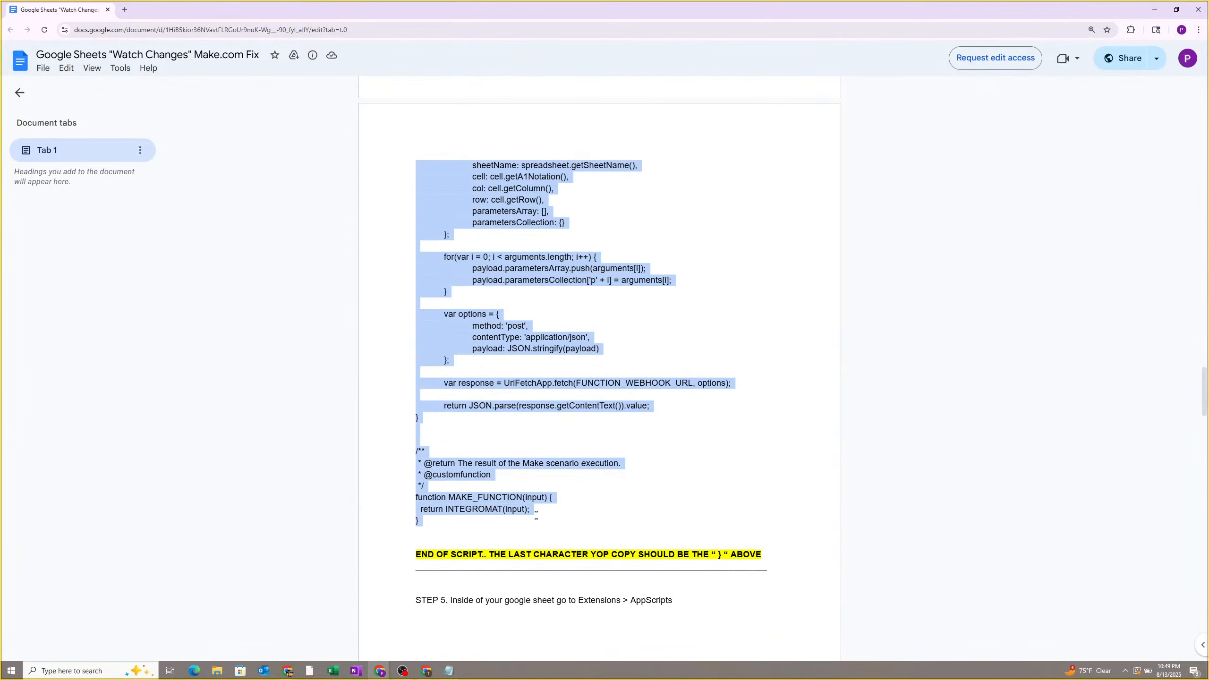
{"action": "scroll", "coordinate": [536, 514], "scroll_direction": "up", "scroll_amount": 20}
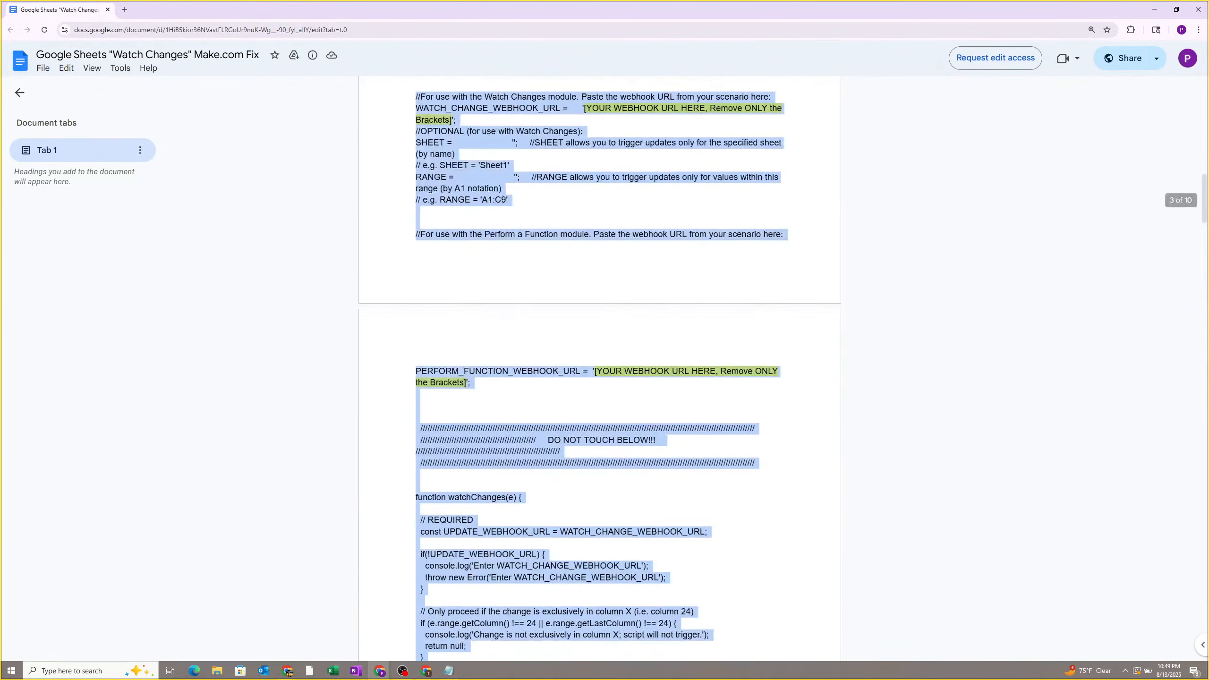
{"action": "scroll", "coordinate": [600, 366], "scroll_direction": "up", "scroll_amount": 5}
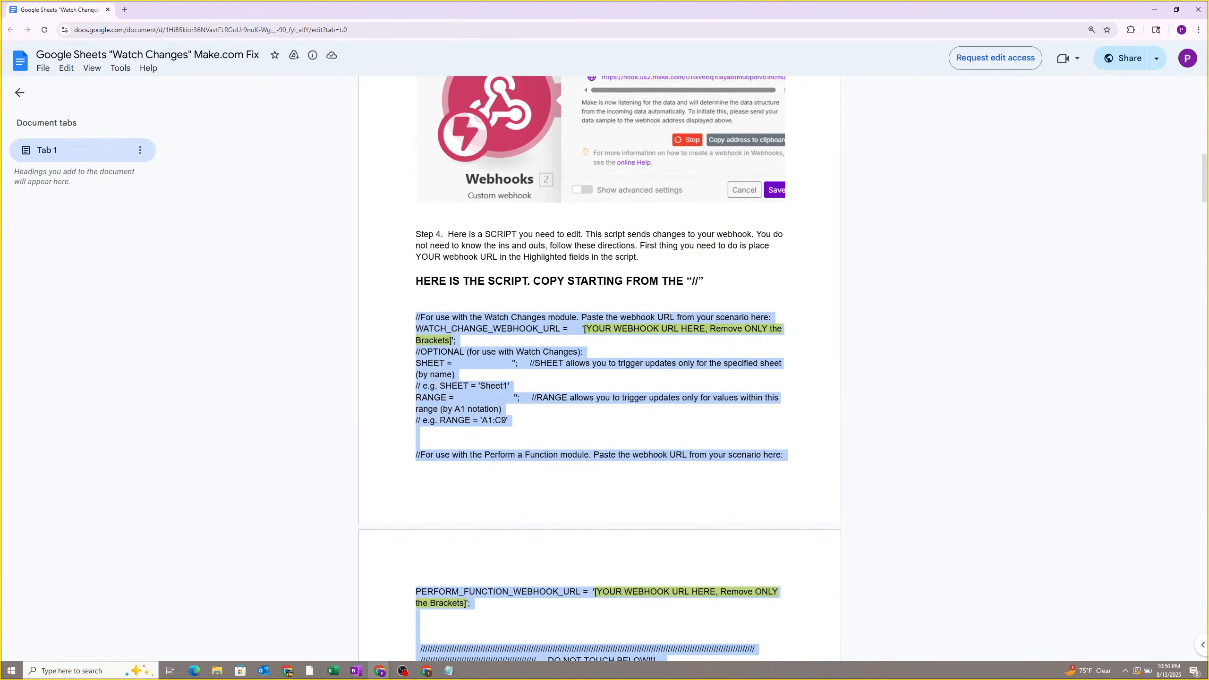
{"action": "scroll", "coordinate": [537, 299], "scroll_direction": "down", "scroll_amount": 2}
{"action": "scroll", "coordinate": [499, 386], "scroll_direction": "down", "scroll_amount": 4}
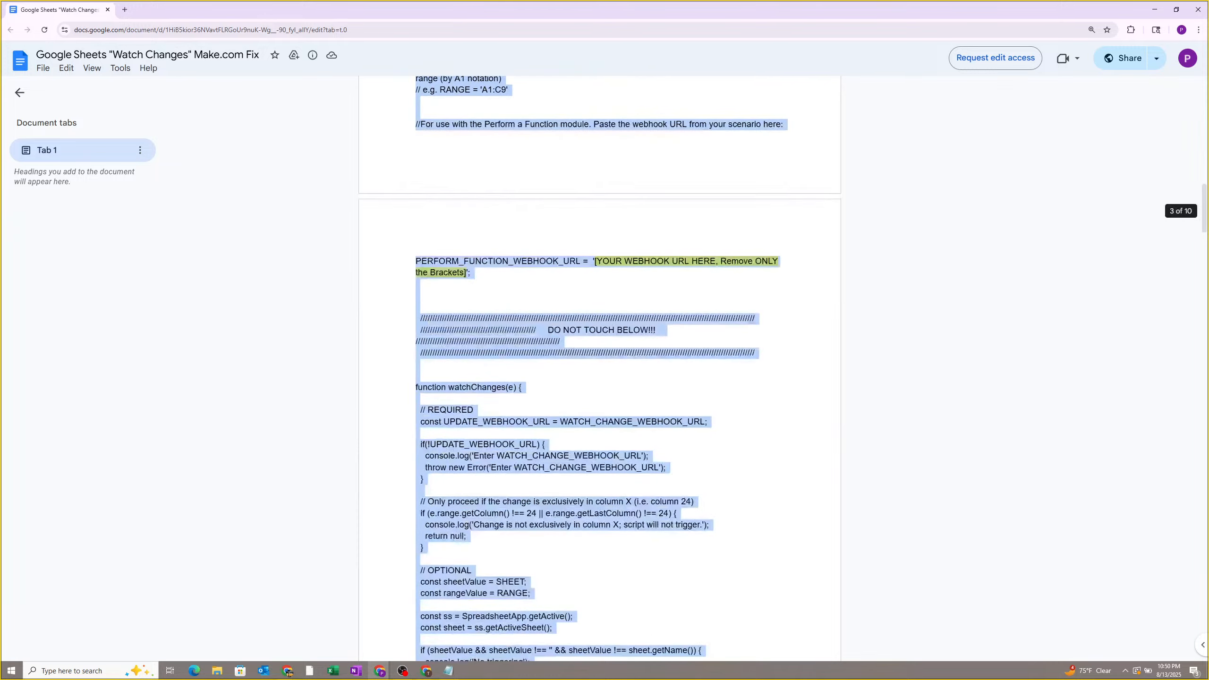
{"action": "scroll", "coordinate": [600, 367], "scroll_direction": "down", "scroll_amount": 20}
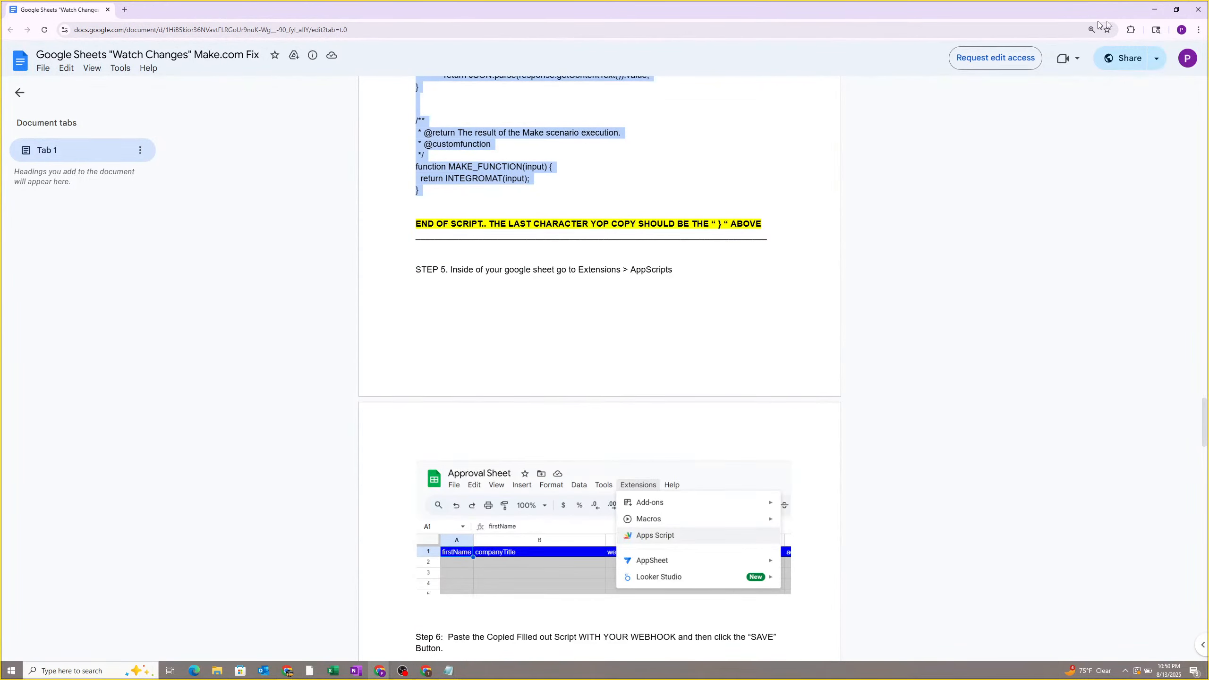
Leave the guide and return to the Youtube testing spreadsheet.
{"action": "left_click", "coordinate": [1155, 9]}
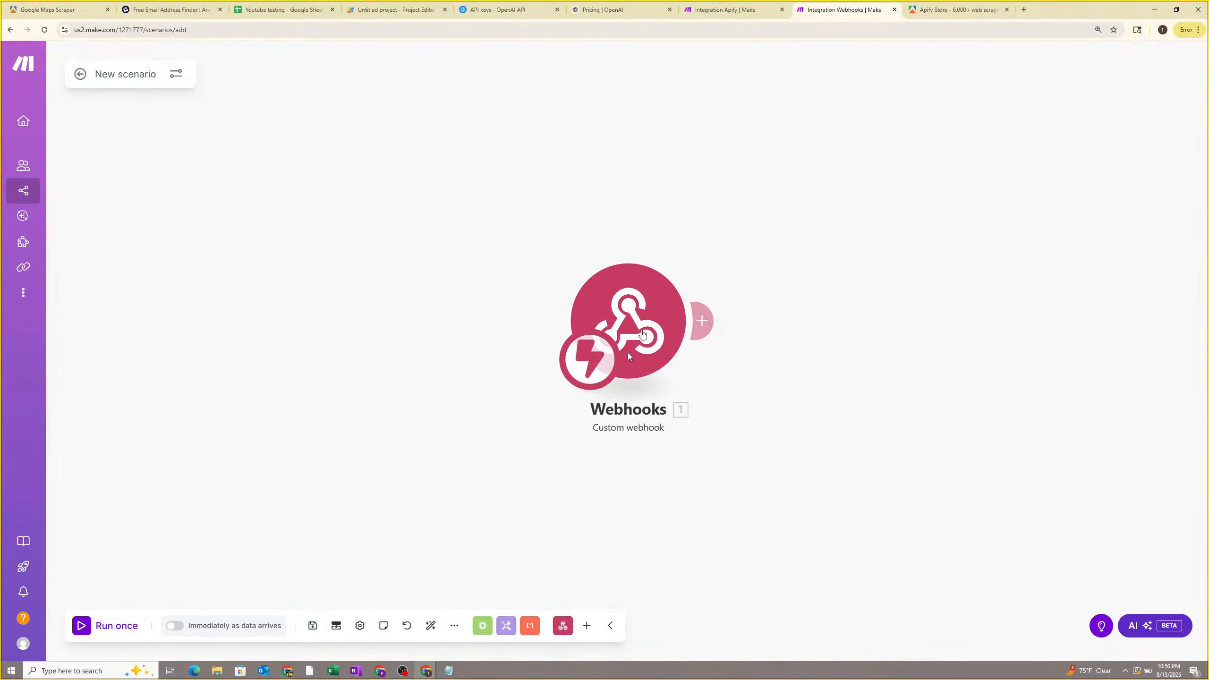
{"action": "left_click", "coordinate": [279, 4]}
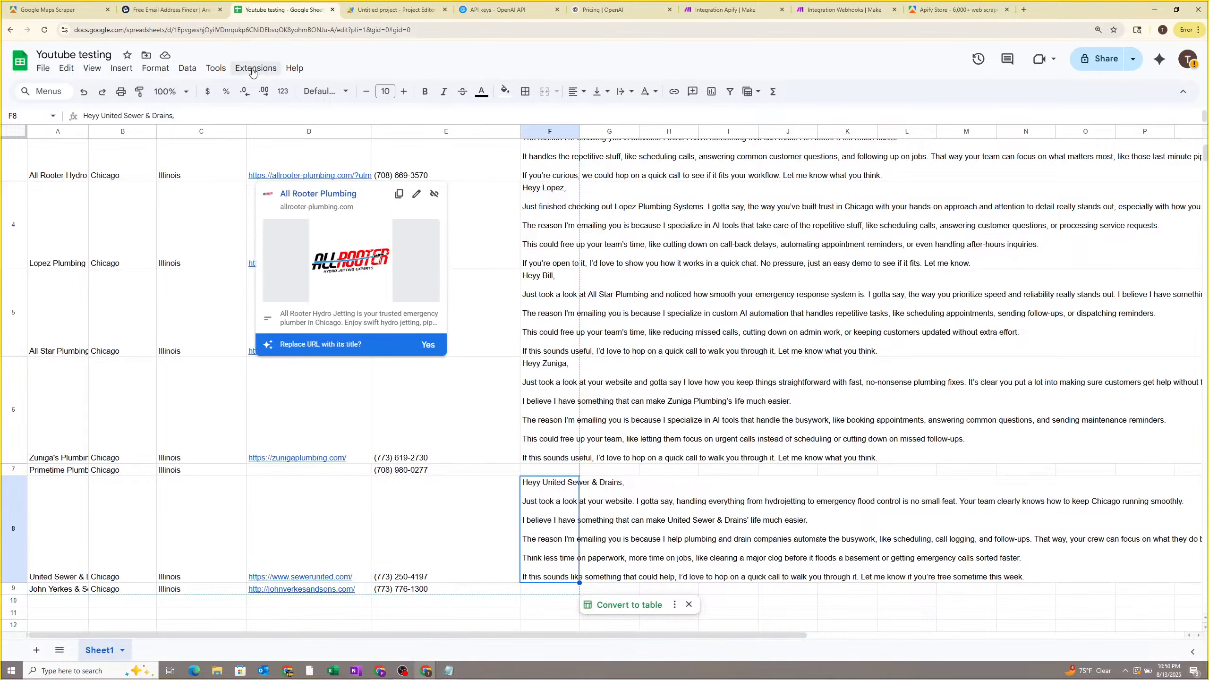
{"action": "left_click", "coordinate": [399, 6]}
{"action": "left_click", "coordinate": [311, 7]}
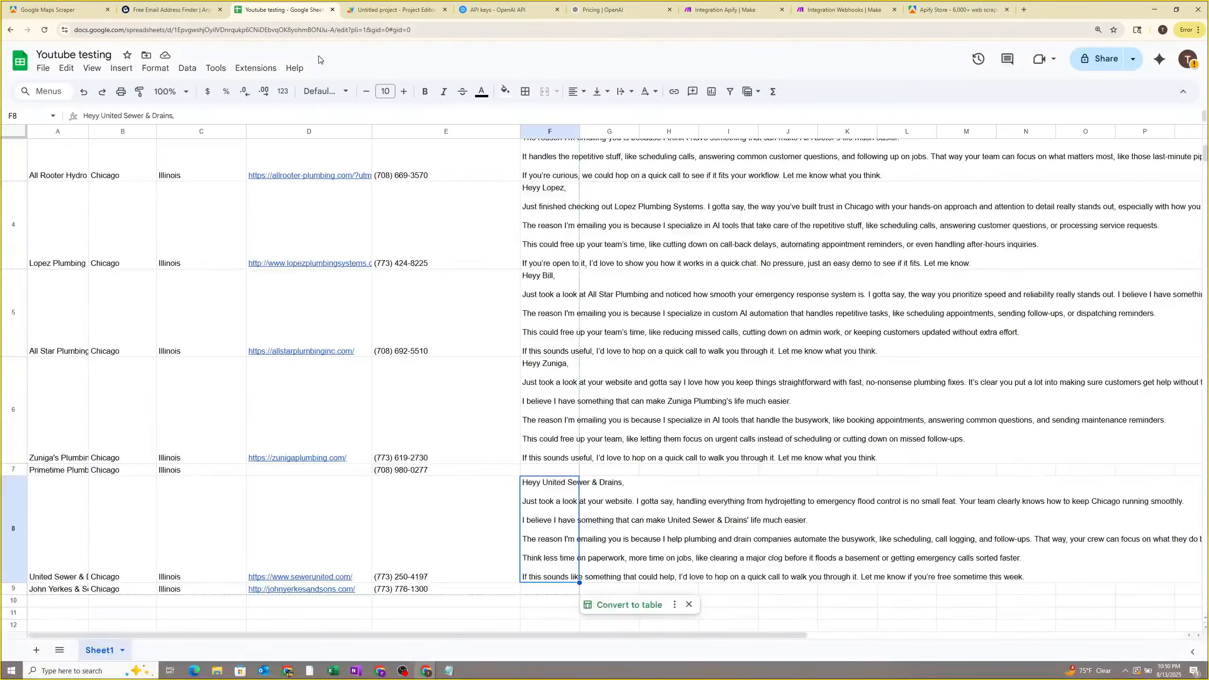
Open the spreadsheet's Apps Script project and replace the default myFunction code with the copied Watch Changes script.
{"action": "left_click", "coordinate": [269, 68]}
{"action": "left_click", "coordinate": [277, 126]}
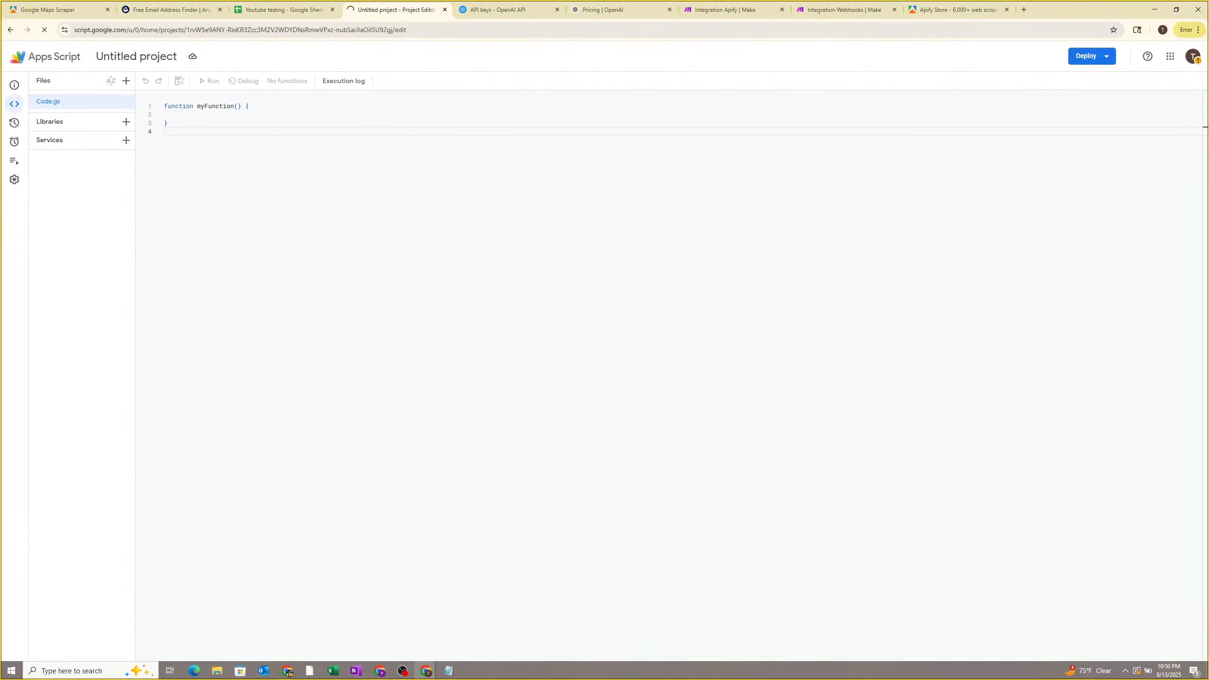
{"action": "key", "text": "ctrl+a"}
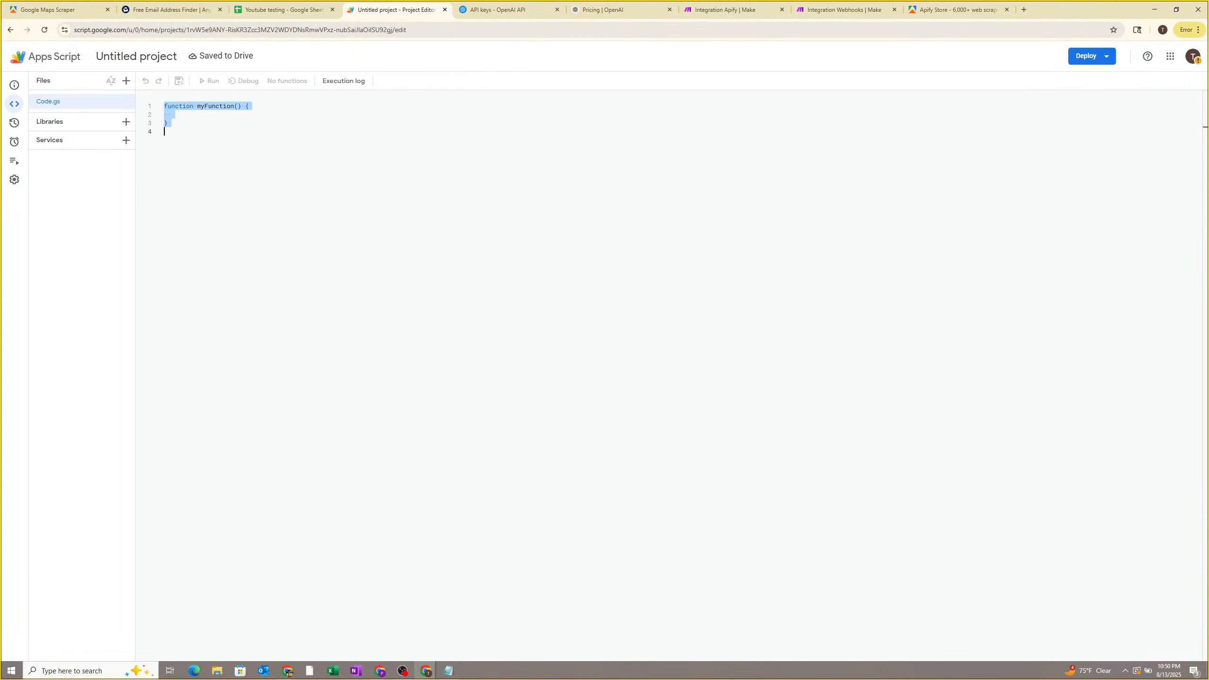
{"action": "key", "text": "BackSpace"}
{"action": "key", "text": "ctrl+v"}
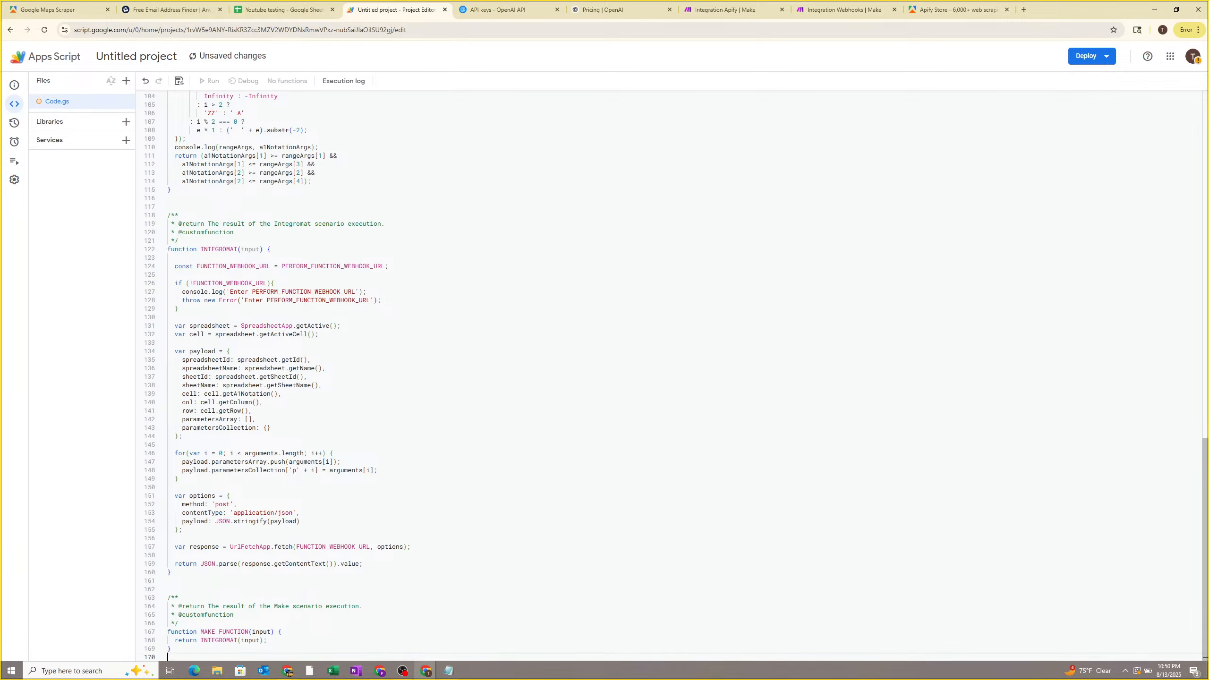
{"action": "scroll", "coordinate": [666, 377], "scroll_direction": "up", "scroll_amount": 20}
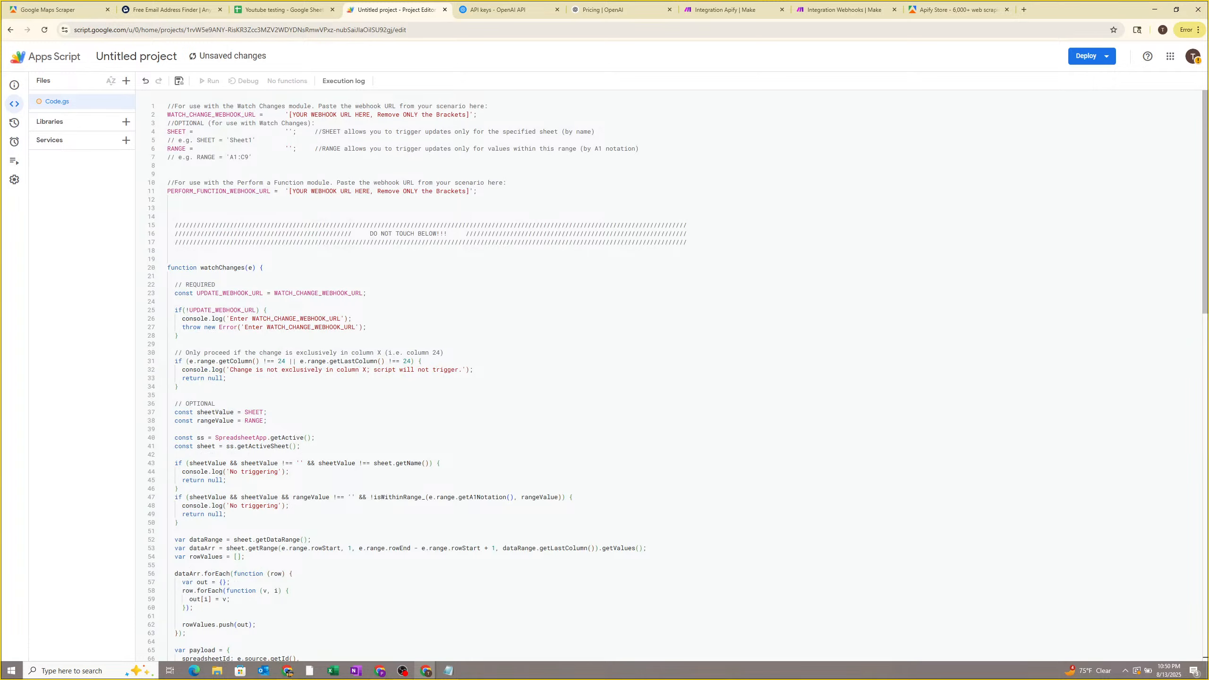
Replace the WATCH_CHANGE_WEBHOOK_URL placeholder with the address copied from the Make custom webhook, keeping the surrounding quotes.
{"action": "left_click_drag", "start_coordinate": [295, 114], "coordinate": [462, 115]}
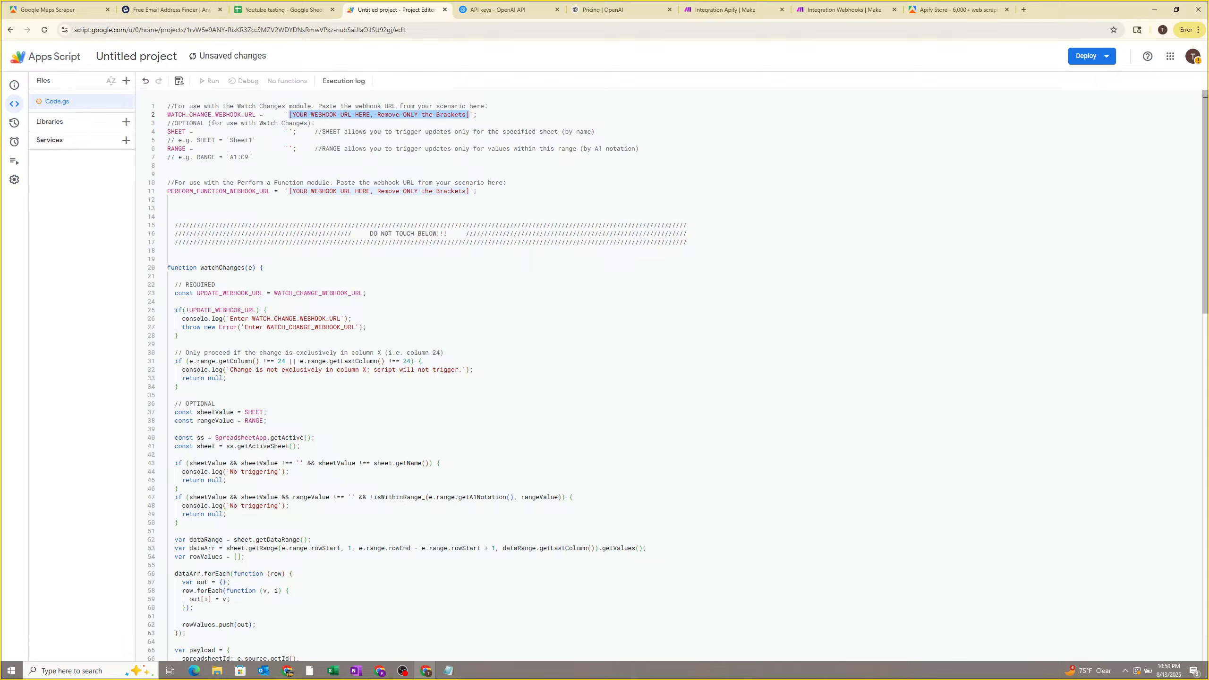
{"action": "key", "text": "BackSpace"}
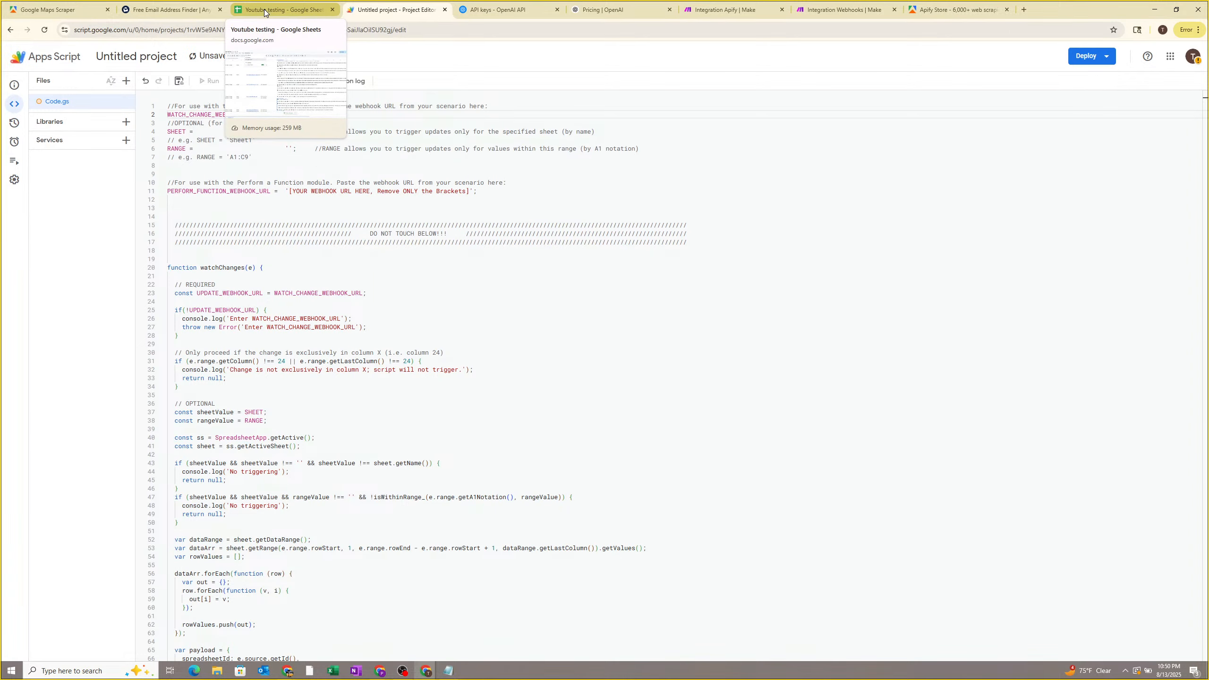
{"action": "left_click", "coordinate": [843, 9]}
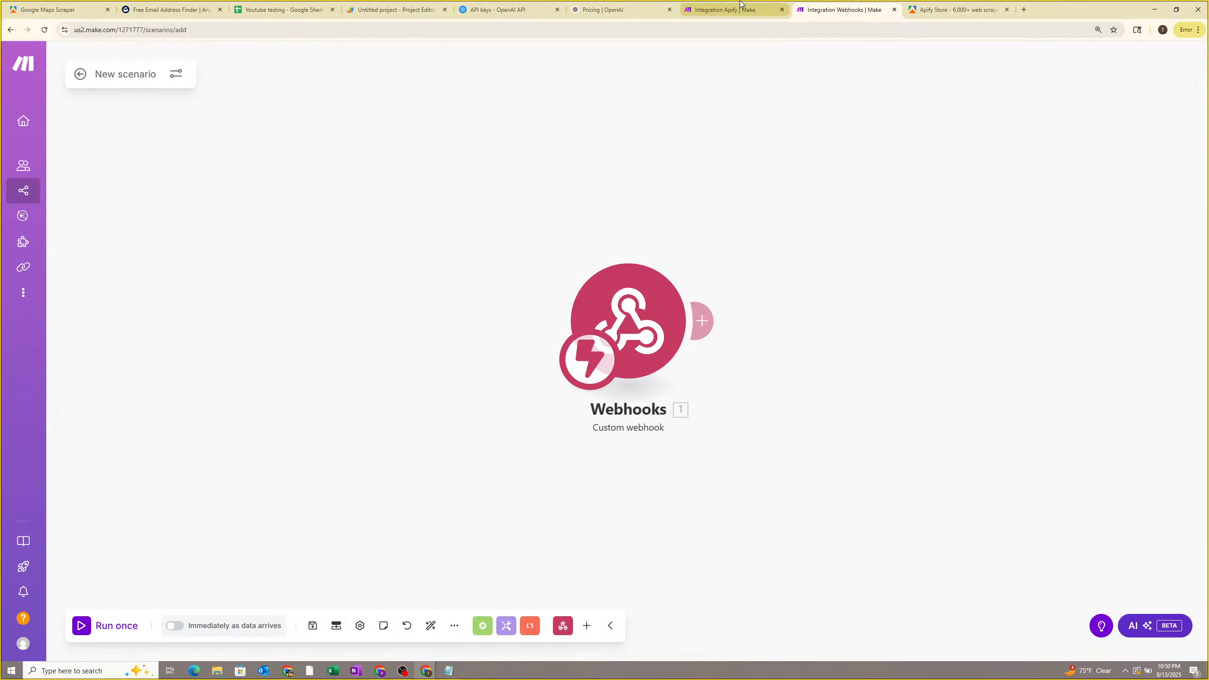
{"action": "left_click", "coordinate": [633, 326]}
{"action": "left_click", "coordinate": [879, 343]}
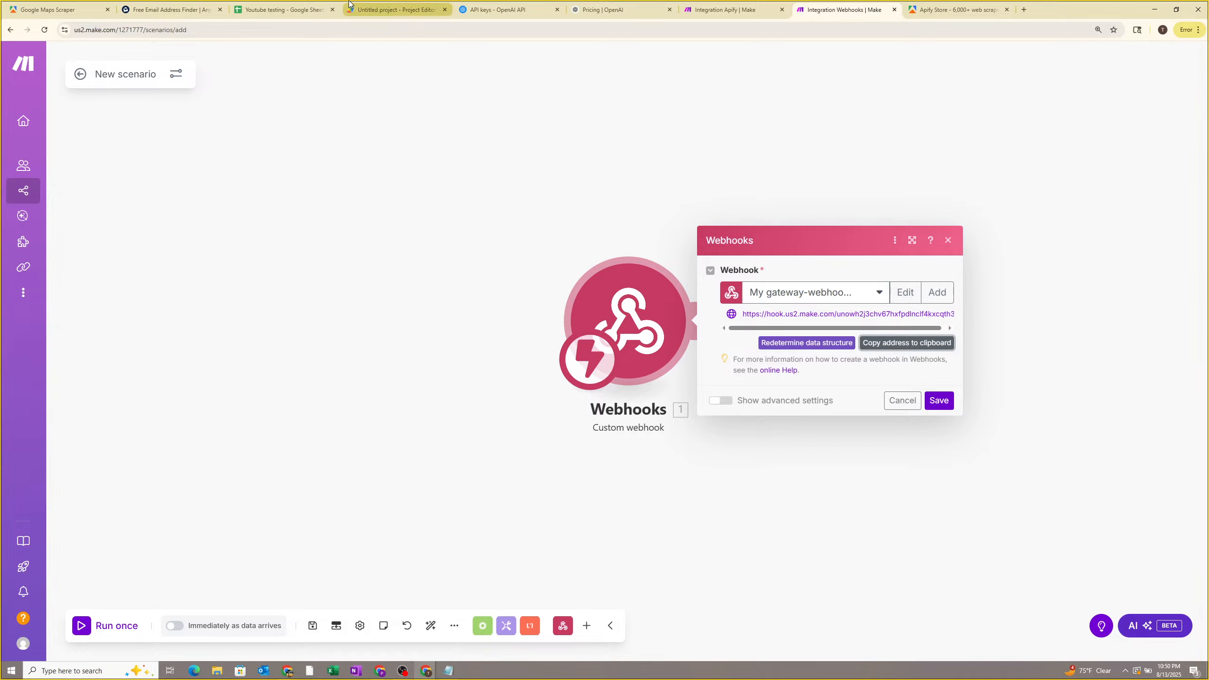
{"action": "left_click", "coordinate": [286, 10]}
{"action": "left_click", "coordinate": [363, 9]}
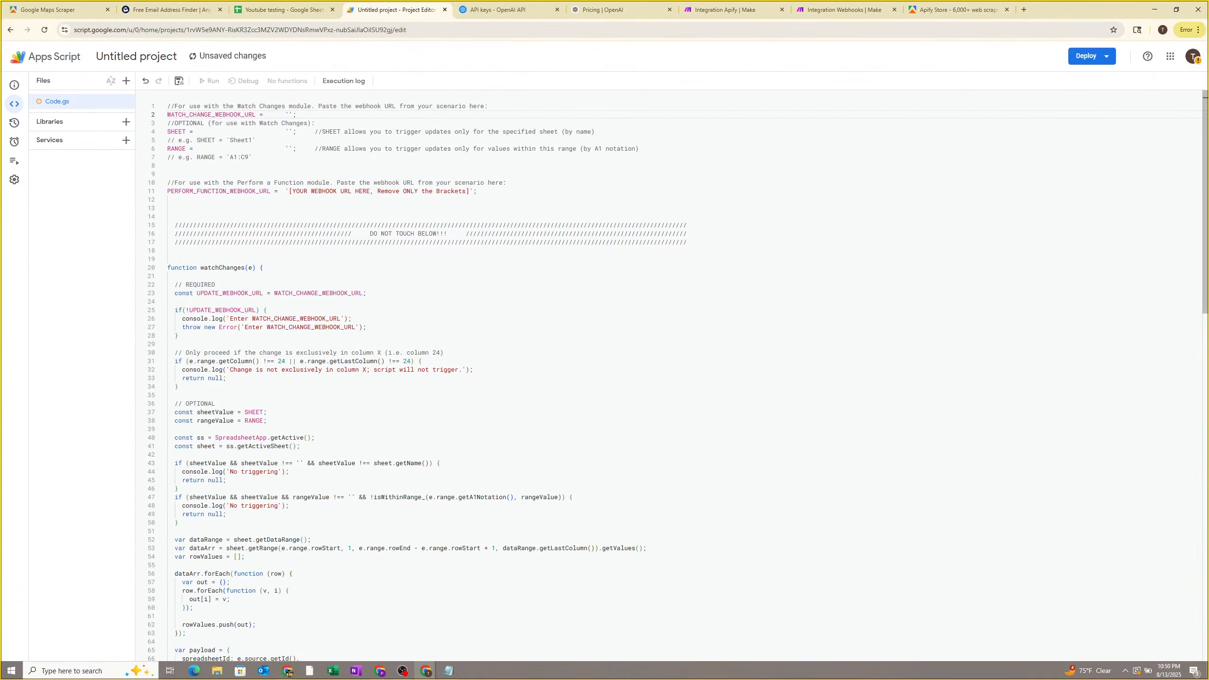
{"action": "left_click", "coordinate": [289, 115]}
{"action": "key", "text": "ctrl+v"}
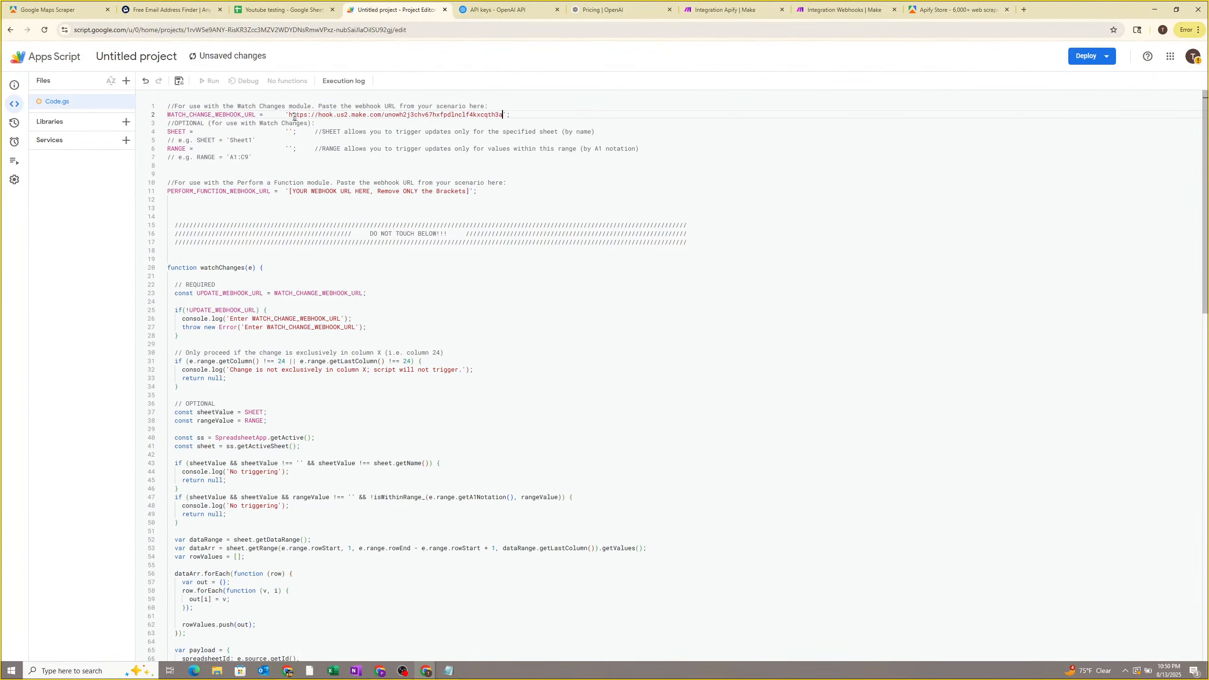
Replace the PERFORM_FUNCTION_WEBHOOK_URL placeholder with the same webhook address and save the script project.
{"action": "left_click_drag", "start_coordinate": [289, 190], "coordinate": [469, 191]}
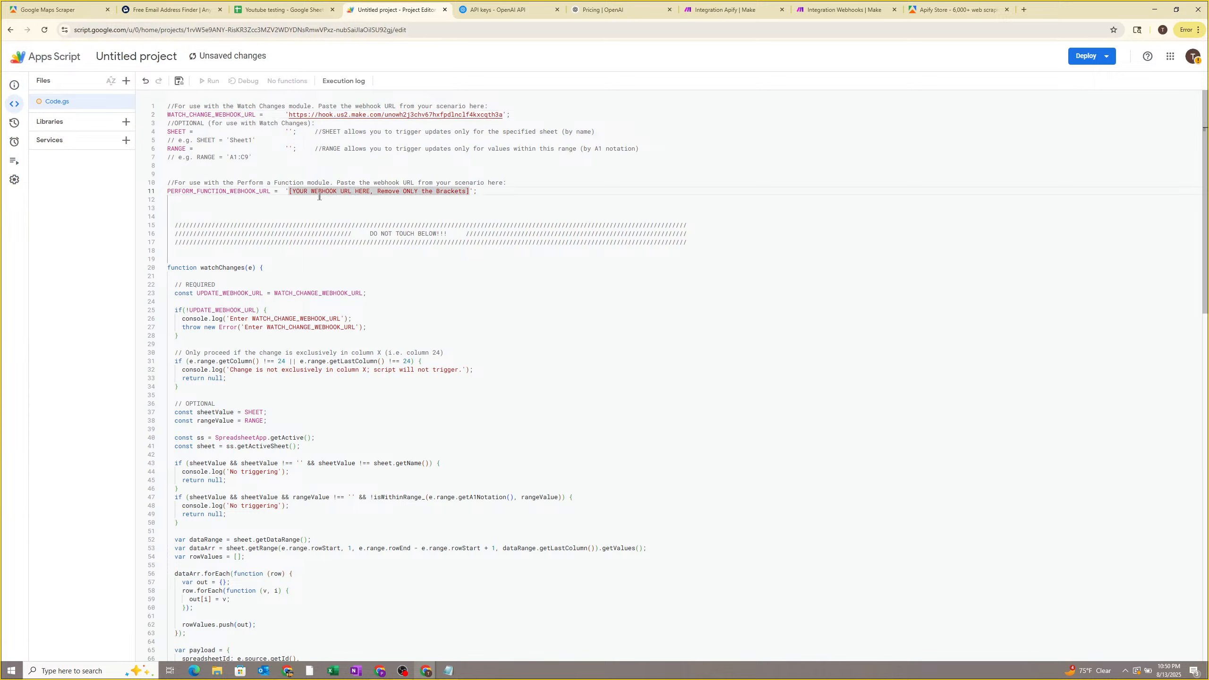
{"action": "left_click_drag", "start_coordinate": [289, 190], "coordinate": [459, 191]}
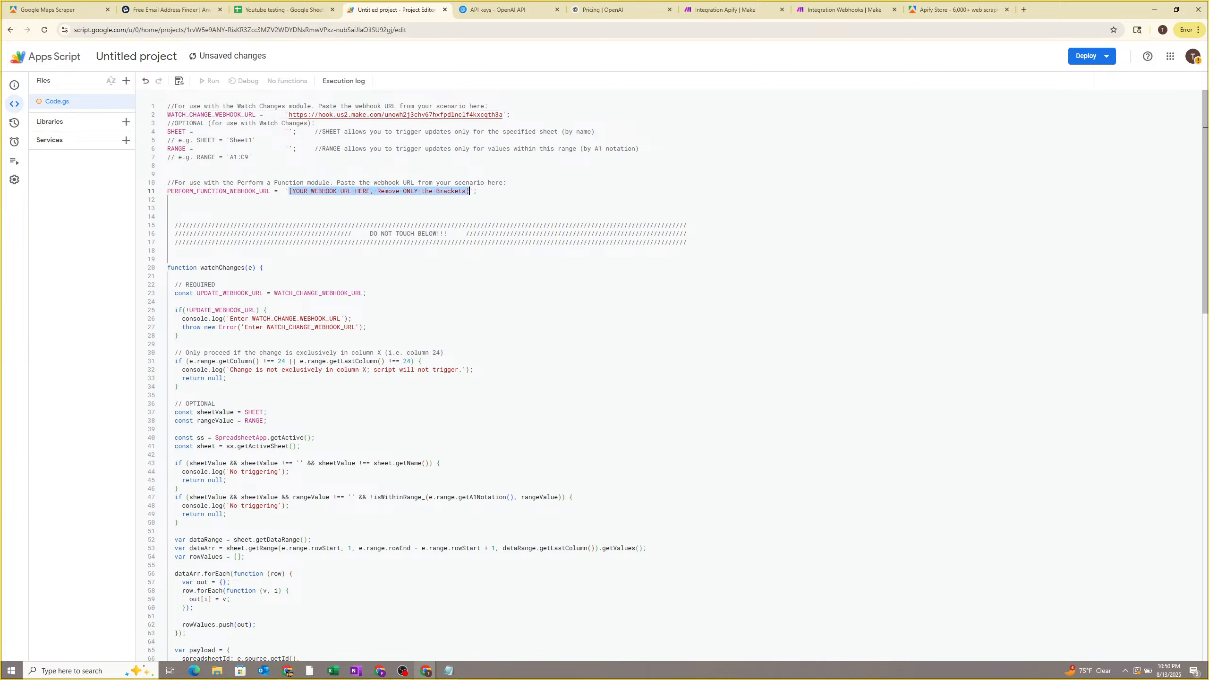
{"action": "key", "text": "ctrl+v"}
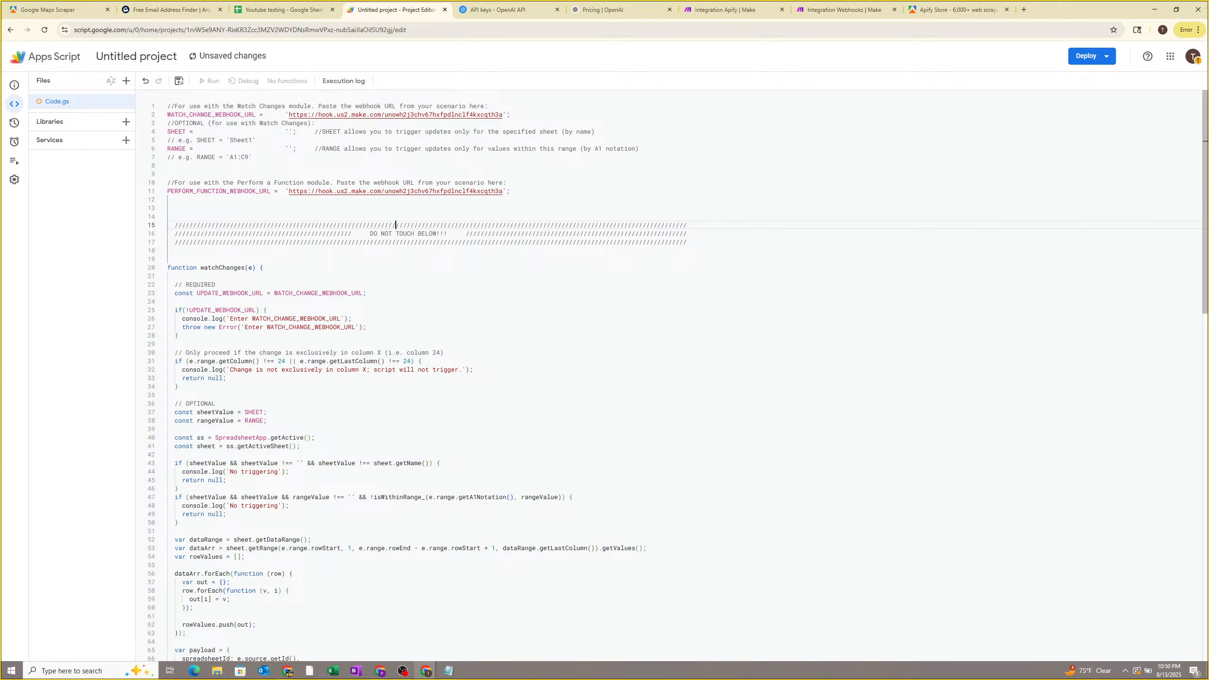
{"action": "left_click", "coordinate": [179, 83]}
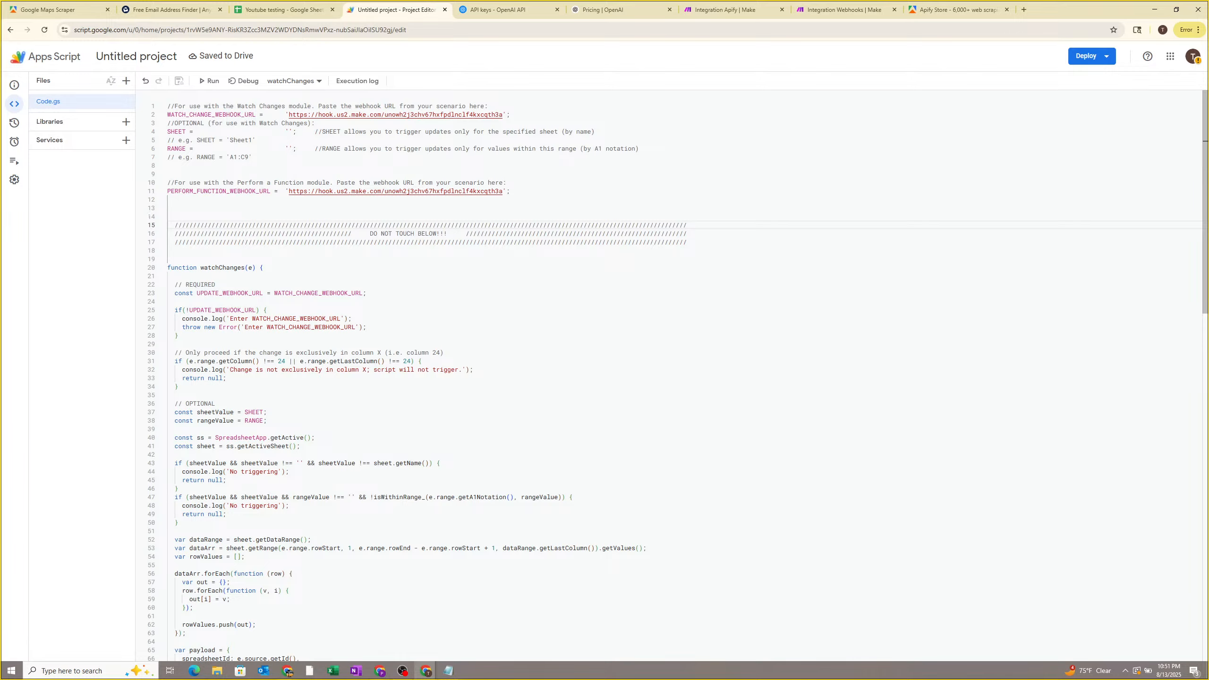
Start a new trigger for the script project, dismissing the dashboard welcome, and choose watchChanges as the function to run.
{"action": "scroll", "coordinate": [273, 210], "scroll_direction": "down", "scroll_amount": 15}
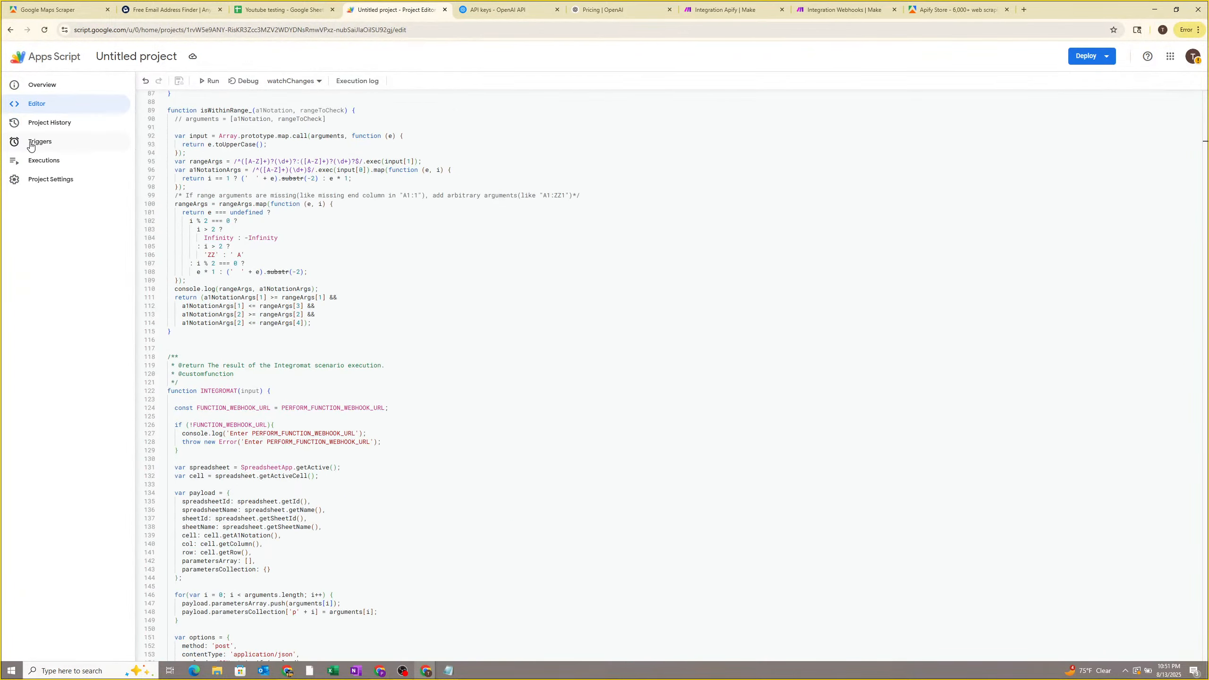
{"action": "left_click", "coordinate": [30, 143]}
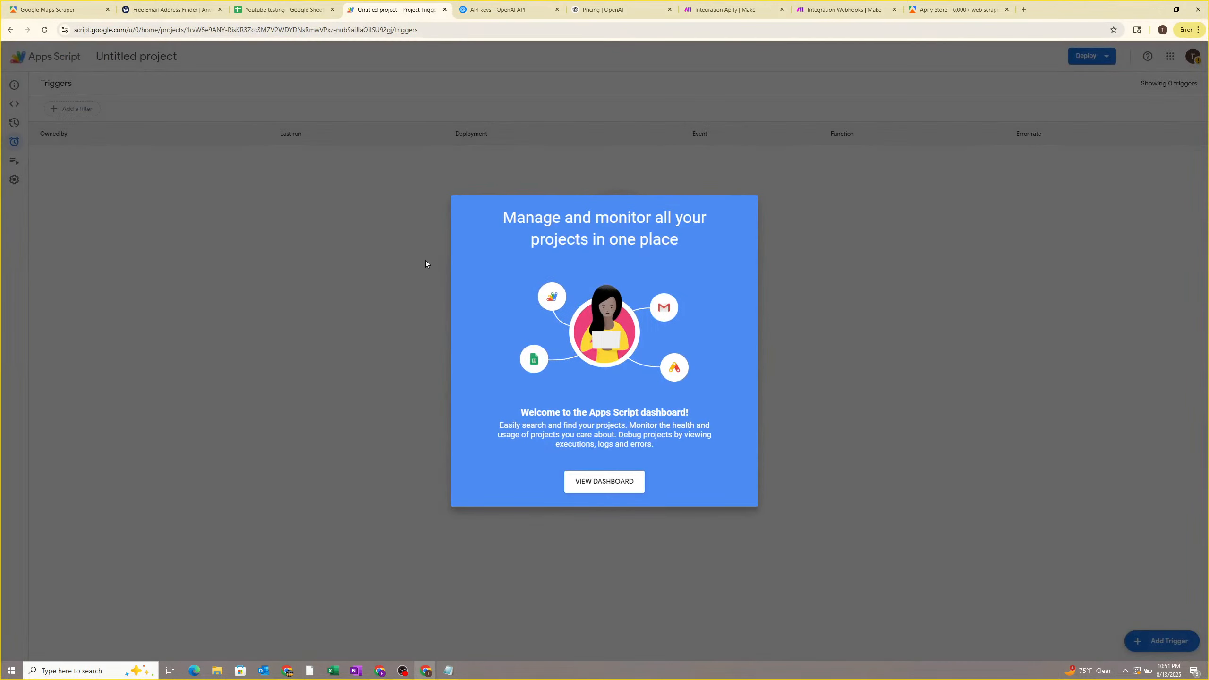
{"action": "left_click", "coordinate": [622, 483]}
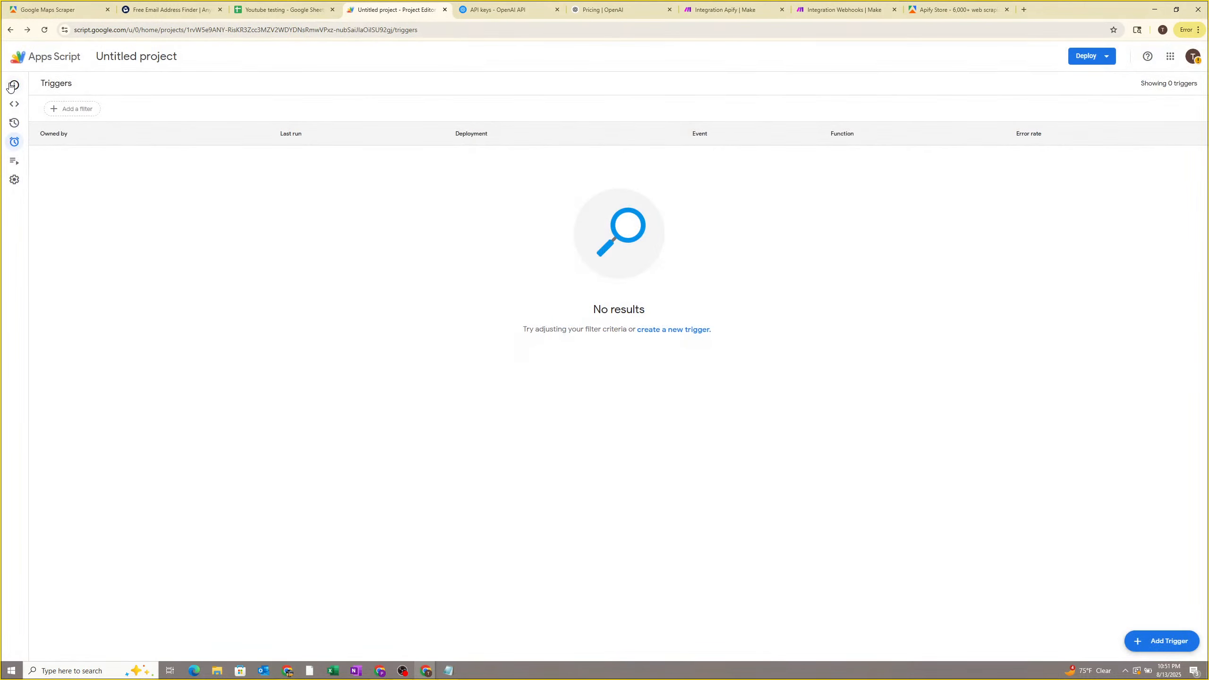
{"action": "mouse_move", "coordinate": [15, 123]}
{"action": "left_click", "coordinate": [1171, 641]}
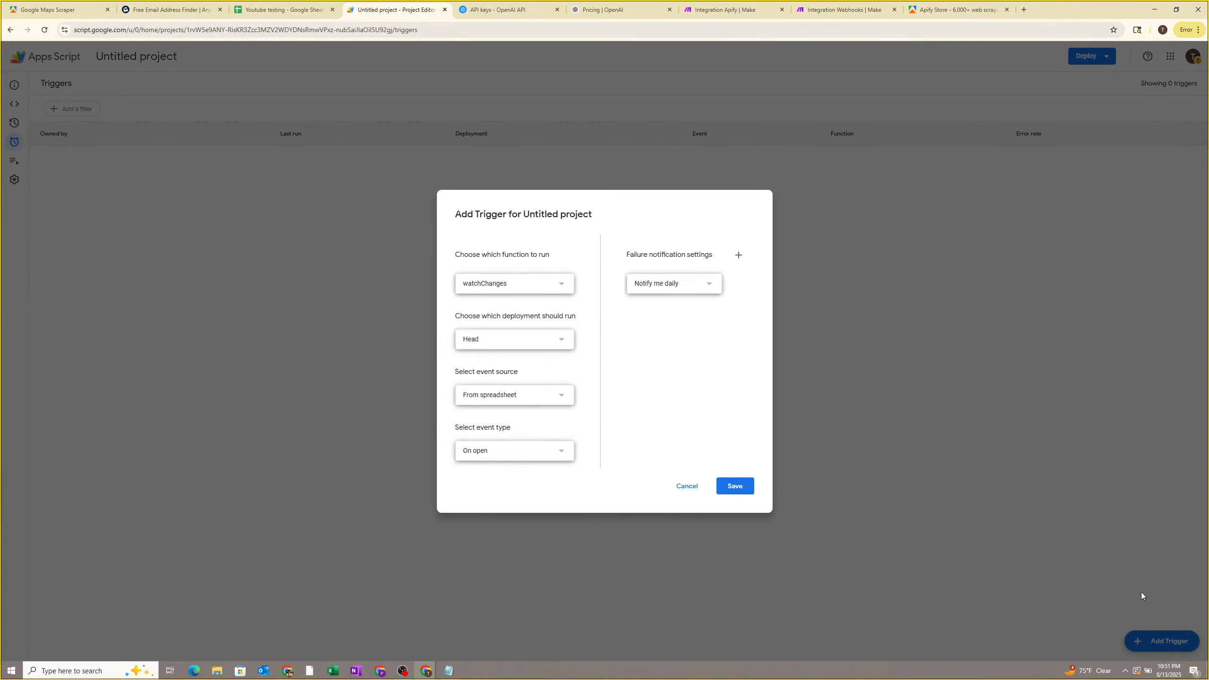
{"action": "left_click", "coordinate": [519, 285]}
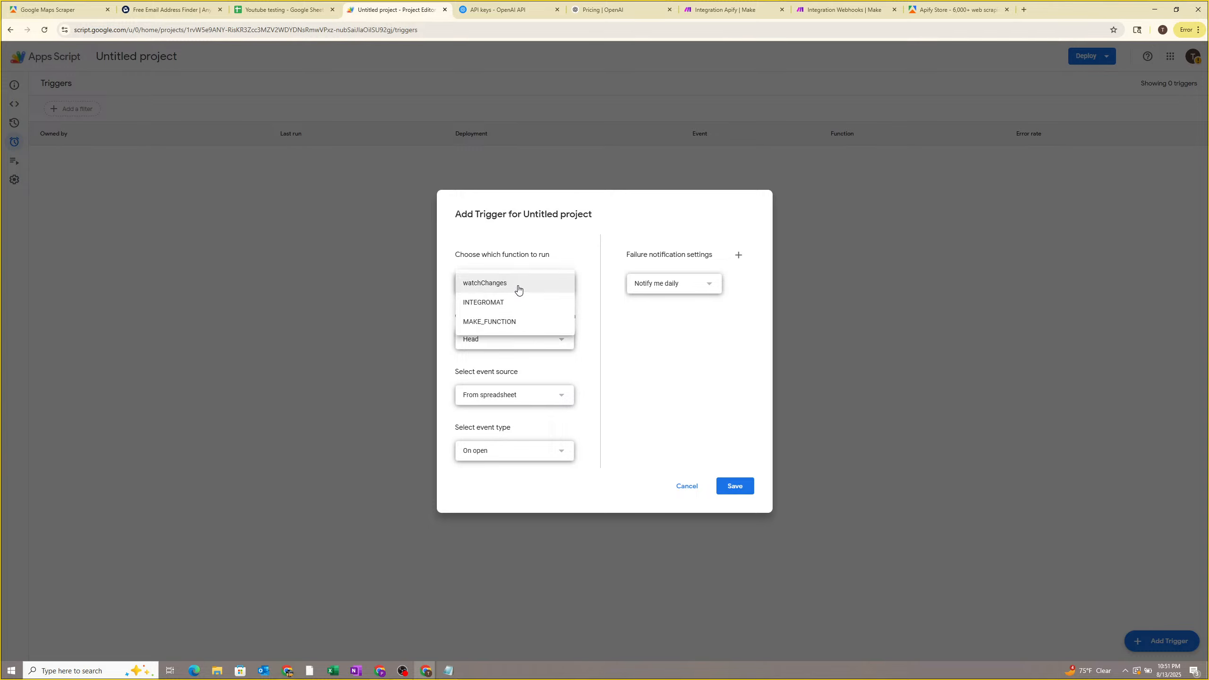
{"action": "left_click", "coordinate": [513, 283]}
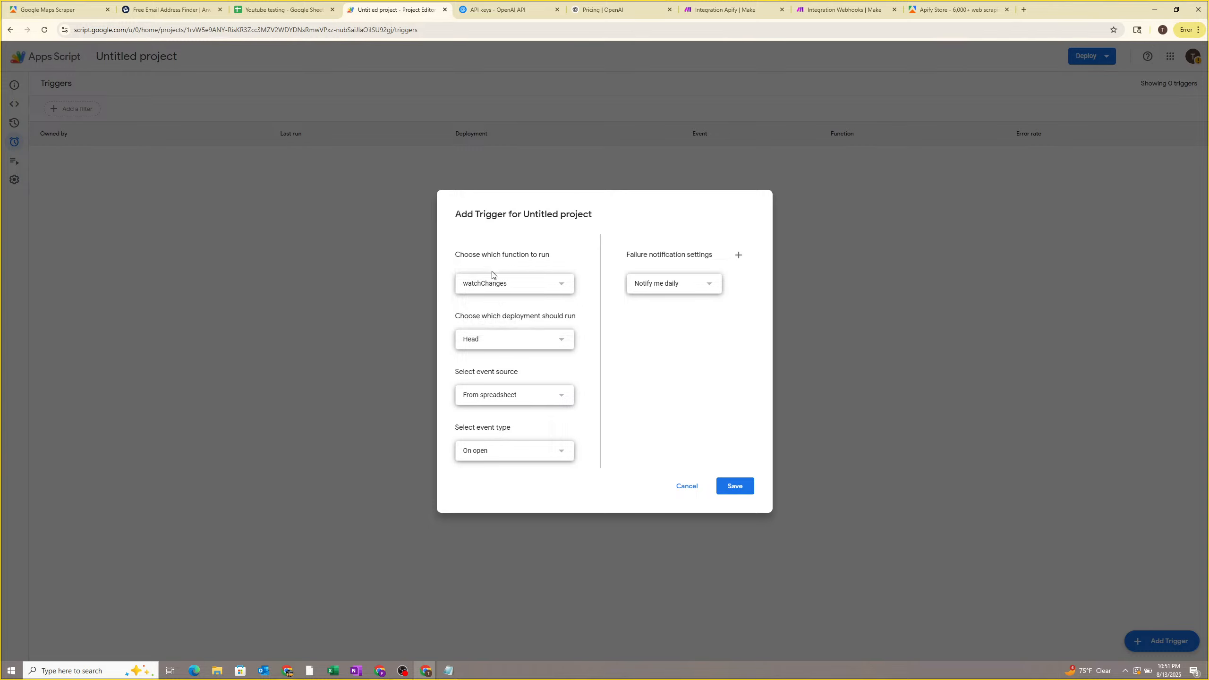
{"action": "left_click", "coordinate": [500, 284]}
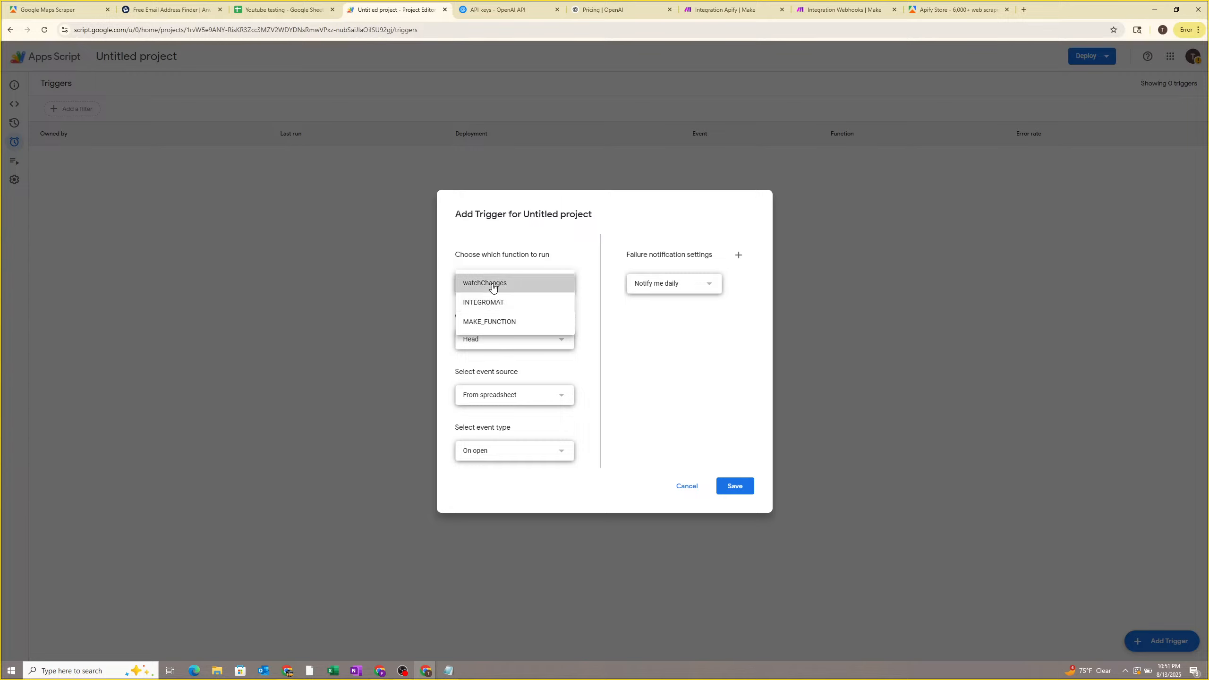
{"action": "left_click", "coordinate": [501, 285]}
Set the trigger to the Head deployment, event source From spreadsheet and event type On edit, and submit it for saving.
{"action": "left_click", "coordinate": [505, 337]}
{"action": "left_click", "coordinate": [505, 337]}
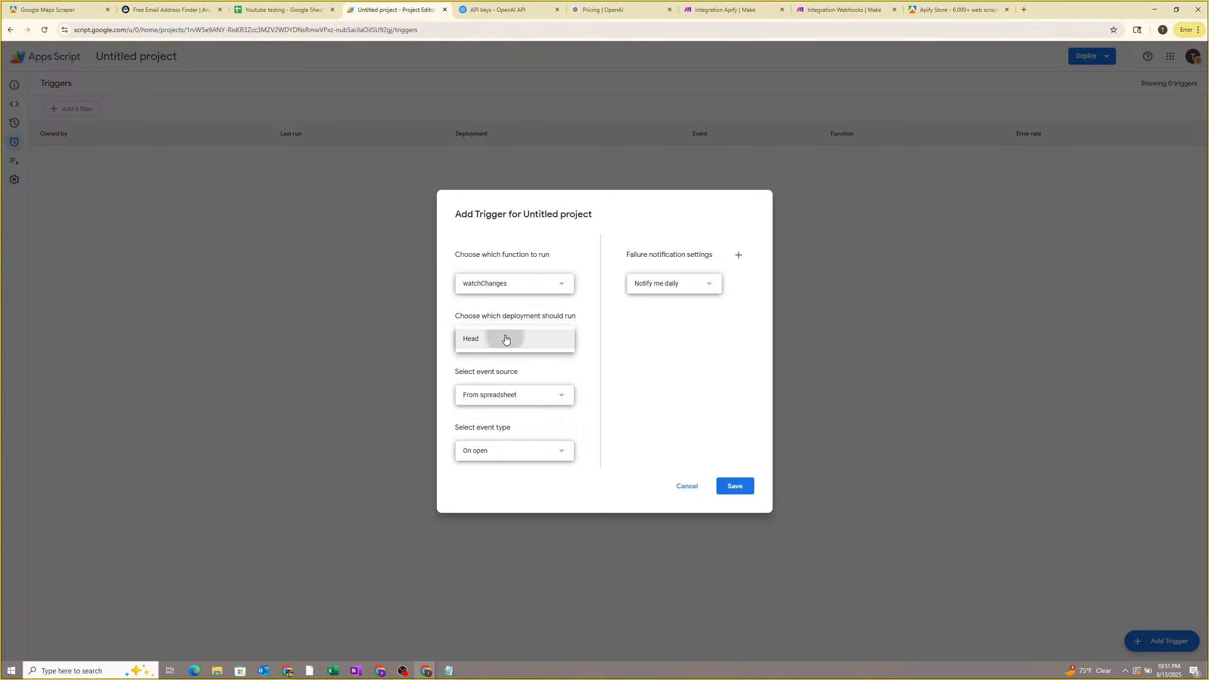
{"action": "left_click", "coordinate": [507, 396]}
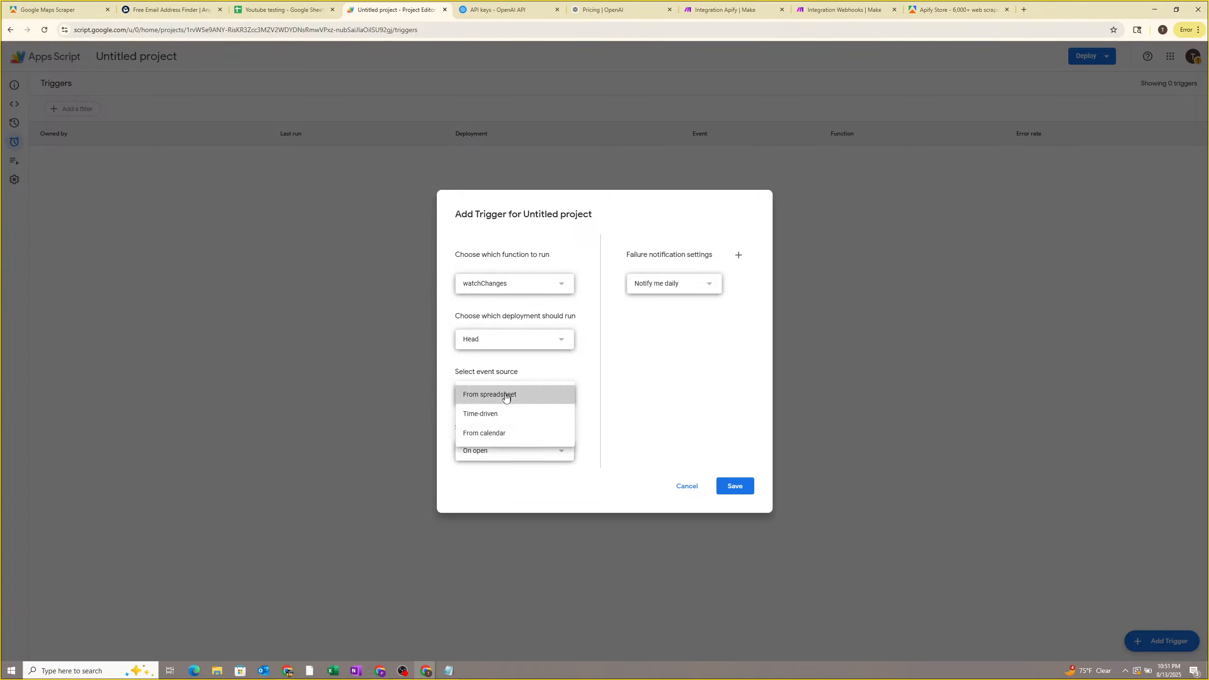
{"action": "left_click", "coordinate": [494, 473]}
{"action": "left_click", "coordinate": [502, 456]}
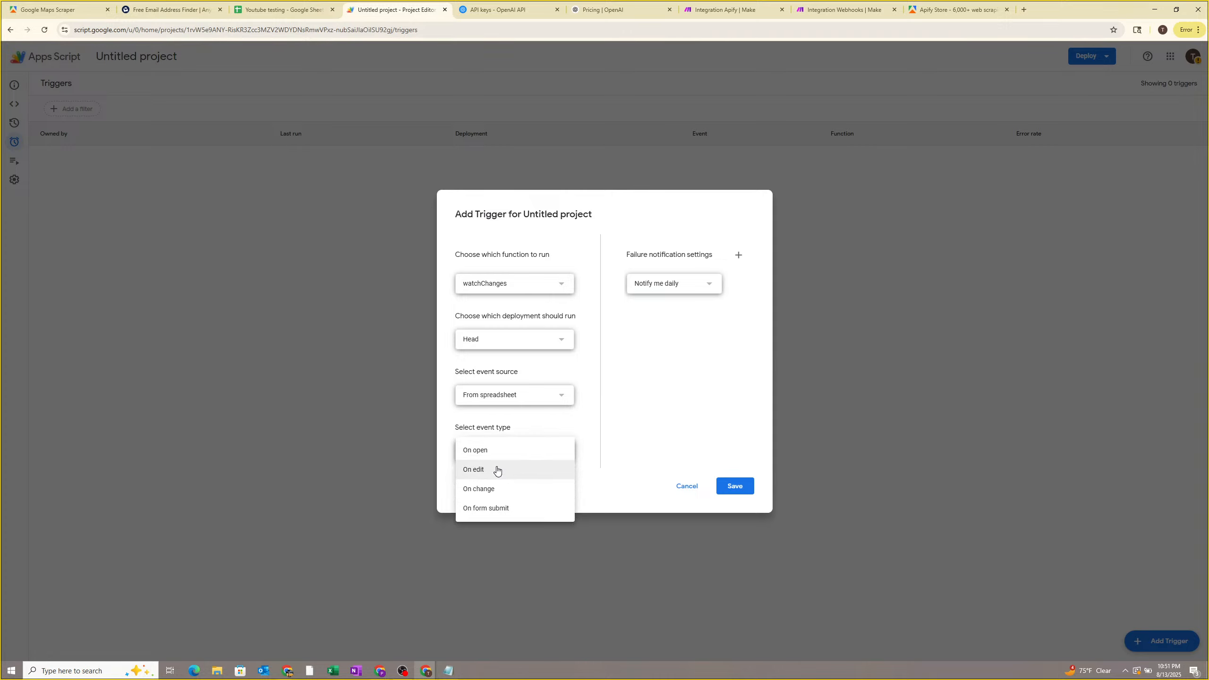
{"action": "left_click", "coordinate": [497, 469]}
{"action": "left_click", "coordinate": [502, 456]}
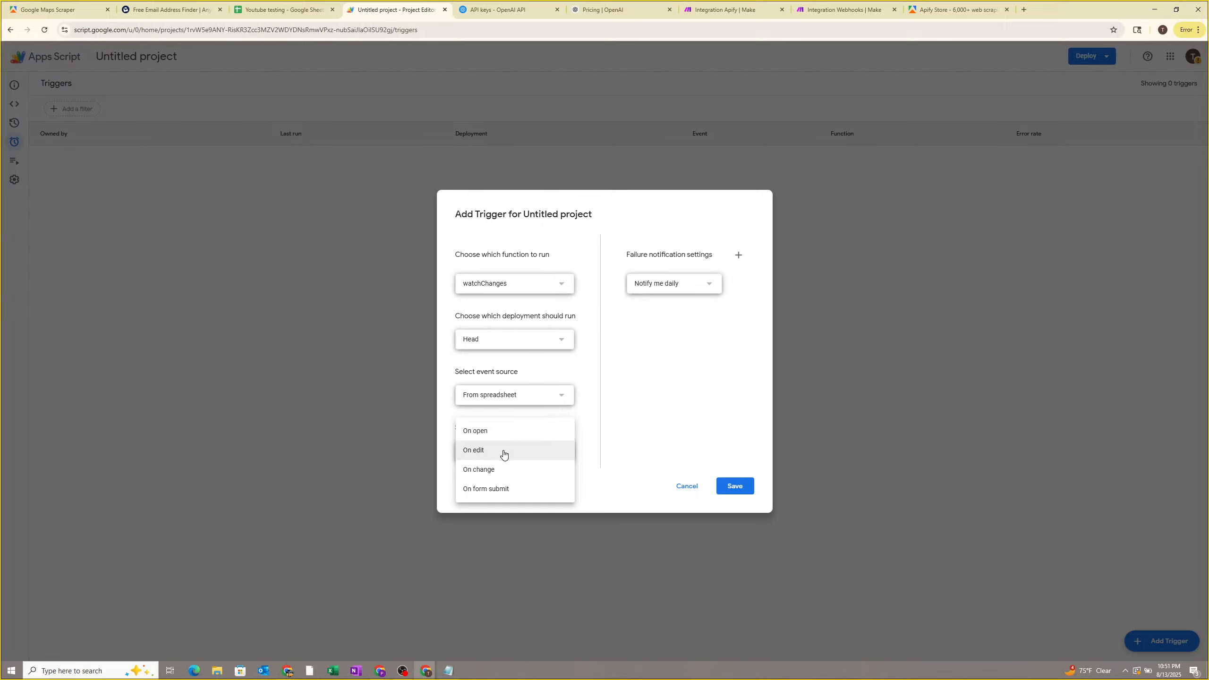
{"action": "left_click", "coordinate": [505, 450]}
{"action": "left_click", "coordinate": [744, 489]}
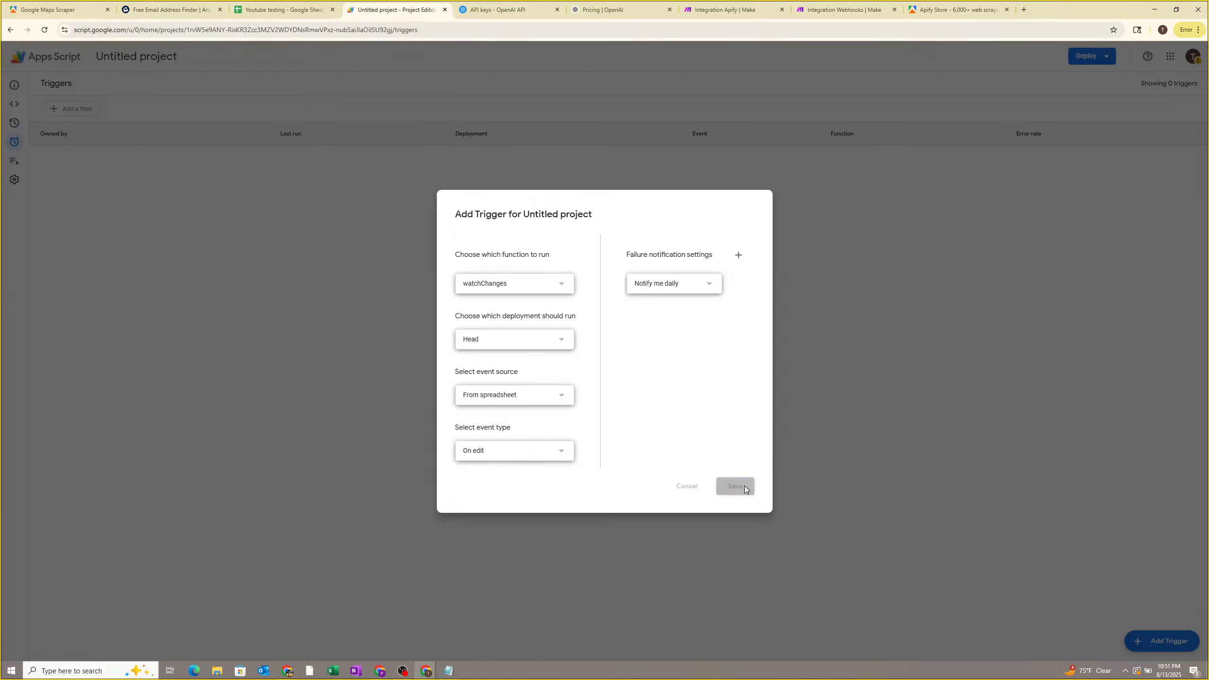
Examine Steps 6 to 10 of the Watch Changes guide for the trigger settings and scenario activation, and return to the trigger form.
{"action": "mouse_move", "coordinate": [380, 670]}
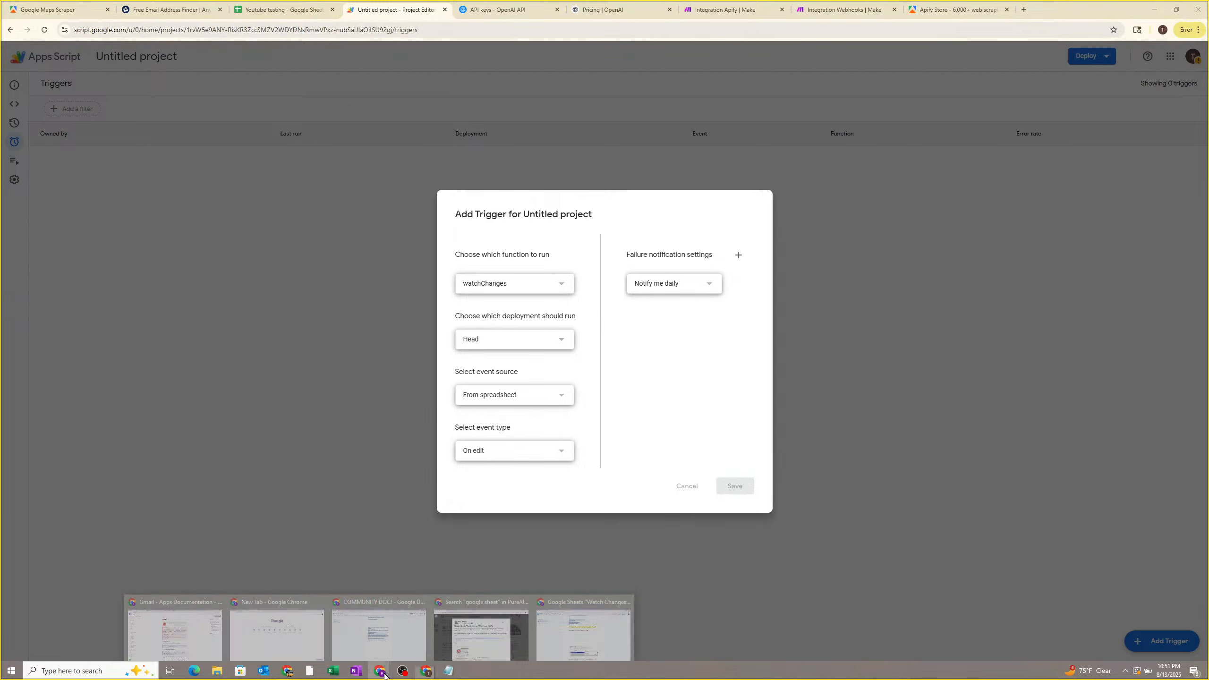
{"action": "left_click", "coordinate": [582, 636]}
{"action": "scroll", "coordinate": [600, 367], "scroll_direction": "down", "scroll_amount": 5}
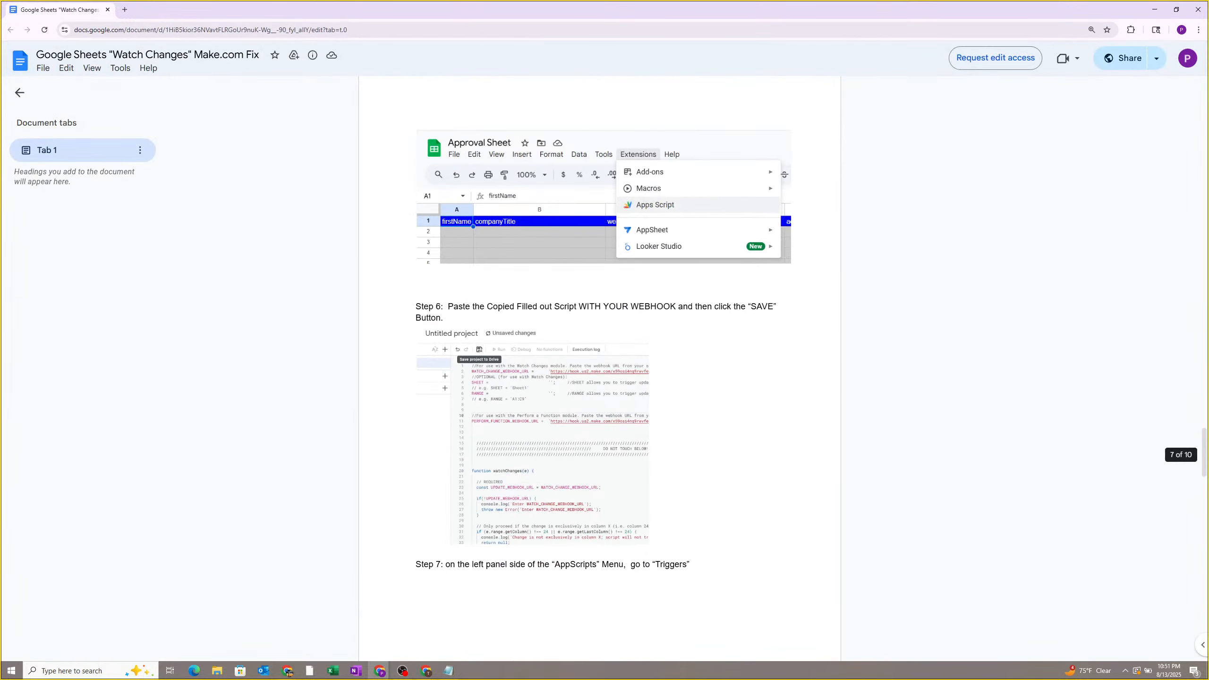
{"action": "scroll", "coordinate": [600, 367], "scroll_direction": "down", "scroll_amount": 10}
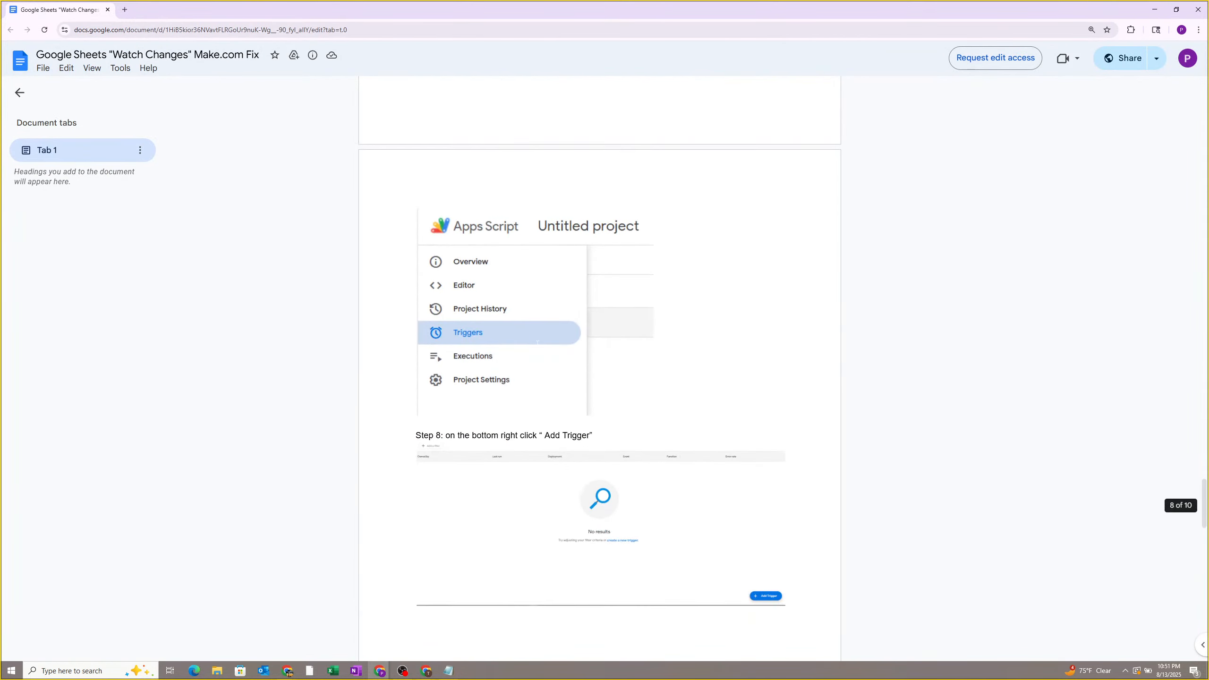
{"action": "scroll", "coordinate": [589, 323], "scroll_direction": "down", "scroll_amount": 10}
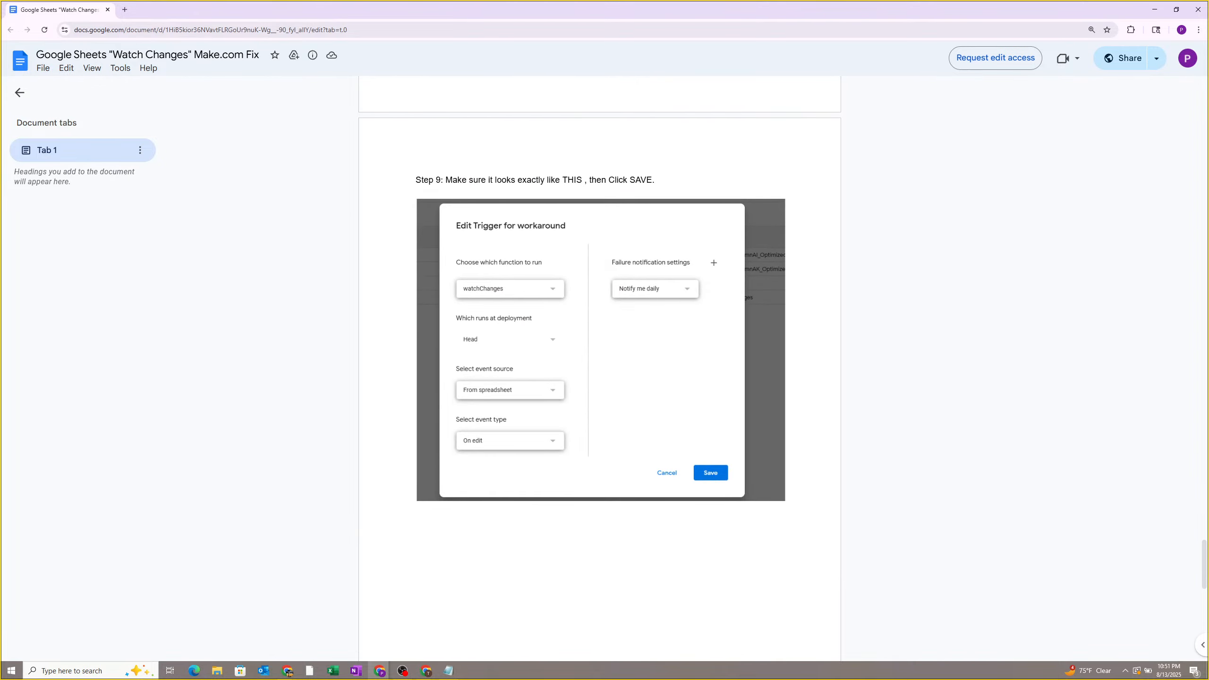
{"action": "scroll", "coordinate": [600, 366], "scroll_direction": "down", "scroll_amount": 2}
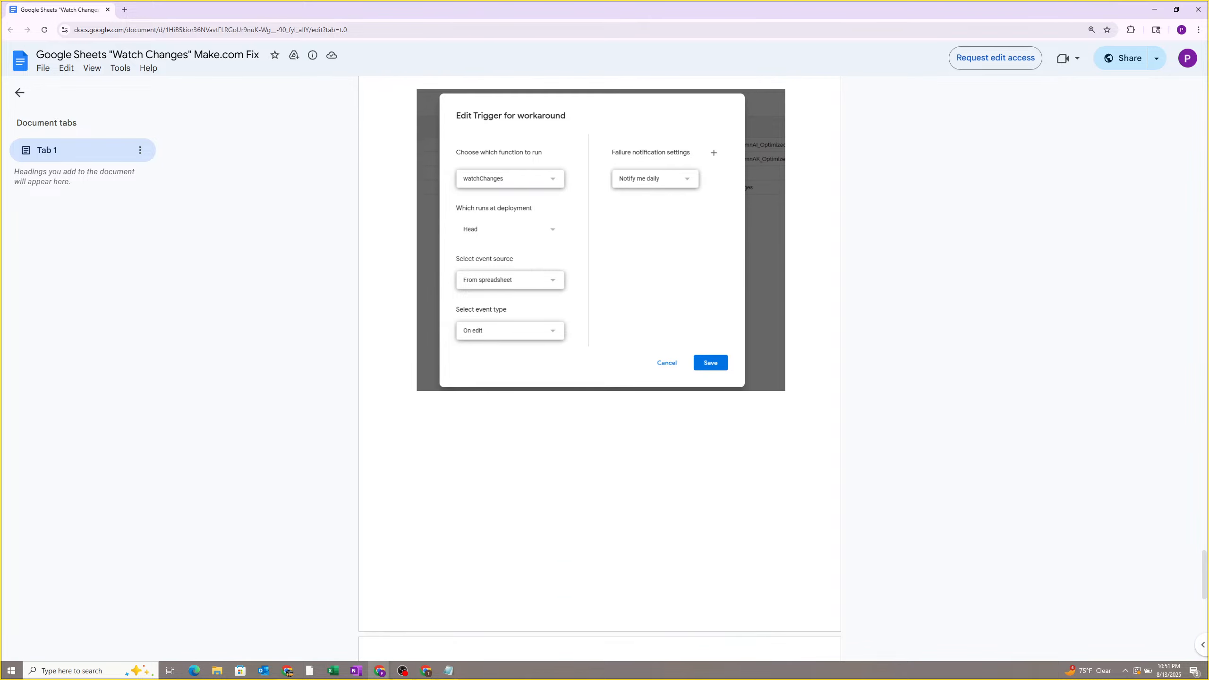
{"action": "scroll", "coordinate": [487, 436], "scroll_direction": "down", "scroll_amount": 6}
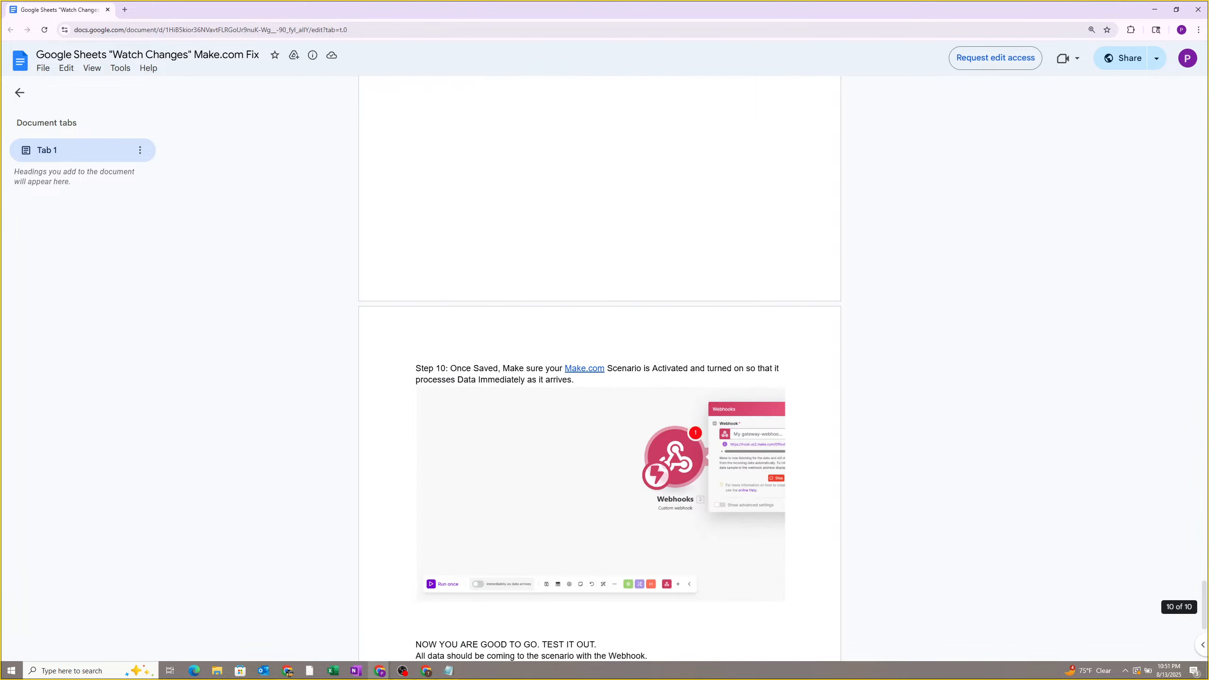
{"action": "scroll", "coordinate": [552, 392], "scroll_direction": "down", "scroll_amount": 4}
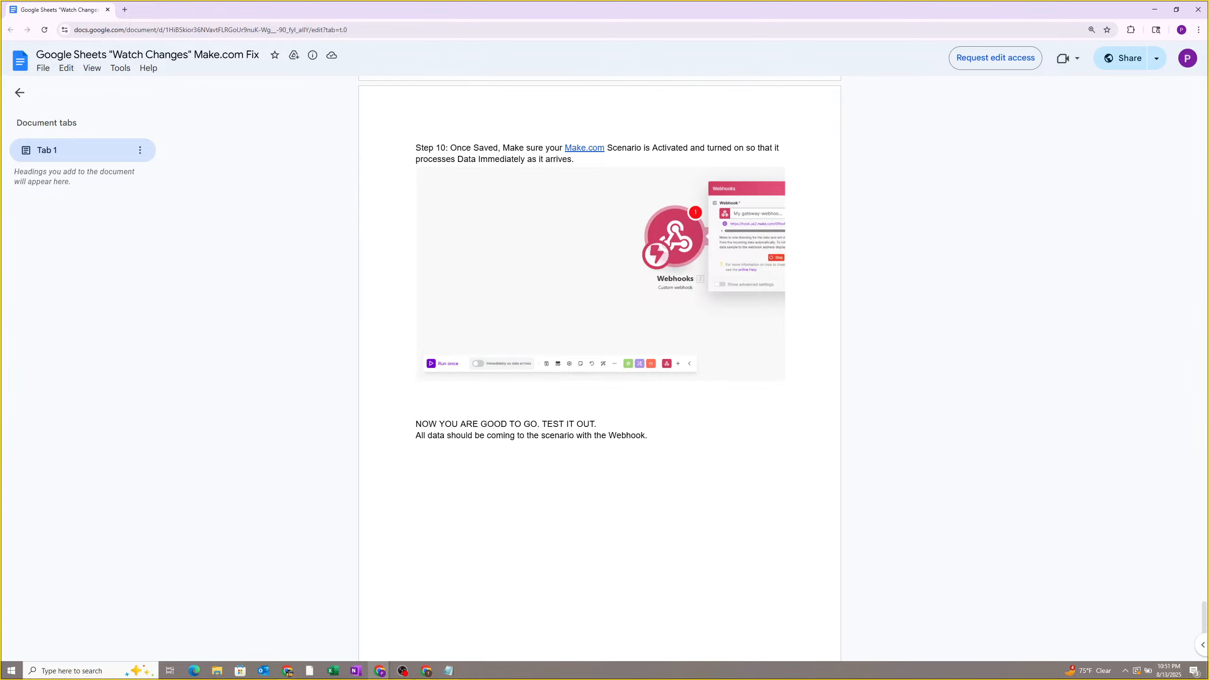
{"action": "scroll", "coordinate": [498, 362], "scroll_direction": "down", "scroll_amount": 2}
{"action": "left_click", "coordinate": [1155, 9]}
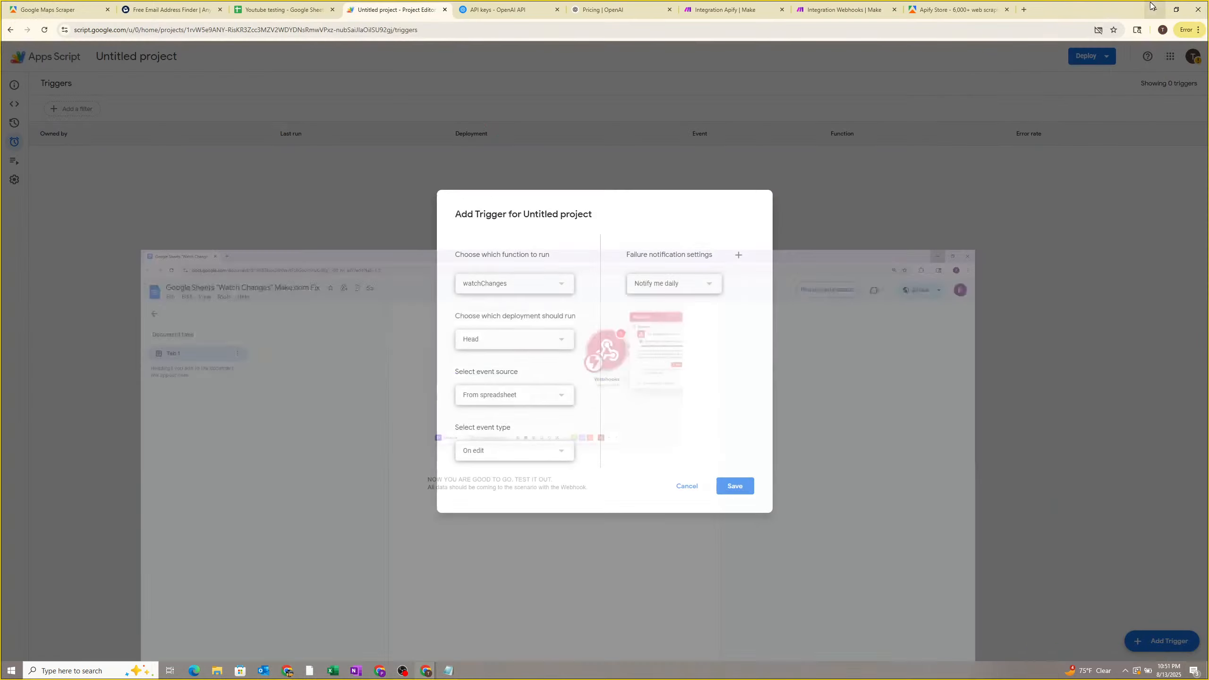
Save the On edit trigger and authorize Untitled project with the Google account, continuing past the unverified app warning and allowing access.
{"action": "left_click", "coordinate": [736, 487]}
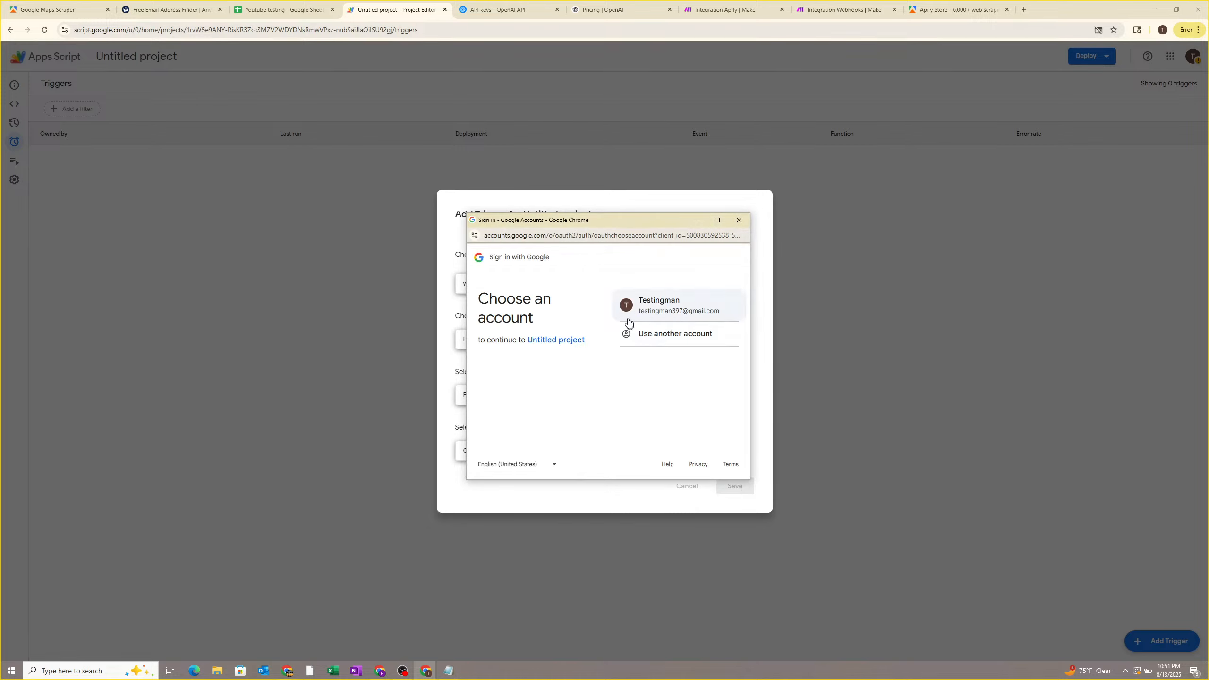
{"action": "left_click", "coordinate": [644, 312]}
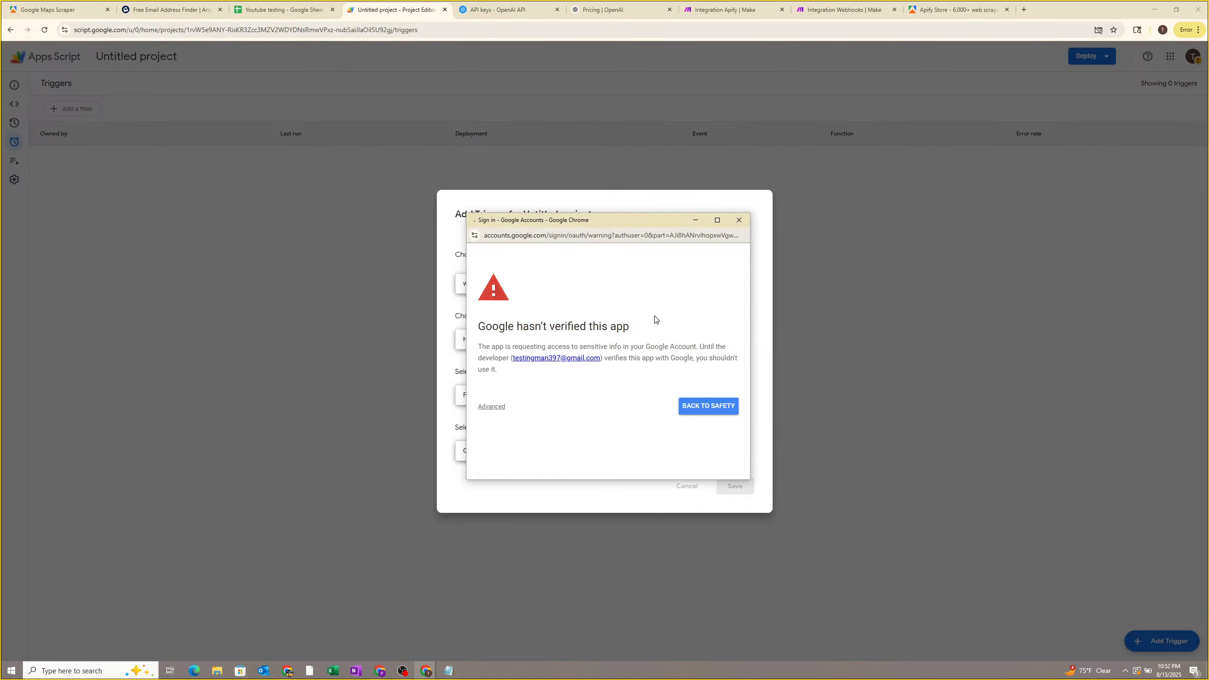
{"action": "left_click", "coordinate": [498, 408]}
{"action": "scroll", "coordinate": [499, 406], "scroll_direction": "down", "scroll_amount": 1}
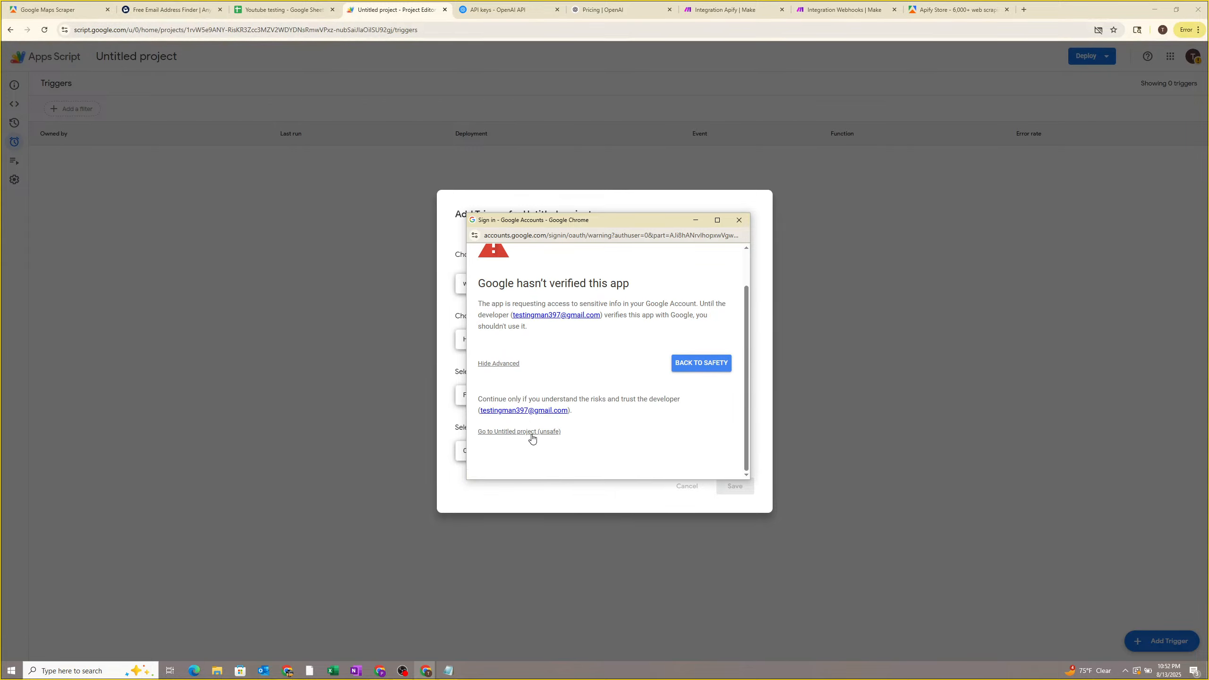
{"action": "left_click", "coordinate": [522, 433]}
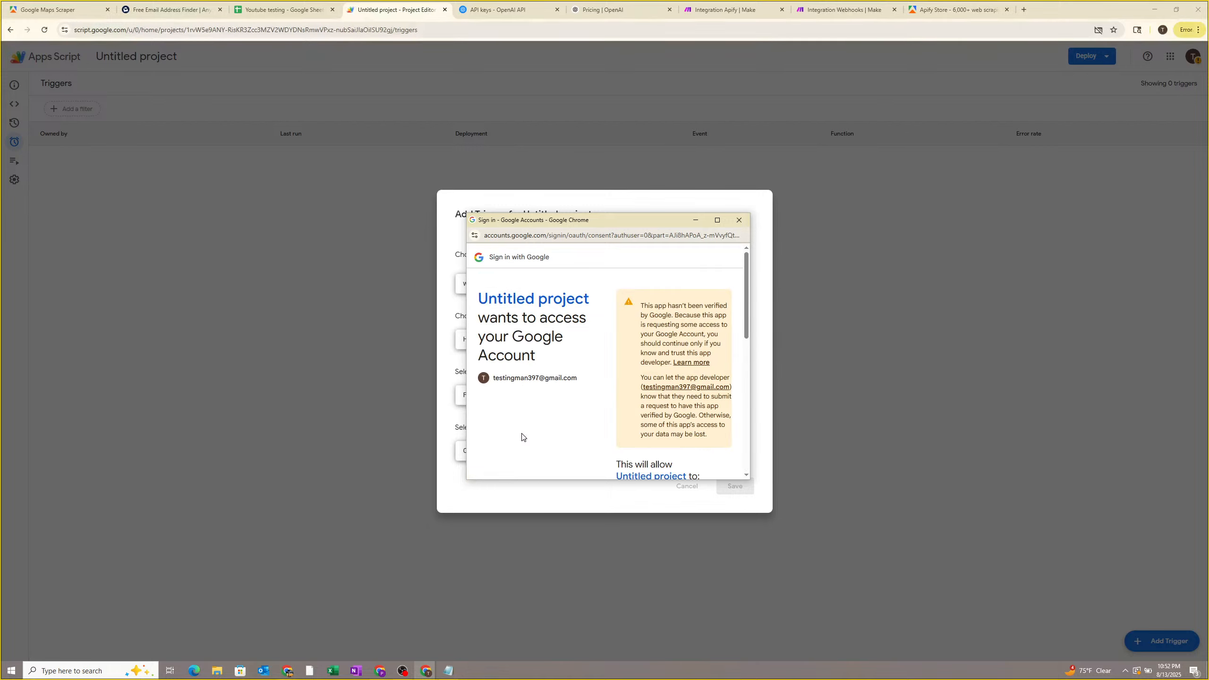
{"action": "scroll", "coordinate": [529, 345], "scroll_direction": "down", "scroll_amount": 8}
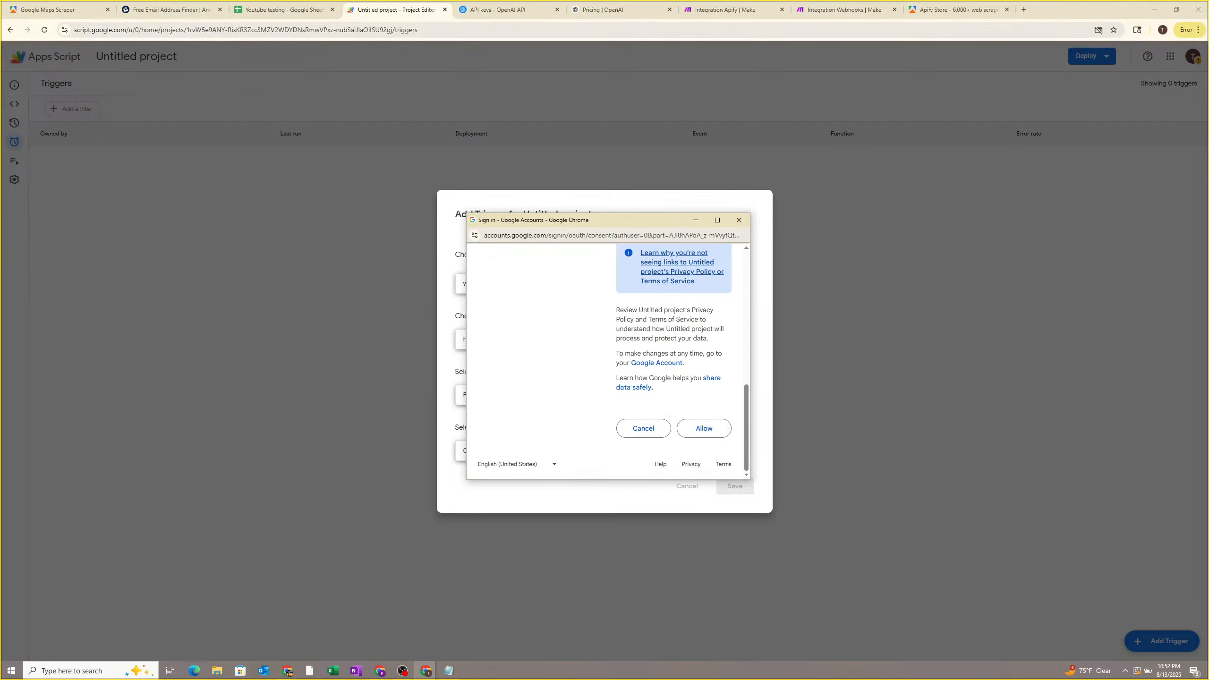
{"action": "left_click", "coordinate": [710, 434]}
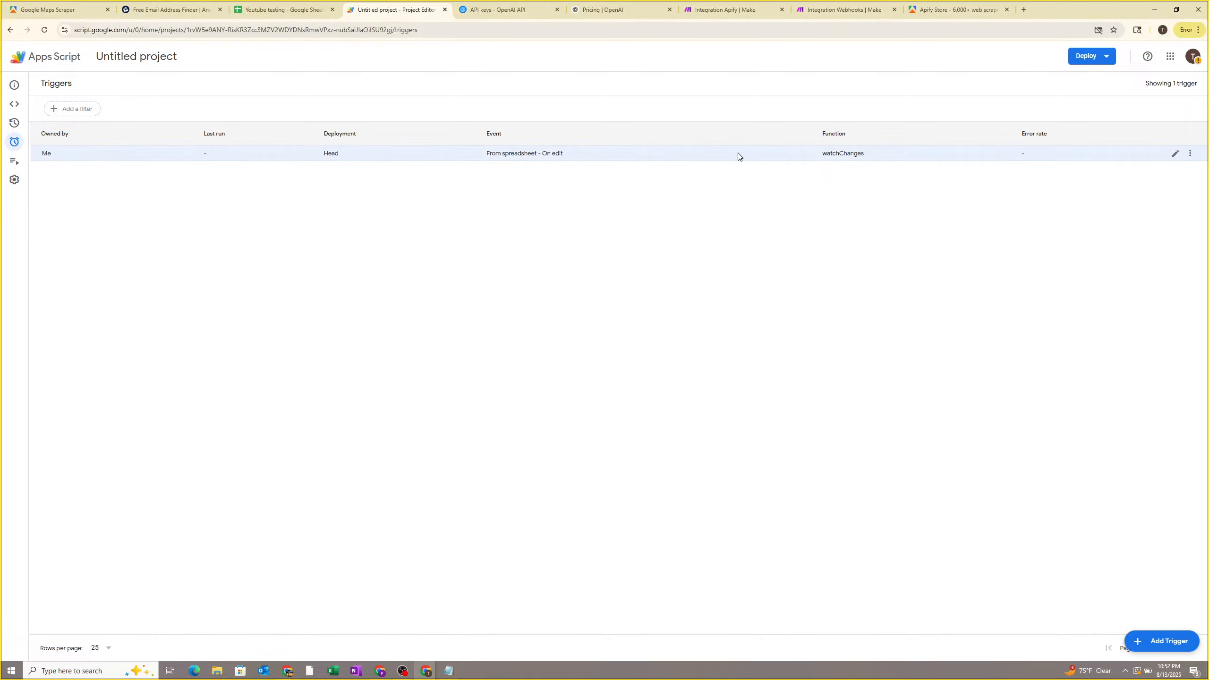
Close the webhook settings in the Make scenario, and clear the lead data in rows 3 to 12 of the Youtube testing sheet.
{"action": "left_click", "coordinate": [819, 8]}
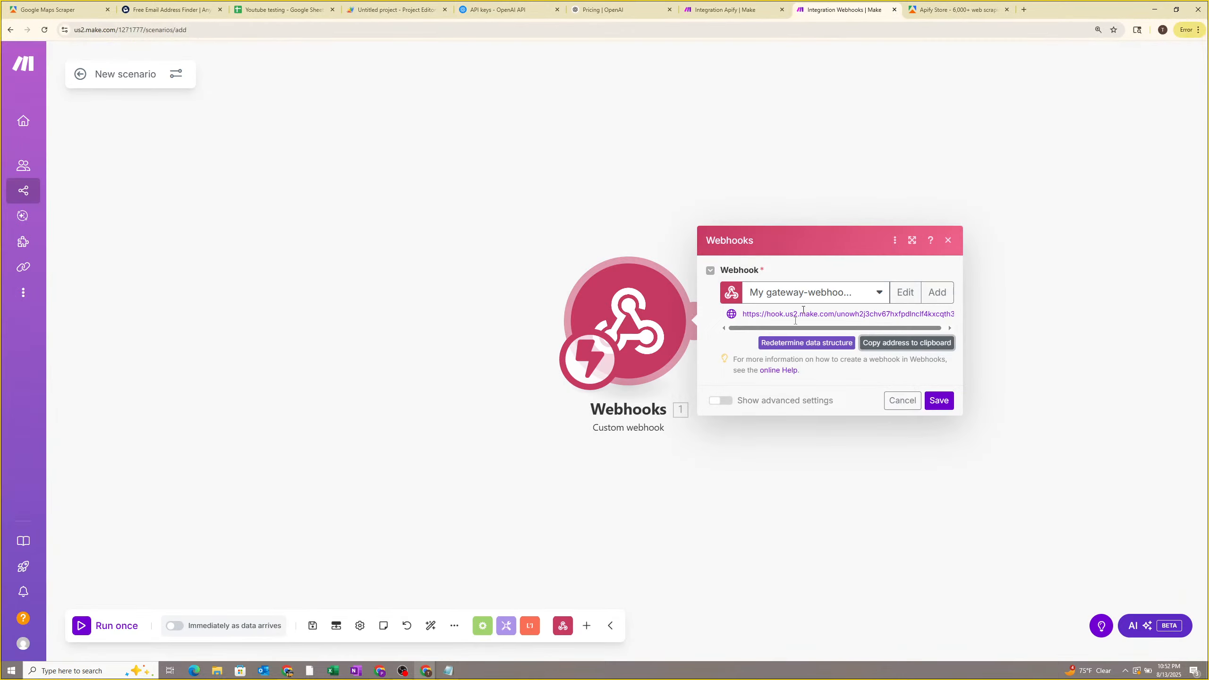
{"action": "left_click", "coordinate": [617, 225]}
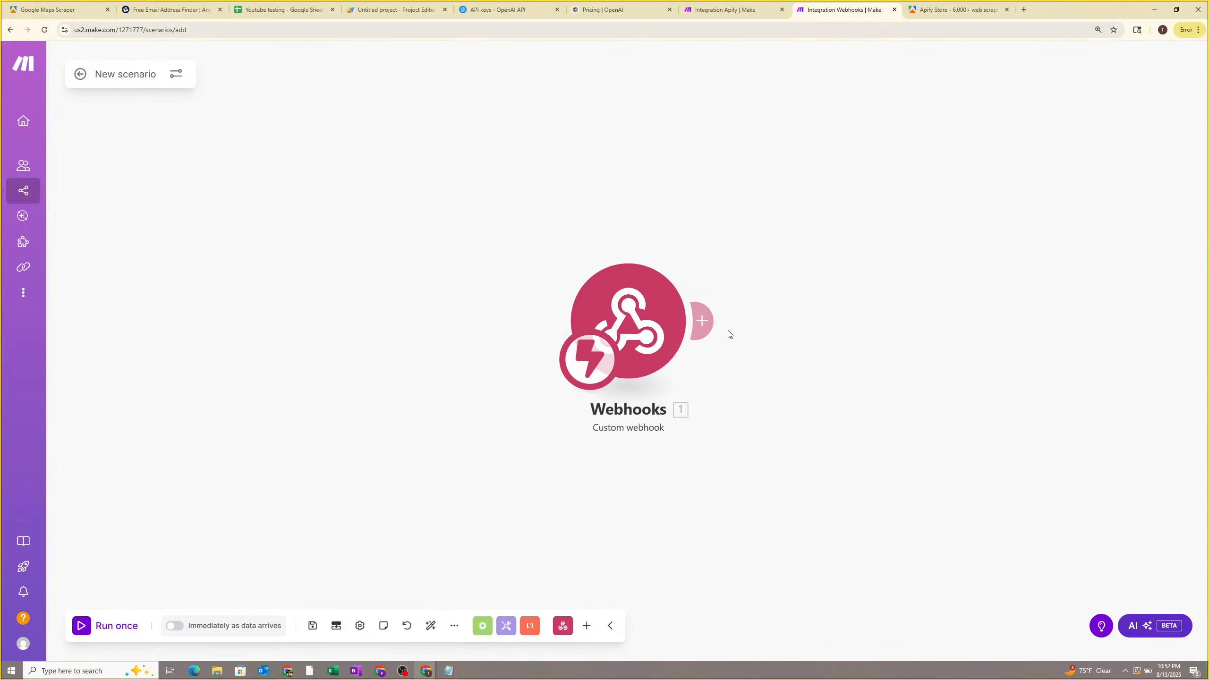
{"action": "left_click", "coordinate": [301, 13]}
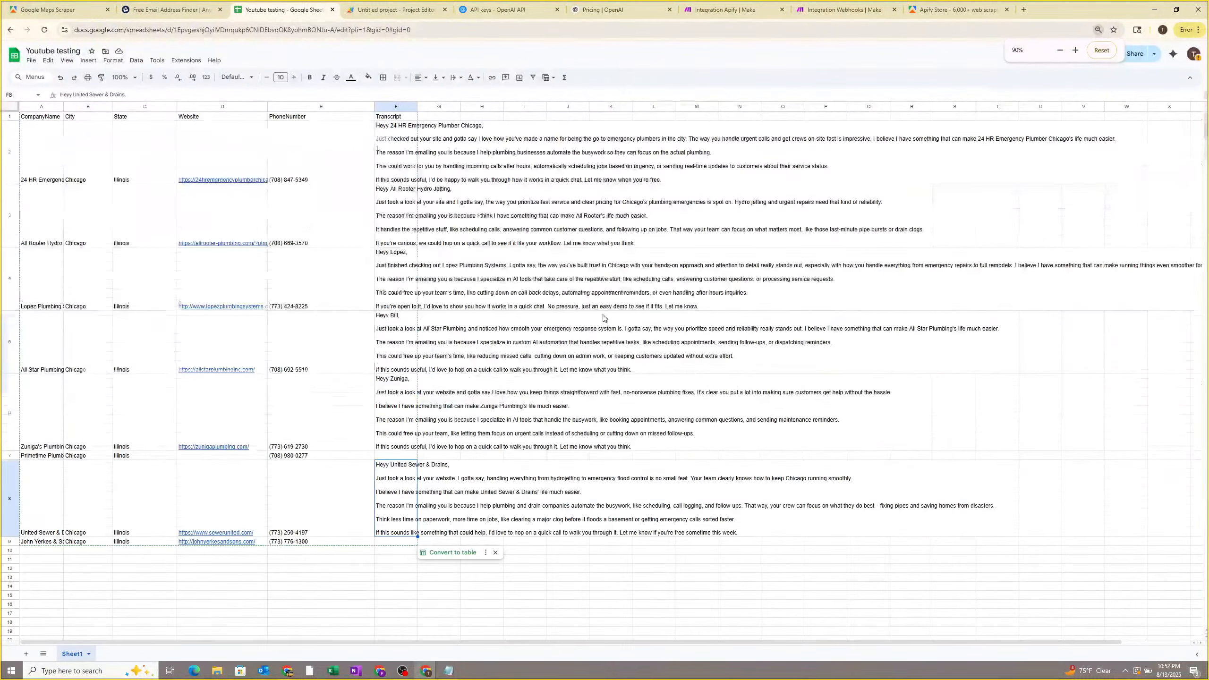
{"action": "left_click_drag", "start_coordinate": [53, 568], "coordinate": [1158, 222]}
{"action": "key", "text": "Delete"}
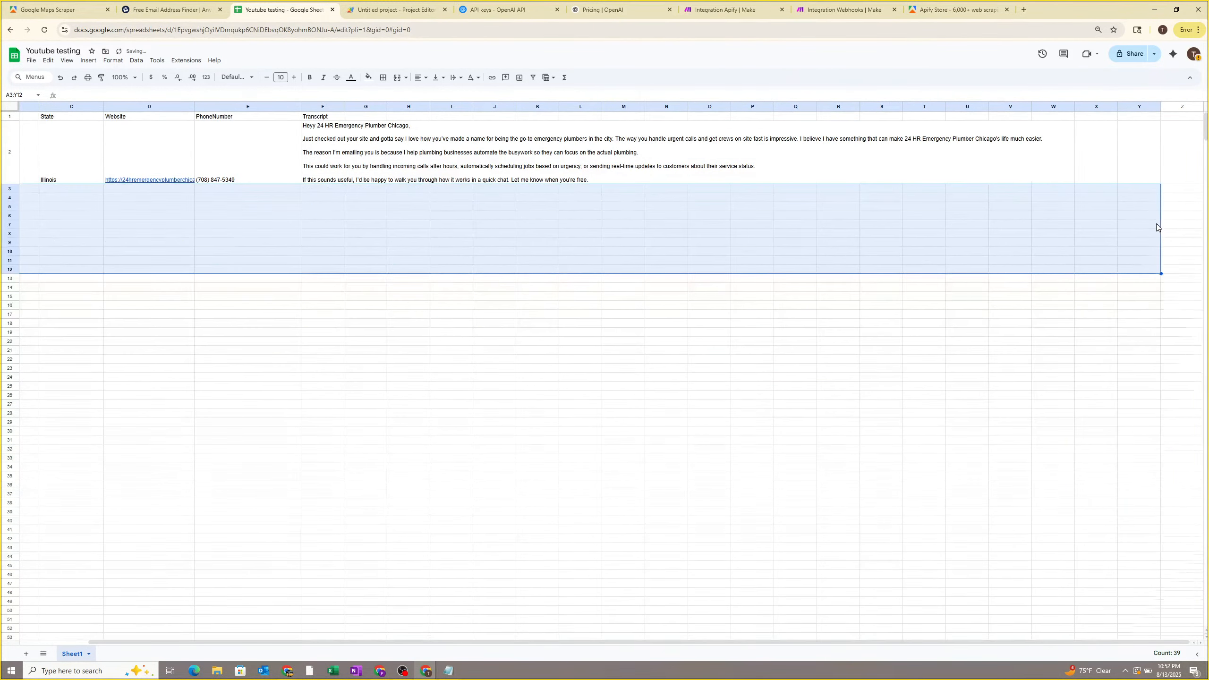
{"action": "left_click", "coordinate": [570, 370]}
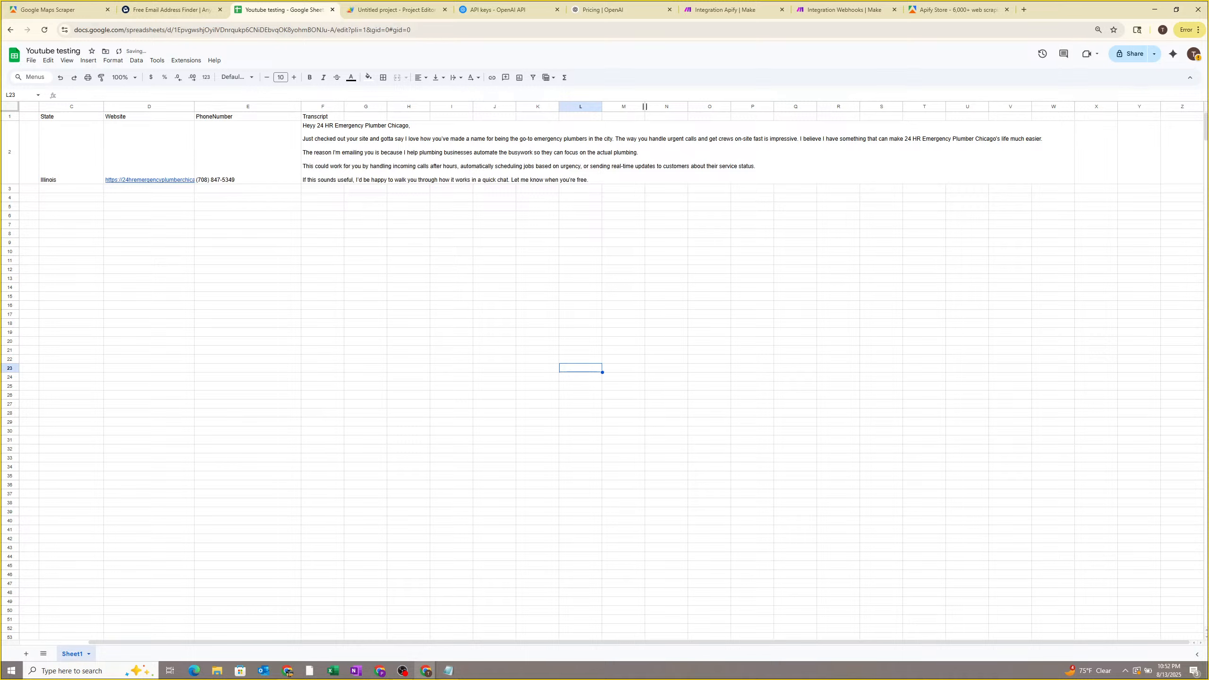
Widen column G beside the Transcript column and narrow column S in the sheet.
{"action": "left_click", "coordinate": [1090, 116]}
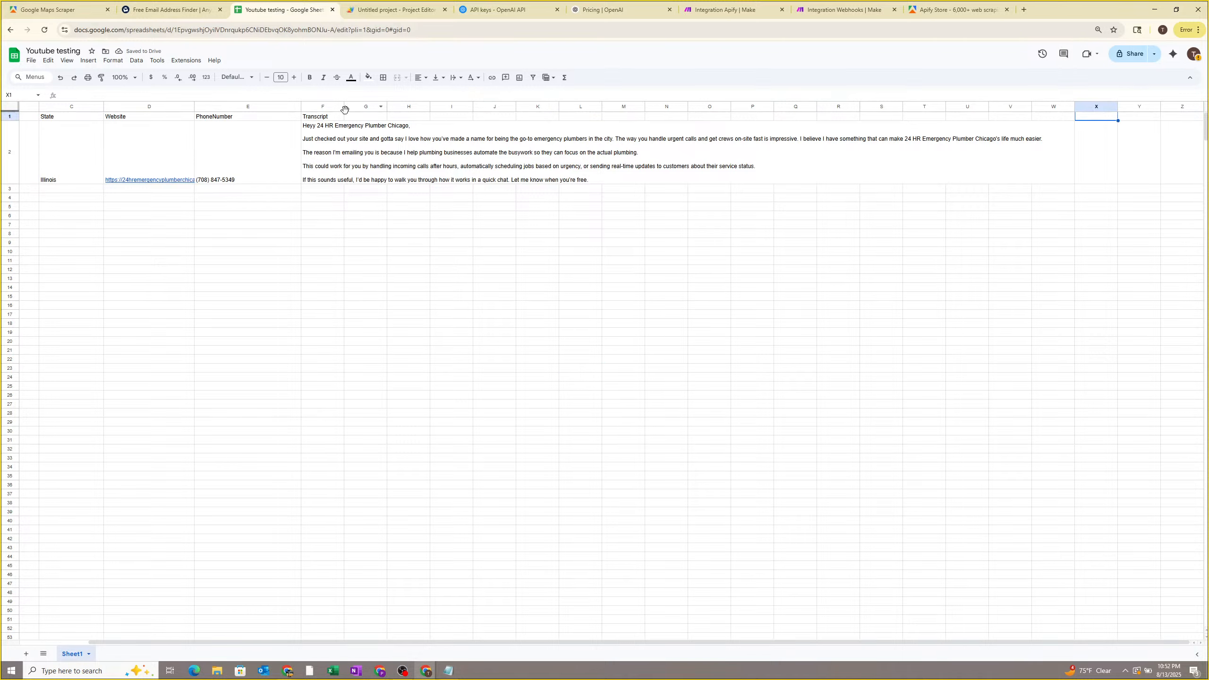
{"action": "left_click", "coordinate": [408, 134]}
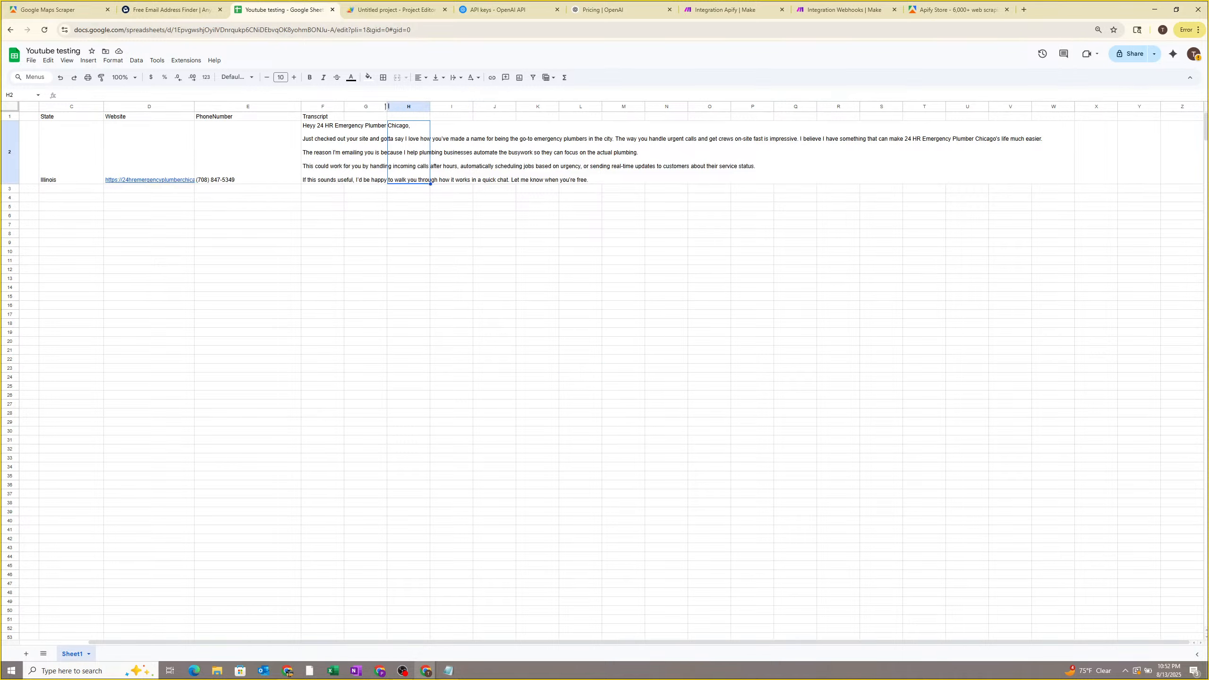
{"action": "left_click_drag", "start_coordinate": [387, 106], "coordinate": [548, 107]}
{"action": "left_click", "coordinate": [629, 136]}
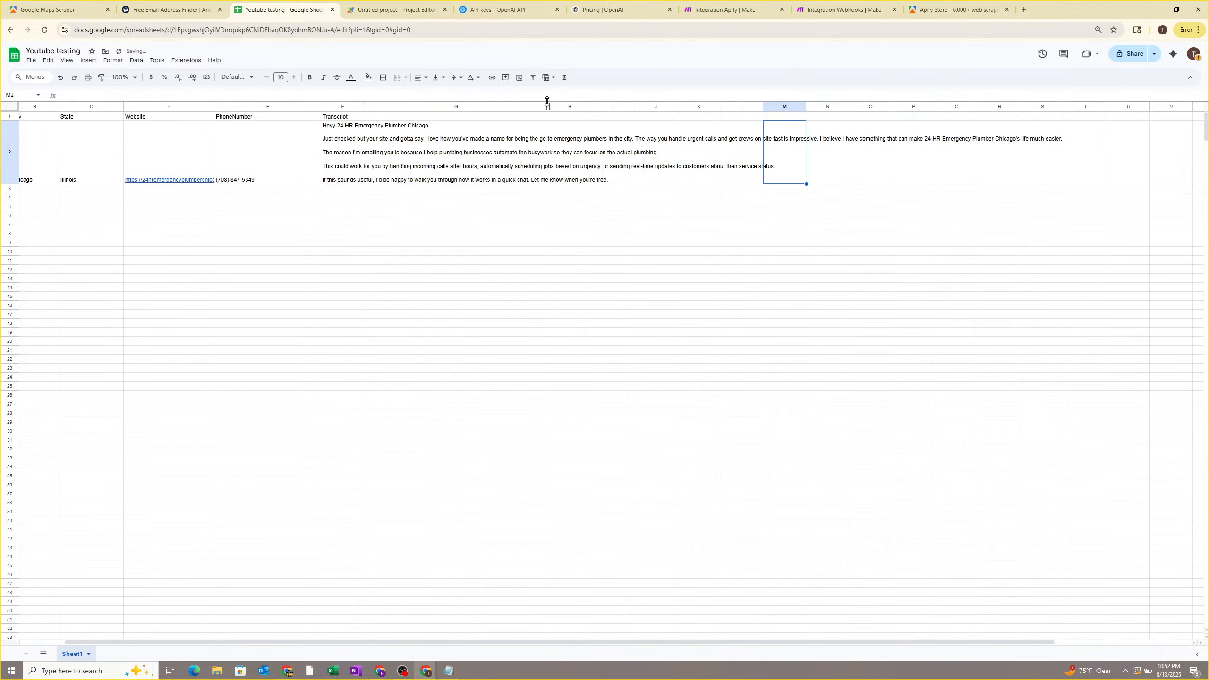
{"action": "left_click_drag", "start_coordinate": [1006, 116], "coordinate": [595, 118]}
{"action": "left_click", "coordinate": [368, 128]}
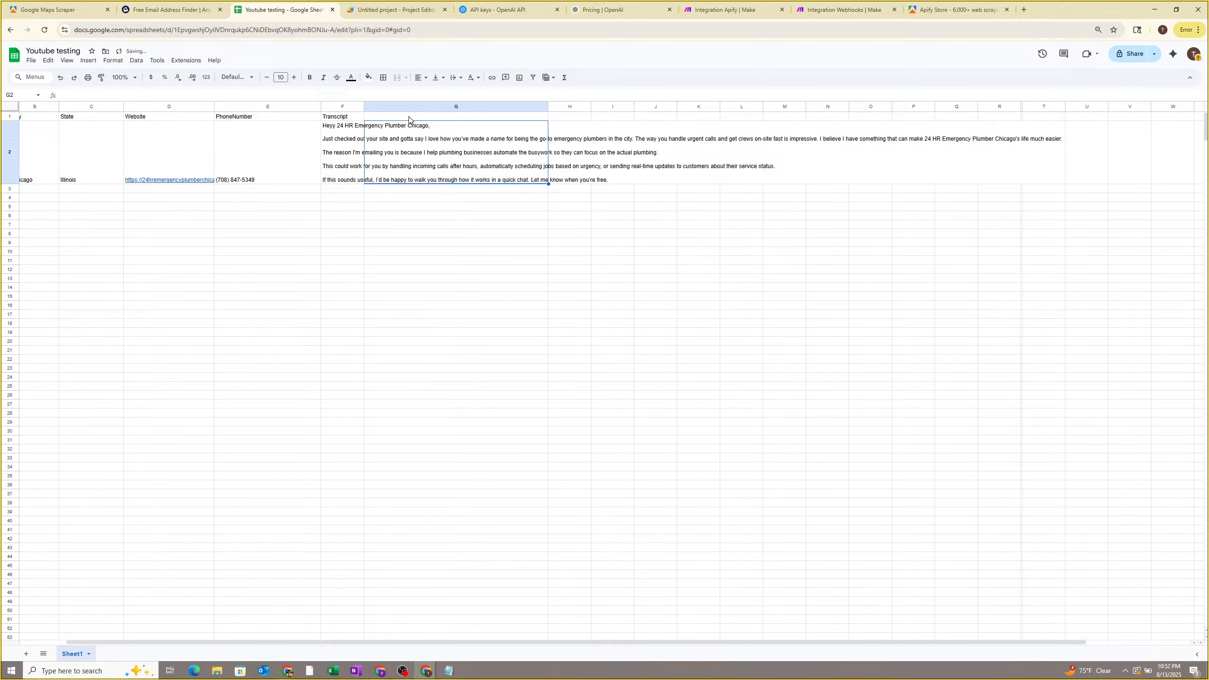
{"action": "left_click", "coordinate": [354, 122]}
{"action": "double_click", "coordinate": [358, 130]}
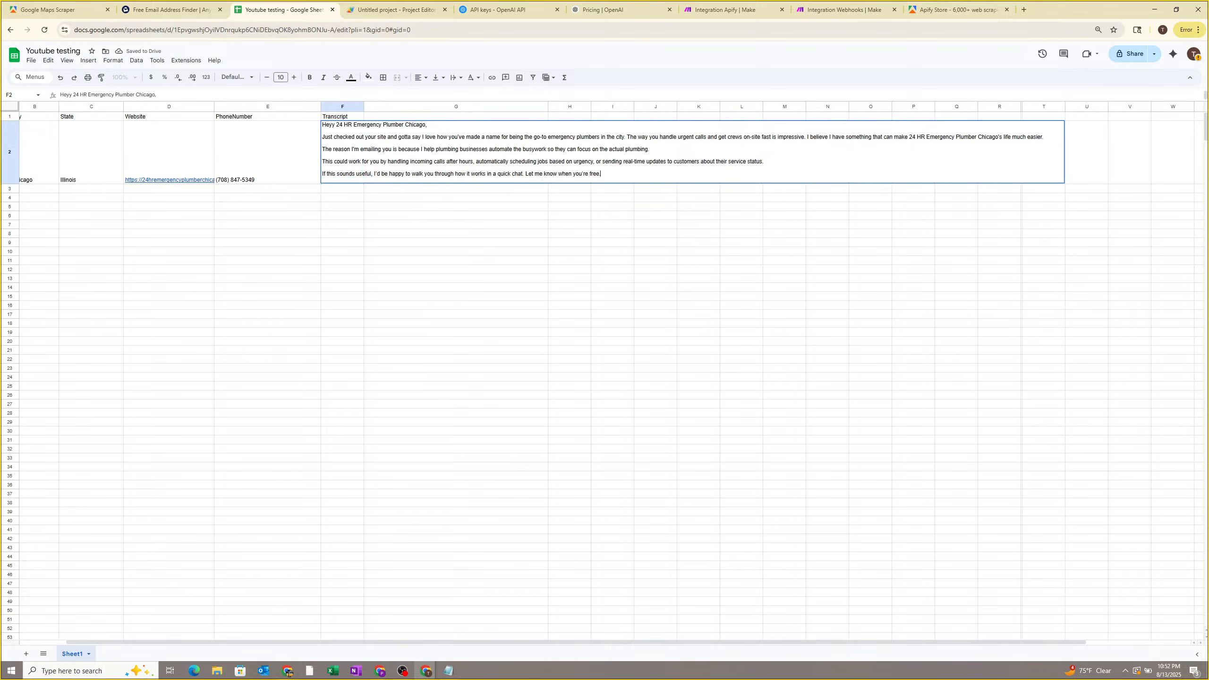
{"action": "left_click", "coordinate": [382, 113]}
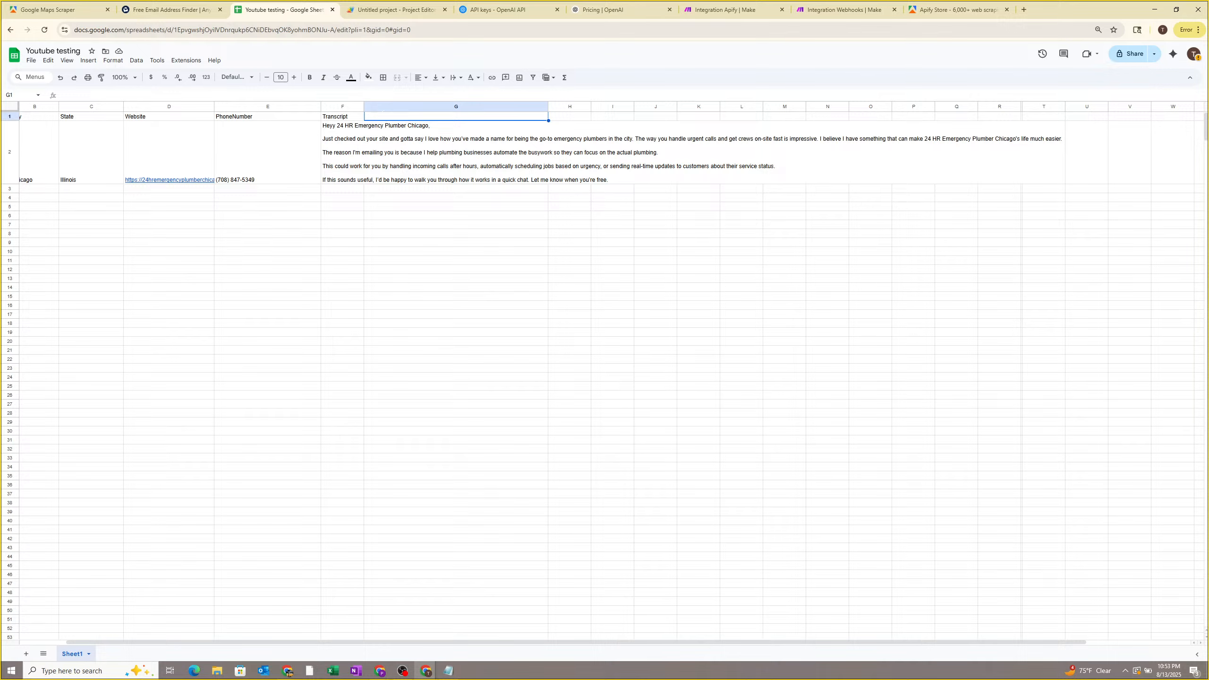
{"action": "type", "text": "Che"}
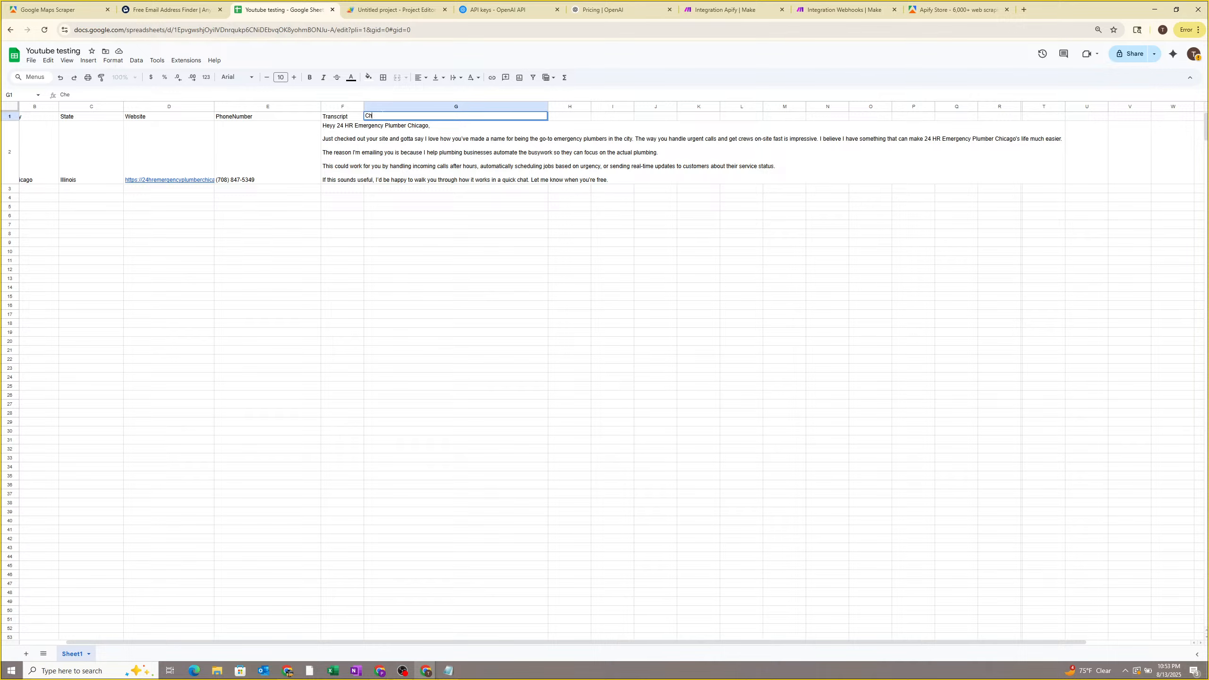
{"action": "left_click", "coordinate": [358, 130]}
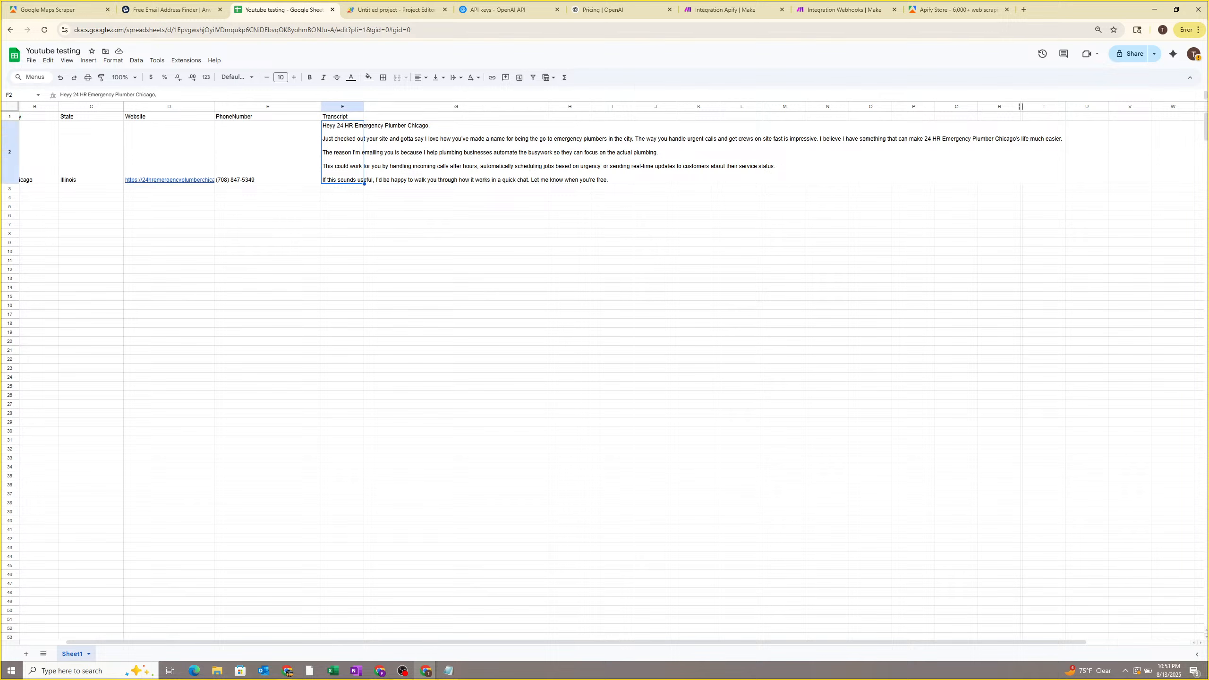
Widen columns R and S beyond the end of the transcript text, and slightly widen the Transcript column.
{"action": "left_click_drag", "start_coordinate": [1022, 106], "coordinate": [1130, 107]}
{"action": "mouse_move", "coordinate": [363, 107]}
{"action": "left_mouse_down"}
{"action": "mouse_move", "coordinate": [346, 106]}
{"action": "mouse_move", "coordinate": [370, 106]}
{"action": "left_mouse_up"}
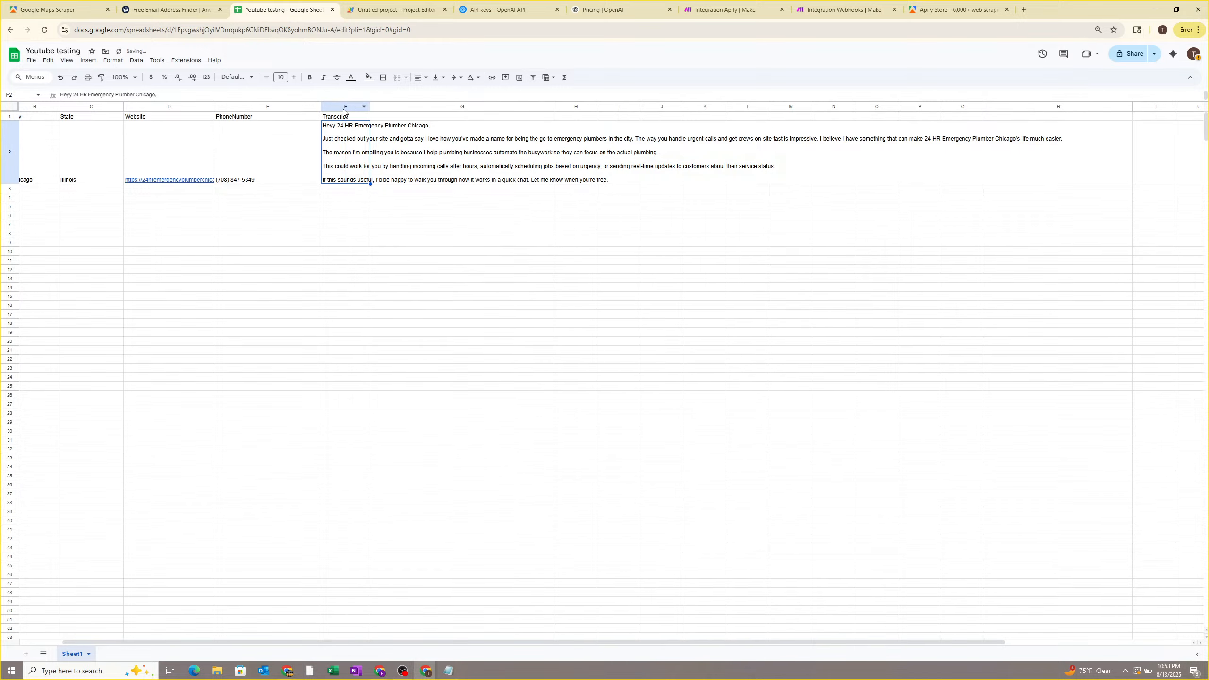
{"action": "left_click", "coordinate": [361, 119]}
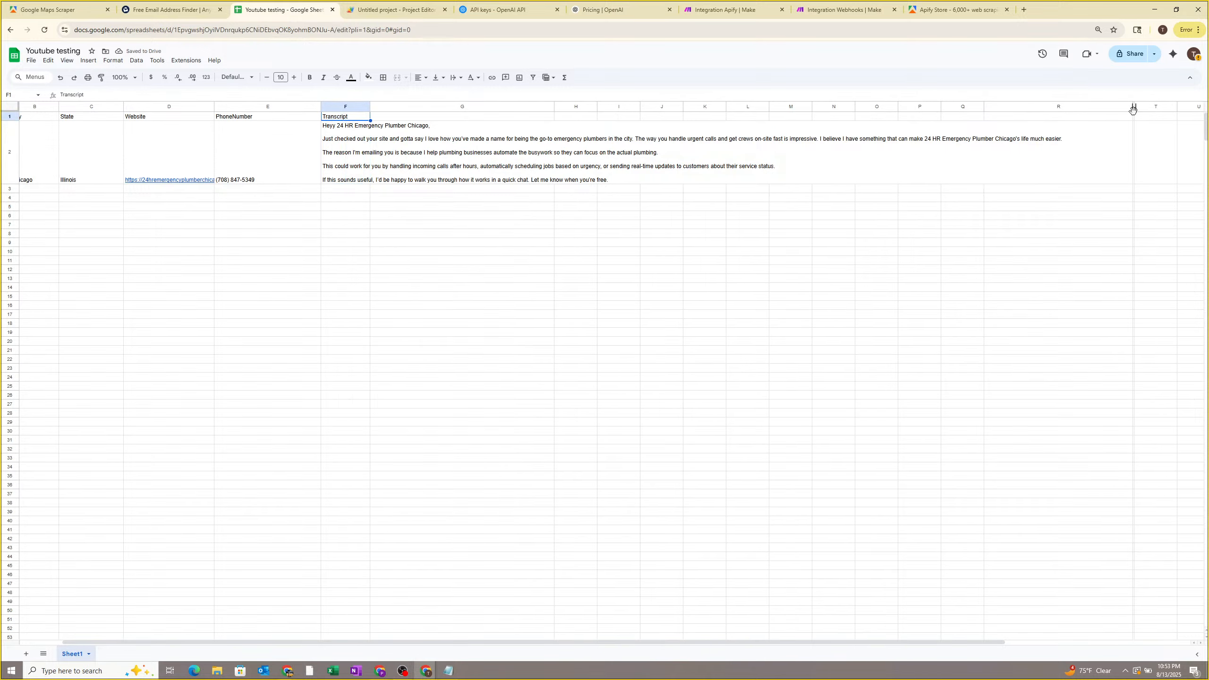
{"action": "left_click_drag", "start_coordinate": [1135, 106], "coordinate": [1151, 107]}
{"action": "left_click", "coordinate": [1145, 106]}
Enter CheckBox as the header in cell S1.
{"action": "left_click", "coordinate": [1146, 118]}
{"action": "type", "text": "C"}
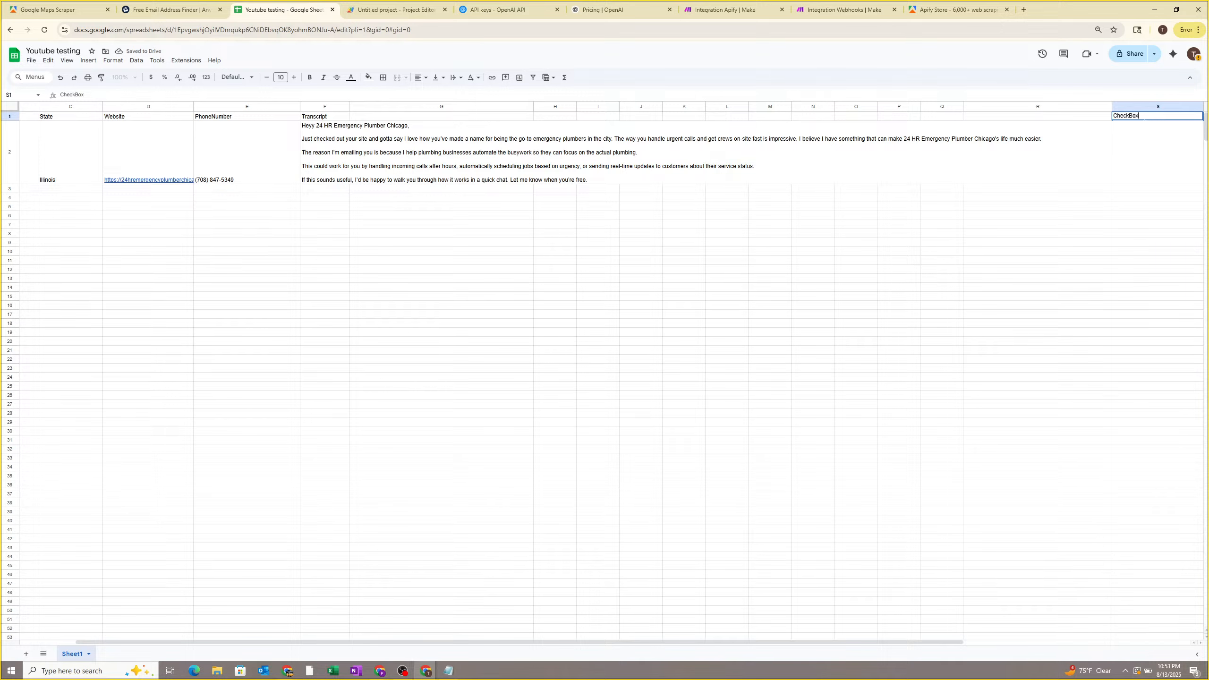
{"action": "type", "text": "heckBox"}
Start a new data validation rule for cell S2 under the CheckBox header.
{"action": "left_click", "coordinate": [1168, 140]}
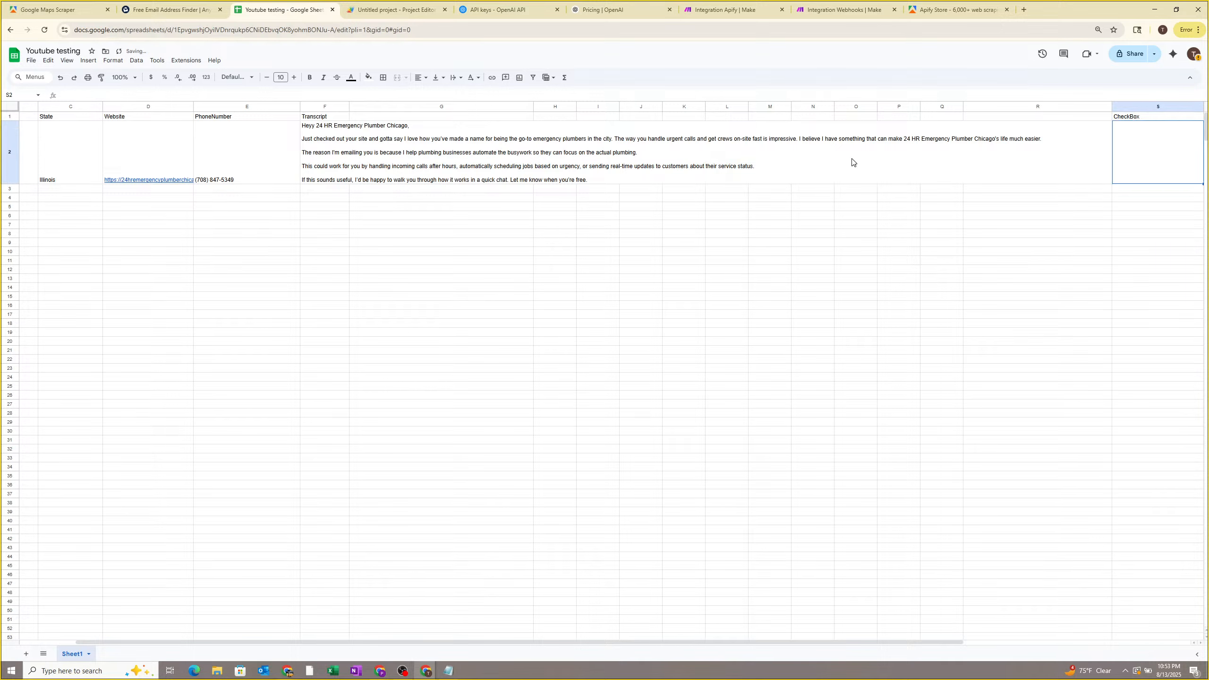
{"action": "left_click", "coordinate": [157, 60]}
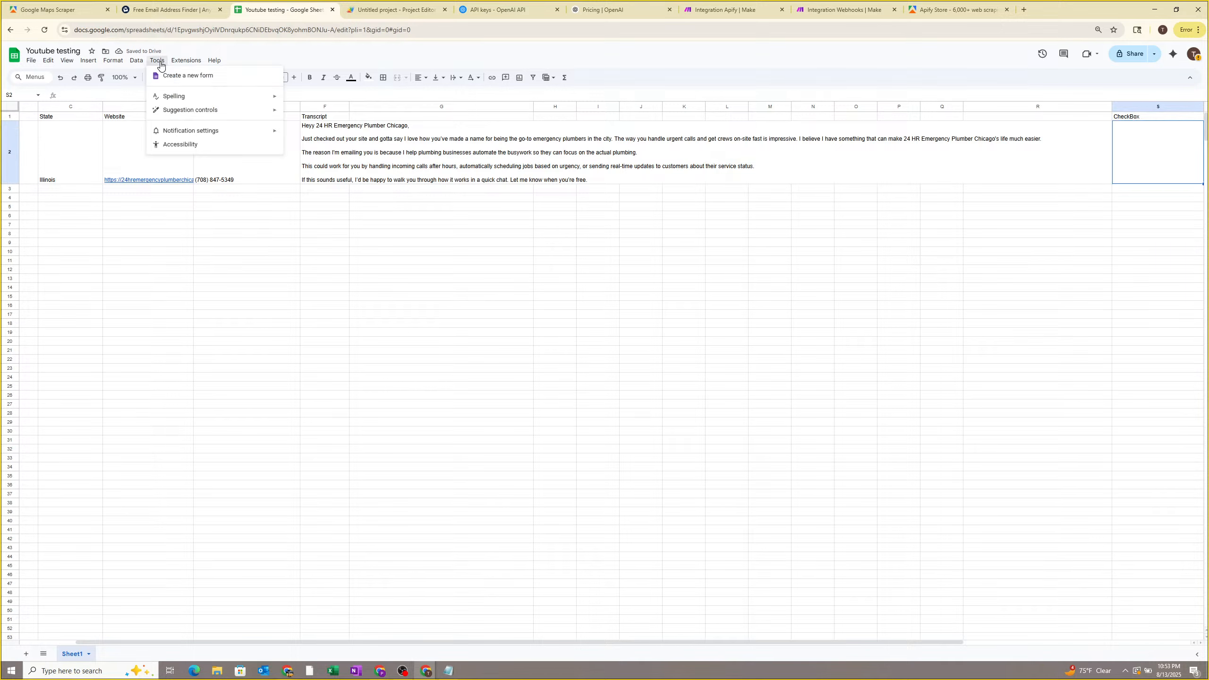
{"action": "mouse_move", "coordinate": [139, 66]}
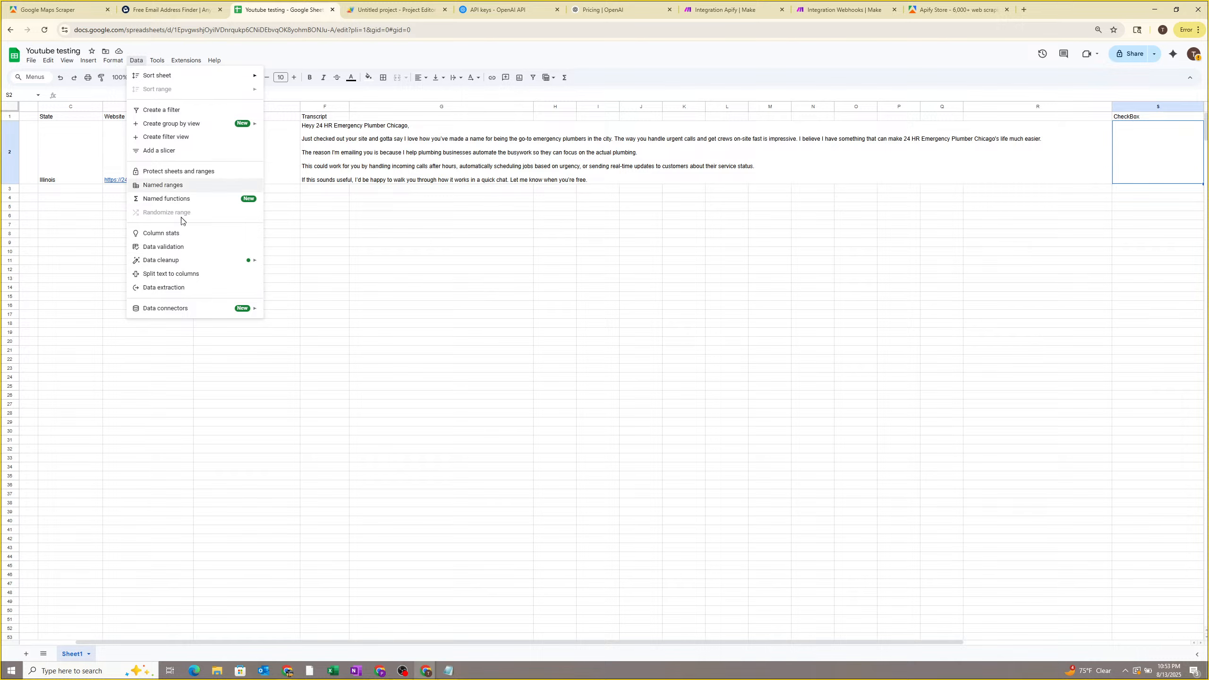
{"action": "mouse_move", "coordinate": [181, 262]}
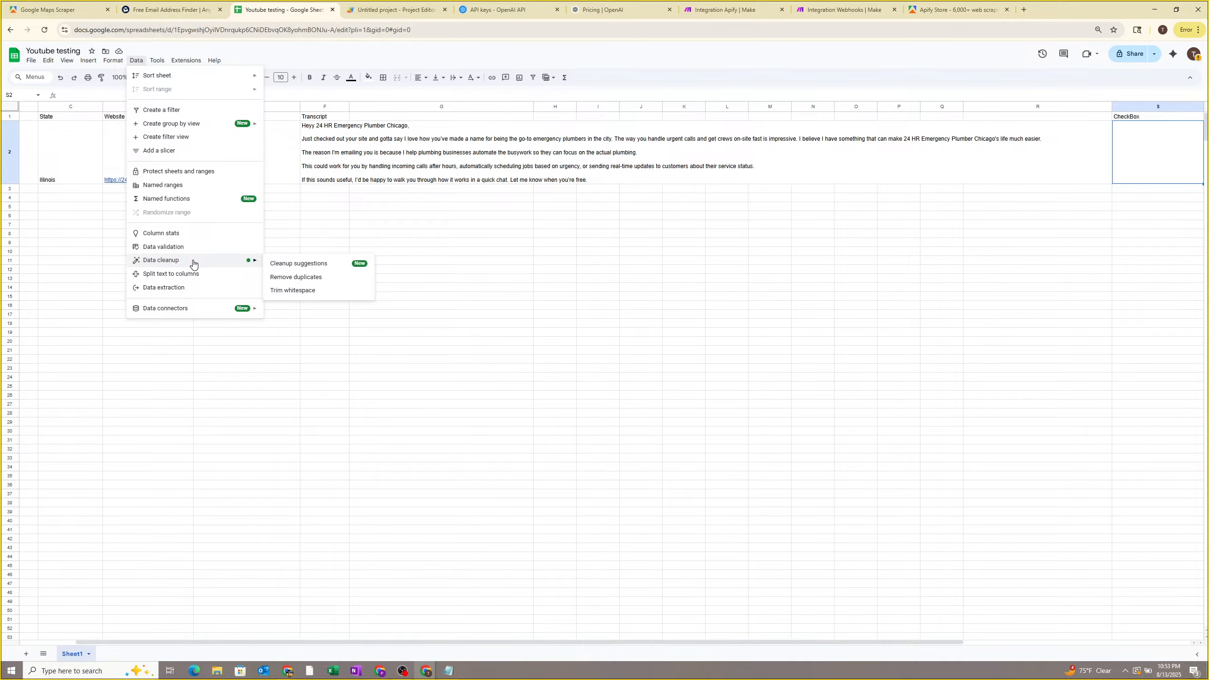
{"action": "left_click", "coordinate": [188, 248]}
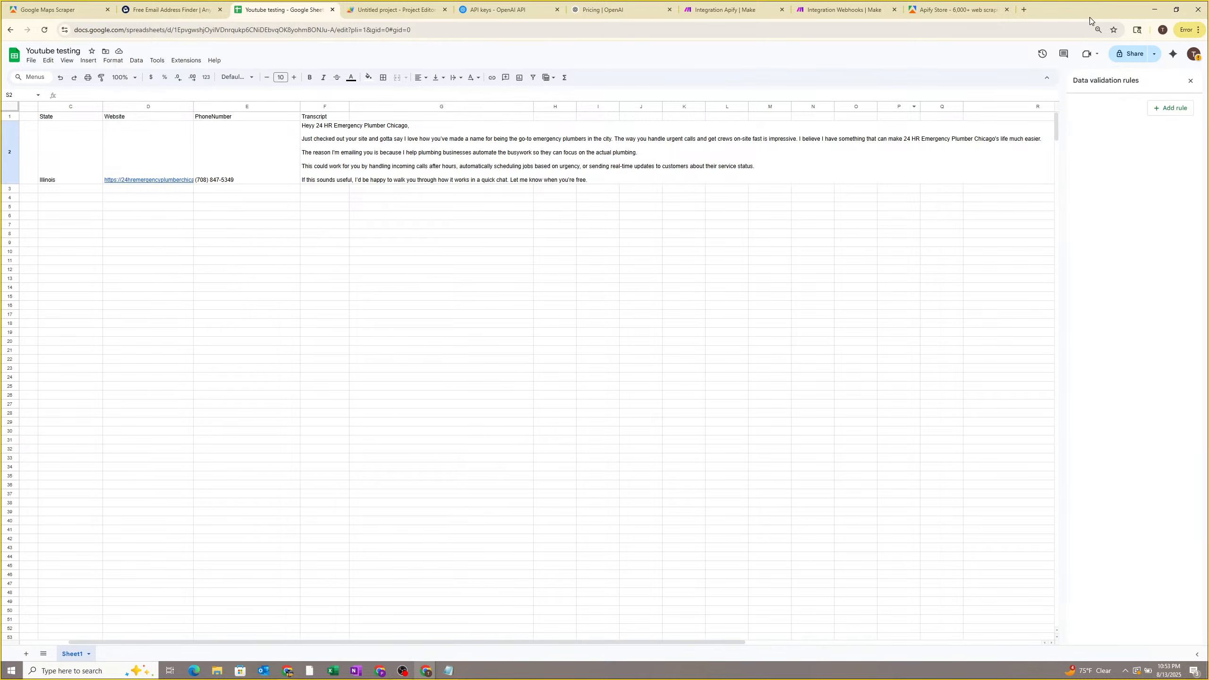
{"action": "key", "text": "ctrl+plus"}
{"action": "key", "text": "ctrl+plus"}
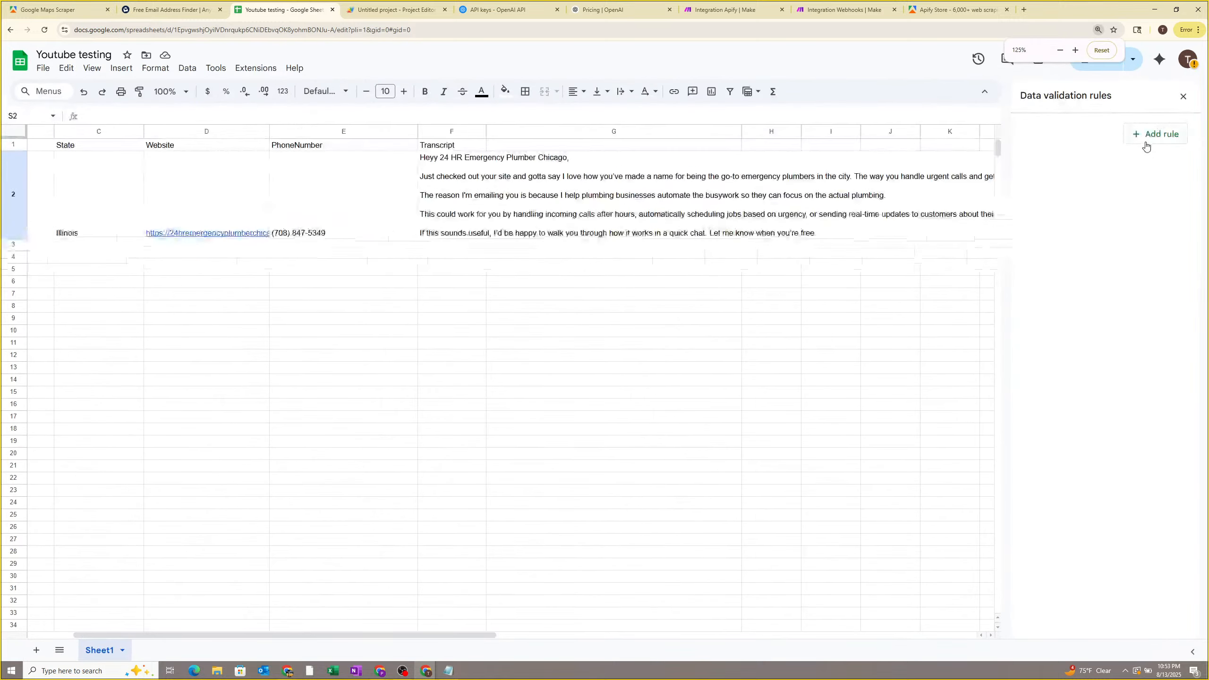
{"action": "left_click", "coordinate": [1147, 141]}
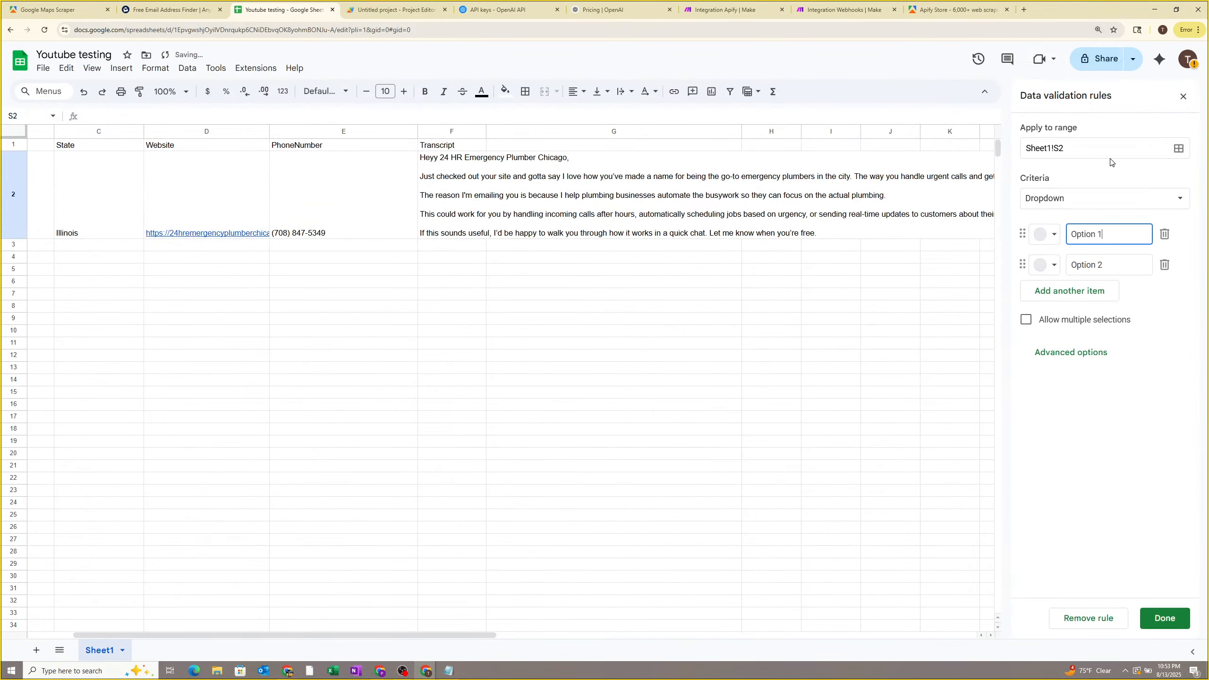
Set the rule's criteria to Checkbox for Sheet1!S2, finish the rule and close the data validation rules.
{"action": "left_click", "coordinate": [1084, 206]}
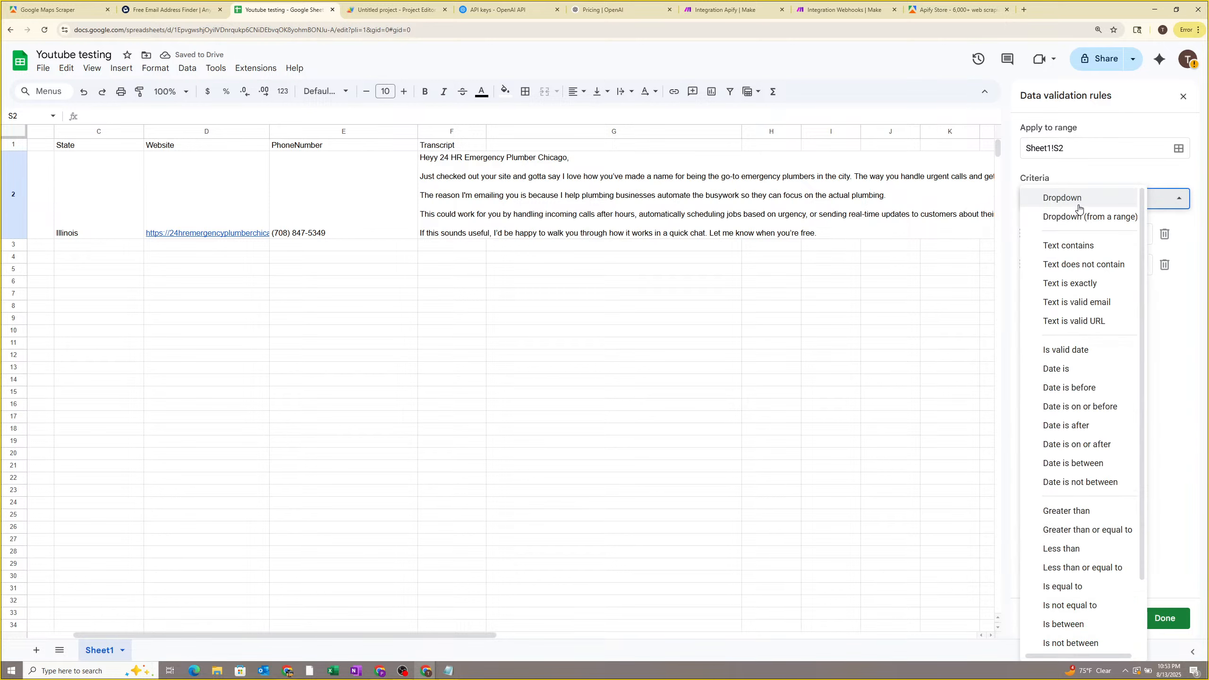
{"action": "left_click", "coordinate": [1083, 201]}
{"action": "left_click", "coordinate": [1085, 204]}
{"action": "left_click", "coordinate": [1080, 200]}
{"action": "left_click", "coordinate": [1079, 202]}
{"action": "scroll", "coordinate": [1067, 309], "scroll_direction": "down", "scroll_amount": 2}
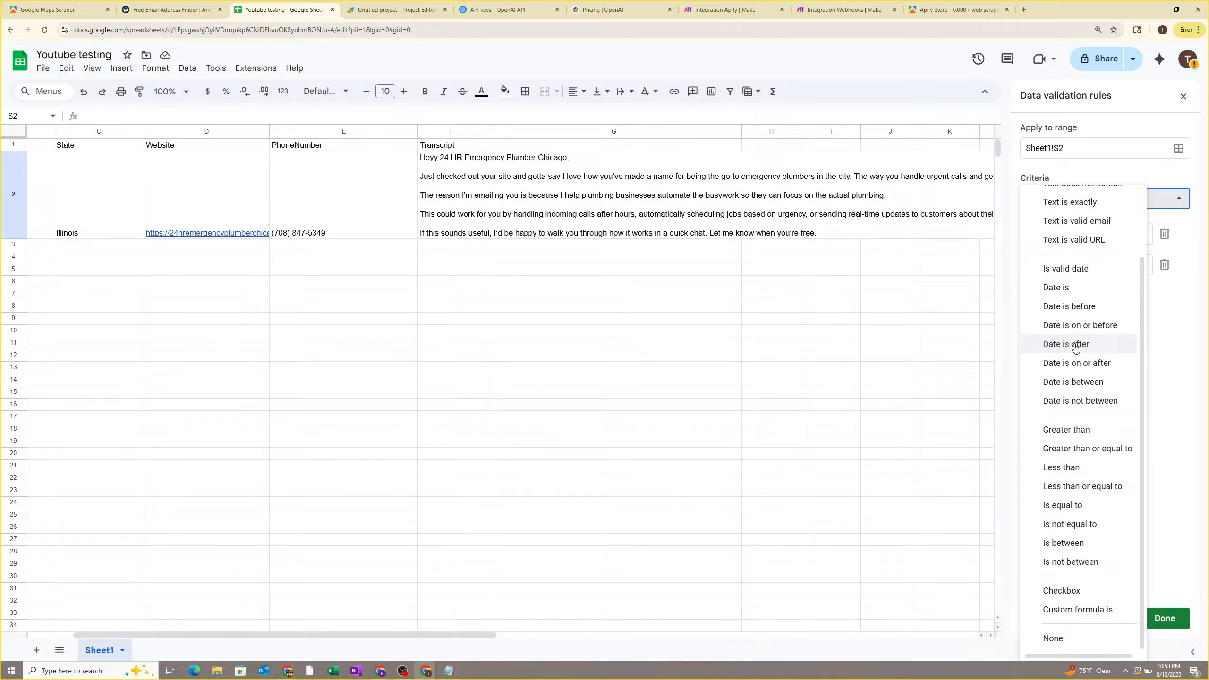
{"action": "left_click", "coordinate": [1069, 590]}
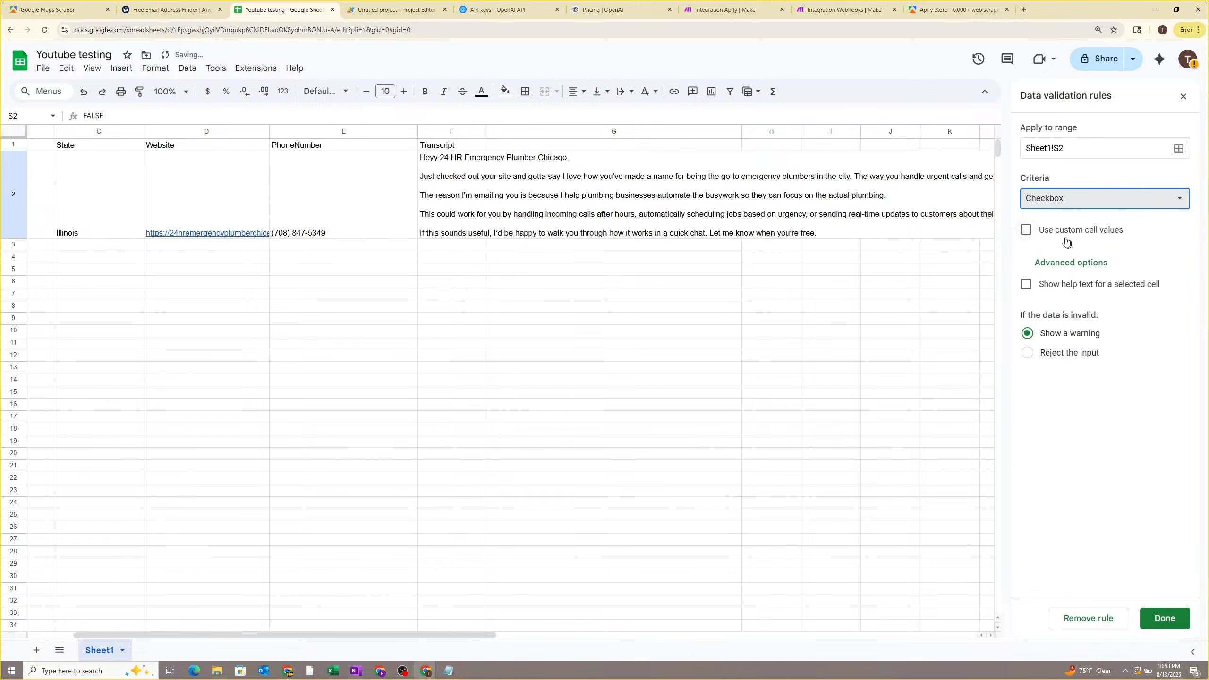
{"action": "left_click", "coordinate": [1165, 618]}
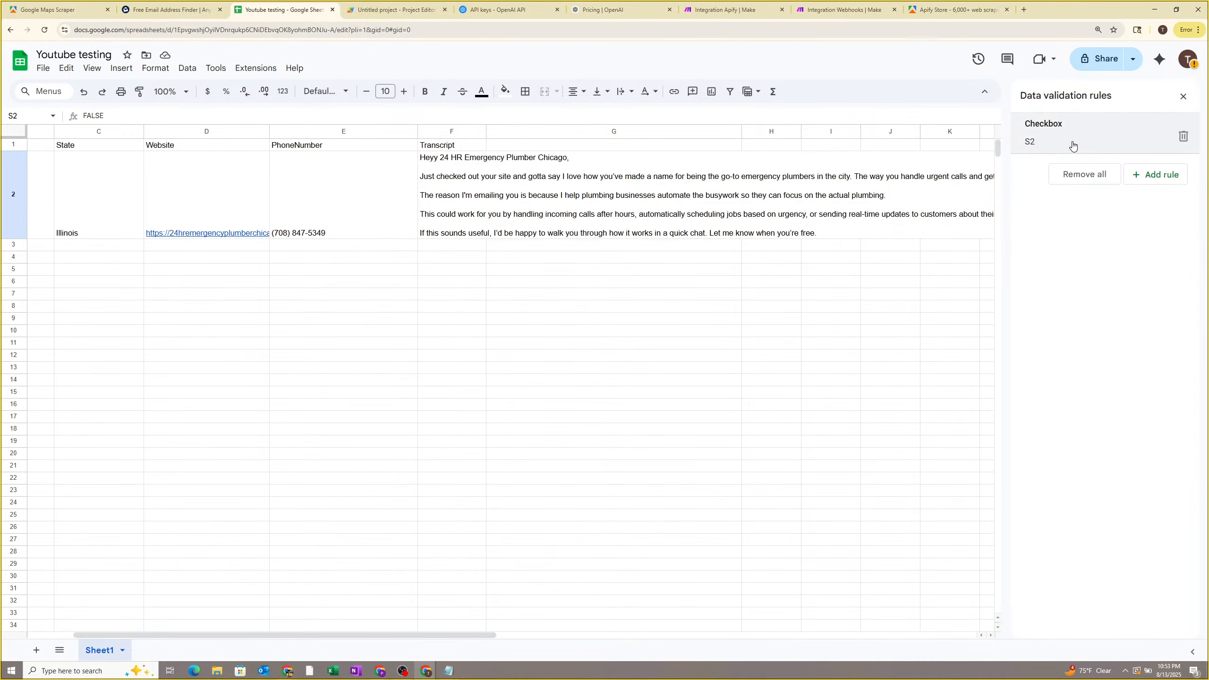
{"action": "left_click", "coordinate": [1183, 97]}
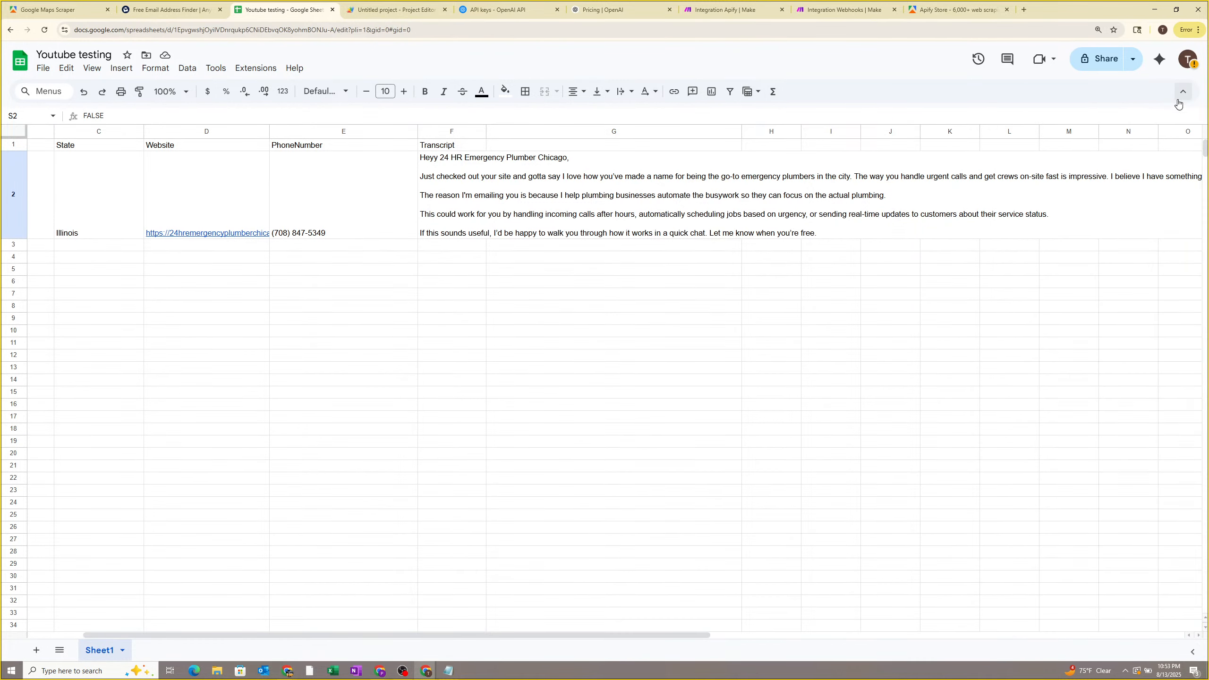
{"action": "key", "text": "ctrl+minus"}
{"action": "key", "text": "ctrl+minus"}
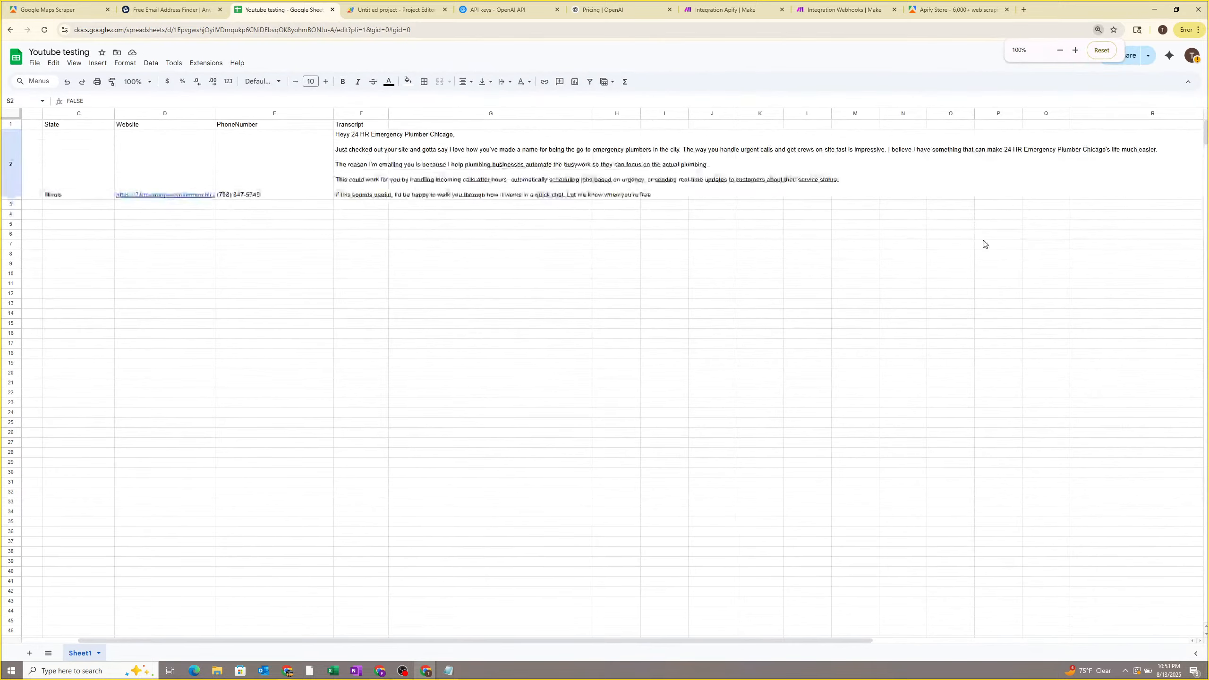
Switch to the custom webhook scenario in Make and run it once so it waits for data.
{"action": "left_click_drag", "start_coordinate": [726, 636], "coordinate": [1064, 638]}
{"action": "left_click", "coordinate": [890, 363]}
{"action": "left_click", "coordinate": [813, 175]}
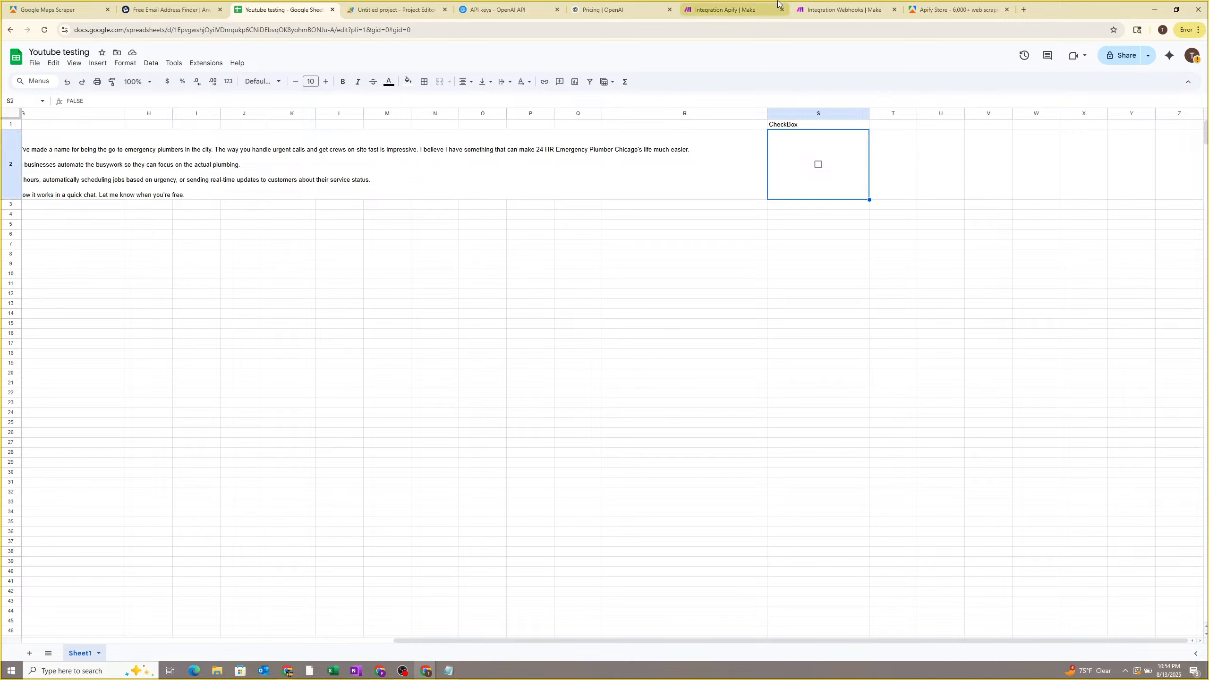
{"action": "left_click", "coordinate": [833, 9]}
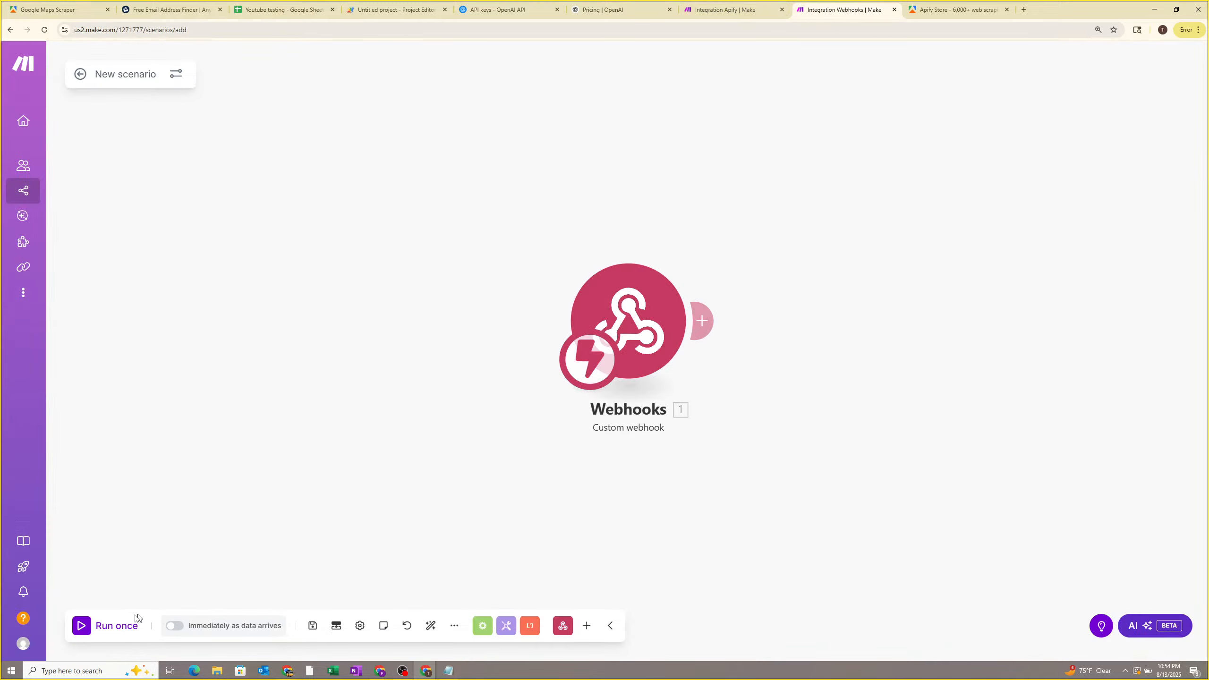
{"action": "left_click", "coordinate": [106, 625]}
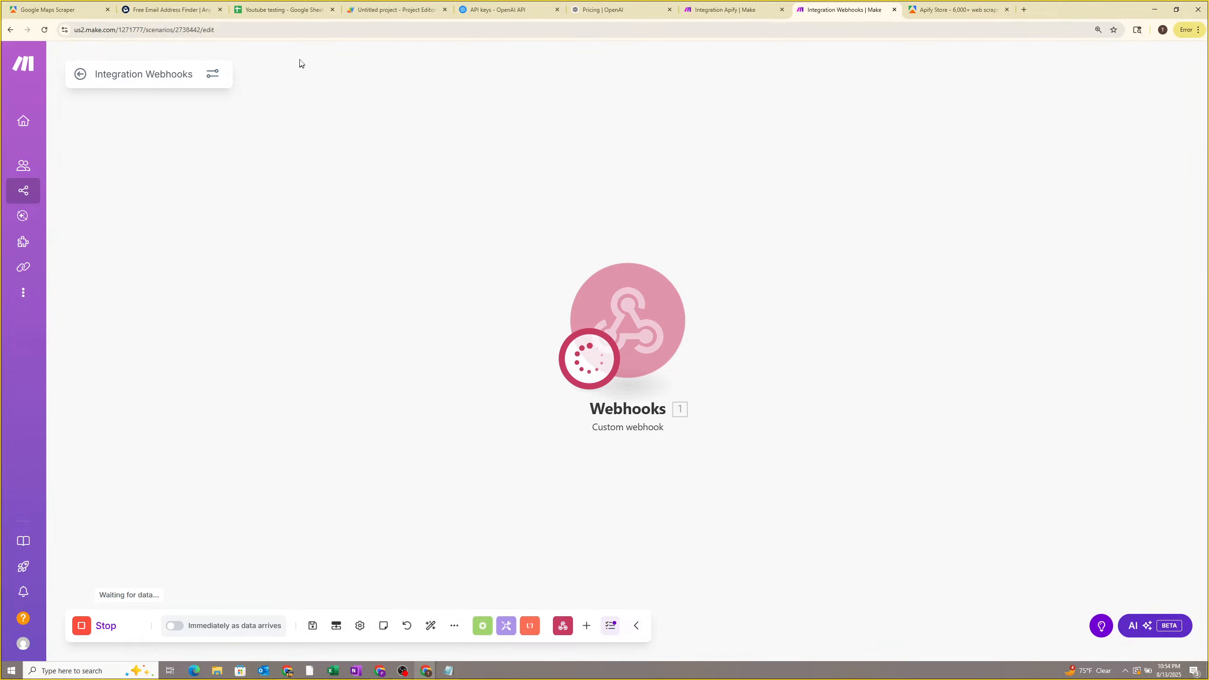
Tick the checkbox in cell S2 of the leads sheet and check whether the Make webhook scenario receives the data.
{"action": "left_click", "coordinate": [286, 10]}
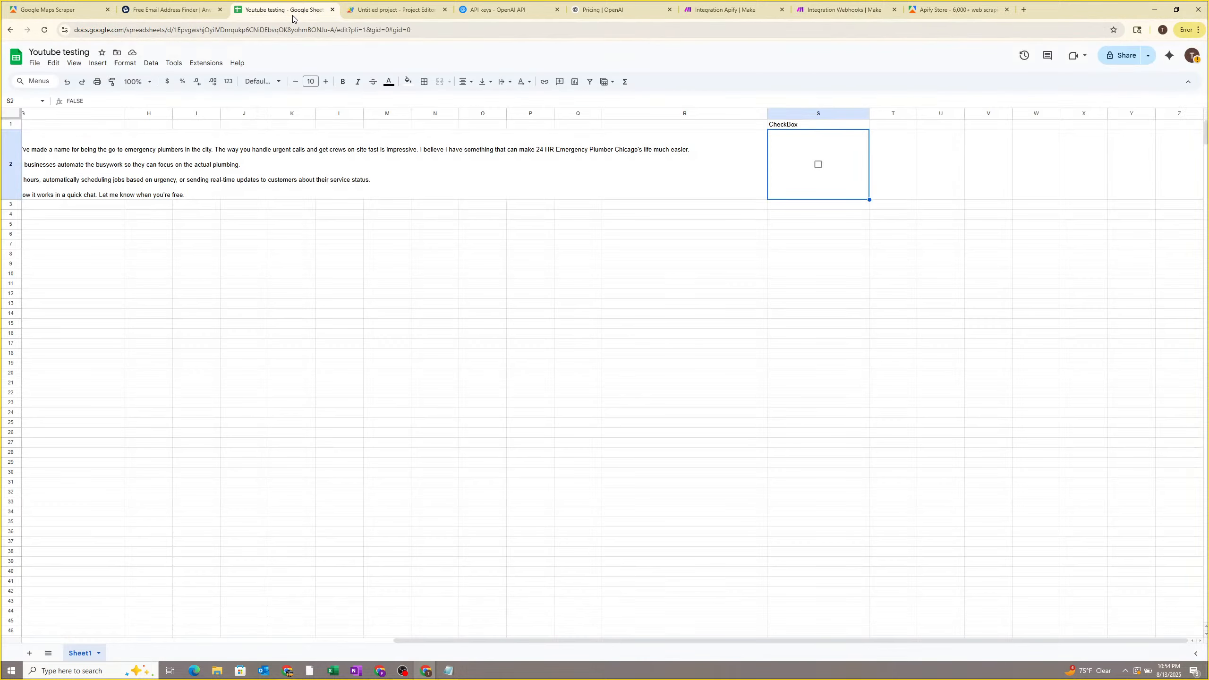
{"action": "left_click", "coordinate": [819, 165]}
{"action": "left_click", "coordinate": [804, 4]}
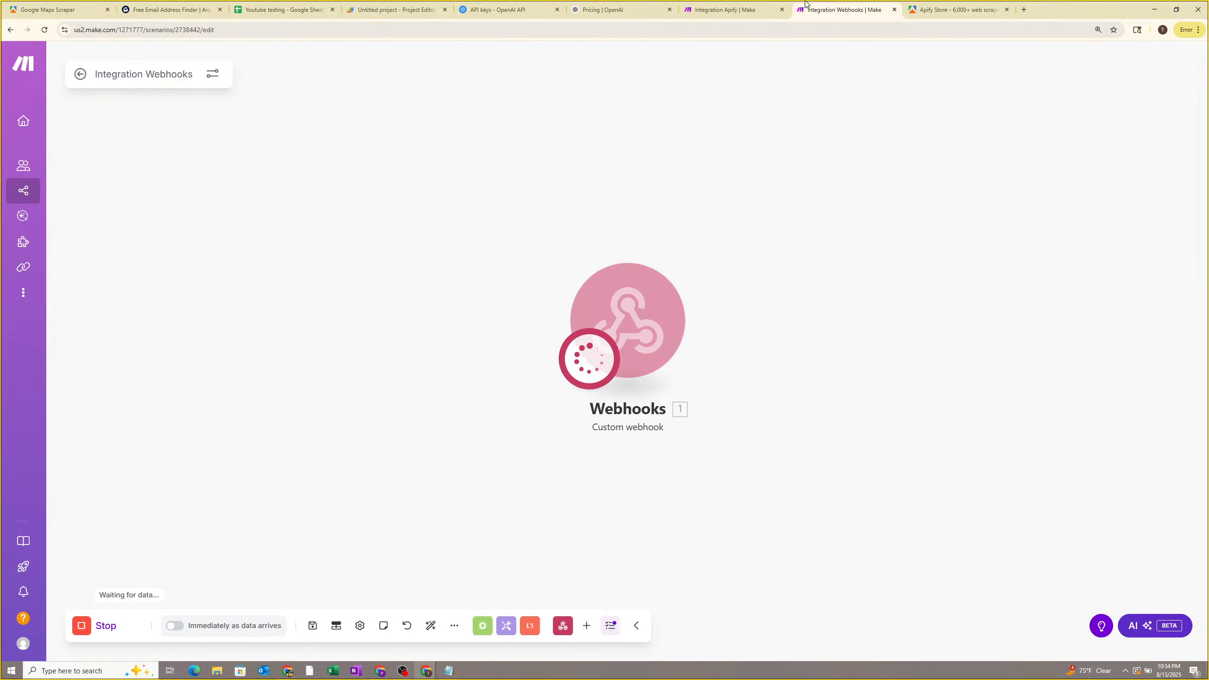
{"action": "left_click_drag", "start_coordinate": [721, 200], "coordinate": [640, 209]}
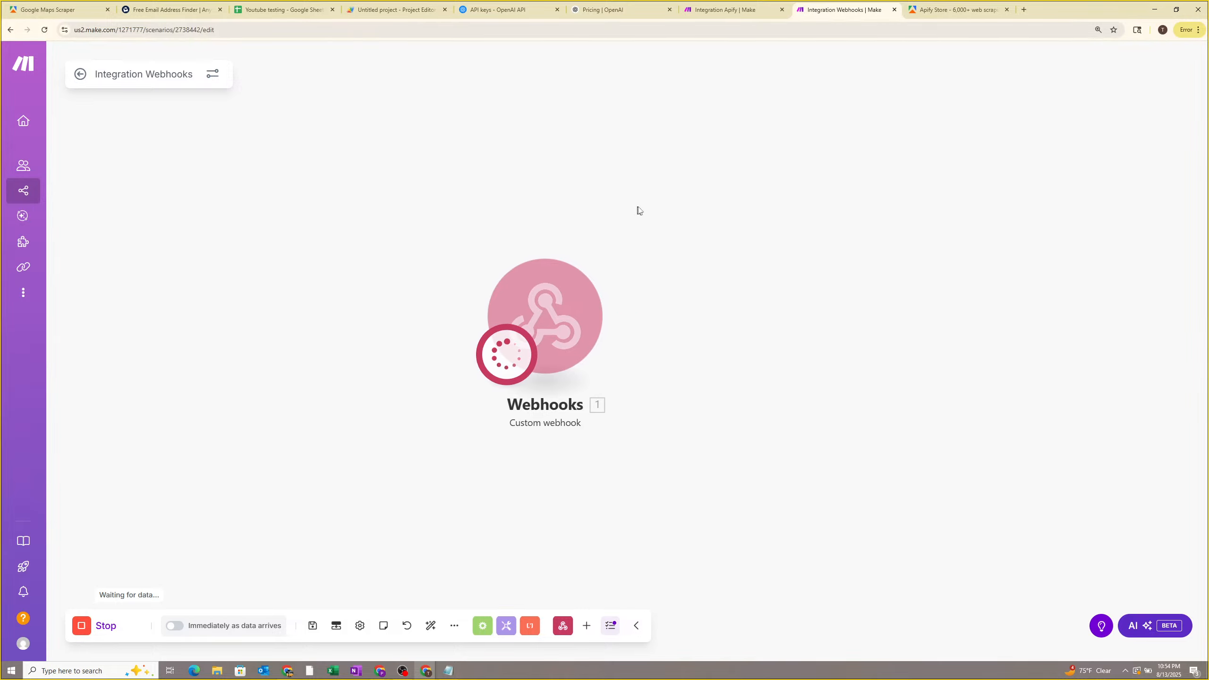
{"action": "left_click", "coordinate": [276, 4]}
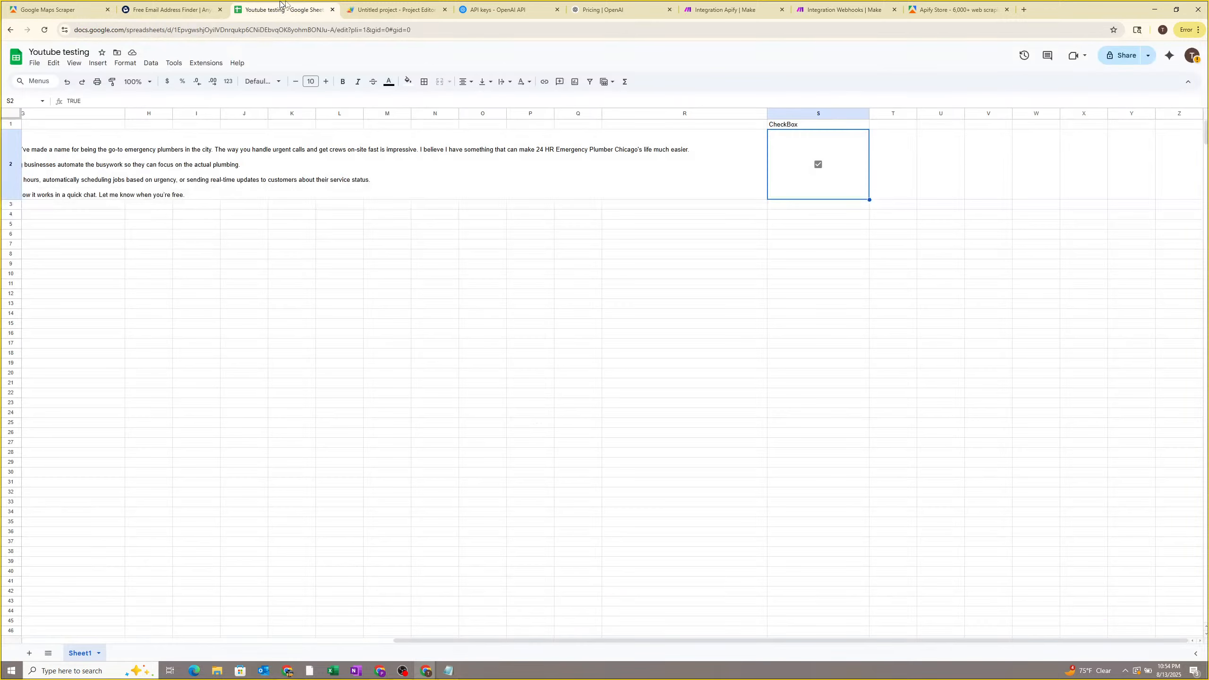
{"action": "left_click", "coordinate": [818, 6]}
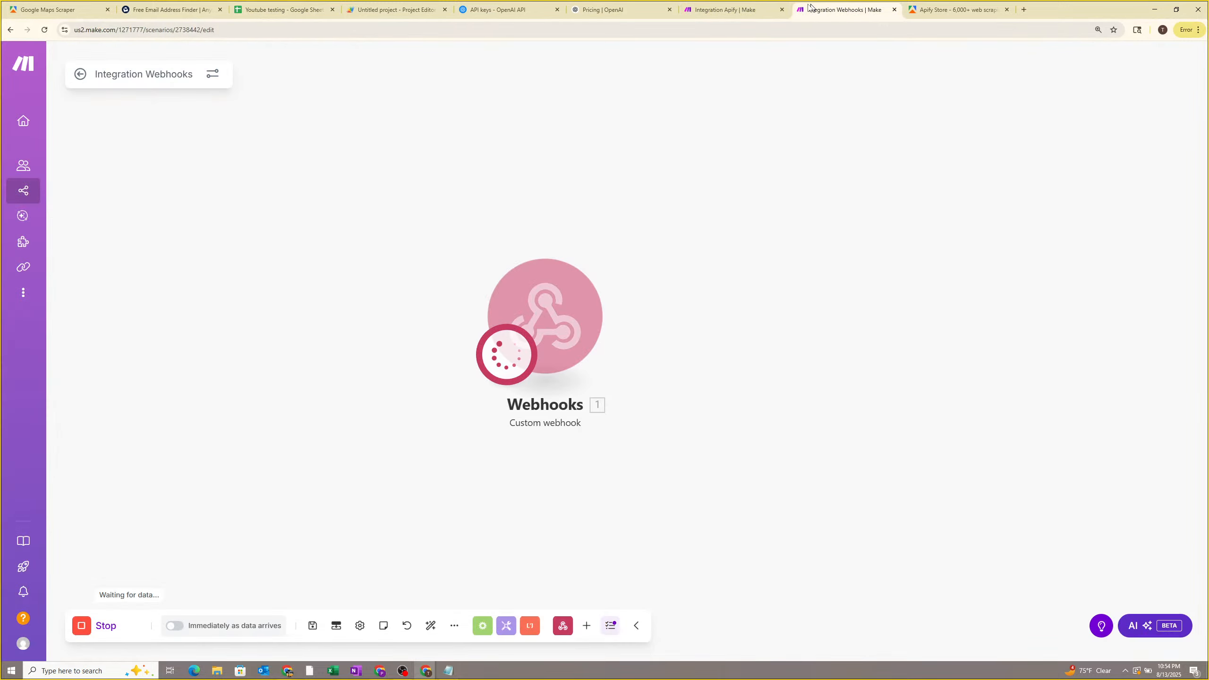
{"action": "left_click", "coordinate": [281, 9]}
{"action": "left_click", "coordinate": [852, 9]}
{"action": "left_click", "coordinate": [272, 6]}
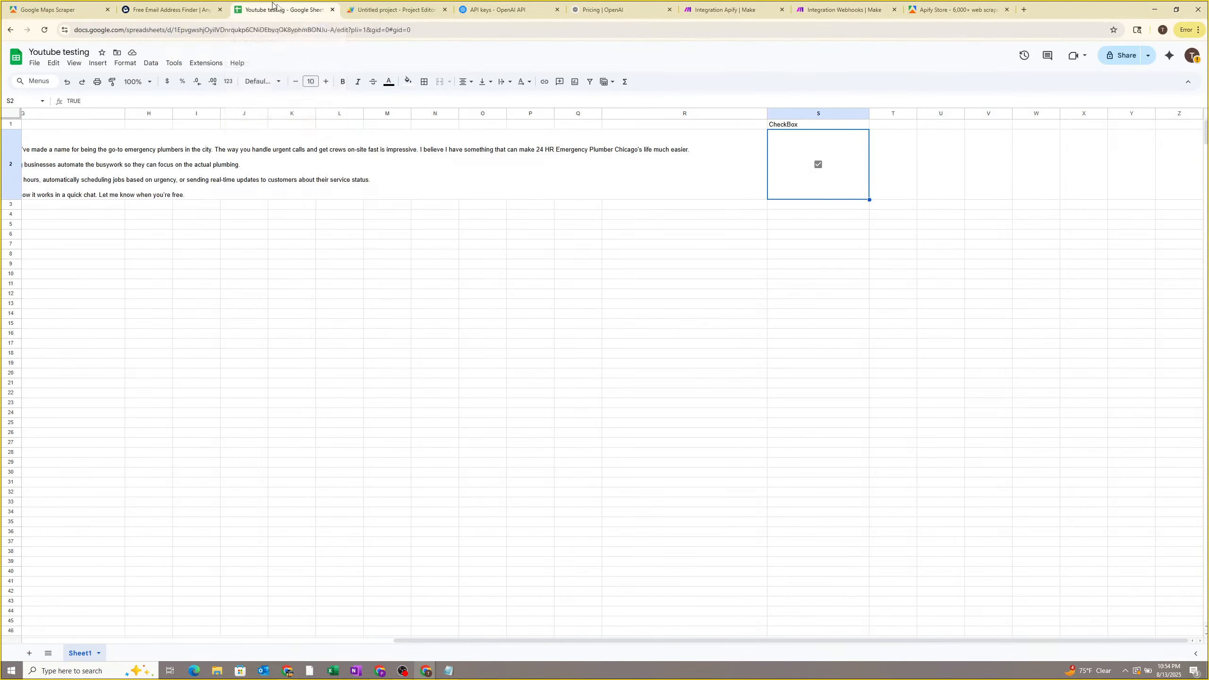
Enter a one-character test value in cell T2 of the leads sheet, then save the Integration Webhooks scenario in Make.
{"action": "double_click", "coordinate": [881, 160]}
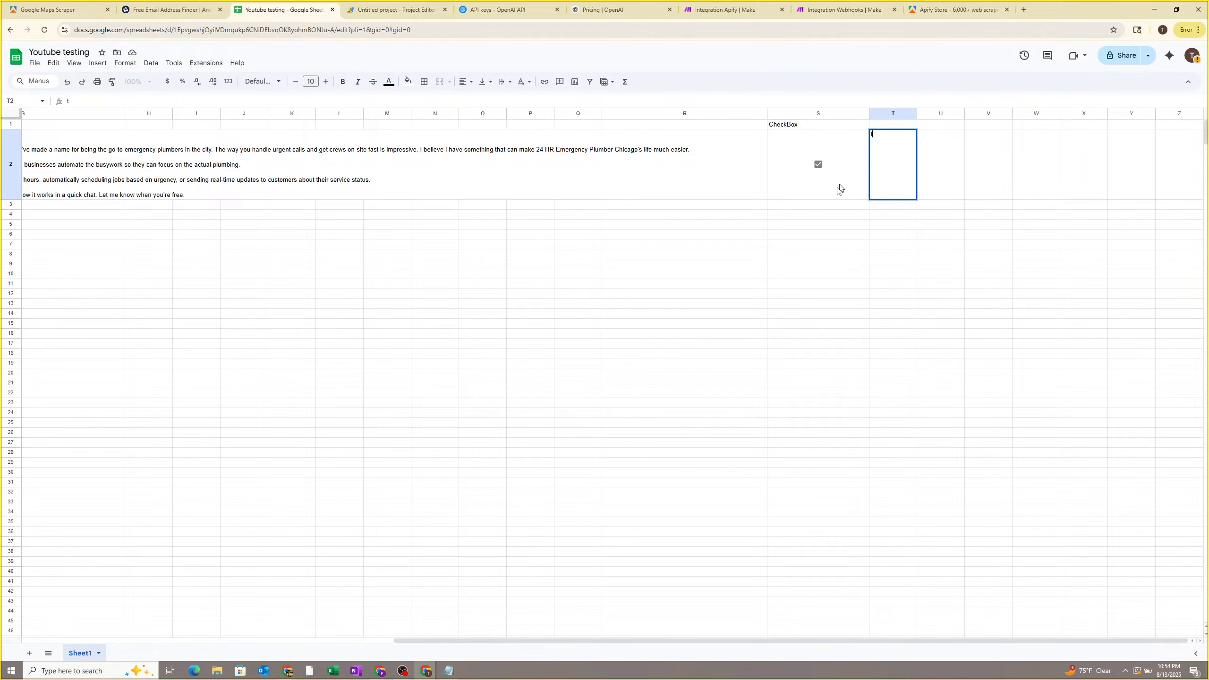
{"action": "left_click", "coordinate": [838, 6]}
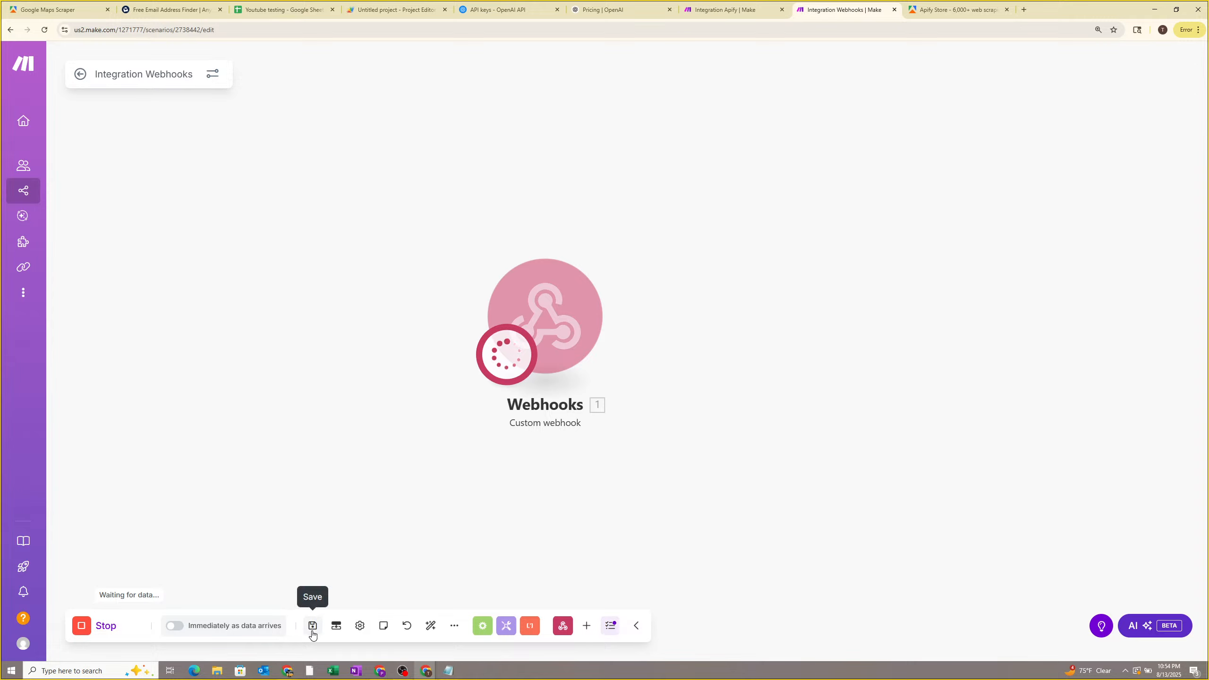
{"action": "left_click", "coordinate": [312, 632]}
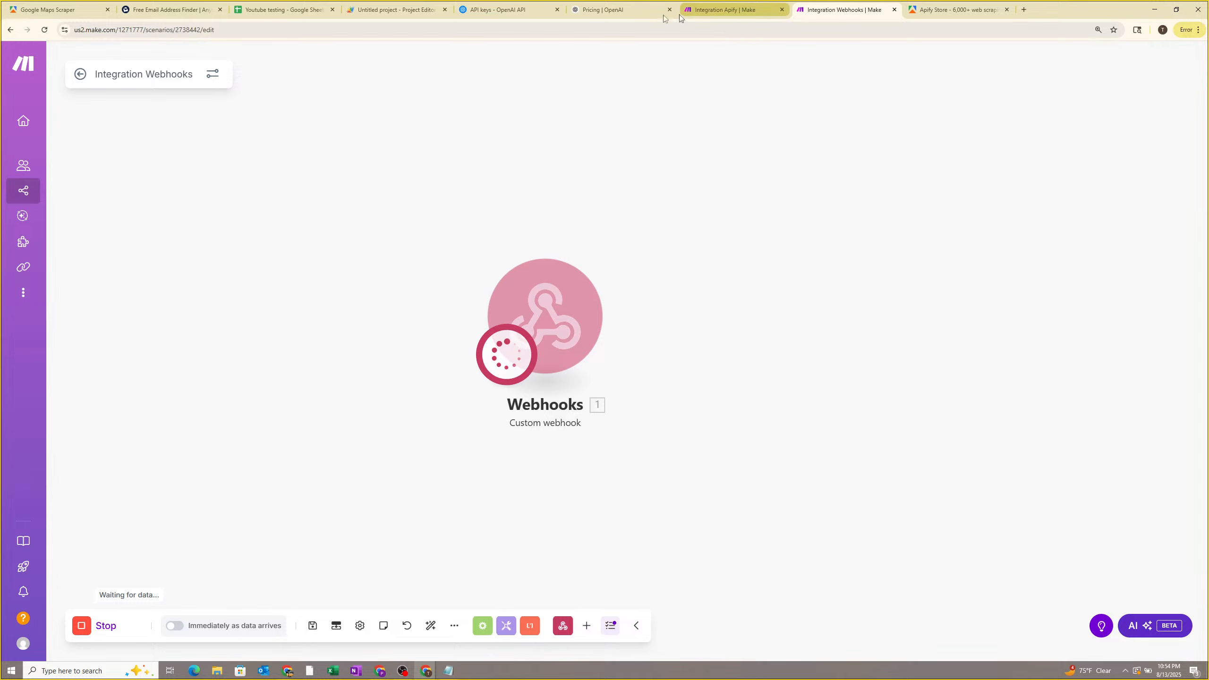
Open the leads sheet's Apps Script project and copy the WATCH_CHANGE_WEBHOOK_URL address from Code.gs.
{"action": "left_click", "coordinate": [291, 13]}
{"action": "left_click", "coordinate": [206, 63]}
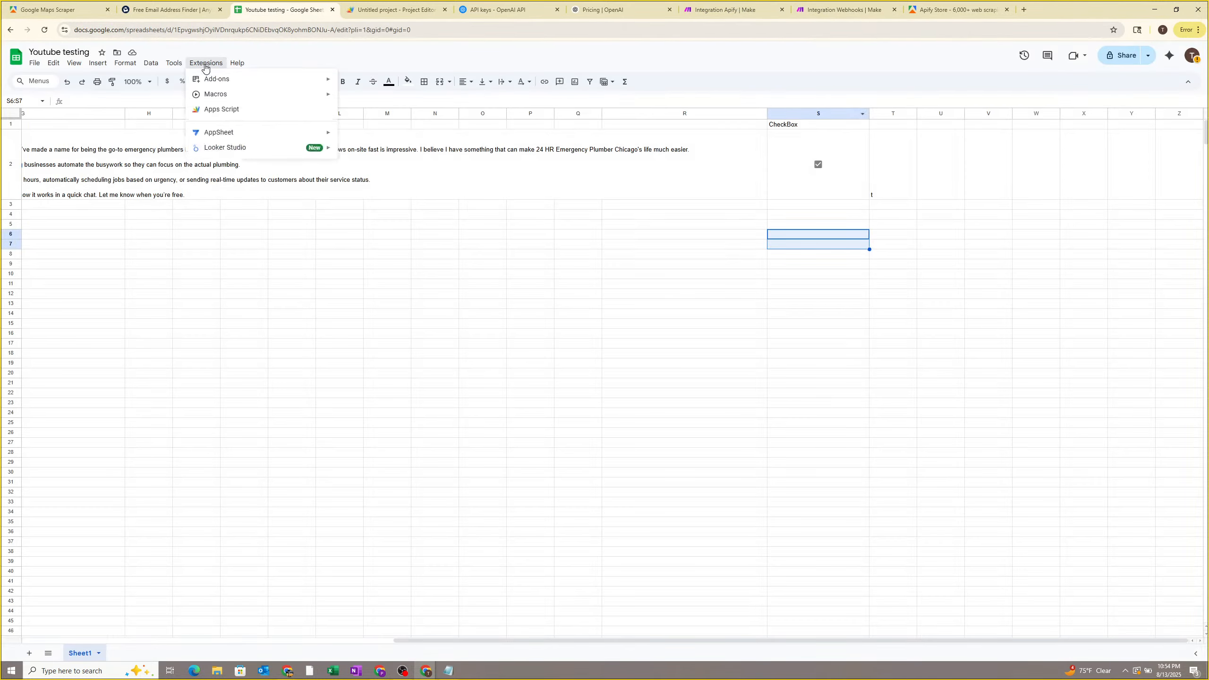
{"action": "left_click", "coordinate": [222, 109]}
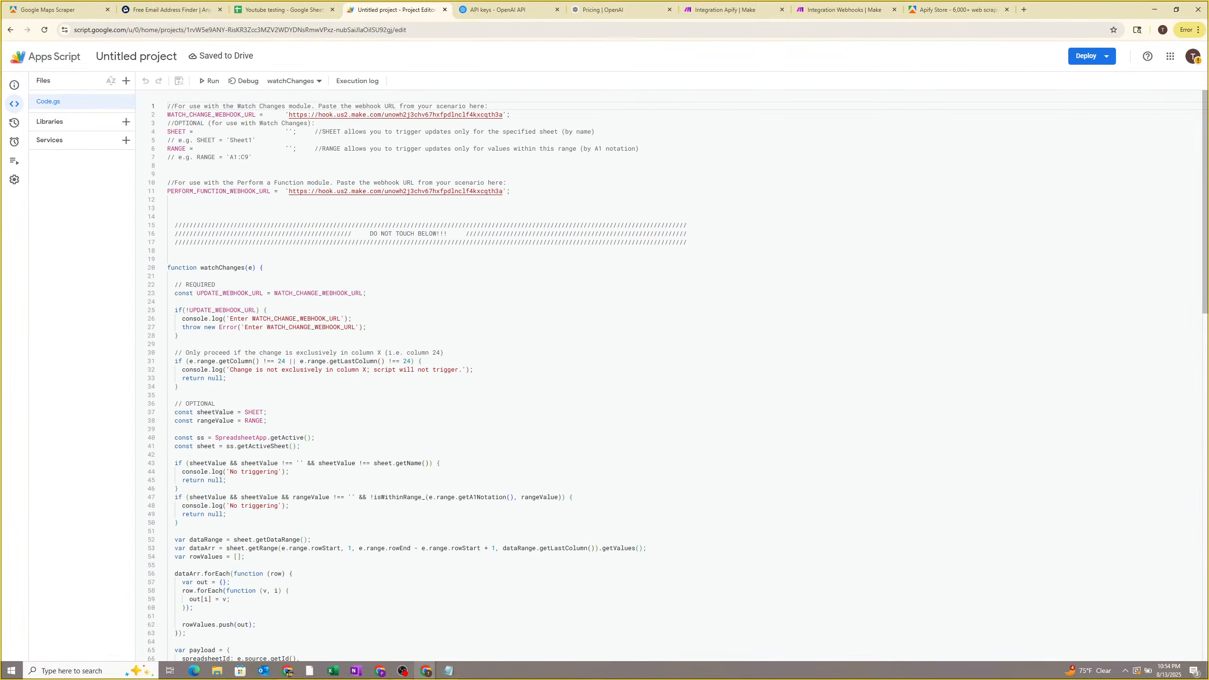
{"action": "left_click_drag", "start_coordinate": [289, 115], "coordinate": [503, 115]}
{"action": "key", "text": "ctrl+c"}
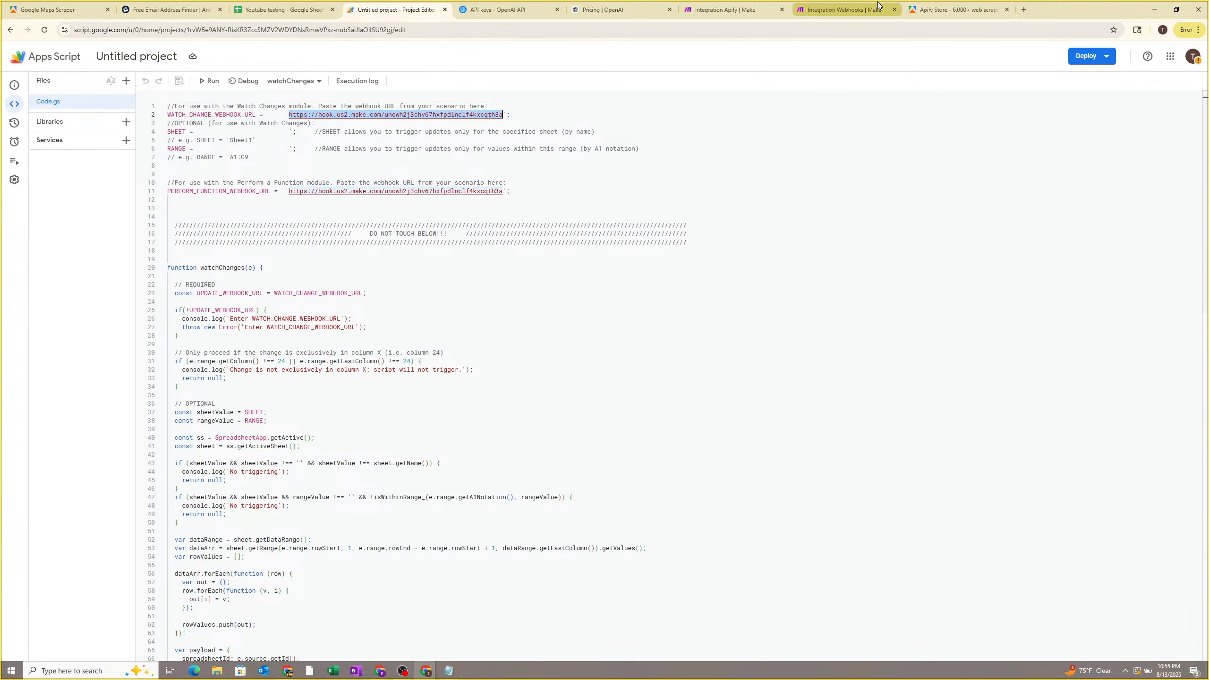
Stop the Integration Webhooks run in Make, check the custom webhook's address and save the module settings.
{"action": "left_click", "coordinate": [965, 4]}
{"action": "left_click", "coordinate": [868, 9]}
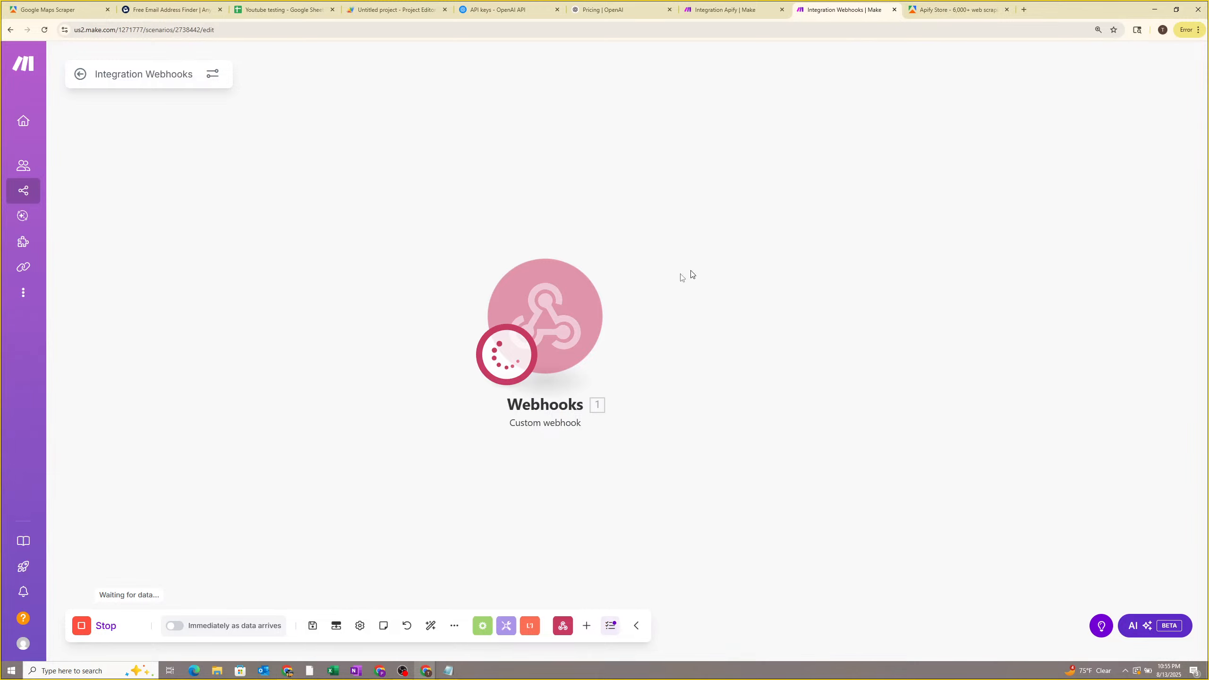
{"action": "left_click", "coordinate": [112, 625]}
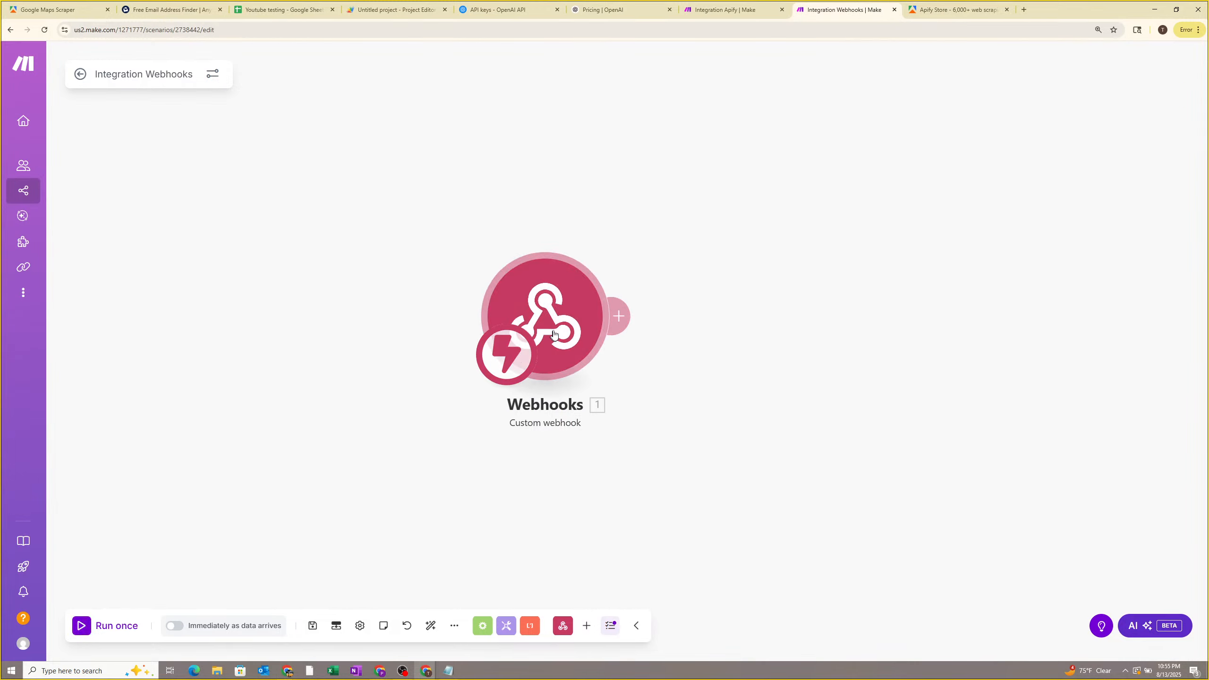
{"action": "left_click", "coordinate": [545, 317]}
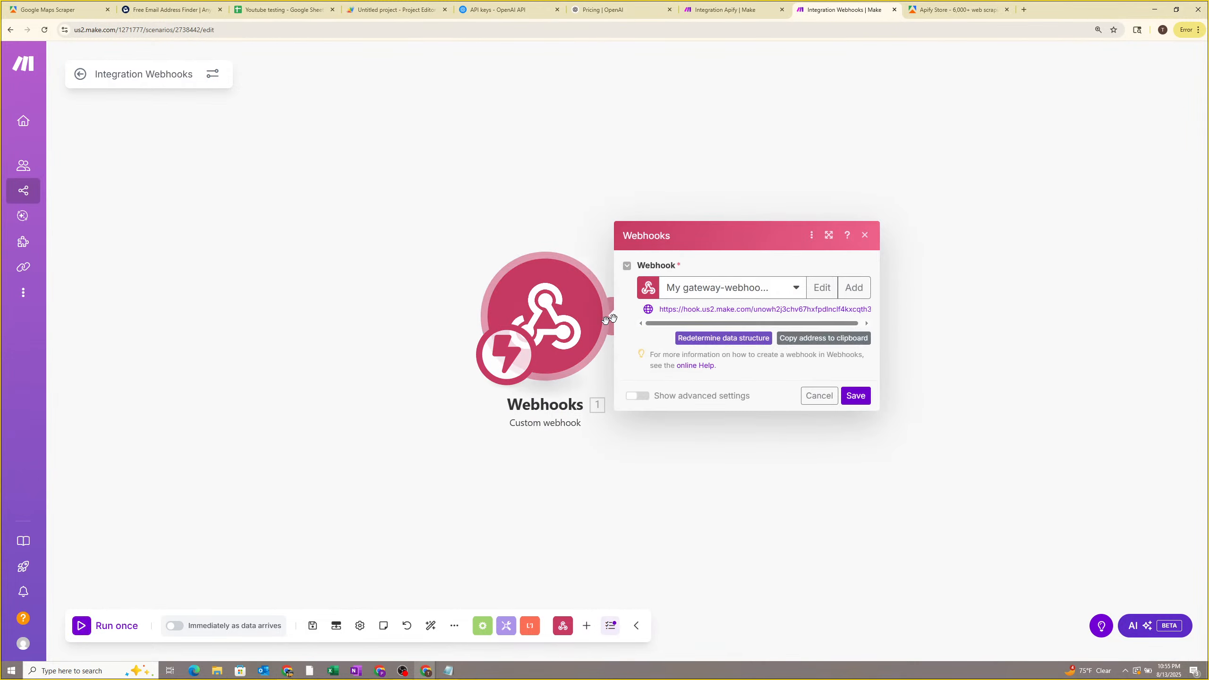
{"action": "left_click", "coordinate": [855, 396]}
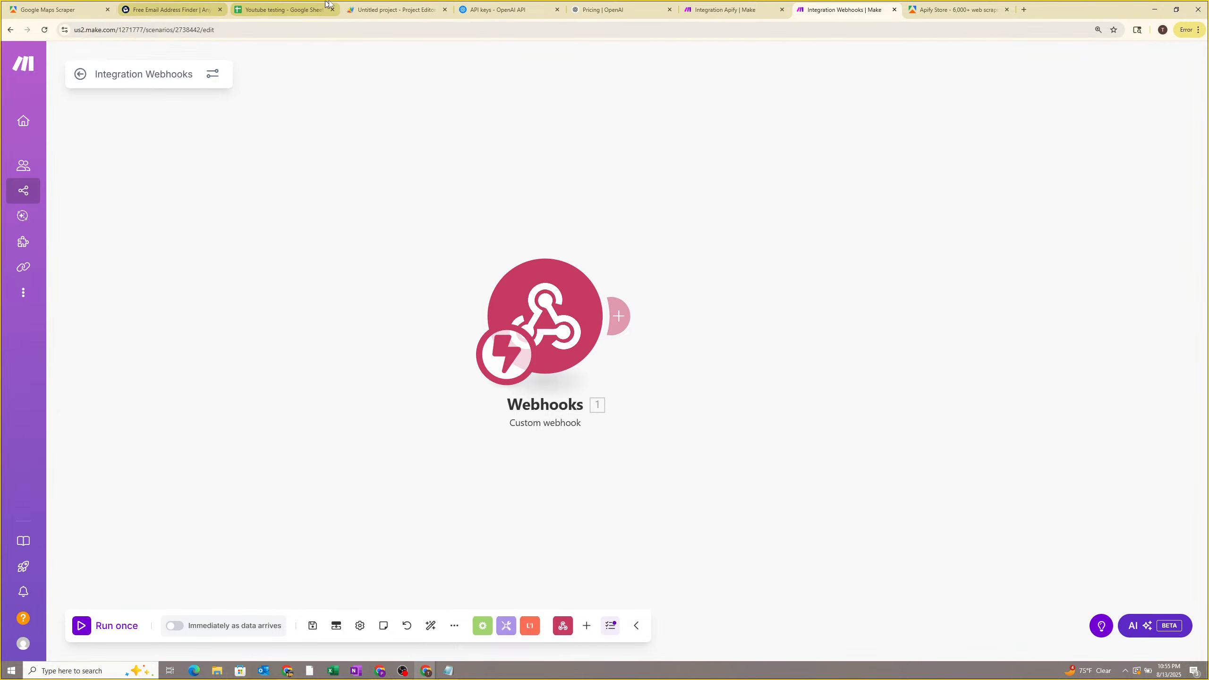
Paste the webhook address over the WATCH_CHANGE_WEBHOOK_URL and PERFORM_FUNCTION_WEBHOOK_URL values in the Apps Script Code.gs file and save the script.
{"action": "left_click", "coordinate": [396, 9]}
{"action": "left_click_drag", "start_coordinate": [288, 115], "coordinate": [500, 115]}
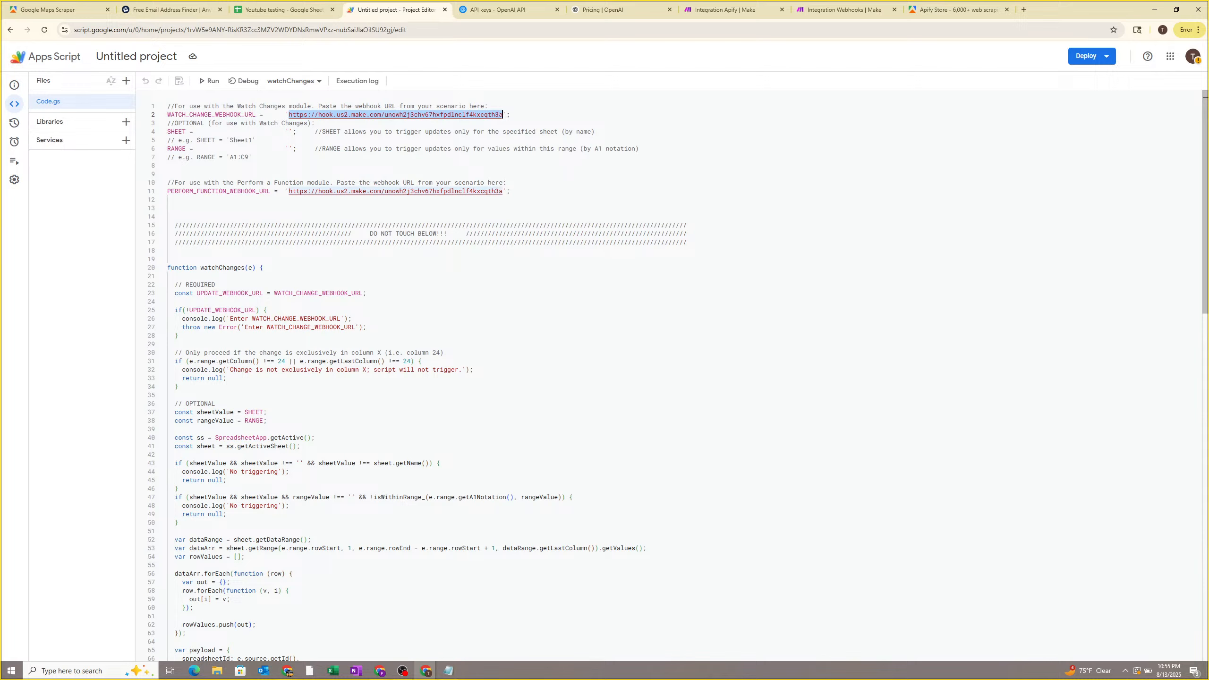
{"action": "key", "text": "ctrl+v"}
{"action": "key", "text": "ctrl+s"}
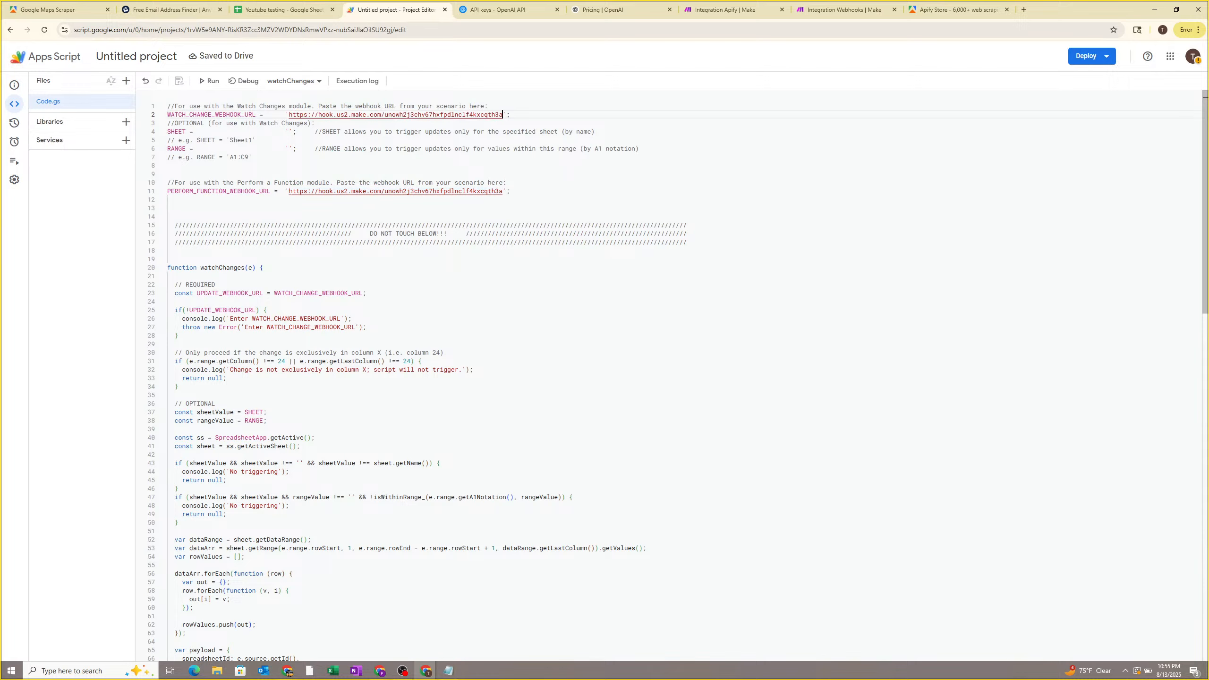
{"action": "left_click_drag", "start_coordinate": [289, 191], "coordinate": [502, 191]}
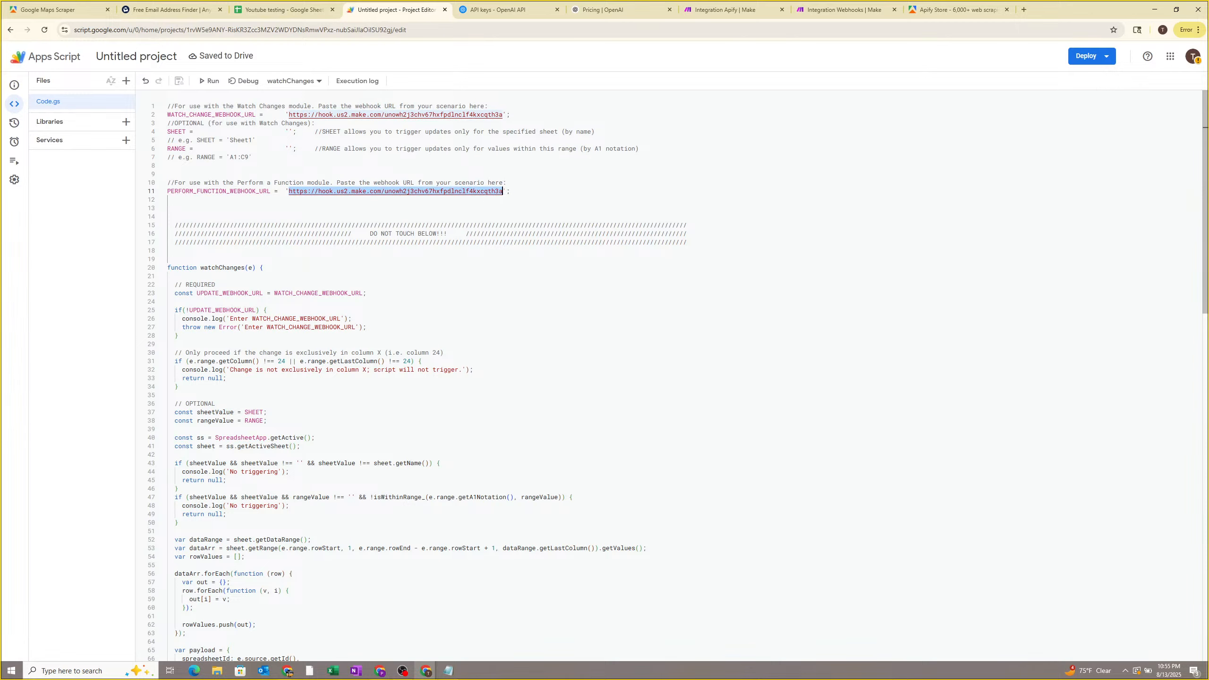
{"action": "key", "text": "ctrl+v"}
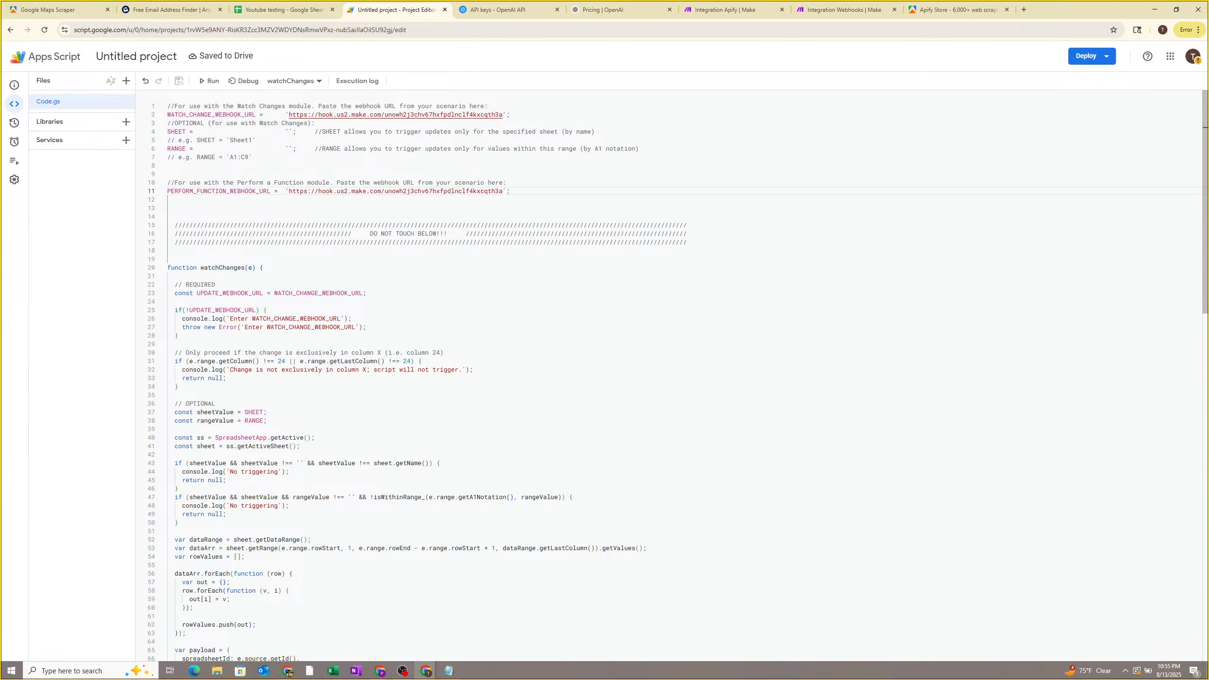
{"action": "left_click", "coordinate": [333, 183]}
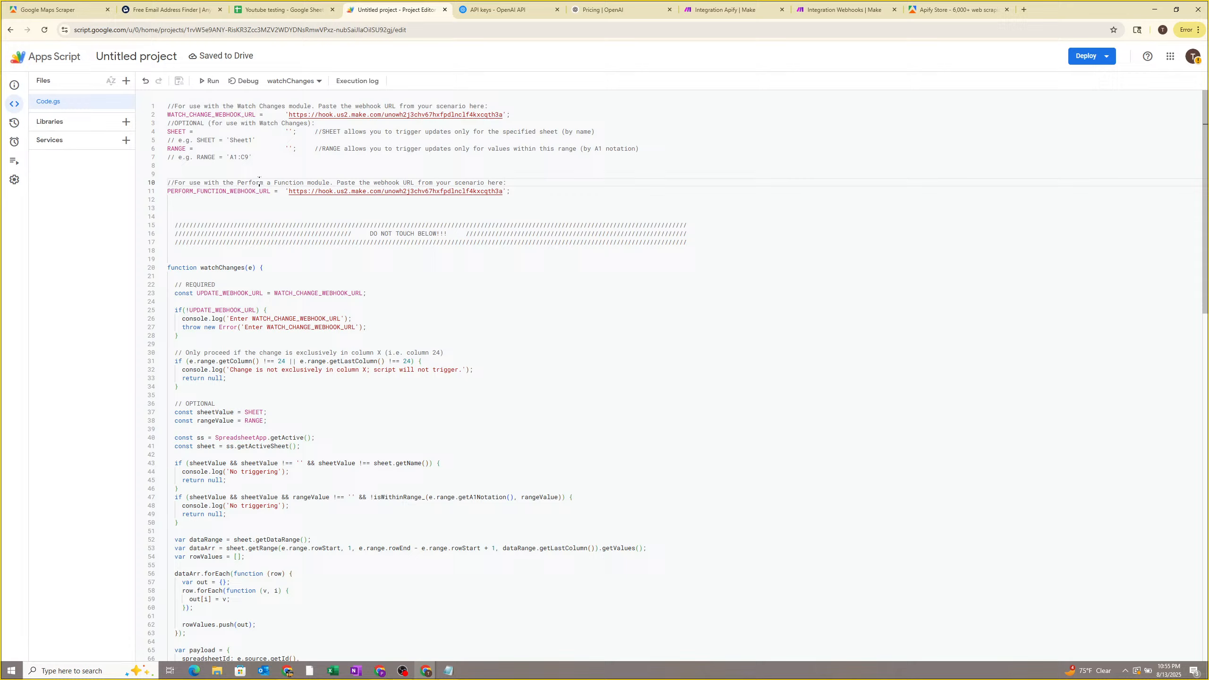
Edit the project's trigger, keeping the watchChanges function and the On edit event type, and save it.
{"action": "left_click", "coordinate": [15, 143]}
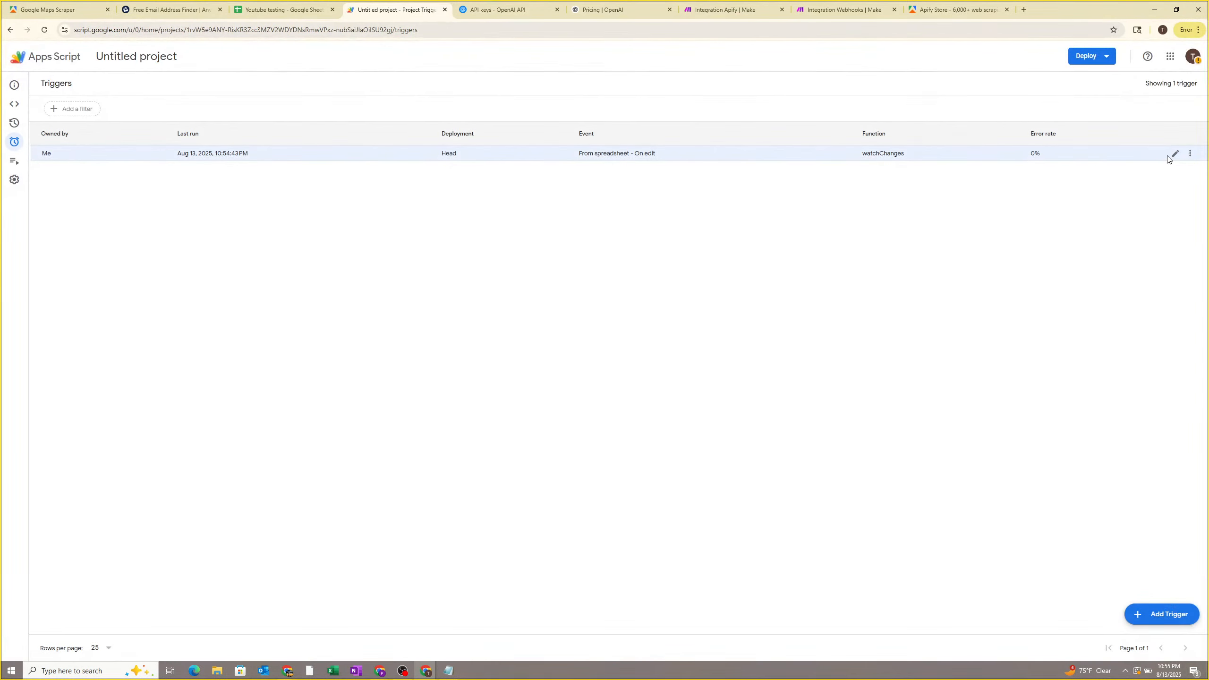
{"action": "left_click", "coordinate": [1175, 153]}
{"action": "left_click", "coordinate": [525, 289]}
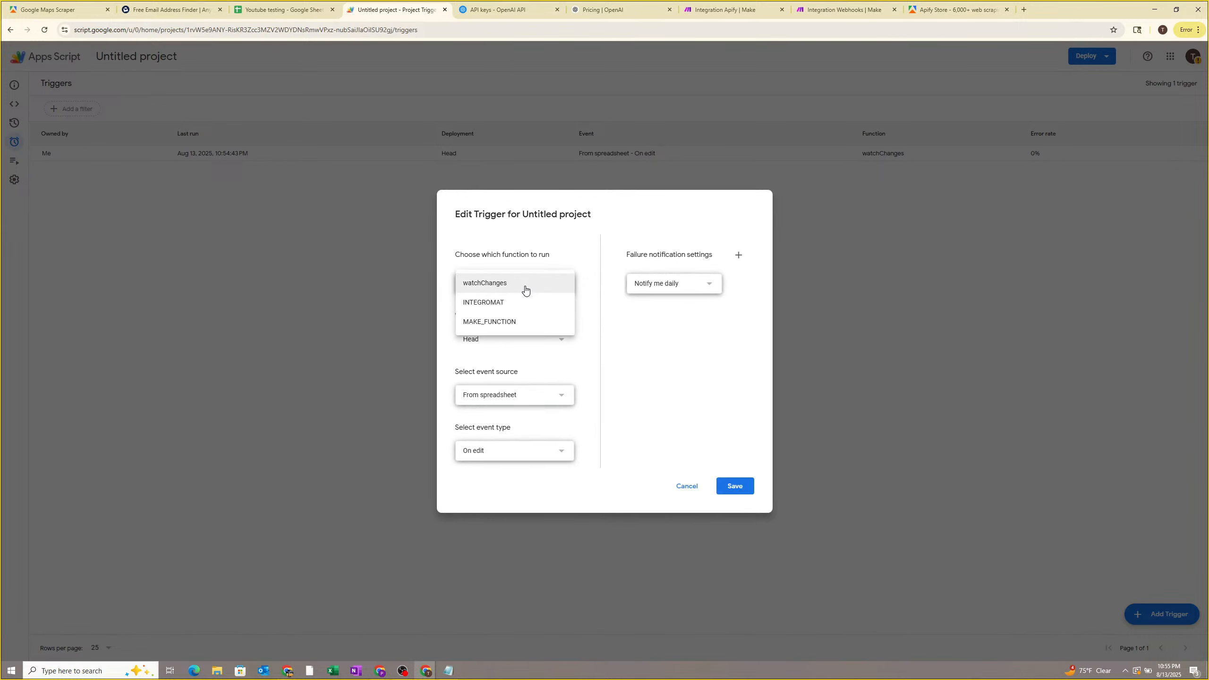
{"action": "left_click", "coordinate": [525, 286]}
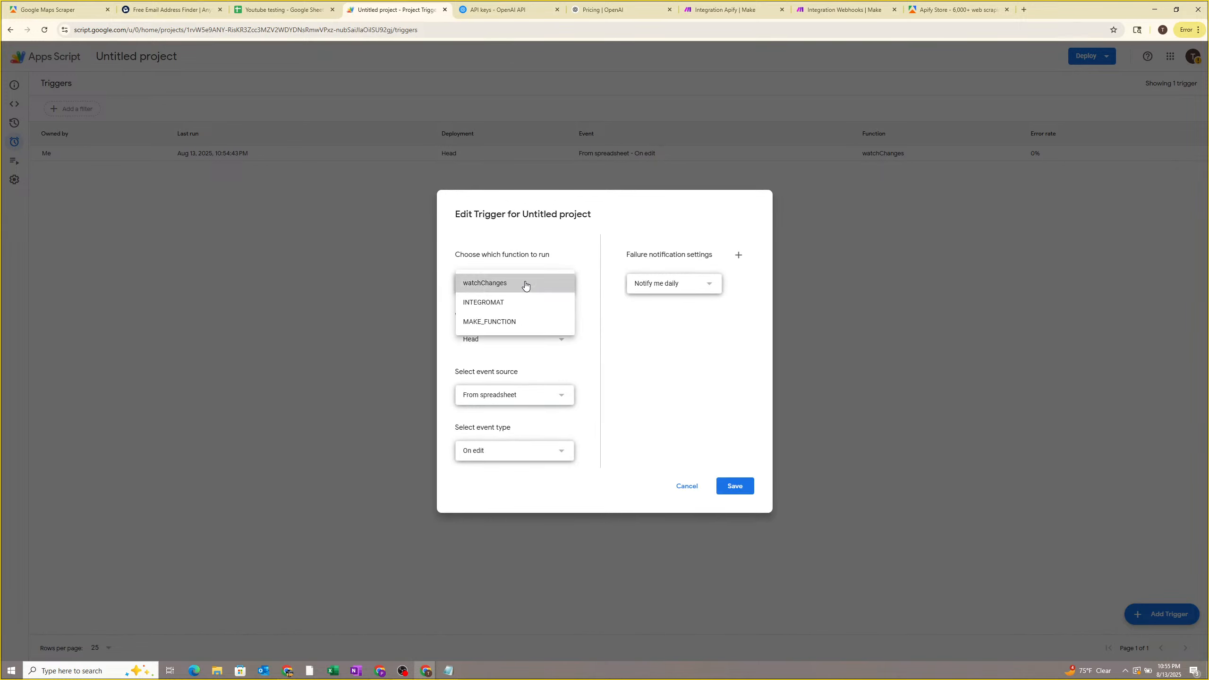
{"action": "left_click", "coordinate": [519, 456]}
{"action": "left_click", "coordinate": [513, 456]}
{"action": "left_click", "coordinate": [737, 487]}
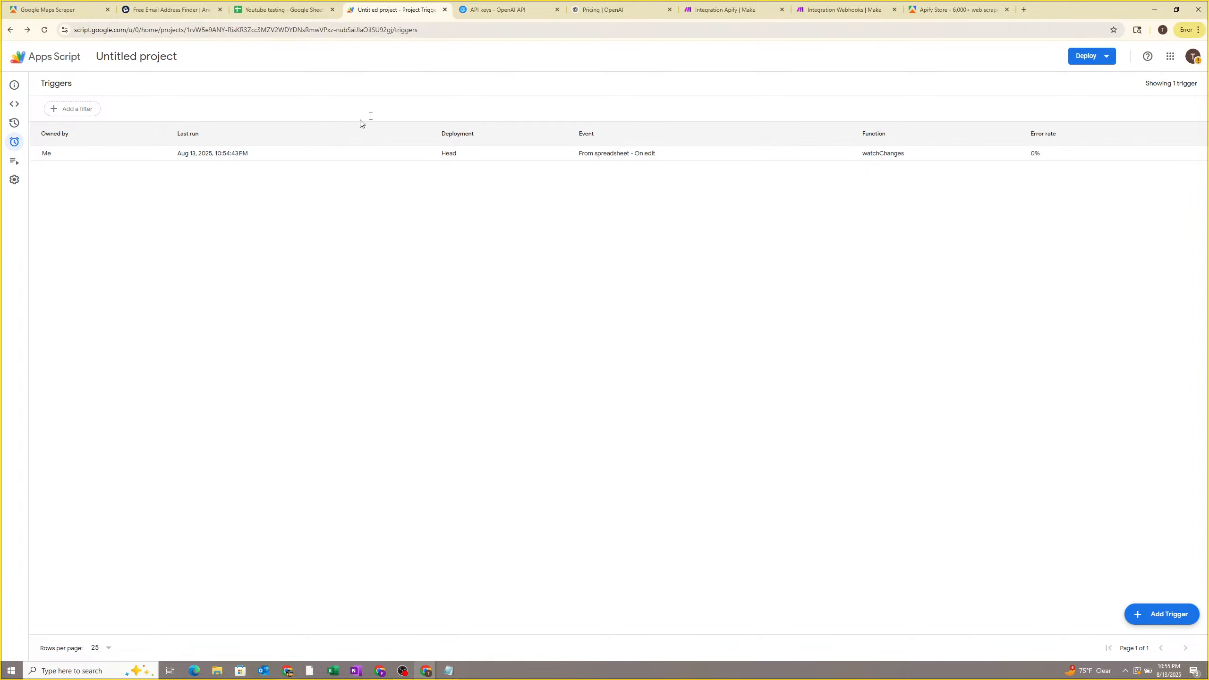
Run the Integration Webhooks scenario once in Make again, then return to row 2 of the leads sheet.
{"action": "left_click", "coordinate": [845, 9]}
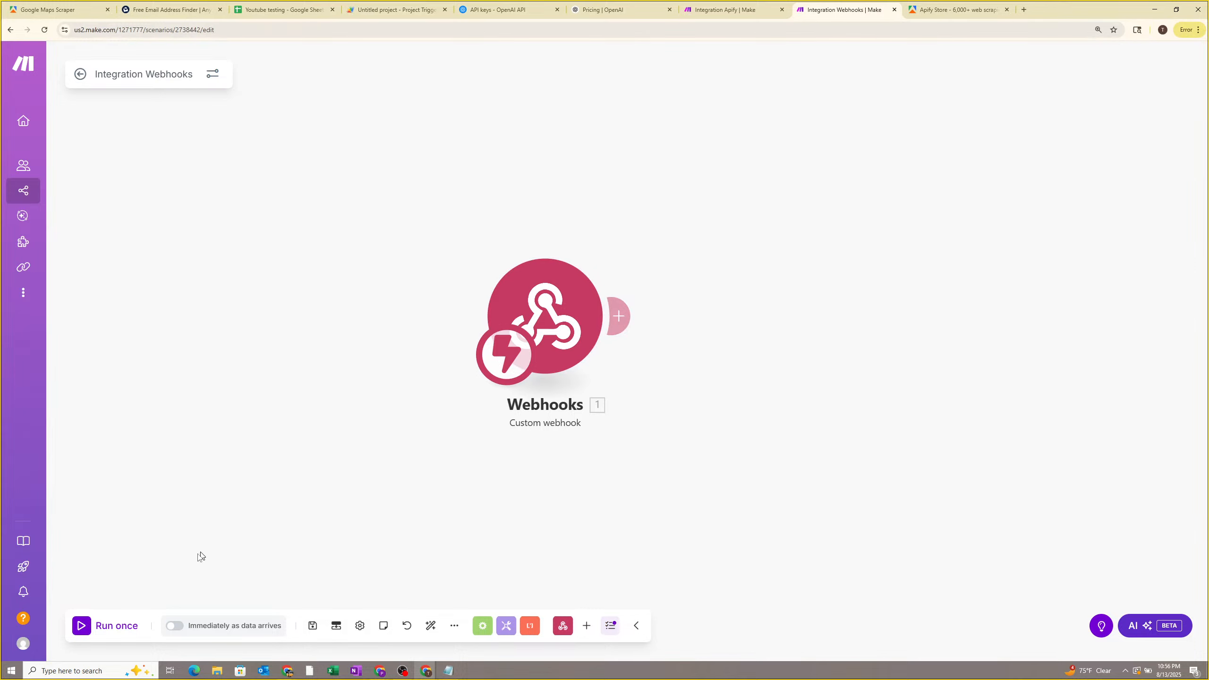
{"action": "left_click", "coordinate": [95, 621]}
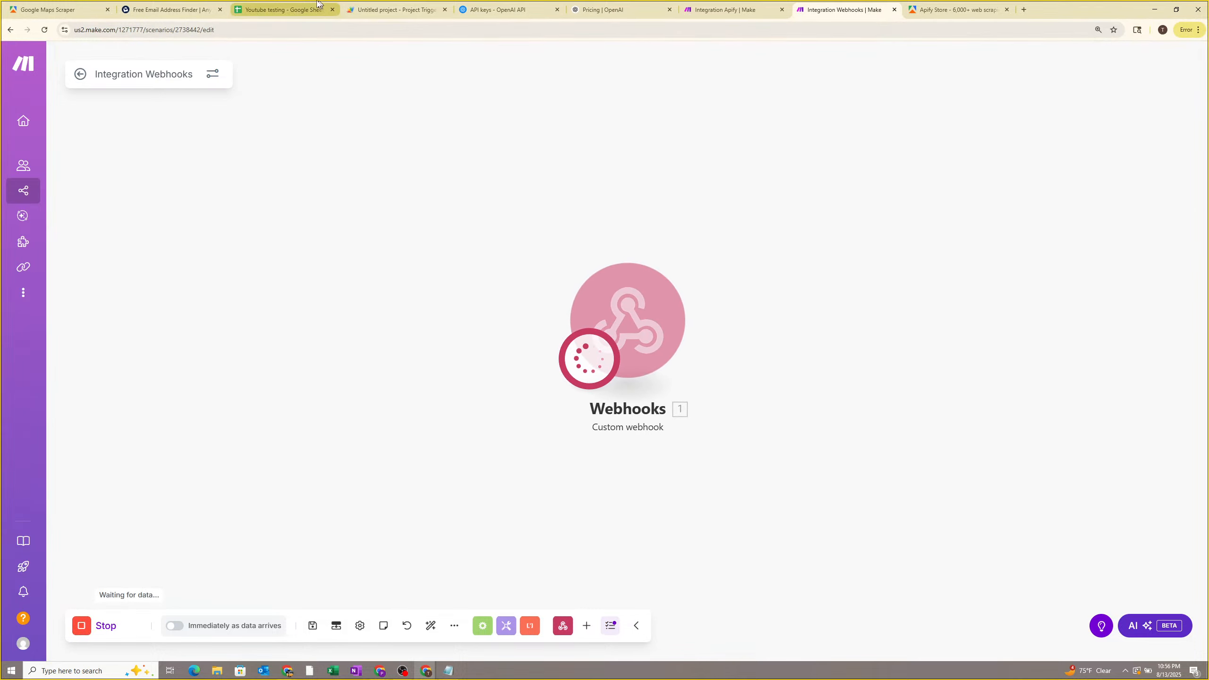
{"action": "left_click", "coordinate": [284, 10]}
{"action": "left_click", "coordinate": [951, 186]}
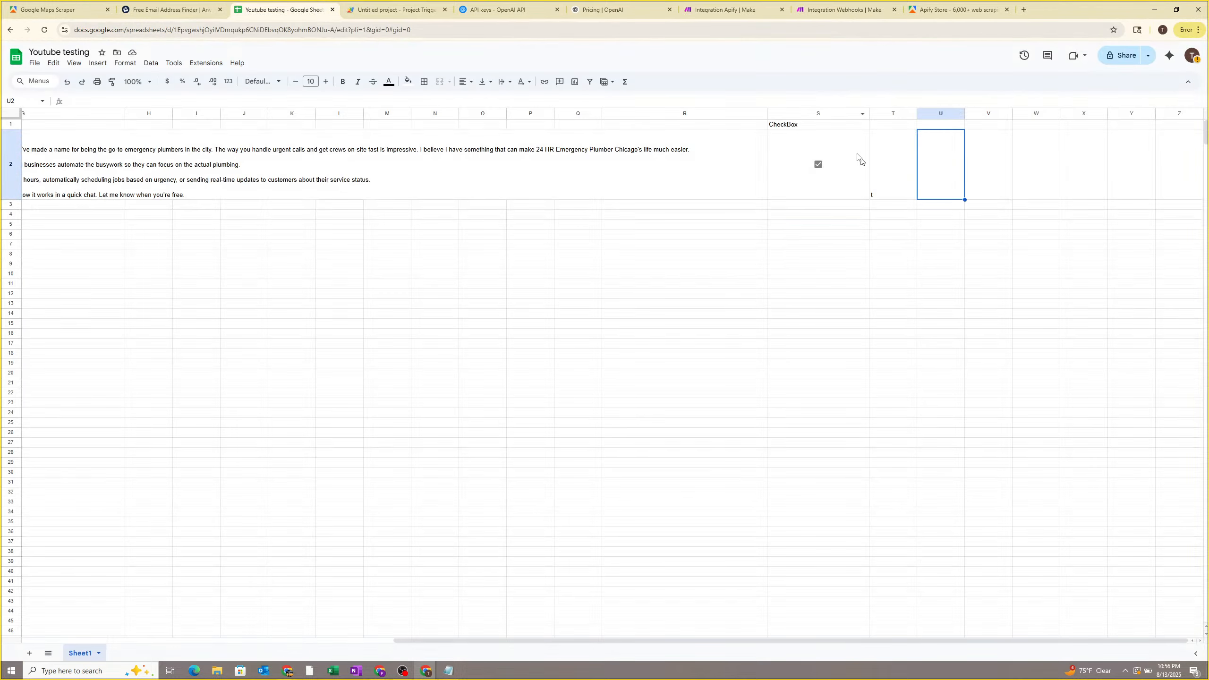
Run the Integration Apify scenario once in Make and check the leads sheet from column A across to CheckBox for a new row.
{"action": "left_click", "coordinate": [746, 6]}
{"action": "left_click", "coordinate": [119, 627]}
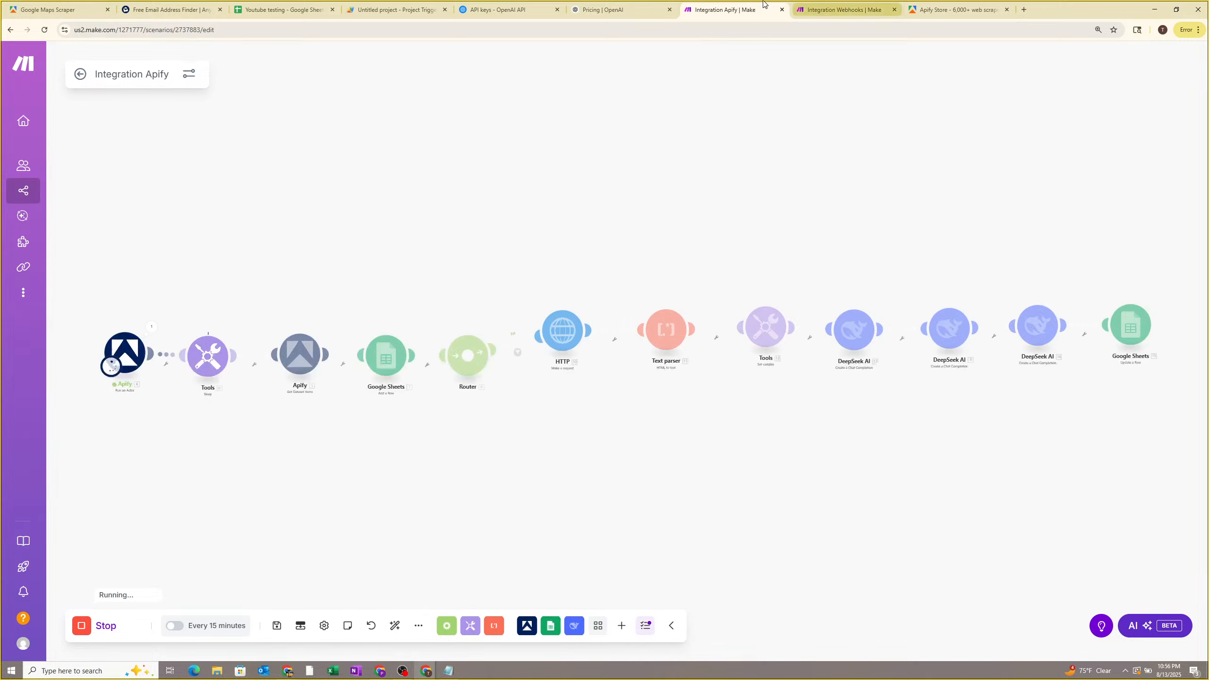
{"action": "left_click", "coordinate": [315, 6]}
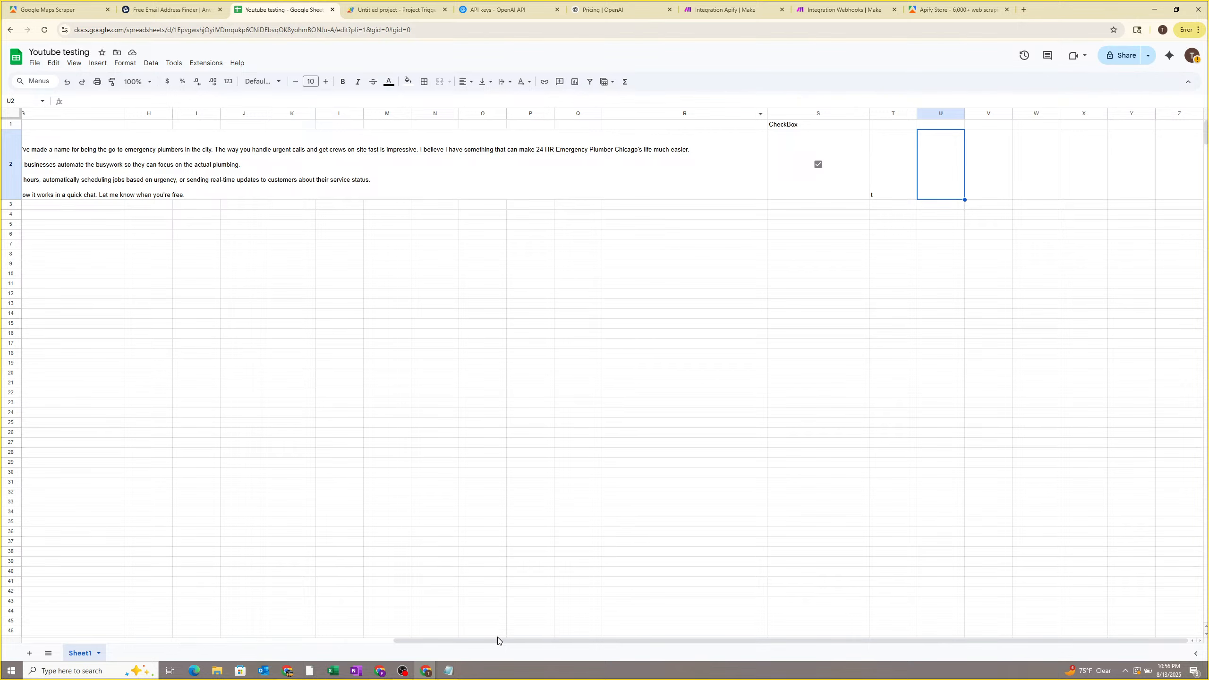
{"action": "left_click_drag", "start_coordinate": [499, 641], "coordinate": [83, 648]}
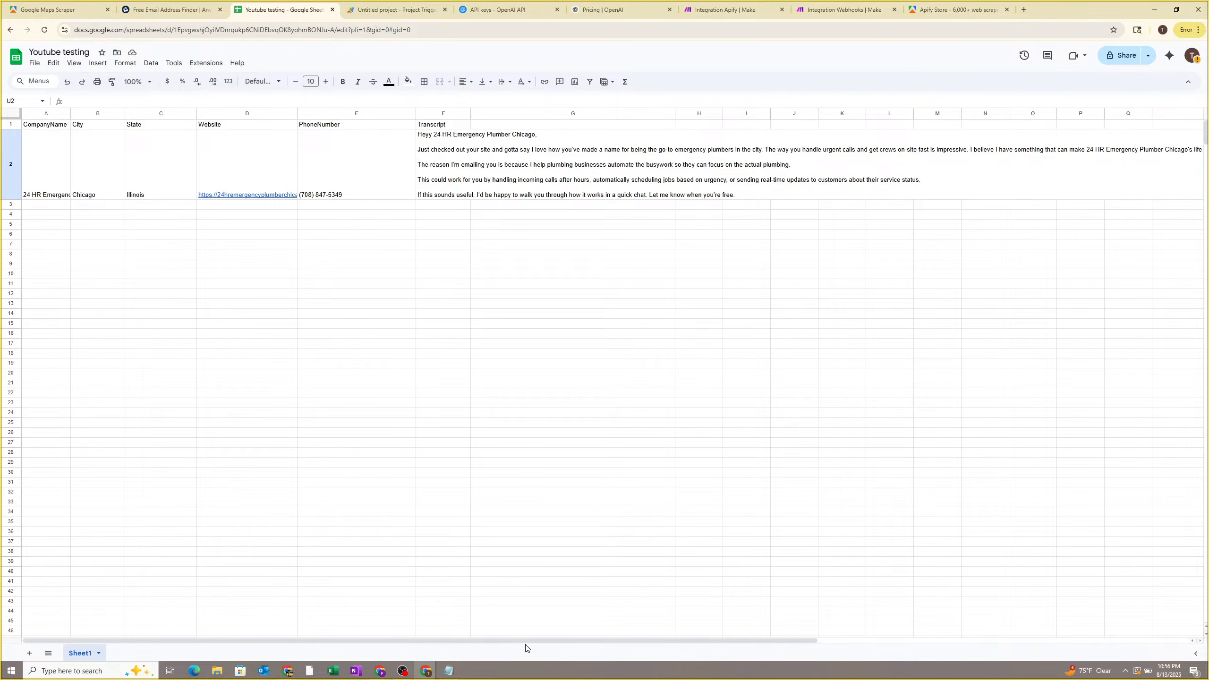
{"action": "left_click_drag", "start_coordinate": [527, 647], "coordinate": [866, 634]}
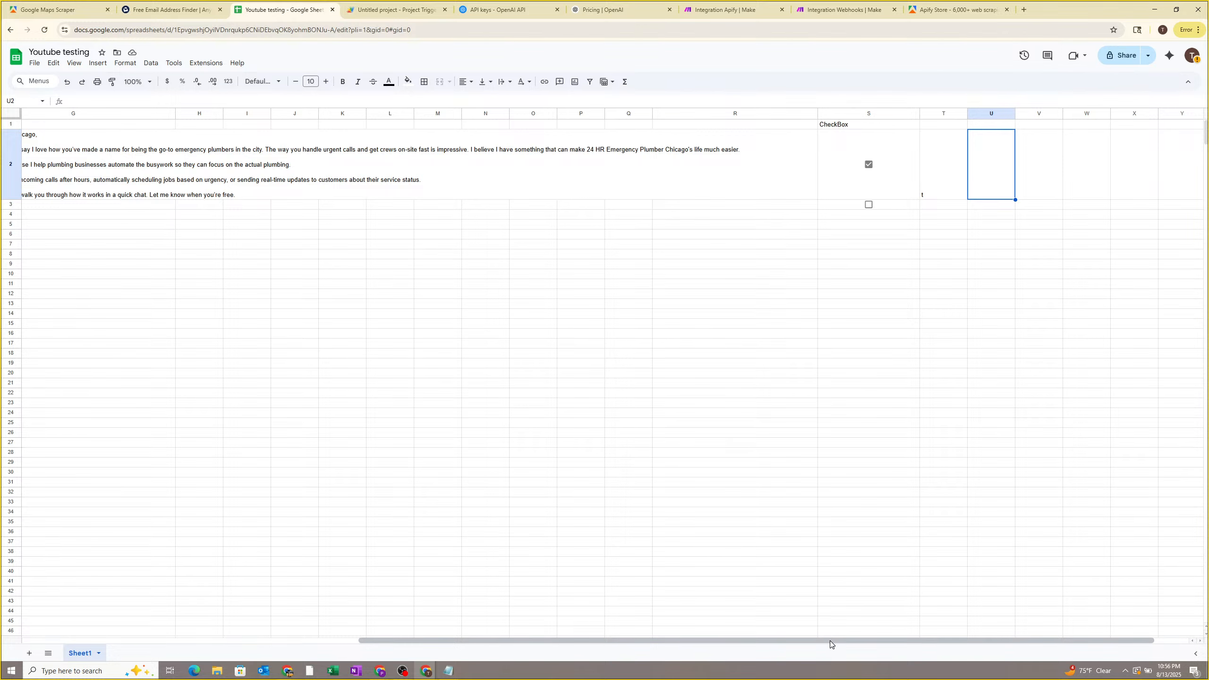
Check the Integration Webhooks scenario and the leads sheet, and stop the running Integration Apify scenario in Make.
{"action": "left_click", "coordinate": [818, 9]}
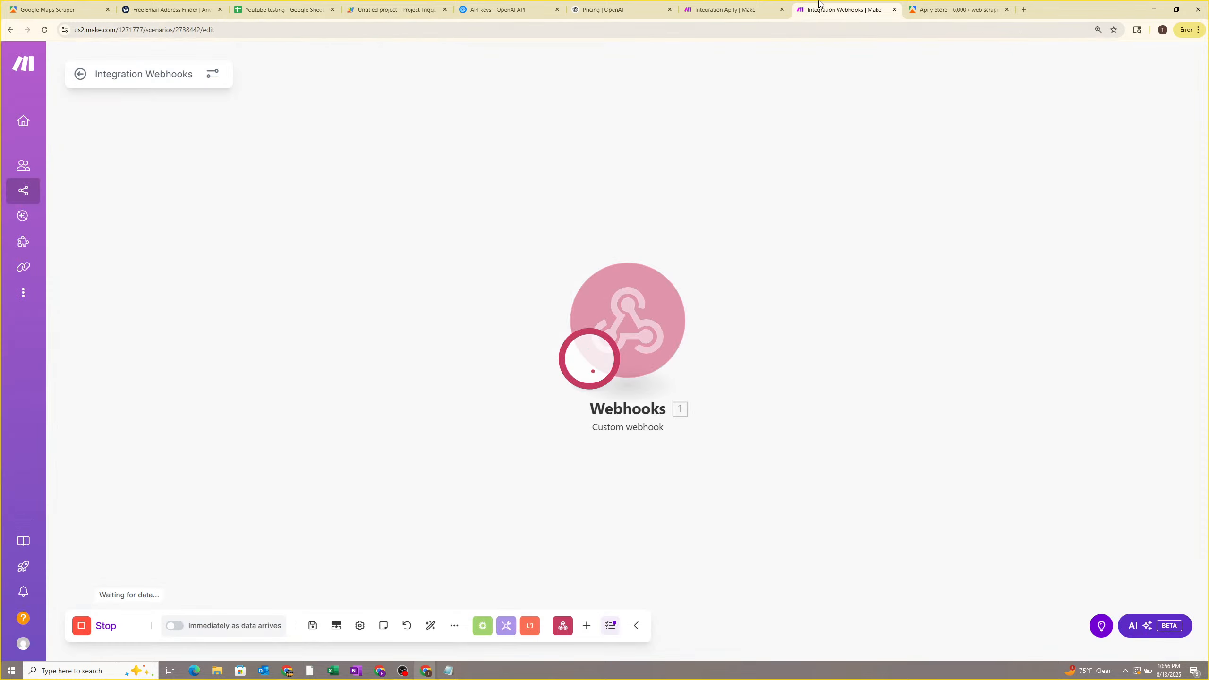
{"action": "left_click", "coordinate": [747, 5]}
{"action": "left_click", "coordinate": [857, 6]}
{"action": "left_click", "coordinate": [286, 7]}
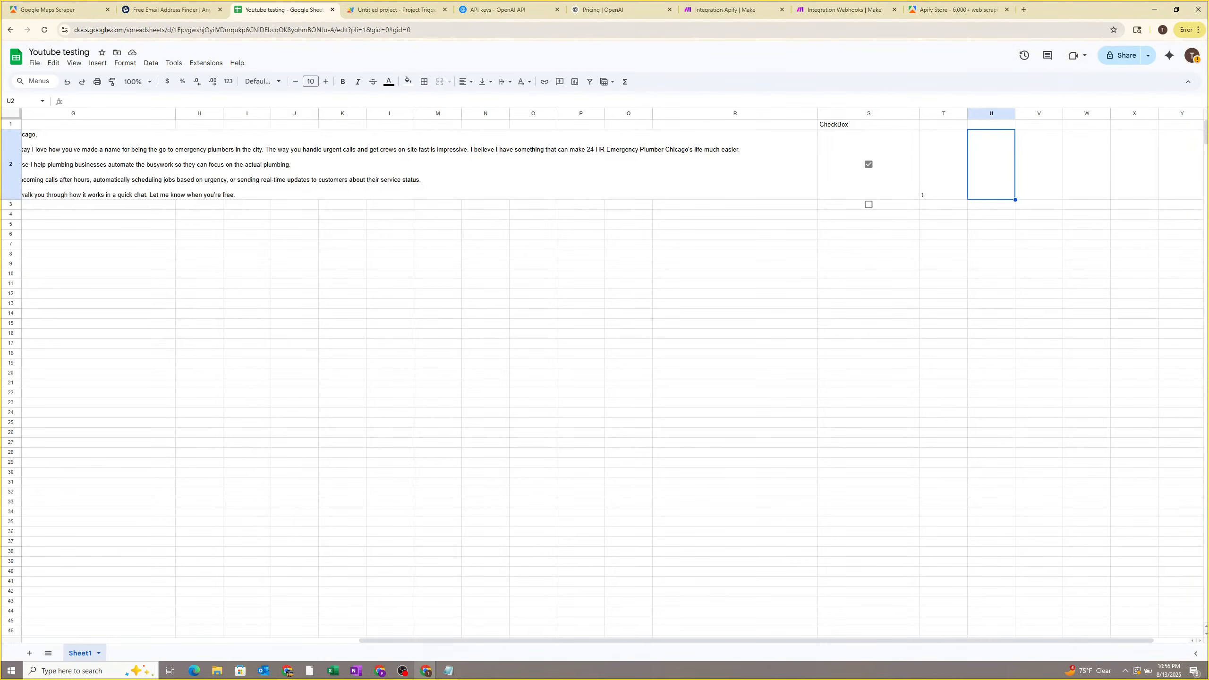
{"action": "left_click", "coordinate": [743, 8]}
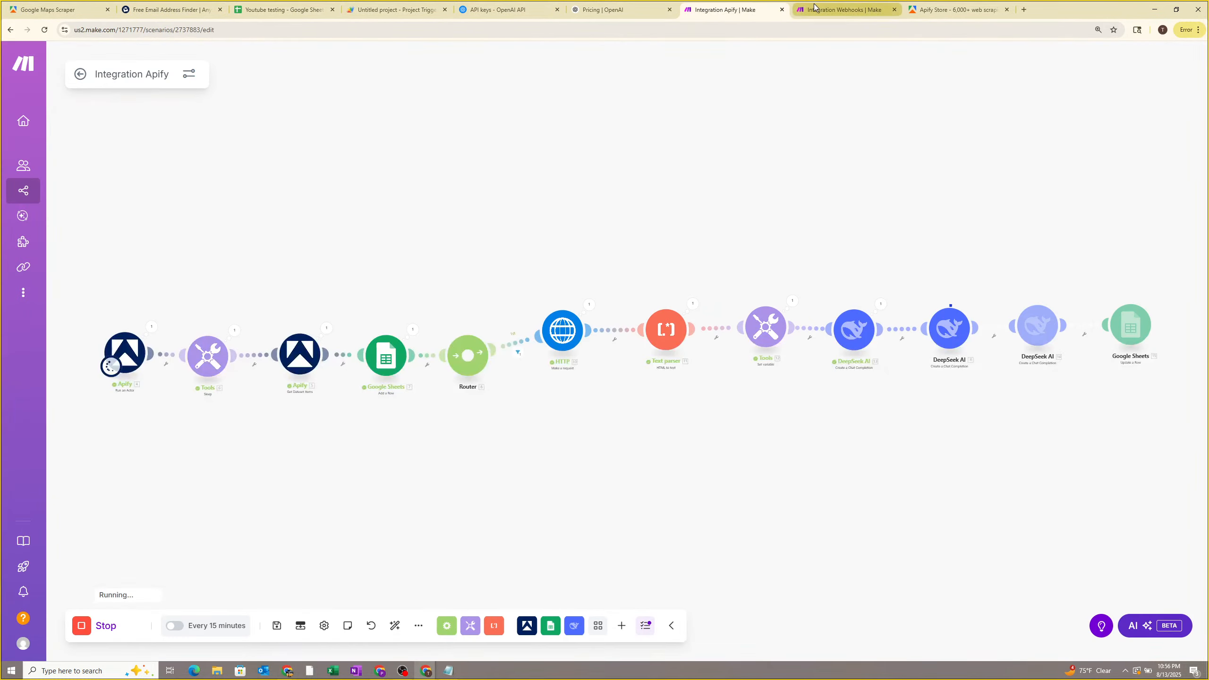
{"action": "left_click", "coordinate": [89, 632]}
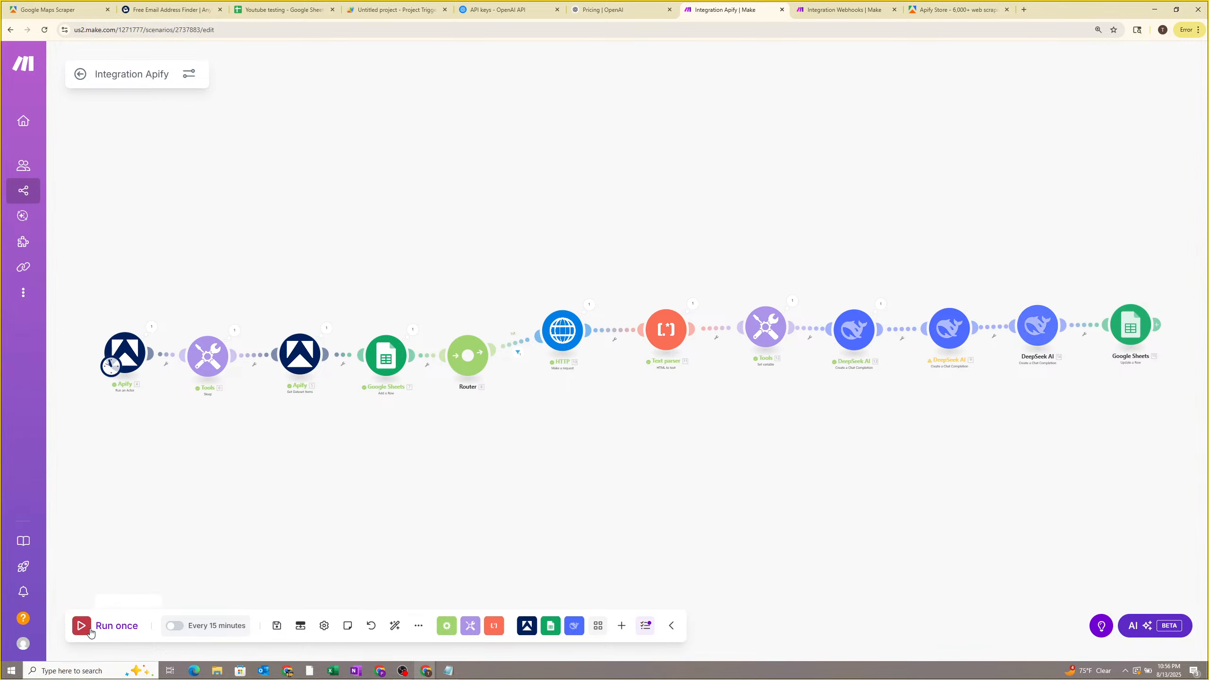
Tick the CheckBox in row 3 of the leads sheet and check the Integration Webhooks scenario in Make for incoming data.
{"action": "left_click", "coordinate": [283, 9]}
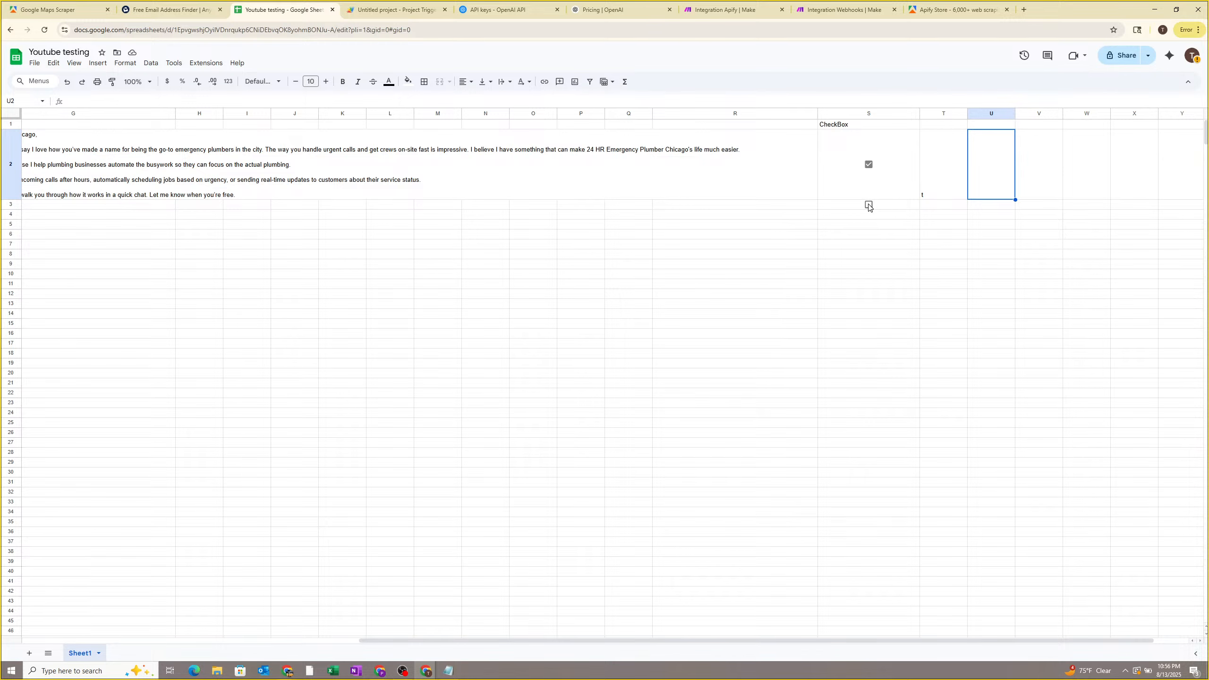
{"action": "left_click_drag", "start_coordinate": [466, 641], "coordinate": [582, 614]}
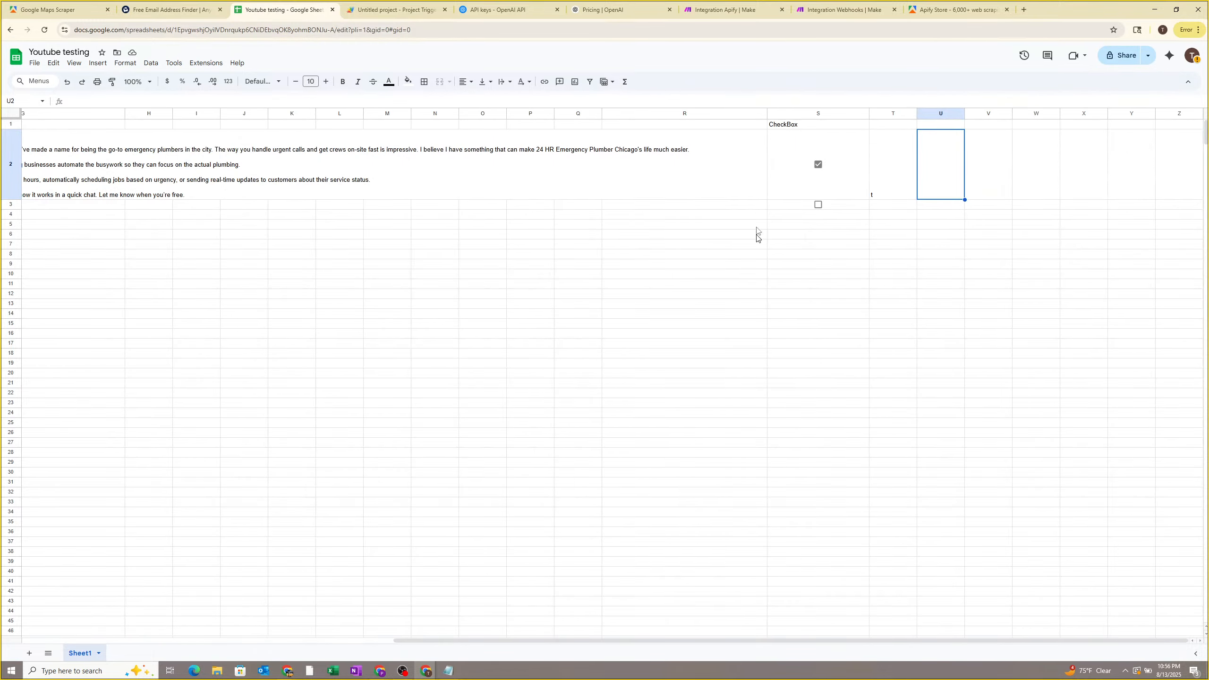
{"action": "left_click", "coordinate": [818, 206]}
{"action": "left_click", "coordinate": [841, 5]}
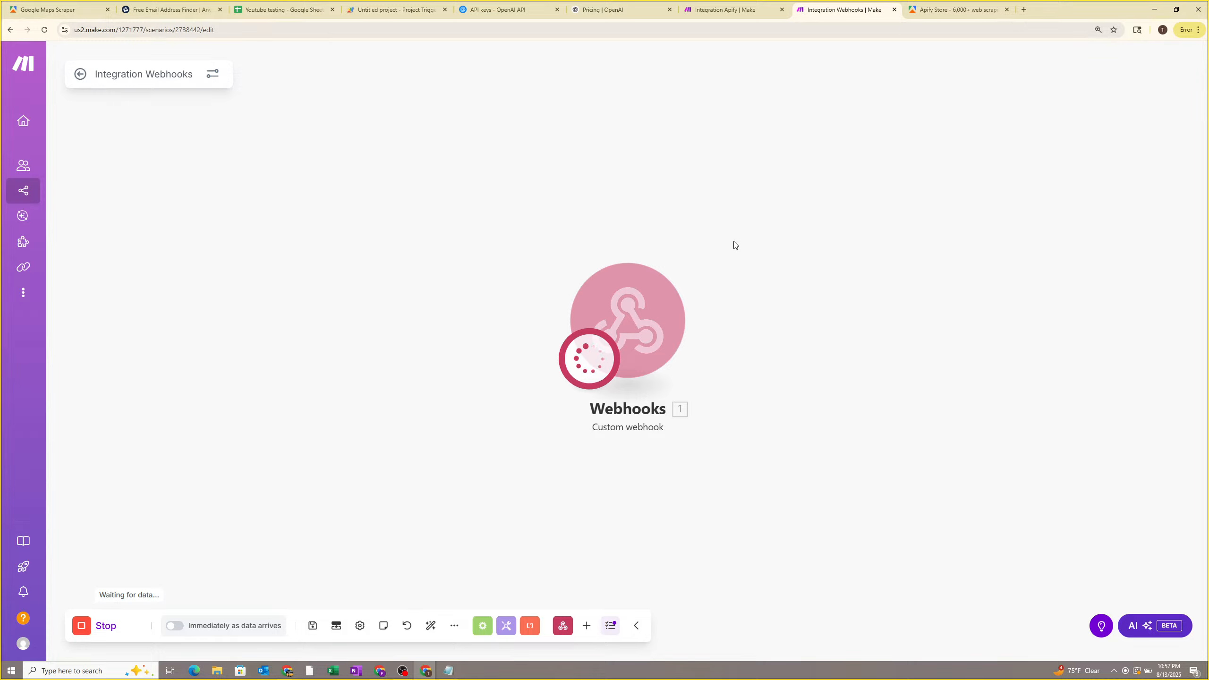
{"action": "left_click", "coordinate": [736, 3]}
{"action": "left_click", "coordinate": [818, 4]}
{"action": "left_click", "coordinate": [297, 3]}
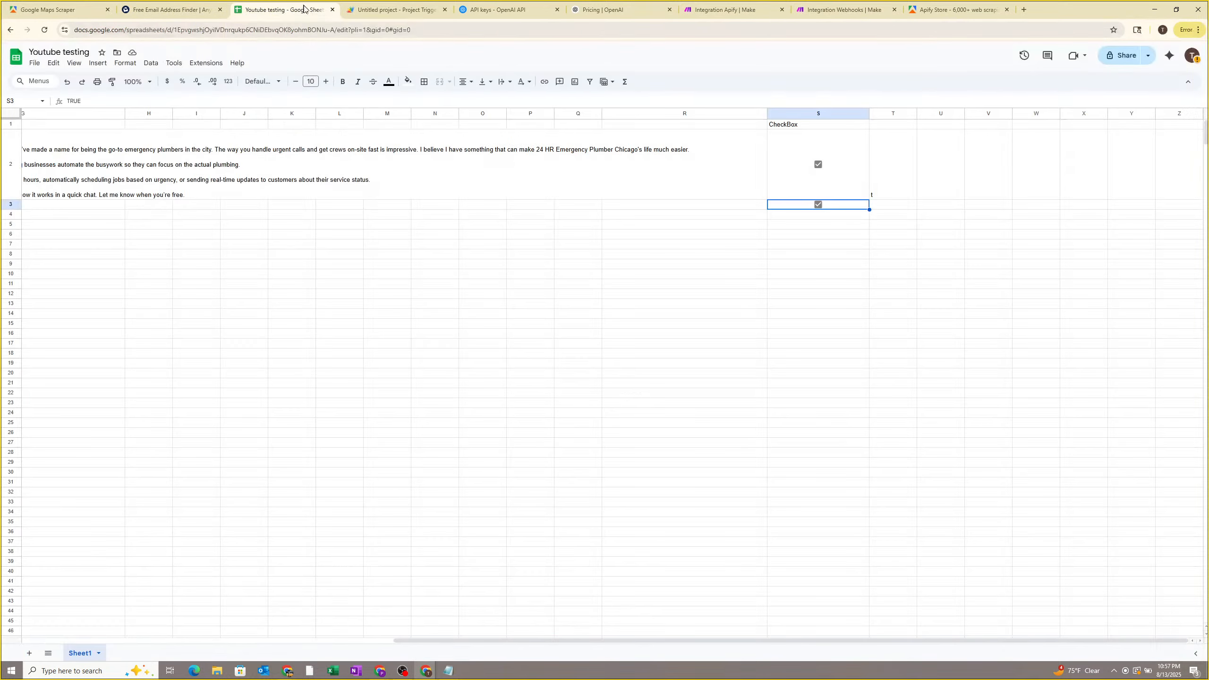
{"action": "left_click", "coordinate": [842, 7]}
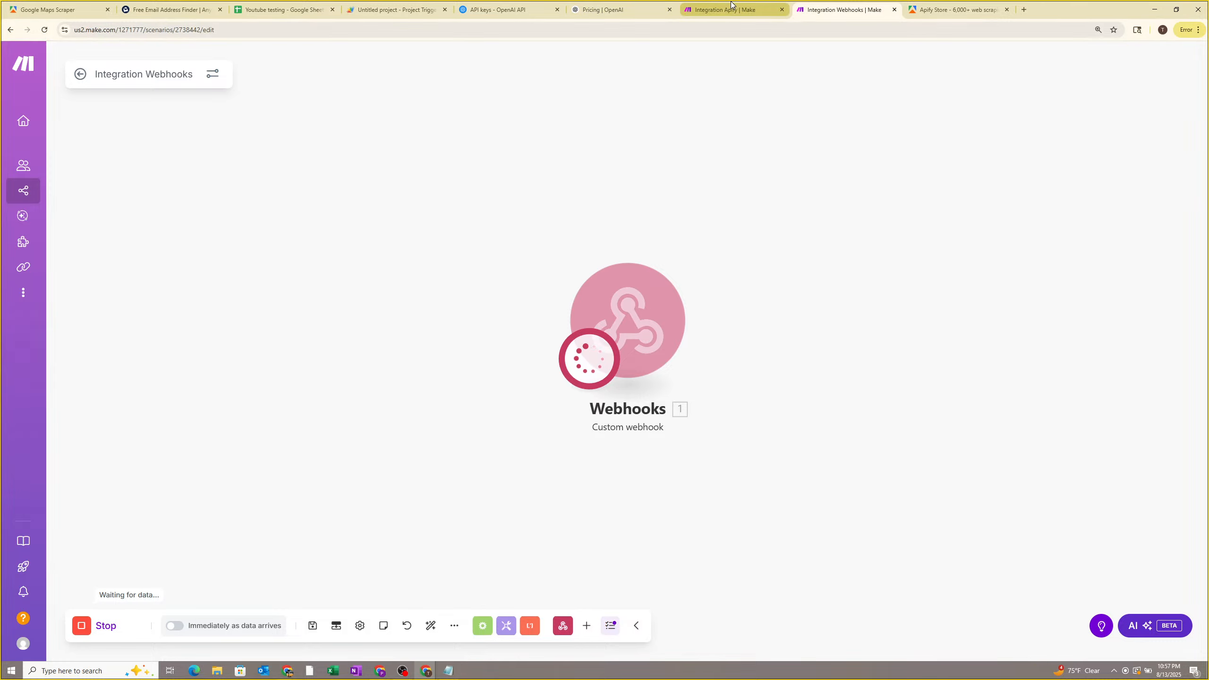
Open the blueprint import dialog in the Integration Apify scenario and close it without choosing a file.
{"action": "left_click", "coordinate": [760, 10]}
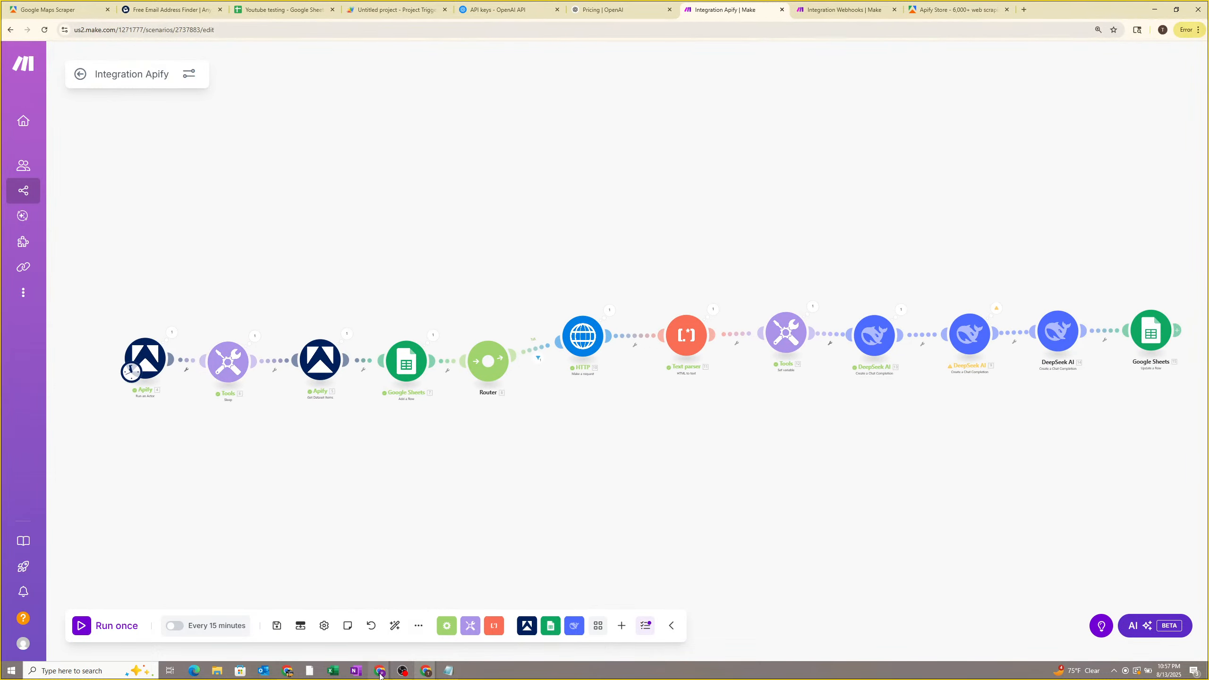
{"action": "mouse_move", "coordinate": [379, 671]}
{"action": "mouse_move", "coordinate": [217, 638]}
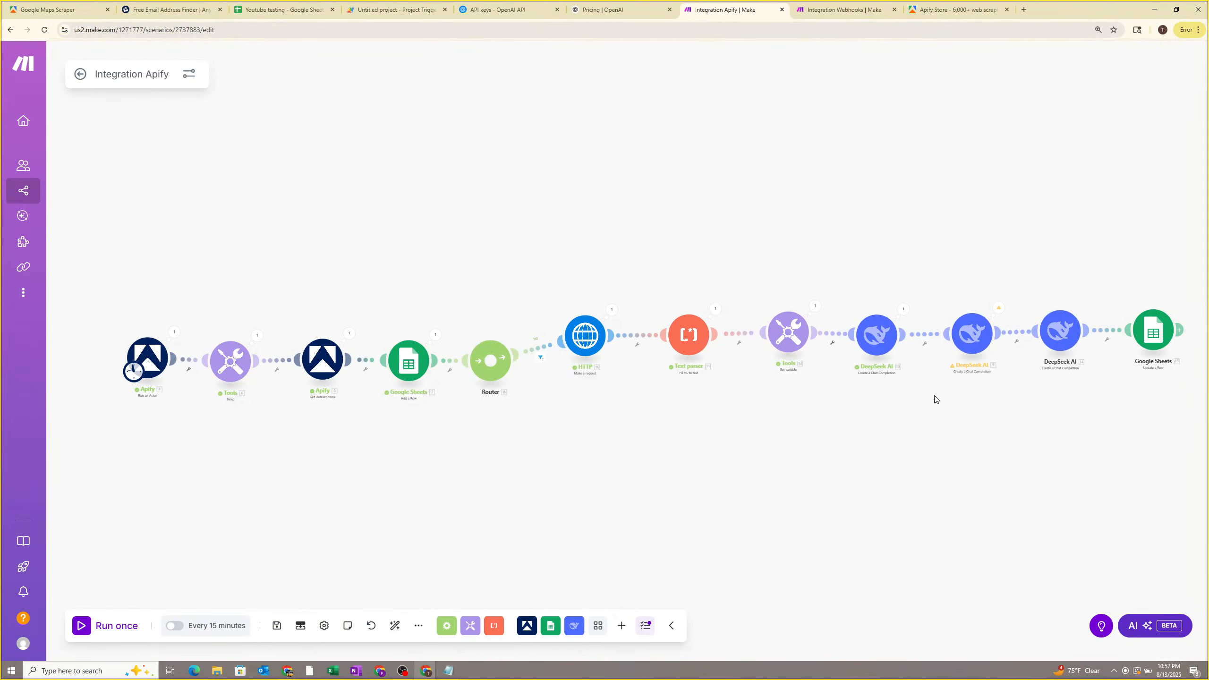
{"action": "left_click", "coordinate": [418, 625]}
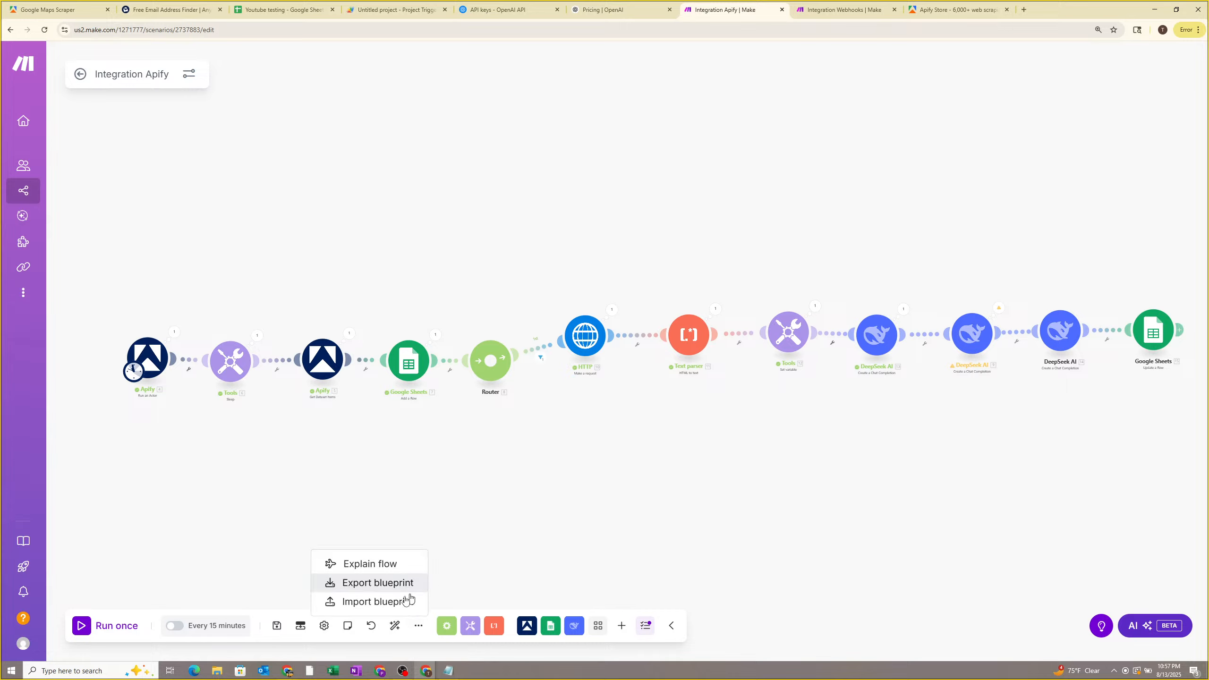
{"action": "left_click", "coordinate": [393, 603]}
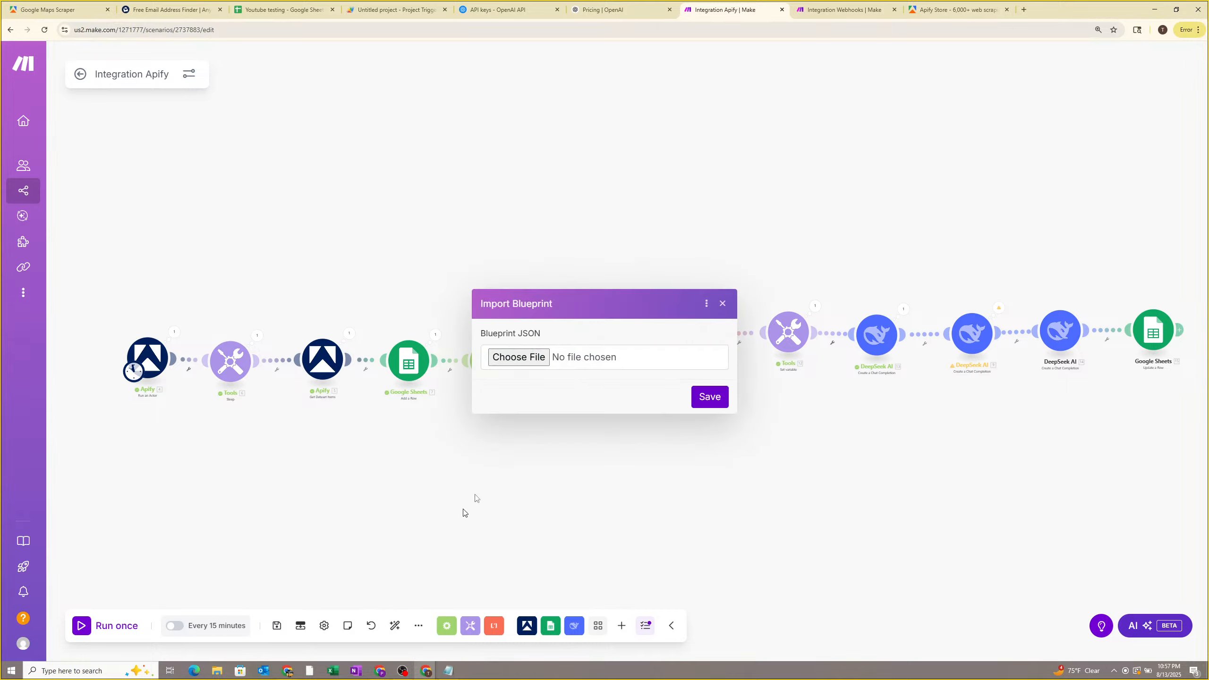
{"action": "left_click", "coordinate": [723, 303]}
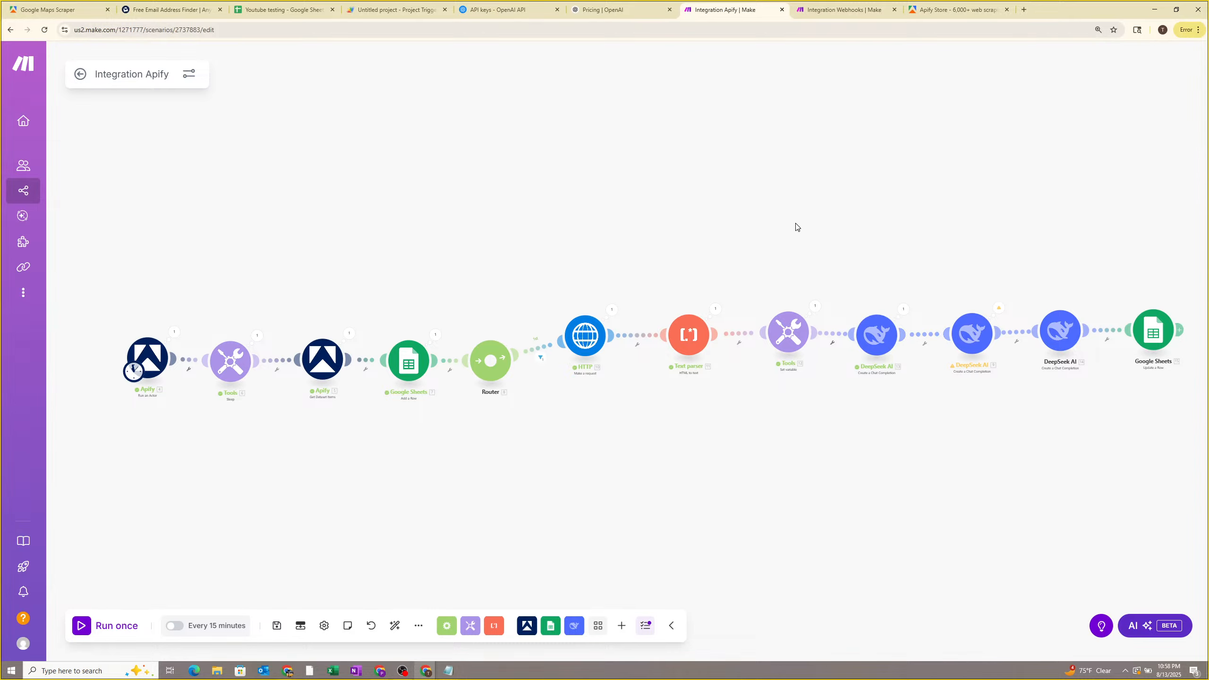
{"action": "left_click_drag", "start_coordinate": [796, 227], "coordinate": [751, 219]}
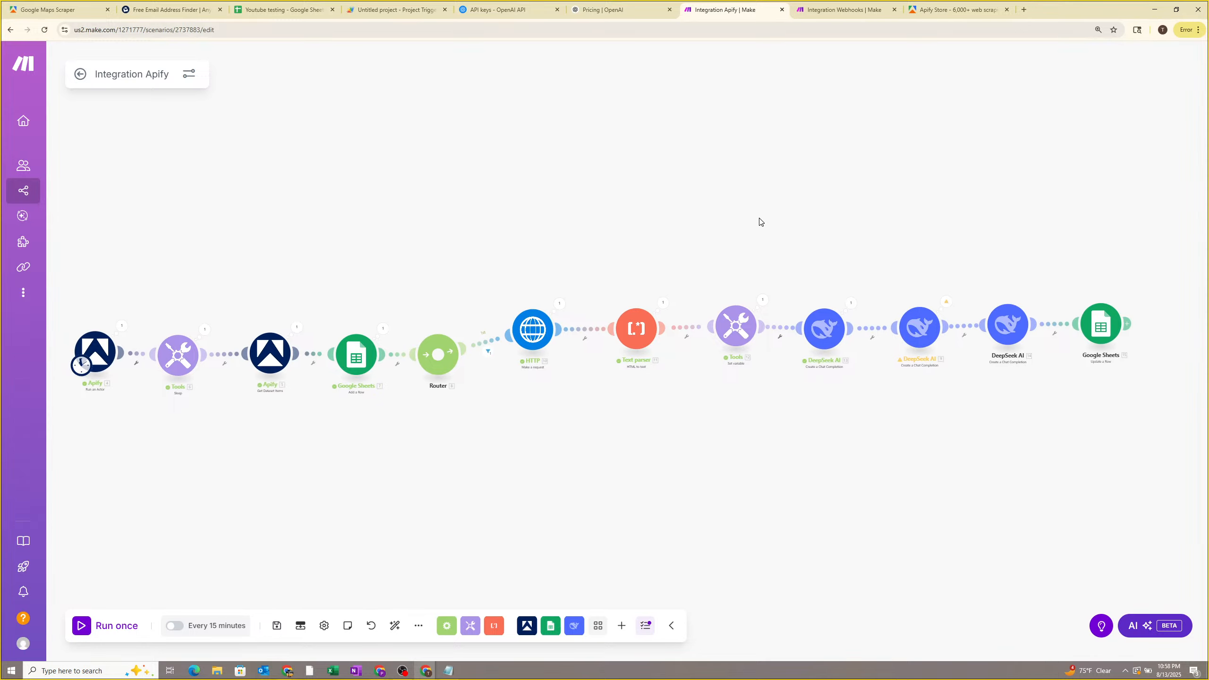